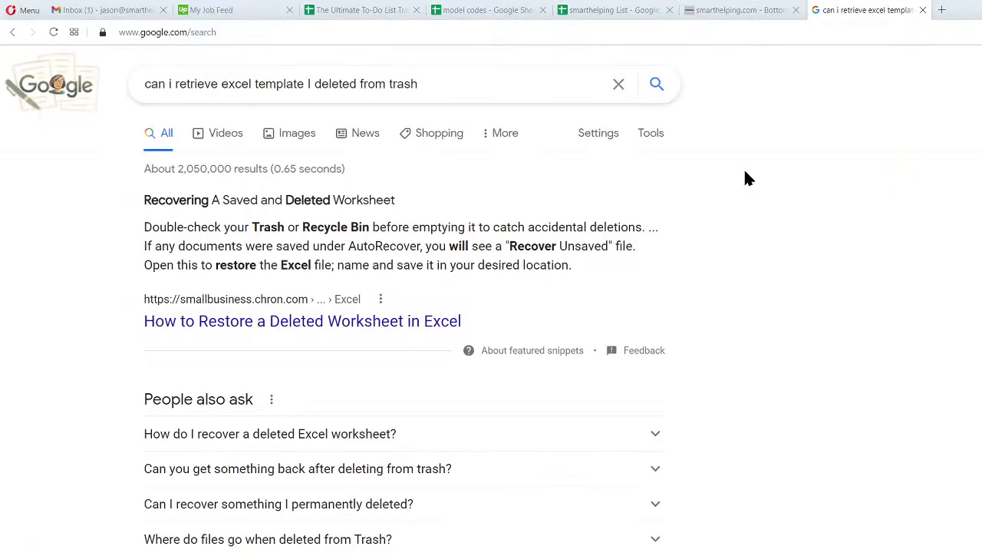
Check the live stream on the smarthelping YouTube channel in a new browser tab and close that tab
{"action": "left_click", "coordinate": [944, 15]}
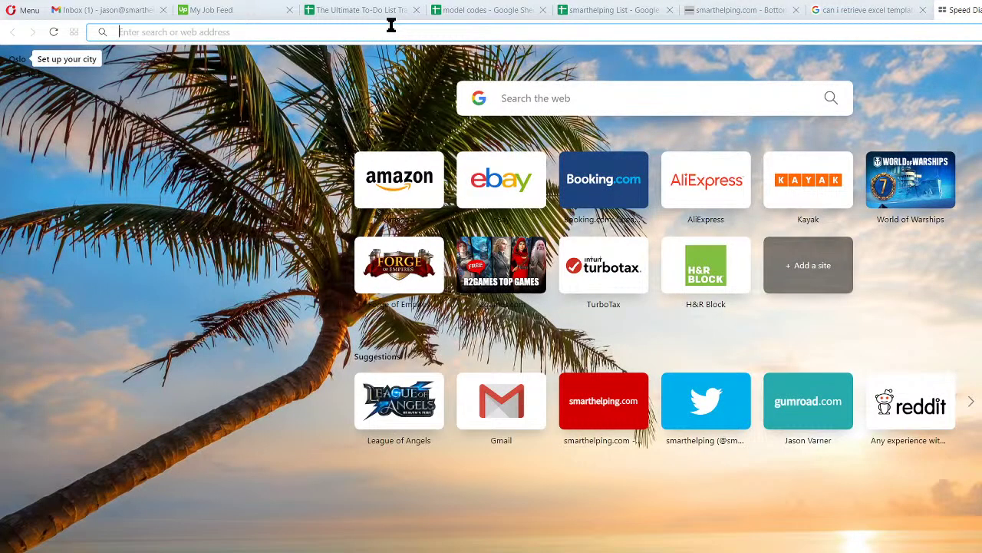
{"action": "type", "text": "you"}
{"action": "key", "text": "Return"}
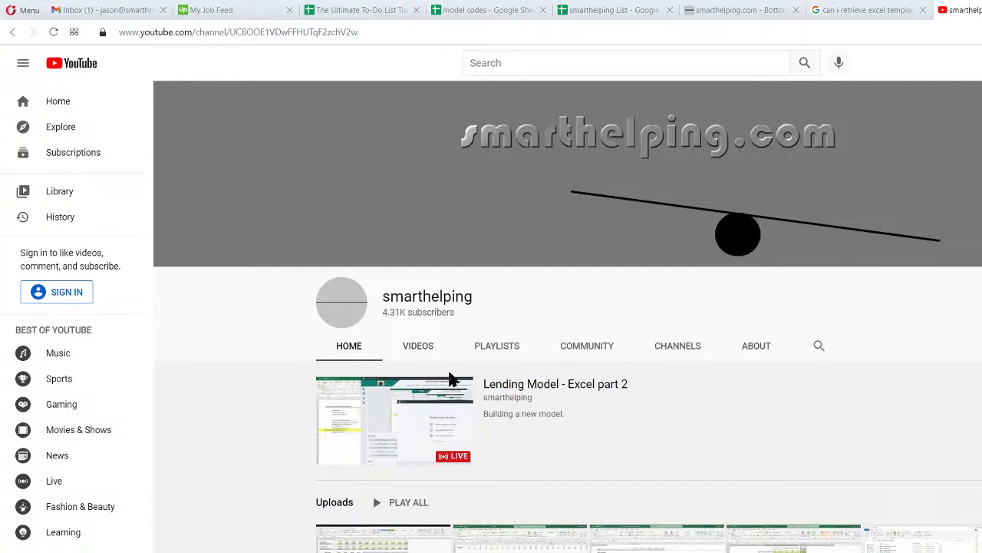
{"action": "left_click", "coordinate": [509, 385]}
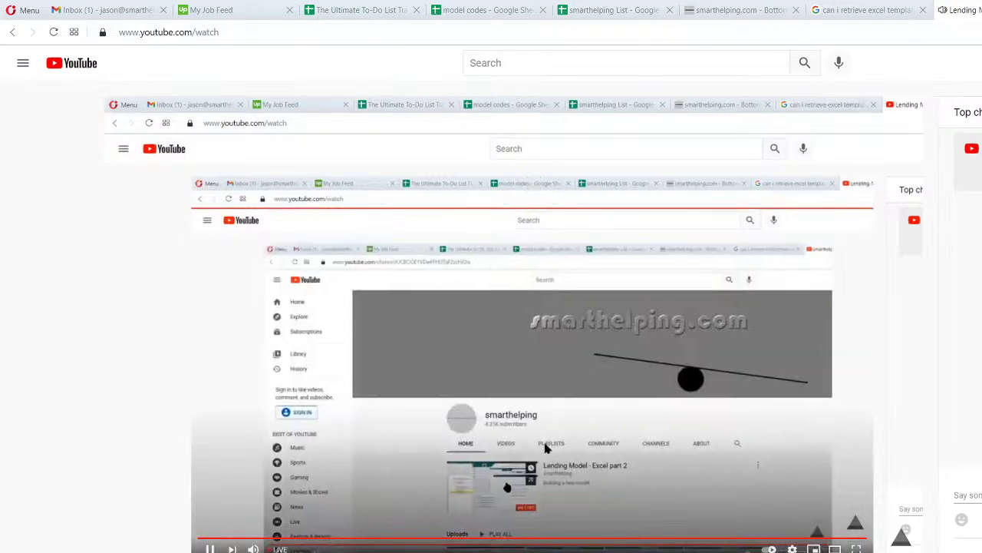
{"action": "key", "text": "ctrl+w"}
Check the smarthelping.com live chat page and the Streamlabs OBS window, returning to the lending workbook in Excel
{"action": "left_click", "coordinate": [739, 10]}
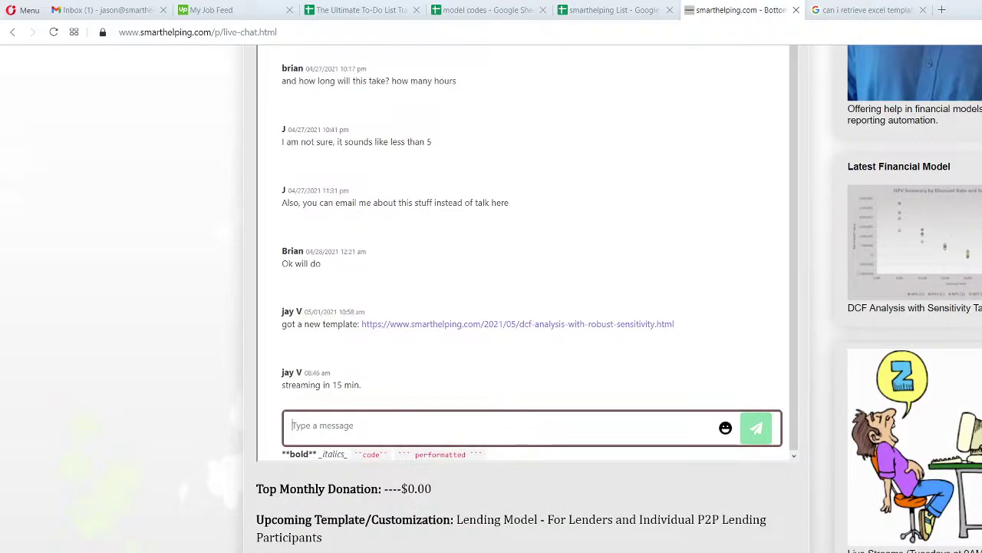
{"action": "key", "text": "alt+Tab"}
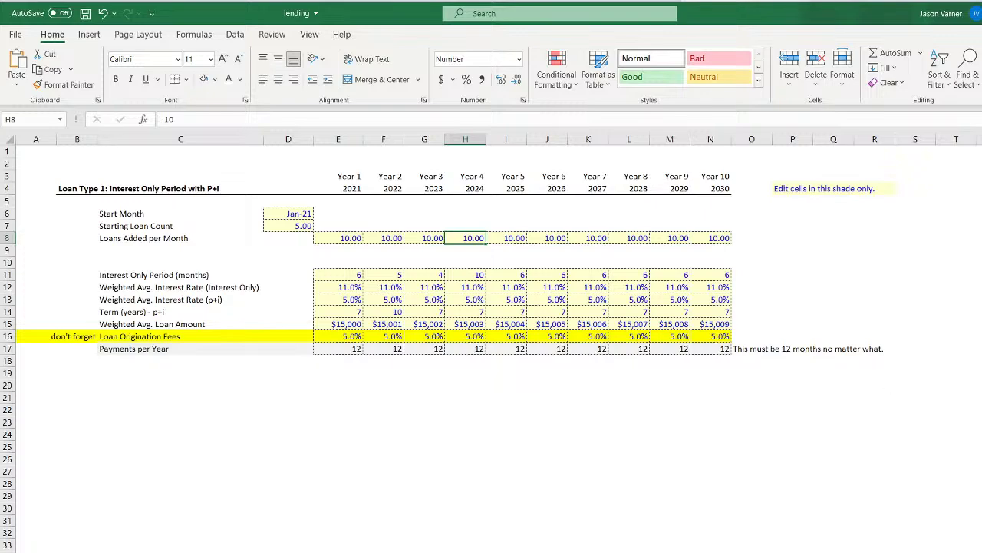
{"action": "key", "text": "alt+Tab"}
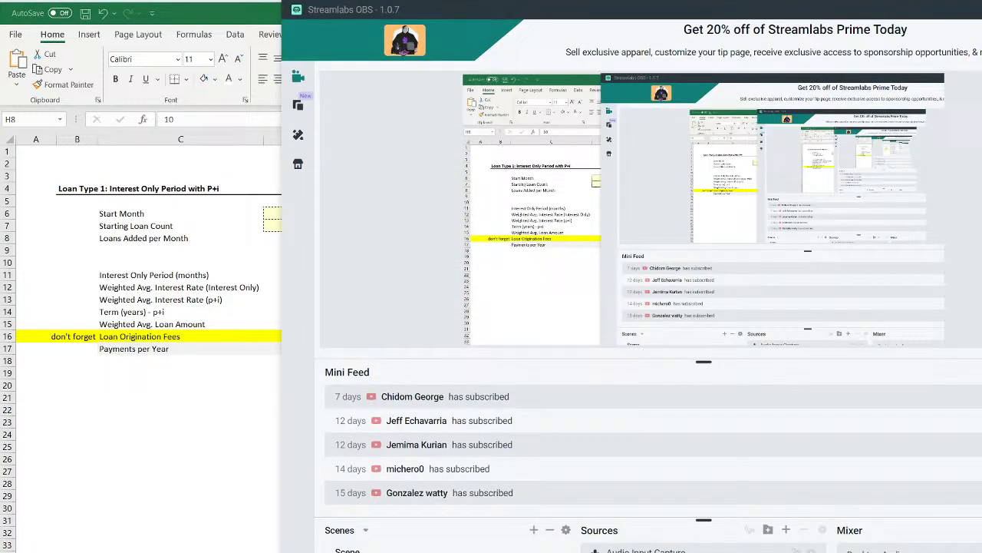
{"action": "key", "text": "alt+Tab"}
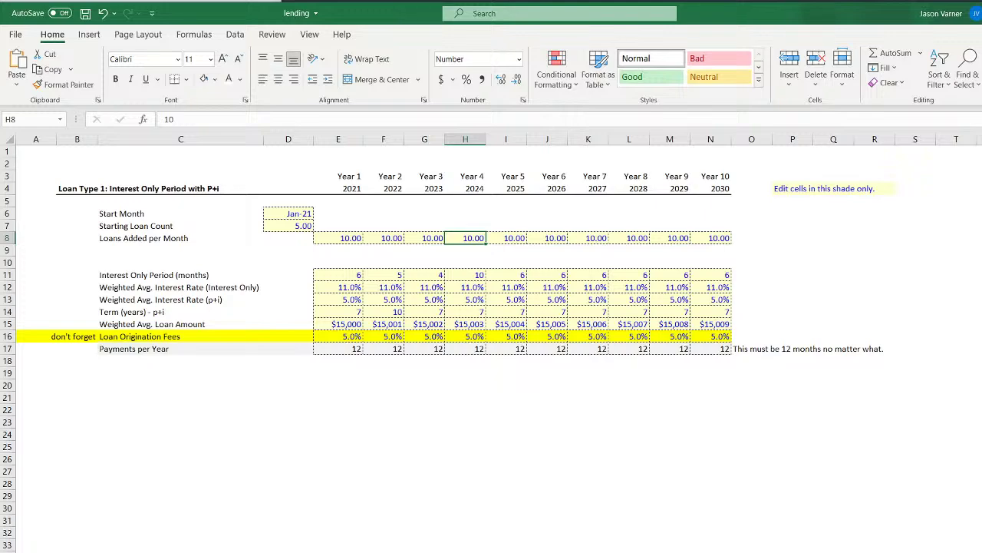
Save the lending workbook under its existing name
{"action": "left_click", "coordinate": [15, 33]}
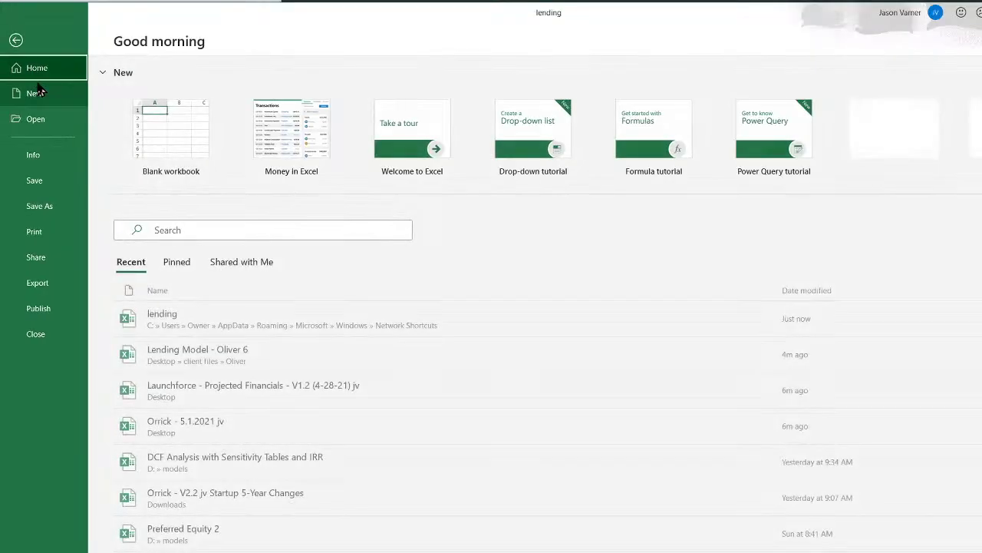
{"action": "left_click", "coordinate": [16, 39]}
{"action": "left_click", "coordinate": [468, 473]}
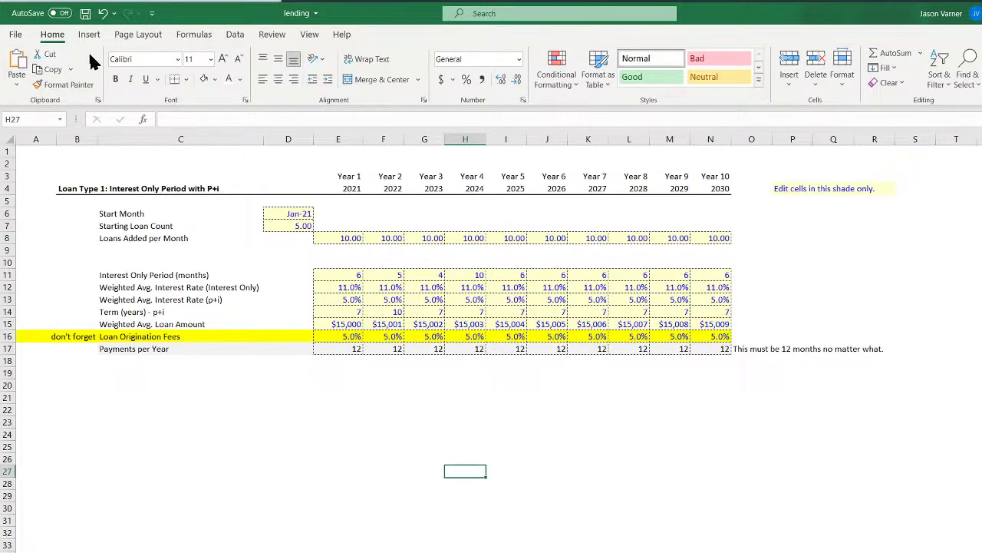
{"action": "left_click", "coordinate": [85, 14]}
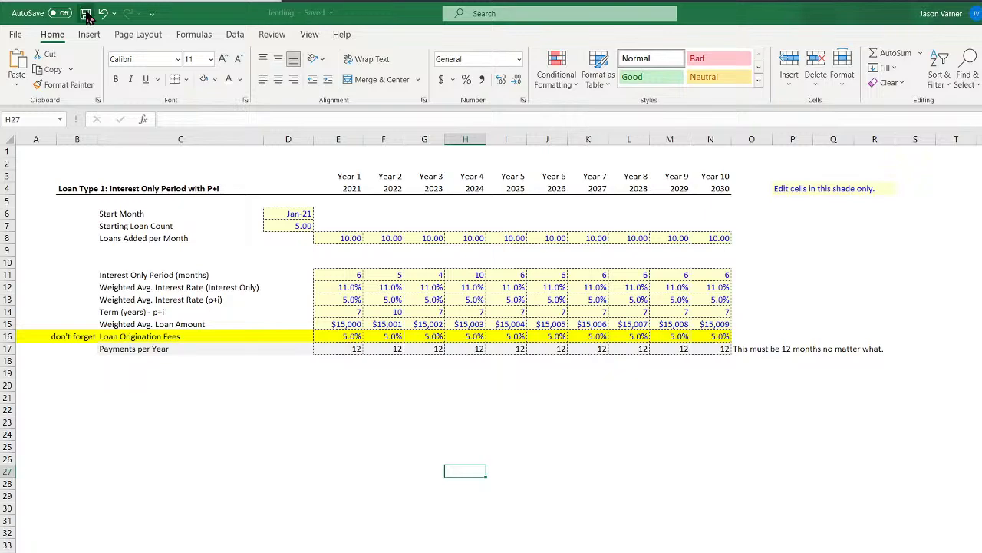
{"action": "left_click", "coordinate": [697, 473]}
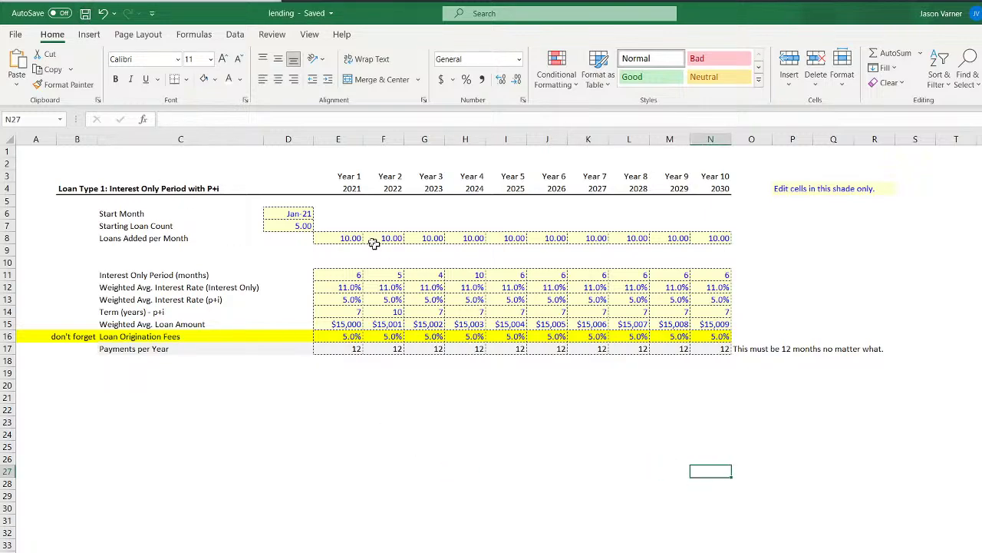
Examine the Loan Type 1 Start Month and the yearly Loans Added per Month inputs
{"action": "left_click", "coordinate": [290, 213]}
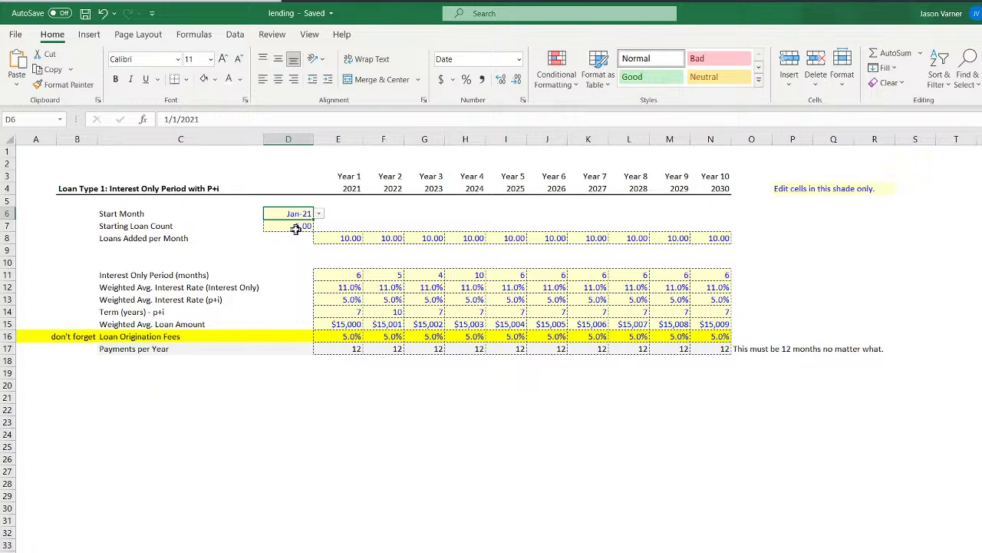
{"action": "left_click", "coordinate": [349, 237]}
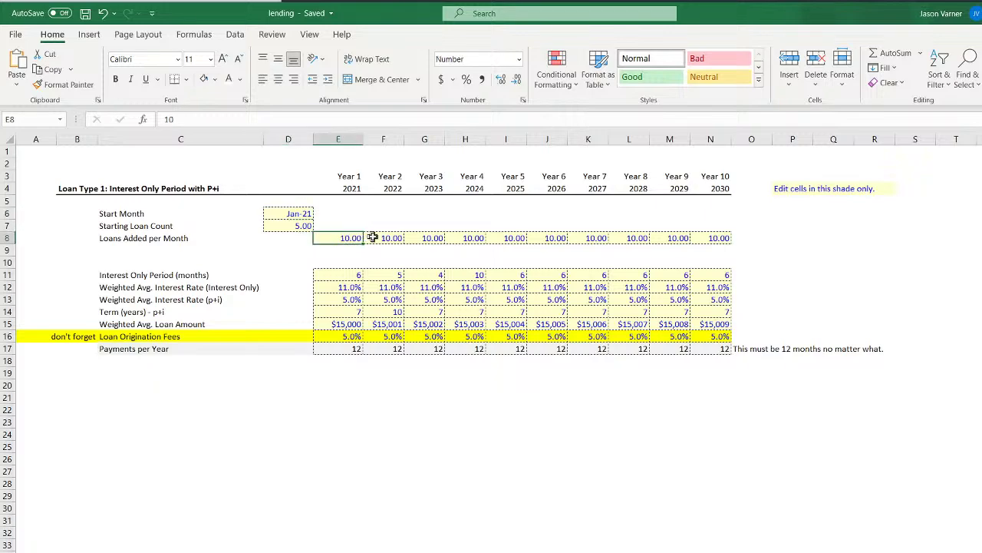
{"action": "left_click", "coordinate": [387, 238]}
{"action": "left_click", "coordinate": [428, 238]}
{"action": "left_click", "coordinate": [470, 238]}
{"action": "left_click", "coordinate": [529, 238]}
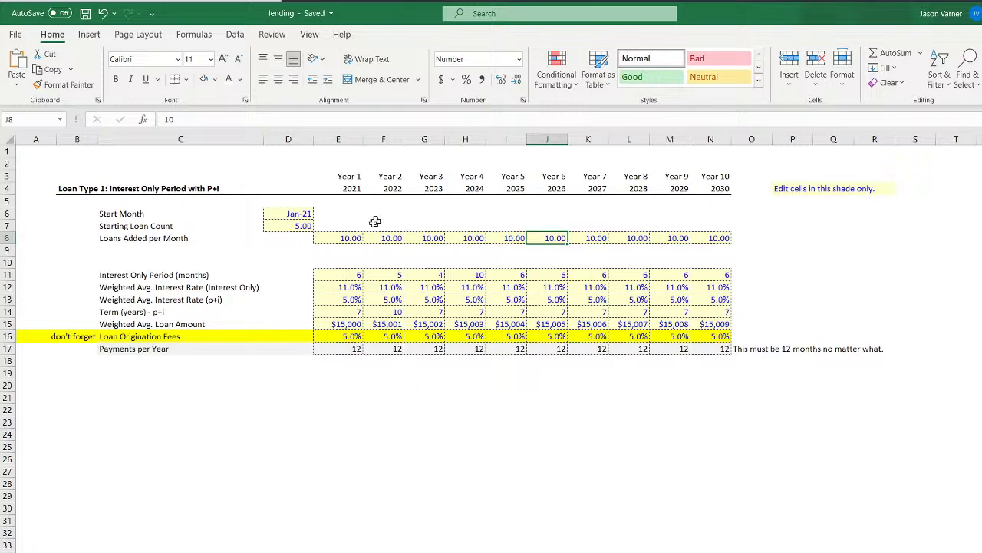
{"action": "left_click", "coordinate": [338, 238]}
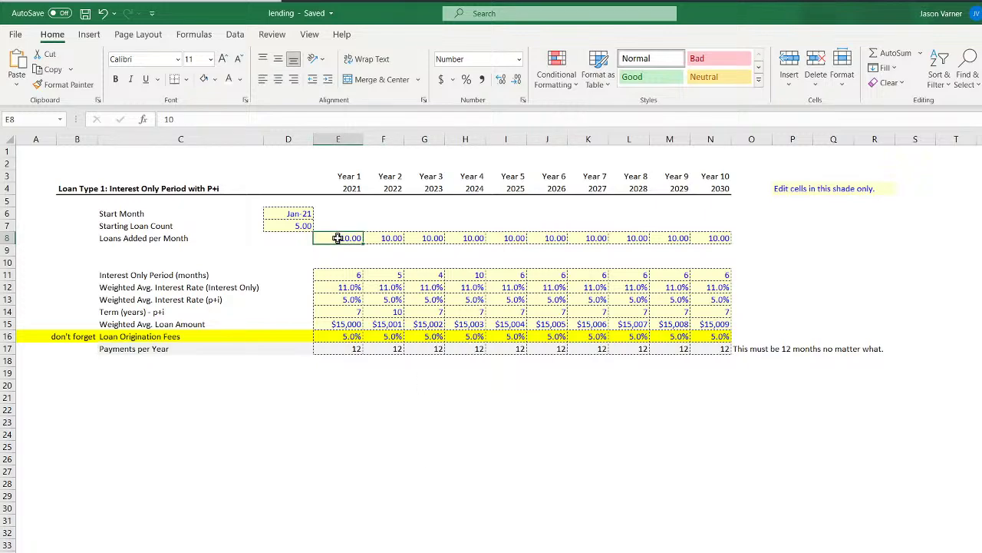
{"action": "left_click_drag", "start_coordinate": [141, 373], "coordinate": [737, 519]}
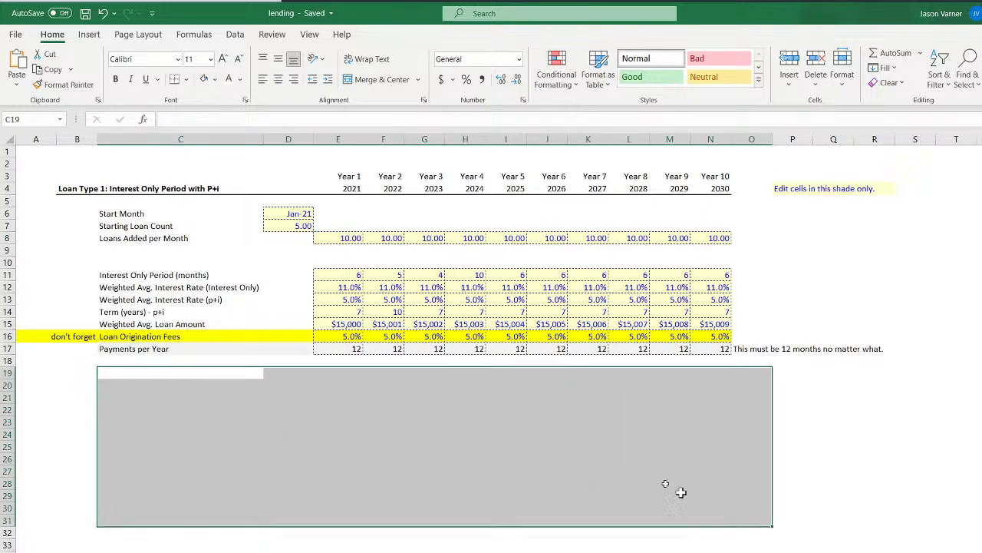
{"action": "left_click", "coordinate": [132, 215]}
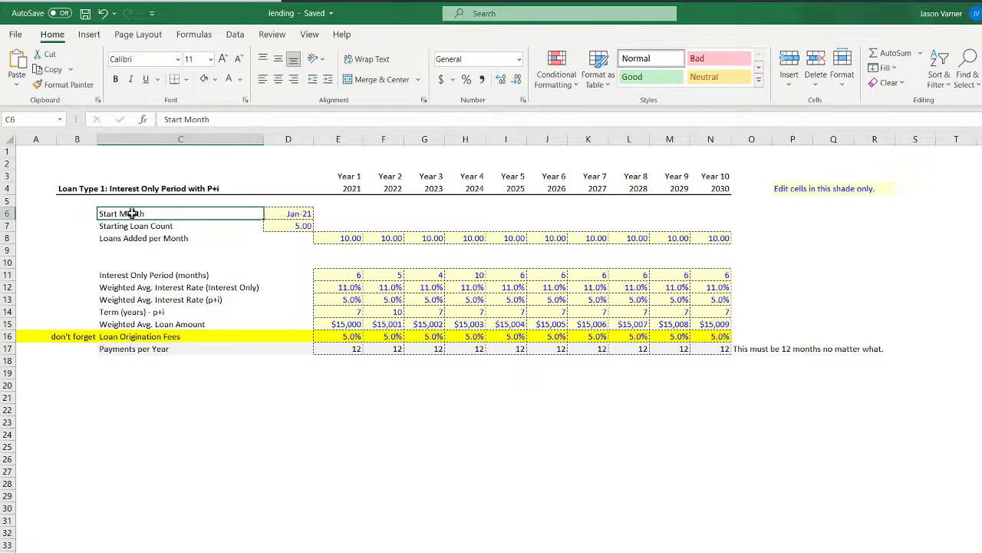
{"action": "mouse_move", "coordinate": [132, 214]}
{"action": "left_mouse_down"}
{"action": "mouse_move", "coordinate": [192, 257]}
{"action": "mouse_move", "coordinate": [441, 351]}
{"action": "mouse_move", "coordinate": [701, 347]}
{"action": "left_mouse_up"}
{"action": "left_click", "coordinate": [335, 274]}
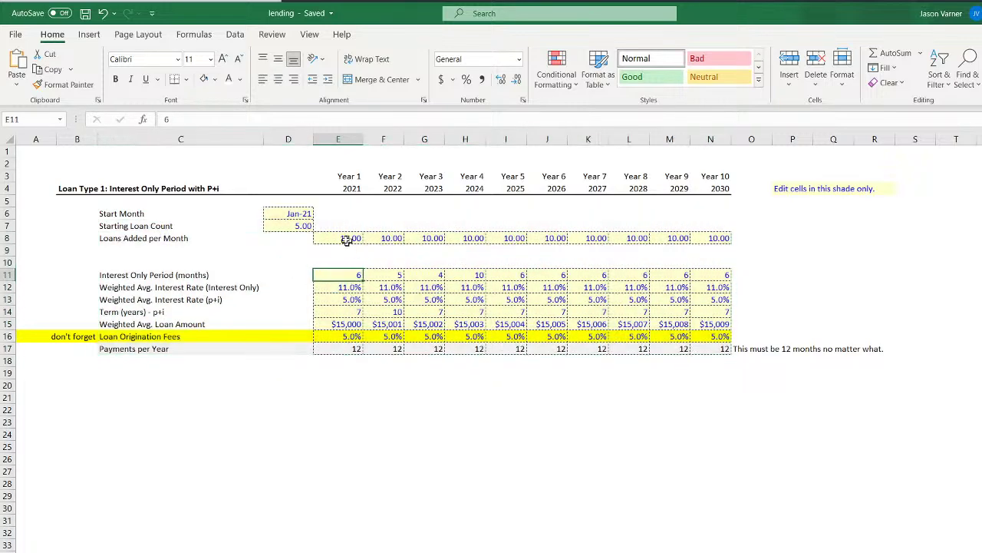
{"action": "left_click", "coordinate": [345, 240]}
{"action": "left_click", "coordinate": [388, 238]}
{"action": "left_click", "coordinate": [428, 240]}
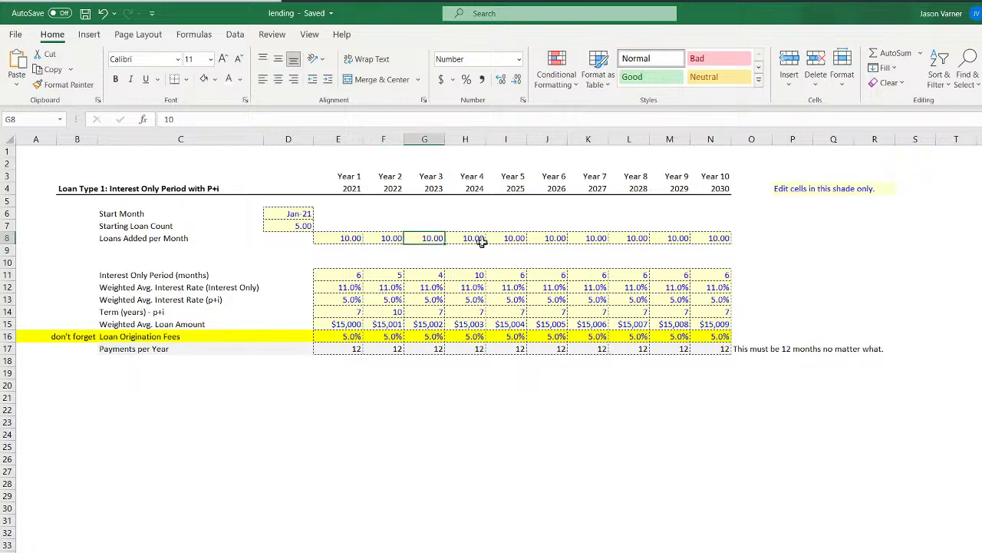
Examine the yearly interest-only period, interest rate, term and loan amount assumptions in the Loan Type 1 block
{"action": "left_click", "coordinate": [356, 277]}
{"action": "left_click", "coordinate": [344, 288]}
{"action": "left_click", "coordinate": [351, 299]}
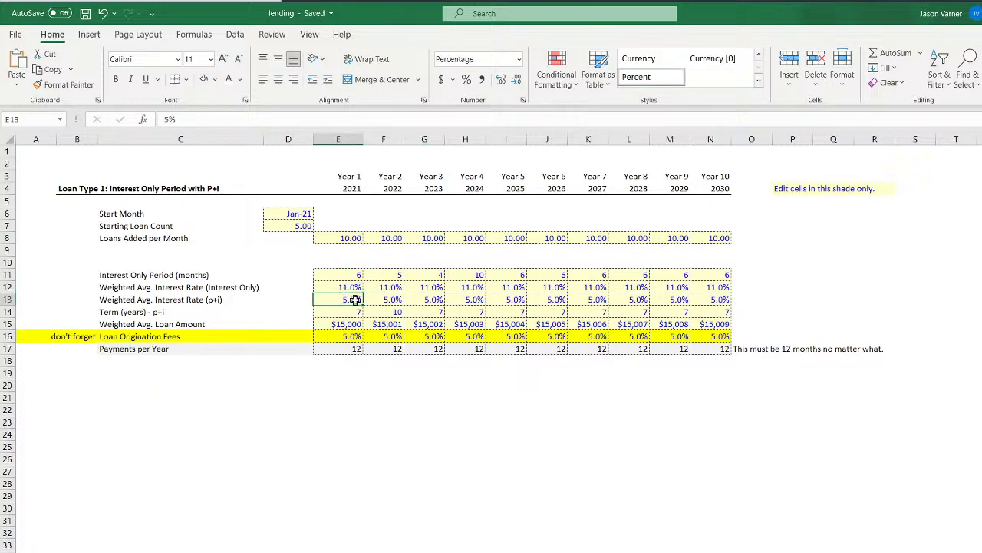
{"action": "left_click", "coordinate": [391, 300]}
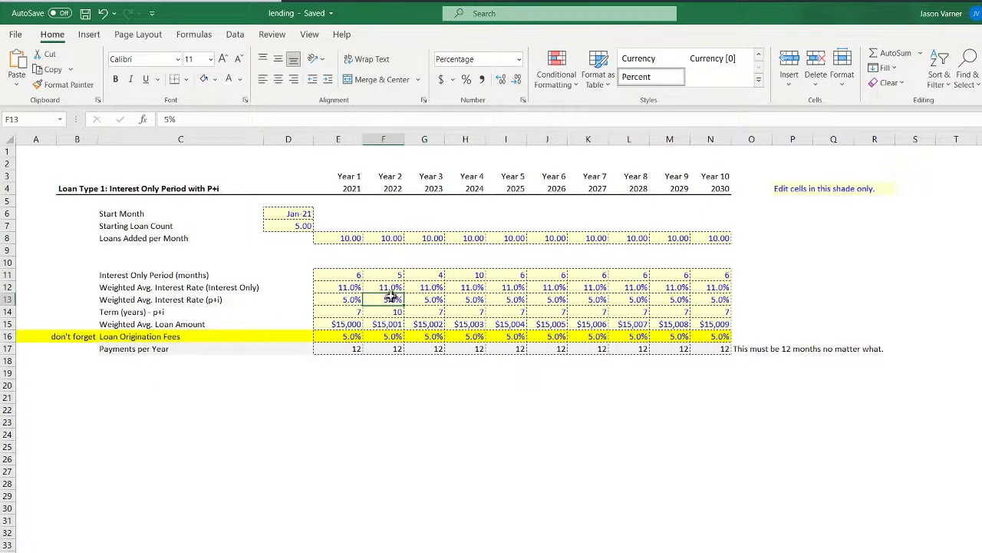
{"action": "left_click", "coordinate": [357, 278]}
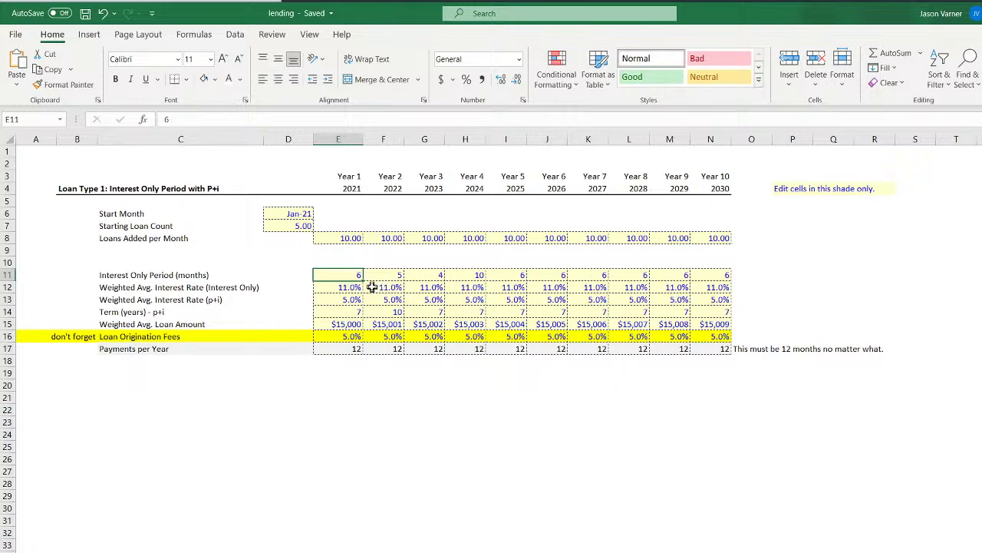
{"action": "left_click", "coordinate": [346, 324]}
{"action": "left_click", "coordinate": [392, 322]}
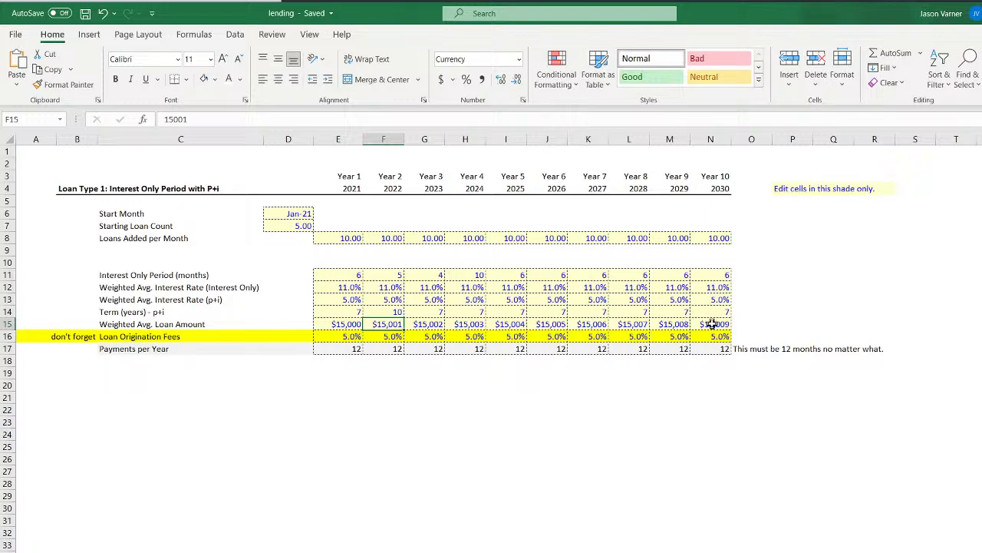
{"action": "left_click", "coordinate": [342, 312]}
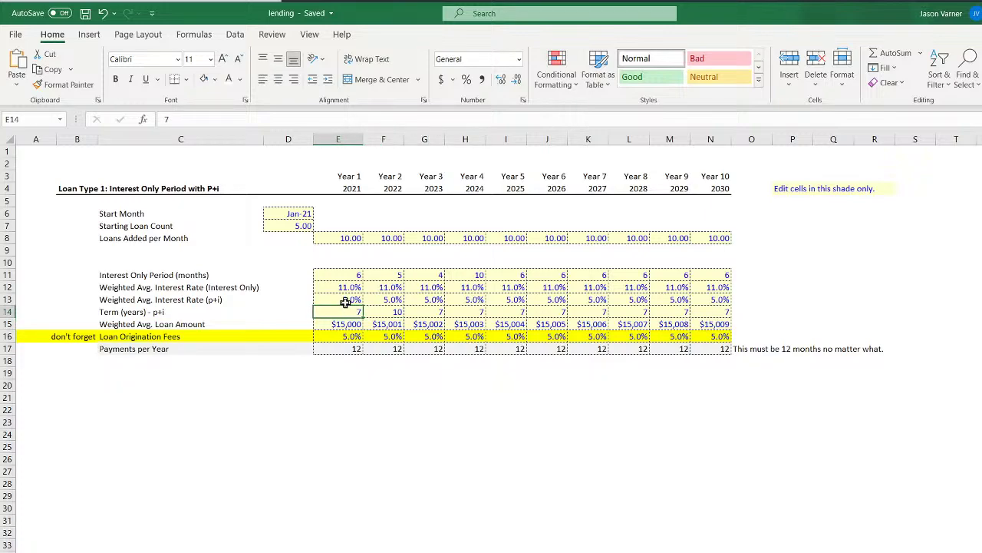
{"action": "left_click", "coordinate": [347, 300]}
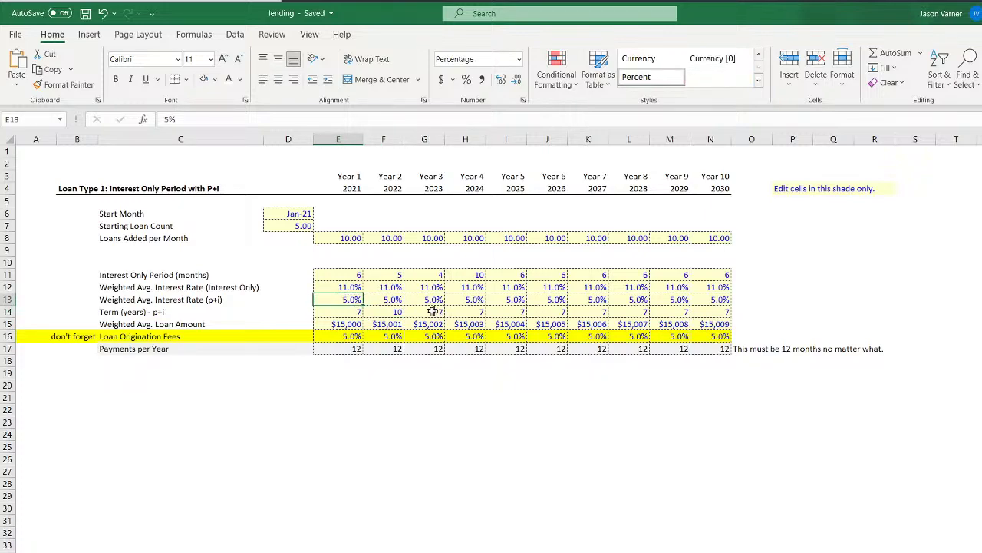
{"action": "left_click", "coordinate": [349, 287]}
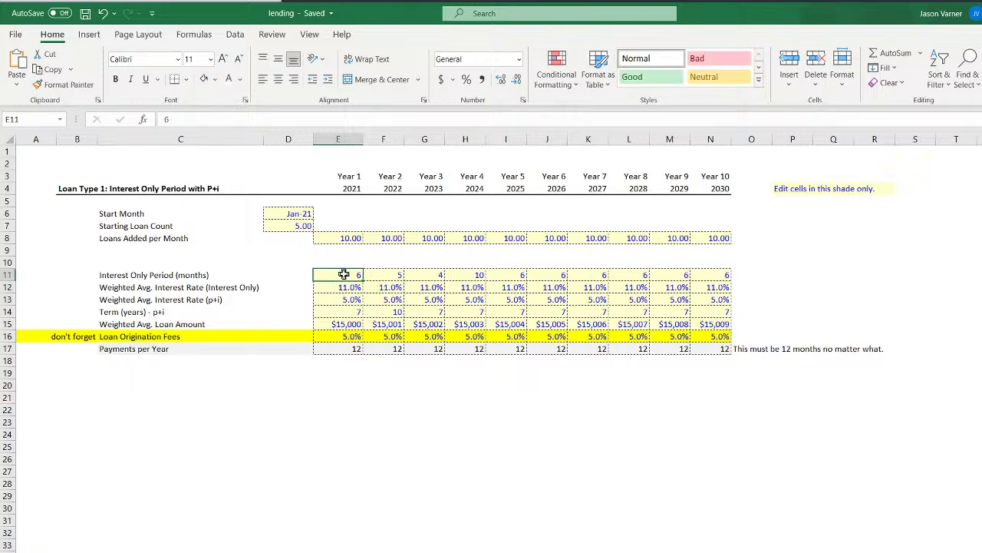
{"action": "left_click", "coordinate": [349, 275]}
{"action": "left_click", "coordinate": [390, 274]}
{"action": "left_click", "coordinate": [433, 275]}
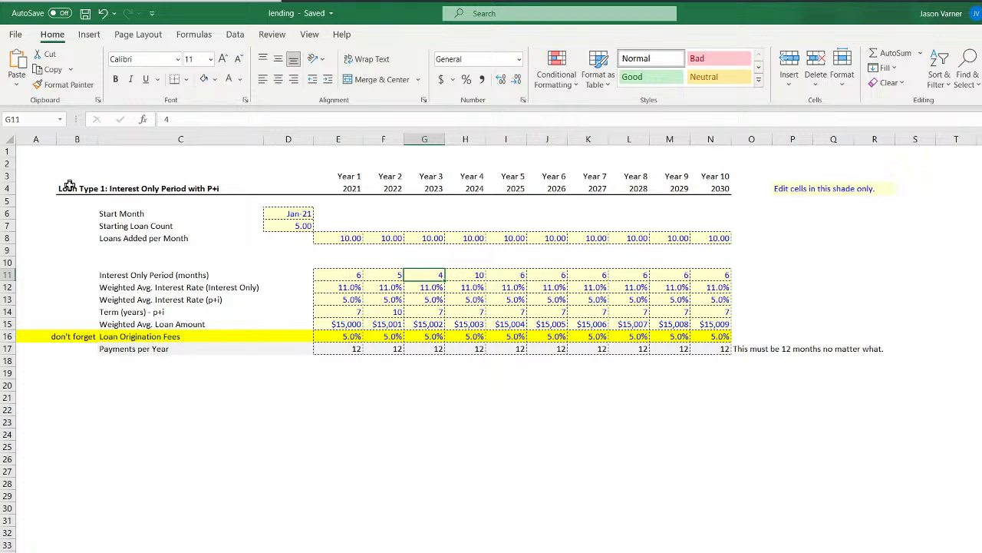
{"action": "left_click_drag", "start_coordinate": [68, 188], "coordinate": [844, 351]}
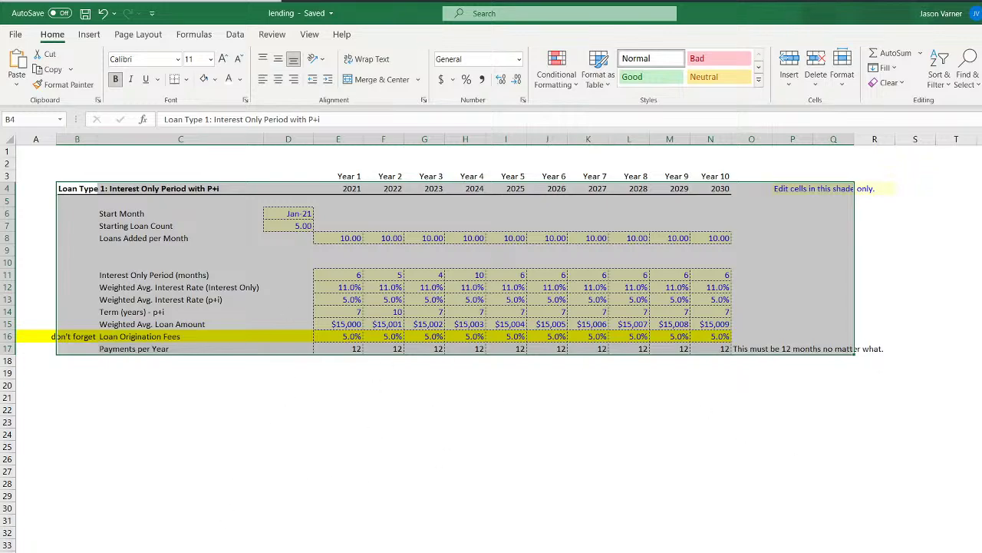
Examine the monthly principal payments of the first loan cohorts in the Principal Pay schedule on the Pi2 sheet
{"action": "left_click", "coordinate": [199, 551]}
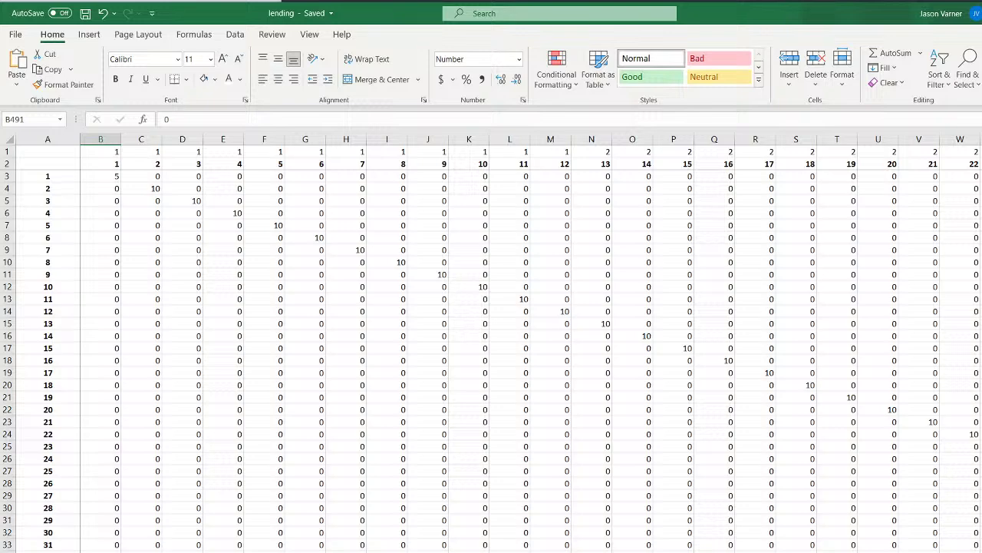
{"action": "key", "text": "ctrl+Page_Down"}
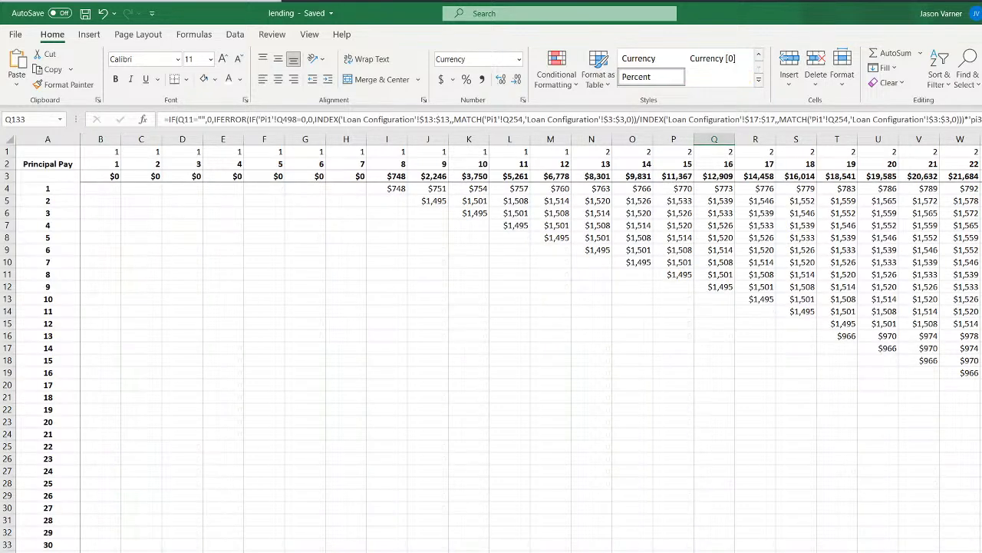
{"action": "left_click", "coordinate": [101, 190]}
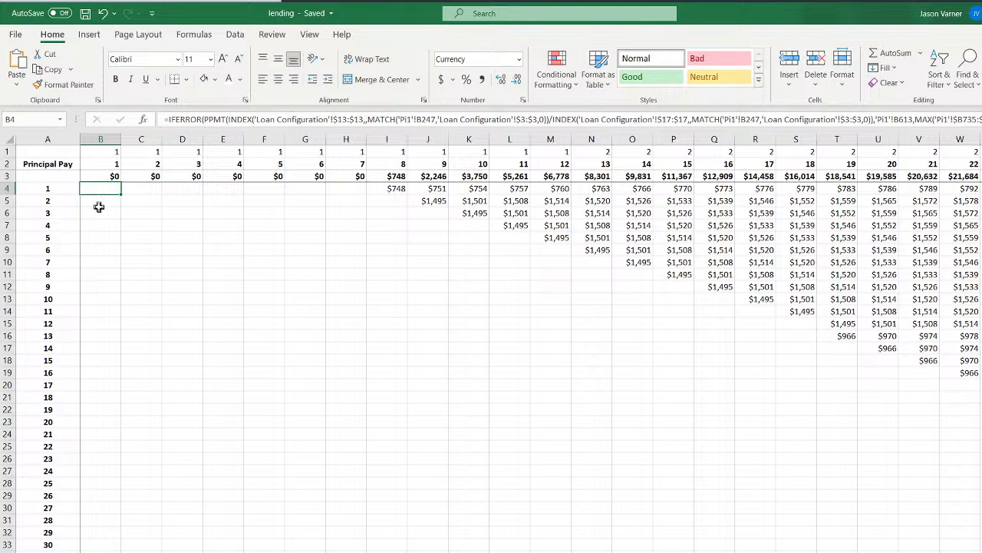
{"action": "left_click", "coordinate": [387, 311]}
{"action": "left_click", "coordinate": [392, 192]}
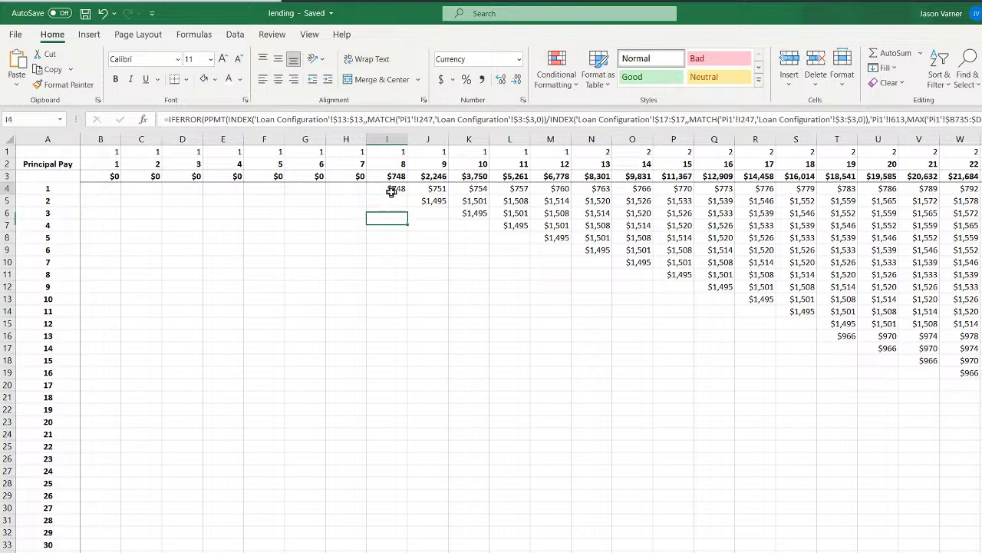
{"action": "left_click", "coordinate": [430, 189]}
{"action": "left_click", "coordinate": [385, 188]}
{"action": "left_click", "coordinate": [417, 188]}
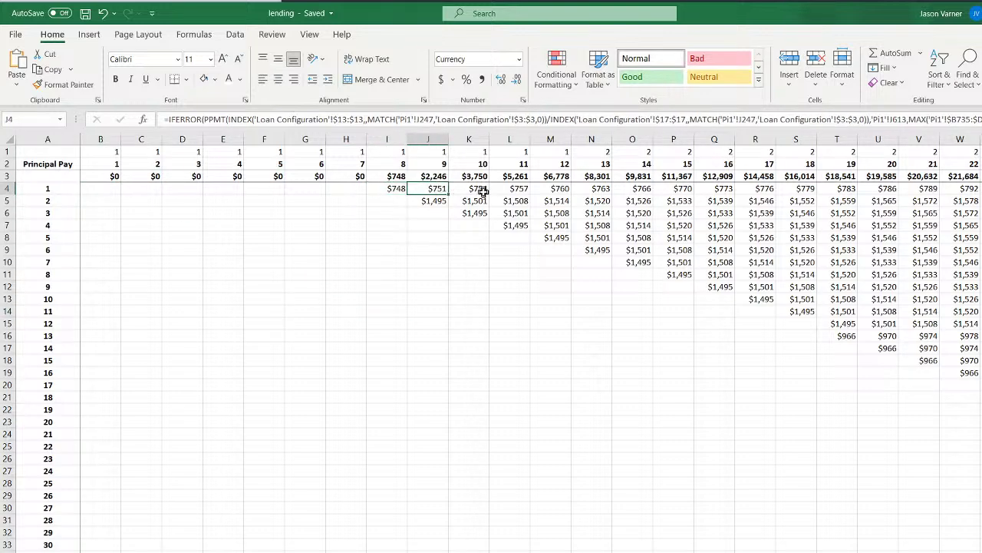
{"action": "left_click_drag", "start_coordinate": [392, 191], "coordinate": [476, 188]}
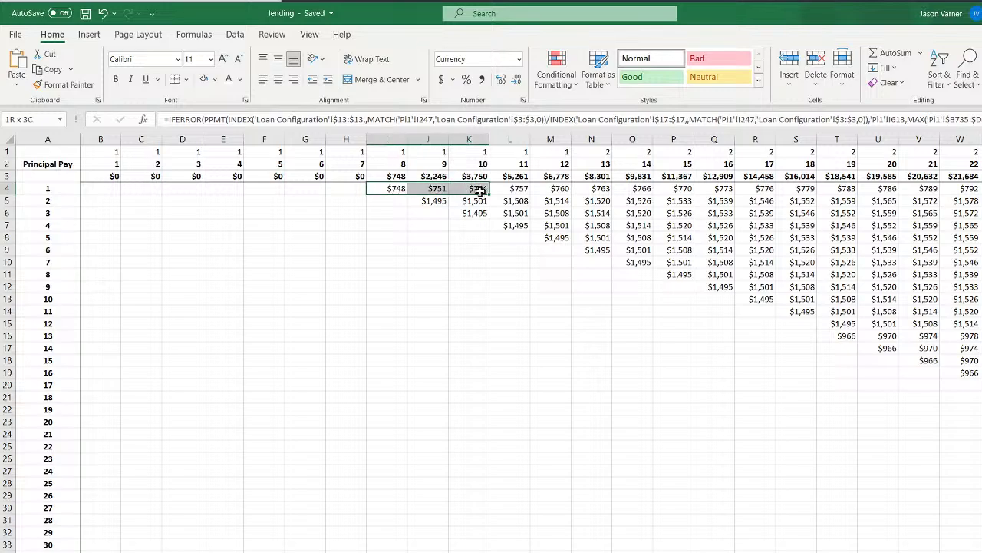
{"action": "scroll", "coordinate": [460, 461], "scroll_direction": "down", "scroll_amount": 20}
{"action": "scroll", "coordinate": [464, 461], "scroll_direction": "up", "scroll_amount": 20}
{"action": "left_click_drag", "start_coordinate": [393, 189], "coordinate": [581, 215]}
Examine the Interest schedule below Principal Pay, focusing on the first cohort's interest for months 8 to 10
{"action": "scroll", "coordinate": [321, 478], "scroll_direction": "down", "scroll_amount": 18}
{"action": "scroll", "coordinate": [321, 478], "scroll_direction": "down", "scroll_amount": 18}
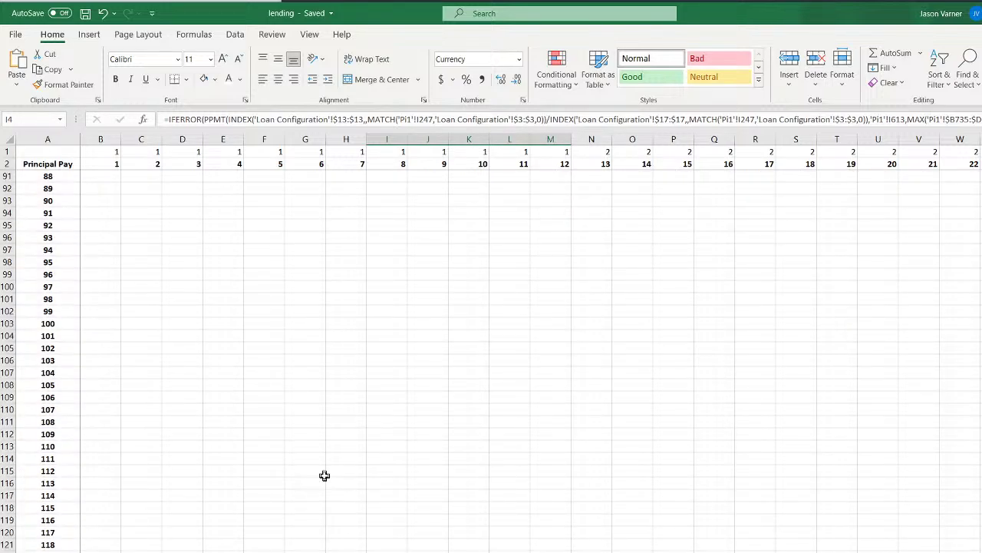
{"action": "left_click", "coordinate": [393, 338]}
{"action": "left_click_drag", "start_coordinate": [393, 338], "coordinate": [472, 338]}
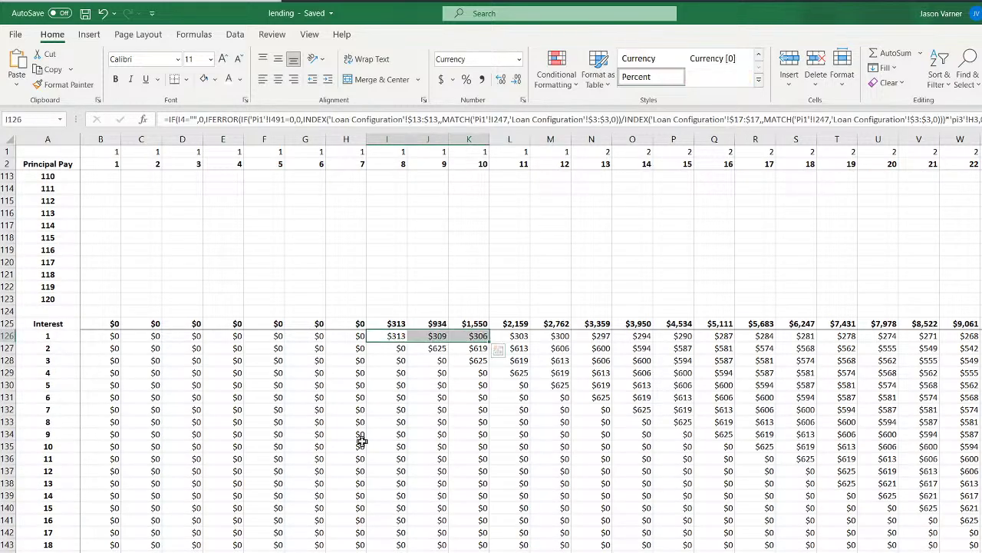
{"action": "scroll", "coordinate": [326, 526], "scroll_direction": "down", "scroll_amount": 20}
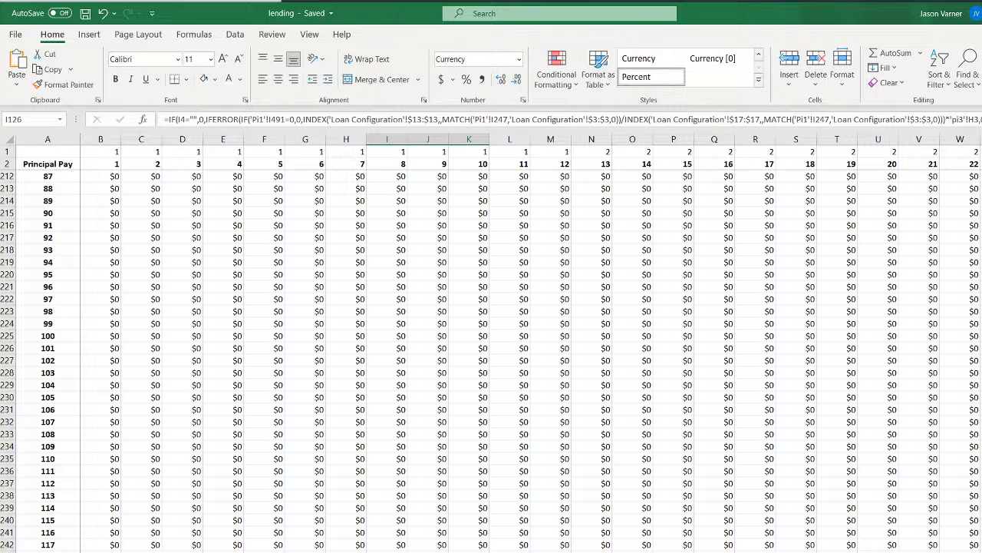
Inspect the formulas on the Pi1 sheet that place new loans by cohort for months 1 and 2
{"action": "left_click", "coordinate": [266, 552]}
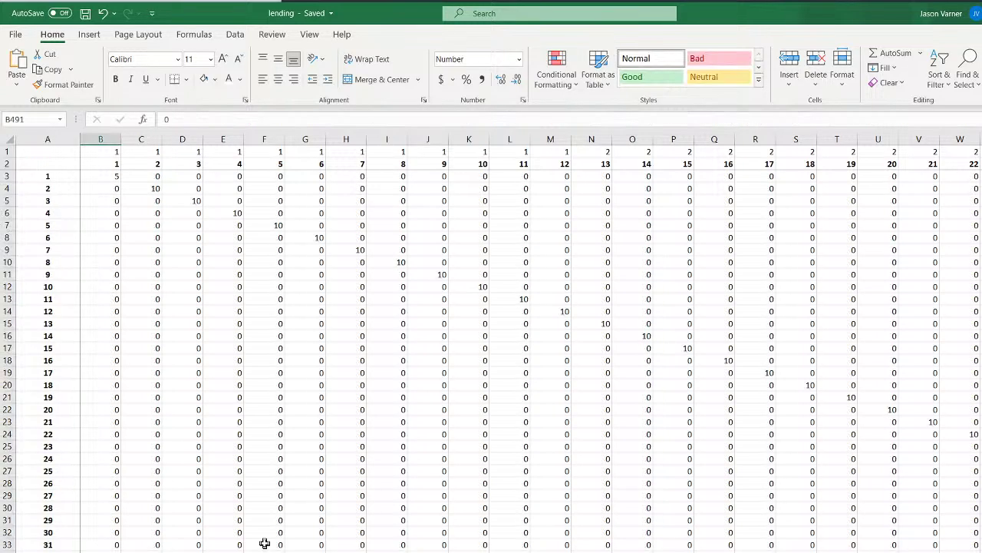
{"action": "left_click", "coordinate": [102, 177]}
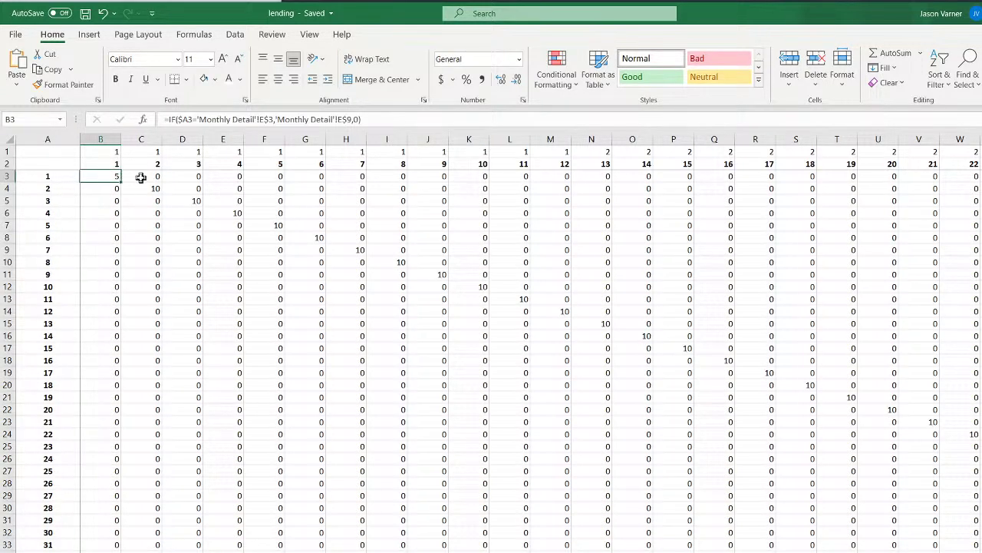
{"action": "left_click", "coordinate": [141, 177]}
{"action": "left_click", "coordinate": [111, 178]}
{"action": "left_click", "coordinate": [149, 189]}
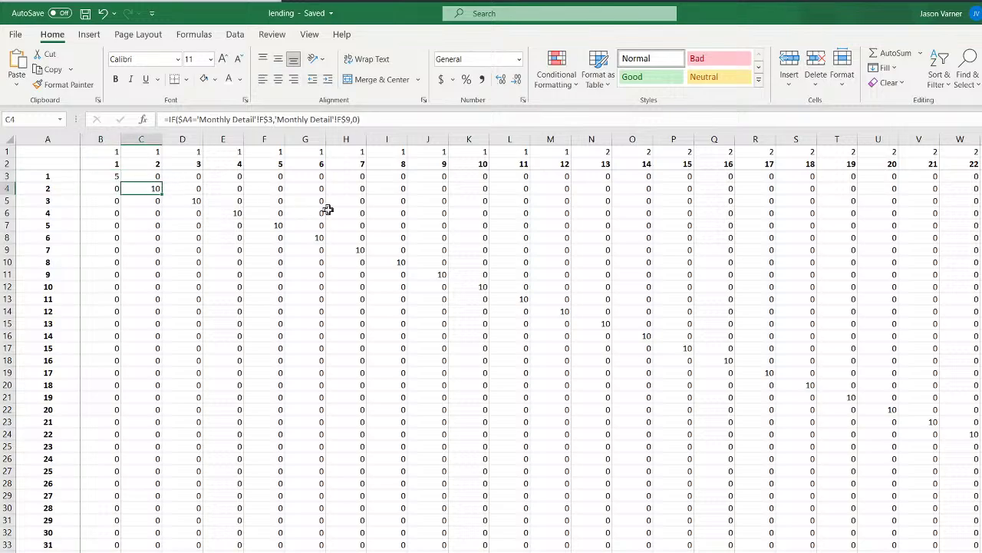
Review the start-year matrix and the Year Joined block for the cohorts on the Pi1 sheet
{"action": "scroll", "coordinate": [487, 458], "scroll_direction": "down", "scroll_amount": 18}
{"action": "scroll", "coordinate": [487, 457], "scroll_direction": "down", "scroll_amount": 18}
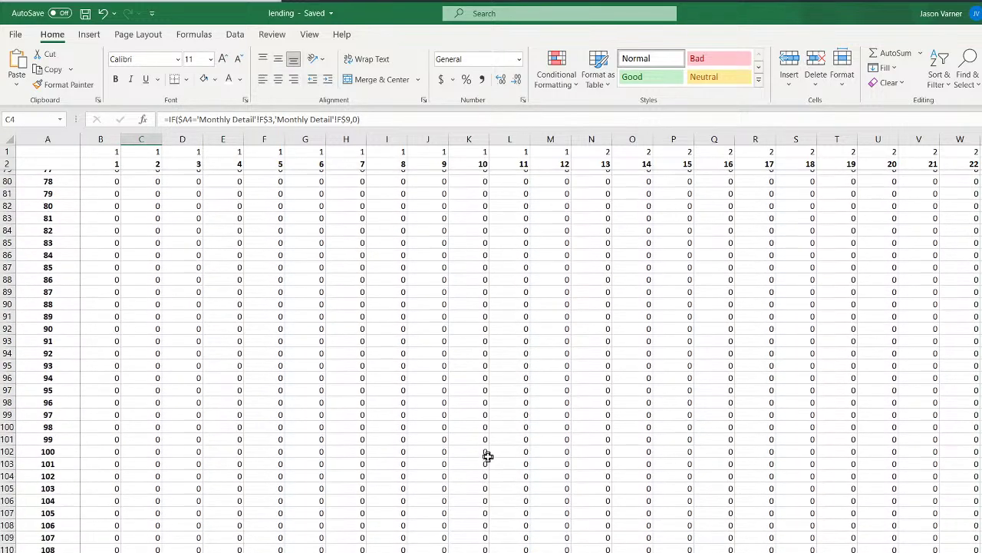
{"action": "left_click_drag", "start_coordinate": [115, 328], "coordinate": [368, 463]}
{"action": "scroll", "coordinate": [368, 463], "scroll_direction": "down", "scroll_amount": 20}
{"action": "scroll", "coordinate": [374, 461], "scroll_direction": "up", "scroll_amount": 4}
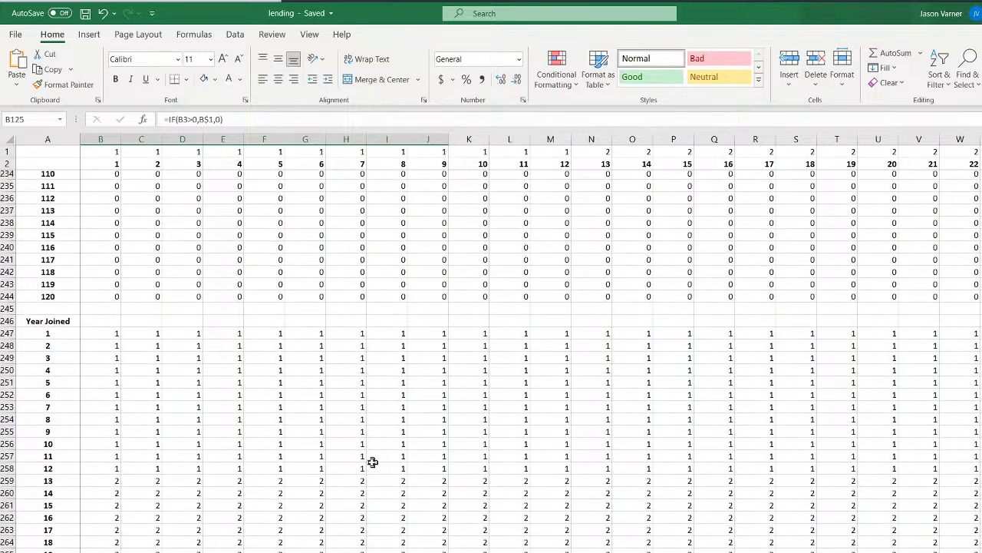
{"action": "left_click_drag", "start_coordinate": [118, 334], "coordinate": [367, 430]}
{"action": "scroll", "coordinate": [466, 486], "scroll_direction": "down", "scroll_amount": 15}
{"action": "scroll", "coordinate": [466, 487], "scroll_direction": "down", "scroll_amount": 20}
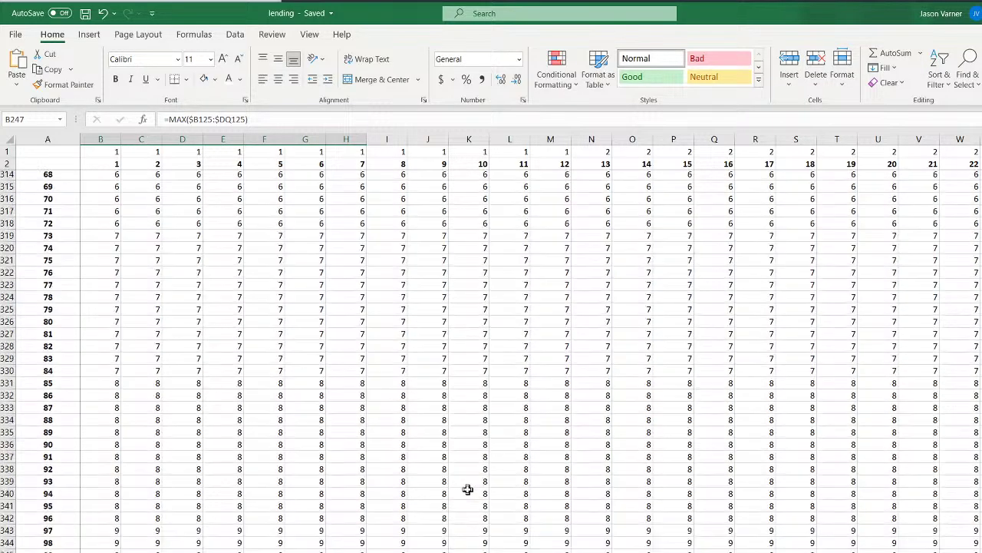
{"action": "scroll", "coordinate": [117, 497], "scroll_direction": "up", "scroll_amount": 1}
Review the Borrowed and Age of Cohort blocks further down the Pi1 sheet
{"action": "scroll", "coordinate": [130, 438], "scroll_direction": "down", "scroll_amount": 4}
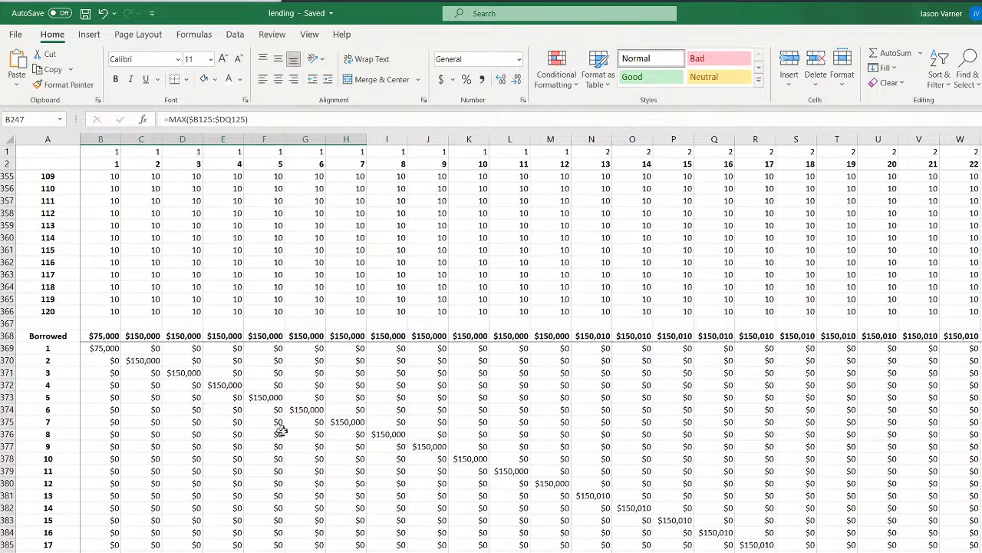
{"action": "scroll", "coordinate": [283, 430], "scroll_direction": "down", "scroll_amount": 20}
{"action": "scroll", "coordinate": [189, 454], "scroll_direction": "down", "scroll_amount": 7}
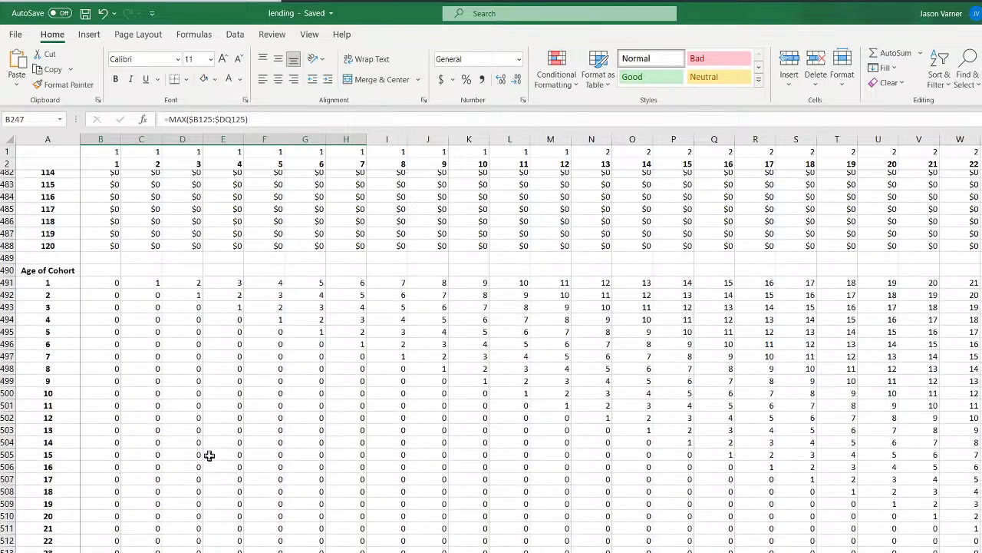
{"action": "scroll", "coordinate": [134, 269], "scroll_direction": "up", "scroll_amount": 3}
{"action": "scroll", "coordinate": [364, 474], "scroll_direction": "down", "scroll_amount": 20}
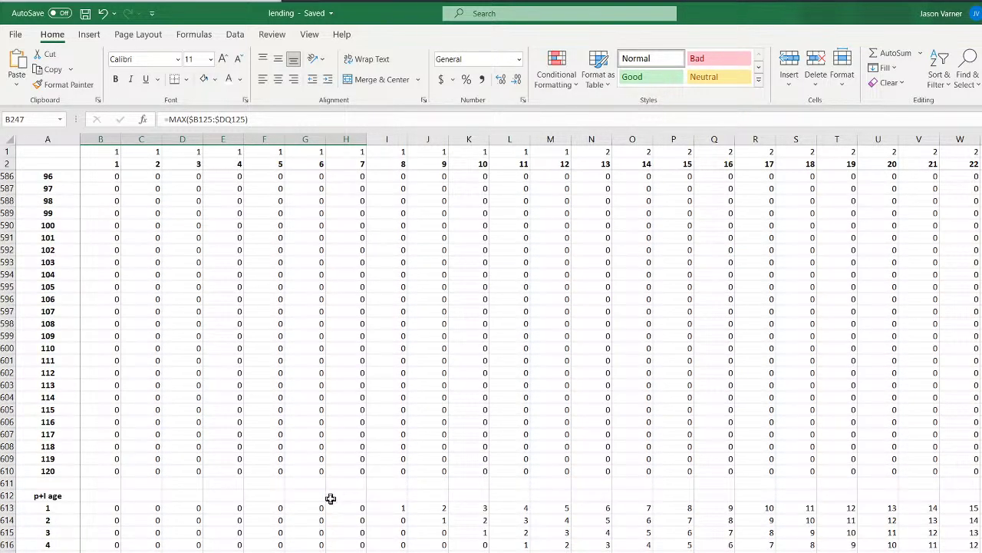
Inspect the p+I age block and its formulas in cells D617 and I613
{"action": "scroll", "coordinate": [330, 499], "scroll_direction": "down", "scroll_amount": 7}
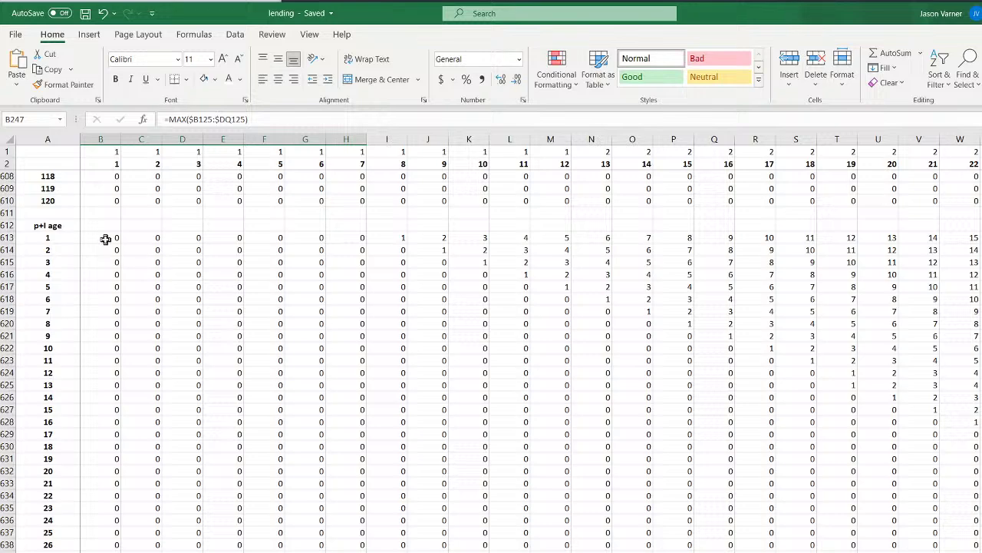
{"action": "left_click_drag", "start_coordinate": [107, 240], "coordinate": [873, 534]}
{"action": "left_click", "coordinate": [190, 284]}
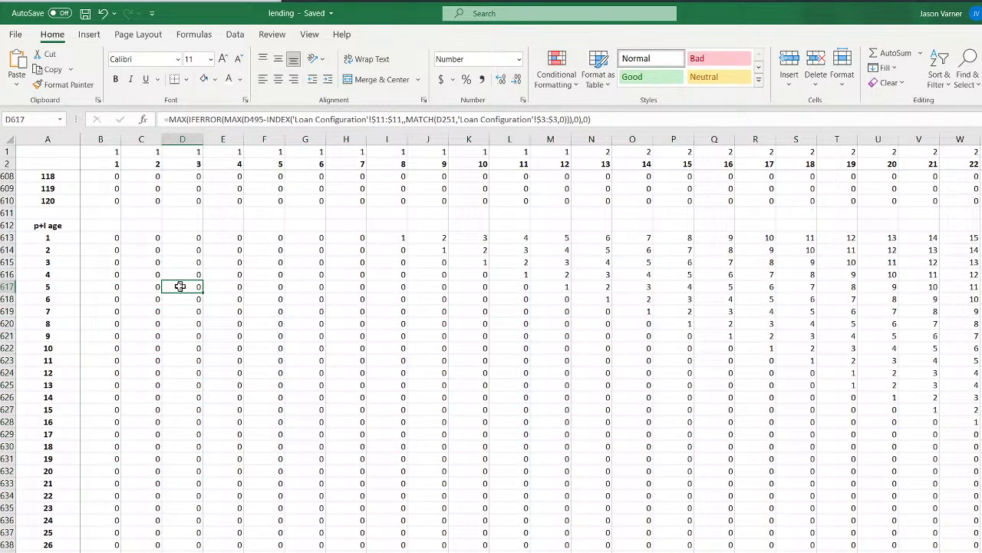
{"action": "left_click", "coordinate": [400, 240]}
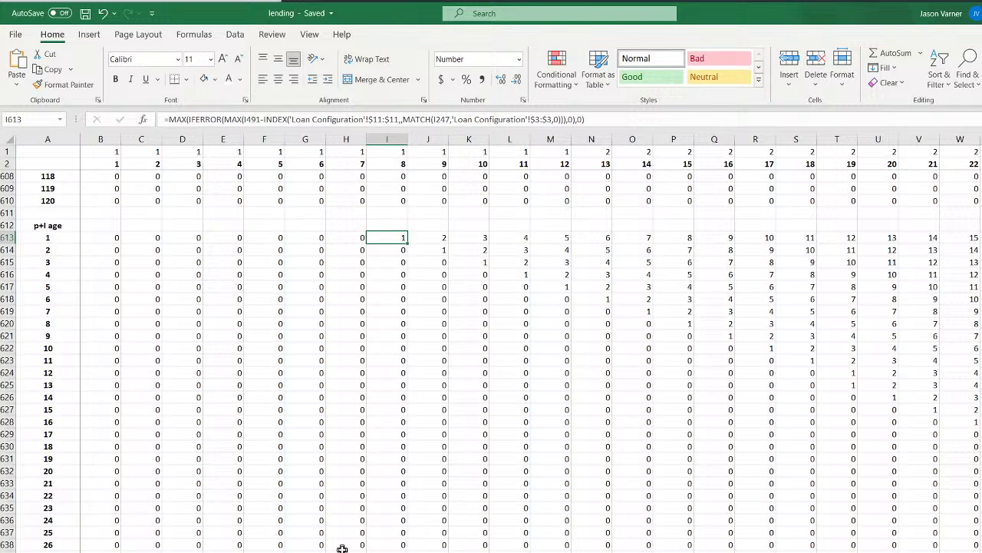
Inspect the nper block and the first cohort's number-of-periods formula in cell B735
{"action": "scroll", "coordinate": [201, 396], "scroll_direction": "down", "scroll_amount": 20}
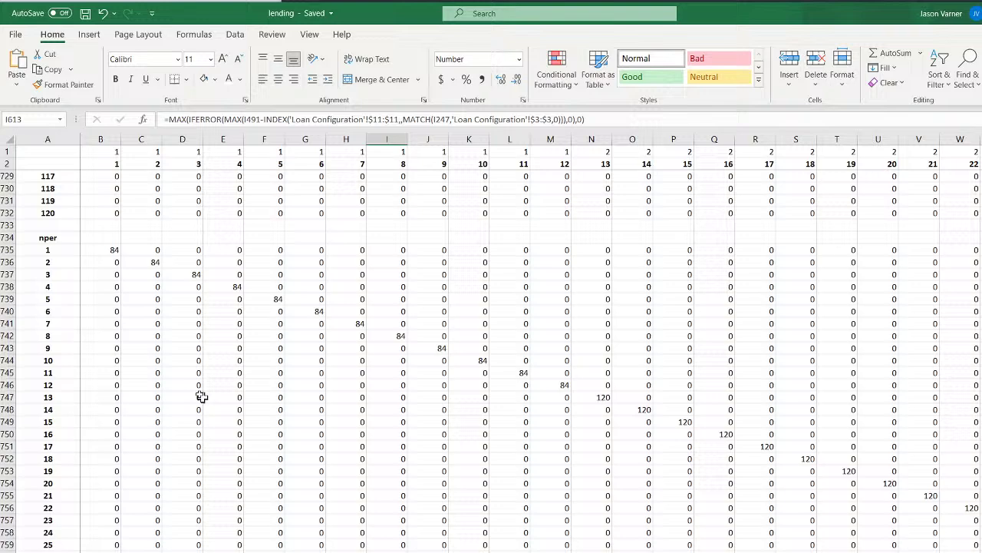
{"action": "left_click", "coordinate": [100, 251]}
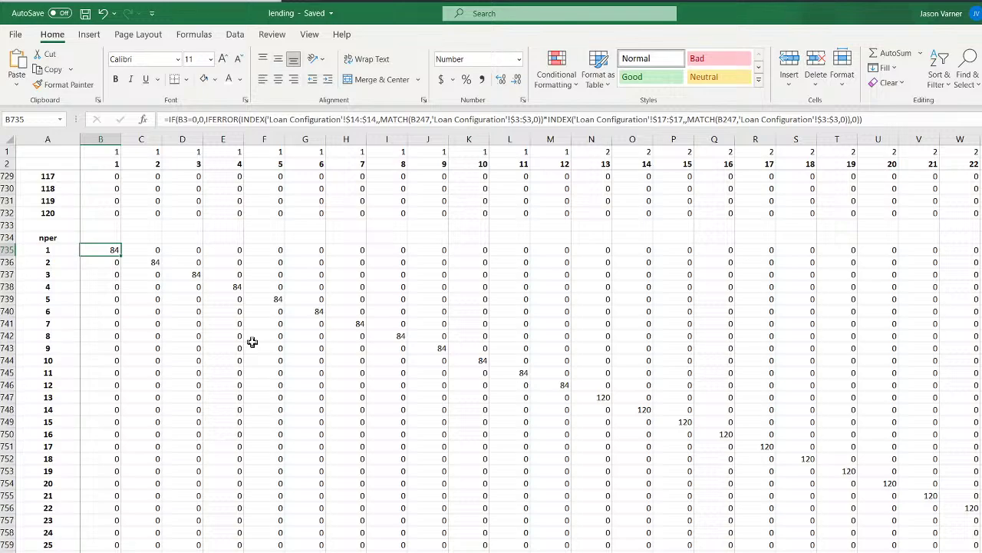
{"action": "scroll", "coordinate": [491, 361], "scroll_direction": "down", "scroll_amount": 20}
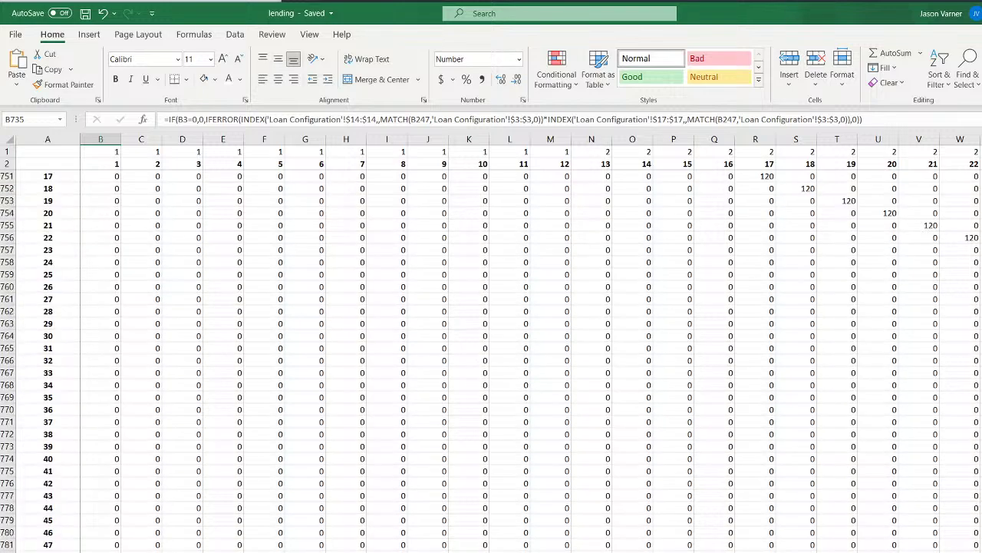
{"action": "scroll", "coordinate": [491, 361], "scroll_direction": "up", "scroll_amount": 18}
{"action": "scroll", "coordinate": [115, 226], "scroll_direction": "up", "scroll_amount": 20}
Examine the Month end Balance schedule, comparing the first cohort's interest-only months with its first amortizing month and checking cell J4
{"action": "left_click", "coordinate": [292, 551]}
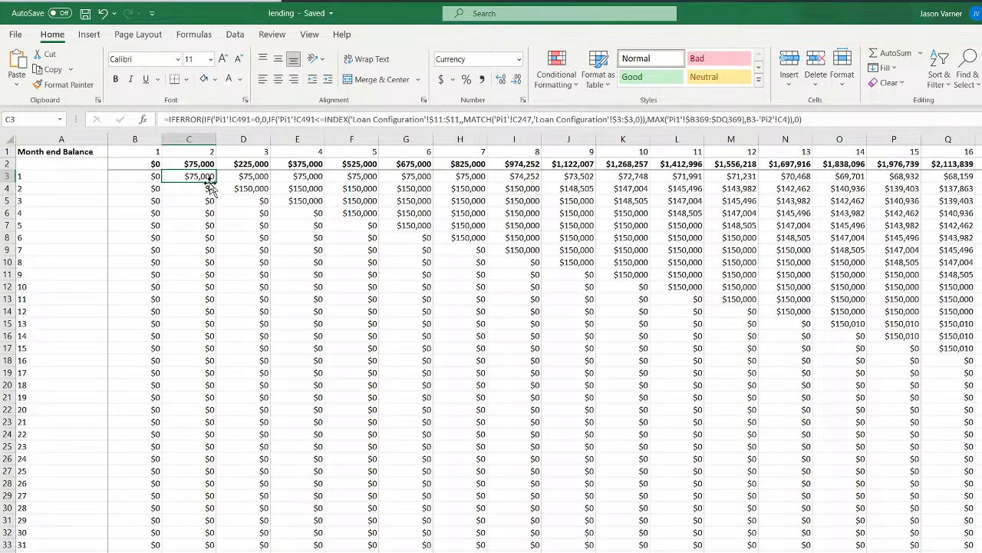
{"action": "left_click_drag", "start_coordinate": [192, 176], "coordinate": [464, 177]}
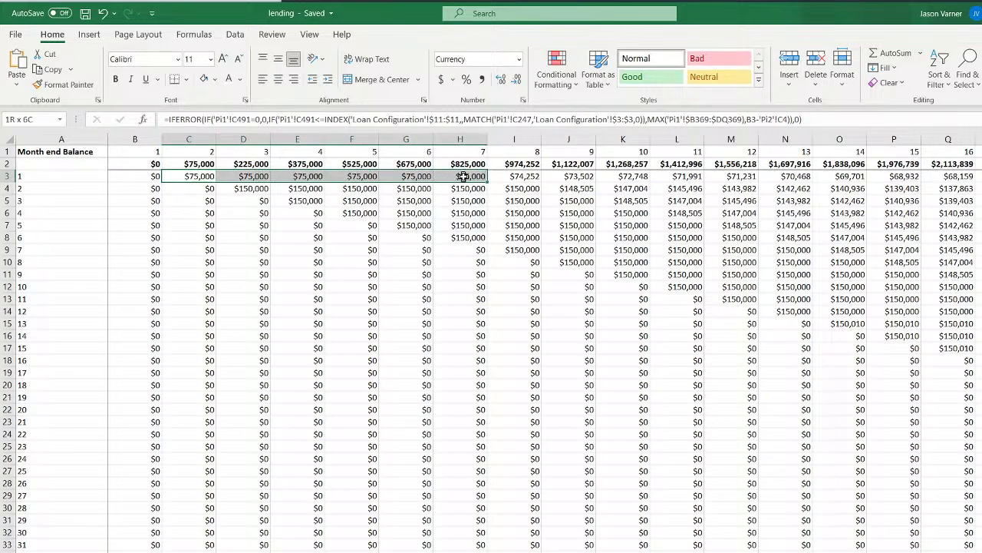
{"action": "left_click", "coordinate": [525, 173]}
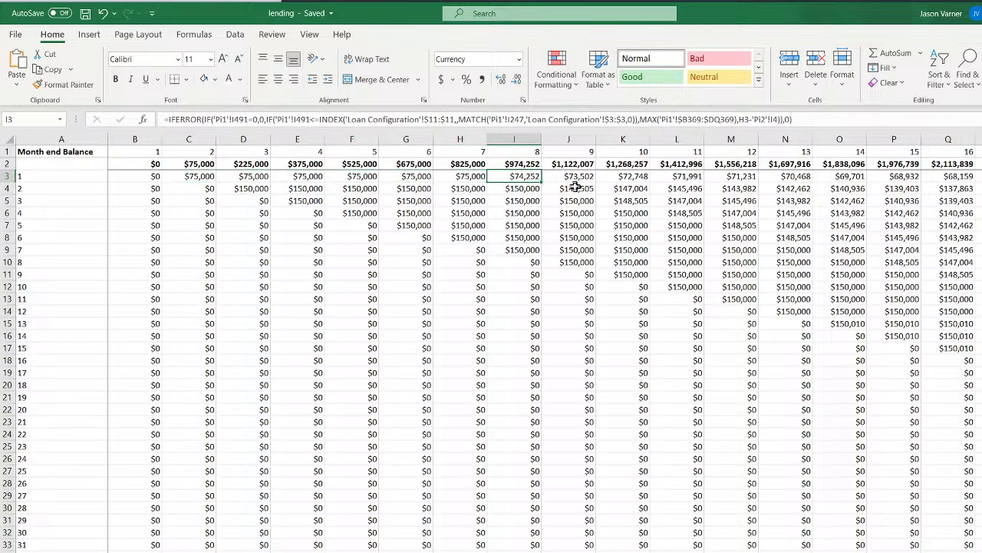
{"action": "left_click", "coordinate": [576, 187]}
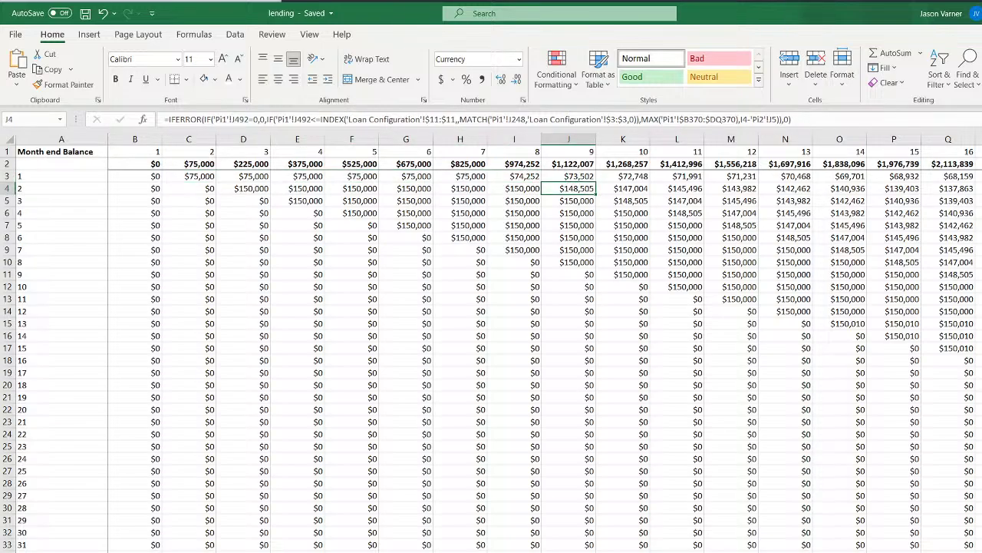
Examine the Interest Only Payments schedule for the first two loan cohorts
{"action": "scroll", "coordinate": [492, 353], "scroll_direction": "down", "scroll_amount": 20}
{"action": "left_click_drag", "start_coordinate": [198, 323], "coordinate": [480, 324]}
{"action": "left_click_drag", "start_coordinate": [248, 335], "coordinate": [530, 335]}
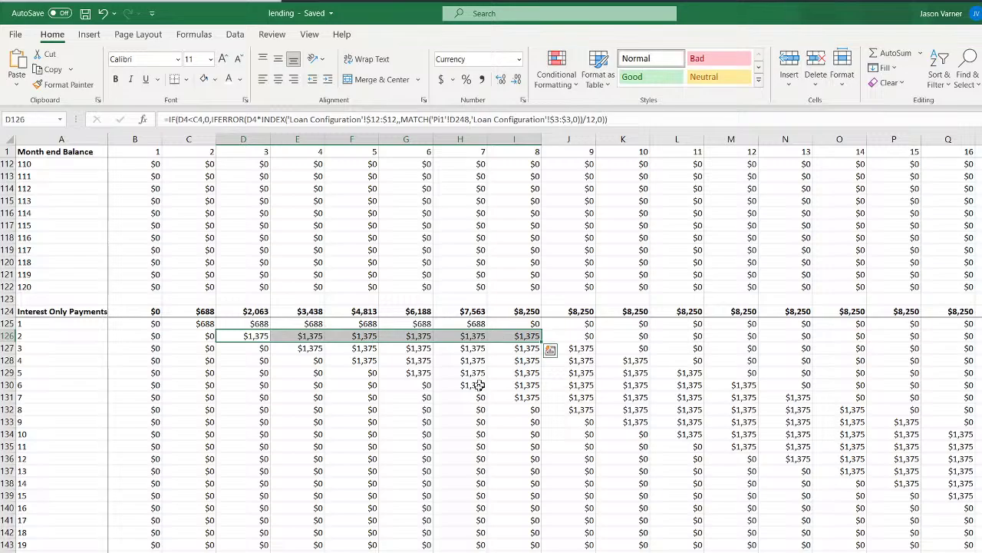
{"action": "scroll", "coordinate": [483, 513], "scroll_direction": "down", "scroll_amount": 20}
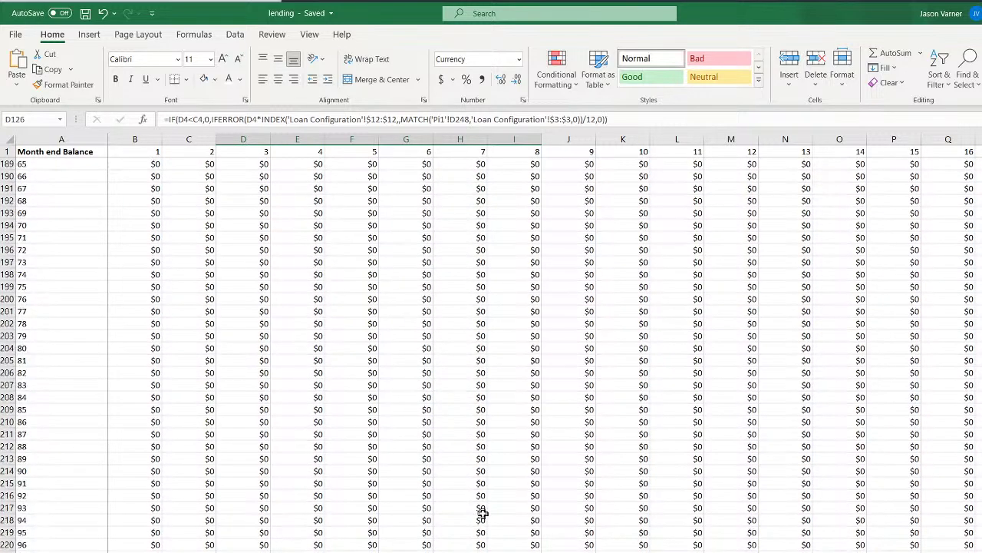
{"action": "scroll", "coordinate": [483, 514], "scroll_direction": "down", "scroll_amount": 15}
Return to the Loan Type 1 assumptions and check Year 1 loans added, interest-only period and both interest rates
{"action": "scroll", "coordinate": [491, 518], "scroll_direction": "up", "scroll_amount": 20}
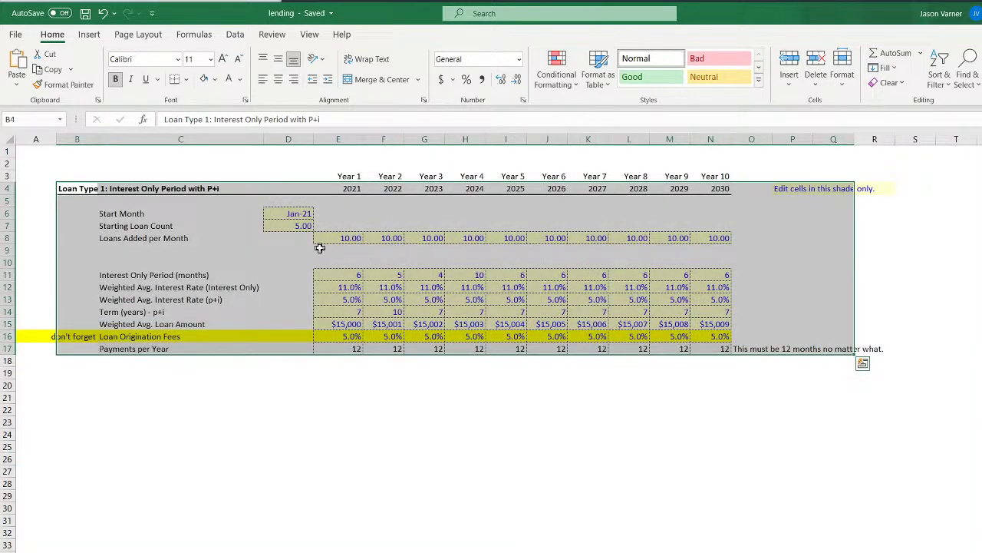
{"action": "left_click", "coordinate": [341, 239]}
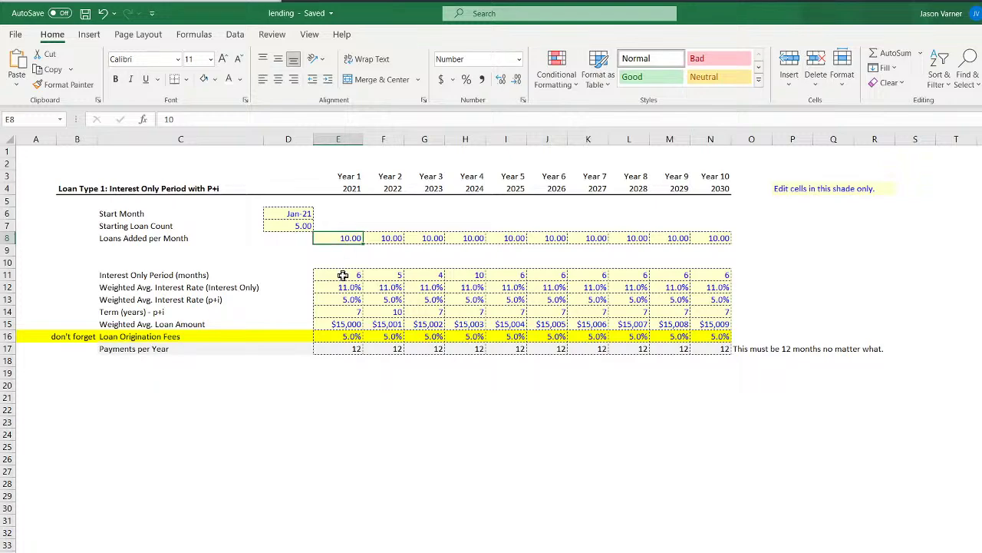
{"action": "left_click", "coordinate": [343, 275]}
{"action": "left_click", "coordinate": [345, 287]}
{"action": "left_click", "coordinate": [345, 300]}
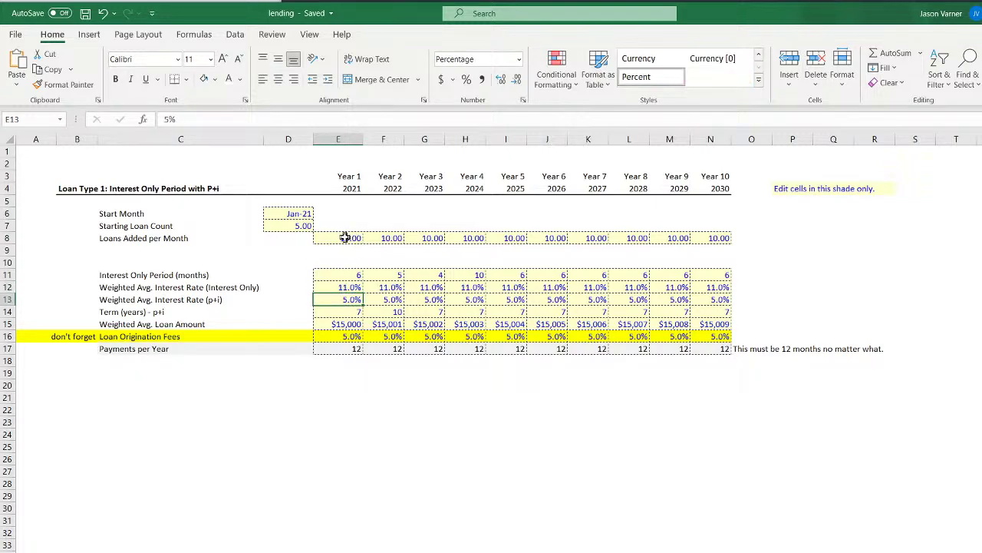
{"action": "left_click", "coordinate": [345, 238]}
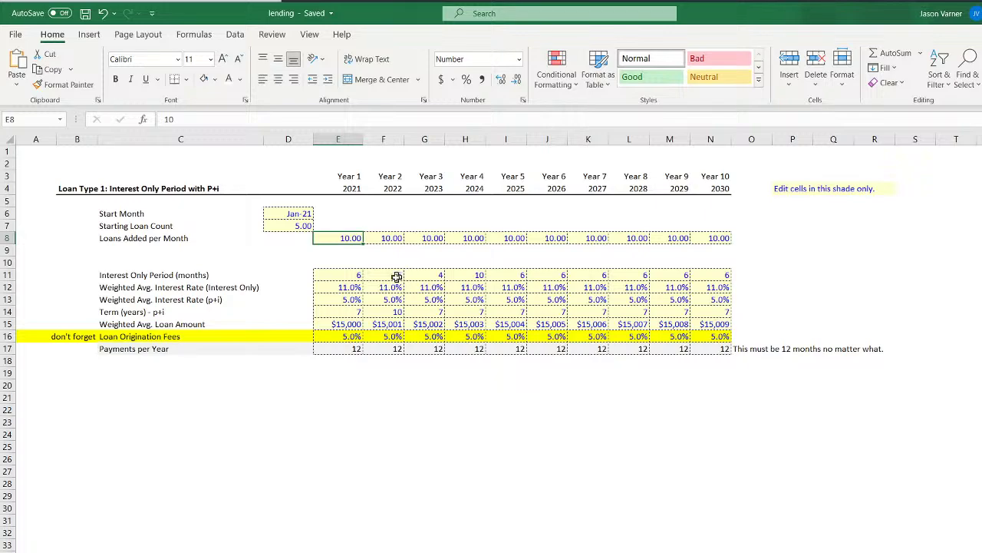
{"action": "left_click", "coordinate": [340, 275]}
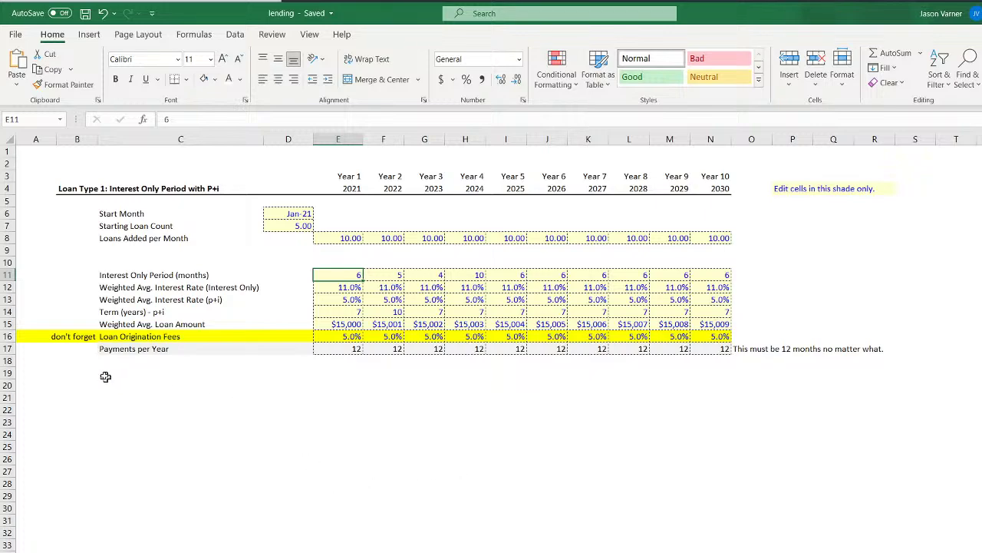
Review the Loan Origination Fees row, the Year 1 assumptions and the Loan Type 1 labels on the Loan Configuration sheet
{"action": "left_click_drag", "start_coordinate": [48, 336], "coordinate": [707, 331]}
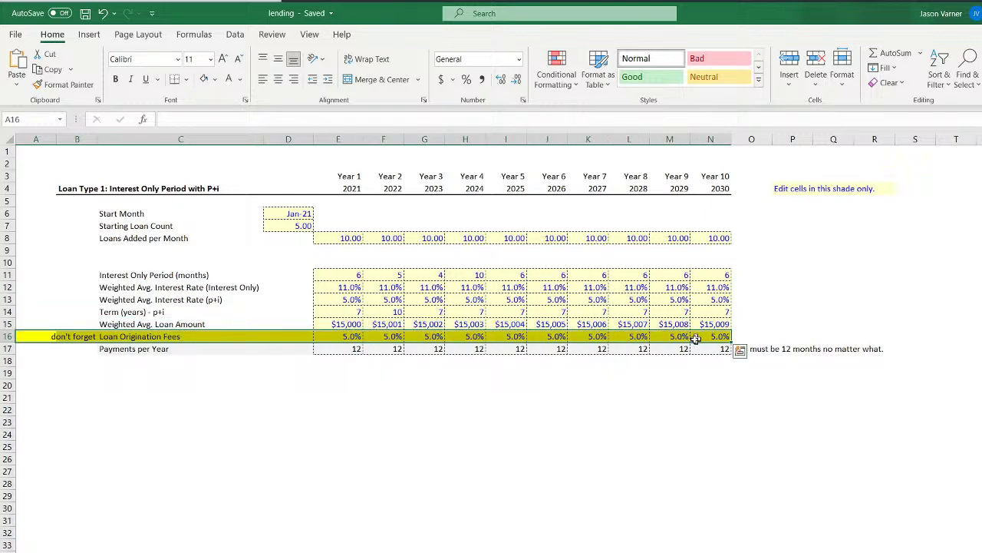
{"action": "left_click", "coordinate": [596, 446]}
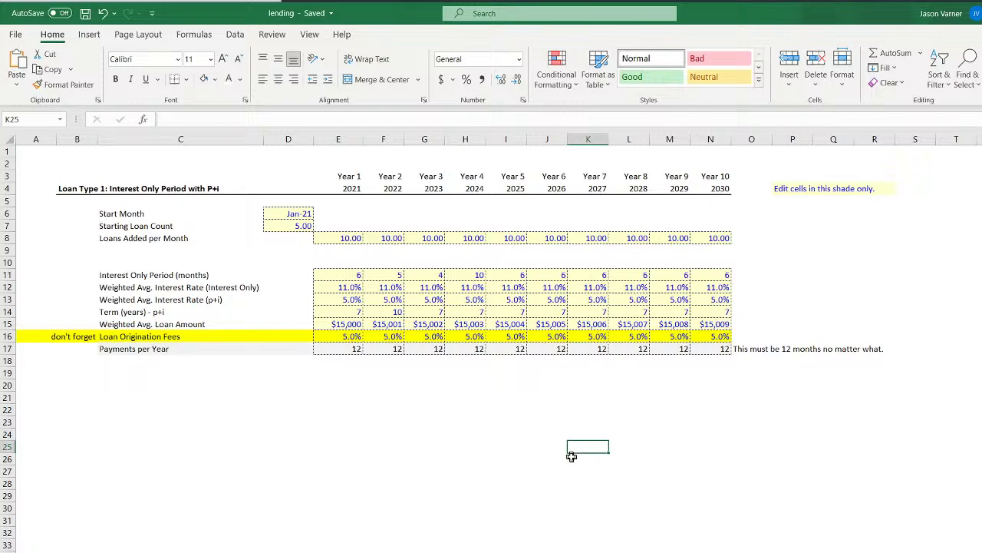
{"action": "left_click", "coordinate": [377, 431]}
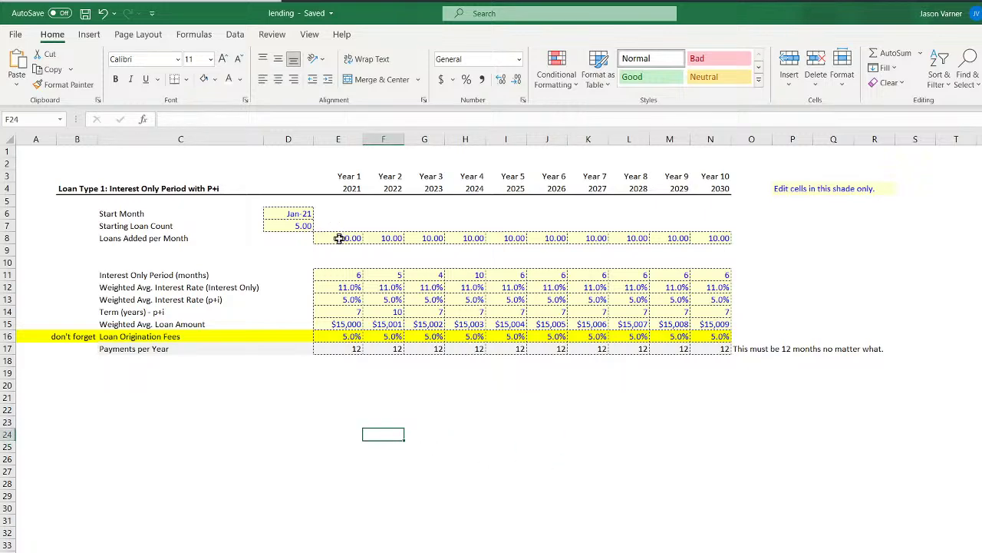
{"action": "left_click_drag", "start_coordinate": [338, 238], "coordinate": [341, 347]}
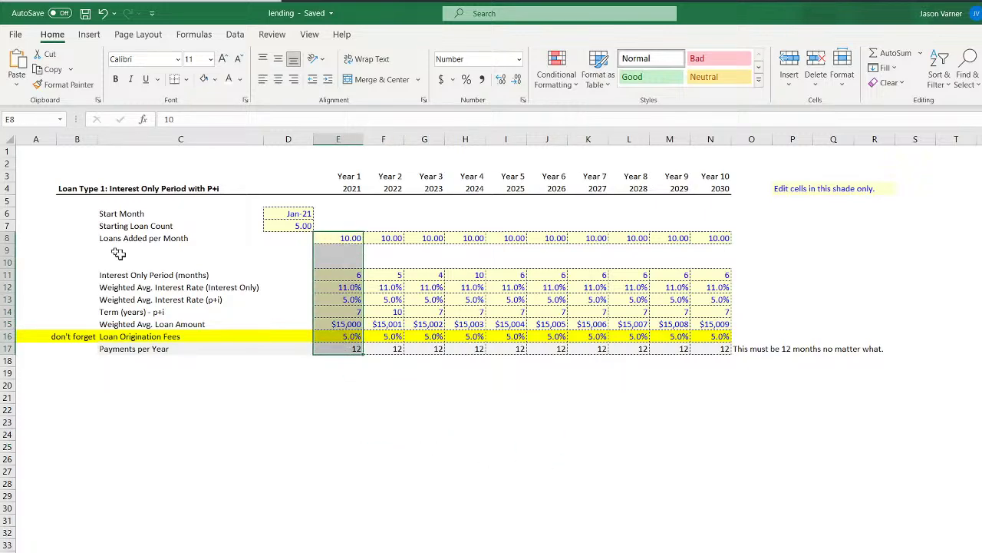
{"action": "left_click_drag", "start_coordinate": [48, 188], "coordinate": [191, 345]}
{"action": "left_click", "coordinate": [141, 214]}
{"action": "left_click", "coordinate": [142, 229]}
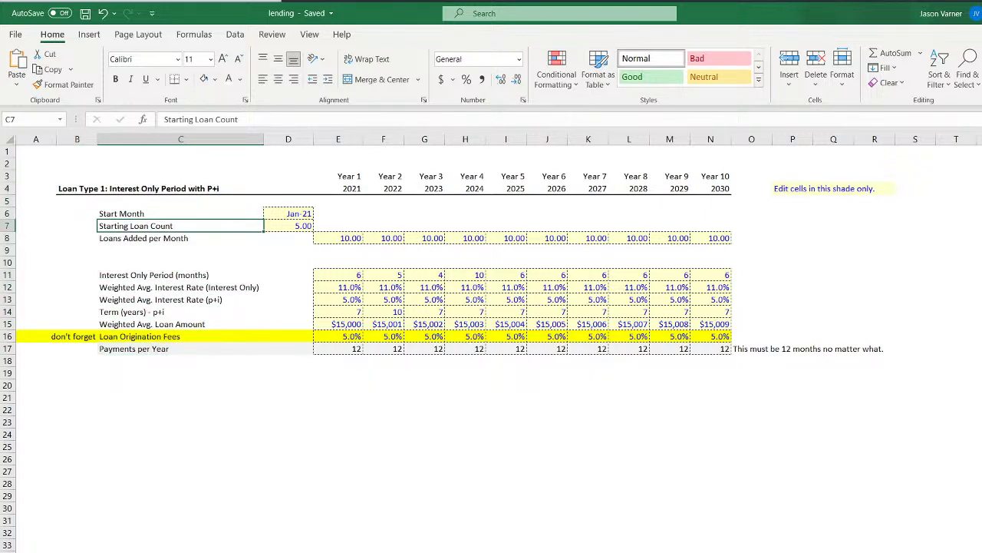
Examine the monthly Loans Added schedule, checking January's beginning borrowers and the Borrowers Added formula for January to April 2021
{"action": "left_click", "coordinate": [212, 548]}
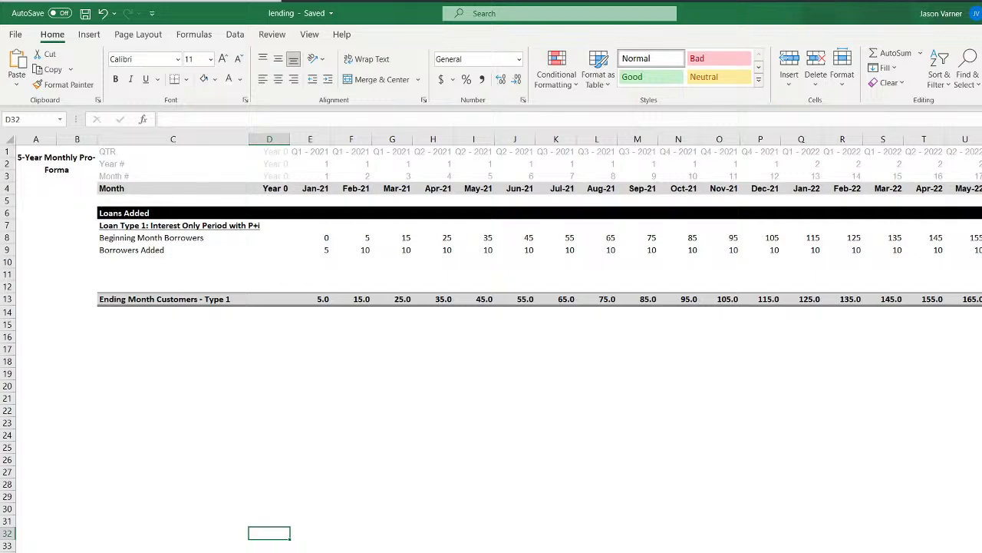
{"action": "key", "text": "ctrl+Page_Up"}
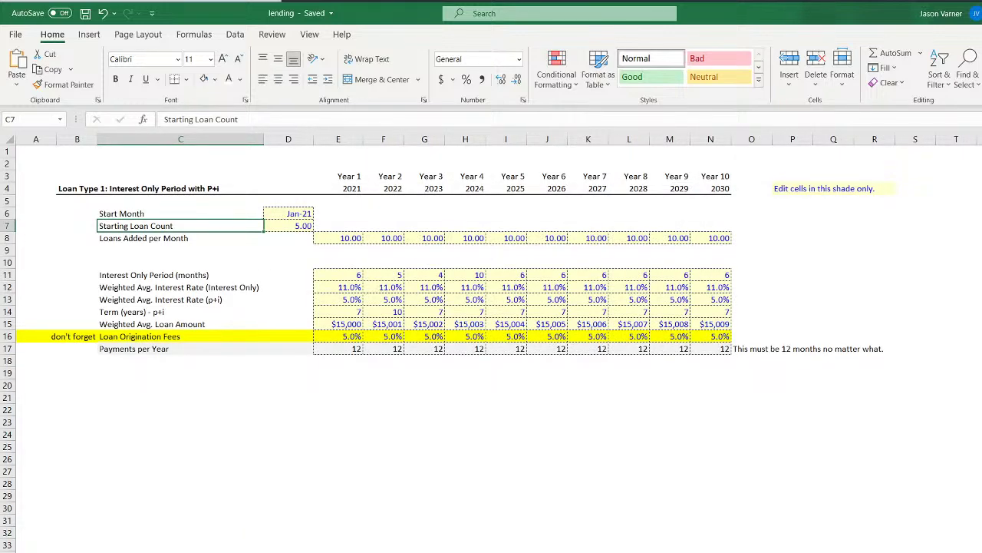
{"action": "key", "text": "ctrl+Page_Down"}
{"action": "left_click", "coordinate": [324, 240]}
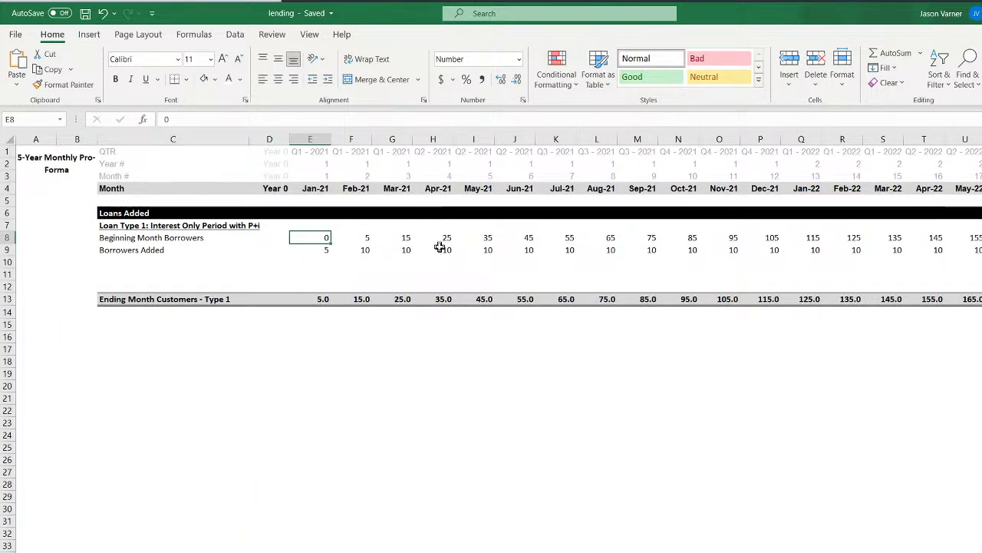
{"action": "left_click_drag", "start_coordinate": [323, 250], "coordinate": [447, 251]}
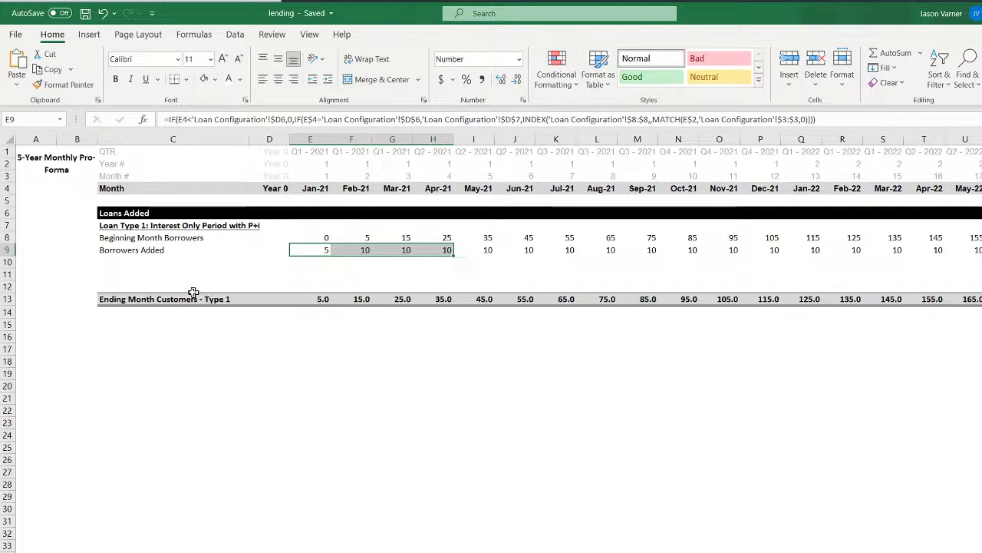
{"action": "left_click_drag", "start_coordinate": [133, 278], "coordinate": [417, 274]}
{"action": "left_click_drag", "start_coordinate": [161, 366], "coordinate": [496, 376]}
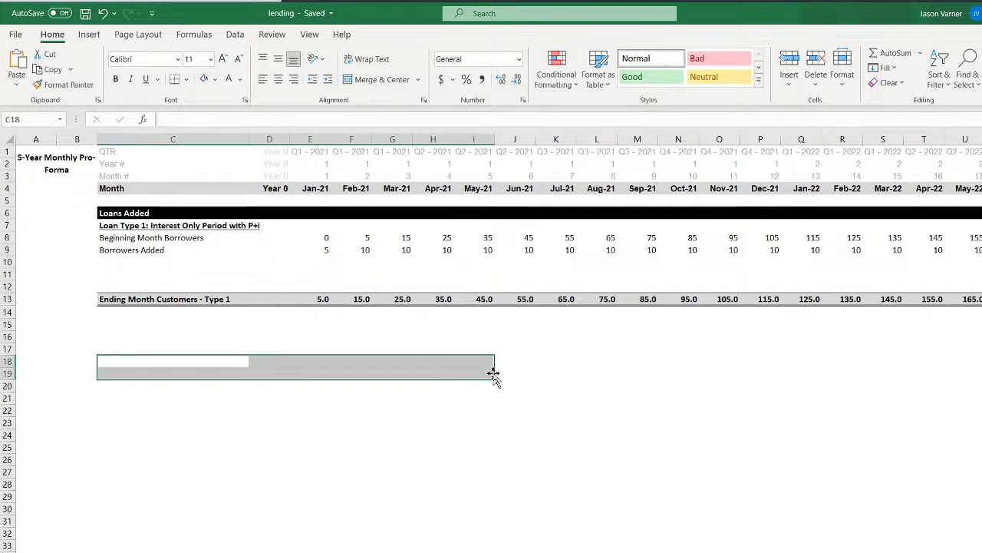
{"action": "left_click", "coordinate": [316, 470]}
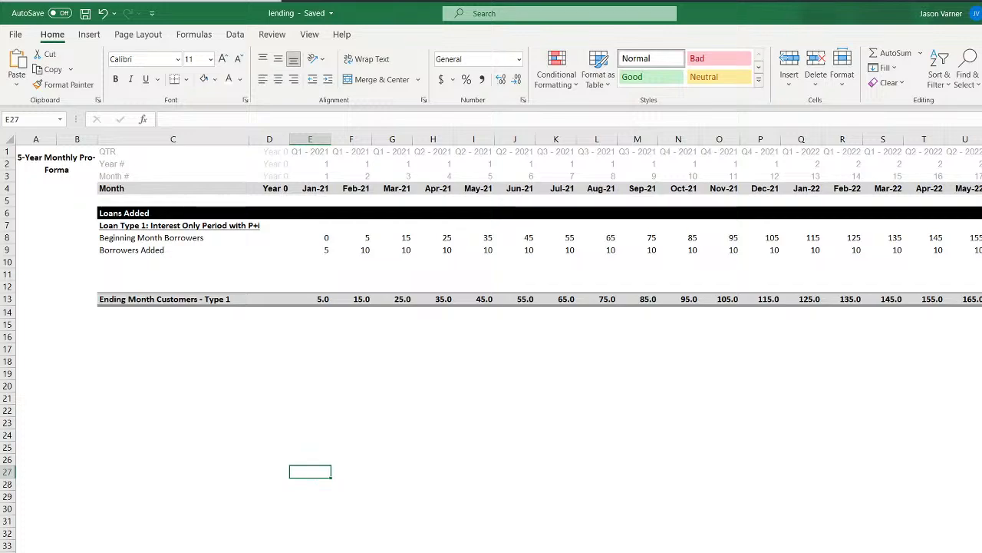
Copy the Loan Type 1 heading in B4:C4 of the Loan Configuration sheet to B20
{"action": "key", "text": "ctrl+Page_Up"}
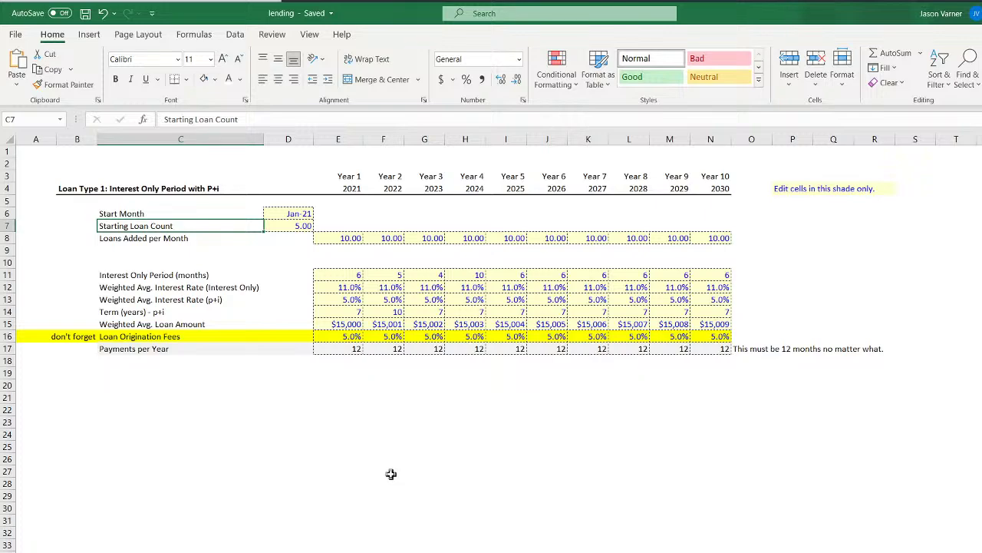
{"action": "left_click", "coordinate": [209, 432]}
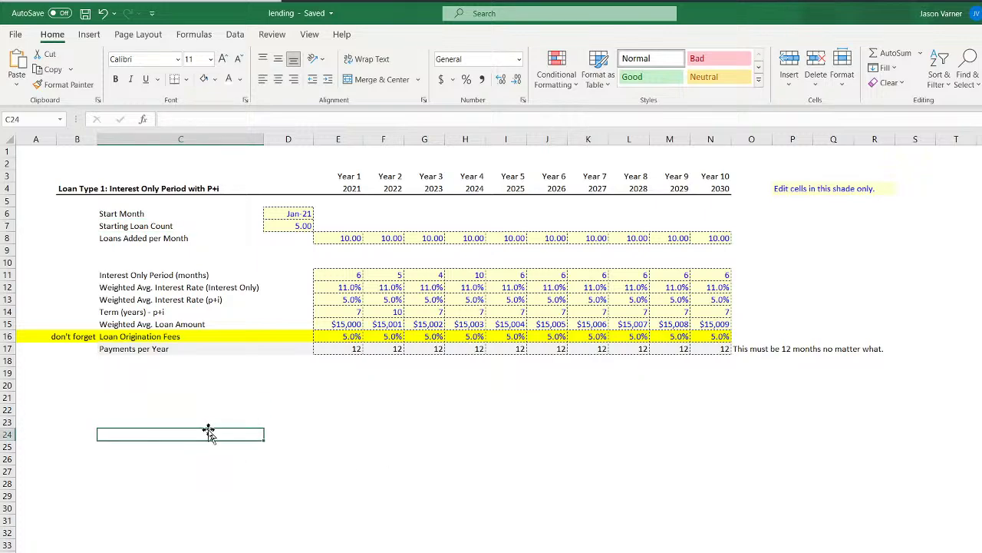
{"action": "left_click_drag", "start_coordinate": [66, 184], "coordinate": [223, 186]}
{"action": "right_click", "coordinate": [222, 186]}
{"action": "left_click", "coordinate": [246, 209]}
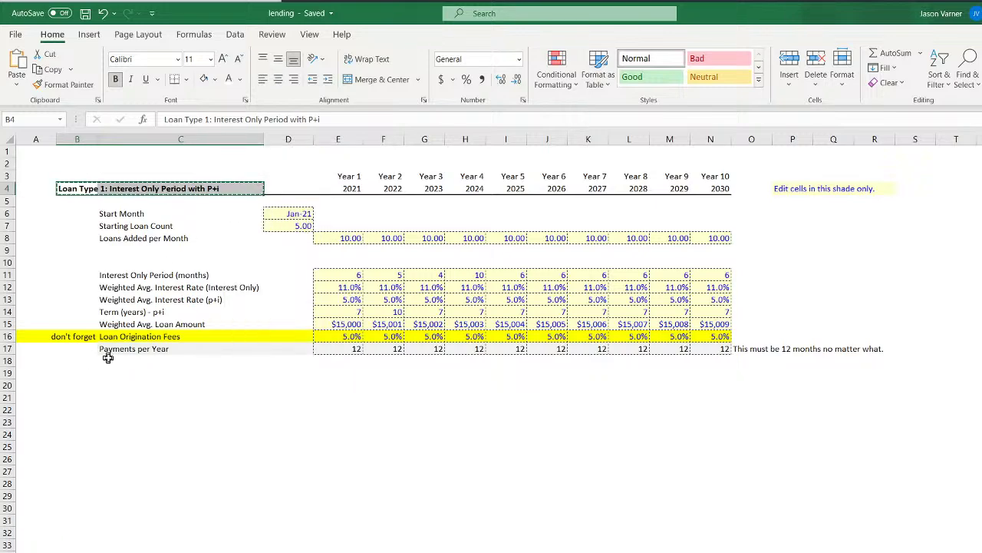
{"action": "left_click_drag", "start_coordinate": [77, 189], "coordinate": [77, 373]}
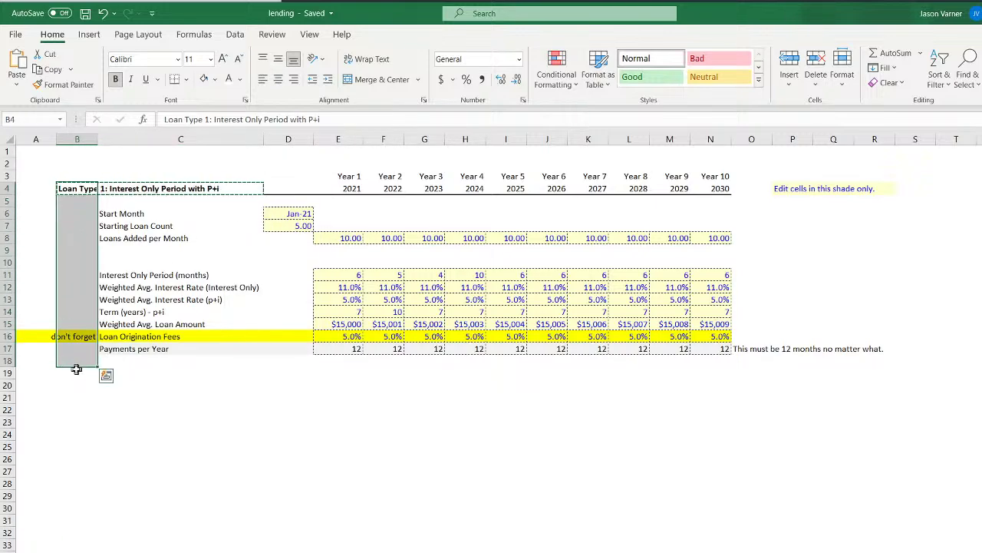
{"action": "left_click", "coordinate": [75, 371]}
{"action": "right_click", "coordinate": [72, 386]}
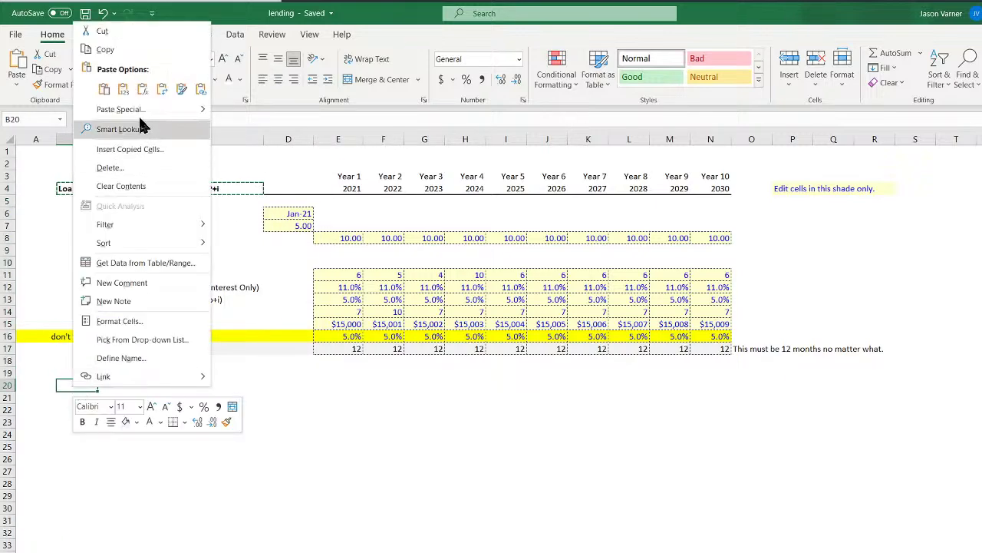
{"action": "left_click", "coordinate": [109, 90]}
Change the copied heading in B20 to "Loan Type 2: Interest Only Loans"
{"action": "double_click", "coordinate": [85, 386]}
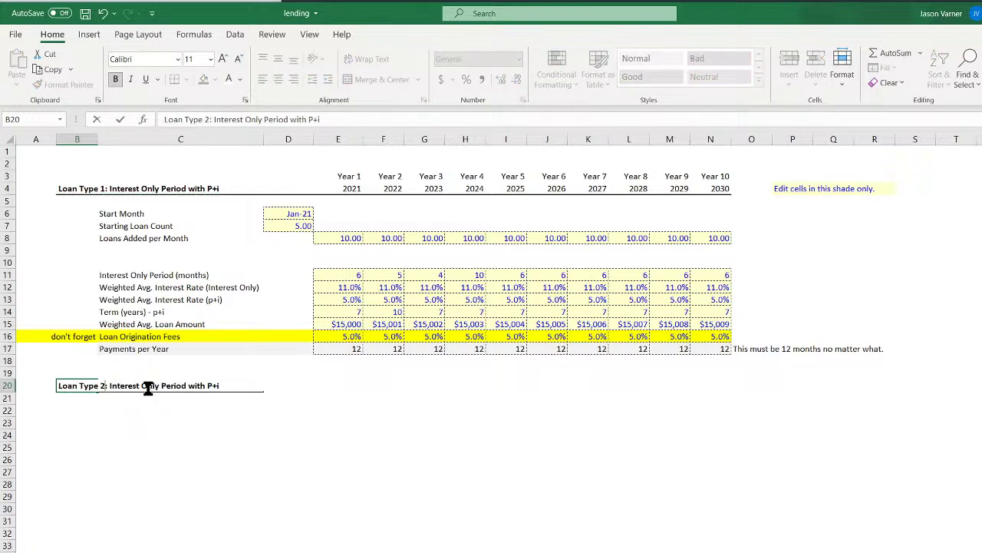
{"action": "left_click_drag", "start_coordinate": [160, 387], "coordinate": [220, 387]}
{"action": "type", "text": "Loans"}
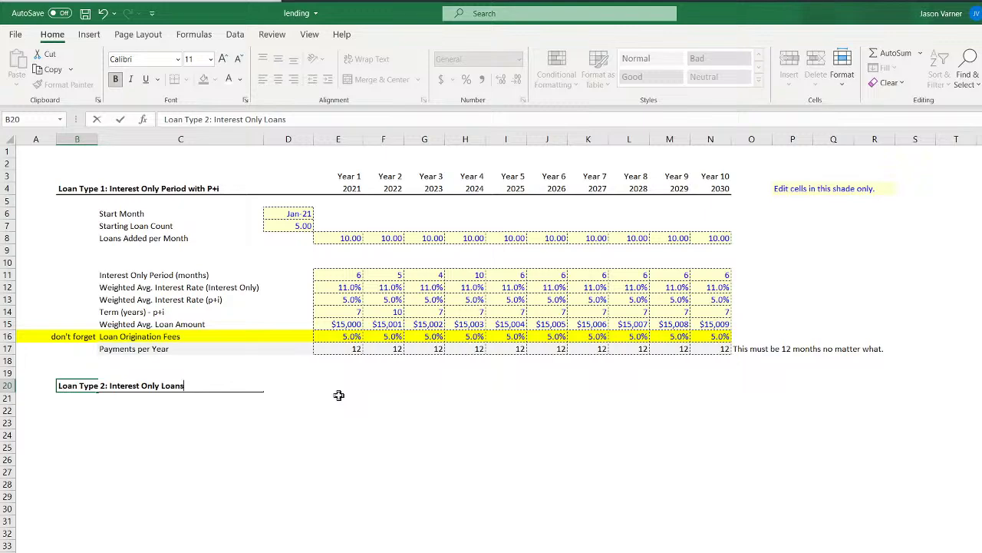
{"action": "key", "text": "Return"}
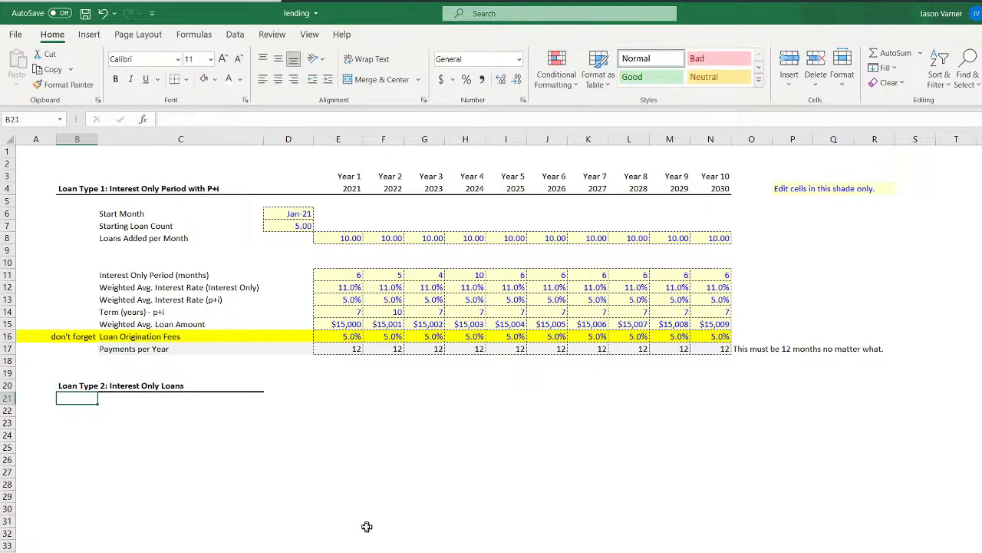
{"action": "left_click_drag", "start_coordinate": [363, 545], "coordinate": [530, 455]}
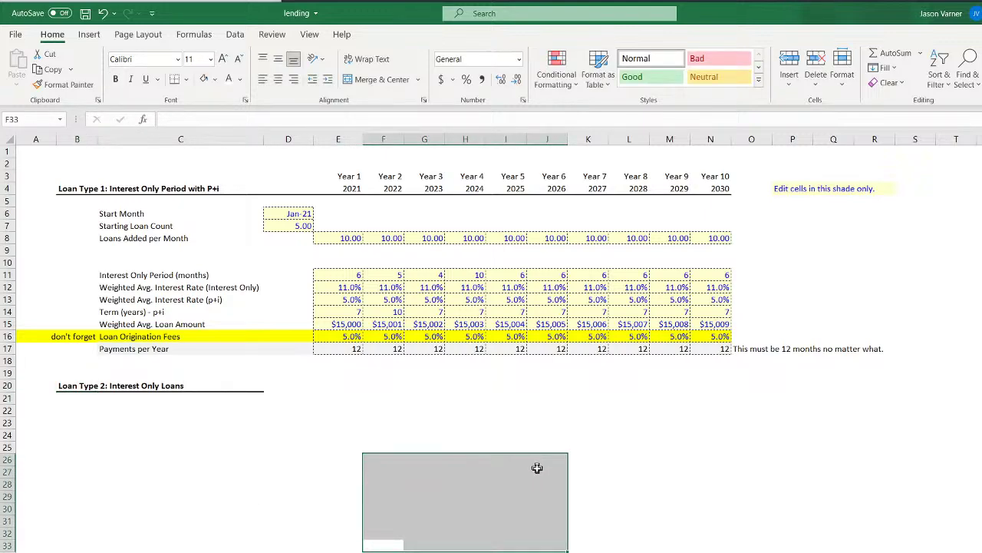
{"action": "left_click", "coordinate": [543, 485]}
{"action": "left_click_drag", "start_coordinate": [543, 491], "coordinate": [828, 506]}
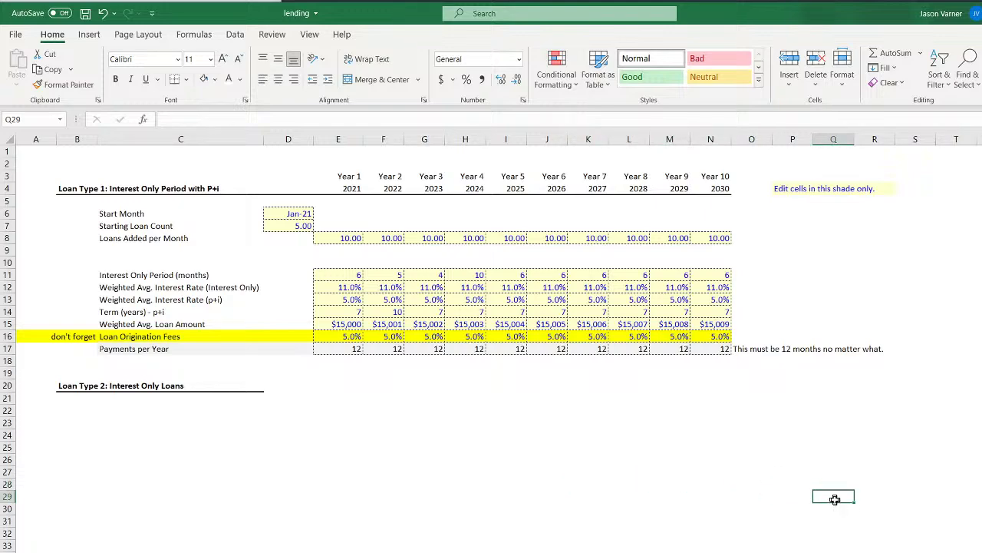
{"action": "left_click_drag", "start_coordinate": [660, 518], "coordinate": [768, 514]}
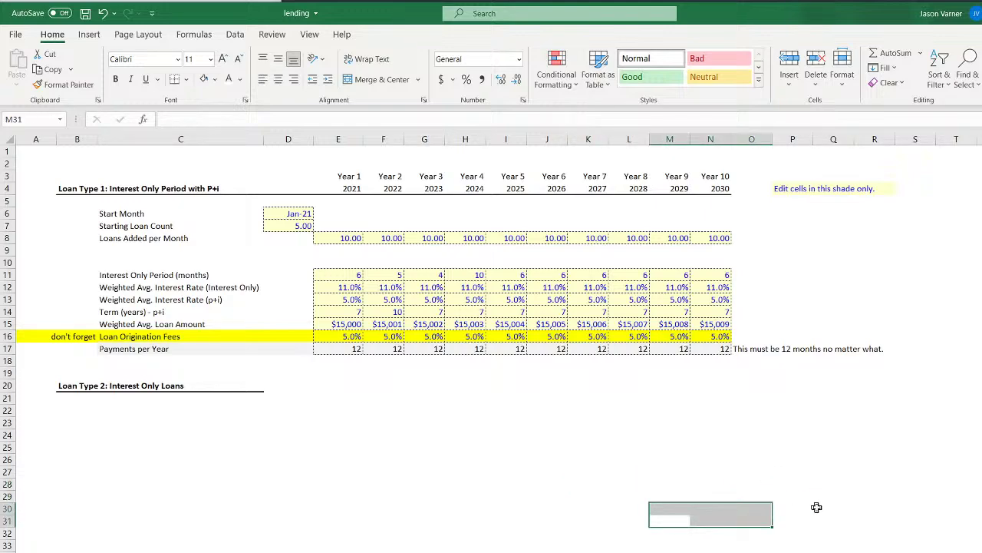
{"action": "left_click", "coordinate": [819, 507]}
{"action": "left_click", "coordinate": [838, 530]}
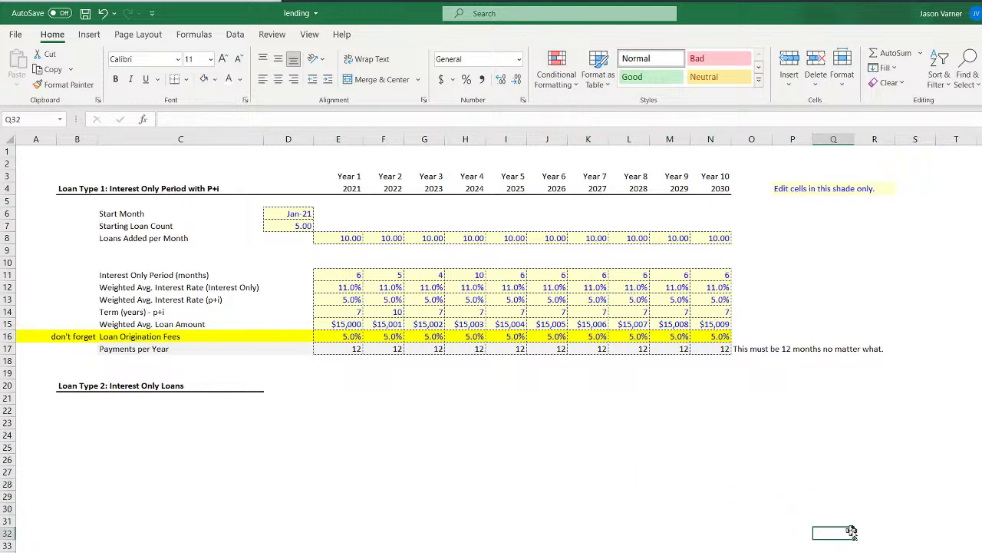
Copy the Loan Type 2 heading in B20:C20 to B35
{"action": "left_click", "coordinate": [87, 386]}
{"action": "right_click", "coordinate": [234, 386]}
{"action": "left_click", "coordinate": [264, 352]}
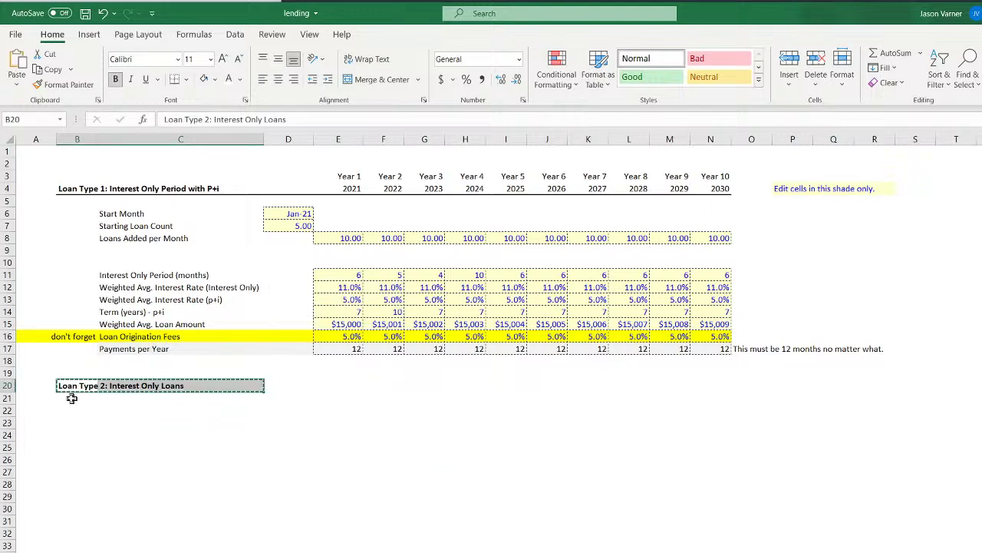
{"action": "left_click_drag", "start_coordinate": [72, 398], "coordinate": [64, 523]}
{"action": "right_click", "coordinate": [77, 546]}
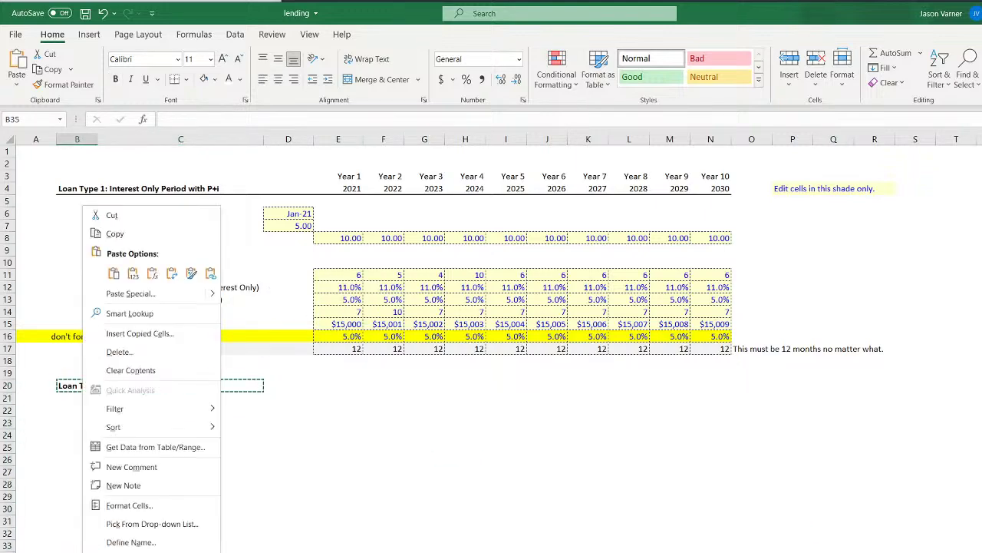
{"action": "left_click", "coordinate": [123, 278]}
Change the copied heading in B35 to "Loan Type 2: P+I Only"
{"action": "key", "text": "F2"}
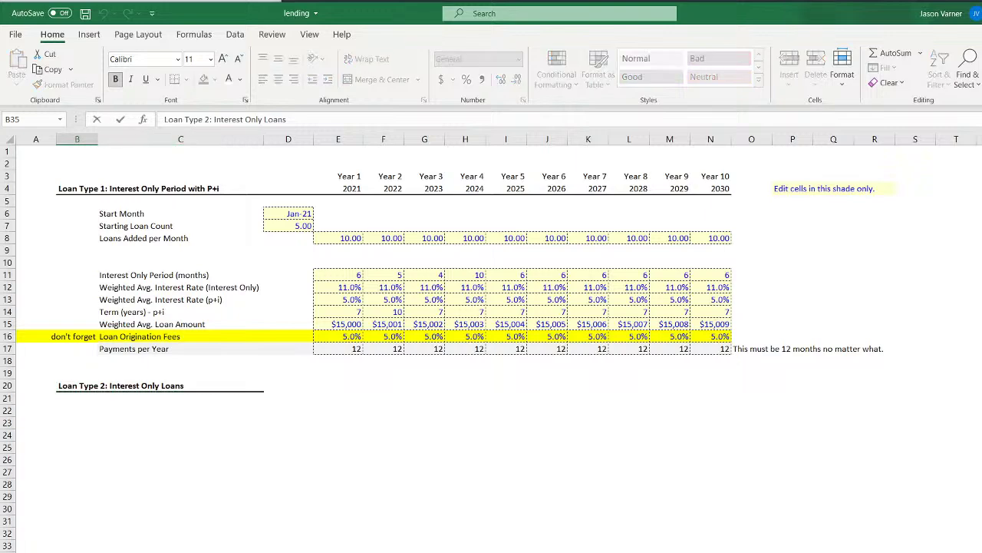
{"action": "key", "text": "shift+Home"}
{"action": "type", "text": "P+I Onl"}
{"action": "key", "text": "Return"}
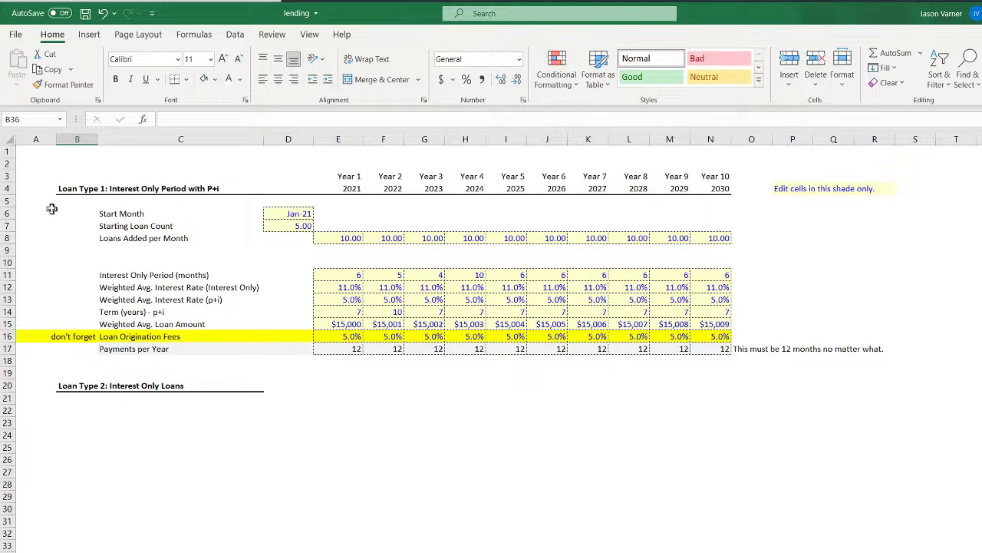
Compare the three loan type headings in B4, B20 and B35, and review the Loan Type 1 input block against the empty area below B20
{"action": "left_click", "coordinate": [94, 190]}
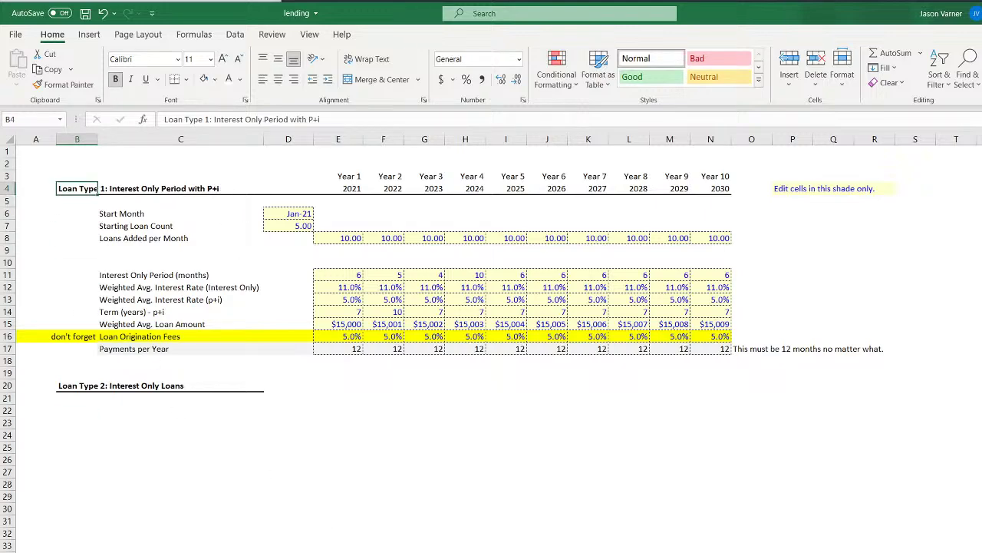
{"action": "left_click", "coordinate": [69, 386]}
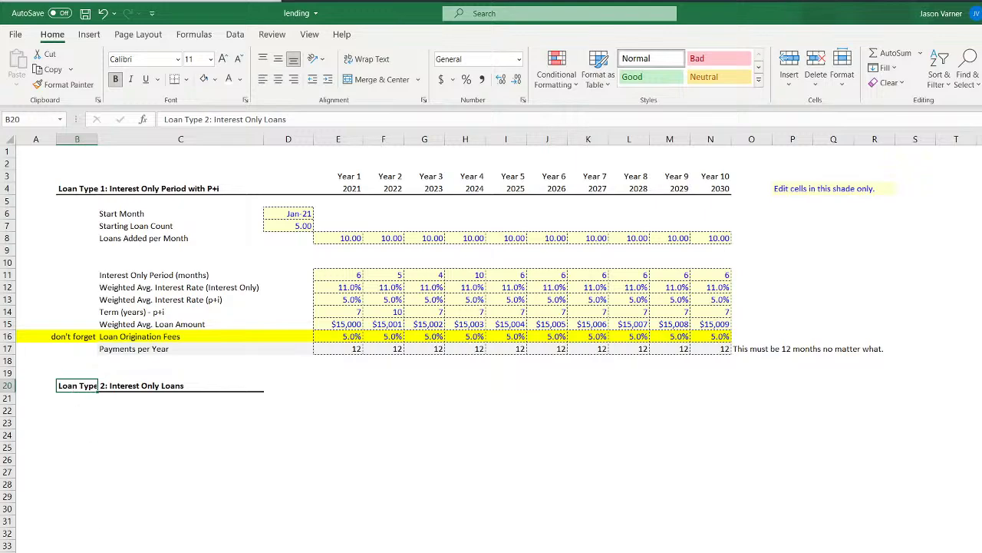
{"action": "key", "text": "ctrl+Down"}
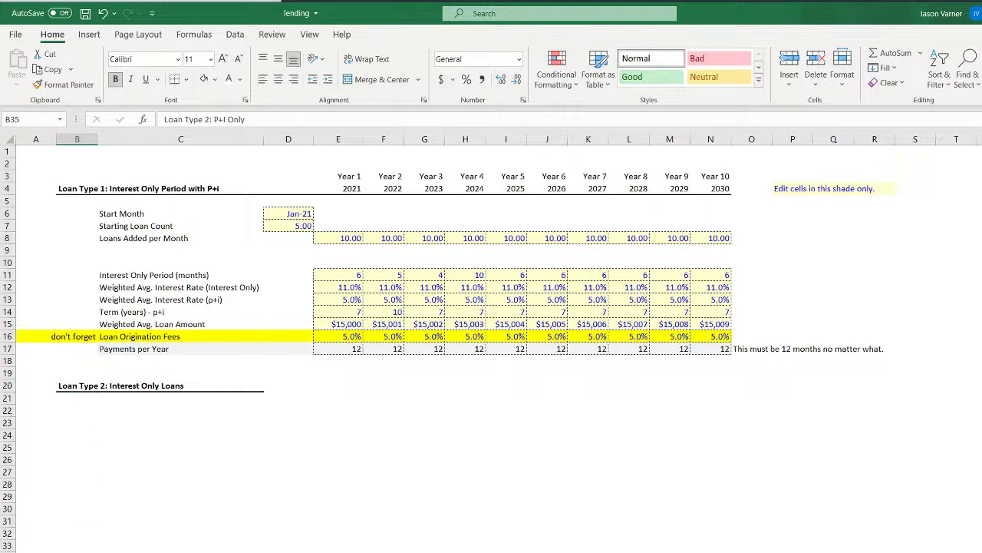
{"action": "left_click_drag", "start_coordinate": [122, 213], "coordinate": [824, 368]}
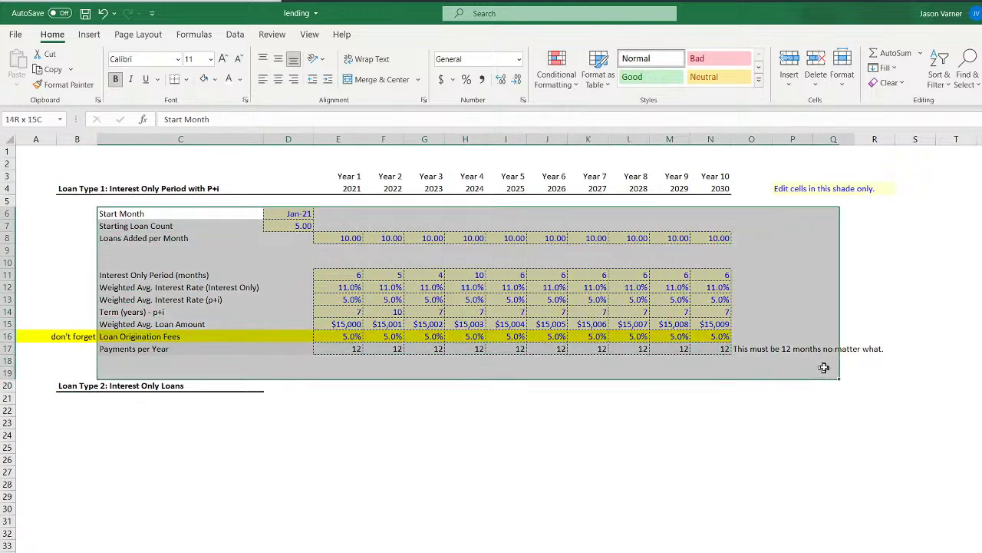
{"action": "left_click_drag", "start_coordinate": [114, 384], "coordinate": [668, 454]}
{"action": "left_click", "coordinate": [77, 387]}
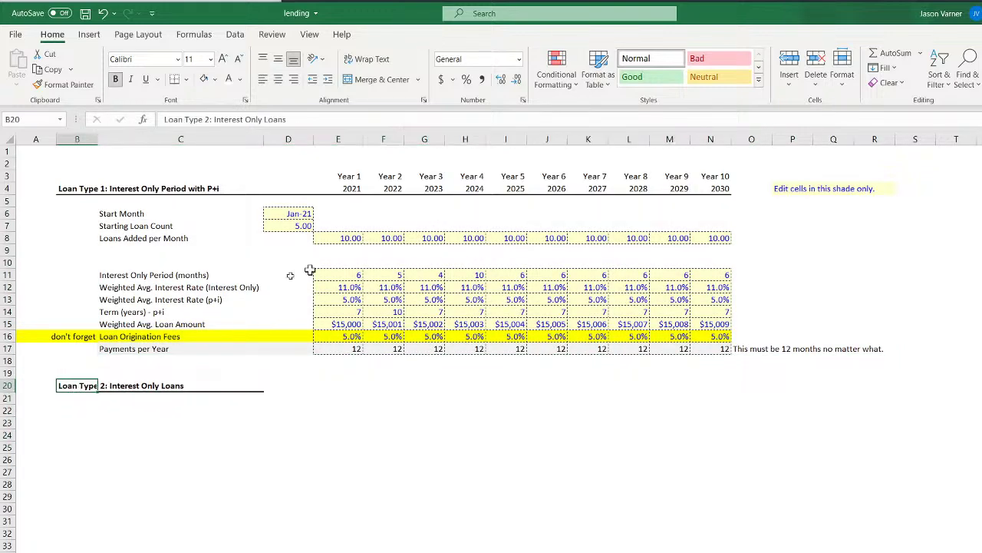
{"action": "left_click", "coordinate": [92, 188]}
{"action": "left_click", "coordinate": [74, 386]}
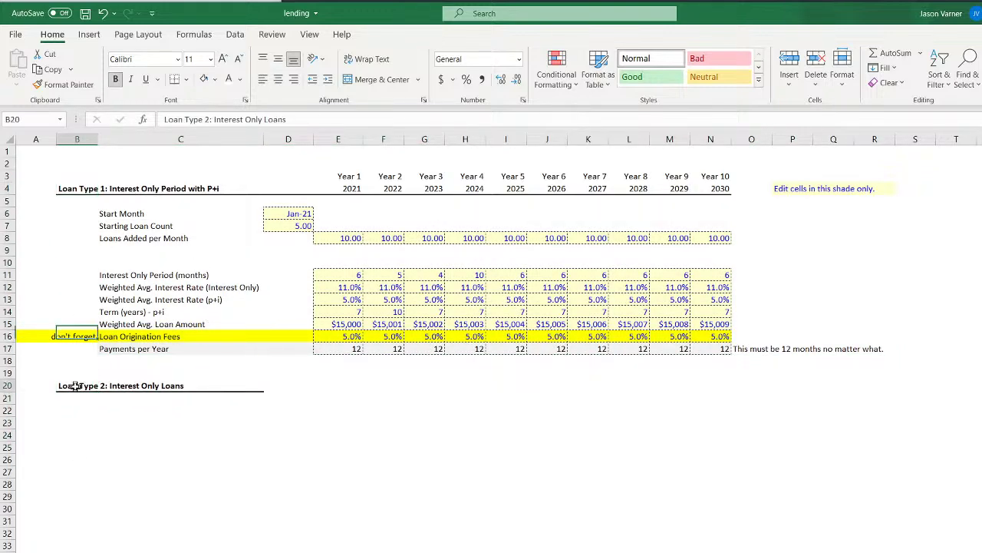
Check the Year 1 values for Loans Added per Month and Loan Origination Fees in Loan Type 1
{"action": "left_click", "coordinate": [606, 530]}
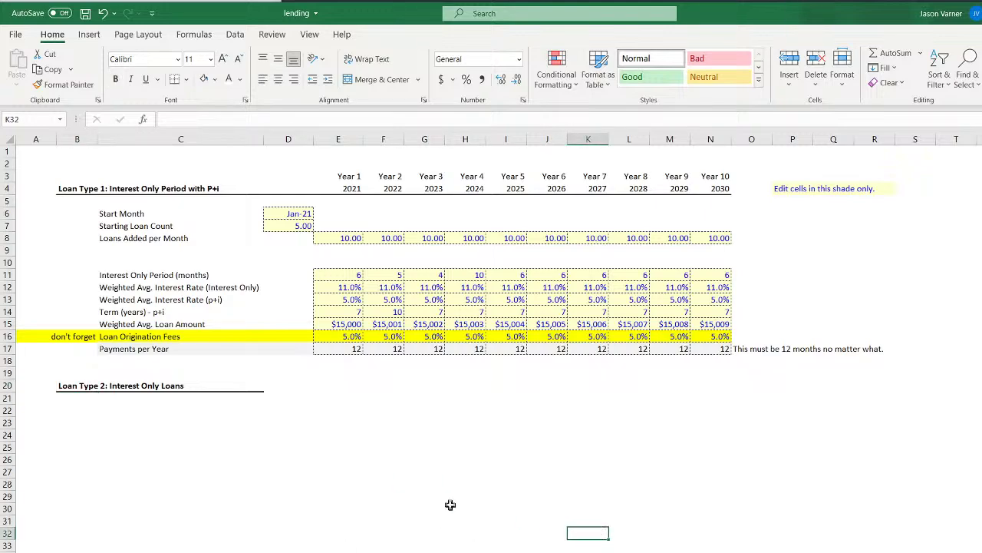
{"action": "left_click", "coordinate": [346, 239]}
{"action": "left_click", "coordinate": [356, 338]}
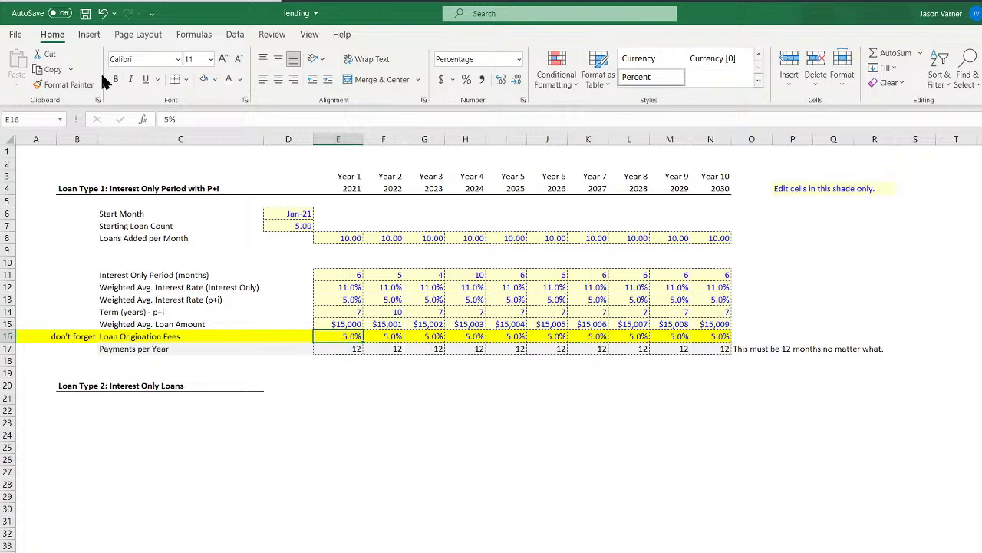
Save the workbook
{"action": "left_click", "coordinate": [85, 14]}
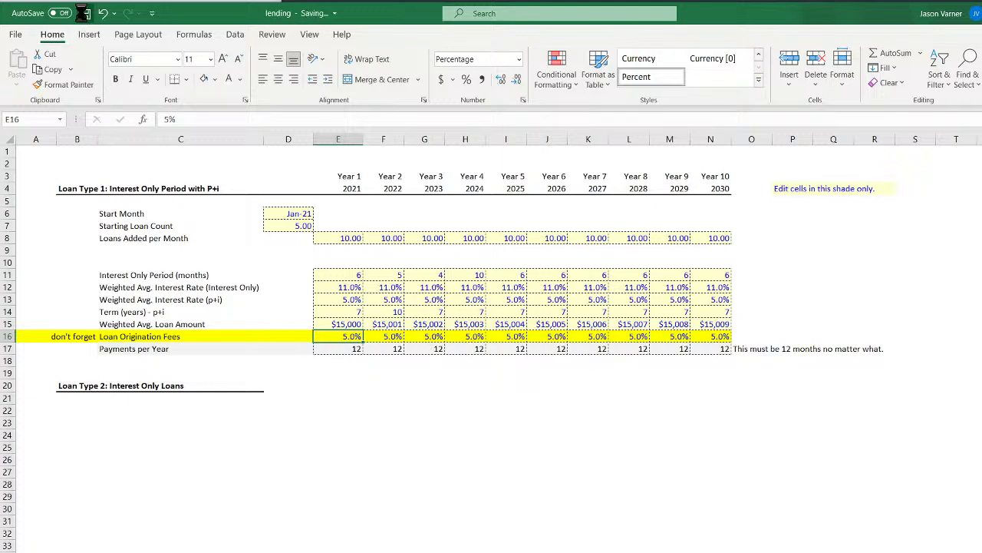
{"action": "left_click", "coordinate": [643, 483]}
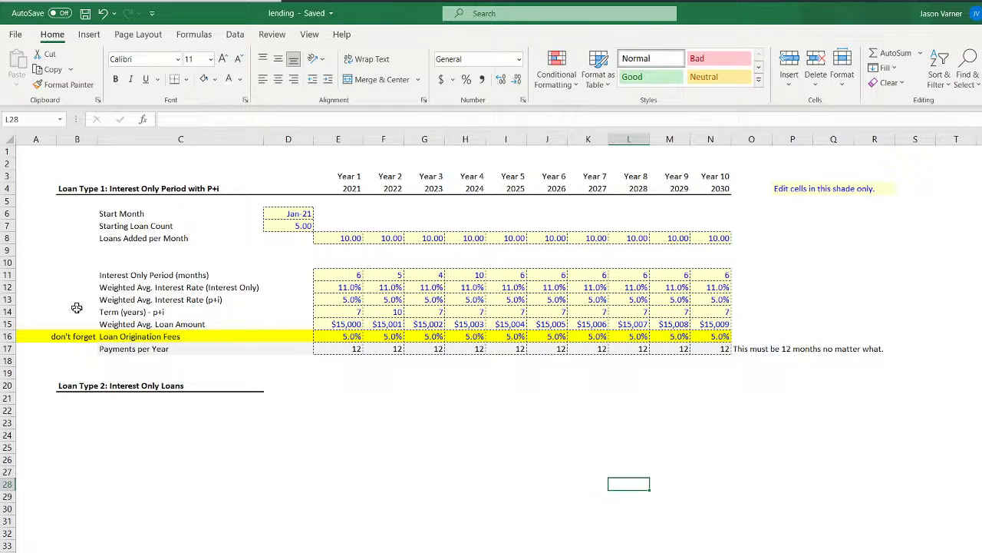
Clear the "don't forget" note from row 16 and remove the bright yellow highlight from the Loan Origination Fees row
{"action": "left_click", "coordinate": [121, 345]}
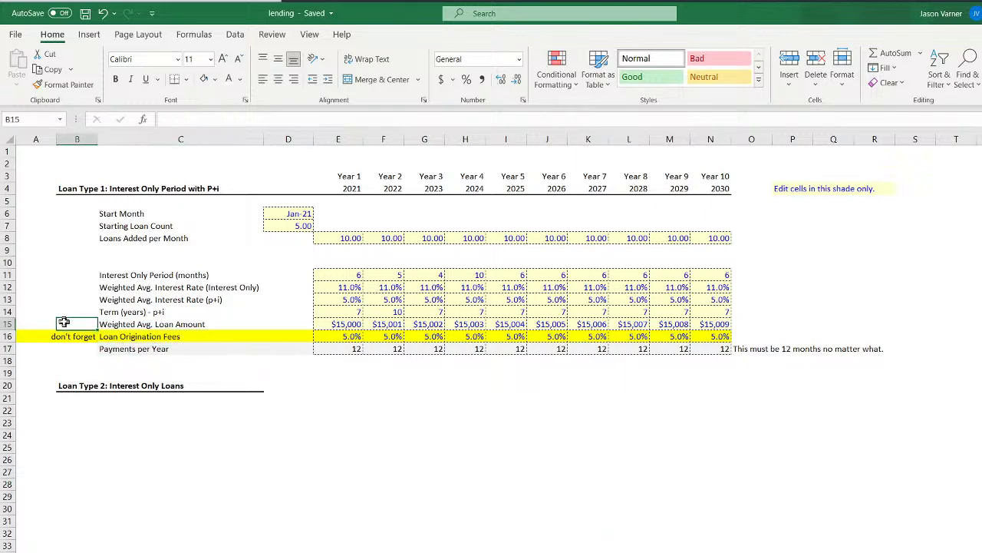
{"action": "left_click_drag", "start_coordinate": [31, 325], "coordinate": [721, 336]}
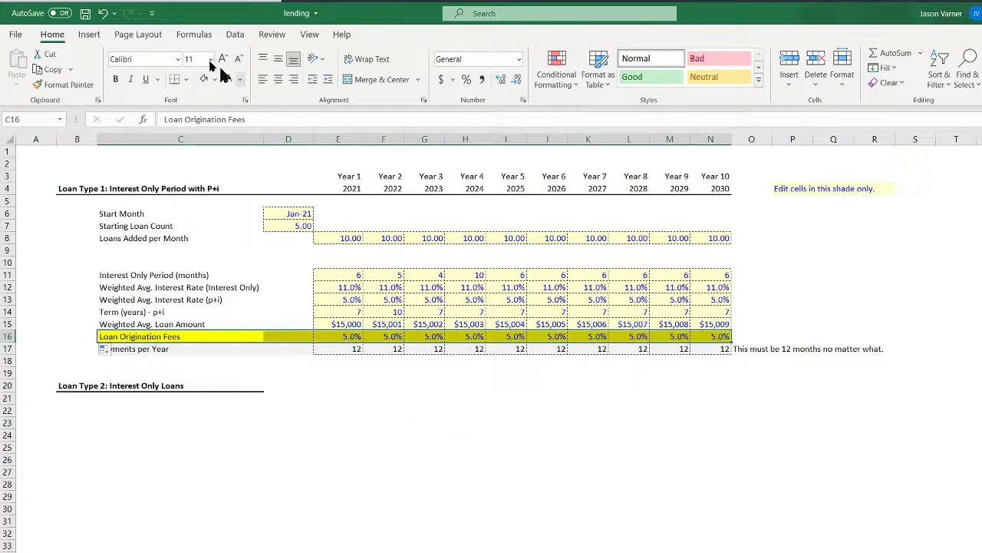
{"action": "left_click", "coordinate": [215, 79]}
{"action": "left_click", "coordinate": [230, 257]}
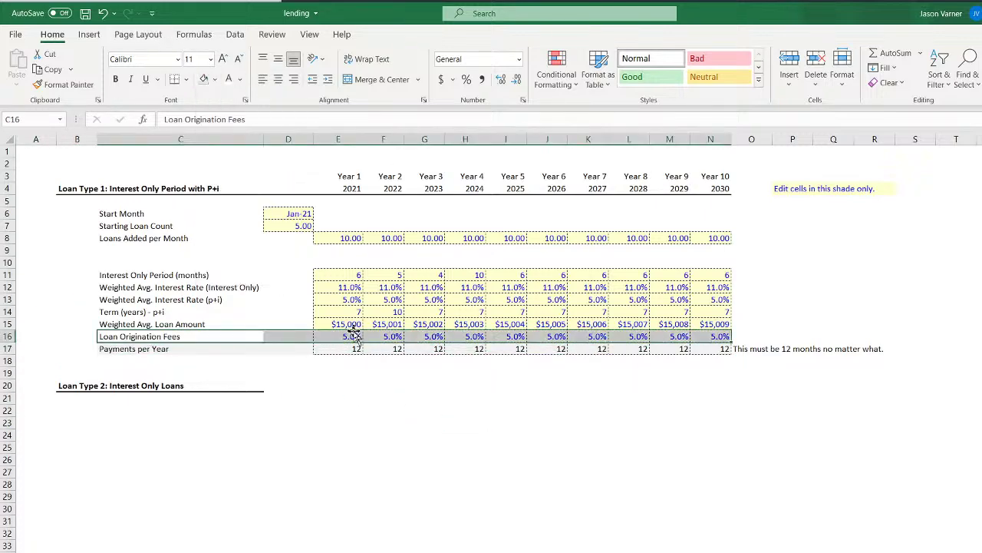
Apply the light yellow input shading to the Loan Origination Fees values in E16:N16
{"action": "left_click_drag", "start_coordinate": [346, 336], "coordinate": [713, 336]}
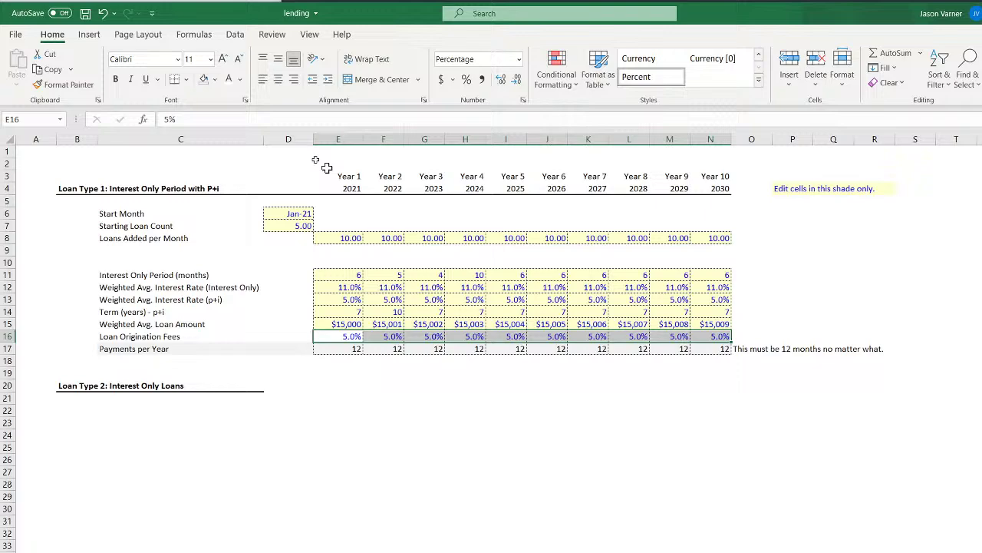
{"action": "left_click", "coordinate": [215, 79]}
{"action": "left_click", "coordinate": [213, 235]}
{"action": "left_click", "coordinate": [568, 443]}
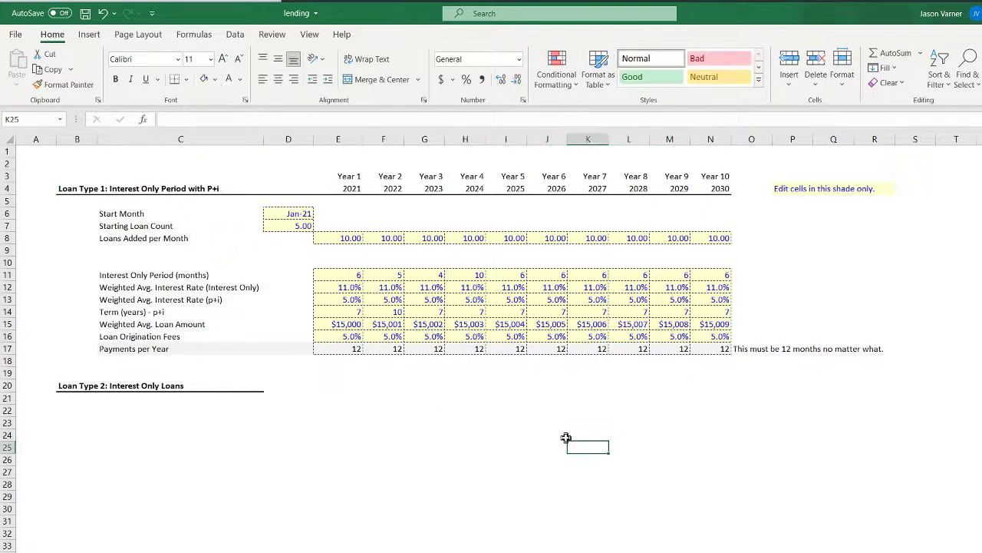
Check the Loan Origination Fees row, and inspect the Borrowed amounts and formulas for cohorts 1 to 4 on the Pi1 sheet
{"action": "left_click", "coordinate": [741, 349]}
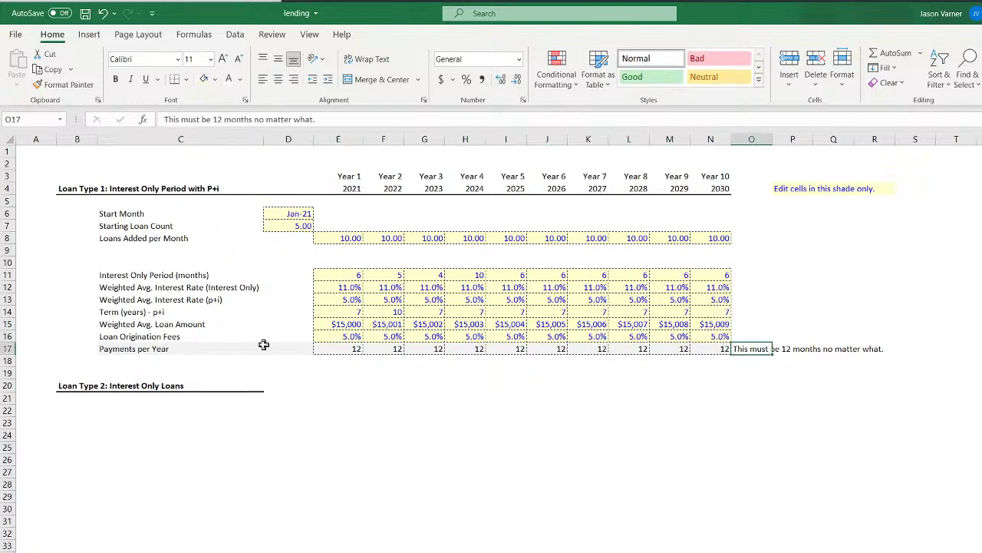
{"action": "left_click", "coordinate": [167, 336]}
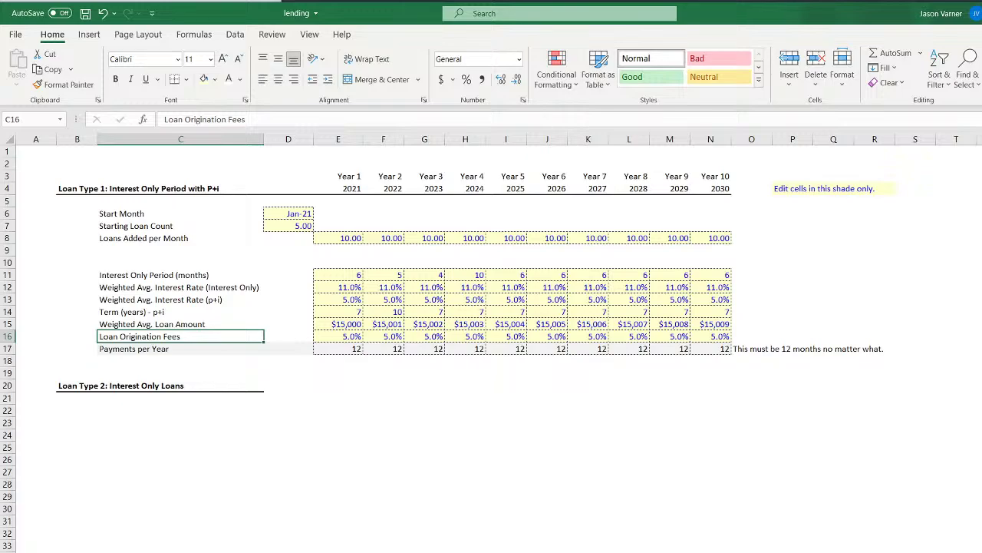
{"action": "key", "text": "ctrl+Page_Down"}
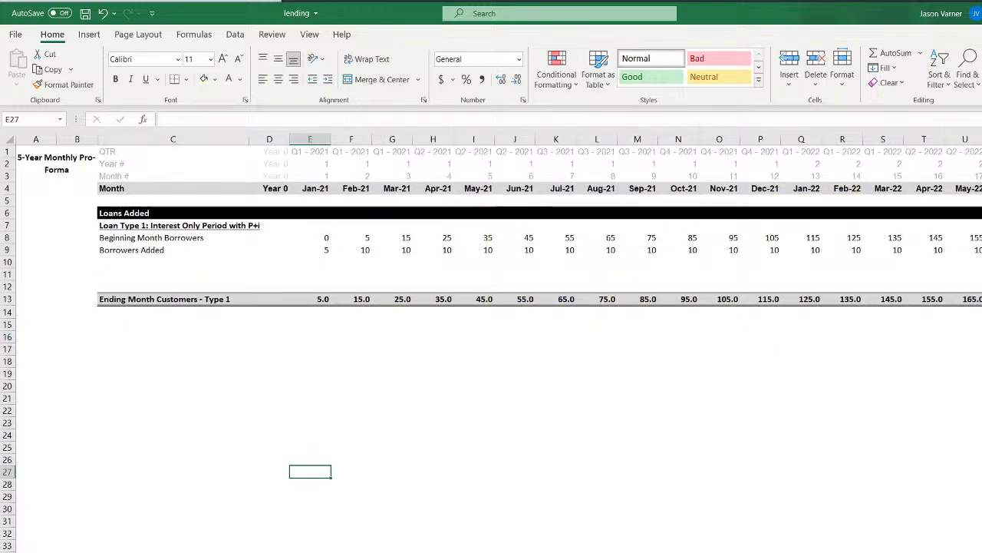
{"action": "key", "text": "ctrl+Page_Down"}
{"action": "scroll", "coordinate": [115, 547], "scroll_direction": "up", "scroll_amount": 20}
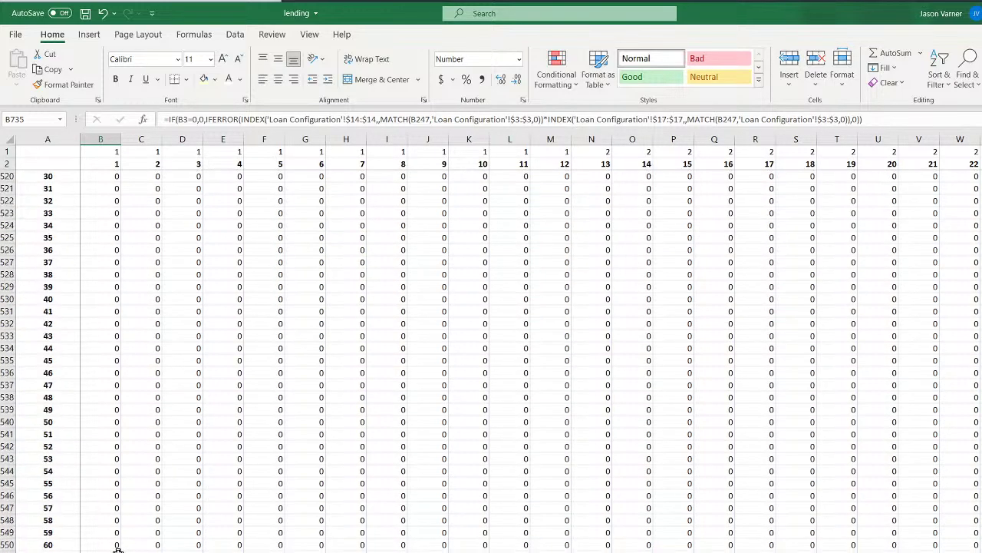
{"action": "scroll", "coordinate": [119, 550], "scroll_direction": "up", "scroll_amount": 7}
{"action": "scroll", "coordinate": [120, 550], "scroll_direction": "down", "scroll_amount": 18}
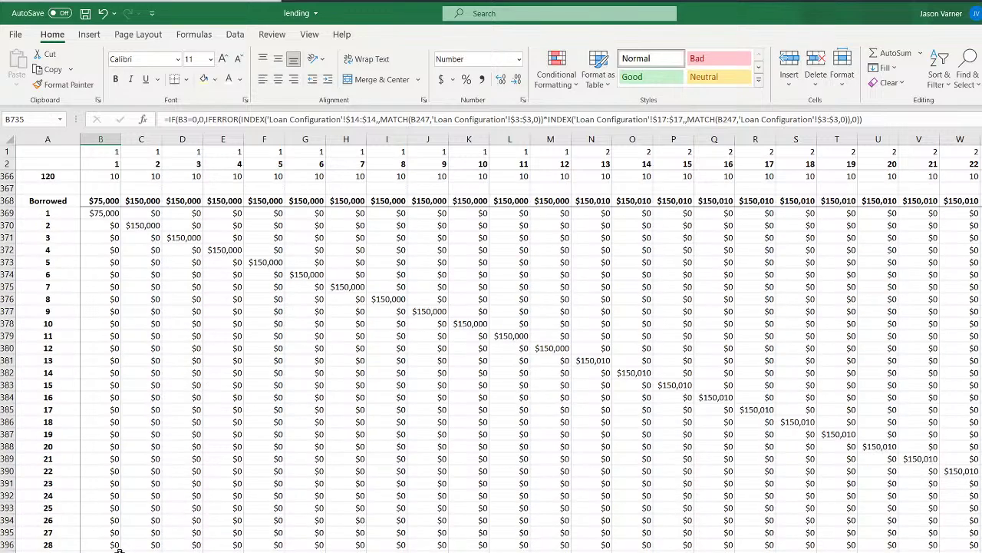
{"action": "left_click", "coordinate": [106, 213]}
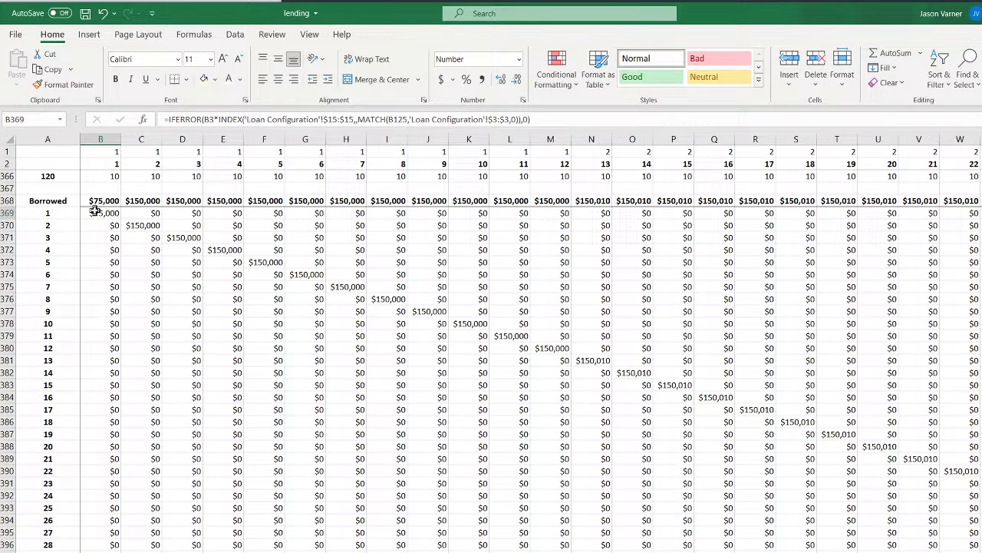
{"action": "left_click", "coordinate": [138, 226]}
{"action": "left_click", "coordinate": [178, 239]}
{"action": "left_click", "coordinate": [222, 251]}
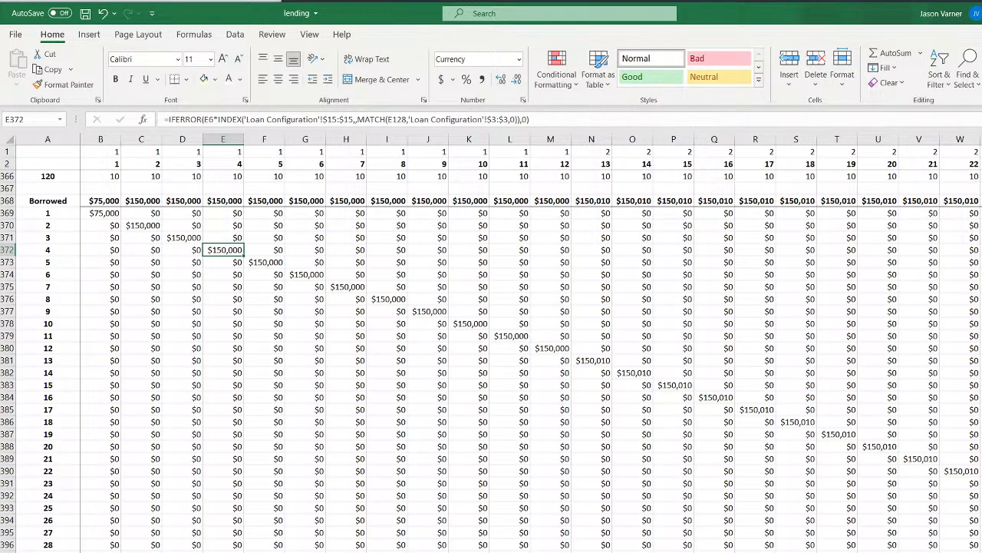
Follow the Borrowed schedule across the later months and cohorts, and inspect the month 1 total formula in B368
{"action": "scroll", "coordinate": [531, 343], "scroll_direction": "right", "scroll_amount": 20}
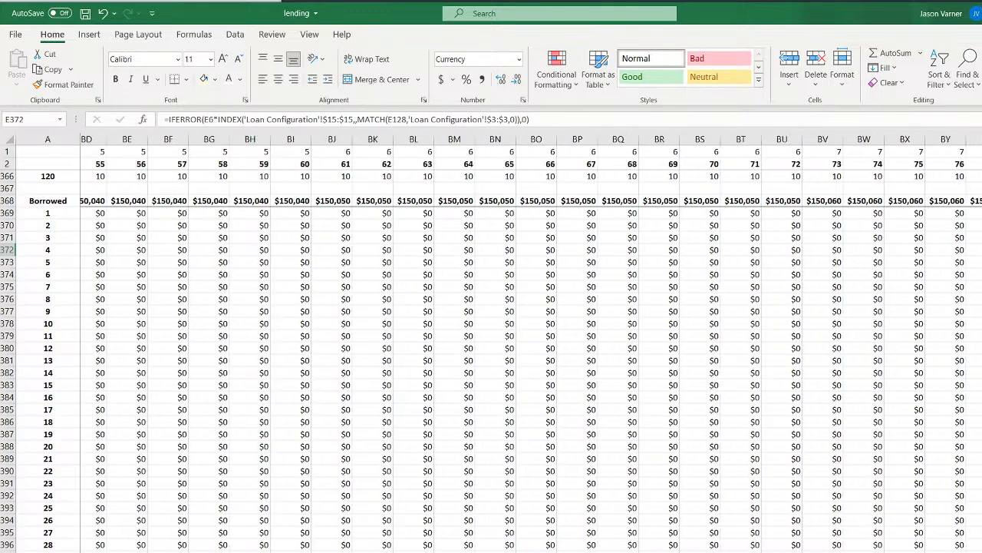
{"action": "scroll", "coordinate": [531, 342], "scroll_direction": "right", "scroll_amount": 15}
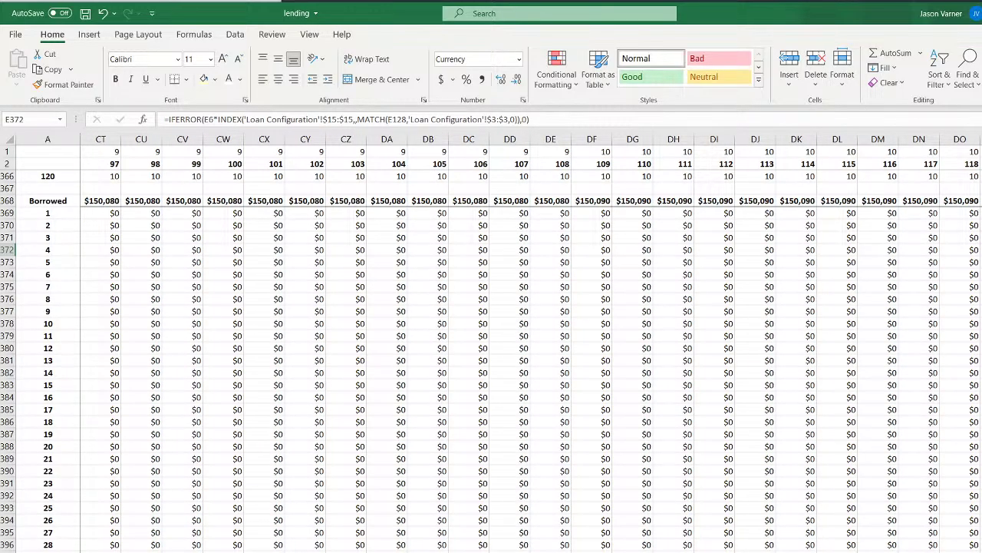
{"action": "scroll", "coordinate": [531, 342], "scroll_direction": "down", "scroll_amount": 20}
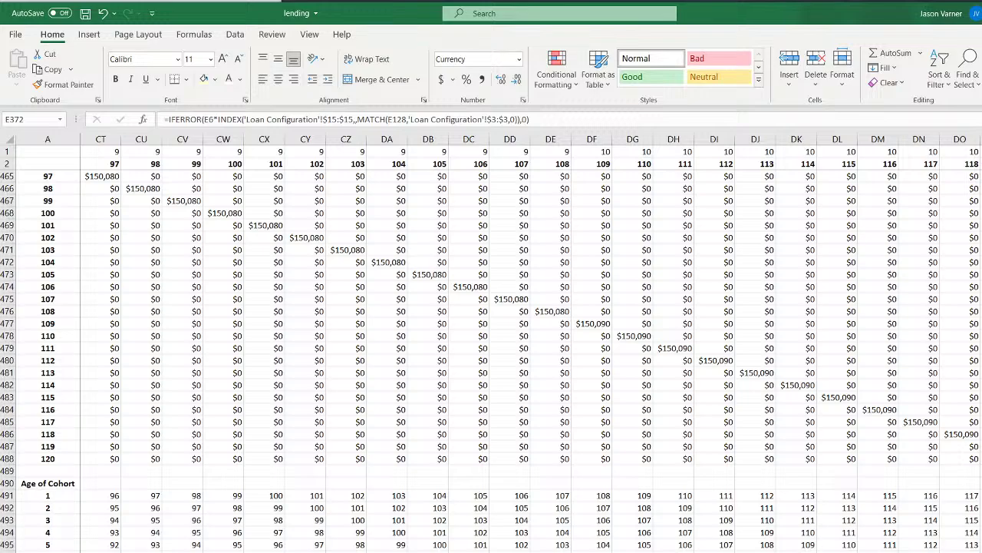
{"action": "scroll", "coordinate": [214, 506], "scroll_direction": "left", "scroll_amount": 20}
{"action": "scroll", "coordinate": [214, 506], "scroll_direction": "up", "scroll_amount": 20}
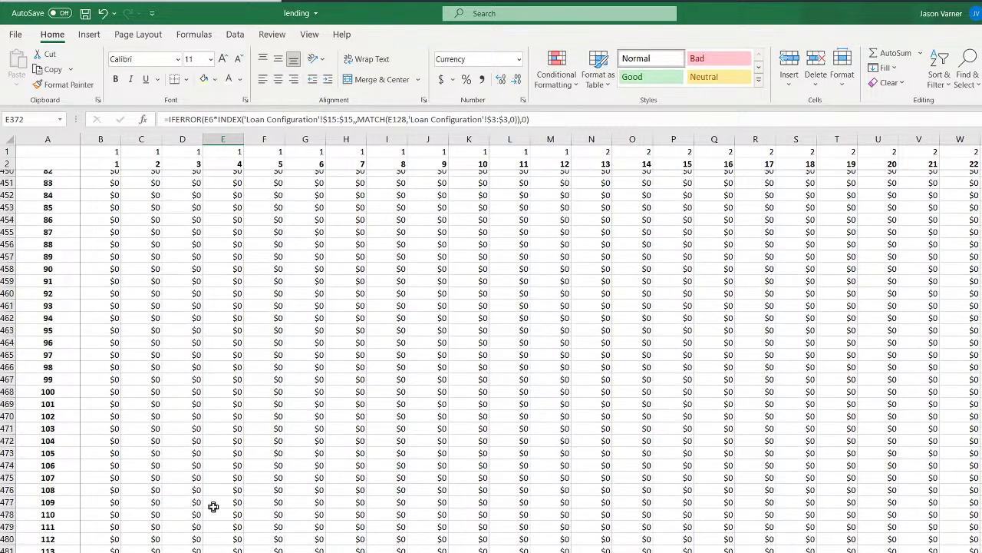
{"action": "scroll", "coordinate": [215, 506], "scroll_direction": "up", "scroll_amount": 8}
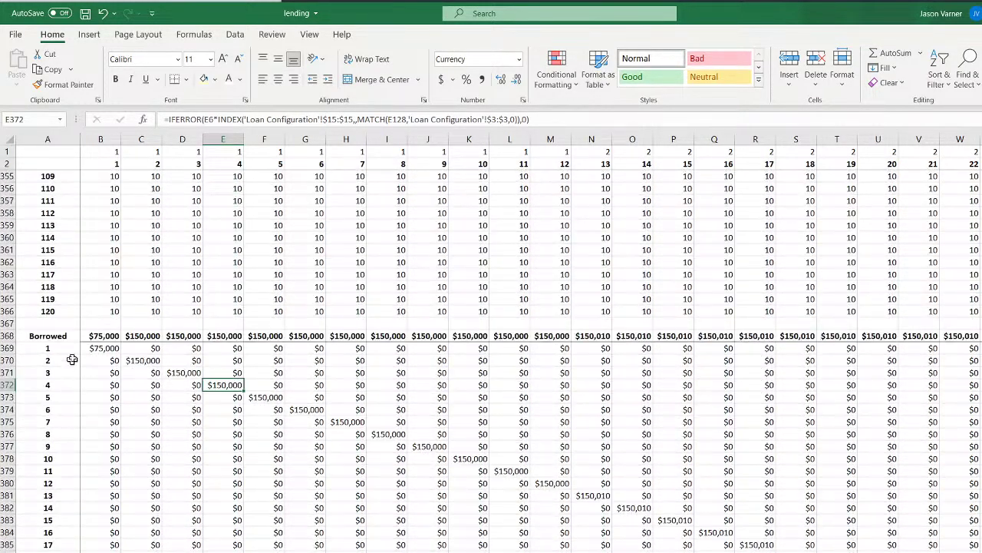
{"action": "left_click", "coordinate": [101, 336]}
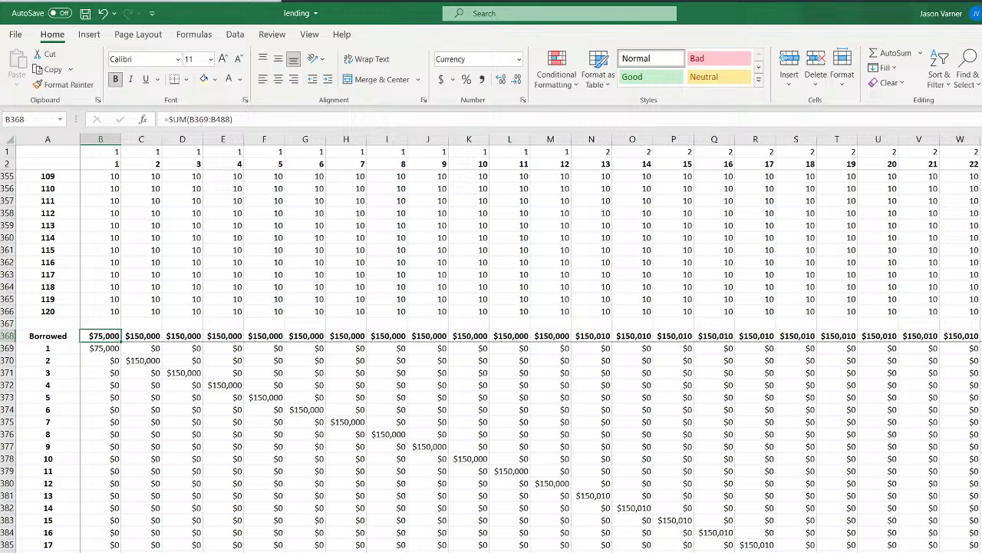
{"action": "key", "text": "ctrl+Page_Up"}
{"action": "key", "text": "ctrl+Page_Down"}
{"action": "scroll", "coordinate": [99, 453], "scroll_direction": "down", "scroll_amount": 20}
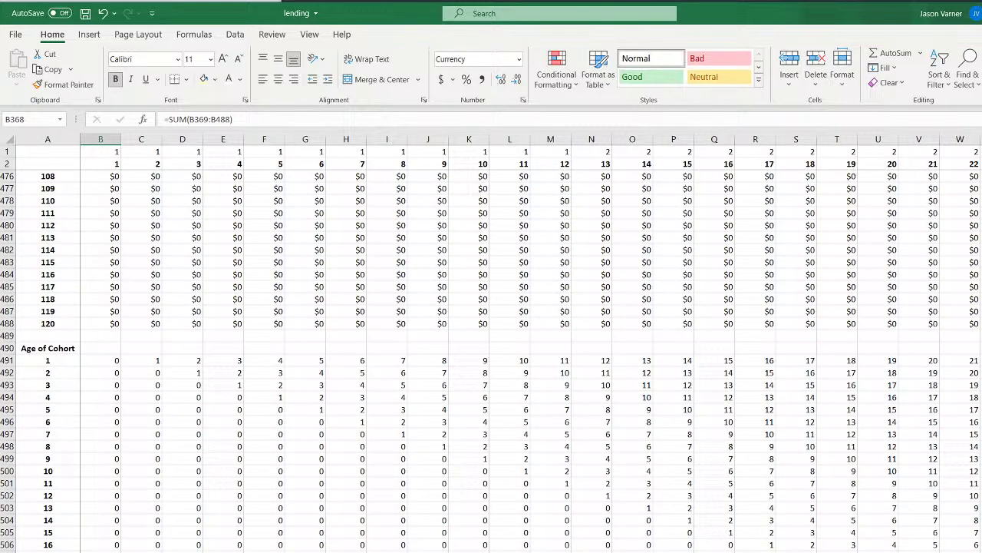
Add the row label "Origination Fees" in C12 of the monthly pro-forma sheet
{"action": "key", "text": "ctrl+Page_Up"}
{"action": "left_click", "coordinate": [115, 397]}
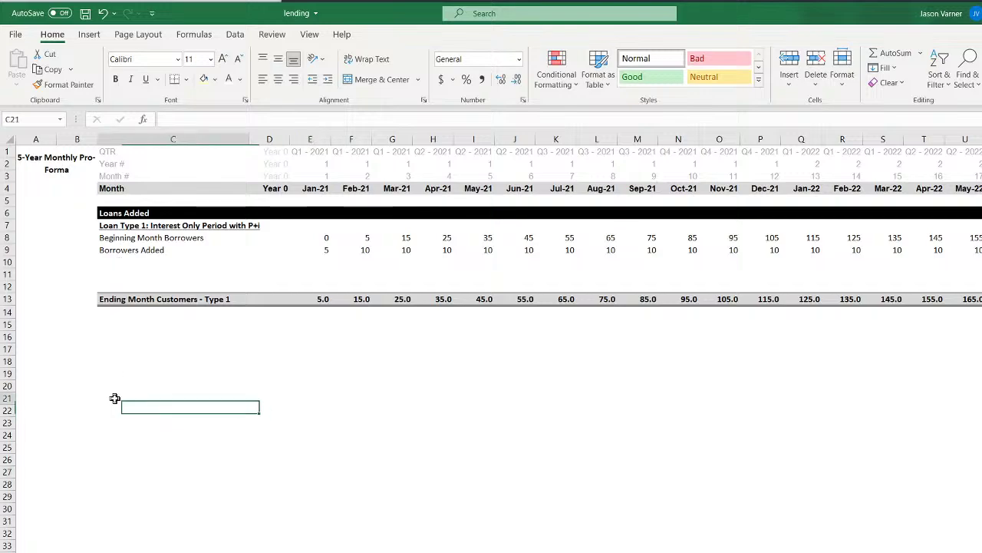
{"action": "left_click", "coordinate": [115, 262]}
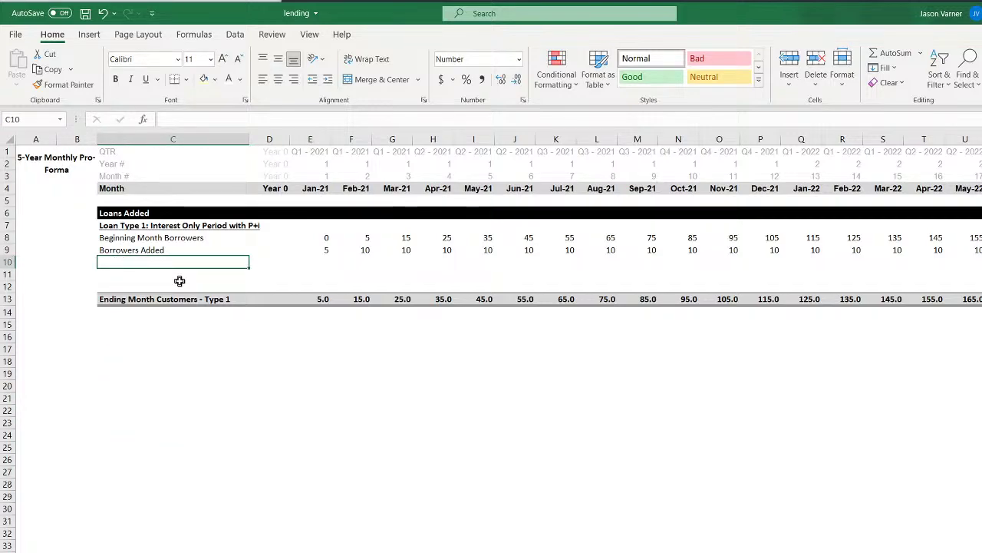
{"action": "key", "text": "Down"}
{"action": "key", "text": "Down"}
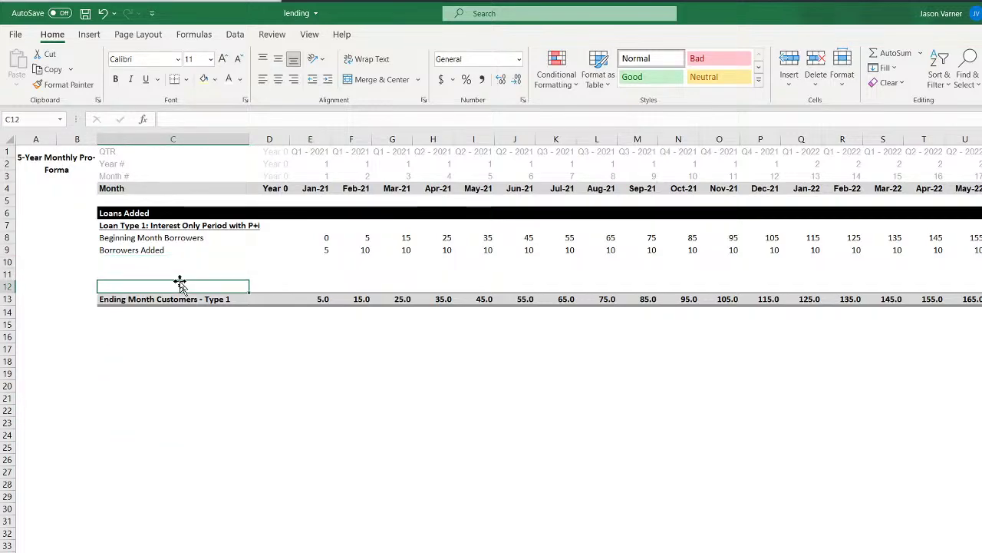
{"action": "type", "text": "Origination F"}
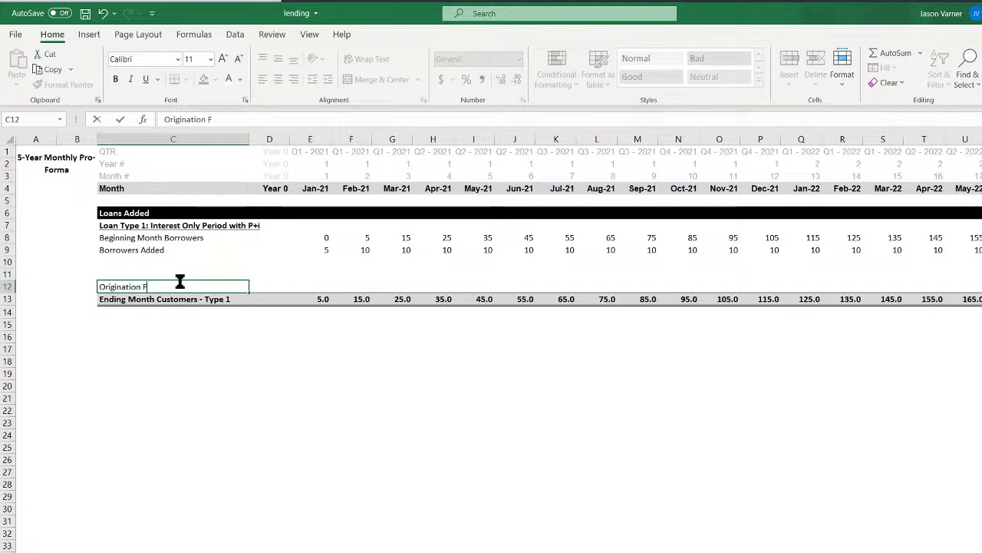
{"action": "type", "text": "ees"}
{"action": "key", "text": "Return"}
Start the Jan-21 Origination Fees formula in E12 with a reference to the month 1 Borrowed total, B368 on the Pi1 sheet
{"action": "key", "text": "Up"}
{"action": "key", "text": "Right"}
{"action": "key", "text": "Right"}
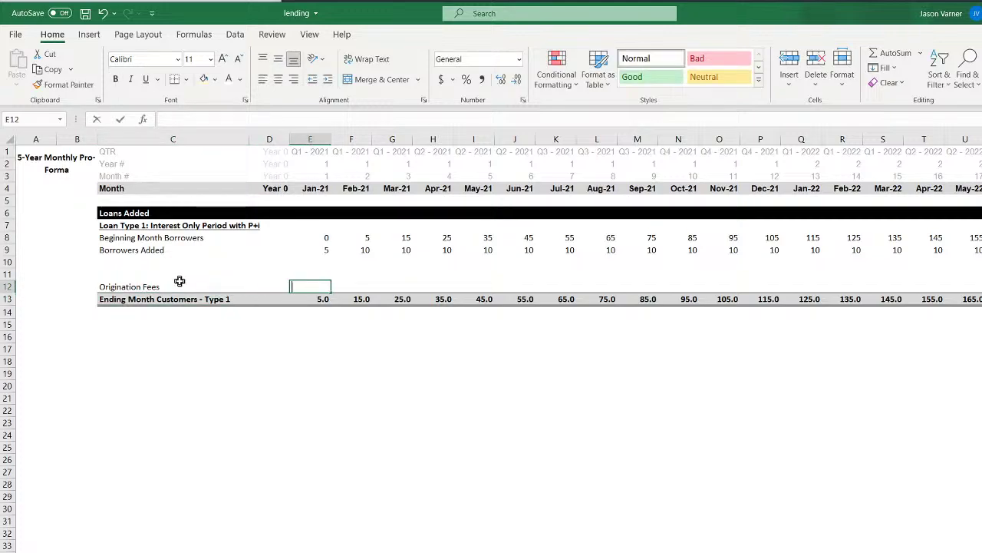
{"action": "type", "text": "="}
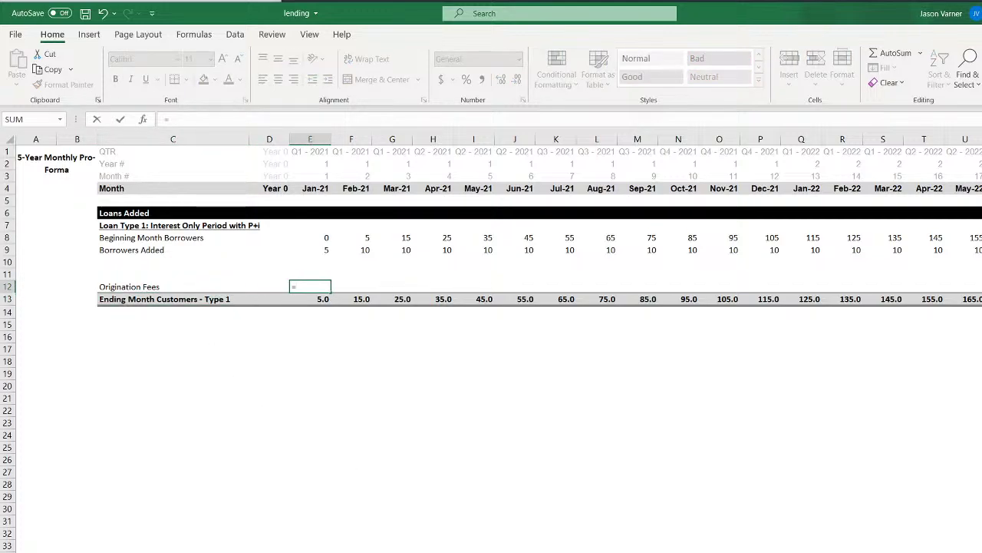
{"action": "key", "text": "ctrl+Page_Down"}
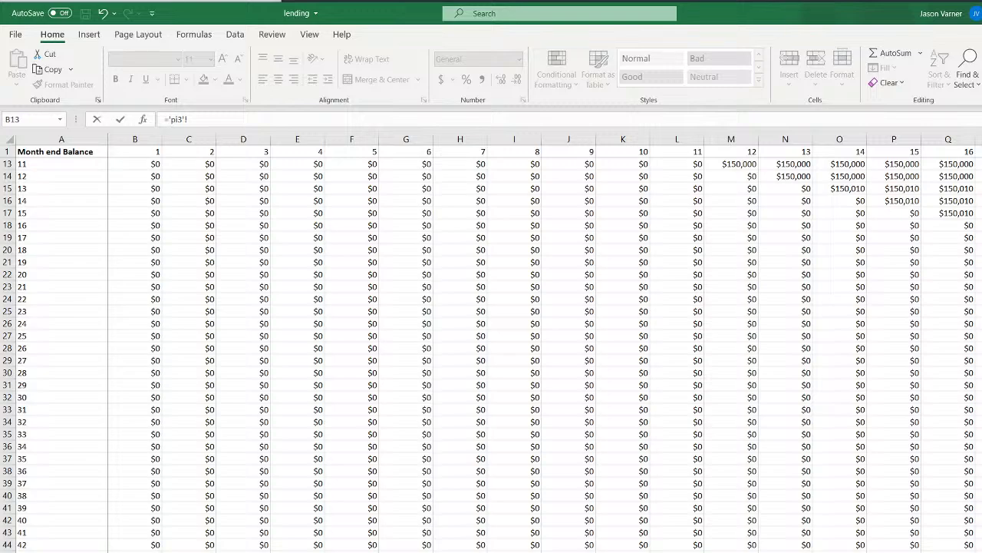
{"action": "key", "text": "ctrl+Page_Down"}
{"action": "key", "text": "ctrl+Page_Down"}
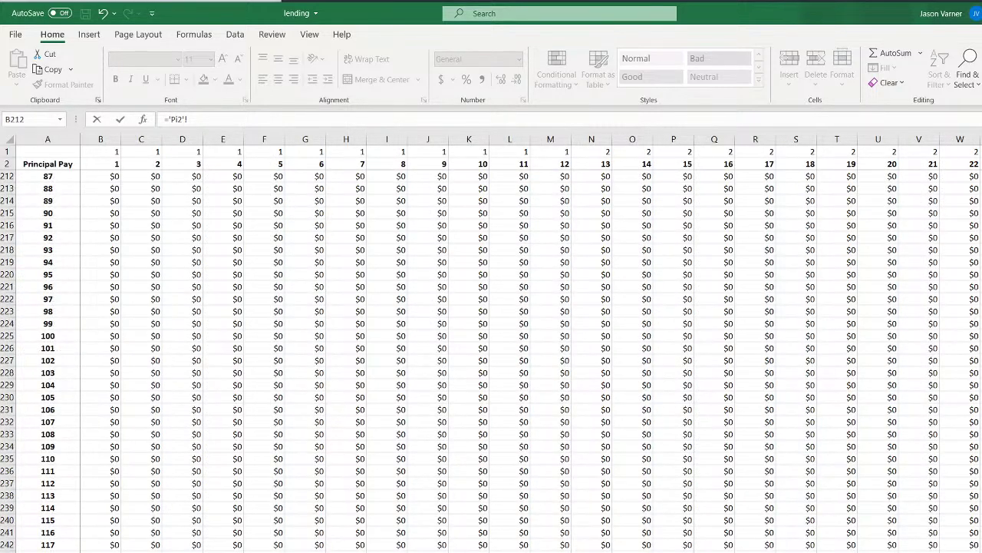
{"action": "scroll", "coordinate": [491, 346], "scroll_direction": "up", "scroll_amount": 20}
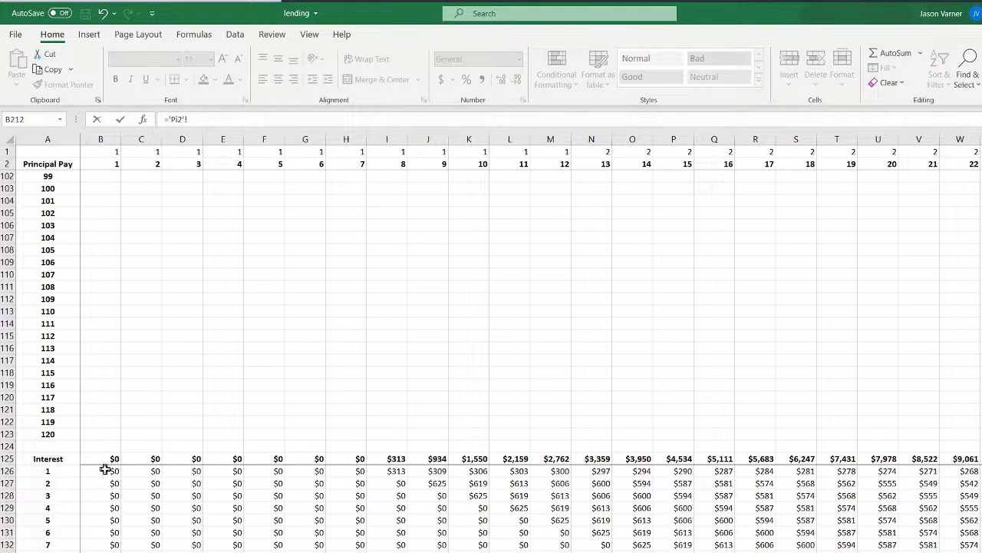
{"action": "key", "text": "ctrl+Page_Down"}
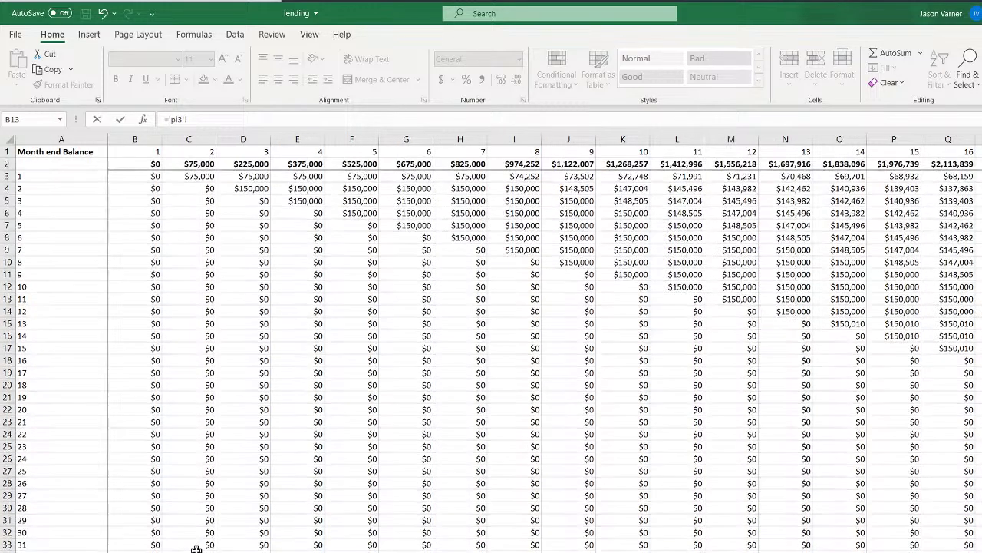
{"action": "scroll", "coordinate": [197, 548], "scroll_direction": "down", "scroll_amount": 20}
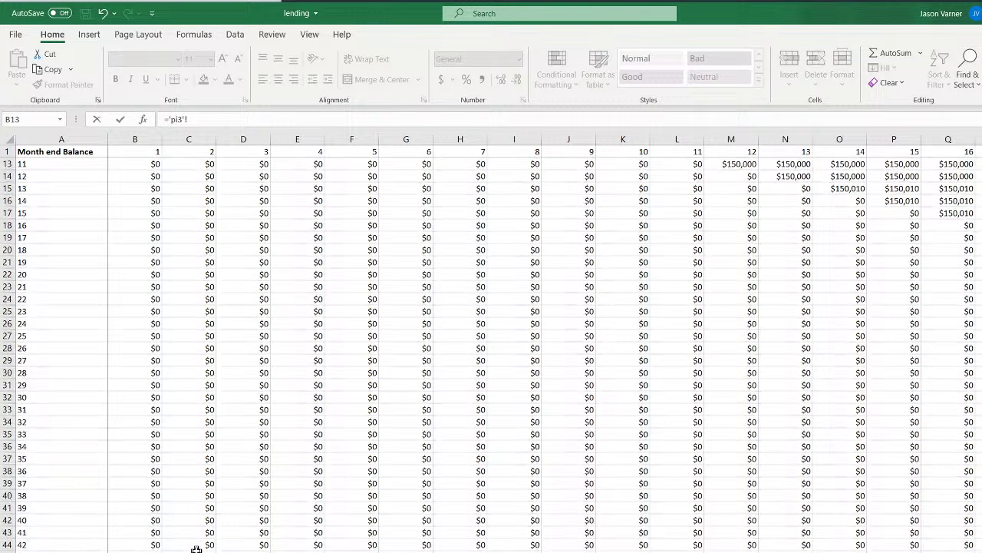
{"action": "scroll", "coordinate": [201, 548], "scroll_direction": "up", "scroll_amount": 4}
{"action": "scroll", "coordinate": [203, 548], "scroll_direction": "down", "scroll_amount": 20}
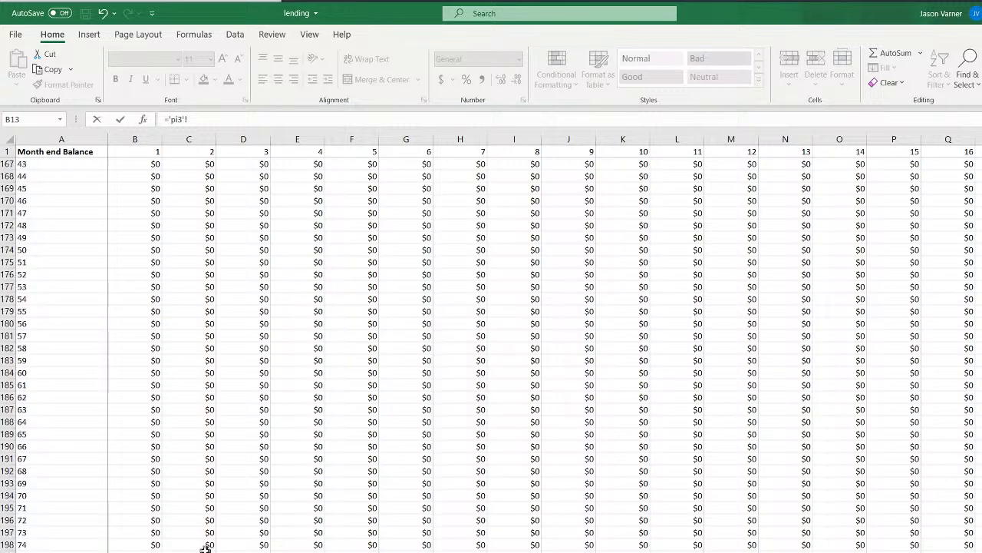
{"action": "key", "text": "ctrl+Page_Up"}
{"action": "key", "text": "ctrl+Page_Up"}
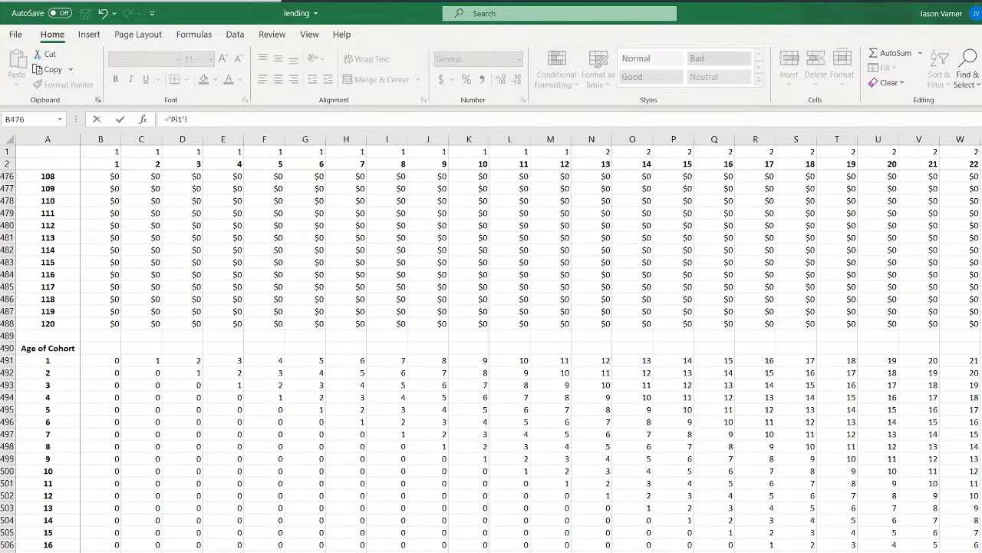
{"action": "scroll", "coordinate": [206, 540], "scroll_direction": "up", "scroll_amount": 20}
{"action": "scroll", "coordinate": [209, 541], "scroll_direction": "up", "scroll_amount": 5}
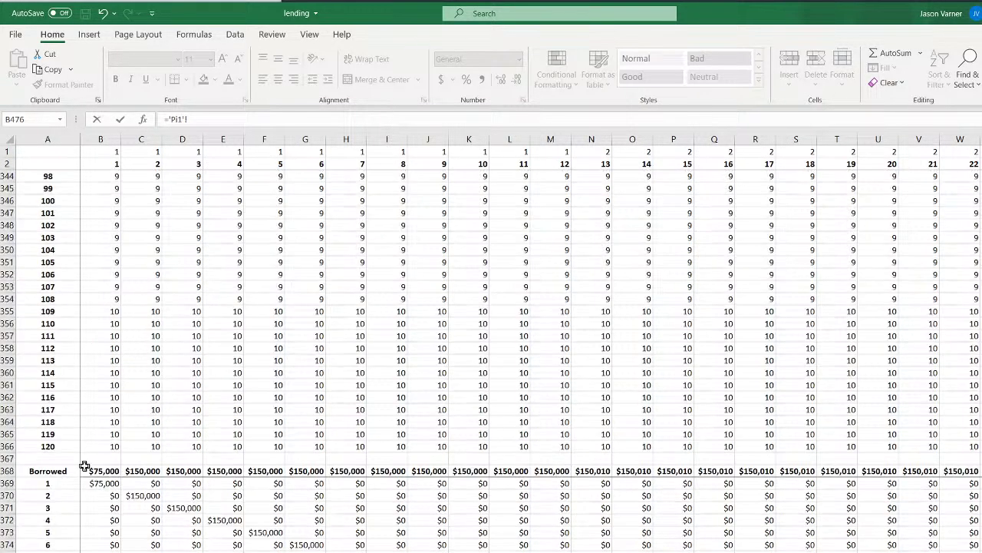
{"action": "left_click", "coordinate": [93, 470]}
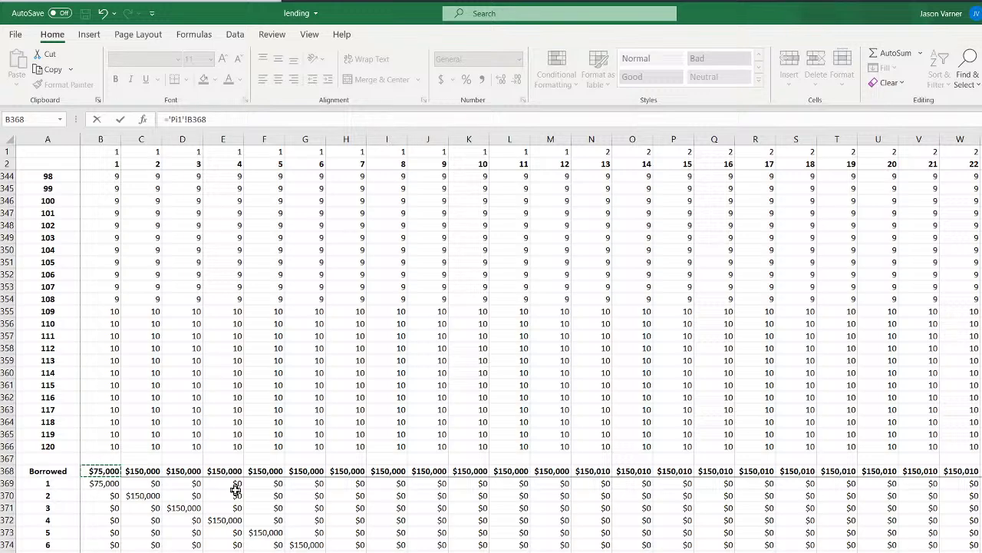
Multiply the borrowed total by an INDEX over the Loan Origination Fees row, 16:16 on the Loan Configuration sheet
{"action": "left_click", "coordinate": [234, 118]}
{"action": "type", "text": "*index("}
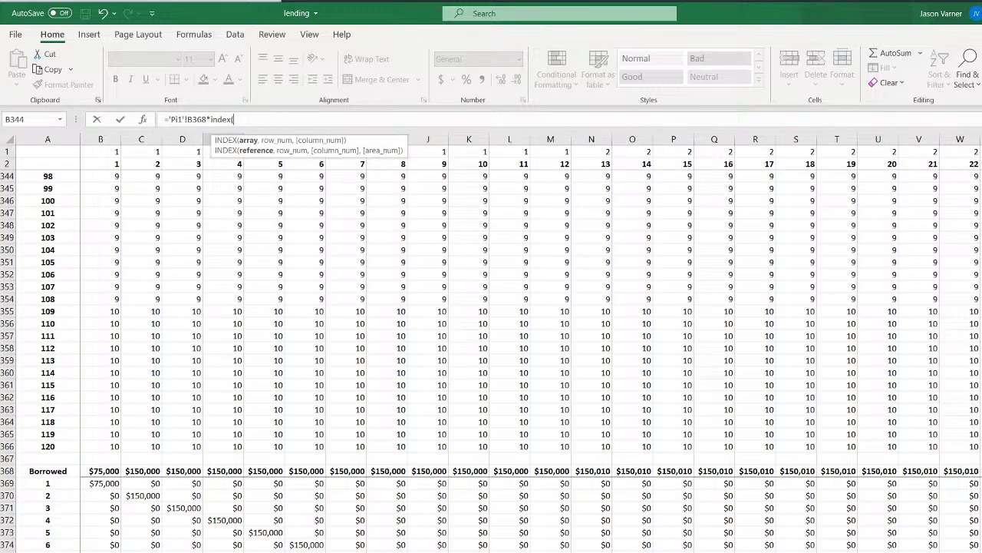
{"action": "key", "text": "ctrl+Page_Up"}
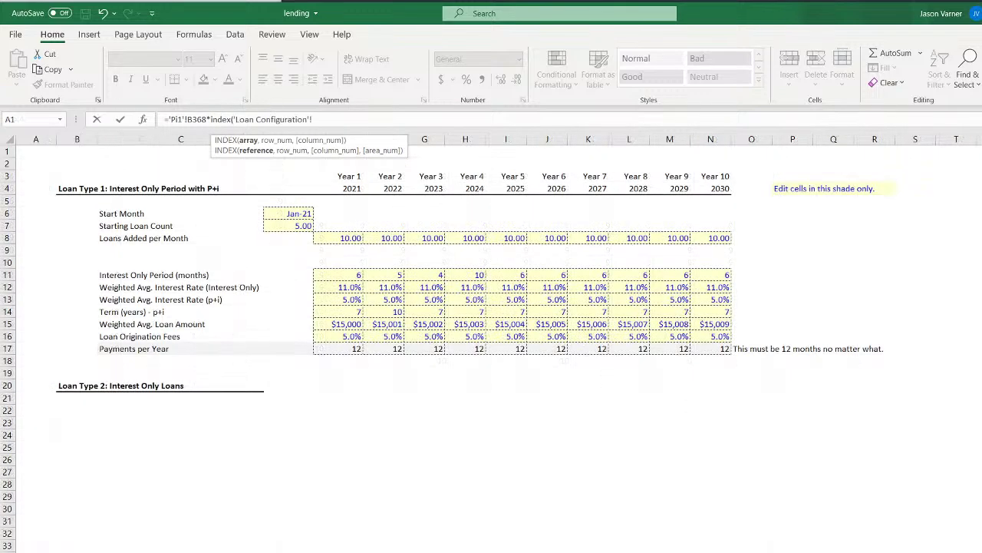
{"action": "left_click", "coordinate": [6, 337]}
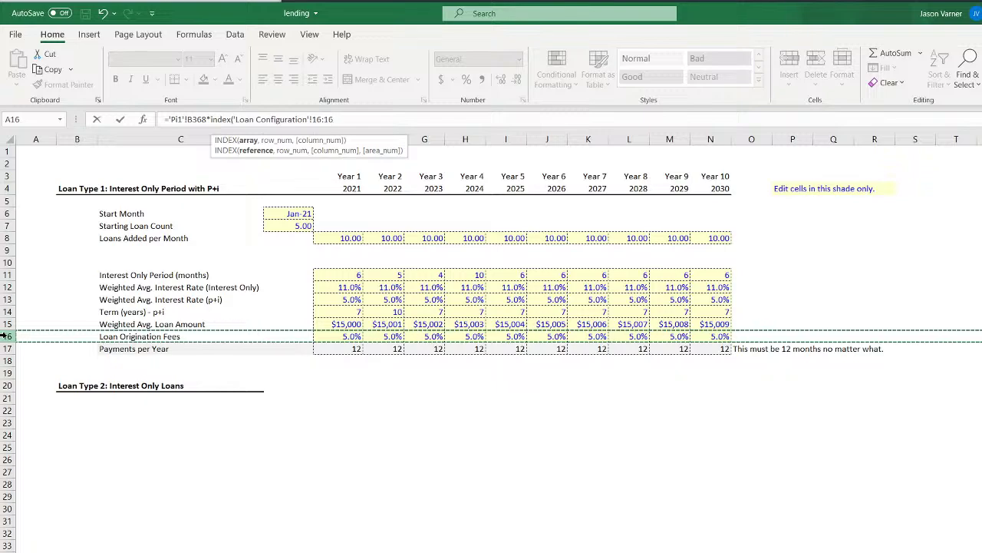
Complete the INDEX column argument with an exact MATCH (0) of the year number in Monthly Detail E2 against Loan Configuration row 3:3
{"action": "type", "text": ",,match("}
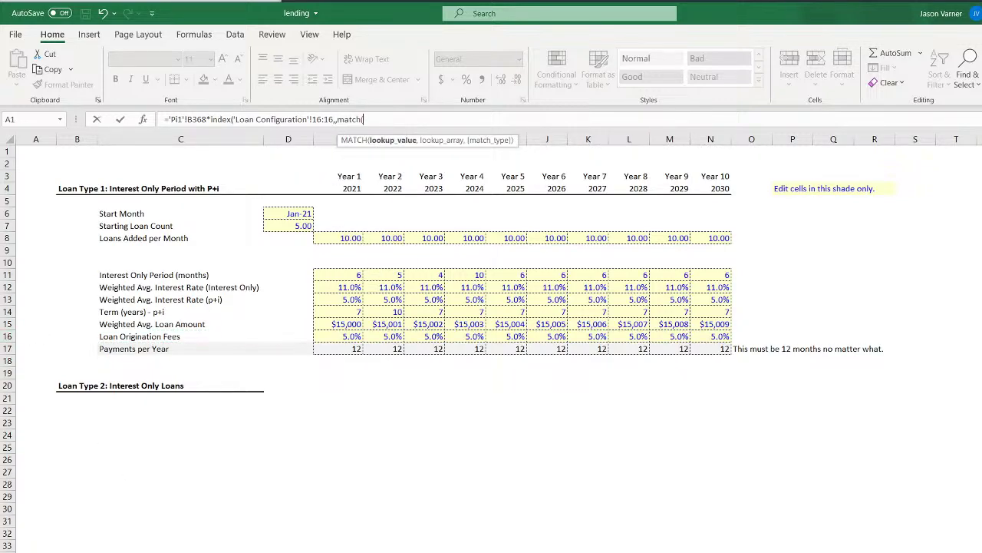
{"action": "key", "text": "ctrl+Page_Up"}
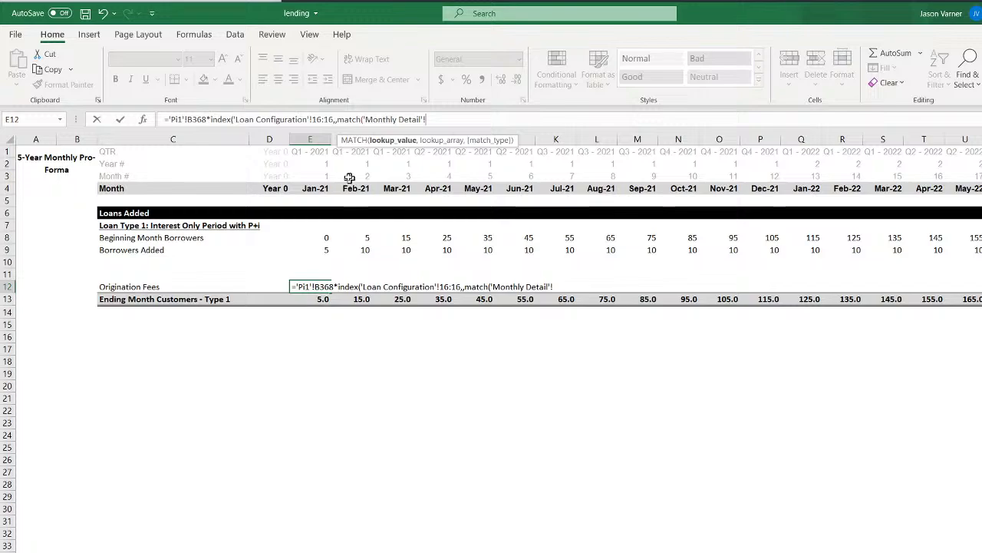
{"action": "left_click", "coordinate": [329, 167]}
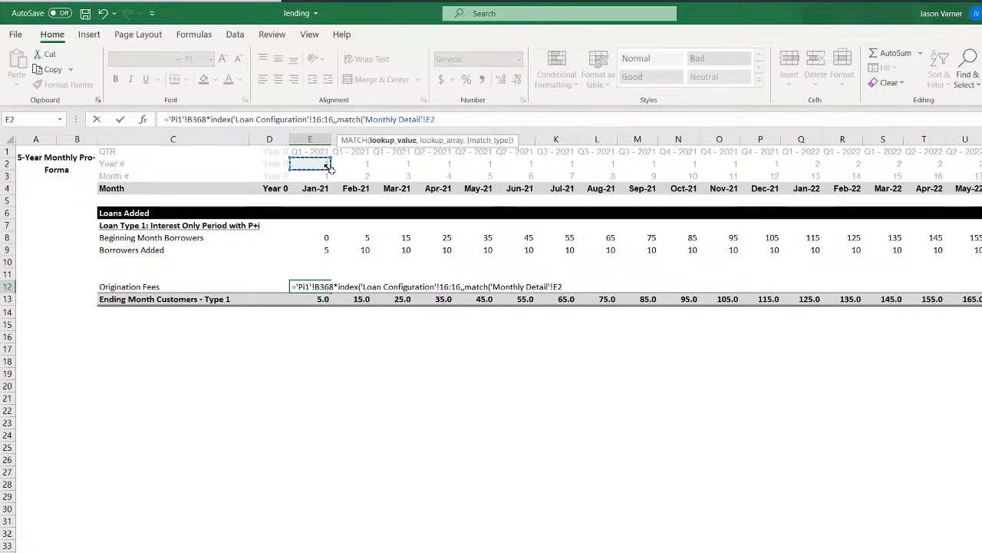
{"action": "type", "text": ","}
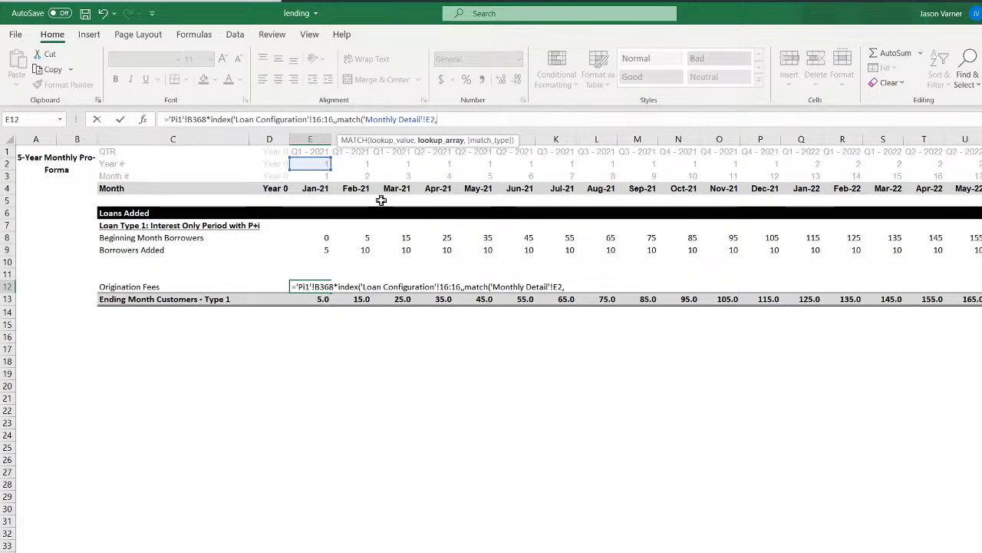
{"action": "left_click", "coordinate": [346, 550]}
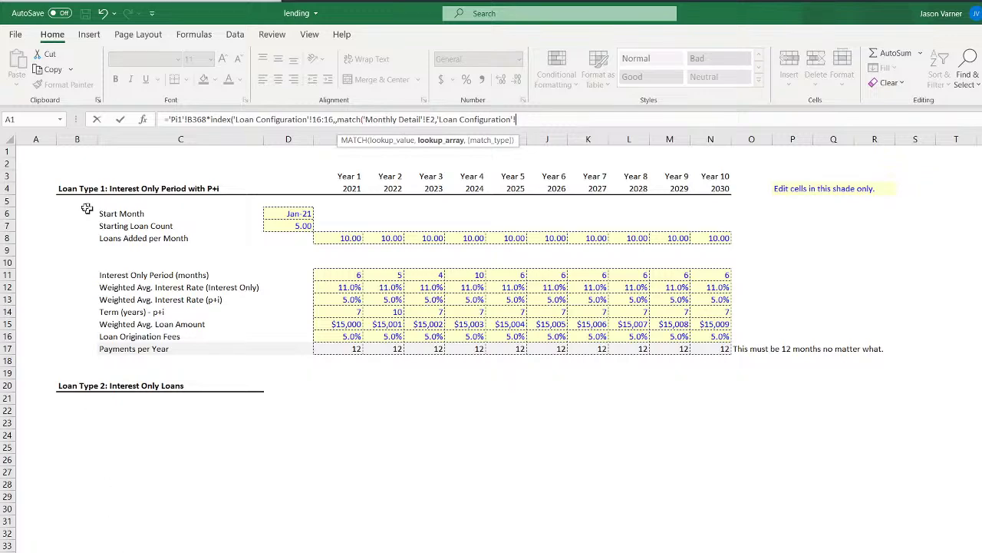
{"action": "left_click", "coordinate": [6, 176]}
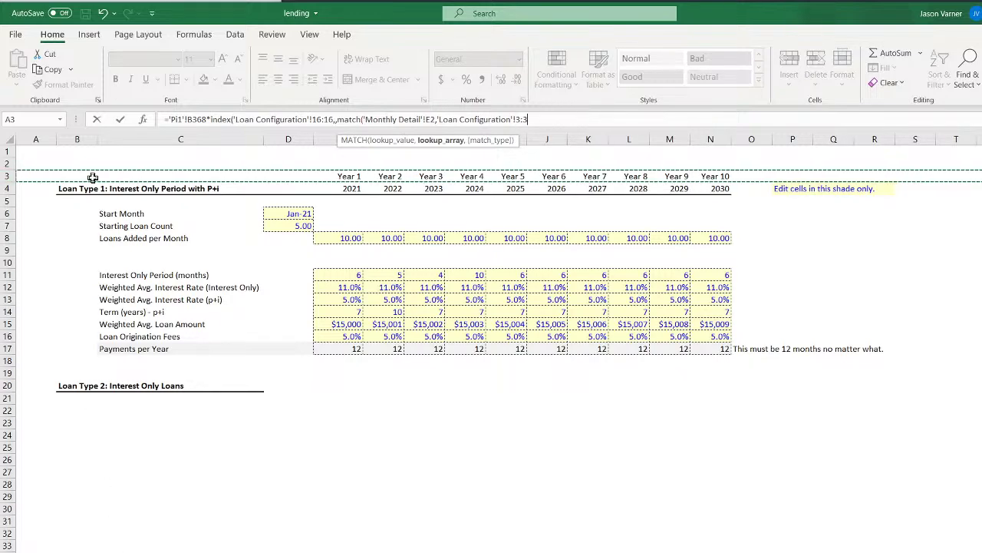
{"action": "type", "text": ",0"}
{"action": "key", "text": "Return"}
{"action": "key", "text": "Return"}
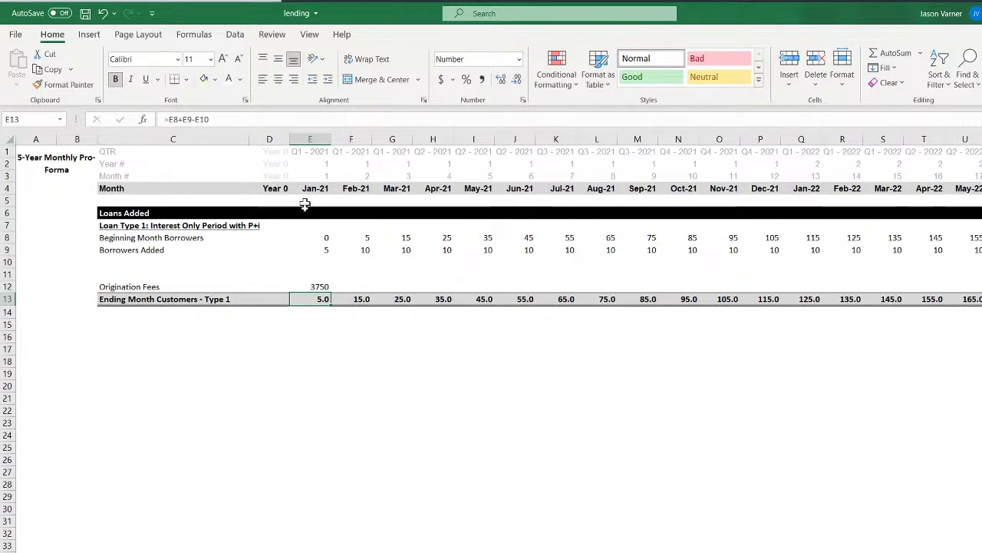
Format the Jan-21 origination fee in E12 as Currency with the $ symbol and 0 decimal places
{"action": "left_click", "coordinate": [318, 287]}
{"action": "left_click", "coordinate": [523, 100]}
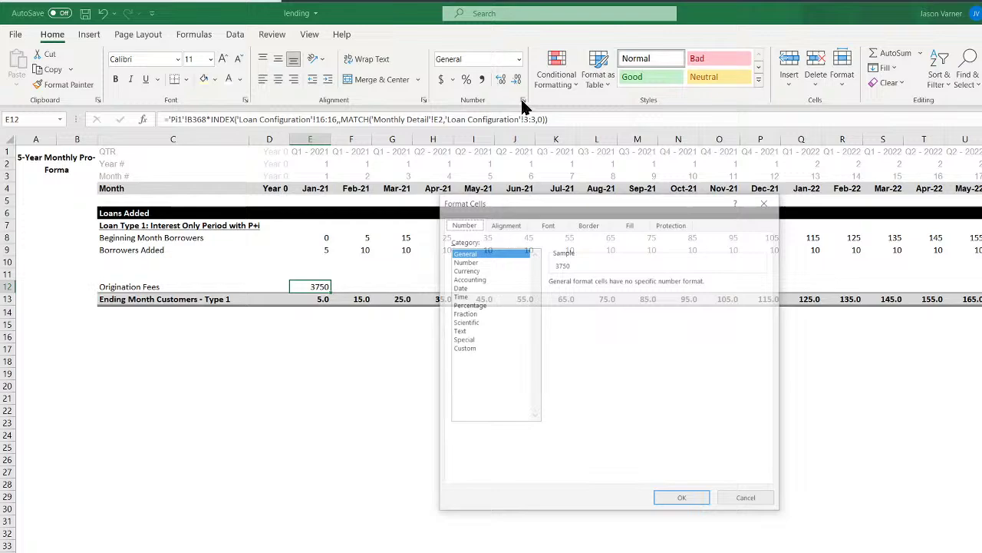
{"action": "left_click", "coordinate": [465, 270]}
{"action": "left_click", "coordinate": [638, 285]}
{"action": "left_click", "coordinate": [638, 285]}
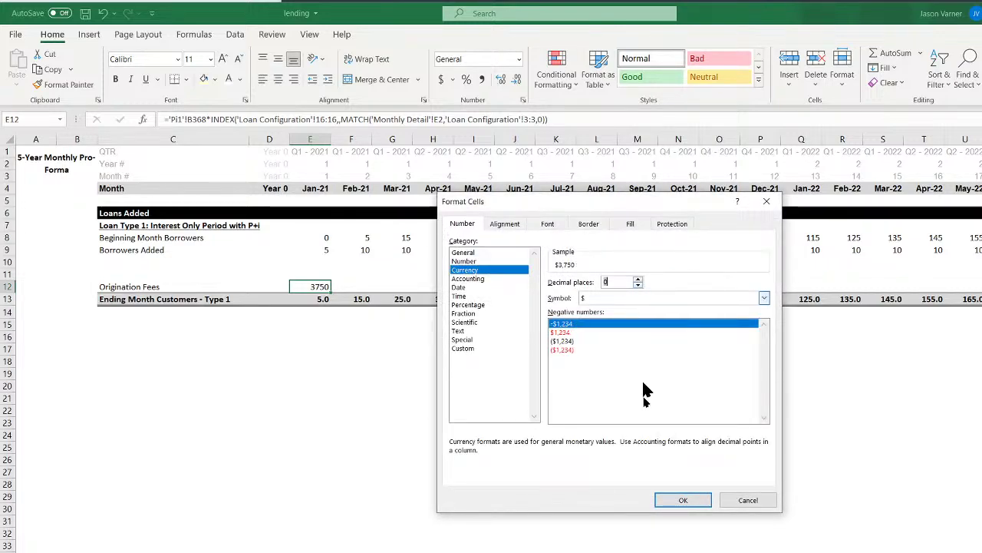
{"action": "left_click", "coordinate": [684, 500]}
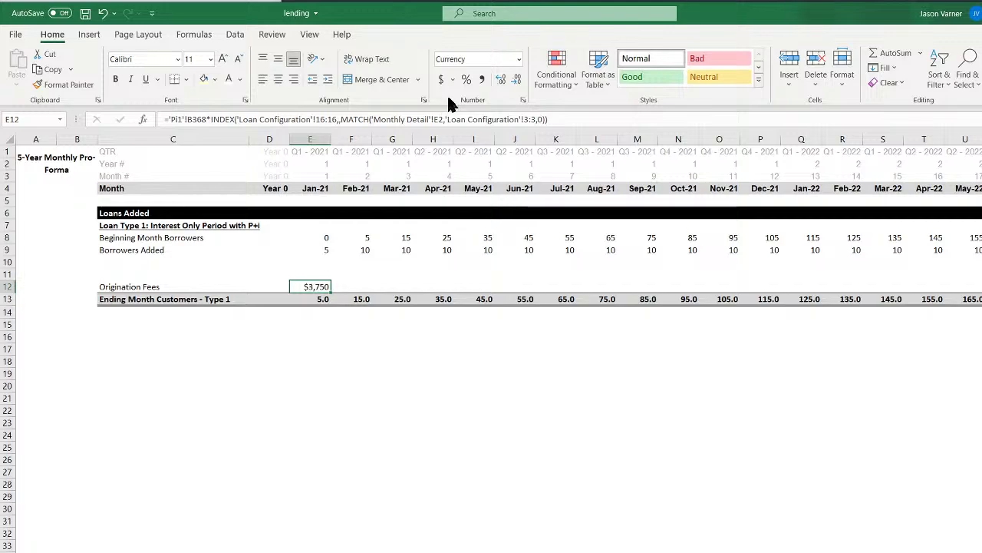
Remove the 'Monthly Detail'! sheet prefix from the MATCH lookup value in E12 so that it refers to just E2
{"action": "left_click", "coordinate": [434, 119]}
{"action": "key", "text": "BackSpace"}
{"action": "key", "text": "BackSpace"}
{"action": "key", "text": "BackSpace"}
{"action": "key", "text": "BackSpace"}
{"action": "key", "text": "BackSpace"}
{"action": "key", "text": "BackSpace"}
{"action": "key", "text": "BackSpace"}
{"action": "key", "text": "BackSpace"}
{"action": "key", "text": "BackSpace"}
{"action": "key", "text": "BackSpace"}
{"action": "key", "text": "BackSpace"}
{"action": "key", "text": "BackSpace"}
{"action": "key", "text": "BackSpace"}
{"action": "key", "text": "BackSpace"}
{"action": "key", "text": "BackSpace"}
{"action": "key", "text": "BackSpace"}
{"action": "key", "text": "BackSpace"}
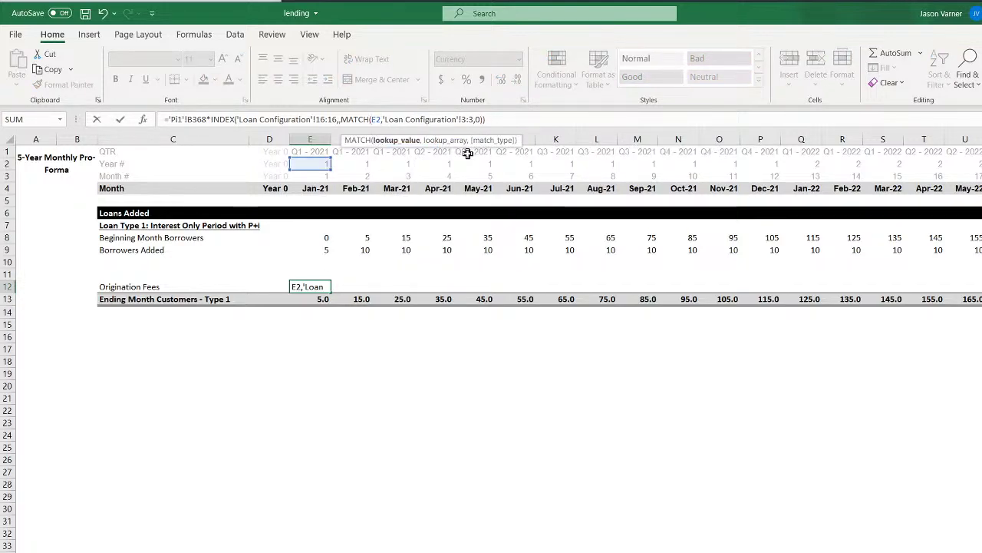
{"action": "key", "text": "Return"}
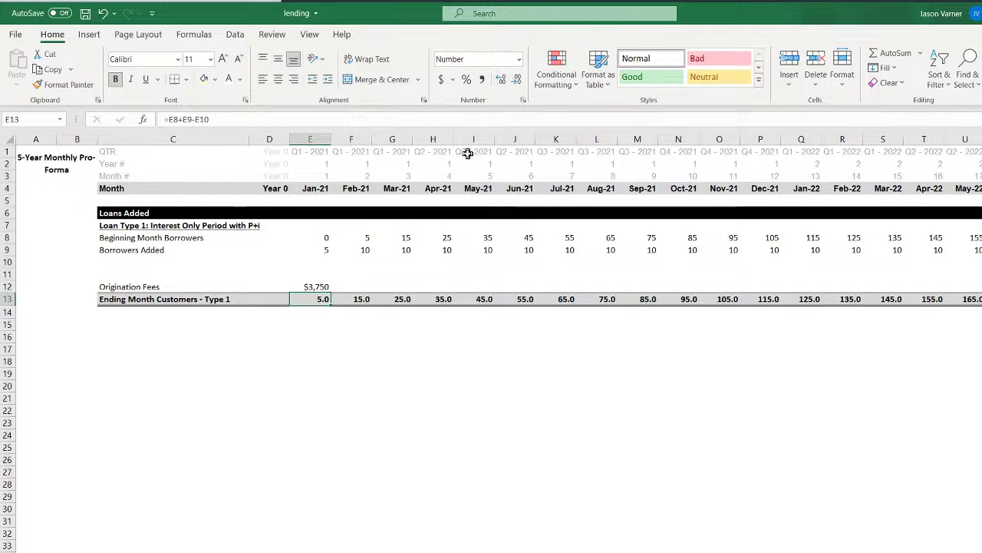
Fill the Origination Fees formula from E12 across the months to Apr-22 in T12
{"action": "left_click", "coordinate": [322, 286]}
{"action": "left_click_drag", "start_coordinate": [331, 293], "coordinate": [934, 312]}
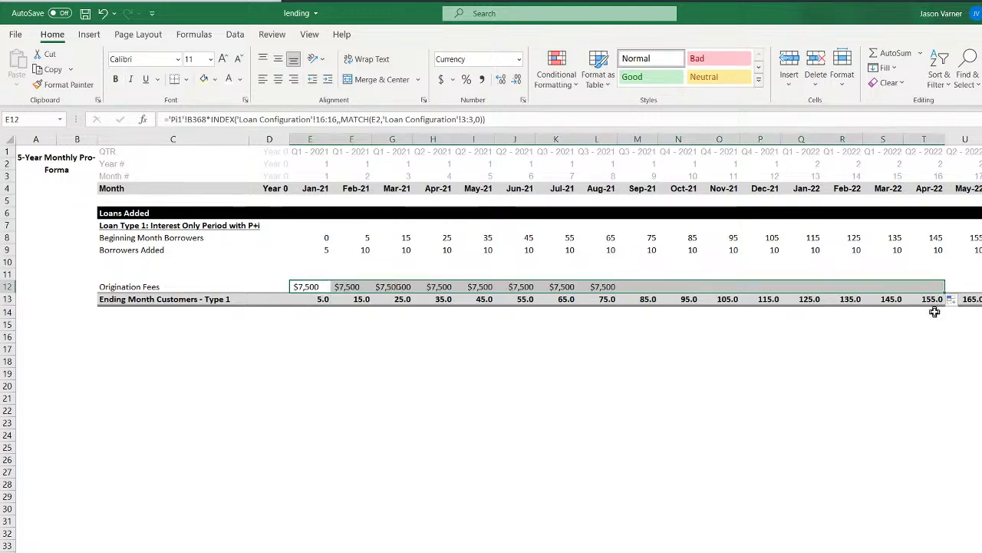
{"action": "left_click", "coordinate": [320, 346]}
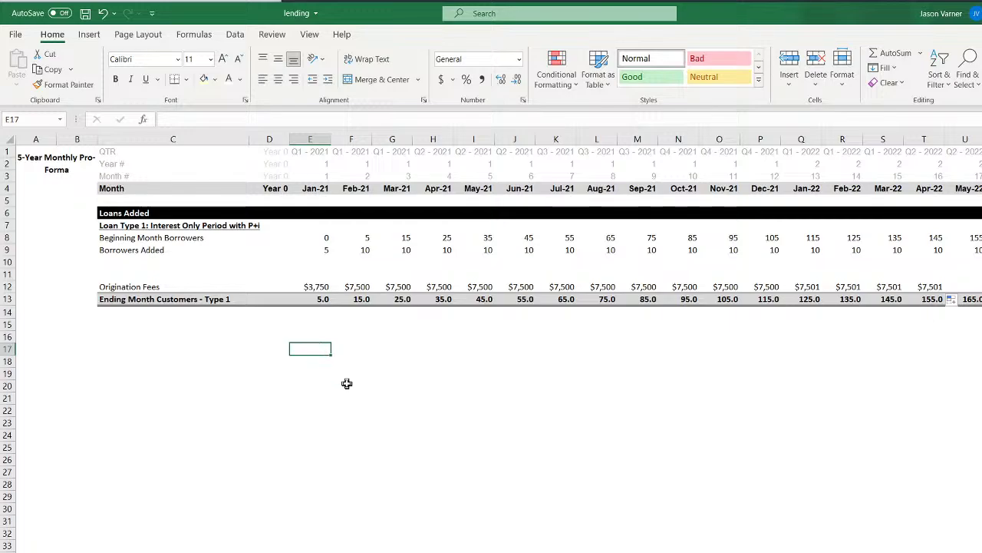
Enter a check formula in E17 that divides the origination fee in E12 by the Borrowed total in B368 on the Pi1 sheet
{"action": "type", "text": "="}
{"action": "left_click", "coordinate": [185, 551]}
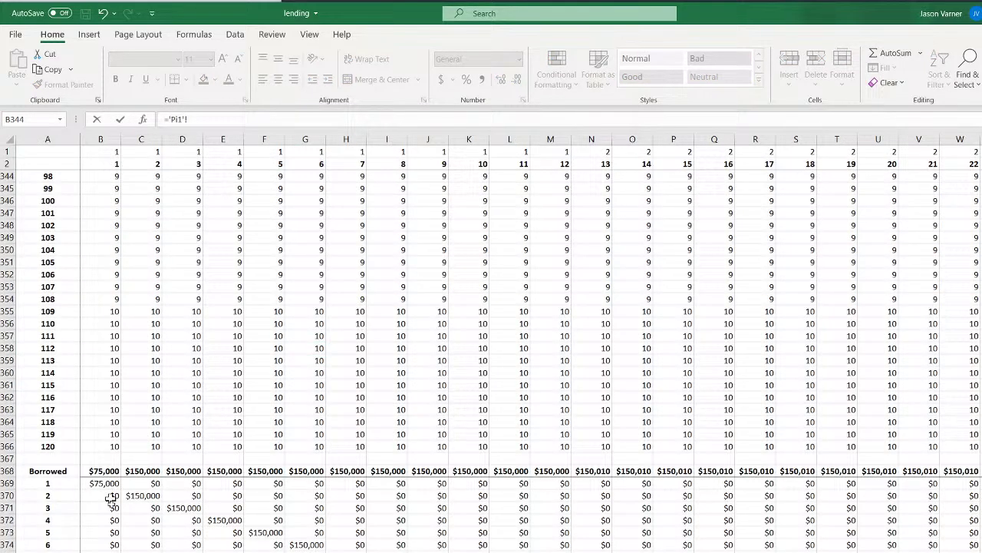
{"action": "key", "text": "ctrl+Page_Up"}
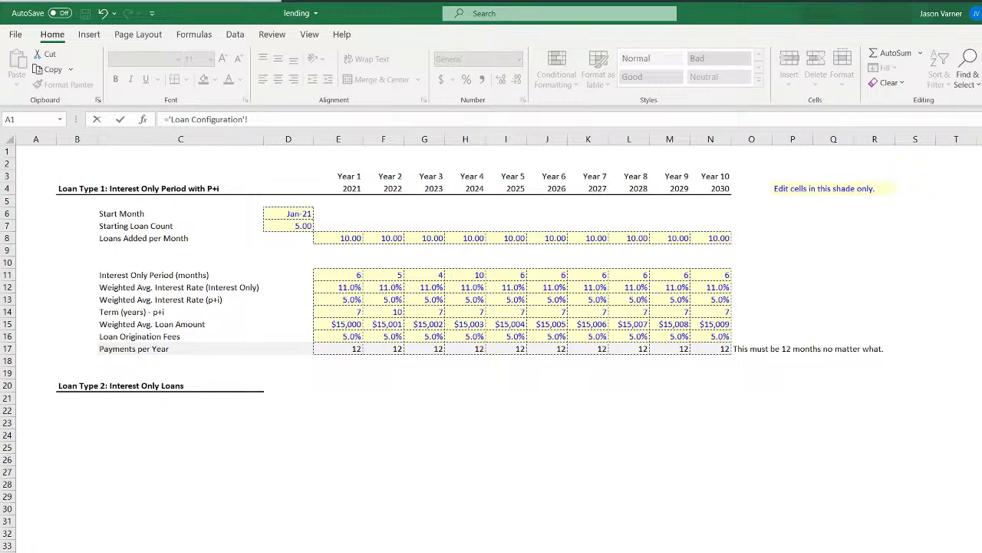
{"action": "key", "text": "ctrl+Page_Up"}
{"action": "left_click", "coordinate": [323, 285]}
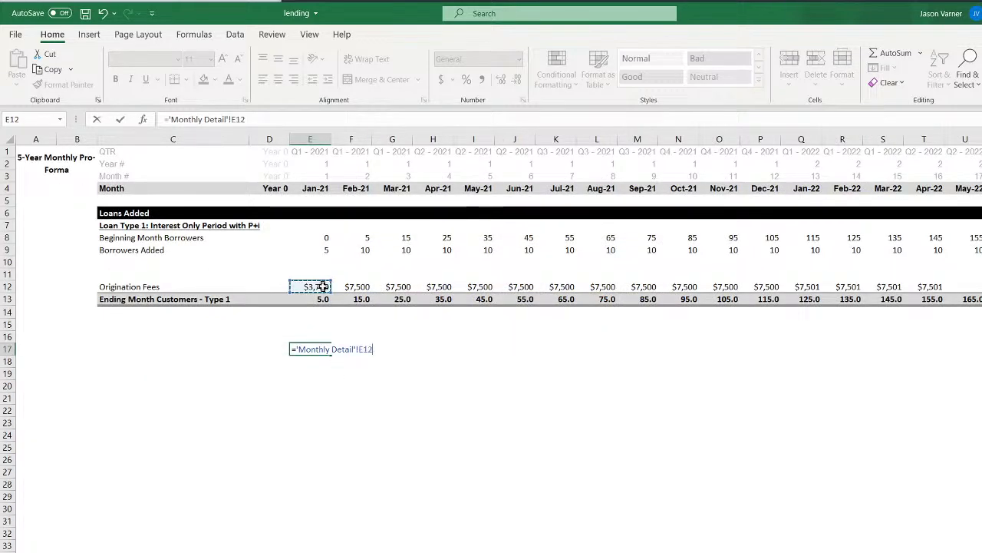
{"action": "type", "text": "/"}
{"action": "key", "text": "ctrl+Page_Down"}
{"action": "key", "text": "ctrl+Page_Down"}
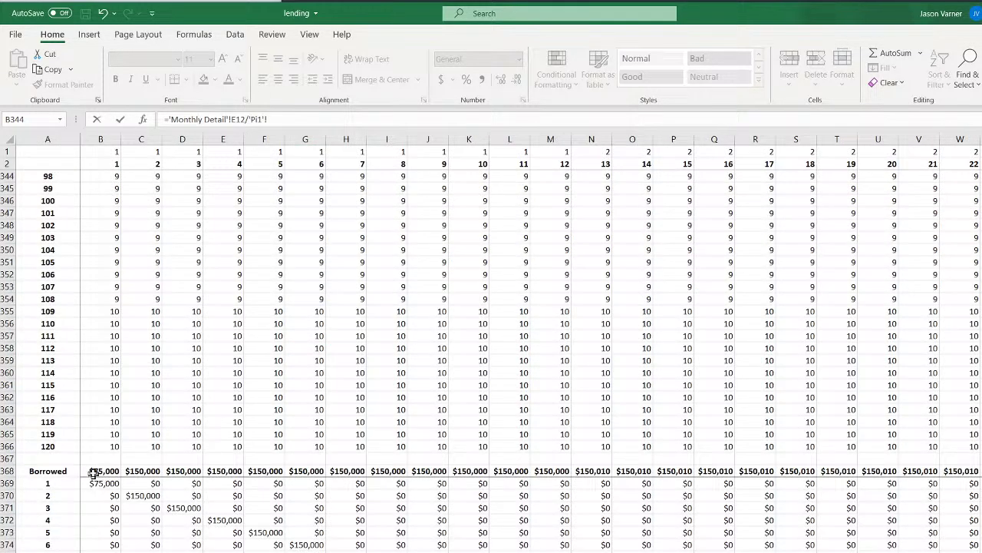
{"action": "left_click", "coordinate": [91, 409]}
{"action": "key", "text": "Return"}
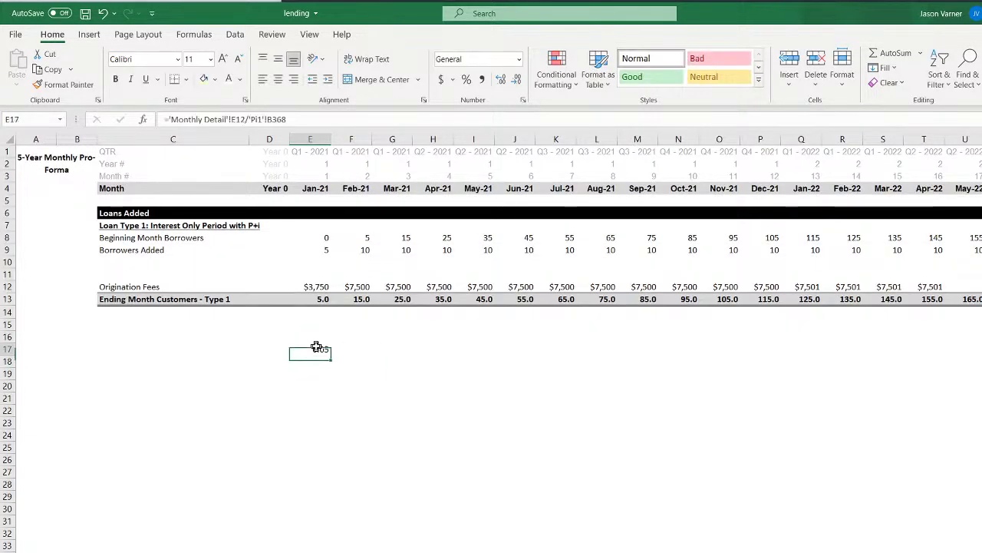
Format the fee check in E17 as a percentage and fill it across row 17 through May-22
{"action": "left_click", "coordinate": [482, 79]}
{"action": "left_click", "coordinate": [466, 80]}
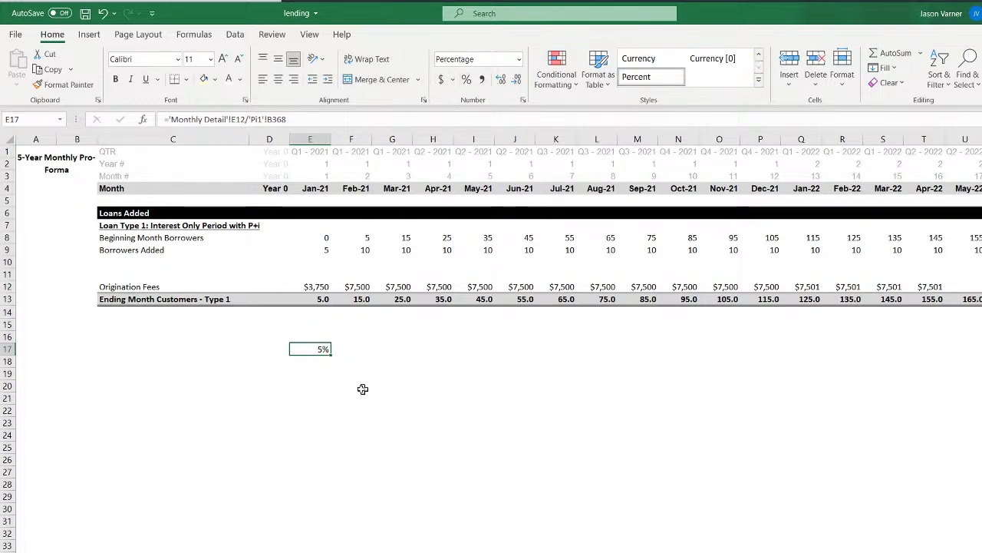
{"action": "left_click_drag", "start_coordinate": [330, 358], "coordinate": [979, 355]}
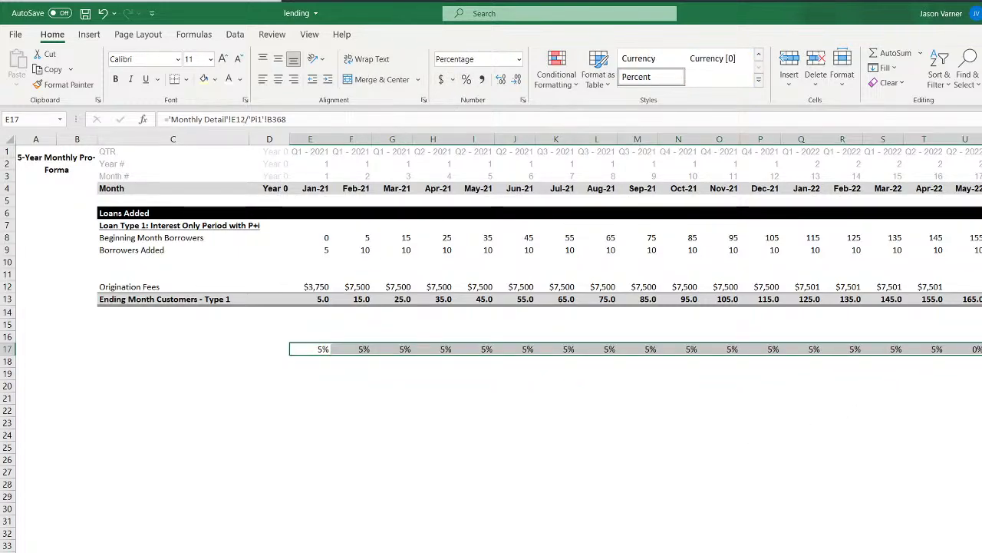
Set the Loan Origination Fees on the Loan Configuration sheet to 3% for Years 1 through 10, and check the Monthly Detail fees
{"action": "key", "text": "ctrl+Page_Down"}
{"action": "left_click", "coordinate": [391, 336]}
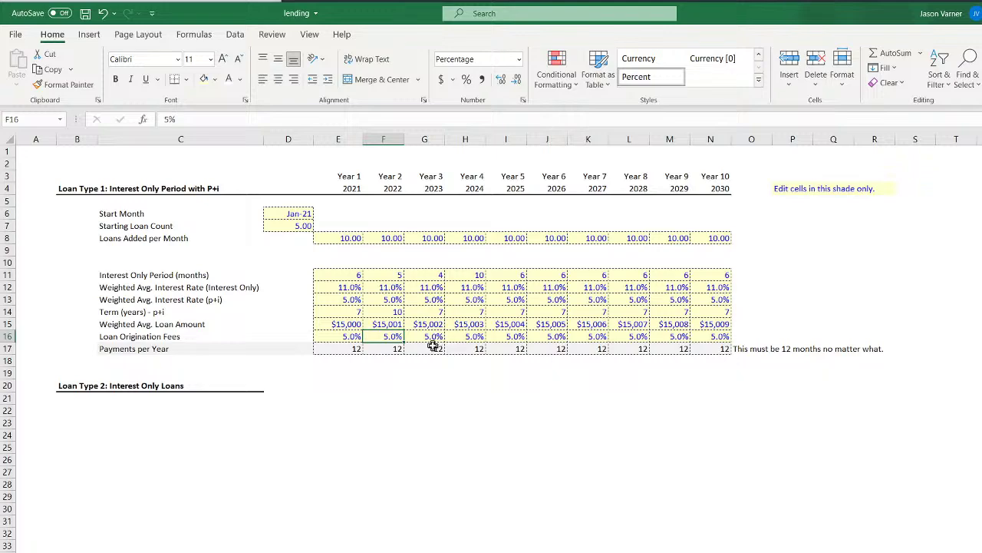
{"action": "type", "text": "3"}
{"action": "key", "text": "Return"}
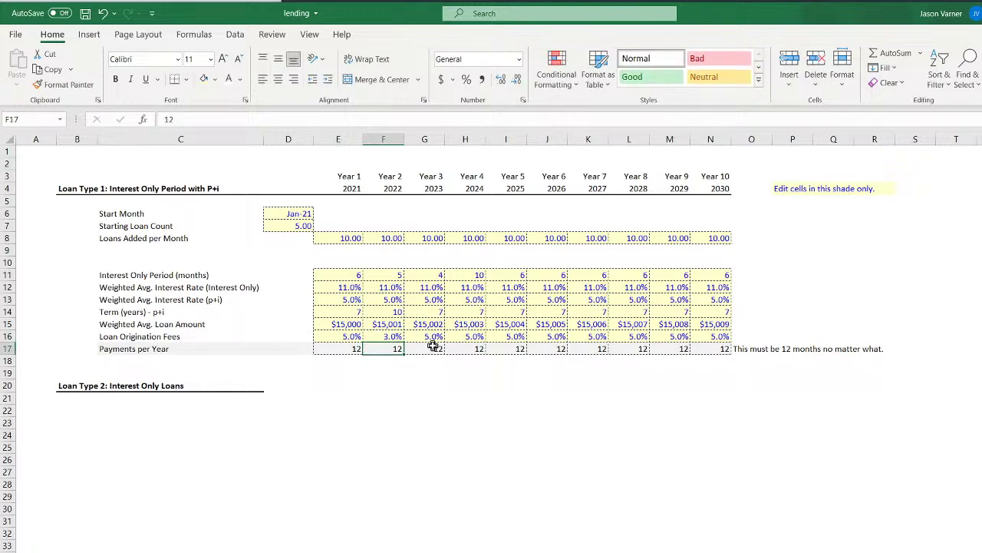
{"action": "left_click", "coordinate": [346, 331]}
{"action": "key", "text": "Return"}
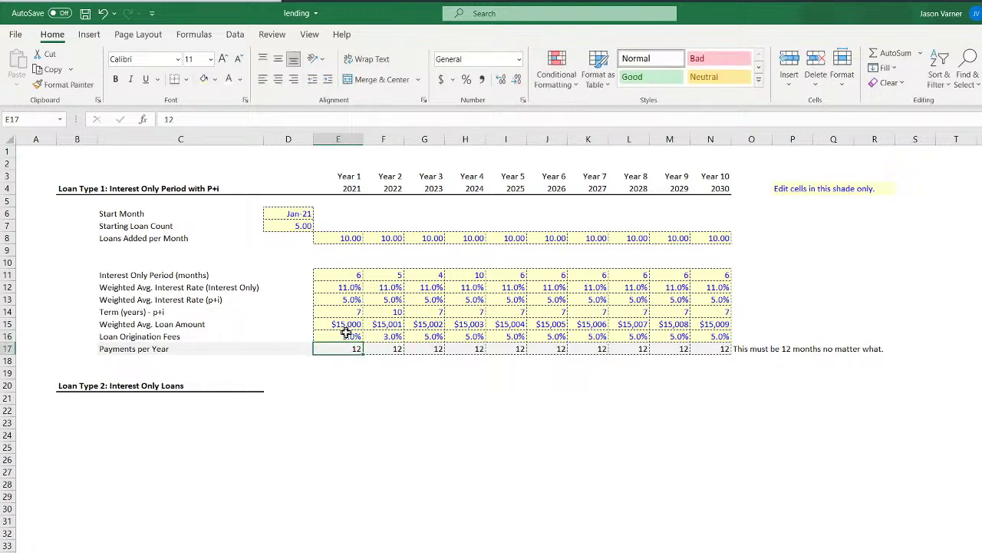
{"action": "key", "text": "Up"}
{"action": "key", "text": "Right"}
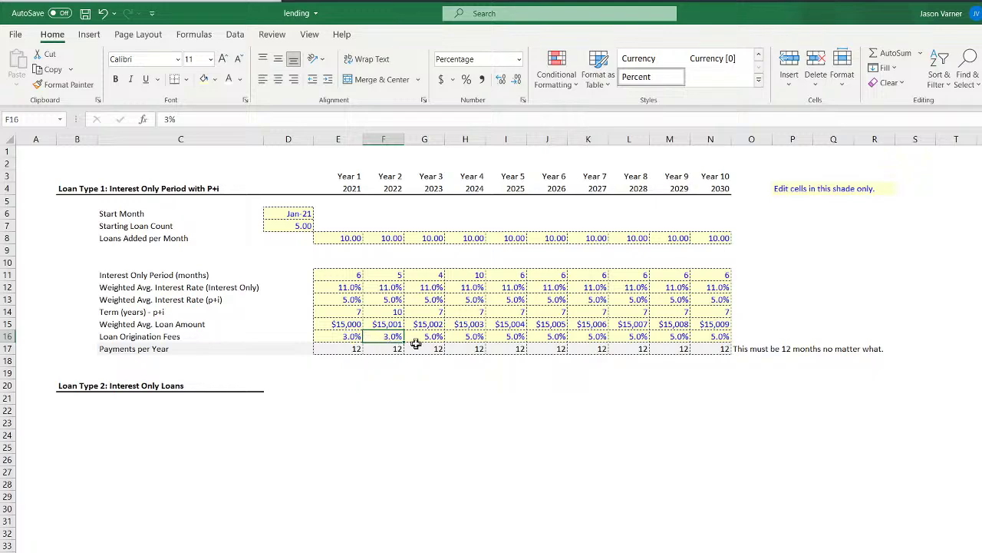
{"action": "left_click_drag", "start_coordinate": [404, 342], "coordinate": [728, 344]}
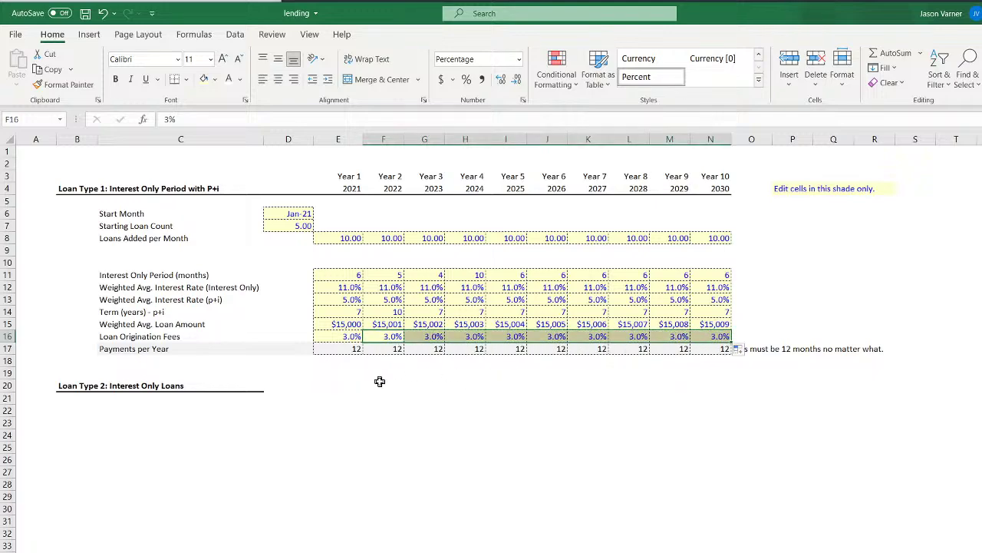
{"action": "key", "text": "ctrl+Page_Down"}
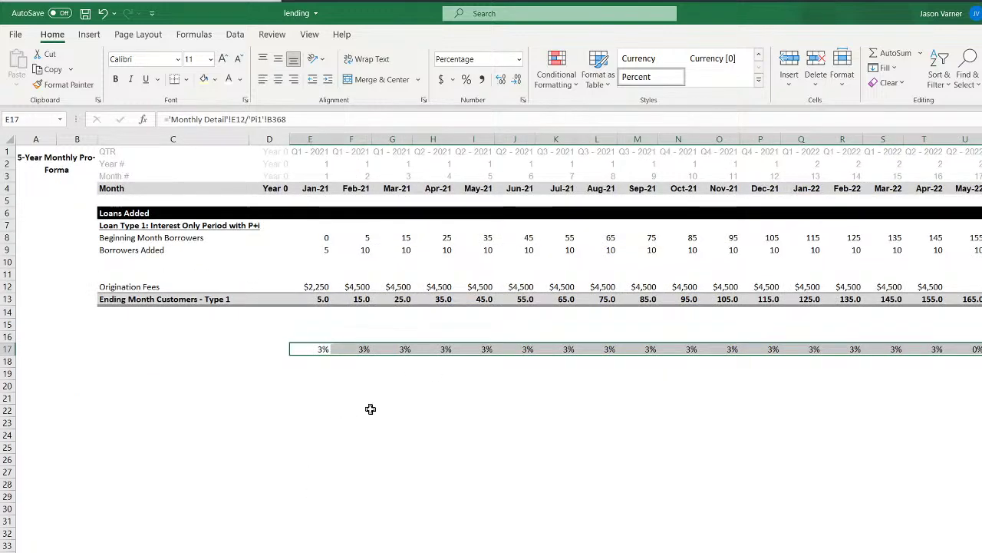
Set the Year 2 Loan Origination Fee in F16 on the Loan Configuration sheet to 1.5%
{"action": "key", "text": "ctrl+Page_Up"}
{"action": "left_click", "coordinate": [381, 337]}
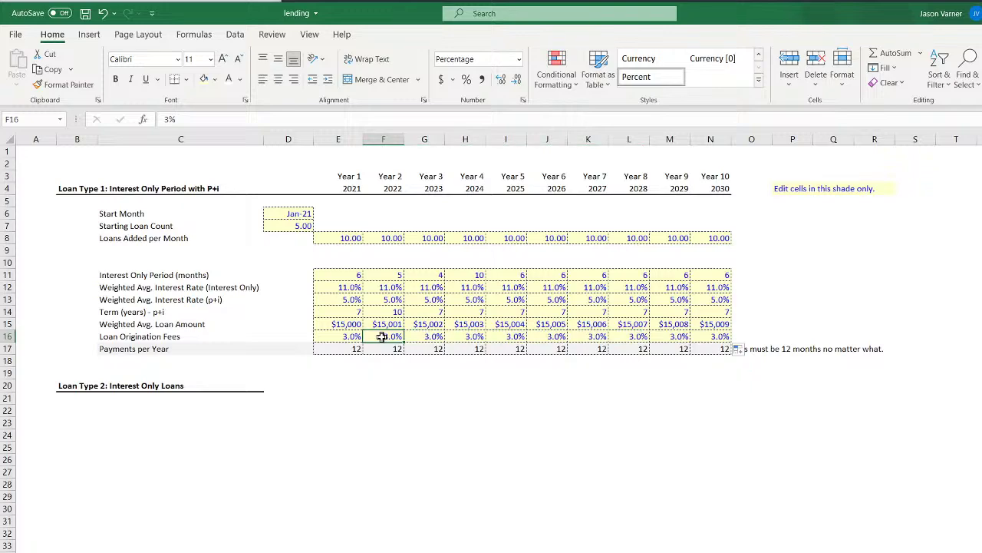
{"action": "type", "text": "1.5"}
{"action": "key", "text": "Return"}
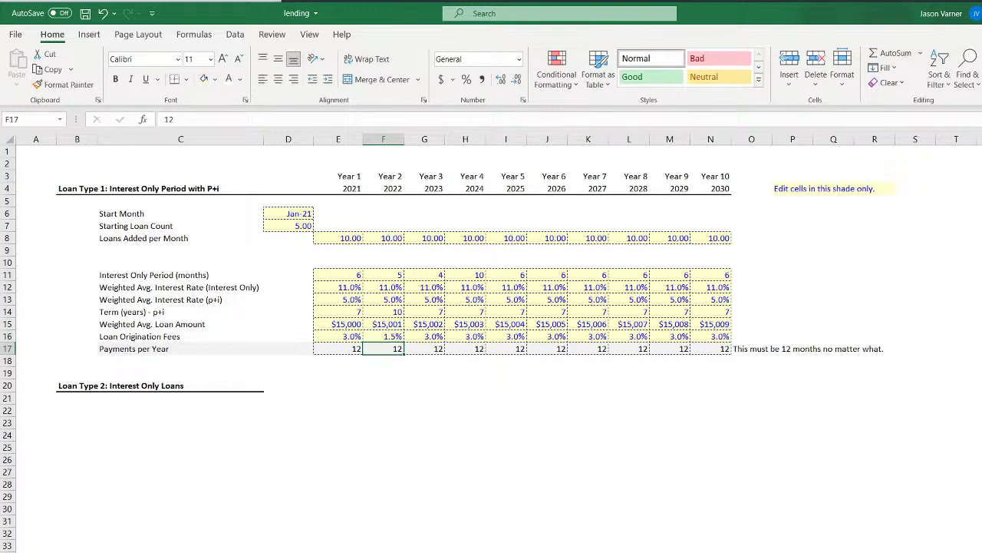
Format the fee check percentages in row 17 of the Monthly Detail sheet with one decimal place
{"action": "key", "text": "ctrl+Page_Down"}
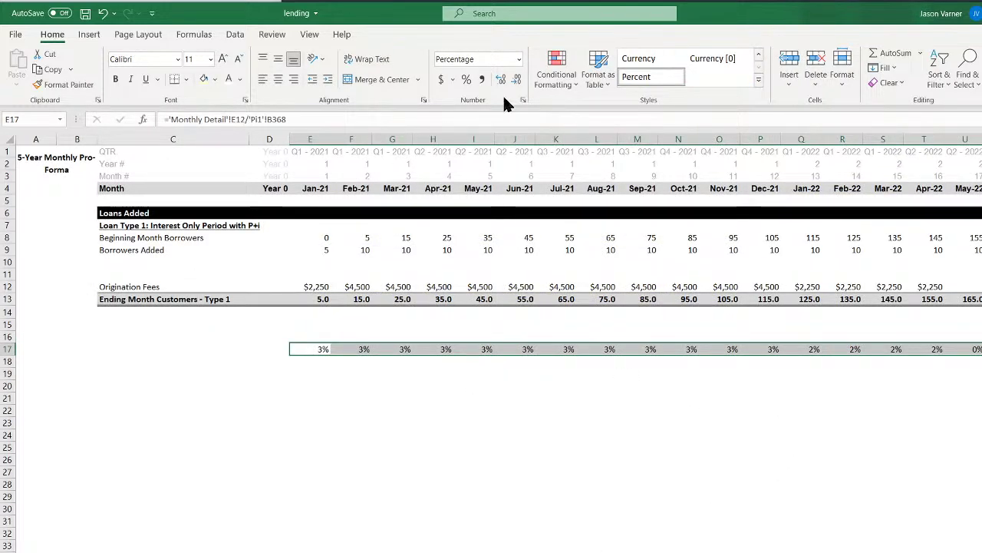
{"action": "left_click", "coordinate": [523, 100]}
{"action": "left_click", "coordinate": [638, 279]}
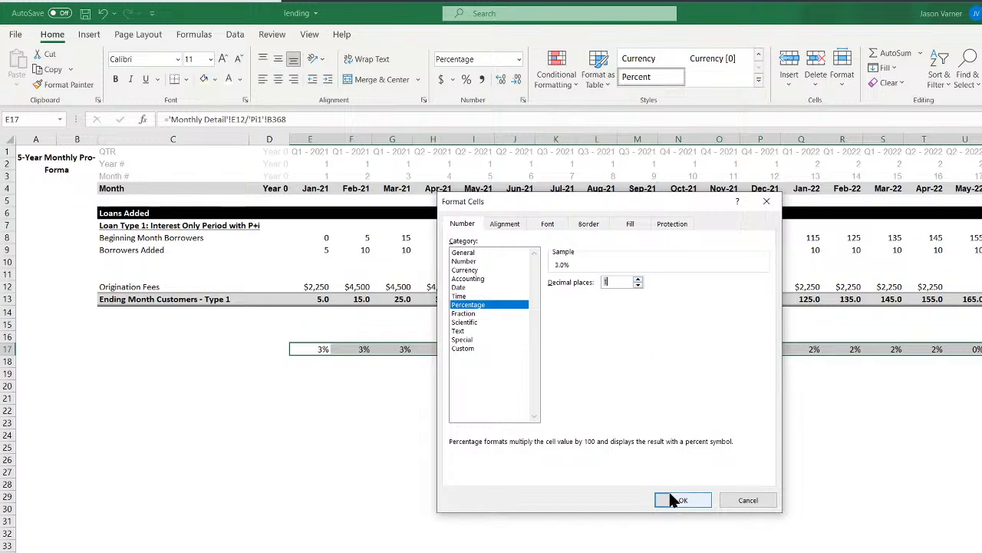
{"action": "left_click", "coordinate": [670, 499]}
Delete the fee check formulas across row 17 of the Monthly Detail sheet
{"action": "left_click", "coordinate": [274, 354]}
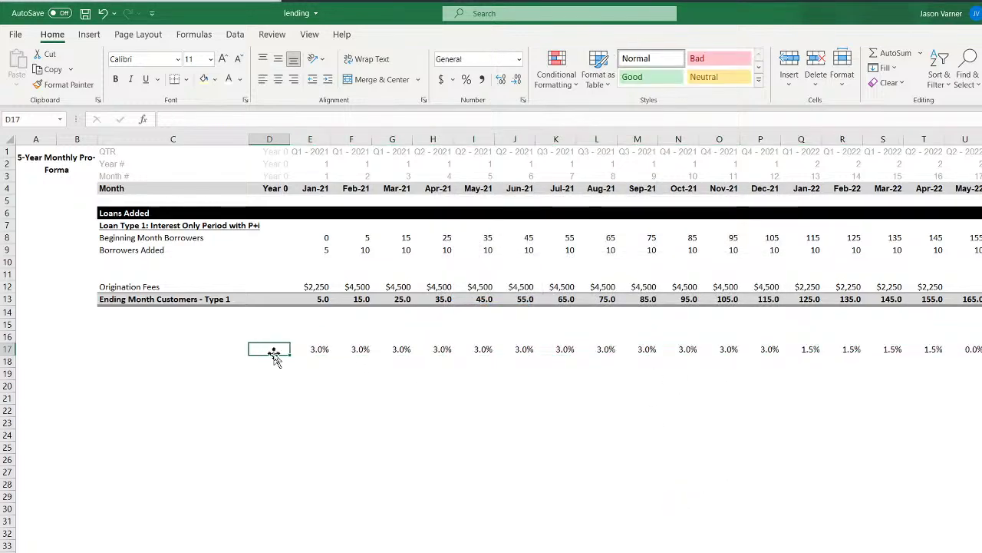
{"action": "left_click_drag", "start_coordinate": [274, 354], "coordinate": [981, 361]}
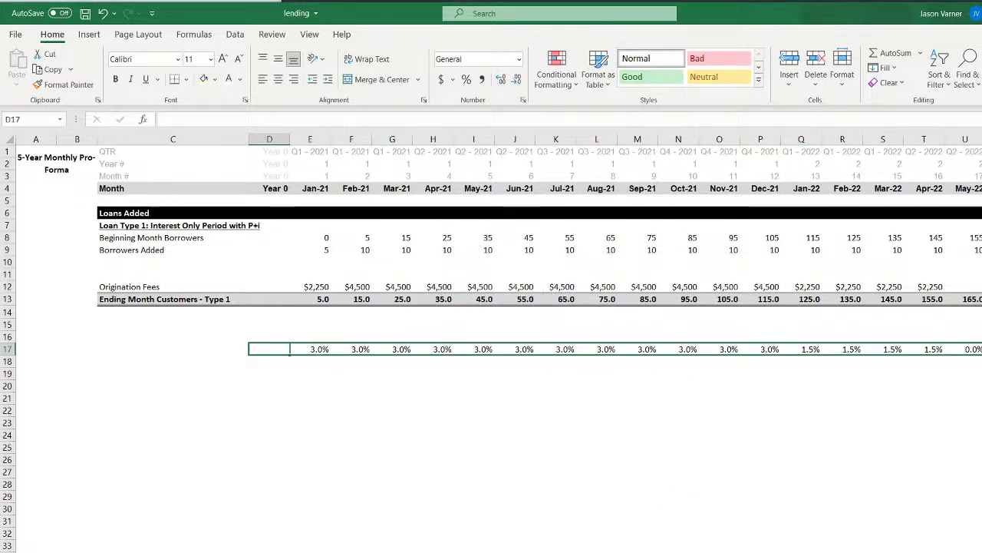
{"action": "key", "text": "Delete"}
{"action": "left_click", "coordinate": [577, 509]}
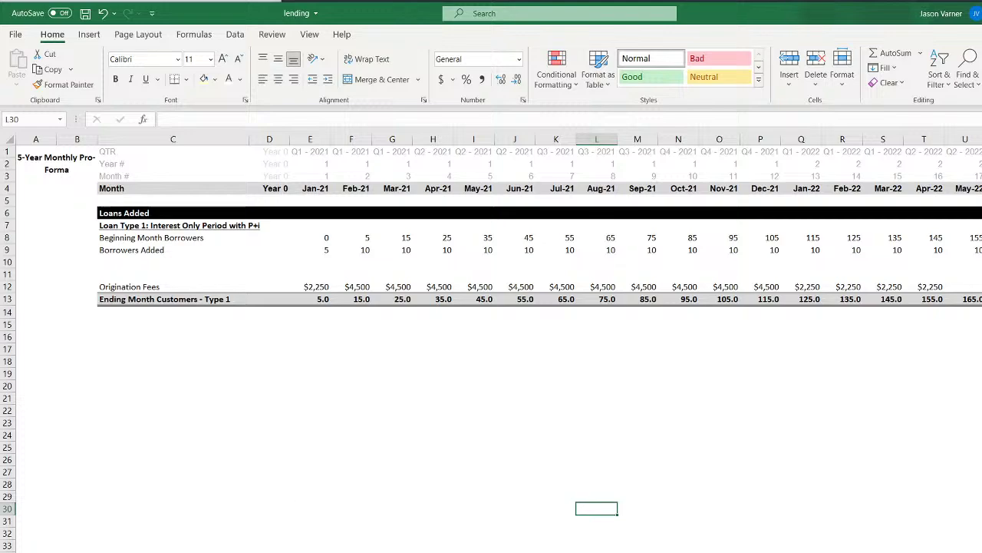
{"action": "key", "text": "ctrl+Page_Up"}
{"action": "left_click", "coordinate": [342, 322]}
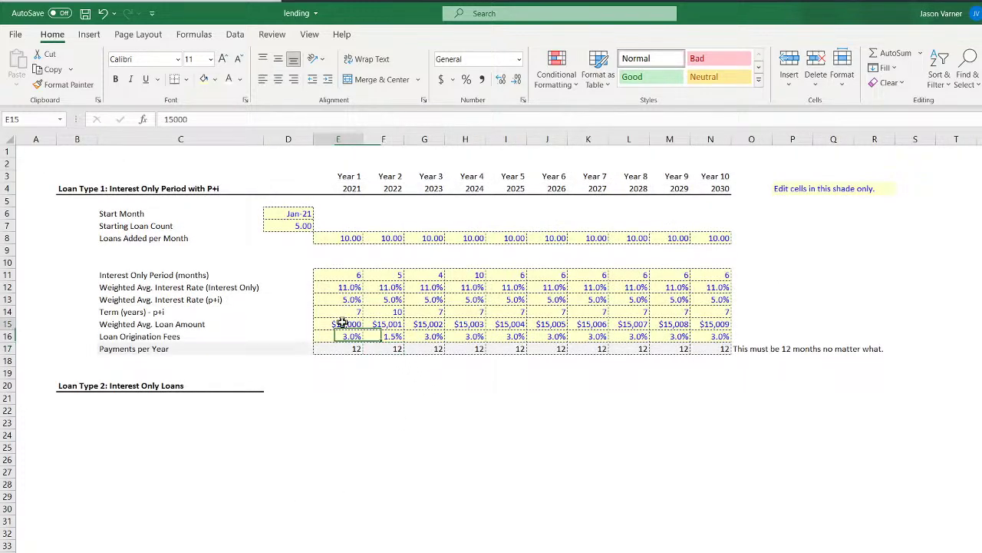
{"action": "left_click", "coordinate": [369, 410]}
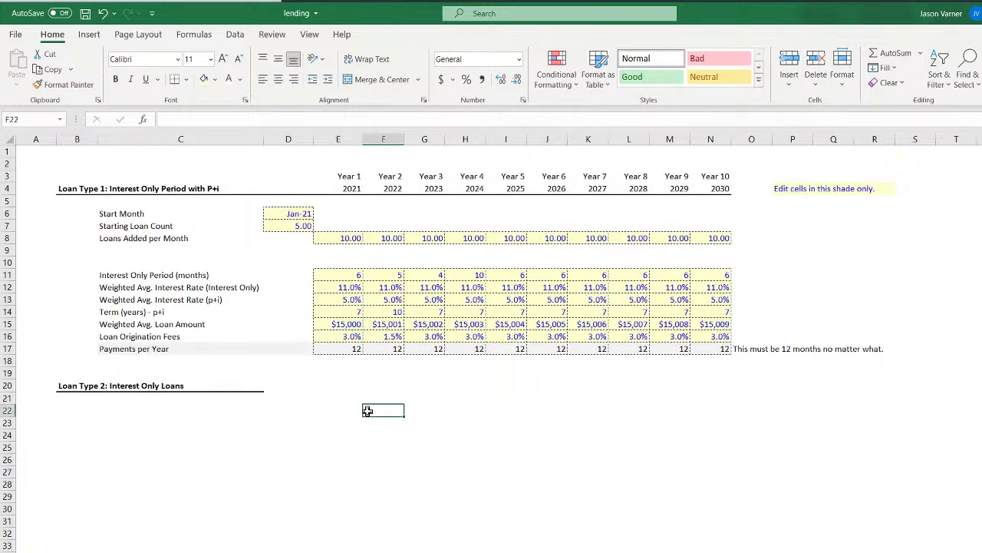
{"action": "type", "text": "="}
{"action": "left_click", "coordinate": [355, 275]}
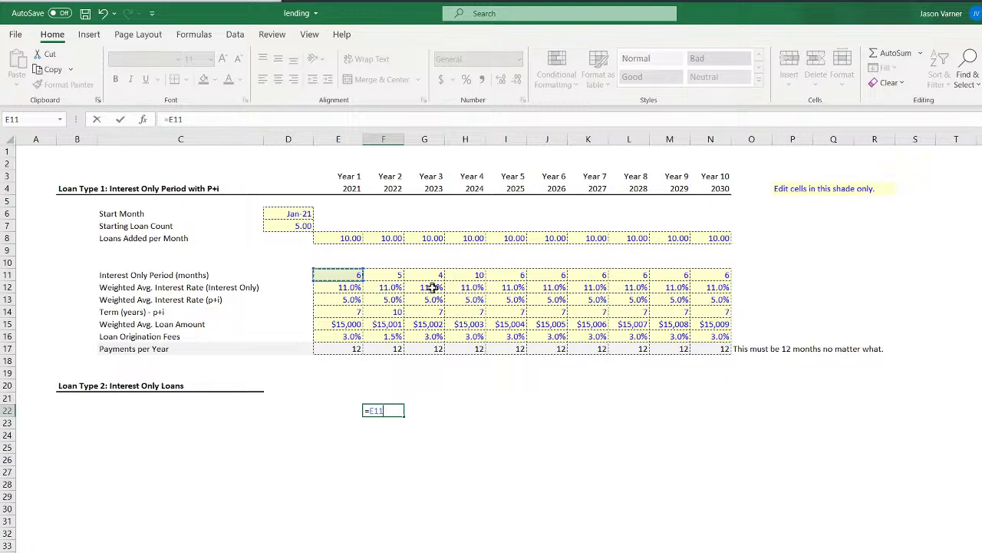
{"action": "key", "text": "BackSpace"}
{"action": "key", "text": "BackSpace"}
{"action": "key", "text": "BackSpace"}
{"action": "key", "text": "BackSpace"}
{"action": "key", "text": "Escape"}
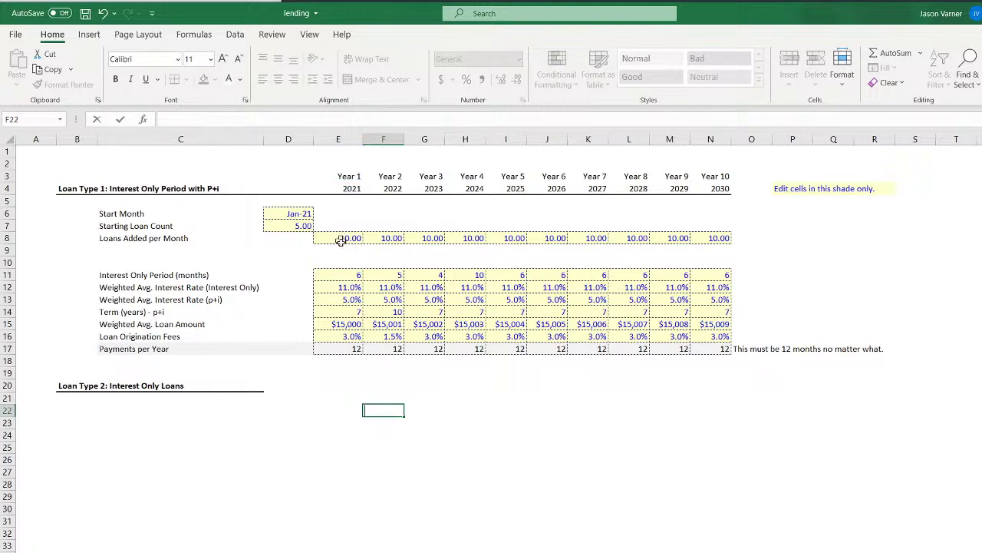
Enter the trial formula =F11*F15 in F22 on the Loan Configuration sheet, and clear it again
{"action": "type", "text": "="}
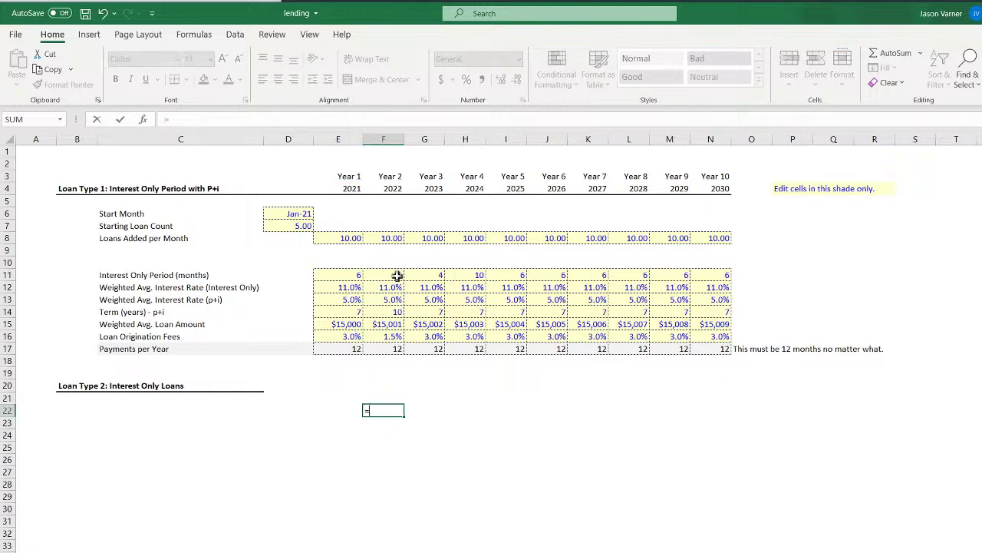
{"action": "left_click", "coordinate": [398, 275]}
{"action": "type", "text": "*"}
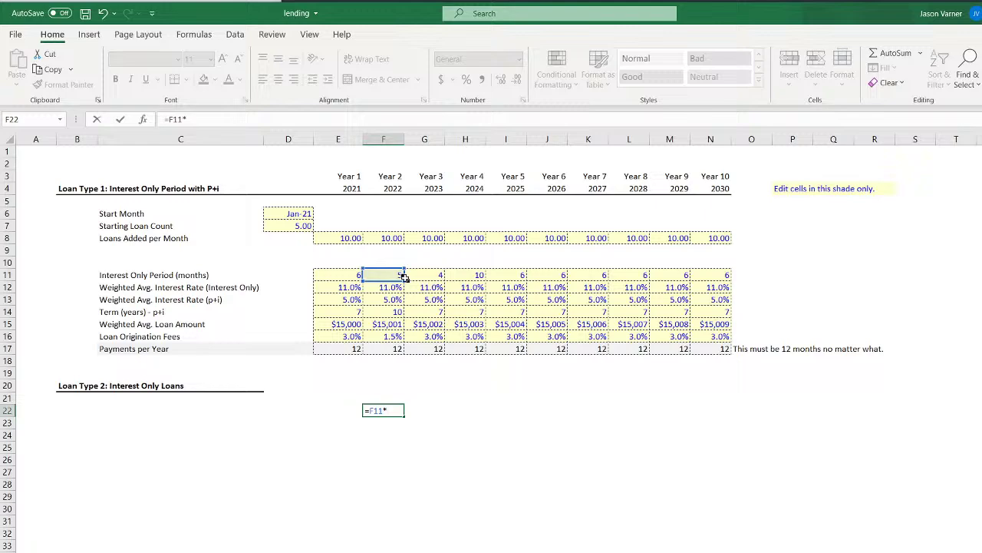
{"action": "left_click", "coordinate": [388, 322]}
{"action": "key", "text": "Return"}
{"action": "left_click", "coordinate": [394, 409]}
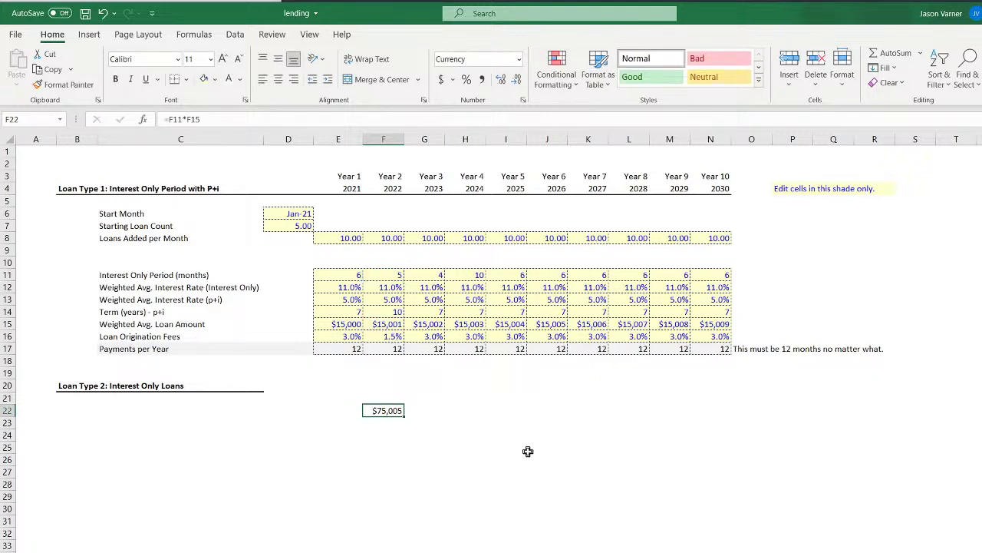
{"action": "key", "text": "BackSpace"}
{"action": "key", "text": "Return"}
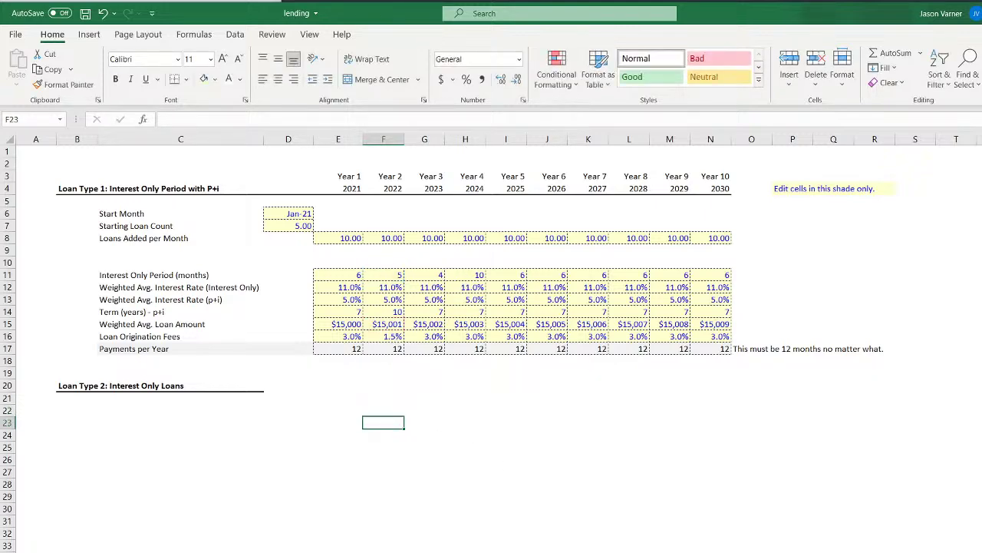
Compare the Borrowed totals in B368 and C368 on Pi1 with the starting loan count, loans added per month and average loan amount
{"action": "key", "text": "ctrl+Page_Down"}
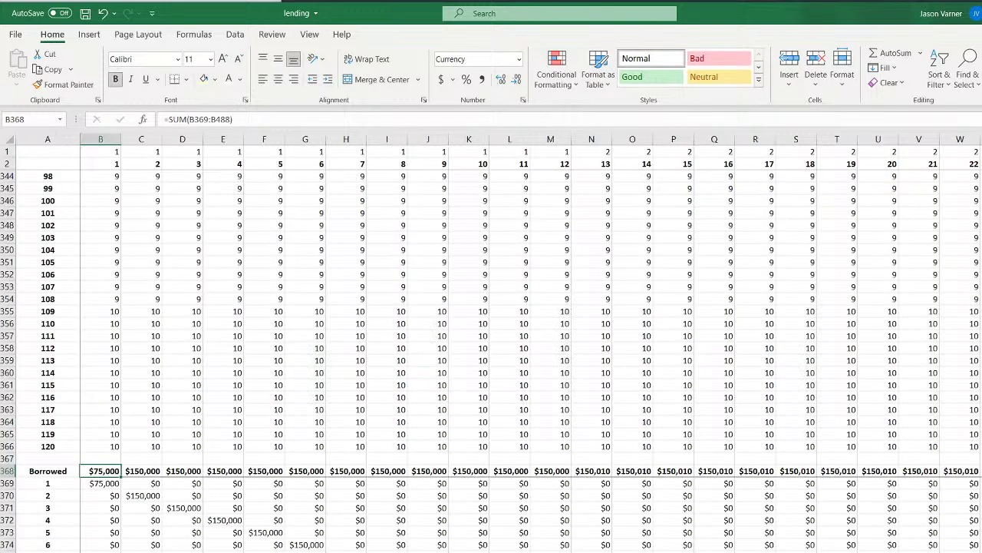
{"action": "left_click", "coordinate": [140, 470]}
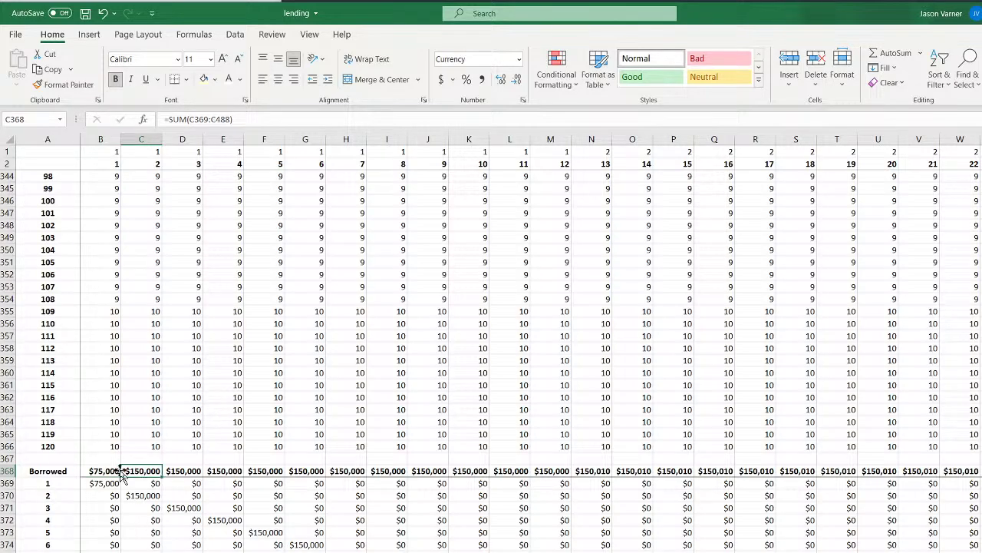
{"action": "left_click", "coordinate": [119, 471]}
{"action": "left_click", "coordinate": [144, 470]}
{"action": "key", "text": "ctrl+Page_Up"}
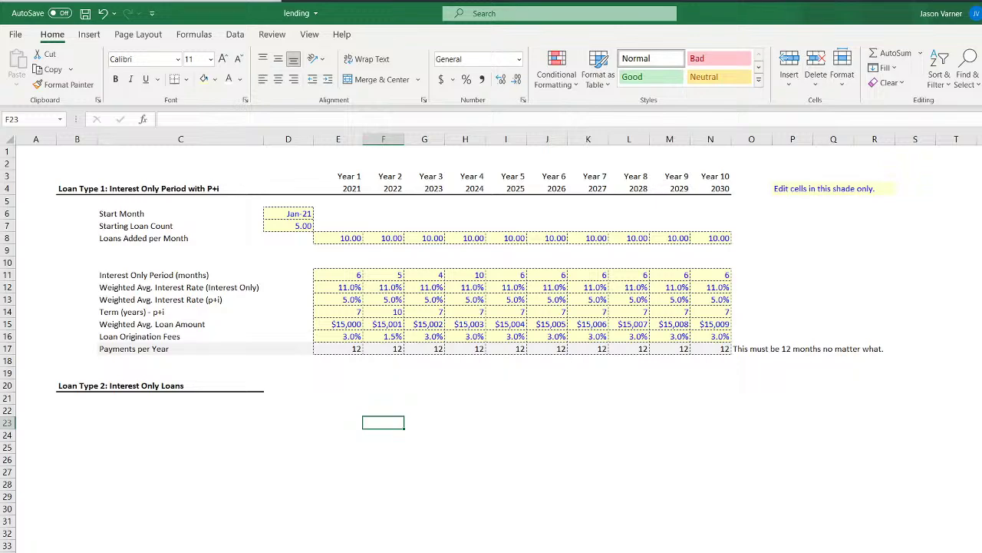
{"action": "left_click", "coordinate": [298, 228]}
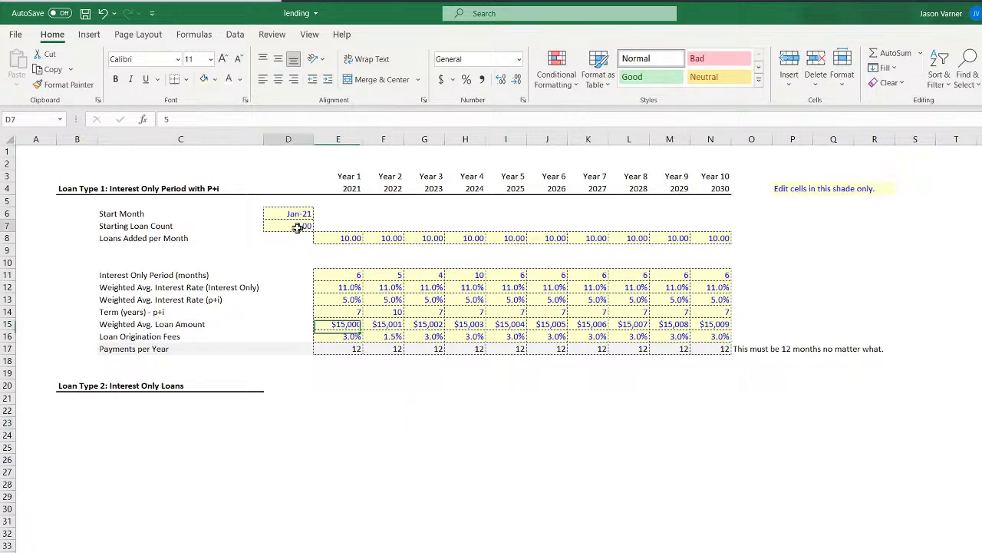
{"action": "left_click", "coordinate": [350, 238]}
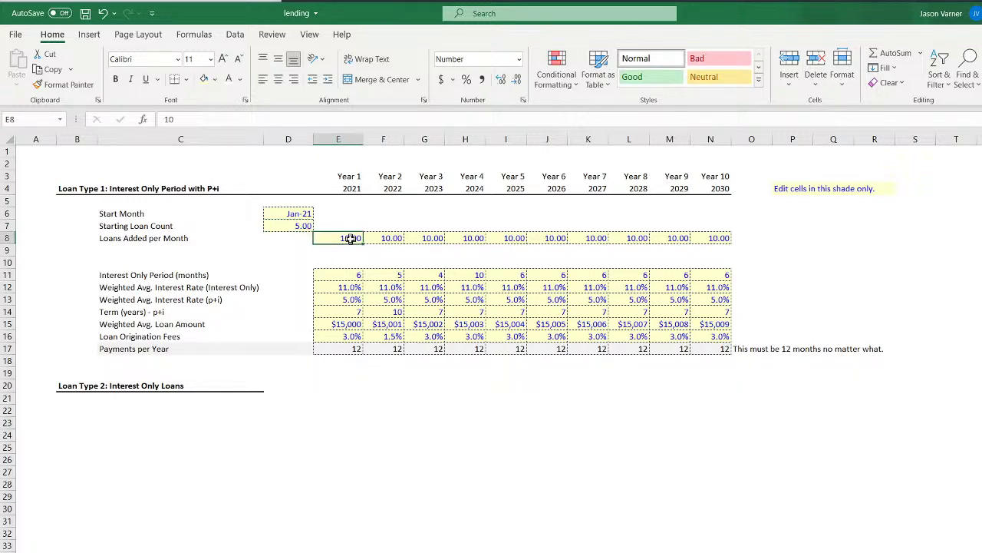
{"action": "left_click", "coordinate": [298, 228]}
{"action": "left_click", "coordinate": [346, 325]}
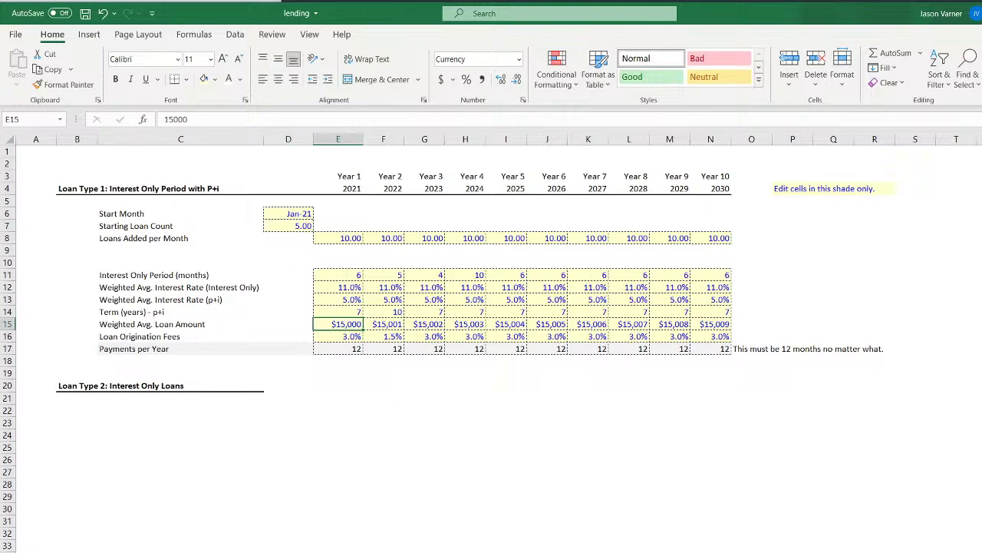
Fill the Origination Fees formula from T12 on the Monthly Detail sheet across the remaining months through Dec-30
{"action": "key", "text": "ctrl+Page_Down"}
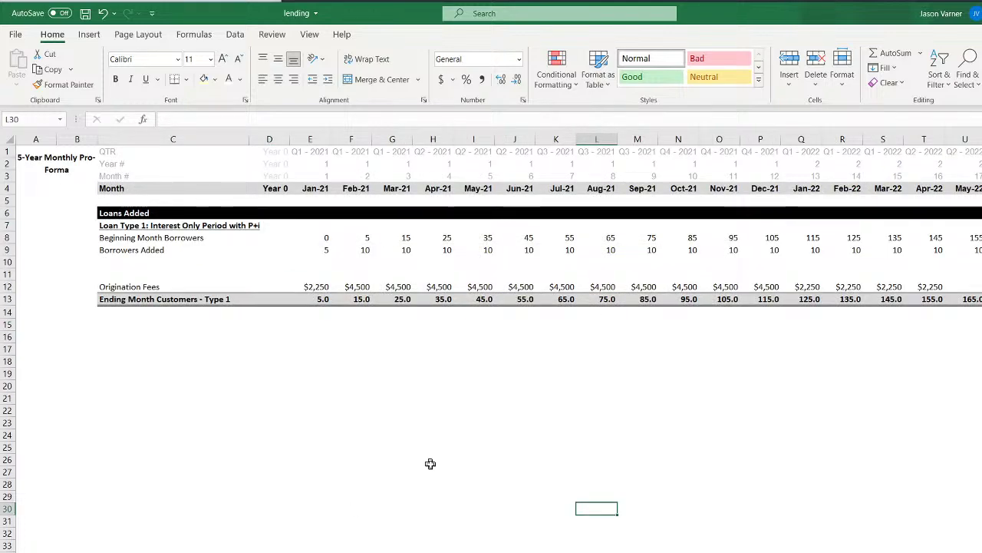
{"action": "left_click", "coordinate": [931, 287]}
{"action": "left_click_drag", "start_coordinate": [931, 288], "coordinate": [981, 287]}
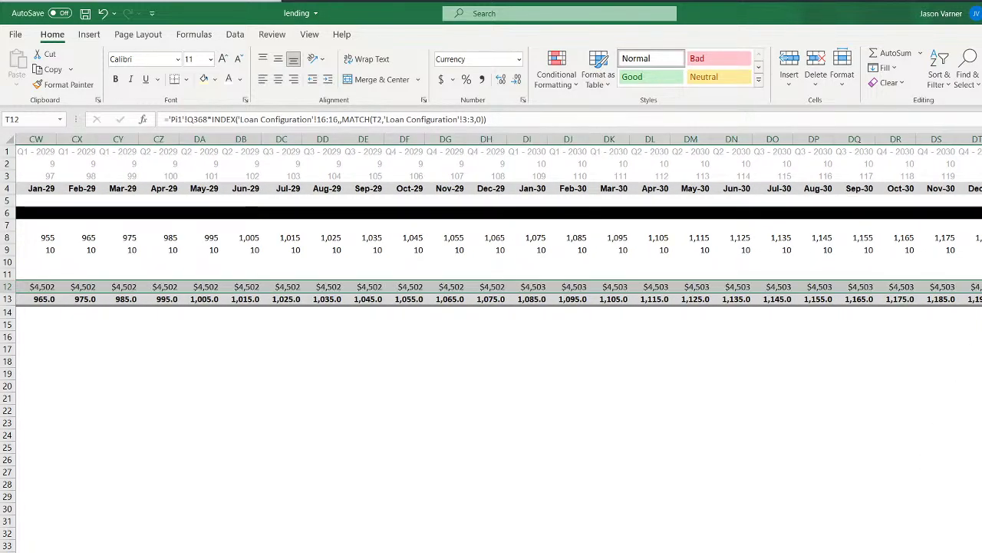
{"action": "key", "text": "ctrl+BackSpace"}
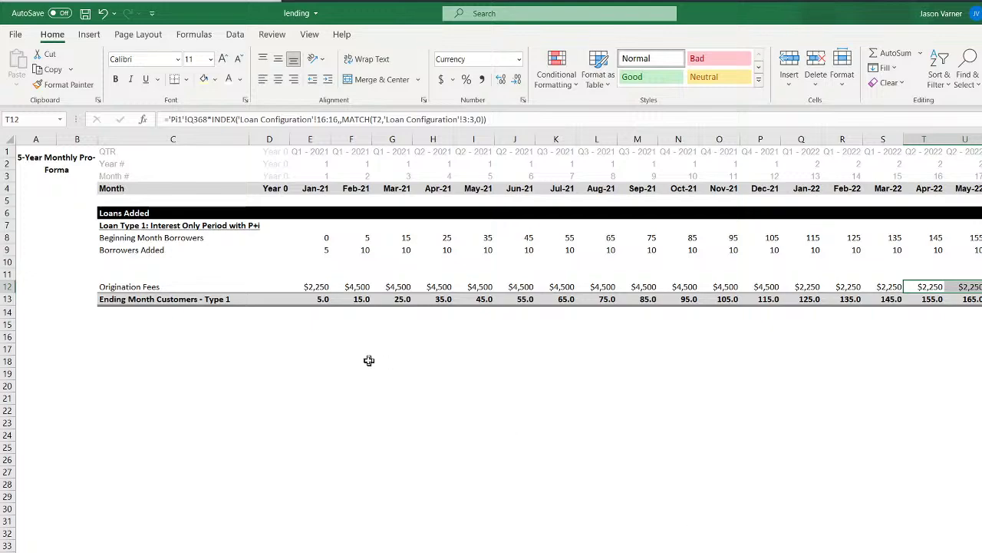
Review the Ending Month Customers - Type 1 formulas in row 13 and save the workbook
{"action": "left_click", "coordinate": [138, 300]}
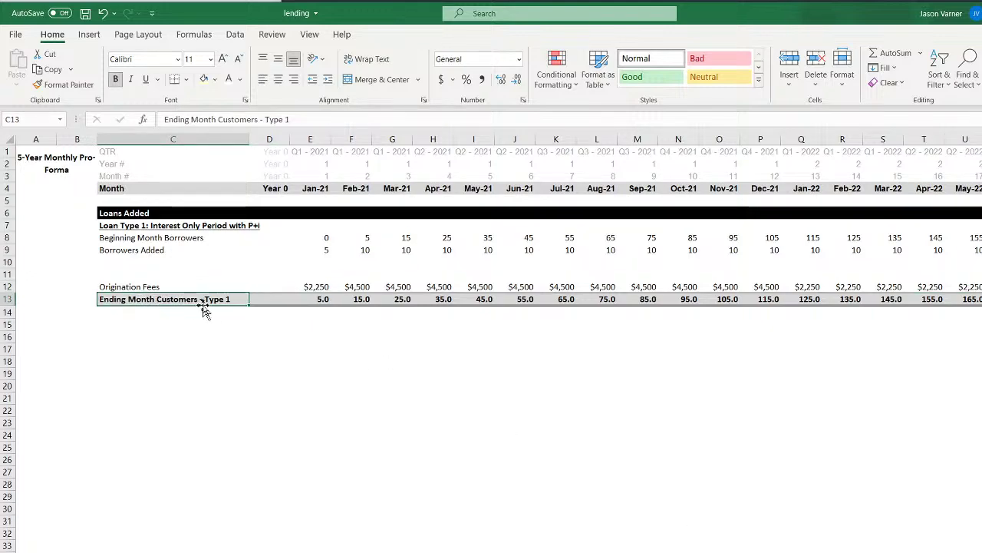
{"action": "left_click", "coordinate": [322, 299]}
{"action": "left_click", "coordinate": [360, 299]}
{"action": "left_click", "coordinate": [399, 300]}
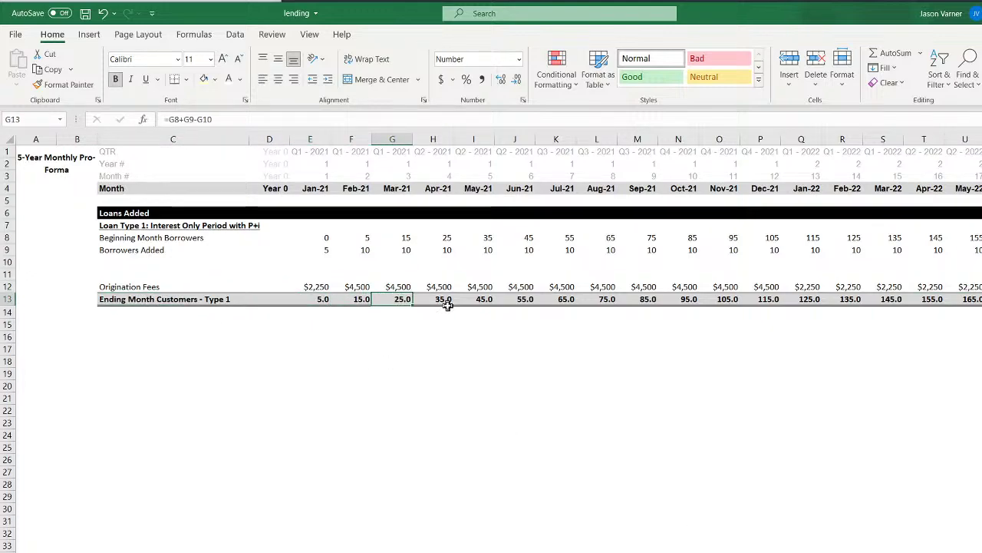
{"action": "left_click", "coordinate": [85, 13]}
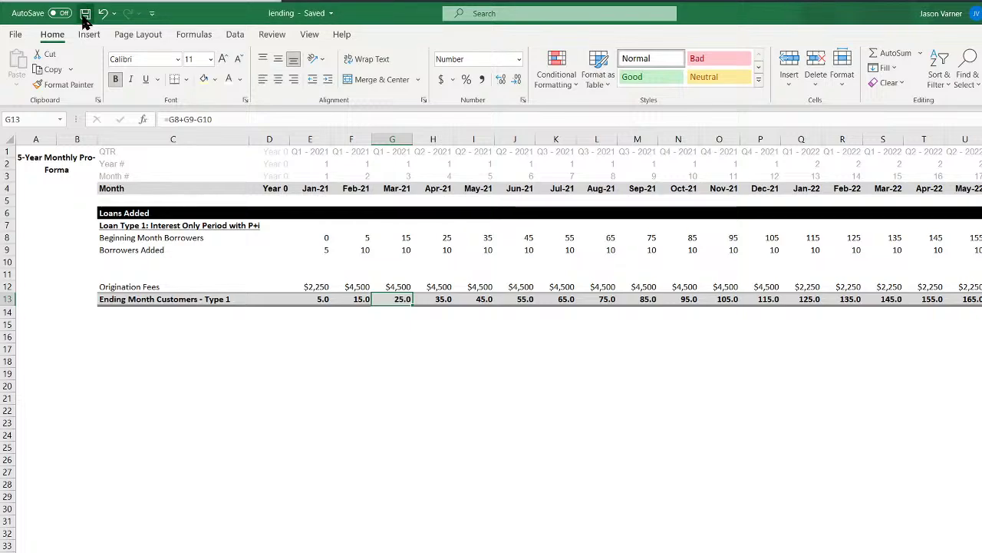
{"action": "left_click", "coordinate": [133, 261]}
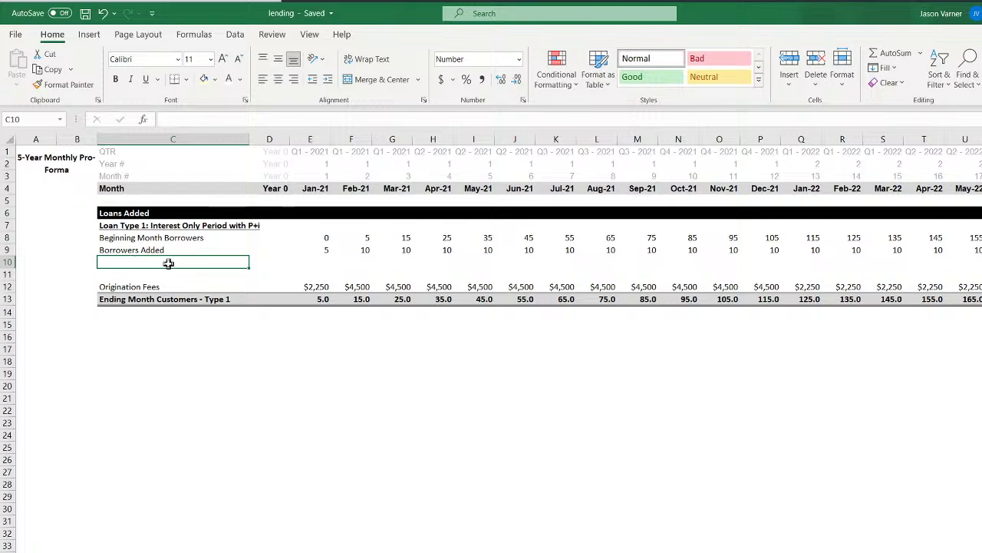
{"action": "left_click", "coordinate": [175, 238]}
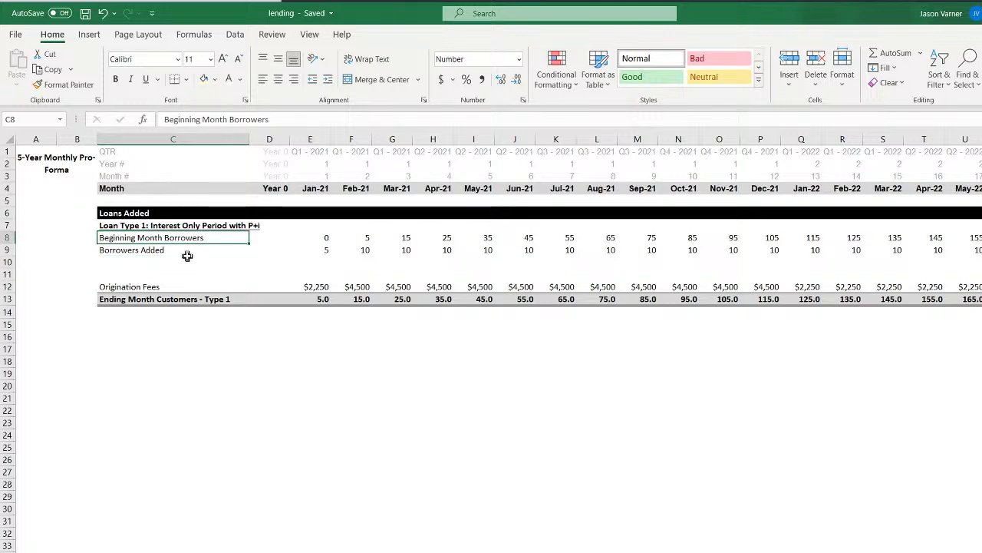
Label C10 "Borrowers Paid Off" below Borrowers Added
{"action": "left_click", "coordinate": [187, 254]}
{"action": "left_click", "coordinate": [167, 264]}
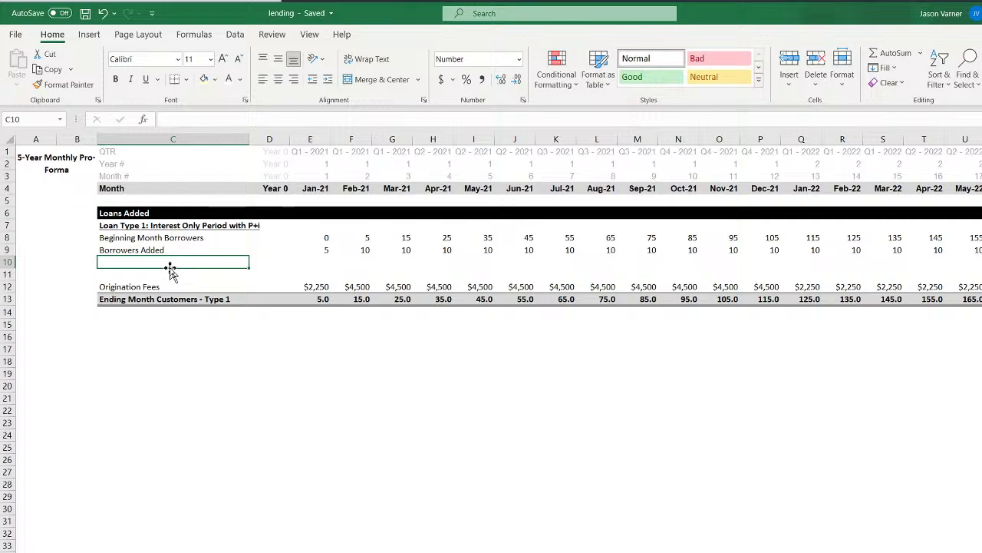
{"action": "type", "text": "Borrowers "}
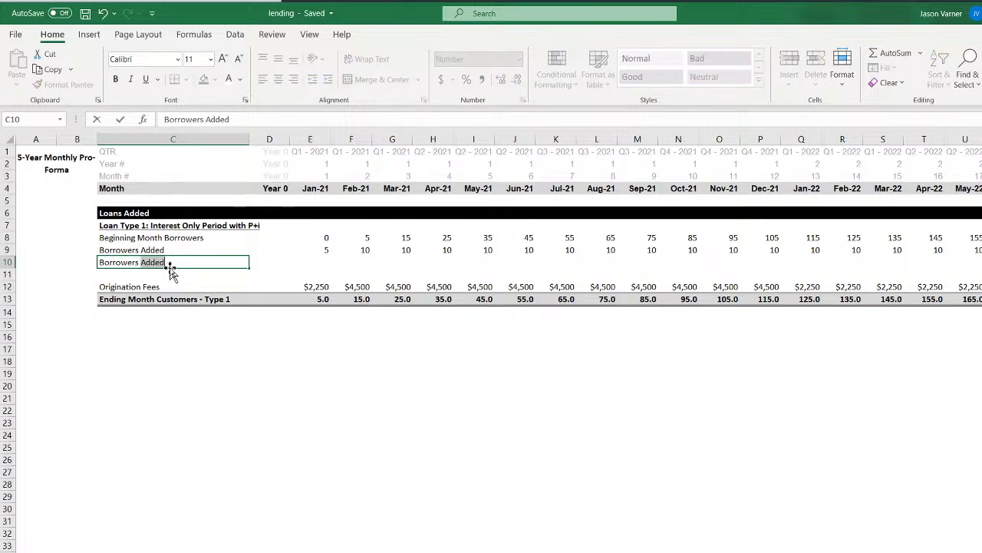
{"action": "type", "text": "Paid Off"}
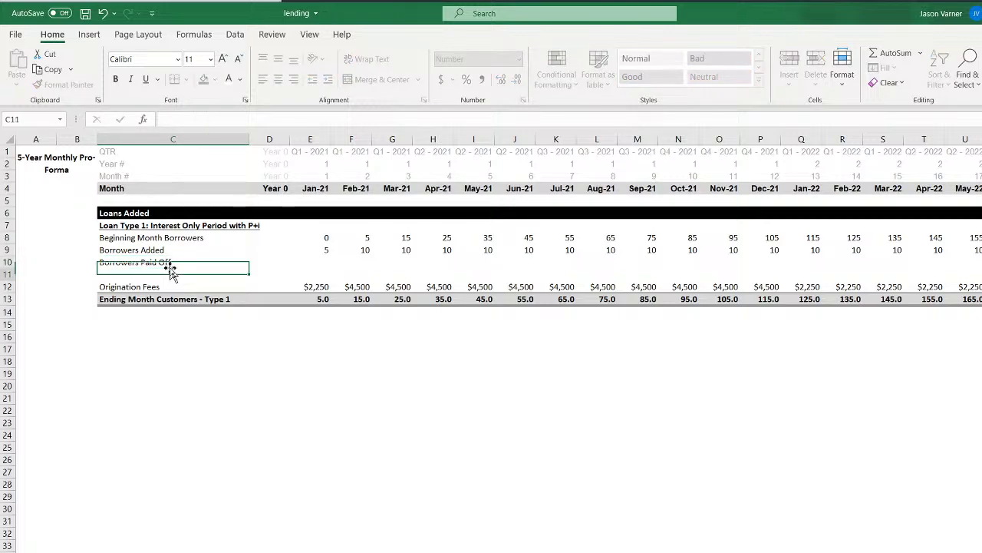
{"action": "key", "text": "Tab"}
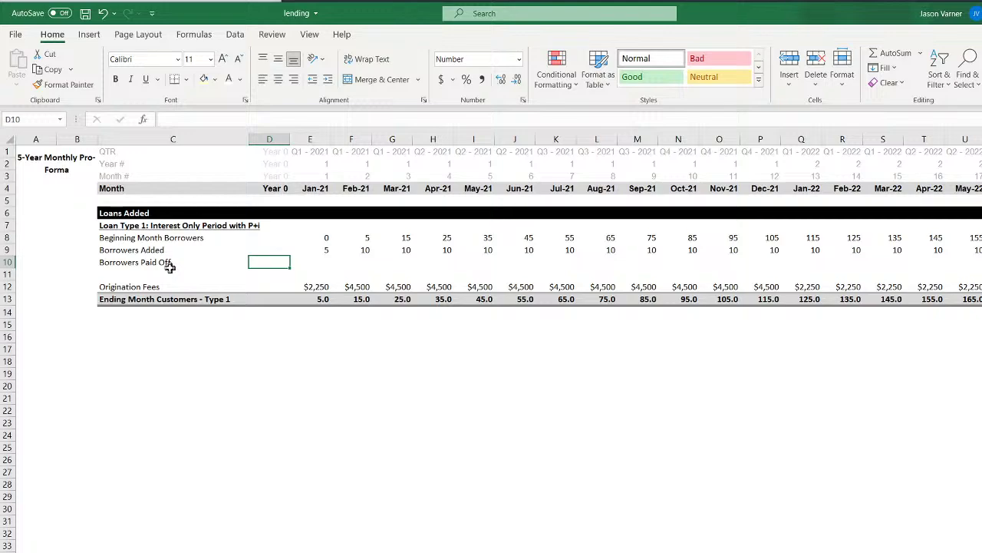
Begin replacing the Jan-21 Ending Month Customers - Type 1 formula in E13 with a COUNTIFS formula
{"action": "key", "text": "Right"}
{"action": "key", "text": "Down"}
{"action": "key", "text": "Down"}
{"action": "key", "text": "Down"}
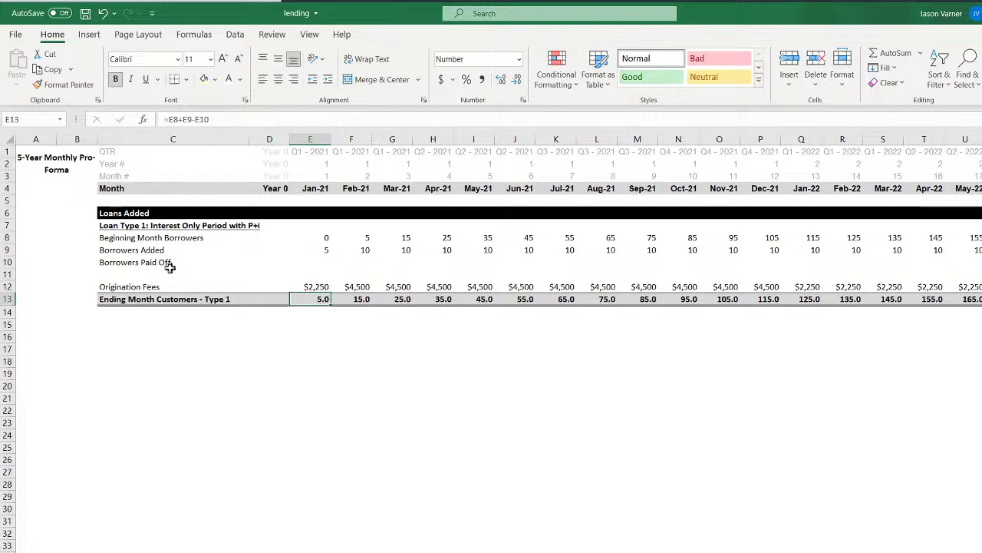
{"action": "type", "text": "=countifs"}
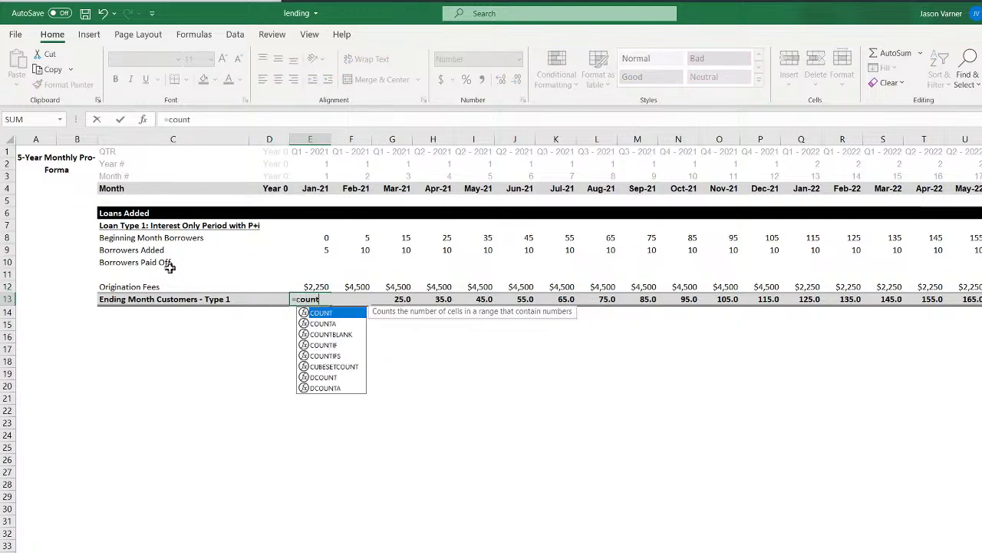
{"action": "type", "text": "("}
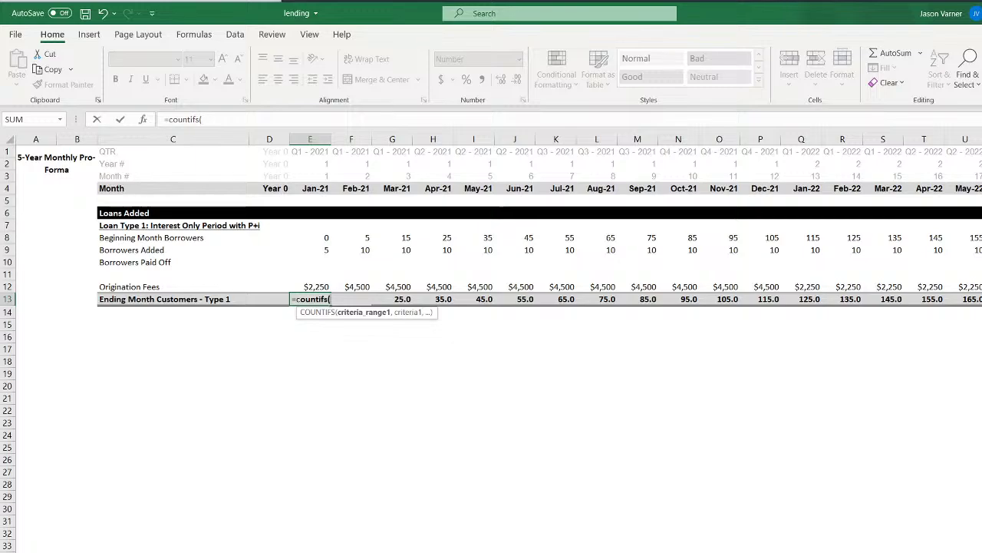
Look through the cohort tables on the pi3, Pi2 and Pi1 sheets for ranges suitable for counting active borrowers
{"action": "left_click", "coordinate": [253, 552]}
{"action": "scroll", "coordinate": [317, 495], "scroll_direction": "up", "scroll_amount": 20}
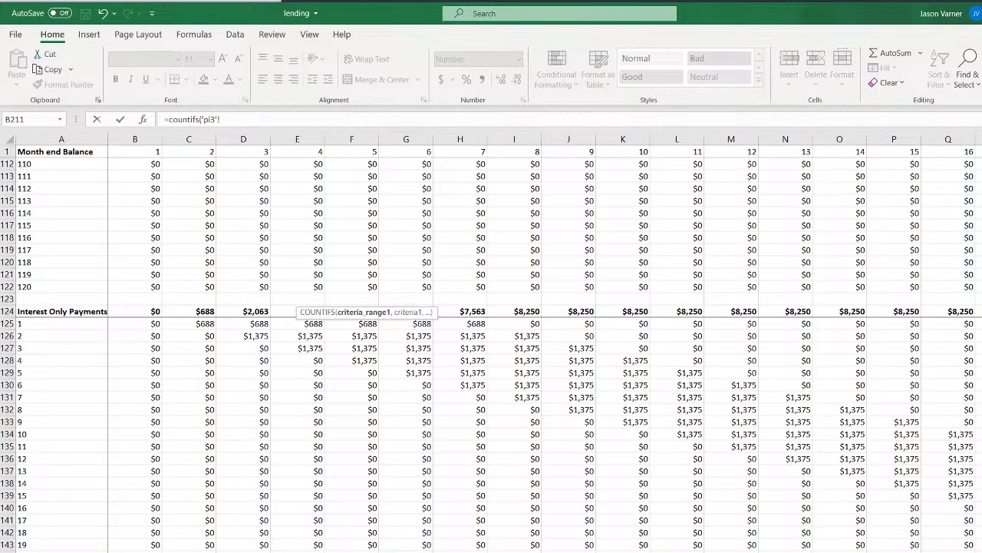
{"action": "scroll", "coordinate": [384, 541], "scroll_direction": "up", "scroll_amount": 20}
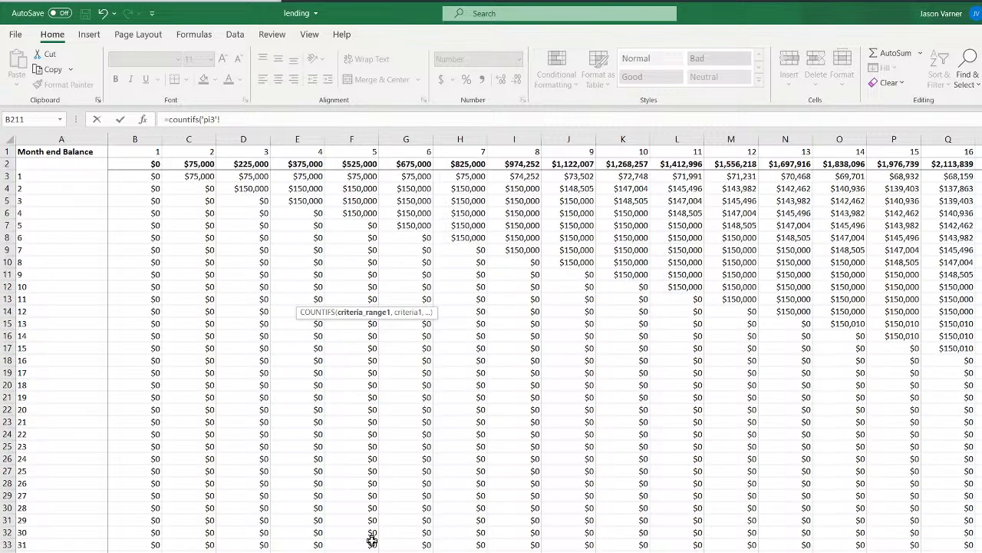
{"action": "left_click", "coordinate": [261, 550]}
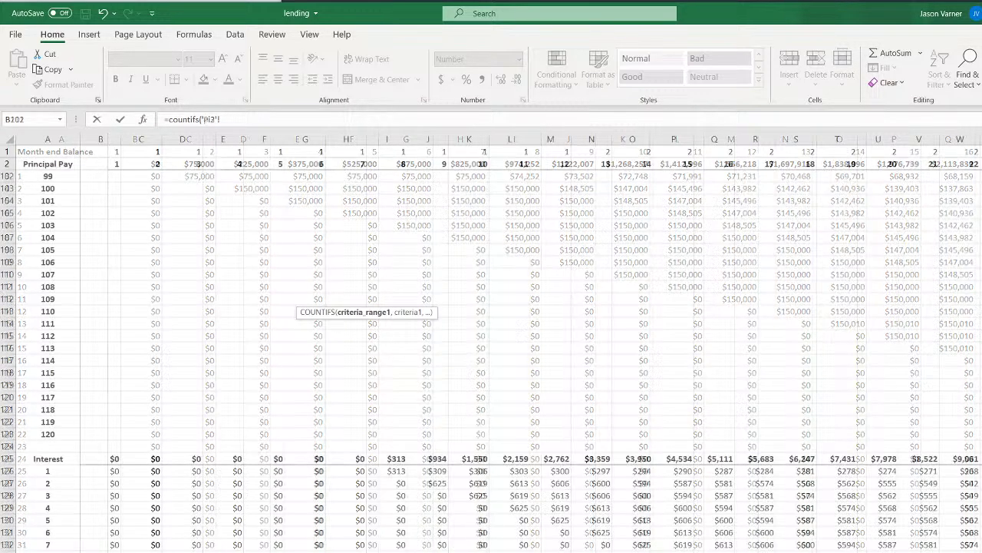
{"action": "scroll", "coordinate": [267, 535], "scroll_direction": "up", "scroll_amount": 20}
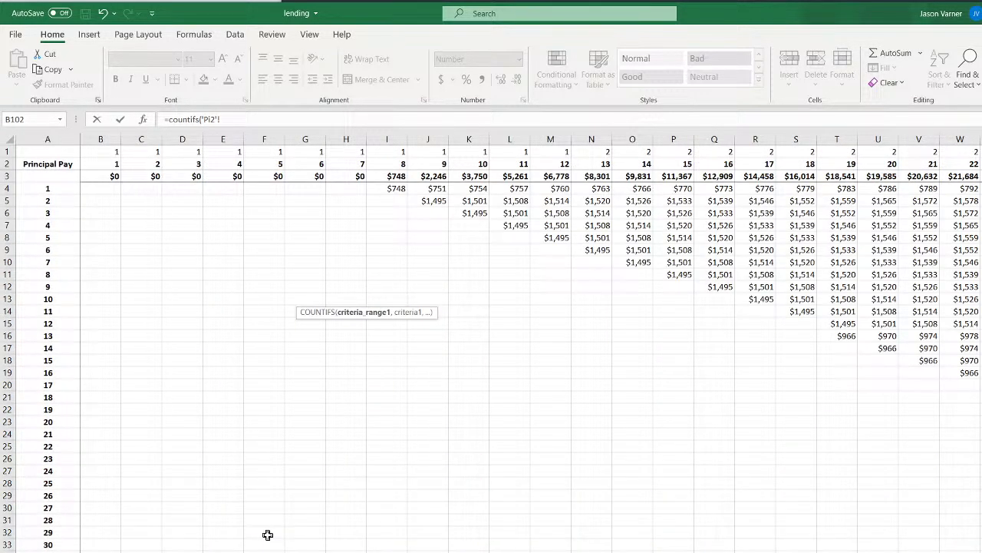
{"action": "scroll", "coordinate": [267, 535], "scroll_direction": "down", "scroll_amount": 20}
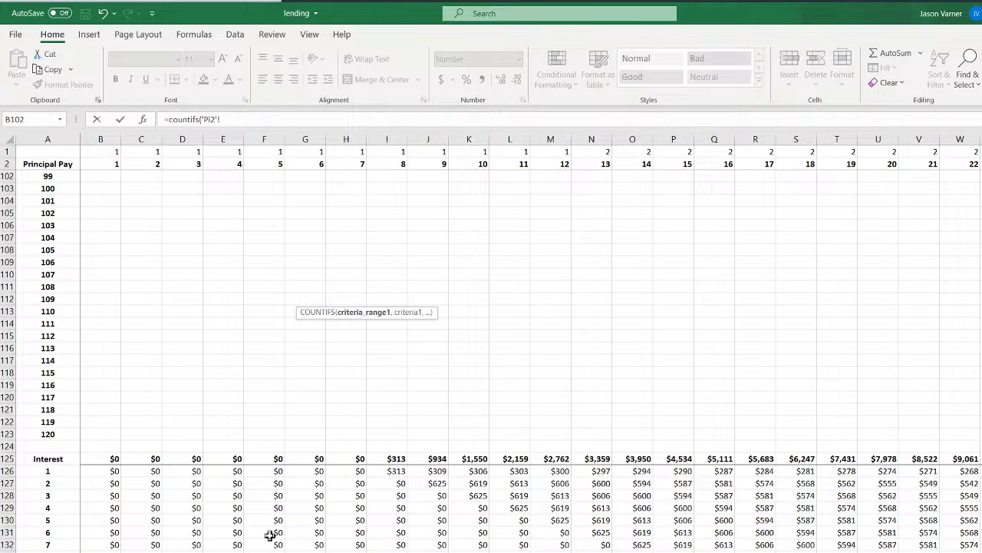
{"action": "scroll", "coordinate": [269, 535], "scroll_direction": "down", "scroll_amount": 20}
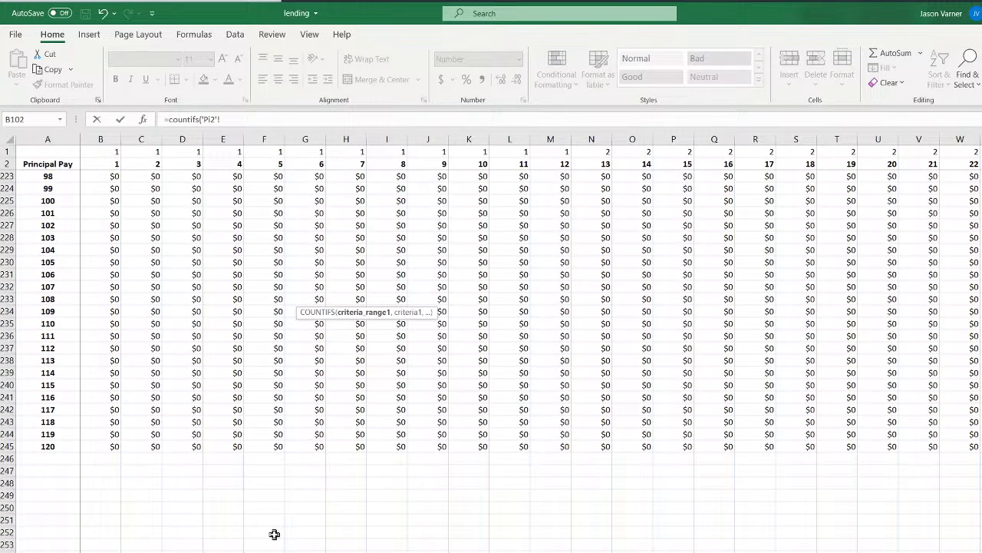
{"action": "scroll", "coordinate": [274, 535], "scroll_direction": "up", "scroll_amount": 20}
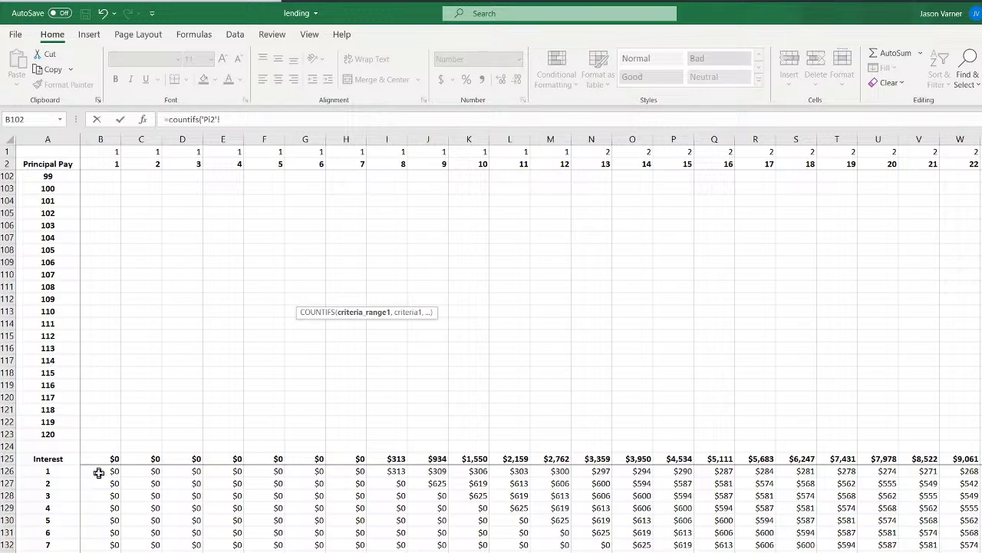
{"action": "key", "text": "ctrl+Page_Up"}
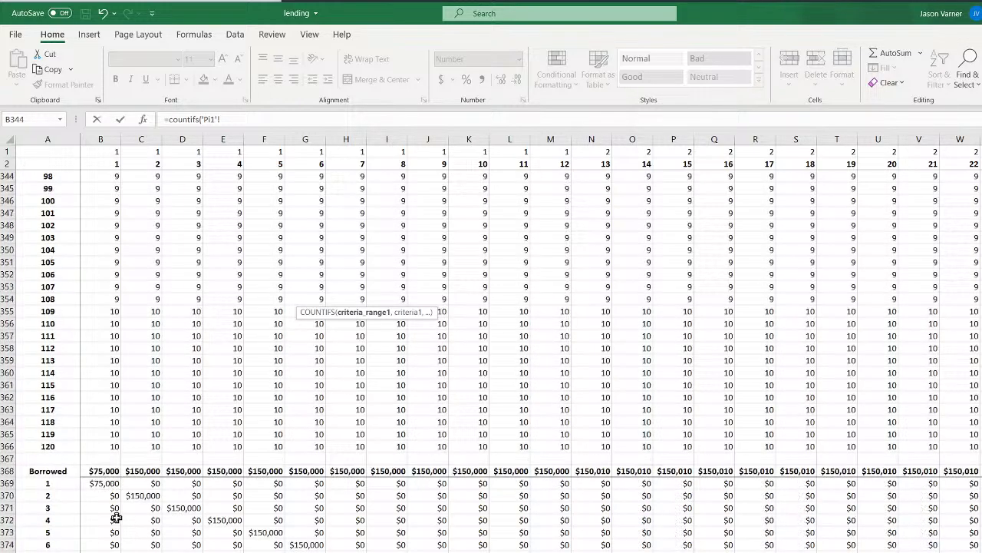
{"action": "scroll", "coordinate": [117, 520], "scroll_direction": "down", "scroll_amount": 20}
{"action": "scroll", "coordinate": [117, 520], "scroll_direction": "down", "scroll_amount": 20}
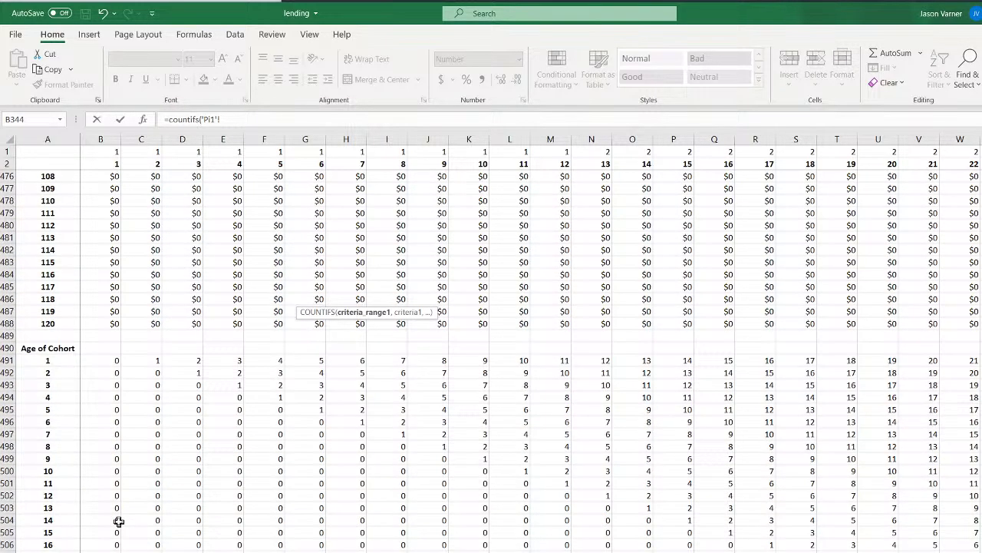
{"action": "scroll", "coordinate": [119, 521], "scroll_direction": "down", "scroll_amount": 20}
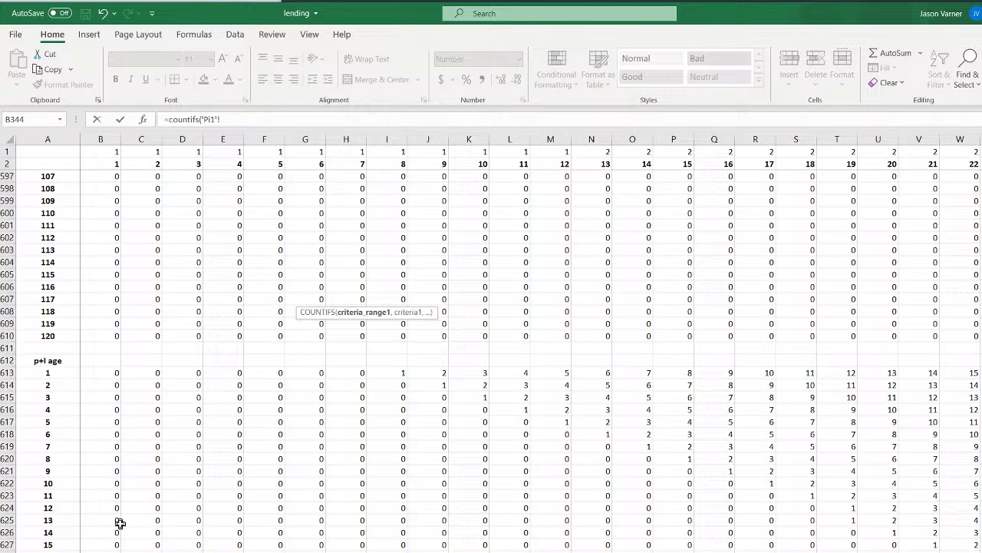
{"action": "scroll", "coordinate": [118, 523], "scroll_direction": "down", "scroll_amount": 20}
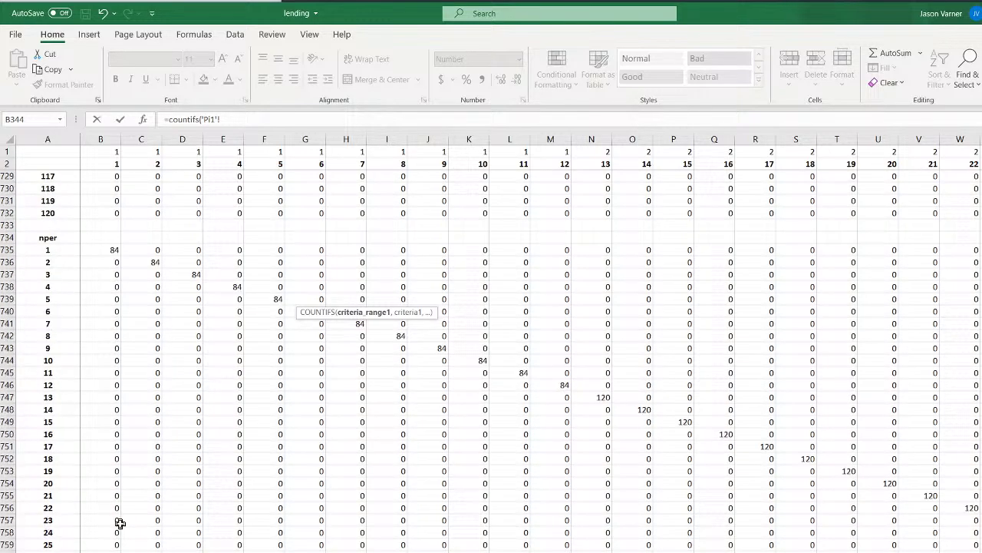
{"action": "scroll", "coordinate": [119, 523], "scroll_direction": "up", "scroll_amount": 11}
{"action": "scroll", "coordinate": [120, 522], "scroll_direction": "down", "scroll_amount": 8}
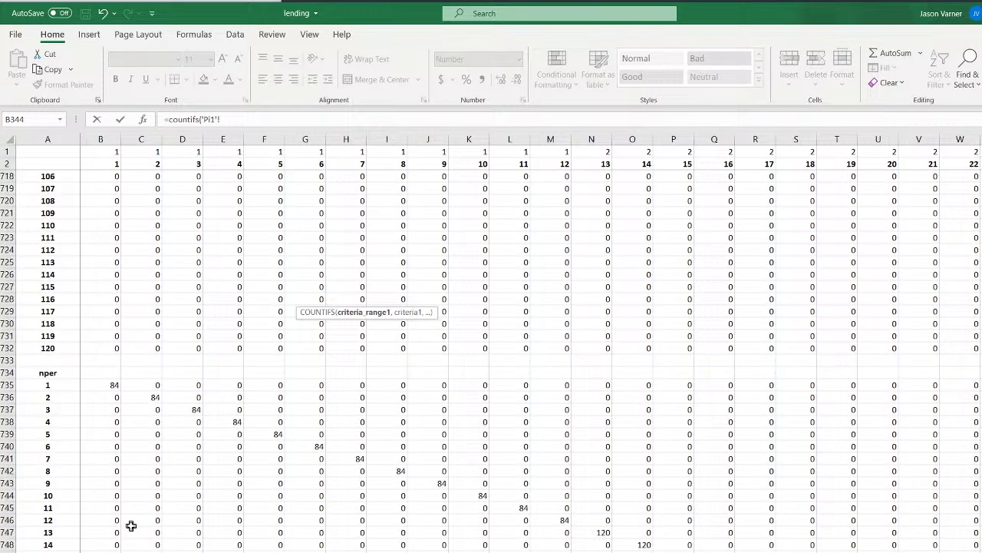
{"action": "scroll", "coordinate": [131, 526], "scroll_direction": "up", "scroll_amount": 18}
{"action": "key", "text": "ctrl+Page_Down"}
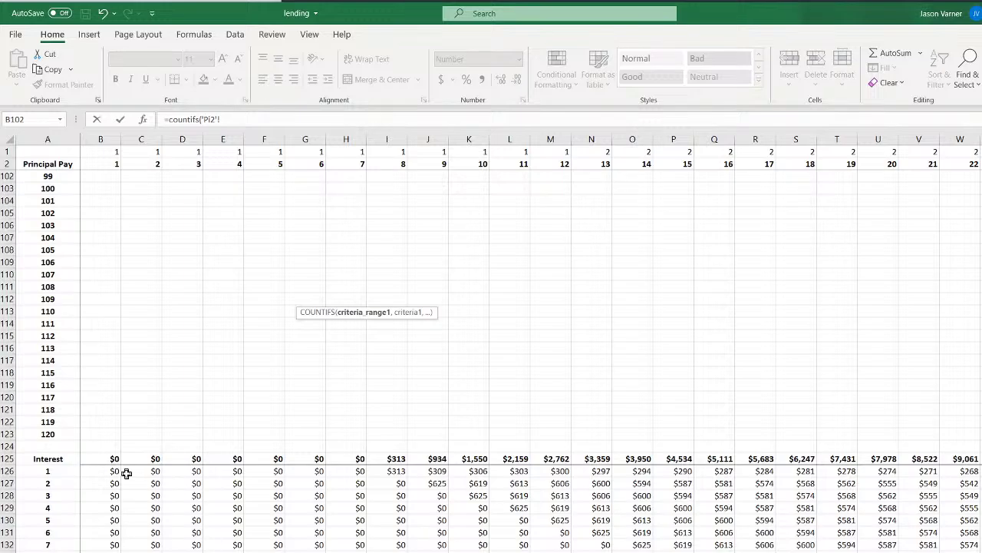
Use the month 1 Interest cells 'Pi2'!B126:B245 as the COUNTIFS range with the criterion ">"&0
{"action": "left_click_drag", "start_coordinate": [111, 472], "coordinate": [112, 552]}
{"action": "type", "text": ","}
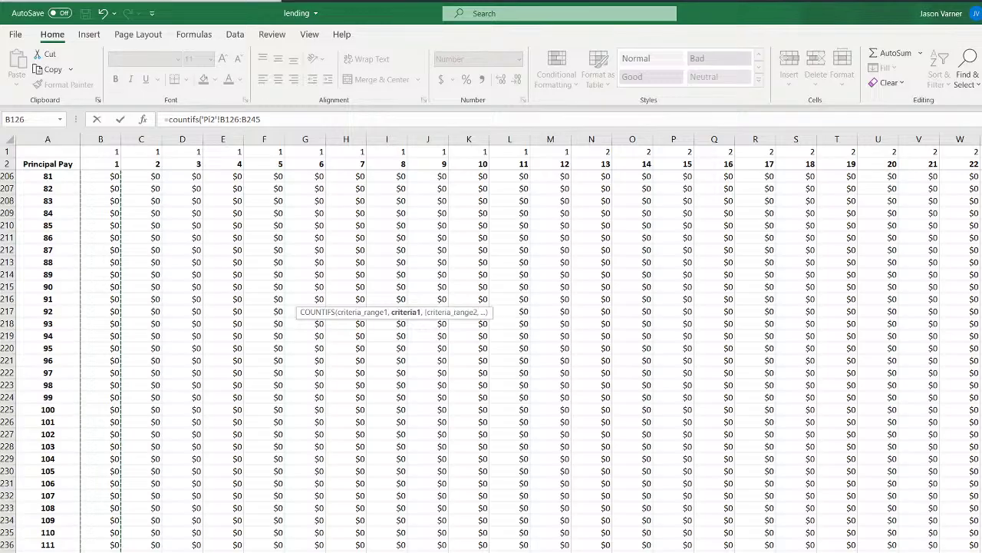
{"action": "left_click_drag", "start_coordinate": [111, 549], "coordinate": [99, 198]}
{"action": "type", "text": ",'Pi2'!B126:B245,\">\"&0"}
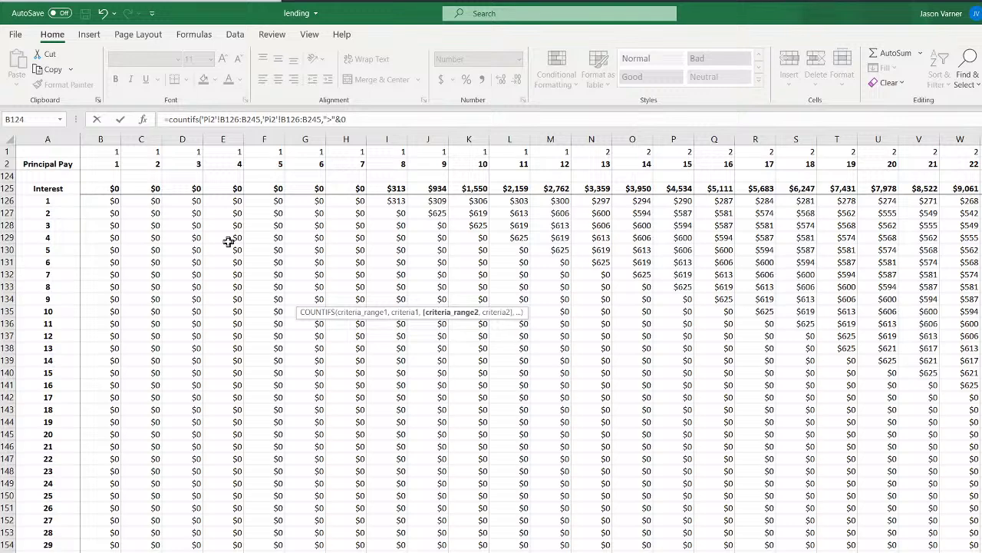
Add a second COUNTIFS over the month 1 Interest Only Payments cells 'pi3'!B125:B244 with the criterion ">"&0
{"action": "type", "text": ")+"}
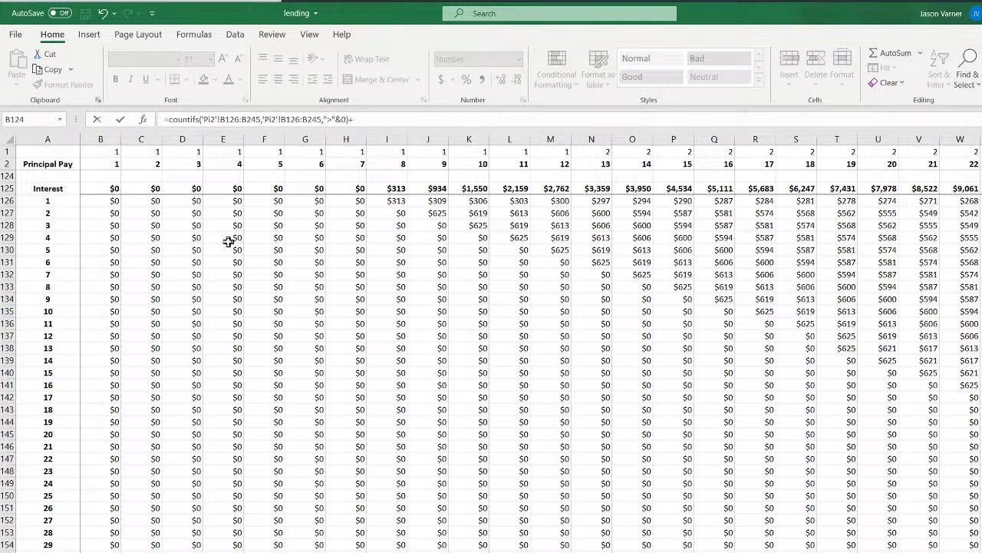
{"action": "type", "text": "countifs("}
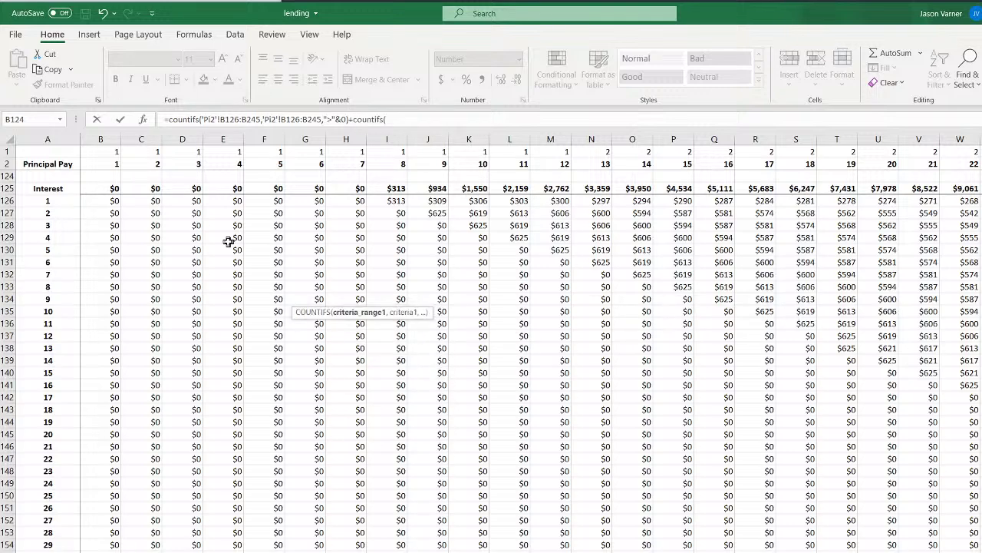
{"action": "left_click", "coordinate": [175, 551]}
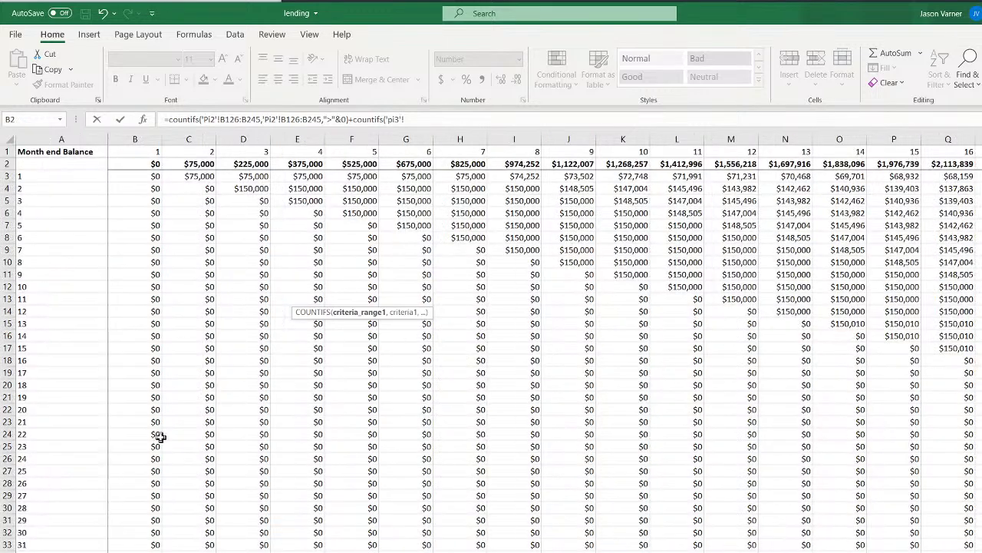
{"action": "scroll", "coordinate": [160, 437], "scroll_direction": "down", "scroll_amount": 20}
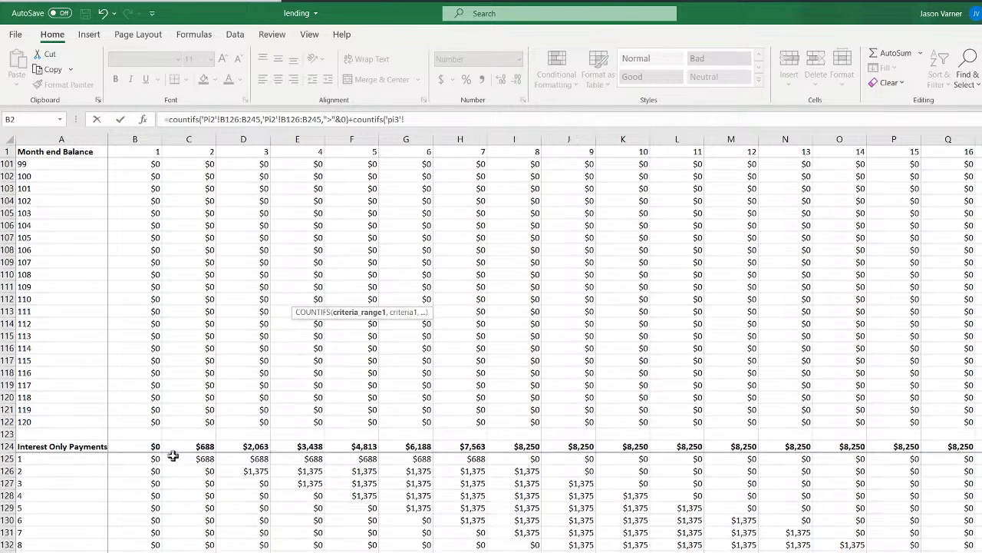
{"action": "left_click", "coordinate": [141, 459]}
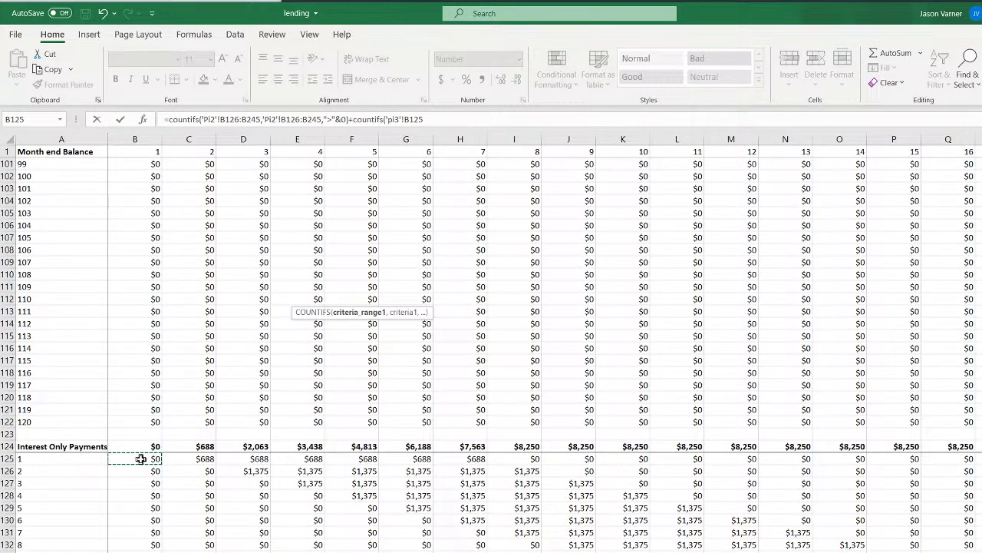
{"action": "left_click_drag", "start_coordinate": [141, 459], "coordinate": [140, 552]}
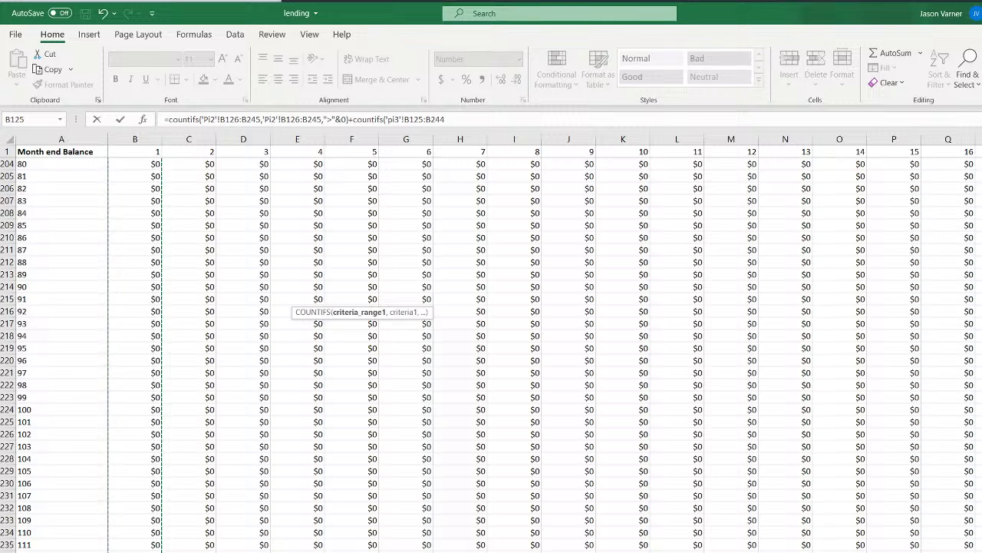
{"action": "type", "text": ","}
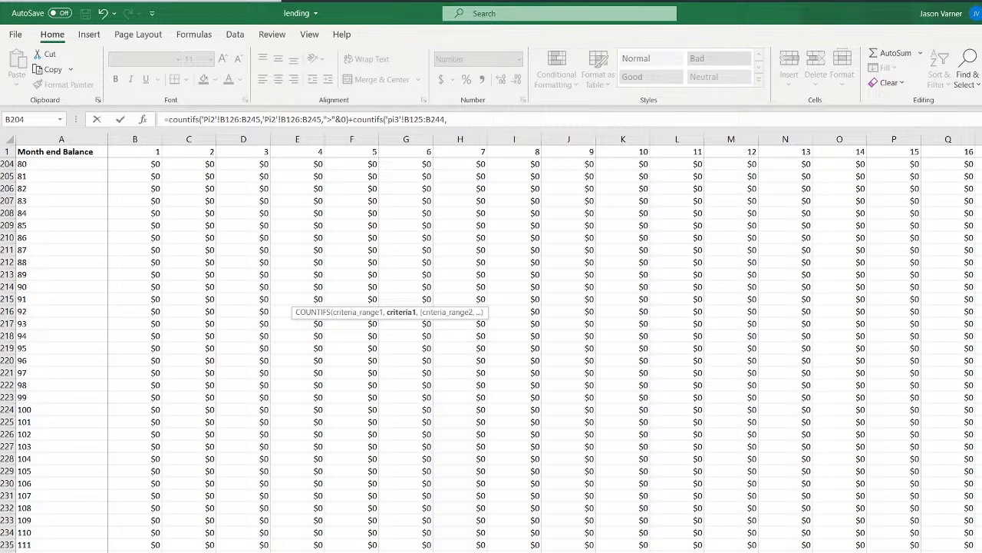
{"action": "left_click", "coordinate": [484, 117]}
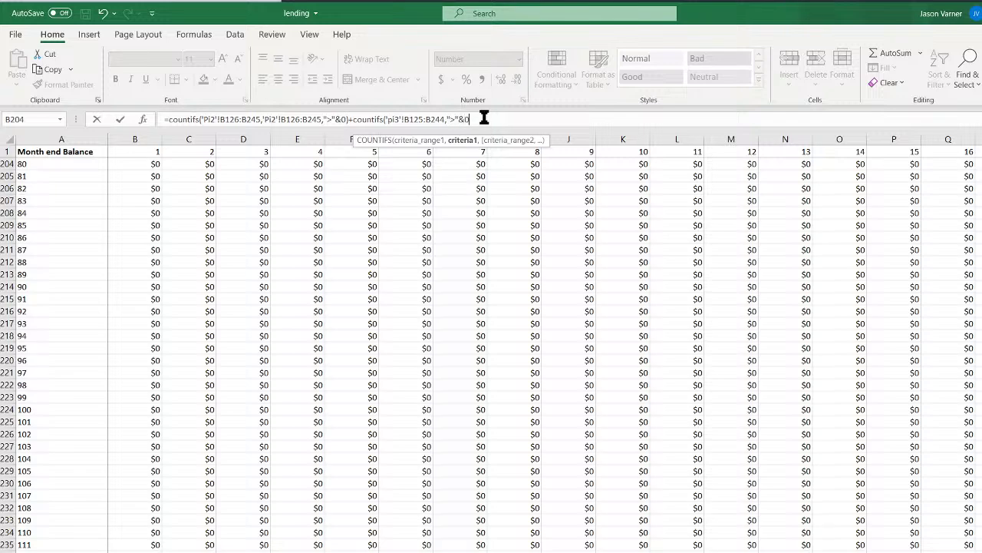
Remove the duplicate 'Pi2'!B126:B245 reference from the first COUNTIFS and commit the formula in E13
{"action": "left_click", "coordinate": [315, 119]}
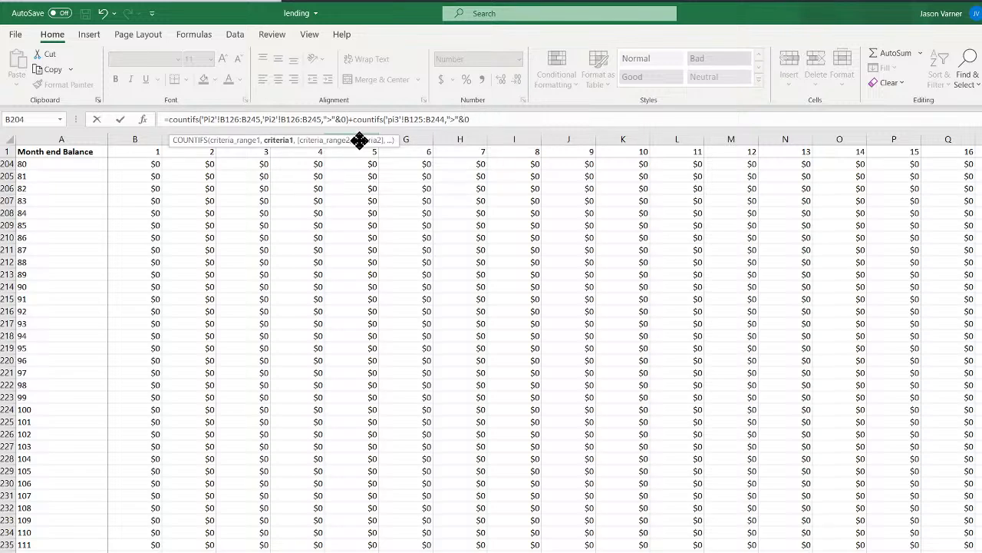
{"action": "key", "text": "BackSpace"}
{"action": "key", "text": "BackSpace"}
{"action": "key", "text": "BackSpace"}
{"action": "key", "text": "BackSpace"}
{"action": "key", "text": "BackSpace"}
{"action": "key", "text": "BackSpace"}
{"action": "key", "text": "BackSpace"}
{"action": "key", "text": "BackSpace"}
{"action": "key", "text": "BackSpace"}
{"action": "key", "text": "BackSpace"}
{"action": "key", "text": "BackSpace"}
{"action": "key", "text": "BackSpace"}
{"action": "key", "text": "BackSpace"}
{"action": "key", "text": "BackSpace"}
{"action": "key", "text": "BackSpace"}
{"action": "key", "text": "BackSpace"}
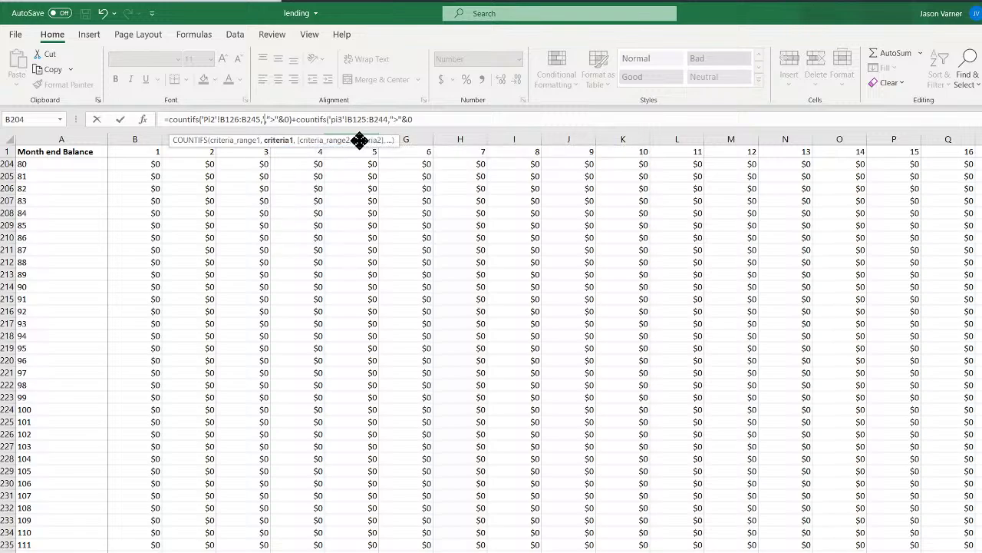
{"action": "key", "text": "Return"}
{"action": "key", "text": "Return"}
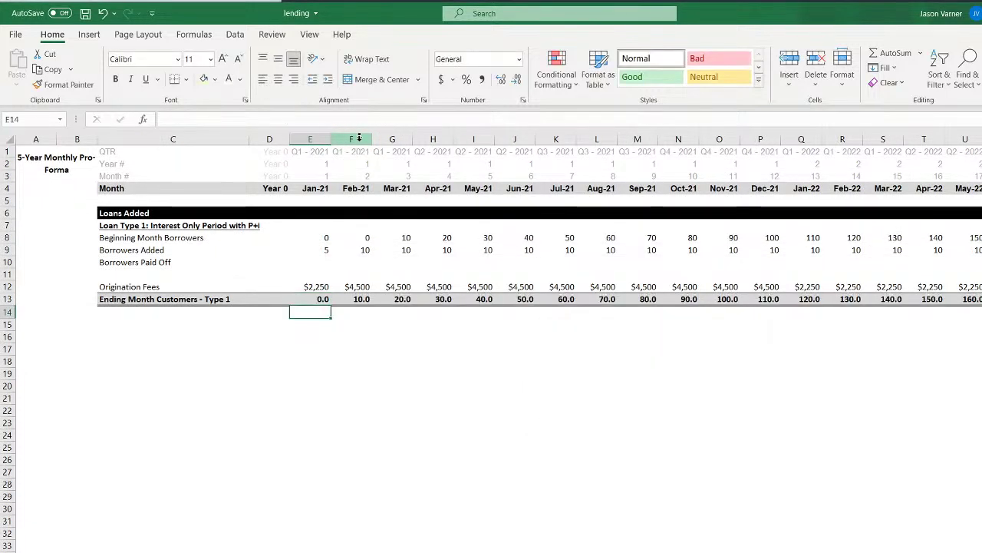
Fill the COUNTIFS formula from E13 across the Ending Month Customers row through Aug-21
{"action": "key", "text": "Up"}
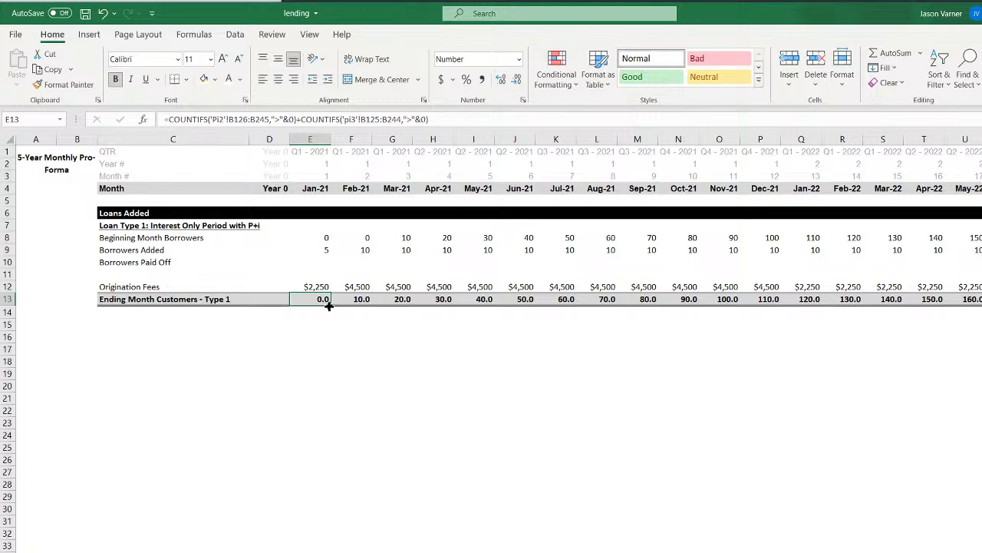
{"action": "left_click_drag", "start_coordinate": [329, 305], "coordinate": [625, 307]}
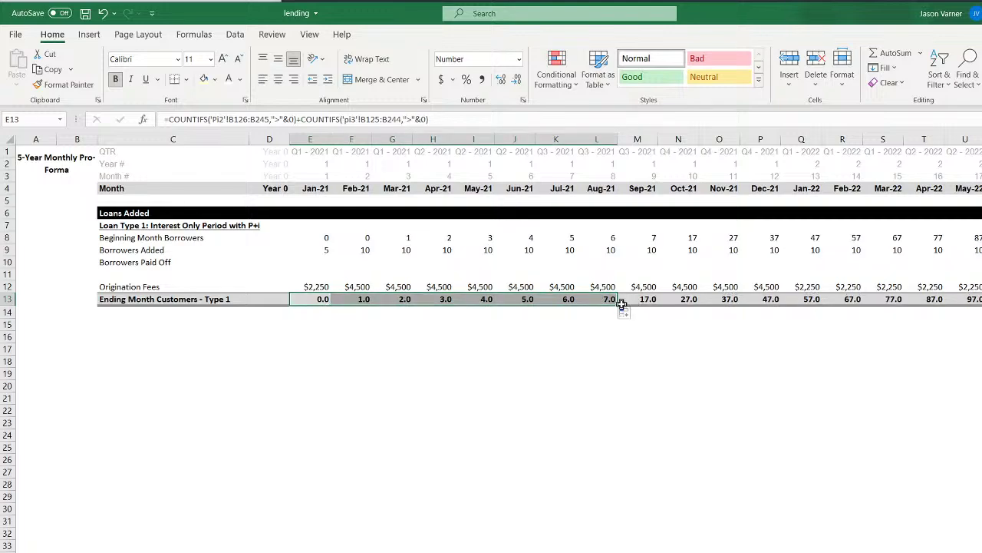
Extend the Ending Month Customers formula in row 13 from Aug-21 through Jan-22
{"action": "left_click", "coordinate": [611, 300]}
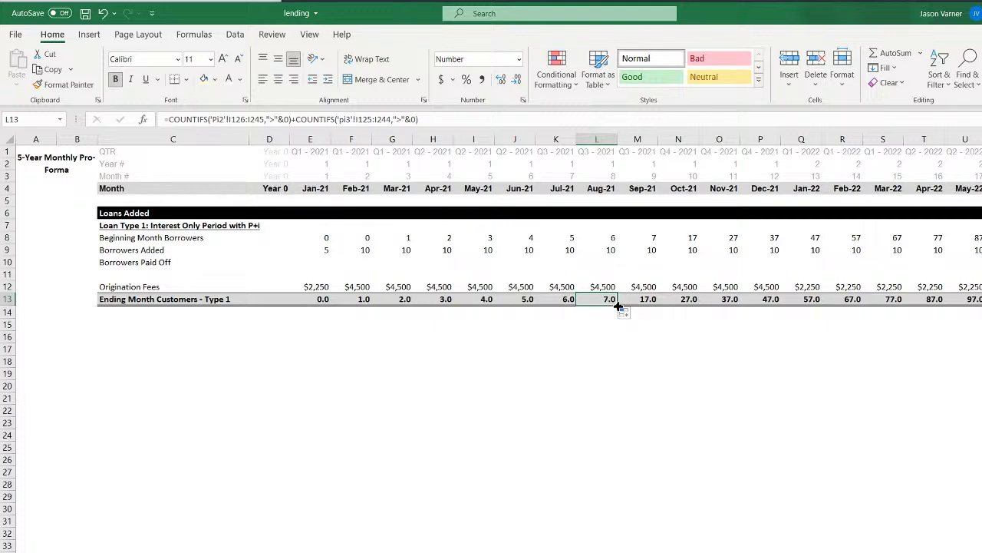
{"action": "left_click_drag", "start_coordinate": [619, 306], "coordinate": [833, 301]}
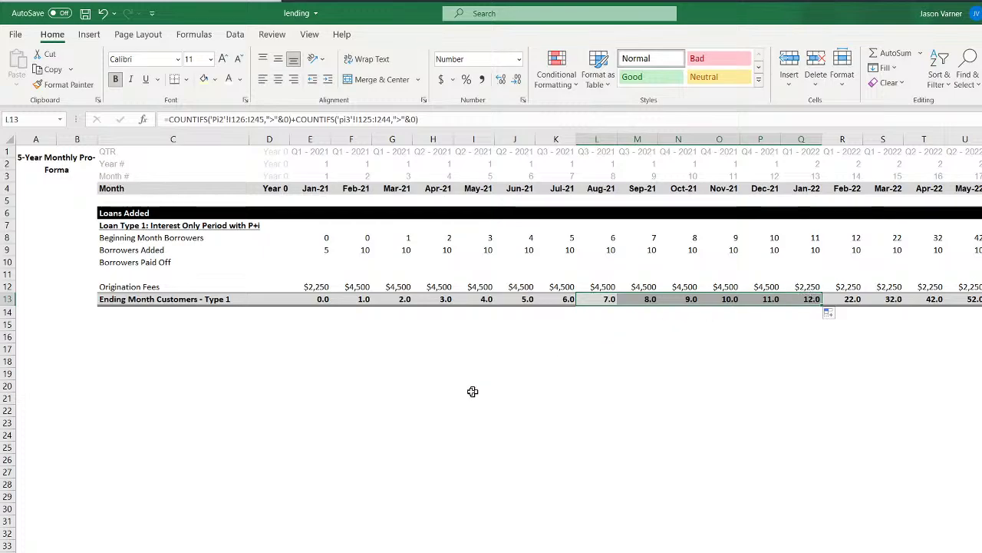
Review the Ending Month Customers and Borrowers Added formulas against the cohort tables on the Pi1 and Pi2 sheets
{"action": "left_click", "coordinate": [322, 300]}
{"action": "left_click", "coordinate": [323, 249]}
{"action": "left_click", "coordinate": [357, 247]}
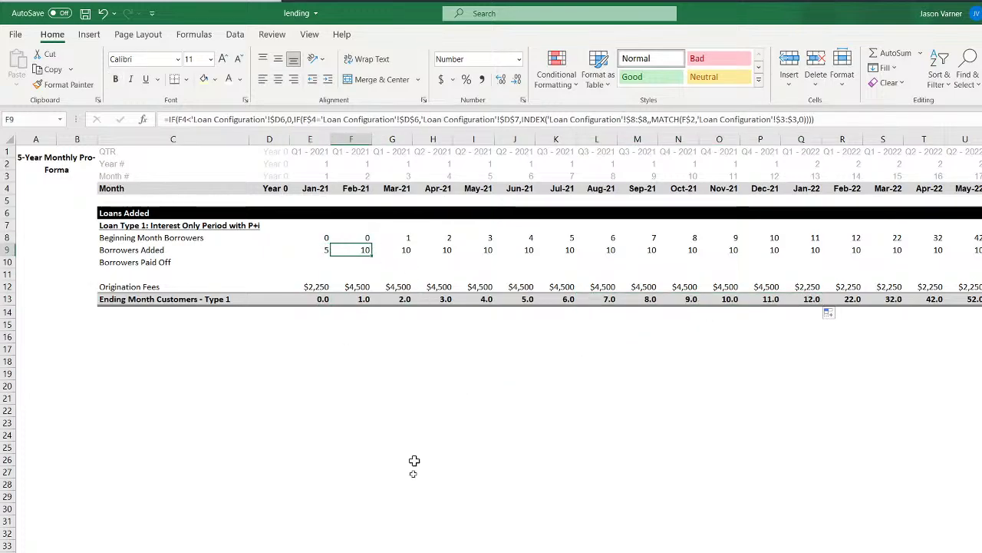
{"action": "key", "text": "ctrl+Page_Down"}
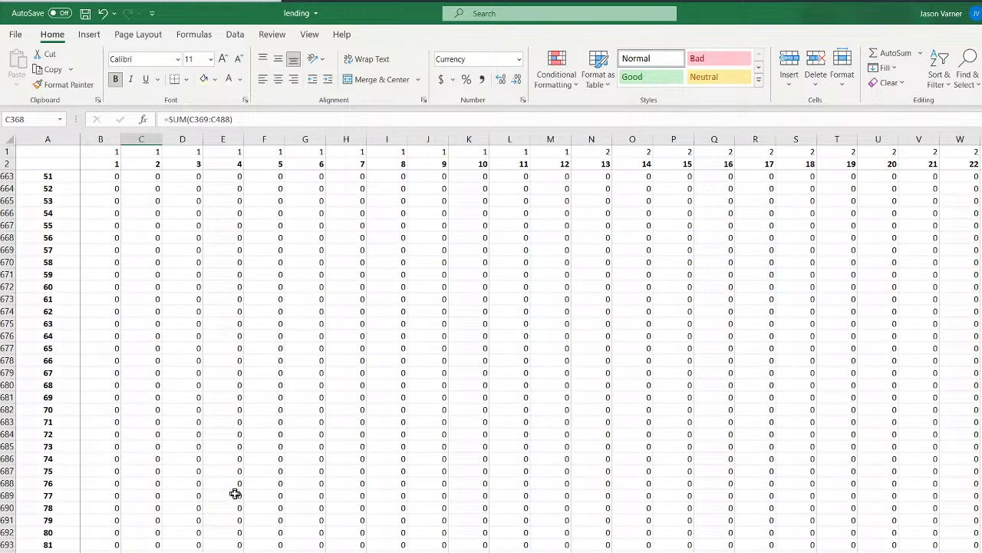
{"action": "scroll", "coordinate": [235, 494], "scroll_direction": "down", "scroll_amount": 20}
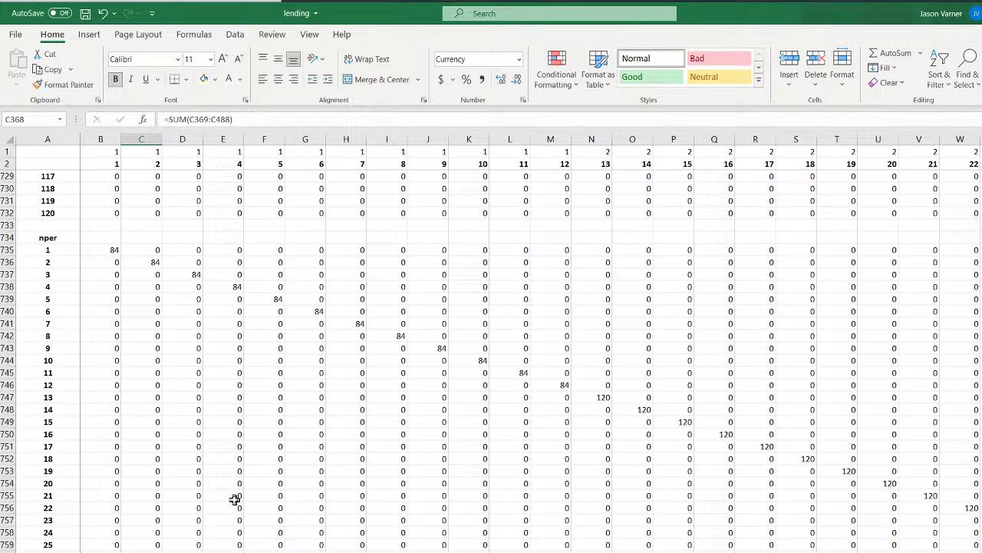
{"action": "scroll", "coordinate": [235, 499], "scroll_direction": "up", "scroll_amount": 20}
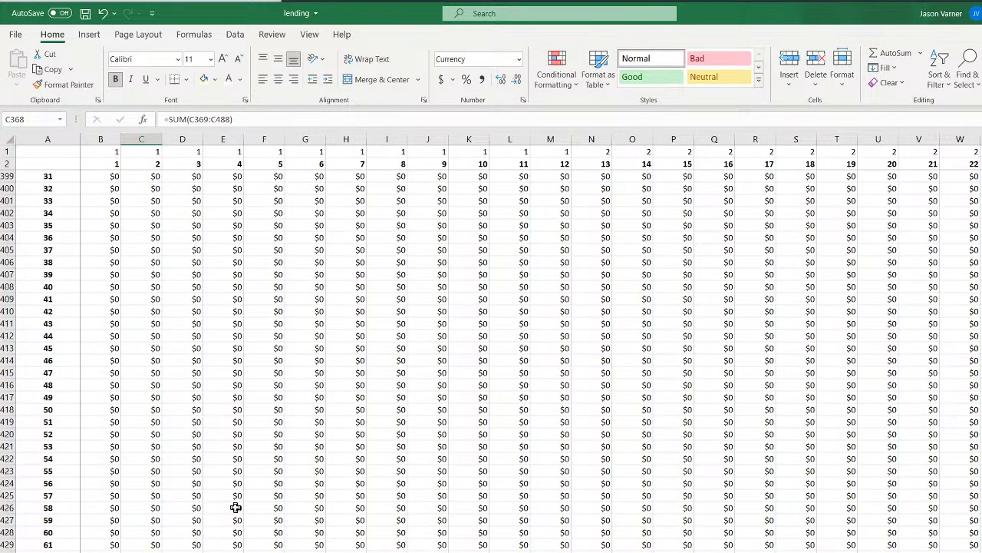
{"action": "scroll", "coordinate": [236, 507], "scroll_direction": "up", "scroll_amount": 20}
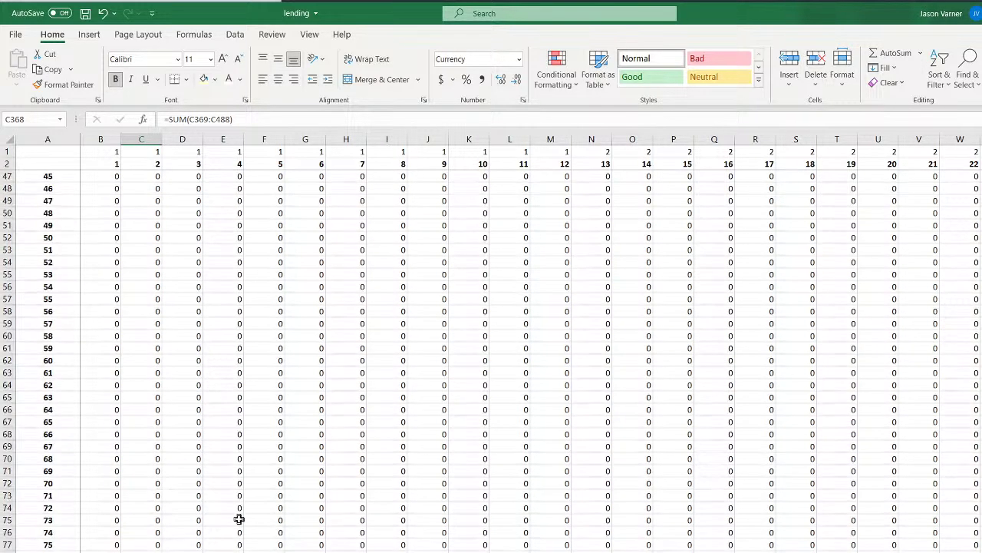
{"action": "scroll", "coordinate": [240, 519], "scroll_direction": "up", "scroll_amount": 15}
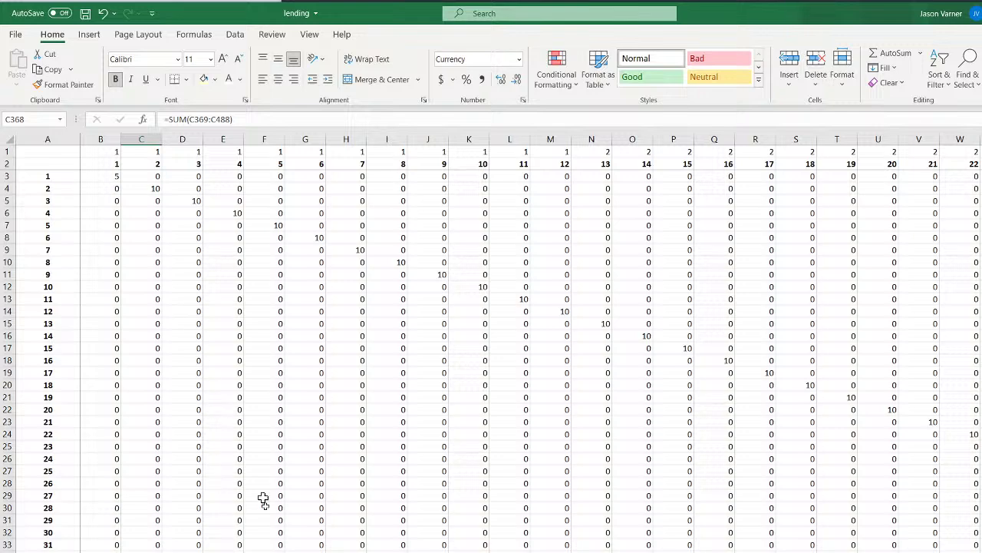
{"action": "key", "text": "ctrl+Page_Down"}
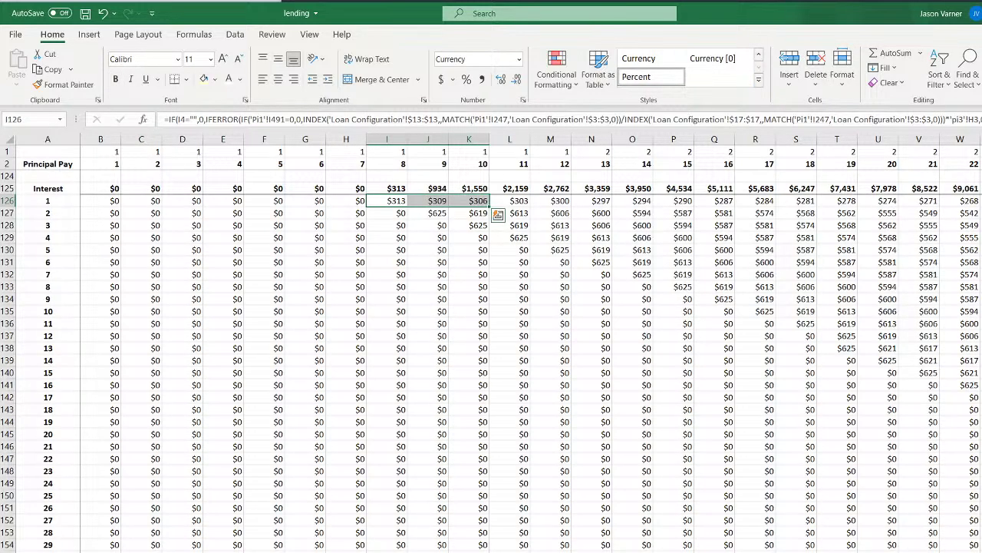
{"action": "key", "text": "ctrl+Page_Up"}
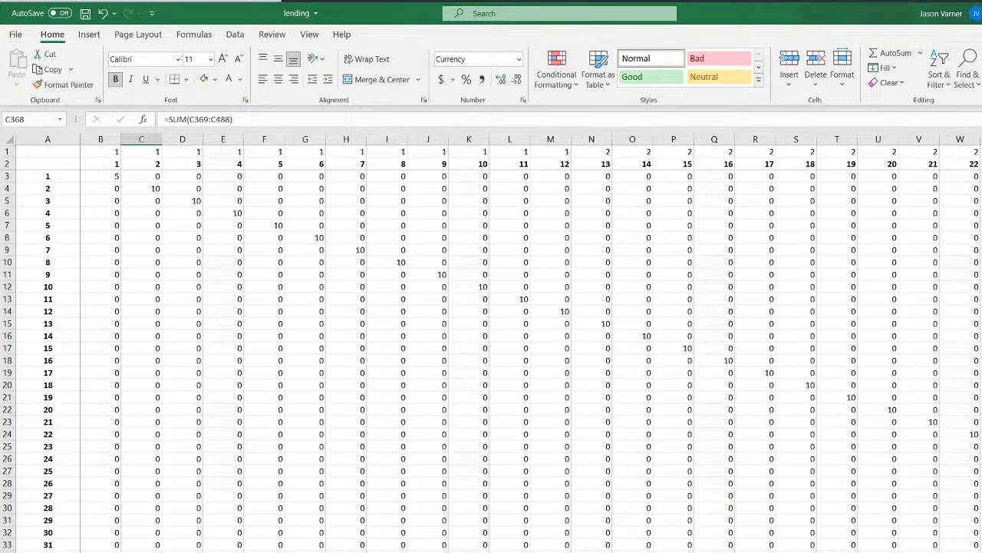
{"action": "key", "text": "ctrl+Page_Down"}
{"action": "scroll", "coordinate": [262, 542], "scroll_direction": "up", "scroll_amount": 20}
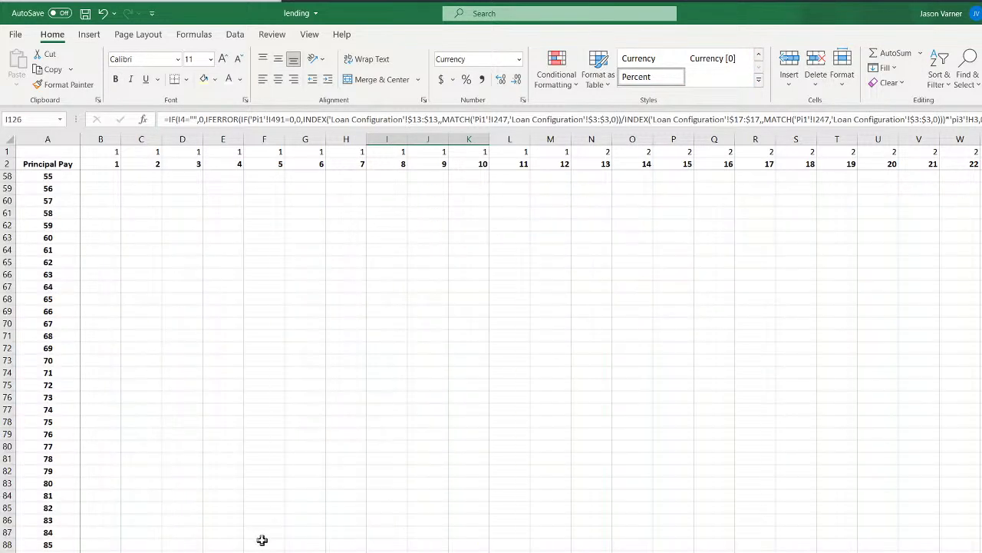
Examine how each cohort's month-end balance on the pi3 sheet develops through about month 93
{"action": "key", "text": "ctrl+Page_Down"}
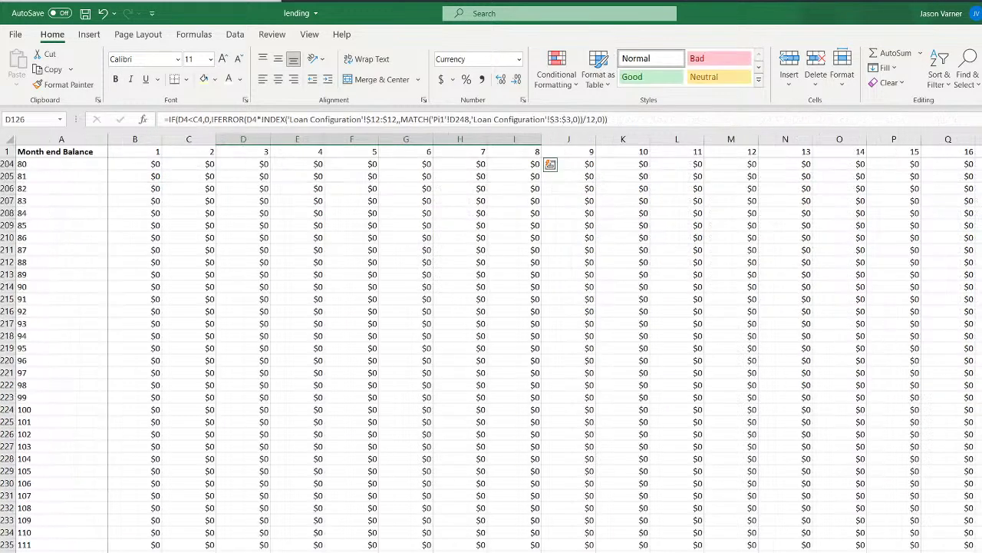
{"action": "scroll", "coordinate": [491, 346], "scroll_direction": "up", "scroll_amount": 20}
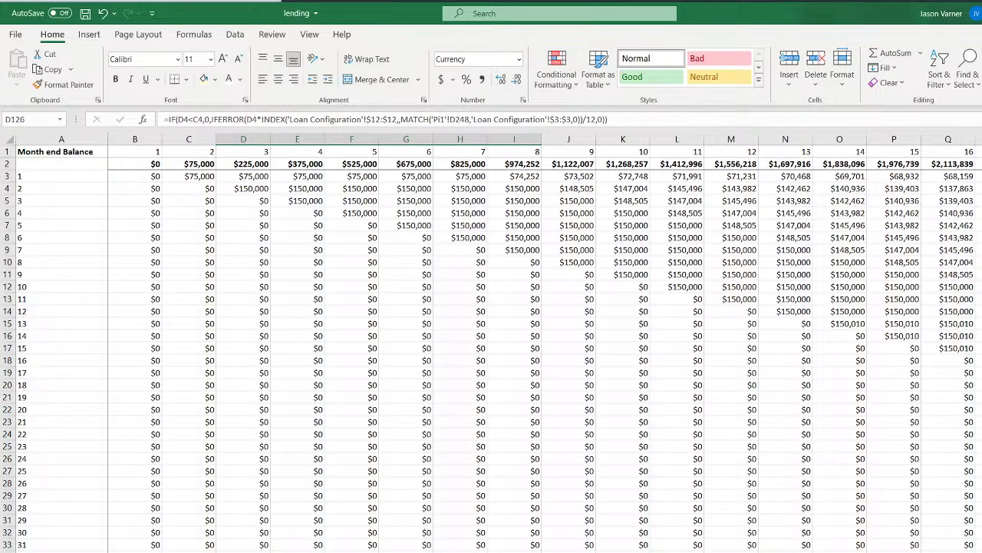
{"action": "scroll", "coordinate": [545, 344], "scroll_direction": "right", "scroll_amount": 20}
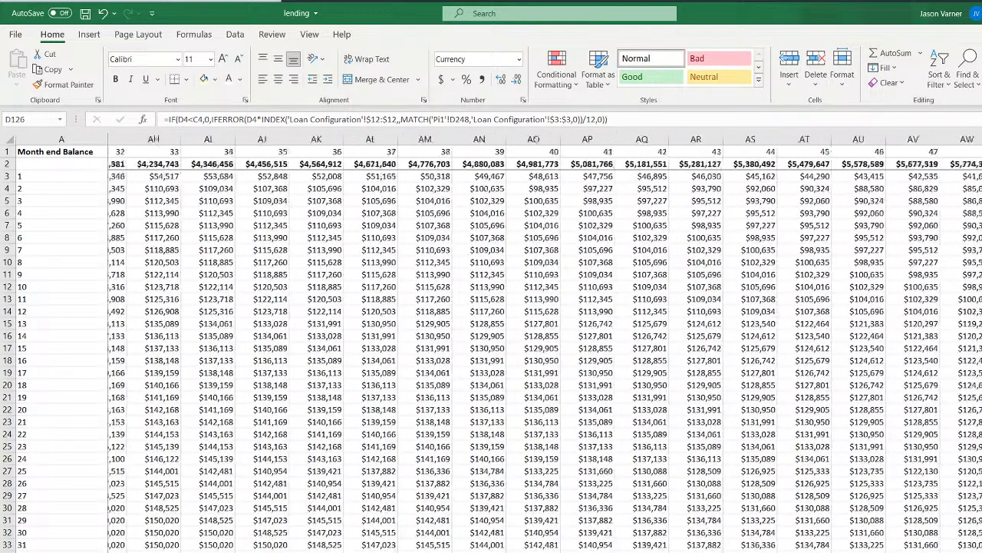
{"action": "scroll", "coordinate": [545, 344], "scroll_direction": "right", "scroll_amount": 10}
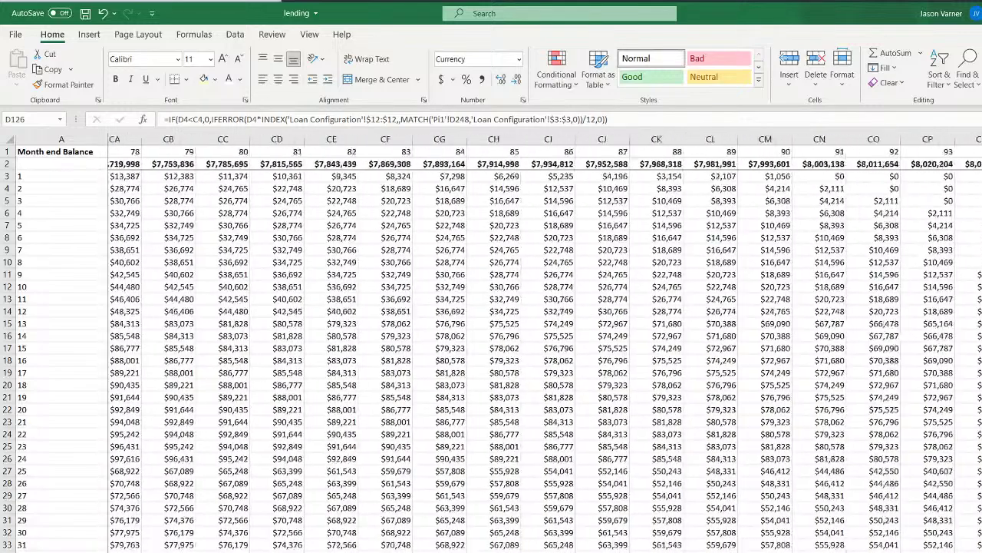
{"action": "scroll", "coordinate": [545, 343], "scroll_direction": "left", "scroll_amount": 20}
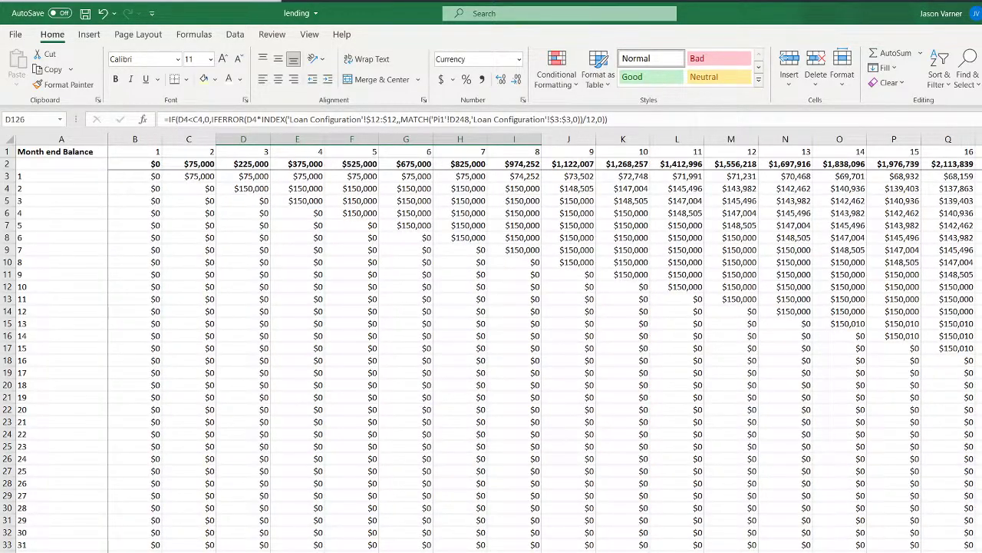
Add the heading "Borrowers Leaving" in A246, below the last cohort table on the pi3 sheet
{"action": "scroll", "coordinate": [491, 345], "scroll_direction": "down", "scroll_amount": 20}
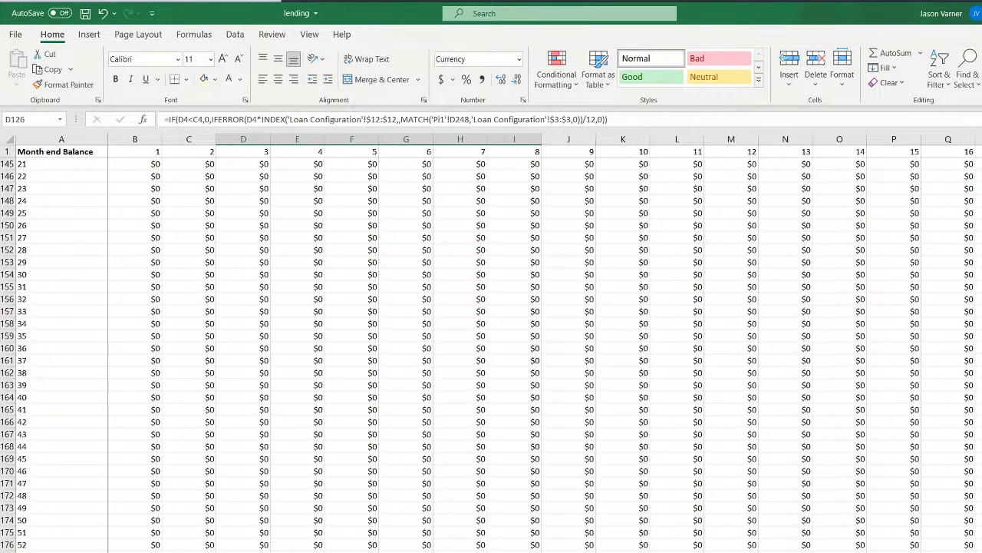
{"action": "scroll", "coordinate": [491, 345], "scroll_direction": "down", "scroll_amount": 20}
{"action": "scroll", "coordinate": [171, 512], "scroll_direction": "down", "scroll_amount": 4}
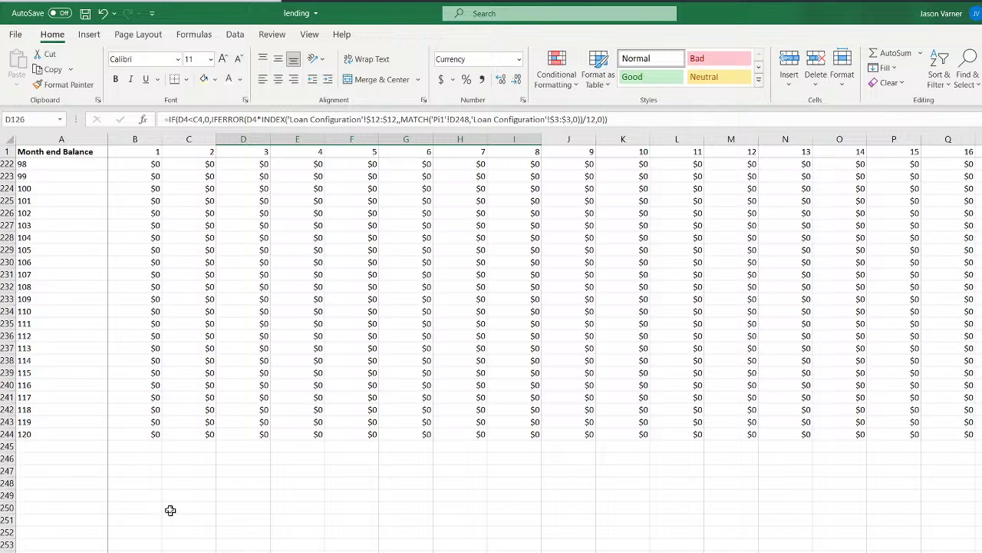
{"action": "left_click", "coordinate": [63, 461]}
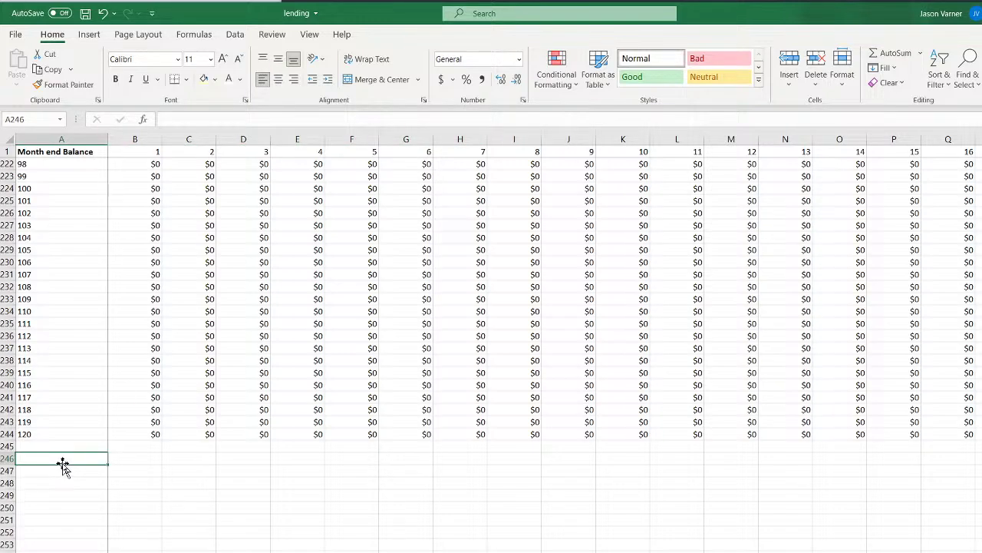
{"action": "type", "text": "Borrowers"}
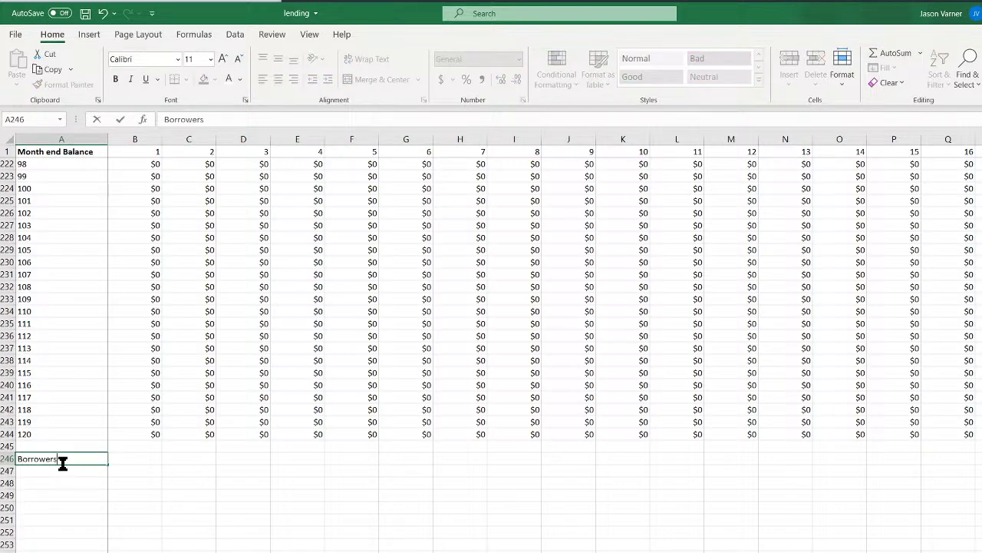
{"action": "type", "text": " Leaving"}
{"action": "key", "text": "Return"}
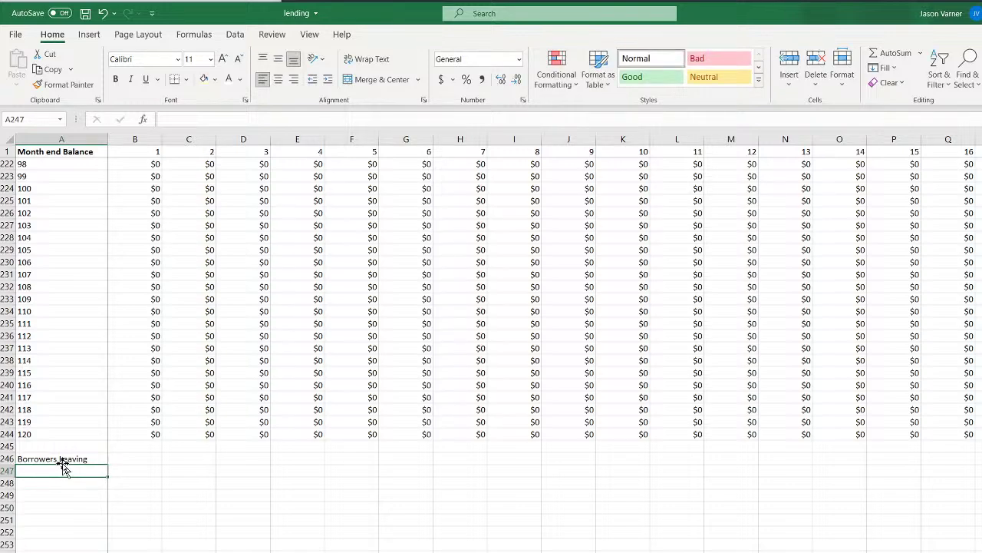
Number the Borrowers Leaving cohorts by entering 1 in A247 and filling =A247+1 from A248 down for the remaining cohorts
{"action": "type", "text": "1"}
{"action": "key", "text": "Return"}
{"action": "type", "text": "="}
{"action": "left_click", "coordinate": [57, 468]}
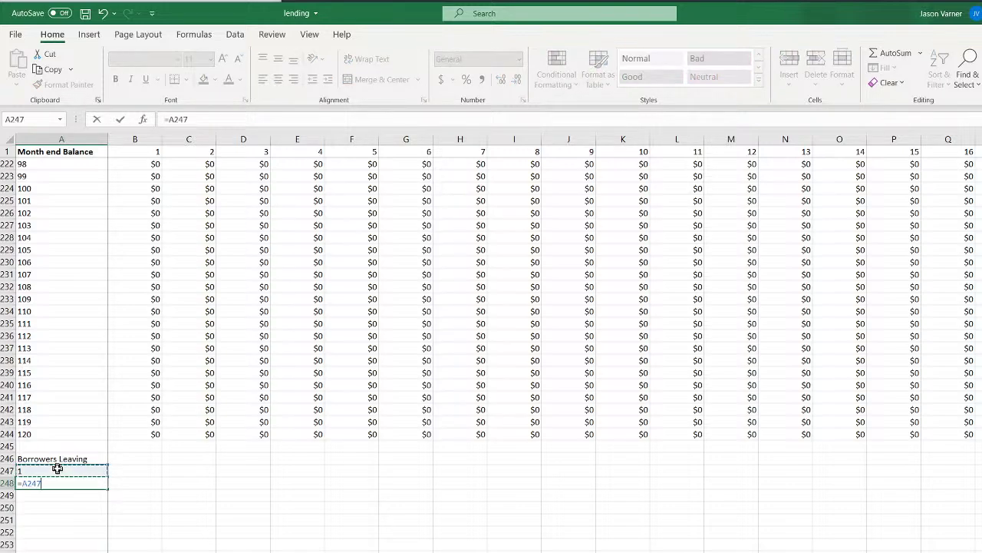
{"action": "type", "text": "+1"}
{"action": "key", "text": "Return"}
{"action": "left_click", "coordinate": [93, 486]}
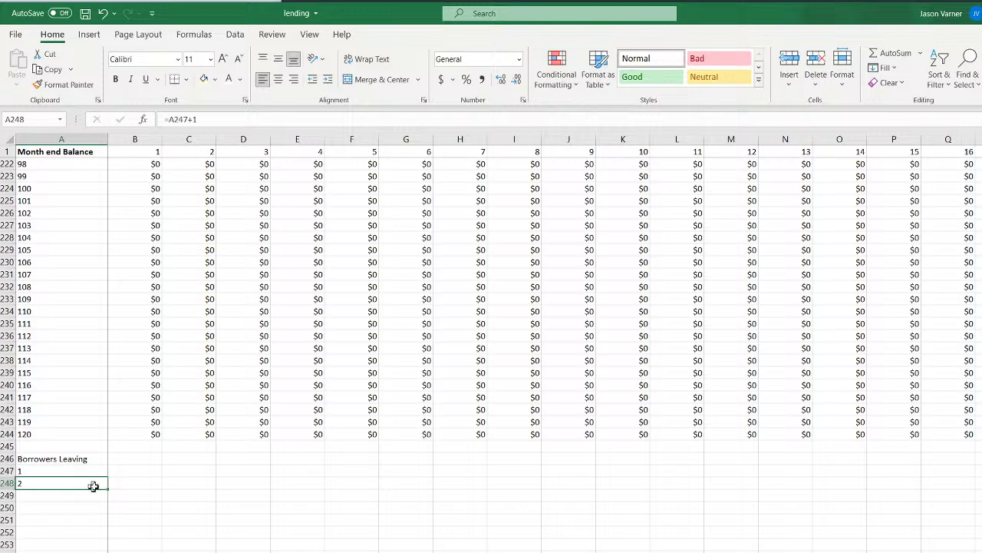
{"action": "left_click_drag", "start_coordinate": [93, 485], "coordinate": [107, 552]}
{"action": "left_click", "coordinate": [61, 551]}
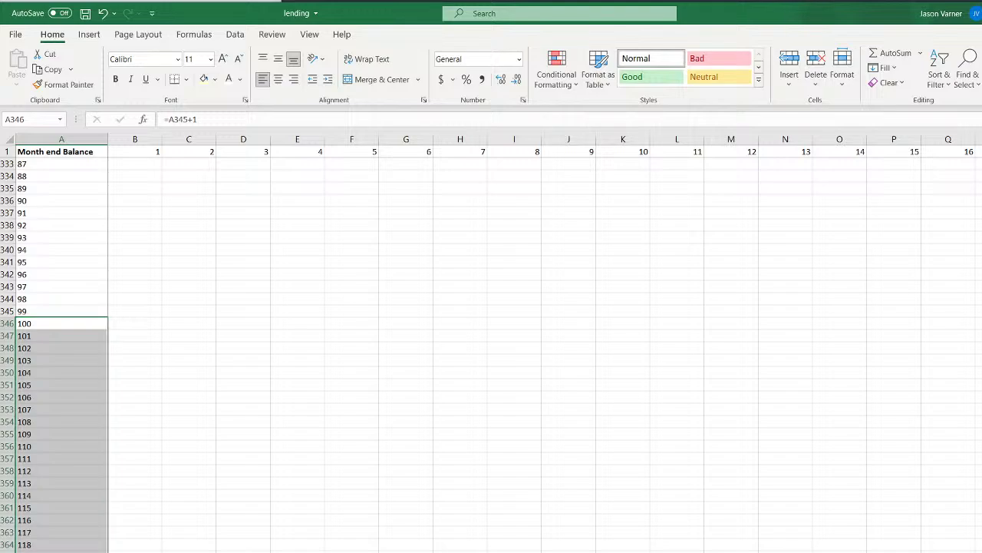
Make the Borrowers Leaving heading in A246 bold
{"action": "scroll", "coordinate": [145, 550], "scroll_direction": "up", "scroll_amount": 20}
{"action": "scroll", "coordinate": [162, 548], "scroll_direction": "down", "scroll_amount": 18}
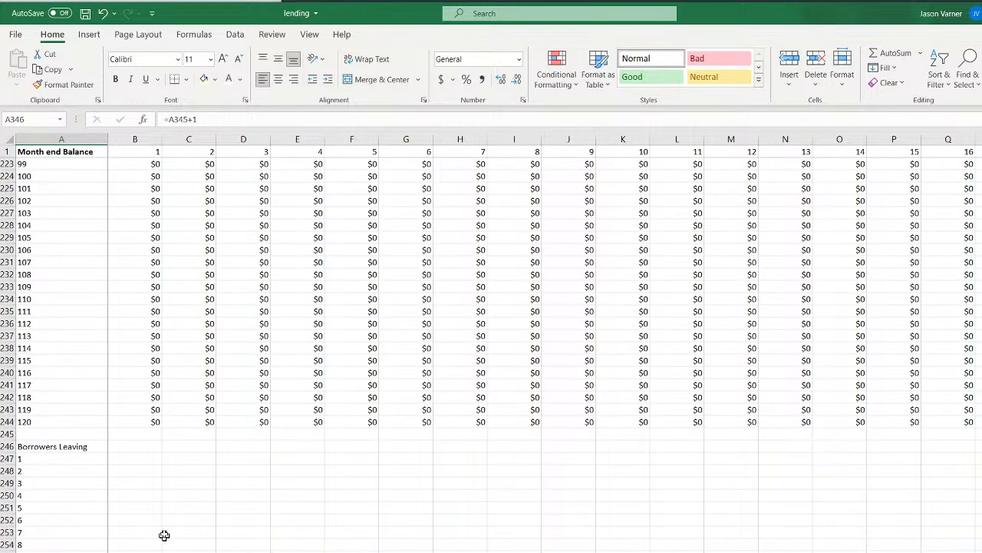
{"action": "left_click", "coordinate": [66, 448]}
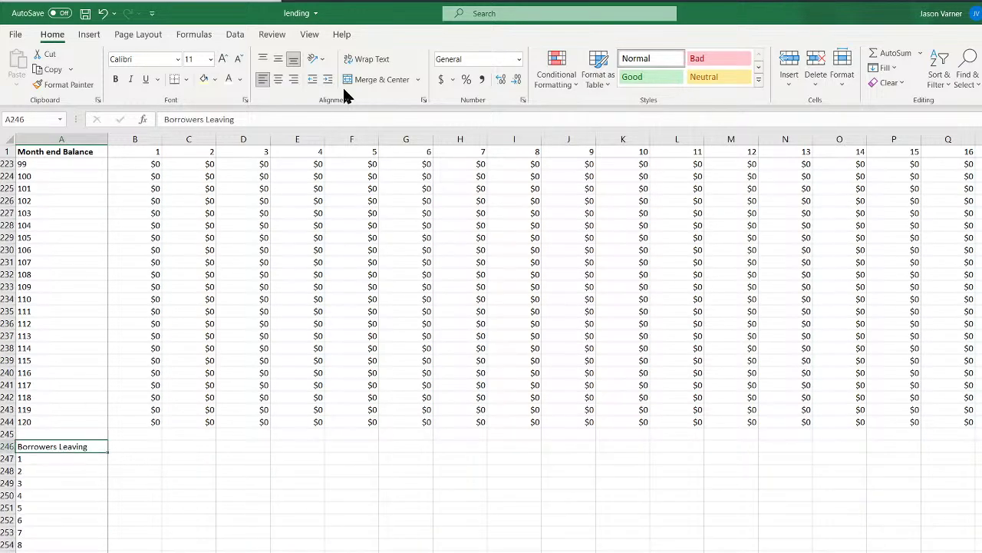
{"action": "left_click", "coordinate": [115, 79]}
Start an IF formula in B247 that returns 0 when the first cohort's month 1 balance in B3 equals 0
{"action": "left_click", "coordinate": [138, 457]}
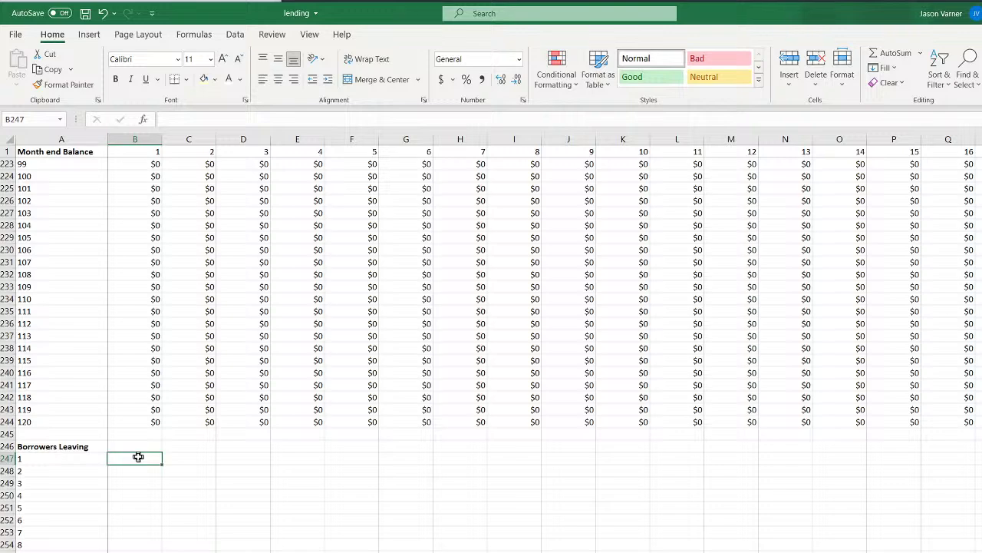
{"action": "type", "text": "=if("}
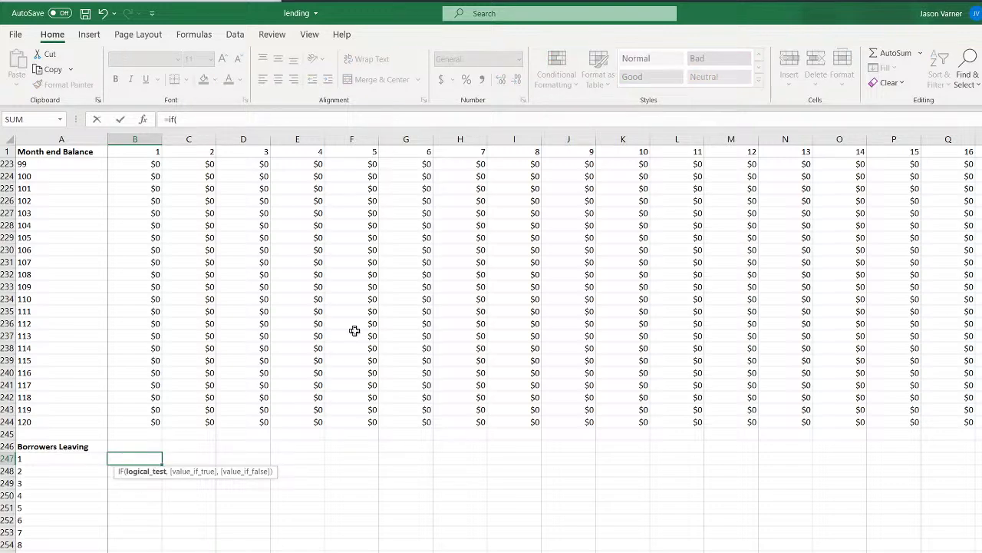
{"action": "scroll", "coordinate": [357, 332], "scroll_direction": "up", "scroll_amount": 20}
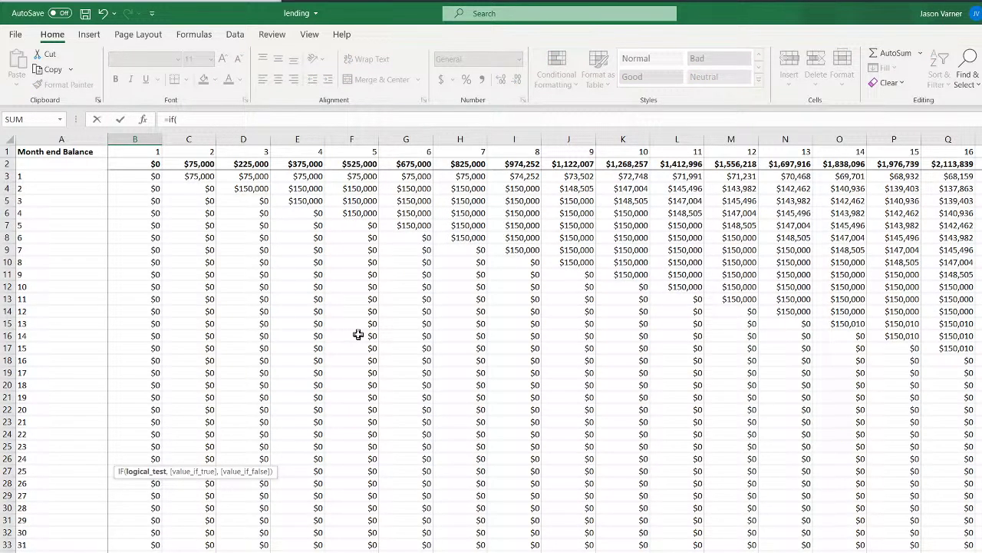
{"action": "left_click", "coordinate": [142, 178]}
{"action": "type", "text": "=0"}
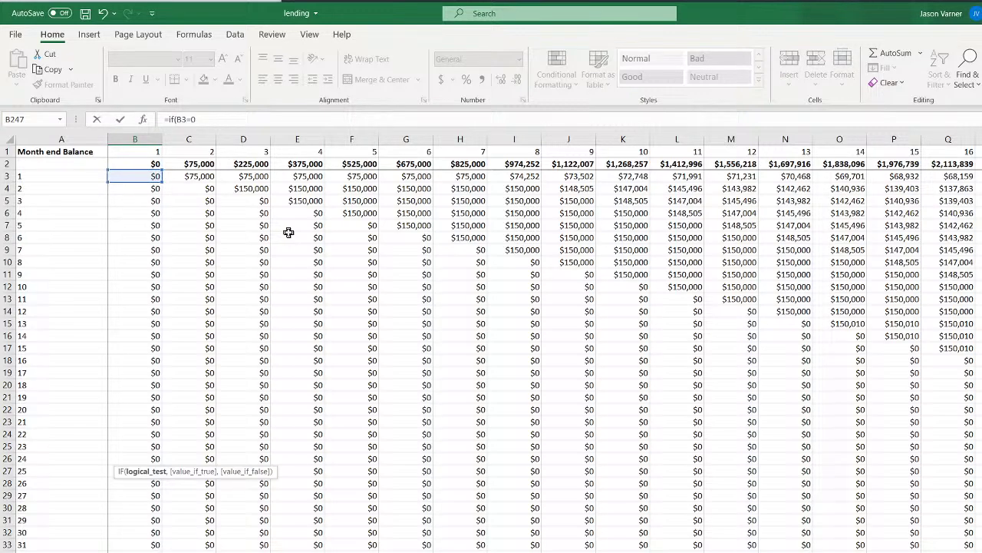
{"action": "type", "text": ",0"}
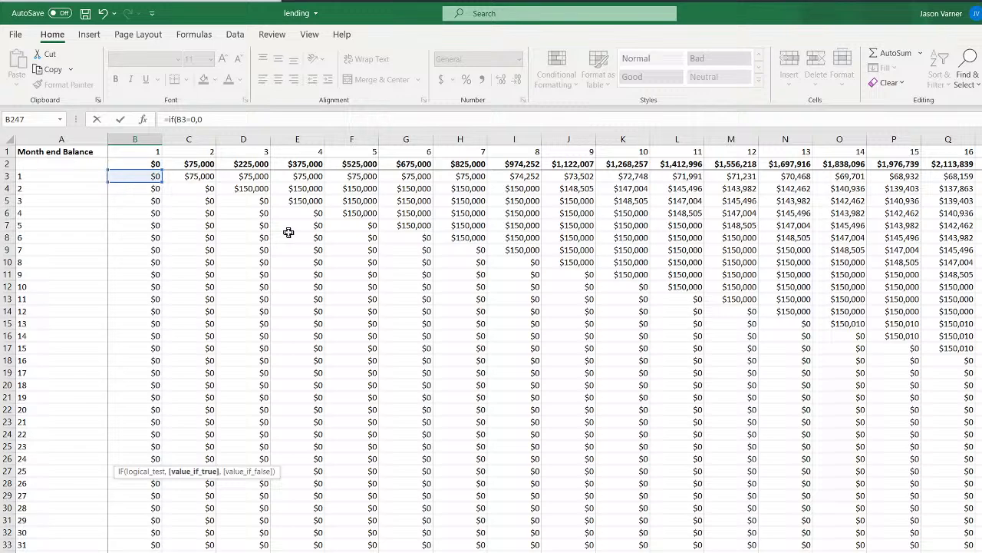
{"action": "type", "text": ","}
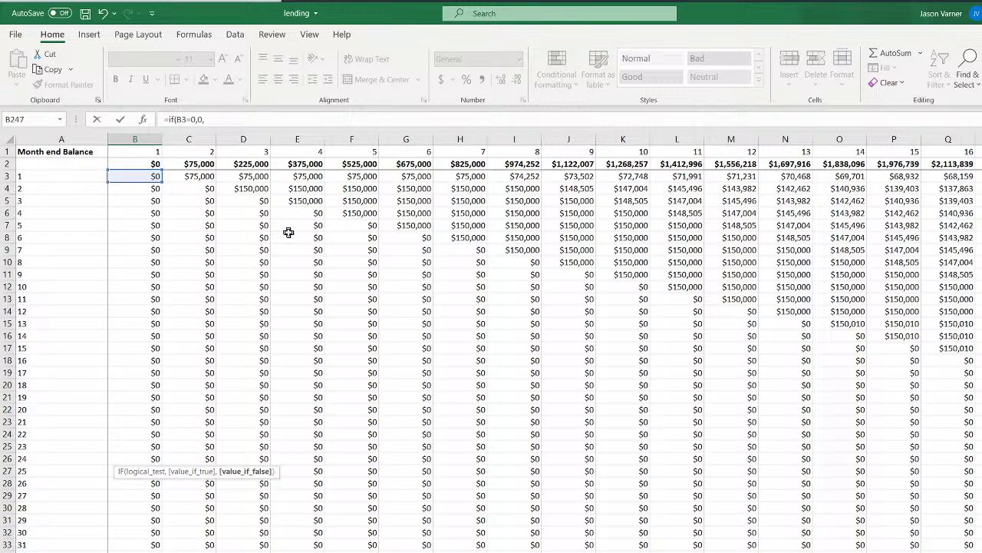
Finish the IF formula in B247 so that it otherwise returns the MAX of 'Pi1'!B3:DQ3, accepting the closing-bracket correction
{"action": "type", "text": "max("}
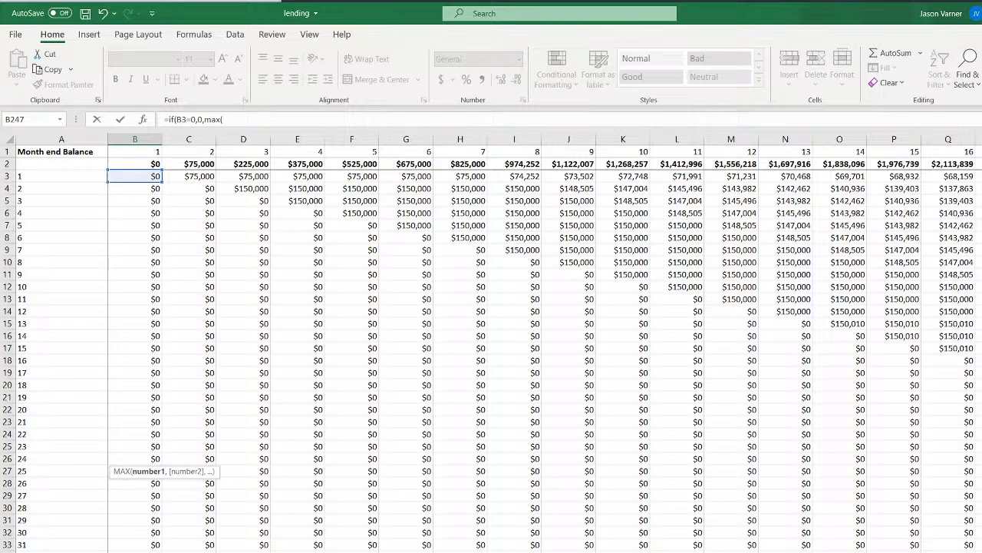
{"action": "key", "text": "ctrl+Page_Down"}
{"action": "key", "text": "ctrl+Page_Up"}
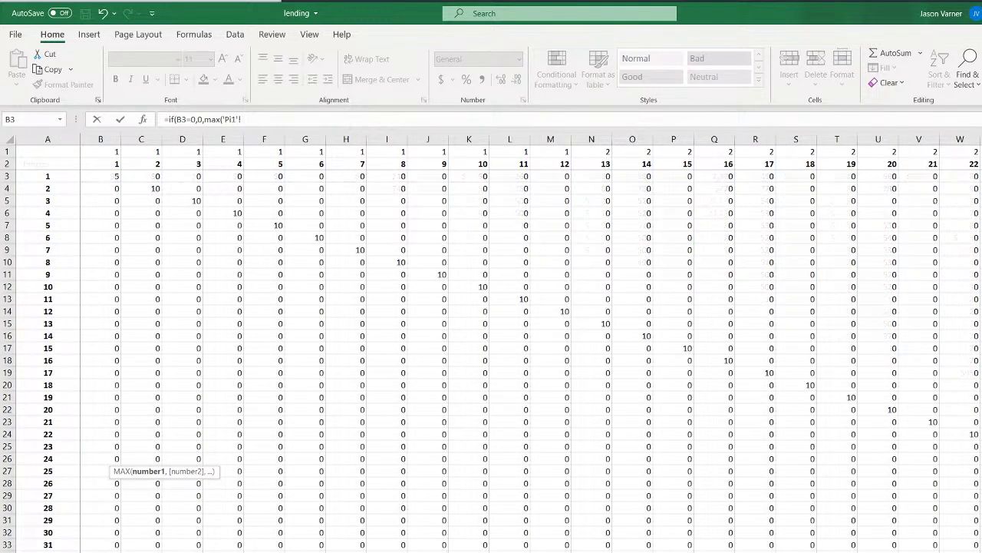
{"action": "left_click_drag", "start_coordinate": [95, 176], "coordinate": [979, 177]}
{"action": "key", "text": "Return"}
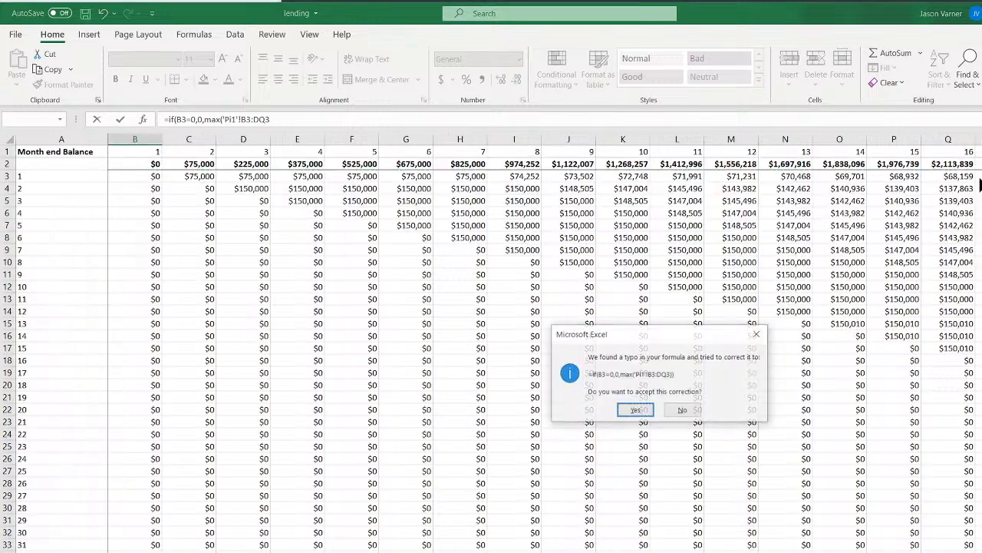
{"action": "key", "text": "Return"}
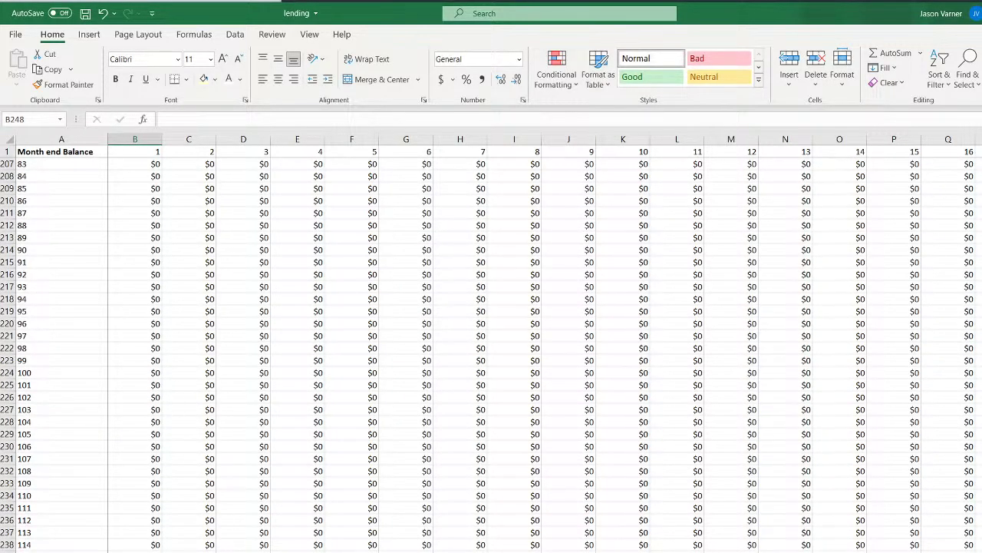
Review the Borrowers Added formulas for Jan-21 and Feb-21 and the first cohort's Month end Balance formulas in B3 and C3 on pi3
{"action": "left_click", "coordinate": [246, 552]}
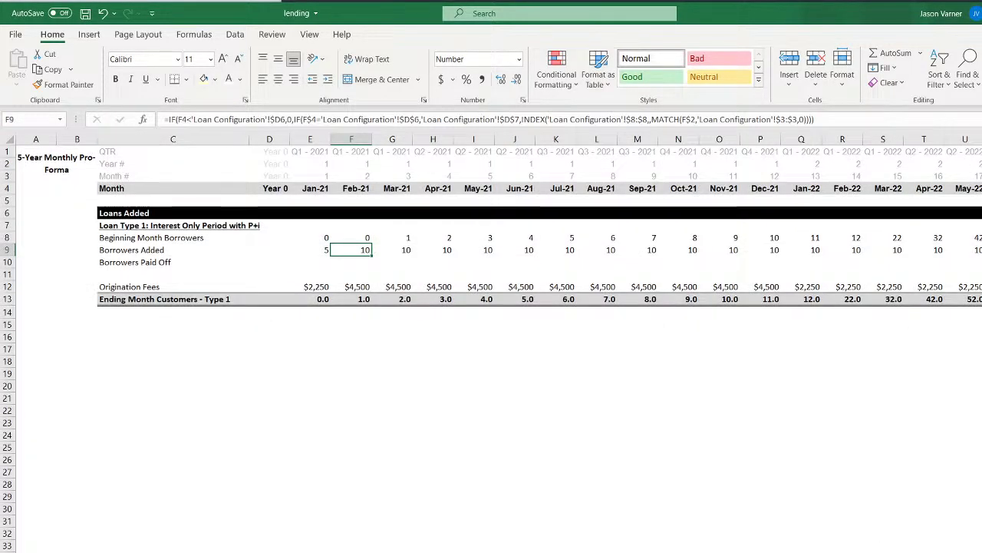
{"action": "left_click", "coordinate": [313, 251]}
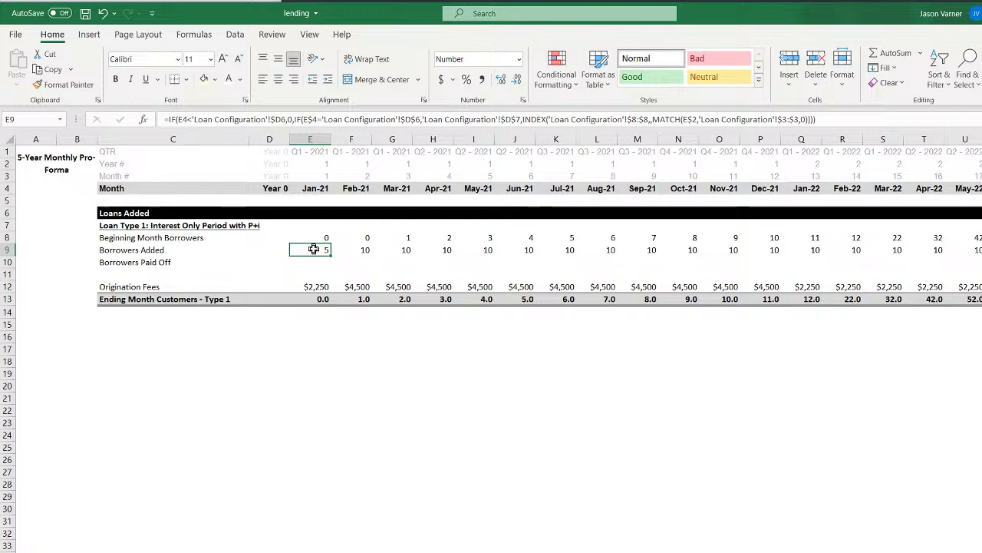
{"action": "key", "text": "ctrl+Page_Up"}
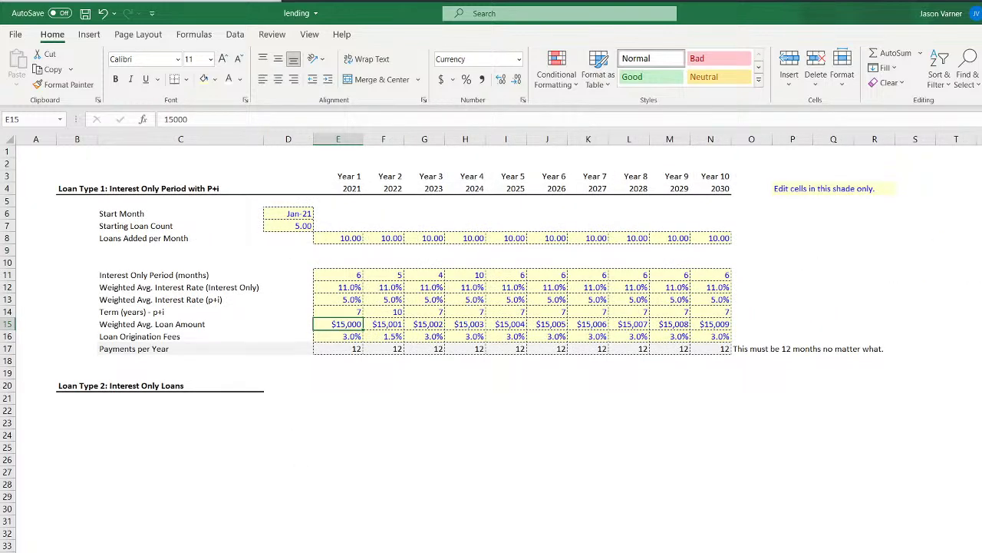
{"action": "key", "text": "ctrl+Page_Down"}
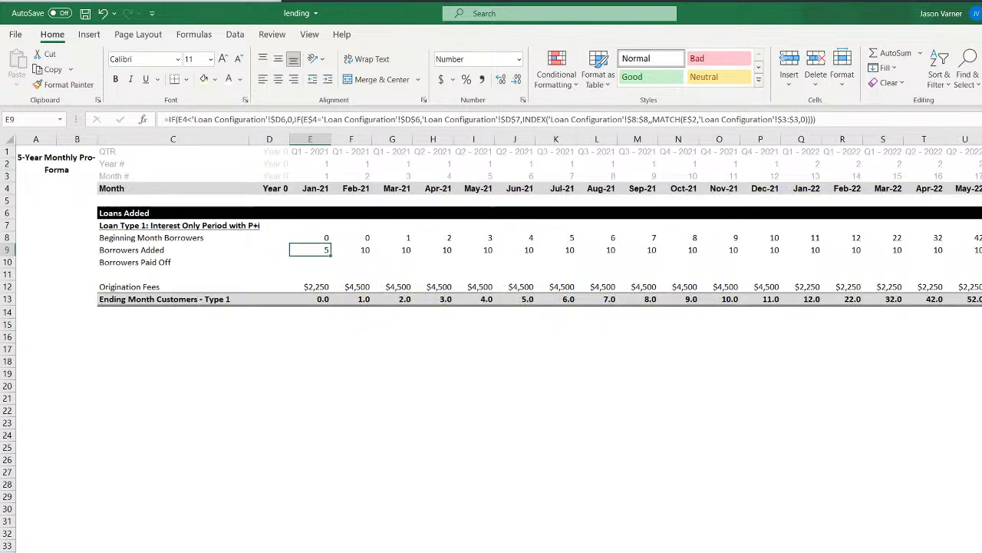
{"action": "left_click", "coordinate": [357, 250]}
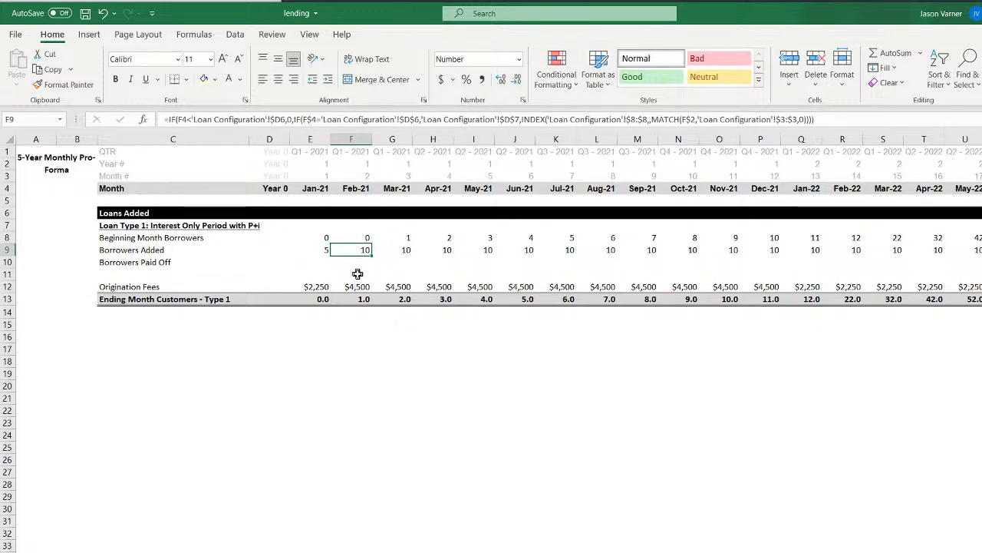
{"action": "key", "text": "ctrl+Page_Down"}
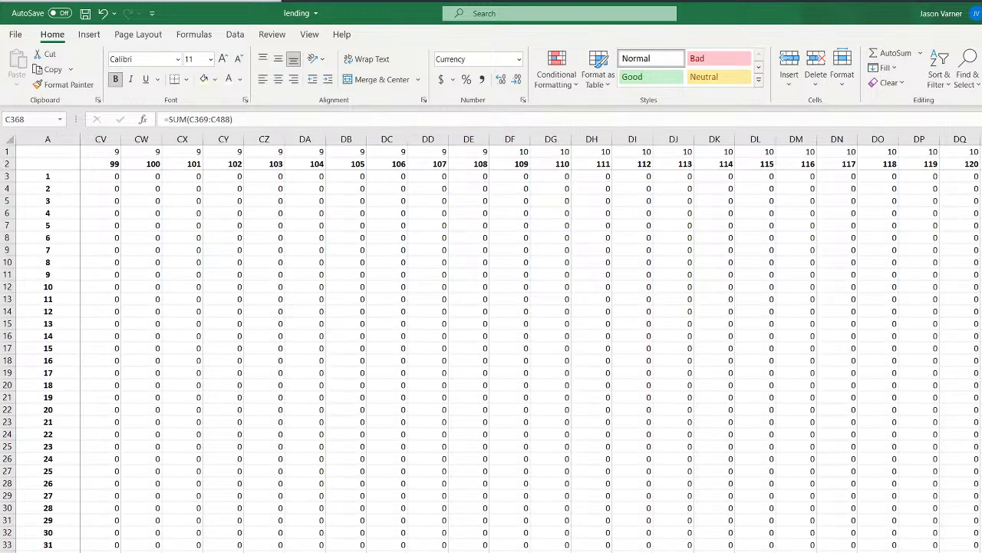
{"action": "key", "text": "ctrl+Page_Down"}
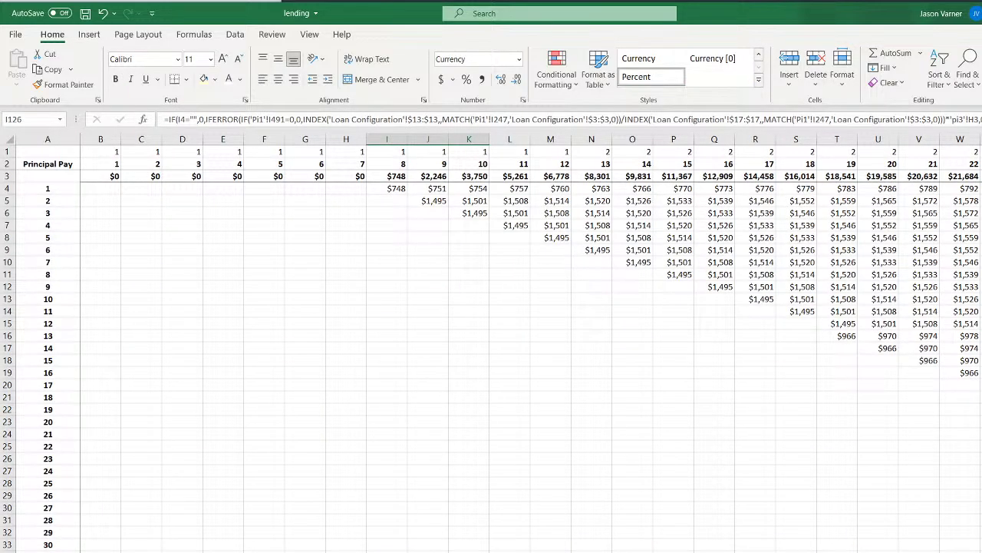
{"action": "key", "text": "ctrl+Page_Down"}
{"action": "scroll", "coordinate": [282, 550], "scroll_direction": "up", "scroll_amount": 20}
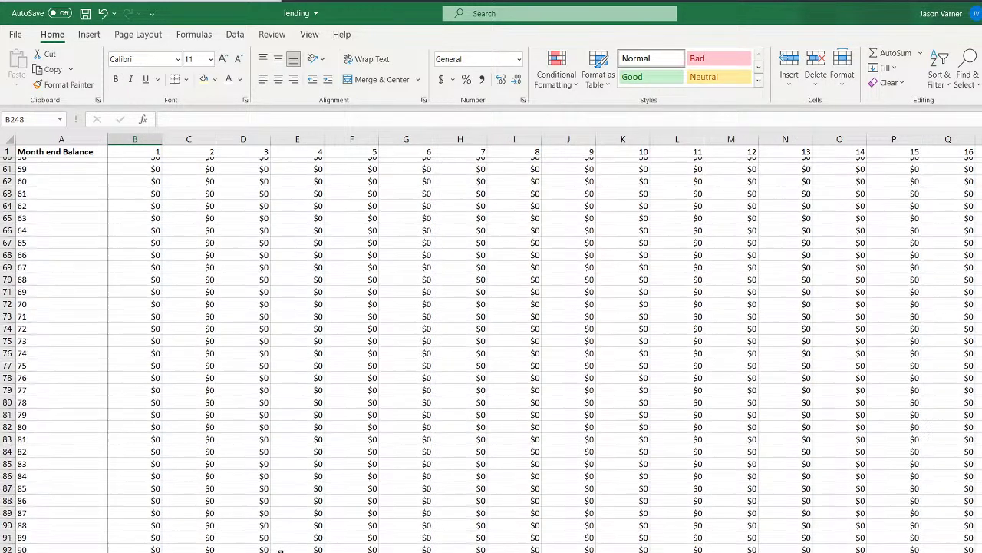
{"action": "left_click", "coordinate": [165, 200]}
{"action": "left_click", "coordinate": [153, 176]}
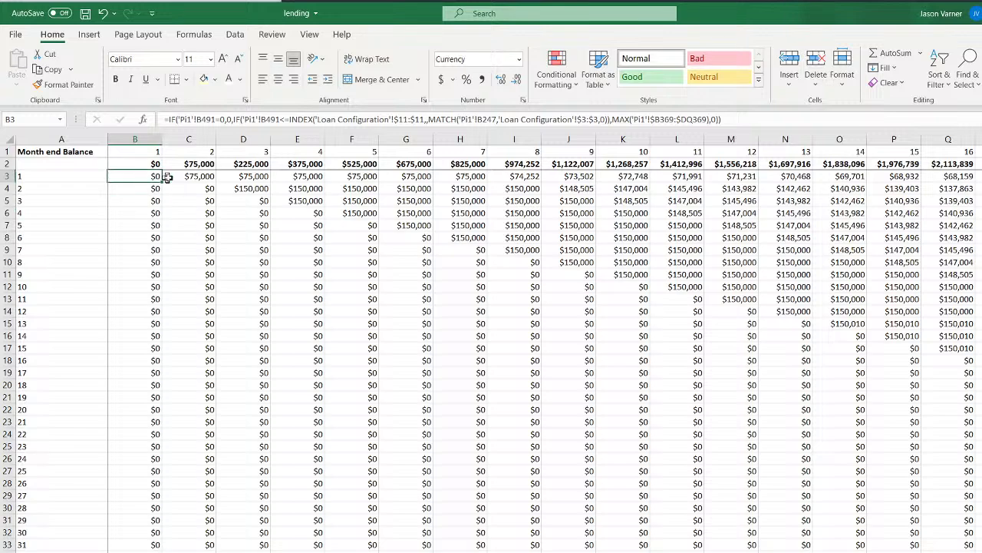
{"action": "left_click", "coordinate": [186, 177]}
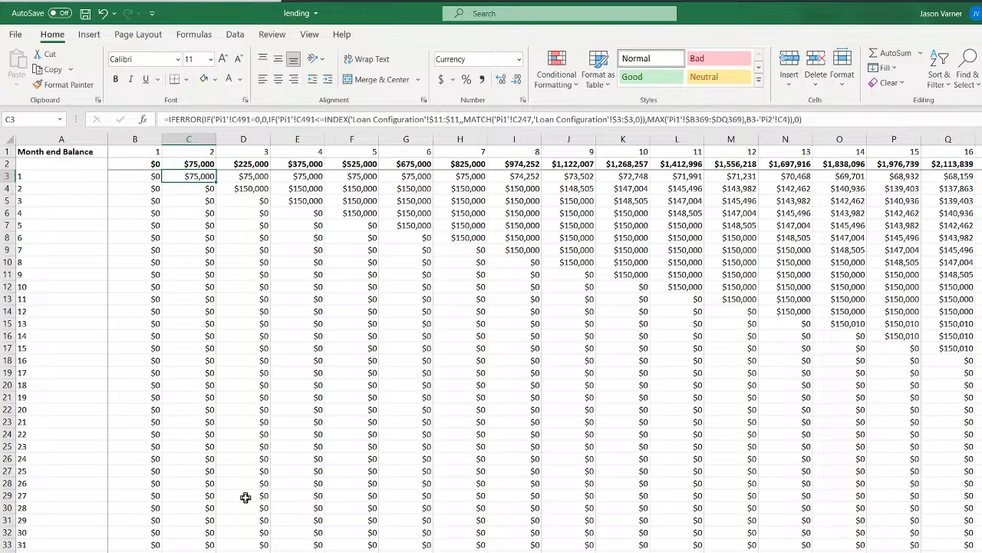
Reopen the Borrowers Leaving formula in B247, try C3 as the reference in its zero test, and return the reference to B3
{"action": "scroll", "coordinate": [245, 498], "scroll_direction": "down", "scroll_amount": 20}
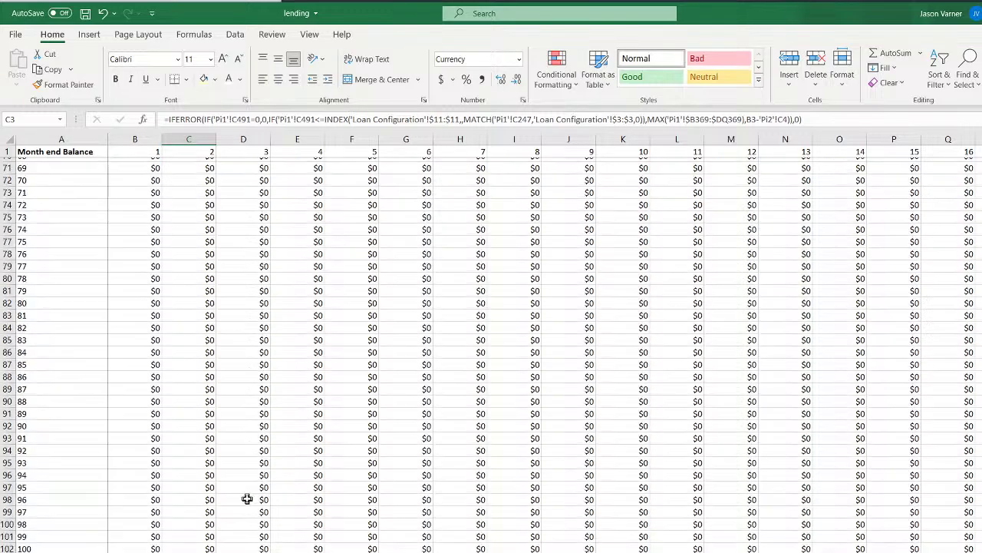
{"action": "scroll", "coordinate": [248, 500], "scroll_direction": "up", "scroll_amount": 6}
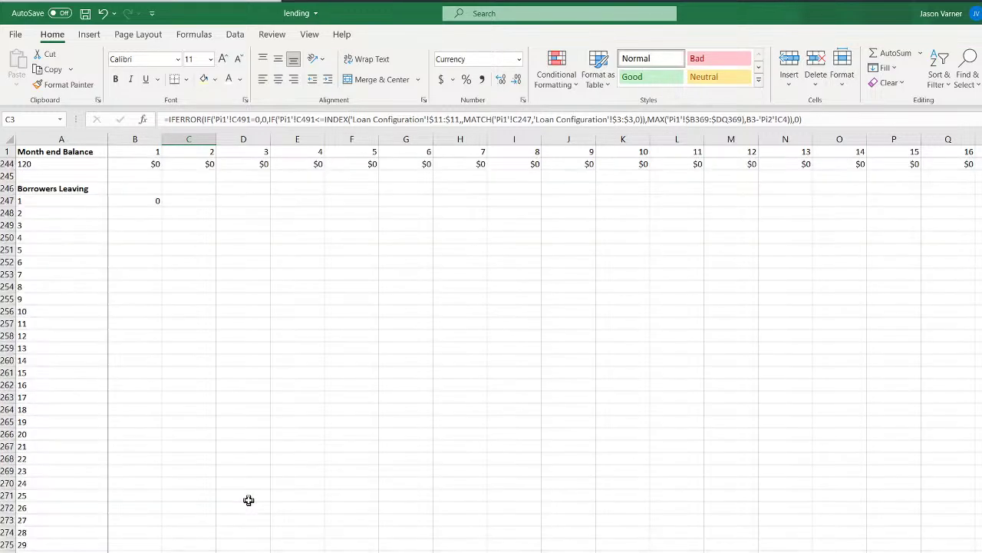
{"action": "scroll", "coordinate": [248, 500], "scroll_direction": "down", "scroll_amount": 4}
{"action": "scroll", "coordinate": [249, 500], "scroll_direction": "up", "scroll_amount": 2}
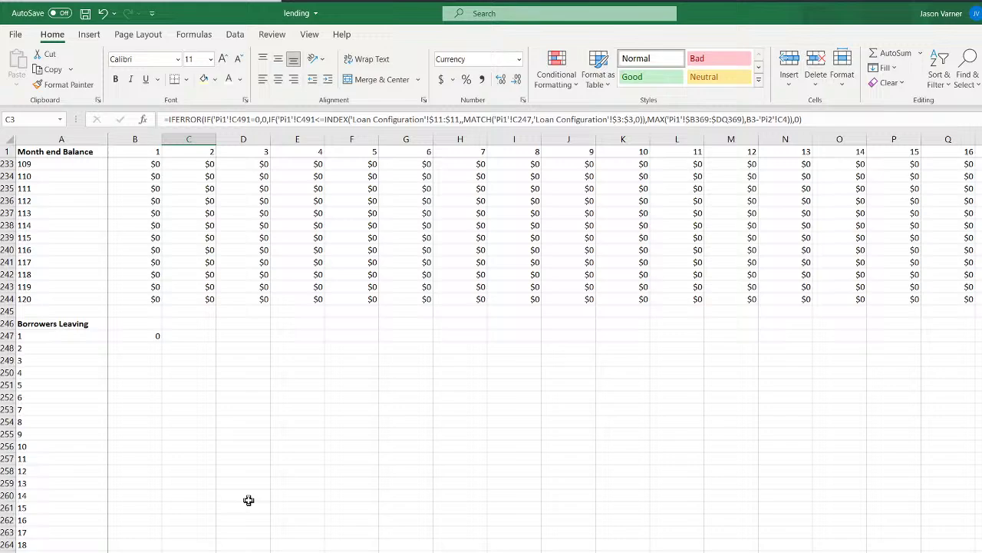
{"action": "double_click", "coordinate": [141, 338]}
{"action": "scroll", "coordinate": [220, 507], "scroll_direction": "up", "scroll_amount": 20}
{"action": "scroll", "coordinate": [221, 507], "scroll_direction": "up", "scroll_amount": 20}
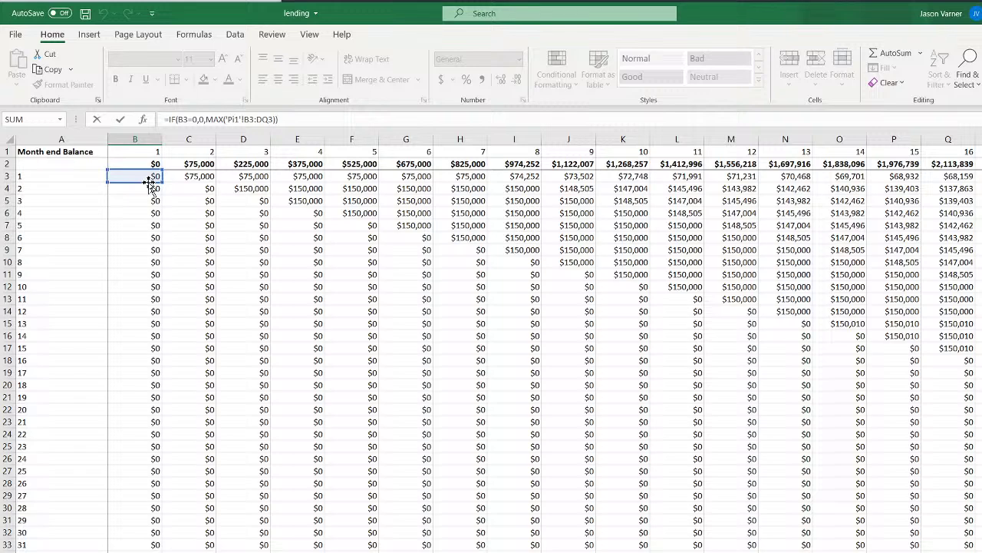
{"action": "left_click_drag", "start_coordinate": [150, 182], "coordinate": [182, 175]}
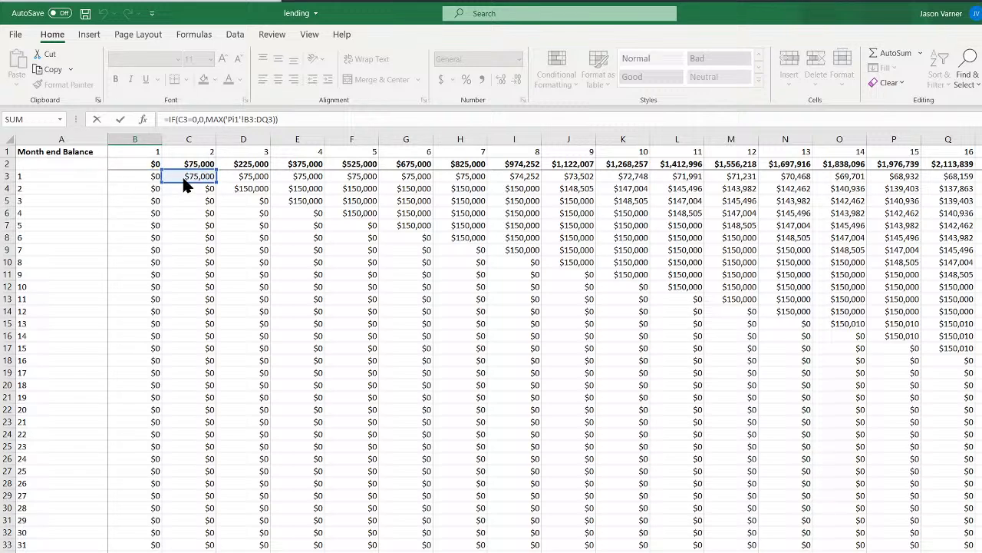
{"action": "left_click_drag", "start_coordinate": [182, 175], "coordinate": [158, 176]}
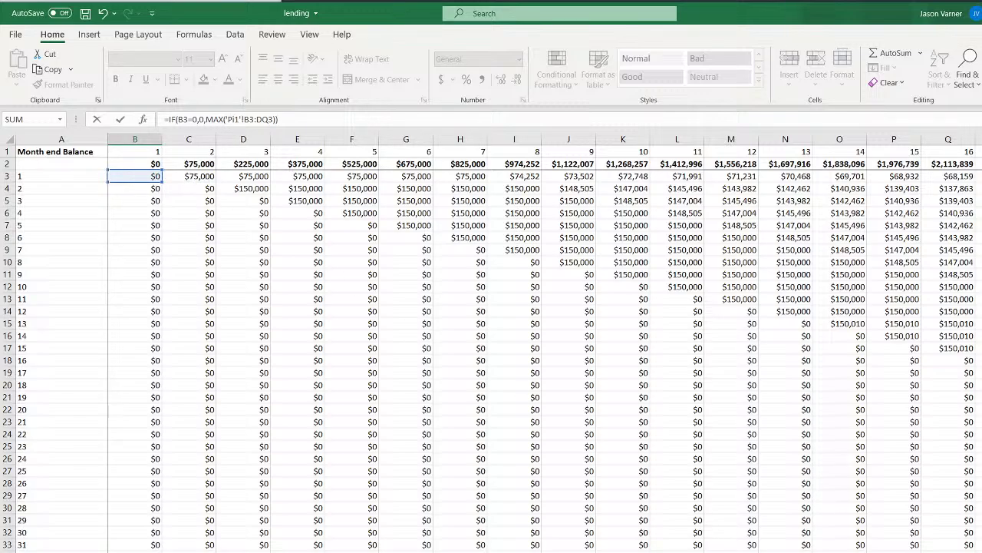
Check the month-end balances across the months, and replace the B247 formula with the start of an IF referencing the Pi1 sheet
{"action": "scroll", "coordinate": [545, 343], "scroll_direction": "right", "scroll_amount": 15}
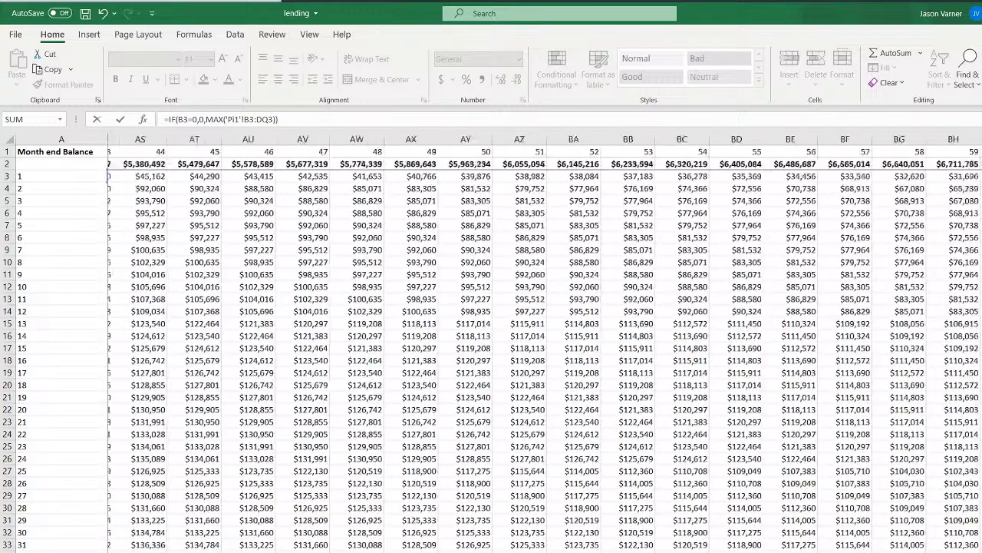
{"action": "scroll", "coordinate": [819, 509], "scroll_direction": "right", "scroll_amount": 13}
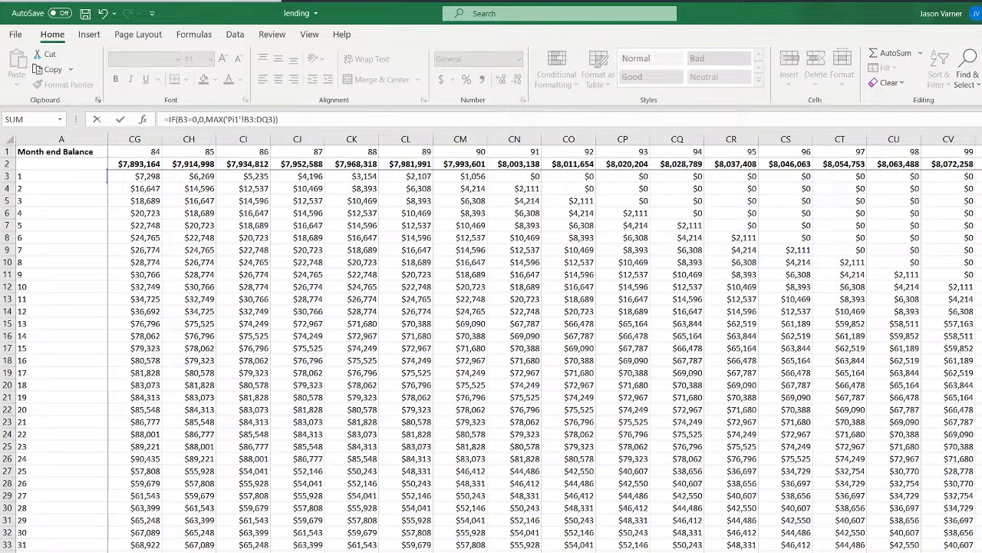
{"action": "scroll", "coordinate": [545, 343], "scroll_direction": "left", "scroll_amount": 20}
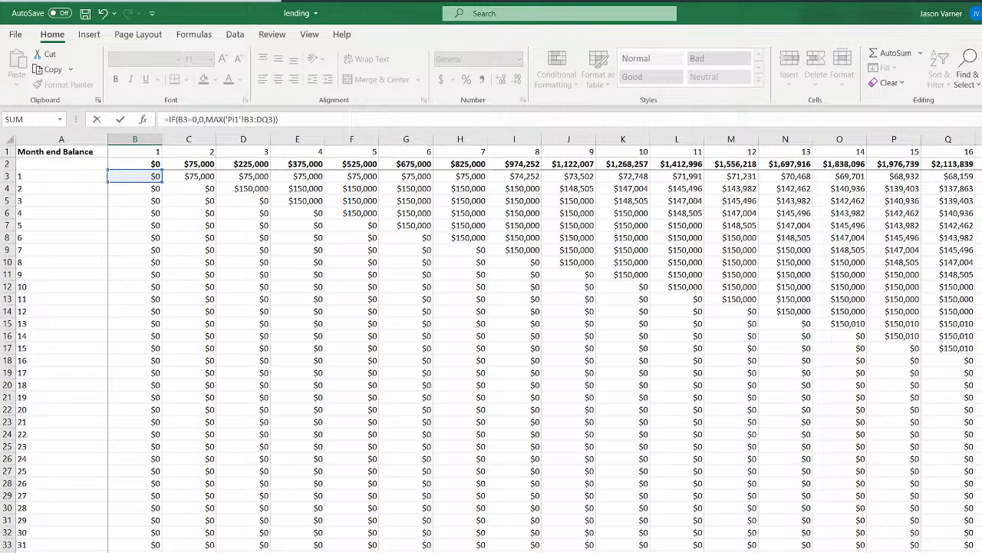
{"action": "left_click_drag", "start_coordinate": [307, 120], "coordinate": [90, 119]}
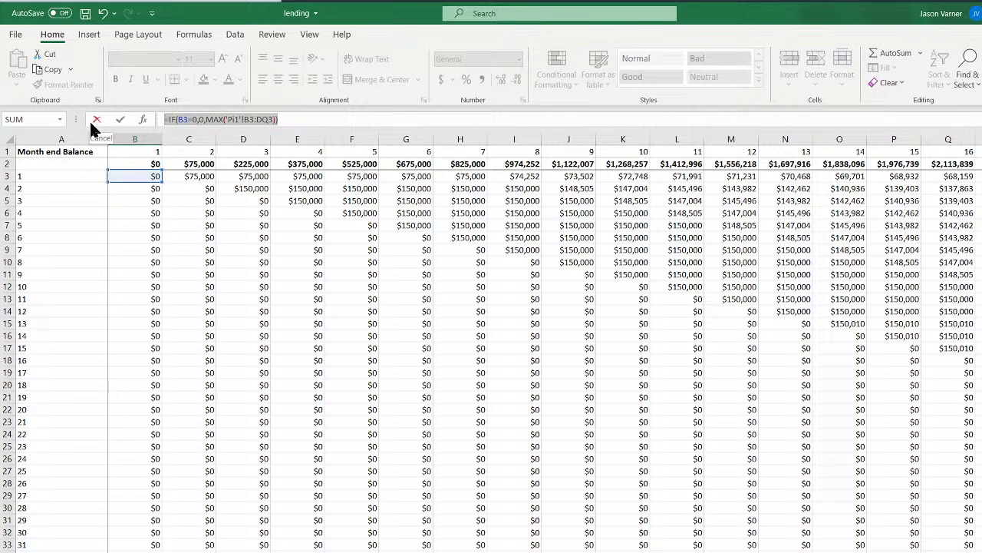
{"action": "type", "text": "=if('Pi1'!"}
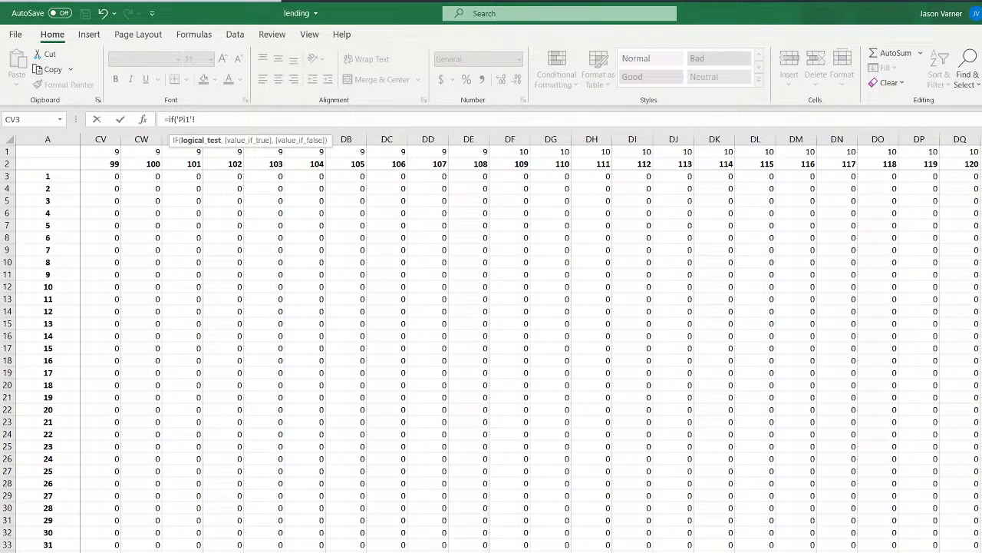
Examine the Age of Cohort block on Pi1, and restart the B247 IF formula with 'Pi1'!B491 as its test reference
{"action": "scroll", "coordinate": [388, 507], "scroll_direction": "left", "scroll_amount": 20}
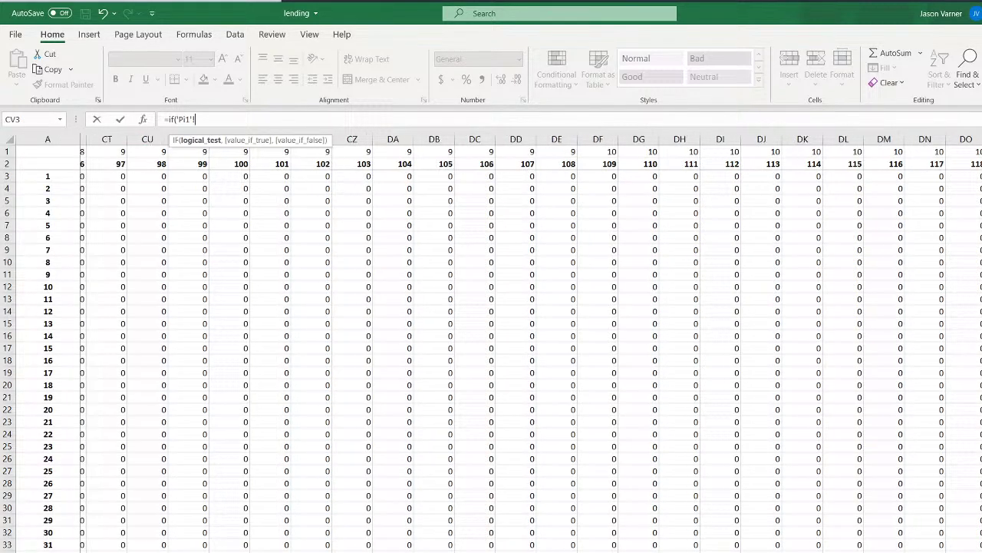
{"action": "scroll", "coordinate": [382, 507], "scroll_direction": "down", "scroll_amount": 20}
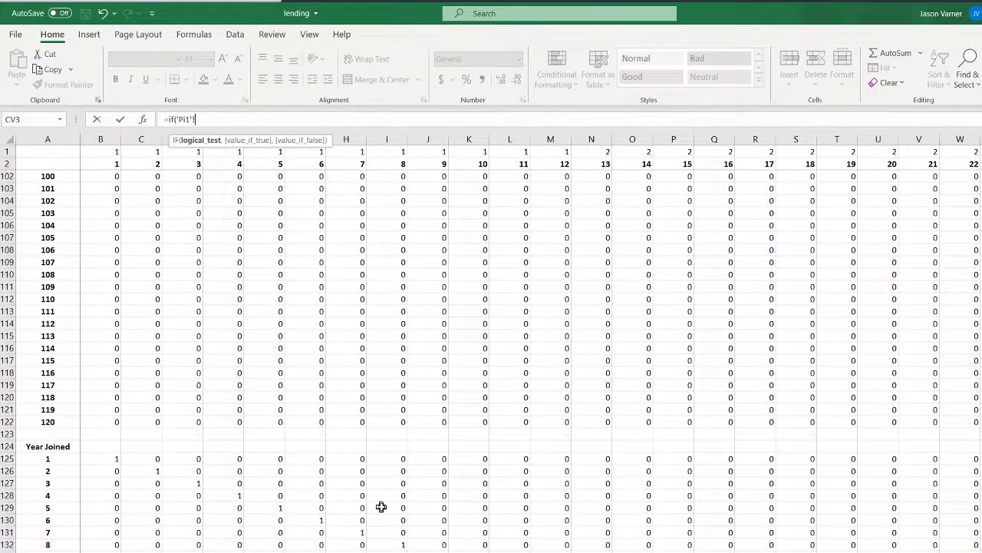
{"action": "scroll", "coordinate": [381, 507], "scroll_direction": "down", "scroll_amount": 20}
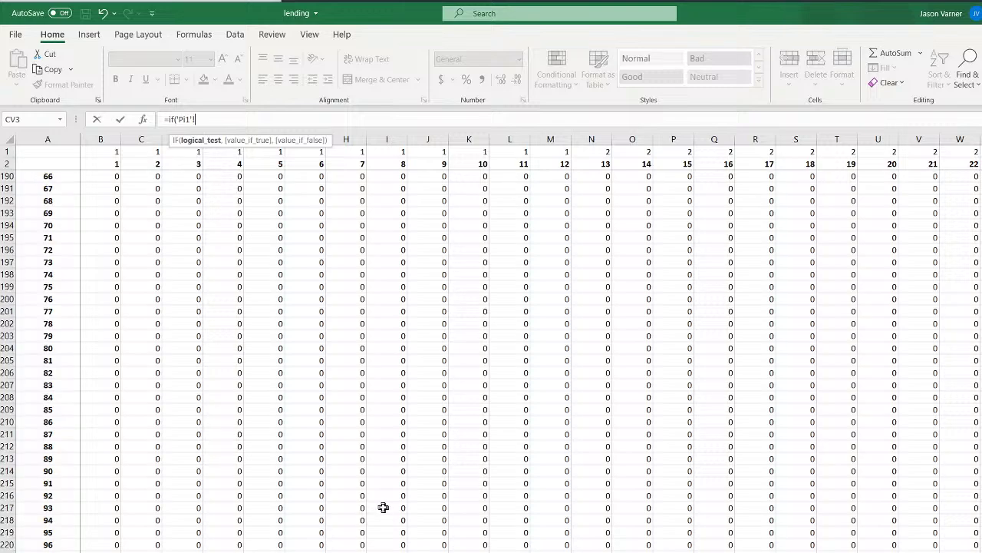
{"action": "scroll", "coordinate": [387, 506], "scroll_direction": "down", "scroll_amount": 20}
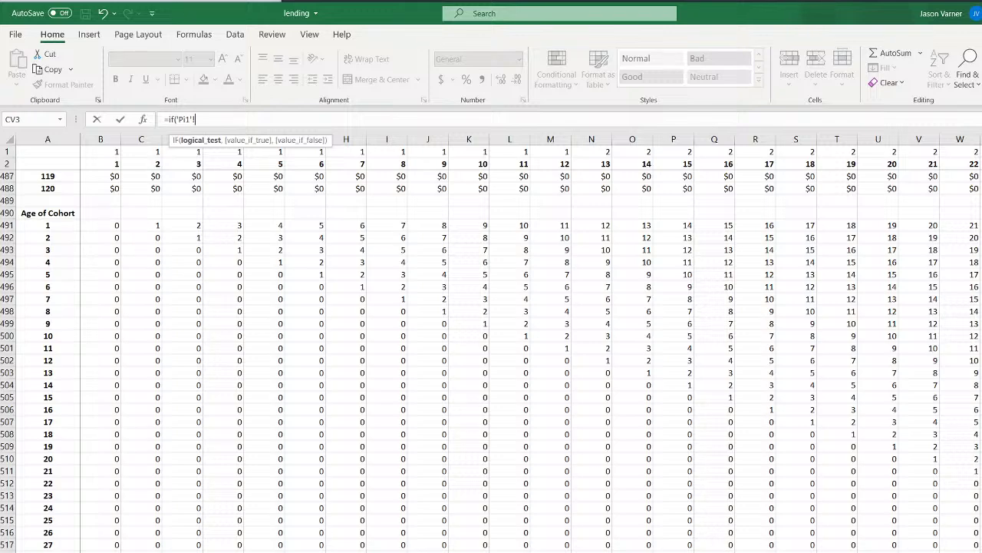
{"action": "scroll", "coordinate": [531, 343], "scroll_direction": "right", "scroll_amount": 20}
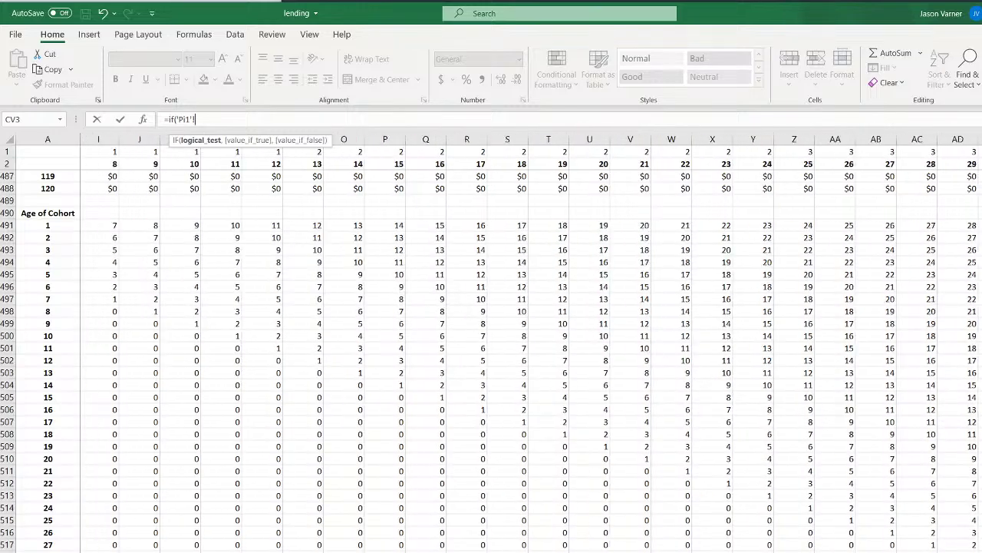
{"action": "scroll", "coordinate": [531, 343], "scroll_direction": "right", "scroll_amount": 20}
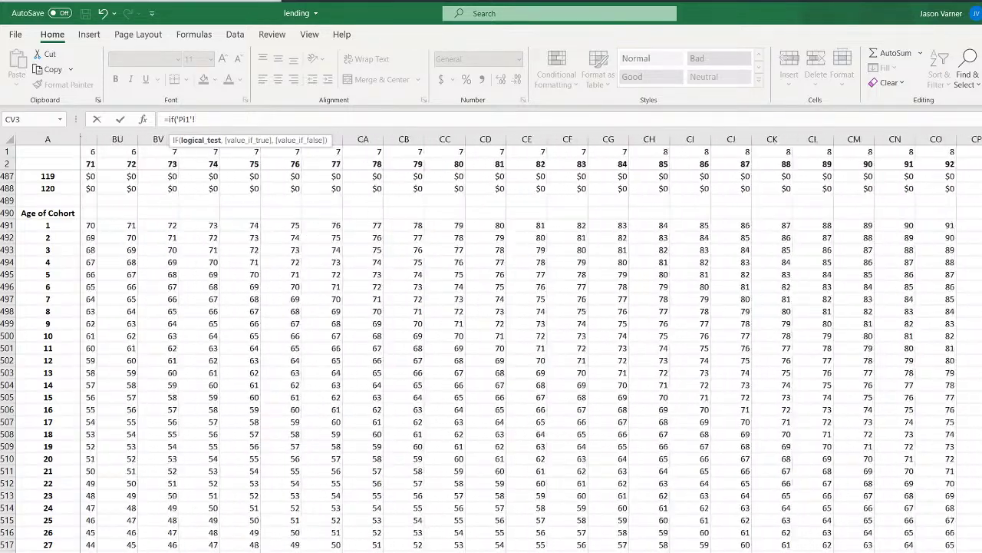
{"action": "scroll", "coordinate": [532, 343], "scroll_direction": "left", "scroll_amount": 15}
{"action": "scroll", "coordinate": [531, 343], "scroll_direction": "left", "scroll_amount": 20}
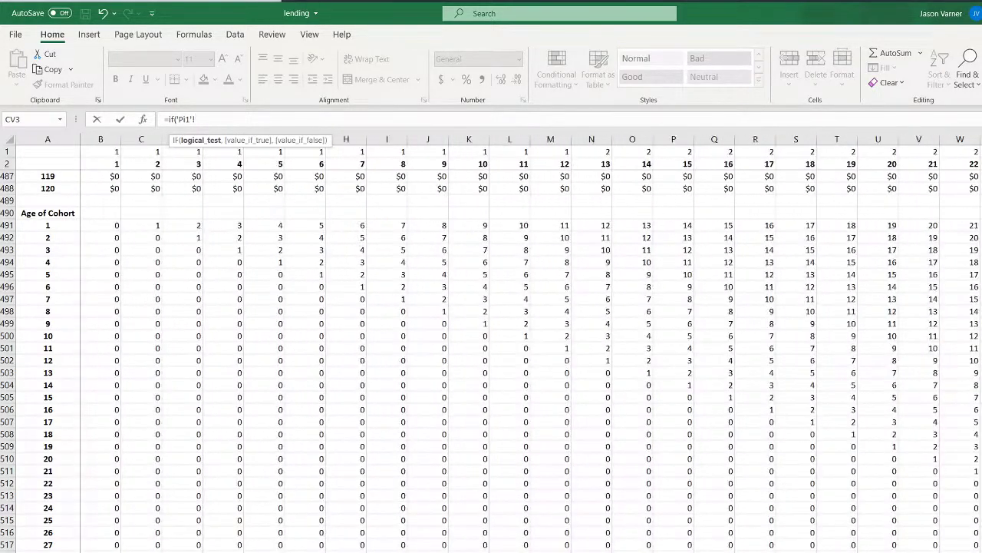
{"action": "left_click_drag", "start_coordinate": [240, 120], "coordinate": [135, 121]}
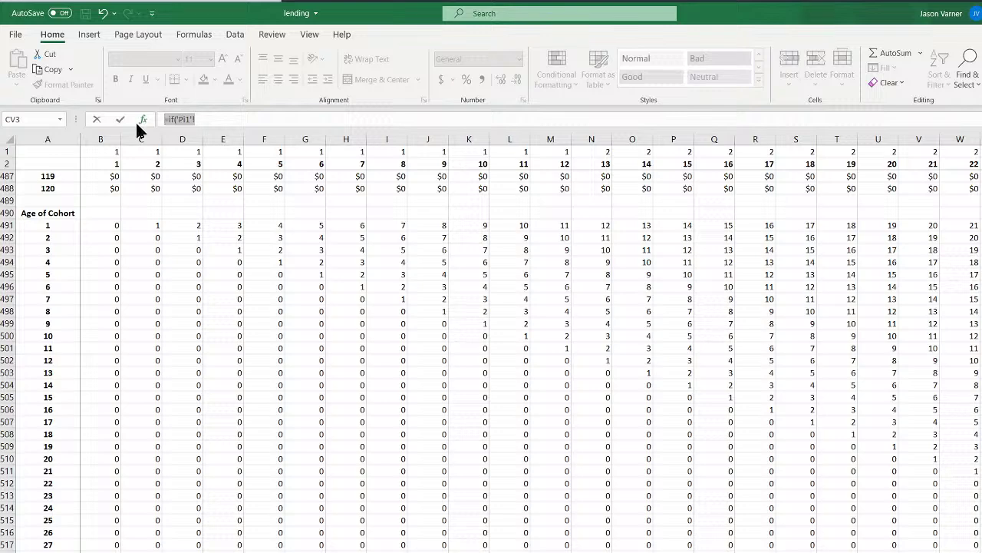
{"action": "type", "text": "=if("}
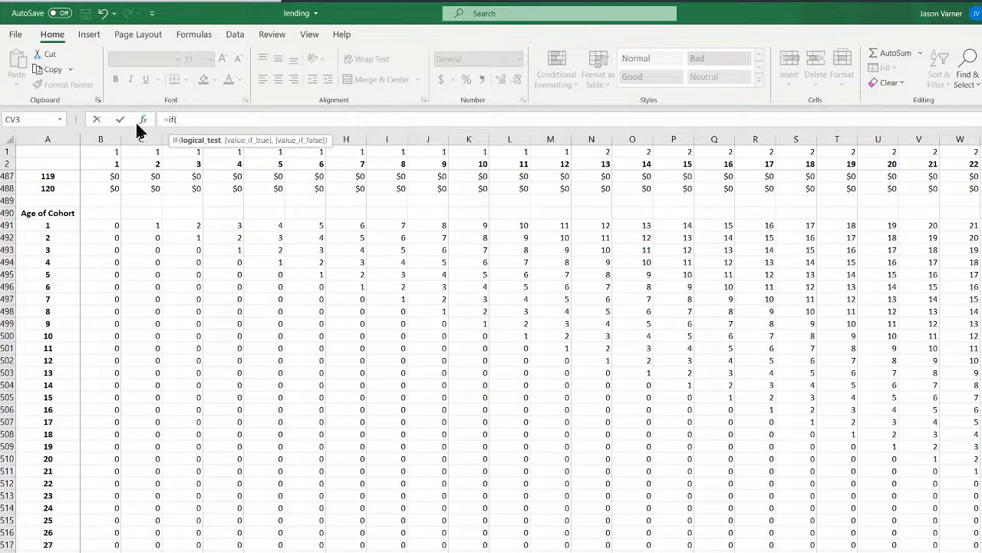
{"action": "left_click", "coordinate": [105, 225]}
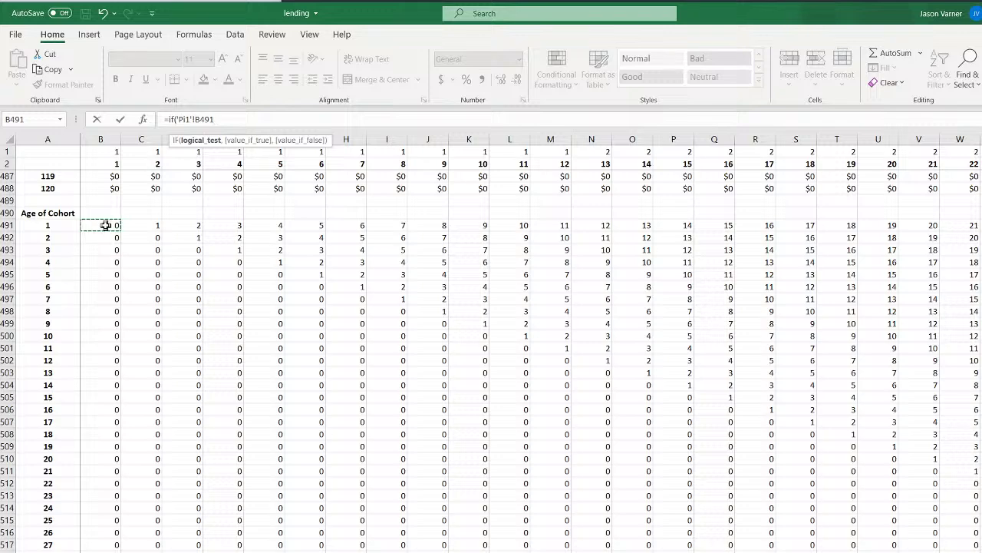
Clear the entire unfinished formula from the first cohort's Borrowers Leaving cell B247 on pi3
{"action": "left_click", "coordinate": [143, 223]}
{"action": "key", "text": "BackSpace"}
{"action": "key", "text": "BackSpace"}
{"action": "key", "text": "BackSpace"}
{"action": "key", "text": "BackSpace"}
{"action": "key", "text": "BackSpace"}
{"action": "key", "text": "BackSpace"}
{"action": "key", "text": "BackSpace"}
{"action": "key", "text": "BackSpace"}
{"action": "key", "text": "BackSpace"}
{"action": "key", "text": "BackSpace"}
{"action": "key", "text": "BackSpace"}
{"action": "key", "text": "BackSpace"}
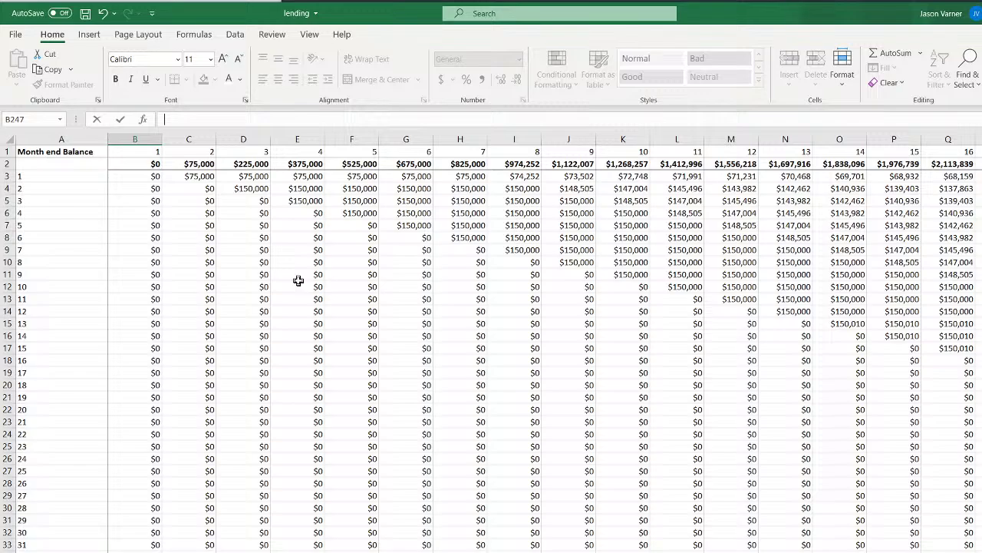
On the Pi1 sheet, overwrite the SUM formula in C368 with an IF that tests whether B3 is greater than 0
{"action": "left_click", "coordinate": [212, 551]}
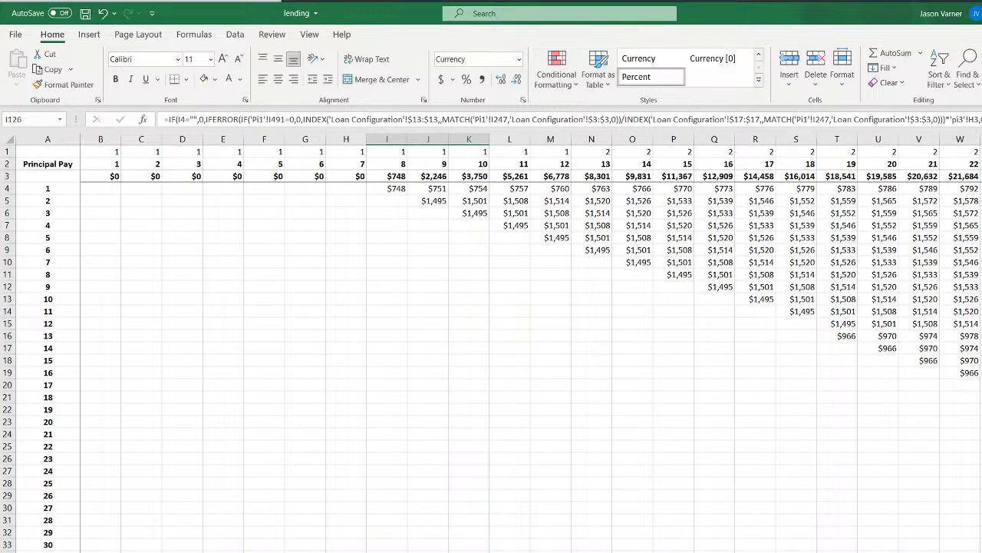
{"action": "left_click", "coordinate": [204, 552]}
{"action": "scroll", "coordinate": [199, 476], "scroll_direction": "up", "scroll_amount": 20}
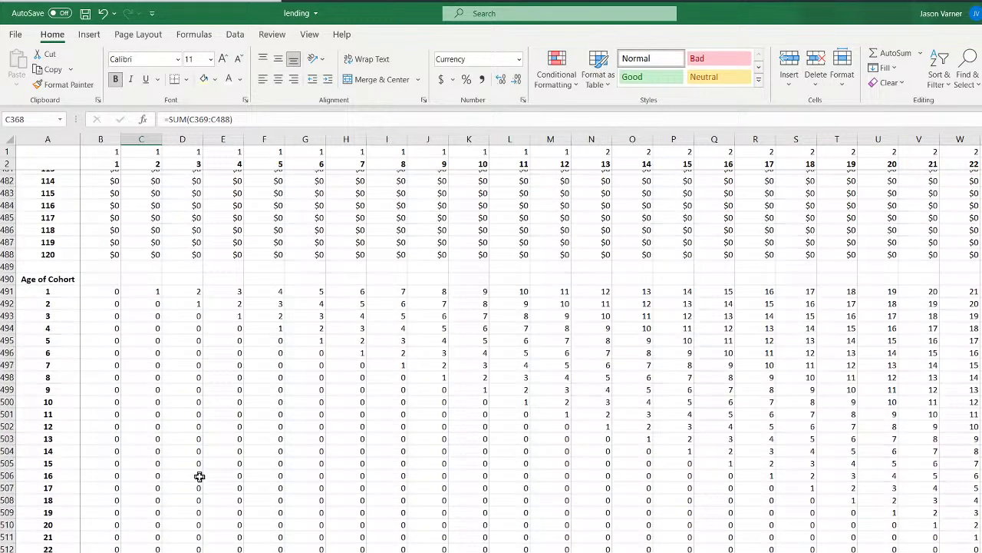
{"action": "scroll", "coordinate": [200, 477], "scroll_direction": "up", "scroll_amount": 20}
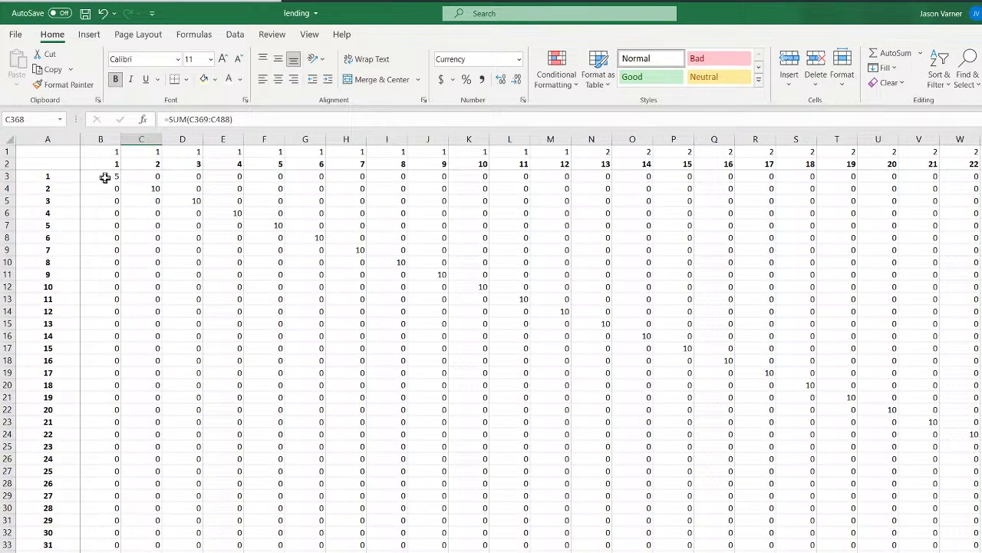
{"action": "left_click", "coordinate": [263, 120]}
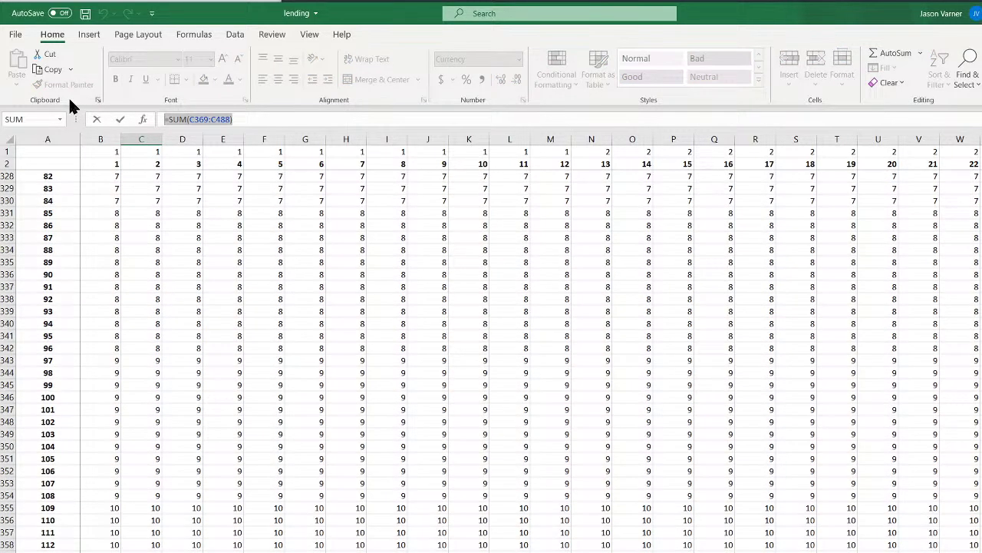
{"action": "type", "text": "=if("}
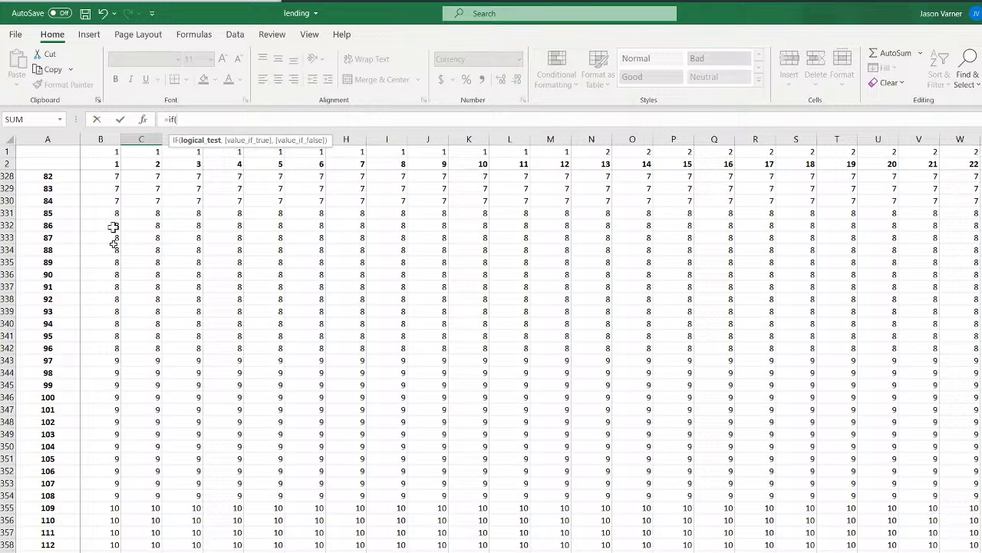
{"action": "scroll", "coordinate": [115, 230], "scroll_direction": "up", "scroll_amount": 20}
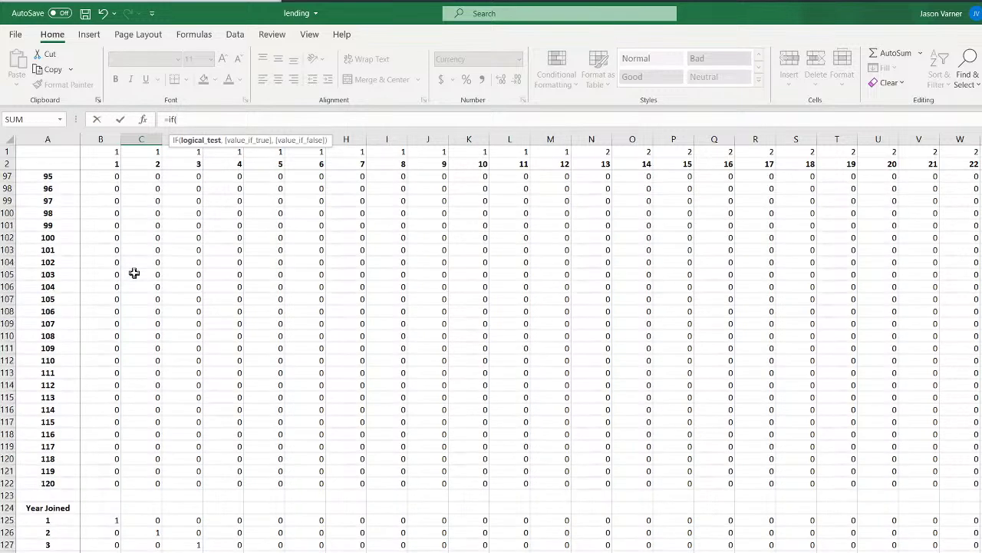
{"action": "left_click", "coordinate": [109, 175]}
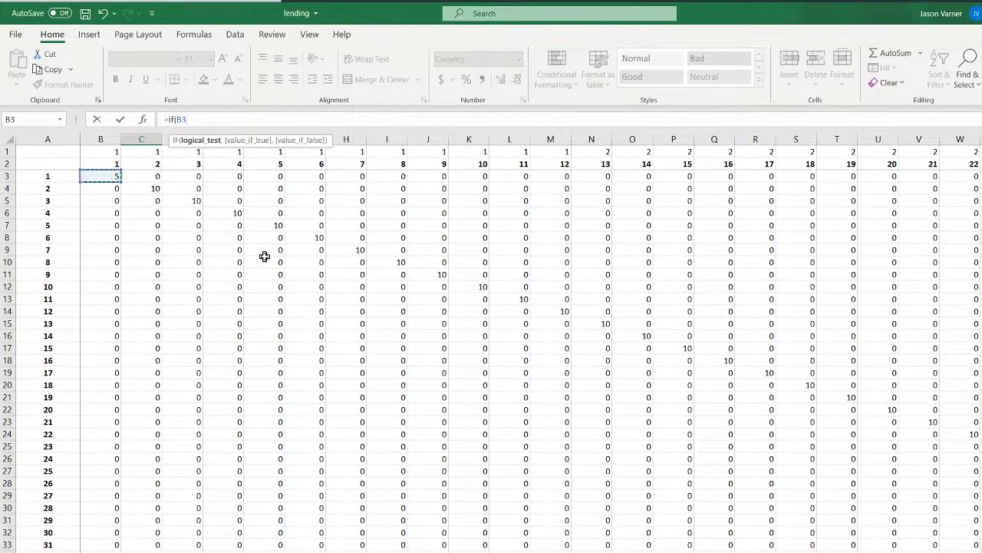
{"action": "type", "text": ">0,"}
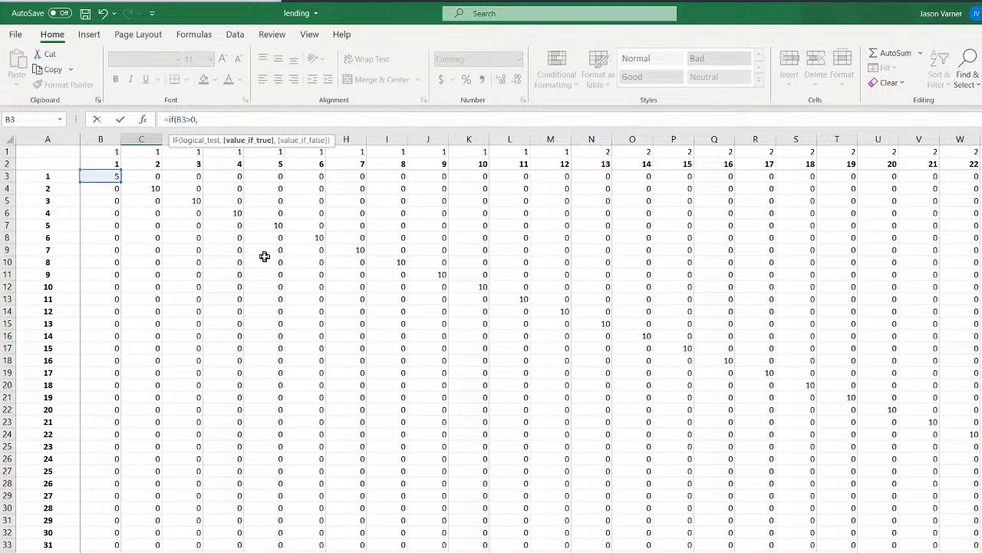
Try MAX($B3:$DQ3) as the true value of the C368 formula, enter it, and undo the entry to restore the SUM
{"action": "type", "text": "max("}
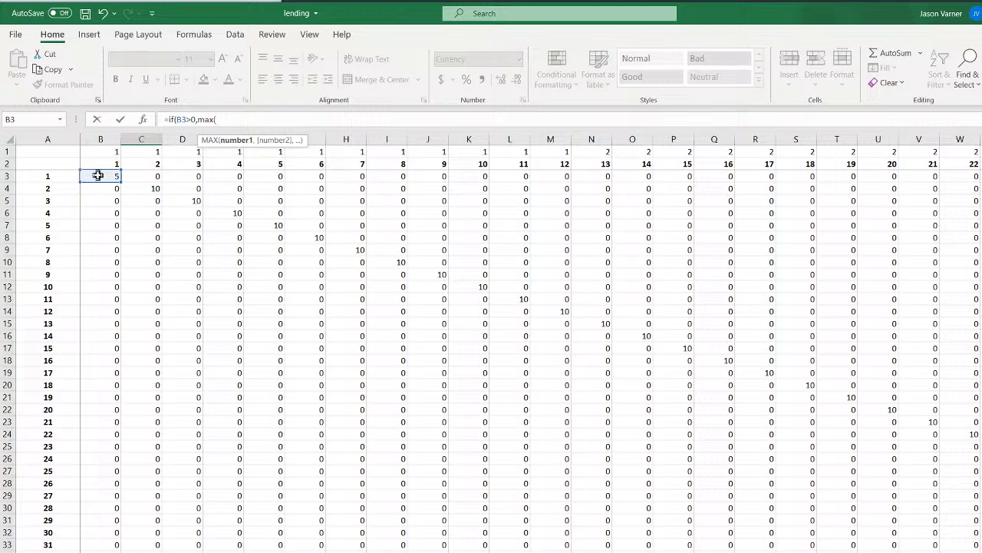
{"action": "left_click_drag", "start_coordinate": [96, 175], "coordinate": [980, 177]}
{"action": "left_click", "coordinate": [229, 119]}
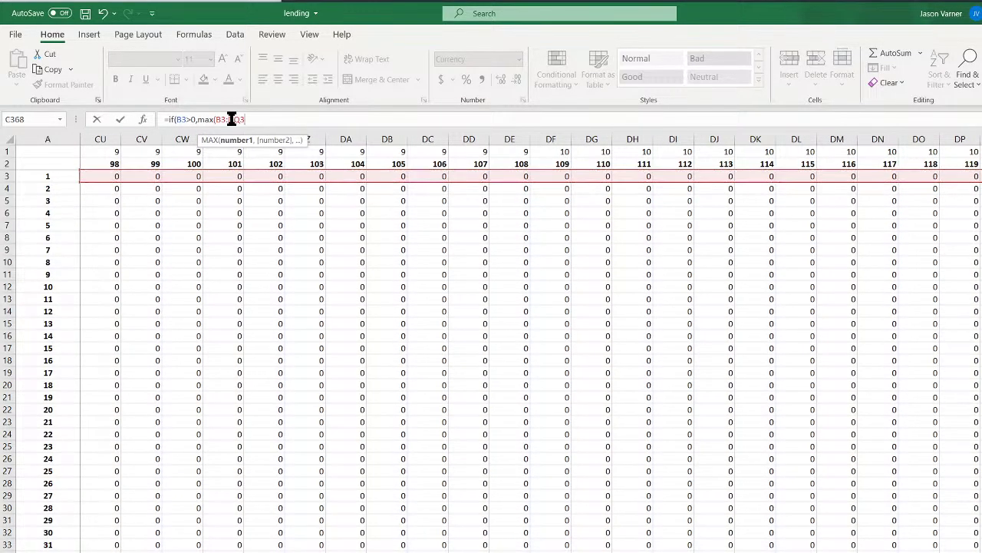
{"action": "type", "text": "$"}
{"action": "left_click", "coordinate": [217, 119]}
{"action": "type", "text": "$"}
{"action": "key", "text": "End"}
{"action": "key", "text": "Return"}
{"action": "key", "text": "Return"}
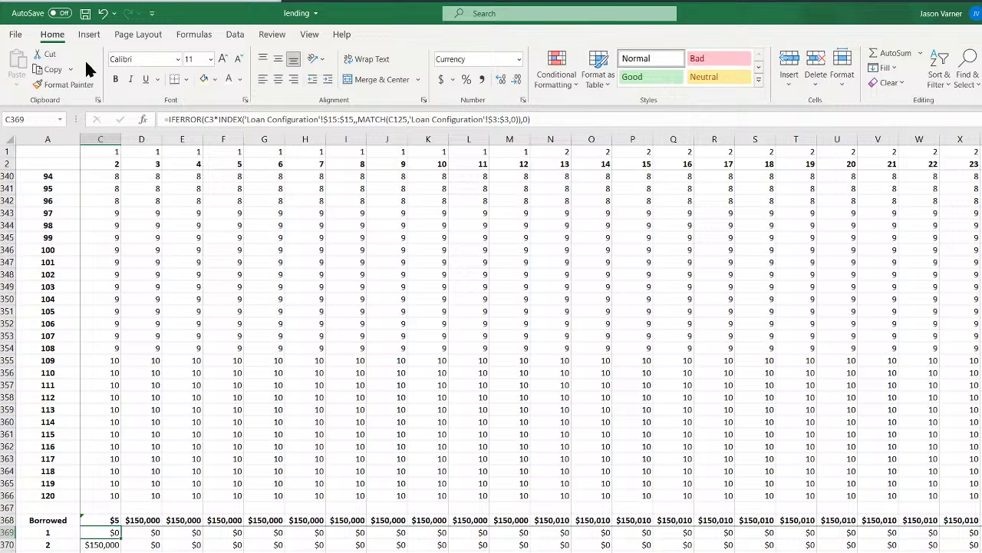
{"action": "left_click", "coordinate": [102, 13]}
Look through the lower blocks of Pi1 and the Principal Pay sheet, and return to the Borrowers Leaving block on pi3
{"action": "scroll", "coordinate": [141, 521], "scroll_direction": "down", "scroll_amount": 20}
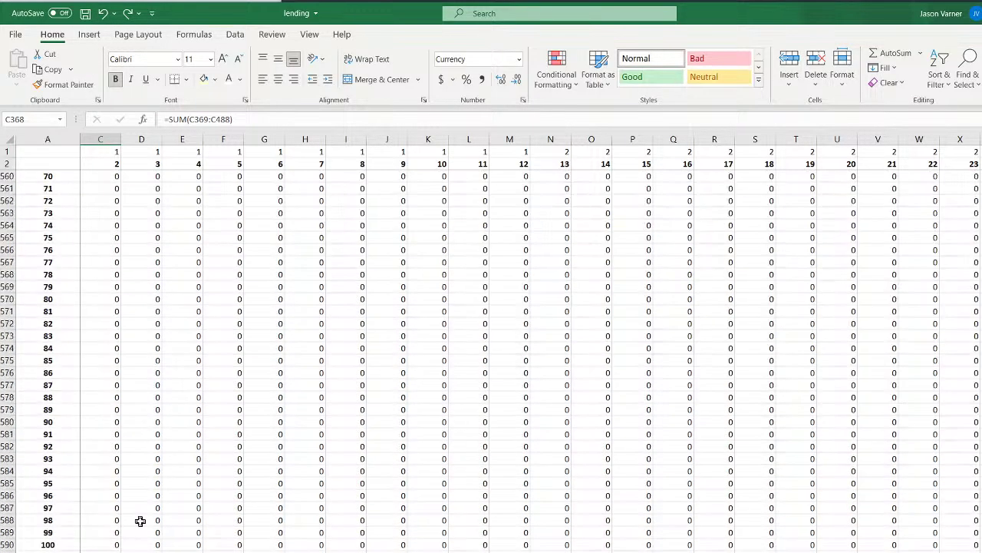
{"action": "scroll", "coordinate": [141, 521], "scroll_direction": "down", "scroll_amount": 20}
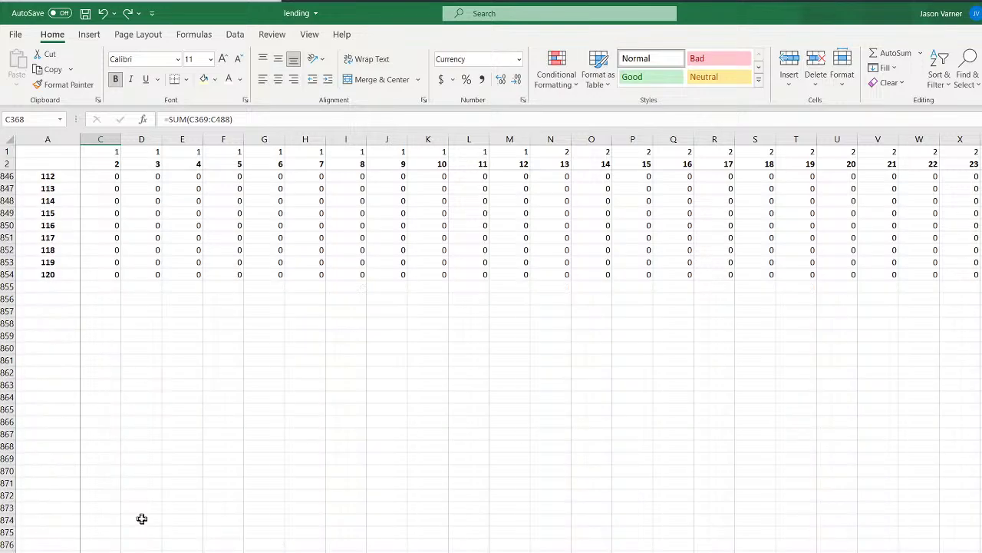
{"action": "key", "text": "ctrl+Page_Down"}
{"action": "scroll", "coordinate": [531, 361], "scroll_direction": "down", "scroll_amount": 20}
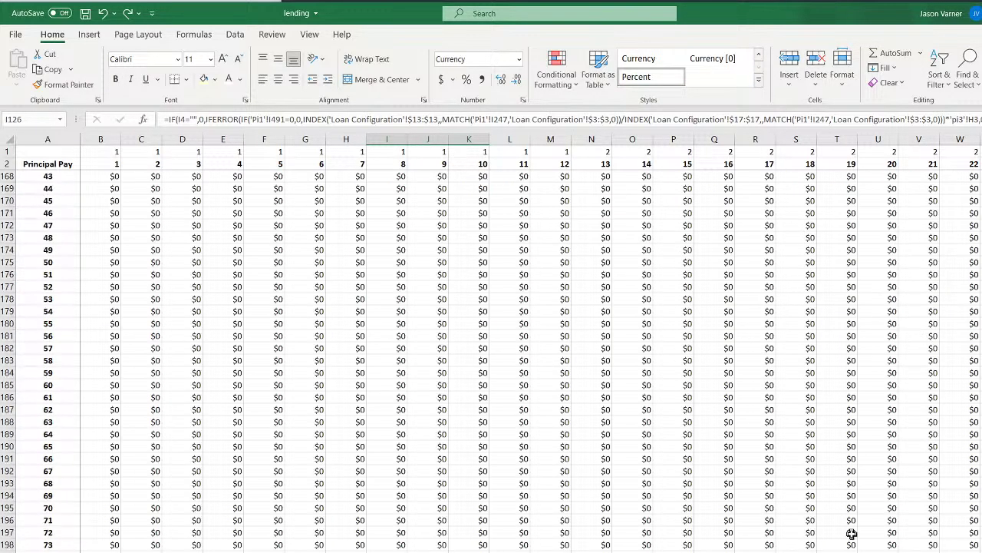
{"action": "scroll", "coordinate": [496, 535], "scroll_direction": "down", "scroll_amount": 16}
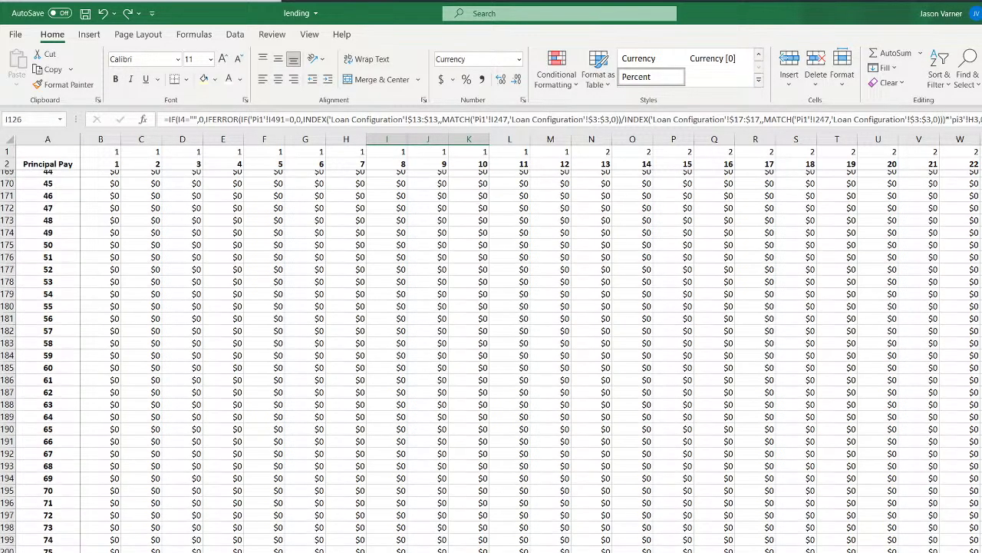
{"action": "key", "text": "ctrl+Page_Up"}
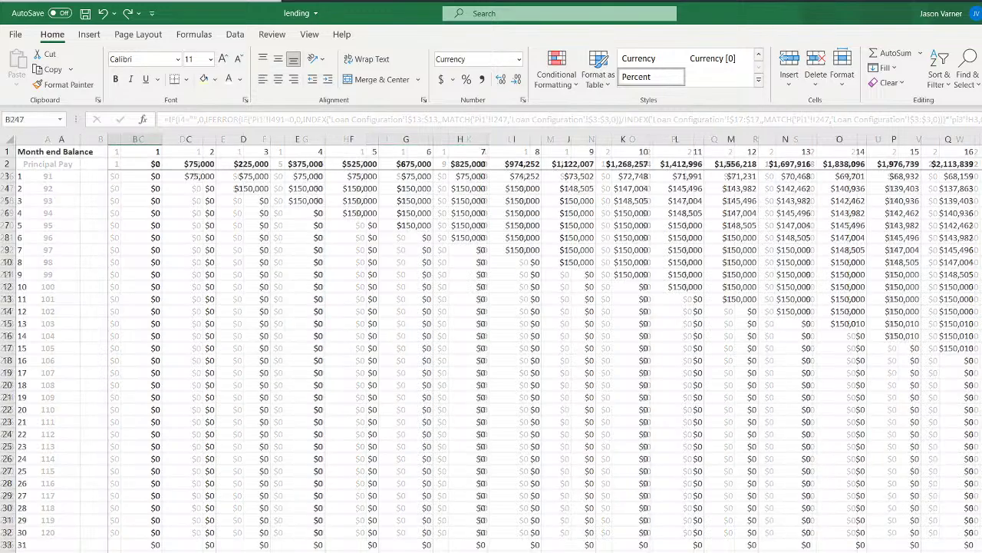
{"action": "scroll", "coordinate": [491, 354], "scroll_direction": "down", "scroll_amount": 1}
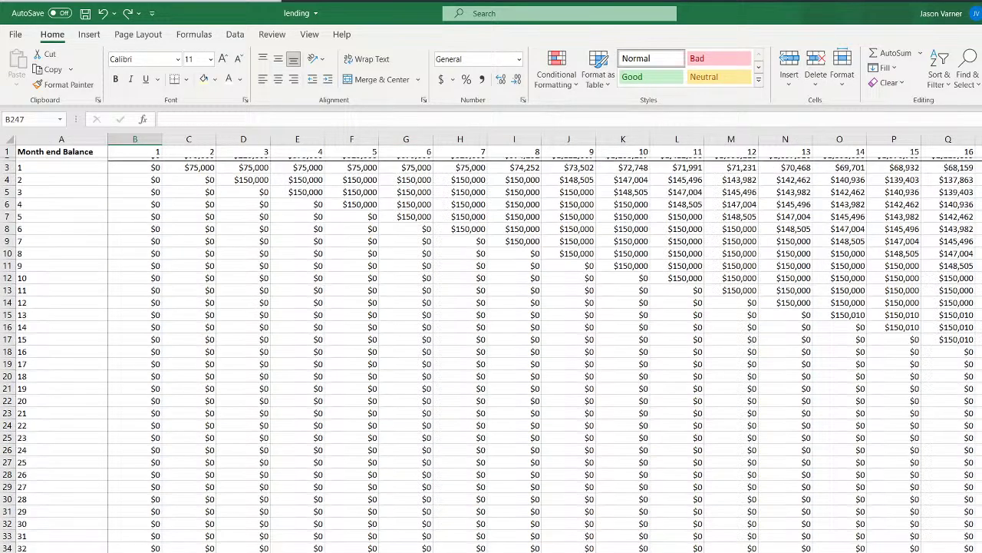
{"action": "scroll", "coordinate": [491, 355], "scroll_direction": "down", "scroll_amount": 20}
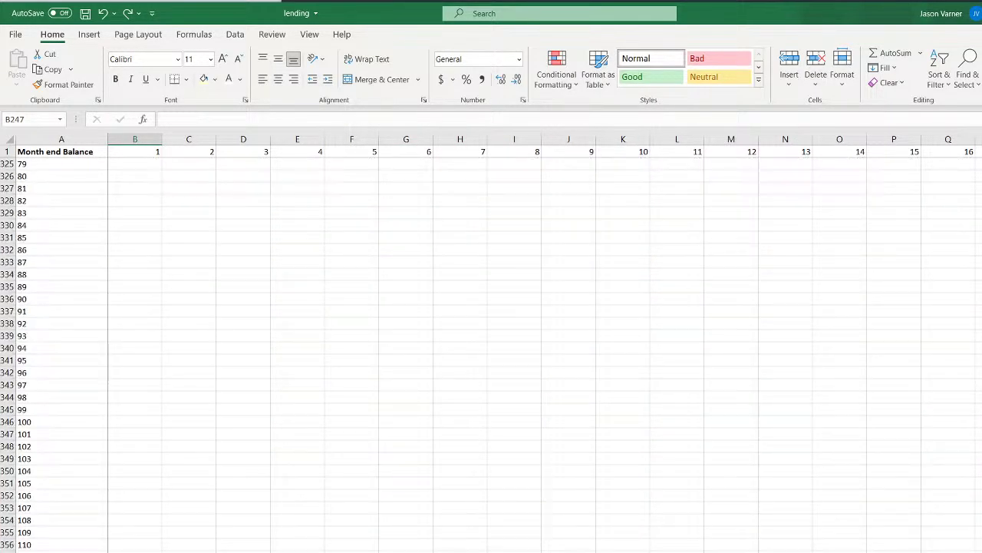
{"action": "scroll", "coordinate": [298, 503], "scroll_direction": "up", "scroll_amount": 20}
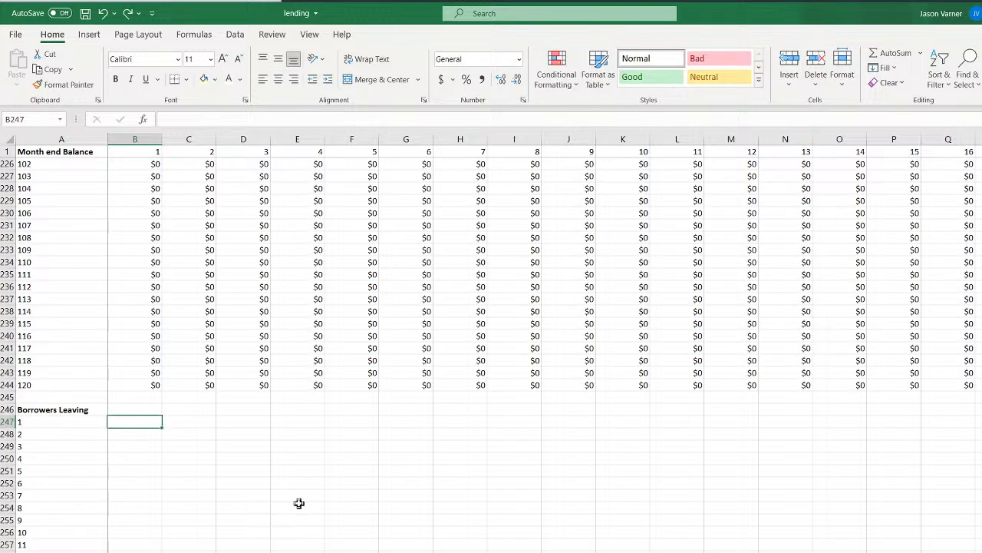
In B247 on pi3, begin an IF formula that tests whether cell B3 on the Pi1 sheet is greater than 0
{"action": "type", "text": "=if("}
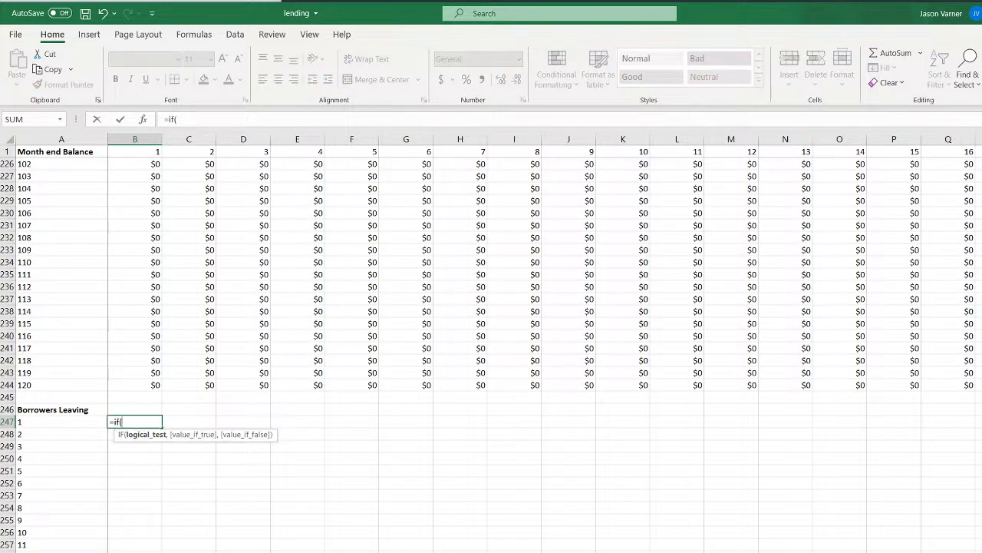
{"action": "left_click", "coordinate": [164, 551]}
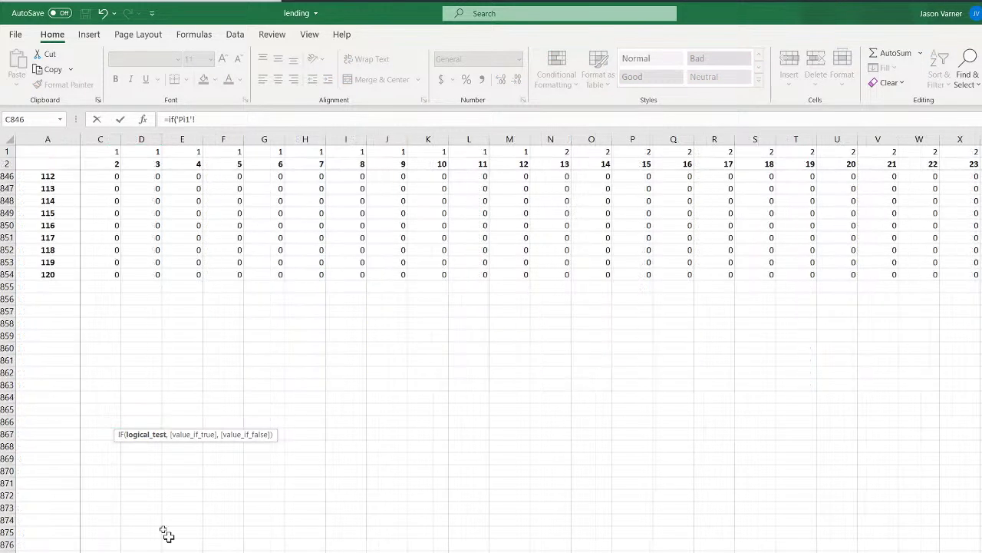
{"action": "scroll", "coordinate": [164, 533], "scroll_direction": "up", "scroll_amount": 7}
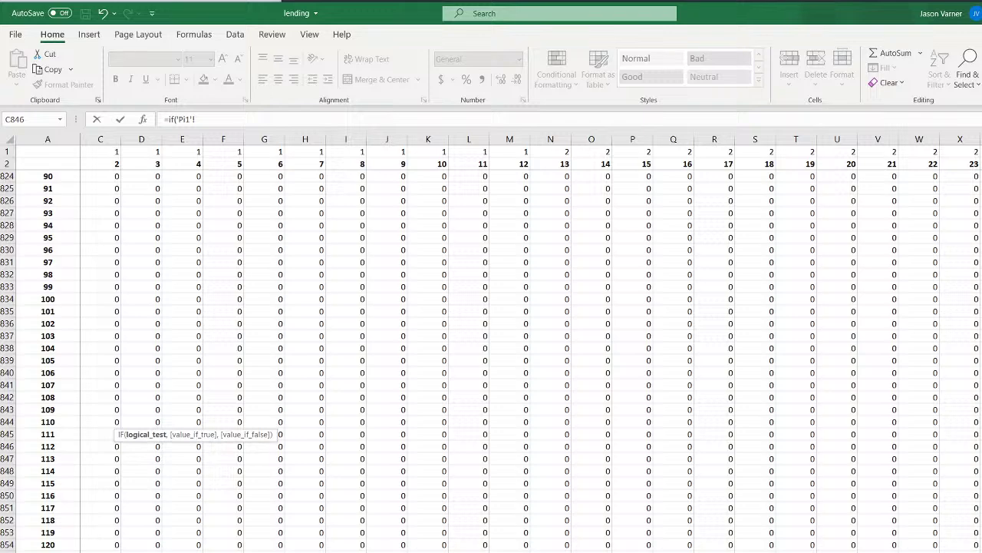
{"action": "scroll", "coordinate": [533, 198], "scroll_direction": "up", "scroll_amount": 20}
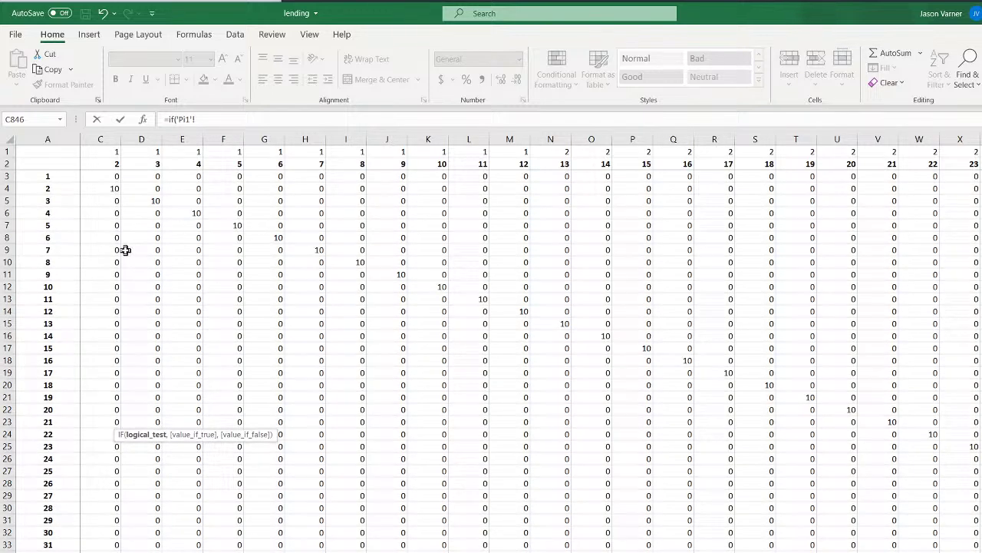
{"action": "scroll", "coordinate": [247, 235], "scroll_direction": "left", "scroll_amount": 1}
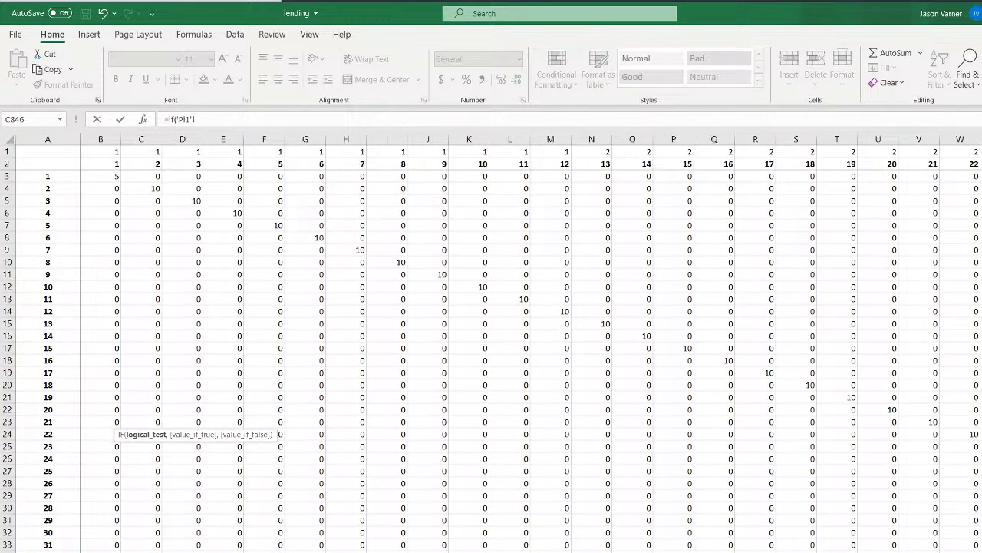
{"action": "left_click", "coordinate": [99, 177]}
{"action": "type", "text": ">0,max"}
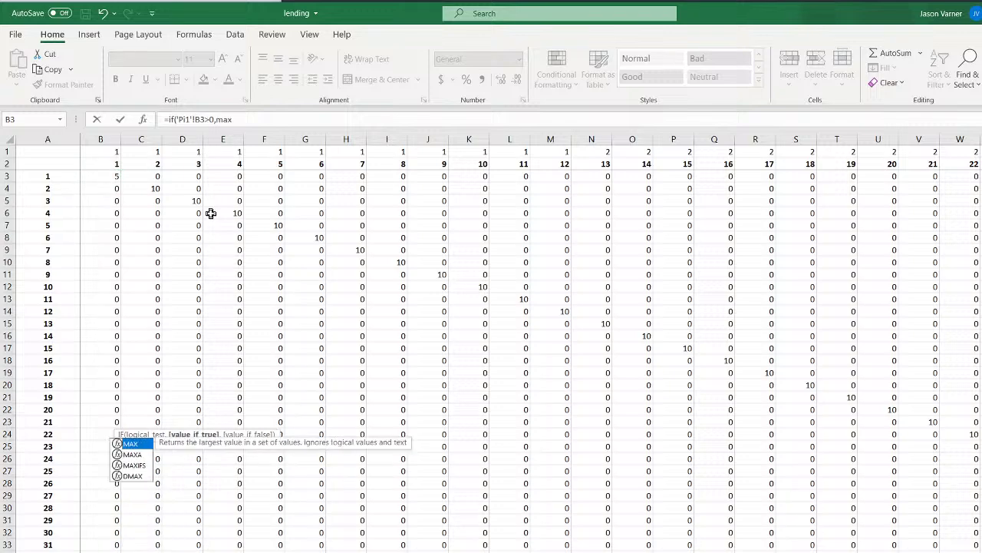
{"action": "key", "text": "BackSpace"}
{"action": "key", "text": "BackSpace"}
{"action": "key", "text": "BackSpace"}
{"action": "key", "text": "BackSpace"}
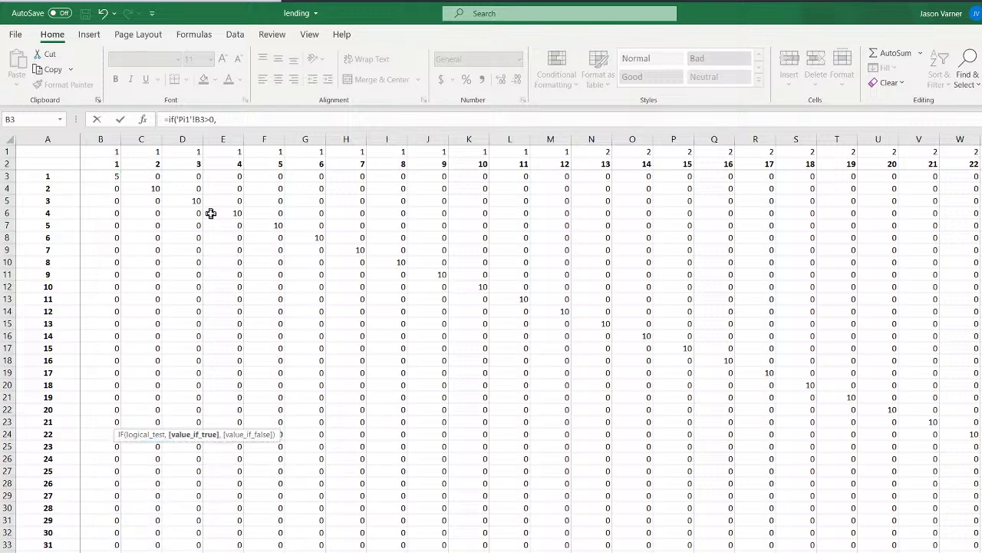
Make the true value the MAX of Pi1 range B3:DQ3 and 0, and enter the B247 formula
{"action": "type", "text": ",max("}
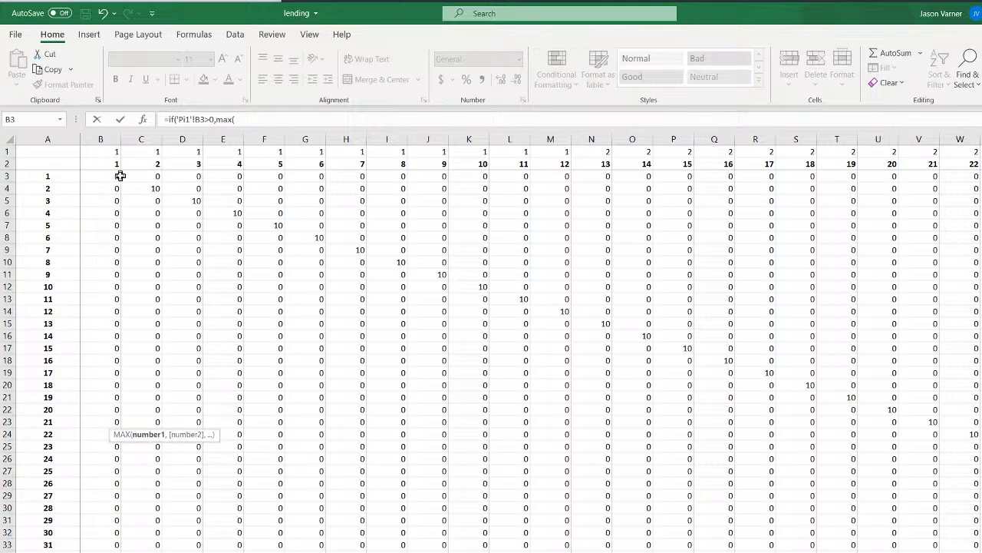
{"action": "left_click_drag", "start_coordinate": [96, 175], "coordinate": [979, 177]}
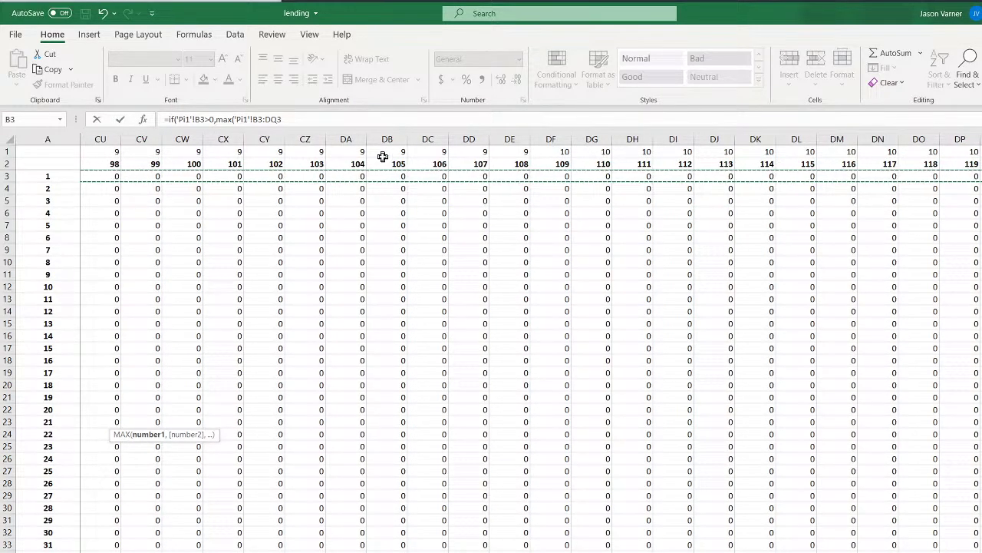
{"action": "type", "text": ",0"}
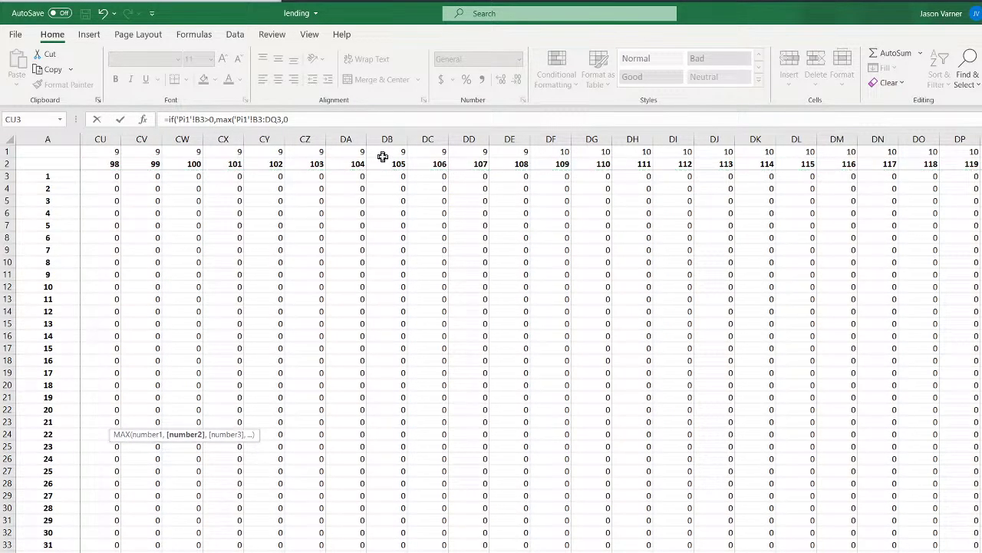
{"action": "key", "text": "Return"}
{"action": "key", "text": "Return"}
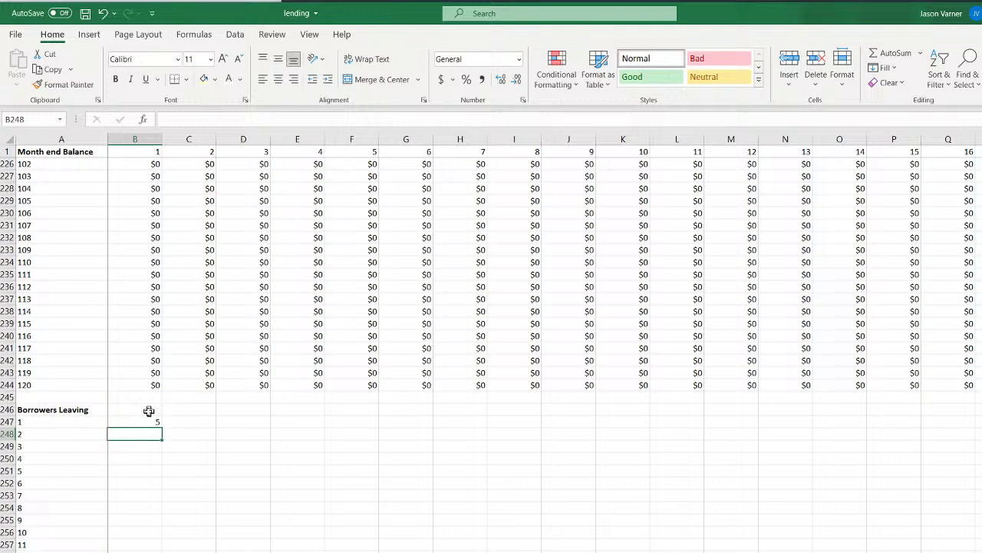
Anchor the columns of the MAX range in the B247 formula so it reads $B3:$DQ3
{"action": "key", "text": "Up"}
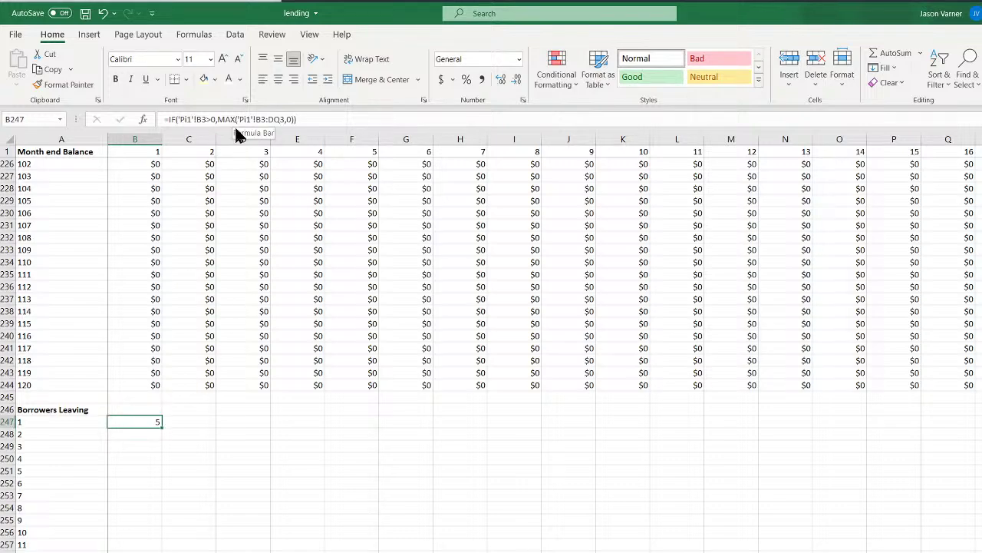
{"action": "left_click", "coordinate": [271, 120]}
{"action": "type", "text": "$"}
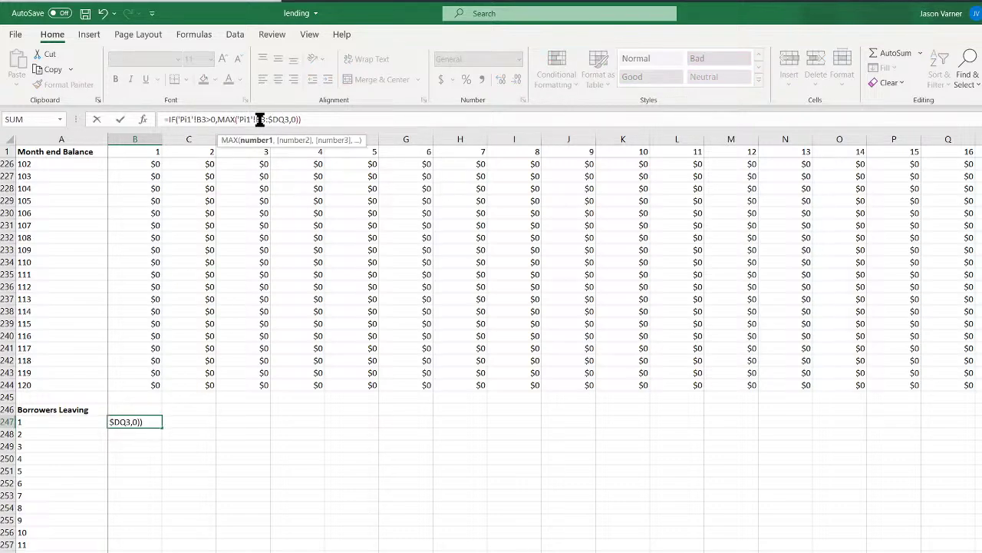
{"action": "left_click", "coordinate": [257, 120]}
{"action": "type", "text": "$"}
{"action": "key", "text": "Return"}
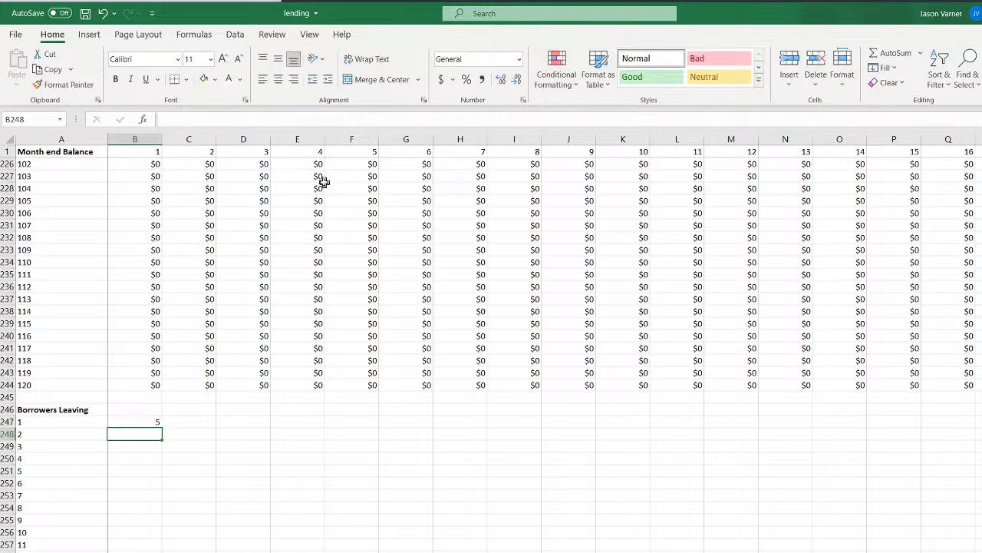
Fill the B247 formula down column B of the Borrowers Leaving block
{"action": "left_click", "coordinate": [148, 421]}
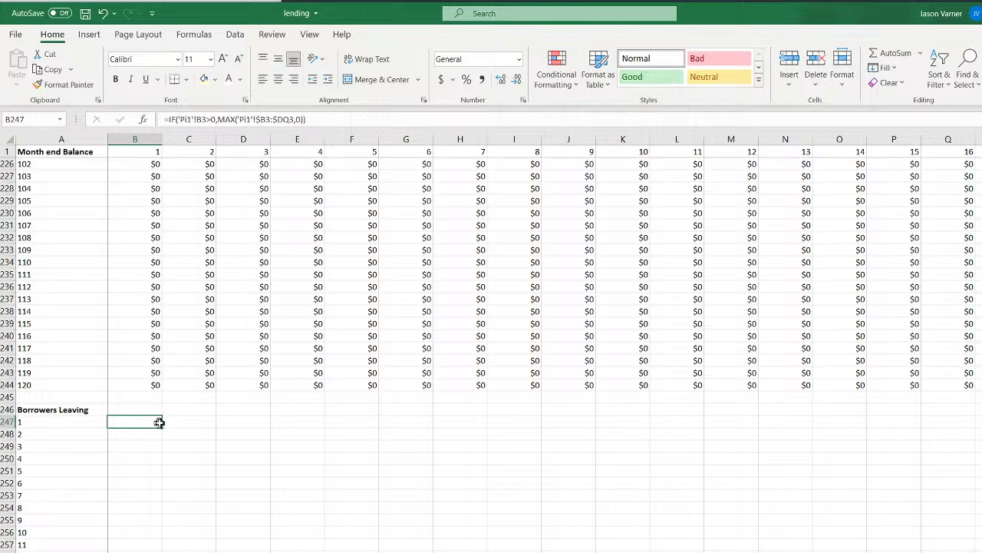
{"action": "double_click", "coordinate": [162, 426]}
{"action": "left_click", "coordinate": [154, 422]}
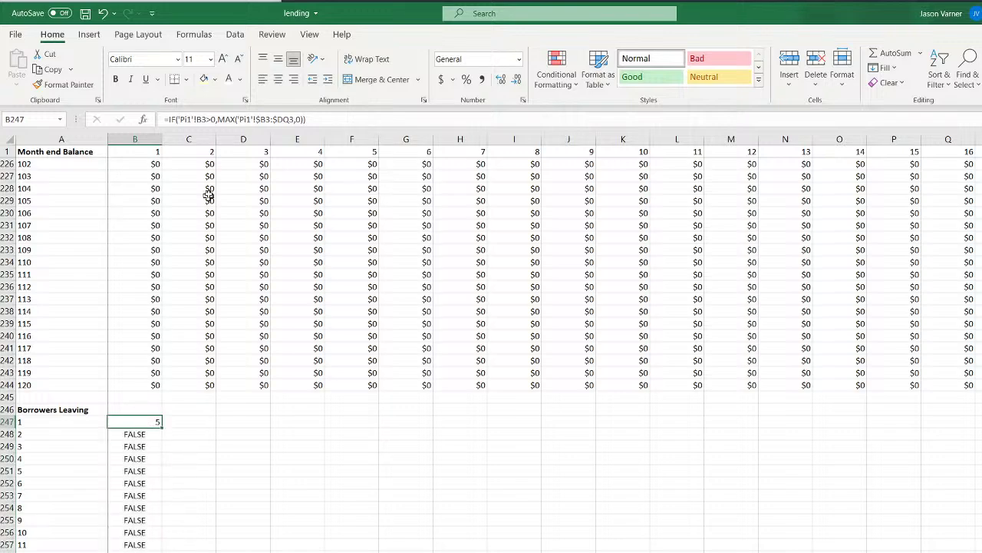
Add 0 as the false value of the IF formula in B247
{"action": "left_click", "coordinate": [325, 114]}
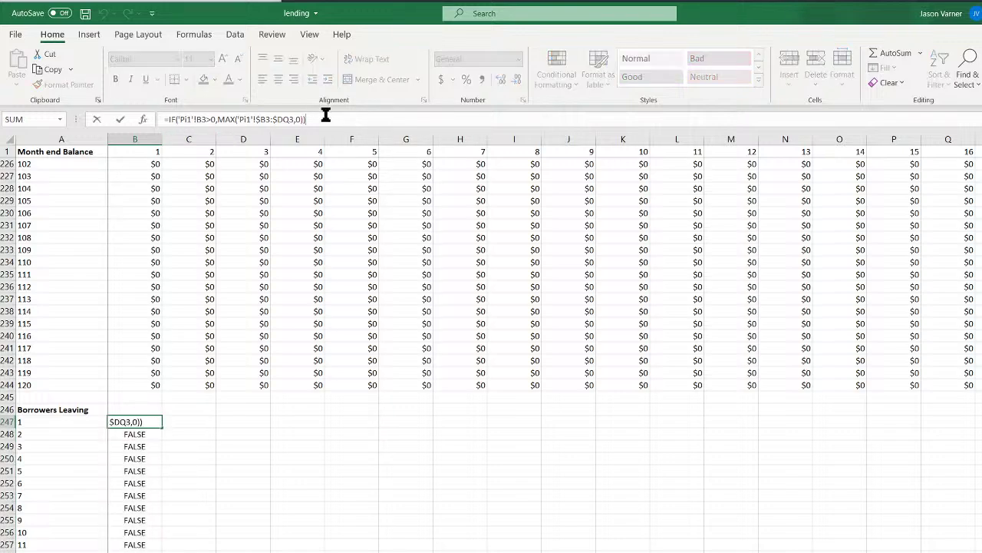
{"action": "key", "text": "BackSpace"}
{"action": "type", "text": ",0"}
{"action": "key", "text": "Return"}
{"action": "key", "text": "Return"}
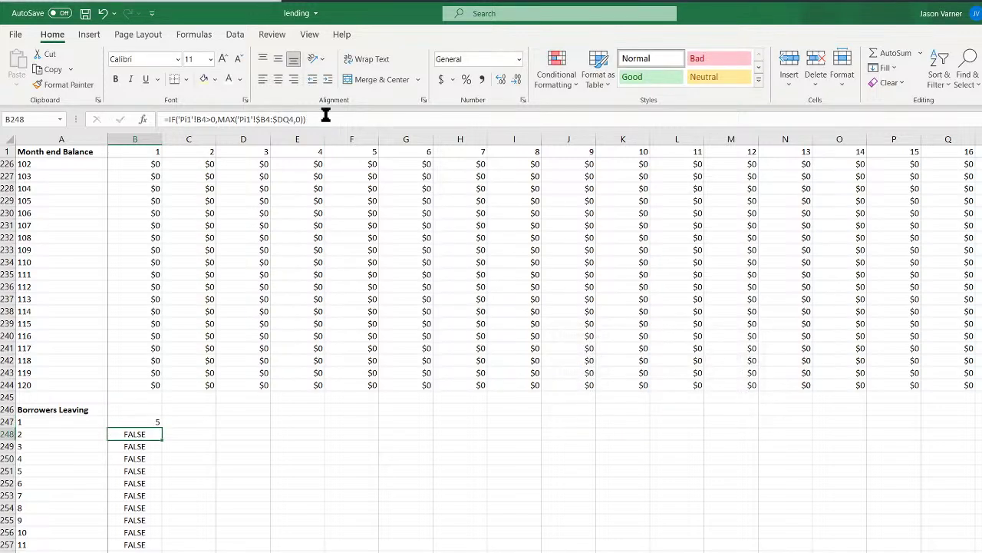
Refill column B of the Borrowers Leaving block from B247 and copy the formula across to C247
{"action": "left_click", "coordinate": [153, 422]}
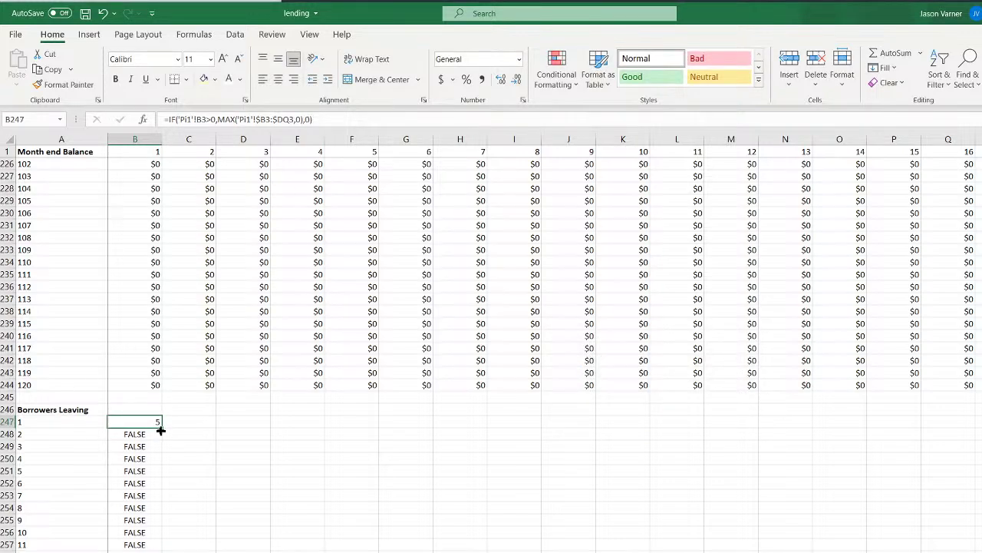
{"action": "double_click", "coordinate": [158, 428]}
{"action": "left_click", "coordinate": [157, 422]}
{"action": "left_click_drag", "start_coordinate": [162, 428], "coordinate": [210, 427]}
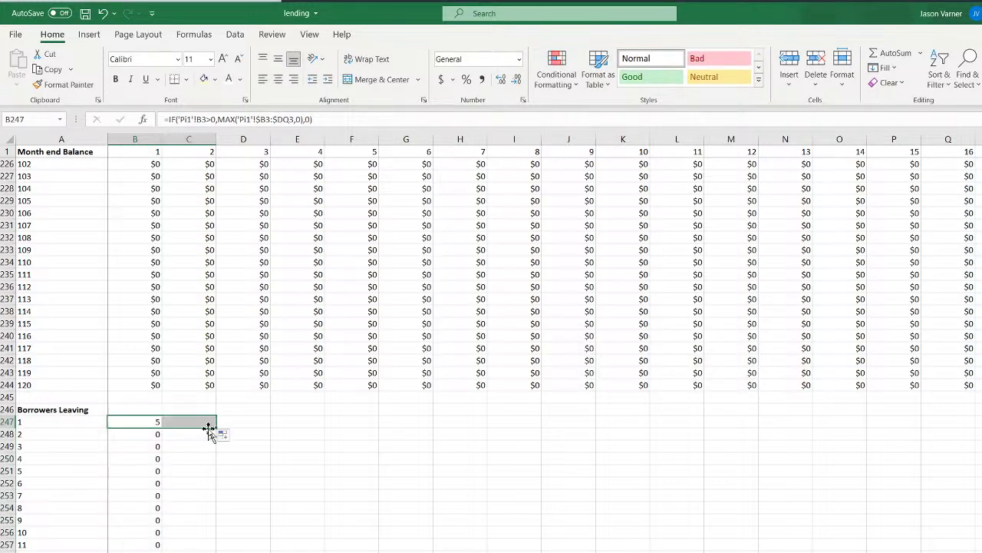
Start an outer IF(AND( ahead of the existing formula in C247, with B247>0 as its first condition
{"action": "double_click", "coordinate": [198, 422]}
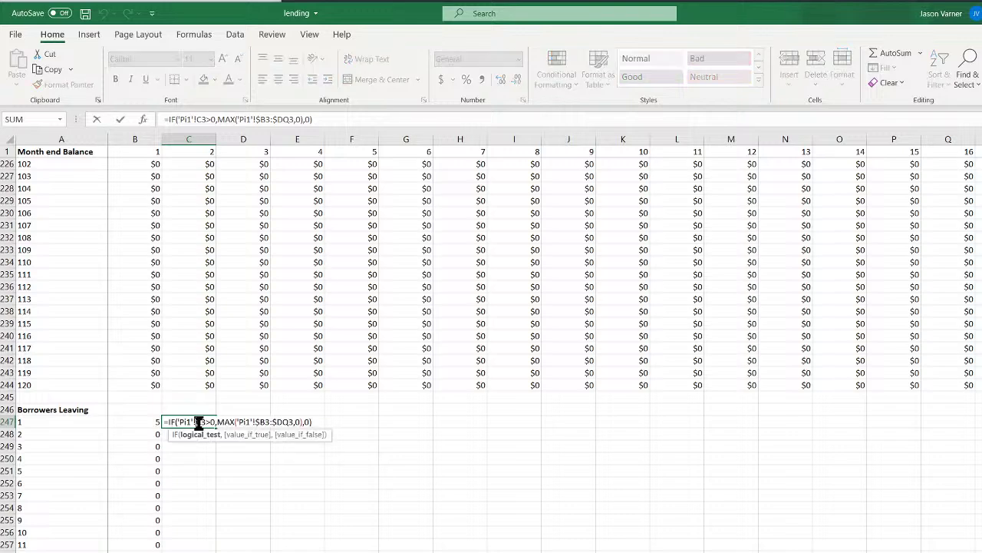
{"action": "key", "text": "Return"}
{"action": "left_click", "coordinate": [198, 421]}
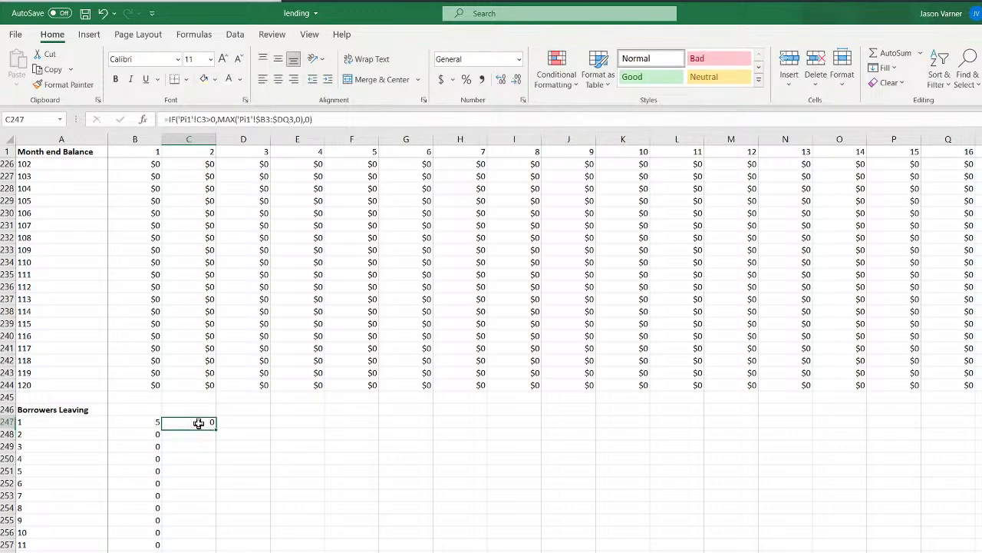
{"action": "left_click", "coordinate": [170, 121]}
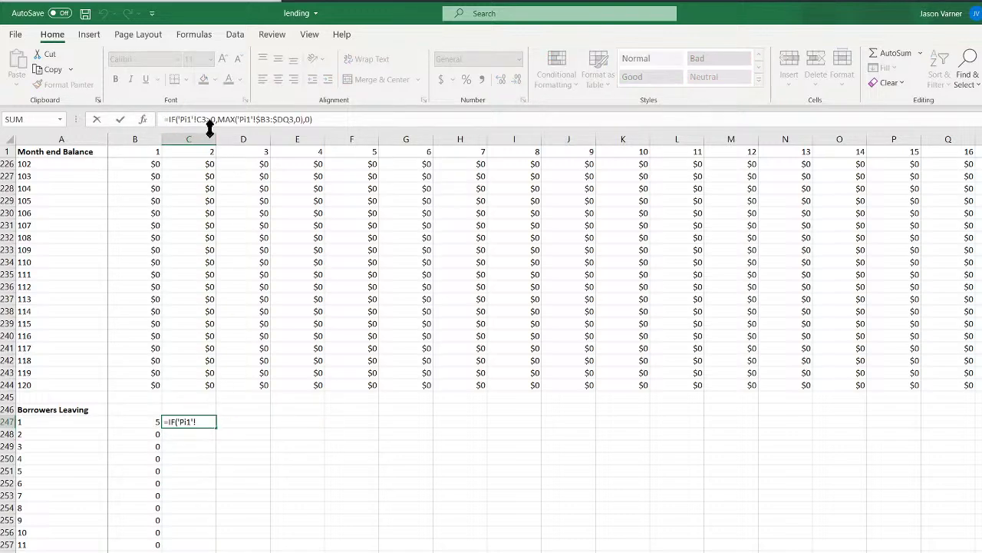
{"action": "type", "text": "if(and("}
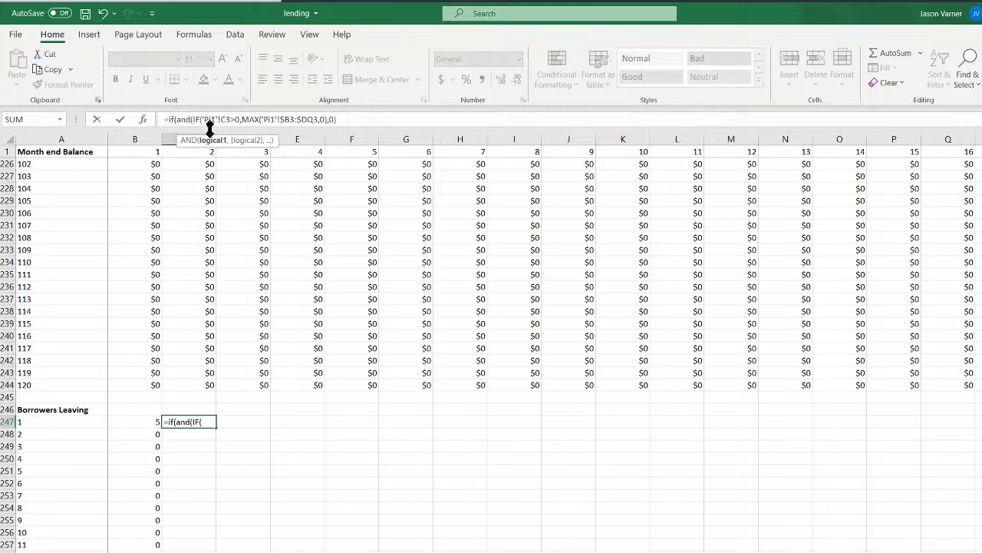
{"action": "left_click", "coordinate": [146, 421]}
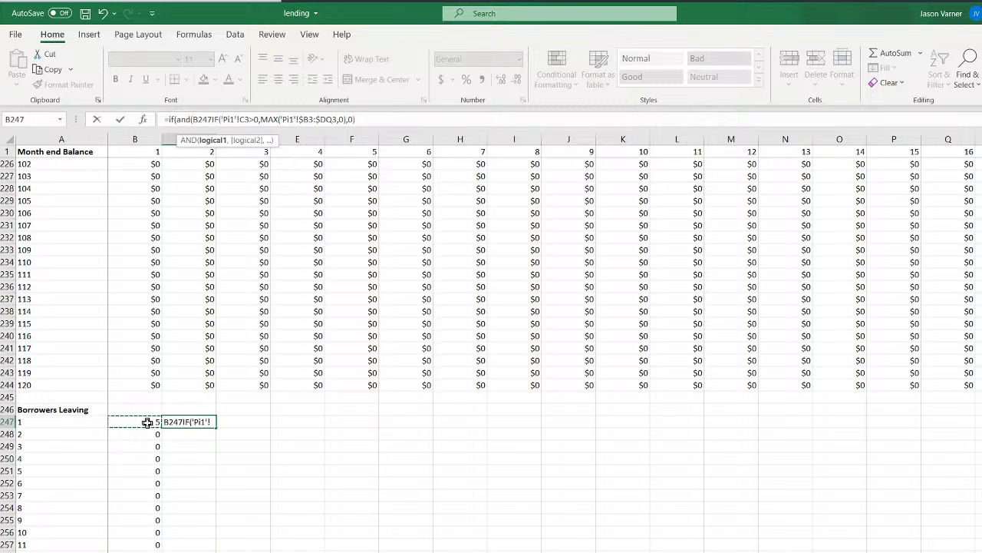
{"action": "type", "text": ">0,"}
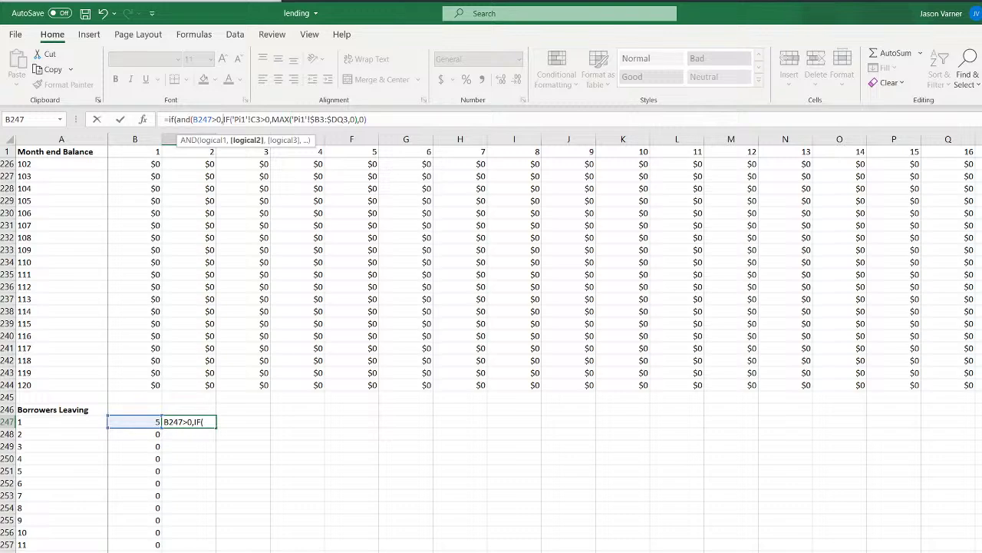
Add C3>0 from the Month end Balance block as the second AND condition and close the AND
{"action": "scroll", "coordinate": [491, 346], "scroll_direction": "up", "scroll_amount": 20}
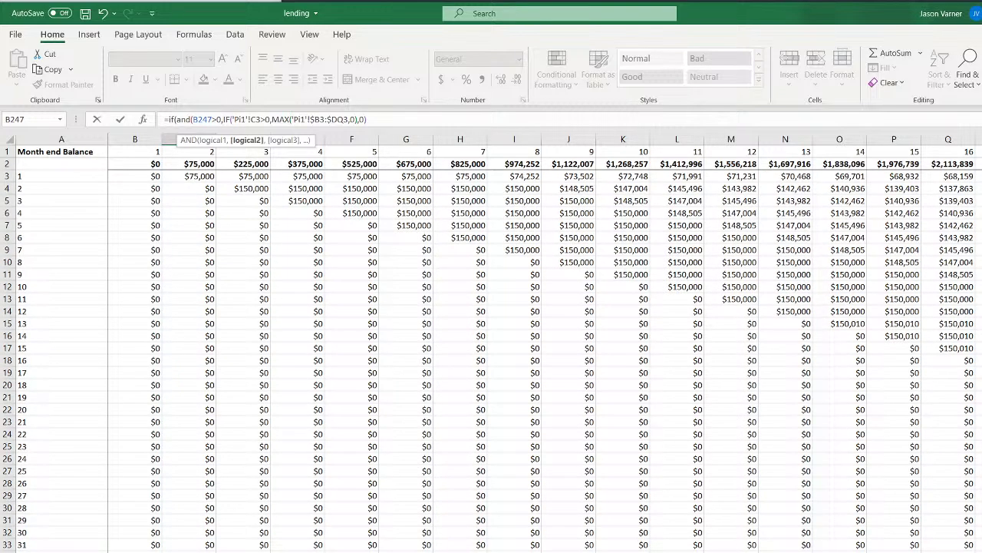
{"action": "left_click", "coordinate": [180, 179]}
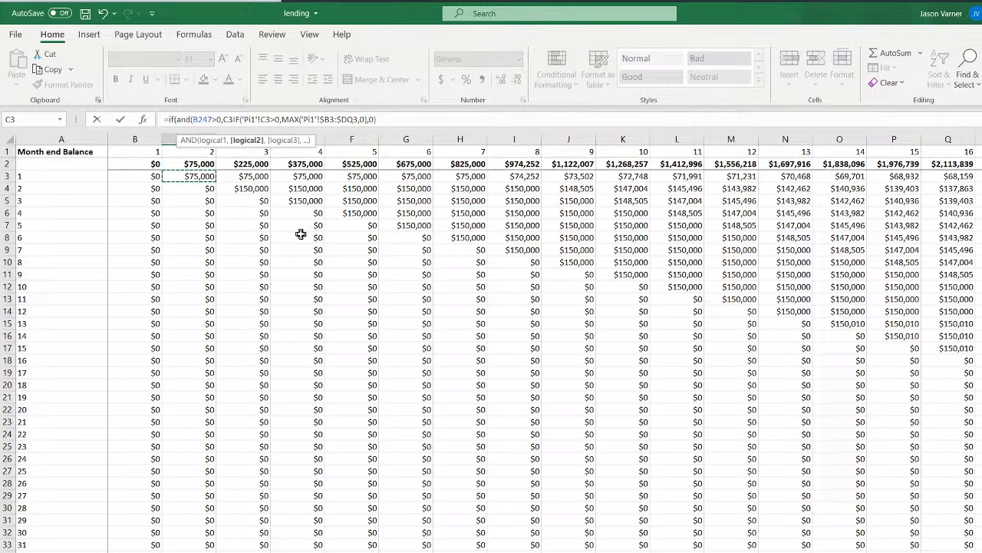
{"action": "type", "text": ">0"}
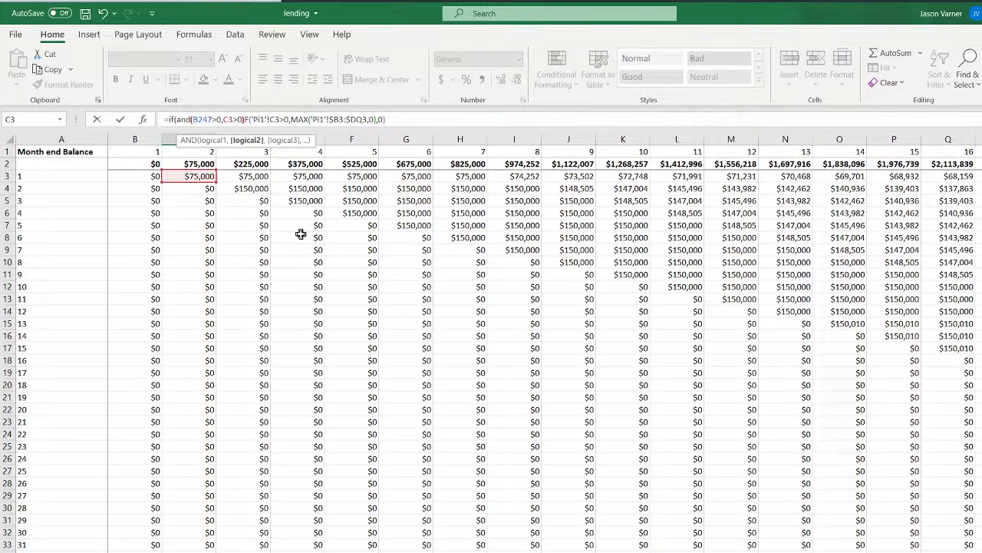
{"action": "type", "text": "),"}
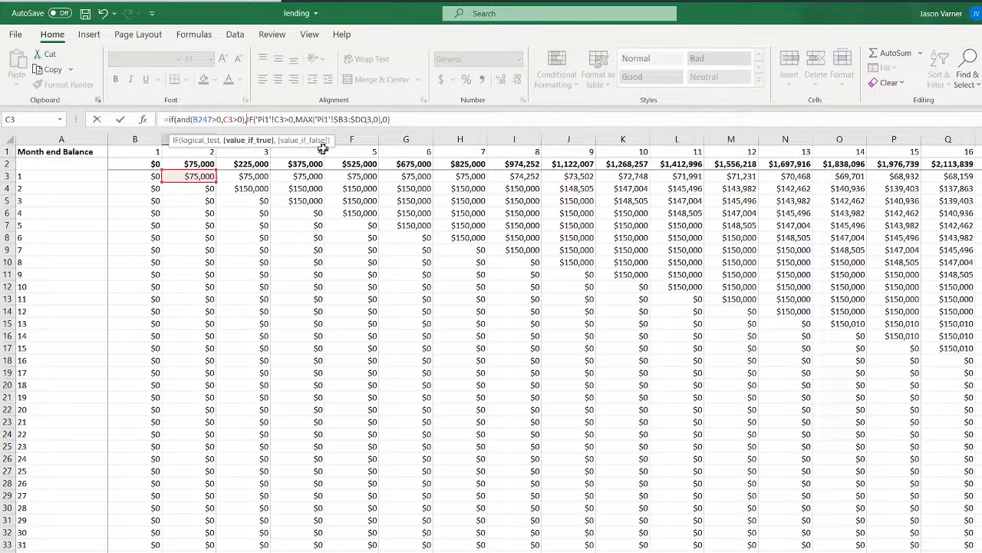
Copy the inner MAX('Pi1'!$B3:$DQ3 expression in as the outer IF's true value in C247, accepting the suggested formula correction
{"action": "left_click_drag", "start_coordinate": [296, 119], "coordinate": [373, 118]}
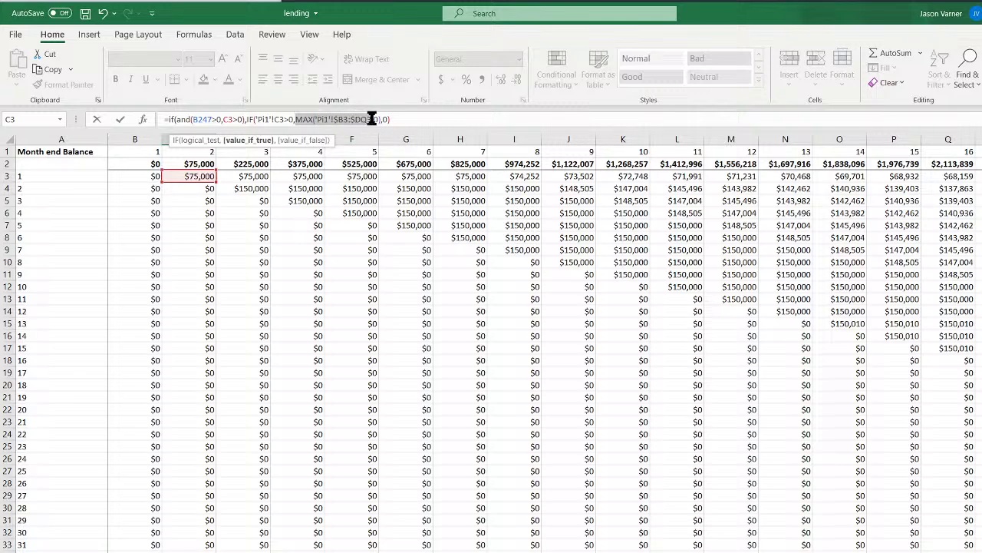
{"action": "right_click", "coordinate": [358, 119]}
{"action": "left_click", "coordinate": [388, 148]}
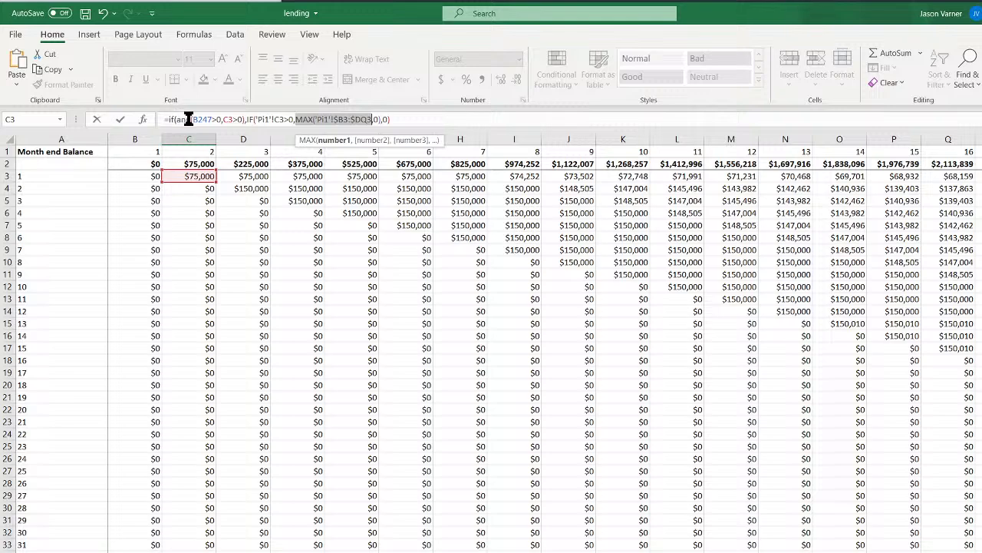
{"action": "left_click", "coordinate": [239, 120]}
{"action": "type", "text": ")"}
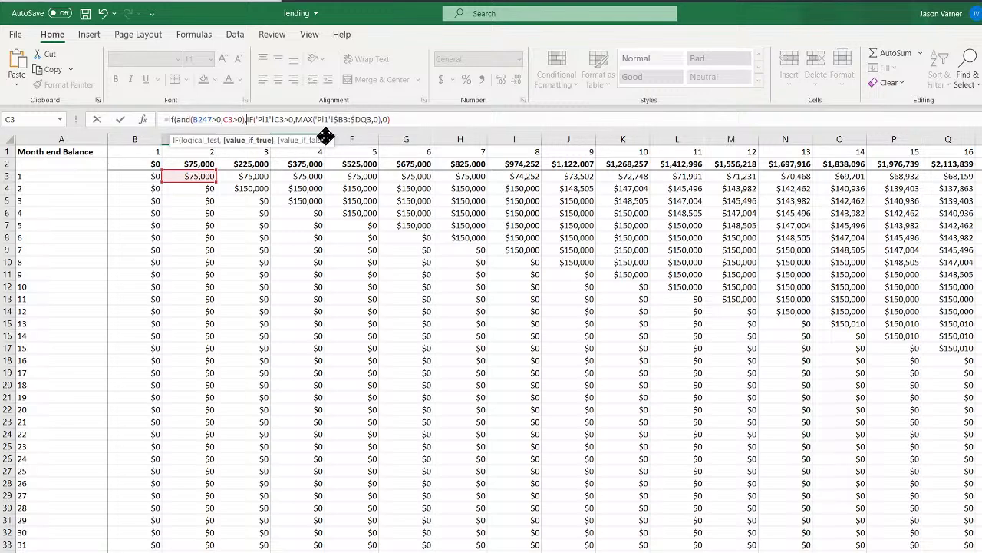
{"action": "key", "text": "ctrl+v"}
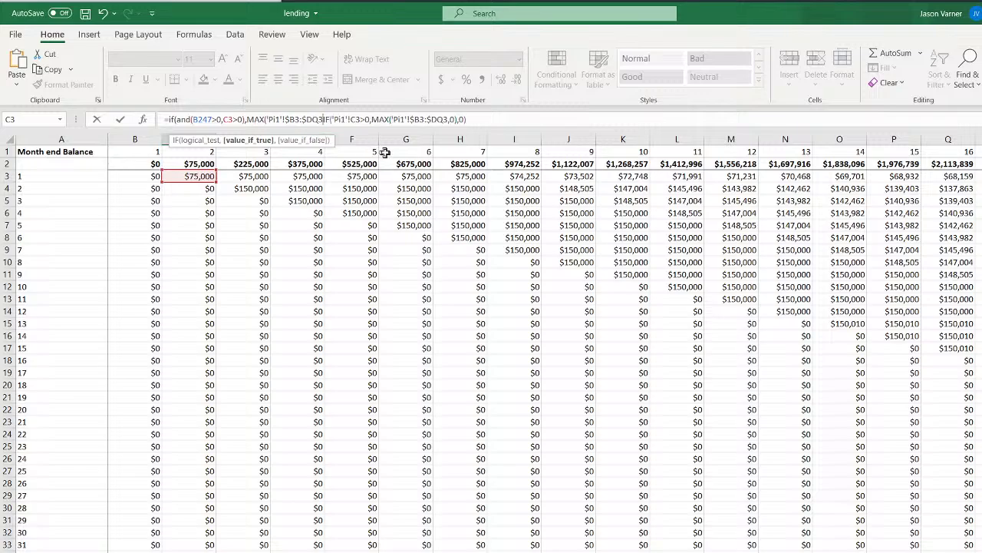
{"action": "type", "text": "),"}
{"action": "key", "text": "Return"}
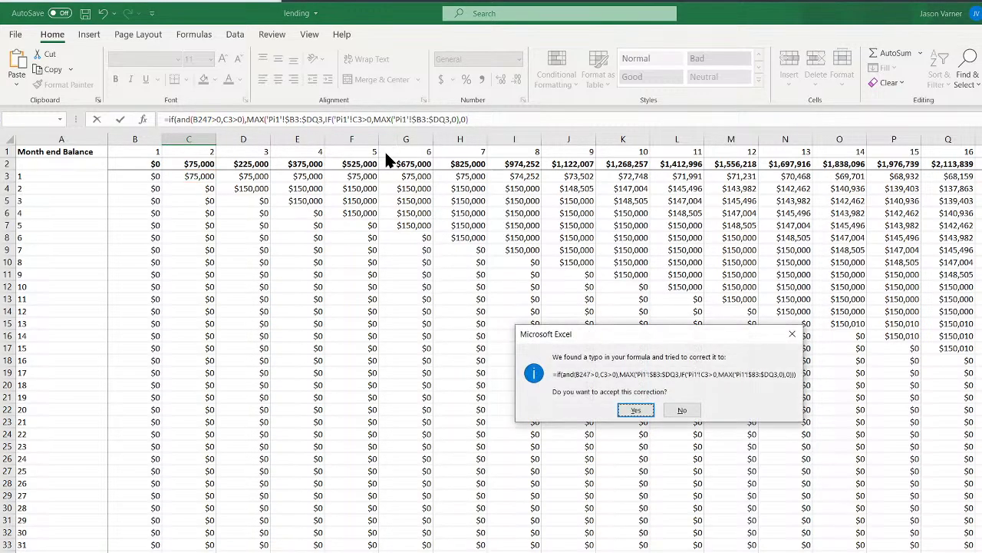
{"action": "key", "text": "Return"}
Fill the C247 formula down column C of the Borrowers Leaving block
{"action": "scroll", "coordinate": [348, 364], "scroll_direction": "down", "scroll_amount": 4}
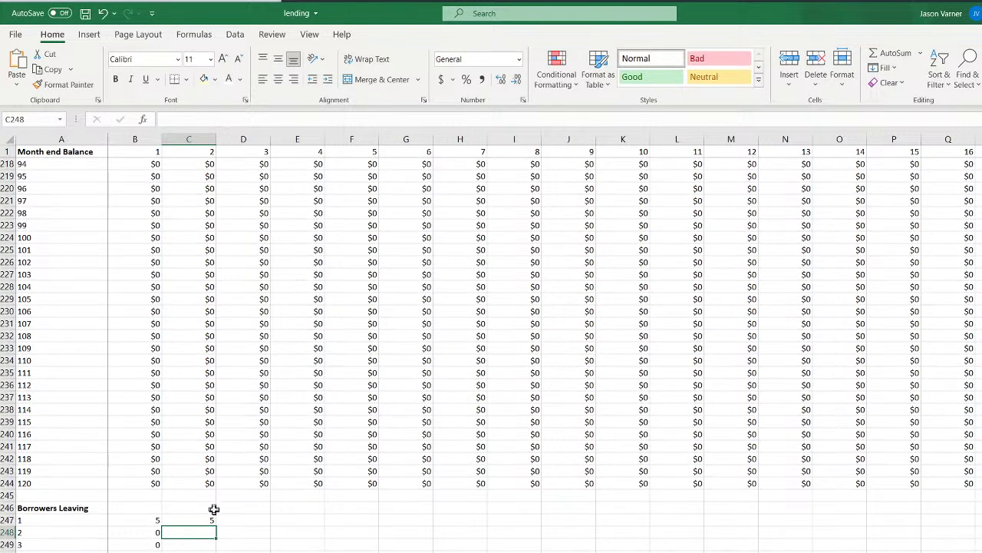
{"action": "left_click", "coordinate": [209, 521]}
{"action": "double_click", "coordinate": [215, 525]}
{"action": "scroll", "coordinate": [317, 515], "scroll_direction": "down", "scroll_amount": 4}
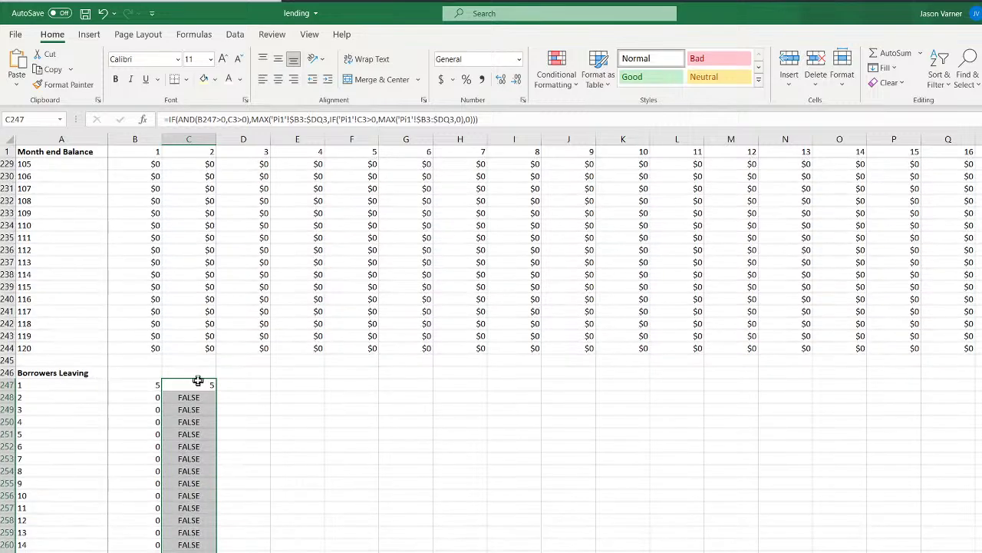
Add 0 as the false value of the outer IF formula in C247
{"action": "left_click", "coordinate": [197, 383]}
{"action": "left_click", "coordinate": [515, 119]}
{"action": "key", "text": "BackSpace"}
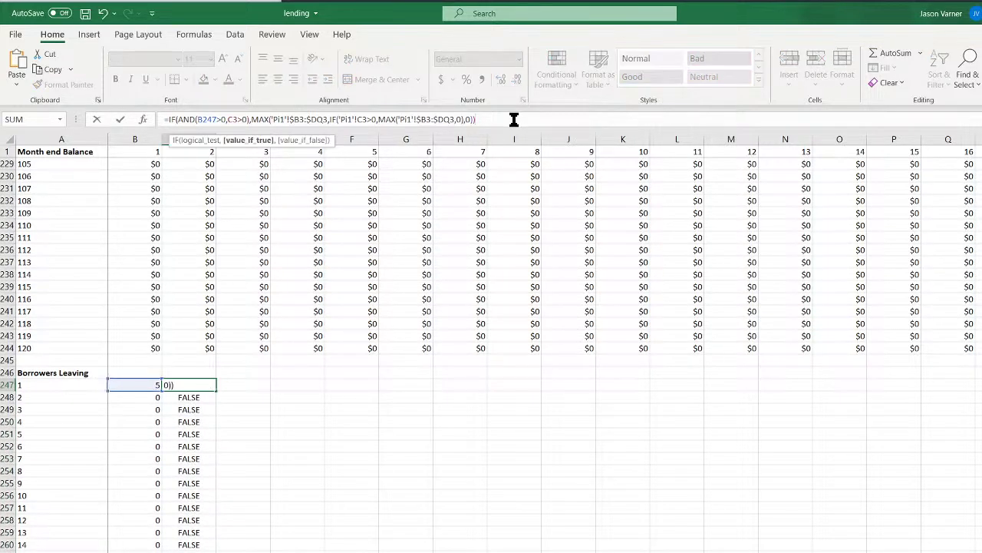
{"action": "key", "text": "Return"}
{"action": "key", "text": "Return"}
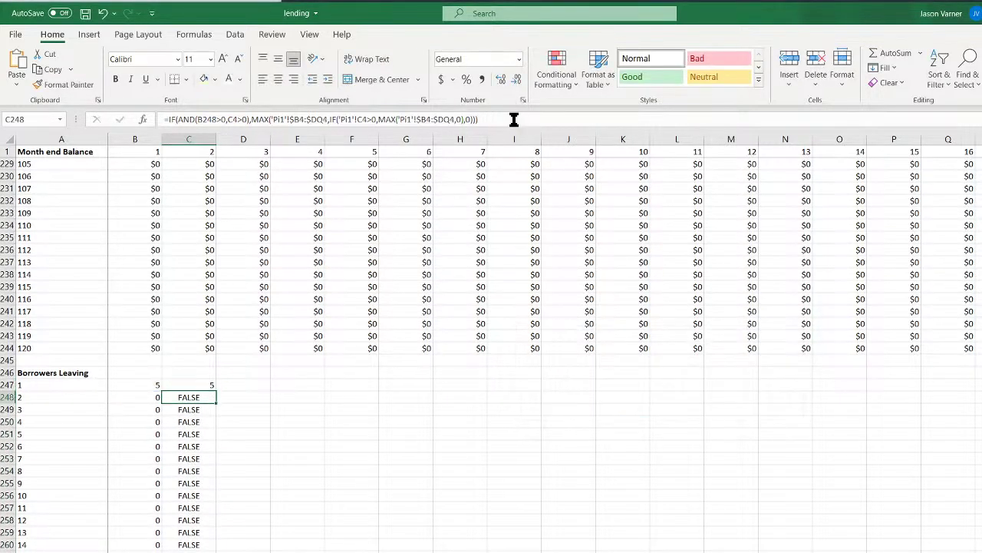
Refill column C of the Borrowers Leaving block from the corrected C247 formula
{"action": "left_click", "coordinate": [201, 385]}
{"action": "double_click", "coordinate": [216, 390]}
{"action": "scroll", "coordinate": [280, 422], "scroll_direction": "down", "scroll_amount": 20}
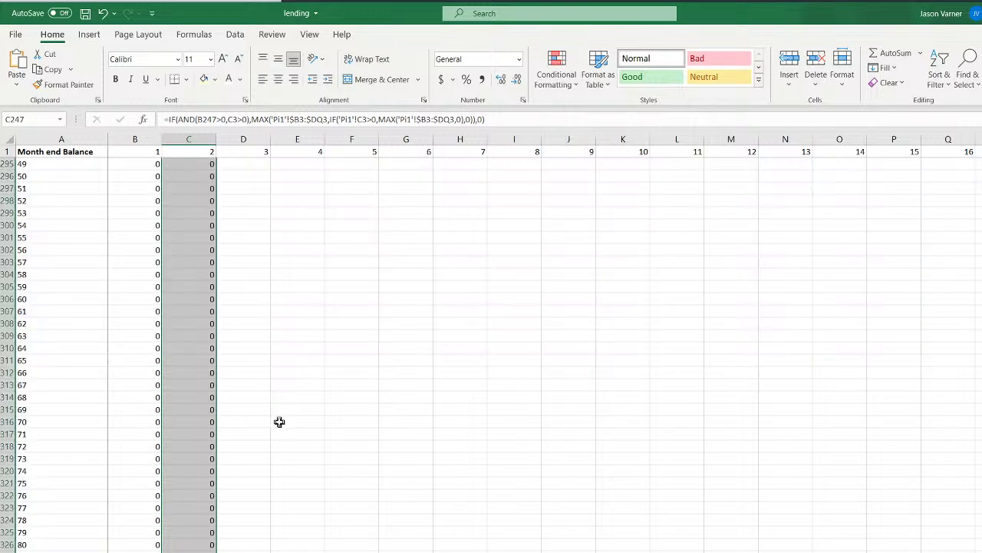
{"action": "scroll", "coordinate": [280, 421], "scroll_direction": "up", "scroll_amount": 20}
{"action": "scroll", "coordinate": [280, 422], "scroll_direction": "down", "scroll_amount": 9}
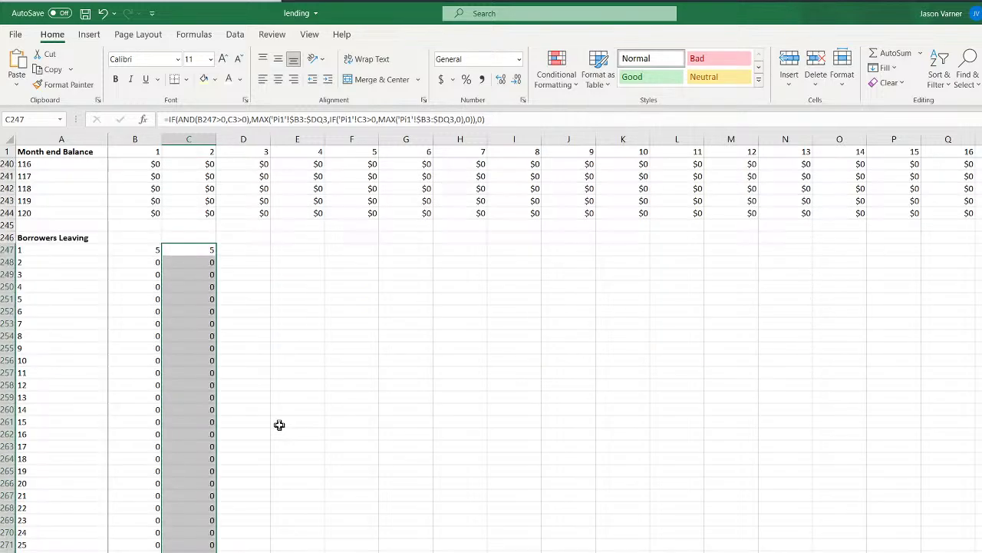
Examine the C248 formula and the Borrowers Leaving and Month end Balance cells it refers to
{"action": "left_click", "coordinate": [202, 263]}
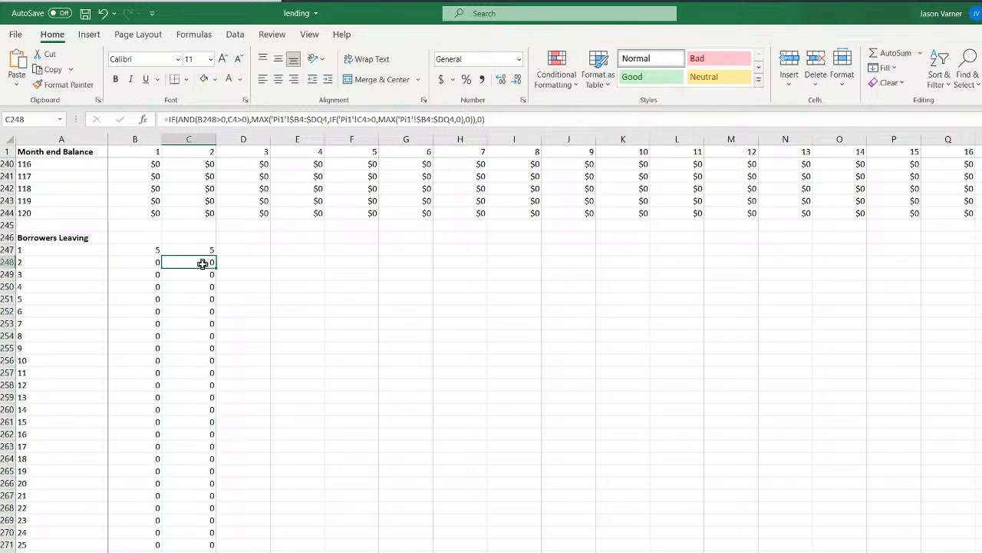
{"action": "double_click", "coordinate": [202, 263]}
{"action": "scroll", "coordinate": [330, 429], "scroll_direction": "up", "scroll_amount": 15}
{"action": "scroll", "coordinate": [330, 429], "scroll_direction": "down", "scroll_amount": 11}
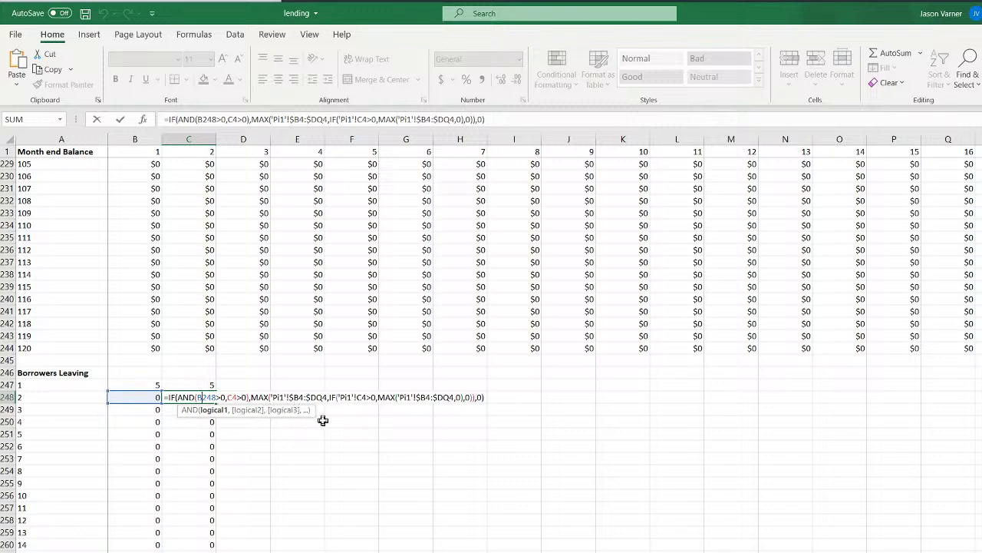
{"action": "scroll", "coordinate": [373, 487], "scroll_direction": "up", "scroll_amount": 20}
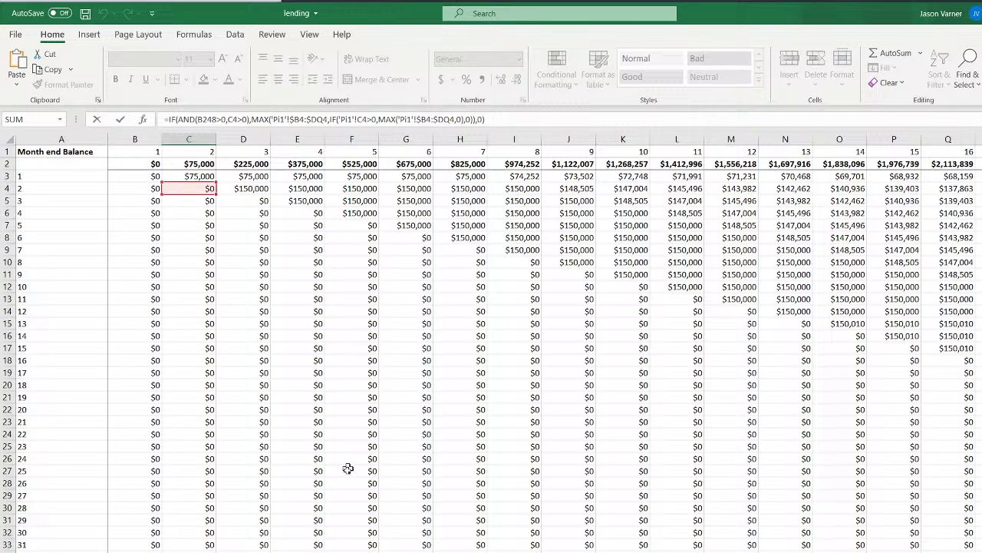
{"action": "key", "text": "Return"}
Examine the new-borrower cohorts on Pi1, comparing the formulas in B3 and C4 with the Borrowers Leaving formula
{"action": "key", "text": "ctrl+Page_Down"}
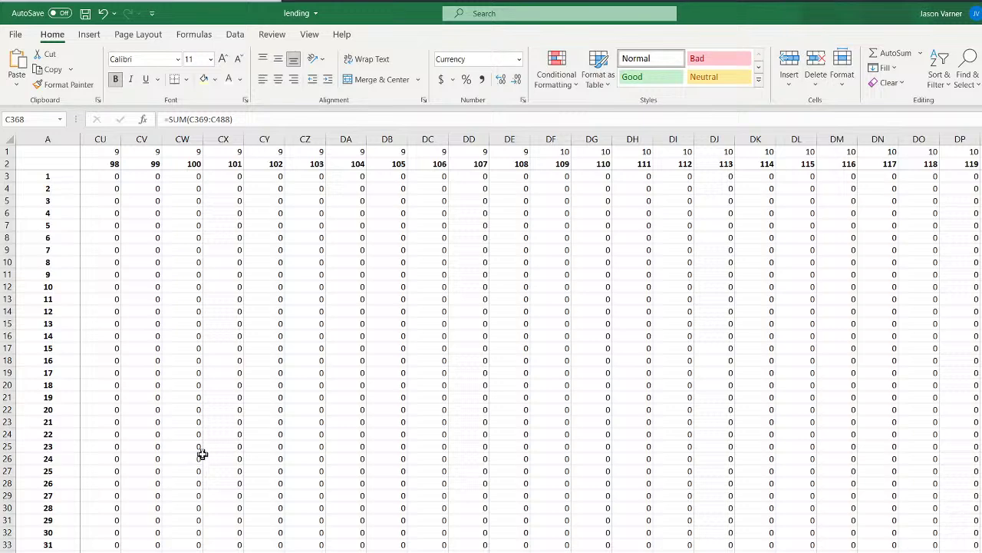
{"action": "scroll", "coordinate": [491, 345], "scroll_direction": "left", "scroll_amount": 10}
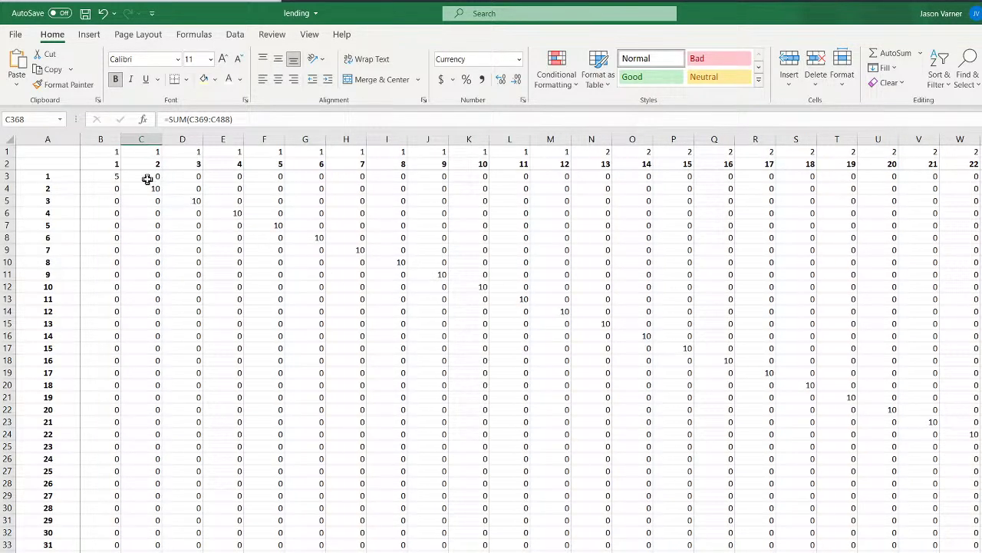
{"action": "left_click", "coordinate": [148, 187]}
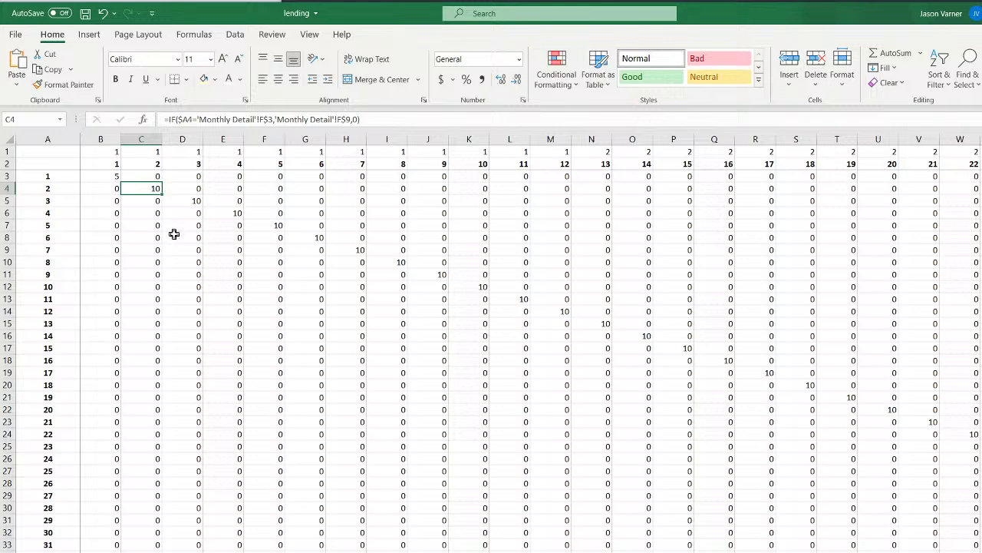
{"action": "left_click", "coordinate": [105, 177]}
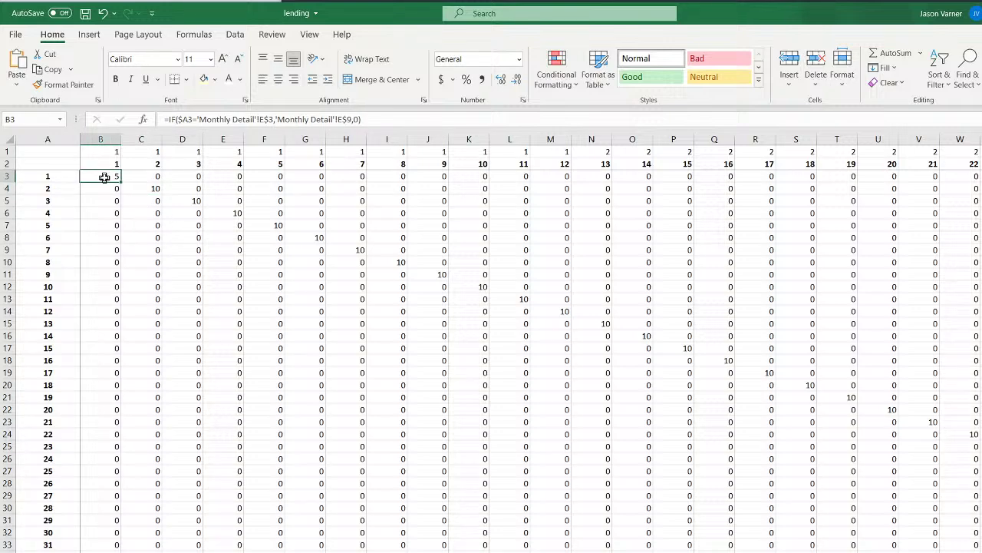
{"action": "left_click", "coordinate": [141, 189]}
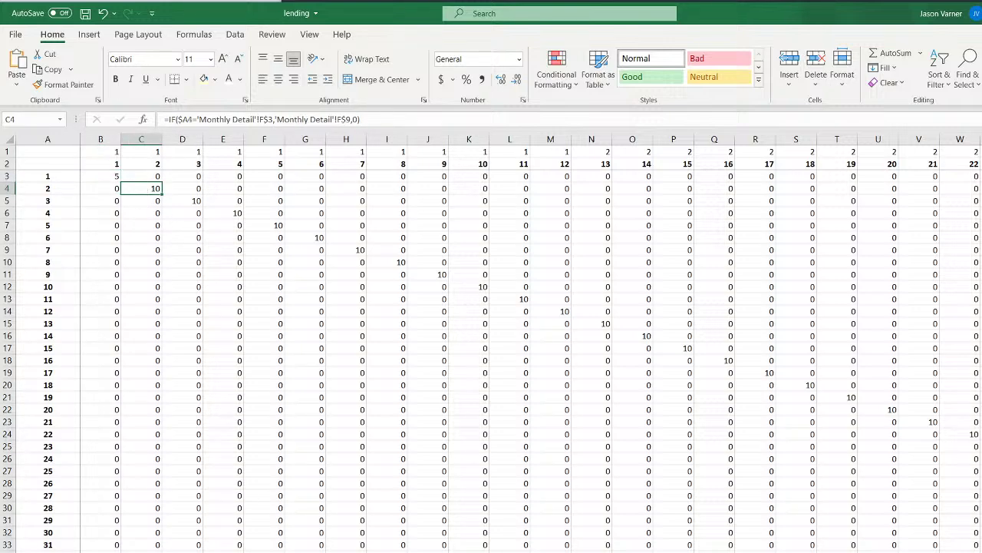
{"action": "key", "text": "ctrl+Page_Down"}
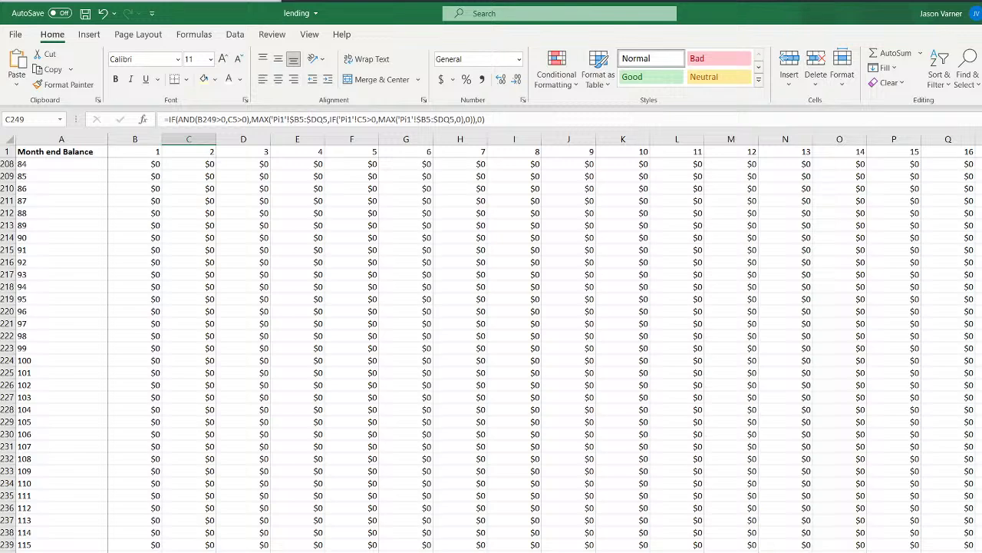
{"action": "key", "text": "ctrl+Page_Down"}
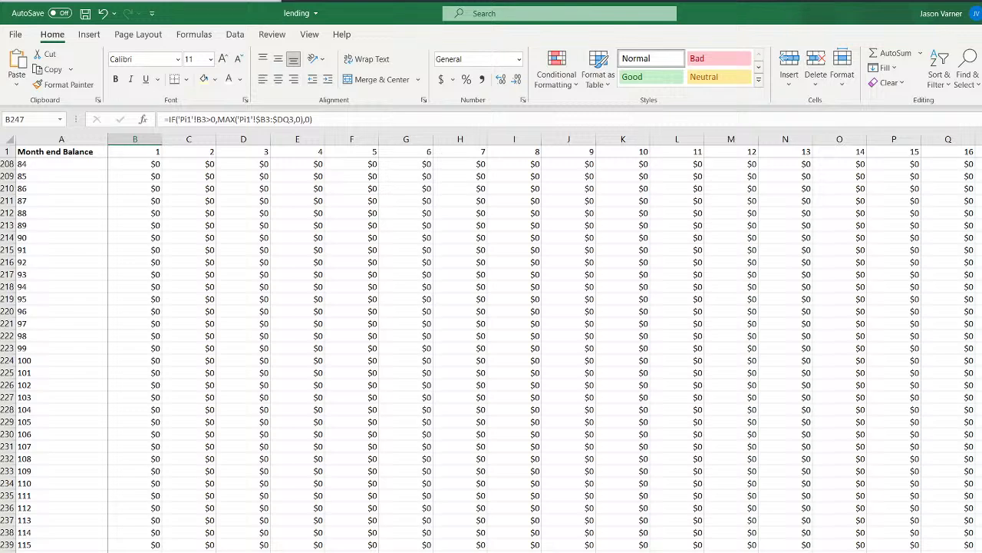
{"action": "key", "text": "ctrl+Page_Down"}
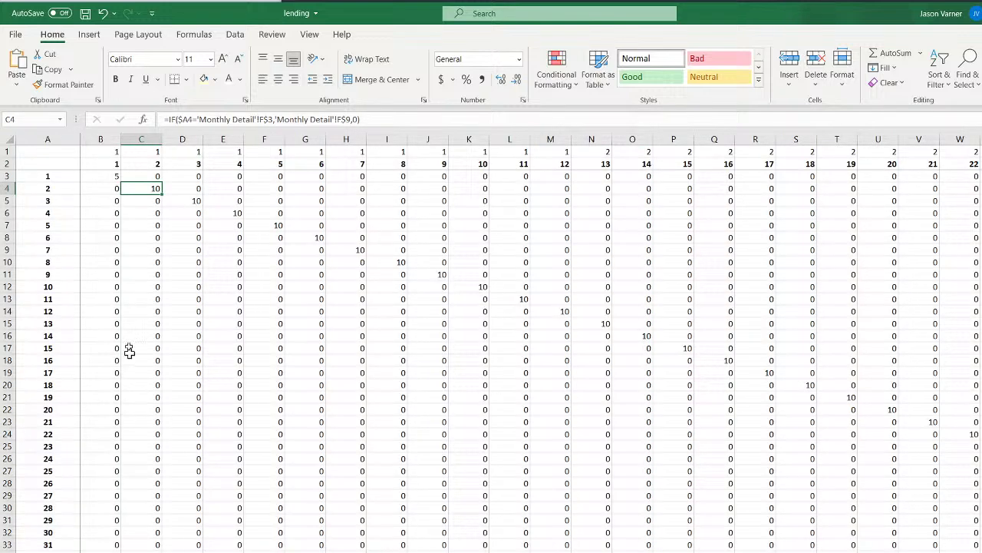
{"action": "left_click", "coordinate": [101, 177]}
{"action": "left_click", "coordinate": [138, 189]}
Try C247>0 instead of B247>0 as the first AND condition in C247 on pi3, and undo the change
{"action": "key", "text": "ctrl+Page_Up"}
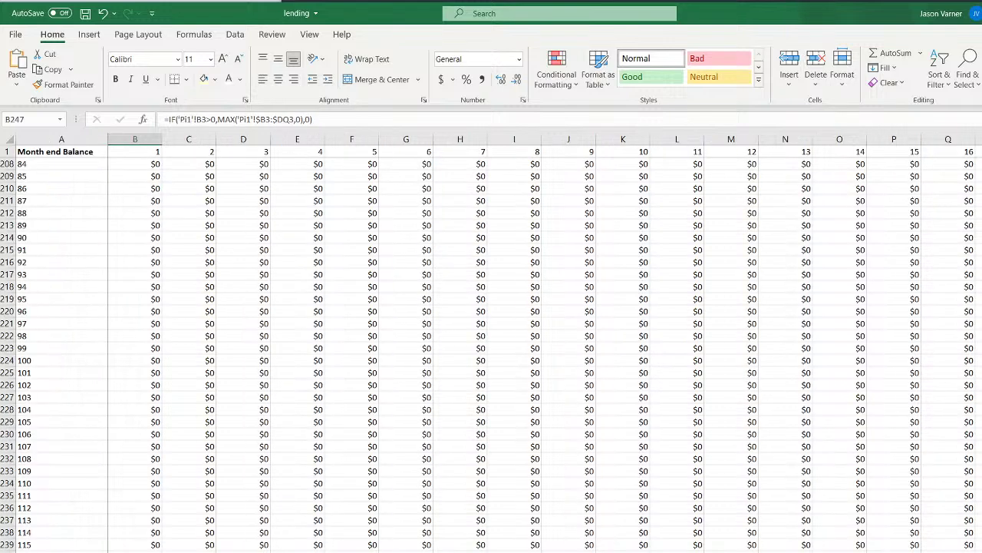
{"action": "key", "text": "Right"}
{"action": "key", "text": "Down"}
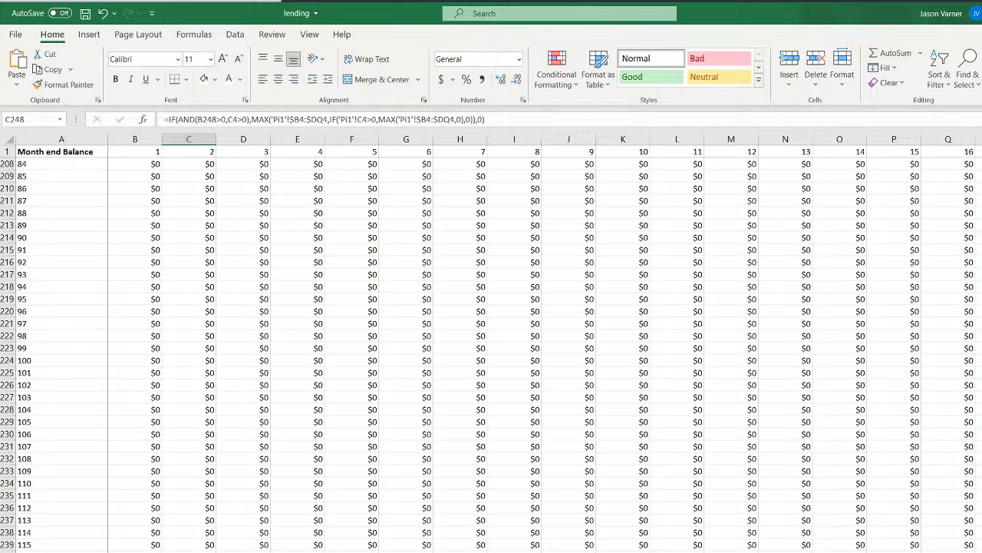
{"action": "key", "text": "Up"}
{"action": "left_click", "coordinate": [204, 119]}
{"action": "key", "text": "BackSpace"}
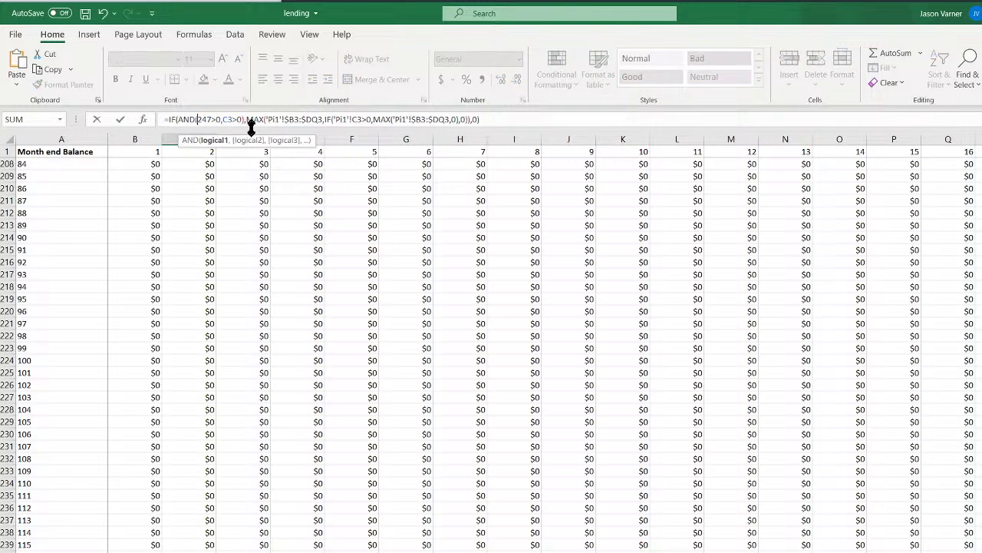
{"action": "type", "text": "c"}
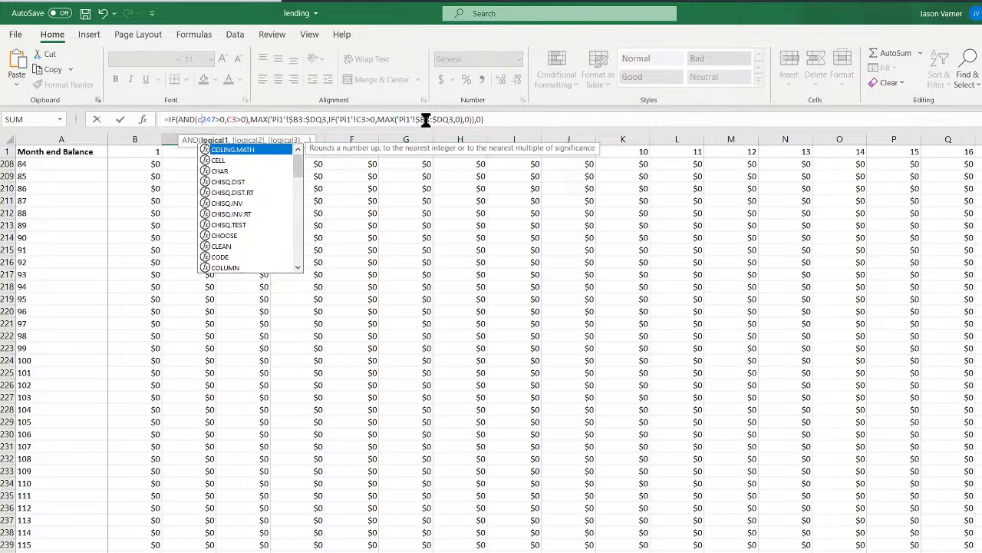
{"action": "left_click", "coordinate": [384, 154]}
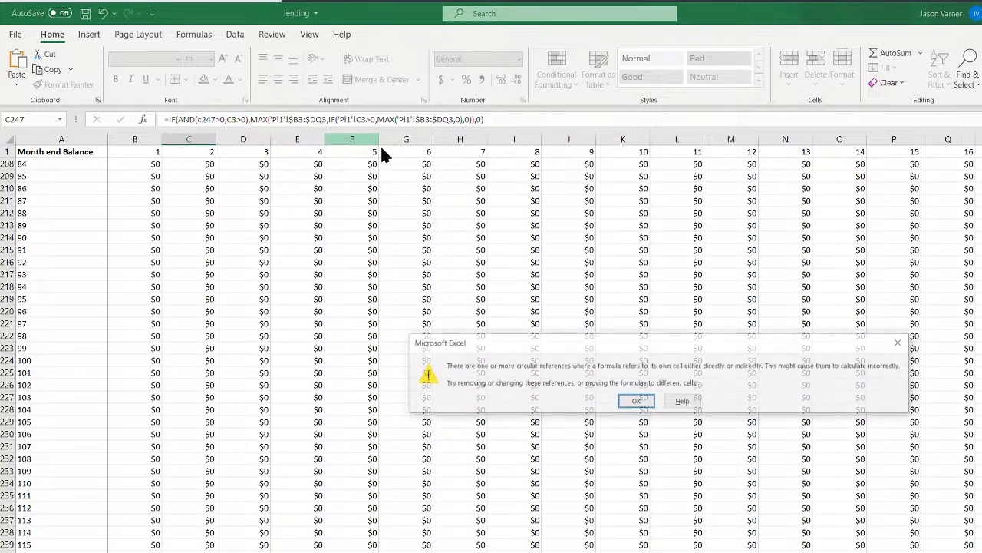
{"action": "left_click", "coordinate": [650, 400]}
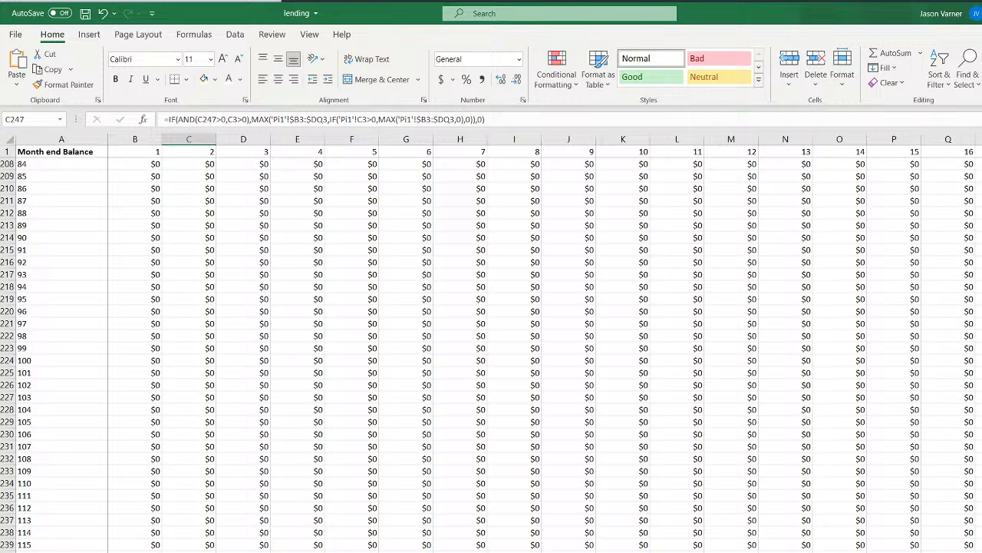
{"action": "left_click", "coordinate": [102, 13]}
Trace the C247 formula's references to B247, C3 in Month end Balance and C3 on Pi1
{"action": "key", "text": "F2"}
{"action": "scroll", "coordinate": [251, 526], "scroll_direction": "up", "scroll_amount": 20}
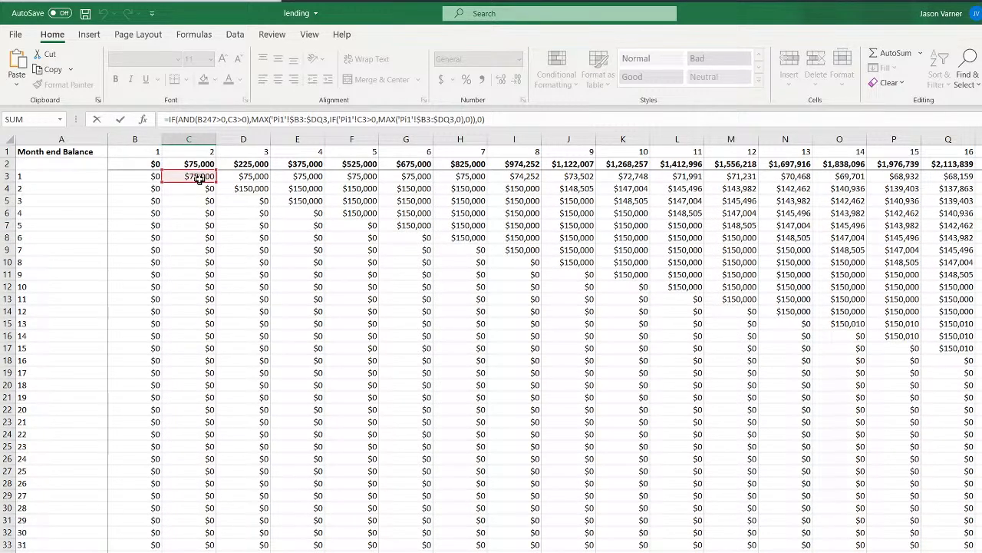
{"action": "scroll", "coordinate": [223, 477], "scroll_direction": "down", "scroll_amount": 20}
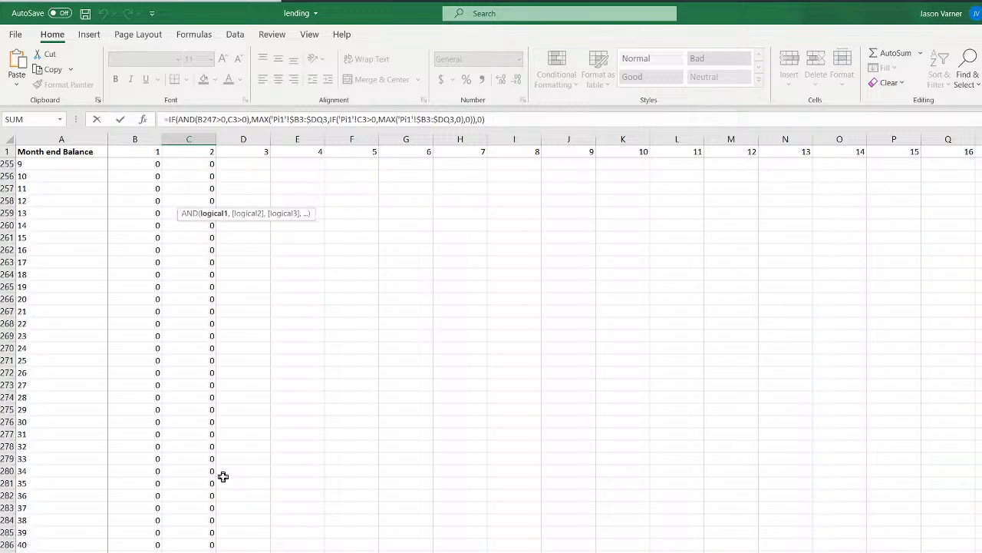
{"action": "scroll", "coordinate": [222, 477], "scroll_direction": "up", "scroll_amount": 11}
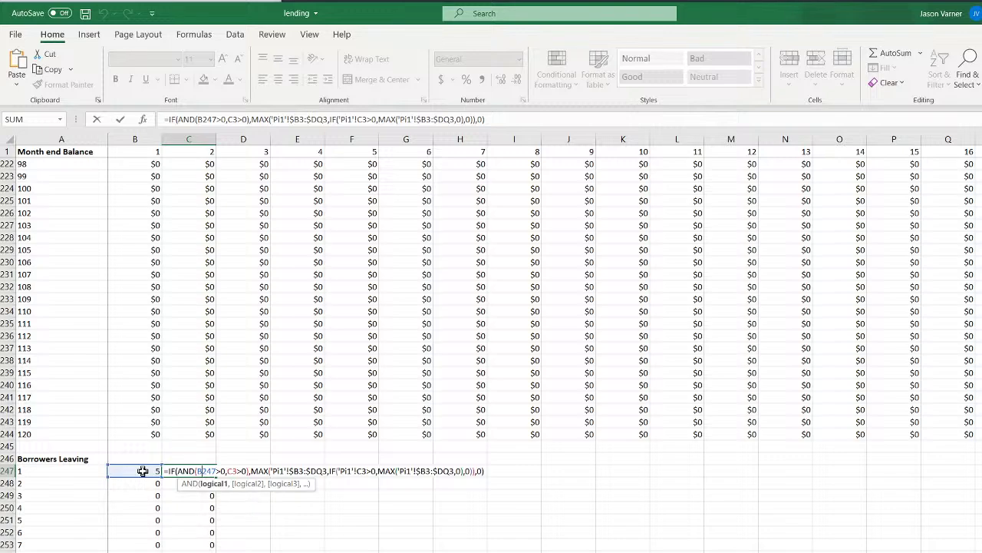
{"action": "left_click", "coordinate": [367, 119]}
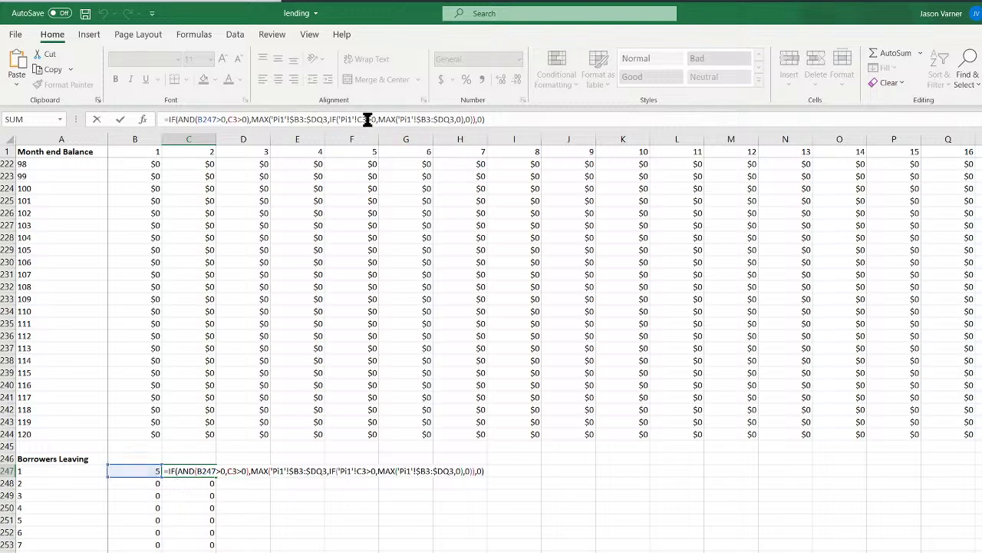
{"action": "left_click", "coordinate": [363, 119]}
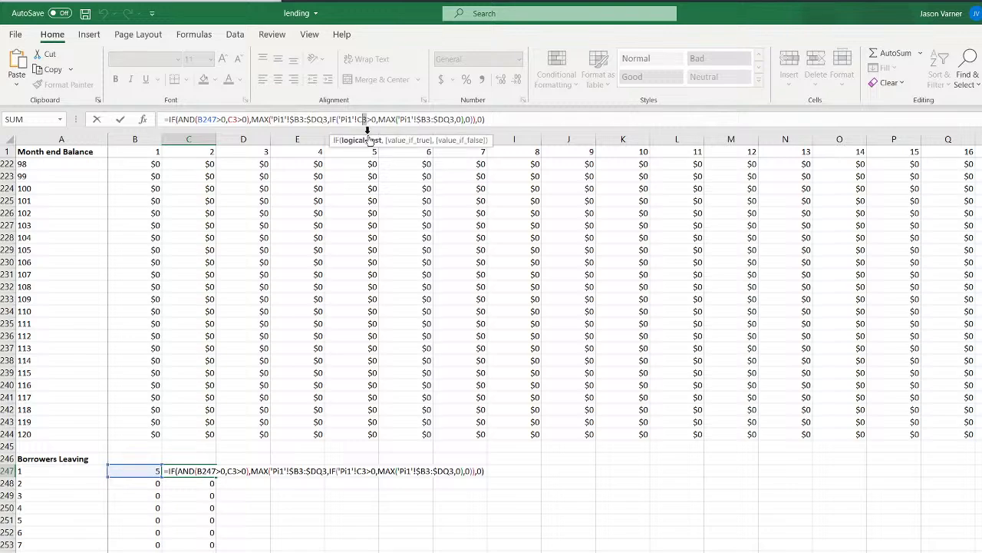
{"action": "key", "text": "Return"}
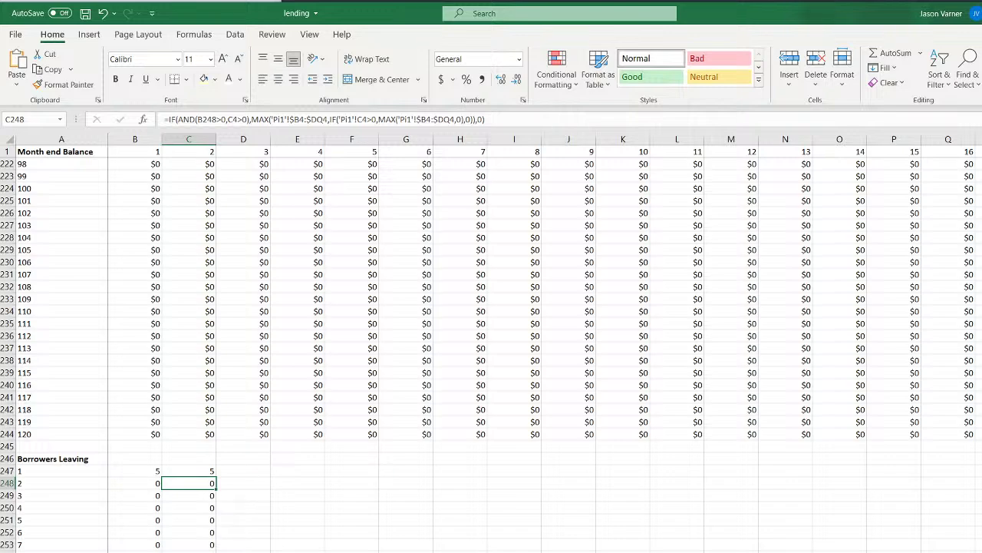
Compare the cohort 2 row on Pi1 with the C248 Borrowers Leaving formula on pi3
{"action": "key", "text": "ctrl+Page_Up"}
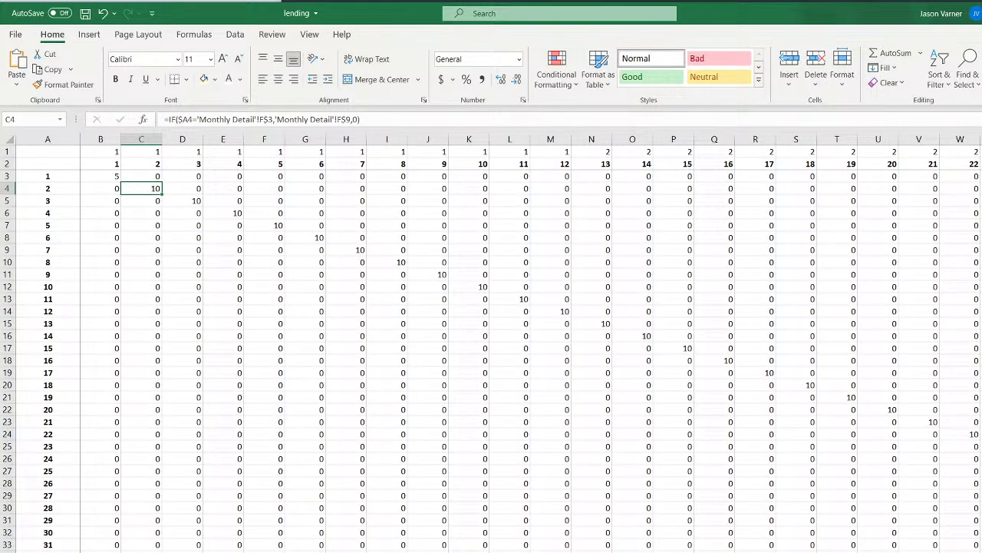
{"action": "key", "text": "ctrl+Page_Down"}
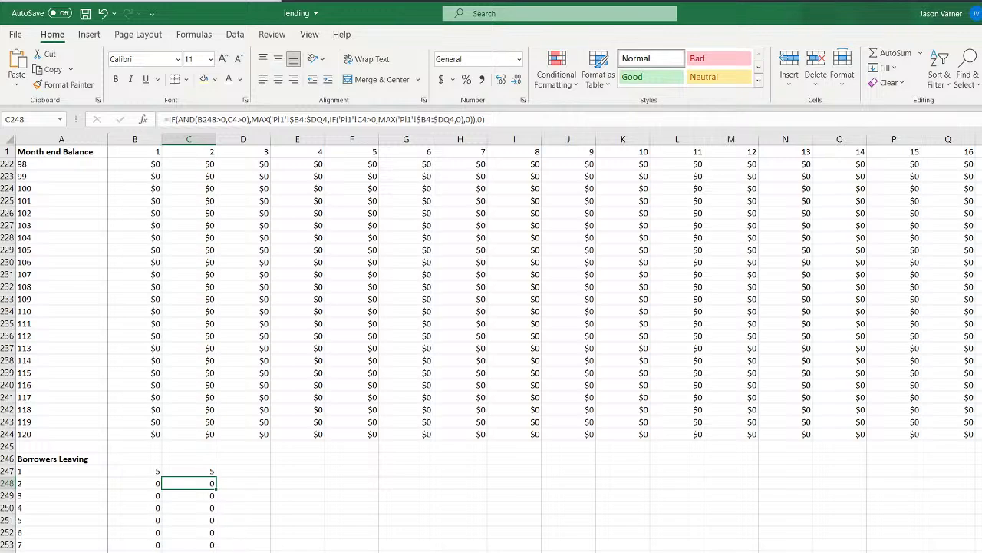
{"action": "key", "text": "ctrl+Page_Up"}
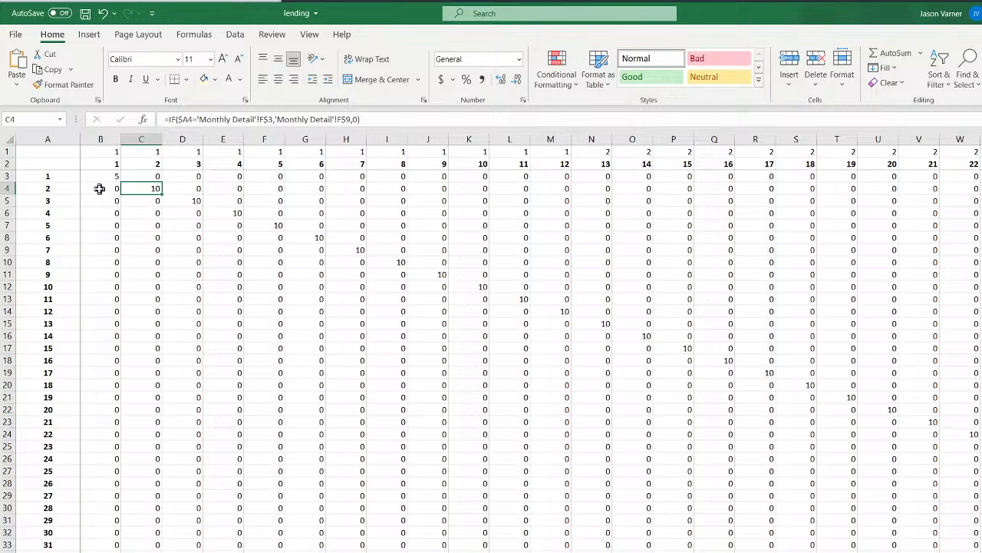
{"action": "left_click_drag", "start_coordinate": [99, 189], "coordinate": [196, 192]}
{"action": "scroll", "coordinate": [531, 344], "scroll_direction": "right", "scroll_amount": 20}
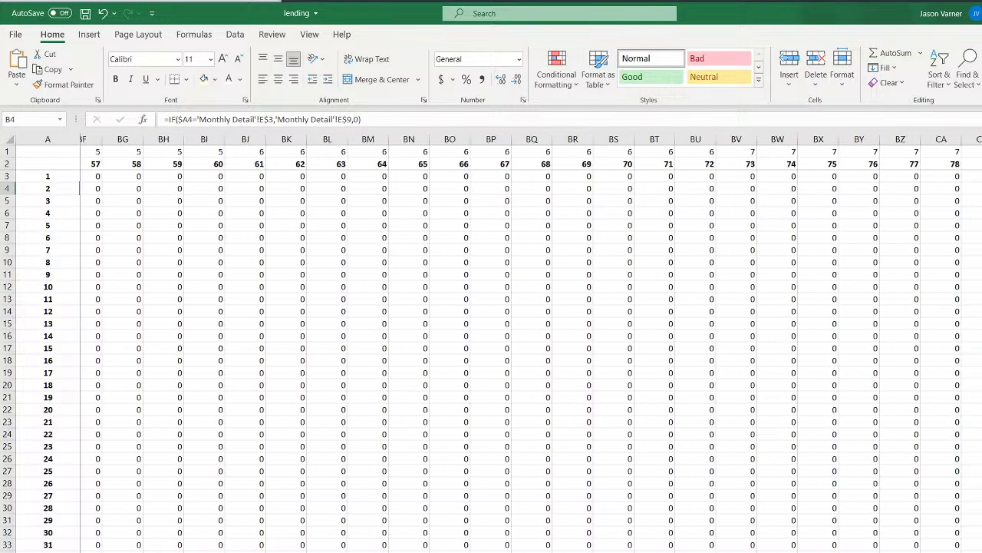
{"action": "key", "text": "ctrl+BackSpace"}
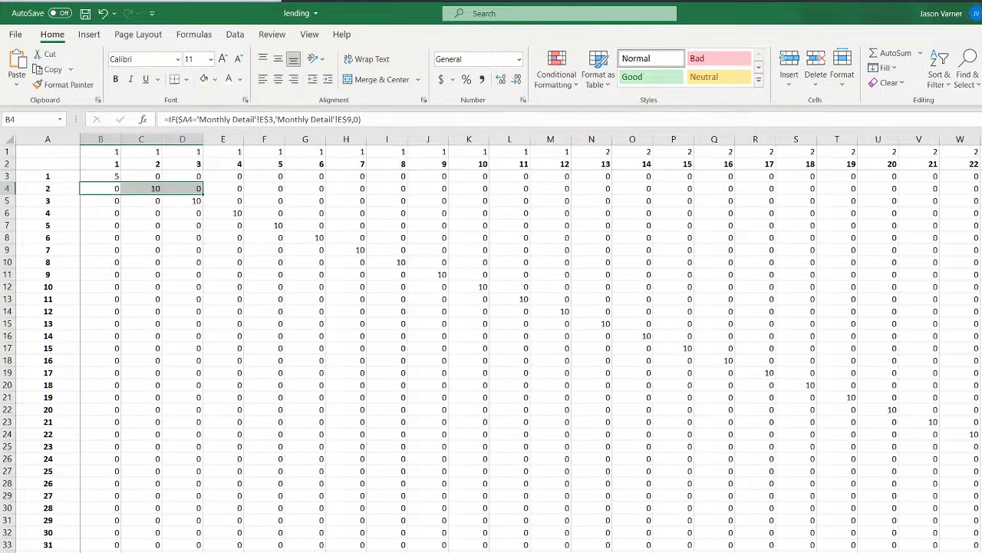
{"action": "key", "text": "ctrl+Page_Down"}
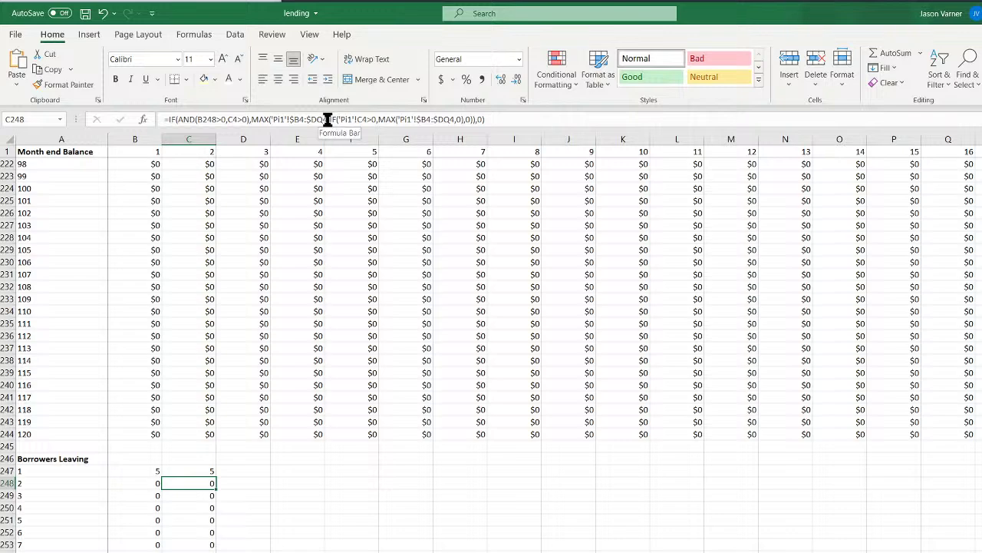
Try reducing the formula in C248 to =IF('Pi1'!C4>0,MAX('Pi1'!$B4:$DQ4,0),0), and undo the edit
{"action": "left_click_drag", "start_coordinate": [327, 120], "coordinate": [168, 123]}
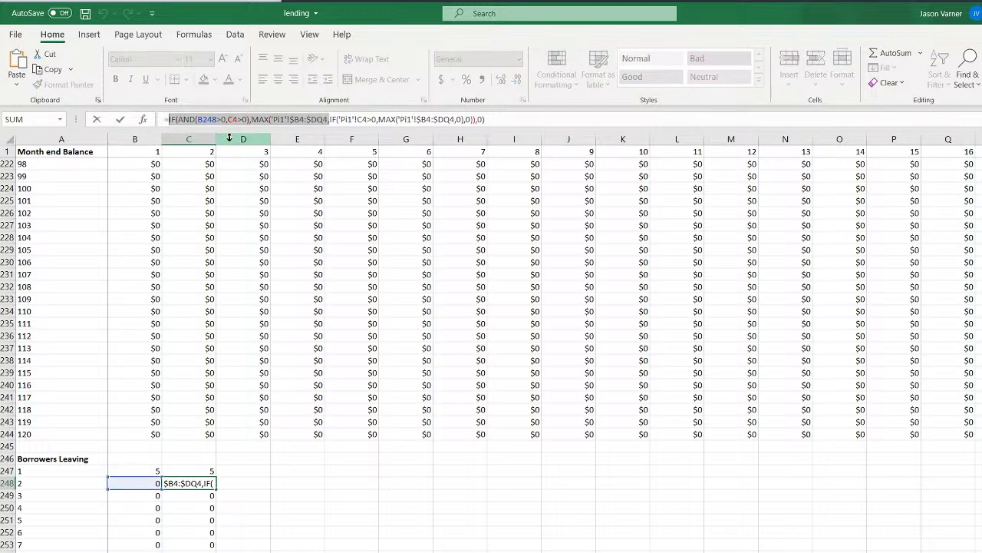
{"action": "key", "text": "Delete"}
{"action": "key", "text": "BackSpace"}
{"action": "key", "text": "BackSpace"}
{"action": "key", "text": "BackSpace"}
{"action": "key", "text": "BackSpace"}
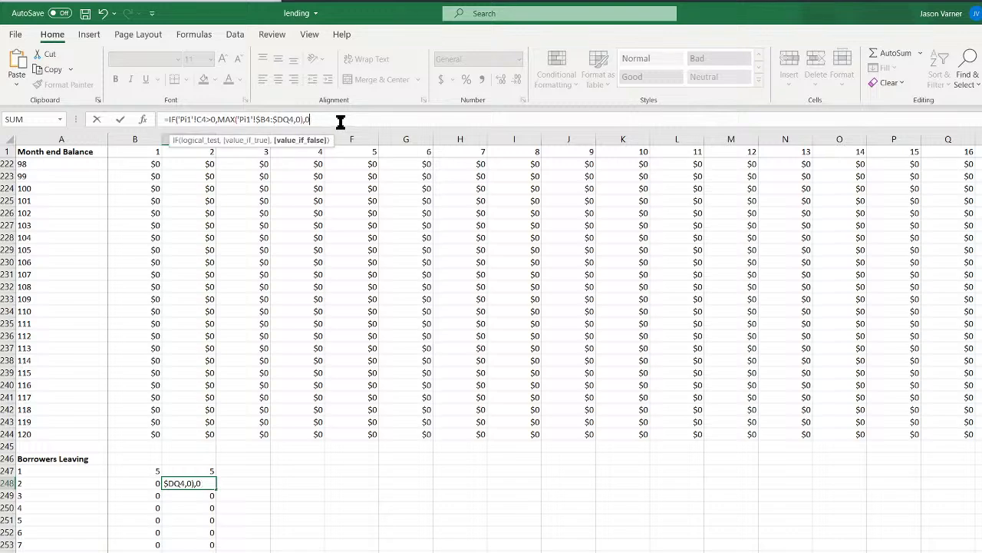
{"action": "key", "text": "Return"}
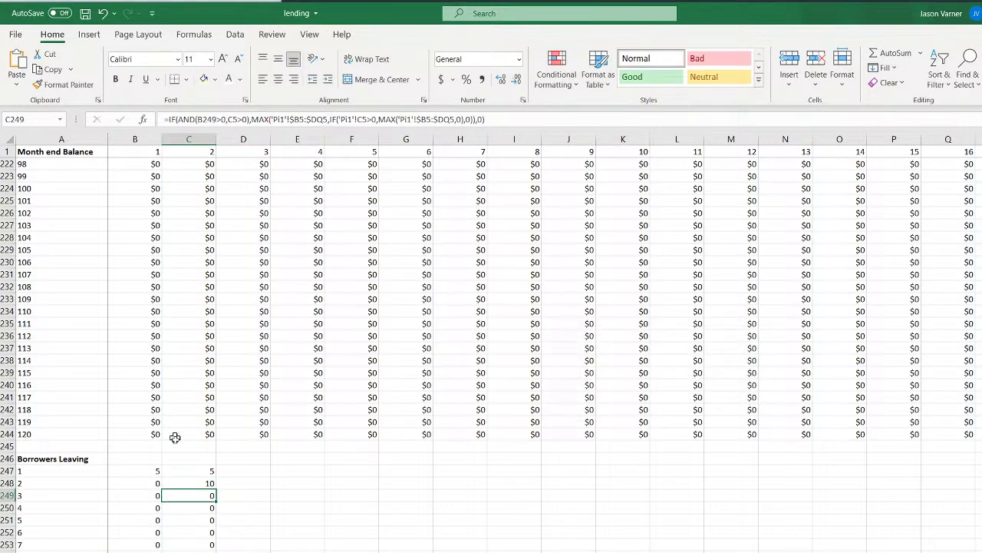
{"action": "left_click", "coordinate": [102, 14]}
Examine the conditions, MAX range and nested IF argument of the Borrowers Leaving formula in C248
{"action": "left_click", "coordinate": [205, 470]}
{"action": "left_click_drag", "start_coordinate": [215, 477], "coordinate": [219, 483]}
{"action": "left_click", "coordinate": [198, 482]}
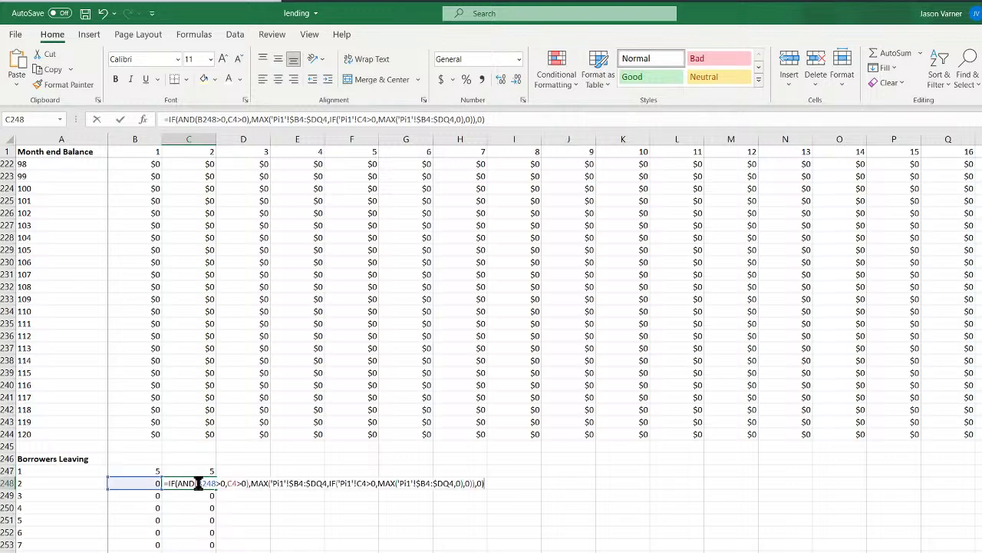
{"action": "double_click", "coordinate": [200, 482]}
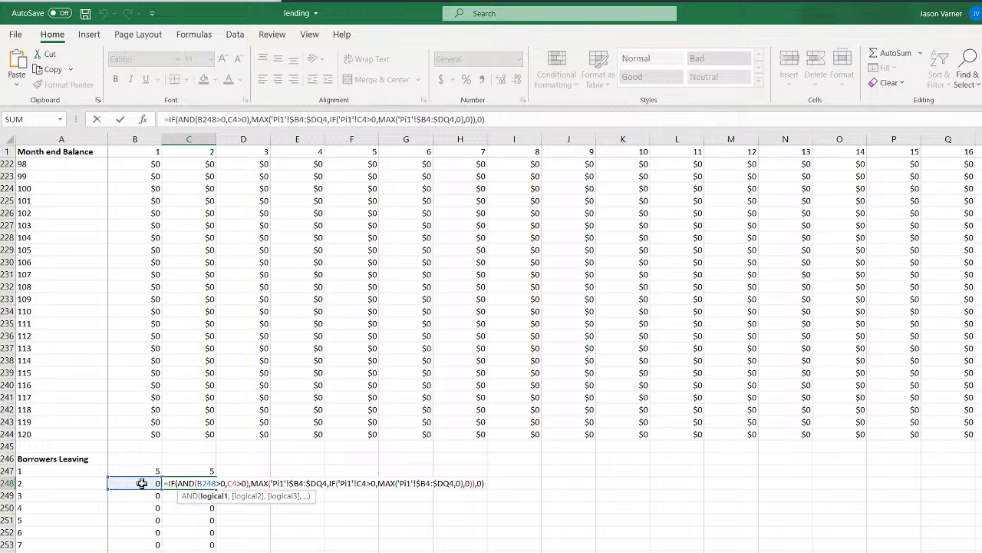
{"action": "left_click", "coordinate": [329, 119]}
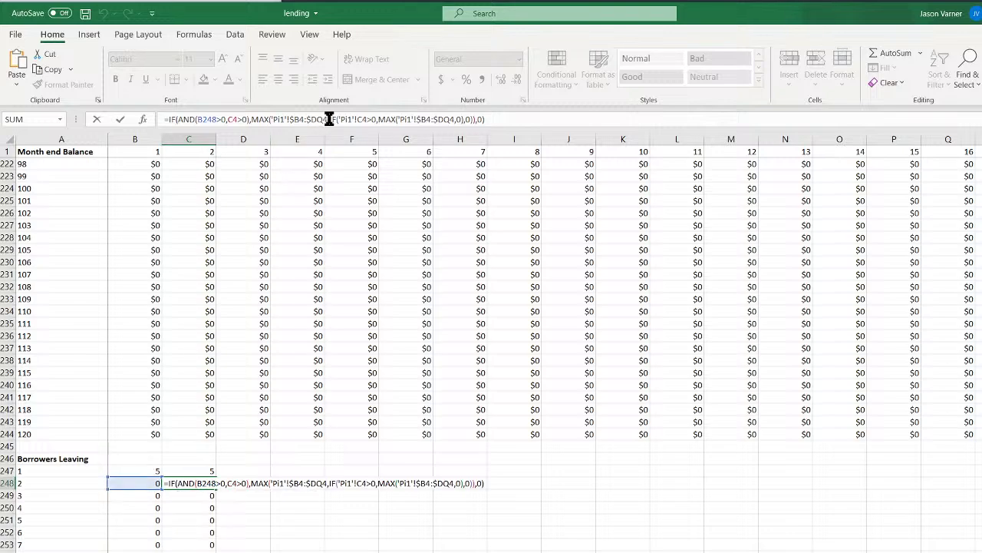
{"action": "left_click", "coordinate": [266, 118]}
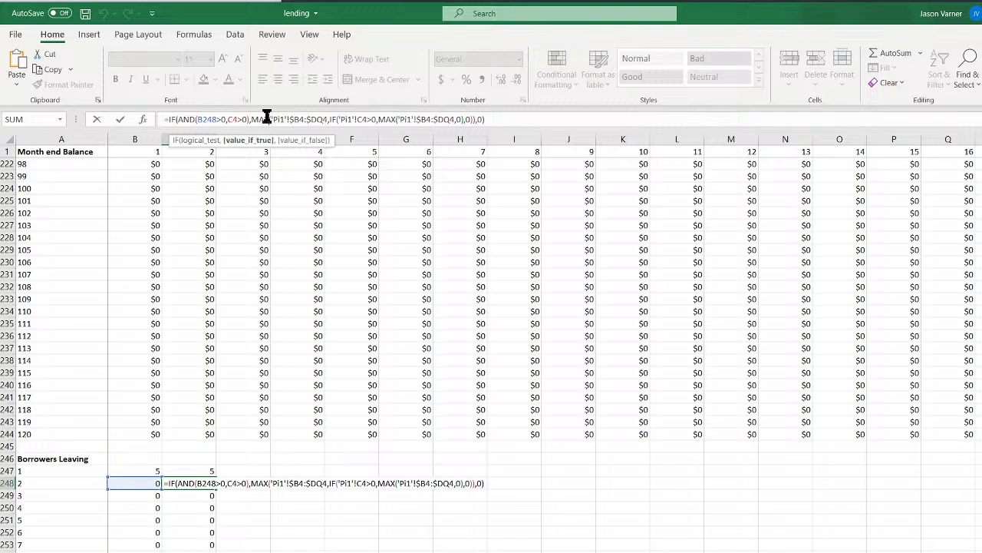
{"action": "left_click_drag", "start_coordinate": [331, 118], "coordinate": [618, 124]}
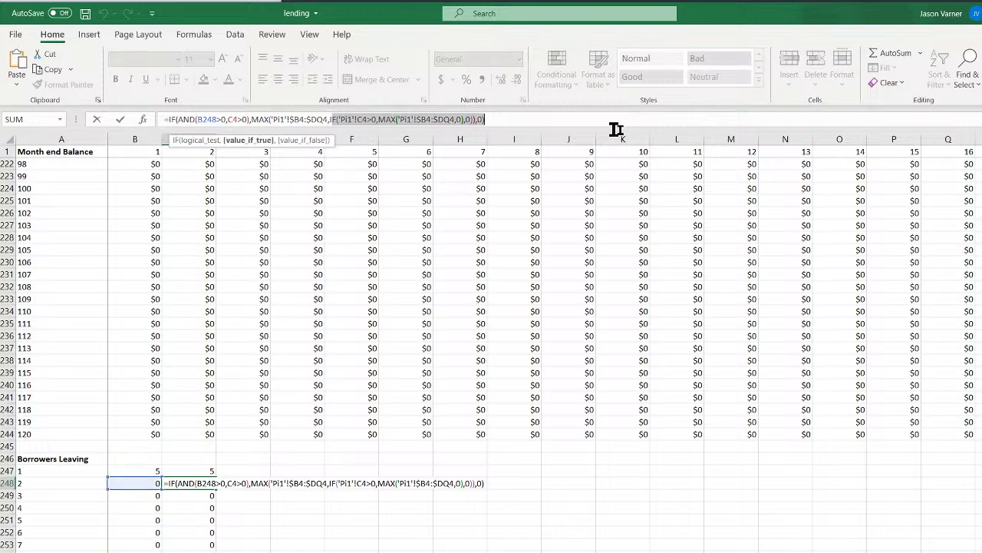
{"action": "left_click", "coordinate": [326, 118]}
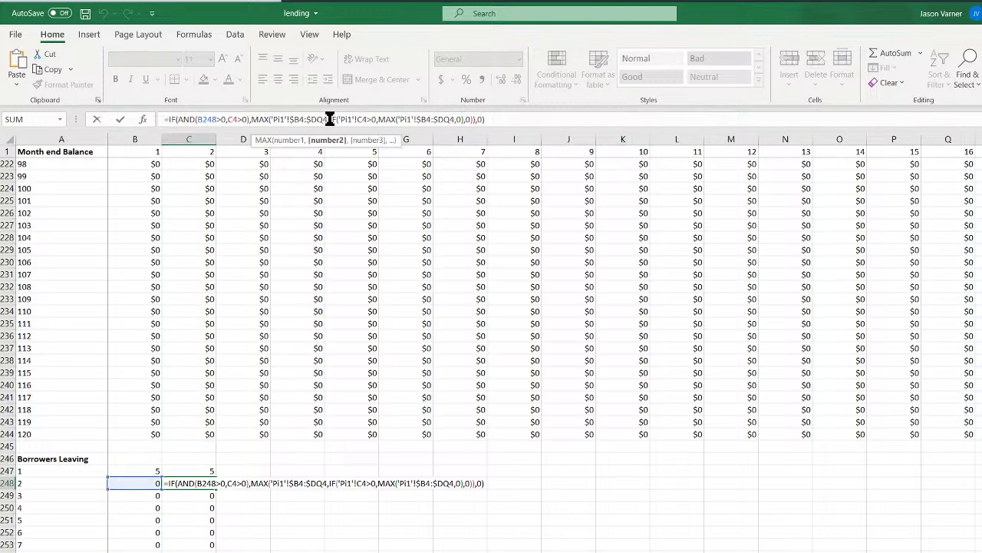
Try replacing the nested IF part of the C248 formula with the test value 555555, and undo the edit
{"action": "left_click_drag", "start_coordinate": [330, 119], "coordinate": [687, 136]}
{"action": "type", "text": "55"}
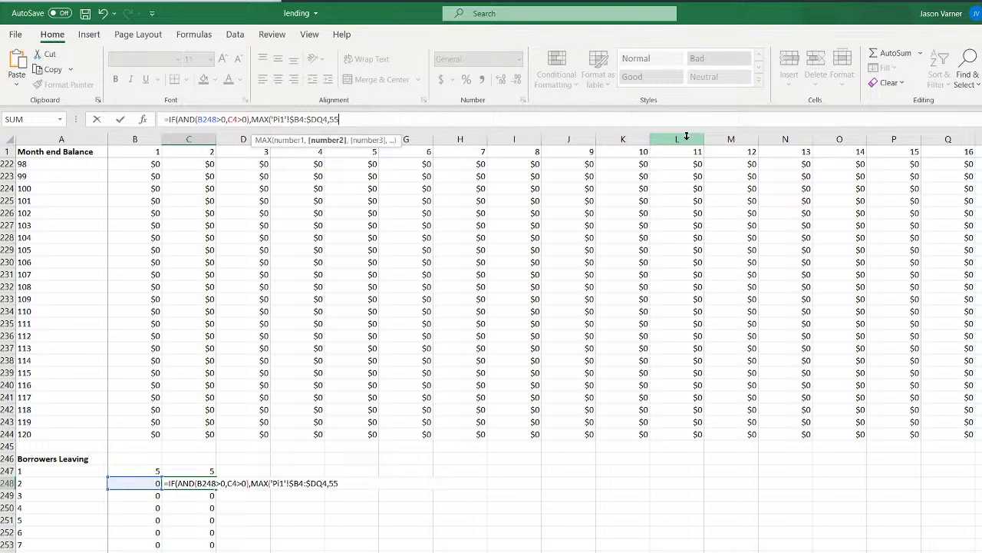
{"action": "type", "text": "555"}
{"action": "key", "text": "Return"}
{"action": "key", "text": "Return"}
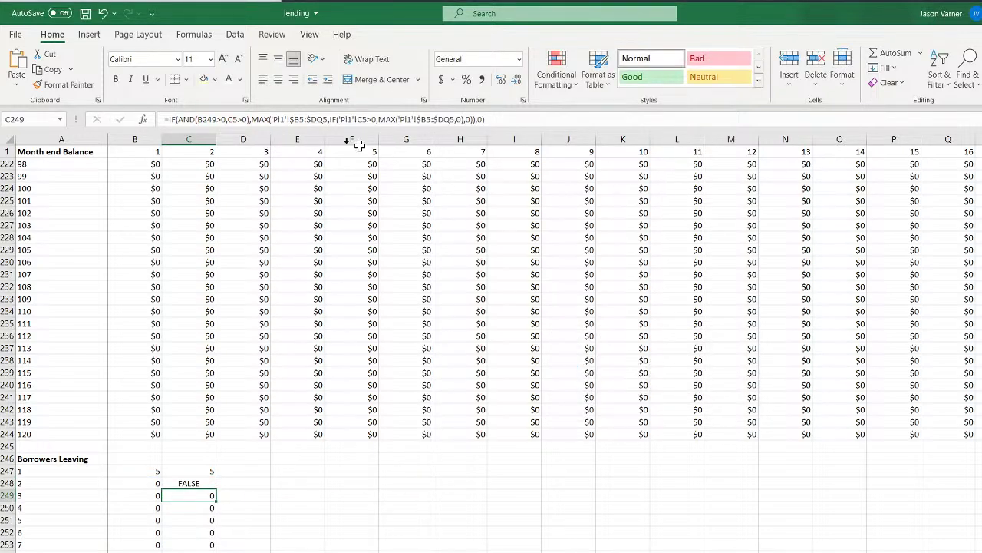
{"action": "left_click", "coordinate": [199, 482]}
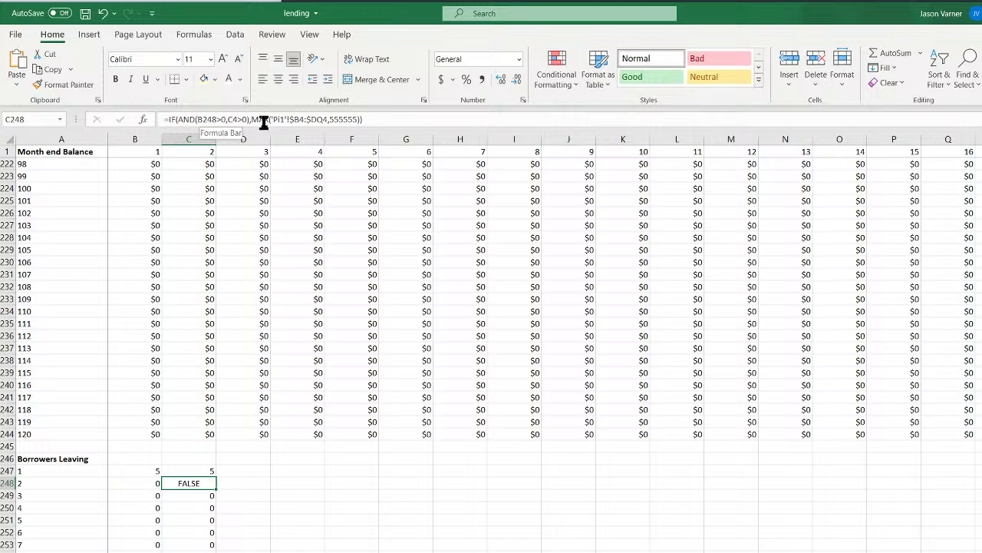
{"action": "left_click", "coordinate": [103, 13]}
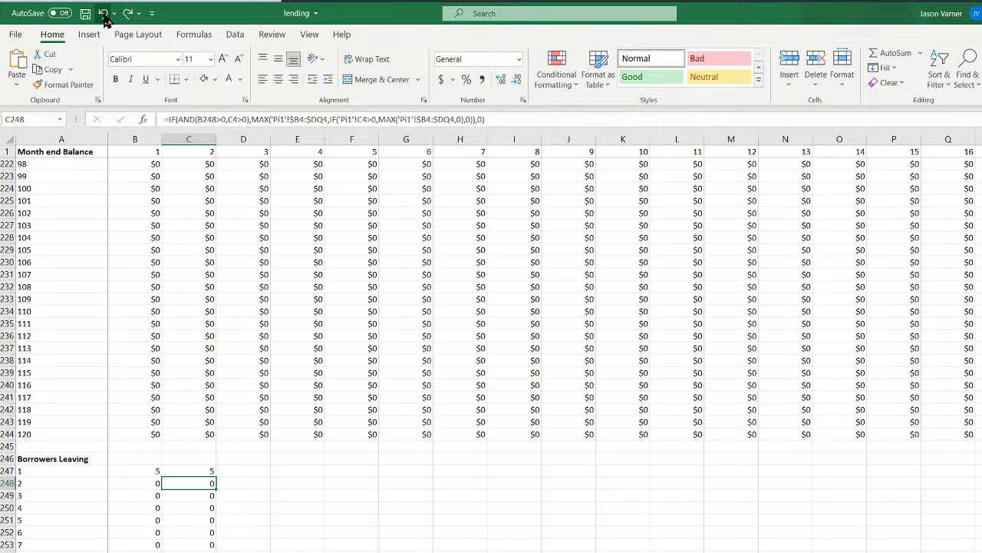
Correct the formula in C247 to =IF(AND(B247>0,C3>0),MAX('Pi1'!$B3:$DQ3),IF('Pi1'!C3>0,MAX('Pi1'!$B3:$DQ3),0))
{"action": "left_click", "coordinate": [199, 469]}
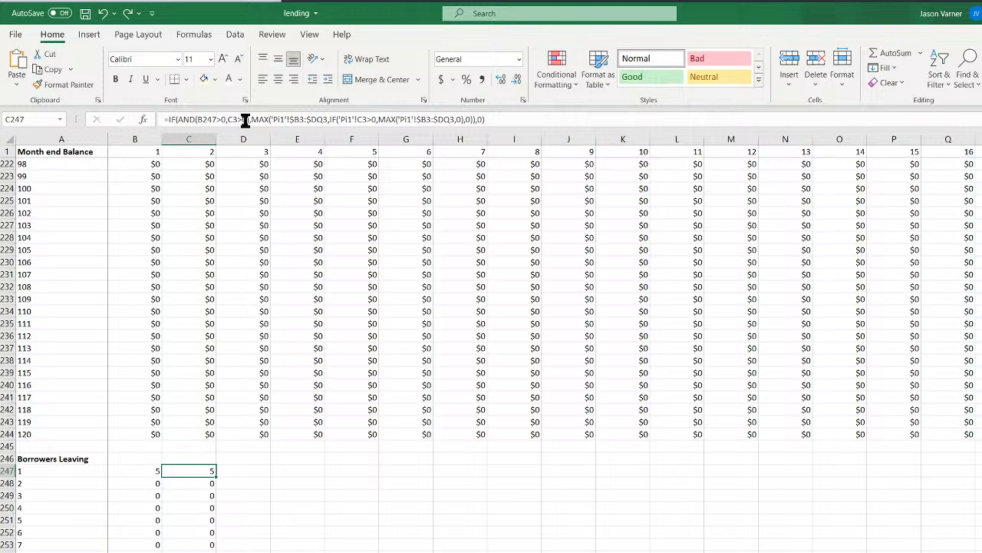
{"action": "left_click", "coordinate": [328, 121]}
{"action": "left_click", "coordinate": [326, 119]}
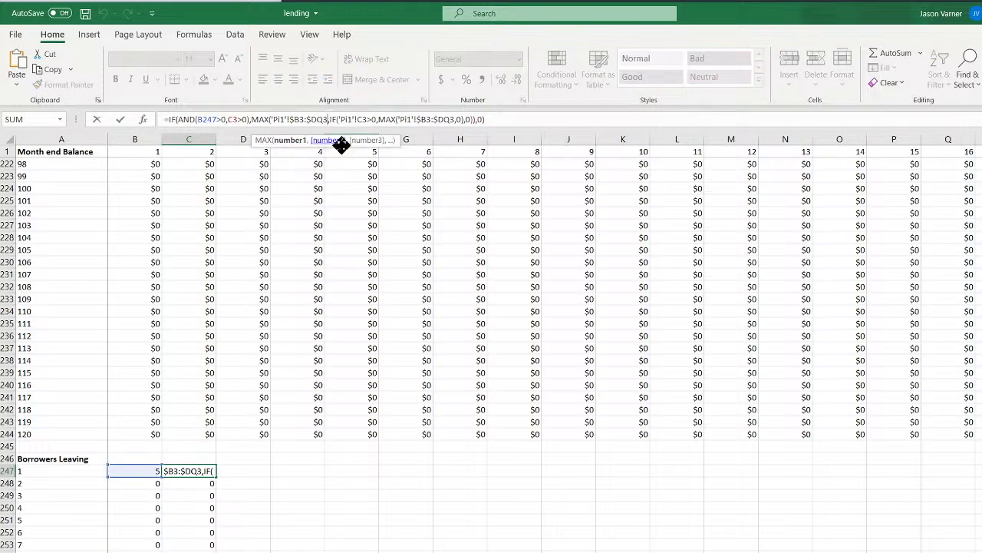
{"action": "type", "text": ")"}
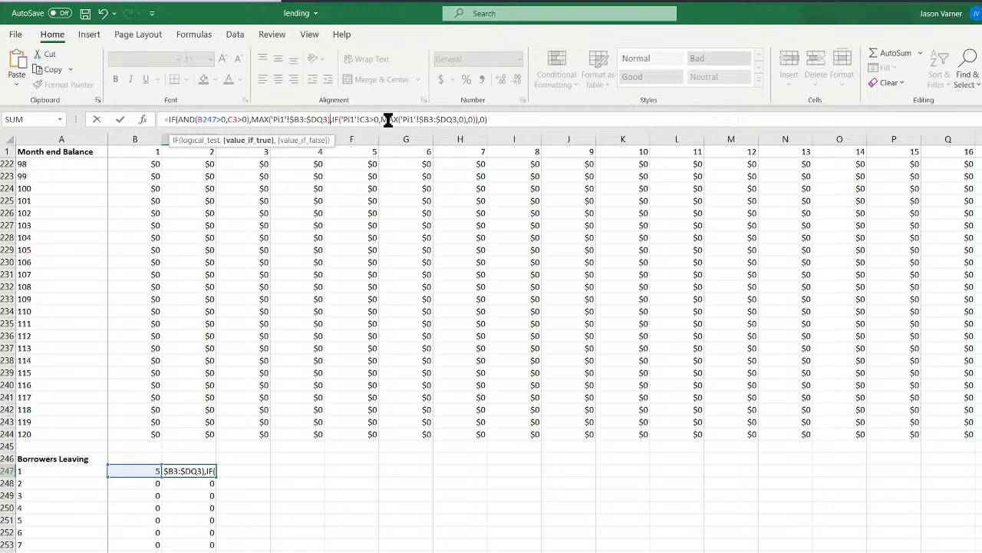
{"action": "left_click", "coordinate": [457, 120]}
{"action": "type", "text": ")"}
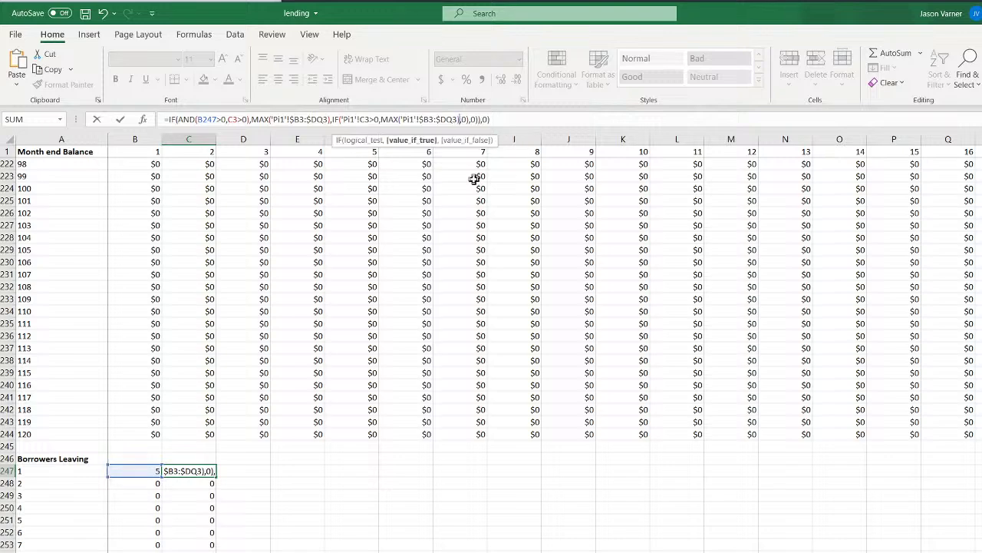
{"action": "left_click_drag", "start_coordinate": [471, 120], "coordinate": [460, 120]}
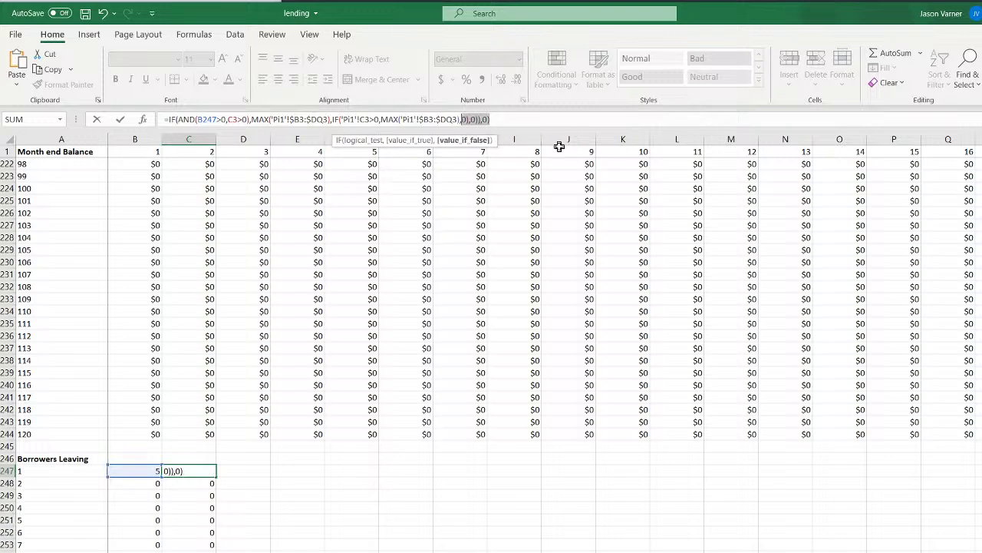
{"action": "key", "text": "BackSpace"}
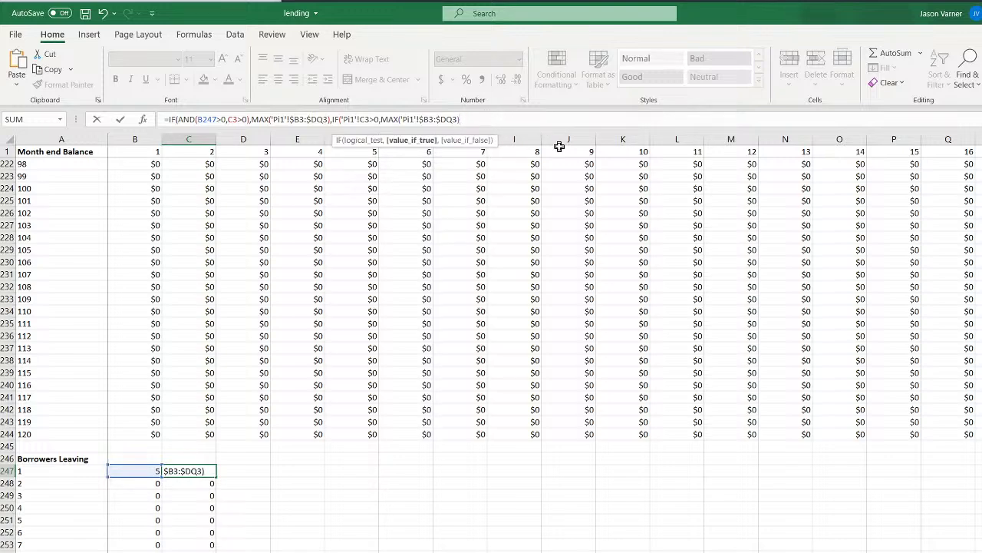
{"action": "type", "text": ",0)"}
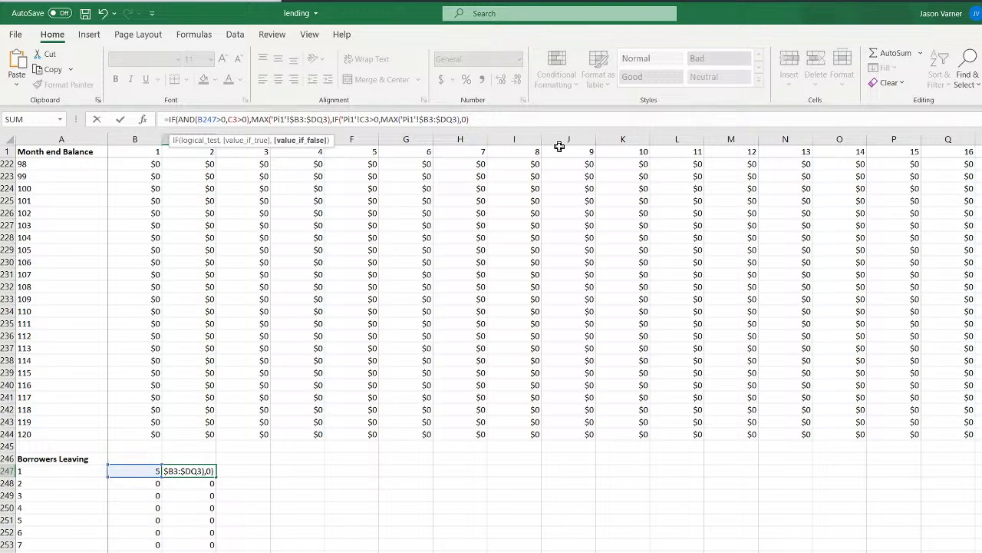
{"action": "key", "text": "Return"}
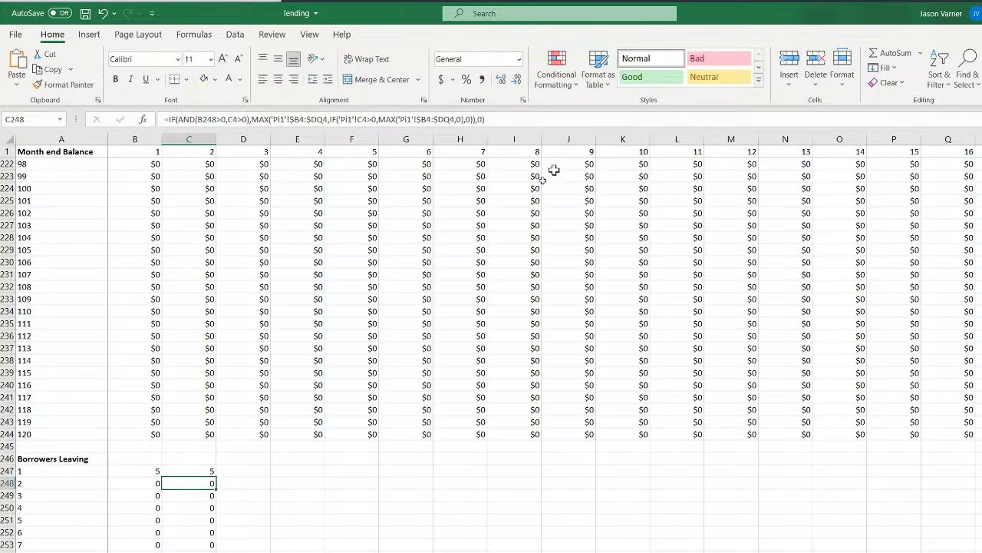
Fill the C247 formula down the Borrowers Leaving rows and across to month 120 in column DQ, and save the workbook
{"action": "left_click", "coordinate": [194, 473]}
{"action": "double_click", "coordinate": [219, 477]}
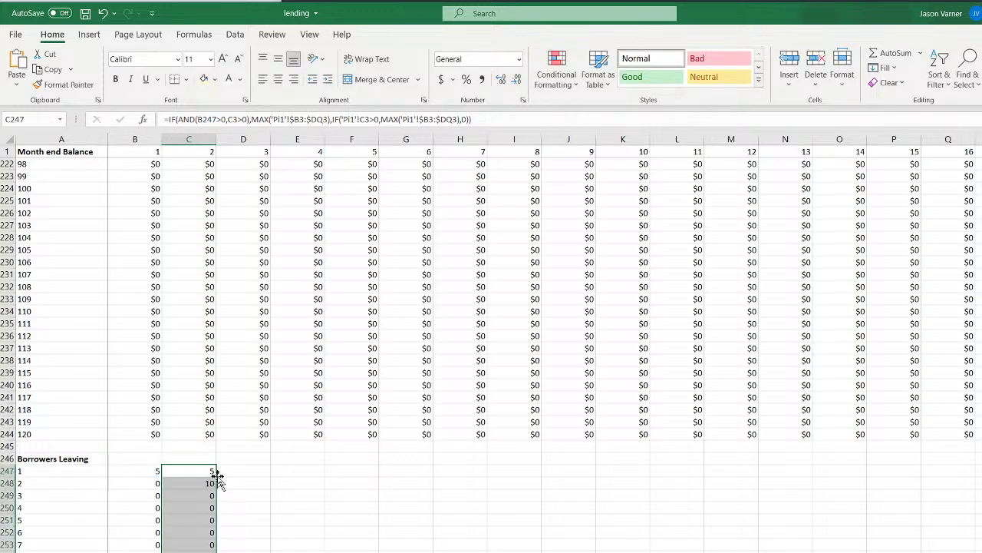
{"action": "left_click", "coordinate": [201, 472]}
{"action": "left_click_drag", "start_coordinate": [217, 477], "coordinate": [973, 552]}
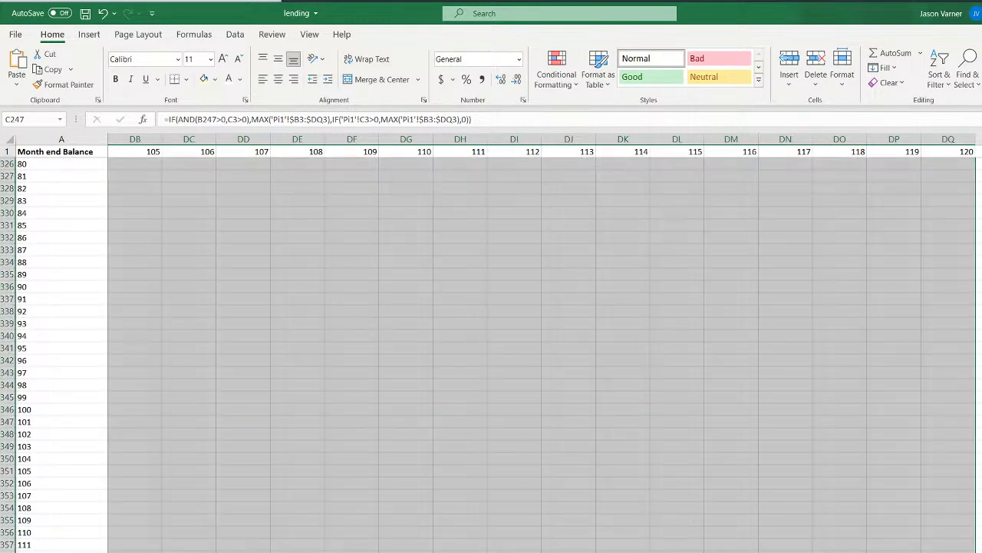
{"action": "scroll", "coordinate": [537, 345], "scroll_direction": "left", "scroll_amount": 2}
{"action": "scroll", "coordinate": [545, 346], "scroll_direction": "left", "scroll_amount": 15}
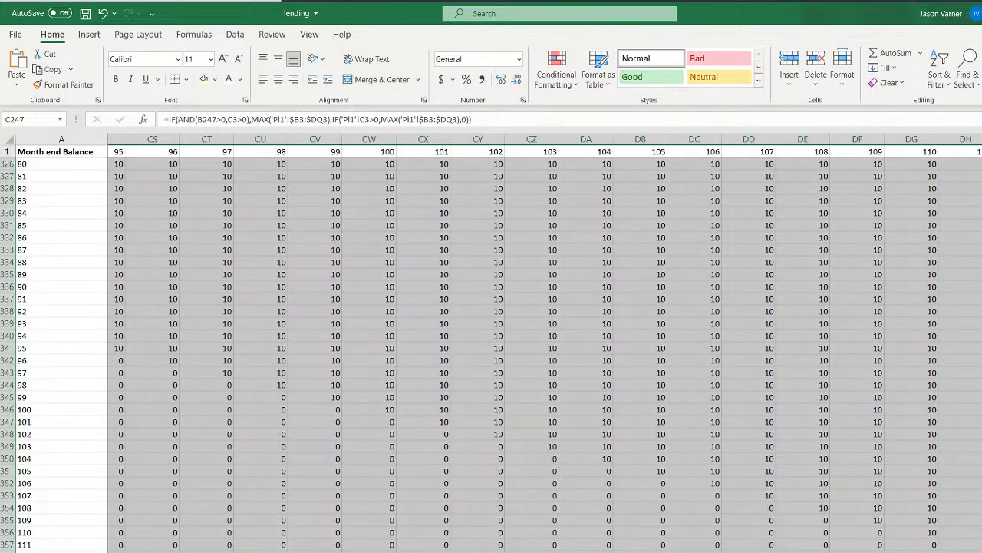
{"action": "scroll", "coordinate": [459, 549], "scroll_direction": "up", "scroll_amount": 20}
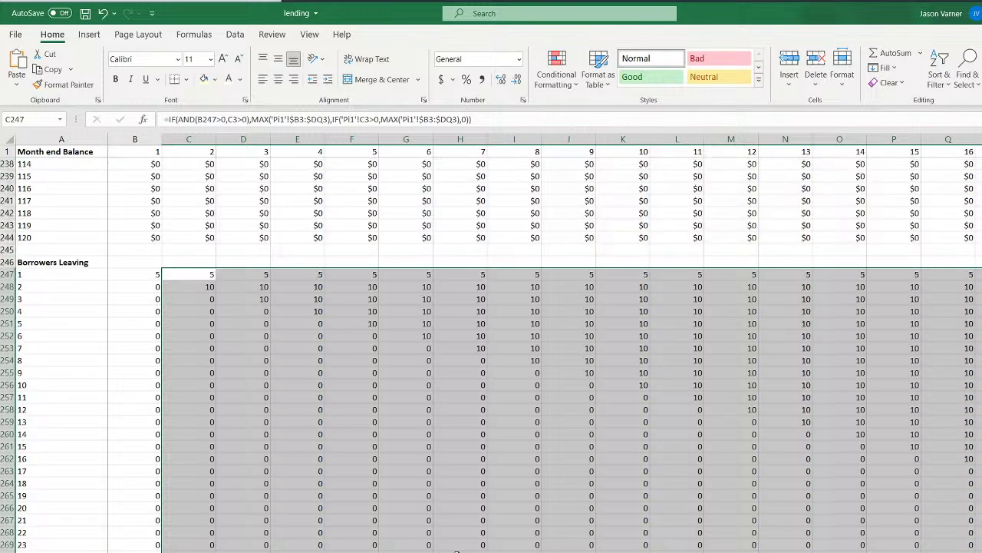
{"action": "scroll", "coordinate": [455, 550], "scroll_direction": "up", "scroll_amount": 4}
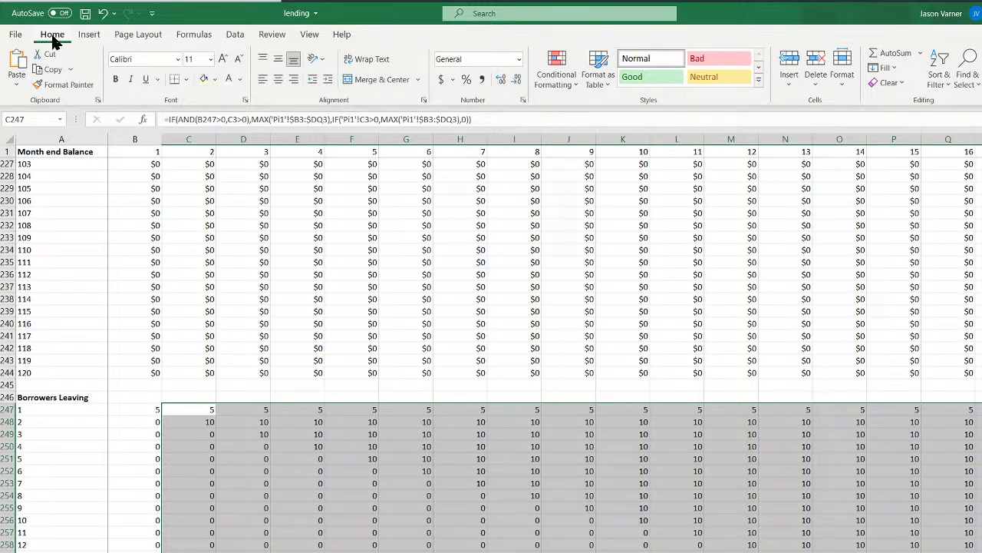
{"action": "left_click", "coordinate": [83, 15]}
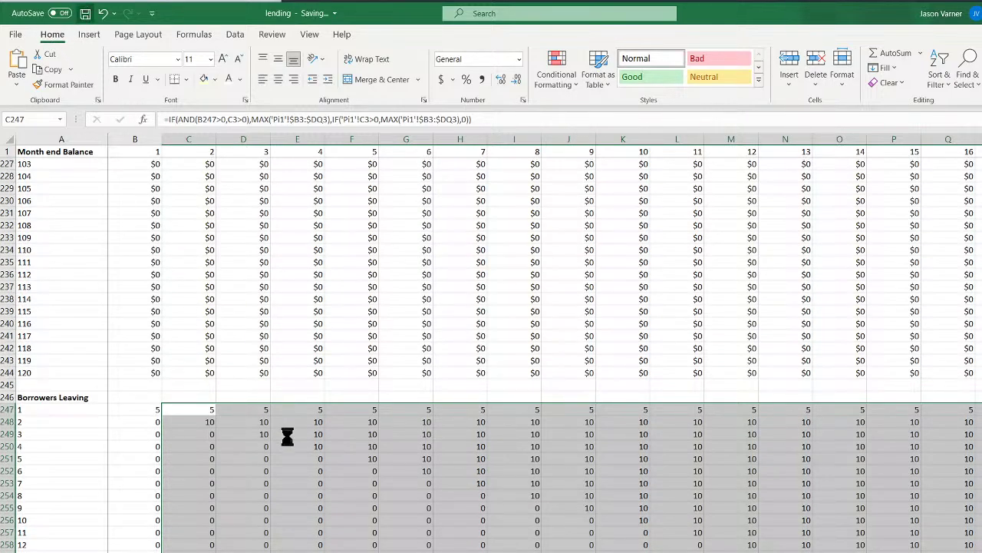
Compare the Borrowers Leaving formulas of row 1 at months 91 and 92 with the month end balance formula in CO3
{"action": "left_click_drag", "start_coordinate": [151, 409], "coordinate": [757, 436]}
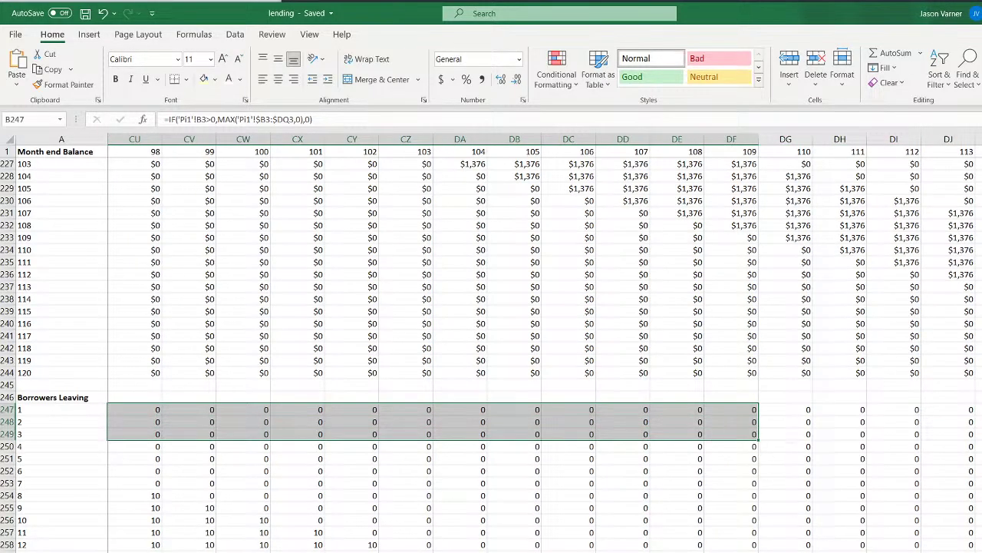
{"action": "scroll", "coordinate": [325, 416], "scroll_direction": "left", "scroll_amount": 5}
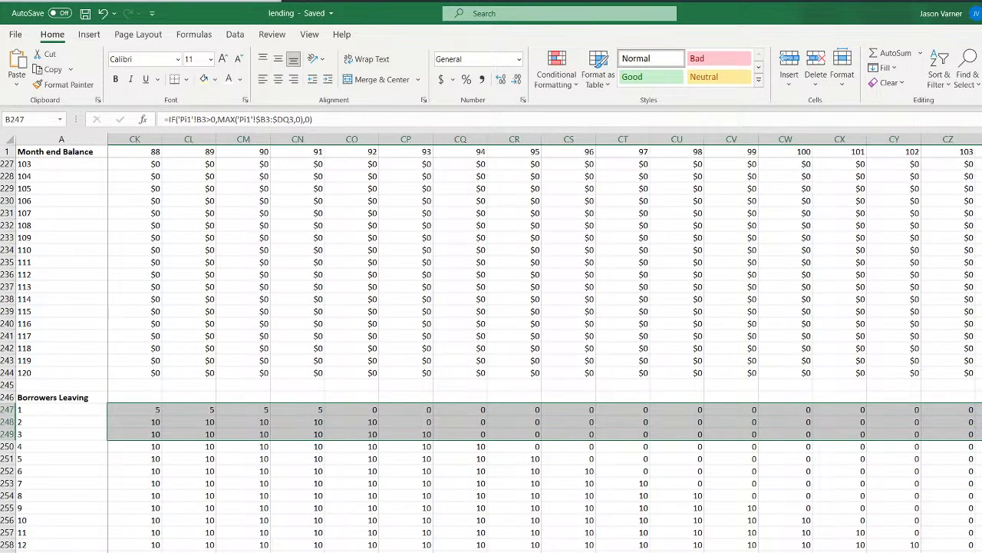
{"action": "left_click", "coordinate": [302, 409]}
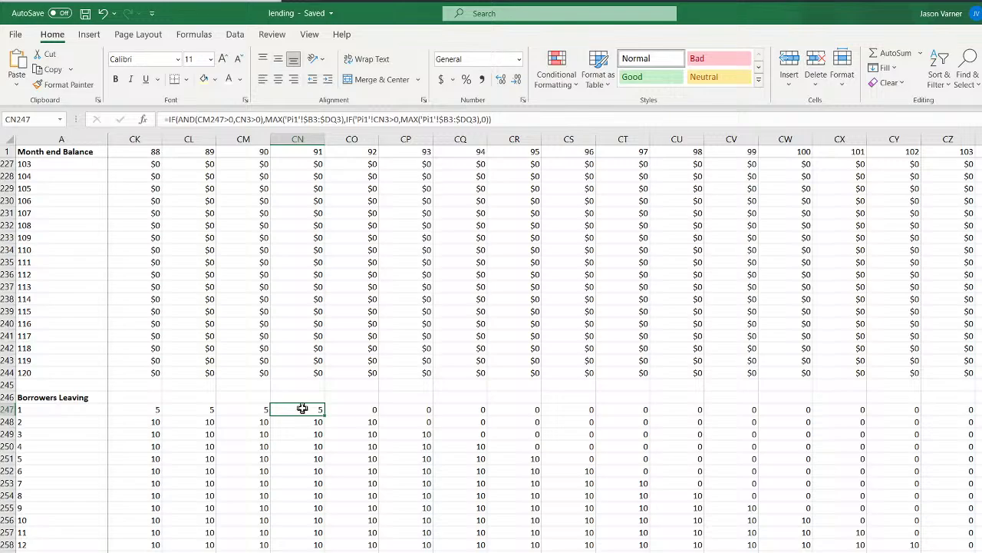
{"action": "left_click", "coordinate": [343, 408]}
{"action": "scroll", "coordinate": [491, 346], "scroll_direction": "up", "scroll_amount": 1}
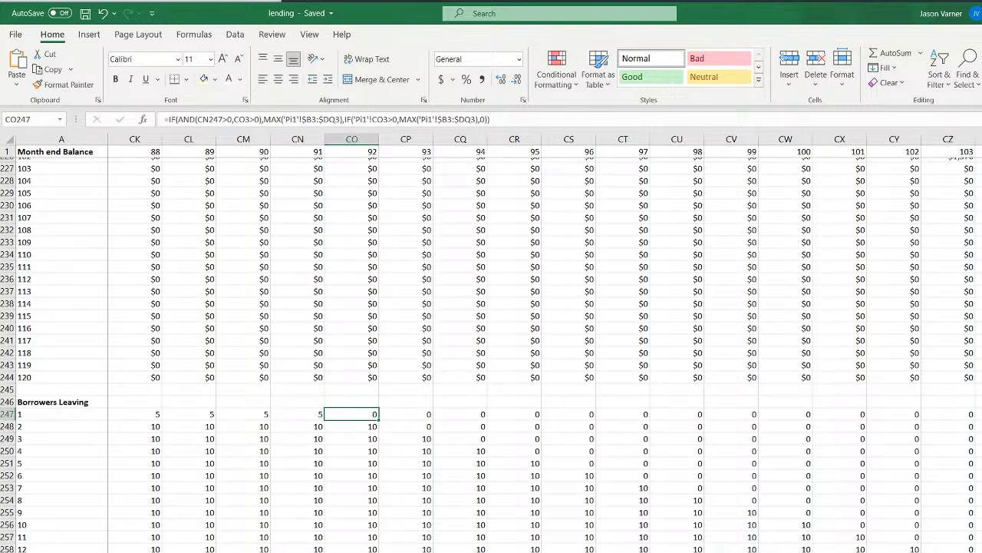
{"action": "scroll", "coordinate": [491, 345], "scroll_direction": "up", "scroll_amount": 20}
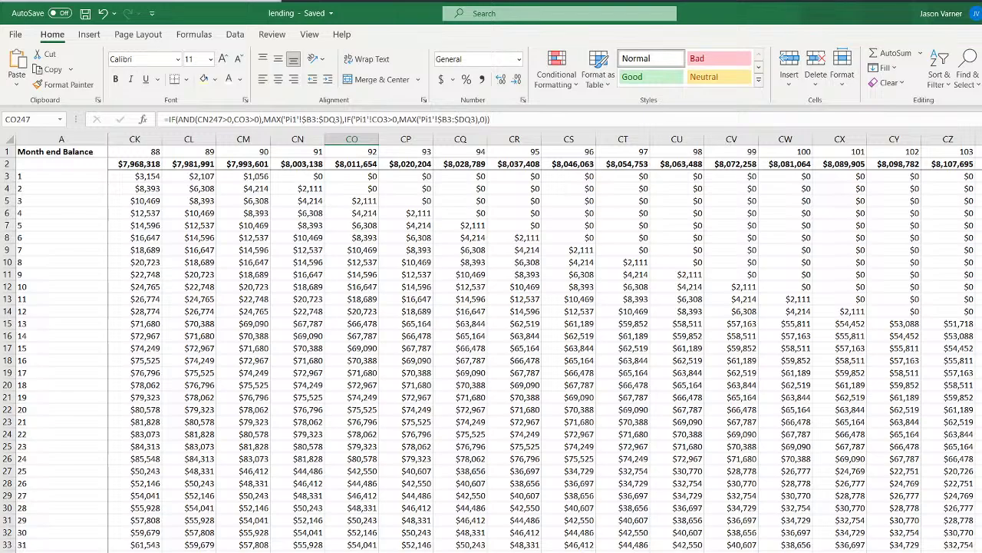
{"action": "left_click", "coordinate": [373, 176]}
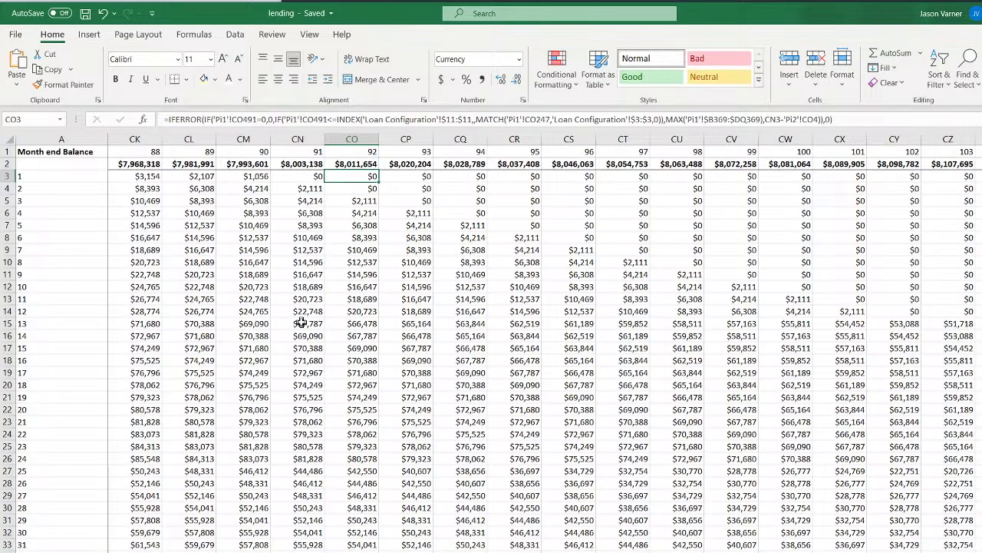
{"action": "scroll", "coordinate": [363, 475], "scroll_direction": "down", "scroll_amount": 20}
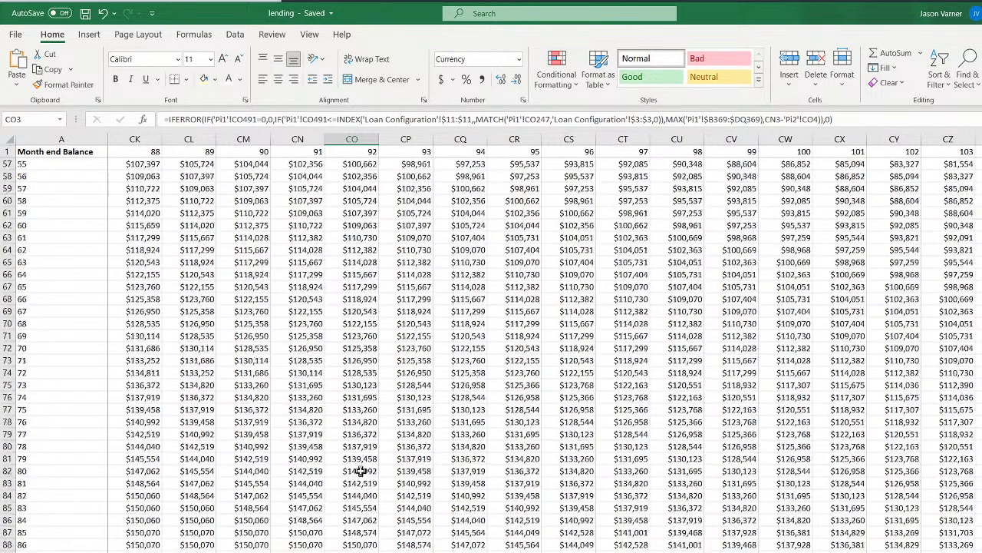
{"action": "scroll", "coordinate": [363, 476], "scroll_direction": "down", "scroll_amount": 20}
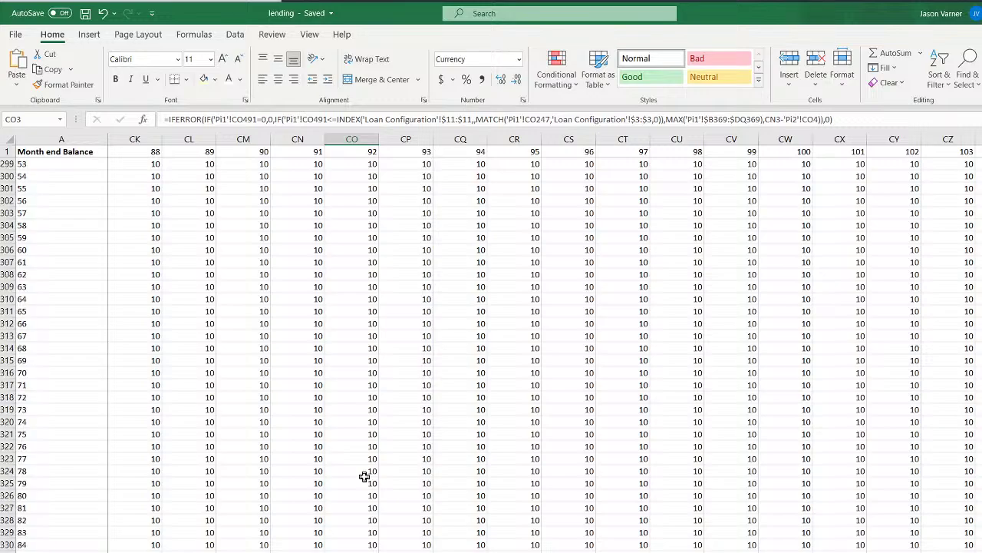
Trace the references of the Borrowers Leaving formula for row 1, month 91 (CN247), to its month end balance cell
{"action": "scroll", "coordinate": [364, 476], "scroll_direction": "down", "scroll_amount": 10}
{"action": "scroll", "coordinate": [364, 476], "scroll_direction": "up", "scroll_amount": 20}
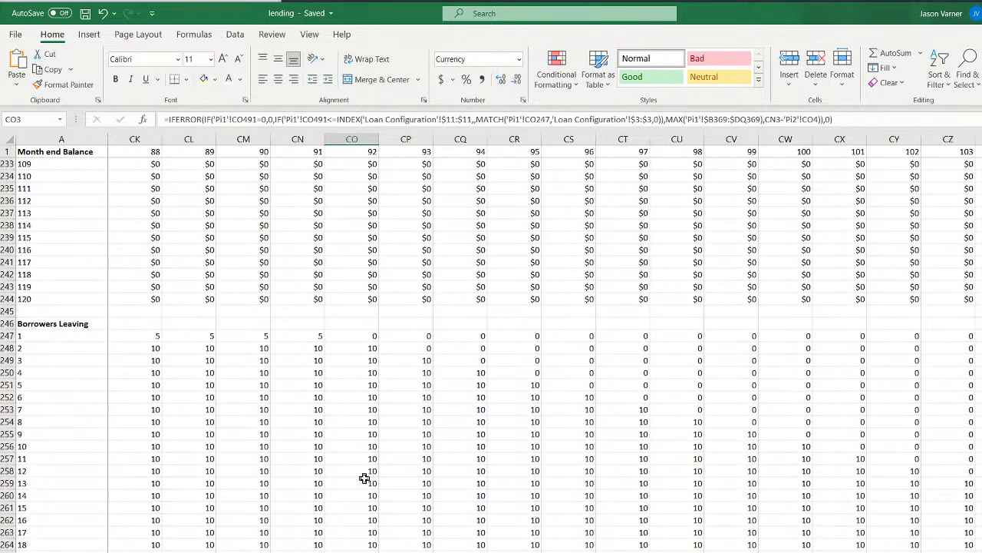
{"action": "left_click", "coordinate": [306, 334]}
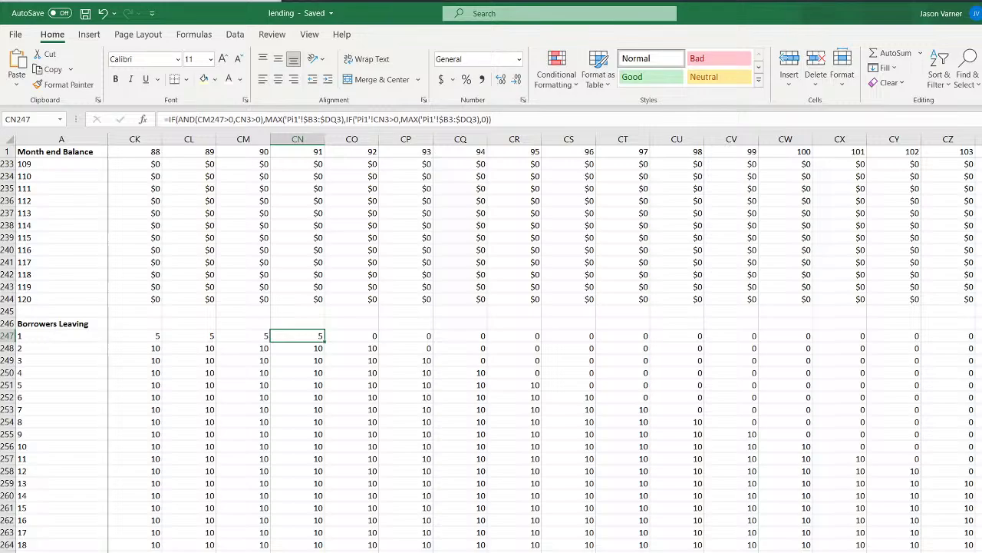
{"action": "scroll", "coordinate": [545, 343], "scroll_direction": "left", "scroll_amount": 4}
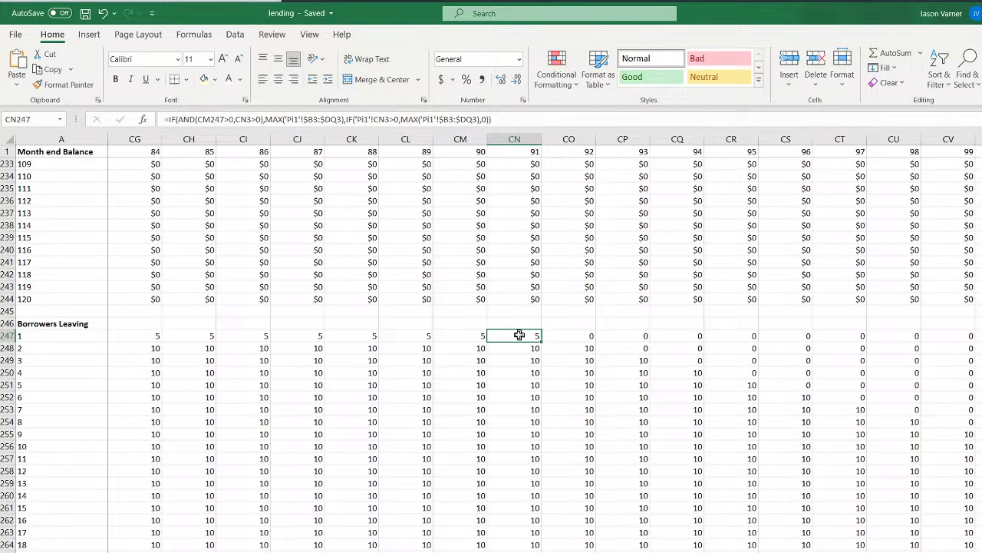
{"action": "double_click", "coordinate": [519, 336]}
{"action": "scroll", "coordinate": [510, 459], "scroll_direction": "up", "scroll_amount": 20}
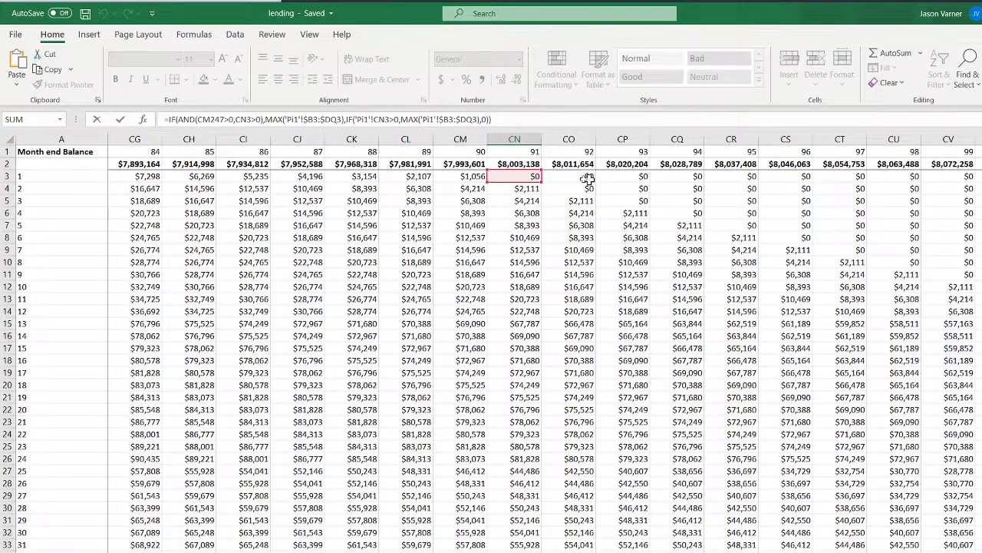
{"action": "key", "text": "Return"}
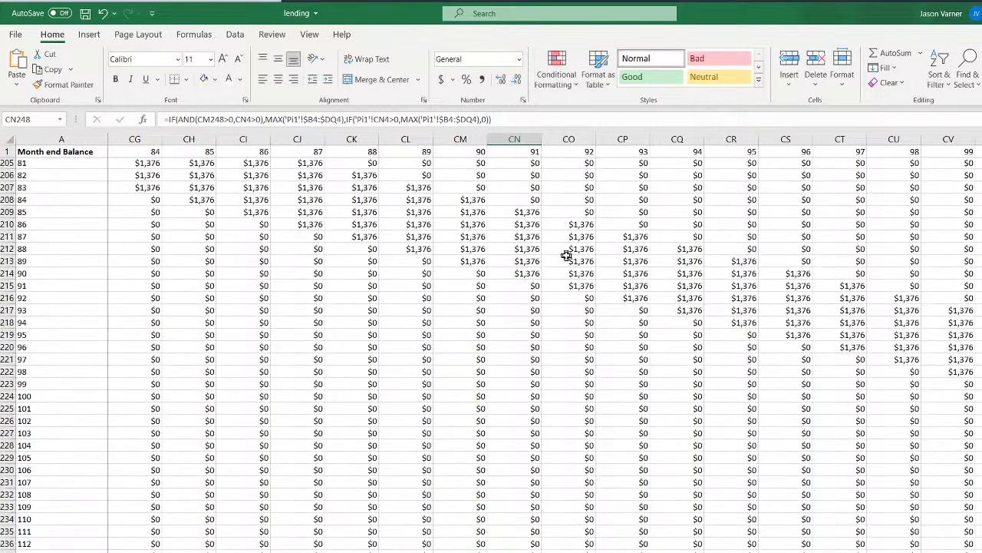
Enter the test formula =CN3-0 in the month header cell CO1
{"action": "scroll", "coordinate": [581, 263], "scroll_direction": "up", "scroll_amount": 20}
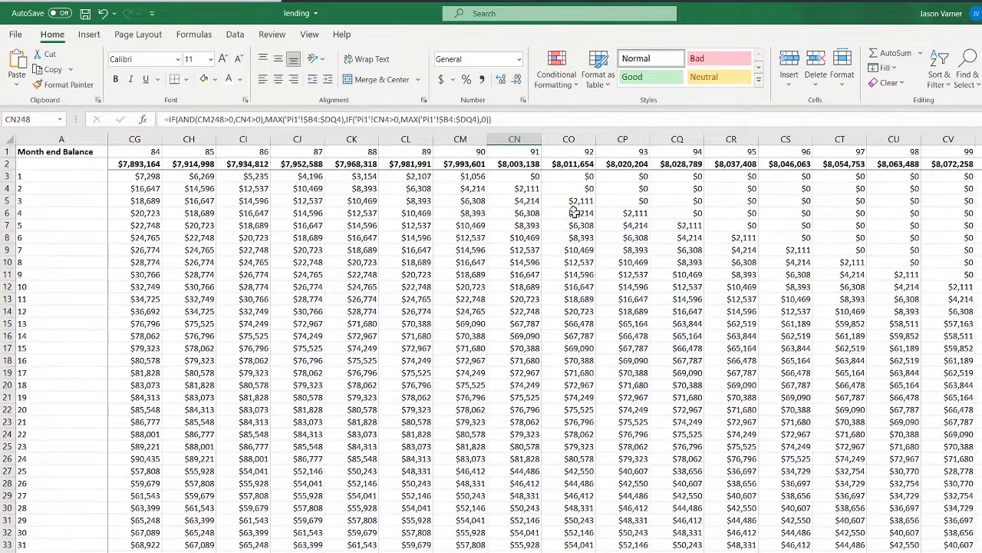
{"action": "left_click", "coordinate": [573, 150]}
{"action": "type", "text": "=CN1+1"}
{"action": "key", "text": "BackSpace"}
{"action": "key", "text": "BackSpace"}
{"action": "key", "text": "BackSpace"}
{"action": "key", "text": "BackSpace"}
{"action": "key", "text": "BackSpace"}
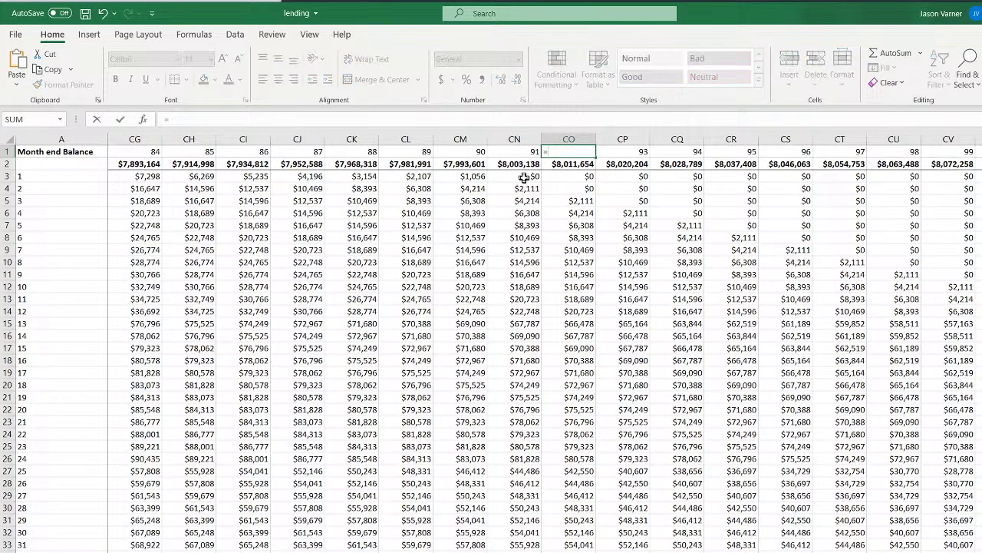
{"action": "left_click", "coordinate": [521, 176]}
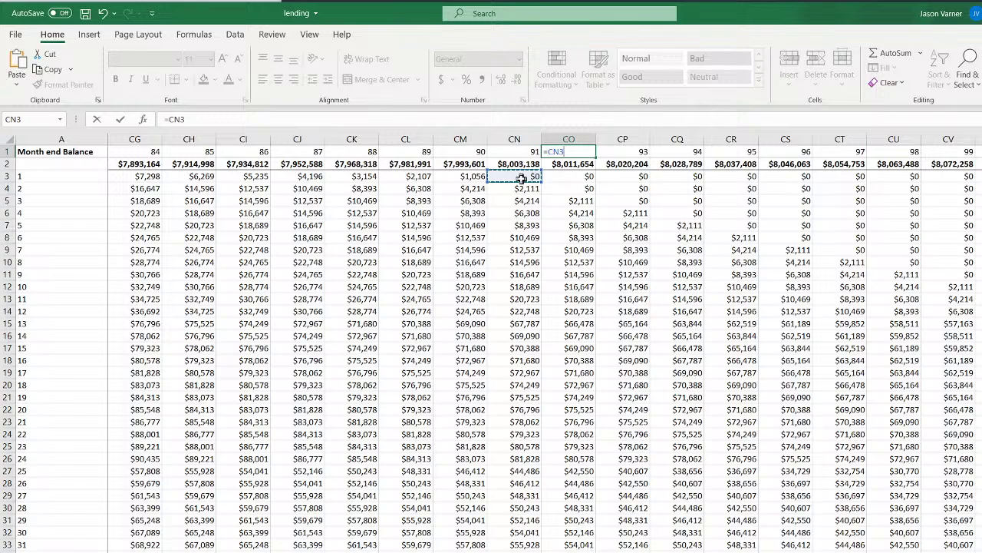
{"action": "type", "text": "-0"}
{"action": "key", "text": "ctrl+Return"}
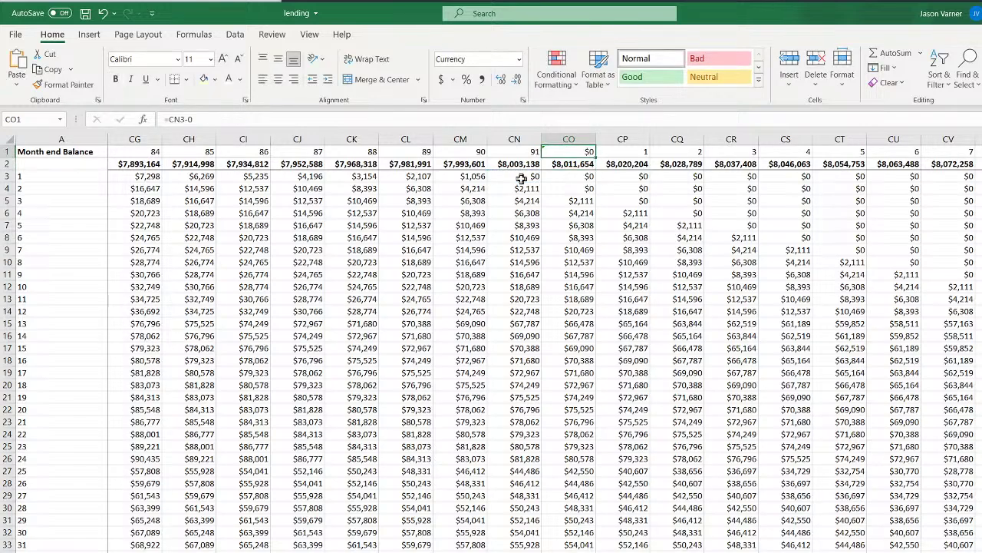
Preview CO1 as currency with 16 decimal places, cancel the format change, and undo the test formula
{"action": "left_click", "coordinate": [523, 100]}
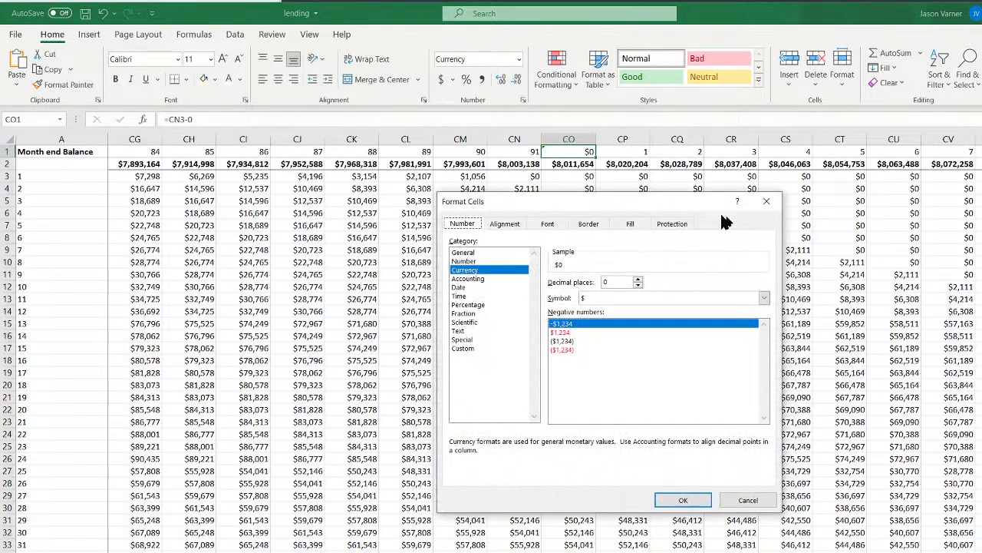
{"action": "left_click_drag", "start_coordinate": [638, 280], "coordinate": [638, 281]}
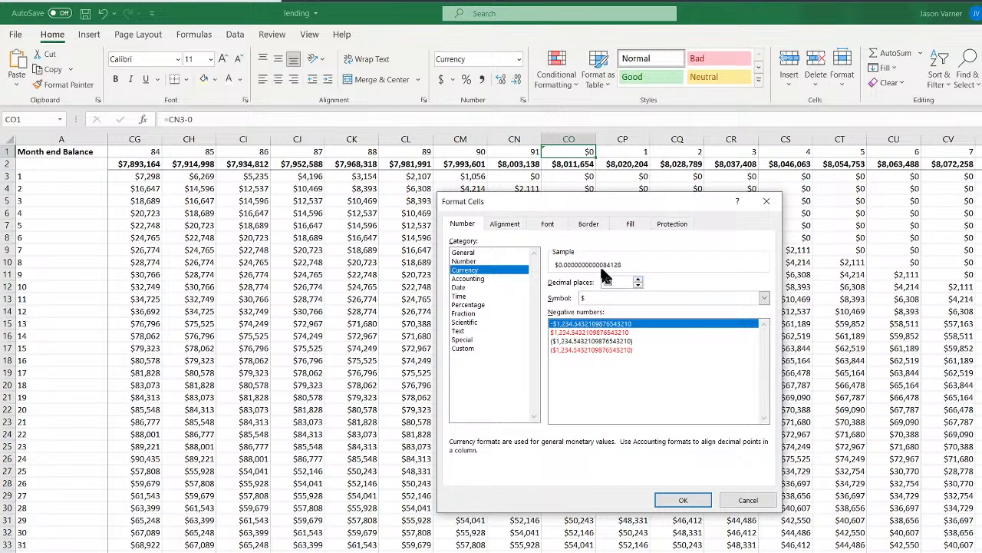
{"action": "left_click", "coordinate": [743, 502]}
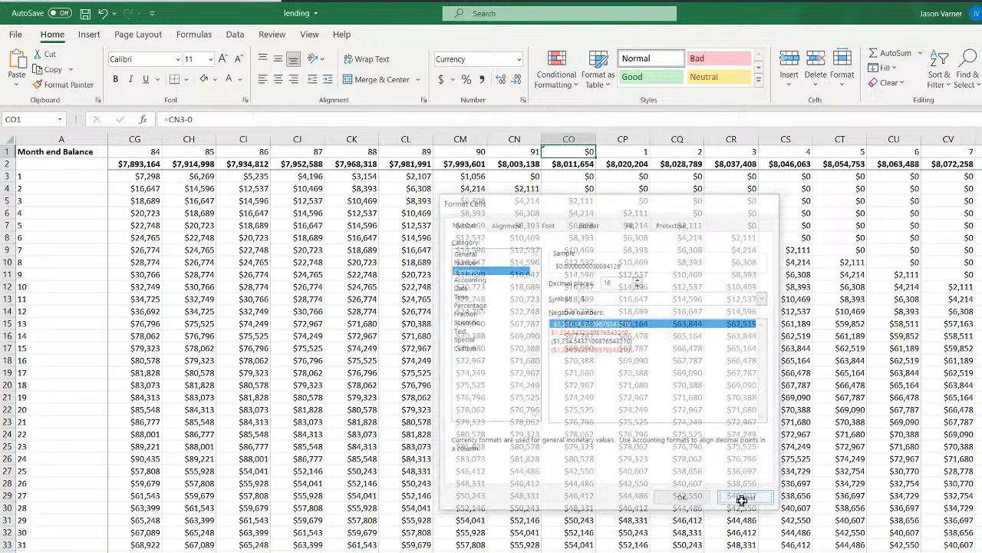
{"action": "left_click", "coordinate": [103, 14]}
Compare the month end balance formula in CN3 with the Borrowers Leaving formula in CO247
{"action": "left_click", "coordinate": [531, 177]}
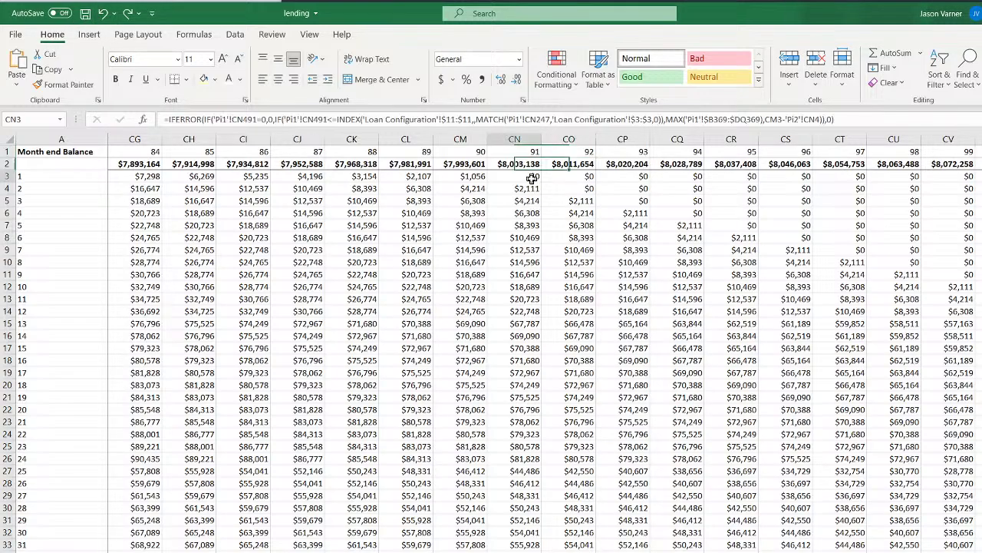
{"action": "scroll", "coordinate": [491, 346], "scroll_direction": "down", "scroll_amount": 20}
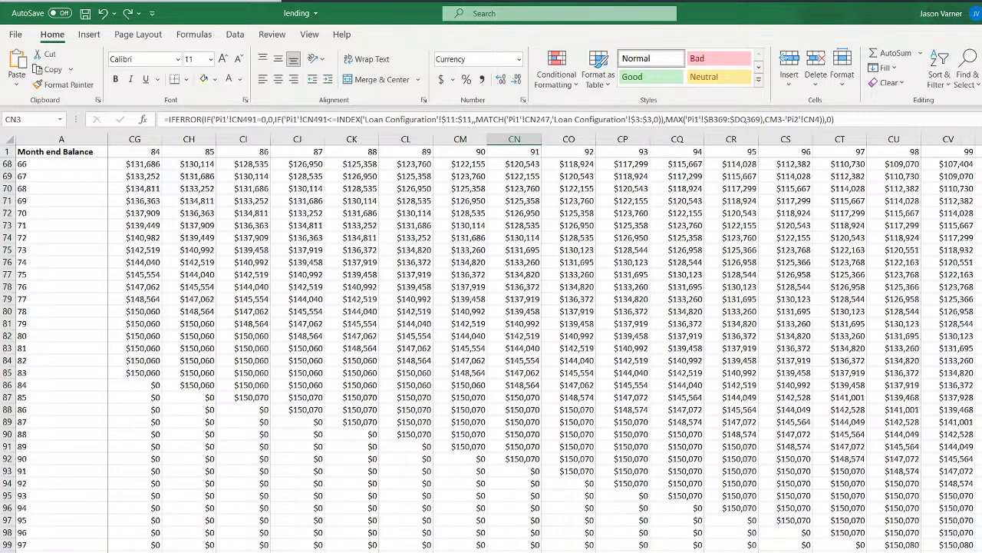
{"action": "scroll", "coordinate": [491, 345], "scroll_direction": "down", "scroll_amount": 20}
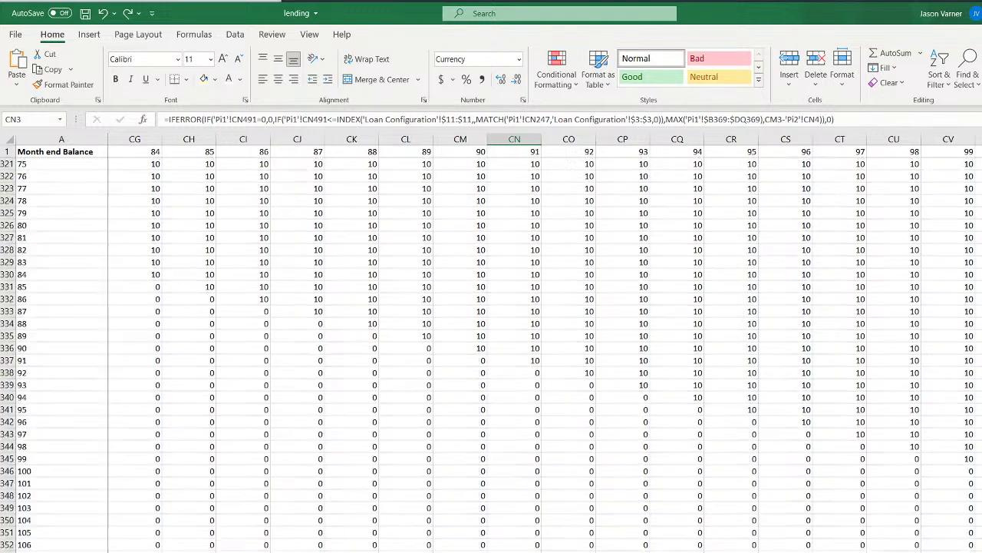
{"action": "scroll", "coordinate": [491, 345], "scroll_direction": "up", "scroll_amount": 20}
{"action": "scroll", "coordinate": [491, 346], "scroll_direction": "up", "scroll_amount": 6}
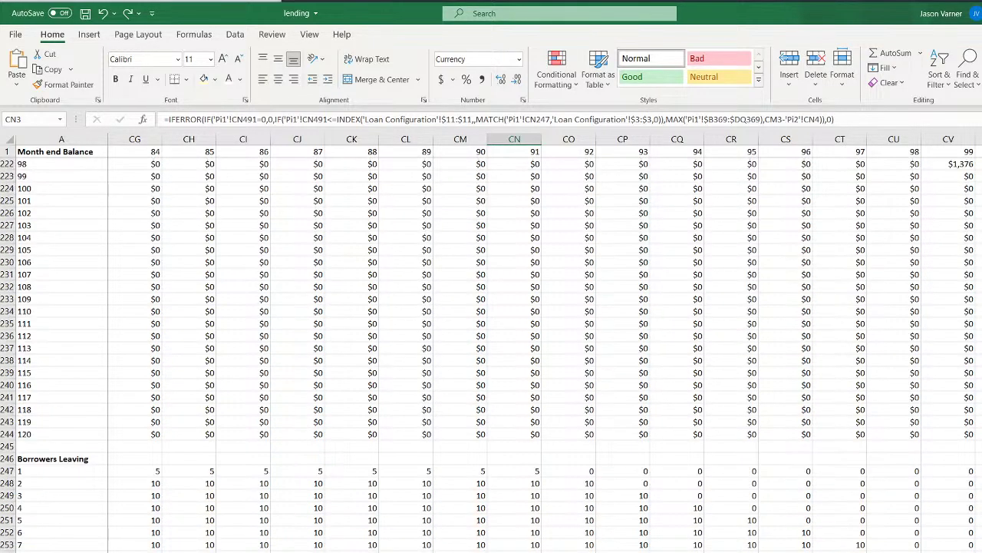
{"action": "left_click", "coordinate": [569, 473]}
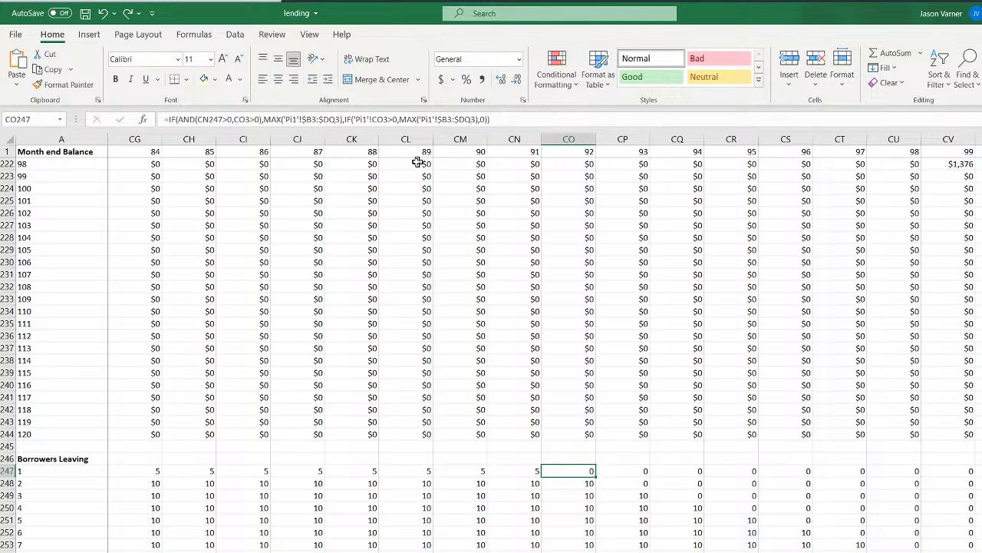
Change the nested IF condition in CO247 to 'Pi1'!CO3>0.0001
{"action": "left_click", "coordinate": [395, 119]}
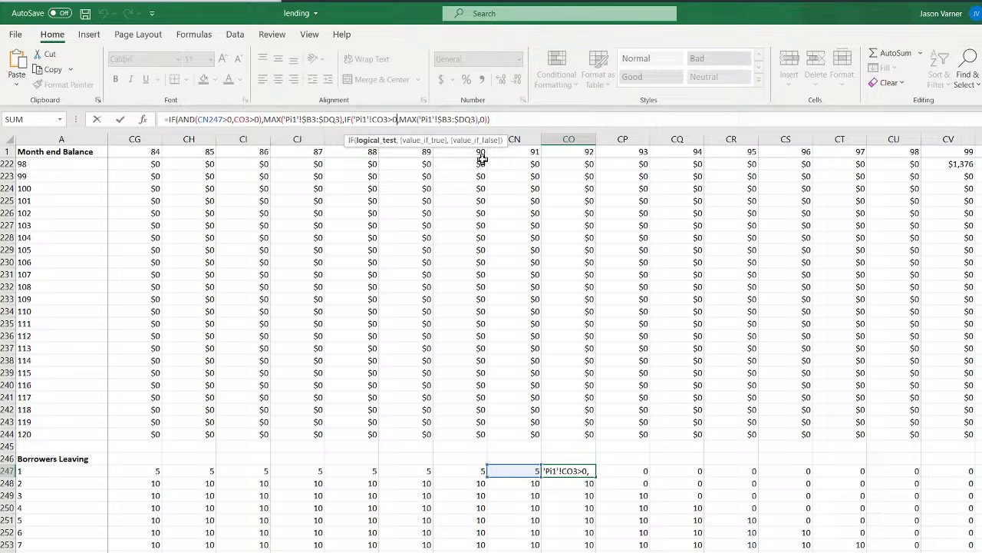
{"action": "type", "text": ".0000000"}
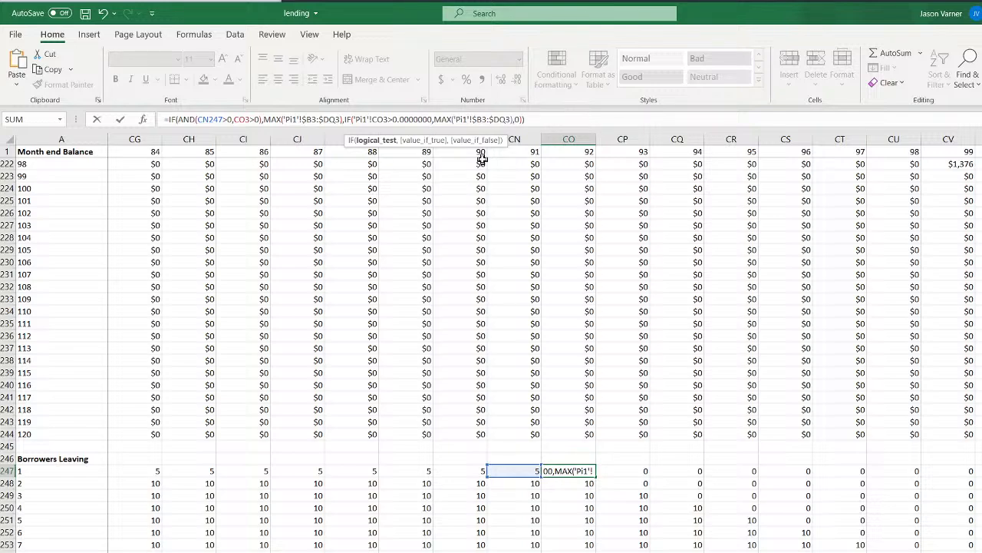
{"action": "type", "text": "000000001"}
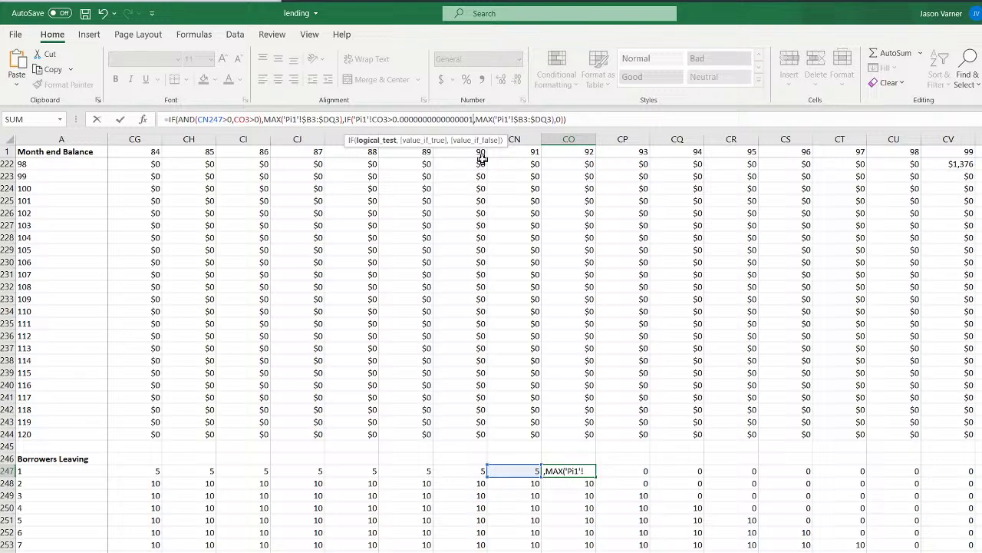
{"action": "key", "text": "BackSpace"}
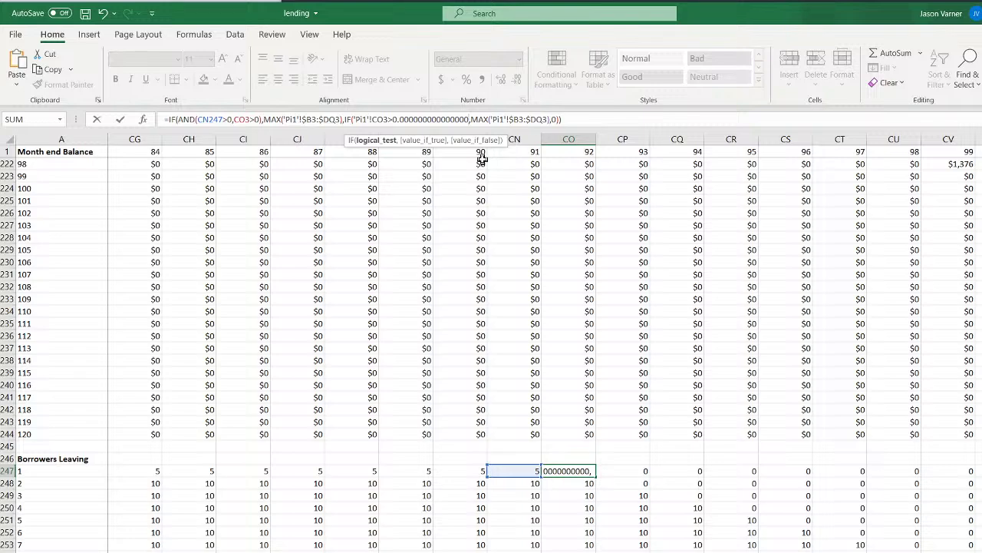
{"action": "key", "text": "BackSpace"}
{"action": "key", "text": "BackSpace"}
{"action": "key", "text": "BackSpace"}
{"action": "key", "text": "BackSpace"}
{"action": "key", "text": "BackSpace"}
{"action": "key", "text": "BackSpace"}
{"action": "key", "text": "BackSpace"}
{"action": "key", "text": "BackSpace"}
{"action": "key", "text": "BackSpace"}
{"action": "key", "text": "BackSpace"}
{"action": "key", "text": "BackSpace"}
{"action": "key", "text": "BackSpace"}
{"action": "key", "text": "BackSpace"}
{"action": "key", "text": "BackSpace"}
{"action": "key", "text": "BackSpace"}
{"action": "type", "text": "0001"}
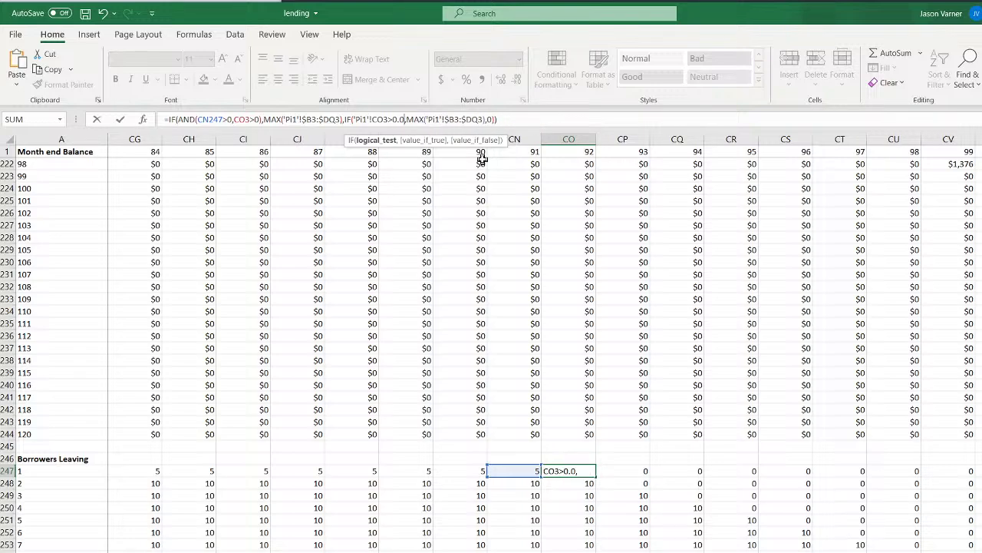
{"action": "key", "text": "Return"}
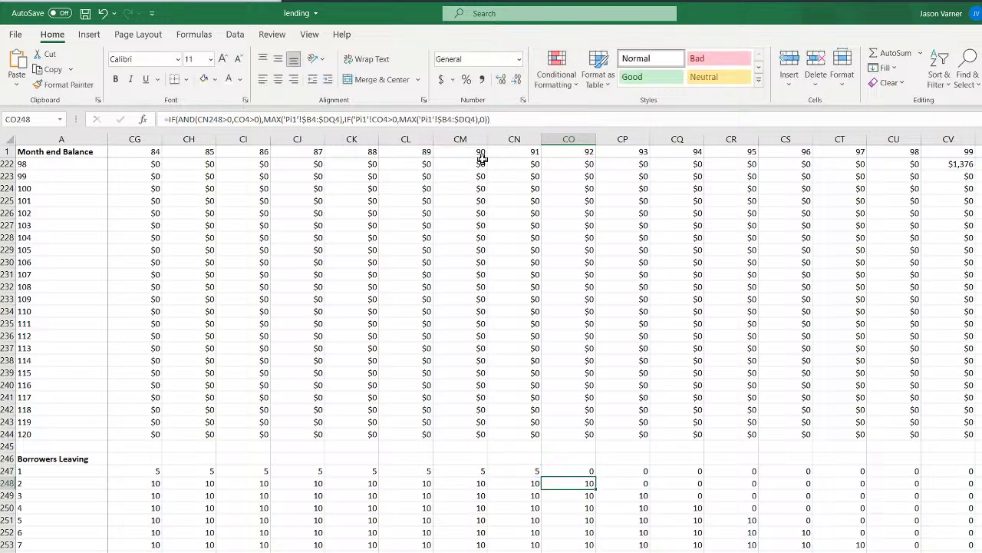
Fill the CO247 formula back into CN247 and set its nested IF threshold for 'Pi1'!CN3 to 0.001
{"action": "left_click", "coordinate": [593, 472]}
{"action": "left_click_drag", "start_coordinate": [597, 477], "coordinate": [505, 472]}
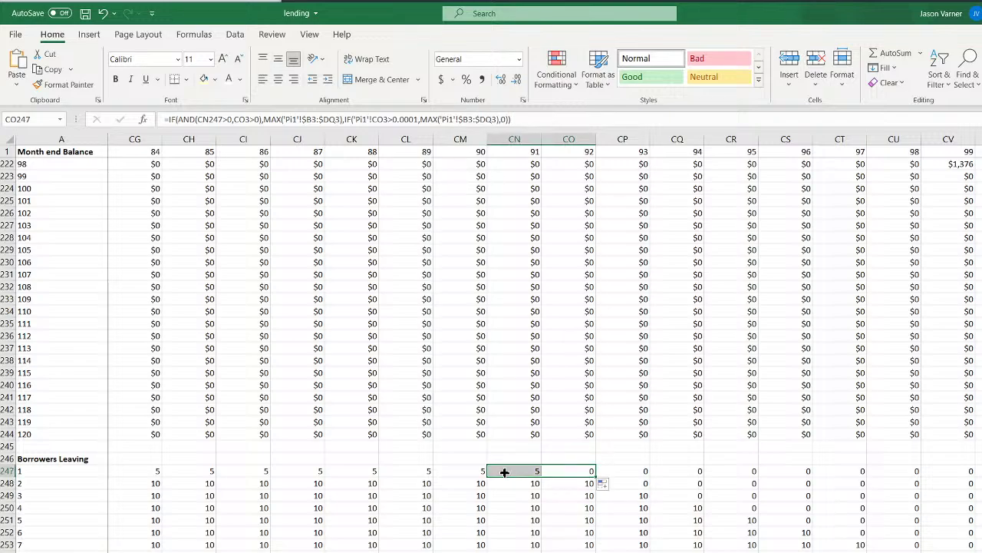
{"action": "left_click", "coordinate": [511, 470]}
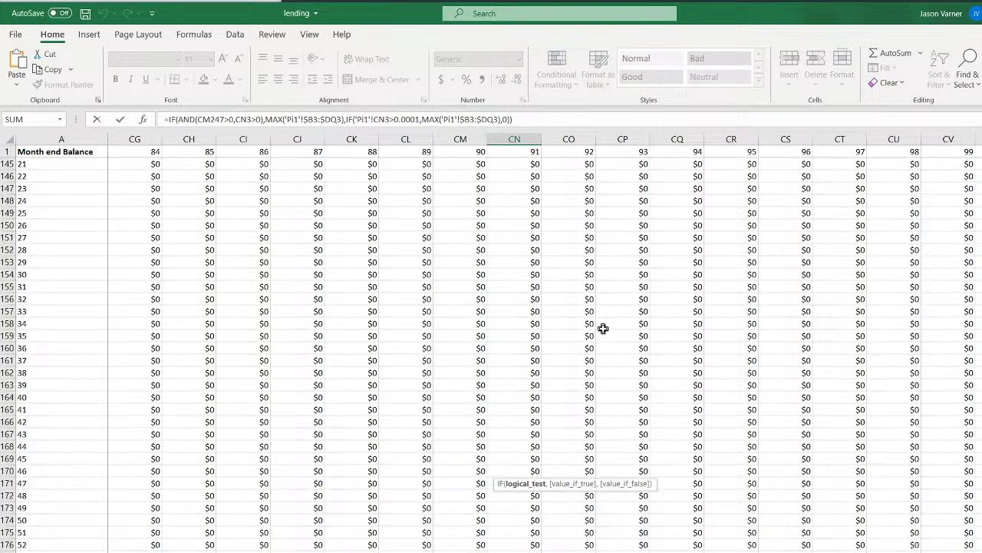
{"action": "scroll", "coordinate": [604, 325], "scroll_direction": "up", "scroll_amount": 20}
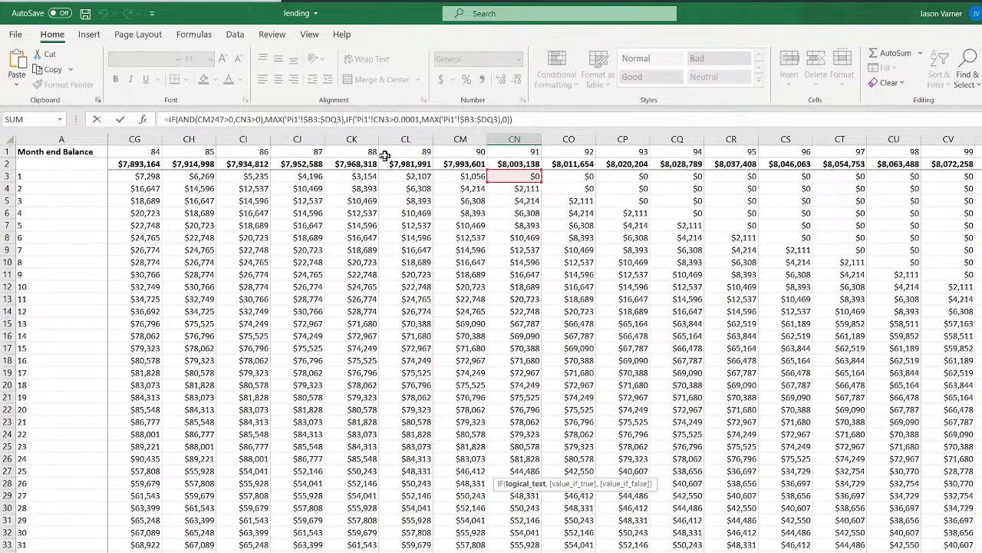
{"action": "left_click", "coordinate": [414, 119]}
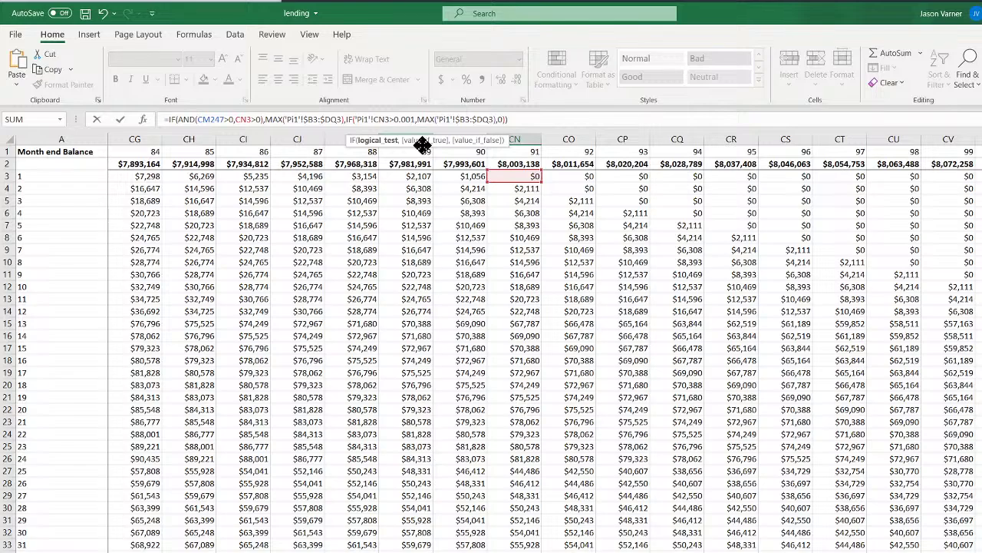
{"action": "key", "text": "Escape"}
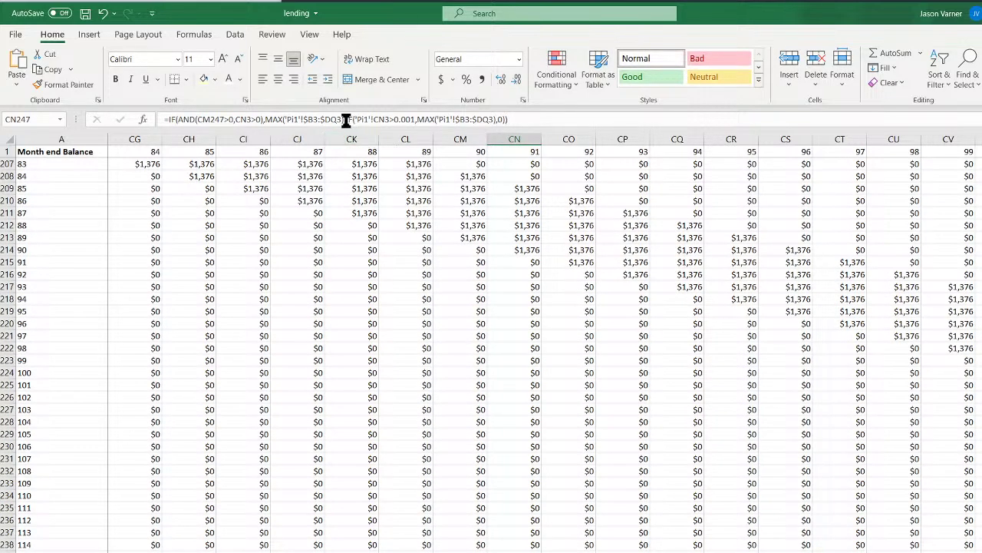
Remove the outer AND condition from CN247 and accept the correction to =IF('Pi1'!CN3>0.001,MAX('Pi1'!$B3:$DQ3))
{"action": "left_click_drag", "start_coordinate": [346, 119], "coordinate": [168, 119]}
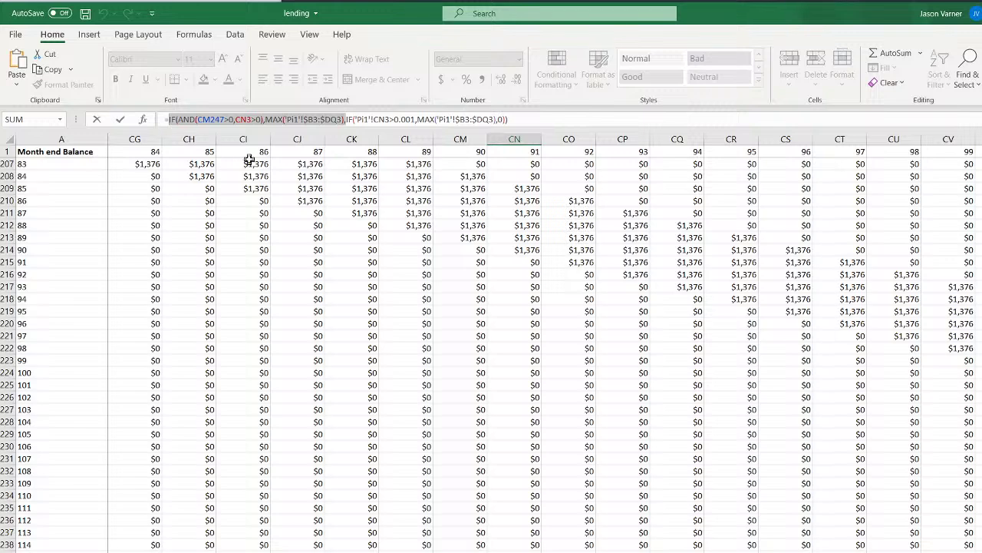
{"action": "key", "text": "BackSpace"}
{"action": "key", "text": "Return"}
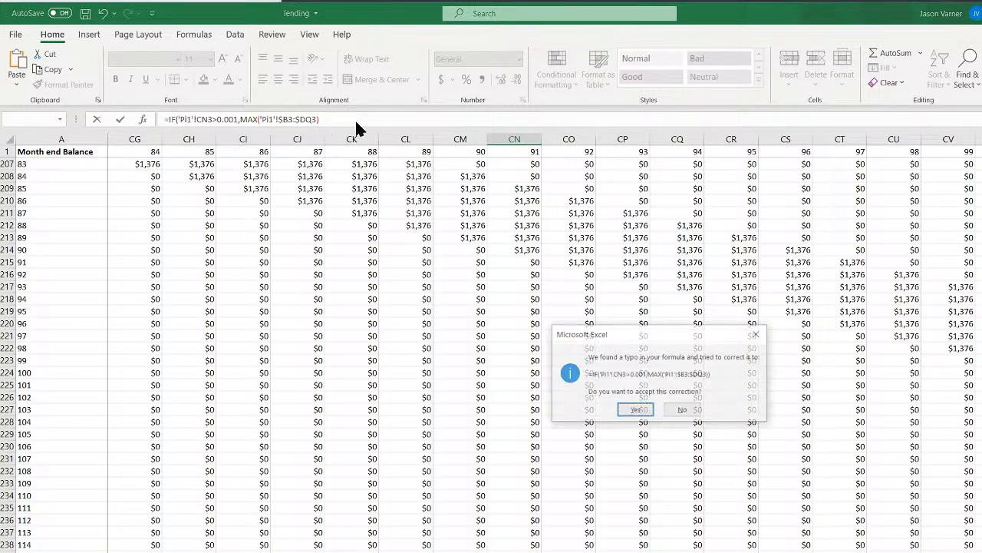
{"action": "key", "text": "Return"}
{"action": "key", "text": "Up"}
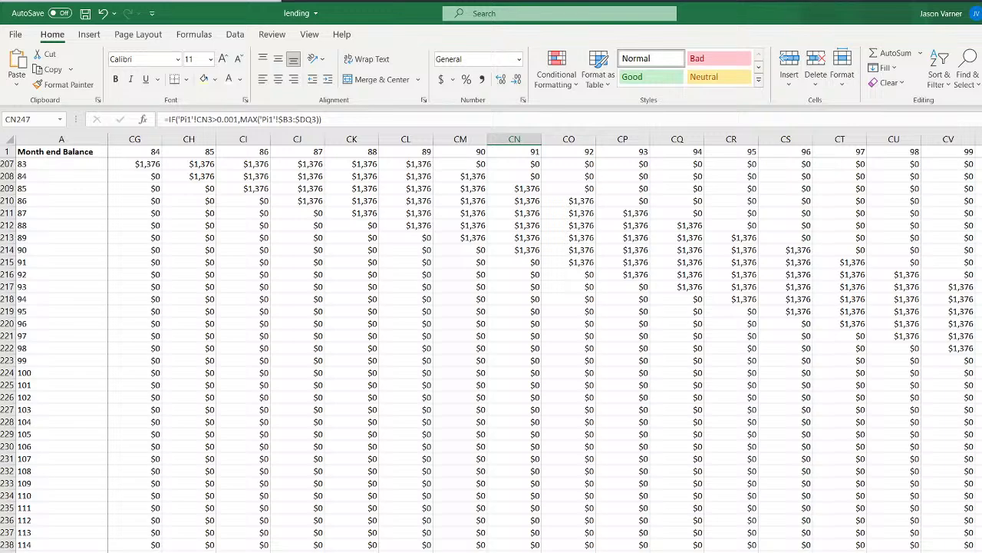
Set the comparison threshold in the CN247 formula to 0.1
{"action": "left_click", "coordinate": [234, 119]}
{"action": "key", "text": "BackSpace"}
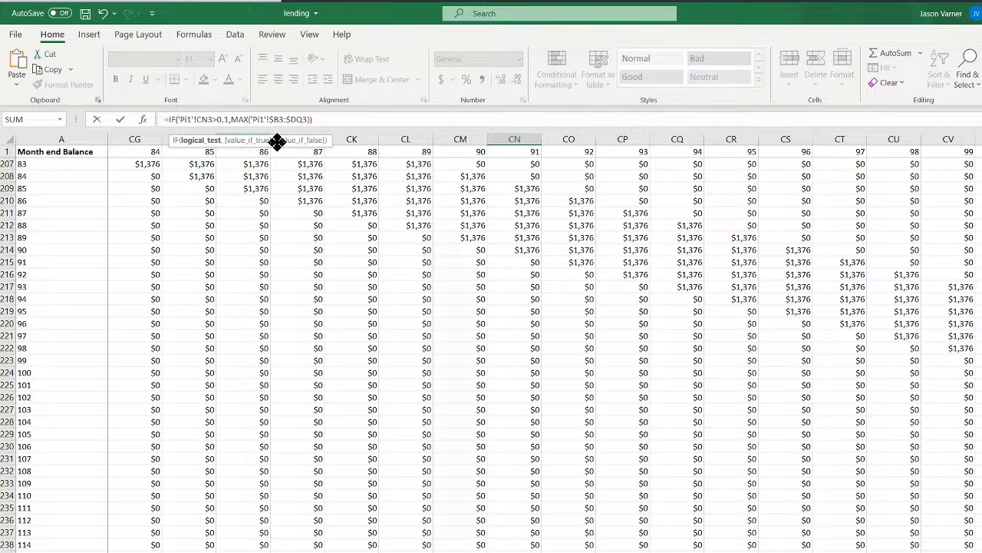
{"action": "key", "text": "Return"}
{"action": "key", "text": "Up"}
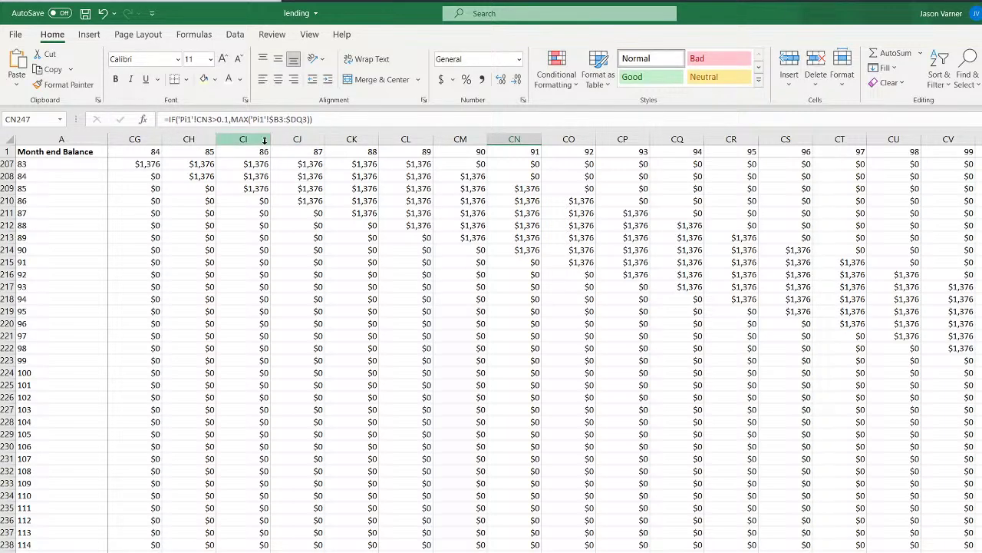
Set the comparison threshold in CN247 to 0, giving =IF('Pi1'!CN3>0,MAX('Pi1'!$B3:$DQ3))
{"action": "left_click", "coordinate": [227, 119]}
{"action": "key", "text": "BackSpace"}
{"action": "key", "text": "BackSpace"}
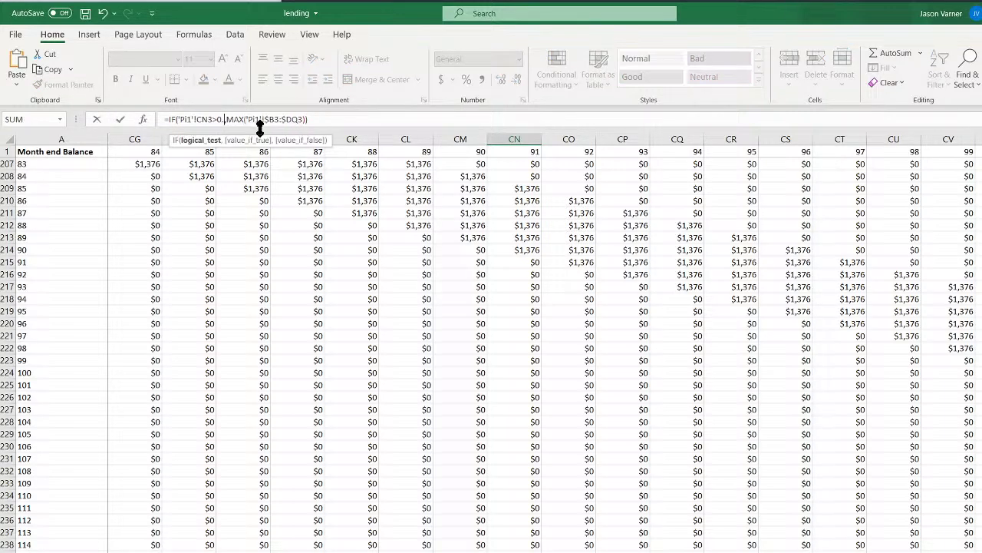
{"action": "key", "text": "Return"}
{"action": "key", "text": "Up"}
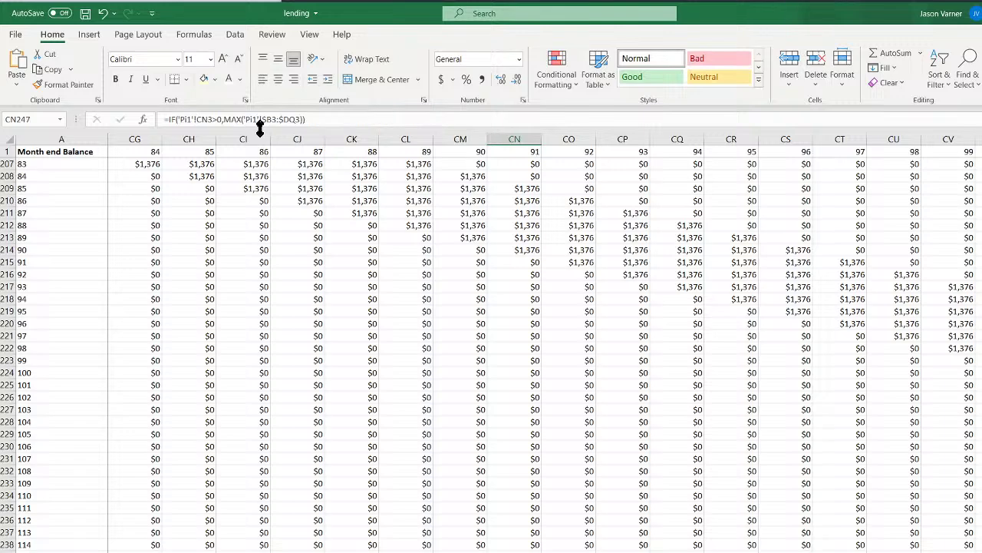
Set the comparison threshold in CN247's formula to 0.0000000000001
{"action": "left_click", "coordinate": [221, 120]}
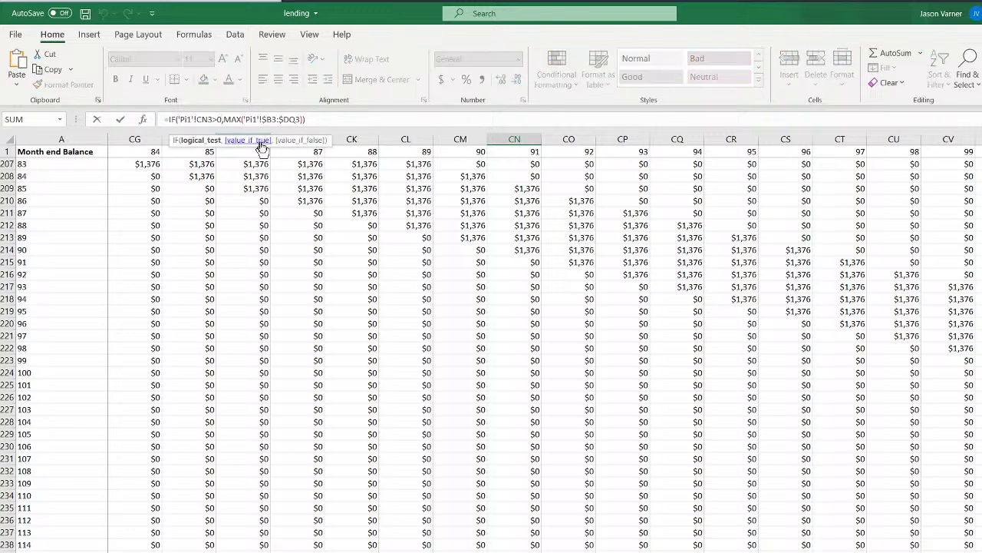
{"action": "type", "text": ".0000000"}
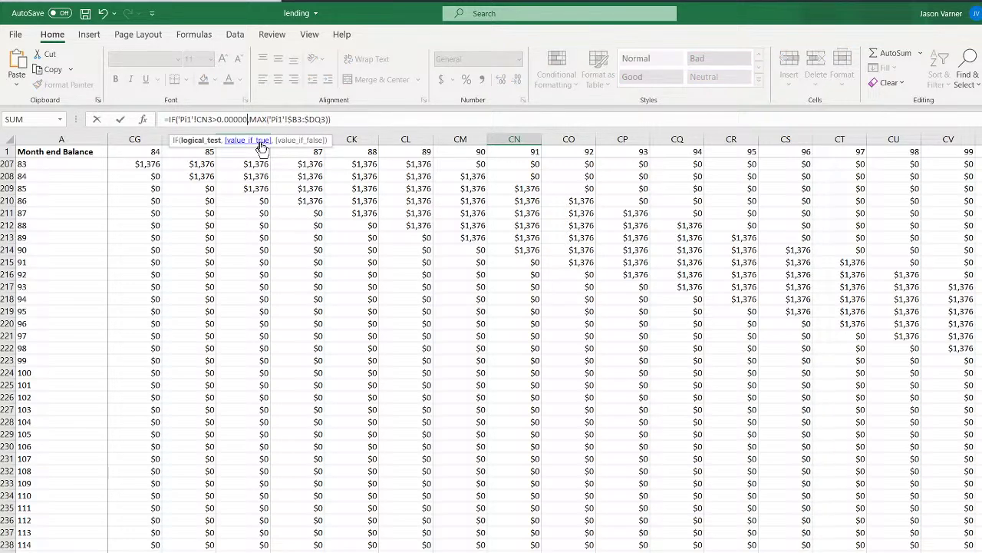
{"action": "type", "text": "000000"}
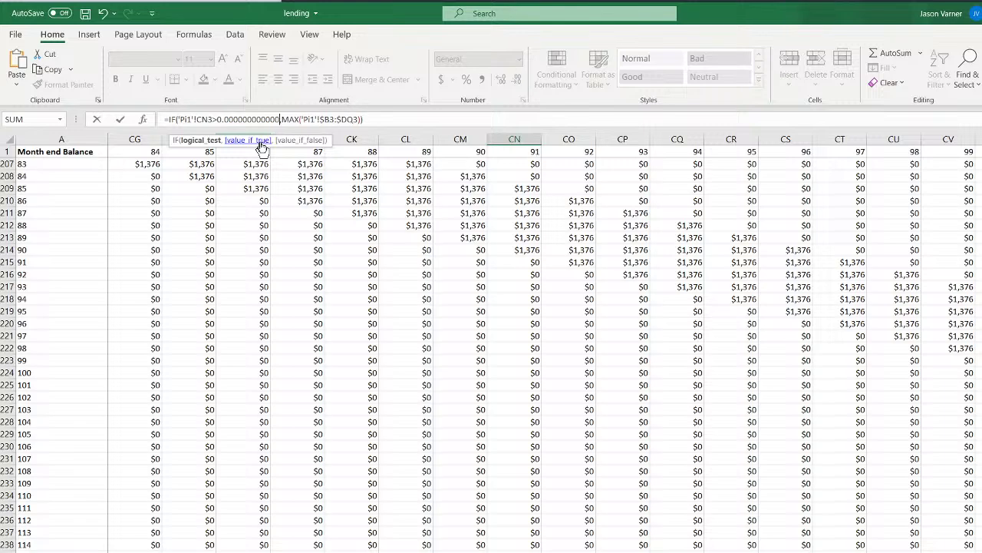
{"action": "key", "text": "Return"}
{"action": "key", "text": "Up"}
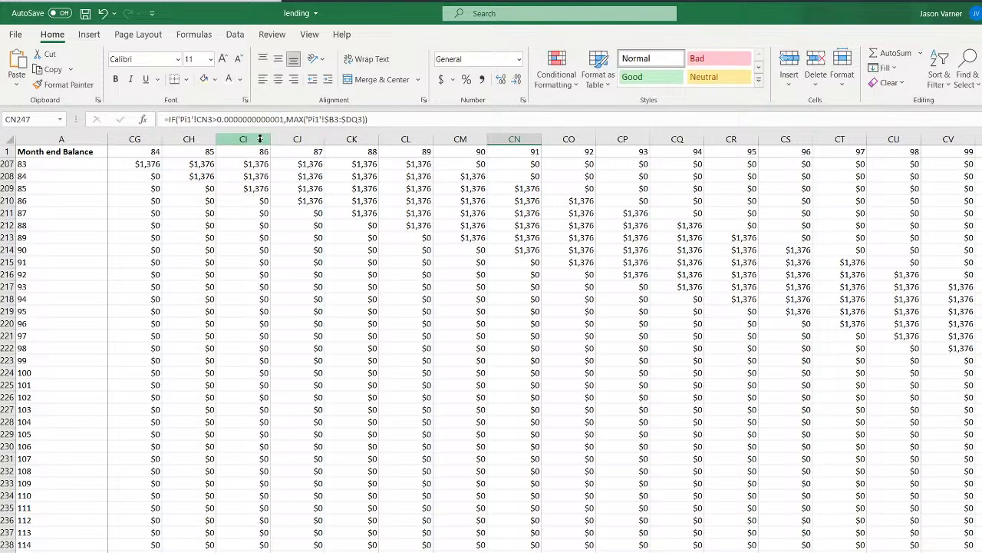
Lower the CN247 formula's comparison threshold to 0.0000000000000001
{"action": "left_click", "coordinate": [249, 118]}
{"action": "type", "text": "000"}
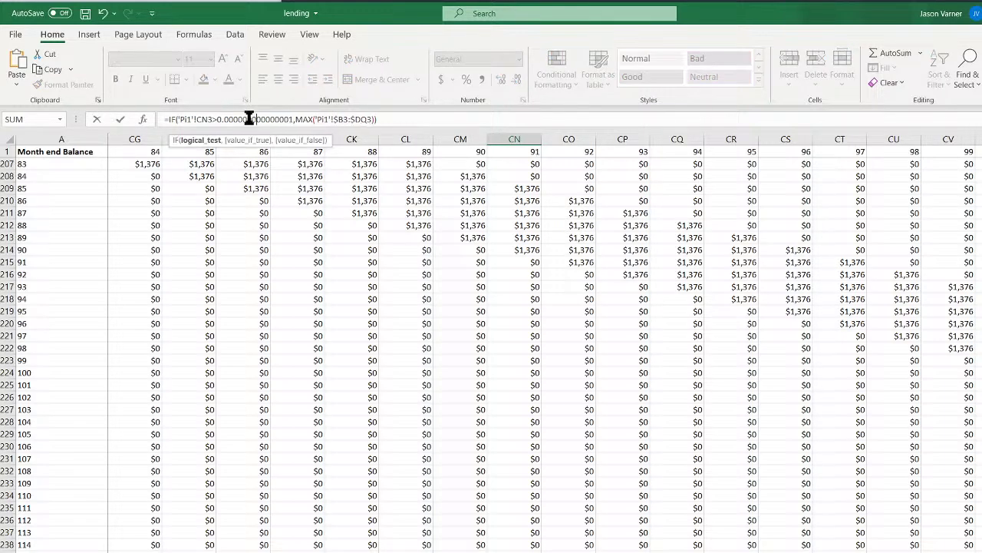
{"action": "key", "text": "Return"}
{"action": "key", "text": "Up"}
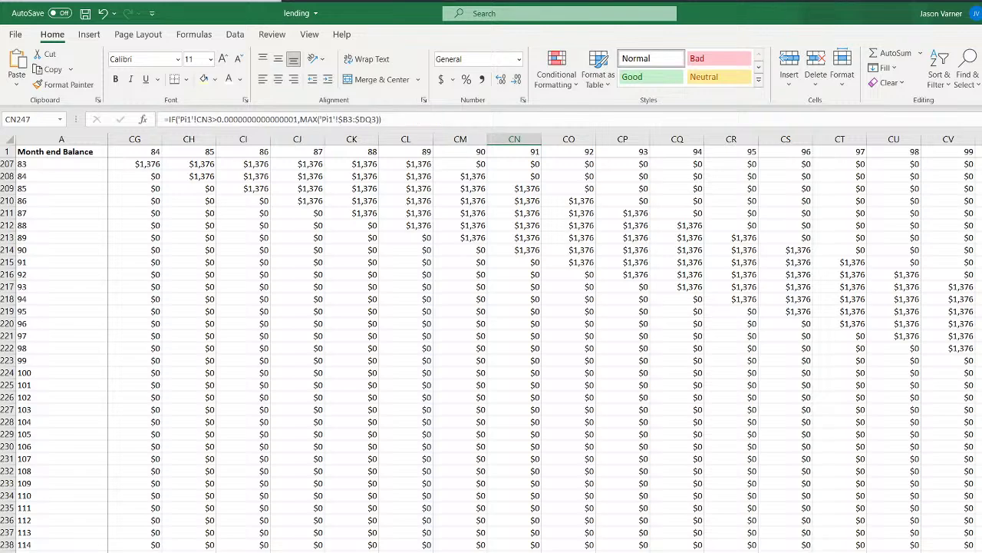
Add further zeros to the decimal threshold for 'Pi1'!CN3 in CN247 to make it even smaller
{"action": "left_click", "coordinate": [250, 118]}
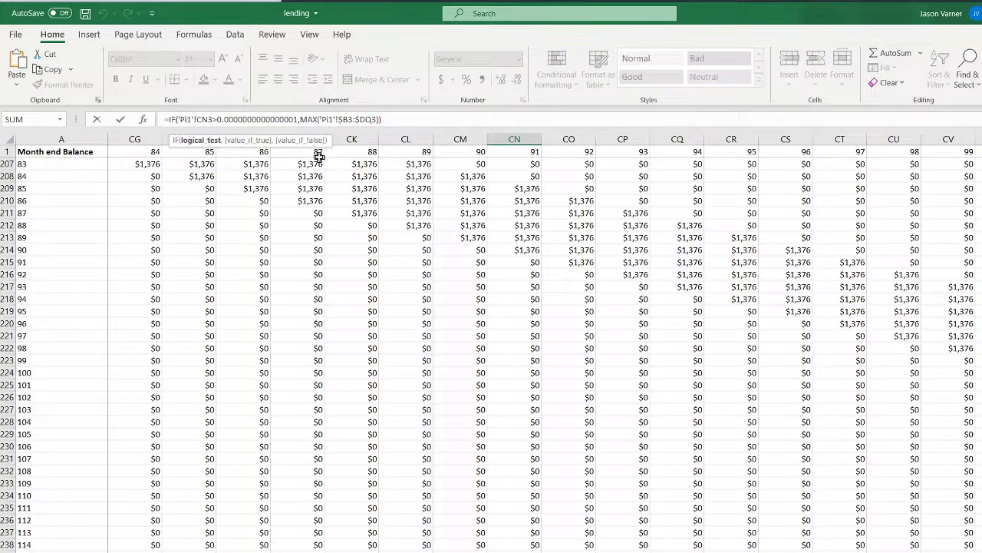
{"action": "key", "text": "Return"}
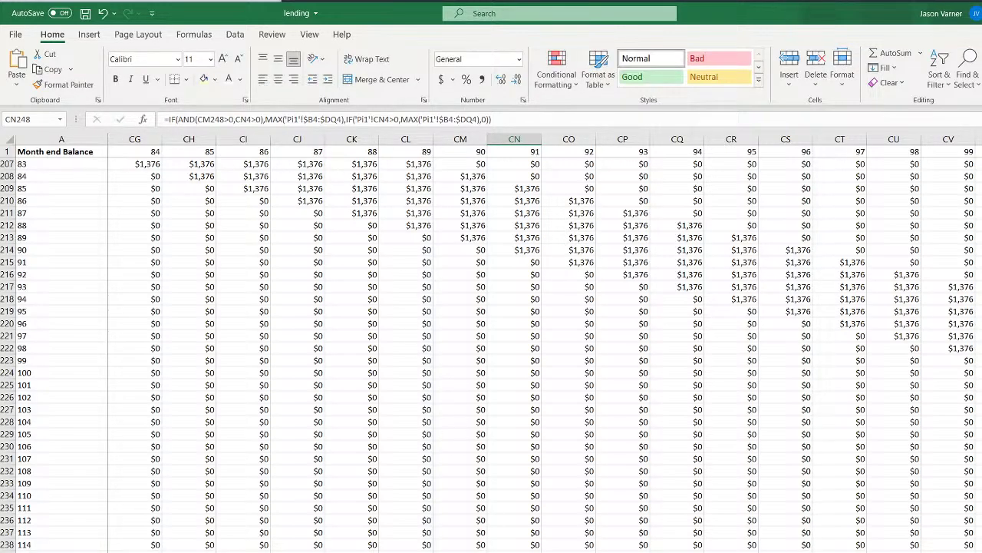
{"action": "key", "text": "Up"}
{"action": "left_click", "coordinate": [271, 119]}
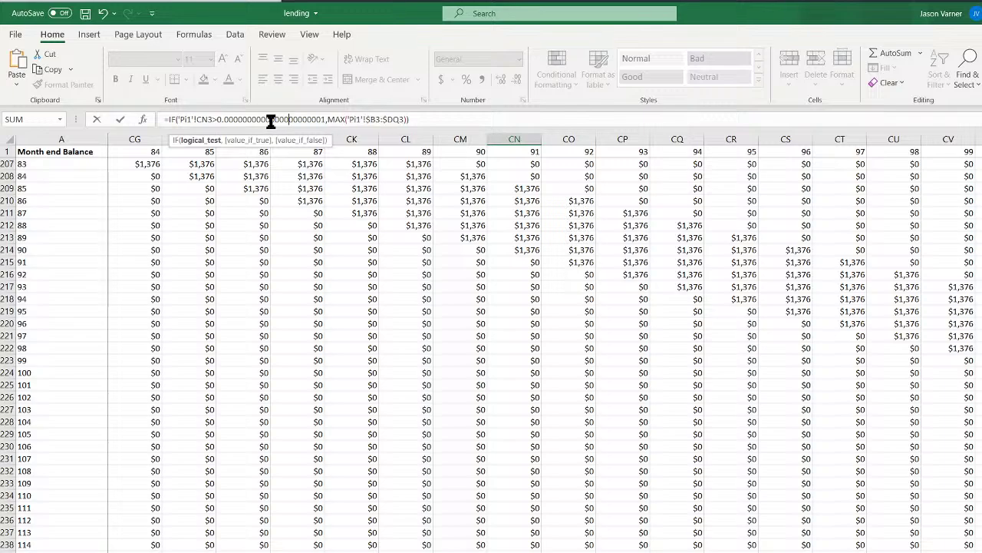
{"action": "key", "text": "Return"}
{"action": "key", "text": "Up"}
Restore CN247 to =IF(AND(CM247>0,CN3>0),MAX('Pi1'!$B3:$DQ3),IF('Pi1'!CN3>0,MAX('Pi1'!$B3:$DQ3),0)), matching CM247's pattern
{"action": "key", "text": "Left"}
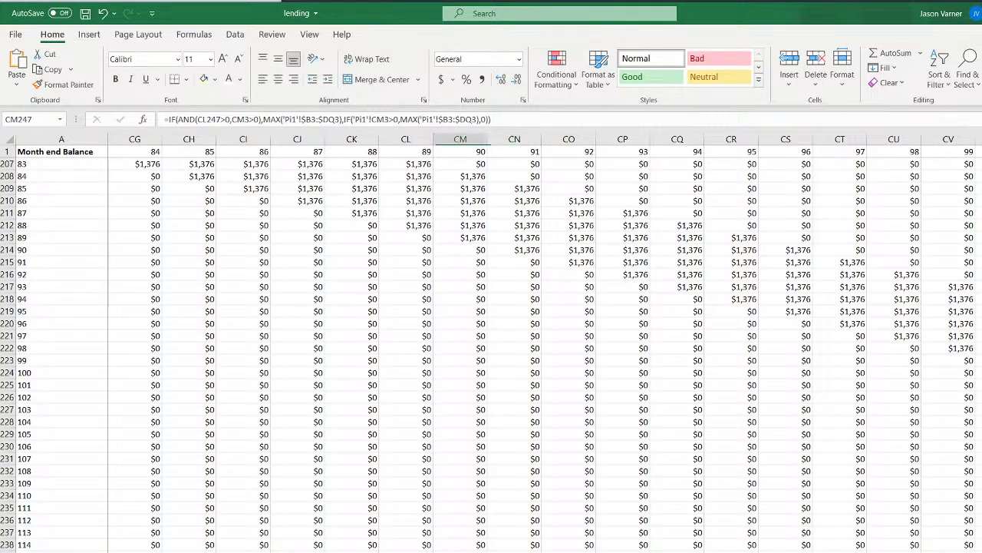
{"action": "key", "text": "Right"}
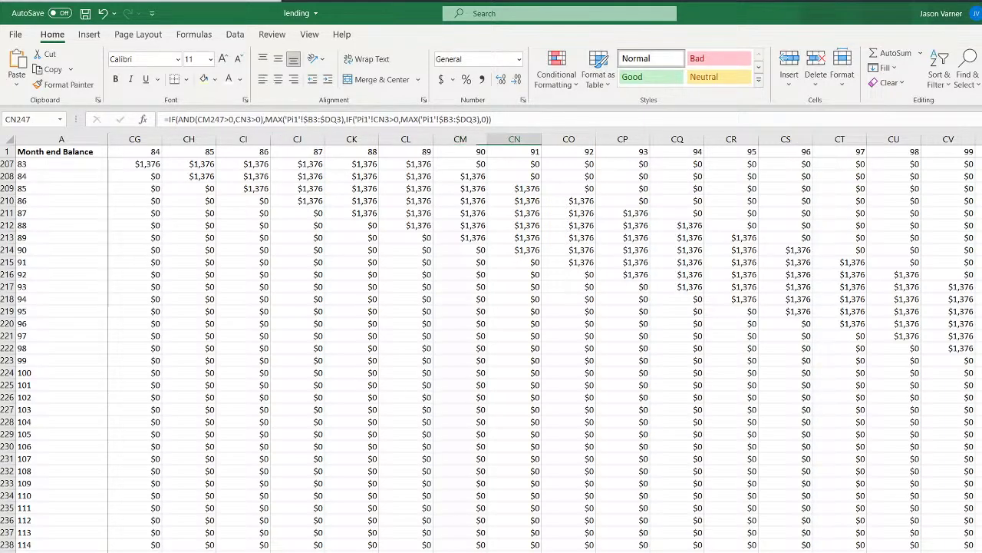
Preview the month-end balance in CN3 as currency with 12 decimal places, and discard the format change
{"action": "scroll", "coordinate": [527, 179], "scroll_direction": "up", "scroll_amount": 20}
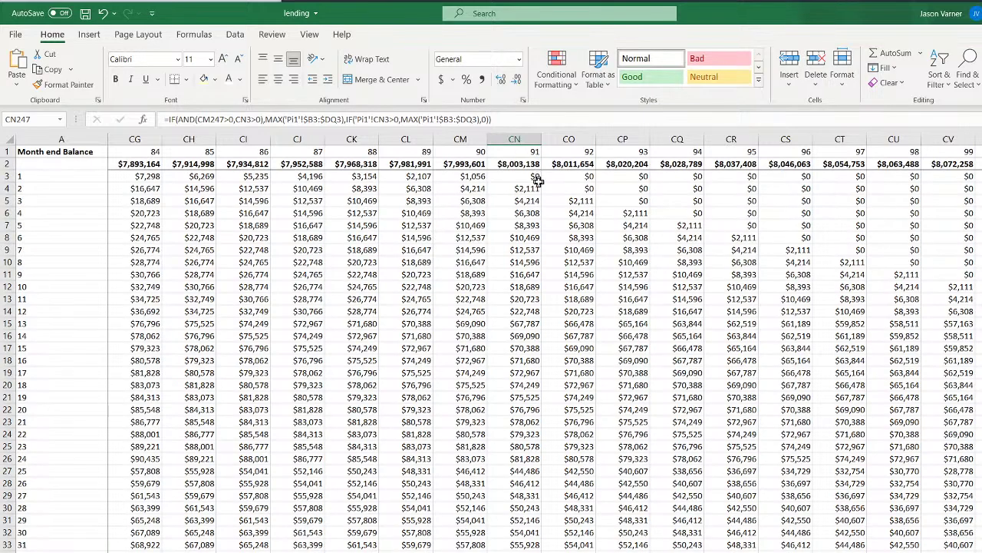
{"action": "left_click", "coordinate": [527, 177]}
{"action": "left_click", "coordinate": [522, 99]}
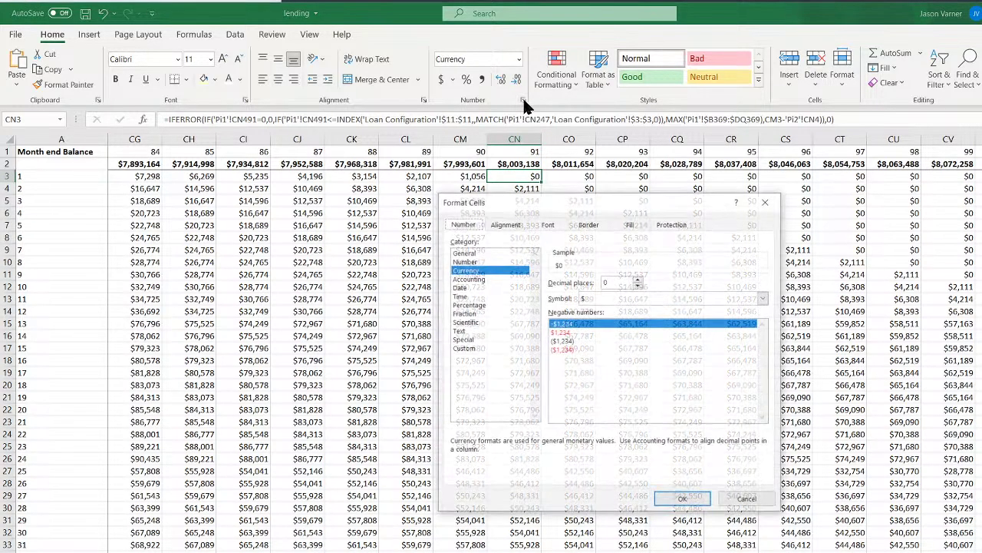
{"action": "left_click", "coordinate": [638, 280]}
{"action": "left_click", "coordinate": [638, 280]}
{"action": "left_click", "coordinate": [638, 279]}
{"action": "left_click", "coordinate": [638, 279]}
{"action": "left_click", "coordinate": [638, 279]}
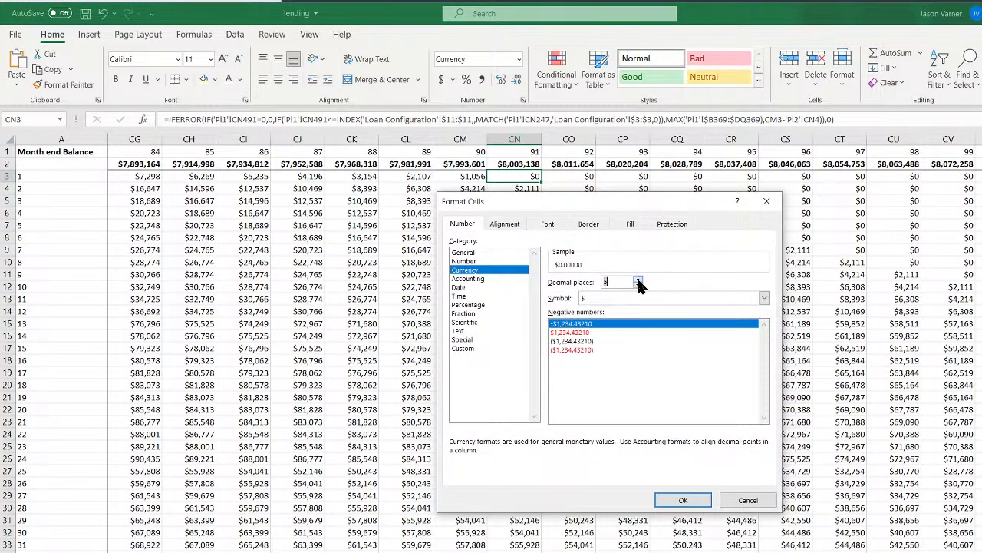
{"action": "left_click", "coordinate": [637, 280]}
{"action": "left_click", "coordinate": [638, 279]}
{"action": "left_click", "coordinate": [637, 279]}
{"action": "left_click", "coordinate": [637, 279]}
{"action": "left_click", "coordinate": [638, 280]}
{"action": "left_click", "coordinate": [637, 280]}
{"action": "left_click", "coordinate": [638, 279]}
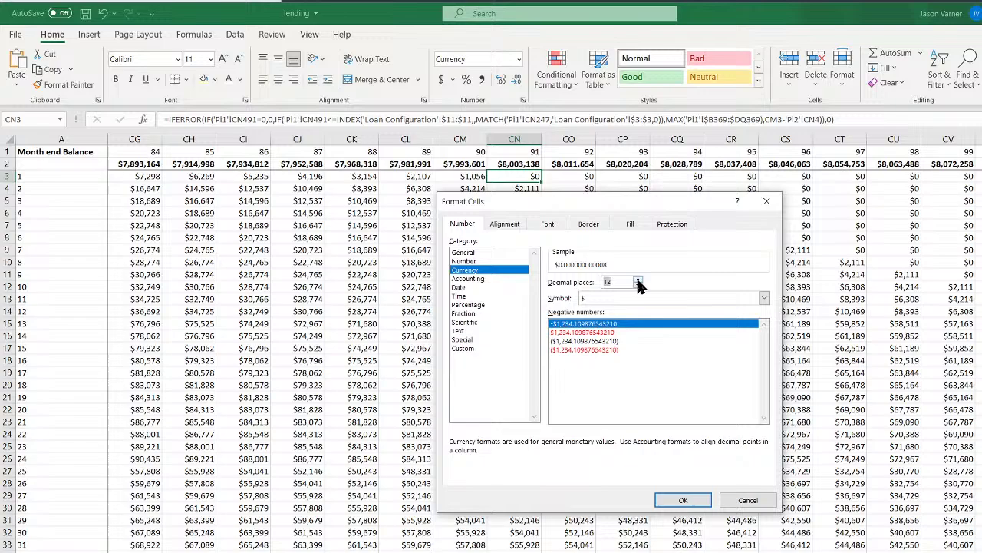
{"action": "left_click", "coordinate": [748, 501]}
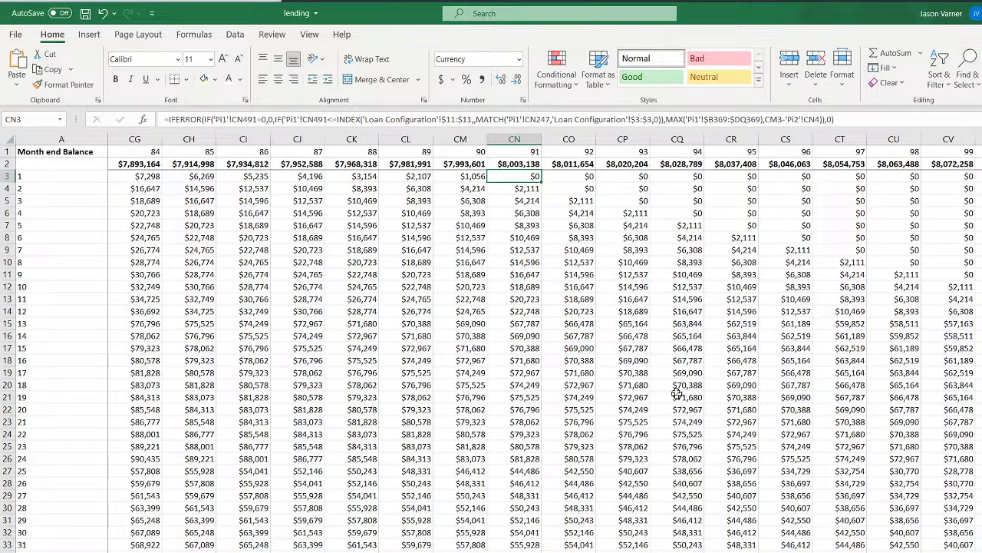
In Borrowers Leaving, fill CL247's formula across to CP247 and CN247's formula down to CN257
{"action": "scroll", "coordinate": [606, 349], "scroll_direction": "down", "scroll_amount": 20}
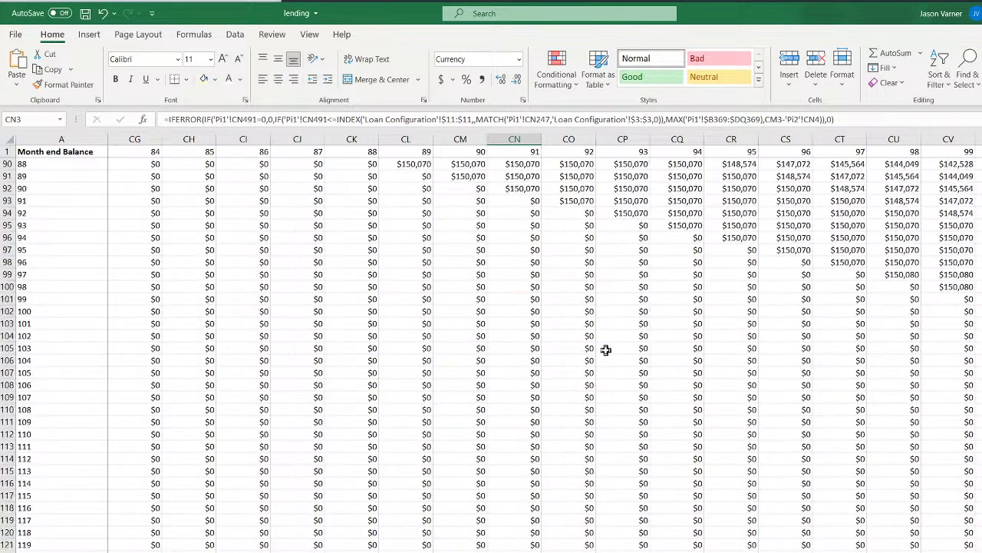
{"action": "scroll", "coordinate": [606, 349], "scroll_direction": "down", "scroll_amount": 20}
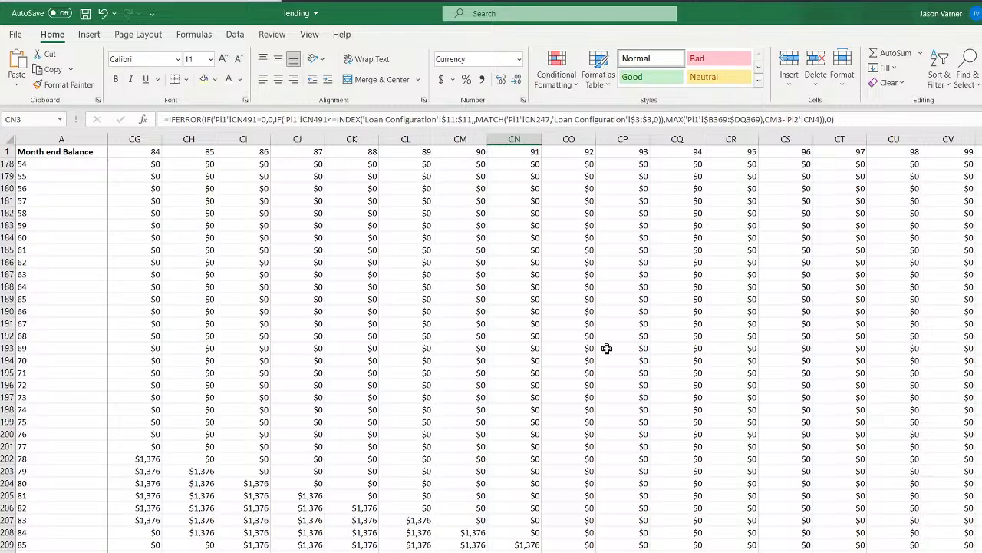
{"action": "scroll", "coordinate": [608, 348], "scroll_direction": "down", "scroll_amount": 20}
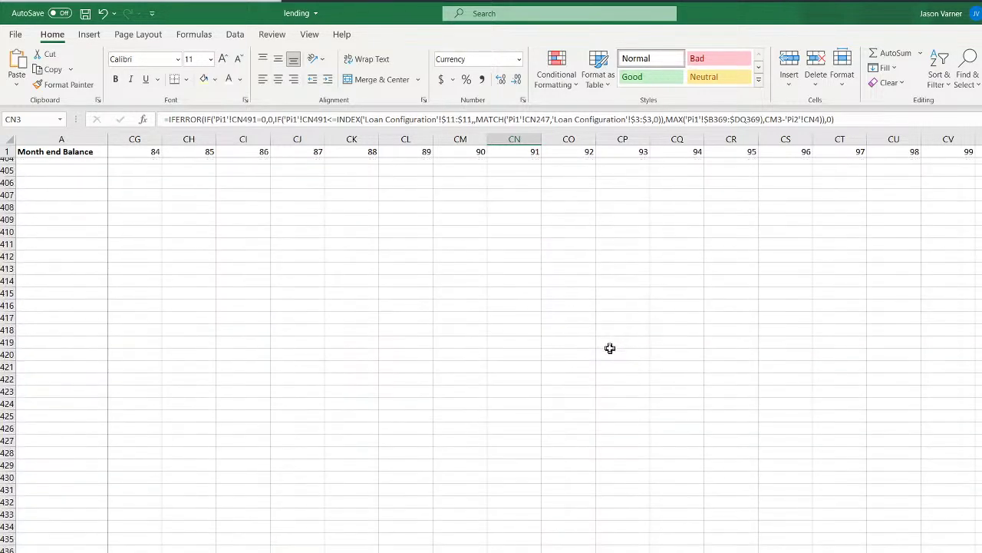
{"action": "scroll", "coordinate": [609, 348], "scroll_direction": "up", "scroll_amount": 20}
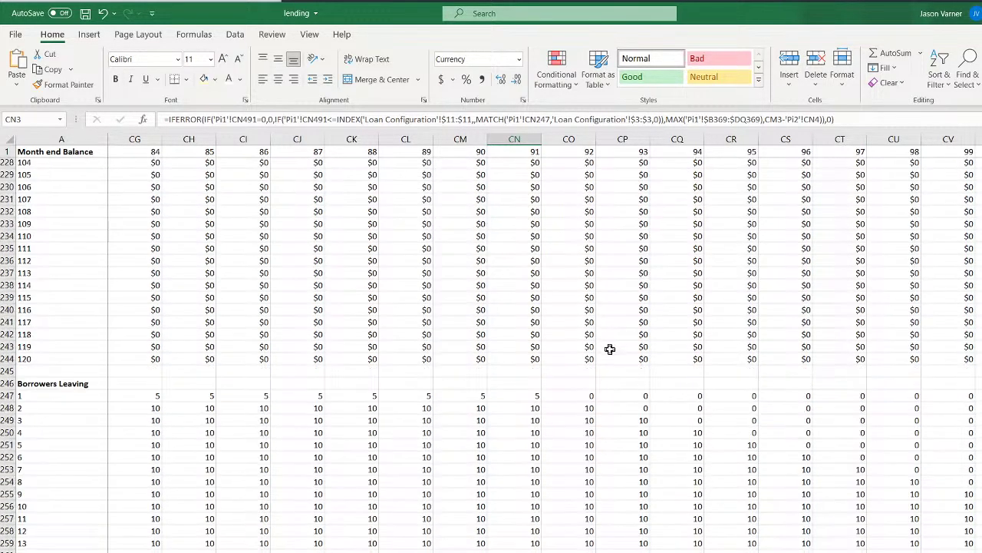
{"action": "left_click", "coordinate": [520, 336]}
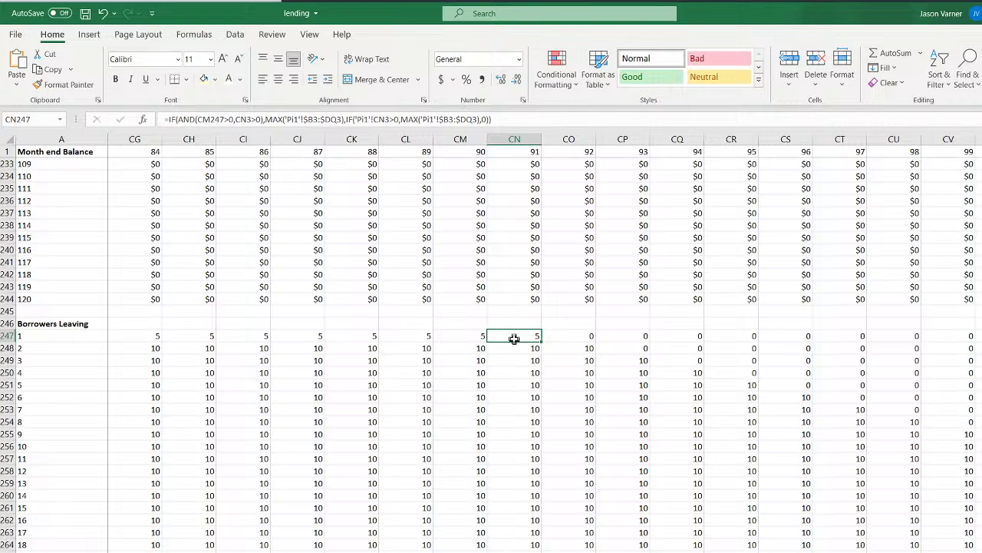
{"action": "left_click", "coordinate": [465, 336]}
{"action": "left_click", "coordinate": [492, 338]}
{"action": "left_click", "coordinate": [414, 337]}
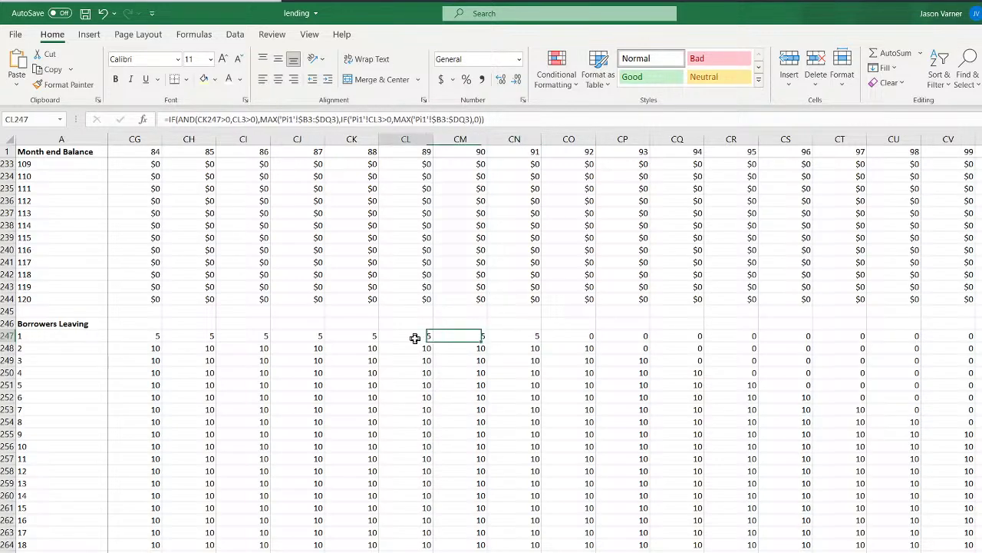
{"action": "left_click_drag", "start_coordinate": [431, 342], "coordinate": [623, 336]}
{"action": "left_click", "coordinate": [525, 335]}
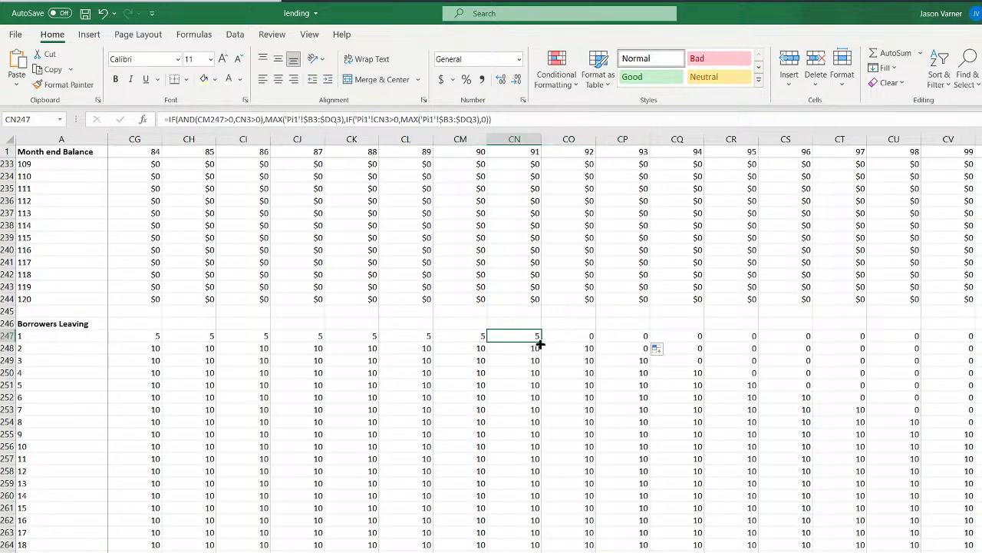
{"action": "left_click_drag", "start_coordinate": [541, 342], "coordinate": [535, 460]}
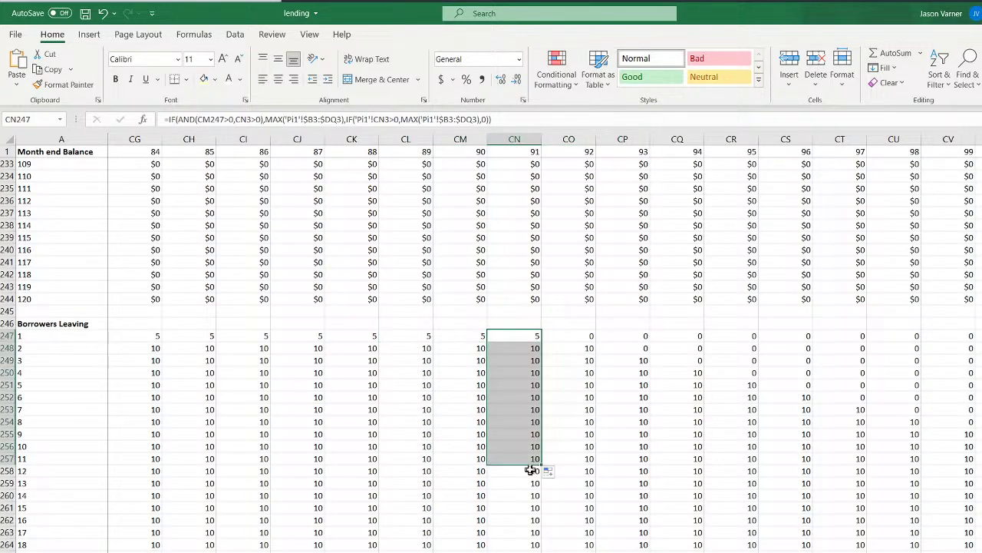
Set the nested IF threshold for 'Pi1'!CN3 in CN247 to 1
{"action": "left_click", "coordinate": [524, 336]}
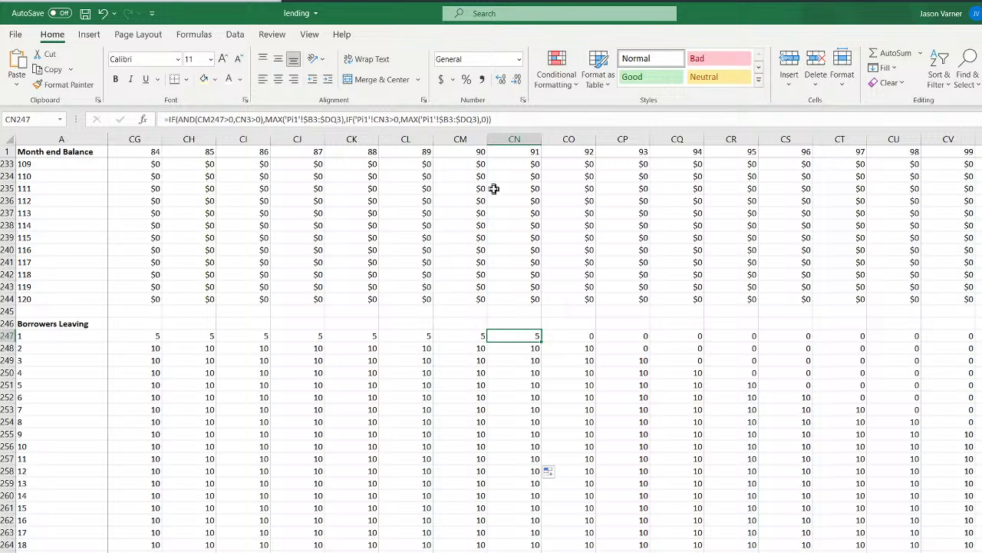
{"action": "left_click", "coordinate": [399, 119]}
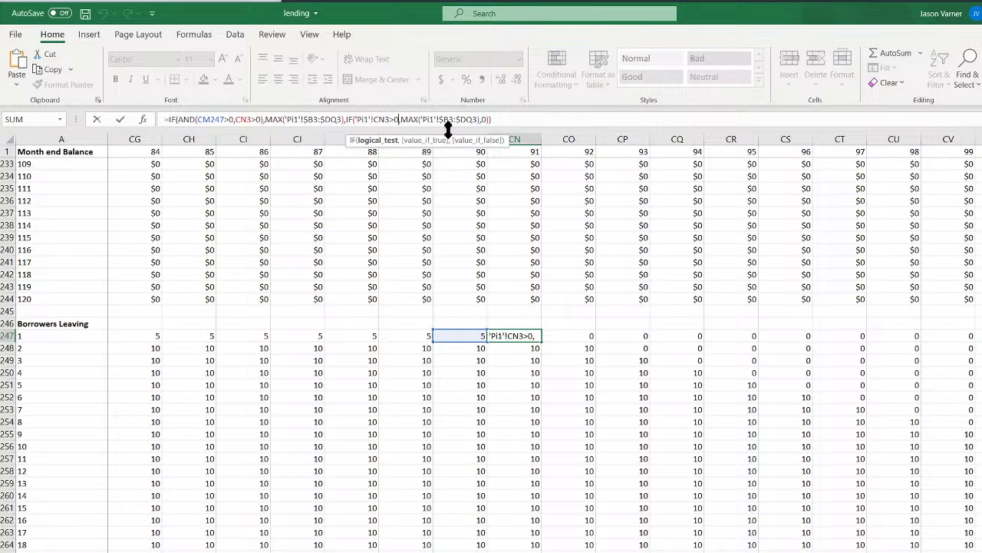
{"action": "key", "text": "Return"}
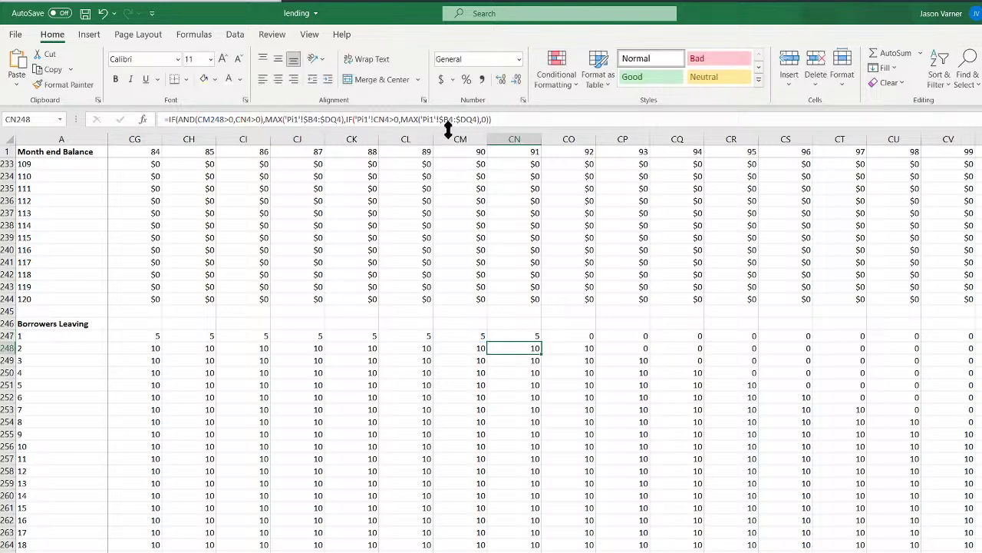
{"action": "key", "text": "Up"}
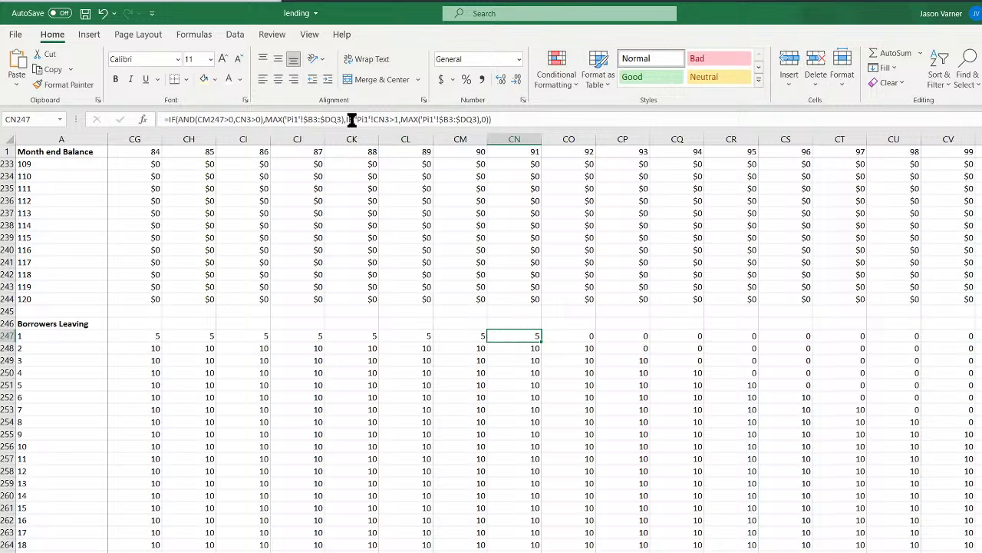
Remove the outer AND condition from CN247, leaving =IF('Pi1'!CN3>1,MAX('Pi1'!$B3:$DQ3),0)
{"action": "left_click_drag", "start_coordinate": [346, 121], "coordinate": [170, 121]}
{"action": "key", "text": "BackSpace"}
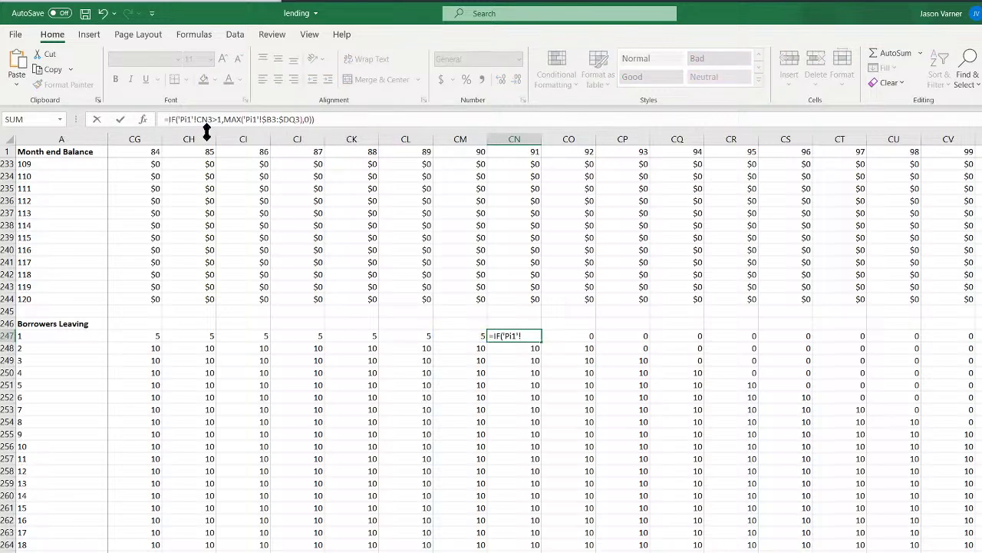
{"action": "left_click", "coordinate": [331, 119]}
{"action": "key", "text": "Return"}
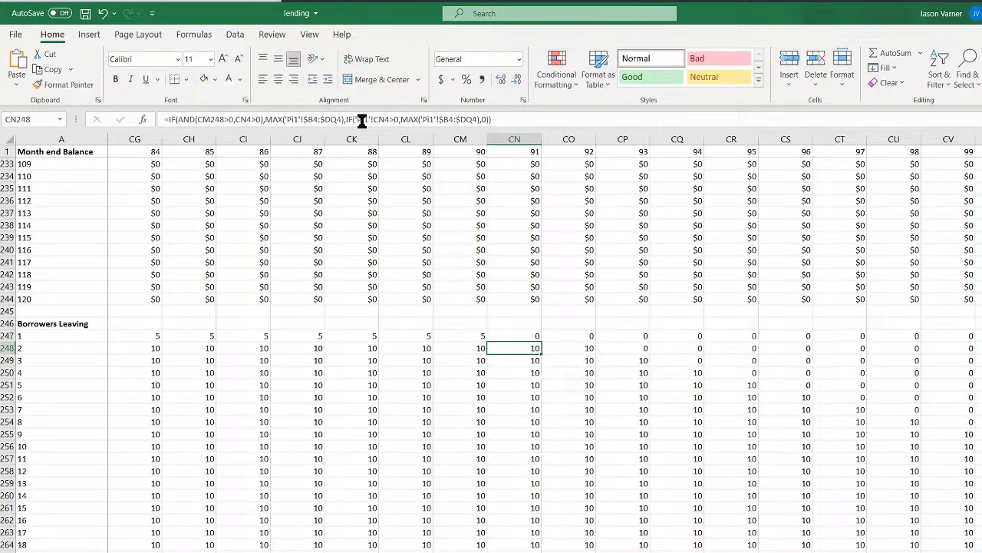
Undo the removal of CN247's AND condition and fill CM247's formula into CN247
{"action": "left_click", "coordinate": [105, 16]}
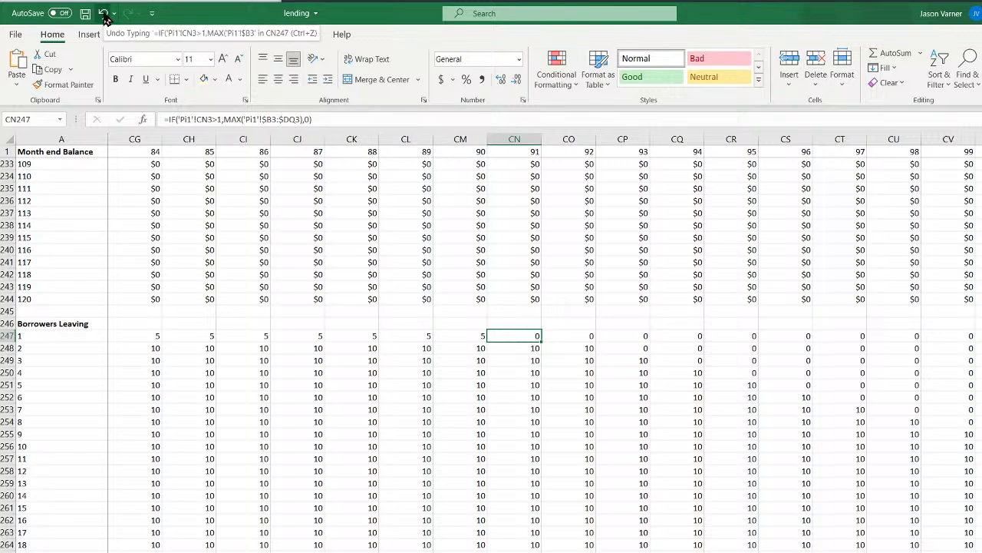
{"action": "left_click", "coordinate": [104, 15]}
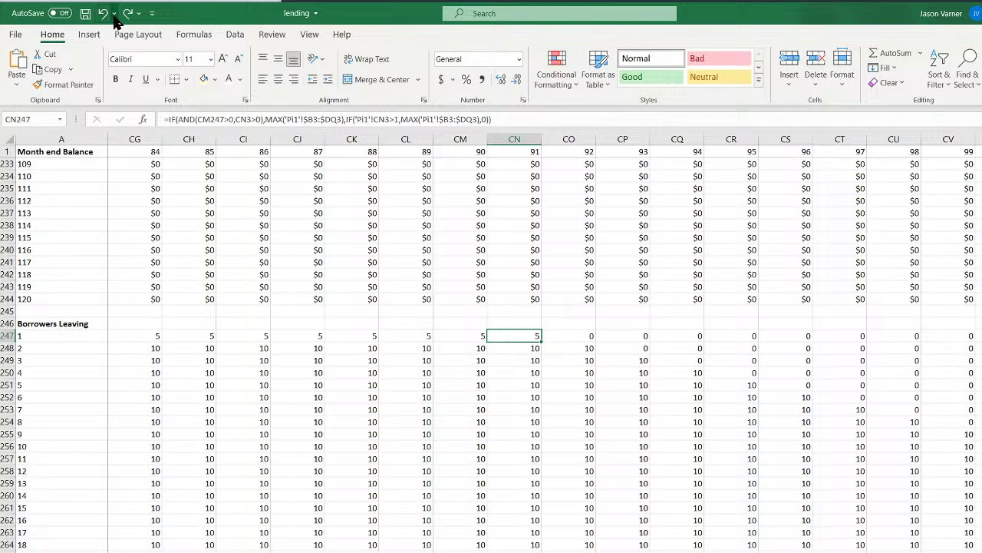
{"action": "left_click", "coordinate": [475, 335]}
{"action": "left_click_drag", "start_coordinate": [485, 340], "coordinate": [526, 338]}
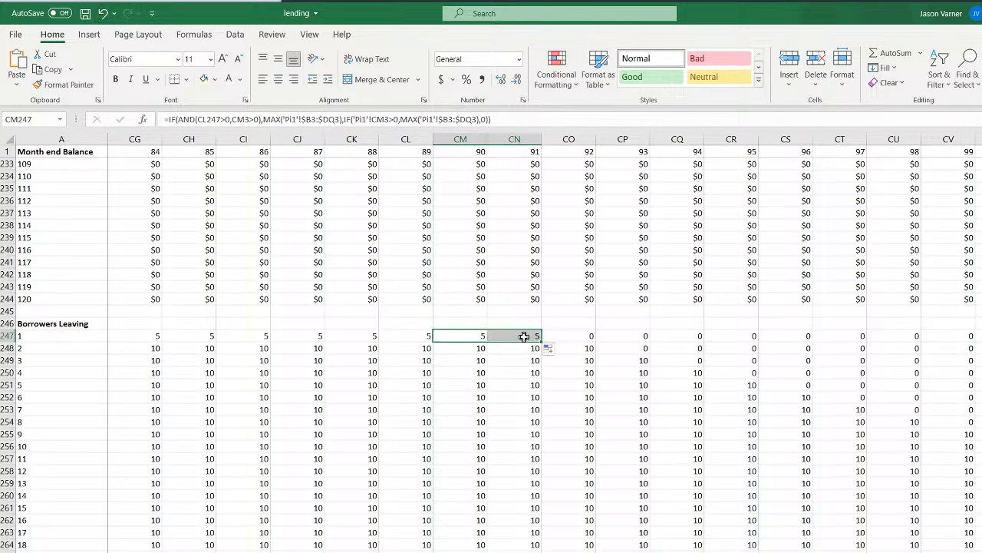
In CN247, set the thresholds for both CN3 and 'Pi1'!CN3 to greater than 0.001
{"action": "left_click", "coordinate": [524, 335]}
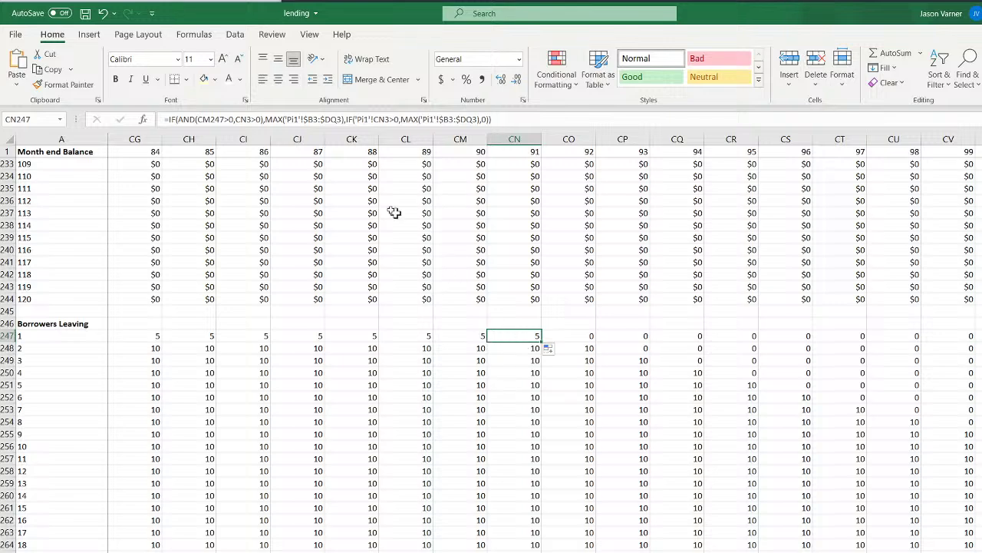
{"action": "left_click", "coordinate": [261, 120]}
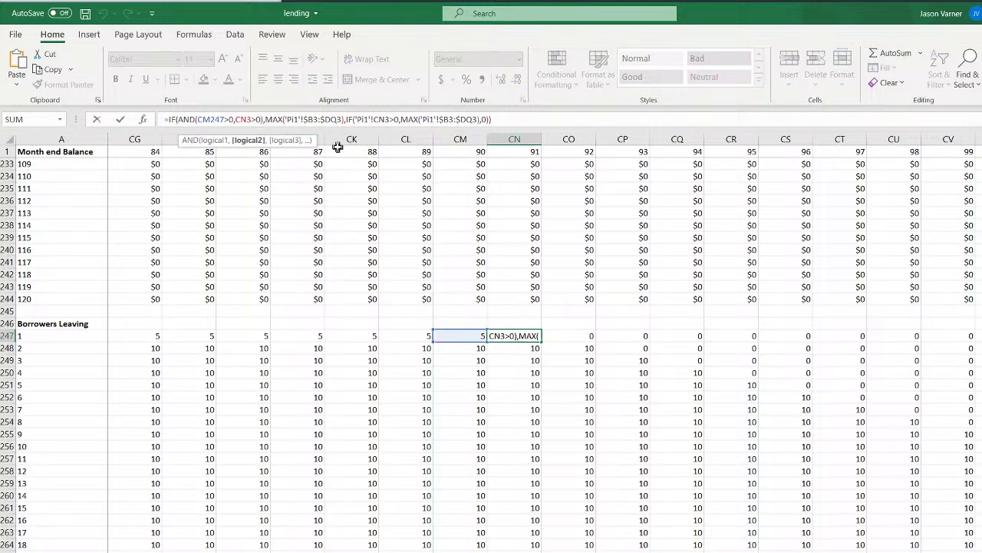
{"action": "type", "text": ".0"}
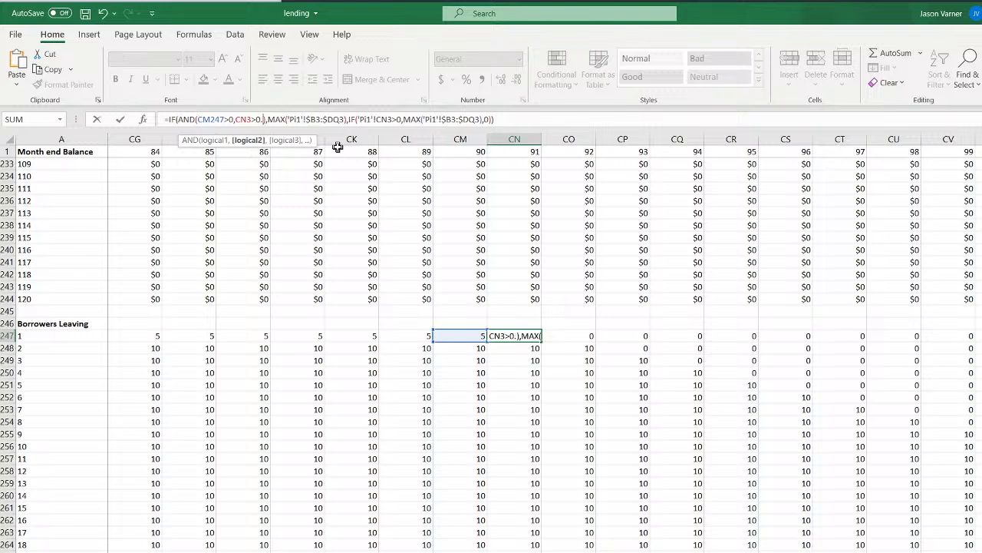
{"action": "type", "text": "01"}
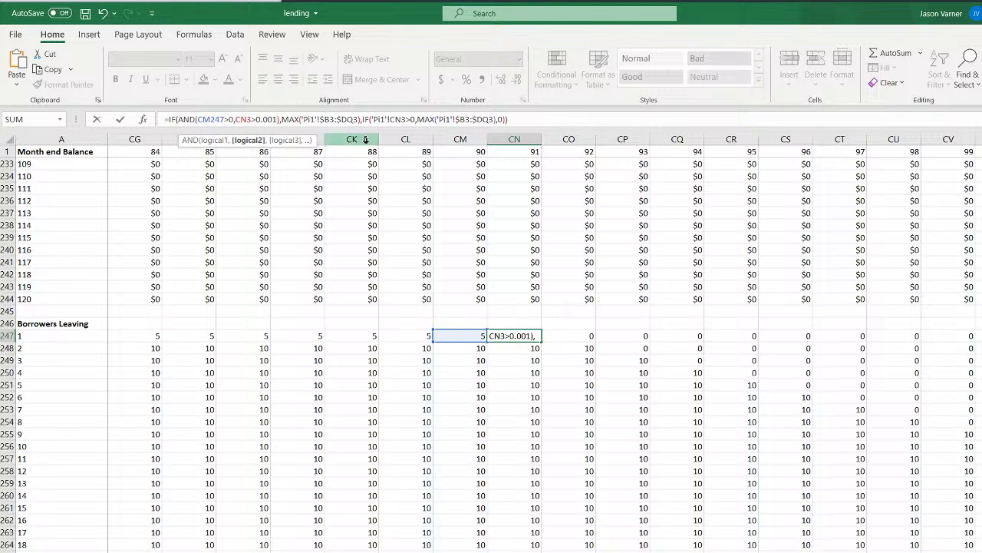
{"action": "left_click", "coordinate": [416, 119]}
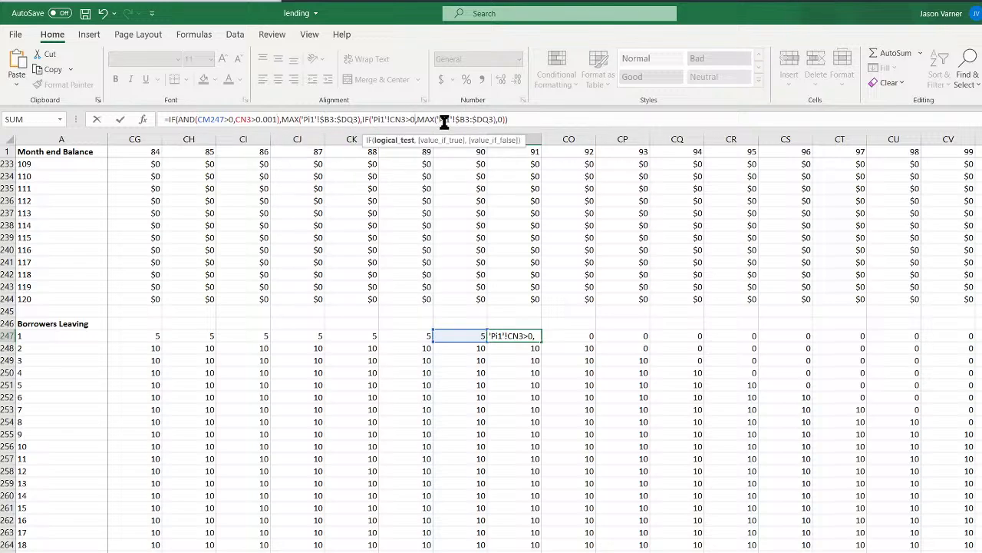
{"action": "type", "text": ".001"}
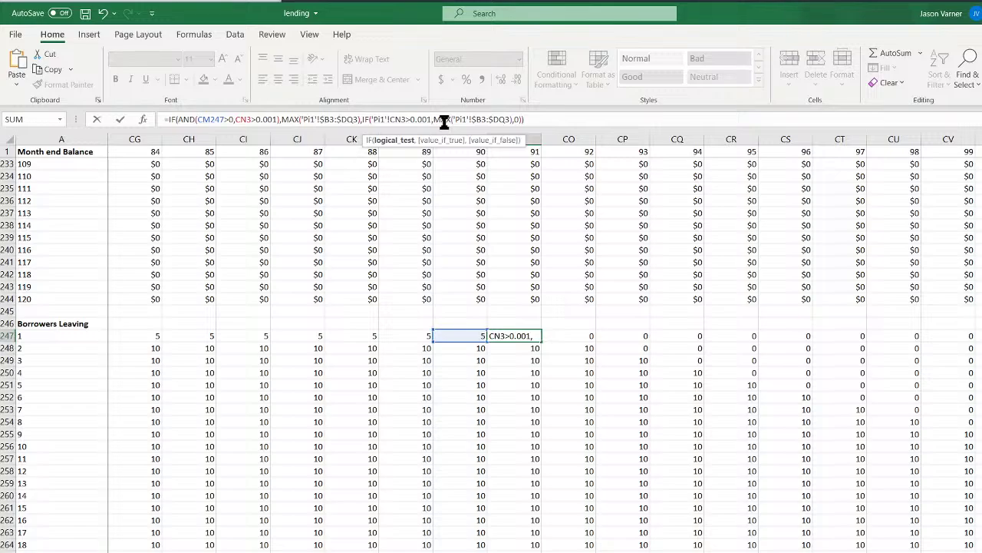
{"action": "key", "text": "Return"}
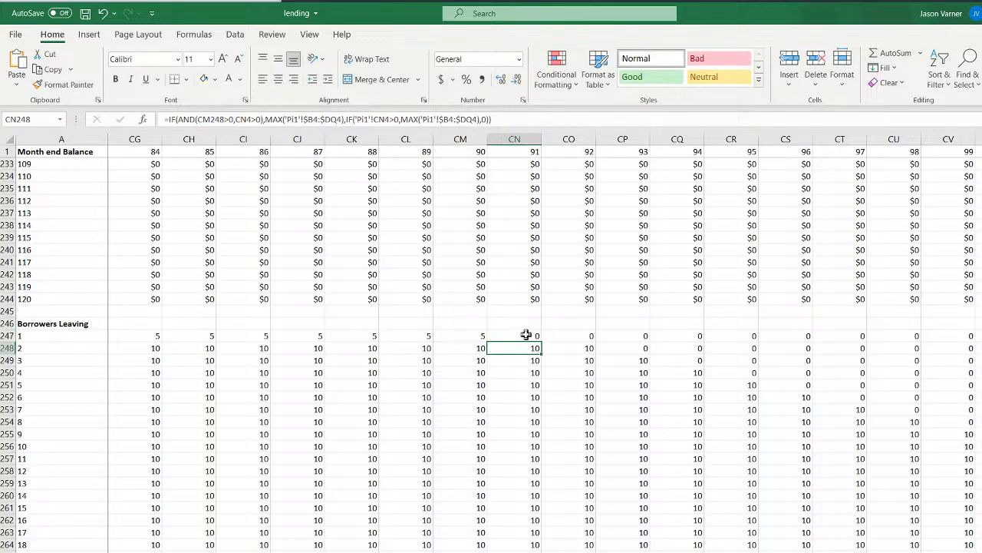
Fill CN247's formula across to DQ247, down to row 366, and back across the Borrowers Leaving block to column C
{"action": "left_click_drag", "start_coordinate": [528, 338], "coordinate": [980, 353]}
{"action": "left_click", "coordinate": [958, 334]}
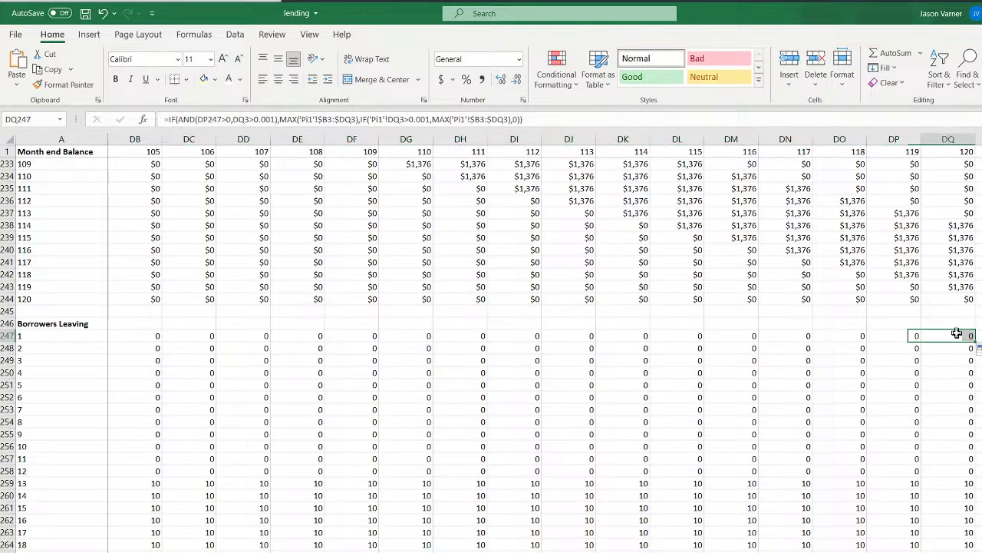
{"action": "double_click", "coordinate": [975, 341]}
{"action": "scroll", "coordinate": [492, 345], "scroll_direction": "down", "scroll_amount": 20}
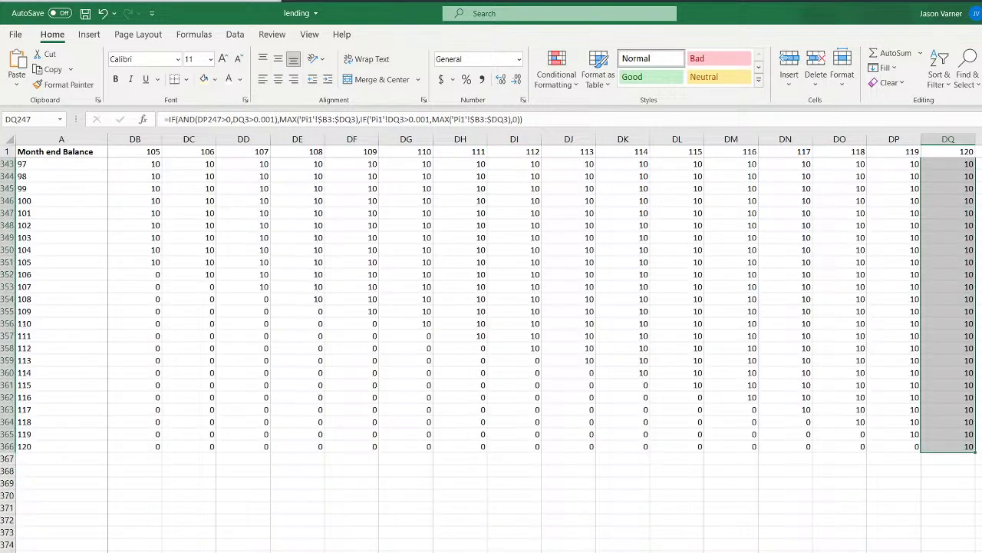
{"action": "left_click_drag", "start_coordinate": [976, 453], "coordinate": [188, 442]}
{"action": "scroll", "coordinate": [314, 445], "scroll_direction": "up", "scroll_amount": 20}
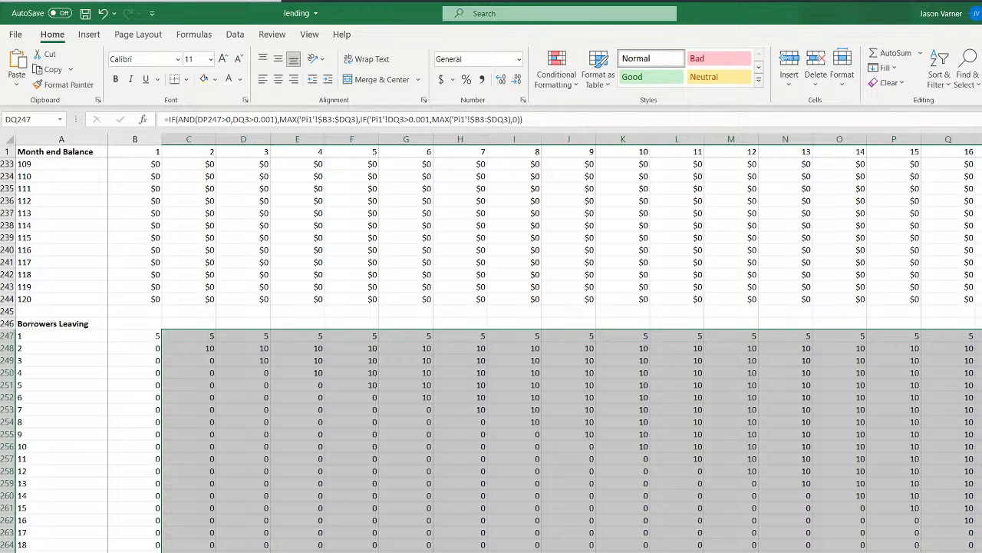
Examine in which month each borrower row ends in Borrowers Leaving, especially rows 1 and 11 to 13, through month 120
{"action": "scroll", "coordinate": [542, 342], "scroll_direction": "right", "scroll_amount": 15}
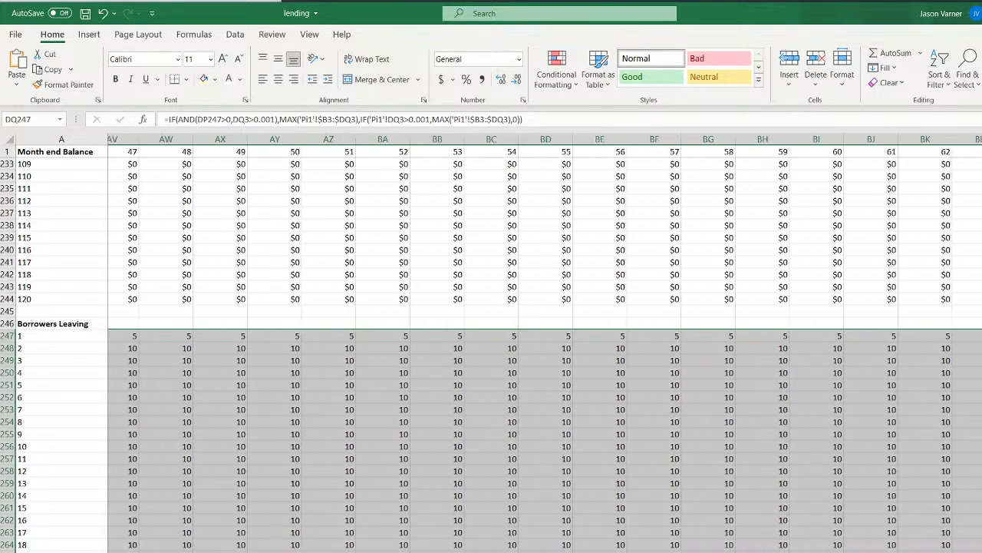
{"action": "scroll", "coordinate": [542, 343], "scroll_direction": "right", "scroll_amount": 13}
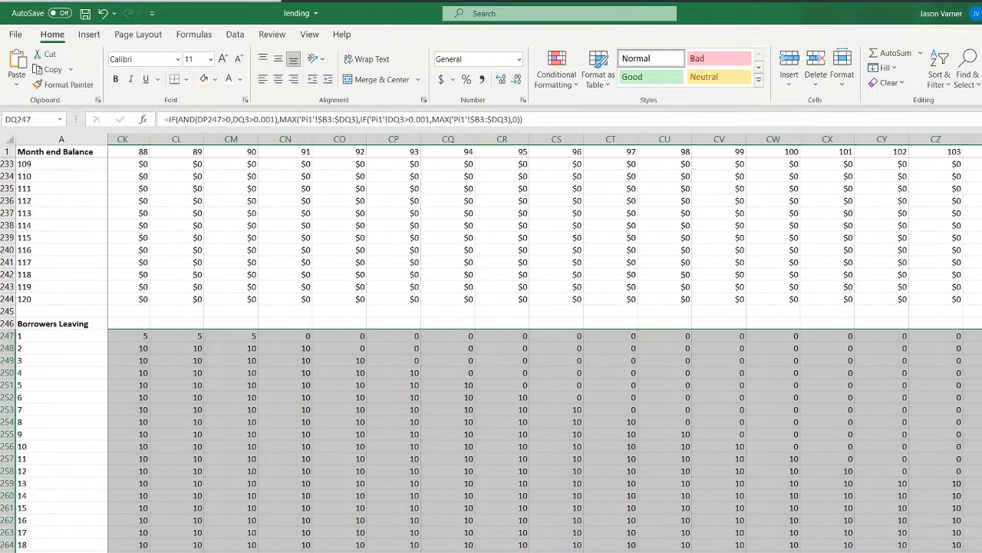
{"action": "scroll", "coordinate": [542, 342], "scroll_direction": "left", "scroll_amount": 2}
{"action": "left_click", "coordinate": [365, 335]}
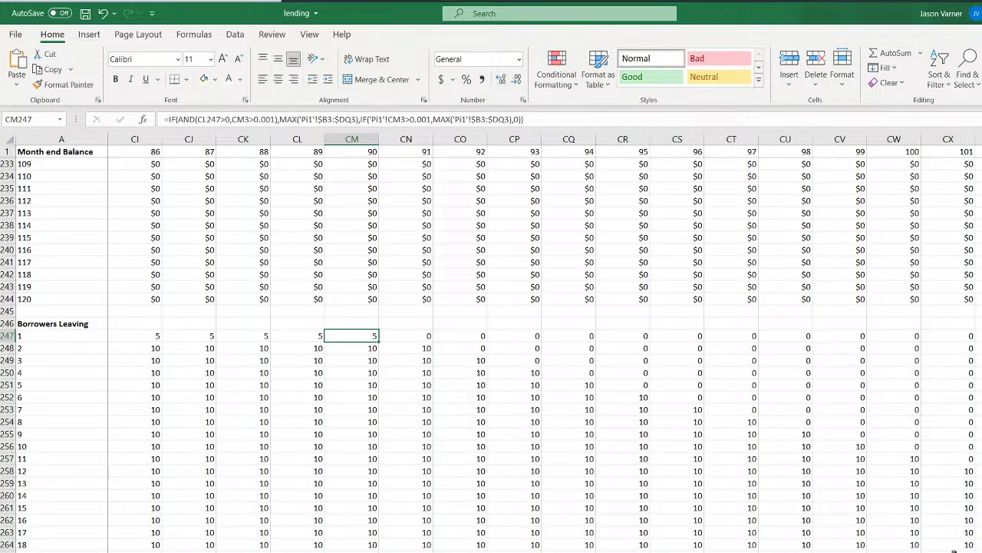
{"action": "left_click", "coordinate": [852, 458]}
{"action": "left_click", "coordinate": [894, 458]}
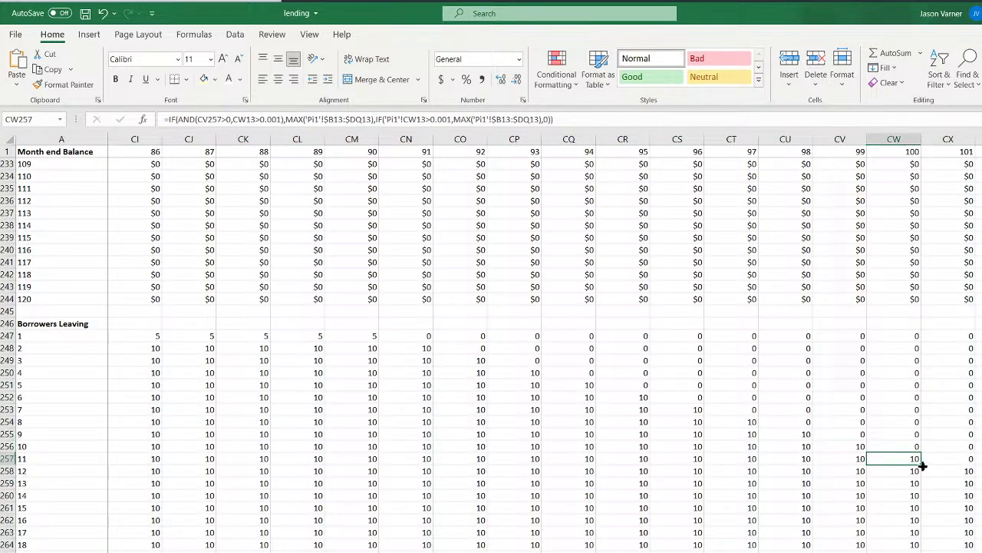
{"action": "left_click", "coordinate": [947, 471]}
{"action": "left_click", "coordinate": [980, 483]}
{"action": "left_click", "coordinate": [981, 483]}
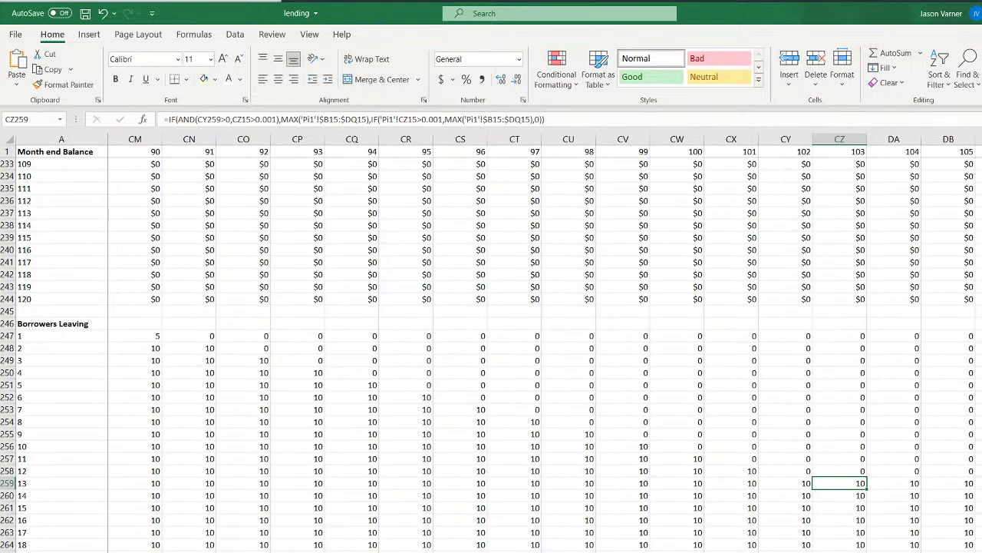
{"action": "left_click", "coordinate": [767, 480]}
{"action": "left_click", "coordinate": [840, 484]}
{"action": "left_click", "coordinate": [903, 487]}
{"action": "left_click", "coordinate": [963, 486]}
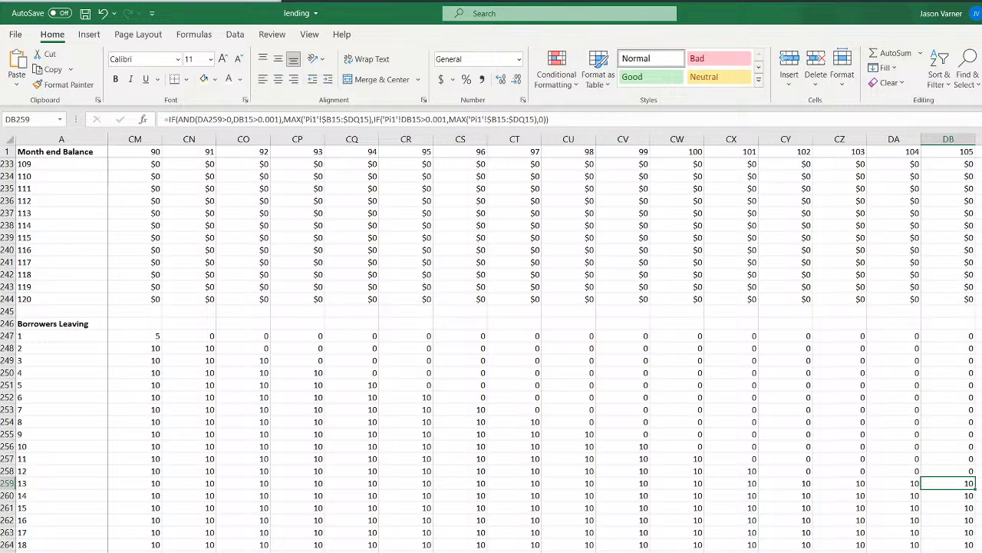
{"action": "scroll", "coordinate": [546, 343], "scroll_direction": "right", "scroll_amount": 6}
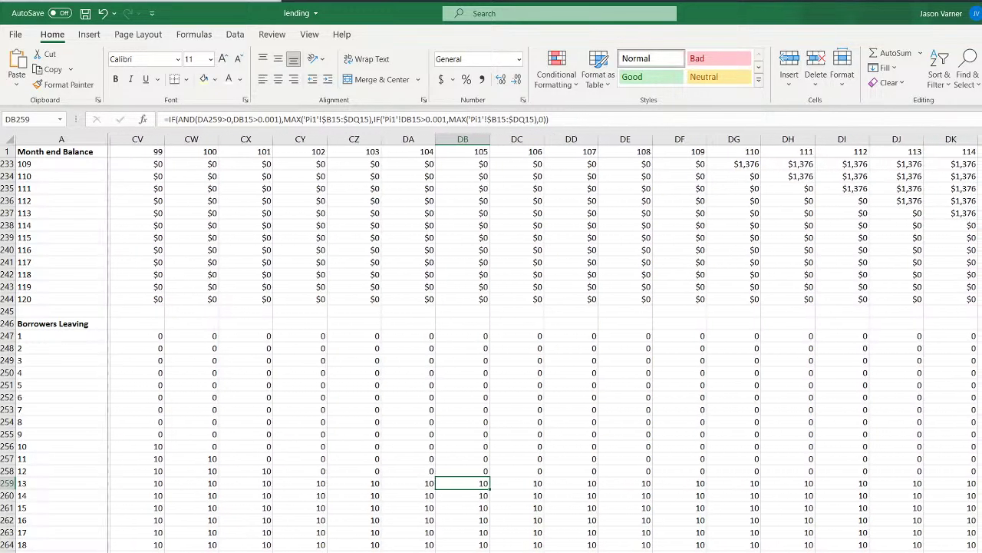
{"action": "scroll", "coordinate": [545, 343], "scroll_direction": "right", "scroll_amount": 4}
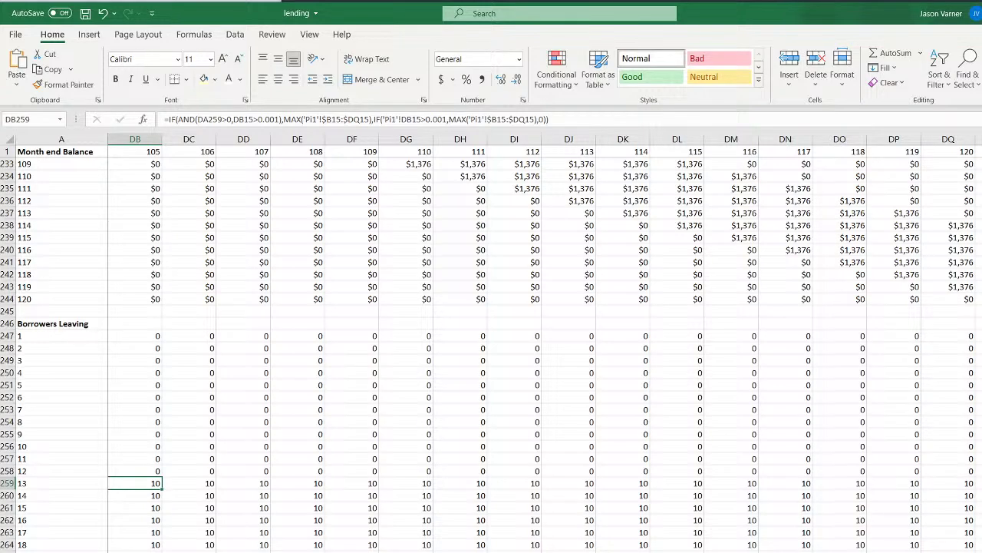
On the loan assumptions sheet, set the Year 2 p+i term for Loan Type 1 to 5 years
{"action": "left_click", "coordinate": [201, 551]}
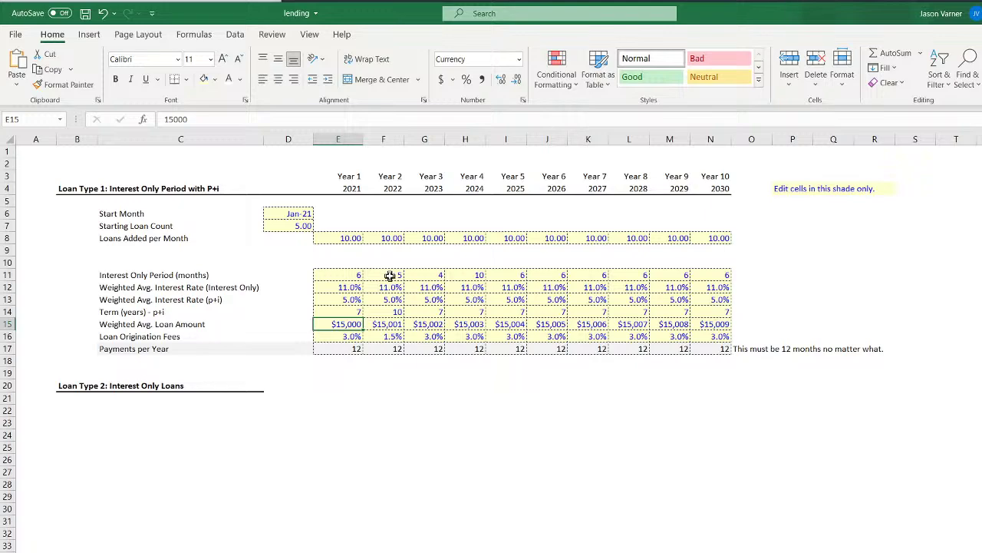
{"action": "left_click", "coordinate": [396, 313]}
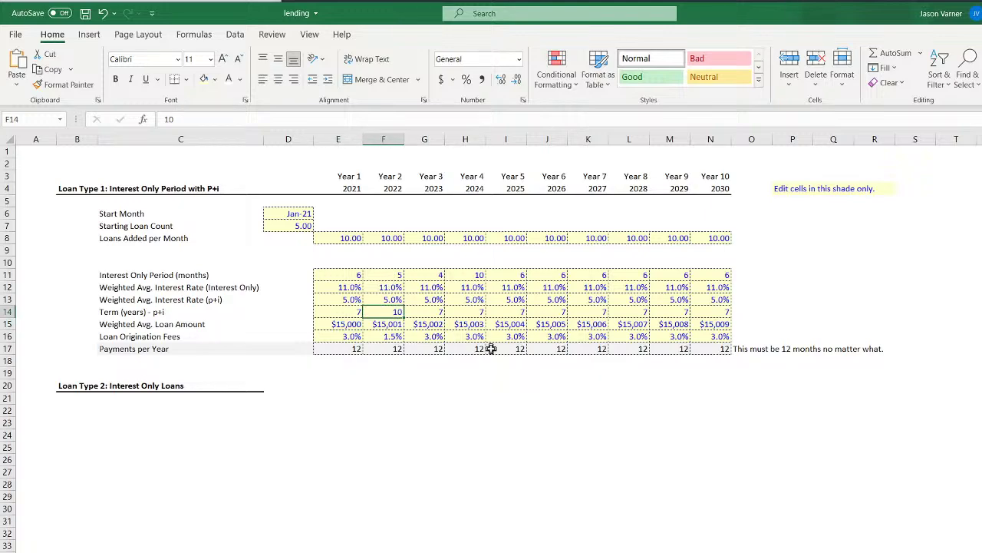
{"action": "type", "text": "7"}
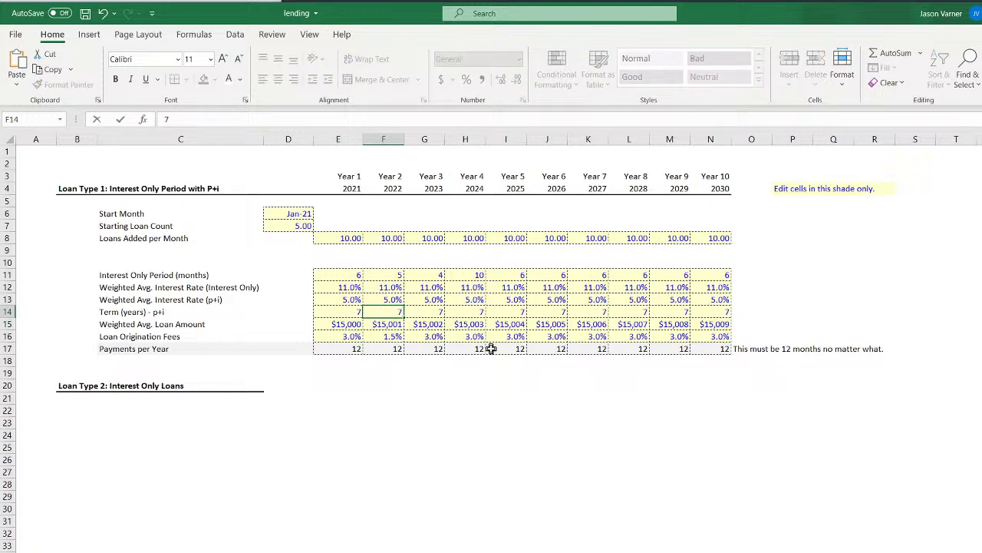
{"action": "key", "text": "Return"}
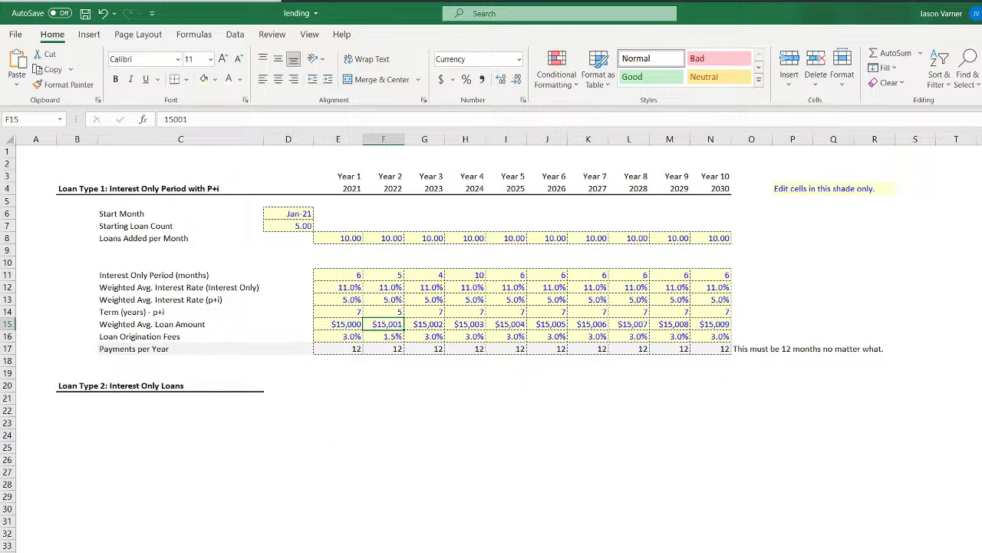
Return to the Borrowers Leaving sheet and examine when rows 13 to 24 end compared with the neighbouring rows
{"action": "key", "text": "ctrl+Page_Down"}
{"action": "key", "text": "ctrl+Page_Down"}
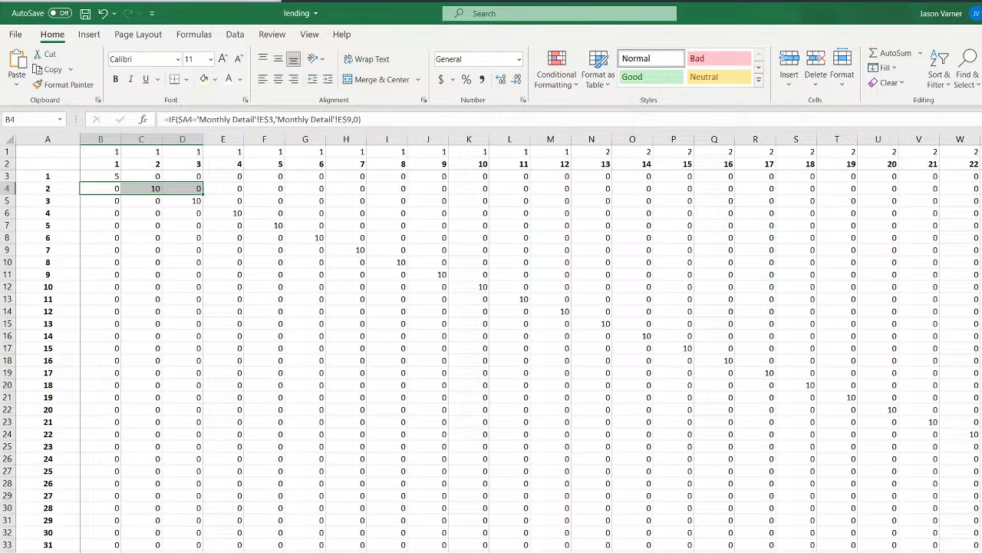
{"action": "key", "text": "ctrl+Page_Down"}
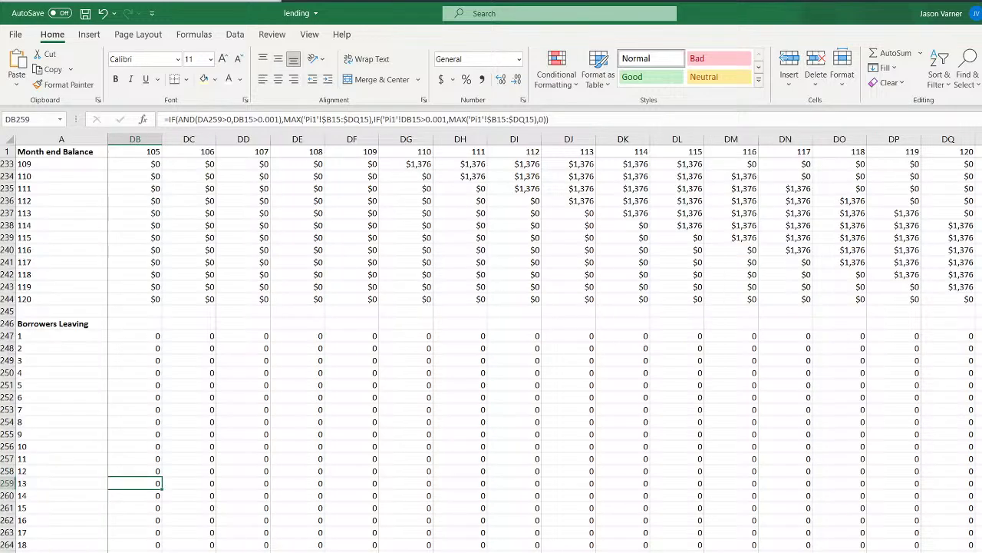
{"action": "scroll", "coordinate": [491, 353], "scroll_direction": "down", "scroll_amount": 4}
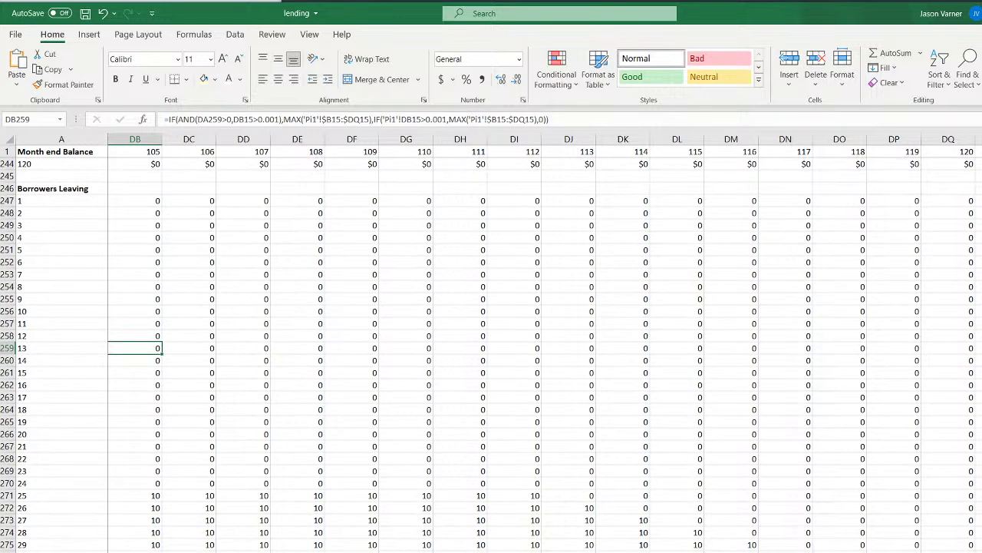
{"action": "scroll", "coordinate": [542, 342], "scroll_direction": "left", "scroll_amount": 10}
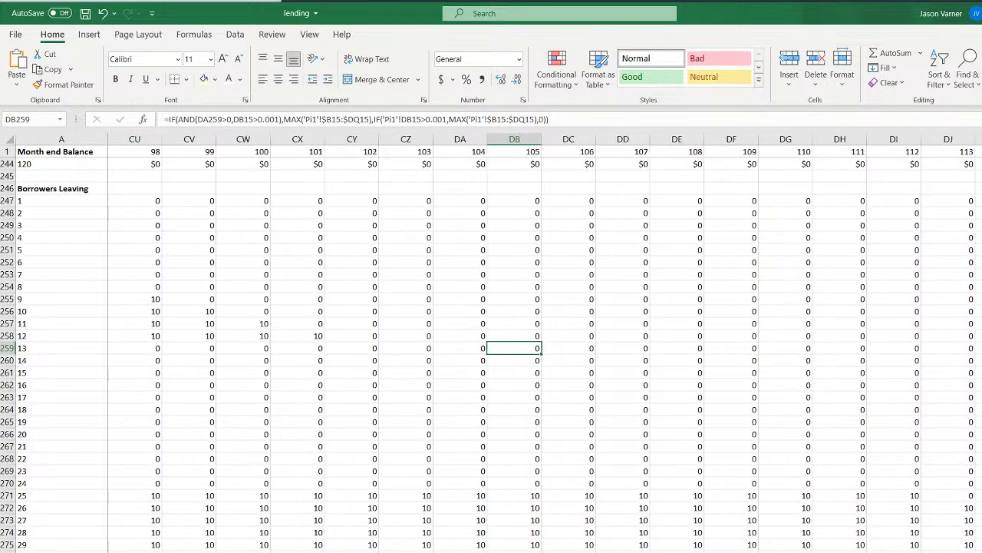
{"action": "scroll", "coordinate": [542, 342], "scroll_direction": "left", "scroll_amount": 20}
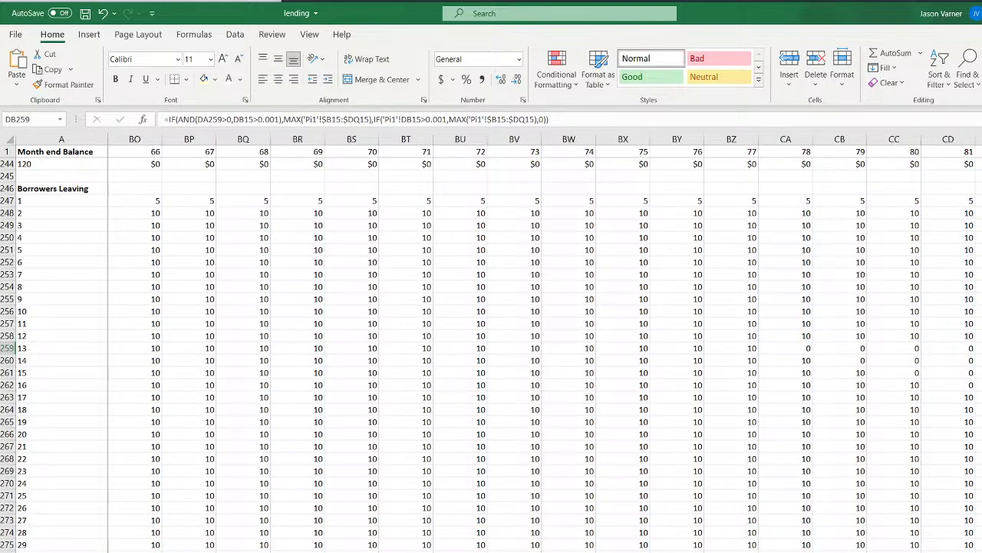
{"action": "scroll", "coordinate": [545, 343], "scroll_direction": "left", "scroll_amount": 10}
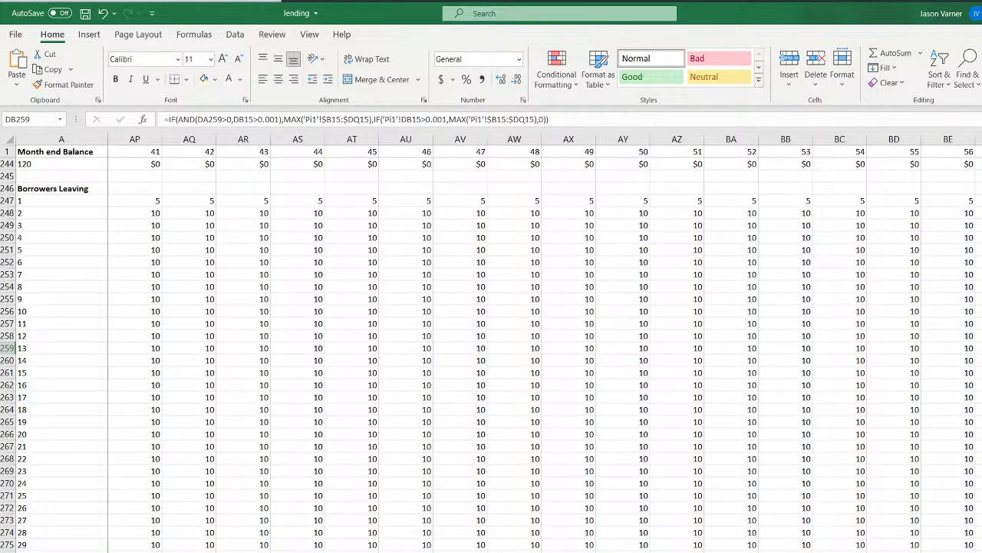
{"action": "scroll", "coordinate": [545, 343], "scroll_direction": "right", "scroll_amount": 16}
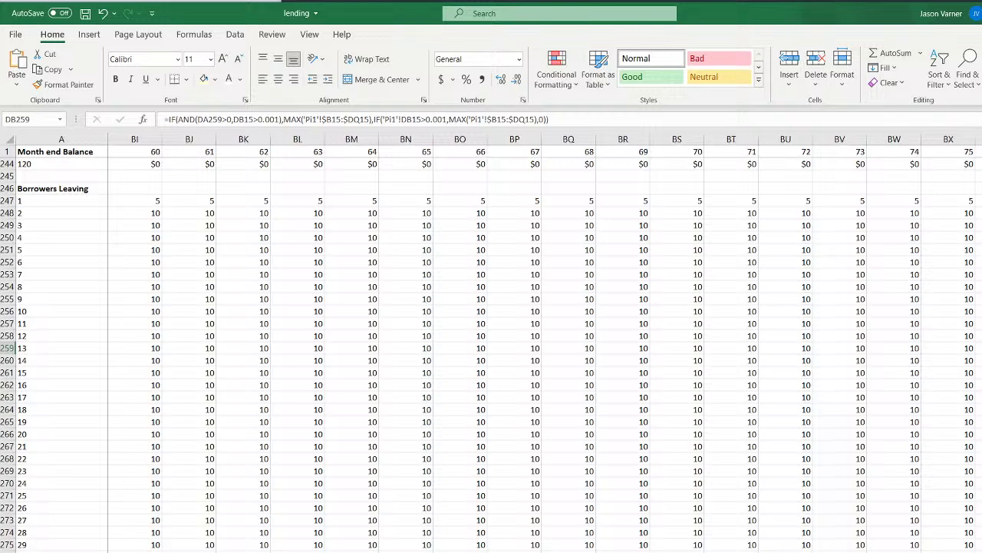
{"action": "scroll", "coordinate": [842, 500], "scroll_direction": "right", "scroll_amount": 2}
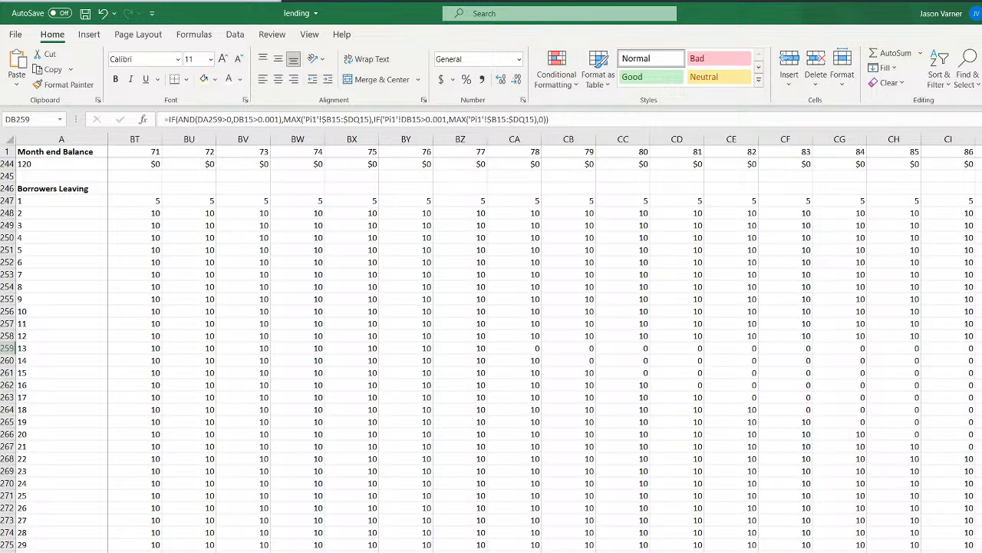
{"action": "scroll", "coordinate": [545, 343], "scroll_direction": "right", "scroll_amount": 9}
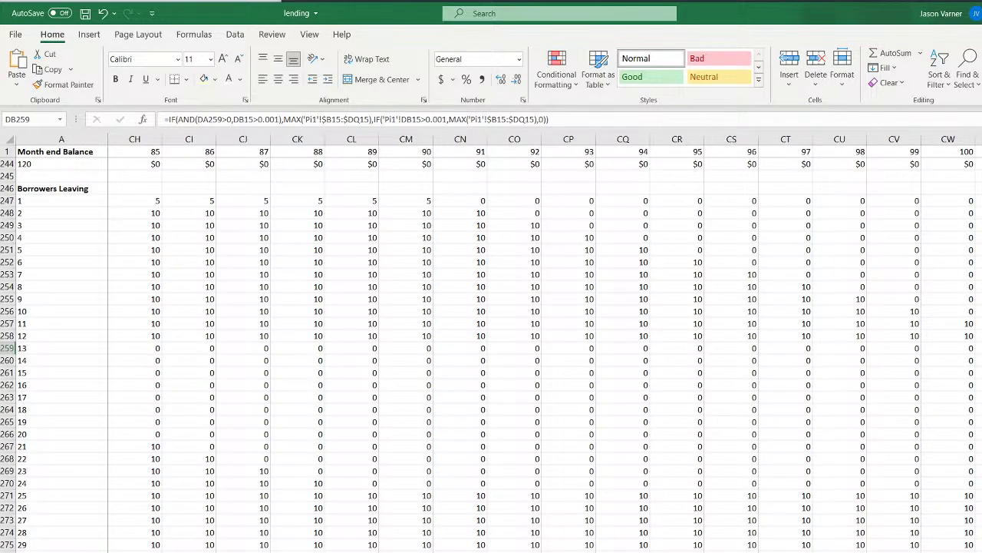
{"action": "scroll", "coordinate": [545, 343], "scroll_direction": "left", "scroll_amount": 20}
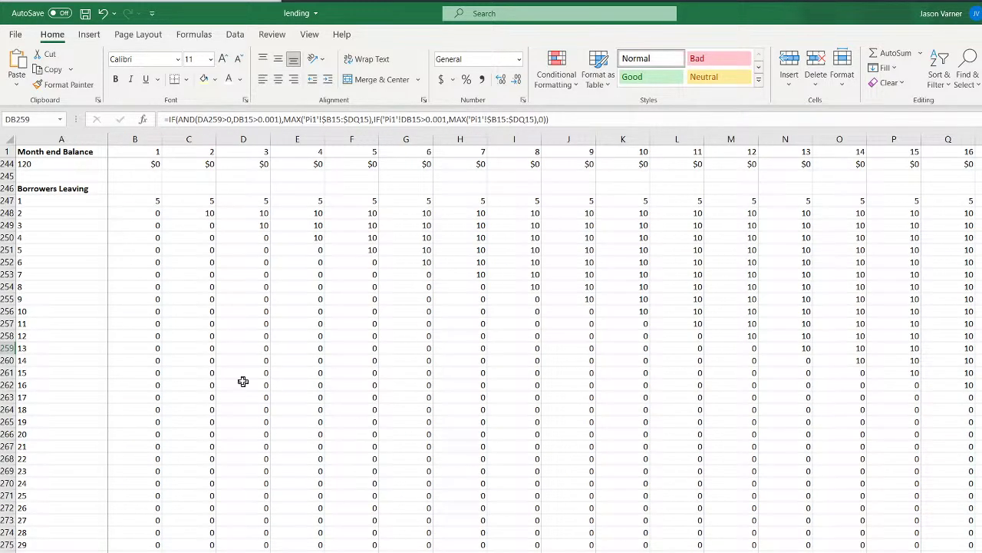
Enter =SUM(B247:B366) in B246 to total the month 1 column of Borrowers Leaving
{"action": "left_click", "coordinate": [141, 186]}
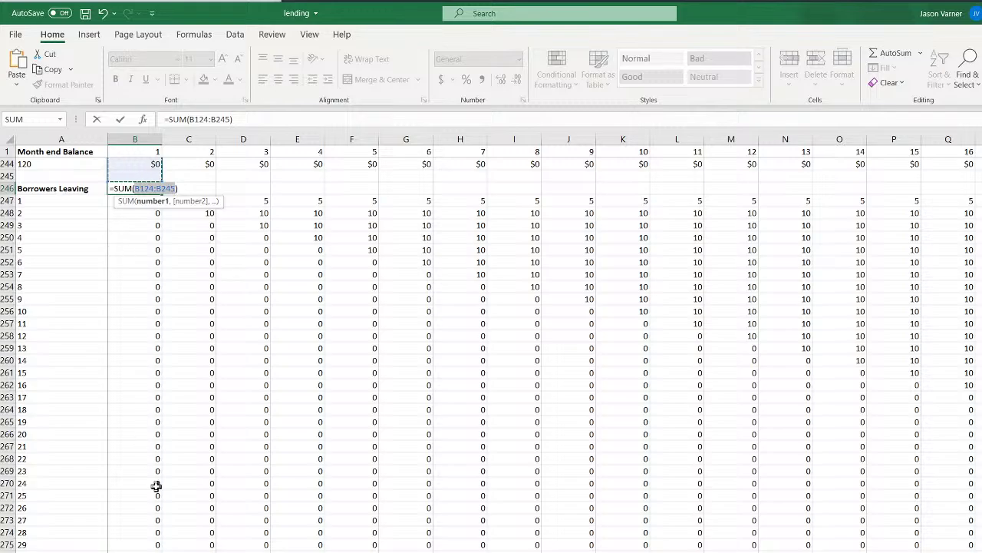
{"action": "scroll", "coordinate": [156, 485], "scroll_direction": "down", "scroll_amount": 20}
{"action": "scroll", "coordinate": [160, 484], "scroll_direction": "up", "scroll_amount": 20}
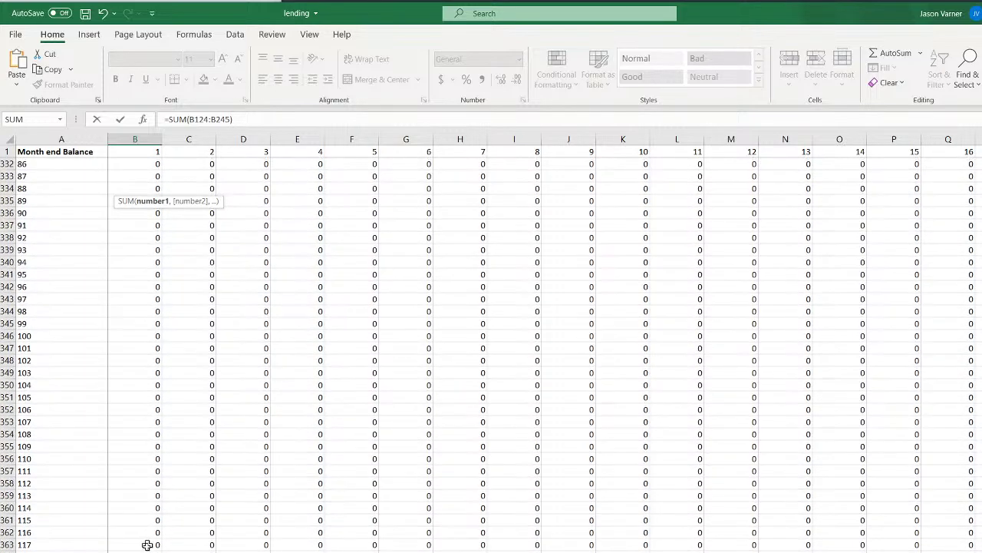
{"action": "left_click_drag", "start_coordinate": [147, 544], "coordinate": [141, 184]}
{"action": "key", "text": "ctrl+Return"}
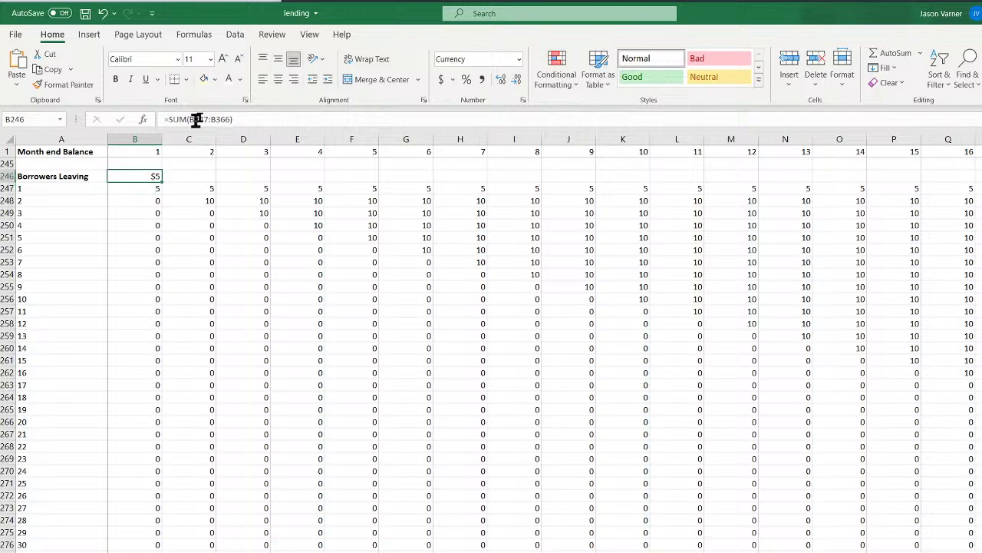
Format the Borrowers Leaving total in B246 as Number with 0 decimal places
{"action": "left_click", "coordinate": [519, 59]}
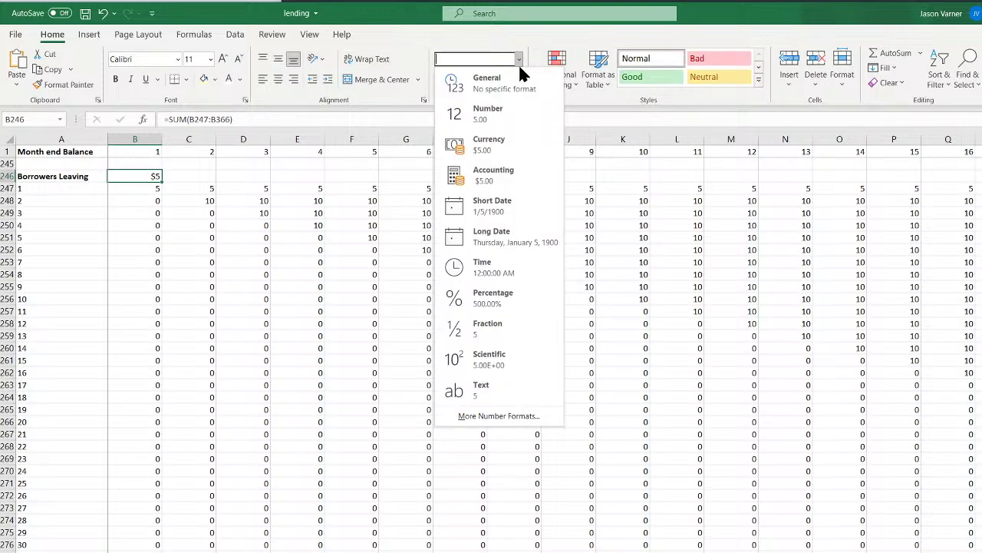
{"action": "left_click", "coordinate": [516, 113]}
{"action": "key", "text": "ctrl+1"}
{"action": "left_click", "coordinate": [638, 287]}
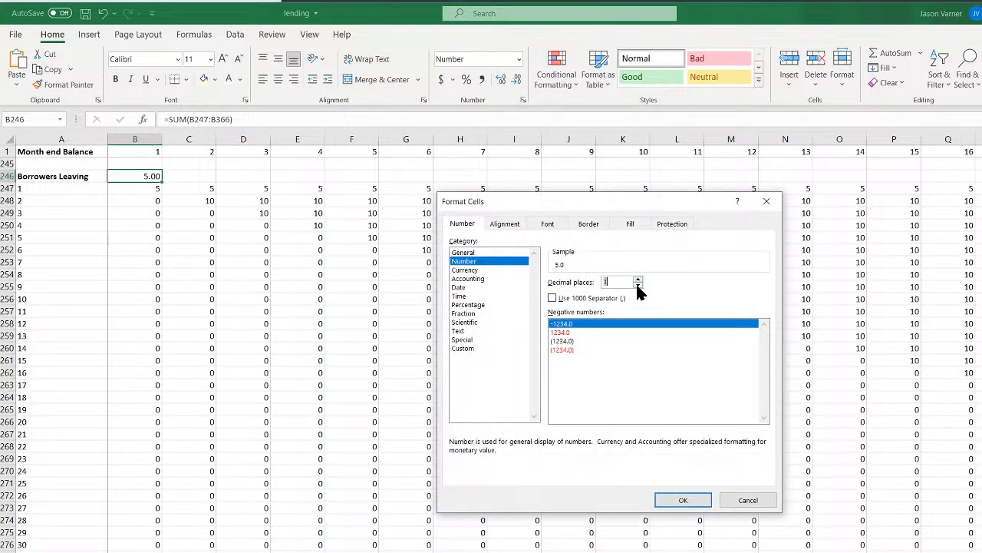
{"action": "left_click", "coordinate": [638, 285]}
{"action": "left_click", "coordinate": [682, 500]}
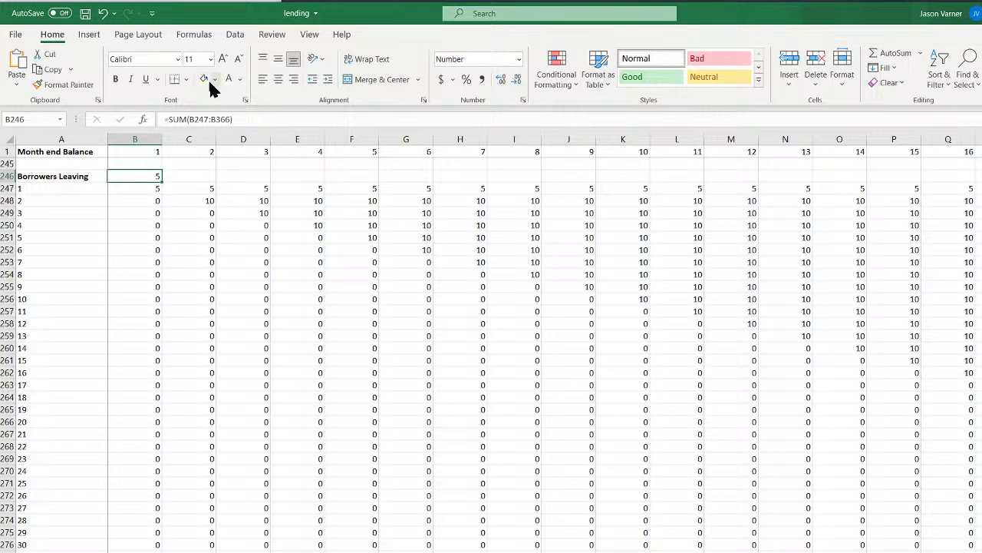
Give the B246 total a dashed bottom border and fill it across row 246 through month 120
{"action": "left_click", "coordinate": [186, 80]}
{"action": "left_click", "coordinate": [159, 176]}
{"action": "left_click_drag", "start_coordinate": [159, 181], "coordinate": [973, 181]}
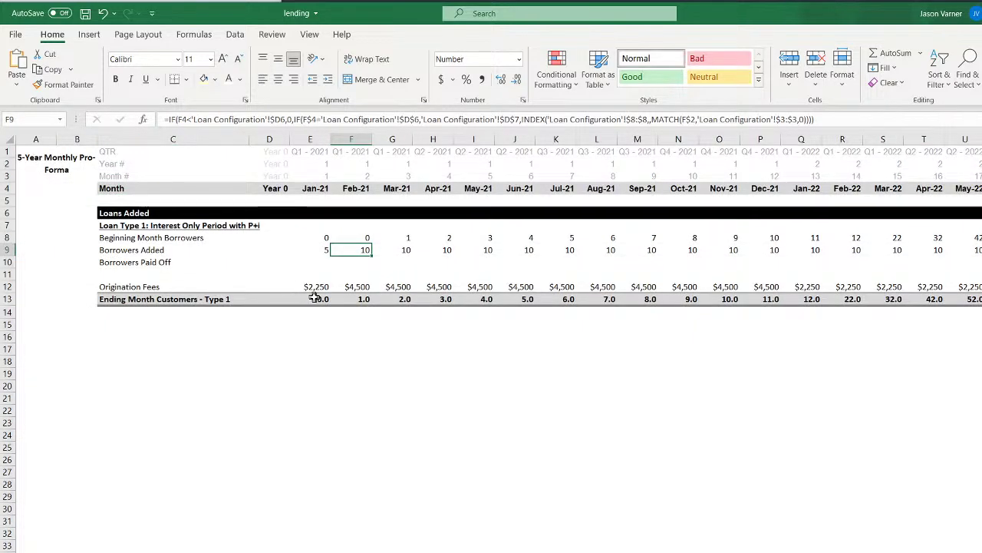
On the monthly pro-forma sheet, set the Jan-21 Ending Month Customers - Type 1 cell E13 to ='pi3'!B246
{"action": "left_click", "coordinate": [315, 298]}
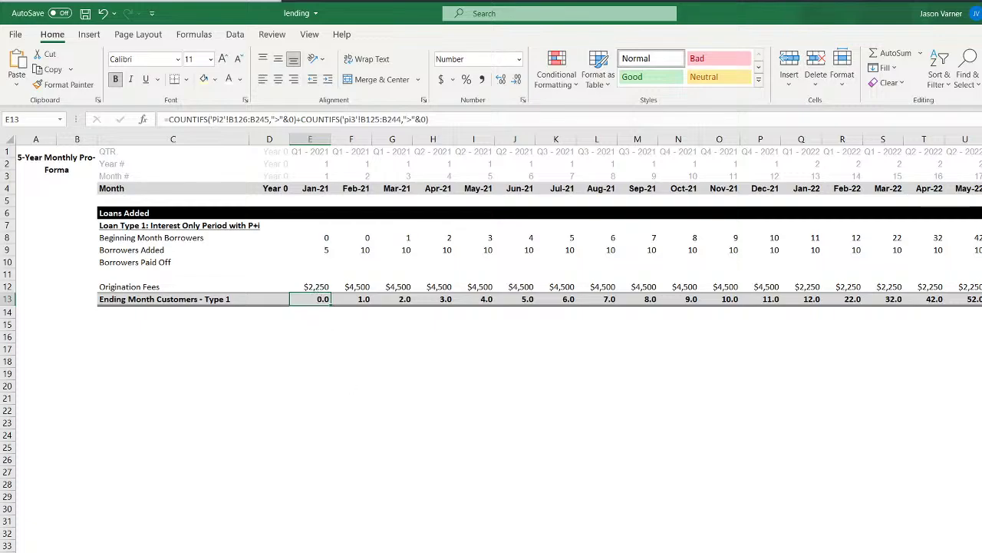
{"action": "type", "text": "="}
{"action": "left_click", "coordinate": [265, 551]}
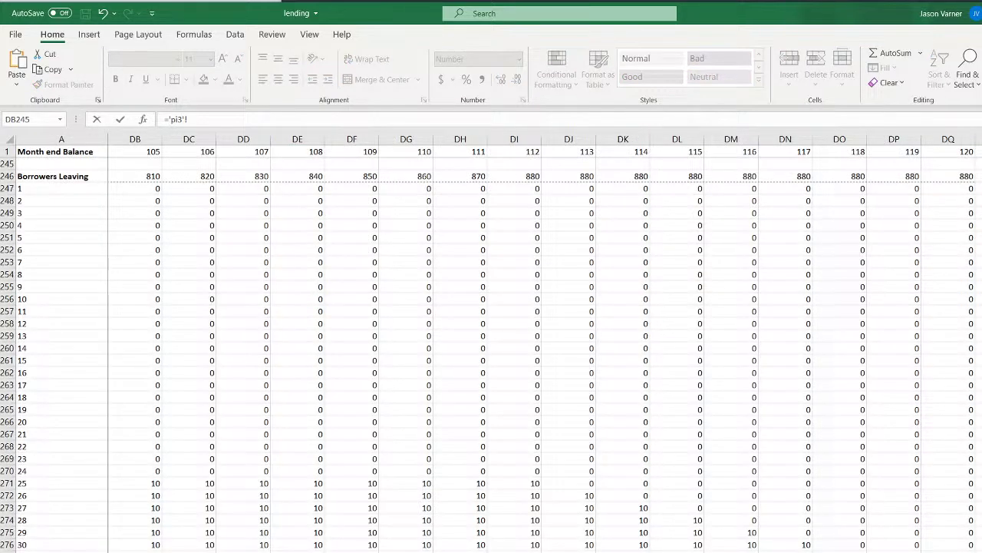
{"action": "scroll", "coordinate": [491, 345], "scroll_direction": "left", "scroll_amount": 20}
{"action": "left_click", "coordinate": [147, 176]}
{"action": "key", "text": "Return"}
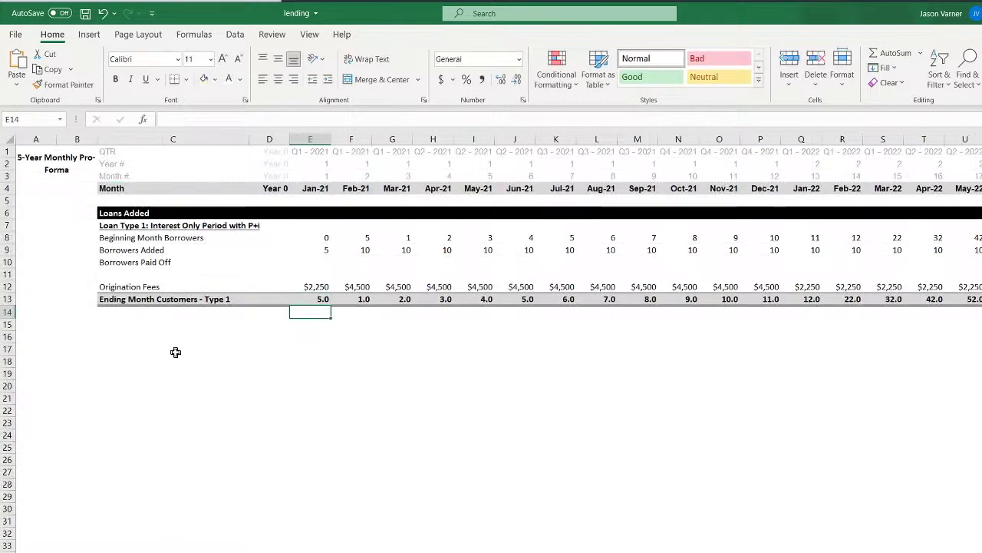
Fill the E13 formula across the Ending Month Customers - Type 1 row through the last month of the pro-forma
{"action": "left_click", "coordinate": [309, 299]}
{"action": "mouse_move", "coordinate": [331, 305]}
{"action": "left_mouse_down"}
{"action": "mouse_move", "coordinate": [603, 323]}
{"action": "mouse_move", "coordinate": [981, 307]}
{"action": "left_mouse_up"}
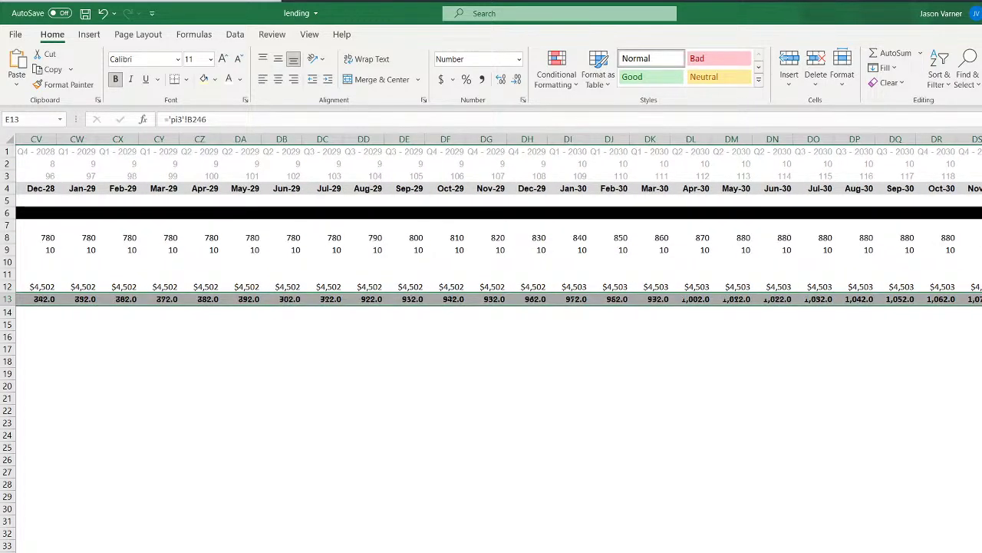
{"action": "scroll", "coordinate": [497, 345], "scroll_direction": "left", "scroll_amount": 20}
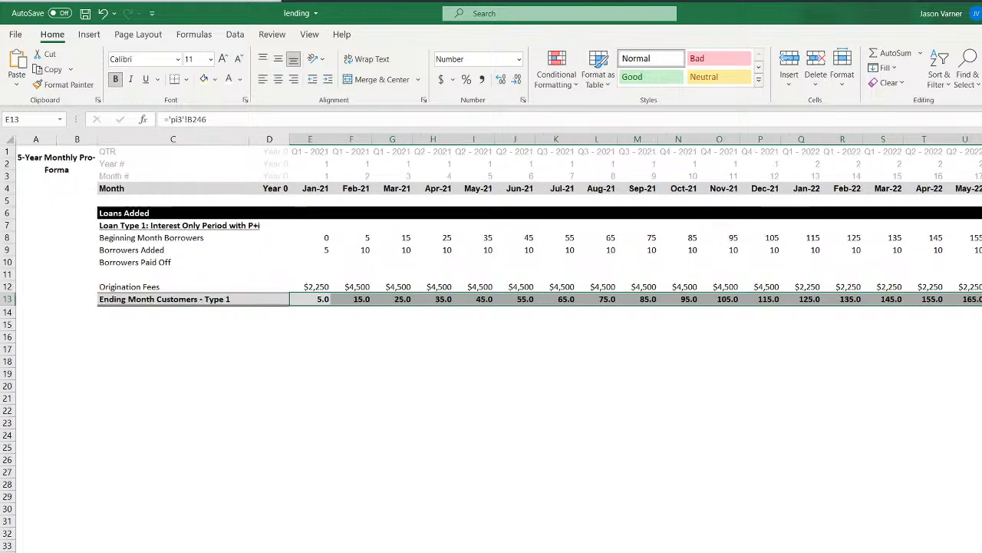
Examine the January to April ending customer formulas and compare them with Beginning Month Borrowers, Borrowers Added and Borrowers Paid Off
{"action": "left_click", "coordinate": [316, 300]}
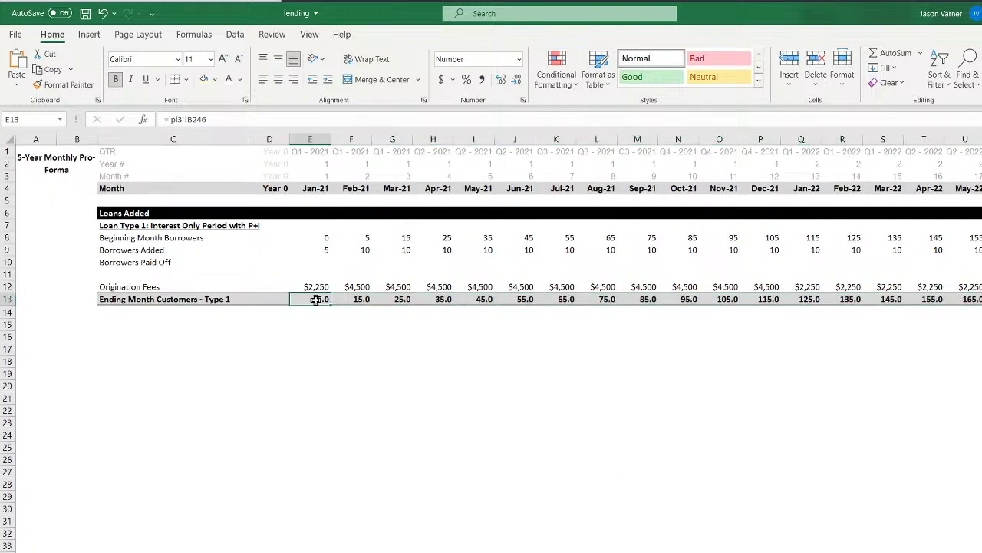
{"action": "left_click", "coordinate": [352, 300]}
{"action": "left_click", "coordinate": [392, 300]}
{"action": "left_click", "coordinate": [437, 299]}
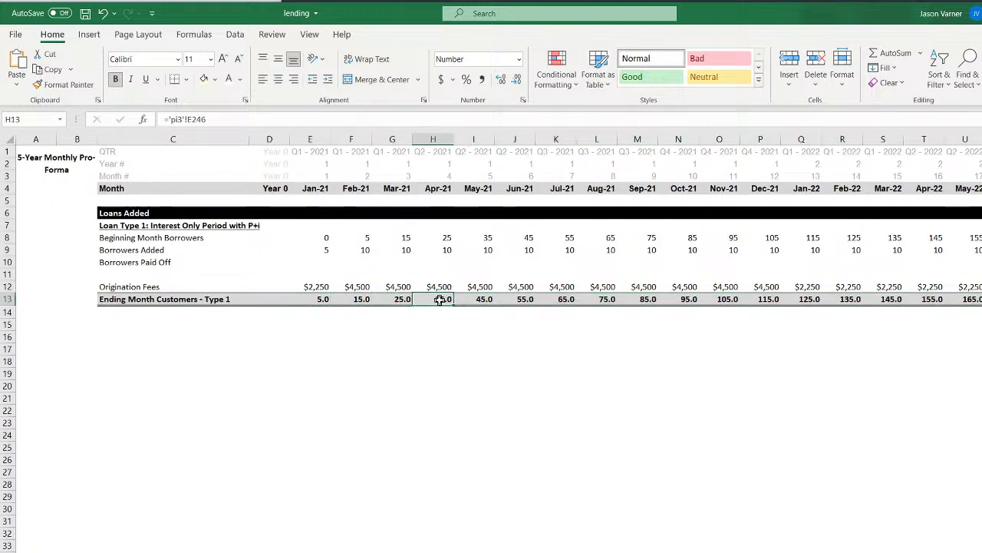
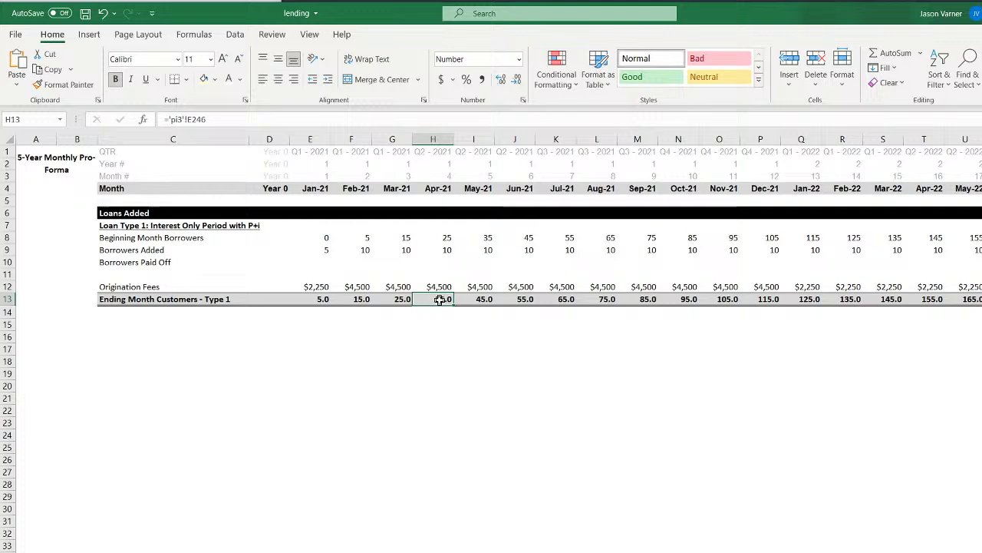
{"action": "left_click", "coordinate": [325, 252]}
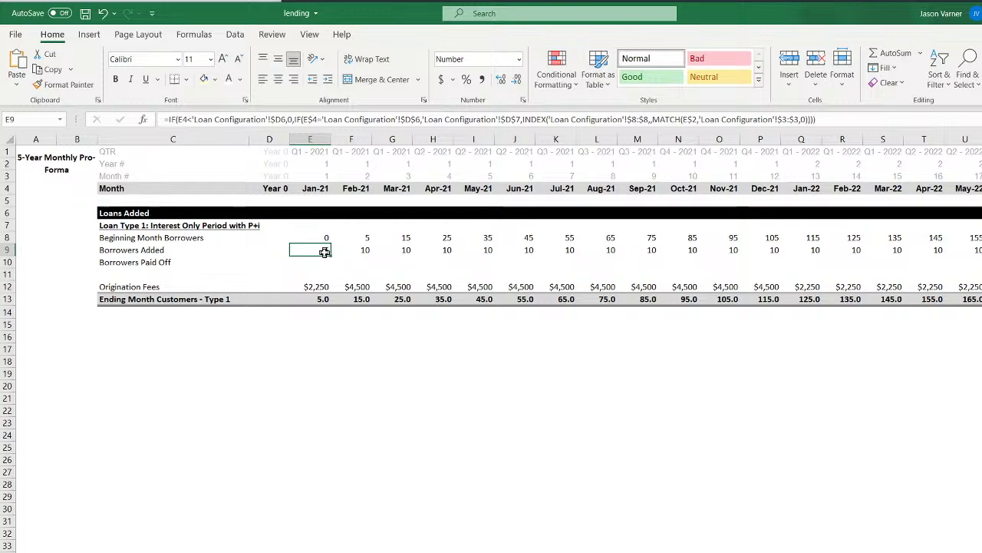
{"action": "left_click", "coordinate": [355, 238]}
{"action": "left_click", "coordinate": [354, 264]}
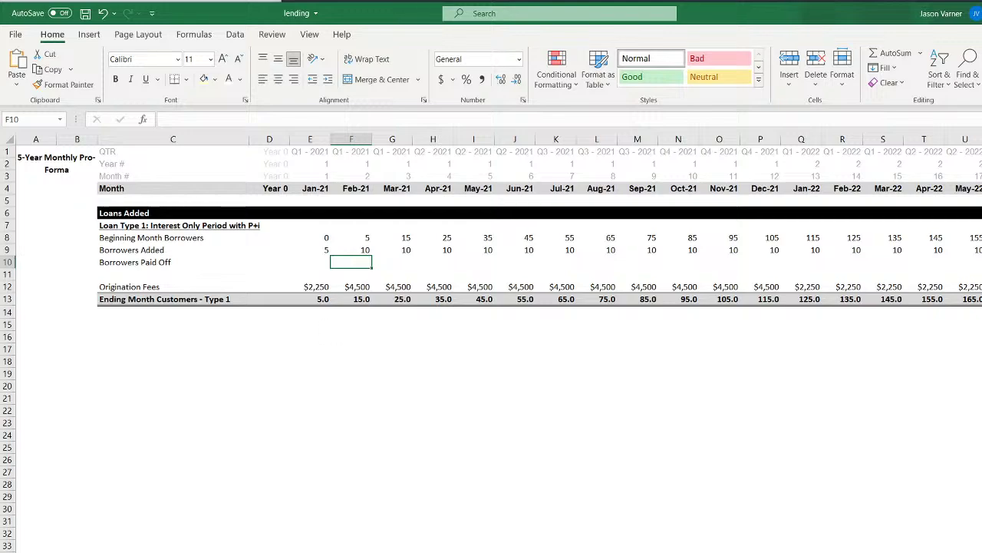
On the pi3 sheet, copy the Borrowers Leaving heading and row labels from A246:A366 and paste them starting at A368
{"action": "key", "text": "ctrl+Page_Down"}
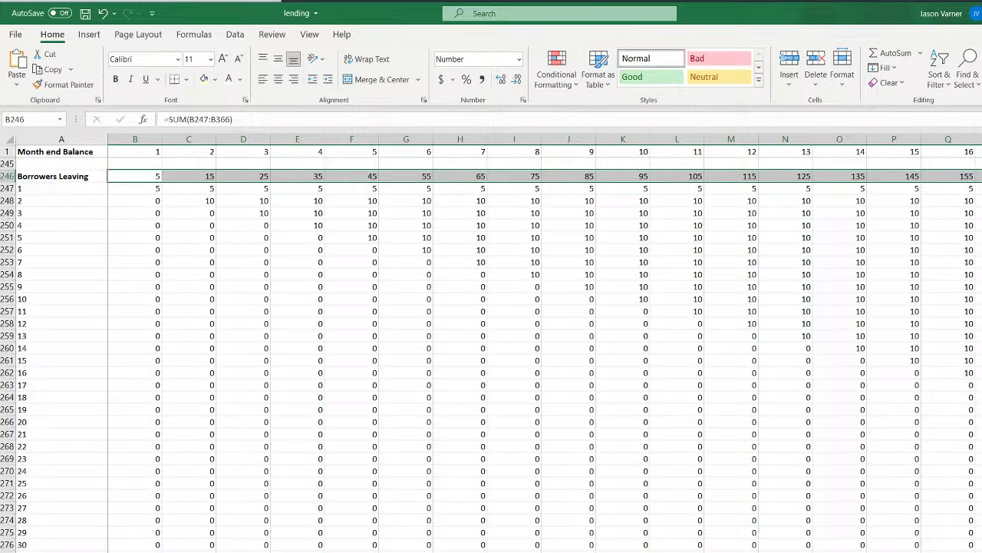
{"action": "scroll", "coordinate": [98, 509], "scroll_direction": "down", "scroll_amount": 15}
{"action": "scroll", "coordinate": [97, 508], "scroll_direction": "up", "scroll_amount": 20}
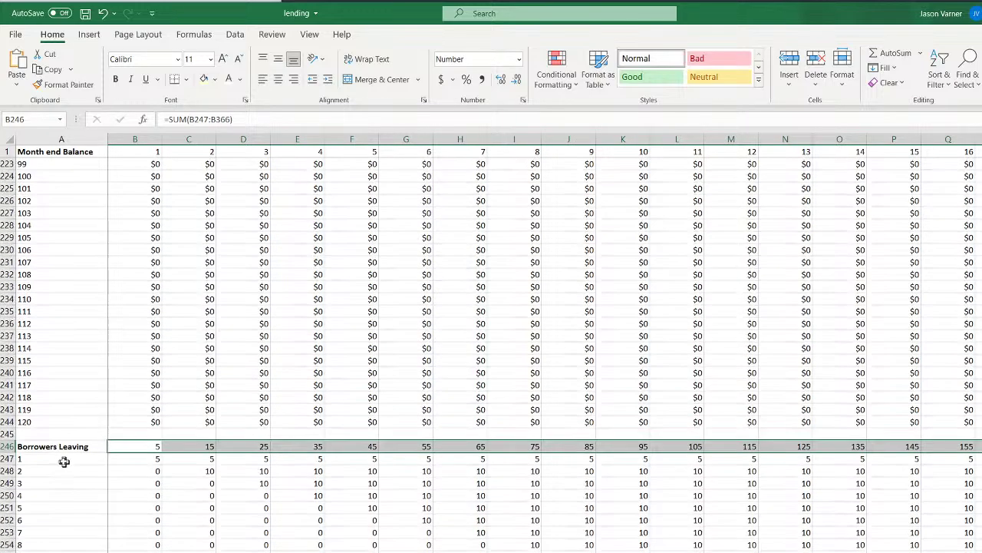
{"action": "left_click_drag", "start_coordinate": [36, 448], "coordinate": [38, 552]}
{"action": "right_click", "coordinate": [57, 519]}
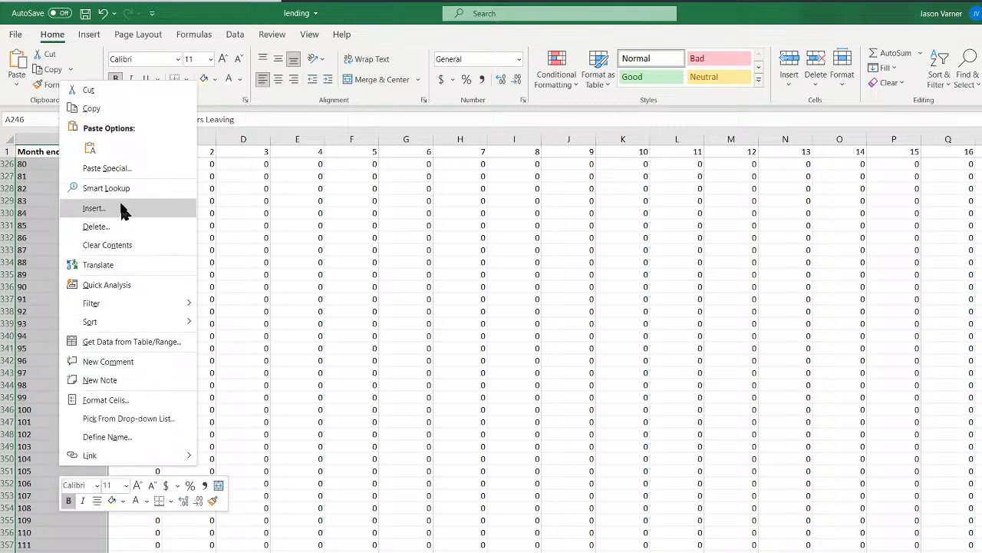
{"action": "left_click", "coordinate": [87, 107]}
{"action": "scroll", "coordinate": [46, 395], "scroll_direction": "down", "scroll_amount": 7}
{"action": "left_click", "coordinate": [38, 407]}
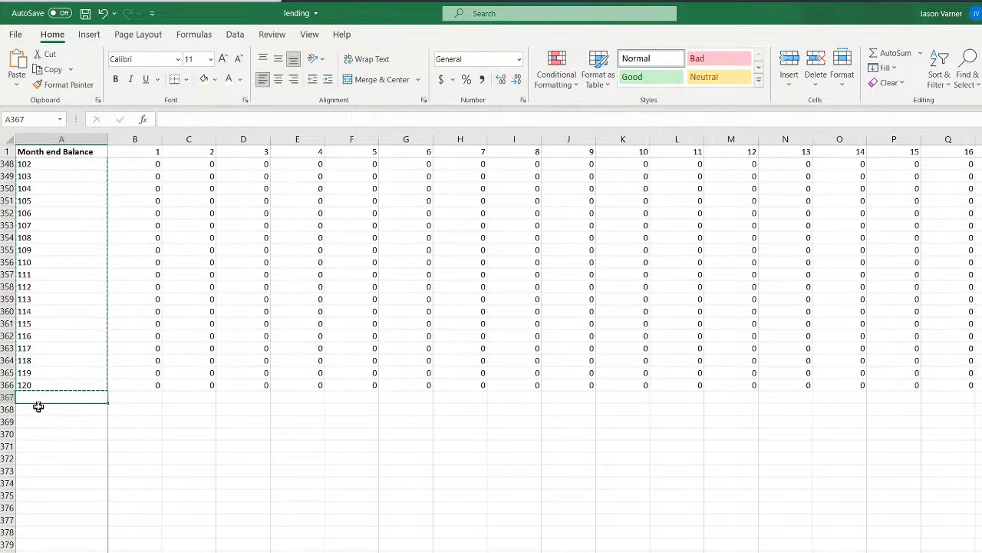
{"action": "right_click", "coordinate": [38, 407]}
{"action": "left_click", "coordinate": [55, 106]}
Begin an IF formula in C369, the month 2 cell of row 1 in the second Borrowers Leaving block
{"action": "left_click", "coordinate": [129, 421]}
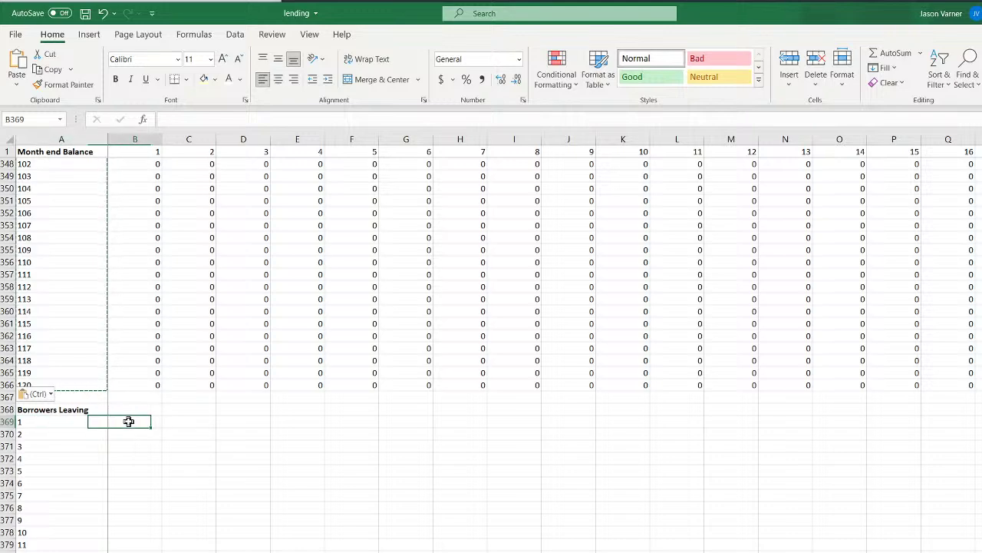
{"action": "key", "text": "Right"}
{"action": "type", "text": "=if("}
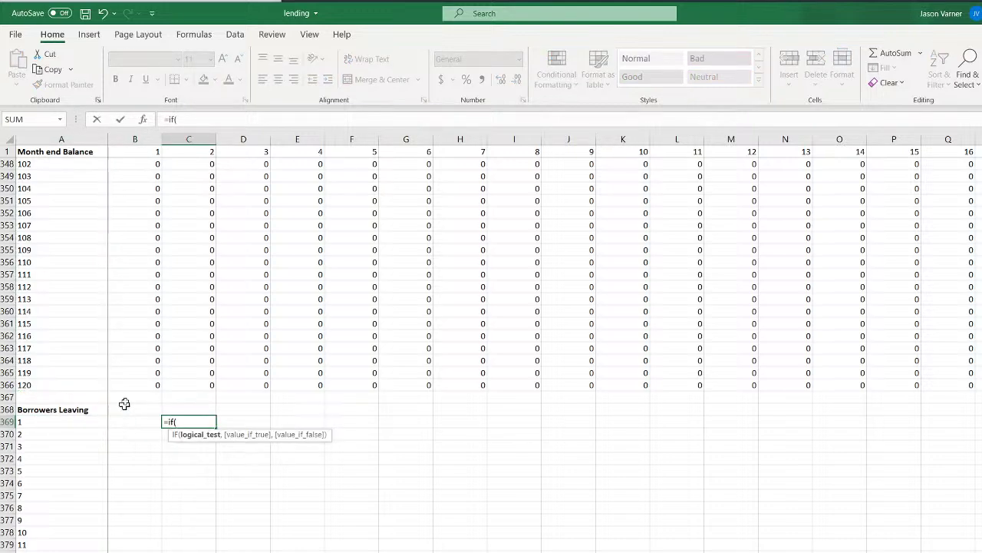
{"action": "scroll", "coordinate": [182, 392], "scroll_direction": "up", "scroll_amount": 20}
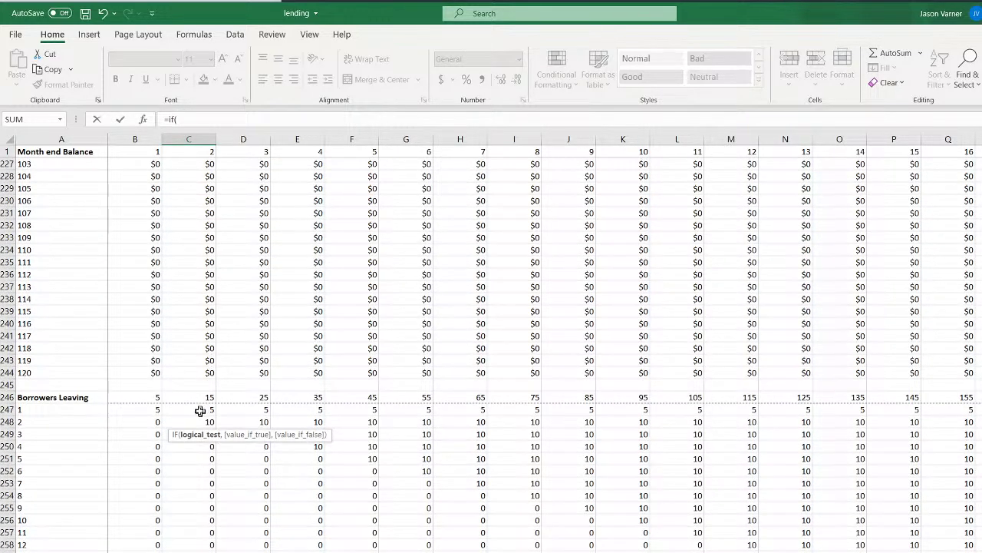
{"action": "left_click", "coordinate": [186, 411]}
{"action": "type", "text": "=0"}
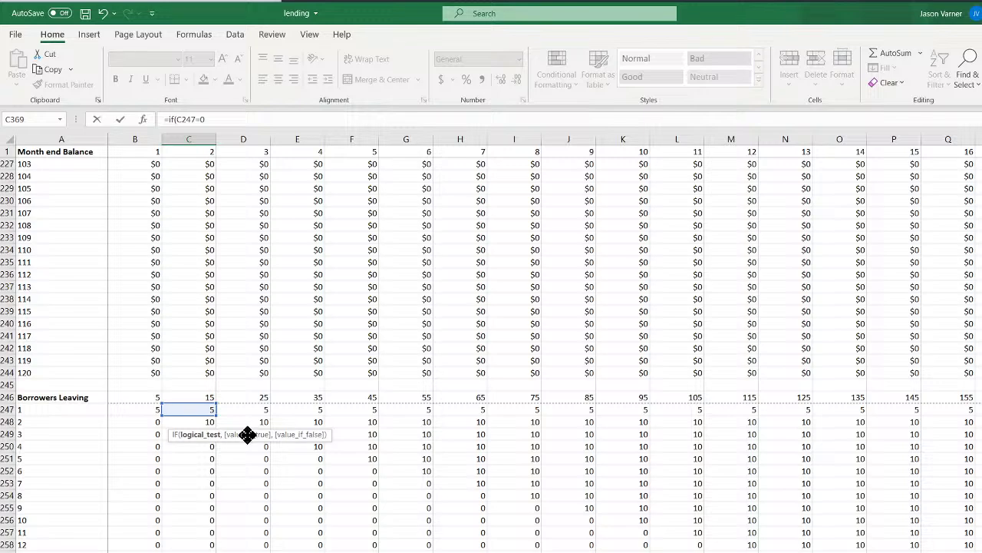
{"action": "key", "text": "BackSpace"}
{"action": "key", "text": "BackSpace"}
{"action": "key", "text": "BackSpace"}
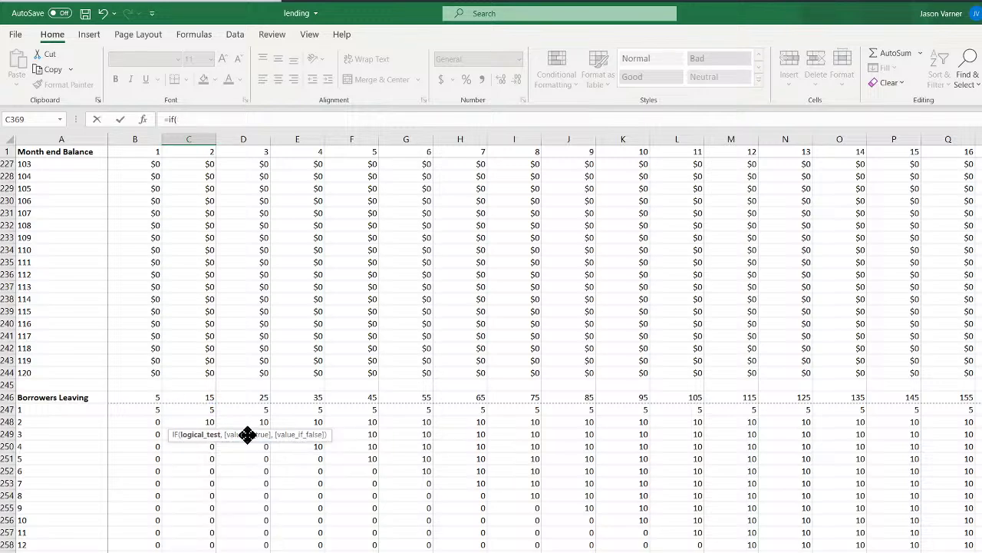
Complete the C369 formula as =IF(AND(C247=0,B247>0),B247,0), accepting the closing parenthesis correction
{"action": "type", "text": "and("}
{"action": "left_click", "coordinate": [198, 409]}
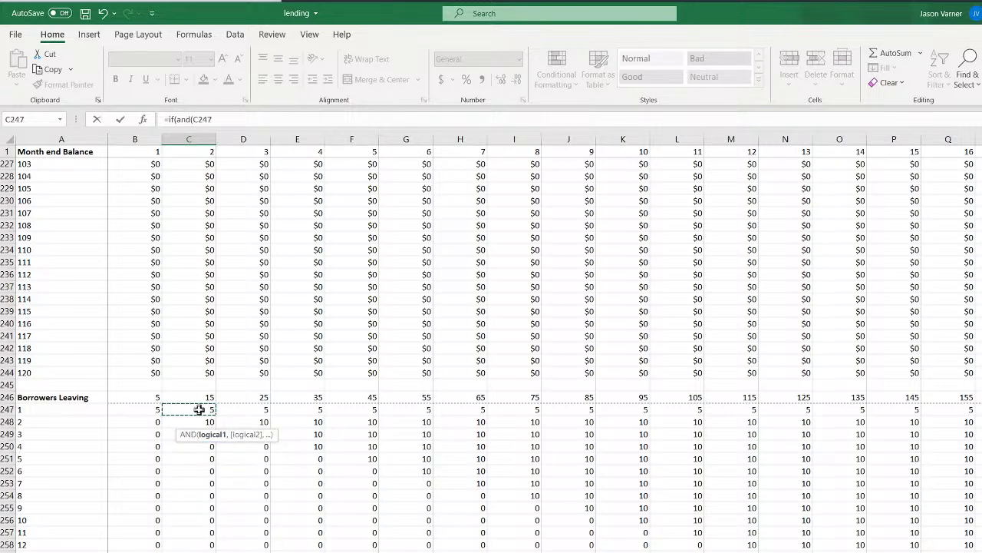
{"action": "type", "text": "=0,"}
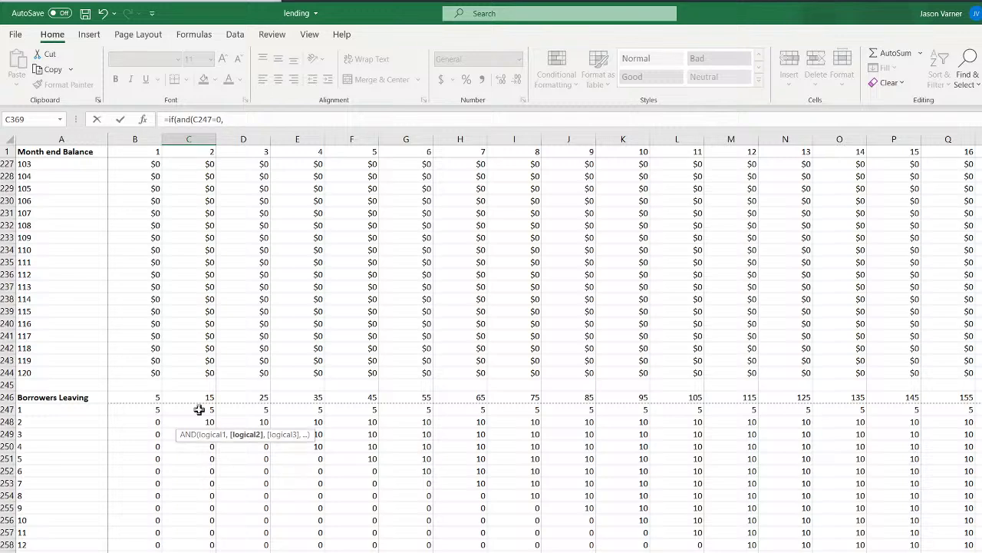
{"action": "left_click", "coordinate": [133, 410]}
{"action": "type", "text": ">0)"}
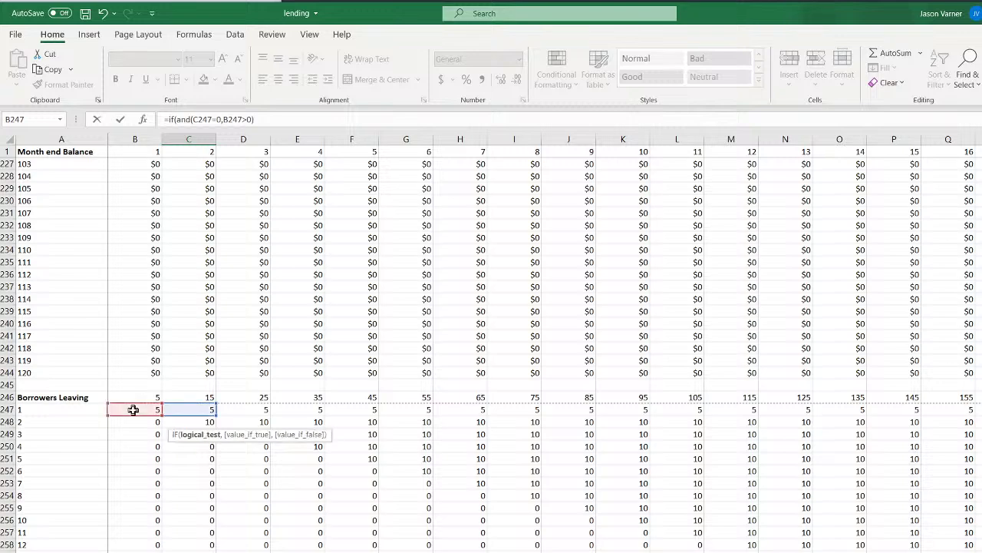
{"action": "type", "text": ","}
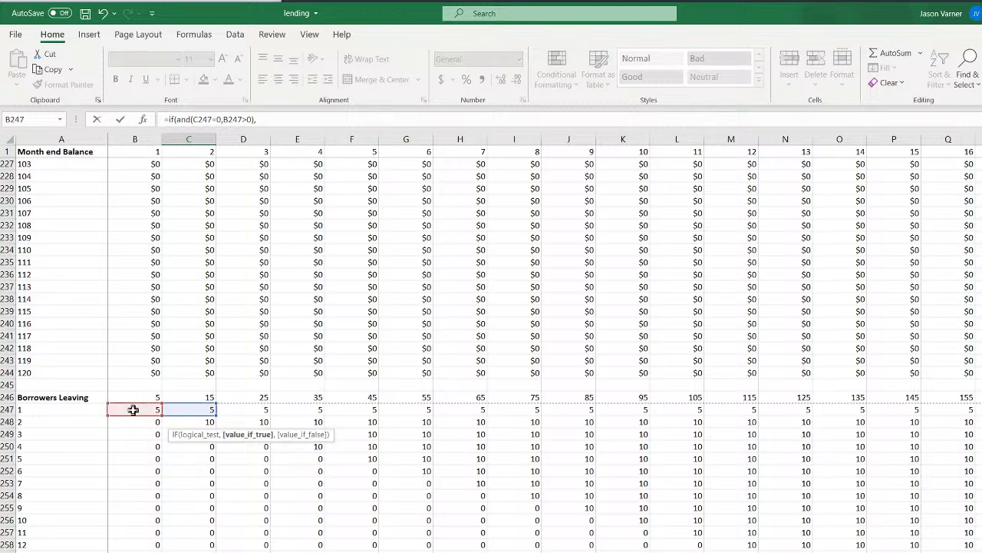
{"action": "left_click", "coordinate": [133, 410]}
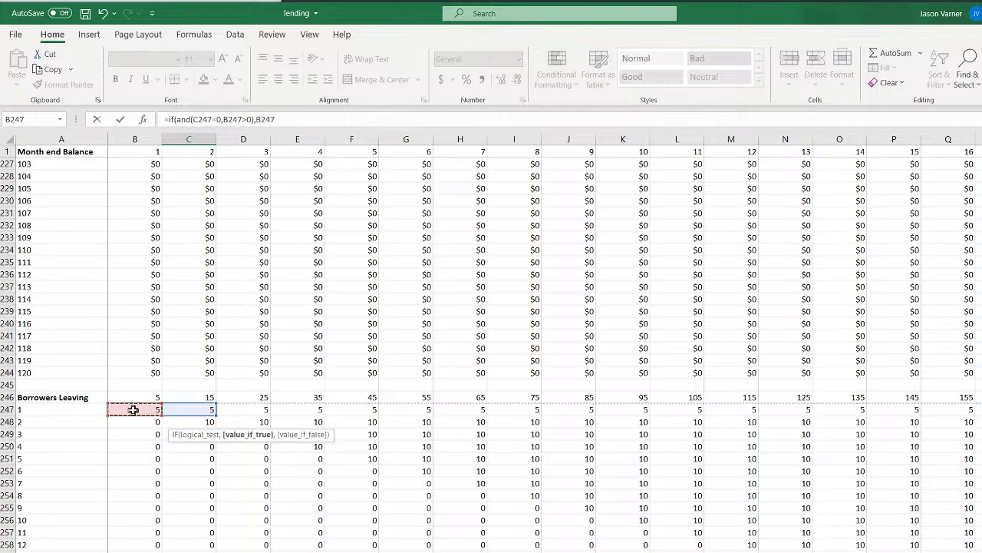
{"action": "type", "text": ",0"}
{"action": "key", "text": "Return"}
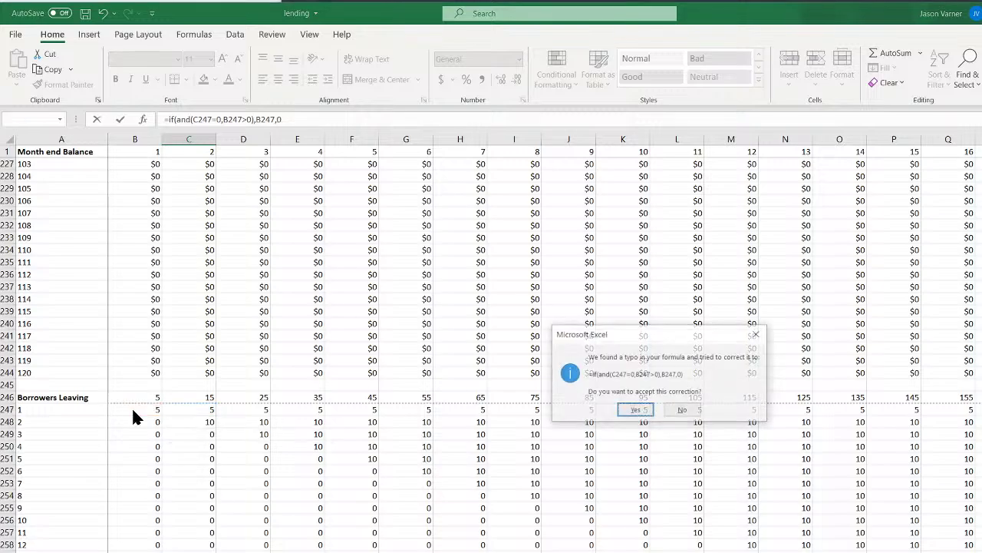
{"action": "key", "text": "Return"}
Fill the C369 formula across through month 120 and down through borrower row 120
{"action": "left_click", "coordinate": [208, 250]}
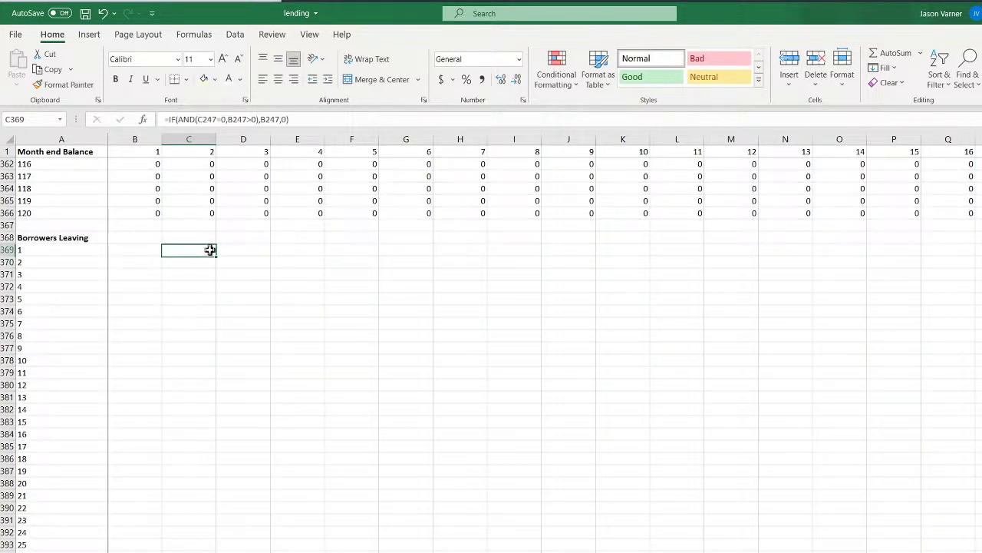
{"action": "left_click_drag", "start_coordinate": [217, 256], "coordinate": [913, 551]}
Copy the month 120 total from DQ246 into DQ368 and fill it back across row 368 to month 1
{"action": "scroll", "coordinate": [644, 535], "scroll_direction": "up", "scroll_amount": 20}
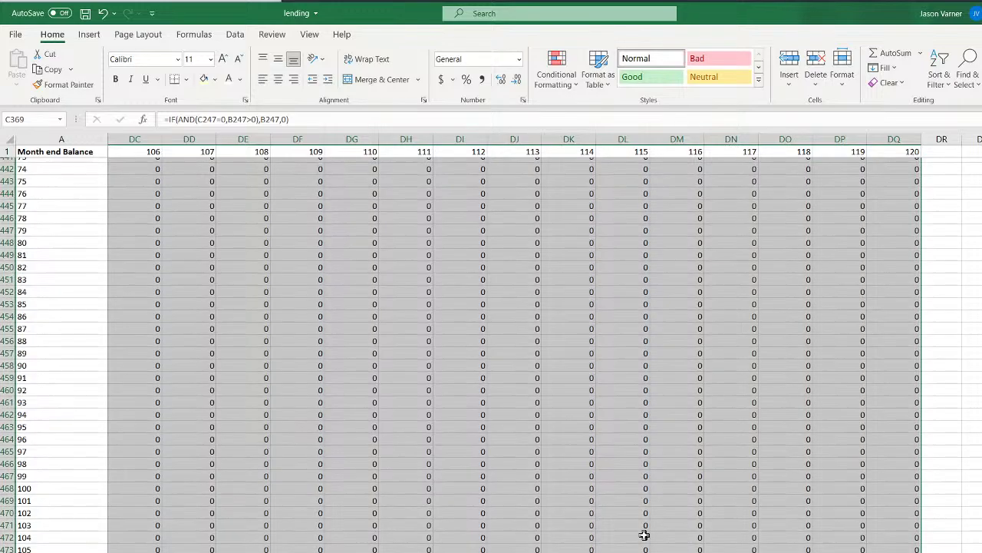
{"action": "scroll", "coordinate": [871, 520], "scroll_direction": "up", "scroll_amount": 20}
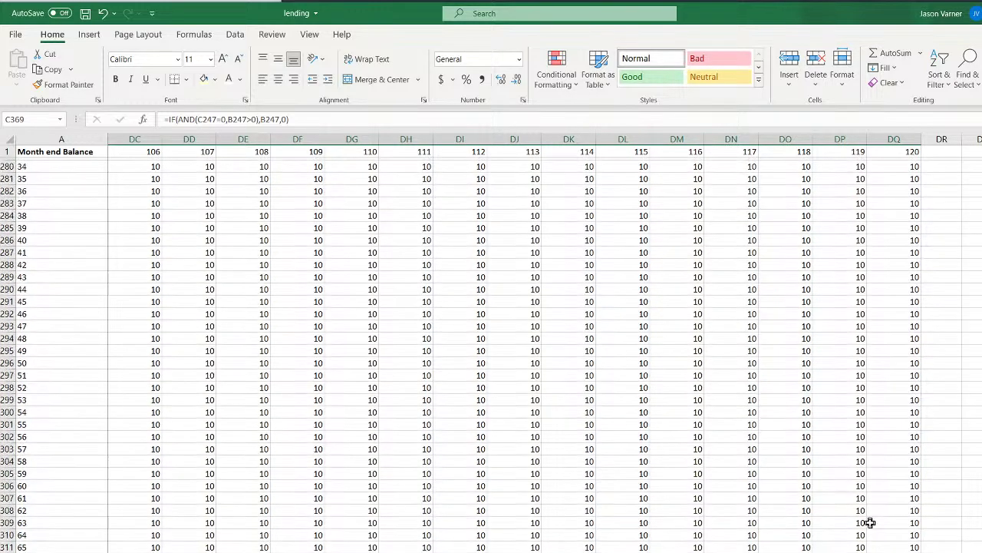
{"action": "left_click", "coordinate": [911, 251]}
{"action": "right_click", "coordinate": [911, 251]}
{"action": "left_click", "coordinate": [921, 278]}
{"action": "scroll", "coordinate": [904, 500], "scroll_direction": "down", "scroll_amount": 20}
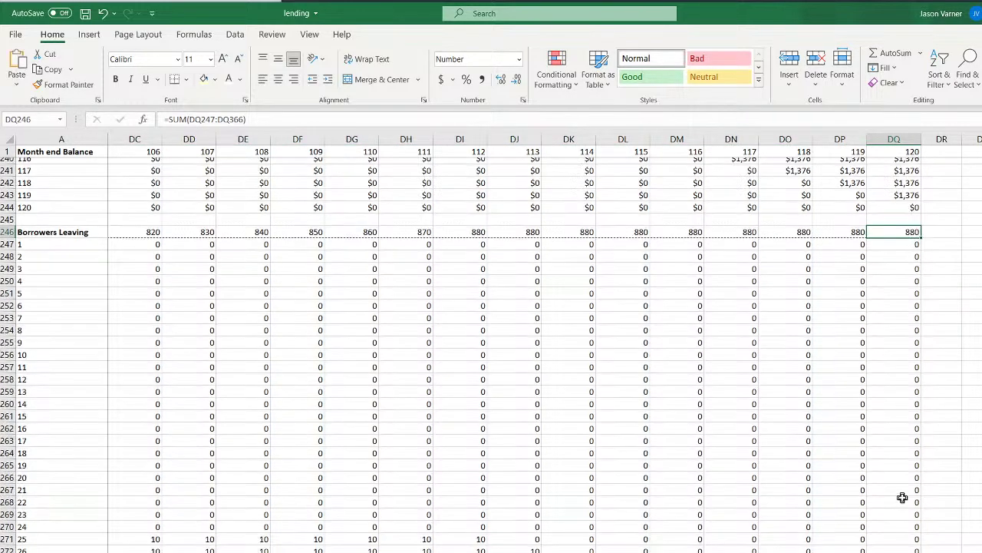
{"action": "right_click", "coordinate": [904, 531]}
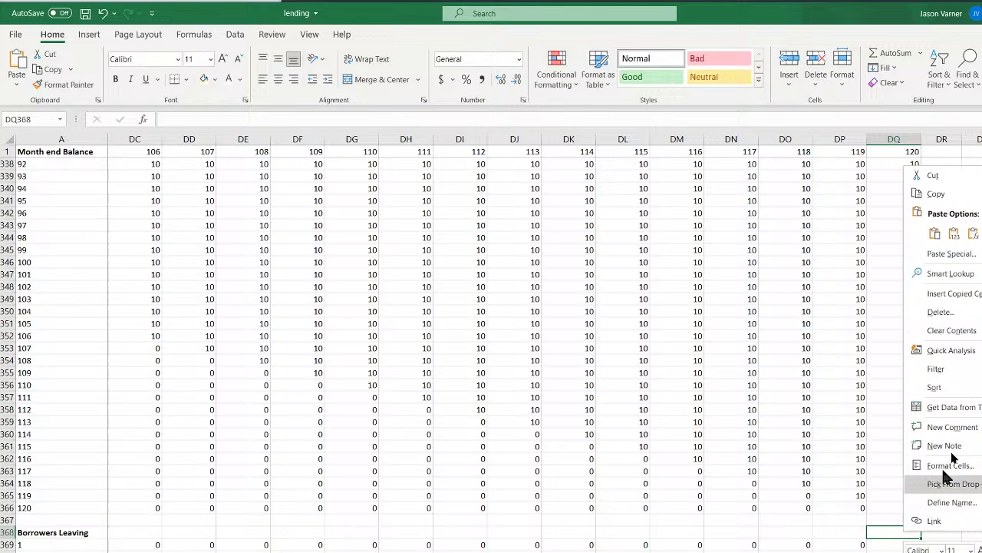
{"action": "left_click", "coordinate": [934, 233]}
{"action": "left_click_drag", "start_coordinate": [895, 538], "coordinate": [146, 532]}
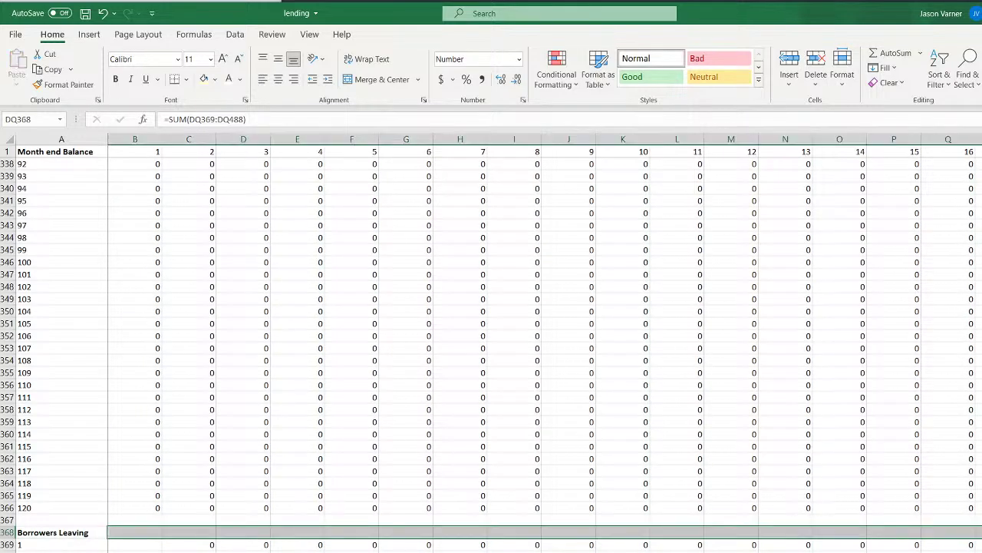
Link the January 2021 Borrowers Paid Off cell E10 in the pro-forma to the month 1 leaving total, ='pi3'!B368
{"action": "left_click", "coordinate": [140, 533]}
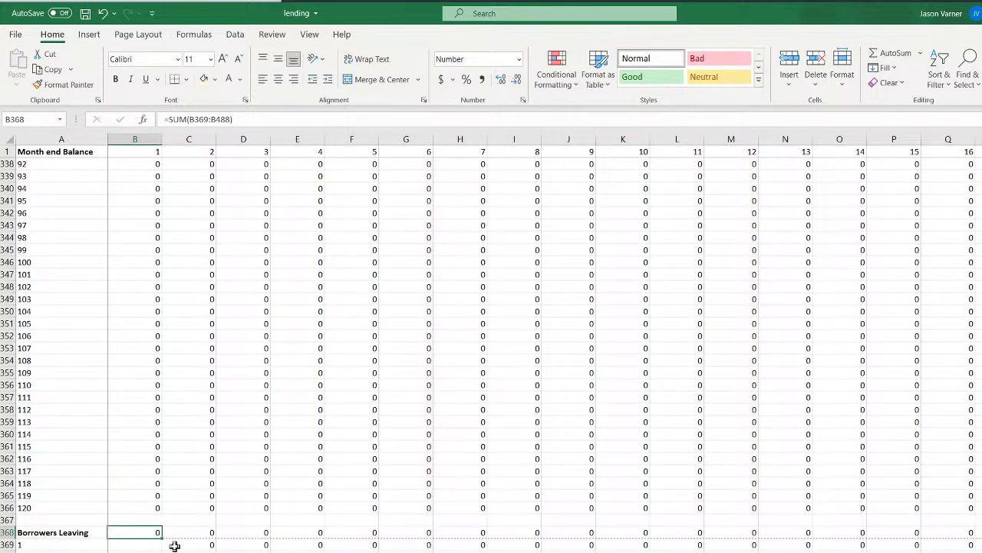
{"action": "key", "text": "ctrl+Page_Up"}
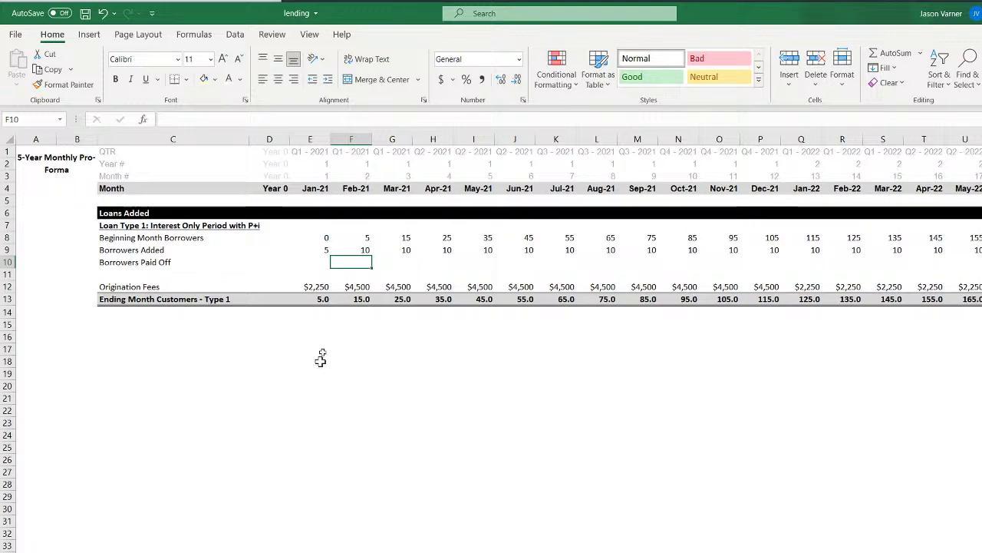
{"action": "left_click", "coordinate": [319, 261]}
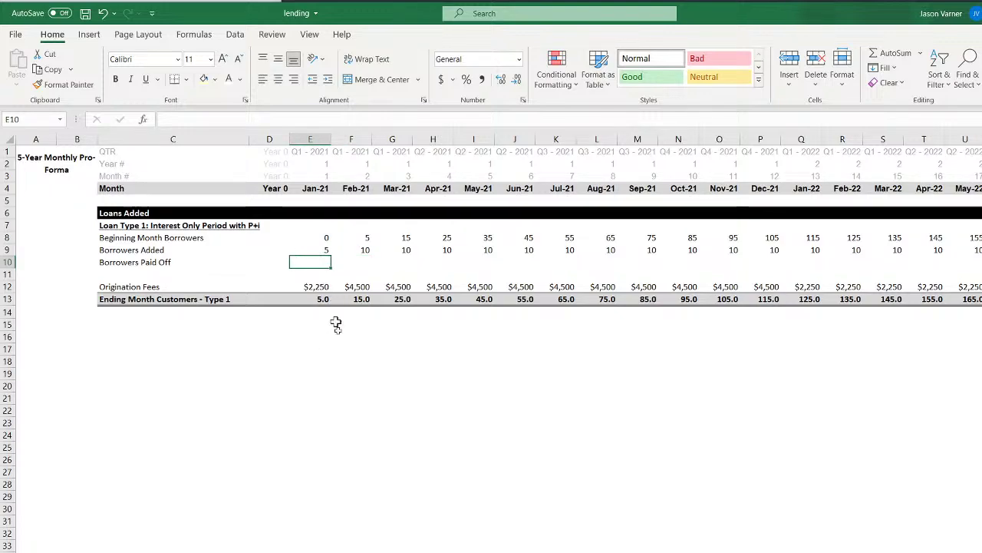
{"action": "type", "text": "="}
{"action": "left_click", "coordinate": [201, 552]}
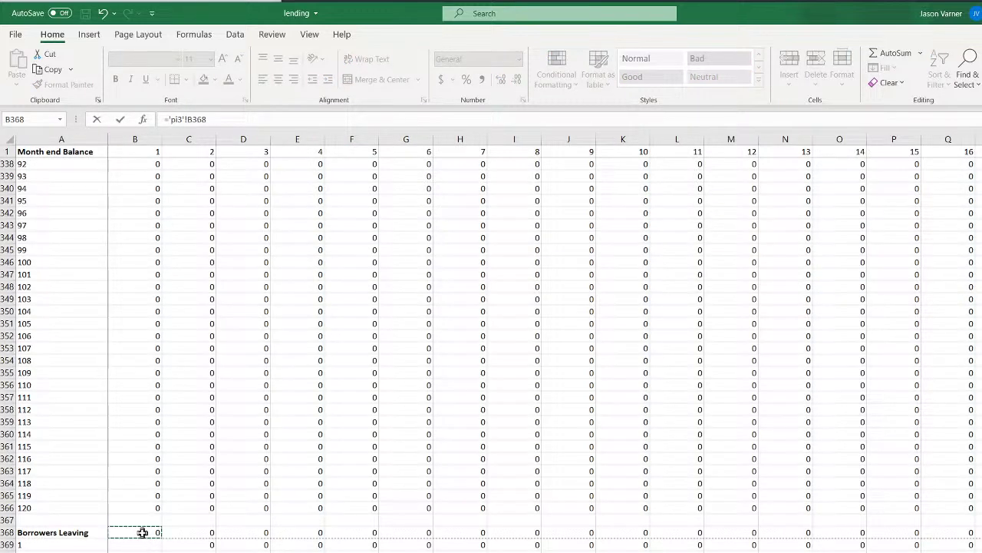
{"action": "key", "text": "Return"}
Fill the Borrowers Paid Off link from E10 across row 10 through month 120
{"action": "left_click", "coordinate": [319, 270]}
{"action": "left_click_drag", "start_coordinate": [329, 277], "coordinate": [981, 265]}
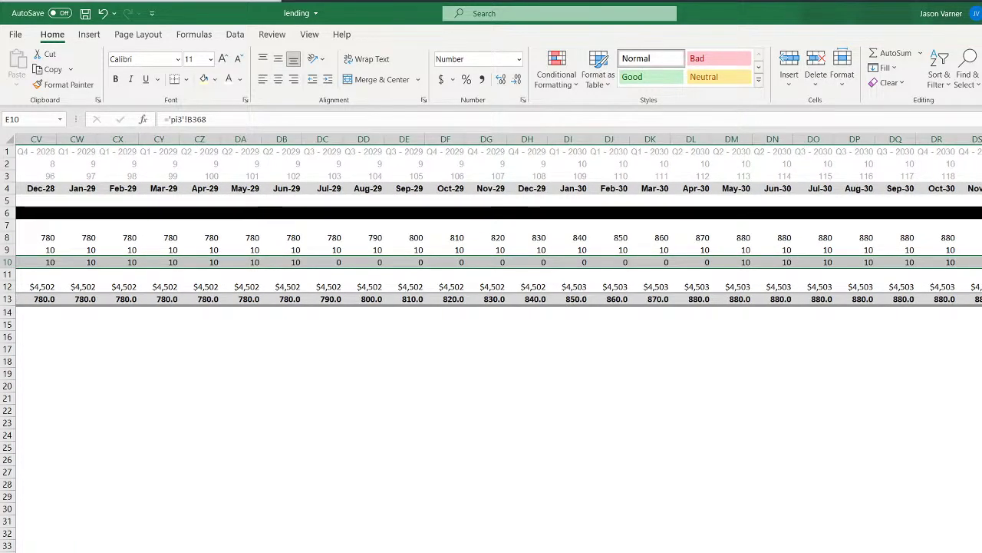
{"action": "left_click", "coordinate": [968, 495]}
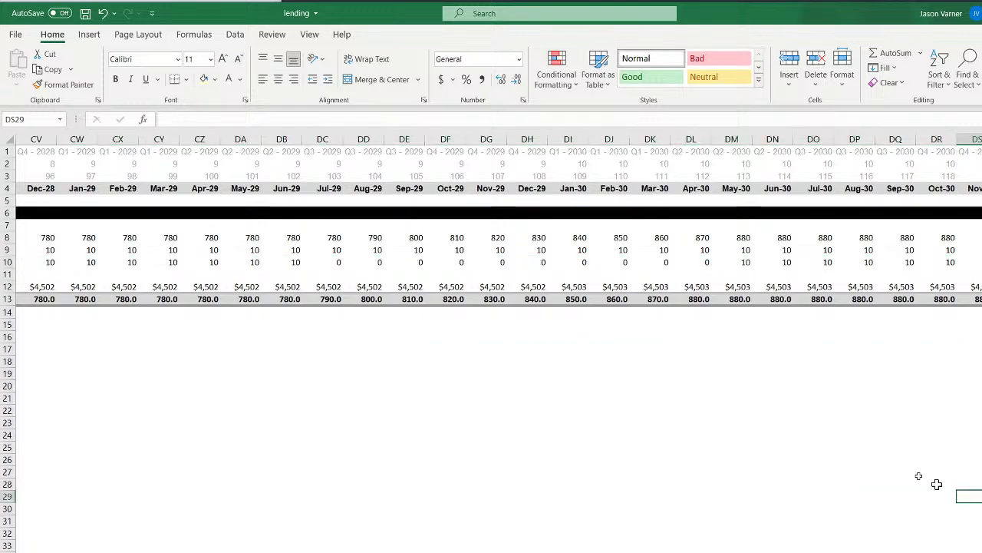
Check a few 2029 Borrowers Paid Off cells and save the workbook
{"action": "left_click", "coordinate": [332, 262]}
{"action": "left_click", "coordinate": [359, 261]}
{"action": "left_click", "coordinate": [443, 262]}
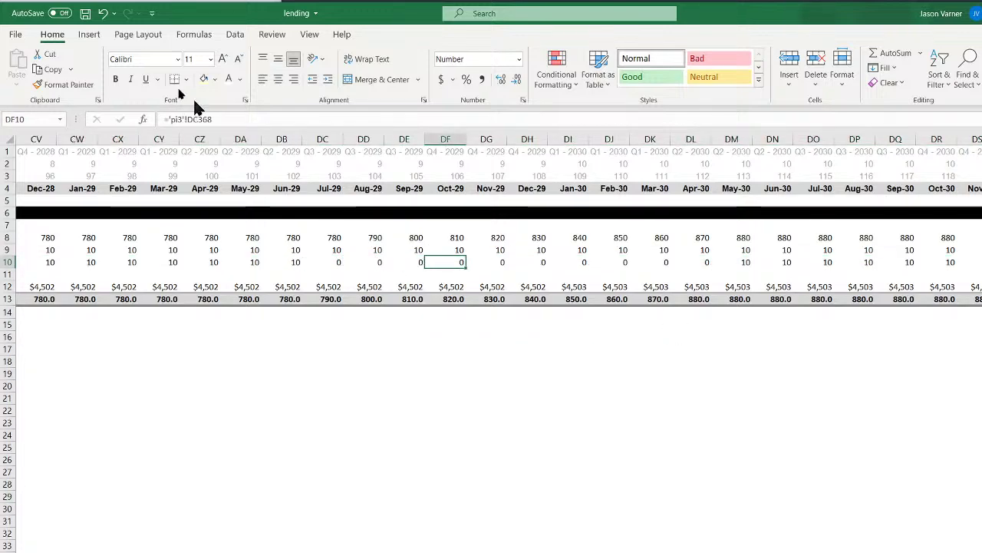
{"action": "left_click", "coordinate": [83, 15]}
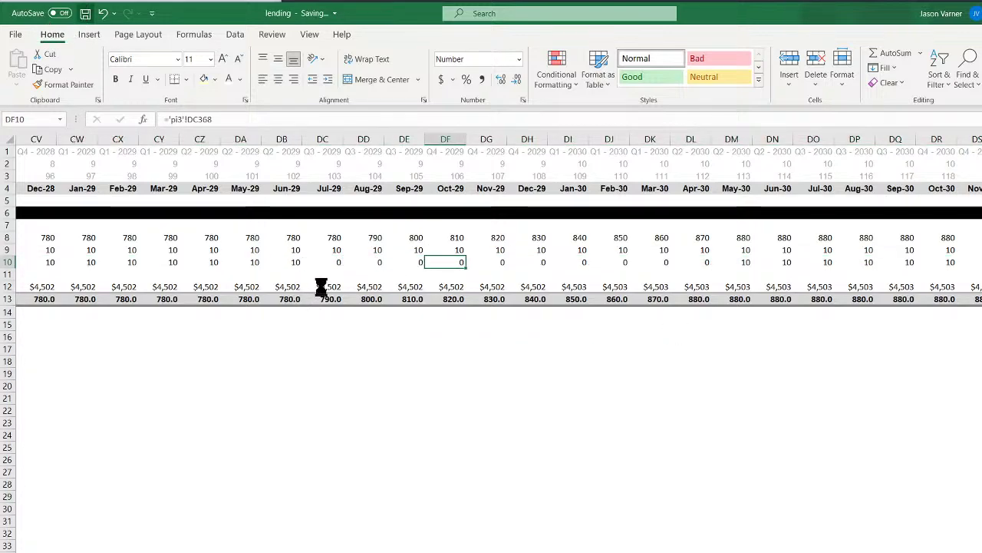
Examine the Borrowers Paid Off row from the 2029 months back to January 2021, including the June and July 2028 cells
{"action": "scroll", "coordinate": [492, 231], "scroll_direction": "left", "scroll_amount": 4}
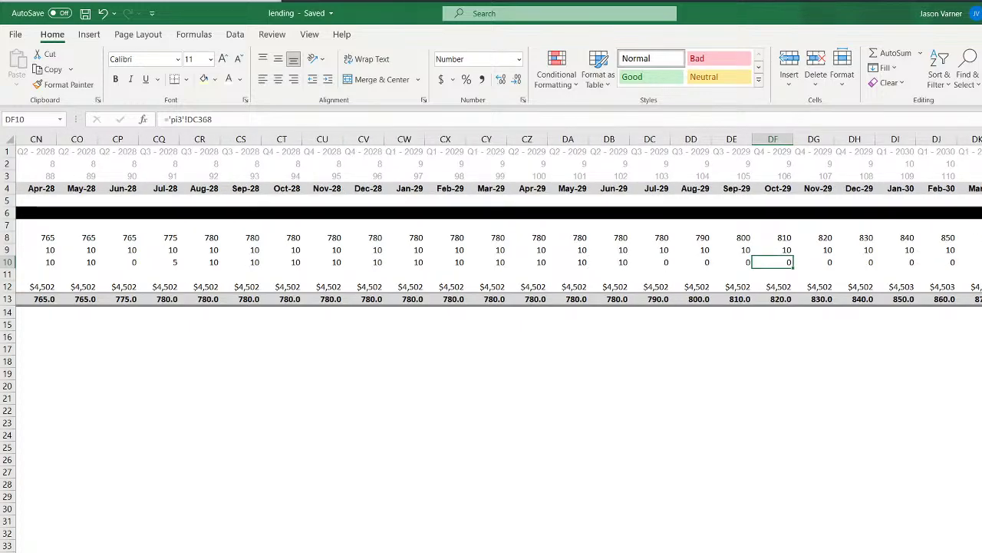
{"action": "scroll", "coordinate": [491, 230], "scroll_direction": "left", "scroll_amount": 3}
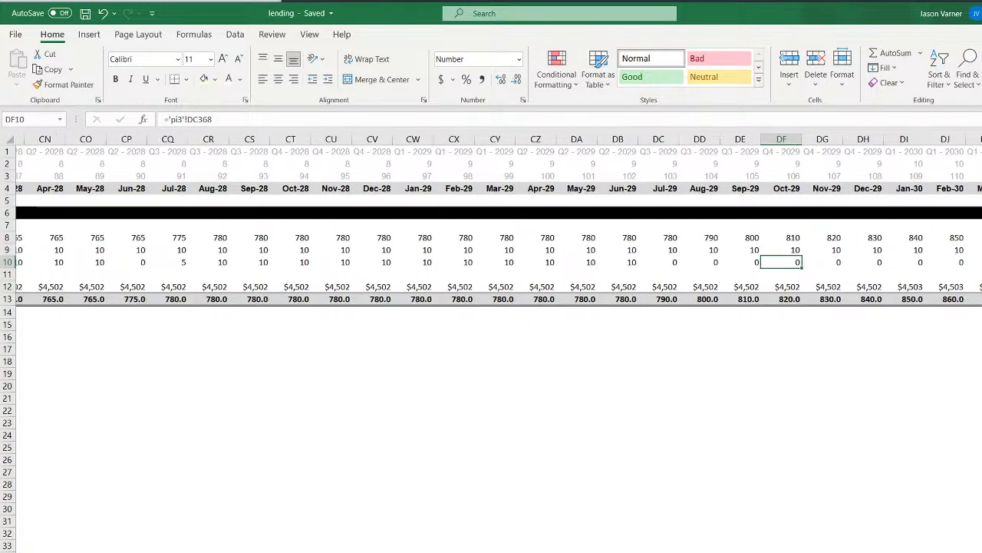
{"action": "scroll", "coordinate": [492, 231], "scroll_direction": "left", "scroll_amount": 5}
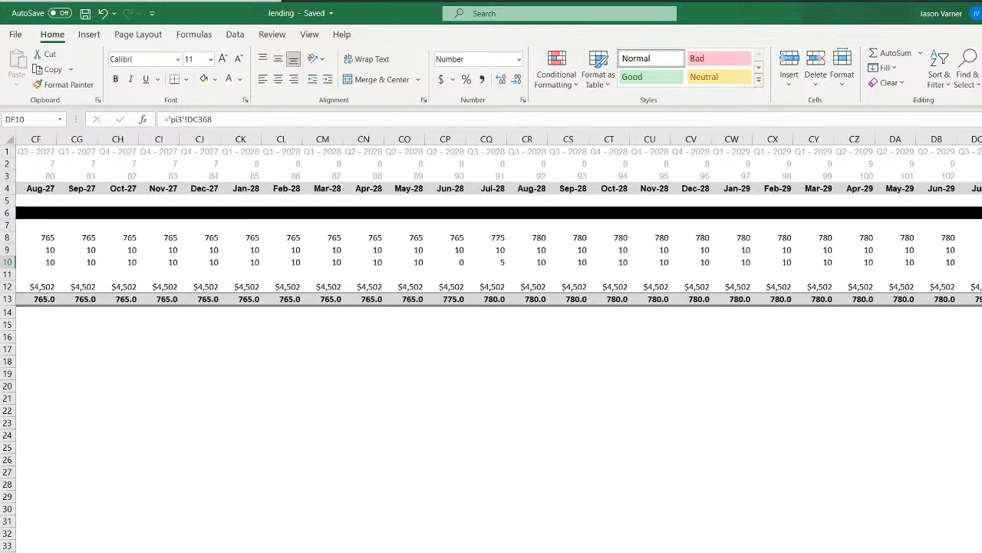
{"action": "scroll", "coordinate": [491, 231], "scroll_direction": "left", "scroll_amount": 2}
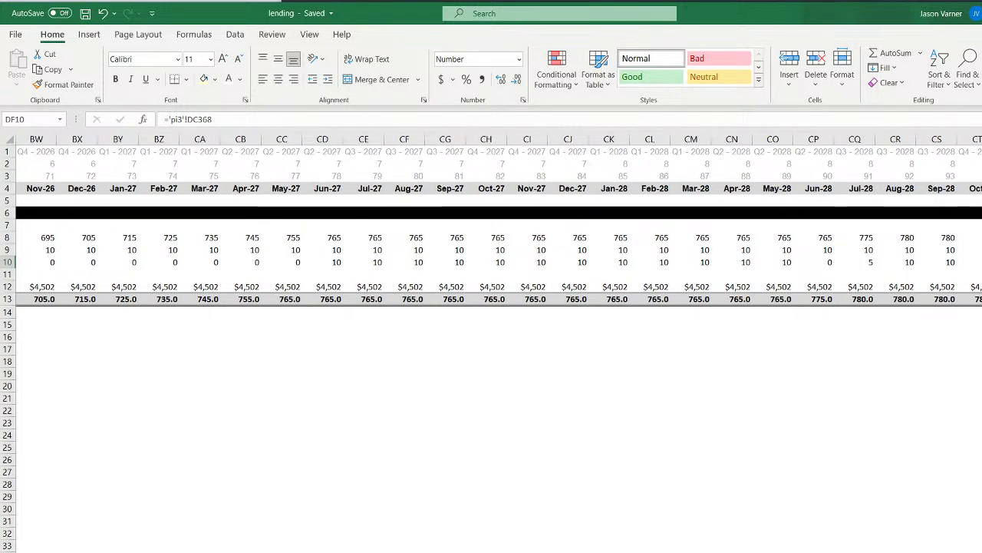
{"action": "left_click", "coordinate": [872, 262]}
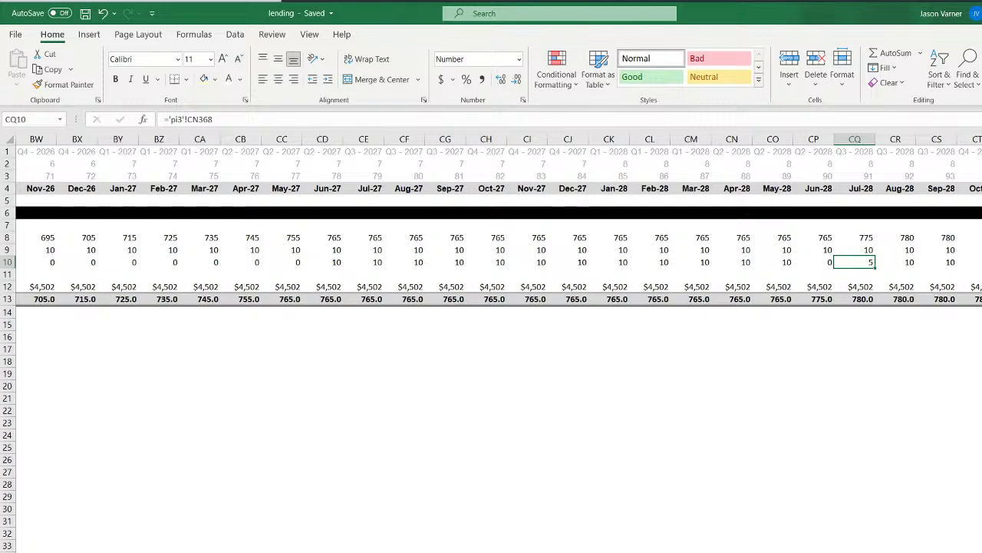
{"action": "left_click", "coordinate": [819, 264]}
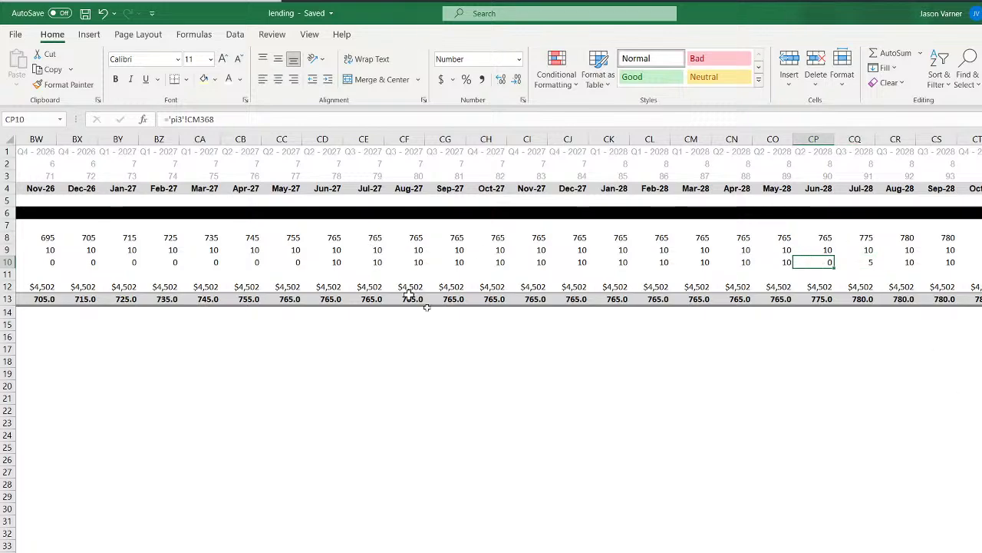
{"action": "scroll", "coordinate": [499, 218], "scroll_direction": "left", "scroll_amount": 10}
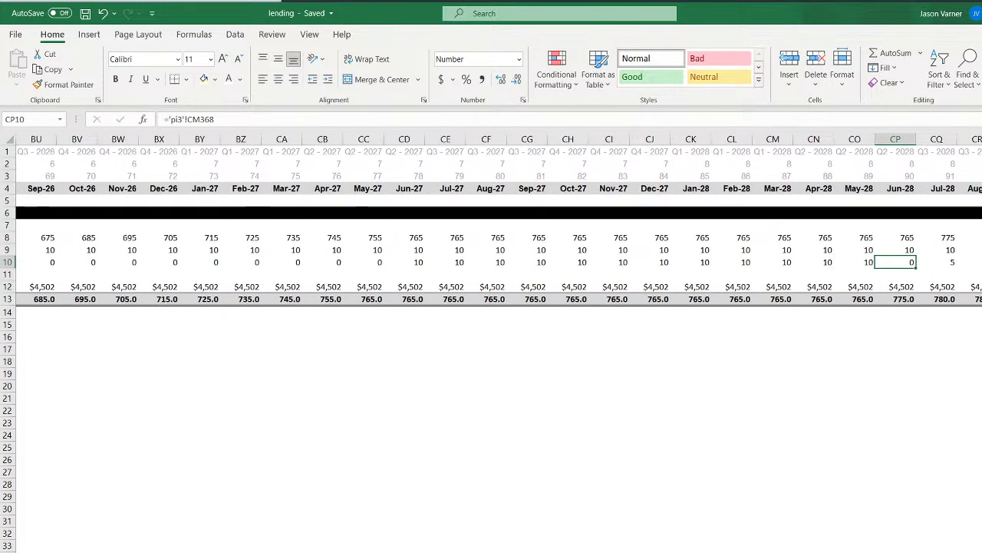
{"action": "scroll", "coordinate": [499, 218], "scroll_direction": "left", "scroll_amount": 15}
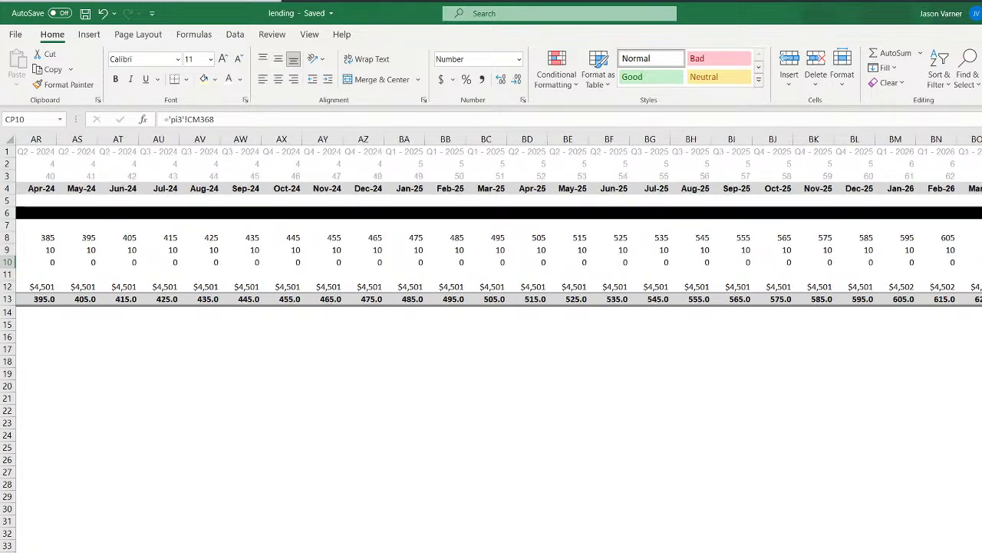
{"action": "scroll", "coordinate": [499, 218], "scroll_direction": "left", "scroll_amount": 15}
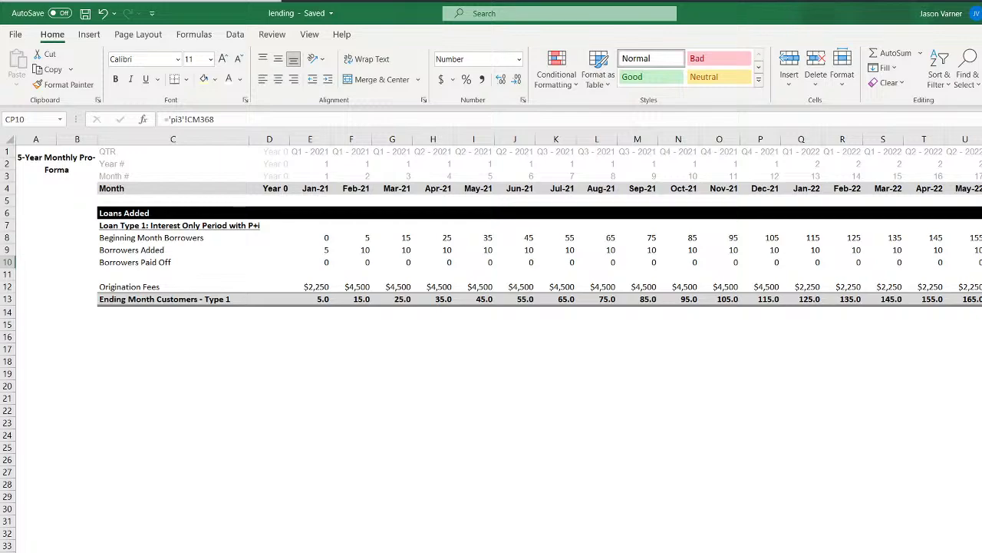
{"action": "left_click", "coordinate": [323, 323]}
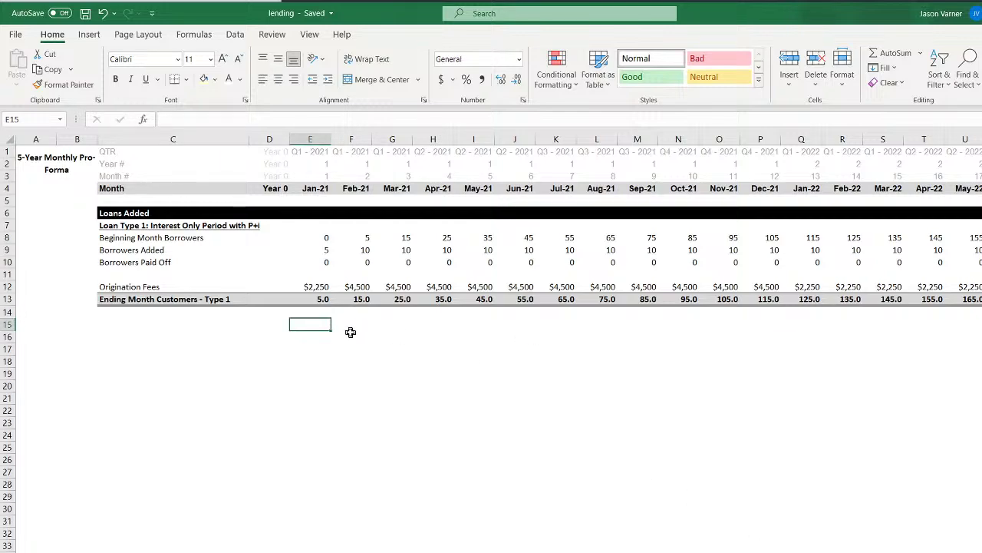
Enter the check formula =E8+E9-E10 in E11, beneath the January 2021 Borrowers Paid Off cell
{"action": "left_click", "coordinate": [315, 274]}
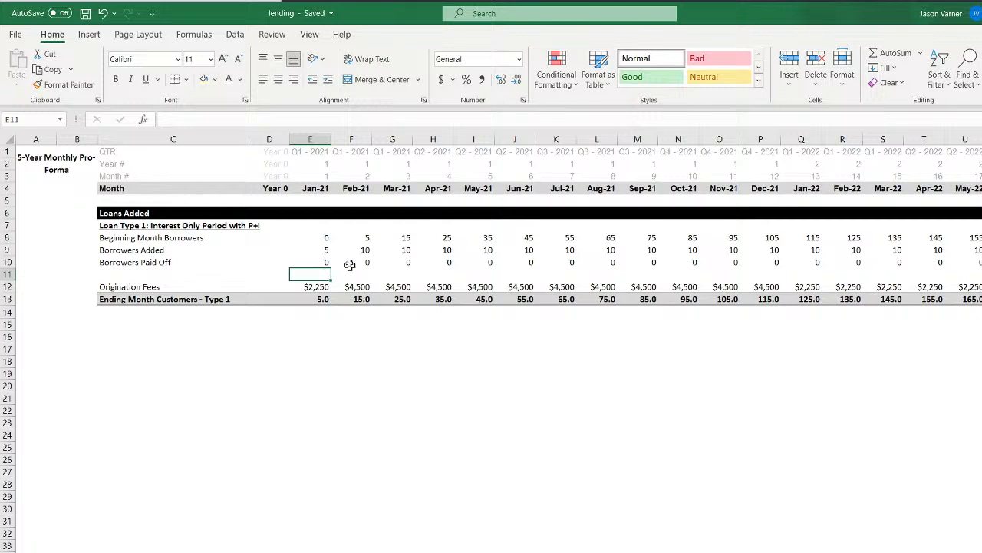
{"action": "type", "text": "="}
{"action": "left_click", "coordinate": [314, 237]}
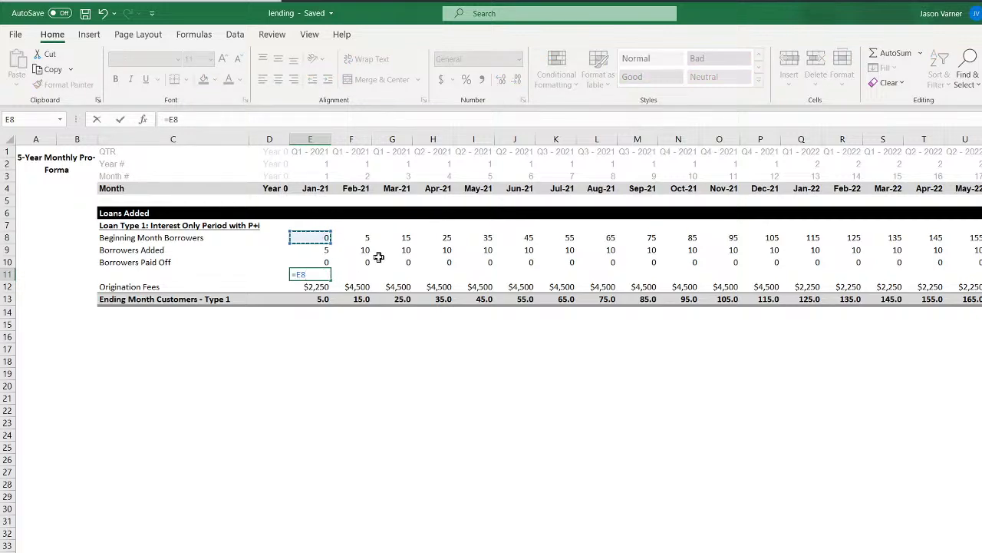
{"action": "type", "text": "+"}
{"action": "left_click", "coordinate": [315, 250]}
{"action": "type", "text": "-"}
{"action": "left_click", "coordinate": [314, 262]}
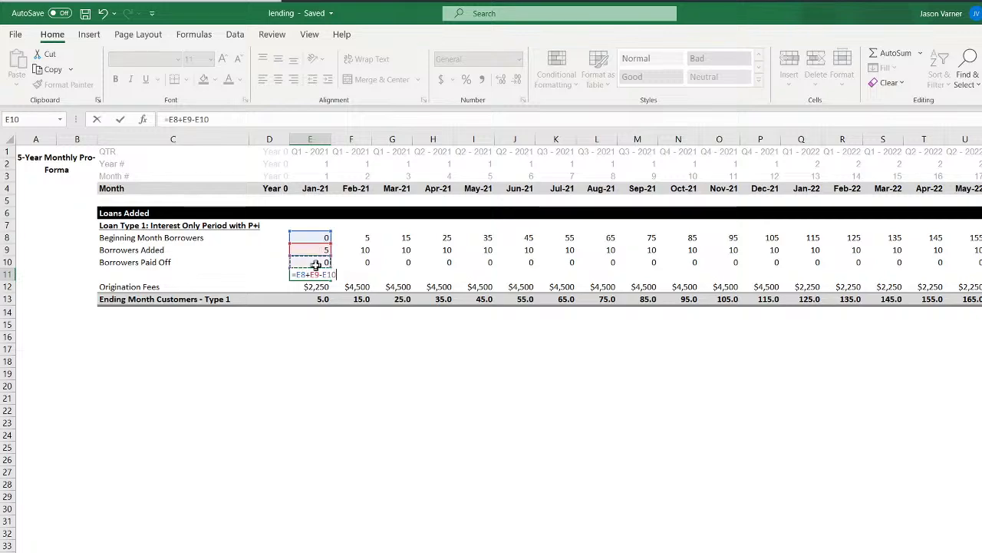
{"action": "key", "text": "Return"}
Enter the running check formula =E11+F9-F10 in F11 for February 2021
{"action": "left_click", "coordinate": [338, 274]}
{"action": "type", "text": "="}
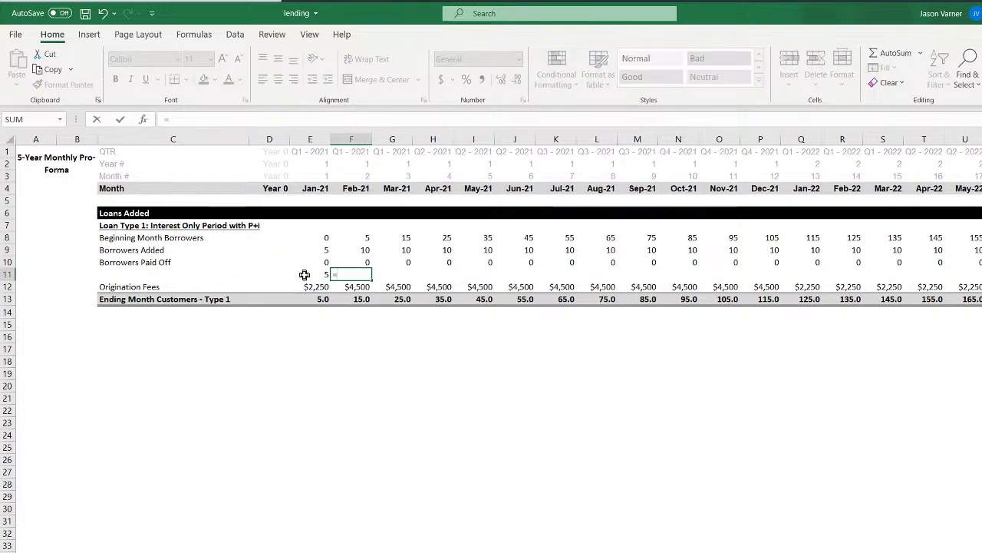
{"action": "left_click", "coordinate": [305, 274]}
{"action": "type", "text": "+"}
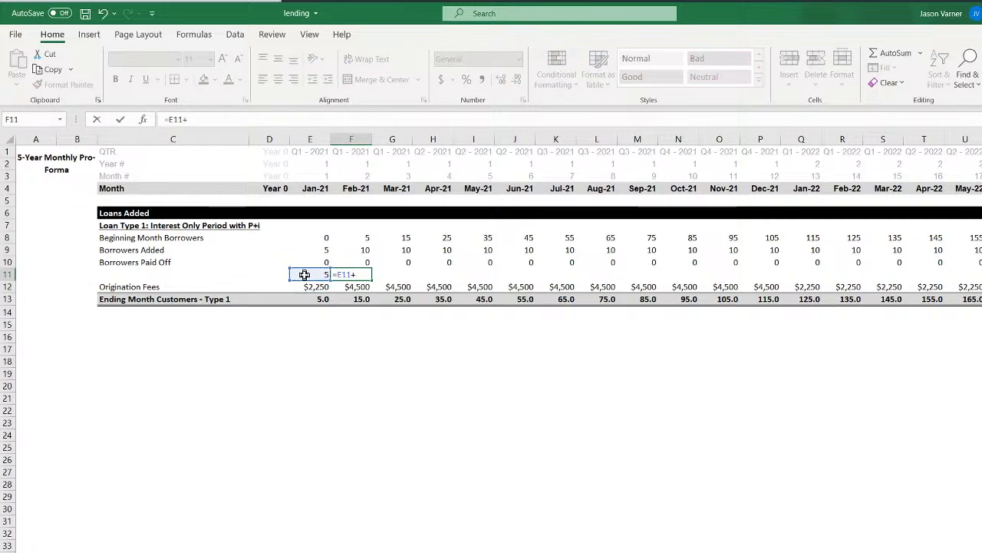
{"action": "left_click", "coordinate": [360, 250]}
{"action": "type", "text": "-"}
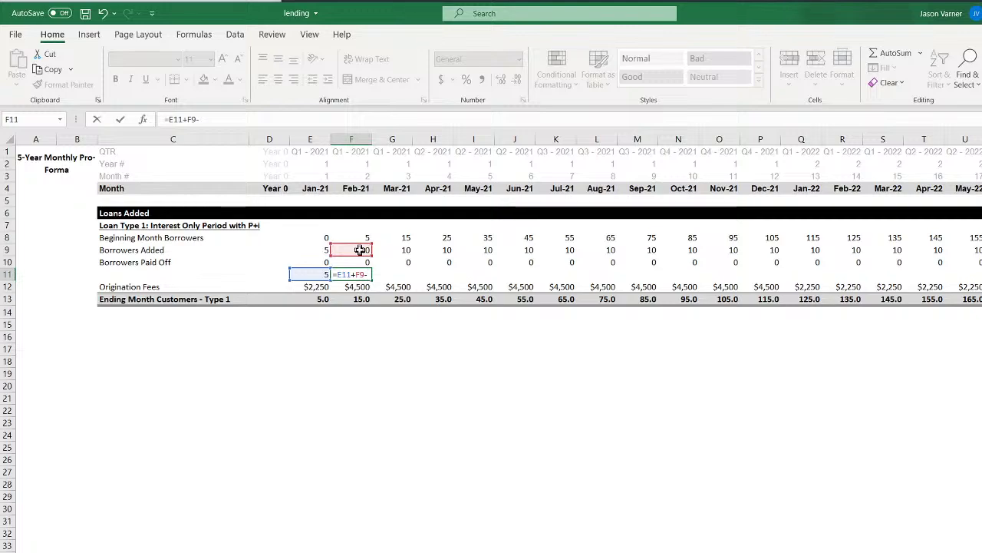
{"action": "left_click", "coordinate": [359, 262]}
{"action": "key", "text": "Return"}
Fill the F11 check formula across row 11 through month 120 for comparison with the ending customers
{"action": "left_click", "coordinate": [361, 274]}
{"action": "mouse_move", "coordinate": [371, 280]}
{"action": "left_mouse_down"}
{"action": "mouse_move", "coordinate": [739, 296]}
{"action": "mouse_move", "coordinate": [816, 281]}
{"action": "mouse_move", "coordinate": [978, 280]}
{"action": "left_mouse_up"}
{"action": "left_click", "coordinate": [738, 276]}
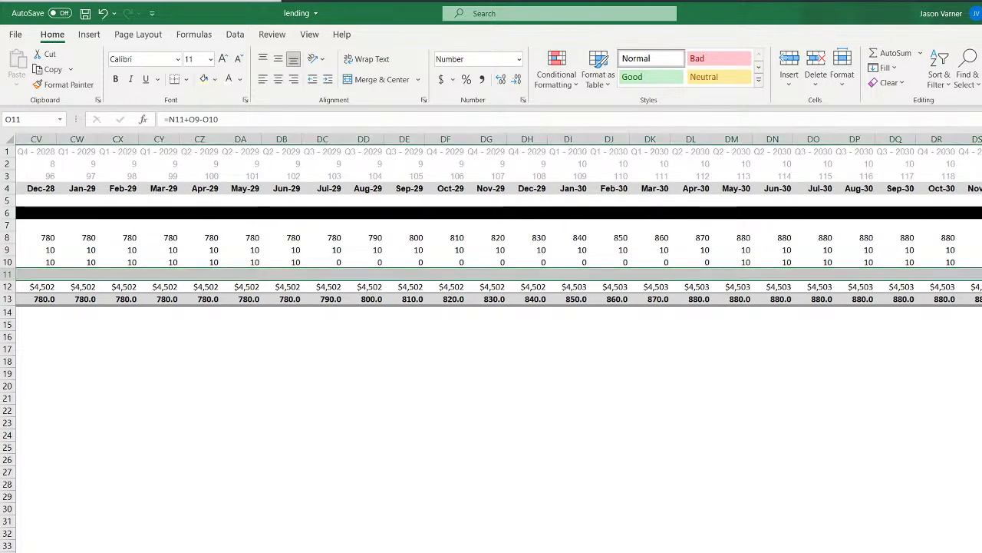
{"action": "left_click", "coordinate": [981, 274]}
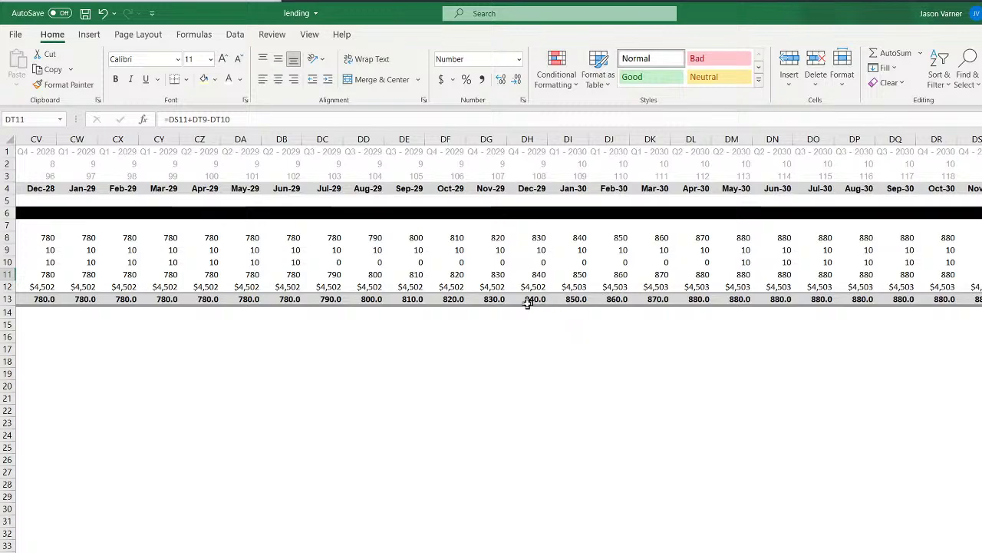
Clear the check formulas from row 11 for all months, from month 120 back to January 2021
{"action": "key", "text": "Right"}
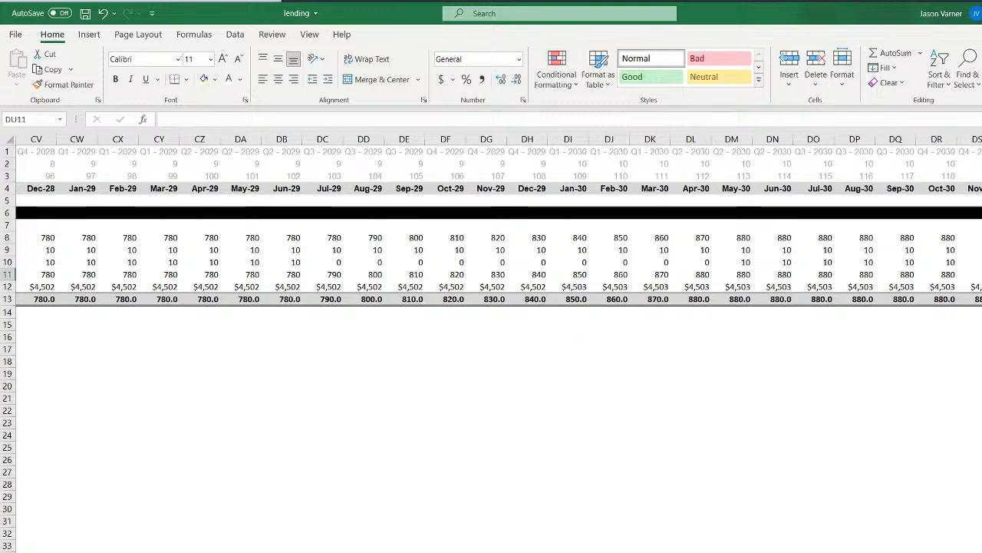
{"action": "key", "text": "shift+Left"}
{"action": "key", "text": "shift+Left"}
{"action": "key", "text": "shift+Left"}
{"action": "key", "text": "shift+Left"}
{"action": "key", "text": "shift+Left"}
{"action": "key", "text": "shift+Left"}
{"action": "key", "text": "shift+Left"}
{"action": "key", "text": "shift+Left"}
{"action": "key", "text": "shift+Left"}
{"action": "key", "text": "shift+Left"}
{"action": "key", "text": "shift+Left"}
{"action": "key", "text": "shift+Left"}
{"action": "key", "text": "shift+Left"}
{"action": "key", "text": "shift+Left"}
{"action": "key", "text": "shift+Left"}
{"action": "key", "text": "shift+Left"}
{"action": "key", "text": "shift+Left"}
{"action": "key", "text": "shift+Left"}
{"action": "key", "text": "shift+Left"}
{"action": "key", "text": "shift+Left"}
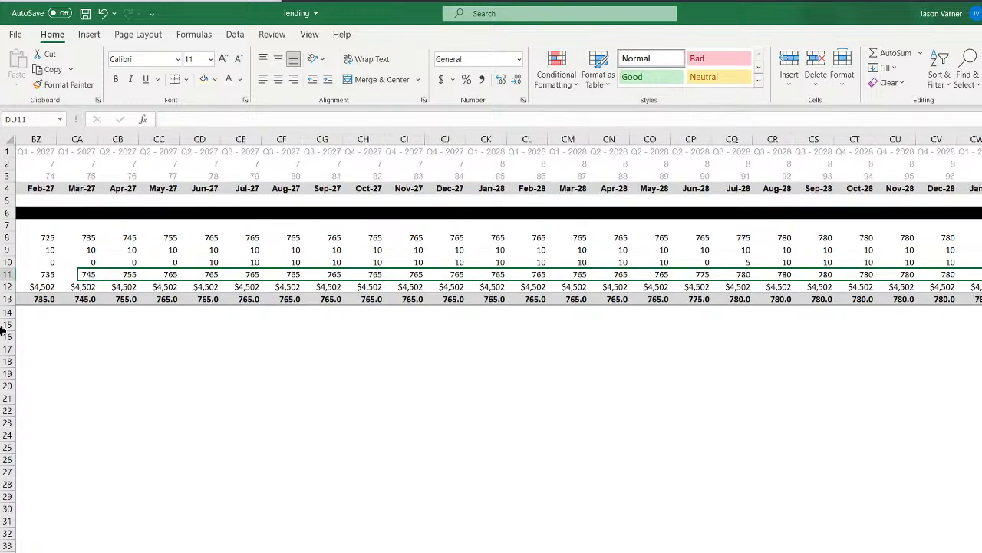
{"action": "key", "text": "shift+Left"}
{"action": "key", "text": "shift+Left"}
{"action": "key", "text": "shift+Left"}
{"action": "key", "text": "shift+Left"}
{"action": "key", "text": "shift+Left"}
{"action": "key", "text": "shift+Left"}
{"action": "key", "text": "shift+Left"}
{"action": "key", "text": "shift+Left"}
{"action": "key", "text": "shift+Left"}
{"action": "key", "text": "shift+Left"}
{"action": "key", "text": "shift+Left"}
{"action": "key", "text": "shift+Left"}
{"action": "key", "text": "shift+Left"}
{"action": "key", "text": "shift+Left"}
{"action": "key", "text": "shift+Left"}
{"action": "key", "text": "shift+Left"}
{"action": "key", "text": "shift+Left"}
{"action": "key", "text": "shift+Left"}
{"action": "key", "text": "shift+Left"}
{"action": "key", "text": "shift+Left"}
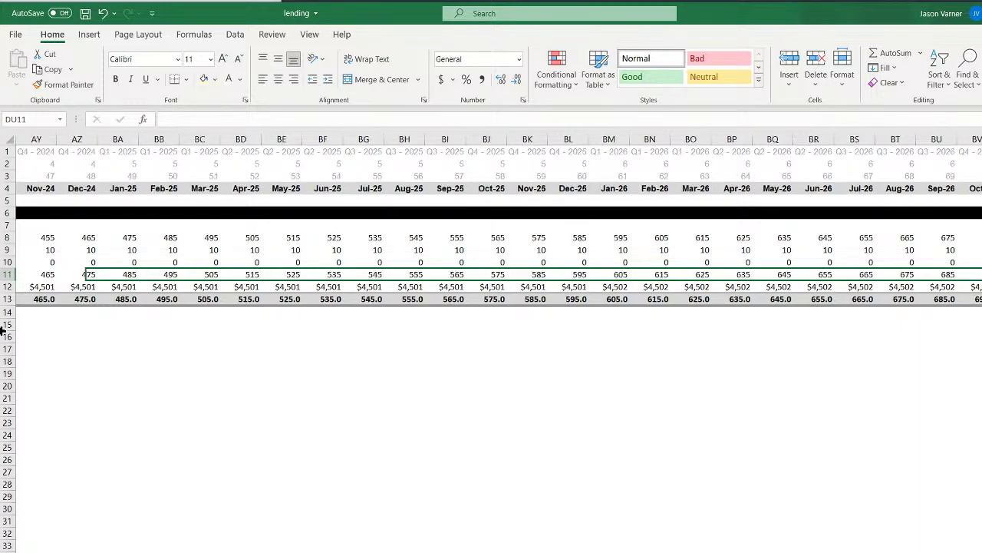
{"action": "key", "text": "shift+Left"}
{"action": "key", "text": "shift+Left"}
{"action": "key", "text": "shift+Left"}
{"action": "key", "text": "shift+Left"}
{"action": "key", "text": "shift+Left"}
{"action": "key", "text": "shift+Left"}
{"action": "key", "text": "shift+Left"}
{"action": "key", "text": "shift+Left"}
{"action": "key", "text": "shift+Left"}
{"action": "key", "text": "shift+Left"}
{"action": "key", "text": "shift+Left"}
{"action": "key", "text": "shift+Left"}
{"action": "key", "text": "shift+Left"}
{"action": "key", "text": "shift+Left"}
{"action": "key", "text": "shift+Left"}
{"action": "key", "text": "shift+Left"}
{"action": "key", "text": "shift+Left"}
{"action": "key", "text": "shift+Left"}
{"action": "key", "text": "shift+Left"}
{"action": "key", "text": "shift+Left"}
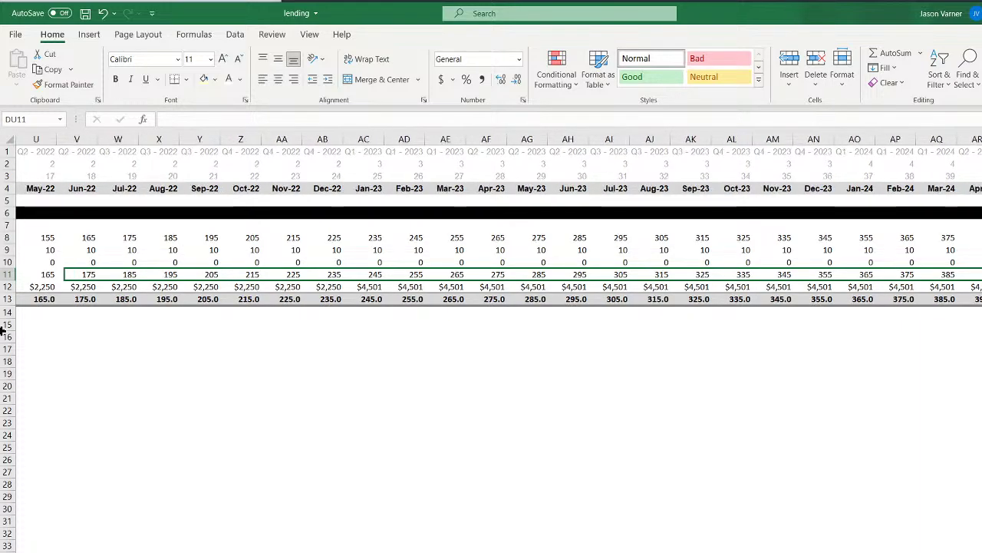
{"action": "key", "text": "shift+Left"}
{"action": "key", "text": "shift+Left"}
{"action": "key", "text": "shift+Left"}
{"action": "key", "text": "shift+Left"}
{"action": "key", "text": "shift+Left"}
{"action": "key", "text": "shift+Left"}
{"action": "key", "text": "shift+Left"}
{"action": "key", "text": "shift+Left"}
{"action": "key", "text": "shift+Left"}
{"action": "key", "text": "shift+Left"}
{"action": "key", "text": "shift+Left"}
{"action": "key", "text": "shift+Left"}
{"action": "key", "text": "shift+Left"}
{"action": "key", "text": "shift+Left"}
{"action": "key", "text": "shift+Left"}
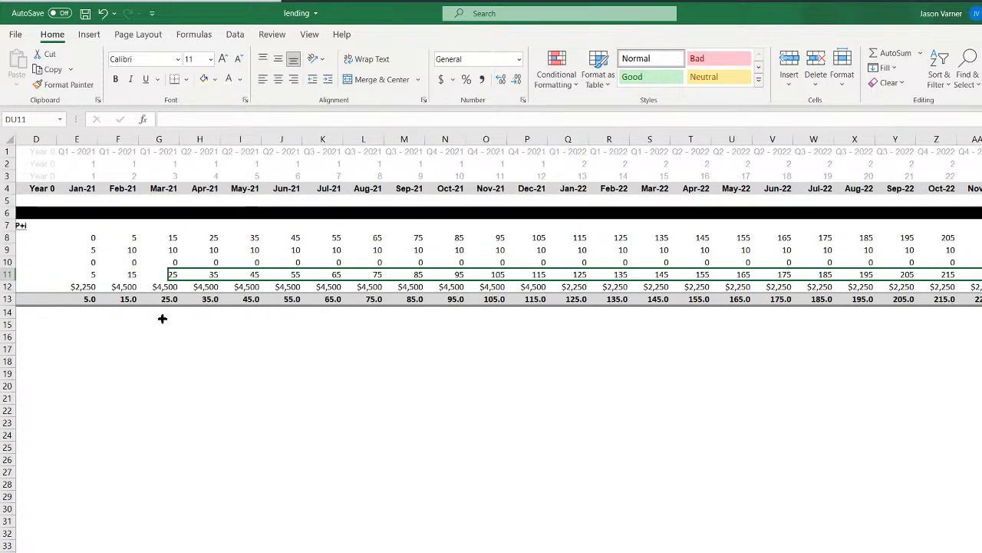
{"action": "key", "text": "shift+Left"}
{"action": "key", "text": "shift+Left"}
{"action": "key", "text": "Delete"}
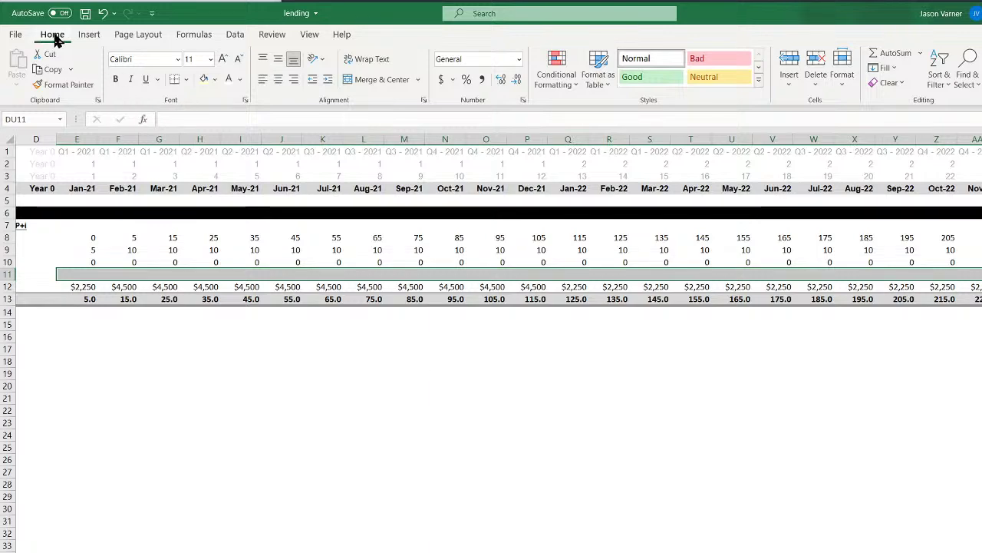
Save the workbook
{"action": "left_click", "coordinate": [85, 13]}
{"action": "left_click", "coordinate": [285, 495]}
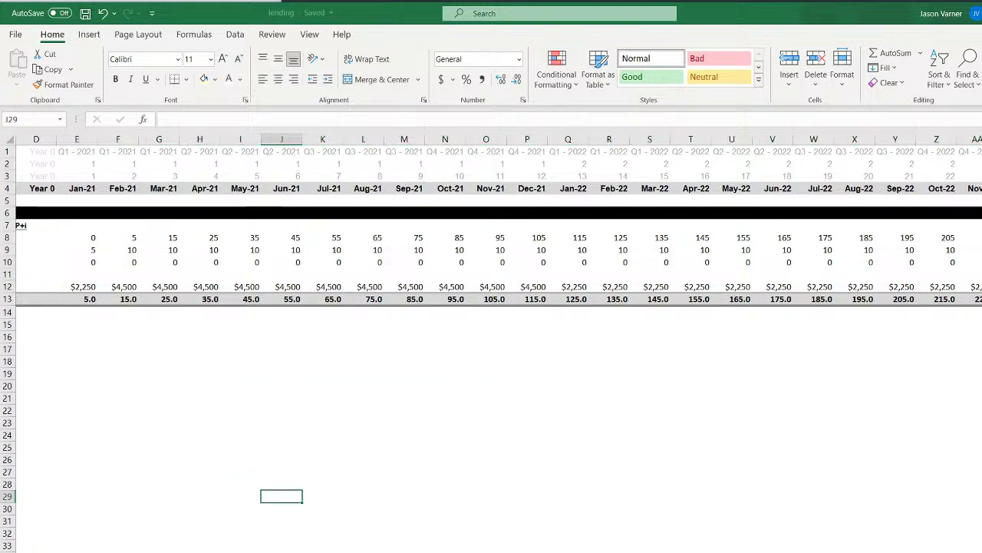
Set the p+i loan term to 5 years for Year 1 and Year 3 in the Loan Type 1 assumptions
{"action": "key", "text": "ctrl+Page_Up"}
{"action": "left_click", "coordinate": [341, 314]}
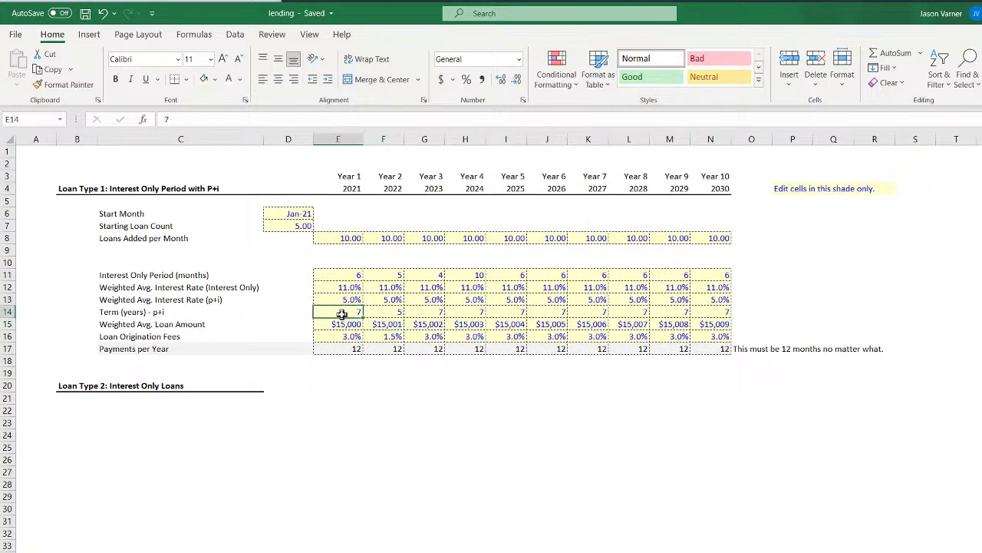
{"action": "type", "text": "5"}
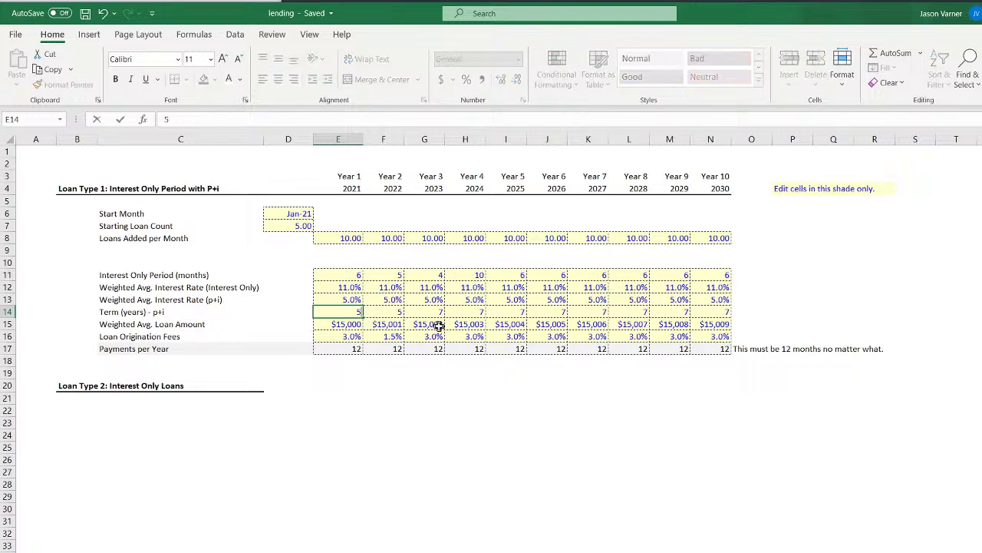
{"action": "left_click", "coordinate": [434, 312]}
{"action": "type", "text": "5"}
{"action": "key", "text": "Tab"}
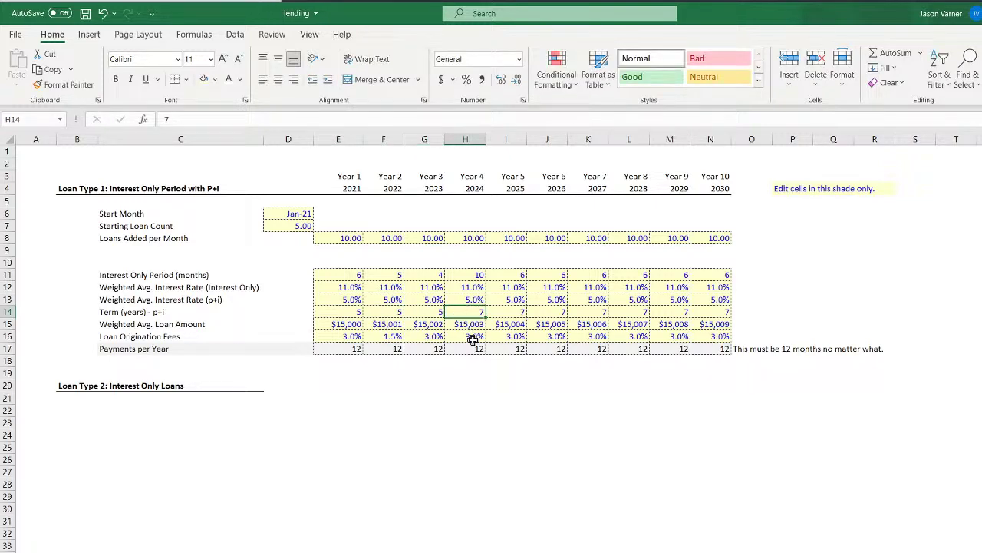
{"action": "left_click", "coordinate": [507, 481]}
Examine the monthly Borrowers Paid Off row in the pro-forma from the first payoff in July 2026 into 2029
{"action": "key", "text": "ctrl+Page_Down"}
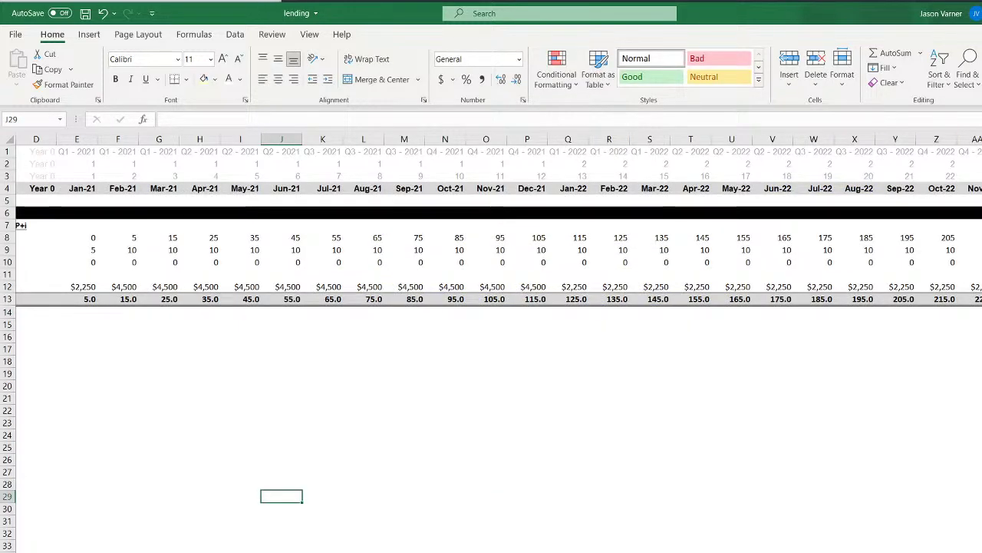
{"action": "scroll", "coordinate": [499, 318], "scroll_direction": "right", "scroll_amount": 20}
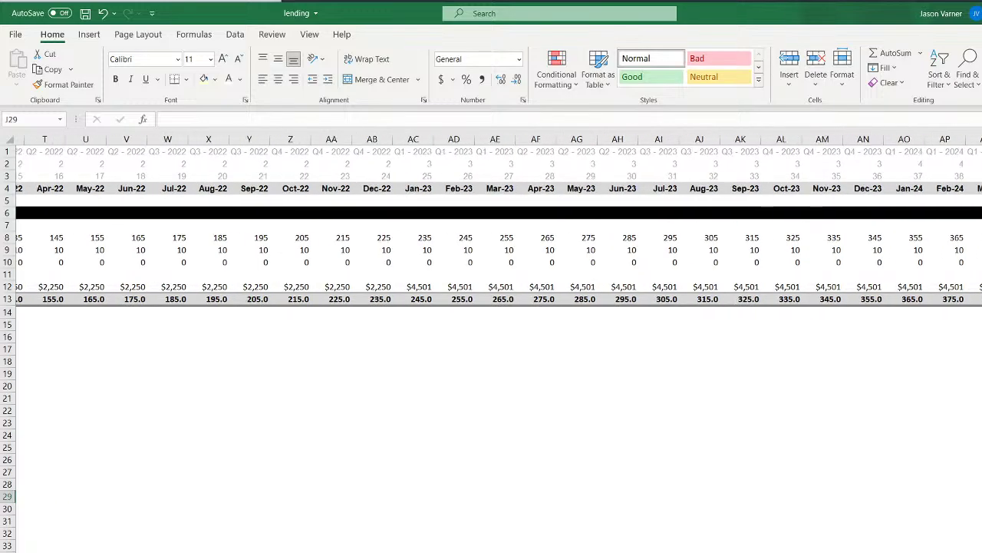
{"action": "scroll", "coordinate": [499, 318], "scroll_direction": "right", "scroll_amount": 7}
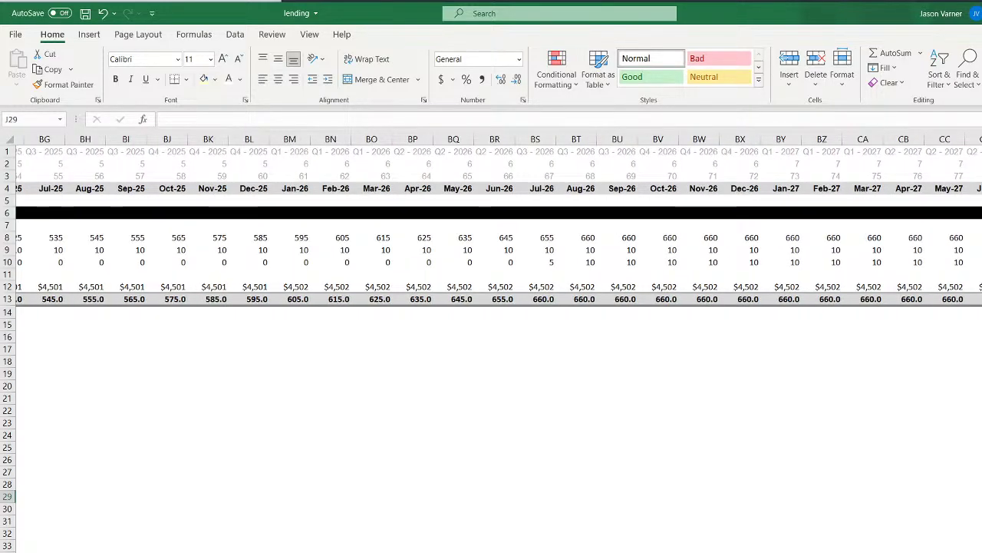
{"action": "scroll", "coordinate": [514, 250], "scroll_direction": "right", "scroll_amount": 1}
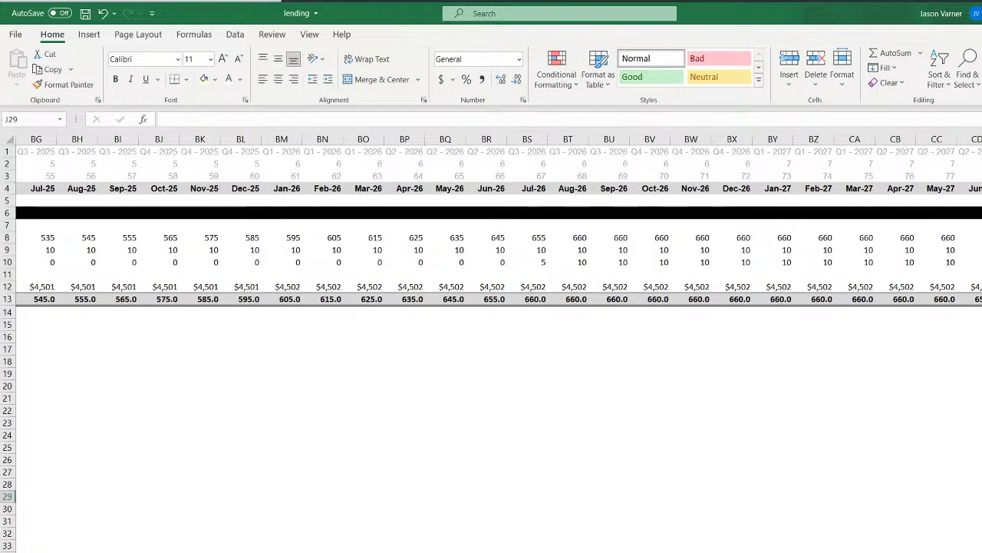
{"action": "left_click", "coordinate": [531, 263]}
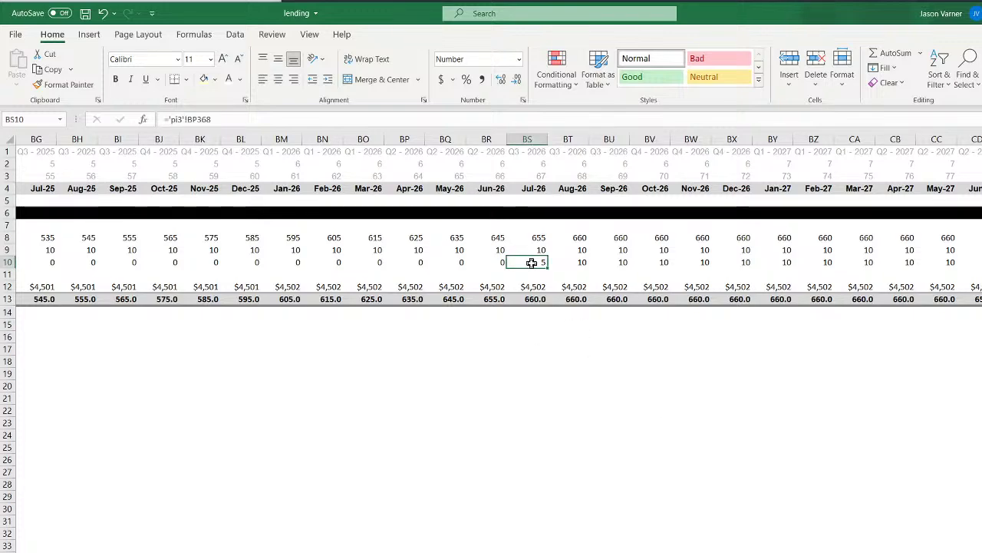
{"action": "key", "text": "Right"}
{"action": "key", "text": "Right"}
{"action": "key", "text": "Right"}
{"action": "key", "text": "Right"}
{"action": "key", "text": "Right"}
{"action": "key", "text": "Right"}
{"action": "key", "text": "Right"}
{"action": "key", "text": "Right"}
{"action": "key", "text": "Right"}
{"action": "key", "text": "Right"}
{"action": "key", "text": "Right"}
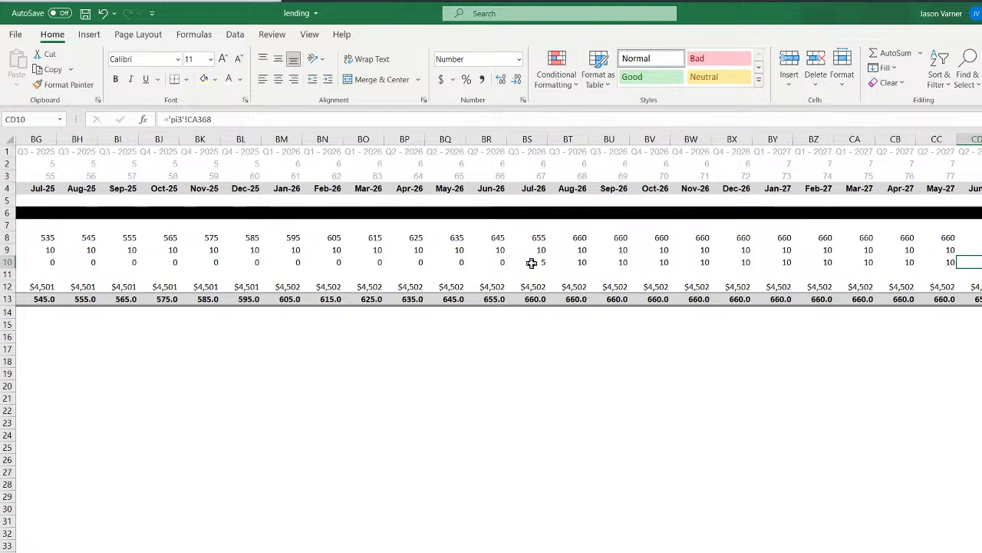
{"action": "key", "text": "Right"}
{"action": "key", "text": "Right"}
{"action": "key", "text": "Right"}
{"action": "key", "text": "Right"}
{"action": "key", "text": "Right"}
{"action": "key", "text": "Right"}
{"action": "key", "text": "Right"}
{"action": "key", "text": "Right"}
{"action": "key", "text": "Right"}
{"action": "key", "text": "Right"}
{"action": "key", "text": "Right"}
{"action": "key", "text": "Right"}
{"action": "key", "text": "Right"}
{"action": "key", "text": "Right"}
{"action": "key", "text": "Right"}
{"action": "key", "text": "Right"}
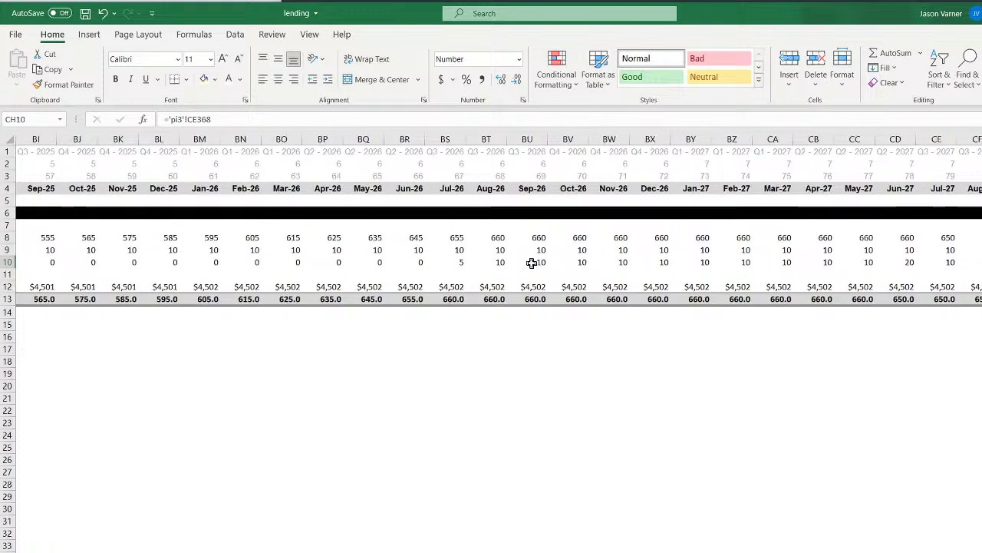
{"action": "key", "text": "Right"}
{"action": "key", "text": "Right"}
{"action": "key", "text": "Right"}
{"action": "key", "text": "Right"}
{"action": "key", "text": "Right"}
{"action": "key", "text": "Right"}
{"action": "key", "text": "Right"}
{"action": "key", "text": "Right"}
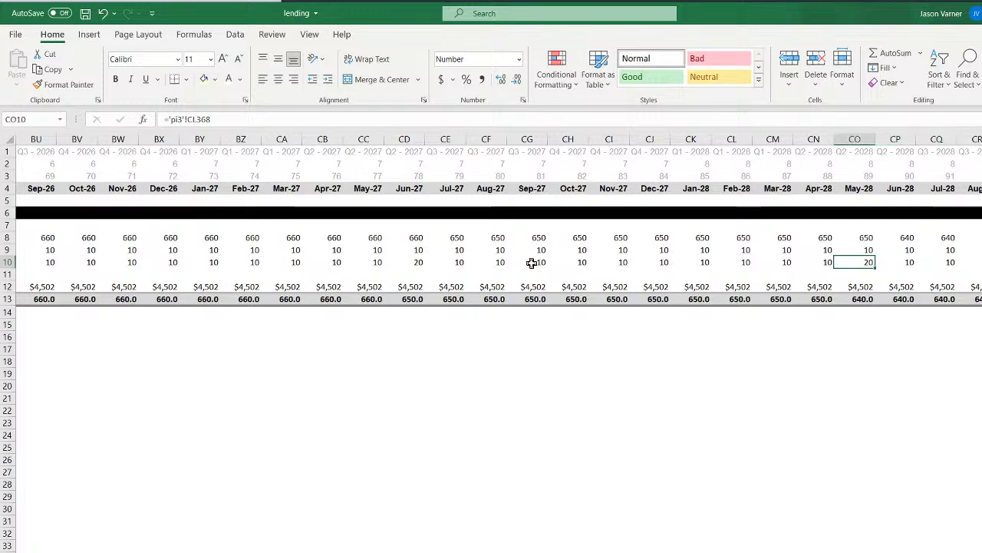
{"action": "key", "text": "Right"}
{"action": "key", "text": "Right"}
{"action": "key", "text": "Right"}
{"action": "key", "text": "Right"}
{"action": "key", "text": "Right"}
{"action": "key", "text": "Right"}
{"action": "key", "text": "Right"}
{"action": "key", "text": "Right"}
{"action": "key", "text": "Right"}
{"action": "key", "text": "Right"}
{"action": "key", "text": "Right"}
{"action": "key", "text": "Right"}
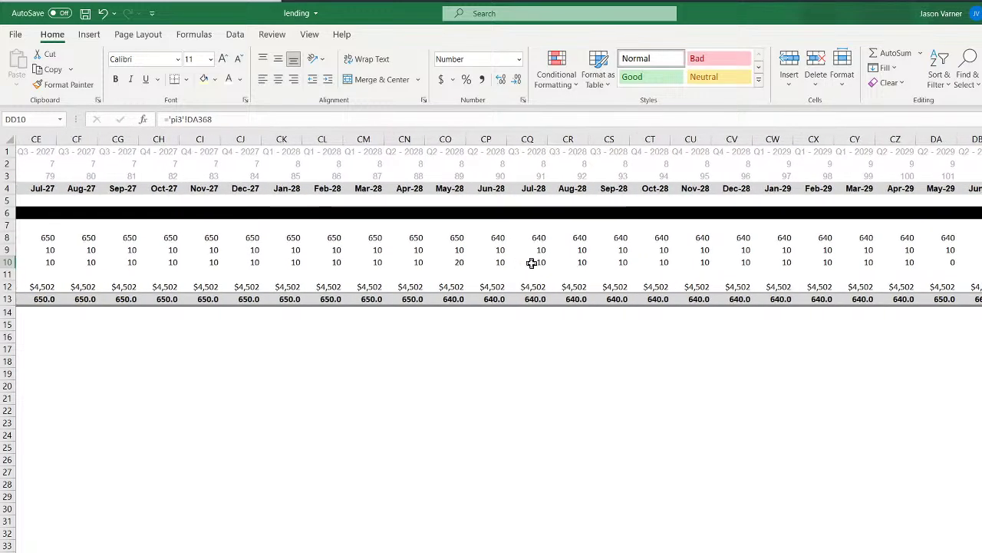
Review Borrowers Paid Off through December 2030, then trace the row back to February 2027
{"action": "key", "text": "Left"}
{"action": "key", "text": "Left"}
{"action": "key", "text": "Left"}
{"action": "key", "text": "Left"}
{"action": "key", "text": "Left"}
{"action": "key", "text": "Left"}
{"action": "key", "text": "Left"}
{"action": "key", "text": "Left"}
{"action": "key", "text": "Left"}
{"action": "key", "text": "Left"}
{"action": "key", "text": "Left"}
{"action": "key", "text": "Left"}
{"action": "key", "text": "Left"}
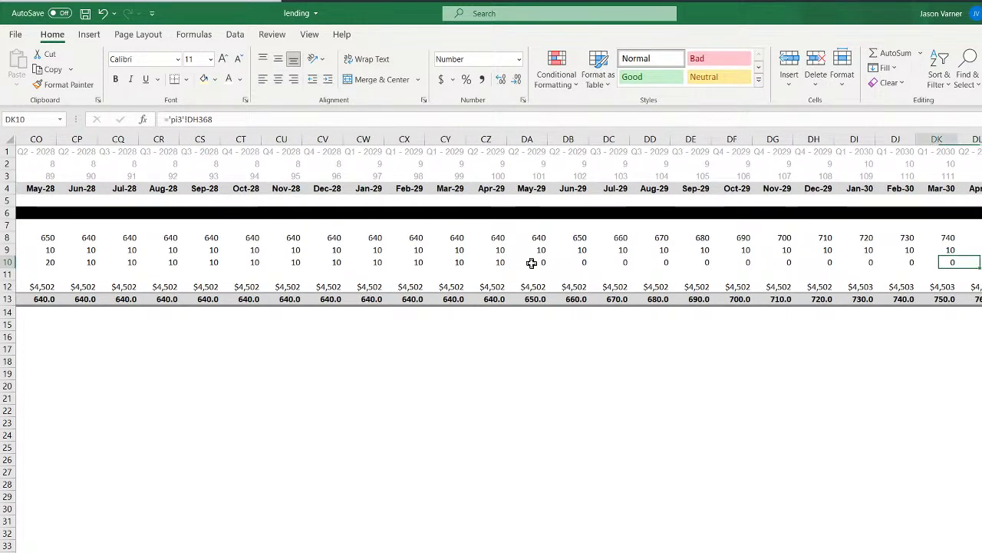
{"action": "key", "text": "Right"}
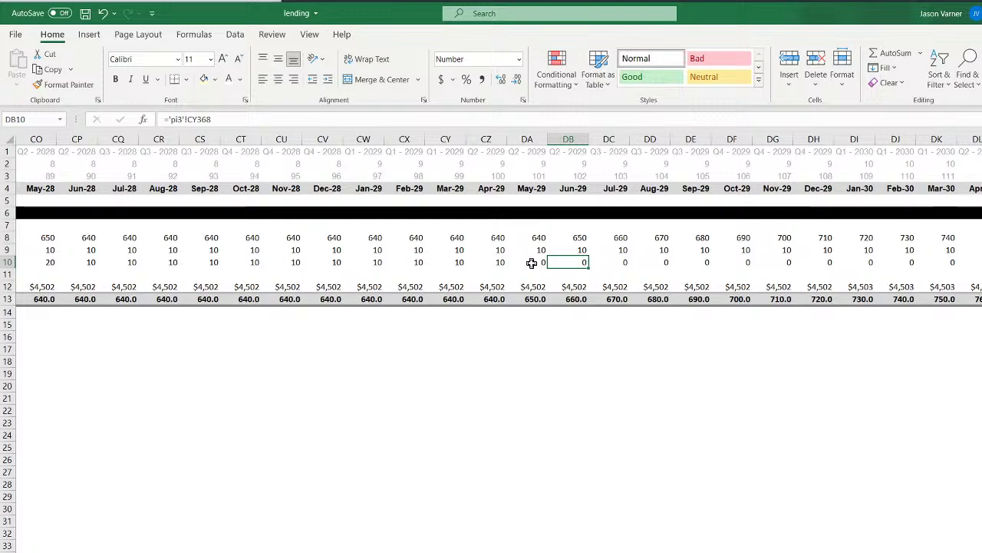
{"action": "key", "text": "Right"}
{"action": "key", "text": "Right"}
{"action": "key", "text": "Right"}
{"action": "key", "text": "Right"}
{"action": "key", "text": "Right"}
{"action": "key", "text": "Right"}
{"action": "key", "text": "Right"}
{"action": "key", "text": "Right"}
{"action": "key", "text": "Right"}
{"action": "key", "text": "Right"}
{"action": "key", "text": "Right"}
{"action": "key", "text": "Right"}
{"action": "key", "text": "Right"}
{"action": "key", "text": "Right"}
{"action": "key", "text": "Right"}
{"action": "key", "text": "Right"}
{"action": "key", "text": "Right"}
{"action": "key", "text": "Right"}
{"action": "key", "text": "Right"}
{"action": "key", "text": "Right"}
{"action": "key", "text": "Right"}
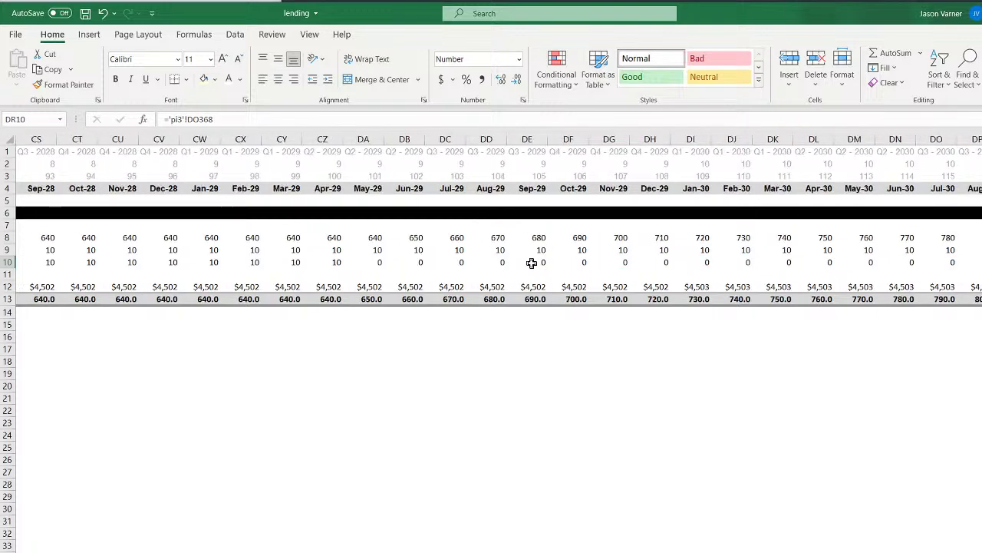
{"action": "key", "text": "Left"}
{"action": "key", "text": "Left"}
{"action": "key", "text": "Left"}
{"action": "key", "text": "Left"}
{"action": "key", "text": "Left"}
{"action": "key", "text": "Left"}
{"action": "key", "text": "Left"}
{"action": "key", "text": "Left"}
{"action": "key", "text": "Left"}
{"action": "key", "text": "Left"}
{"action": "key", "text": "Left"}
{"action": "key", "text": "Left"}
{"action": "key", "text": "Left"}
{"action": "key", "text": "Left"}
{"action": "key", "text": "Left"}
{"action": "key", "text": "Left"}
{"action": "key", "text": "Left"}
{"action": "key", "text": "Left"}
{"action": "key", "text": "Left"}
{"action": "key", "text": "Left"}
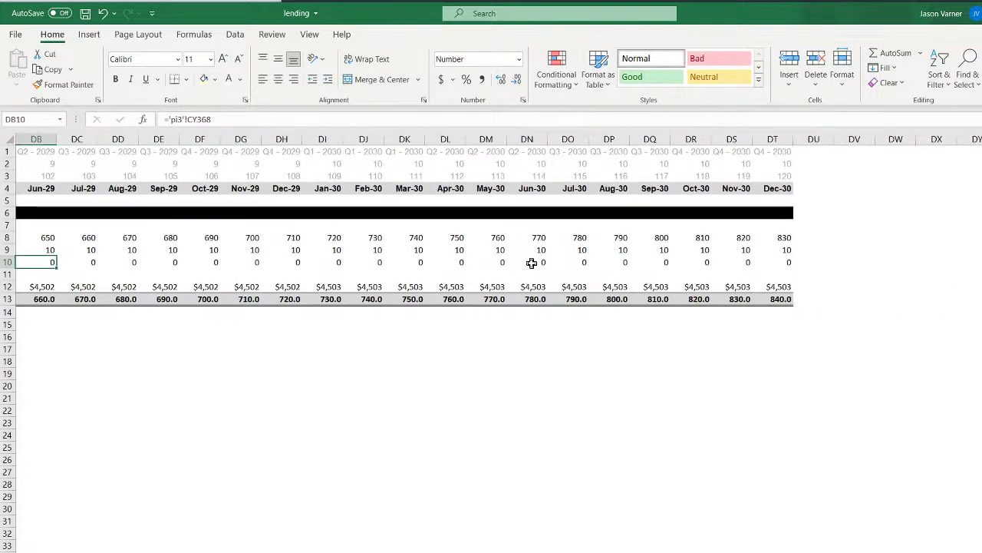
{"action": "key", "text": "Left"}
{"action": "key", "text": "Left"}
{"action": "key", "text": "Left"}
{"action": "key", "text": "Left"}
{"action": "key", "text": "Left"}
{"action": "key", "text": "Left"}
{"action": "key", "text": "Left"}
{"action": "key", "text": "Left"}
{"action": "key", "text": "Left"}
{"action": "key", "text": "Left"}
{"action": "key", "text": "Left"}
{"action": "key", "text": "Left"}
{"action": "key", "text": "Left"}
{"action": "key", "text": "Left"}
{"action": "key", "text": "Left"}
{"action": "key", "text": "Left"}
{"action": "key", "text": "Left"}
{"action": "key", "text": "Left"}
{"action": "key", "text": "Left"}
{"action": "key", "text": "Left"}
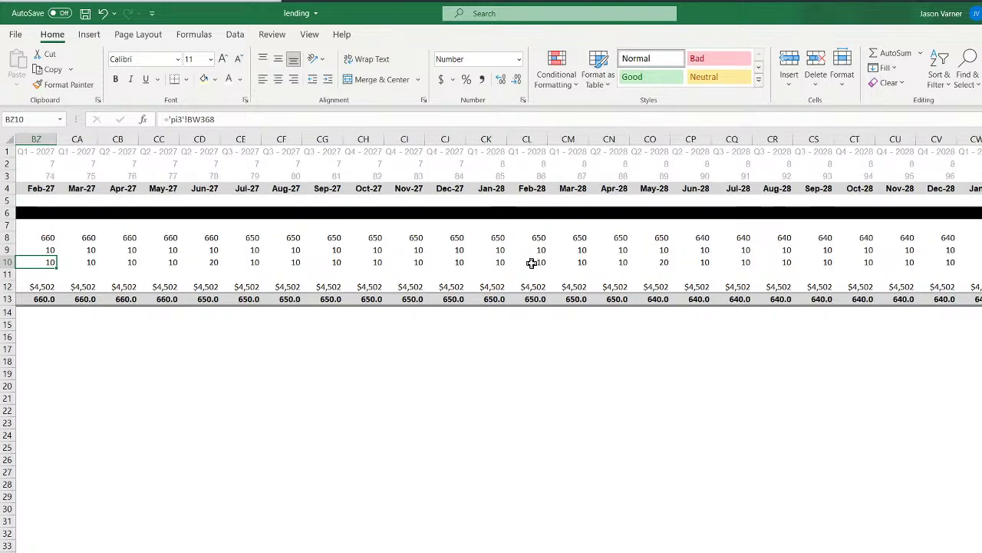
Copy Year 1's 6-month interest-only period and 5-year p+i term across all years through Year 10
{"action": "key", "text": "ctrl+Page_Down"}
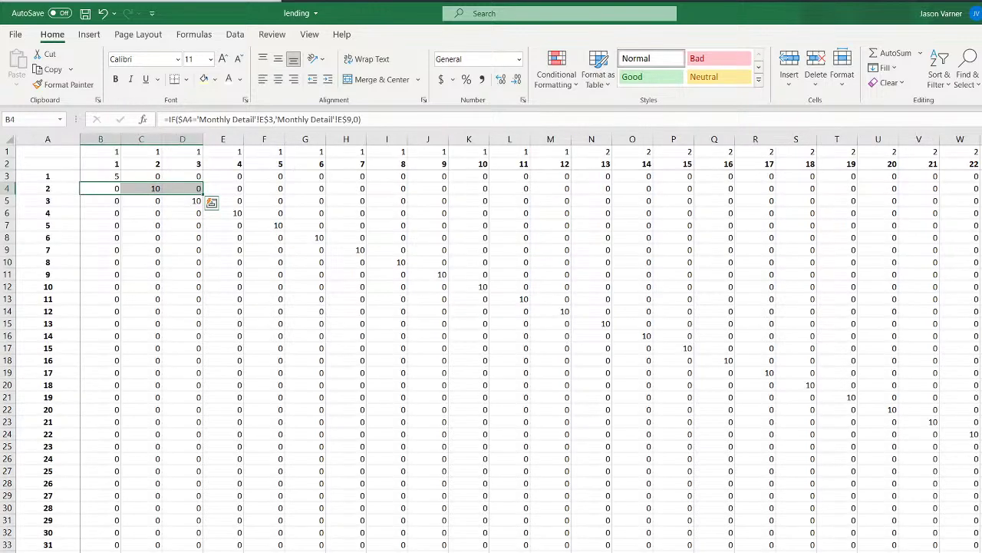
{"action": "left_click", "coordinate": [311, 444]}
{"action": "key", "text": "ctrl+Page_Up"}
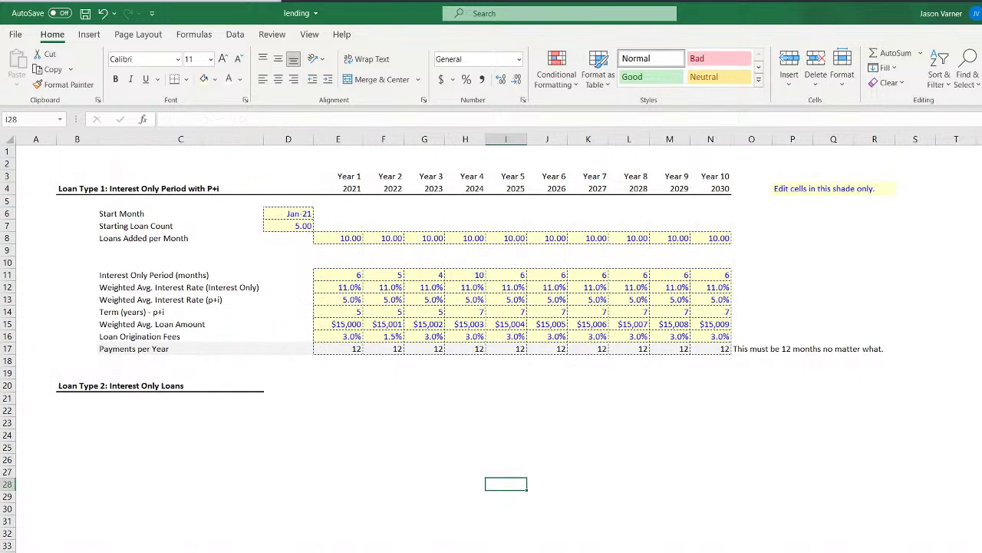
{"action": "left_click", "coordinate": [353, 276]}
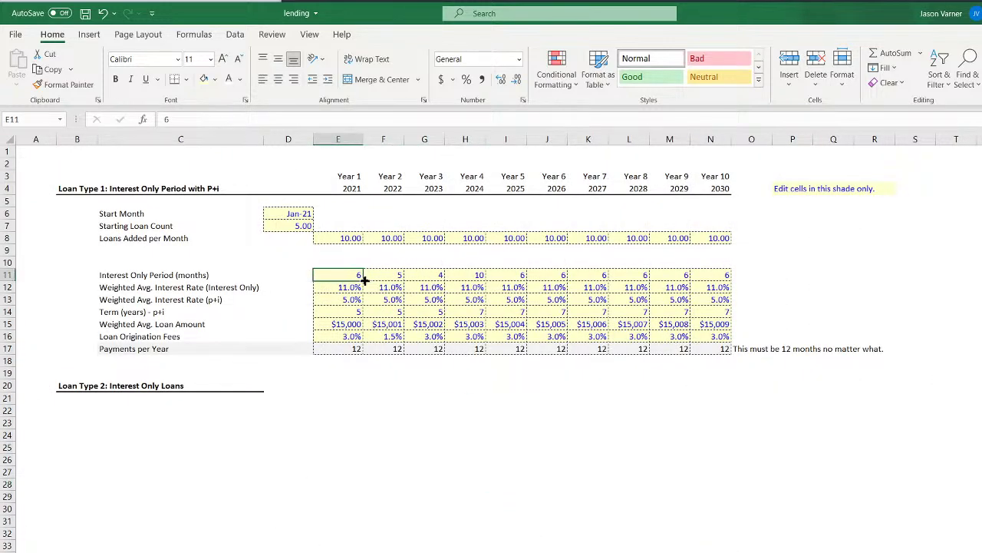
{"action": "left_click_drag", "start_coordinate": [365, 281], "coordinate": [717, 289]}
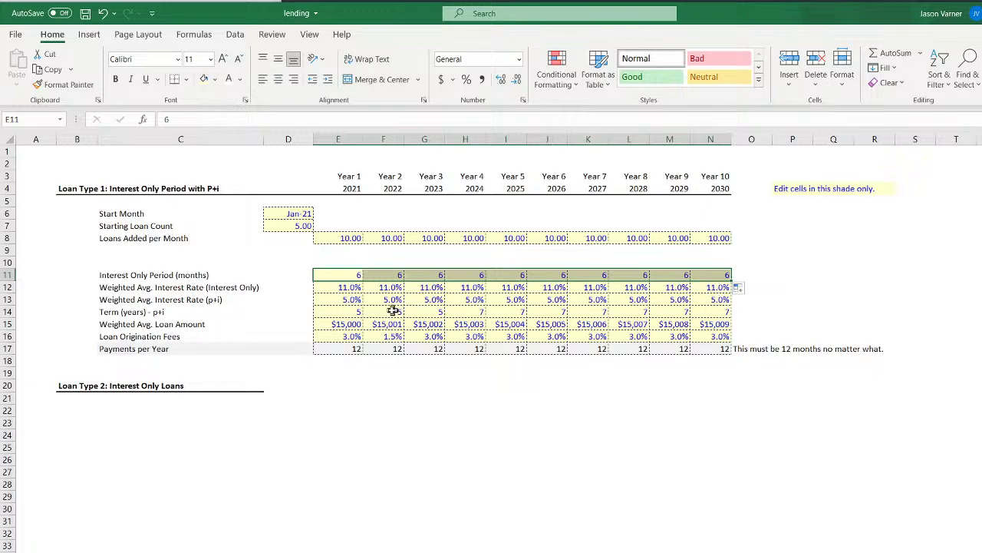
{"action": "left_click_drag", "start_coordinate": [344, 313], "coordinate": [712, 322]}
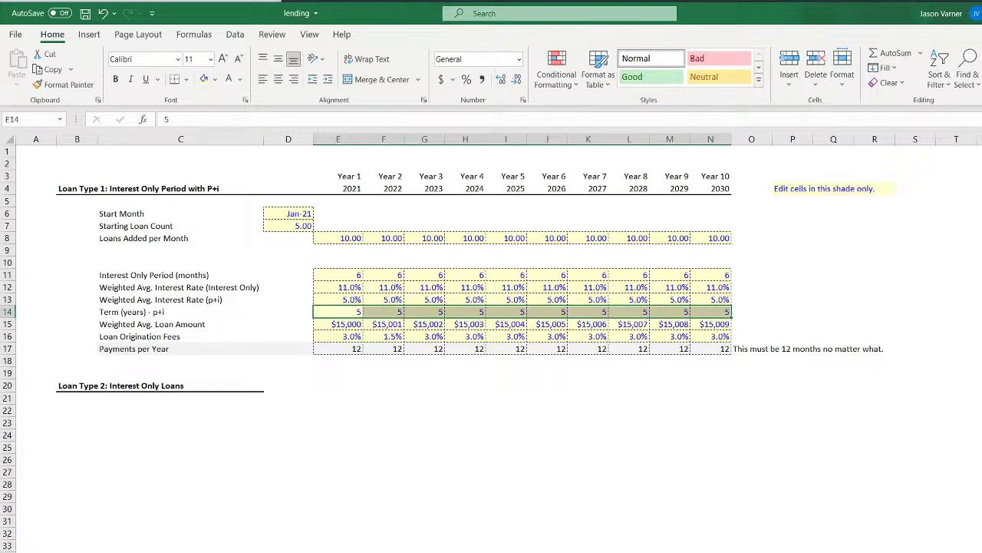
Review the monthly pro-forma from January 2021 up to the first Borrowers Paid Off entries in mid-2026
{"action": "key", "text": "ctrl+Page_Down"}
{"action": "scroll", "coordinate": [499, 345], "scroll_direction": "left", "scroll_amount": 2}
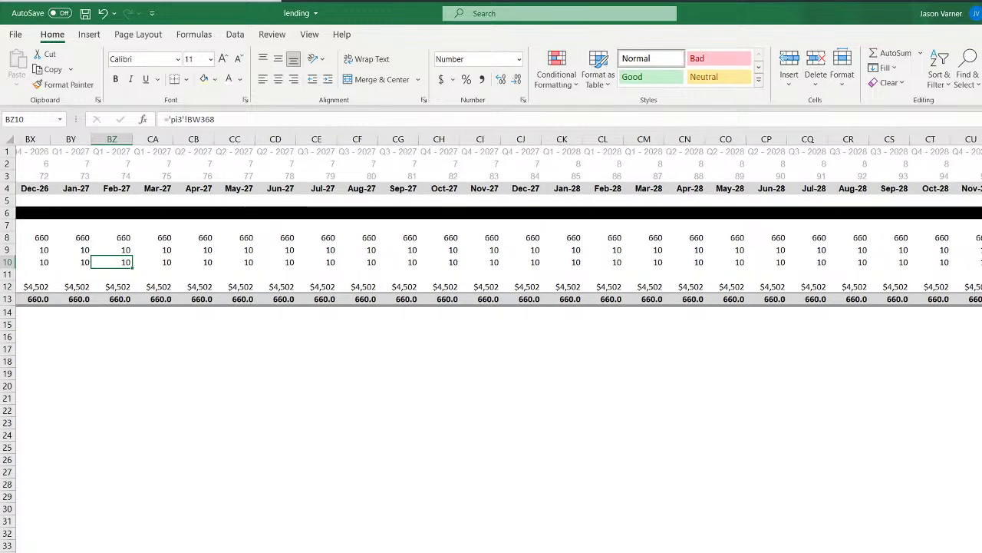
{"action": "scroll", "coordinate": [499, 346], "scroll_direction": "left", "scroll_amount": 20}
{"action": "scroll", "coordinate": [499, 231], "scroll_direction": "right", "scroll_amount": 19}
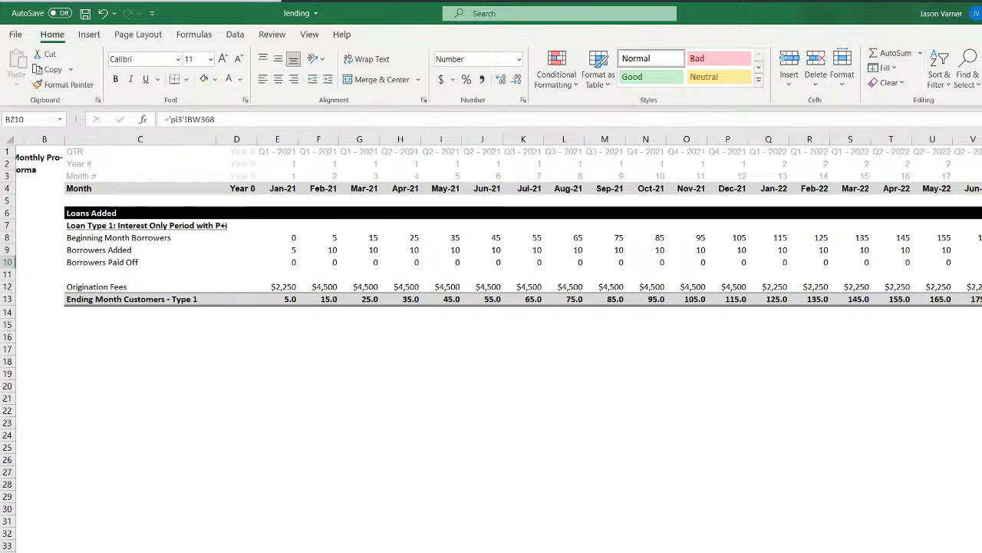
{"action": "scroll", "coordinate": [499, 230], "scroll_direction": "right", "scroll_amount": 20}
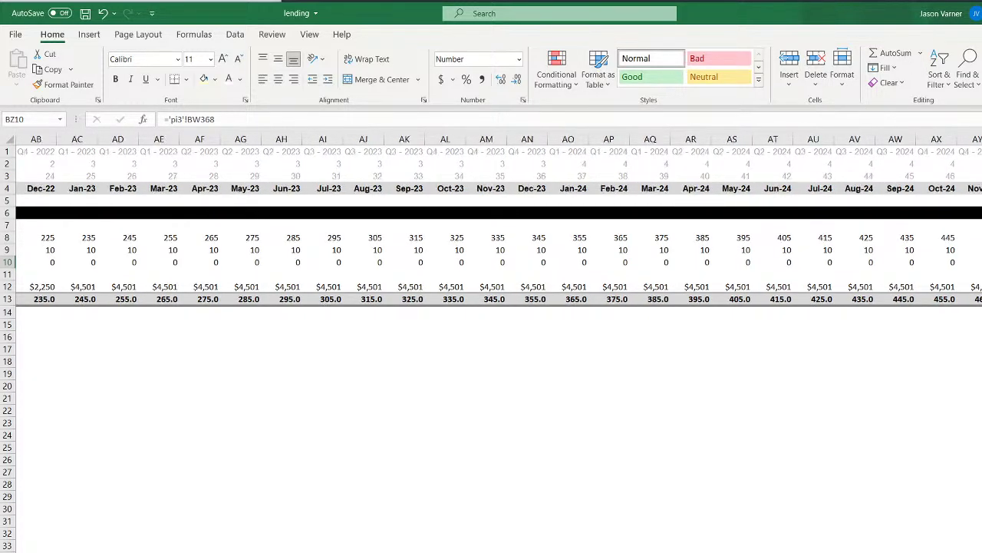
{"action": "scroll", "coordinate": [499, 230], "scroll_direction": "right", "scroll_amount": 3}
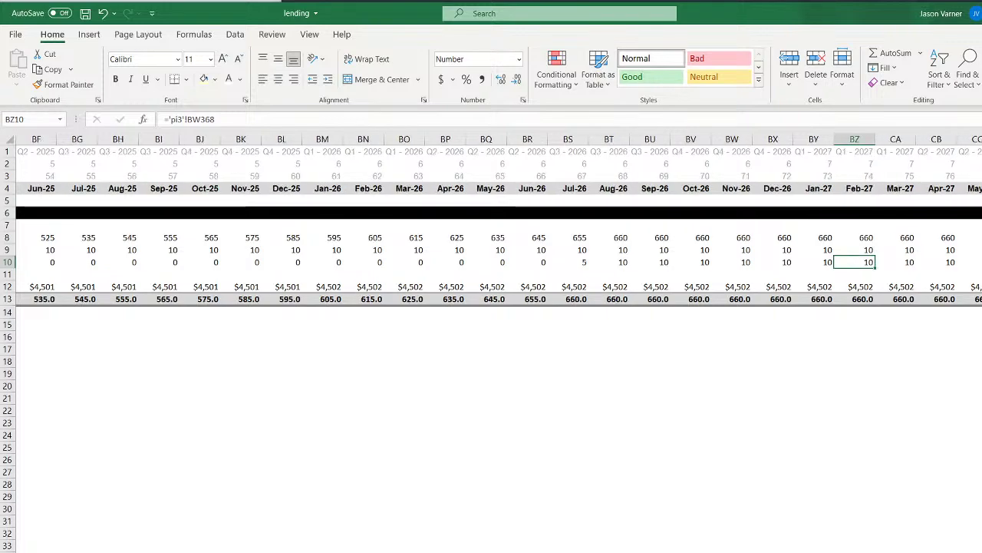
Trace the Borrowers Paid Off row month by month from July 2026 through December 2030
{"action": "left_click", "coordinate": [572, 263]}
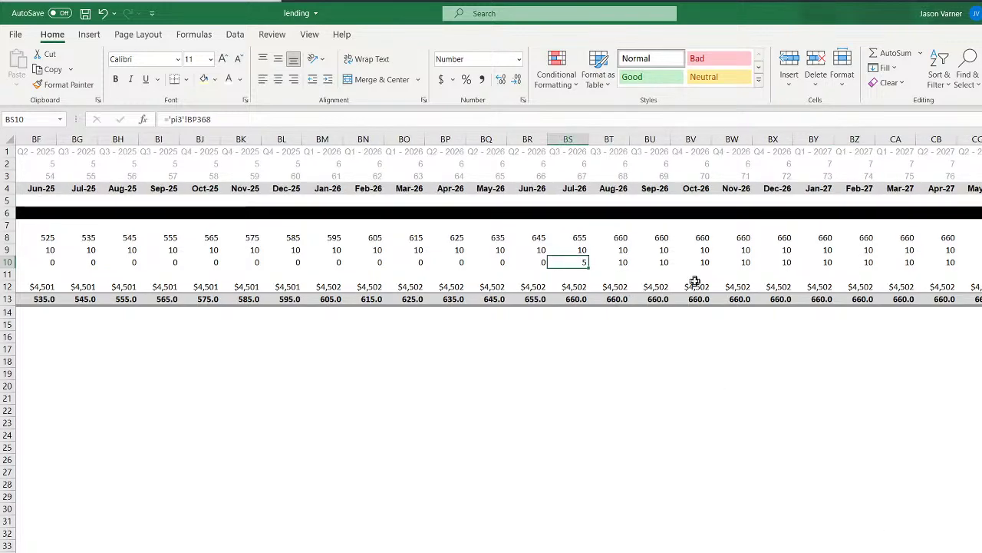
{"action": "key", "text": "Right"}
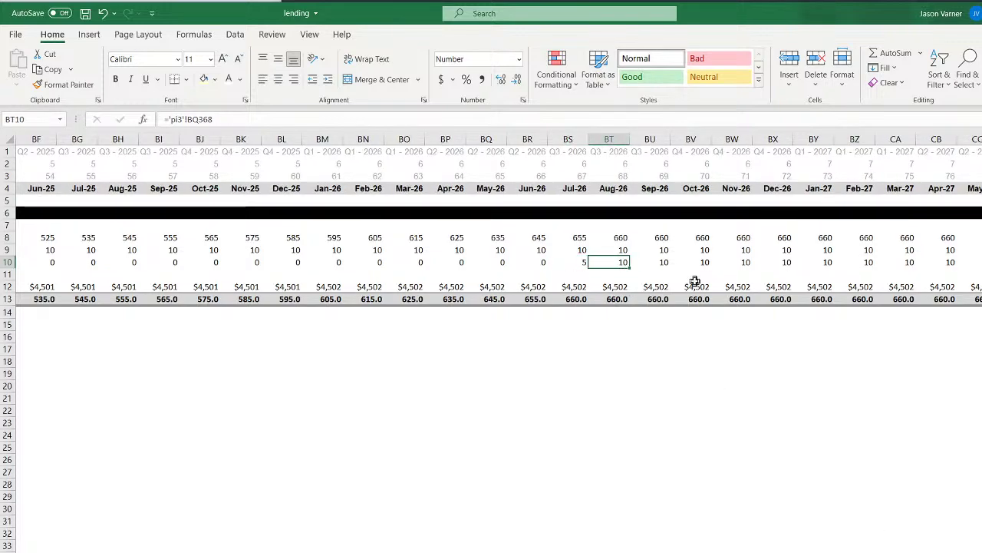
{"action": "key", "text": "Right"}
{"action": "key", "text": "Right"}
{"action": "key", "text": "Right"}
{"action": "key", "text": "Right"}
{"action": "key", "text": "Right"}
{"action": "key", "text": "Right"}
{"action": "key", "text": "Right"}
{"action": "key", "text": "Right"}
{"action": "key", "text": "Right"}
{"action": "key", "text": "Right"}
{"action": "key", "text": "Right"}
{"action": "key", "text": "Right"}
{"action": "key", "text": "Right"}
{"action": "key", "text": "Right"}
{"action": "key", "text": "Right"}
{"action": "key", "text": "Right"}
{"action": "key", "text": "Right"}
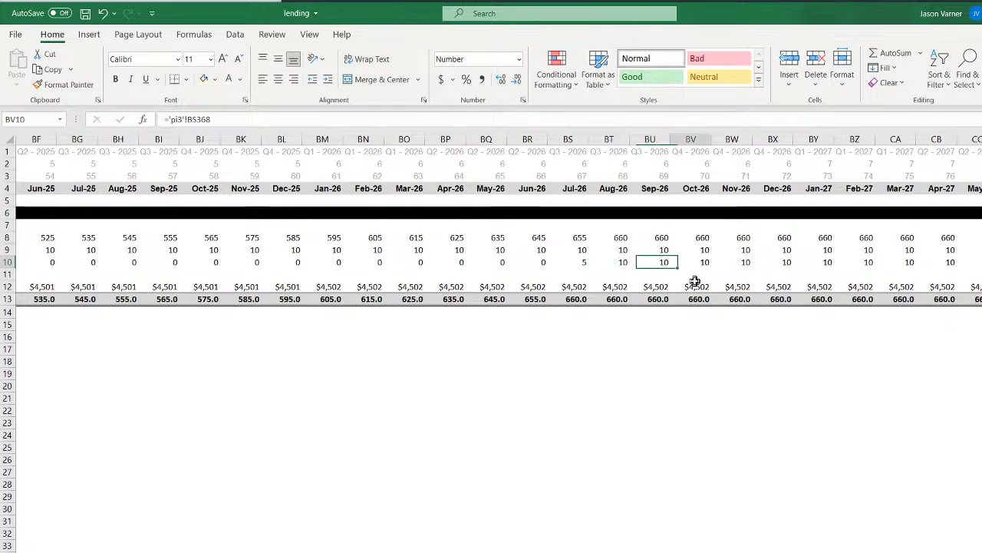
{"action": "key", "text": "Right"}
{"action": "key", "text": "Right"}
{"action": "key", "text": "Right"}
{"action": "key", "text": "Right"}
{"action": "key", "text": "Right"}
{"action": "key", "text": "Right"}
{"action": "key", "text": "Right"}
{"action": "key", "text": "Right"}
{"action": "key", "text": "Right"}
{"action": "key", "text": "Right"}
{"action": "key", "text": "Right"}
{"action": "key", "text": "Right"}
{"action": "key", "text": "Right"}
{"action": "key", "text": "Right"}
{"action": "key", "text": "Right"}
{"action": "key", "text": "Right"}
{"action": "key", "text": "Right"}
{"action": "key", "text": "Right"}
{"action": "key", "text": "Right"}
{"action": "key", "text": "Right"}
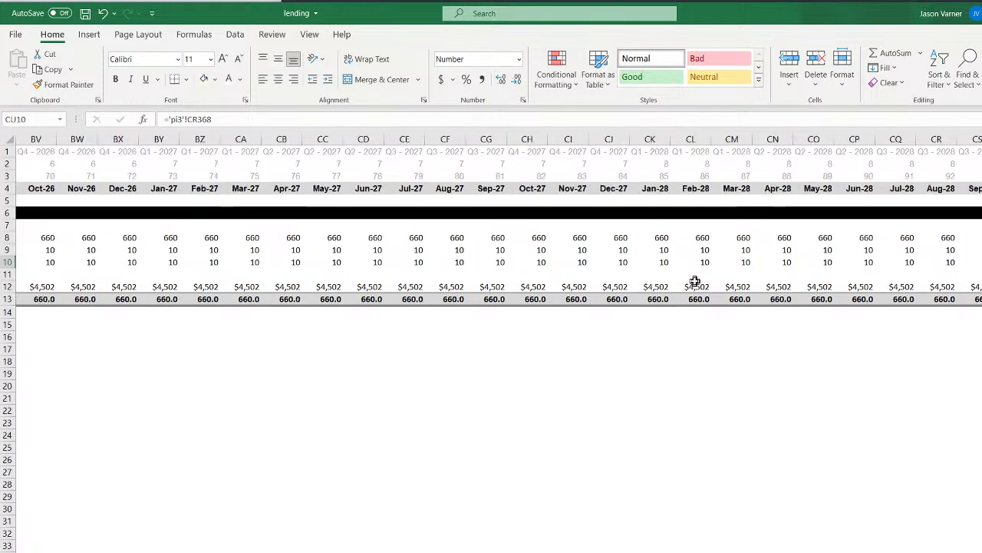
{"action": "key", "text": "Right"}
{"action": "key", "text": "Right"}
{"action": "key", "text": "Right"}
{"action": "key", "text": "Right"}
{"action": "key", "text": "Right"}
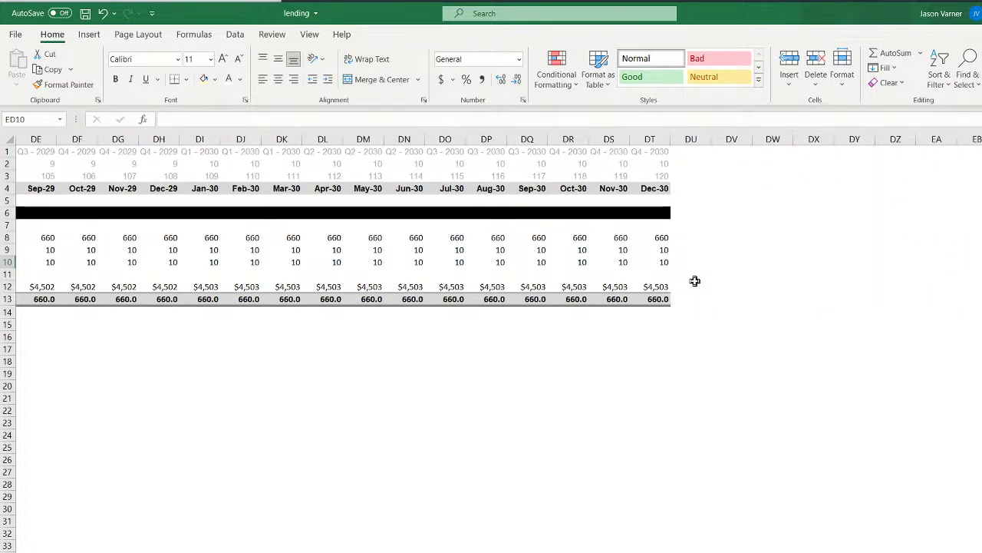
{"action": "scroll", "coordinate": [499, 223], "scroll_direction": "left", "scroll_amount": 20}
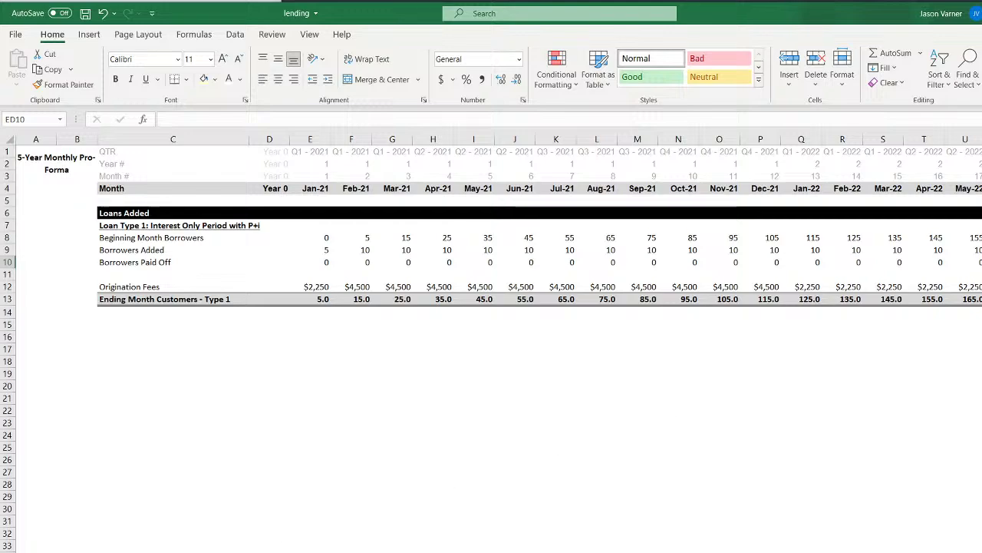
Check Year 2's p+i term and interest-only period in the Loan Type 1 assumptions, and save the workbook
{"action": "key", "text": "ctrl+Page_Up"}
{"action": "left_click", "coordinate": [388, 312]}
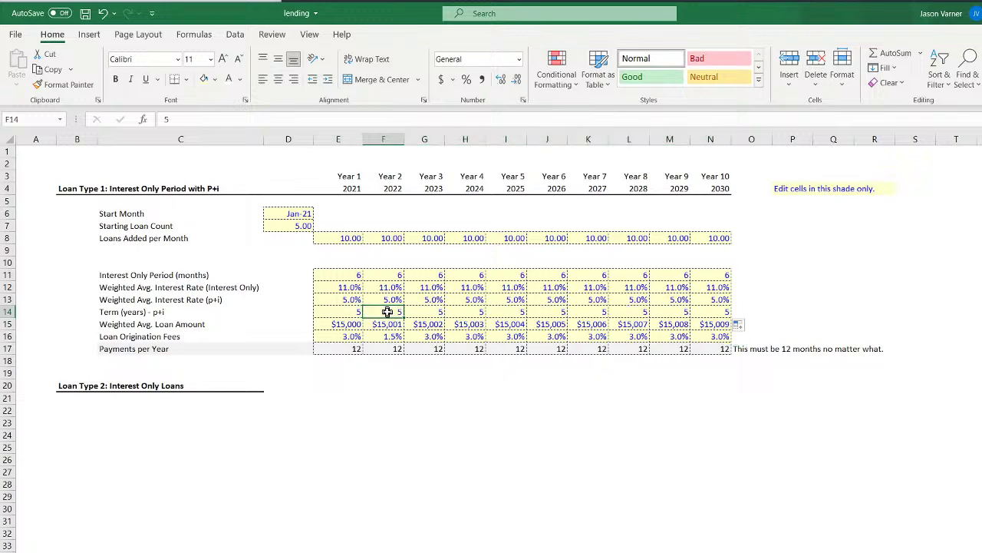
{"action": "mouse_move", "coordinate": [389, 275]}
{"action": "left_mouse_down"}
{"action": "mouse_move", "coordinate": [345, 274]}
{"action": "mouse_move", "coordinate": [388, 274]}
{"action": "left_mouse_up"}
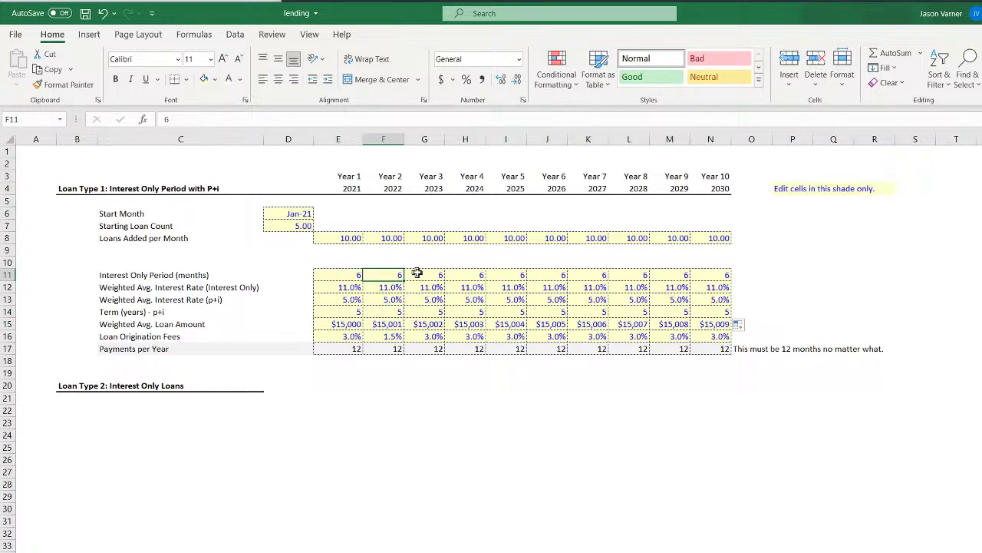
{"action": "left_click", "coordinate": [85, 13]}
Move the pro-forma's Origination Fees row down to row 15 and the Ending Month Customers - Type 1 row up to row 11
{"action": "key", "text": "ctrl+Page_Down"}
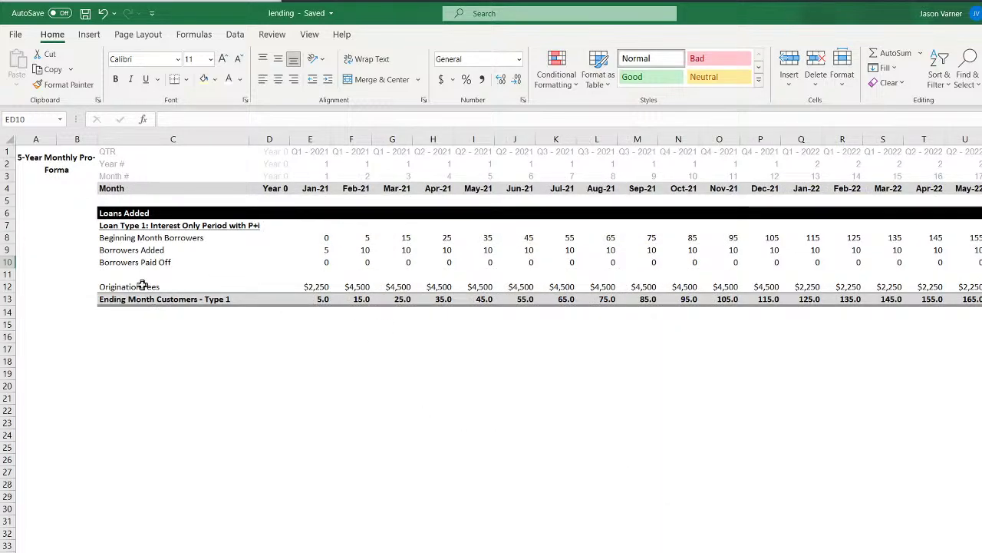
{"action": "left_click", "coordinate": [314, 284]}
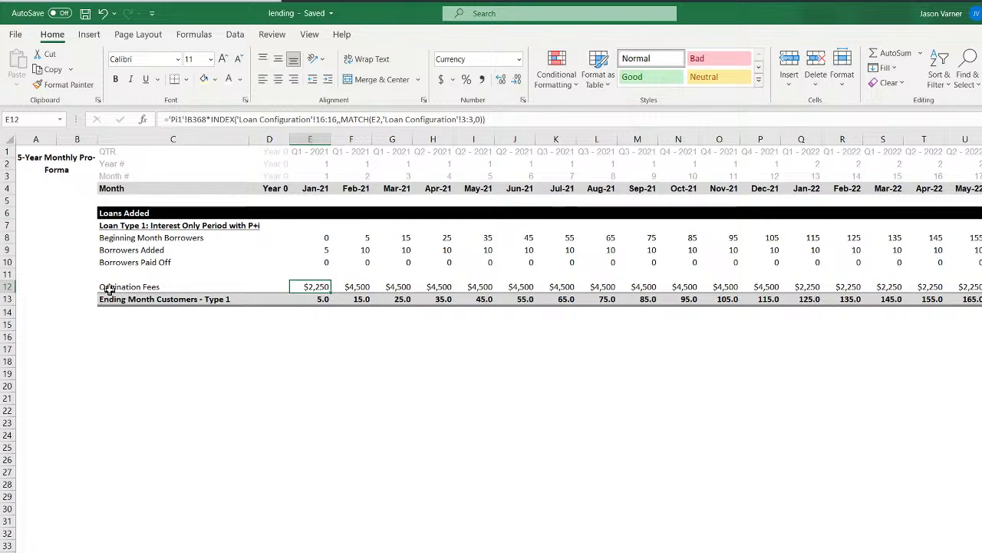
{"action": "left_click", "coordinate": [6, 285]}
{"action": "left_click_drag", "start_coordinate": [90, 290], "coordinate": [62, 281]}
{"action": "left_click", "coordinate": [6, 298]}
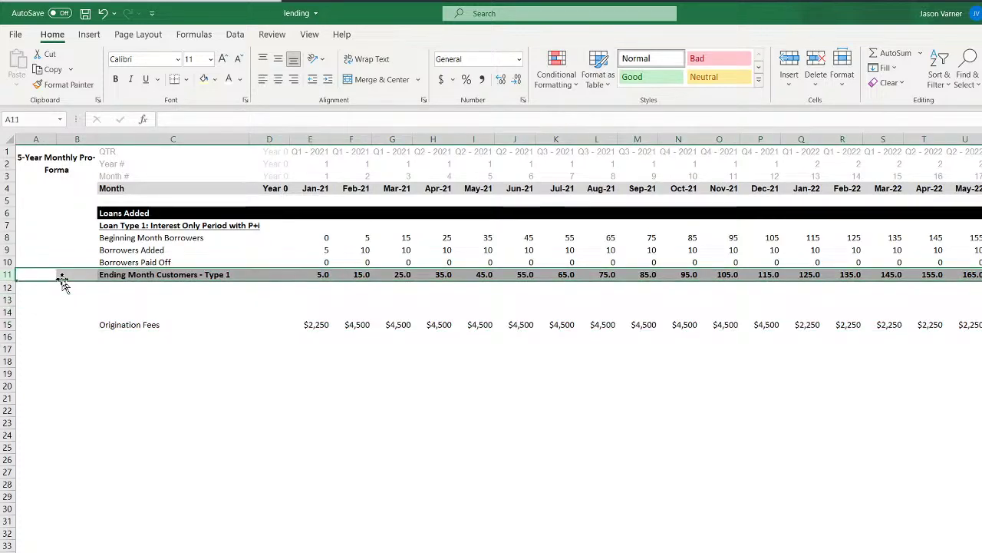
Enter the section heading "Cash Flow of Loan Type 1" in C14
{"action": "left_click", "coordinate": [120, 314]}
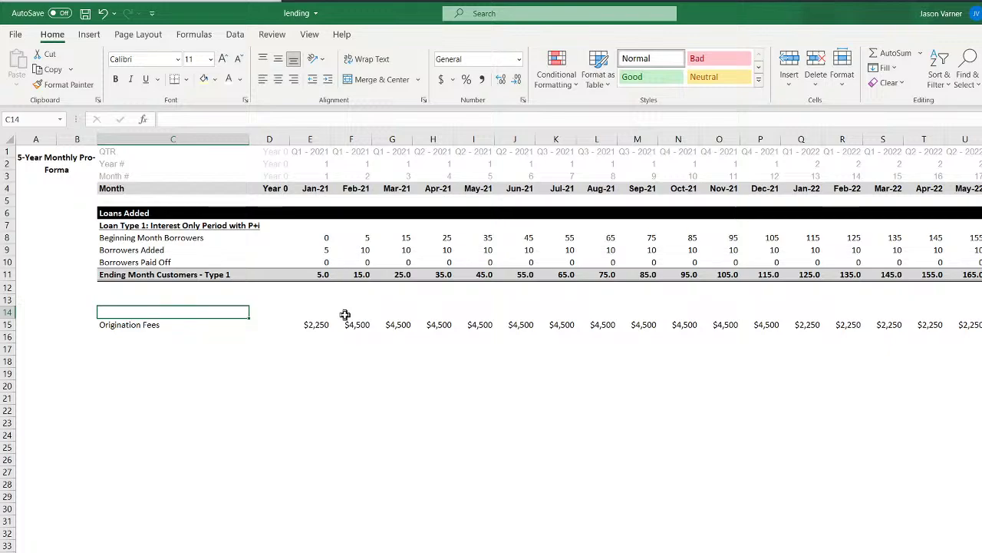
{"action": "type", "text": "Cash Flow of Loan"}
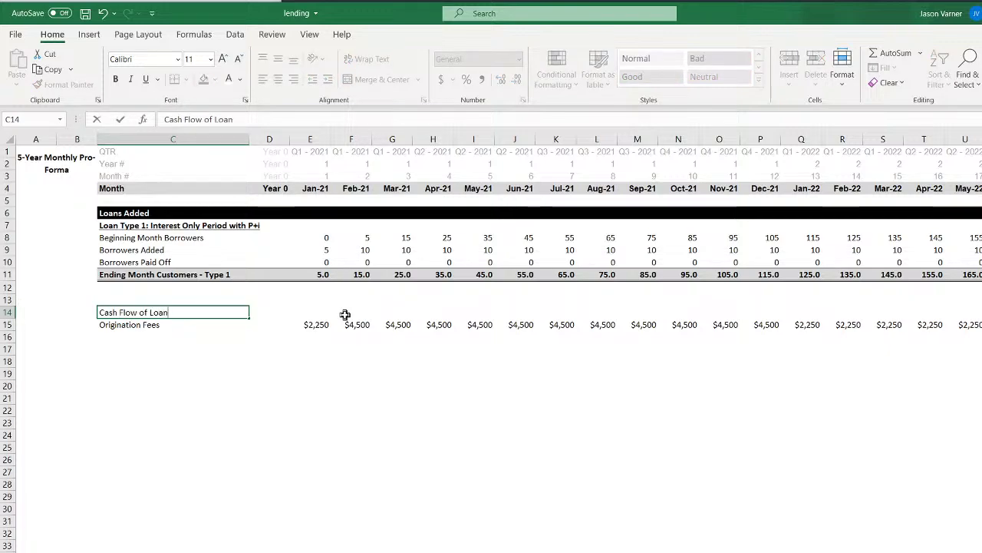
{"action": "type", "text": "Type 1"}
{"action": "key", "text": "Return"}
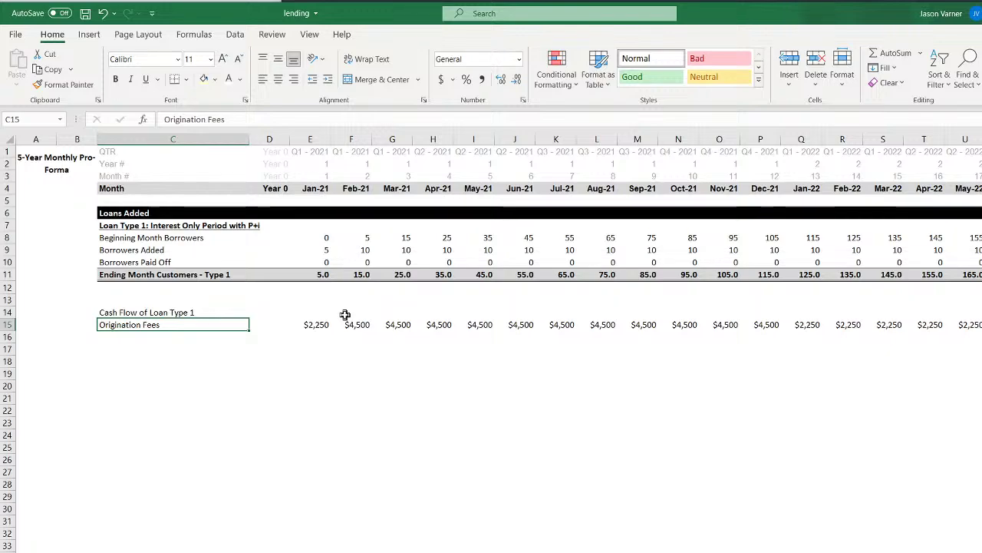
Replace the Origination Fees label in C15 with "Total Lending Amount per Month"
{"action": "type", "text": "="}
{"action": "key", "text": "Escape"}
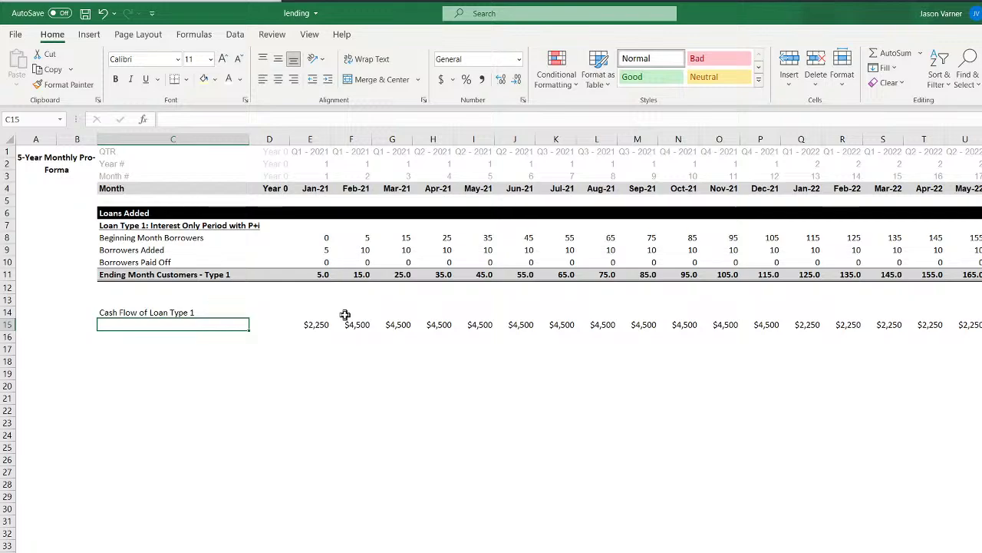
{"action": "type", "text": "Tot"}
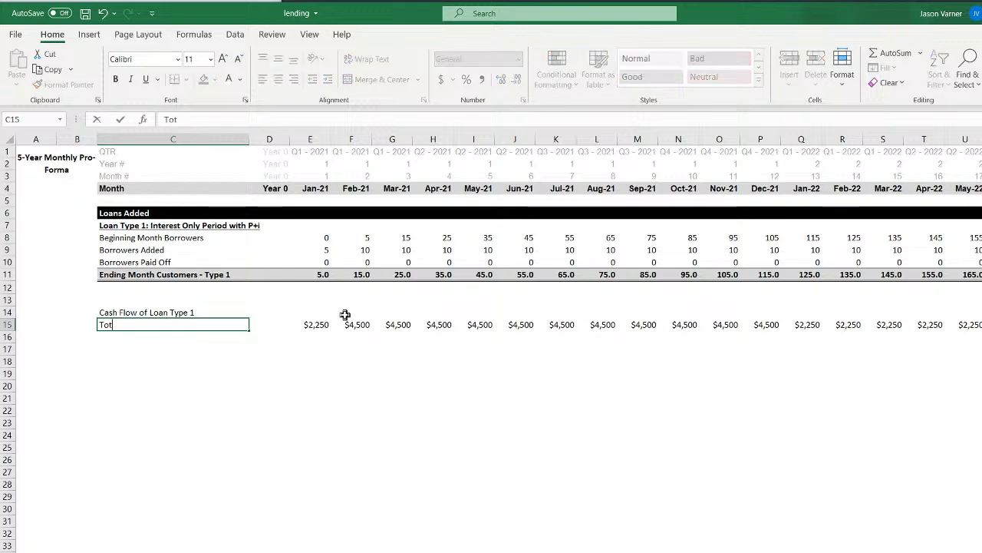
{"action": "type", "text": "al Lending Amo"}
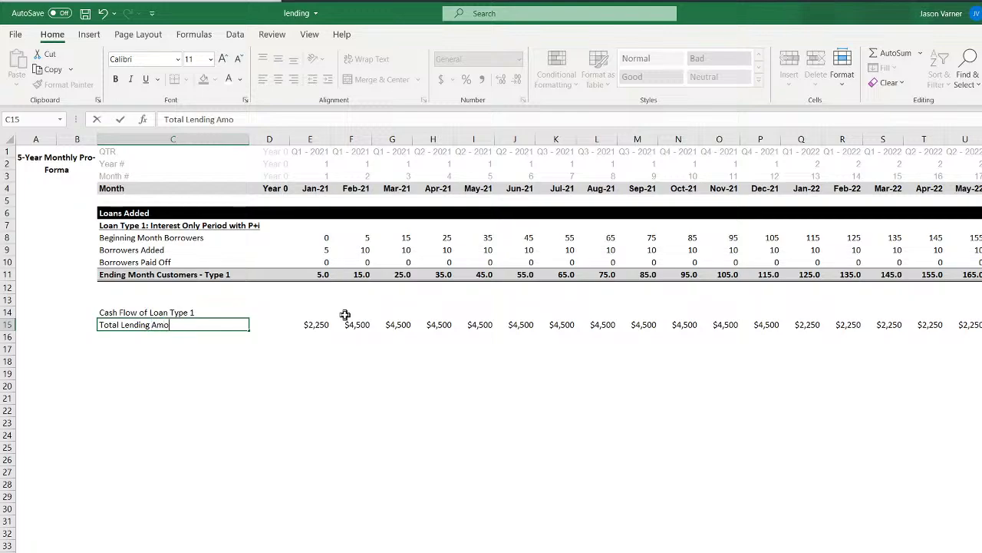
{"action": "type", "text": "unt per Mon"}
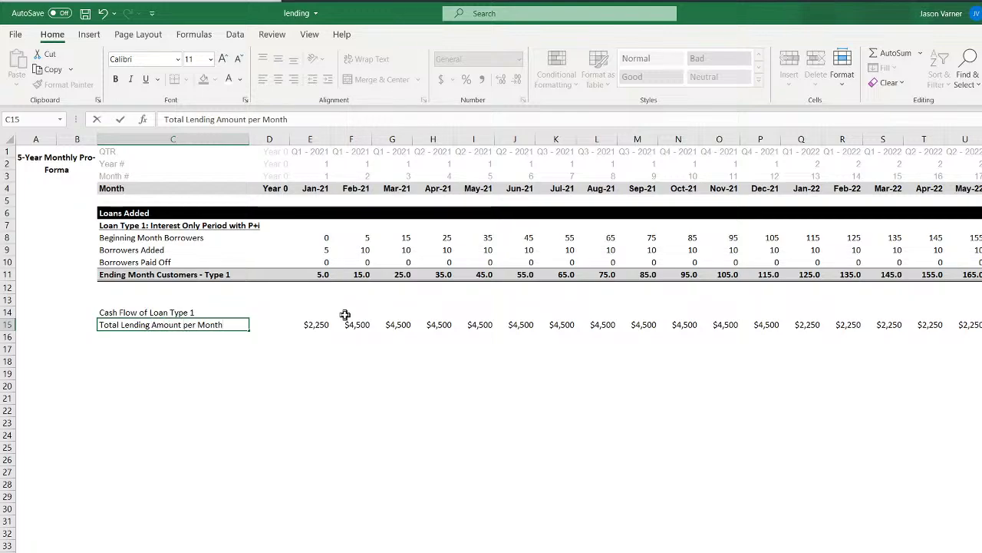
{"action": "type", "text": "th"}
{"action": "key", "text": "Return"}
Label C16 "Total Principal Repaid per Month"
{"action": "type", "text": "total"}
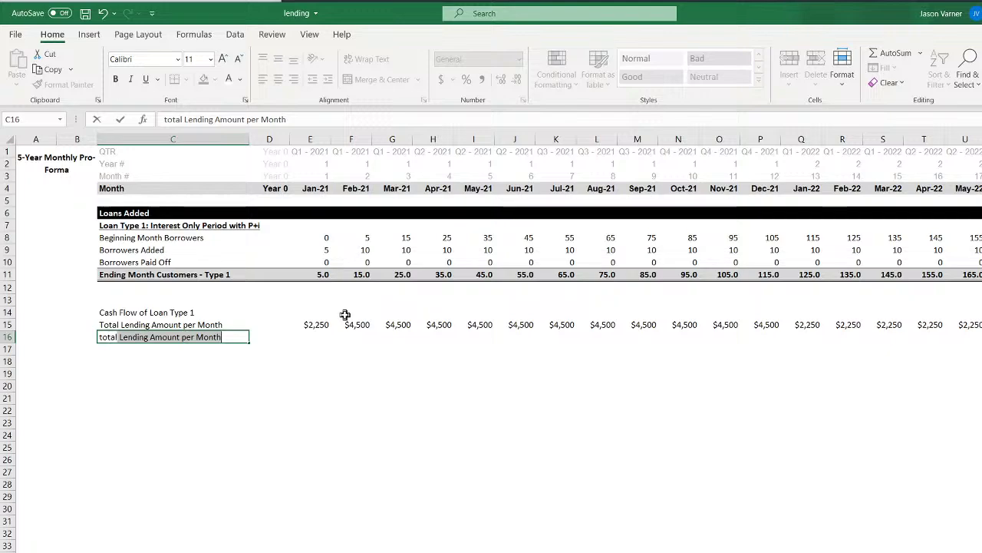
{"action": "key", "text": "BackSpace"}
{"action": "key", "text": "BackSpace"}
{"action": "key", "text": "BackSpace"}
{"action": "key", "text": "BackSpace"}
{"action": "key", "text": "BackSpace"}
{"action": "key", "text": "BackSpace"}
{"action": "type", "text": "Total Pri"}
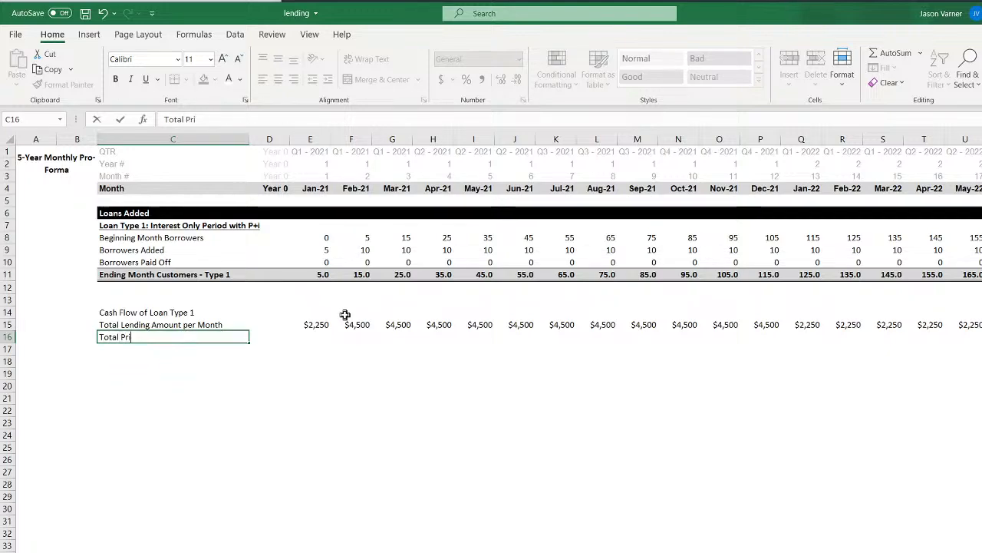
{"action": "type", "text": "ncipal Repaid per Month"}
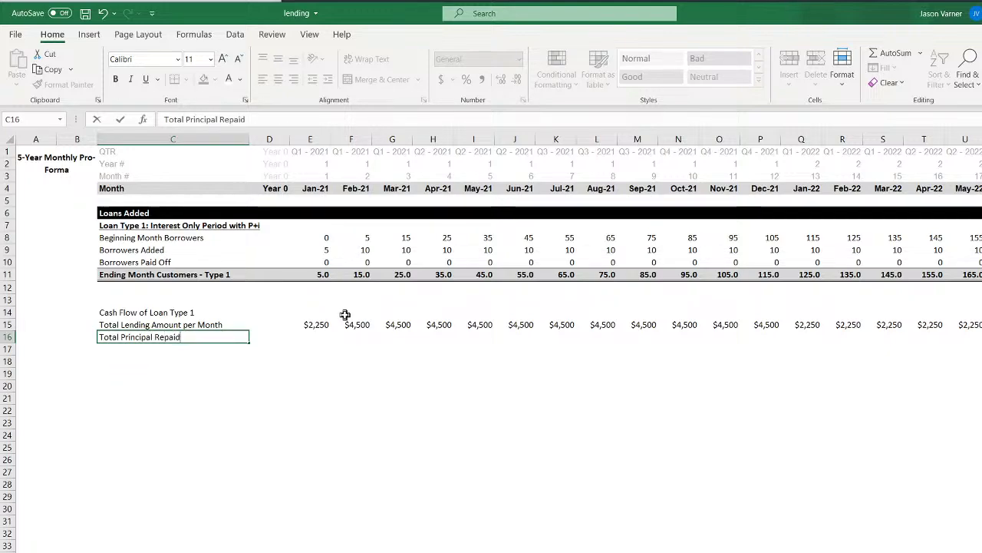
{"action": "key", "text": "Return"}
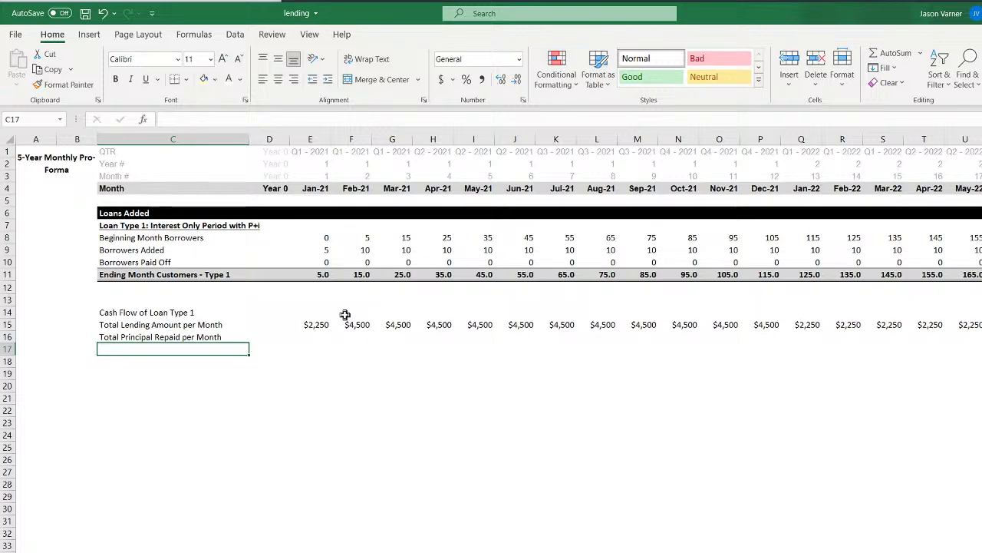
Label C17 "Total Interest Earned per Month"
{"action": "type", "text": "total"}
{"action": "key", "text": "BackSpace"}
{"action": "key", "text": "BackSpace"}
{"action": "key", "text": "BackSpace"}
{"action": "key", "text": "BackSpace"}
{"action": "key", "text": "BackSpace"}
{"action": "type", "text": "Total Interest Earned"}
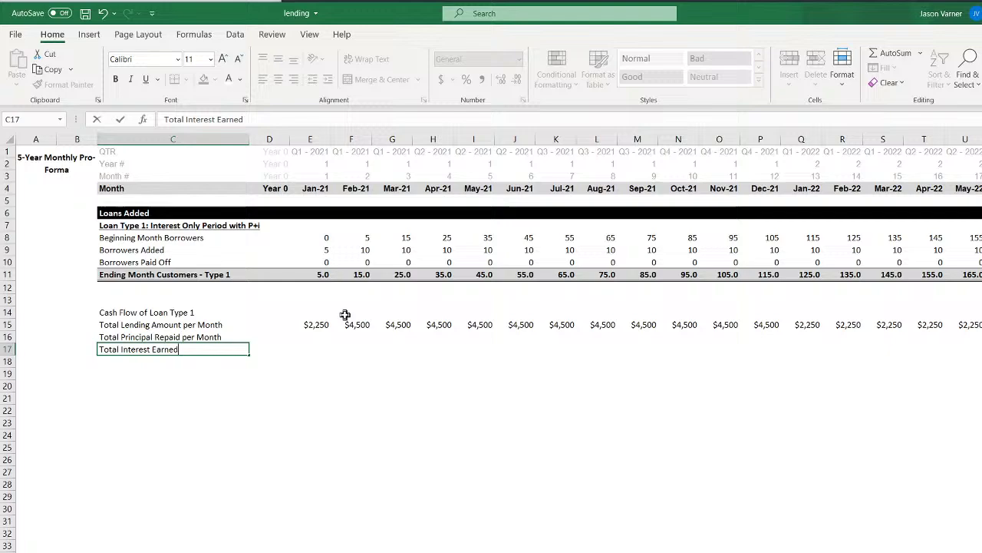
{"action": "key", "text": "BackSpace"}
{"action": "type", "text": "d per MONTH"}
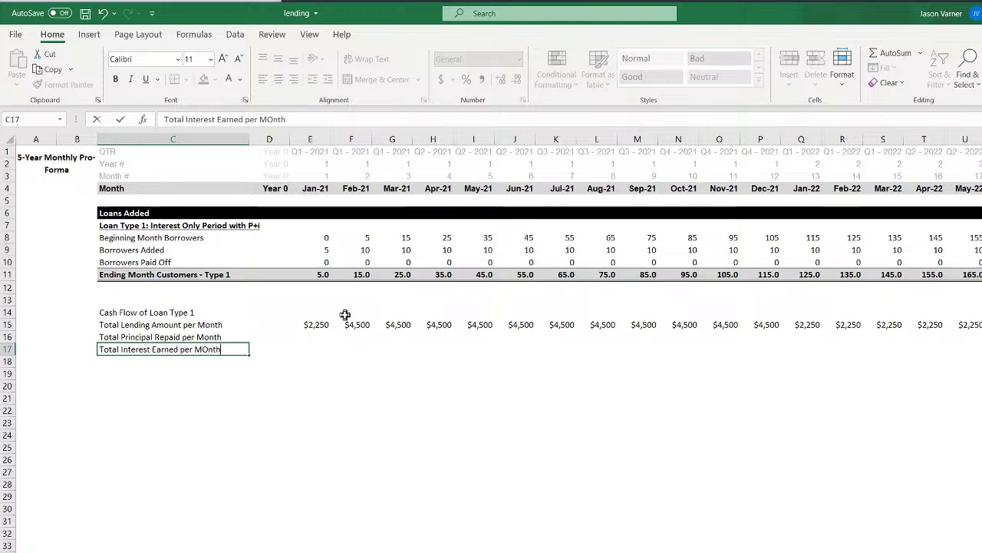
{"action": "key", "text": "BackSpace"}
{"action": "key", "text": "BackSpace"}
{"action": "key", "text": "BackSpace"}
{"action": "key", "text": "BackSpace"}
{"action": "type", "text": "onth"}
{"action": "key", "text": "Return"}
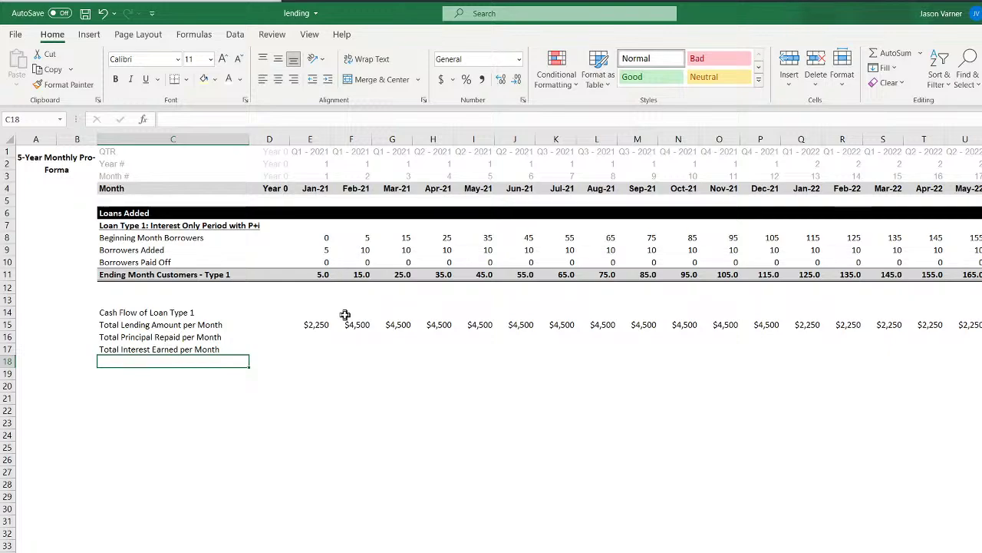
Move the January 2021 origination fee formula from E15 to E18 and label C18 "Origination Fees"
{"action": "left_click", "coordinate": [321, 324]}
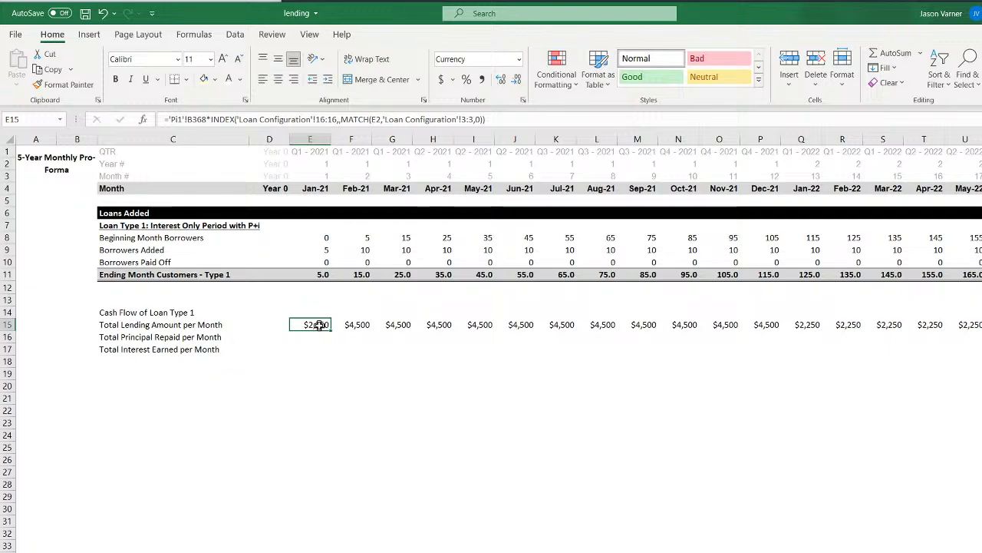
{"action": "left_click_drag", "start_coordinate": [318, 325], "coordinate": [320, 361]}
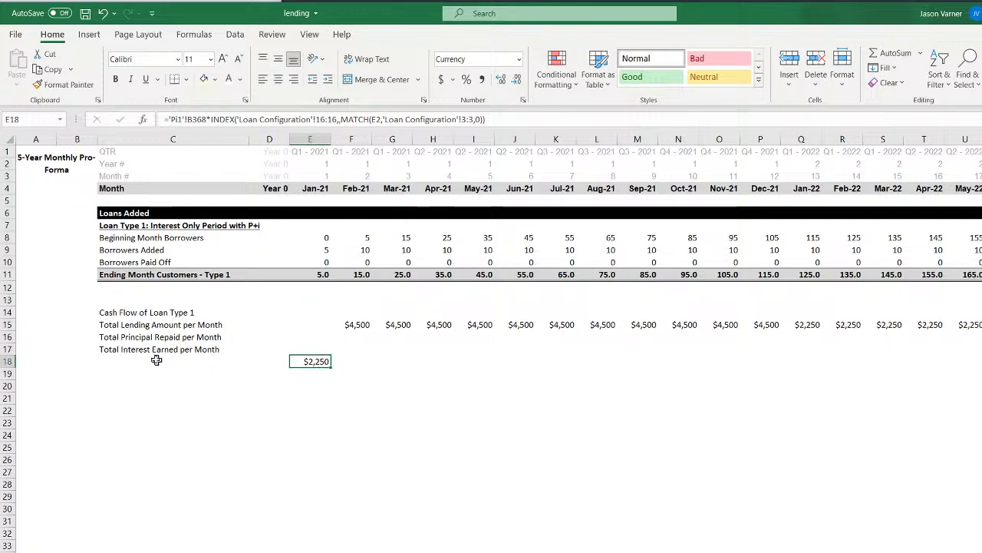
{"action": "left_click", "coordinate": [146, 358]}
{"action": "type", "text": "Total "}
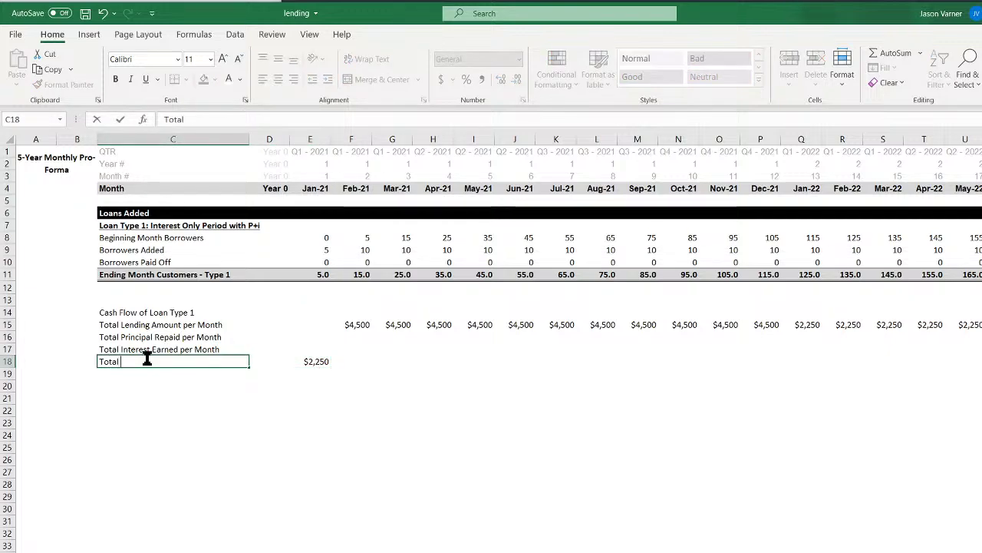
{"action": "type", "text": "Or"}
{"action": "key", "text": "BackSpace"}
{"action": "key", "text": "BackSpace"}
{"action": "key", "text": "BackSpace"}
{"action": "key", "text": "BackSpace"}
{"action": "key", "text": "BackSpace"}
{"action": "key", "text": "BackSpace"}
{"action": "key", "text": "BackSpace"}
{"action": "key", "text": "BackSpace"}
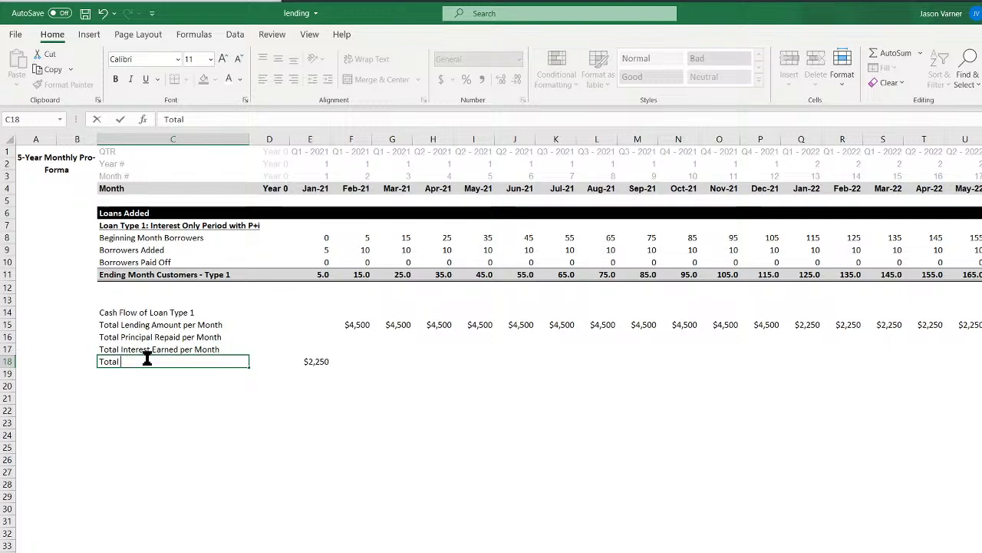
{"action": "type", "text": "Origination Fees"}
{"action": "key", "text": "Return"}
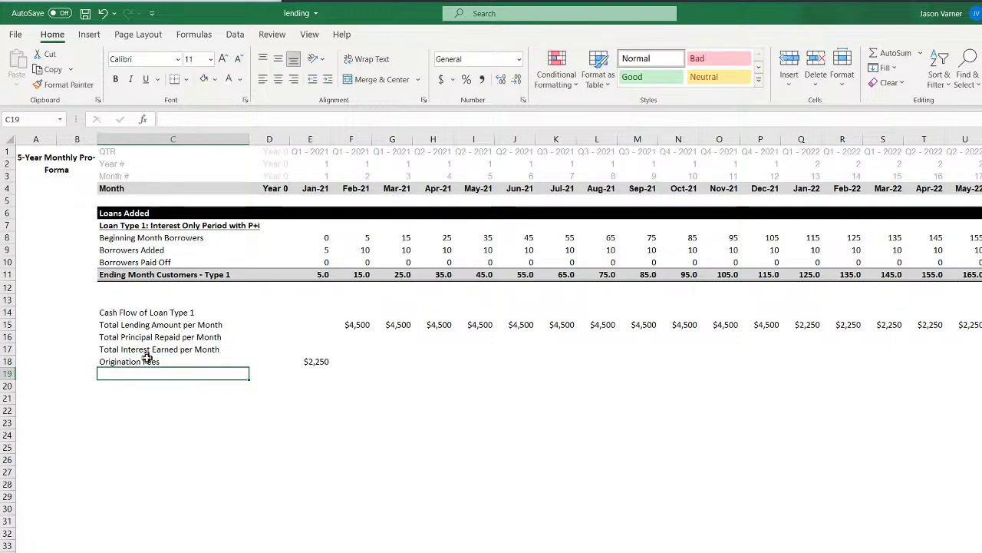
Shorten the label in C17 to "Interest Earned per Month"
{"action": "left_click", "coordinate": [126, 350]}
{"action": "double_click", "coordinate": [126, 350]}
{"action": "left_click_drag", "start_coordinate": [122, 349], "coordinate": [54, 349]}
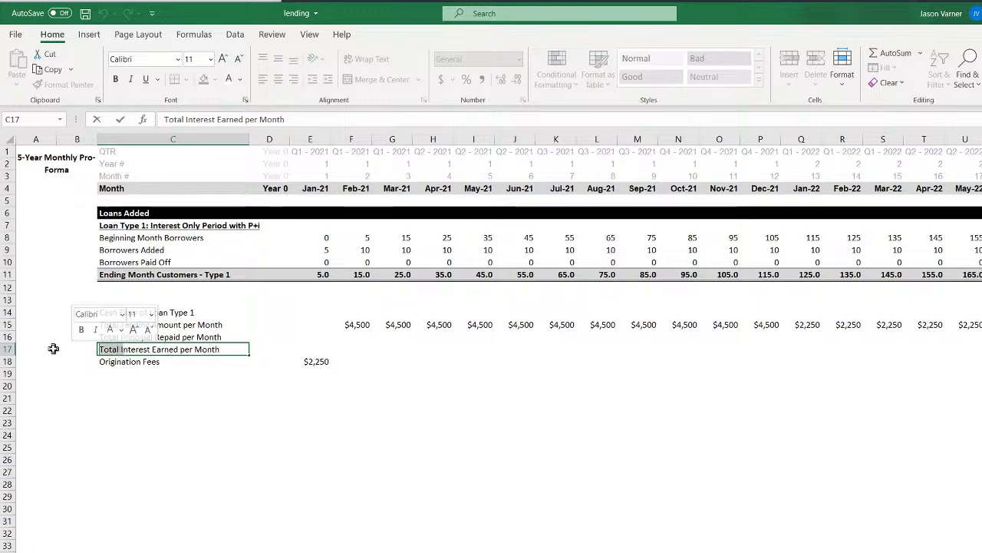
{"action": "key", "text": "BackSpace"}
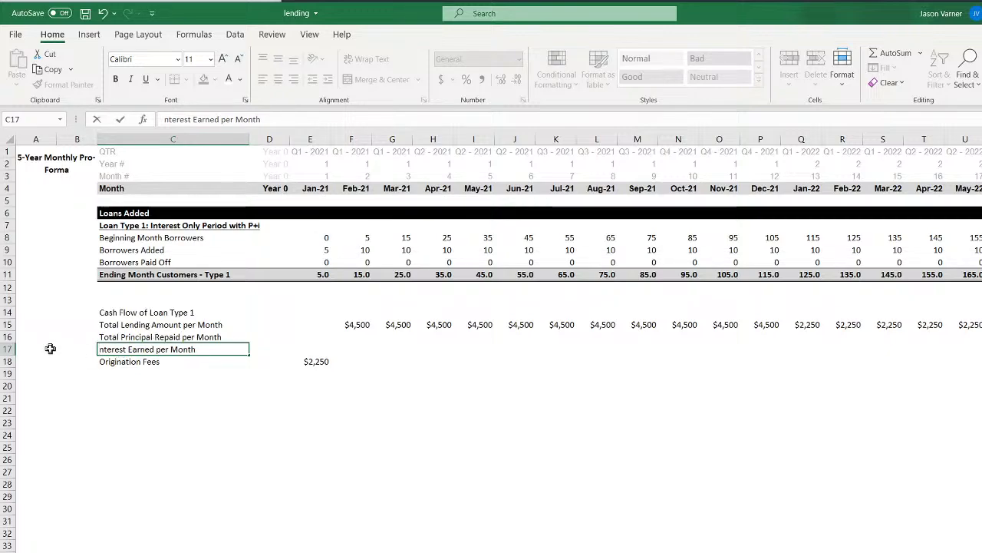
{"action": "type", "text": "I"}
{"action": "key", "text": "Return"}
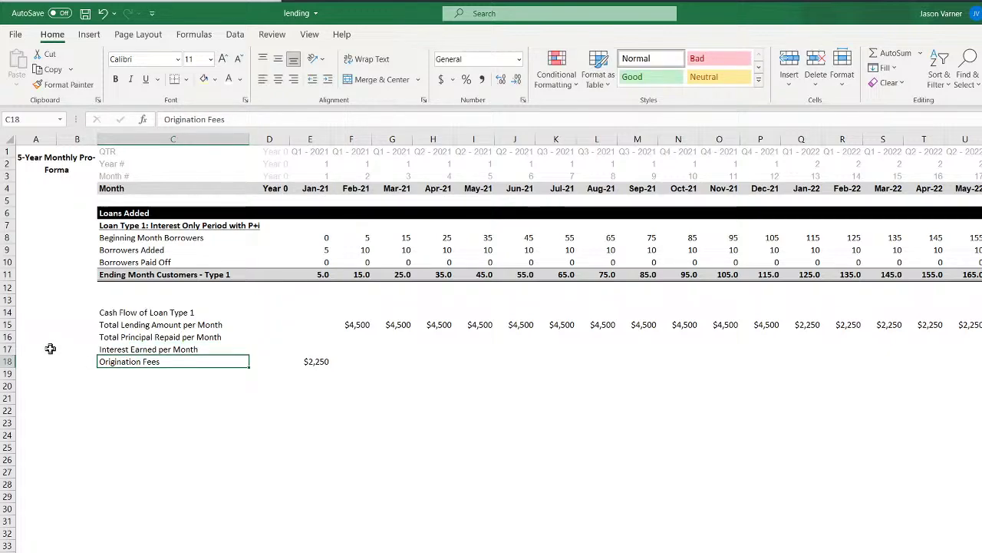
Shorten the label in C16 to "Principal Repaid per Month"
{"action": "double_click", "coordinate": [132, 338]}
{"action": "left_click_drag", "start_coordinate": [120, 337], "coordinate": [99, 325]}
{"action": "key", "text": "BackSpace"}
{"action": "key", "text": "Return"}
Change the label in C15 to "Lent Amount per Month"
{"action": "double_click", "coordinate": [125, 325]}
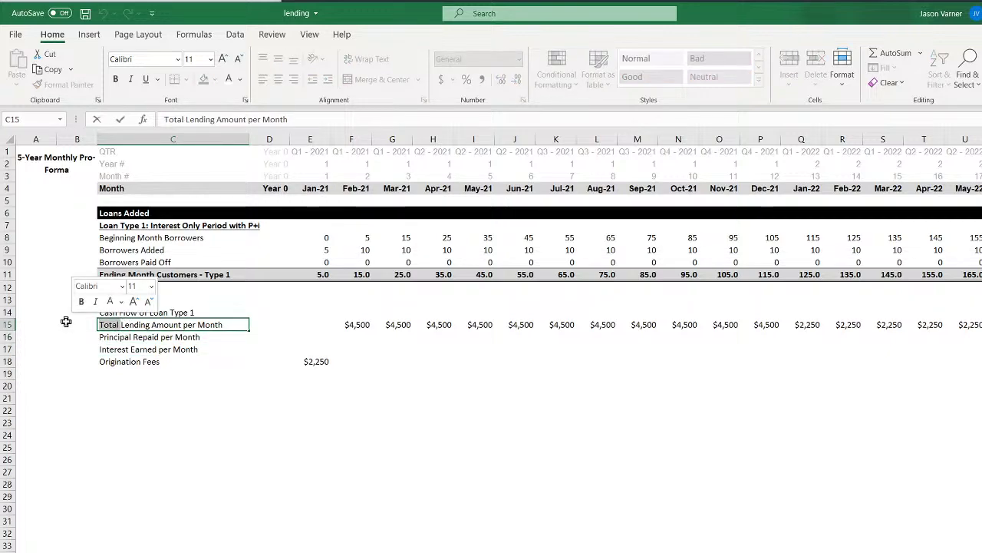
{"action": "key", "text": "BackSpace"}
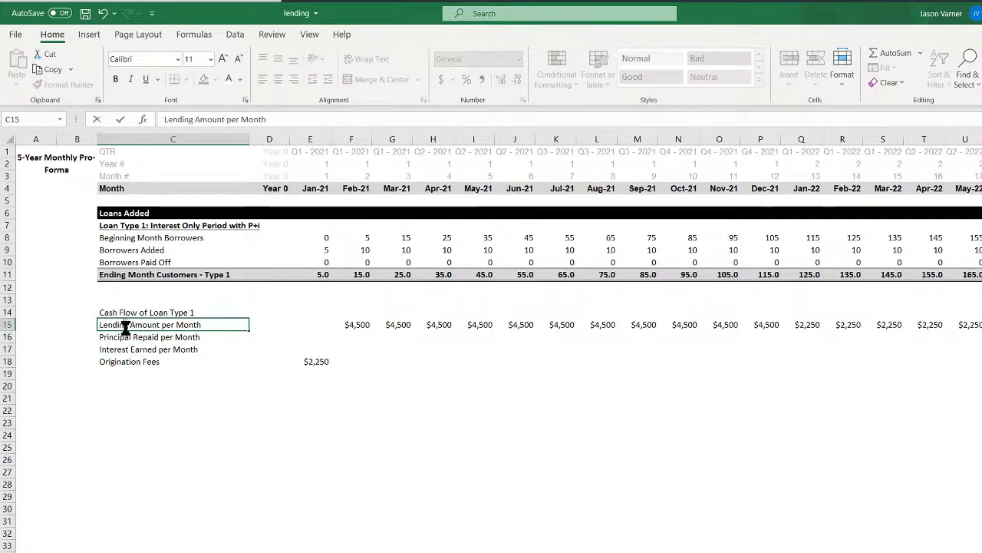
{"action": "left_click_drag", "start_coordinate": [114, 326], "coordinate": [130, 325]}
{"action": "type", "text": "t"}
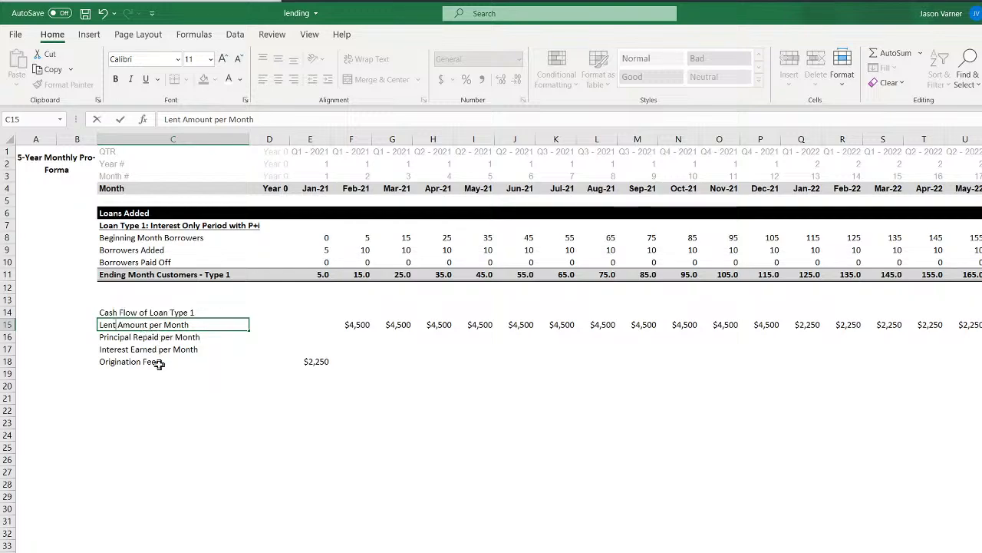
Make the "Cash Flow of Loan Type 1" heading bold and format C14:G14 with a black fill and white font
{"action": "left_click", "coordinate": [145, 311]}
{"action": "left_click", "coordinate": [115, 79]}
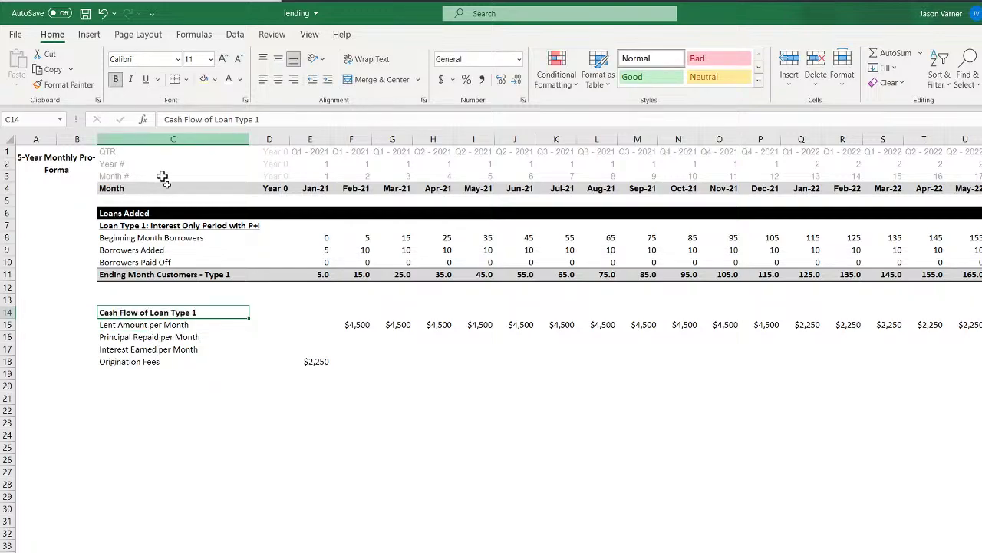
{"action": "left_click_drag", "start_coordinate": [152, 311], "coordinate": [403, 312]}
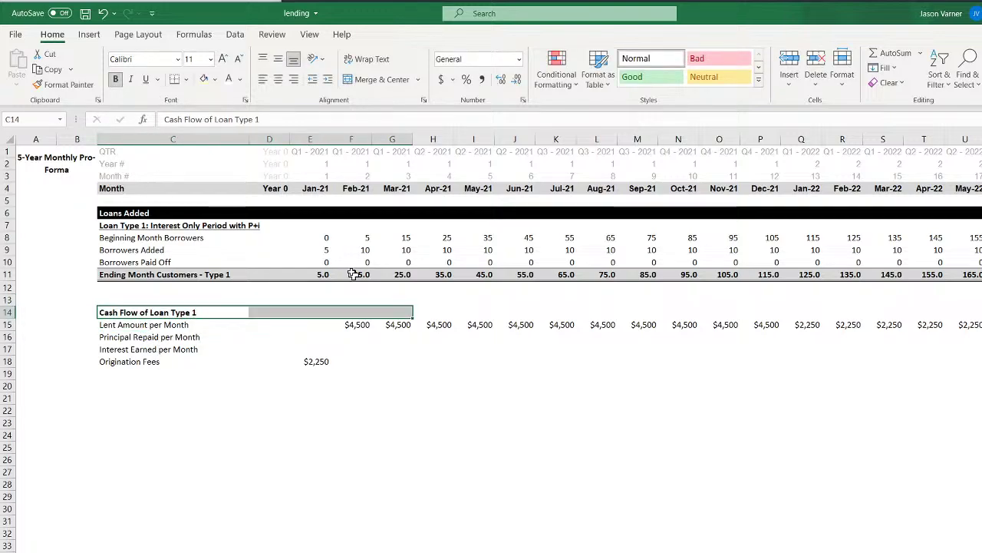
{"action": "left_click", "coordinate": [215, 79]}
{"action": "left_click", "coordinate": [213, 114]}
{"action": "left_click", "coordinate": [240, 79]}
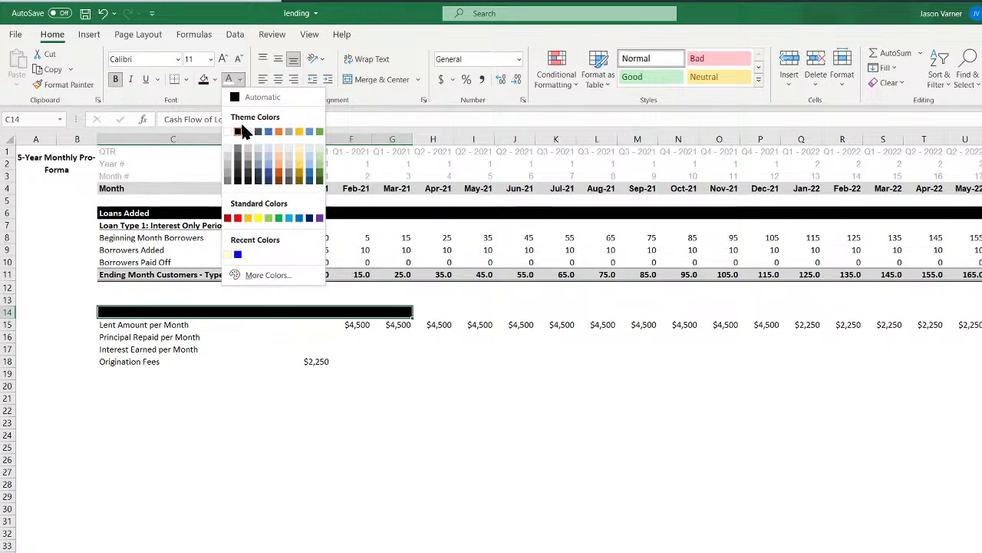
{"action": "left_click", "coordinate": [227, 132]}
{"action": "left_click", "coordinate": [167, 212]}
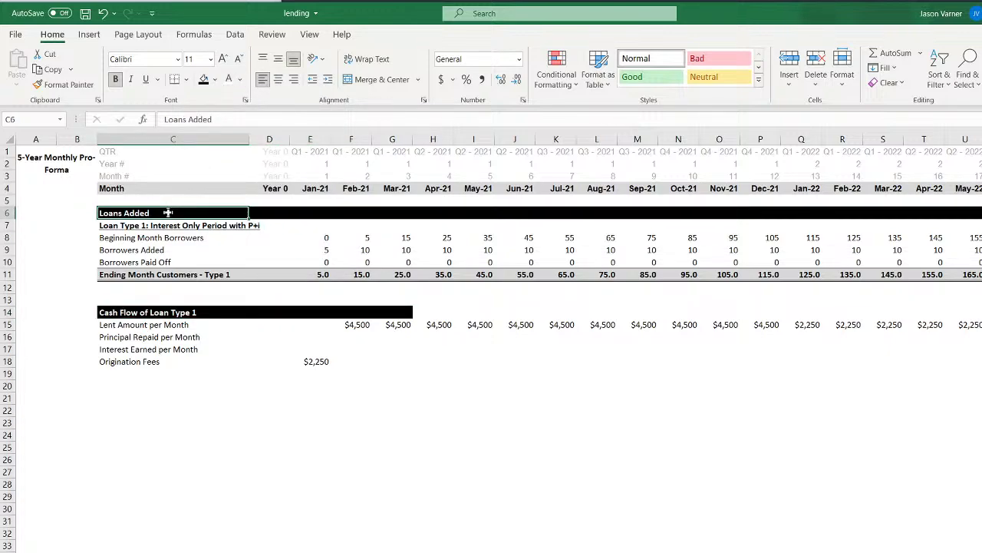
Insert ten blank rows starting at row 13 and three more at row 18, above the Cash Flow of Loan Type 1 section
{"action": "left_click_drag", "start_coordinate": [7, 299], "coordinate": [9, 411]}
{"action": "right_click", "coordinate": [9, 377]}
{"action": "left_click", "coordinate": [54, 487]}
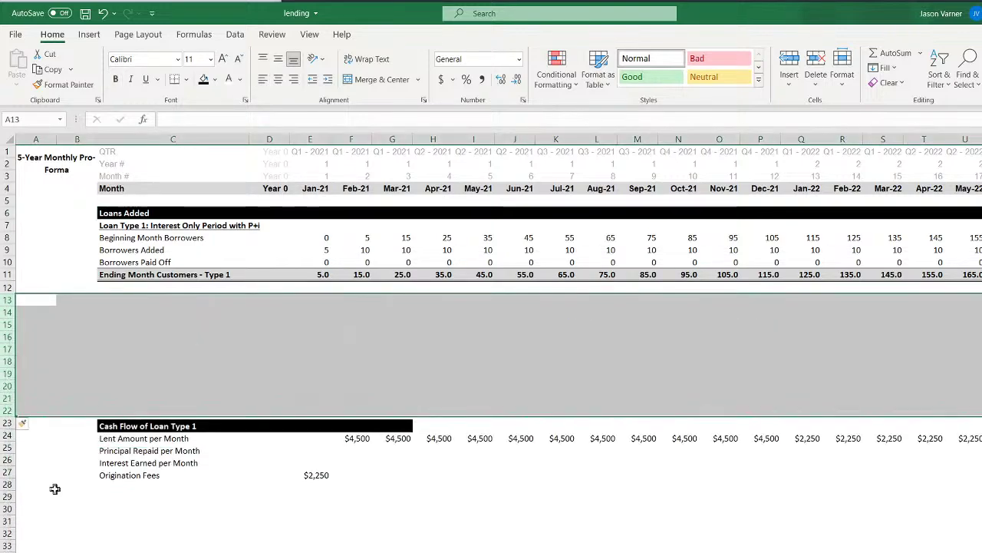
{"action": "left_click", "coordinate": [140, 213]}
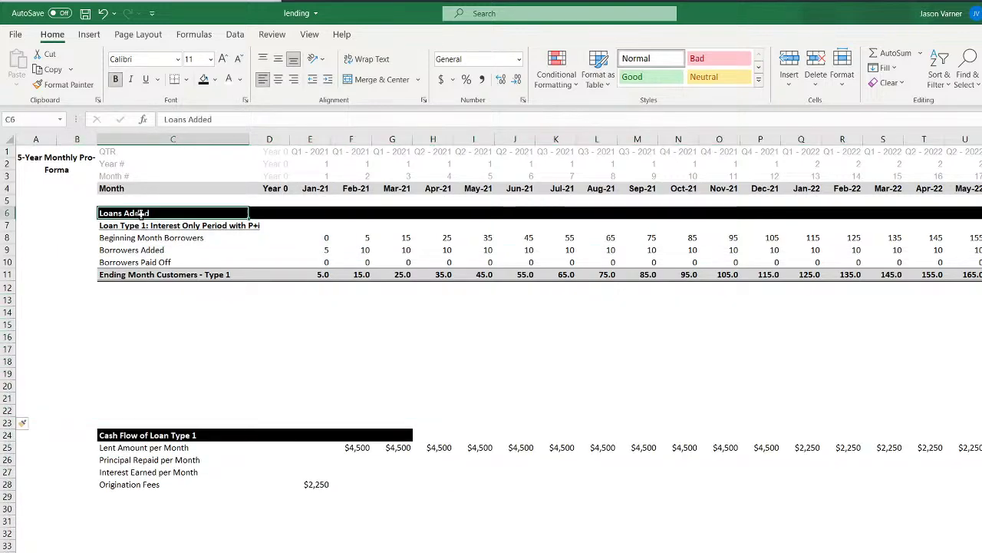
{"action": "left_click_drag", "start_coordinate": [6, 359], "coordinate": [7, 385]}
{"action": "right_click", "coordinate": [8, 376]}
{"action": "left_click", "coordinate": [46, 478]}
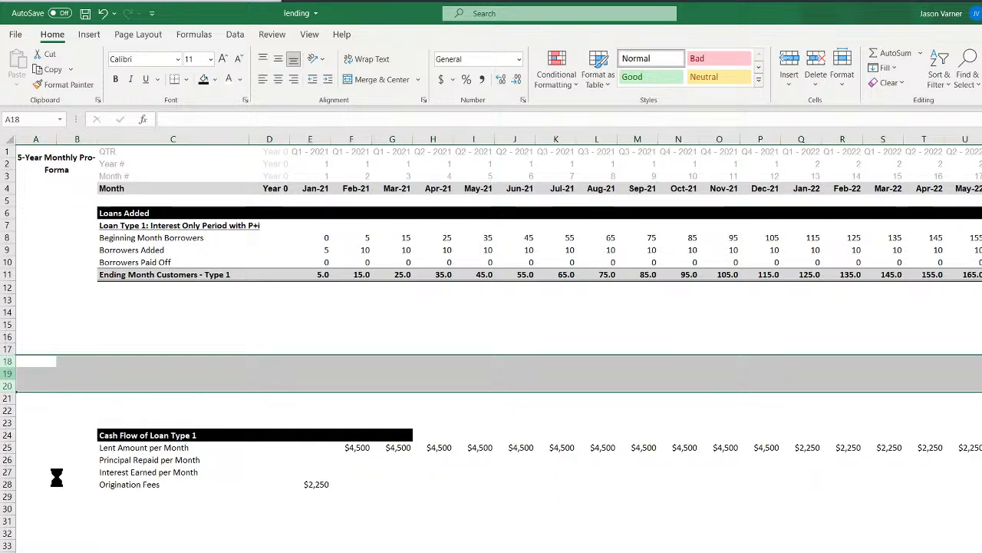
Copy the January 2021 origination fee formula in E31 across the row through August 2021 in L31
{"action": "left_click", "coordinate": [359, 484]}
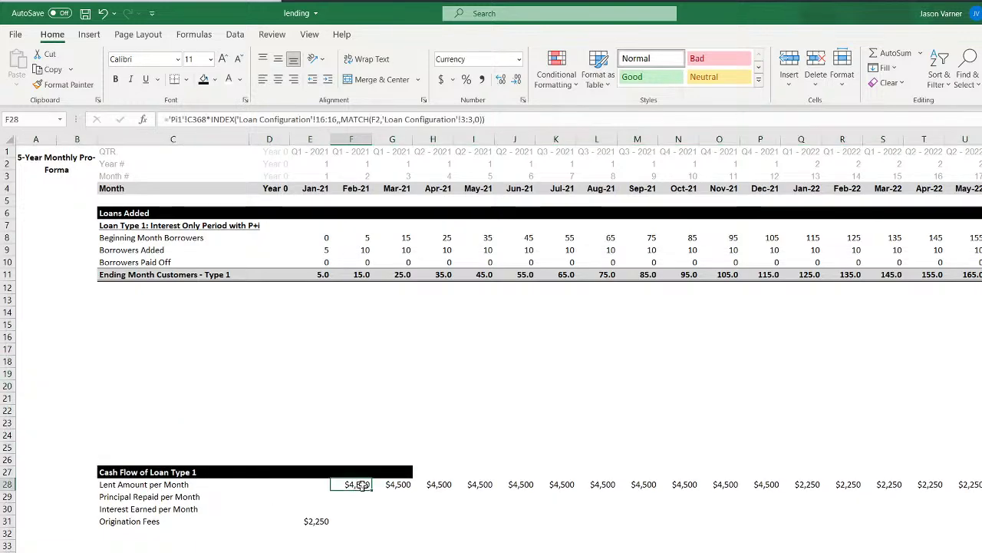
{"action": "left_click", "coordinate": [317, 521]}
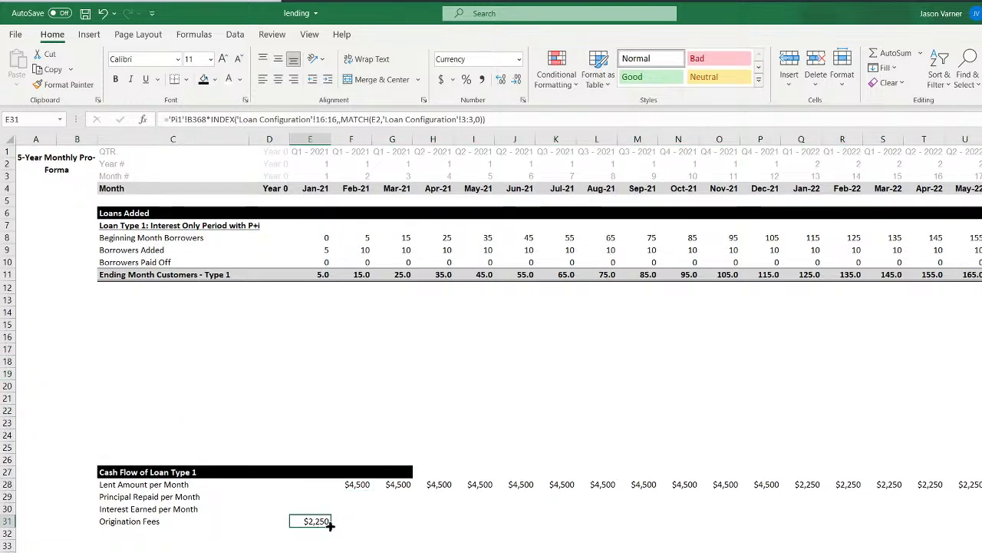
{"action": "left_click", "coordinate": [334, 526]}
{"action": "left_click", "coordinate": [315, 524]}
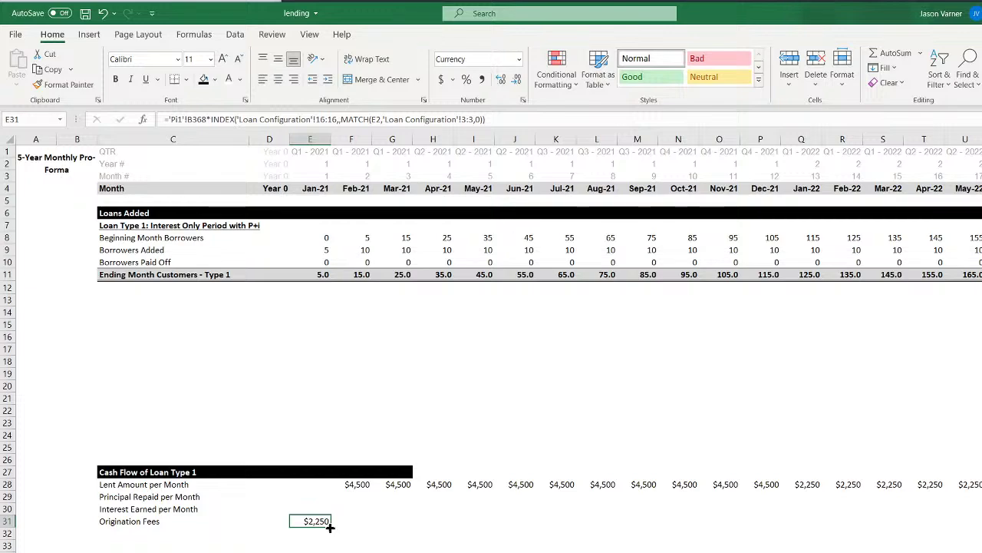
{"action": "left_click", "coordinate": [353, 486]}
{"action": "left_click", "coordinate": [318, 532]}
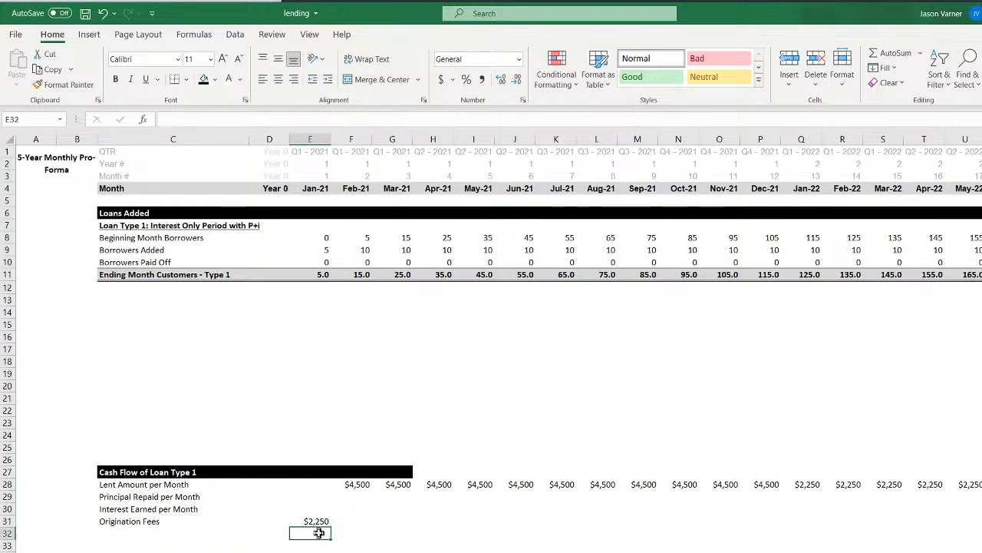
{"action": "left_click", "coordinate": [319, 520]}
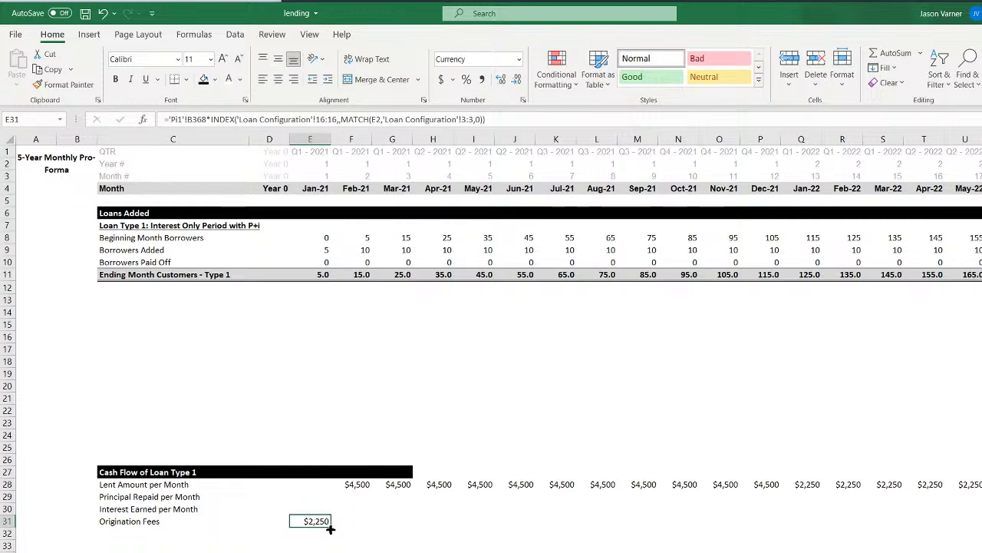
{"action": "left_click_drag", "start_coordinate": [330, 528], "coordinate": [620, 542]}
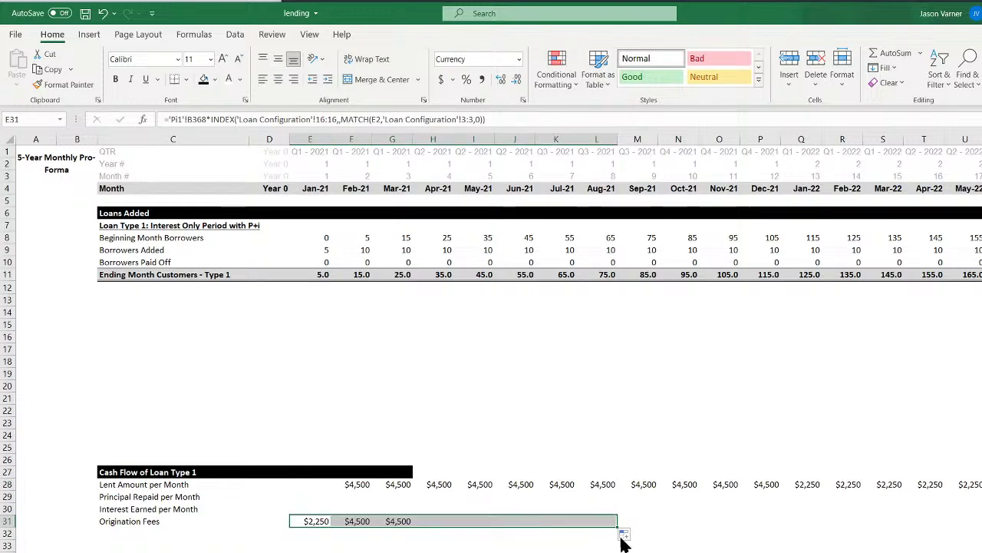
Link the January 2021 Lent Amount in E28 to the month 1 Borrowed total in B368 of the Pi1 sheet
{"action": "left_click", "coordinate": [325, 485]}
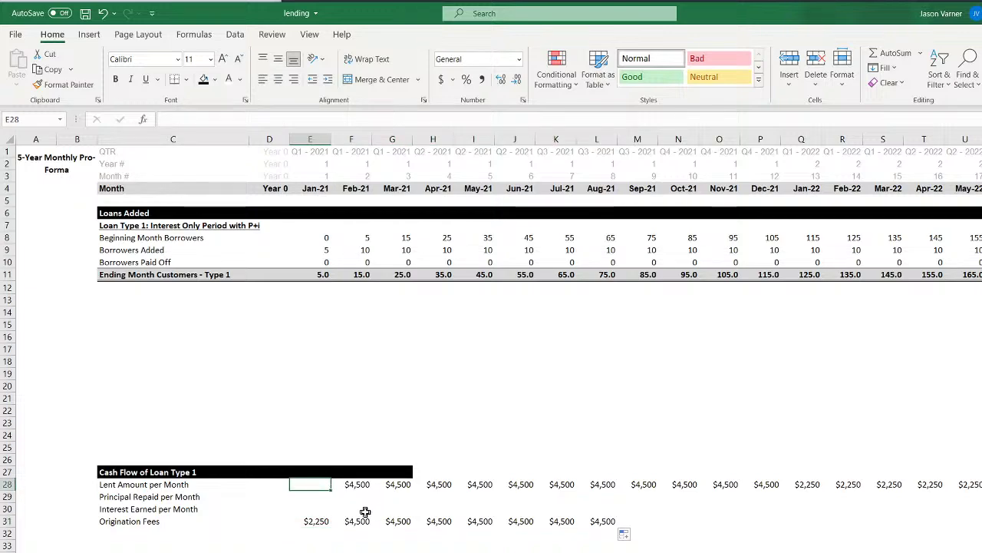
{"action": "type", "text": "="}
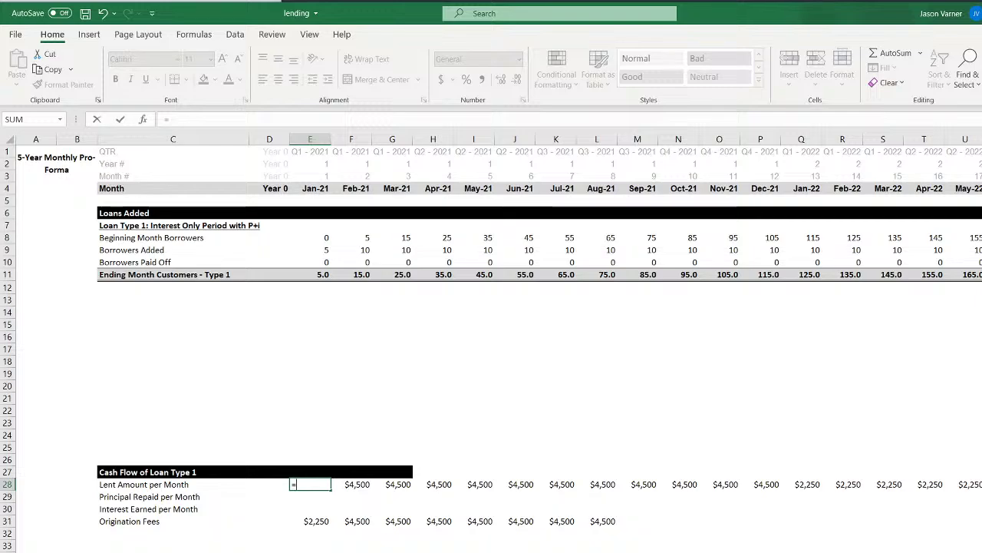
{"action": "key", "text": "ctrl+Page_Down"}
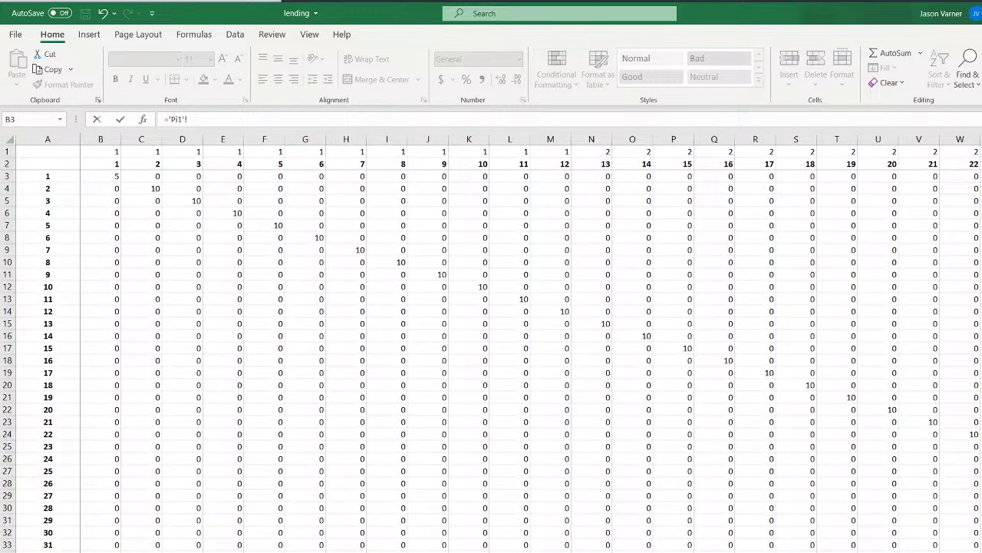
{"action": "key", "text": "ctrl+Page_Down"}
{"action": "key", "text": "ctrl+Page_Down"}
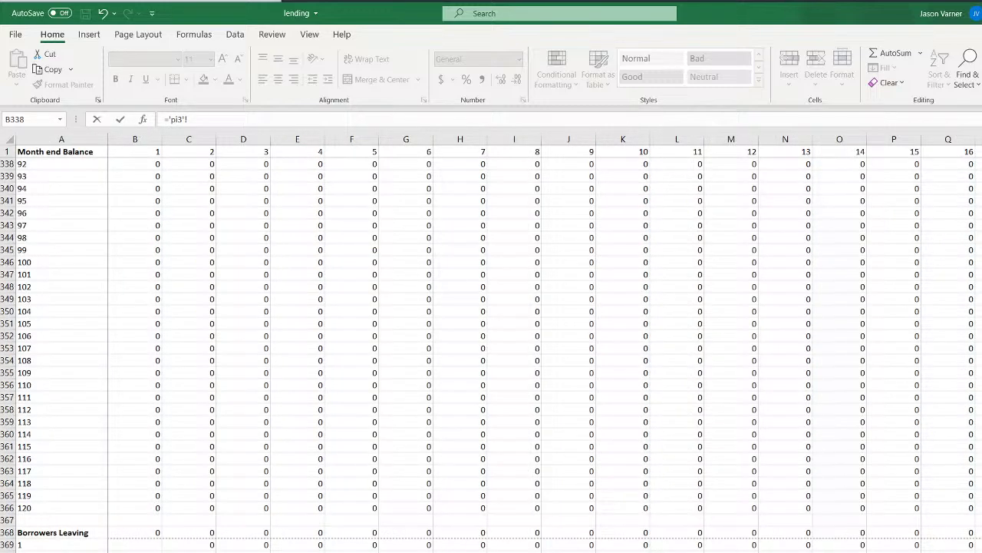
{"action": "scroll", "coordinate": [258, 542], "scroll_direction": "up", "scroll_amount": 20}
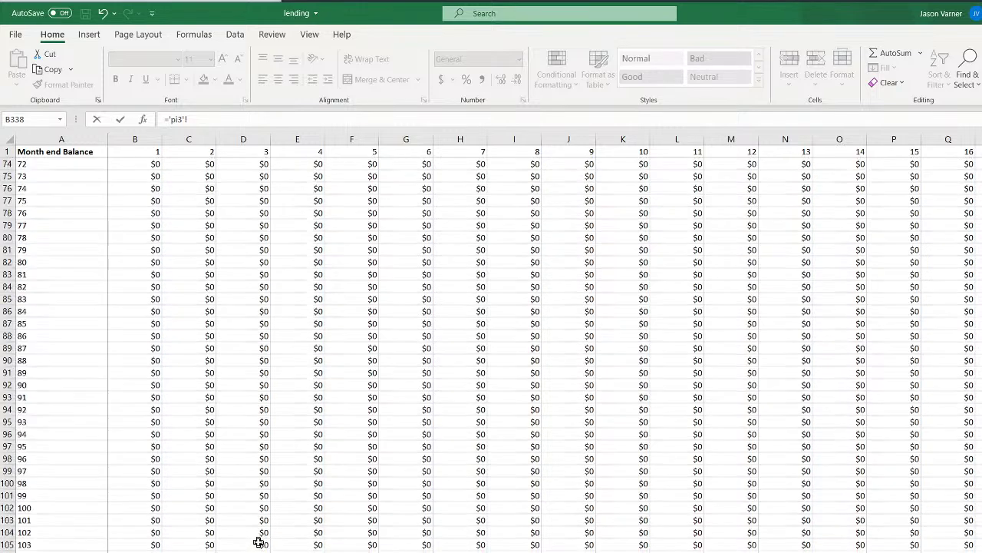
{"action": "scroll", "coordinate": [259, 542], "scroll_direction": "up", "scroll_amount": 20}
{"action": "key", "text": "ctrl+Page_Up"}
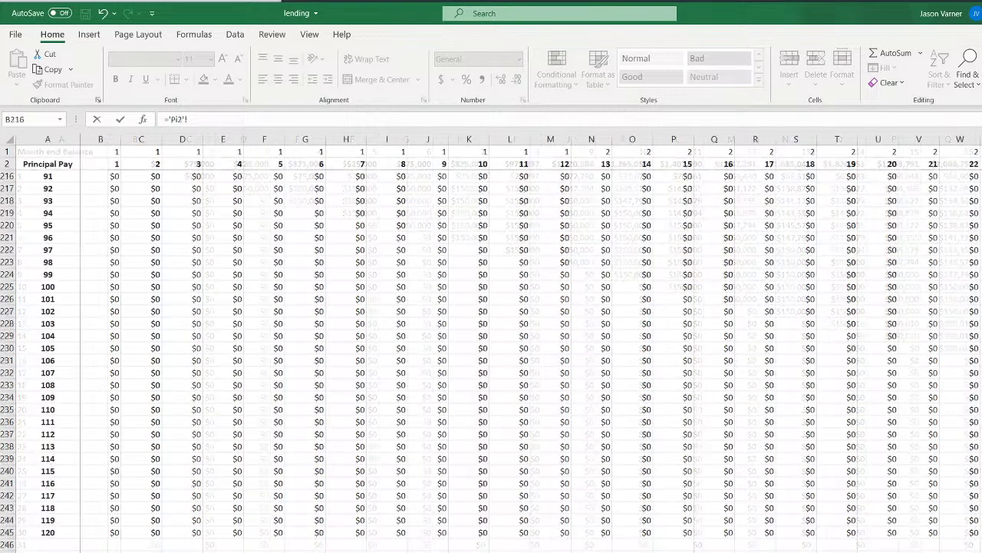
{"action": "scroll", "coordinate": [491, 345], "scroll_direction": "up", "scroll_amount": 20}
{"action": "scroll", "coordinate": [491, 345], "scroll_direction": "up", "scroll_amount": 15}
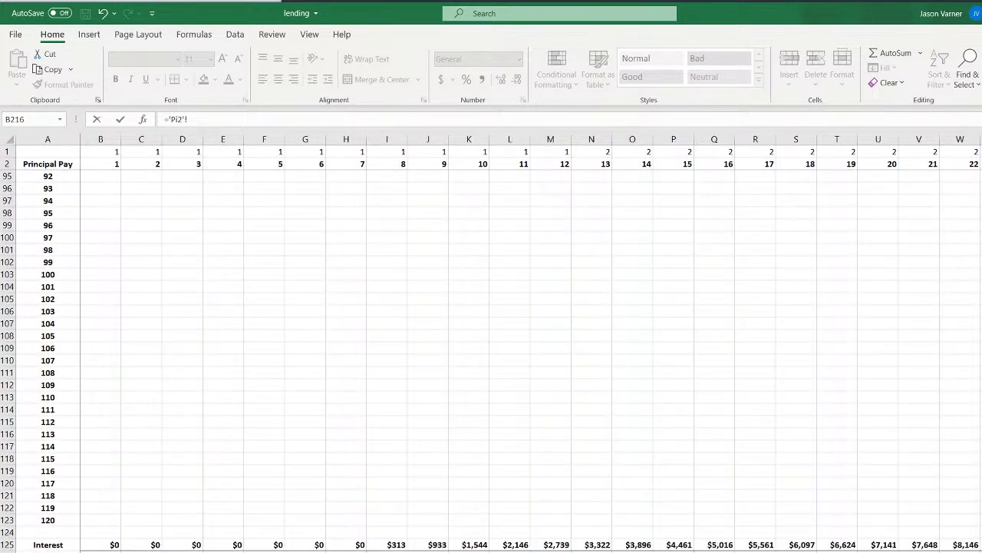
{"action": "scroll", "coordinate": [492, 346], "scroll_direction": "up", "scroll_amount": 20}
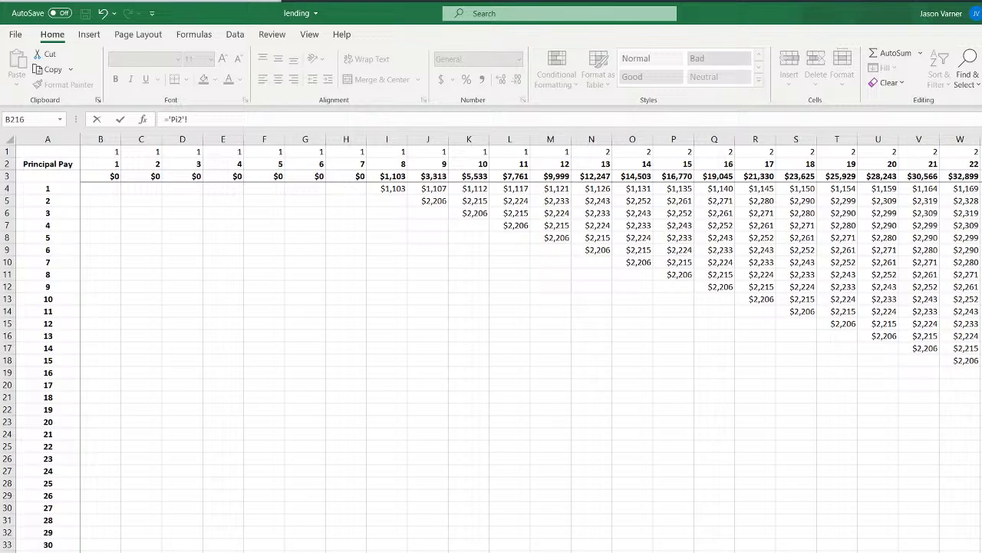
{"action": "key", "text": "ctrl+Page_Up"}
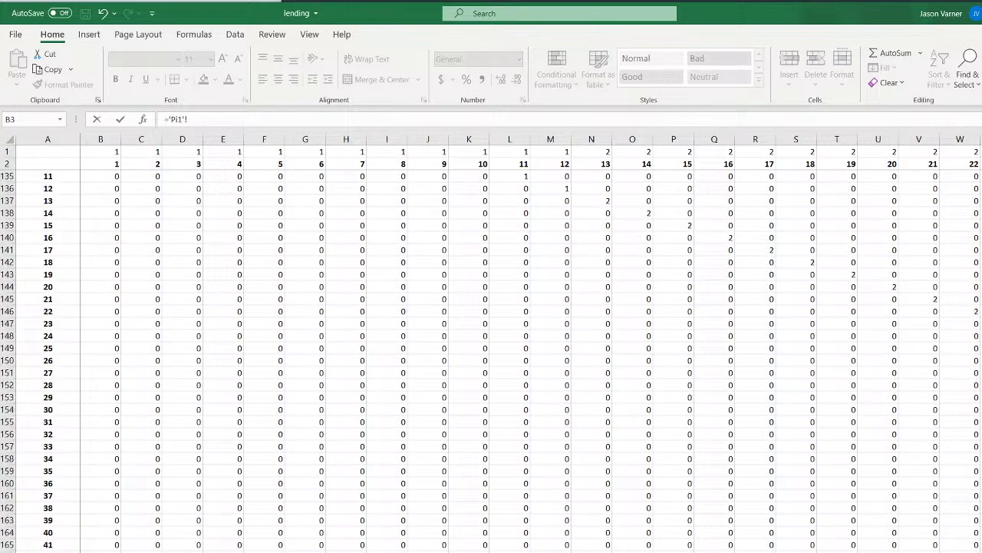
{"action": "scroll", "coordinate": [491, 360], "scroll_direction": "down", "scroll_amount": 20}
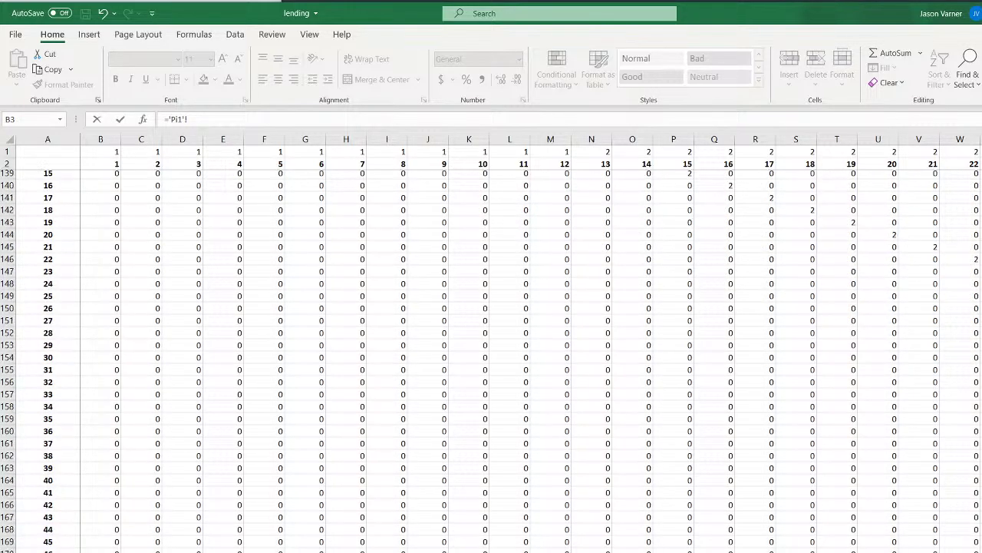
{"action": "scroll", "coordinate": [492, 361], "scroll_direction": "down", "scroll_amount": 20}
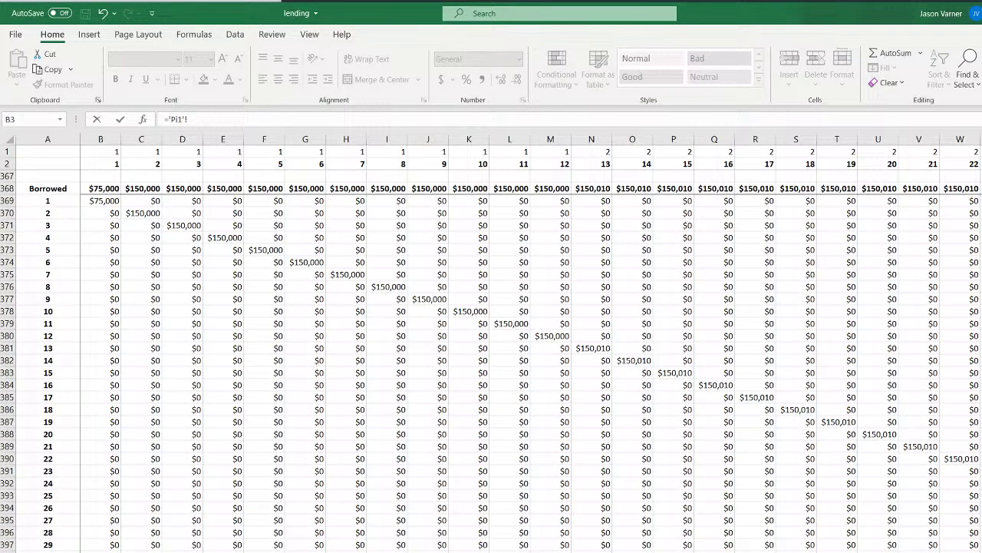
{"action": "left_click", "coordinate": [111, 191]}
{"action": "key", "text": "ctrl+bracketleft"}
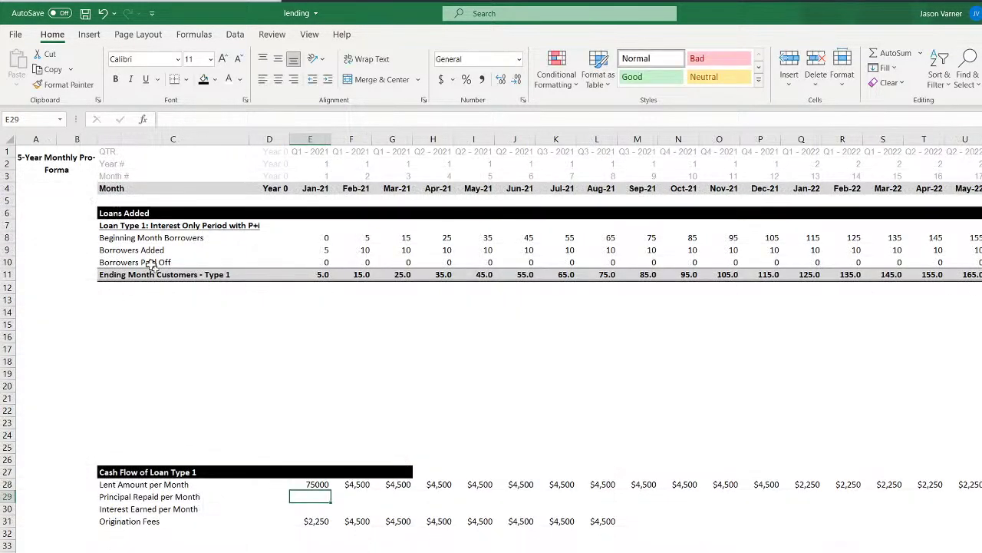
Format the January 2021 Lent Amount in E28 as $ currency with 0 decimal places
{"action": "left_click", "coordinate": [316, 483]}
{"action": "left_click", "coordinate": [523, 100]}
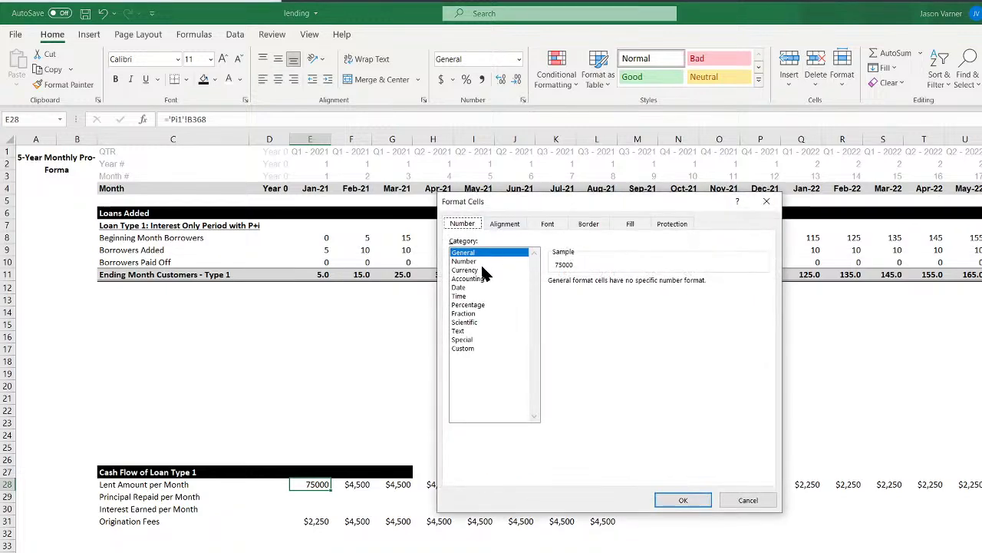
{"action": "left_click", "coordinate": [477, 270]}
{"action": "left_click", "coordinate": [638, 284]}
{"action": "left_click", "coordinate": [638, 284]}
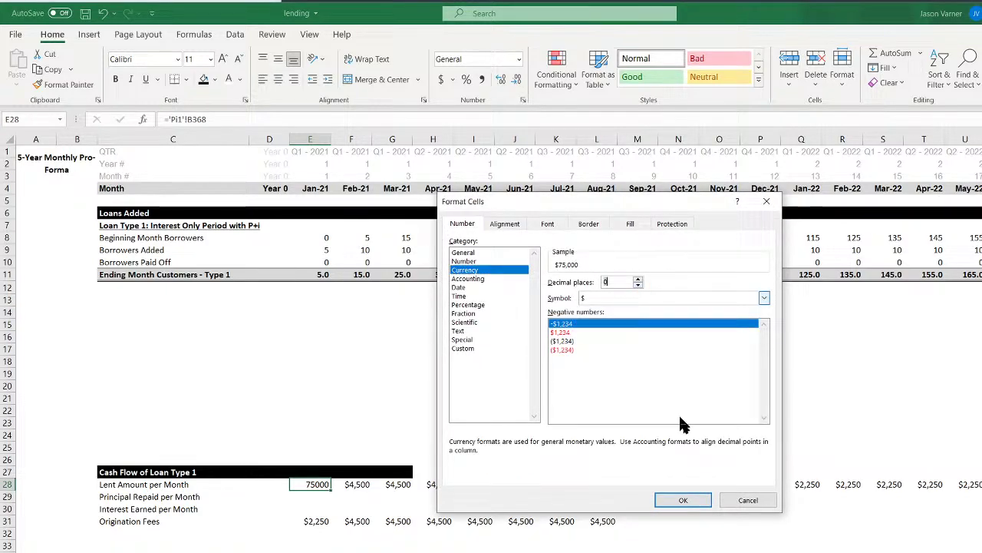
{"action": "left_click", "coordinate": [678, 500]}
On the Loan Configuration sheet, set Weighted Avg. Loan Amount to $20,000 for 2022 and $40,000 for 2023, and extend that series through 2030
{"action": "key", "text": "ctrl+Page_Up"}
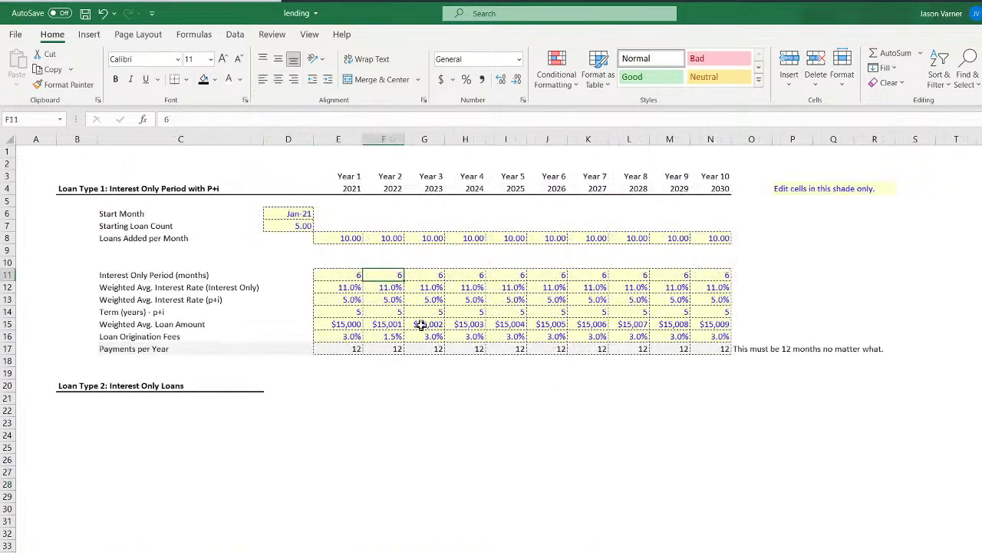
{"action": "left_click", "coordinate": [386, 324]}
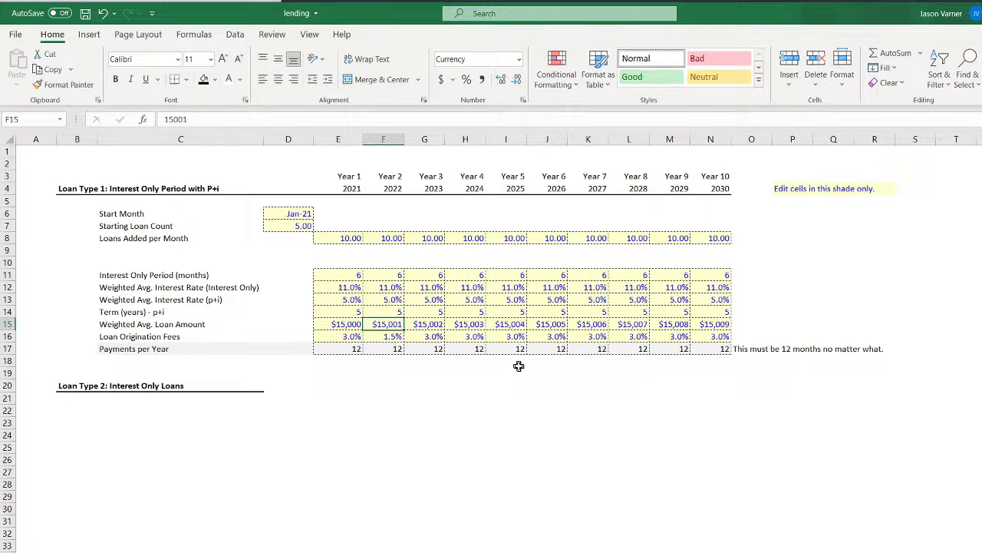
{"action": "type", "text": "20,"}
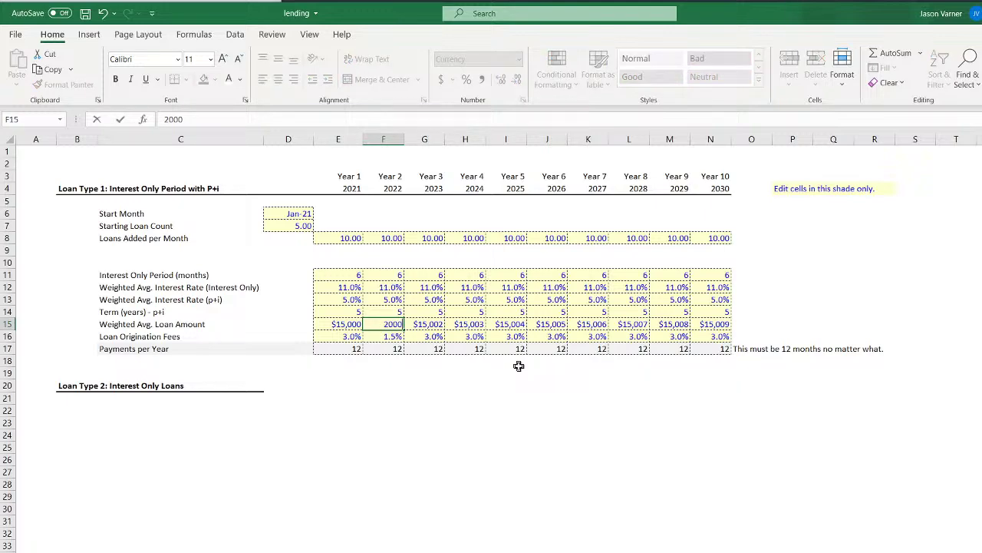
{"action": "type", "text": "000"}
{"action": "key", "text": "Tab"}
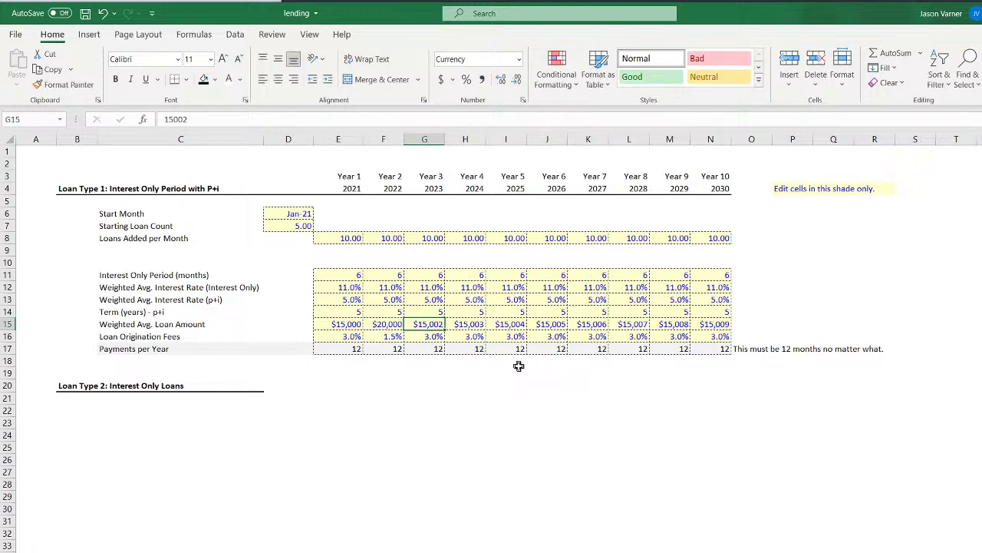
{"action": "type", "text": "40000"}
{"action": "key", "text": "Tab"}
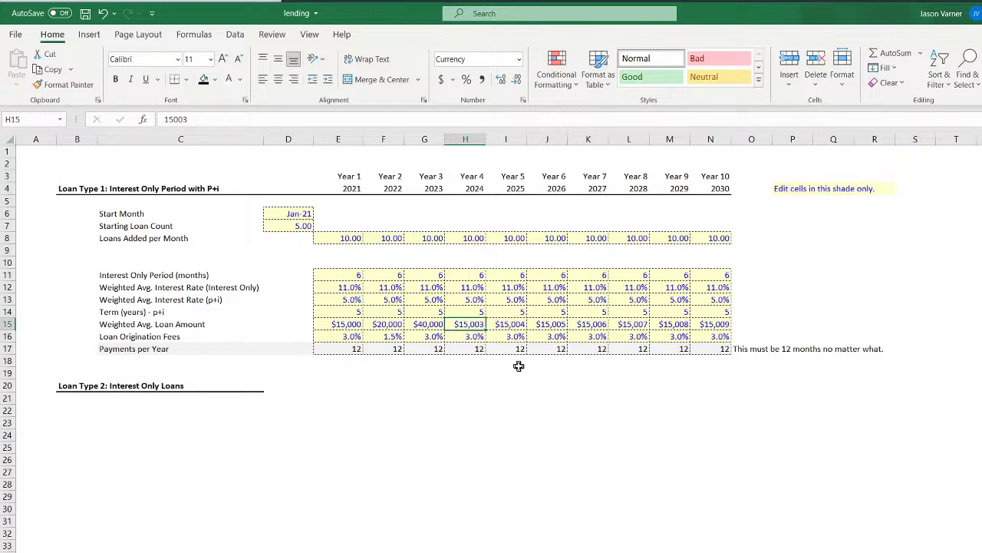
{"action": "left_click_drag", "start_coordinate": [405, 327], "coordinate": [720, 326]}
{"action": "left_click", "coordinate": [696, 445]}
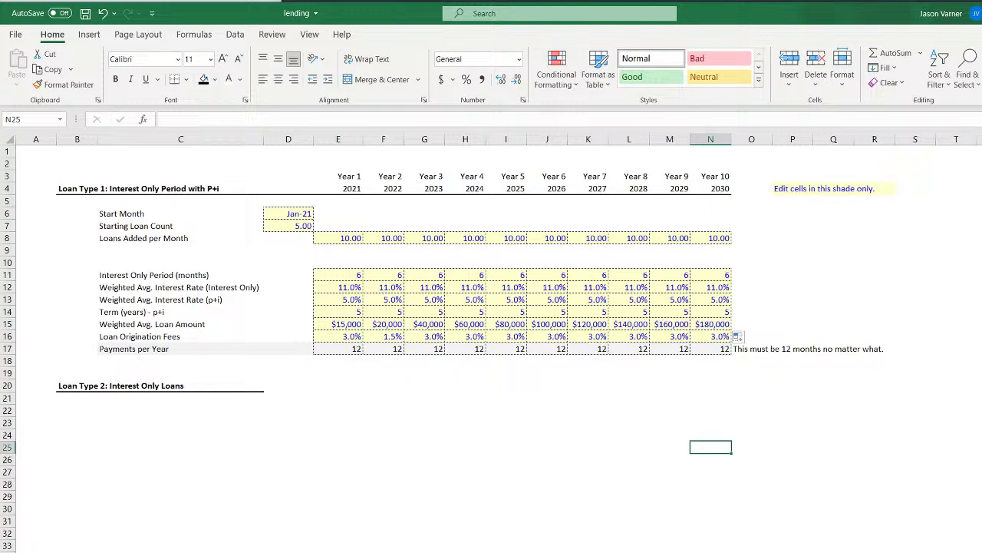
Copy the January 2021 Lent Amount formula in E28 of the monthly pro-forma across the following months in row 28
{"action": "key", "text": "ctrl+Page_Down"}
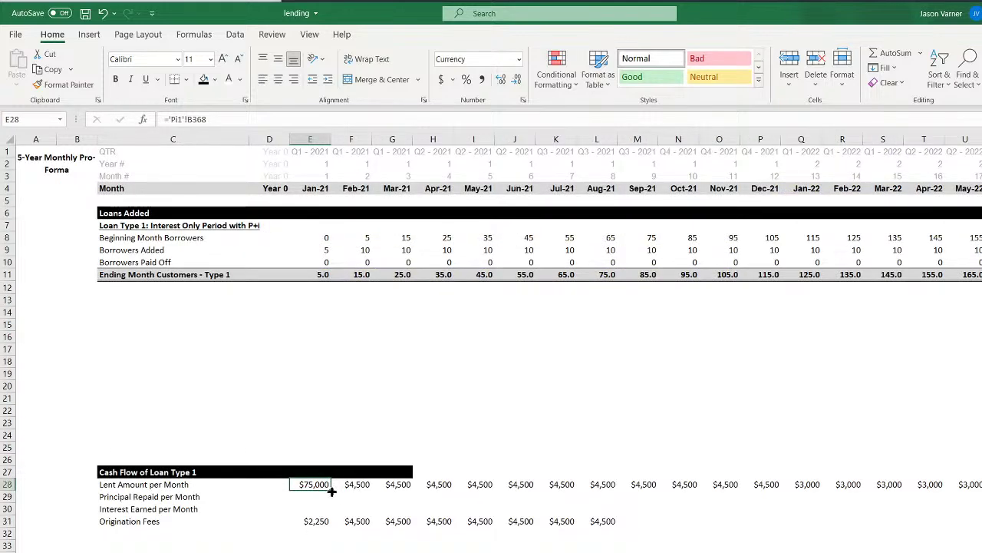
{"action": "left_click_drag", "start_coordinate": [330, 491], "coordinate": [978, 492]}
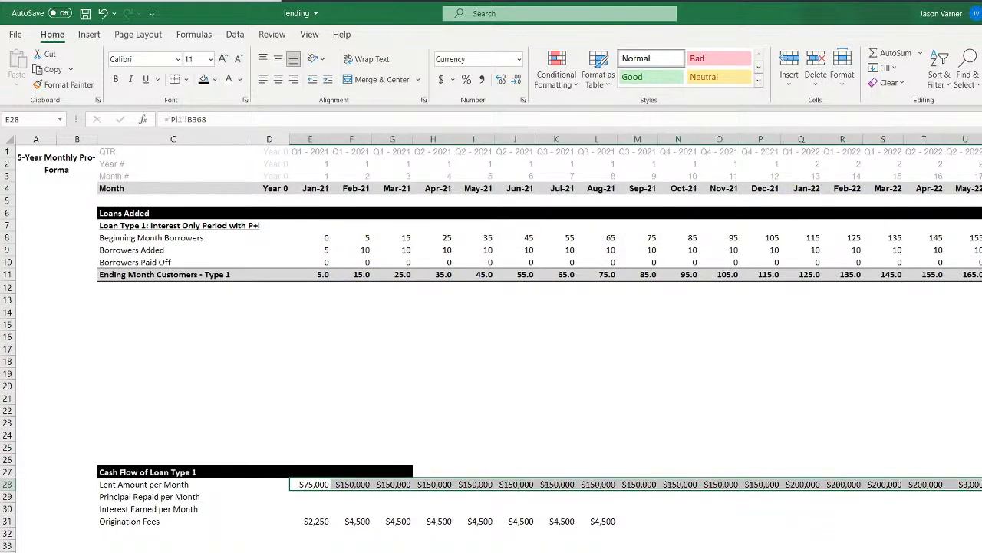
{"action": "left_click", "coordinate": [318, 485]}
{"action": "left_click", "coordinate": [353, 484]}
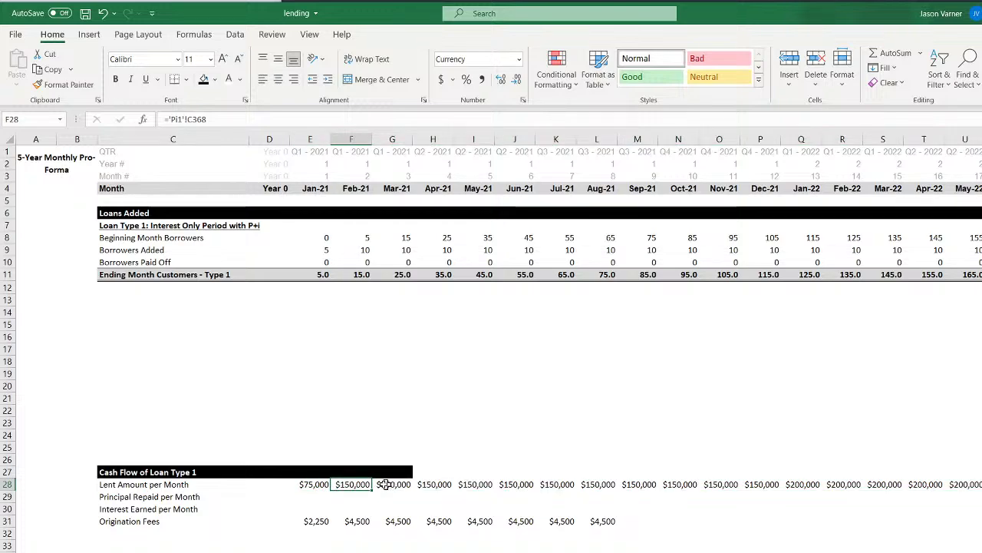
{"action": "left_click", "coordinate": [309, 484]}
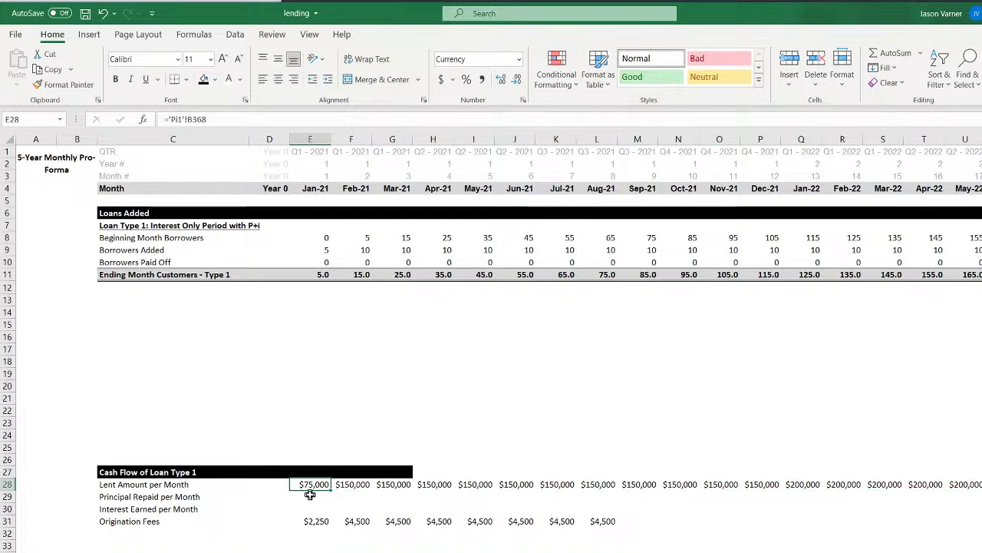
{"action": "left_click", "coordinate": [309, 496]}
{"action": "type", "text": "="}
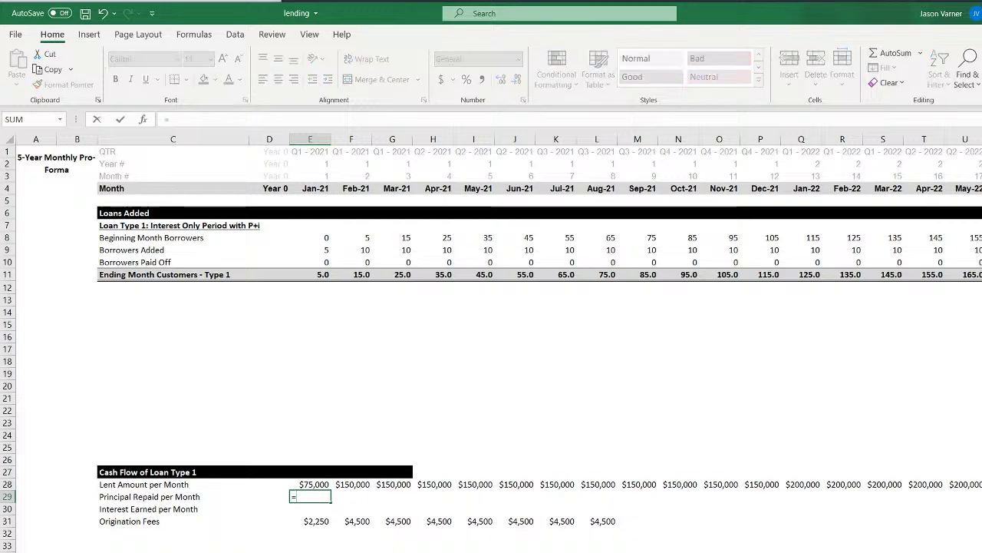
{"action": "key", "text": "Escape"}
{"action": "left_click", "coordinate": [302, 506]}
Look through the pi3 and Pi2 sheets for the monthly principal payment totals
{"action": "key", "text": "ctrl+Page_Down"}
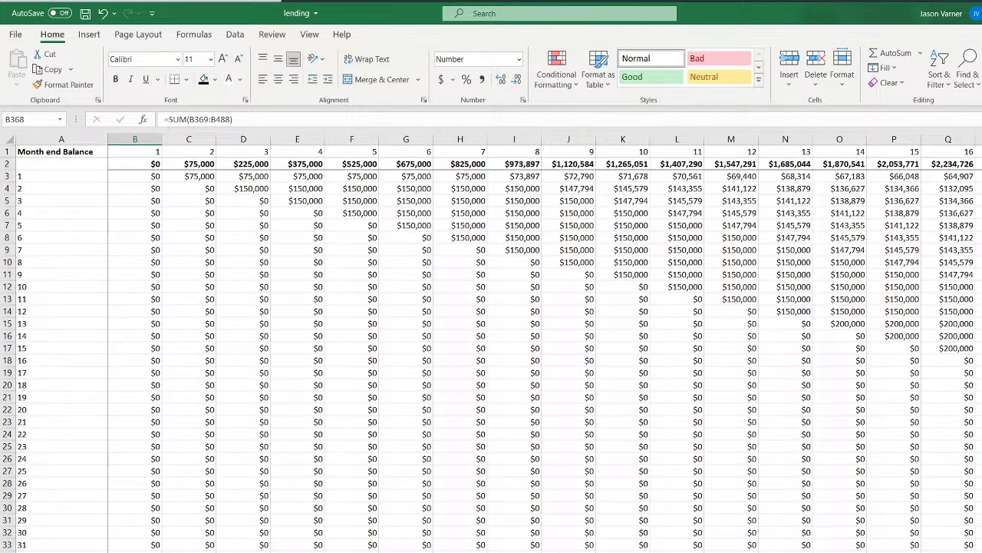
{"action": "scroll", "coordinate": [294, 532], "scroll_direction": "down", "scroll_amount": 20}
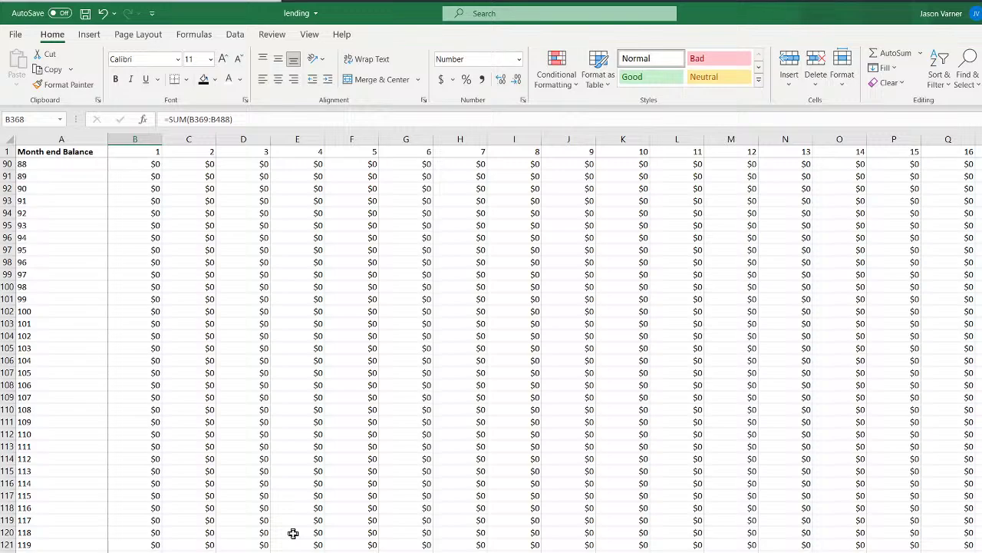
{"action": "scroll", "coordinate": [293, 533], "scroll_direction": "up", "scroll_amount": 20}
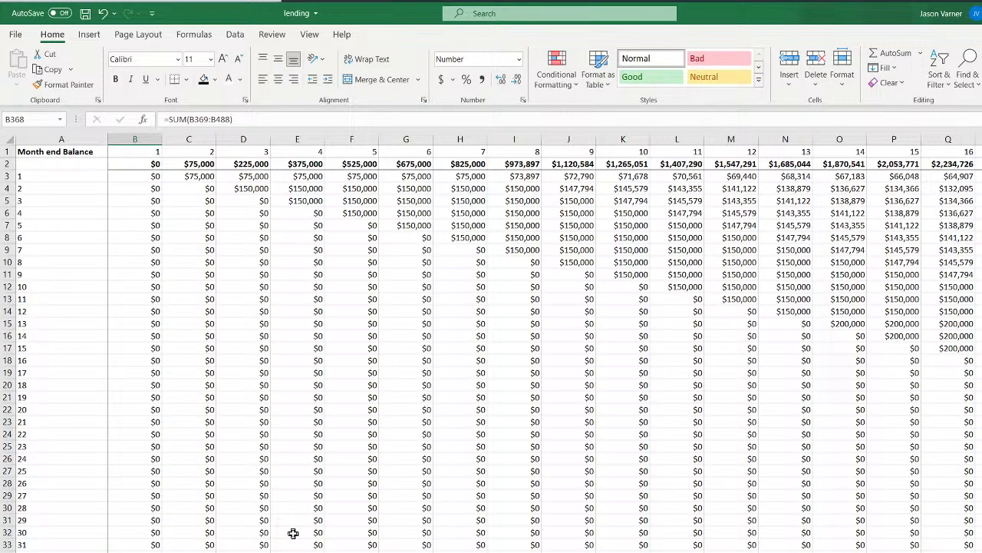
{"action": "key", "text": "ctrl+Page_Down"}
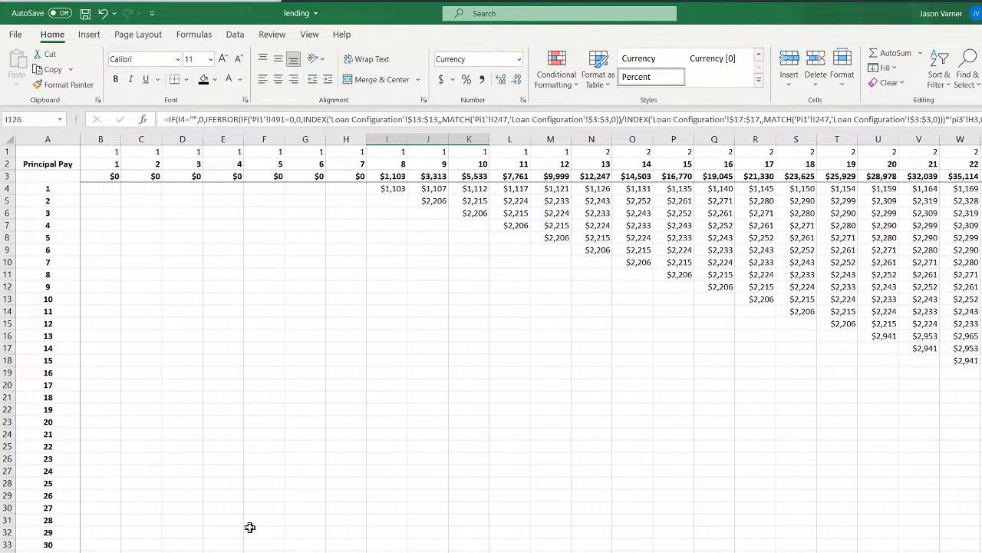
{"action": "left_click", "coordinate": [390, 177]}
{"action": "left_click", "coordinate": [439, 174]}
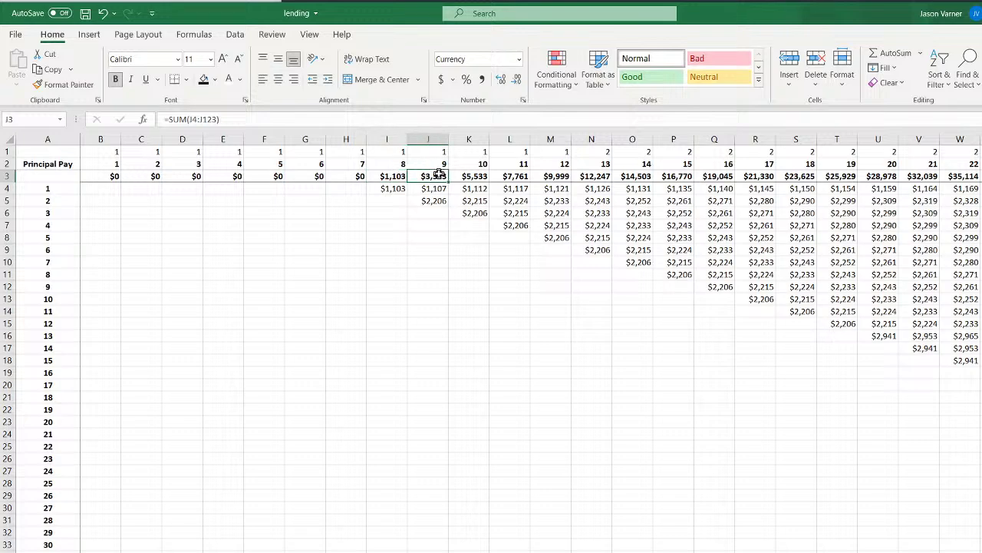
{"action": "left_click", "coordinate": [110, 178]}
{"action": "left_click", "coordinate": [206, 551]}
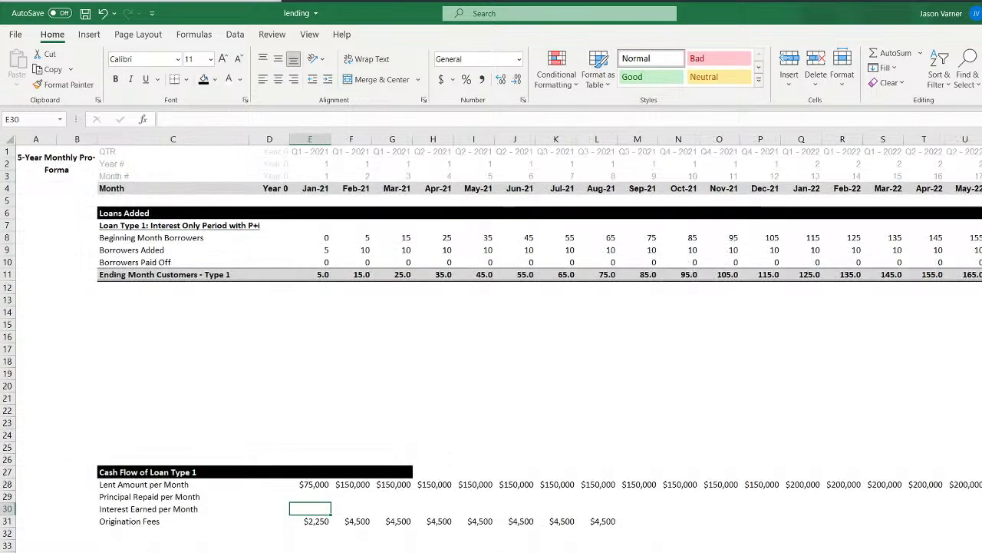
Link the January 2021 Principal Repaid in E29 to the month 1 Principal Pay total in B3 of the Pi2 sheet
{"action": "left_click", "coordinate": [311, 495]}
{"action": "type", "text": "="}
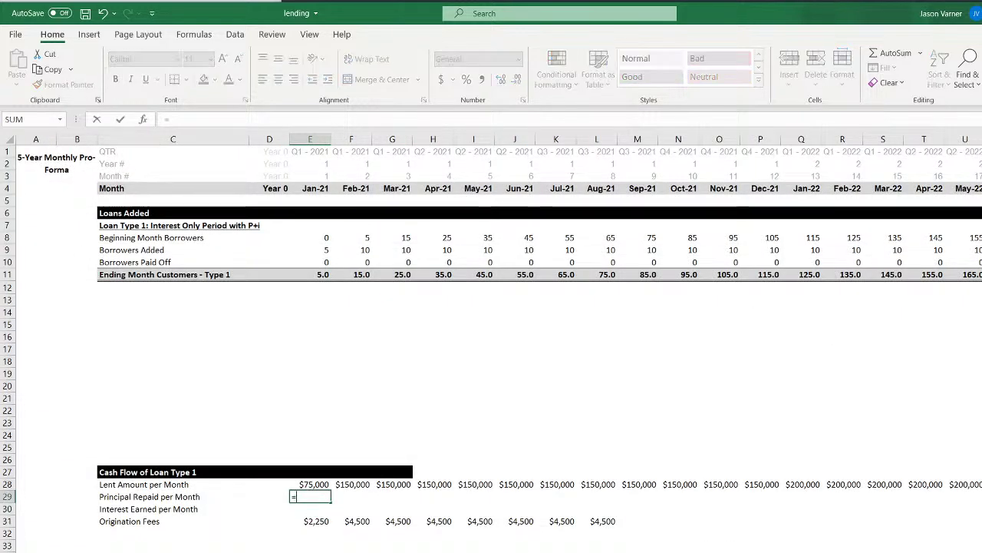
{"action": "key", "text": "ctrl+Page_Down"}
{"action": "left_click", "coordinate": [111, 176]}
{"action": "key", "text": "Return"}
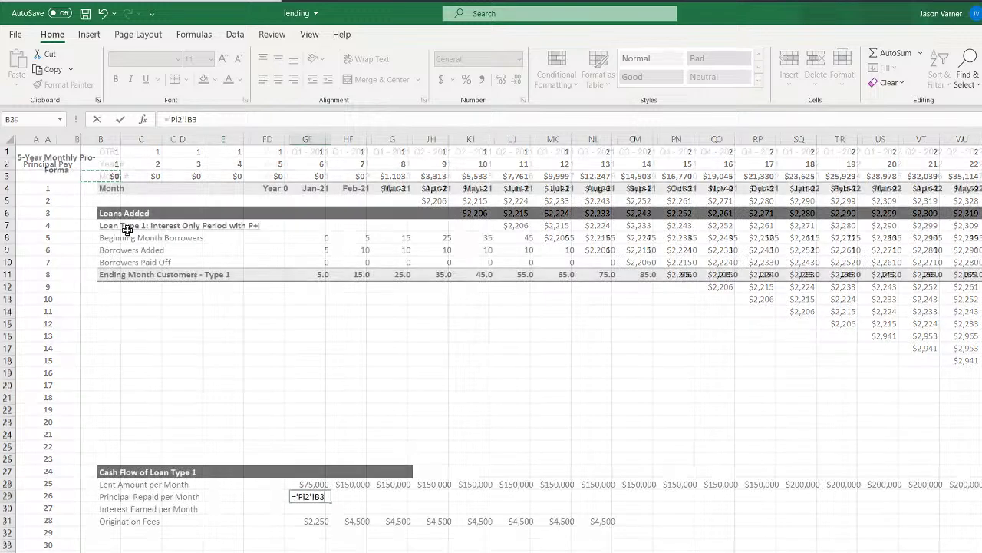
Format the January 2021 Principal Repaid in E29 as $ currency with 0 decimal places
{"action": "left_click", "coordinate": [319, 496]}
{"action": "left_click", "coordinate": [523, 100]}
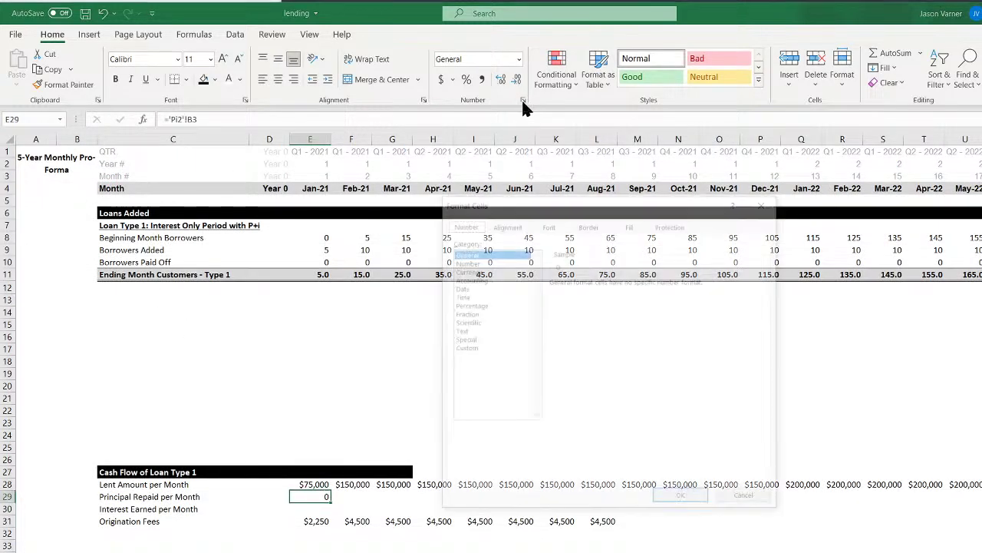
{"action": "left_click", "coordinate": [464, 269]}
{"action": "left_click", "coordinate": [638, 286]}
{"action": "left_click", "coordinate": [638, 286]}
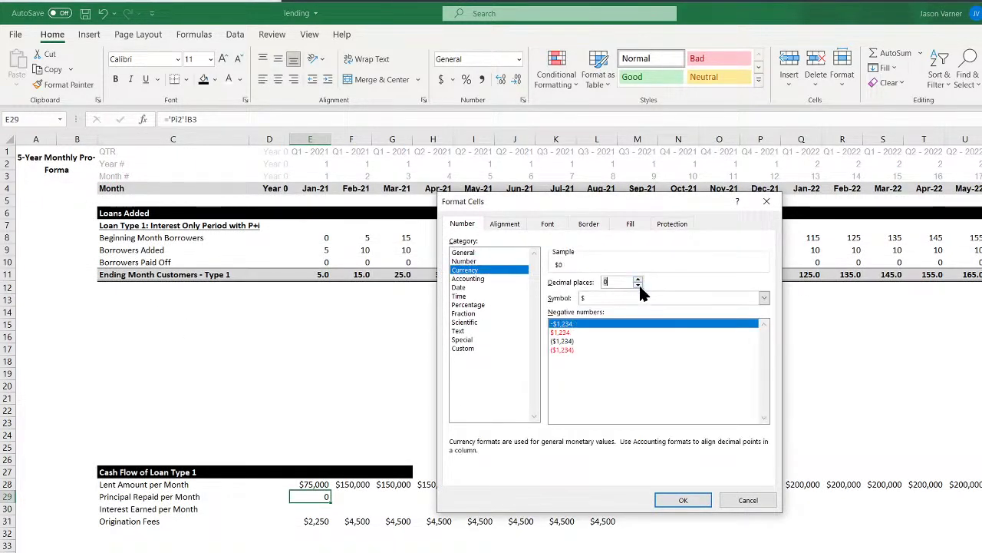
{"action": "left_click", "coordinate": [689, 500]}
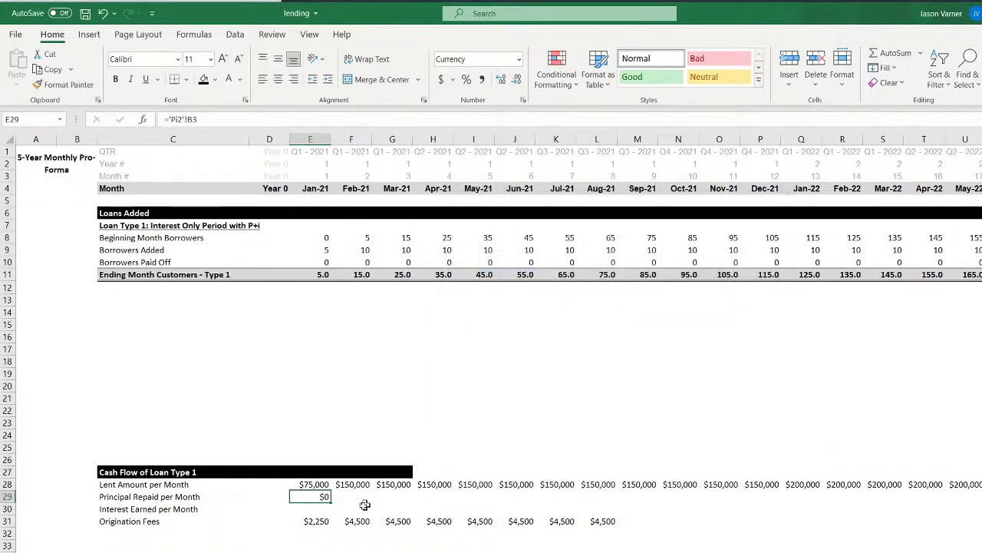
In E30, add the month 1 interest-only payments in pi3 B124 to the month 1 interest total in Pi2 B125 for Interest Earned
{"action": "left_click", "coordinate": [315, 509]}
{"action": "type", "text": "="}
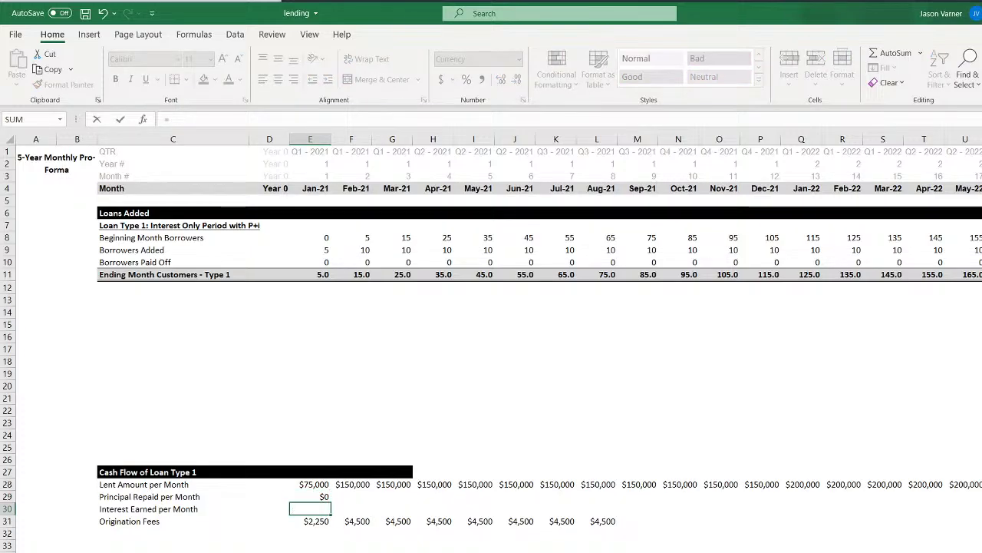
{"action": "key", "text": "ctrl+Page_Down"}
{"action": "scroll", "coordinate": [274, 376], "scroll_direction": "down", "scroll_amount": 20}
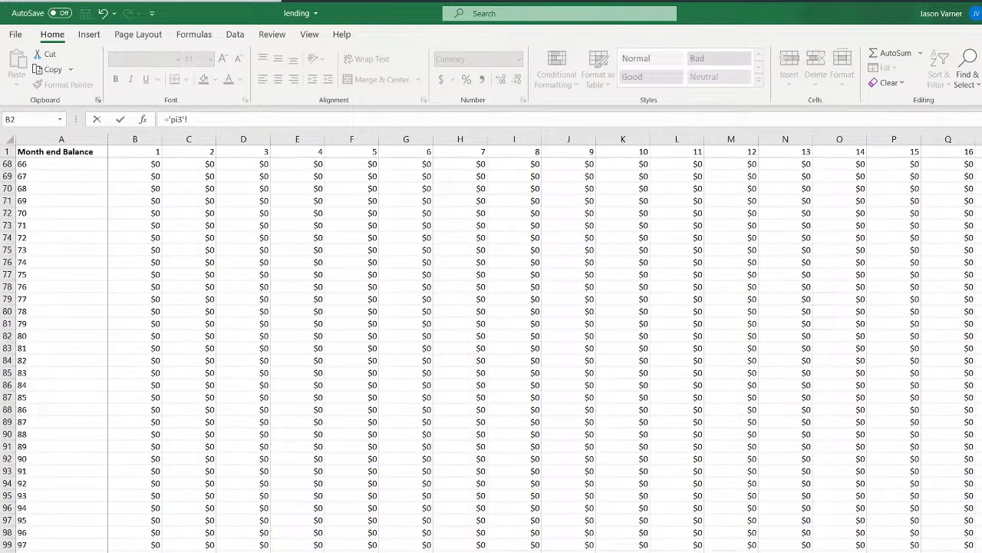
{"action": "left_click", "coordinate": [142, 176]}
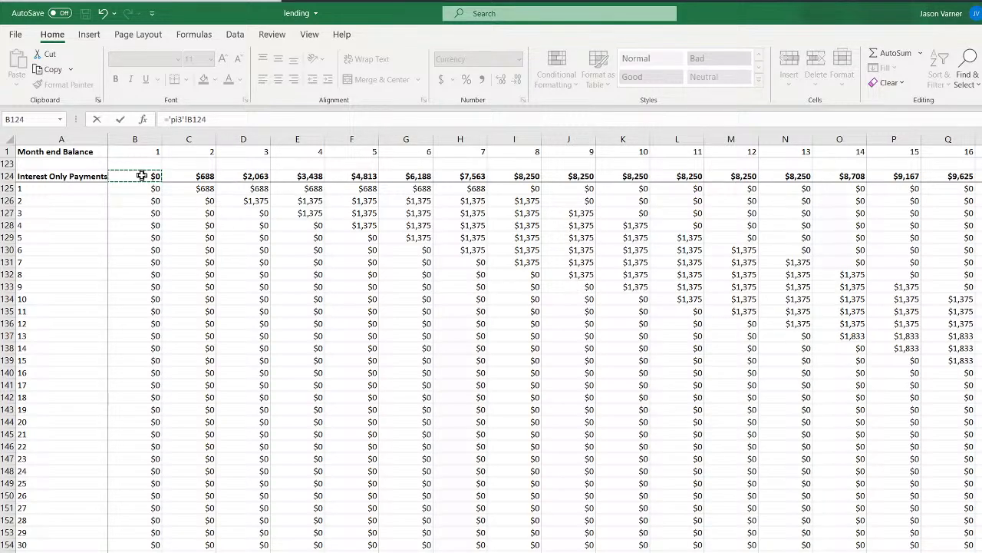
{"action": "type", "text": "+"}
{"action": "key", "text": "ctrl+Page_Up"}
{"action": "scroll", "coordinate": [207, 421], "scroll_direction": "down", "scroll_amount": 20}
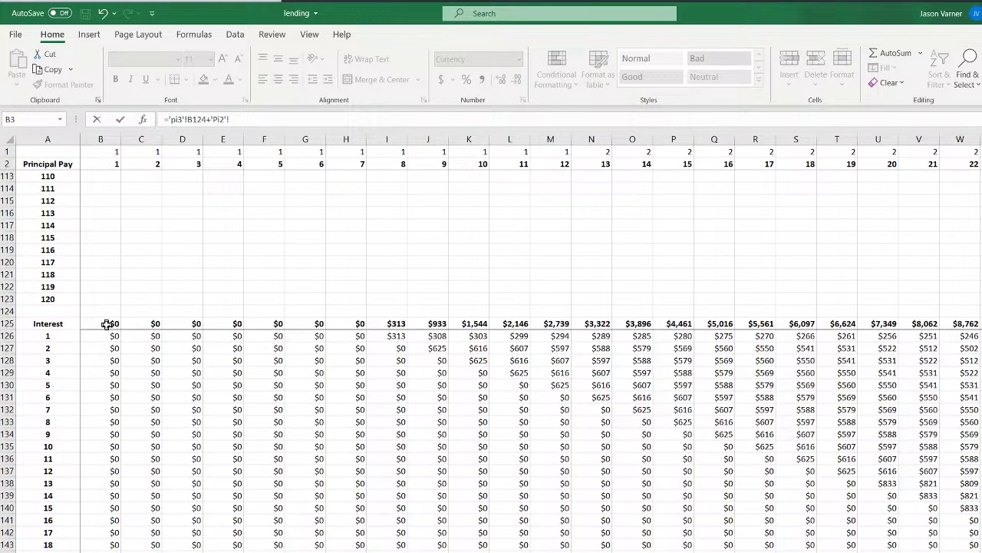
{"action": "left_click", "coordinate": [107, 324]}
{"action": "key", "text": "Return"}
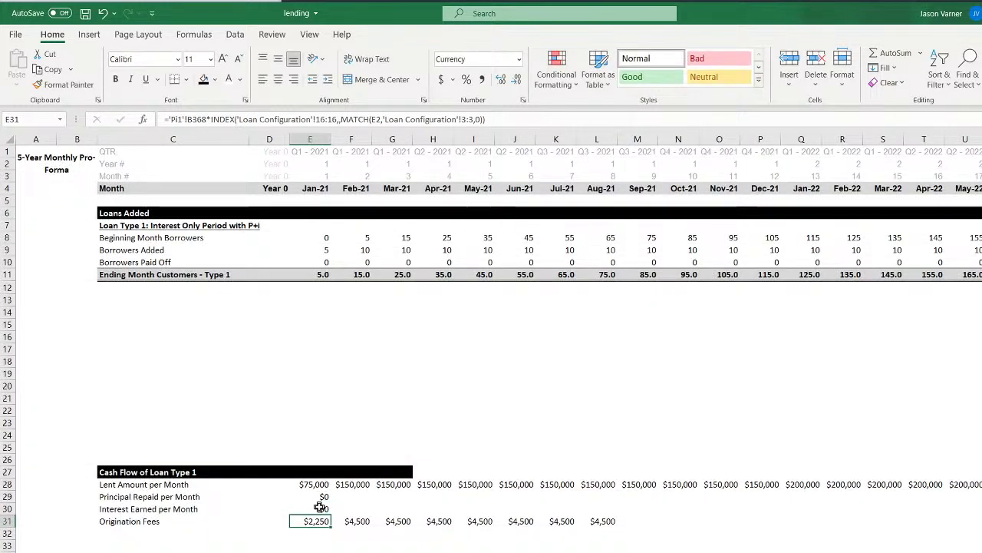
Copy the January 2021 cash flow formulas in E28:E31 through November 2021, and extend G27:G31 with its header band through December 2030
{"action": "left_click_drag", "start_coordinate": [321, 496], "coordinate": [317, 508]}
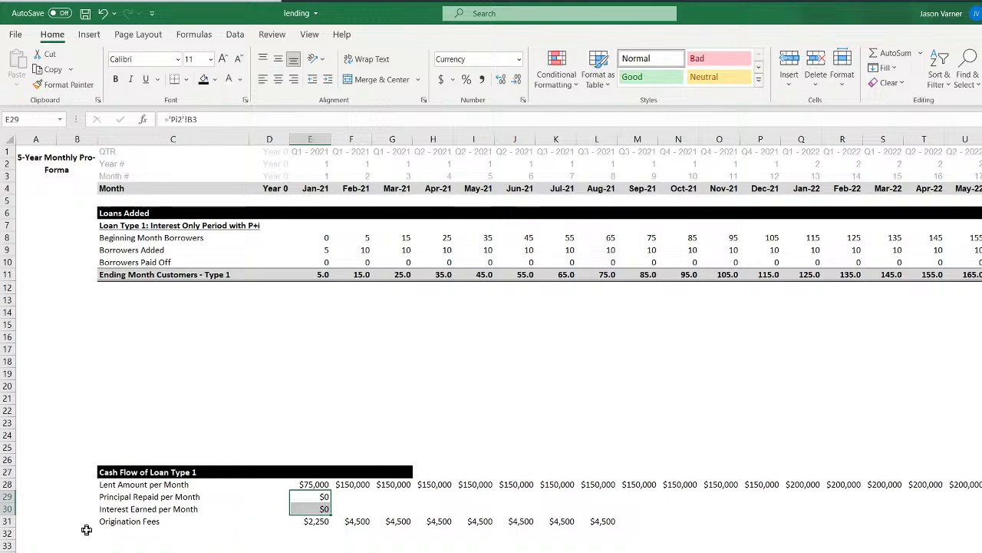
{"action": "left_click_drag", "start_coordinate": [324, 484], "coordinate": [719, 528]}
{"action": "left_click_drag", "start_coordinate": [393, 472], "coordinate": [395, 522]}
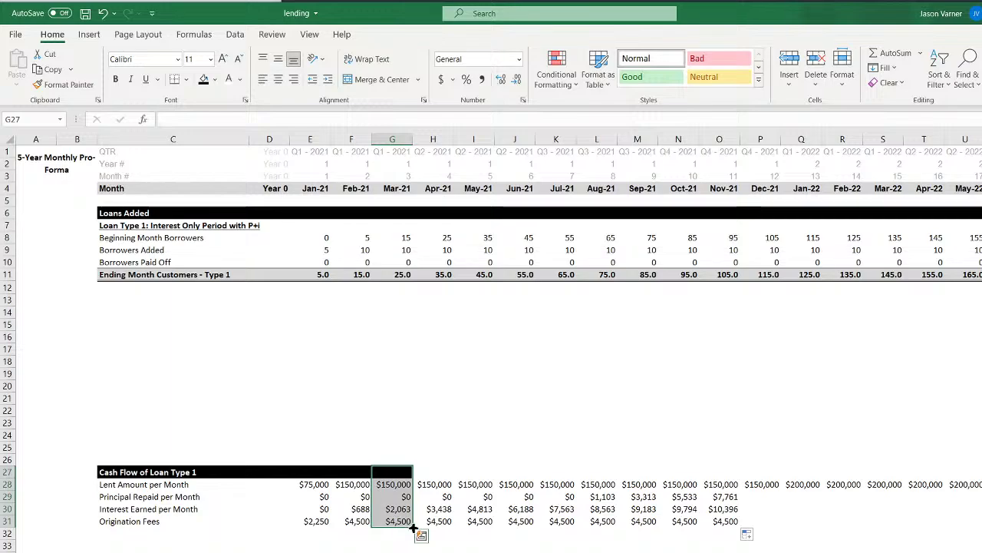
{"action": "left_click_drag", "start_coordinate": [414, 528], "coordinate": [979, 528]}
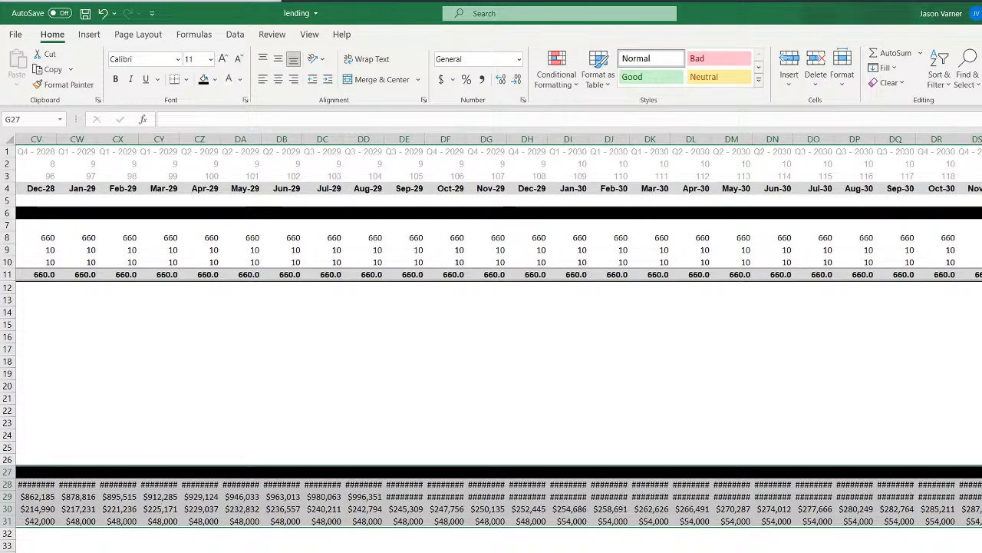
Set the width of columns D through DT to 11 and return to the Cash Flow of Loan Type 1 heading
{"action": "left_click_drag", "start_coordinate": [981, 139], "coordinate": [276, 222]}
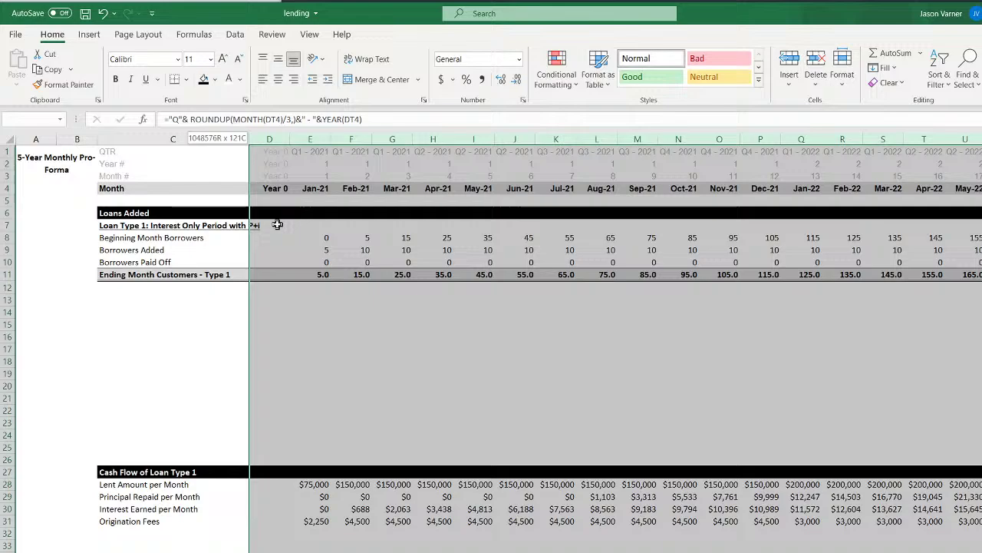
{"action": "right_click", "coordinate": [275, 140]}
{"action": "left_click", "coordinate": [335, 321]}
{"action": "type", "text": "11"}
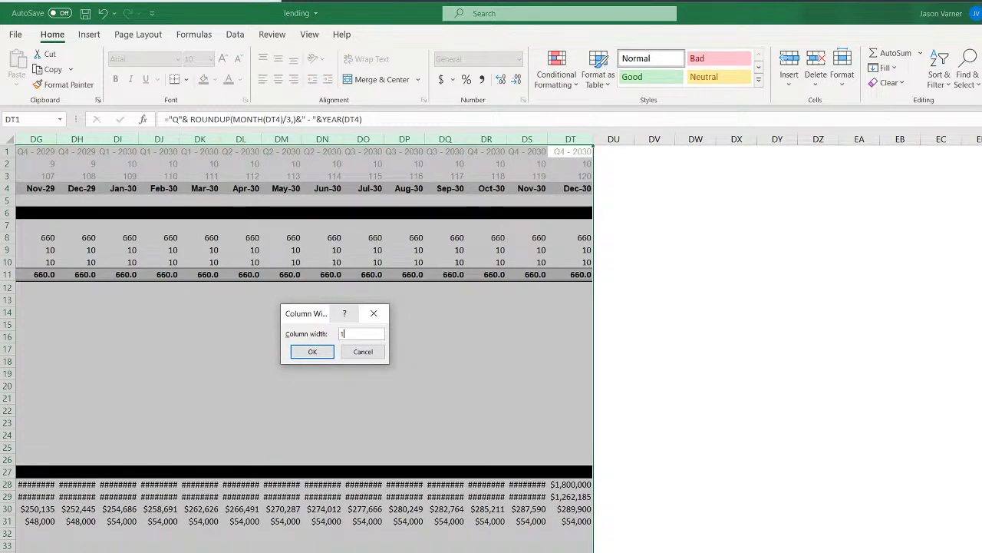
{"action": "key", "text": "Return"}
{"action": "left_click", "coordinate": [437, 349]}
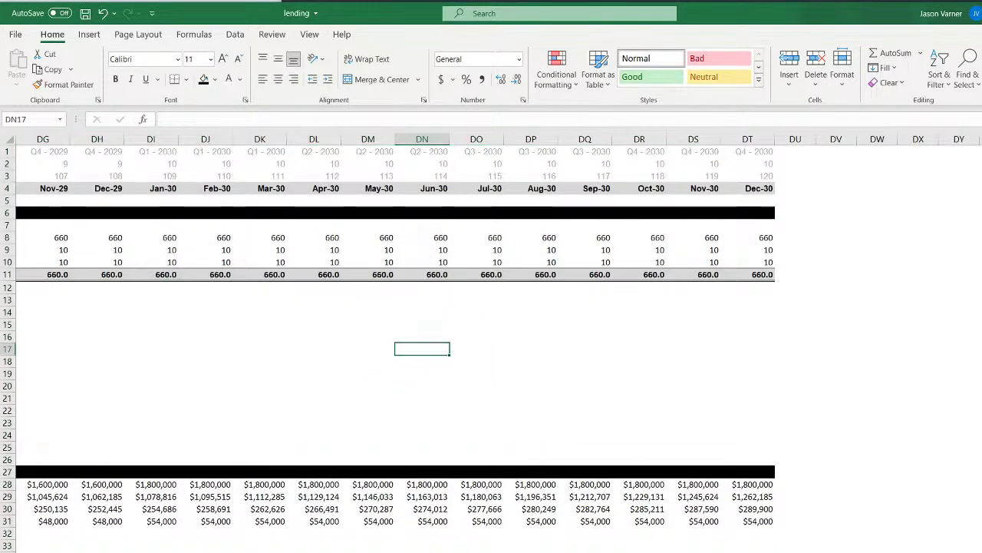
{"action": "scroll", "coordinate": [423, 349], "scroll_direction": "left", "scroll_amount": 20}
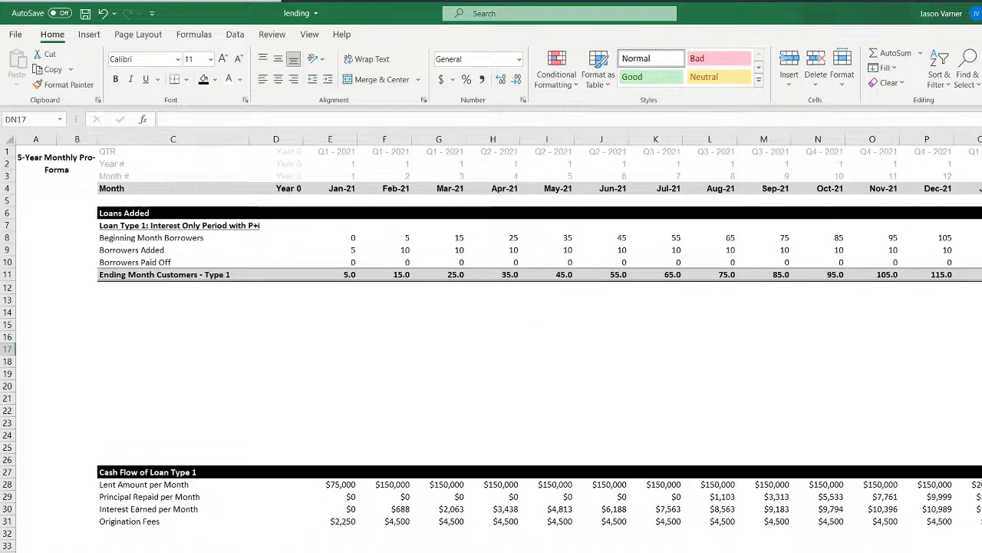
{"action": "left_click", "coordinate": [439, 552]}
{"action": "left_click", "coordinate": [151, 471]}
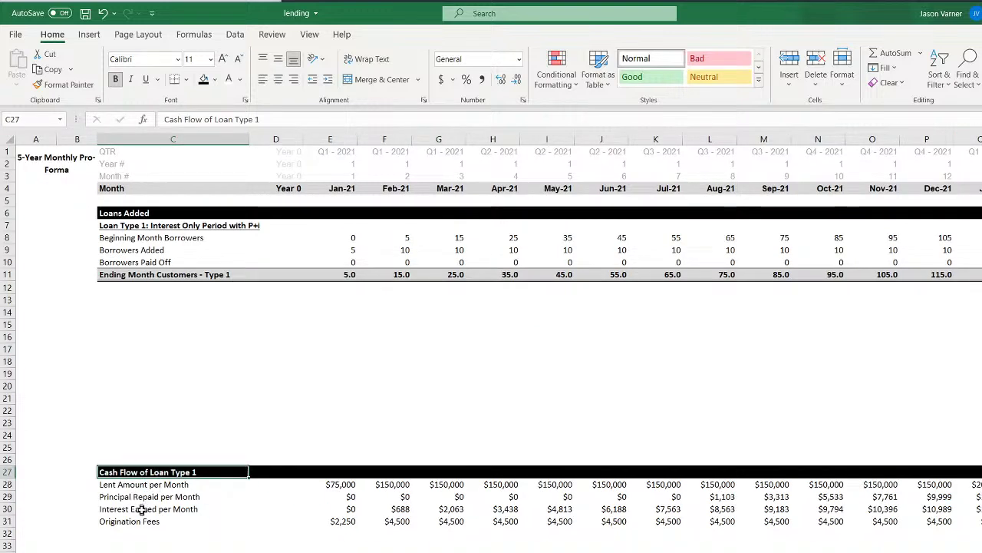
Review the monthly Loan Type 1 cash flow rows from January 2021 through December 2030
{"action": "left_click_drag", "start_coordinate": [142, 508], "coordinate": [427, 521]}
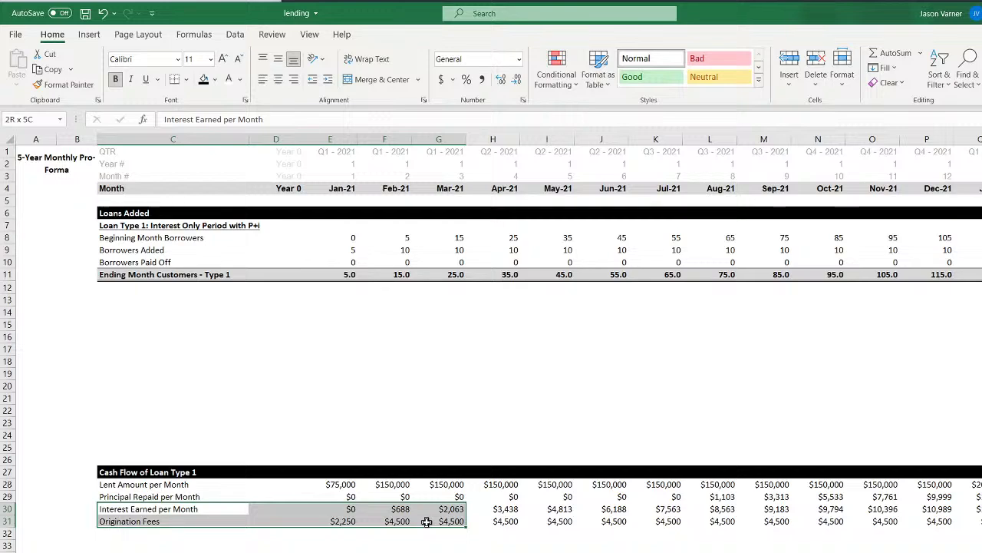
{"action": "left_click_drag", "start_coordinate": [143, 484], "coordinate": [726, 497]}
{"action": "left_click", "coordinate": [725, 496]}
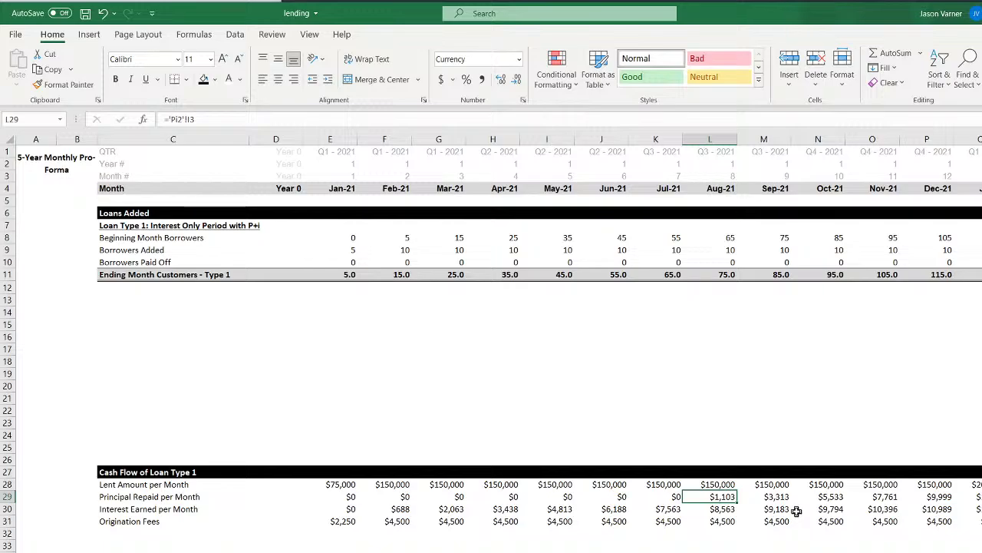
{"action": "key", "text": "Right"}
{"action": "key", "text": "Right"}
{"action": "key", "text": "Right"}
{"action": "key", "text": "Right"}
{"action": "key", "text": "Right"}
{"action": "key", "text": "Right"}
{"action": "key", "text": "Right"}
{"action": "key", "text": "Right"}
{"action": "key", "text": "Right"}
{"action": "key", "text": "Right"}
{"action": "key", "text": "Right"}
{"action": "key", "text": "Right"}
{"action": "key", "text": "Right"}
{"action": "key", "text": "Right"}
{"action": "key", "text": "Right"}
{"action": "key", "text": "Right"}
{"action": "key", "text": "Right"}
{"action": "key", "text": "Right"}
{"action": "key", "text": "Right"}
{"action": "key", "text": "Right"}
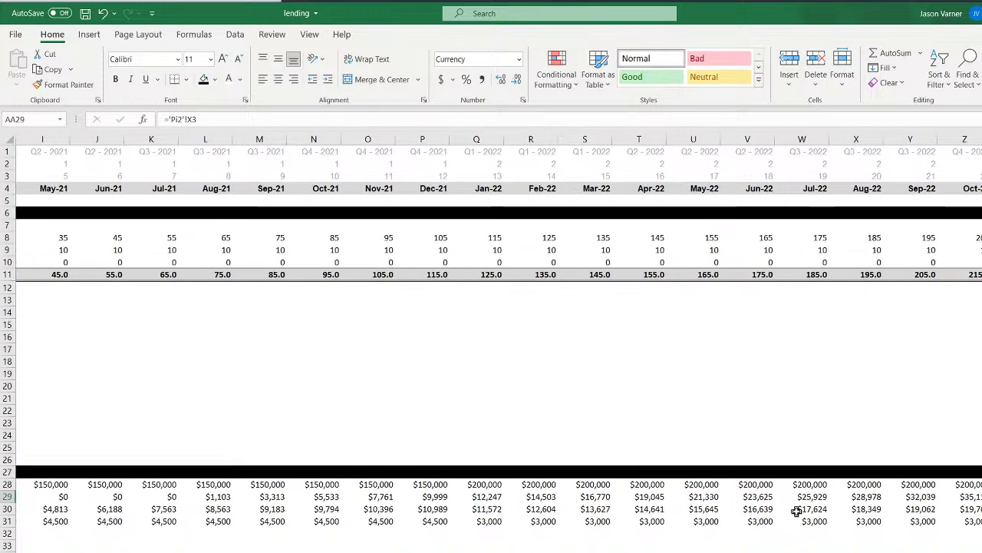
{"action": "key", "text": "Right"}
{"action": "key", "text": "Right"}
{"action": "key", "text": "Right"}
{"action": "key", "text": "Right"}
{"action": "key", "text": "Right"}
{"action": "key", "text": "Right"}
{"action": "key", "text": "Right"}
{"action": "key", "text": "Right"}
{"action": "key", "text": "Right"}
{"action": "key", "text": "Right"}
{"action": "key", "text": "Right"}
{"action": "key", "text": "Right"}
{"action": "key", "text": "Right"}
{"action": "key", "text": "Right"}
{"action": "key", "text": "Right"}
{"action": "key", "text": "Right"}
{"action": "key", "text": "Right"}
{"action": "key", "text": "Right"}
{"action": "key", "text": "Right"}
{"action": "key", "text": "Right"}
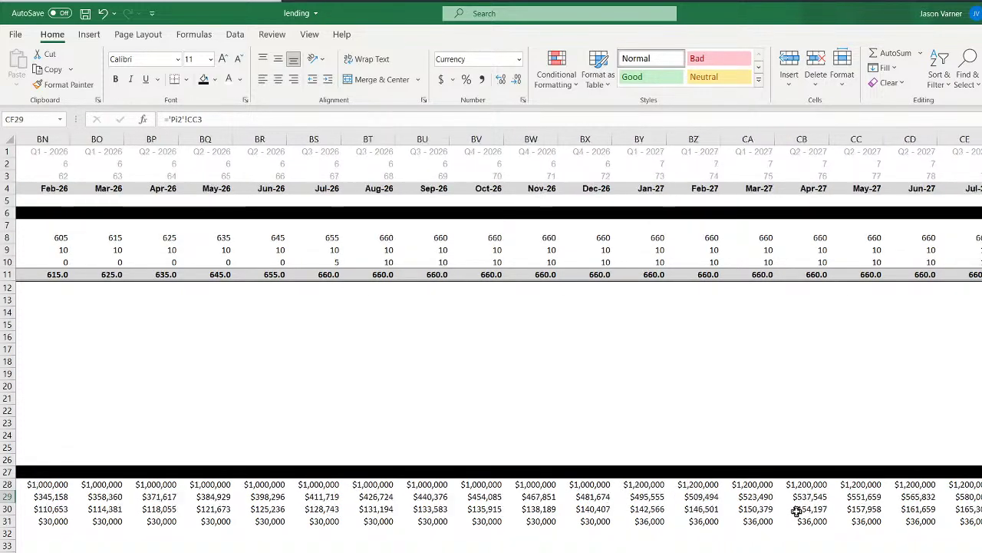
{"action": "key", "text": "Right"}
{"action": "key", "text": "Right"}
{"action": "key", "text": "Right"}
{"action": "key", "text": "Right"}
{"action": "key", "text": "Right"}
{"action": "key", "text": "Right"}
{"action": "key", "text": "Right"}
{"action": "key", "text": "Right"}
{"action": "key", "text": "Right"}
{"action": "key", "text": "Right"}
{"action": "key", "text": "Right"}
{"action": "key", "text": "Right"}
{"action": "key", "text": "Right"}
{"action": "key", "text": "Right"}
{"action": "key", "text": "Right"}
{"action": "key", "text": "Right"}
{"action": "key", "text": "Right"}
{"action": "key", "text": "Right"}
{"action": "key", "text": "Right"}
{"action": "key", "text": "Right"}
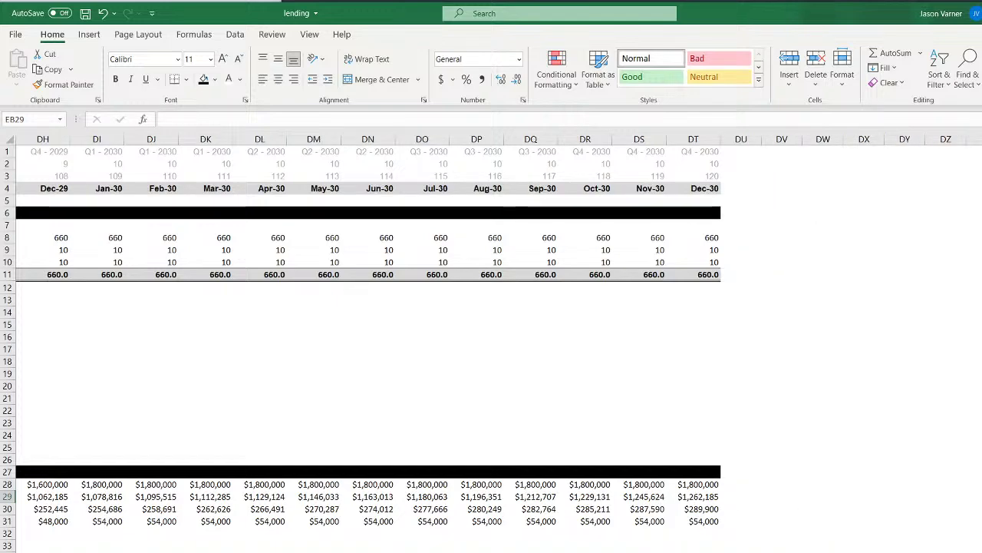
Return to the first months of the pro-forma and save the workbook
{"action": "scroll", "coordinate": [491, 346], "scroll_direction": "left", "scroll_amount": 20}
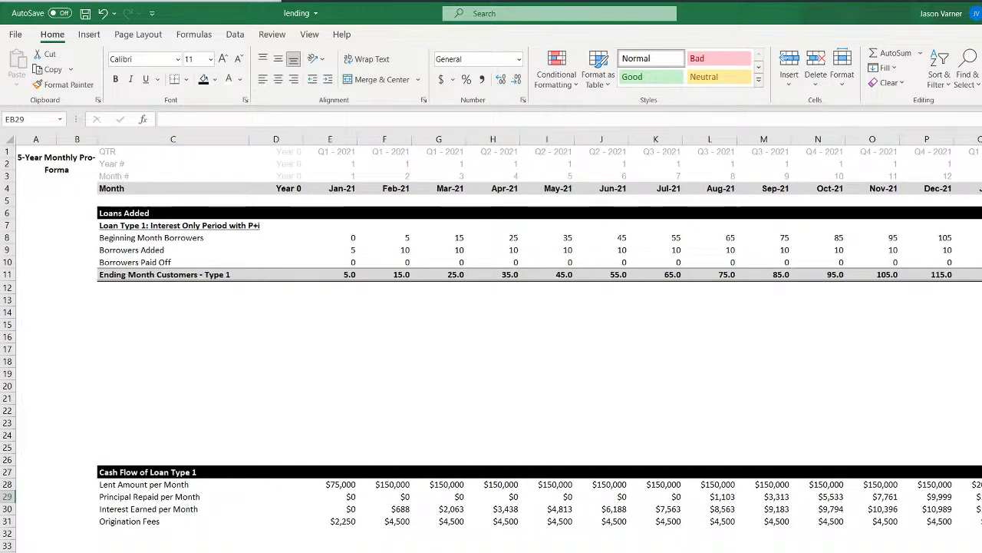
{"action": "left_click", "coordinate": [85, 13]}
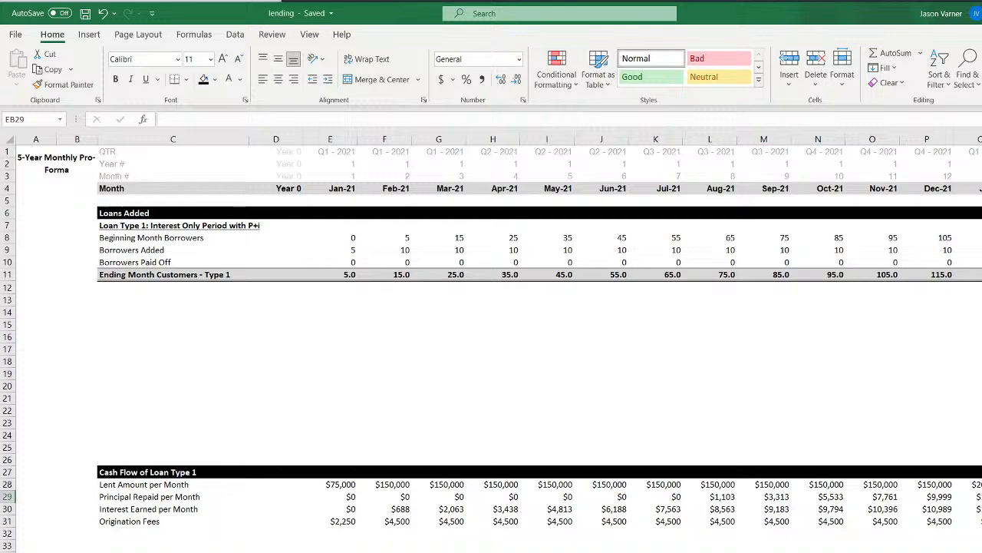
Examine the yearly Weighted Avg. Interest Rate (p+i) inputs for Loan Type 1 in the Loan Configuration sheet
{"action": "key", "text": "ctrl+Page_Up"}
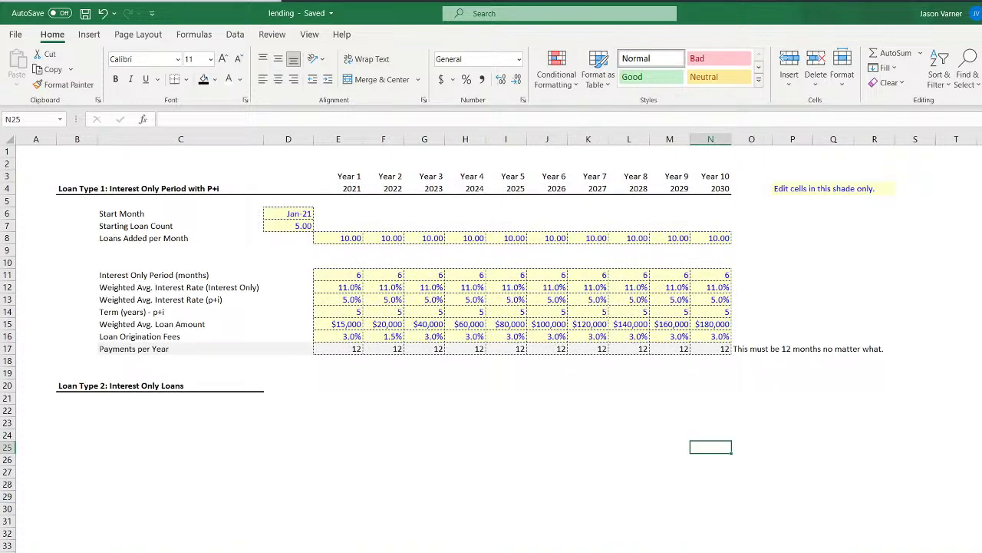
{"action": "left_click", "coordinate": [347, 338]}
{"action": "left_click", "coordinate": [352, 299]}
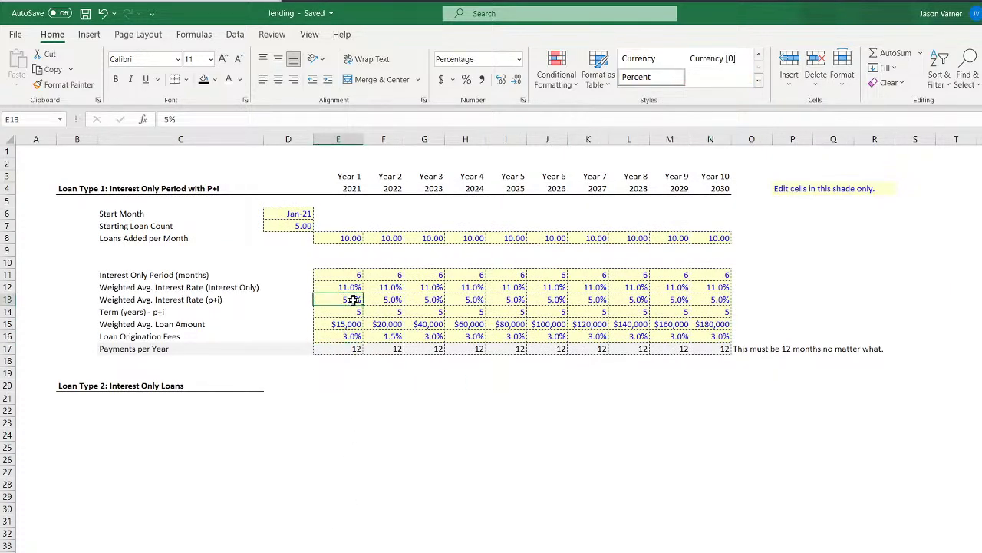
{"action": "left_click", "coordinate": [389, 299]}
{"action": "left_click", "coordinate": [348, 300]}
{"action": "left_click", "coordinate": [388, 299]}
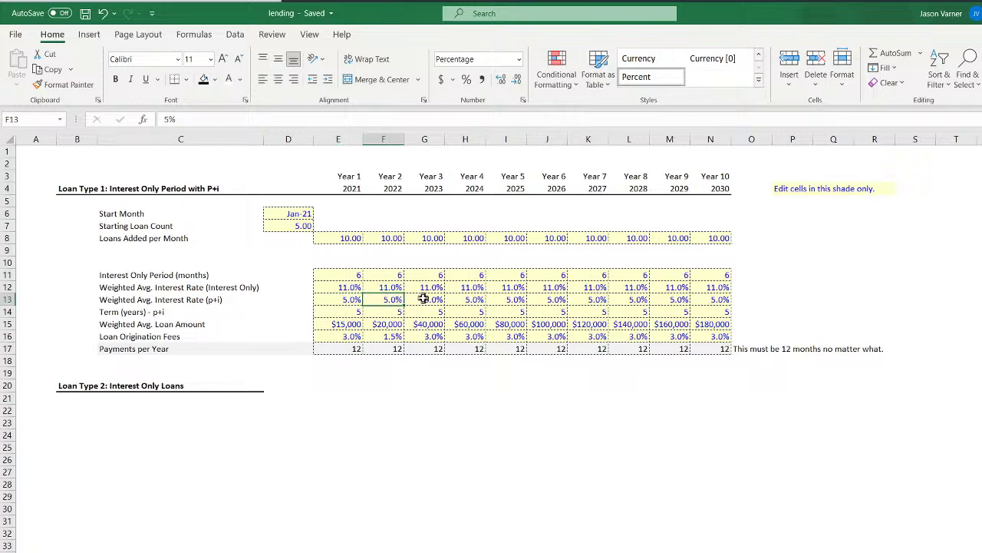
{"action": "left_click", "coordinate": [424, 299]}
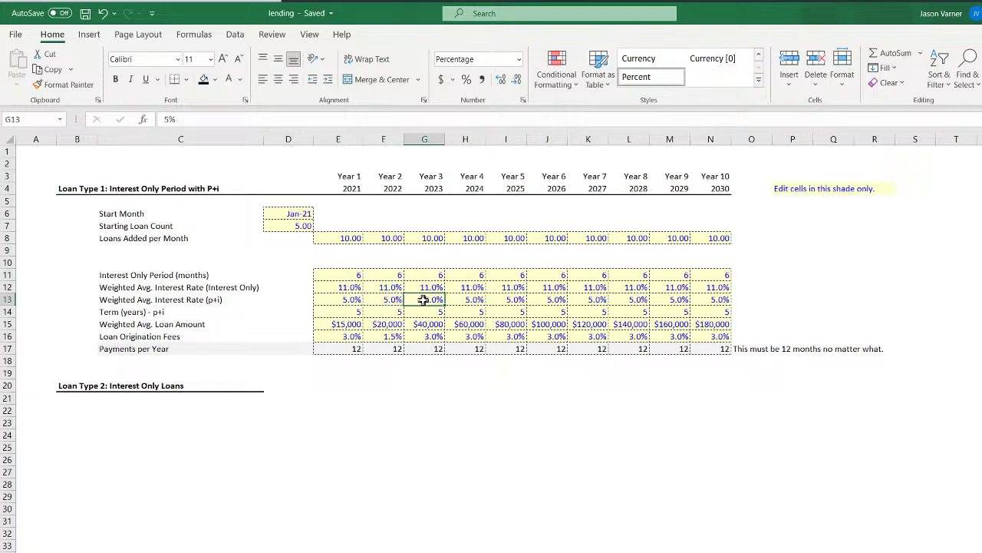
{"action": "left_click", "coordinate": [465, 299]}
{"action": "left_click", "coordinate": [507, 299]}
{"action": "left_click", "coordinate": [549, 299]}
{"action": "left_click", "coordinate": [590, 300]}
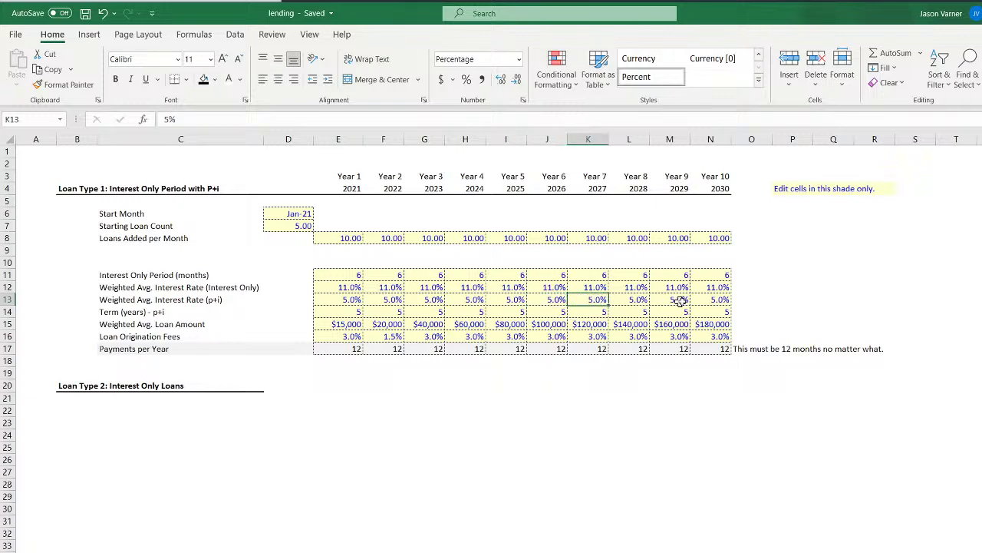
{"action": "left_click_drag", "start_coordinate": [722, 300], "coordinate": [351, 299]}
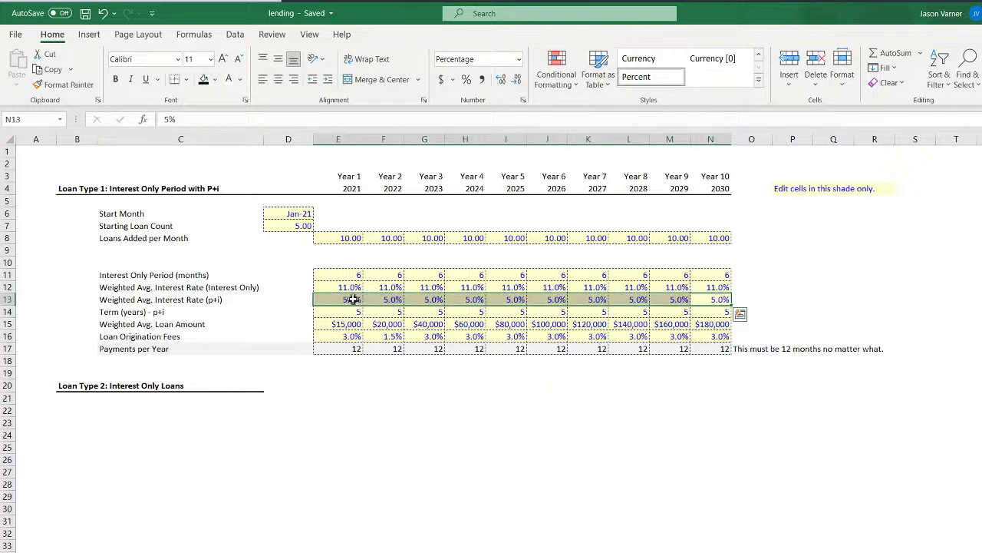
{"action": "left_click", "coordinate": [86, 13]}
{"action": "left_click", "coordinate": [338, 300]}
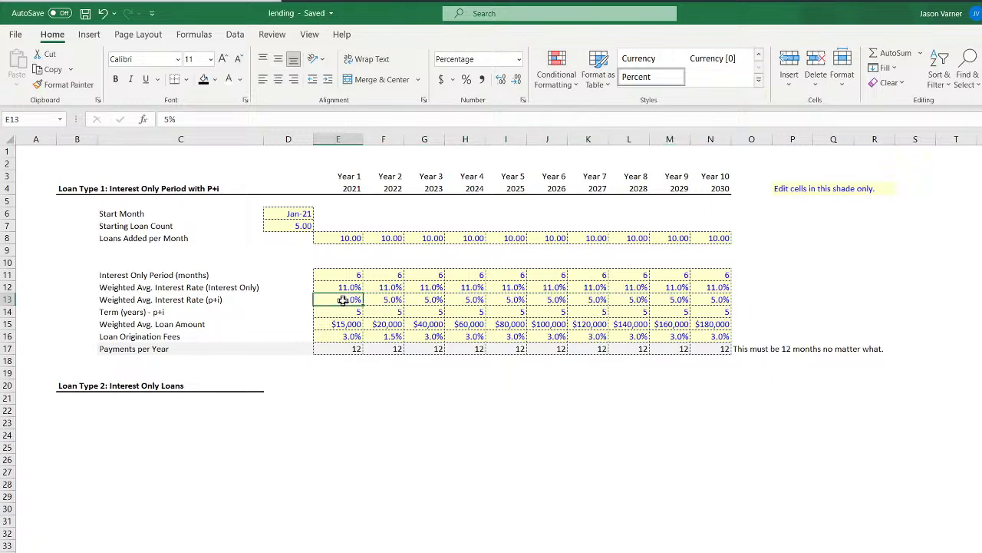
{"action": "left_click", "coordinate": [384, 300]}
{"action": "left_click", "coordinate": [340, 300]}
{"action": "left_click", "coordinate": [391, 300]}
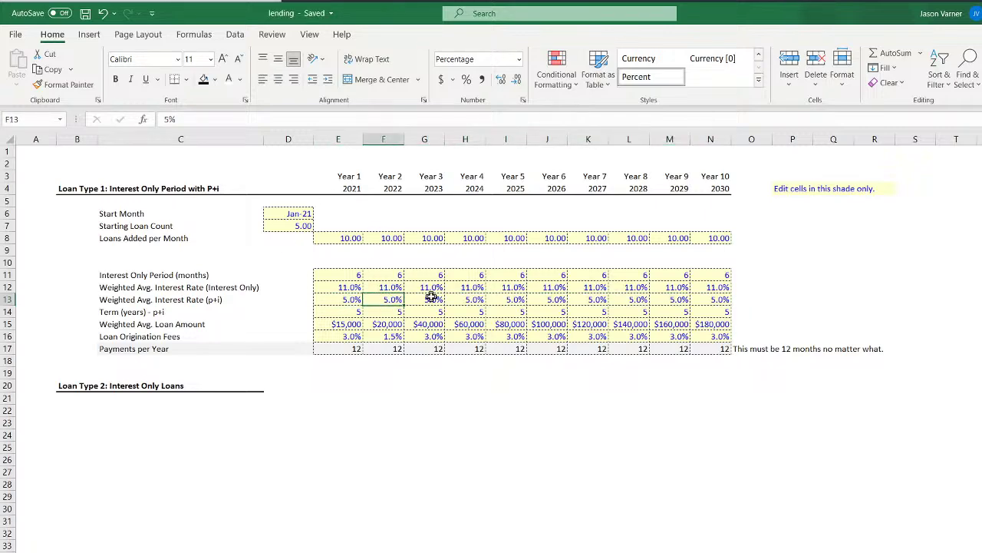
{"action": "left_click", "coordinate": [432, 299]}
{"action": "left_click", "coordinate": [473, 299]}
{"action": "left_click", "coordinate": [509, 301]}
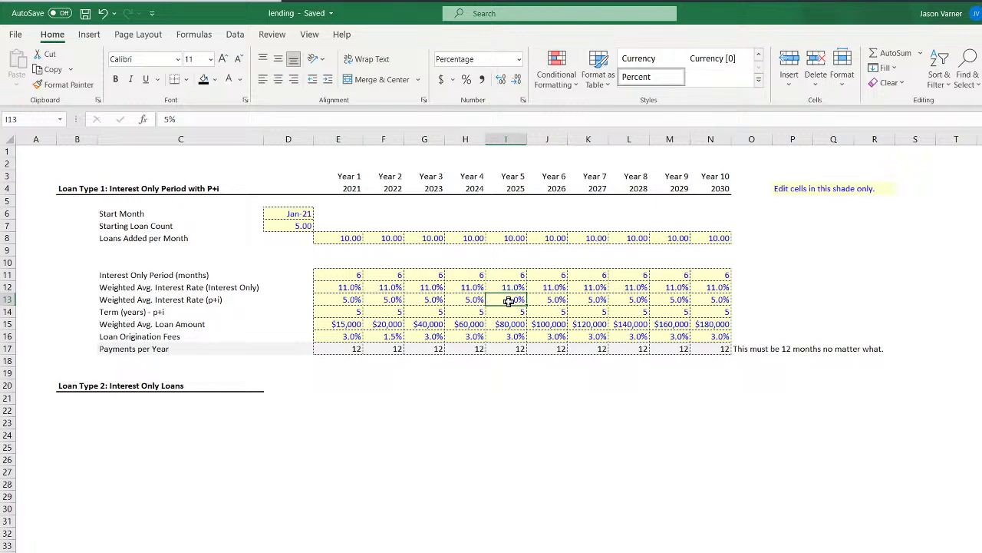
{"action": "left_click", "coordinate": [465, 521]}
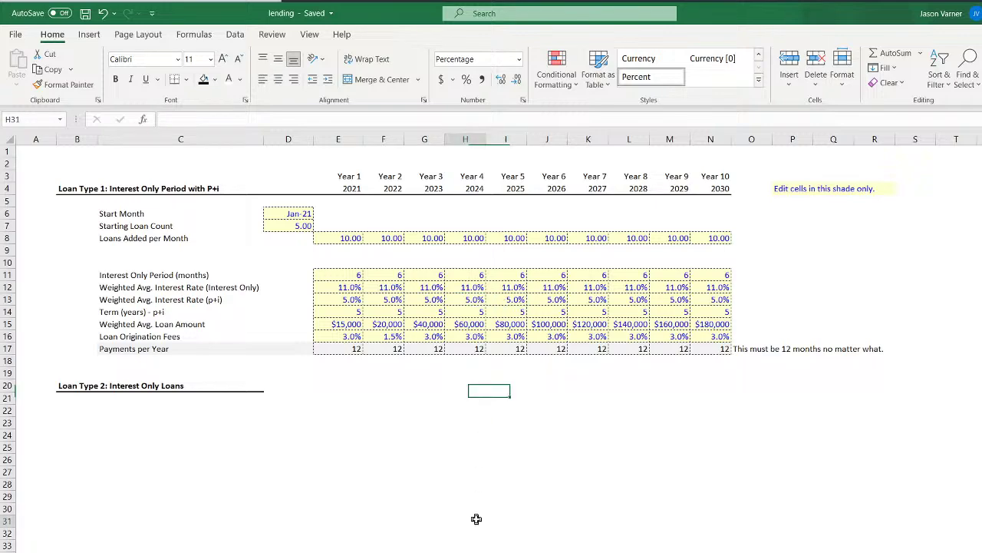
{"action": "left_click", "coordinate": [85, 13]}
Go back to the monthly pro-forma and review the Loan Type 1 cash flow lines for lent amount, principal, interest and origination fees
{"action": "left_click", "coordinate": [169, 551]}
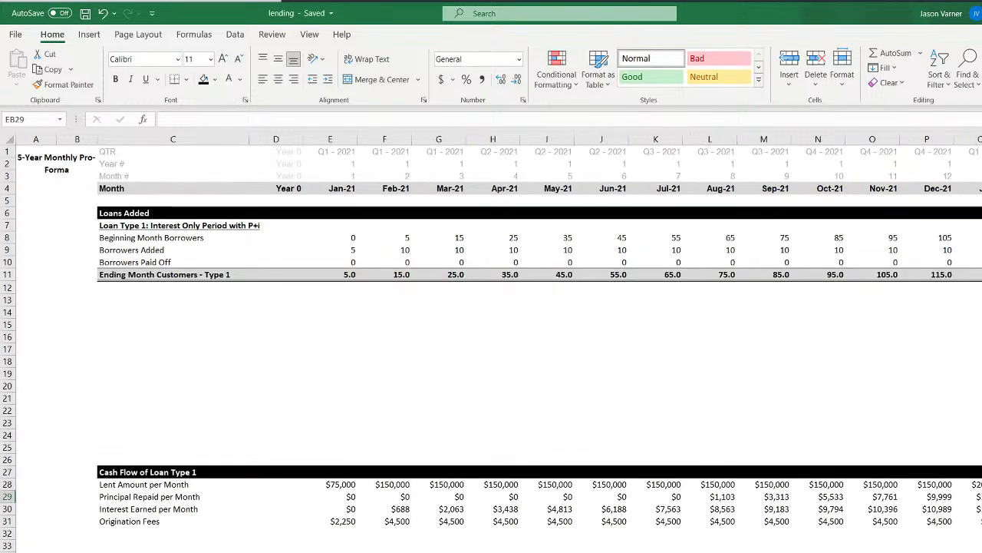
{"action": "left_click", "coordinate": [167, 474]}
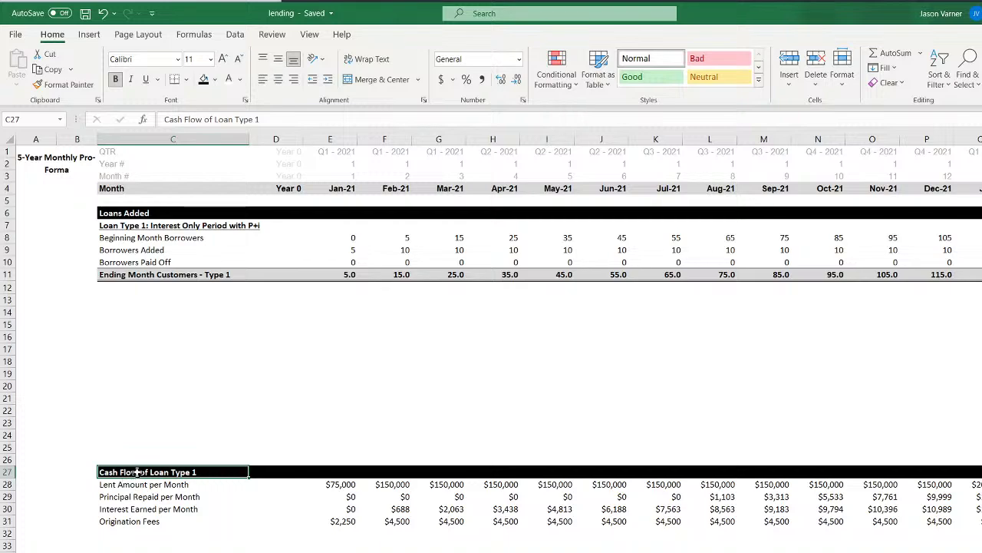
{"action": "left_click_drag", "start_coordinate": [137, 472], "coordinate": [404, 522]}
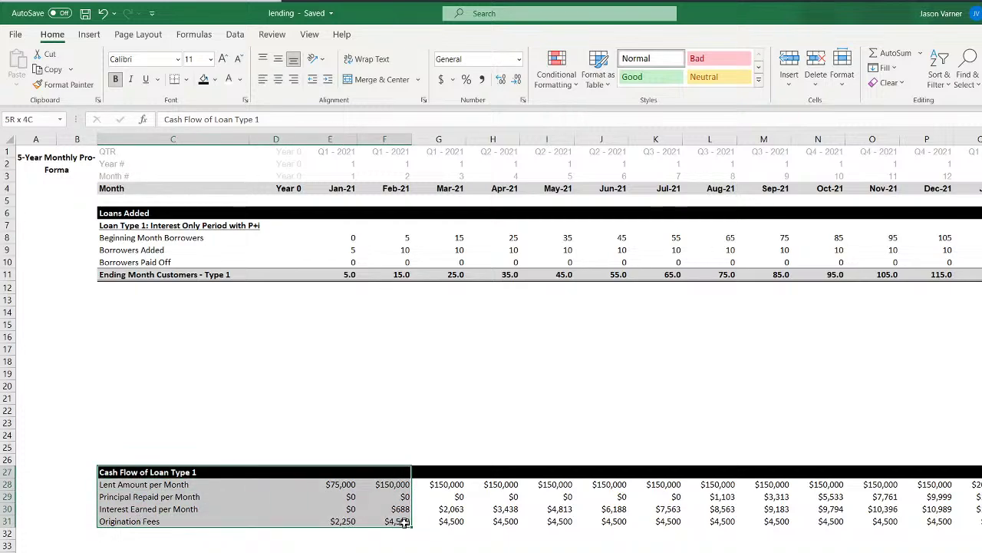
{"action": "left_click_drag", "start_coordinate": [404, 522], "coordinate": [404, 522]}
{"action": "mouse_move", "coordinate": [163, 510]}
{"action": "left_mouse_down"}
{"action": "mouse_move", "coordinate": [153, 519]}
{"action": "mouse_move", "coordinate": [164, 521]}
{"action": "left_mouse_up"}
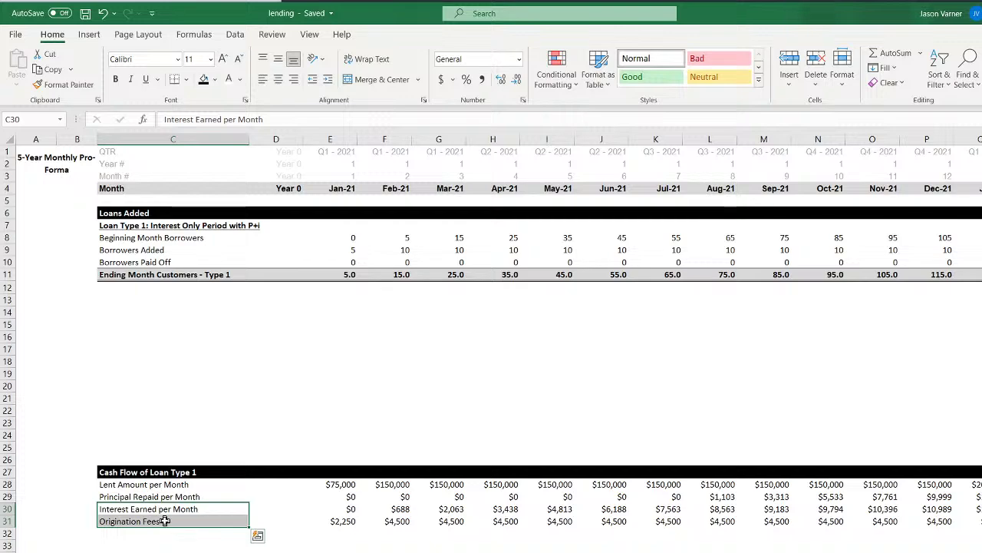
{"action": "left_click", "coordinate": [385, 552]}
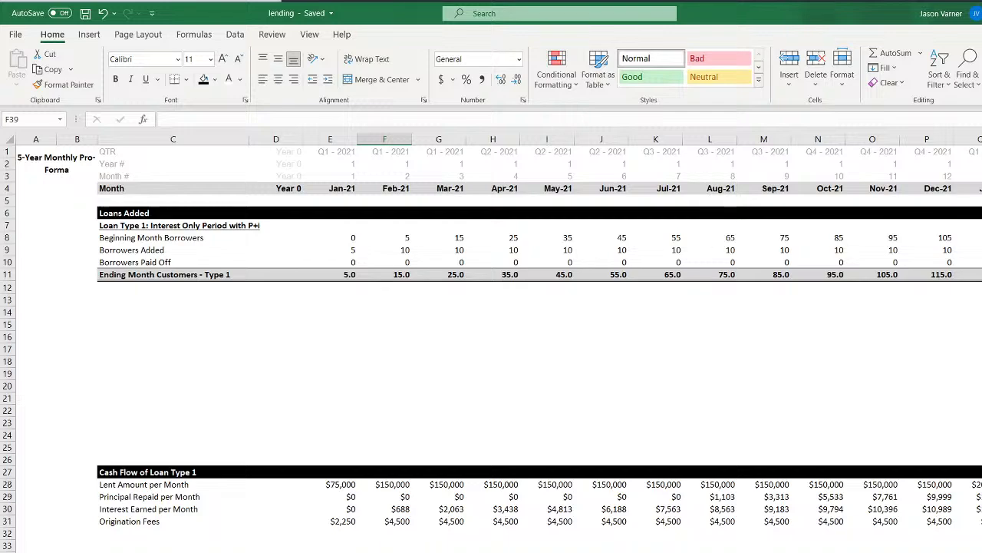
{"action": "left_click", "coordinate": [140, 499]}
{"action": "left_click", "coordinate": [142, 508]}
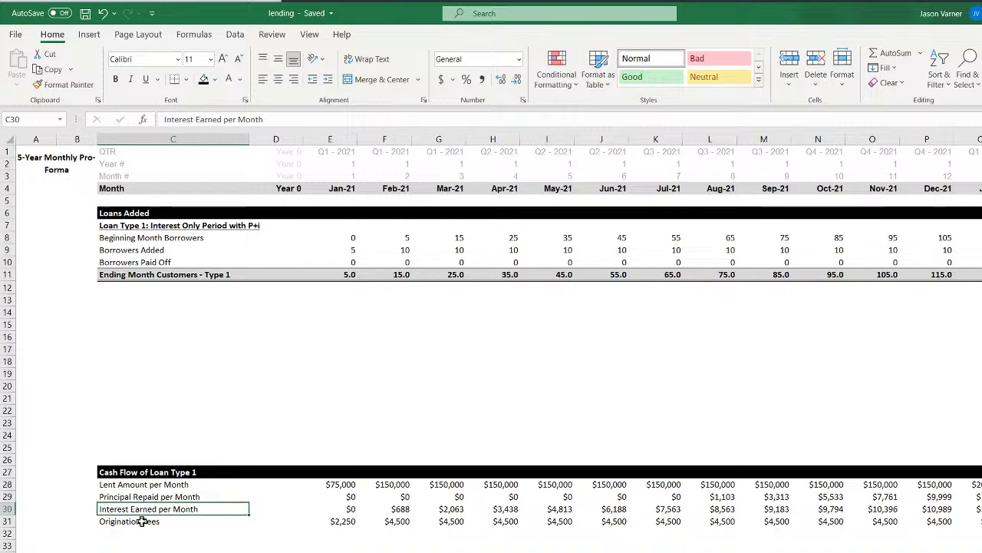
{"action": "left_click", "coordinate": [143, 521]}
{"action": "left_click", "coordinate": [84, 13]}
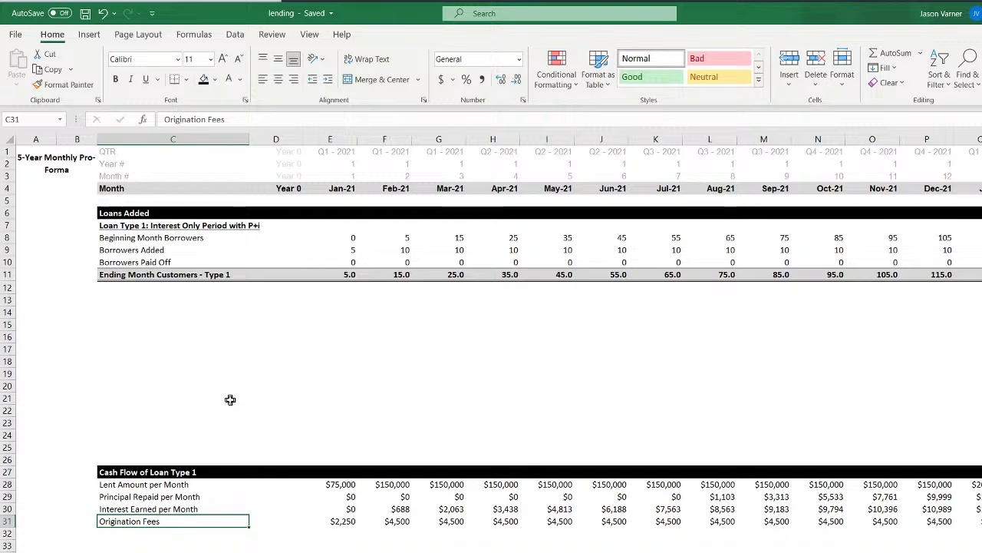
{"action": "left_click_drag", "start_coordinate": [343, 484], "coordinate": [559, 490]}
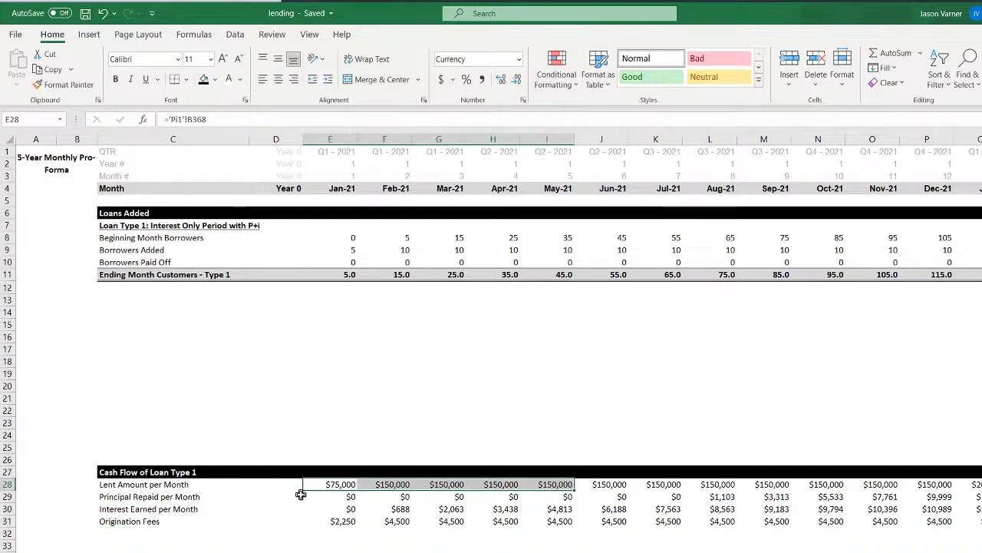
{"action": "left_click", "coordinate": [85, 13]}
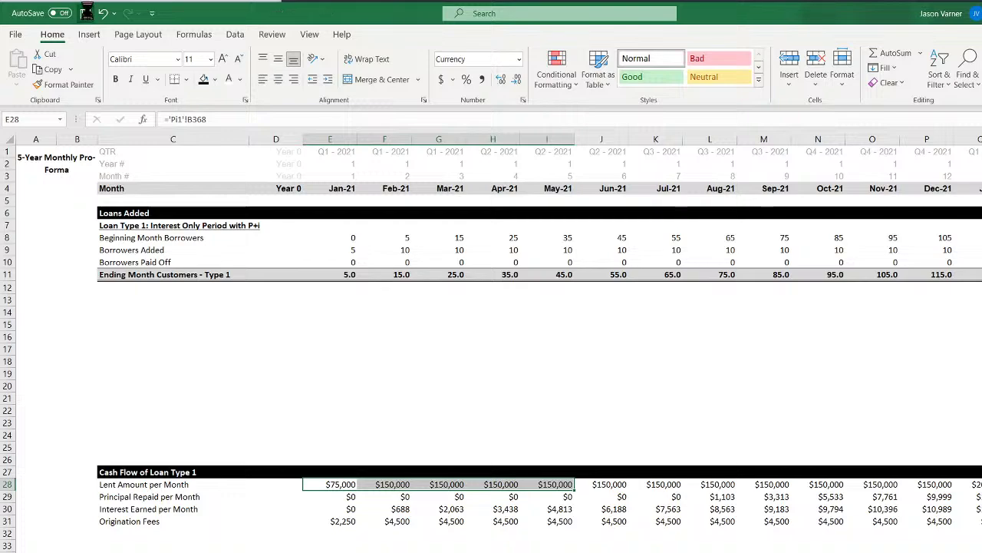
{"action": "left_click", "coordinate": [348, 374]}
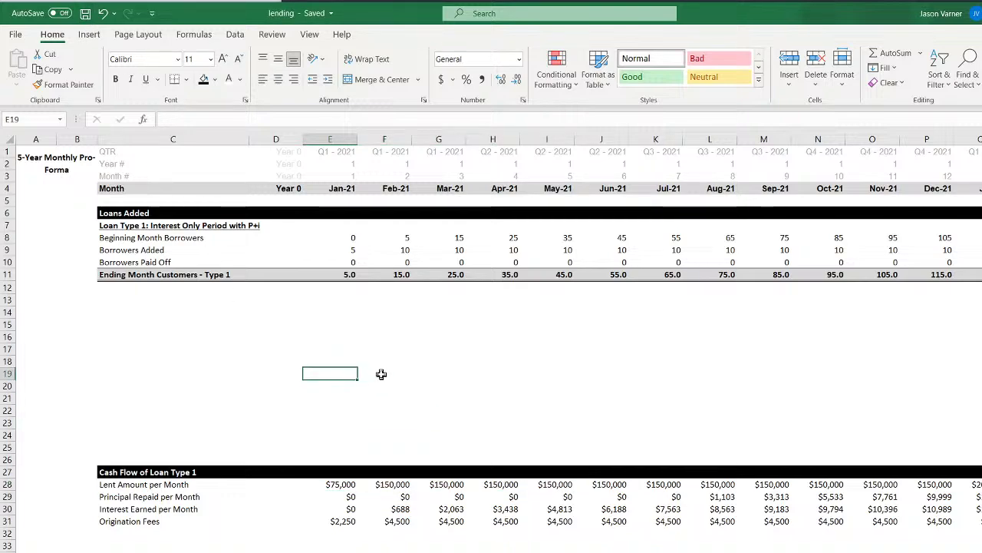
{"action": "left_click", "coordinate": [383, 375]}
{"action": "left_click", "coordinate": [436, 377]}
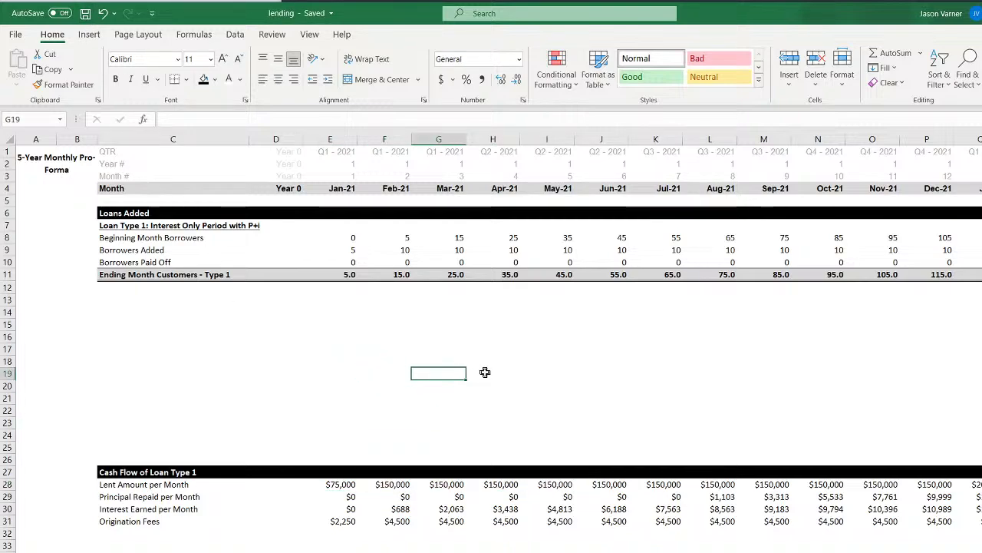
{"action": "left_click", "coordinate": [477, 372]}
{"action": "left_click", "coordinate": [430, 373]}
{"action": "left_click", "coordinate": [365, 372]}
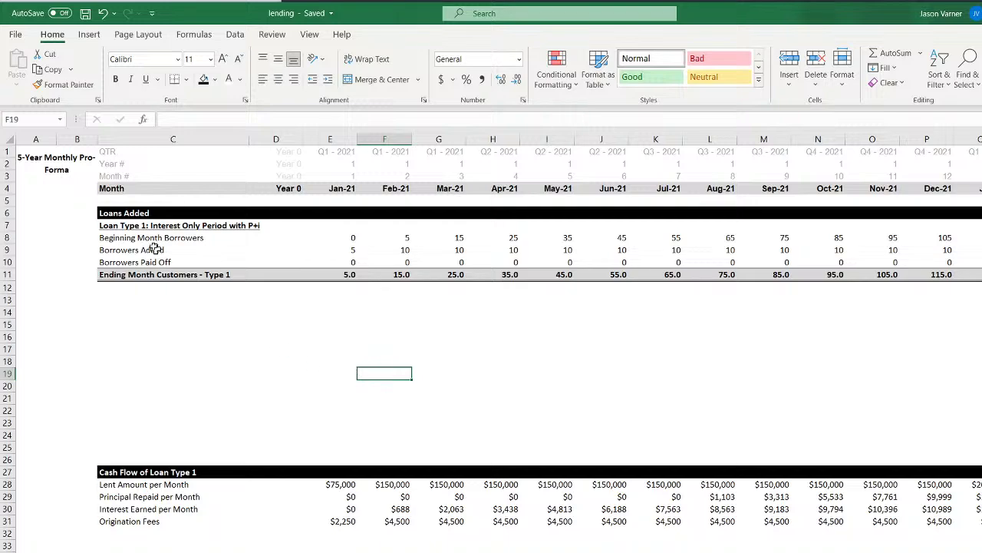
Copy the Loan Type 1 borrower block in C7:F11 and paste it starting at C13
{"action": "left_click_drag", "start_coordinate": [131, 225], "coordinate": [408, 275]}
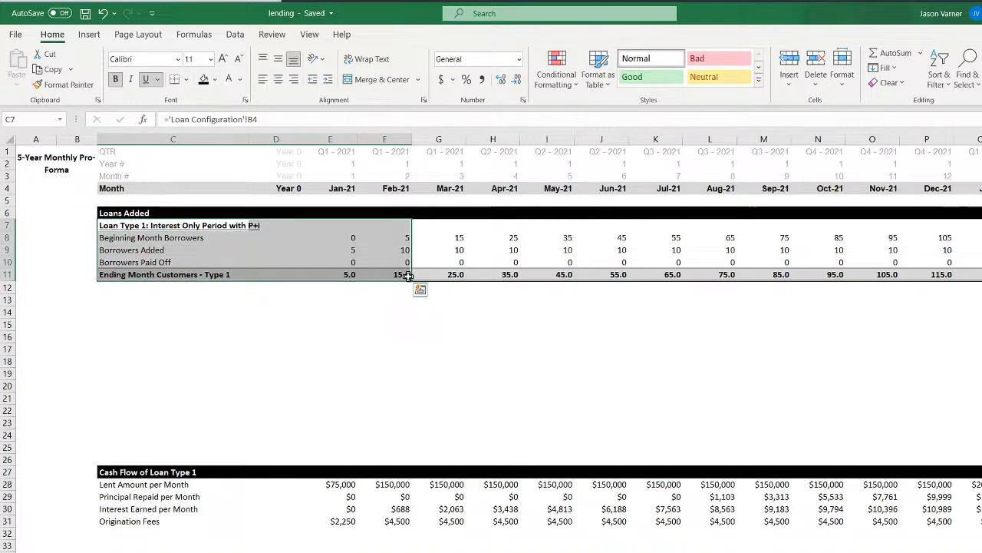
{"action": "right_click", "coordinate": [334, 243]}
{"action": "left_click", "coordinate": [361, 268]}
{"action": "left_click", "coordinate": [119, 295]}
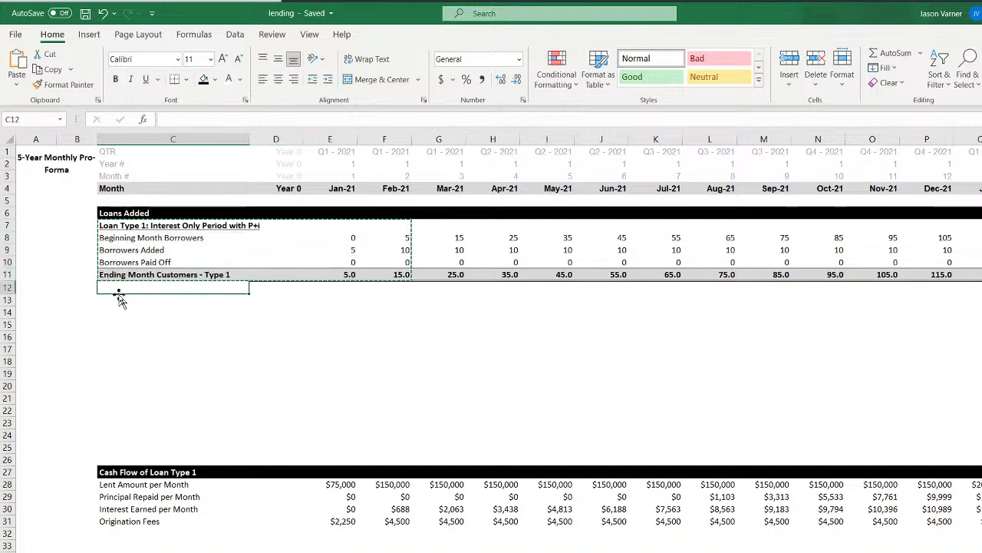
{"action": "left_click", "coordinate": [119, 299]}
{"action": "right_click", "coordinate": [145, 300]}
{"action": "left_click", "coordinate": [153, 353]}
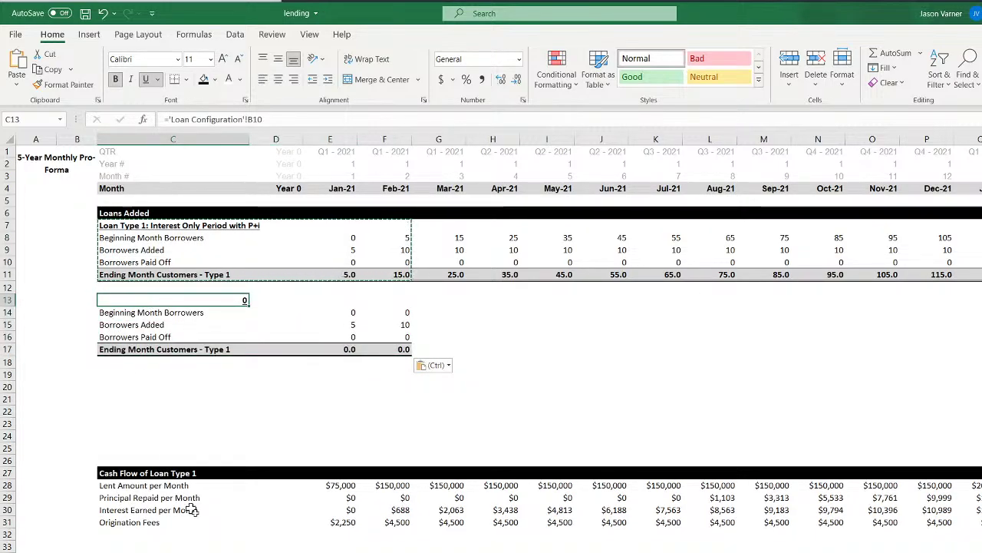
Link the heading of the pasted block in C13 to the Loan Type 2 title in Loan Configuration B20
{"action": "type", "text": "="}
{"action": "key", "text": "ctrl+Page_Up"}
{"action": "left_click", "coordinate": [100, 388]}
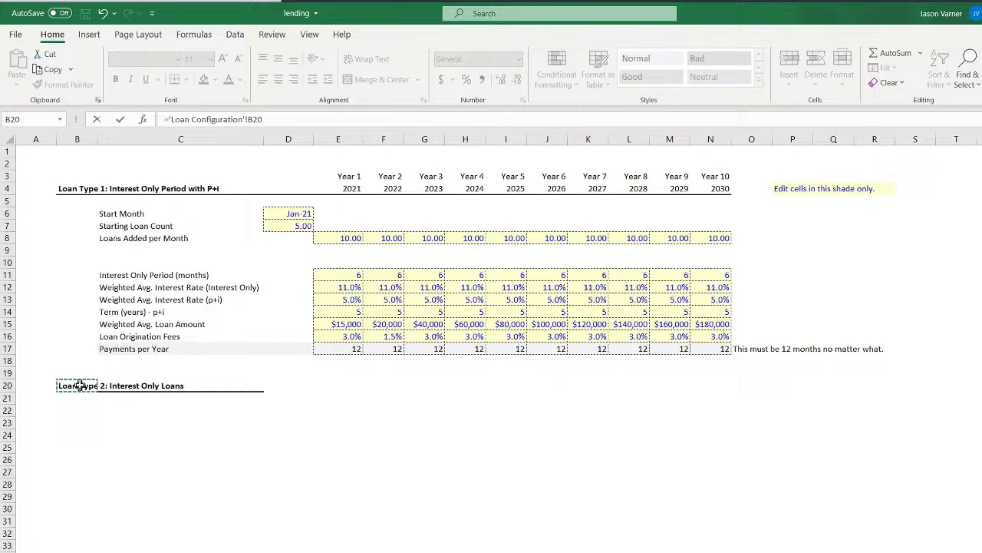
{"action": "key", "text": "Return"}
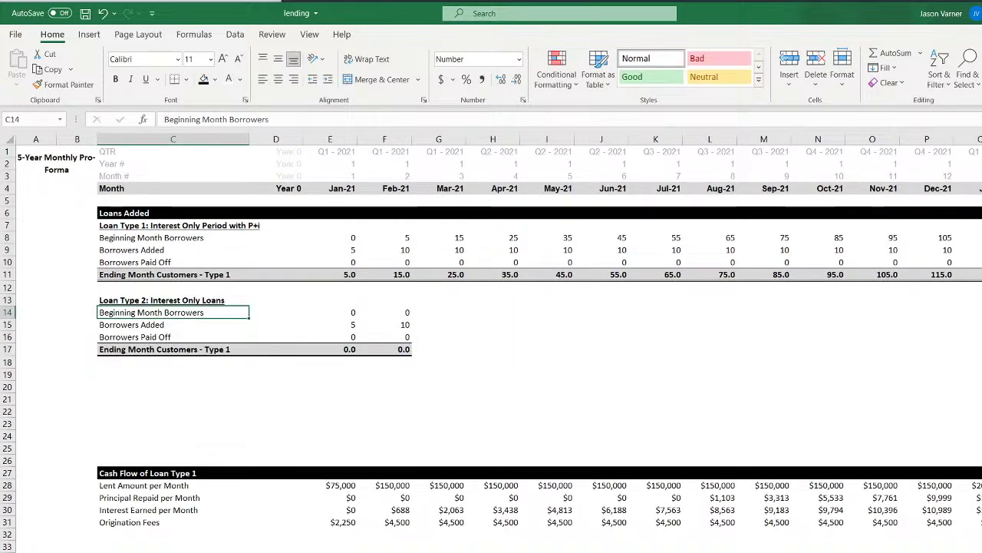
{"action": "left_click", "coordinate": [167, 326]}
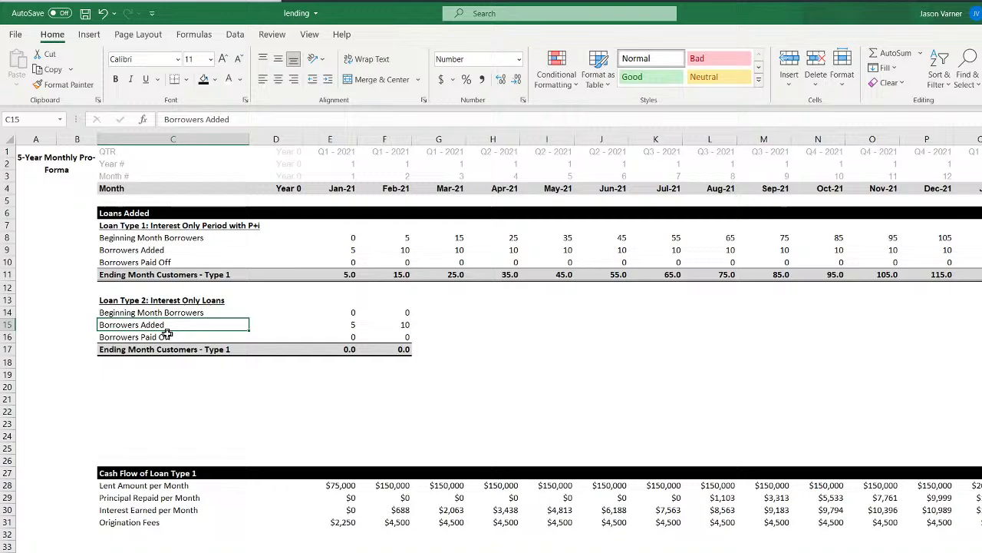
Clear the January Borrowers Added formula in E15 of the Loan Type 2 block
{"action": "left_click_drag", "start_coordinate": [343, 312], "coordinate": [389, 328]}
{"action": "left_click", "coordinate": [336, 310]}
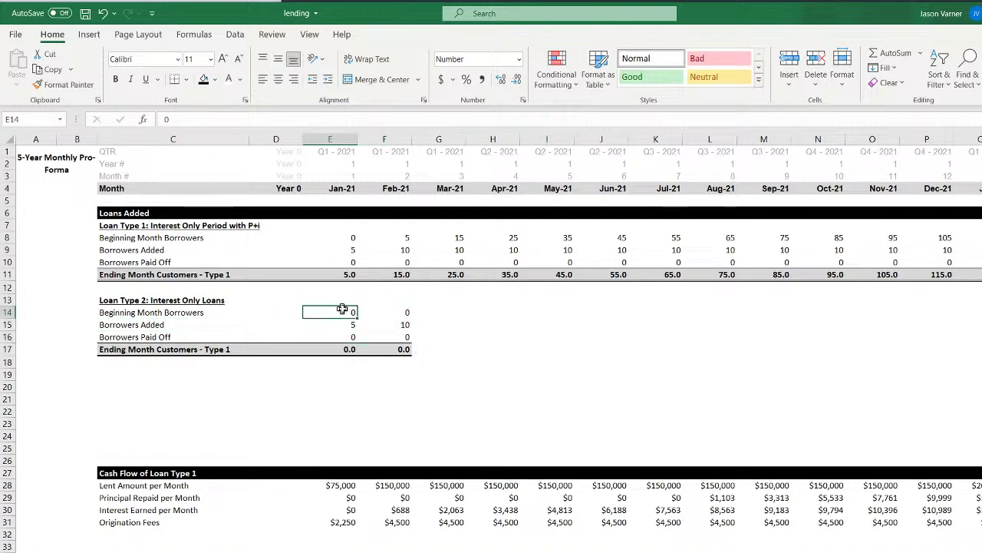
{"action": "left_click", "coordinate": [395, 312]}
{"action": "left_click", "coordinate": [345, 325]}
{"action": "key", "text": "Delete"}
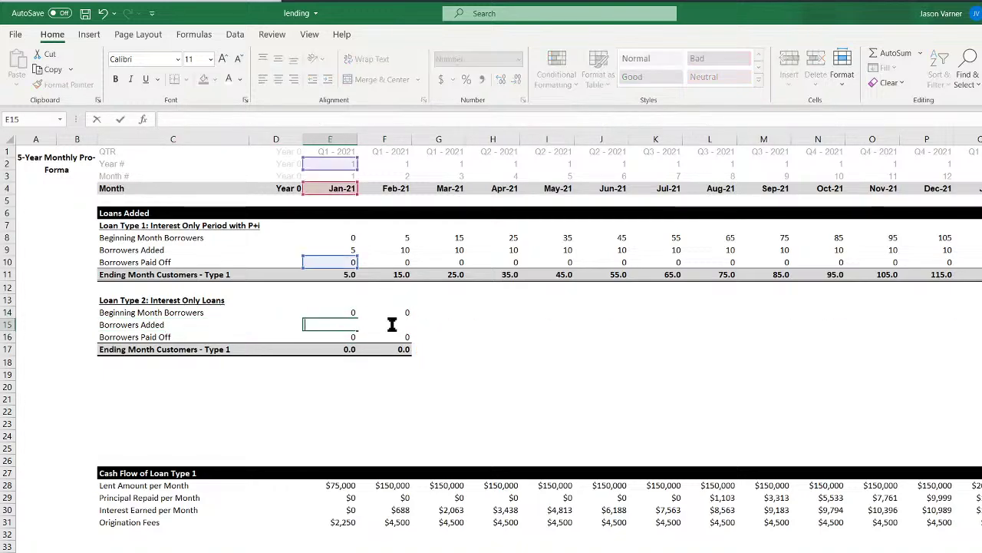
{"action": "left_click", "coordinate": [388, 397]}
Copy the Borrowers Added formula text from E9 into E15 with its references unchanged
{"action": "left_click", "coordinate": [347, 251]}
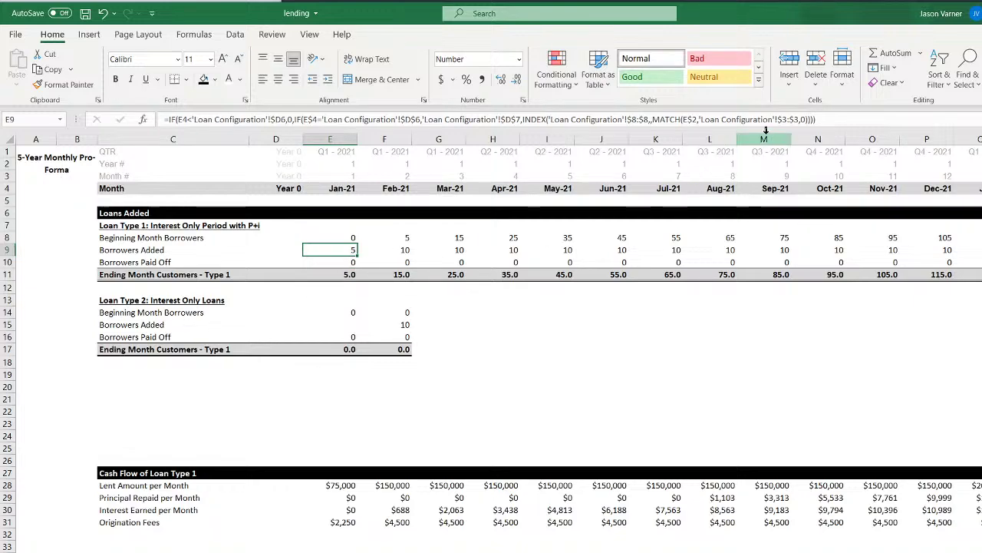
{"action": "left_click_drag", "start_coordinate": [836, 119], "coordinate": [146, 121]}
{"action": "right_click", "coordinate": [208, 119]}
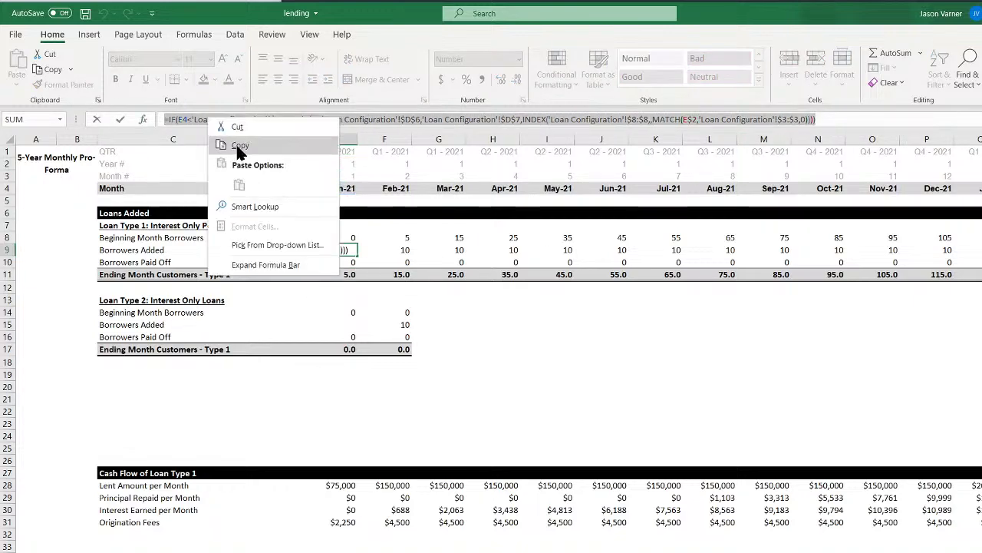
{"action": "left_click", "coordinate": [229, 147]}
{"action": "key", "text": "Escape"}
{"action": "left_click", "coordinate": [330, 324]}
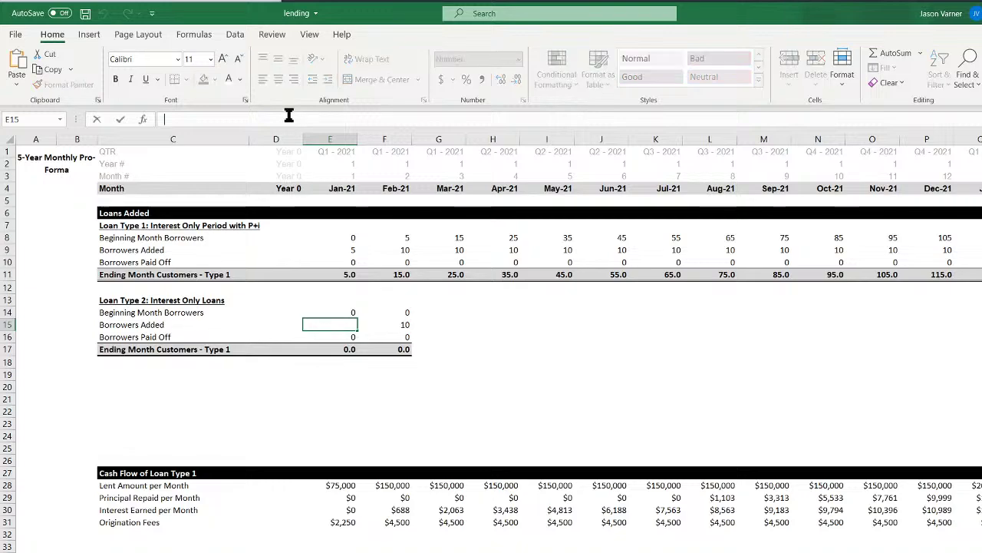
{"action": "right_click", "coordinate": [290, 115]}
{"action": "left_click", "coordinate": [287, 184]}
{"action": "key", "text": "Return"}
Copy the Borrowers Paid Off formula text from E10 into E16 with its references unchanged
{"action": "left_click", "coordinate": [351, 250]}
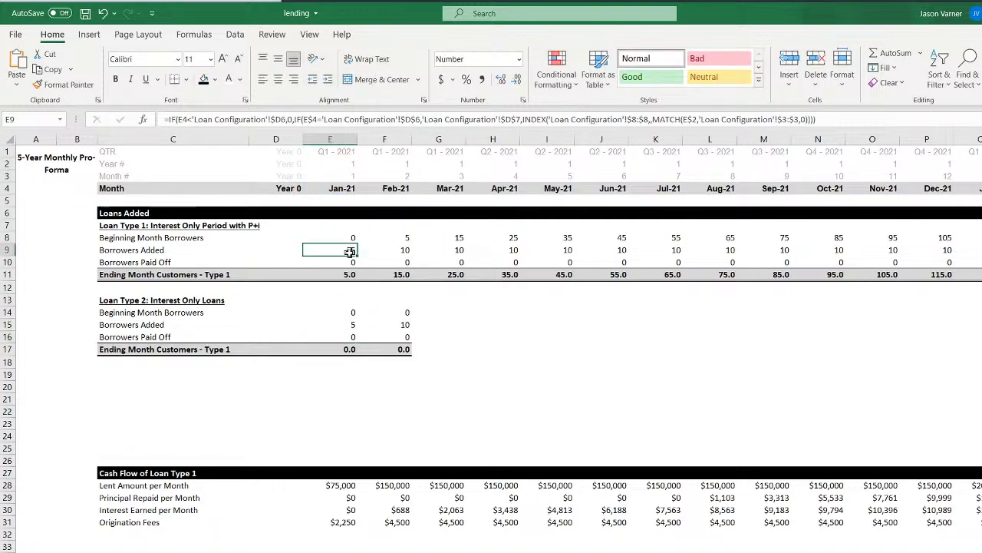
{"action": "left_click", "coordinate": [350, 262]}
{"action": "left_click_drag", "start_coordinate": [220, 119], "coordinate": [187, 119]}
{"action": "right_click", "coordinate": [207, 119]}
{"action": "left_click", "coordinate": [229, 146]}
{"action": "key", "text": "Return"}
{"action": "left_click", "coordinate": [342, 334]}
{"action": "right_click", "coordinate": [187, 119]}
{"action": "left_click", "coordinate": [219, 145]}
{"action": "key", "text": "Return"}
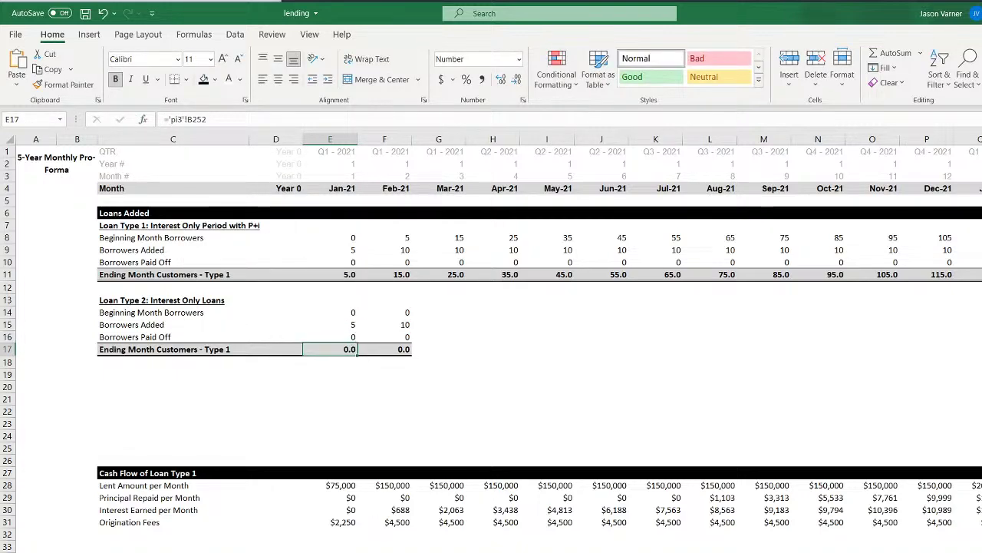
In Loan Configuration, copy the Start Month and Starting Loan Count inputs from D6:D7 to D21
{"action": "key", "text": "ctrl+Page_Up"}
{"action": "left_click", "coordinate": [100, 383]}
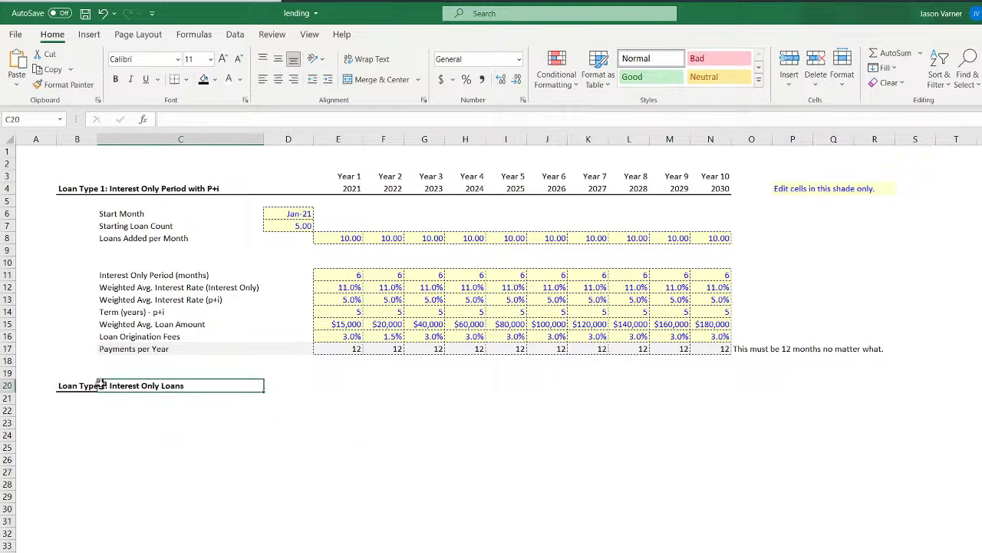
{"action": "left_click_drag", "start_coordinate": [286, 215], "coordinate": [296, 224]}
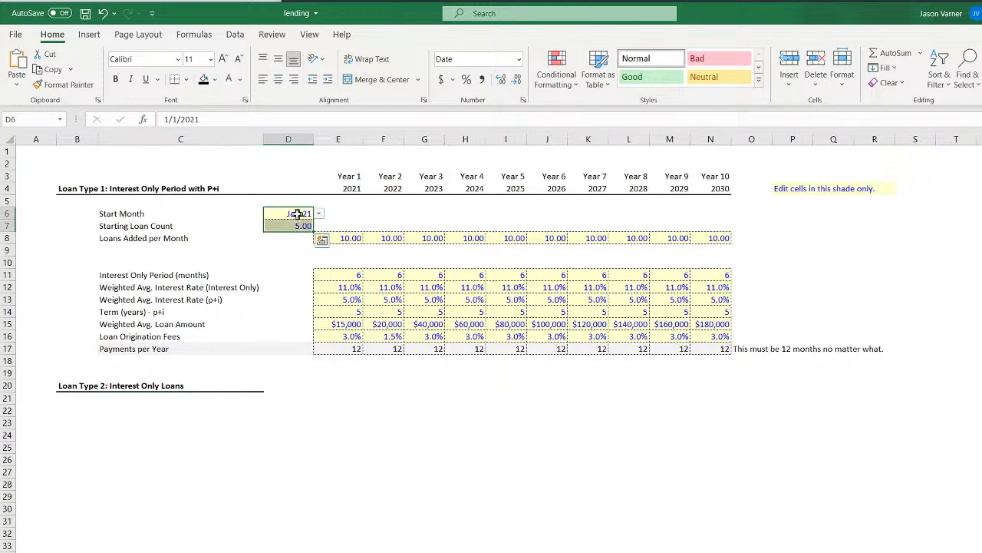
{"action": "right_click", "coordinate": [299, 223]}
{"action": "left_click", "coordinate": [320, 241]}
{"action": "left_click", "coordinate": [81, 398]}
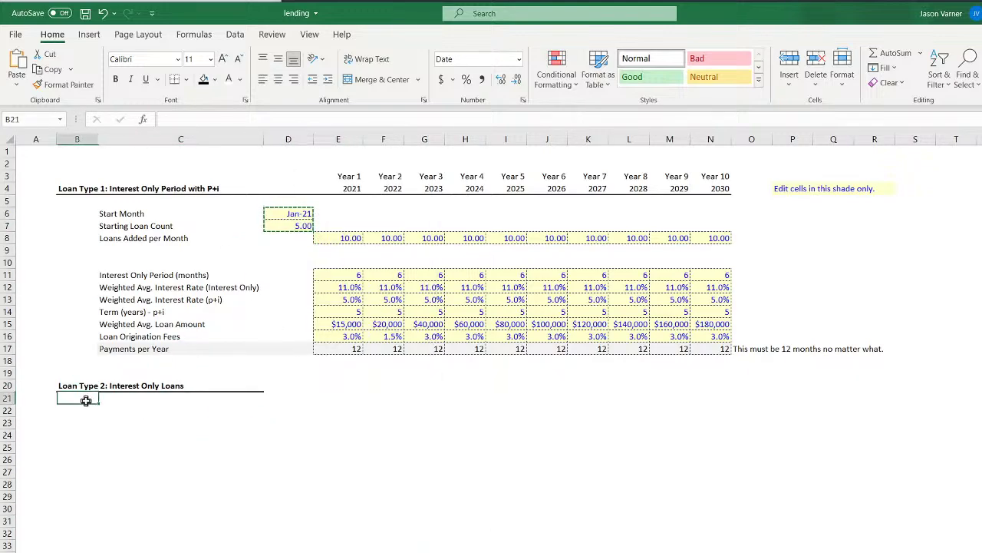
{"action": "right_click", "coordinate": [270, 405]}
{"action": "left_click", "coordinate": [301, 101]}
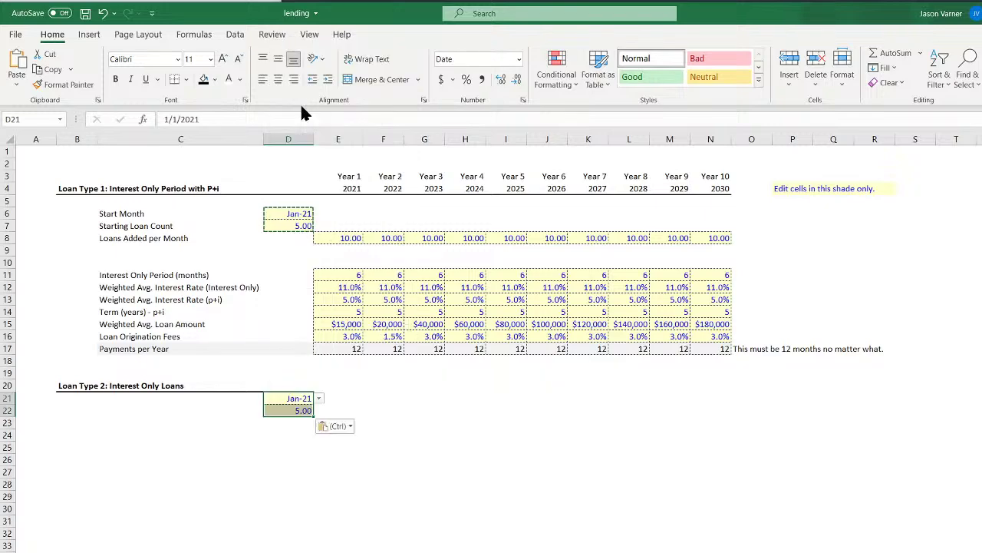
Copy the Start Month and Starting Loan Count rows, labels included, from C6:D7 to C21 under Loan Type 2
{"action": "left_click", "coordinate": [157, 215]}
{"action": "left_click_drag", "start_coordinate": [169, 225], "coordinate": [294, 218]}
{"action": "right_click", "coordinate": [294, 218]}
{"action": "left_click", "coordinate": [330, 239]}
{"action": "right_click", "coordinate": [108, 402]}
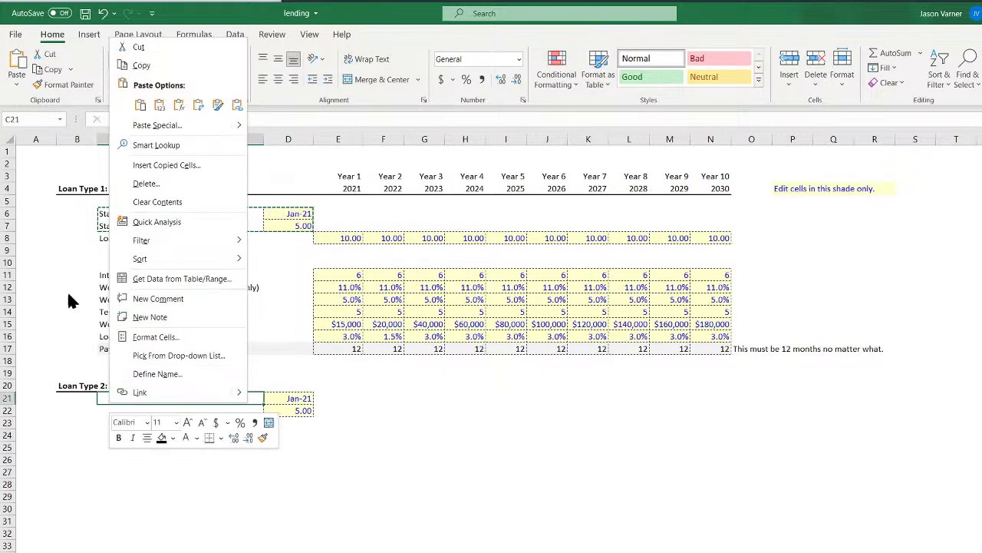
{"action": "left_click", "coordinate": [141, 105]}
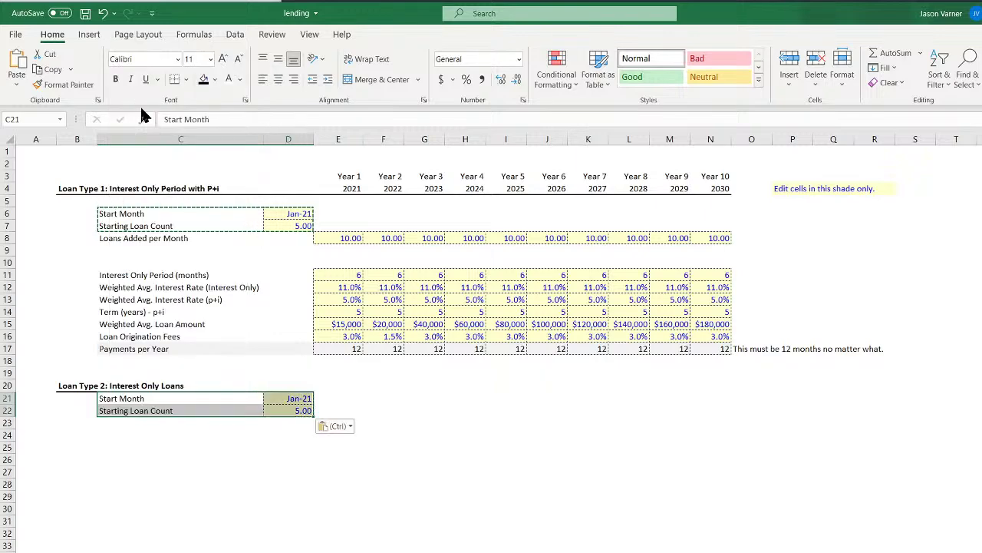
Review the Loan Type 1 Borrowers Added formulas in E9 and F9 and the Borrowed schedule formula in B369
{"action": "key", "text": "ctrl+Page_Down"}
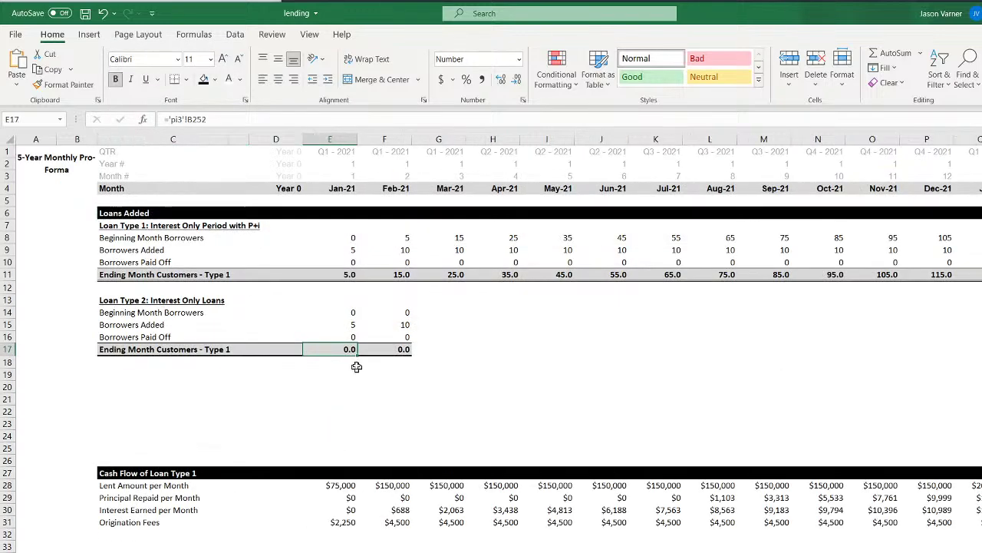
{"action": "left_click", "coordinate": [349, 252]}
{"action": "left_click", "coordinate": [395, 249]}
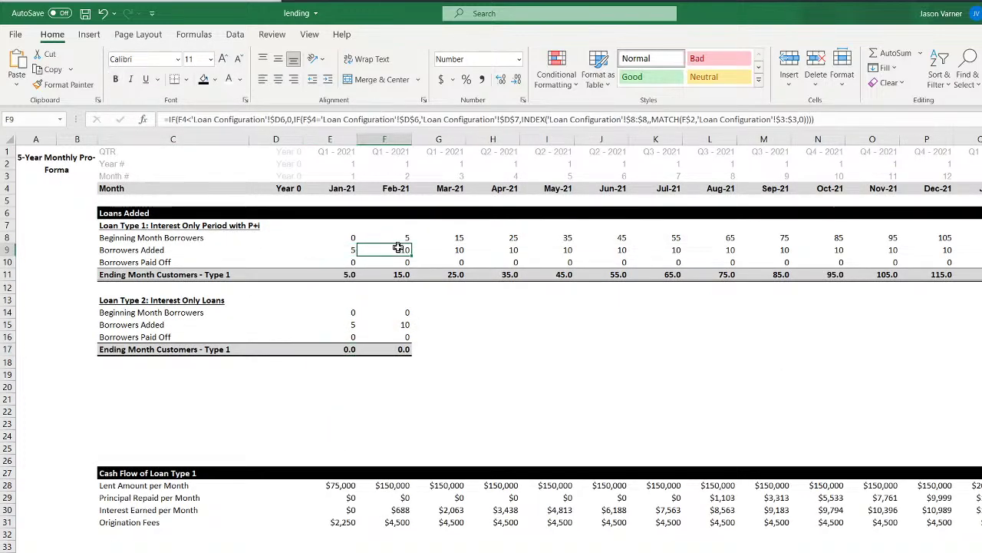
{"action": "key", "text": "ctrl+Page_Down"}
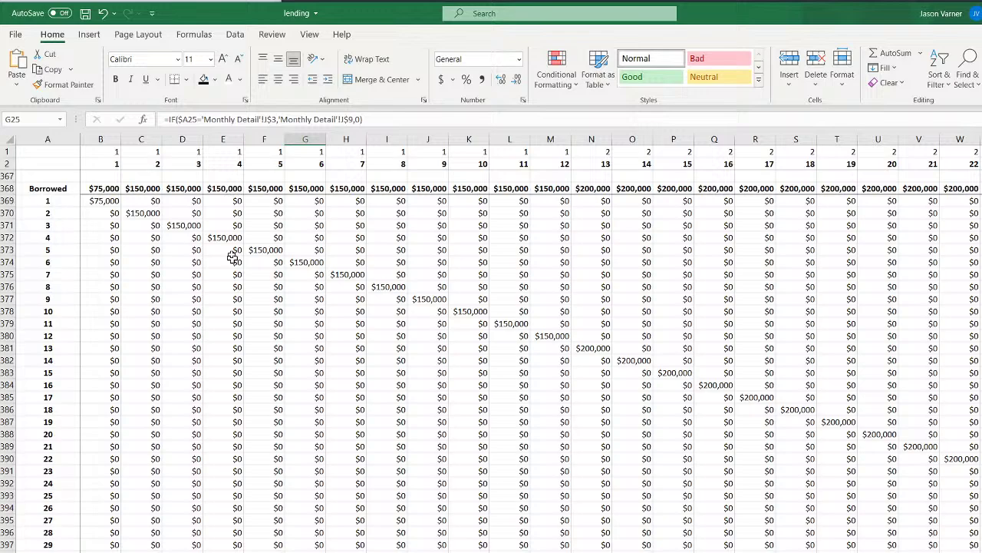
{"action": "left_click", "coordinate": [98, 202]}
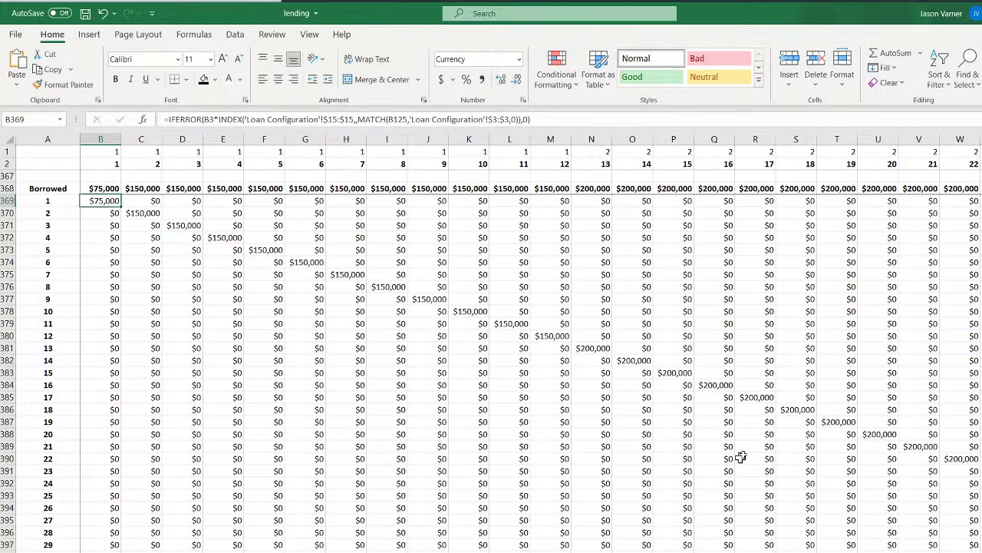
{"action": "key", "text": "ctrl+Page_Up"}
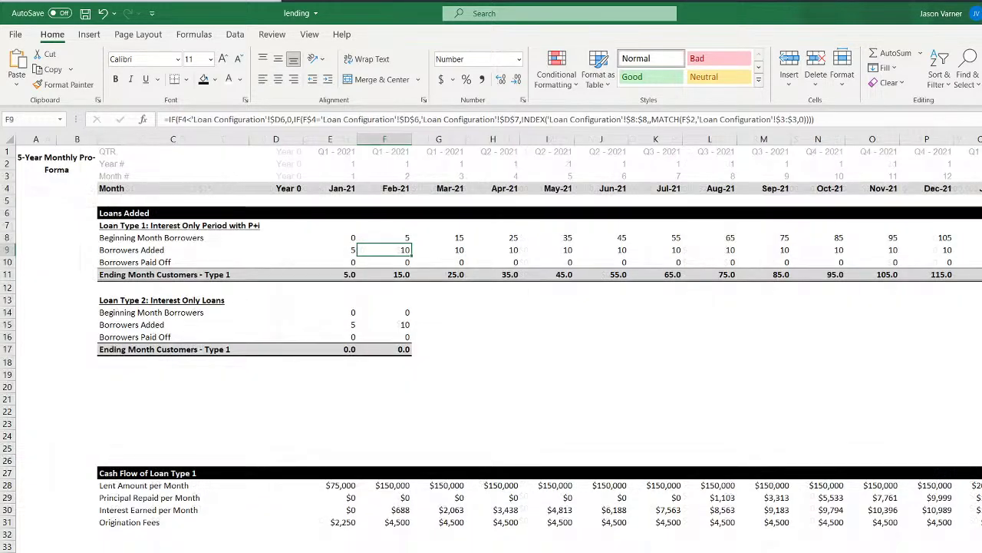
{"action": "key", "text": "ctrl+Page_Down"}
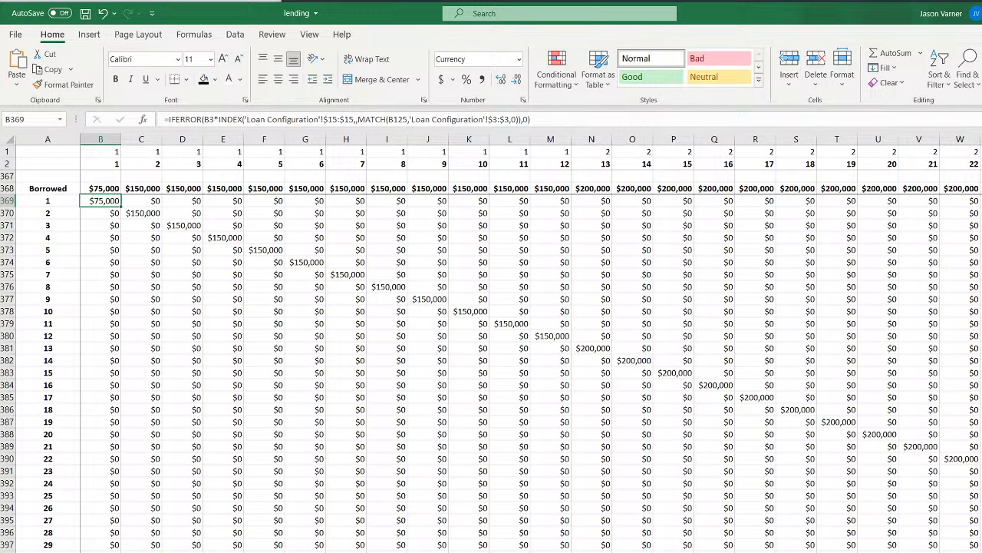
Examine the monthly principal, interest-only payment and Borrowed schedules, then the loan count matrix at the start of the model
{"action": "key", "text": "ctrl+Up"}
{"action": "key", "text": "ctrl+Up"}
{"action": "key", "text": "ctrl+Up"}
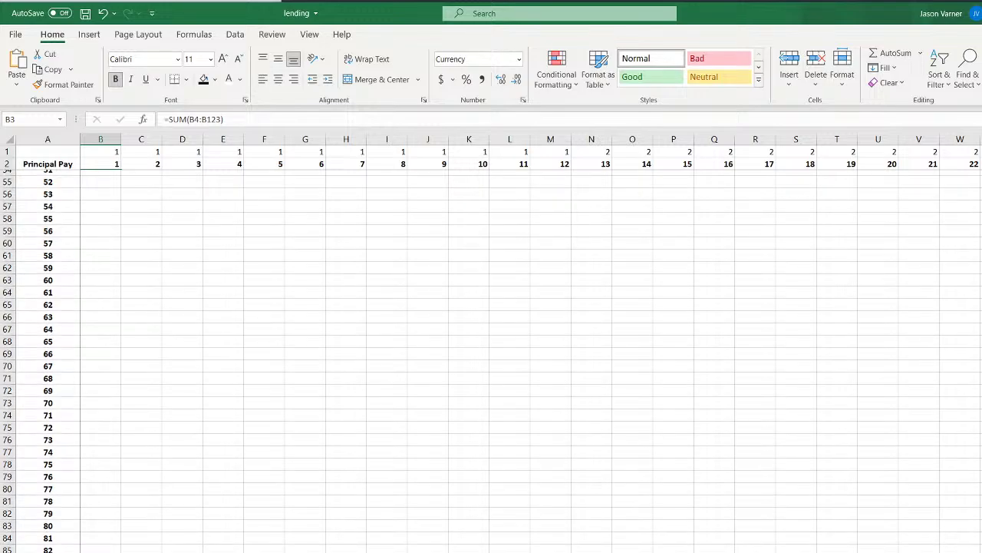
{"action": "key", "text": "ctrl+Down"}
{"action": "key", "text": "ctrl+Down"}
{"action": "key", "text": "ctrl+Down"}
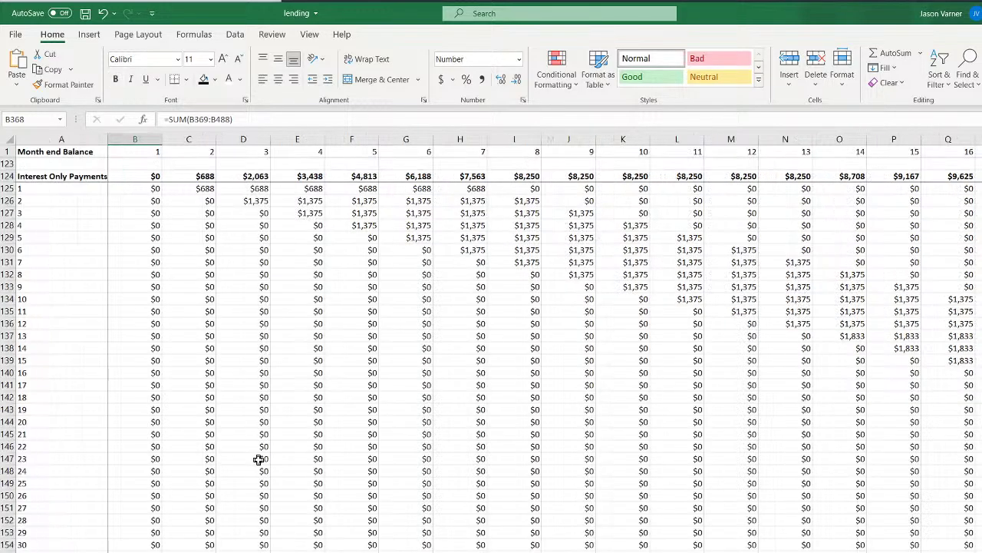
{"action": "left_click", "coordinate": [215, 551]}
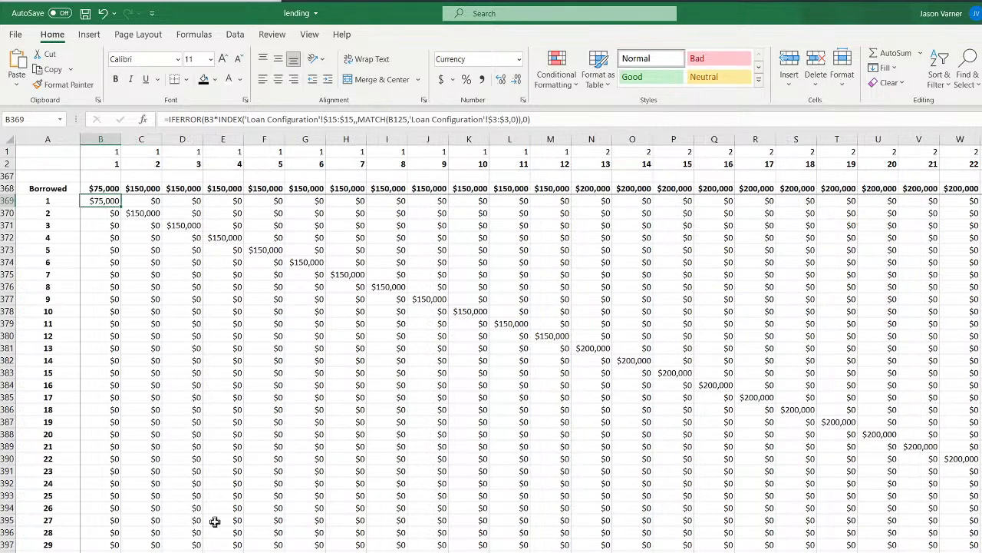
{"action": "scroll", "coordinate": [215, 522], "scroll_direction": "up", "scroll_amount": 20}
{"action": "scroll", "coordinate": [594, 534], "scroll_direction": "up", "scroll_amount": 20}
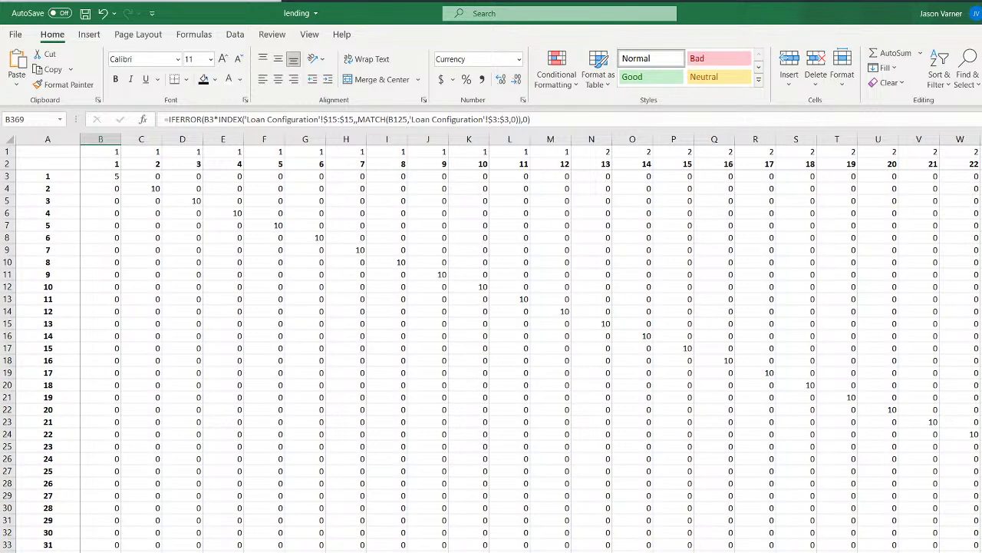
{"action": "left_click", "coordinate": [114, 179]}
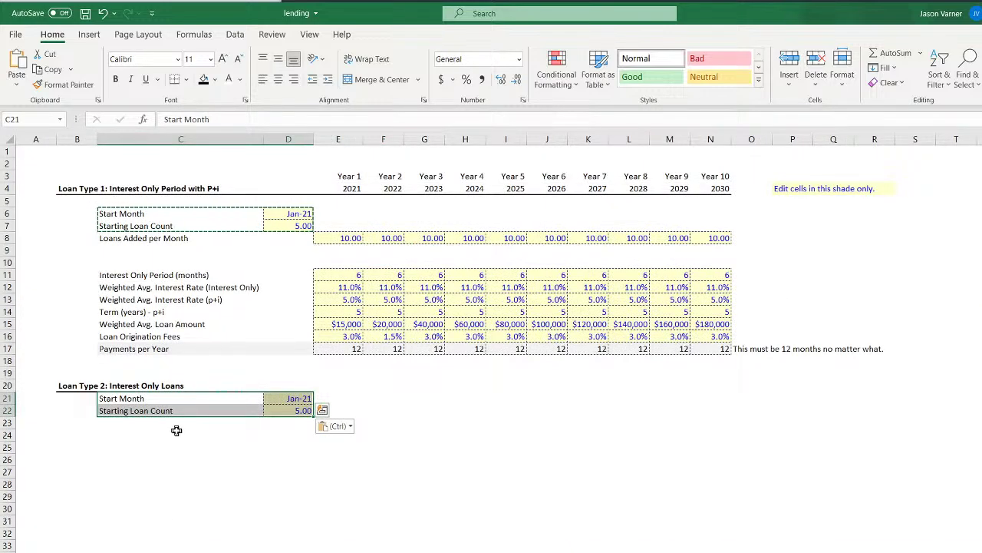
Copy the Loans Added per Month row from Loan Type 1 into row 23 under Loan Type 2
{"action": "left_click", "coordinate": [149, 399]}
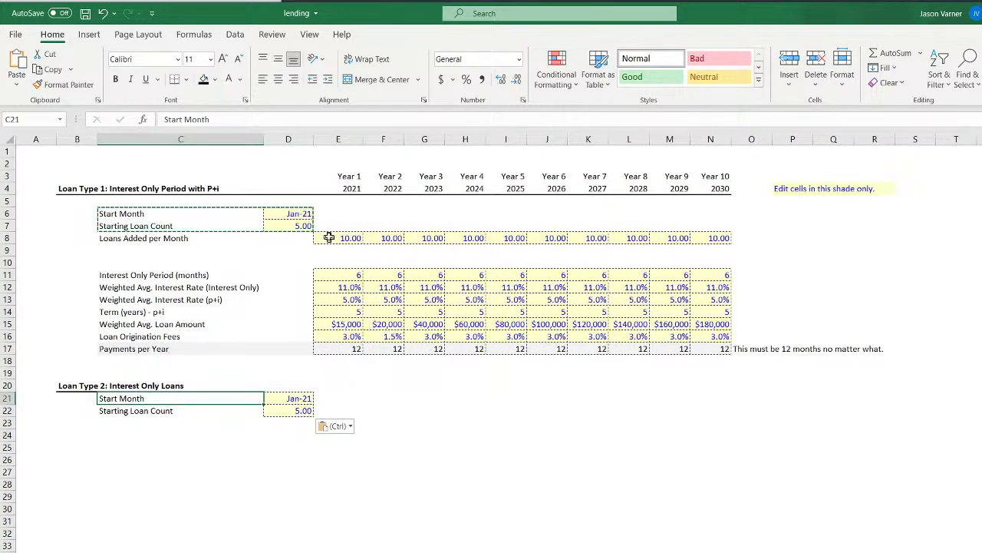
{"action": "left_click_drag", "start_coordinate": [146, 238], "coordinate": [703, 238]}
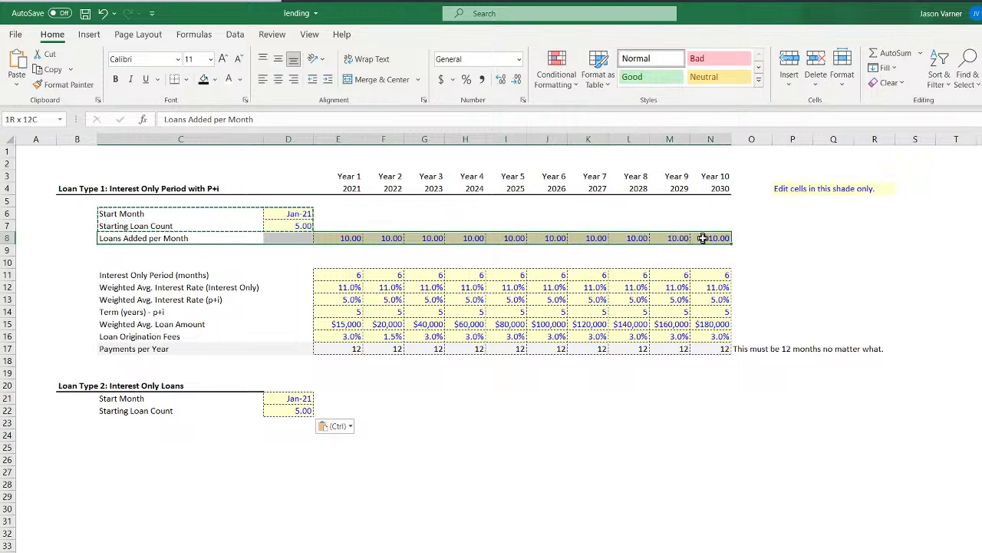
{"action": "right_click", "coordinate": [703, 238]}
{"action": "left_click", "coordinate": [725, 266]}
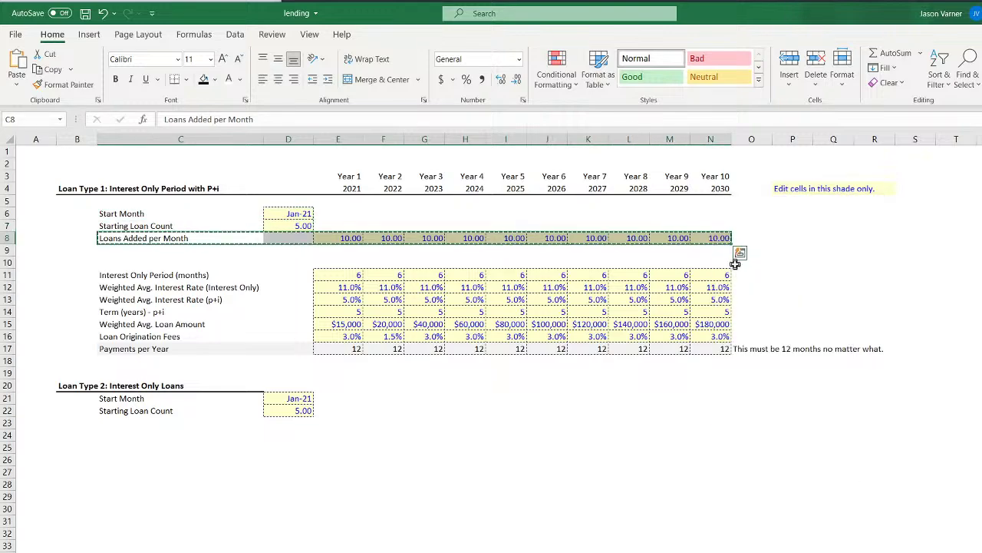
{"action": "right_click", "coordinate": [116, 421]}
{"action": "left_click", "coordinate": [148, 128]}
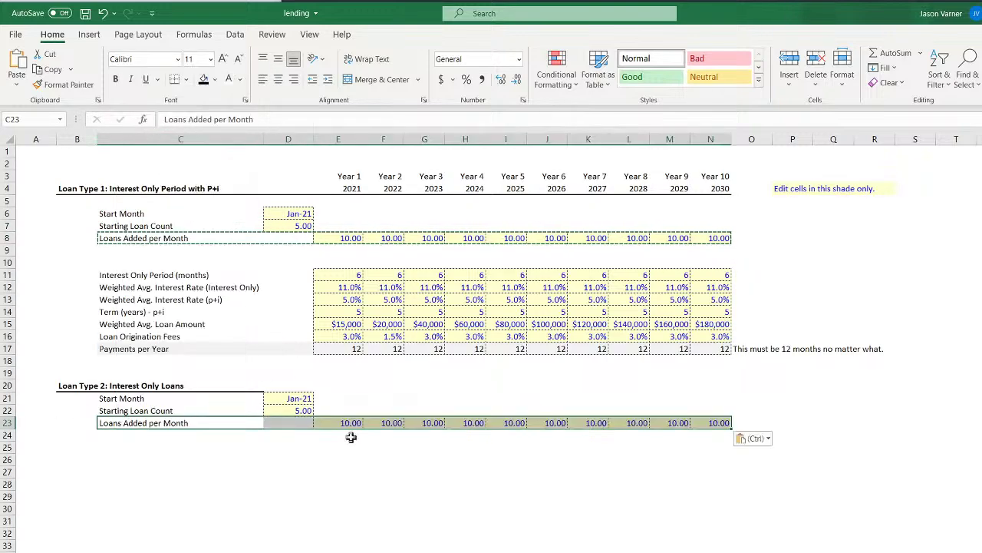
Set Loan Type 2's Loans Added per Month to 2 for all years from 2021 through 2030
{"action": "left_click", "coordinate": [351, 437]}
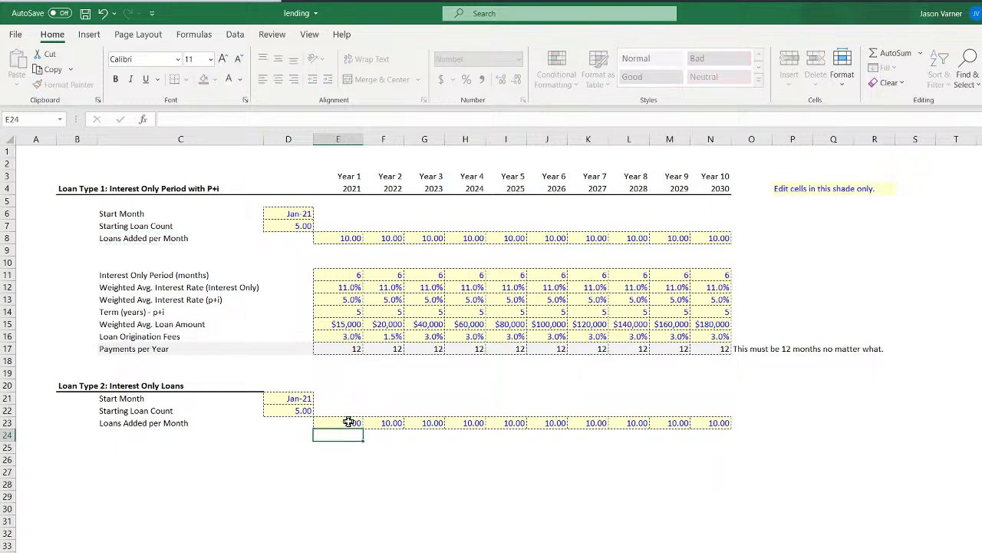
{"action": "left_click", "coordinate": [348, 421]}
{"action": "left_click_drag", "start_coordinate": [365, 430], "coordinate": [719, 429]}
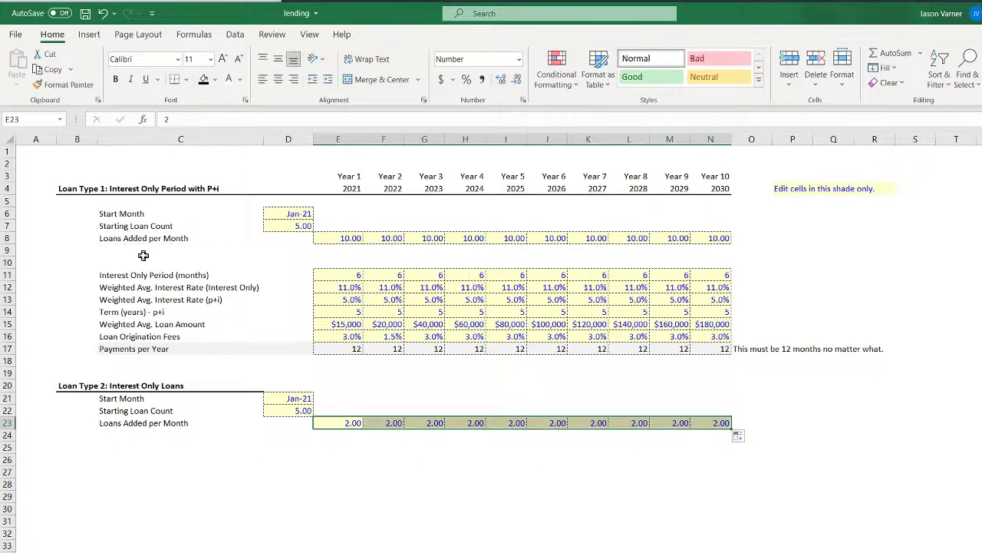
Copy the Weighted Avg. Interest Rate (Interest Only) row from Loan Type 1 into row 24 of Loan Type 2
{"action": "left_click", "coordinate": [123, 273]}
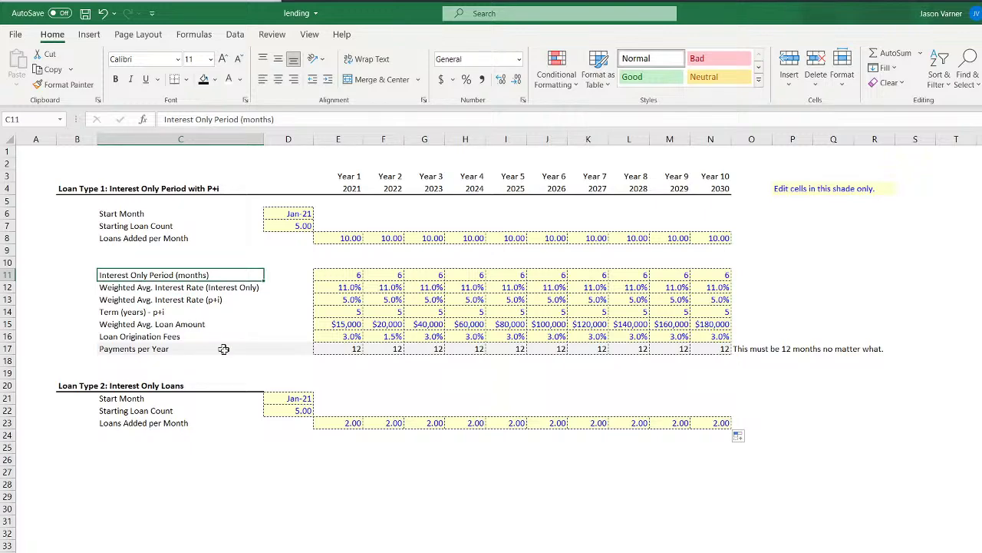
{"action": "left_click_drag", "start_coordinate": [125, 291], "coordinate": [706, 290]}
{"action": "right_click", "coordinate": [706, 291]}
{"action": "left_click", "coordinate": [725, 312]}
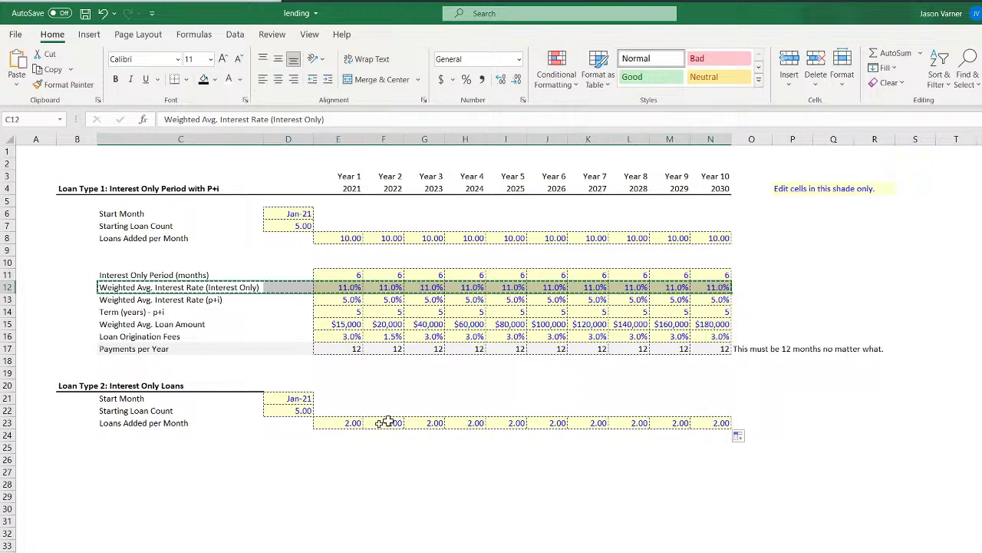
{"action": "right_click", "coordinate": [117, 439]}
{"action": "left_click", "coordinate": [148, 100]}
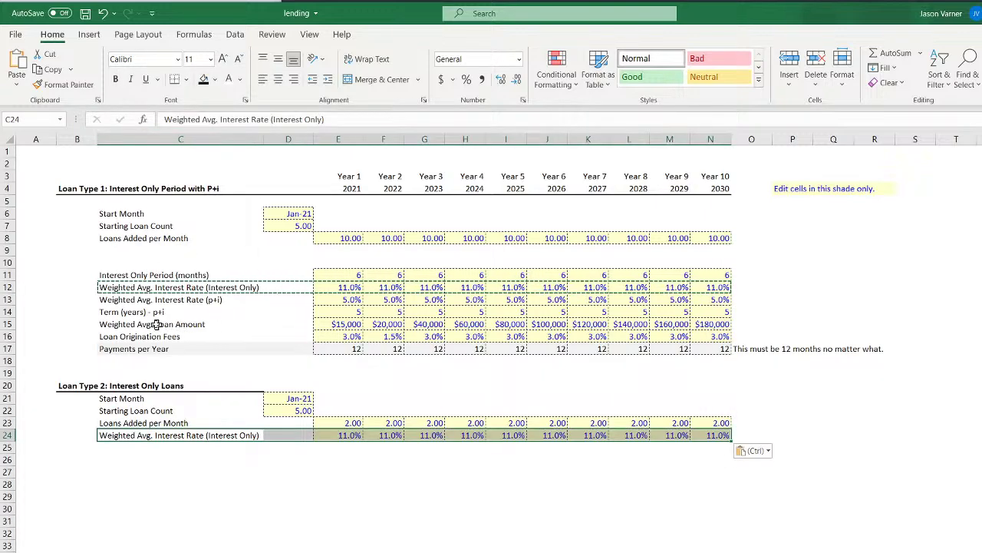
Copy the Term (years) - p+i row from Loan Type 1 into row 25 of Loan Type 2
{"action": "left_click", "coordinate": [140, 301]}
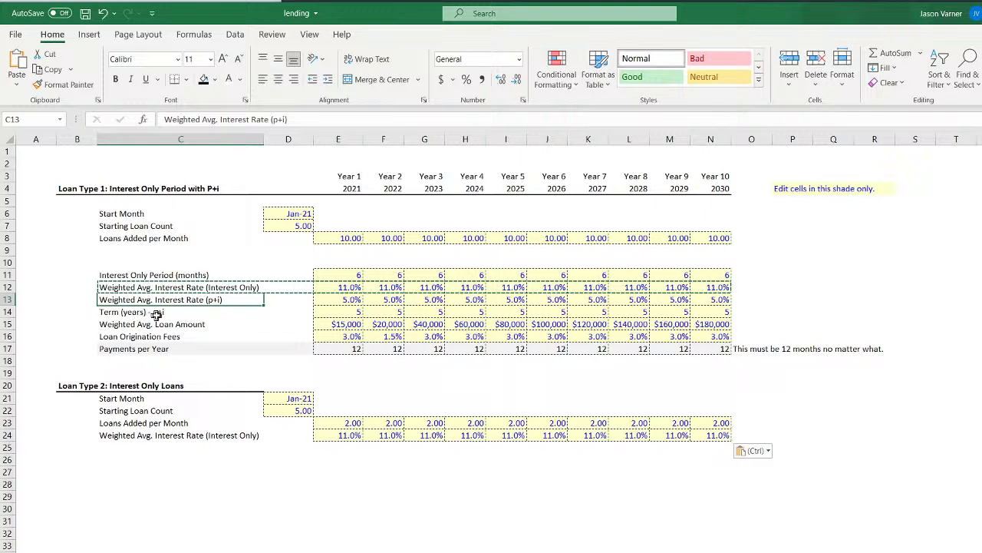
{"action": "left_click_drag", "start_coordinate": [137, 314], "coordinate": [702, 311]}
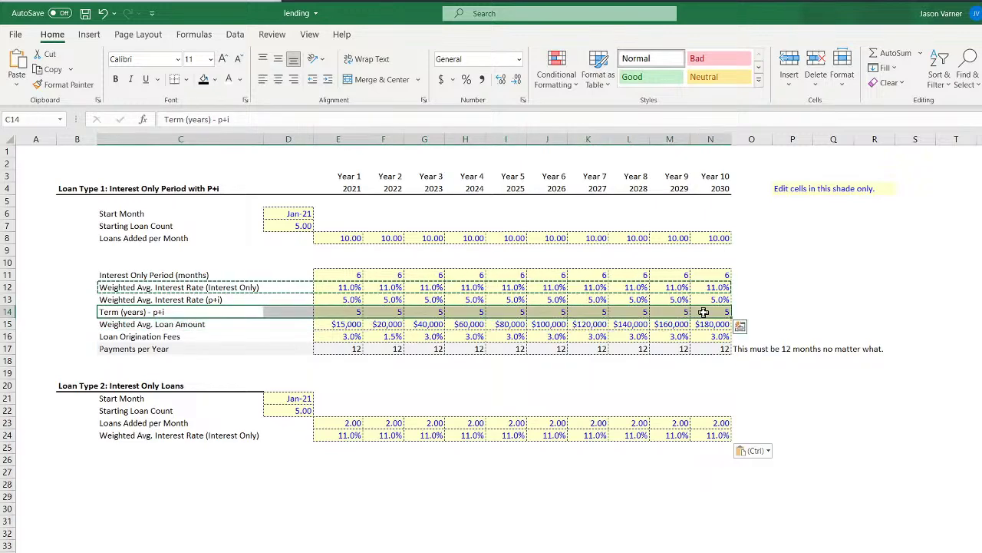
{"action": "right_click", "coordinate": [708, 313]}
{"action": "left_click", "coordinate": [733, 338]}
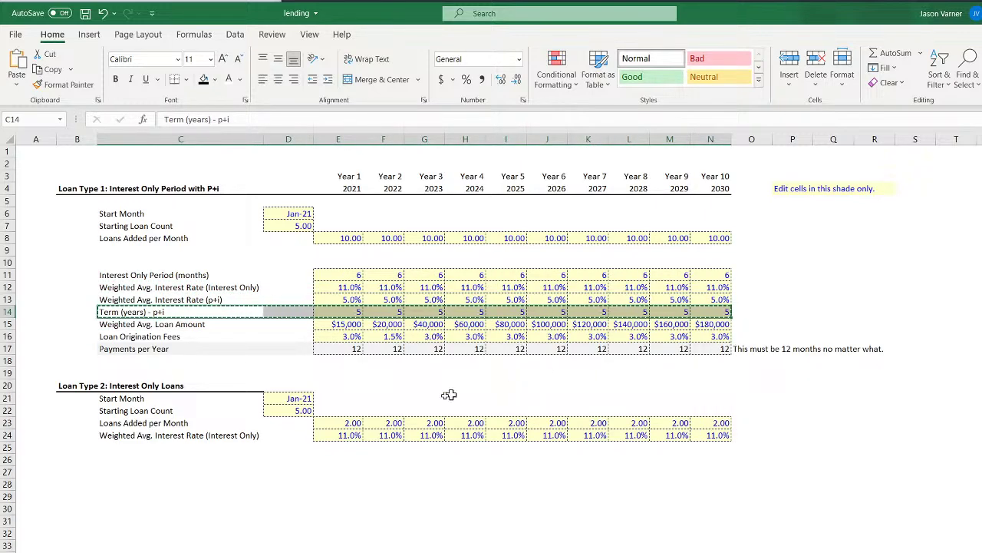
{"action": "right_click", "coordinate": [109, 448]}
{"action": "left_click", "coordinate": [151, 153]}
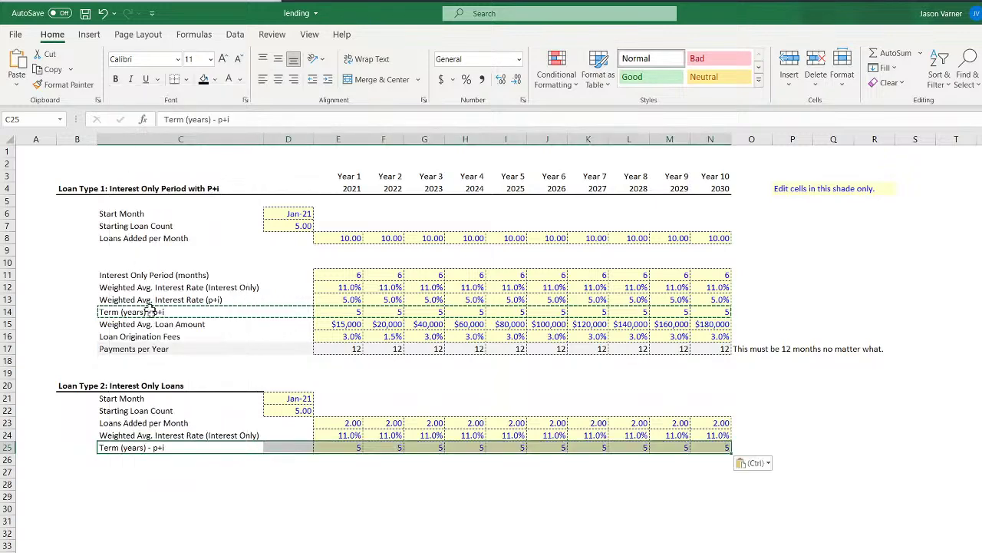
Shorten the copied term label in C25 to "Term (years)"
{"action": "left_click", "coordinate": [144, 447]}
{"action": "double_click", "coordinate": [153, 448]}
{"action": "left_click_drag", "start_coordinate": [154, 448], "coordinate": [201, 449]}
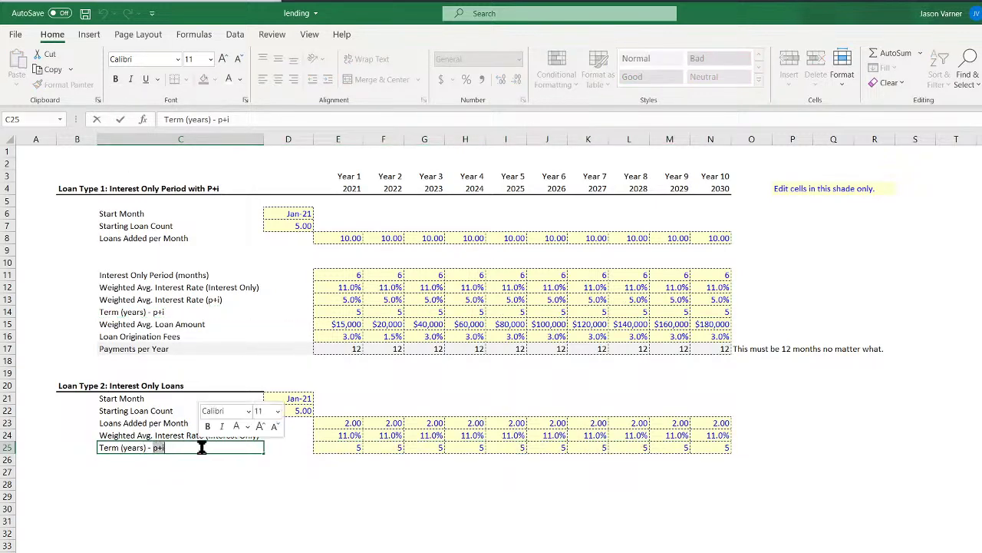
{"action": "key", "text": "BackSpace"}
{"action": "key", "text": "Return"}
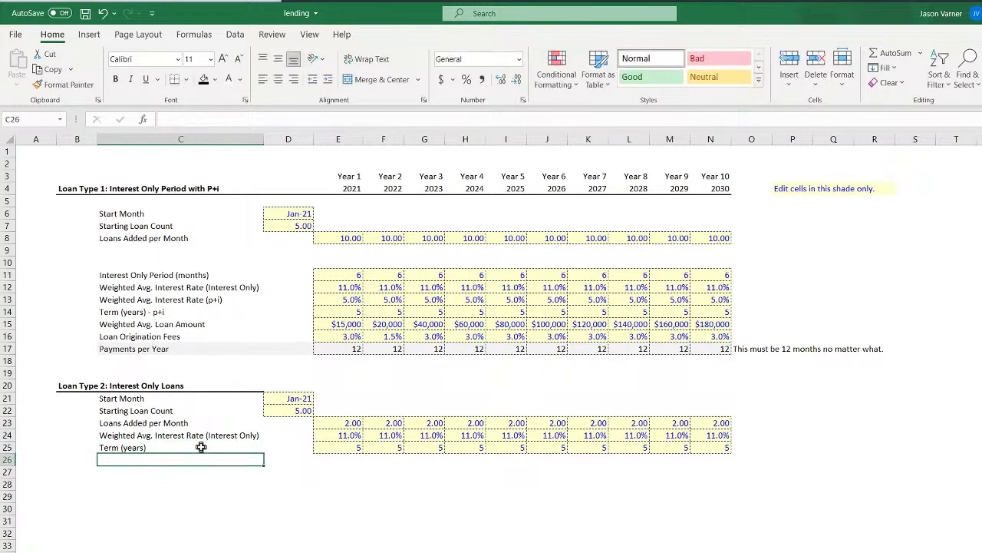
{"action": "left_click", "coordinate": [353, 449]}
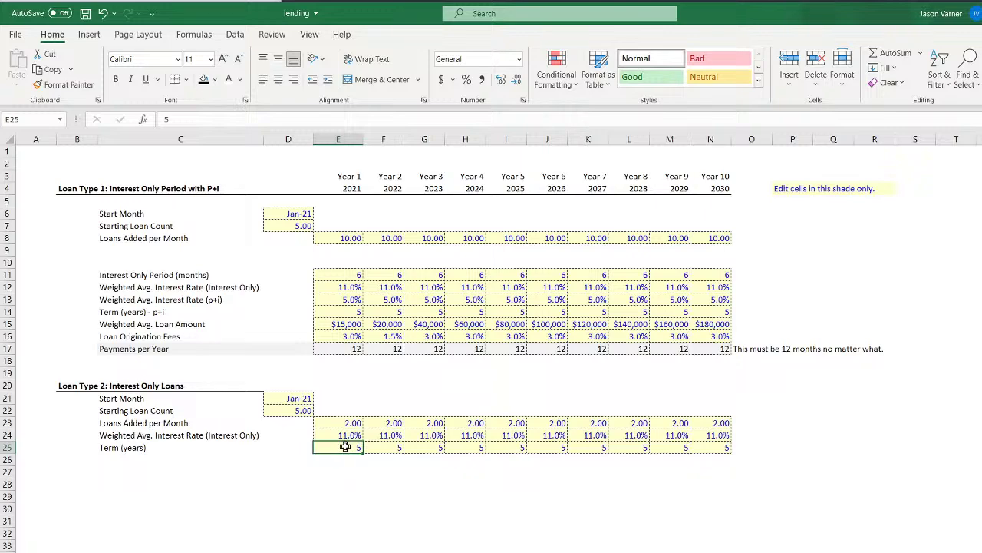
{"action": "left_click", "coordinate": [383, 447]}
{"action": "left_click", "coordinate": [430, 448]}
{"action": "left_click", "coordinate": [478, 447]}
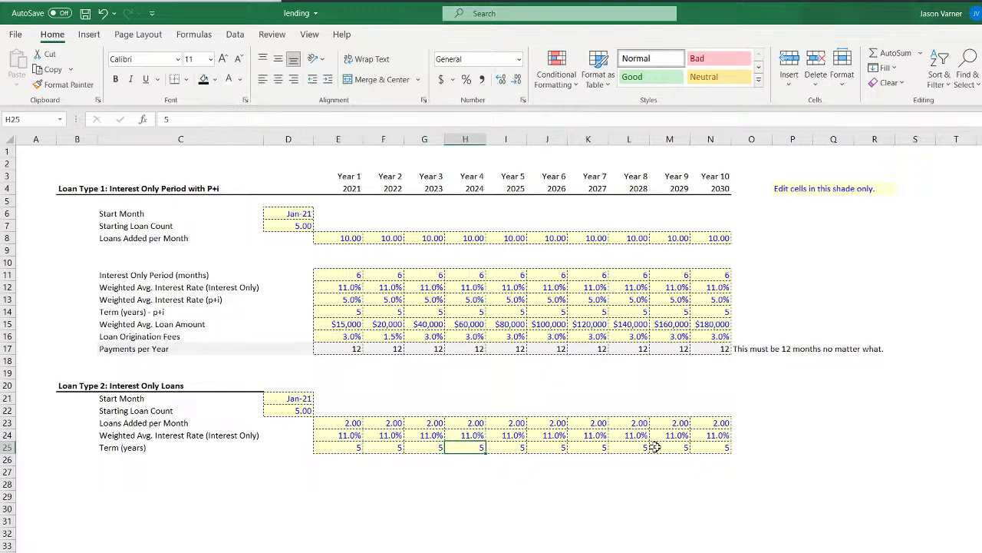
{"action": "left_click_drag", "start_coordinate": [713, 449], "coordinate": [333, 451]}
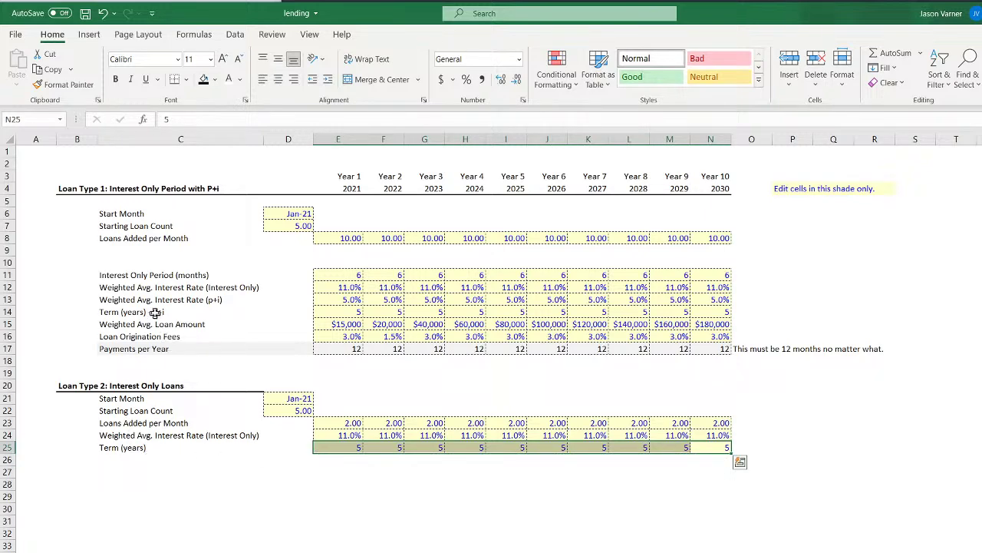
Copy the Weighted Avg. Loan Amount row from Loan Type 1 into row 26 of Loan Type 2
{"action": "left_click_drag", "start_coordinate": [138, 324], "coordinate": [705, 324]}
{"action": "right_click", "coordinate": [706, 325]}
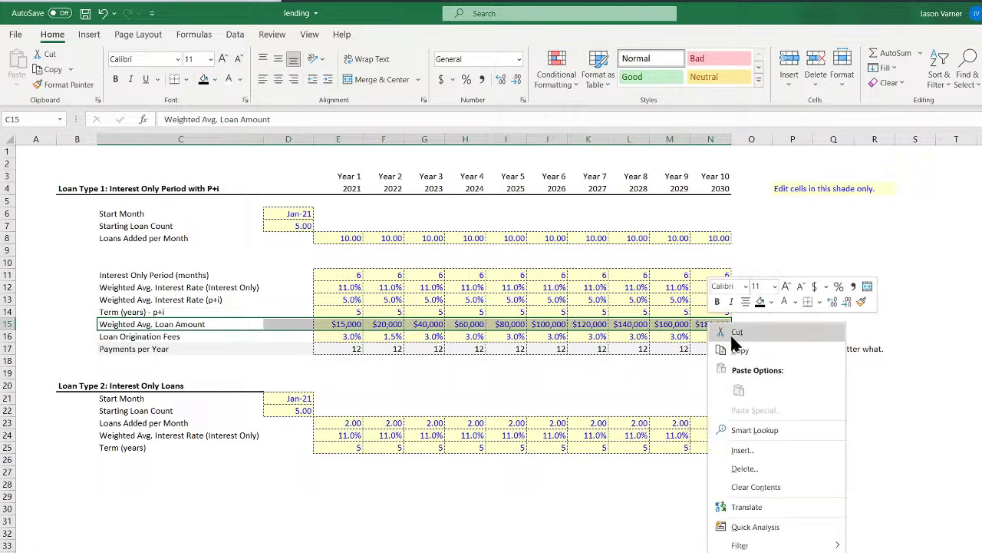
{"action": "left_click", "coordinate": [767, 352]}
{"action": "left_click", "coordinate": [117, 460]}
{"action": "right_click", "coordinate": [117, 460]}
{"action": "left_click", "coordinate": [142, 162]}
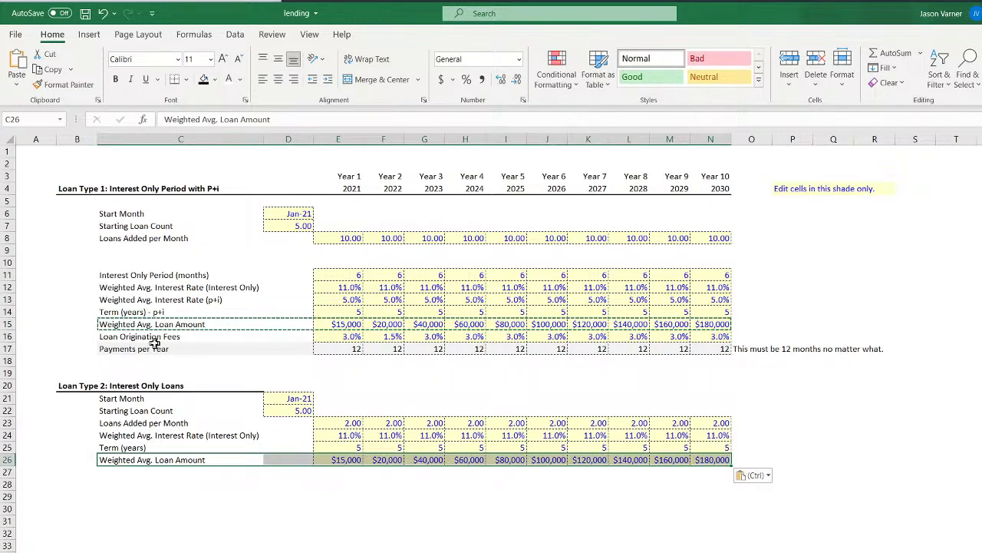
Copy the Loan Origination Fees row from Loan Type 1 into row 27 of Loan Type 2
{"action": "left_click_drag", "start_coordinate": [154, 341], "coordinate": [704, 336]}
{"action": "right_click", "coordinate": [717, 335]}
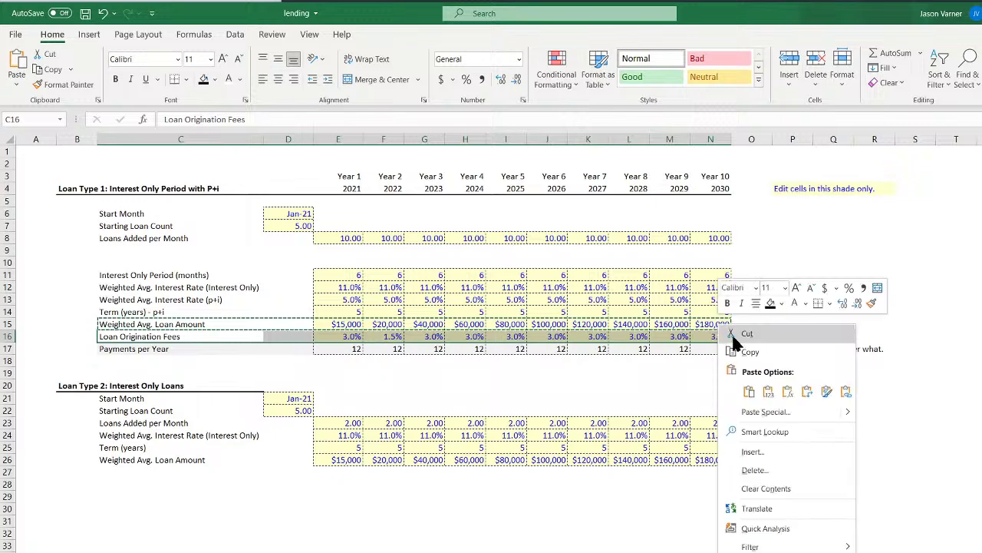
{"action": "left_click", "coordinate": [768, 361]}
{"action": "left_click", "coordinate": [154, 448]}
{"action": "right_click", "coordinate": [118, 471]}
{"action": "left_click", "coordinate": [166, 178]}
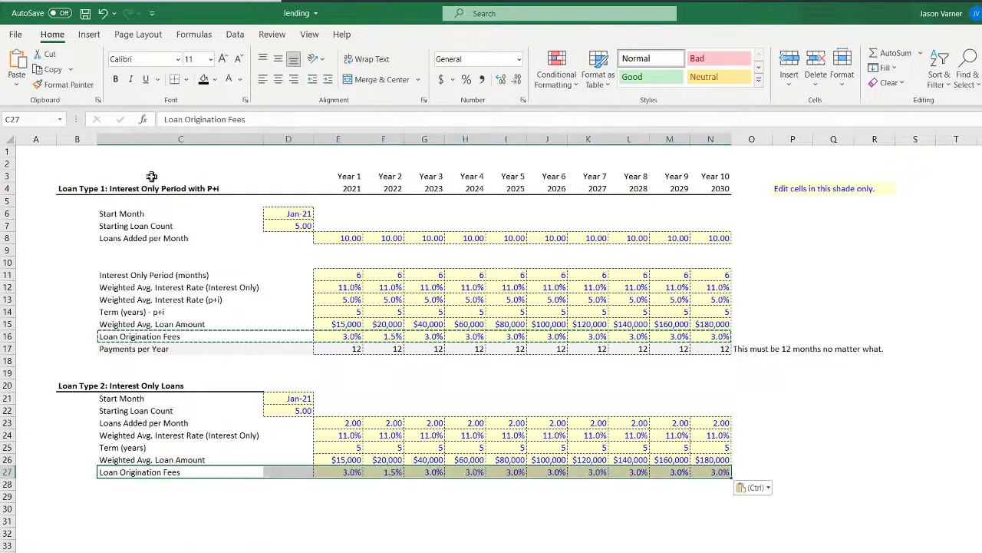
Copy the Payments per Year row, including its 12-month note, from Loan Type 1 into row 28 of Loan Type 2
{"action": "left_click_drag", "start_coordinate": [124, 350], "coordinate": [718, 350]}
{"action": "right_click", "coordinate": [725, 350]}
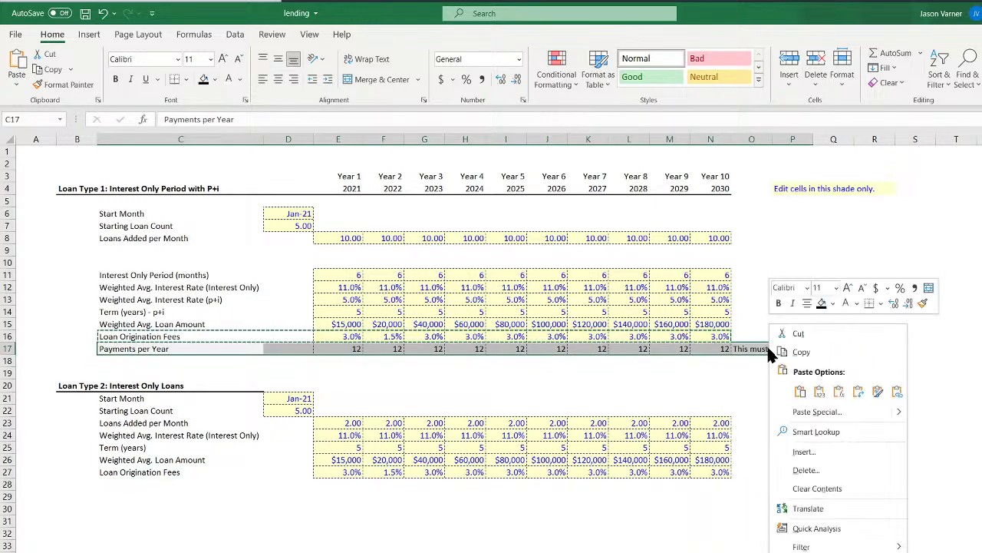
{"action": "left_click", "coordinate": [796, 351]}
{"action": "right_click", "coordinate": [123, 486]}
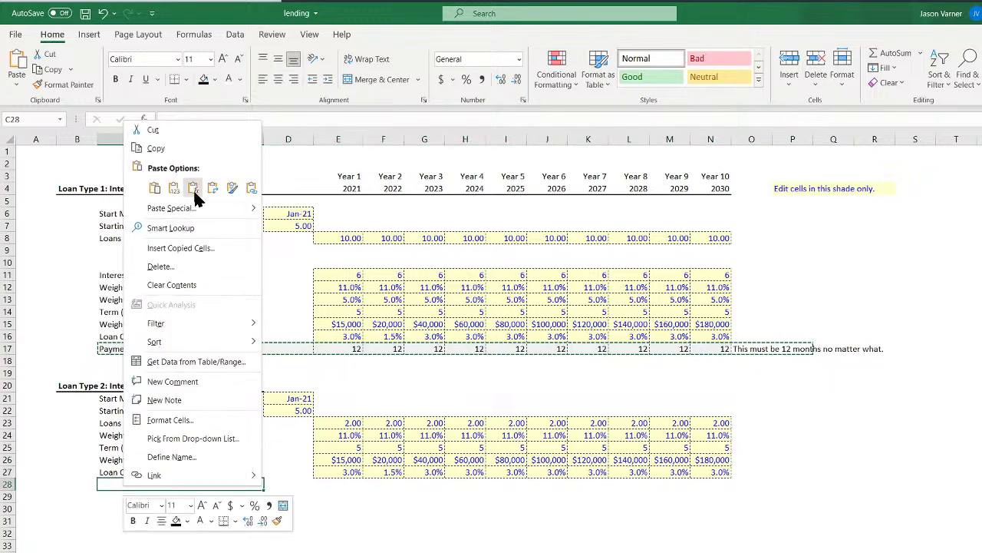
{"action": "left_click", "coordinate": [153, 188]}
{"action": "left_click", "coordinate": [588, 551]}
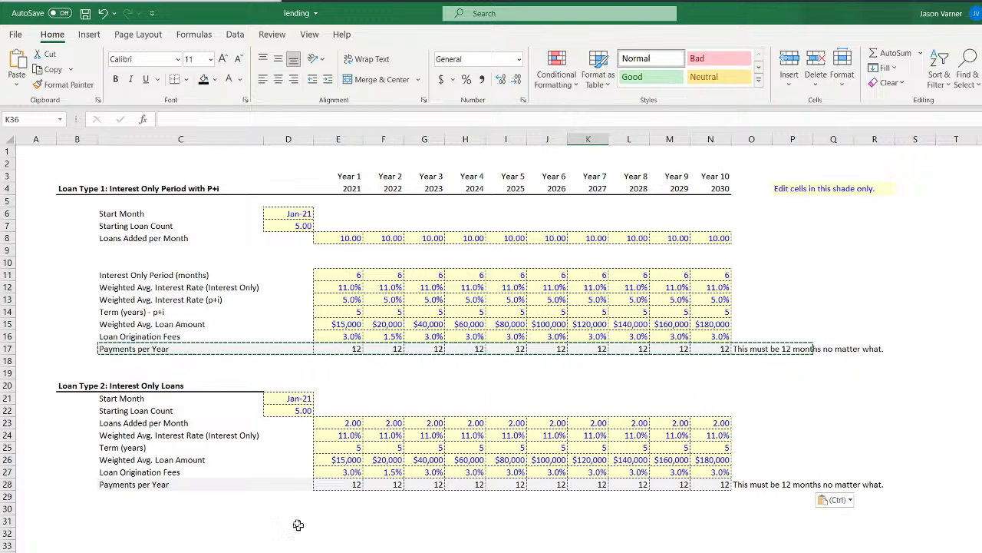
{"action": "left_click", "coordinate": [318, 550]}
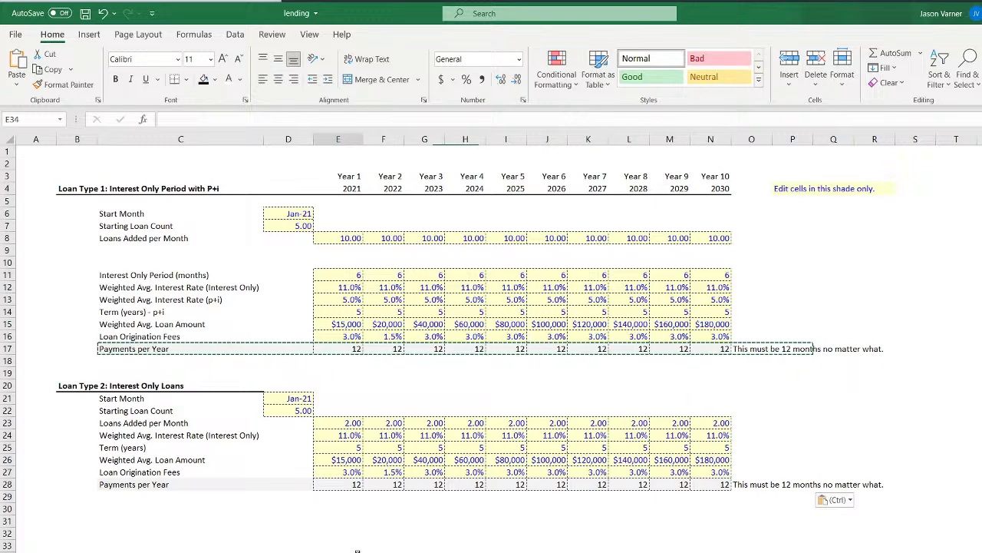
{"action": "left_click", "coordinate": [63, 383]}
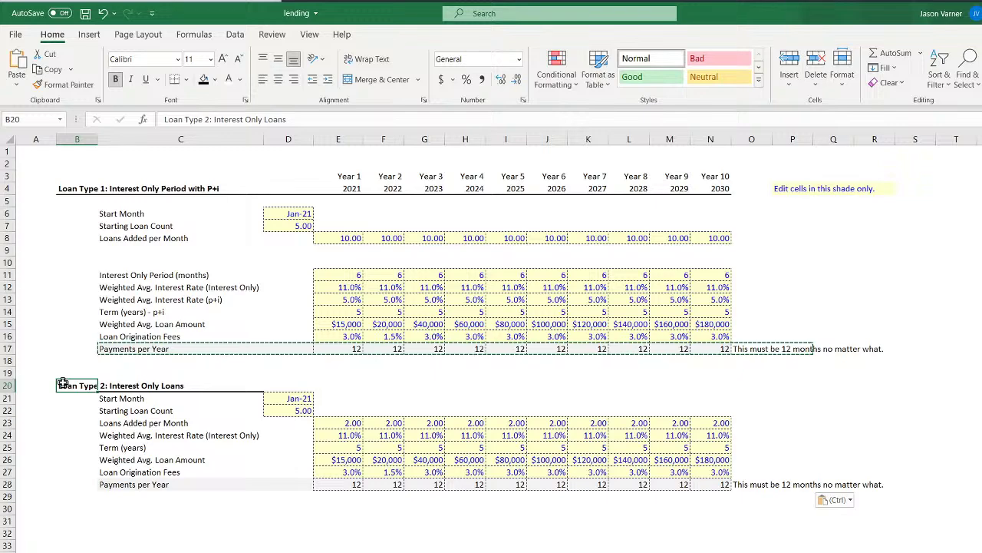
{"action": "left_click", "coordinate": [157, 551]}
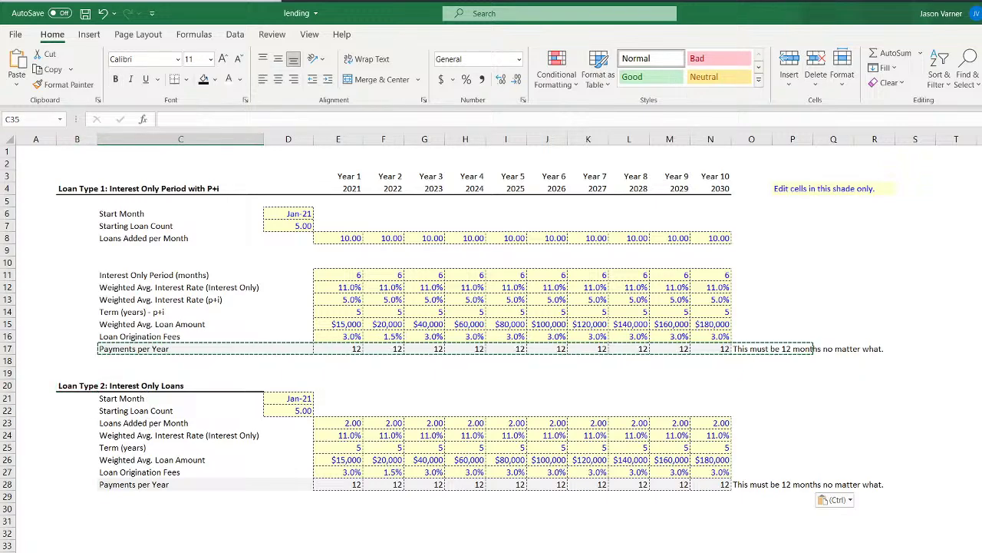
{"action": "key", "text": "Left"}
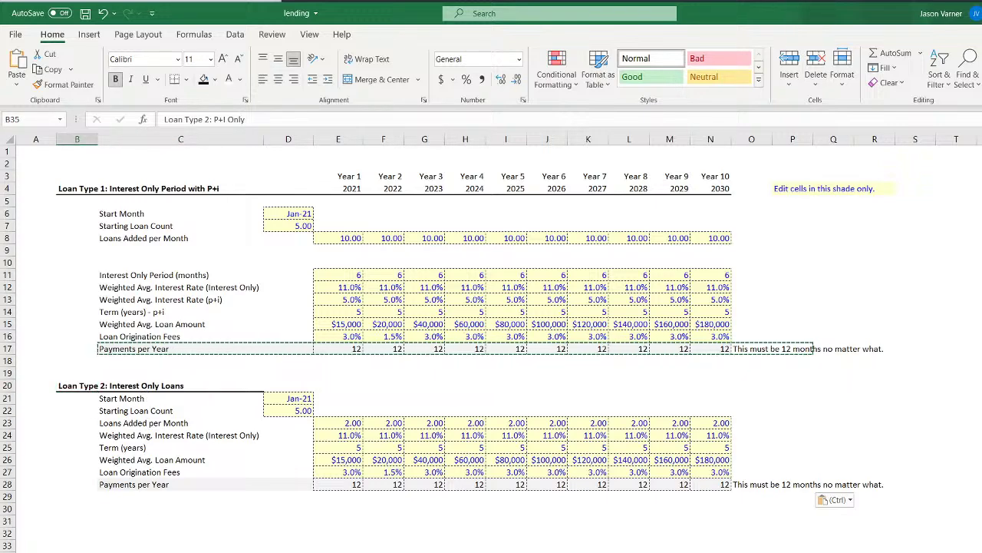
{"action": "left_click", "coordinate": [120, 276]}
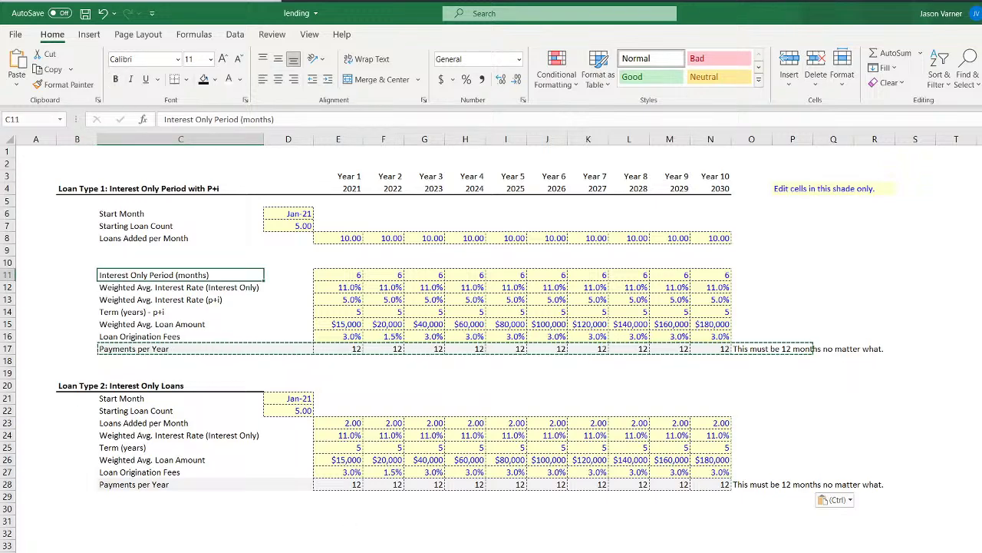
{"action": "key", "text": "ctrl+Page_Down"}
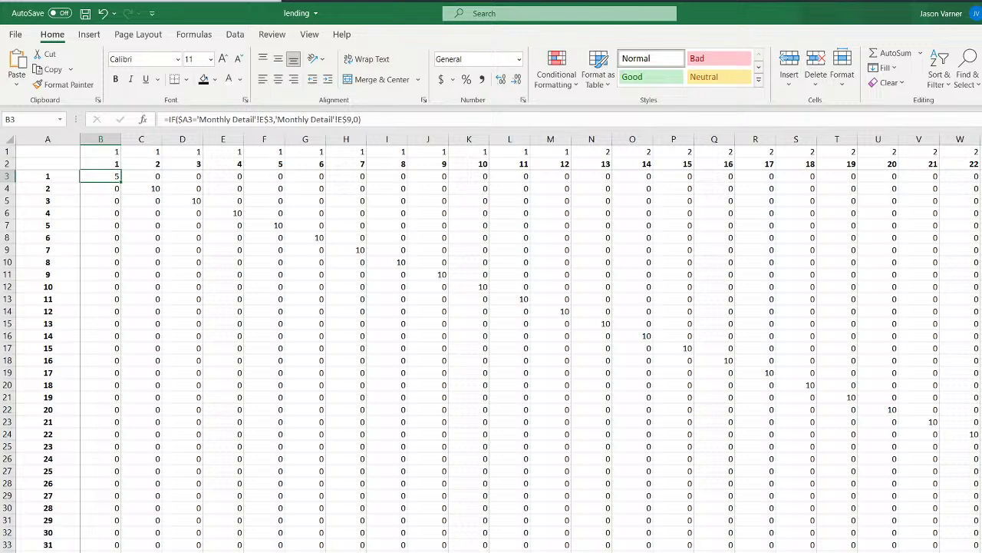
{"action": "right_click", "coordinate": [275, 551]}
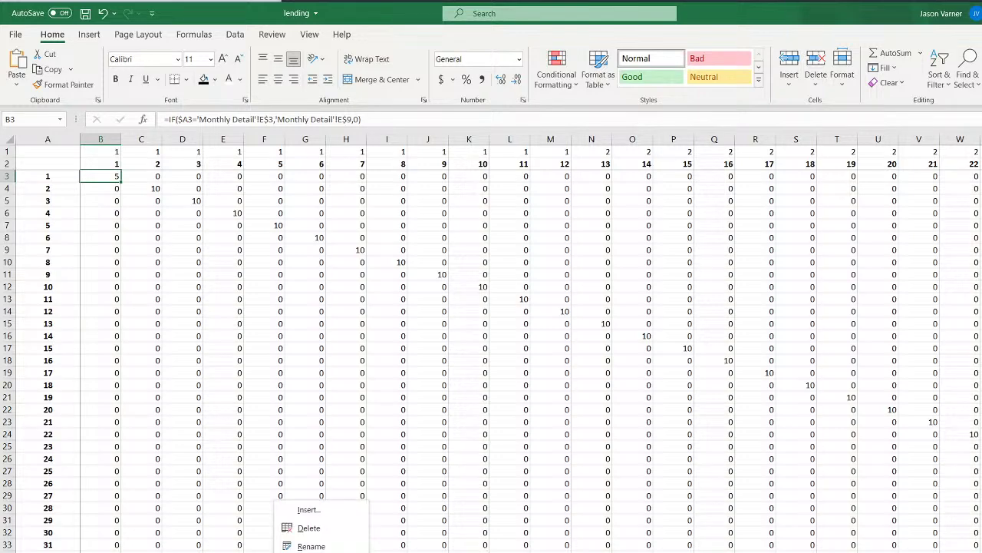
{"action": "left_click", "coordinate": [311, 552]}
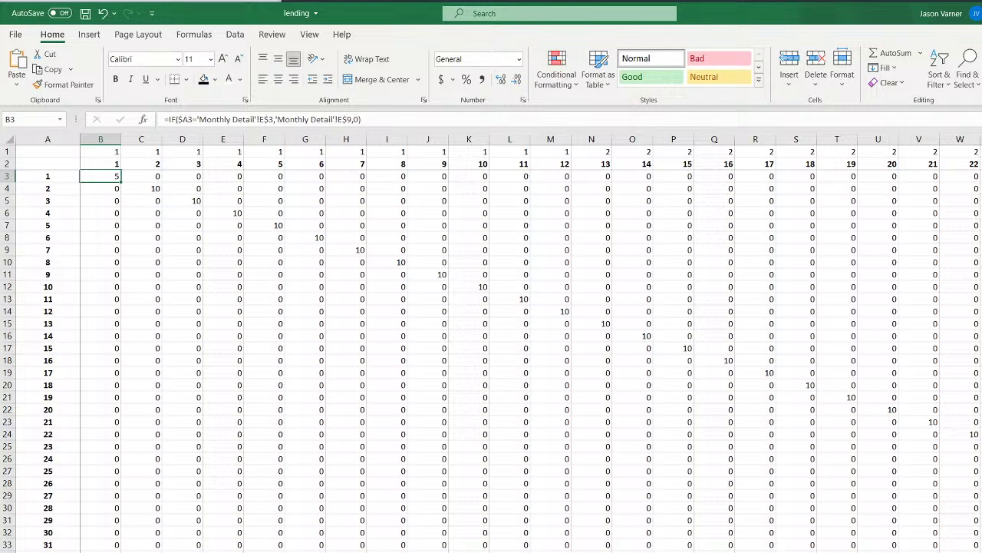
In the monthly pro-forma, point both start-month references in the Type 2 Borrowers Added formula (E15) to row 21 of Loan Configuration
{"action": "key", "text": "ctrl+Page_Up"}
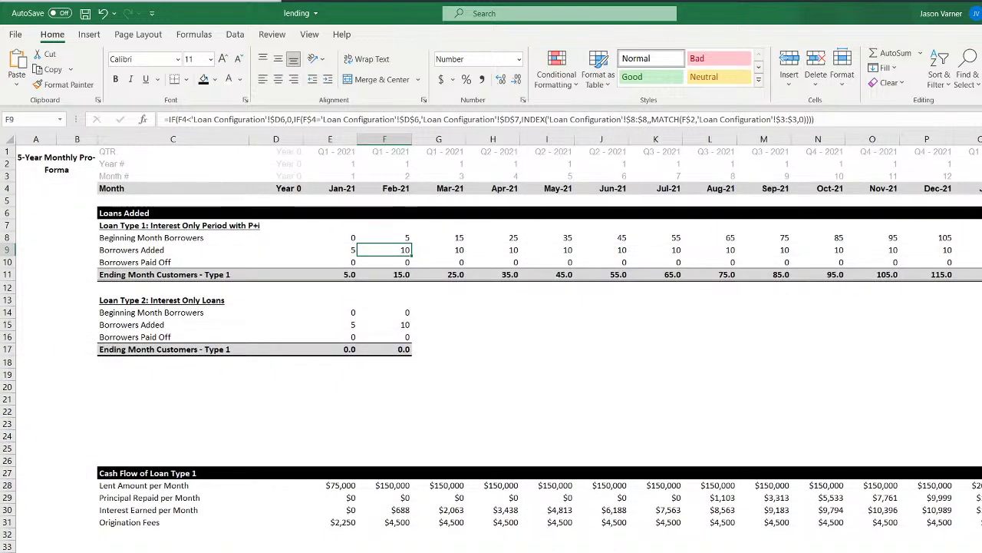
{"action": "left_click", "coordinate": [348, 327]}
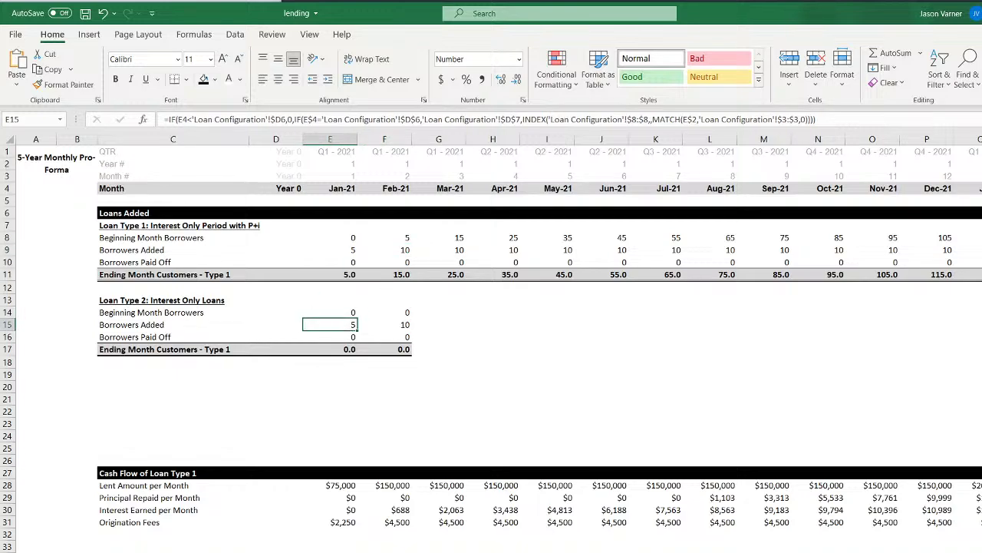
{"action": "key", "text": "ctrl+Page_Down"}
{"action": "left_click", "coordinate": [288, 214]}
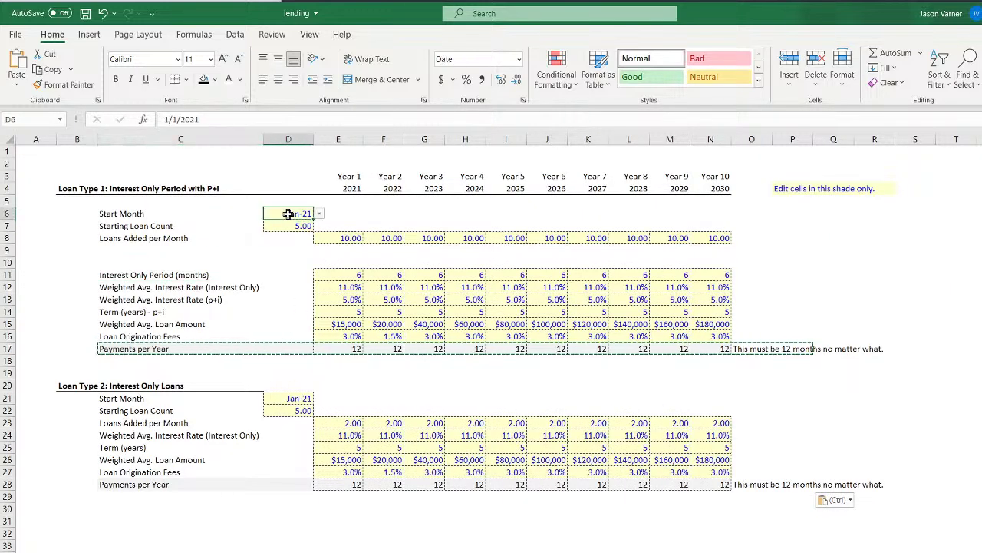
{"action": "left_click", "coordinate": [289, 398]}
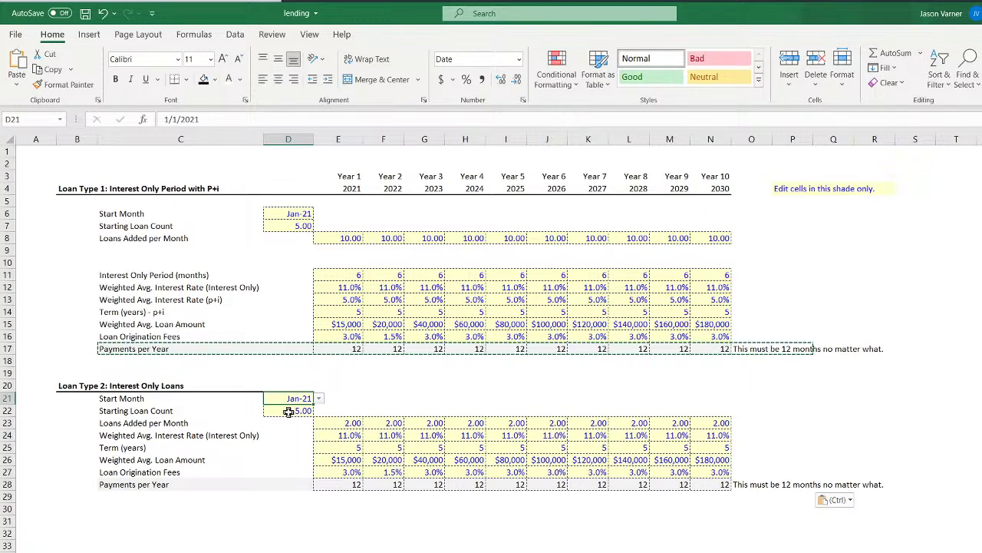
{"action": "key", "text": "ctrl+Page_Up"}
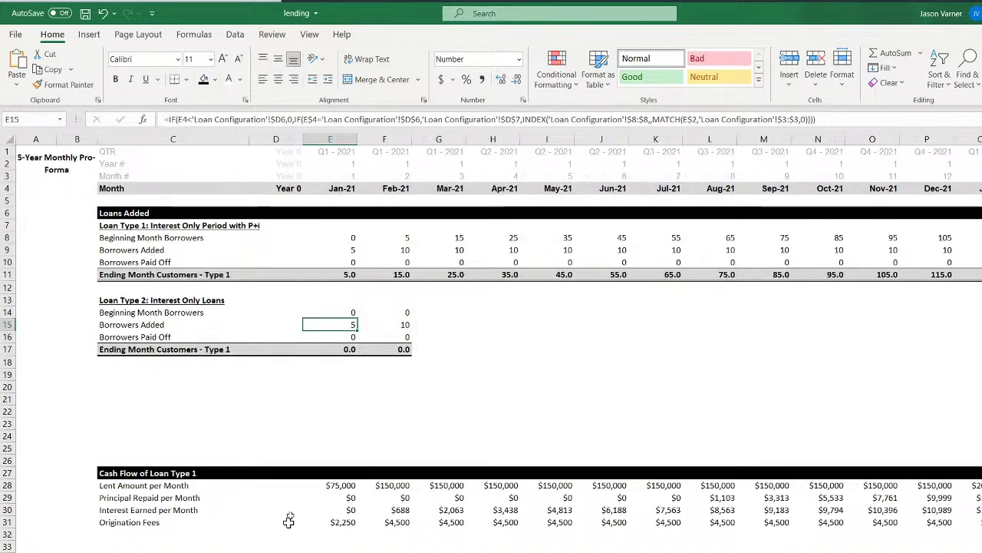
{"action": "left_click", "coordinate": [289, 119]}
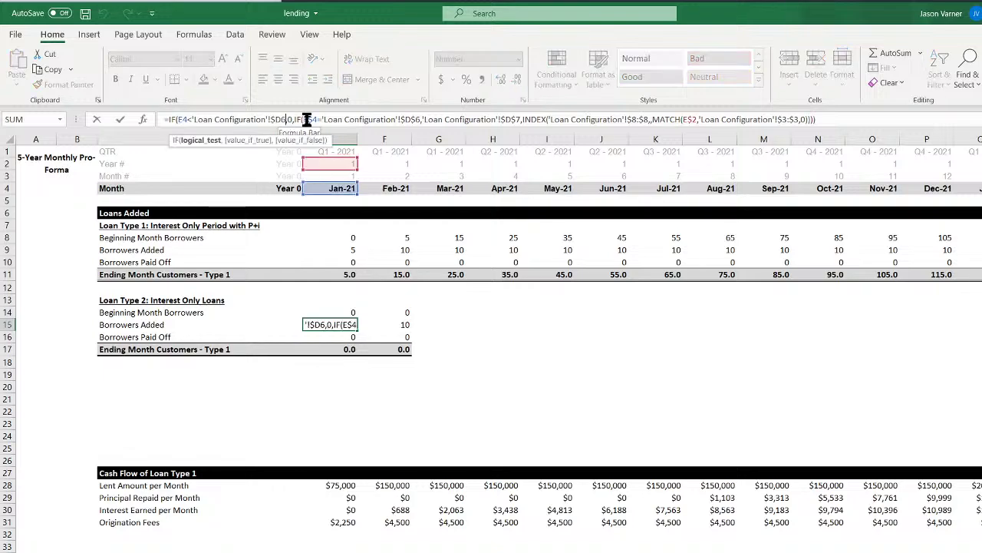
{"action": "key", "text": "BackSpace"}
{"action": "type", "text": "21"}
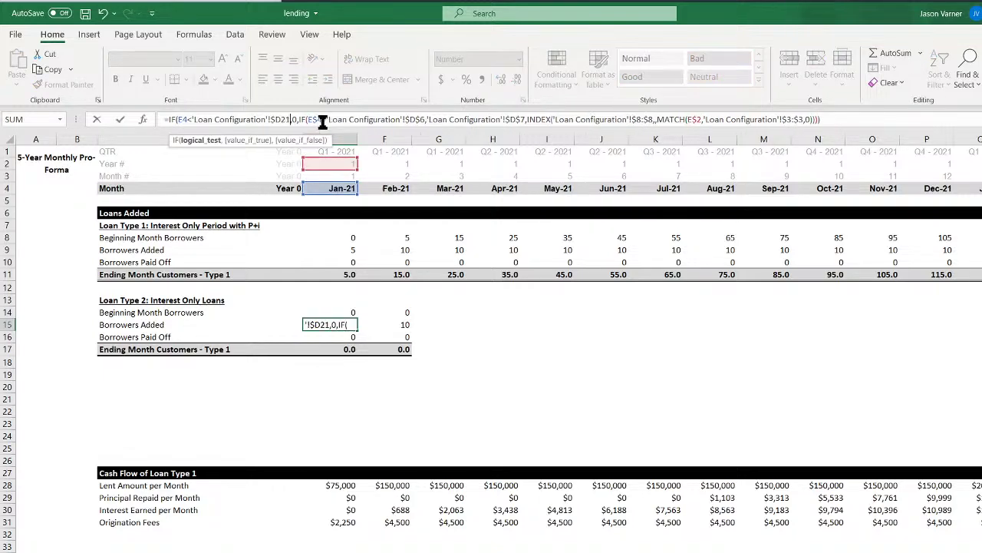
{"action": "left_click", "coordinate": [425, 119]}
{"action": "key", "text": "BackSpace"}
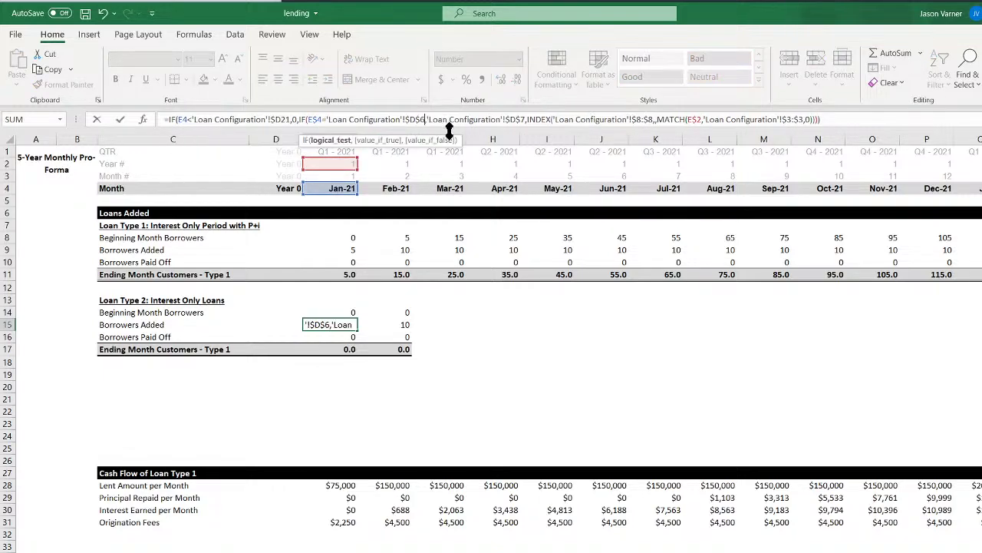
{"action": "type", "text": "21"}
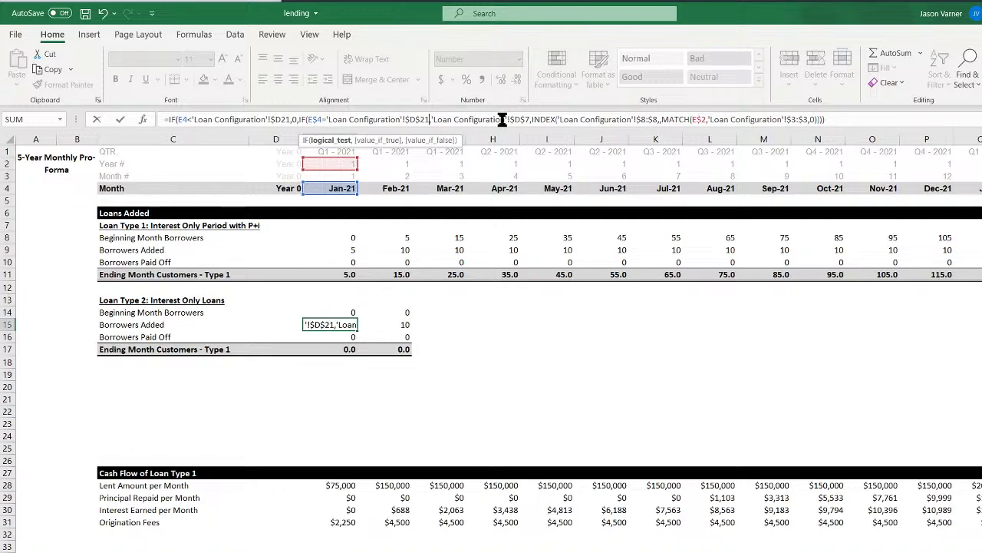
Point the starting loan count reference in the E15 formula to Loan Configuration $D$22
{"action": "left_click", "coordinate": [532, 120]}
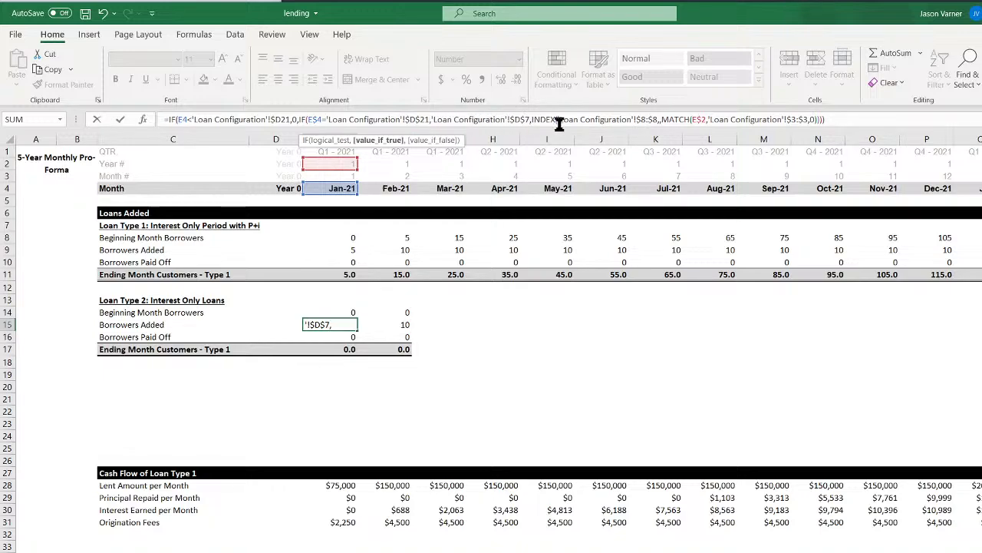
{"action": "key", "text": "BackSpace"}
{"action": "type", "text": "22"}
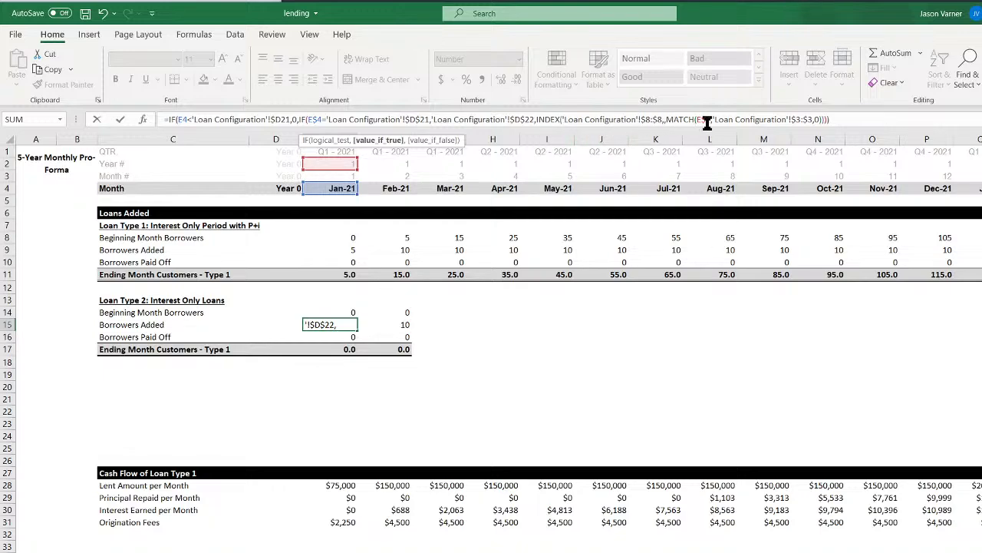
{"action": "key", "text": "Return"}
On Loan Configuration, insert a row above Type 2's Weighted Avg. Interest Rate and remove its input-cell formatting using the blank B24 cell
{"action": "key", "text": "ctrl+Page_Up"}
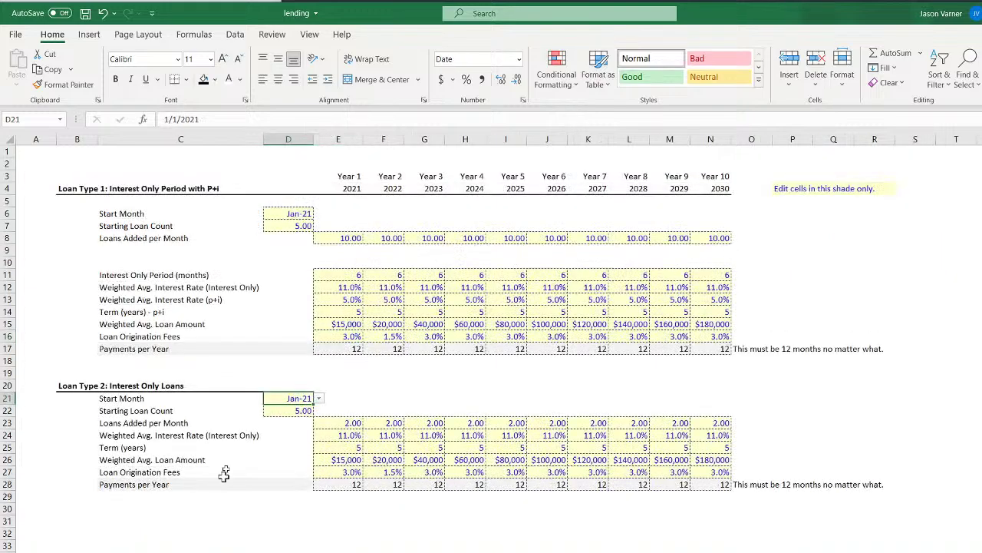
{"action": "left_click", "coordinate": [350, 275]}
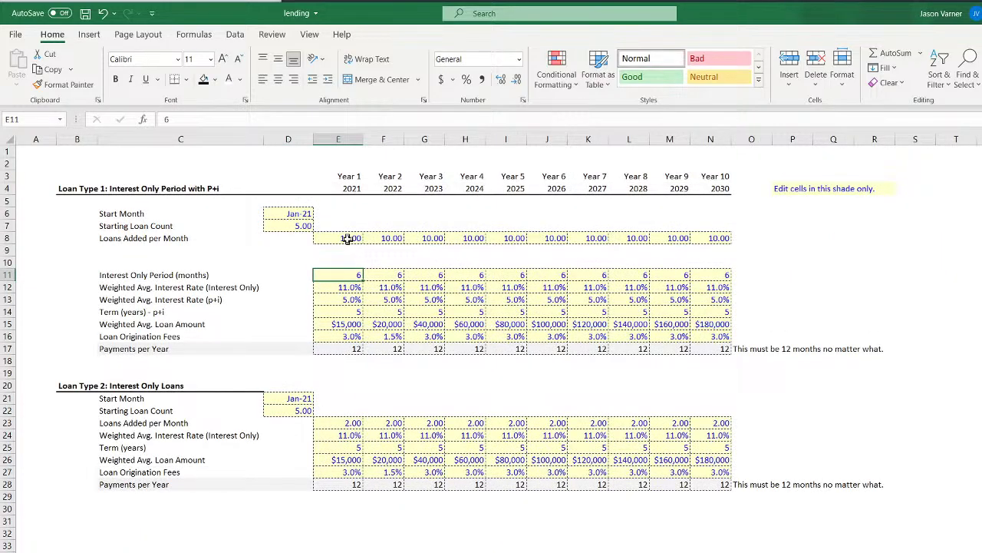
{"action": "left_click", "coordinate": [348, 240]}
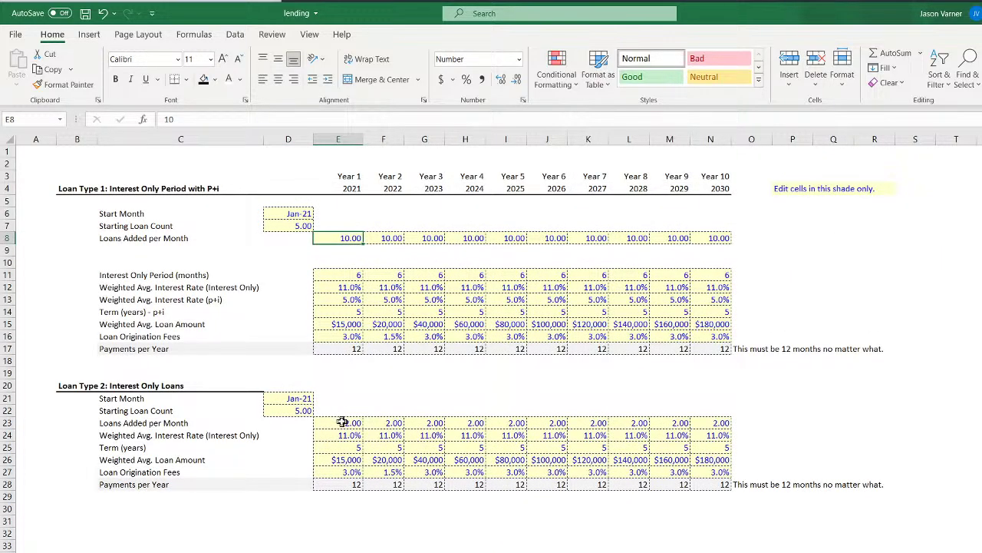
{"action": "left_click", "coordinate": [342, 422]}
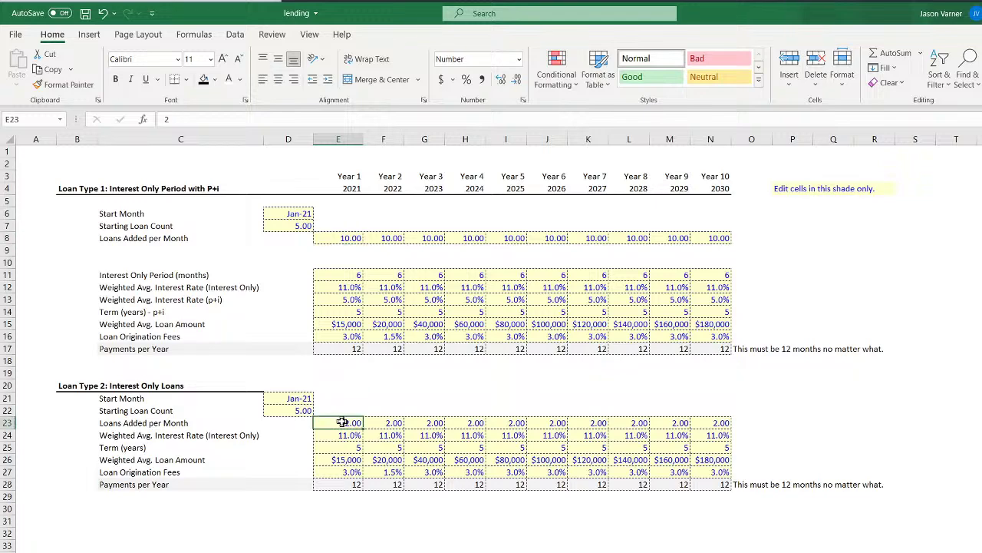
{"action": "right_click", "coordinate": [8, 436]}
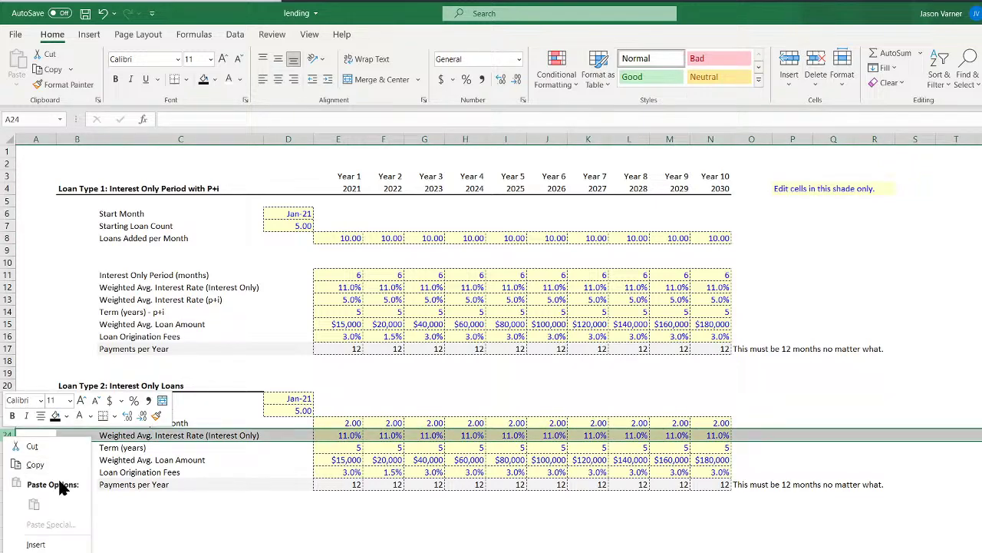
{"action": "left_click", "coordinate": [35, 544]}
{"action": "left_click", "coordinate": [92, 436]}
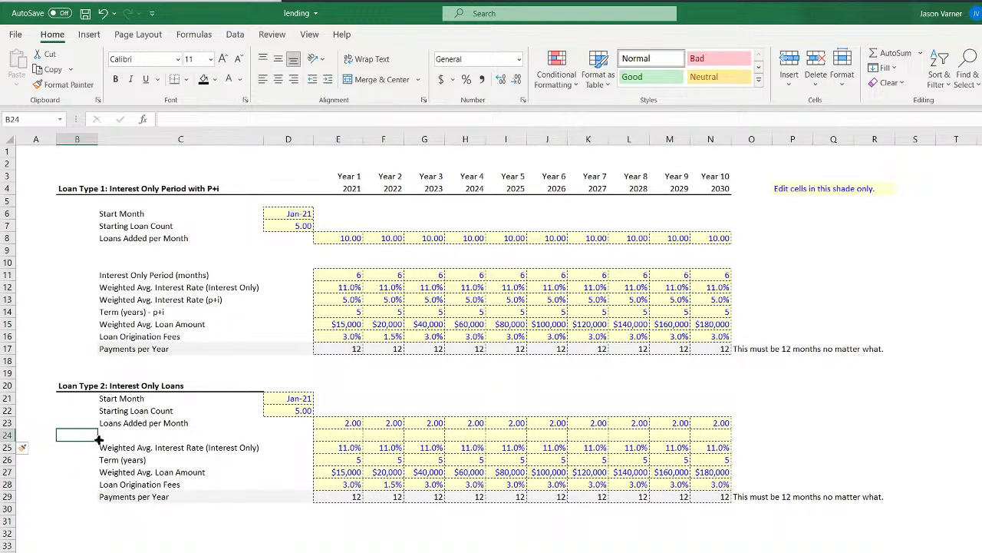
{"action": "left_click_drag", "start_coordinate": [98, 437], "coordinate": [800, 439]}
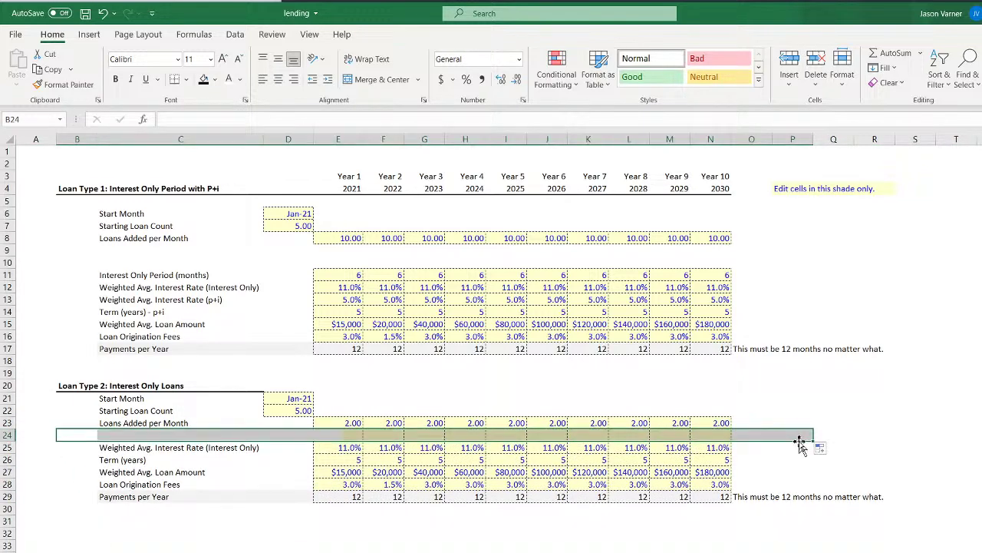
Point the INDEX range in the Type 2 Borrowers Added formula (E15) to Loan Configuration row 23, $23:$23
{"action": "left_click", "coordinate": [351, 240]}
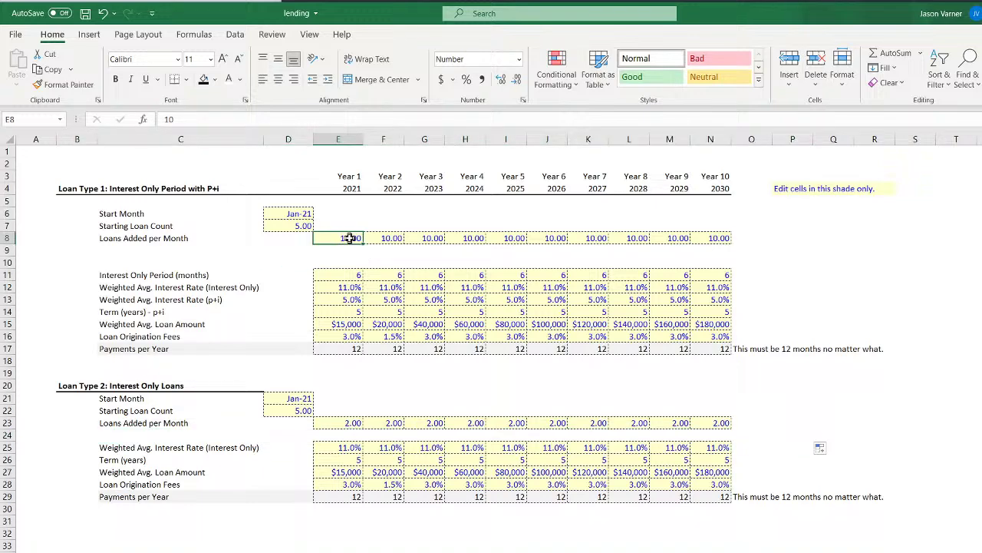
{"action": "left_click", "coordinate": [339, 425]}
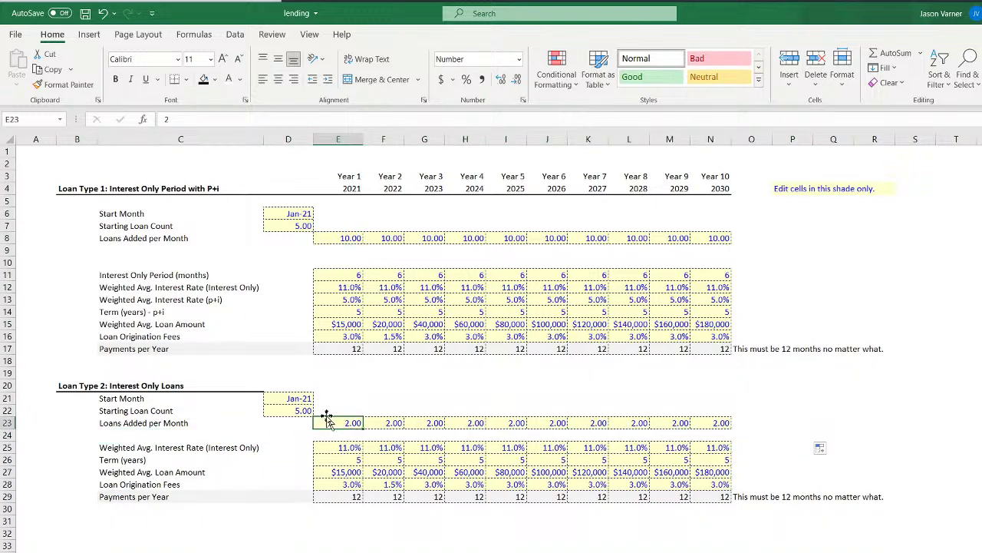
{"action": "key", "text": "ctrl+Page_Down"}
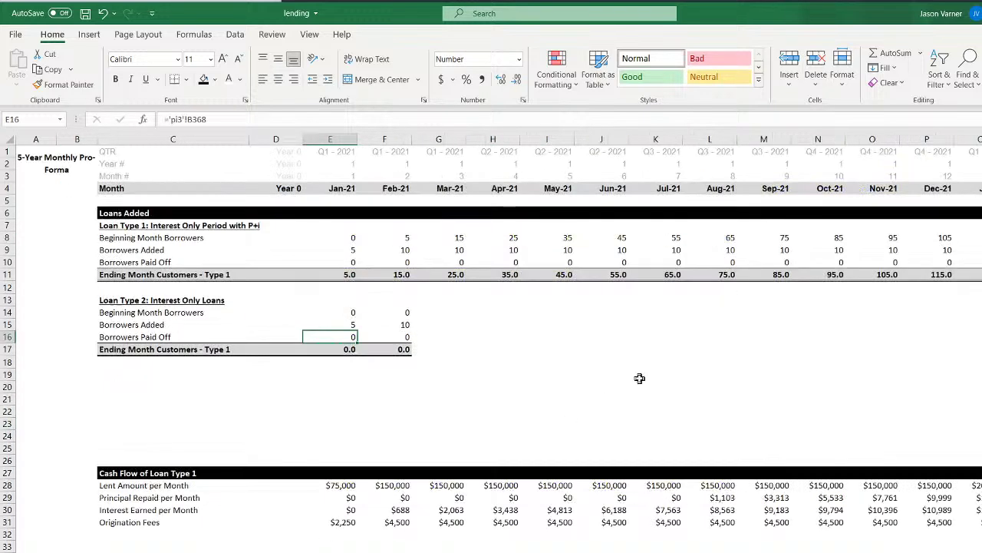
{"action": "left_click", "coordinate": [322, 323]}
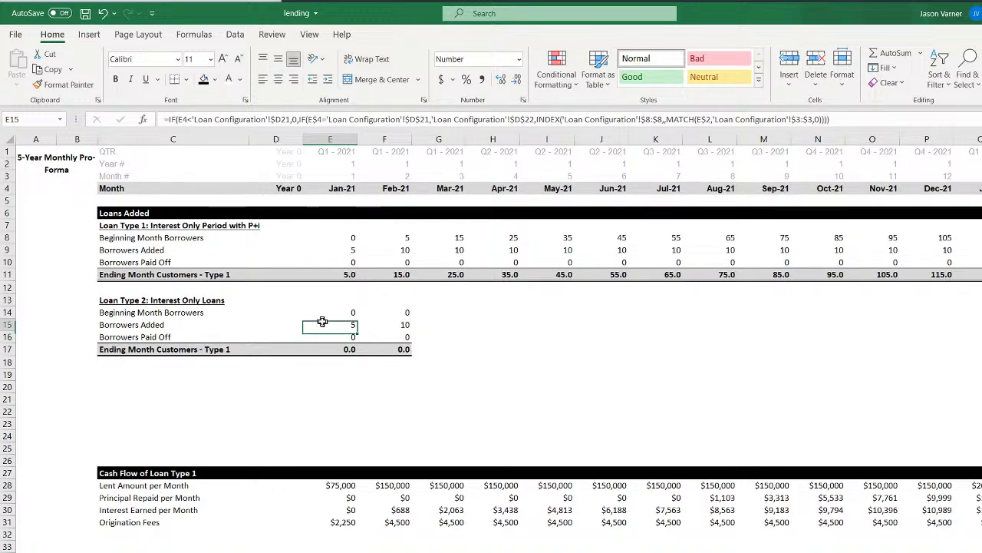
{"action": "left_click", "coordinate": [654, 120]}
{"action": "double_click", "coordinate": [652, 119]}
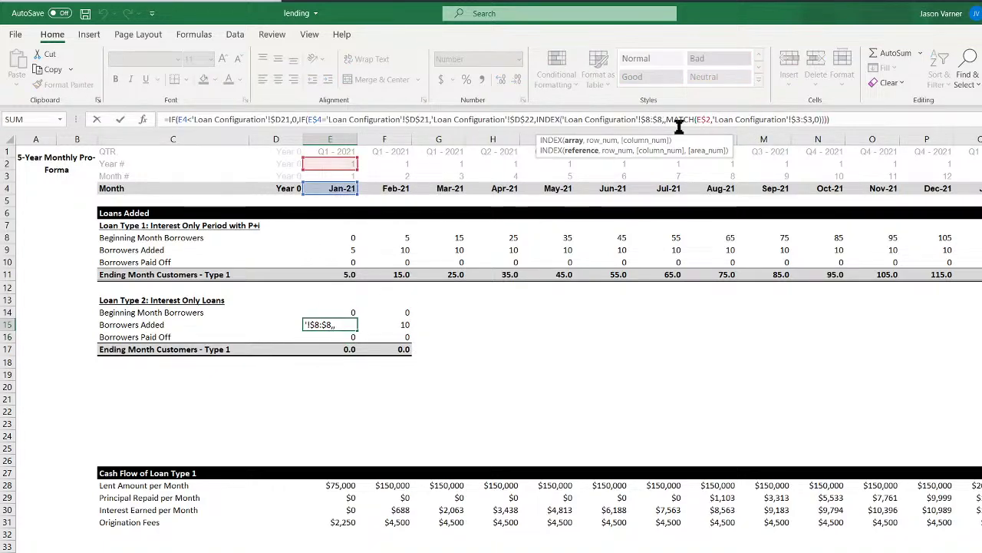
{"action": "type", "text": "23"}
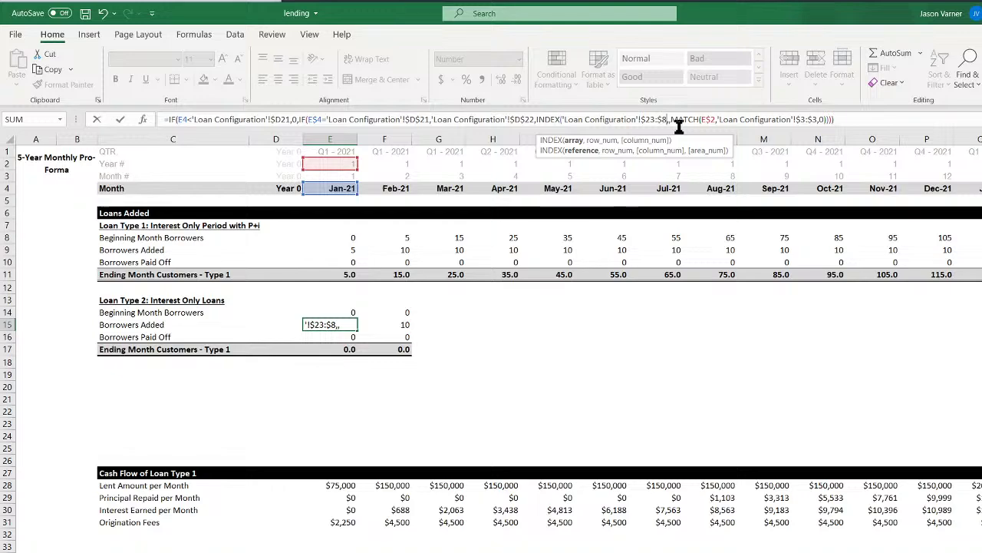
{"action": "key", "text": "BackSpace"}
{"action": "type", "text": "23"}
{"action": "key", "text": "Return"}
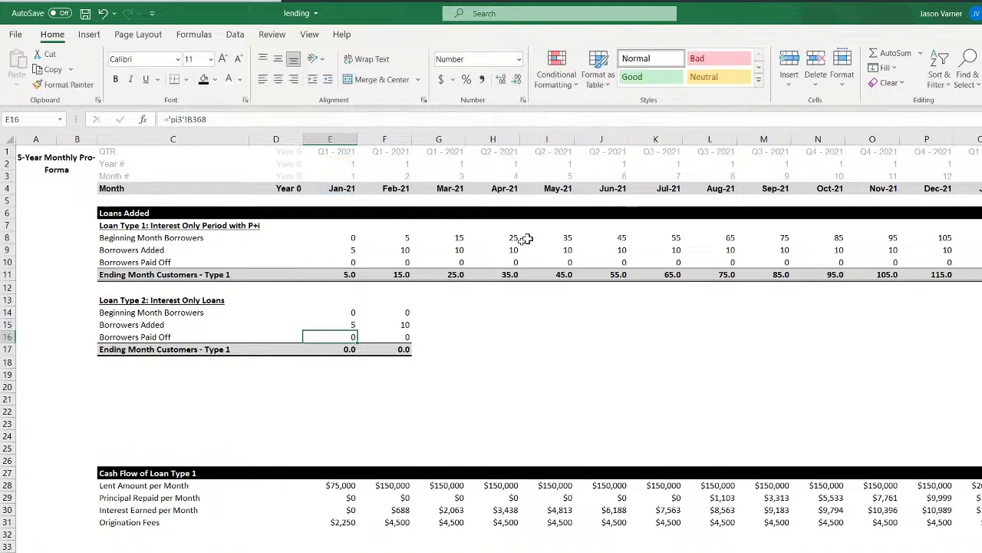
Fill Type 2's Borrowers Added formula from E15 and Beginning Month Borrowers formula from F14 across the following month columns
{"action": "left_click", "coordinate": [340, 325]}
{"action": "left_click_drag", "start_coordinate": [358, 331], "coordinate": [707, 326]}
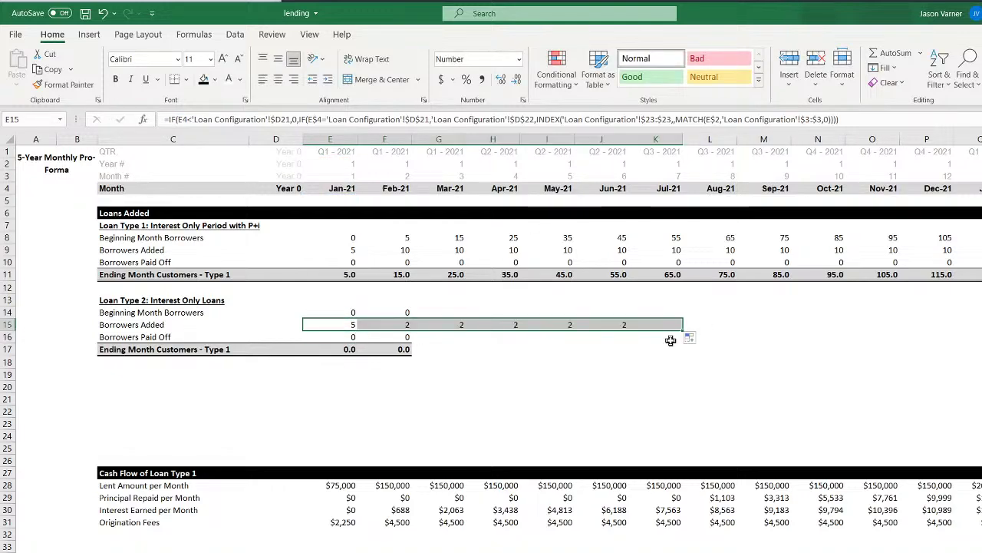
{"action": "left_click", "coordinate": [350, 327]}
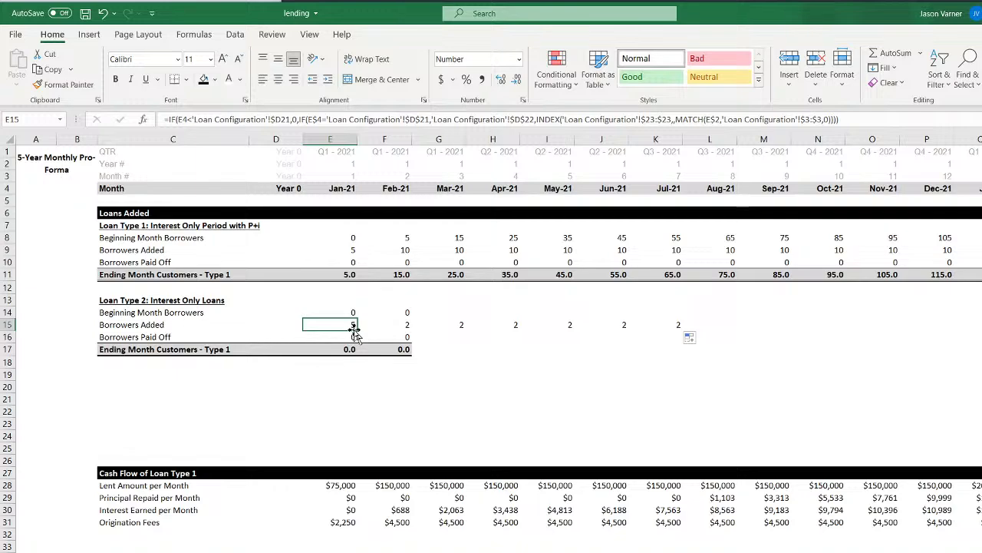
{"action": "left_click_drag", "start_coordinate": [358, 331], "coordinate": [981, 330]}
{"action": "left_click", "coordinate": [397, 312]}
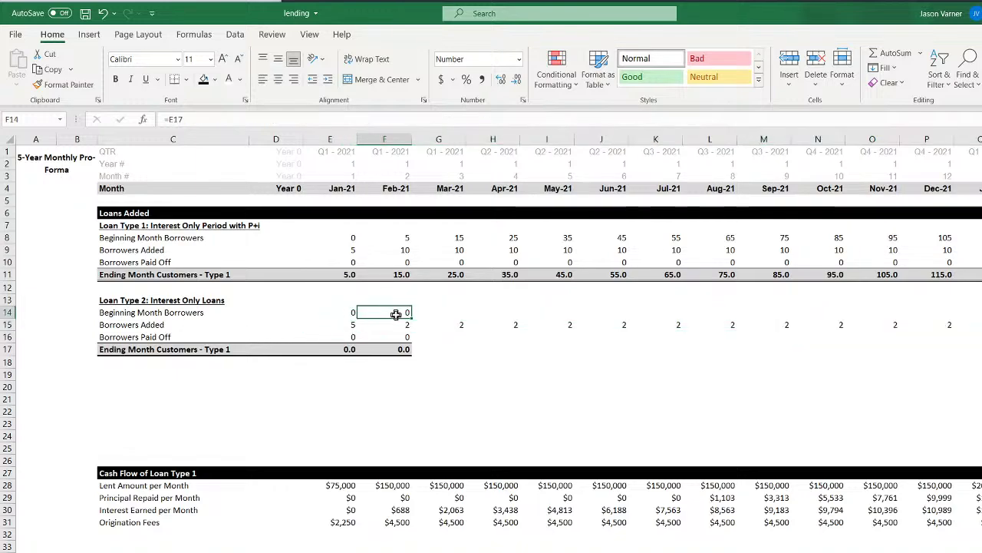
{"action": "left_click_drag", "start_coordinate": [411, 318], "coordinate": [827, 335]}
Examine Type 2's Borrowers Paid Off and Ending Month Customers formulas, the supporting cohort sheets and the Loan Configuration assumptions
{"action": "left_click", "coordinate": [348, 334]}
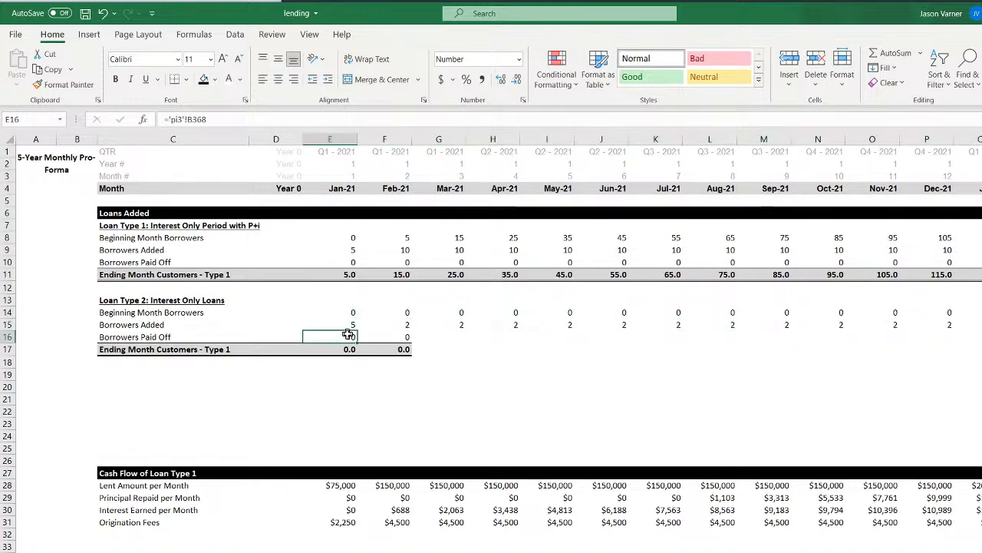
{"action": "left_click", "coordinate": [406, 336]}
{"action": "left_click", "coordinate": [390, 346]}
{"action": "left_click", "coordinate": [342, 348]}
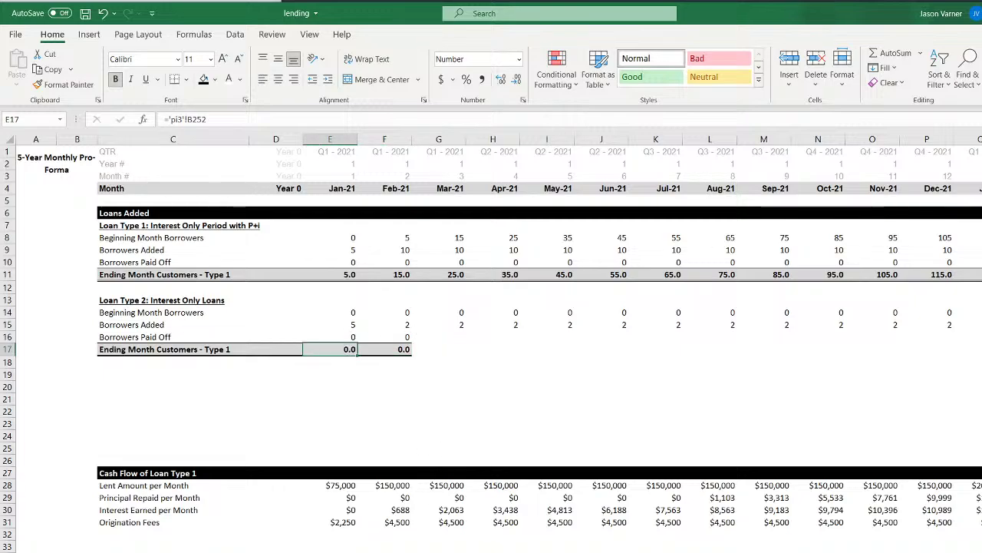
{"action": "key", "text": "ctrl+Page_Down"}
{"action": "key", "text": "ctrl+Page_Down"}
{"action": "key", "text": "ctrl+Page_Down"}
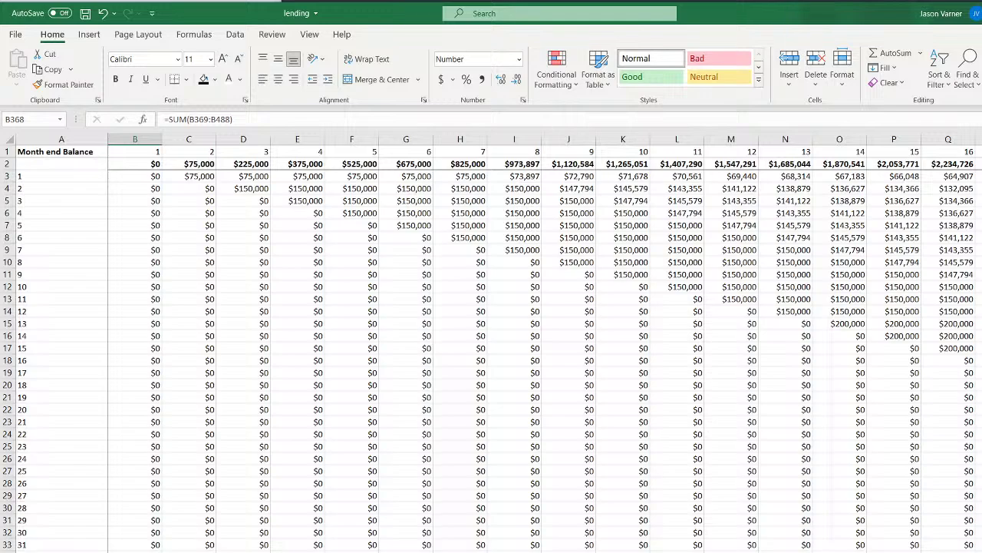
{"action": "key", "text": "ctrl+Page_Down"}
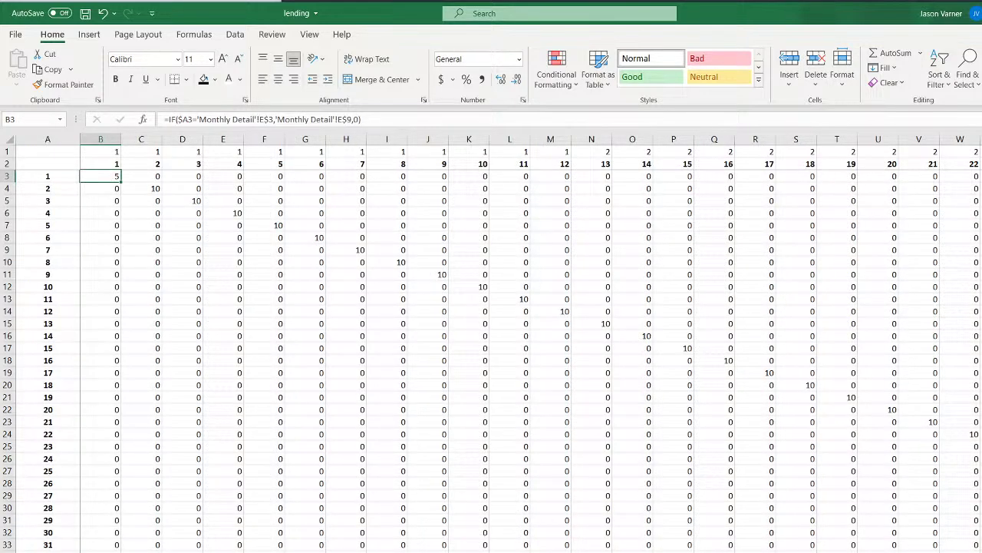
{"action": "key", "text": "ctrl+Page_Up"}
{"action": "key", "text": "ctrl+Page_Up"}
{"action": "key", "text": "ctrl+Page_Up"}
{"action": "key", "text": "ctrl+Page_Up"}
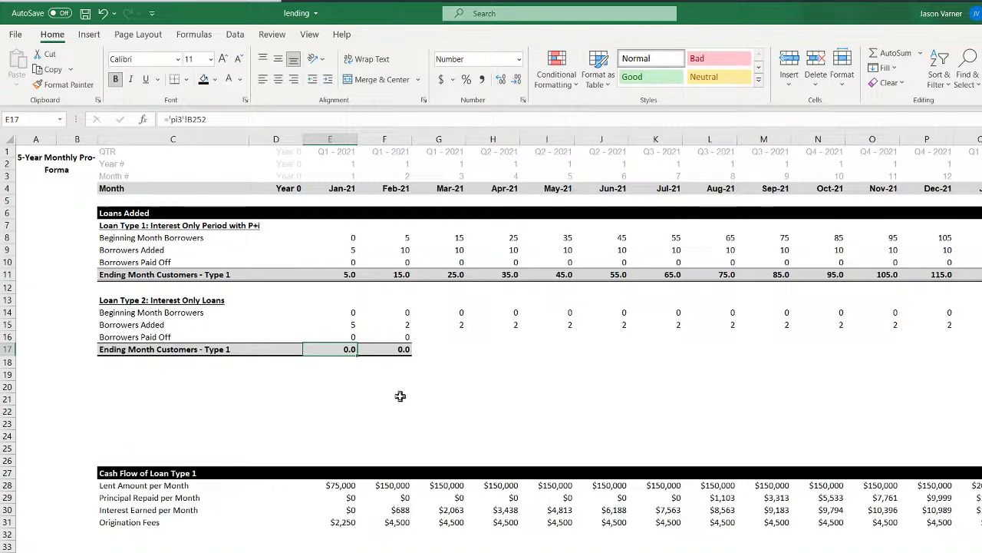
{"action": "key", "text": "ctrl+Page_Up"}
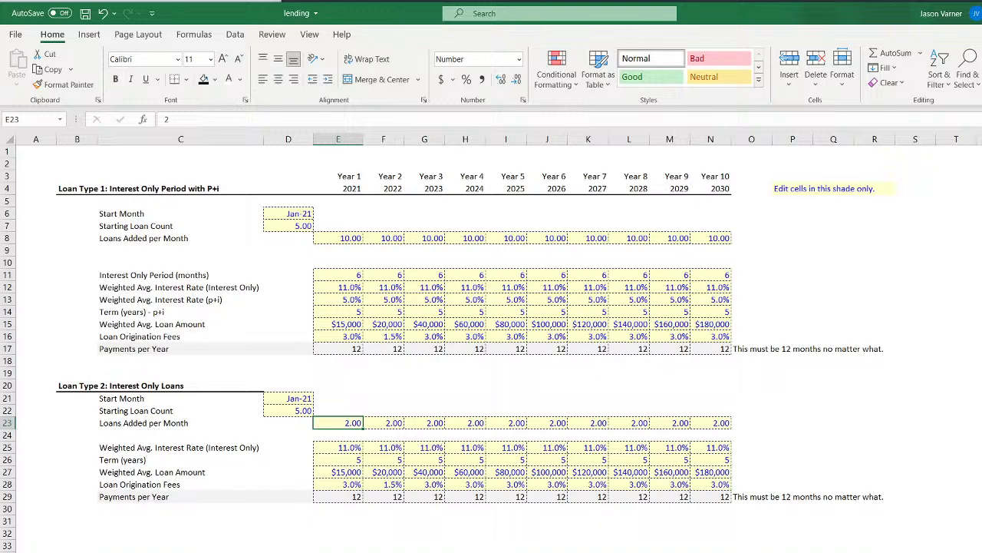
{"action": "key", "text": "ctrl+Page_Down"}
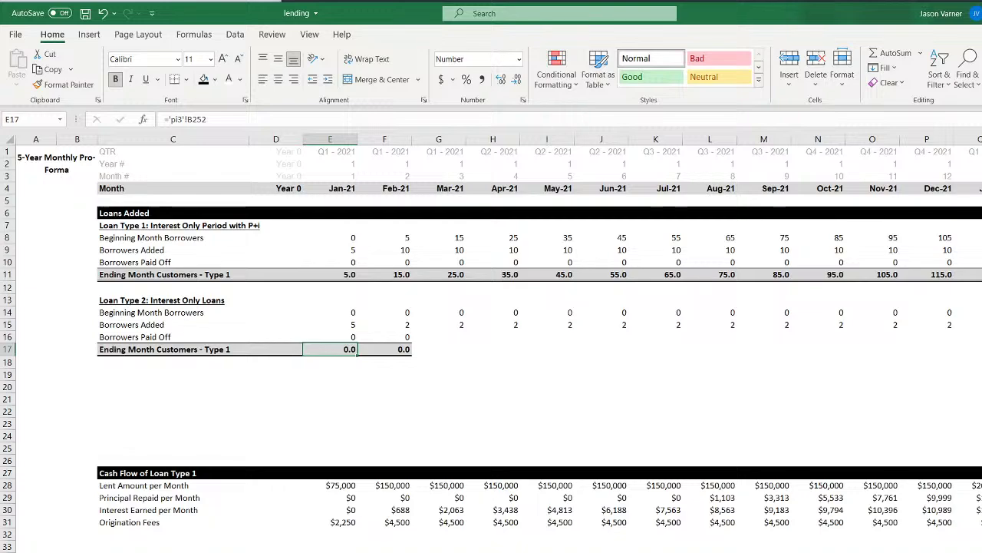
Duplicate the cohort sheet that tracks monthly borrowers added and rename the copy for Loan Type 2
{"action": "key", "text": "ctrl+Page_Down"}
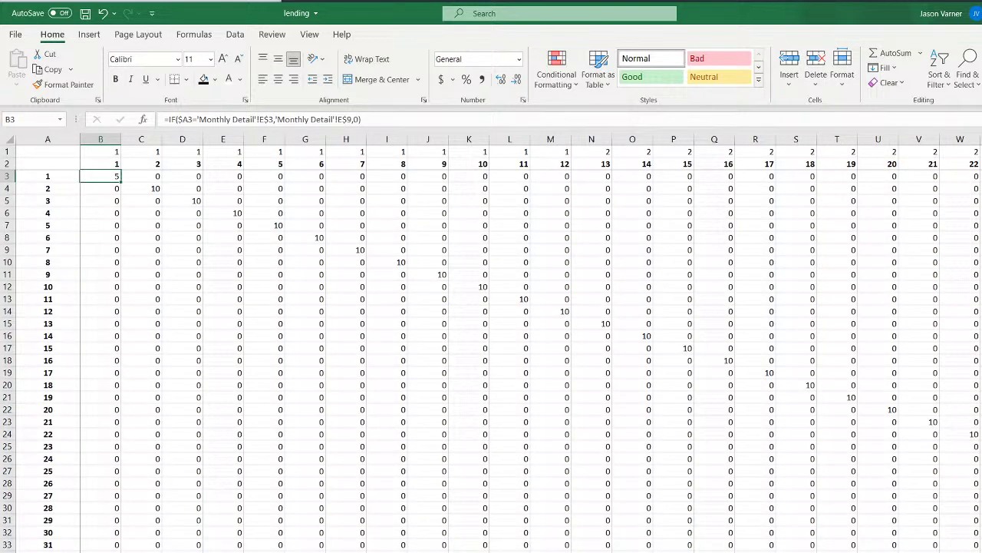
{"action": "right_click", "coordinate": [272, 551]}
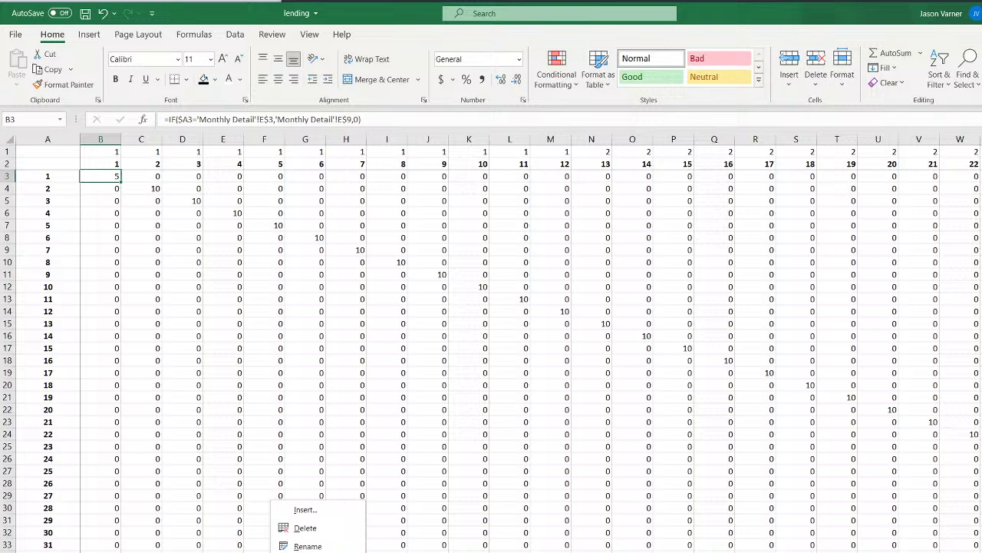
{"action": "key", "text": "m"}
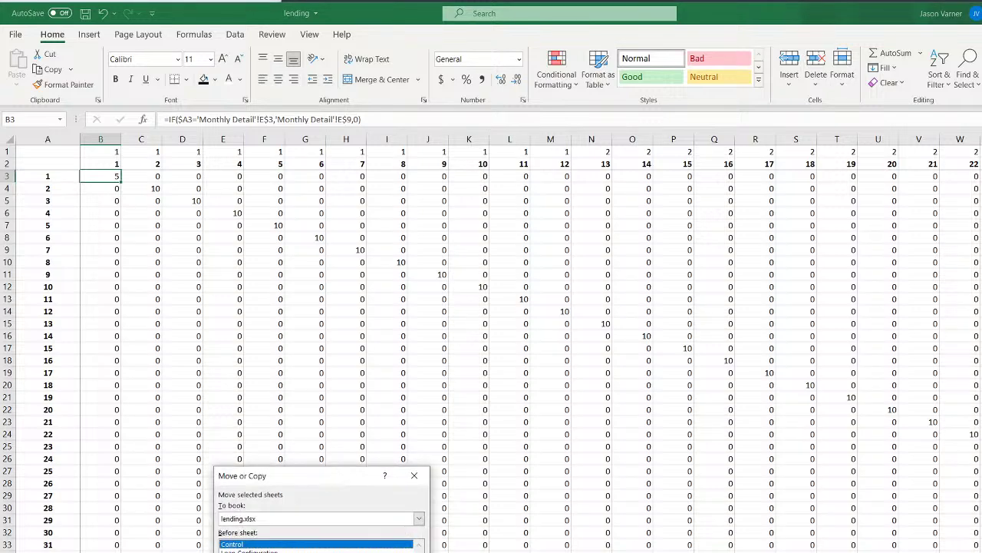
{"action": "key", "text": "Return"}
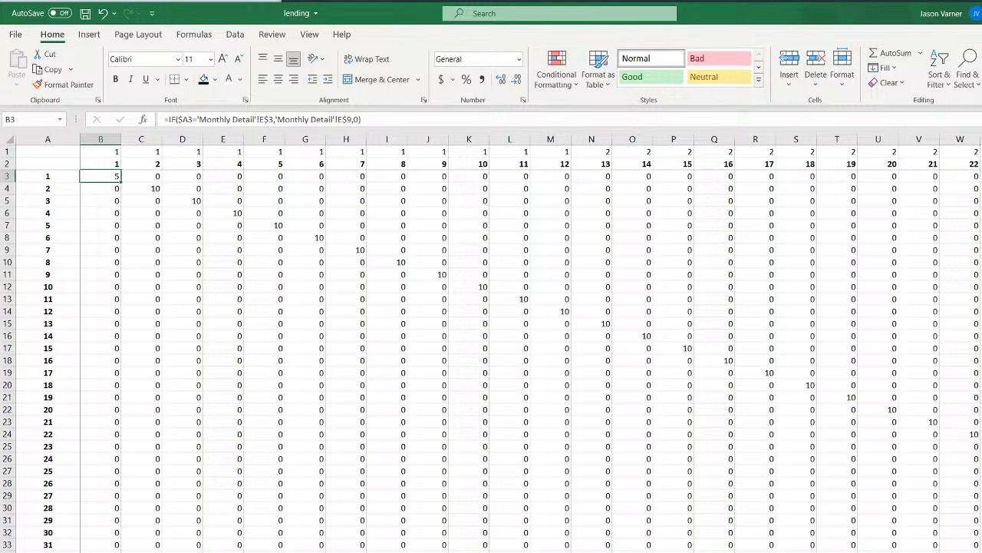
{"action": "double_click", "coordinate": [307, 552]}
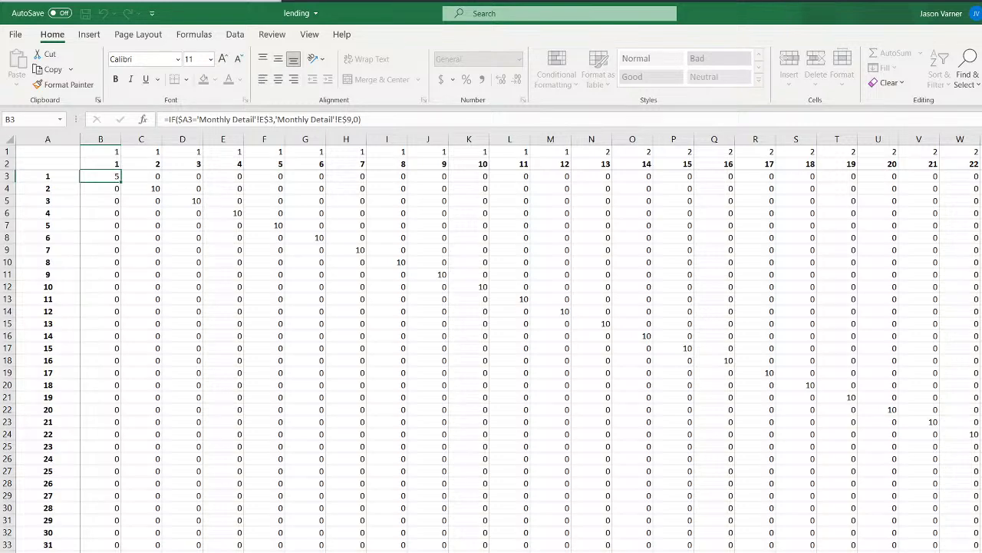
{"action": "key", "text": "Return"}
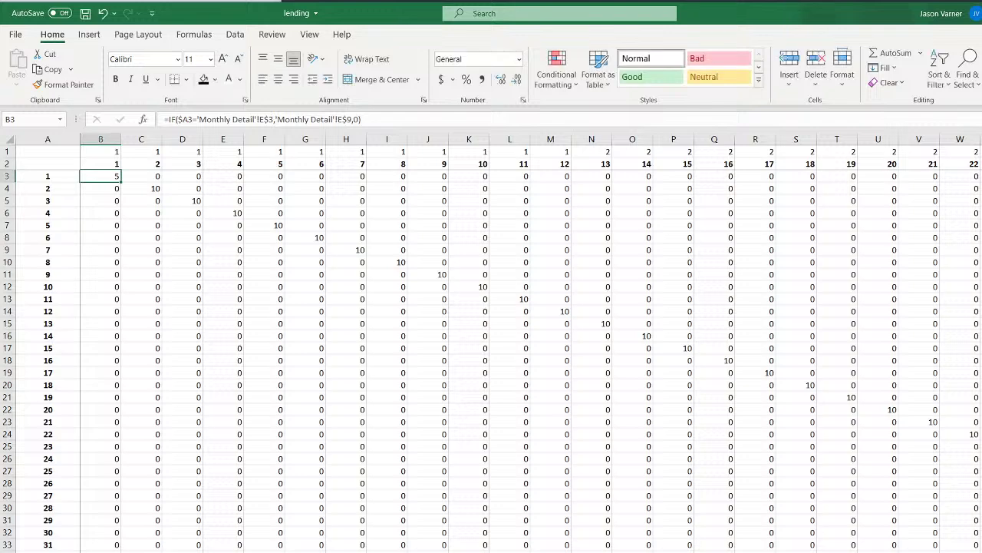
In B3 of the copied cohort sheet, point the borrowers-added reference to Type 2's row, 'Monthly Detail'!E$15
{"action": "left_click", "coordinate": [437, 349]}
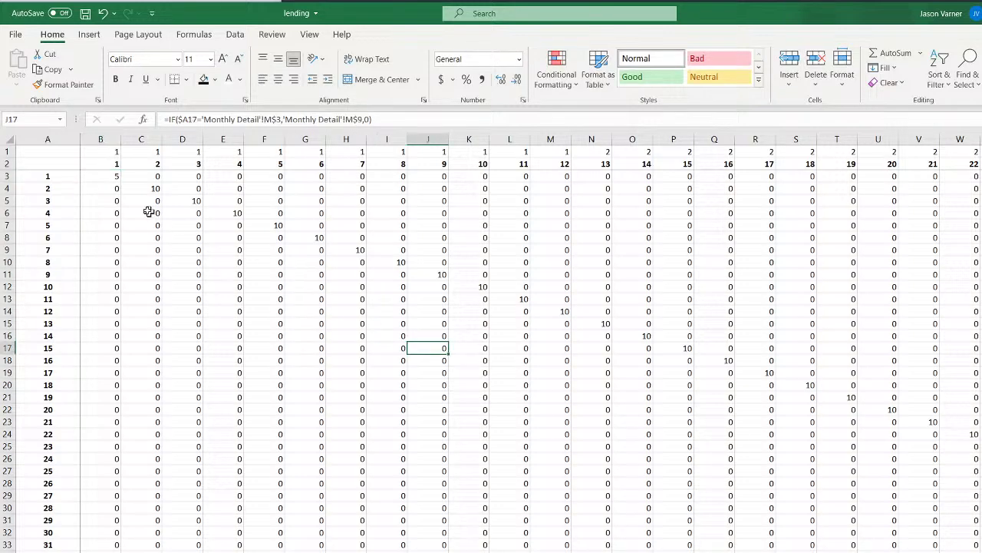
{"action": "left_click", "coordinate": [98, 177]}
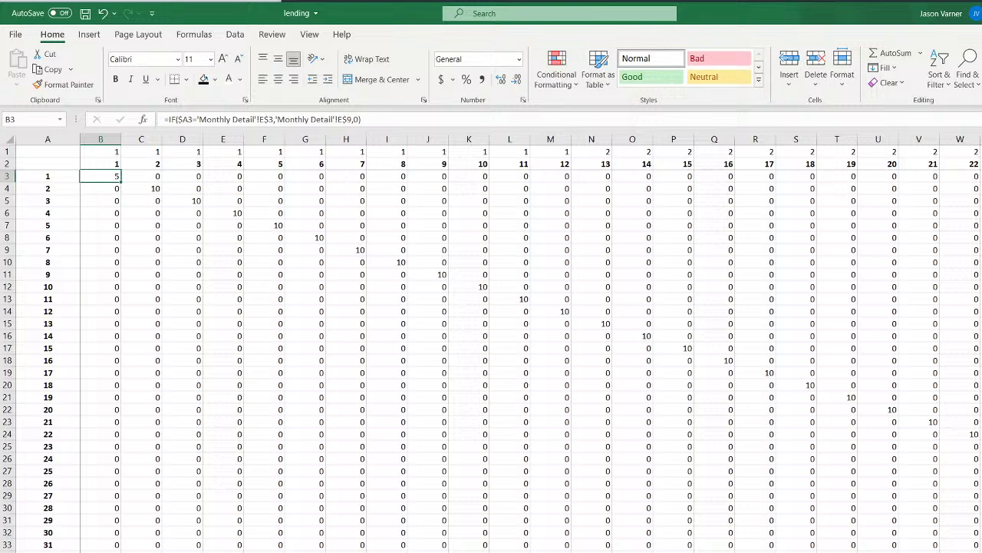
{"action": "key", "text": "ctrl+Page_Up"}
{"action": "left_click", "coordinate": [348, 324]}
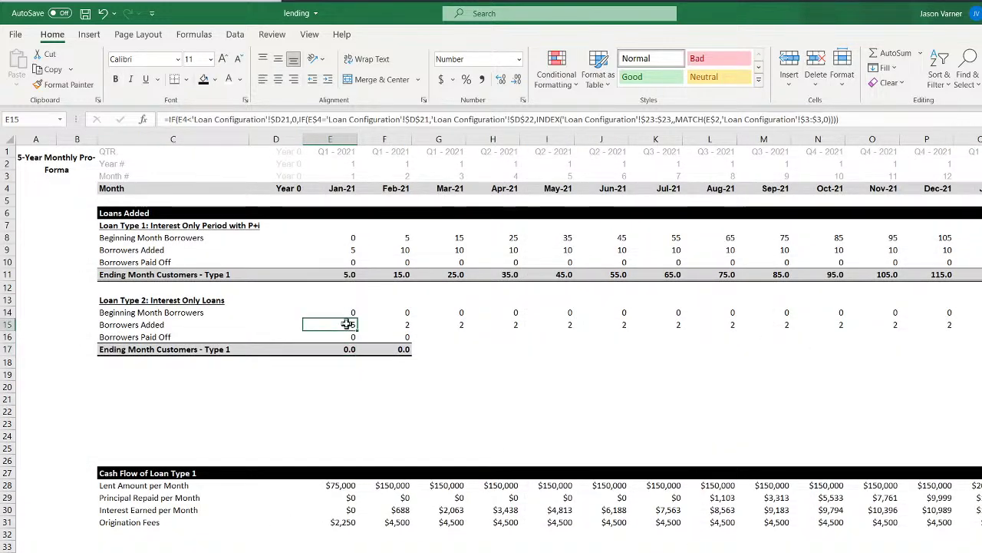
{"action": "left_click", "coordinate": [345, 249]}
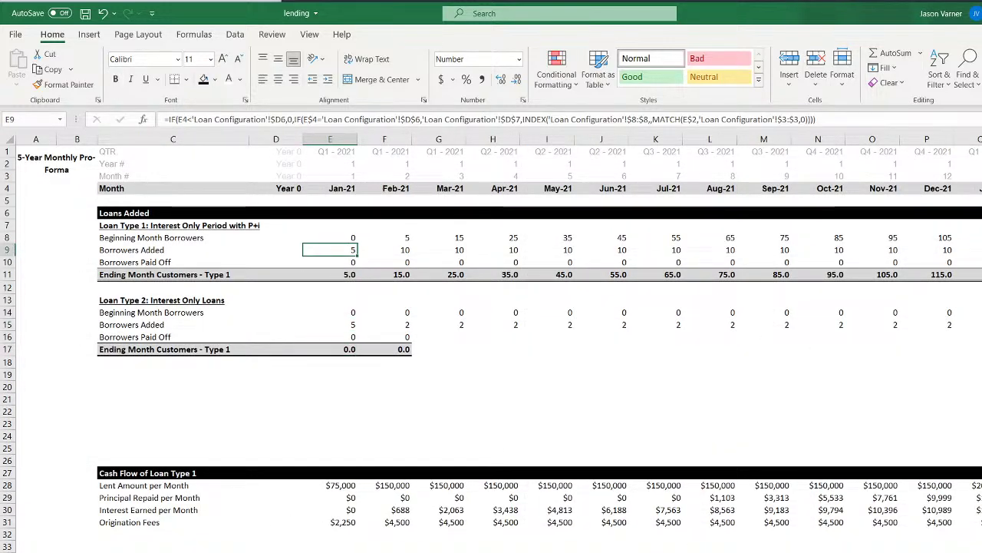
{"action": "key", "text": "ctrl+Page_Down"}
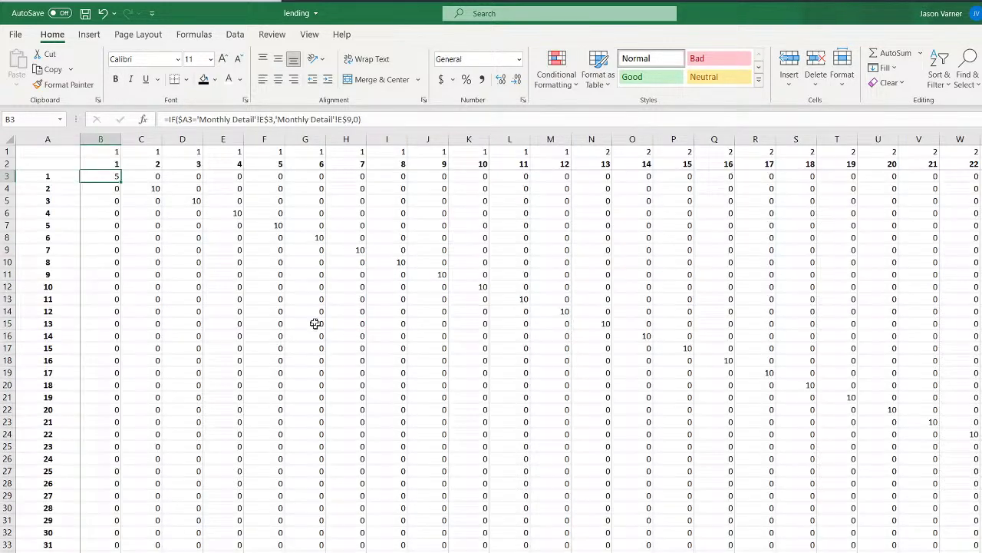
{"action": "left_click", "coordinate": [351, 119]}
{"action": "key", "text": "BackSpace"}
{"action": "type", "text": "15"}
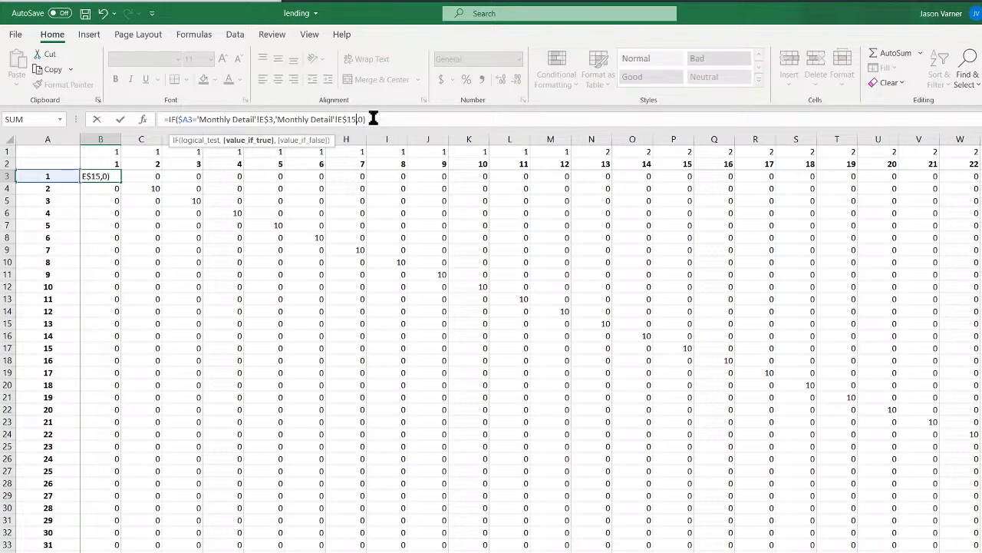
{"action": "key", "text": "Return"}
Fill the B3 formula across all month columns and down through the 120 cohort rows
{"action": "left_click", "coordinate": [115, 178]}
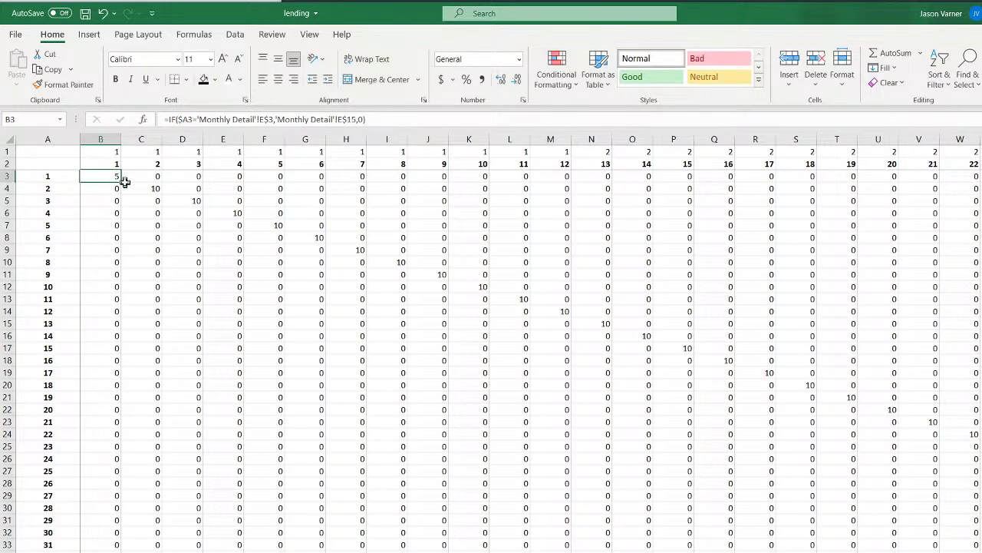
{"action": "left_click_drag", "start_coordinate": [120, 183], "coordinate": [981, 181]}
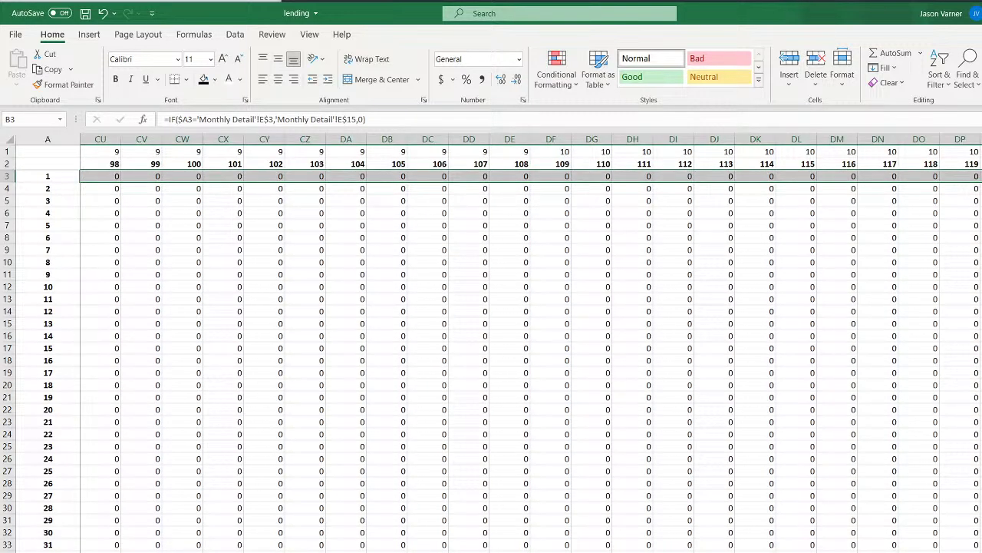
{"action": "double_click", "coordinate": [981, 181]}
{"action": "key", "text": "ctrl+BackSpace"}
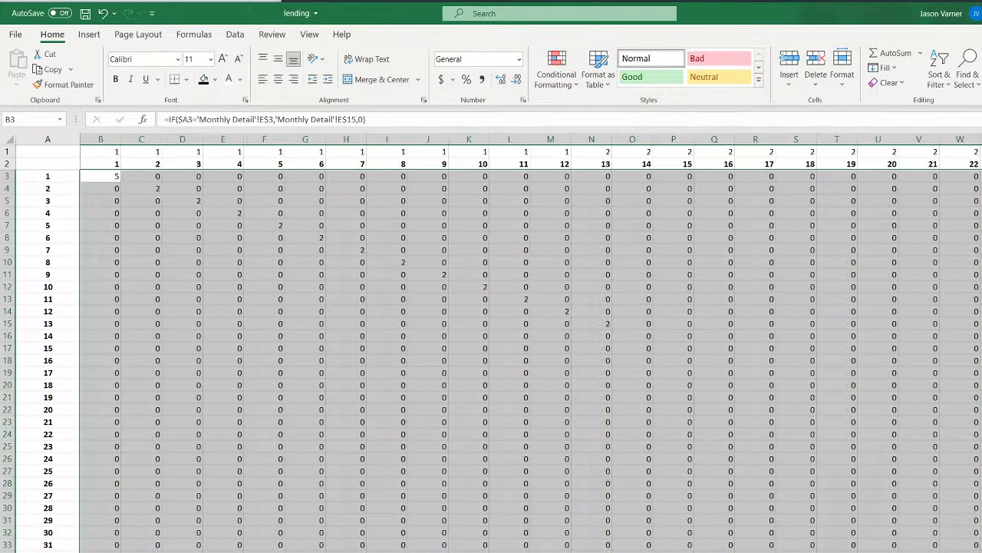
{"action": "left_click", "coordinate": [388, 262]}
{"action": "left_click", "coordinate": [427, 273]}
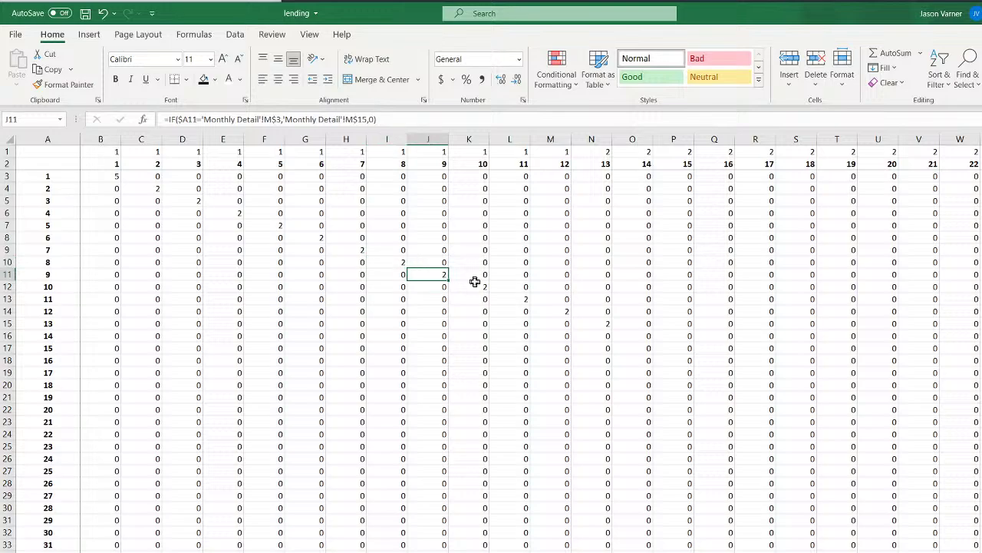
{"action": "left_click", "coordinate": [476, 284]}
Examine the formulas in the two Year Joined blocks and the loan amount reference in the Borrowed block's B369
{"action": "scroll", "coordinate": [234, 441], "scroll_direction": "down", "scroll_amount": 20}
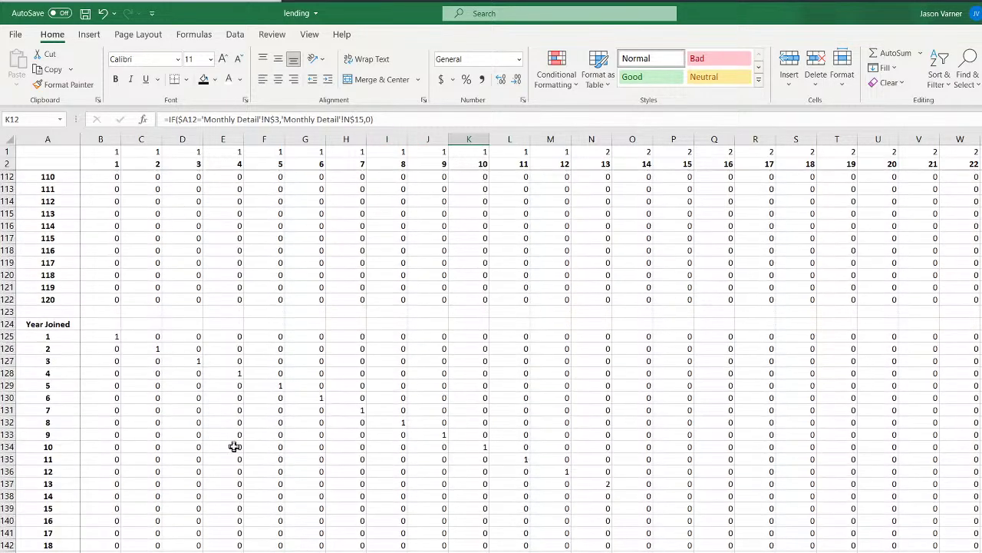
{"action": "left_click", "coordinate": [110, 322]}
{"action": "left_click", "coordinate": [147, 334]}
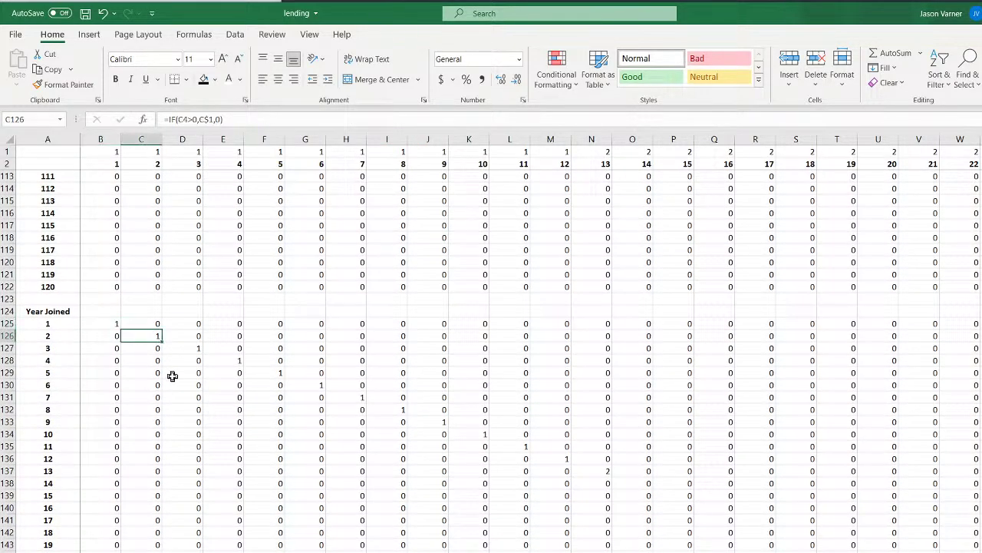
{"action": "left_click", "coordinate": [171, 376]}
{"action": "left_click", "coordinate": [312, 417]}
{"action": "left_click", "coordinate": [510, 446]}
{"action": "left_click", "coordinate": [591, 470]}
{"action": "left_click", "coordinate": [673, 396]}
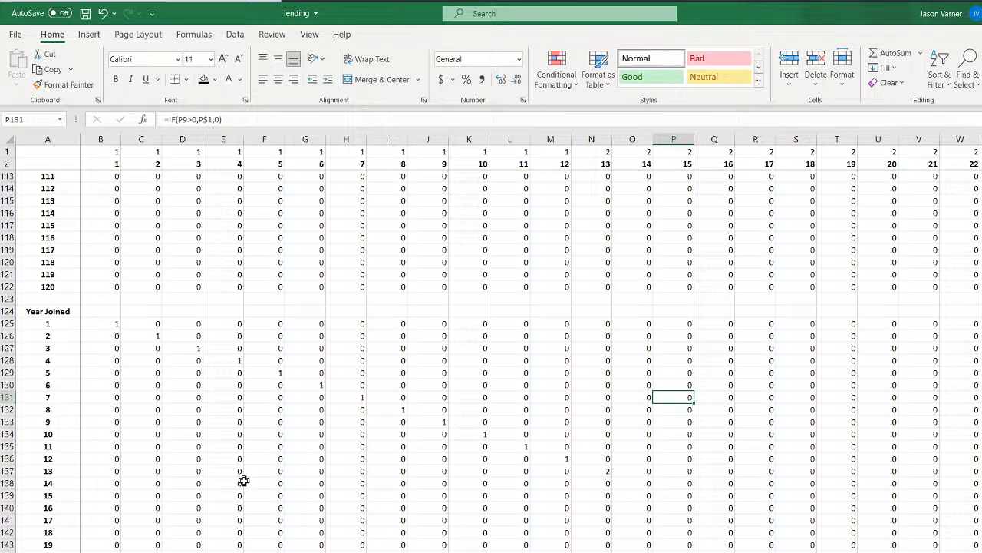
{"action": "scroll", "coordinate": [243, 481], "scroll_direction": "down", "scroll_amount": 15}
{"action": "scroll", "coordinate": [243, 480], "scroll_direction": "down", "scroll_amount": 20}
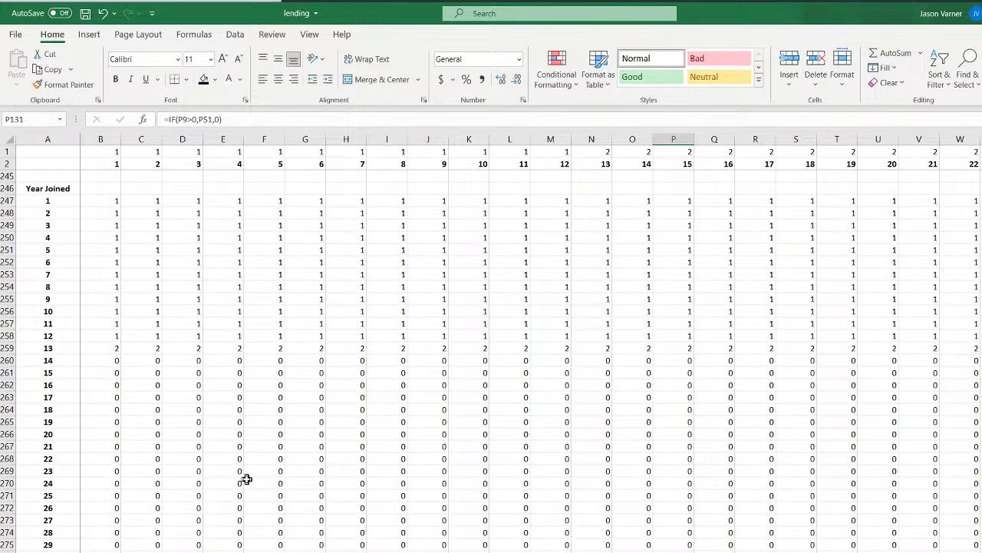
{"action": "left_click", "coordinate": [102, 201]}
{"action": "left_click", "coordinate": [438, 309]}
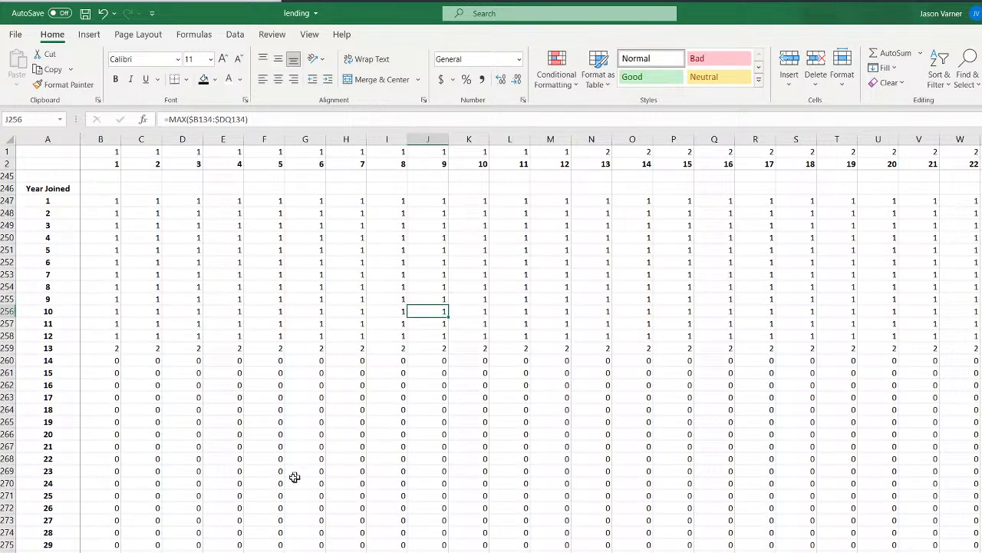
{"action": "scroll", "coordinate": [284, 481], "scroll_direction": "down", "scroll_amount": 18}
{"action": "scroll", "coordinate": [271, 485], "scroll_direction": "down", "scroll_amount": 18}
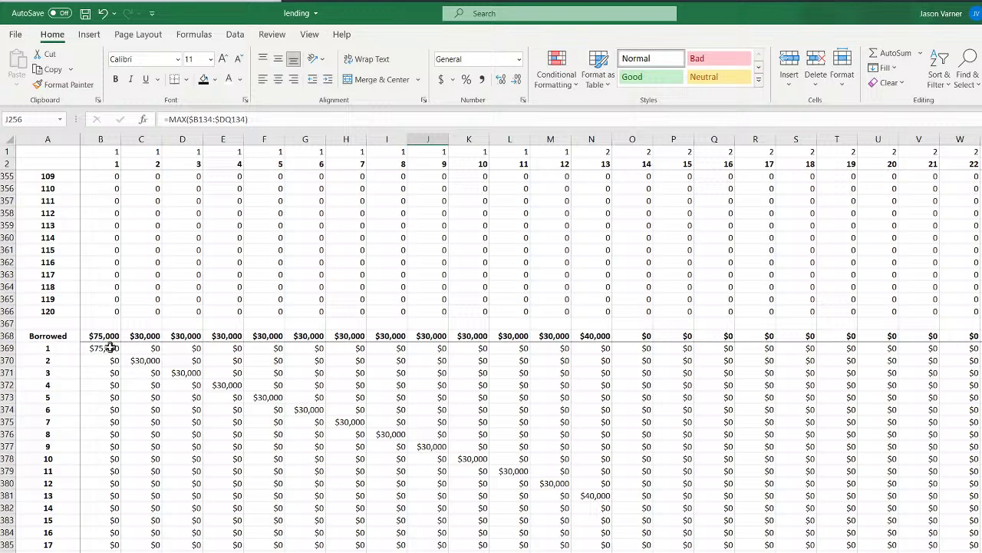
{"action": "left_click", "coordinate": [109, 348]}
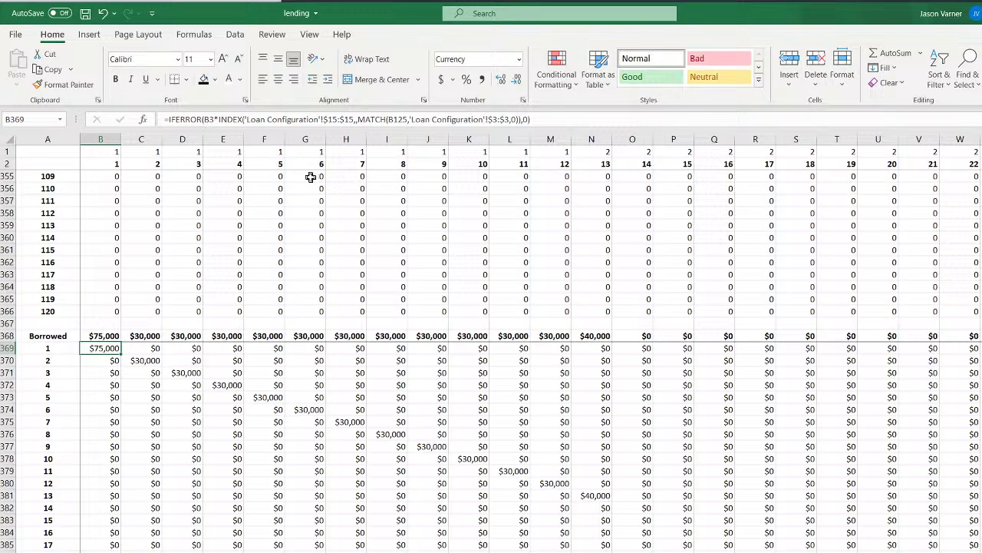
On Loan Configuration, set Type 2's Year 1 Weighted Avg. Loan Amount (E27) to $50,000
{"action": "key", "text": "ctrl+Page_Up"}
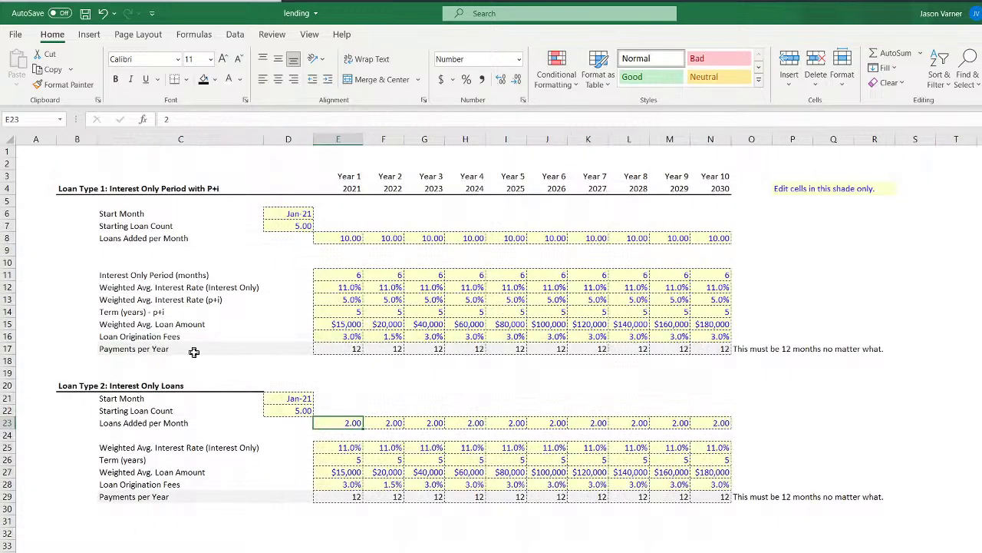
{"action": "left_click", "coordinate": [127, 324]}
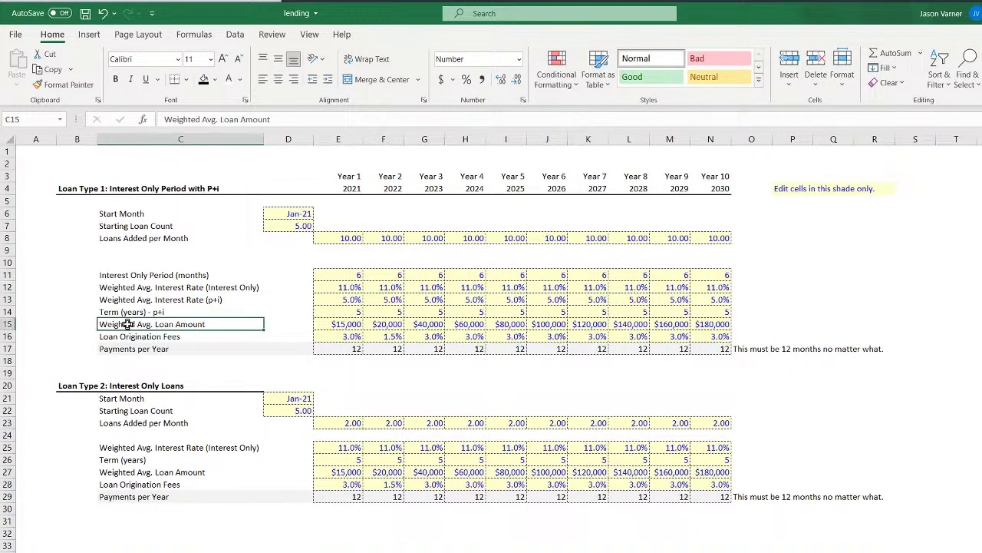
{"action": "left_click", "coordinate": [133, 473]}
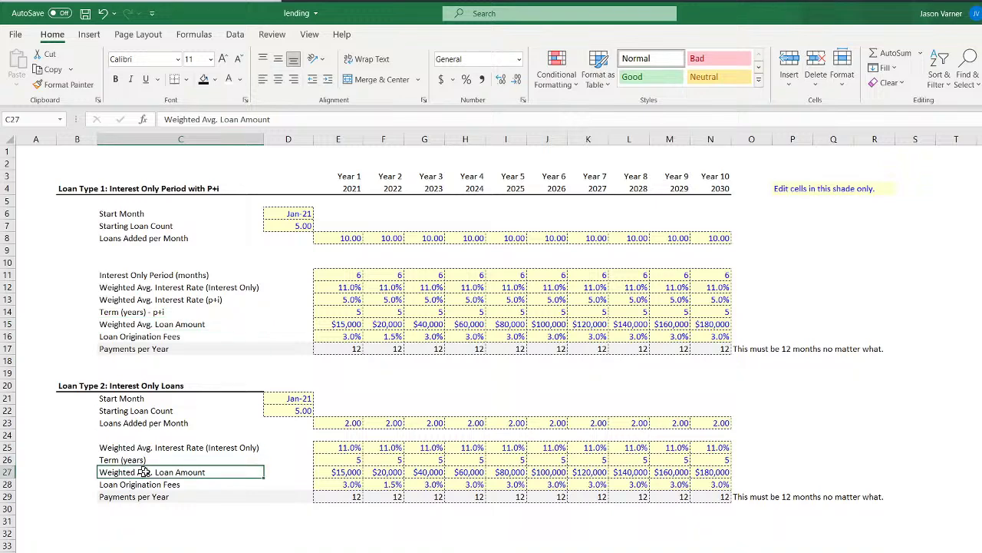
{"action": "left_click", "coordinate": [345, 472]}
{"action": "type", "text": "50000"}
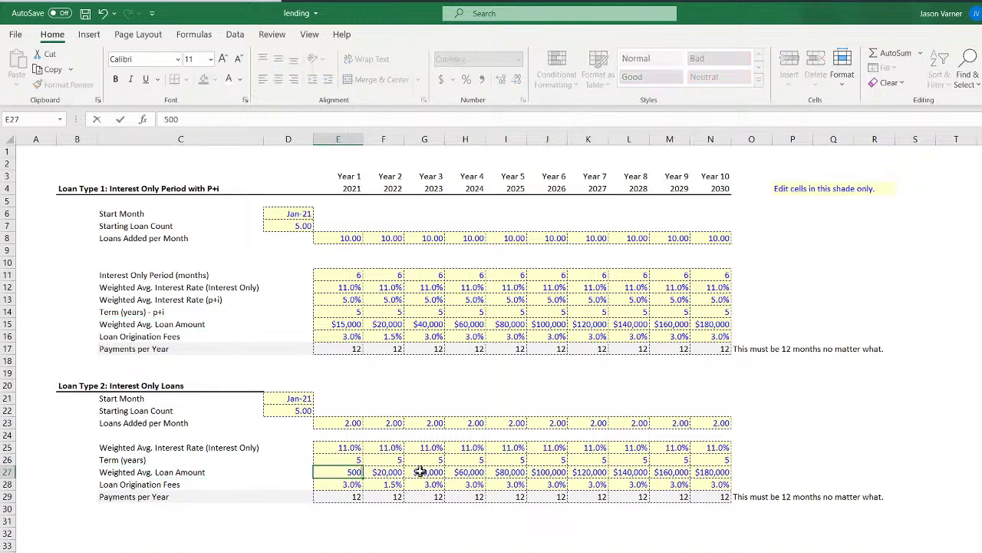
{"action": "key", "text": "Return"}
{"action": "left_click", "coordinate": [345, 472]}
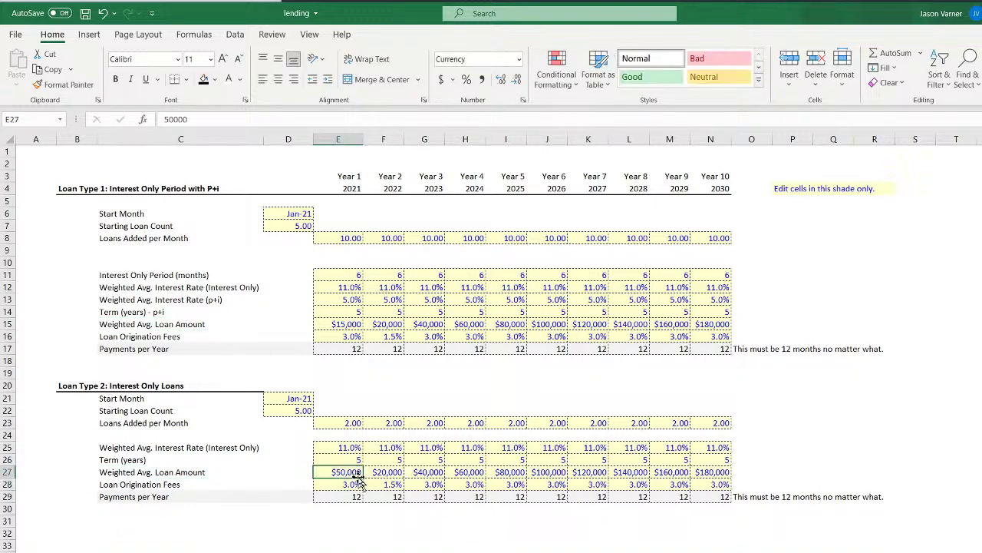
Fill Type 2's $50,000 Weighted Avg. Loan Amount from Year 1 across all years through Year 10 (E27:N27)
{"action": "left_click_drag", "start_coordinate": [364, 478], "coordinate": [731, 480]}
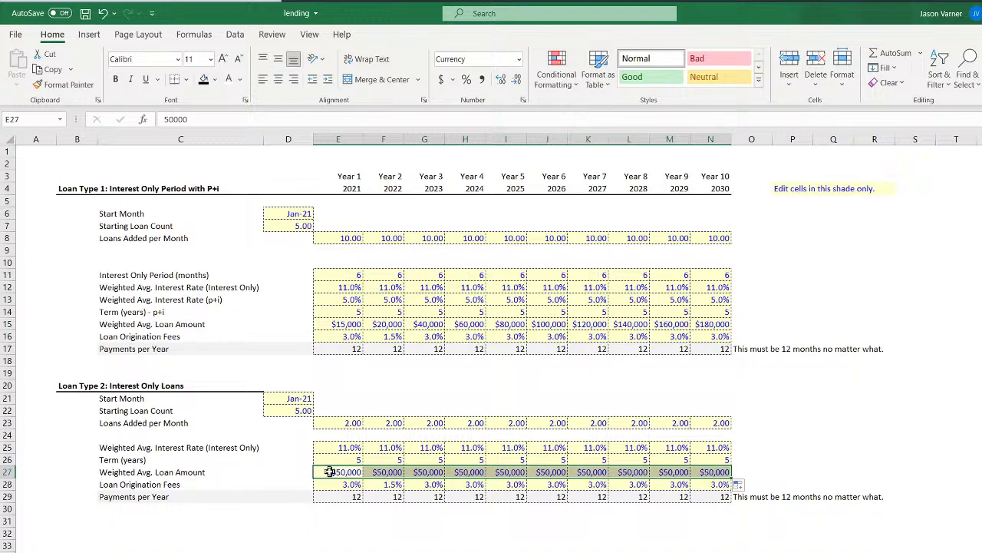
{"action": "left_click", "coordinate": [330, 472]}
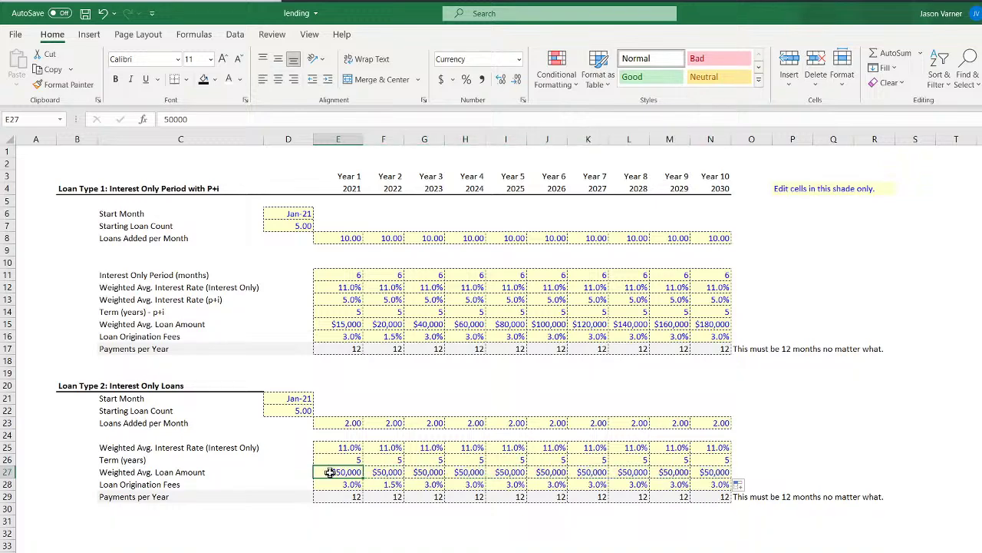
In the Type 2 cohort sheet's B369, point the loan amount reference to Type 2's row, 'Loan Configuration'!$27:$27
{"action": "key", "text": "ctrl+Page_Down"}
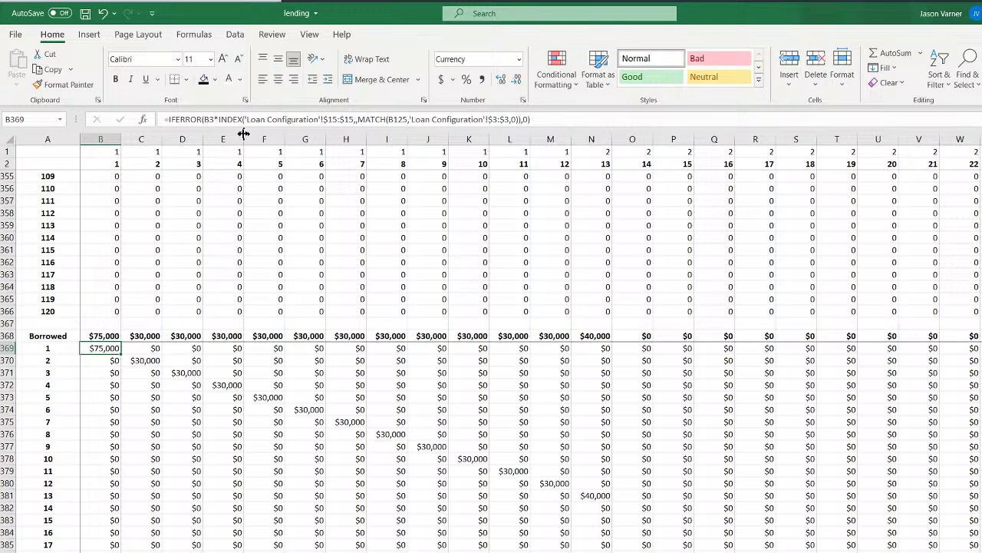
{"action": "left_click", "coordinate": [330, 120]}
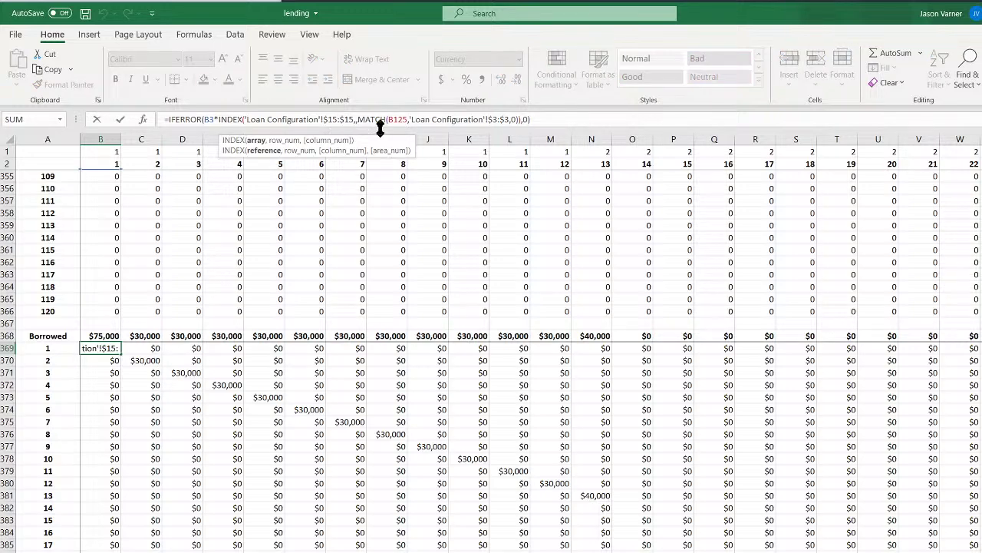
{"action": "key", "text": "BackSpace"}
{"action": "key", "text": "BackSpace"}
{"action": "type", "text": "27"}
{"action": "left_click", "coordinate": [351, 120]}
{"action": "key", "text": "BackSpace"}
{"action": "key", "text": "BackSpace"}
{"action": "type", "text": "27"}
{"action": "key", "text": "Return"}
Fill the B369 formula across all month columns and down the cohort rows of the Borrowed block
{"action": "left_click", "coordinate": [109, 350]}
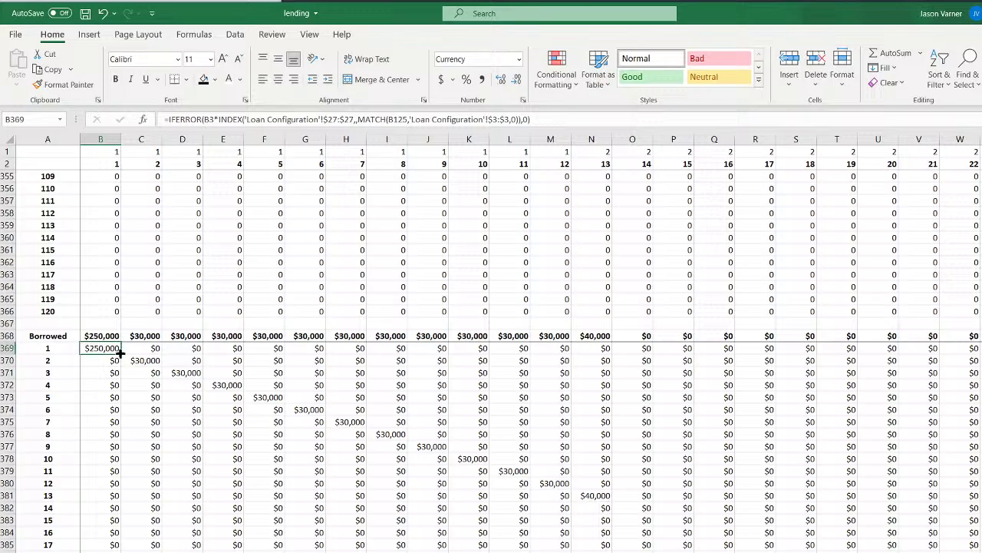
{"action": "mouse_move", "coordinate": [146, 355]}
{"action": "left_mouse_down"}
{"action": "mouse_move", "coordinate": [981, 349]}
{"action": "mouse_move", "coordinate": [981, 546]}
{"action": "mouse_move", "coordinate": [927, 539]}
{"action": "left_mouse_up"}
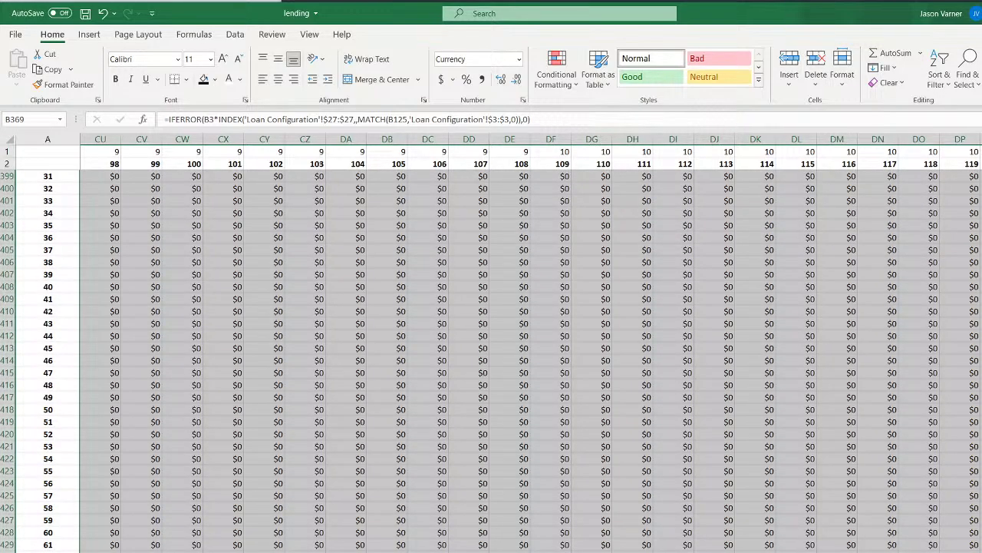
{"action": "scroll", "coordinate": [531, 343], "scroll_direction": "left", "scroll_amount": 20}
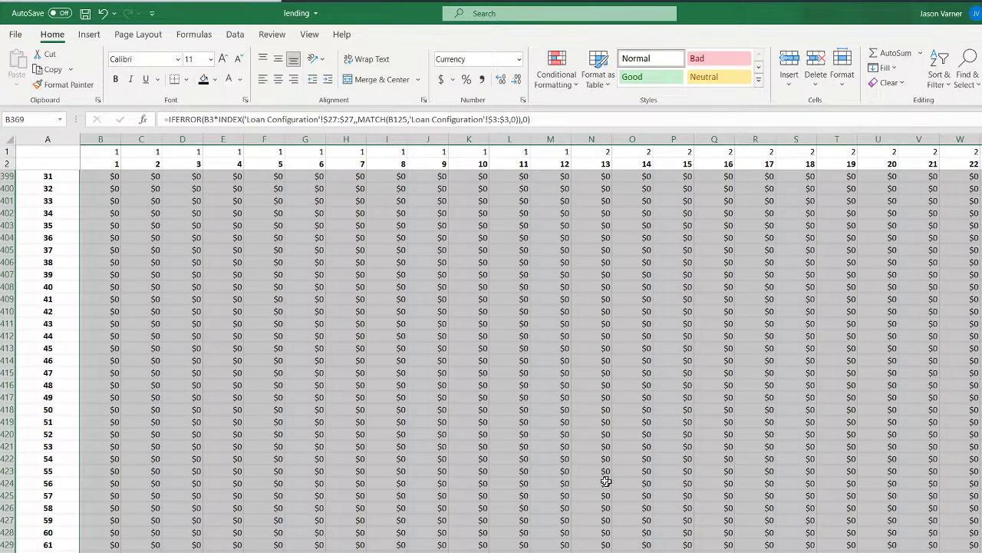
{"action": "scroll", "coordinate": [606, 482], "scroll_direction": "up", "scroll_amount": 11}
{"action": "left_click", "coordinate": [591, 372]}
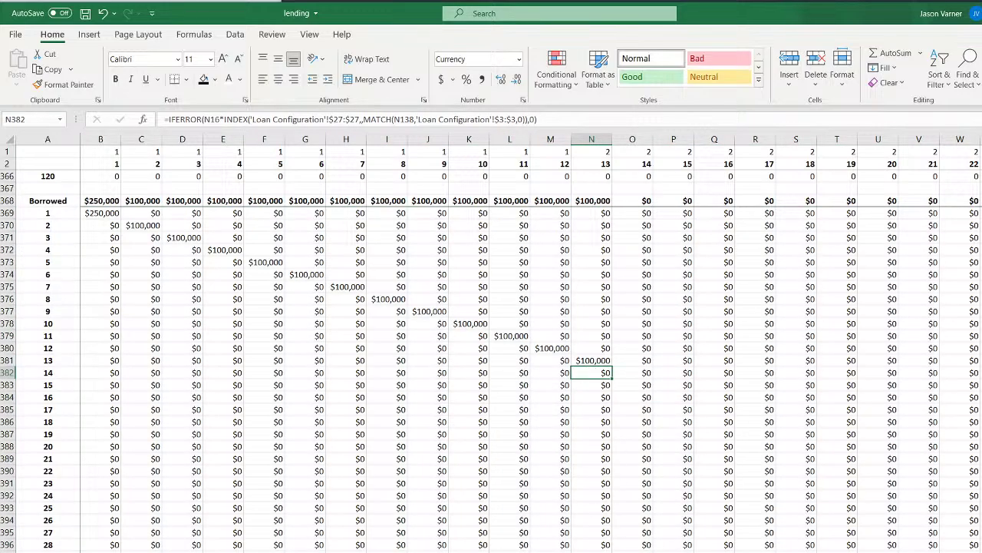
On Monthly Detail, extend Type 2's Borrowers Added formula in row 15 across all months through Dec-30
{"action": "scroll", "coordinate": [468, 537], "scroll_direction": "up", "scroll_amount": 20}
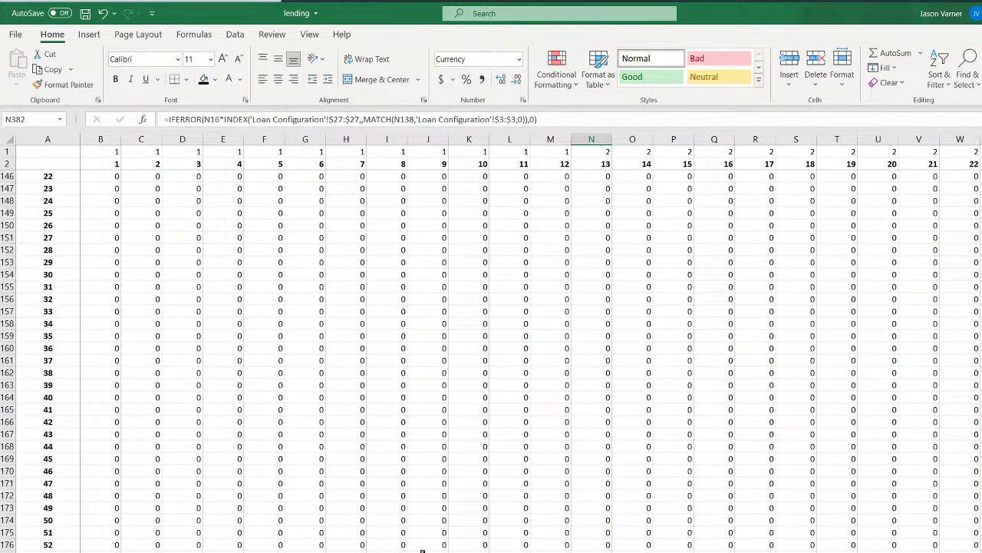
{"action": "scroll", "coordinate": [422, 550], "scroll_direction": "up", "scroll_amount": 20}
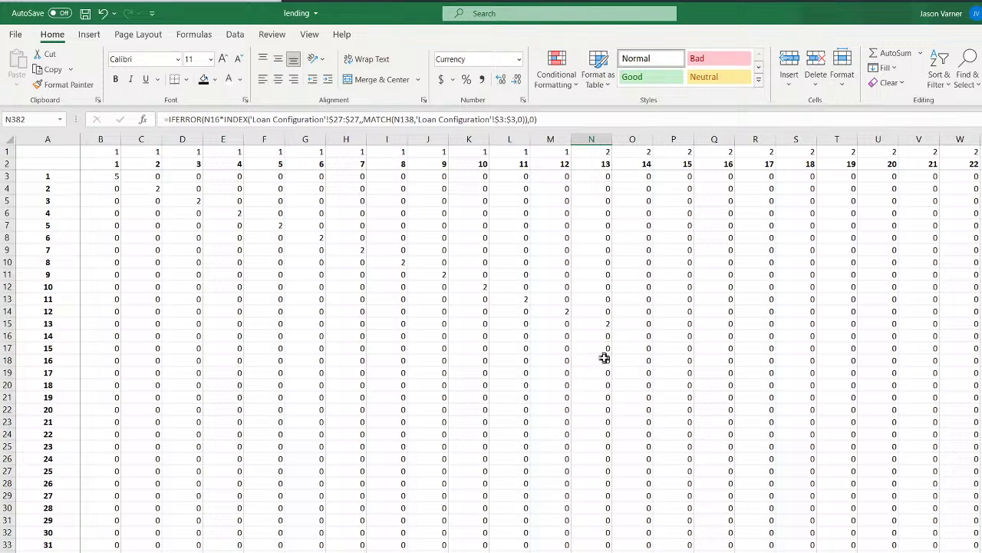
{"action": "left_click", "coordinate": [604, 323]}
{"action": "left_click", "coordinate": [648, 325]}
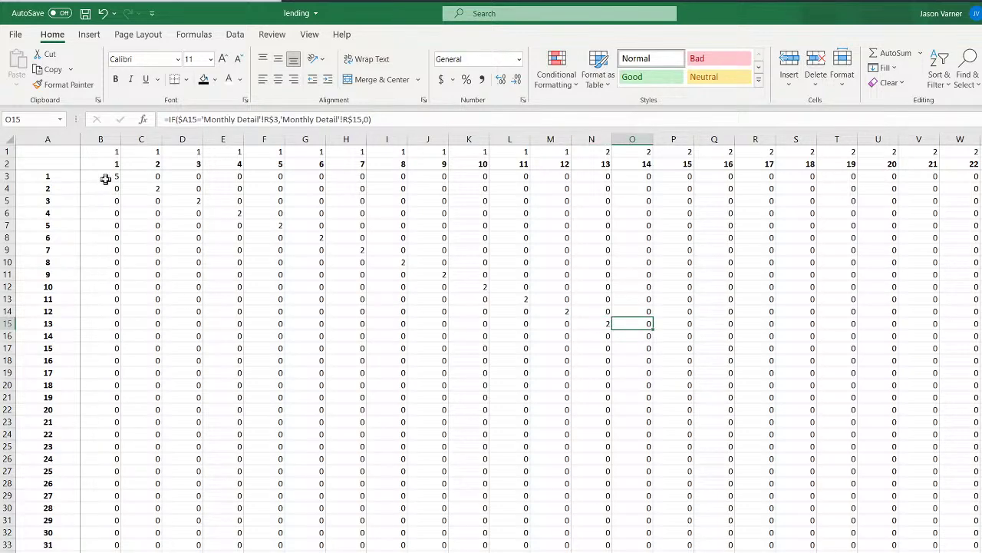
{"action": "left_click", "coordinate": [106, 177]}
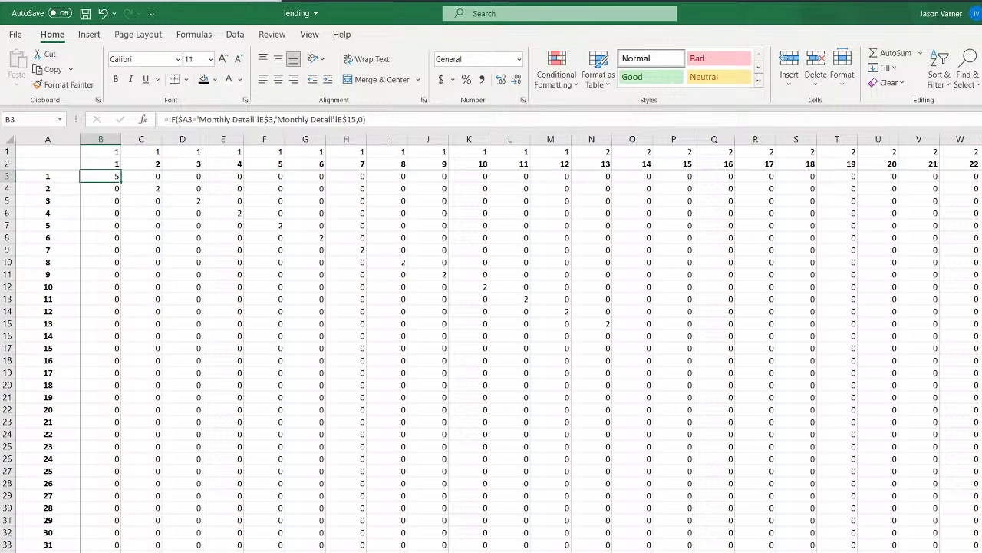
{"action": "key", "text": "ctrl+Page_Up"}
{"action": "left_click", "coordinate": [350, 324]}
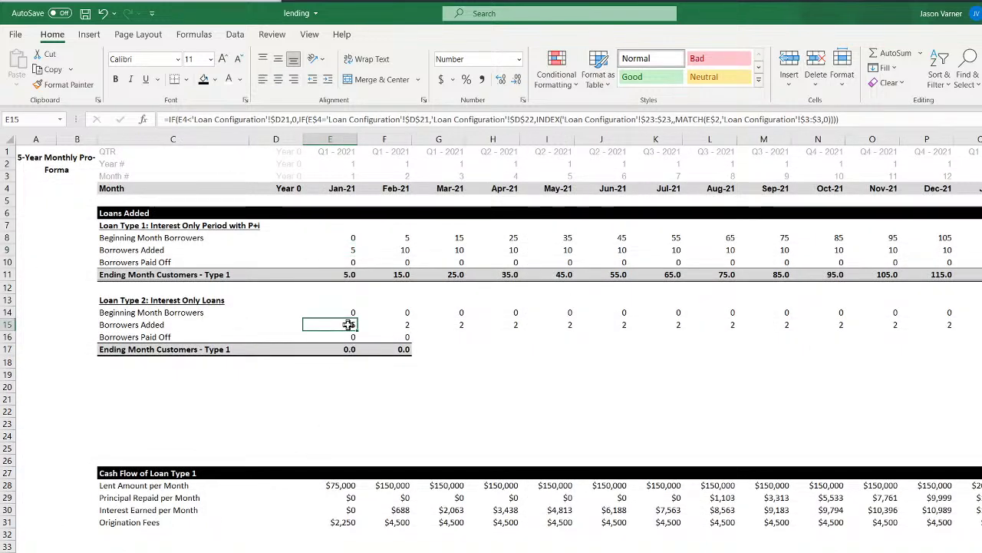
{"action": "left_click", "coordinate": [898, 327]}
{"action": "left_click_drag", "start_coordinate": [904, 330], "coordinate": [981, 326]}
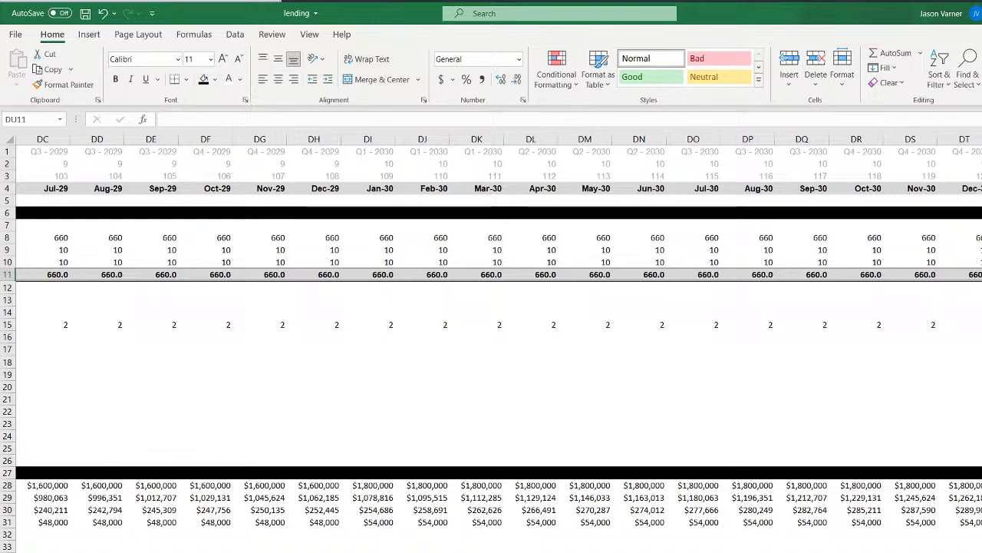
{"action": "left_click", "coordinate": [959, 448]}
{"action": "key", "text": "ctrl+Home"}
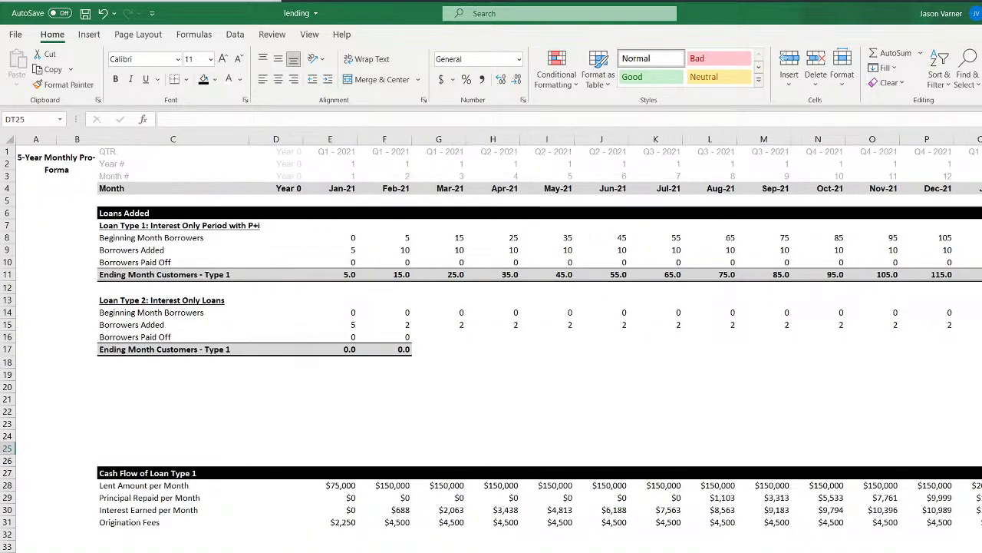
Review Type 2's Borrowers Added formula on Monthly Detail and its start, loans added, term, loan amount and origination fee assumptions on Loan Configuration
{"action": "left_click", "coordinate": [327, 321]}
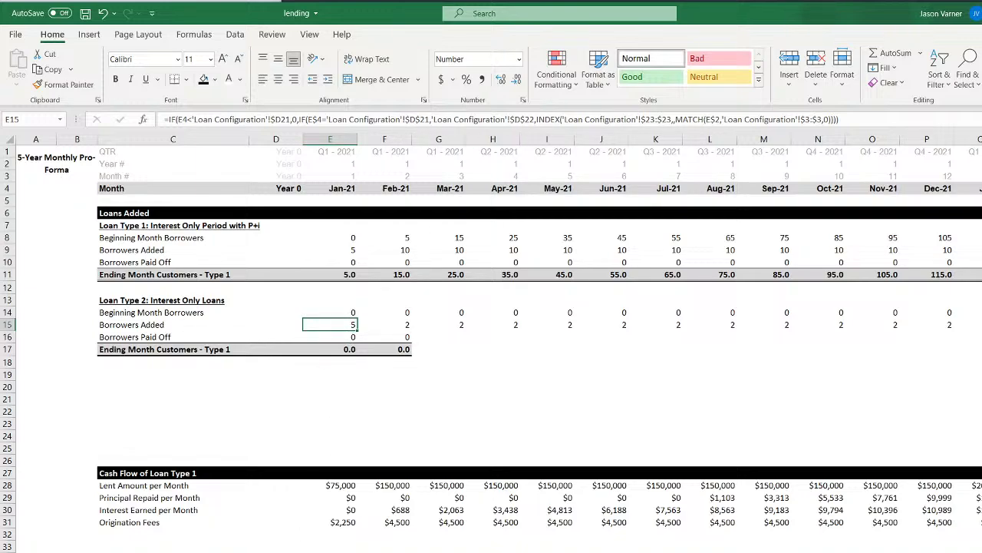
{"action": "key", "text": "ctrl+Page_Up"}
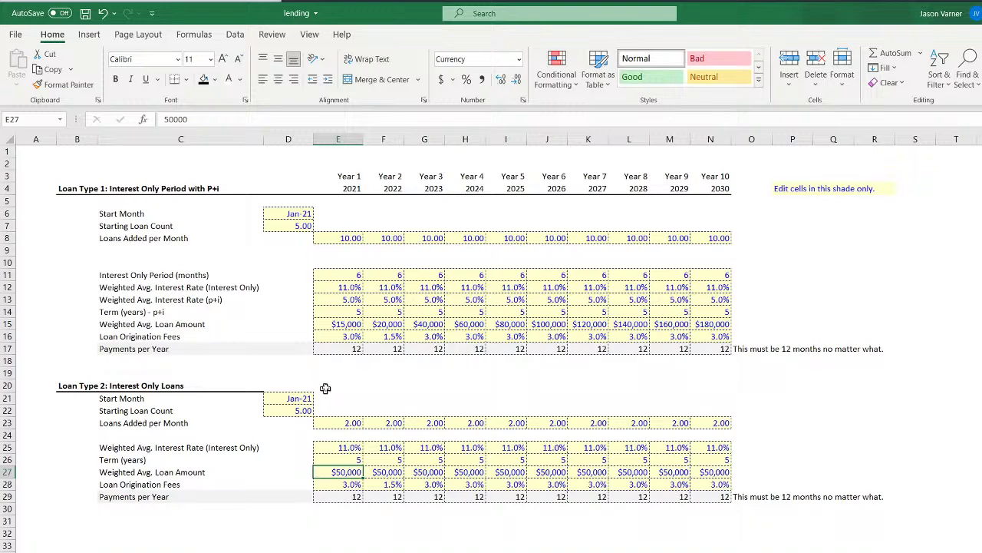
{"action": "left_click_drag", "start_coordinate": [138, 398], "coordinate": [139, 408]}
{"action": "left_click", "coordinate": [139, 422]}
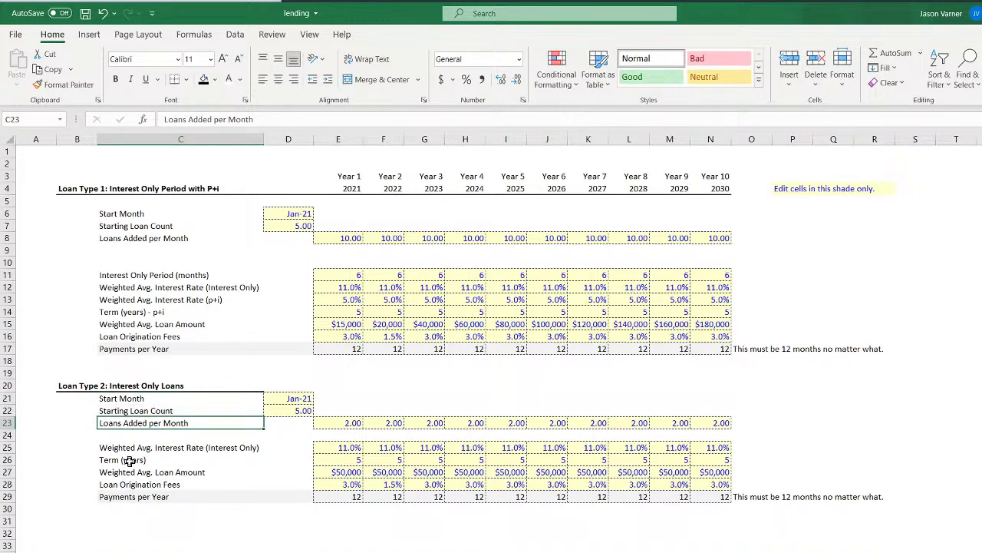
{"action": "left_click", "coordinate": [130, 461]}
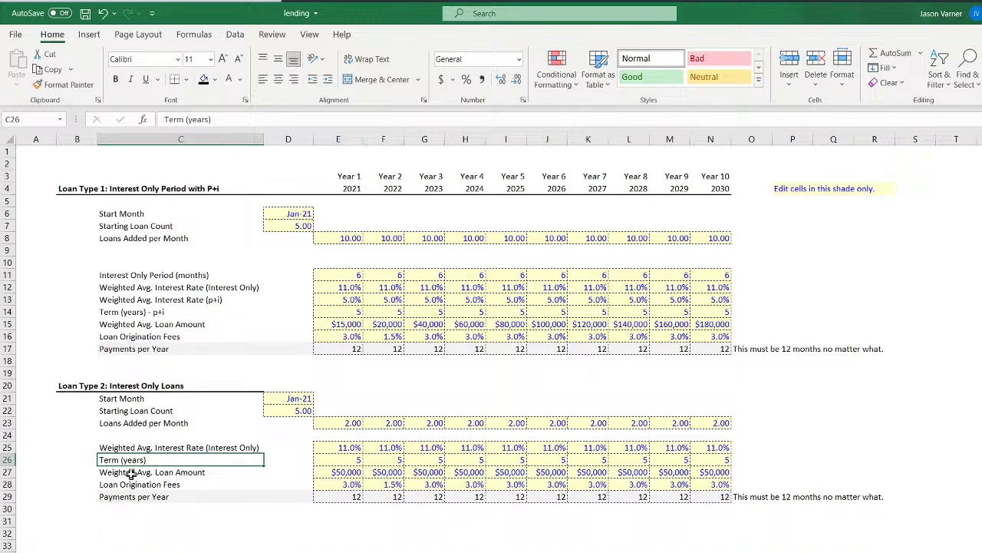
{"action": "left_click", "coordinate": [132, 473]}
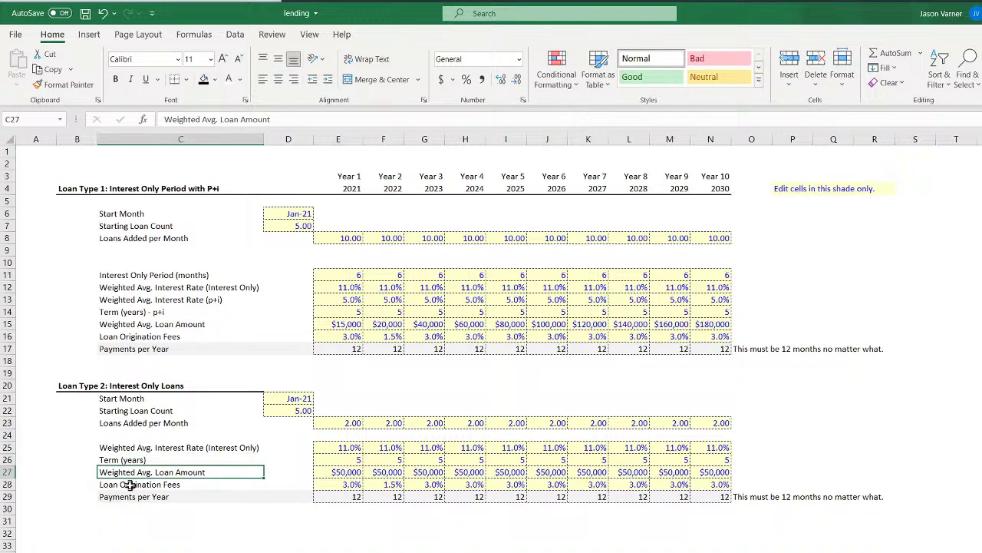
{"action": "left_click", "coordinate": [131, 485]}
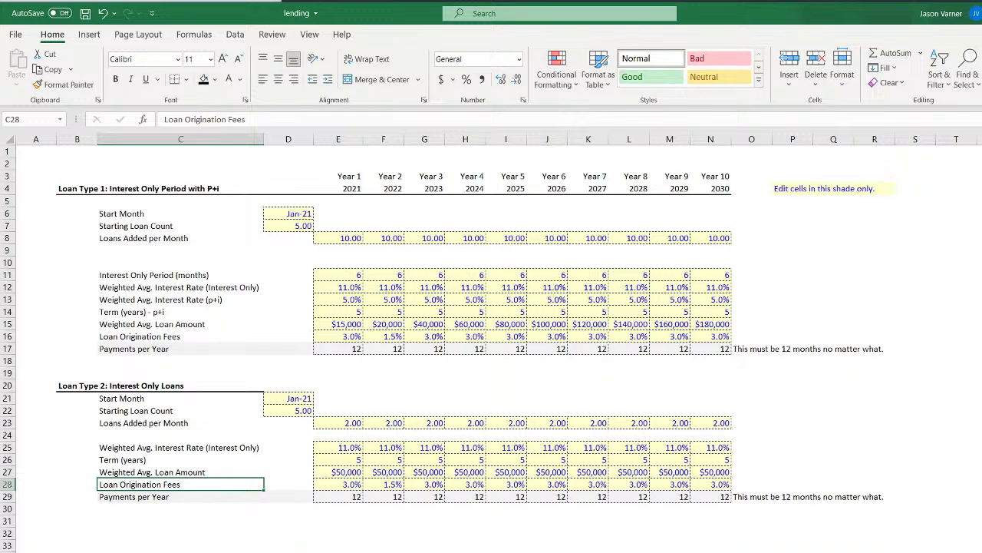
{"action": "key", "text": "ctrl+Page_Down"}
{"action": "key", "text": "ctrl+Page_Up"}
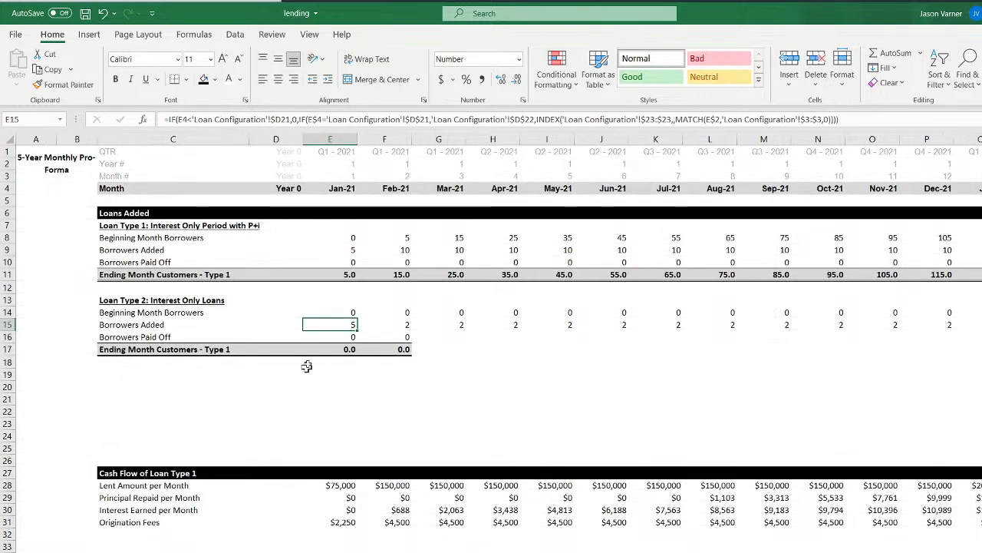
{"action": "left_click", "coordinate": [387, 324]}
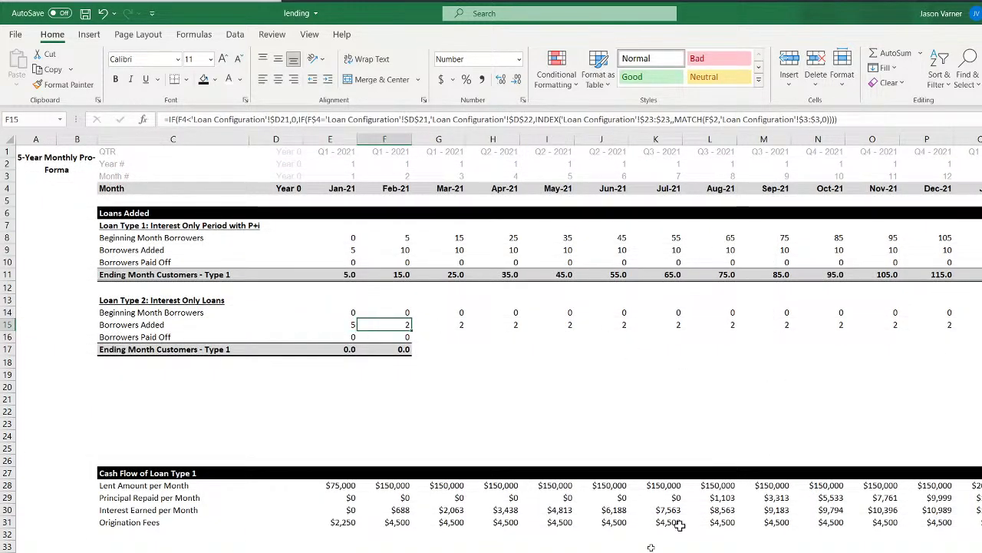
Set Type 2's Loans Added per Month on Loan Configuration to 3 in Year 2 and 4 for Years 3 through 10
{"action": "key", "text": "ctrl+Page_Up"}
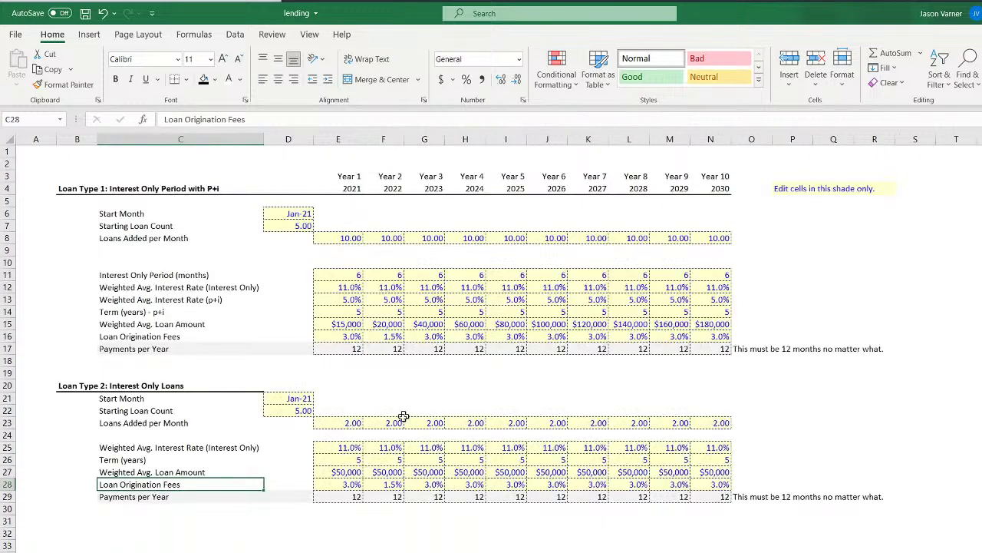
{"action": "left_click", "coordinate": [396, 459]}
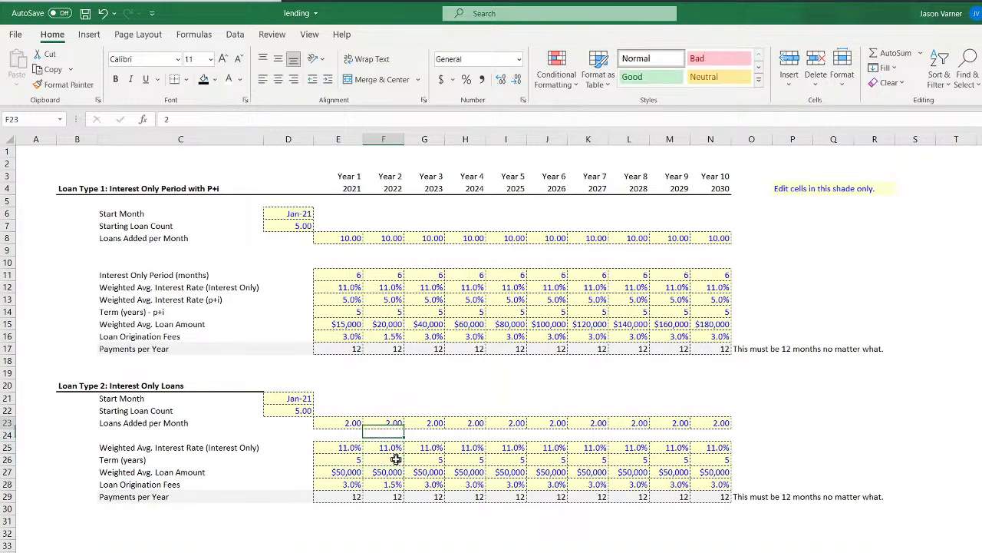
{"action": "key", "text": "Up"}
{"action": "key", "text": "Up"}
{"action": "key", "text": "Up"}
{"action": "type", "text": "3"}
{"action": "key", "text": "Tab"}
{"action": "type", "text": "4"}
{"action": "key", "text": "Return"}
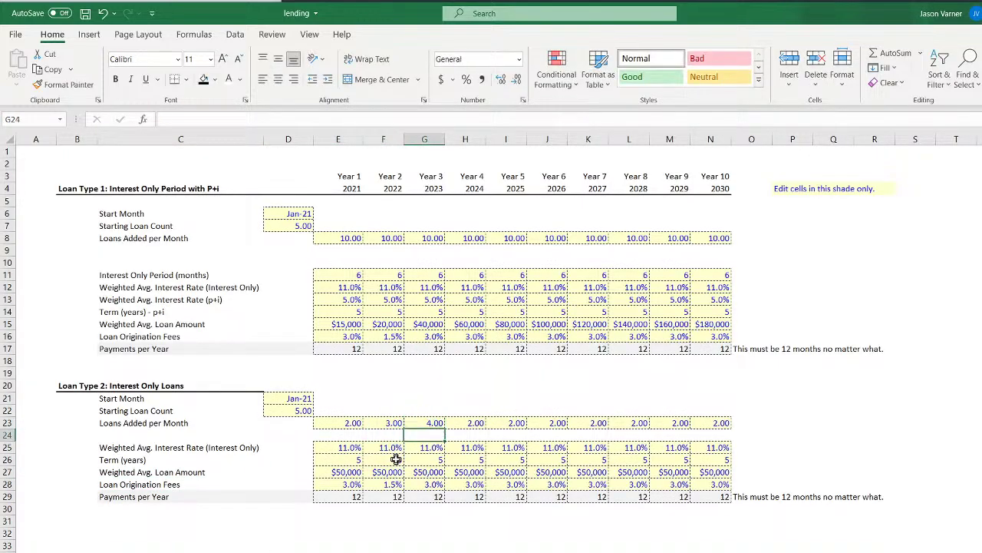
{"action": "left_click", "coordinate": [438, 422]}
{"action": "left_click_drag", "start_coordinate": [447, 428], "coordinate": [727, 427]}
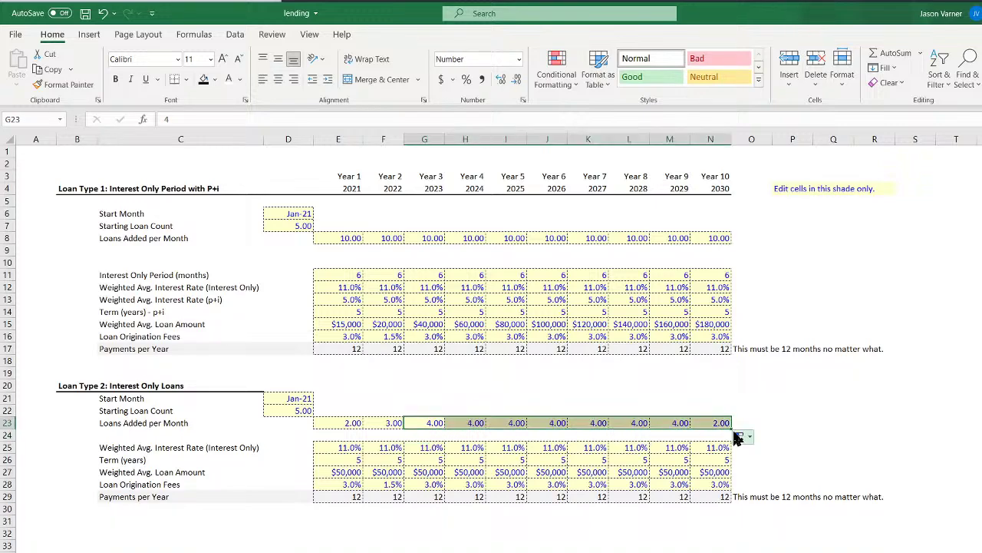
Examine the Type 2 cohort sheet's borrowers-added block to check the loan counts along the diagonal in each year
{"action": "key", "text": "ctrl+Page_Down"}
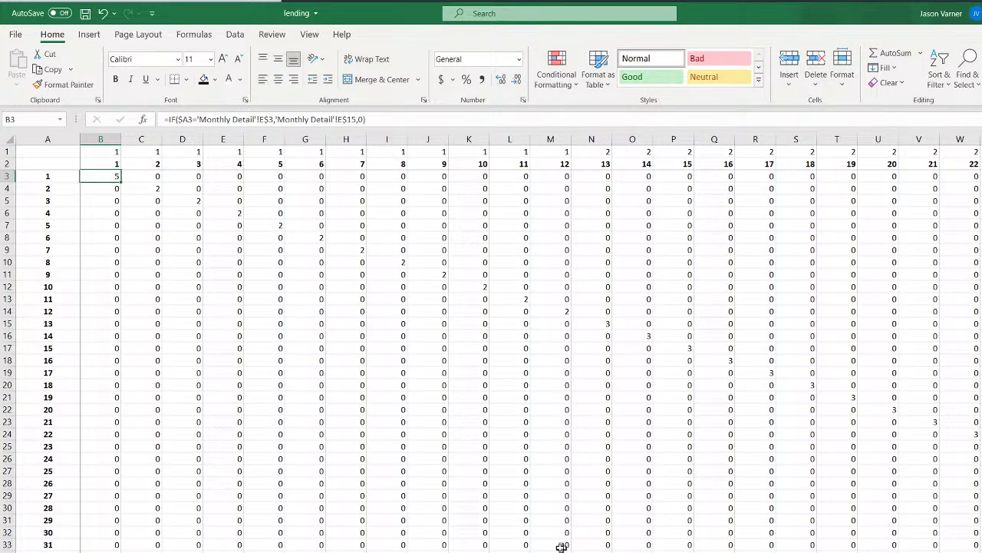
{"action": "scroll", "coordinate": [561, 546], "scroll_direction": "down", "scroll_amount": 20}
{"action": "scroll", "coordinate": [564, 545], "scroll_direction": "up", "scroll_amount": 20}
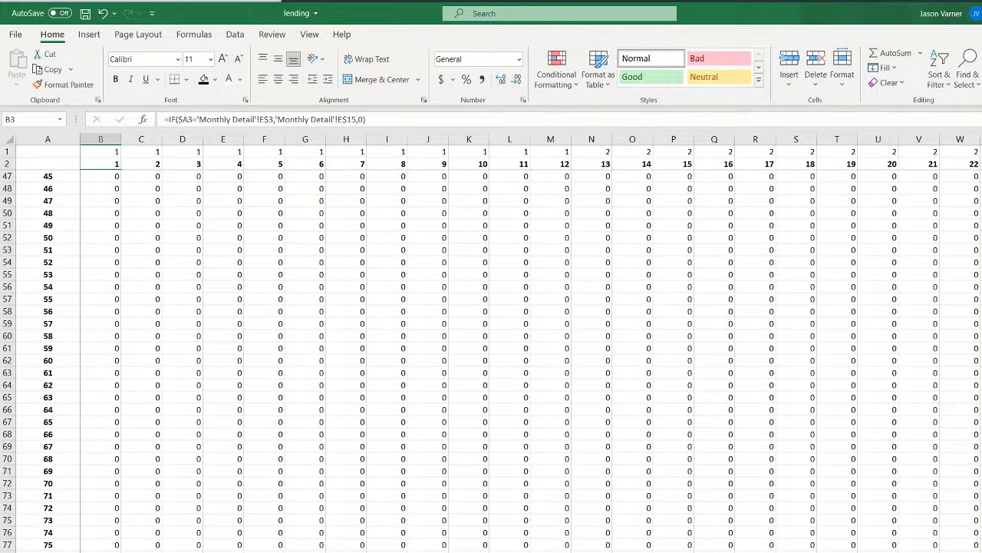
{"action": "scroll", "coordinate": [531, 343], "scroll_direction": "right", "scroll_amount": 8}
{"action": "scroll", "coordinate": [531, 342], "scroll_direction": "down", "scroll_amount": 15}
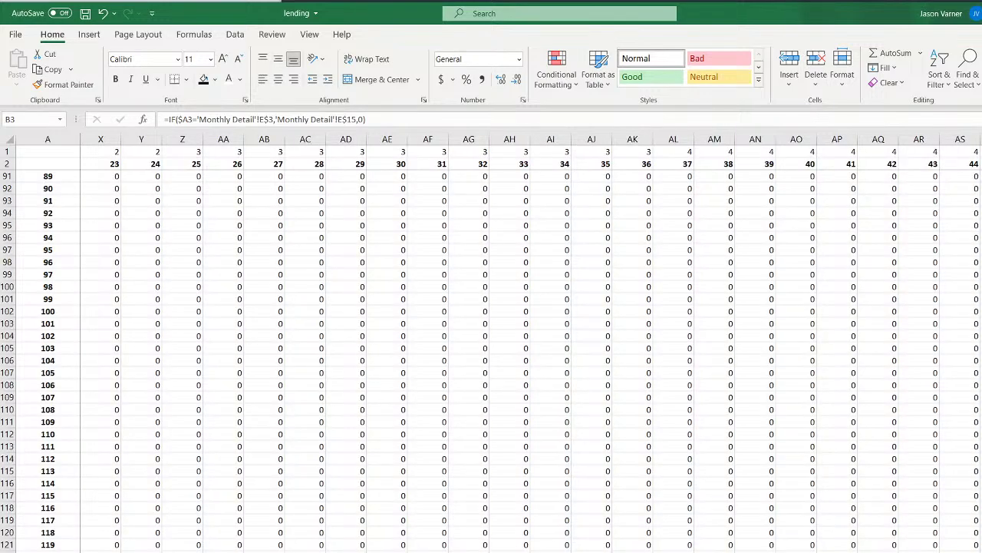
{"action": "scroll", "coordinate": [491, 361], "scroll_direction": "up", "scroll_amount": 4}
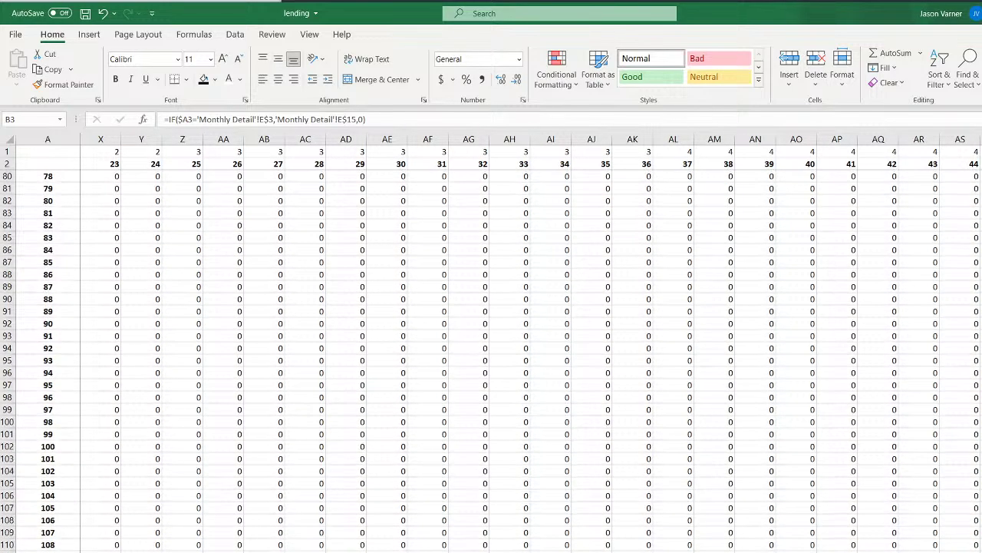
{"action": "scroll", "coordinate": [531, 342], "scroll_direction": "left", "scroll_amount": 8}
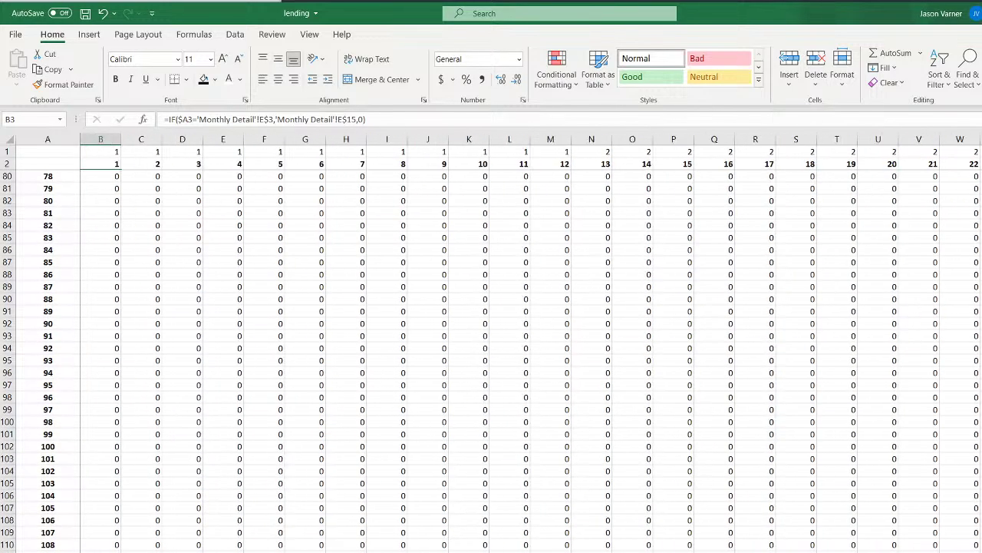
{"action": "scroll", "coordinate": [491, 361], "scroll_direction": "up", "scroll_amount": 20}
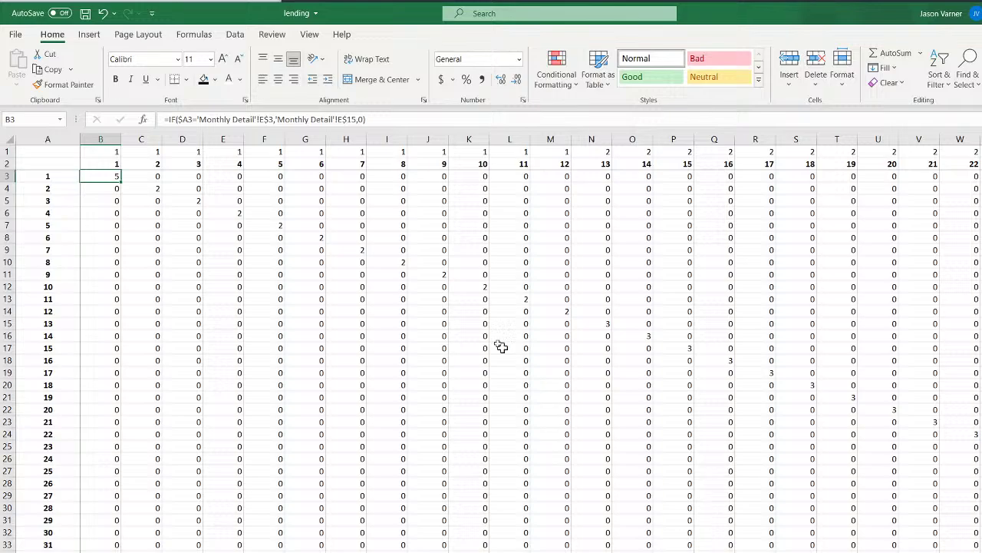
{"action": "scroll", "coordinate": [533, 342], "scroll_direction": "right", "scroll_amount": 4}
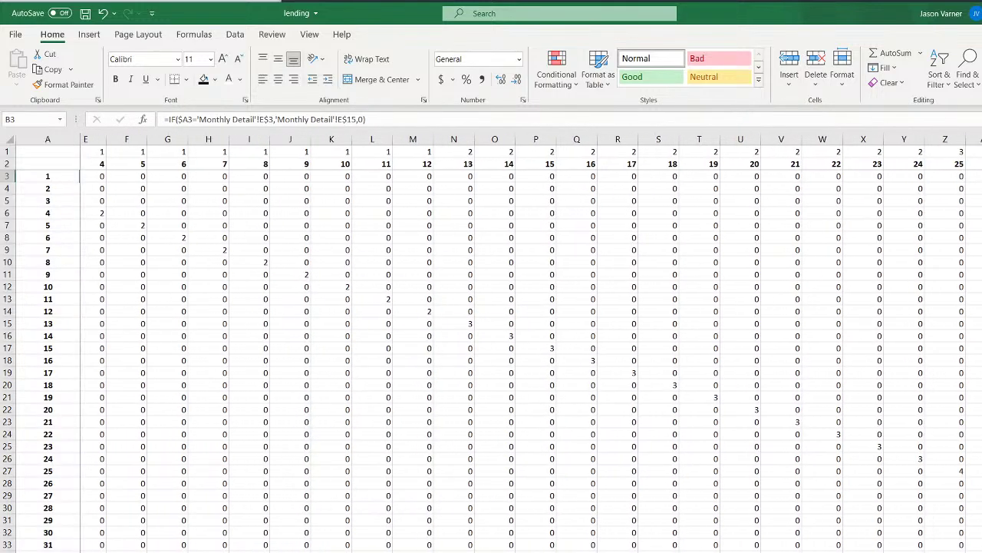
{"action": "scroll", "coordinate": [533, 342], "scroll_direction": "right", "scroll_amount": 5}
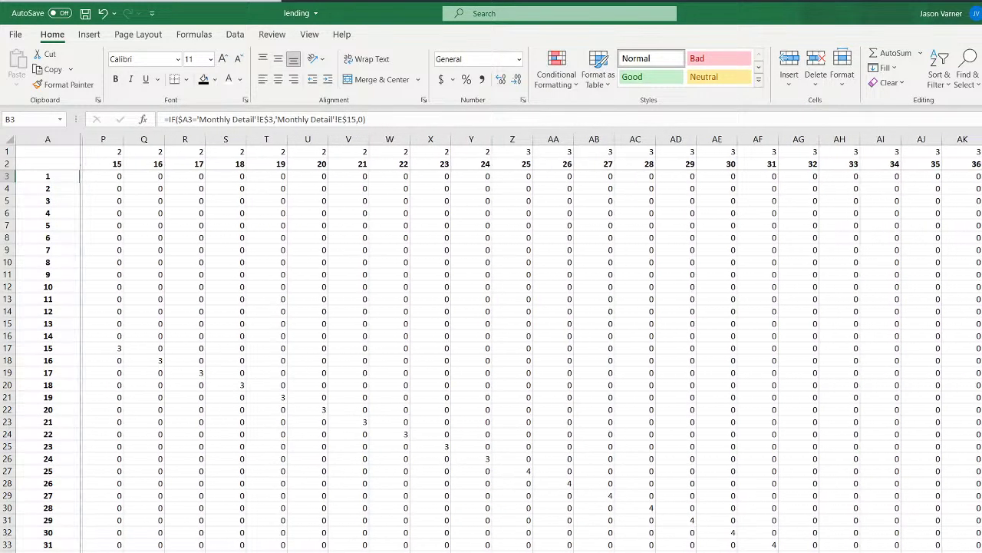
Trace the borrowers-added diagonal on the Type 2 cohort sheet through the later years' cohorts to the end of the block
{"action": "scroll", "coordinate": [928, 548], "scroll_direction": "down", "scroll_amount": 4}
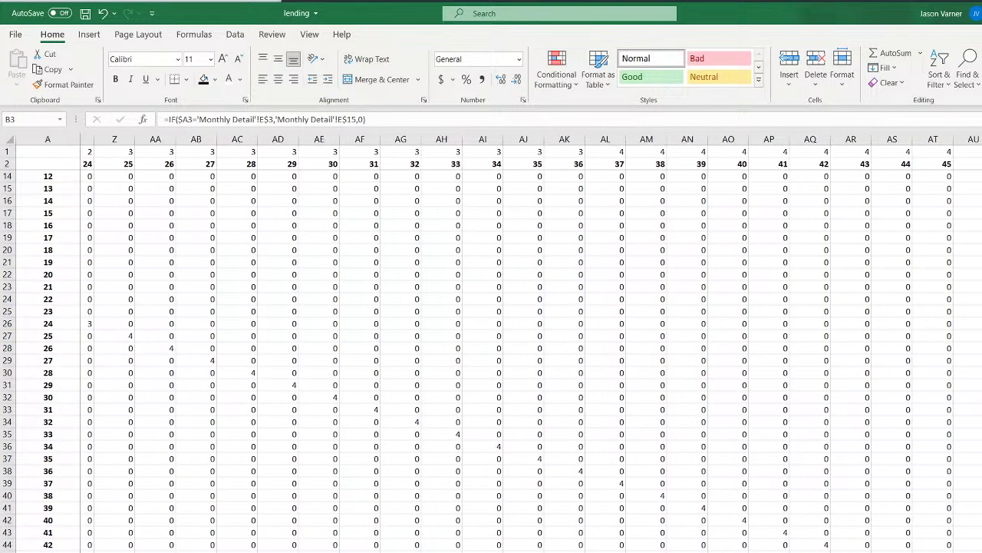
{"action": "scroll", "coordinate": [531, 344], "scroll_direction": "right", "scroll_amount": 3}
{"action": "scroll", "coordinate": [531, 344], "scroll_direction": "down", "scroll_amount": 7}
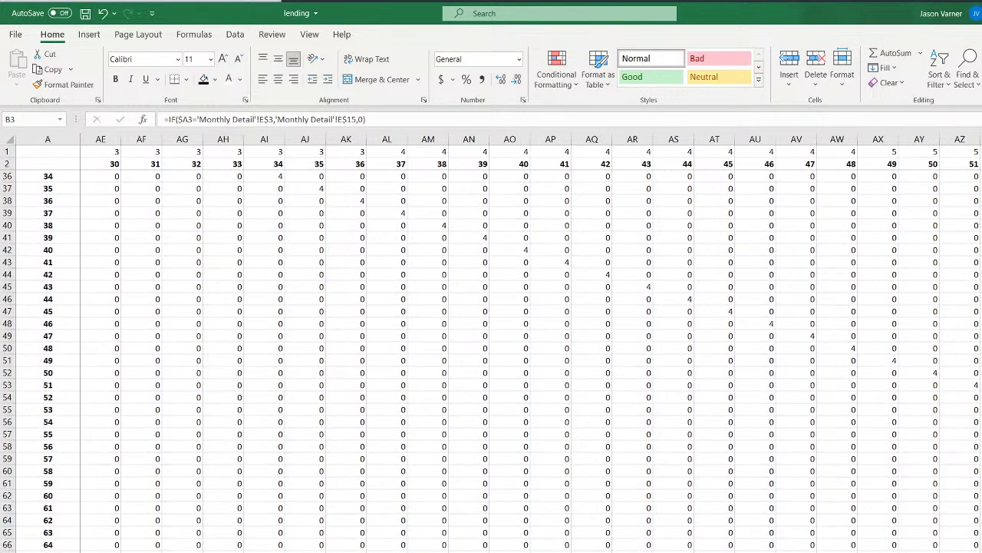
{"action": "scroll", "coordinate": [533, 343], "scroll_direction": "right", "scroll_amount": 3}
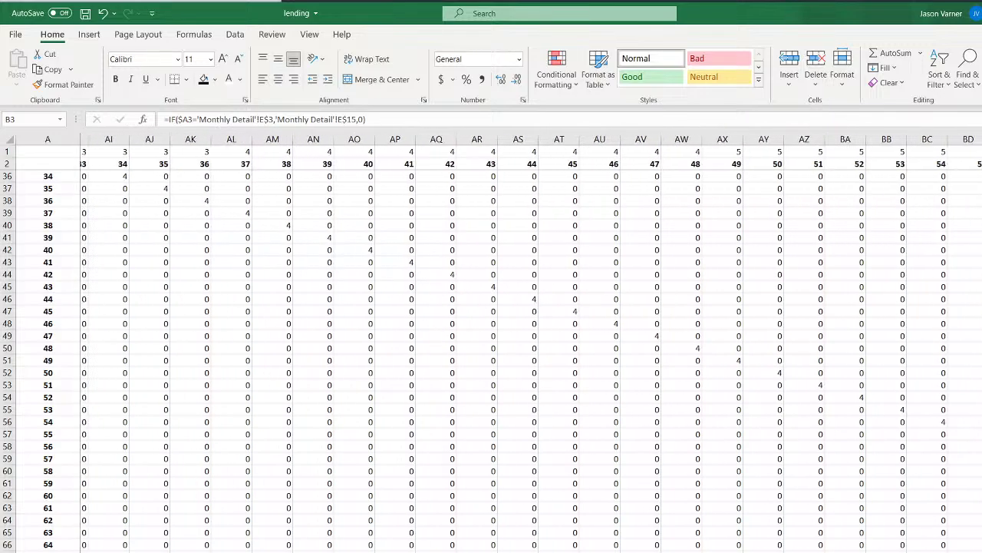
{"action": "scroll", "coordinate": [532, 342], "scroll_direction": "right", "scroll_amount": 6}
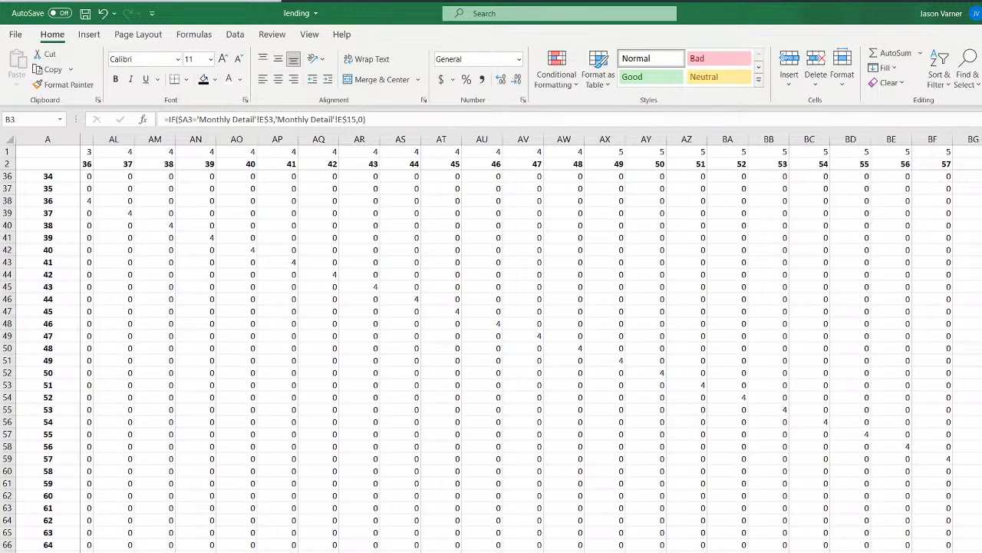
{"action": "scroll", "coordinate": [532, 342], "scroll_direction": "right", "scroll_amount": 3}
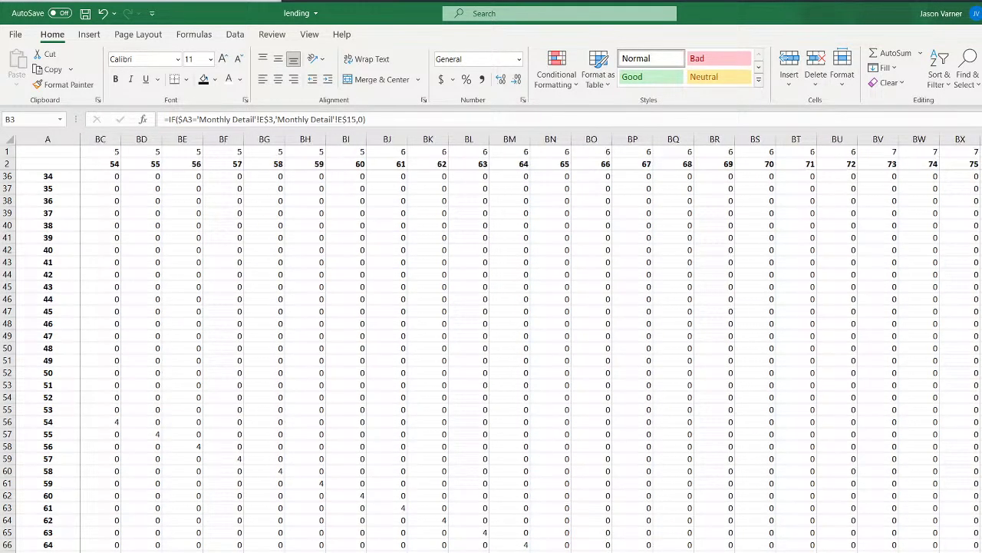
{"action": "scroll", "coordinate": [532, 342], "scroll_direction": "down", "scroll_amount": 7}
{"action": "scroll", "coordinate": [532, 342], "scroll_direction": "right", "scroll_amount": 7}
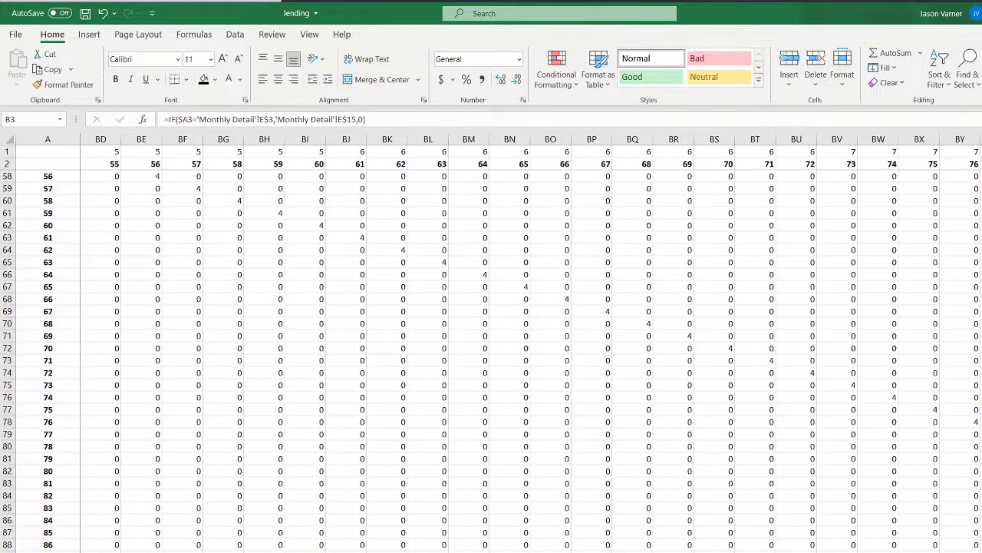
{"action": "scroll", "coordinate": [533, 342], "scroll_direction": "down", "scroll_amount": 4}
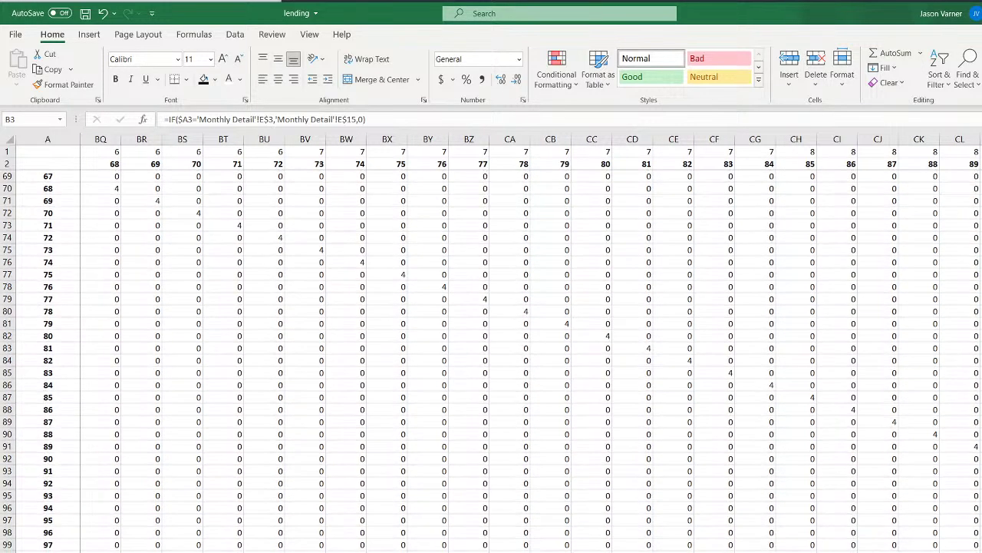
{"action": "scroll", "coordinate": [144, 470], "scroll_direction": "left", "scroll_amount": 20}
{"action": "scroll", "coordinate": [121, 456], "scroll_direction": "down", "scroll_amount": 11}
{"action": "left_click", "coordinate": [184, 250]}
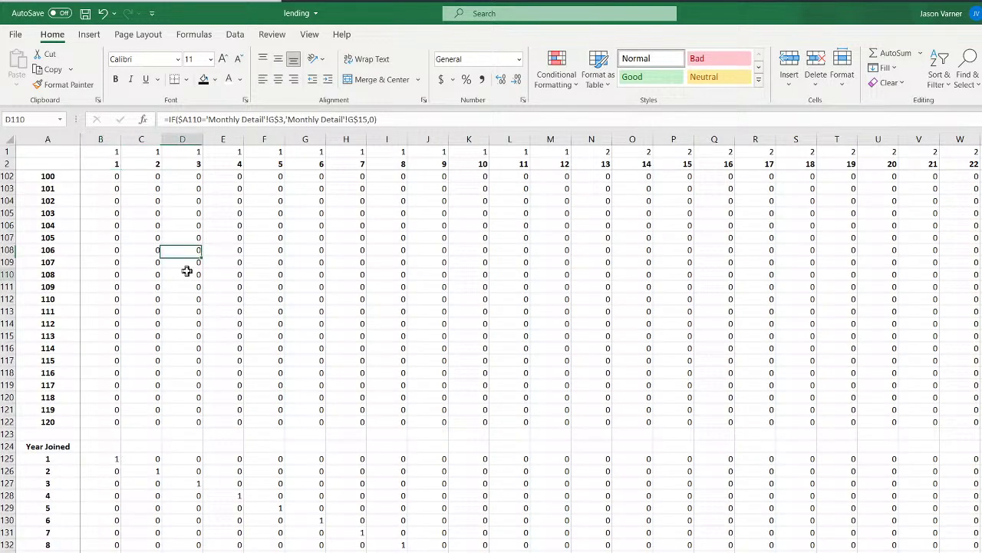
{"action": "left_click", "coordinate": [189, 274]}
Review the borrowers-added formulas for the early cohorts and the formulas in the Year Joined blocks beneath them
{"action": "scroll", "coordinate": [176, 351], "scroll_direction": "up", "scroll_amount": 20}
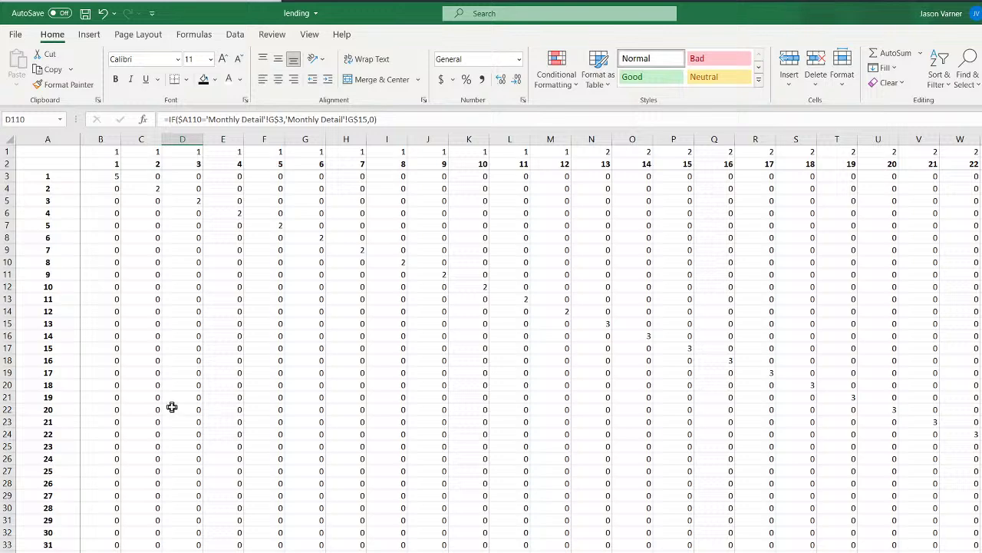
{"action": "left_click", "coordinate": [106, 176]}
{"action": "left_click", "coordinate": [157, 201]}
{"action": "left_click", "coordinate": [383, 288]}
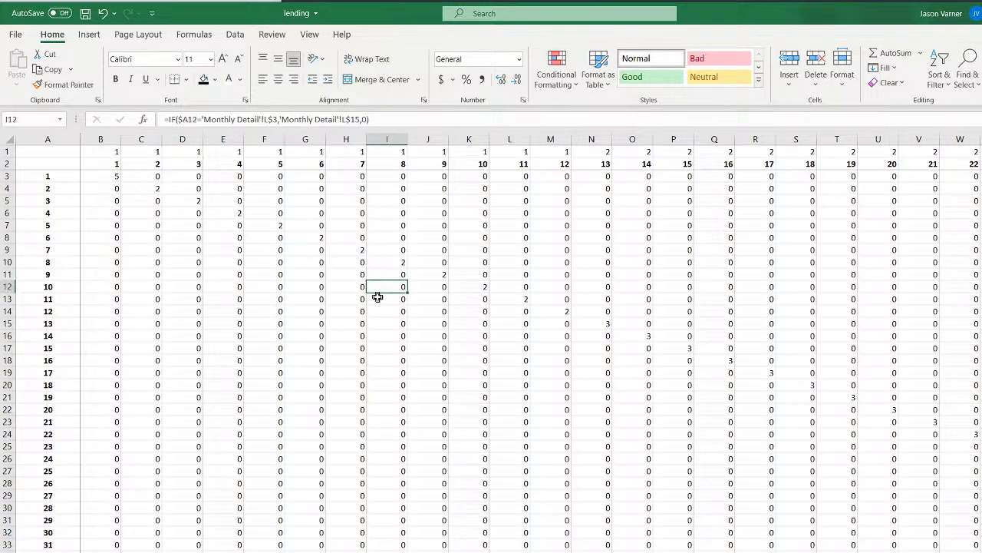
{"action": "left_click", "coordinate": [430, 397]}
{"action": "scroll", "coordinate": [208, 516], "scroll_direction": "down", "scroll_amount": 20}
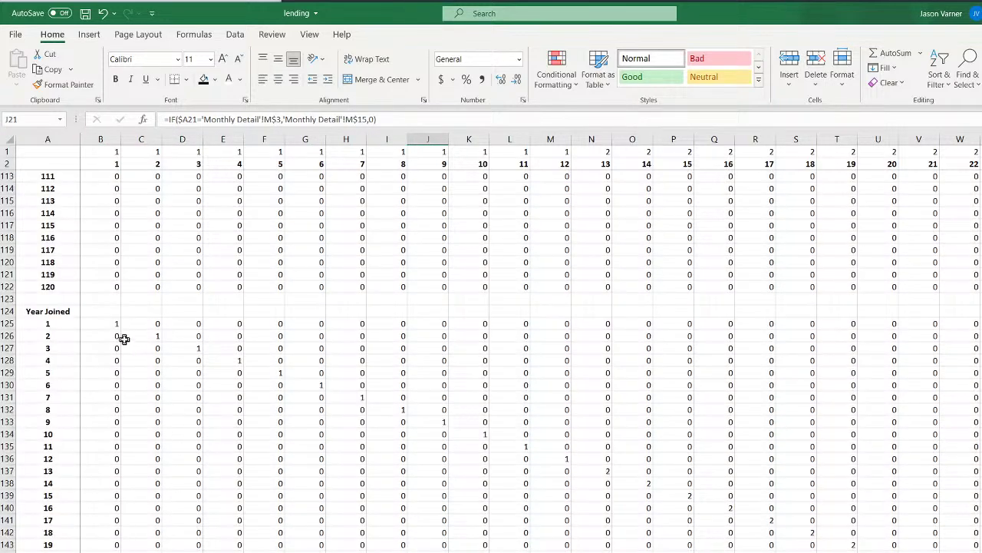
{"action": "left_click", "coordinate": [109, 321]}
{"action": "left_click", "coordinate": [165, 372]}
{"action": "scroll", "coordinate": [176, 507], "scroll_direction": "down", "scroll_amount": 20}
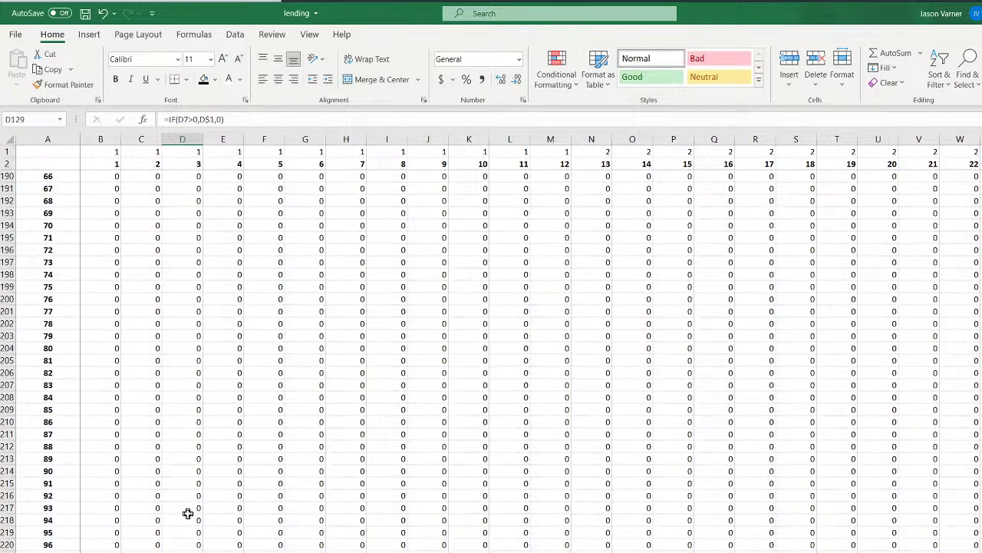
{"action": "scroll", "coordinate": [187, 513], "scroll_direction": "down", "scroll_amount": 18}
{"action": "left_click", "coordinate": [105, 202]}
Examine the Borrowed block's loan amounts and formulas along the diagonal from the first cohort through the Year 10 cohorts
{"action": "scroll", "coordinate": [190, 471], "scroll_direction": "down", "scroll_amount": 20}
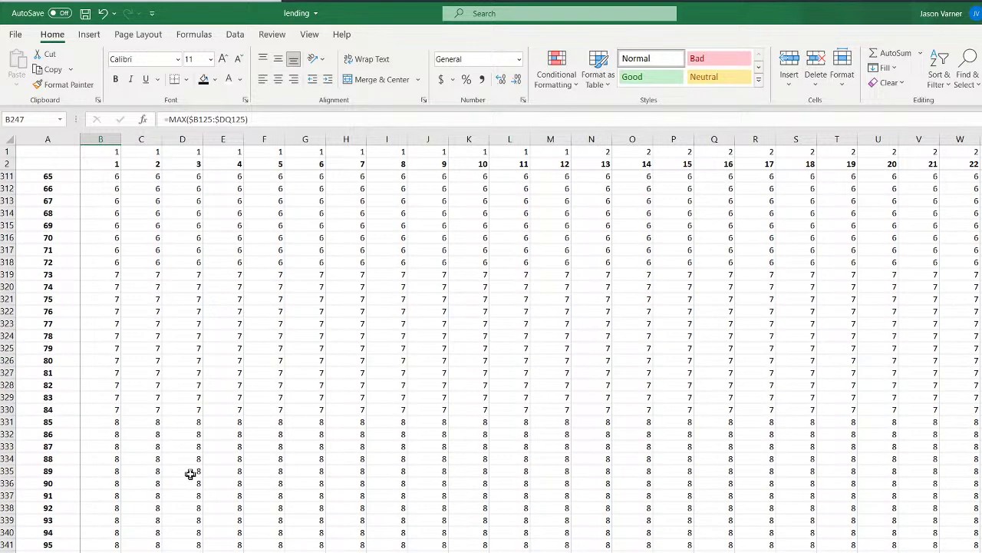
{"action": "left_click", "coordinate": [96, 213]}
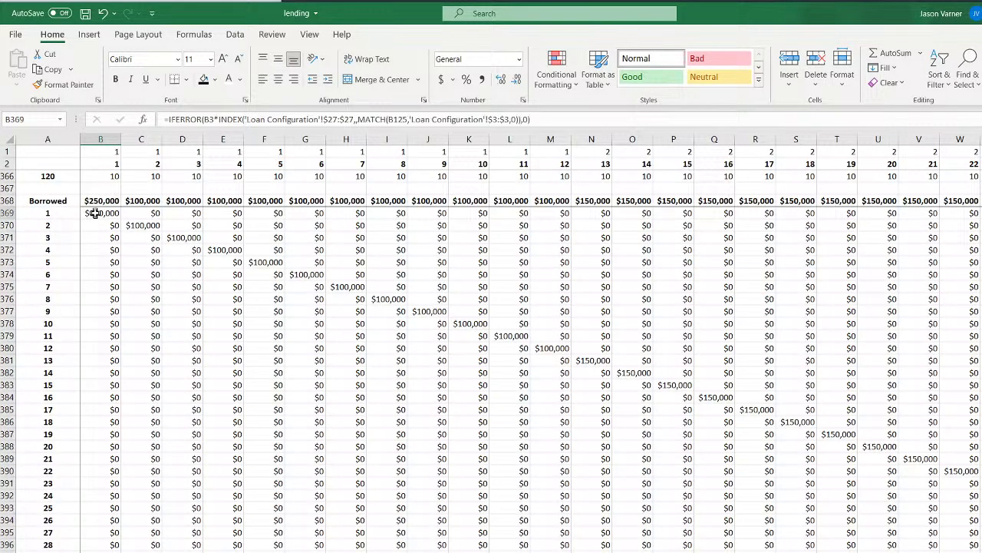
{"action": "left_click", "coordinate": [152, 227]}
{"action": "left_click", "coordinate": [300, 310]}
{"action": "left_click", "coordinate": [430, 434]}
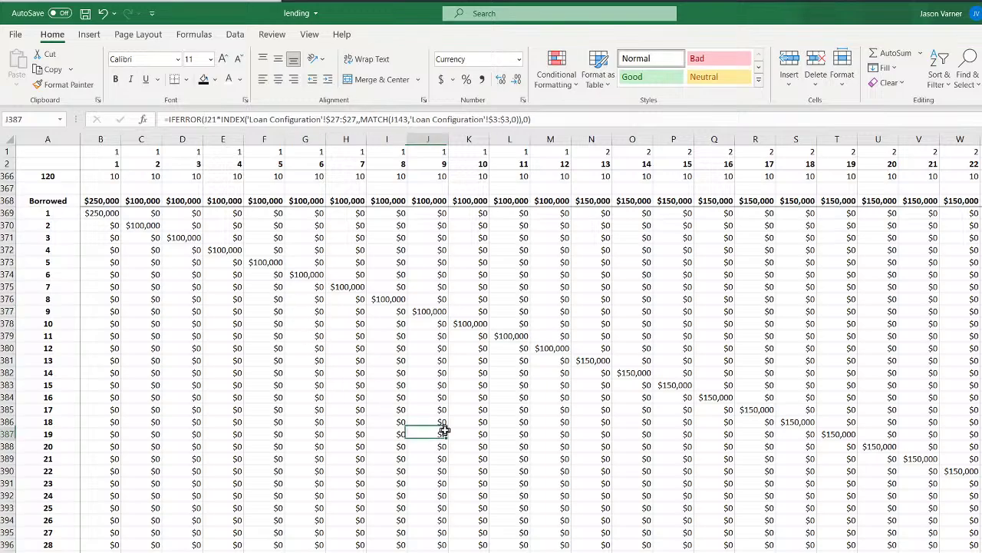
{"action": "scroll", "coordinate": [629, 501], "scroll_direction": "down", "scroll_amount": 18}
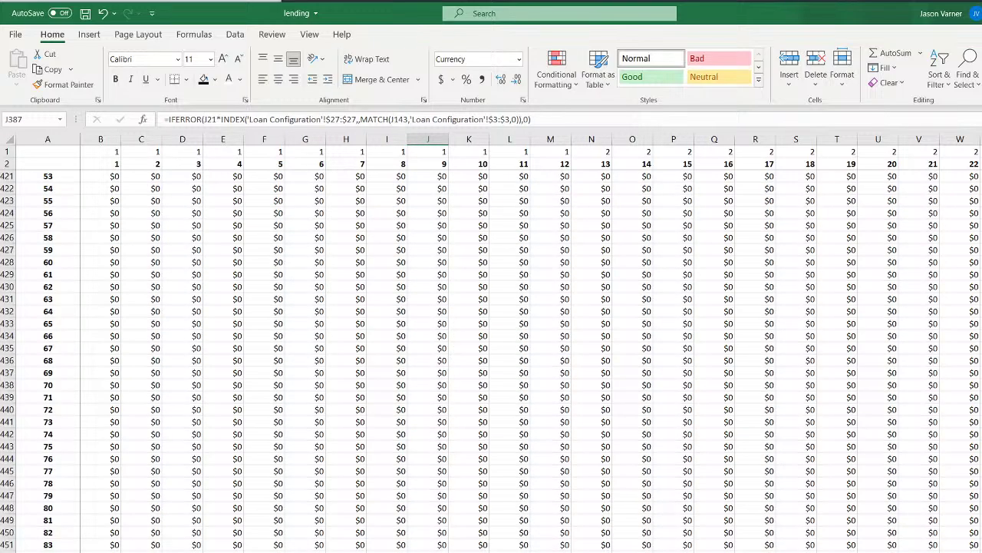
{"action": "scroll", "coordinate": [531, 342], "scroll_direction": "right", "scroll_amount": 20}
{"action": "scroll", "coordinate": [531, 342], "scroll_direction": "down", "scroll_amount": 7}
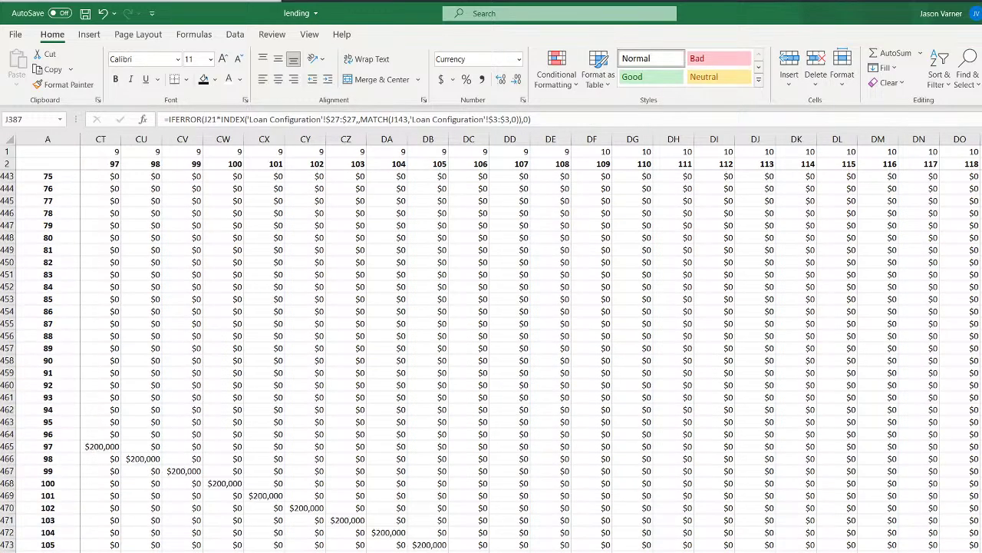
{"action": "scroll", "coordinate": [491, 361], "scroll_direction": "down", "scroll_amount": 7}
{"action": "left_click", "coordinate": [981, 458]}
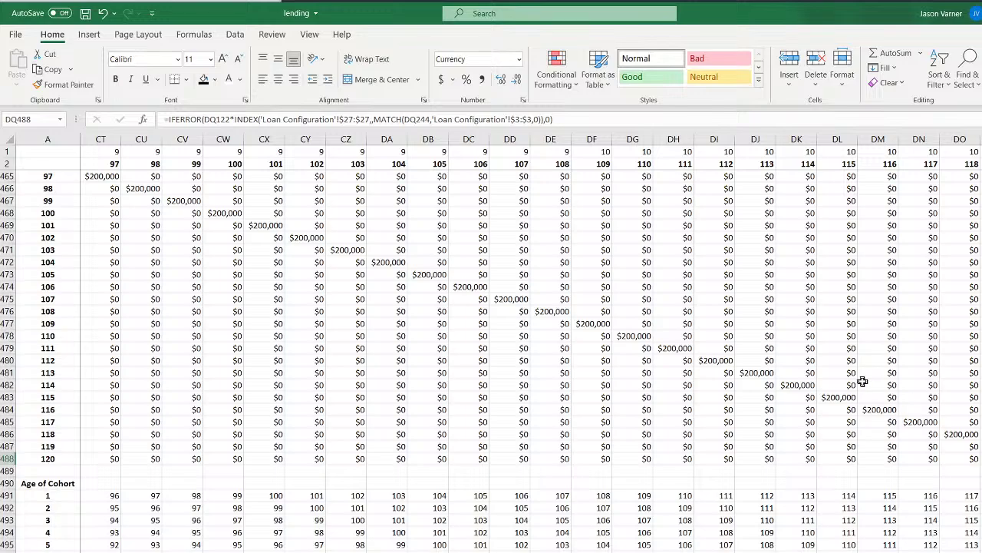
{"action": "left_click", "coordinate": [760, 325]}
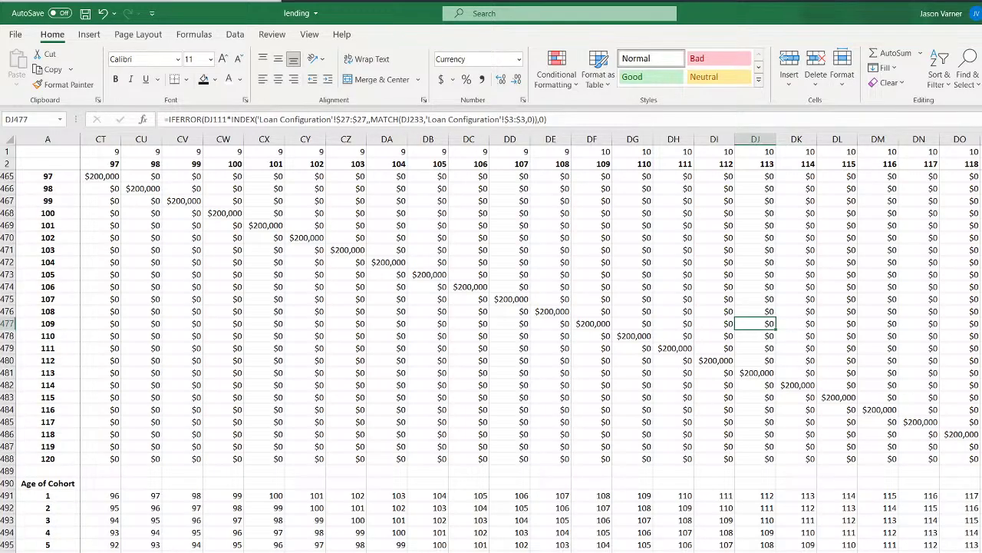
Check the Age of Cohort formulas for the first two cohorts and save the workbook
{"action": "scroll", "coordinate": [532, 343], "scroll_direction": "left", "scroll_amount": 20}
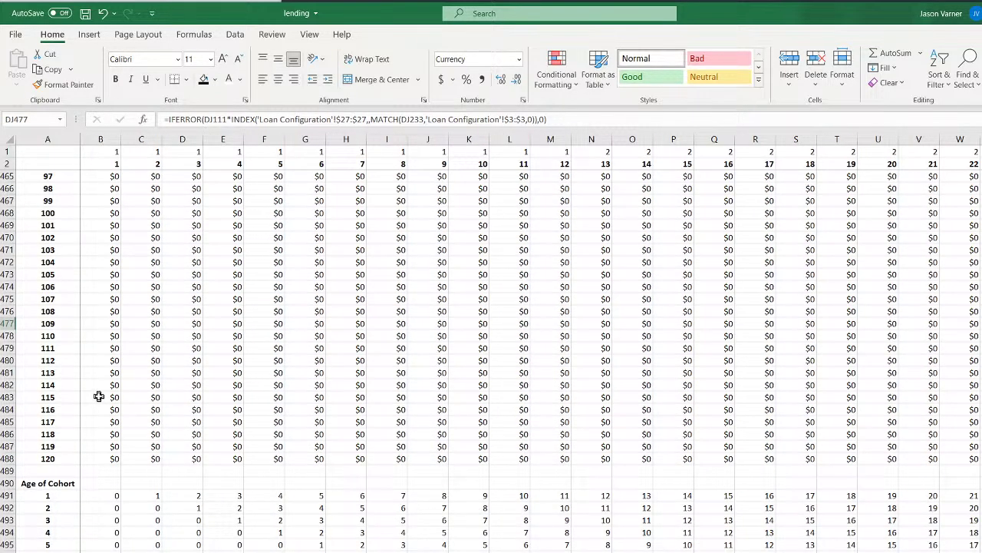
{"action": "scroll", "coordinate": [99, 397], "scroll_direction": "down", "scroll_amount": 4}
{"action": "left_click", "coordinate": [96, 360]}
{"action": "left_click", "coordinate": [144, 360]}
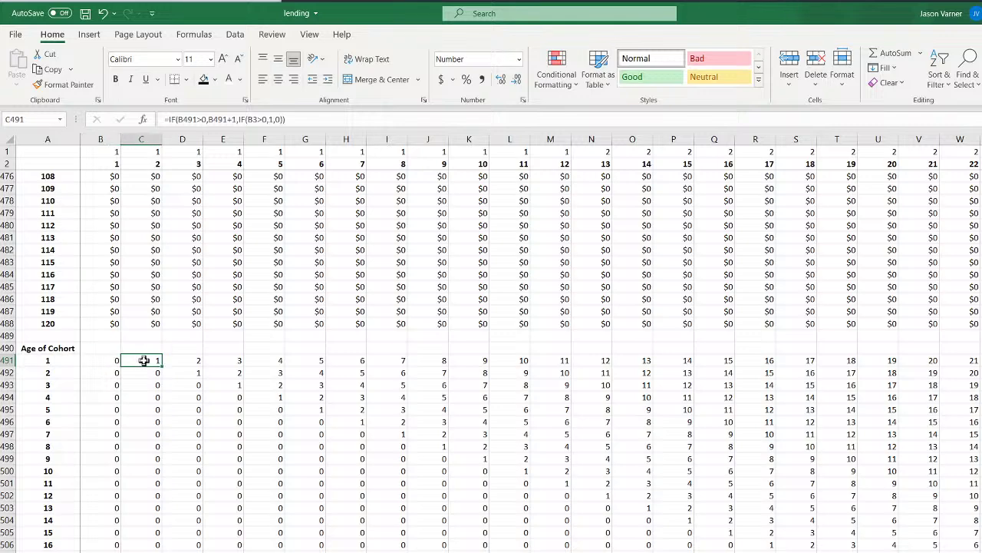
{"action": "left_click", "coordinate": [213, 363]}
{"action": "left_click", "coordinate": [278, 374]}
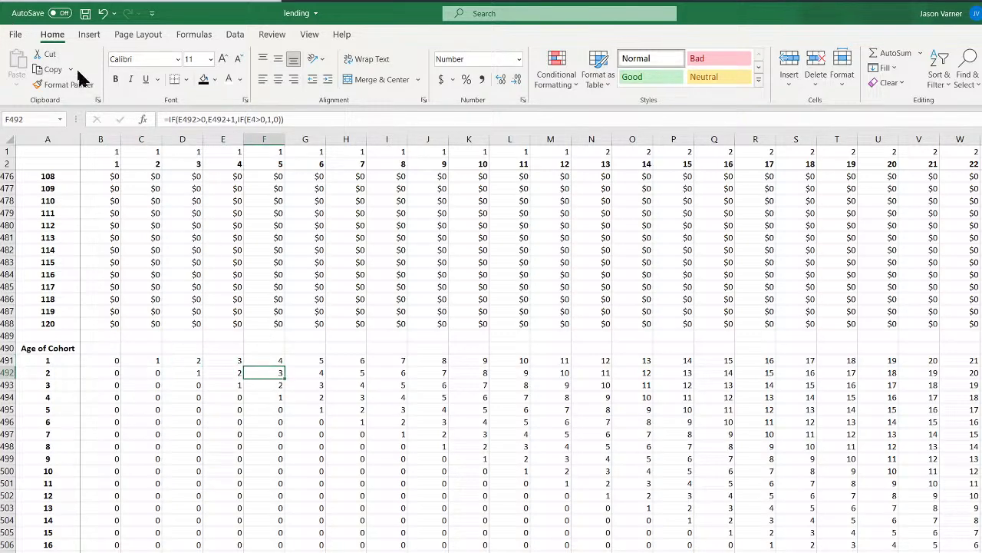
{"action": "left_click", "coordinate": [84, 13]}
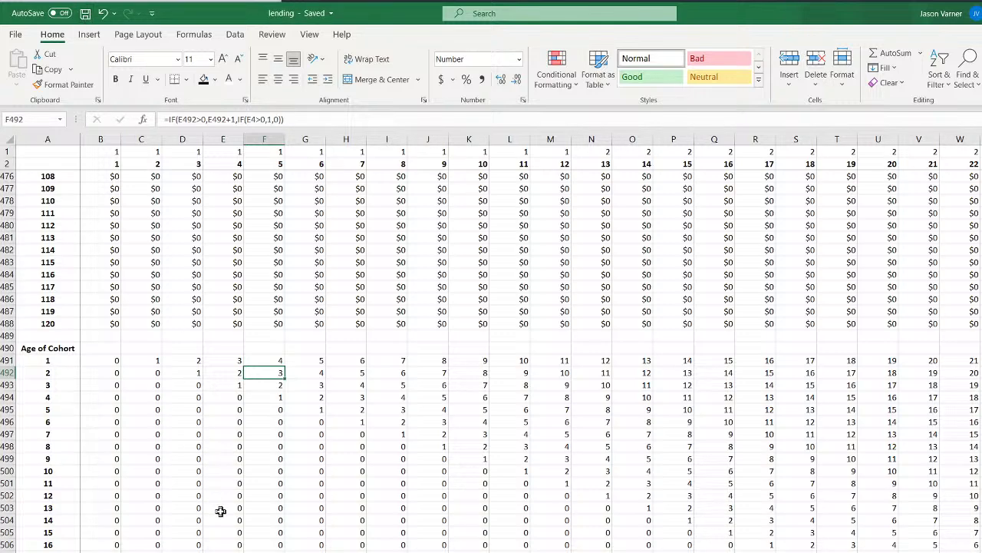
Clear all contents and formatting from the p+I age block in rows 612 to 732 of the Type 2 cohort sheet
{"action": "scroll", "coordinate": [220, 510], "scroll_direction": "down", "scroll_amount": 20}
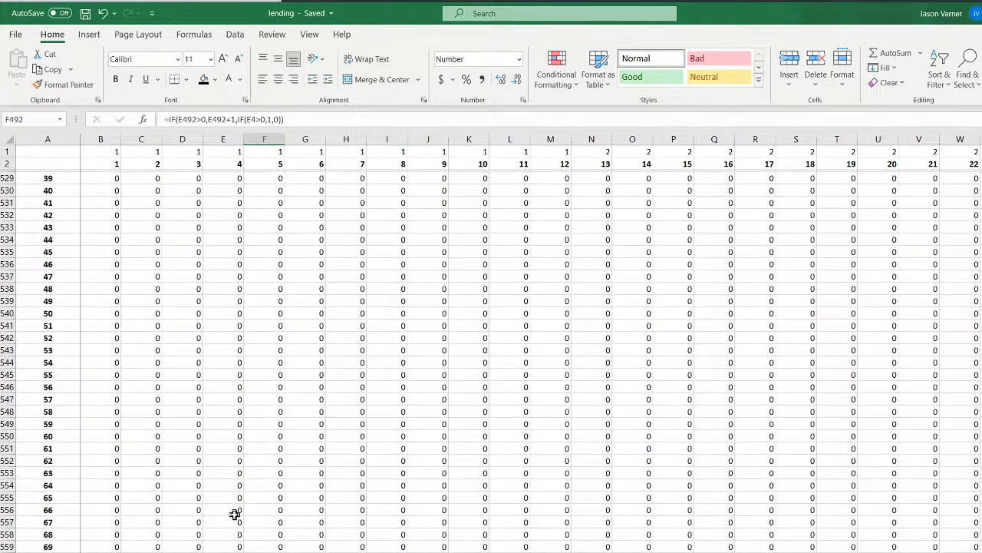
{"action": "scroll", "coordinate": [236, 513], "scroll_direction": "down", "scroll_amount": 5}
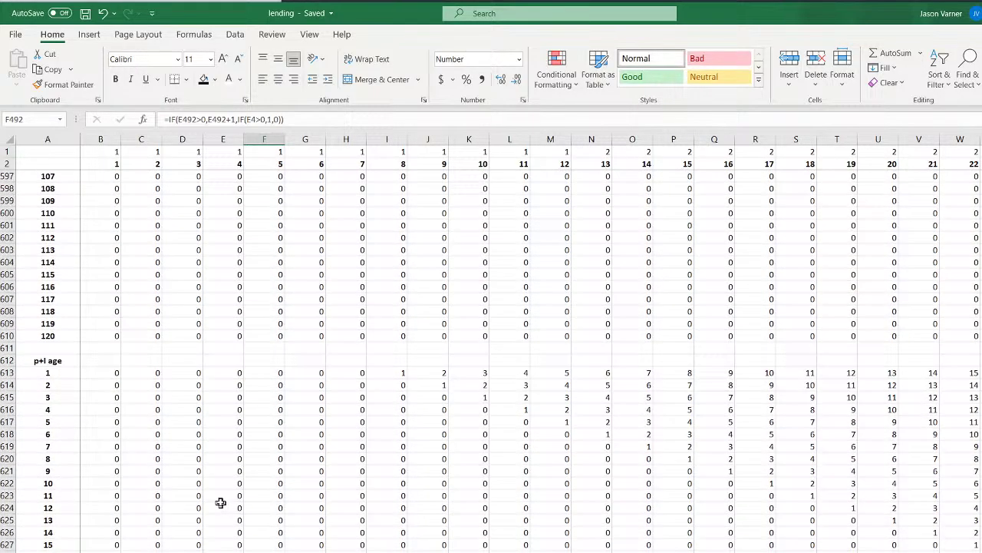
{"action": "left_click", "coordinate": [6, 360]}
{"action": "left_click", "coordinate": [3, 360]}
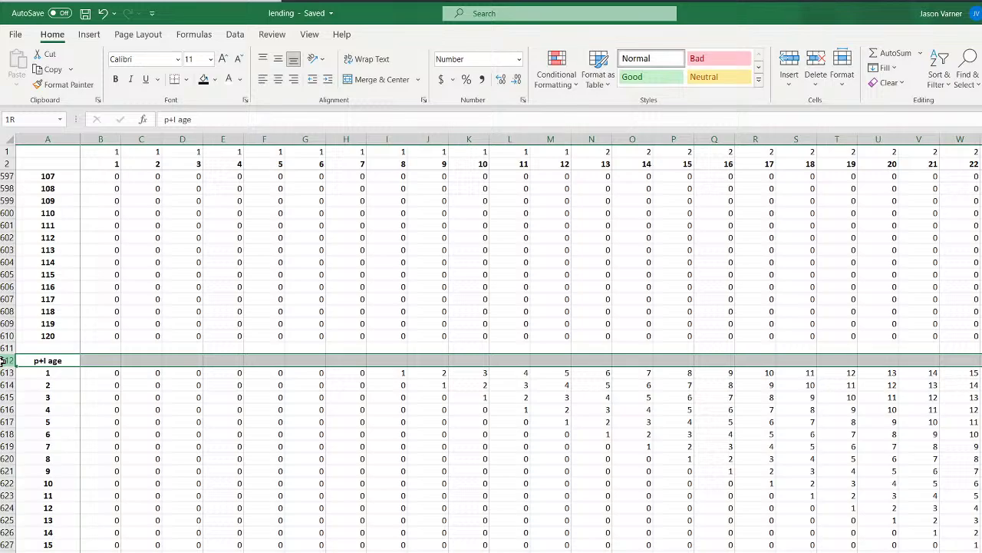
{"action": "left_click_drag", "start_coordinate": [3, 360], "coordinate": [6, 550]}
{"action": "left_click", "coordinate": [889, 83]}
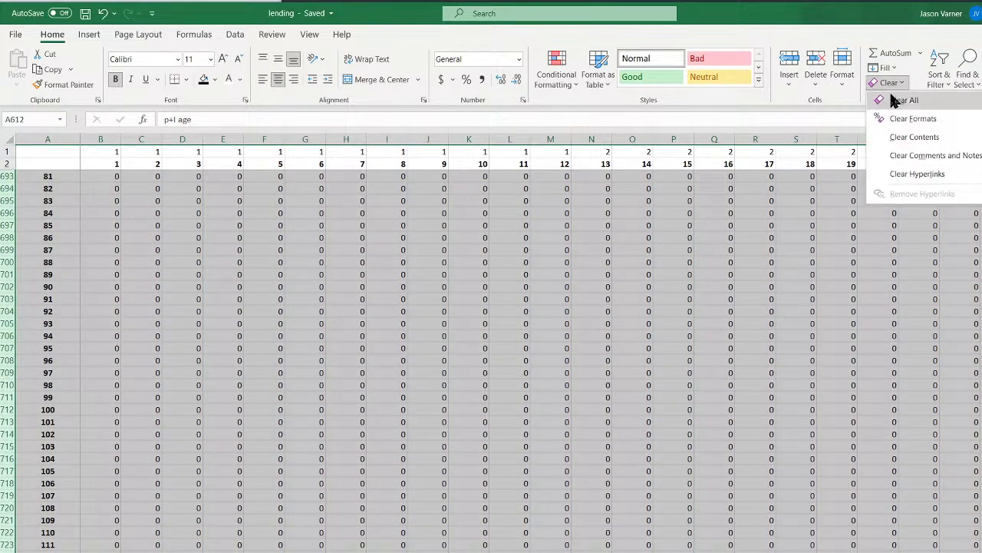
{"action": "left_click", "coordinate": [890, 98]}
Clear all contents and formatting from the nper block starting at row 734
{"action": "scroll", "coordinate": [137, 521], "scroll_direction": "down", "scroll_amount": 7}
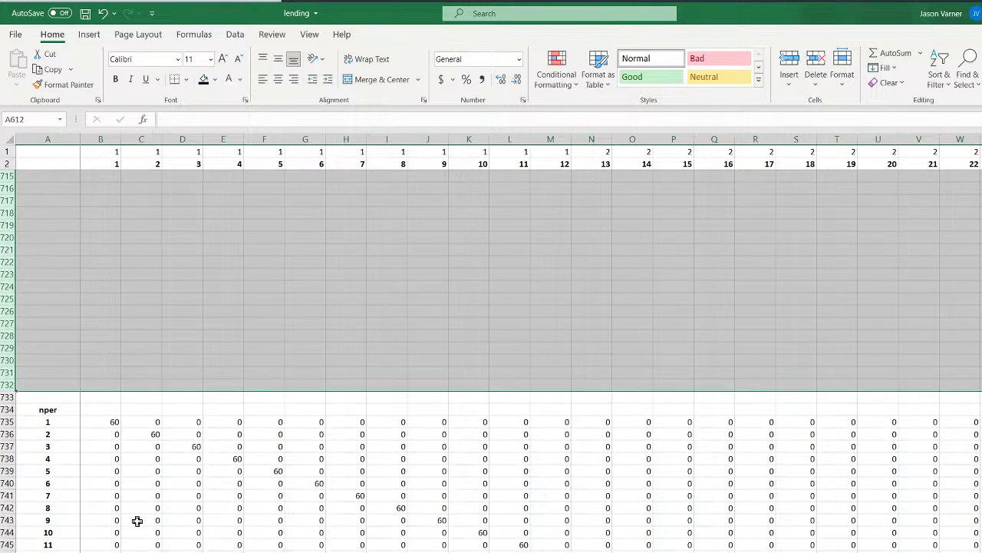
{"action": "left_click_drag", "start_coordinate": [5, 409], "coordinate": [6, 549]}
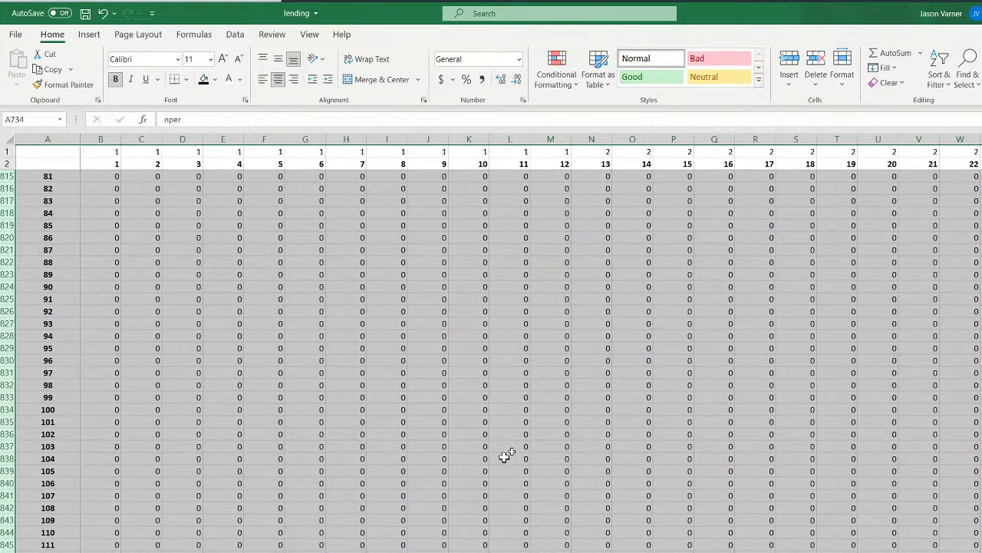
{"action": "left_click", "coordinate": [890, 82]}
{"action": "left_click", "coordinate": [898, 99]}
{"action": "scroll", "coordinate": [227, 513], "scroll_direction": "down", "scroll_amount": 17}
{"action": "scroll", "coordinate": [228, 514], "scroll_direction": "up", "scroll_amount": 20}
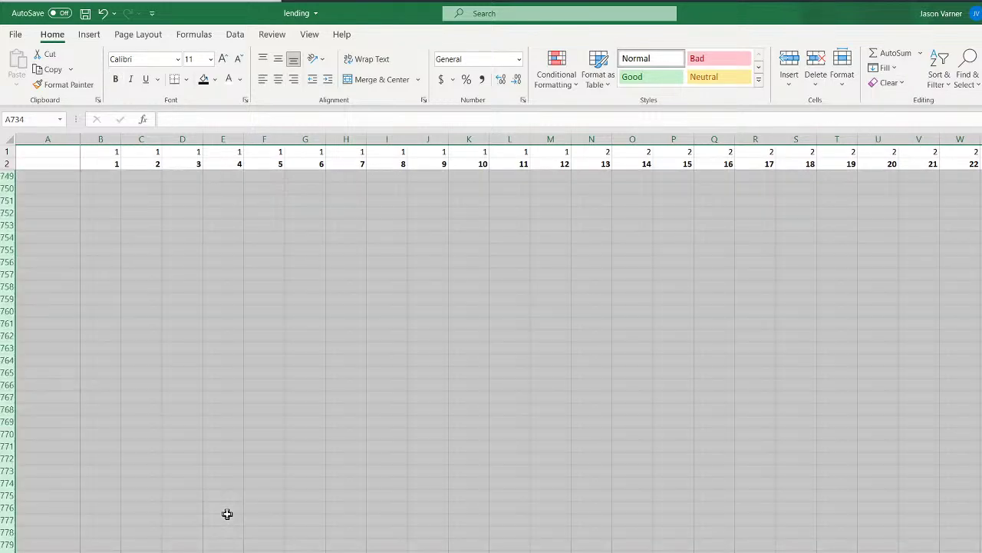
Examine the first cohort's Age of Cohort formulas in row 491 for months 1 through 6
{"action": "scroll", "coordinate": [227, 513], "scroll_direction": "up", "scroll_amount": 20}
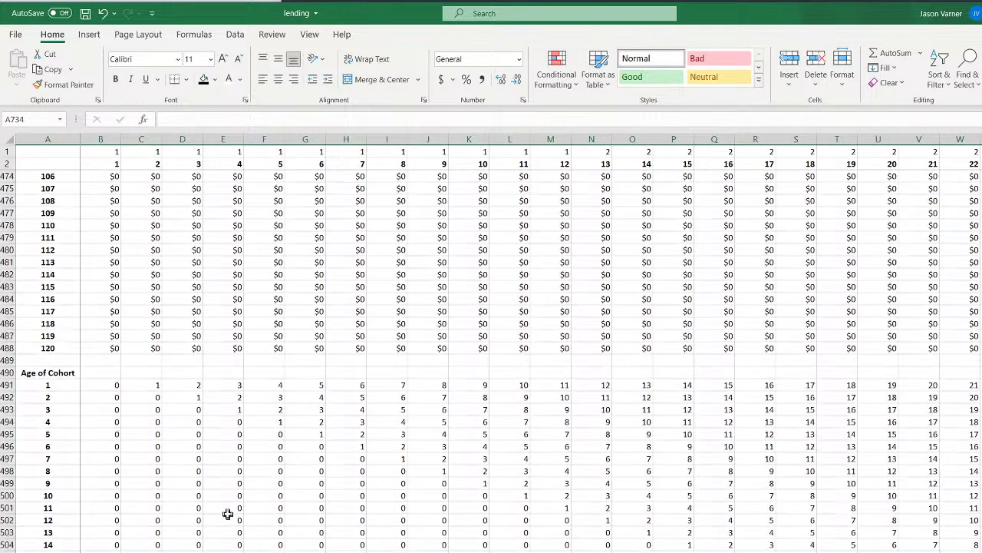
{"action": "left_click", "coordinate": [108, 385]}
{"action": "left_click", "coordinate": [142, 385]}
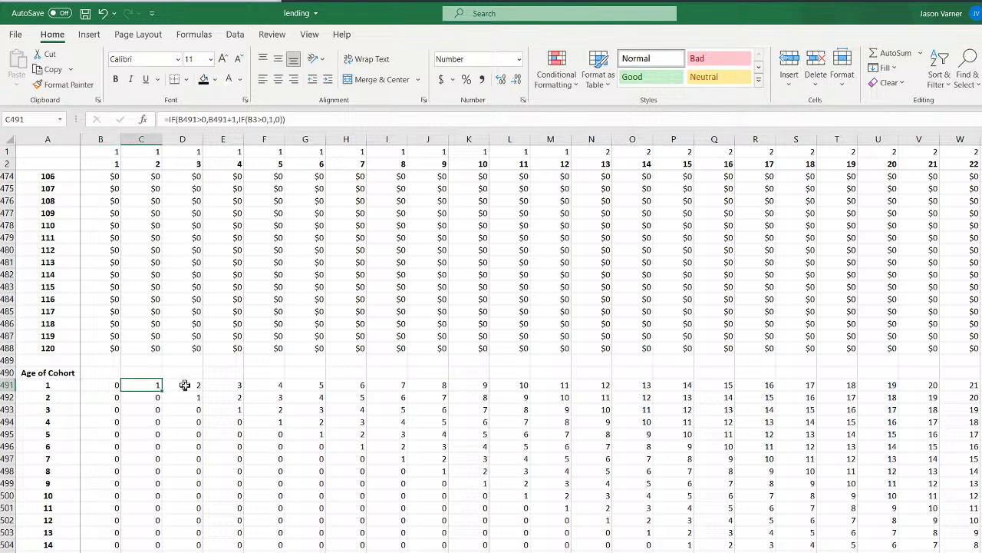
{"action": "left_click", "coordinate": [185, 386]}
{"action": "left_click", "coordinate": [227, 385]}
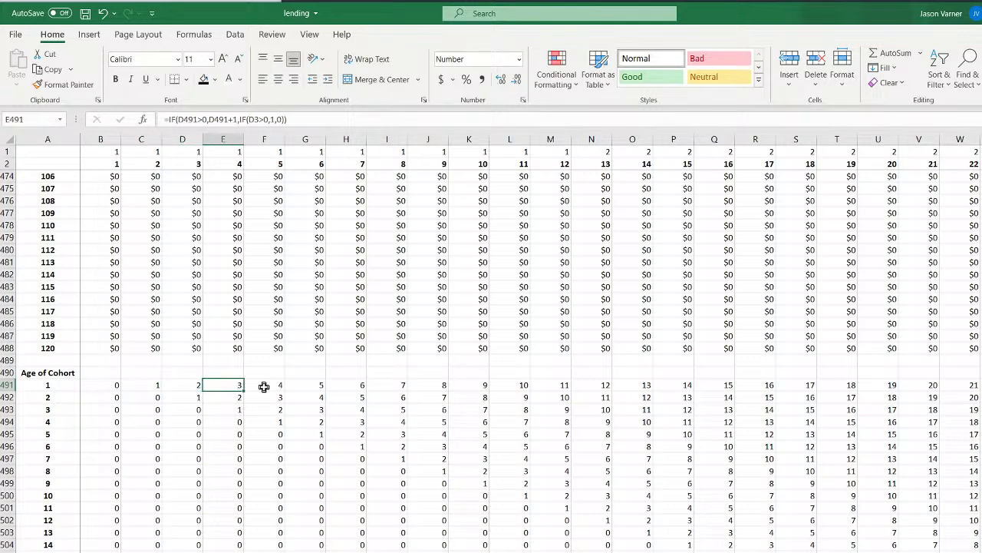
{"action": "left_click", "coordinate": [264, 386]}
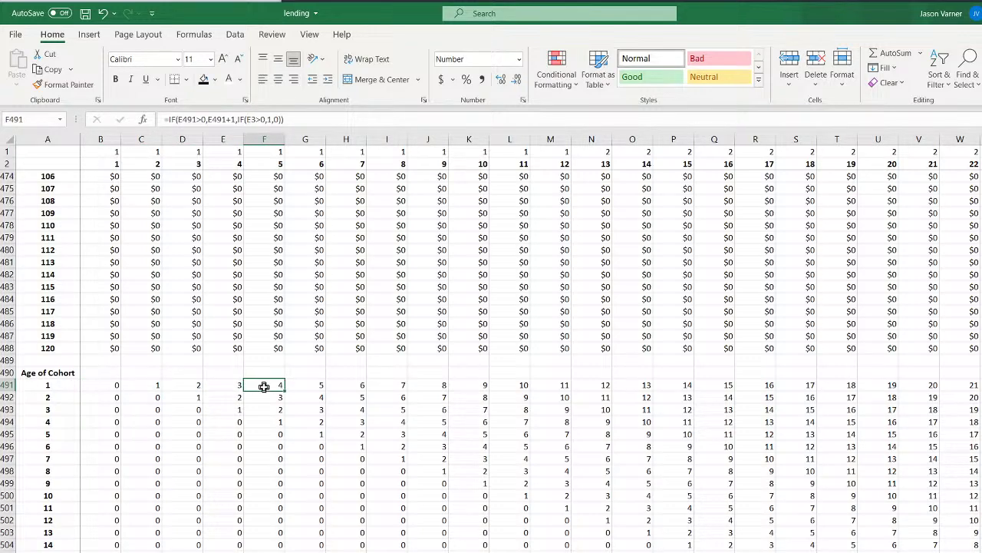
{"action": "left_click", "coordinate": [315, 385]}
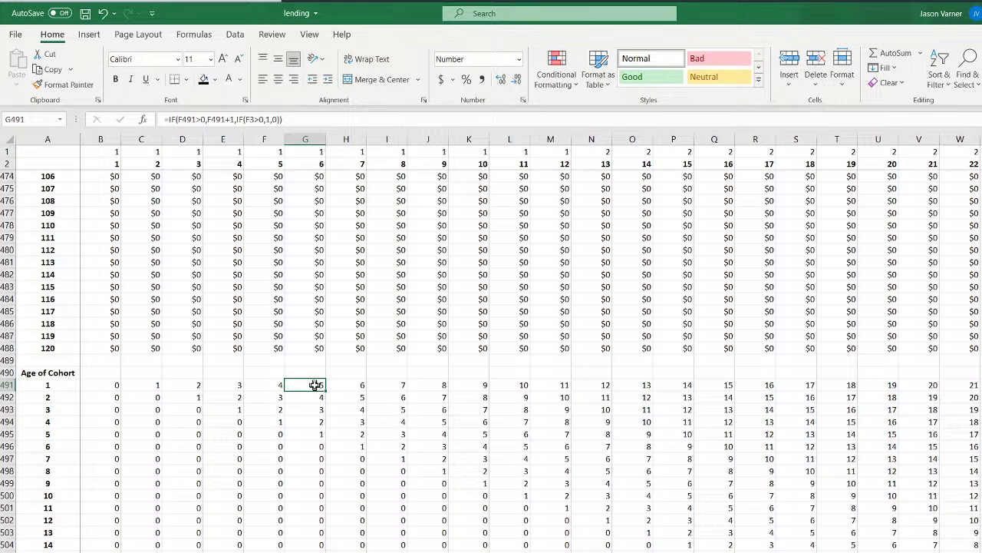
Add a "Term (months)" row label in C30 of the Loan Configuration sheet, below the Loan Type 2 Payments per Year row
{"action": "left_click", "coordinate": [230, 552]}
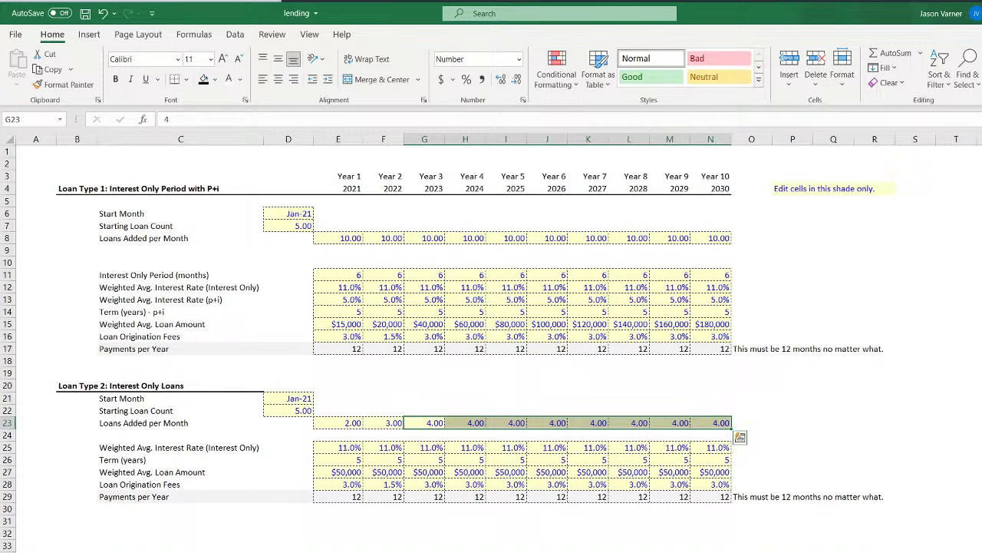
{"action": "left_click", "coordinate": [175, 513]}
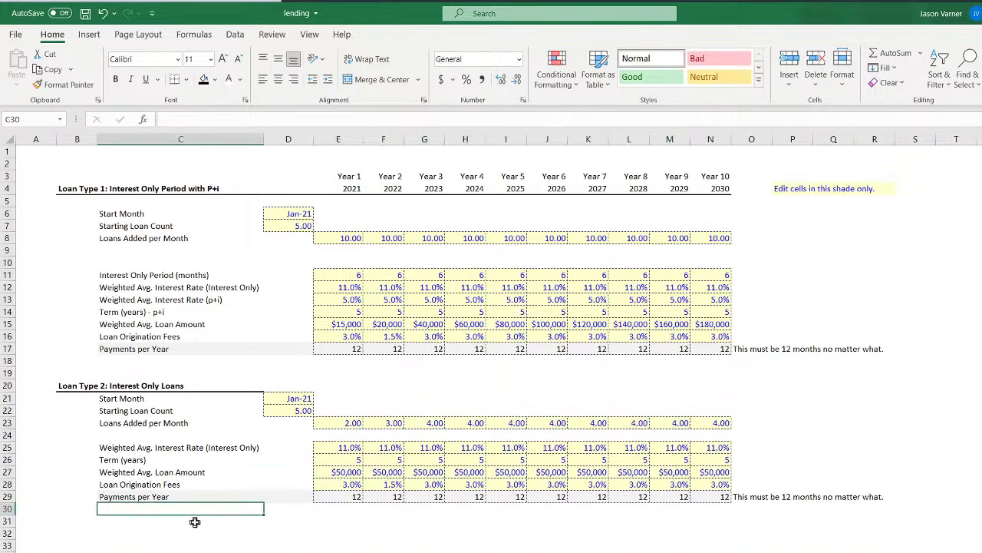
{"action": "type", "text": "Term "}
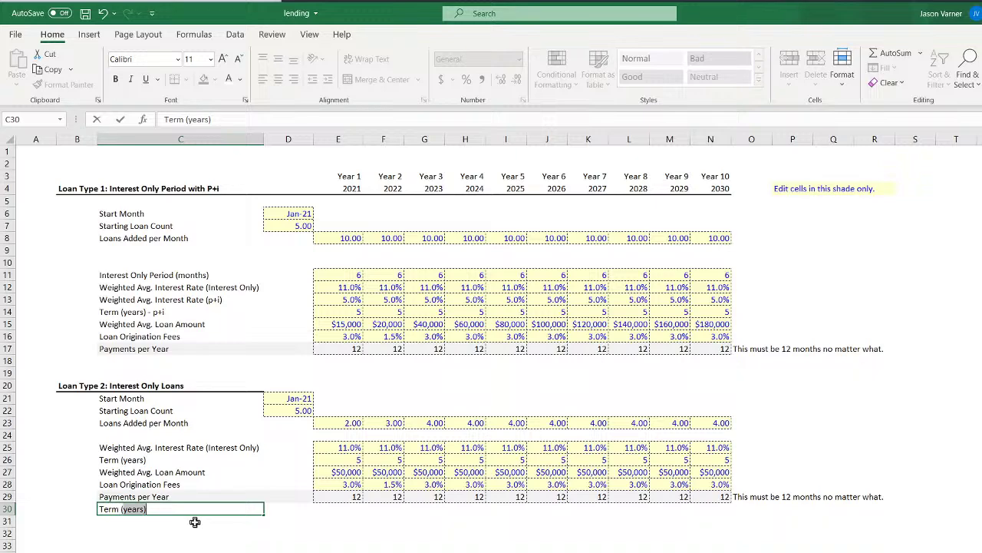
{"action": "type", "text": "(months"}
{"action": "key", "text": "Return"}
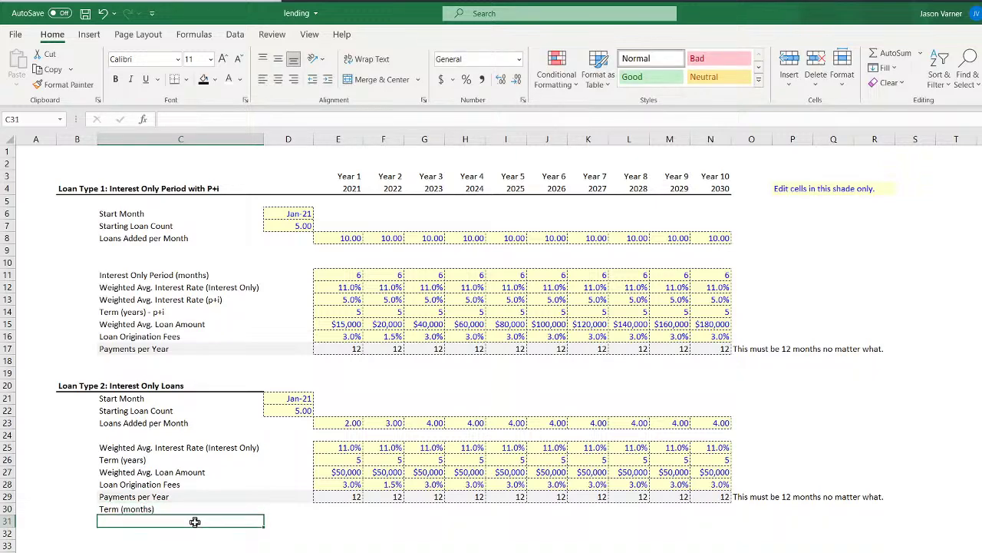
Carry the Year 1 Payments per Year cell down into E30 and shade C30:D30 light gray to match the row above
{"action": "left_click", "coordinate": [346, 497]}
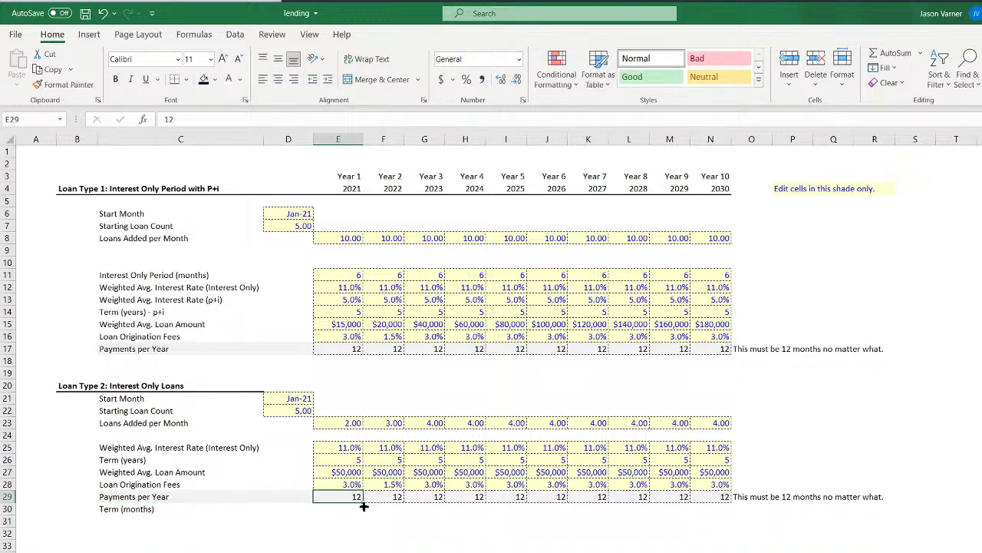
{"action": "left_click_drag", "start_coordinate": [364, 506], "coordinate": [364, 514]}
{"action": "left_click", "coordinate": [165, 509]}
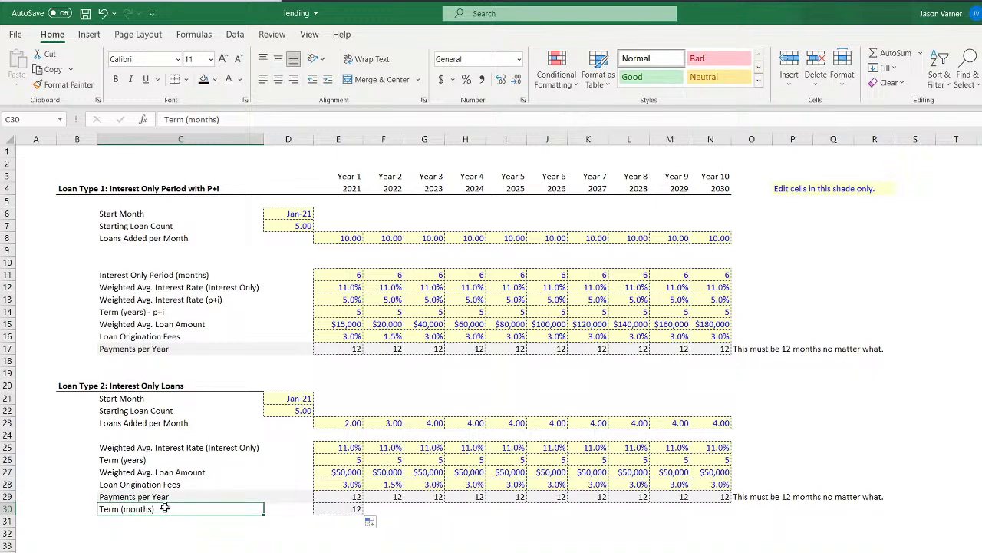
{"action": "left_click_drag", "start_coordinate": [164, 508], "coordinate": [269, 508]}
{"action": "left_click", "coordinate": [215, 79]}
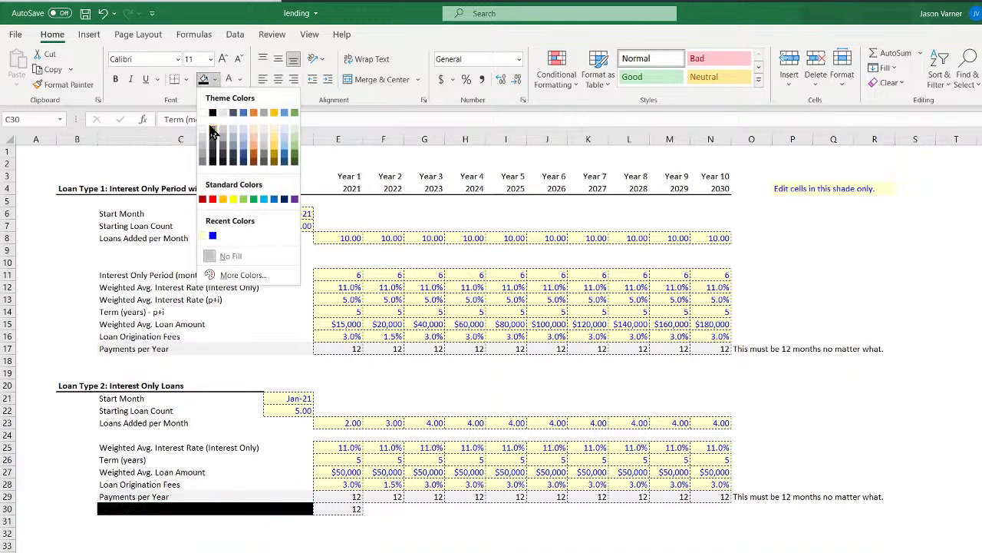
{"action": "left_click", "coordinate": [207, 132]}
Try to calculate the Year 1 Term (months) in E30 with the formula =E26/12
{"action": "left_click", "coordinate": [355, 508]}
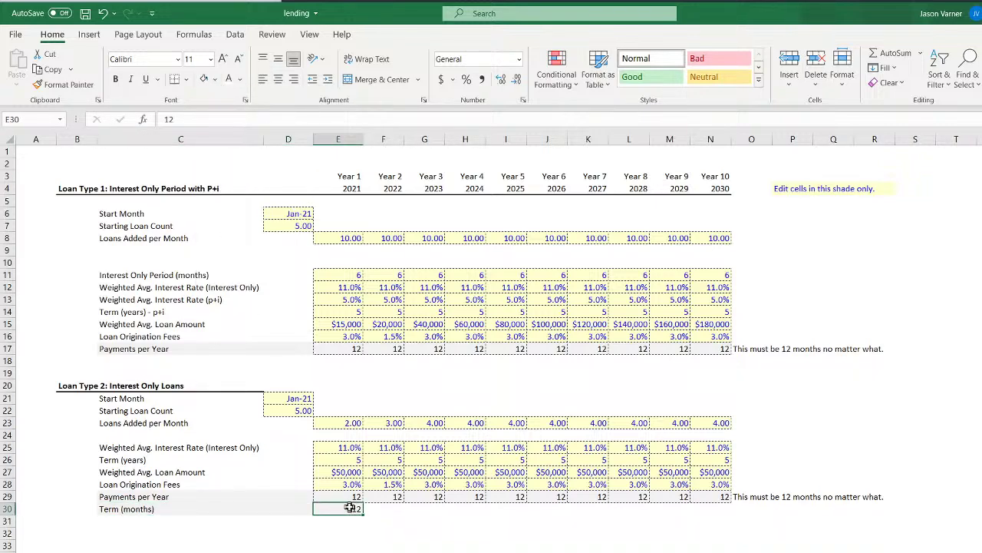
{"action": "type", "text": "="}
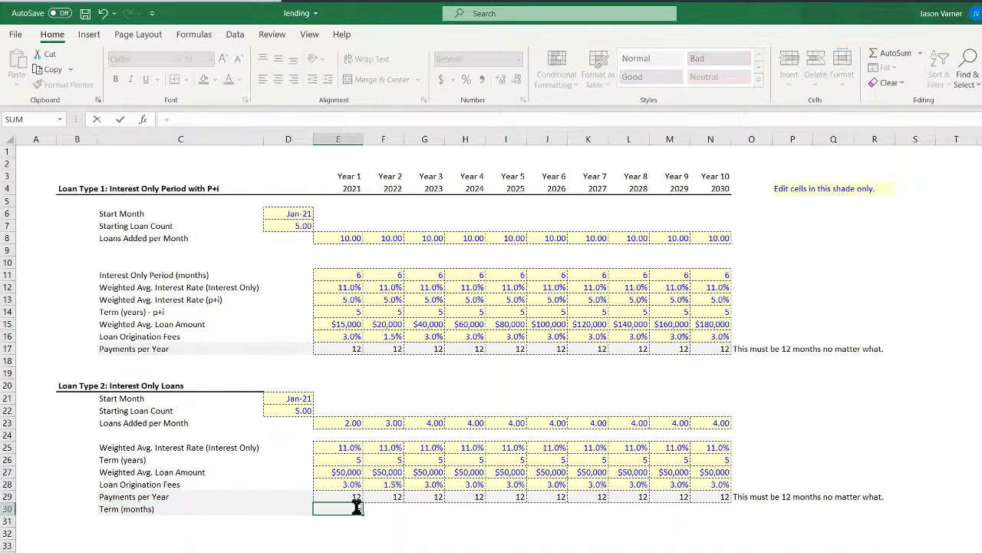
{"action": "left_click", "coordinate": [339, 460]}
{"action": "type", "text": "/12"}
{"action": "key", "text": "Return"}
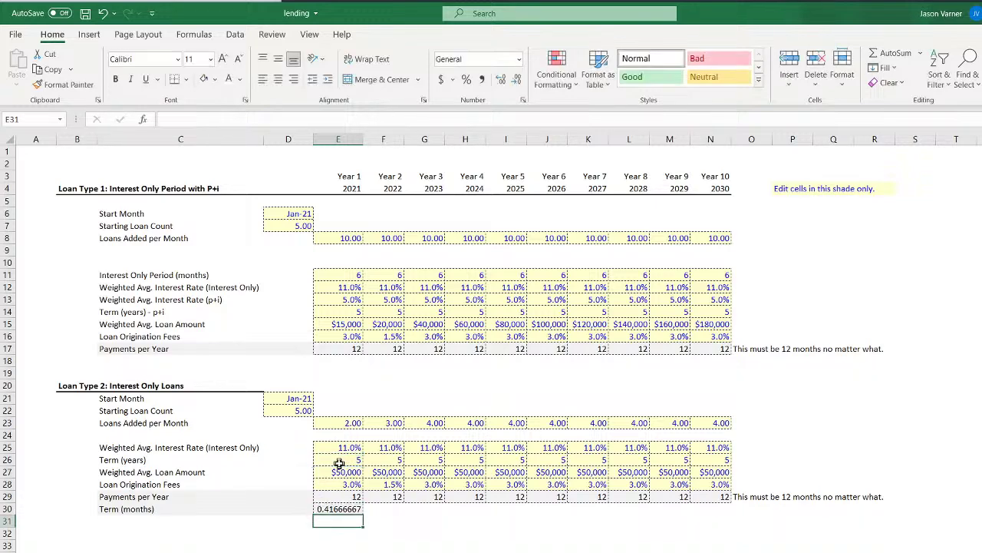
Calculate the Year 1 Term (months) in E30 as =E26*12 and fill the formula across through Year 10
{"action": "left_click", "coordinate": [349, 510]}
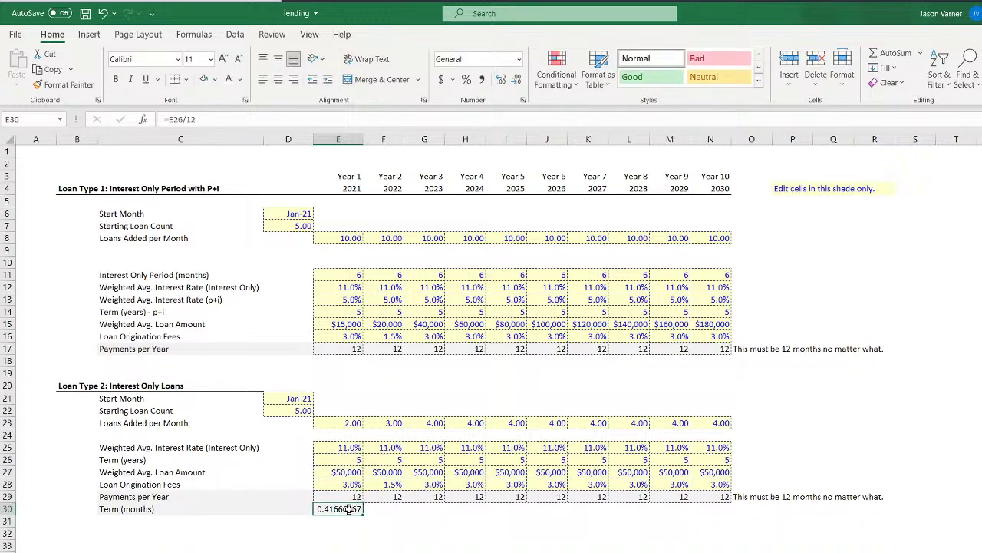
{"action": "type", "text": "="}
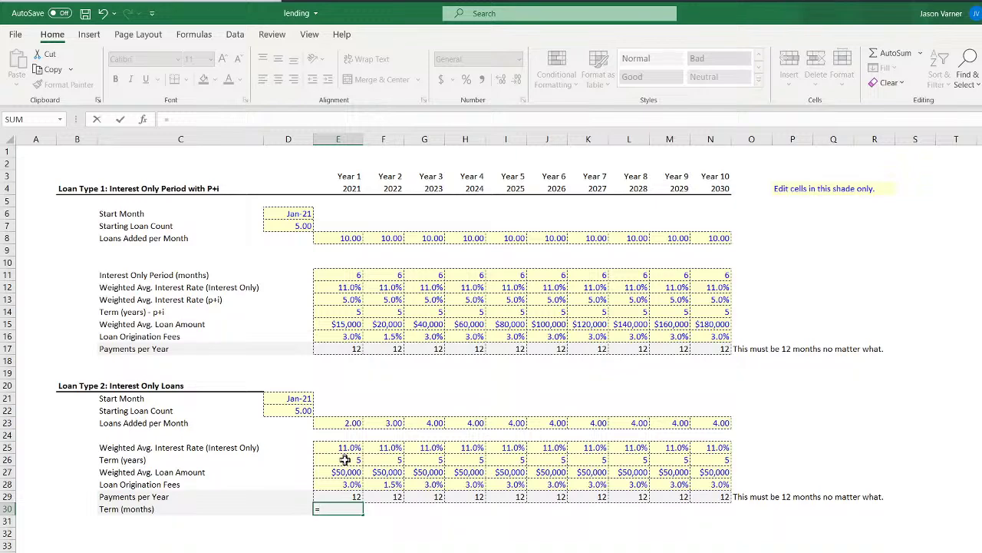
{"action": "left_click", "coordinate": [346, 459]}
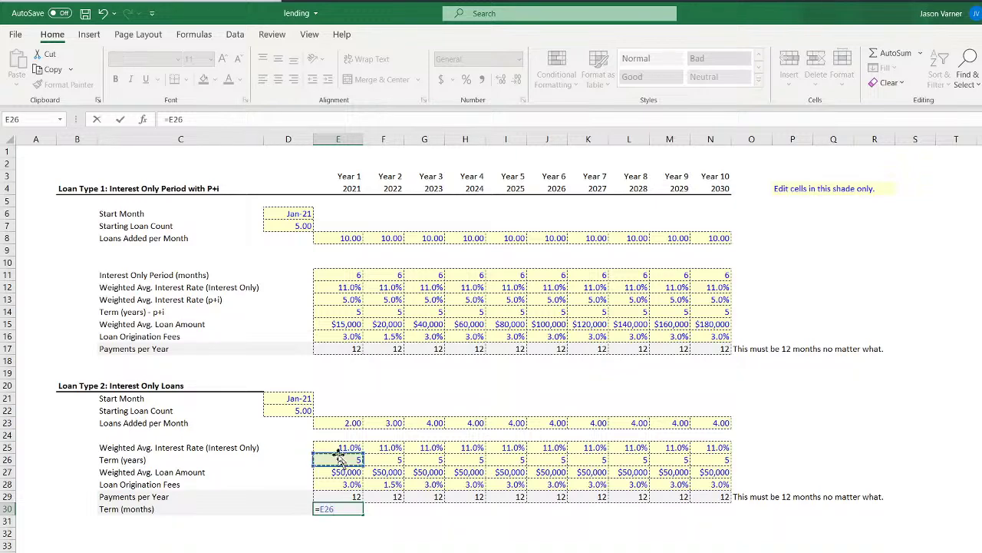
{"action": "type", "text": "*12"}
{"action": "key", "text": "Return"}
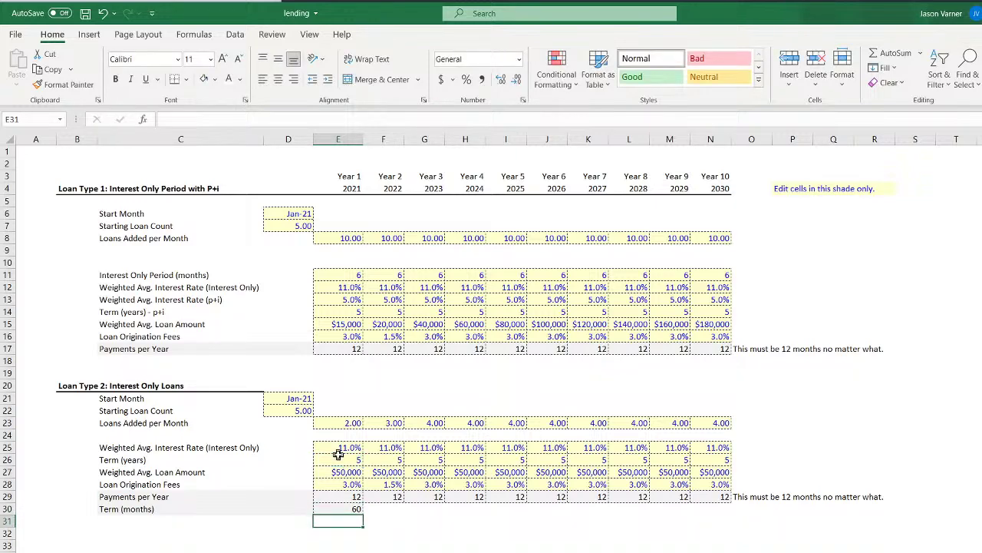
{"action": "left_click", "coordinate": [338, 509]}
{"action": "left_click_drag", "start_coordinate": [364, 515], "coordinate": [728, 526]}
Test the months conversion by setting the Year 1 Loan Type 2 term to 0.5 years
{"action": "left_click", "coordinate": [352, 459]}
{"action": "type", "text": "0.5"}
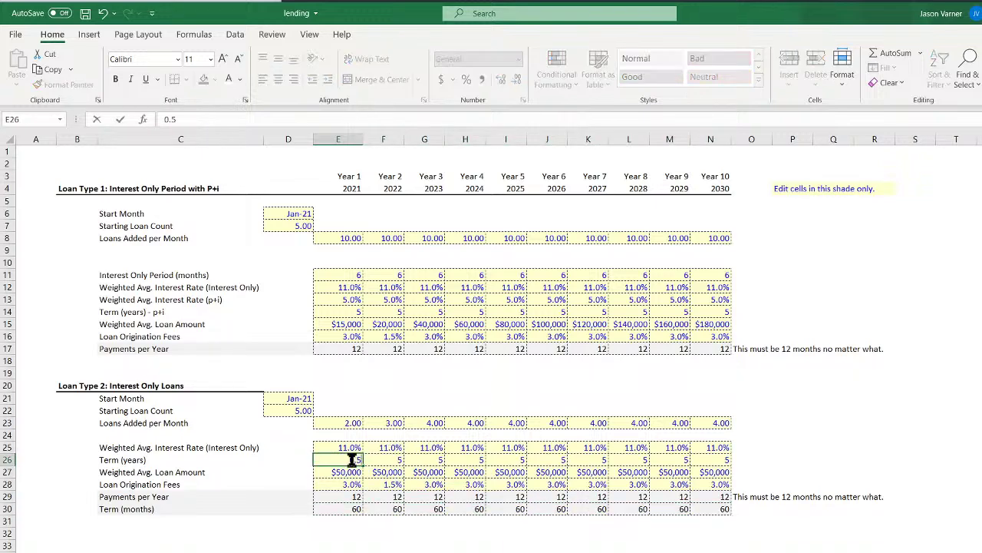
{"action": "key", "text": "Return"}
Set the Loan Type 2 term to 0.25 years for Year 1, fill it through Year 3, and save the workbook
{"action": "left_click", "coordinate": [352, 459]}
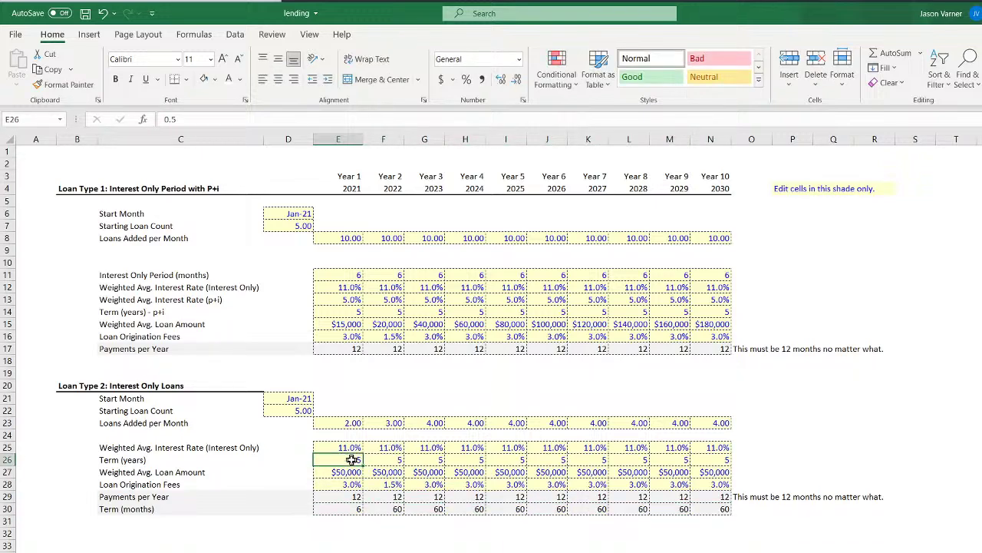
{"action": "type", "text": "0.25"}
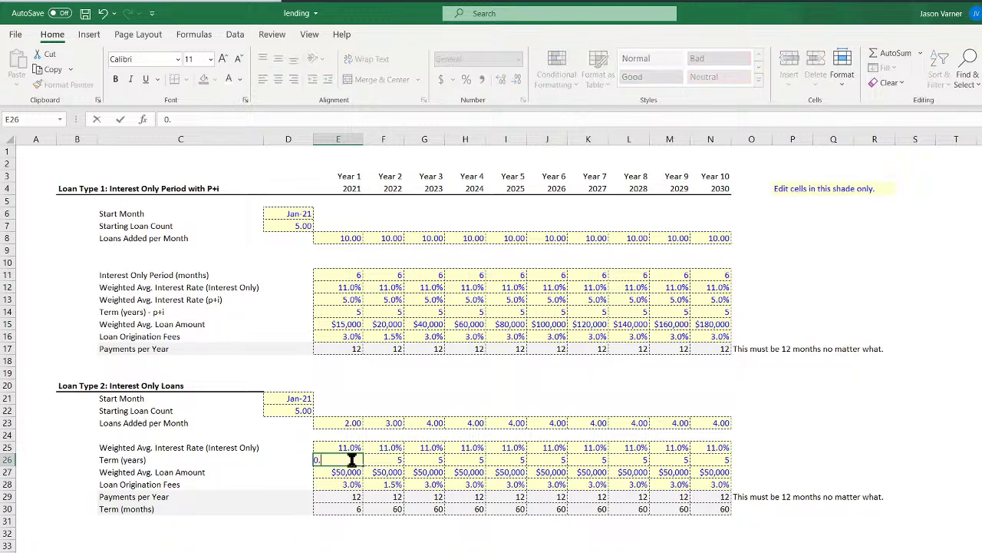
{"action": "key", "text": "Return"}
{"action": "left_click", "coordinate": [351, 459]}
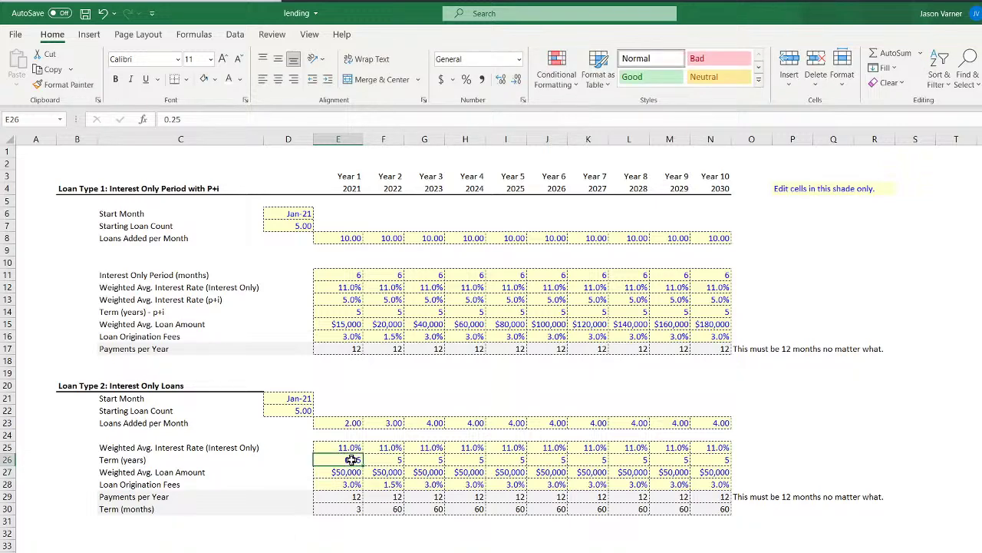
{"action": "left_click", "coordinate": [353, 509]}
{"action": "left_click", "coordinate": [391, 509]}
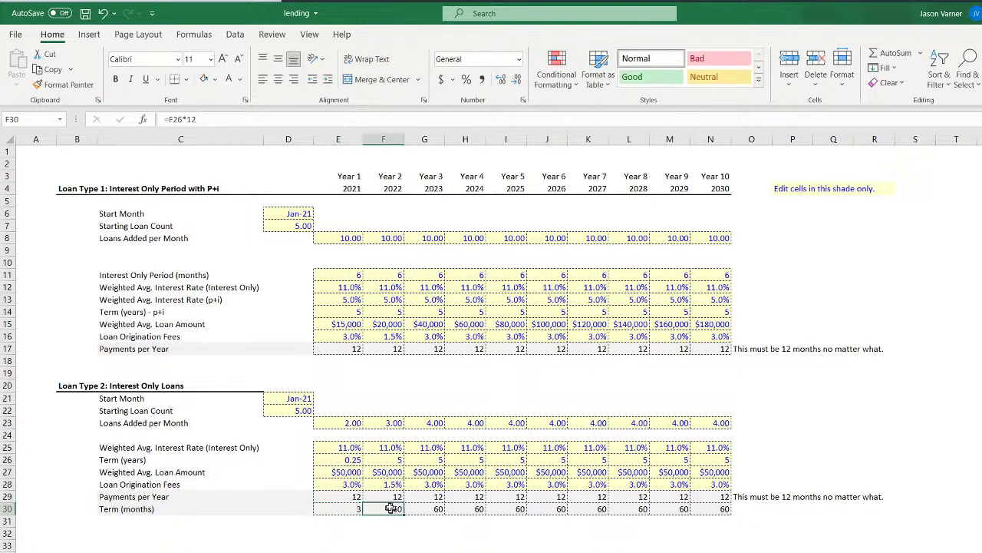
{"action": "left_click", "coordinate": [345, 458]}
{"action": "left_click_drag", "start_coordinate": [365, 465], "coordinate": [433, 466]}
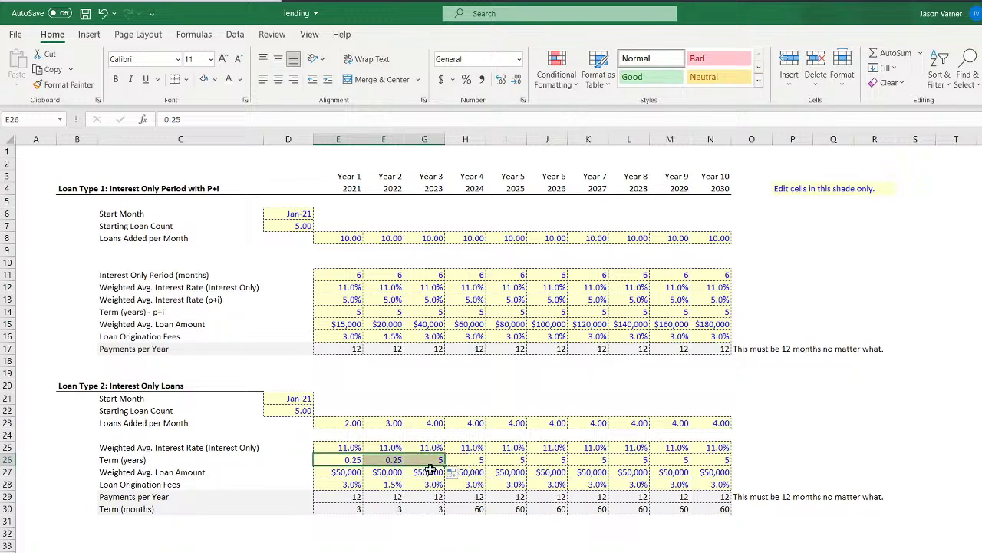
{"action": "left_click", "coordinate": [86, 16]}
Compare the Term (months) values with the first cohort's Age of Cohort formulas in row 491 for months 1 through 5
{"action": "left_click", "coordinate": [343, 509]}
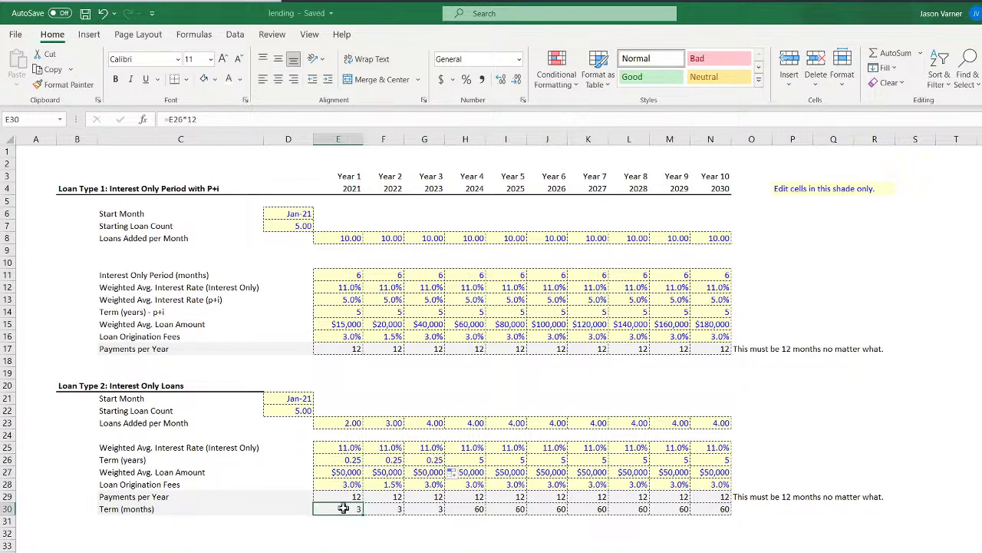
{"action": "left_click", "coordinate": [388, 509]}
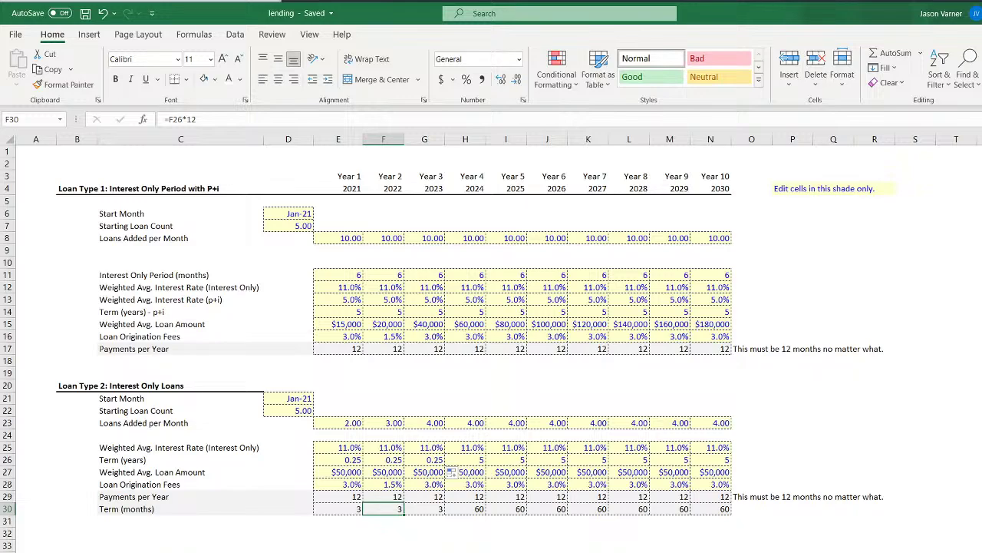
{"action": "key", "text": "ctrl+Page_Down"}
{"action": "key", "text": "ctrl+Page_Down"}
{"action": "key", "text": "ctrl+Page_Down"}
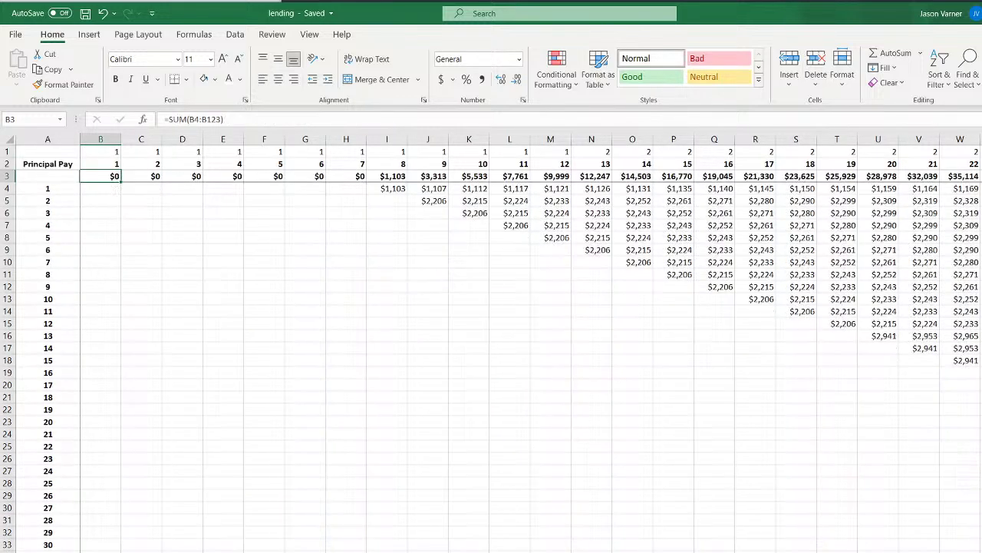
{"action": "left_click", "coordinate": [159, 388]}
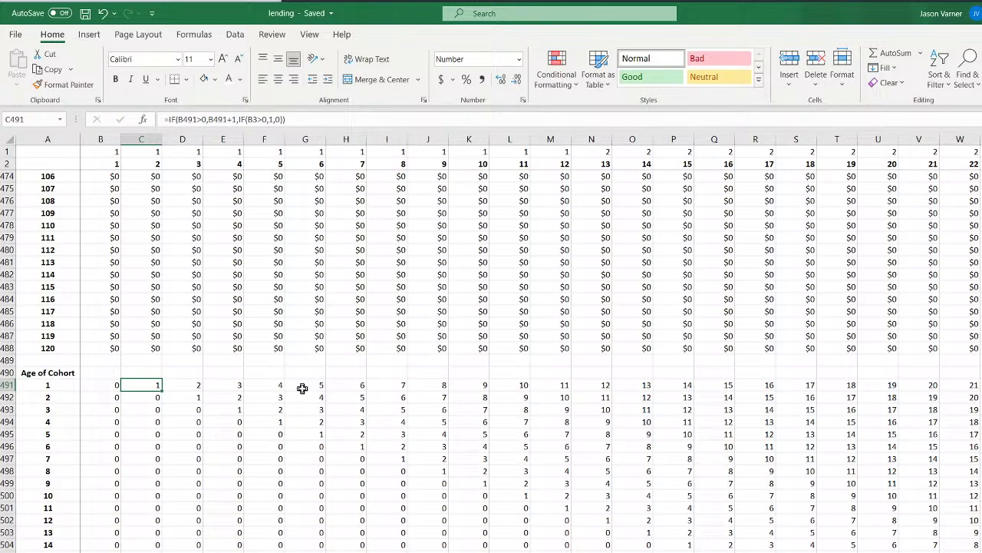
{"action": "left_click", "coordinate": [259, 386]}
{"action": "left_click", "coordinate": [225, 386]}
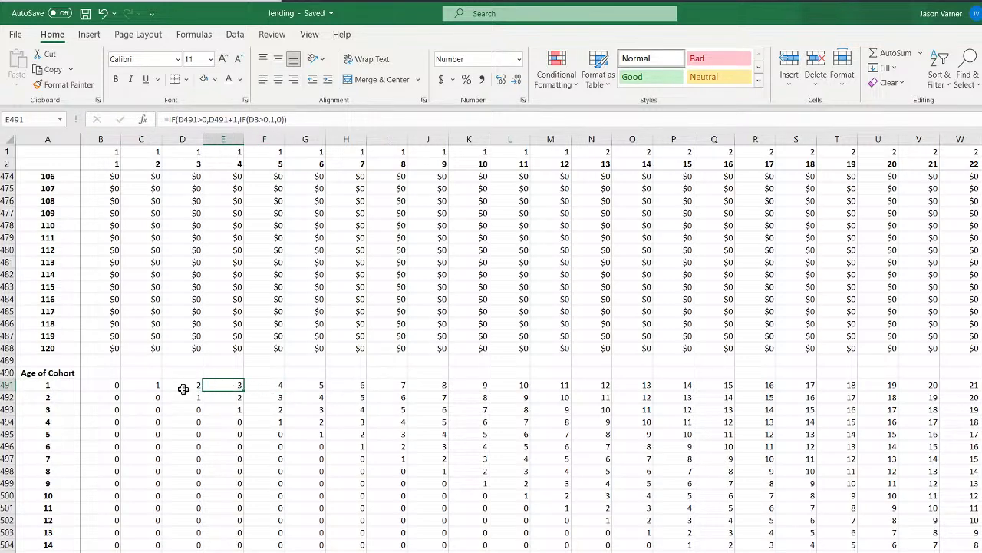
{"action": "left_click", "coordinate": [139, 388]}
{"action": "left_click", "coordinate": [187, 386]}
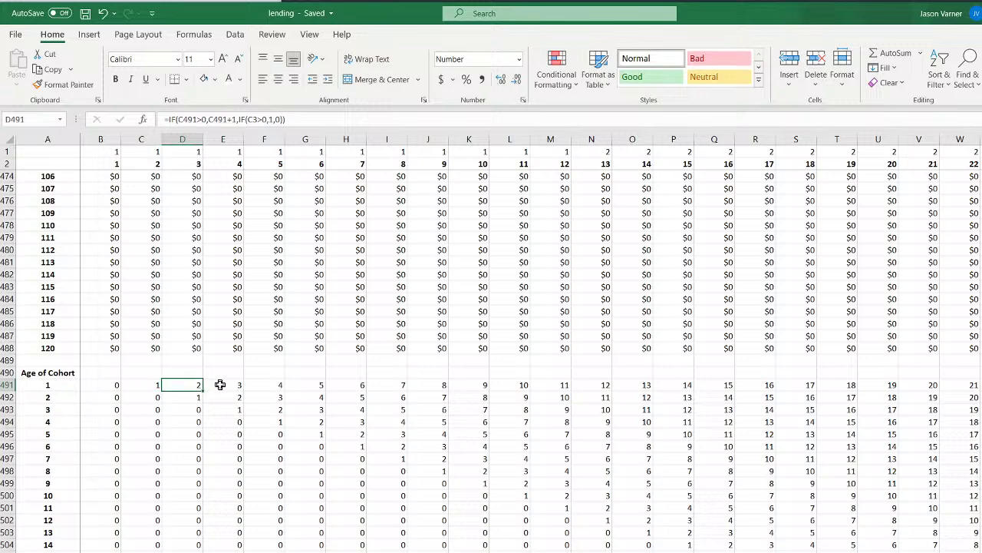
{"action": "left_click", "coordinate": [222, 385]}
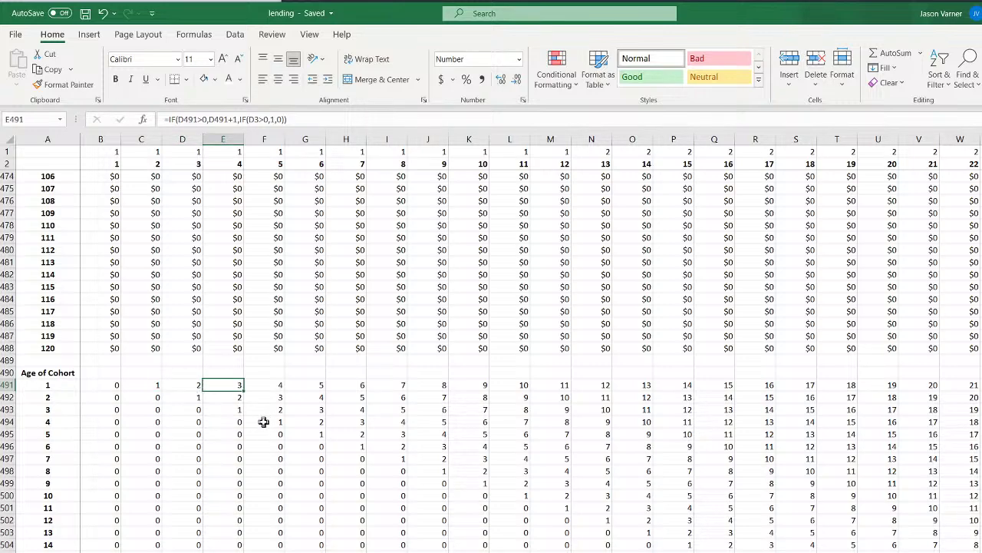
{"action": "left_click", "coordinate": [147, 387]}
{"action": "left_click", "coordinate": [186, 388]}
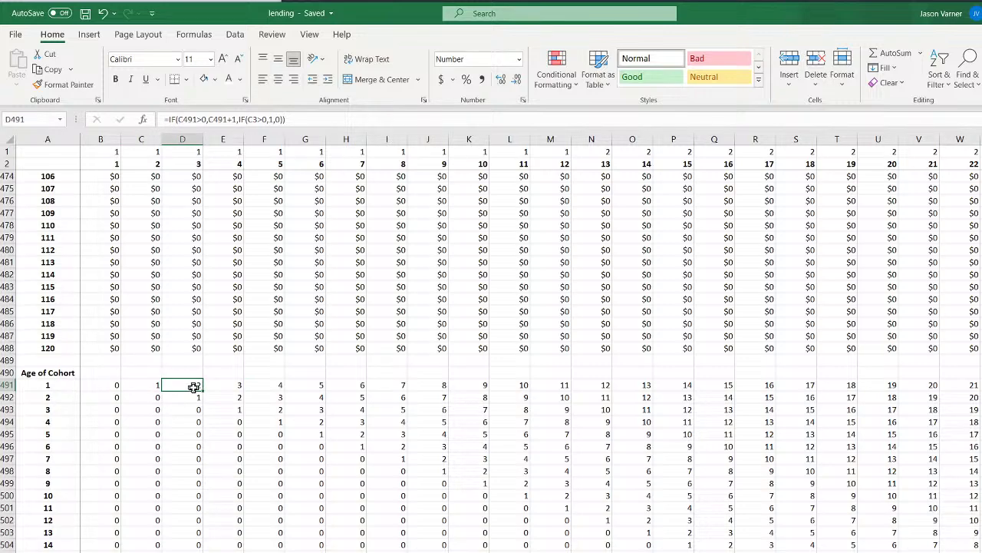
{"action": "left_click", "coordinate": [219, 385]}
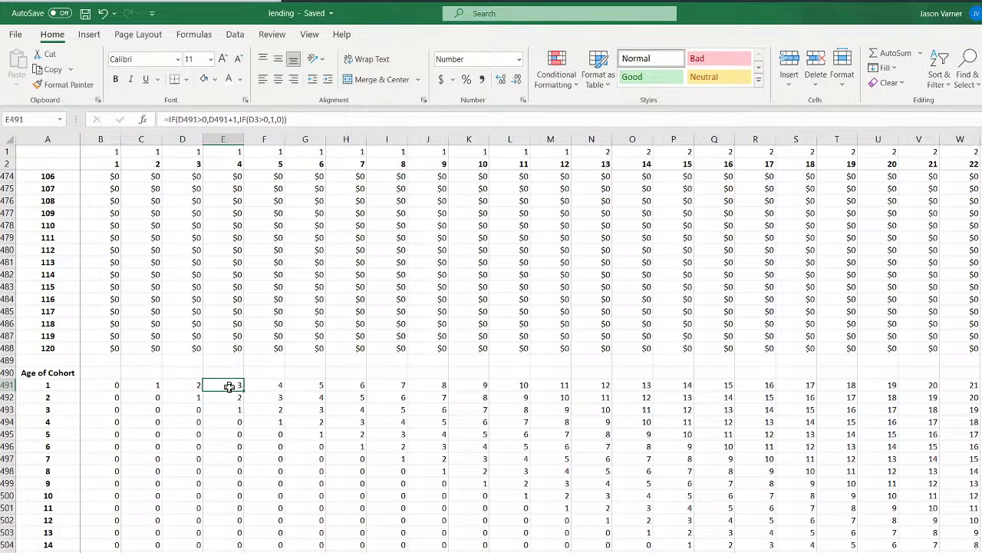
{"action": "left_click", "coordinate": [103, 386]}
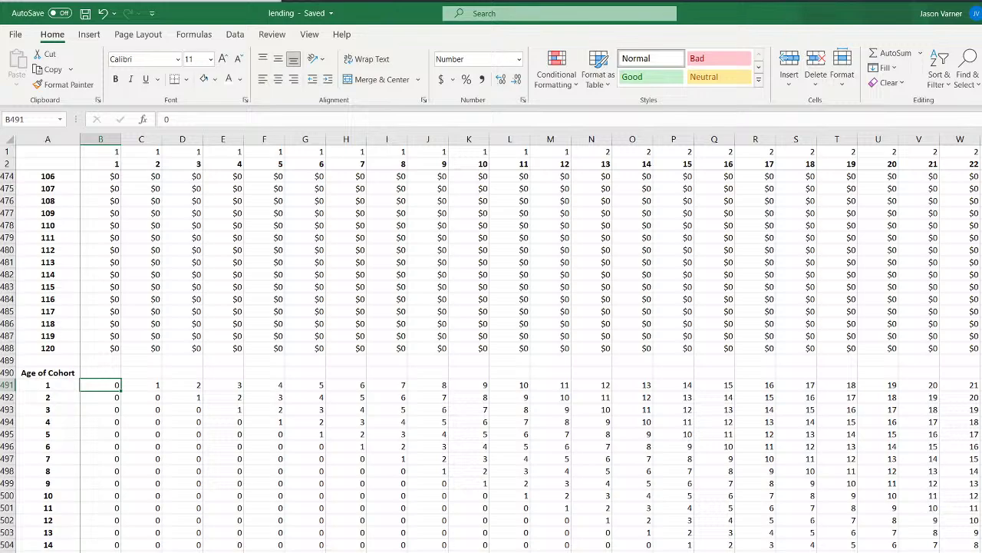
Check the Borrowed formulas for the first two cohorts and go to the empty rows below the Age of Cohort block
{"action": "scroll", "coordinate": [491, 346], "scroll_direction": "up", "scroll_amount": 20}
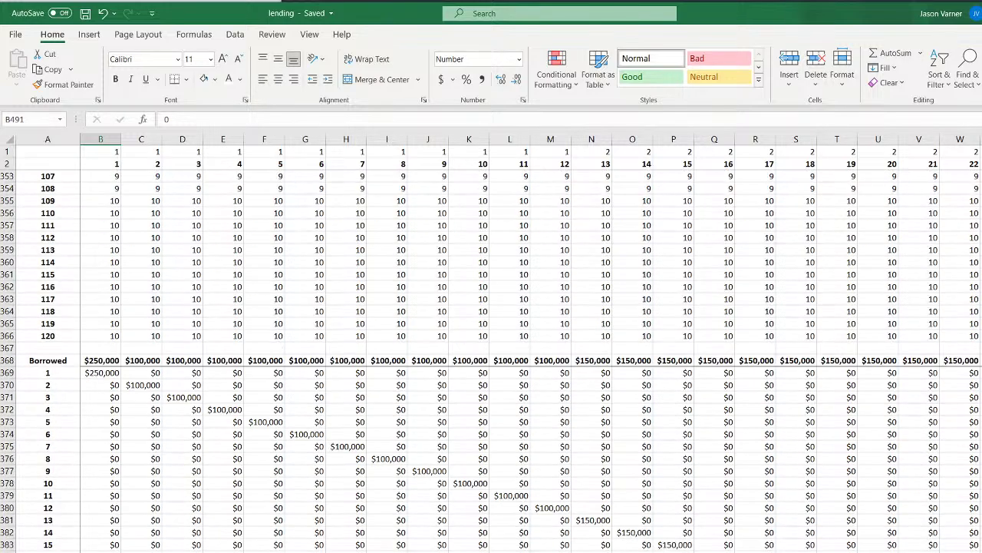
{"action": "left_click", "coordinate": [116, 374]}
{"action": "left_click", "coordinate": [146, 386]}
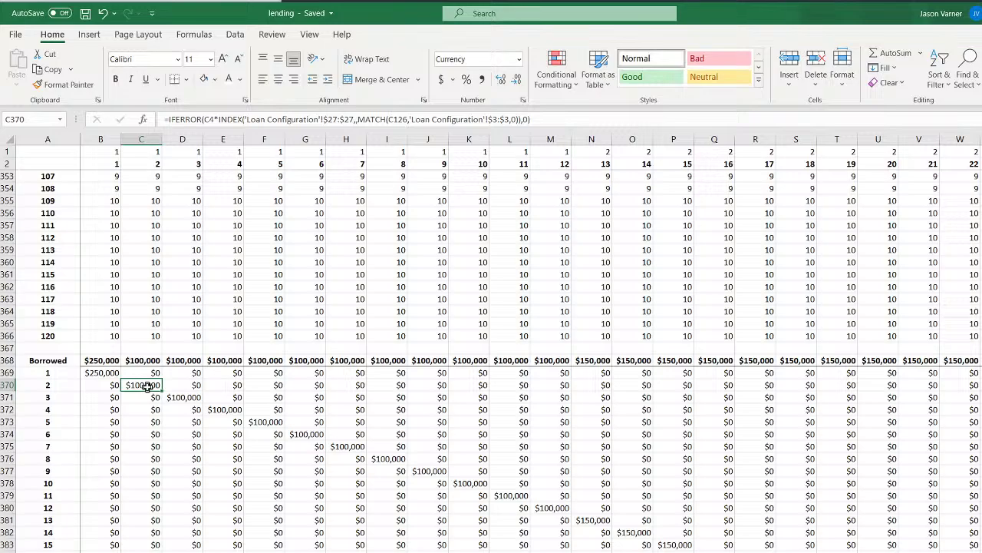
{"action": "scroll", "coordinate": [142, 549], "scroll_direction": "down", "scroll_amount": 20}
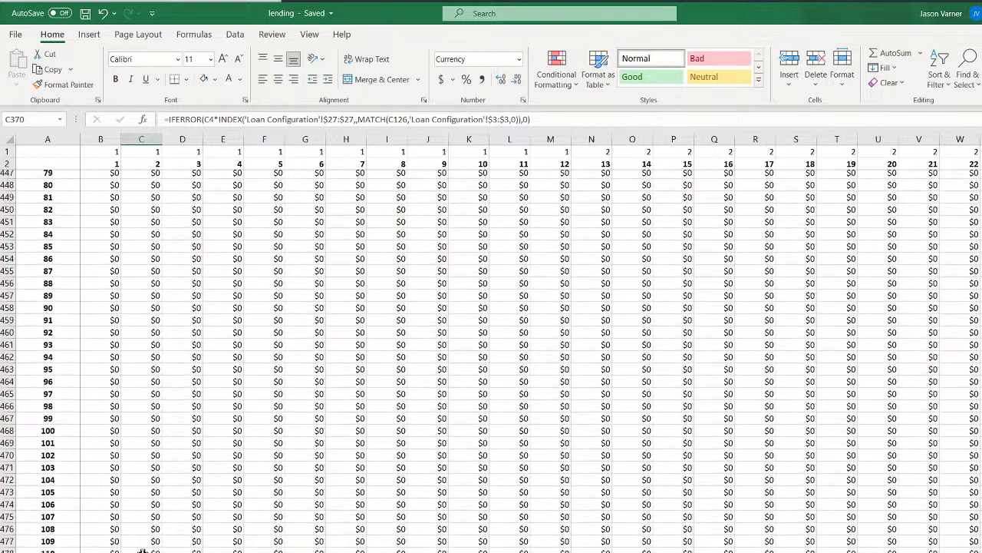
{"action": "scroll", "coordinate": [142, 551], "scroll_direction": "down", "scroll_amount": 20}
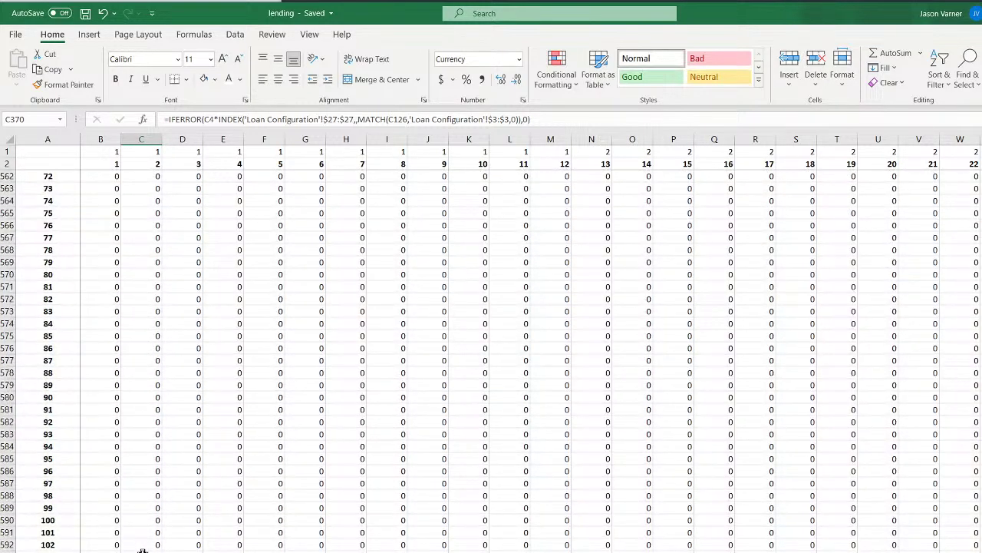
{"action": "scroll", "coordinate": [142, 550], "scroll_direction": "down", "scroll_amount": 15}
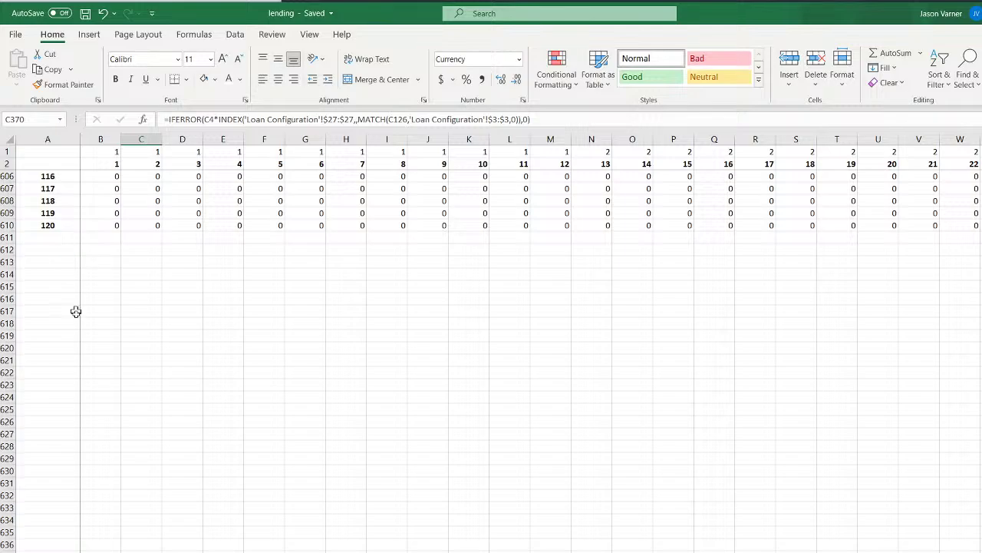
Copy the Age of Cohort heading and its 1–120 labels from A490:A610 and paste them starting at A612
{"action": "scroll", "coordinate": [76, 353], "scroll_direction": "up", "scroll_amount": 20}
{"action": "left_click_drag", "start_coordinate": [73, 349], "coordinate": [73, 549]}
{"action": "right_click", "coordinate": [37, 478]}
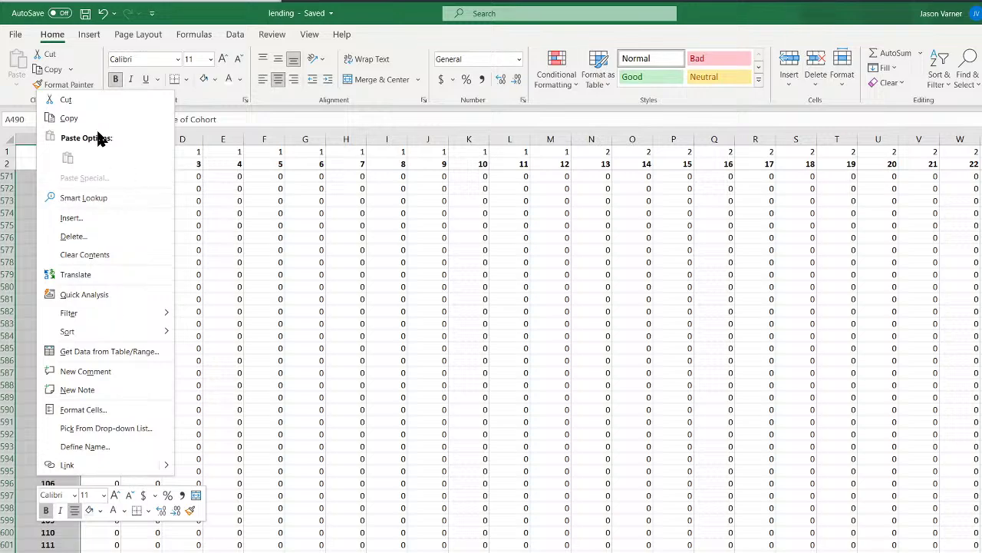
{"action": "left_click", "coordinate": [73, 118]}
{"action": "scroll", "coordinate": [77, 345], "scroll_direction": "down", "scroll_amount": 7}
{"action": "left_click", "coordinate": [47, 398]}
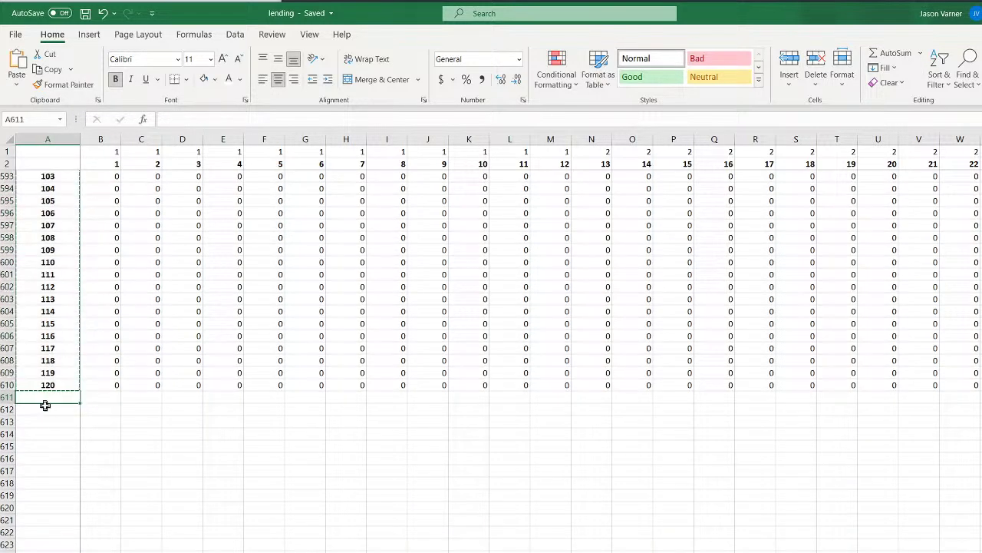
{"action": "right_click", "coordinate": [46, 405]}
{"action": "left_click", "coordinate": [82, 111]}
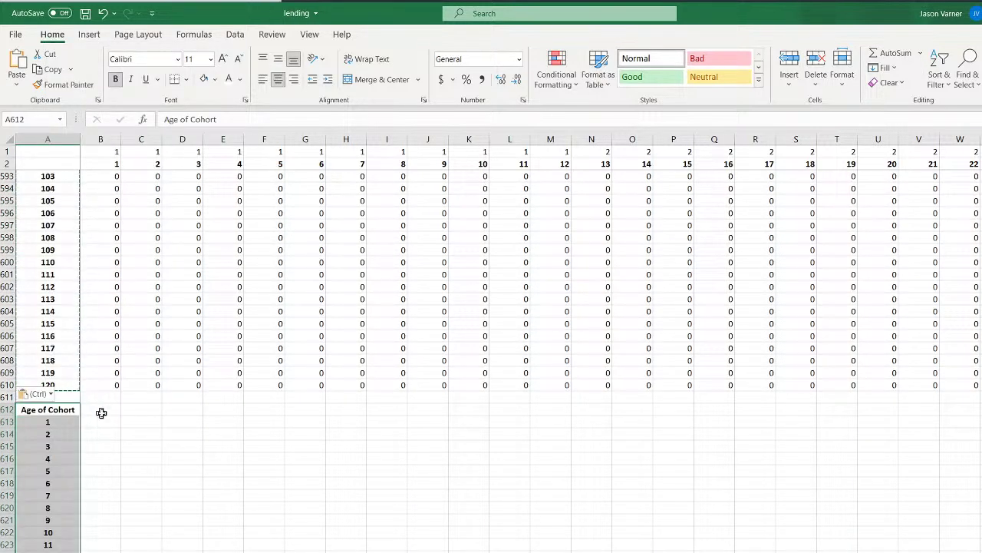
Rename the new block's heading in A612 to "princ. Balance"
{"action": "left_click", "coordinate": [68, 409]}
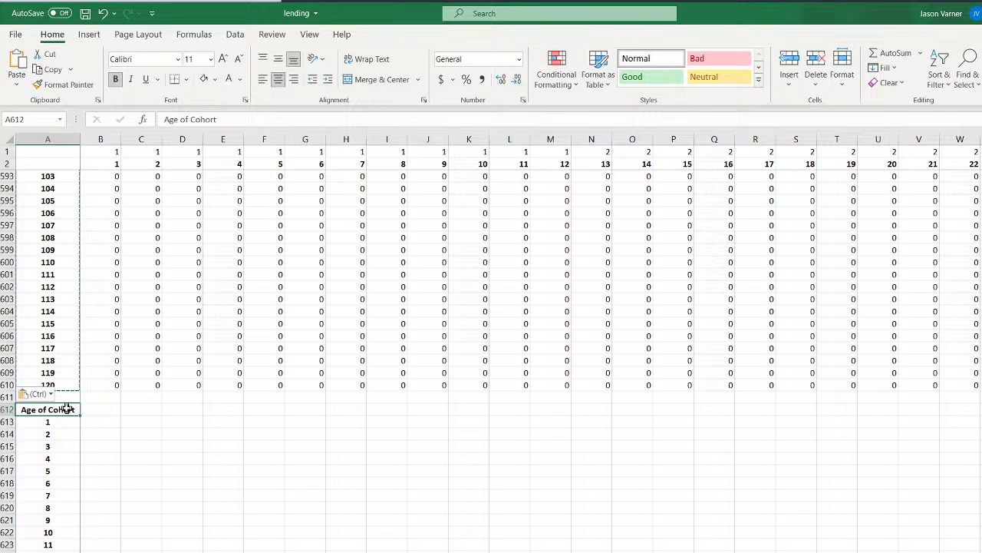
{"action": "type", "text": "princ."}
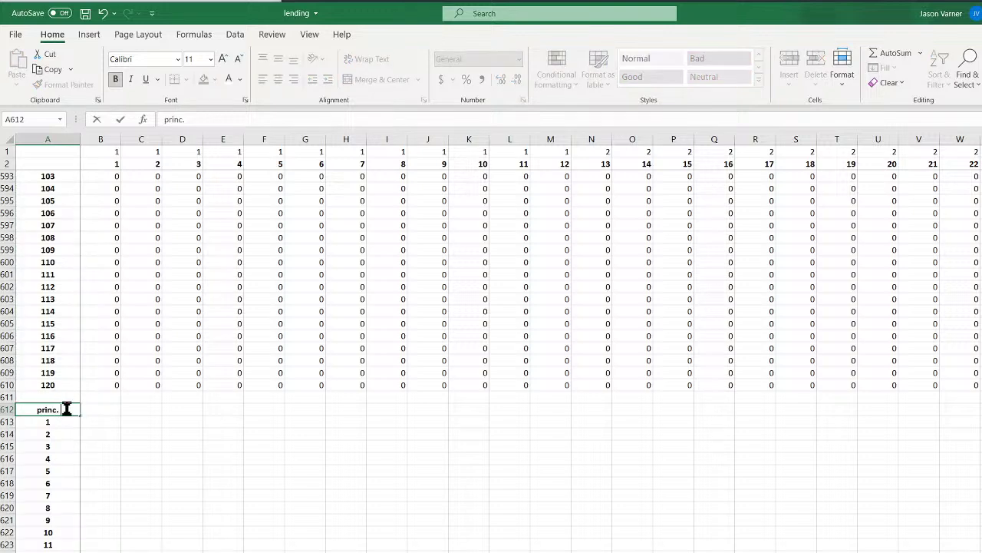
{"action": "type", "text": " Balance"}
{"action": "key", "text": "Return"}
Start an IF(AND( formula in B613 that tests whether the first cohort's age in B491 is >= an INDEX lookup
{"action": "key", "text": "Right"}
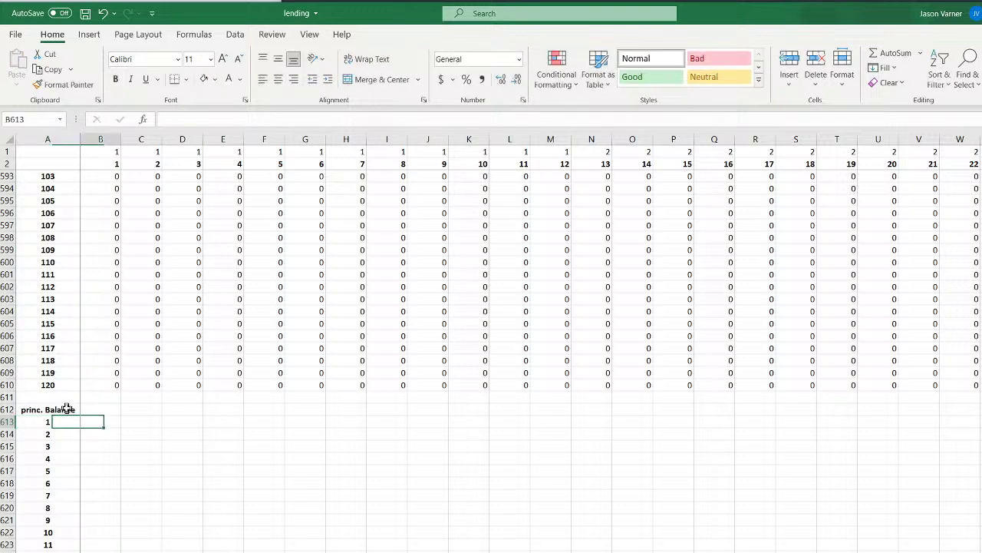
{"action": "type", "text": "=if("}
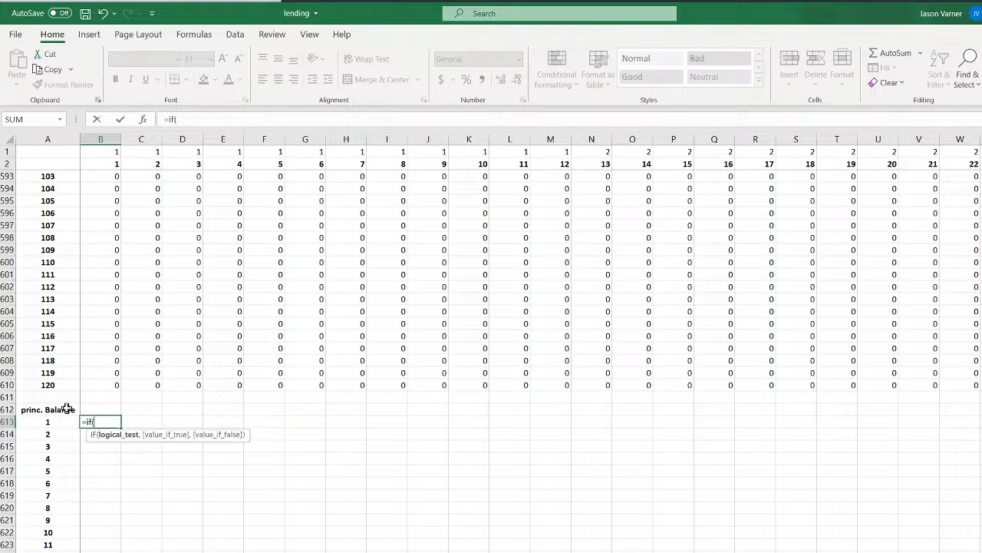
{"action": "scroll", "coordinate": [202, 294], "scroll_direction": "up", "scroll_amount": 20}
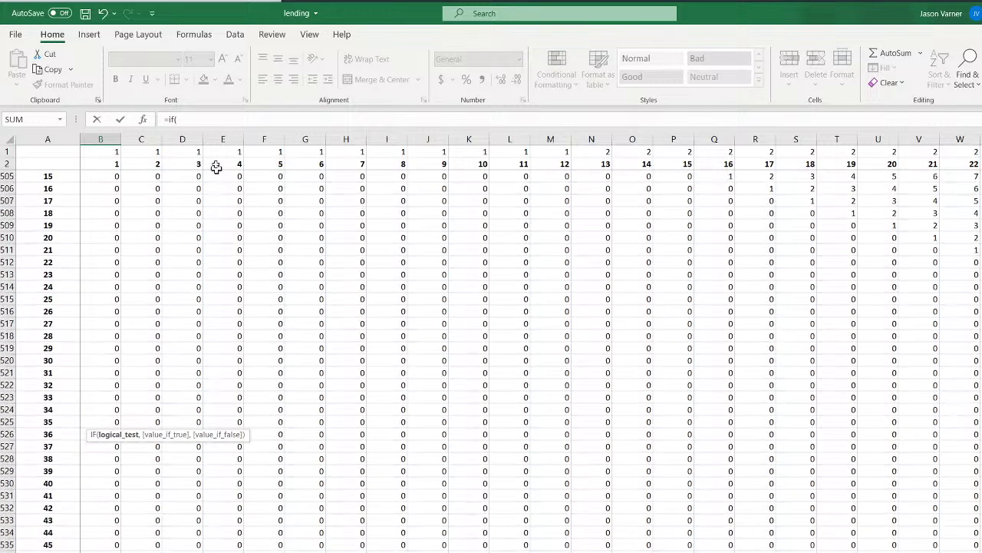
{"action": "left_click", "coordinate": [214, 119]}
{"action": "type", "text": "and("}
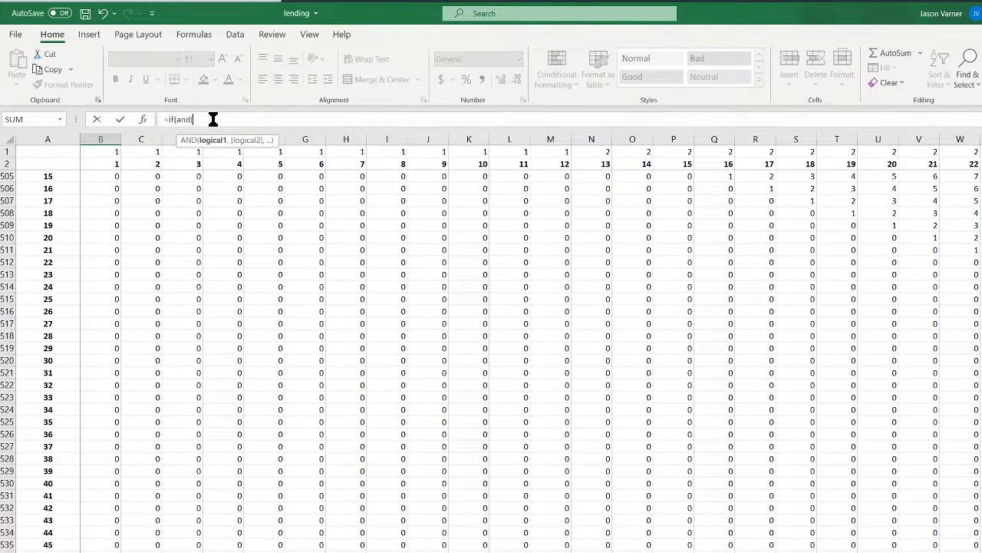
{"action": "scroll", "coordinate": [179, 317], "scroll_direction": "up", "scroll_amount": 15}
{"action": "scroll", "coordinate": [125, 397], "scroll_direction": "down", "scroll_amount": 4}
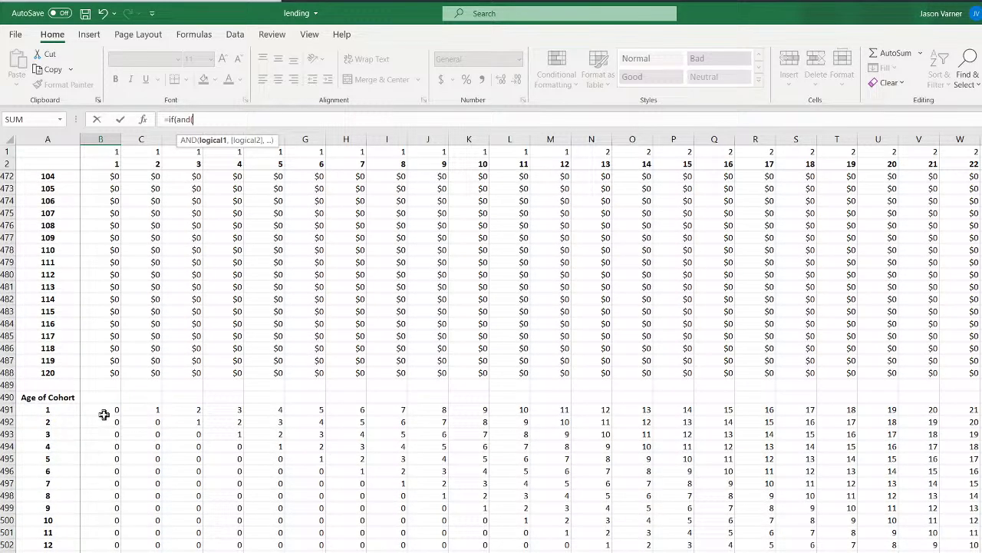
{"action": "scroll", "coordinate": [114, 410], "scroll_direction": "up", "scroll_amount": 10}
{"action": "scroll", "coordinate": [114, 410], "scroll_direction": "down", "scroll_amount": 10}
{"action": "left_click", "coordinate": [110, 409]}
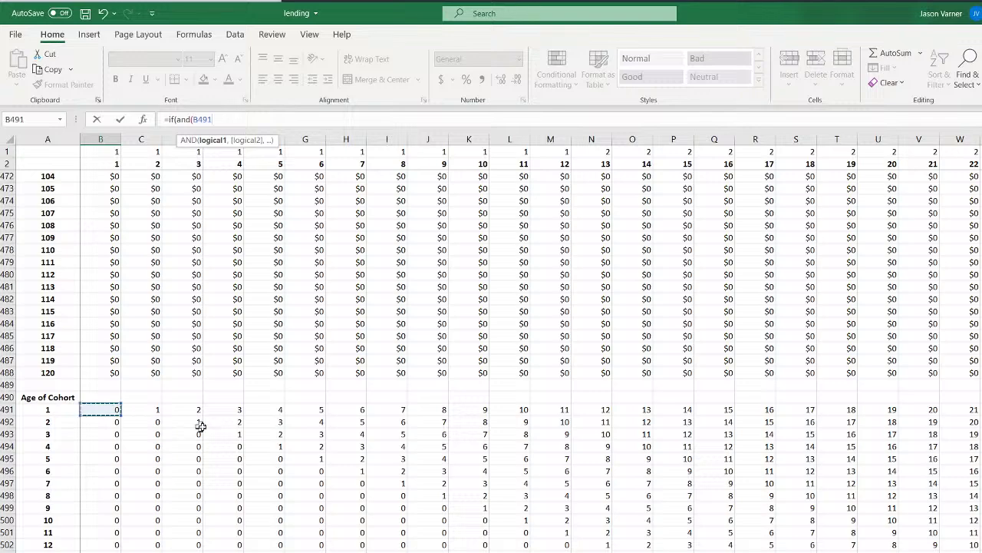
{"action": "type", "text": ">"}
{"action": "type", "text": "=index("}
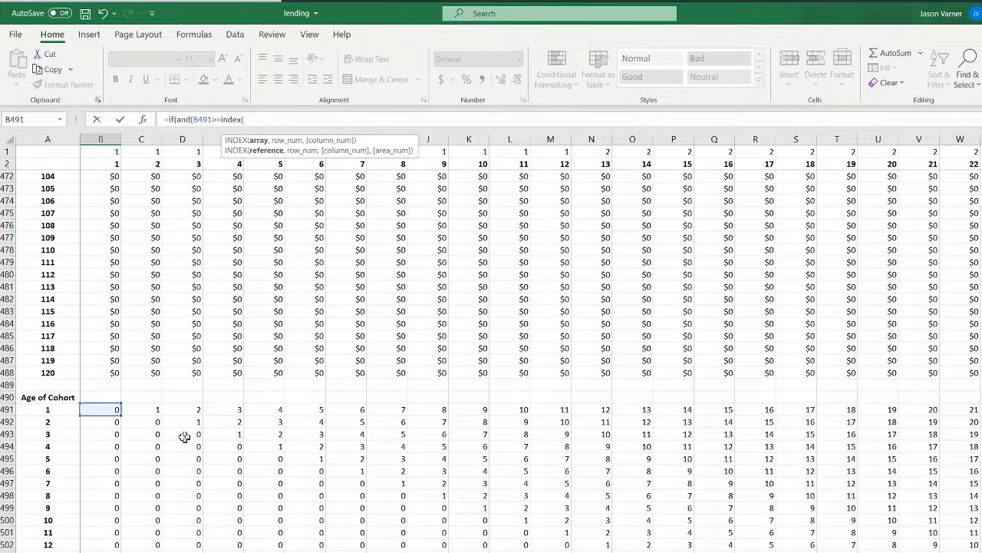
Give the INDEX function the Year Joined cell B247 and the Term (months) row 30:30 on Loan Configuration as arguments
{"action": "scroll", "coordinate": [153, 433], "scroll_direction": "up", "scroll_amount": 20}
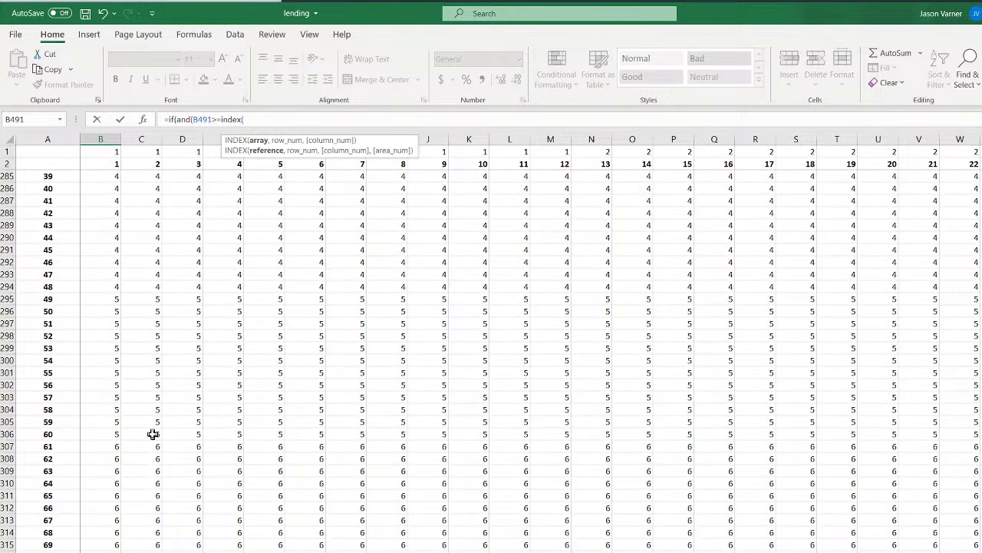
{"action": "scroll", "coordinate": [153, 434], "scroll_direction": "up", "scroll_amount": 18}
{"action": "left_click", "coordinate": [99, 382]}
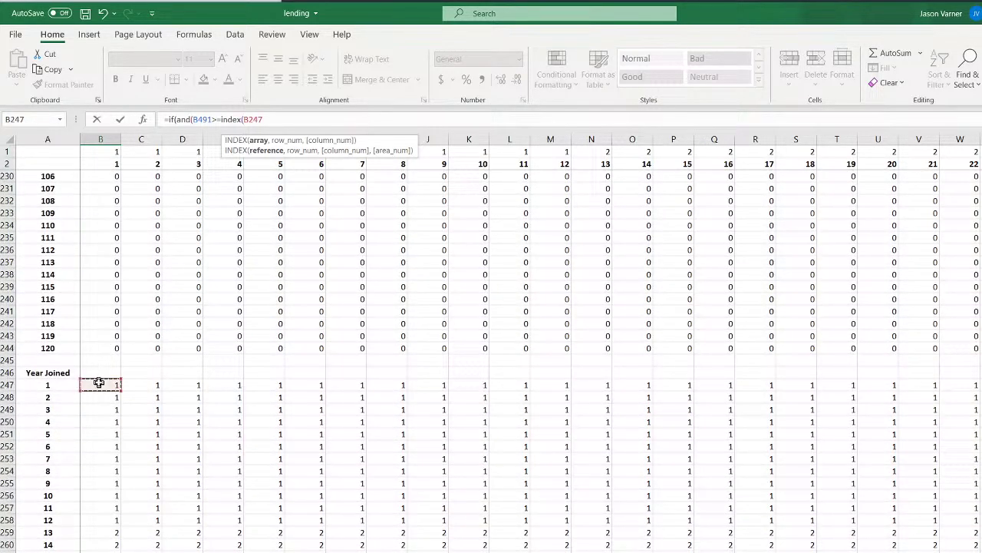
{"action": "type", "text": ","}
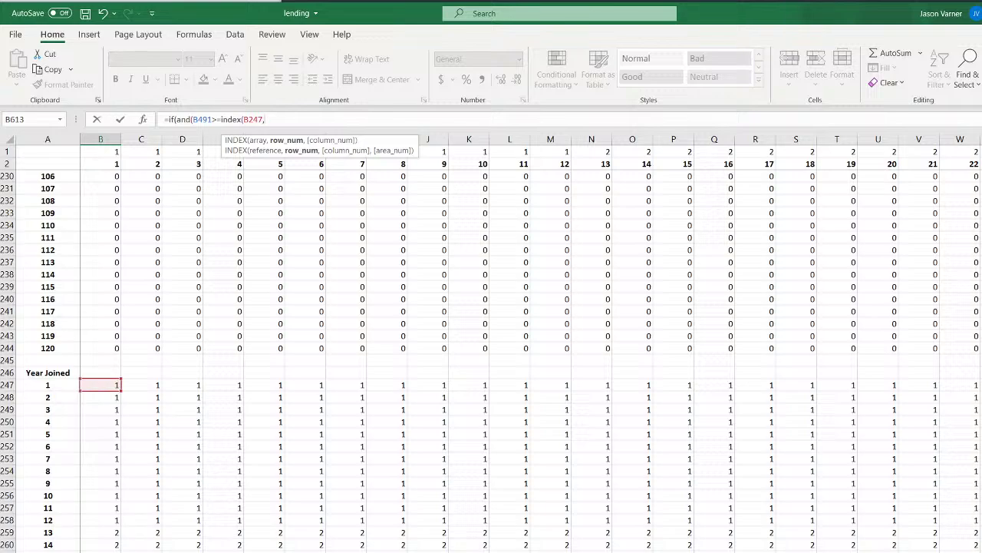
{"action": "key", "text": "ctrl+Page_Up"}
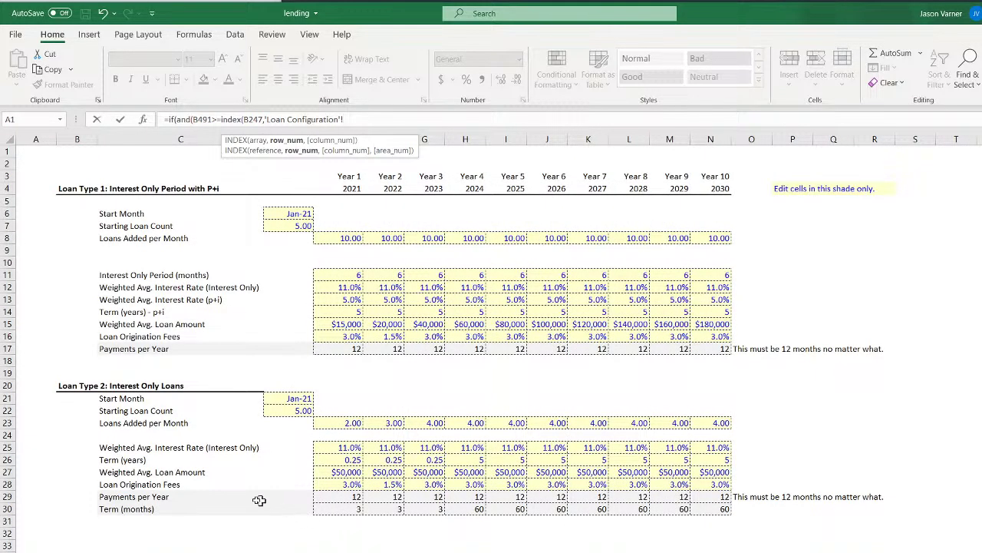
{"action": "left_click", "coordinate": [7, 509]}
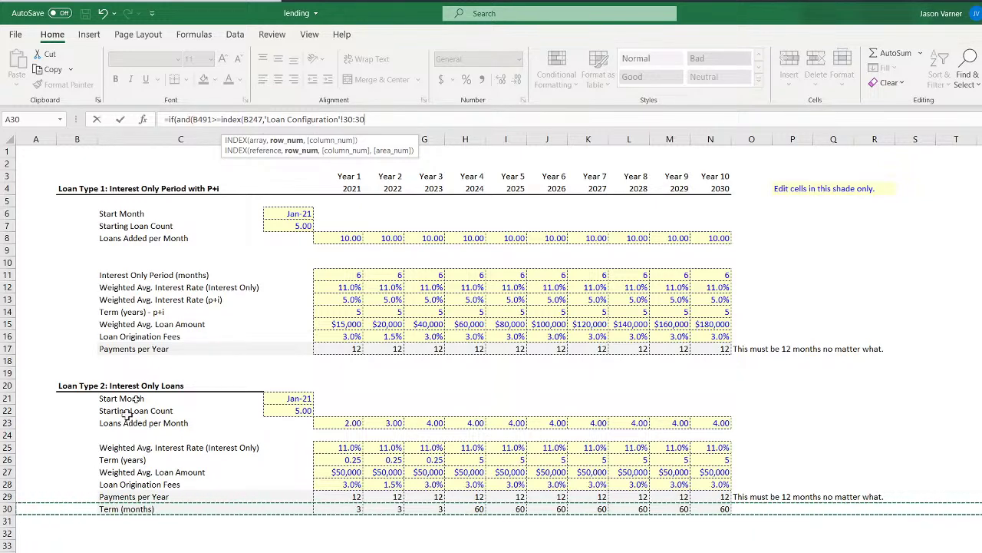
Change the comparison after B491 in the formula from >= to <=
{"action": "left_click", "coordinate": [216, 118]}
{"action": "type", "text": ">="}
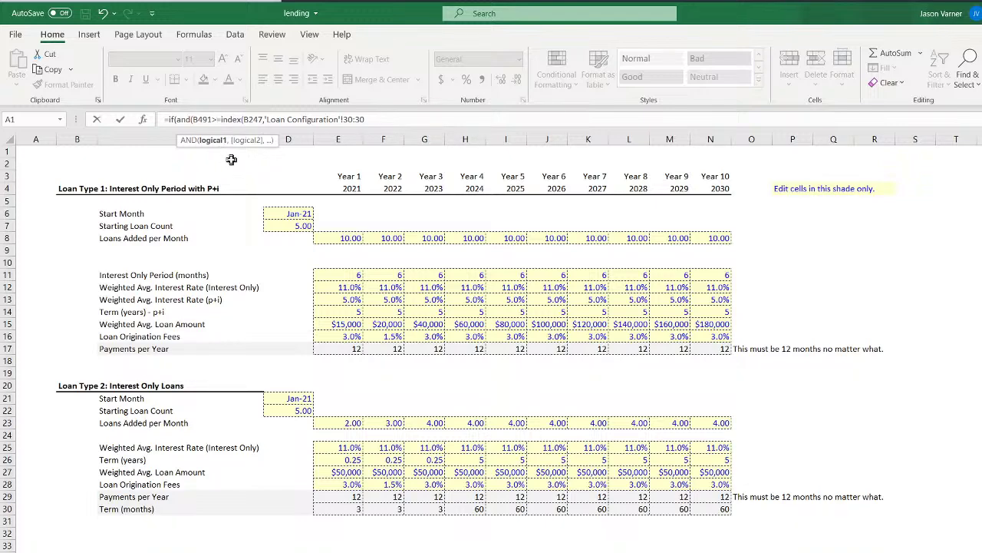
{"action": "key", "text": "BackSpace"}
{"action": "type", "text": "<"}
{"action": "left_click", "coordinate": [403, 119]}
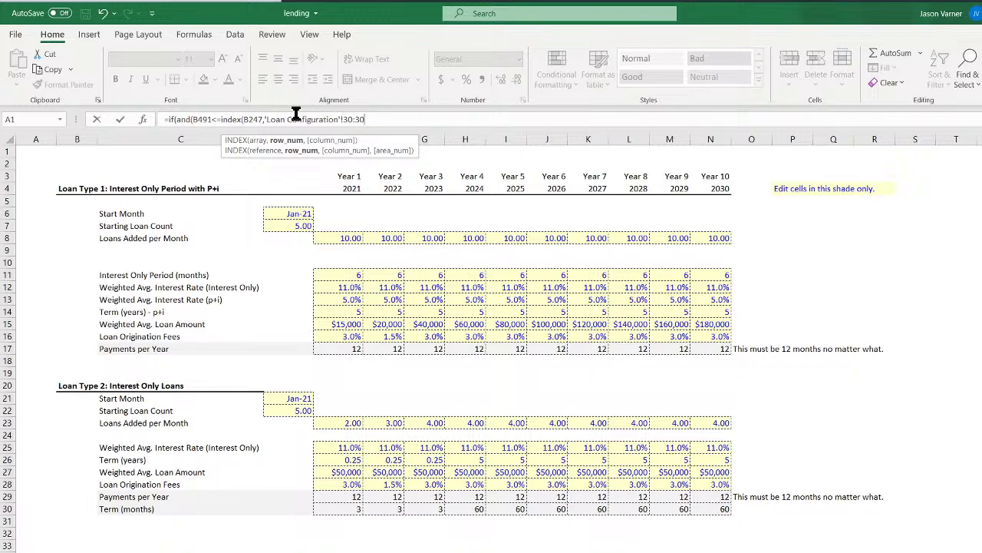
Remove B247 and its comma from the INDEX function so 'Loan Configuration'!30:30 is the lookup array
{"action": "left_click", "coordinate": [252, 119]}
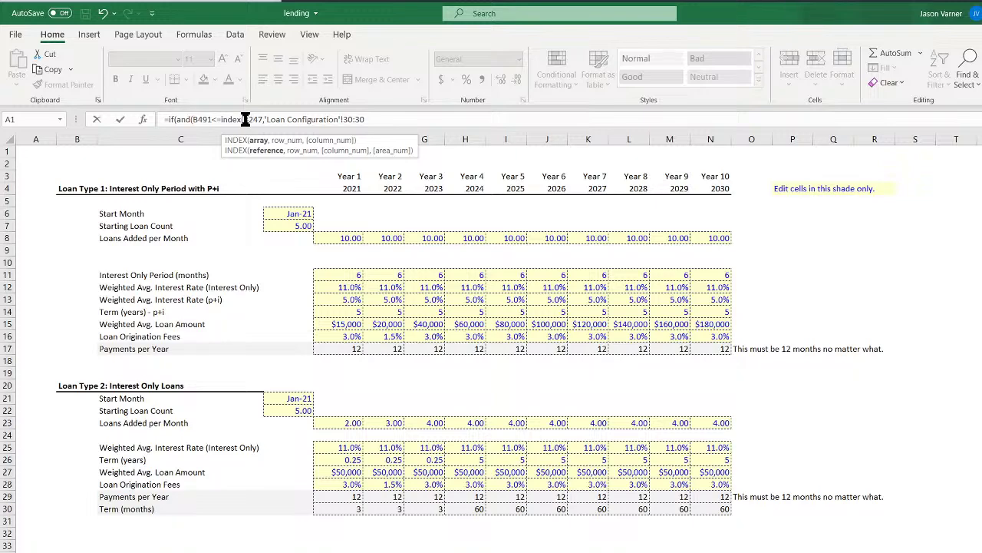
{"action": "left_click_drag", "start_coordinate": [243, 119], "coordinate": [264, 119]}
{"action": "key", "text": "BackSpace"}
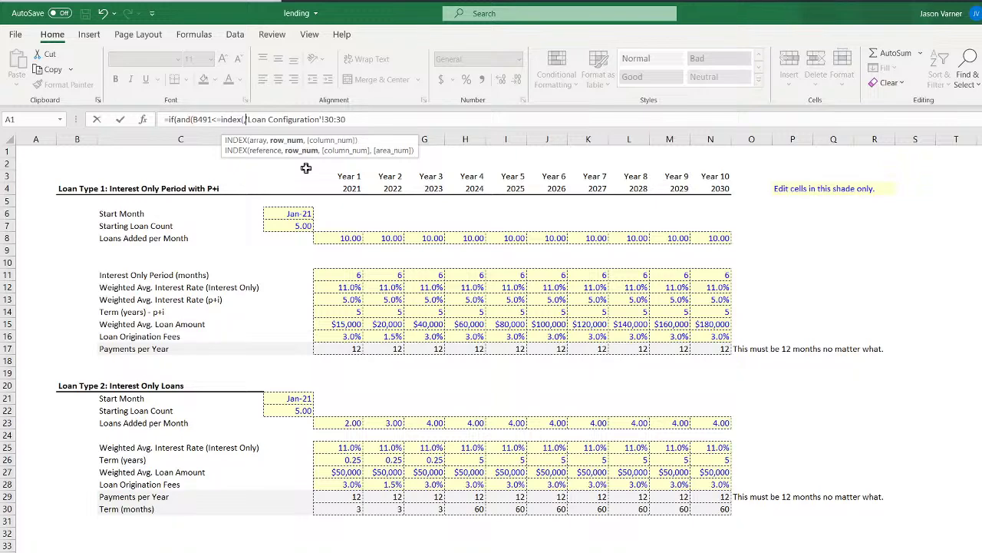
{"action": "key", "text": "Delete"}
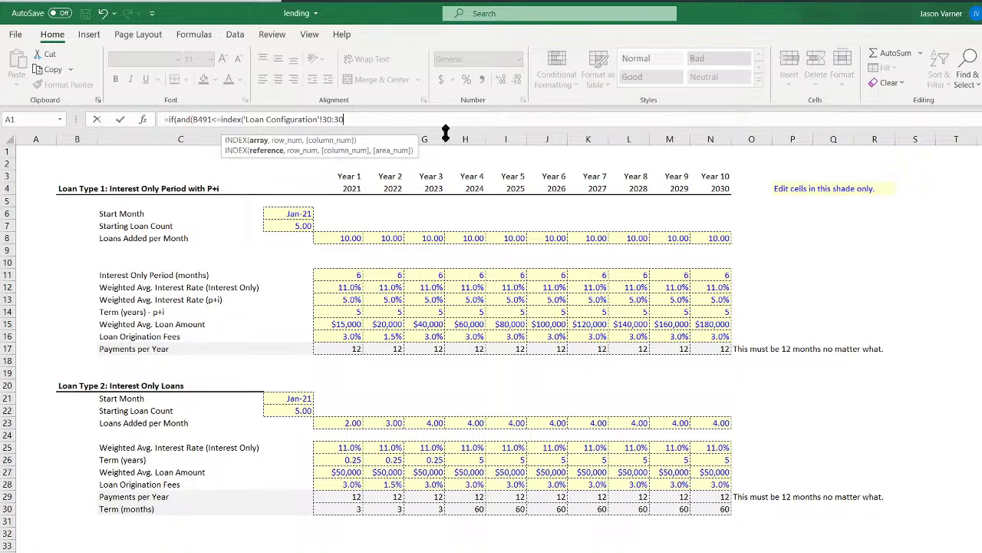
Complete the INDEX with a column MATCH of Year Joined cell 'i1'!B247 against 'Loan Configuration'!3:3, match type 0, and try to enter the formula
{"action": "type", "text": ",,match"}
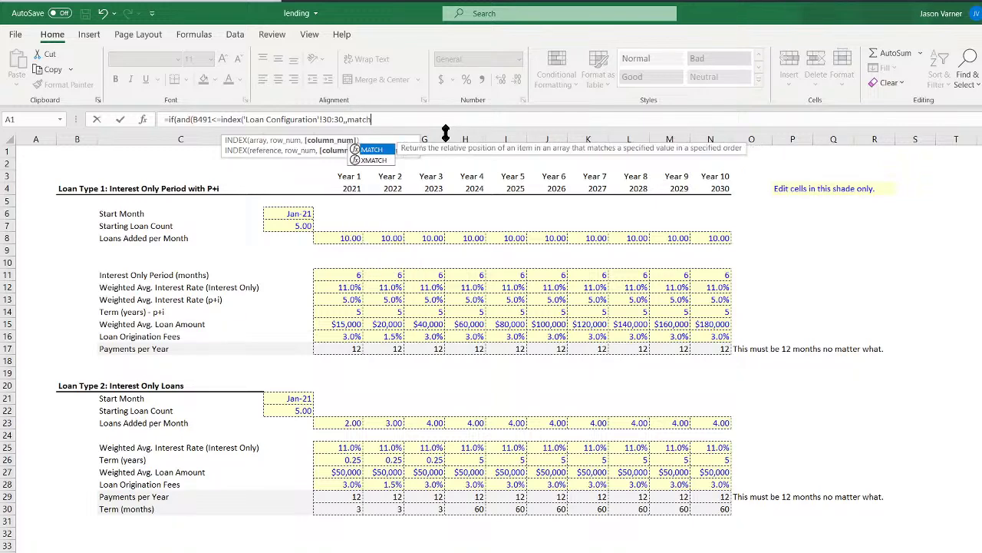
{"action": "type", "text": "("}
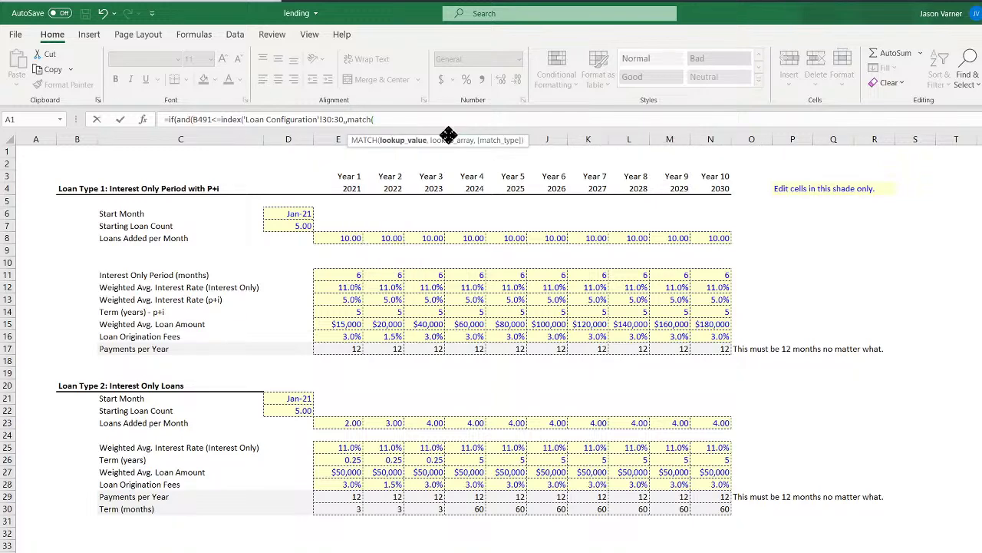
{"action": "key", "text": "ctrl+Page_Down"}
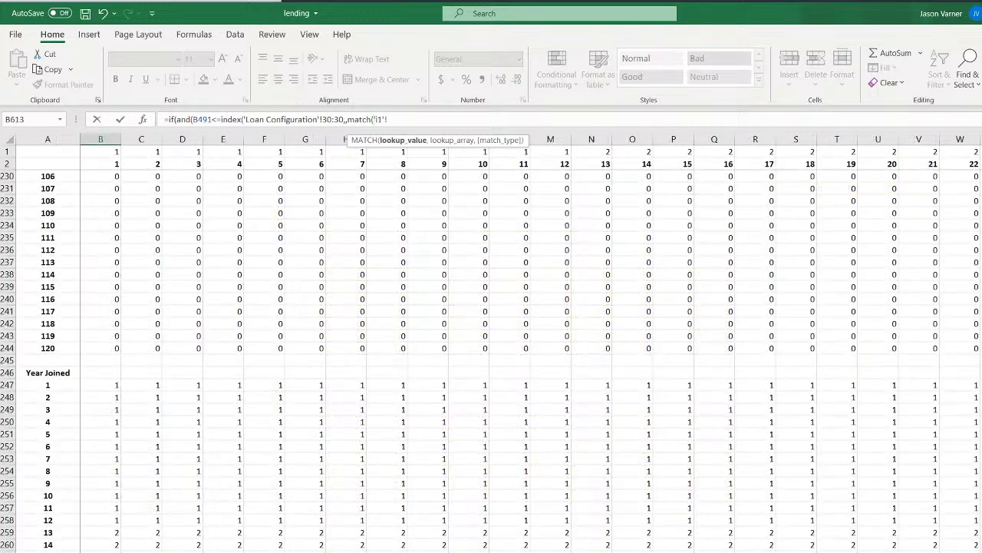
{"action": "left_click", "coordinate": [100, 387]}
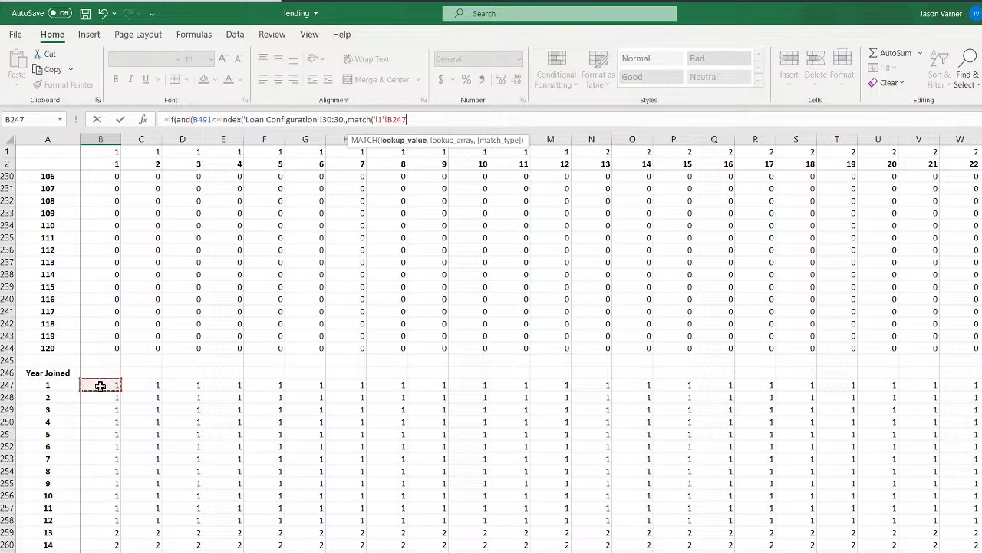
{"action": "type", "text": ","}
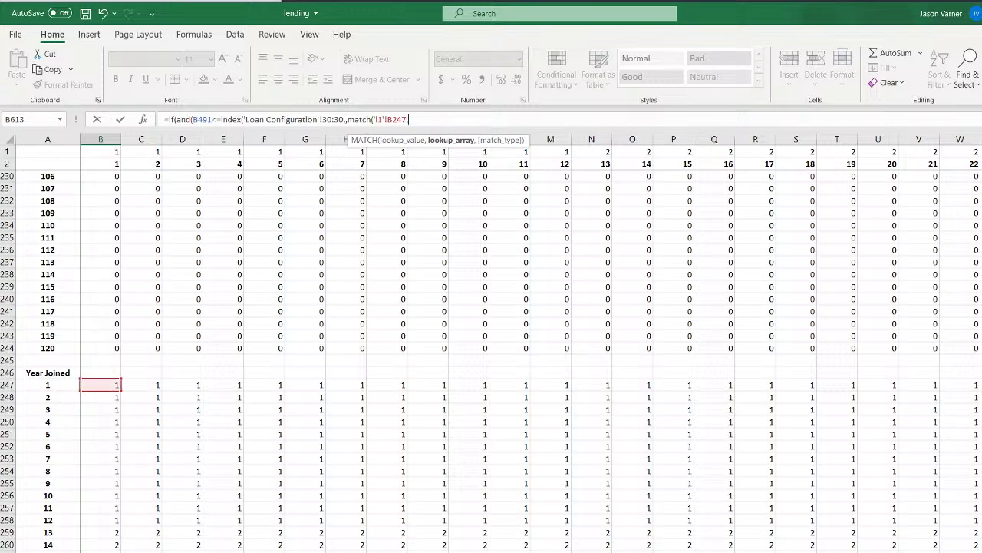
{"action": "key", "text": "ctrl+Page_Up"}
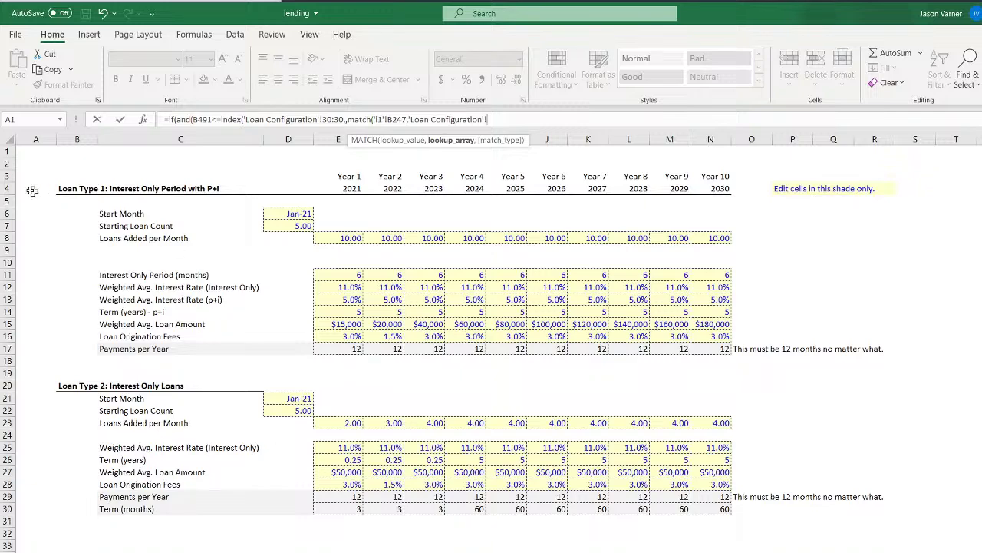
{"action": "left_click", "coordinate": [6, 176]}
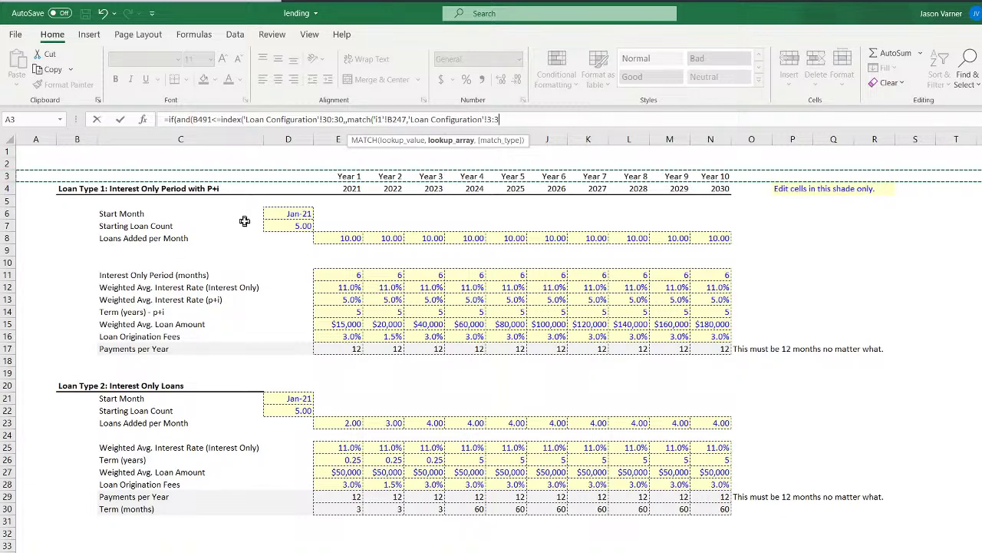
{"action": "type", "text": ",0))"}
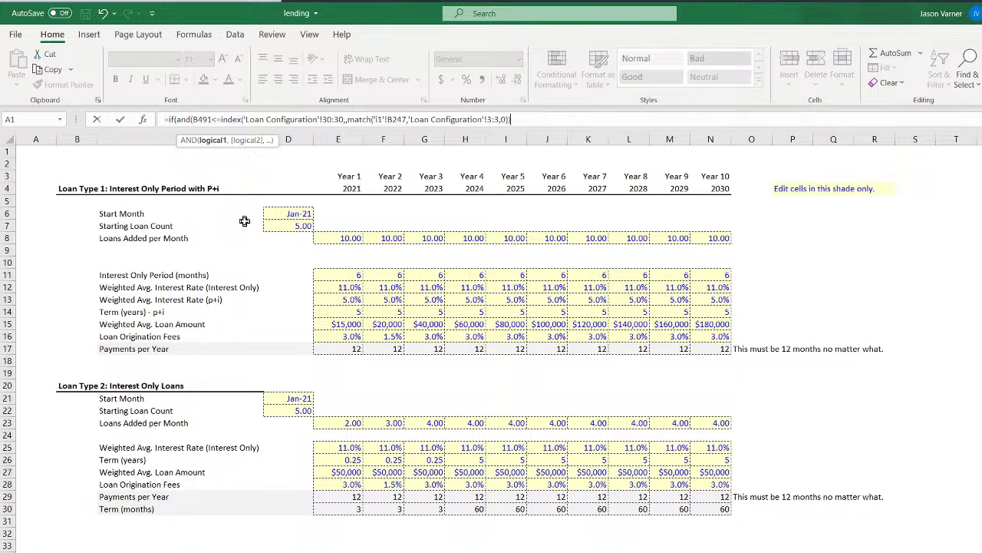
{"action": "key", "text": "Return"}
{"action": "key", "text": "Return"}
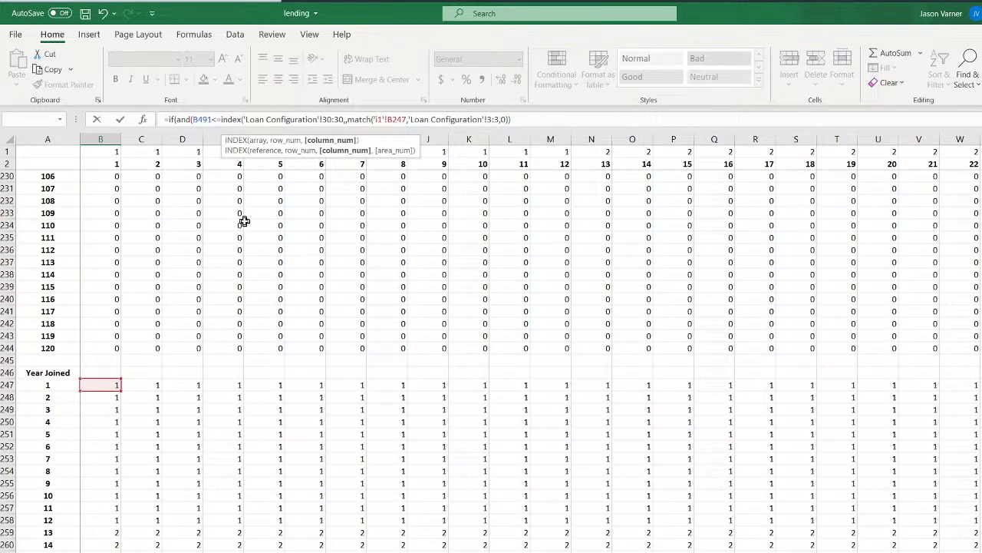
Add a second AND condition requiring the Age of Cohort cell 'i1'!B491 to be greater than 0, and close the AND
{"action": "left_click", "coordinate": [529, 116]}
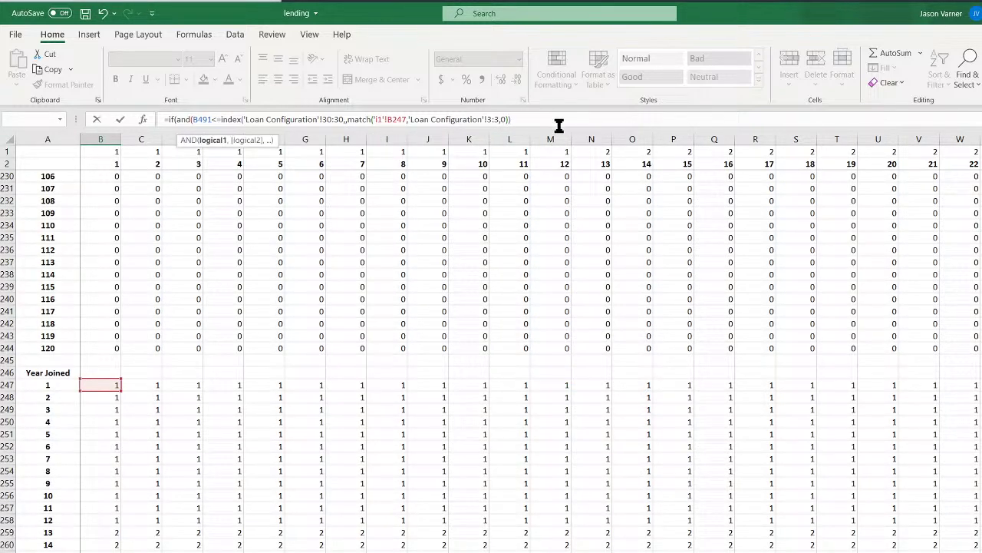
{"action": "type", "text": ","}
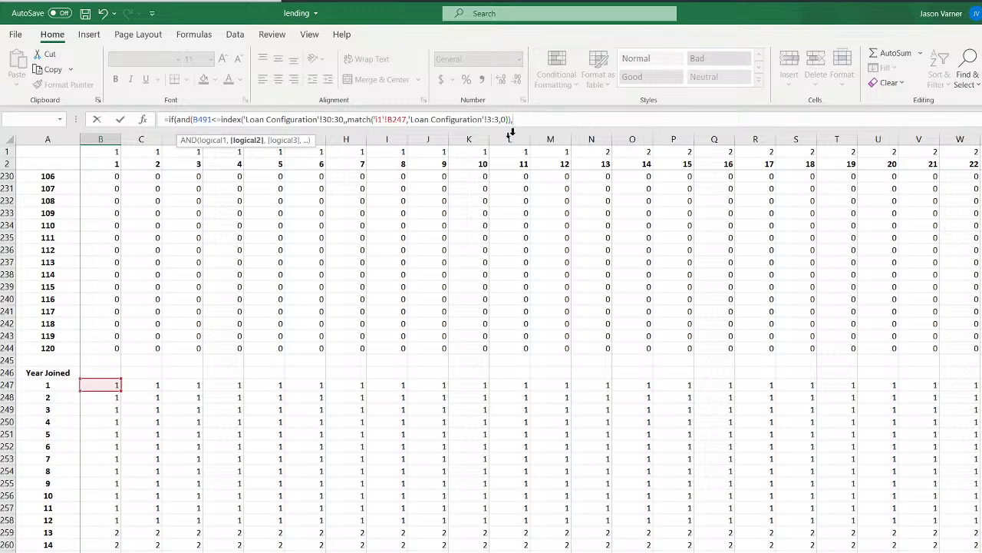
{"action": "scroll", "coordinate": [218, 398], "scroll_direction": "up", "scroll_amount": 16}
{"action": "scroll", "coordinate": [218, 398], "scroll_direction": "up", "scroll_amount": 20}
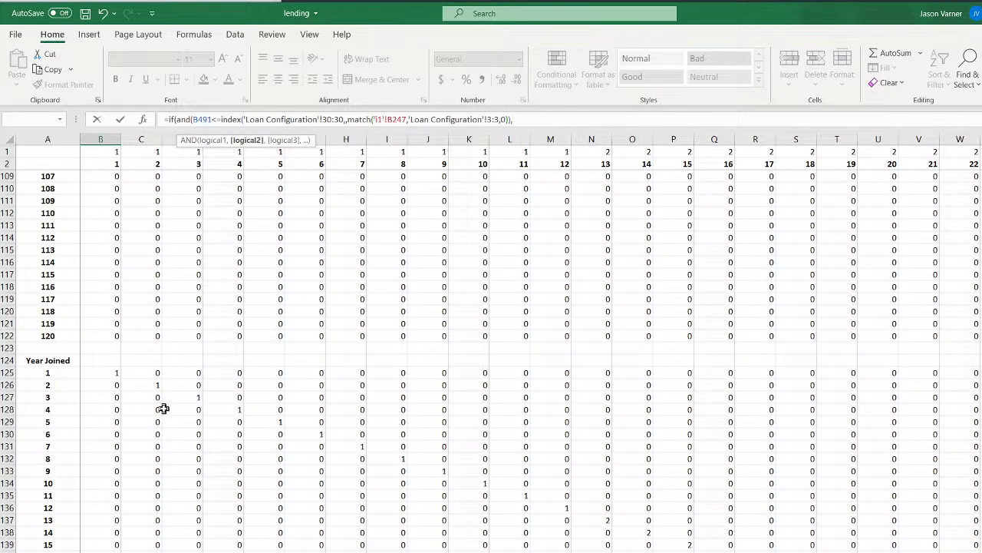
{"action": "scroll", "coordinate": [165, 411], "scroll_direction": "up", "scroll_amount": 20}
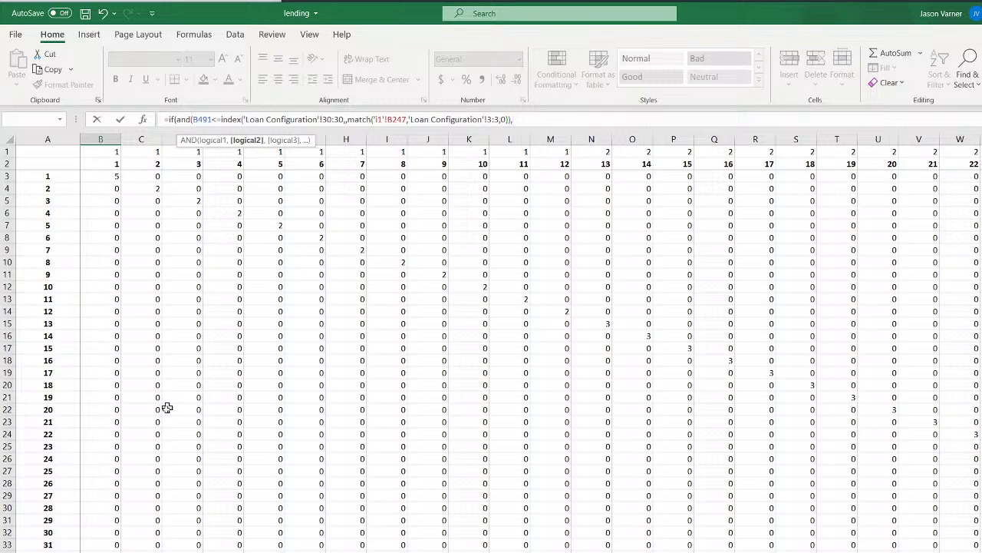
{"action": "scroll", "coordinate": [166, 407], "scroll_direction": "down", "scroll_amount": 20}
{"action": "scroll", "coordinate": [166, 410], "scroll_direction": "down", "scroll_amount": 20}
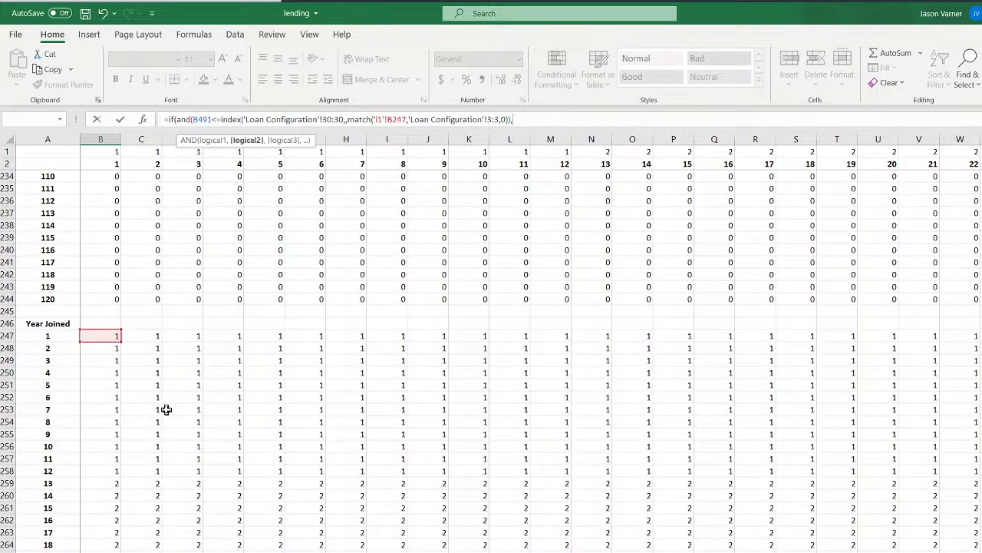
{"action": "scroll", "coordinate": [167, 410], "scroll_direction": "down", "scroll_amount": 20}
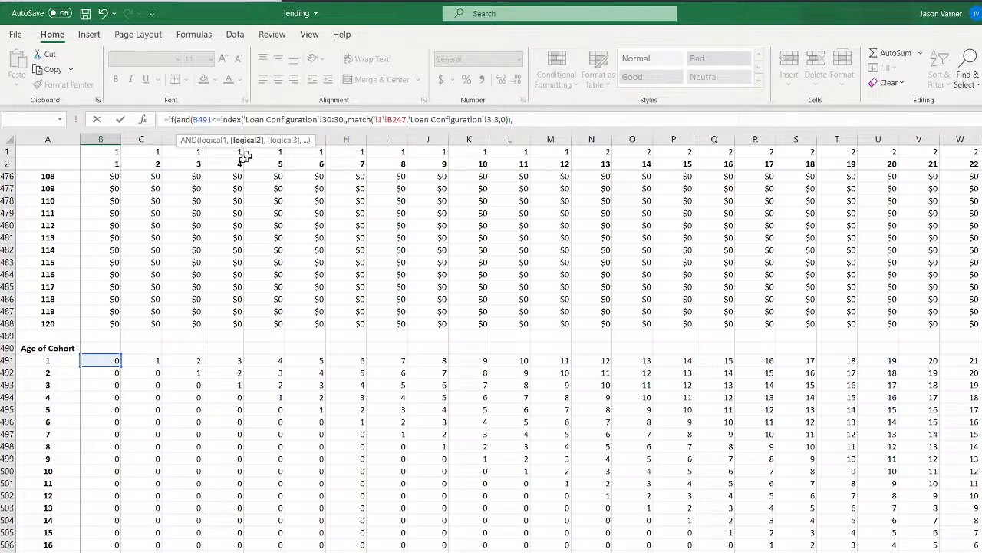
{"action": "left_click", "coordinate": [101, 360]}
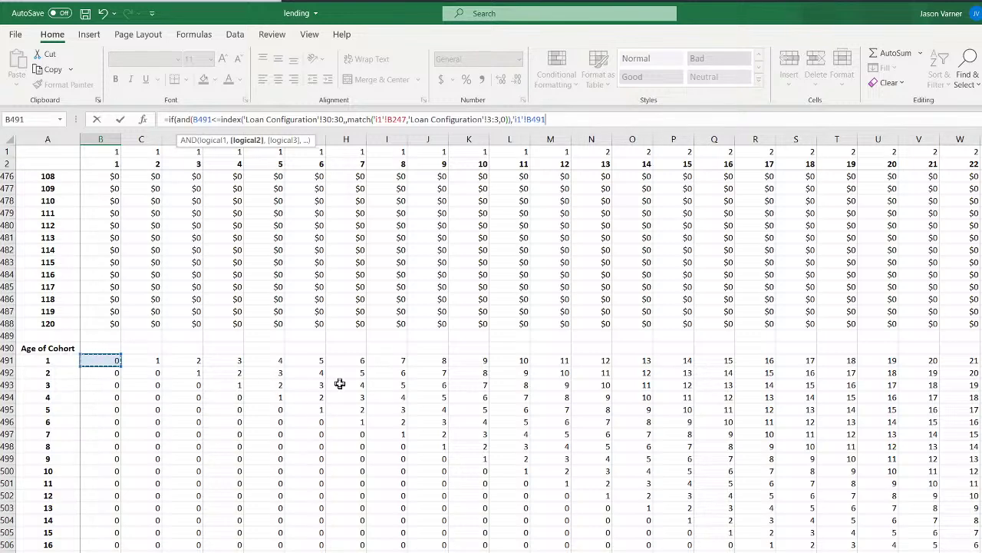
{"action": "type", "text": ">0)"}
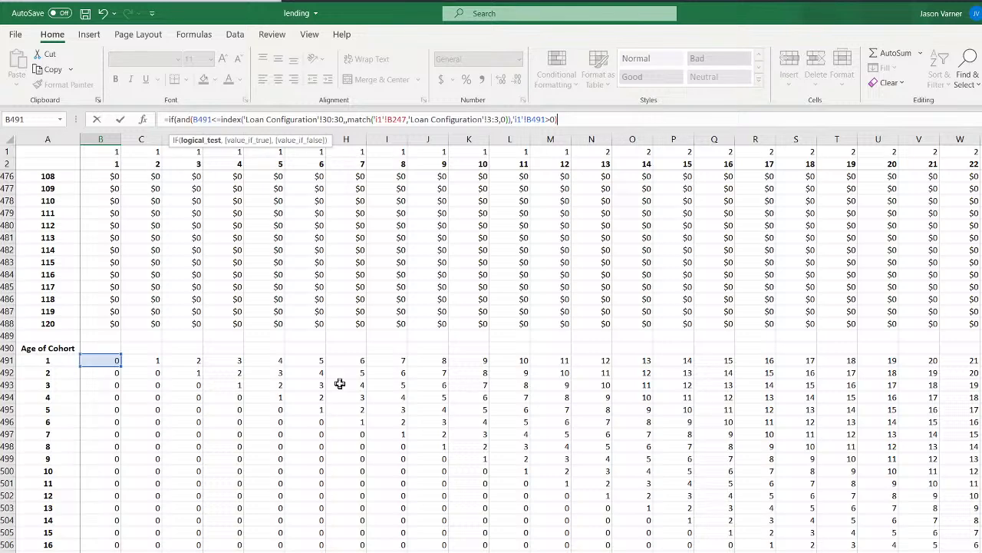
Return the MAX of the first cohort's Borrowed row, 'i1'!B369:DQ369, when the test is true, and 0 when it is false
{"action": "type", "text": ","}
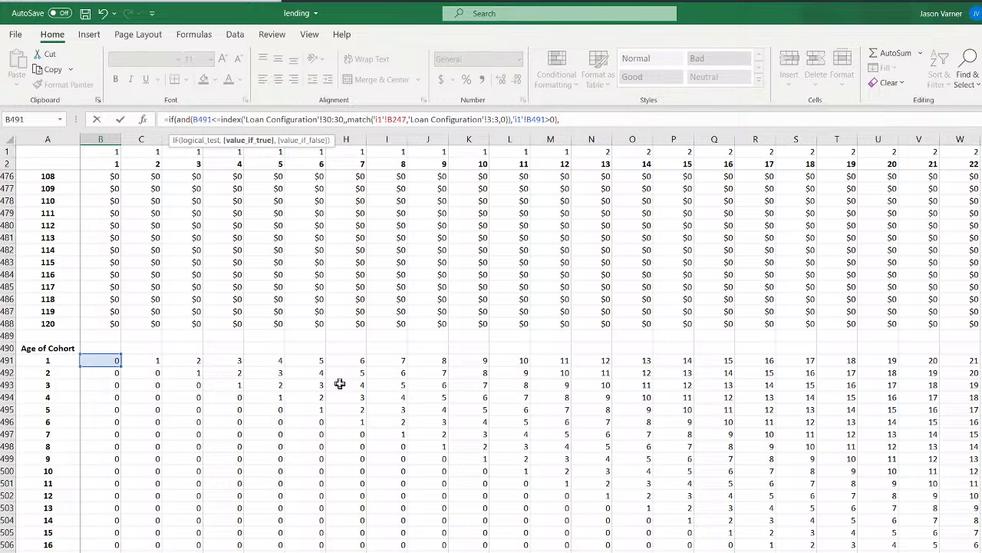
{"action": "type", "text": "max("}
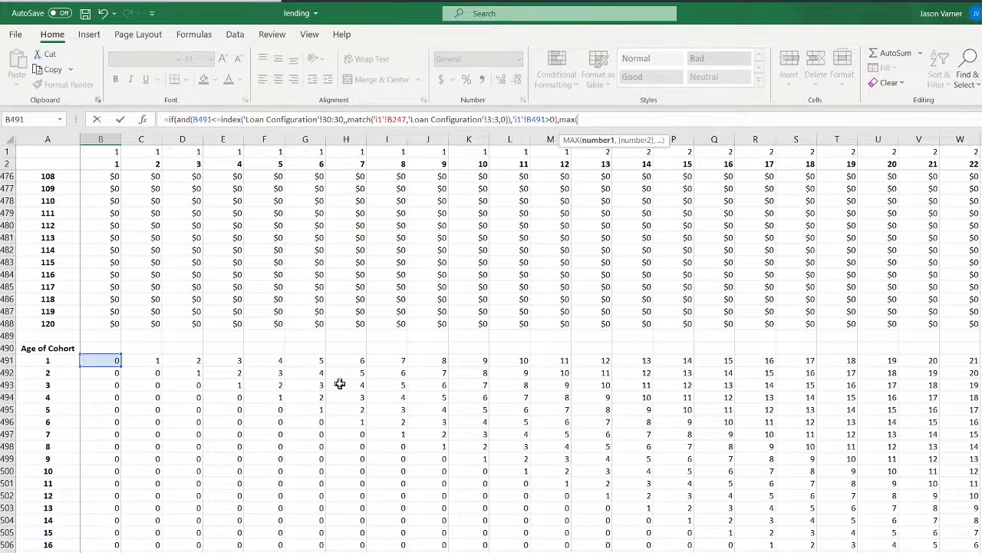
{"action": "scroll", "coordinate": [492, 360], "scroll_direction": "up", "scroll_amount": 20}
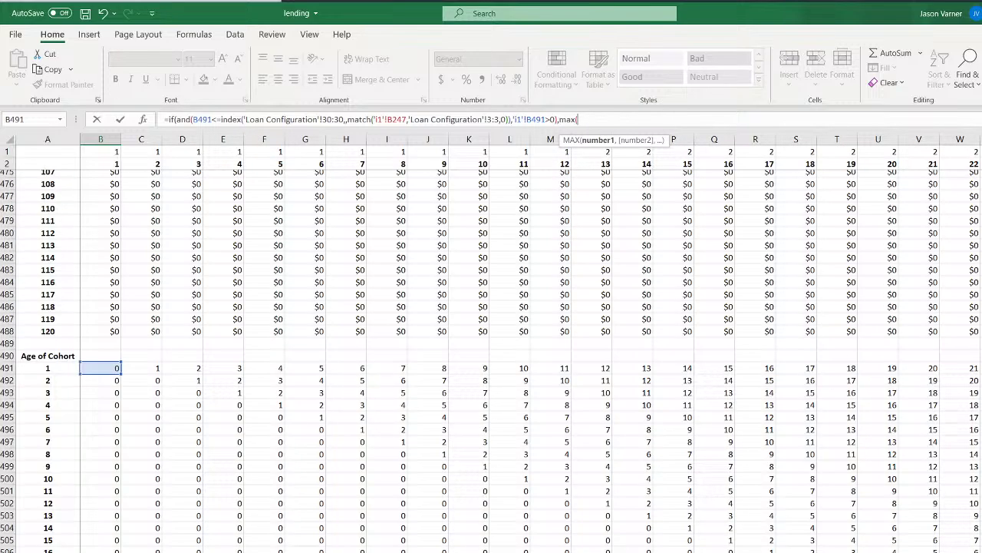
{"action": "scroll", "coordinate": [491, 361], "scroll_direction": "down", "scroll_amount": 20}
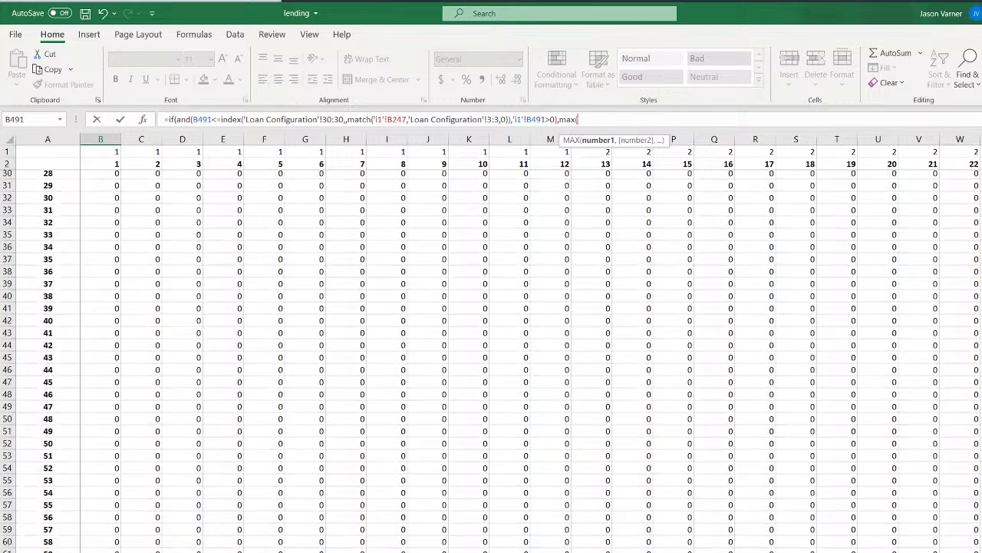
{"action": "scroll", "coordinate": [491, 360], "scroll_direction": "down", "scroll_amount": 16}
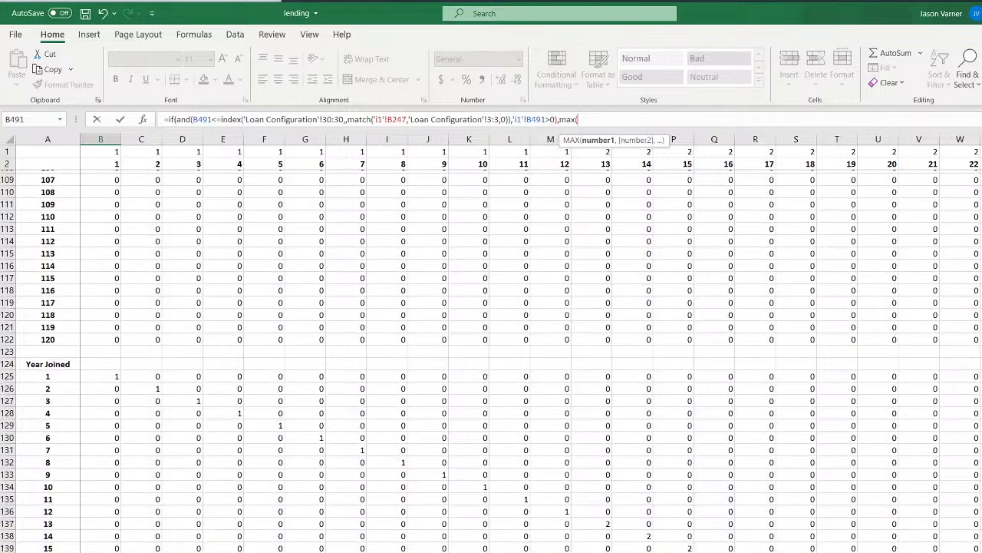
{"action": "scroll", "coordinate": [491, 361], "scroll_direction": "down", "scroll_amount": 20}
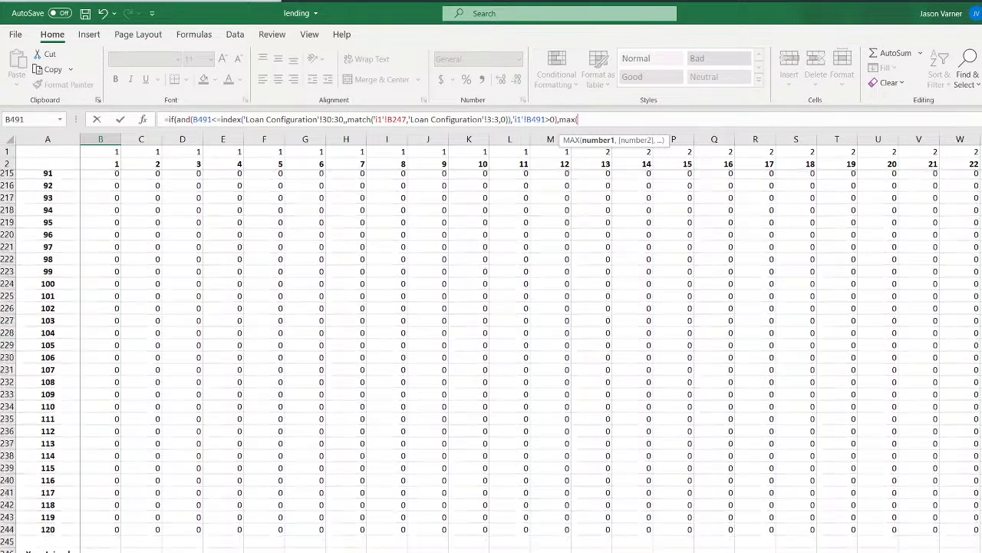
{"action": "scroll", "coordinate": [491, 361], "scroll_direction": "down", "scroll_amount": 13}
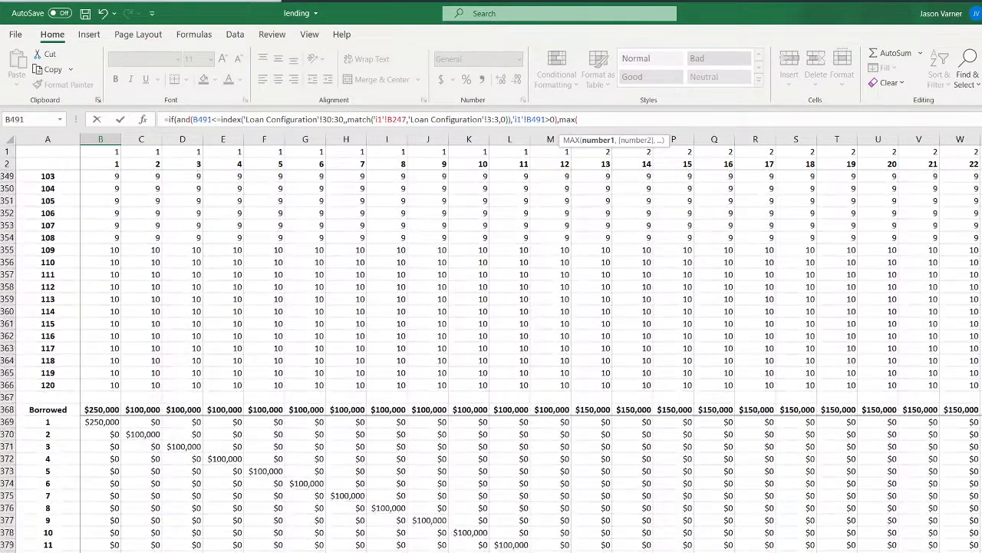
{"action": "left_click_drag", "start_coordinate": [100, 421], "coordinate": [981, 422]}
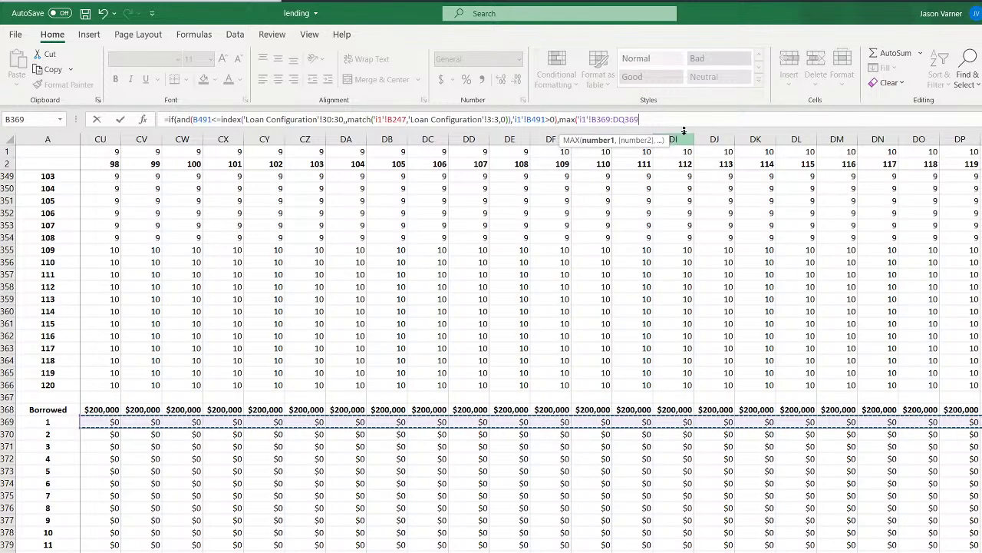
{"action": "type", "text": "),0"}
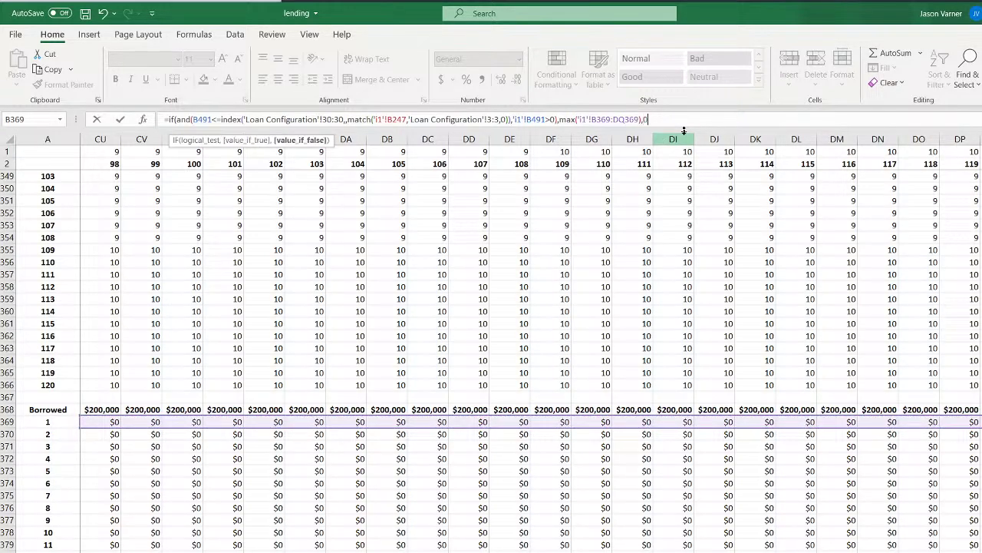
Lock the columns of the MAX range as $B369:$DQ369
{"action": "left_click", "coordinate": [615, 121]}
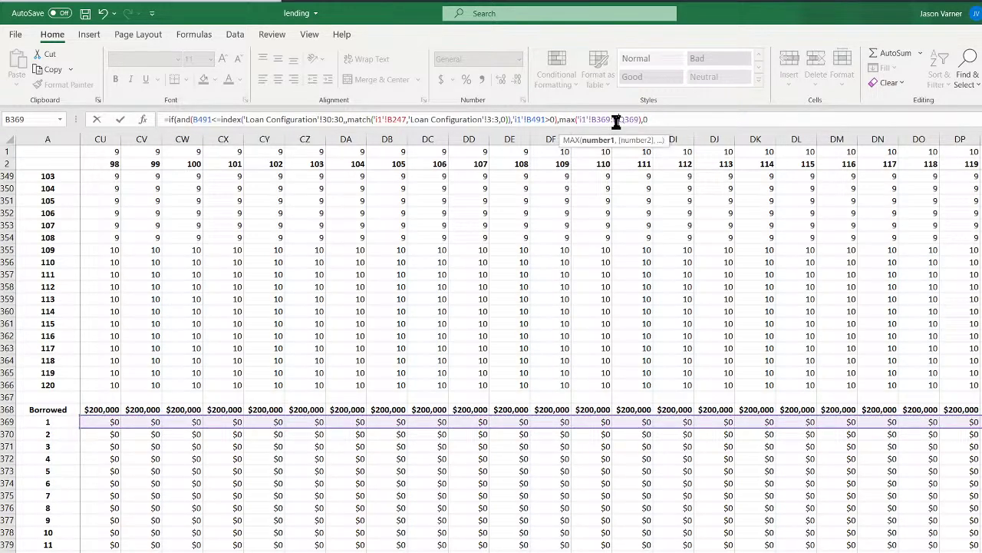
{"action": "type", "text": "$"}
{"action": "left_click", "coordinate": [596, 119]}
{"action": "type", "text": "$"}
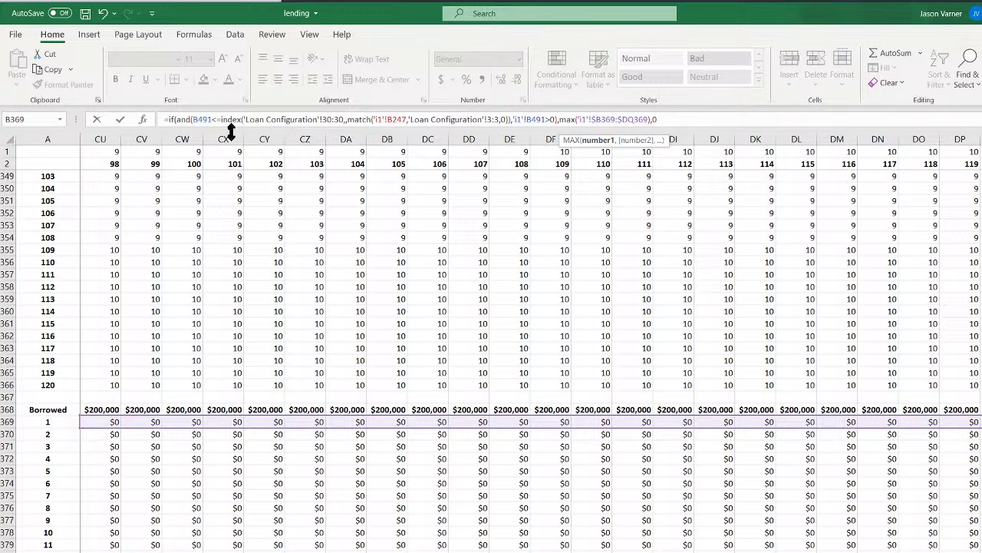
Lock the Loan Configuration rows as $30:$30 in the INDEX and $3:$3 in the MATCH, and enter the formula in B613
{"action": "left_click", "coordinate": [343, 119]}
{"action": "type", "text": "$30:"}
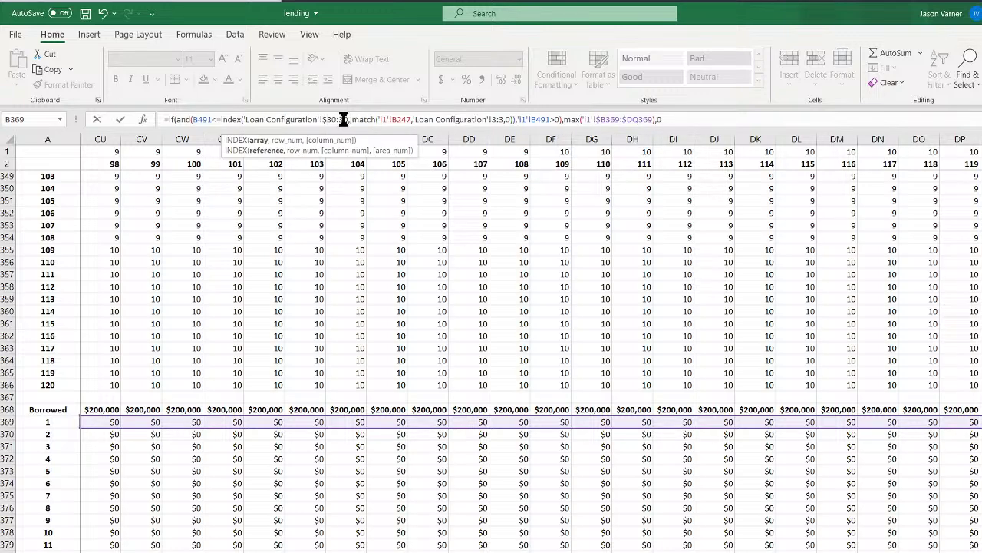
{"action": "type", "text": "$"}
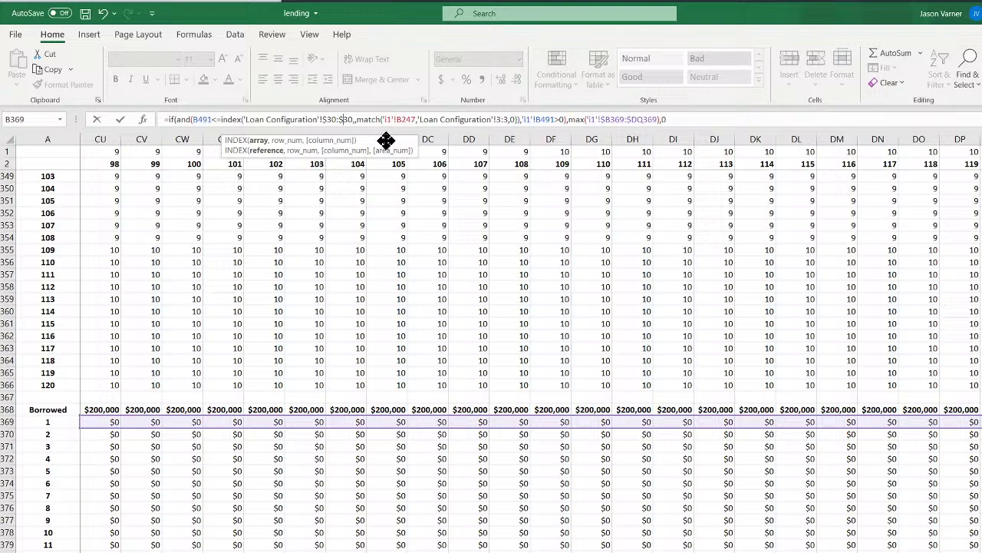
{"action": "left_click", "coordinate": [502, 119]}
{"action": "type", "text": "$"}
{"action": "key", "text": "Right"}
{"action": "key", "text": "Right"}
{"action": "type", "text": "$"}
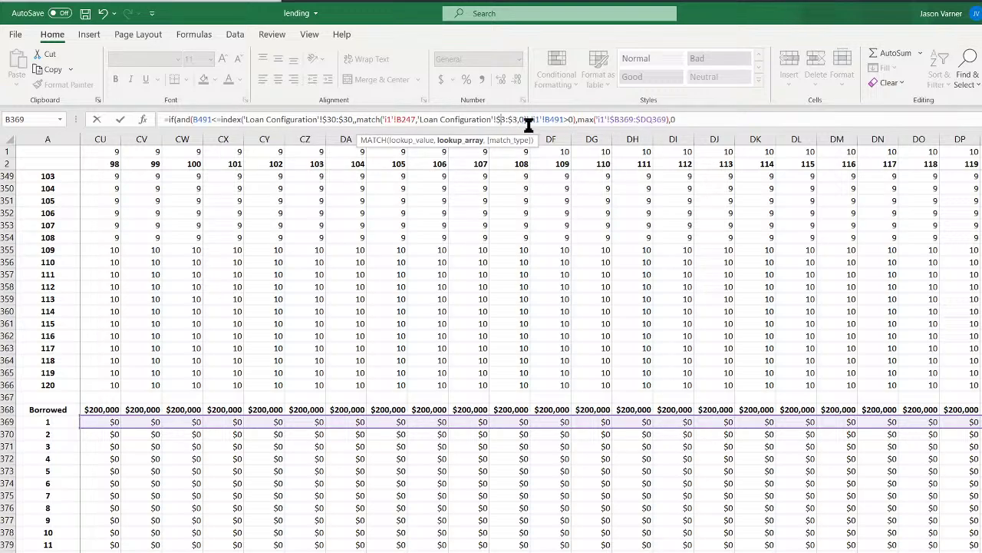
{"action": "key", "text": "Return"}
{"action": "key", "text": "Return"}
{"action": "key", "text": "Up"}
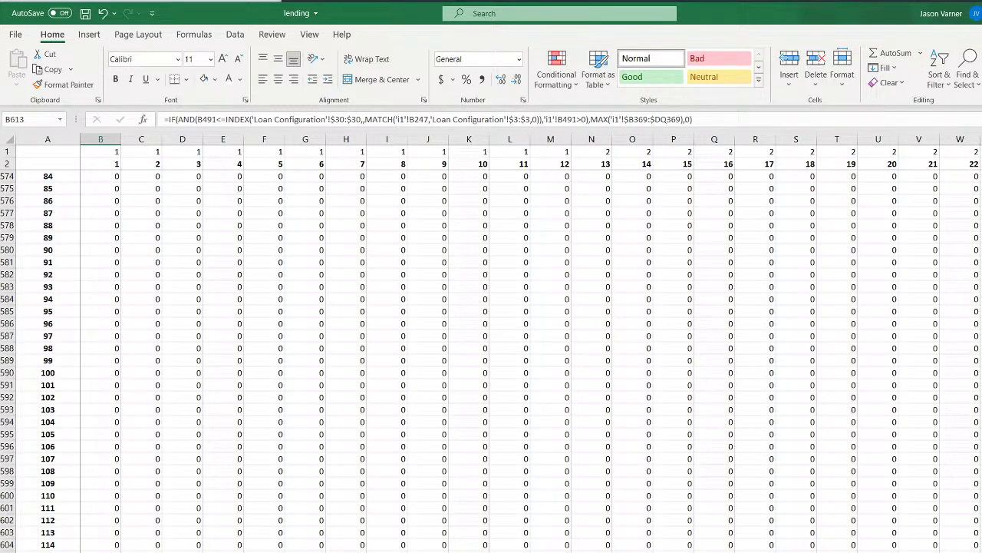
Fill the B613 formula across to column DQ and down through cohort 120 in the princ. Balance block
{"action": "scroll", "coordinate": [531, 343], "scroll_direction": "right", "scroll_amount": 20}
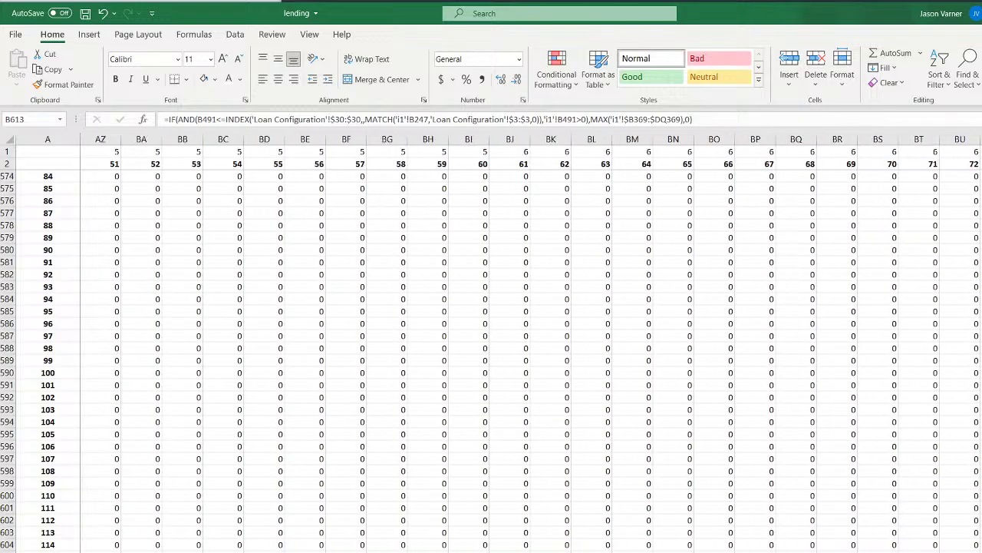
{"action": "scroll", "coordinate": [531, 343], "scroll_direction": "right", "scroll_amount": 20}
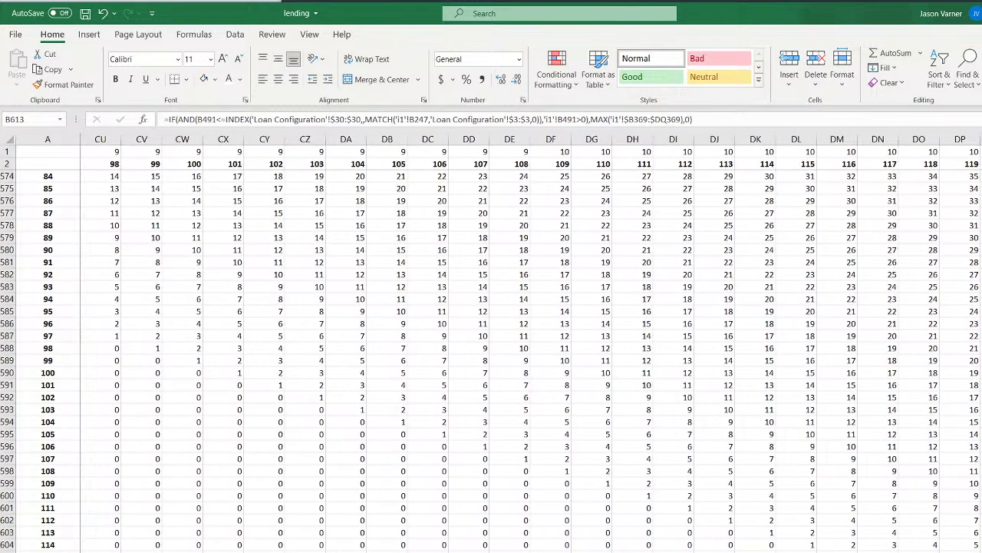
{"action": "scroll", "coordinate": [935, 522], "scroll_direction": "down", "scroll_amount": 4}
{"action": "left_click", "coordinate": [935, 522], "text": "shift"}
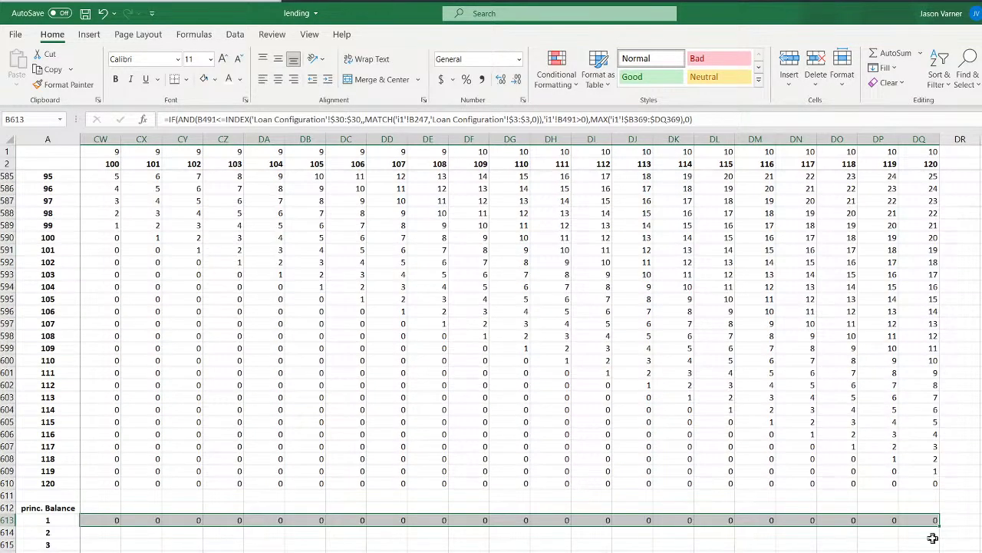
{"action": "left_click_drag", "start_coordinate": [938, 526], "coordinate": [938, 552]}
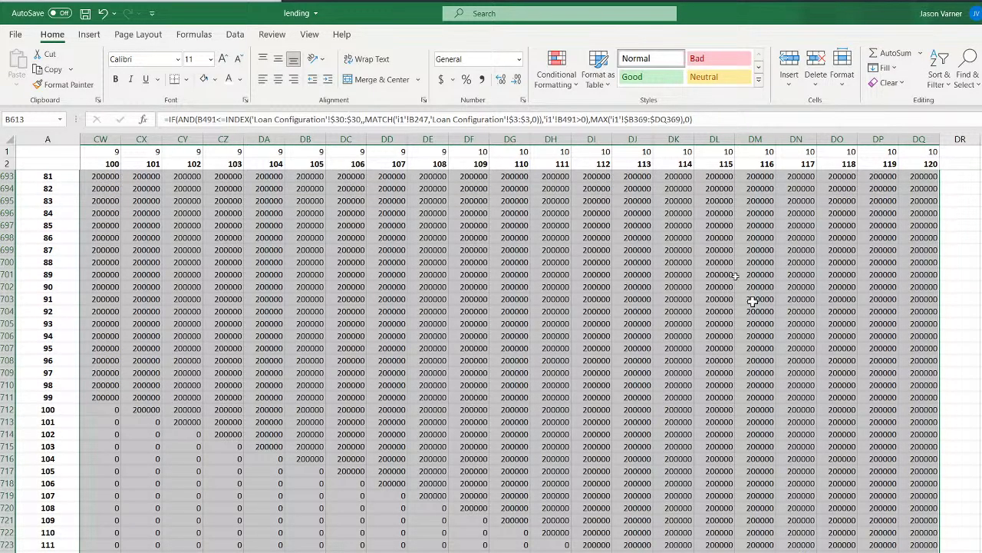
Format the filled princ. Balance block as Currency with the $ symbol and 0 decimal places
{"action": "left_click", "coordinate": [523, 100]}
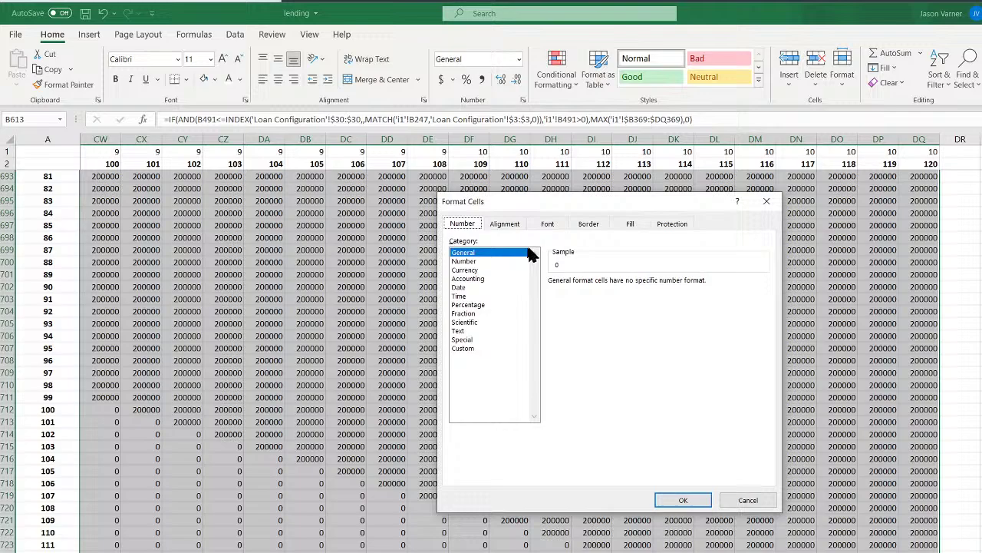
{"action": "left_click", "coordinate": [465, 270]}
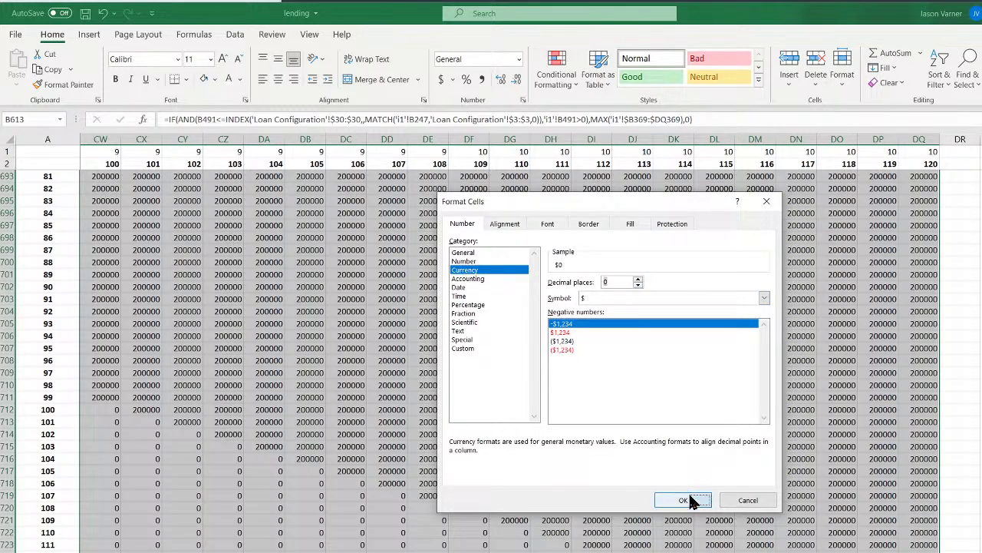
{"action": "left_click", "coordinate": [691, 499]}
Copy the princ. Balance heading and its cohort labels 1 to 120 from A612:A732 and paste them starting at A734
{"action": "left_click_drag", "start_coordinate": [890, 551], "coordinate": [583, 552]}
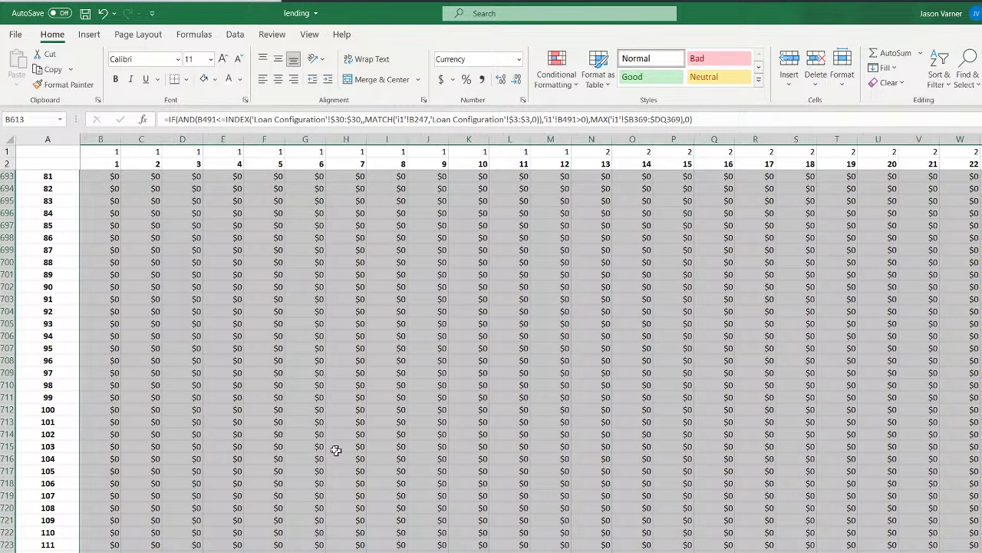
{"action": "scroll", "coordinate": [336, 447], "scroll_direction": "up", "scroll_amount": 20}
{"action": "scroll", "coordinate": [336, 447], "scroll_direction": "down", "scroll_amount": 11}
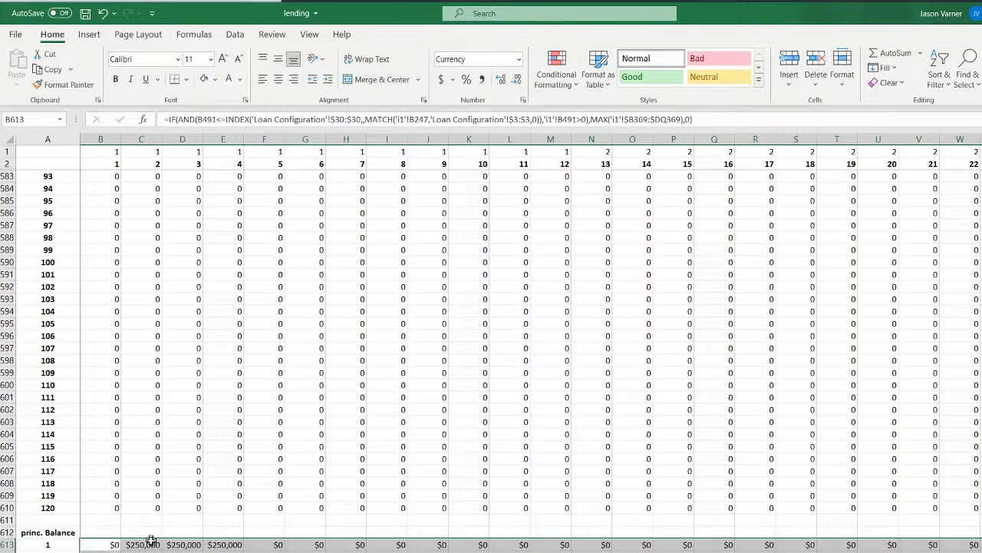
{"action": "left_click", "coordinate": [182, 545]}
{"action": "left_click", "coordinate": [223, 545]}
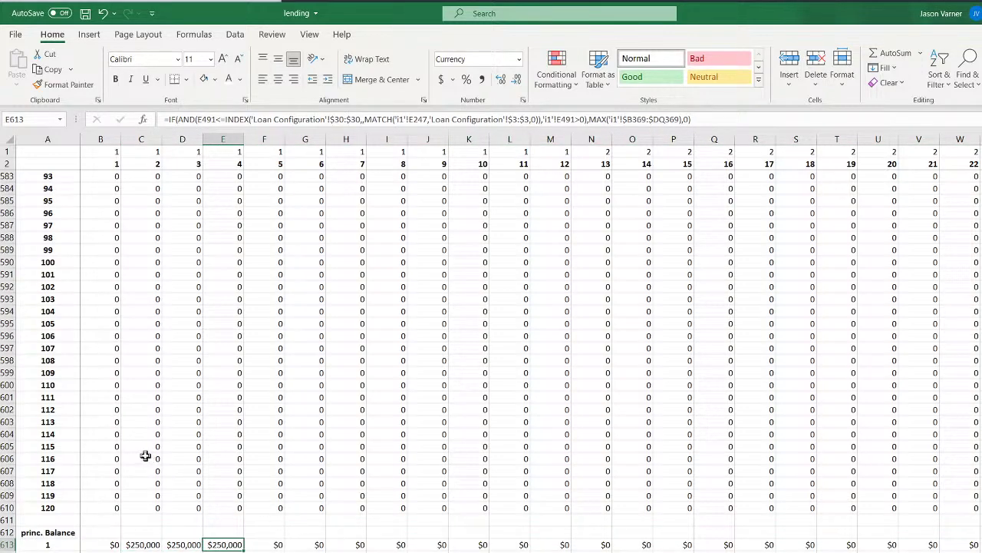
{"action": "left_click_drag", "start_coordinate": [46, 532], "coordinate": [46, 551]}
{"action": "right_click", "coordinate": [42, 509]}
{"action": "left_click", "coordinate": [80, 153]}
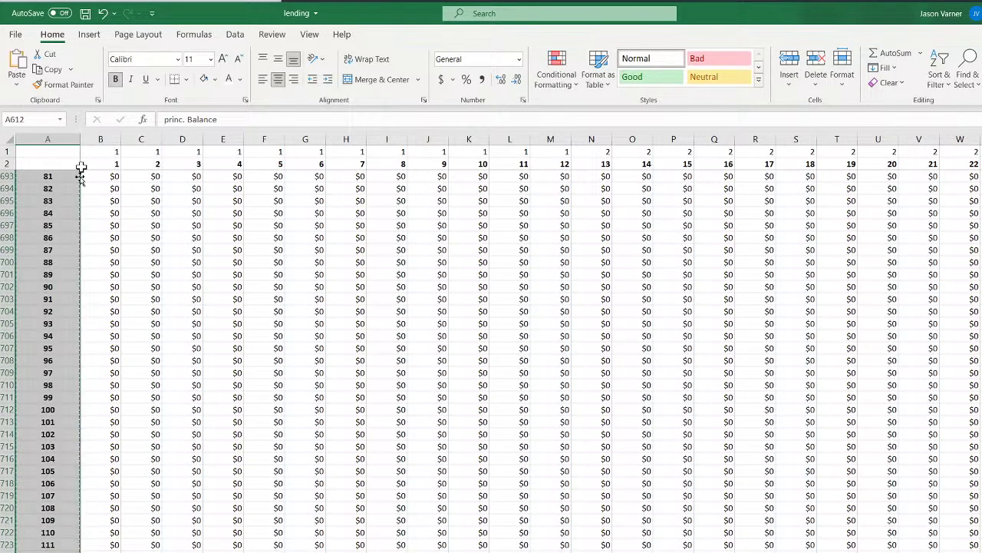
{"action": "scroll", "coordinate": [55, 462], "scroll_direction": "down", "scroll_amount": 7}
{"action": "left_click", "coordinate": [47, 413]}
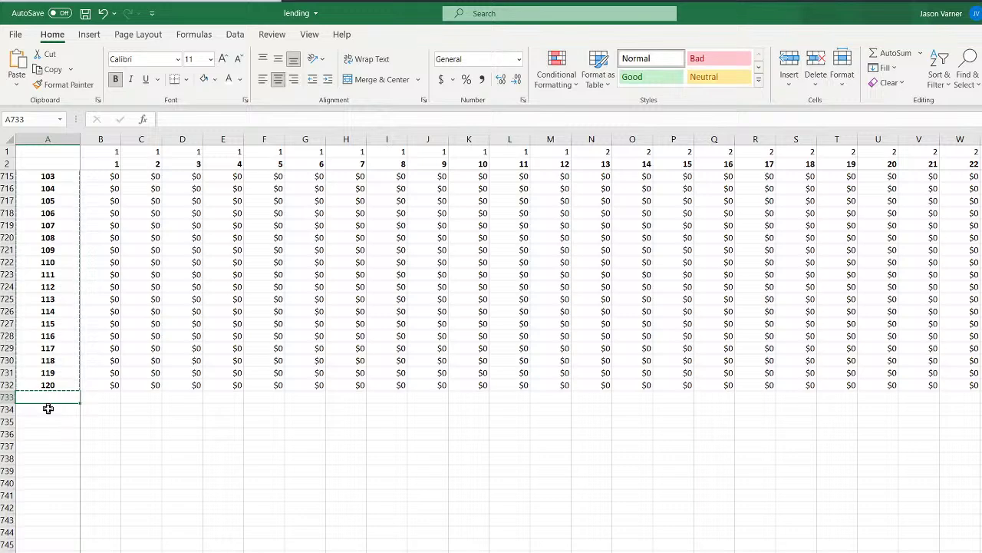
{"action": "right_click", "coordinate": [48, 414]}
{"action": "left_click", "coordinate": [80, 111]}
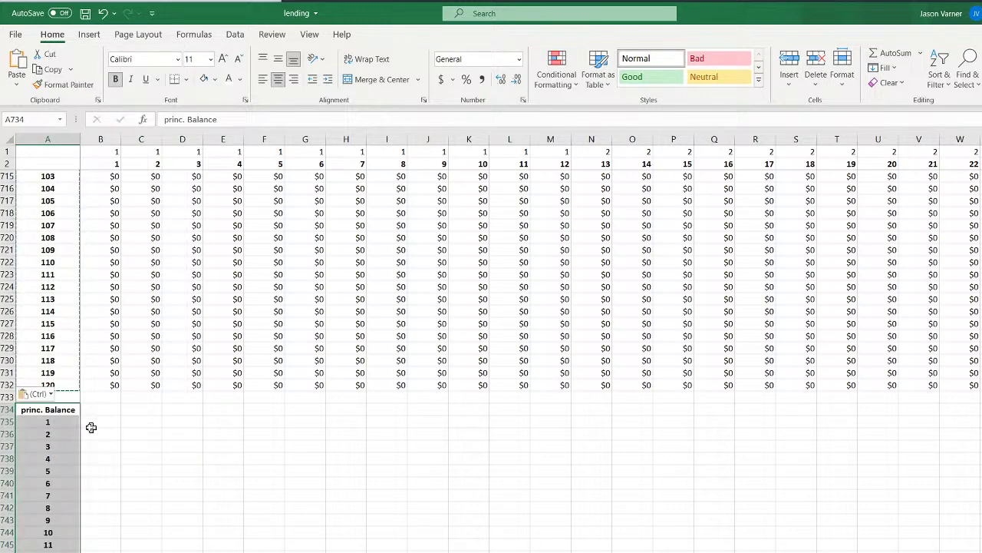
Rename the pasted block heading in A734 as "int." and go to B735, the block's first value cell
{"action": "left_click", "coordinate": [59, 410]}
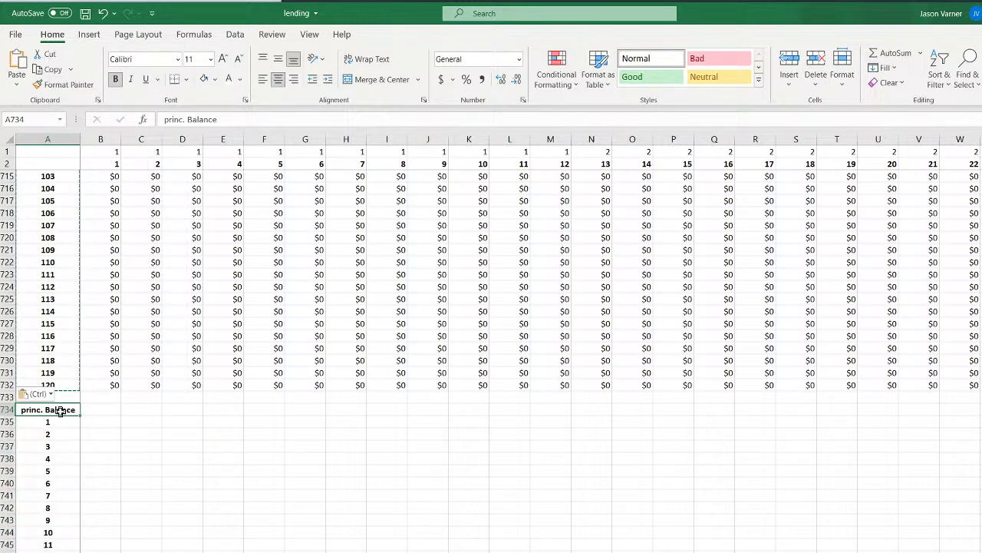
{"action": "type", "text": "int."}
{"action": "key", "text": "Return"}
{"action": "key", "text": "Right"}
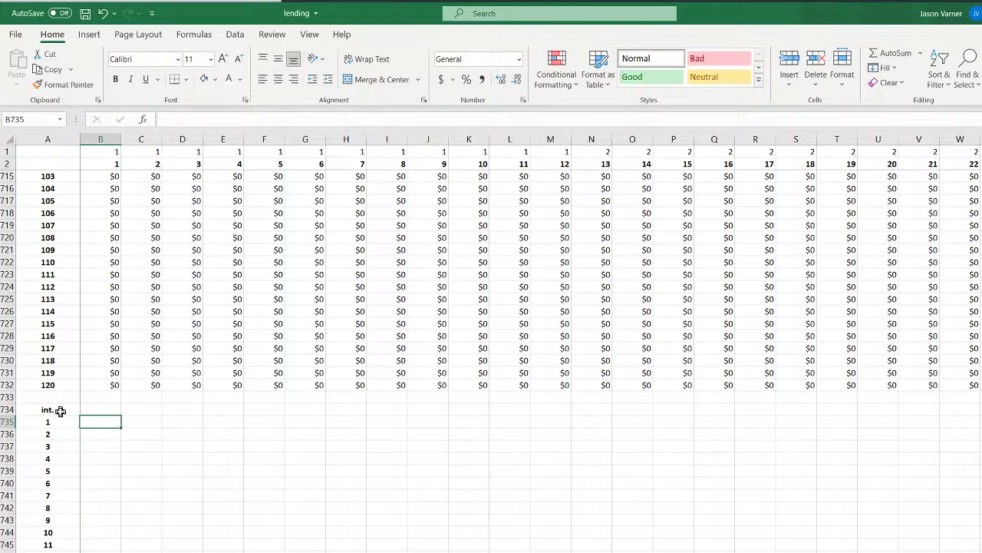
Start a formula in B735 that multiplies B613 by an INDEX over Loan Configuration row 25:25, the Loan Type 2 interest rate
{"action": "type", "text": "="}
{"action": "scroll", "coordinate": [168, 414], "scroll_direction": "up", "scroll_amount": 20}
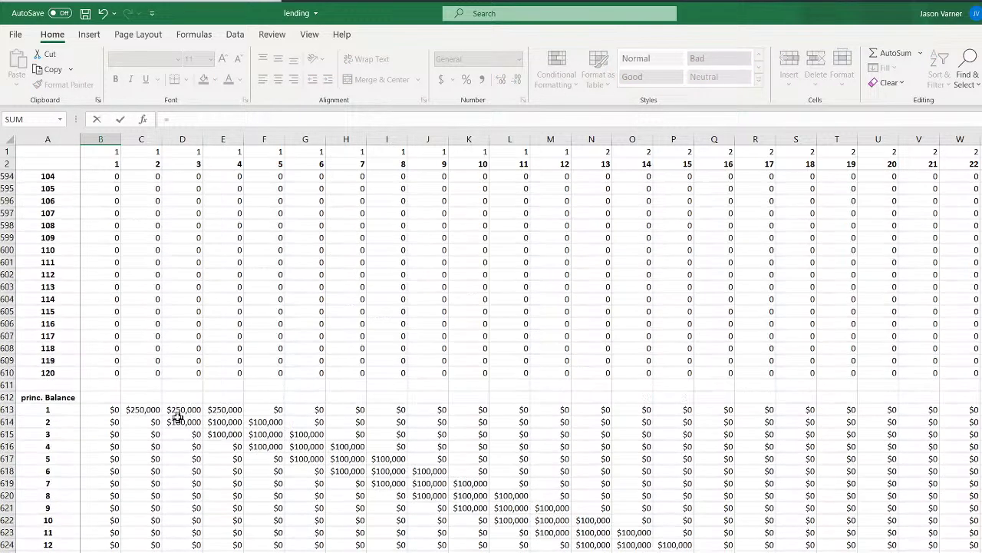
{"action": "left_click", "coordinate": [98, 409]}
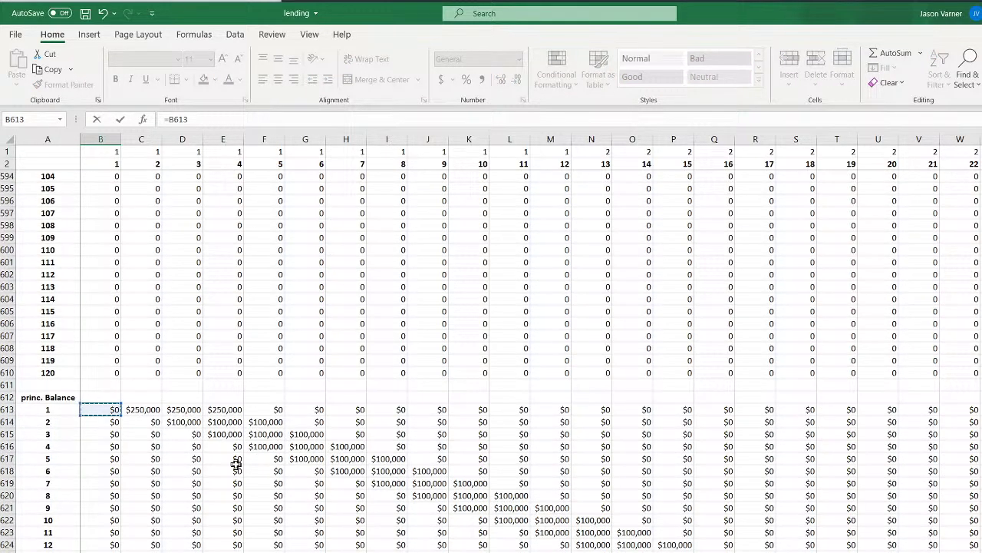
{"action": "type", "text": "*index("}
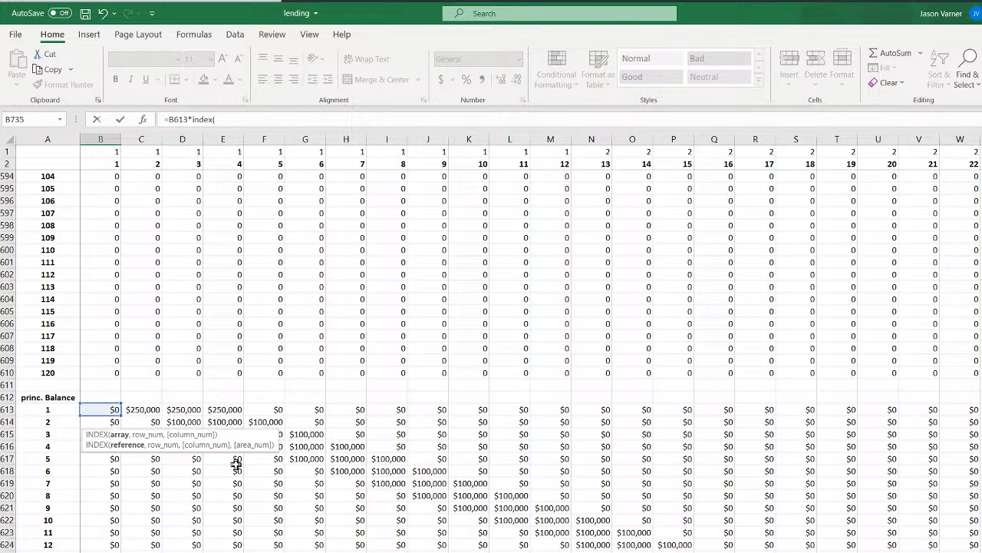
{"action": "key", "text": "ctrl+Page_Up"}
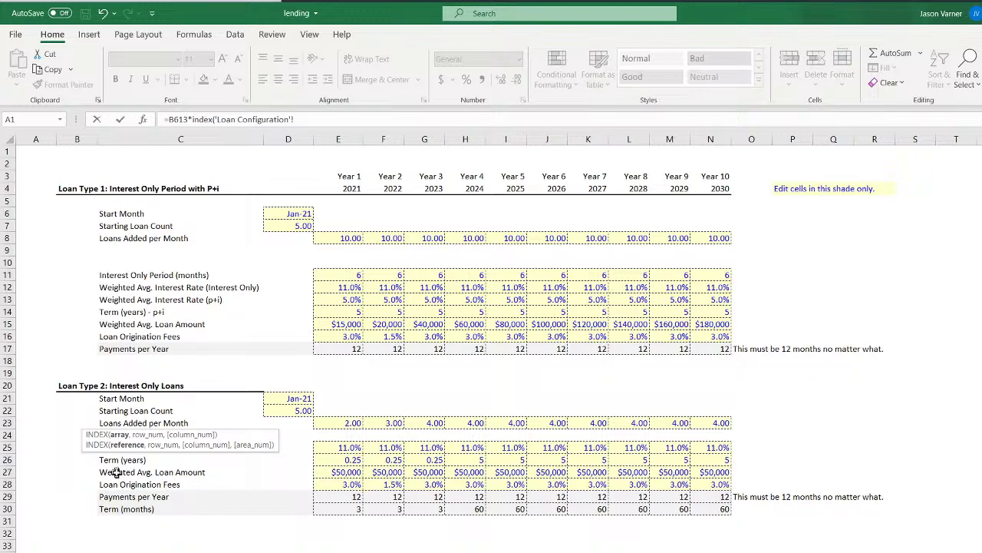
{"action": "scroll", "coordinate": [255, 487], "scroll_direction": "down", "scroll_amount": 4}
{"action": "left_click", "coordinate": [8, 311]}
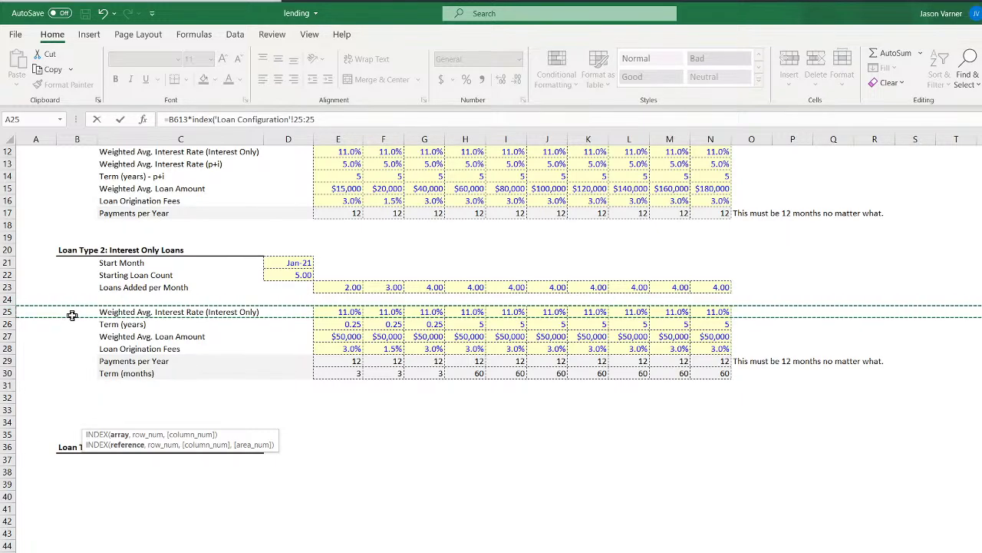
Leave the INDEX row argument empty and nest a MATCH for its column, using the Year Joined cell 'i1'!B247 as lookup value
{"action": "type", "text": ",match"}
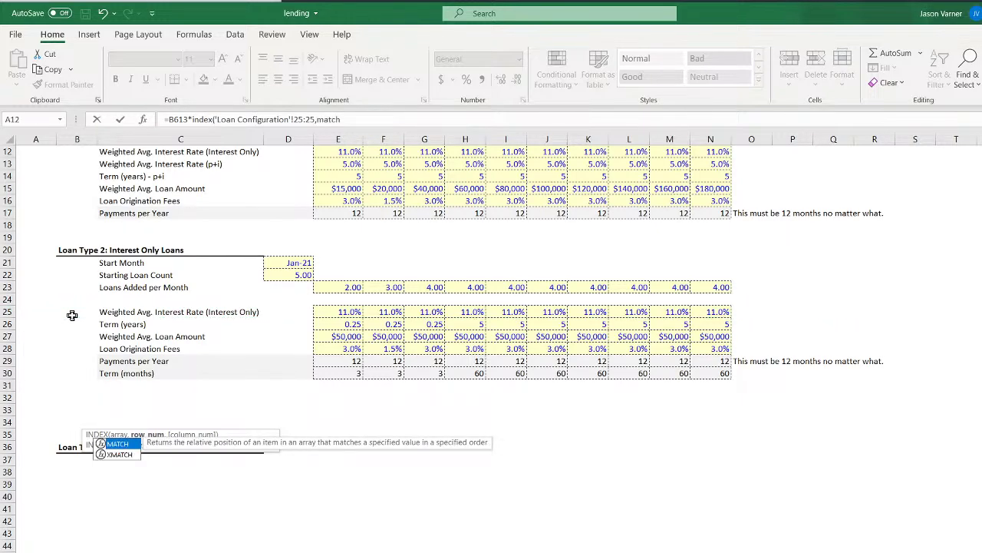
{"action": "key", "text": "BackSpace"}
{"action": "key", "text": "BackSpace"}
{"action": "key", "text": "BackSpace"}
{"action": "key", "text": "BackSpace"}
{"action": "key", "text": "BackSpace"}
{"action": "type", "text": ",match"}
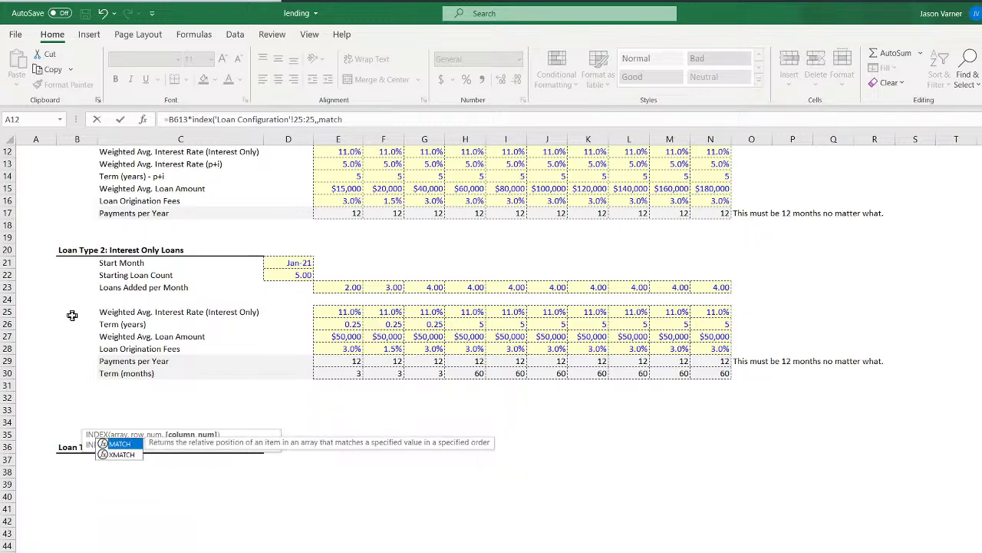
{"action": "type", "text": "("}
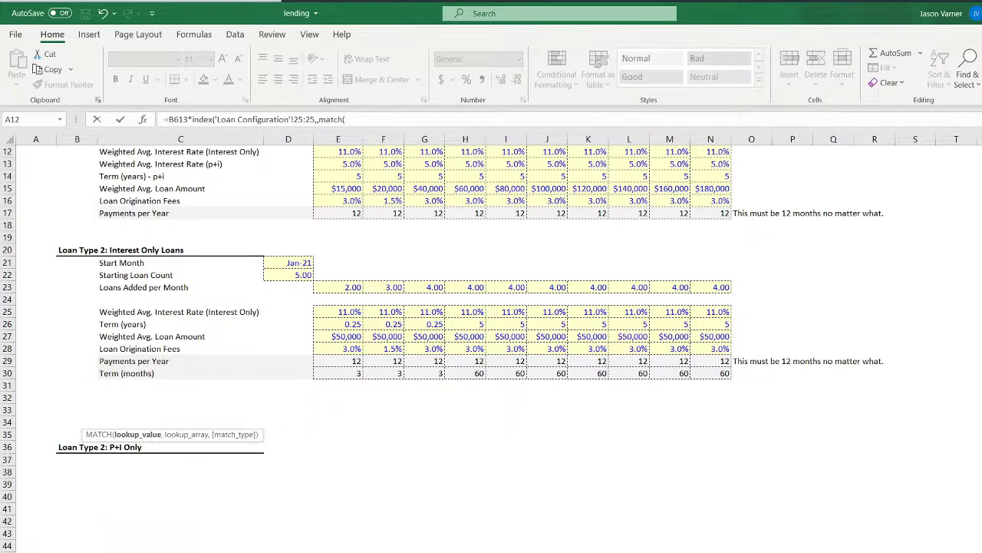
{"action": "left_click", "coordinate": [239, 551]}
{"action": "scroll", "coordinate": [235, 504], "scroll_direction": "up", "scroll_amount": 20}
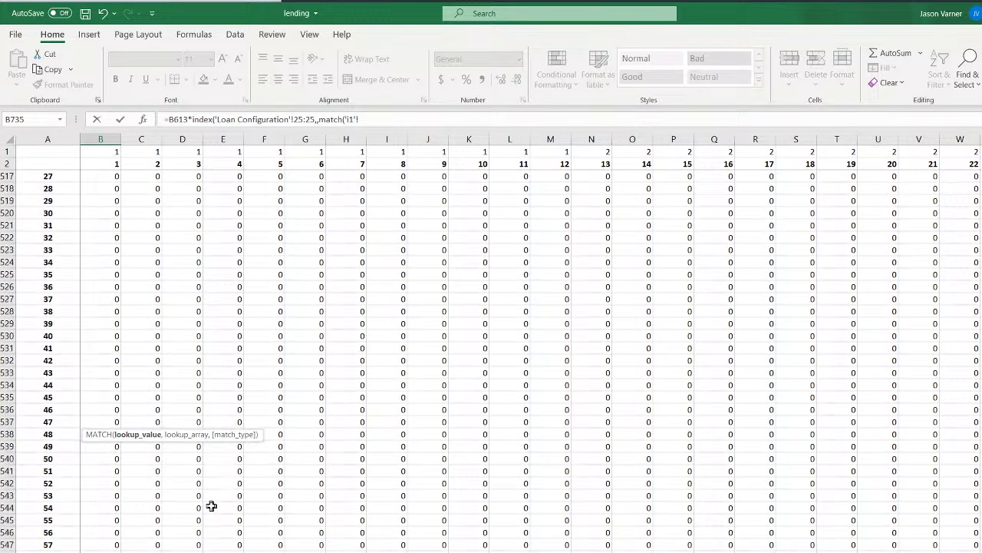
{"action": "scroll", "coordinate": [212, 506], "scroll_direction": "up", "scroll_amount": 20}
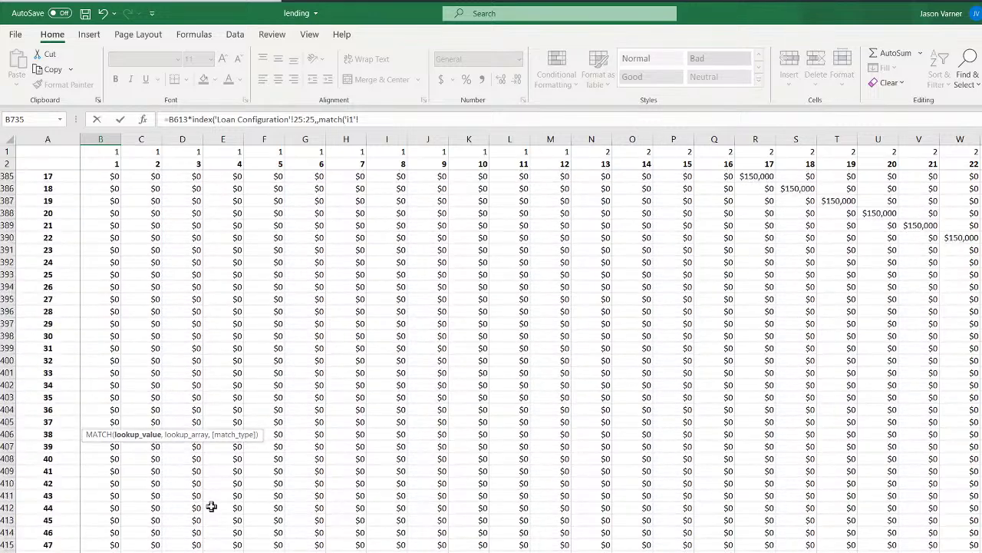
{"action": "scroll", "coordinate": [212, 506], "scroll_direction": "up", "scroll_amount": 17}
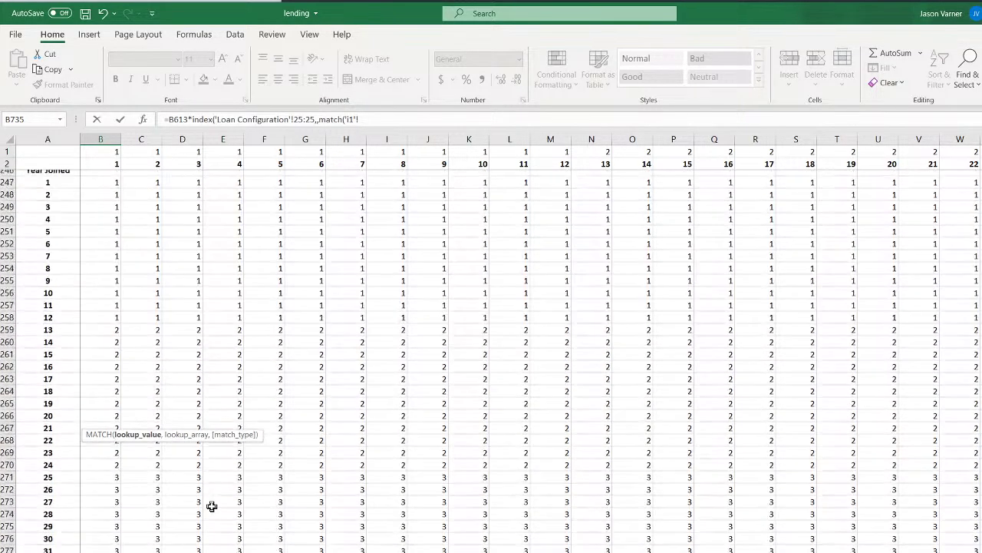
{"action": "left_click", "coordinate": [102, 238]}
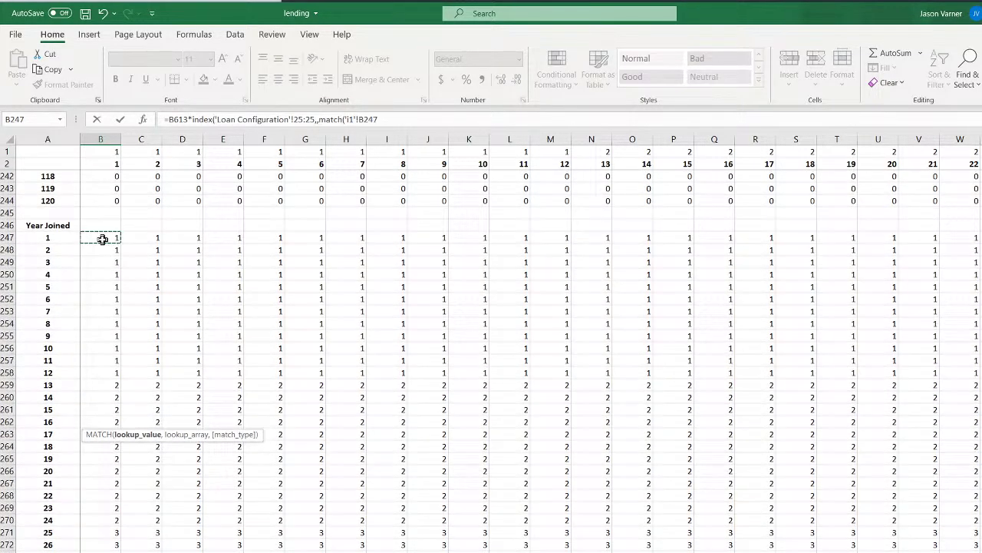
{"action": "type", "text": ","}
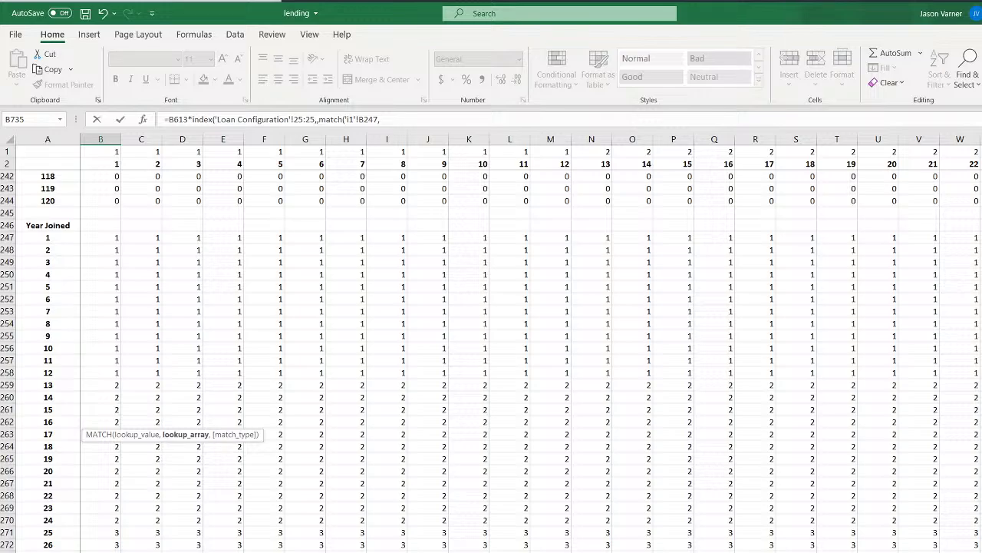
Complete the MATCH with Loan Configuration row 3:3 as lookup array and match type 0, and enter the formula in B735
{"action": "key", "text": "ctrl+Page_Up"}
{"action": "scroll", "coordinate": [155, 260], "scroll_direction": "up", "scroll_amount": 4}
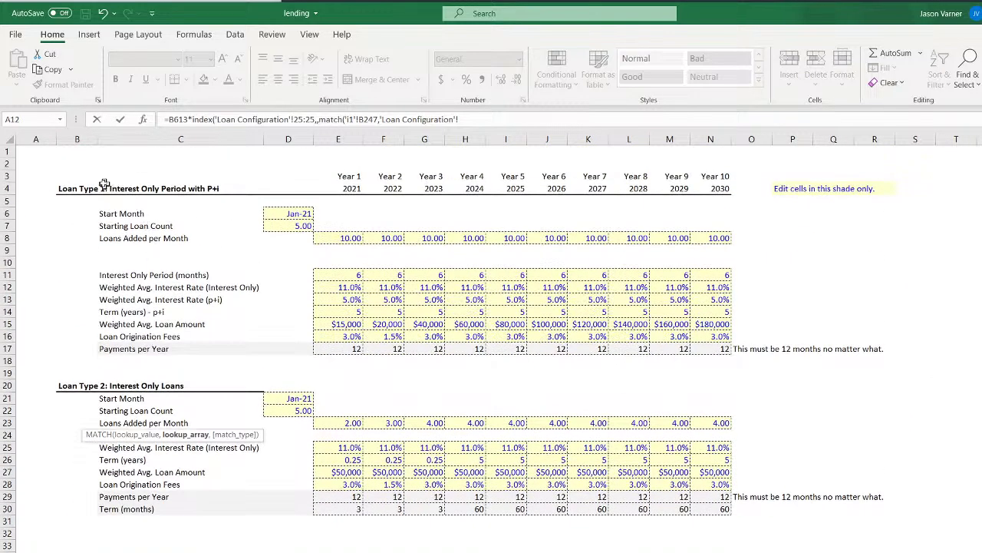
{"action": "left_click", "coordinate": [7, 176]}
{"action": "type", "text": ",0"}
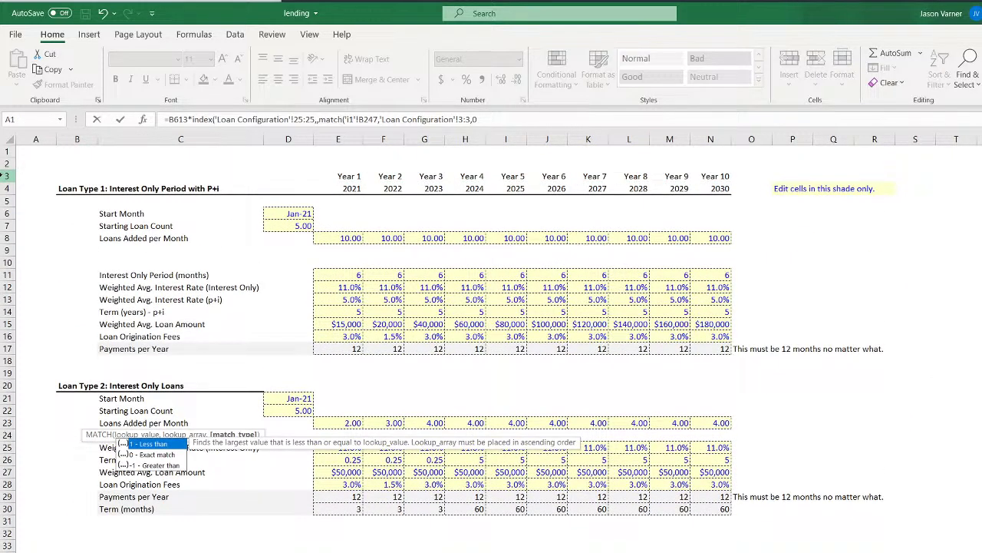
{"action": "key", "text": "Return"}
{"action": "key", "text": "Return"}
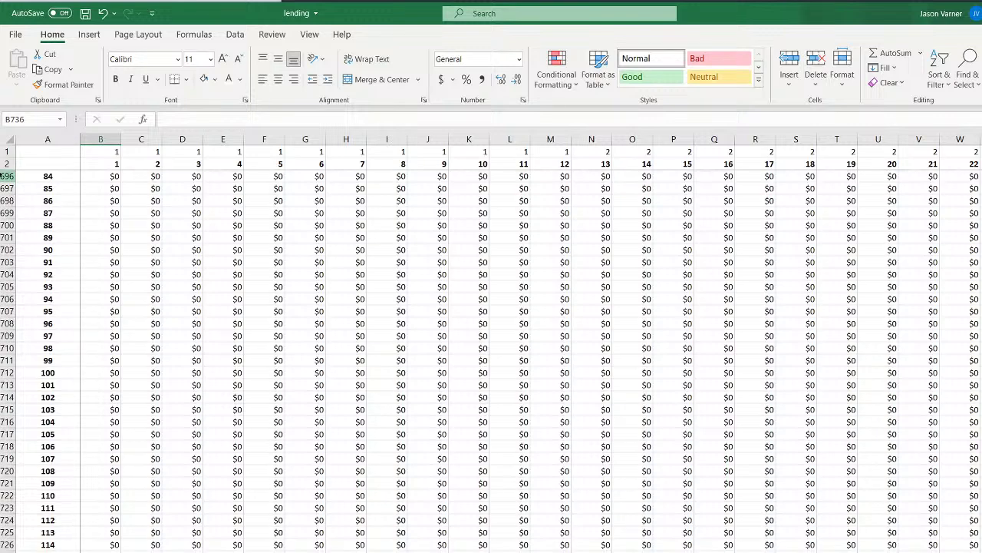
Wrap the INDEX part of the B735 formula in parentheses and divide it by 12 to get a monthly rate
{"action": "key", "text": "Up"}
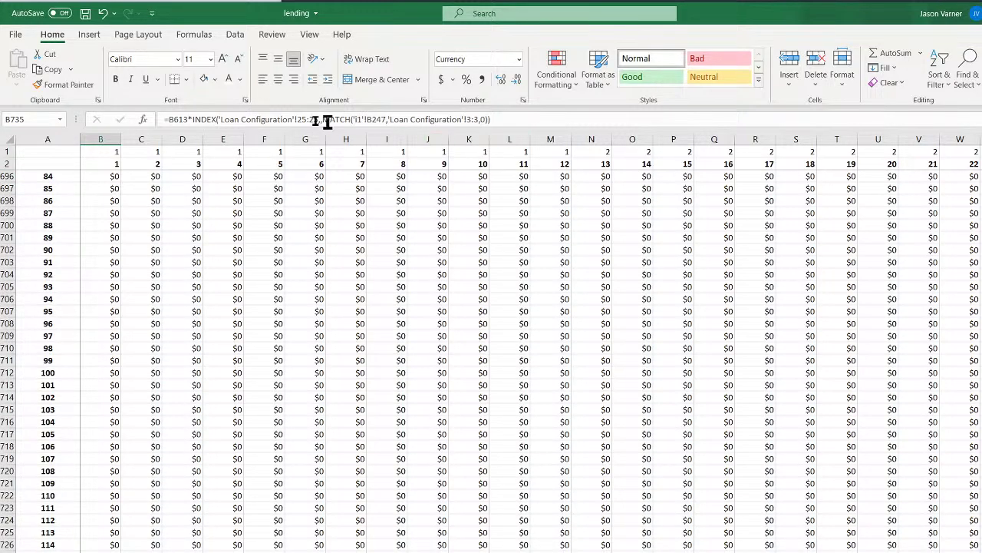
{"action": "left_click", "coordinate": [192, 119]}
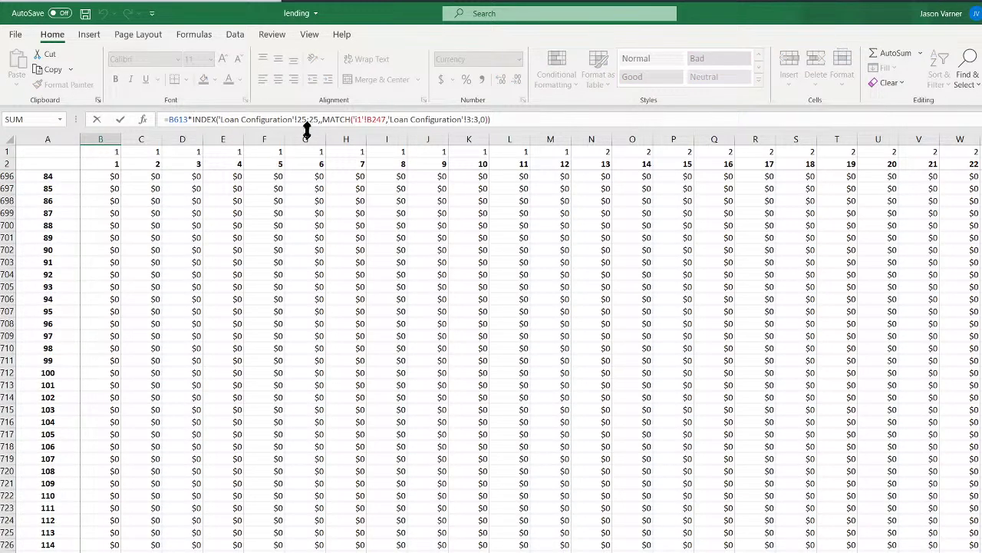
{"action": "type", "text": "("}
{"action": "left_click", "coordinate": [554, 120]}
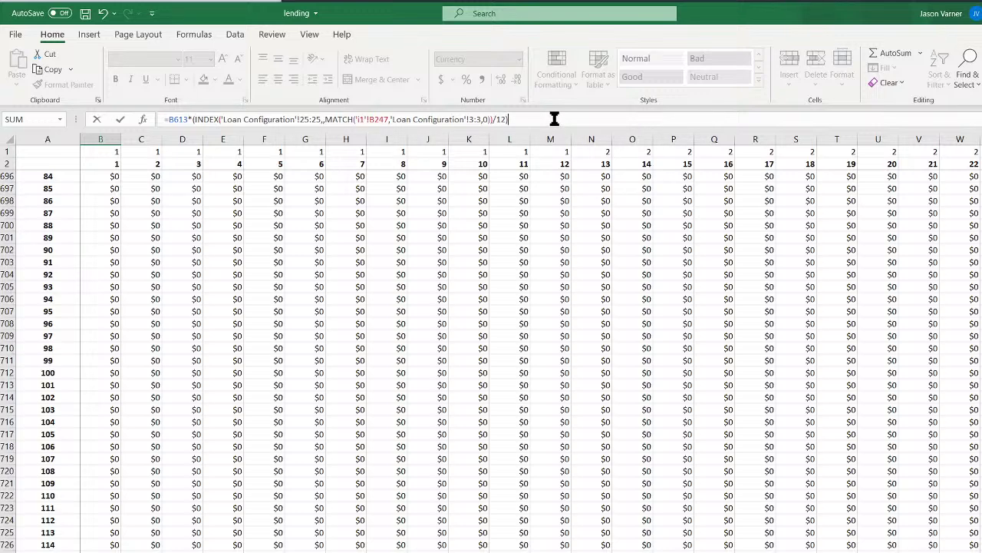
Lock the Loan Configuration rows in the B735 formula as $3:$3 in the MATCH and $25:$25 in the INDEX, and enter it
{"action": "left_click", "coordinate": [472, 120]}
{"action": "type", "text": "$"}
{"action": "key", "text": "Left"}
{"action": "key", "text": "Left"}
{"action": "key", "text": "Left"}
{"action": "type", "text": "$"}
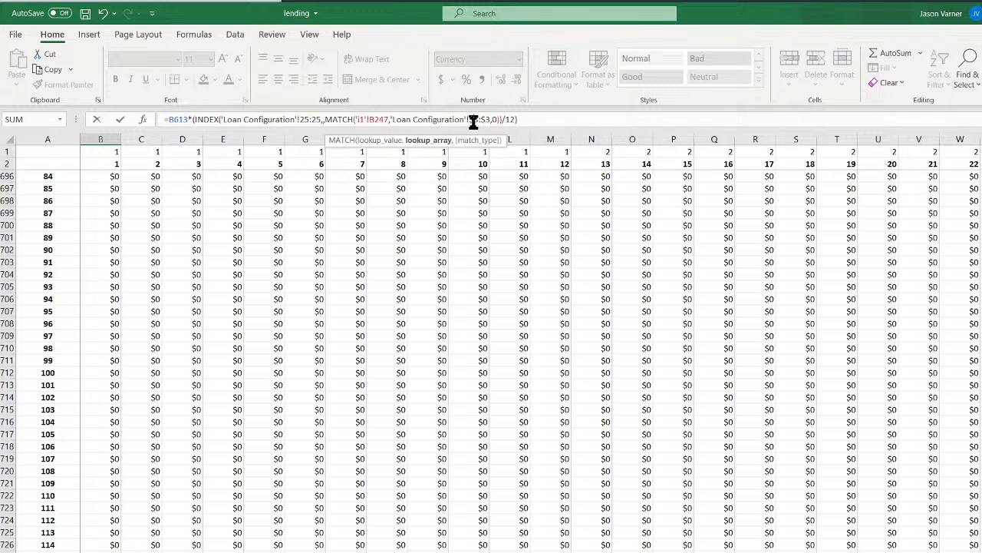
{"action": "left_click", "coordinate": [309, 120]}
{"action": "type", "text": "$"}
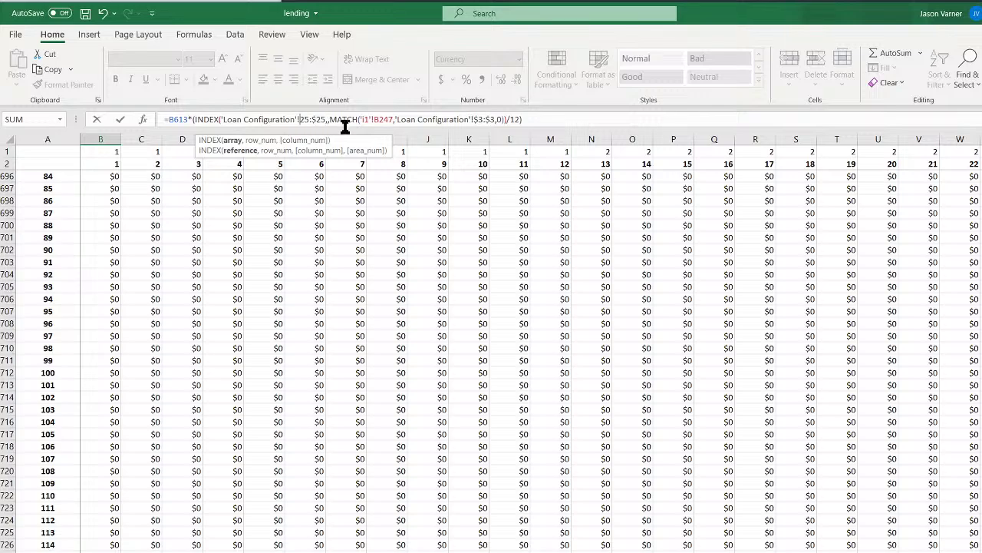
{"action": "type", "text": "$"}
{"action": "key", "text": "Return"}
Fill the B735 interest formula across to column DQ and down through cohort 120 in the int. block
{"action": "scroll", "coordinate": [248, 356], "scroll_direction": "up", "scroll_amount": 15}
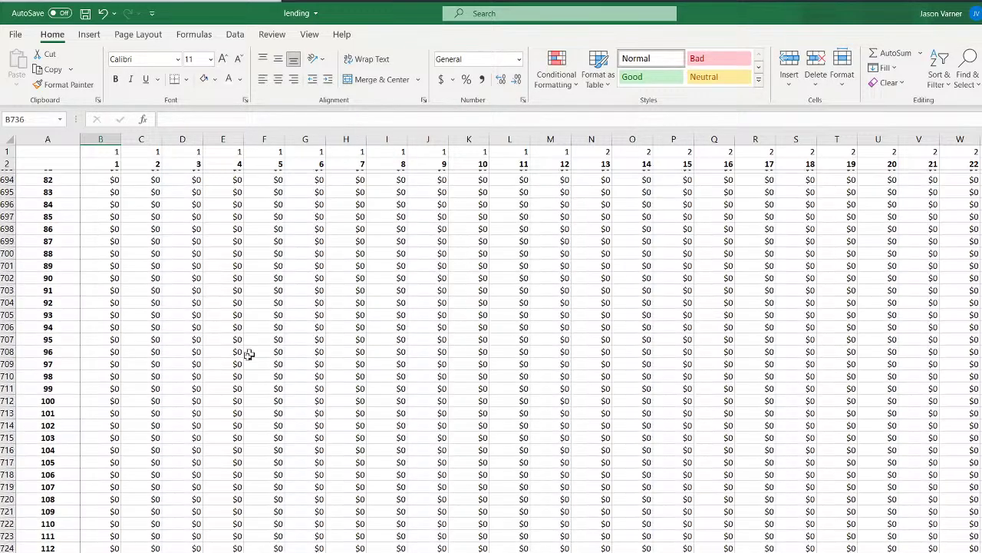
{"action": "left_click", "coordinate": [160, 325]}
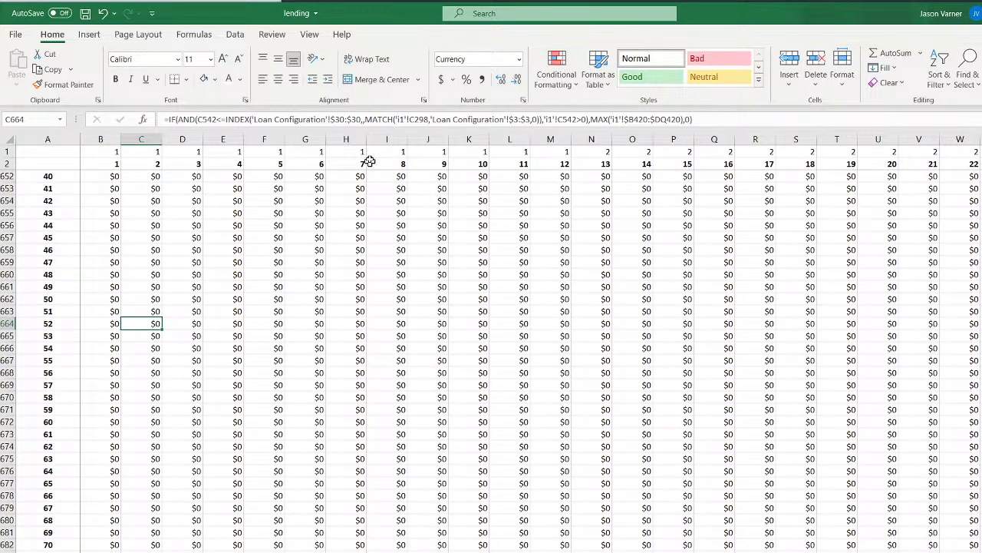
{"action": "scroll", "coordinate": [147, 423], "scroll_direction": "down", "scroll_amount": 20}
{"action": "left_click", "coordinate": [115, 387]}
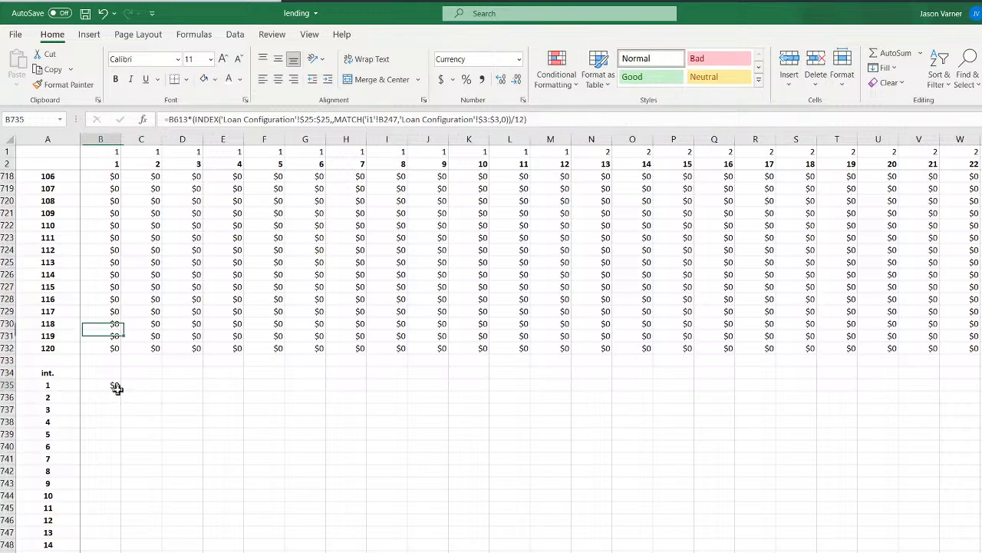
{"action": "left_click_drag", "start_coordinate": [120, 392], "coordinate": [366, 391]}
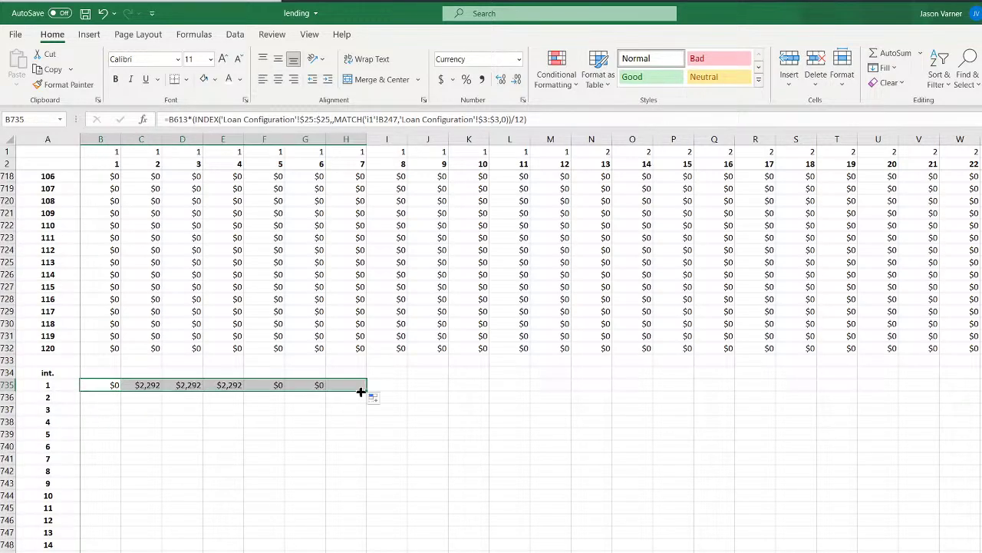
{"action": "left_click", "coordinate": [115, 384]}
{"action": "left_click_drag", "start_coordinate": [120, 391], "coordinate": [921, 551]}
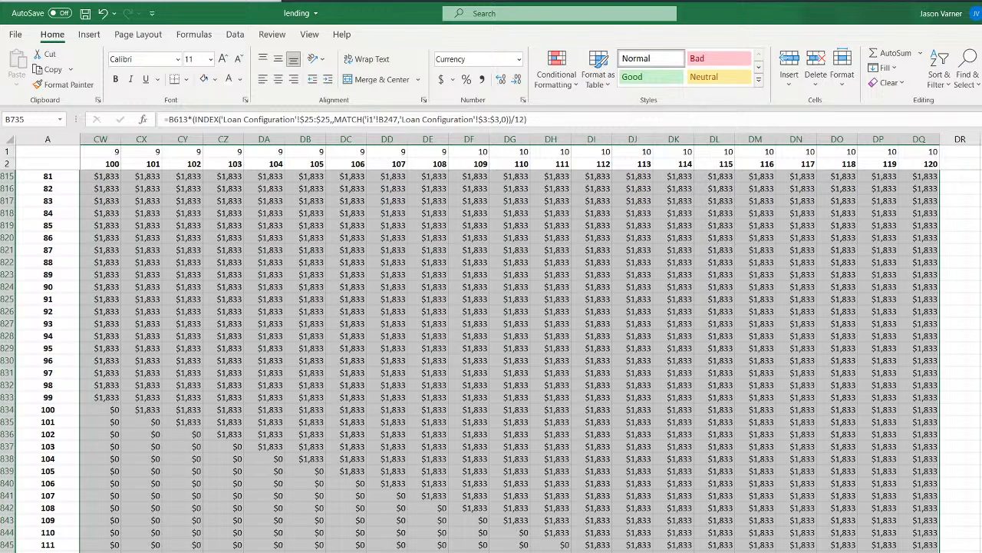
Copy A734:B854, the int. heading with its cohort labels and first value column, and paste it starting at A856
{"action": "scroll", "coordinate": [128, 470], "scroll_direction": "left", "scroll_amount": 20}
{"action": "scroll", "coordinate": [128, 469], "scroll_direction": "up", "scroll_amount": 20}
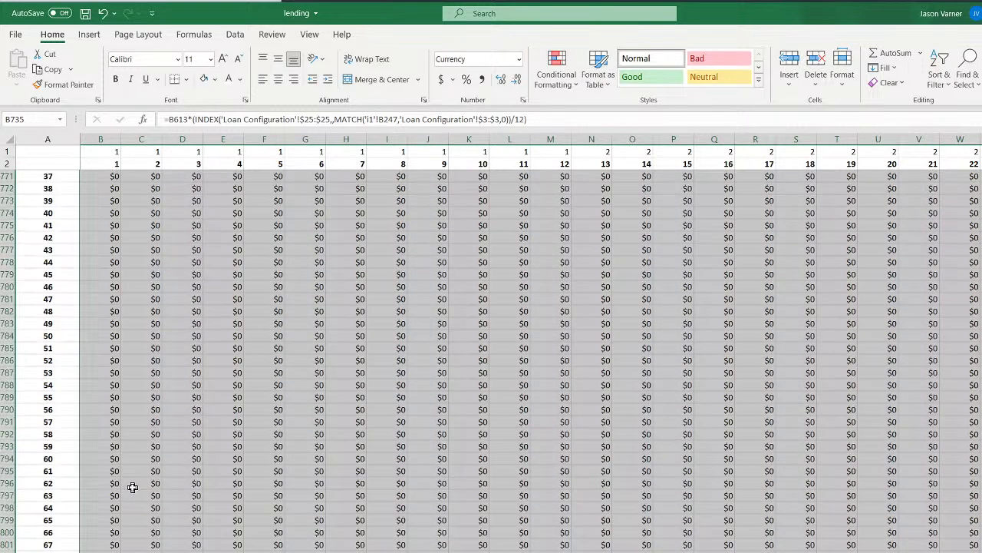
{"action": "scroll", "coordinate": [128, 470], "scroll_direction": "up", "scroll_amount": 11}
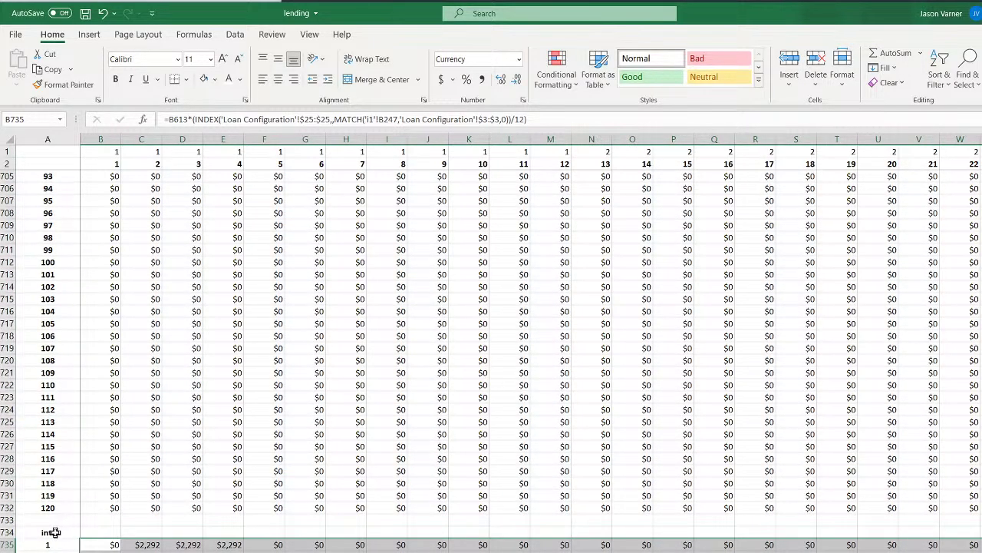
{"action": "left_click_drag", "start_coordinate": [52, 532], "coordinate": [96, 551]}
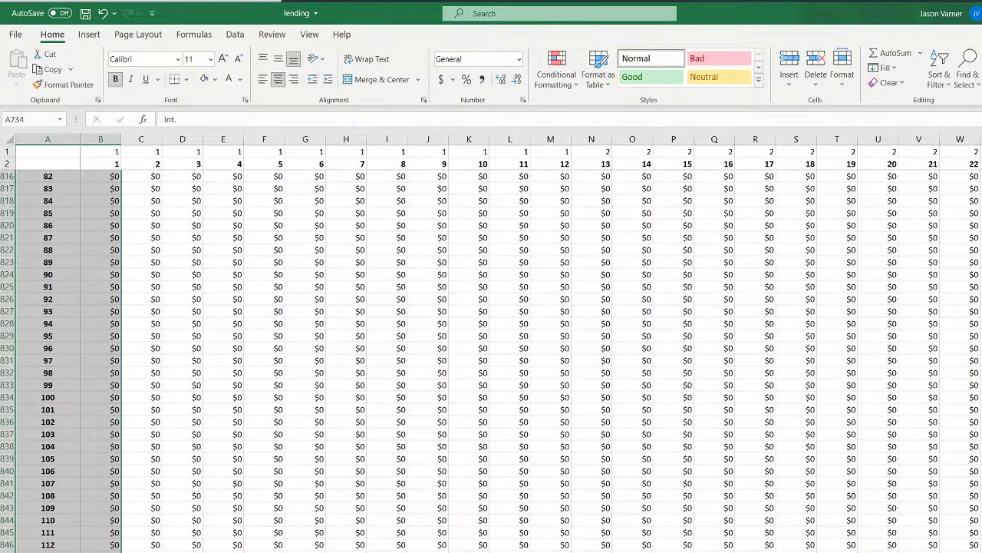
{"action": "right_click", "coordinate": [105, 409]}
{"action": "left_click", "coordinate": [135, 45]}
{"action": "scroll", "coordinate": [72, 466], "scroll_direction": "down", "scroll_amount": 4}
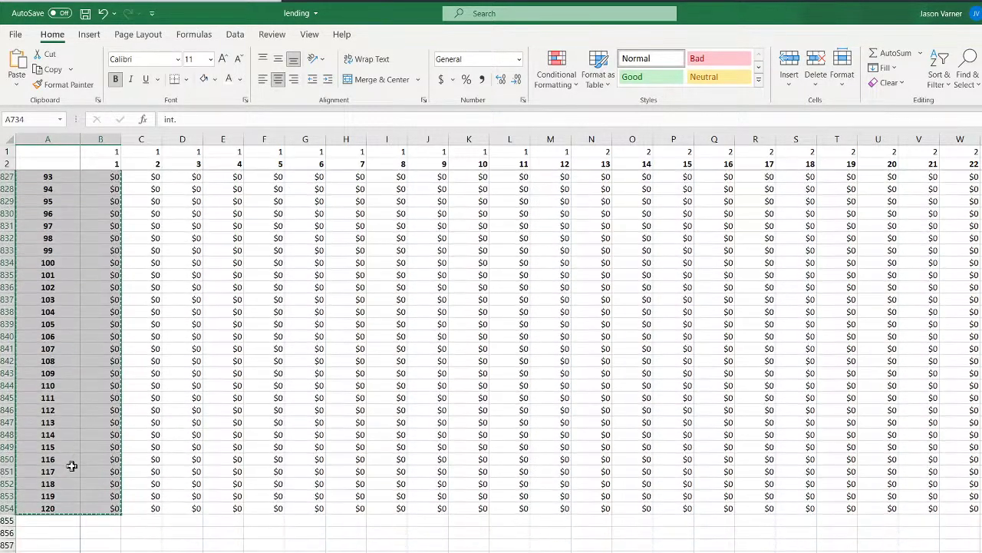
{"action": "left_click", "coordinate": [48, 530]}
{"action": "right_click", "coordinate": [48, 530]}
{"action": "left_click", "coordinate": [86, 236]}
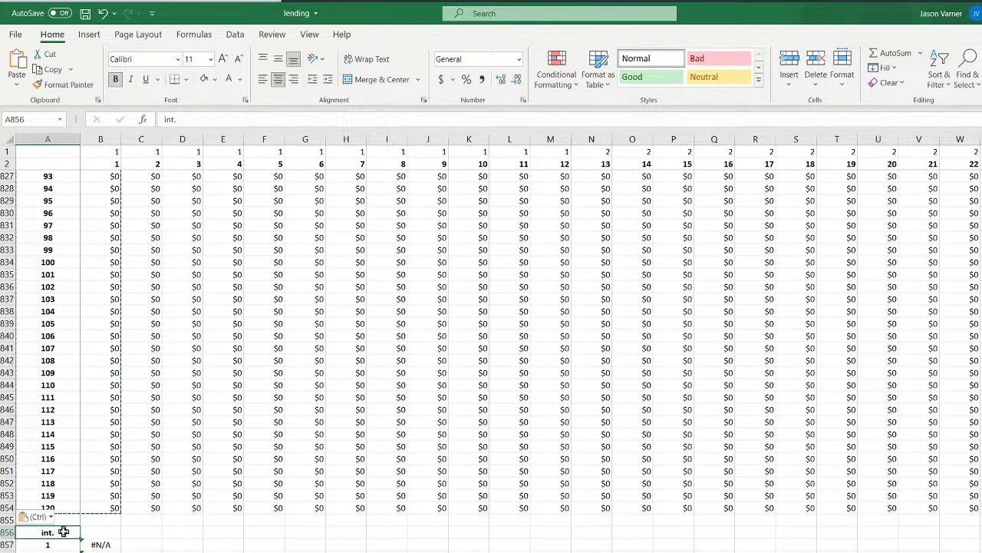
Rename the heading in A856 as "repayment" and go to B857, the block's first value cell
{"action": "type", "text": "repayment"}
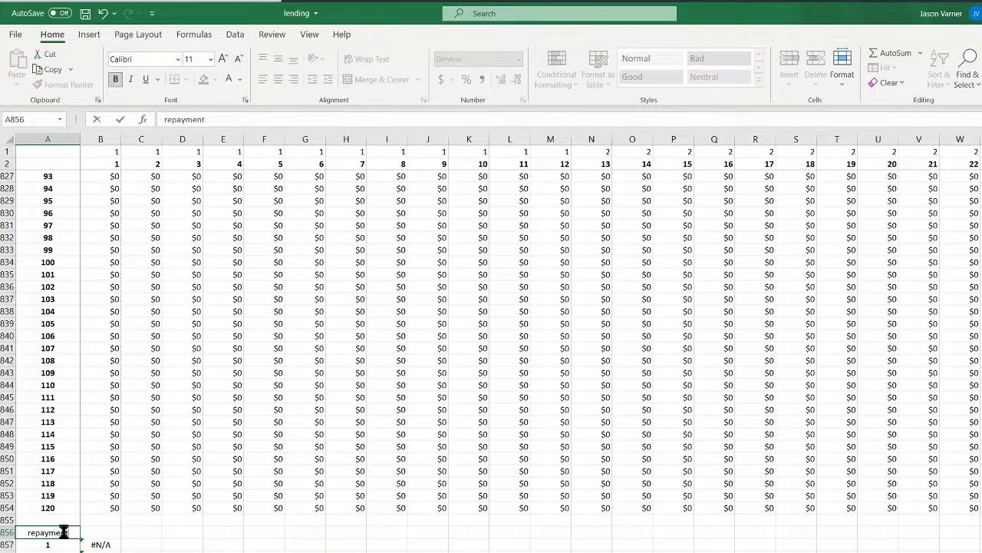
{"action": "key", "text": "Return"}
{"action": "key", "text": "Right"}
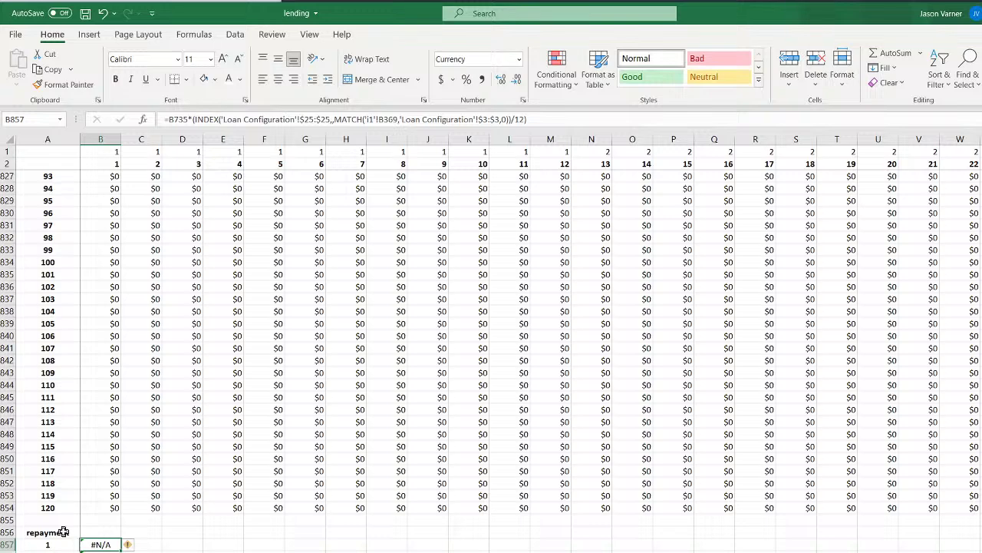
On the monthly pro forma sheet, label C32 under the Loan Type 1 cash flow as "Total Outstanding Loan Amount"
{"action": "key", "text": "ctrl+Page_Up"}
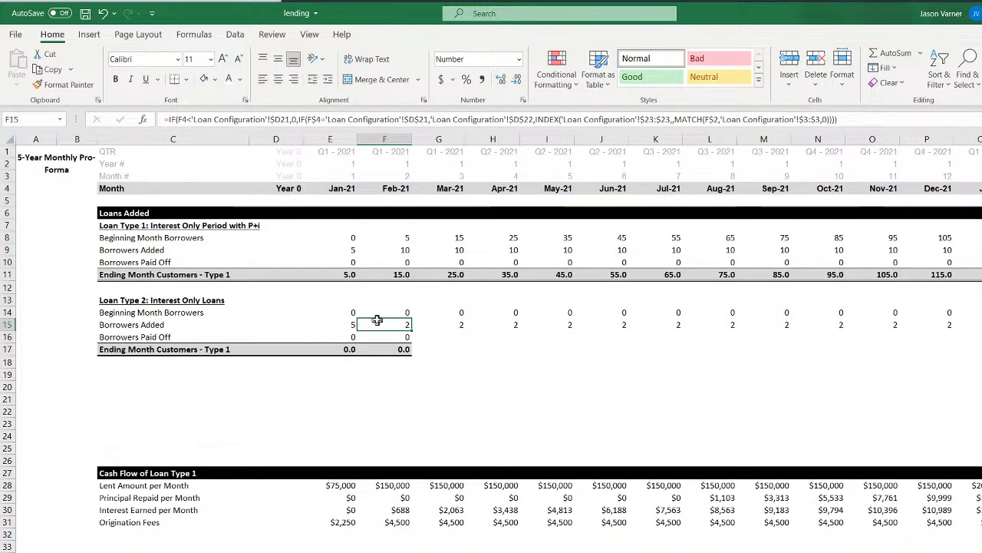
{"action": "left_click", "coordinate": [344, 485]}
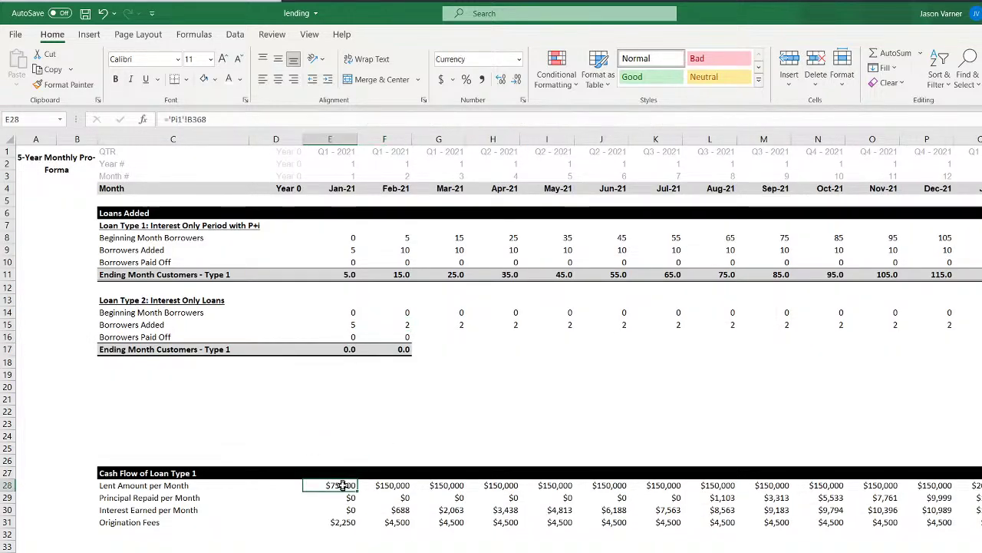
{"action": "left_click", "coordinate": [398, 498]}
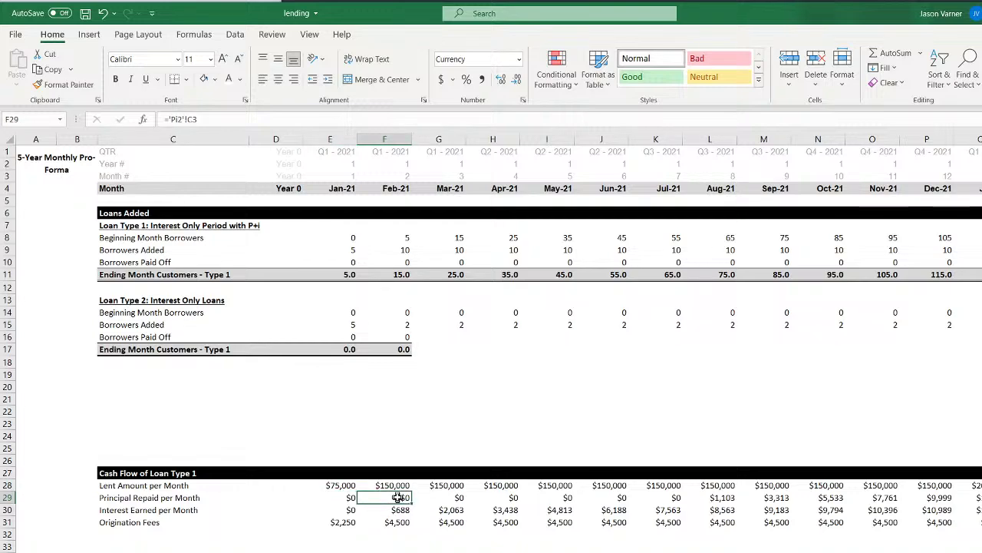
{"action": "left_click", "coordinate": [126, 536]}
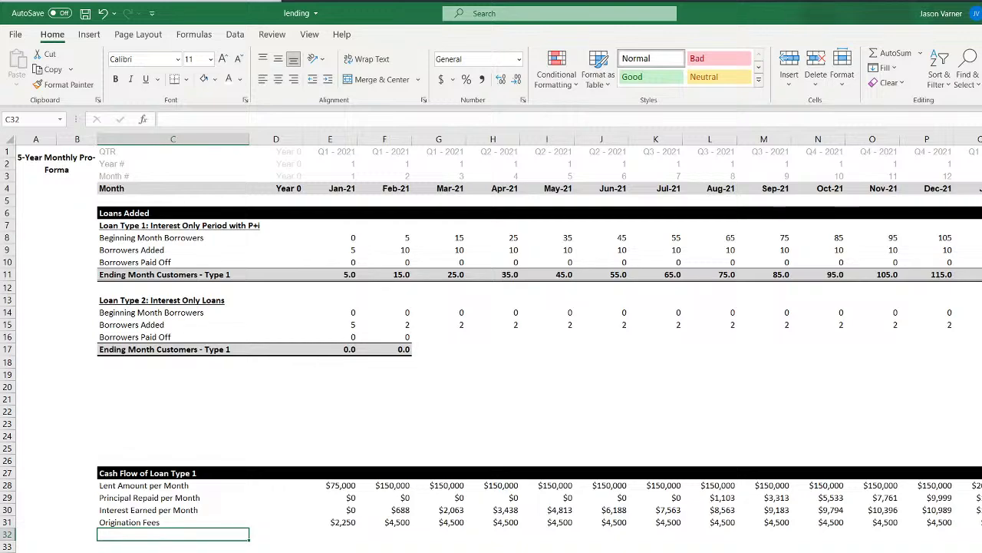
{"action": "type", "text": "Total Outstanding Loan"}
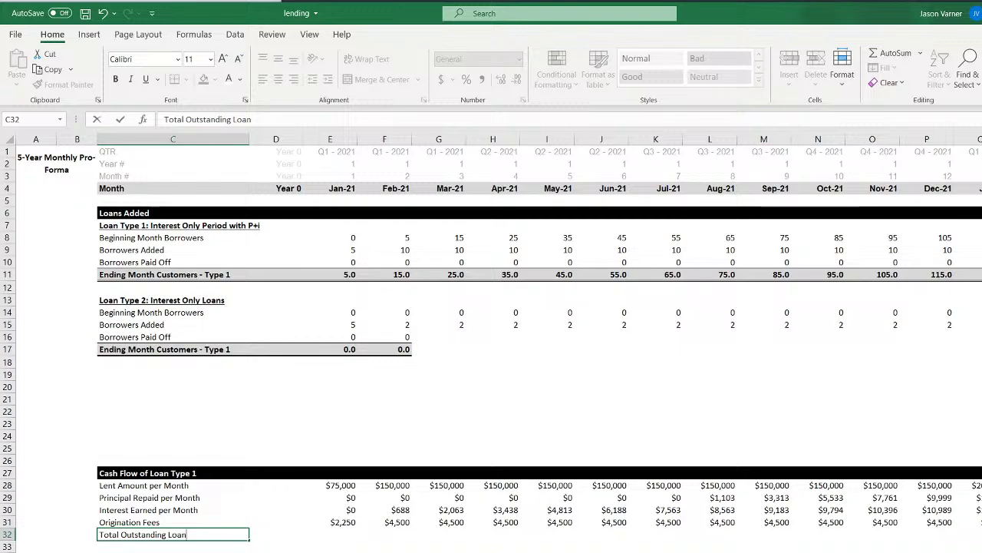
{"action": "type", "text": "Amount"}
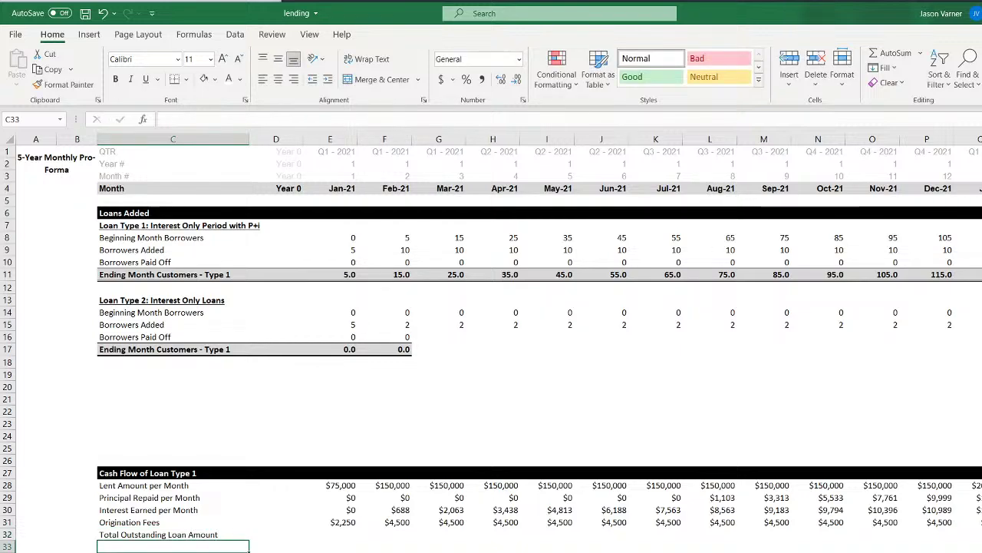
Enter =E28-E29 in E32 as the first month's total outstanding loan amount, lent amount less principal repaid
{"action": "left_click", "coordinate": [330, 534]}
{"action": "type", "text": "="}
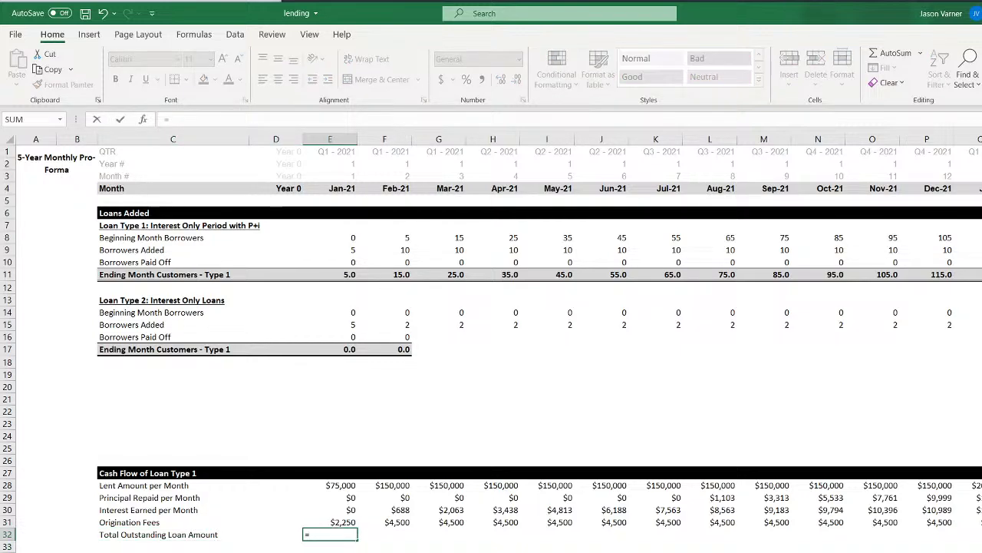
{"action": "left_click", "coordinate": [343, 487]}
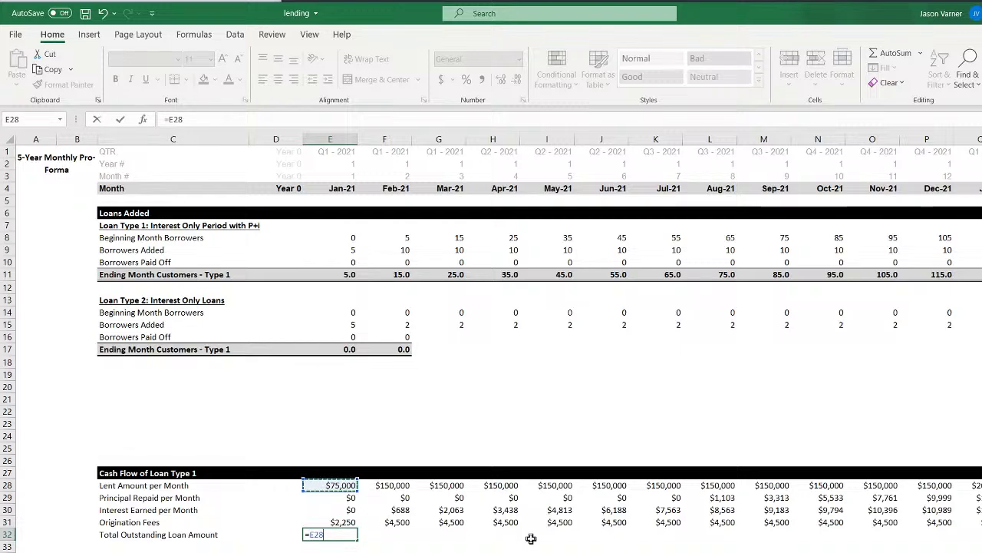
{"action": "left_click", "coordinate": [341, 497]}
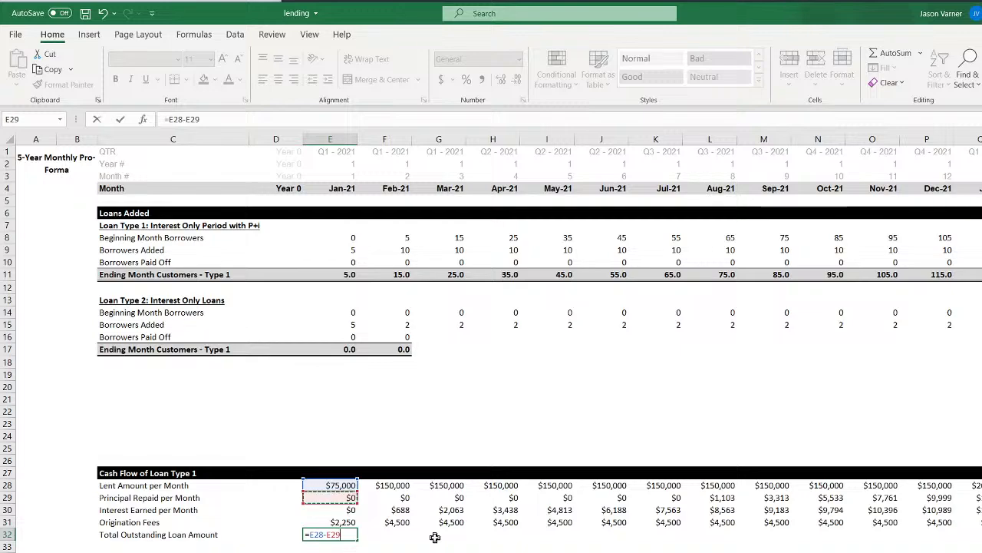
{"action": "key", "text": "Tab"}
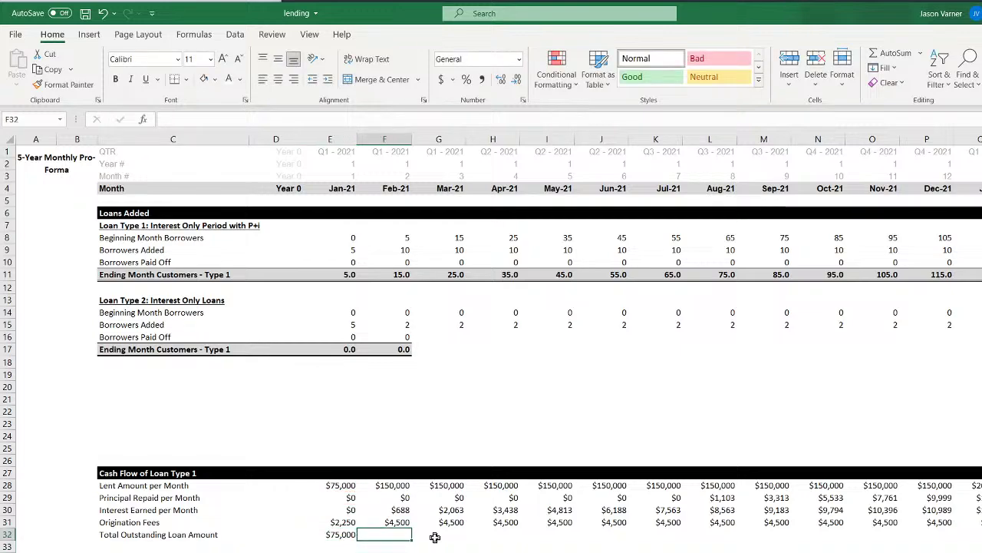
Enter =E32+F28-F29 in F32 to roll the outstanding loan amount forward from the previous month
{"action": "type", "text": "="}
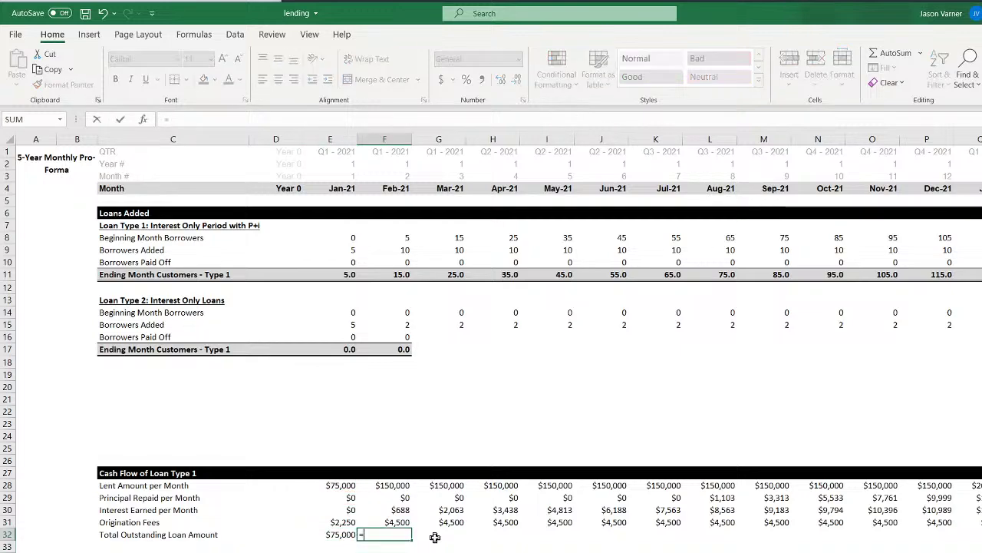
{"action": "left_click", "coordinate": [341, 535]}
{"action": "type", "text": "+"}
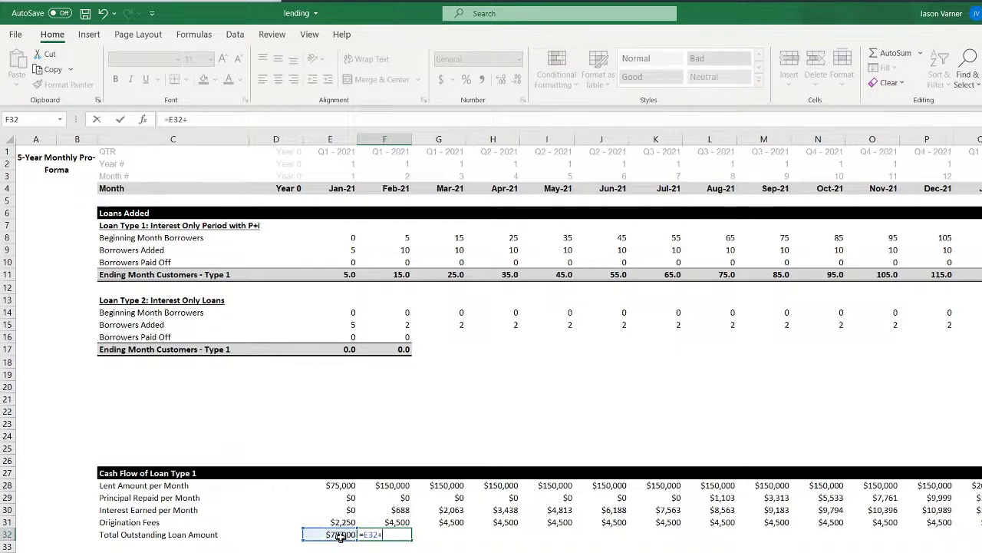
{"action": "left_click", "coordinate": [401, 486]}
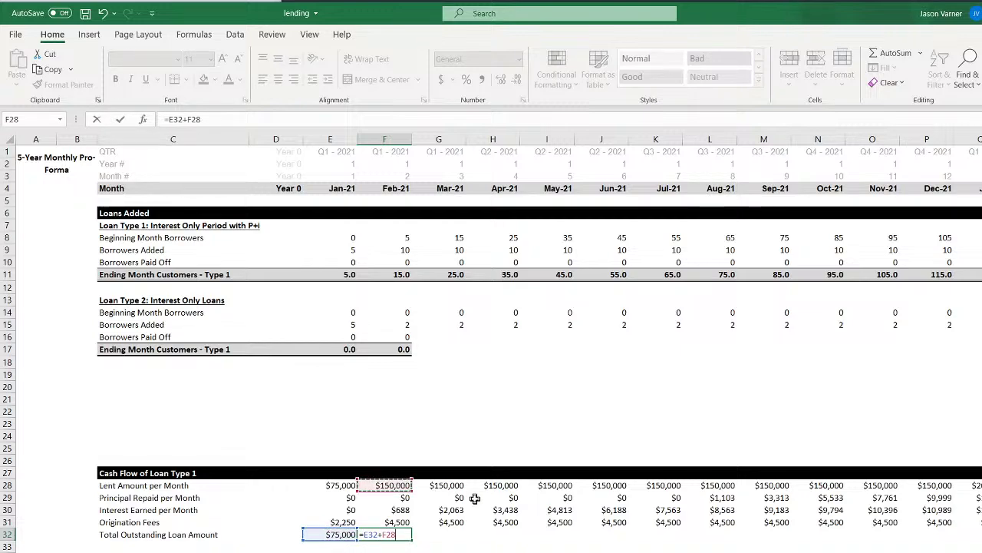
{"action": "type", "text": "-"}
{"action": "left_click", "coordinate": [390, 498]}
{"action": "key", "text": "Return"}
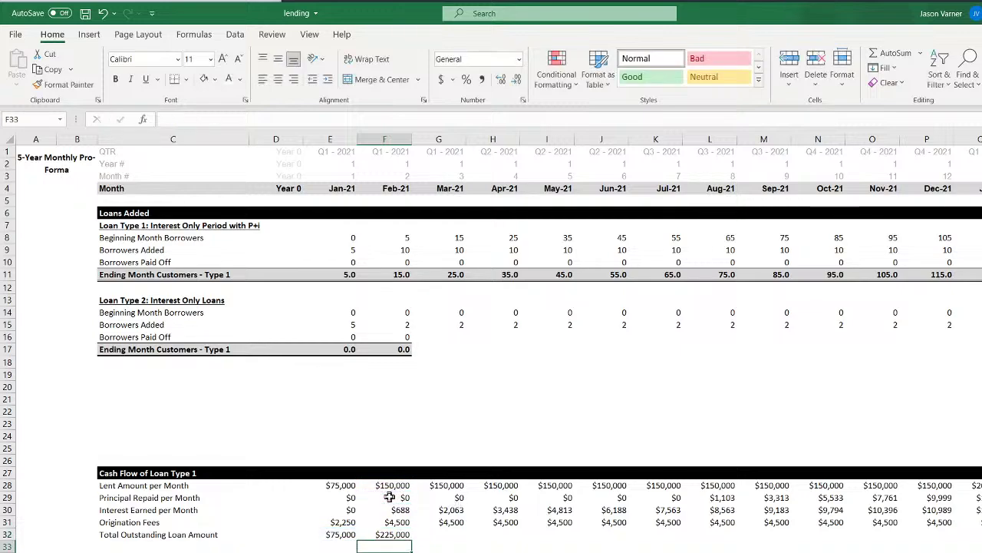
Apply a top and bottom border to the Total Outstanding Loan Amount cells C32:F32
{"action": "left_click_drag", "start_coordinate": [128, 535], "coordinate": [376, 538]}
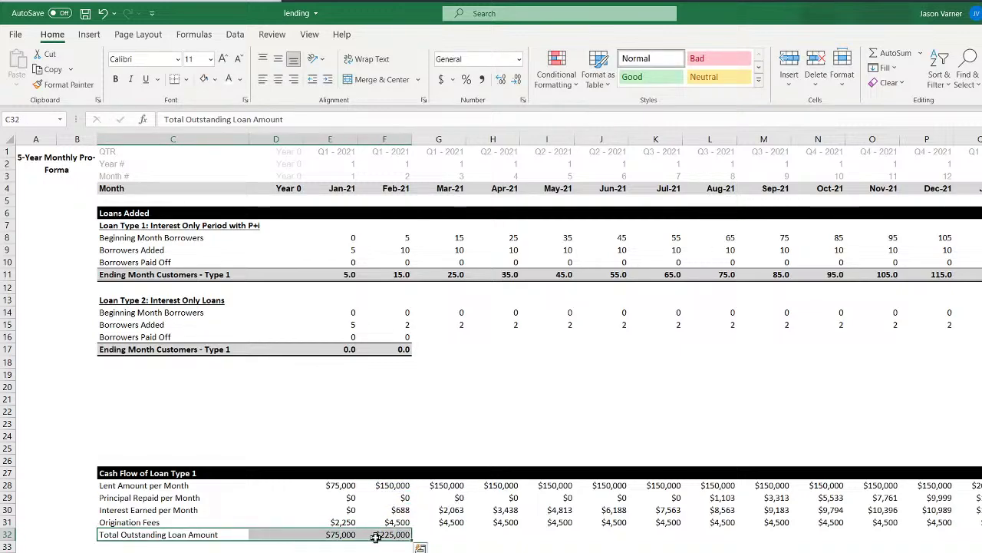
{"action": "left_click", "coordinate": [185, 79]}
{"action": "left_click", "coordinate": [219, 302]}
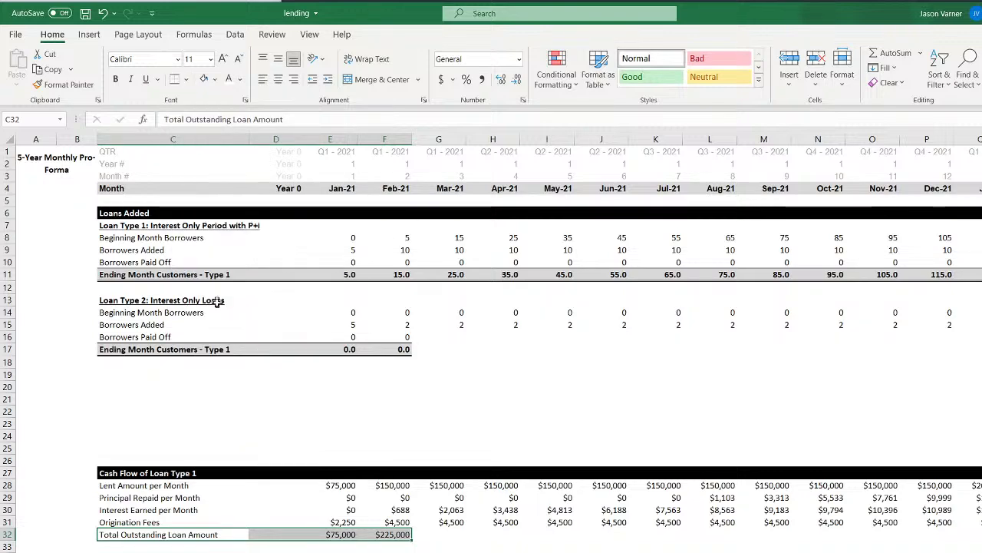
Fill the F32 outstanding loan formula across row 32 to column DT and return to the first months
{"action": "left_click", "coordinate": [396, 534]}
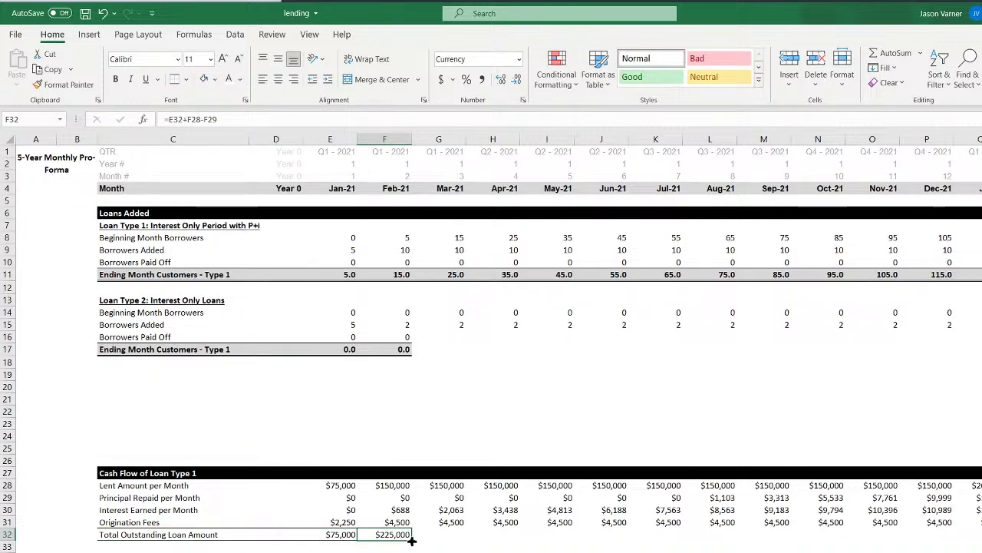
{"action": "left_click_drag", "start_coordinate": [412, 540], "coordinate": [952, 537]}
{"action": "left_click", "coordinate": [665, 535]}
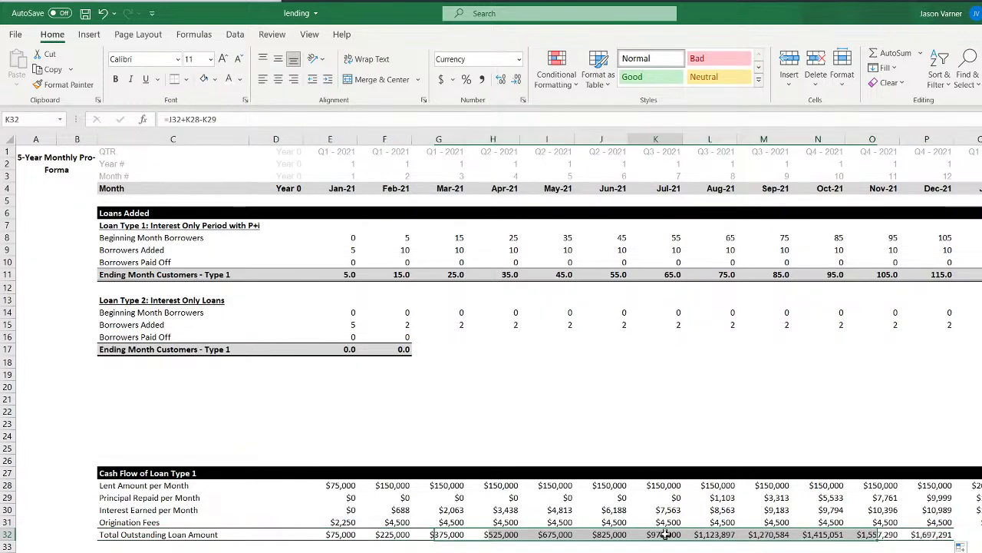
{"action": "scroll", "coordinate": [683, 538], "scroll_direction": "right", "scroll_amount": 2}
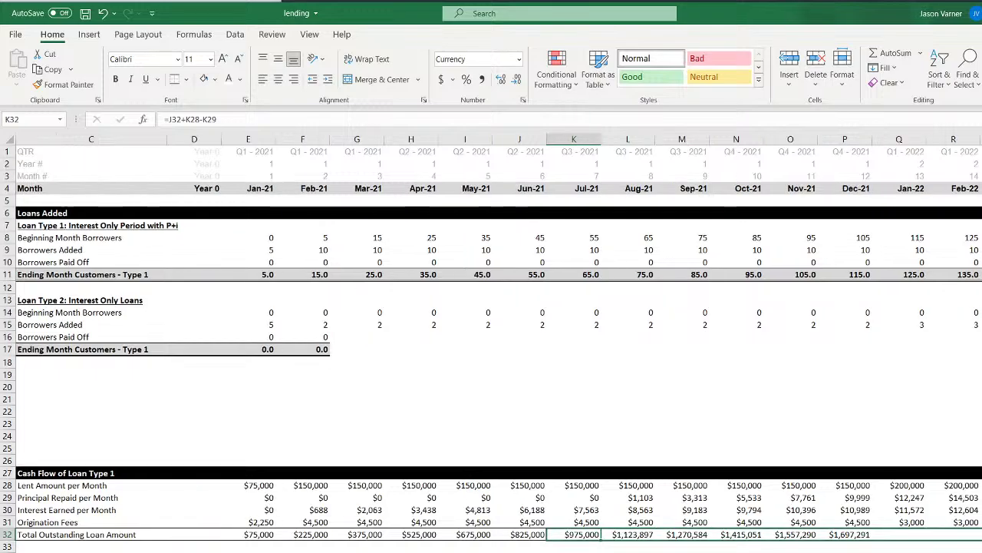
{"action": "scroll", "coordinate": [491, 342], "scroll_direction": "right", "scroll_amount": 20}
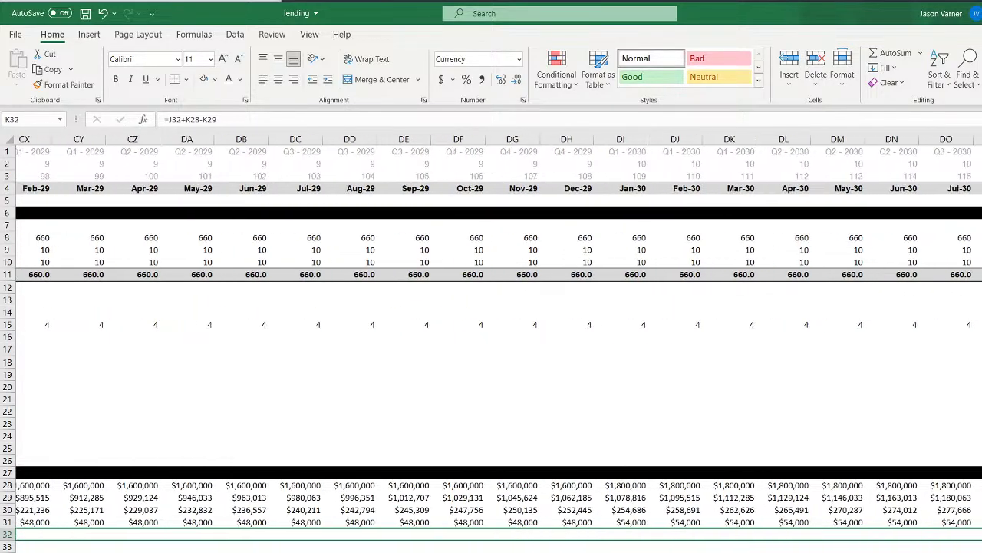
{"action": "left_click_drag", "start_coordinate": [981, 535], "coordinate": [981, 535]}
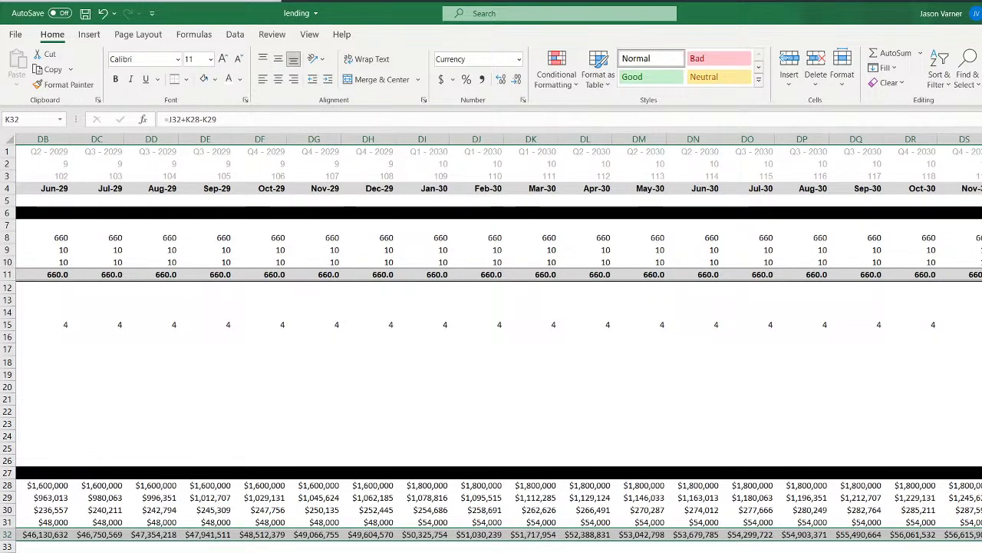
{"action": "left_click", "coordinate": [981, 552]}
{"action": "left_click", "coordinate": [981, 535]}
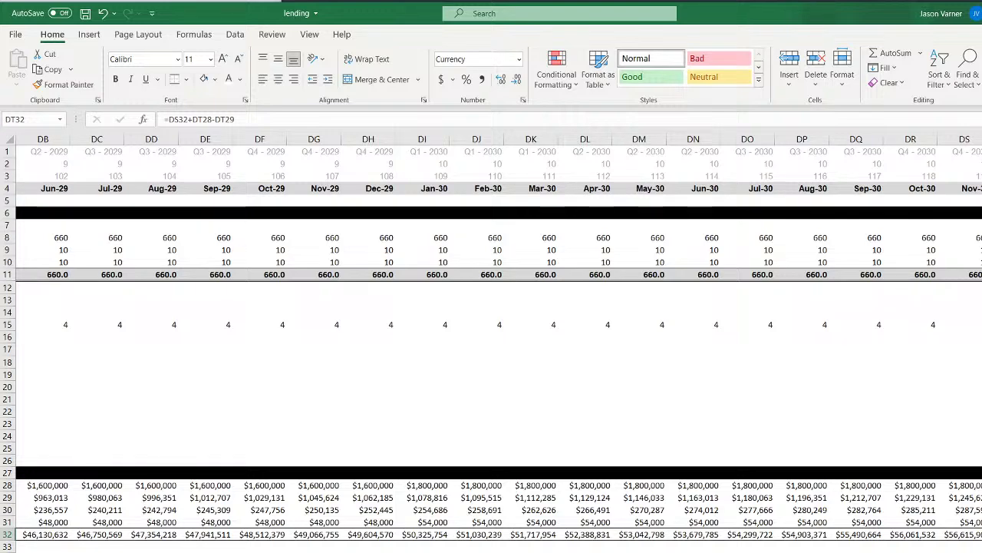
{"action": "scroll", "coordinate": [499, 338], "scroll_direction": "left", "scroll_amount": 20}
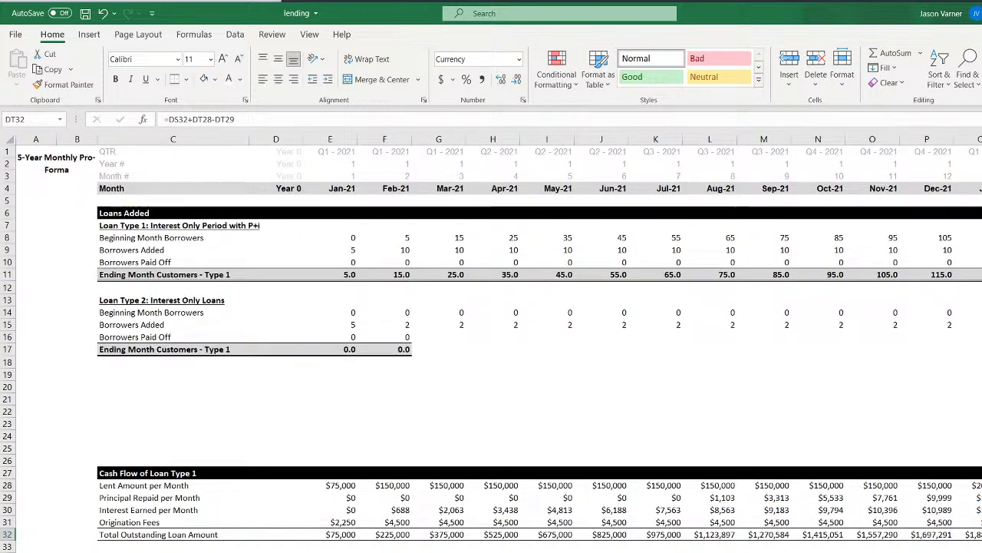
Enter =SUM('pi3'!B2) in E34 to pull in the month-end balance total for comparison
{"action": "left_click", "coordinate": [332, 552]}
{"action": "left_click", "coordinate": [892, 53]}
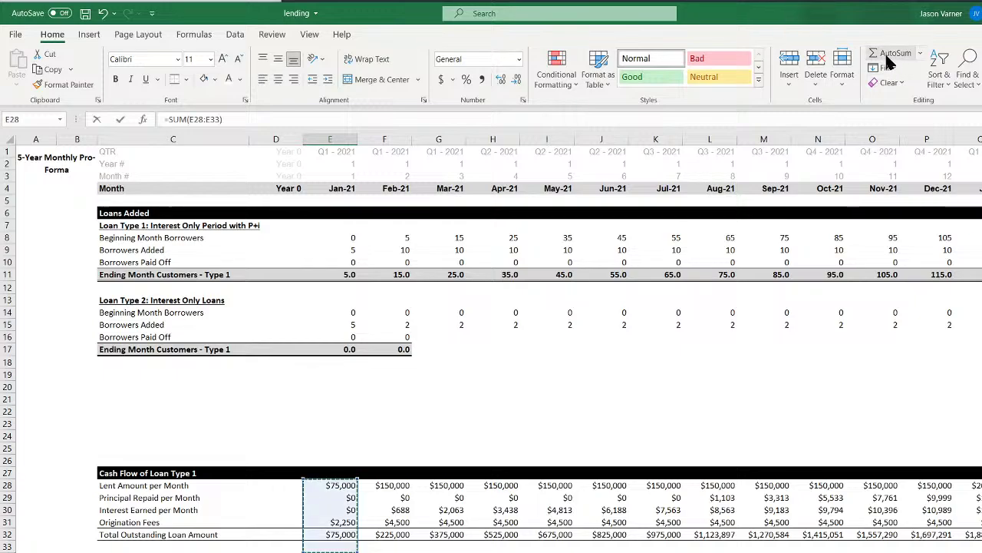
{"action": "left_click", "coordinate": [335, 547]}
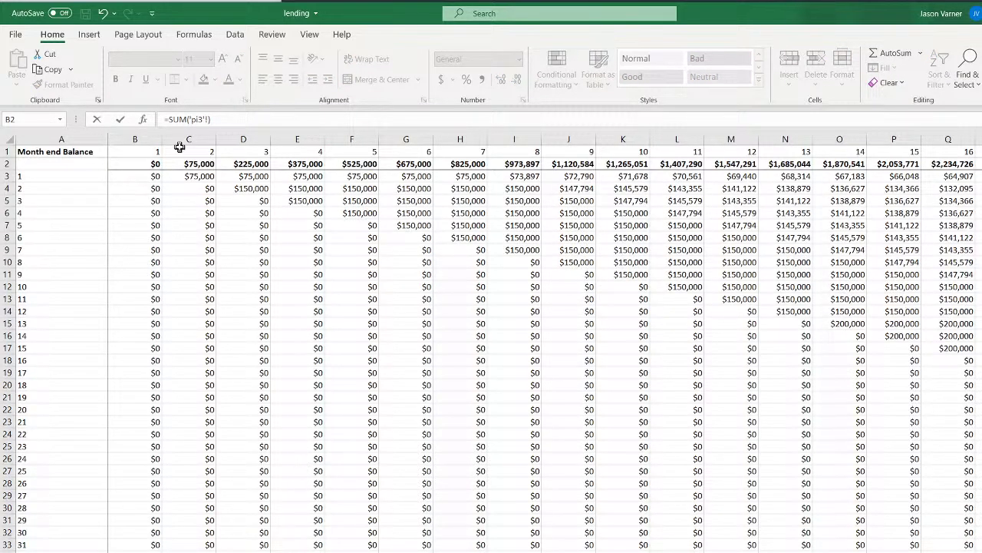
{"action": "left_click", "coordinate": [148, 164]}
{"action": "key", "text": "Return"}
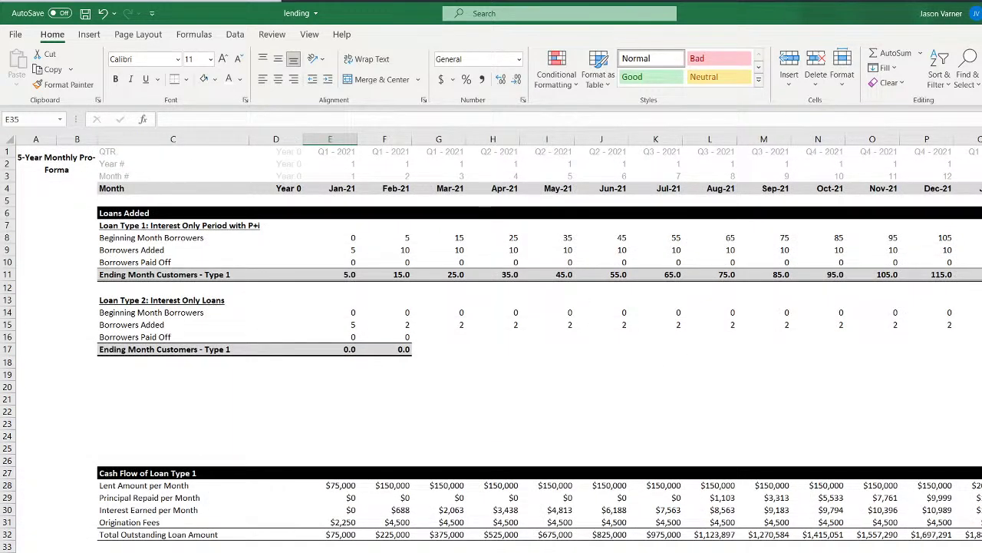
{"action": "key", "text": "Up"}
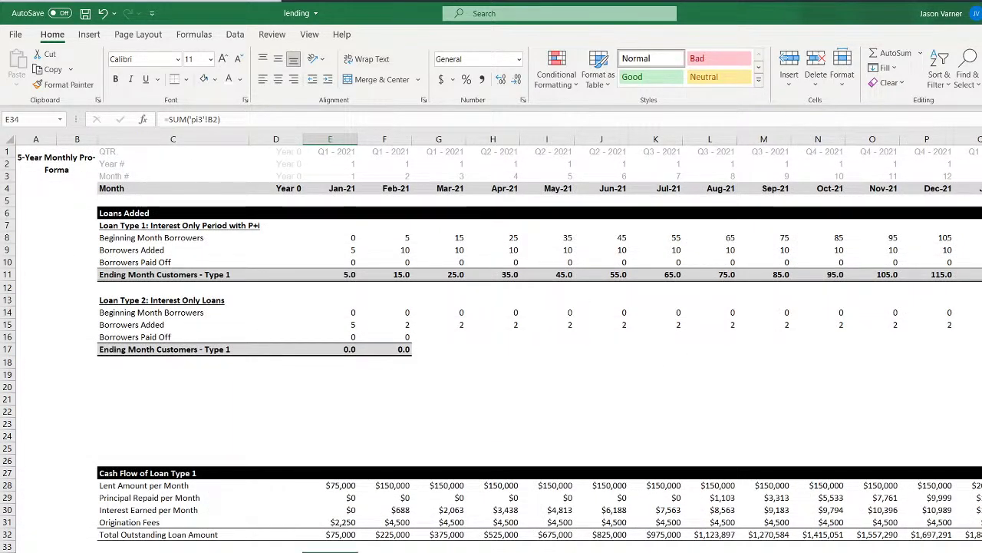
Enter the comparison =F34=E28 in F35 to check the pi3 balance against the pro forma cash flow
{"action": "left_click", "coordinate": [336, 535]}
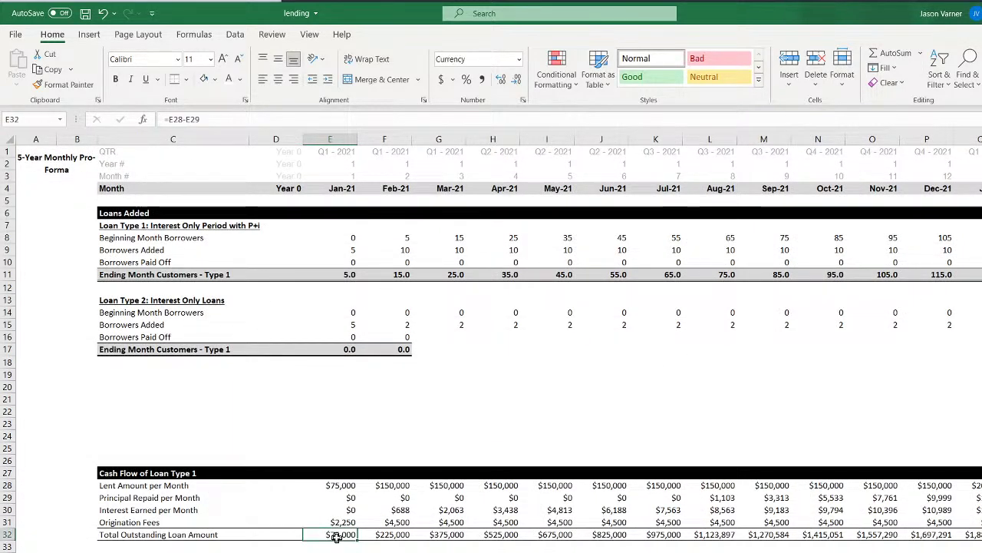
{"action": "left_click", "coordinate": [340, 485]}
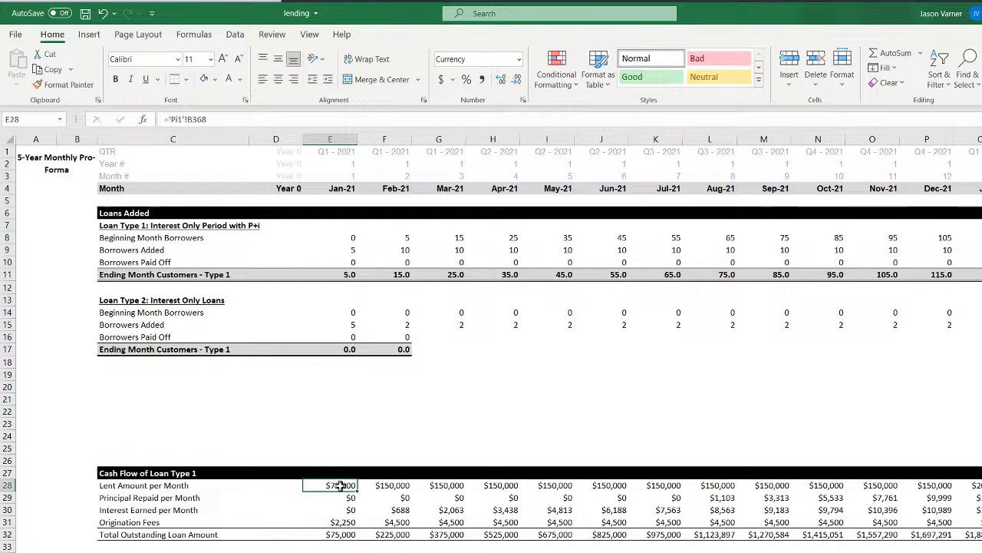
{"action": "left_click", "coordinate": [330, 550]}
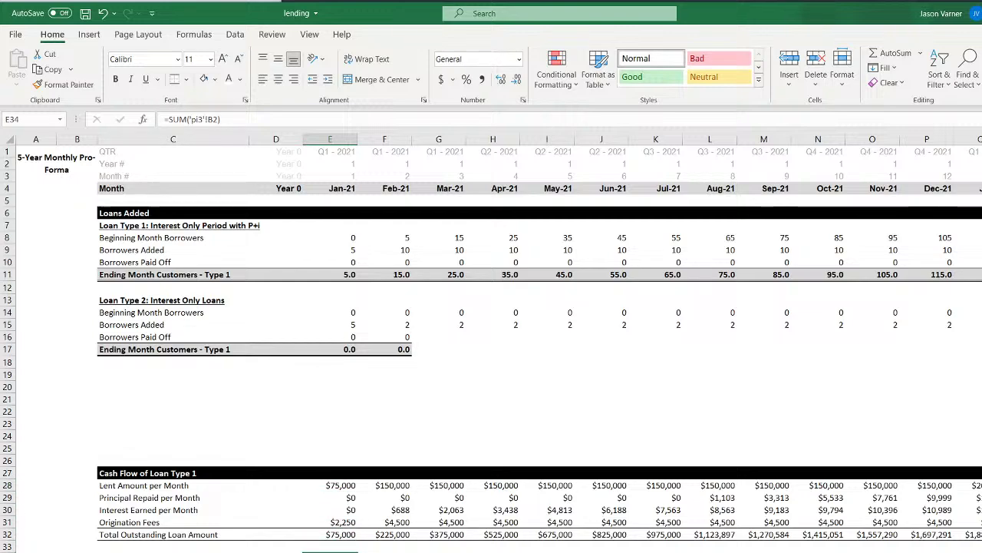
{"action": "key", "text": "shift+Right"}
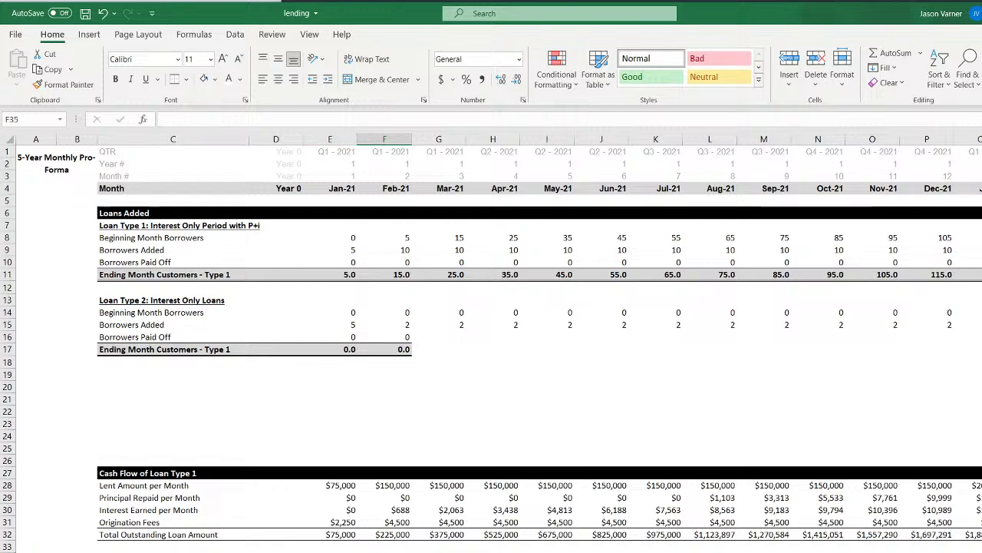
{"action": "type", "text": "="}
{"action": "key", "text": "Right"}
{"action": "type", "text": "+"}
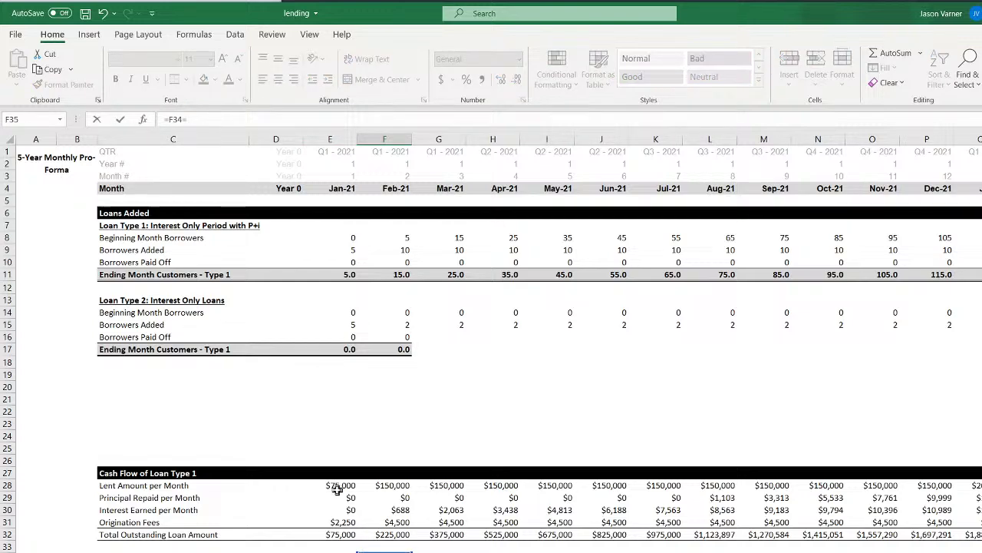
{"action": "left_click", "coordinate": [336, 488]}
{"action": "key", "text": "Return"}
Fill the F35 comparison across the first months and correct the G35 check to =G34=F32
{"action": "left_click_drag", "start_coordinate": [388, 551], "coordinate": [547, 552]}
{"action": "left_click", "coordinate": [601, 551]}
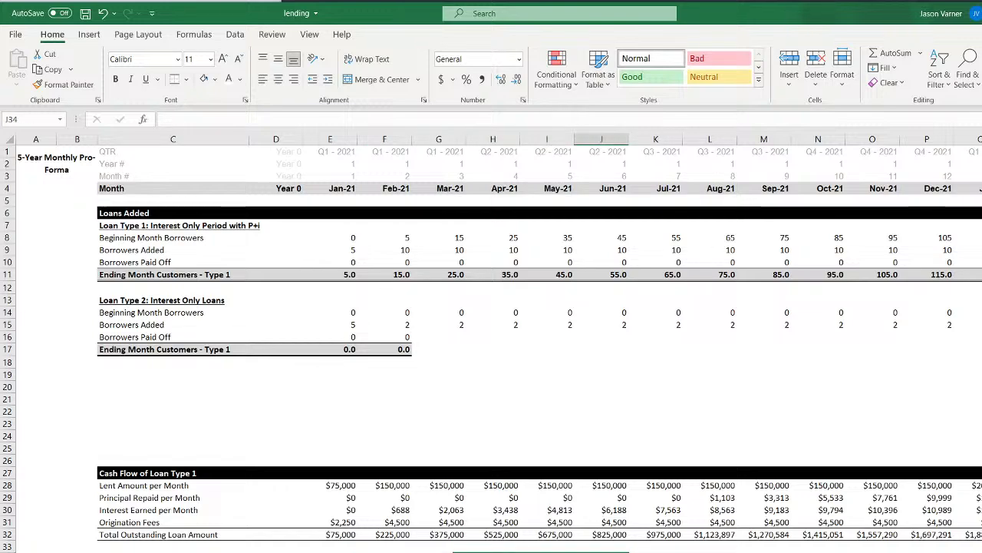
{"action": "left_click_drag", "start_coordinate": [601, 552], "coordinate": [653, 552]}
{"action": "left_click", "coordinate": [493, 551]}
{"action": "double_click", "coordinate": [430, 552]}
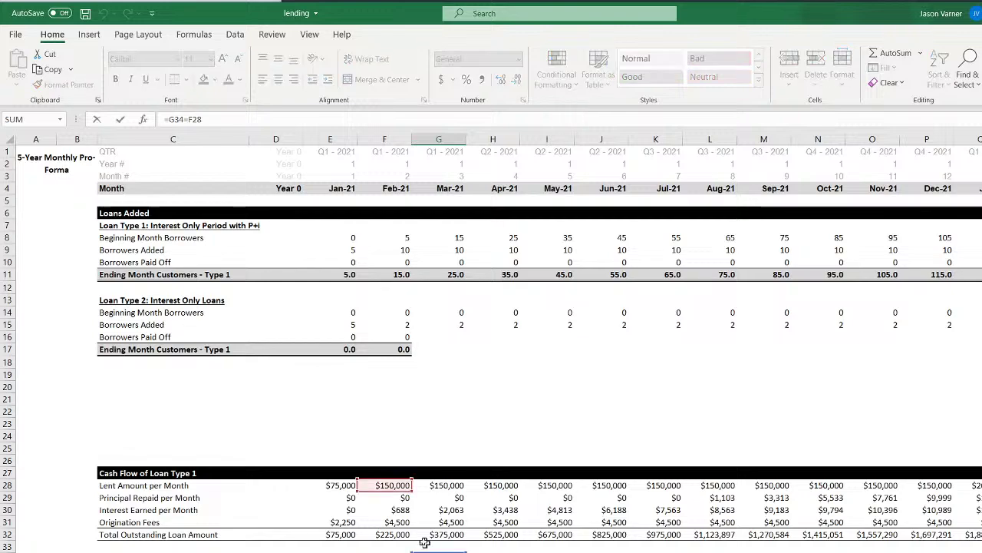
{"action": "left_click_drag", "start_coordinate": [394, 480], "coordinate": [393, 535]}
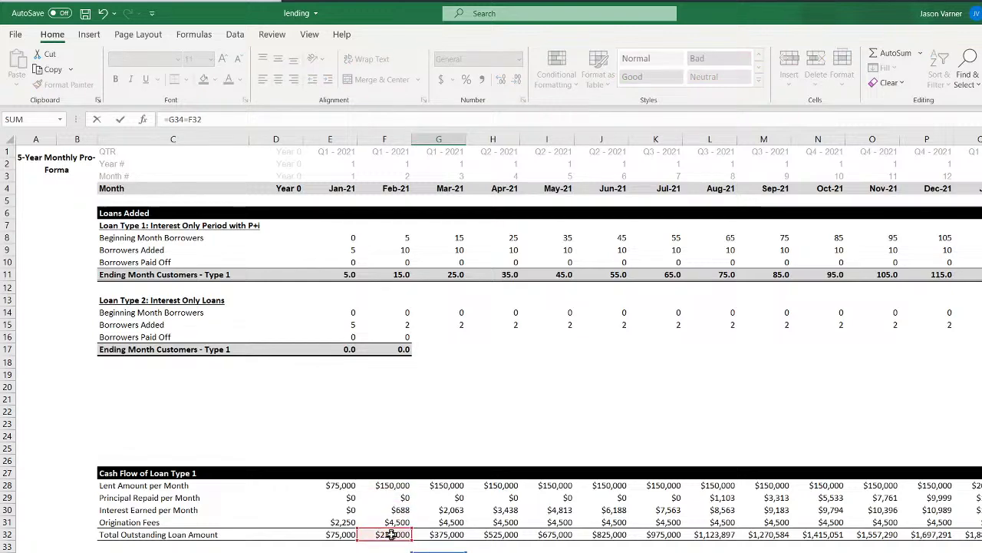
{"action": "key", "text": "Return"}
Extend the pi3 balance check formulas from G34 across the months to column DT and return to the first months
{"action": "left_click", "coordinate": [434, 552]}
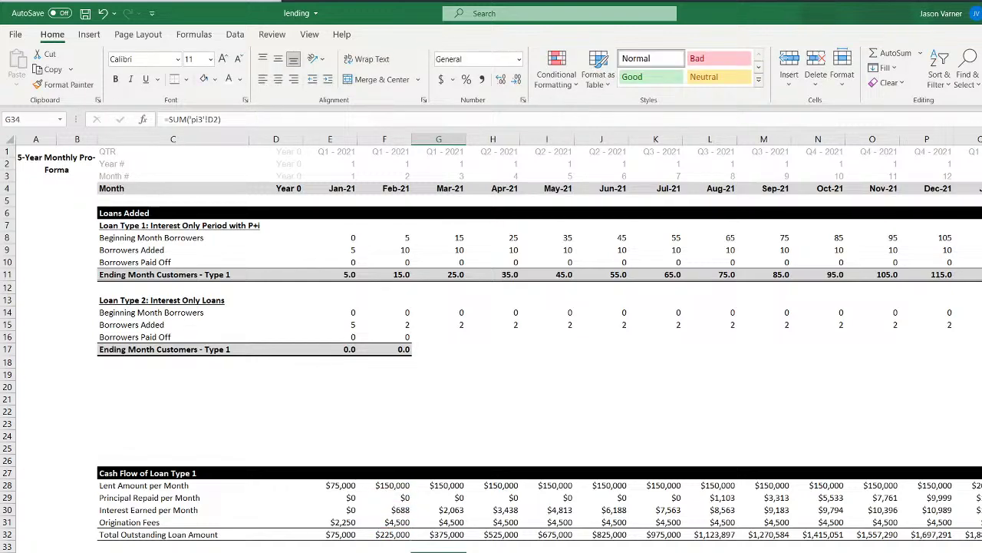
{"action": "left_click_drag", "start_coordinate": [433, 552], "coordinate": [652, 552]}
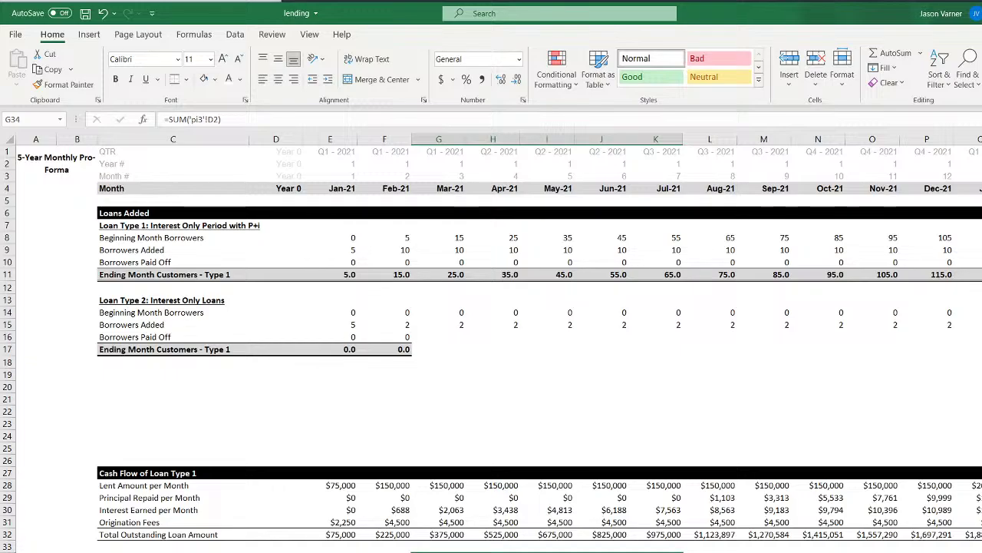
{"action": "scroll", "coordinate": [498, 342], "scroll_direction": "right", "scroll_amount": 20}
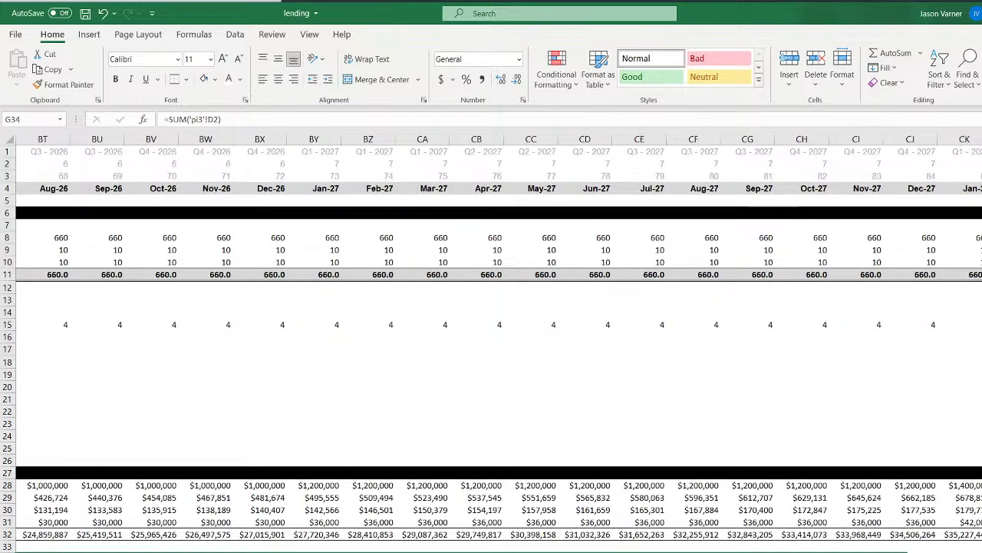
{"action": "scroll", "coordinate": [498, 338], "scroll_direction": "right", "scroll_amount": 15}
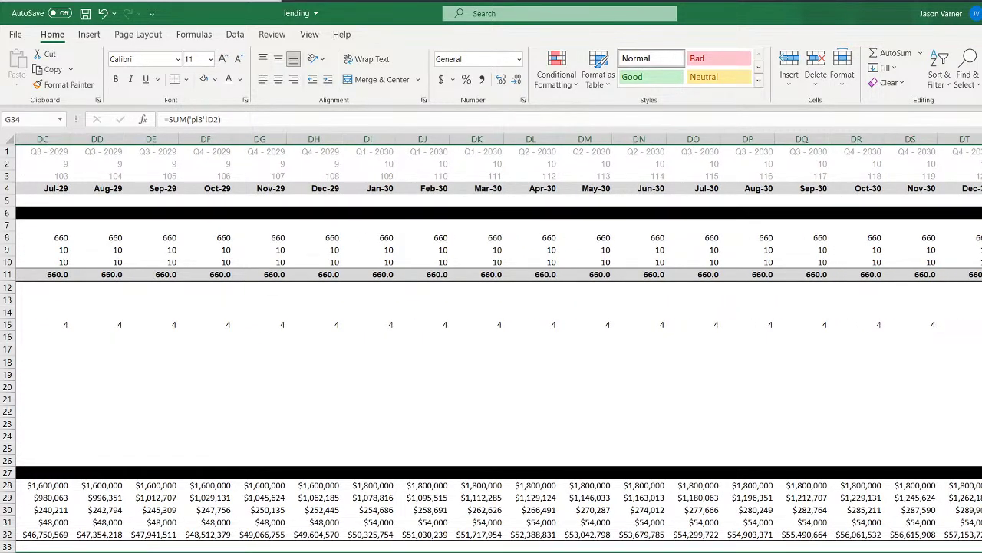
{"action": "scroll", "coordinate": [499, 338], "scroll_direction": "left", "scroll_amount": 9}
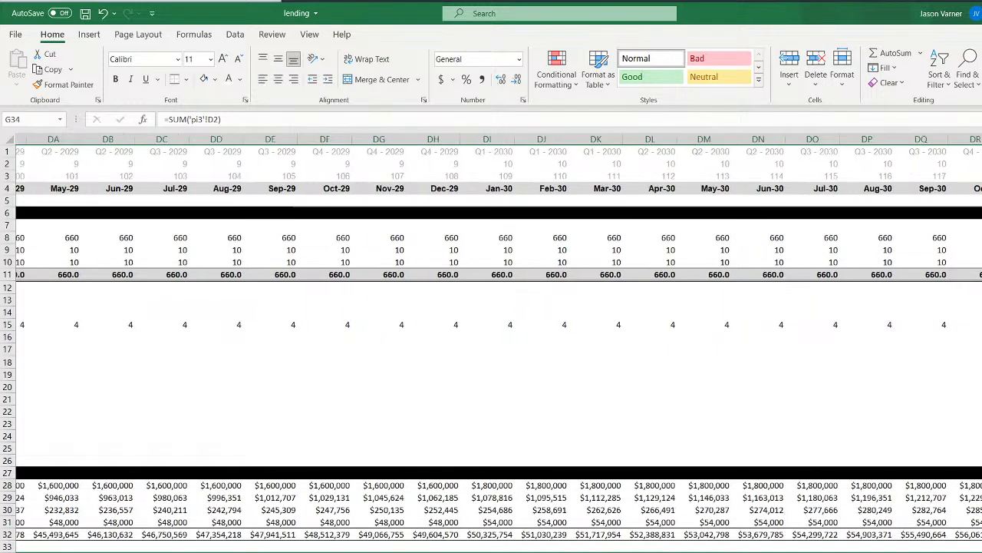
{"action": "scroll", "coordinate": [499, 338], "scroll_direction": "left", "scroll_amount": 20}
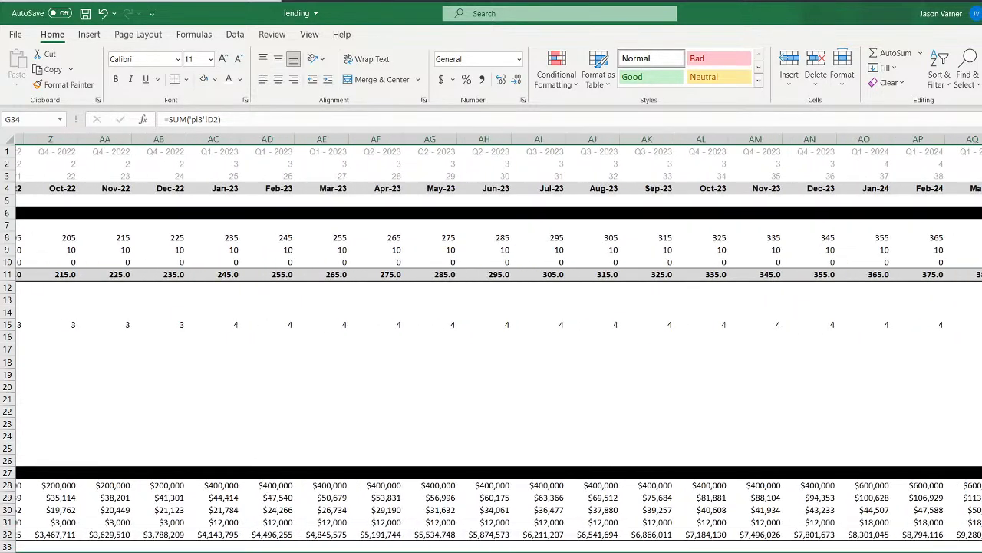
{"action": "scroll", "coordinate": [499, 338], "scroll_direction": "left", "scroll_amount": 6}
{"action": "scroll", "coordinate": [499, 338], "scroll_direction": "left", "scroll_amount": 4}
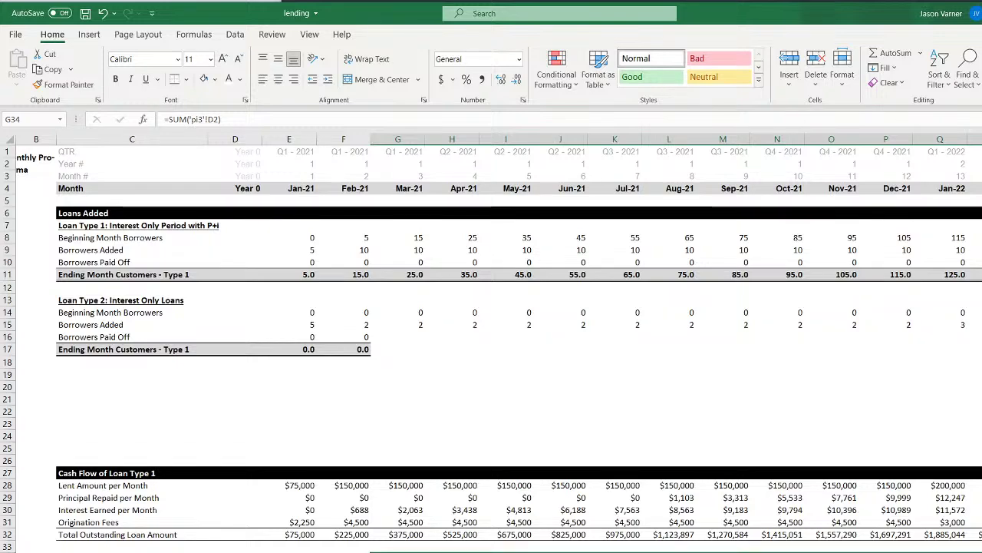
Examine the pi3 balances in row 34 from F34 to L34 and check the formula in L34
{"action": "left_click", "coordinate": [670, 551]}
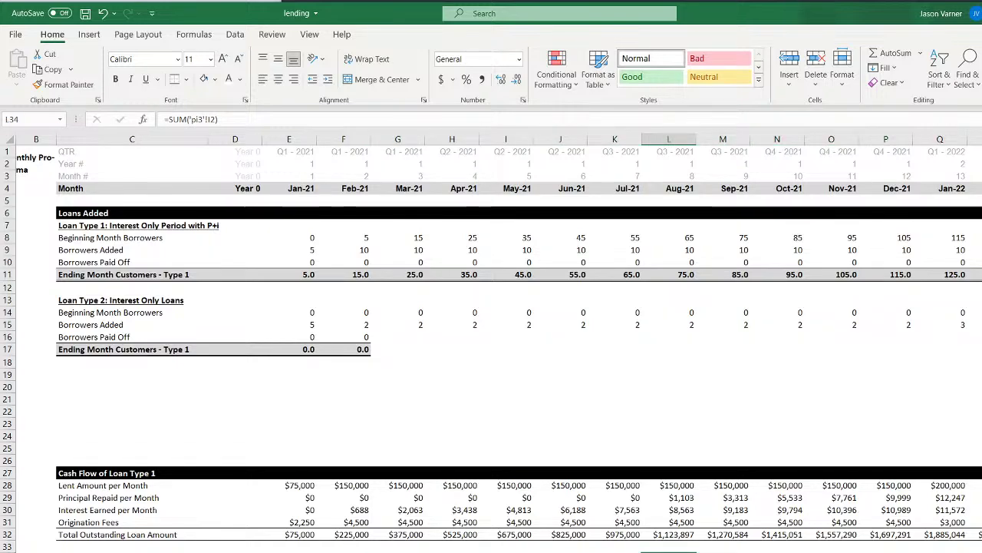
{"action": "left_click", "coordinate": [344, 551]}
{"action": "key", "text": "Right"}
{"action": "key", "text": "Right"}
{"action": "key", "text": "Right"}
{"action": "key", "text": "Right"}
{"action": "key", "text": "Right"}
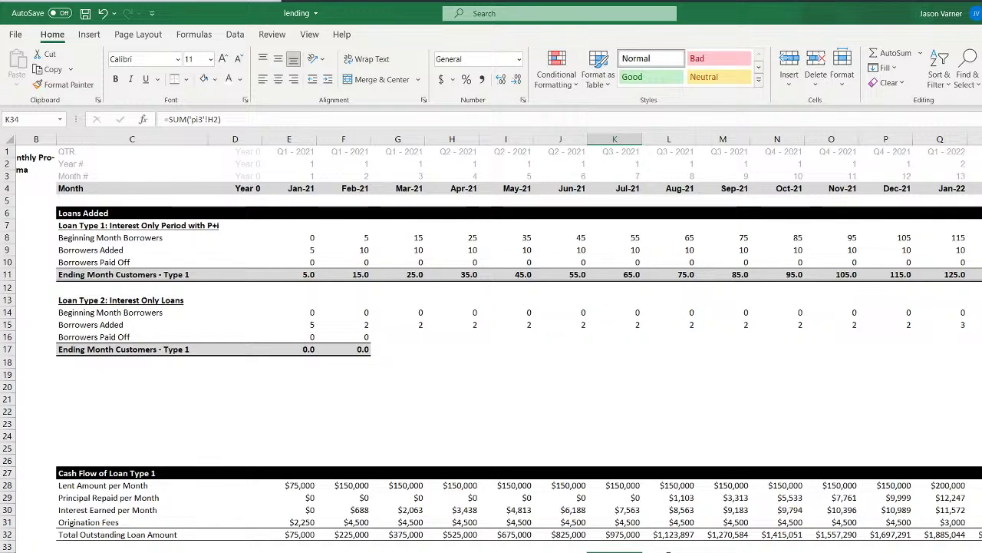
{"action": "key", "text": "Right"}
{"action": "key", "text": "F2"}
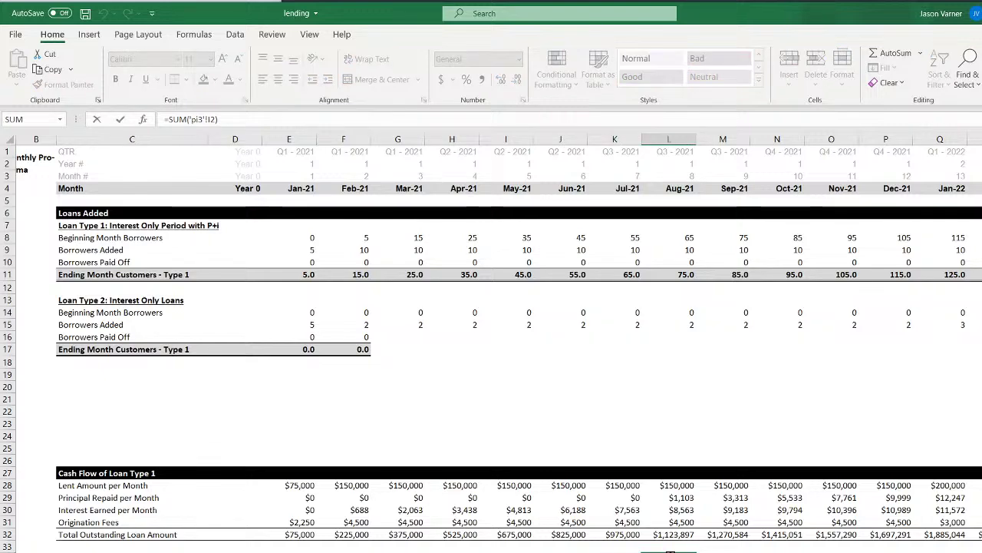
{"action": "key", "text": "Escape"}
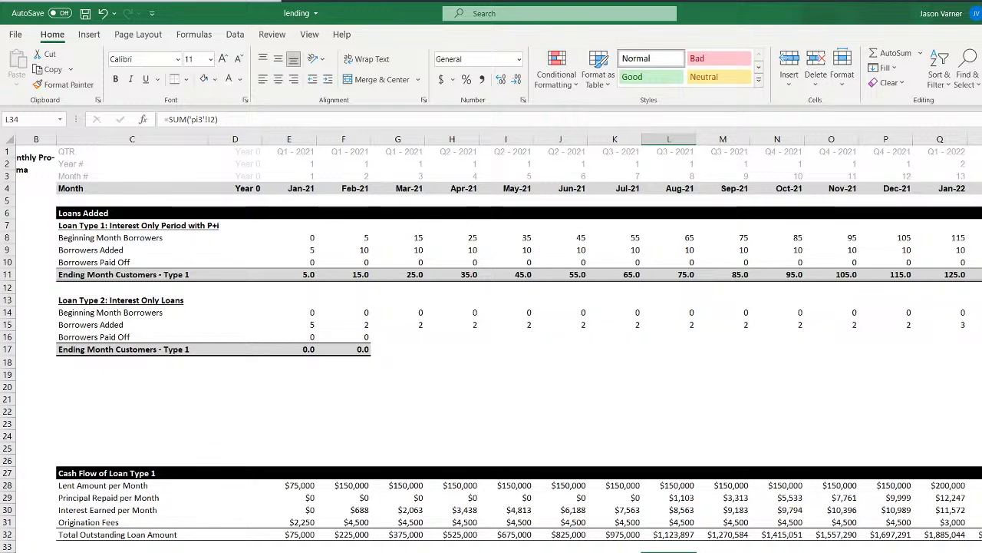
Set the Loan Type 1 Starting Loan Count to 10 on the loan configuration sheet and return to the pro forma
{"action": "key", "text": "ctrl+Page_Up"}
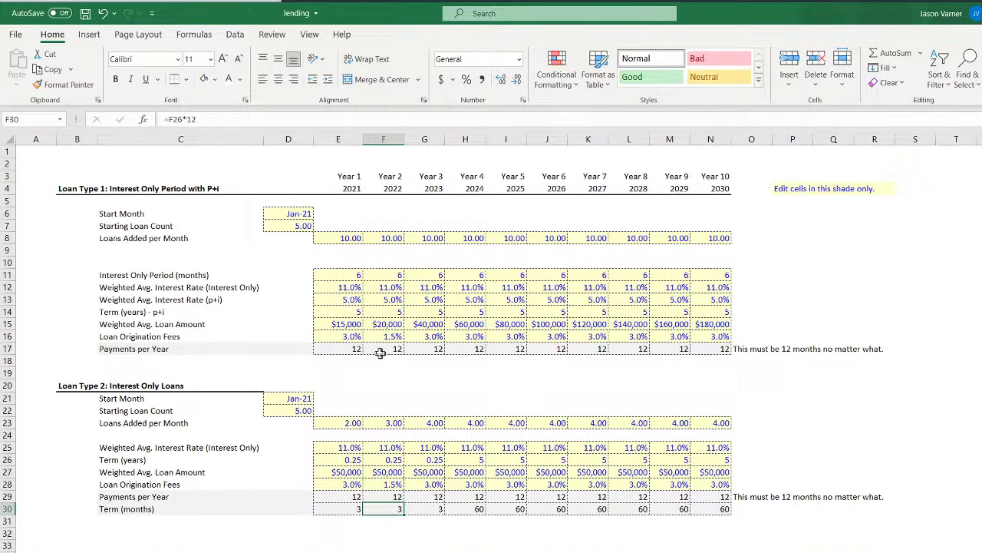
{"action": "left_click", "coordinate": [295, 226]}
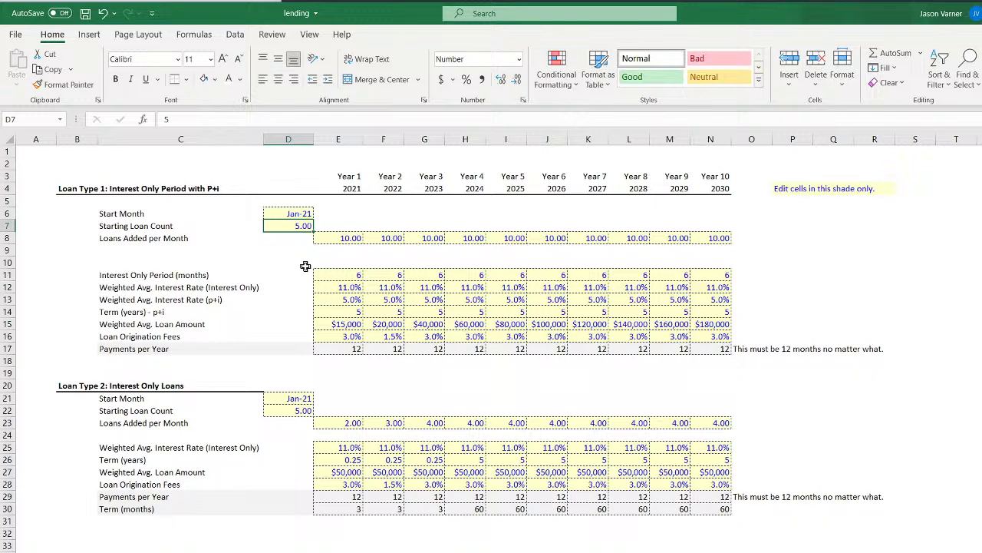
{"action": "type", "text": "10"}
{"action": "key", "text": "Return"}
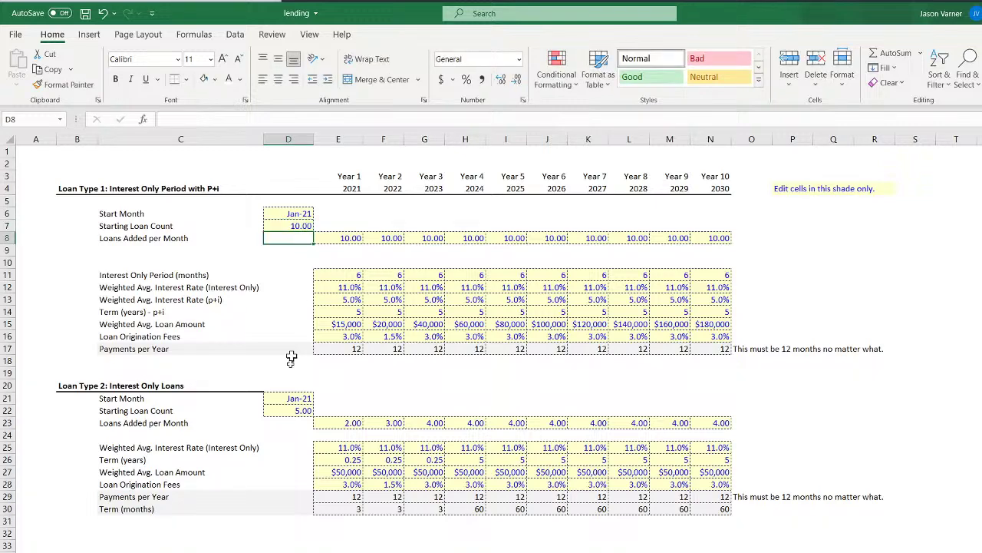
{"action": "key", "text": "ctrl+Page_Down"}
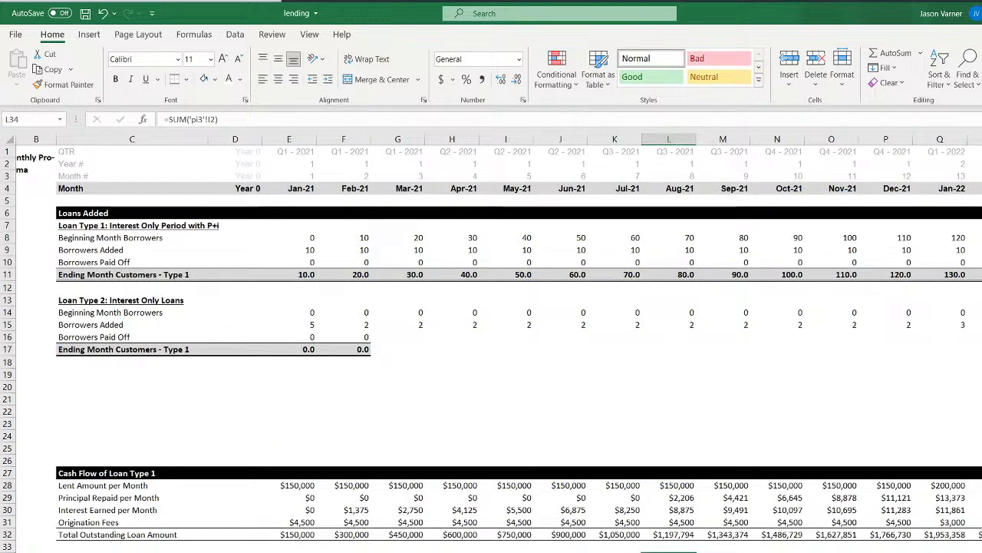
Format row 34 of the pro forma as Currency with 0 decimal places
{"action": "left_click", "coordinate": [8, 552]}
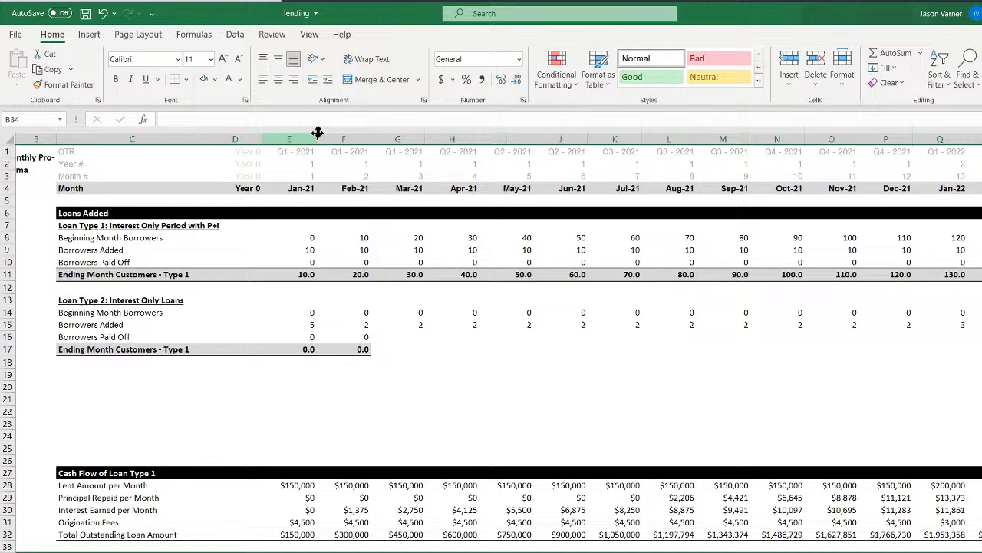
{"action": "left_click", "coordinate": [440, 80]}
{"action": "left_click", "coordinate": [522, 100]}
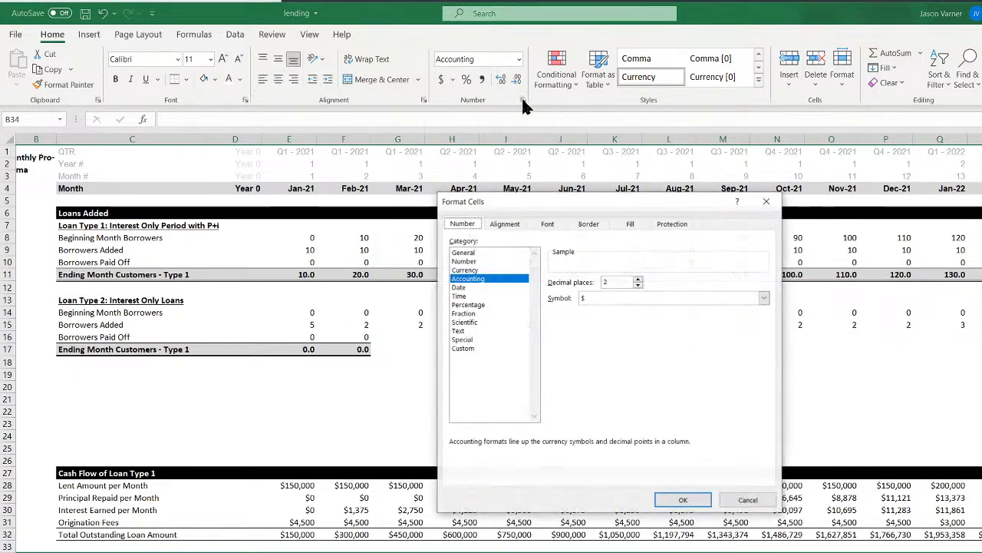
{"action": "left_click", "coordinate": [465, 269]}
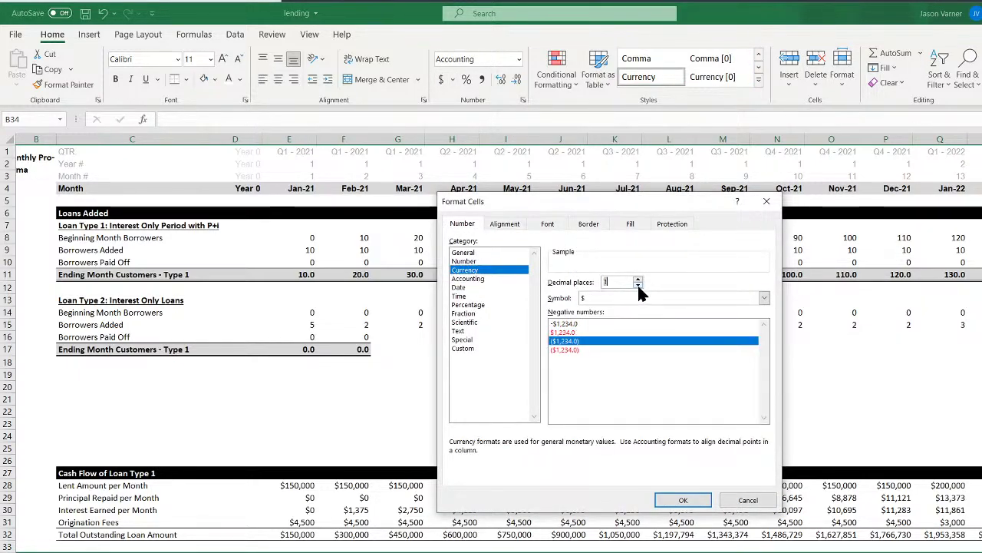
{"action": "left_click", "coordinate": [637, 285]}
{"action": "left_click", "coordinate": [683, 500]}
{"action": "left_click", "coordinate": [614, 552]}
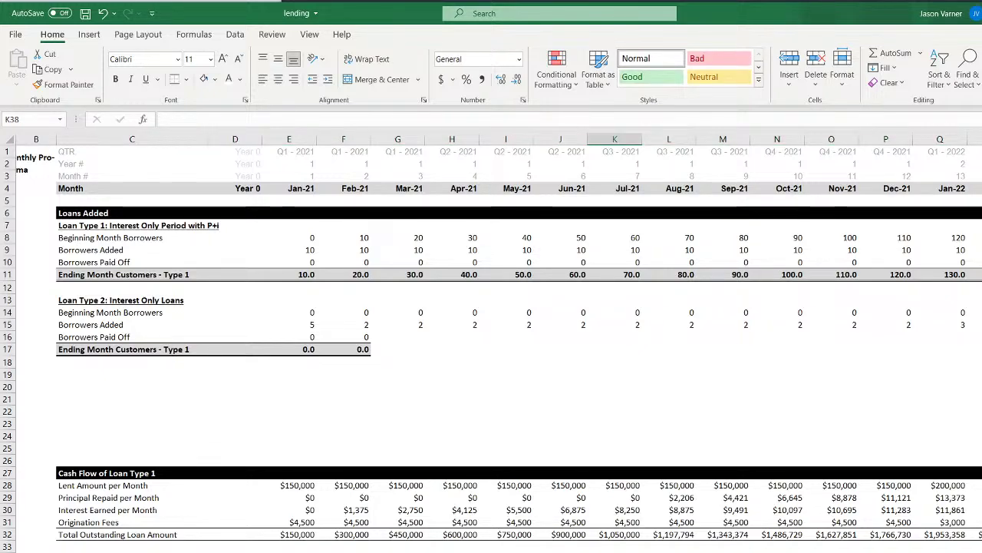
Compare the July and August pi3 balances in K34 and L34 with the Total Outstanding Loan Amount formula in K32
{"action": "left_click", "coordinate": [615, 551]}
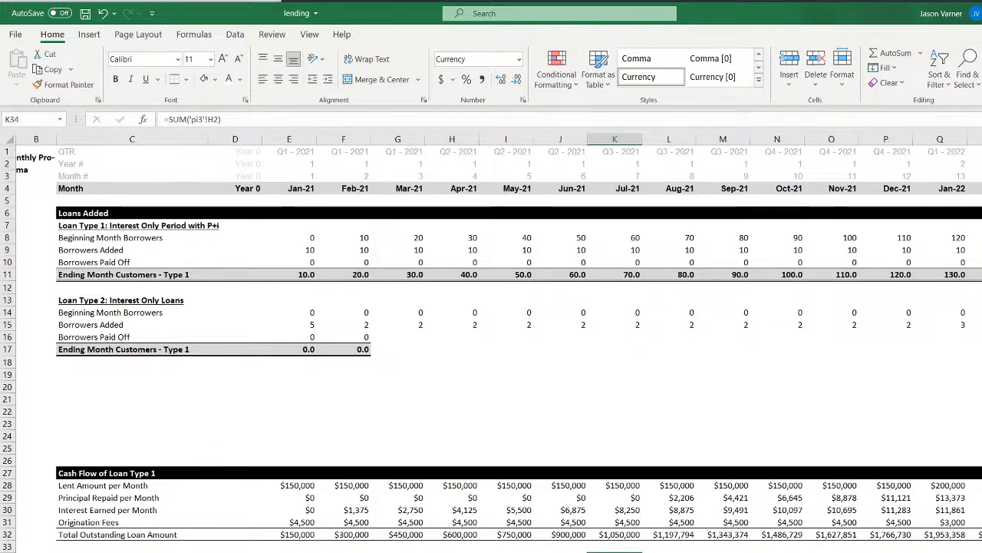
{"action": "left_click", "coordinate": [668, 551]}
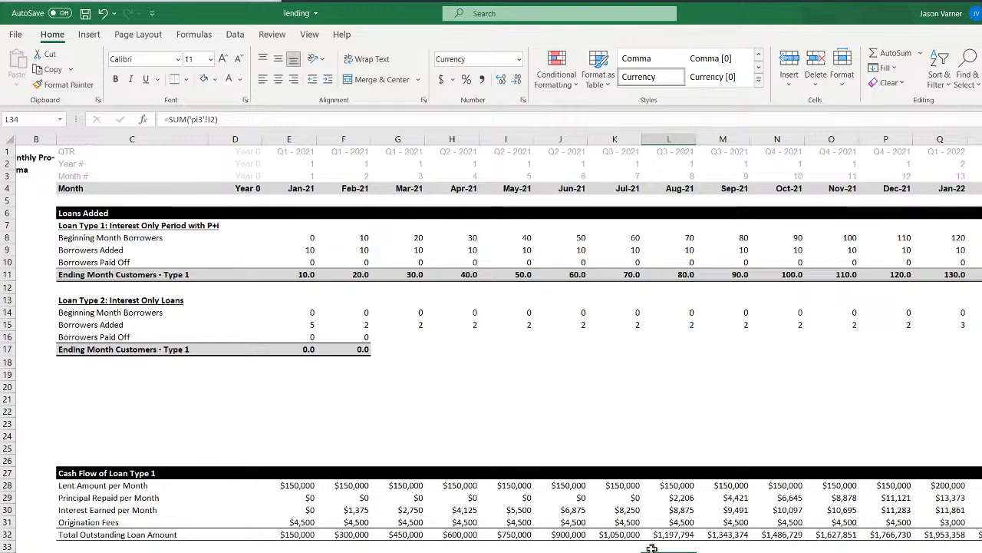
{"action": "double_click", "coordinate": [623, 535]}
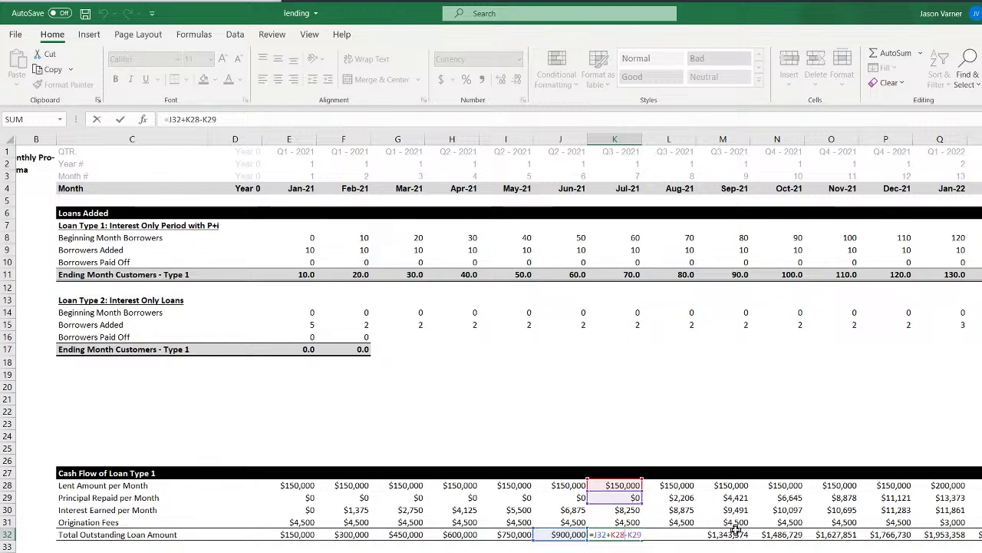
{"action": "key", "text": "Return"}
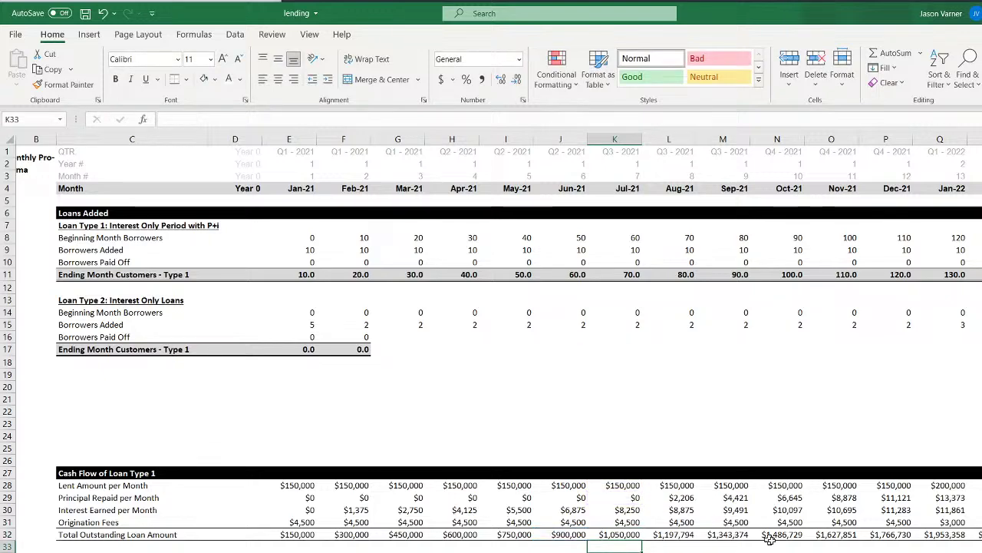
{"action": "left_click", "coordinate": [633, 537]}
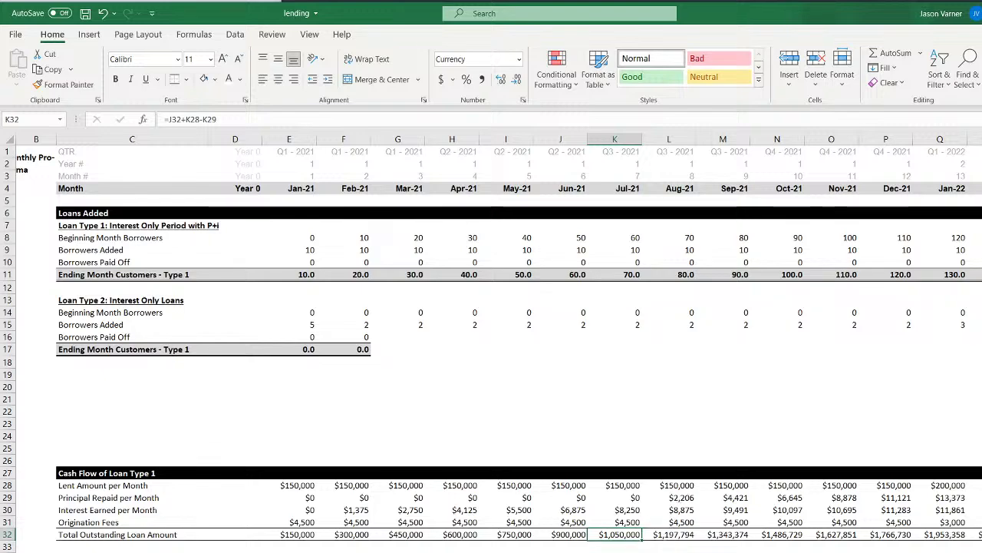
{"action": "double_click", "coordinate": [668, 552]}
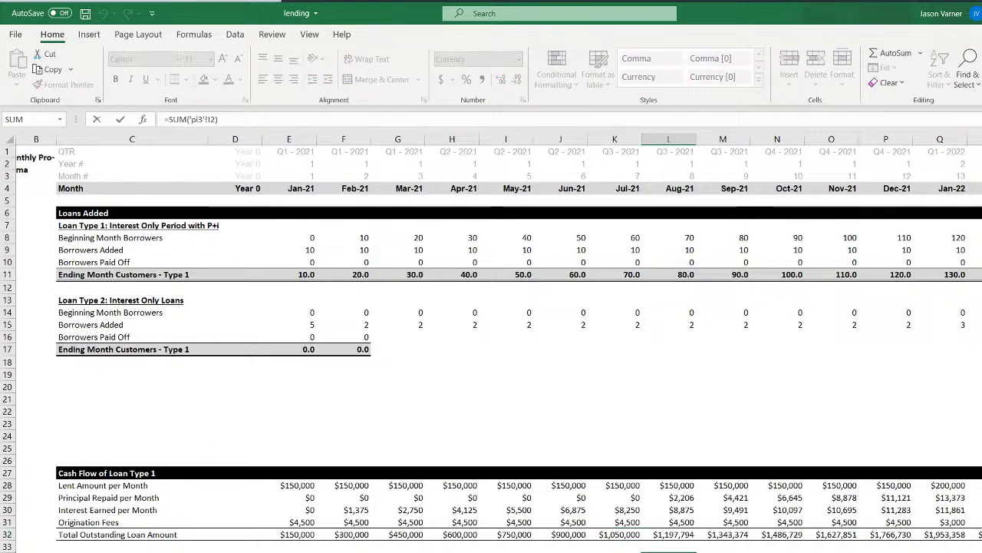
{"action": "key", "text": "Escape"}
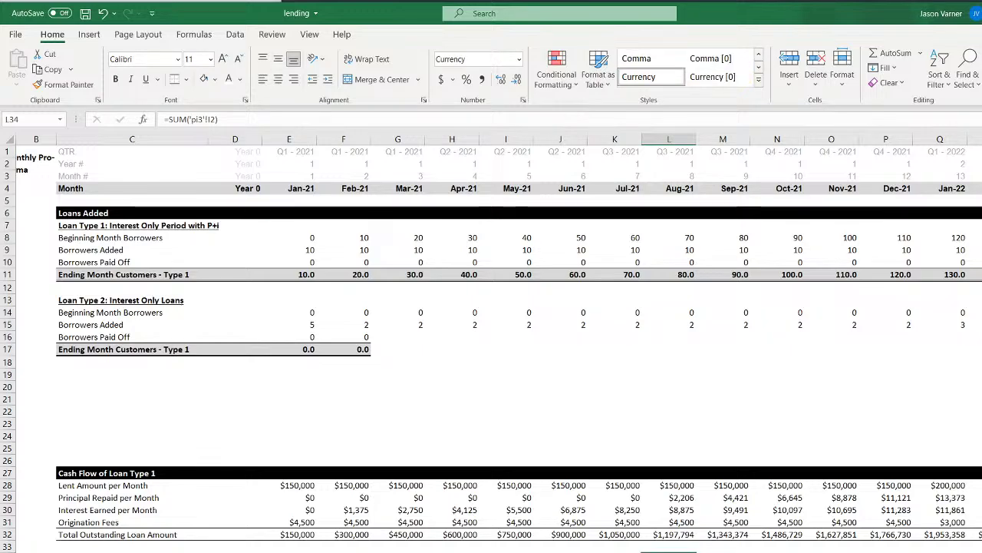
Examine the month 8 total in I2 and the balance formula in I3 on the Month end Balance sheet, and return to the pro forma
{"action": "key", "text": "ctrl+Page_Down"}
{"action": "key", "text": "ctrl+Page_Down"}
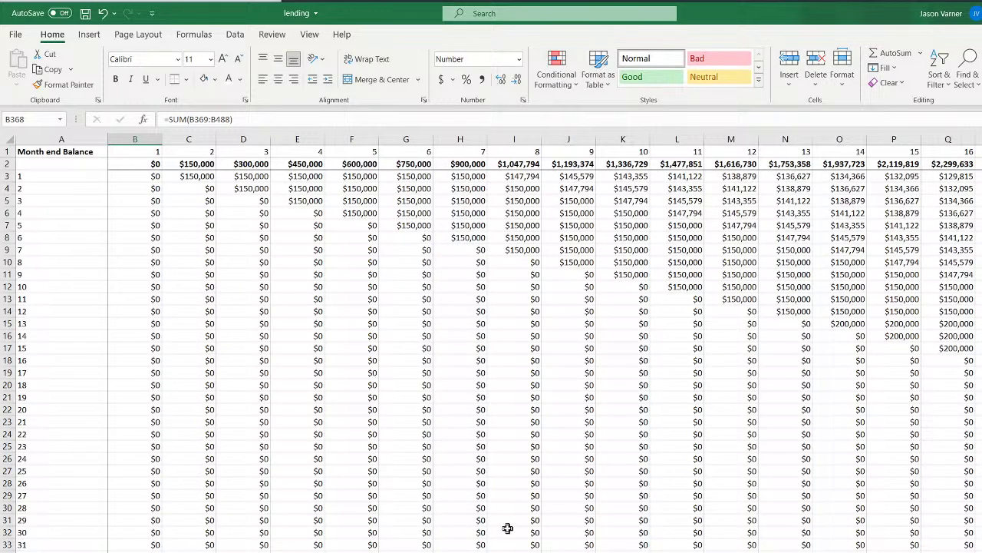
{"action": "left_click", "coordinate": [536, 163]}
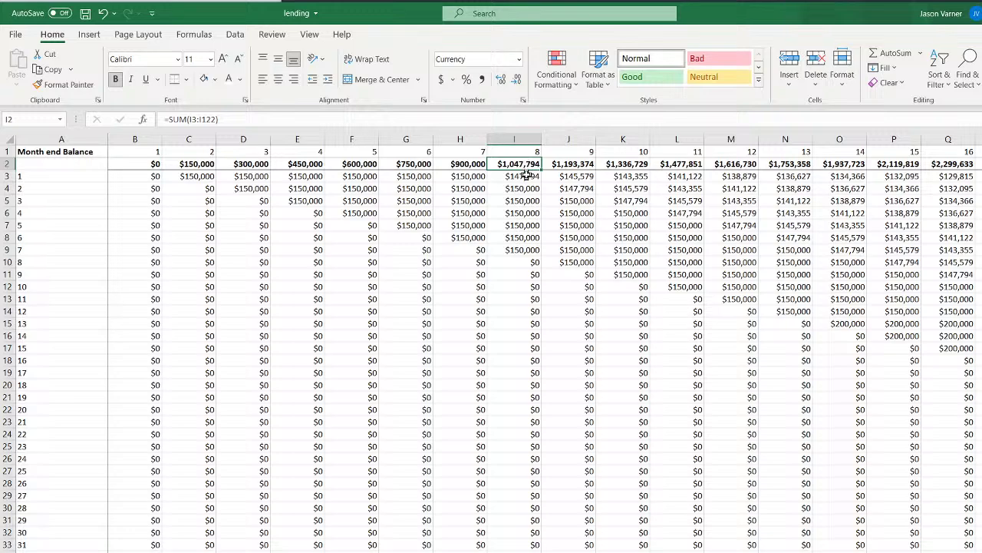
{"action": "left_click", "coordinate": [526, 176]}
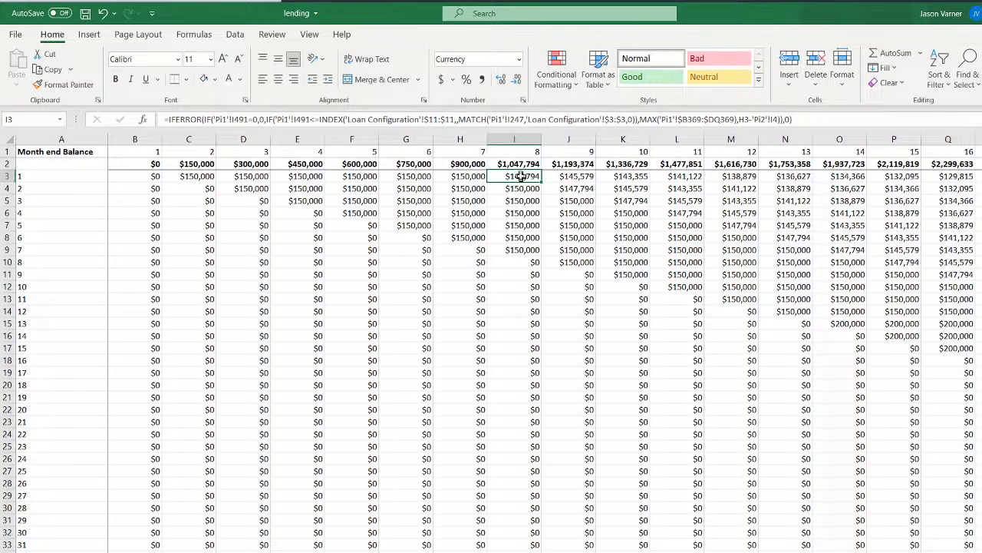
{"action": "key", "text": "ctrl+Page_Up"}
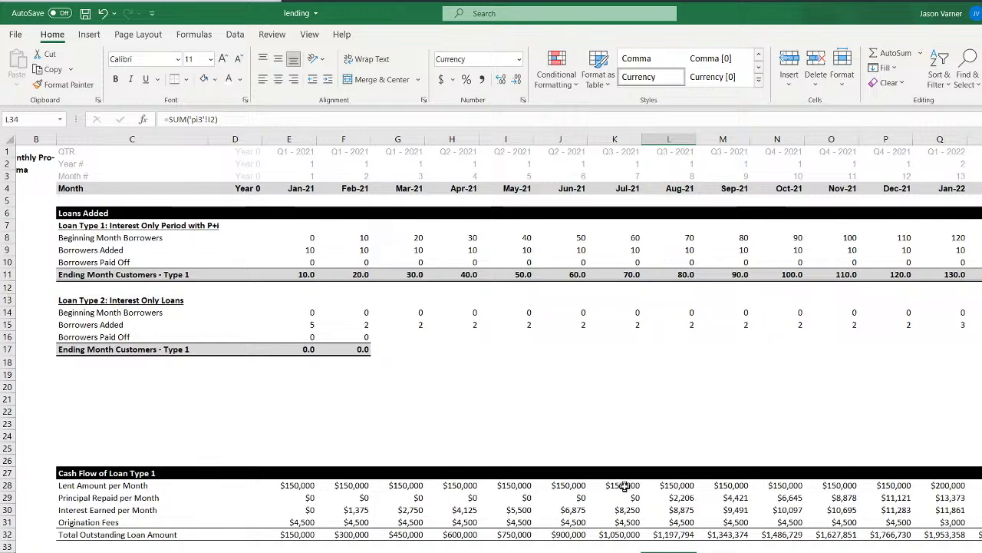
Check the Lent Amount per Month formulas for January through April in E28:H28
{"action": "left_click", "coordinate": [303, 485]}
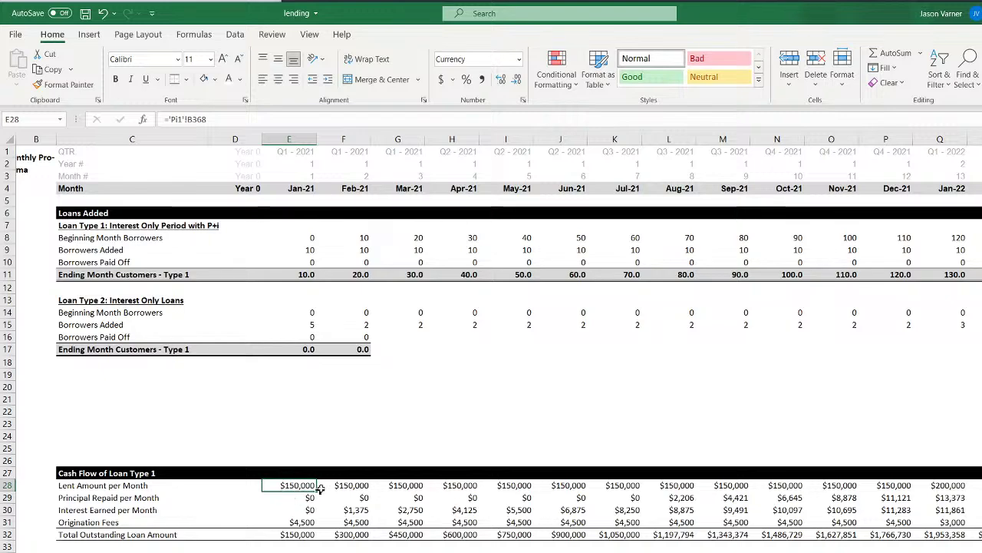
{"action": "left_click", "coordinate": [350, 488]}
{"action": "left_click", "coordinate": [396, 487]}
{"action": "left_click", "coordinate": [452, 486]}
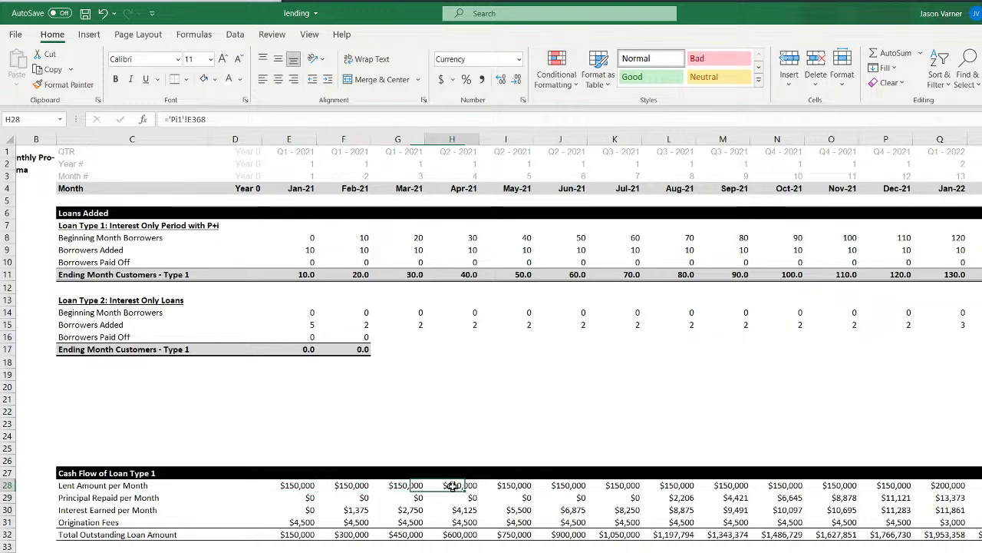
Check the Lent Amount per Month formulas for May through July in I28:K28 and the August Principal Repaid formula in L29
{"action": "left_click", "coordinate": [507, 487]}
{"action": "left_click", "coordinate": [561, 485]}
{"action": "left_click", "coordinate": [625, 486]}
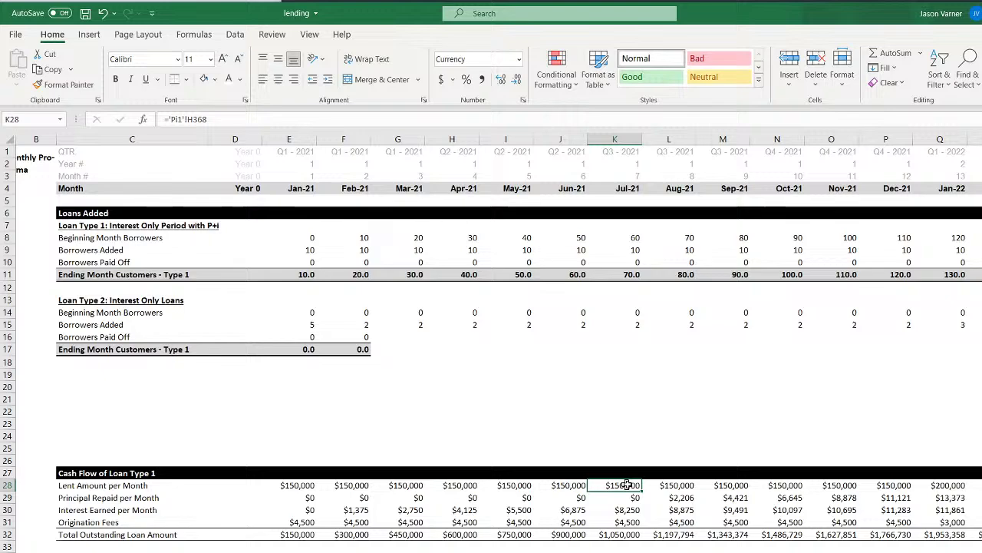
{"action": "left_click", "coordinate": [684, 498]}
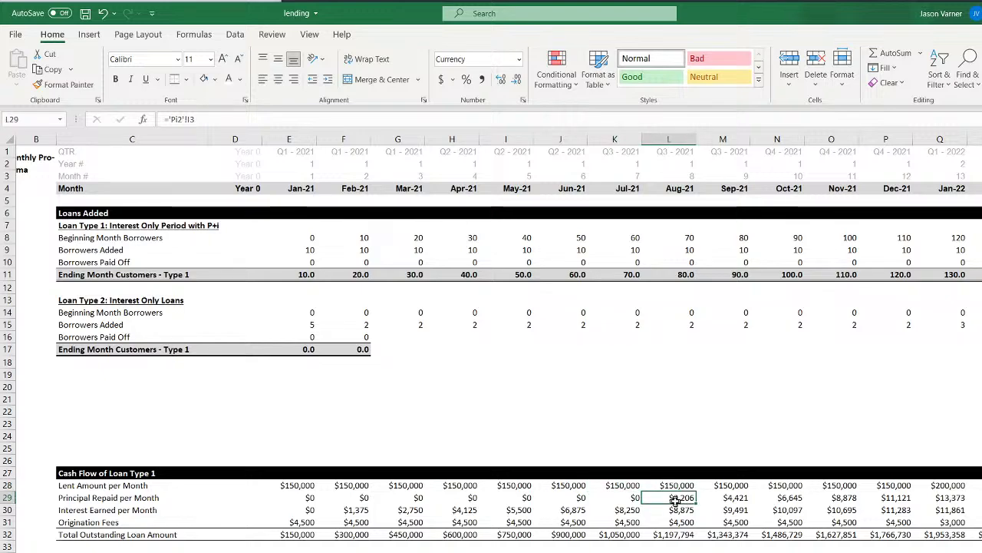
Clear all contents and formatting from row 34 of the pro forma
{"action": "left_click", "coordinate": [8, 551]}
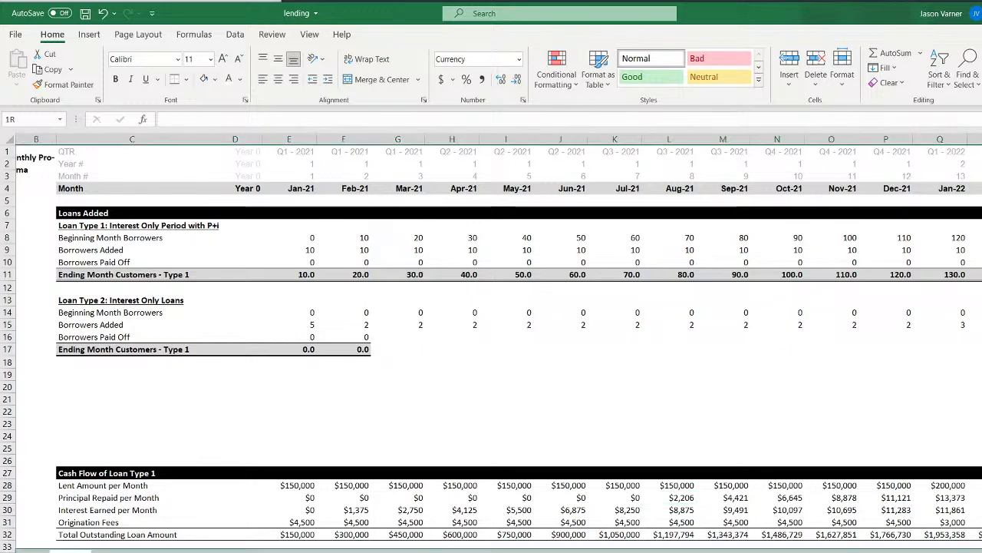
{"action": "left_click", "coordinate": [889, 83]}
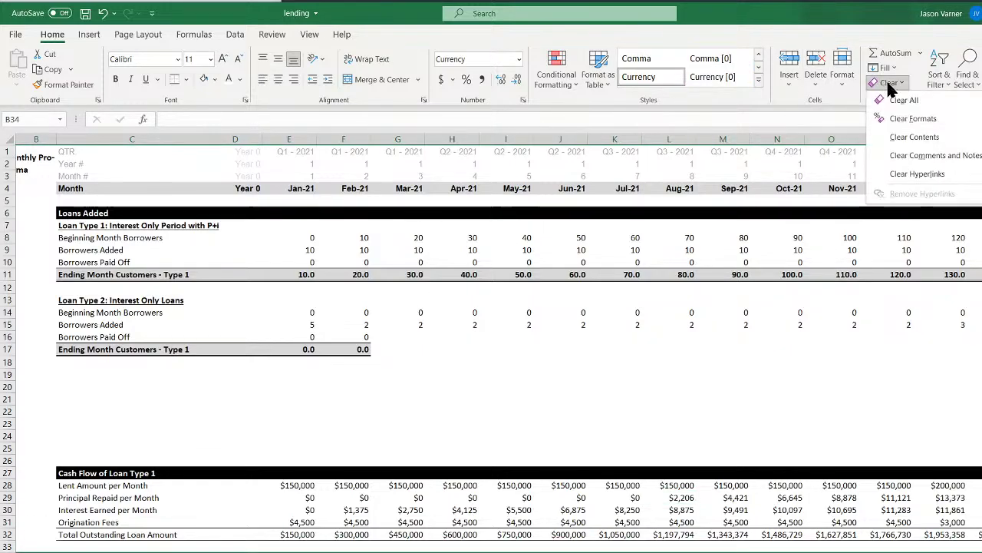
{"action": "left_click", "coordinate": [903, 100]}
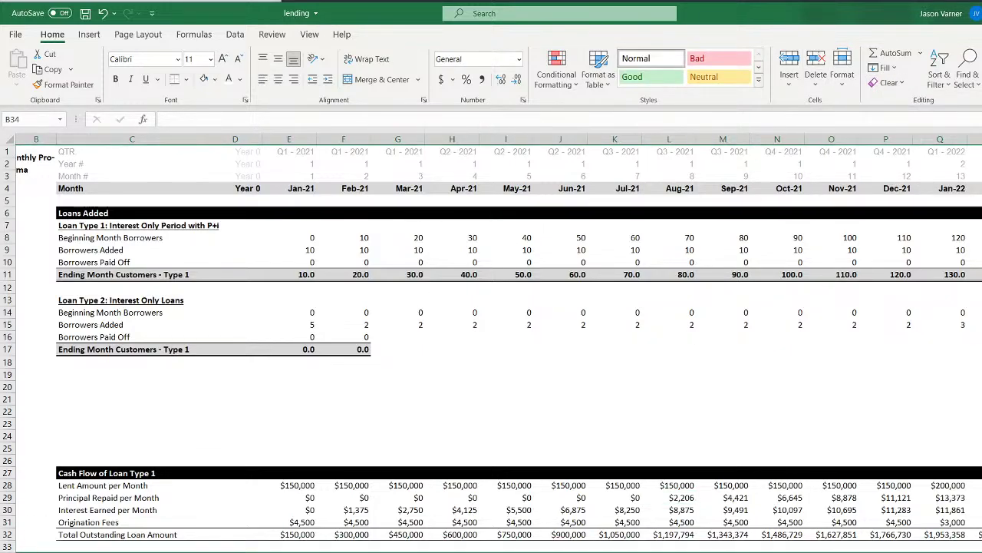
Check the month 7 and month 2 totals in H2 and C2 on the Month end Balance sheet, and save the workbook
{"action": "key", "text": "ctrl+Page_Down"}
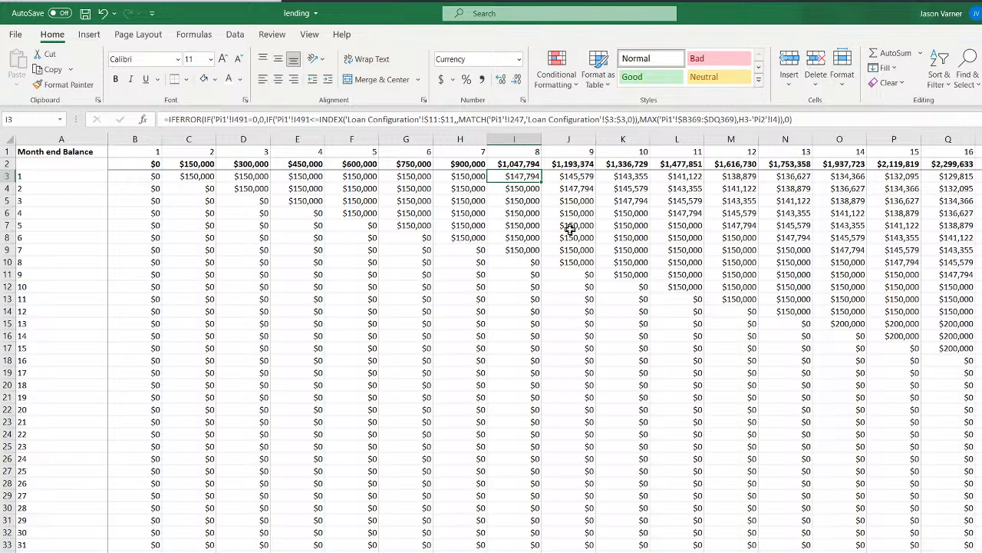
{"action": "key", "text": "ctrl+b"}
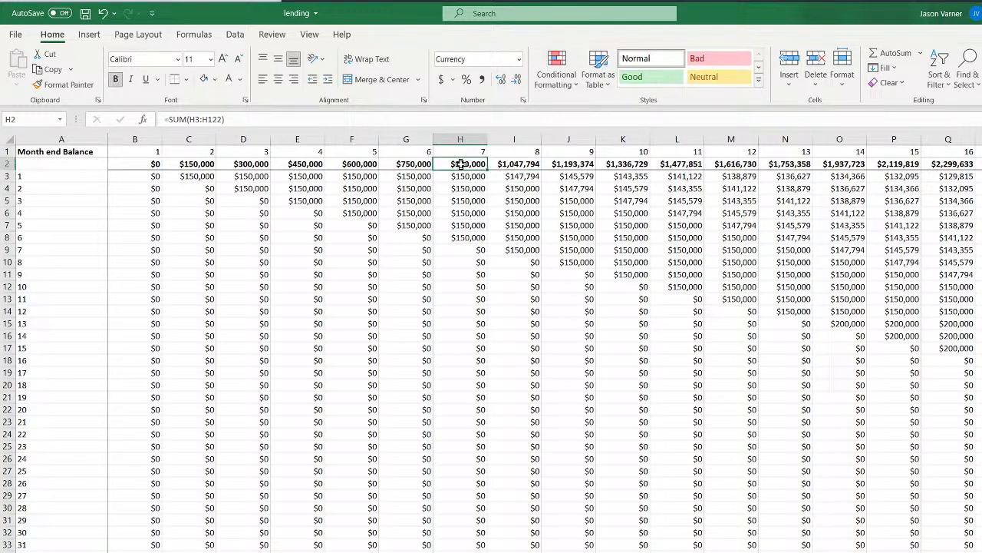
{"action": "left_click", "coordinate": [200, 164]}
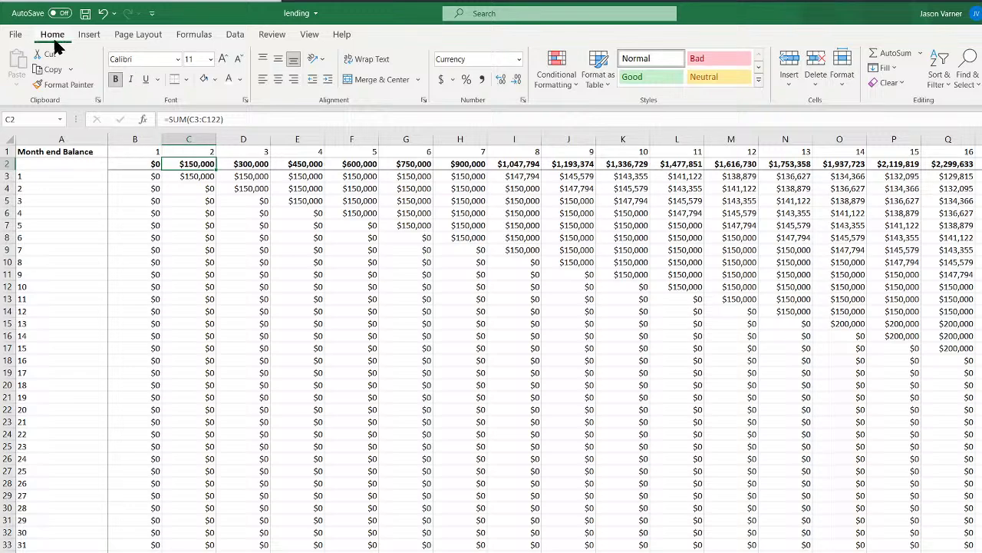
{"action": "left_click", "coordinate": [85, 13]}
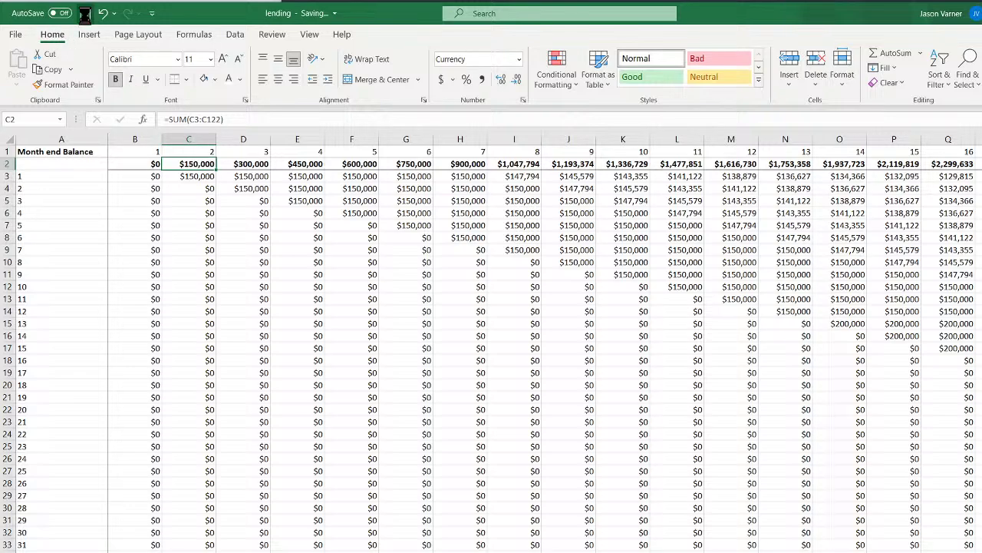
Examine the month 1 total formula in B2 and the month 8 balance formula in I3 on the Month end Balance sheet
{"action": "left_click", "coordinate": [139, 163]}
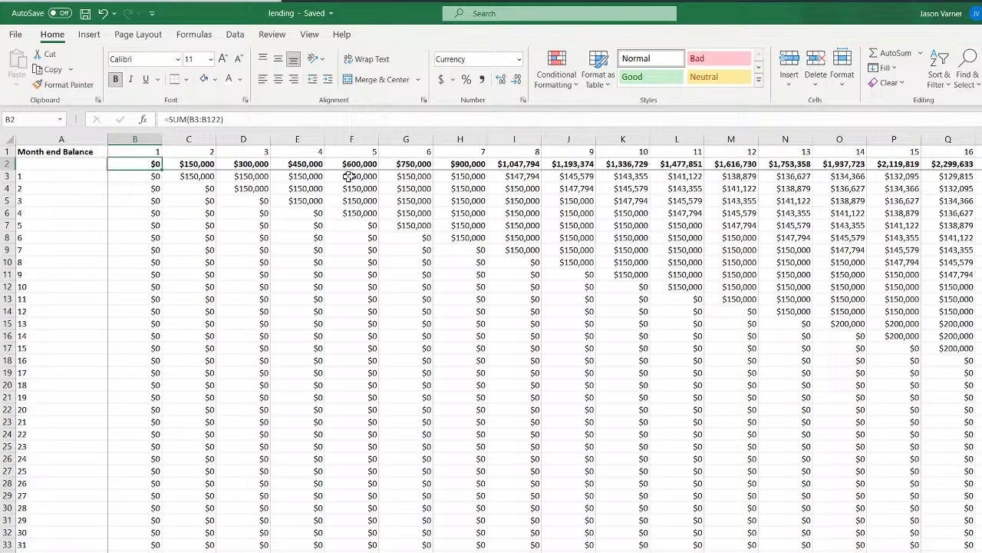
{"action": "left_click", "coordinate": [522, 176]}
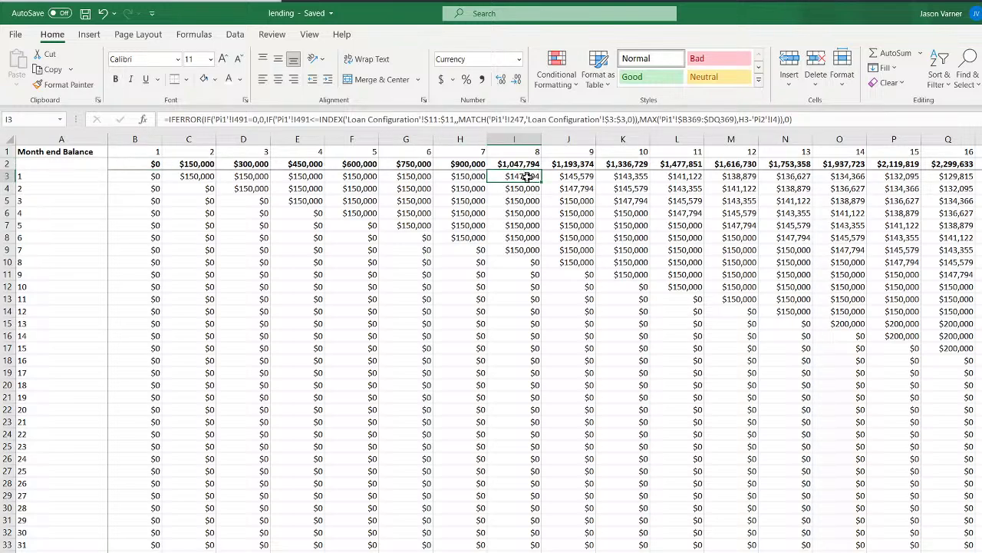
Compare the month-end balances in row 3 with the Jan-21 Borrowers Added, Lent Amount and Total Outstanding Loan Amount cells on the monthly pro forma
{"action": "left_click", "coordinate": [211, 178]}
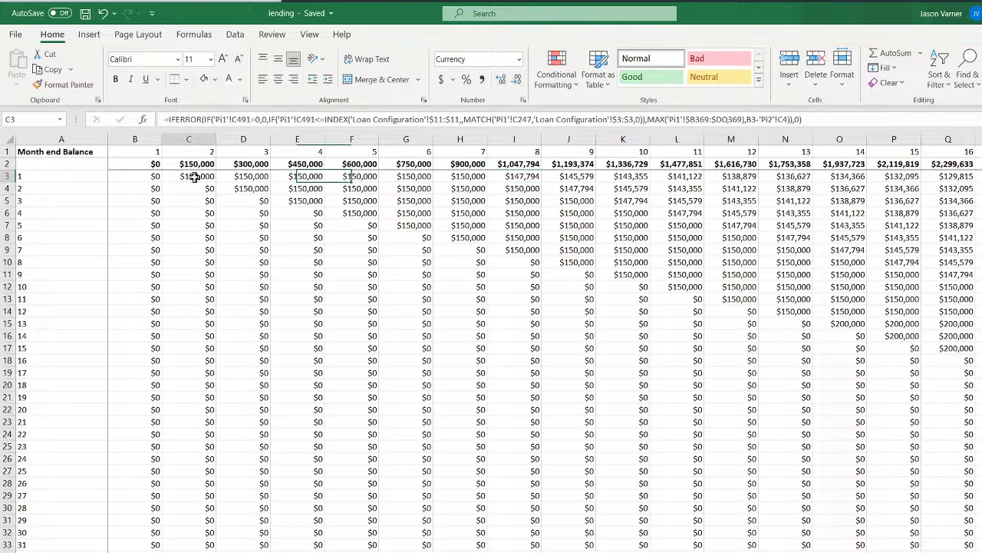
{"action": "left_click", "coordinate": [243, 177]}
{"action": "left_click", "coordinate": [299, 175]}
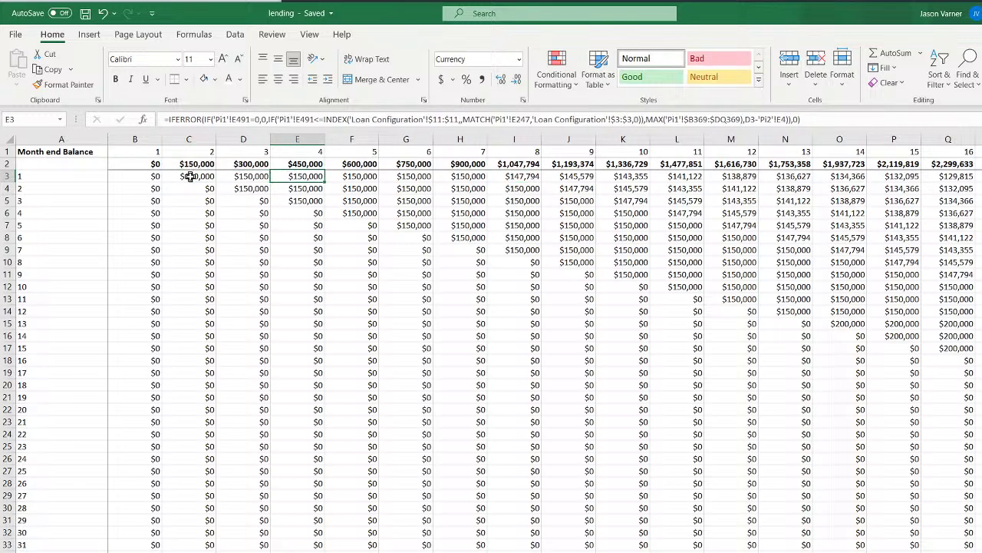
{"action": "left_click_drag", "start_coordinate": [189, 177], "coordinate": [468, 181]}
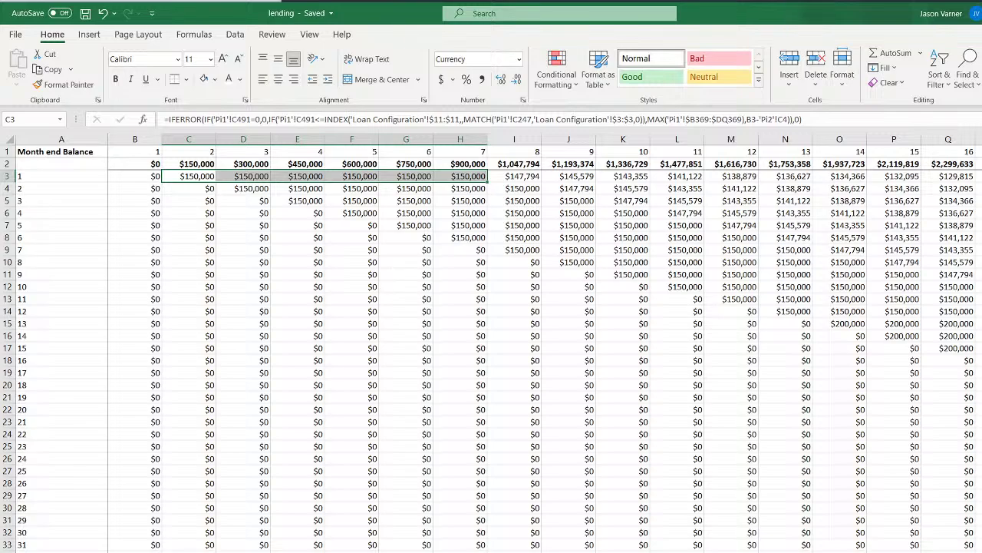
{"action": "left_click", "coordinate": [230, 552]}
{"action": "left_click", "coordinate": [310, 534]}
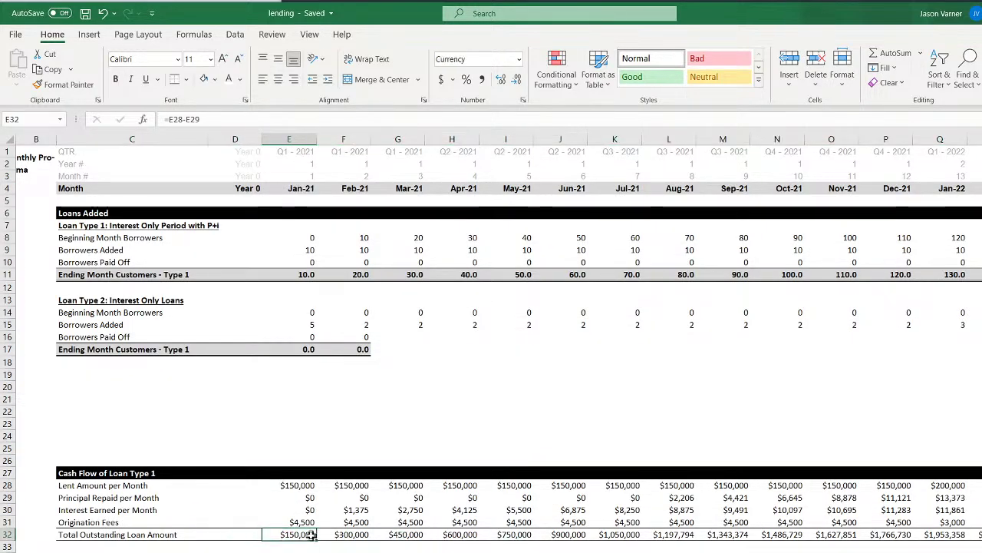
{"action": "left_click", "coordinate": [300, 485]}
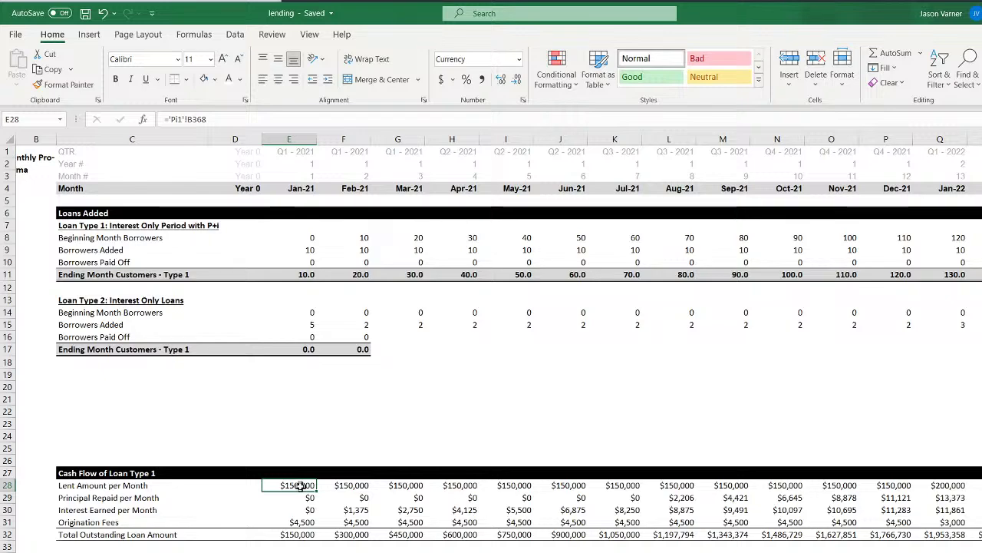
{"action": "left_click", "coordinate": [307, 248]}
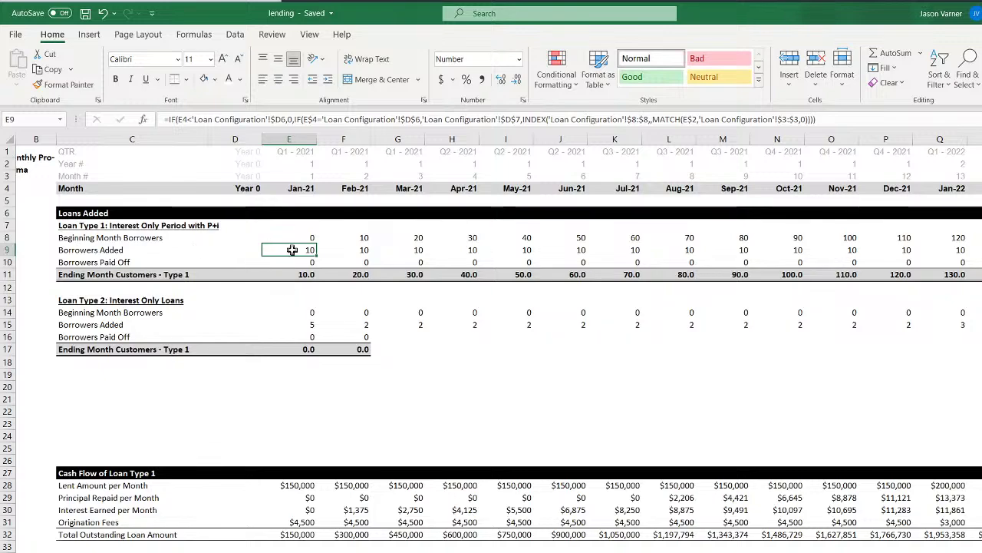
{"action": "left_click", "coordinate": [300, 485]}
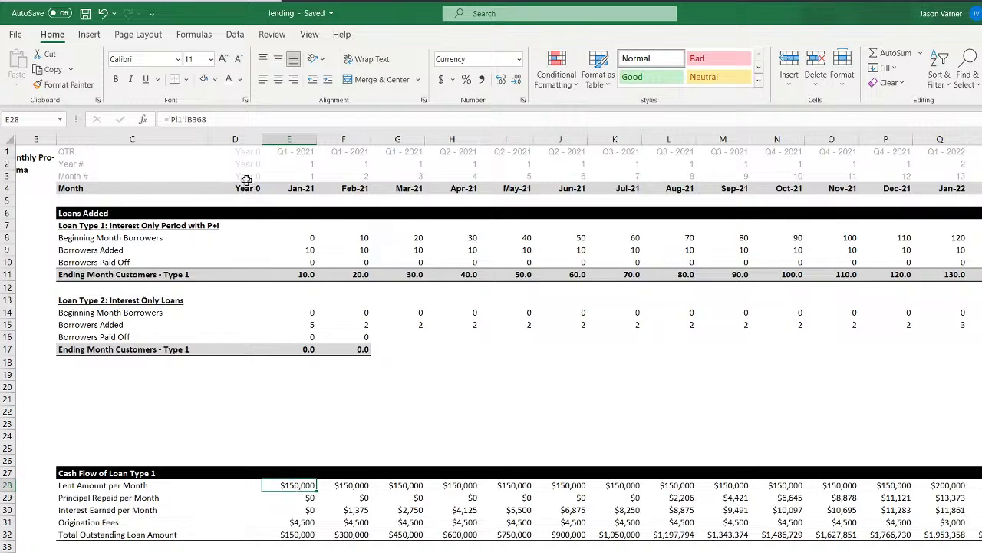
Copy the Jan-21 Lent Amount formula ='Pi1'!B368 unchanged into Feb-21 cell F28, and fill it back into E28
{"action": "left_click_drag", "start_coordinate": [227, 121], "coordinate": [184, 120]}
{"action": "right_click", "coordinate": [186, 120]}
{"action": "left_click", "coordinate": [222, 149]}
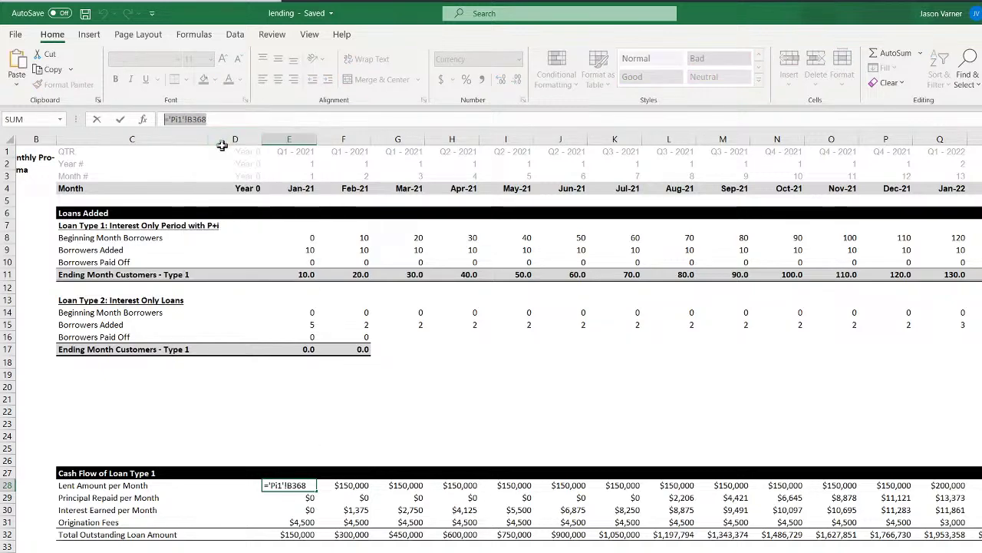
{"action": "key", "text": "Return"}
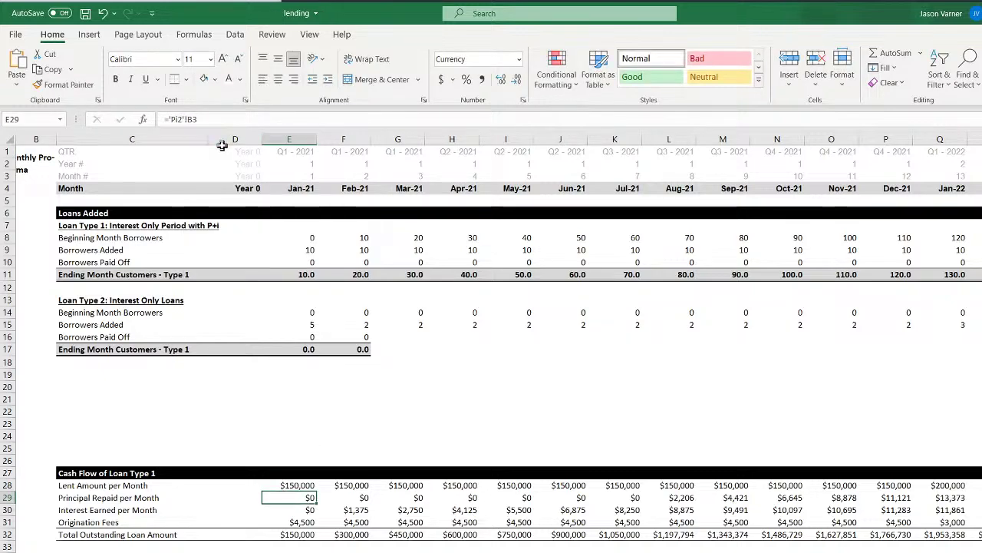
{"action": "left_click", "coordinate": [355, 485]}
{"action": "left_click_drag", "start_coordinate": [211, 119], "coordinate": [187, 119]}
{"action": "right_click", "coordinate": [187, 119]}
{"action": "left_click", "coordinate": [208, 173]}
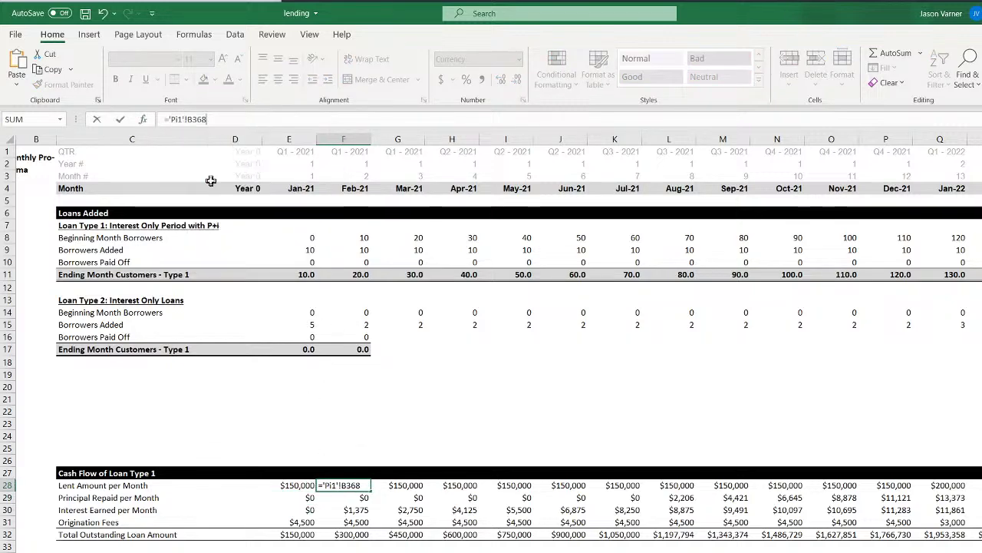
{"action": "key", "text": "Return"}
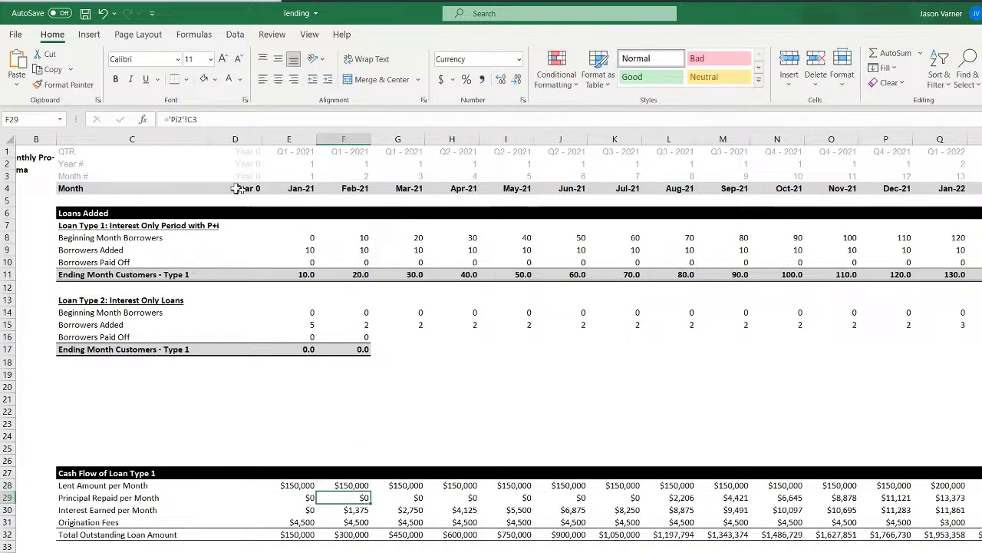
{"action": "left_click", "coordinate": [351, 485]}
{"action": "left_click_drag", "start_coordinate": [370, 490], "coordinate": [281, 486]}
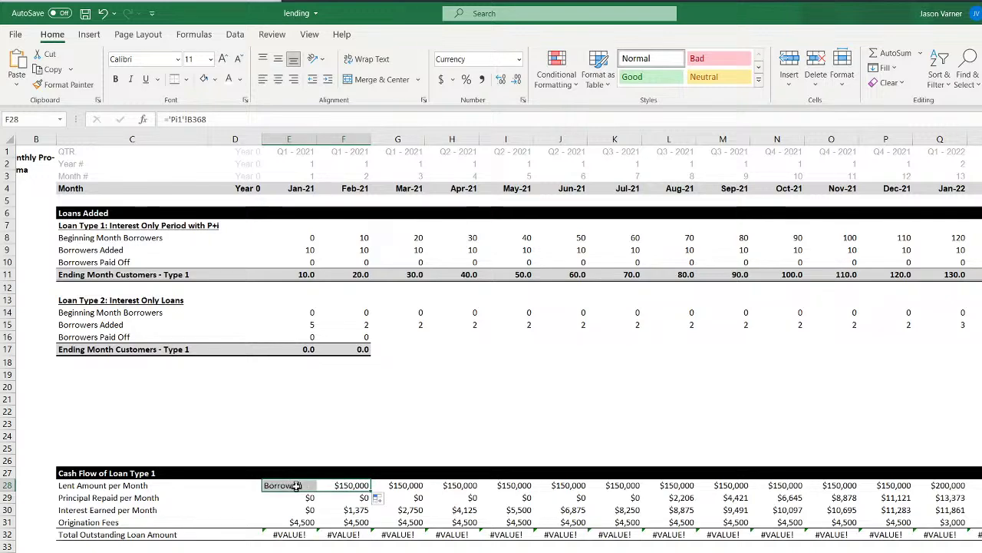
Link the Jan-21 Lent Amount in E28 to 'pi3'!B2 and fill the formula across to Oct-21 (N28)
{"action": "left_click", "coordinate": [296, 485]}
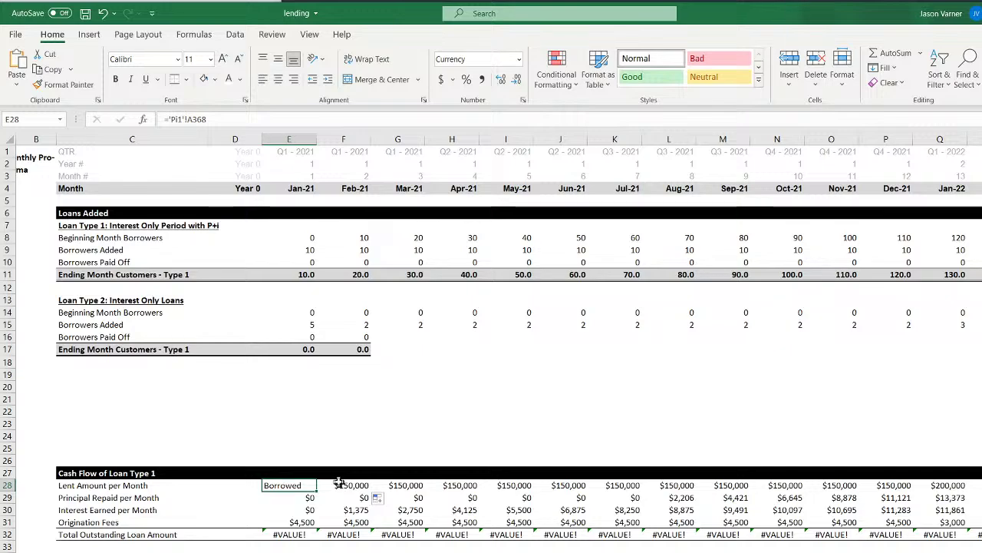
{"action": "type", "text": "="}
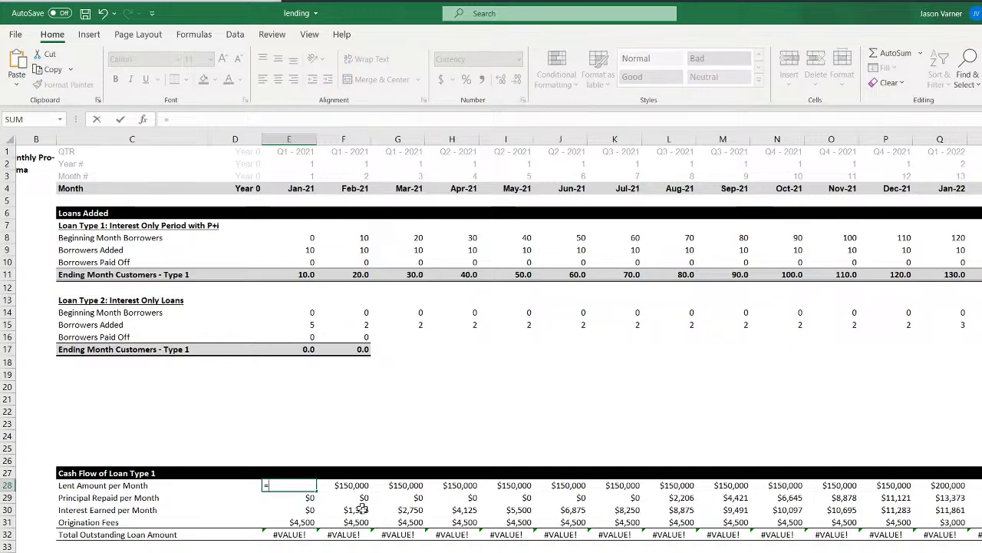
{"action": "left_click", "coordinate": [330, 552]}
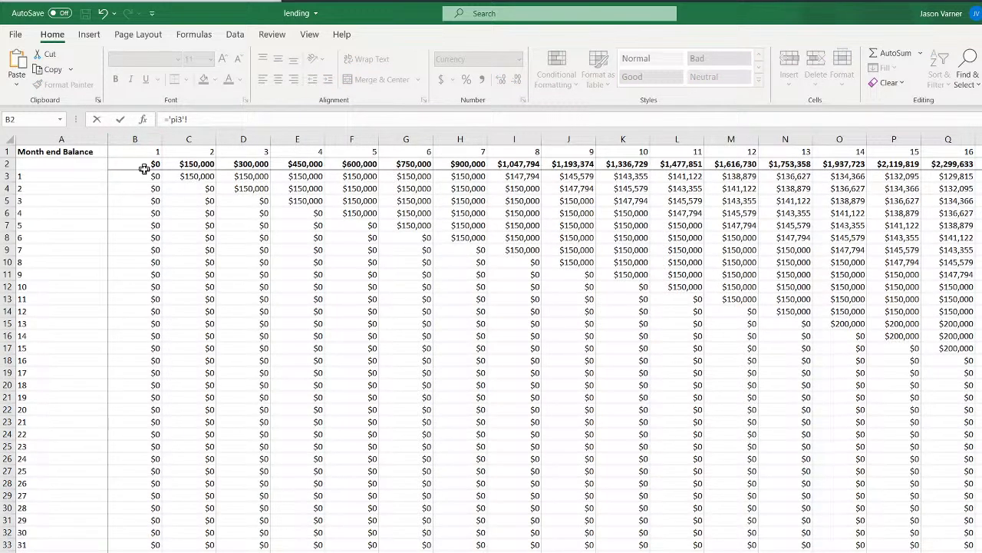
{"action": "left_click", "coordinate": [142, 172]}
{"action": "key", "text": "Return"}
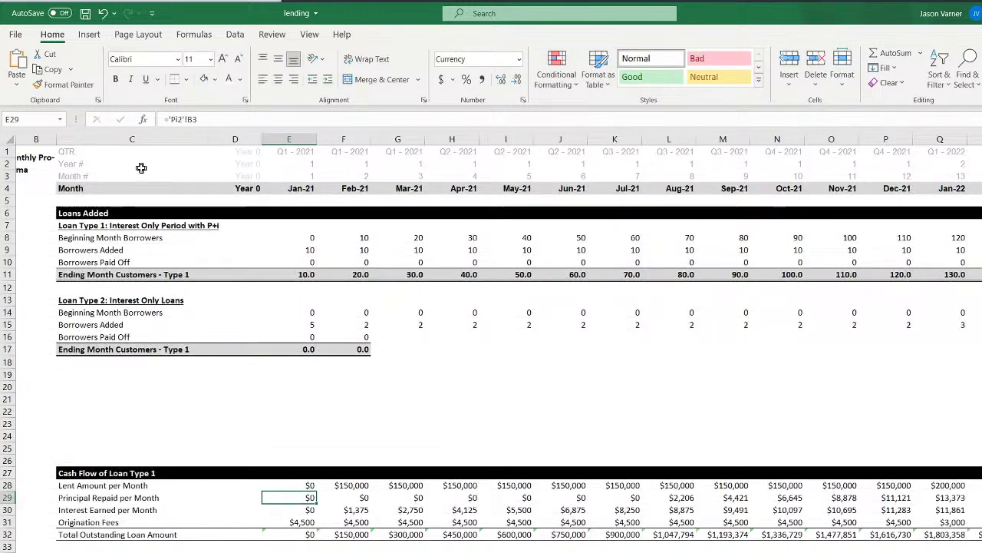
{"action": "left_click", "coordinate": [313, 488]}
{"action": "left_click_drag", "start_coordinate": [314, 491], "coordinate": [782, 493]}
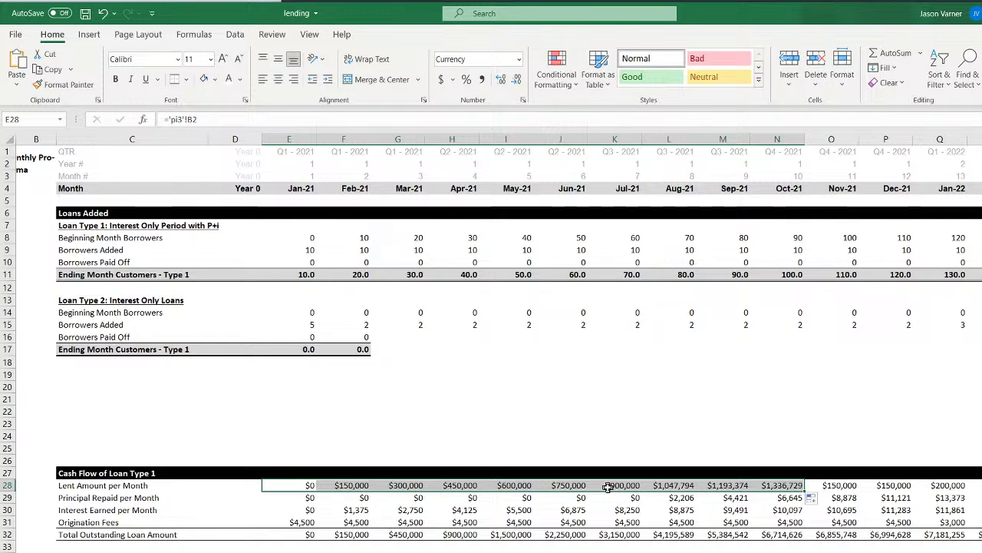
Link the Jan-21 Lent Amount in E28 to the first month's Borrowed total, ='Pi1'!B368
{"action": "left_click", "coordinate": [306, 486]}
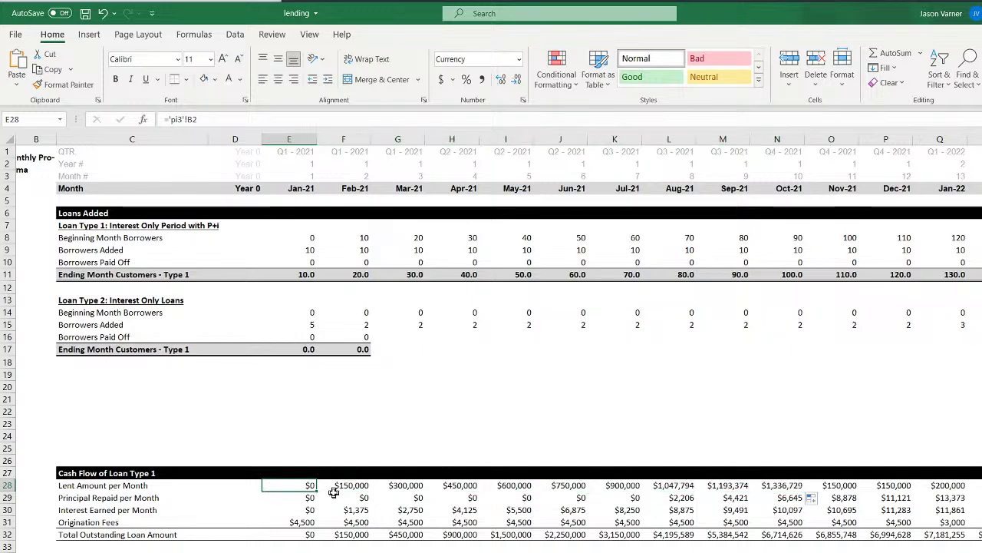
{"action": "type", "text": "="}
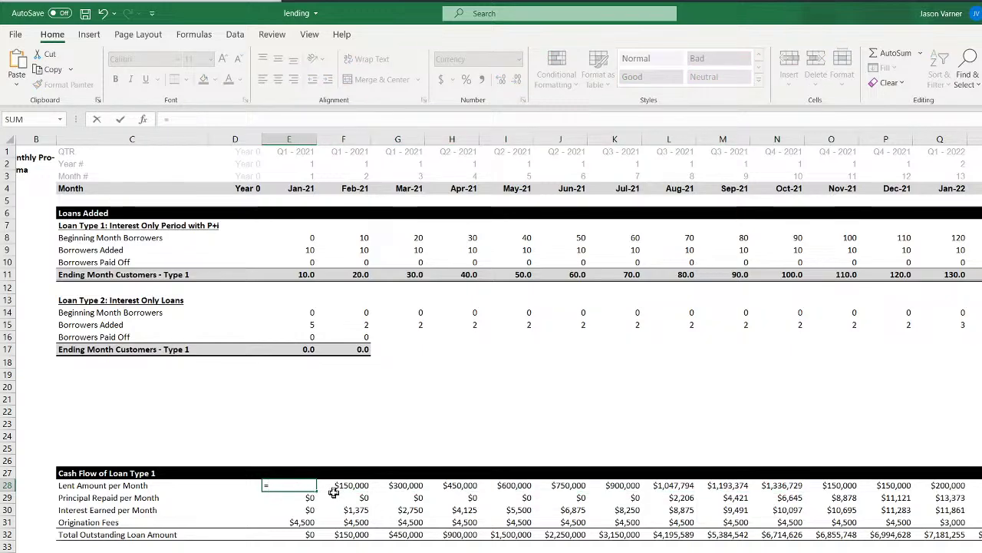
{"action": "key", "text": "ctrl+Page_Down"}
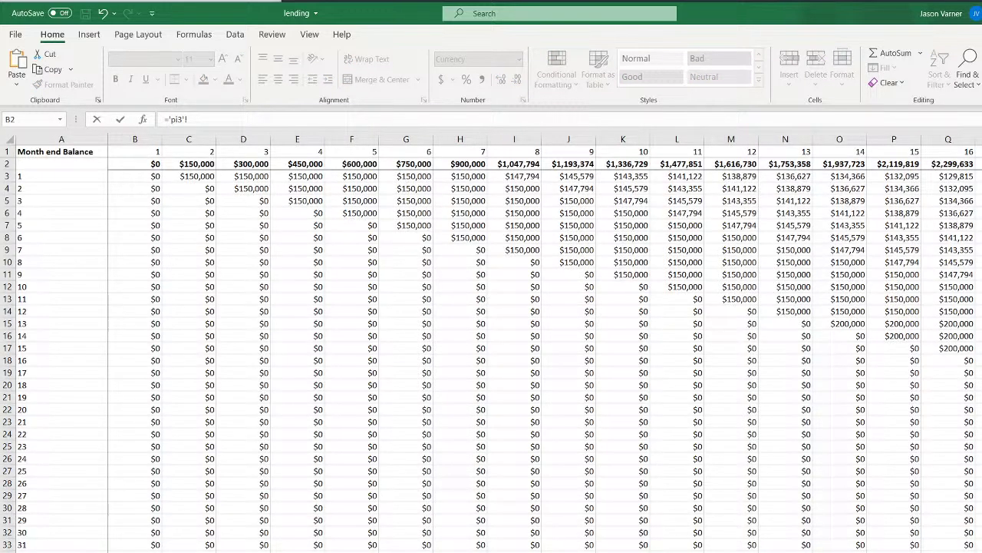
{"action": "key", "text": "ctrl+Page_Down"}
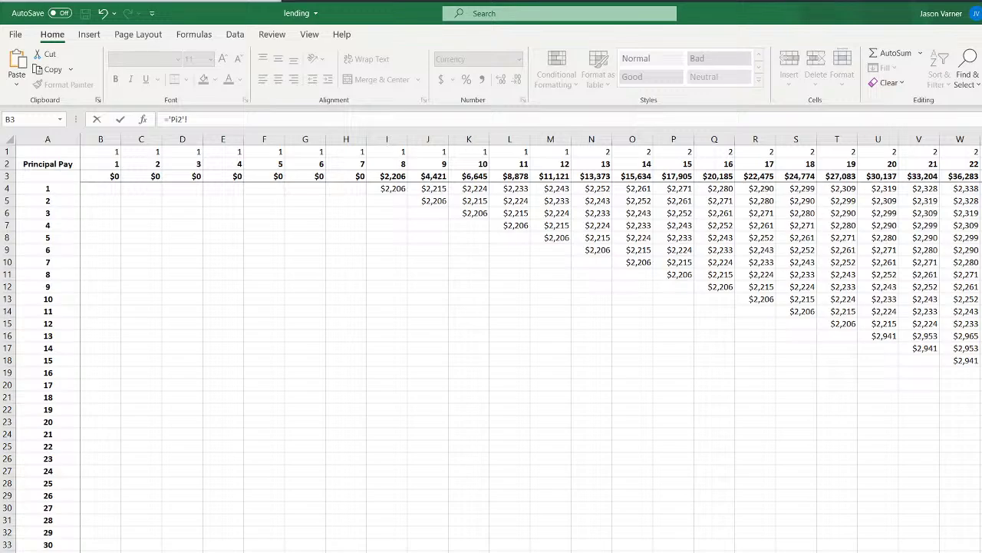
{"action": "key", "text": "ctrl+Page_Down"}
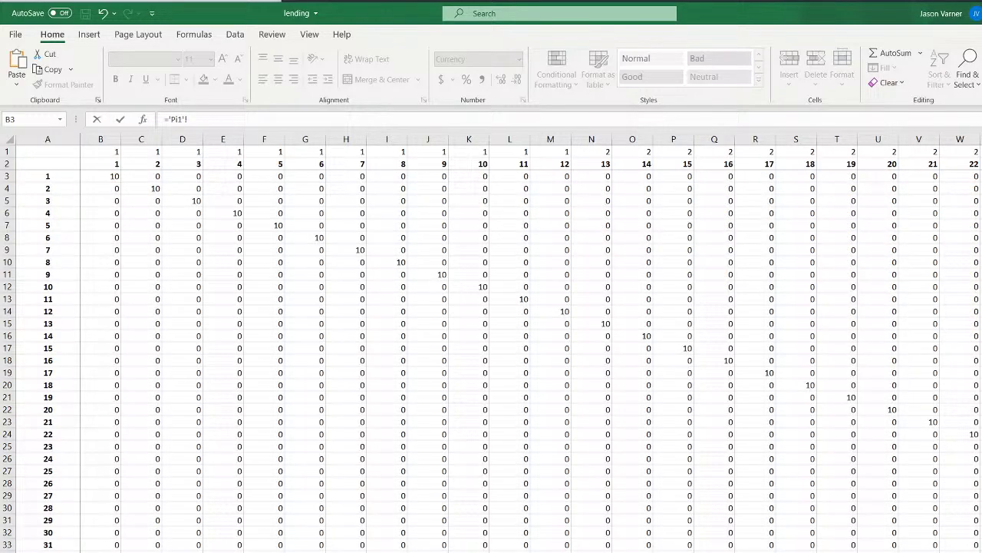
{"action": "scroll", "coordinate": [492, 361], "scroll_direction": "down", "scroll_amount": 20}
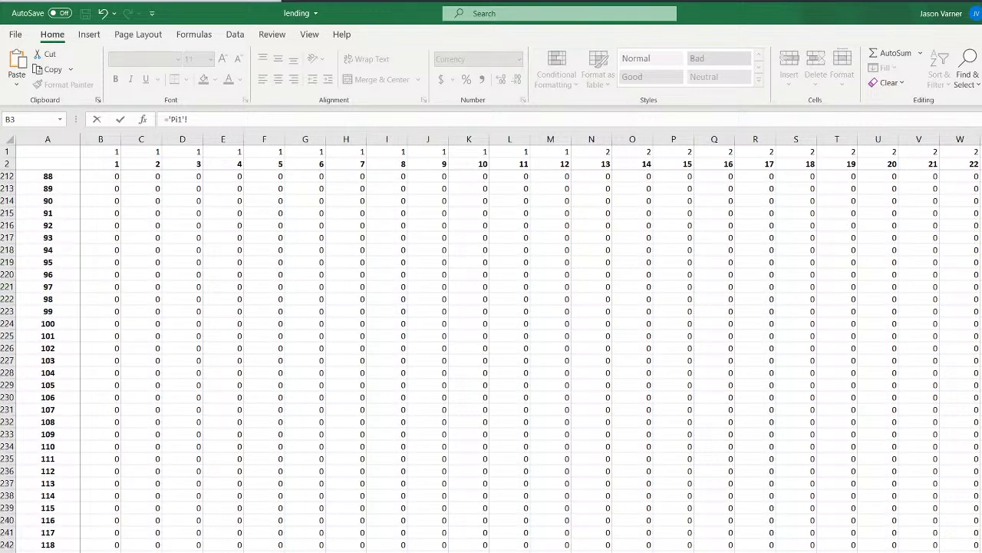
{"action": "scroll", "coordinate": [227, 507], "scroll_direction": "down", "scroll_amount": 20}
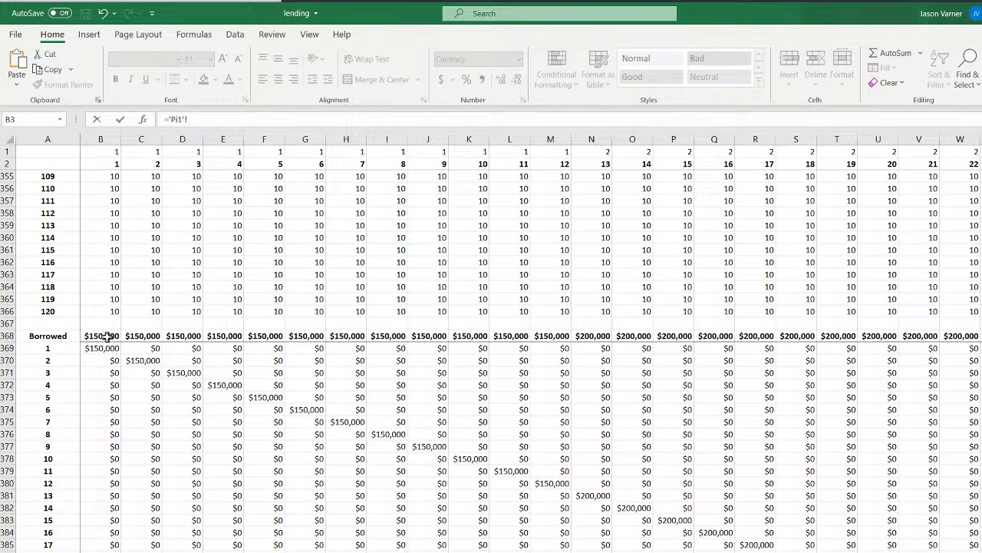
{"action": "left_click", "coordinate": [106, 334]}
{"action": "key", "text": "Return"}
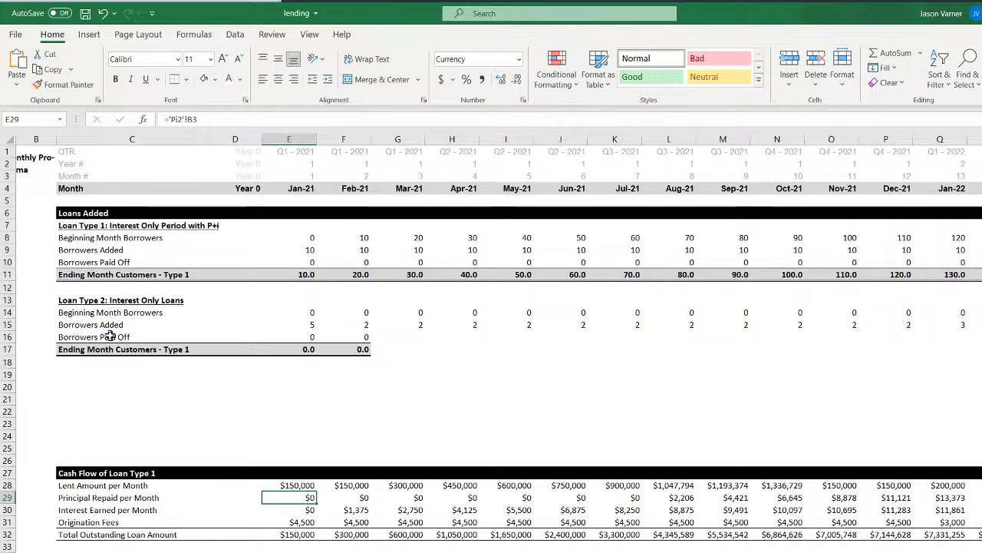
Copy the formula text ='Pi1'!B368 from E28 and replace the Feb-21 Lent Amount formula in F28 with it
{"action": "key", "text": "Up"}
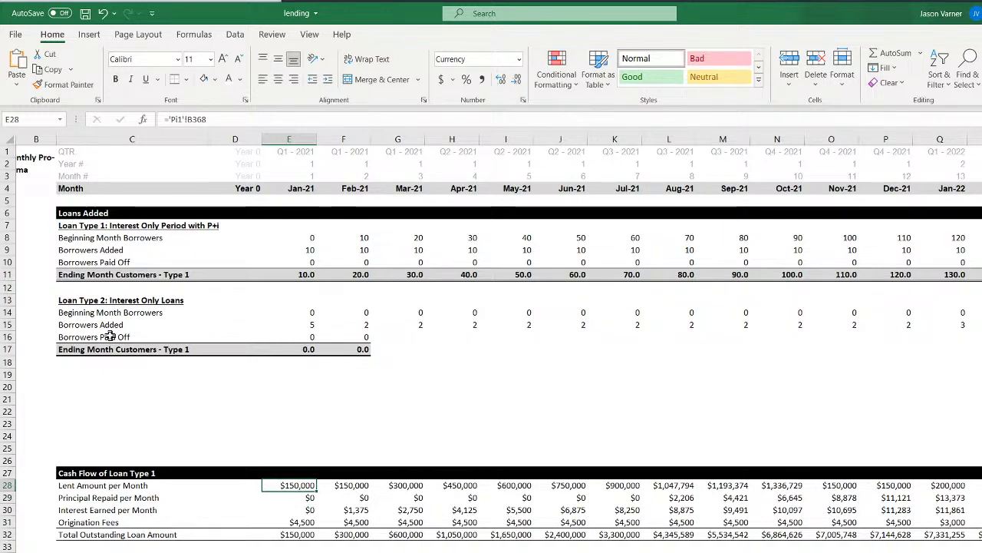
{"action": "triple_click", "coordinate": [196, 119]}
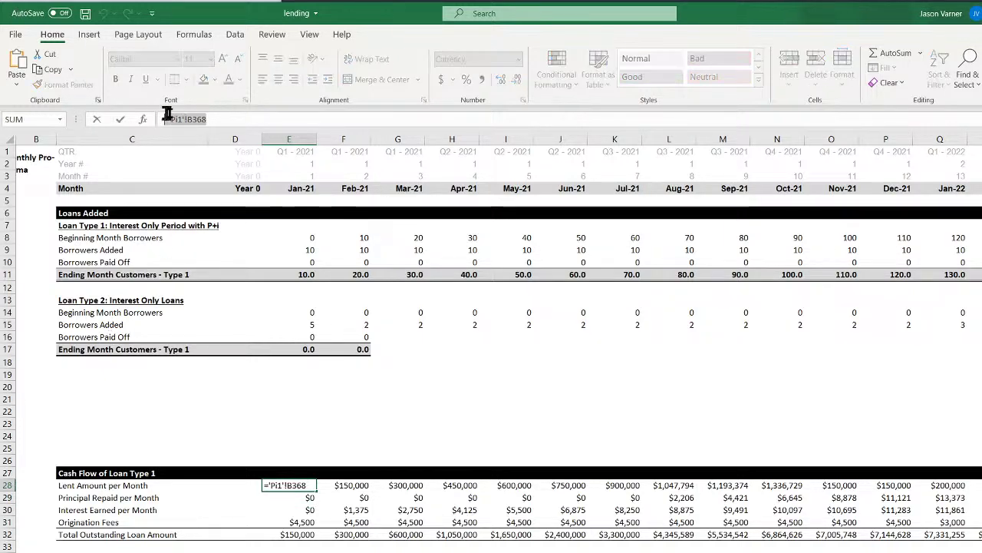
{"action": "right_click", "coordinate": [193, 117]}
{"action": "left_click", "coordinate": [221, 143]}
{"action": "key", "text": "Return"}
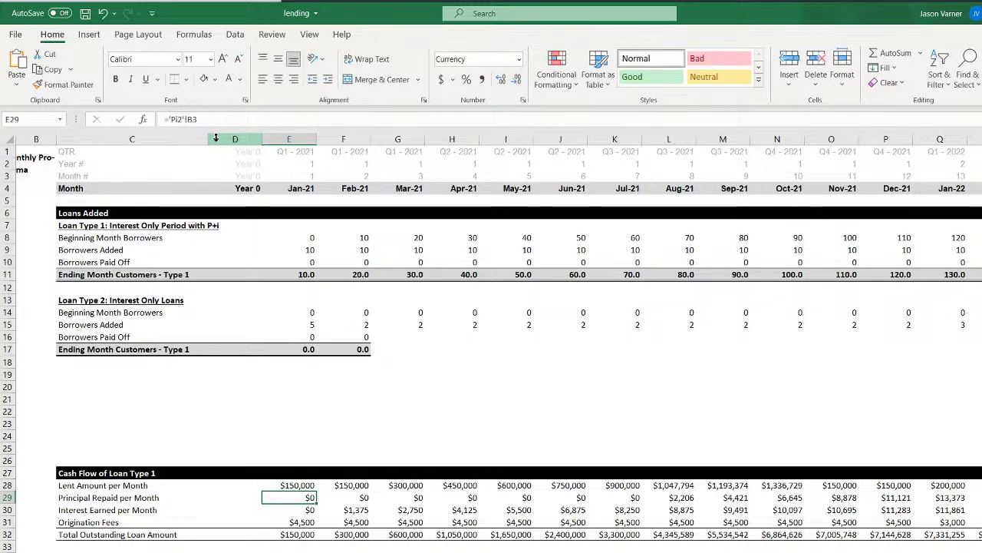
{"action": "left_click", "coordinate": [343, 485]}
{"action": "triple_click", "coordinate": [178, 119]}
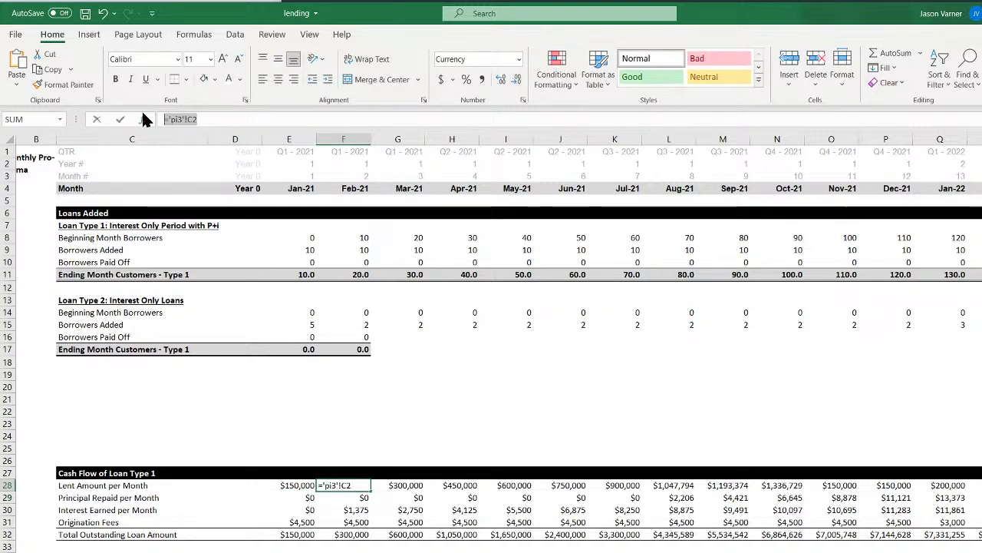
{"action": "right_click", "coordinate": [185, 116]}
{"action": "left_click", "coordinate": [213, 179]}
{"action": "key", "text": "Return"}
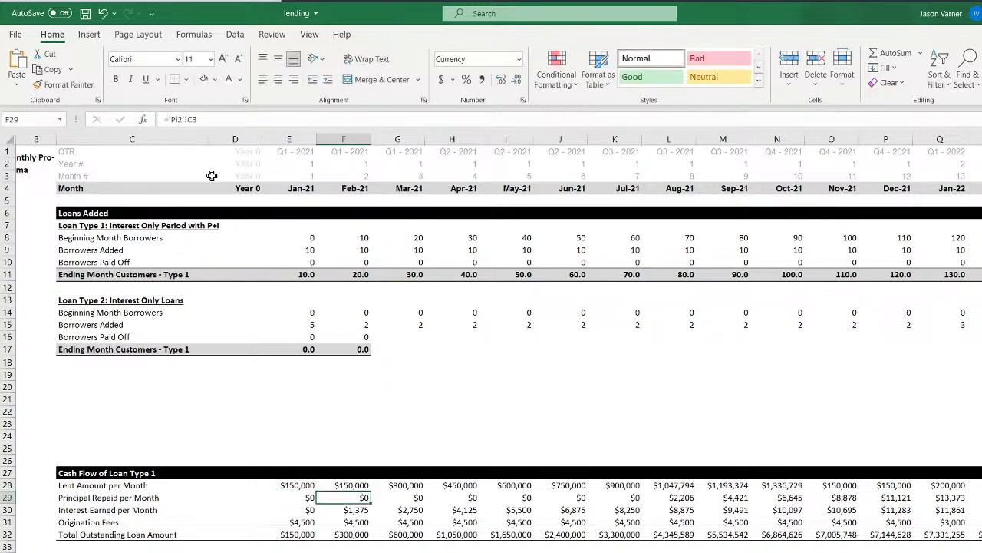
Set the Jan-21 Lent Amount per Month in E28 to 0
{"action": "key", "text": "Up"}
{"action": "key", "text": "Left"}
{"action": "type", "text": "0"}
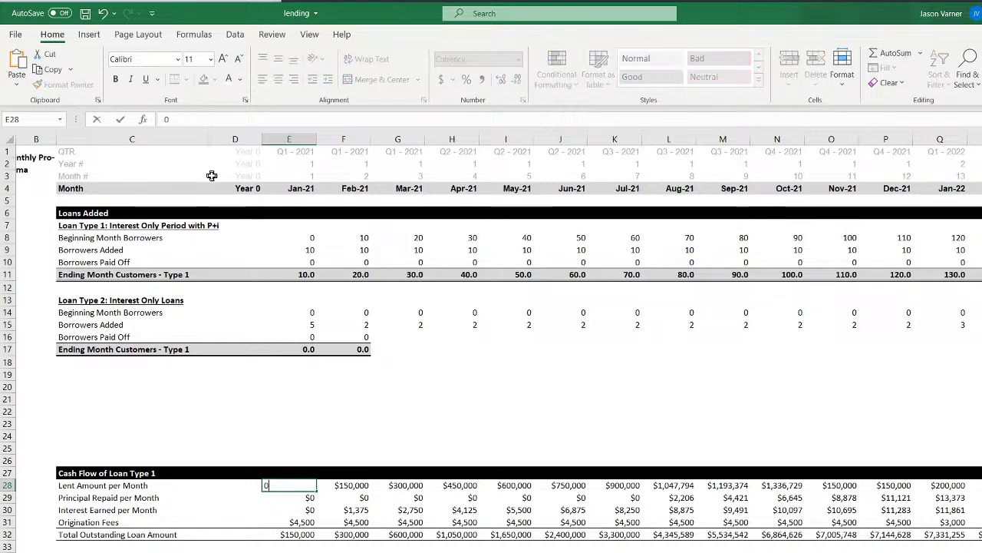
{"action": "key", "text": "Return"}
Fill the Feb-21 Lent Amount formula from F28 across row 28 through the remaining months of the pro forma
{"action": "left_click", "coordinate": [363, 485]}
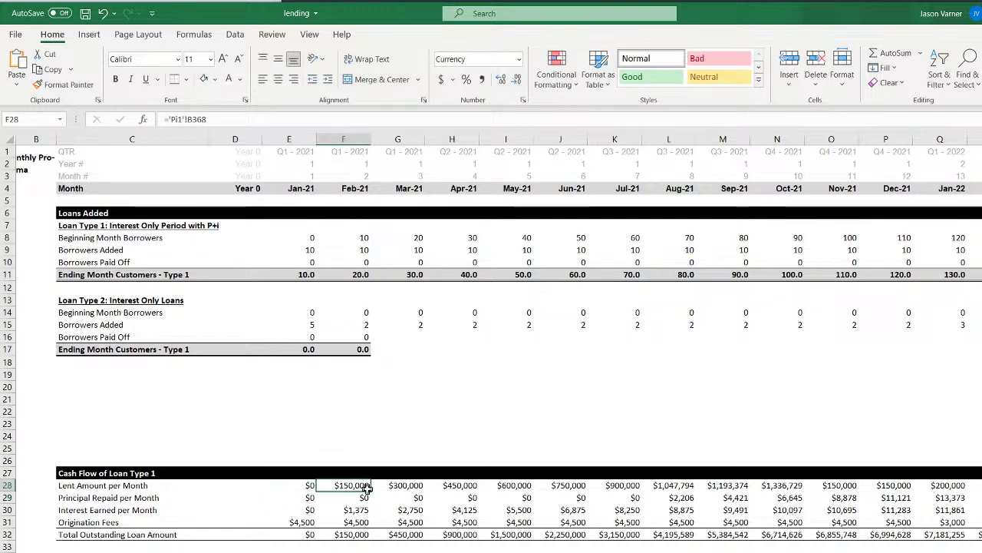
{"action": "left_click_drag", "start_coordinate": [370, 491], "coordinate": [876, 494]}
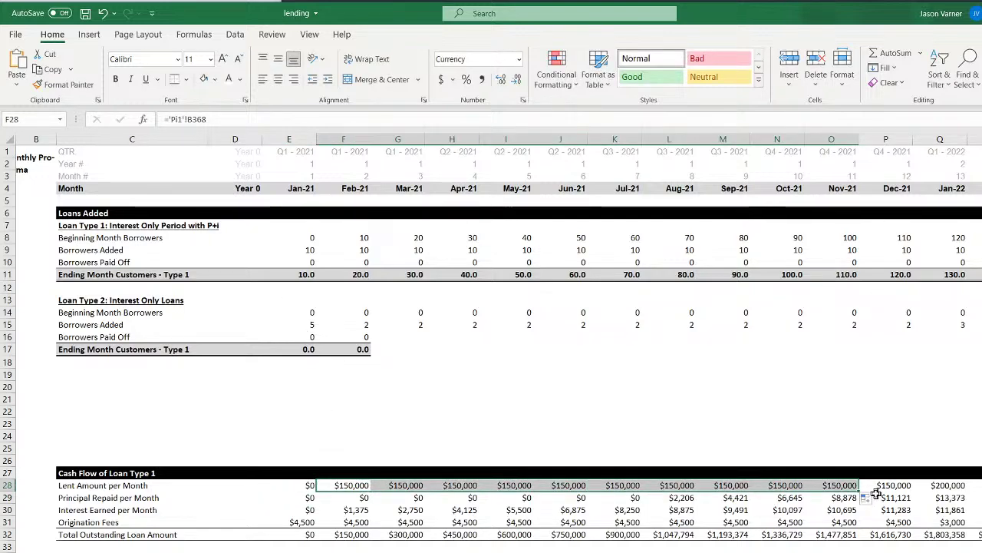
{"action": "left_click", "coordinate": [790, 487]}
{"action": "left_click_drag", "start_coordinate": [841, 491], "coordinate": [979, 491]}
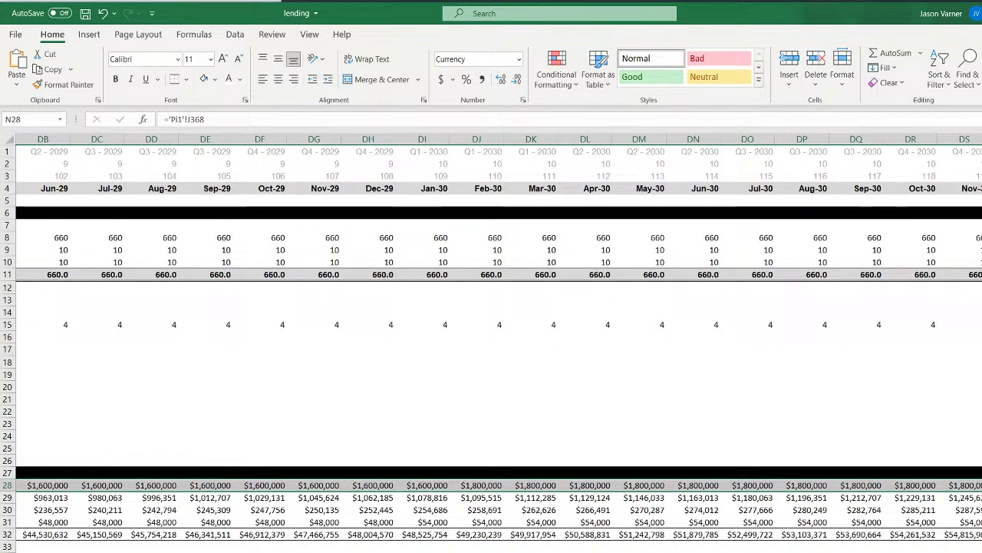
{"action": "scroll", "coordinate": [499, 338], "scroll_direction": "left", "scroll_amount": 20}
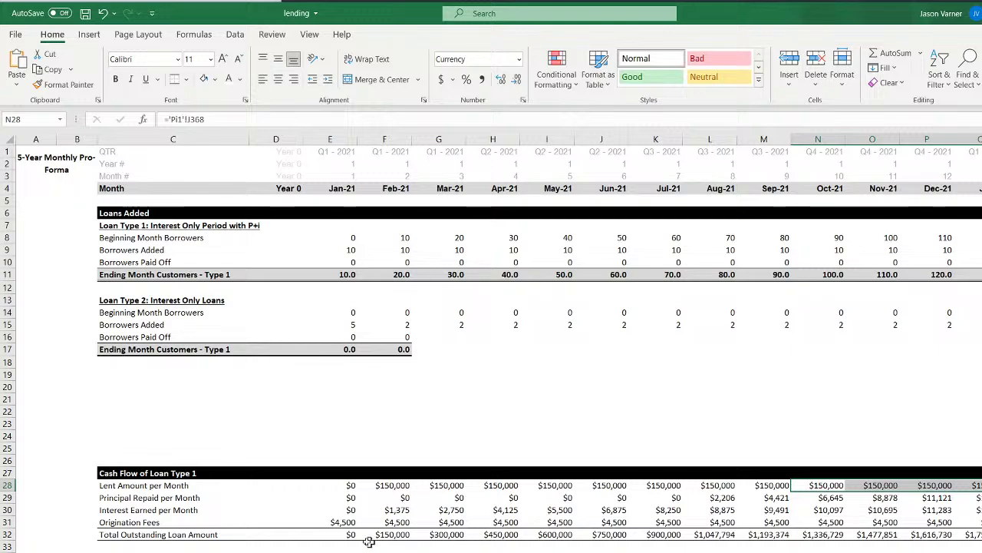
Link E33, beneath the Jan-21 Total Outstanding Loan Amount, to the first month-end balance total, ='pi3'!B2
{"action": "left_click", "coordinate": [389, 535]}
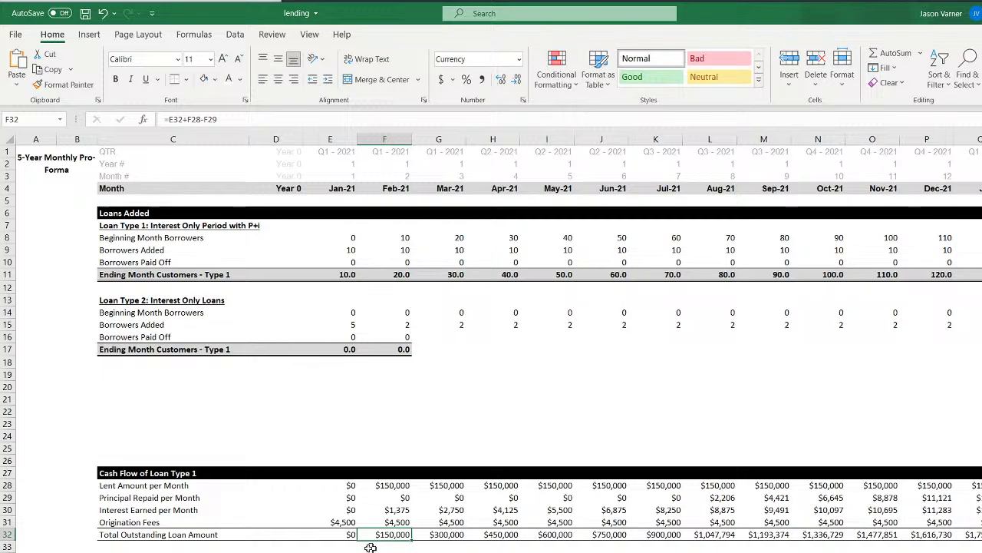
{"action": "left_click", "coordinate": [340, 548]}
{"action": "type", "text": "="}
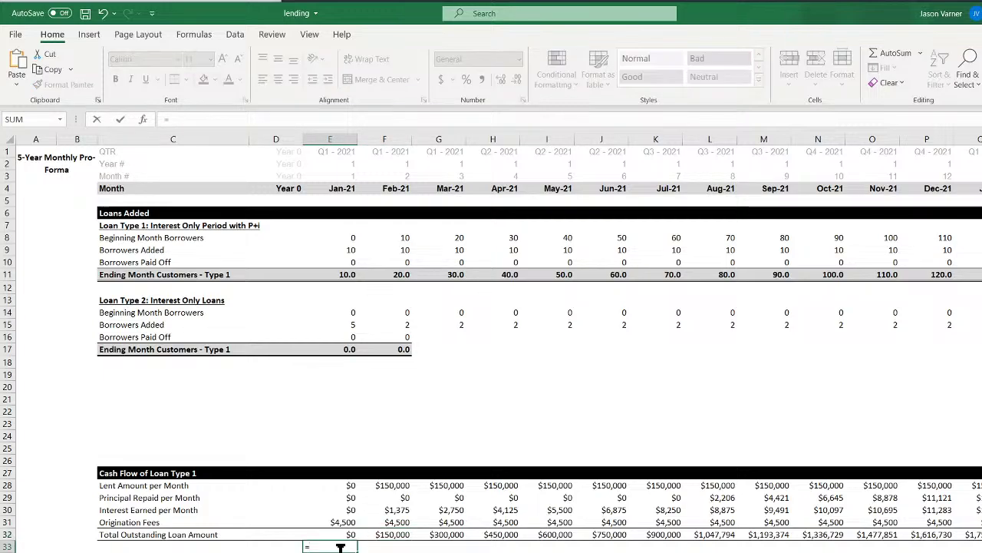
{"action": "key", "text": "ctrl+Page_Down"}
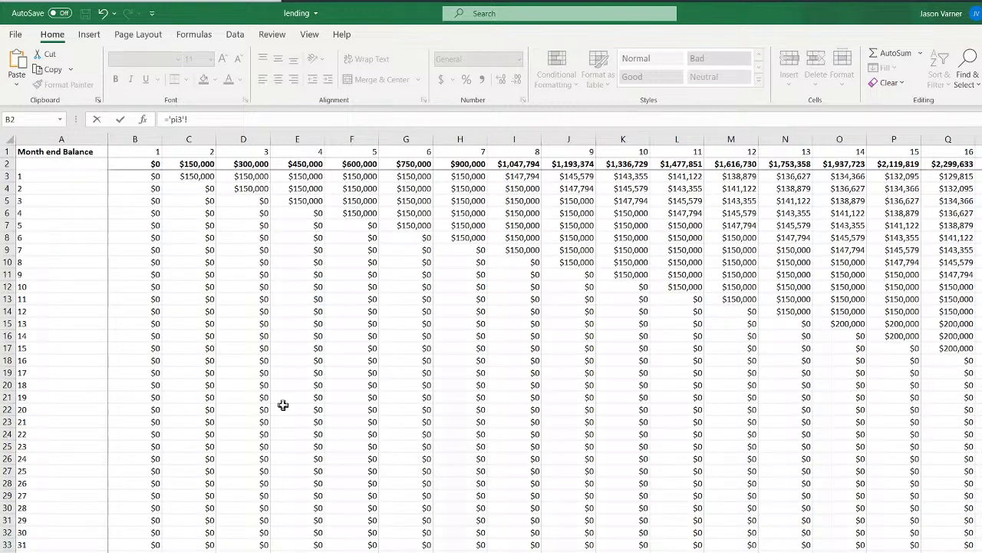
{"action": "left_click", "coordinate": [147, 164]}
{"action": "key", "text": "Return"}
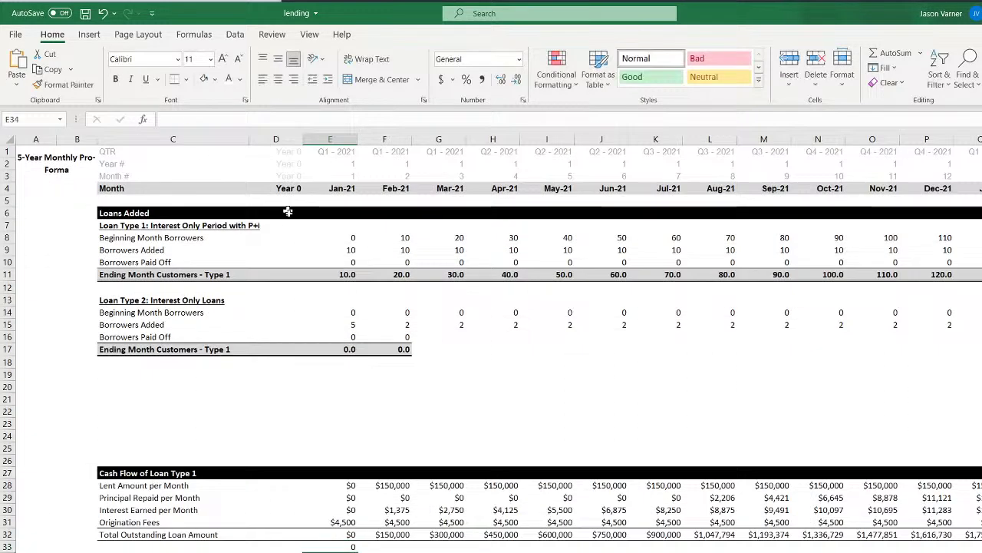
Fill the E33 balance link across row 33 through Nov-21 and format those cells as Currency with 0 decimal places
{"action": "left_click", "coordinate": [351, 547]}
{"action": "left_click_drag", "start_coordinate": [350, 547], "coordinate": [890, 546]}
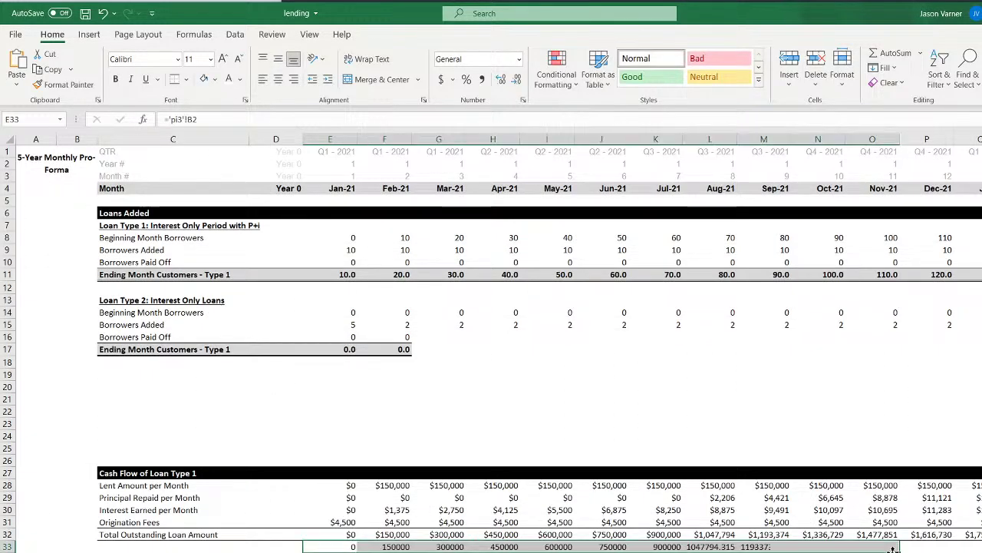
{"action": "left_click", "coordinate": [522, 100]}
{"action": "left_click", "coordinate": [465, 270]}
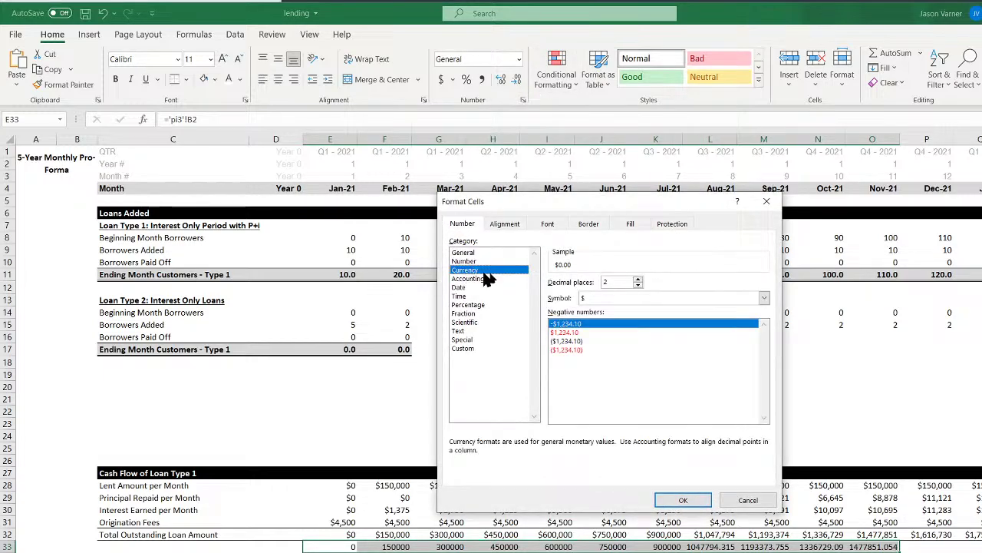
{"action": "left_click", "coordinate": [638, 285]}
{"action": "left_click", "coordinate": [638, 285]}
{"action": "left_click", "coordinate": [691, 499]}
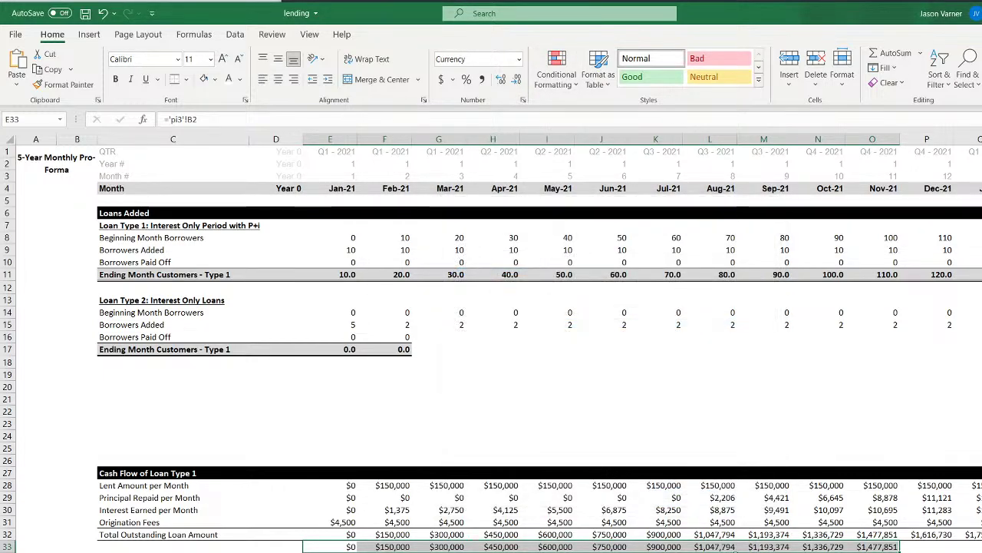
Extend the month-end balance links from O33 across row 33 through the remaining months of the pro forma
{"action": "left_click", "coordinate": [723, 546]}
{"action": "left_click_drag", "start_coordinate": [872, 547], "coordinate": [981, 548]}
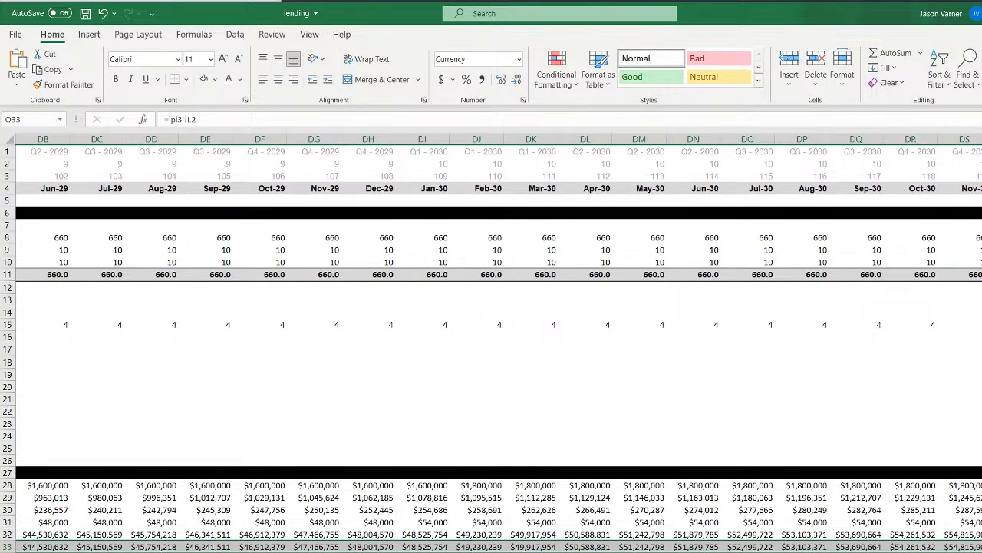
{"action": "scroll", "coordinate": [499, 343], "scroll_direction": "left", "scroll_amount": 1}
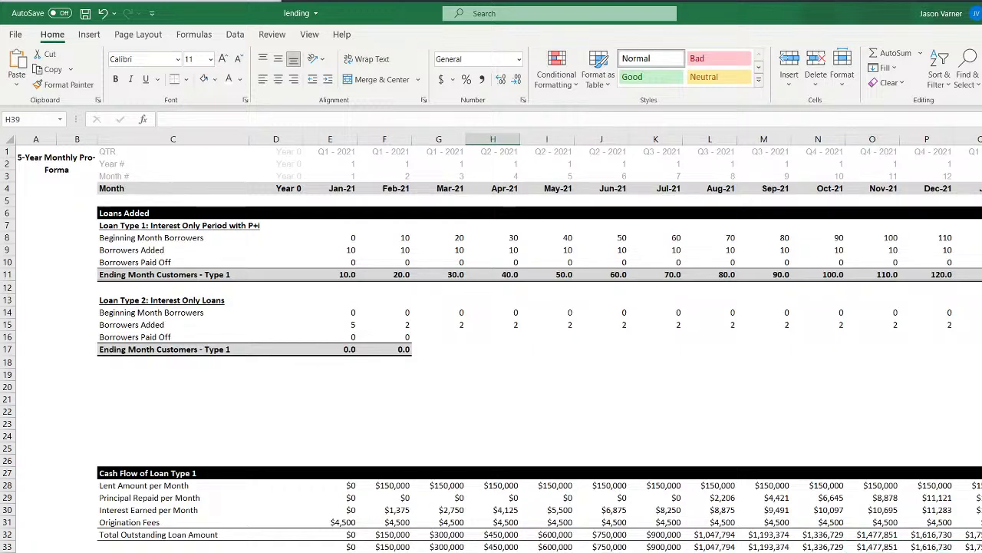
Compare the Feb-21 outstanding loan total with the balance check below it and clear the contents of row 33
{"action": "left_click", "coordinate": [388, 547]}
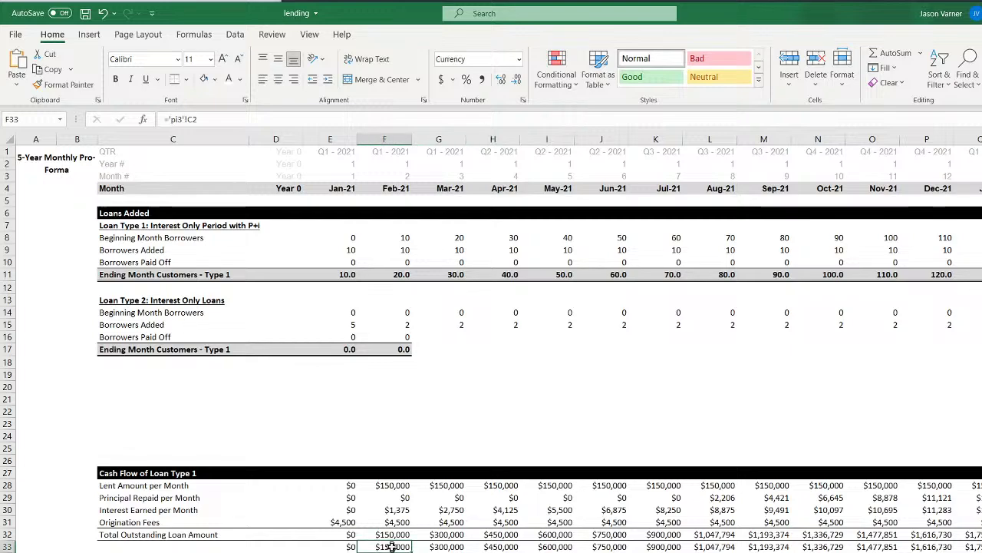
{"action": "left_click", "coordinate": [185, 534]}
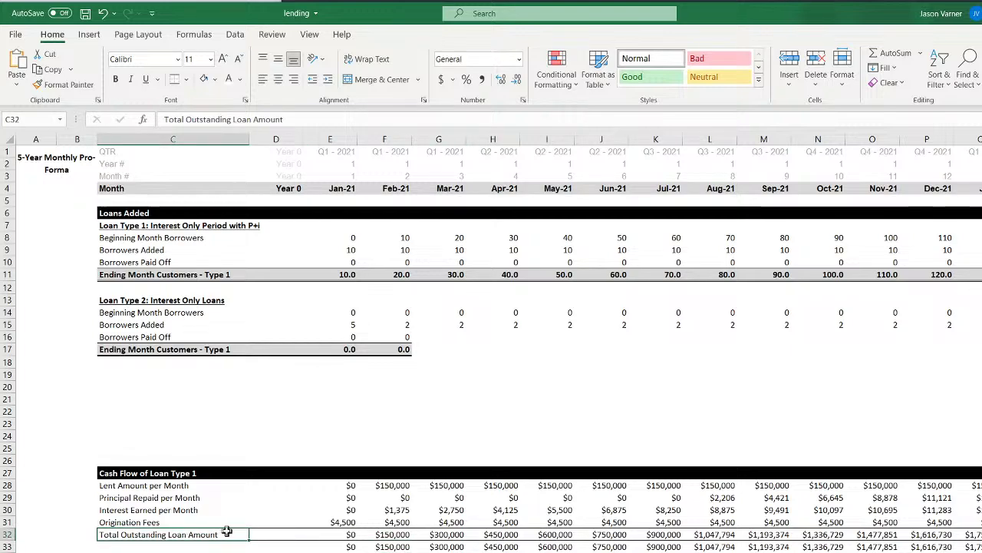
{"action": "left_click", "coordinate": [388, 485]}
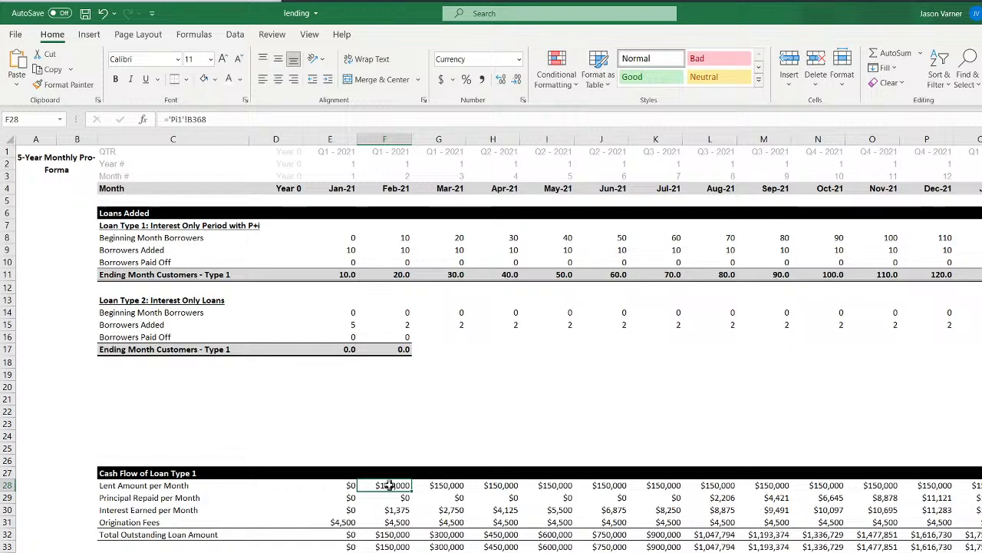
{"action": "left_click", "coordinate": [392, 534]}
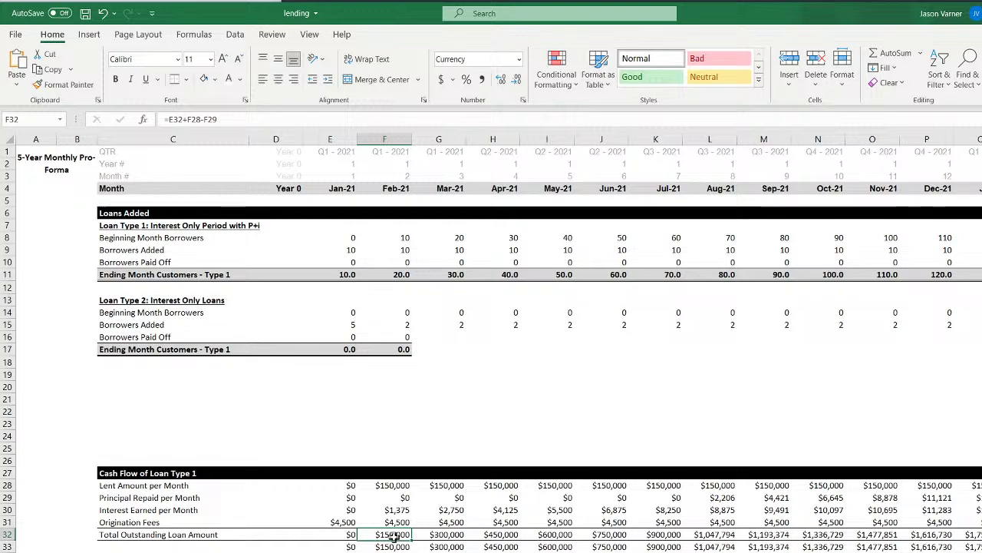
{"action": "left_click", "coordinate": [6, 547]}
{"action": "right_click", "coordinate": [6, 546]}
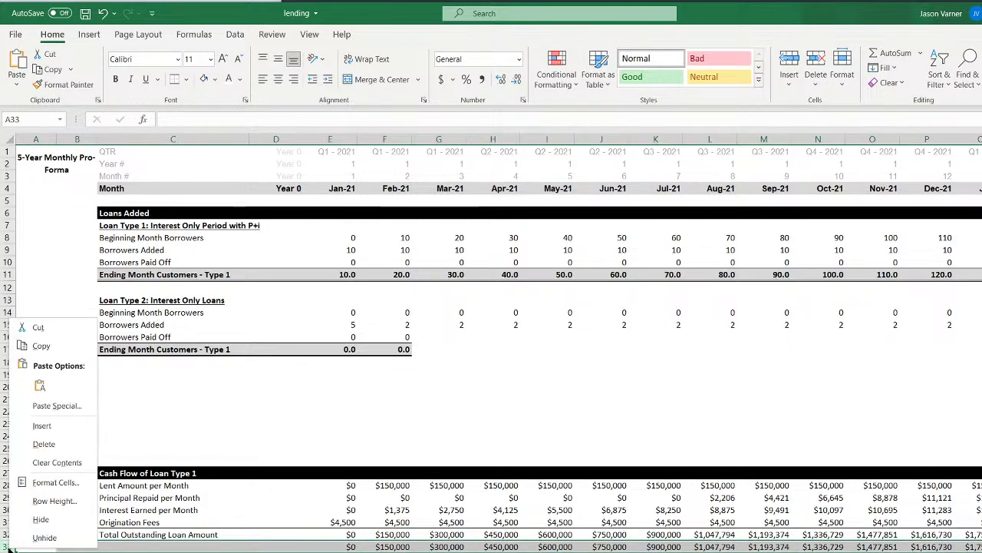
{"action": "left_click", "coordinate": [56, 462]}
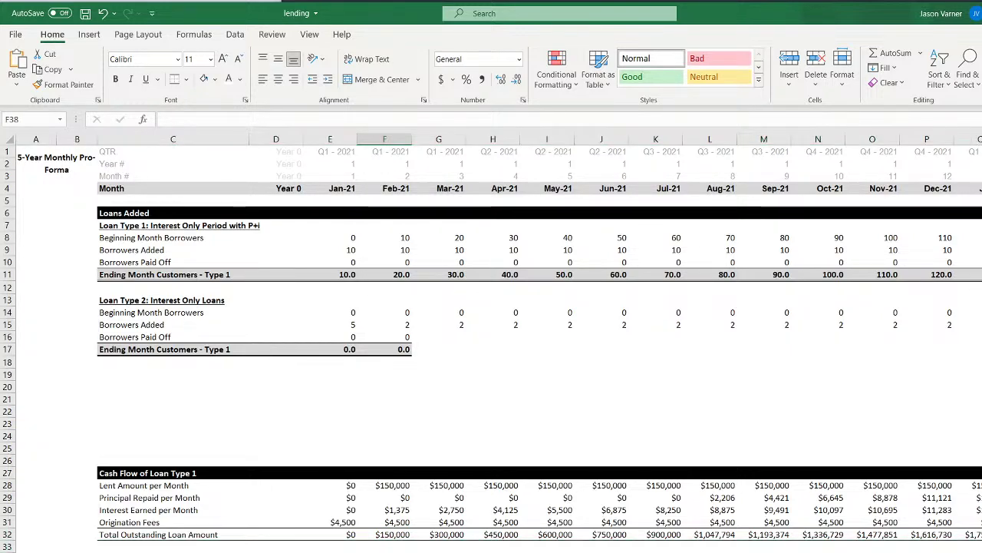
Examine the Total Outstanding Loan Amount formulas in row 32 and the cash flow rows above them from Jan-21 through Aug-21
{"action": "left_click", "coordinate": [392, 534]}
{"action": "left_click", "coordinate": [443, 535]}
{"action": "left_click", "coordinate": [492, 535]}
{"action": "left_click", "coordinate": [392, 537]}
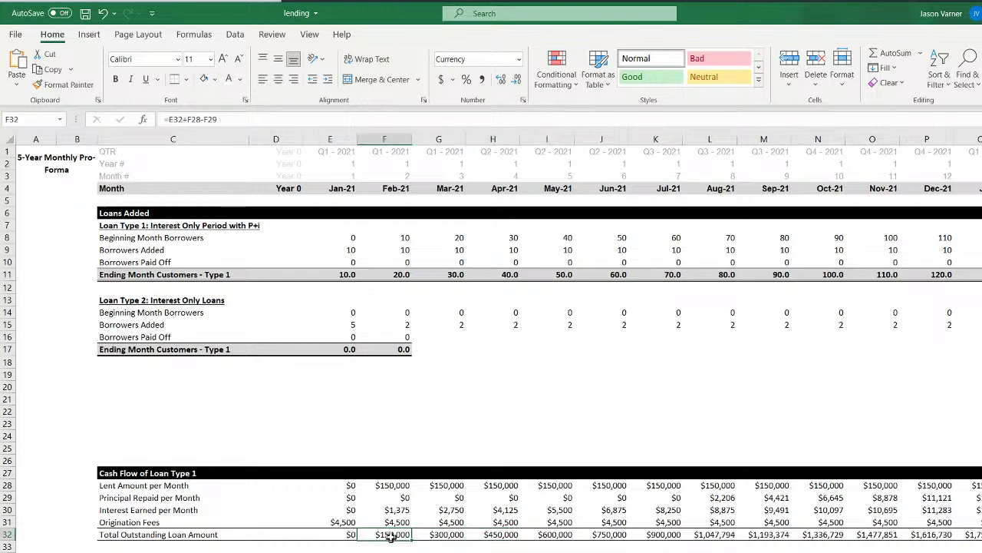
{"action": "key", "text": "Up"}
{"action": "key", "text": "Up"}
{"action": "key", "text": "Up"}
{"action": "key", "text": "Up"}
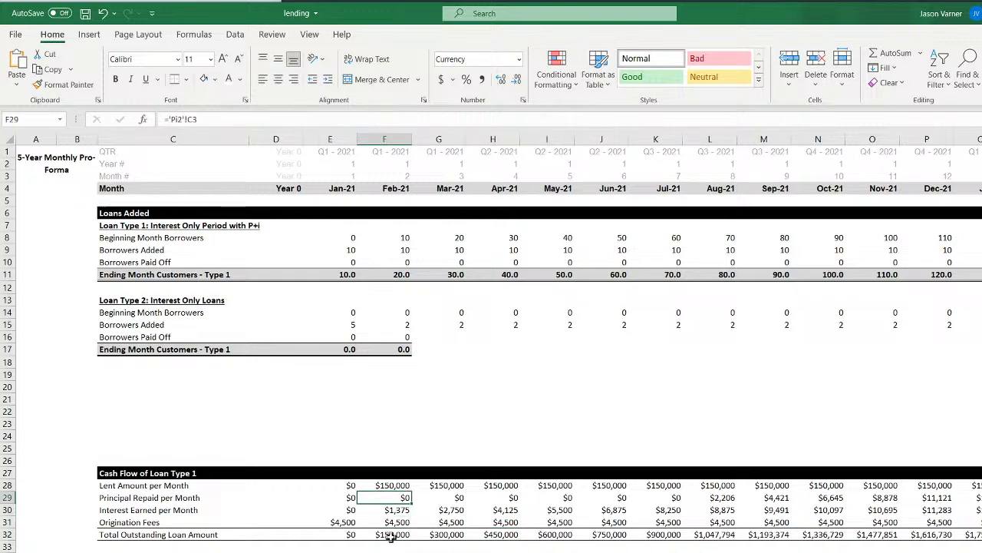
{"action": "key", "text": "Down"}
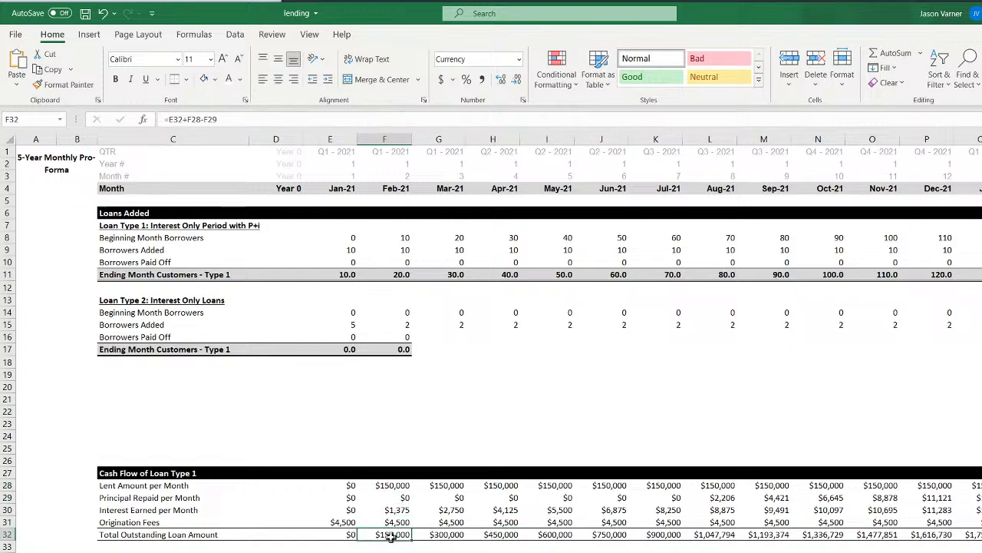
{"action": "key", "text": "Right"}
{"action": "key", "text": "Right"}
{"action": "key", "text": "Right"}
{"action": "key", "text": "Right"}
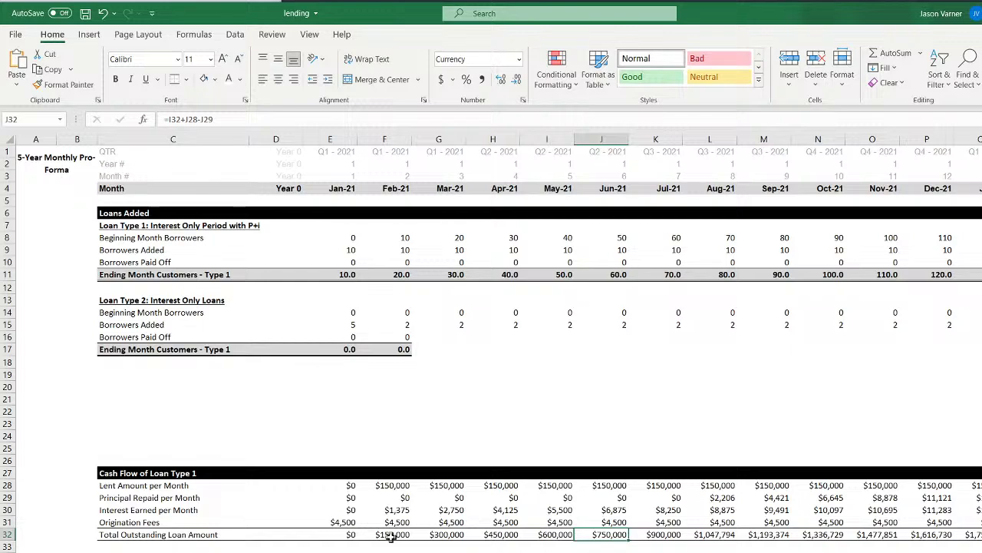
{"action": "key", "text": "Right"}
{"action": "key", "text": "Right"}
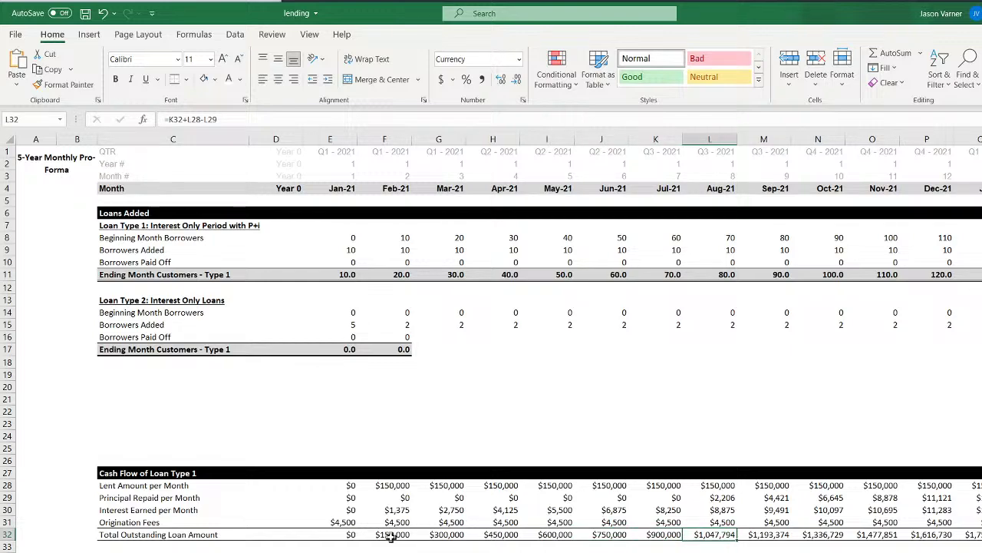
{"action": "key", "text": "Up"}
{"action": "key", "text": "Up"}
{"action": "key", "text": "Down"}
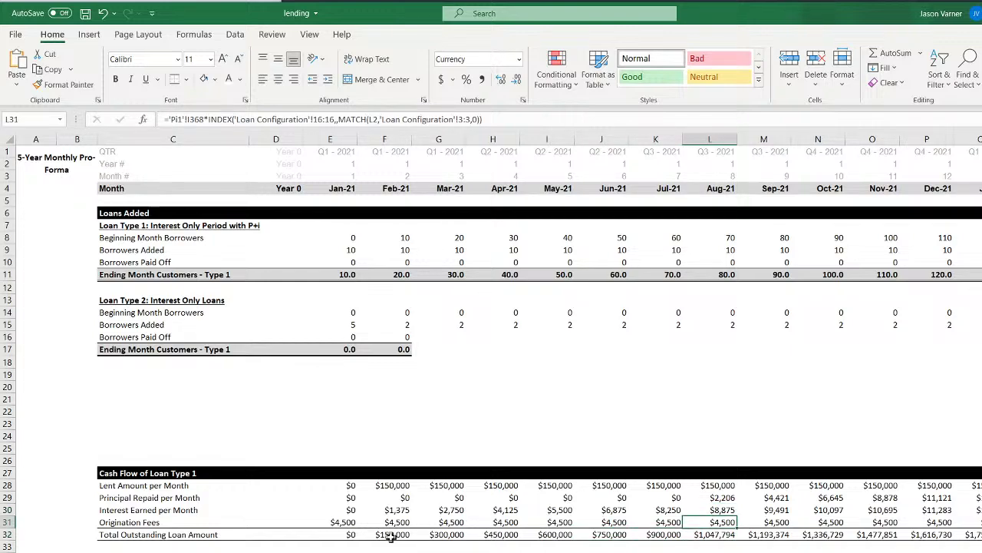
{"action": "key", "text": "Down"}
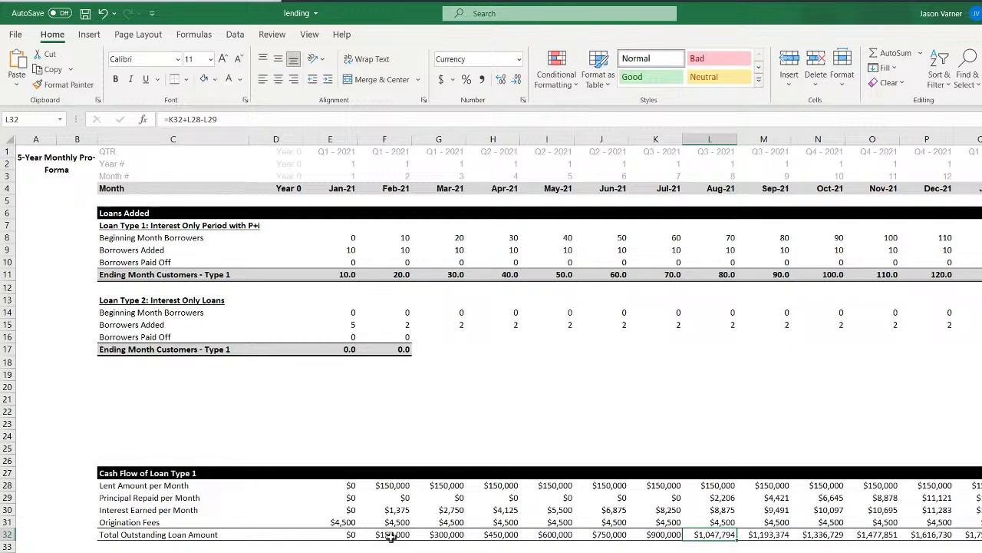
{"action": "key", "text": "Left"}
{"action": "key", "text": "Left"}
{"action": "key", "text": "Left"}
{"action": "key", "text": "Left"}
{"action": "key", "text": "Left"}
{"action": "key", "text": "Left"}
{"action": "key", "text": "Left"}
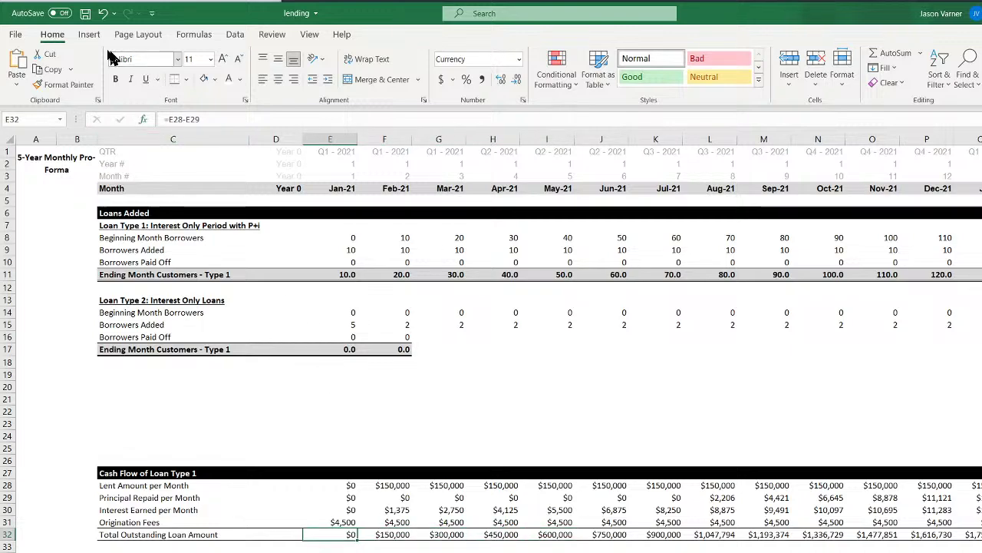
Save the workbook and inspect the Jan-21 Origination Fees formula in E31
{"action": "left_click", "coordinate": [85, 14]}
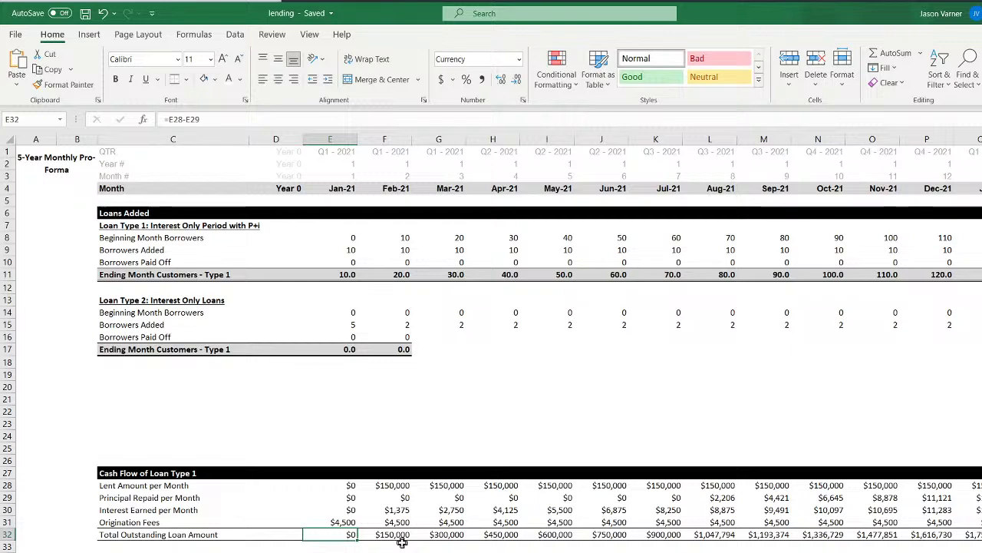
{"action": "left_click", "coordinate": [346, 523]}
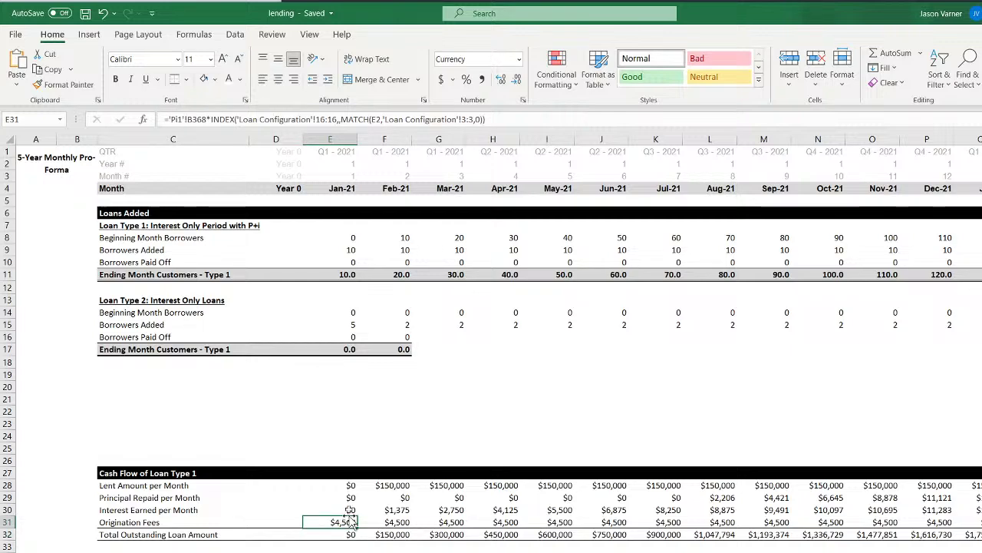
{"action": "left_click", "coordinate": [85, 13]}
{"action": "left_click", "coordinate": [396, 550]}
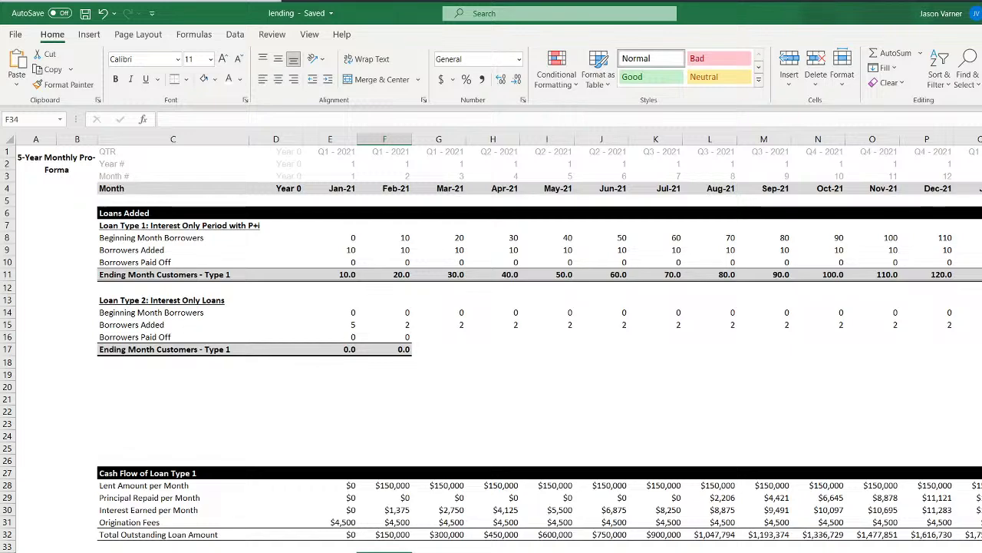
{"action": "left_click", "coordinate": [330, 551]}
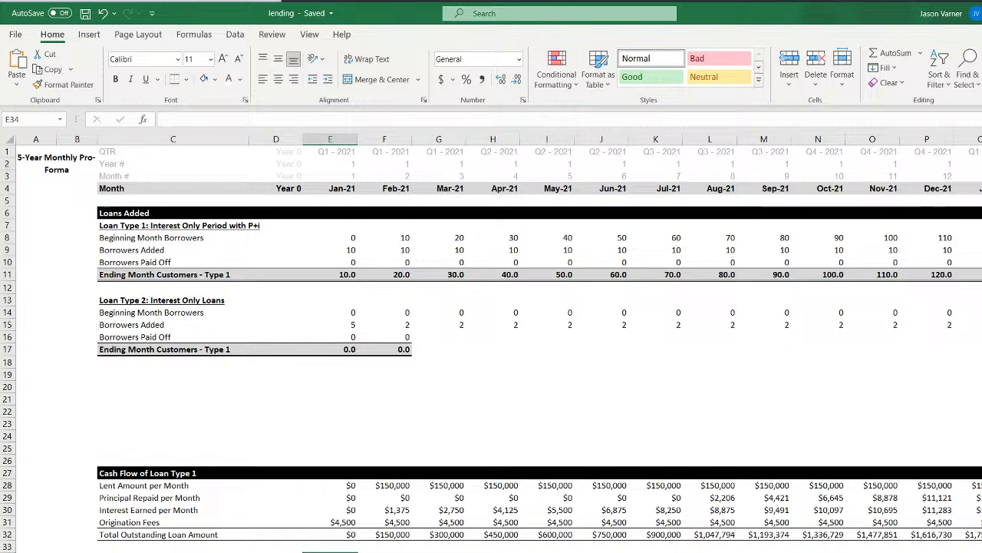
{"action": "left_click", "coordinate": [340, 522]}
{"action": "left_click", "coordinate": [338, 551]}
{"action": "left_click", "coordinate": [383, 551]}
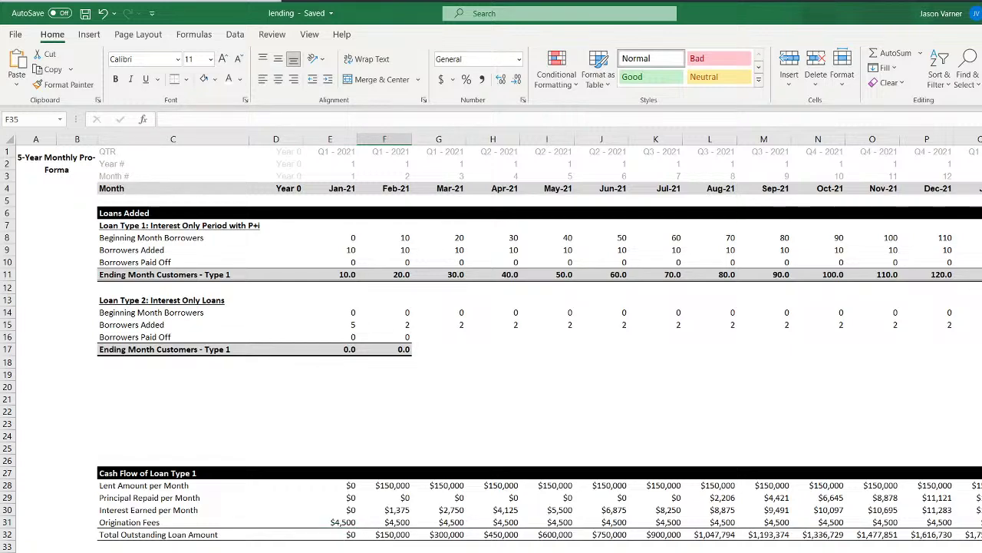
{"action": "left_click", "coordinate": [493, 552]}
{"action": "left_click", "coordinate": [602, 552]}
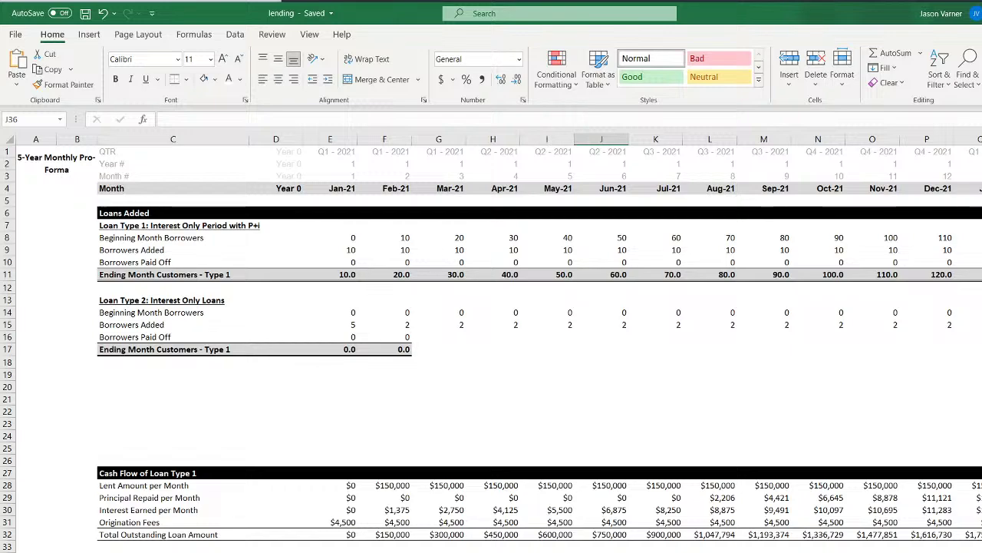
{"action": "left_click", "coordinate": [439, 552]}
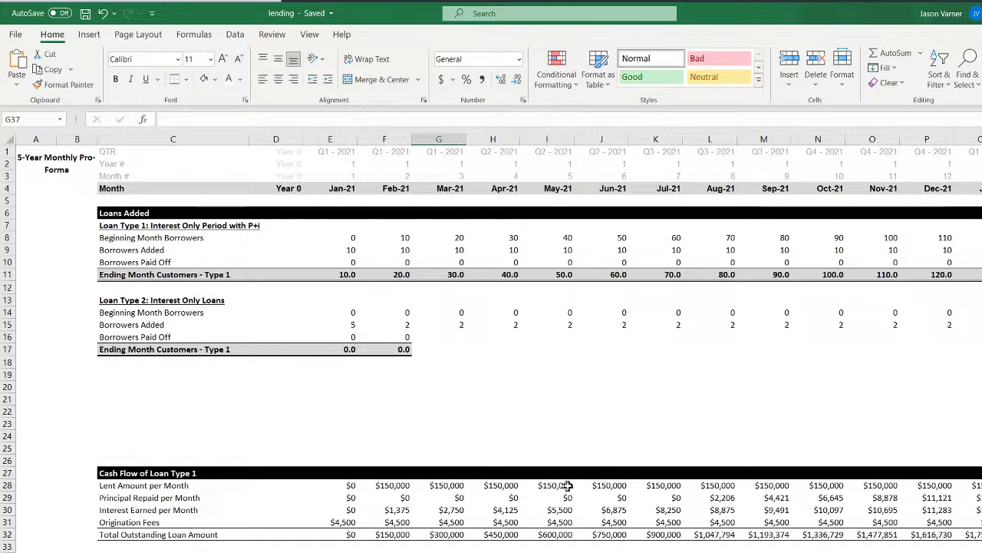
Review the Lent Amount per Month cells in row 28 from Feb-21 through Sep-21
{"action": "left_click", "coordinate": [665, 485]}
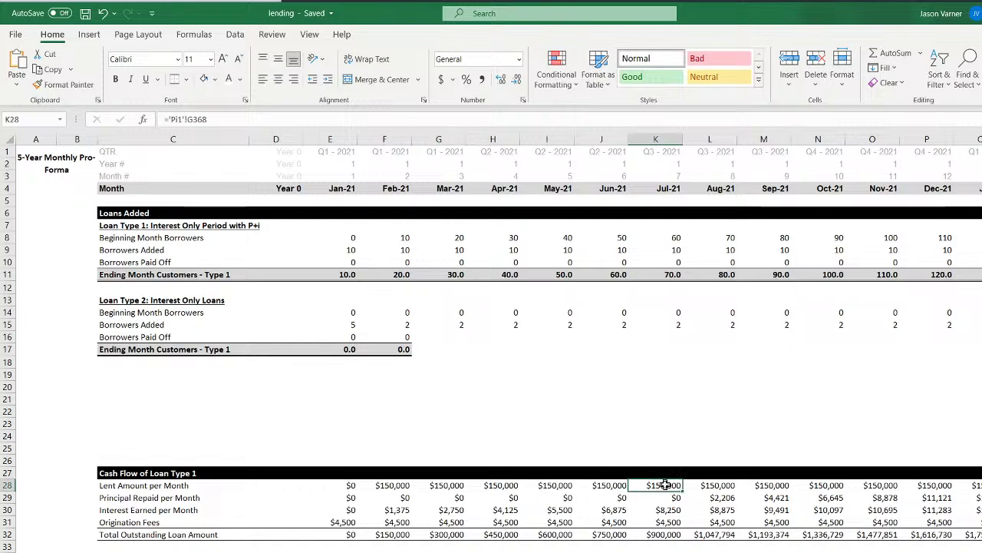
{"action": "left_click_drag", "start_coordinate": [664, 486], "coordinate": [396, 483]}
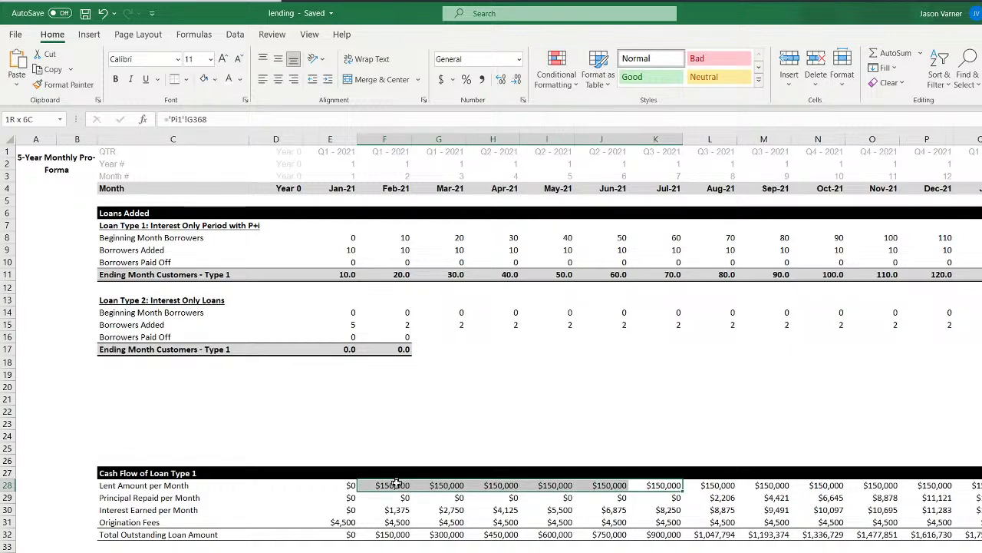
{"action": "left_click_drag", "start_coordinate": [718, 485], "coordinate": [393, 486]}
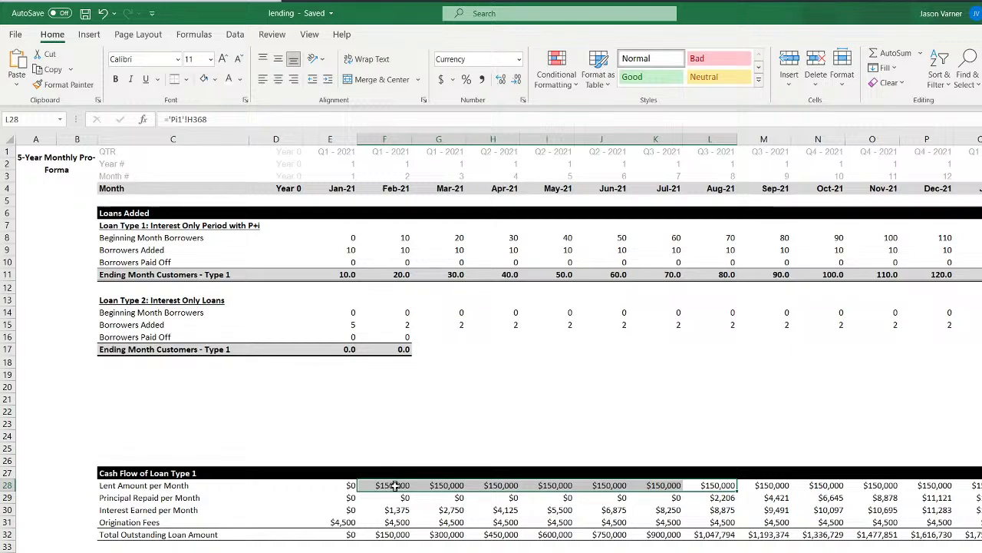
{"action": "left_click_drag", "start_coordinate": [394, 486], "coordinate": [758, 486]}
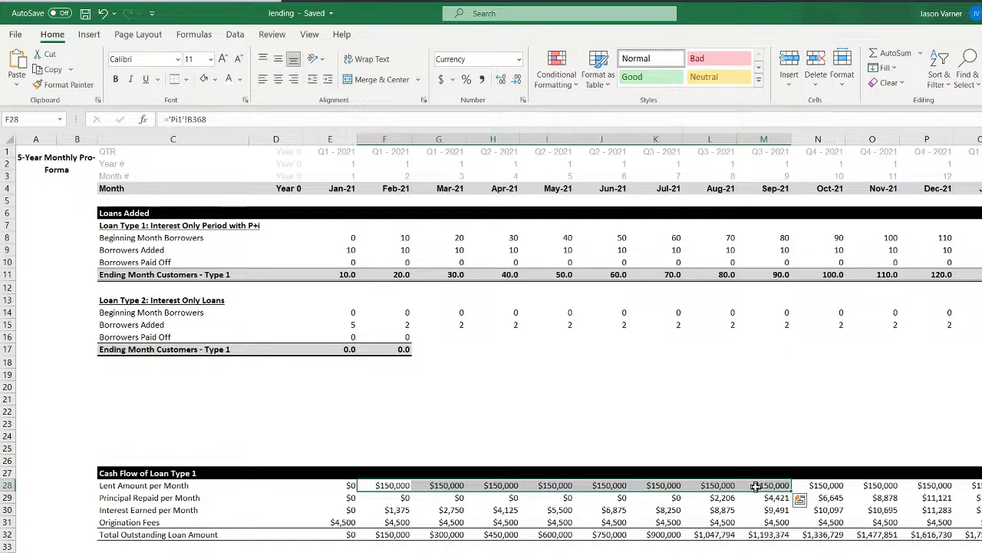
{"action": "left_click", "coordinate": [547, 551]}
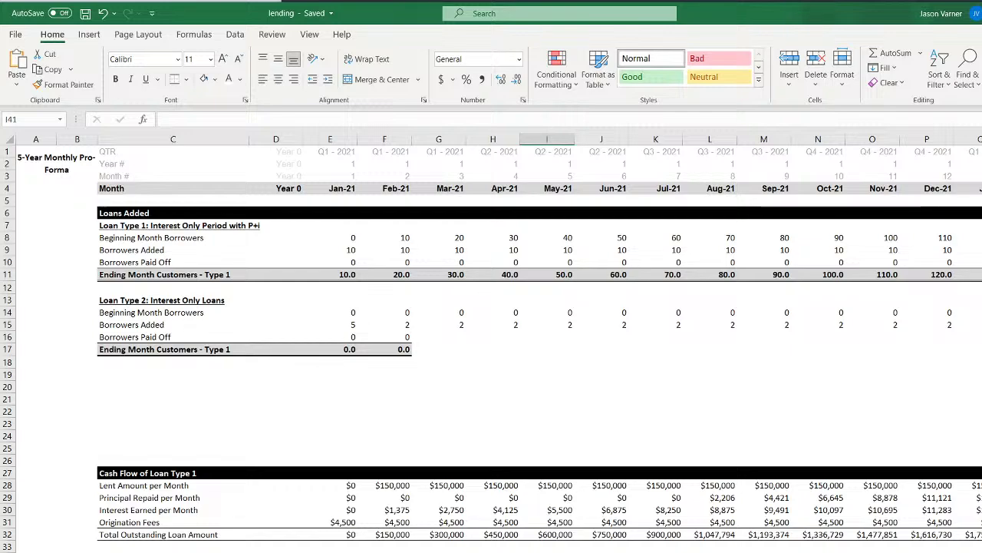
Copy the ='Pi1'!B368 formula from the Feb-21 Lent Amount per Month cell F28 into the Jan-21 cell E28
{"action": "left_click", "coordinate": [391, 484]}
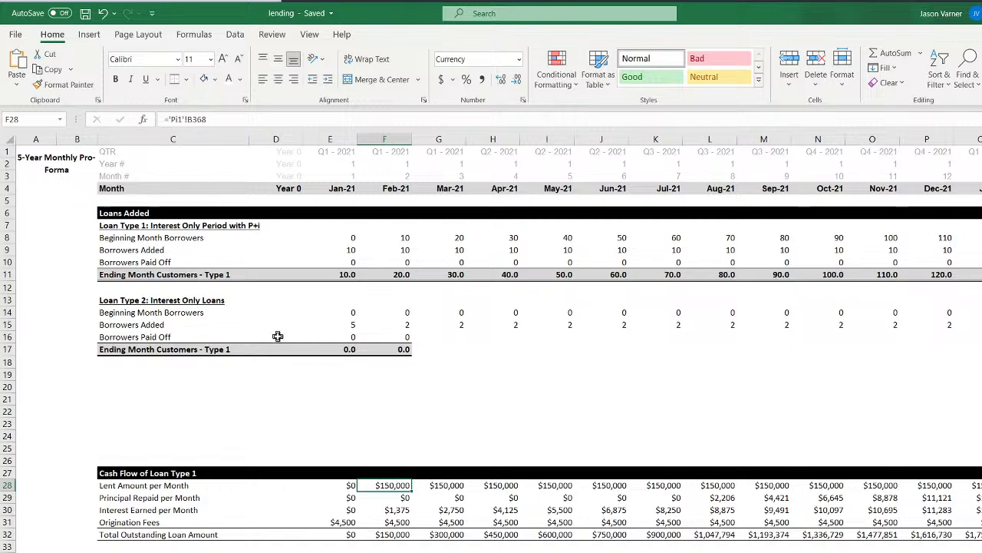
{"action": "left_click_drag", "start_coordinate": [236, 120], "coordinate": [145, 118]}
{"action": "right_click", "coordinate": [190, 120]}
{"action": "left_click", "coordinate": [221, 150]}
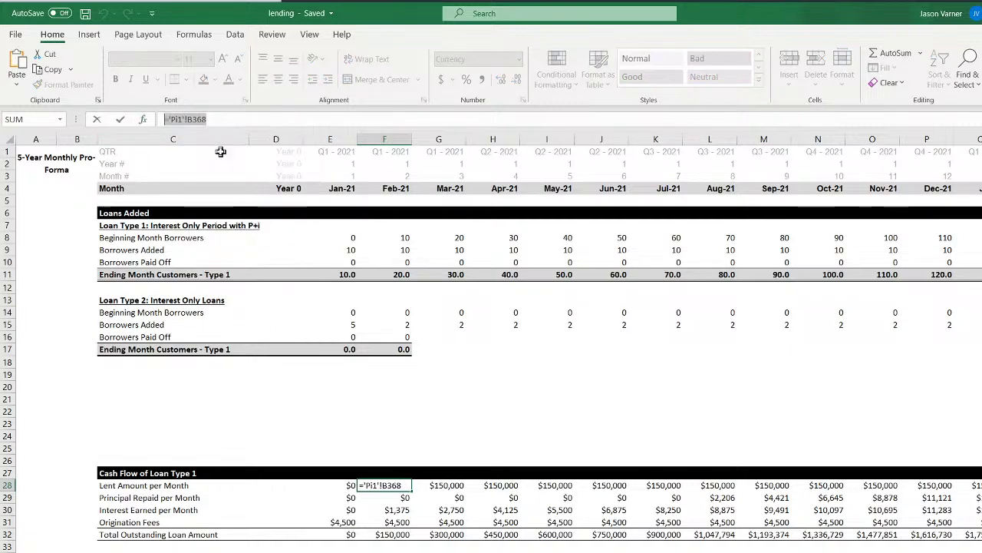
{"action": "key", "text": "Return"}
{"action": "left_click", "coordinate": [337, 487]}
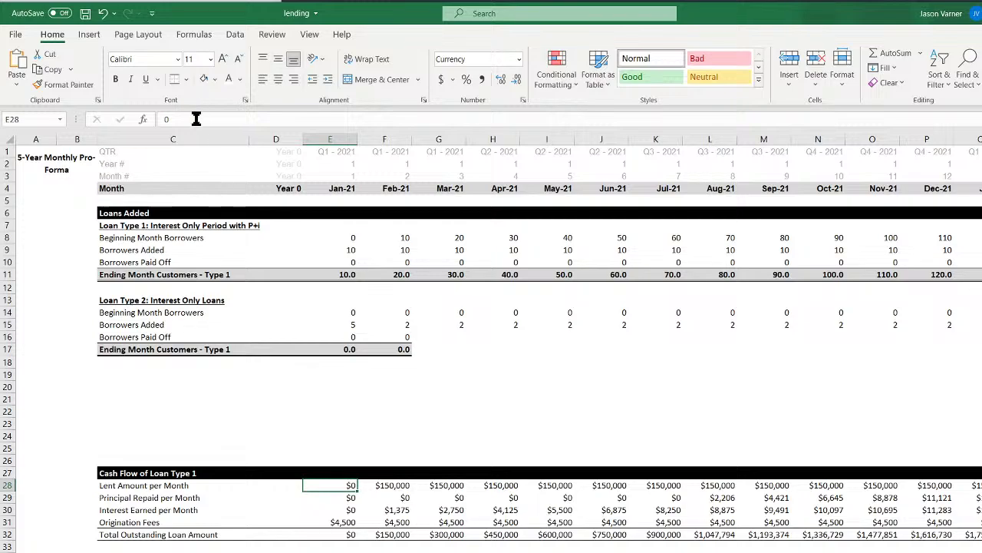
{"action": "left_click_drag", "start_coordinate": [195, 119], "coordinate": [165, 119]}
{"action": "right_click", "coordinate": [164, 118]}
{"action": "left_click", "coordinate": [195, 182]}
{"action": "key", "text": "Return"}
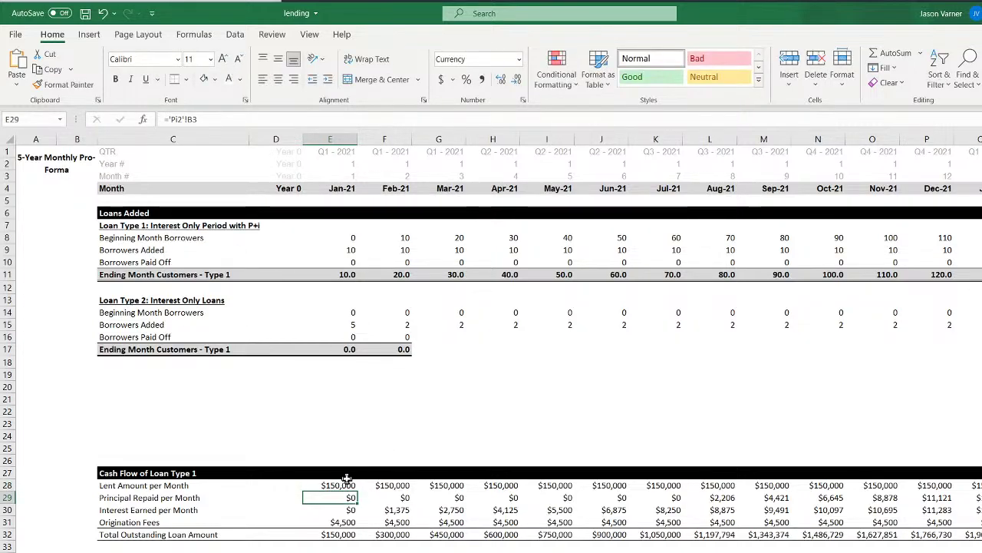
Fill the E28 Lent Amount per Month formula across row 28 and check the shifted Feb-21 reference against the Jan-21 origination fee
{"action": "left_click", "coordinate": [351, 489]}
{"action": "left_click_drag", "start_coordinate": [351, 489], "coordinate": [981, 488]}
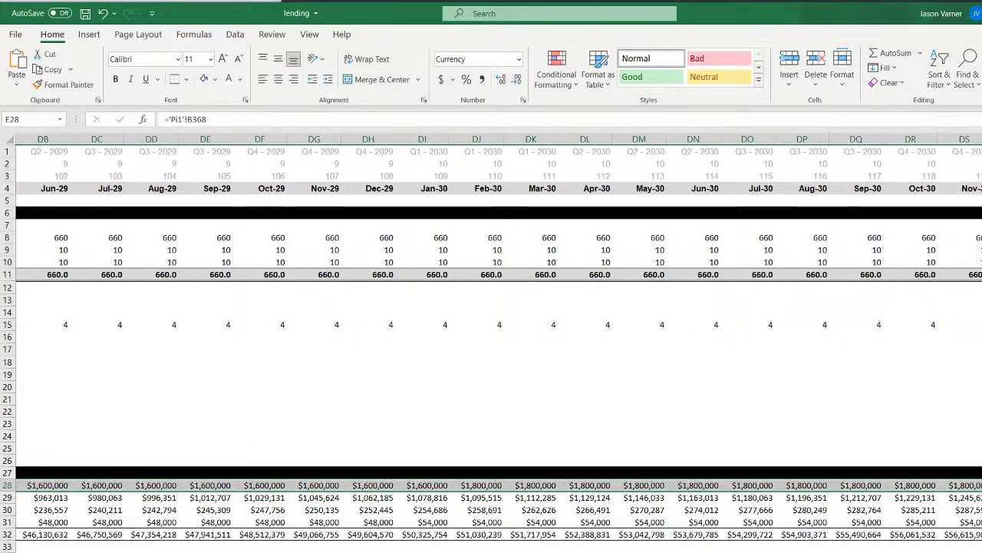
{"action": "key", "text": "ctrl+BackSpace"}
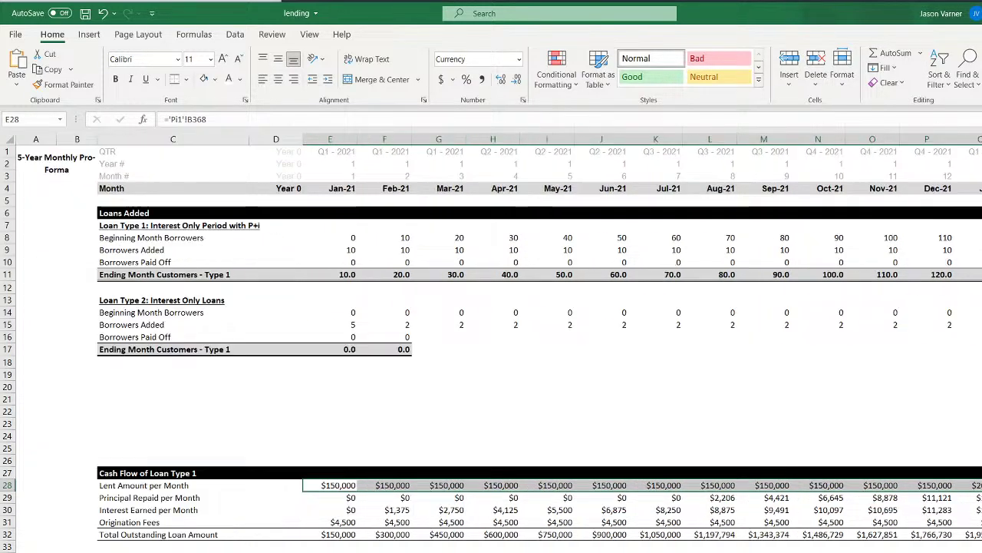
{"action": "left_click", "coordinate": [336, 488]}
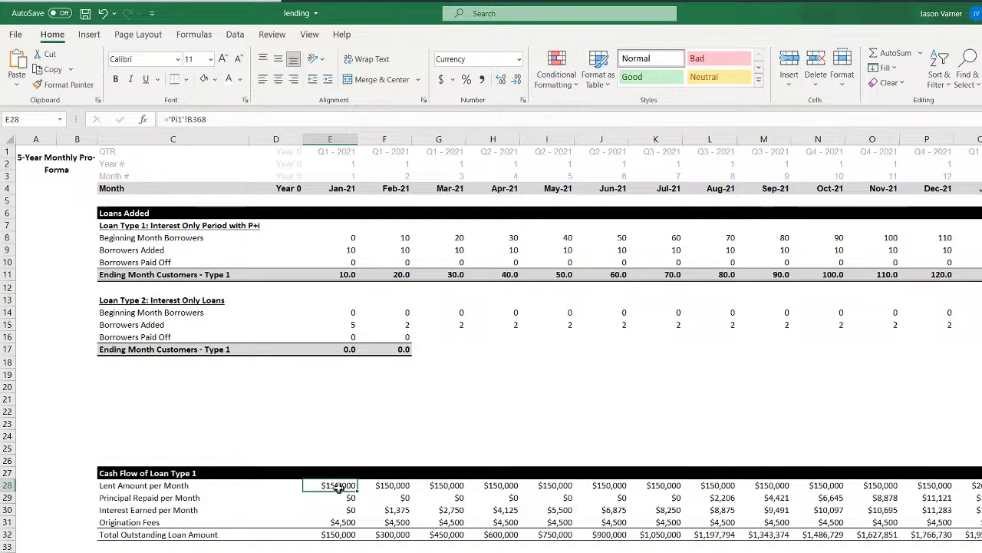
{"action": "left_click", "coordinate": [339, 523]}
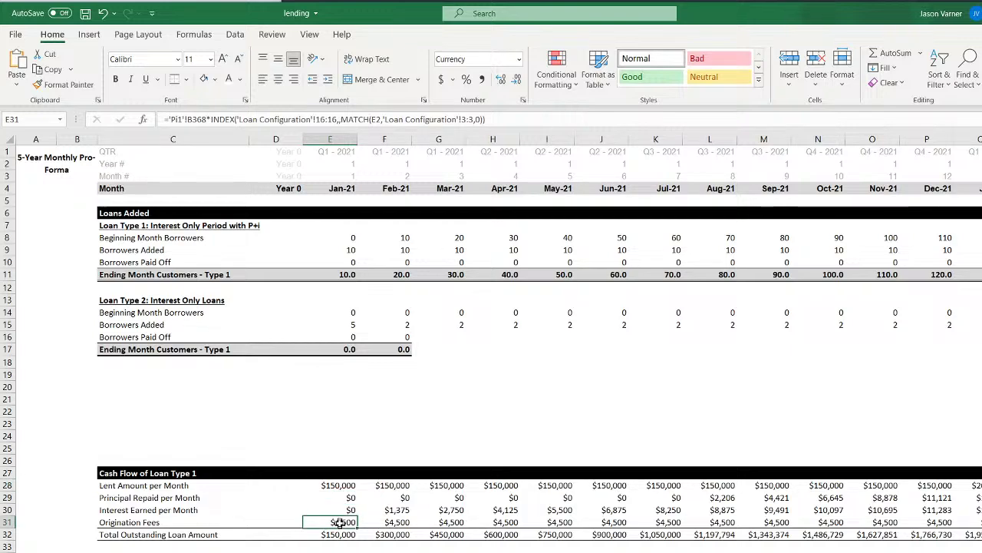
{"action": "left_click", "coordinate": [396, 490]}
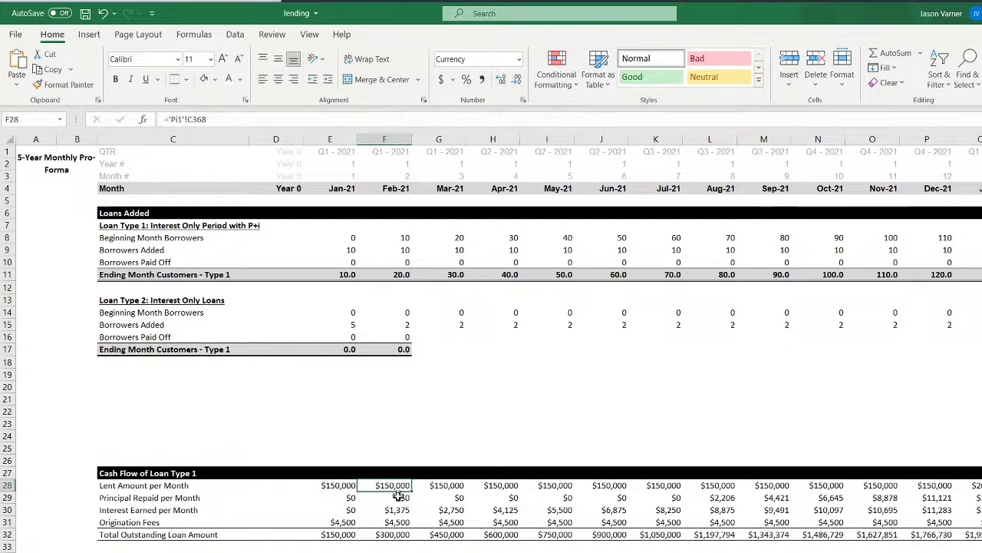
Examine Principal Repaid per Month from Jan-21 through Jul-21 and the Total Outstanding Loan Amount formulas for Jul-21 and Aug-21
{"action": "left_click", "coordinate": [719, 497]}
{"action": "left_click", "coordinate": [352, 499]}
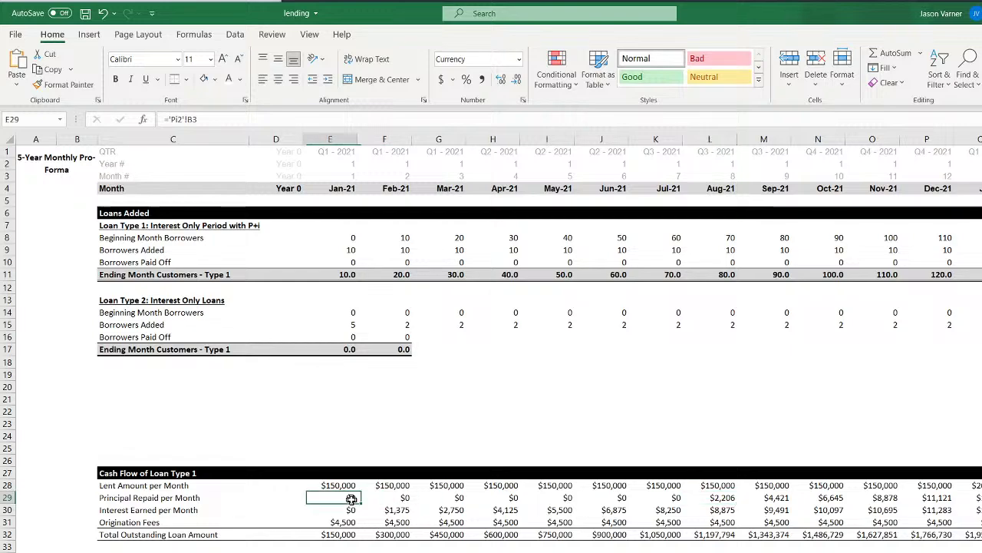
{"action": "left_click", "coordinate": [391, 498]}
{"action": "left_click", "coordinate": [449, 498]}
{"action": "left_click", "coordinate": [503, 498]}
{"action": "left_click", "coordinate": [556, 499]}
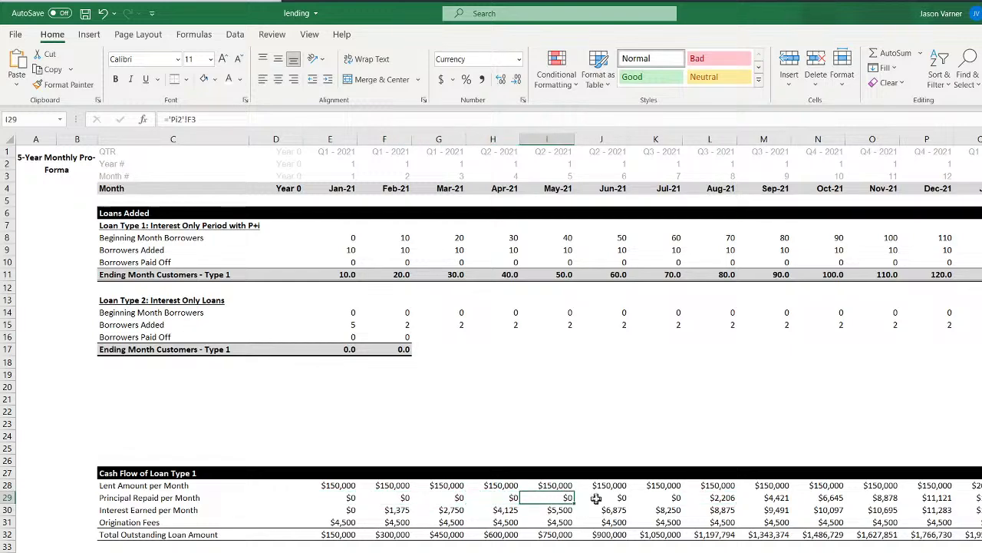
{"action": "left_click", "coordinate": [598, 498]}
{"action": "left_click", "coordinate": [675, 498]}
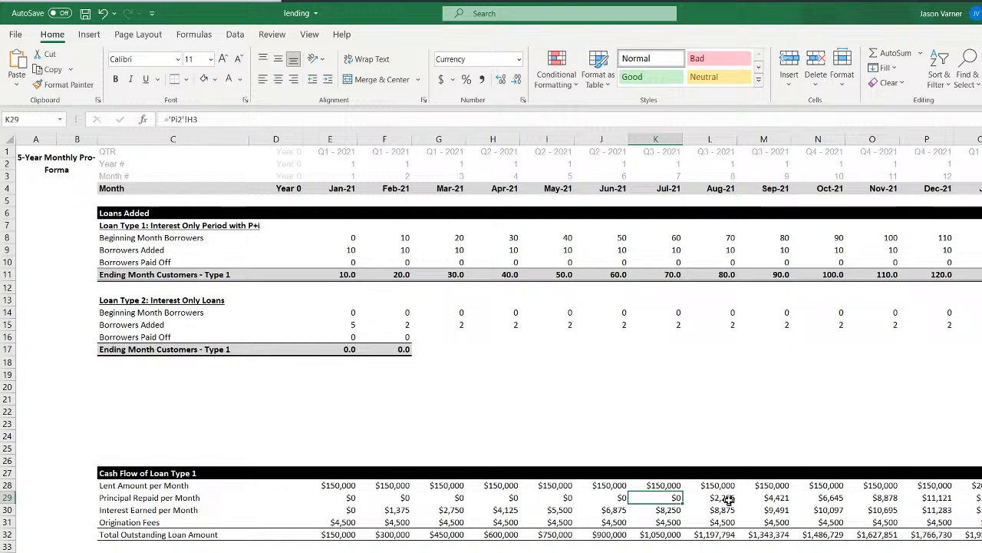
{"action": "left_click", "coordinate": [666, 535]}
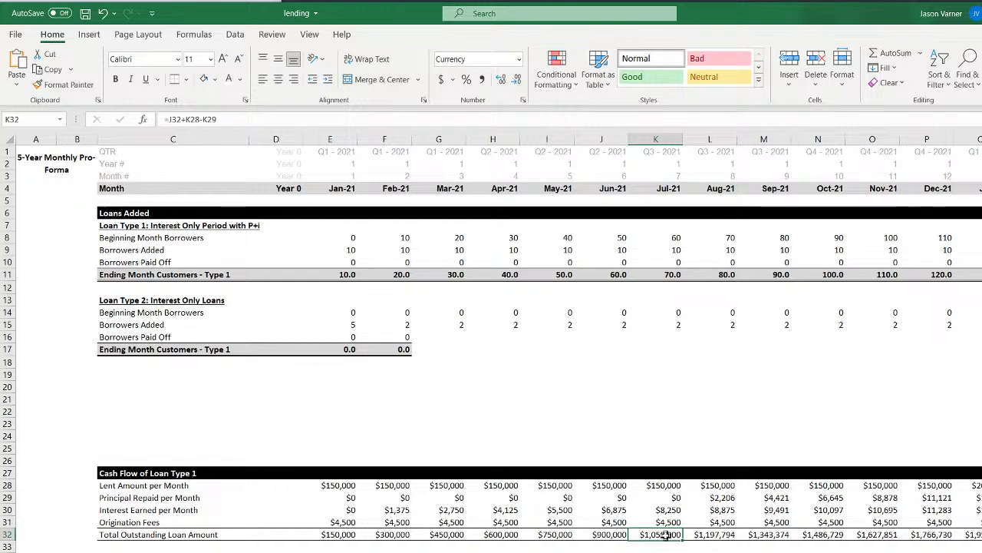
{"action": "left_click", "coordinate": [715, 535]}
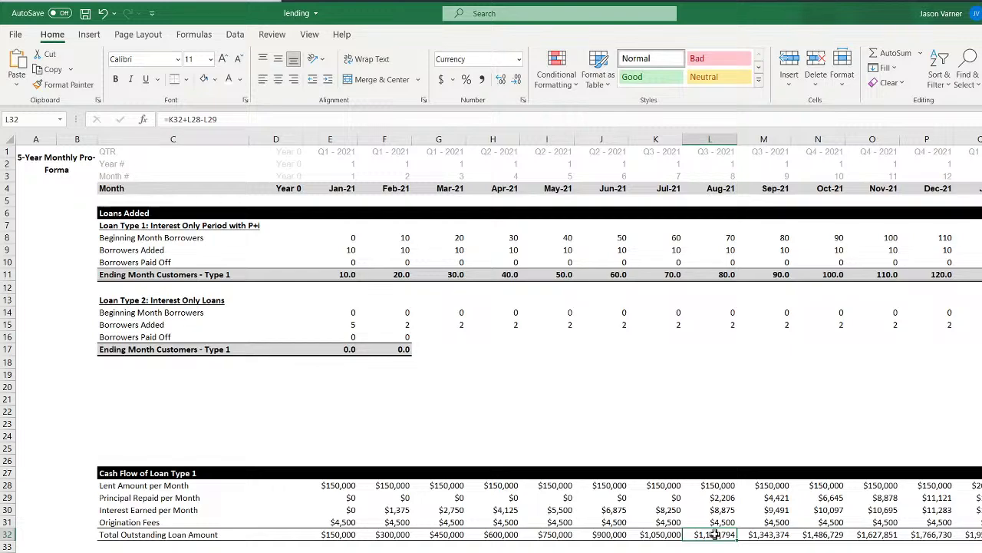
{"action": "left_click", "coordinate": [666, 535]}
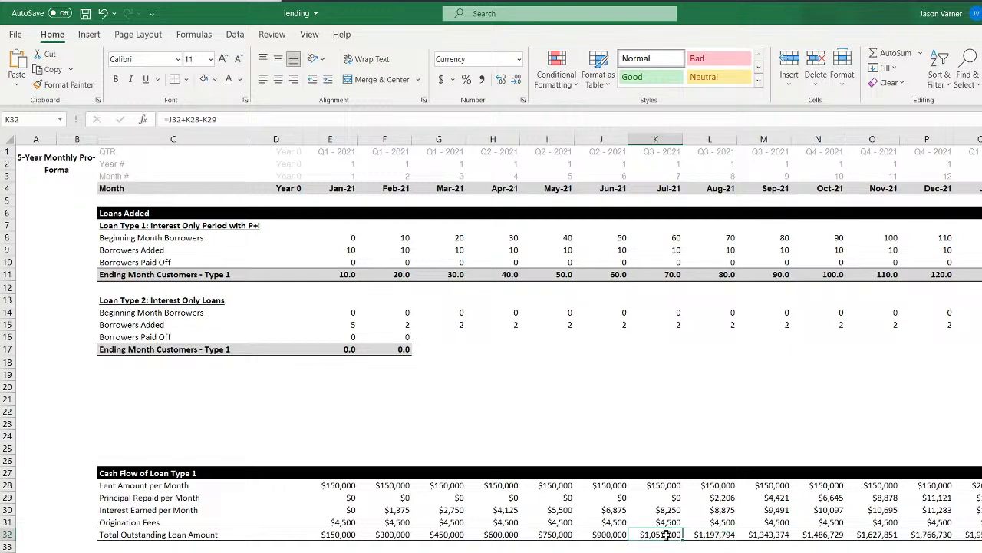
{"action": "left_click", "coordinate": [338, 498]}
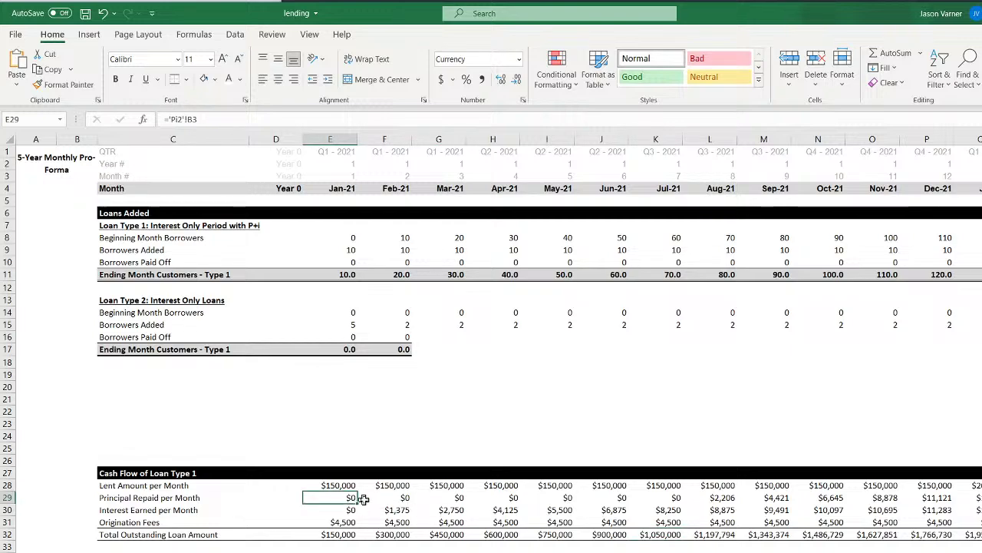
{"action": "left_click", "coordinate": [388, 498]}
{"action": "left_click", "coordinate": [451, 498]}
{"action": "left_click", "coordinate": [503, 498]}
{"action": "left_click", "coordinate": [548, 498]}
{"action": "left_click", "coordinate": [606, 498]}
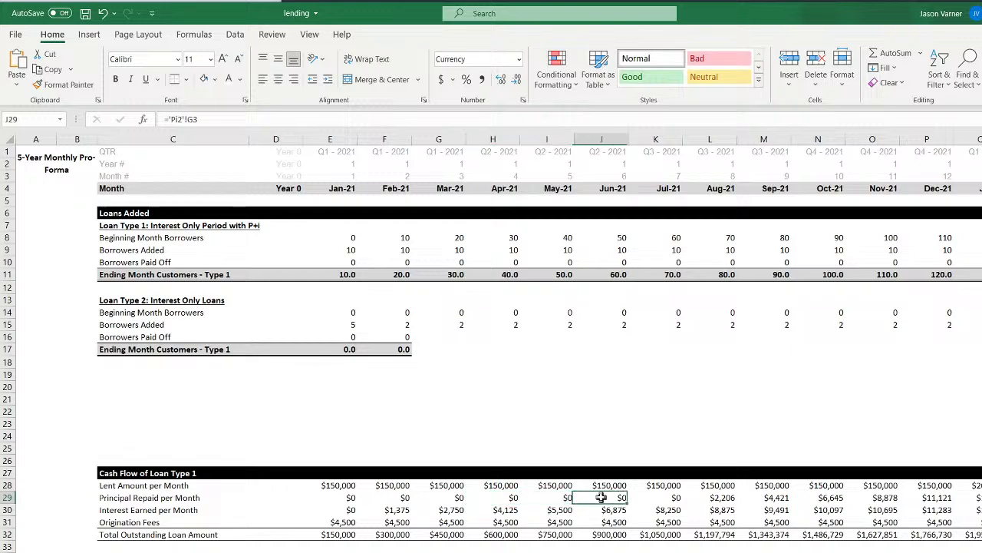
{"action": "left_click", "coordinate": [658, 498]}
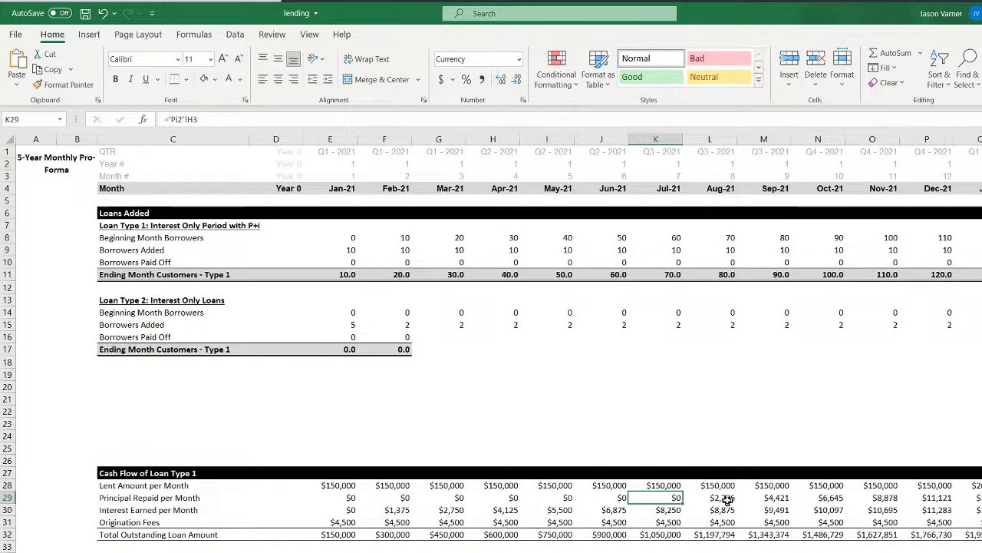
Set Loan Type 1 Loans Added per Month to 0 for Year 1 through Year 10, keeping the starting loan count
{"action": "left_click", "coordinate": [261, 551]}
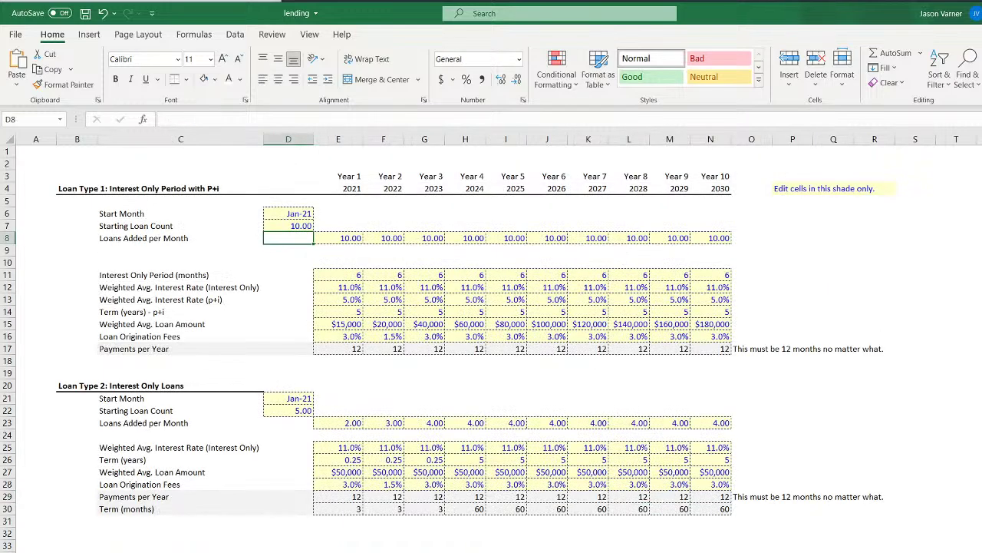
{"action": "left_click", "coordinate": [330, 238]}
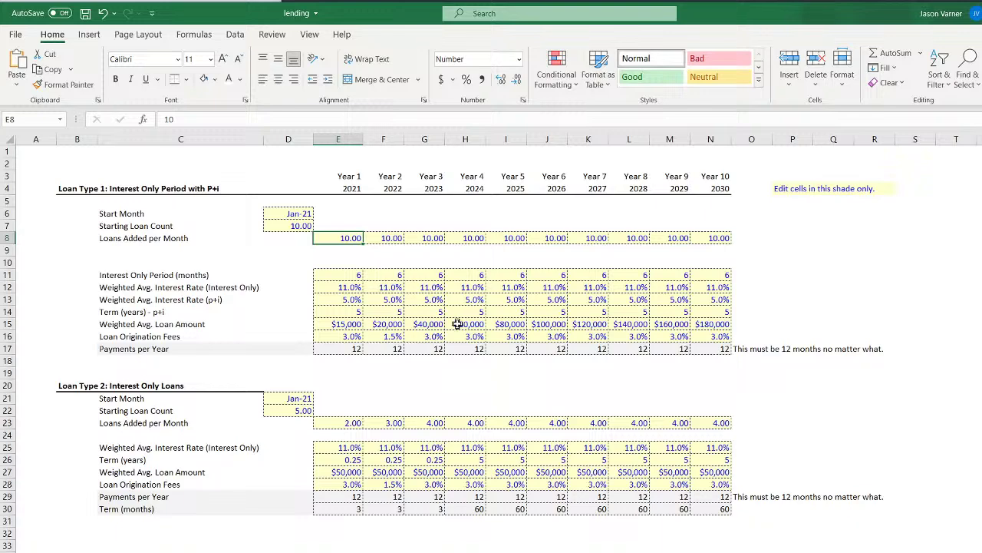
{"action": "type", "text": "0"}
{"action": "key", "text": "Return"}
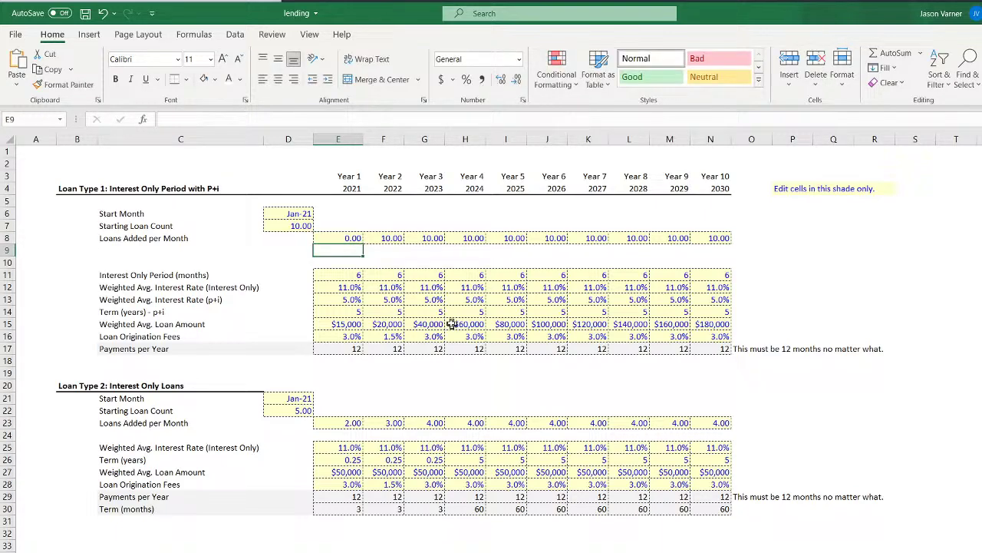
{"action": "left_click", "coordinate": [328, 239]}
{"action": "left_click_drag", "start_coordinate": [363, 244], "coordinate": [720, 267]}
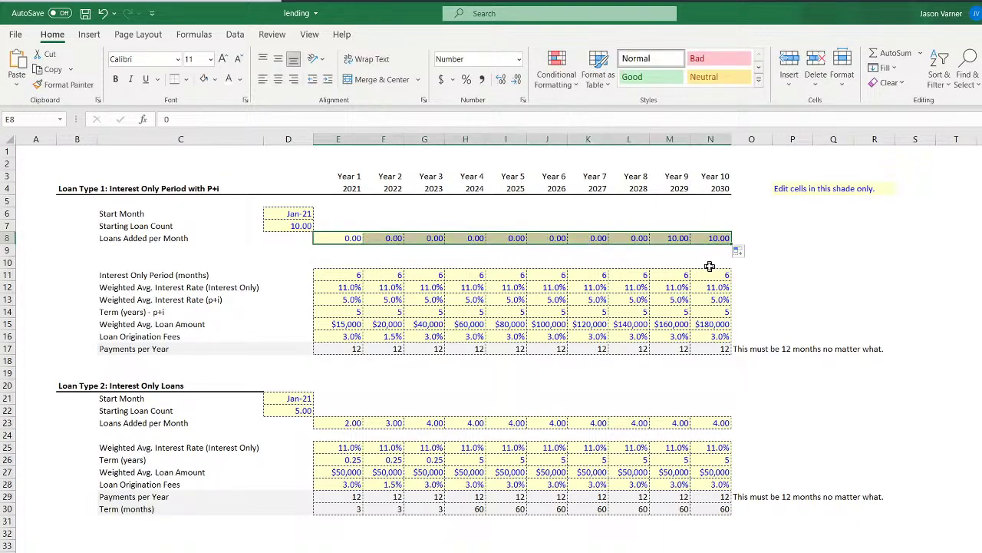
{"action": "left_click", "coordinate": [289, 227]}
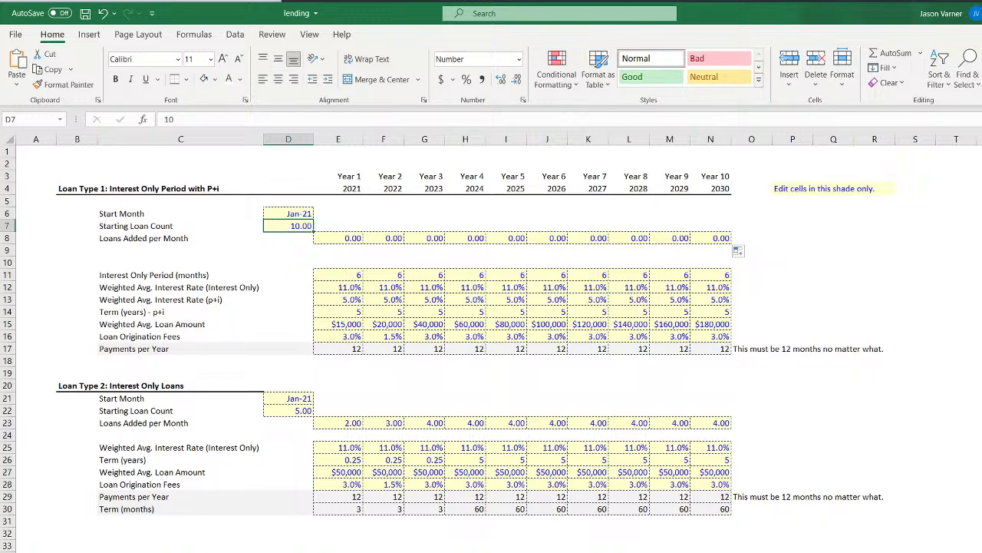
Review the Jan-21 lent amount and the Interest Earned per Month formulas from Jan-21 through Jul-21 in the pro forma
{"action": "key", "text": "ctrl+Page_Down"}
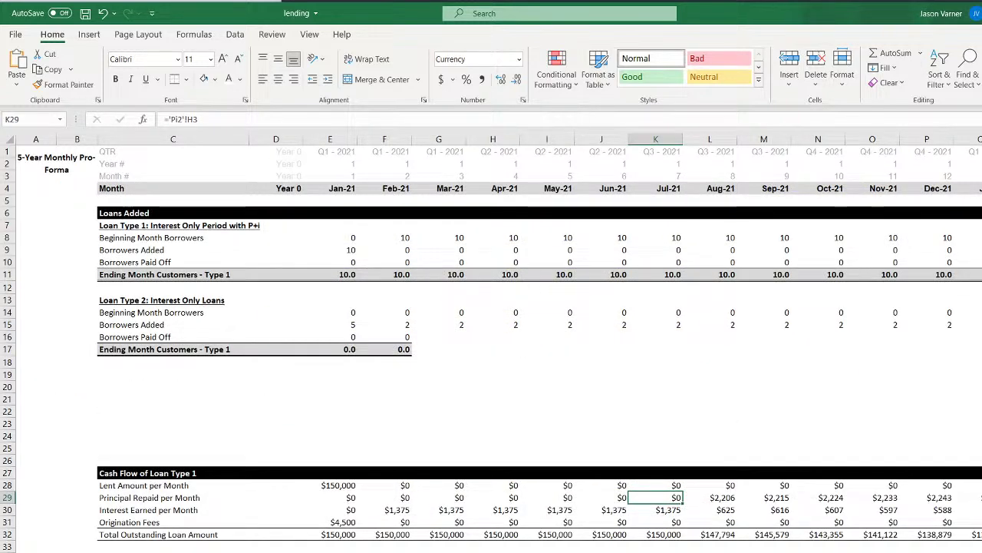
{"action": "left_click", "coordinate": [349, 486]}
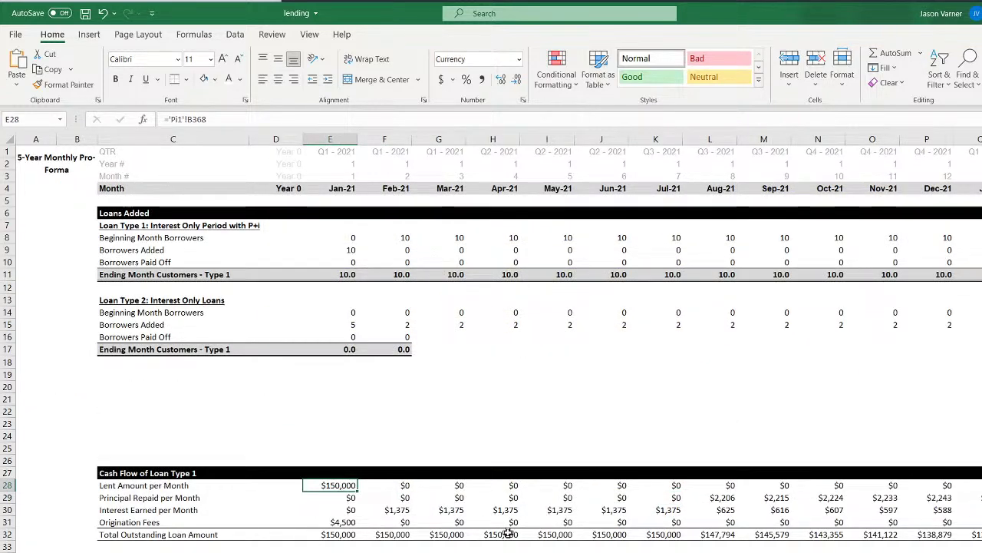
{"action": "key", "text": "Down"}
{"action": "key", "text": "Down"}
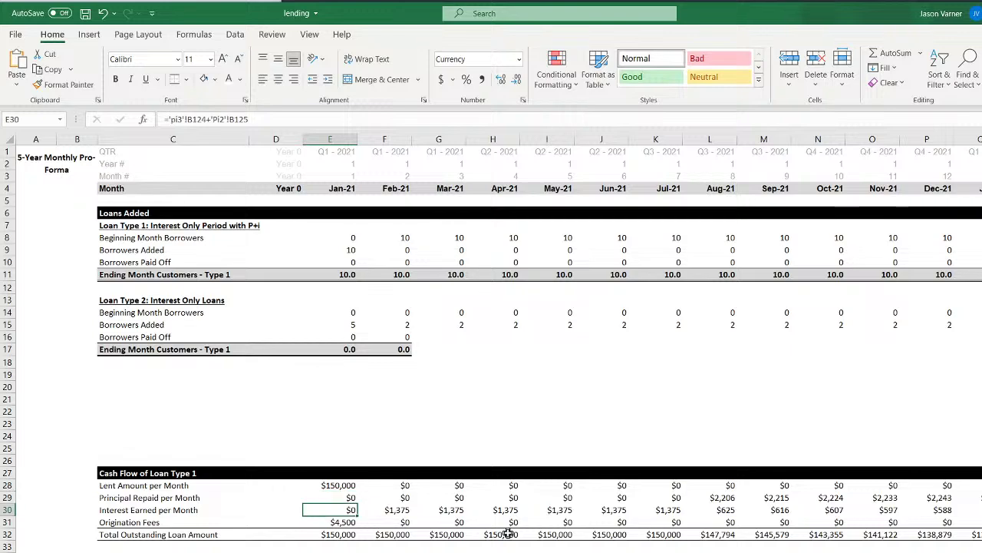
{"action": "key", "text": "Right"}
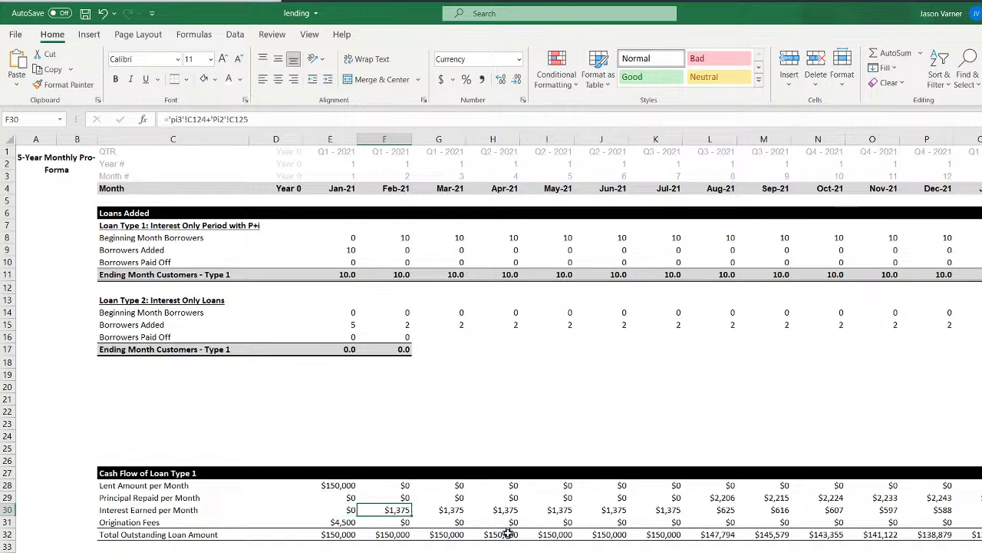
{"action": "key", "text": "Right"}
{"action": "key", "text": "Right"}
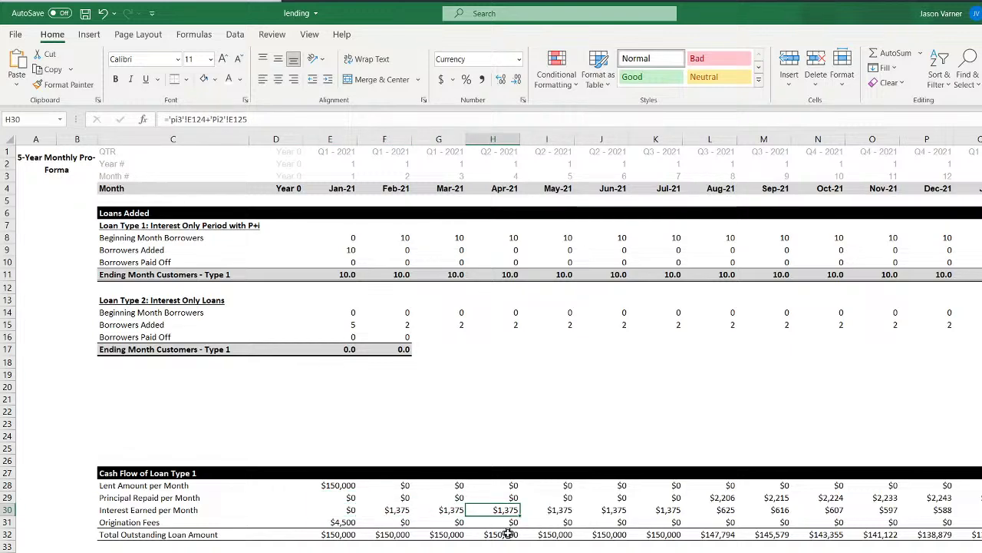
{"action": "key", "text": "Right"}
{"action": "key", "text": "Right"}
{"action": "key", "text": "Right"}
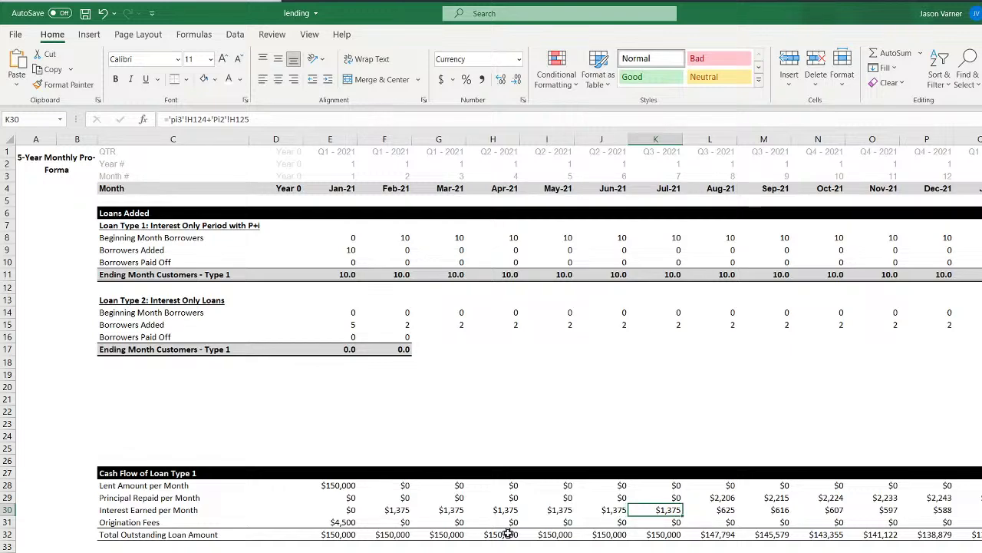
Inspect the Aug-21 principal repaid, interest earned and total outstanding loan amount in column L
{"action": "key", "text": "Right"}
{"action": "key", "text": "Up"}
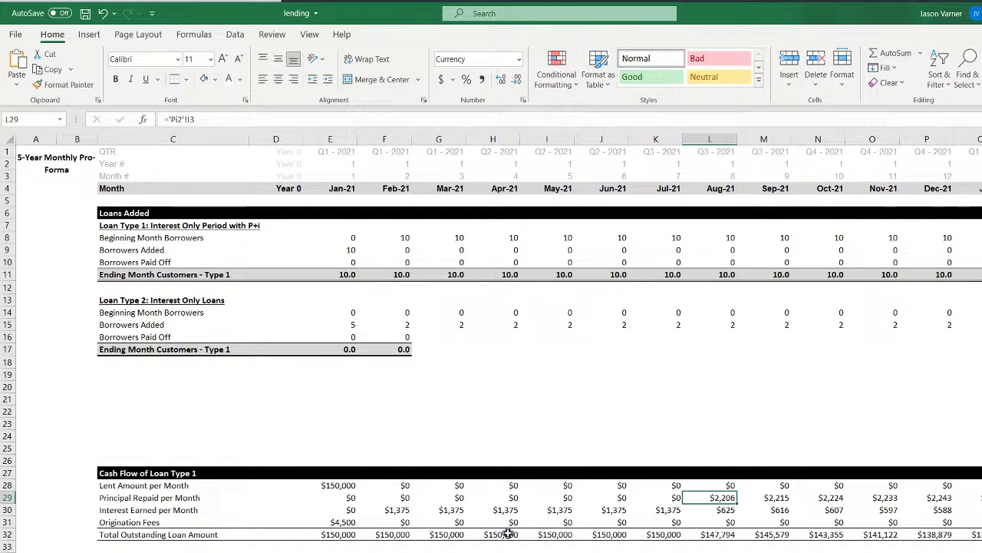
{"action": "key", "text": "Down"}
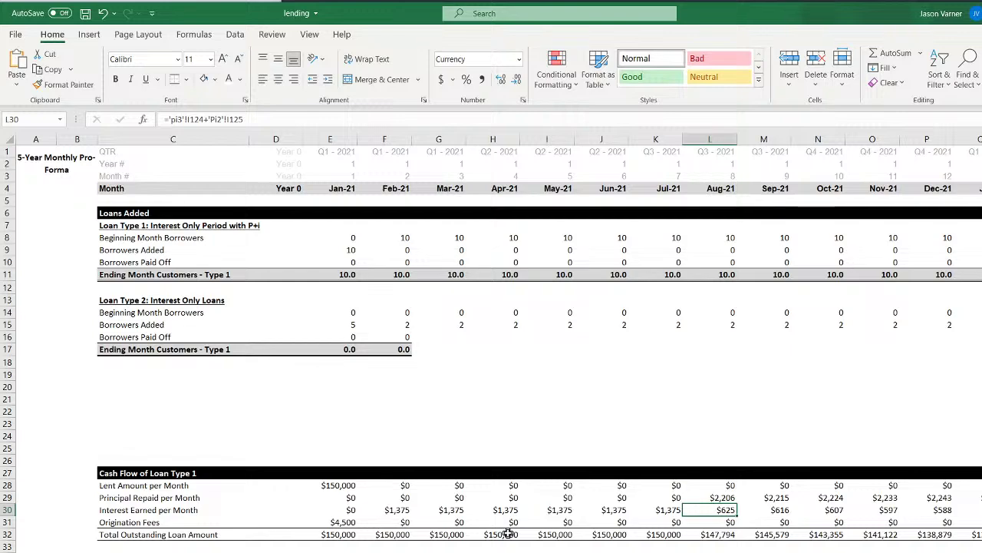
{"action": "key", "text": "Up"}
{"action": "key", "text": "Down"}
{"action": "key", "text": "Down"}
{"action": "key", "text": "Down"}
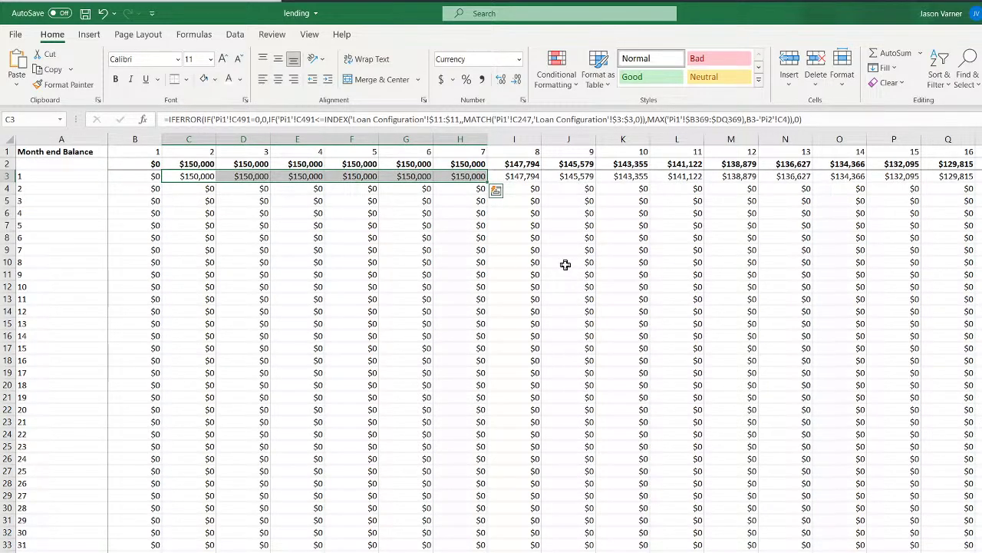
Check the month 8 total and loan 1 formula in the Month end Balance schedule, and return to the loan configuration inputs
{"action": "left_click", "coordinate": [522, 176]}
{"action": "left_click", "coordinate": [524, 165]}
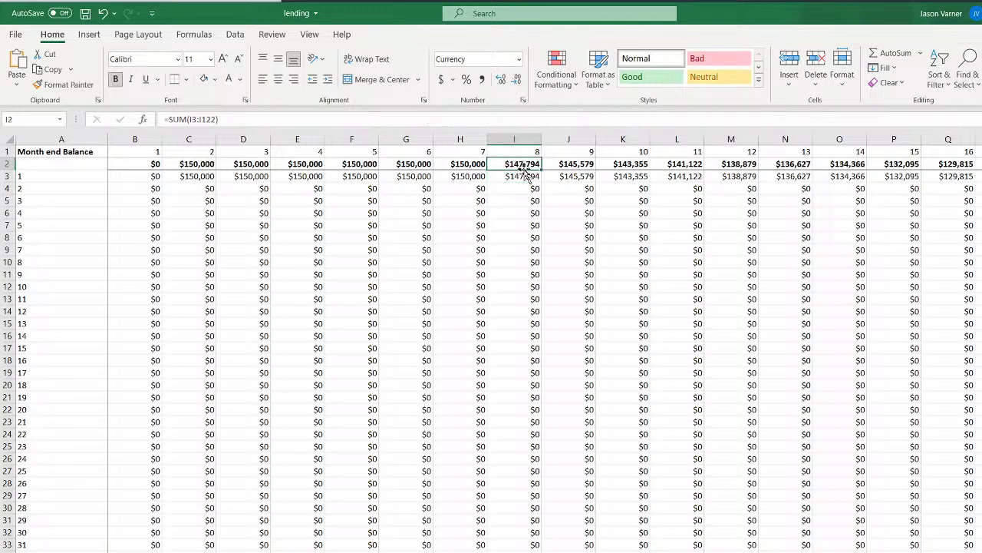
{"action": "left_click", "coordinate": [523, 177]}
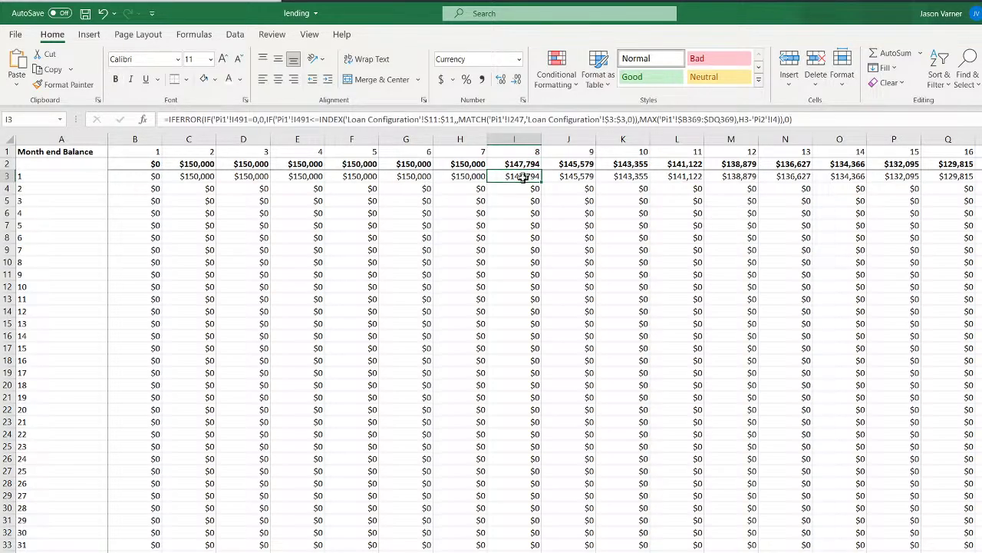
{"action": "key", "text": "ctrl+Page_Up"}
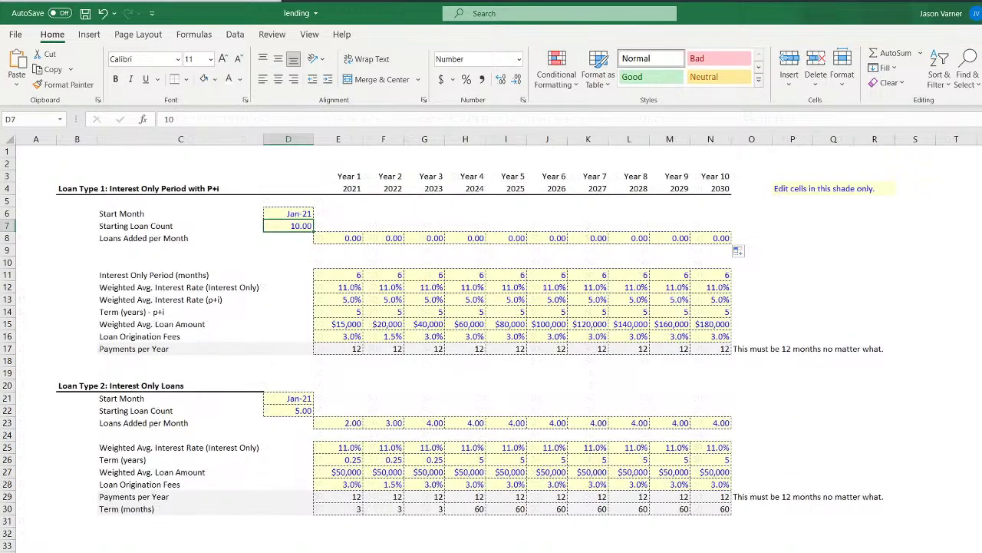
Set Loan Type 1 Loans Added per Month to 10 for Year 1, Year 2 and Year 3
{"action": "key", "text": "ctrl+Page_Up"}
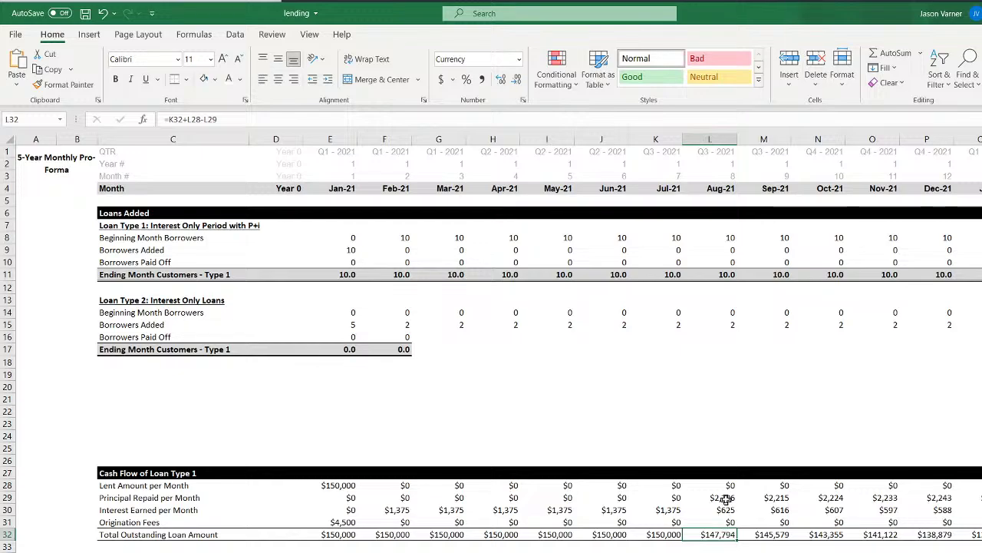
{"action": "key", "text": "ctrl+Page_Down"}
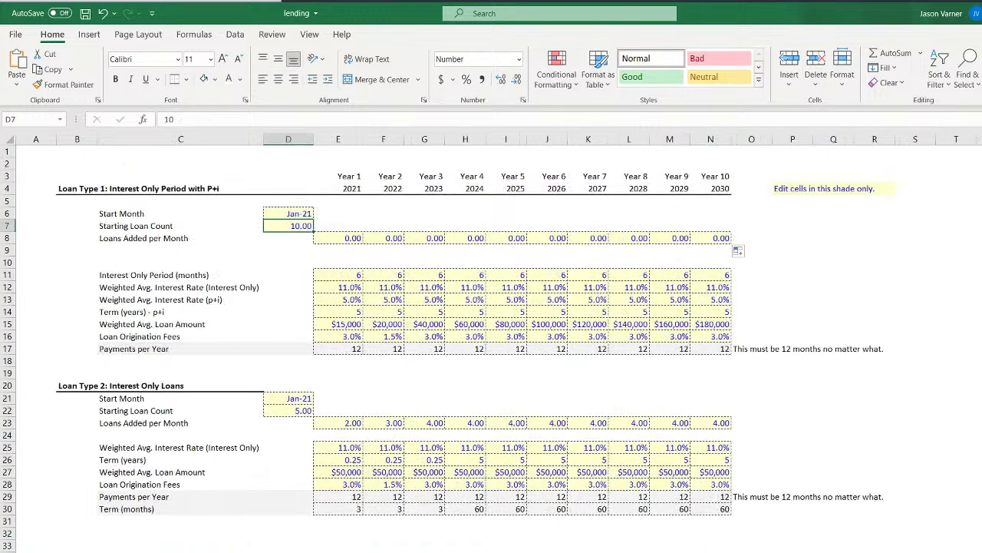
{"action": "left_click", "coordinate": [347, 238]}
{"action": "type", "text": "1"}
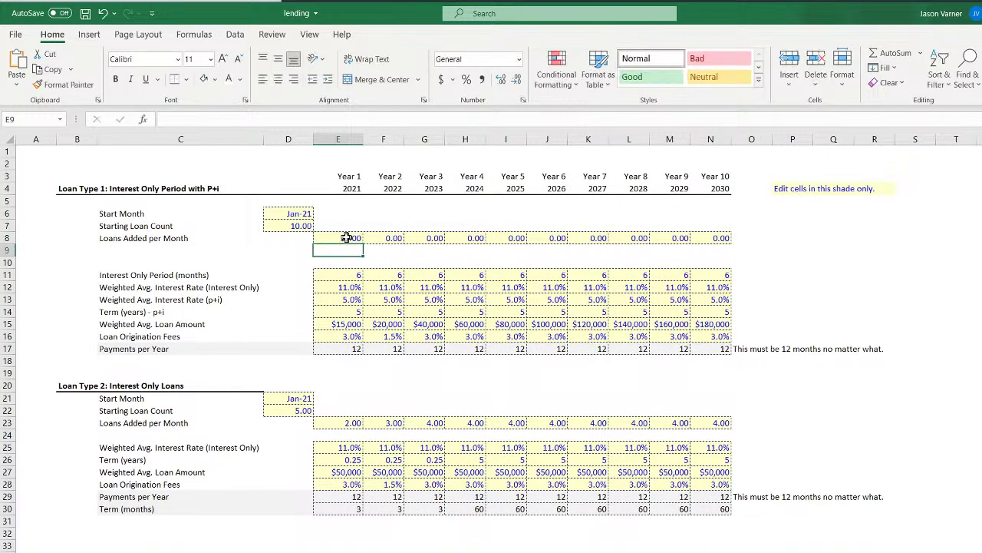
{"action": "key", "text": "Tab"}
{"action": "type", "text": "10"}
{"action": "key", "text": "Tab"}
{"action": "type", "text": "0"}
{"action": "key", "text": "Return"}
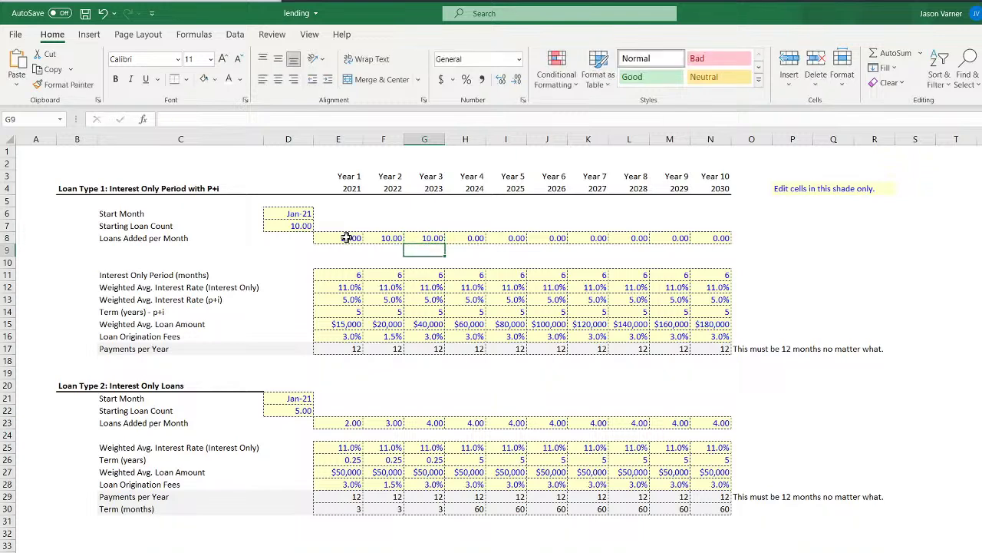
Check the Jan-21 to Aug-21 lent amounts and Aug-21 principal repaid against the Month end Balance schedule, and save the workbook
{"action": "key", "text": "ctrl+Page_Up"}
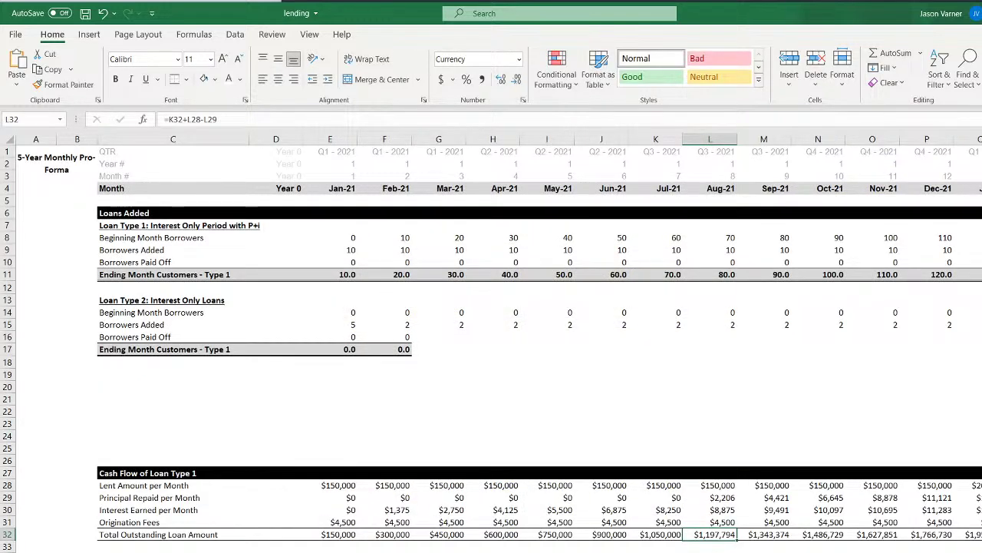
{"action": "left_click", "coordinate": [340, 486]}
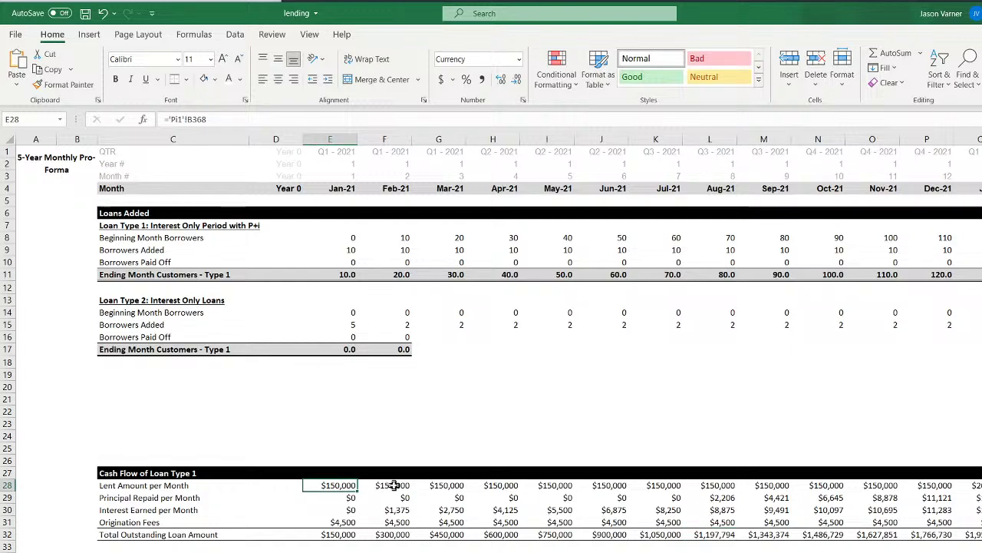
{"action": "left_click", "coordinate": [728, 499]}
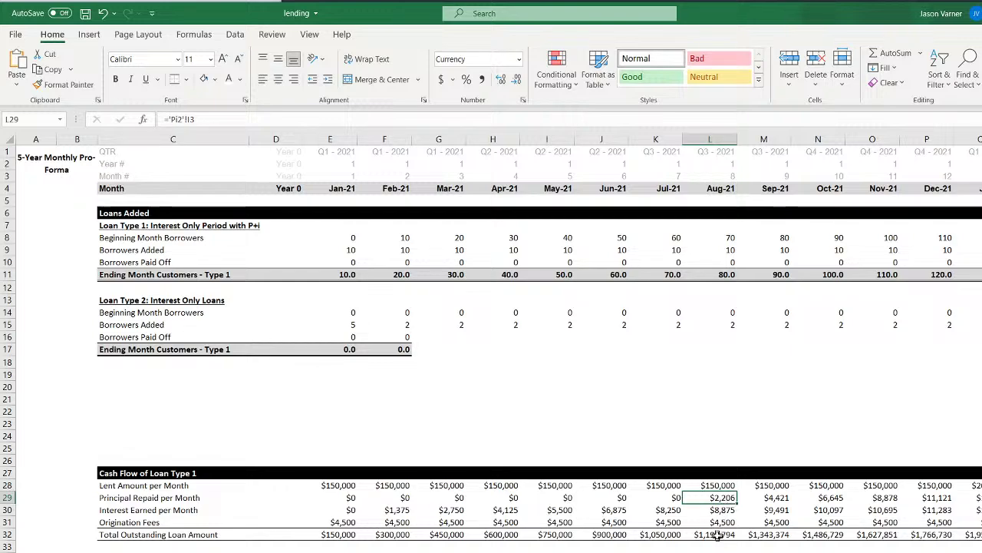
{"action": "left_click_drag", "start_coordinate": [721, 485], "coordinate": [353, 486]}
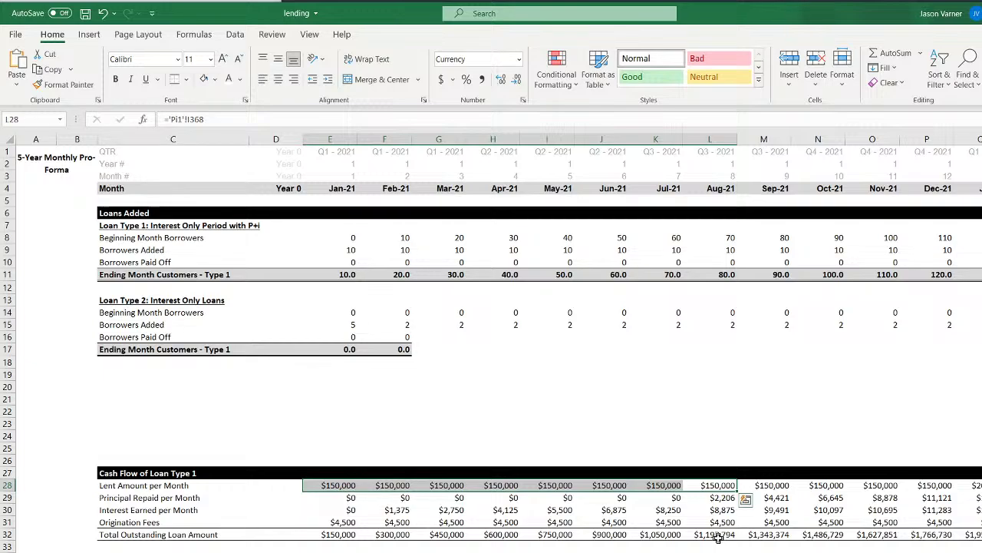
{"action": "key", "text": "ctrl+Page_Down"}
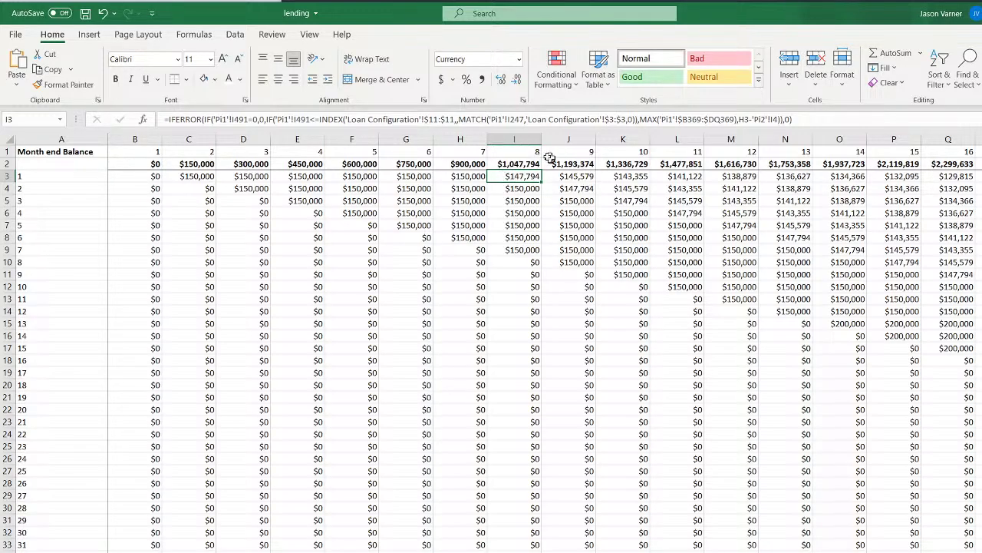
{"action": "key", "text": "ctrl+Page_Up"}
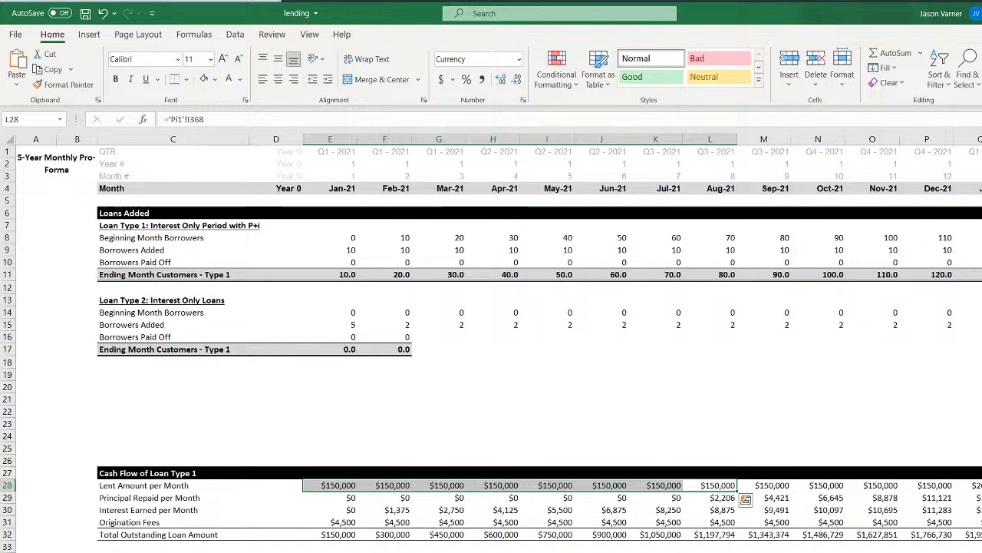
{"action": "left_click", "coordinate": [339, 486]}
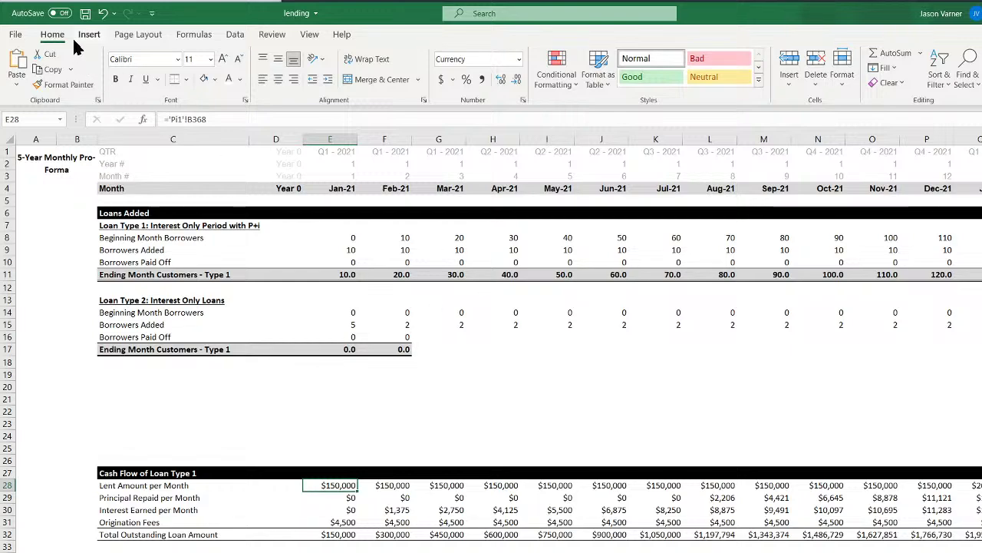
{"action": "left_click", "coordinate": [86, 14]}
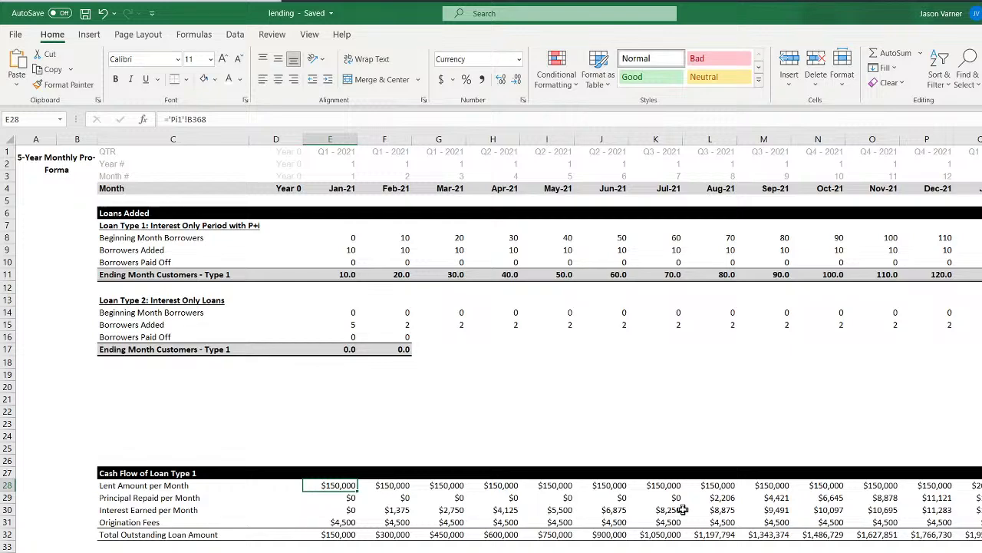
Review the Lent Amount per Month formulas from Feb-21 to Aug-21 and the Aug-21 and Jul-21 total outstanding loan amounts
{"action": "key", "text": "Right"}
{"action": "key", "text": "Right"}
{"action": "key", "text": "Right"}
{"action": "key", "text": "Right"}
{"action": "key", "text": "Right"}
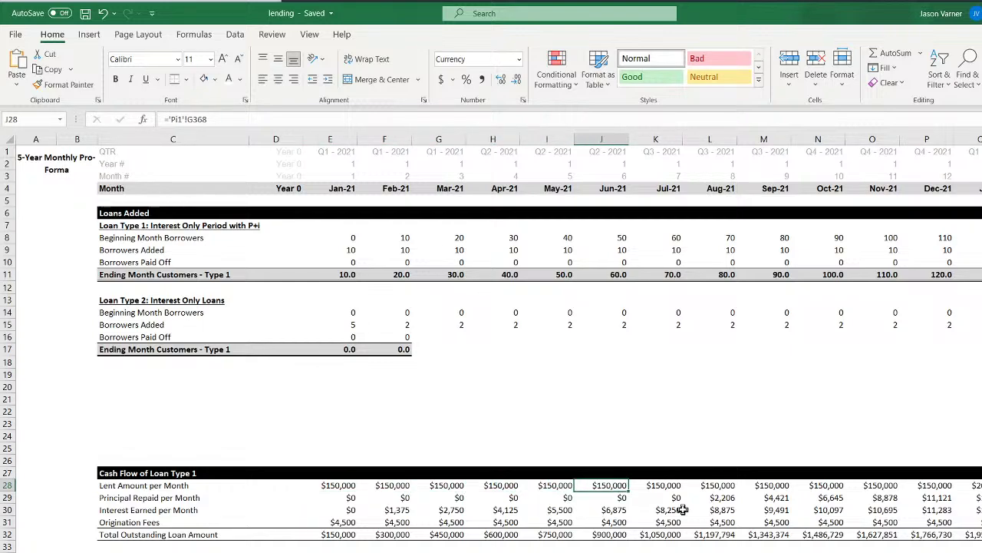
{"action": "key", "text": "Right"}
{"action": "key", "text": "Right"}
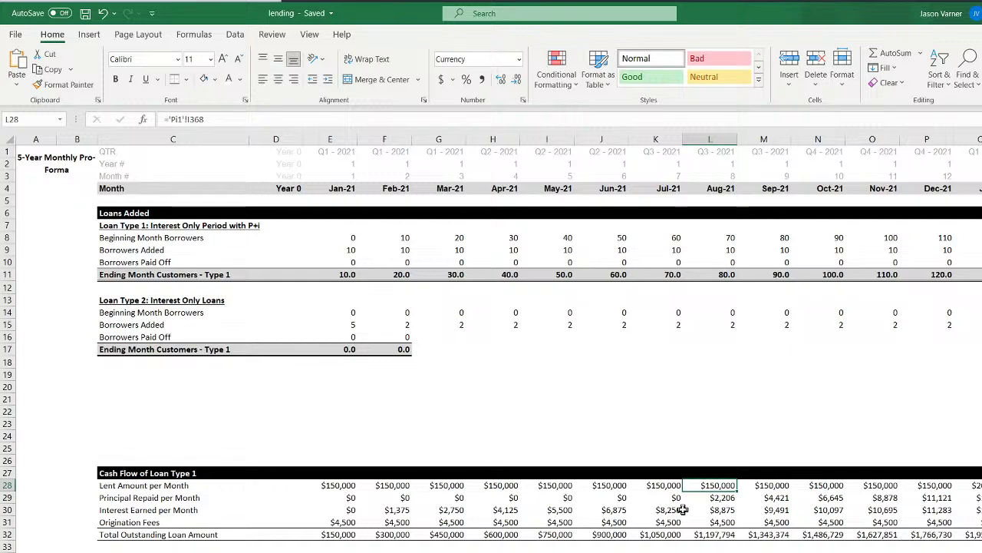
{"action": "key", "text": "Down"}
{"action": "key", "text": "Down"}
{"action": "key", "text": "Down"}
{"action": "key", "text": "Down"}
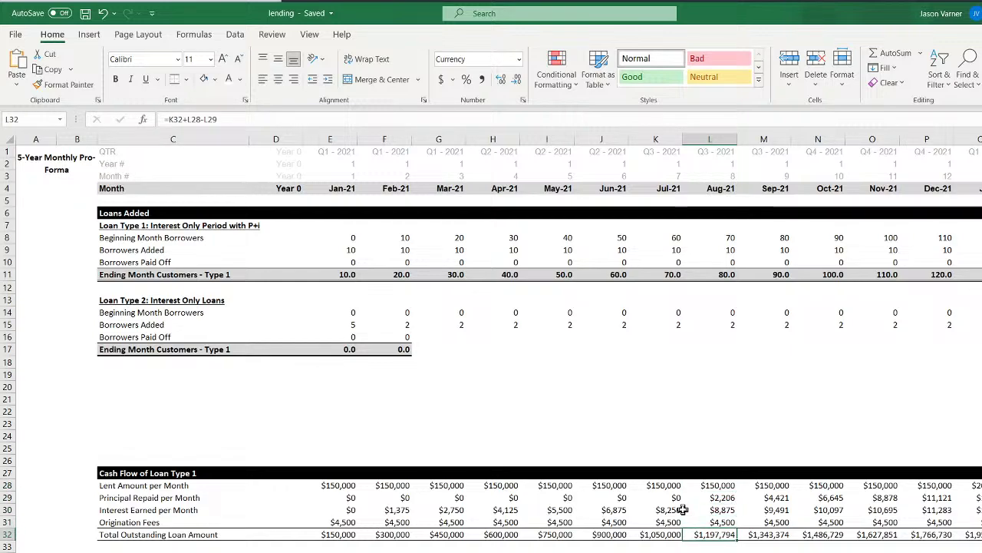
{"action": "key", "text": "Left"}
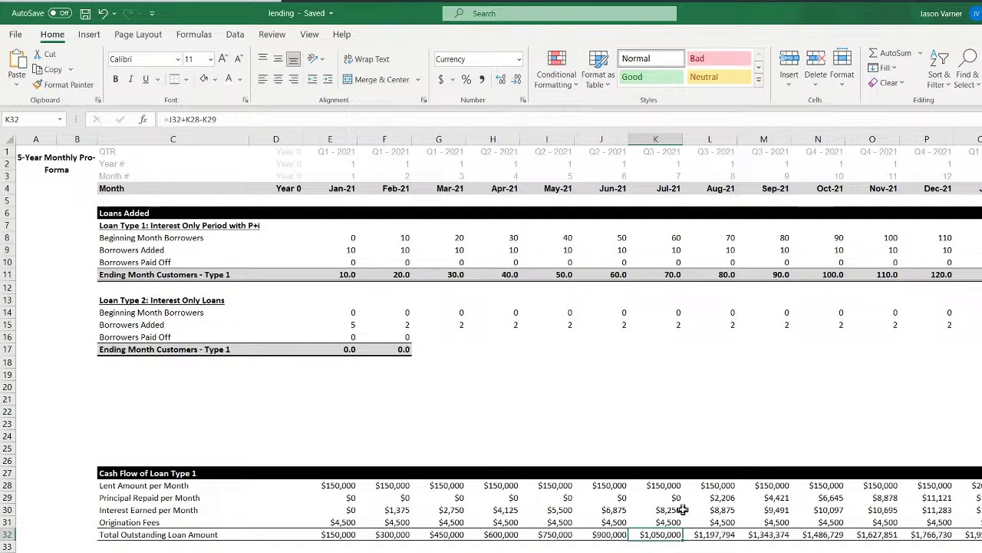
Compare the month 8 total in Month end Balance with the Jul-21 and Aug-21 total outstanding loan amounts, saving the workbook
{"action": "key", "text": "ctrl+Page_Down"}
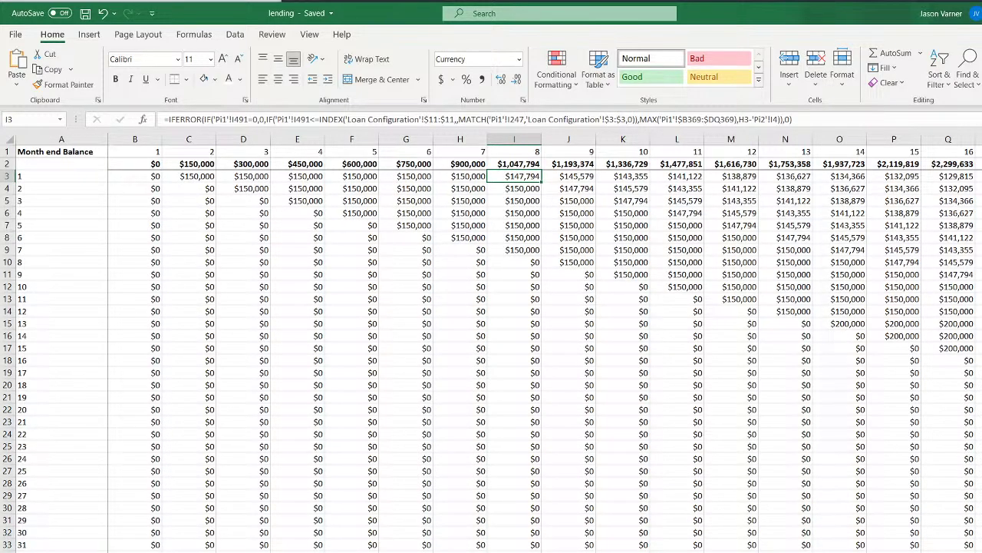
{"action": "left_click", "coordinate": [523, 162]}
{"action": "key", "text": "ctrl+Page_Up"}
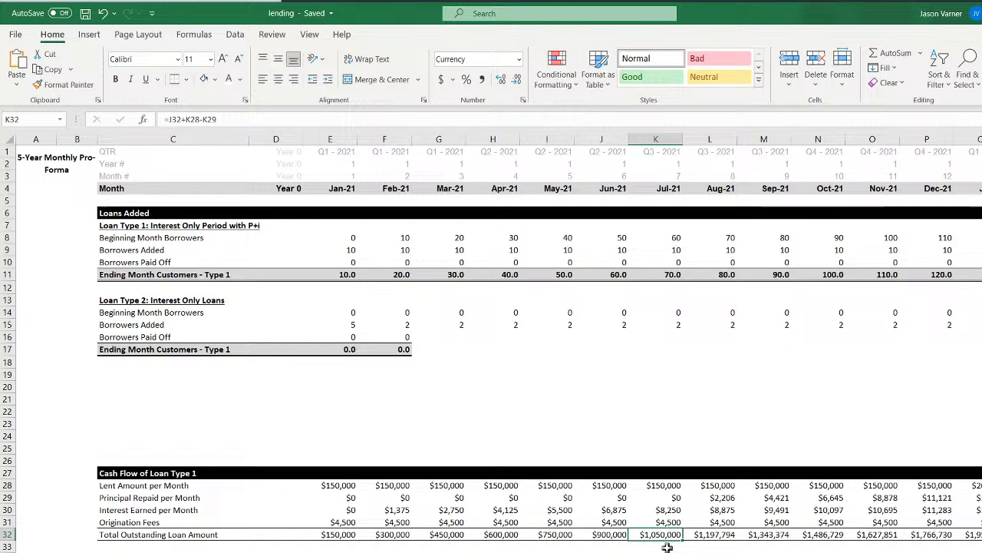
{"action": "left_click", "coordinate": [712, 535]}
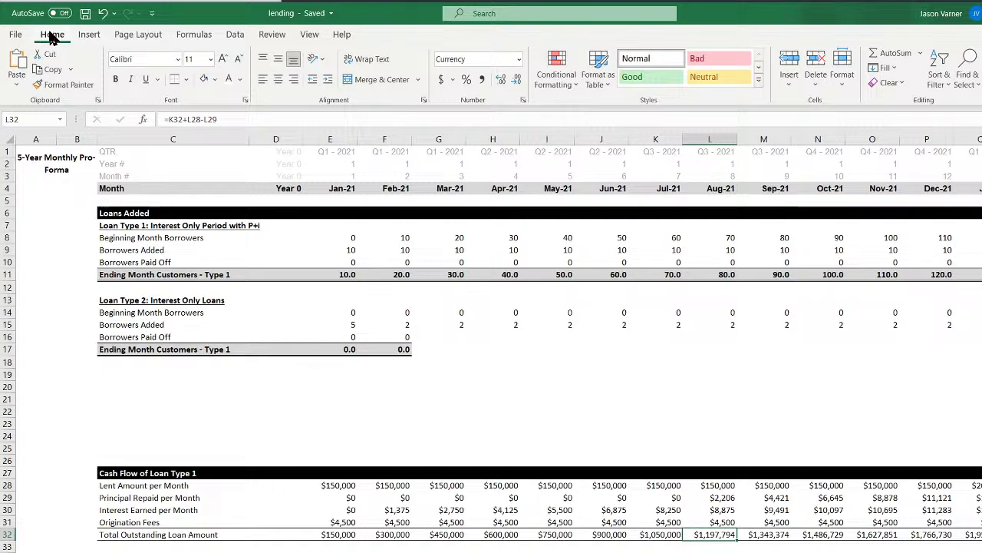
{"action": "left_click", "coordinate": [85, 14]}
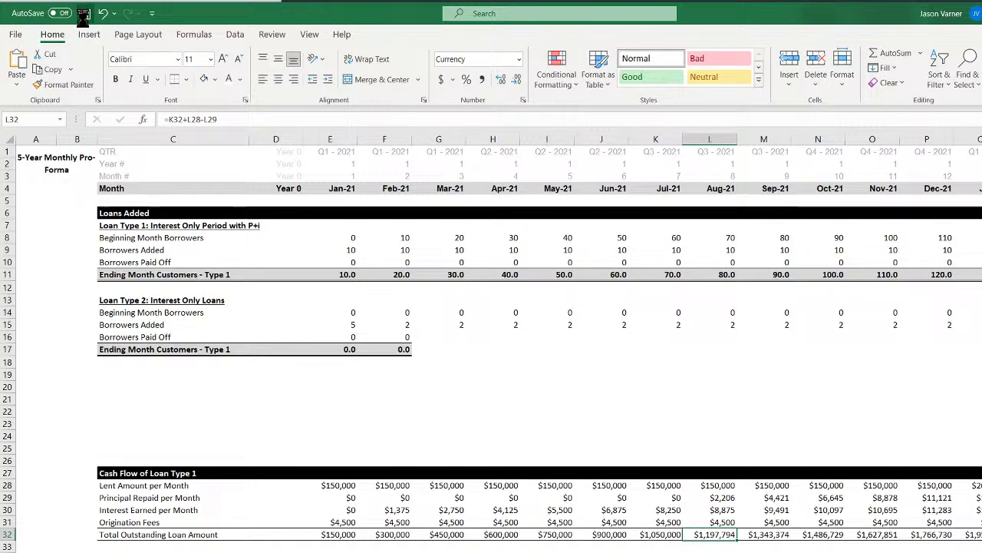
{"action": "left_click", "coordinate": [663, 535]}
{"action": "key", "text": "ctrl+Page_Down"}
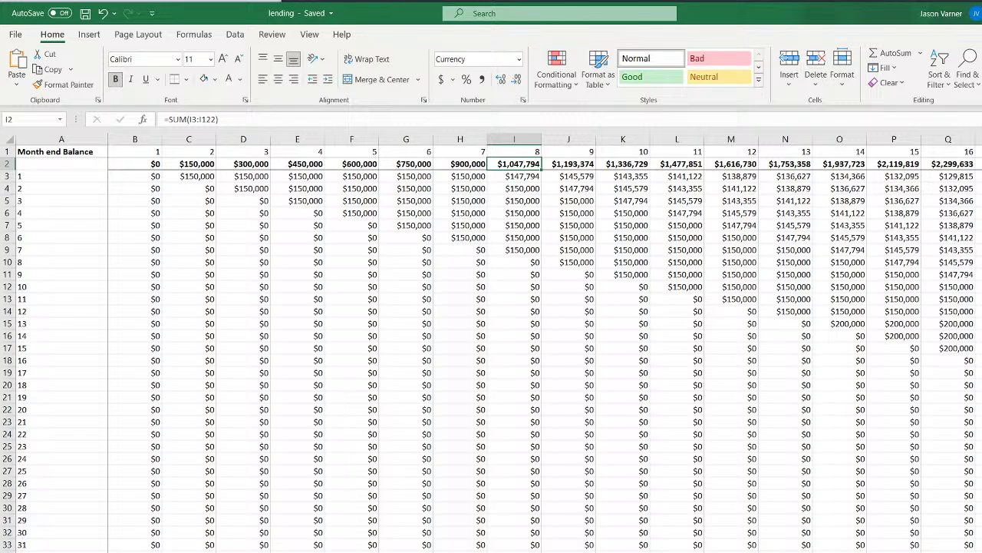
{"action": "key", "text": "ctrl+Page_Up"}
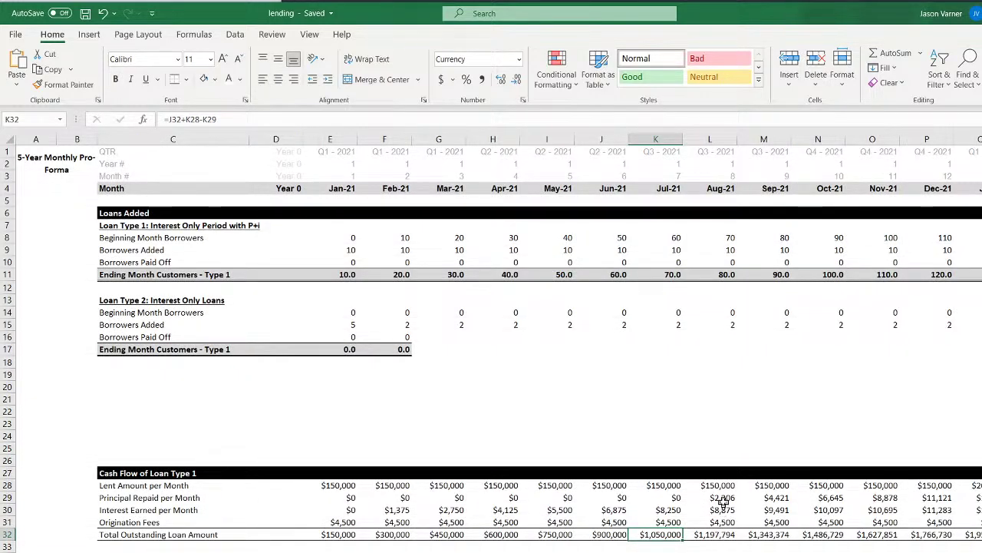
Inspect the Aug-21 total outstanding formula and the loan 1 formulas for months 1 and 2 in Month end Balance, and save the workbook
{"action": "left_click", "coordinate": [723, 534]}
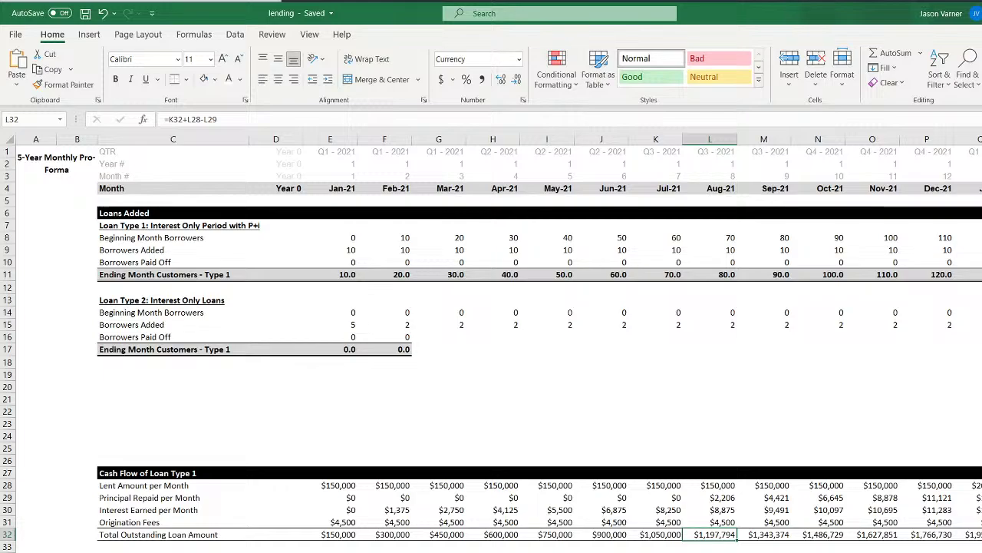
{"action": "key", "text": "ctrl+Page_Down"}
{"action": "left_click", "coordinate": [149, 178]}
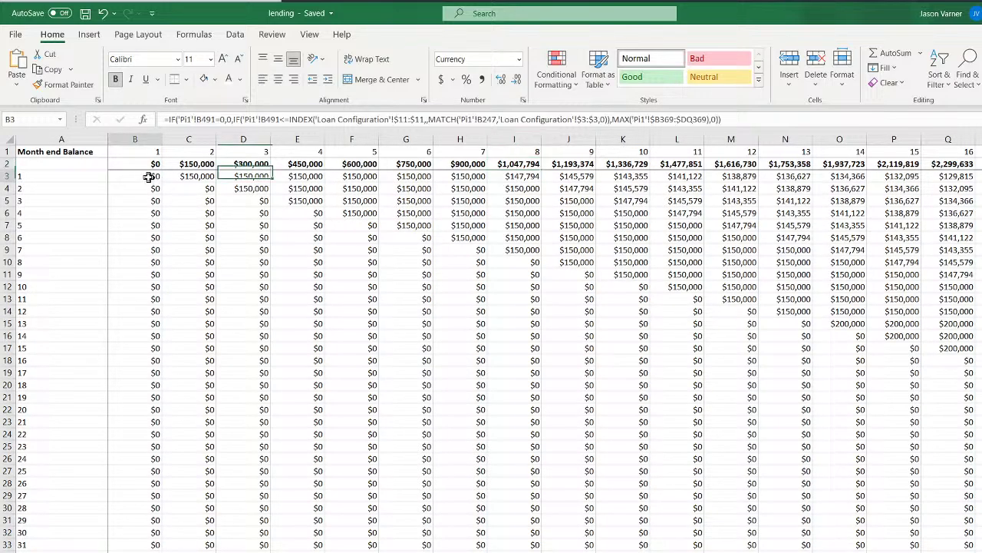
{"action": "left_click", "coordinate": [187, 178]}
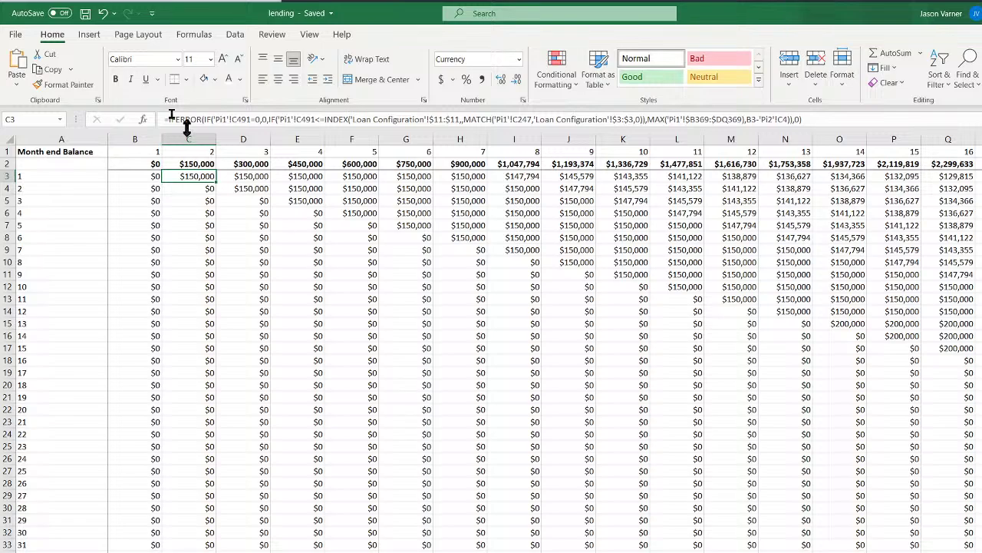
{"action": "left_click", "coordinate": [85, 13]}
Review the Total Outstanding Loan Amount formulas from Jan-21 through Aug-21 in the pro forma
{"action": "left_click", "coordinate": [304, 551]}
{"action": "left_click", "coordinate": [338, 533]}
{"action": "left_click", "coordinate": [379, 531]}
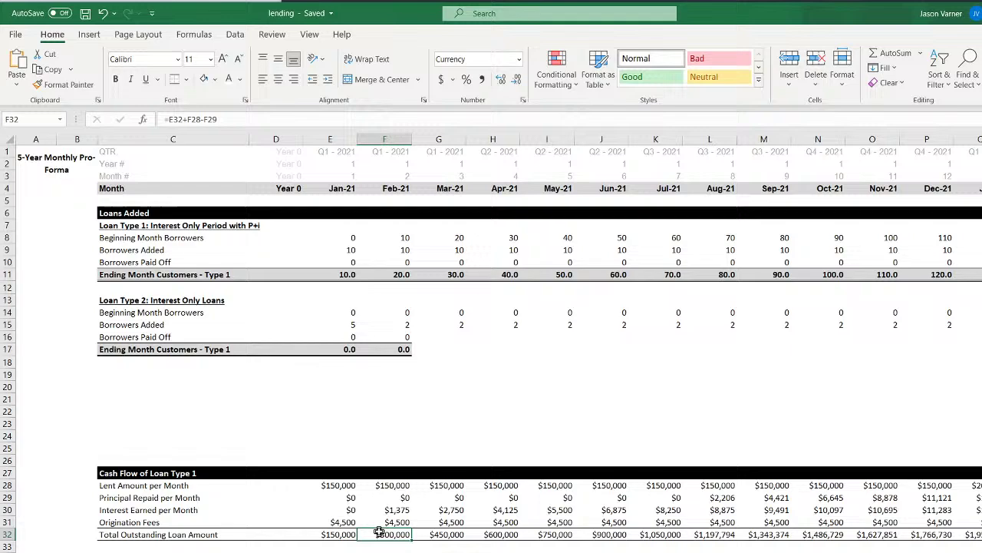
{"action": "left_click", "coordinate": [431, 534]}
{"action": "left_click", "coordinate": [482, 532]}
{"action": "left_click", "coordinate": [561, 532]}
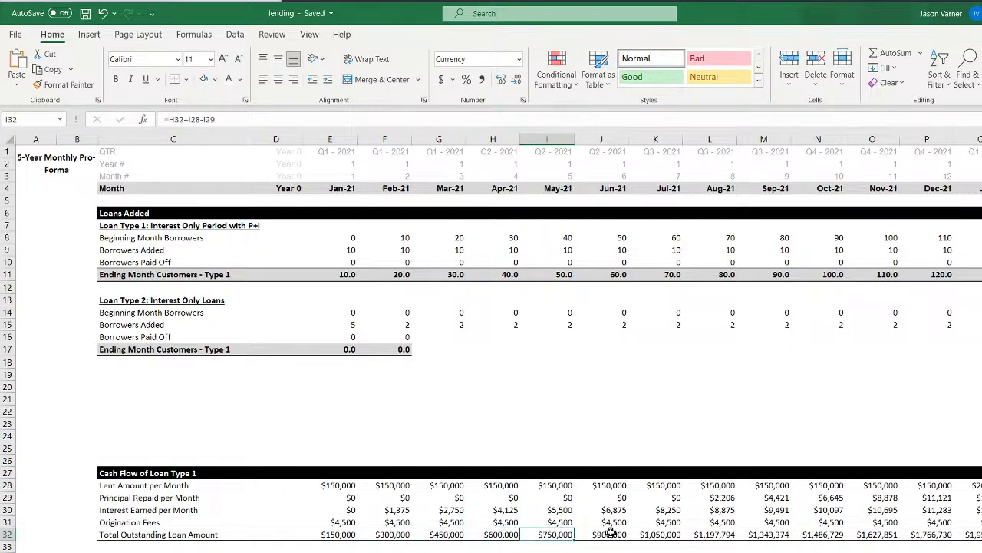
{"action": "left_click", "coordinate": [610, 532]}
{"action": "left_click", "coordinate": [660, 534]}
{"action": "left_click", "coordinate": [708, 533]}
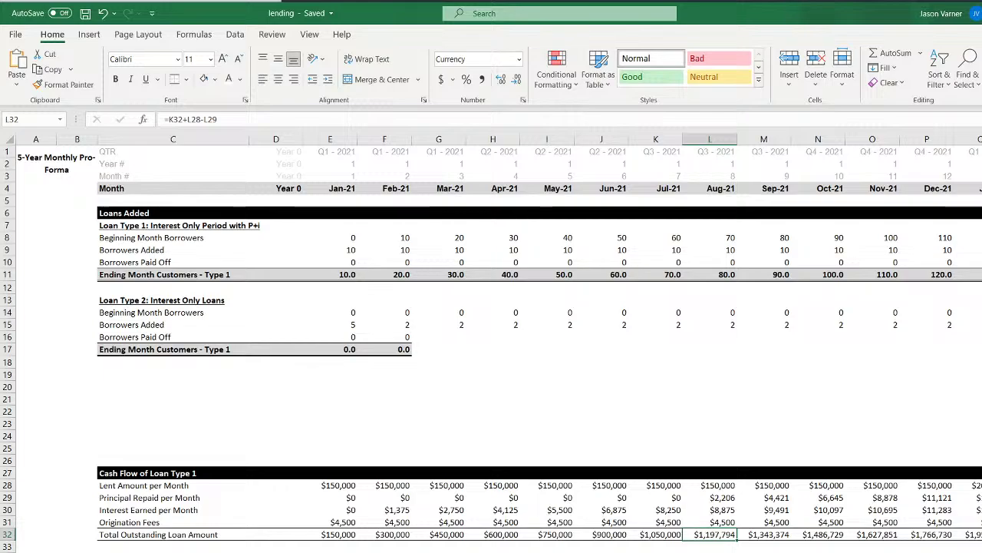
Examine the Month end Balance totals for months 2 to 6 and 8, and the loan 1 formulas for months 2 to 5
{"action": "key", "text": "ctrl+Page_Down"}
{"action": "left_click", "coordinate": [525, 164]}
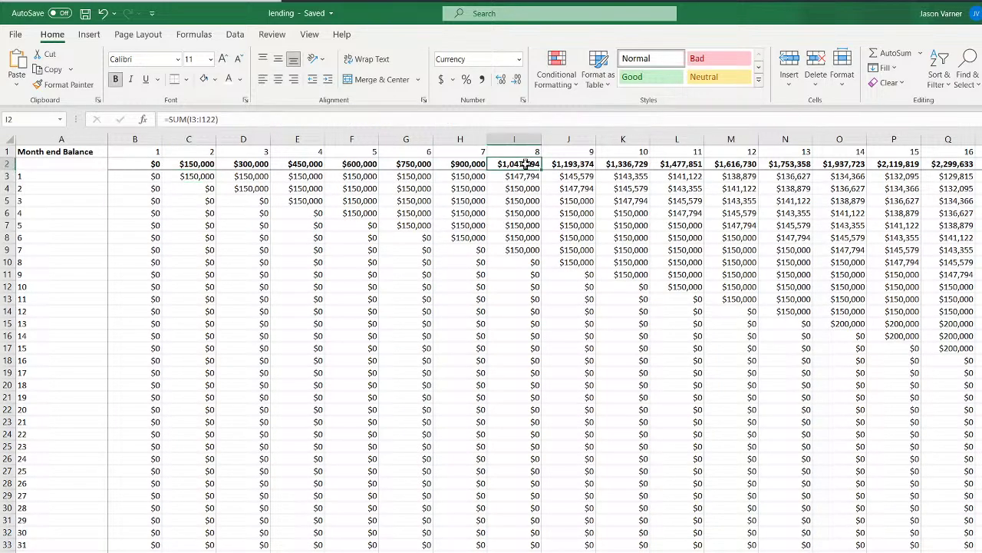
{"action": "left_click", "coordinate": [197, 165]}
{"action": "left_click", "coordinate": [256, 164]}
{"action": "left_click", "coordinate": [301, 164]}
{"action": "left_click", "coordinate": [359, 164]}
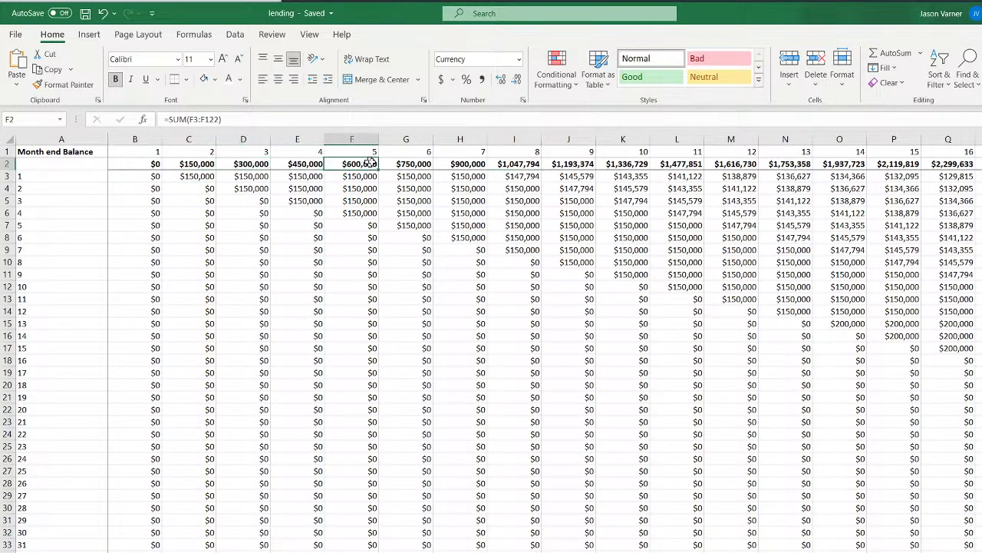
{"action": "left_click", "coordinate": [407, 164]}
{"action": "left_click", "coordinate": [192, 175]}
{"action": "left_click", "coordinate": [247, 175]}
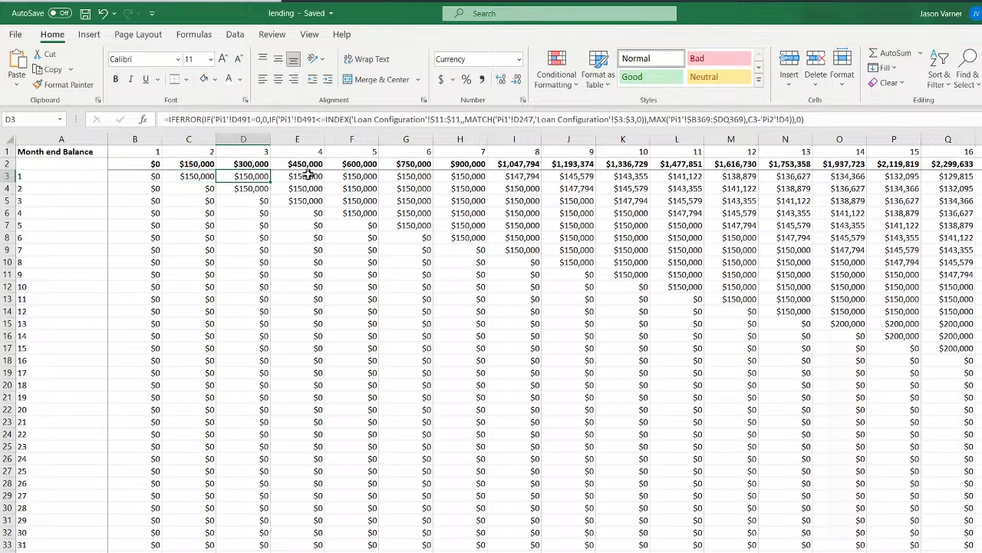
{"action": "left_click", "coordinate": [308, 175]}
{"action": "left_click", "coordinate": [354, 172]}
{"action": "left_click", "coordinate": [208, 176]}
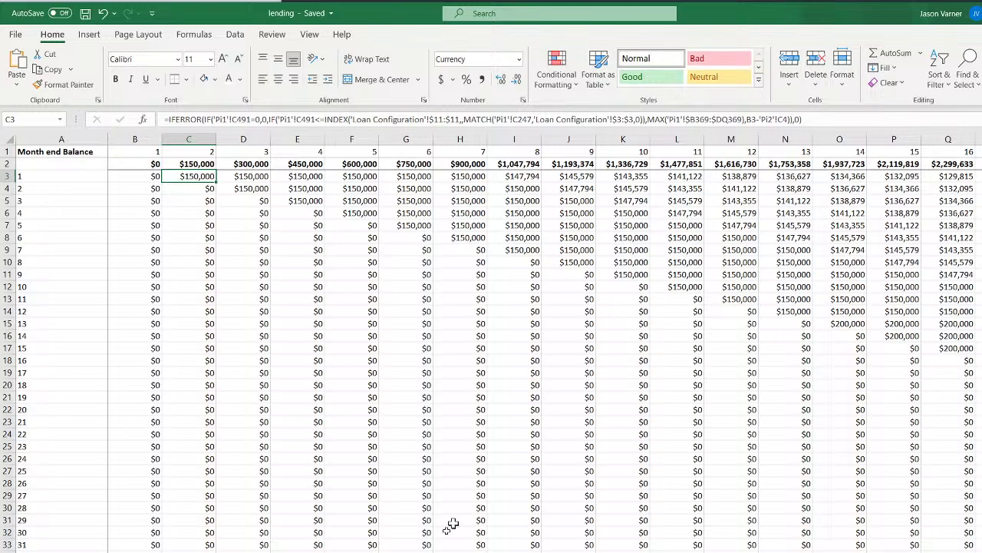
Clear the contents of the totals in row 2 of the Month end Balance schedule
{"action": "left_click", "coordinate": [7, 164]}
{"action": "right_click", "coordinate": [7, 163]}
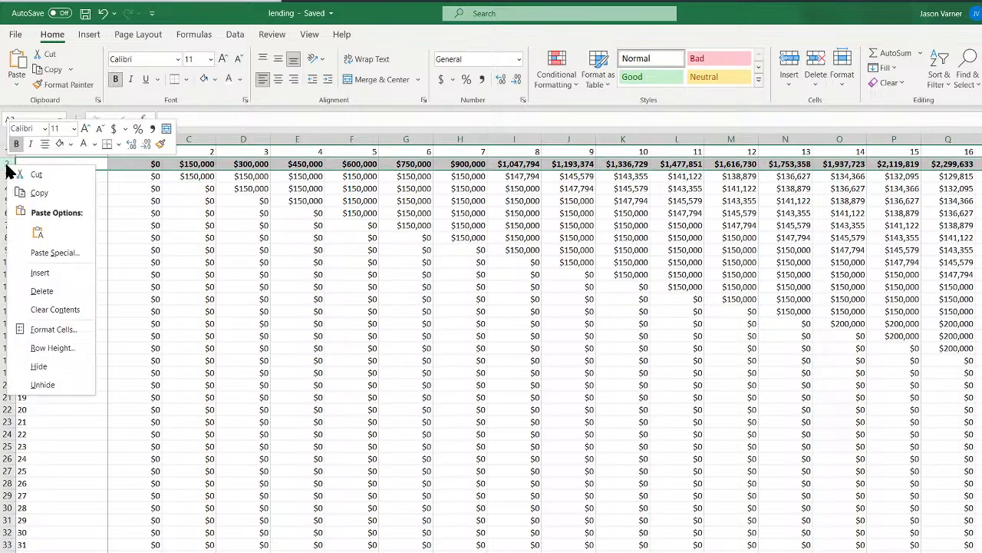
{"action": "left_click", "coordinate": [83, 310]}
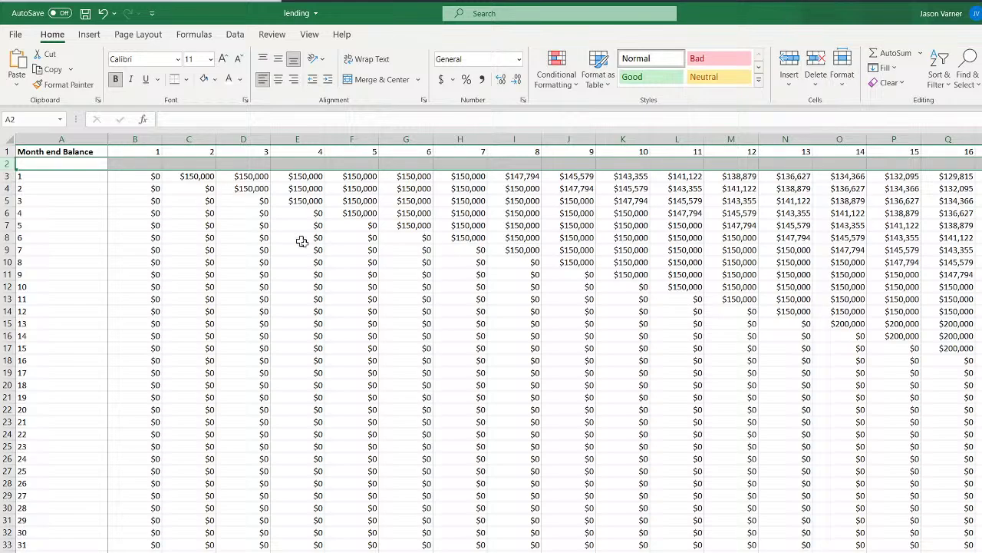
{"action": "left_click", "coordinate": [338, 262]}
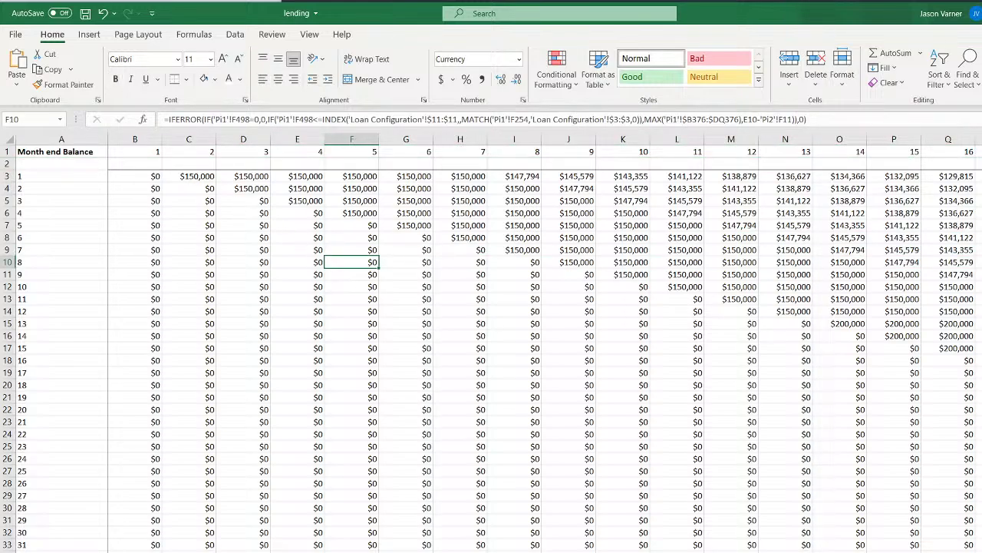
Inspect the pro forma's Total Outstanding Loan Amount formulas for Jan-21 and Feb-21 and the Principal Repaid formula for Aug-21
{"action": "key", "text": "ctrl+Page_Up"}
{"action": "left_click", "coordinate": [345, 534]}
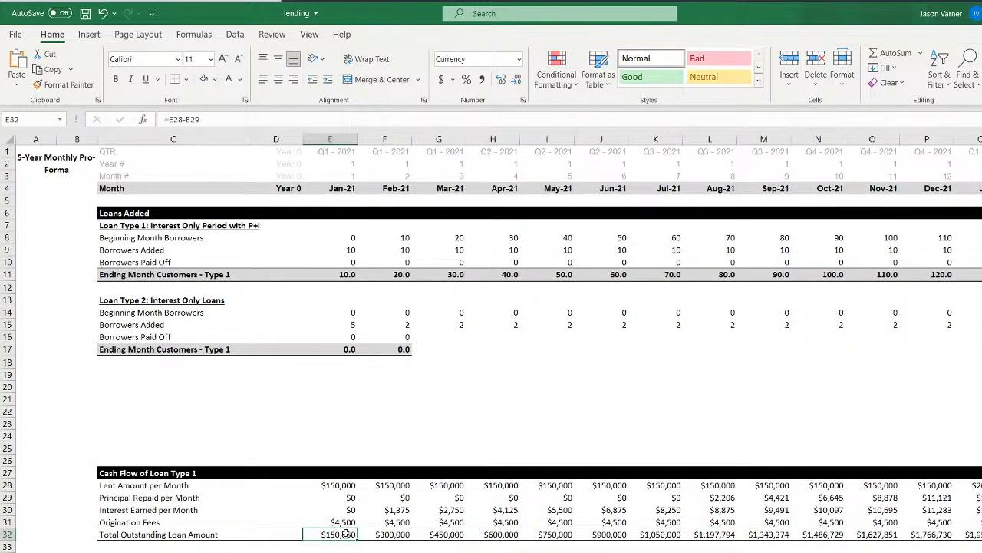
{"action": "left_click", "coordinate": [400, 534]}
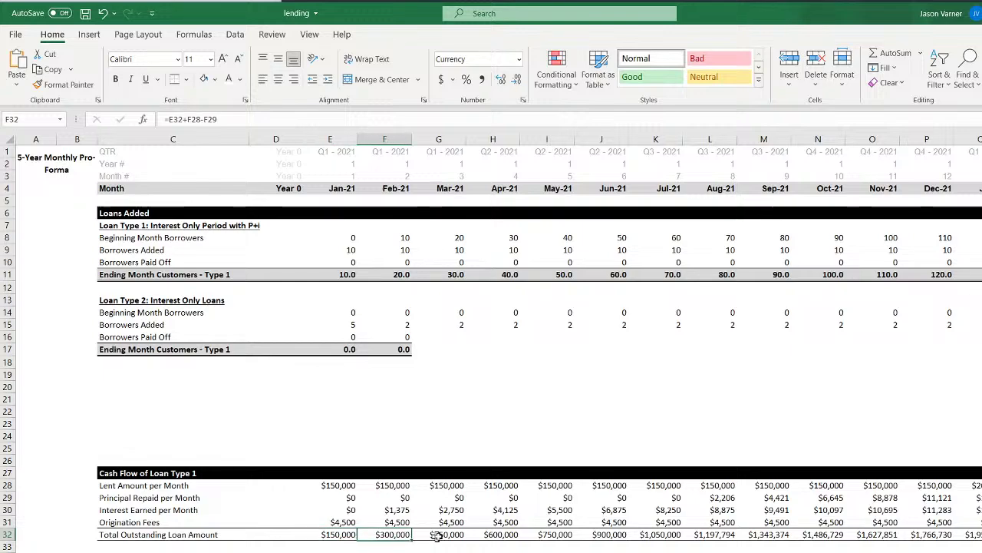
{"action": "left_click", "coordinate": [725, 498]}
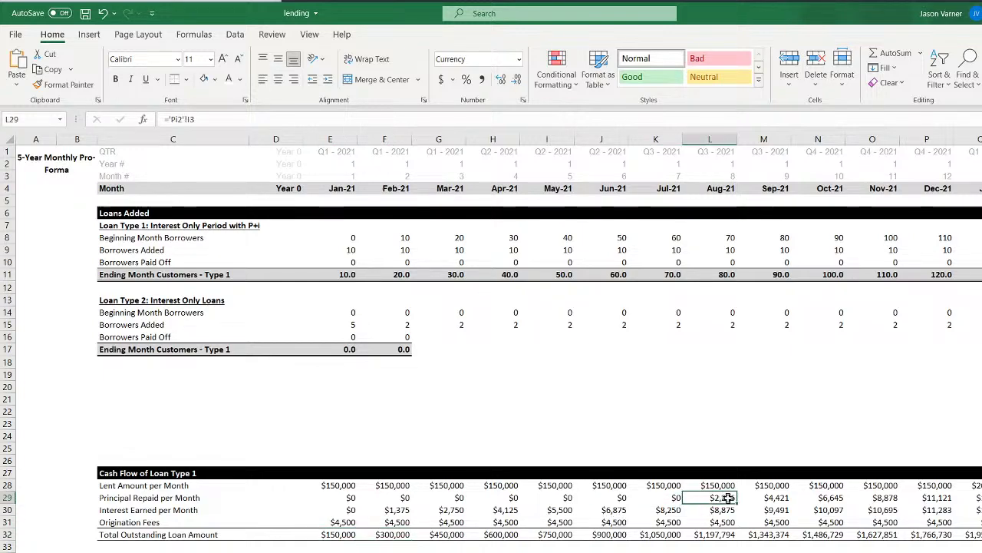
Review the Lent Amount per Month formulas for Loan Type 1 from Jan-21 through Aug-21
{"action": "left_click", "coordinate": [331, 485]}
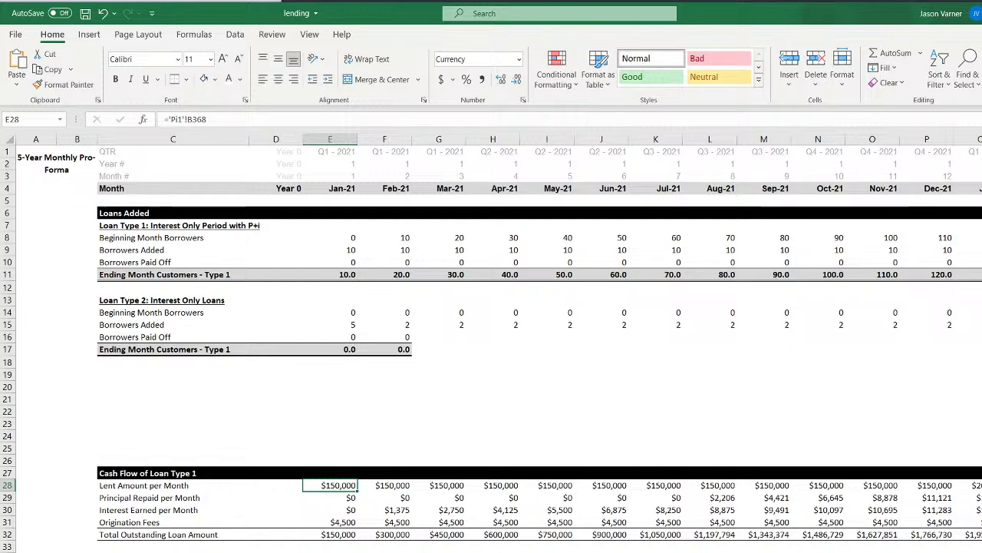
{"action": "key", "text": "Right"}
{"action": "key", "text": "Right"}
{"action": "key", "text": "Right"}
{"action": "key", "text": "Right"}
{"action": "key", "text": "Right"}
{"action": "key", "text": "Right"}
{"action": "key", "text": "Right"}
{"action": "key", "text": "Down"}
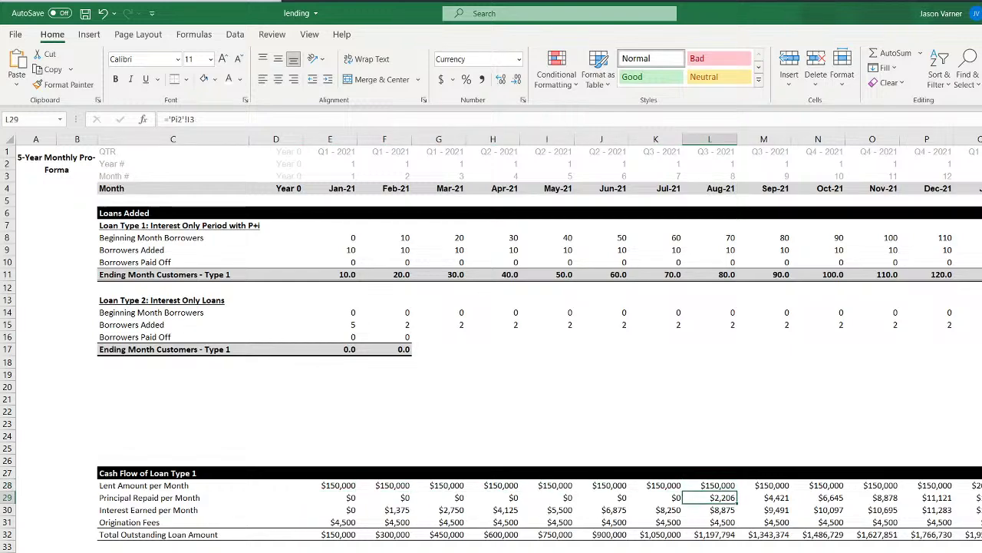
Review the Principal Repaid per Month formulas for Loan Type 1 from Jan-21 to Aug-21, and save the workbook
{"action": "key", "text": "Left"}
{"action": "key", "text": "Left"}
{"action": "key", "text": "Left"}
{"action": "key", "text": "Left"}
{"action": "key", "text": "Left"}
{"action": "key", "text": "Left"}
{"action": "key", "text": "Left"}
{"action": "key", "text": "Right"}
{"action": "key", "text": "Right"}
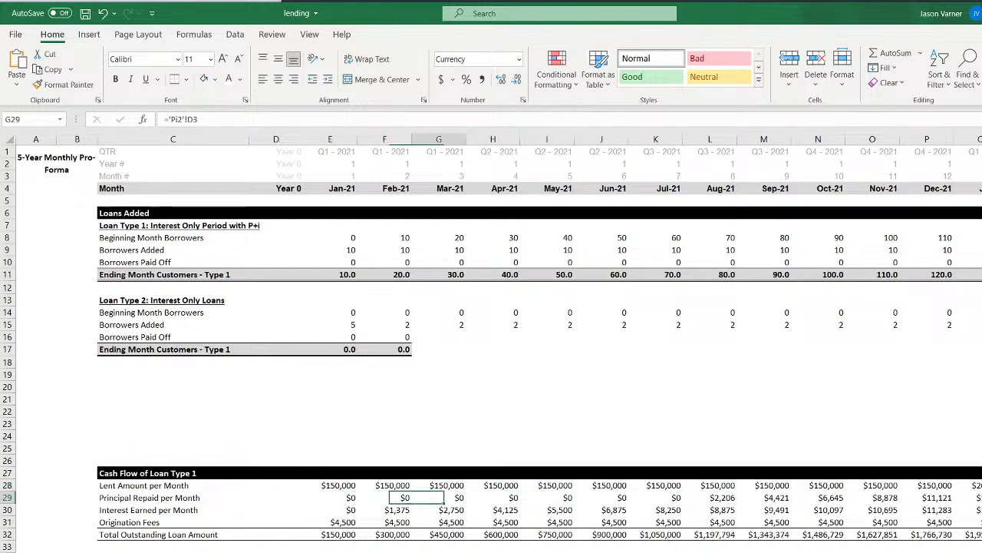
{"action": "key", "text": "Right"}
{"action": "key", "text": "Right"}
{"action": "key", "text": "Right"}
{"action": "key", "text": "Right"}
{"action": "key", "text": "Right"}
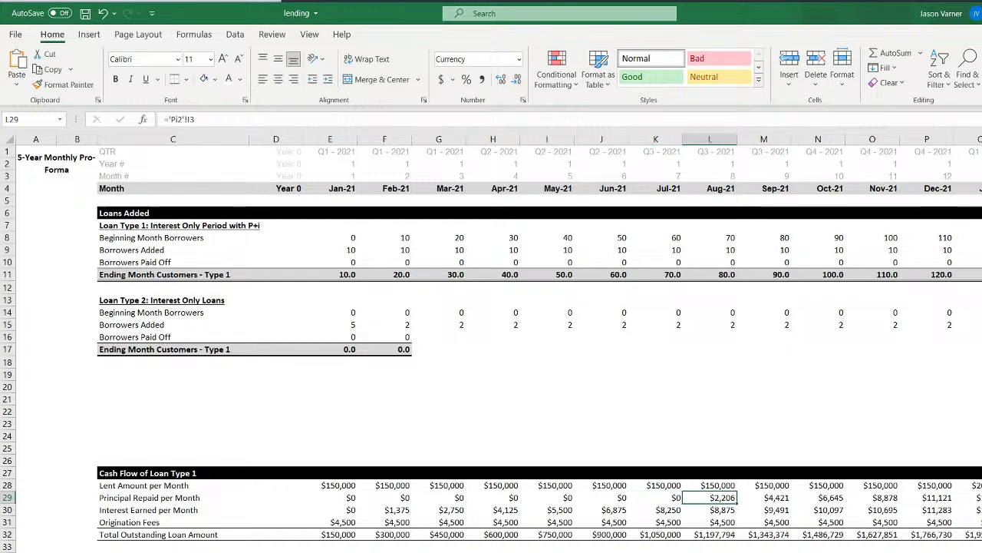
{"action": "left_click", "coordinate": [85, 16]}
{"action": "left_click", "coordinate": [178, 434]}
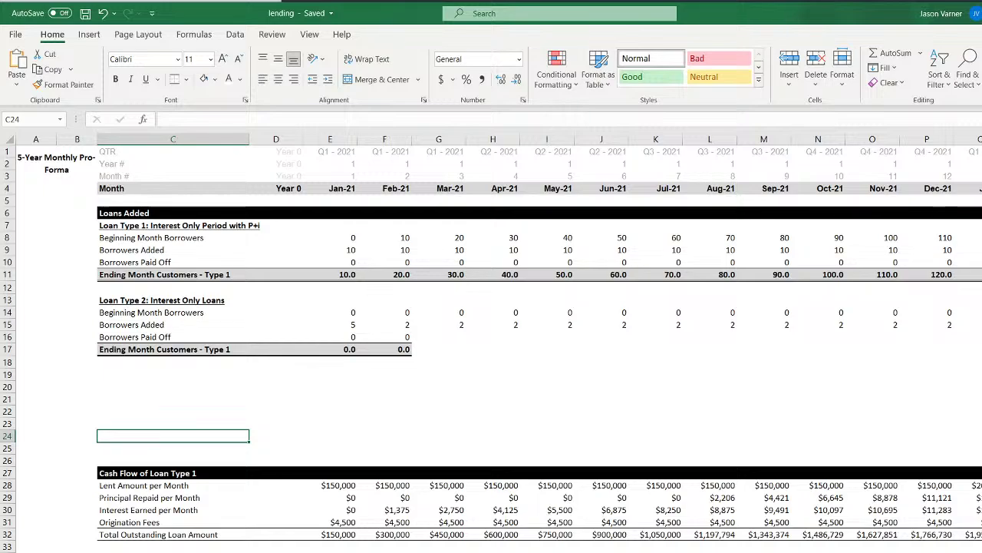
Examine the month 1 formulas in the int. and repayment schedules on the i1 sheet
{"action": "key", "text": "ctrl+Page_Down"}
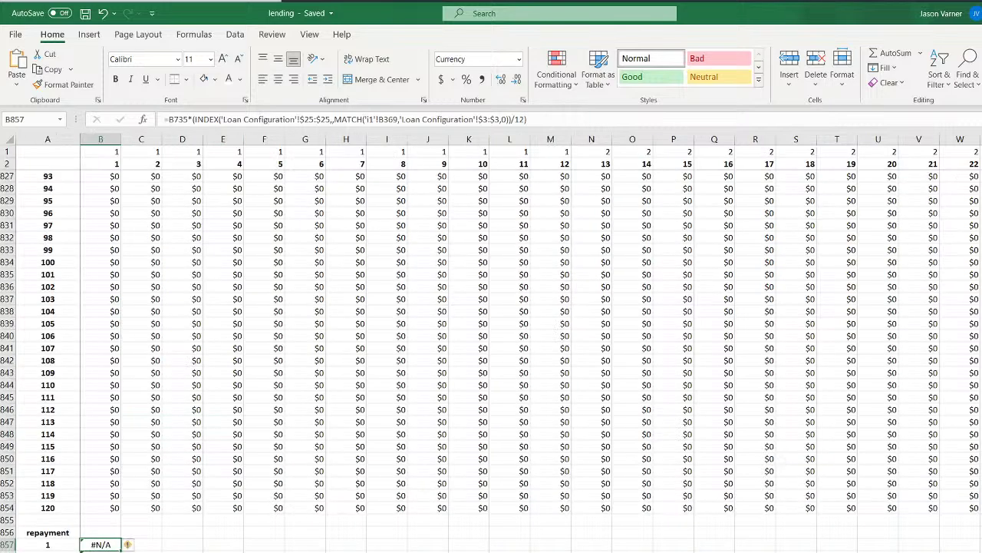
{"action": "scroll", "coordinate": [116, 547], "scroll_direction": "up", "scroll_amount": 20}
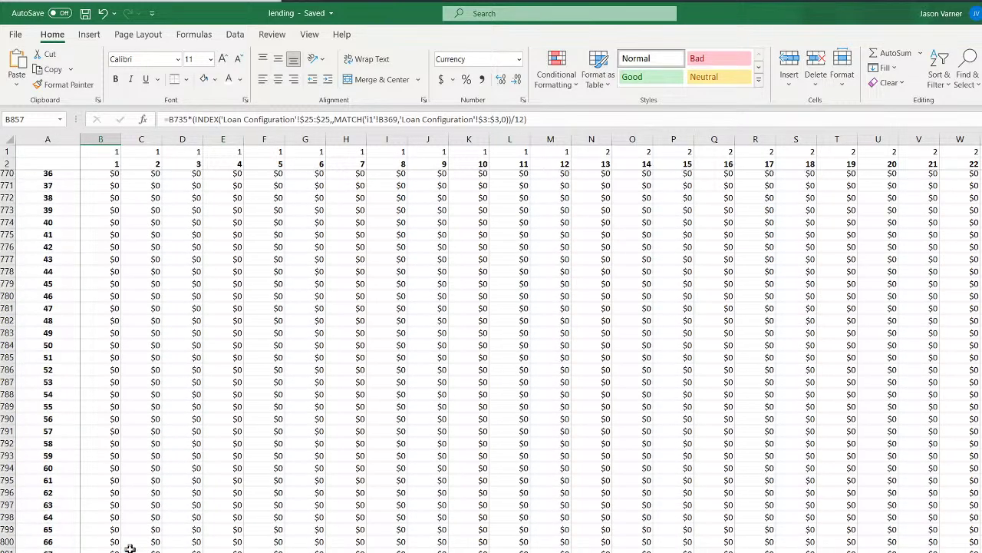
{"action": "left_click", "coordinate": [105, 261]}
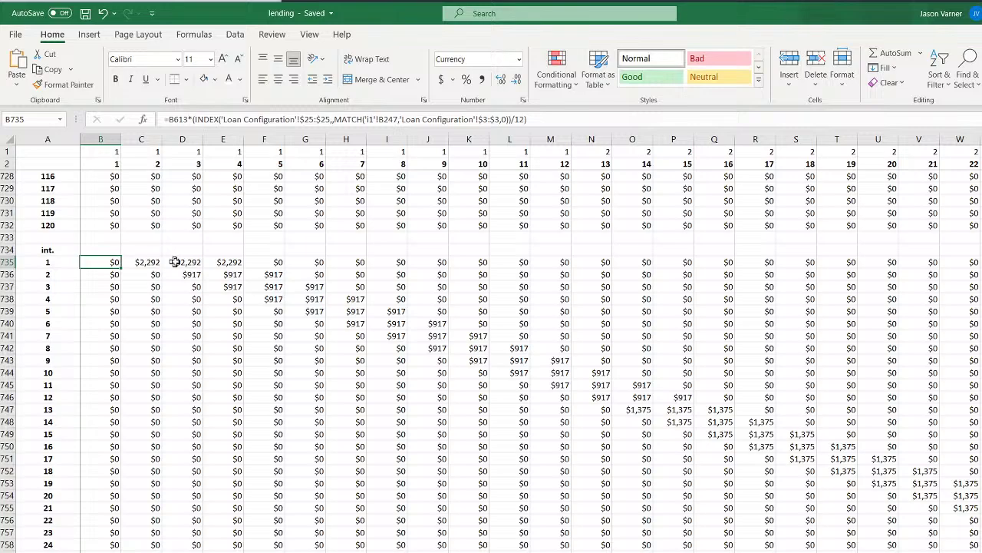
{"action": "scroll", "coordinate": [122, 471], "scroll_direction": "down", "scroll_amount": 20}
{"action": "left_click", "coordinate": [119, 420]}
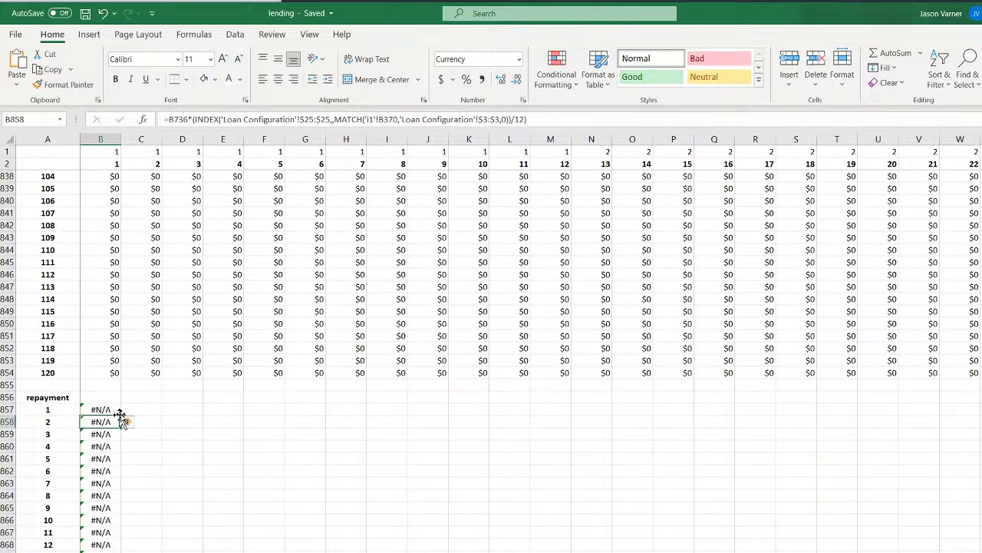
Begin a replacement repayment formula in B857 with an IF that compares the cohort age in B491 with an INDEX lookup
{"action": "left_click", "coordinate": [104, 410]}
{"action": "type", "text": "="}
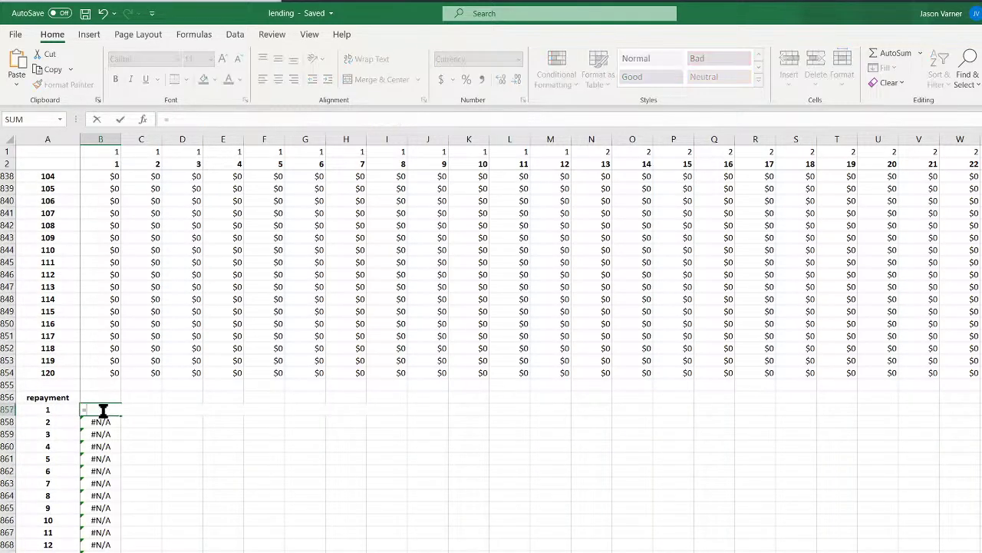
{"action": "type", "text": "if("}
{"action": "scroll", "coordinate": [154, 365], "scroll_direction": "up", "scroll_amount": 20}
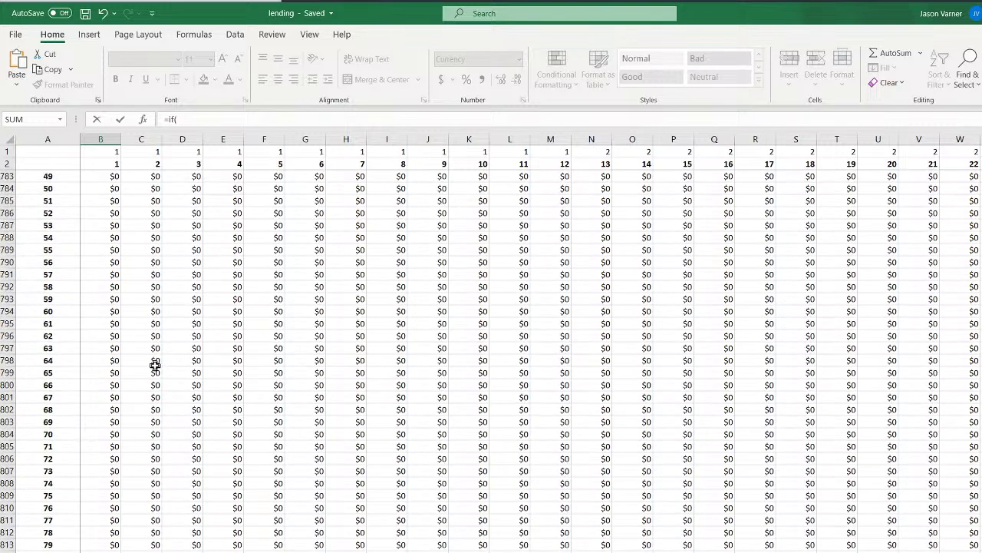
{"action": "scroll", "coordinate": [153, 366], "scroll_direction": "up", "scroll_amount": 20}
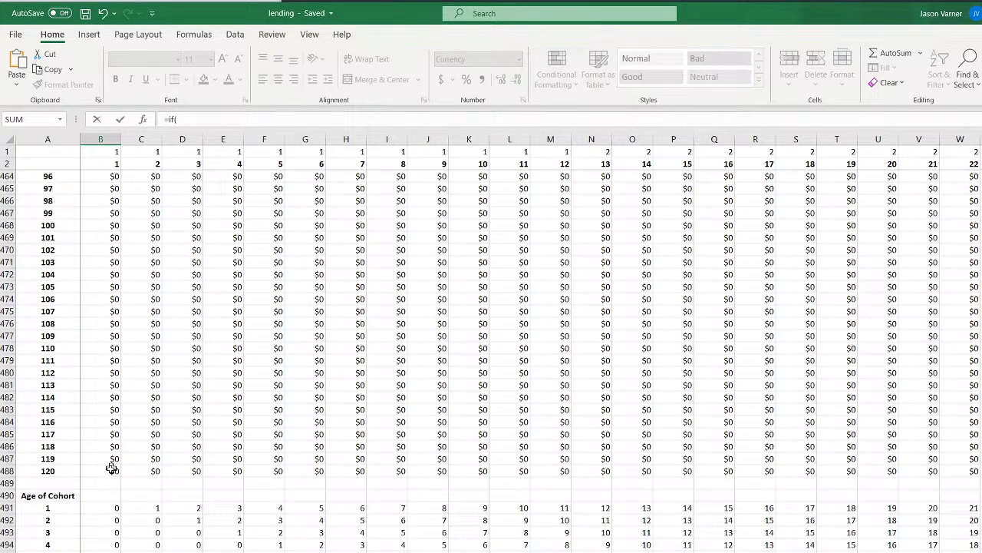
{"action": "left_click", "coordinate": [98, 507]}
{"action": "type", "text": "=index("}
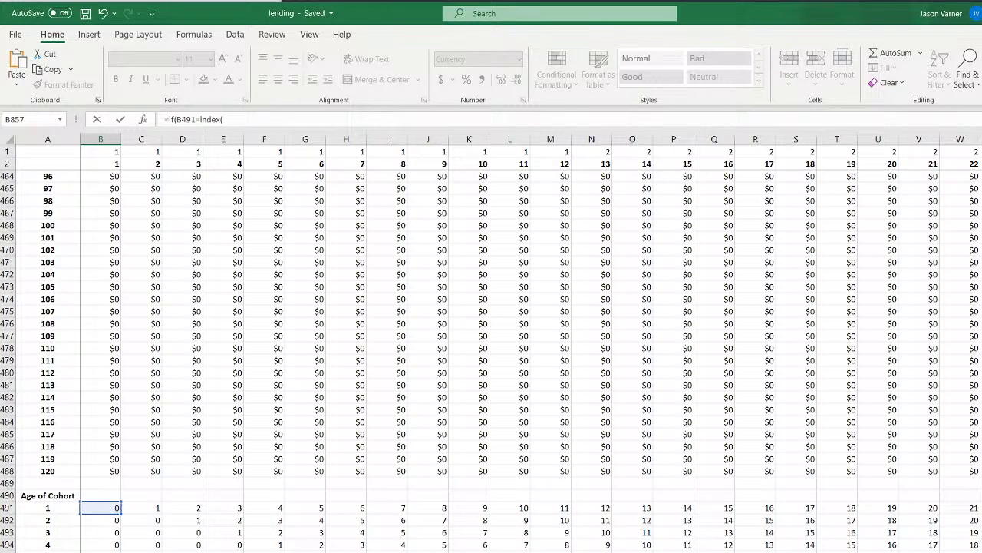
{"action": "key", "text": "ctrl+Page_Up"}
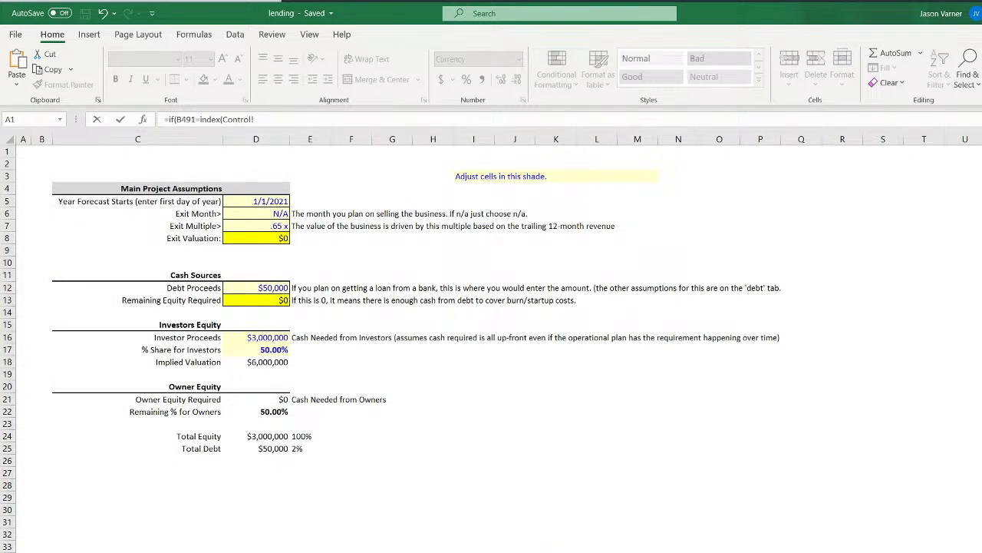
{"action": "key", "text": "ctrl+Page_Down"}
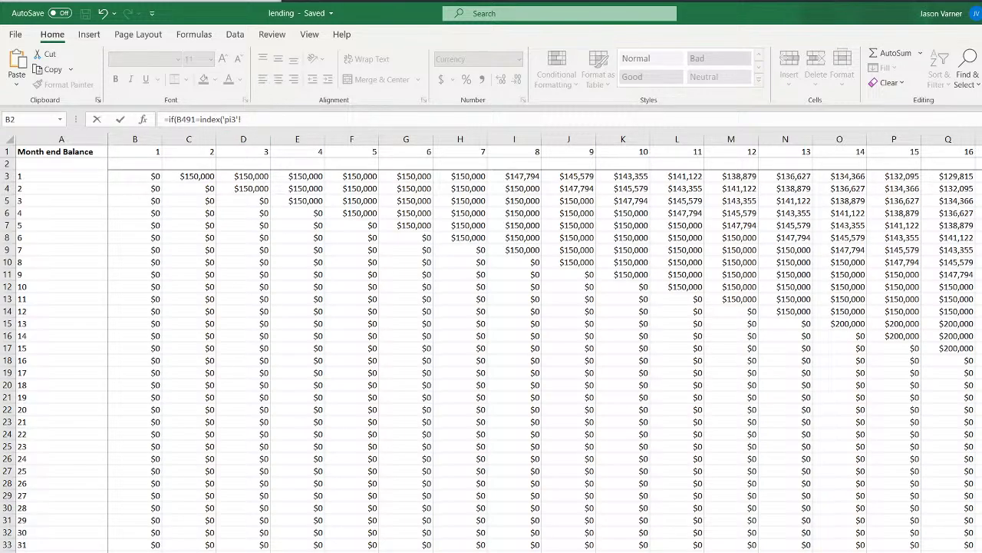
{"action": "key", "text": "ctrl+Page_Up"}
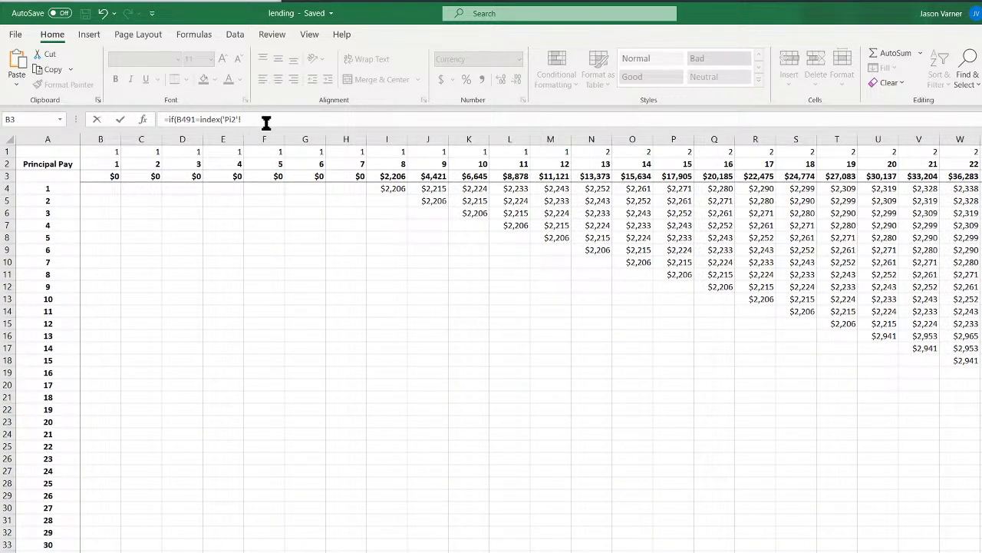
{"action": "left_click_drag", "start_coordinate": [266, 120], "coordinate": [121, 123]}
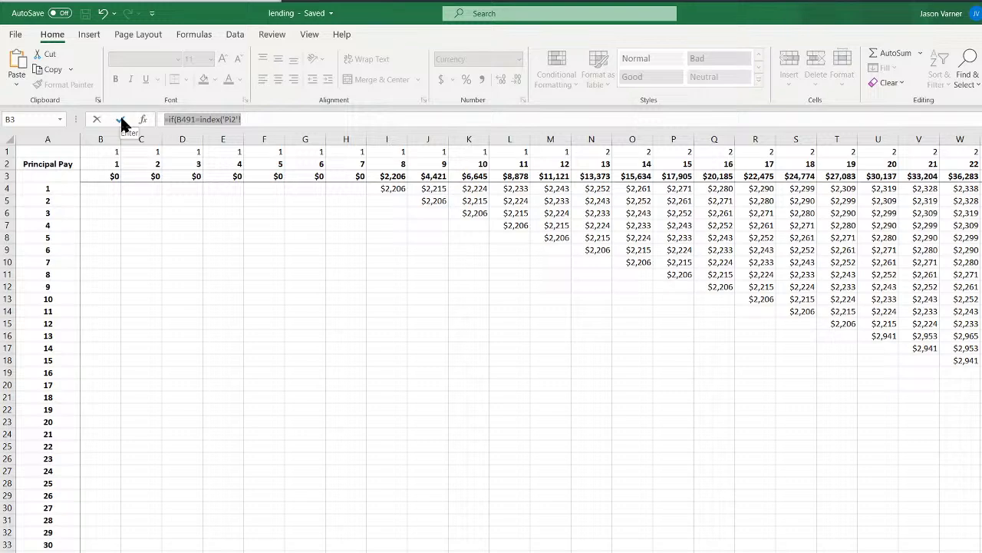
{"action": "left_click", "coordinate": [273, 119]}
{"action": "key", "text": "BackSpace"}
{"action": "key", "text": "BackSpace"}
{"action": "key", "text": "BackSpace"}
{"action": "key", "text": "BackSpace"}
{"action": "key", "text": "BackSpace"}
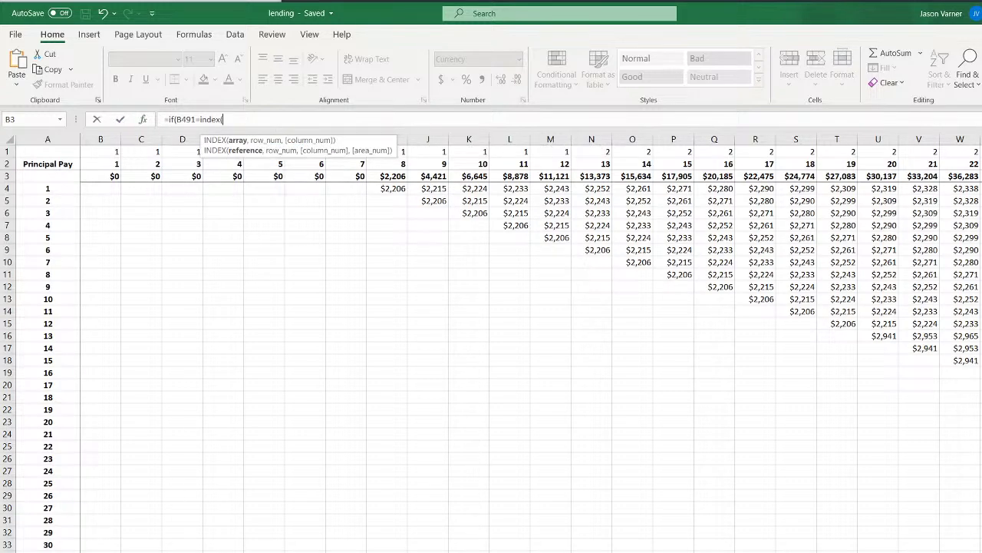
Use the Term (months) row 30 of Loan Configuration as the INDEX array and begin a MATCH for the column on the i1 sheet
{"action": "left_click", "coordinate": [371, 551]}
{"action": "left_click", "coordinate": [4, 509]}
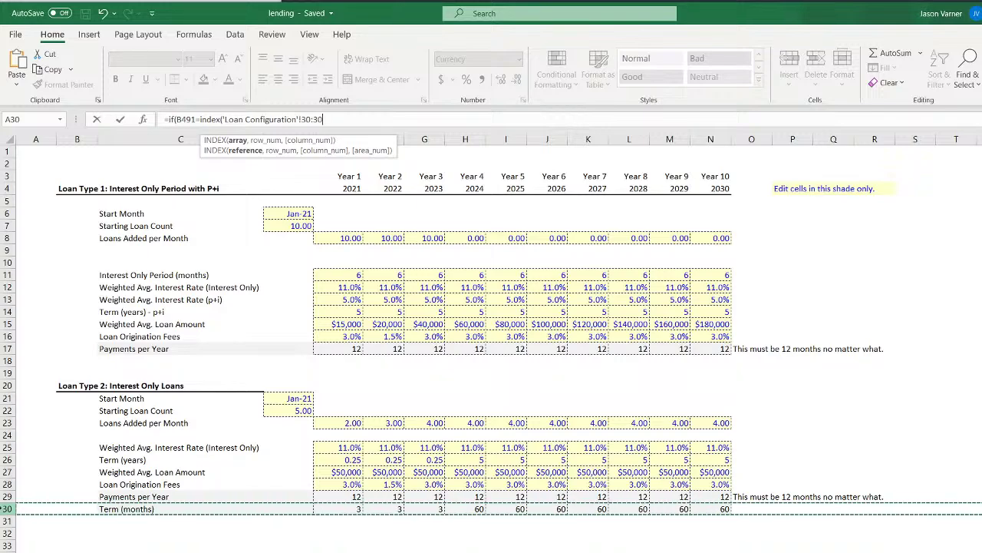
{"action": "type", "text": ",,match"}
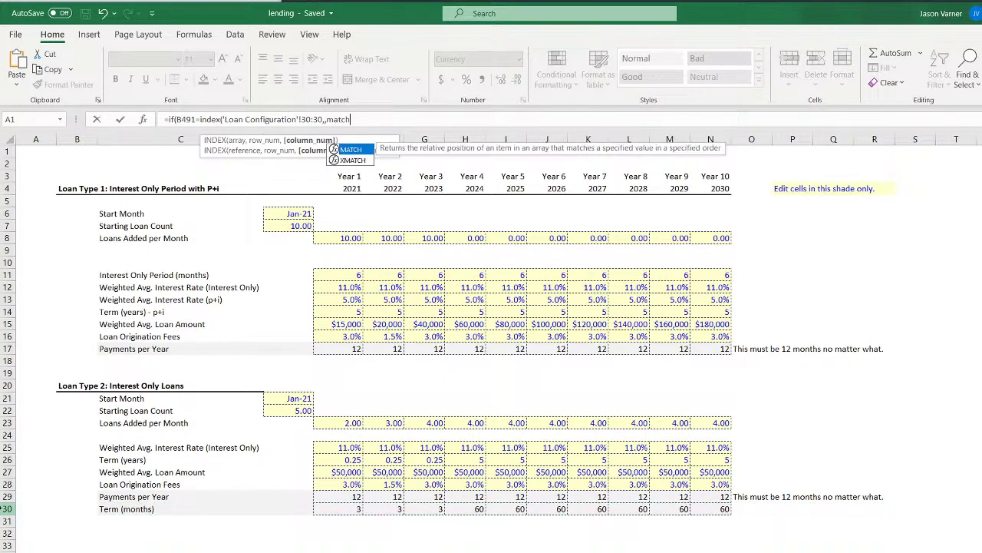
{"action": "type", "text": "("}
{"action": "key", "text": "ctrl+Page_Down"}
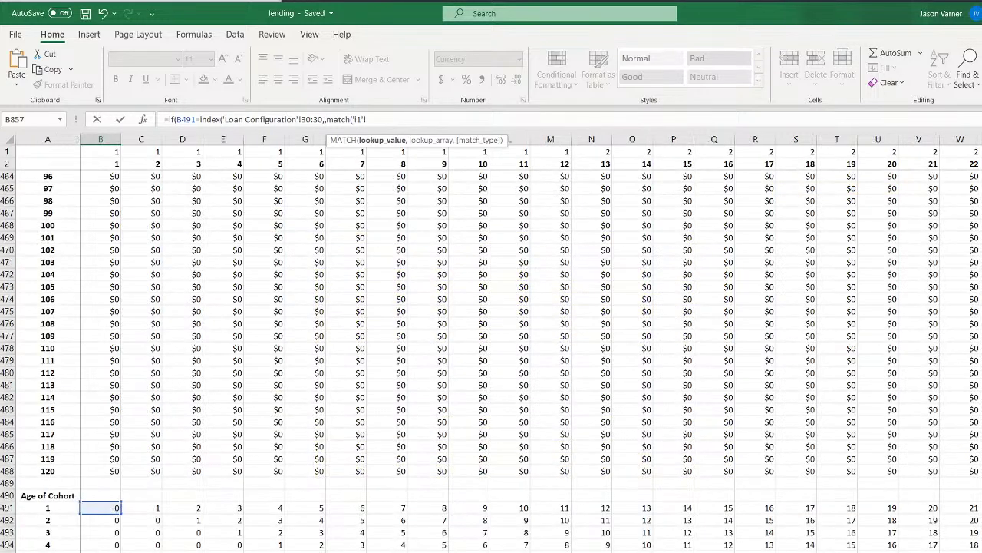
{"action": "scroll", "coordinate": [175, 503], "scroll_direction": "up", "scroll_amount": 20}
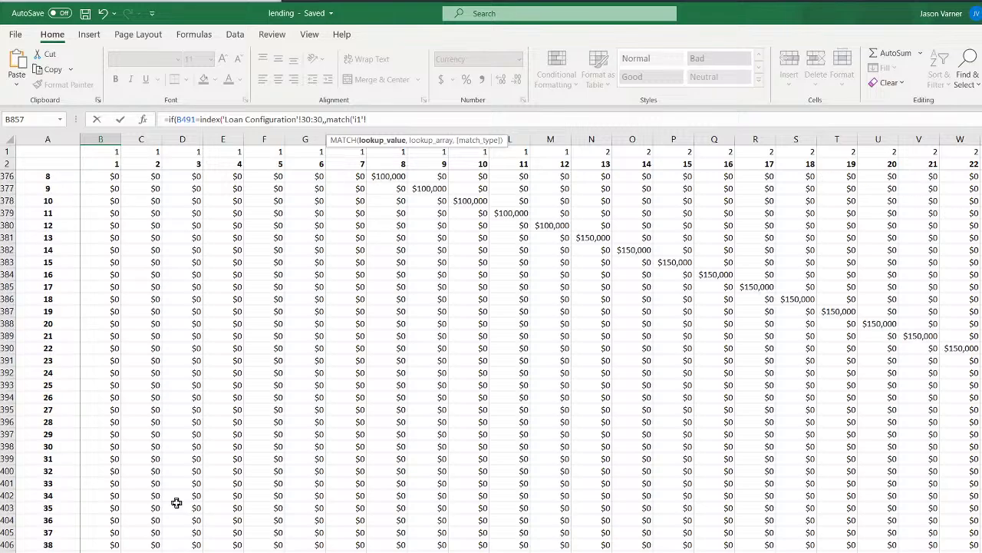
{"action": "scroll", "coordinate": [176, 503], "scroll_direction": "up", "scroll_amount": 20}
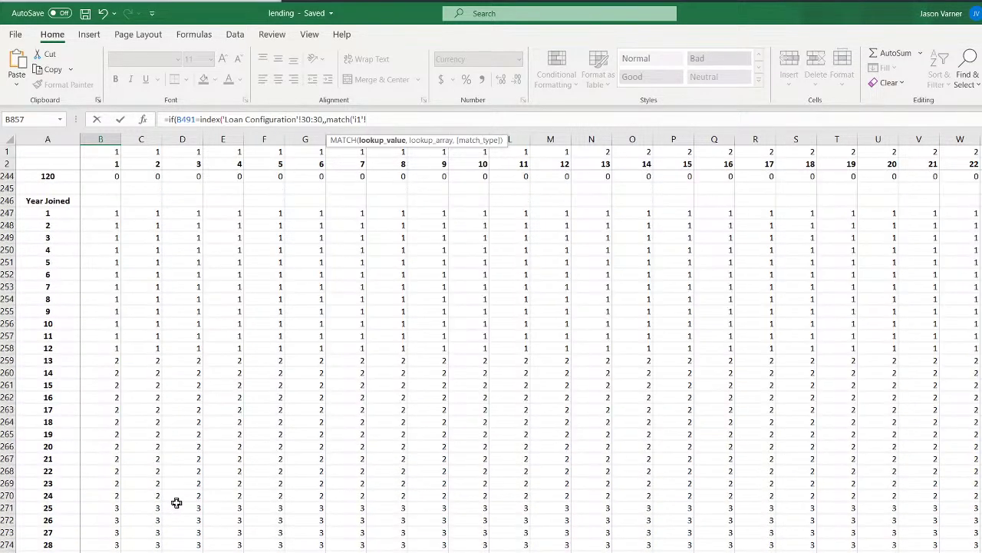
{"action": "left_click", "coordinate": [6, 213]}
{"action": "type", "text": ",0"}
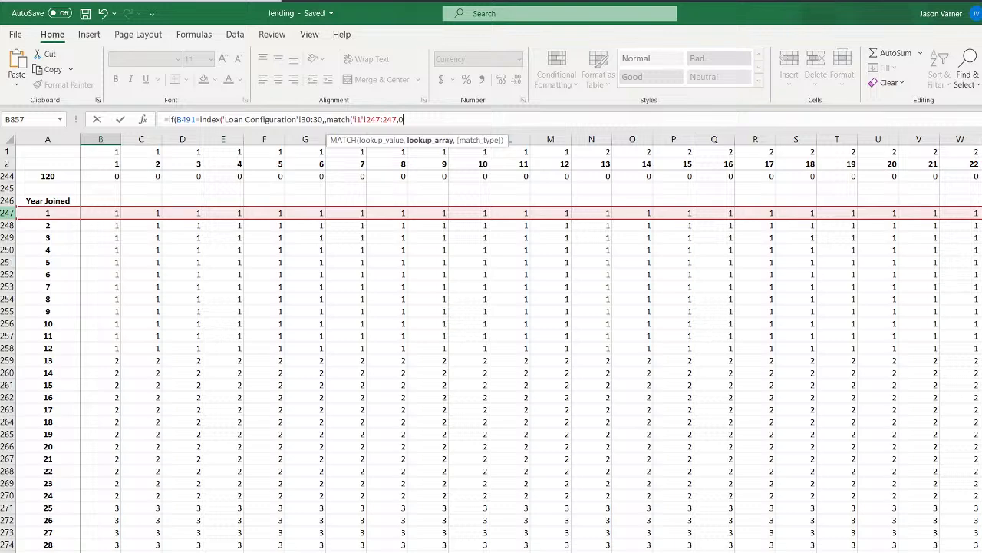
{"action": "key", "text": "BackSpace"}
{"action": "key", "text": "BackSpace"}
{"action": "key", "text": "BackSpace"}
{"action": "key", "text": "BackSpace"}
{"action": "key", "text": "BackSpace"}
{"action": "key", "text": "BackSpace"}
{"action": "key", "text": "BackSpace"}
{"action": "key", "text": "BackSpace"}
{"action": "key", "text": "BackSpace"}
{"action": "key", "text": "BackSpace"}
{"action": "key", "text": "BackSpace"}
{"action": "key", "text": "BackSpace"}
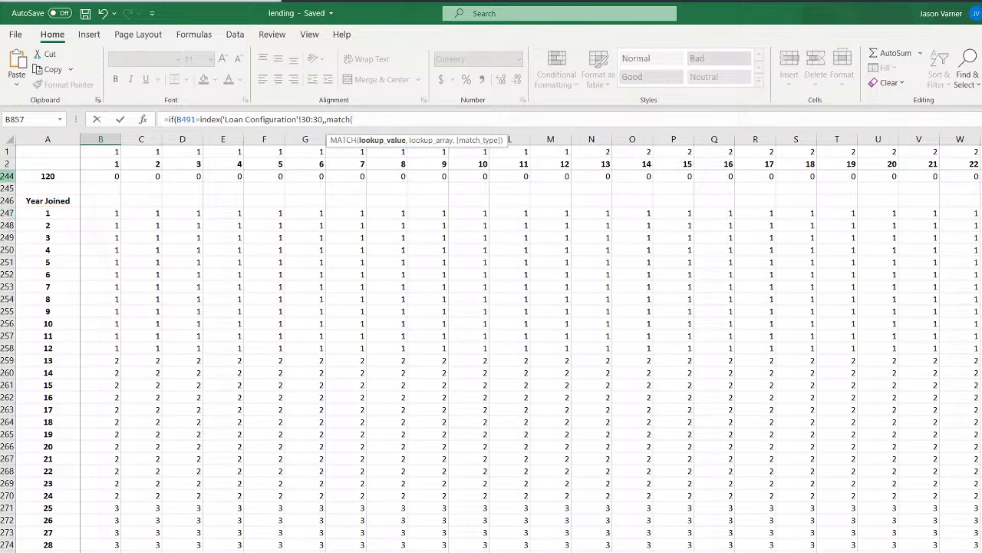
Complete the MATCH in the B857 formula with i1 cell B247 looked up exactly in row 3 of Loan Configuration, closing the IF's logical test
{"action": "left_click", "coordinate": [105, 214]}
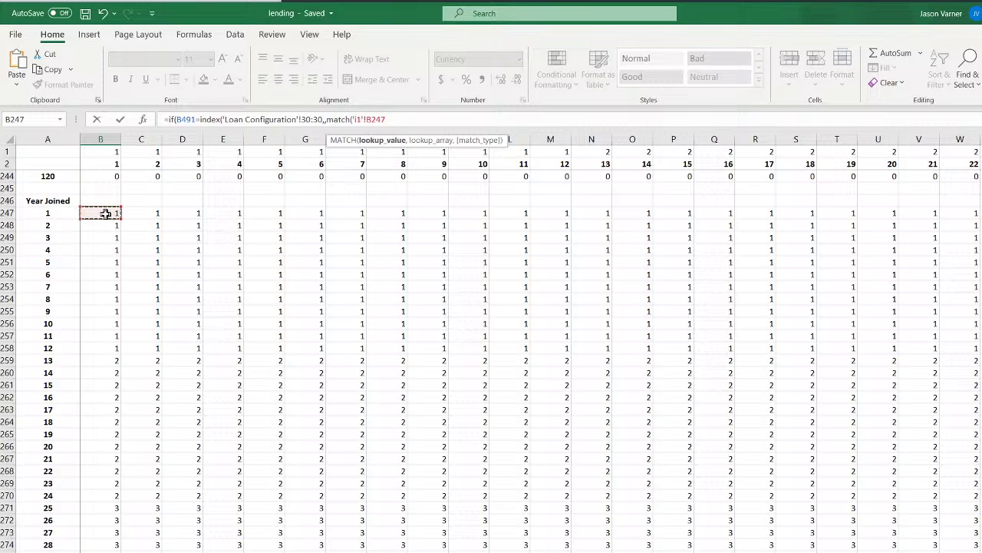
{"action": "type", "text": ","}
{"action": "left_click", "coordinate": [115, 552]}
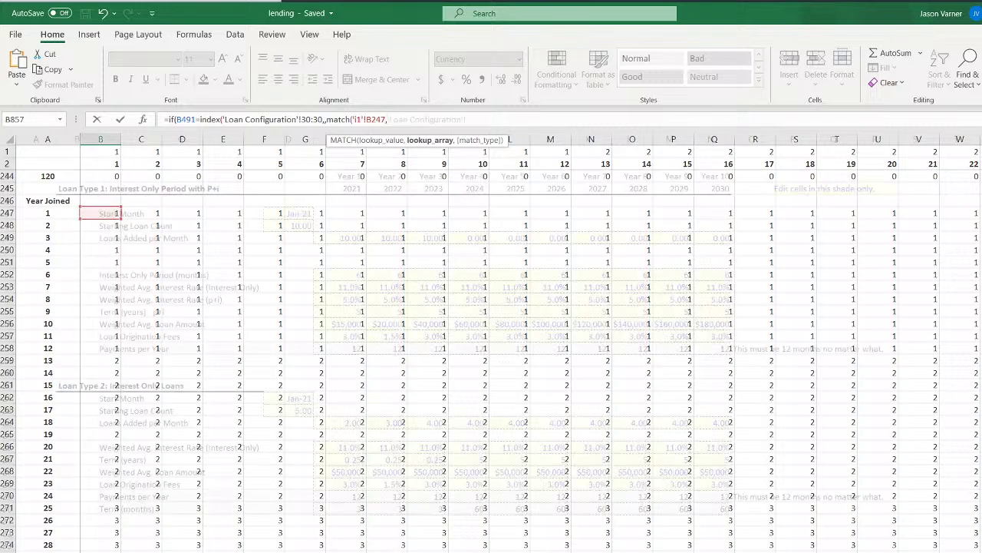
{"action": "left_click", "coordinate": [5, 176]}
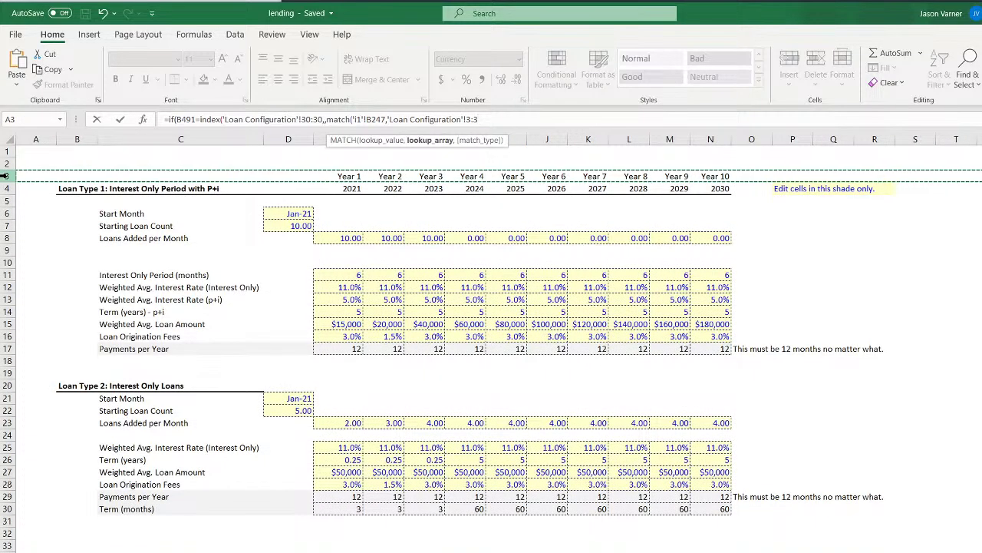
{"action": "type", "text": ",0"}
{"action": "key", "text": "Return"}
{"action": "key", "text": "Return"}
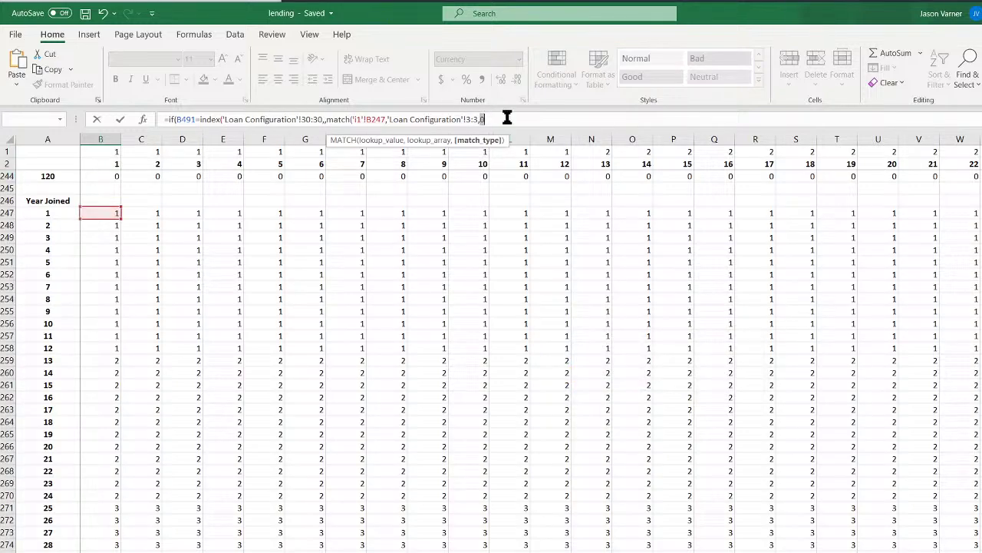
{"action": "type", "text": ")"}
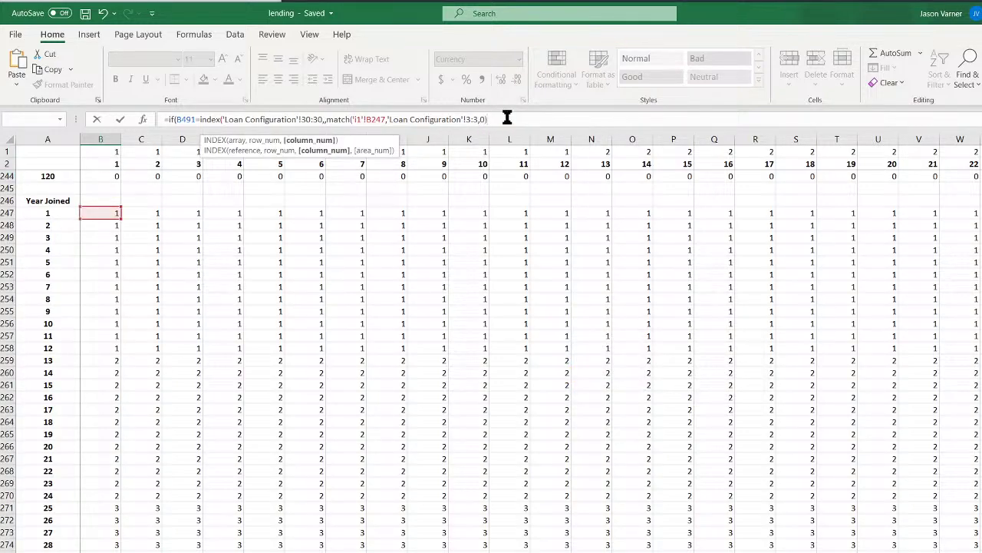
{"action": "type", "text": "),"}
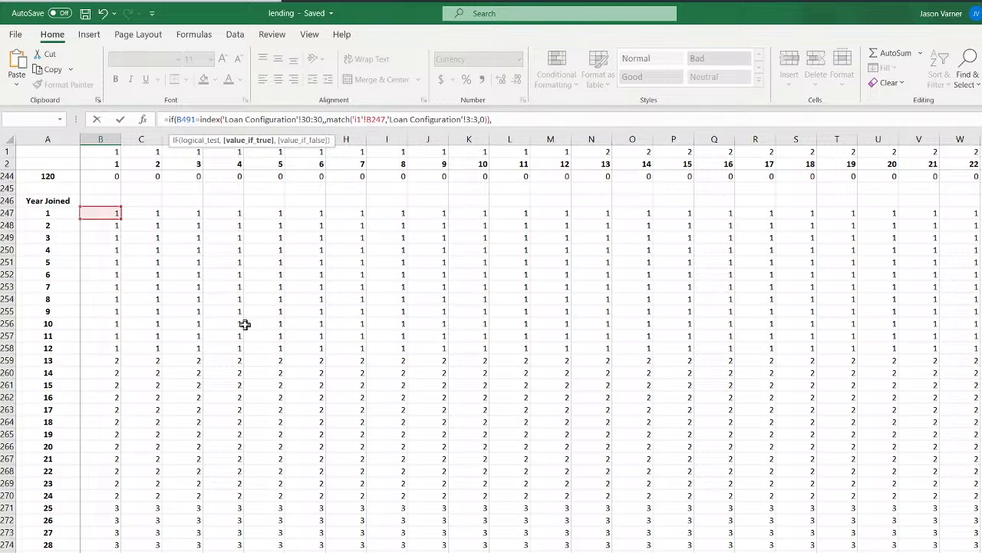
Return the MAX of Borrowed row B369:DQ369 when the test is true and 0 otherwise, and enter the B857 formula
{"action": "type", "text": "max("}
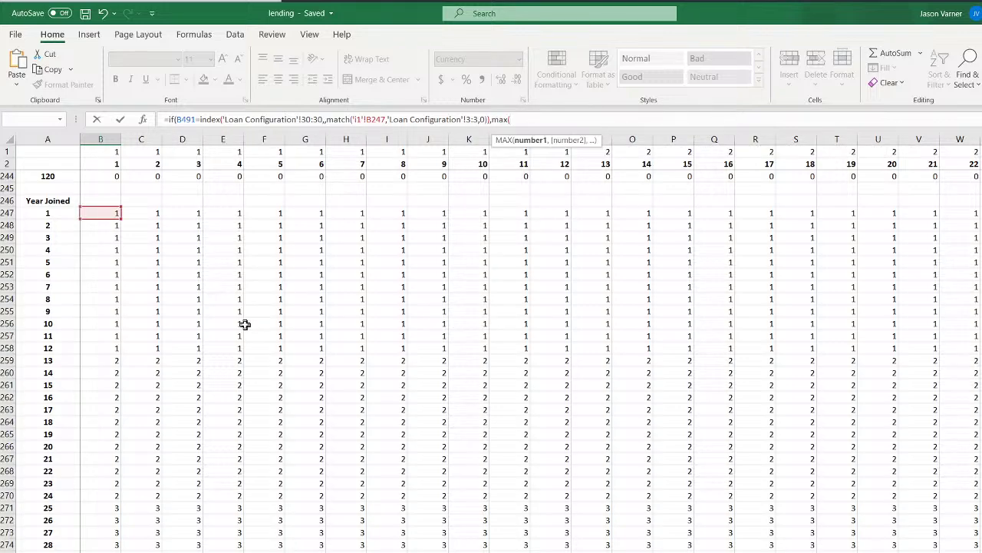
{"action": "scroll", "coordinate": [253, 315], "scroll_direction": "up", "scroll_amount": 20}
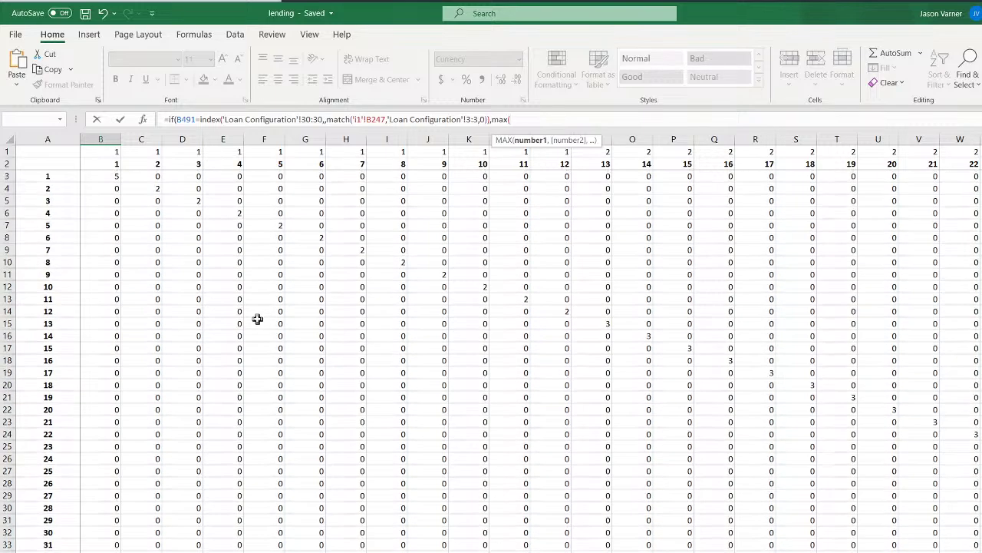
{"action": "scroll", "coordinate": [274, 386], "scroll_direction": "down", "scroll_amount": 20}
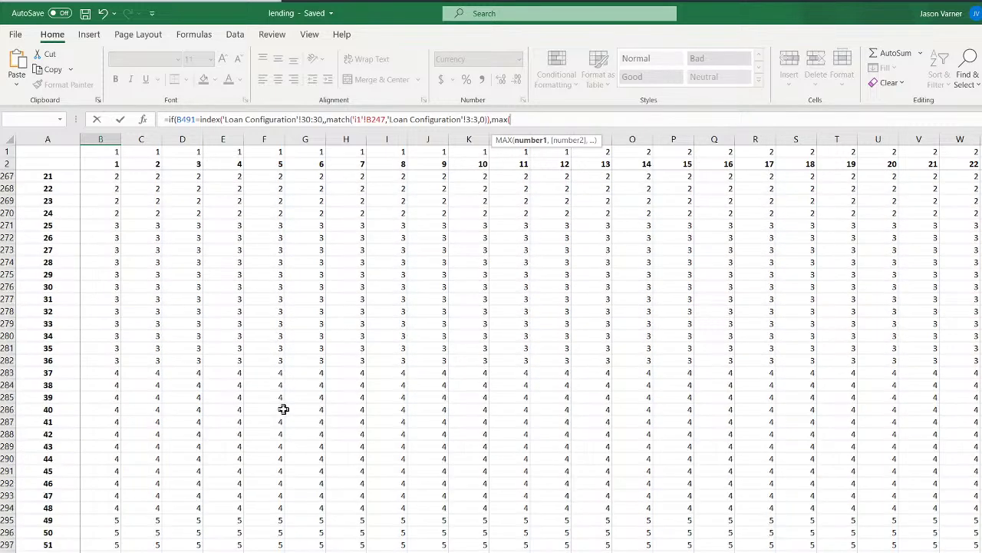
{"action": "scroll", "coordinate": [283, 409], "scroll_direction": "down", "scroll_amount": 20}
{"action": "scroll", "coordinate": [284, 409], "scroll_direction": "up", "scroll_amount": 15}
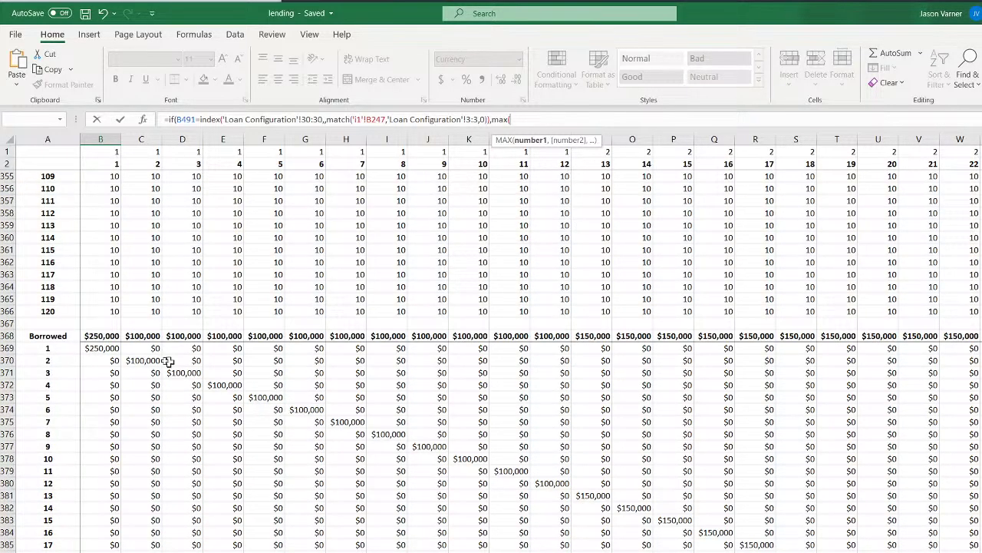
{"action": "left_click_drag", "start_coordinate": [97, 350], "coordinate": [961, 349]}
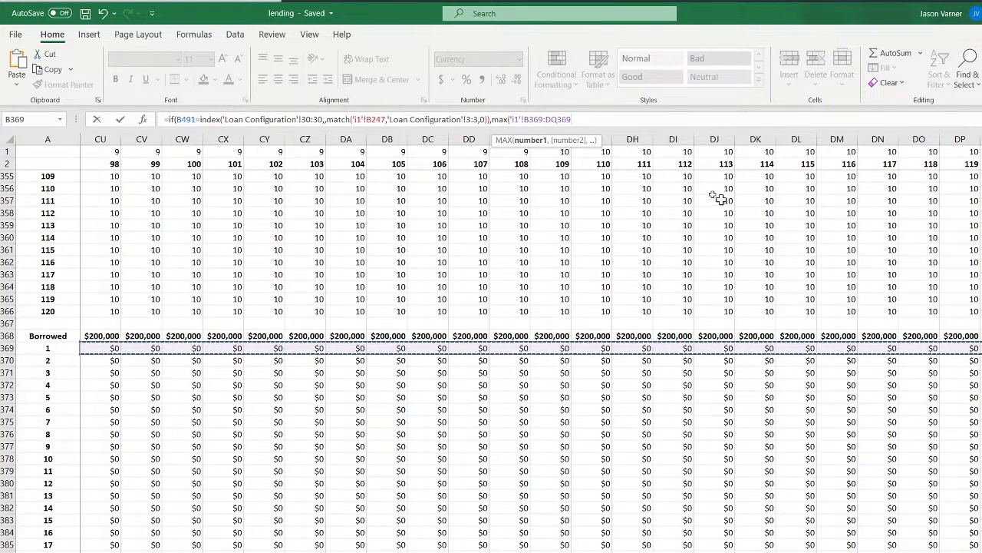
{"action": "type", "text": "),"}
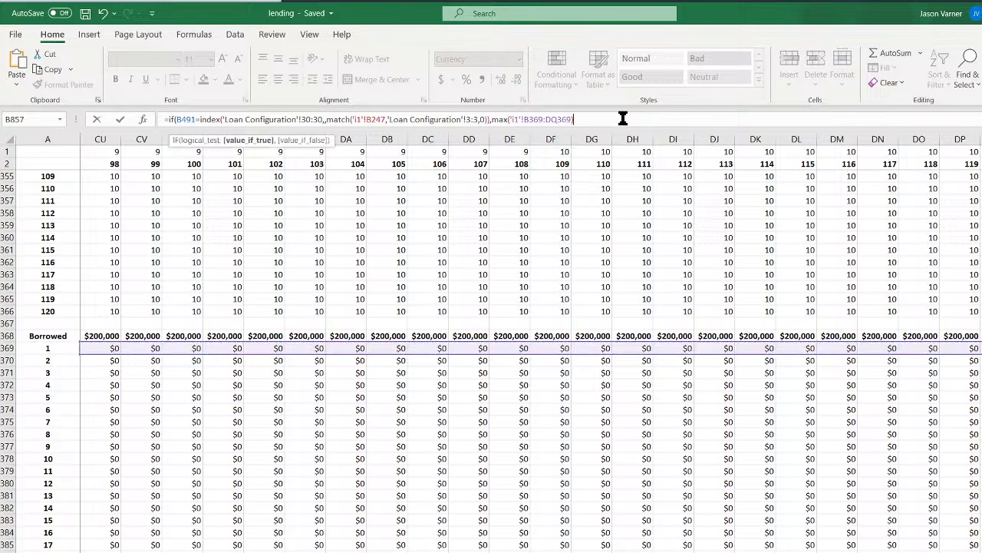
{"action": "type", "text": "0"}
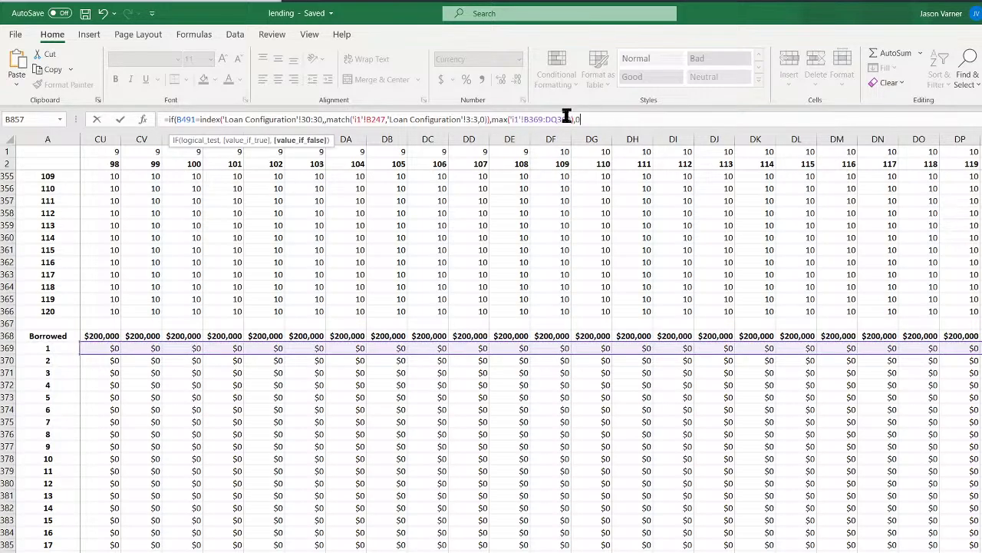
{"action": "key", "text": "Return"}
{"action": "key", "text": "Return"}
{"action": "key", "text": "Up"}
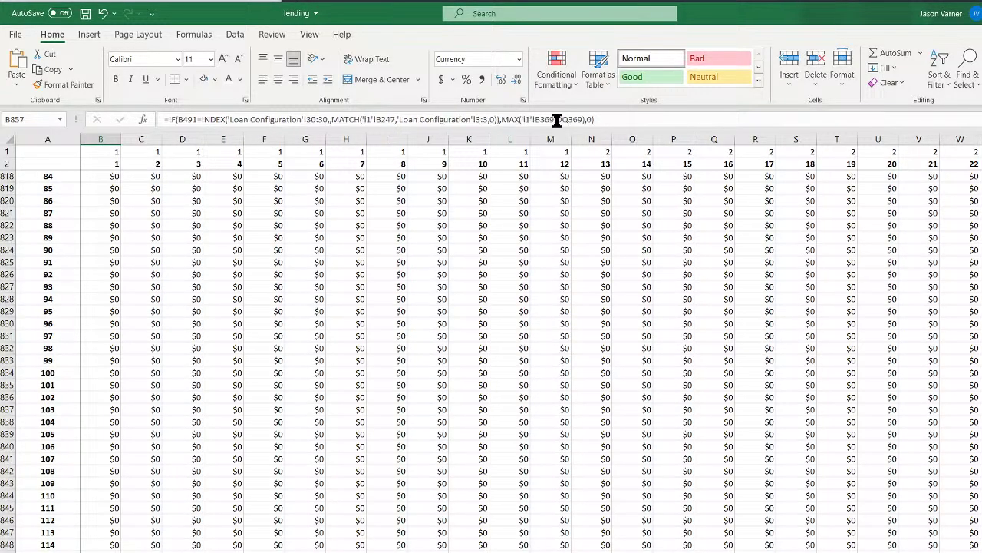
Lock the B857 references as rows $30:$30 and $3:$3 of Loan Configuration and columns $B369:$DQ369 in the MAX range
{"action": "left_click", "coordinate": [560, 119]}
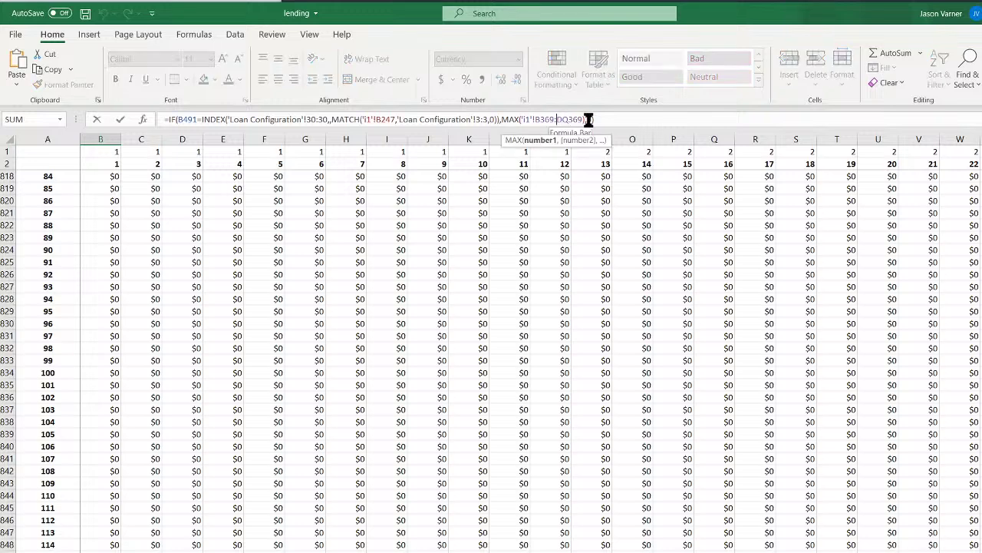
{"action": "type", "text": "$"}
{"action": "left_click", "coordinate": [546, 119]}
{"action": "type", "text": "$"}
{"action": "left_click", "coordinate": [486, 119]}
{"action": "type", "text": "$"}
{"action": "left_click", "coordinate": [495, 120]}
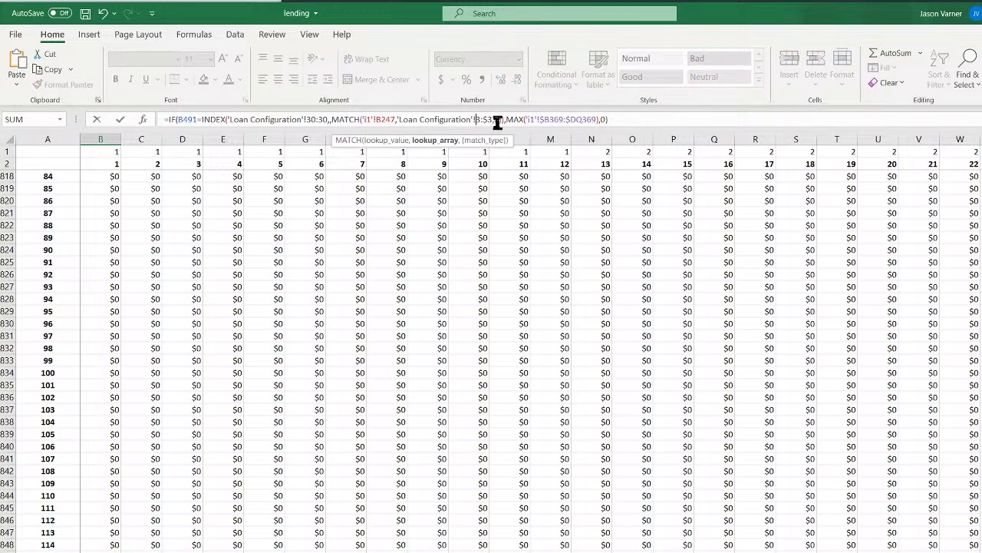
{"action": "type", "text": "$"}
{"action": "left_click", "coordinate": [317, 120]}
{"action": "type", "text": "$"}
{"action": "left_click", "coordinate": [306, 120]}
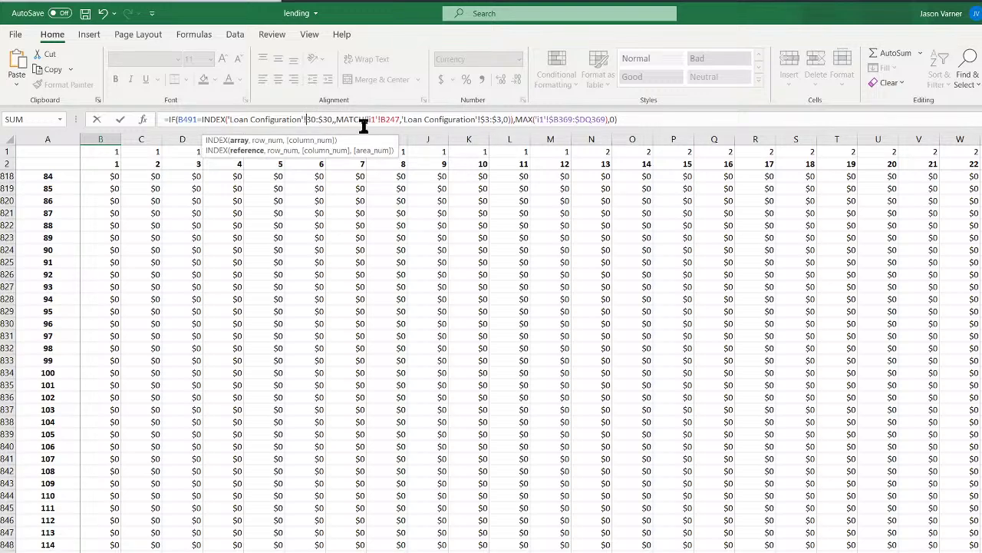
{"action": "type", "text": "$"}
{"action": "key", "text": "Return"}
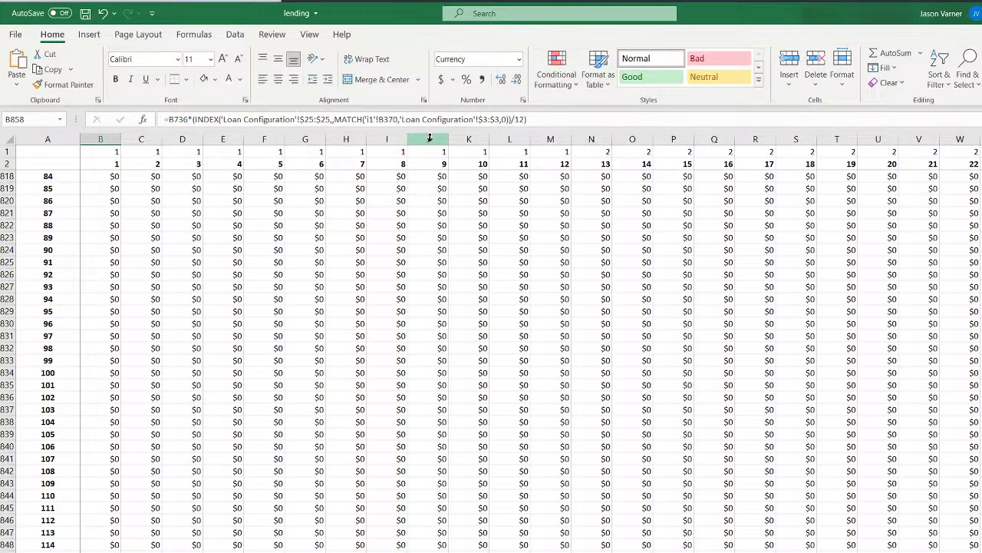
Fill the B857 repayment formula down to row 976 and across all the month columns
{"action": "scroll", "coordinate": [281, 343], "scroll_direction": "down", "scroll_amount": 7}
{"action": "left_click", "coordinate": [116, 384]}
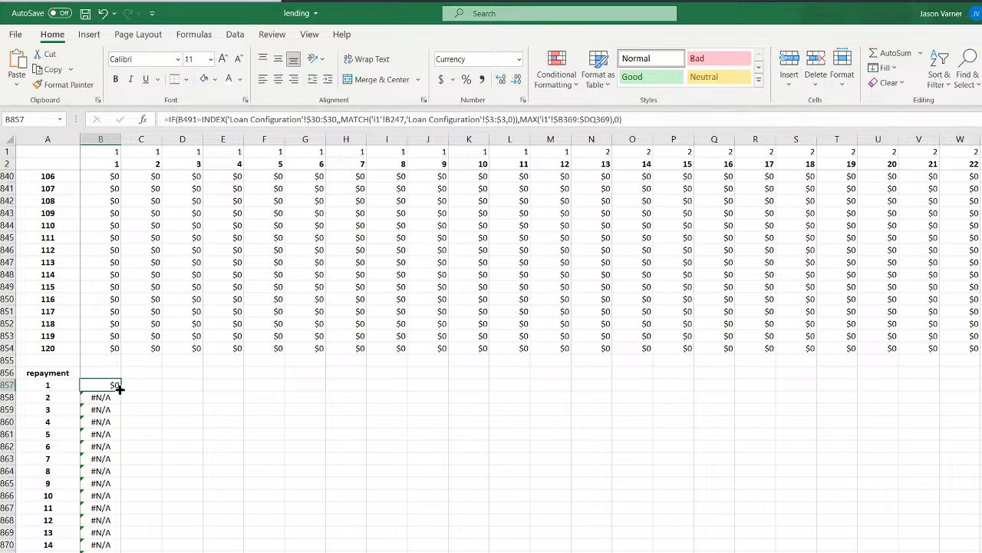
{"action": "double_click", "coordinate": [119, 389]}
{"action": "scroll", "coordinate": [215, 466], "scroll_direction": "down", "scroll_amount": 20}
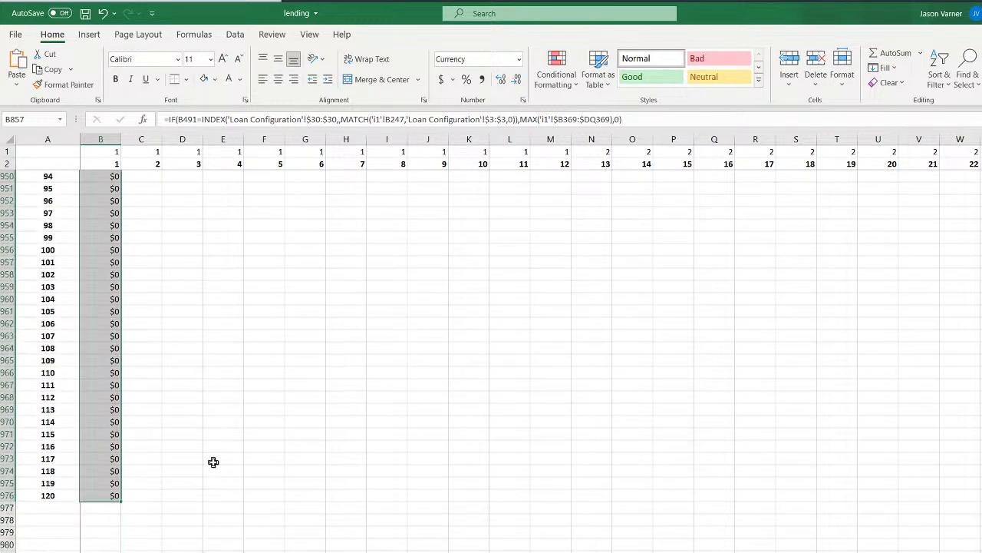
{"action": "left_click_drag", "start_coordinate": [121, 500], "coordinate": [980, 501]}
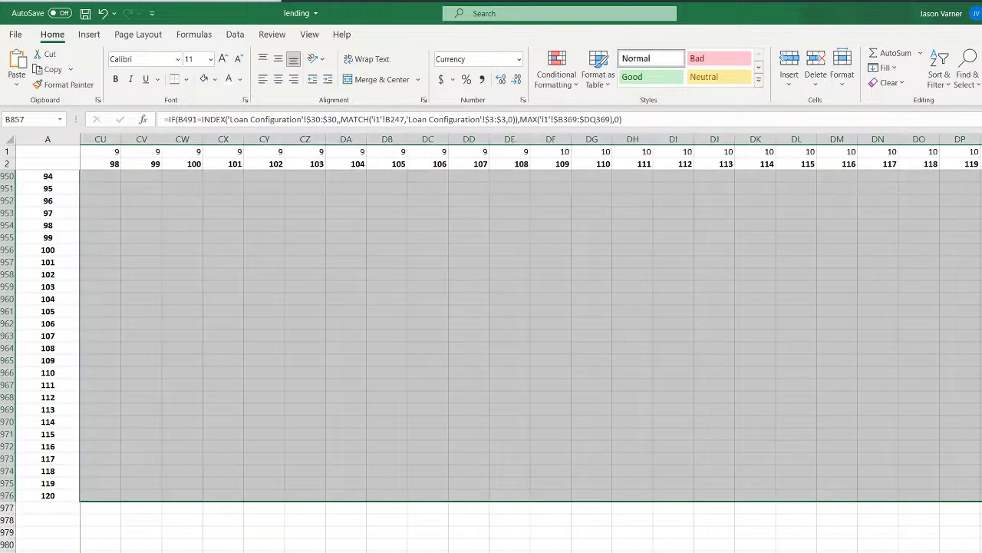
{"action": "scroll", "coordinate": [491, 361], "scroll_direction": "up", "scroll_amount": 20}
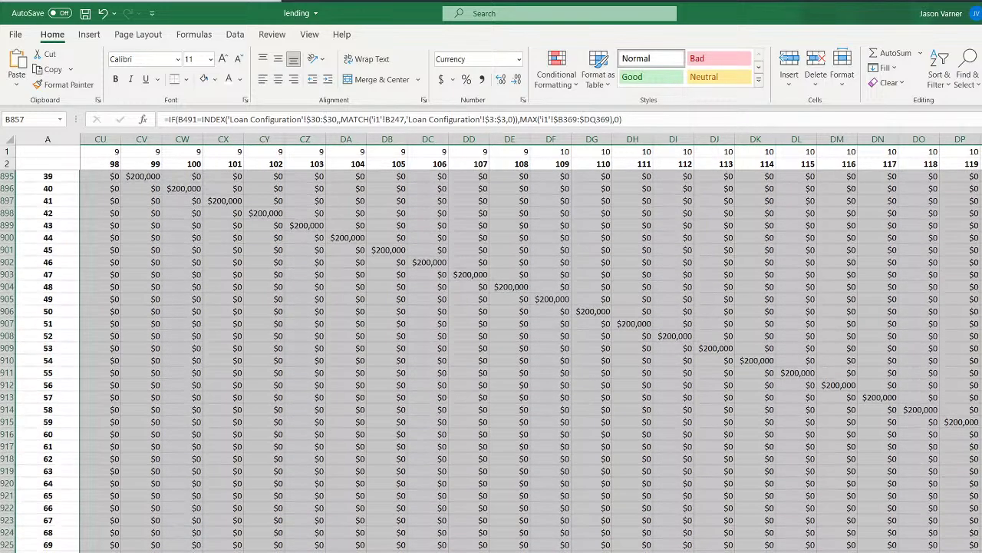
{"action": "scroll", "coordinate": [533, 344], "scroll_direction": "left", "scroll_amount": 20}
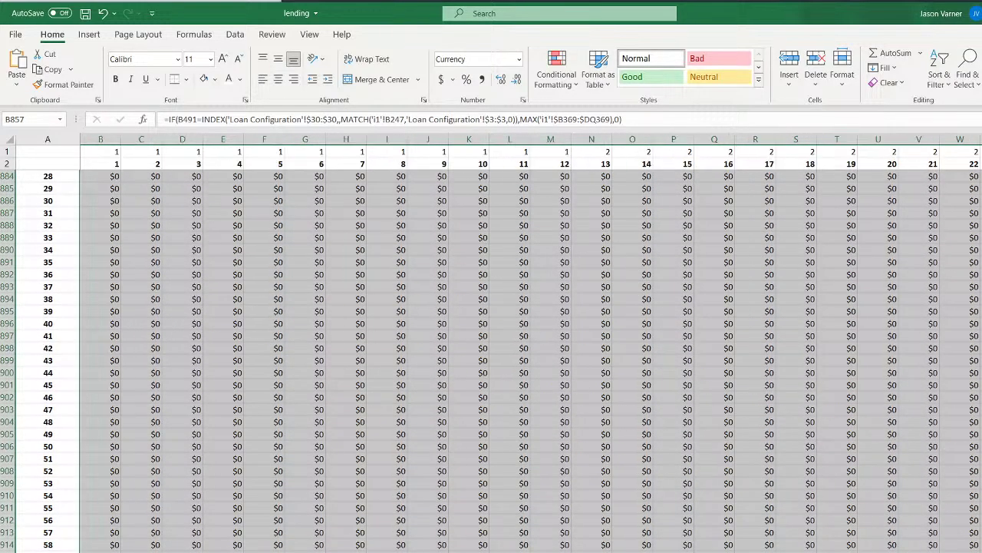
{"action": "scroll", "coordinate": [491, 360], "scroll_direction": "up", "scroll_amount": 15}
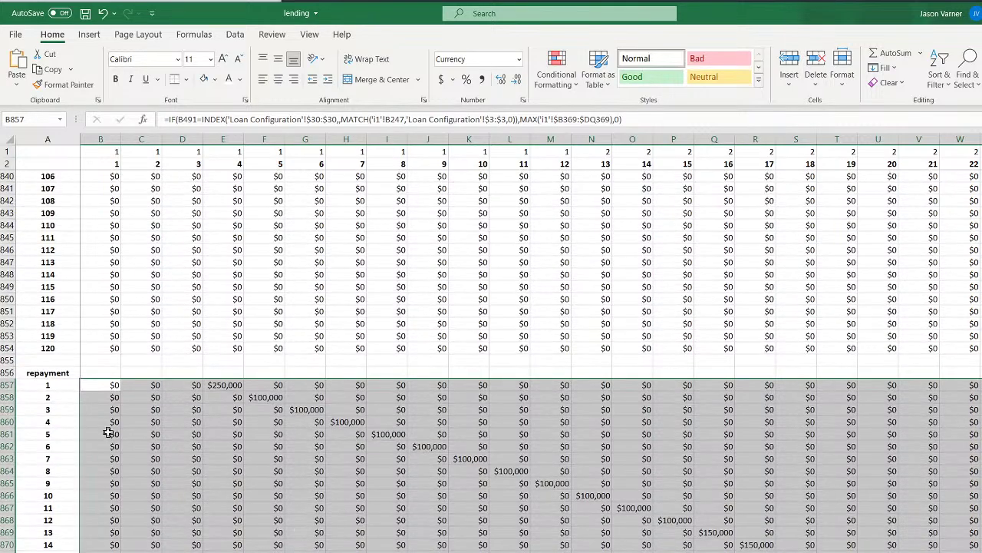
Compare the cohort 1 int. formulas for months 1 to 4 with the cohort 1 repayment in month 4
{"action": "scroll", "coordinate": [143, 407], "scroll_direction": "up", "scroll_amount": 20}
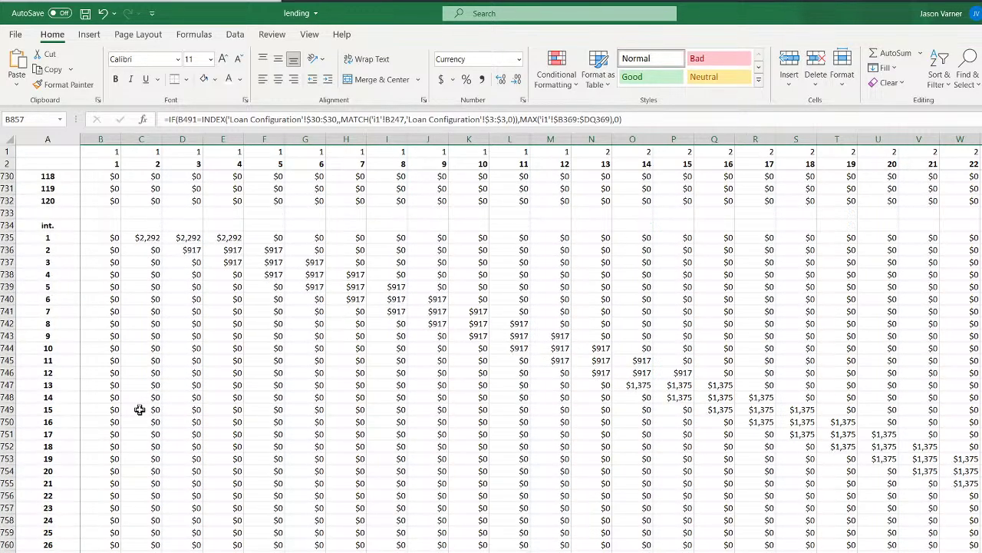
{"action": "left_click", "coordinate": [94, 237]}
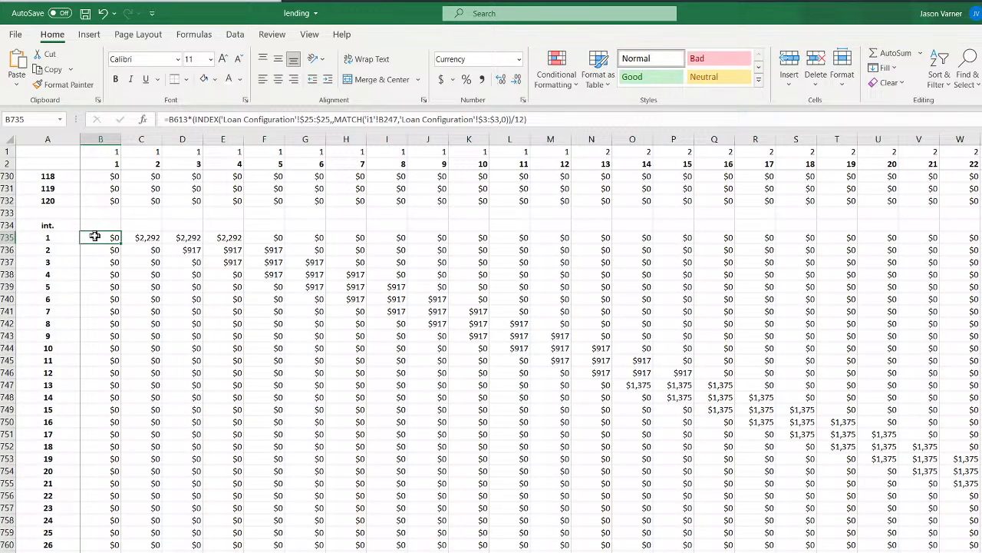
{"action": "left_click", "coordinate": [142, 238]}
{"action": "left_click", "coordinate": [184, 238]}
{"action": "left_click", "coordinate": [224, 239]}
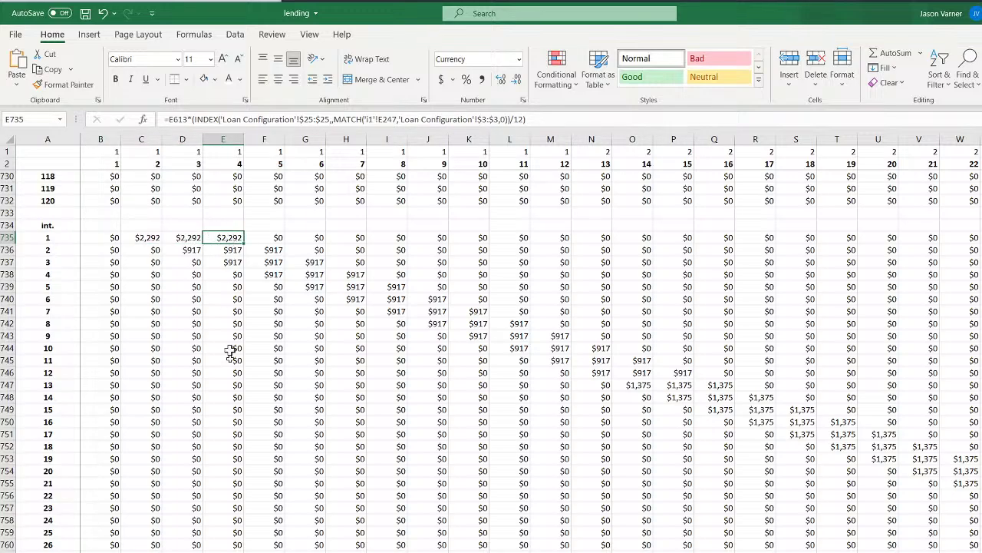
{"action": "scroll", "coordinate": [235, 430], "scroll_direction": "down", "scroll_amount": 20}
{"action": "scroll", "coordinate": [242, 499], "scroll_direction": "down", "scroll_amount": 4}
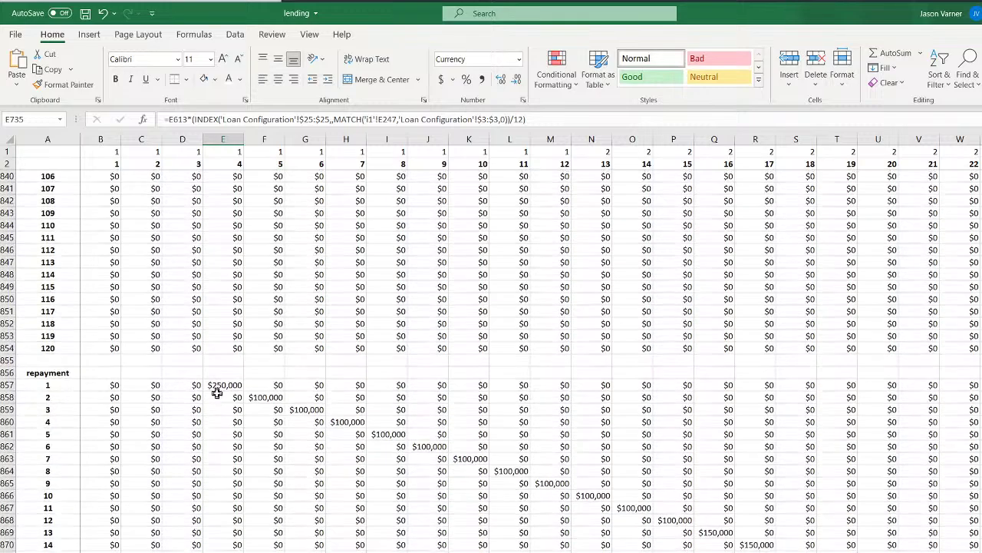
{"action": "left_click", "coordinate": [220, 385]}
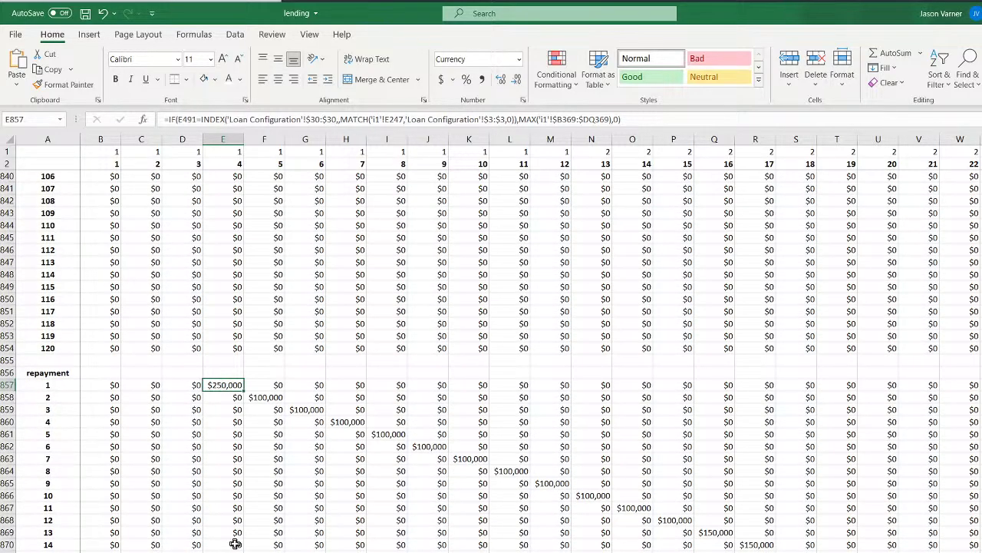
Total the month 1 repayments in B856 with a SUM of B857:B976
{"action": "left_click", "coordinate": [101, 373]}
{"action": "left_click", "coordinate": [893, 53]}
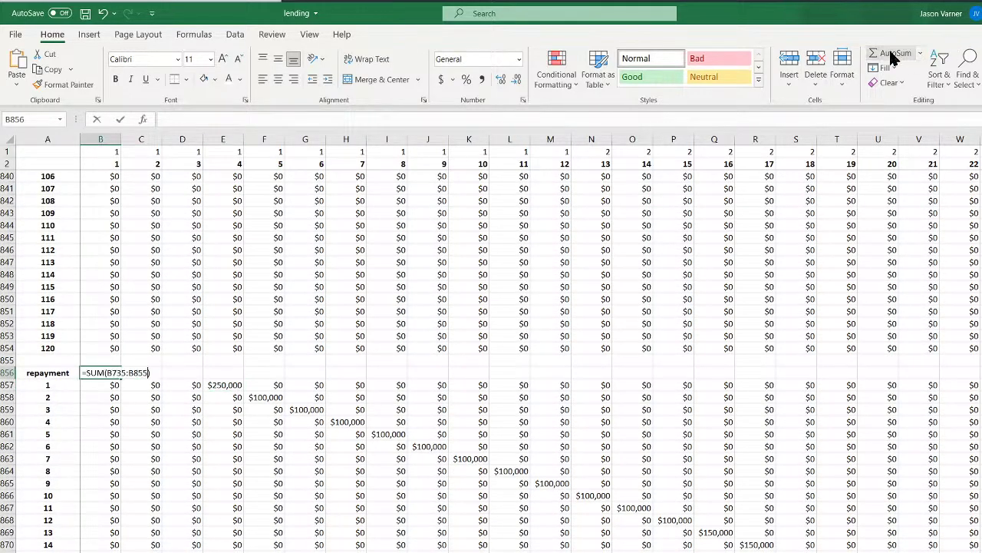
{"action": "left_click_drag", "start_coordinate": [92, 385], "coordinate": [100, 551]}
{"action": "key", "text": "Return"}
{"action": "scroll", "coordinate": [70, 305], "scroll_direction": "up", "scroll_amount": 4}
{"action": "left_click", "coordinate": [93, 298]}
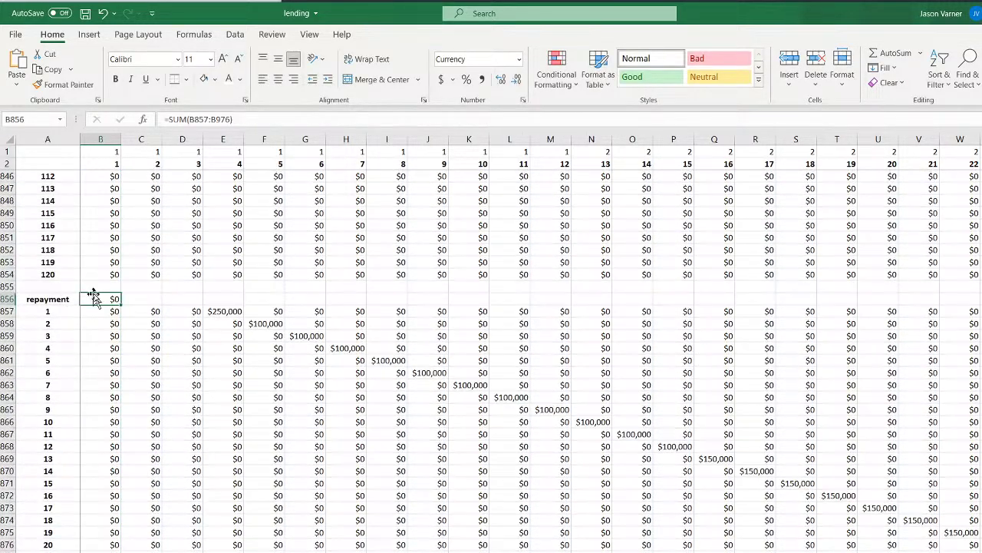
Add a border and bold to the repayment total in B856, and fill it across row 856 for all months
{"action": "left_click", "coordinate": [187, 79]}
{"action": "left_click", "coordinate": [167, 204]}
{"action": "left_click", "coordinate": [115, 79]}
{"action": "left_click_drag", "start_coordinate": [123, 307], "coordinate": [981, 303]}
{"action": "left_click_drag", "start_coordinate": [981, 551], "coordinate": [614, 551]}
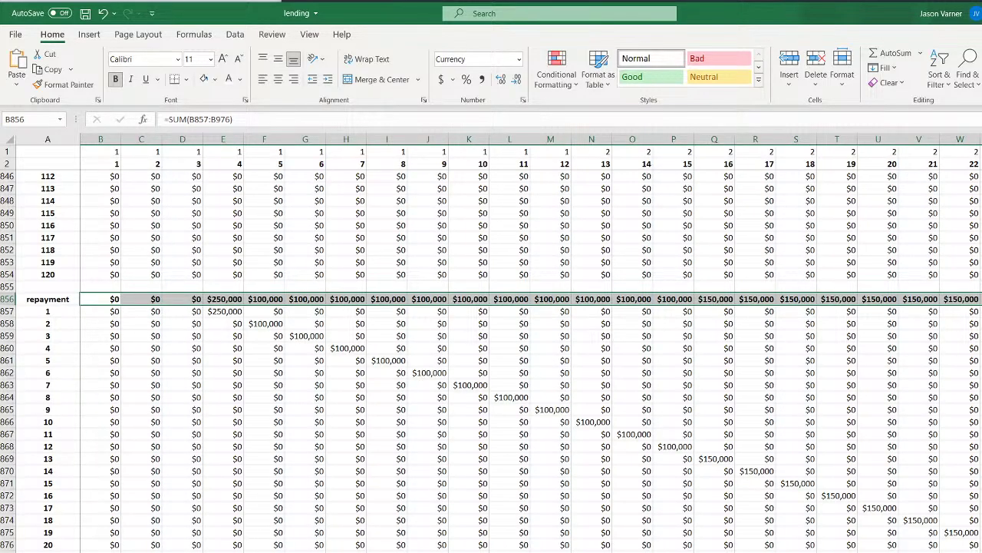
Return to the monthly pro forma and examine the Loan Type 2 Borrowers Added formulas for Jan-21 to Mar-21
{"action": "key", "text": "ctrl+Page_Up"}
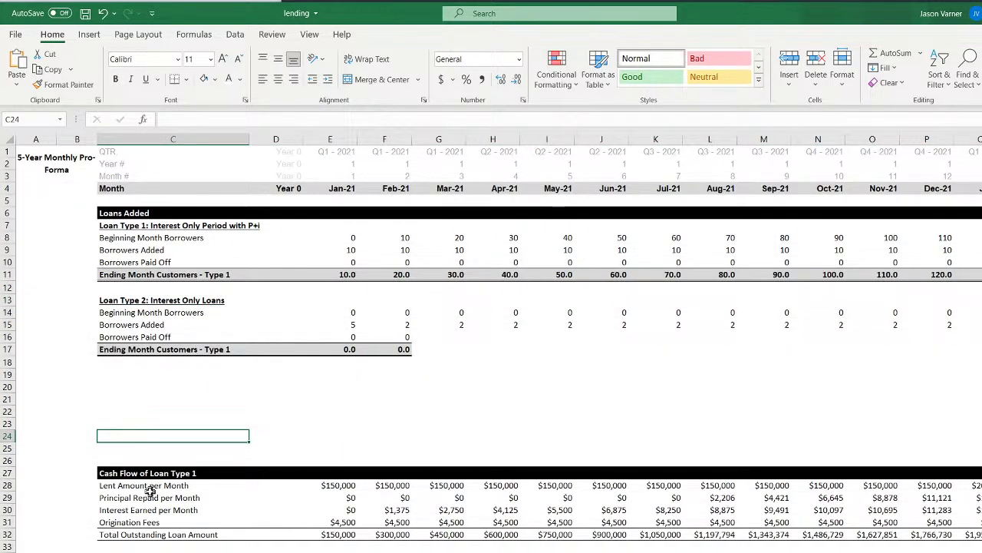
{"action": "left_click", "coordinate": [343, 323]}
{"action": "left_click", "coordinate": [395, 324]}
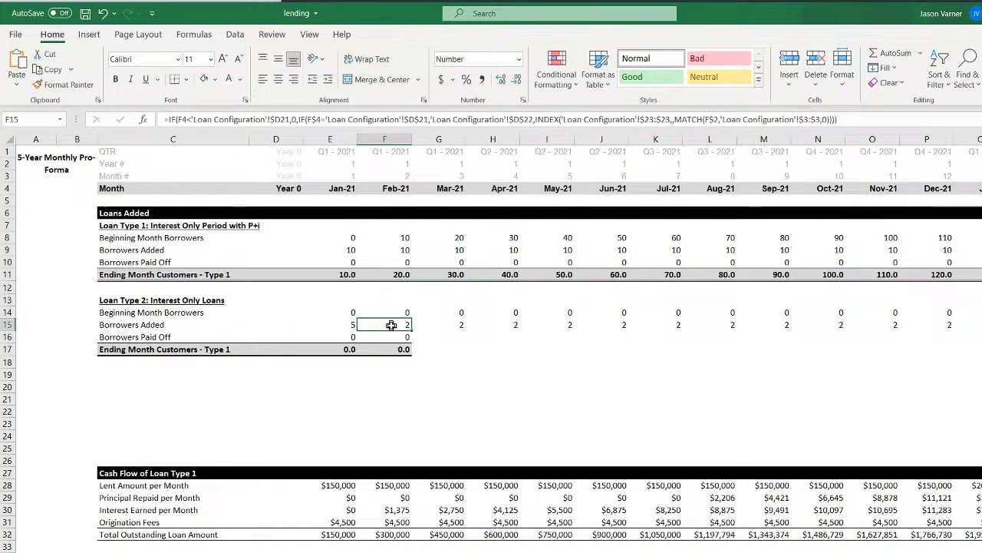
{"action": "left_click", "coordinate": [439, 325]}
{"action": "left_click", "coordinate": [351, 323]}
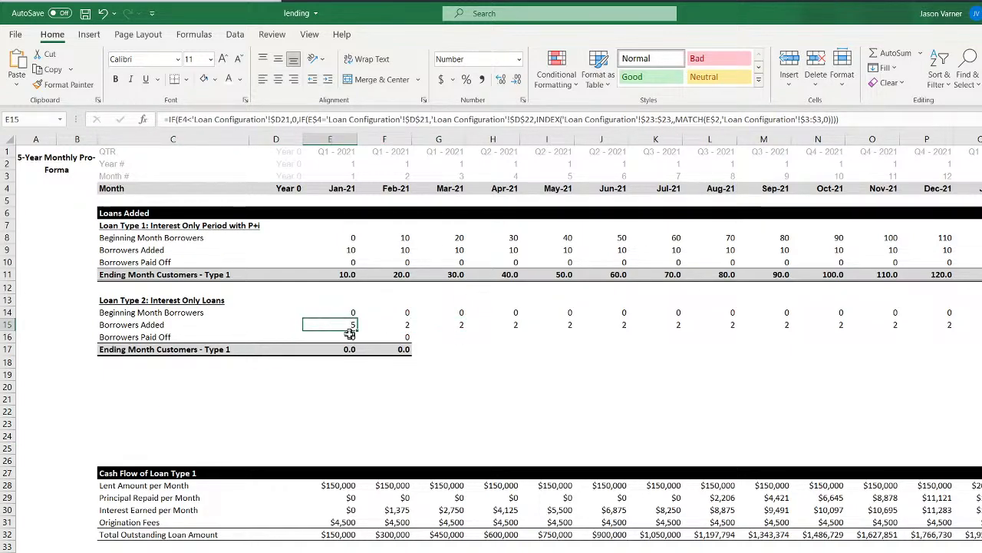
Return to the i1 schedule and copy the repayment heading and cohort numbers in A856:A976 to a new block starting at A978
{"action": "left_click", "coordinate": [349, 337]}
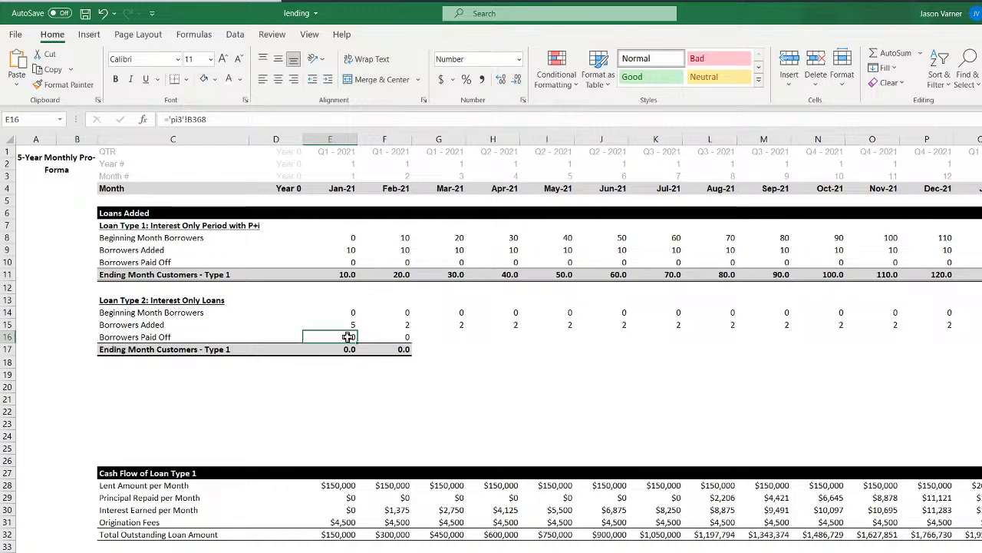
{"action": "key", "text": "ctrl+bracketleft"}
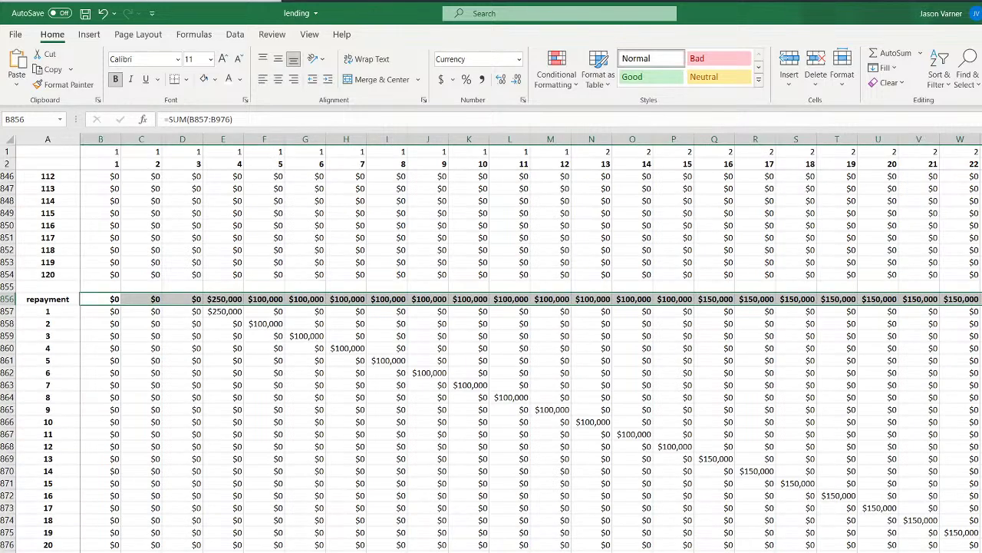
{"action": "scroll", "coordinate": [142, 546], "scroll_direction": "down", "scroll_amount": 16}
{"action": "scroll", "coordinate": [142, 546], "scroll_direction": "up", "scroll_amount": 16}
{"action": "left_click", "coordinate": [60, 299]}
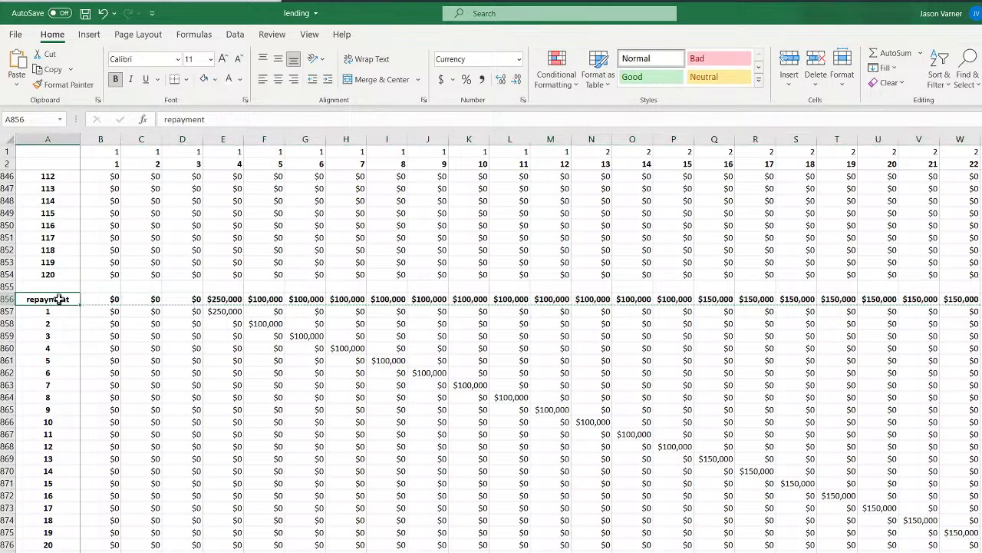
{"action": "left_click_drag", "start_coordinate": [59, 299], "coordinate": [51, 549]}
{"action": "right_click", "coordinate": [50, 546]}
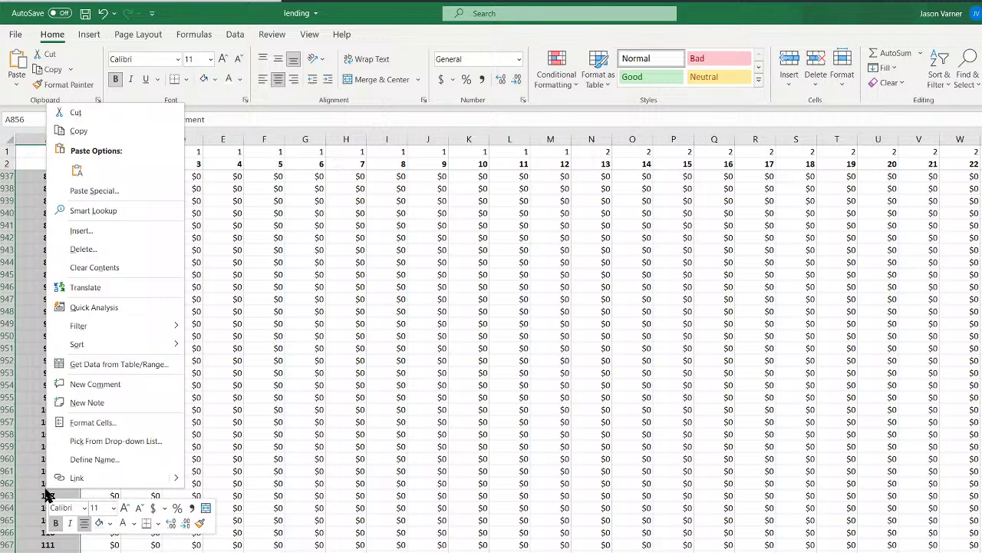
{"action": "left_click", "coordinate": [77, 130]}
{"action": "scroll", "coordinate": [61, 495], "scroll_direction": "down", "scroll_amount": 4}
{"action": "left_click", "coordinate": [44, 532]}
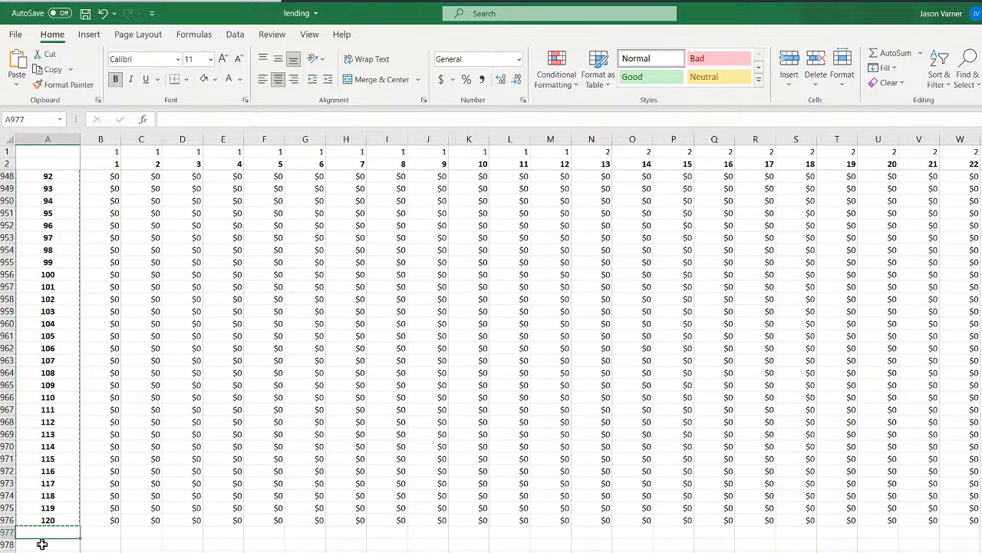
{"action": "right_click", "coordinate": [43, 544]}
{"action": "left_click", "coordinate": [81, 248]}
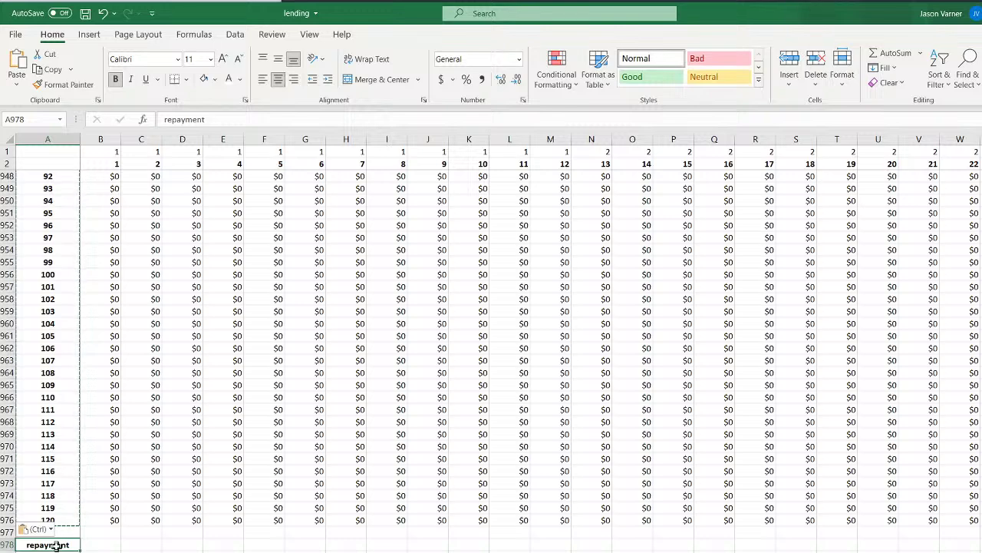
Rename the heading of the new block in A978 to "paid off"
{"action": "type", "text": "paid"}
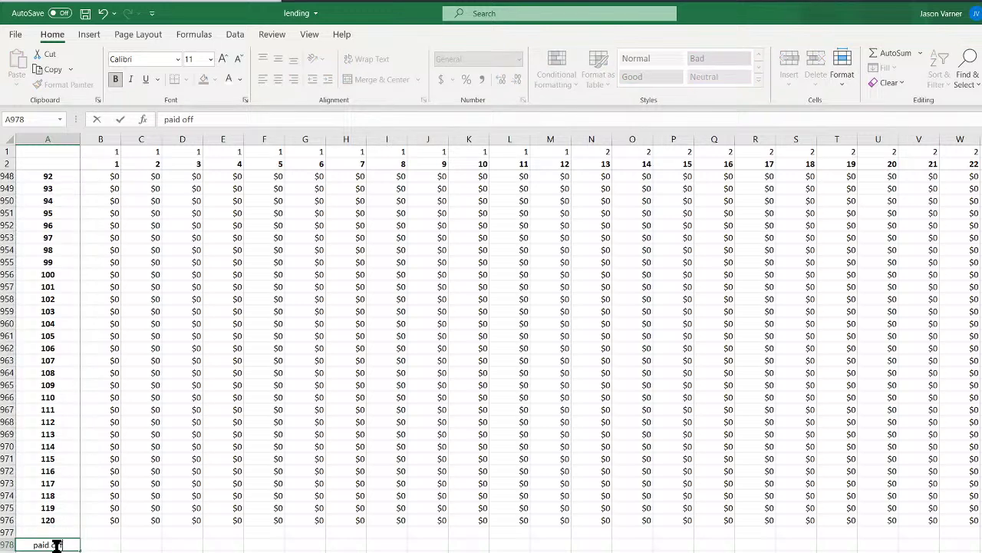
{"action": "type", "text": " off"}
{"action": "key", "text": "Return"}
Write an IF formula in B979 that returns the MAX of B3:DQ3 when B857>0 and 0 otherwise
{"action": "key", "text": "Right"}
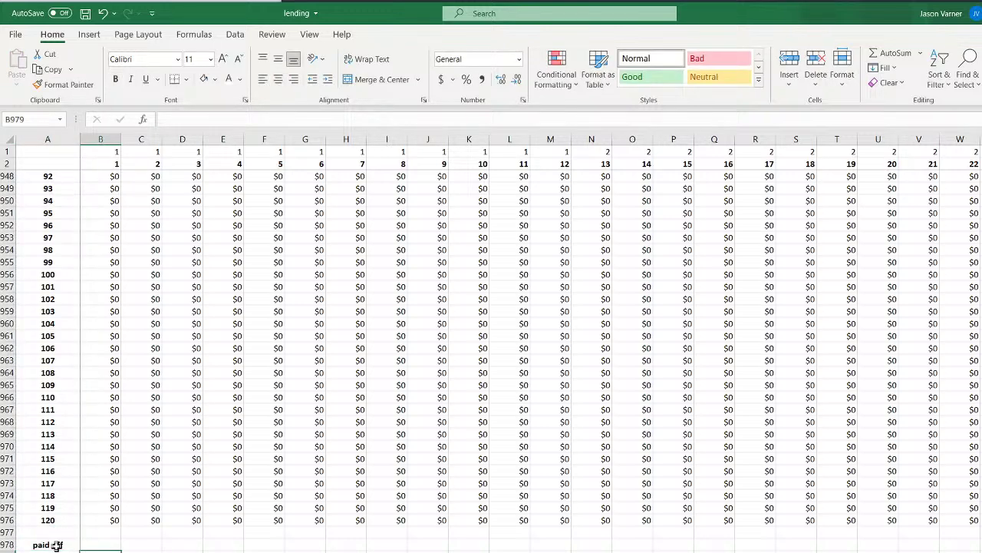
{"action": "type", "text": "=if("}
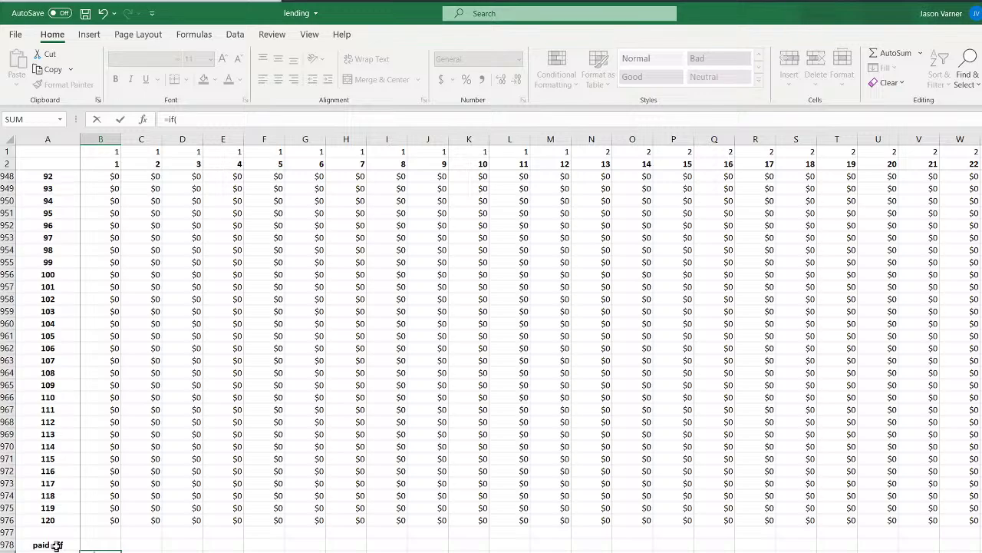
{"action": "scroll", "coordinate": [345, 402], "scroll_direction": "up", "scroll_amount": 20}
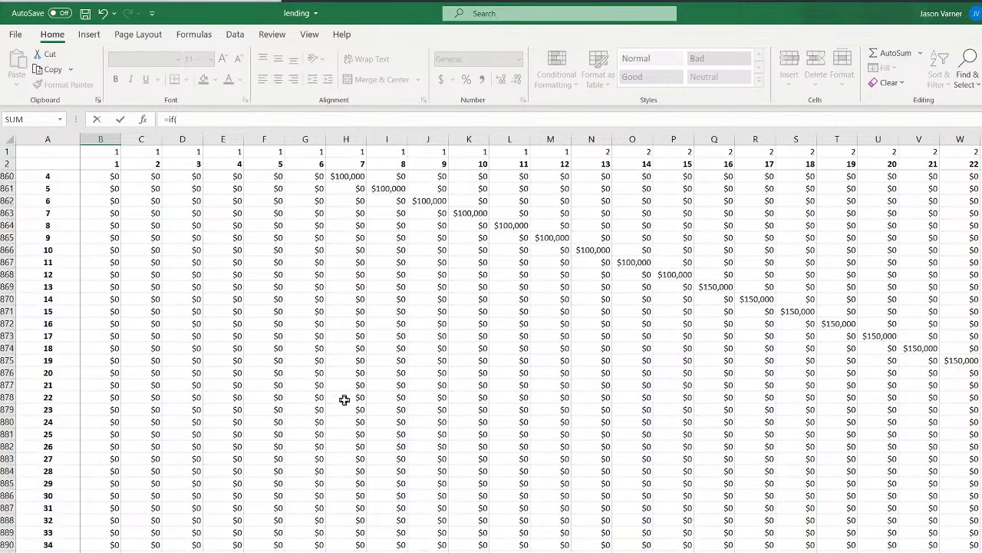
{"action": "left_click", "coordinate": [107, 274]}
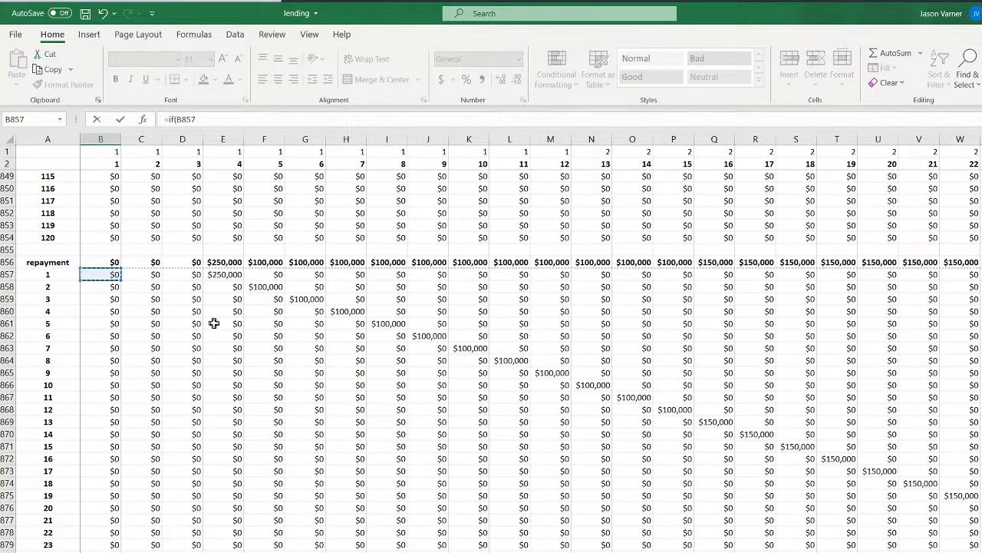
{"action": "type", "text": ">0"}
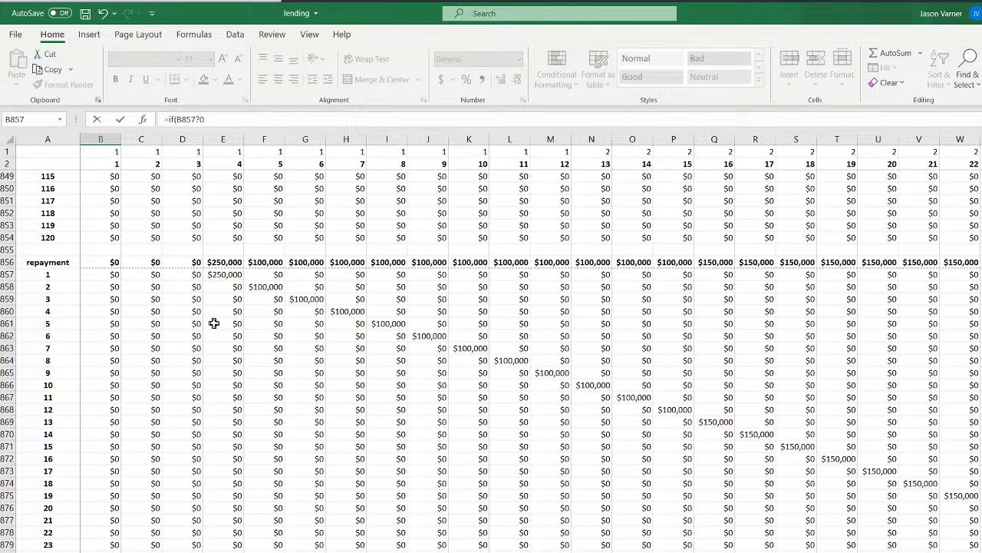
{"action": "key", "text": "BackSpace"}
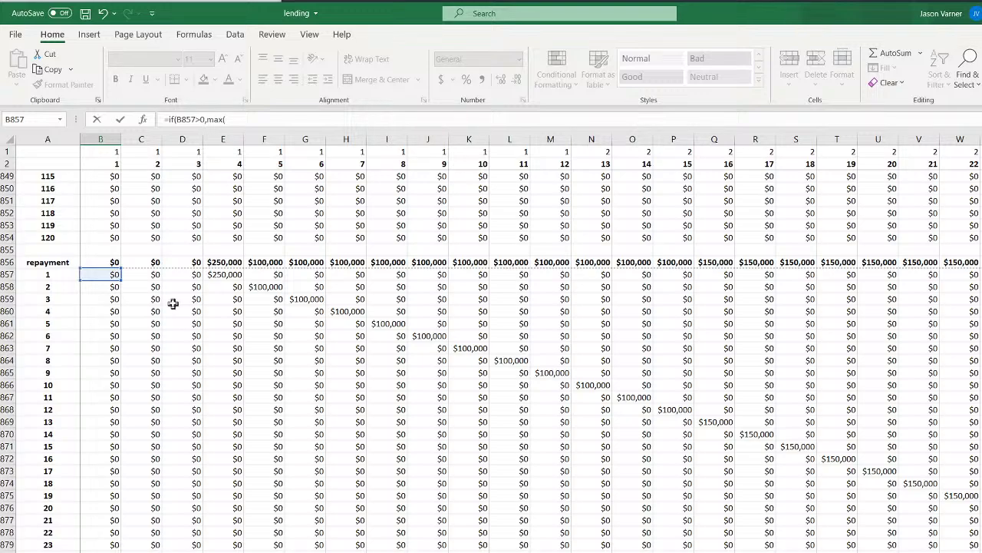
{"action": "scroll", "coordinate": [233, 297], "scroll_direction": "up", "scroll_amount": 20}
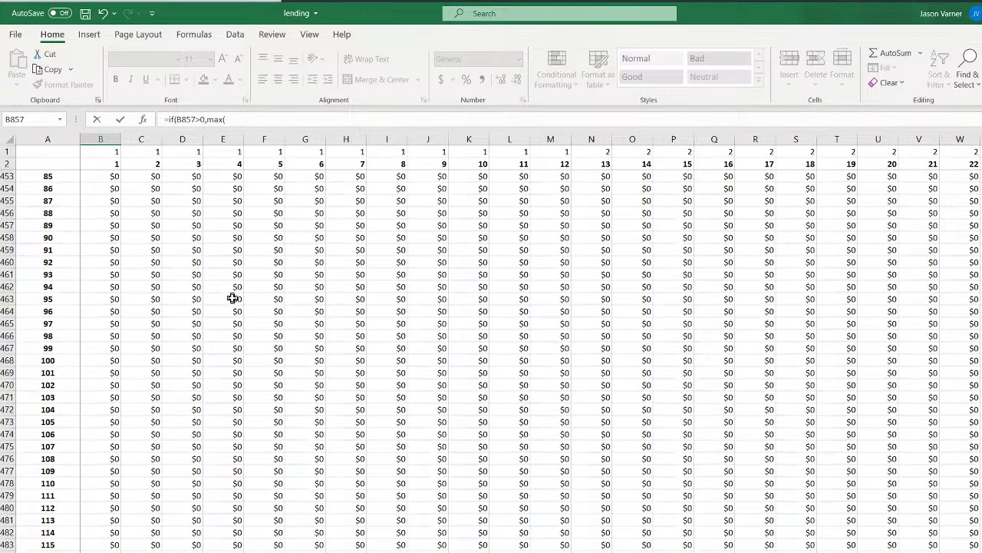
{"action": "scroll", "coordinate": [233, 298], "scroll_direction": "up", "scroll_amount": 20}
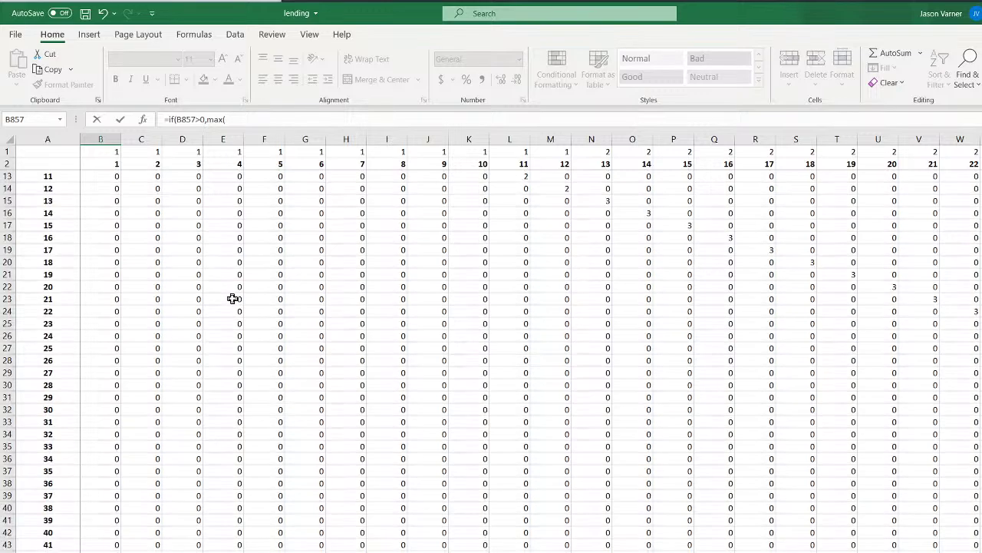
{"action": "scroll", "coordinate": [233, 297], "scroll_direction": "up", "scroll_amount": 3}
{"action": "left_click_drag", "start_coordinate": [100, 176], "coordinate": [978, 175]}
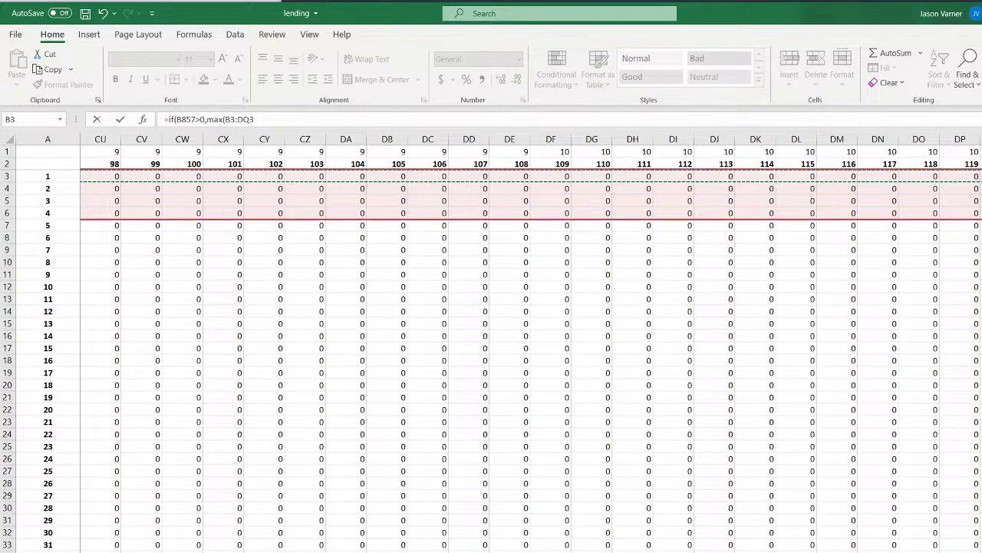
{"action": "left_click", "coordinate": [272, 119]}
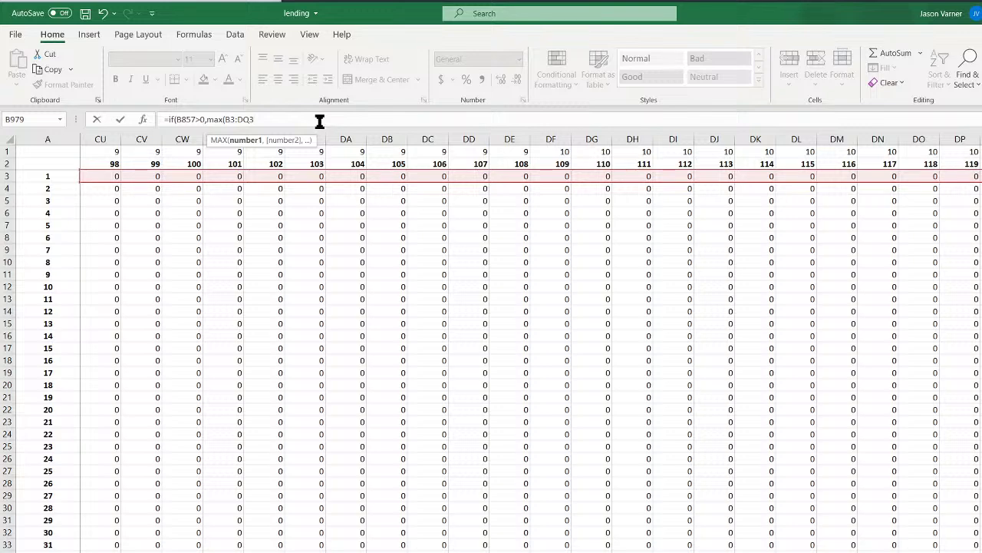
{"action": "type", "text": "),0"}
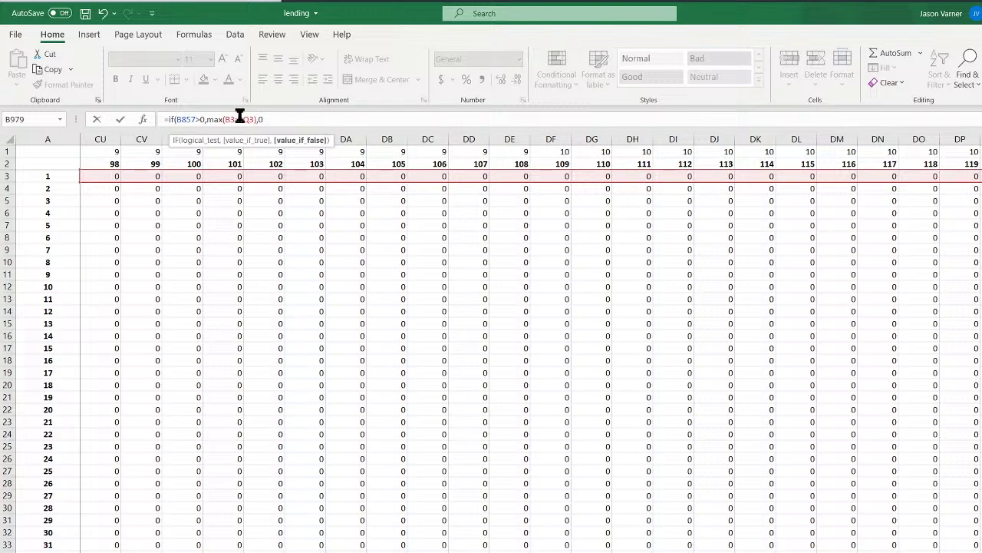
Lock the columns of the MAX range in the B979 formula as $B3:$DQ3 and enter the formula
{"action": "left_click", "coordinate": [237, 121]}
{"action": "type", "text": "$"}
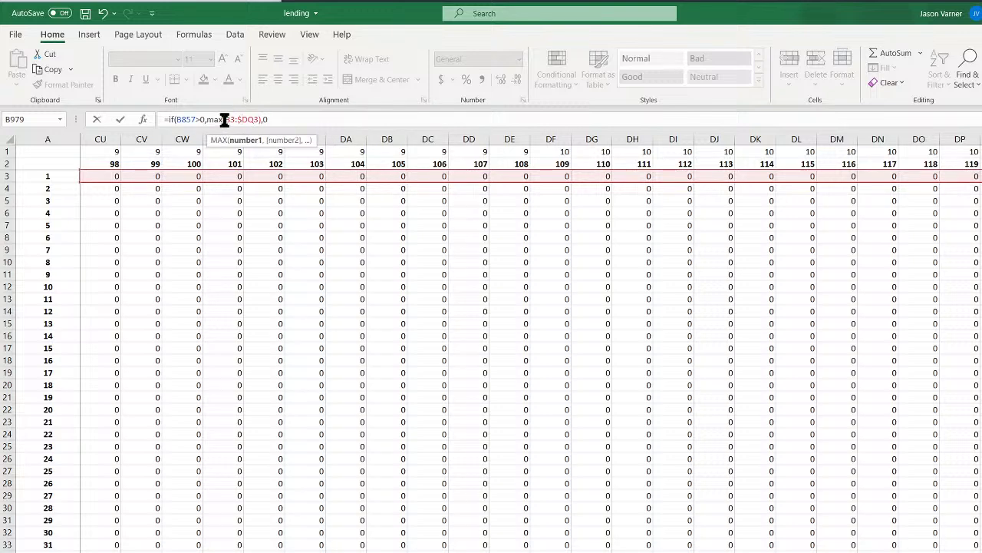
{"action": "left_click", "coordinate": [224, 120]}
{"action": "type", "text": "$"}
{"action": "key", "text": "Return"}
{"action": "key", "text": "Return"}
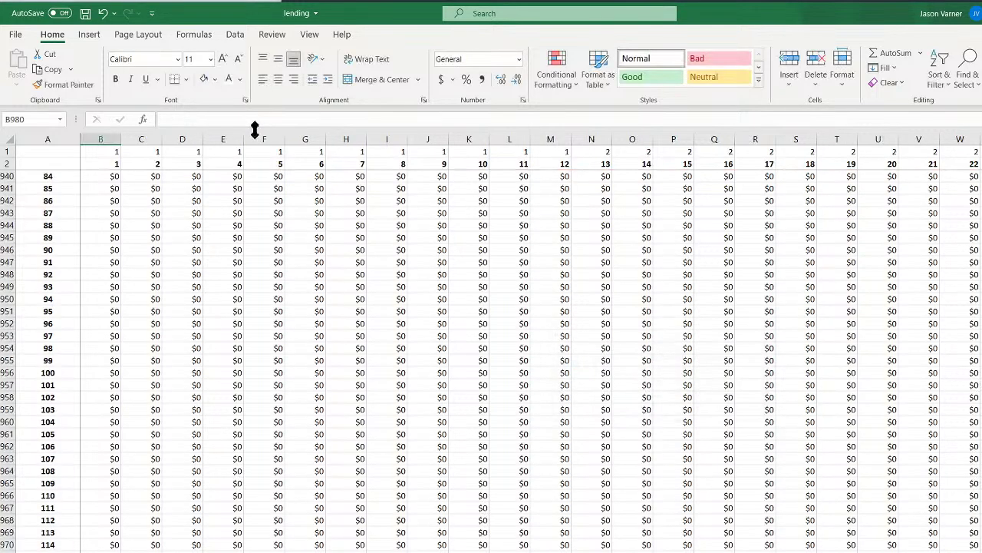
Fill the B979 formula across all months and down all 120 cohorts, and check the paid off block
{"action": "scroll", "coordinate": [248, 238], "scroll_direction": "down", "scroll_amount": 4}
{"action": "left_click", "coordinate": [111, 521]}
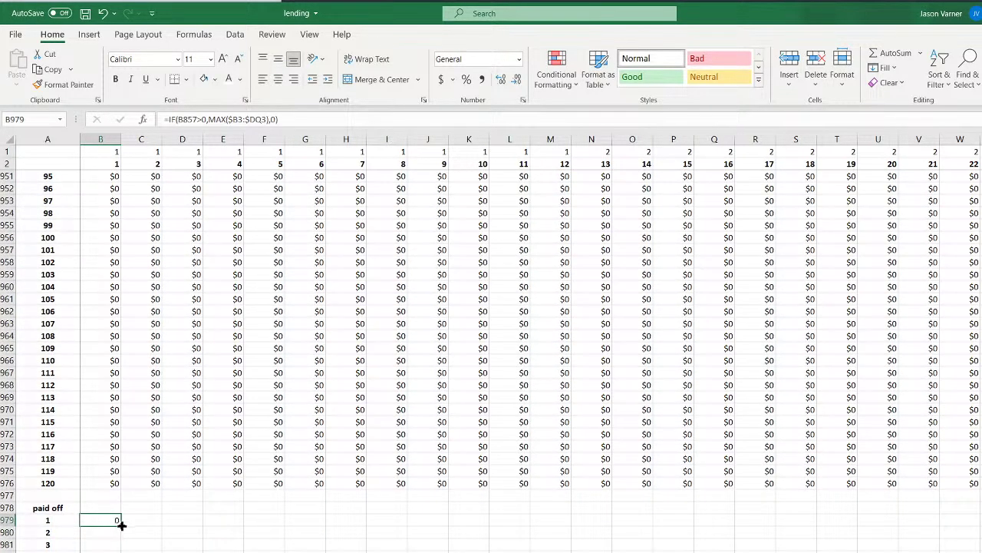
{"action": "mouse_move", "coordinate": [122, 525]}
{"action": "left_mouse_down"}
{"action": "mouse_move", "coordinate": [981, 528]}
{"action": "mouse_move", "coordinate": [980, 551]}
{"action": "left_mouse_up"}
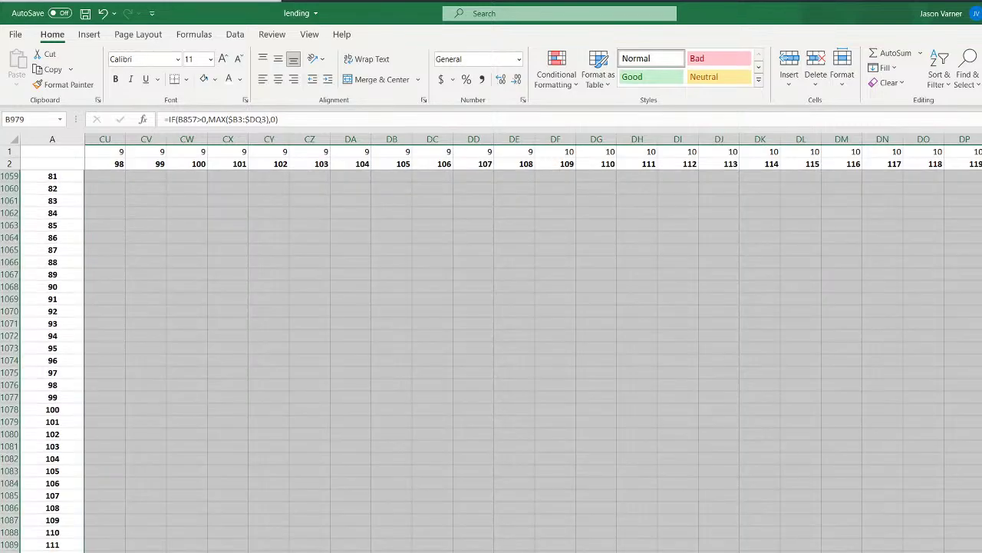
{"action": "scroll", "coordinate": [533, 353], "scroll_direction": "left", "scroll_amount": 10}
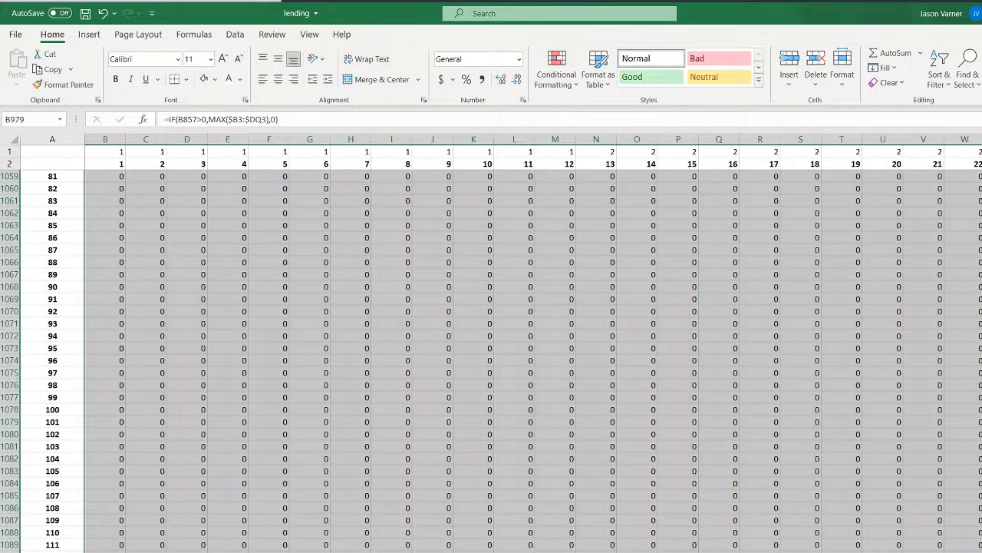
{"action": "scroll", "coordinate": [534, 353], "scroll_direction": "up", "scroll_amount": 20}
{"action": "scroll", "coordinate": [533, 353], "scroll_direction": "down", "scroll_amount": 11}
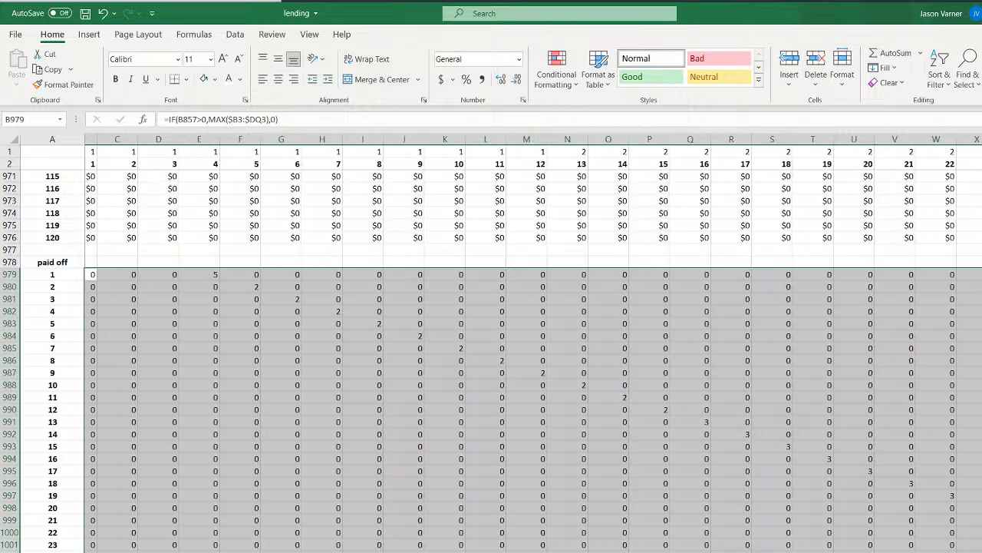
{"action": "scroll", "coordinate": [533, 353], "scroll_direction": "right", "scroll_amount": 4}
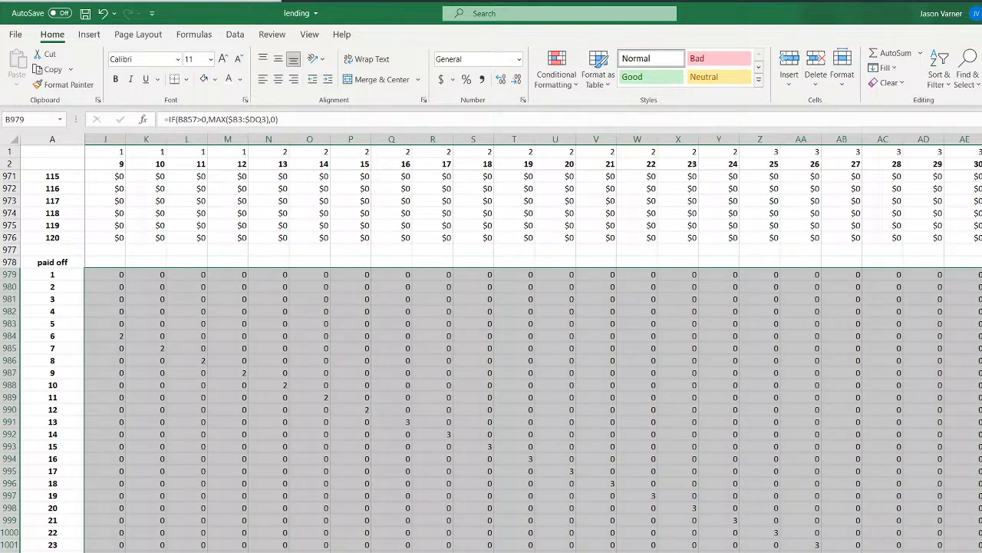
{"action": "scroll", "coordinate": [533, 353], "scroll_direction": "left", "scroll_amount": 4}
Link the Loan Type 2 Borrowers Paid Off cell for Jan-21 (E16) to the i1 paid off total in B978
{"action": "left_click", "coordinate": [413, 551]}
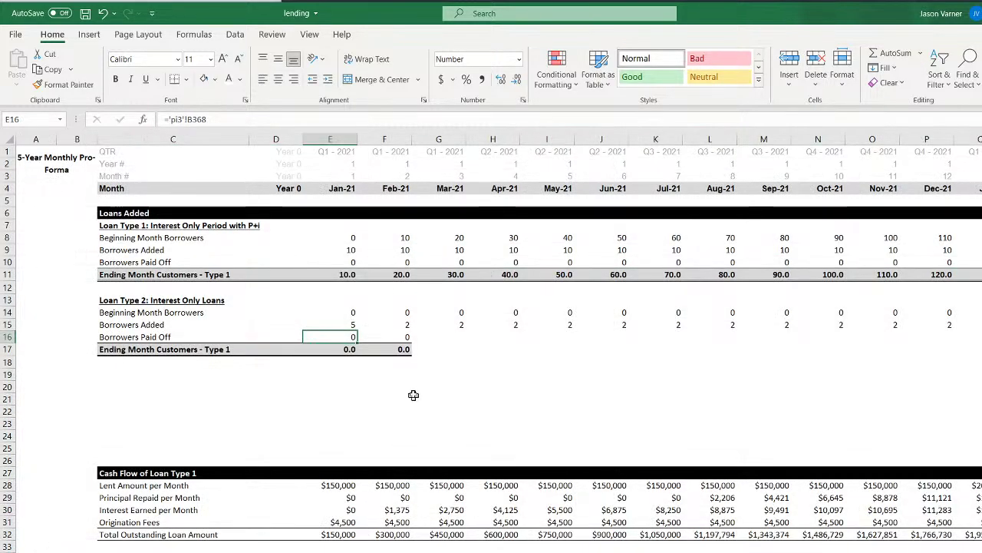
{"action": "type", "text": "="}
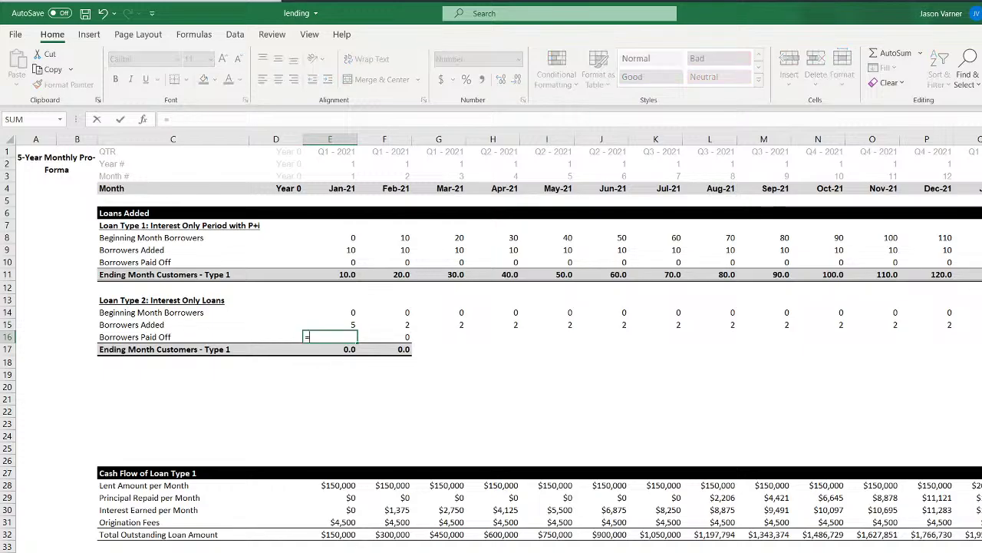
{"action": "left_click", "coordinate": [253, 549]}
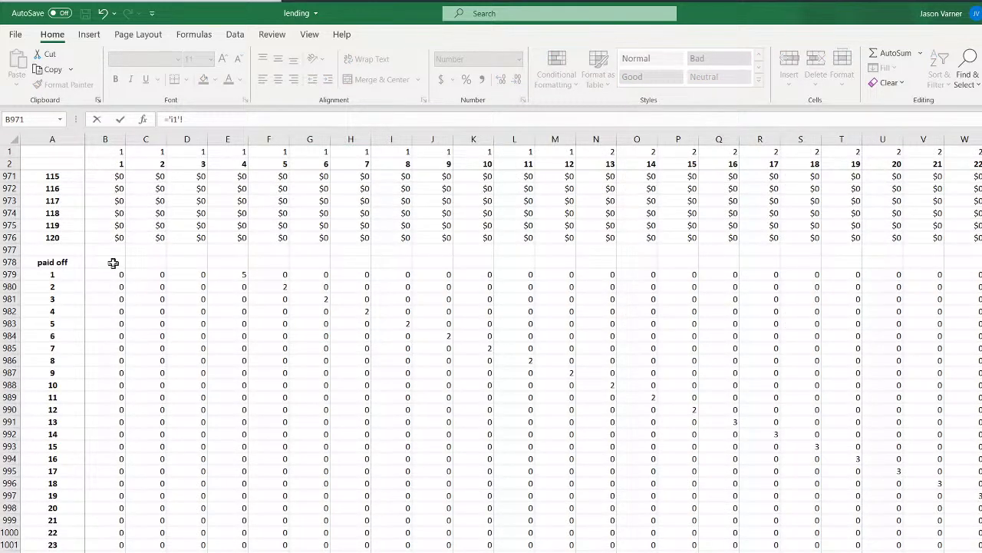
{"action": "left_click", "coordinate": [112, 264]}
{"action": "key", "text": "Return"}
Copy the repayment total from B856 on the i1 sheet to B978 to total the month 1 borrowers paid off
{"action": "key", "text": "ctrl+Page_Up"}
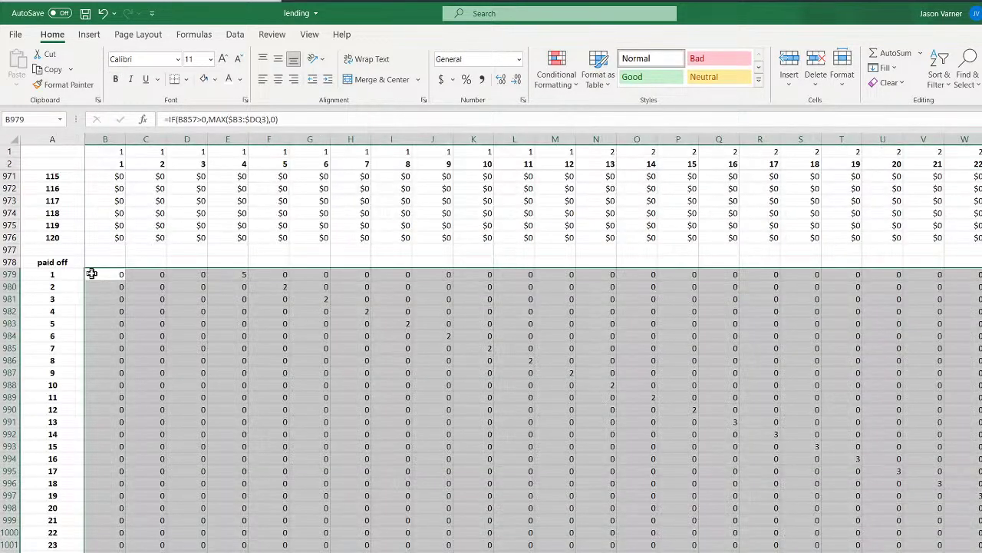
{"action": "left_click", "coordinate": [110, 261]}
{"action": "scroll", "coordinate": [111, 322], "scroll_direction": "up", "scroll_amount": 20}
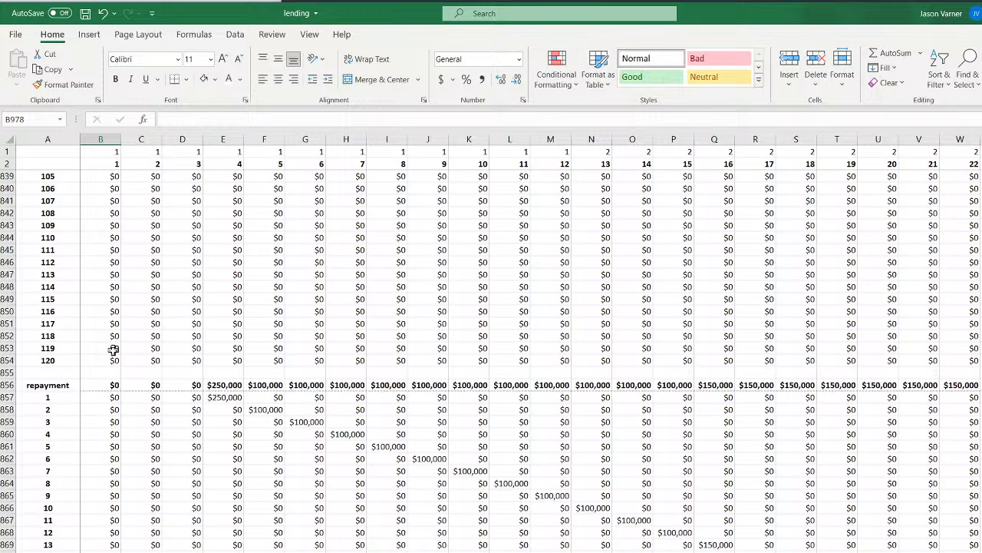
{"action": "right_click", "coordinate": [110, 384]}
{"action": "left_click", "coordinate": [138, 44]}
{"action": "scroll", "coordinate": [150, 469], "scroll_direction": "down", "scroll_amount": 18}
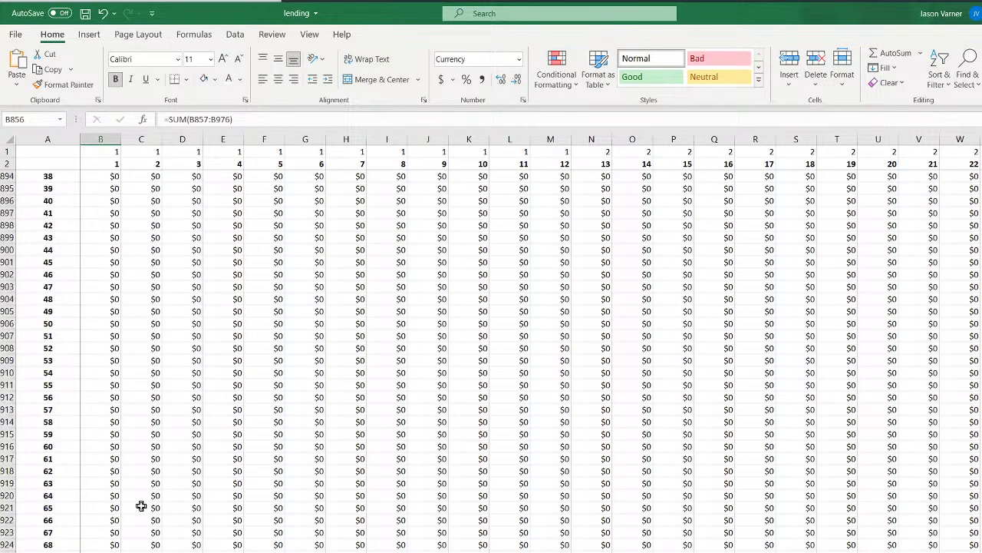
{"action": "scroll", "coordinate": [142, 506], "scroll_direction": "down", "scroll_amount": 20}
{"action": "right_click", "coordinate": [113, 393]}
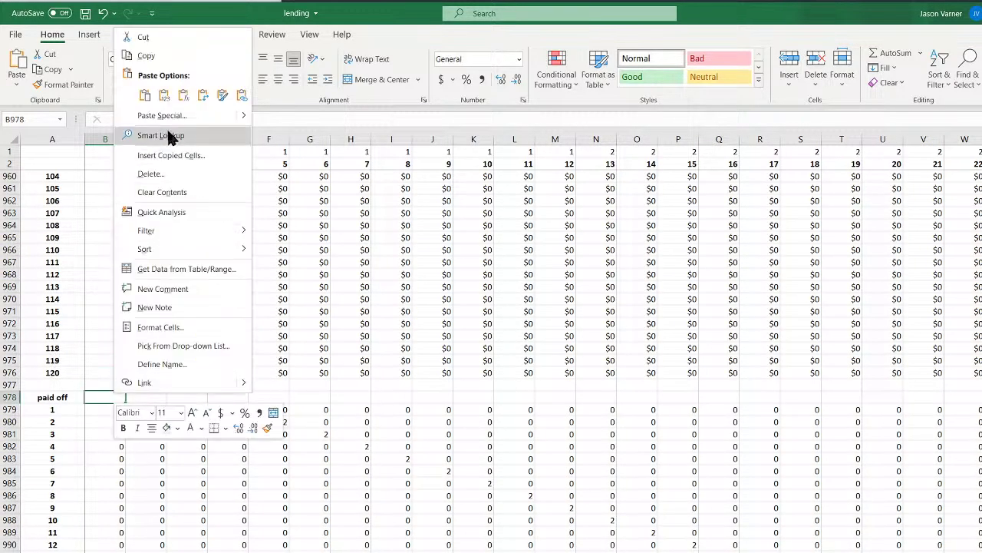
{"action": "left_click", "coordinate": [138, 91]}
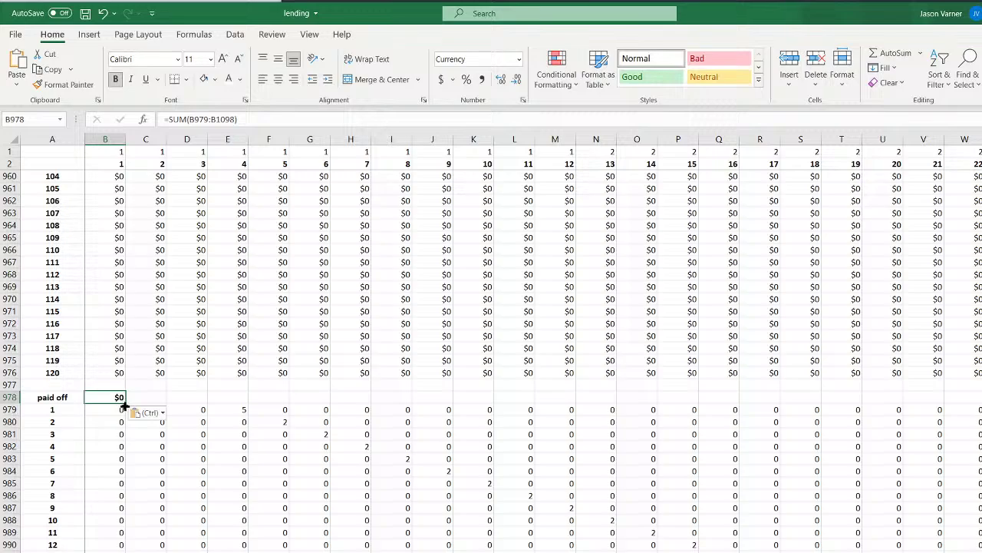
Fill the B978 paid off total across all 120 months and format the row as Number with no decimal places
{"action": "left_click_drag", "start_coordinate": [132, 405], "coordinate": [981, 399]}
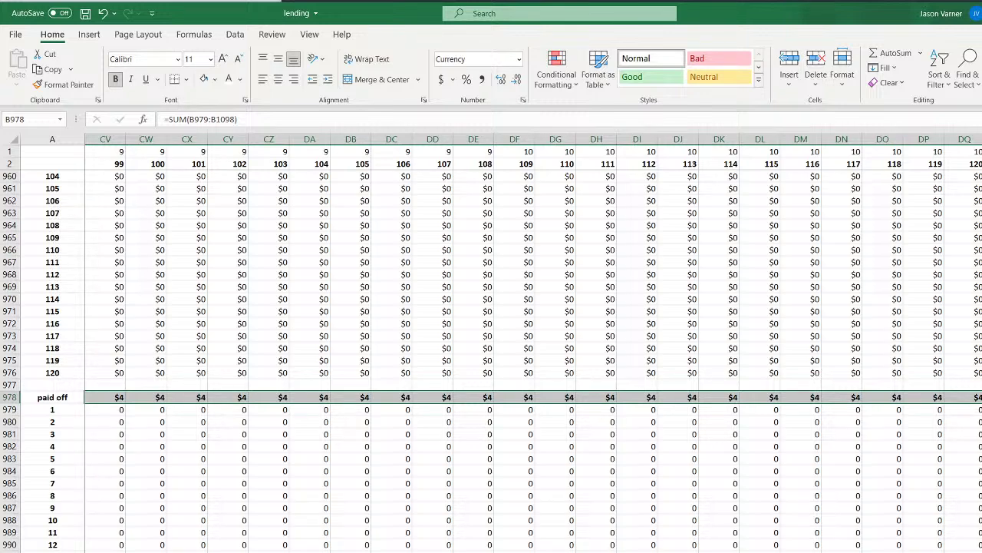
{"action": "left_click", "coordinate": [519, 59]}
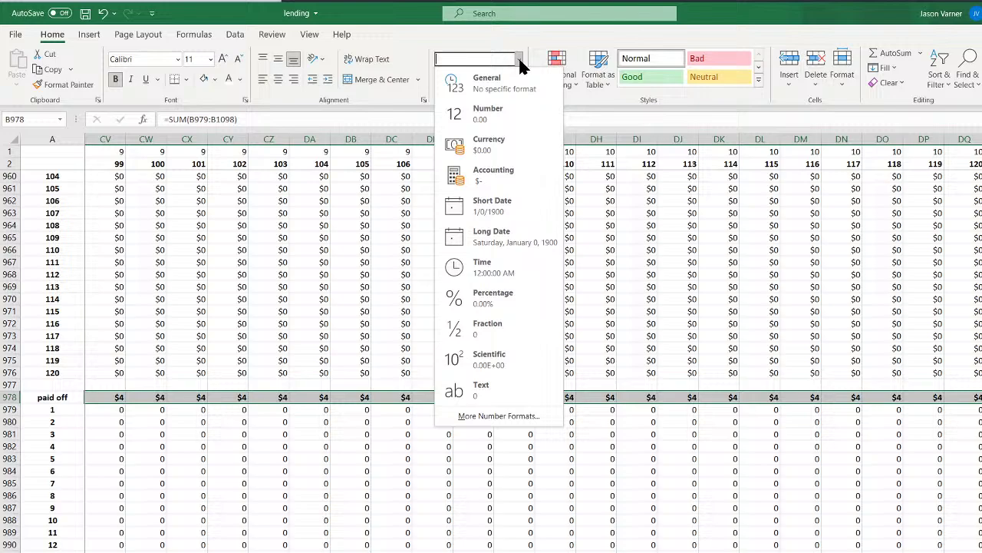
{"action": "left_click", "coordinate": [500, 115]}
{"action": "left_click", "coordinate": [523, 100]}
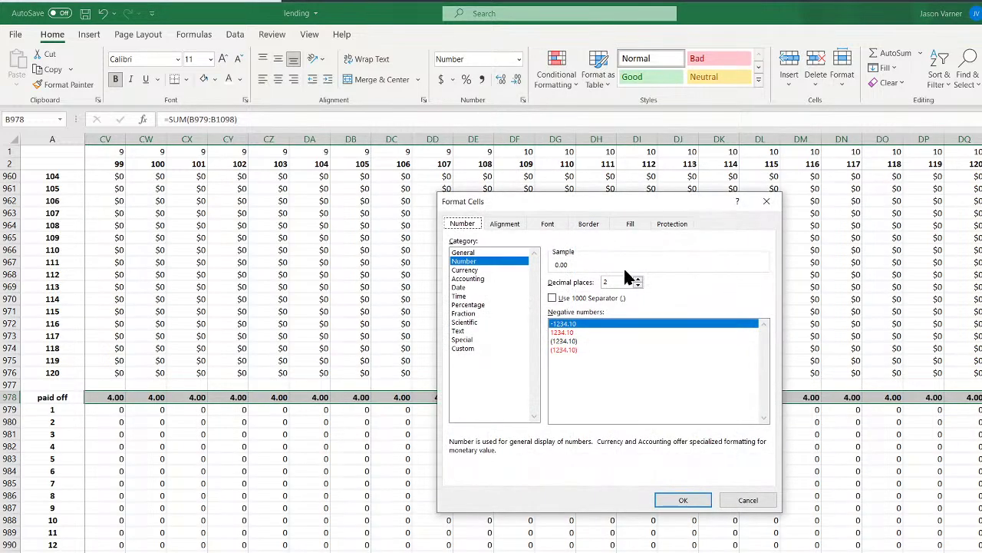
{"action": "double_click", "coordinate": [638, 285]}
{"action": "left_click", "coordinate": [673, 498]}
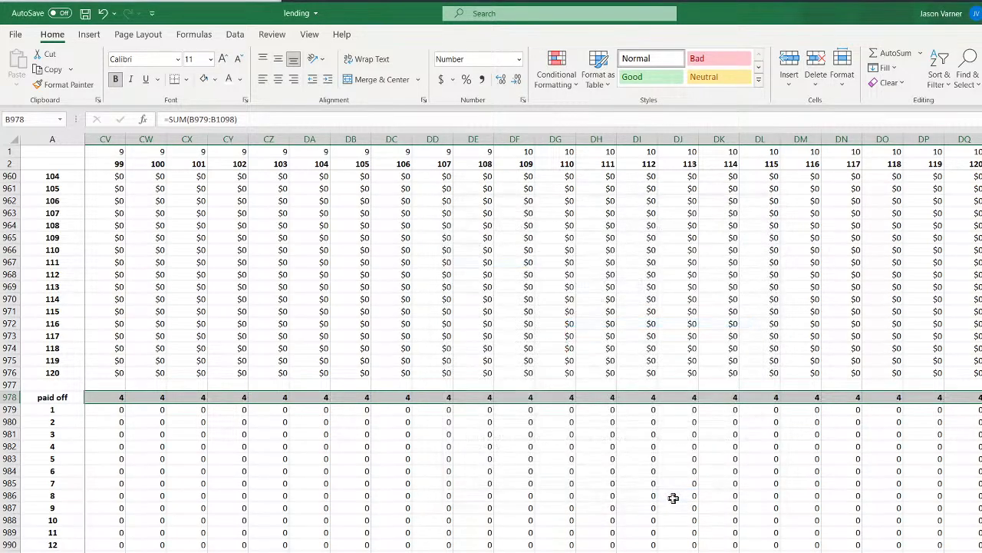
{"action": "scroll", "coordinate": [533, 346], "scroll_direction": "left", "scroll_amount": 20}
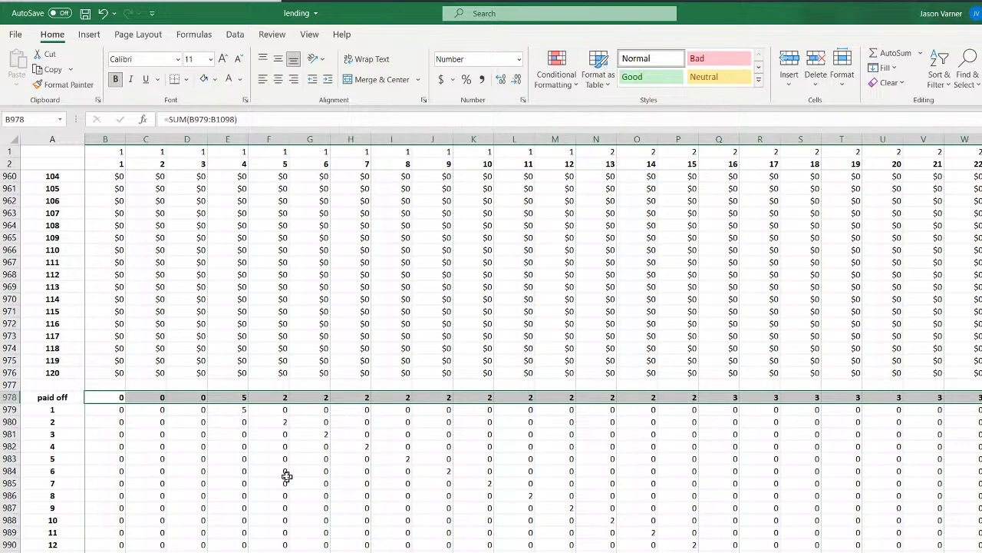
{"action": "key", "text": "ctrl+c"}
{"action": "left_click", "coordinate": [240, 397]}
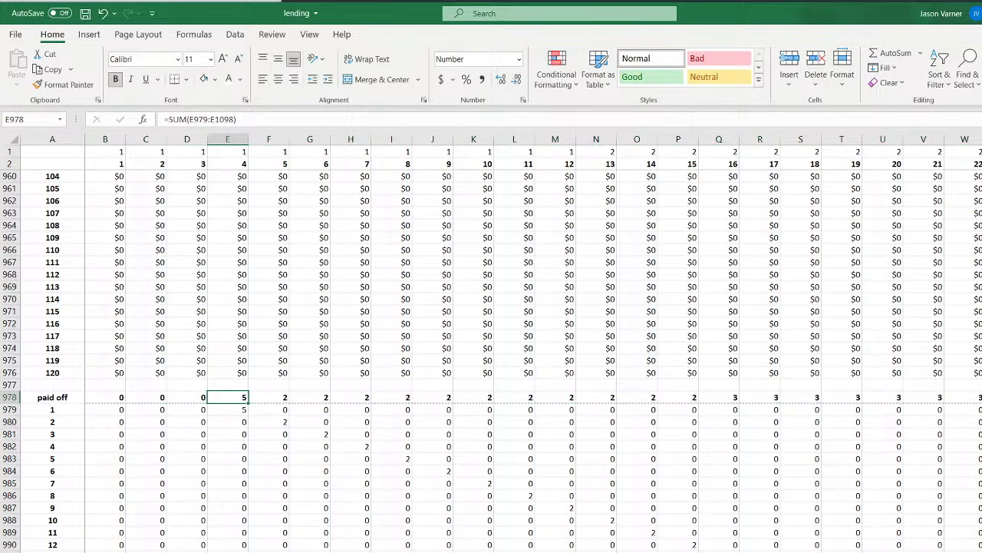
Fill the Loan Type 2 Borrowers Paid Off link from E16 across all months of the pro forma
{"action": "key", "text": "ctrl+Page_Up"}
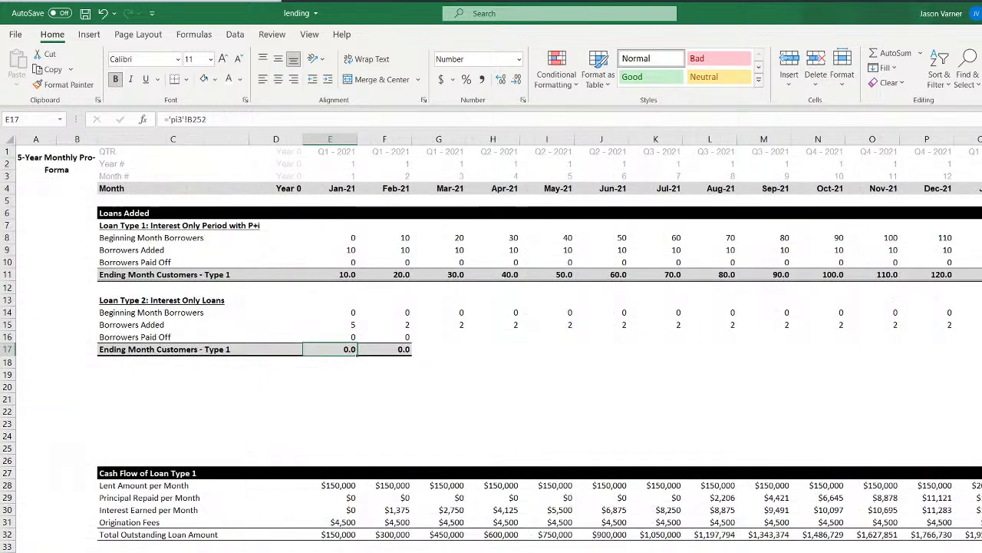
{"action": "left_click", "coordinate": [351, 339]}
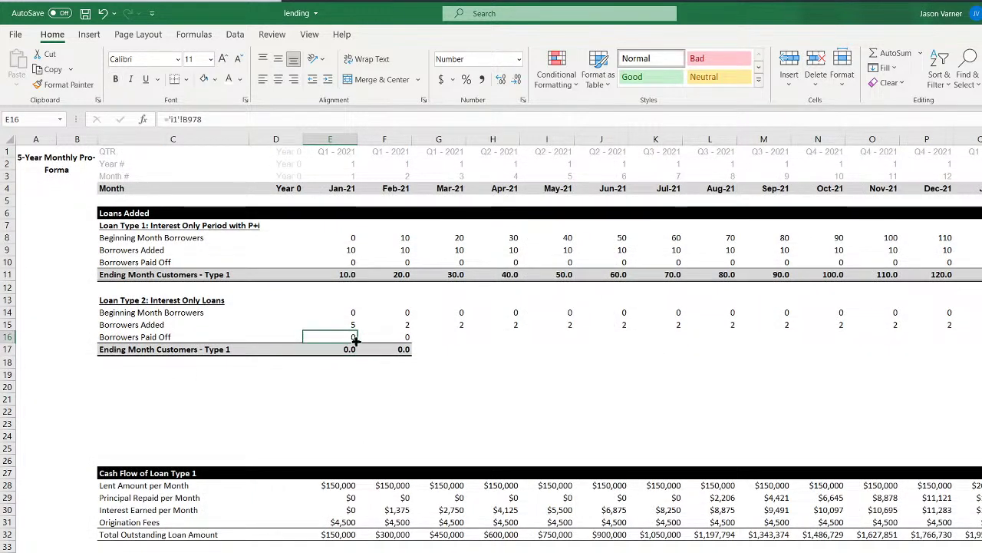
{"action": "left_click_drag", "start_coordinate": [357, 342], "coordinate": [626, 343]}
{"action": "left_click", "coordinate": [343, 337]}
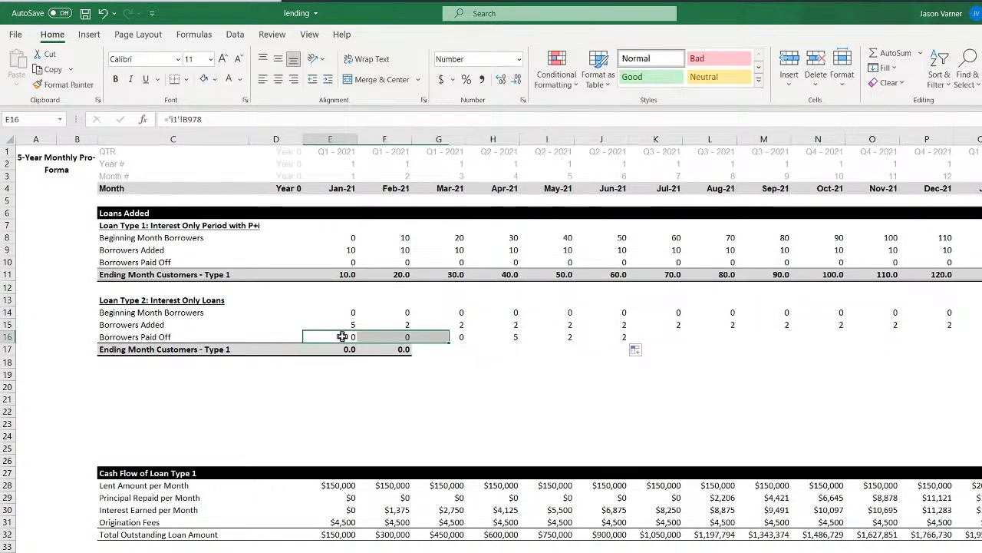
{"action": "left_click", "coordinate": [343, 325]}
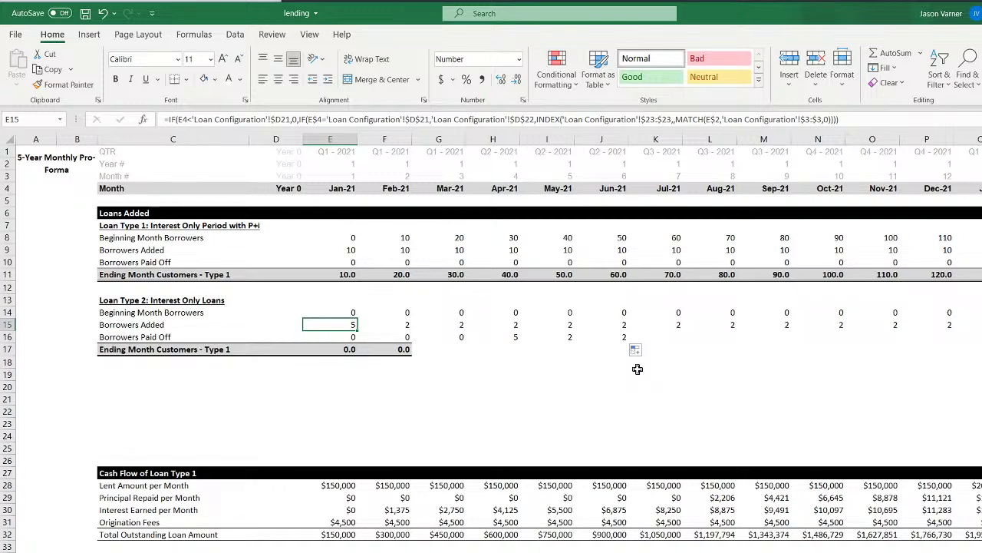
{"action": "key", "text": "Right"}
{"action": "key", "text": "Right"}
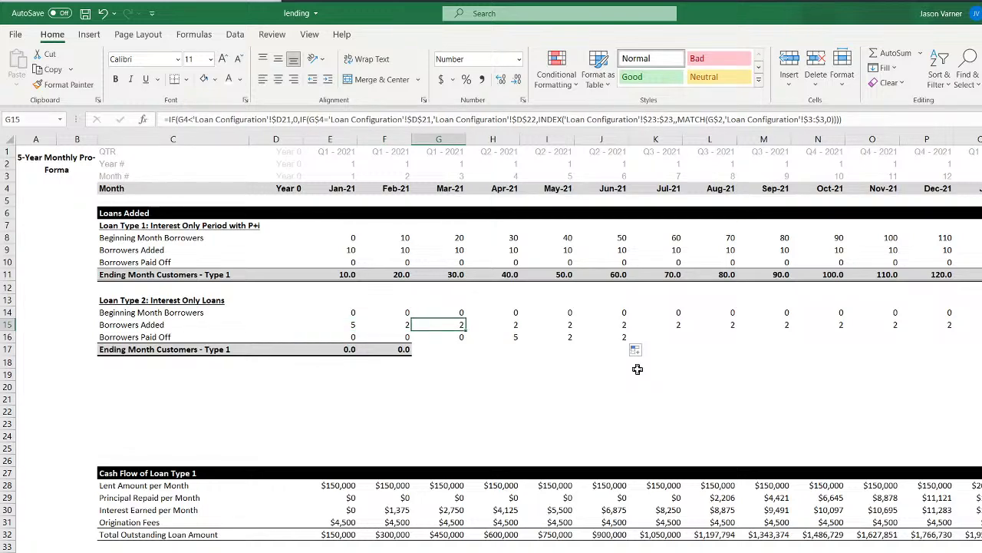
{"action": "key", "text": "Right"}
{"action": "key", "text": "Down"}
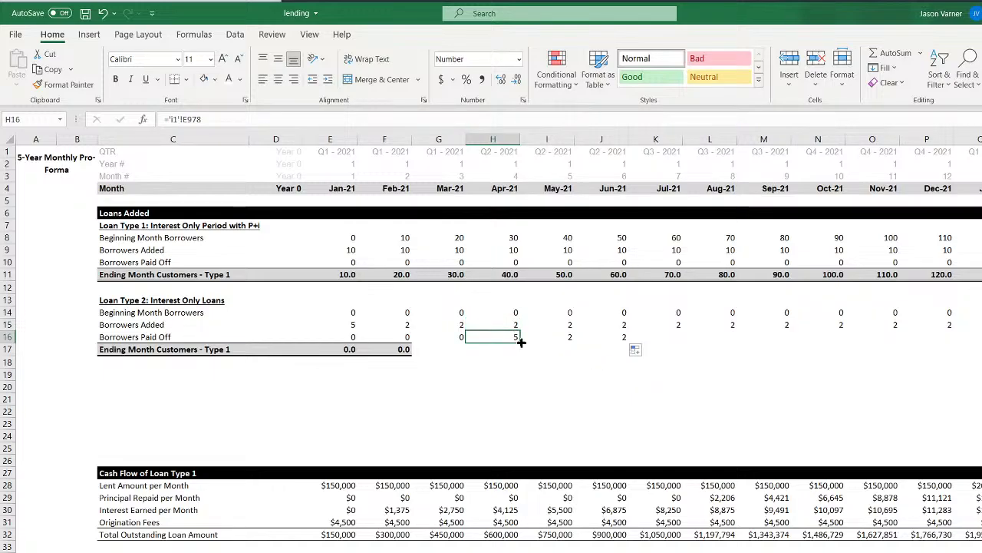
{"action": "left_click_drag", "start_coordinate": [521, 343], "coordinate": [980, 338]}
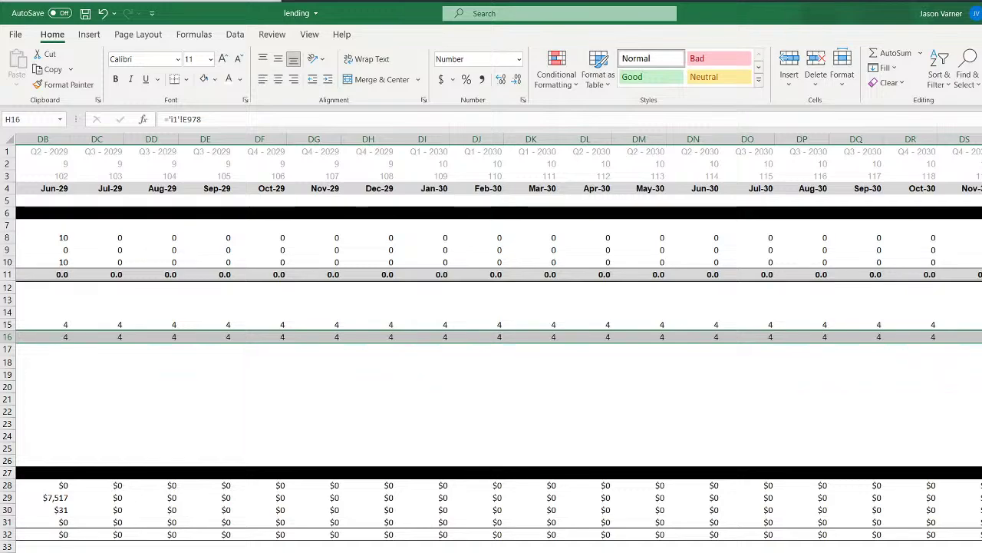
Replace the Loan Type 2 Ending Month Customers formula for Jan-21 (E17) with =E14+E15-E16
{"action": "left_click_drag", "start_coordinate": [768, 552], "coordinate": [510, 552]}
{"action": "double_click", "coordinate": [401, 350]}
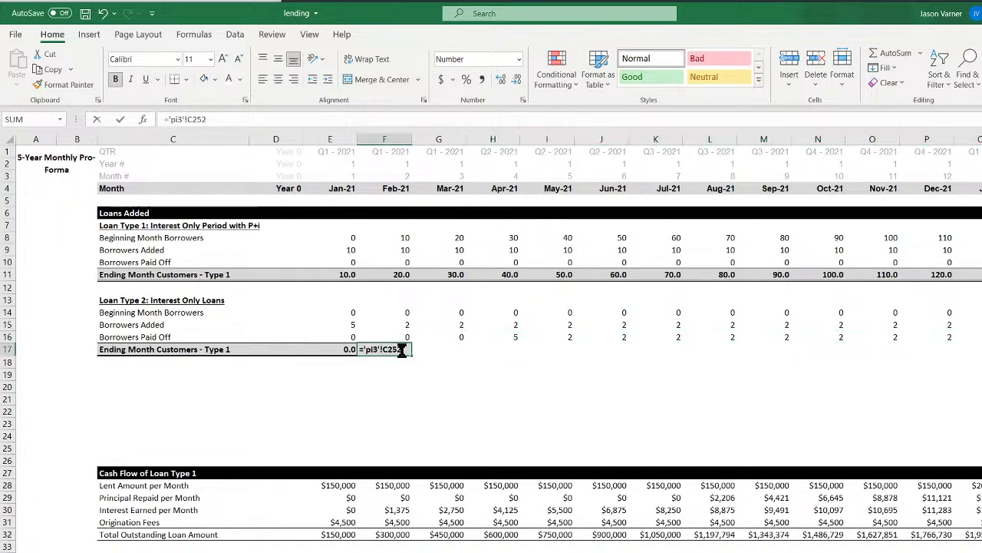
{"action": "key", "text": "Return"}
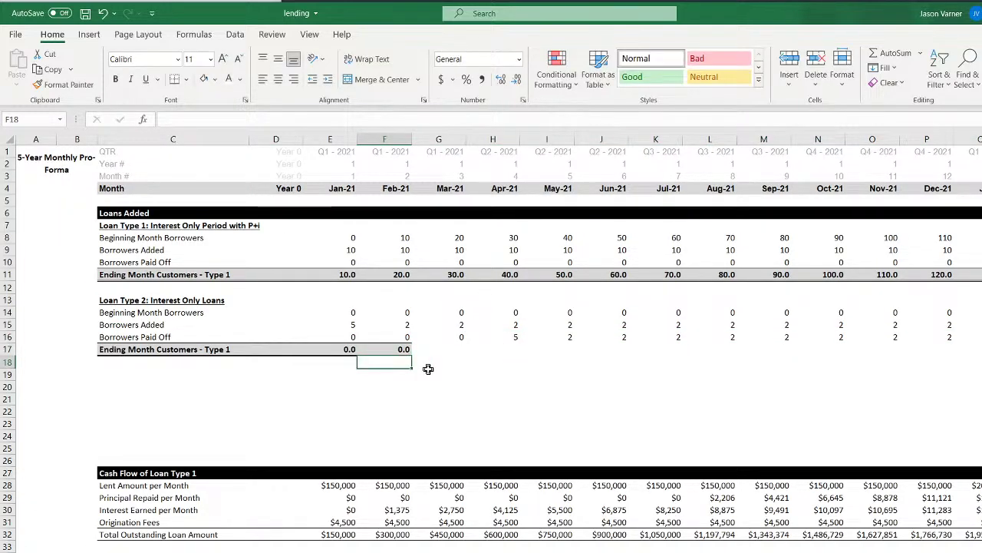
{"action": "key", "text": "Up"}
{"action": "key", "text": "Left"}
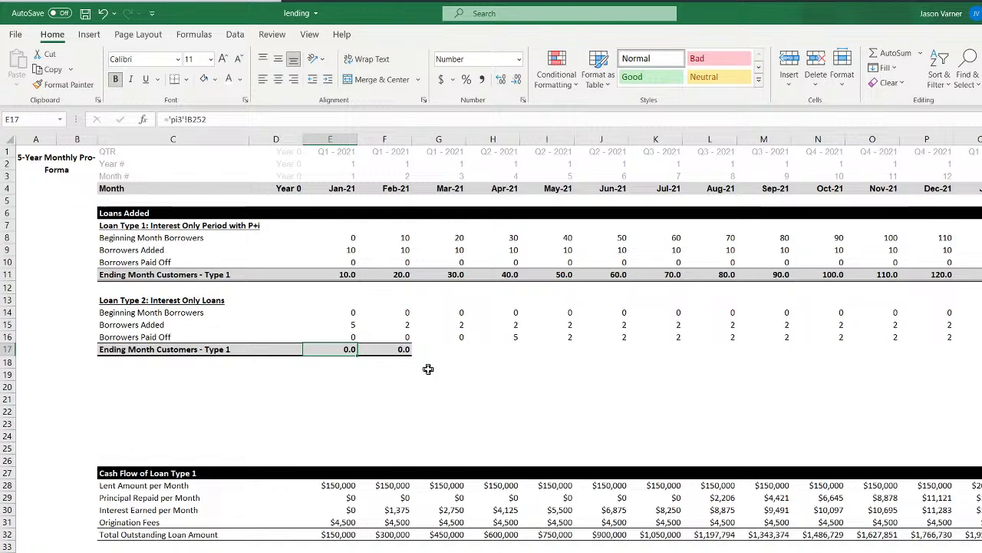
{"action": "type", "text": "="}
{"action": "key", "text": "Up"}
{"action": "key", "text": "Up"}
{"action": "key", "text": "Up"}
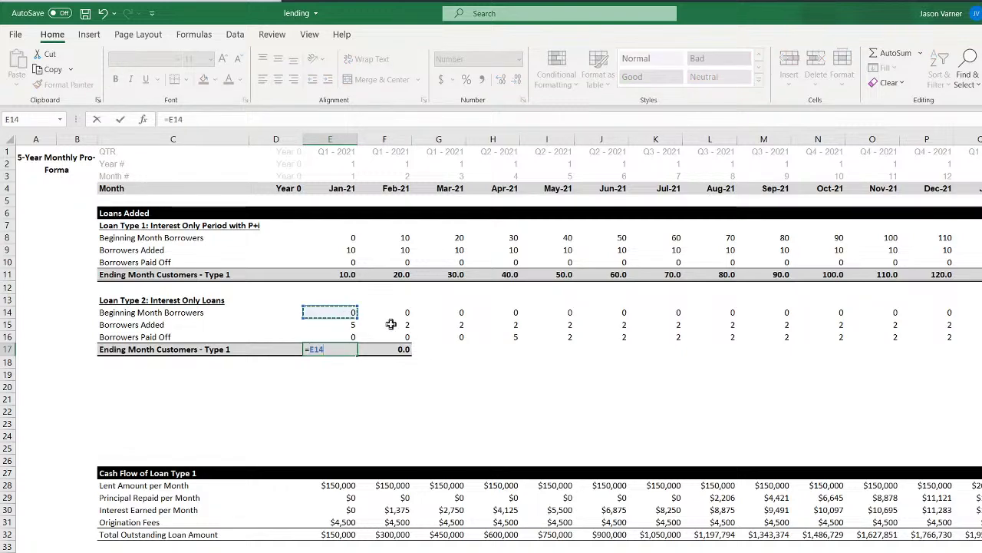
{"action": "type", "text": "+"}
{"action": "left_click", "coordinate": [346, 325]}
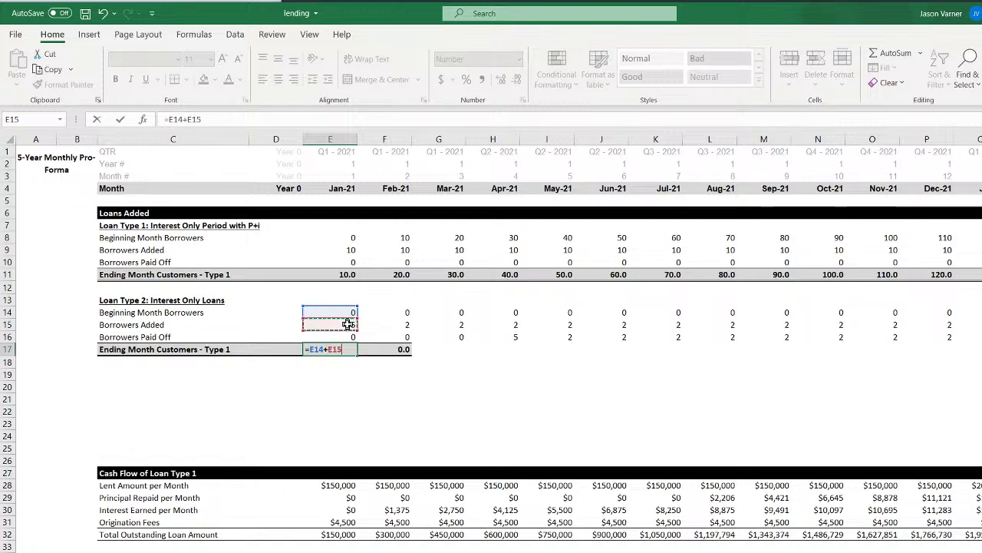
{"action": "type", "text": "-"}
{"action": "left_click", "coordinate": [346, 337]}
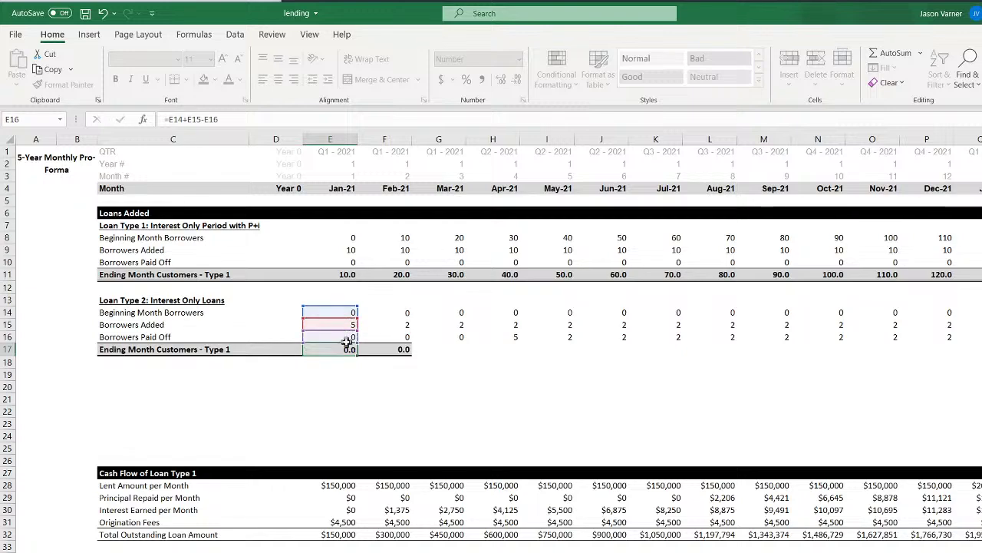
{"action": "key", "text": "Return"}
Fill the E17 formula into the next months, extend Loan Type 2 rows 14 to 17 from Feb-21 across all months, and check the later years
{"action": "left_click", "coordinate": [349, 352]}
{"action": "left_click_drag", "start_coordinate": [357, 356], "coordinate": [499, 353]}
{"action": "left_click_drag", "start_coordinate": [406, 314], "coordinate": [409, 351]}
{"action": "left_click", "coordinate": [416, 359]}
{"action": "mouse_move", "coordinate": [401, 314]}
{"action": "left_mouse_down"}
{"action": "mouse_move", "coordinate": [406, 346]}
{"action": "mouse_move", "coordinate": [979, 355]}
{"action": "left_mouse_up"}
{"action": "key", "text": "ctrl+r"}
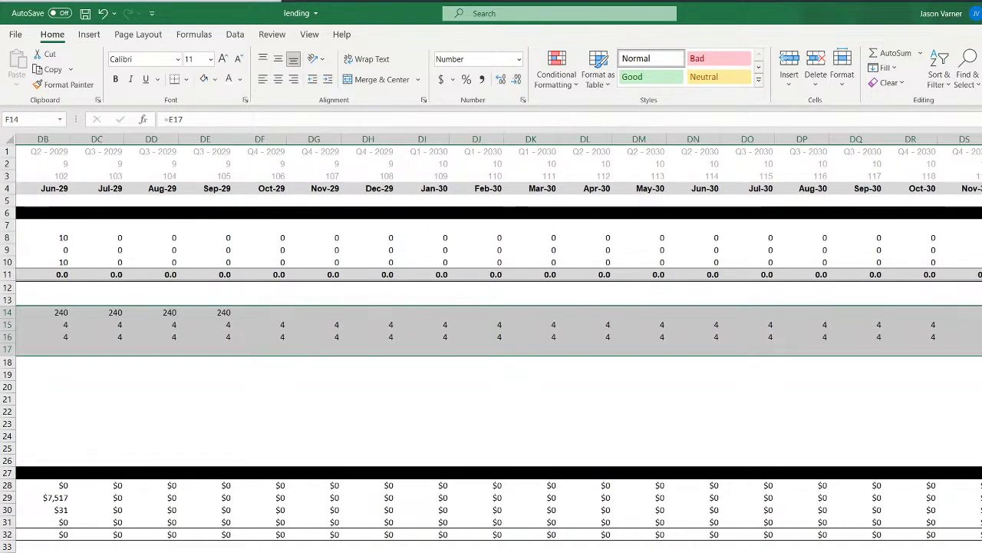
{"action": "left_click", "coordinate": [922, 350]}
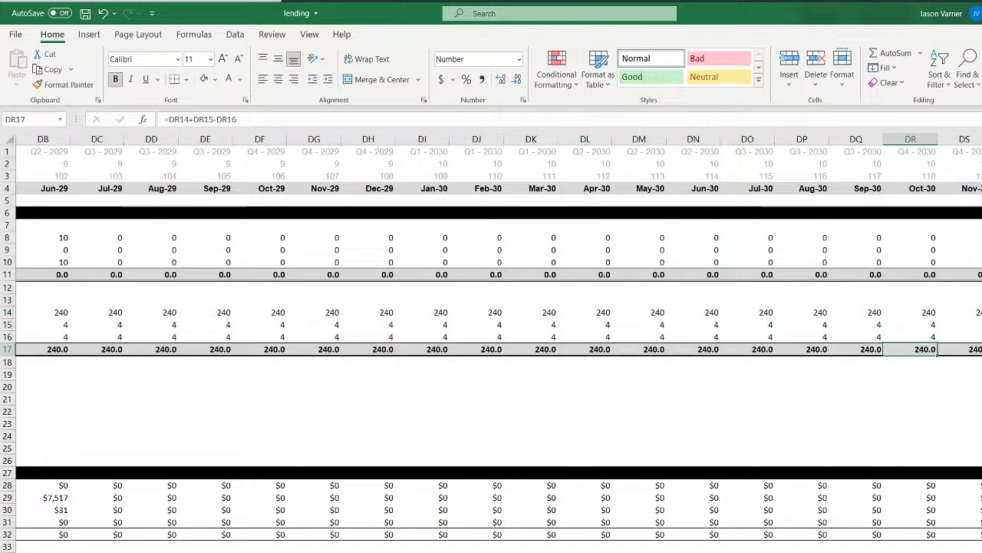
{"action": "scroll", "coordinate": [925, 380], "scroll_direction": "left", "scroll_amount": 4}
{"action": "scroll", "coordinate": [492, 338], "scroll_direction": "left", "scroll_amount": 5}
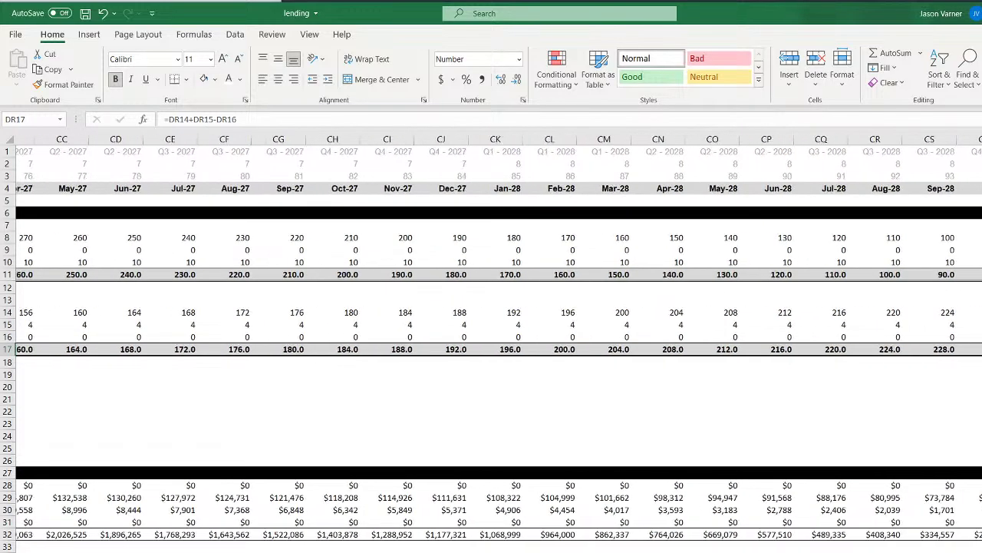
{"action": "scroll", "coordinate": [491, 338], "scroll_direction": "right", "scroll_amount": 4}
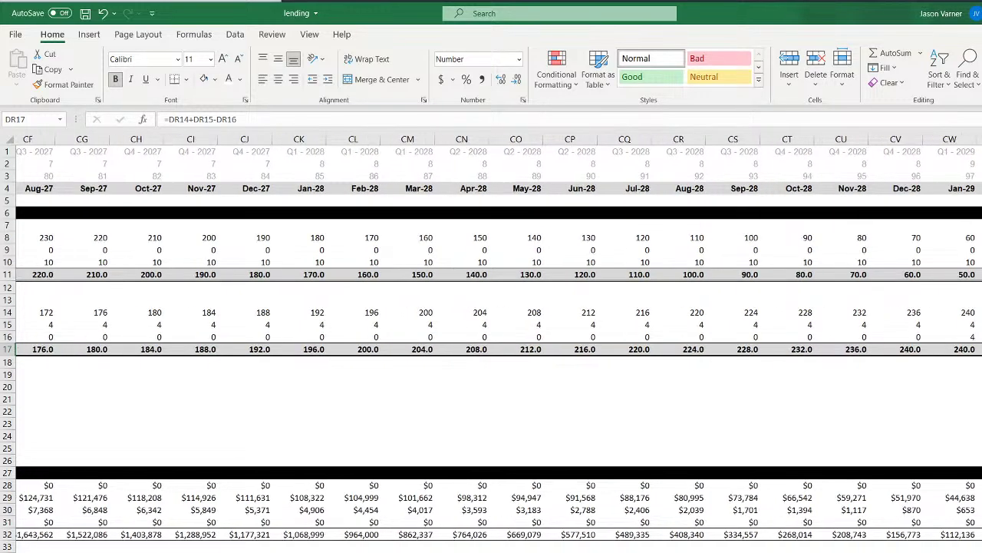
In the loan configuration, fill Loan Type 2's Loans Added per Month of 2.00 and Term of 0.25 years across all ten years
{"action": "scroll", "coordinate": [491, 338], "scroll_direction": "left", "scroll_amount": 10}
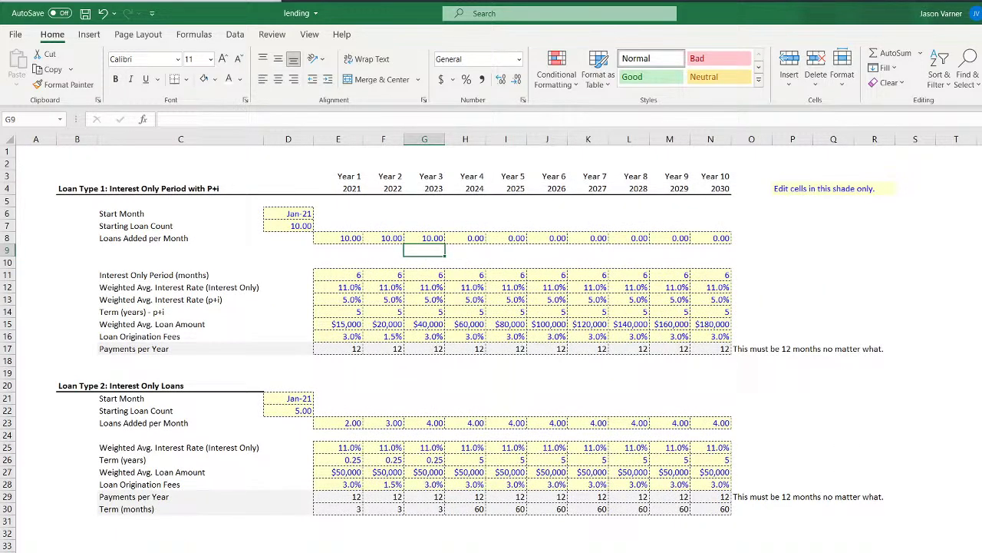
{"action": "left_click", "coordinate": [349, 423]}
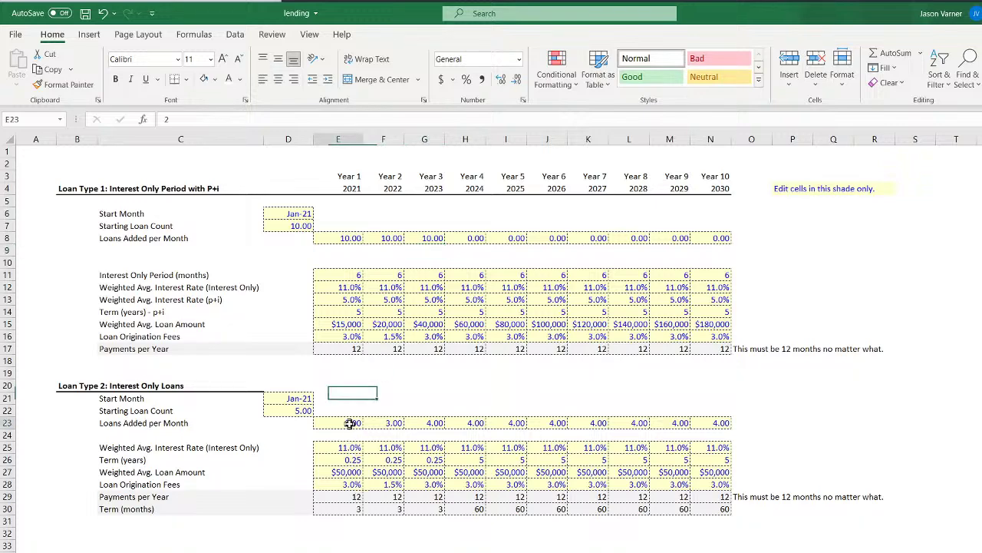
{"action": "left_click_drag", "start_coordinate": [365, 430], "coordinate": [710, 435]}
{"action": "left_click", "coordinate": [351, 424]}
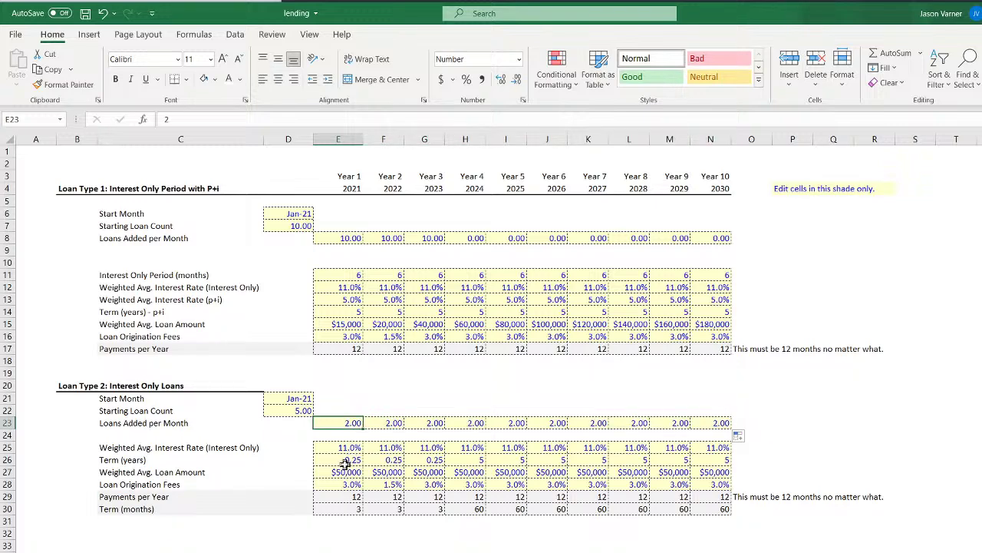
{"action": "left_click", "coordinate": [331, 508]}
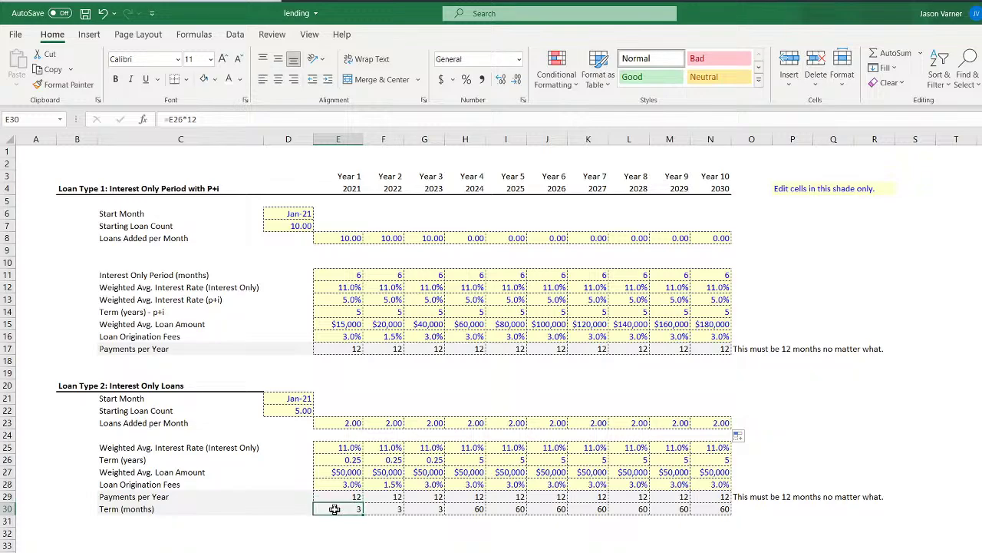
{"action": "left_click_drag", "start_coordinate": [356, 459], "coordinate": [724, 464]}
{"action": "key", "text": "ctrl+r"}
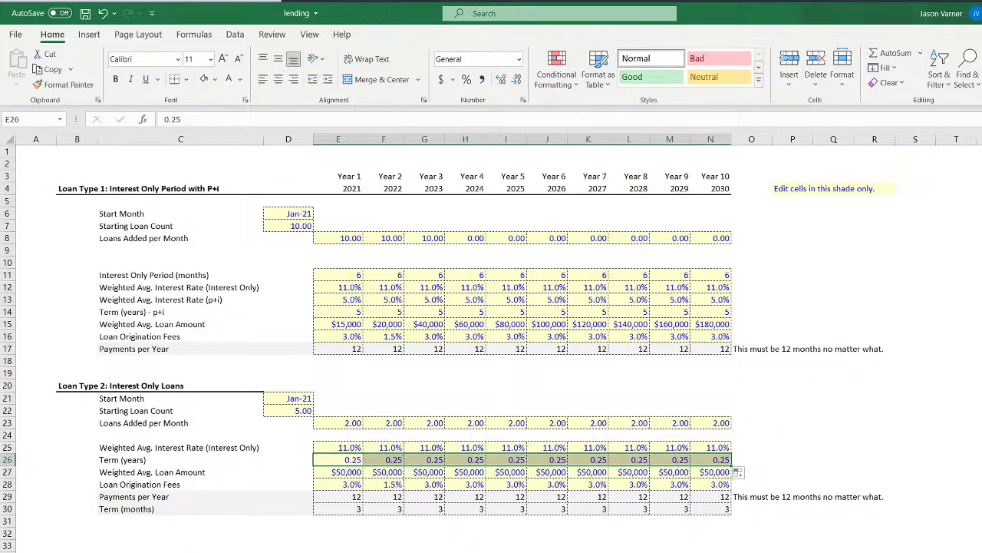
Examine the Loan Type 2 borrower rows in the pro forma, following Ending Month Customers month by month from Apr-21
{"action": "key", "text": "ctrl+Page_Down"}
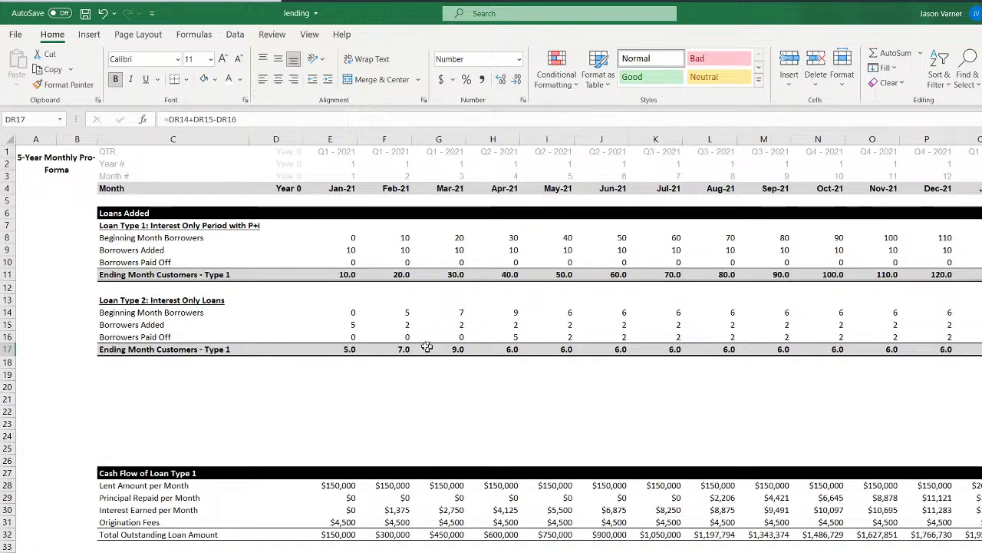
{"action": "left_click", "coordinate": [510, 351]}
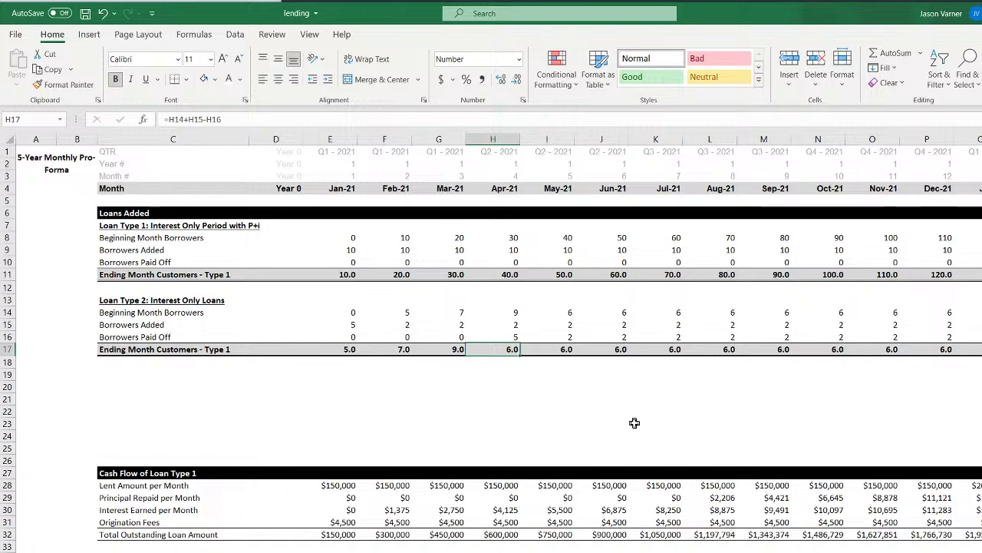
{"action": "key", "text": "Right"}
{"action": "key", "text": "Right"}
{"action": "key", "text": "Right"}
{"action": "key", "text": "Right"}
{"action": "key", "text": "Right"}
{"action": "key", "text": "Right"}
{"action": "key", "text": "Right"}
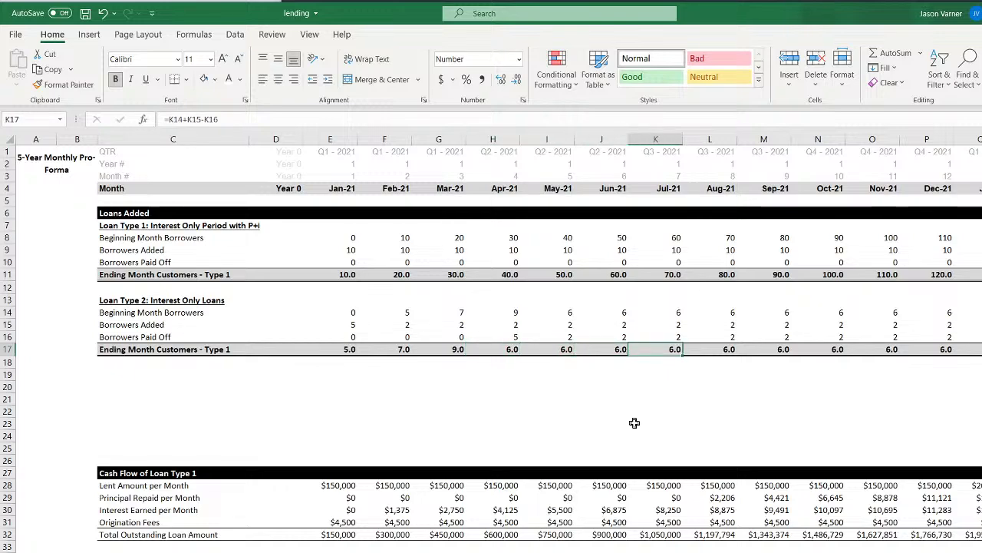
{"action": "key", "text": "Right"}
{"action": "key", "text": "Right"}
{"action": "key", "text": "Right"}
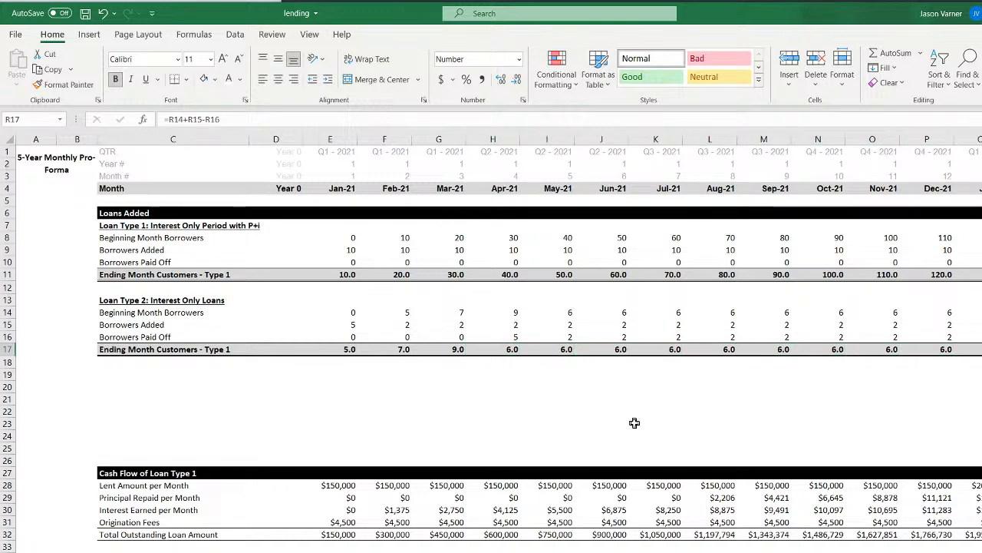
{"action": "key", "text": "Left"}
{"action": "key", "text": "Left"}
{"action": "key", "text": "Left"}
{"action": "key", "text": "Left"}
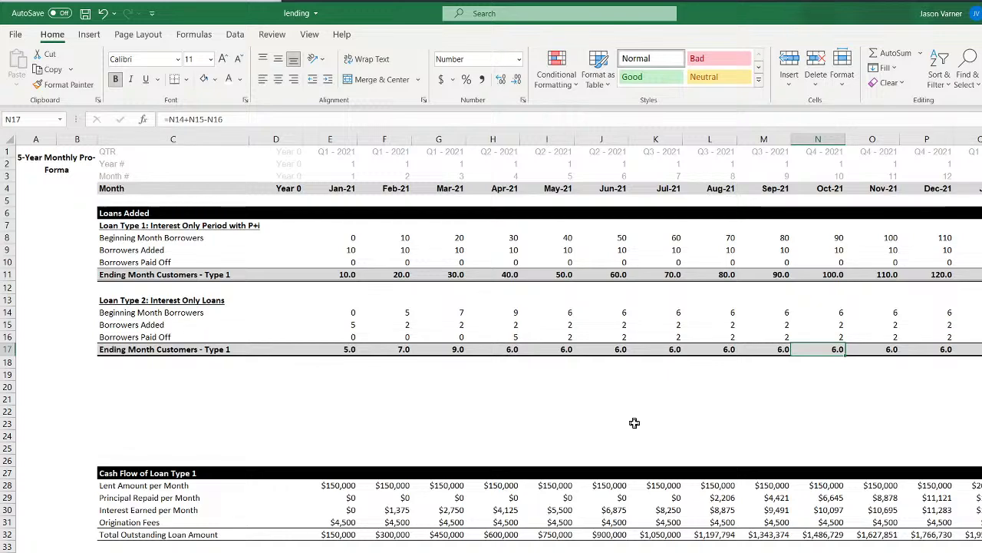
{"action": "key", "text": "Right"}
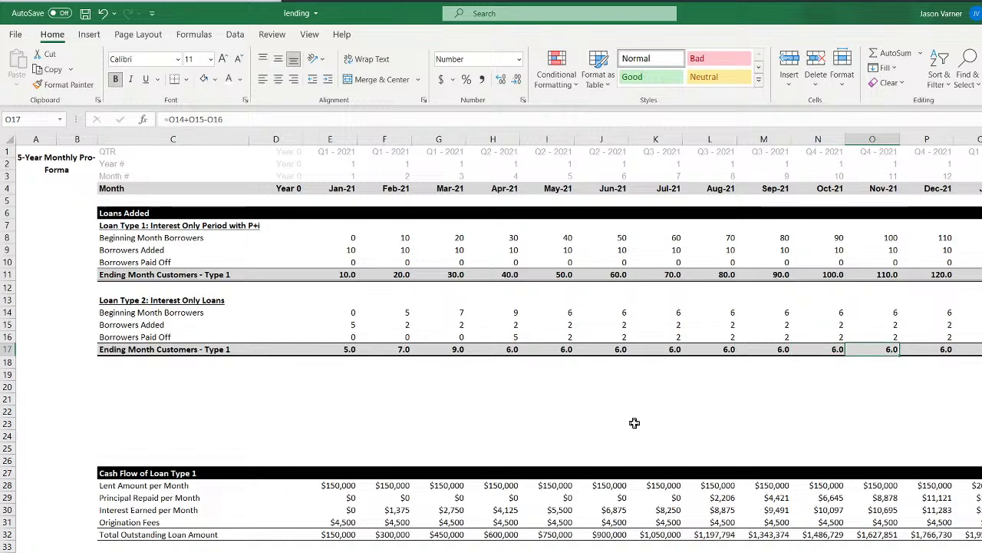
Save the lending workbook
{"action": "left_click", "coordinate": [85, 13]}
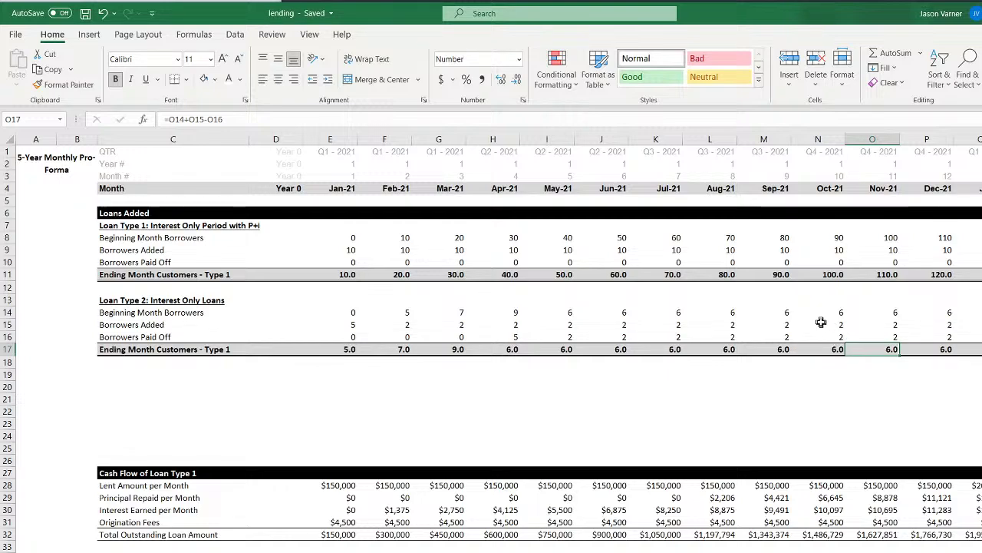
Rename the Loan Type 2 total row label in C17 to Ending Month Customers - Type 2 and save the workbook
{"action": "left_click", "coordinate": [835, 350]}
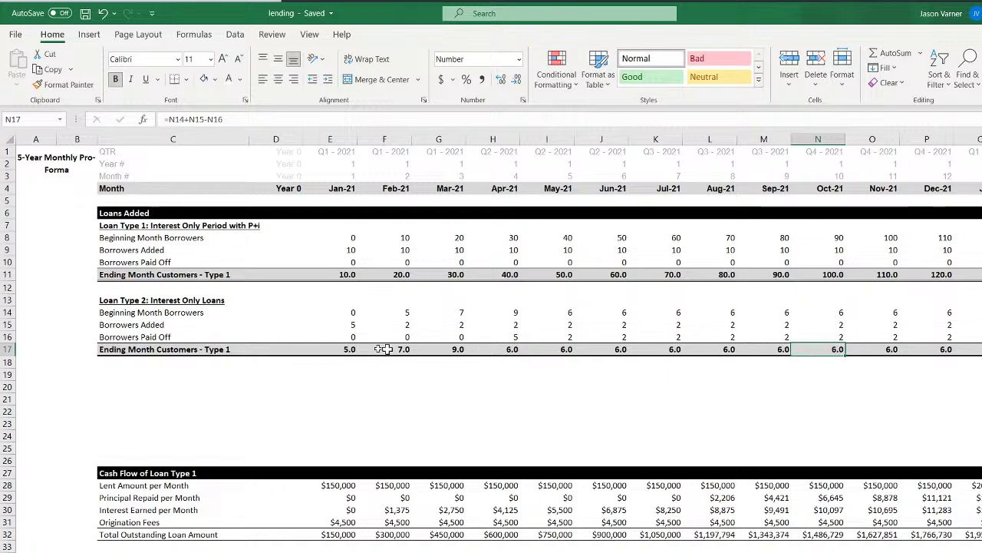
{"action": "double_click", "coordinate": [138, 349]}
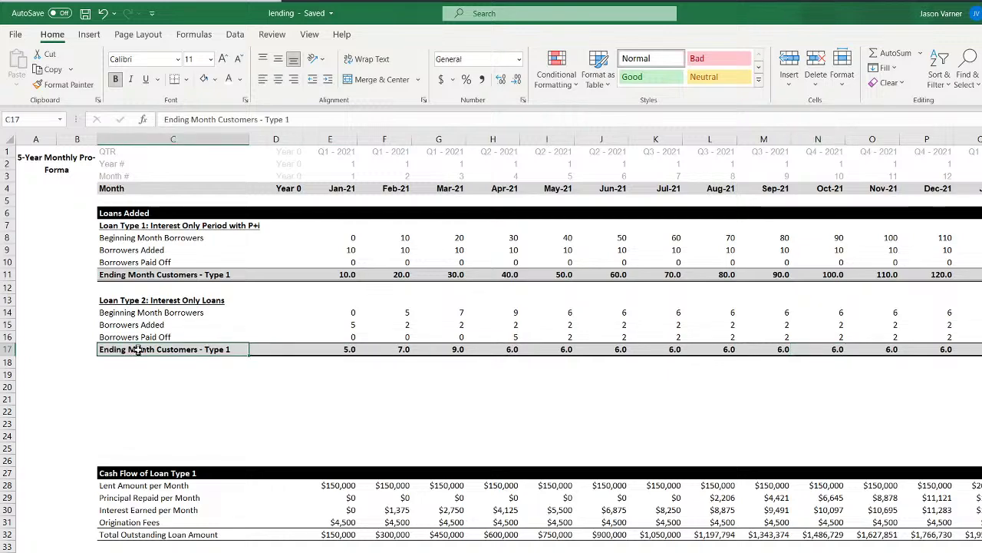
{"action": "double_click", "coordinate": [221, 349]}
{"action": "type", "text": "2"}
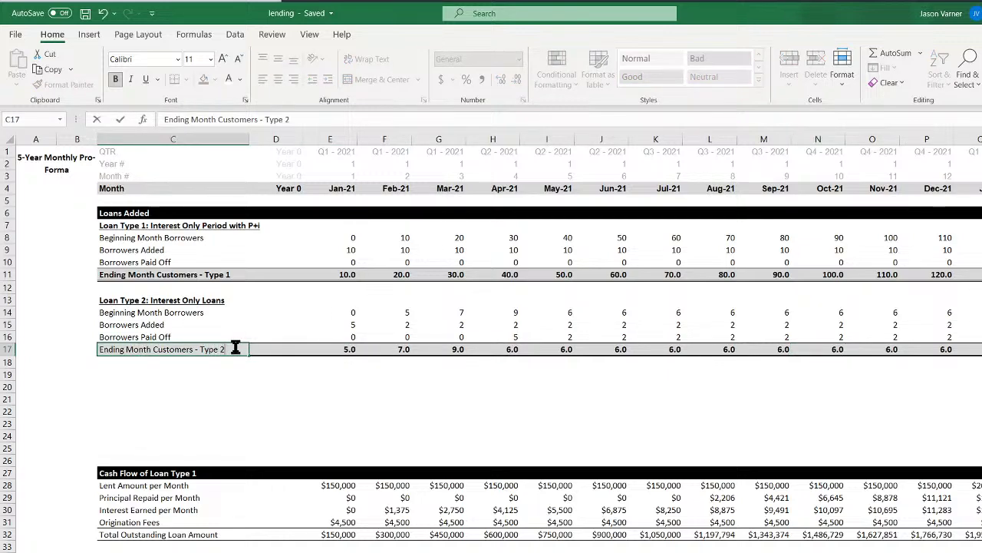
{"action": "key", "text": "Return"}
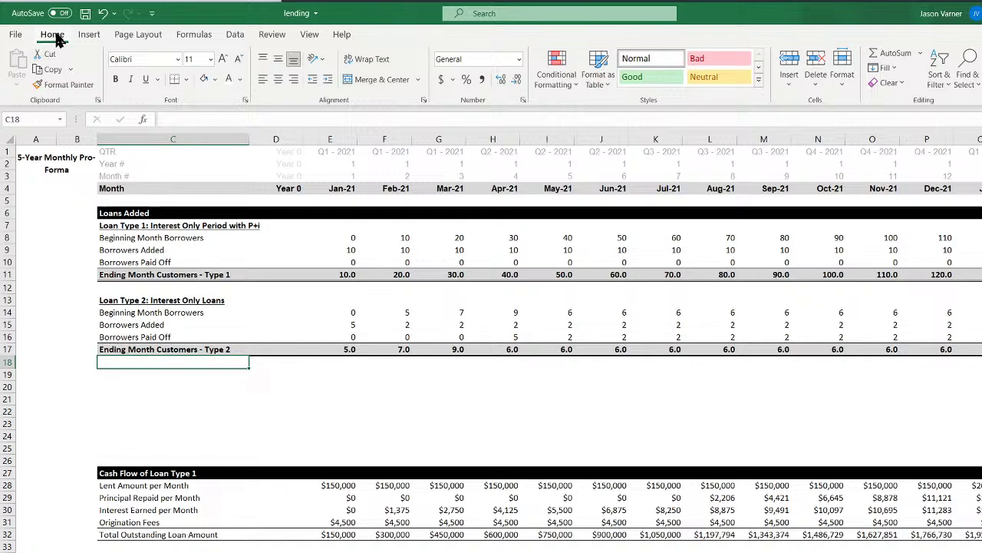
{"action": "left_click", "coordinate": [85, 14]}
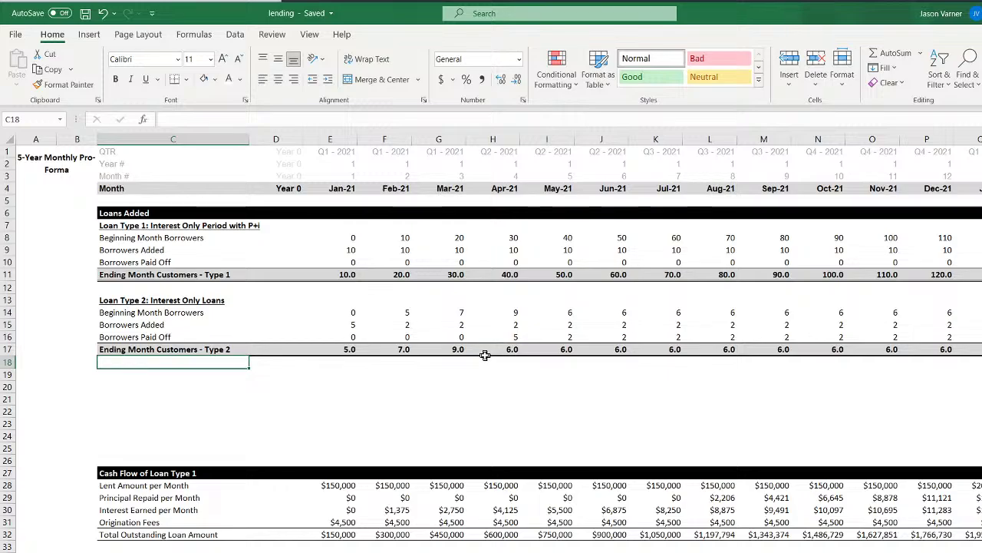
{"action": "left_click", "coordinate": [188, 351]}
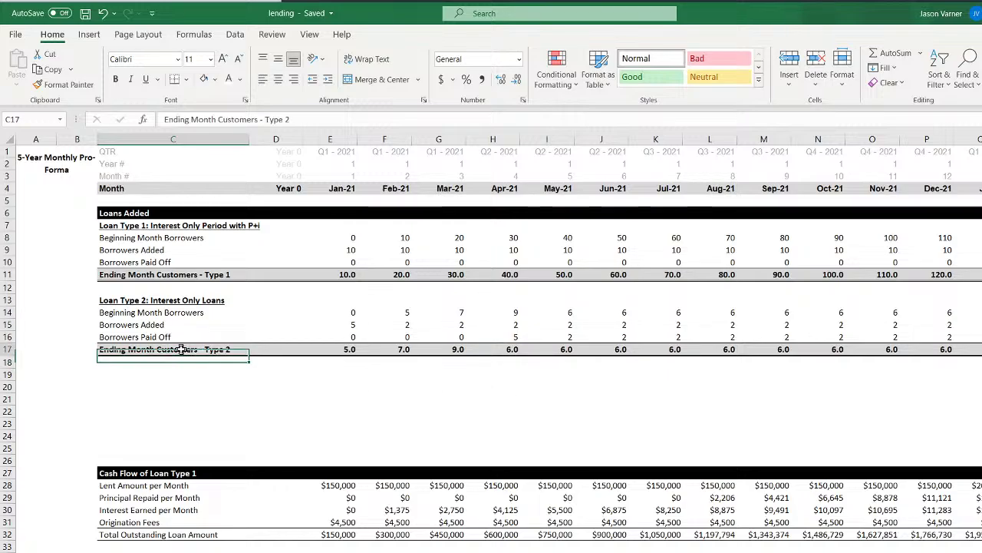
{"action": "key", "text": "ctrl+shift+Right"}
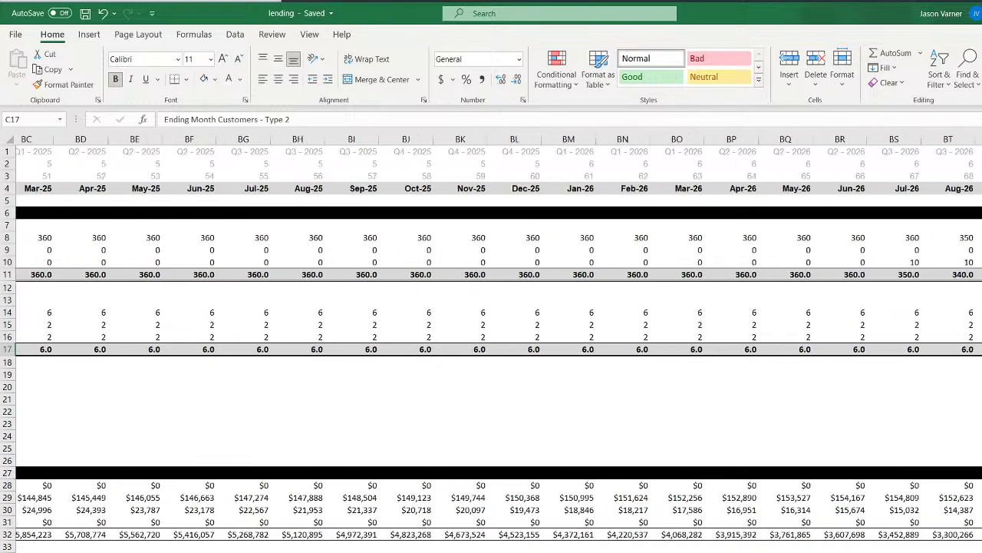
{"action": "scroll", "coordinate": [499, 342], "scroll_direction": "left", "scroll_amount": 20}
In the loan configuration, raise Loan Type 2's Loans Added per Month by one each year, from 2.00 in 2021 to 11.00 in 2030
{"action": "key", "text": "ctrl+Page_Up"}
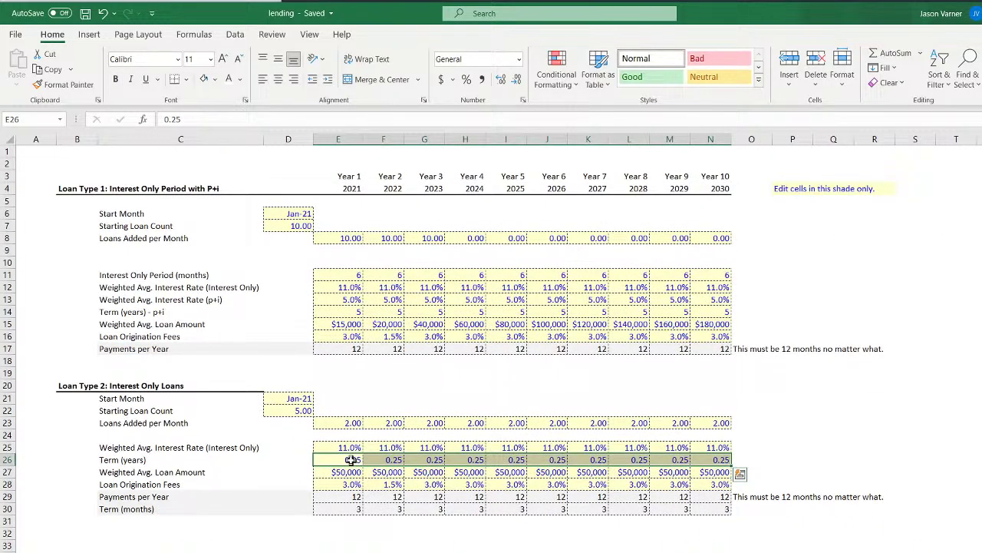
{"action": "left_click", "coordinate": [353, 422]}
{"action": "left_click", "coordinate": [379, 423]}
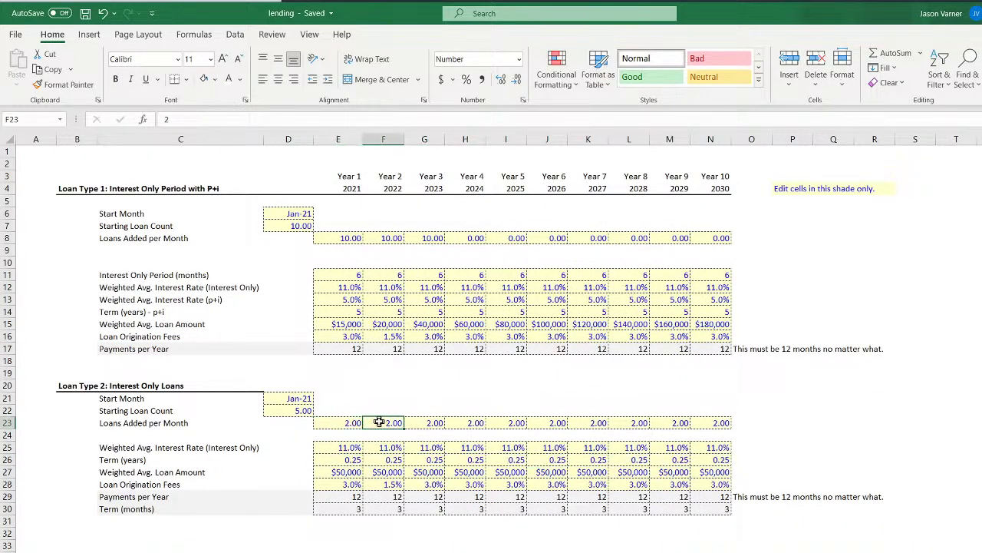
{"action": "type", "text": "3"}
{"action": "key", "text": "Return"}
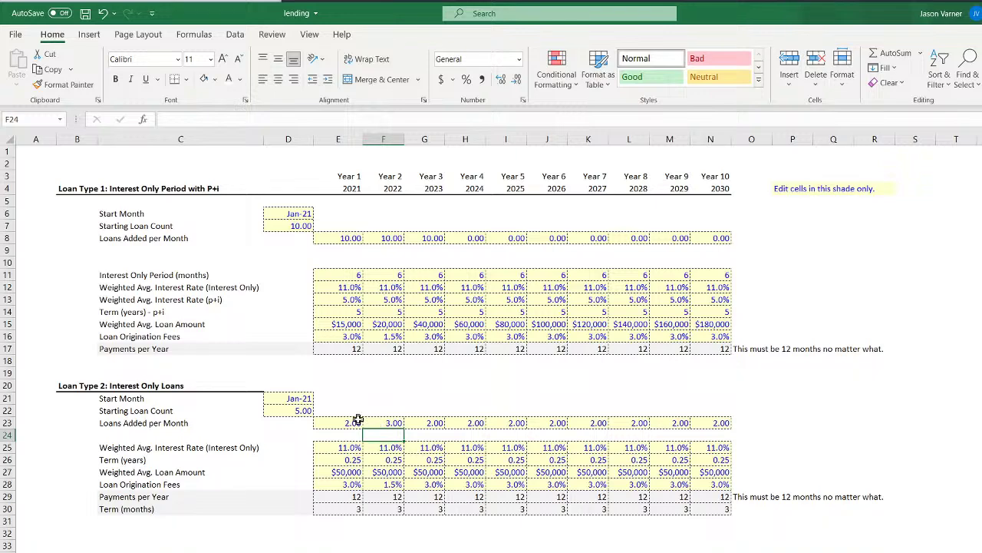
{"action": "left_click_drag", "start_coordinate": [358, 421], "coordinate": [745, 442]}
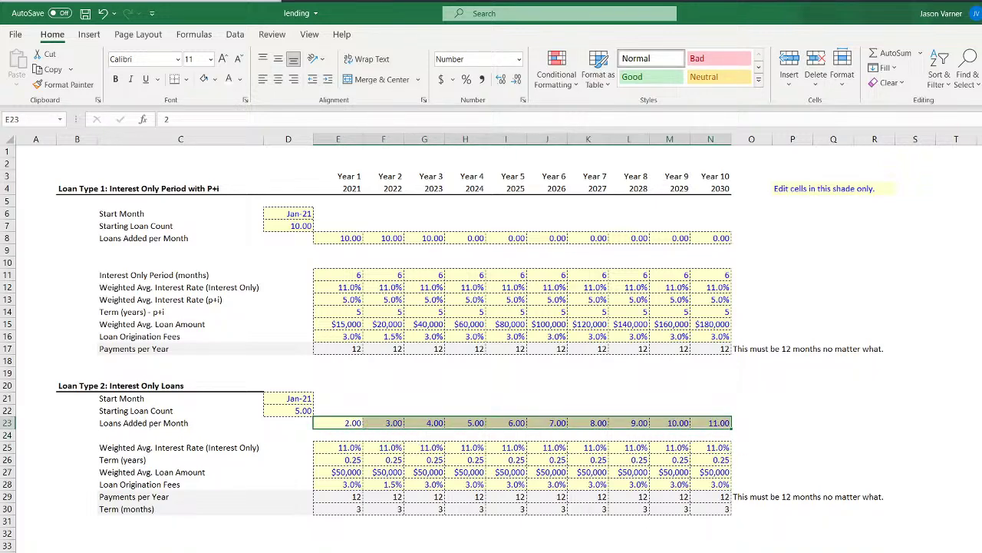
Check the Loan Type 2 borrower rows in the pro forma through the years up to 2030, and save the workbook
{"action": "key", "text": "ctrl+Page_Down"}
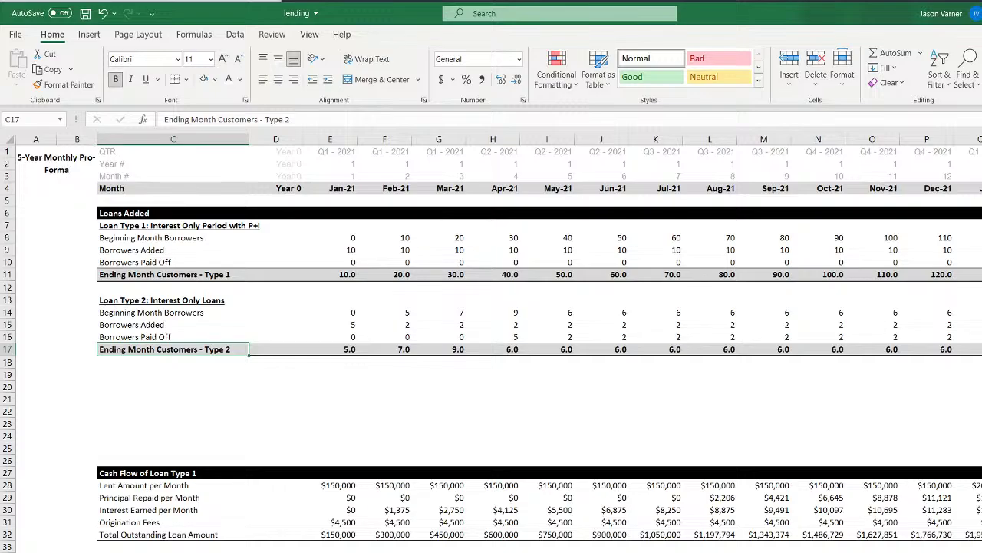
{"action": "scroll", "coordinate": [491, 338], "scroll_direction": "right", "scroll_amount": 15}
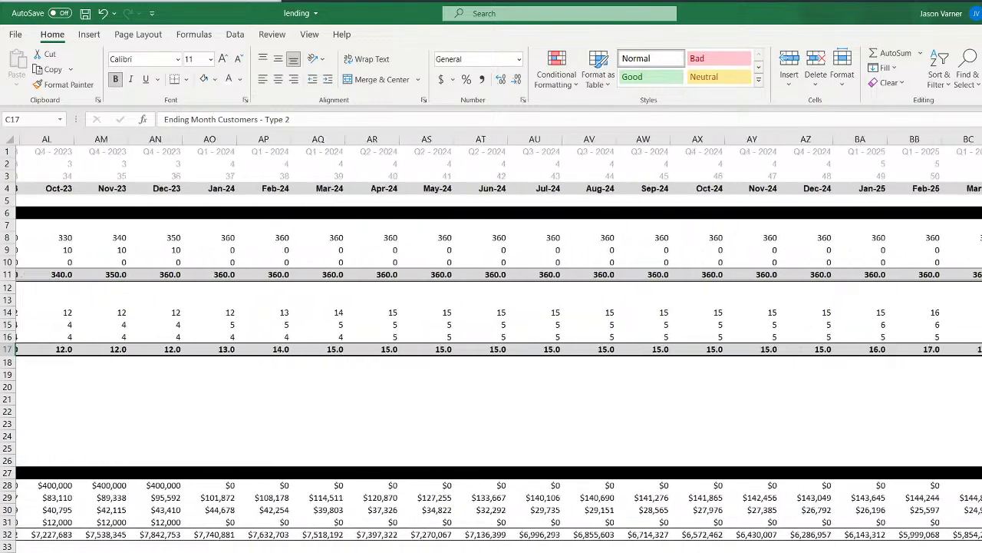
{"action": "scroll", "coordinate": [491, 337], "scroll_direction": "right", "scroll_amount": 20}
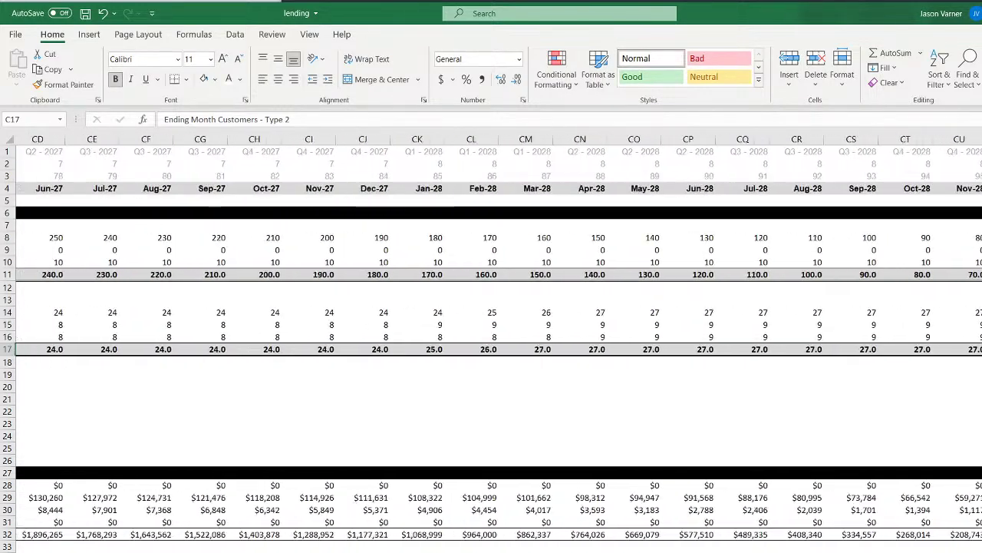
{"action": "scroll", "coordinate": [491, 337], "scroll_direction": "right", "scroll_amount": 15}
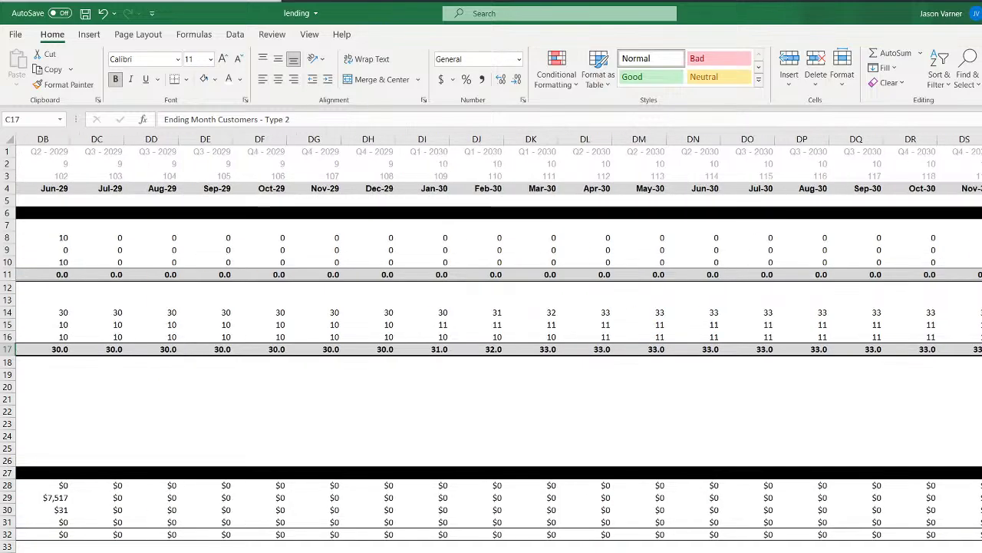
{"action": "scroll", "coordinate": [491, 338], "scroll_direction": "left", "scroll_amount": 20}
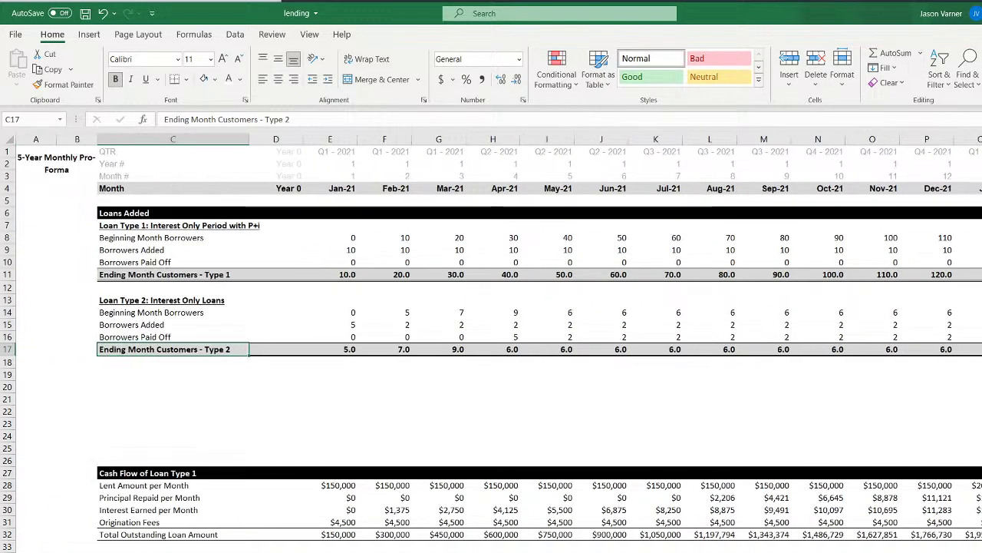
{"action": "left_click", "coordinate": [84, 13]}
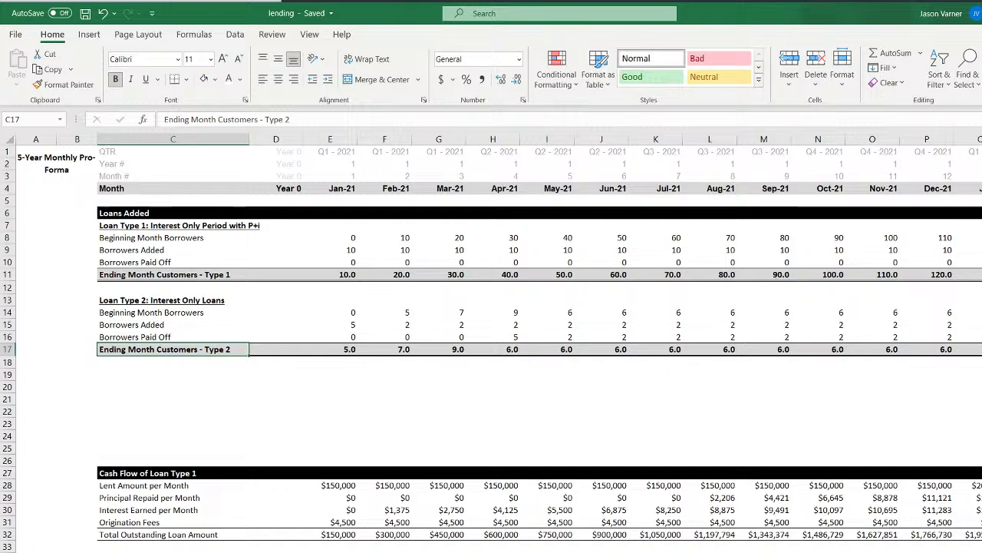
In the loan configuration, set Loan Type 2's Term to 1 year for both 2021 and 2022
{"action": "key", "text": "ctrl+Page_Up"}
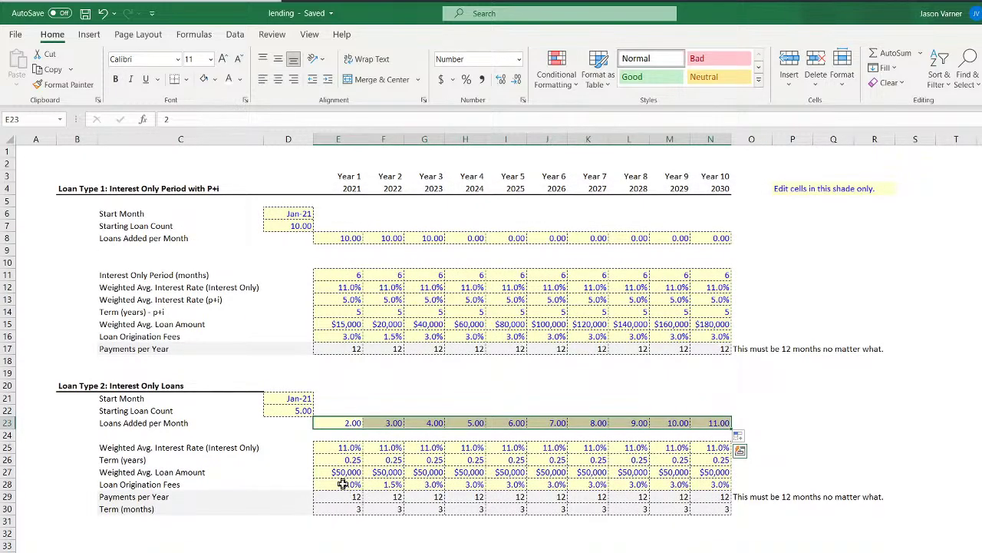
{"action": "left_click_drag", "start_coordinate": [342, 460], "coordinate": [712, 471]}
{"action": "left_click", "coordinate": [330, 461]}
{"action": "type", "text": "1"}
{"action": "key", "text": "Return"}
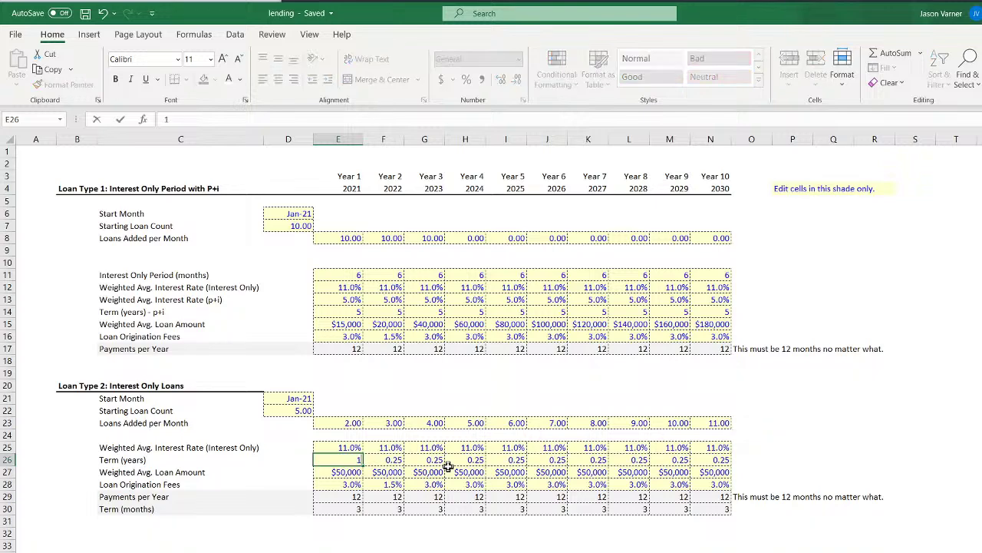
{"action": "key", "text": "Up"}
{"action": "key", "text": "Right"}
{"action": "type", "text": "1"}
{"action": "key", "text": "Return"}
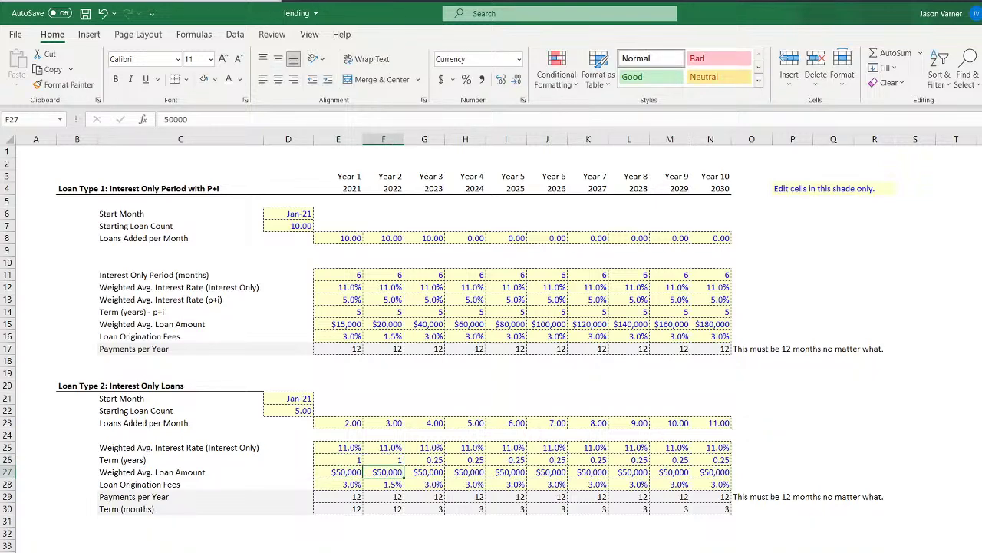
Examine Loan Type 2's Borrowers Paid Off row in the pro forma, month by month from Jan-21 to Jan-22
{"action": "left_click", "coordinate": [587, 550]}
{"action": "left_click", "coordinate": [356, 337]}
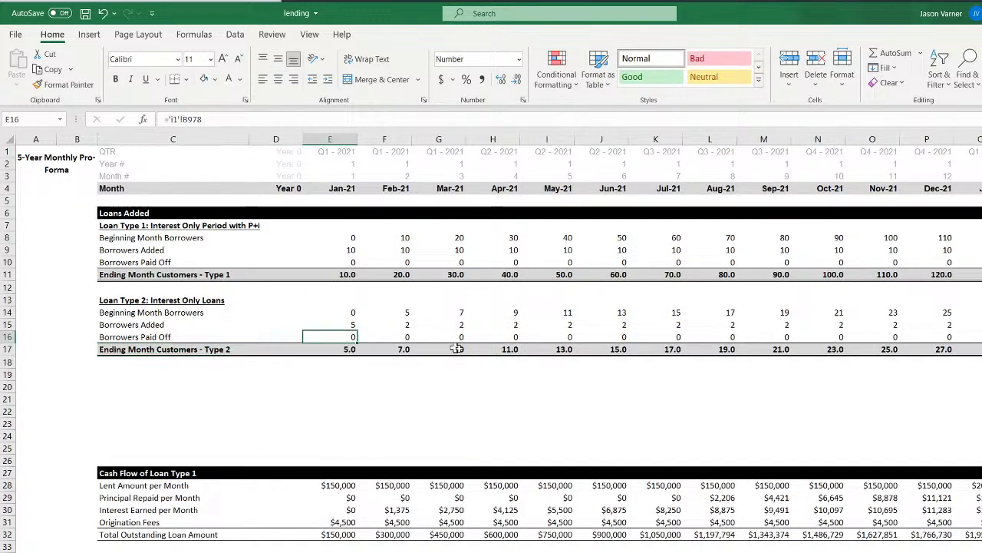
{"action": "key", "text": "Right"}
{"action": "key", "text": "Right"}
{"action": "key", "text": "Right"}
{"action": "key", "text": "Right"}
{"action": "key", "text": "Right"}
{"action": "key", "text": "Right"}
{"action": "key", "text": "Right"}
{"action": "key", "text": "Right"}
{"action": "key", "text": "Right"}
{"action": "key", "text": "Right"}
{"action": "key", "text": "Right"}
{"action": "key", "text": "Right"}
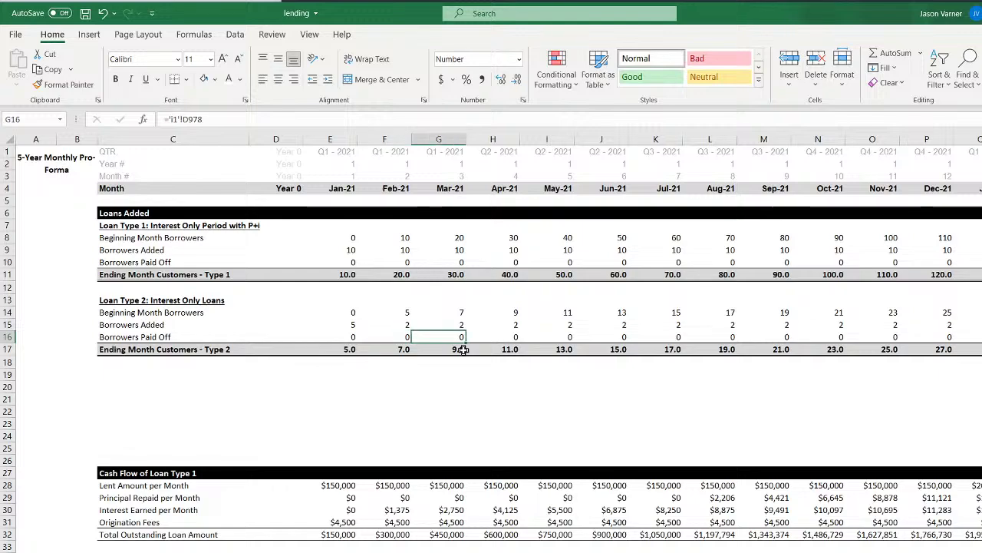
{"action": "key", "text": "Left"}
{"action": "key", "text": "Right"}
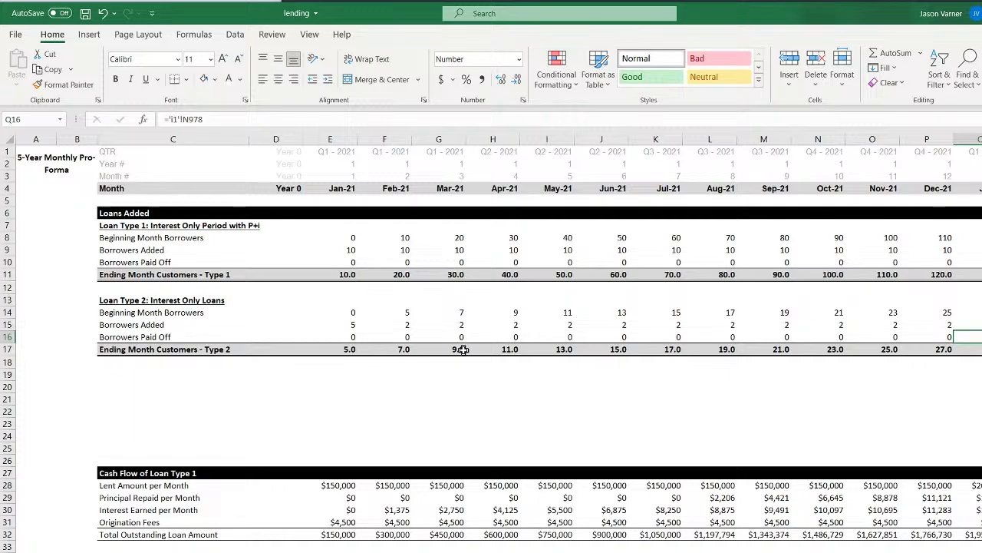
Copy the Cash Flow of Loan Type 1 block C27:F32 to C34 and open the copied block's title for editing
{"action": "left_click_drag", "start_coordinate": [119, 474], "coordinate": [367, 532]}
{"action": "right_click", "coordinate": [367, 532]}
{"action": "left_click", "coordinate": [450, 131]}
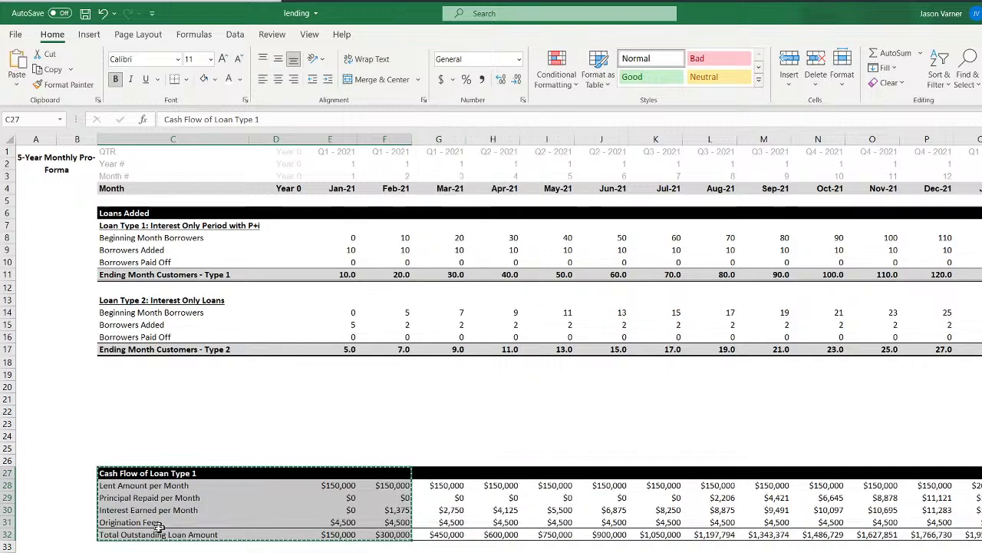
{"action": "left_click", "coordinate": [126, 548]}
{"action": "right_click", "coordinate": [126, 548]}
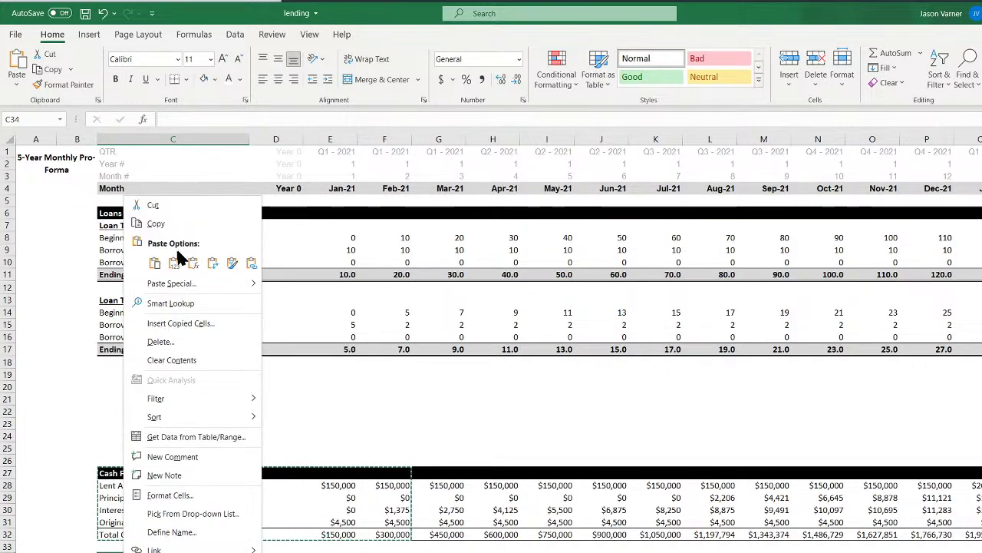
{"action": "left_click", "coordinate": [174, 262]}
{"action": "key", "text": "F2"}
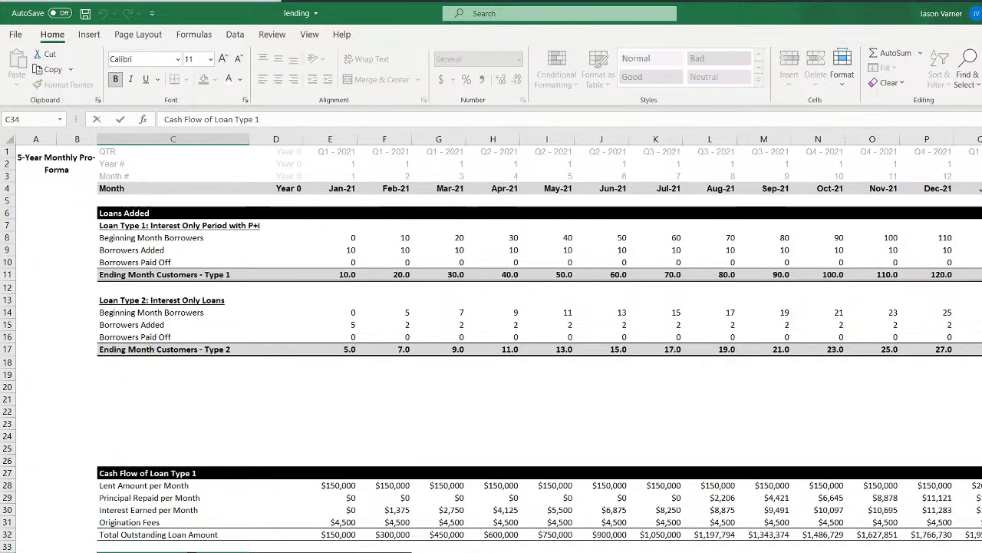
{"action": "key", "text": "Return"}
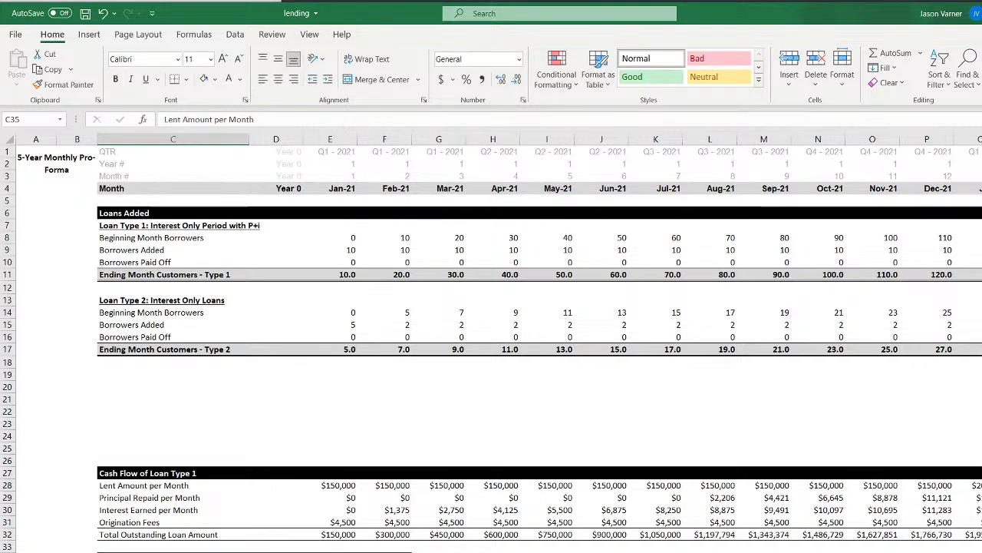
Link the copied block's Jan-21 Lent Amount per Month in E35 to the Borrowed total with ='i1'!B368
{"action": "key", "text": "Right"}
{"action": "key", "text": "Right"}
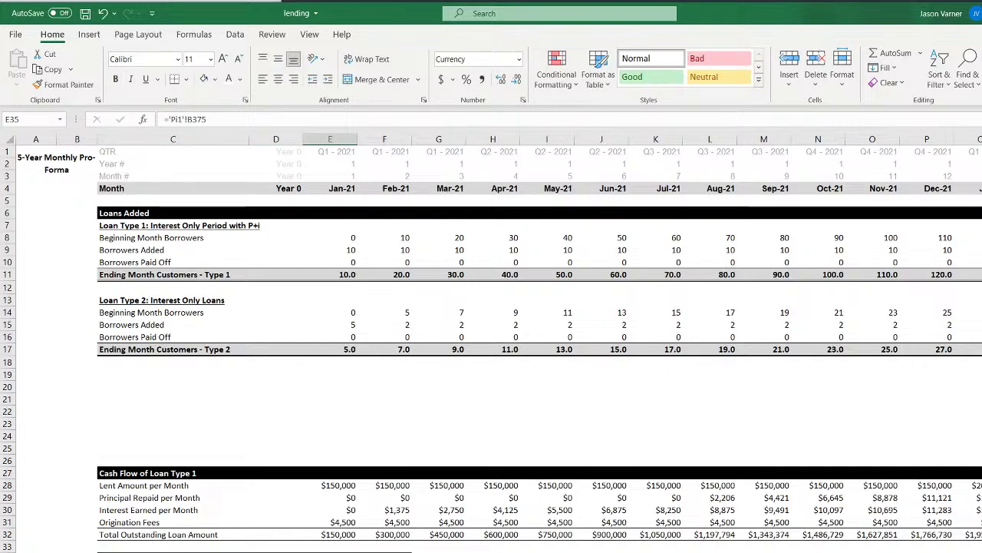
{"action": "type", "text": "="}
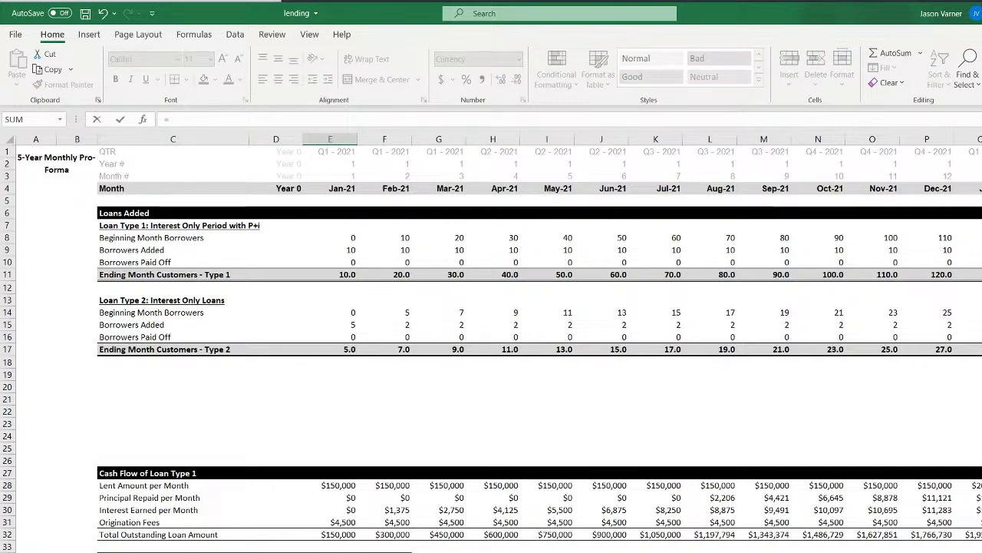
{"action": "left_click", "coordinate": [186, 551]}
{"action": "scroll", "coordinate": [178, 504], "scroll_direction": "up", "scroll_amount": 20}
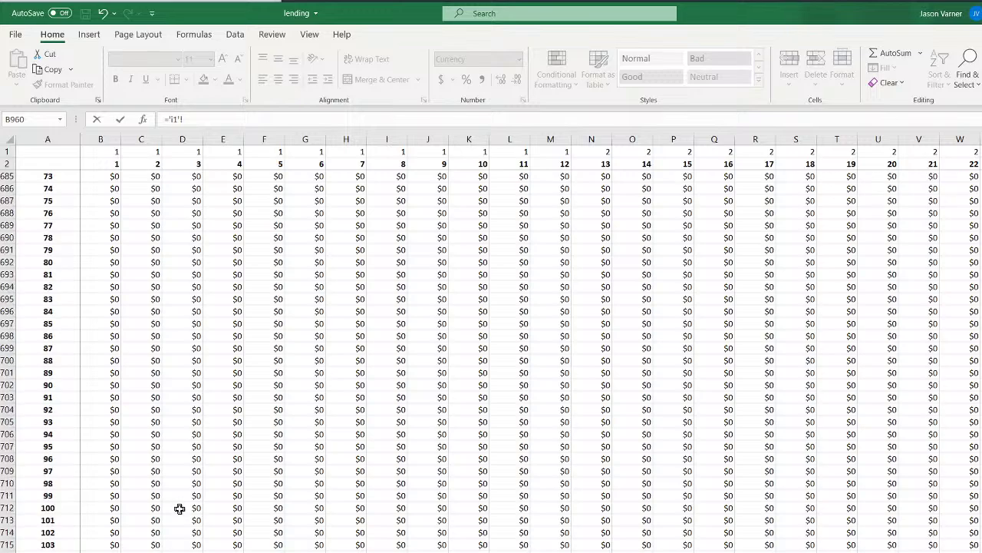
{"action": "scroll", "coordinate": [179, 508], "scroll_direction": "up", "scroll_amount": 20}
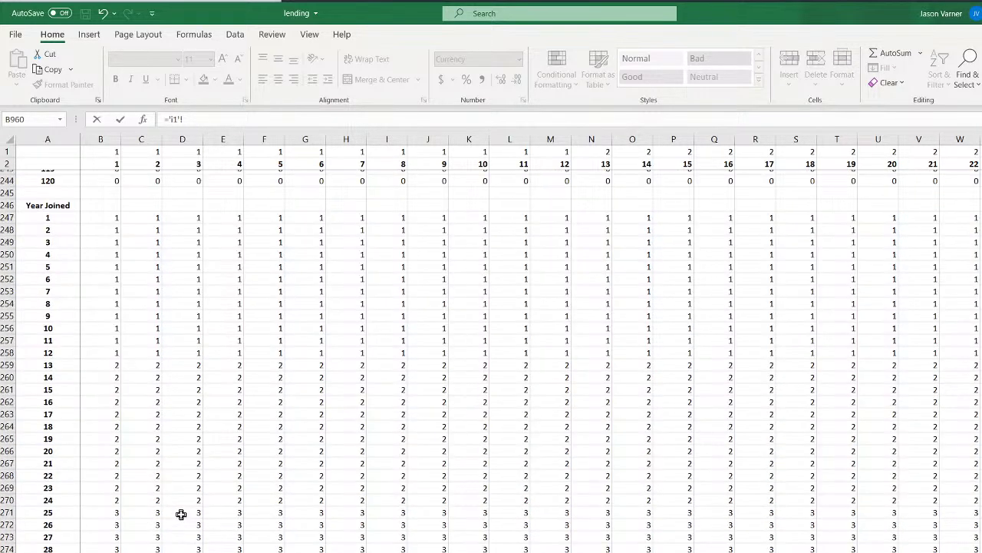
{"action": "scroll", "coordinate": [181, 514], "scroll_direction": "up", "scroll_amount": 10}
{"action": "scroll", "coordinate": [181, 514], "scroll_direction": "down", "scroll_amount": 4}
{"action": "scroll", "coordinate": [181, 516], "scroll_direction": "up", "scroll_amount": 15}
{"action": "scroll", "coordinate": [180, 520], "scroll_direction": "down", "scroll_amount": 10}
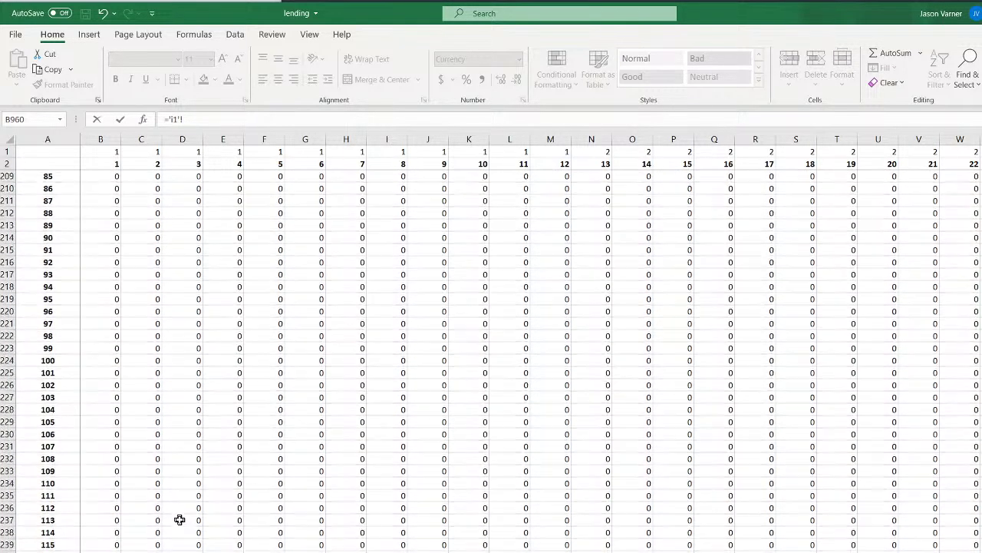
{"action": "scroll", "coordinate": [180, 519], "scroll_direction": "down", "scroll_amount": 20}
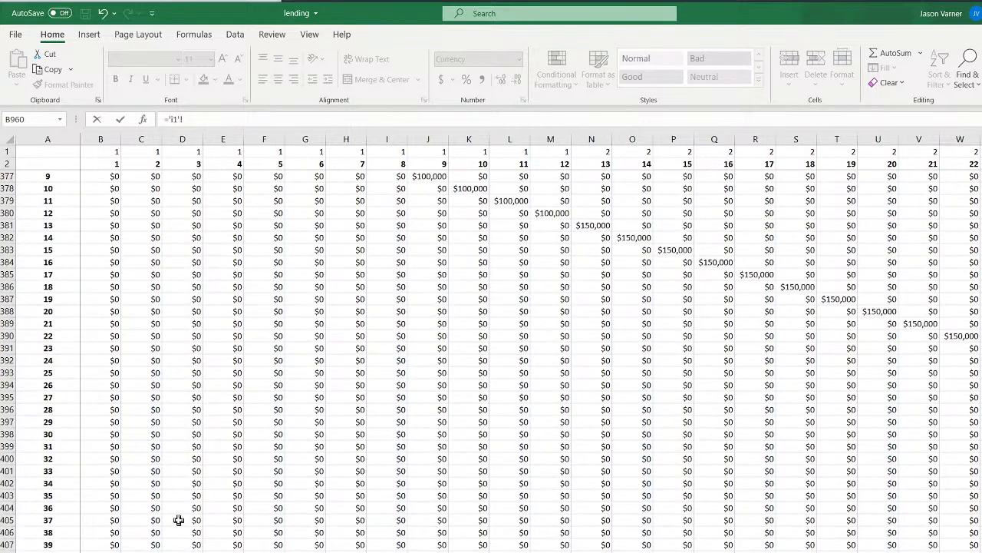
{"action": "scroll", "coordinate": [178, 520], "scroll_direction": "up", "scroll_amount": 4}
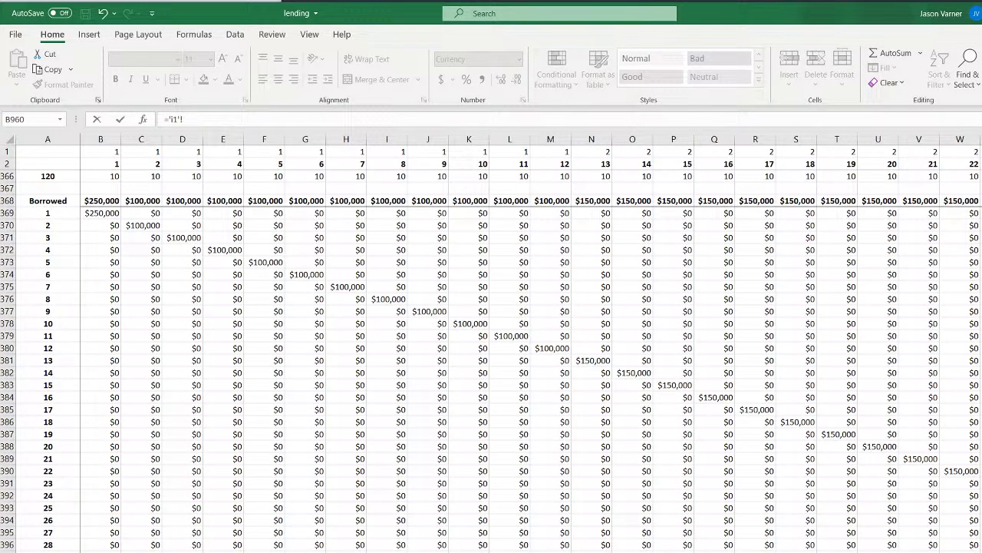
{"action": "left_click", "coordinate": [105, 200]}
{"action": "key", "text": "Return"}
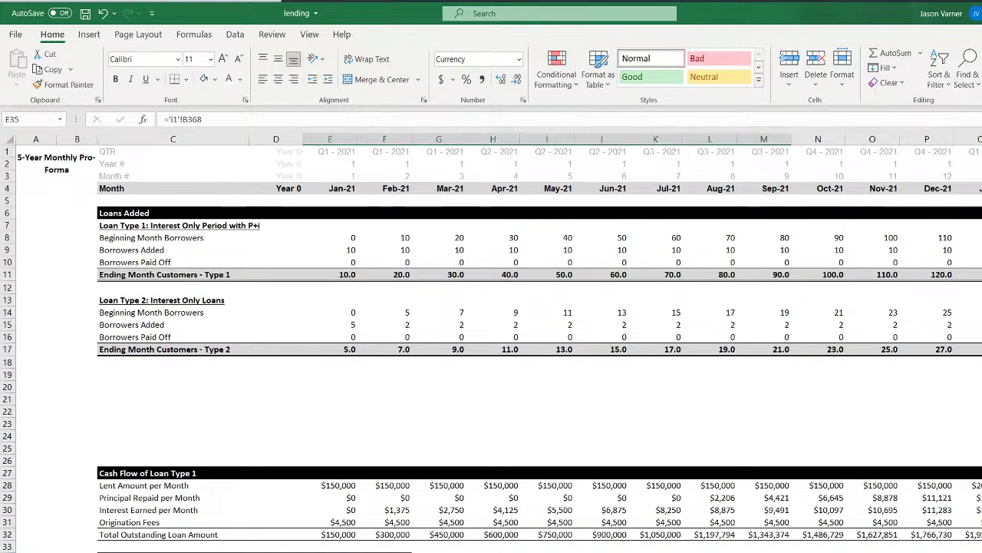
Link the copied block's Jan-21 Principal Repaid per Month in E36 to the repayment total with ='i1'!B856
{"action": "key", "text": "Down"}
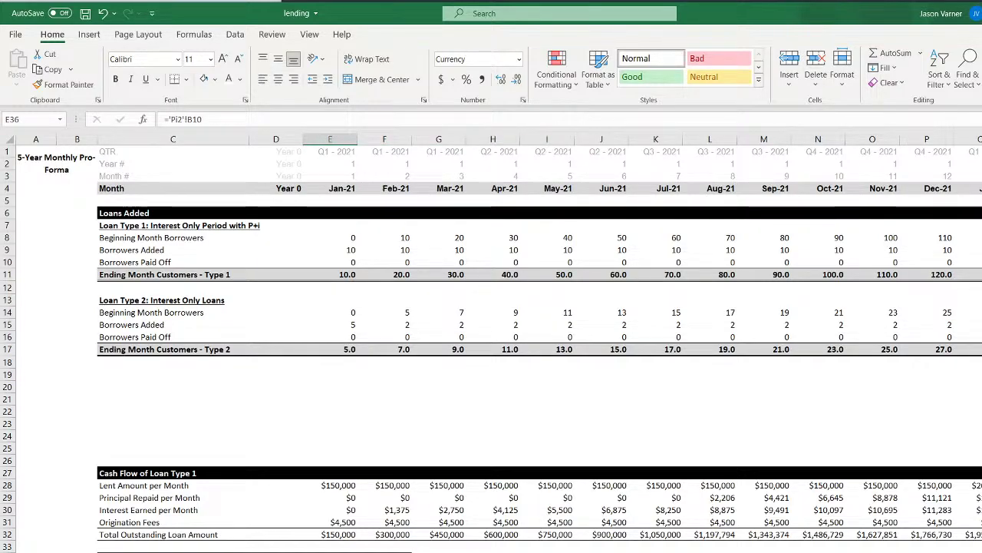
{"action": "type", "text": "="}
{"action": "left_click", "coordinate": [249, 550]}
{"action": "scroll", "coordinate": [200, 474], "scroll_direction": "down", "scroll_amount": 20}
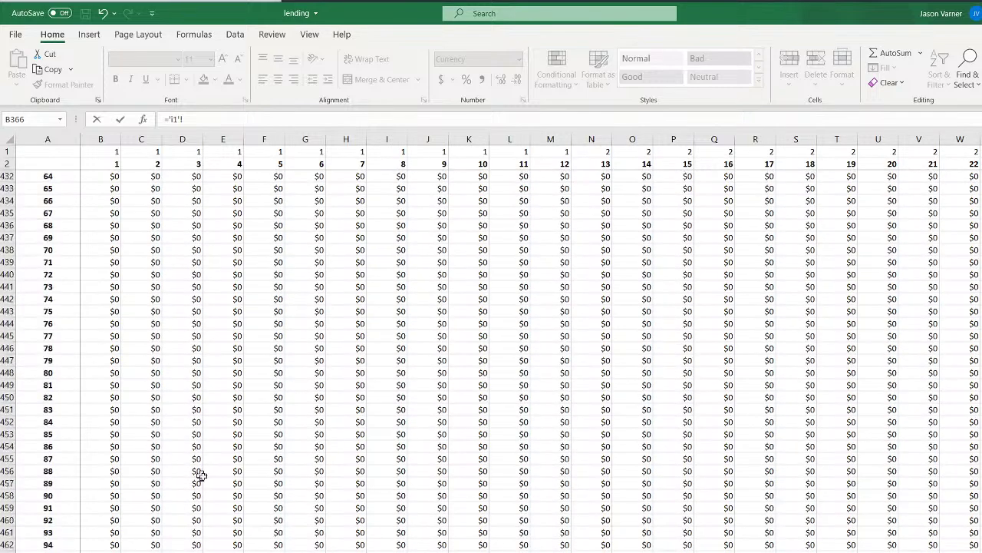
{"action": "scroll", "coordinate": [228, 530], "scroll_direction": "down", "scroll_amount": 18}
{"action": "scroll", "coordinate": [228, 535], "scroll_direction": "down", "scroll_amount": 20}
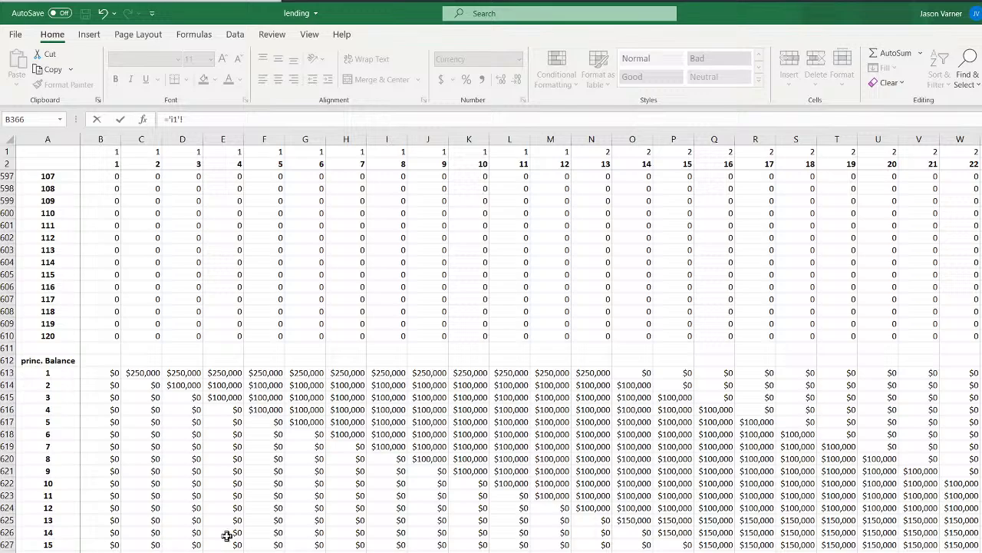
{"action": "scroll", "coordinate": [299, 375], "scroll_direction": "down", "scroll_amount": 20}
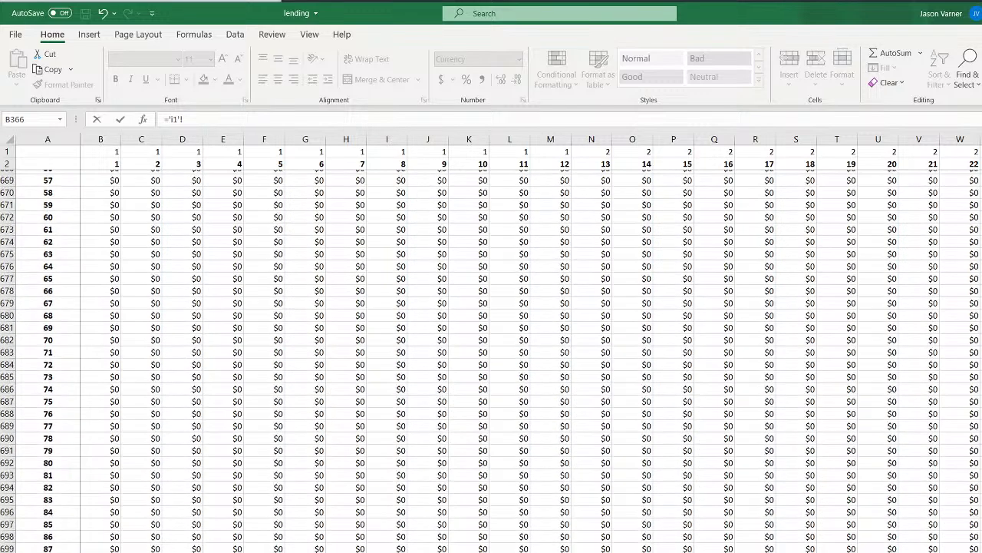
{"action": "scroll", "coordinate": [491, 360], "scroll_direction": "down", "scroll_amount": 16}
{"action": "scroll", "coordinate": [492, 360], "scroll_direction": "down", "scroll_amount": 20}
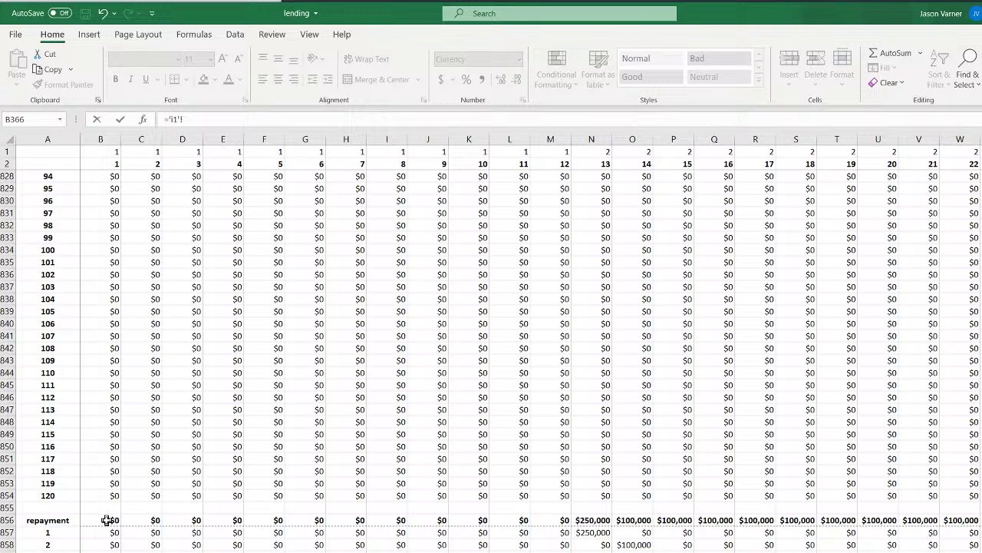
{"action": "left_click", "coordinate": [114, 520]}
{"action": "key", "text": "ctrl+bracketleft"}
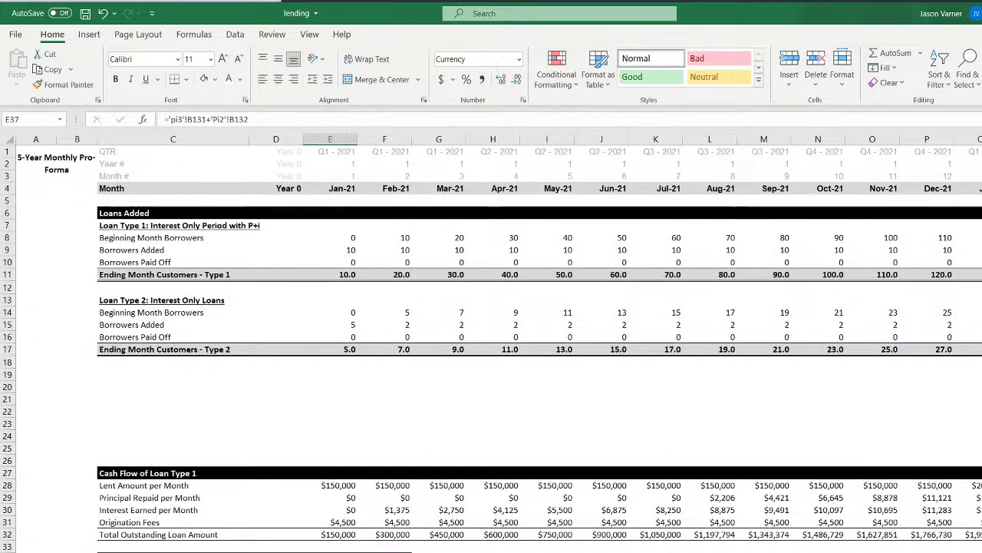
Fill the Jan-21 Principal Repaid formula from E36 across the remaining months of row 36
{"action": "key", "text": "Up"}
{"action": "left_click_drag", "start_coordinate": [330, 551], "coordinate": [927, 551]}
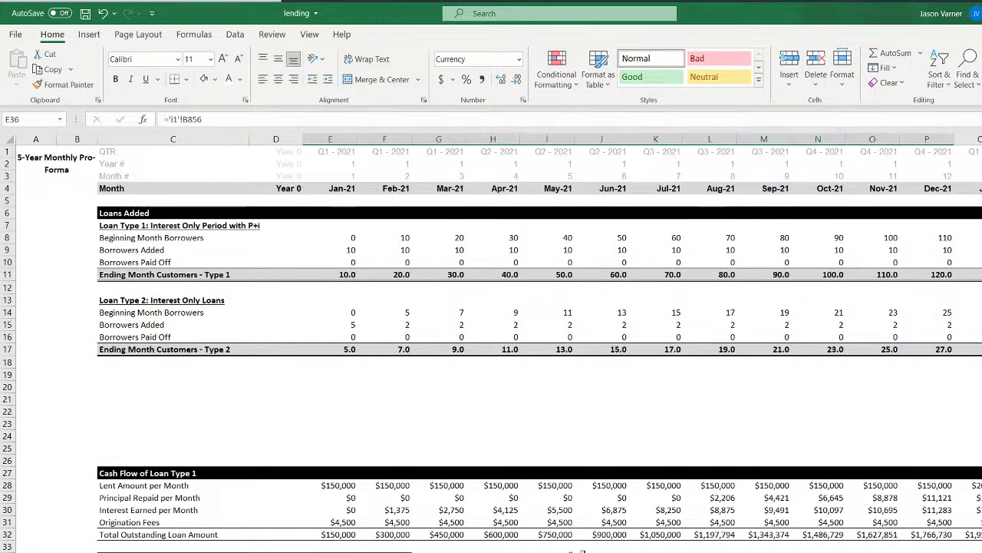
{"action": "left_click", "coordinate": [385, 552]}
{"action": "left_click_drag", "start_coordinate": [385, 551], "coordinate": [976, 552]}
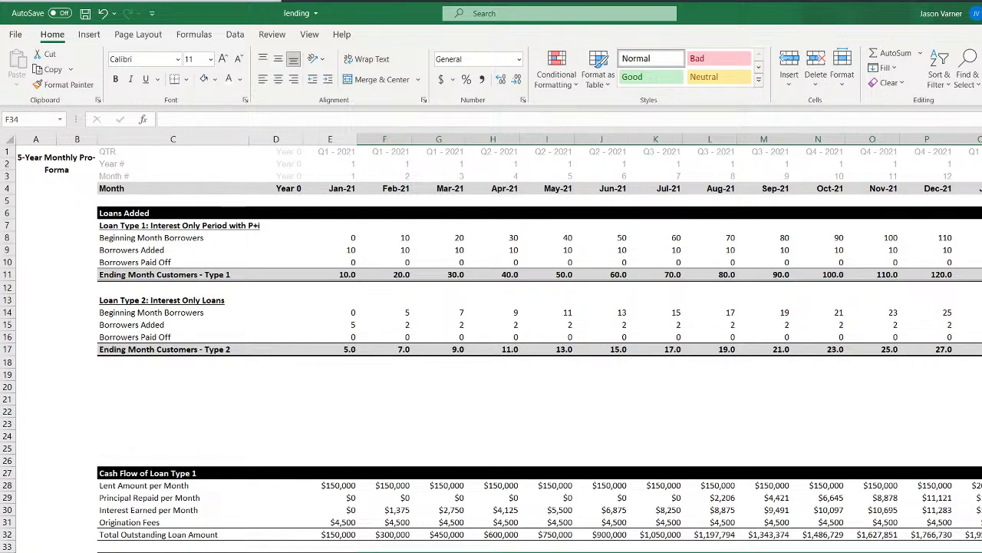
Examine the Loan Type 2 Lent Amount and Principal Repaid rows from Sep-21 to Jan-22 and back at Jan-21
{"action": "left_click", "coordinate": [764, 552]}
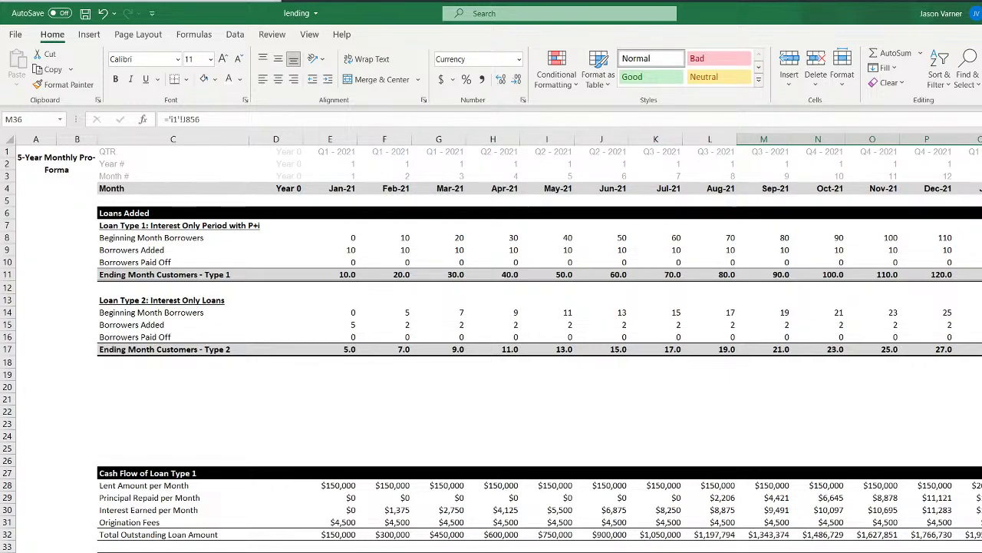
{"action": "left_click", "coordinate": [979, 552]}
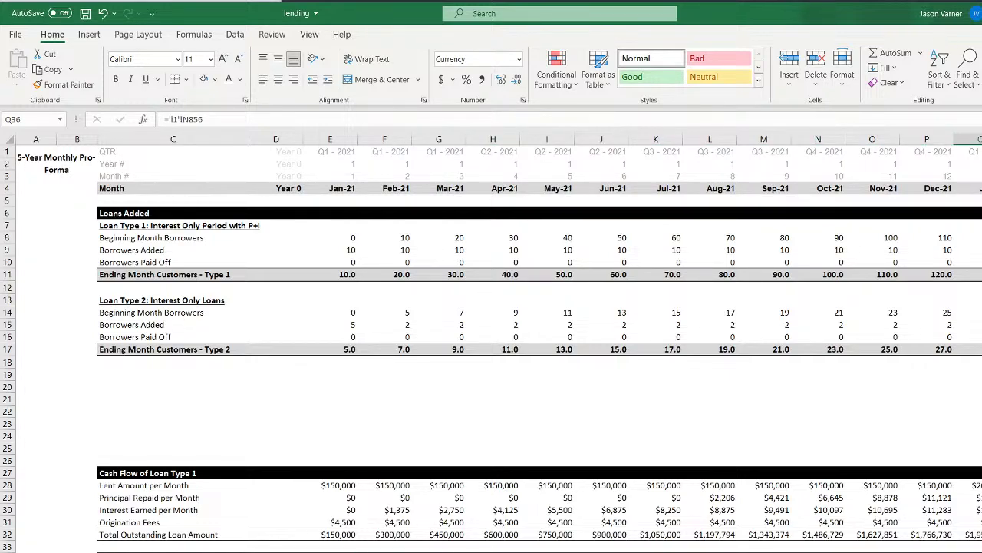
{"action": "left_click", "coordinate": [764, 552]}
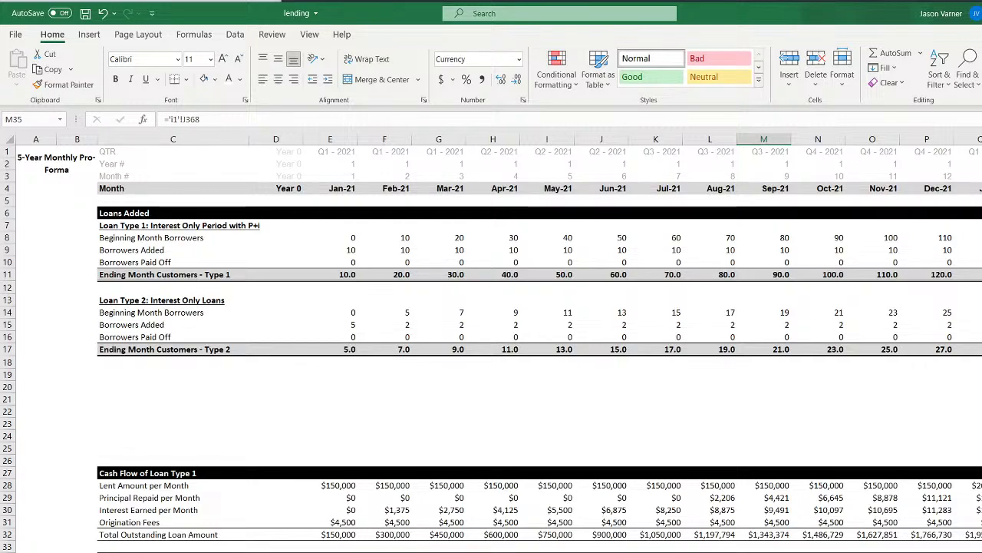
{"action": "left_click_drag", "start_coordinate": [764, 552], "coordinate": [979, 551]}
{"action": "left_click", "coordinate": [980, 552]}
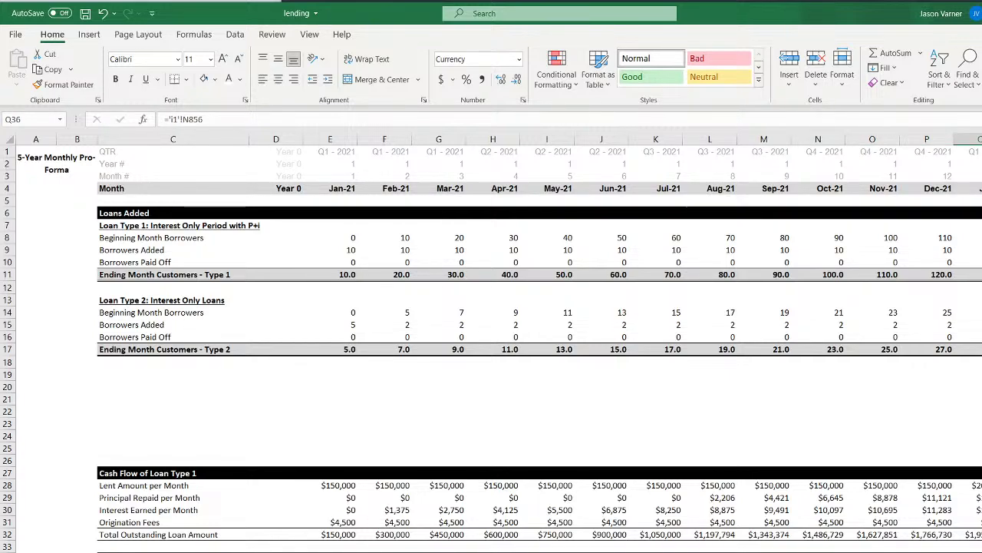
{"action": "left_click", "coordinate": [330, 552]}
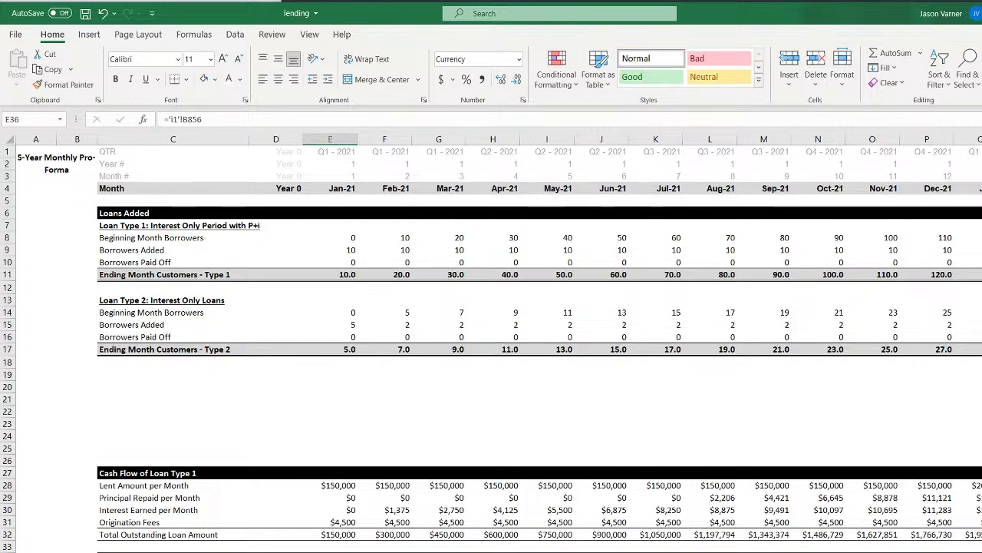
{"action": "key", "text": "ctrl+shift+Right"}
Link the copied block's Jan-21 Interest Earned per Month in E37 to the interest header row with ='i1'!B734
{"action": "left_click", "coordinate": [331, 552]}
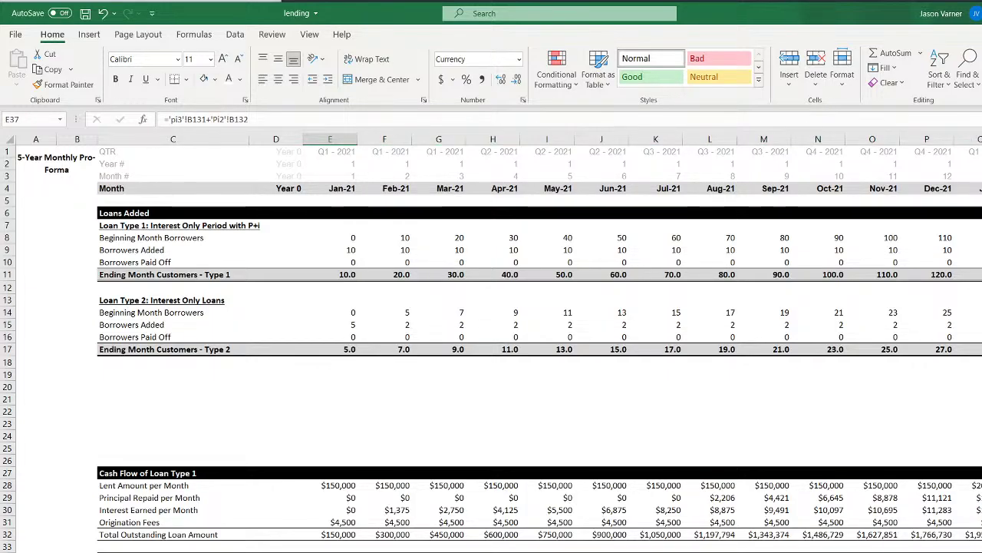
{"action": "type", "text": "="}
{"action": "left_click", "coordinate": [257, 552]}
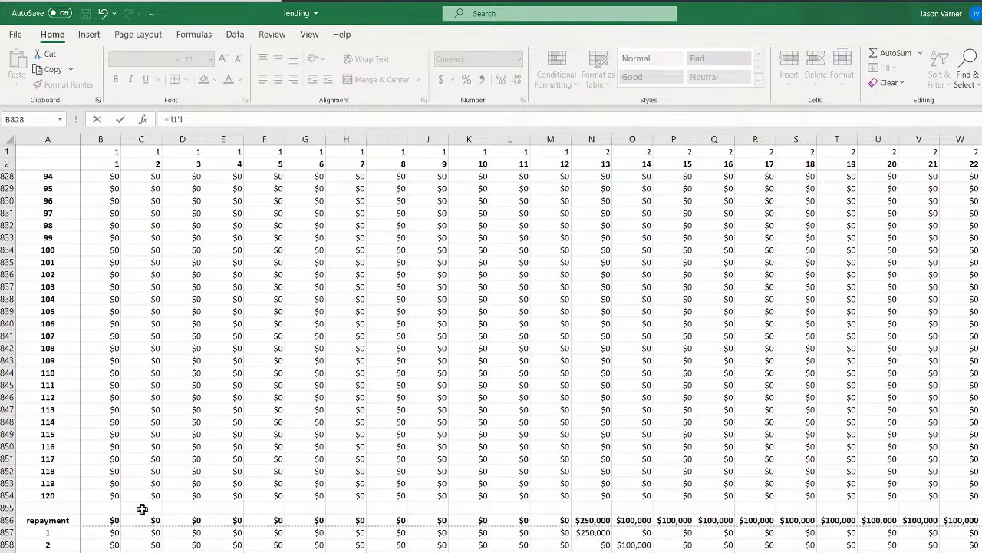
{"action": "scroll", "coordinate": [142, 508], "scroll_direction": "up", "scroll_amount": 20}
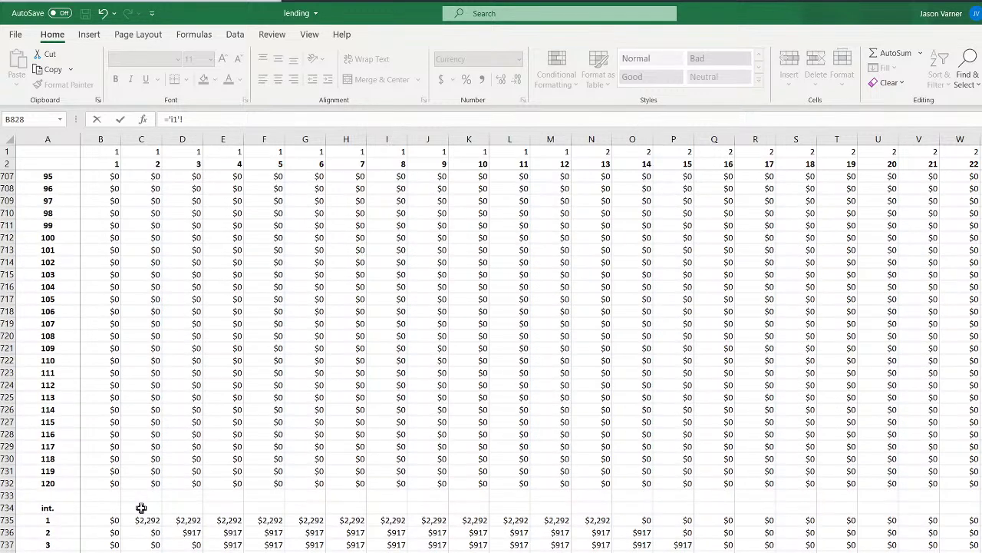
{"action": "left_click", "coordinate": [96, 509]}
{"action": "key", "text": "Return"}
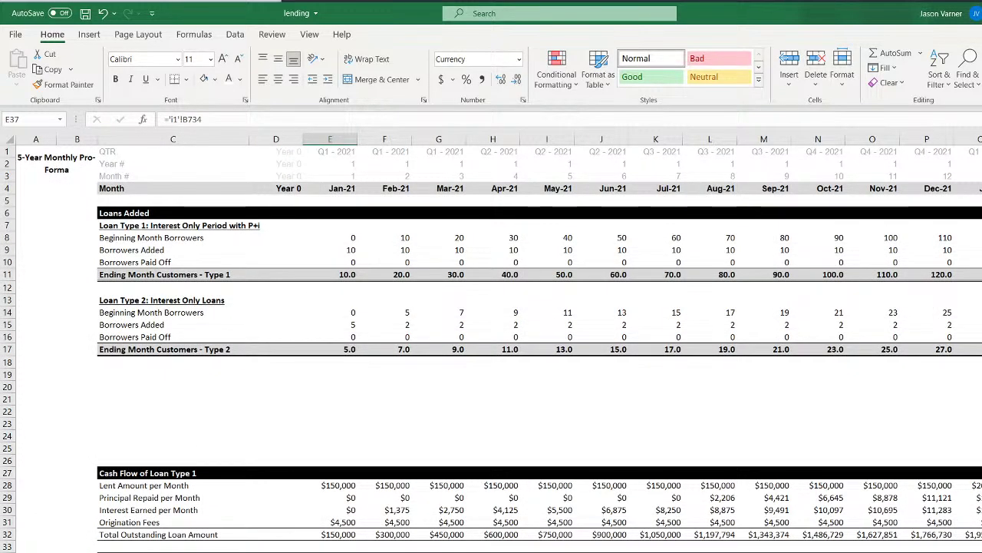
On the i1 sheet, copy the repayment total formula from B856 into B734 to sum the interest cohorts
{"action": "key", "text": "ctrl+Page_Down"}
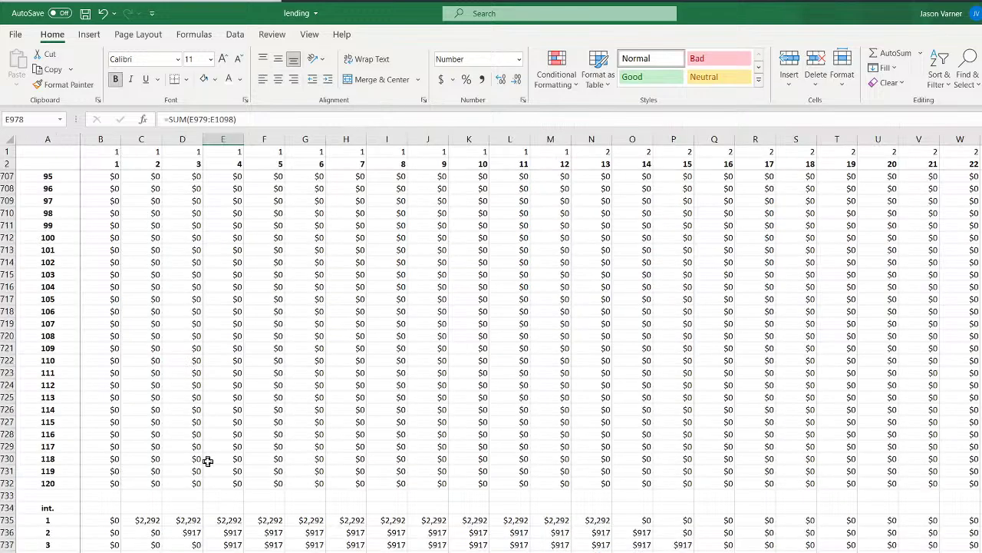
{"action": "scroll", "coordinate": [115, 491], "scroll_direction": "down", "scroll_amount": 20}
{"action": "scroll", "coordinate": [111, 480], "scroll_direction": "up", "scroll_amount": 20}
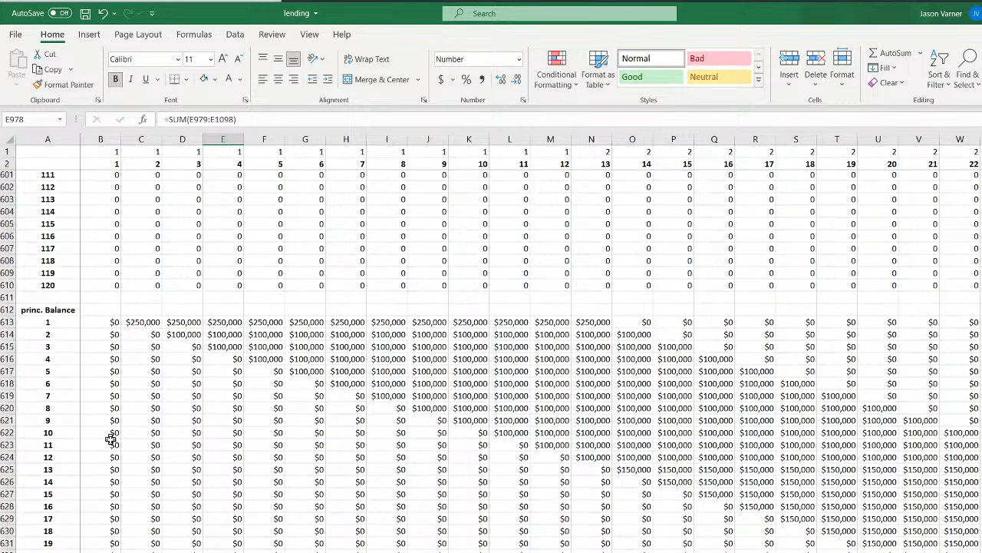
{"action": "scroll", "coordinate": [139, 536], "scroll_direction": "down", "scroll_amount": 20}
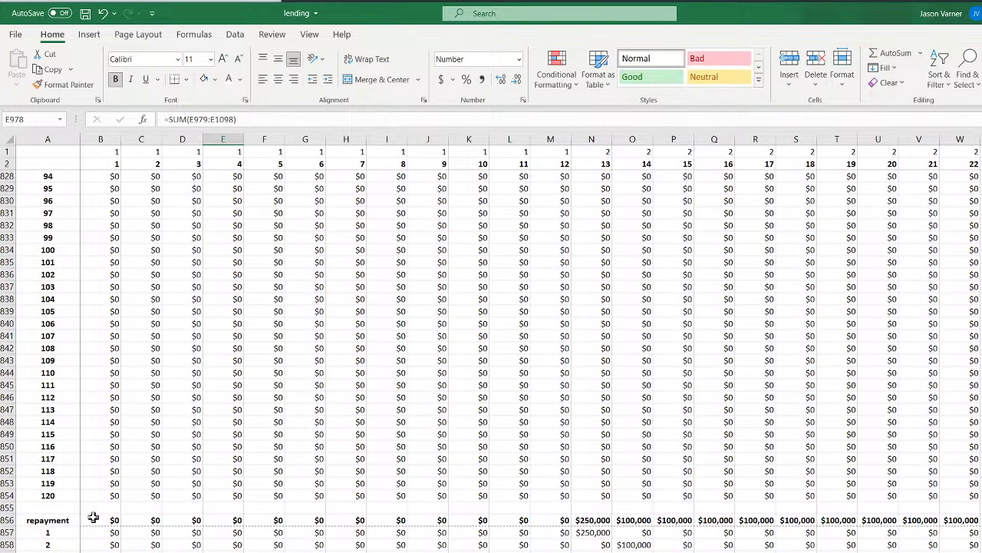
{"action": "right_click", "coordinate": [92, 518]}
{"action": "left_click", "coordinate": [127, 184]}
{"action": "scroll", "coordinate": [140, 402], "scroll_direction": "up", "scroll_amount": 20}
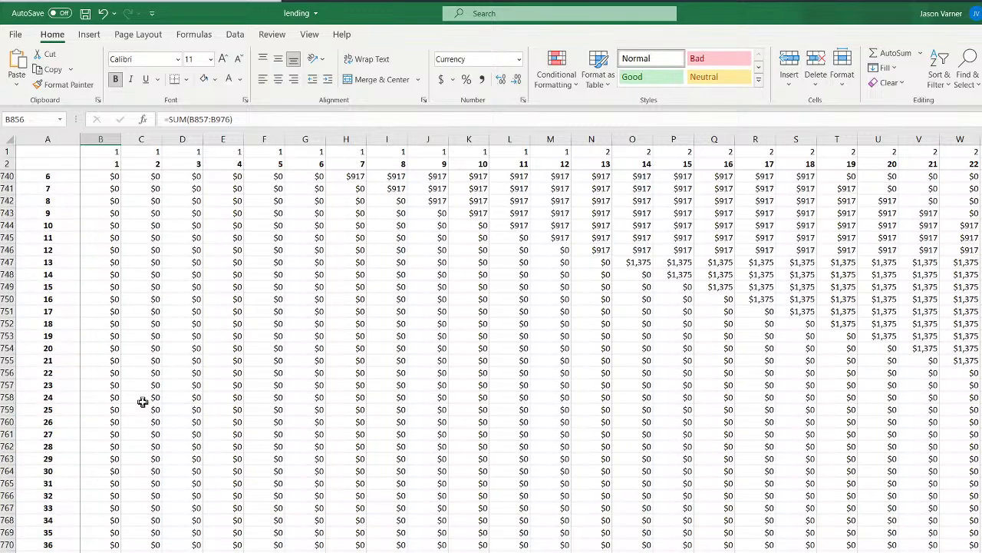
{"action": "scroll", "coordinate": [143, 401], "scroll_direction": "up", "scroll_amount": 7}
{"action": "right_click", "coordinate": [98, 372]}
{"action": "left_click", "coordinate": [137, 74]}
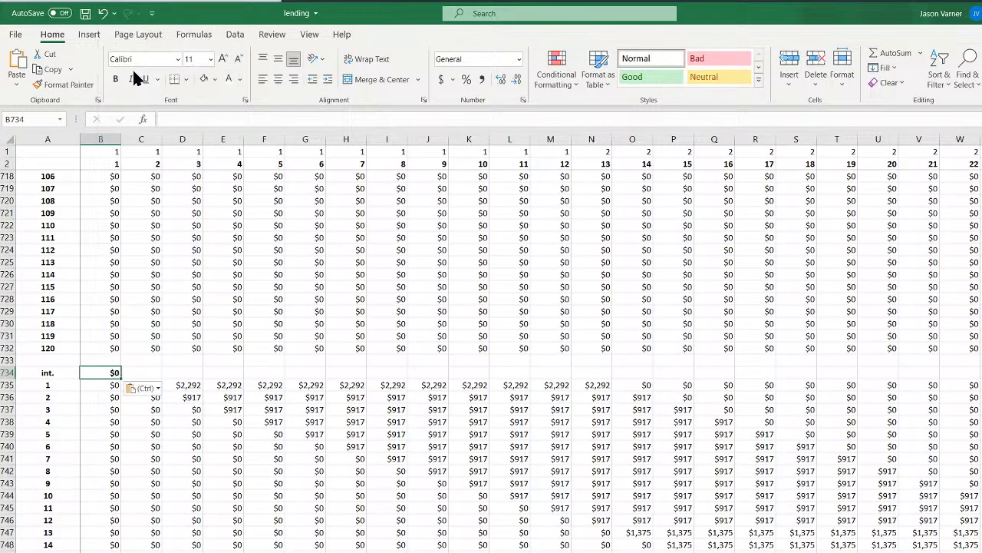
Fill the interest total across row 734 on the i1 sheet and the Interest Earned link across the pro forma's row 37
{"action": "left_click_drag", "start_coordinate": [121, 374], "coordinate": [981, 374]}
{"action": "scroll", "coordinate": [529, 346], "scroll_direction": "left", "scroll_amount": 20}
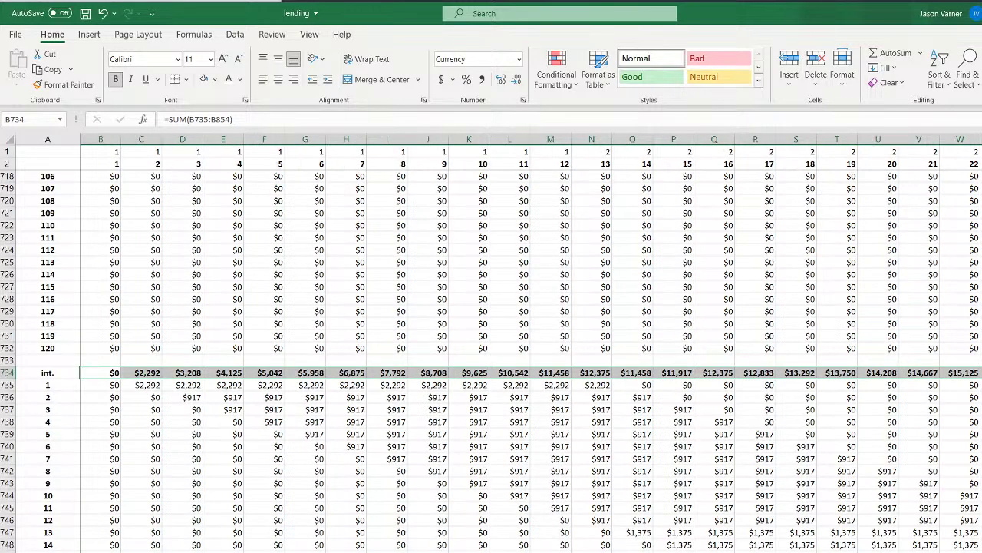
{"action": "key", "text": "ctrl+Page_Up"}
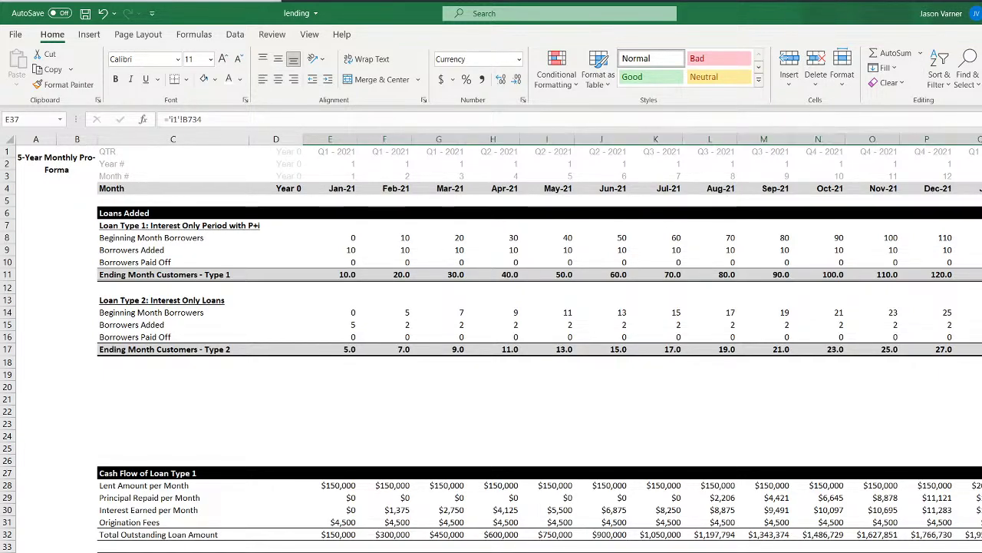
{"action": "key", "text": "Return"}
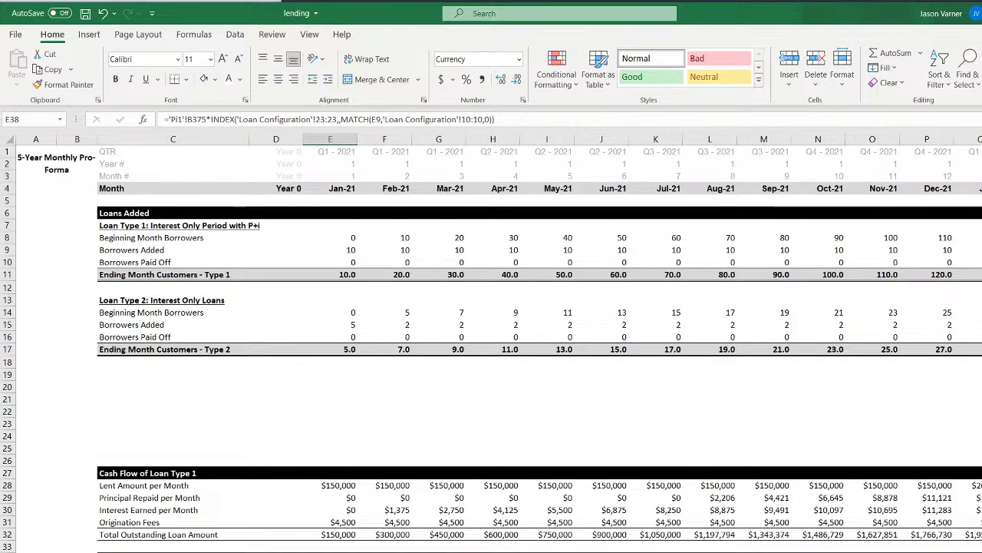
Begin the Loan Type 2 Jan-21 Origination Fees formula in E38 with the i1 sheet's Borrowed total, ='i1'!B368
{"action": "type", "text": "="}
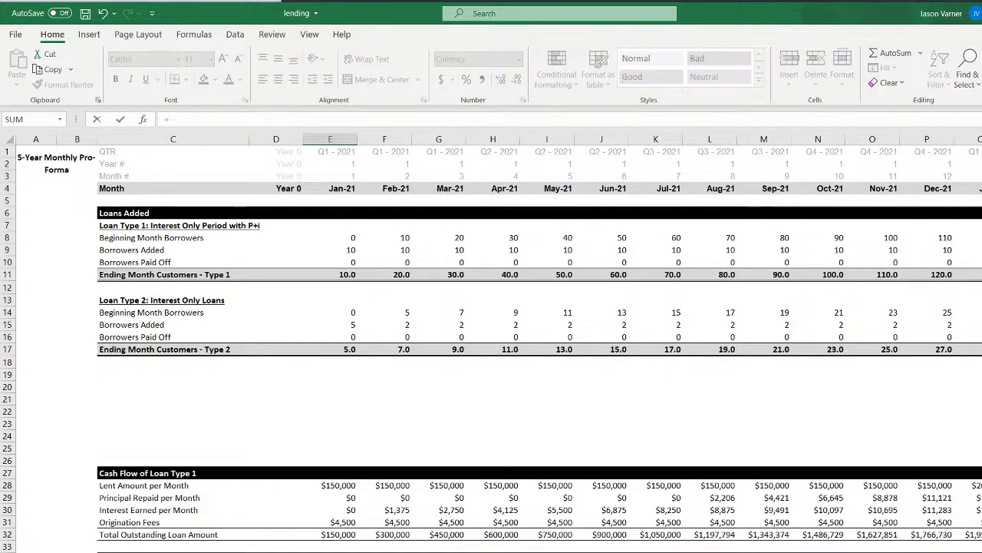
{"action": "key", "text": "ctrl+Page_Down"}
{"action": "scroll", "coordinate": [157, 546], "scroll_direction": "up", "scroll_amount": 20}
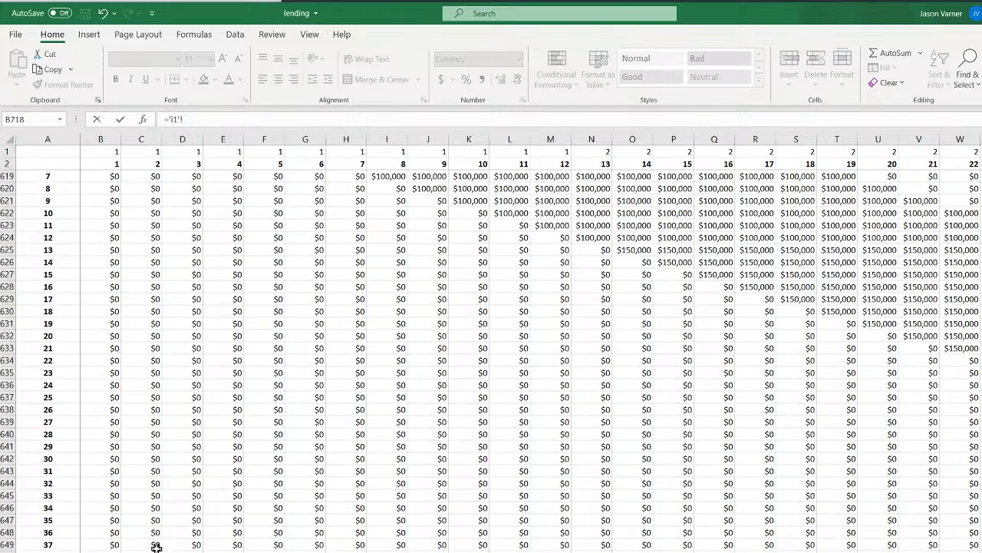
{"action": "scroll", "coordinate": [157, 546], "scroll_direction": "up", "scroll_amount": 20}
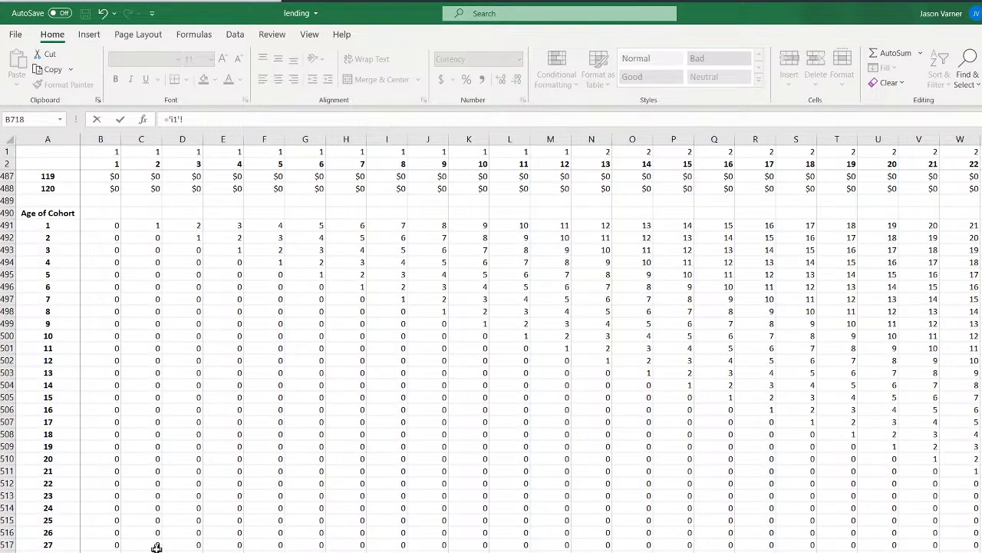
{"action": "scroll", "coordinate": [157, 546], "scroll_direction": "down", "scroll_amount": 20}
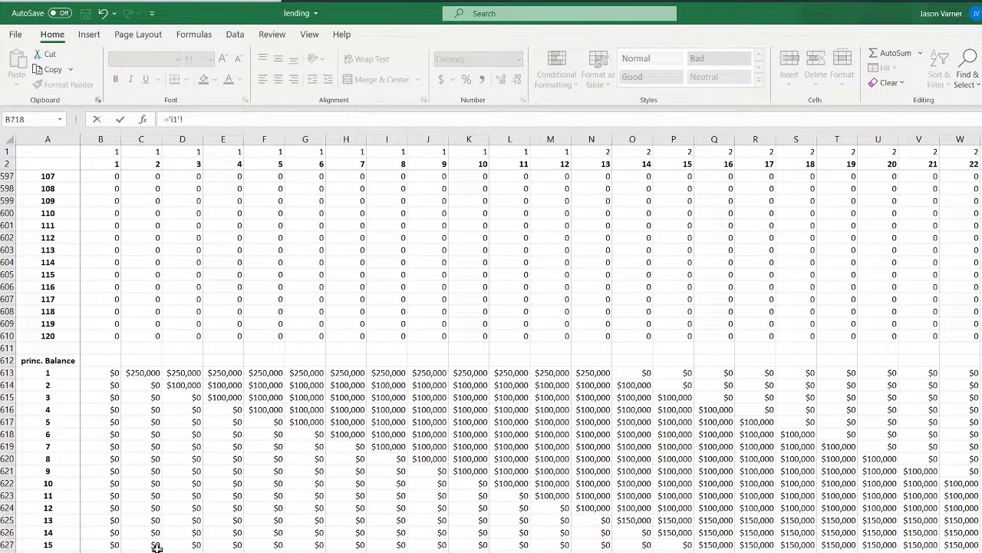
{"action": "scroll", "coordinate": [157, 547], "scroll_direction": "down", "scroll_amount": 20}
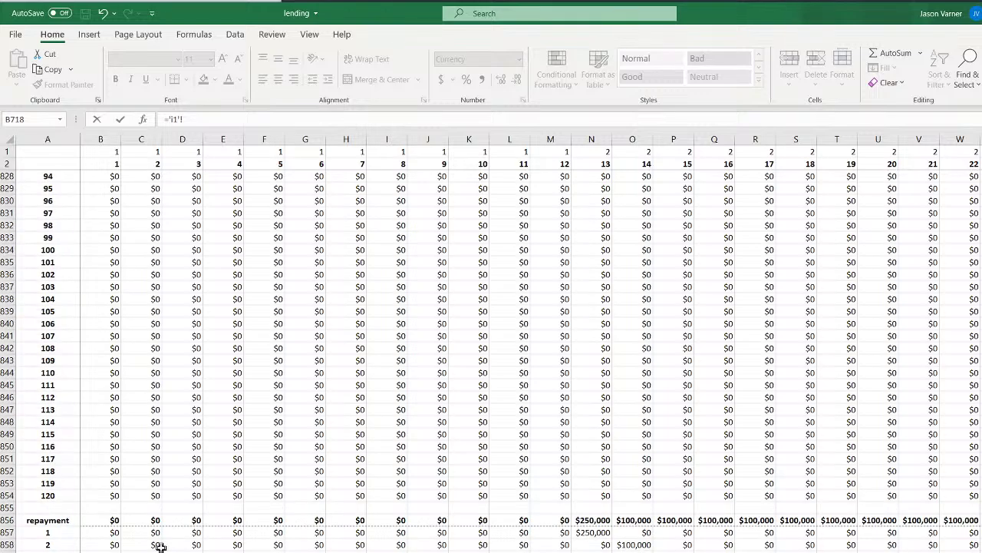
{"action": "scroll", "coordinate": [158, 547], "scroll_direction": "up", "scroll_amount": 20}
{"action": "scroll", "coordinate": [157, 547], "scroll_direction": "down", "scroll_amount": 15}
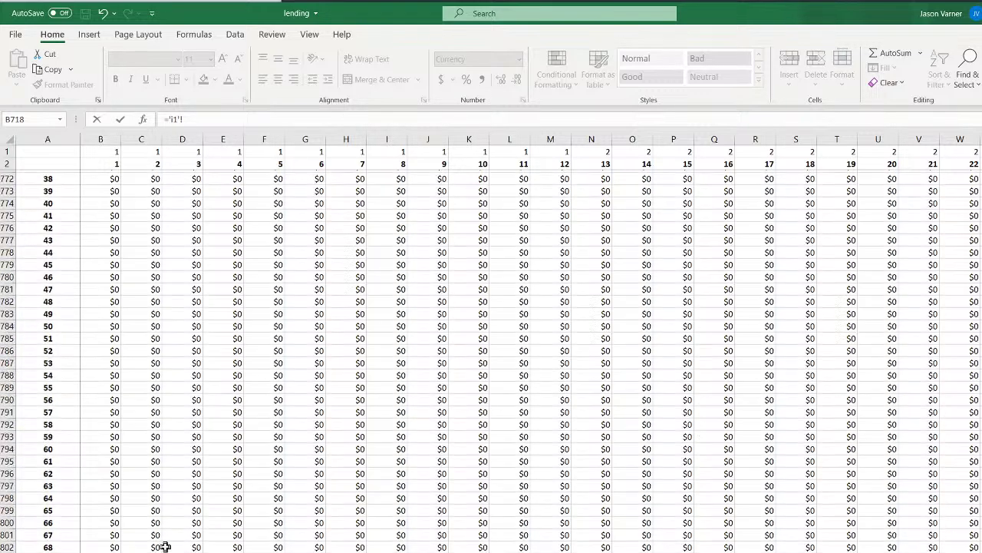
{"action": "scroll", "coordinate": [166, 546], "scroll_direction": "up", "scroll_amount": 20}
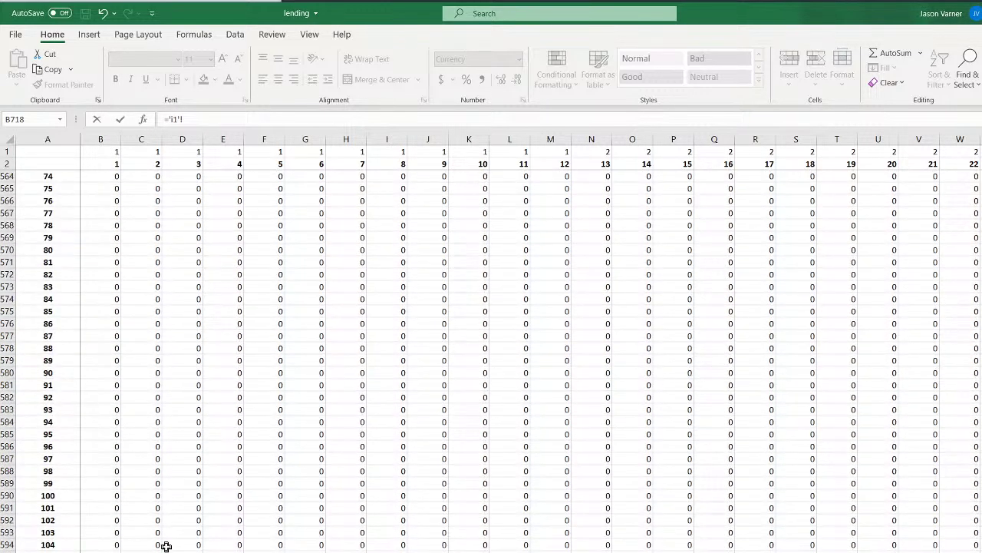
{"action": "scroll", "coordinate": [166, 546], "scroll_direction": "up", "scroll_amount": 20}
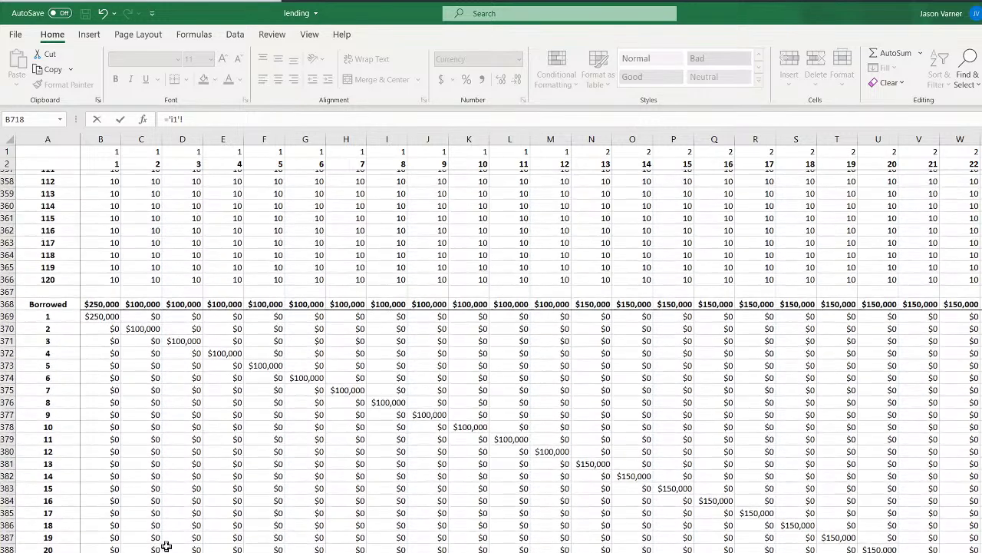
{"action": "left_click", "coordinate": [100, 336]}
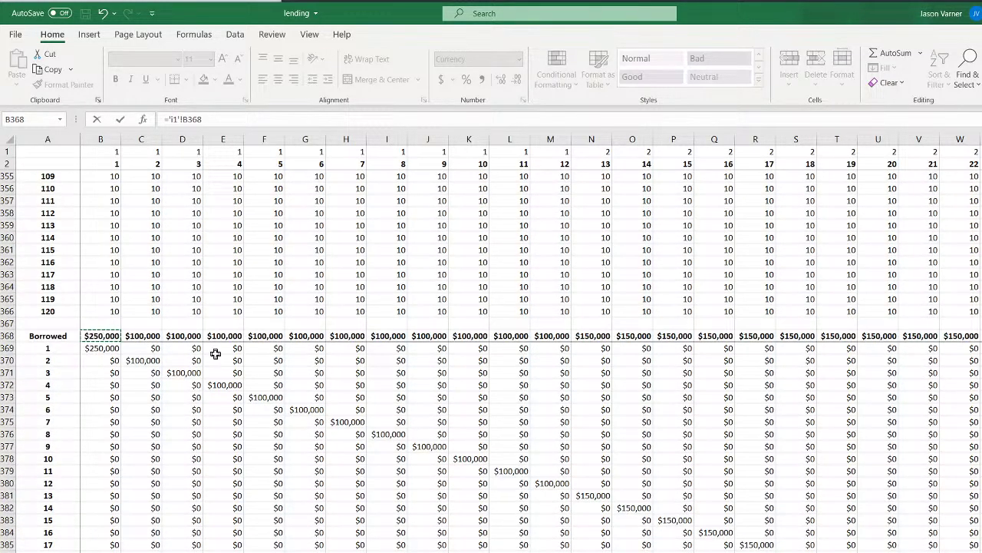
Extend the formula by multiplying with an INDEX of the Loan Type 2 Loan Origination Fees row, 'Loan Configuration'!28:28, and opening a MATCH
{"action": "type", "text": "*index("}
{"action": "key", "text": "ctrl+Page_Up"}
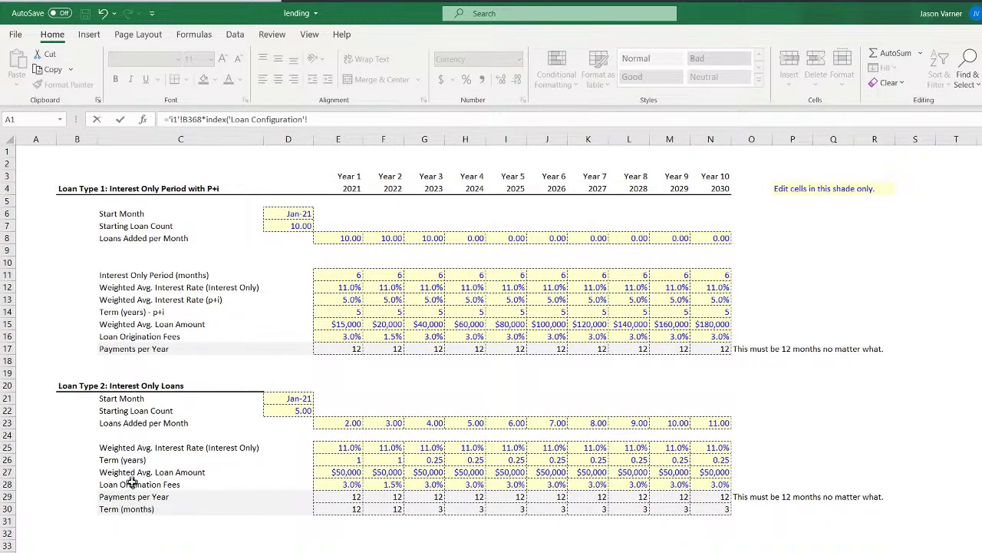
{"action": "left_click", "coordinate": [7, 484]}
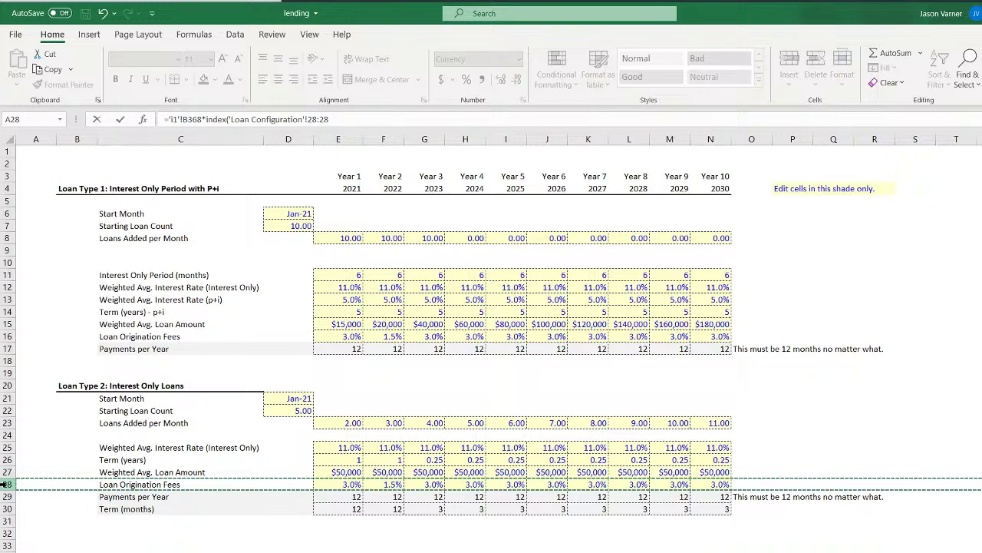
{"action": "type", "text": ",,match("}
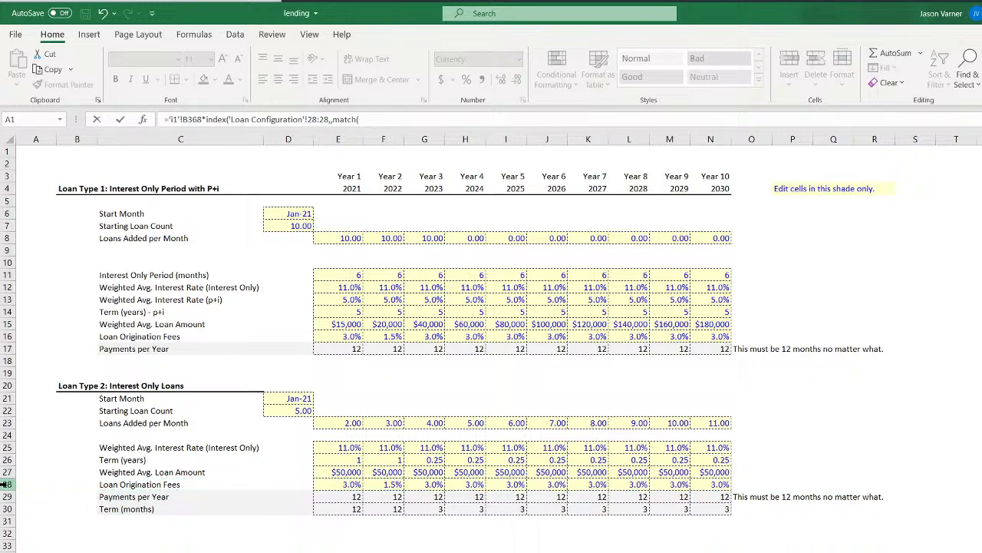
Complete the MATCH with the Year Joined cell 'i1'!B247 against 'Loan Configuration'!3:3, using exact match 0, and commit the formula
{"action": "left_click", "coordinate": [192, 552]}
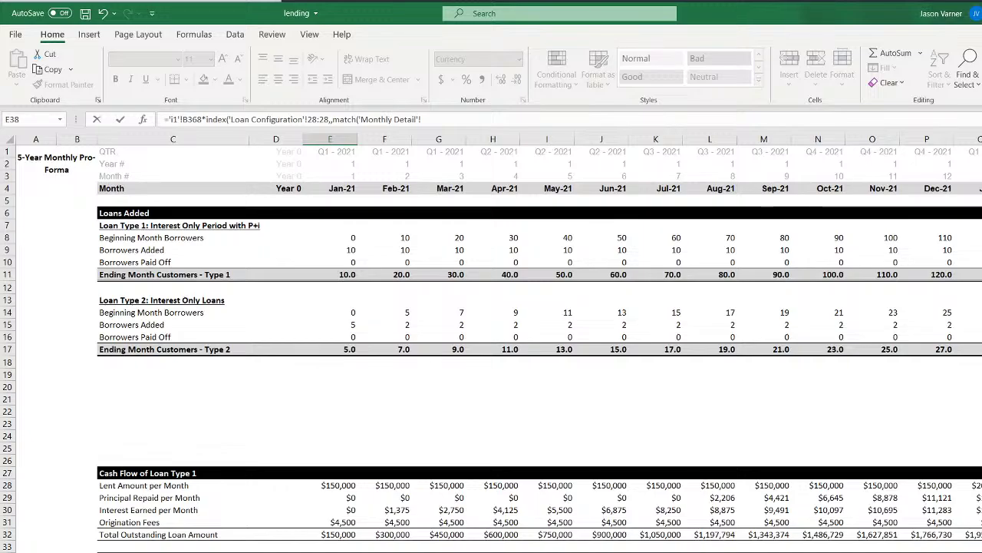
{"action": "left_click", "coordinate": [238, 549]}
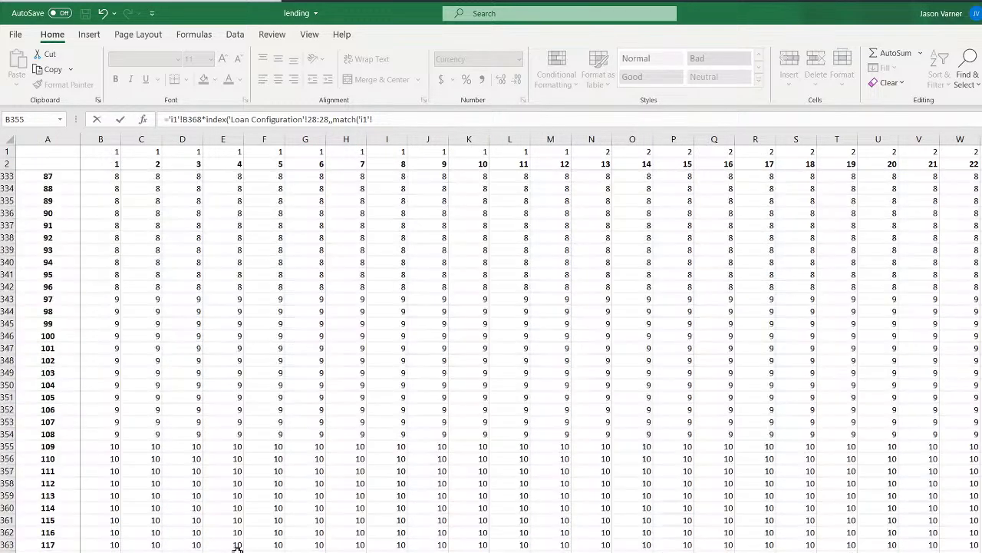
{"action": "scroll", "coordinate": [238, 549], "scroll_direction": "up", "scroll_amount": 20}
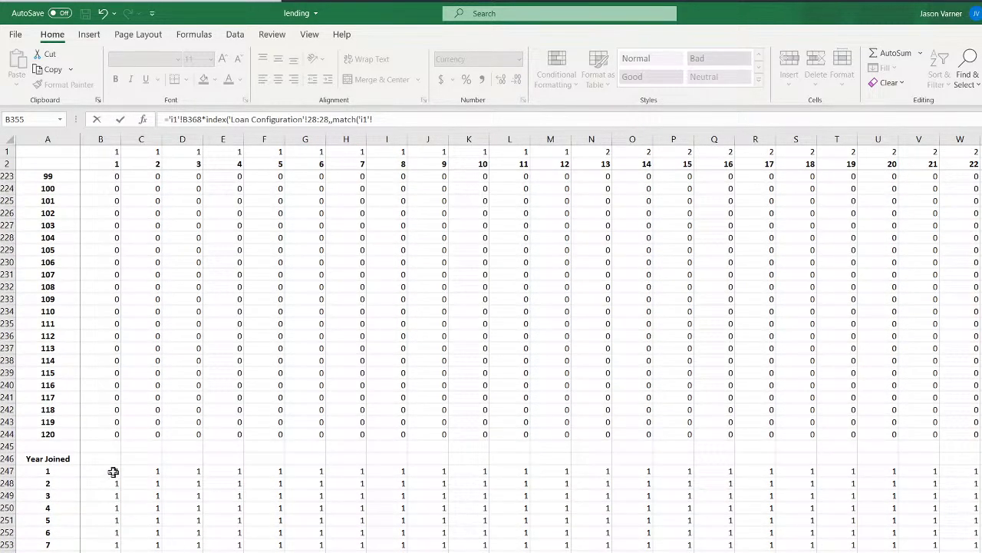
{"action": "left_click", "coordinate": [119, 471]}
{"action": "type", "text": ","}
{"action": "key", "text": "ctrl+Page_Up"}
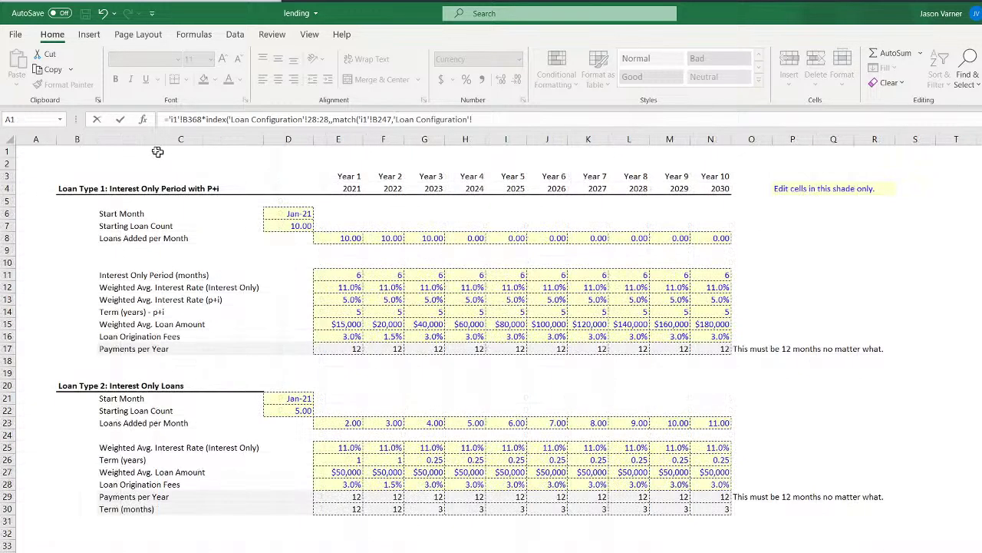
{"action": "left_click", "coordinate": [4, 176]}
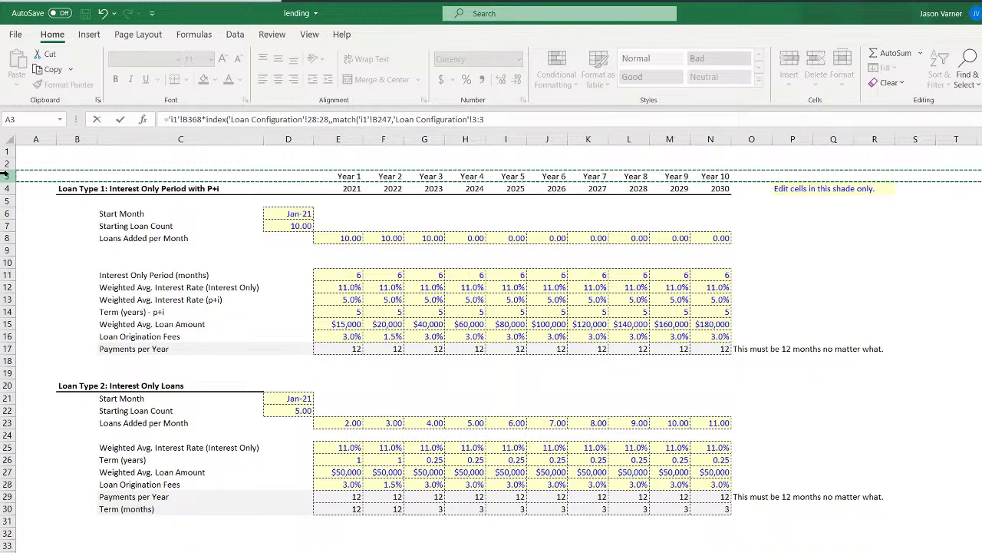
{"action": "type", "text": ",0"}
{"action": "key", "text": "Return"}
{"action": "key", "text": "Return"}
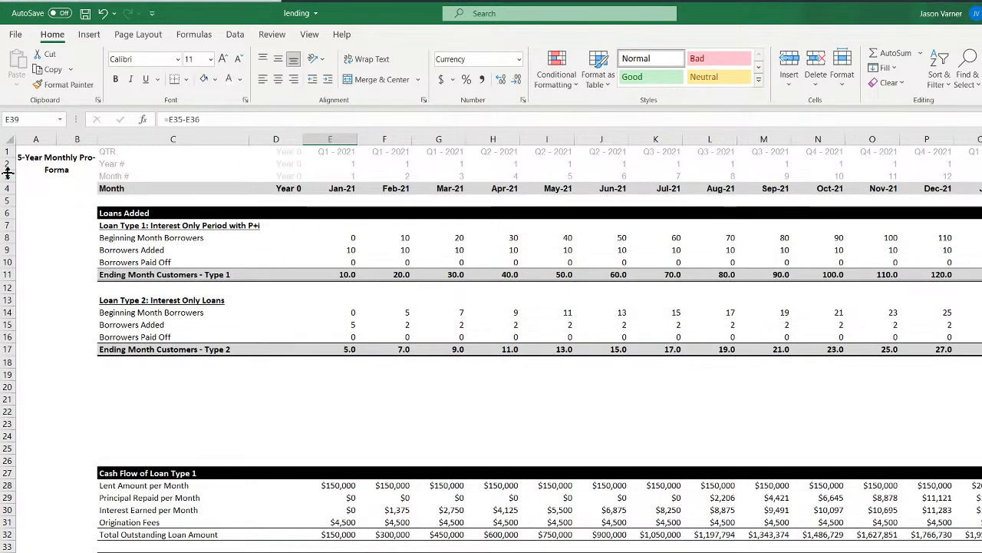
Fill the Loan Type 2 Origination Fees formula from E38 across row 38 of the pro forma
{"action": "key", "text": "Up"}
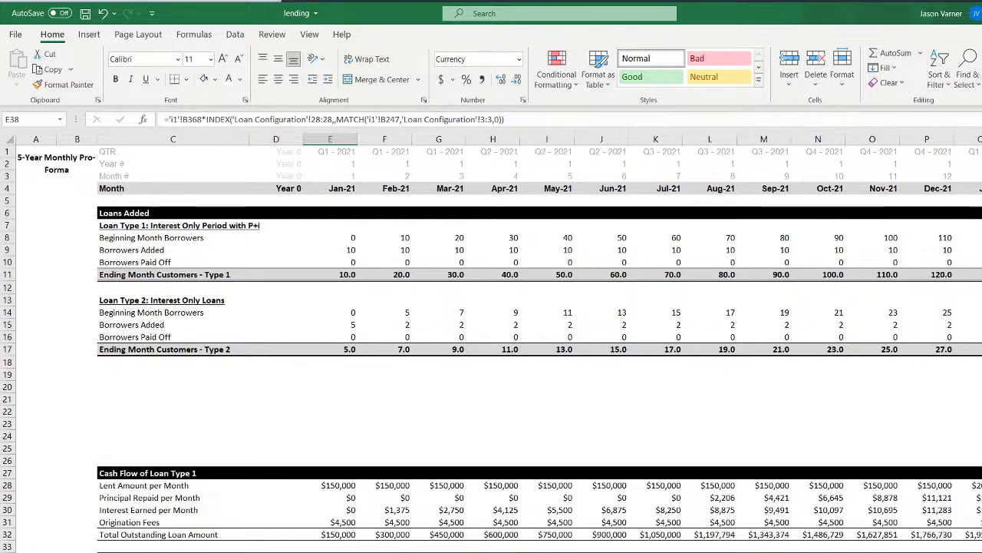
{"action": "key", "text": "shift+Right"}
{"action": "key", "text": "shift+Right"}
{"action": "key", "text": "shift+Right"}
{"action": "key", "text": "shift+Right"}
{"action": "key", "text": "shift+Right"}
{"action": "key", "text": "shift+Right"}
{"action": "key", "text": "shift+Right"}
{"action": "key", "text": "shift+Right"}
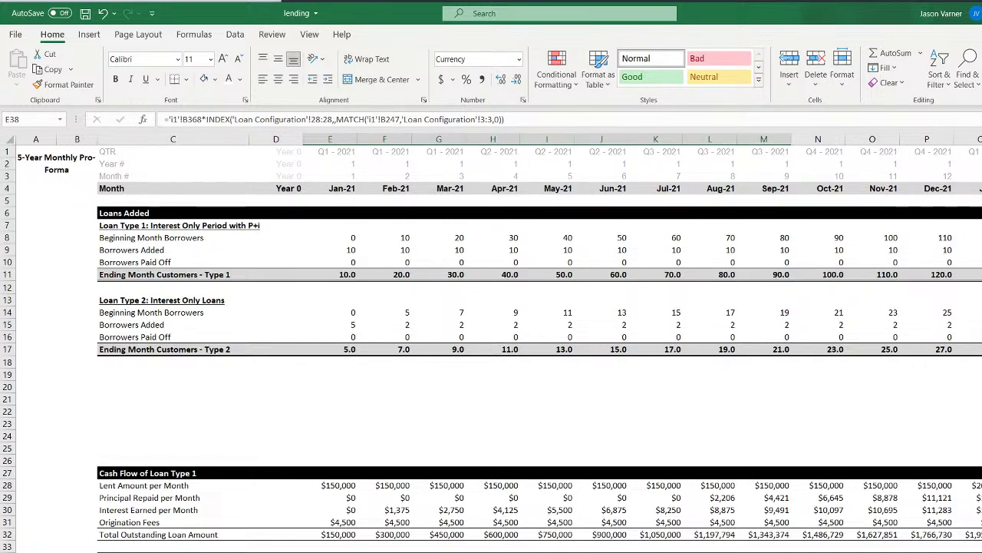
{"action": "key", "text": "Right"}
{"action": "key", "text": "ctrl+shift+Right"}
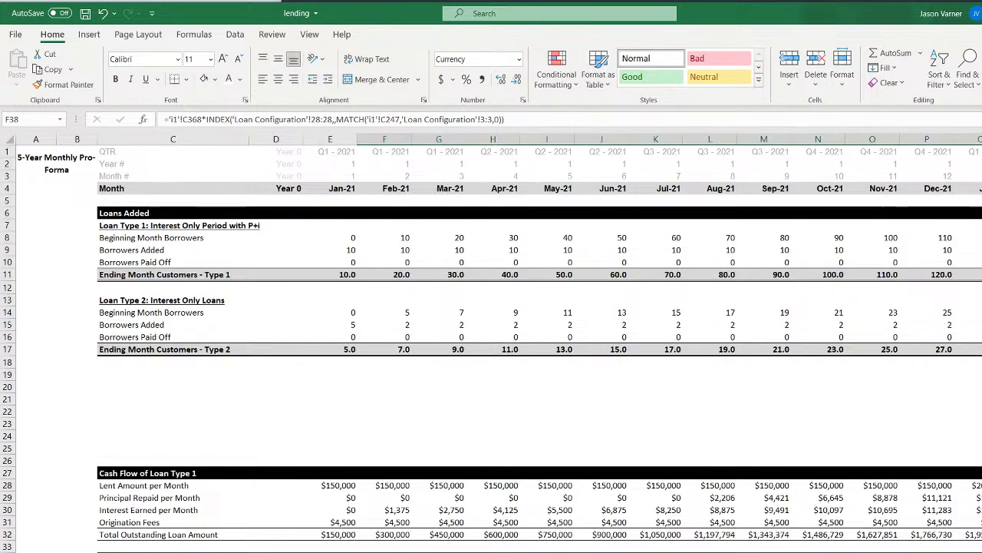
Examine the Loan Type 2 cash flow rows out to 2030 and back, including lent amounts, principal repaid and origination fees
{"action": "left_click", "coordinate": [872, 551]}
{"action": "scroll", "coordinate": [499, 345], "scroll_direction": "right", "scroll_amount": 9}
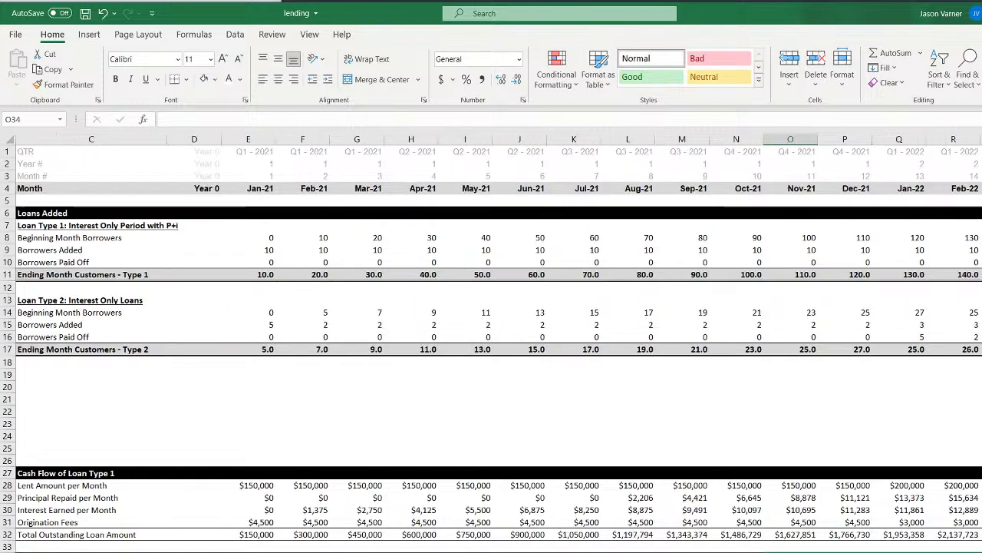
{"action": "scroll", "coordinate": [499, 345], "scroll_direction": "right", "scroll_amount": 20}
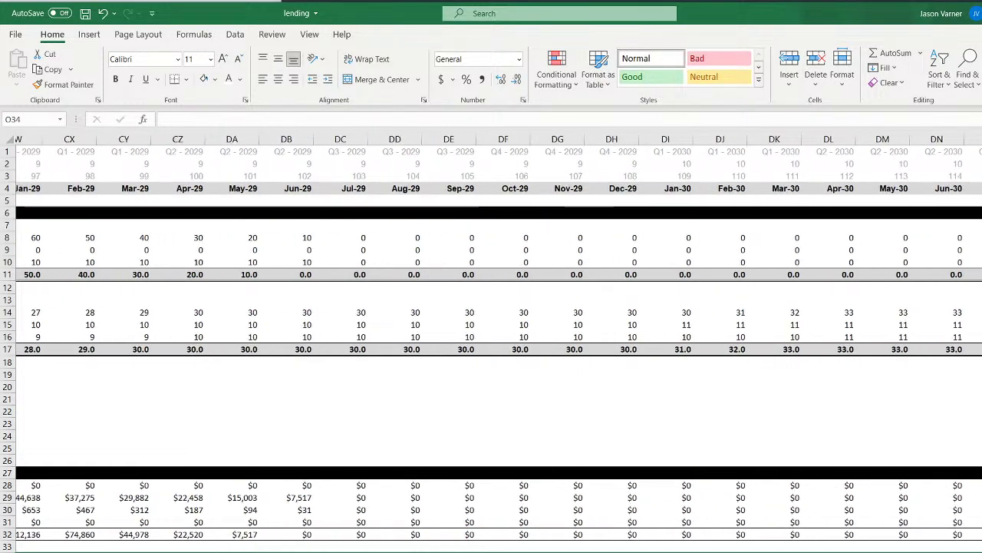
{"action": "scroll", "coordinate": [499, 345], "scroll_direction": "right", "scroll_amount": 1}
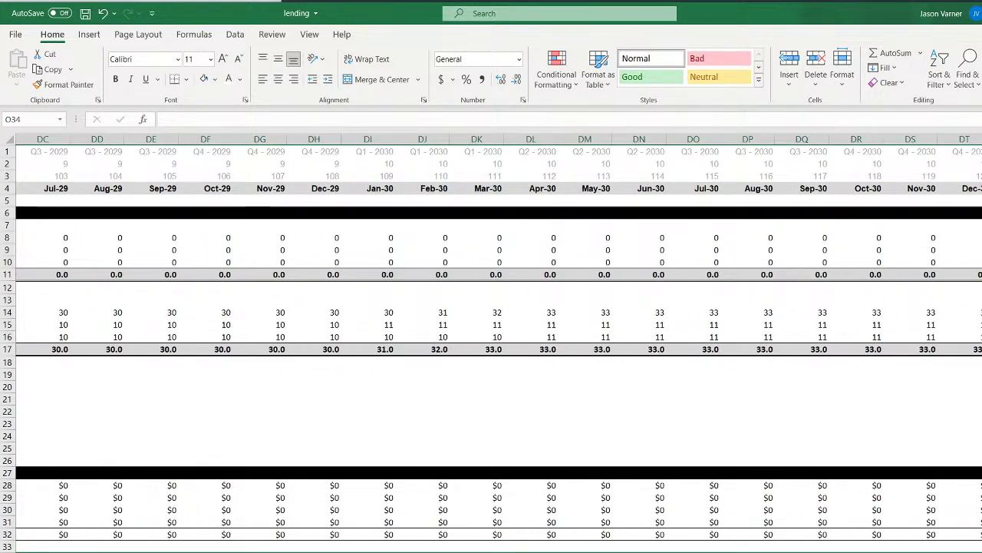
{"action": "scroll", "coordinate": [499, 346], "scroll_direction": "left", "scroll_amount": 20}
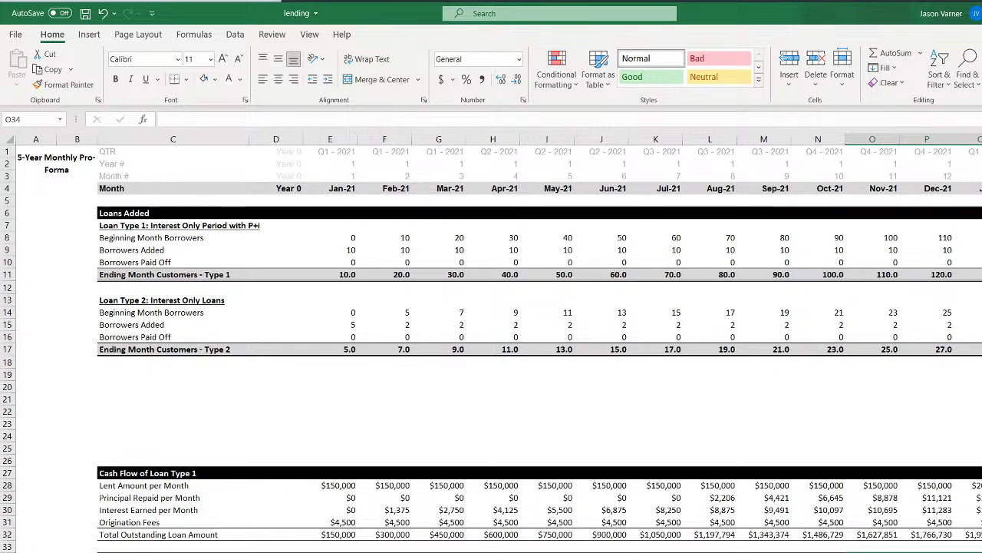
{"action": "left_click", "coordinate": [330, 551]}
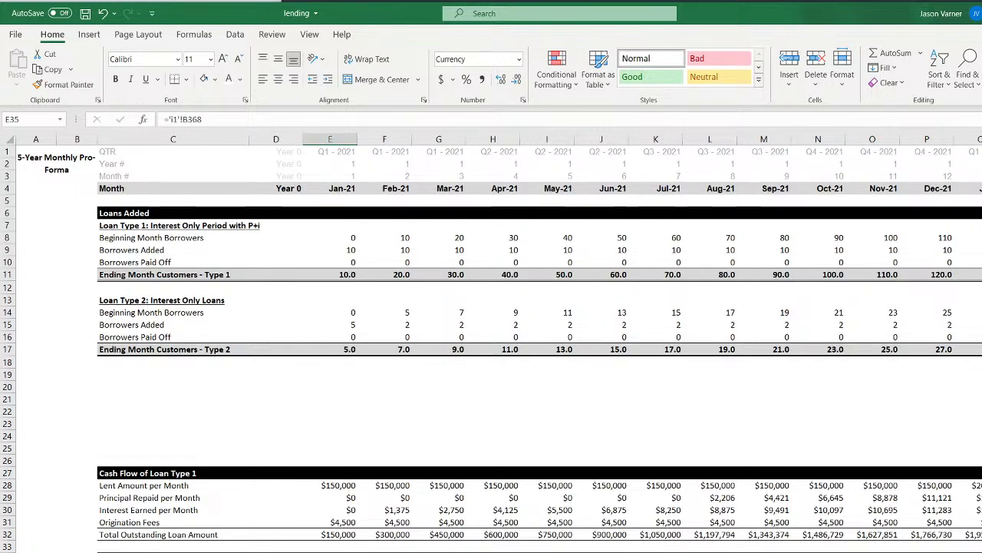
{"action": "left_click_drag", "start_coordinate": [330, 552], "coordinate": [927, 552]}
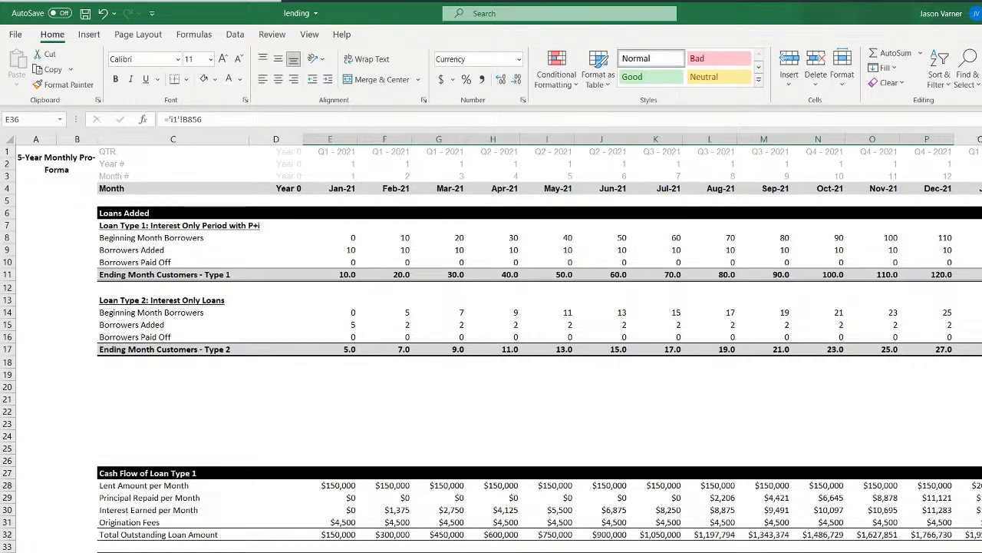
{"action": "left_click", "coordinate": [978, 552]}
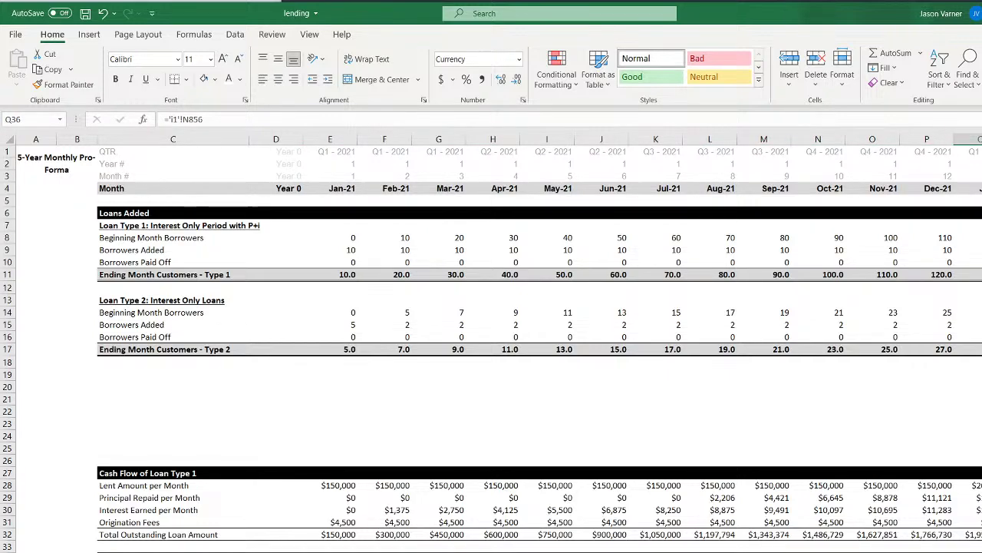
{"action": "left_click_drag", "start_coordinate": [385, 551], "coordinate": [763, 552]}
{"action": "left_click_drag", "start_coordinate": [330, 552], "coordinate": [971, 552]}
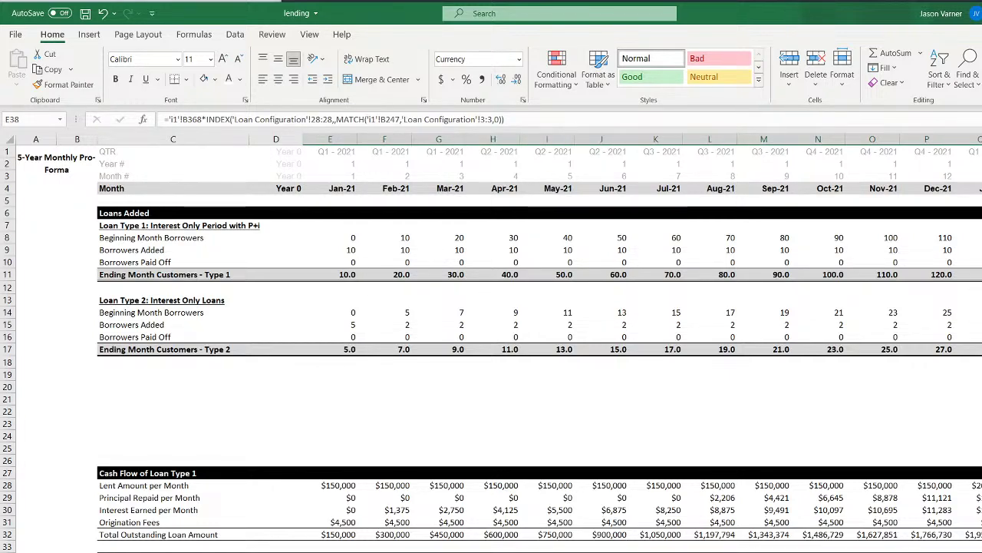
Add a check formula in Q40 dividing the Jan-22 Loan Type 2 origination fees by the lent amount, =Q38/Q35
{"action": "left_click", "coordinate": [971, 552]}
{"action": "key", "text": "Down"}
{"action": "key", "text": "Down"}
{"action": "key", "text": "Down"}
{"action": "key", "text": "Down"}
{"action": "key", "text": "Down"}
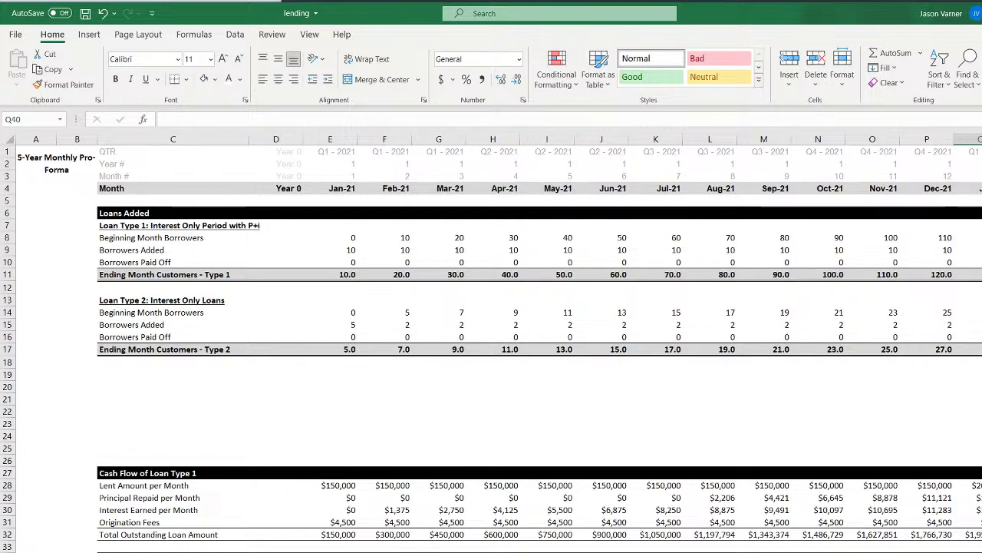
{"action": "type", "text": "="}
{"action": "key", "text": "Up"}
{"action": "key", "text": "Up"}
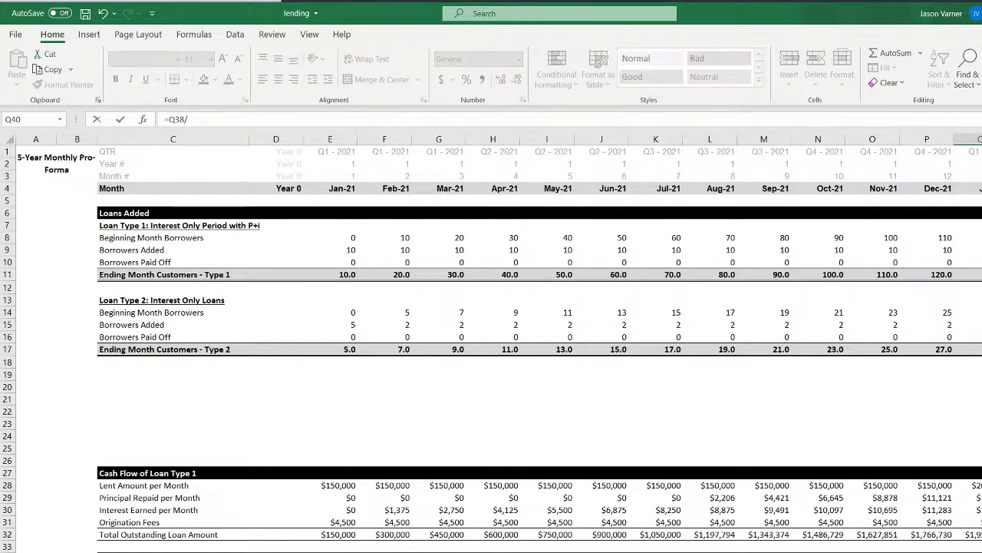
{"action": "type", "text": "/"}
{"action": "key", "text": "Up"}
{"action": "key", "text": "Up"}
{"action": "key", "text": "Up"}
{"action": "key", "text": "Up"}
{"action": "key", "text": "Up"}
{"action": "key", "text": "Return"}
{"action": "key", "text": "Up"}
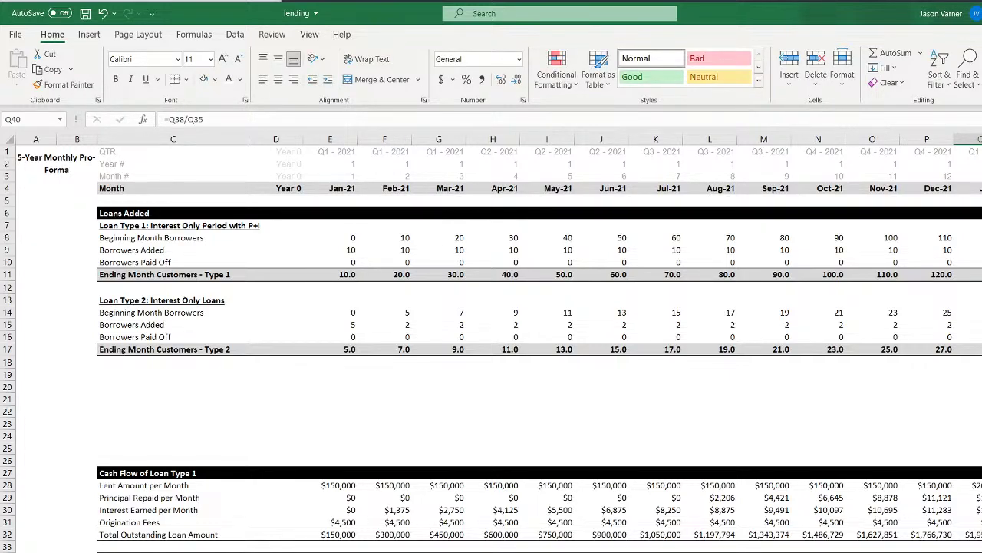
{"action": "key", "text": "shift+Left"}
{"action": "key", "text": "shift+Left"}
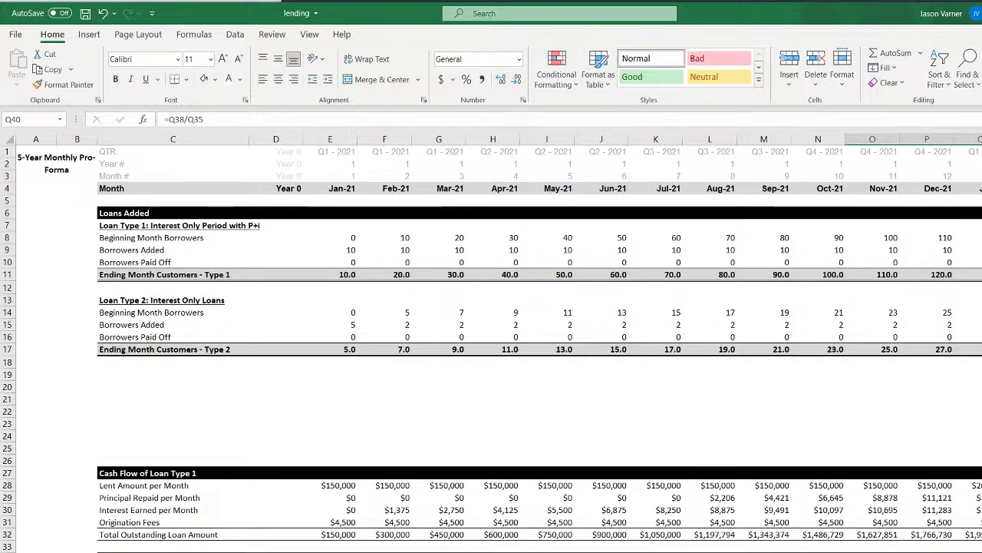
Set the Loan Type 2 origination fees on Loan Configuration to 1% for Year 1 and 2% for Year 2, then return to the pro forma
{"action": "key", "text": "ctrl+Page_Up"}
{"action": "left_click", "coordinate": [350, 484]}
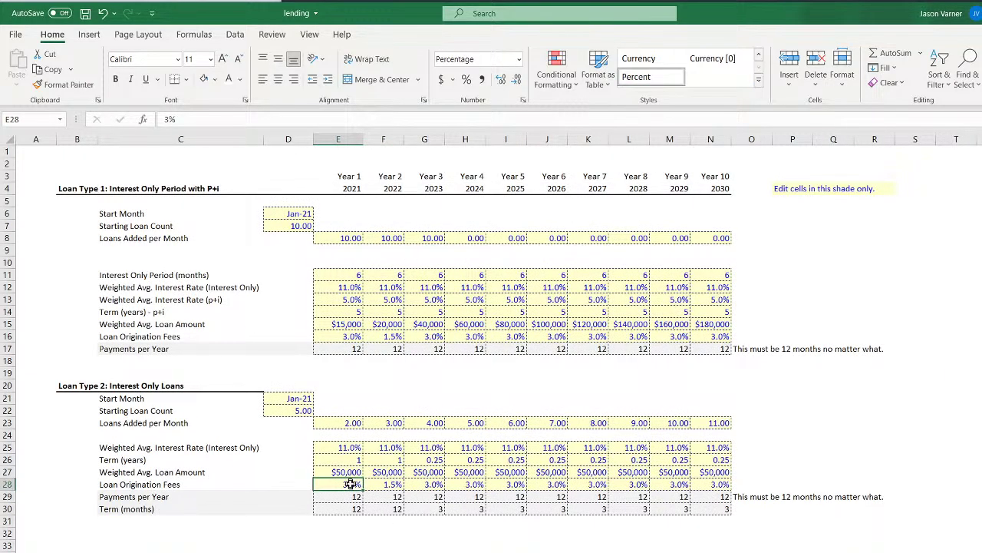
{"action": "type", "text": "1"}
{"action": "key", "text": "Return"}
{"action": "left_click", "coordinate": [385, 482]}
{"action": "type", "text": "2"}
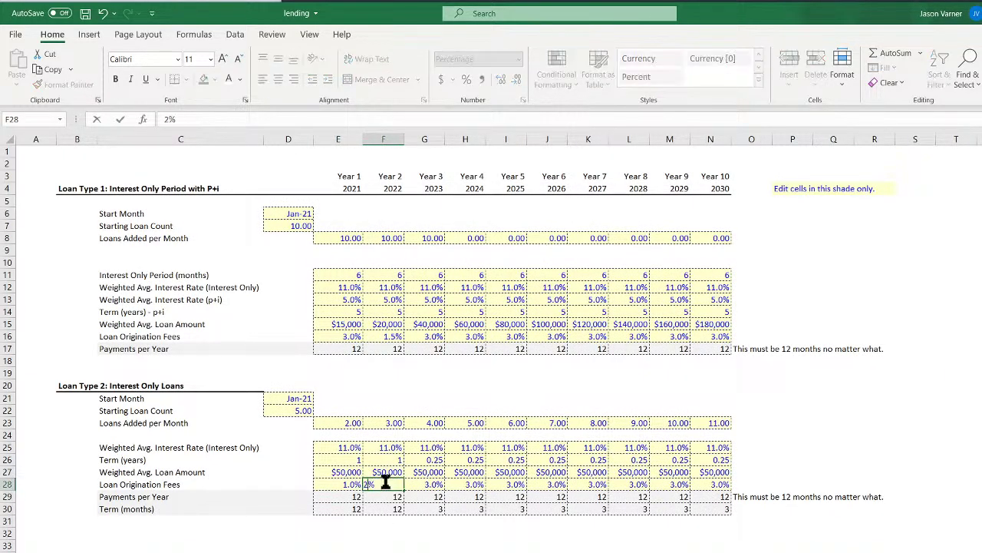
{"action": "key", "text": "Return"}
{"action": "key", "text": "ctrl+Page_Down"}
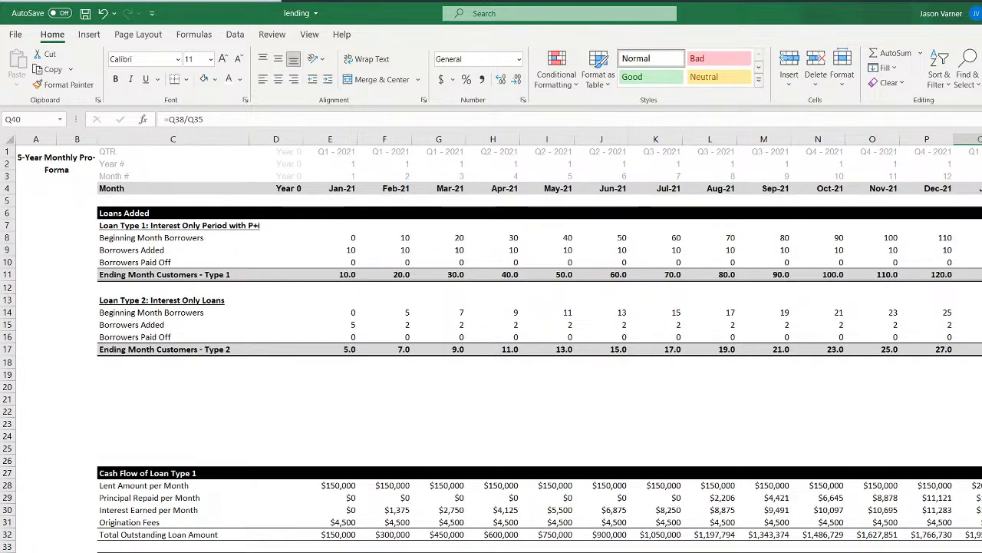
Review the row 40 fee checks back to Jul-21 and inspect the formulas in K40 and K38
{"action": "key", "text": "Left"}
{"action": "key", "text": "Left"}
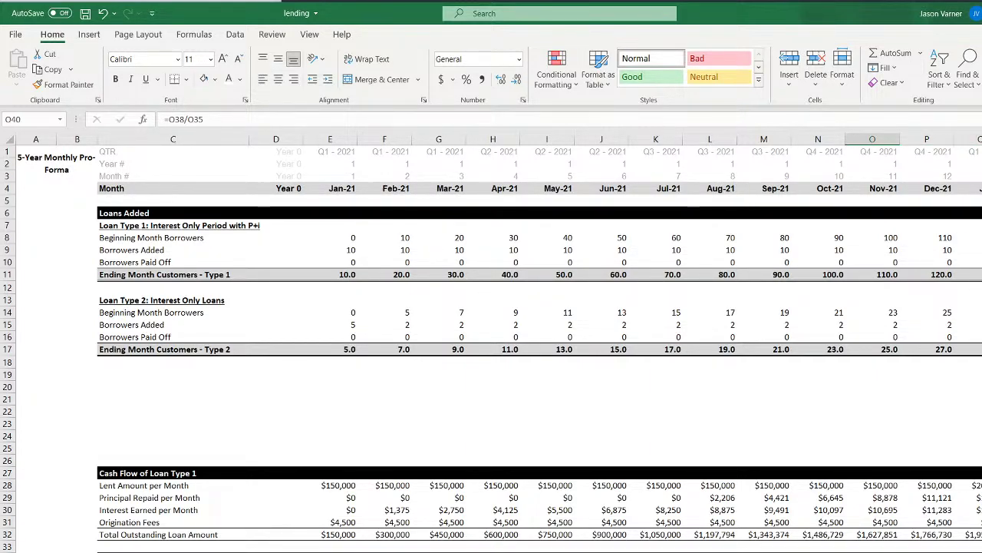
{"action": "key", "text": "shift+Left"}
{"action": "key", "text": "shift+Left"}
{"action": "key", "text": "shift+Left"}
{"action": "key", "text": "shift+Left"}
{"action": "key", "text": "Left"}
{"action": "key", "text": "Left"}
{"action": "key", "text": "Left"}
{"action": "key", "text": "Left"}
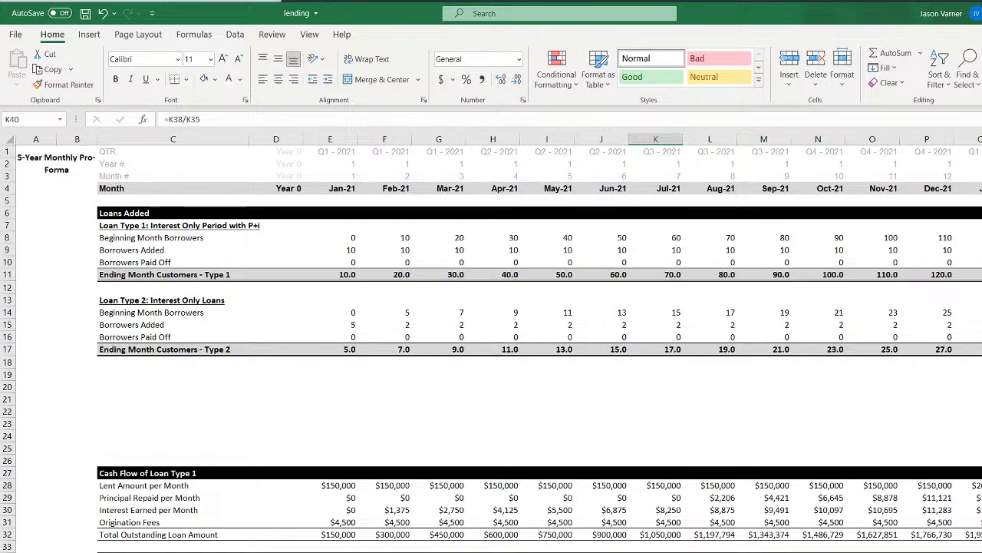
{"action": "key", "text": "F2"}
{"action": "key", "text": "Return"}
{"action": "key", "text": "Up"}
{"action": "key", "text": "Up"}
{"action": "key", "text": "Up"}
{"action": "key", "text": "F2"}
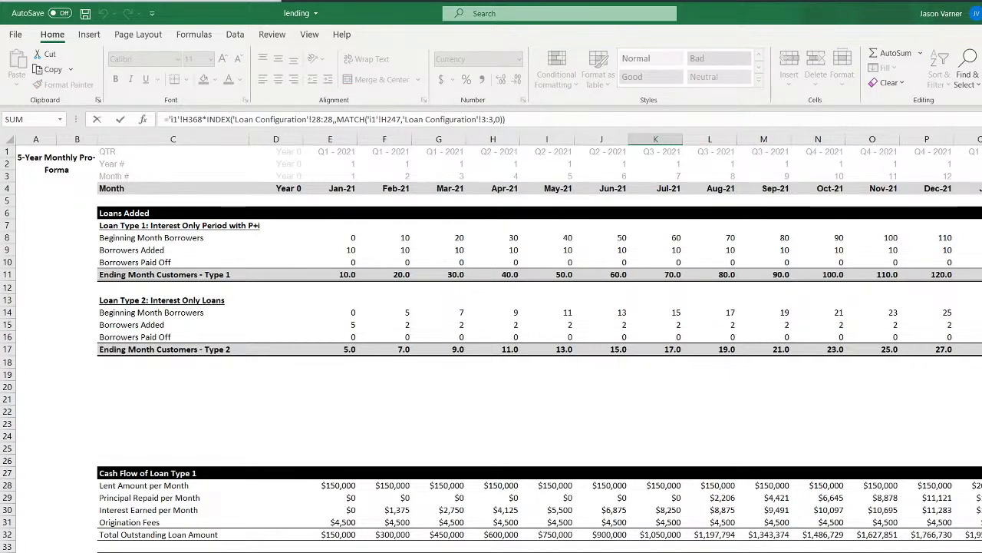
{"action": "key", "text": "Return"}
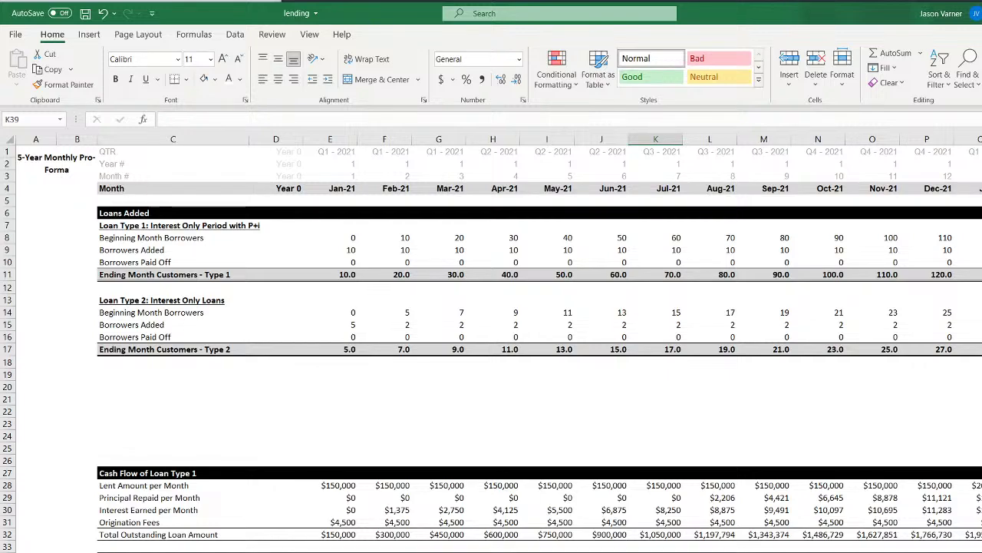
Inspect the Jan-21 Loan Type 2 Origination Fees formula in E38 and its Loan Configuration and i1 references
{"action": "key", "text": "Left"}
{"action": "key", "text": "Left"}
{"action": "key", "text": "Left"}
{"action": "key", "text": "Left"}
{"action": "key", "text": "Left"}
{"action": "key", "text": "Left"}
{"action": "key", "text": "F2"}
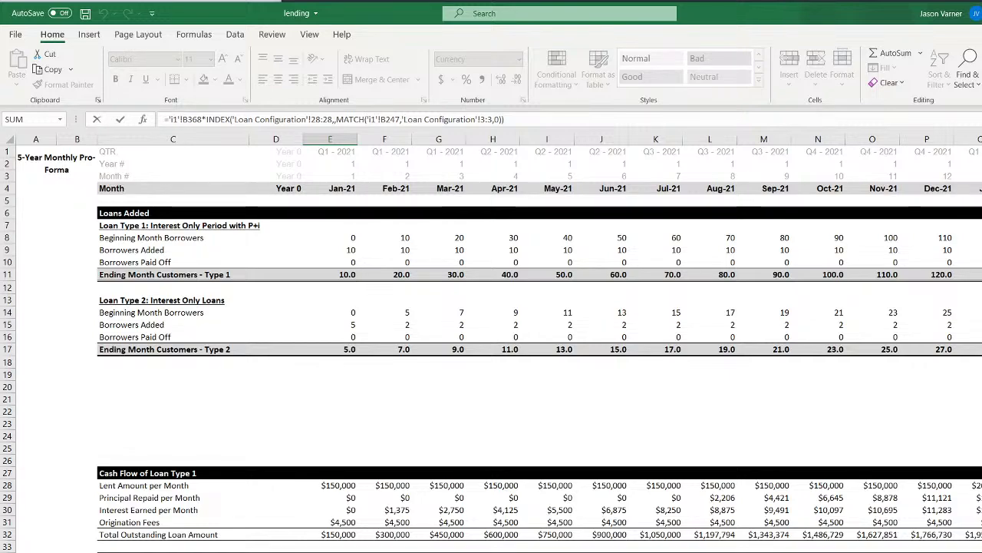
{"action": "key", "text": "Return"}
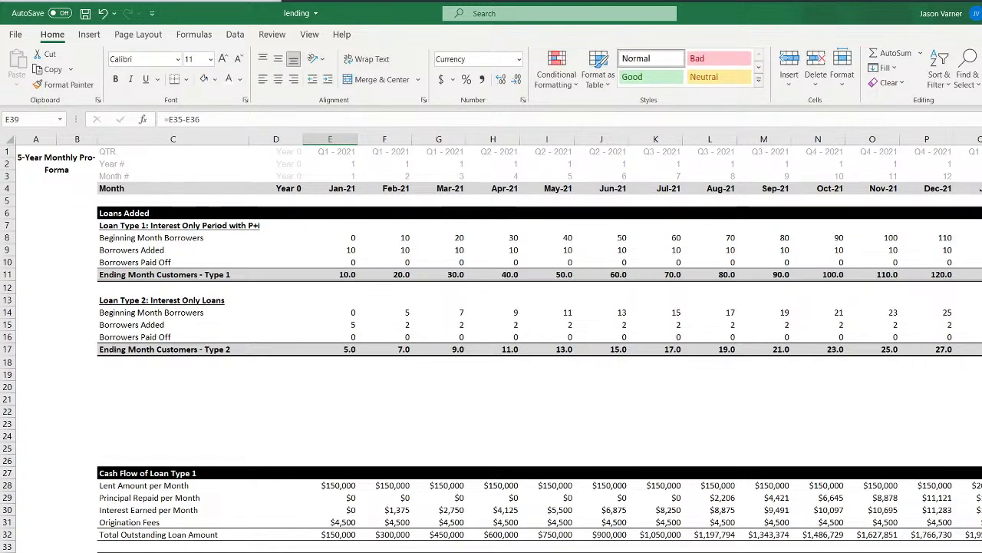
Examine the fee check ratios in row 40 from Jul-21 back to Jan-21, including the references of the E40 formula
{"action": "key", "text": "Right"}
{"action": "key", "text": "Right"}
{"action": "key", "text": "Right"}
{"action": "key", "text": "Right"}
{"action": "key", "text": "Right"}
{"action": "key", "text": "Right"}
{"action": "key", "text": "Down"}
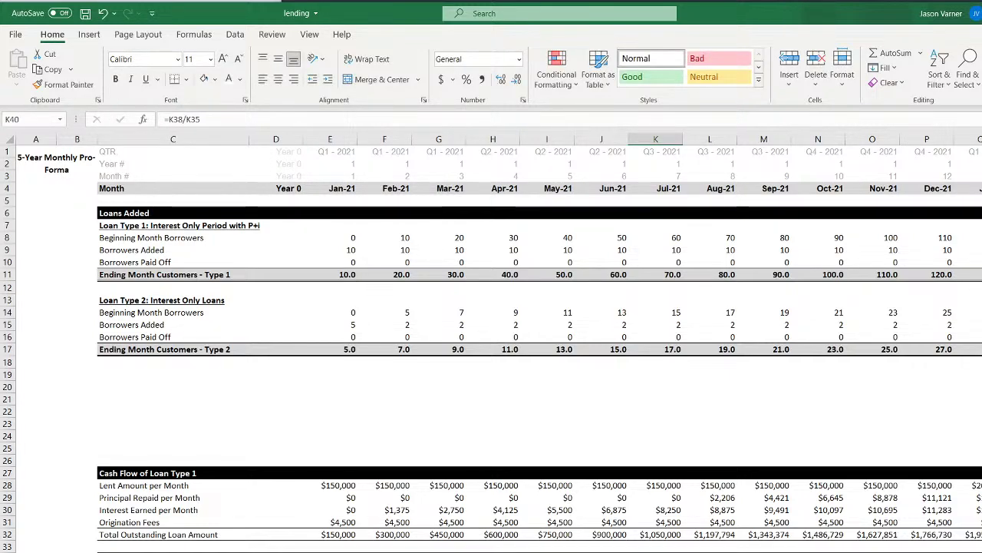
{"action": "key", "text": "Left"}
{"action": "key", "text": "Left"}
{"action": "key", "text": "Left"}
{"action": "key", "text": "Left"}
{"action": "key", "text": "Left"}
{"action": "key", "text": "Left"}
{"action": "key", "text": "F2"}
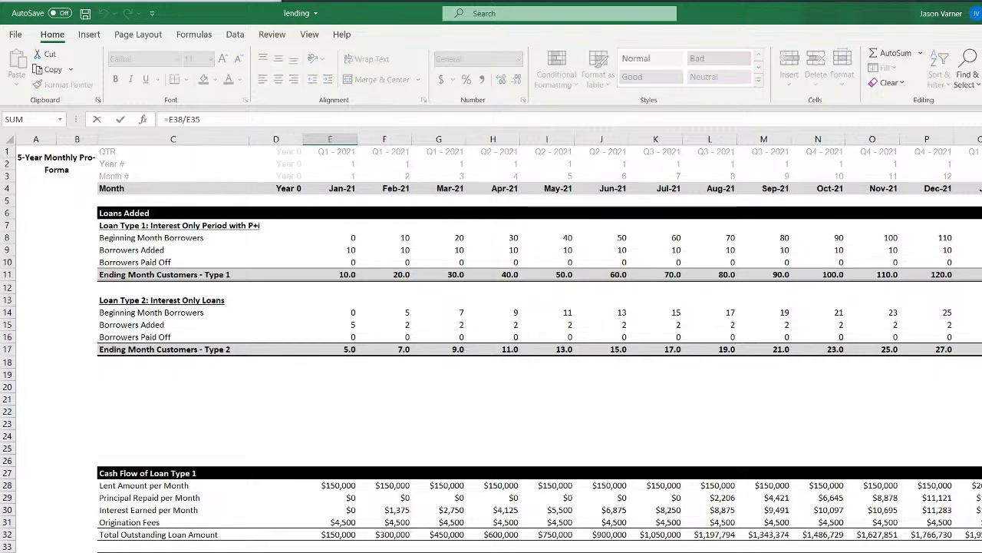
{"action": "key", "text": "Escape"}
Examine the Loan Type 2 fee check ratios month by month along row 40 from Jan-21 to Apr-22
{"action": "scroll", "coordinate": [499, 342], "scroll_direction": "right", "scroll_amount": 3}
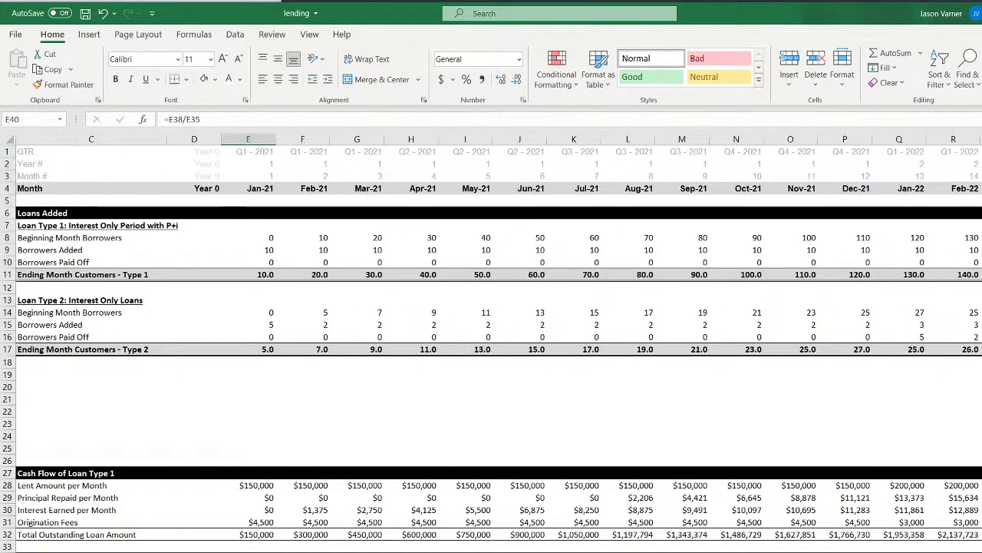
{"action": "key", "text": "Right"}
{"action": "key", "text": "Right"}
{"action": "key", "text": "Right"}
{"action": "key", "text": "Right"}
{"action": "key", "text": "Right"}
{"action": "key", "text": "Right"}
{"action": "key", "text": "Right"}
{"action": "key", "text": "Right"}
{"action": "key", "text": "Right"}
{"action": "key", "text": "Right"}
{"action": "key", "text": "Right"}
{"action": "key", "text": "Right"}
{"action": "key", "text": "Right"}
{"action": "key", "text": "Right"}
{"action": "key", "text": "Right"}
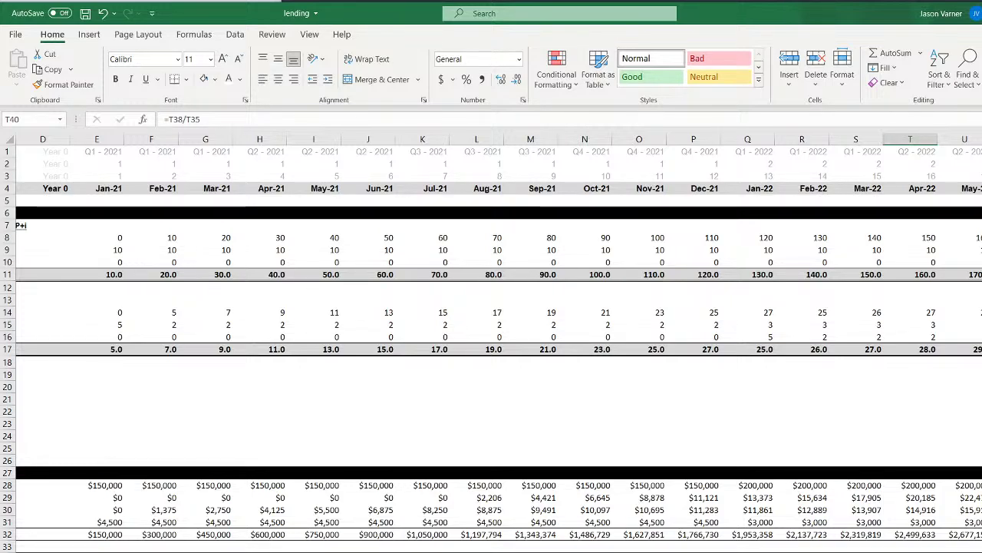
{"action": "scroll", "coordinate": [499, 342], "scroll_direction": "left", "scroll_amount": 3}
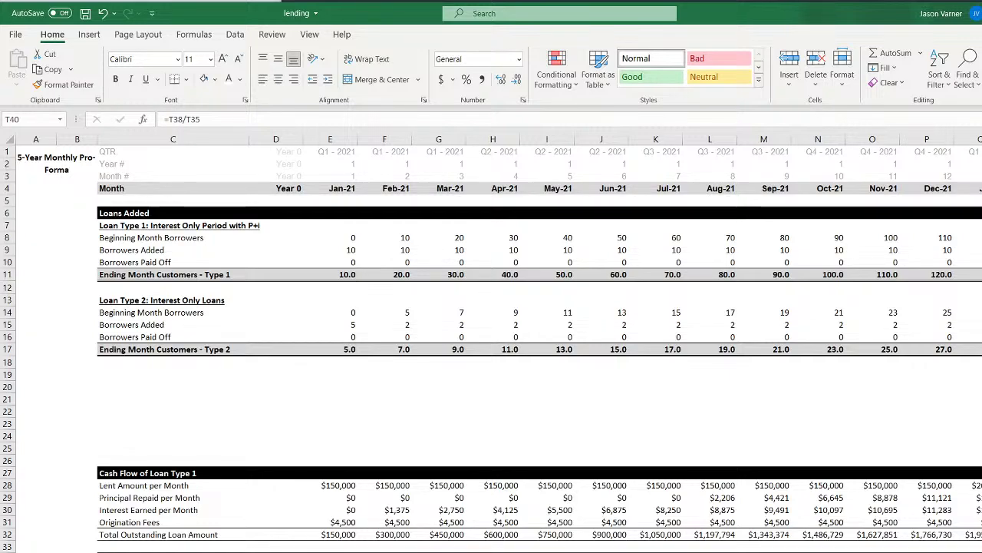
Compare the Loan Type 2 origination fee formulas in E38 and F38 with the Loan Type 1 formulas in E31 and F31
{"action": "left_click", "coordinate": [330, 552]}
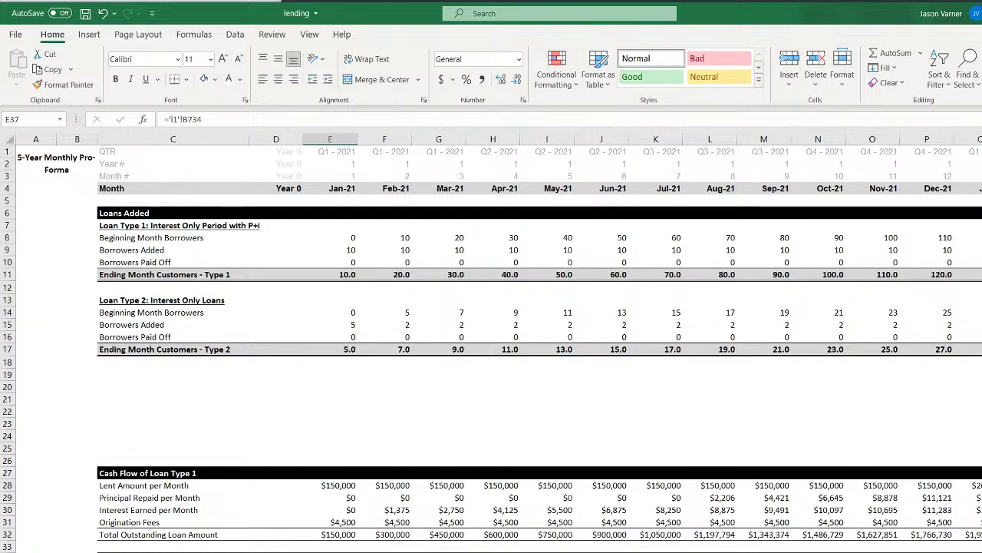
{"action": "key", "text": "Down"}
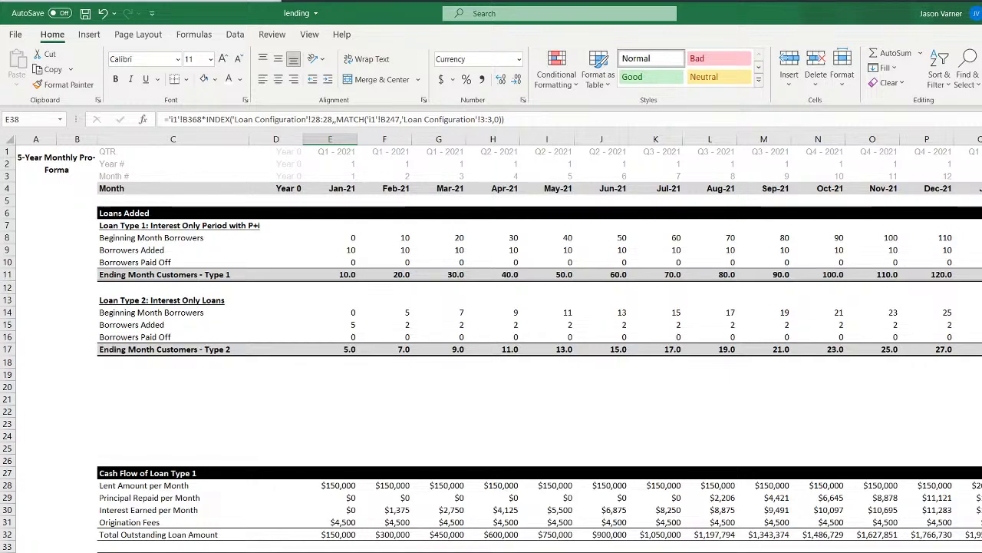
{"action": "key", "text": "Right"}
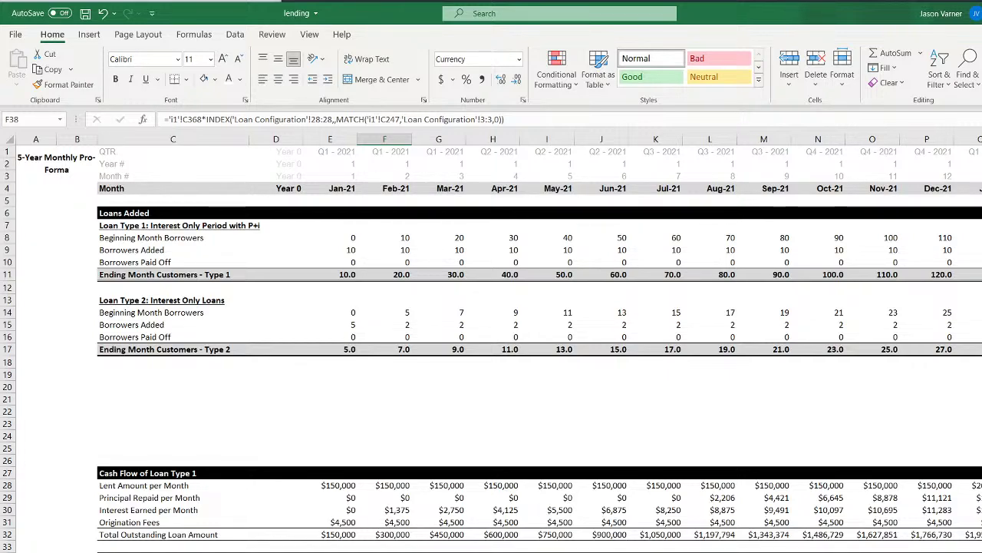
{"action": "left_click", "coordinate": [349, 521]}
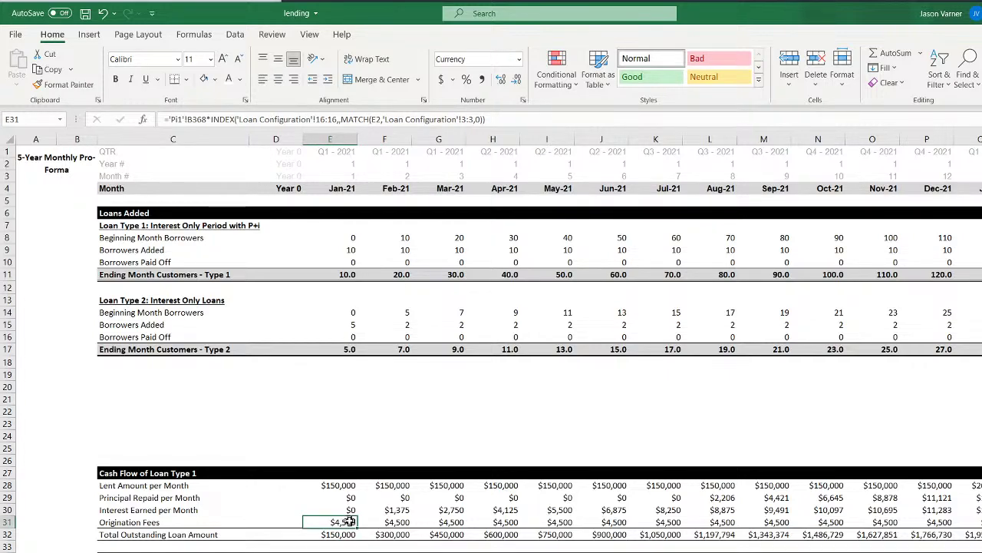
{"action": "left_click", "coordinate": [400, 522]}
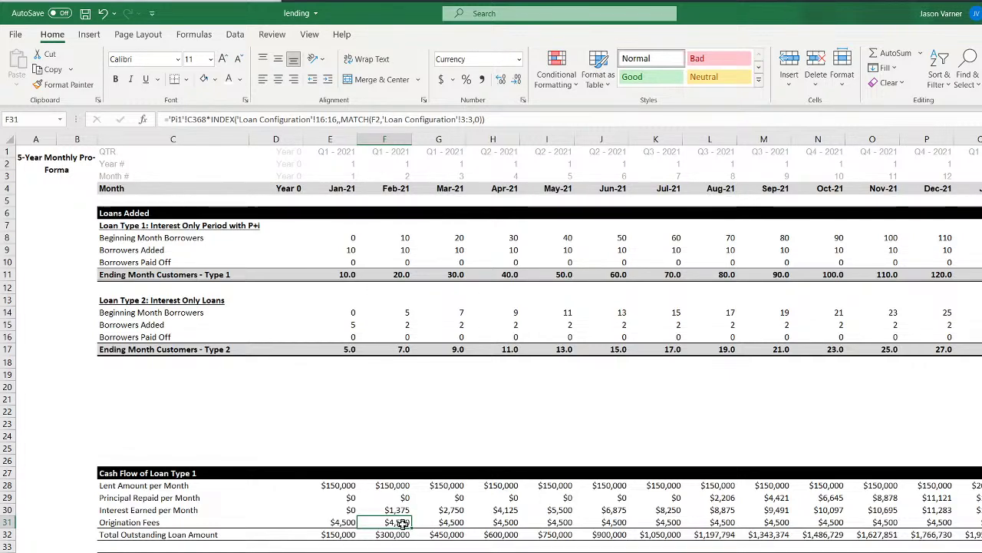
Begin a check formula in E33 that divides the Jan-21 Loan Type 1 origination fees in E31
{"action": "left_click", "coordinate": [341, 546]}
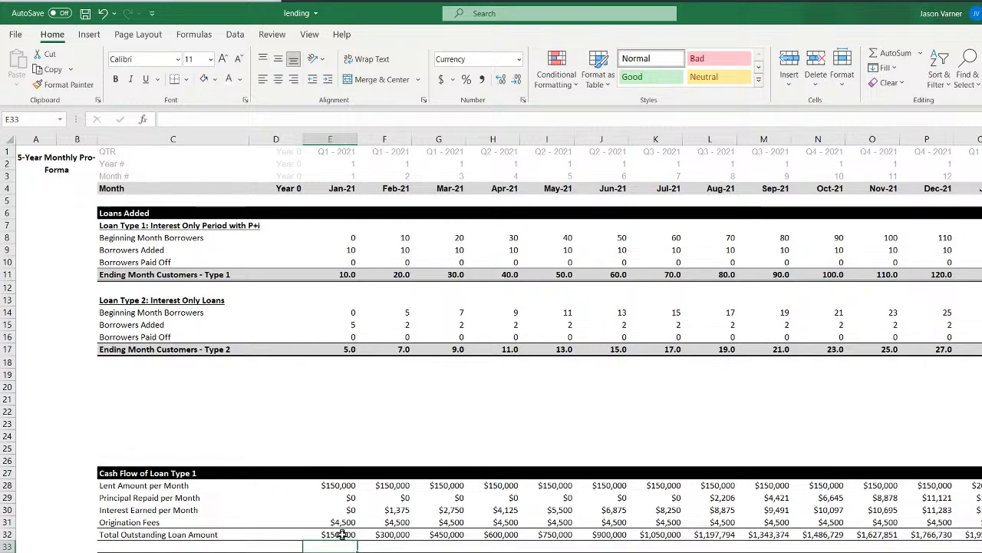
{"action": "type", "text": "="}
{"action": "left_click", "coordinate": [341, 522]}
{"action": "type", "text": "/"}
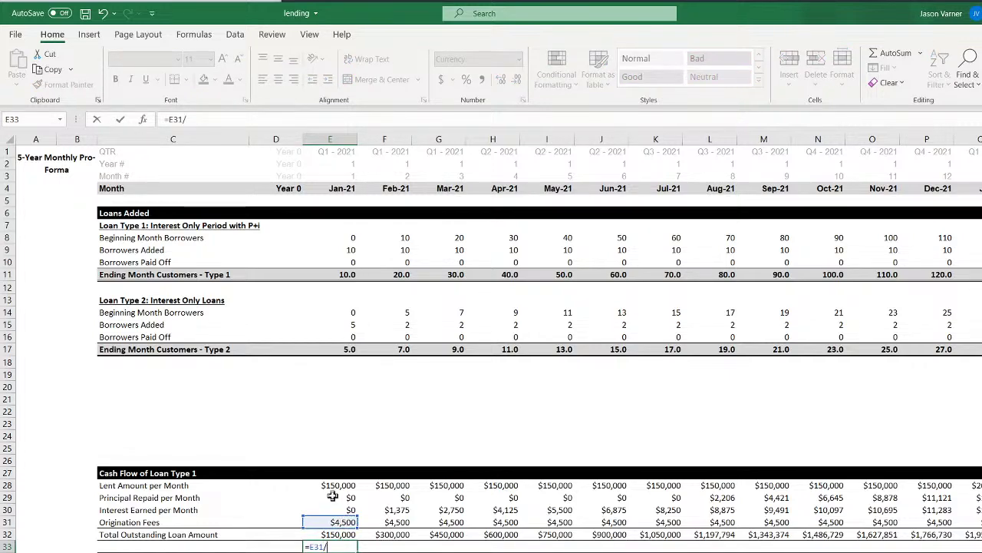
Enter =E31/E28 in E33 to express January's origination fees as a share of the lent amount
{"action": "left_click", "coordinate": [330, 486]}
{"action": "key", "text": "Return"}
{"action": "left_click", "coordinate": [338, 545]}
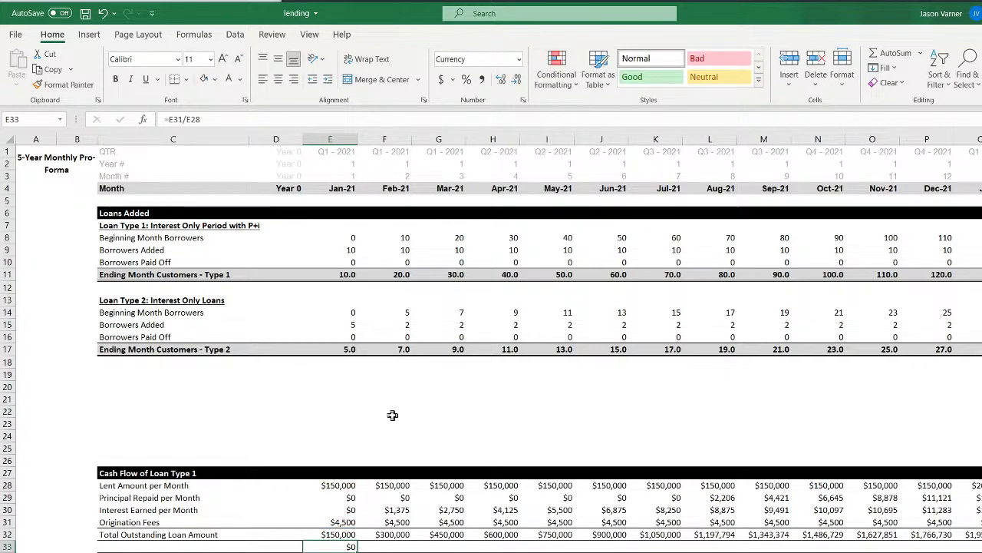
Format E33 as a percentage with one decimal place and fill its formula across through U33
{"action": "left_click", "coordinate": [465, 79]}
{"action": "left_click", "coordinate": [523, 100]}
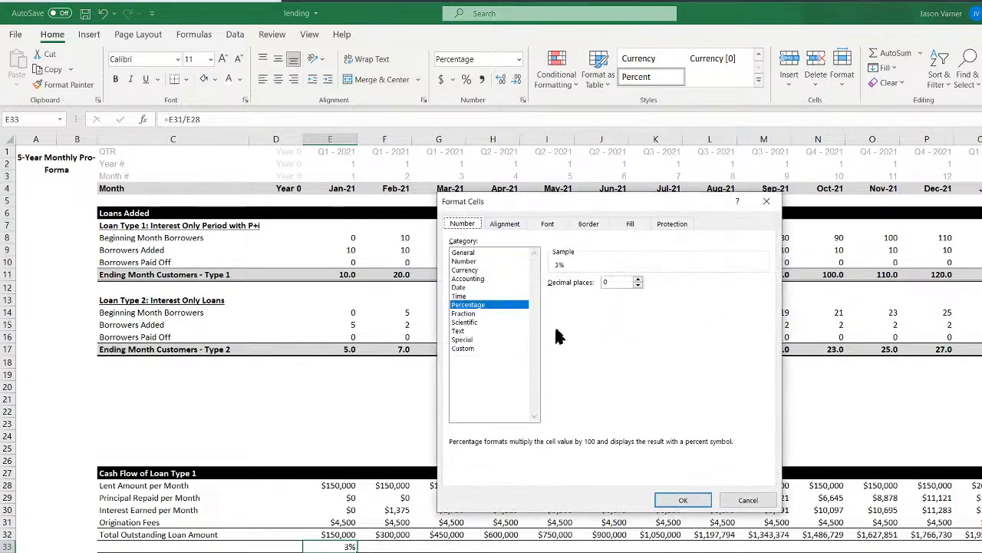
{"action": "left_click", "coordinate": [638, 280]}
{"action": "left_click", "coordinate": [682, 500]}
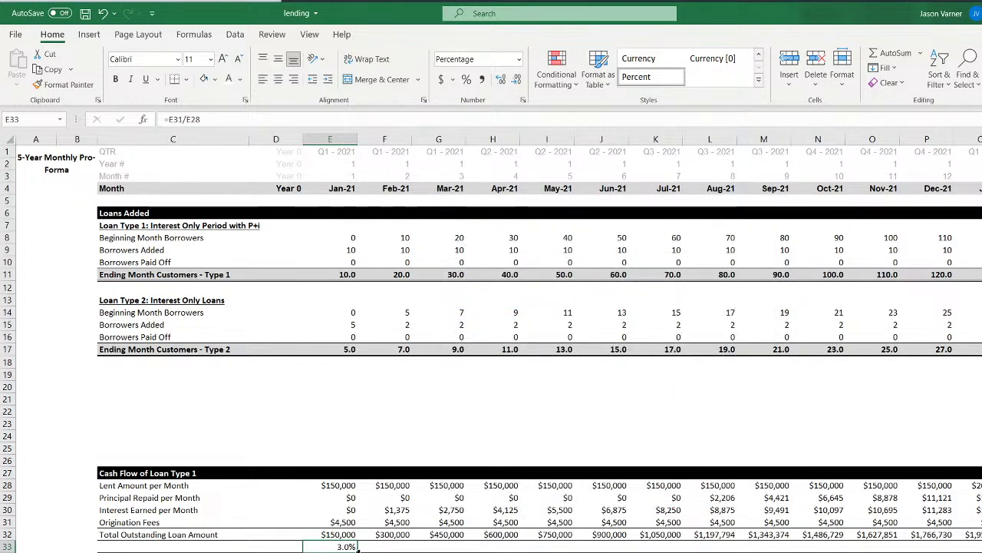
{"action": "left_click_drag", "start_coordinate": [357, 551], "coordinate": [938, 547]}
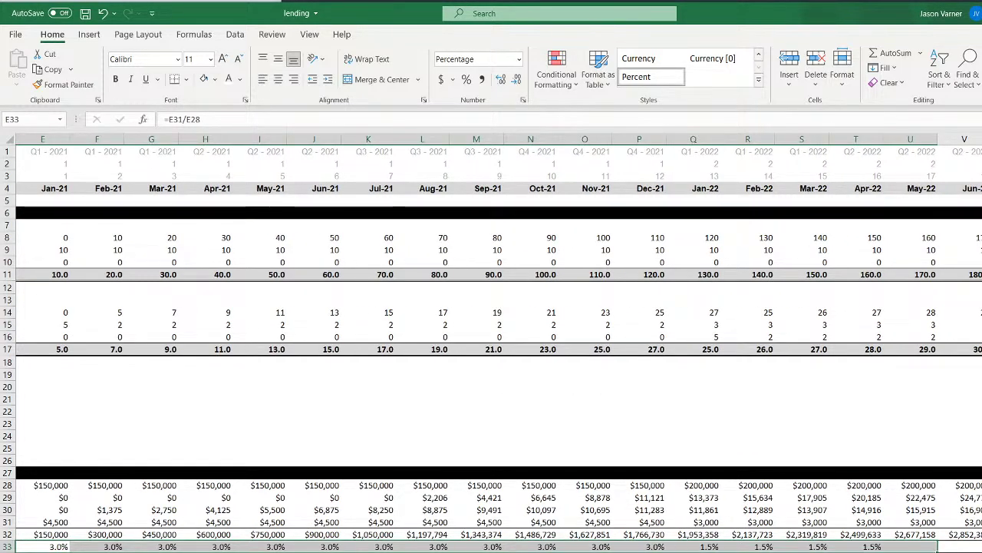
Check the origination fee formula in U31 against the Borrowed total on the loan schedule sheet and the year numbers in row 2
{"action": "left_click", "coordinate": [709, 547]}
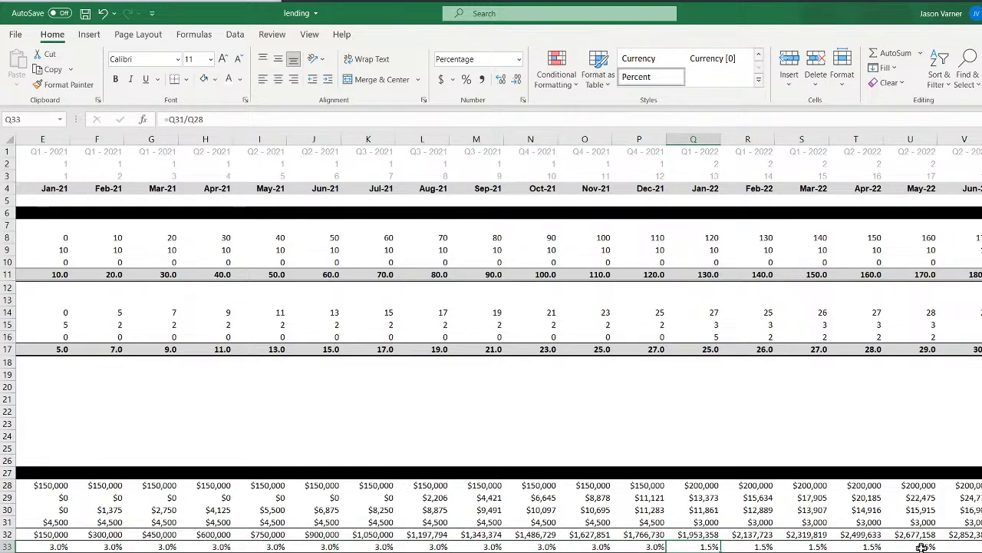
{"action": "left_click", "coordinate": [918, 522]}
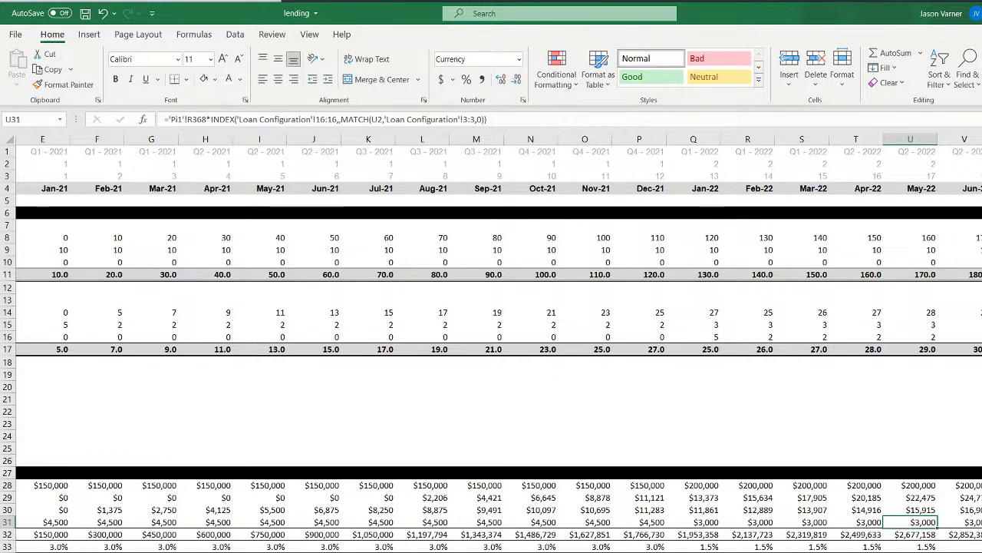
{"action": "key", "text": "ctrl+Page_Down"}
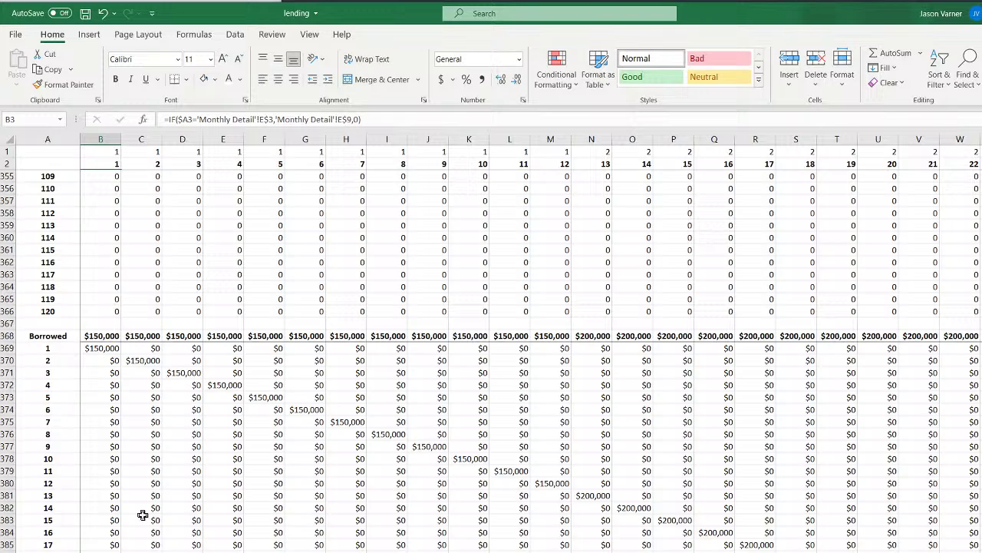
{"action": "left_click", "coordinate": [103, 339]}
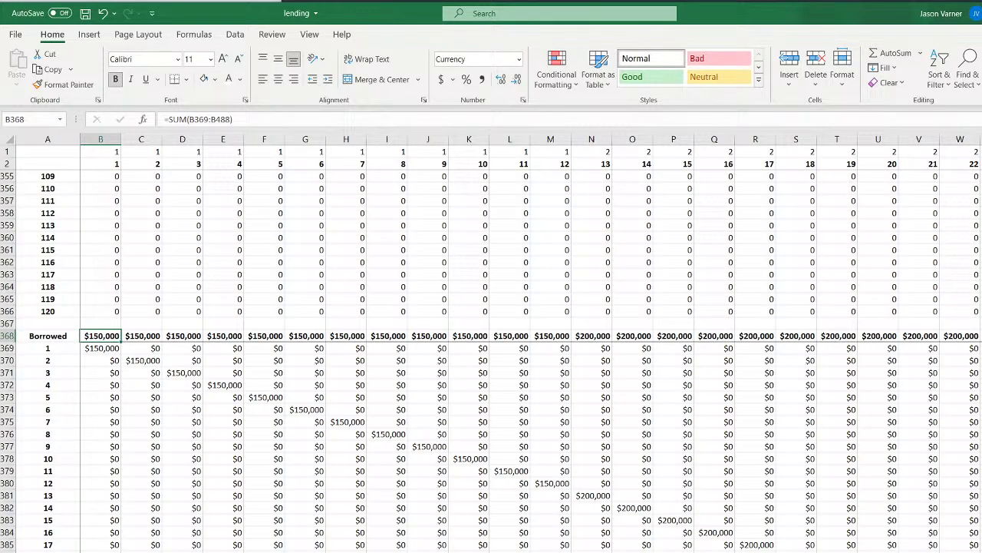
{"action": "key", "text": "ctrl+Page_Up"}
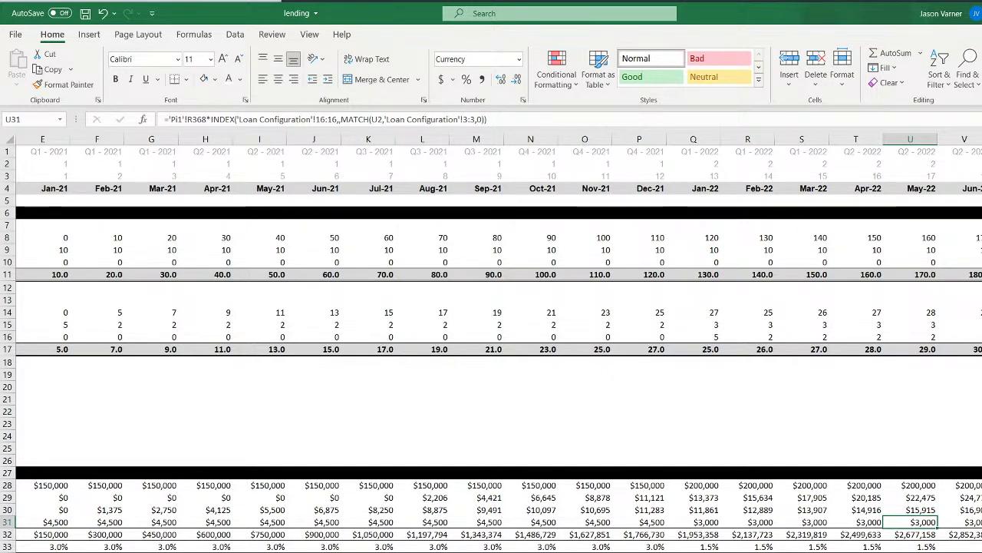
{"action": "left_click", "coordinate": [918, 162]}
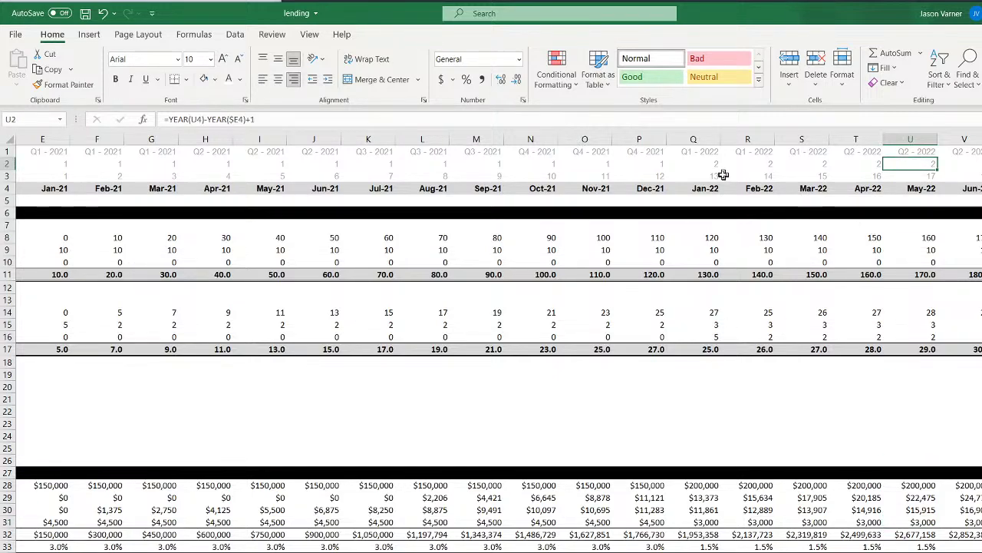
{"action": "left_click", "coordinate": [660, 164]}
{"action": "left_click", "coordinate": [712, 164]}
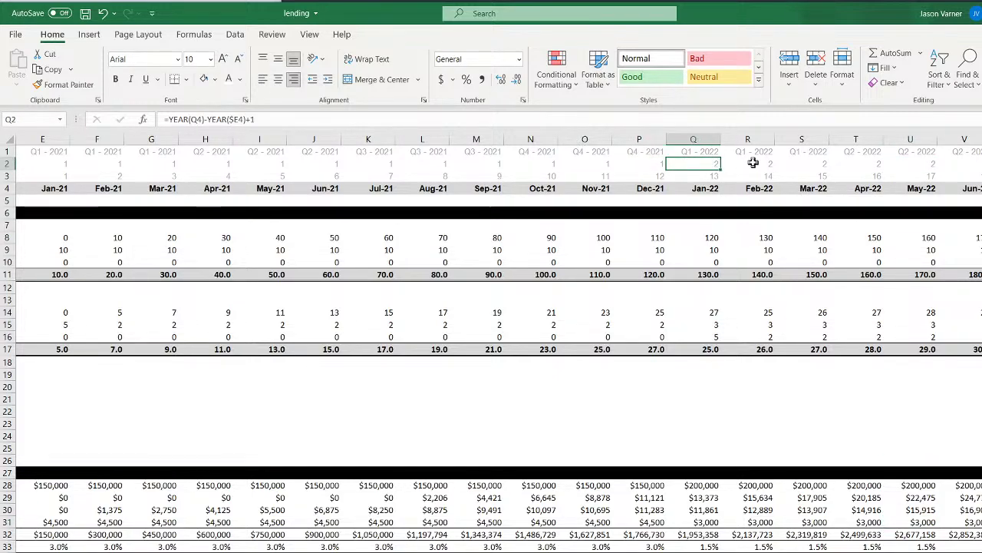
{"action": "left_click", "coordinate": [753, 163]}
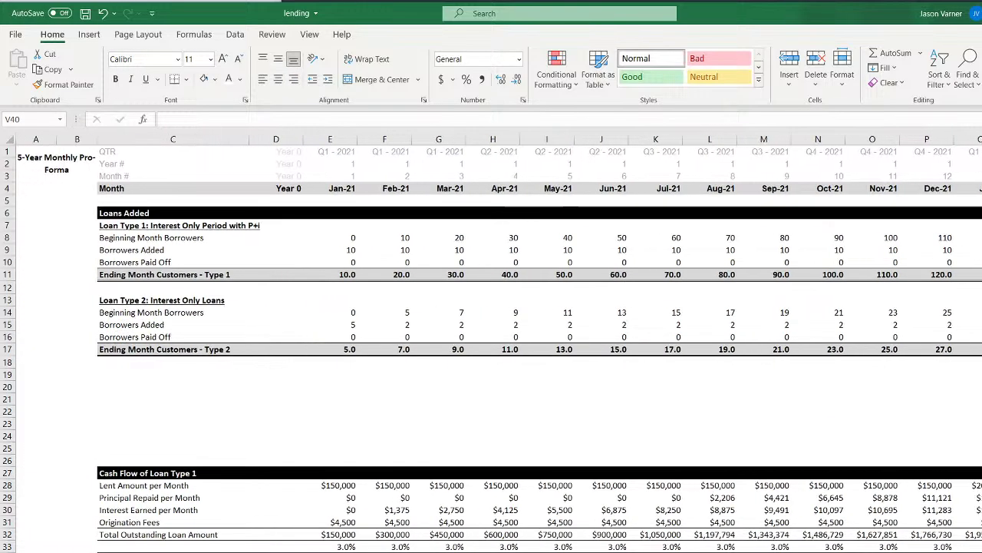
In the E38 origination fee formula, replace the MATCH lookup value 'i1'!B247 with the year number in E2
{"action": "left_click", "coordinate": [338, 551]}
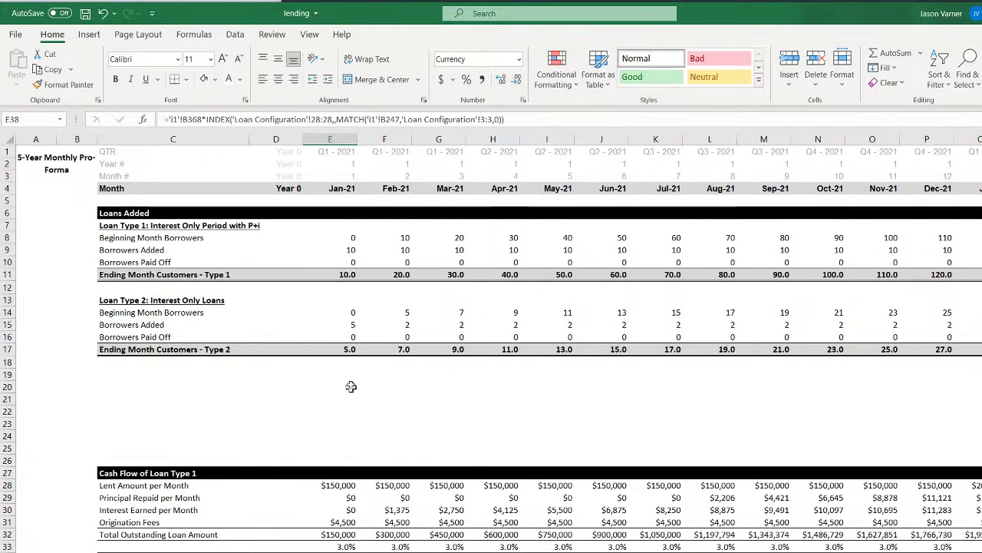
{"action": "left_click", "coordinate": [400, 118]}
{"action": "key", "text": "BackSpace"}
{"action": "key", "text": "BackSpace"}
{"action": "key", "text": "BackSpace"}
{"action": "key", "text": "BackSpace"}
{"action": "key", "text": "BackSpace"}
{"action": "key", "text": "BackSpace"}
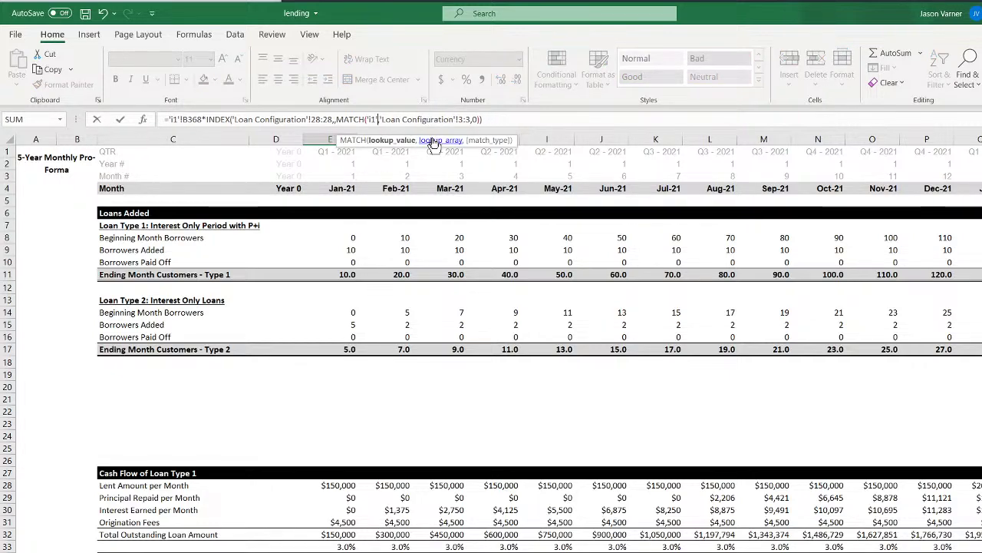
{"action": "key", "text": "BackSpace"}
{"action": "key", "text": "BackSpace"}
{"action": "key", "text": "BackSpace"}
{"action": "key", "text": "BackSpace"}
{"action": "key", "text": "BackSpace"}
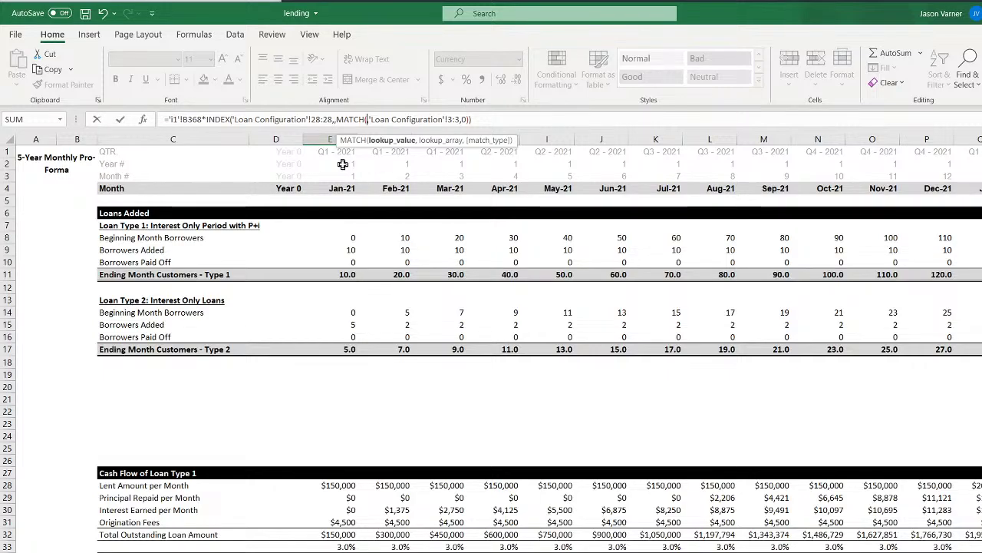
{"action": "key", "text": "Return"}
{"action": "key", "text": "Up"}
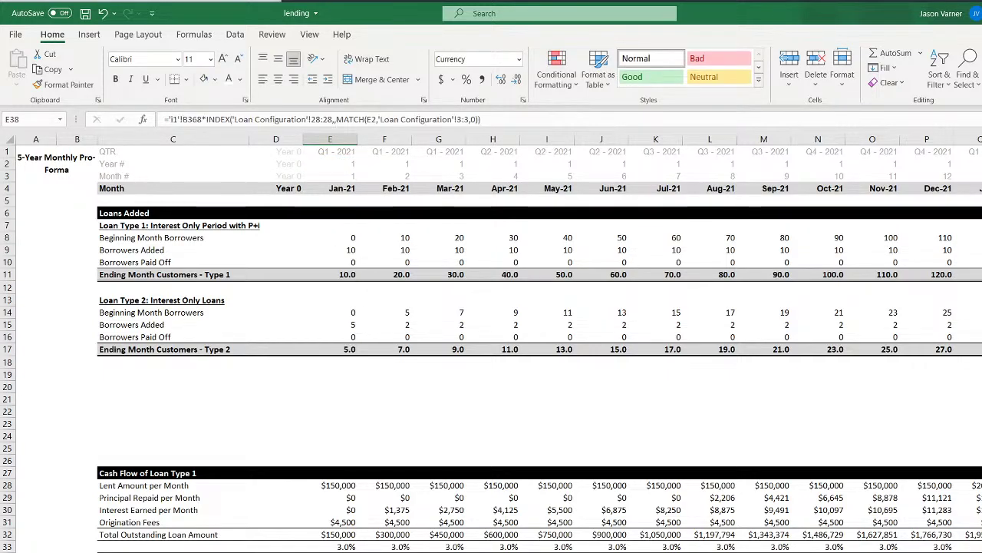
Fill the corrected E38 formula across row 38 through the last forecast month
{"action": "scroll", "coordinate": [499, 343], "scroll_direction": "right", "scroll_amount": 3}
{"action": "scroll", "coordinate": [499, 342], "scroll_direction": "right", "scroll_amount": 3}
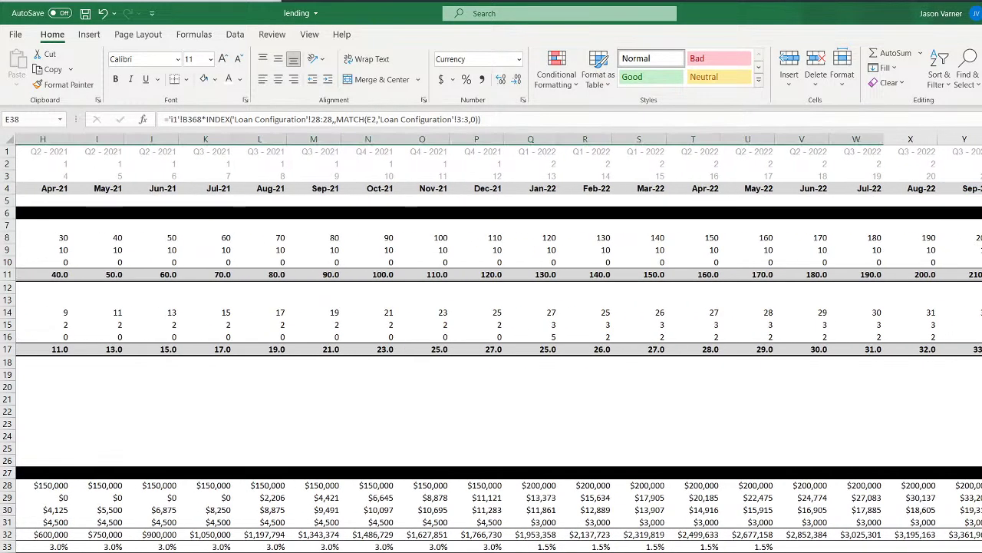
{"action": "key", "text": "Right"}
{"action": "key", "text": "Right"}
{"action": "key", "text": "Right"}
{"action": "key", "text": "Right"}
{"action": "key", "text": "Right"}
{"action": "key", "text": "Right"}
{"action": "key", "text": "Right"}
{"action": "key", "text": "Right"}
{"action": "key", "text": "Right"}
{"action": "key", "text": "Right"}
{"action": "key", "text": "Right"}
{"action": "key", "text": "Right"}
{"action": "key", "text": "Right"}
{"action": "key", "text": "Right"}
{"action": "key", "text": "Right"}
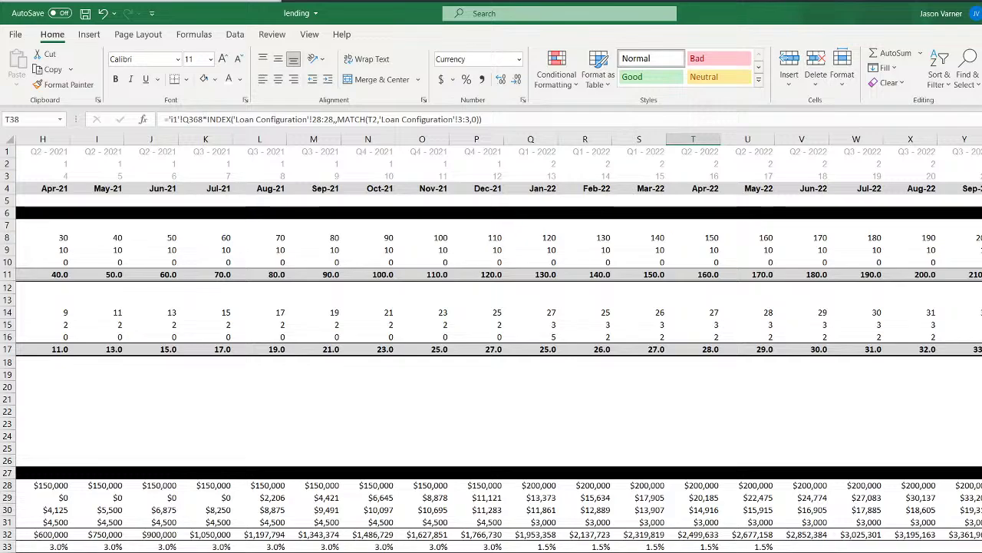
{"action": "scroll", "coordinate": [499, 342], "scroll_direction": "right", "scroll_amount": 18}
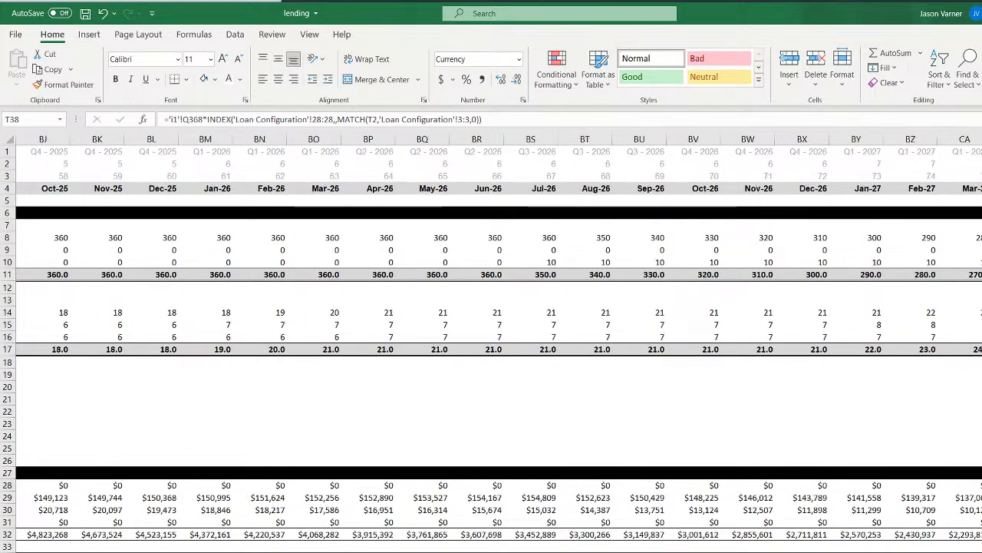
{"action": "scroll", "coordinate": [499, 343], "scroll_direction": "right", "scroll_amount": 15}
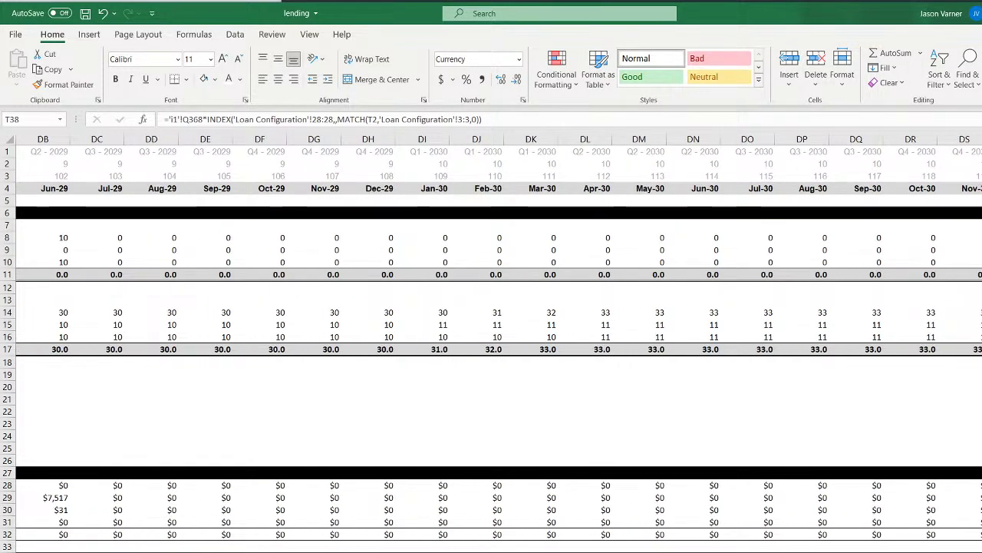
{"action": "scroll", "coordinate": [499, 343], "scroll_direction": "left", "scroll_amount": 20}
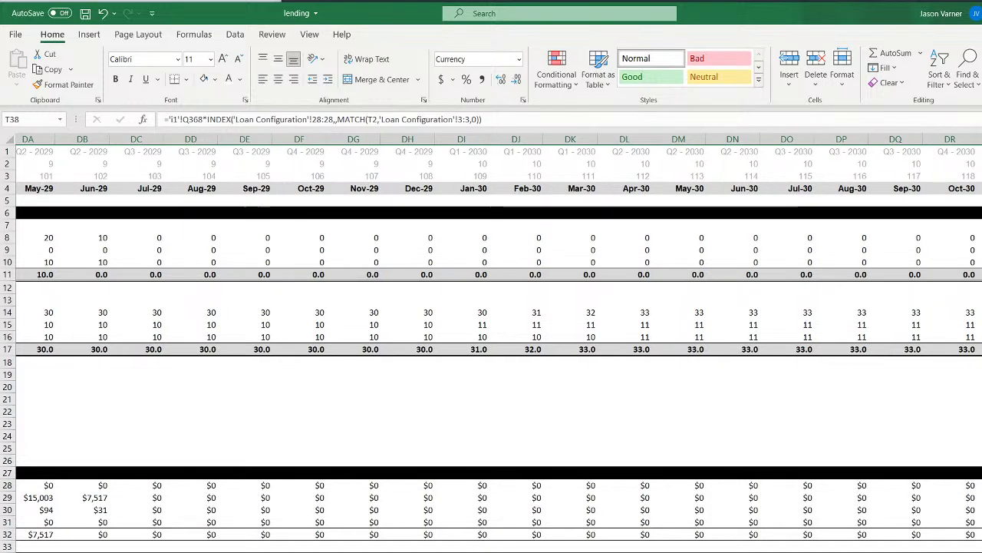
{"action": "left_click", "coordinate": [439, 551]}
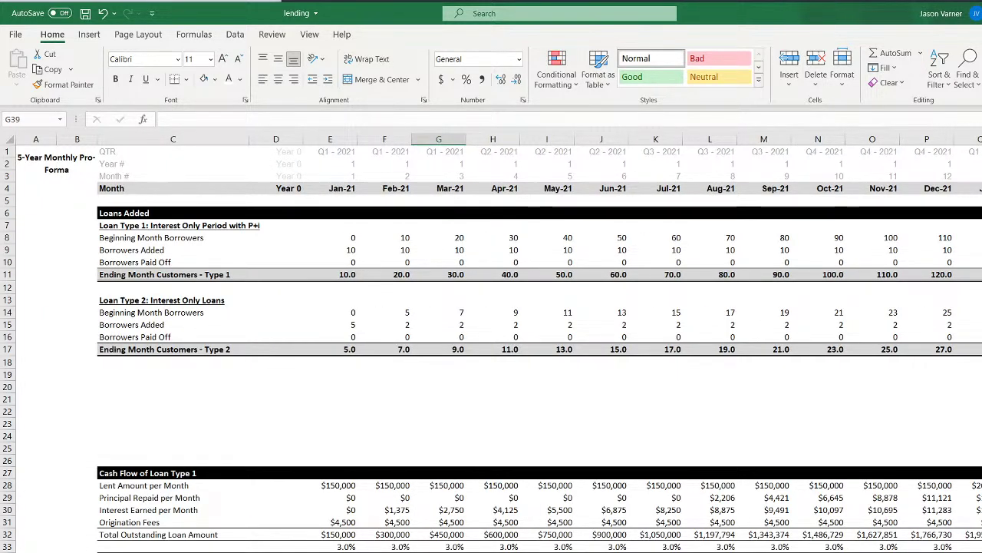
Enter the balance formulas =E35-E36 in E39 and =E39+F35-F36 in F39
{"action": "left_click", "coordinate": [331, 551]}
{"action": "key", "text": "F2"}
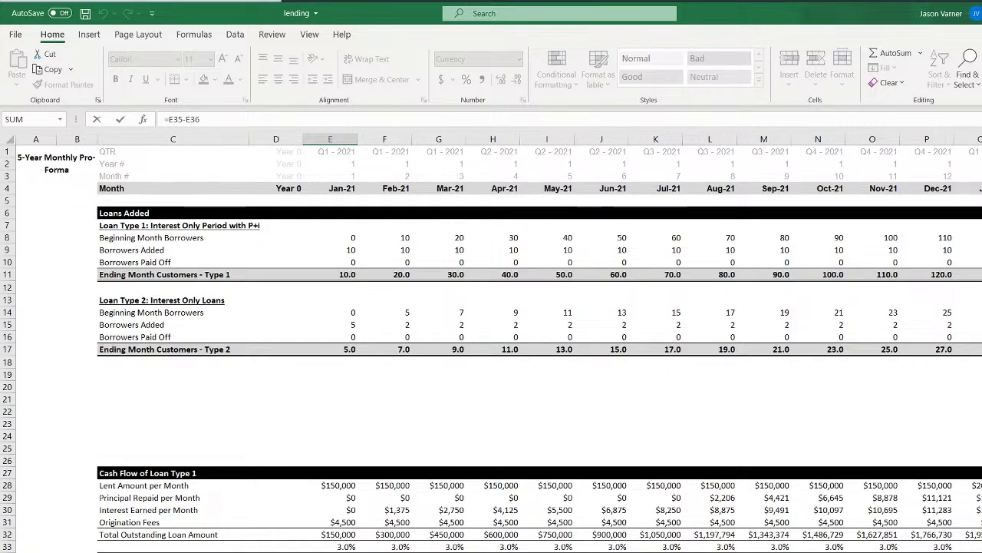
{"action": "key", "text": "Tab"}
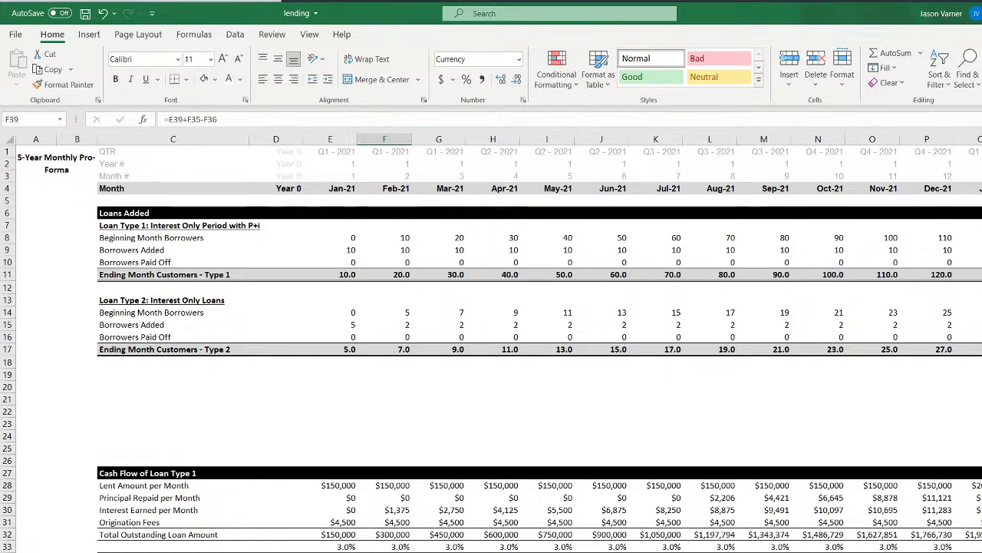
Fill the F39 formula across row 39 through DT39 and save the workbook
{"action": "scroll", "coordinate": [499, 341], "scroll_direction": "right", "scroll_amount": 20}
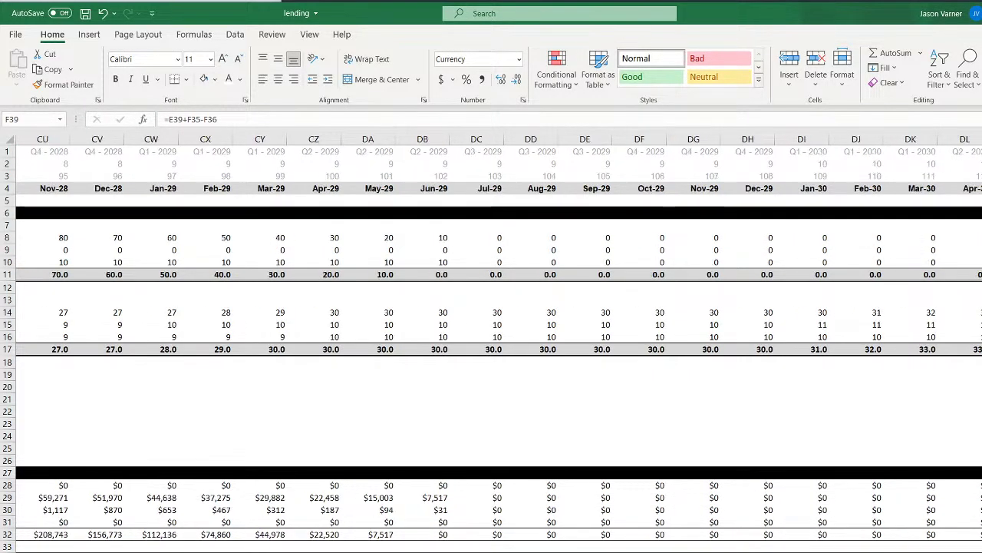
{"action": "scroll", "coordinate": [499, 338], "scroll_direction": "right", "scroll_amount": 3}
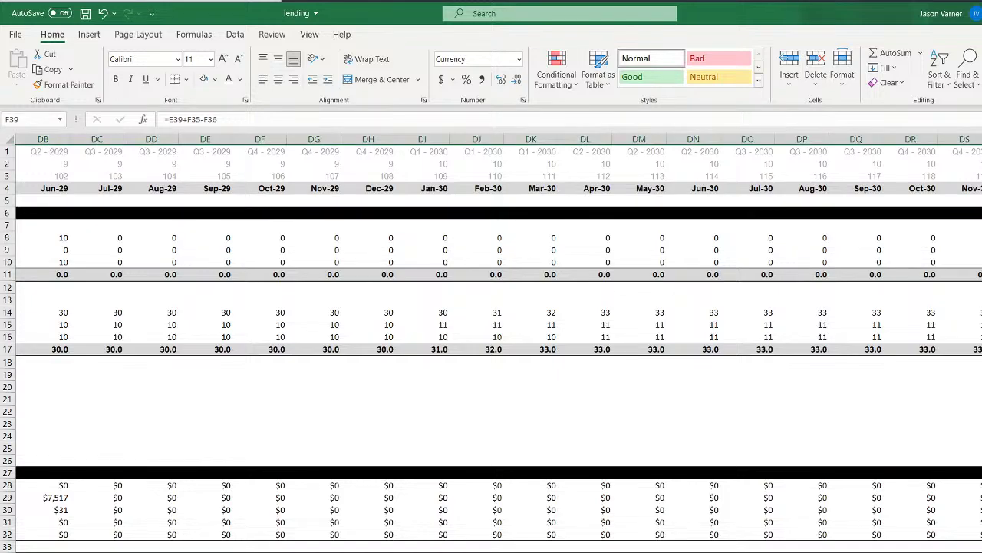
{"action": "key", "text": "ctrl+Right"}
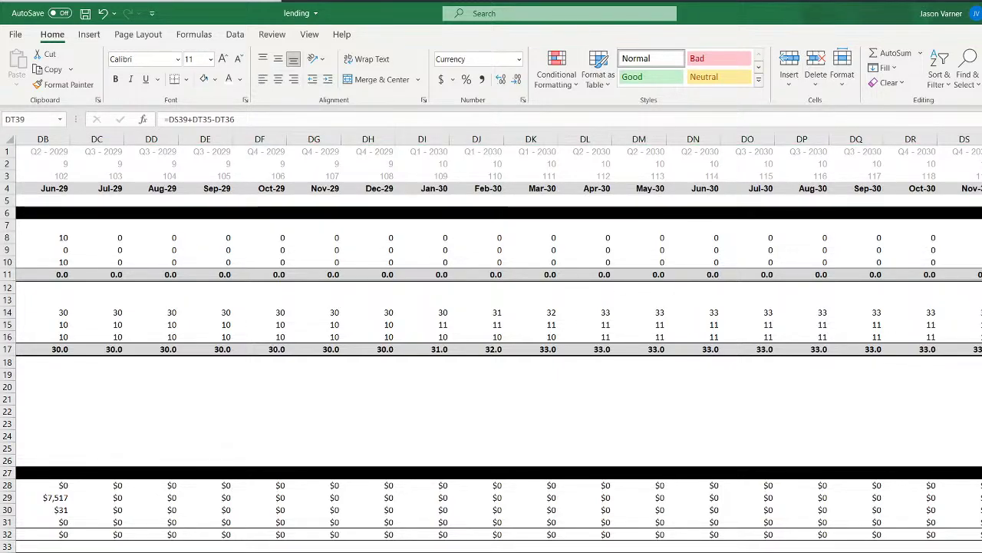
{"action": "scroll", "coordinate": [499, 337], "scroll_direction": "left", "scroll_amount": 20}
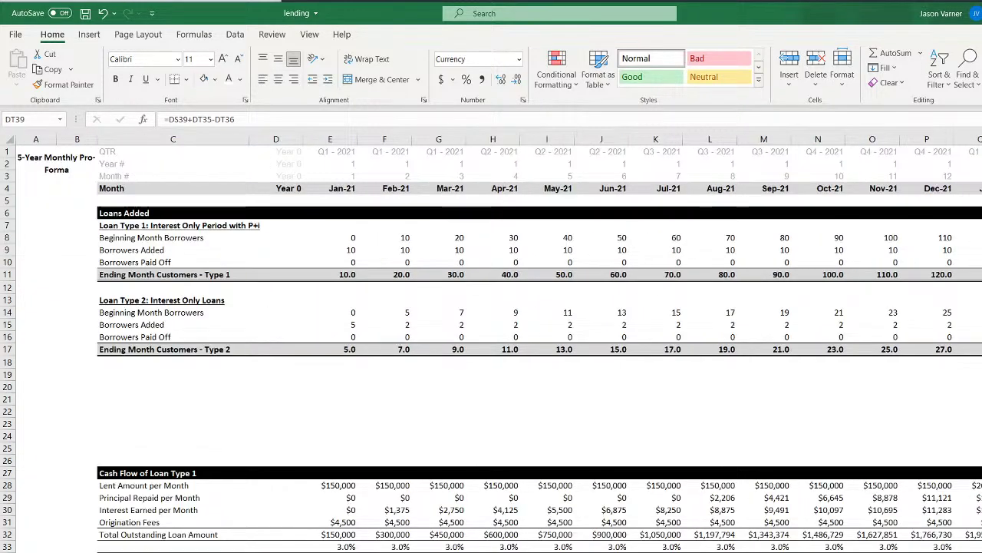
{"action": "left_click", "coordinate": [763, 551]}
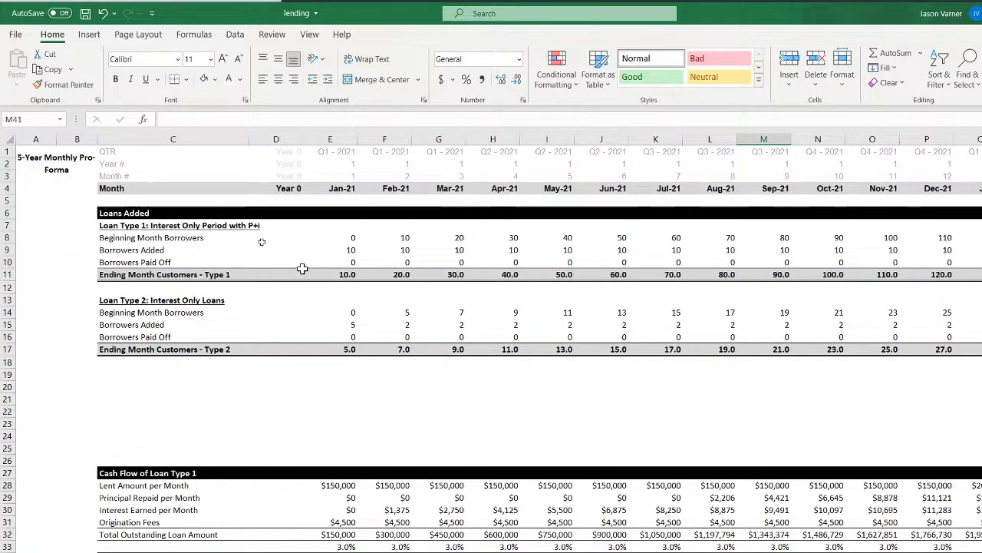
{"action": "left_click", "coordinate": [85, 13]}
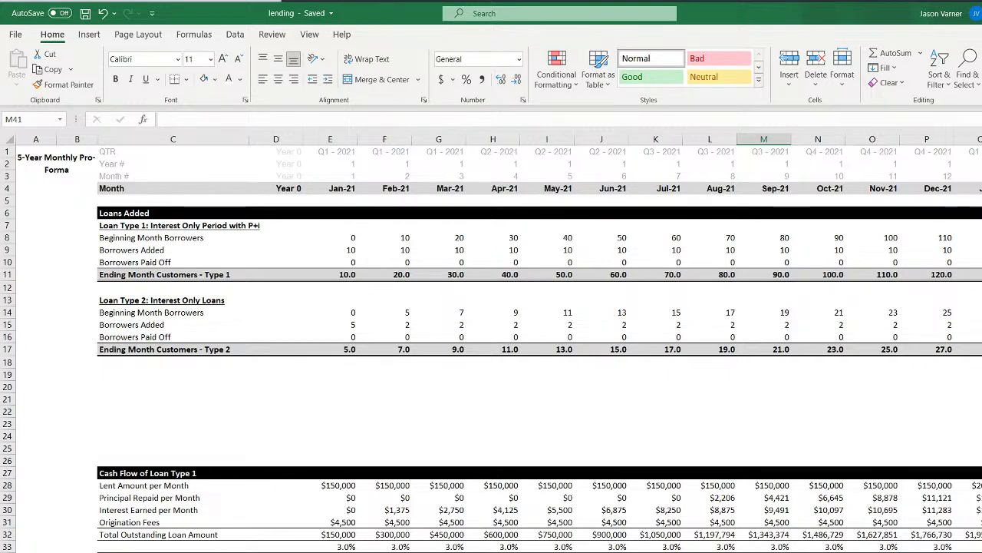
Copy the Loan Type 1 input block C6:O17 on the Loan Configuration sheet and paste it at C38 under the P+I Only heading
{"action": "key", "text": "ctrl+Page_Up"}
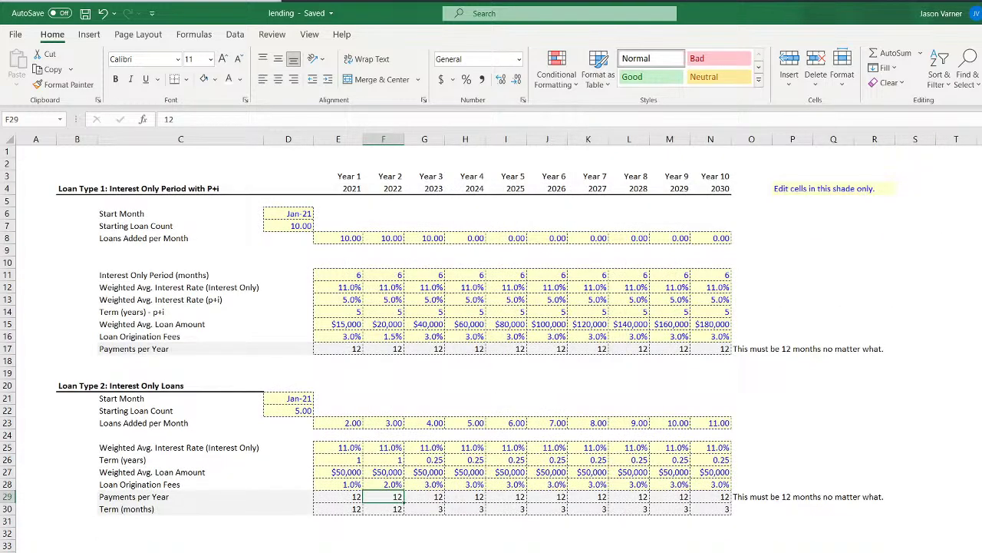
{"action": "left_click", "coordinate": [180, 552]}
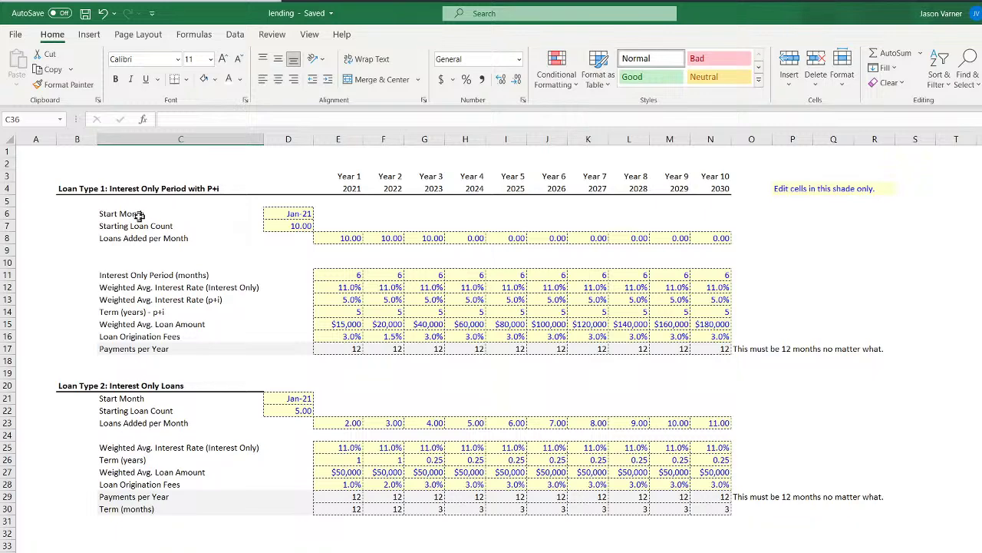
{"action": "left_click_drag", "start_coordinate": [125, 215], "coordinate": [756, 347]}
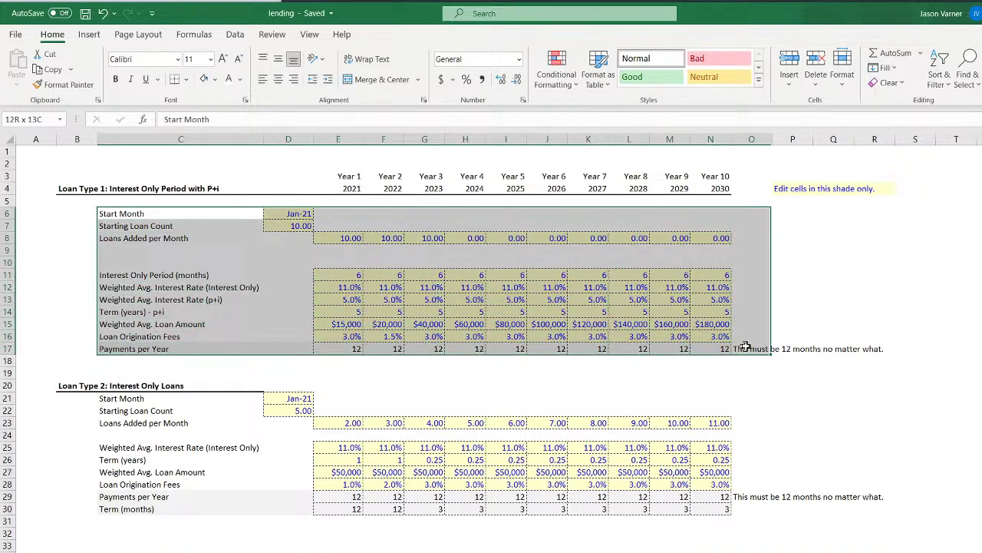
{"action": "right_click", "coordinate": [722, 224]}
{"action": "left_click", "coordinate": [750, 234]}
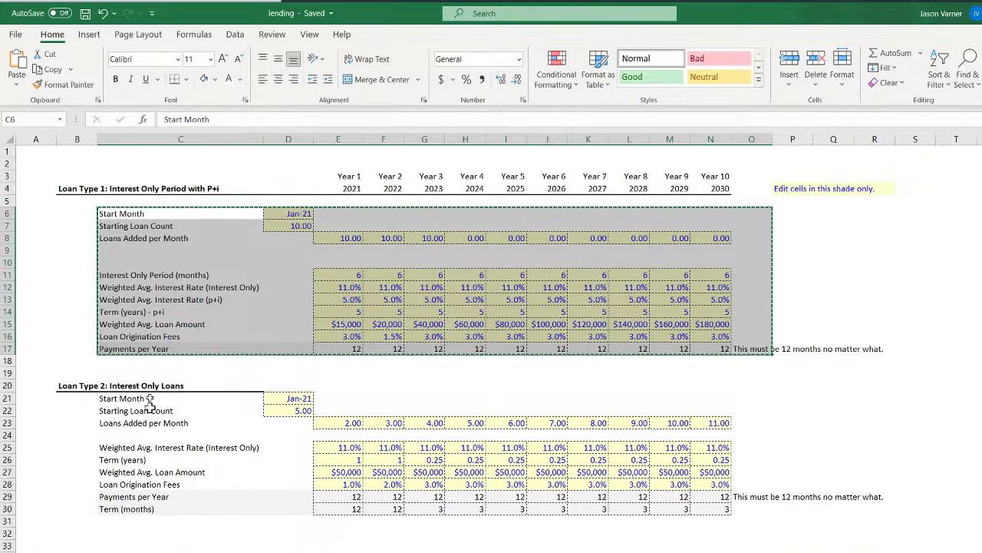
{"action": "left_click_drag", "start_coordinate": [122, 201], "coordinate": [180, 549]}
{"action": "left_click", "coordinate": [125, 552]}
{"action": "right_click", "coordinate": [123, 551]}
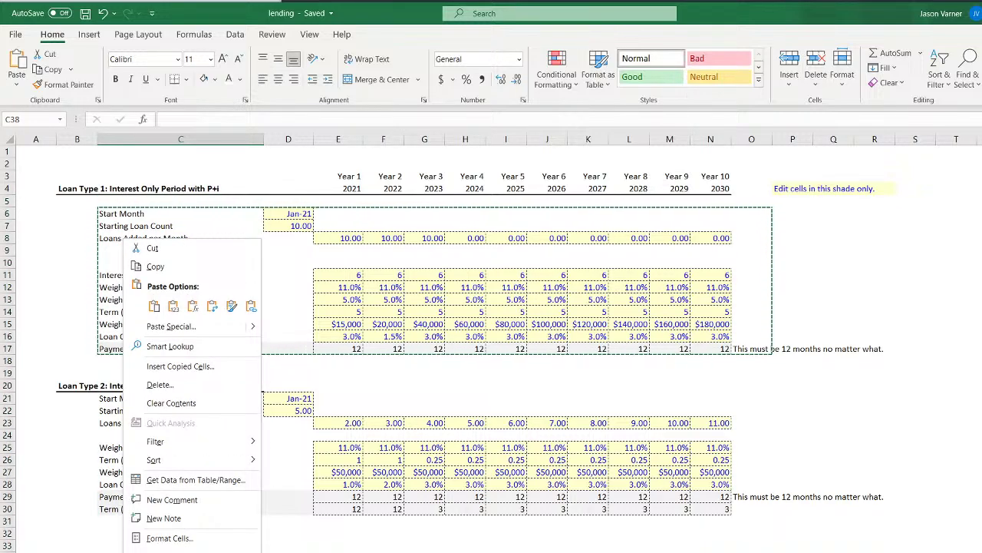
{"action": "left_click", "coordinate": [153, 305]}
Set the P+I Only block's Starting Loan Count to 1 and Loans Added per Month to 1 for all ten years
{"action": "scroll", "coordinate": [245, 467], "scroll_direction": "down", "scroll_amount": 4}
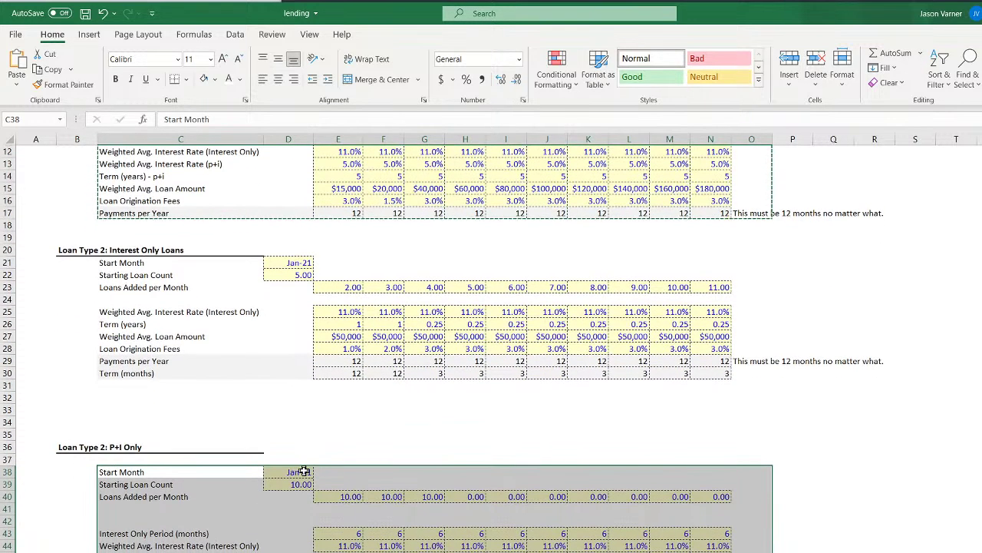
{"action": "left_click", "coordinate": [302, 471]}
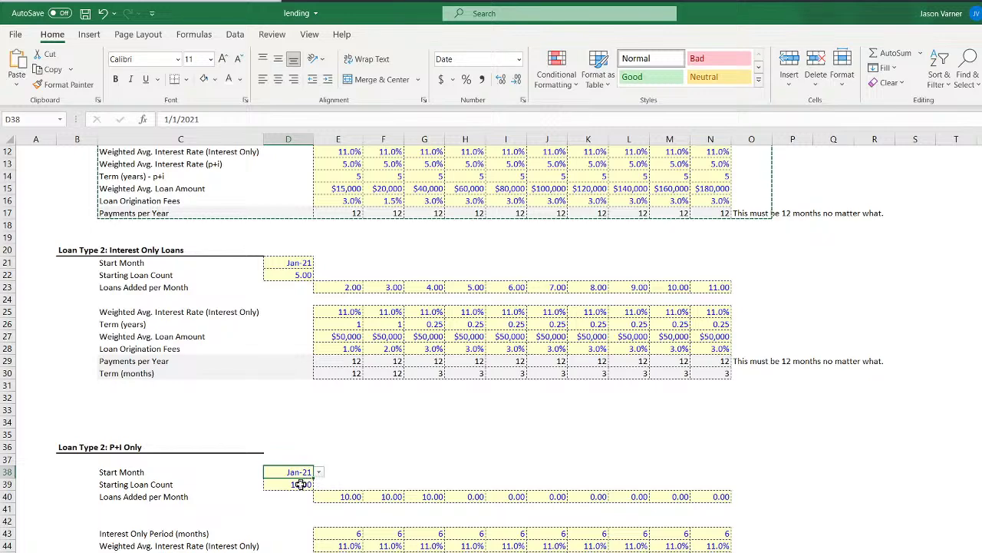
{"action": "left_click", "coordinate": [300, 484]}
{"action": "type", "text": "1"}
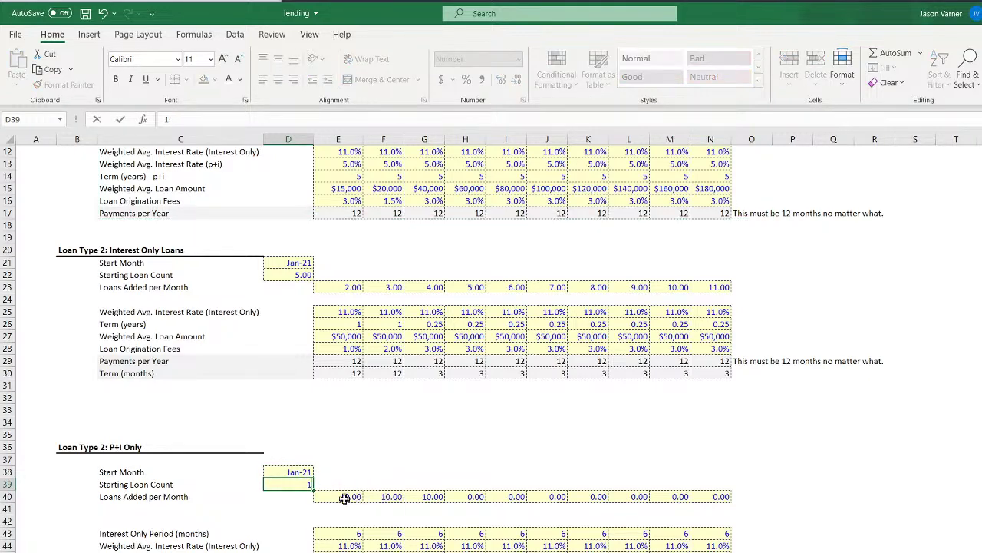
{"action": "left_click", "coordinate": [345, 499]}
{"action": "type", "text": "1"}
{"action": "key", "text": "ctrl+Return"}
{"action": "left_click_drag", "start_coordinate": [364, 503], "coordinate": [725, 503]}
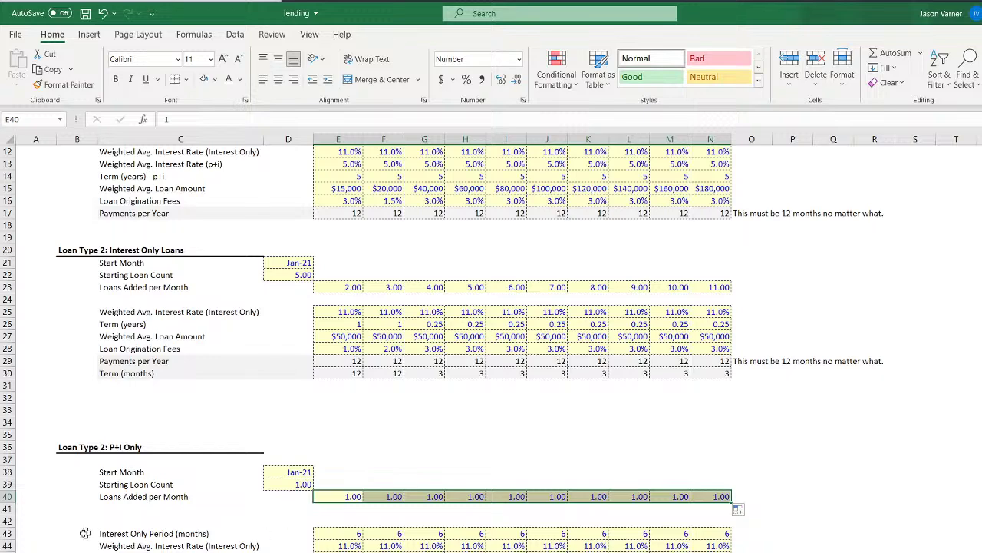
Clear the Interest Only Period row 43 and the interest-only rate row 44 in the P+I Only block
{"action": "left_click", "coordinate": [46, 534]}
{"action": "left_click_drag", "start_coordinate": [93, 537], "coordinate": [799, 536]}
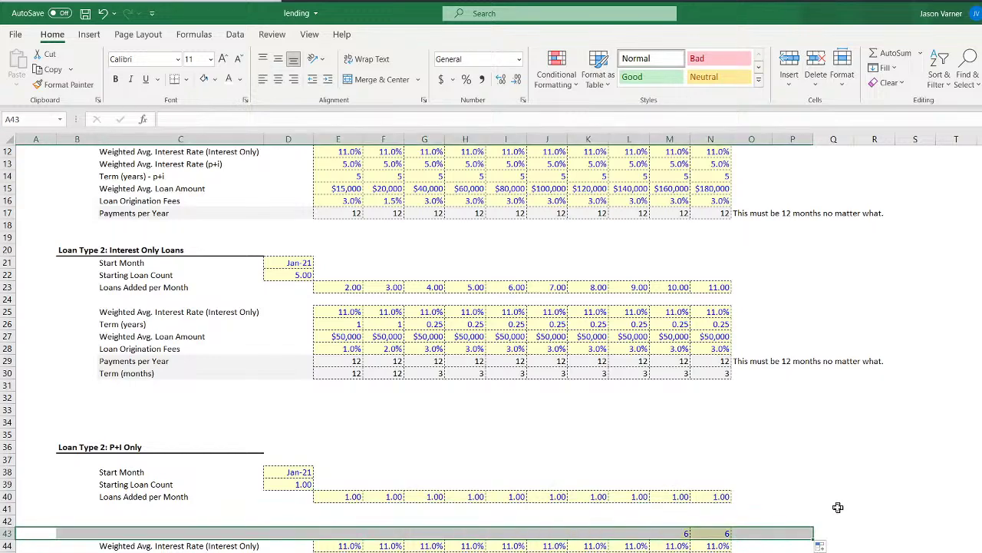
{"action": "left_click", "coordinate": [35, 546]}
{"action": "left_click_drag", "start_coordinate": [56, 550], "coordinate": [895, 548]}
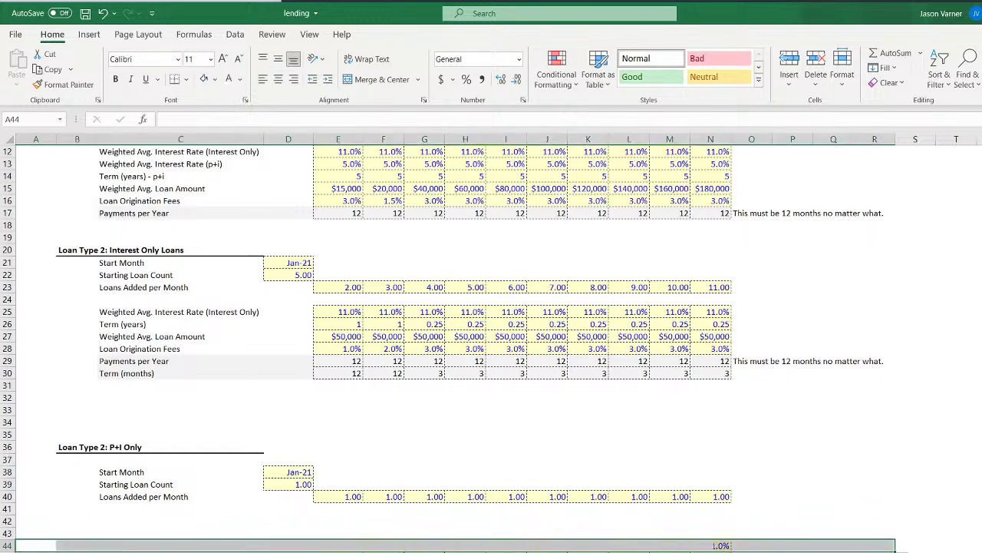
Move the P+I Only block's remaining rows, beginning with Weighted Avg. Interest Rate (p+i), up to row 43 and save the workbook
{"action": "left_click_drag", "start_coordinate": [180, 552], "coordinate": [760, 526]}
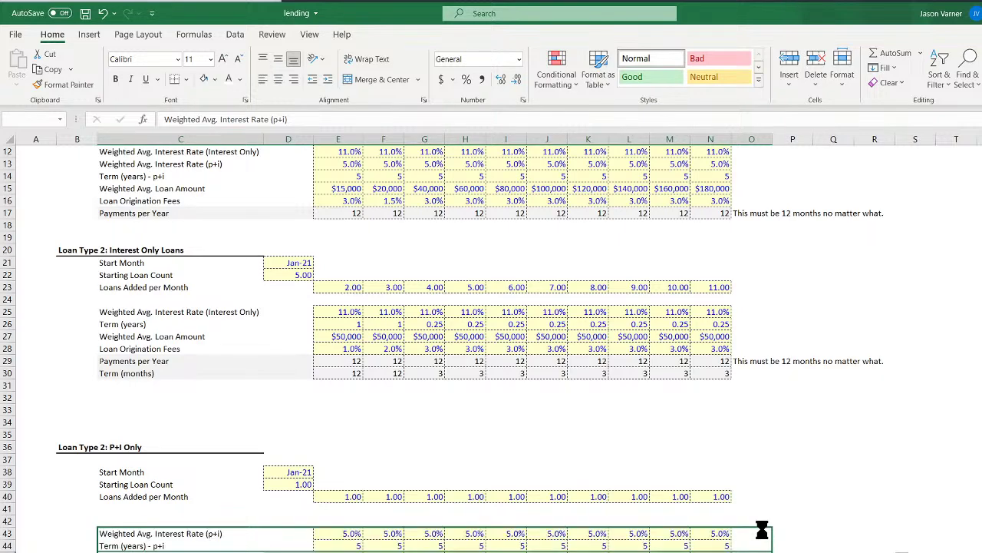
{"action": "left_click", "coordinate": [874, 508]}
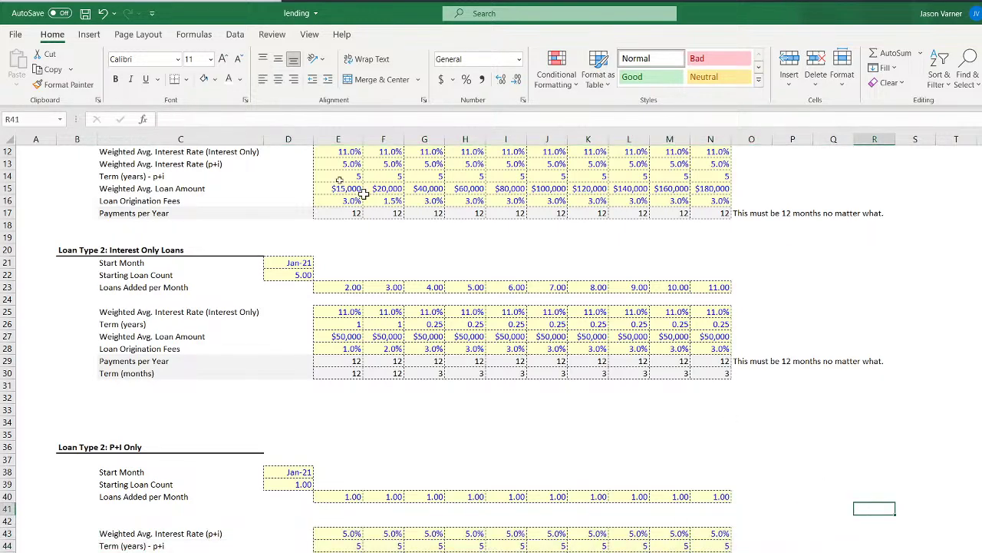
{"action": "left_click", "coordinate": [86, 13]}
Review the P+I Only block's interest rate, term, loan amount, origination fee and payments per year inputs, and save the workbook
{"action": "left_click", "coordinate": [347, 535]}
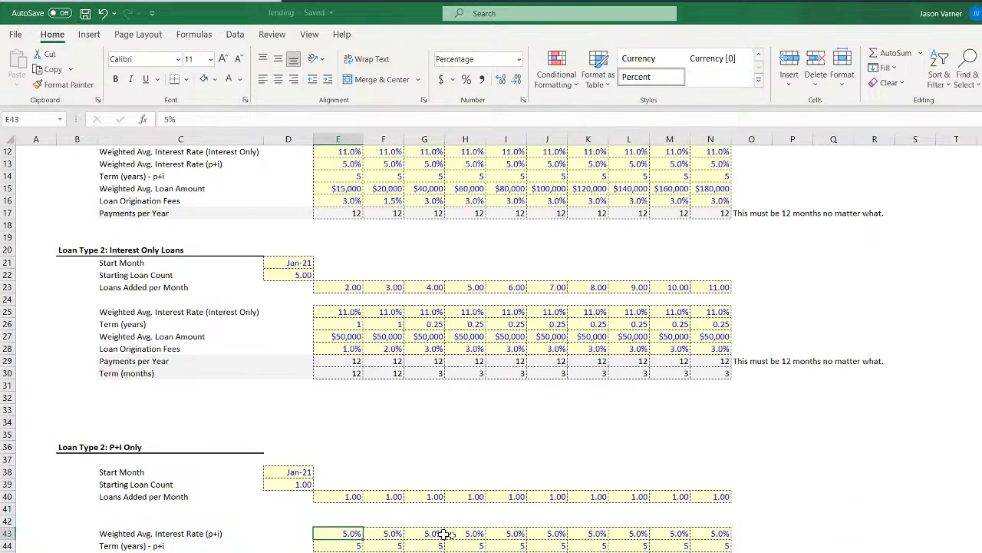
{"action": "key", "text": "Down"}
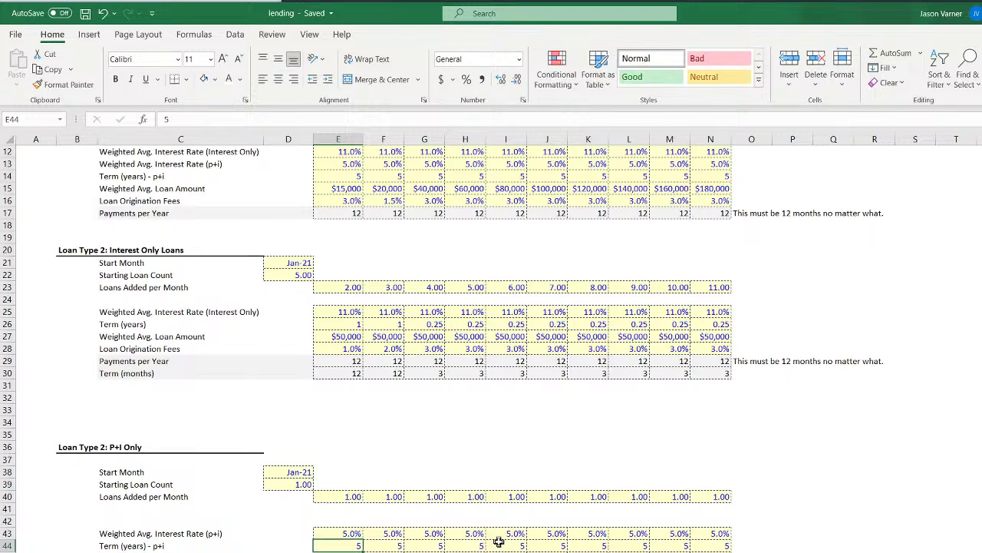
{"action": "key", "text": "Down"}
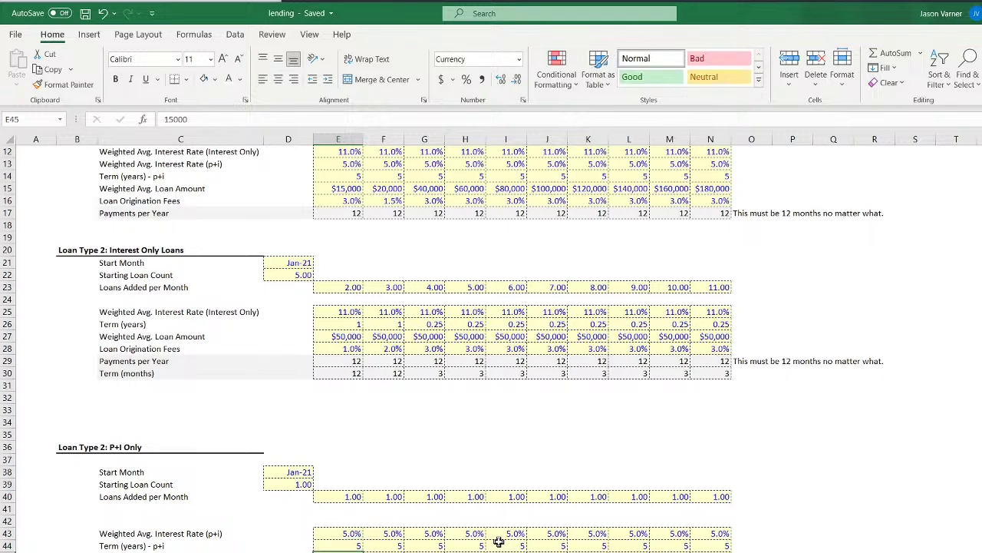
{"action": "key", "text": "Down"}
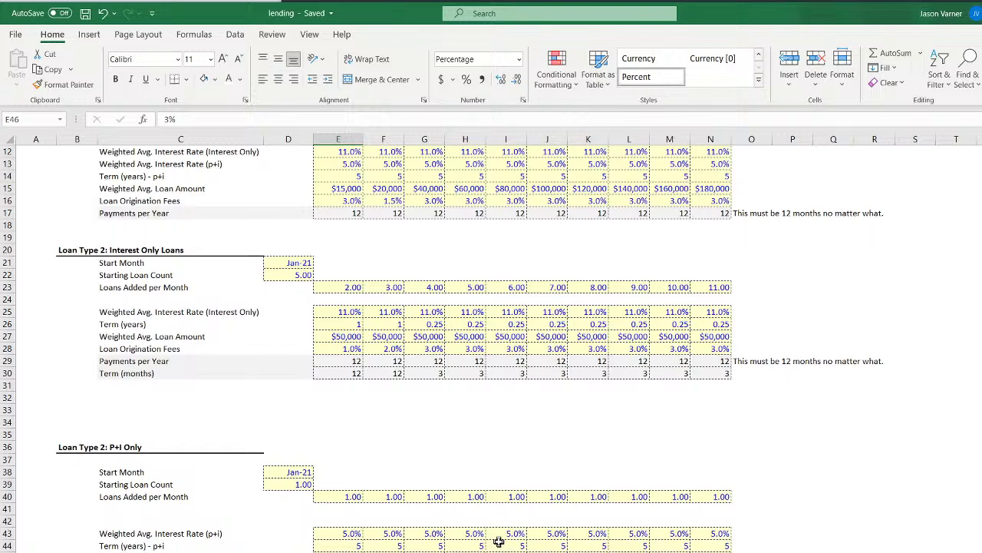
{"action": "key", "text": "Down"}
{"action": "key", "text": "Right"}
{"action": "key", "text": "Right"}
{"action": "key", "text": "Right"}
{"action": "key", "text": "Right"}
{"action": "key", "text": "Right"}
{"action": "key", "text": "Right"}
{"action": "key", "text": "Right"}
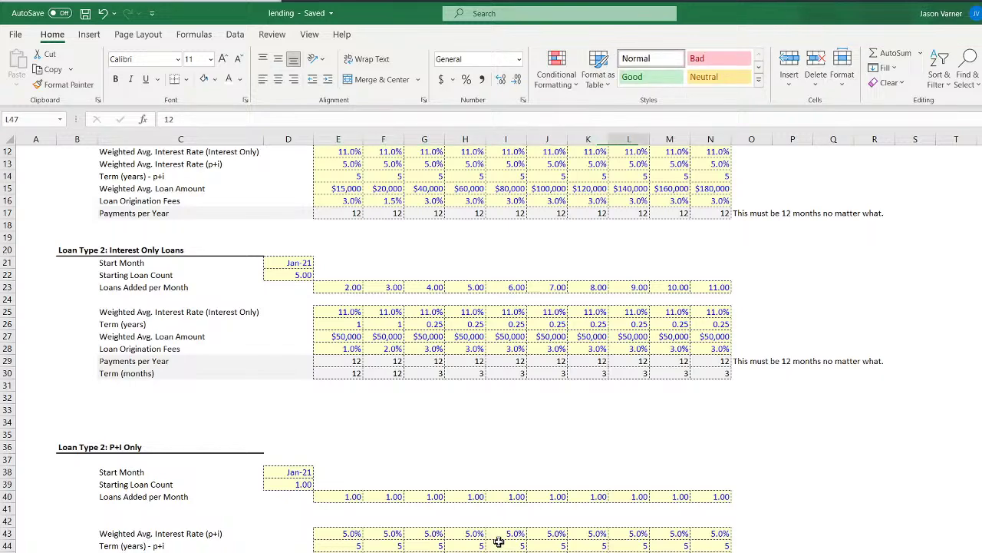
{"action": "key", "text": "Right"}
{"action": "key", "text": "Right"}
{"action": "key", "text": "Left"}
{"action": "key", "text": "Left"}
{"action": "key", "text": "Left"}
{"action": "key", "text": "Left"}
{"action": "key", "text": "Left"}
{"action": "key", "text": "Left"}
{"action": "key", "text": "Left"}
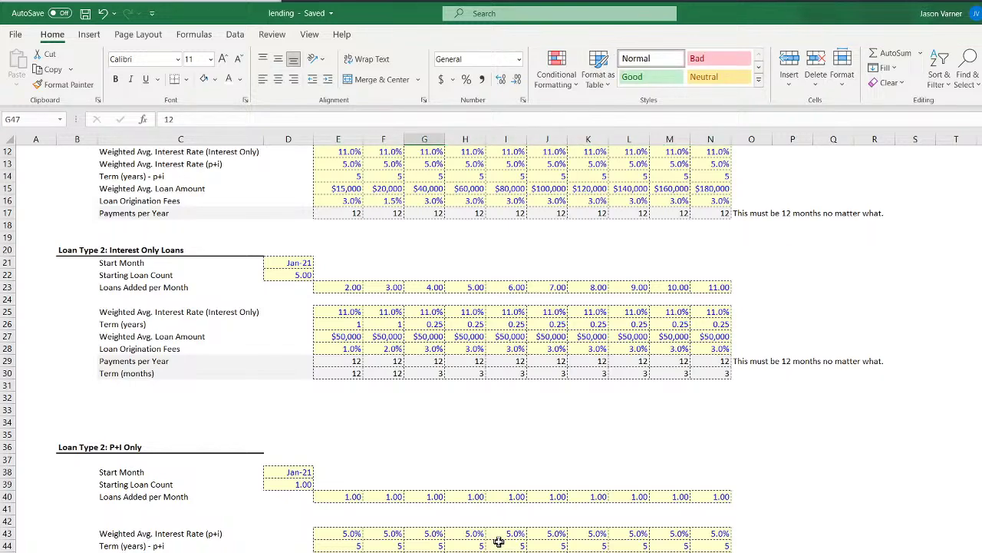
{"action": "key", "text": "Left"}
{"action": "key", "text": "Left"}
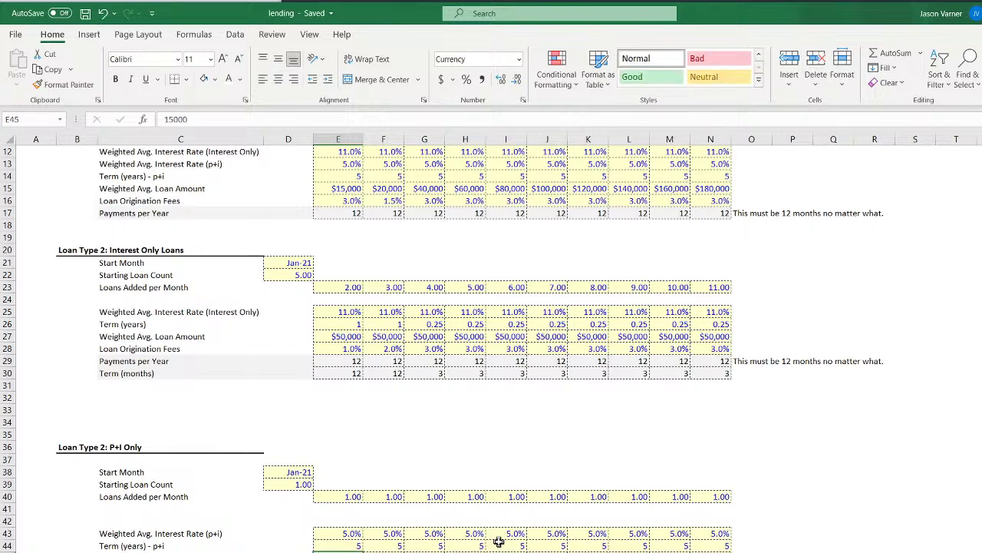
{"action": "key", "text": "Up"}
{"action": "key", "text": "Up"}
{"action": "key", "text": "Up"}
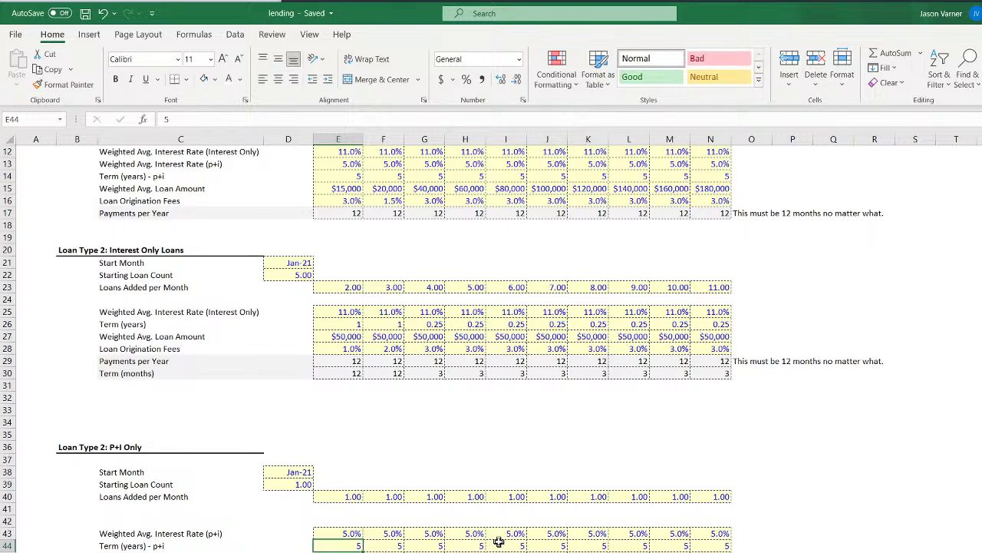
{"action": "left_click", "coordinate": [85, 13]}
Examine the monthly pro-forma's Loan Type 1 borrower rows from Jan-21 through Dec-26
{"action": "key", "text": "ctrl+Page_Down"}
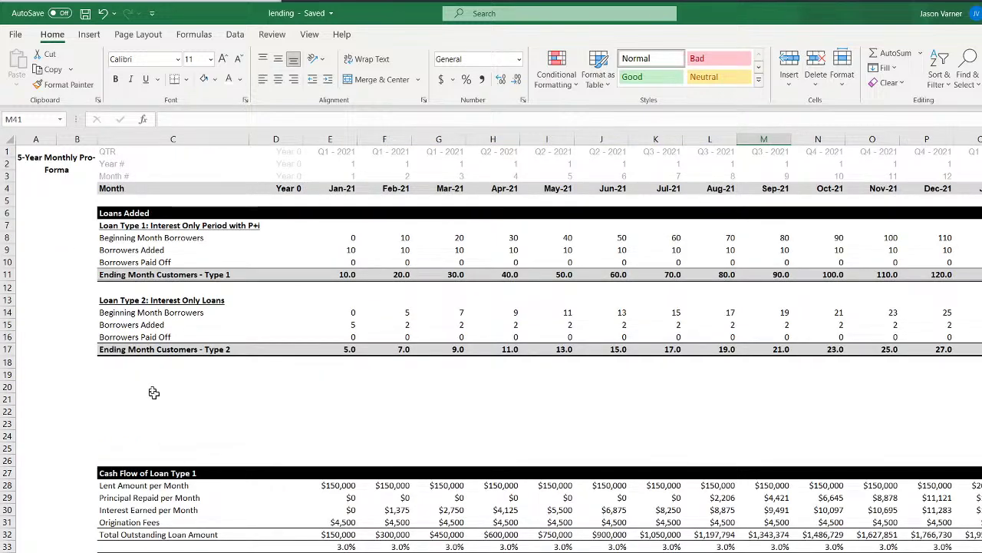
{"action": "left_click", "coordinate": [107, 300]}
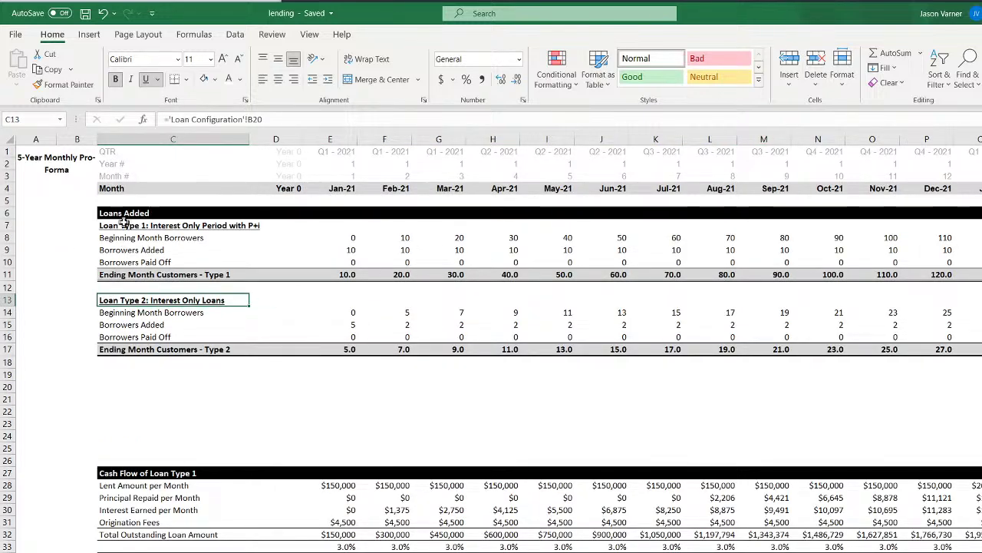
{"action": "left_click_drag", "start_coordinate": [124, 222], "coordinate": [401, 276]}
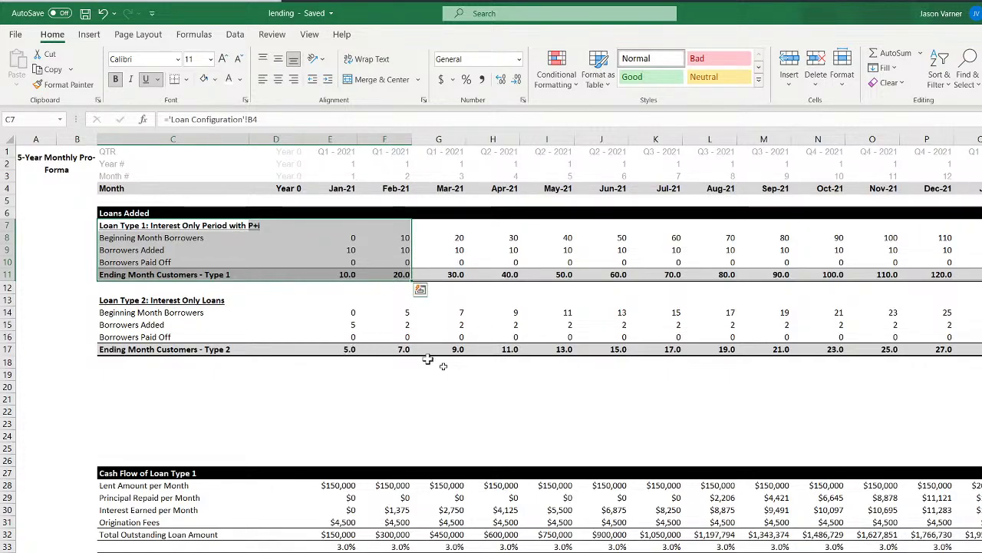
{"action": "scroll", "coordinate": [491, 343], "scroll_direction": "right", "scroll_amount": 6}
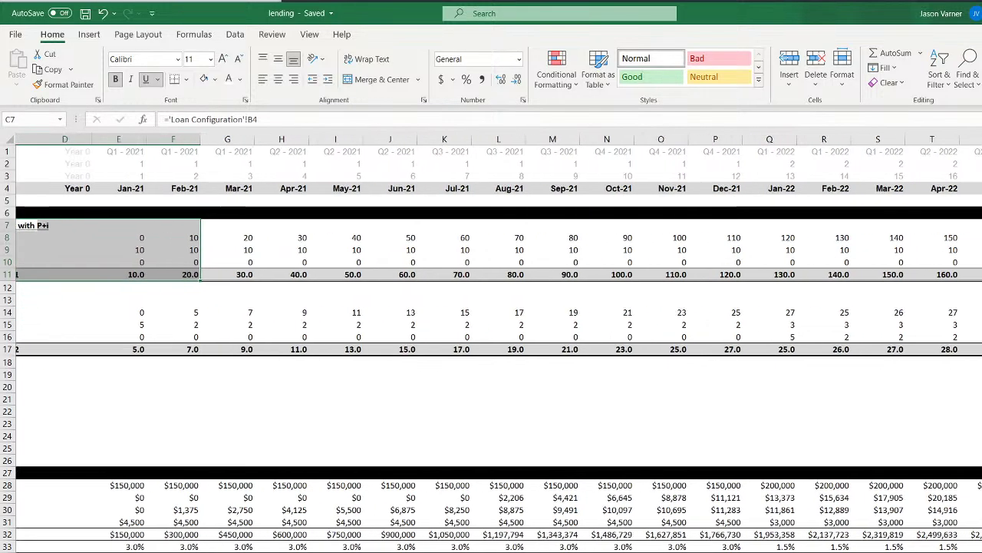
{"action": "scroll", "coordinate": [498, 342], "scroll_direction": "right", "scroll_amount": 15}
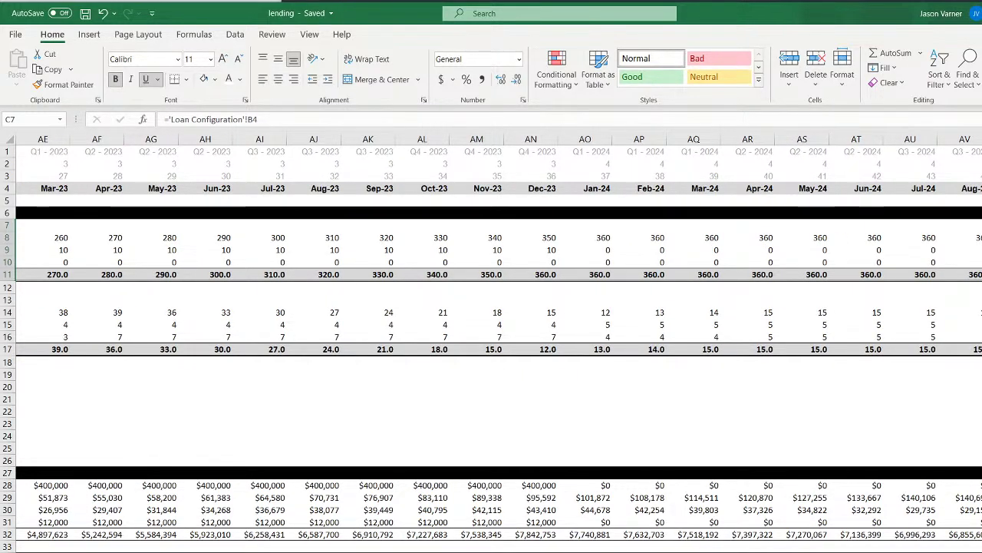
{"action": "scroll", "coordinate": [491, 343], "scroll_direction": "right", "scroll_amount": 20}
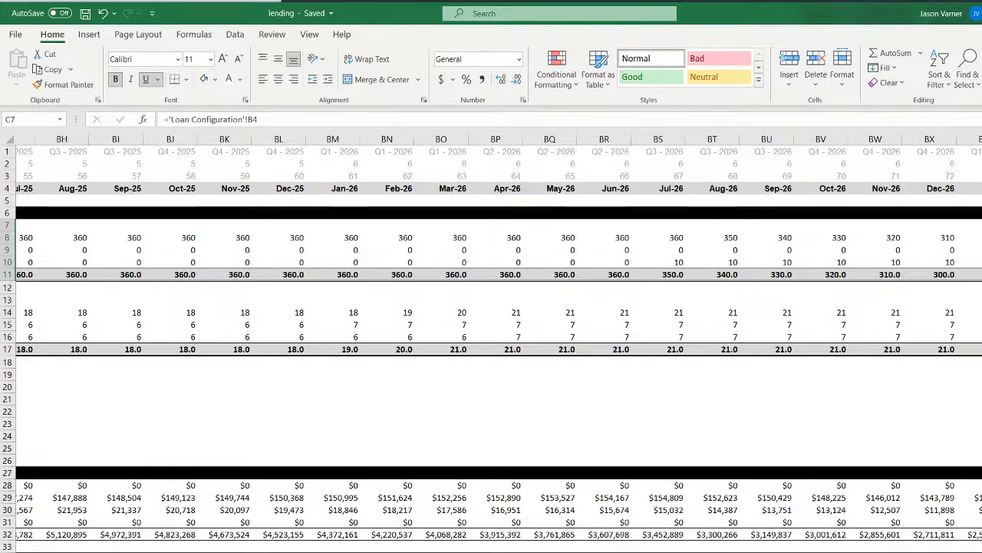
{"action": "scroll", "coordinate": [491, 343], "scroll_direction": "left", "scroll_amount": 20}
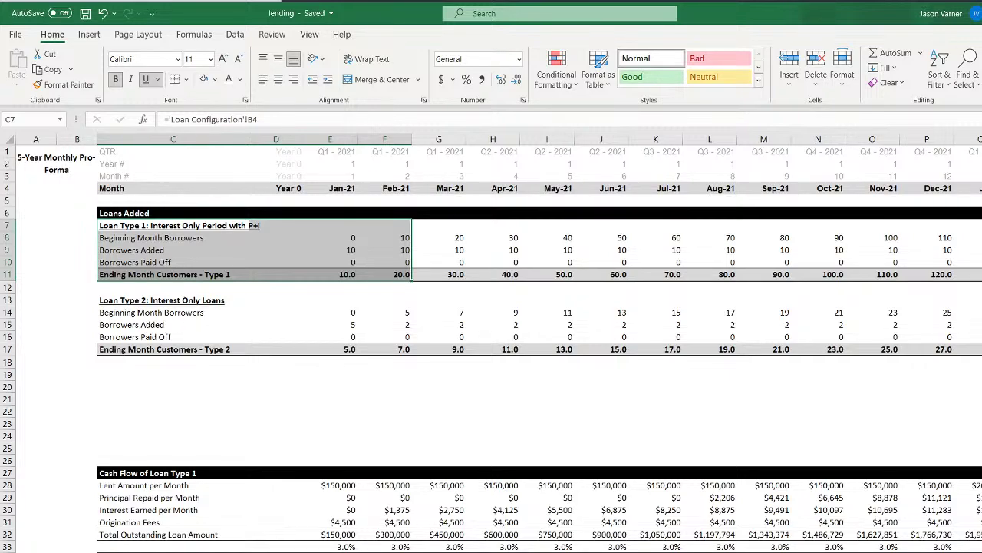
Compare Loan Type 1's configured p+i term in years 1 and 2 with the timing of Borrowers Paid Off in the monthly pro-forma
{"action": "key", "text": "ctrl+Page_Up"}
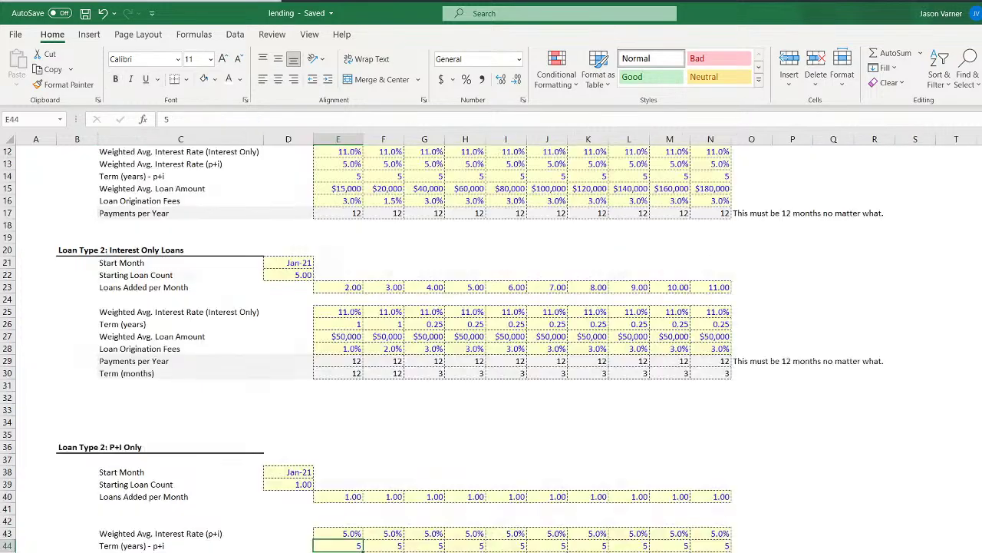
{"action": "scroll", "coordinate": [453, 498], "scroll_direction": "up", "scroll_amount": 4}
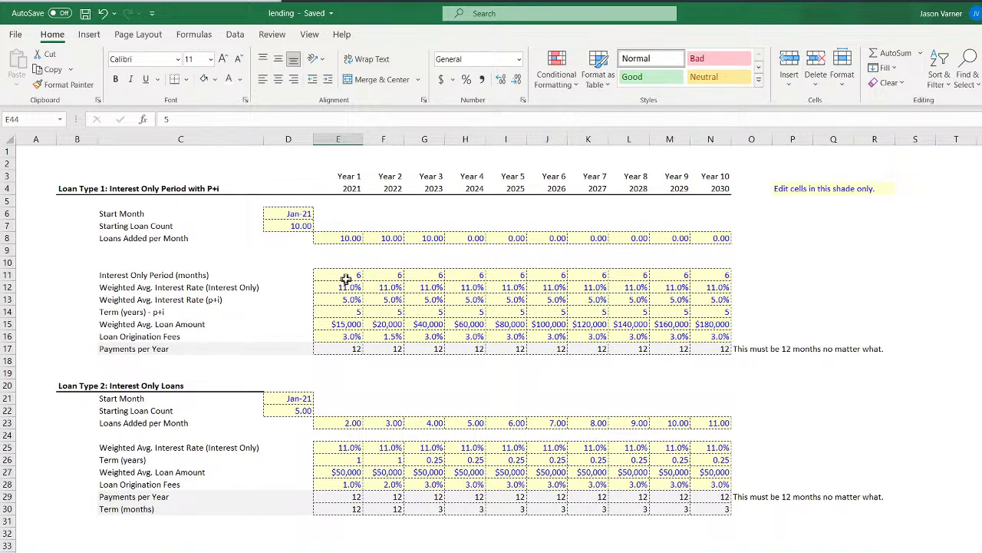
{"action": "left_click", "coordinate": [348, 311]}
{"action": "left_click", "coordinate": [395, 313]}
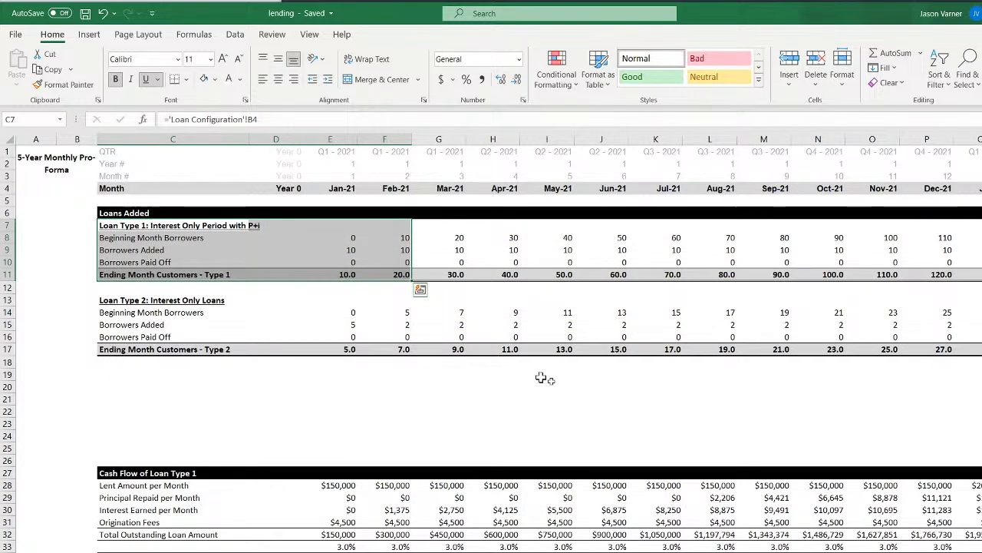
{"action": "scroll", "coordinate": [498, 342], "scroll_direction": "right", "scroll_amount": 10}
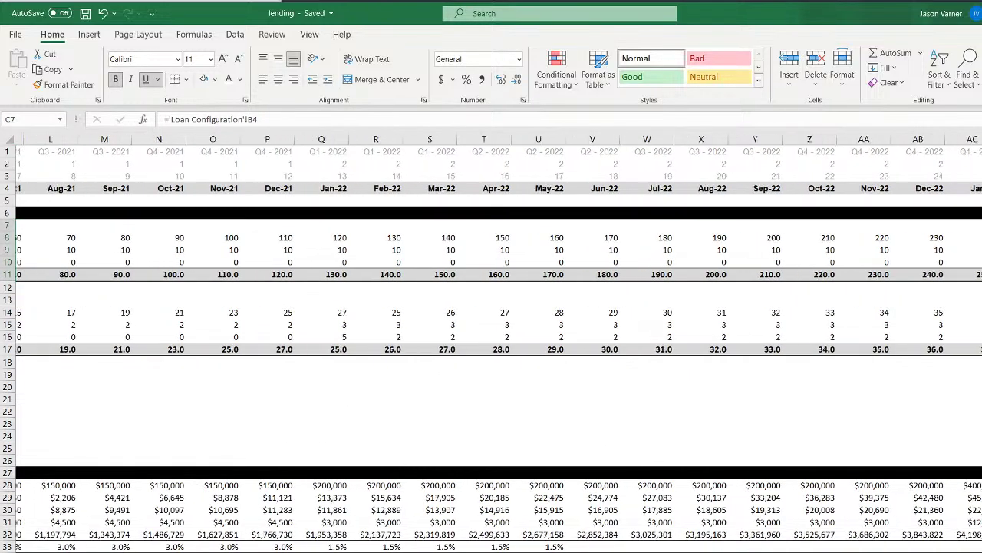
{"action": "scroll", "coordinate": [499, 342], "scroll_direction": "right", "scroll_amount": 14}
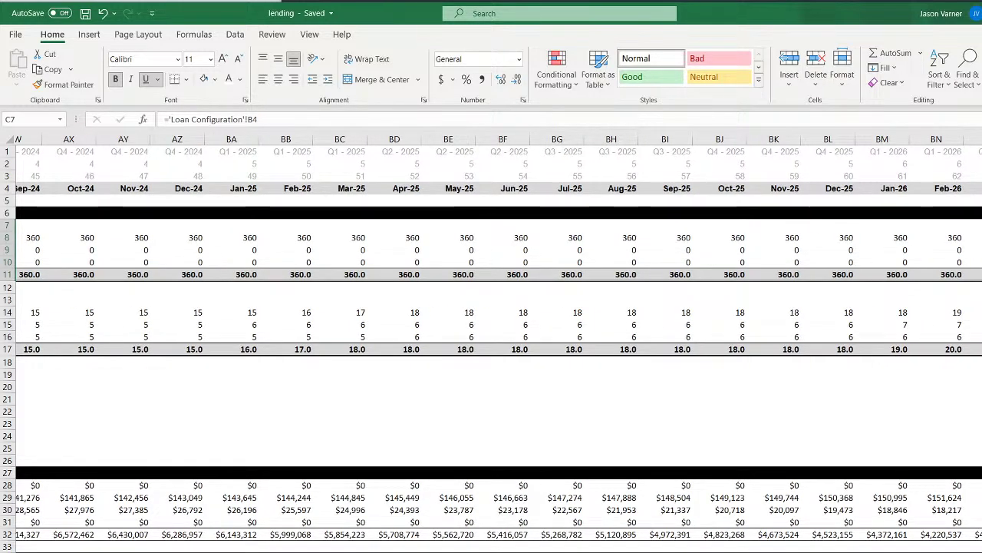
{"action": "scroll", "coordinate": [498, 343], "scroll_direction": "right", "scroll_amount": 5}
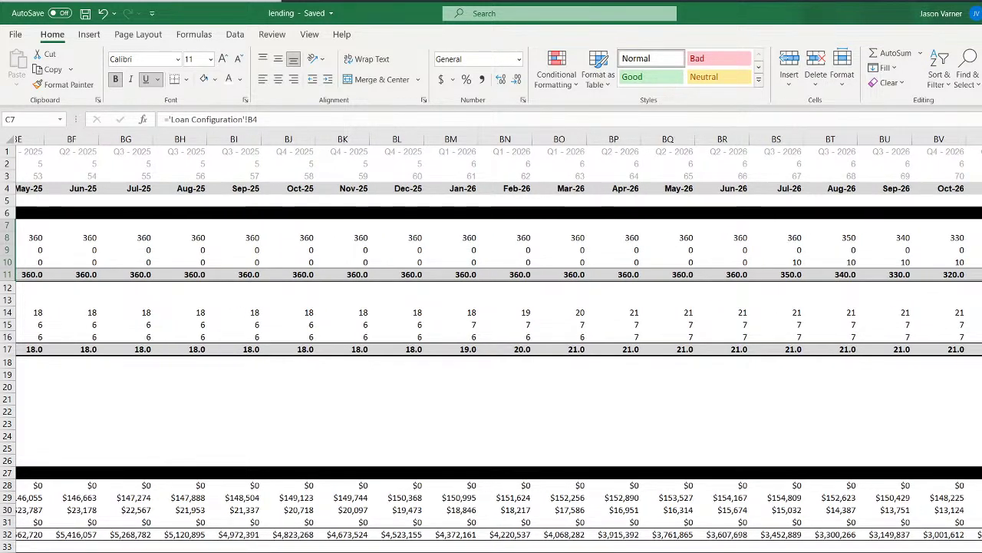
{"action": "scroll", "coordinate": [498, 342], "scroll_direction": "left", "scroll_amount": 20}
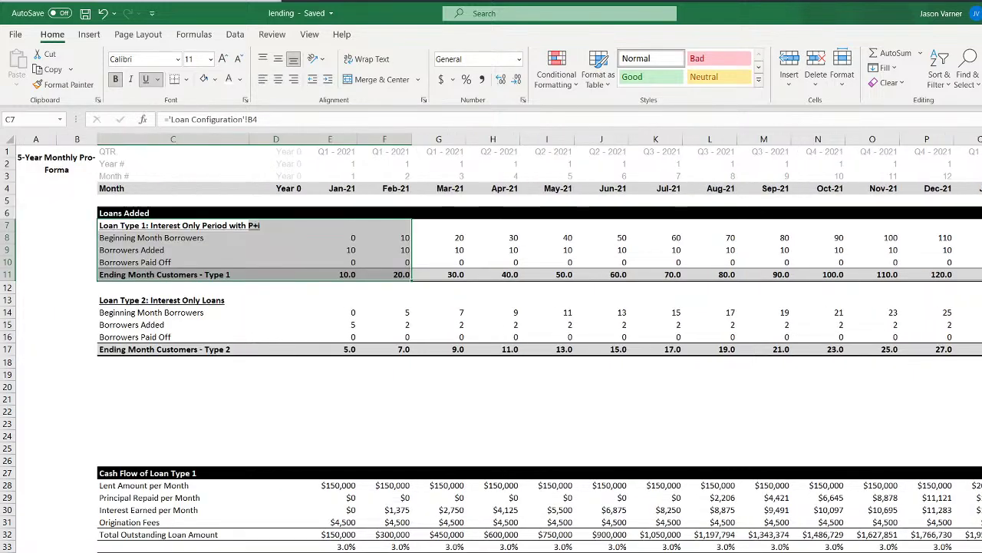
Copy Loan Type 1's borrower block with its Jan-21 and Feb-21 columns (C7:F11) to C19, below the Loan Type 2 block
{"action": "right_click", "coordinate": [147, 224]}
{"action": "left_click", "coordinate": [158, 247]}
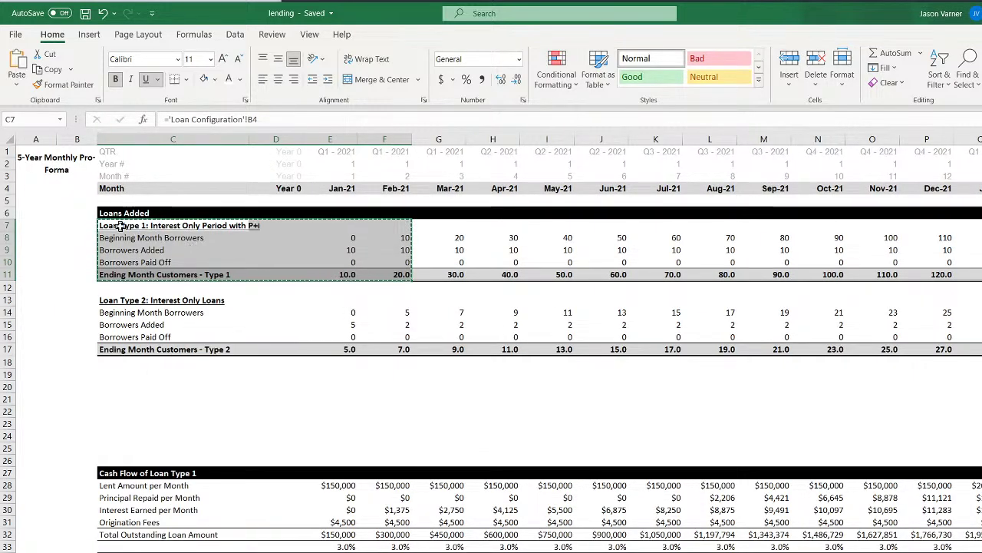
{"action": "left_click", "coordinate": [126, 362]}
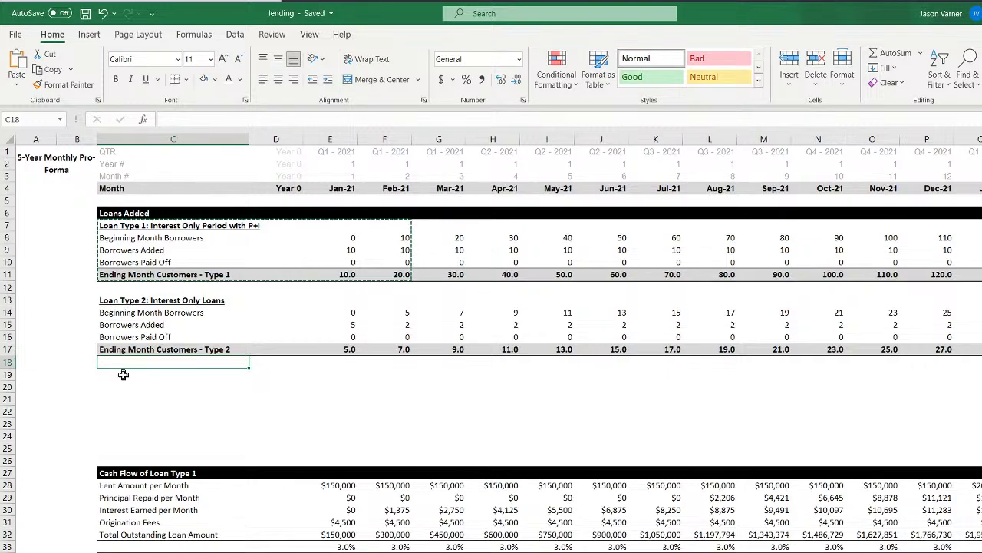
{"action": "right_click", "coordinate": [123, 374]}
{"action": "left_click", "coordinate": [157, 82]}
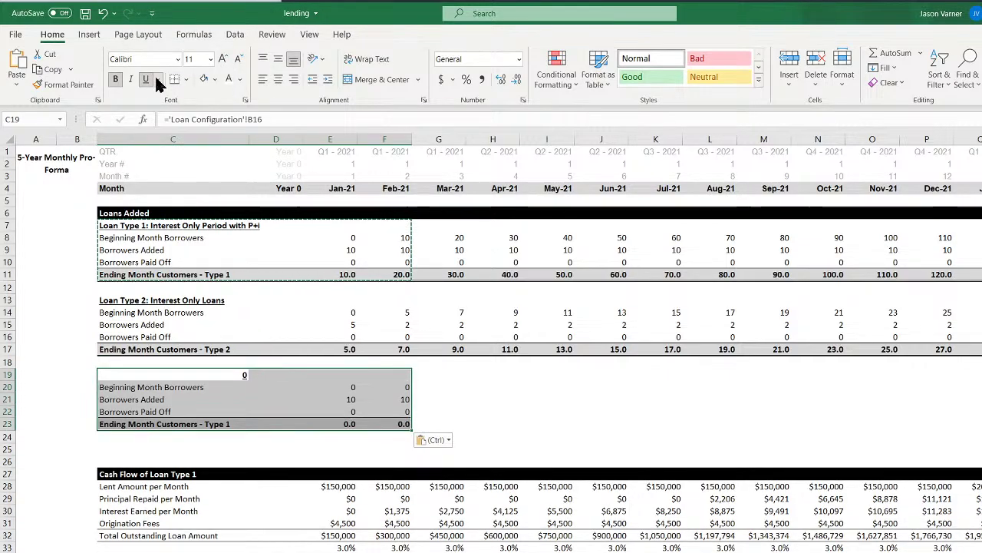
Link the new block's heading in C19 to the P+I Only heading on the Loan Configuration sheet and save the workbook
{"action": "left_click", "coordinate": [168, 373]}
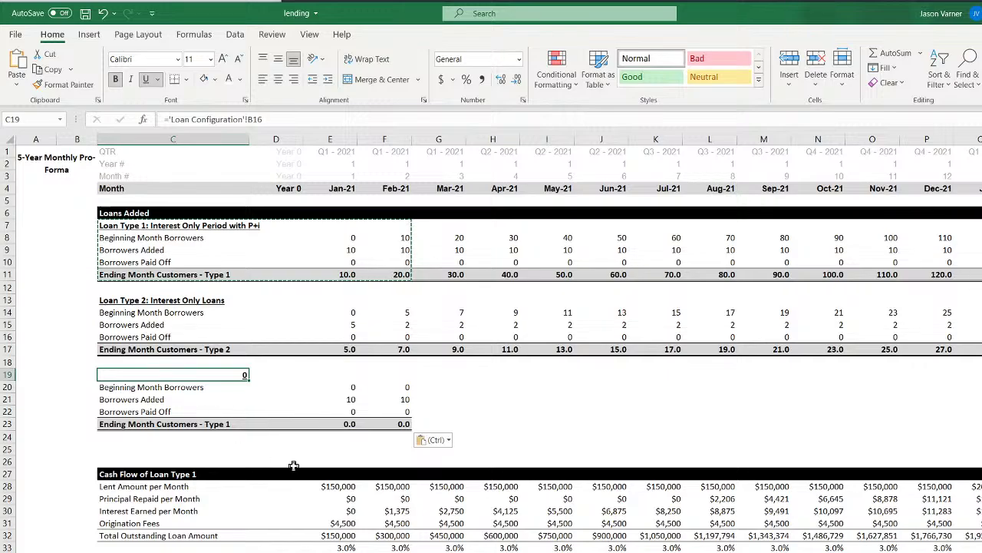
{"action": "type", "text": "="}
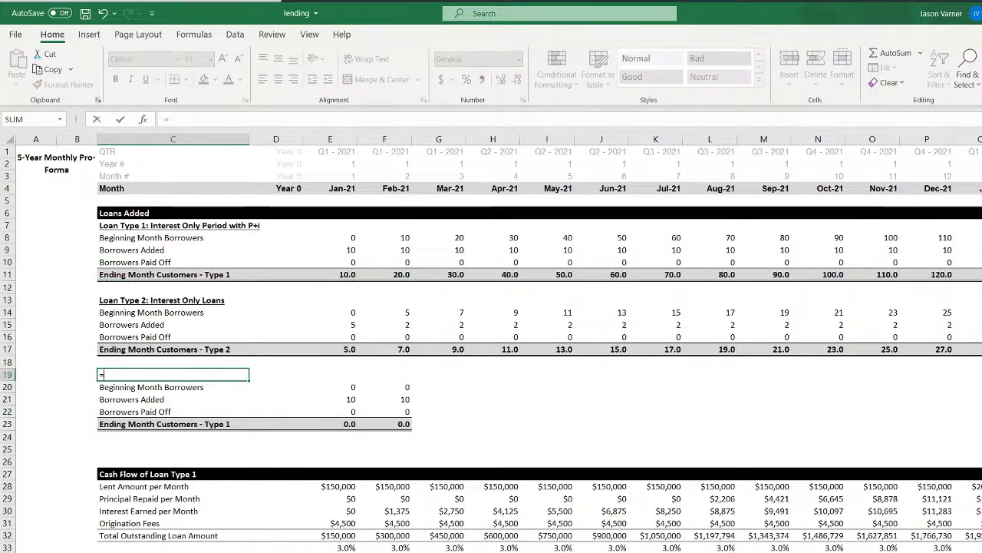
{"action": "key", "text": "ctrl+Page_Up"}
{"action": "key", "text": "ctrl+Page_Up"}
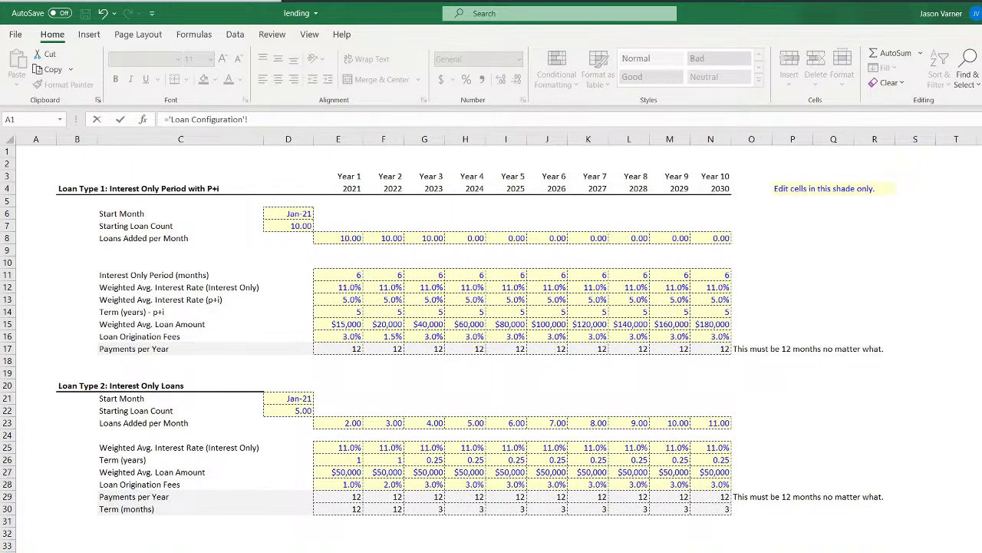
{"action": "key", "text": "Return"}
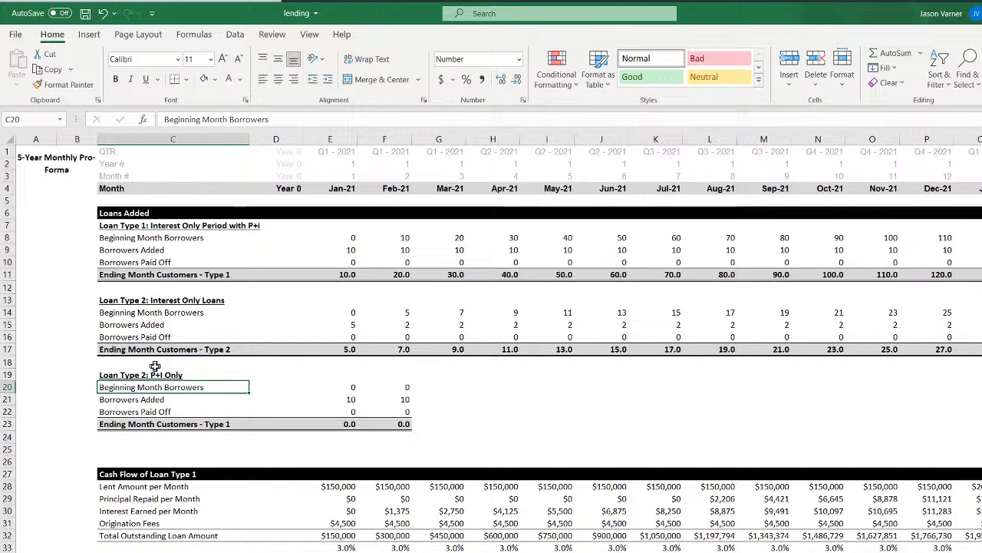
{"action": "left_click", "coordinate": [85, 13]}
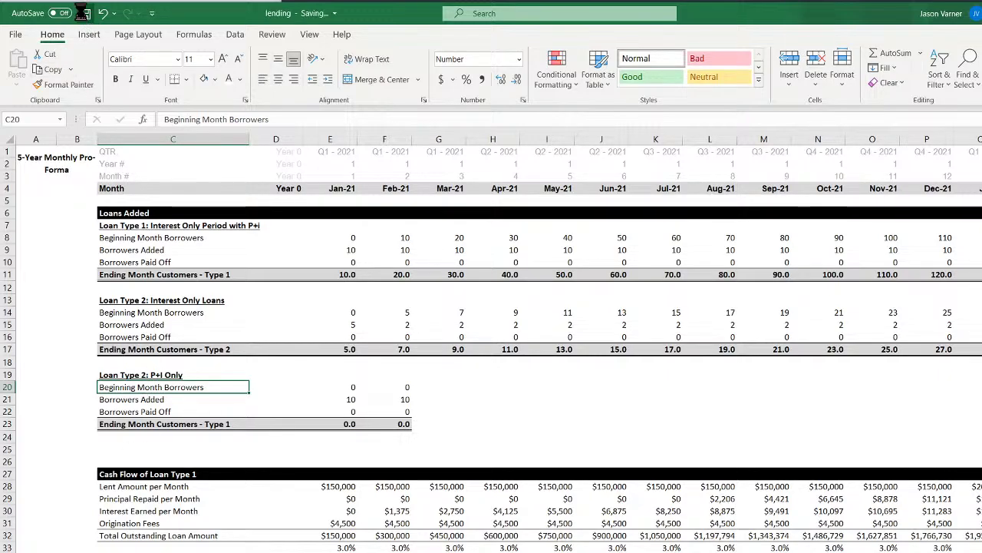
Relabel the P+I Only block's total row in C23 as Ending Month Customers - Type 4
{"action": "left_click", "coordinate": [189, 400]}
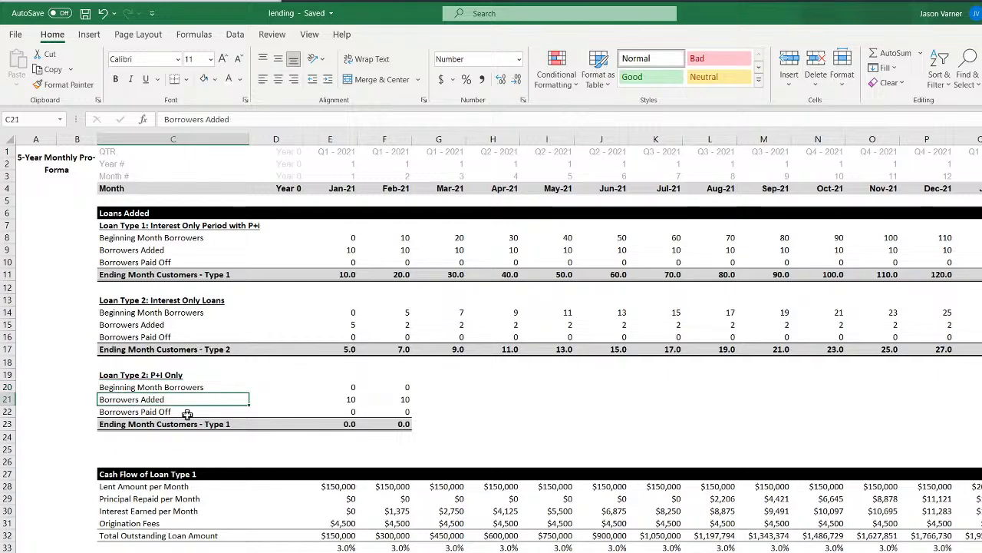
{"action": "left_click", "coordinate": [187, 413]}
{"action": "left_click", "coordinate": [181, 426]}
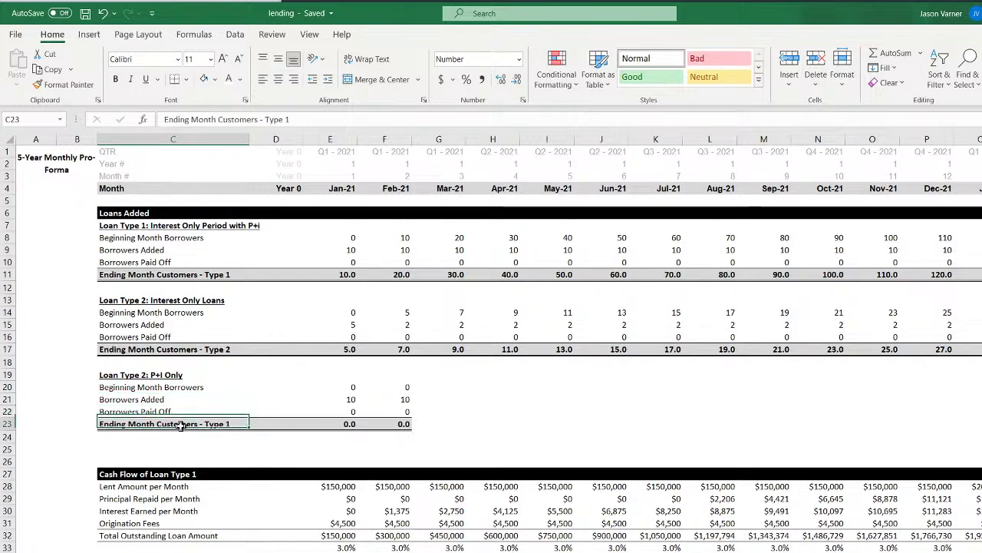
{"action": "double_click", "coordinate": [181, 426]}
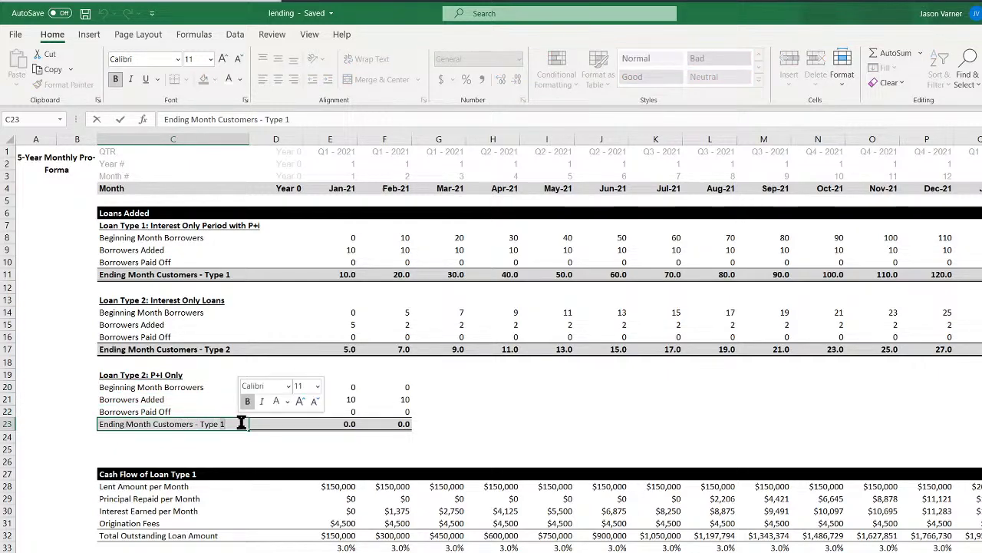
{"action": "key", "text": "BackSpace"}
{"action": "type", "text": "4"}
{"action": "key", "text": "Return"}
Check the other blocks' type numbering and relabel the P+I Only total row as Ending Month Customers - Type 3
{"action": "left_click", "coordinate": [173, 274]}
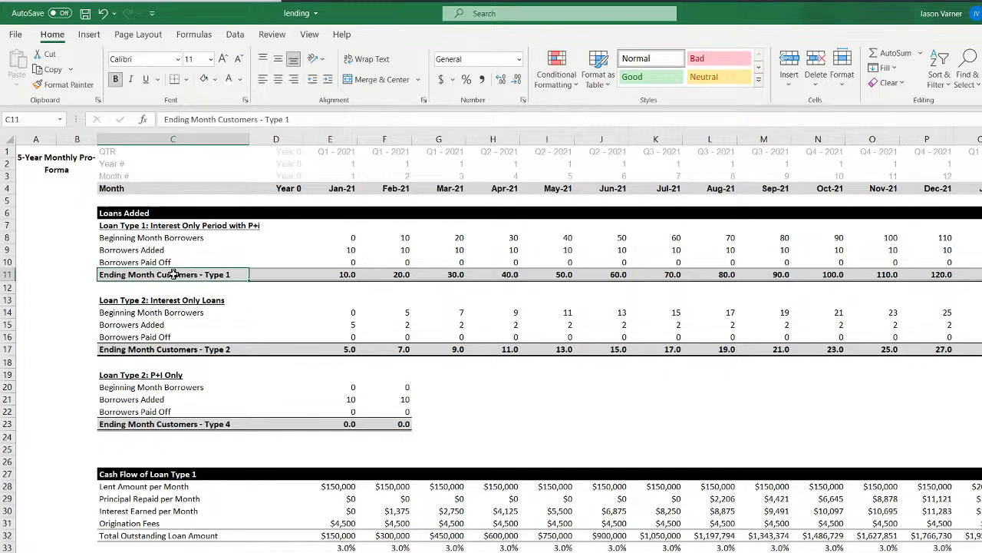
{"action": "left_click", "coordinate": [170, 347]}
{"action": "left_click", "coordinate": [173, 387]}
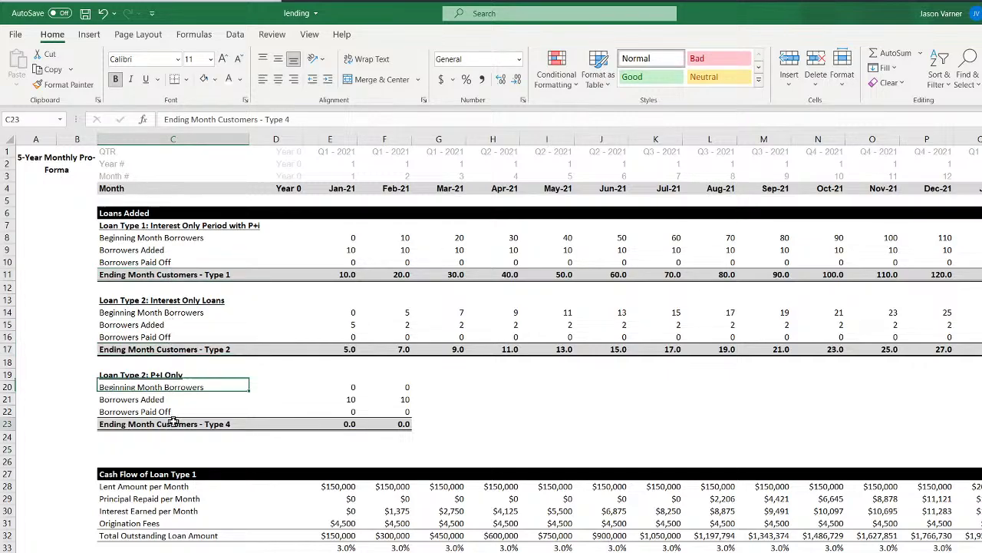
{"action": "double_click", "coordinate": [221, 426]}
{"action": "key", "text": "BackSpace"}
{"action": "type", "text": "3"}
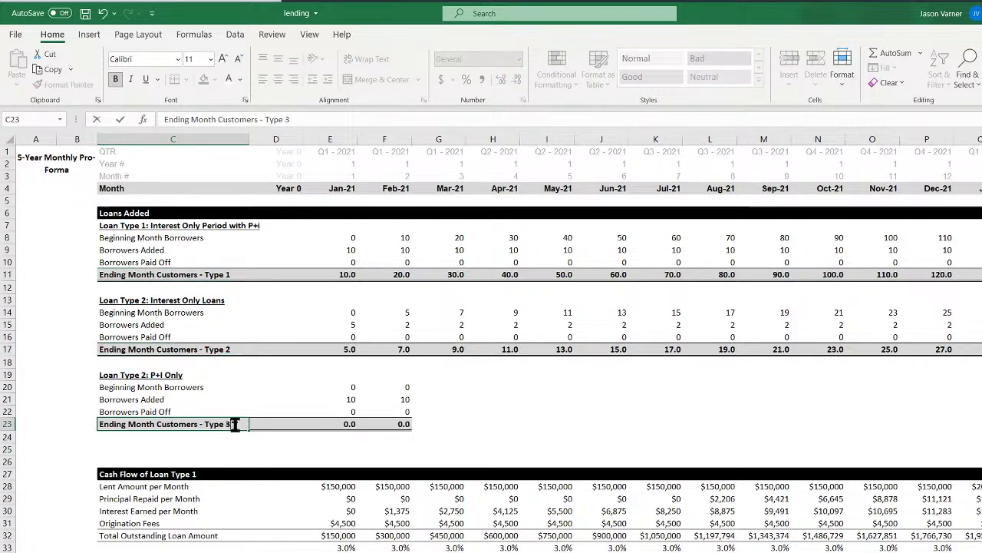
{"action": "key", "text": "Return"}
Extend the P+I Only block's Beginning Month Borrowers formula from Feb-21 across to Aug-21
{"action": "left_click", "coordinate": [352, 388]}
{"action": "left_click", "coordinate": [351, 402]}
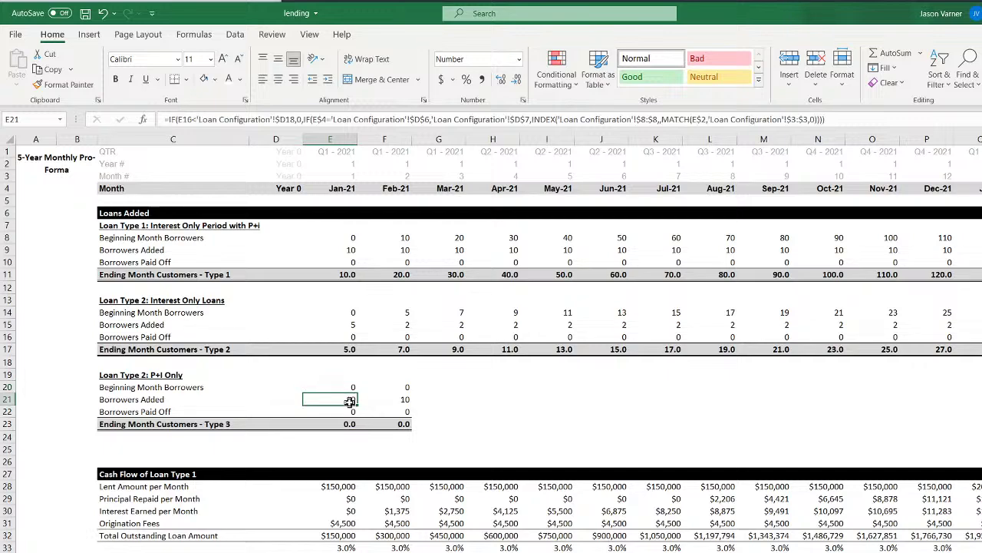
{"action": "left_click", "coordinate": [387, 387]}
{"action": "left_click_drag", "start_coordinate": [412, 393], "coordinate": [733, 393]}
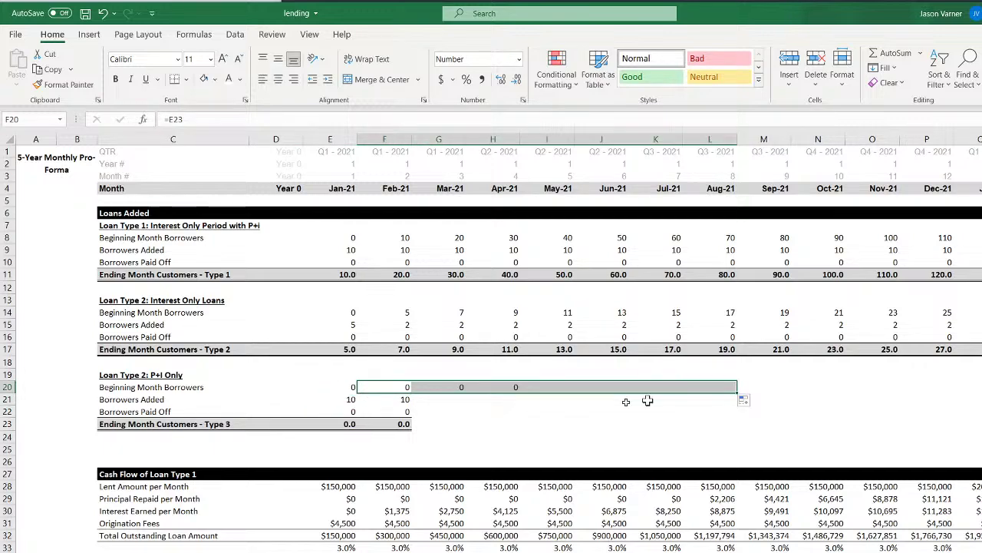
Replace the P+I Only block's Jan-21 Borrowers Added formula in E21 with an exact copy of Loan Type 2's formula from E15
{"action": "left_click", "coordinate": [350, 400]}
{"action": "left_click", "coordinate": [349, 323]}
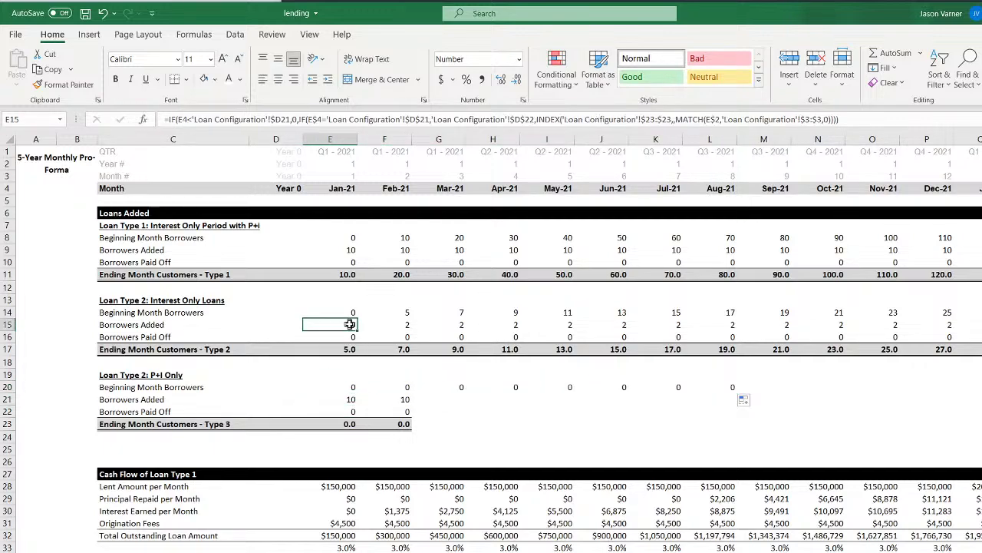
{"action": "left_click", "coordinate": [844, 119]}
{"action": "left_click_drag", "start_coordinate": [839, 119], "coordinate": [158, 120]}
{"action": "right_click", "coordinate": [207, 122]}
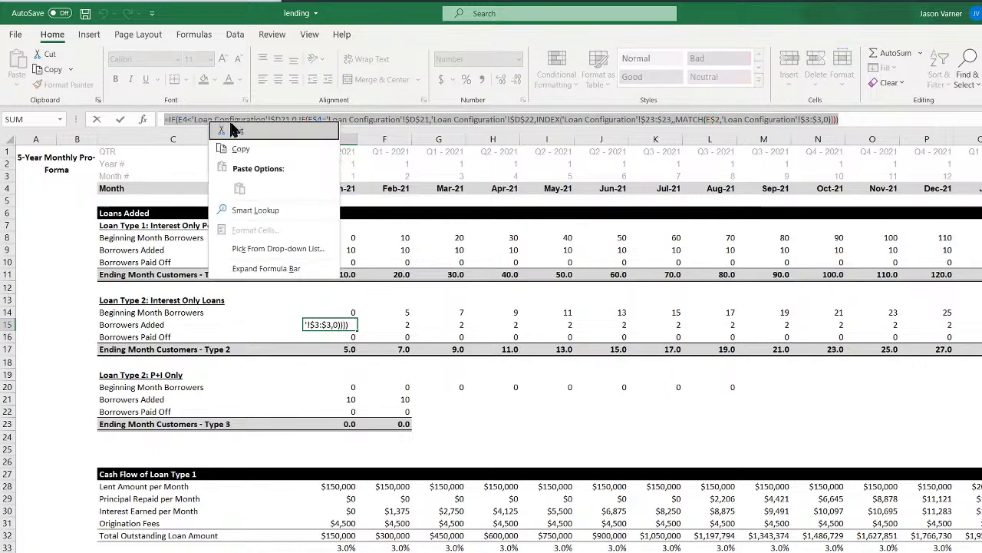
{"action": "left_click", "coordinate": [246, 147]}
{"action": "key", "text": "Escape"}
{"action": "left_click", "coordinate": [341, 396]}
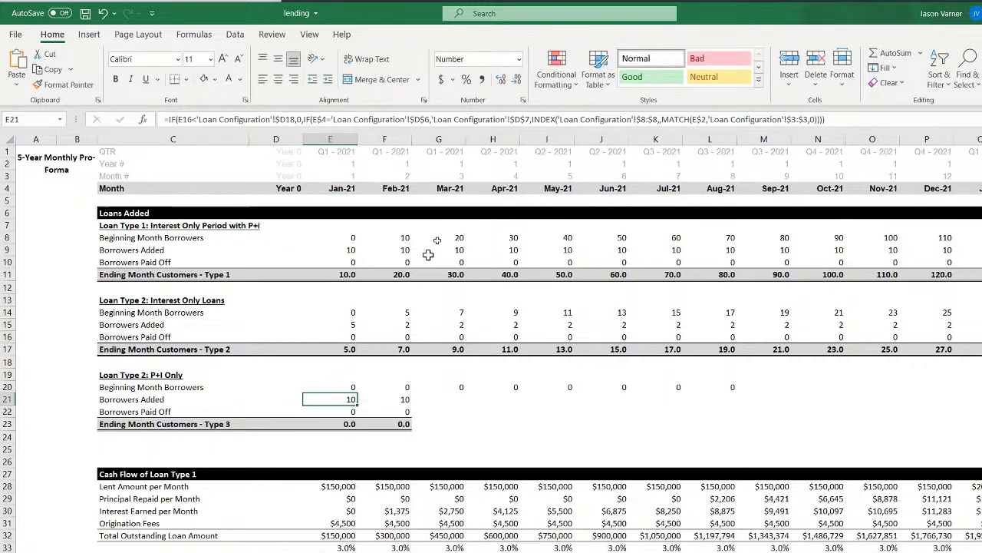
{"action": "left_click", "coordinate": [834, 119]}
{"action": "left_click_drag", "start_coordinate": [834, 119], "coordinate": [161, 120]}
{"action": "right_click", "coordinate": [201, 120]}
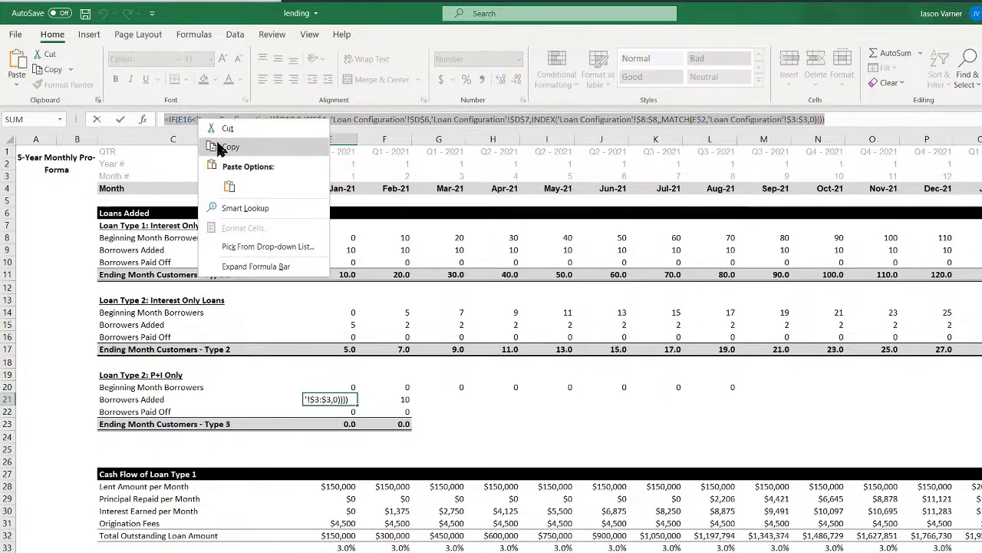
{"action": "left_click", "coordinate": [227, 179]}
{"action": "key", "text": "Return"}
{"action": "left_click", "coordinate": [341, 396]}
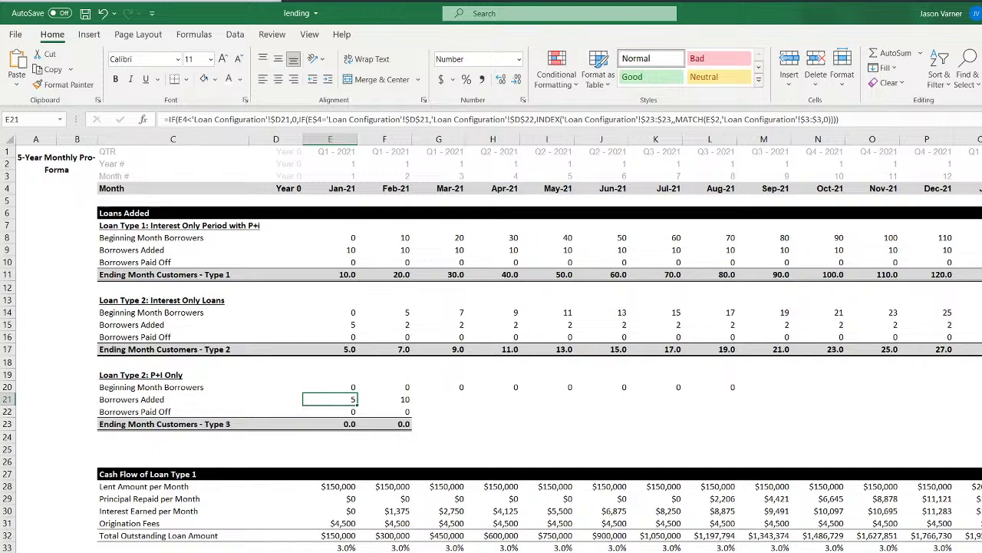
Delete the extra blank spacing starting at row 33 above Loan Configuration's P+I Only block, matching the two-row gap between the other loan types
{"action": "left_click", "coordinate": [155, 552]}
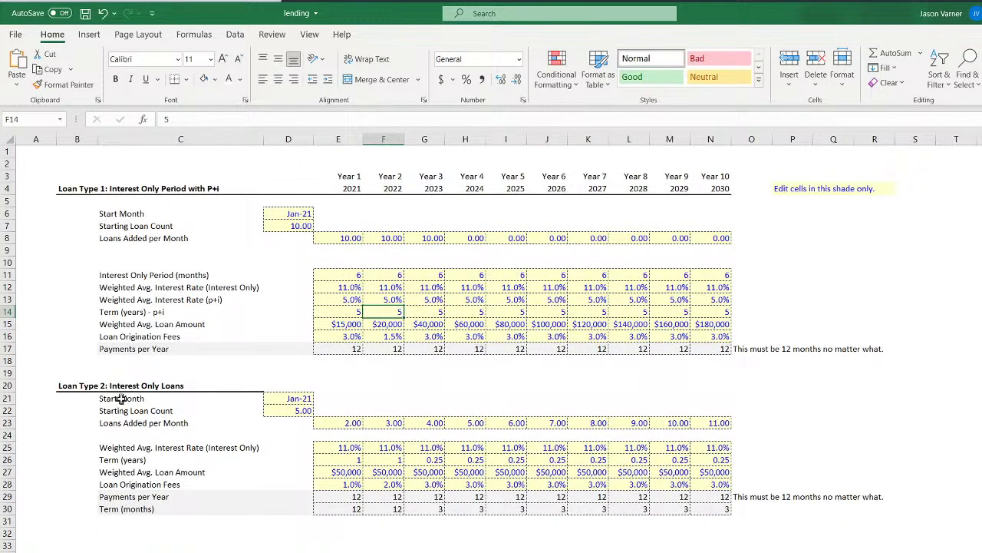
{"action": "left_click_drag", "start_coordinate": [120, 399], "coordinate": [122, 411]}
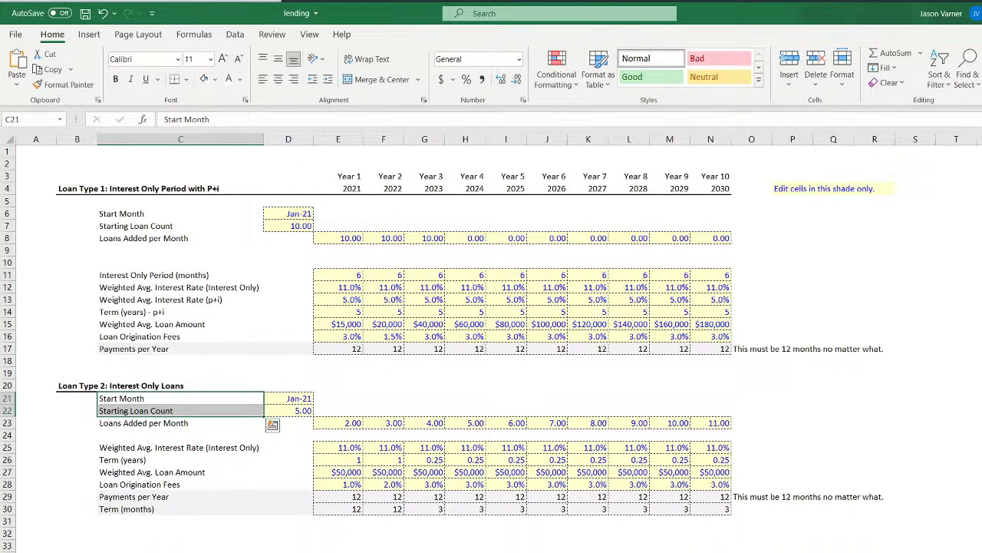
{"action": "left_click_drag", "start_coordinate": [145, 366], "coordinate": [146, 374]}
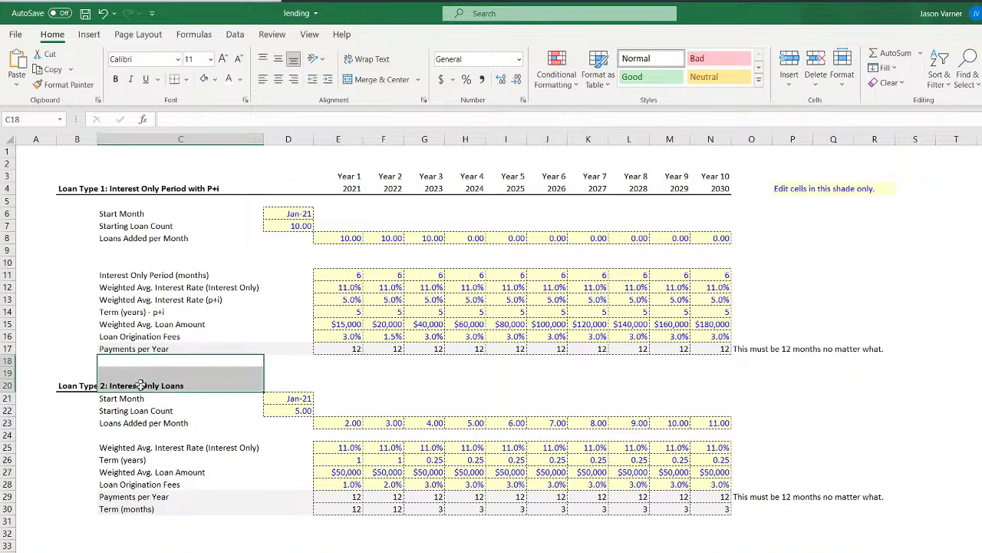
{"action": "left_click_drag", "start_coordinate": [129, 521], "coordinate": [127, 529]}
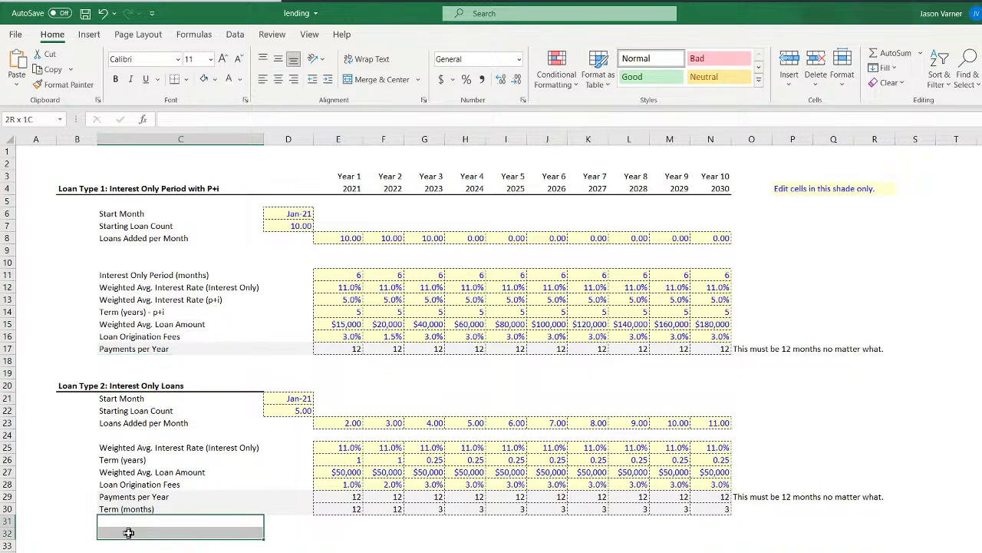
{"action": "left_click_drag", "start_coordinate": [6, 541], "coordinate": [6, 545]}
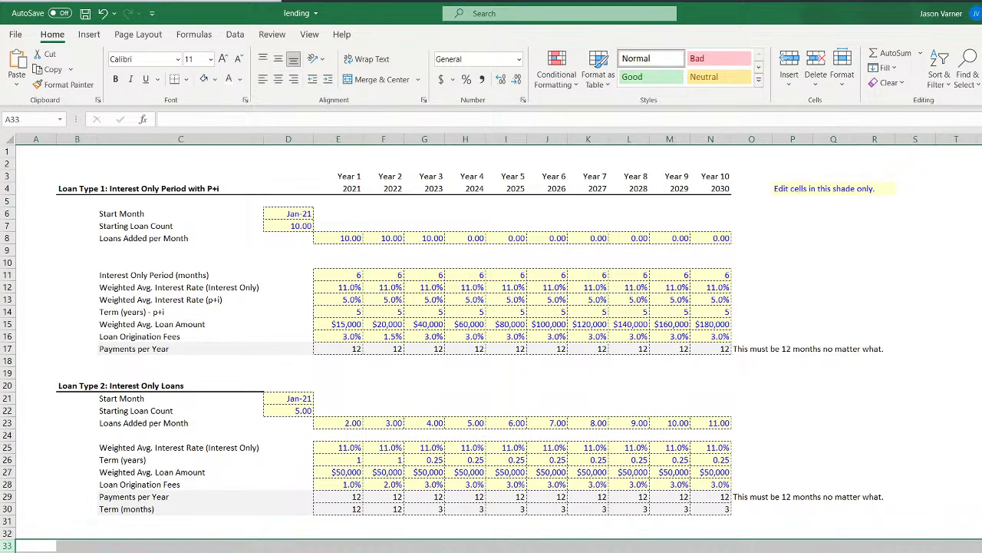
{"action": "right_click", "coordinate": [7, 545]}
{"action": "left_click", "coordinate": [59, 456]}
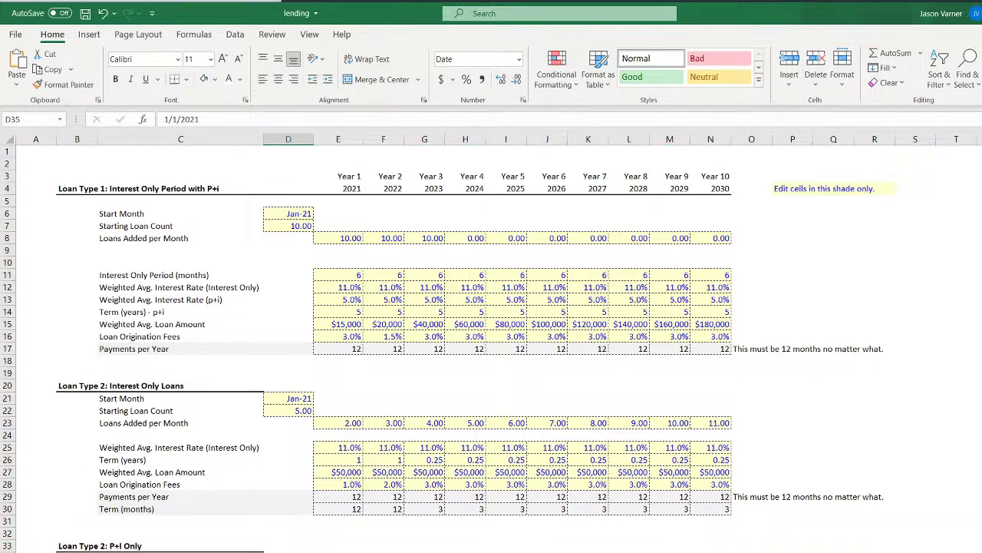
In the monthly pro-forma's E21 formula, point both start-month references to Loan Configuration's $D35 and $D$35
{"action": "key", "text": "ctrl+Page_Down"}
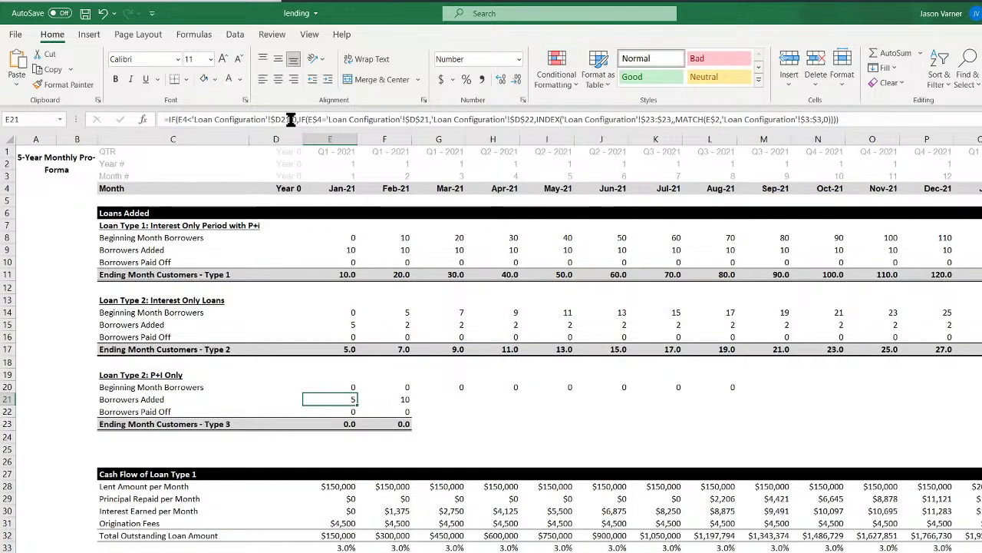
{"action": "left_click", "coordinate": [291, 120]}
{"action": "key", "text": "BackSpace"}
{"action": "key", "text": "BackSpace"}
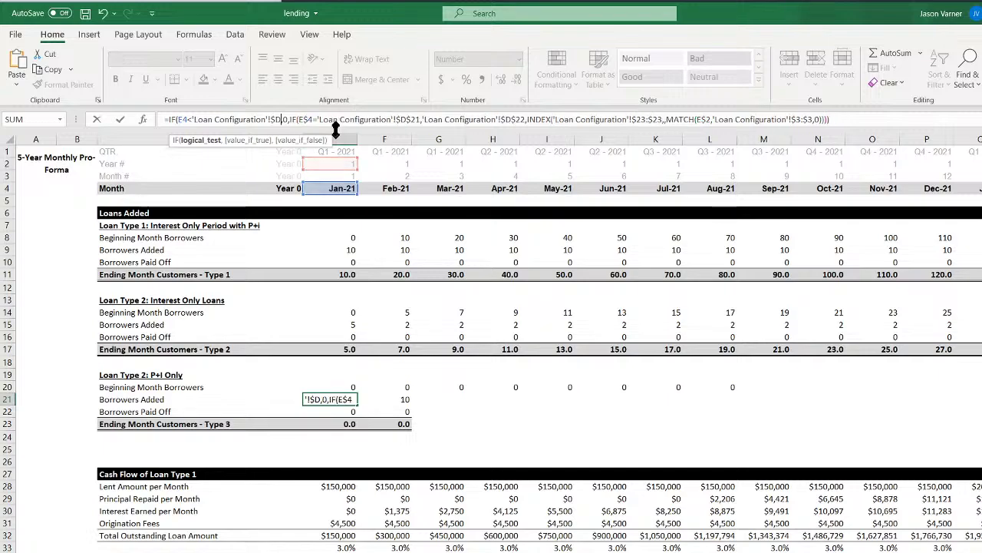
{"action": "type", "text": "35"}
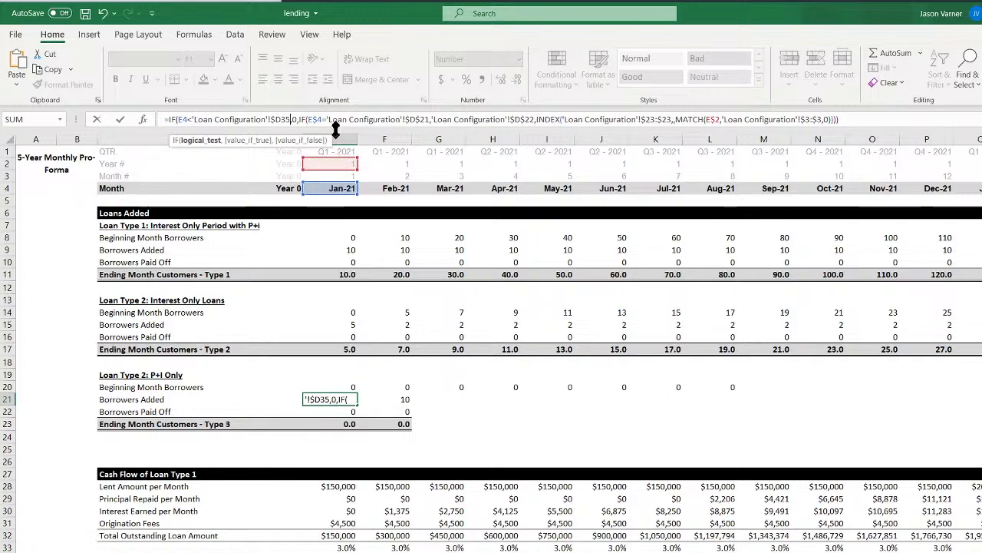
{"action": "left_click", "coordinate": [431, 119]}
{"action": "key", "text": "BackSpace"}
{"action": "key", "text": "BackSpace"}
{"action": "type", "text": "35"}
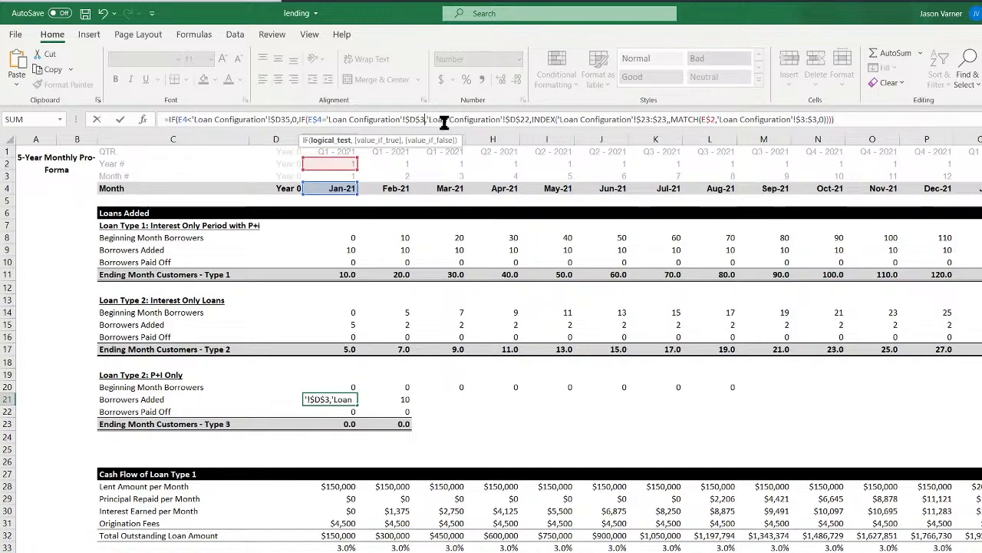
Point the E21 formula's starting loan count reference to Loan Configuration's $D$36 and commit the formula
{"action": "left_click", "coordinate": [536, 119]}
{"action": "key", "text": "Left"}
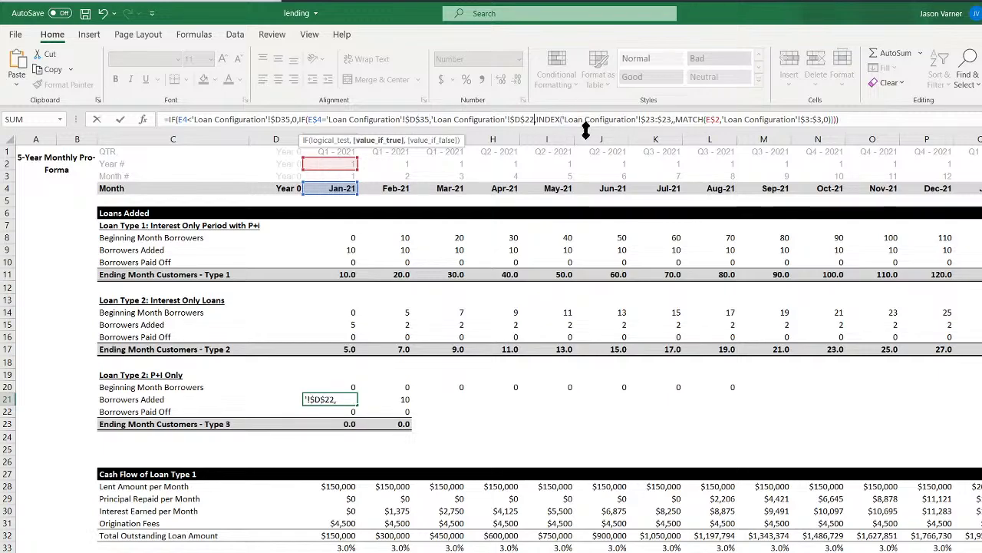
{"action": "key", "text": "BackSpace"}
{"action": "key", "text": "BackSpace"}
{"action": "type", "text": "36"}
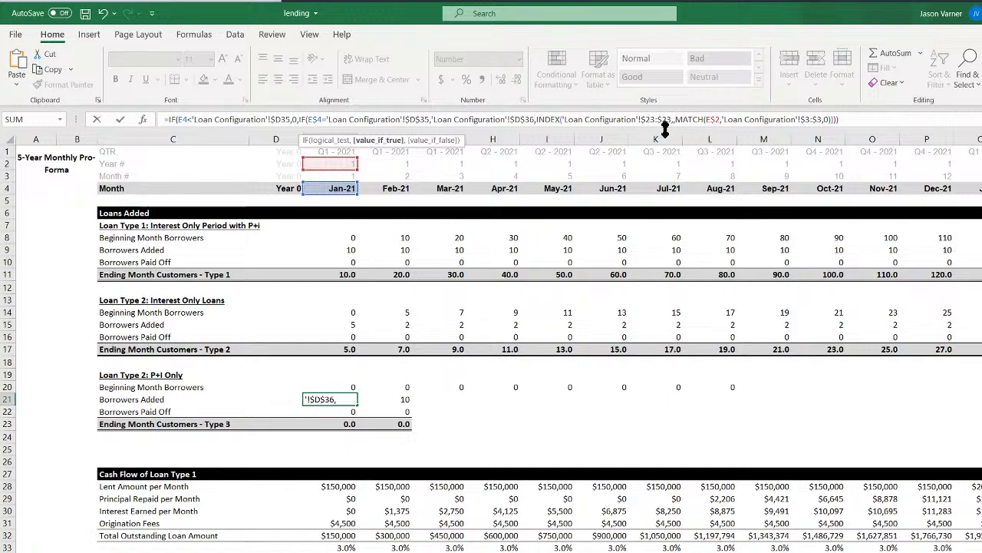
{"action": "key", "text": "Return"}
Point the E21 Borrowers Added formula's INDEX range to Loan Configuration's $37:$37 and fill the formula across through Oct-21
{"action": "left_click", "coordinate": [343, 397]}
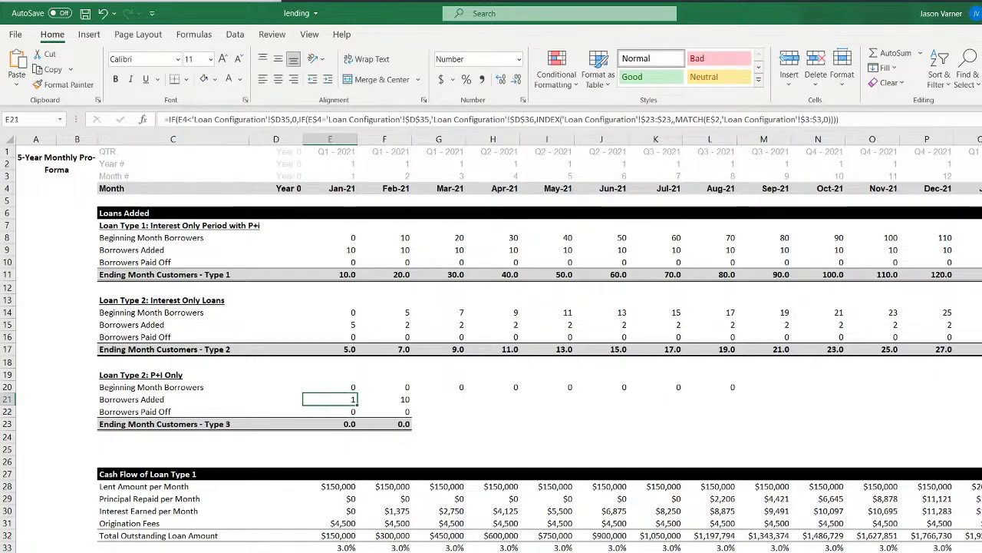
{"action": "key", "text": "ctrl+bracketleft"}
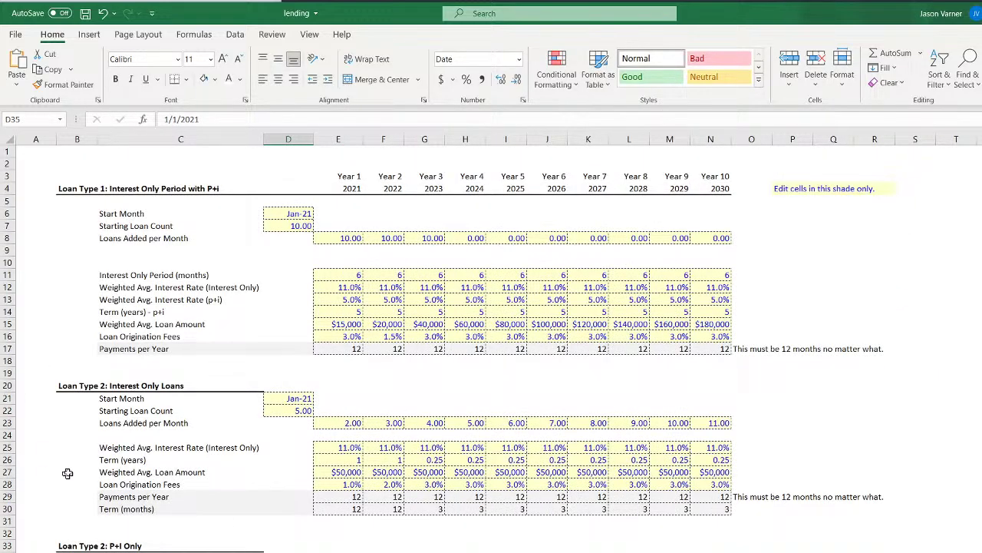
{"action": "left_click", "coordinate": [115, 421]}
{"action": "left_click", "coordinate": [123, 552]}
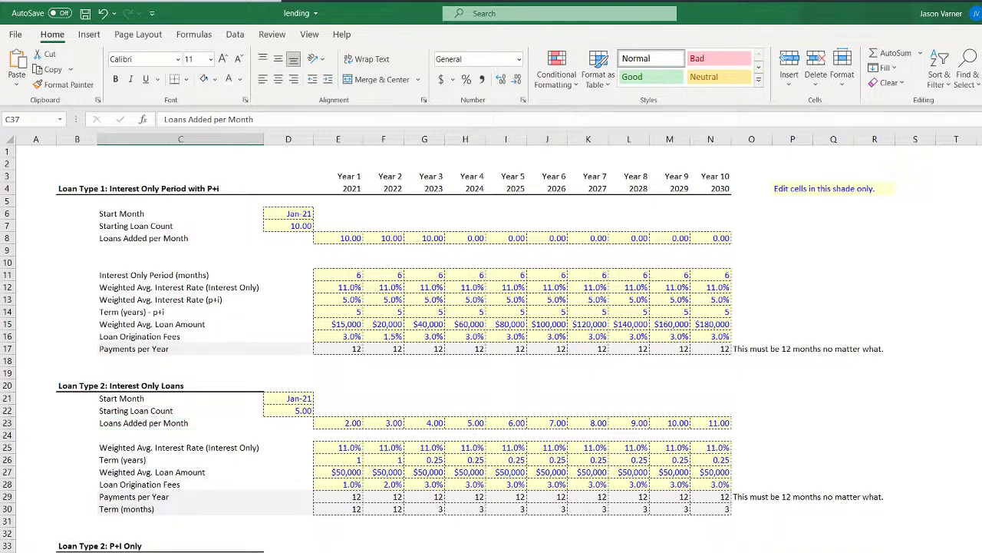
{"action": "key", "text": "F5"}
{"action": "key", "text": "Return"}
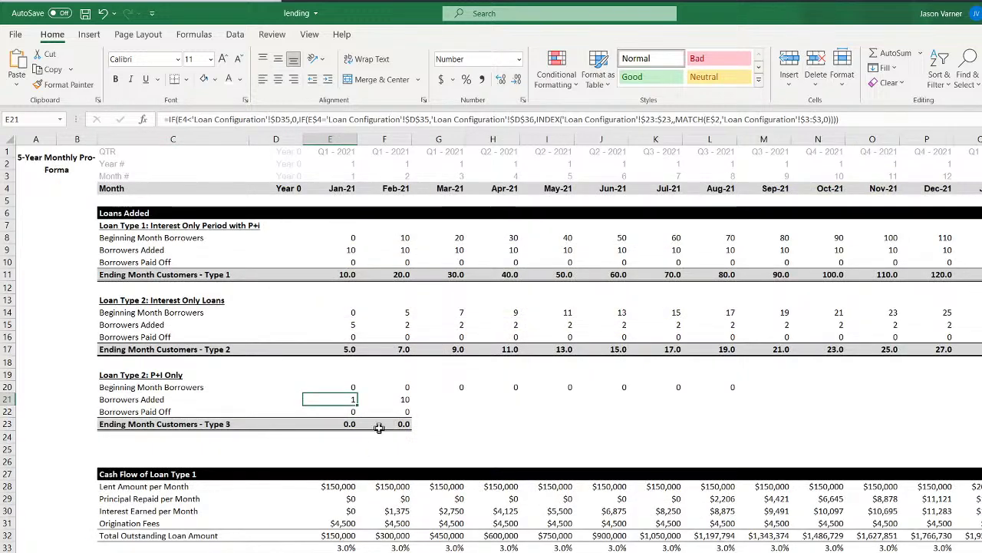
{"action": "left_click", "coordinate": [654, 120]}
{"action": "key", "text": "BackSpace"}
{"action": "key", "text": "BackSpace"}
{"action": "type", "text": "37"}
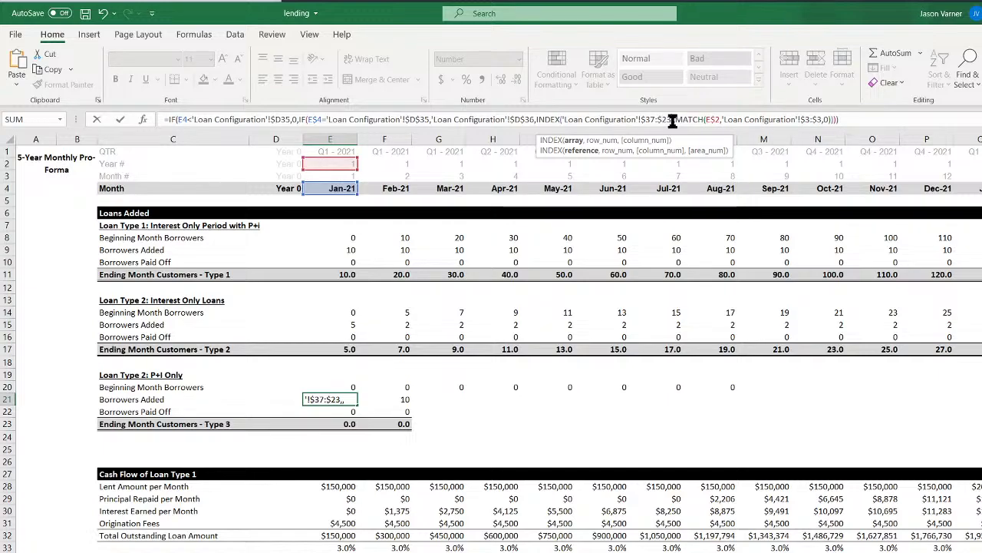
{"action": "left_click", "coordinate": [673, 120]}
{"action": "key", "text": "BackSpace"}
{"action": "key", "text": "BackSpace"}
{"action": "type", "text": "37"}
{"action": "key", "text": "Return"}
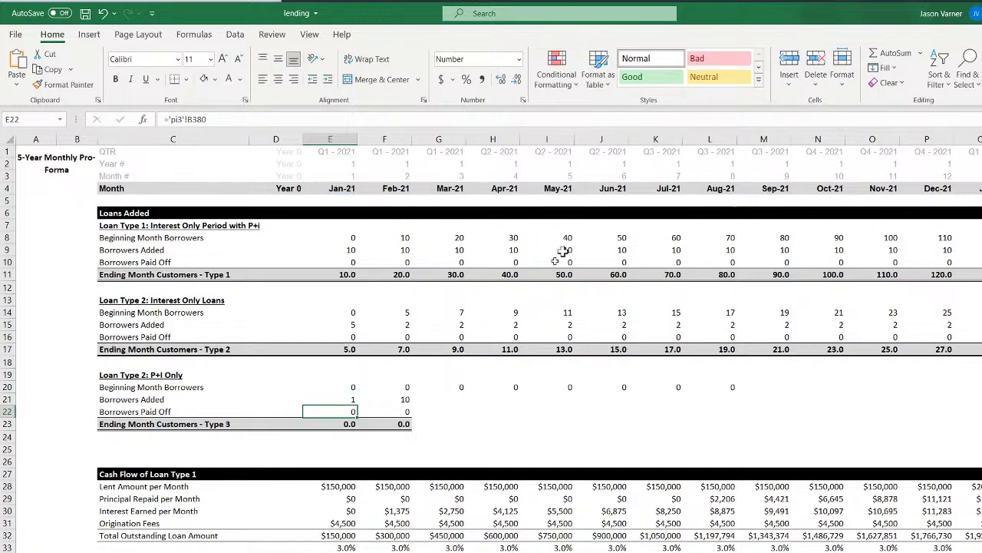
{"action": "left_click", "coordinate": [332, 400]}
{"action": "left_click_drag", "start_coordinate": [356, 406], "coordinate": [868, 382]}
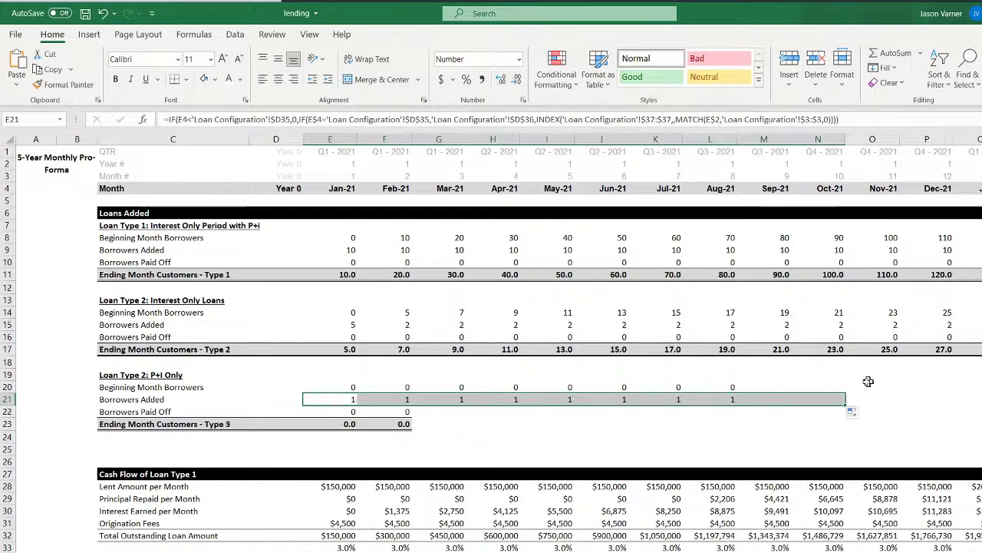
Clear the old Jan-21 and Feb-21 Borrowers Paid Off formulas in the P+I Only block, cells E22 and F22
{"action": "left_click", "coordinate": [347, 410]}
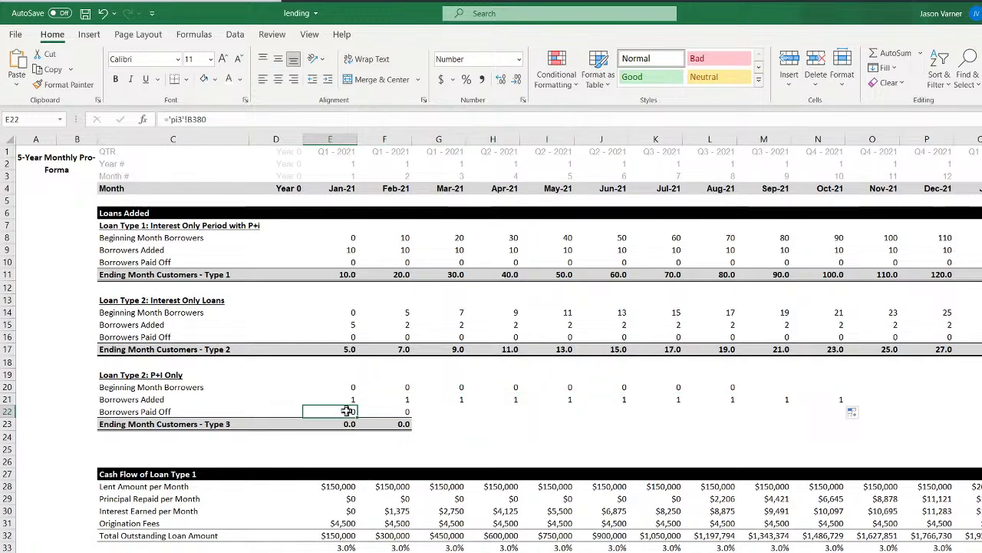
{"action": "key", "text": "BackSpace"}
{"action": "key", "text": "Return"}
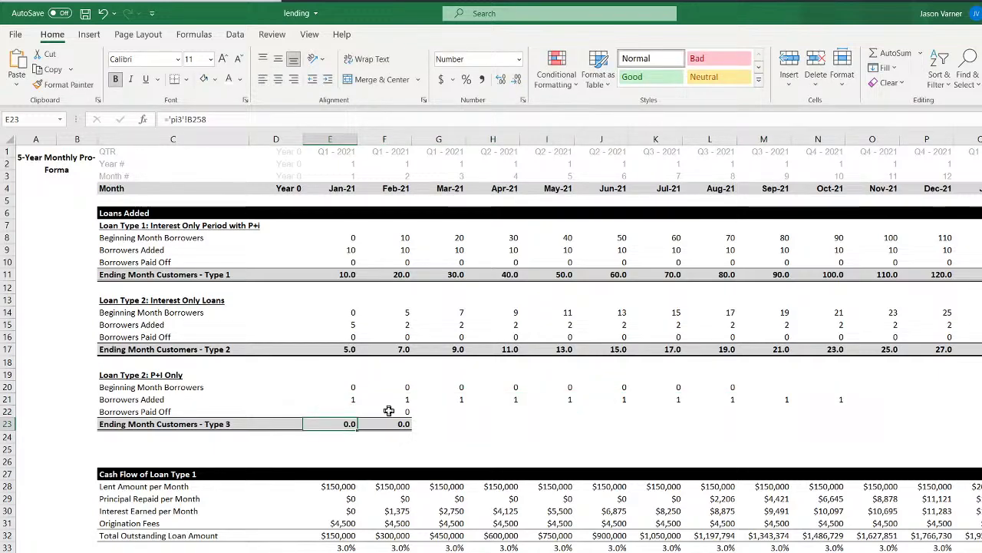
{"action": "left_click", "coordinate": [389, 412]}
{"action": "key", "text": "BackSpace"}
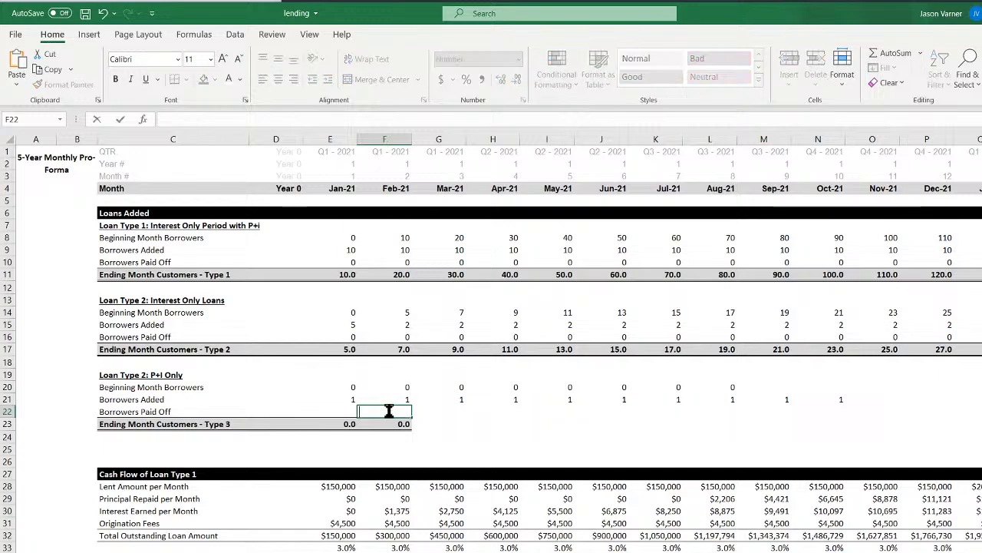
{"action": "key", "text": "Return"}
Clear the old Ending Month Customers - Type 3 formulas for Jan-21 and Feb-21 in cells E23 and F23
{"action": "left_click", "coordinate": [355, 387]}
{"action": "left_click", "coordinate": [397, 387]}
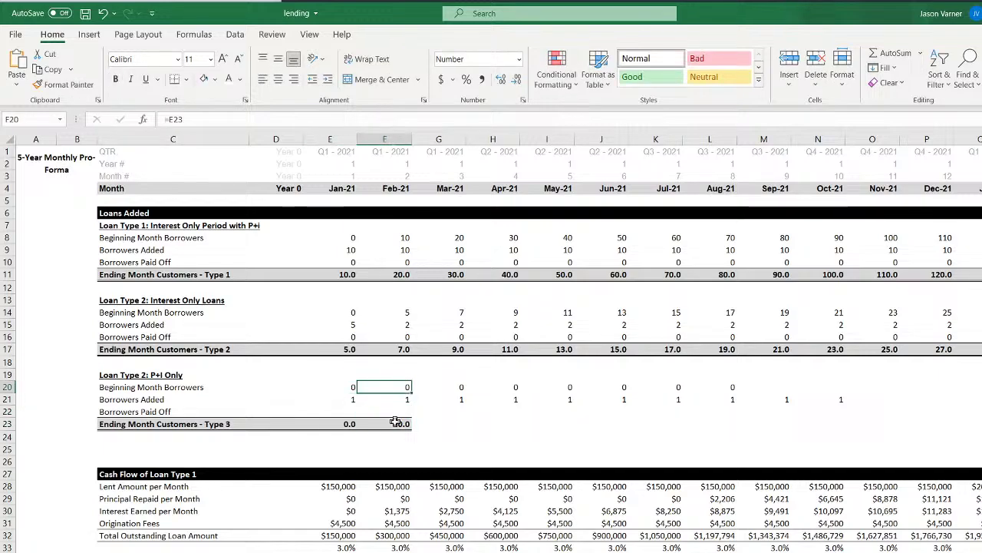
{"action": "left_click", "coordinate": [396, 421]}
{"action": "left_click", "coordinate": [353, 423]}
{"action": "key", "text": "BackSpace"}
{"action": "key", "text": "Return"}
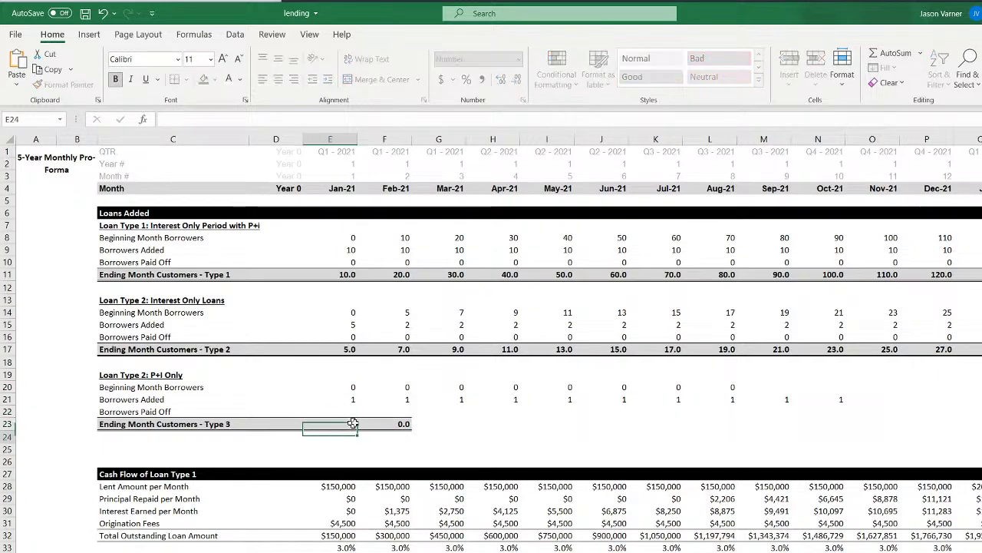
{"action": "left_click", "coordinate": [397, 423]}
{"action": "key", "text": "BackSpace"}
{"action": "key", "text": "Return"}
{"action": "left_click", "coordinate": [495, 431]}
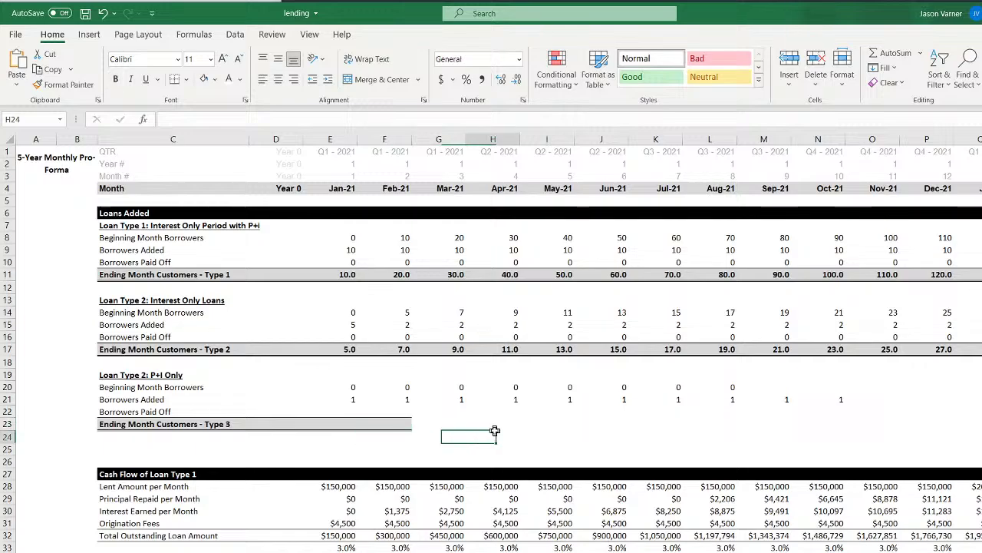
Extend the P+I Only Borrowers Added formula in row 21 across all remaining months to the end of 2030
{"action": "left_click", "coordinate": [405, 389]}
{"action": "left_click", "coordinate": [410, 400]}
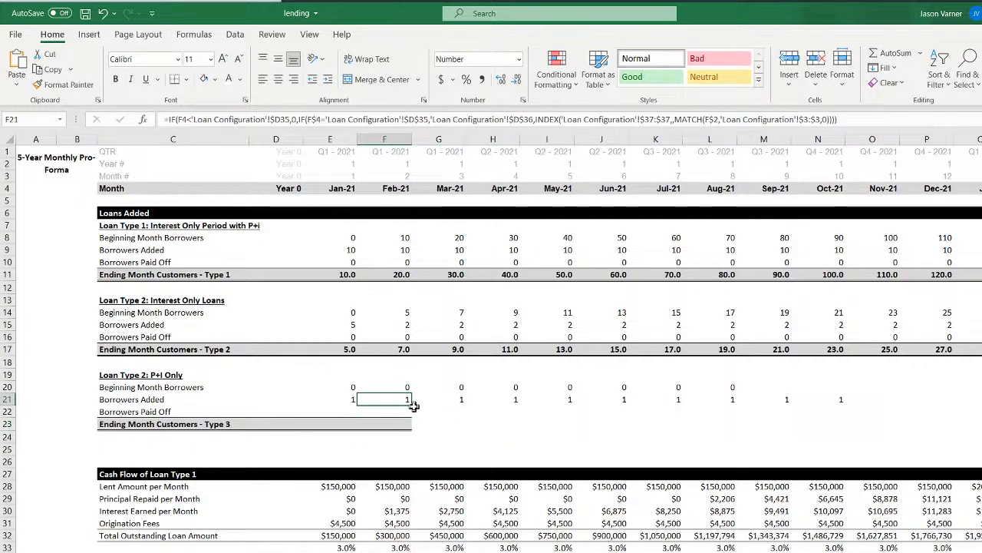
{"action": "left_click_drag", "start_coordinate": [405, 401], "coordinate": [979, 401]}
{"action": "left_click", "coordinate": [981, 375]}
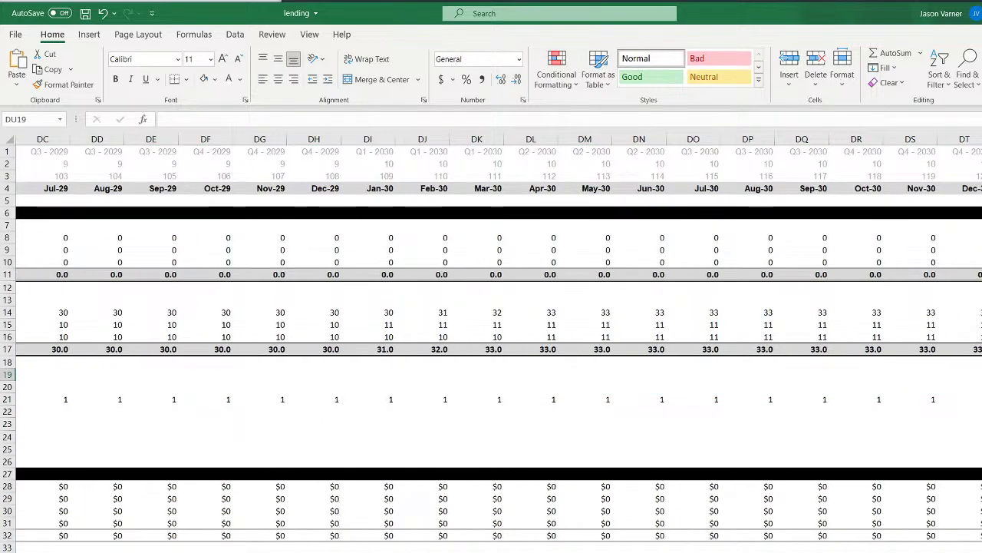
{"action": "key", "text": "ctrl+Home"}
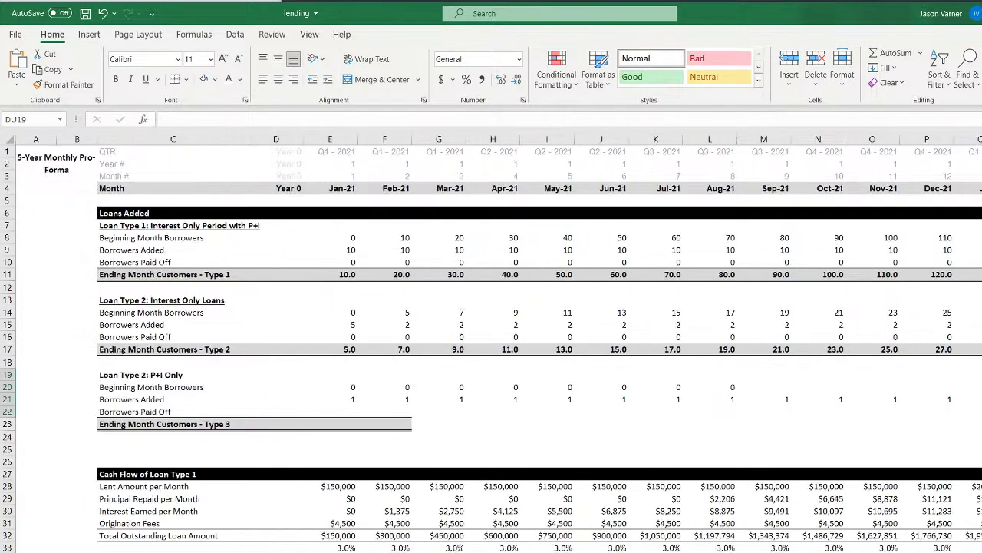
Re-enter the P+I Only block's heading in C19 as a link to Loan Configuration's B33
{"action": "double_click", "coordinate": [156, 375]}
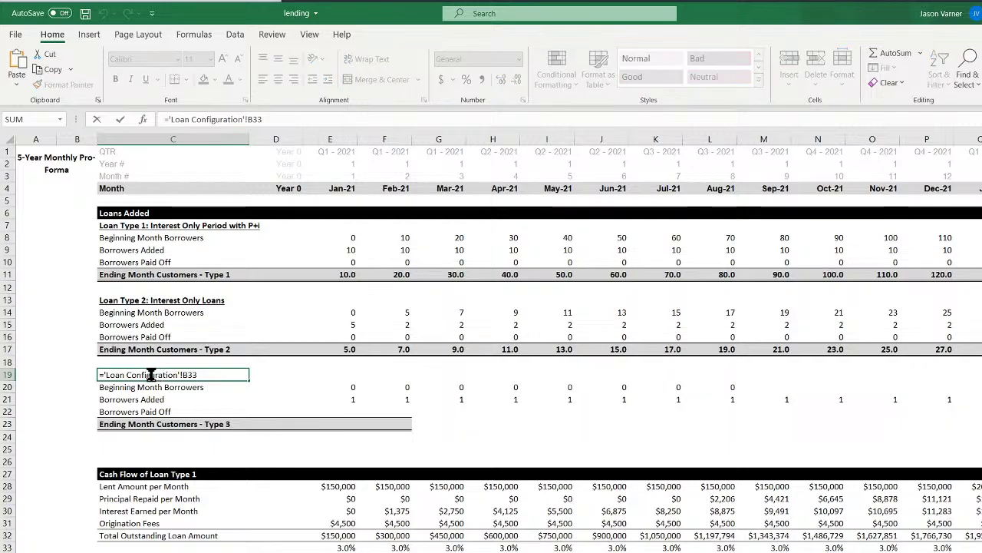
{"action": "key", "text": "Return"}
{"action": "left_click", "coordinate": [156, 374]}
{"action": "type", "text": "="}
{"action": "key", "text": "ctrl+Page_Up"}
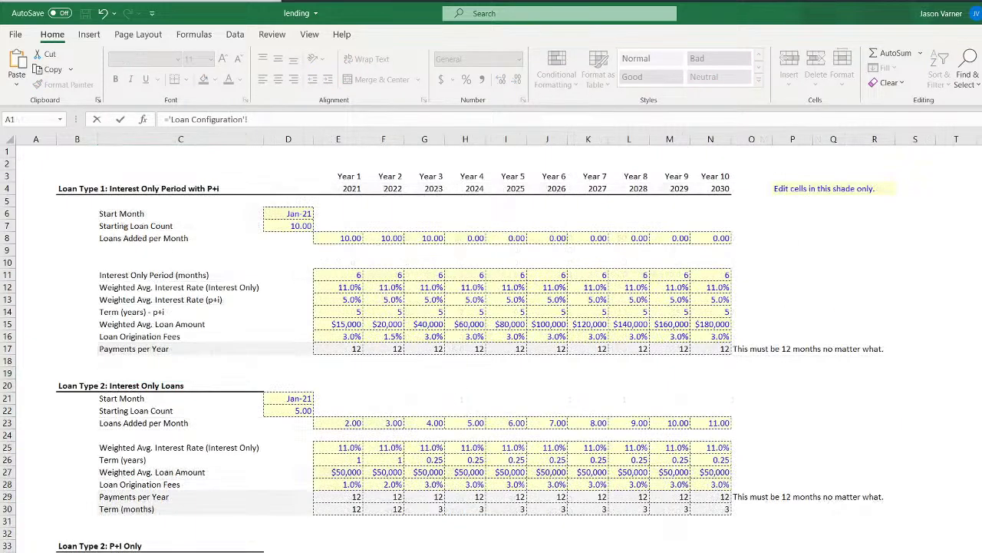
{"action": "left_click", "coordinate": [79, 544]}
{"action": "key", "text": "Return"}
Change Loan Configuration's B33 heading to "Loan Type 3: P+I Only" and save the workbook
{"action": "key", "text": "ctrl+Page_Up"}
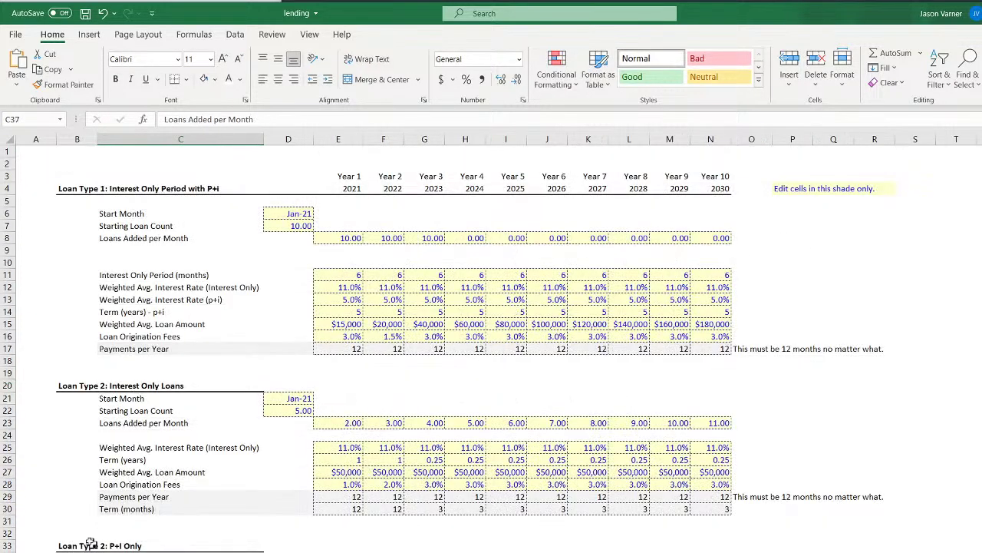
{"action": "left_click", "coordinate": [79, 545]}
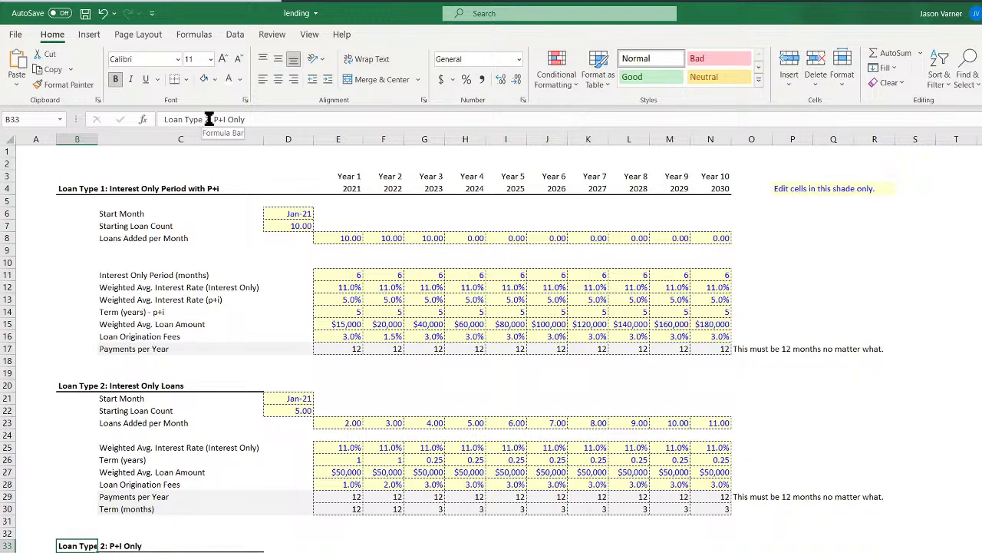
{"action": "left_click", "coordinate": [213, 119]}
{"action": "key", "text": "BackSpace"}
{"action": "type", "text": "3"}
{"action": "key", "text": "Return"}
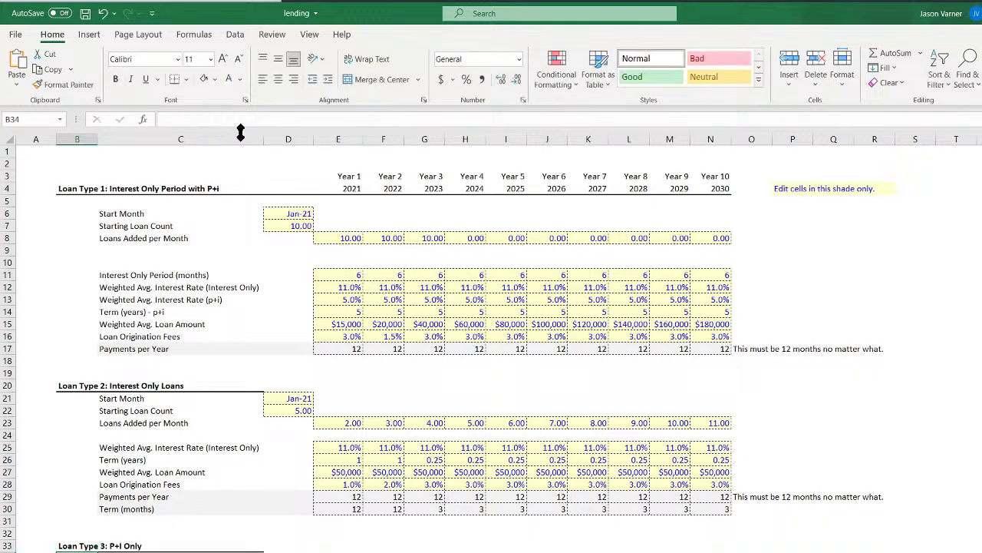
{"action": "left_click", "coordinate": [85, 13]}
Copy the Loan Type 1 schedule sheet containing the monthly borrower cohorts and Borrowed section within lending.xlsx
{"action": "key", "text": "ctrl+Page_Down"}
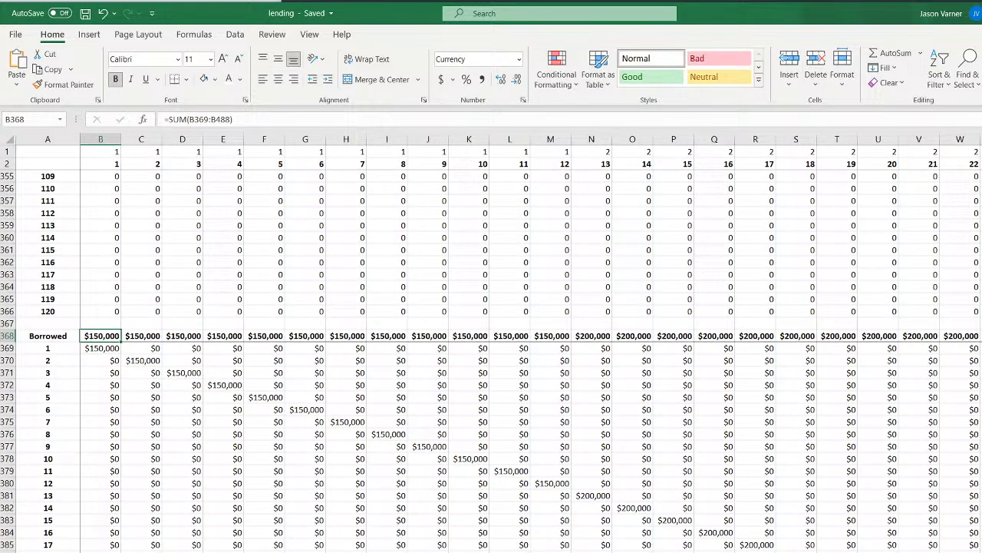
{"action": "scroll", "coordinate": [377, 522], "scroll_direction": "up", "scroll_amount": 20}
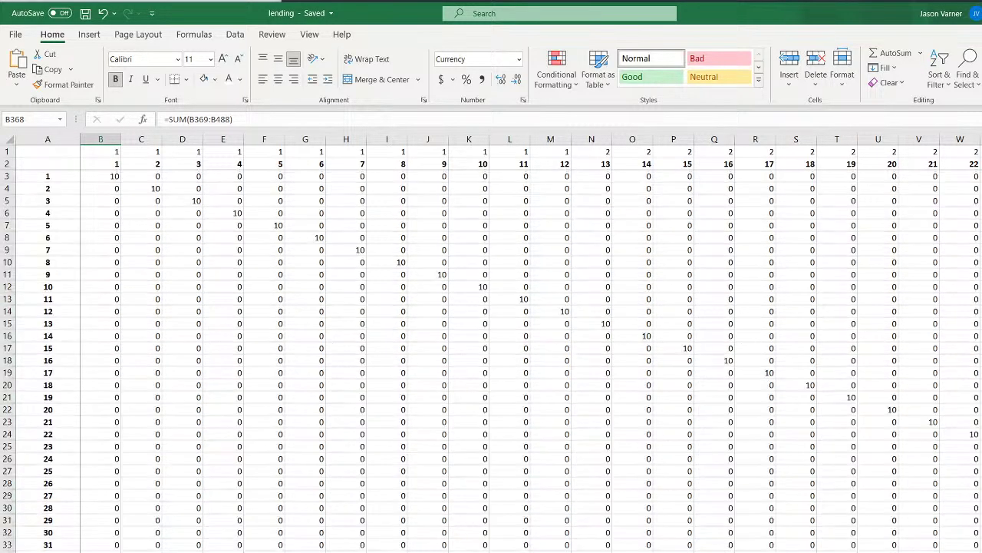
{"action": "right_click", "coordinate": [278, 552]}
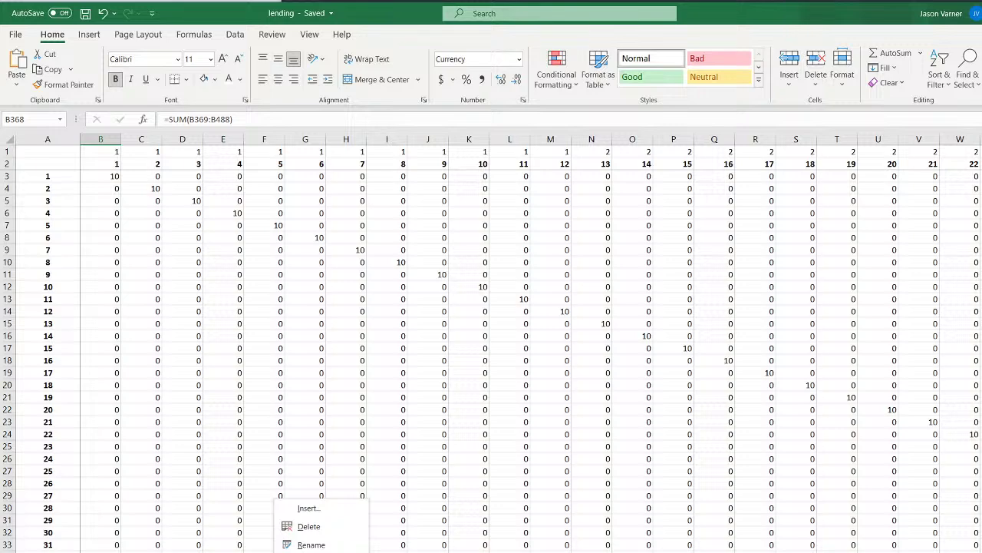
{"action": "left_click", "coordinate": [322, 552]}
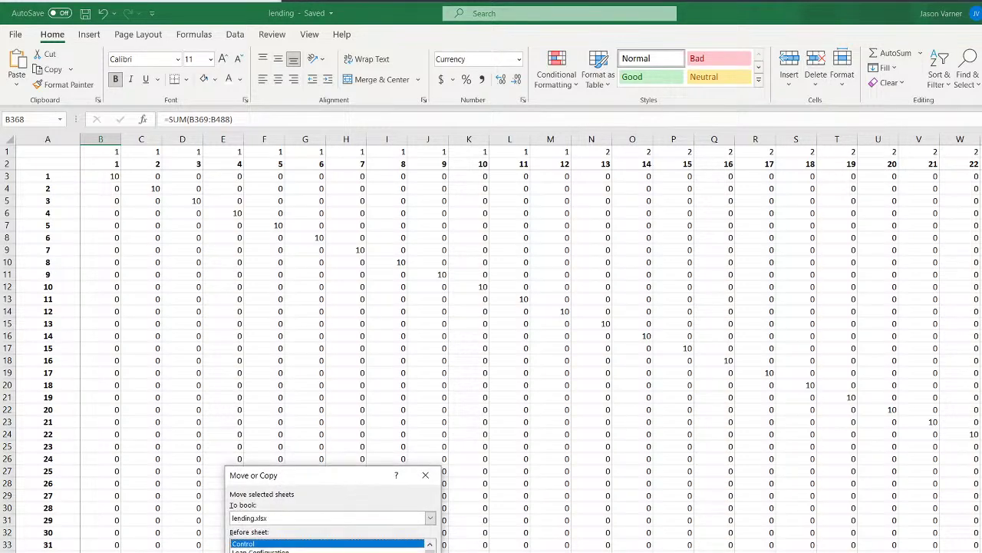
{"action": "left_click", "coordinate": [307, 552]}
{"action": "key", "text": "Return"}
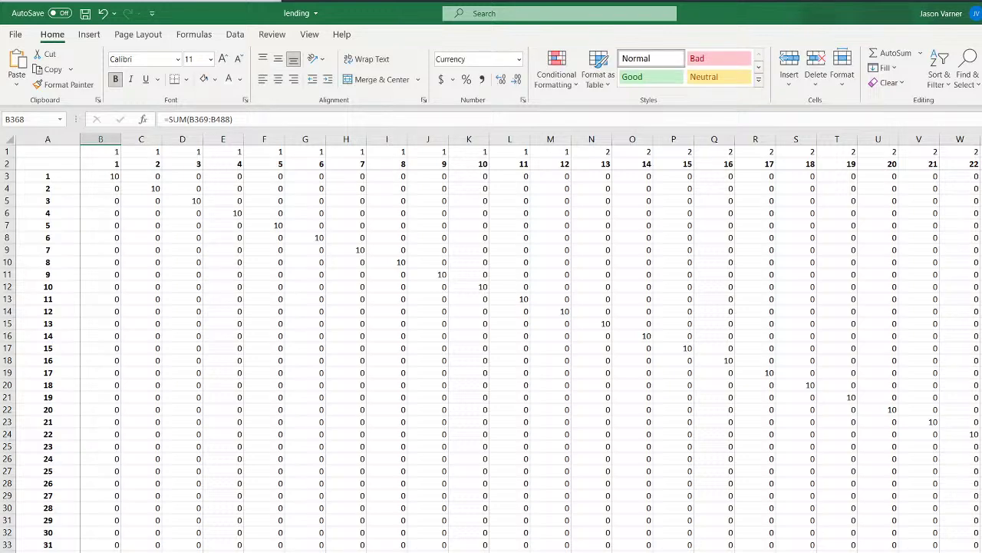
Copy the Principal Pay schedule sheet within lending.xlsx using Move or Copy, and save the workbook
{"action": "right_click", "coordinate": [299, 552]}
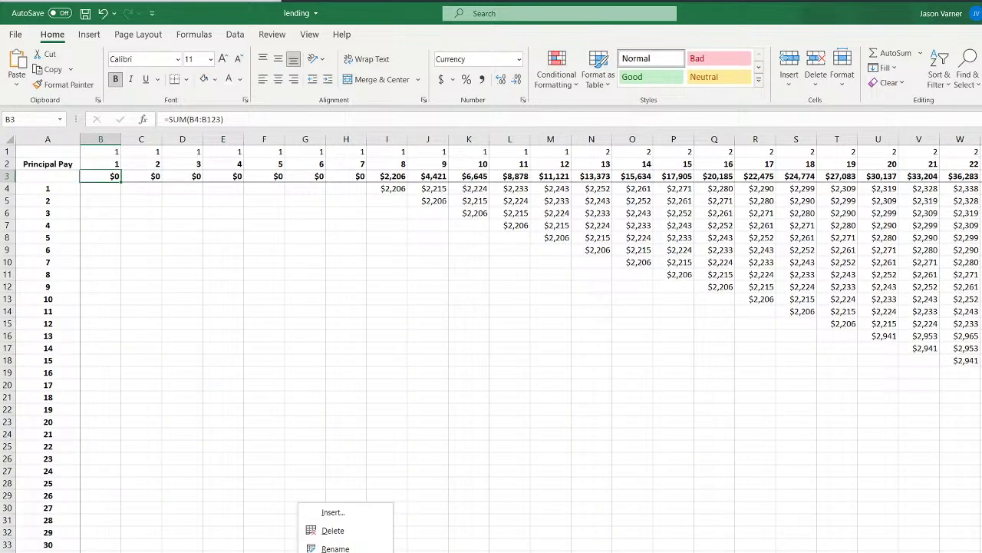
{"action": "left_click", "coordinate": [338, 552]}
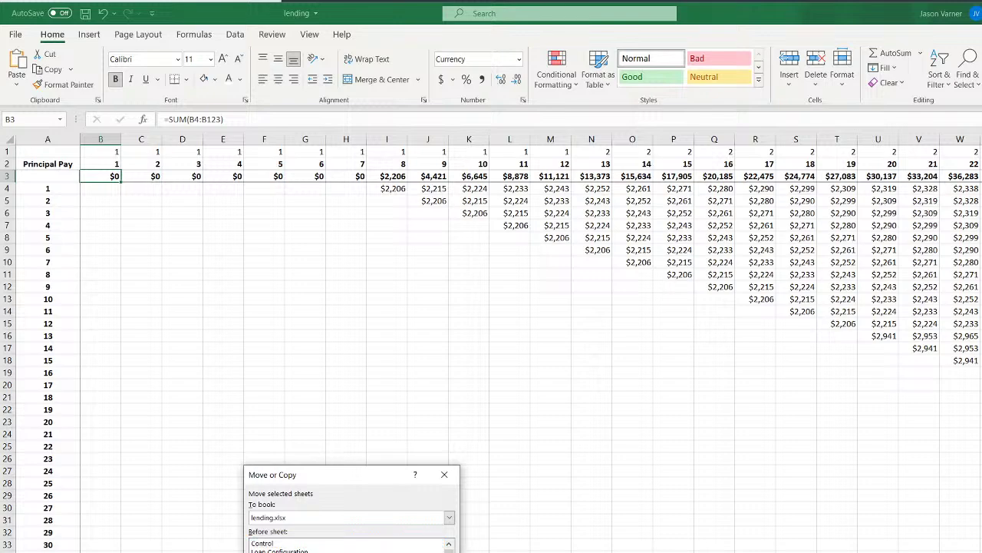
{"action": "left_click", "coordinate": [358, 552]}
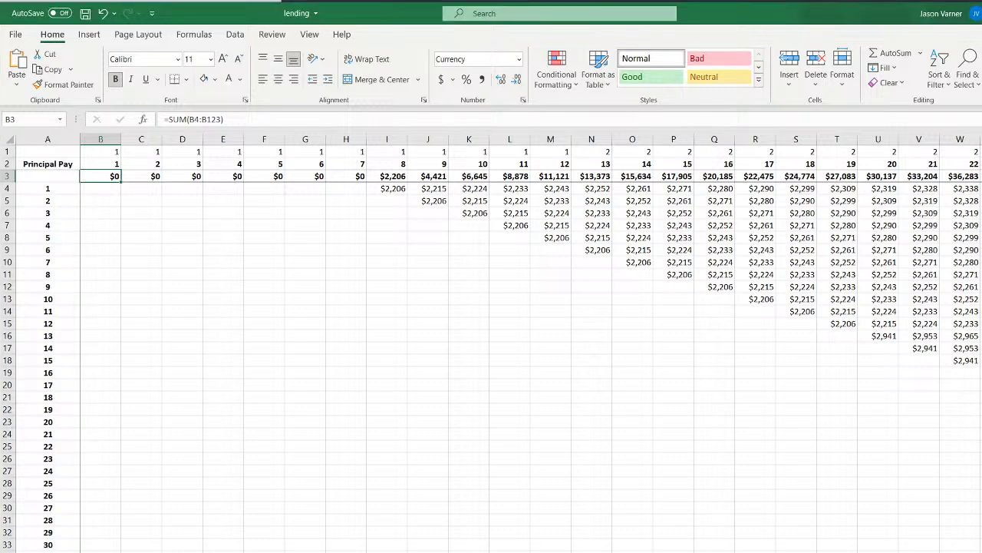
{"action": "left_click", "coordinate": [86, 13]}
{"action": "right_click", "coordinate": [397, 552]}
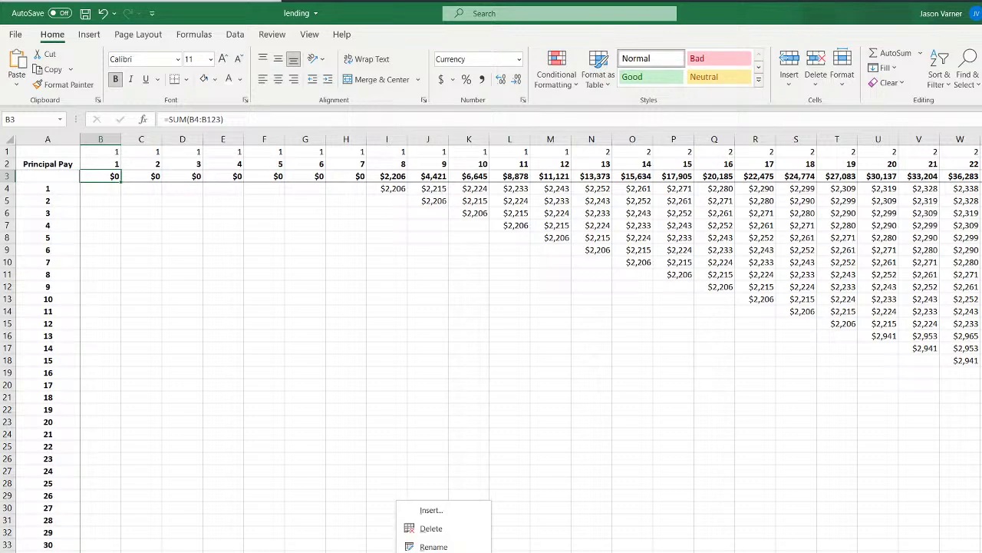
{"action": "key", "text": "m"}
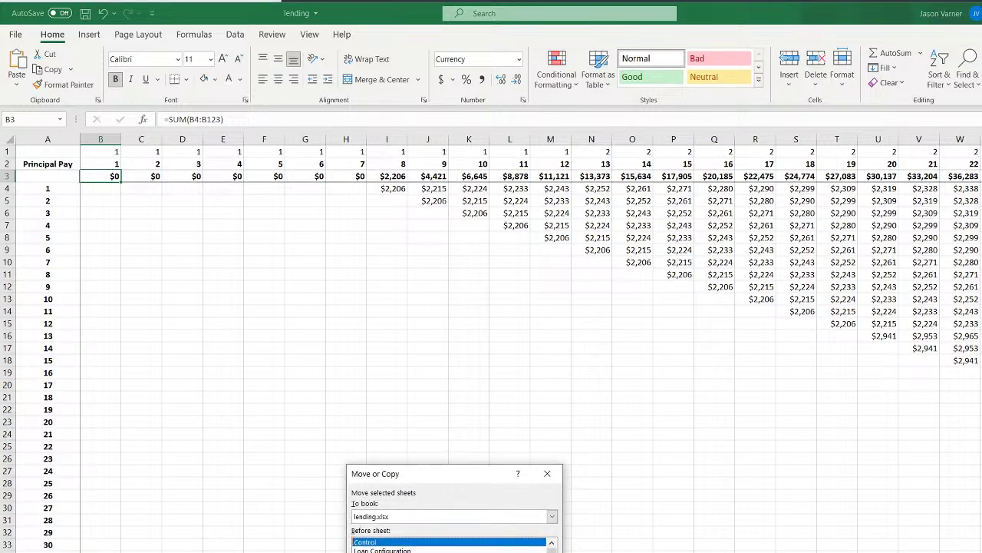
{"action": "key", "text": "Return"}
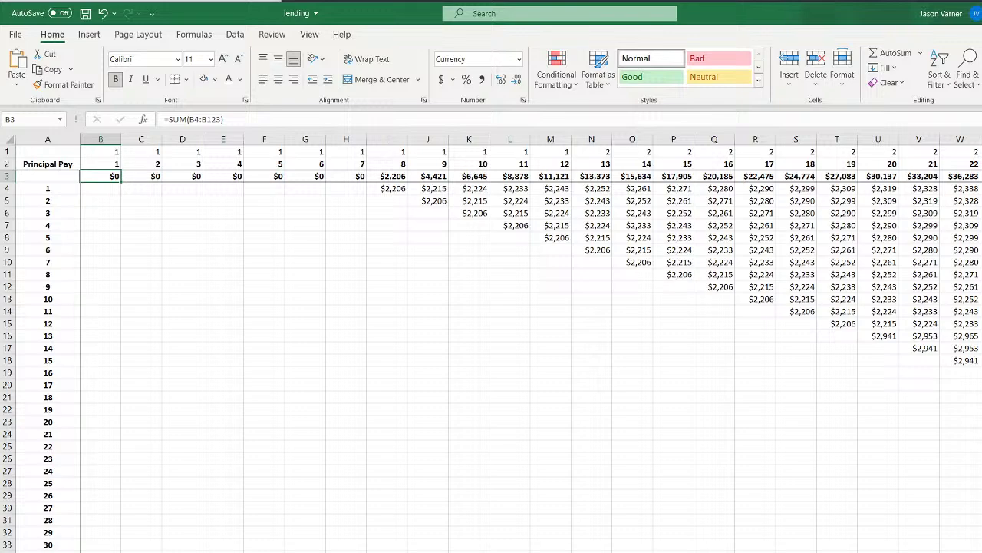
Examine the borrower cohort formulas in B3, C4 and C5 of the borrower schedule sheet for their Monthly Detail references
{"action": "key", "text": "ctrl+Page_Up"}
{"action": "key", "text": "ctrl+Page_Up"}
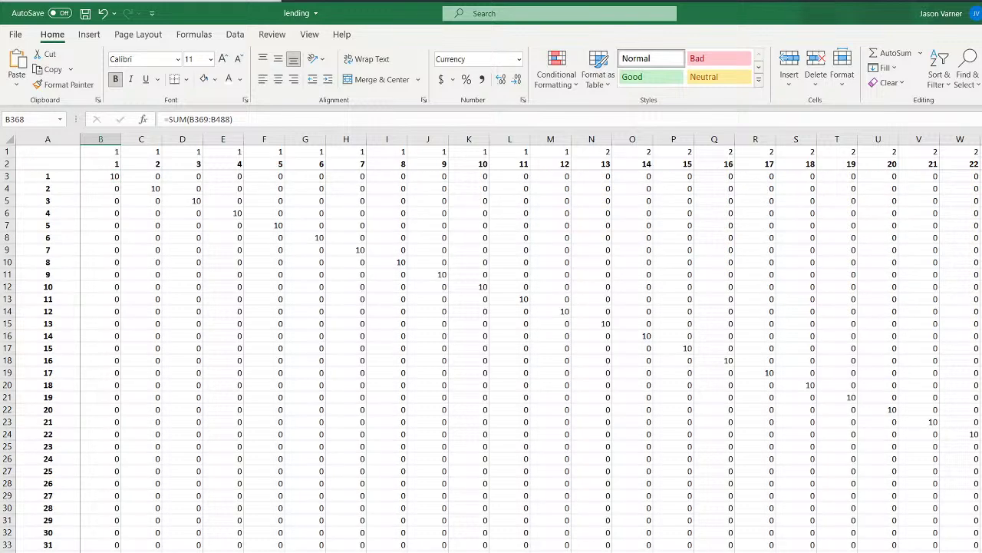
{"action": "left_click", "coordinate": [99, 177]}
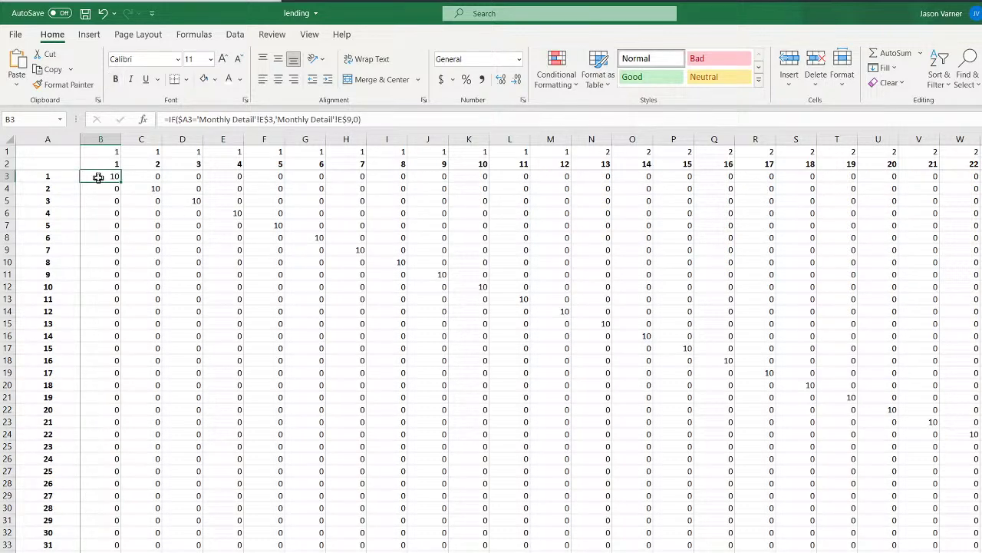
{"action": "left_click", "coordinate": [157, 189]}
{"action": "left_click", "coordinate": [159, 201]}
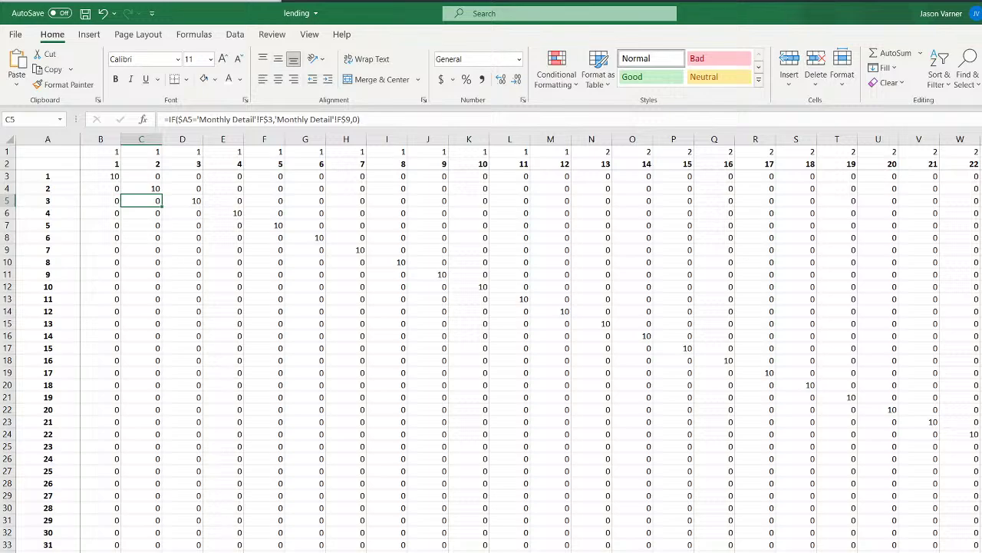
Change the borrower cohort formula in B3 to pull Loan Type 3 Borrowers Added from 'Monthly Detail'!E$21
{"action": "left_click", "coordinate": [95, 175]}
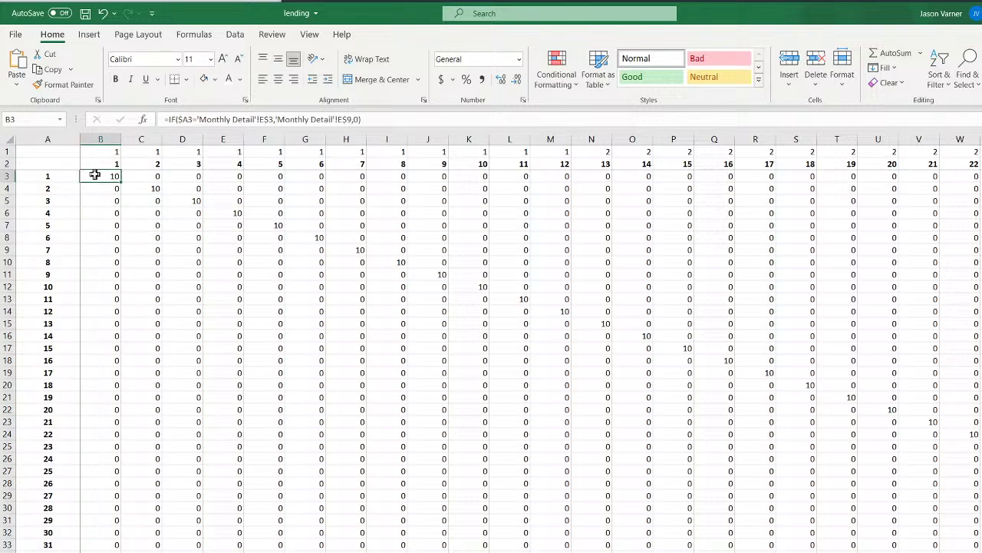
{"action": "key", "text": "ctrl+Page_Up"}
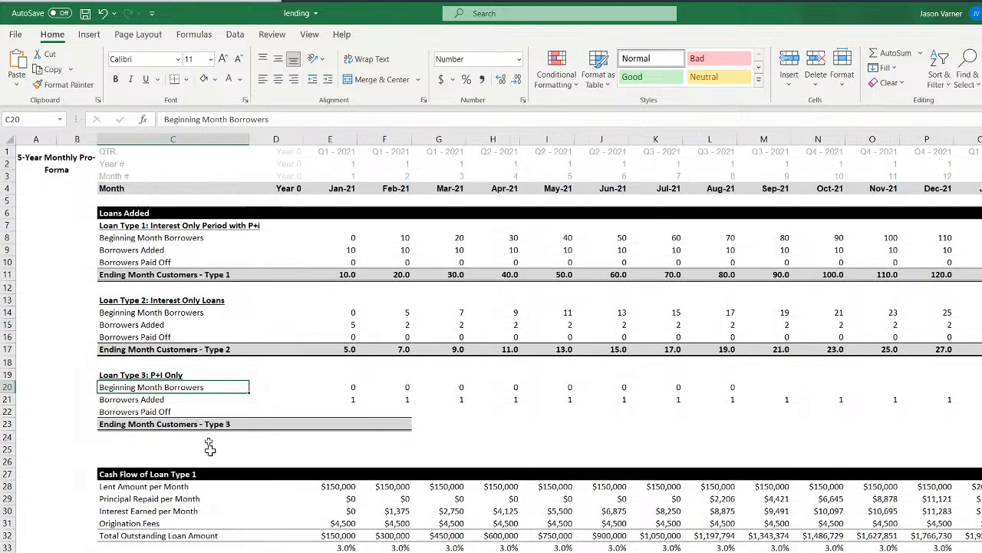
{"action": "left_click", "coordinate": [139, 250]}
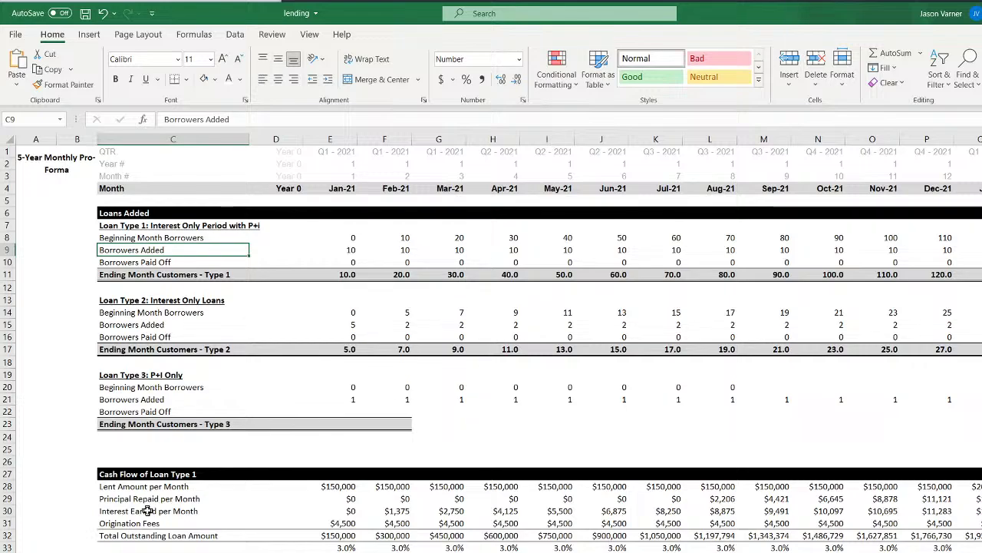
{"action": "left_click", "coordinate": [135, 399]}
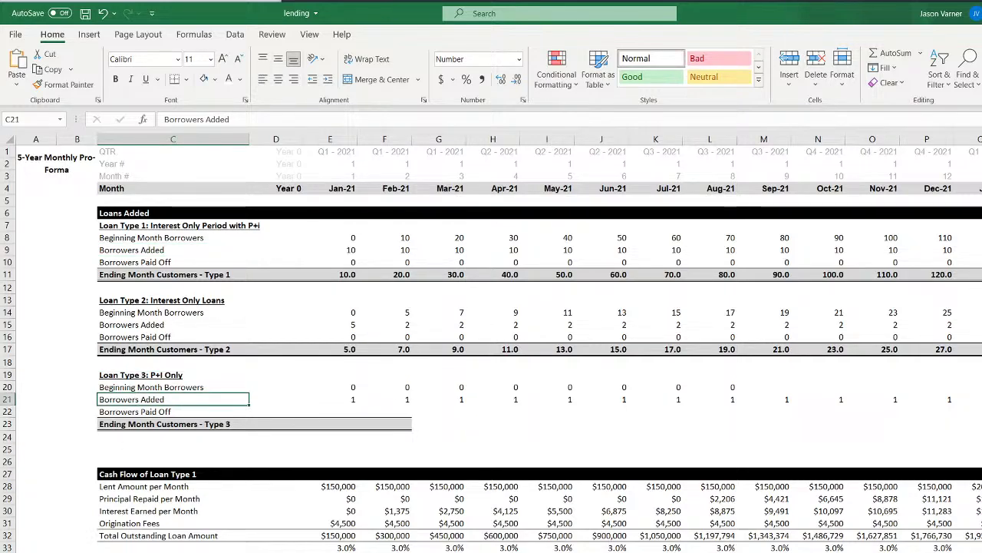
{"action": "key", "text": "ctrl+Page_Down"}
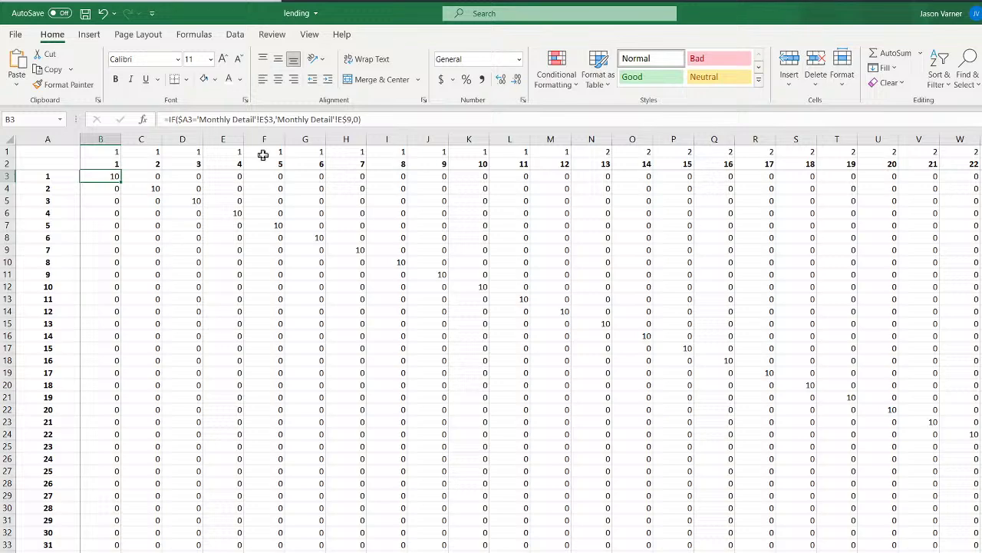
{"action": "left_click", "coordinate": [273, 119]}
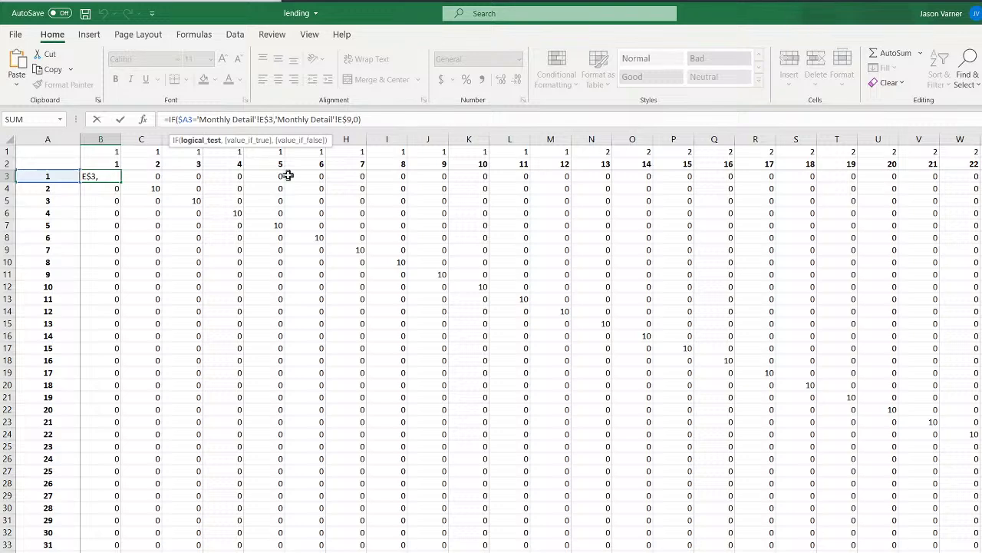
{"action": "type", "text": ","}
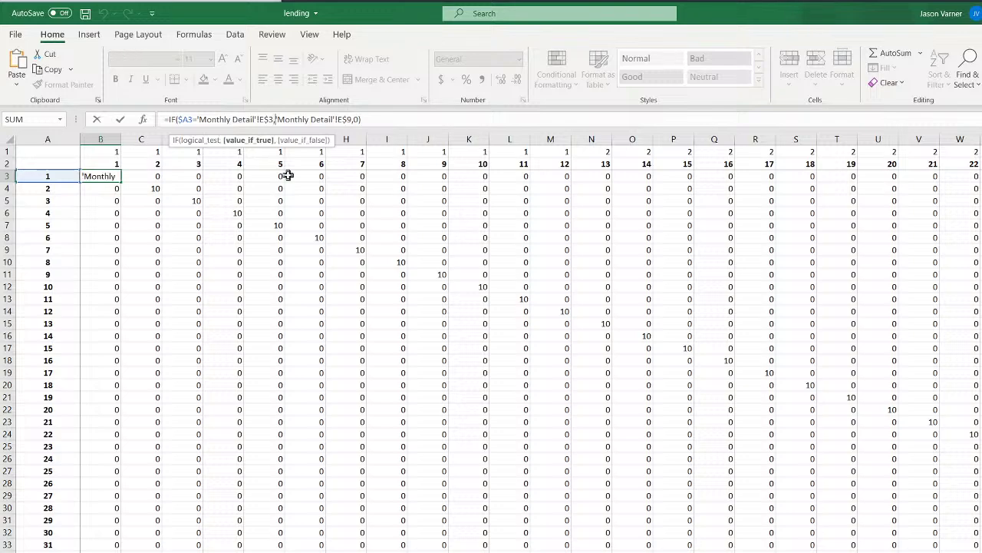
{"action": "key", "text": "Right"}
{"action": "key", "text": "Right"}
{"action": "key", "text": "Right"}
{"action": "key", "text": "Right"}
{"action": "key", "text": "Right"}
{"action": "key", "text": "Right"}
{"action": "key", "text": "Right"}
{"action": "key", "text": "Right"}
{"action": "key", "text": "Right"}
{"action": "key", "text": "Right"}
{"action": "key", "text": "Right"}
{"action": "key", "text": "Right"}
{"action": "key", "text": "Return"}
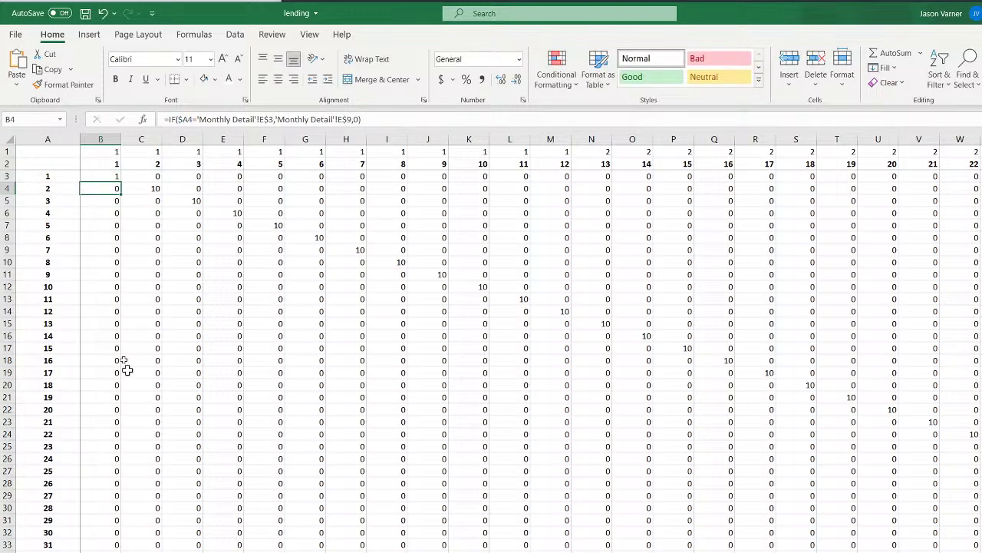
Check B3 against Loan Type 3 Borrowers Added in Monthly Detail and fill its formula across and down the whole borrower cohort grid
{"action": "left_click", "coordinate": [107, 177]}
{"action": "key", "text": "ctrl+Page_Up"}
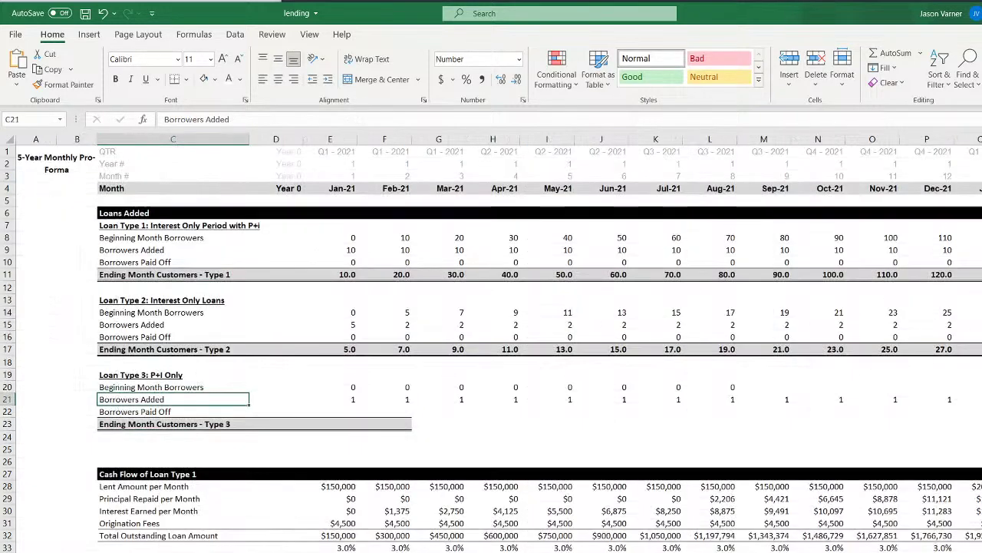
{"action": "left_click", "coordinate": [342, 399]}
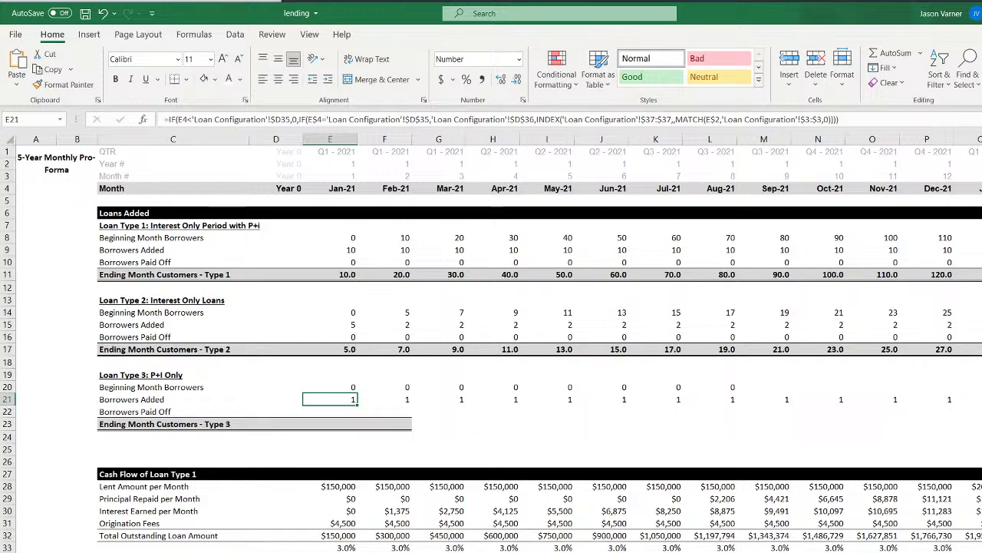
{"action": "key", "text": "ctrl+Page_Down"}
{"action": "left_click_drag", "start_coordinate": [121, 179], "coordinate": [981, 179]}
{"action": "key", "text": "ctrl+shift+Down"}
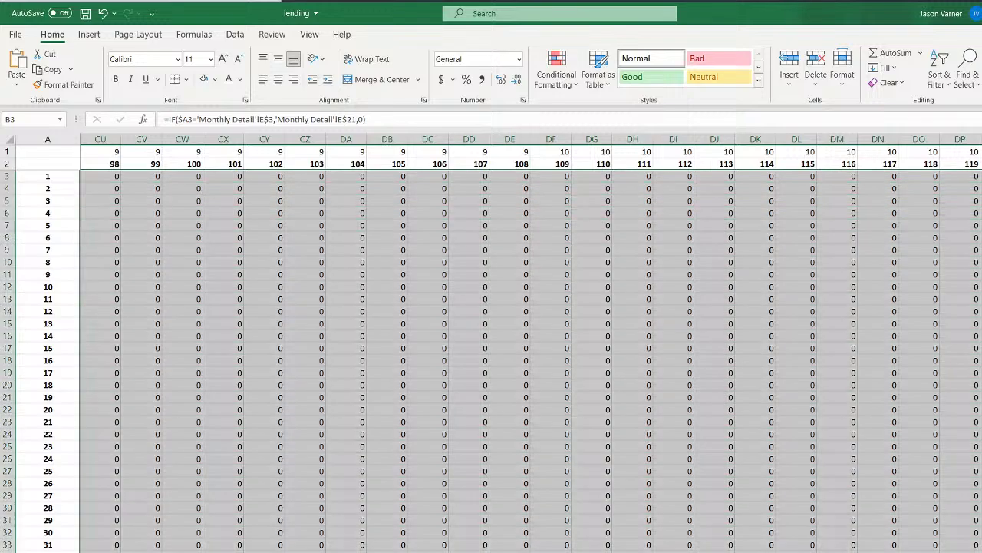
{"action": "key", "text": "ctrl+BackSpace"}
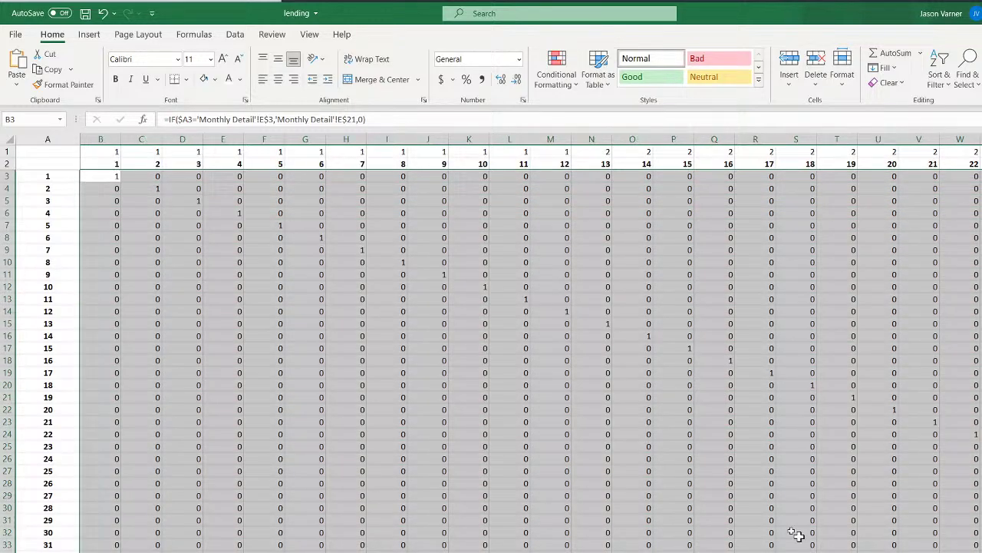
Examine the filled cohort grid and the formulas in the two Year Joined blocks for references needing Loan Type 3 updates
{"action": "left_click", "coordinate": [404, 296]}
{"action": "scroll", "coordinate": [219, 383], "scroll_direction": "down", "scroll_amount": 2}
{"action": "scroll", "coordinate": [219, 383], "scroll_direction": "down", "scroll_amount": 20}
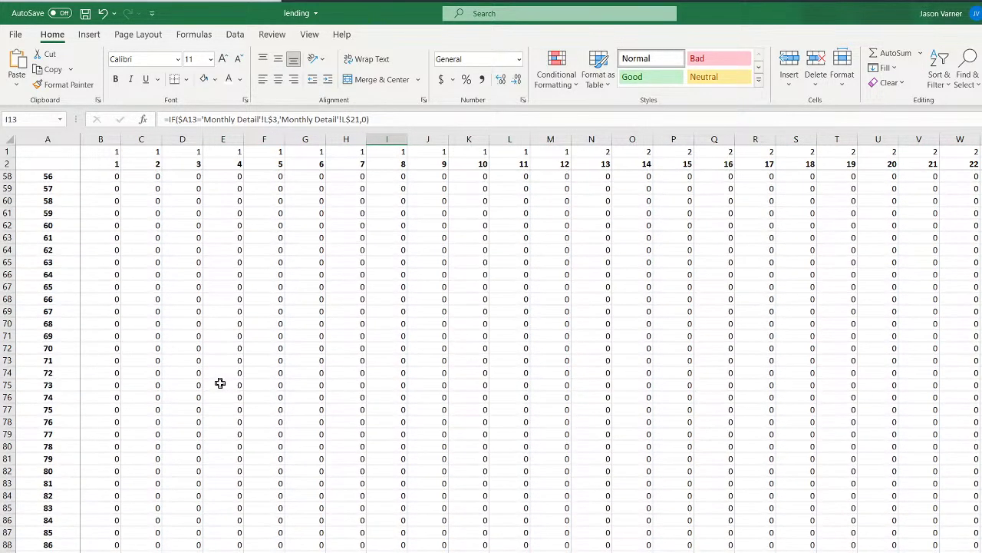
{"action": "left_click", "coordinate": [109, 328]}
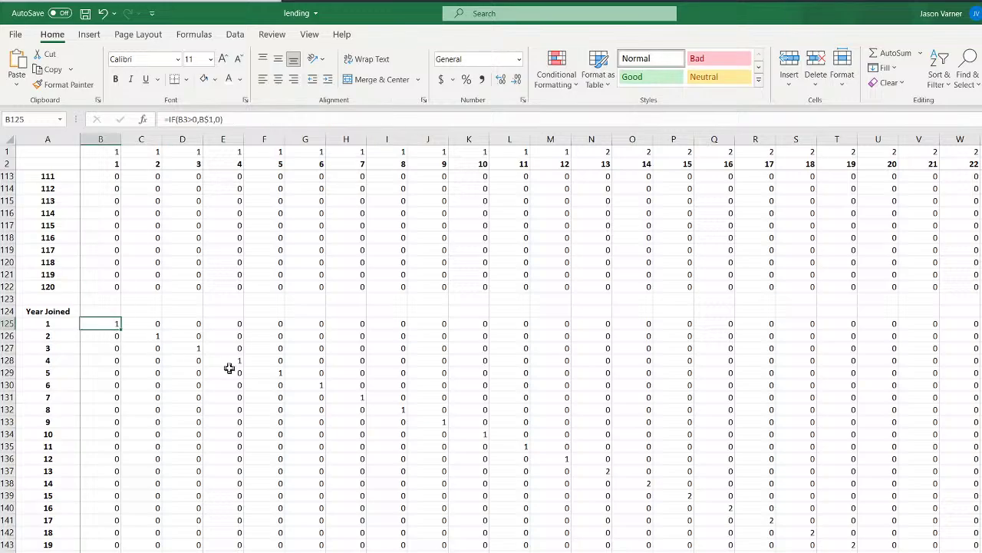
{"action": "left_click", "coordinate": [231, 377]}
{"action": "scroll", "coordinate": [253, 508], "scroll_direction": "down", "scroll_amount": 20}
{"action": "scroll", "coordinate": [257, 508], "scroll_direction": "down", "scroll_amount": 18}
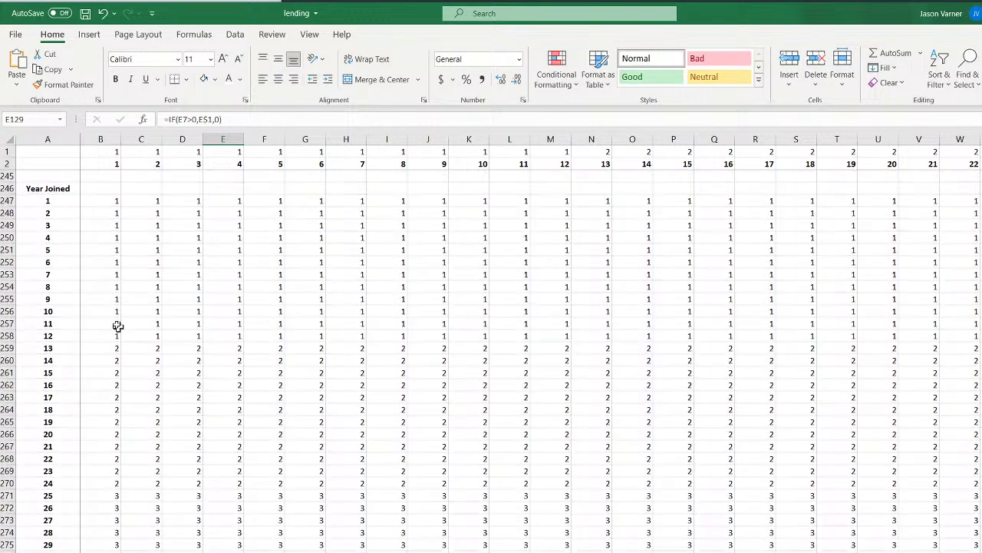
{"action": "left_click", "coordinate": [101, 202]}
{"action": "left_click", "coordinate": [253, 264]}
{"action": "scroll", "coordinate": [195, 458], "scroll_direction": "down", "scroll_amount": 20}
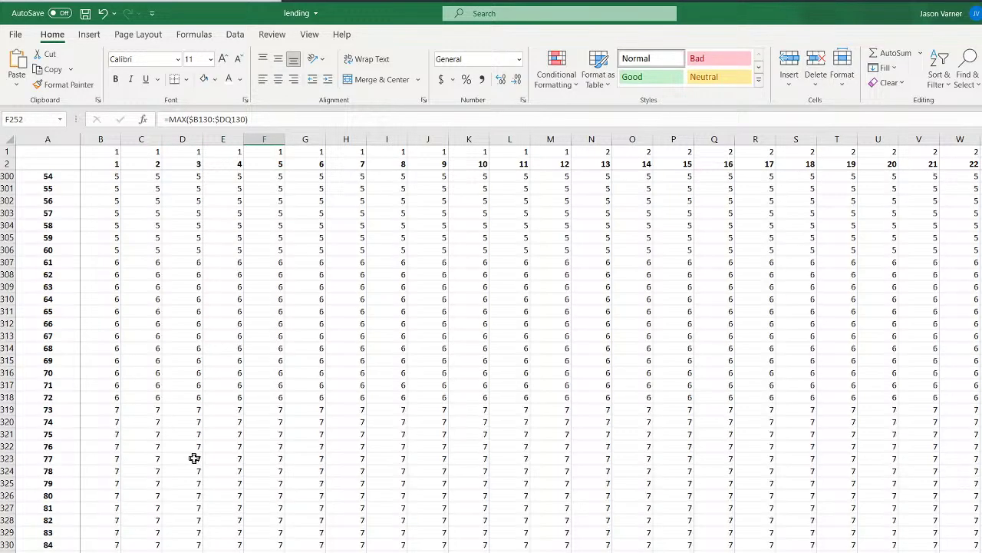
Change the Borrowed formula in B369 to index Loan Type 3's Weighted Avg. Loan Amount in 'Loan Configuration'!$42:$42
{"action": "left_click", "coordinate": [102, 349]}
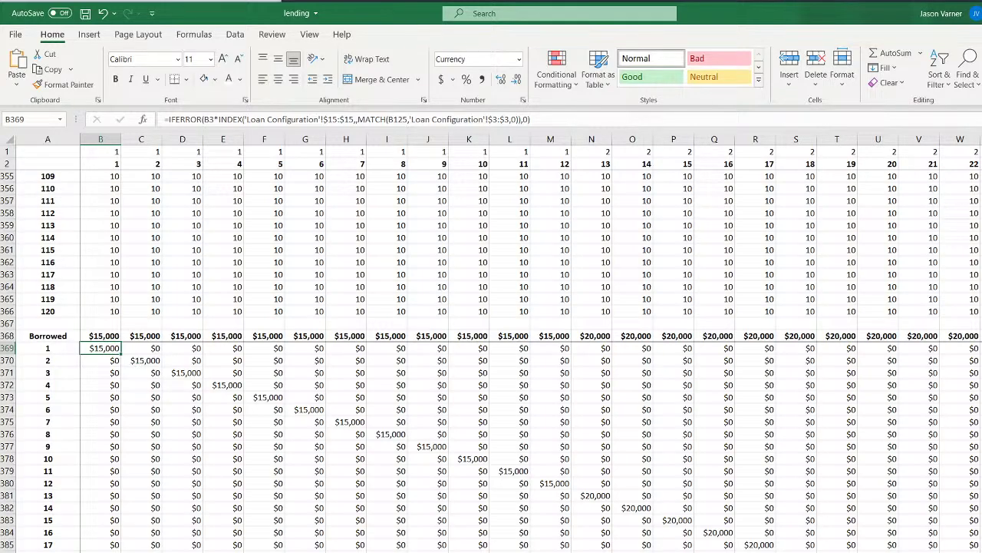
{"action": "key", "text": "ctrl+Page_Up"}
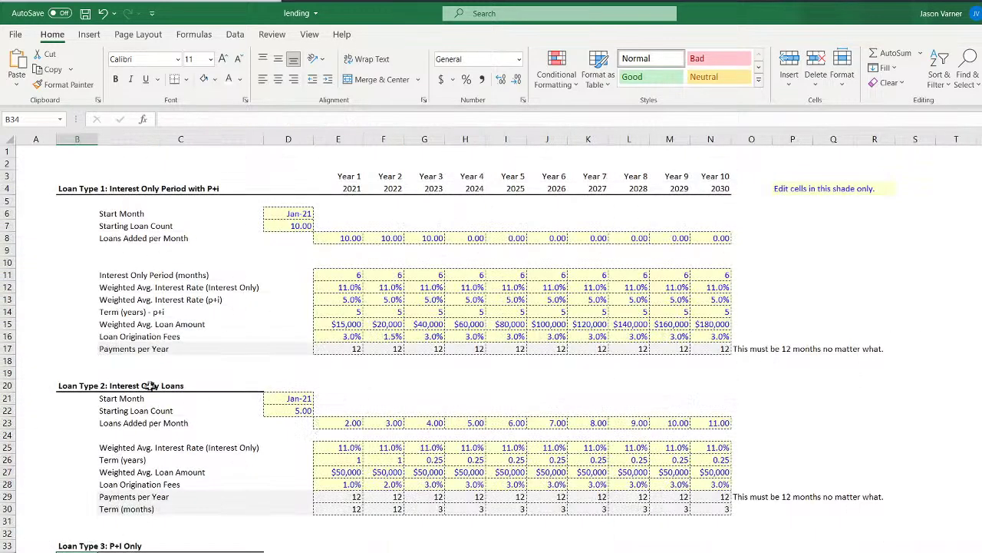
{"action": "left_click", "coordinate": [114, 325]}
{"action": "left_click_drag", "start_coordinate": [114, 326], "coordinate": [353, 326]}
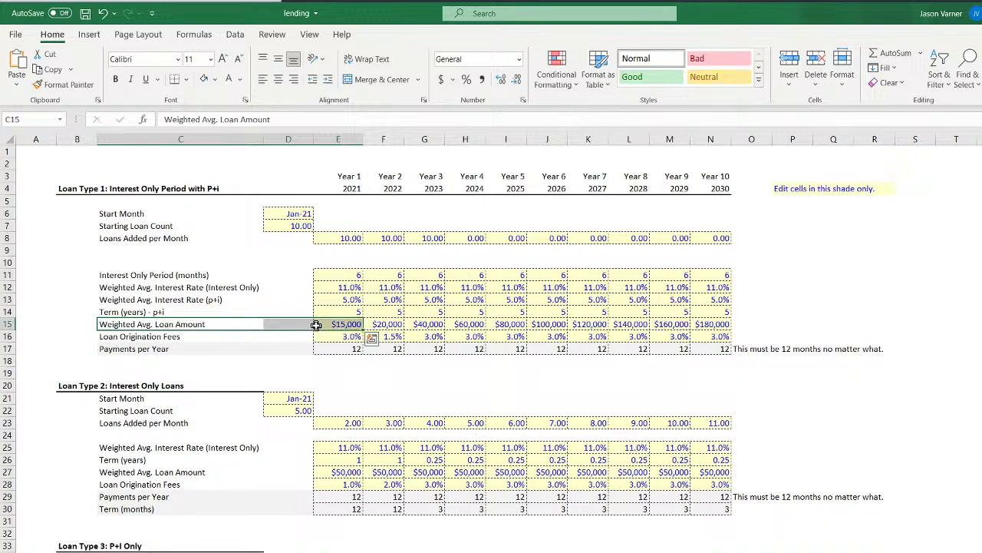
{"action": "scroll", "coordinate": [222, 522], "scroll_direction": "down", "scroll_amount": 4}
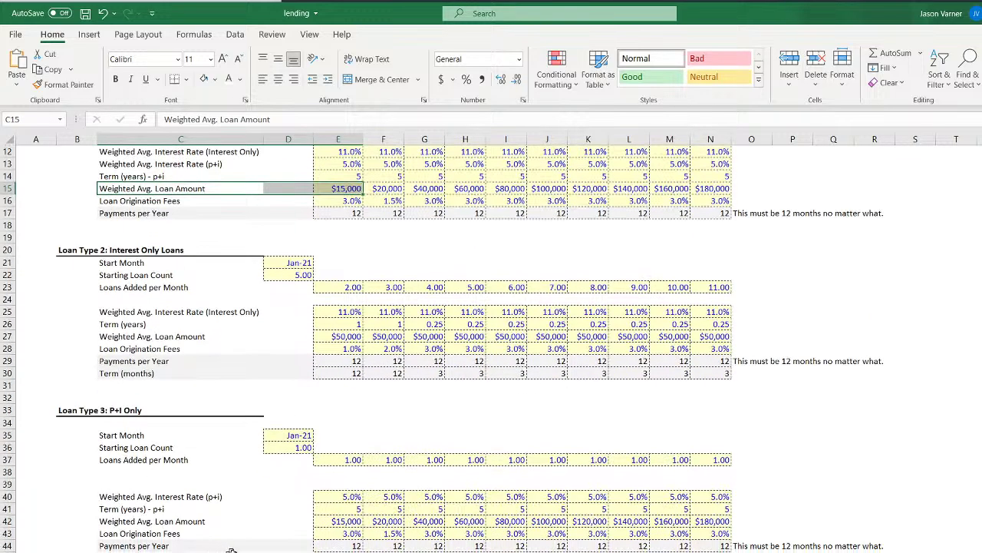
{"action": "left_click", "coordinate": [136, 521]}
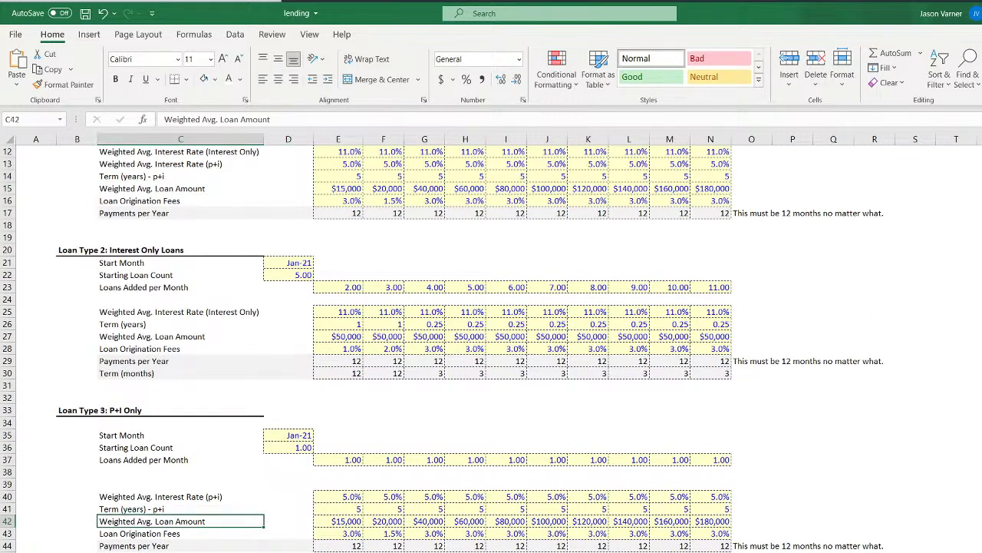
{"action": "key", "text": "ctrl+Page_Down"}
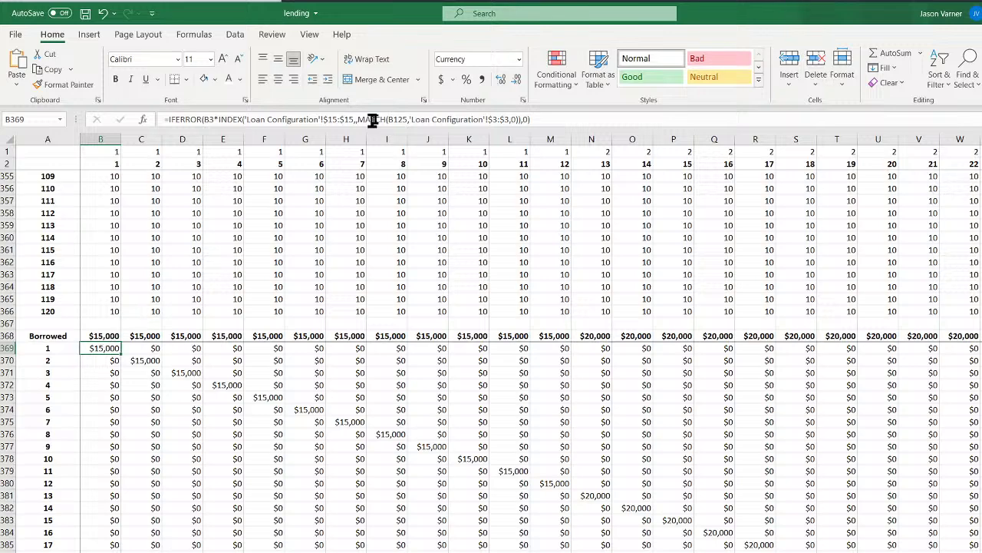
{"action": "left_click", "coordinate": [345, 120]}
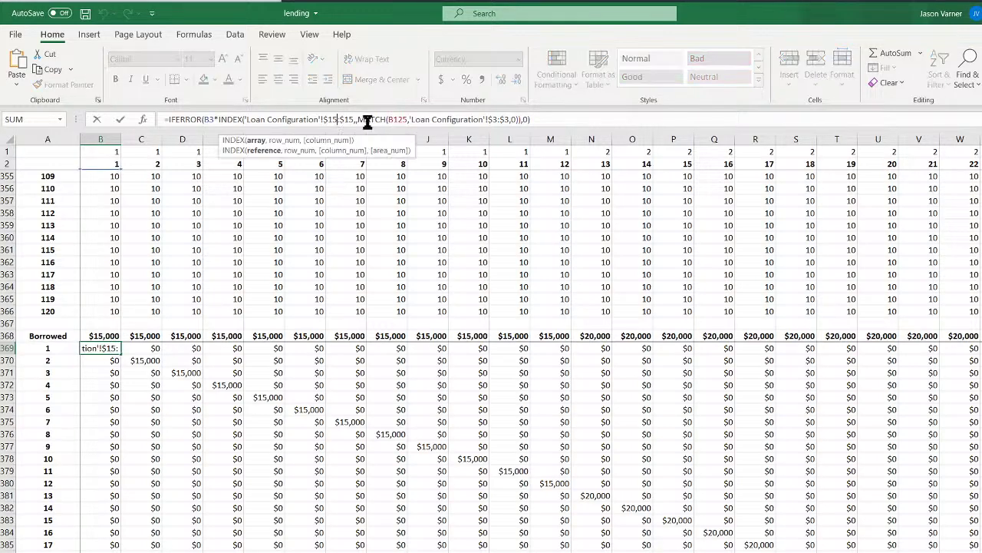
{"action": "key", "text": "BackSpace"}
{"action": "key", "text": "BackSpace"}
{"action": "type", "text": "42"}
{"action": "key", "text": "BackSpace"}
{"action": "key", "text": "BackSpace"}
{"action": "type", "text": "42"}
{"action": "key", "text": "Return"}
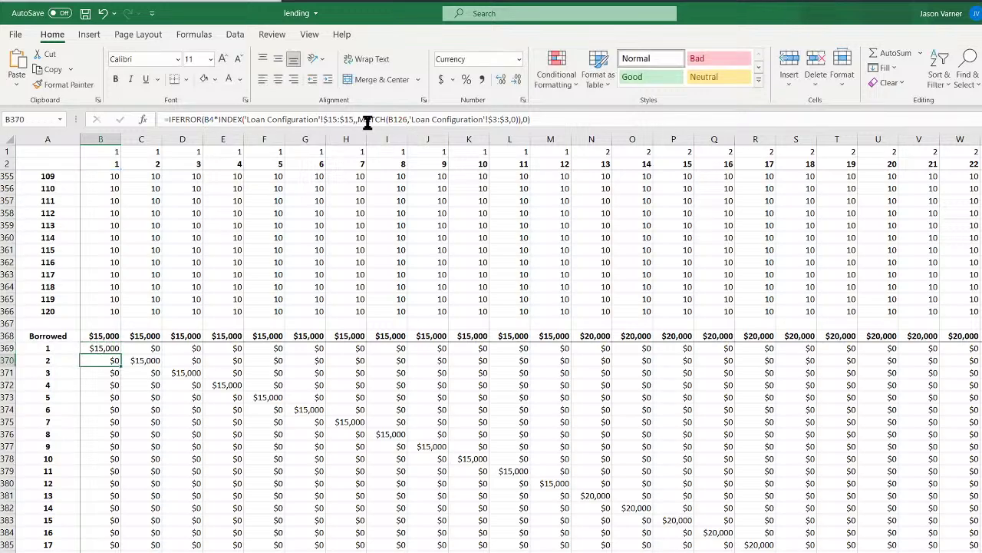
Fill B369's formula across and down the whole Borrowed block and save the workbook
{"action": "left_click", "coordinate": [110, 348]}
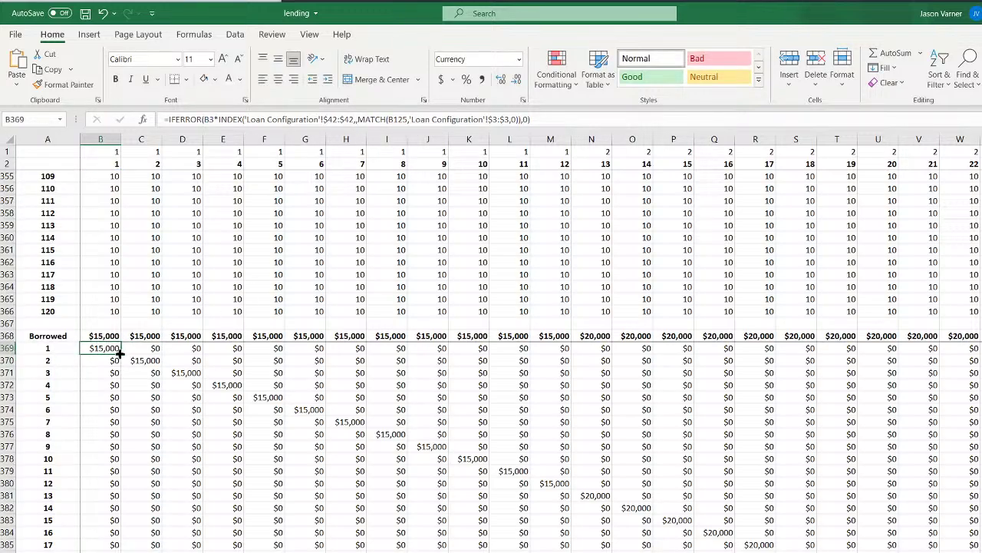
{"action": "mouse_move", "coordinate": [120, 354]}
{"action": "left_mouse_down"}
{"action": "mouse_move", "coordinate": [917, 372]}
{"action": "mouse_move", "coordinate": [981, 361]}
{"action": "left_mouse_up"}
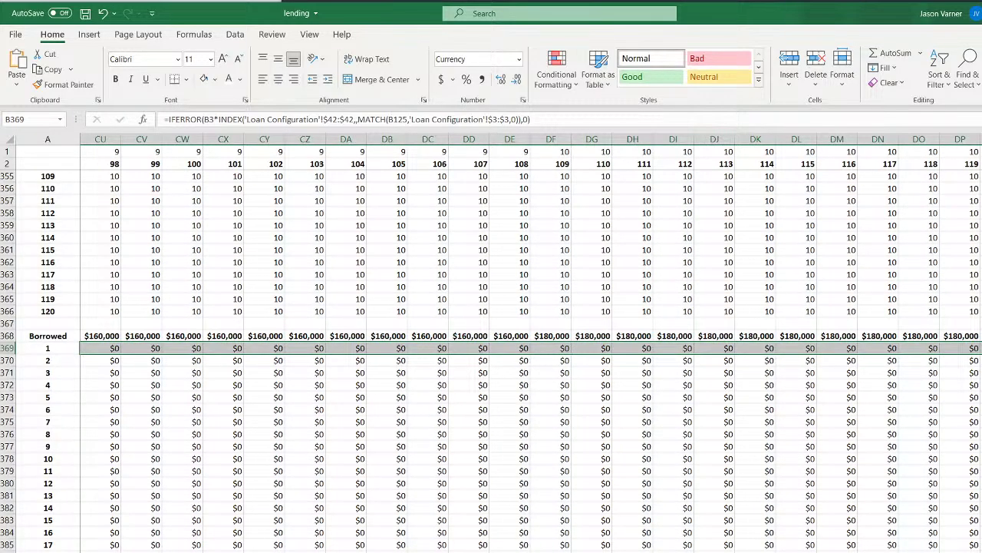
{"action": "key", "text": "ctrl+shift+Down"}
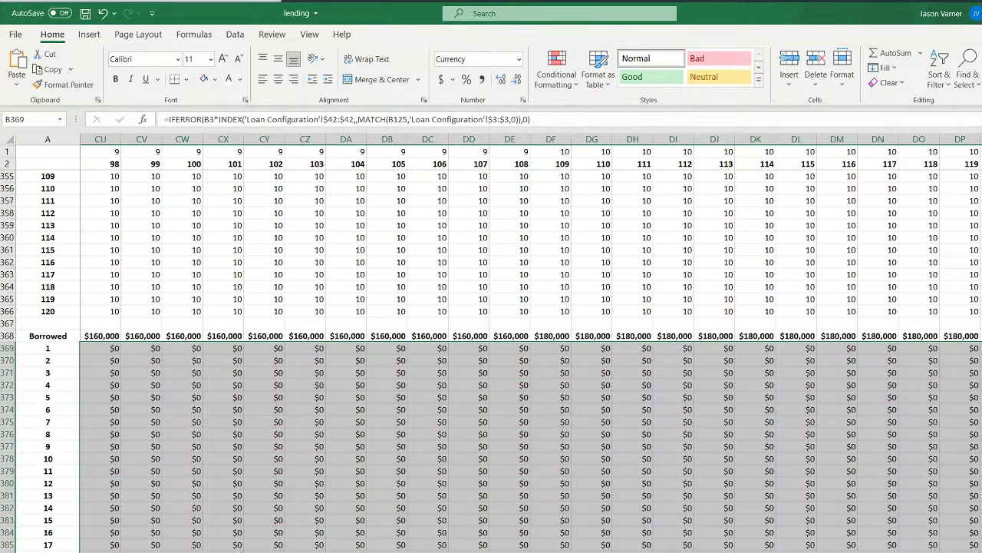
{"action": "key", "text": "ctrl+BackSpace"}
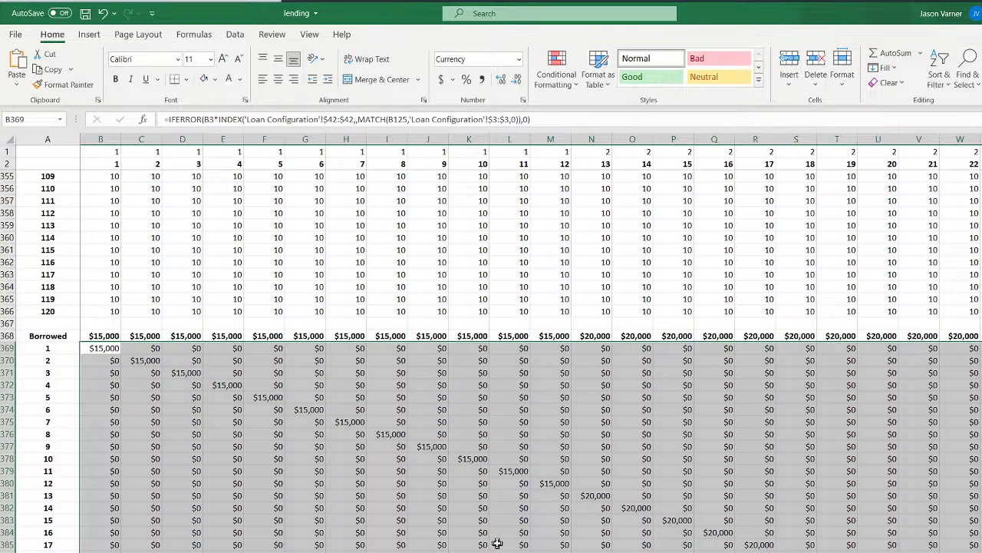
{"action": "left_click", "coordinate": [84, 13]}
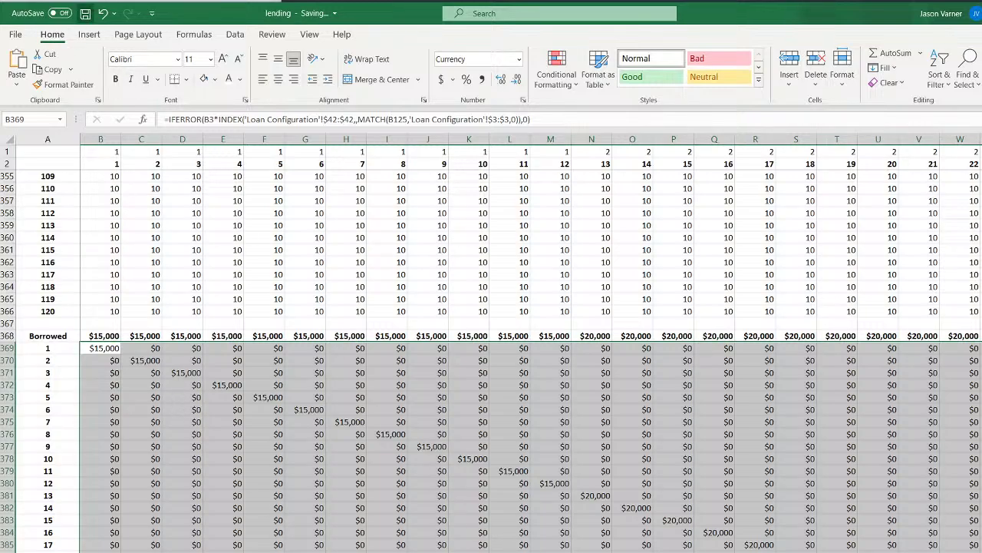
Compare Loan Type 3's inputs with the schedule and examine the Age of Cohort formulas and the first p+I age formula in B613
{"action": "key", "text": "ctrl+Page_Up"}
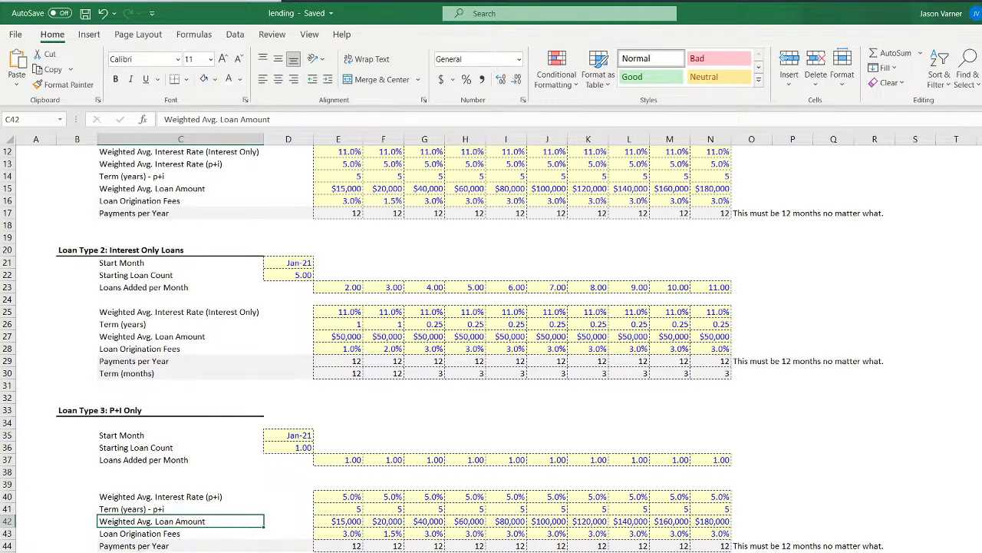
{"action": "key", "text": "ctrl+Page_Down"}
{"action": "scroll", "coordinate": [115, 442], "scroll_direction": "down", "scroll_amount": 20}
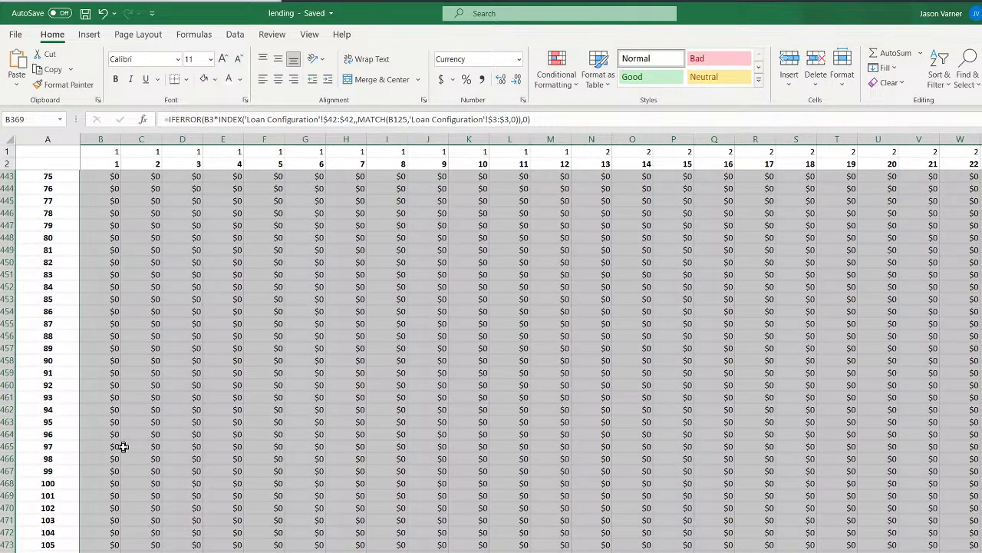
{"action": "scroll", "coordinate": [122, 446], "scroll_direction": "down", "scroll_amount": 11}
{"action": "left_click", "coordinate": [107, 360]}
{"action": "left_click", "coordinate": [222, 409]}
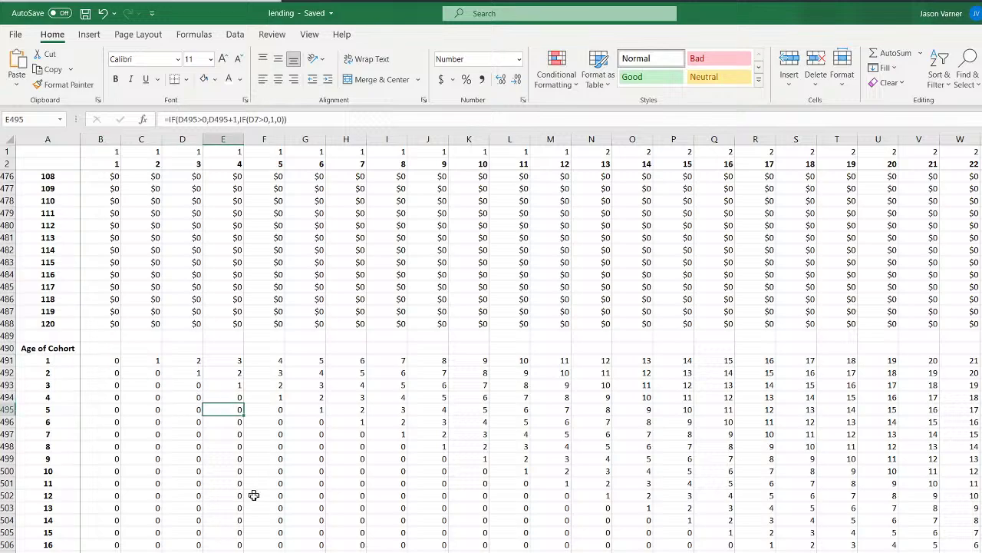
{"action": "left_click", "coordinate": [384, 471]}
{"action": "scroll", "coordinate": [193, 494], "scroll_direction": "down", "scroll_amount": 20}
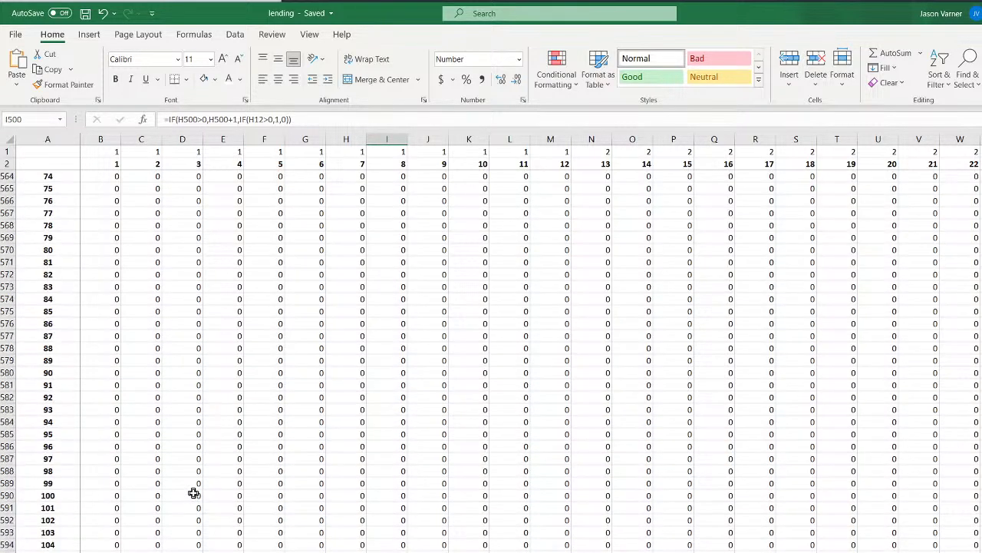
{"action": "scroll", "coordinate": [193, 493], "scroll_direction": "down", "scroll_amount": 11}
{"action": "left_click", "coordinate": [100, 373]}
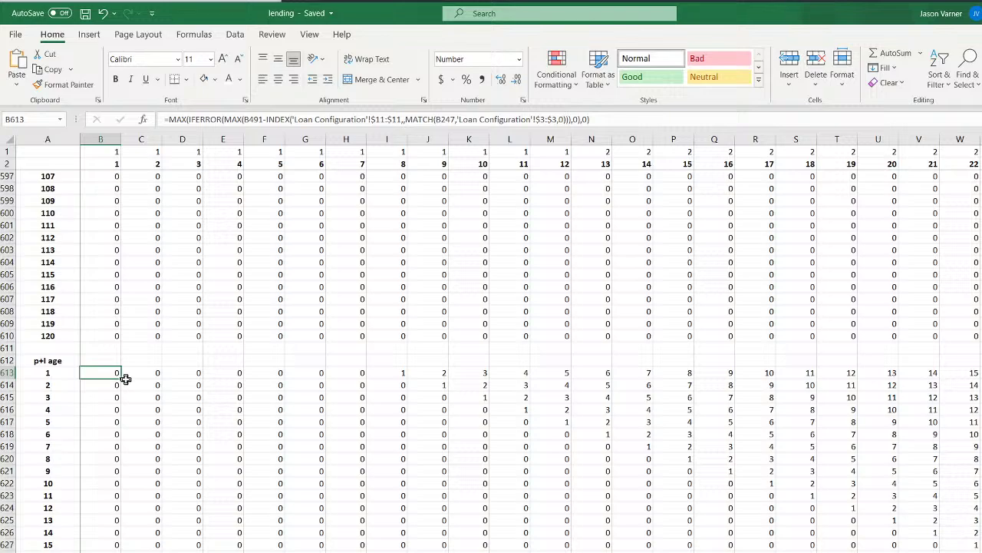
Check which Loan Configuration input row 11 holds, as referenced by the p+I age formula in B613
{"action": "key", "text": "ctrl+Page_Up"}
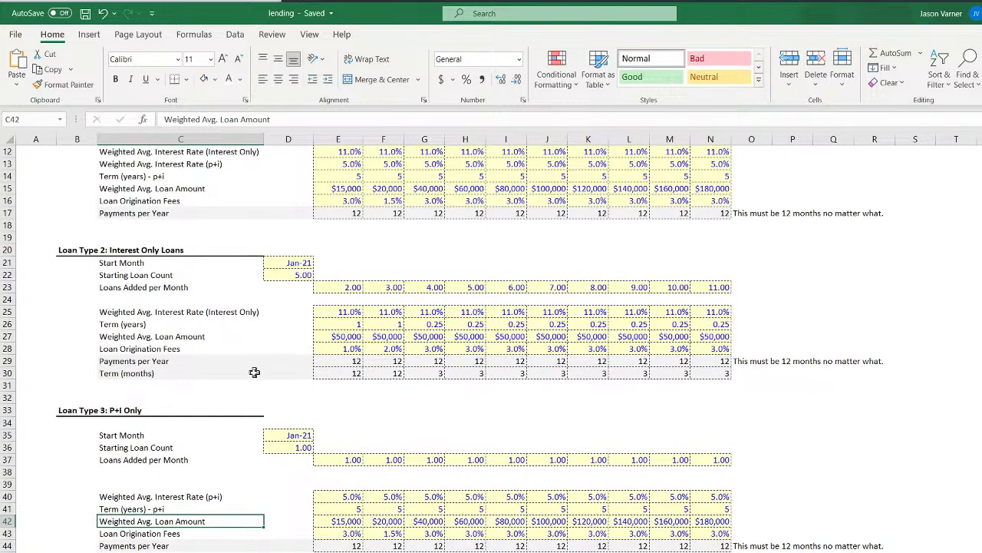
{"action": "scroll", "coordinate": [254, 373], "scroll_direction": "up", "scroll_amount": 4}
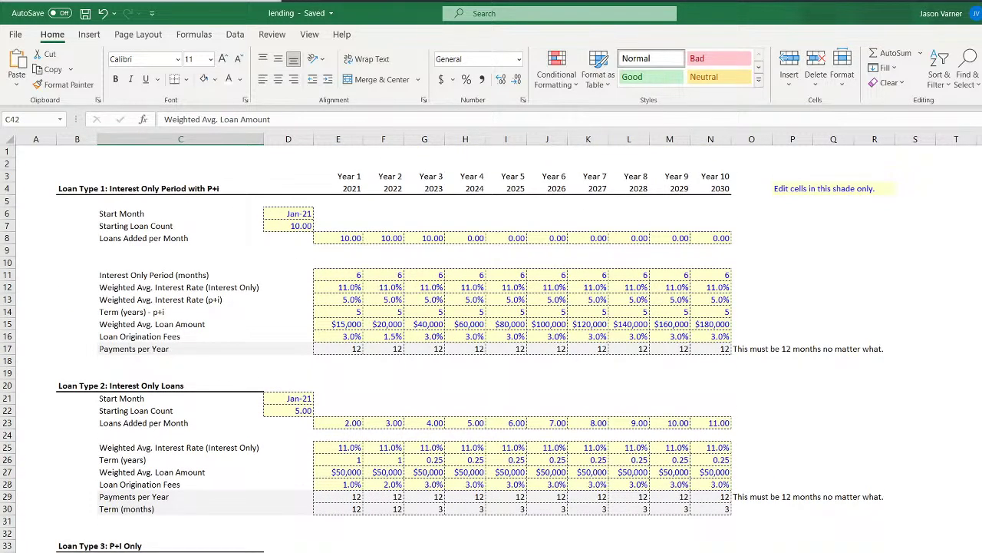
{"action": "key", "text": "ctrl+Page_Down"}
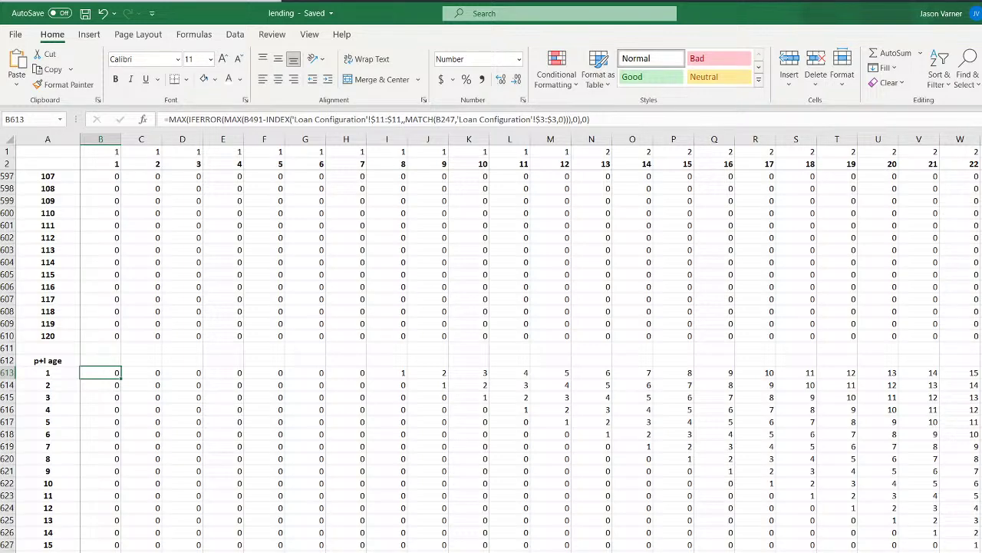
{"action": "key", "text": "ctrl+Page_Up"}
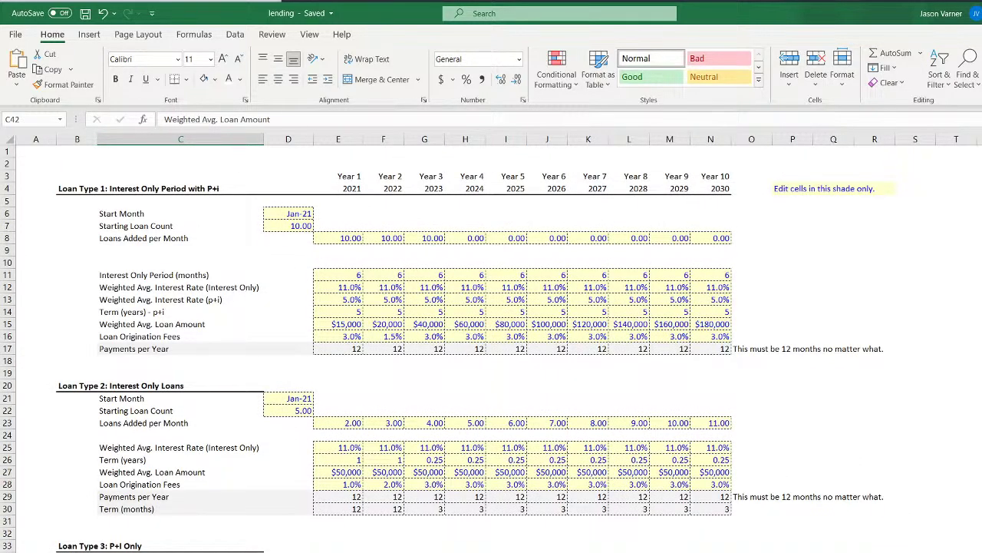
{"action": "left_click", "coordinate": [113, 275]}
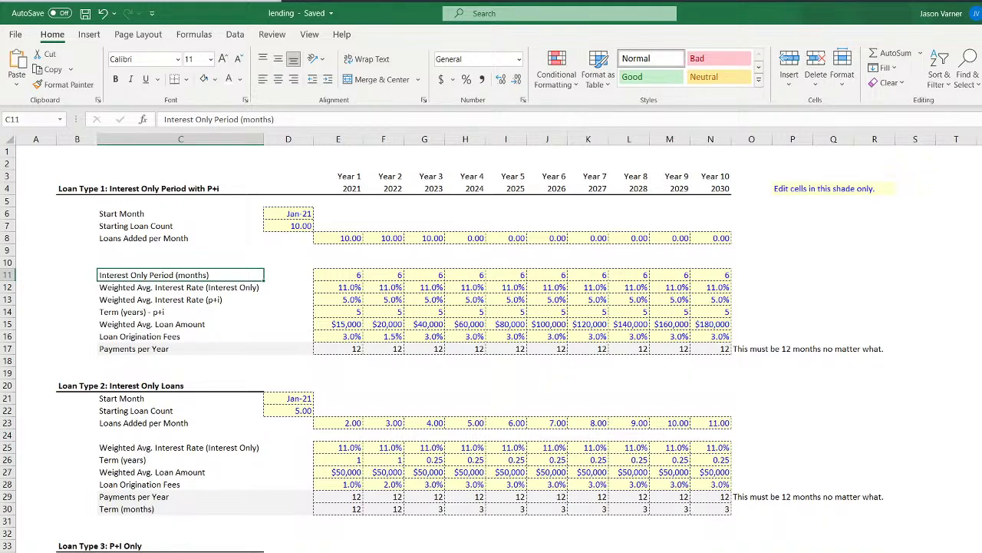
{"action": "key", "text": "ctrl+Page_Down"}
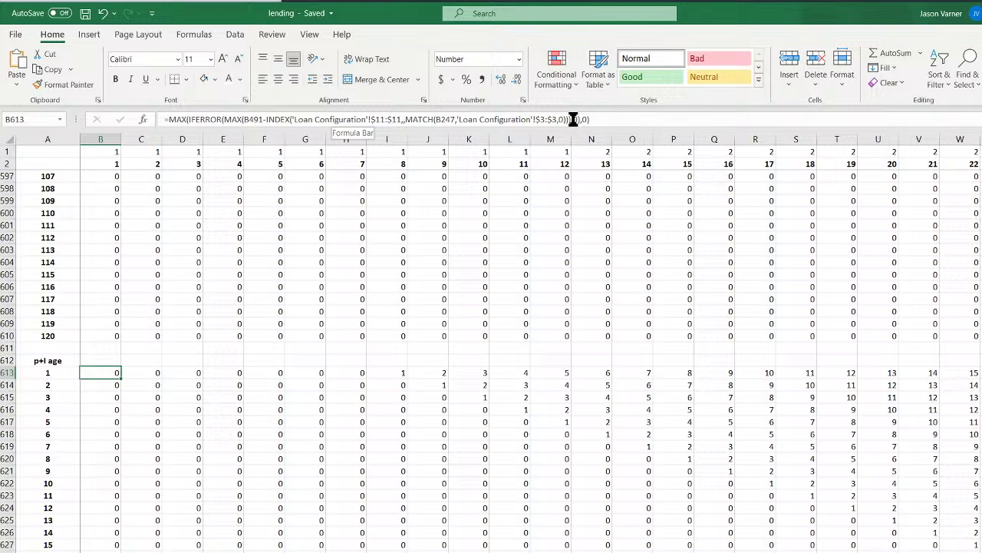
Try to strip the outer MAX wrapper and the trailing zero arguments from the p+I age formula in B613
{"action": "mouse_move", "coordinate": [616, 121]}
{"action": "left_mouse_down"}
{"action": "mouse_move", "coordinate": [430, 121]}
{"action": "mouse_move", "coordinate": [494, 137]}
{"action": "mouse_move", "coordinate": [307, 131]}
{"action": "mouse_move", "coordinate": [575, 126]}
{"action": "mouse_move", "coordinate": [614, 134]}
{"action": "left_mouse_up"}
{"action": "key", "text": "BackSpace"}
{"action": "key", "text": "Return"}
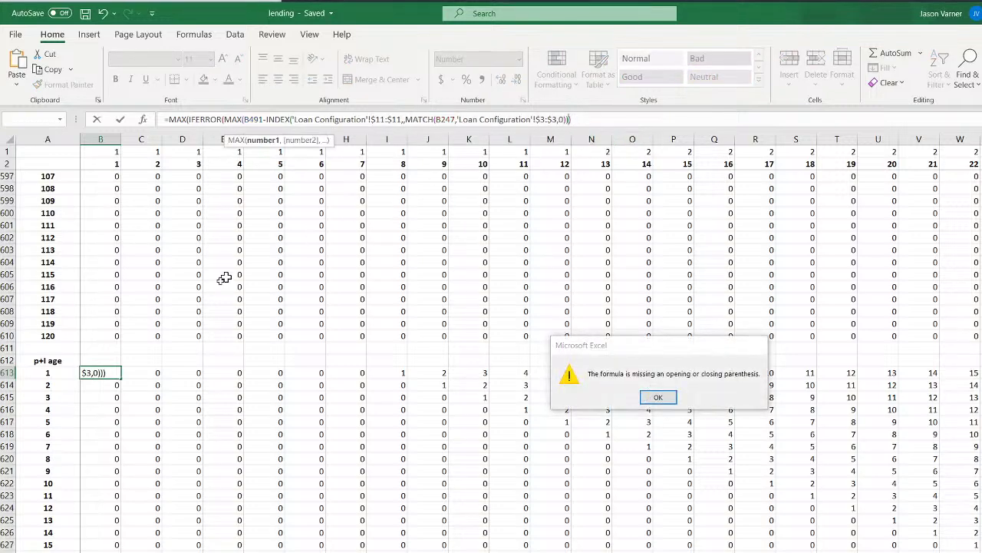
{"action": "key", "text": "Return"}
{"action": "type", "text": ")"}
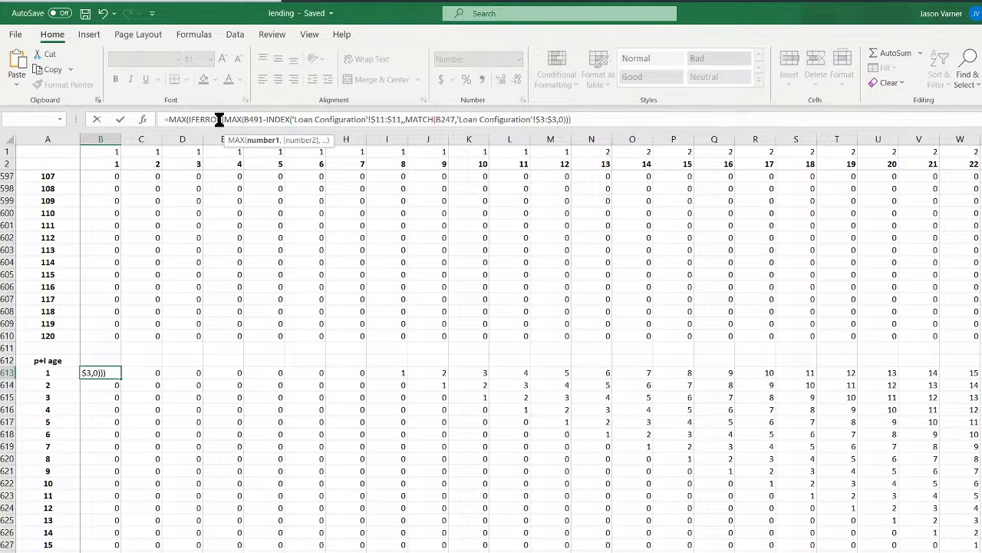
{"action": "left_click_drag", "start_coordinate": [188, 120], "coordinate": [165, 120]}
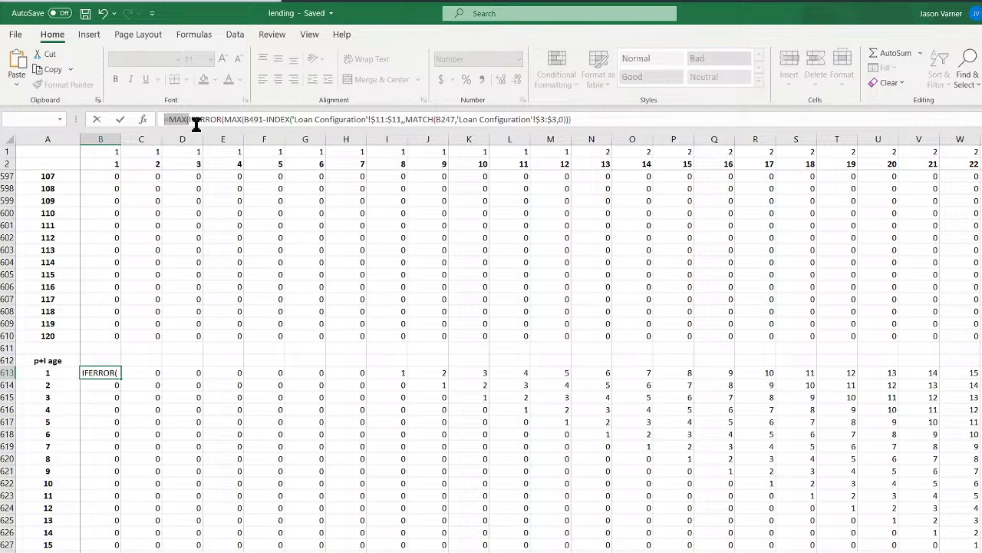
{"action": "key", "text": "BackSpace"}
{"action": "type", "text": "="}
{"action": "key", "text": "Return"}
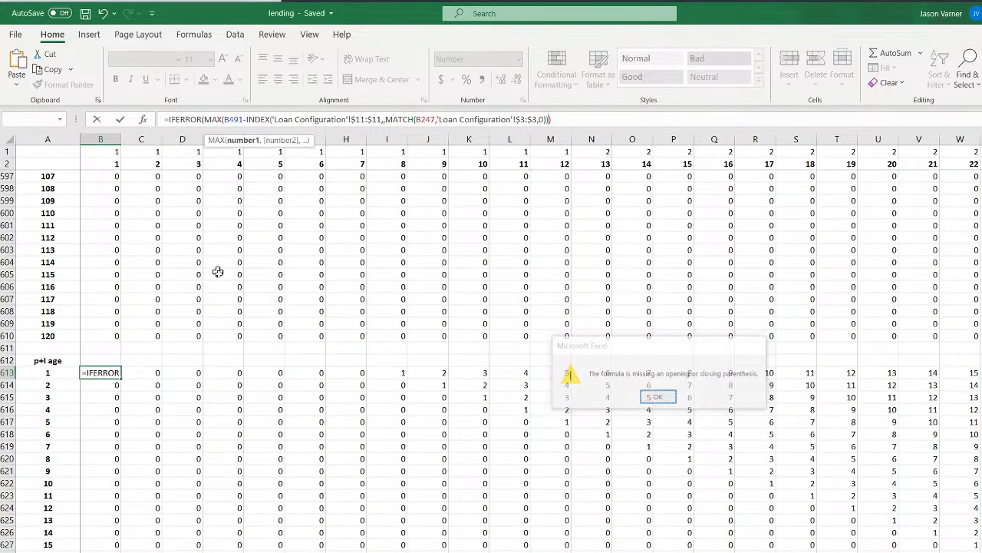
{"action": "key", "text": "Return"}
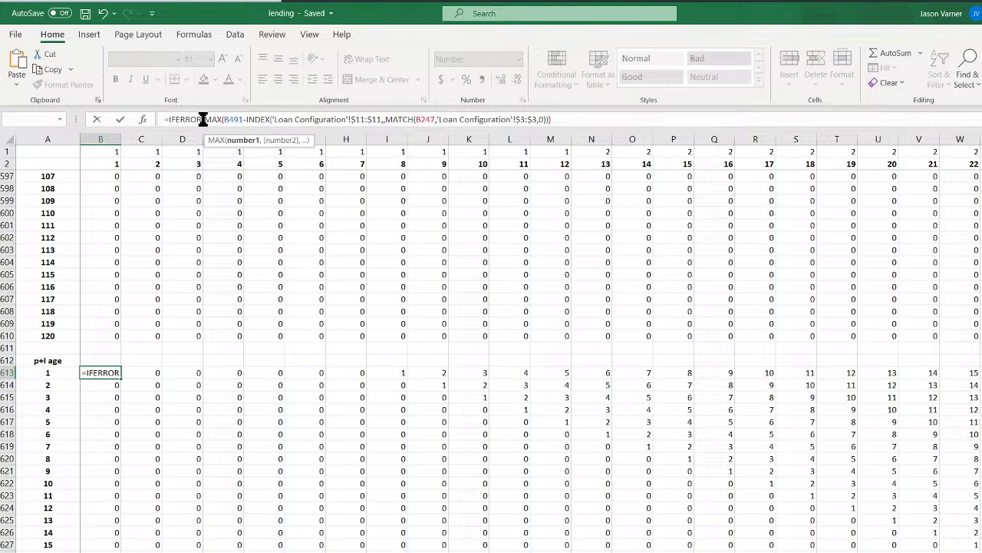
Try reducing B613 to =IFERROR(INDEX('Loan Configuration'!$11:$11,,MATCH(B247,'Loan Configuration'!$3:$3,0)),0), without the inner MAX and the B491 subtraction
{"action": "left_click_drag", "start_coordinate": [204, 119], "coordinate": [242, 119]}
{"action": "key", "text": "Delete"}
{"action": "key", "text": "Return"}
{"action": "key", "text": "Return"}
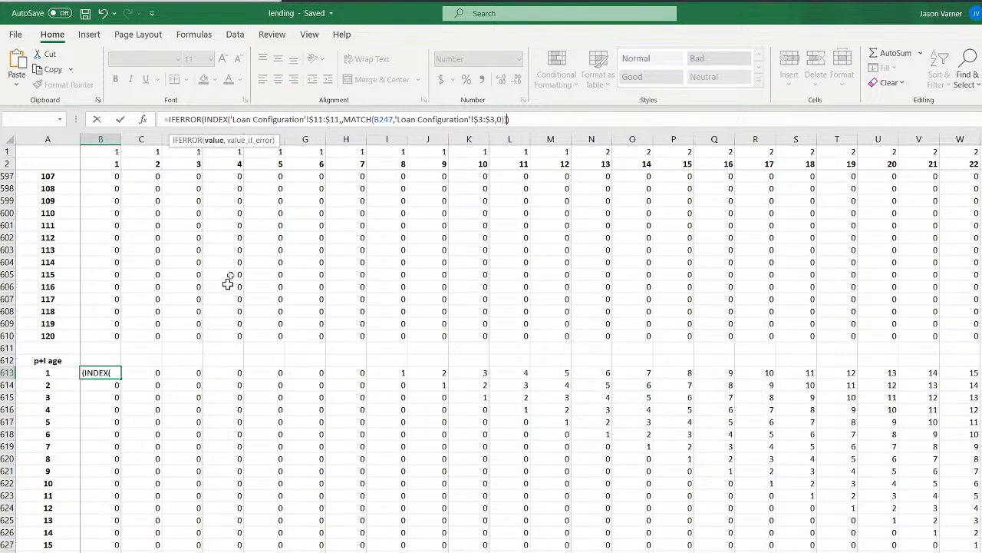
{"action": "left_click", "coordinate": [561, 117]}
{"action": "type", "text": ",0"}
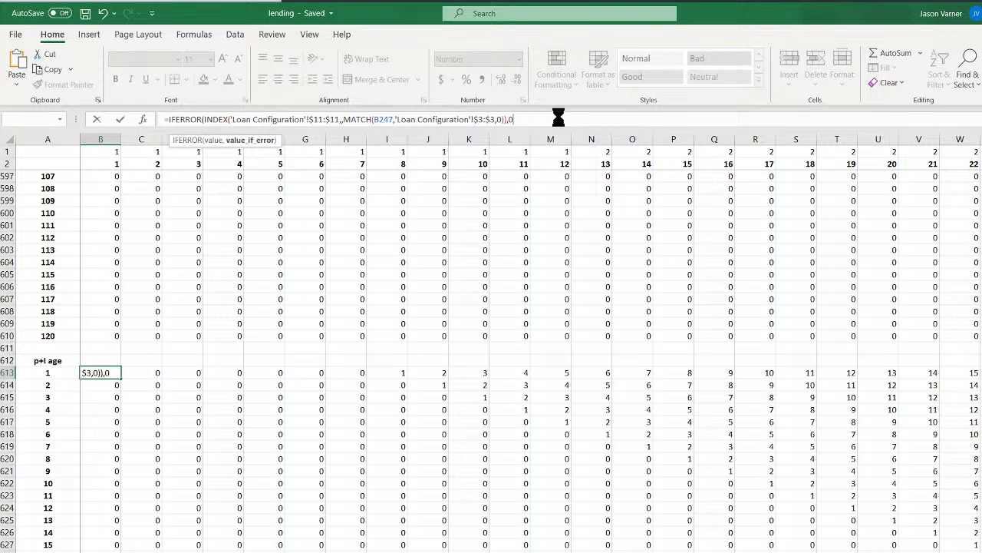
{"action": "key", "text": "Return"}
{"action": "key", "text": "Return"}
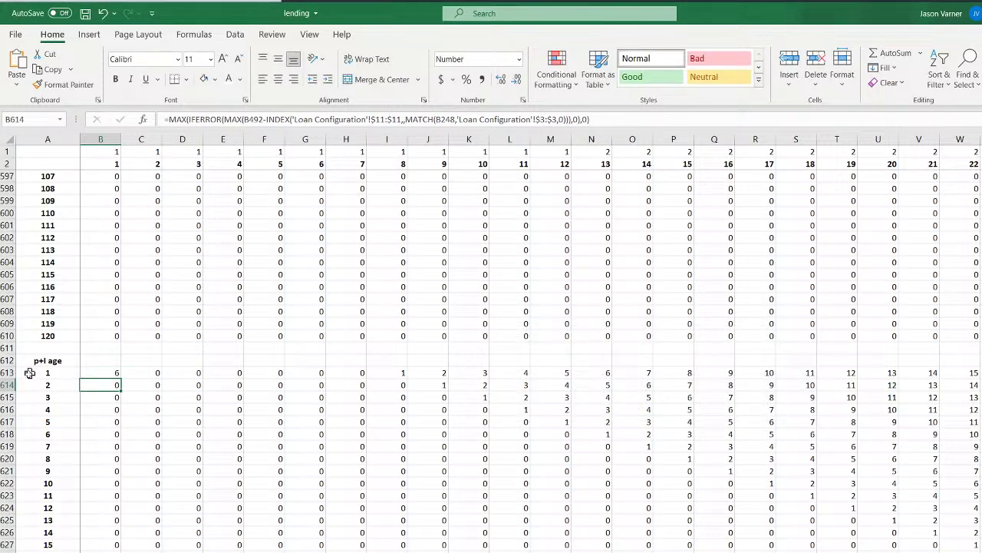
Compare the edited formula in B613 with the original p+I age formulas along row 613
{"action": "left_click", "coordinate": [106, 370]}
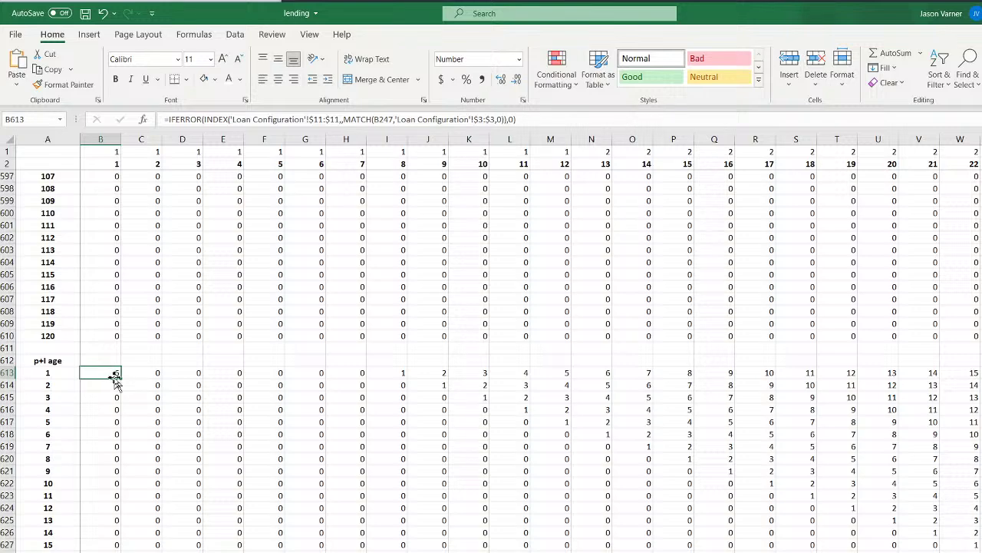
{"action": "left_click", "coordinate": [149, 376]}
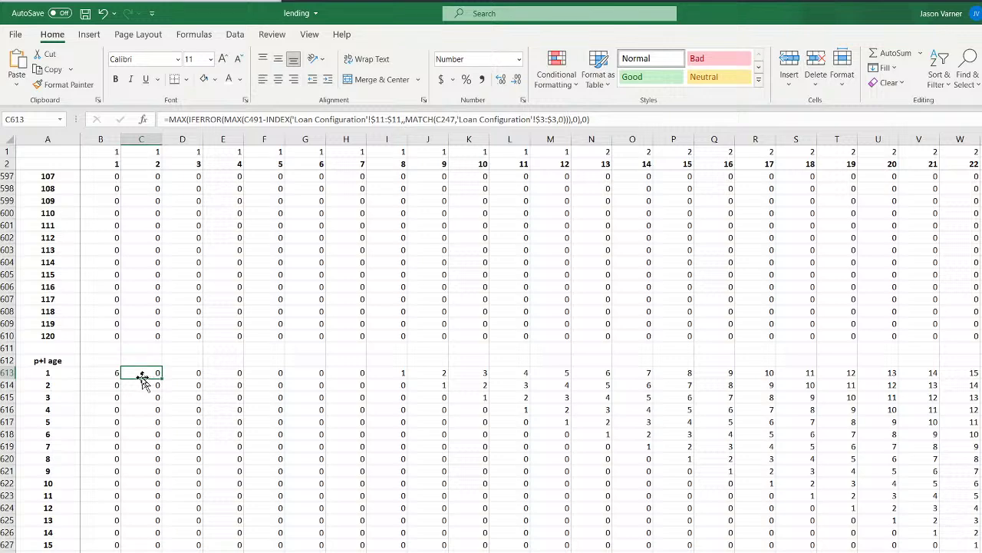
{"action": "left_click", "coordinate": [107, 372]}
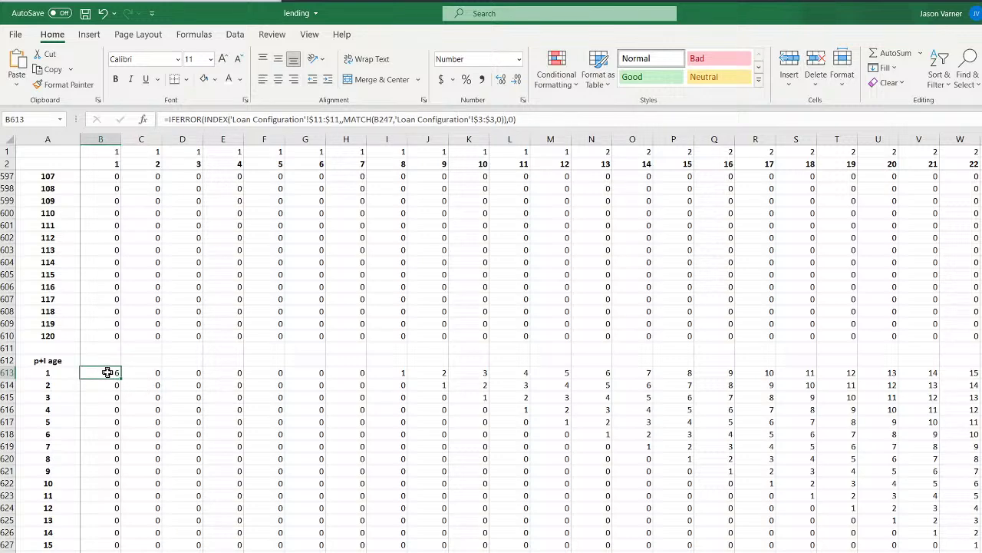
{"action": "key", "text": "Right"}
{"action": "key", "text": "Right"}
{"action": "key", "text": "Right"}
{"action": "key", "text": "Right"}
{"action": "key", "text": "Right"}
{"action": "left_click", "coordinate": [398, 373]}
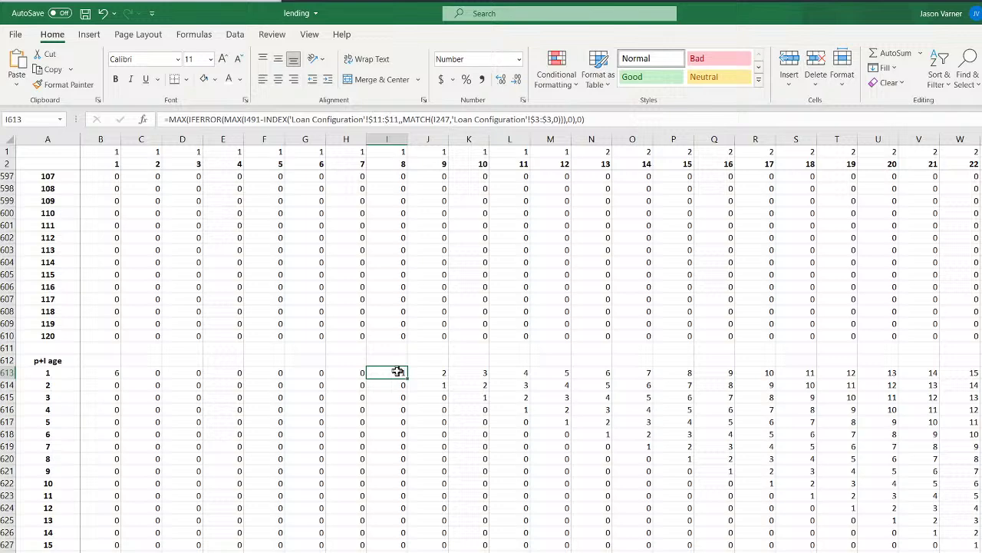
{"action": "left_click", "coordinate": [336, 372]}
{"action": "left_click", "coordinate": [108, 372]}
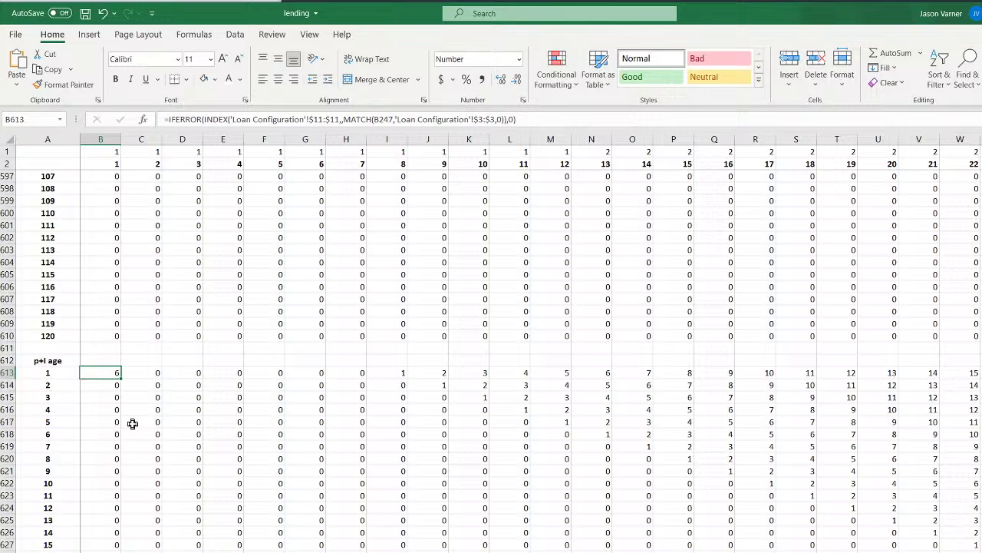
Look through the cohort grid, Year Joined and Age of Cohort blocks for the cells the p+I age should depend on
{"action": "scroll", "coordinate": [132, 423], "scroll_direction": "up", "scroll_amount": 20}
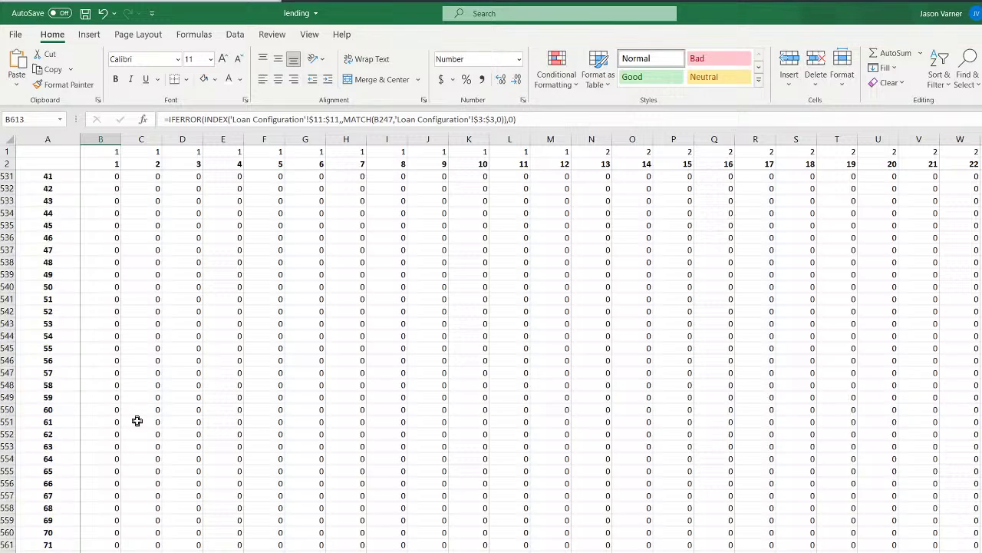
{"action": "scroll", "coordinate": [137, 420], "scroll_direction": "up", "scroll_amount": 20}
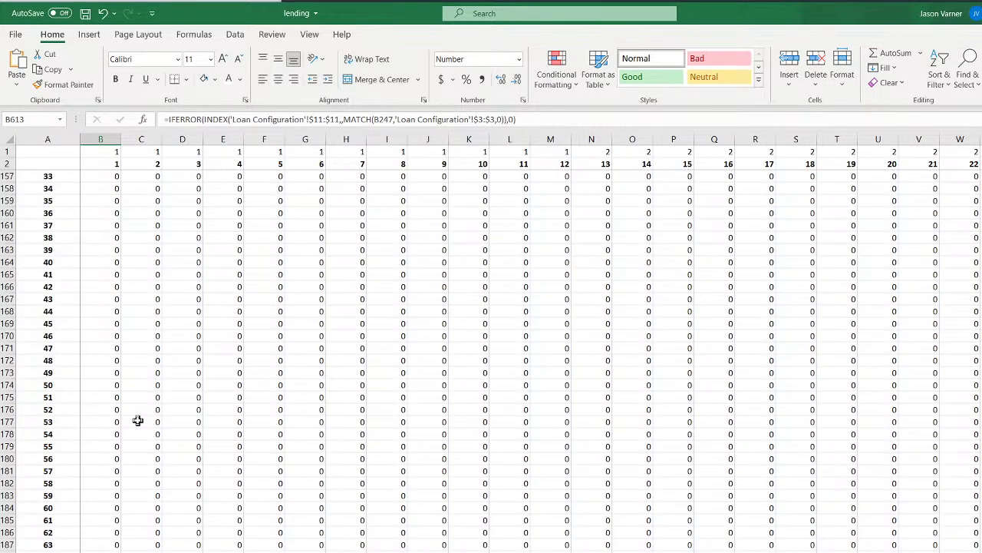
{"action": "scroll", "coordinate": [139, 421], "scroll_direction": "down", "scroll_amount": 20}
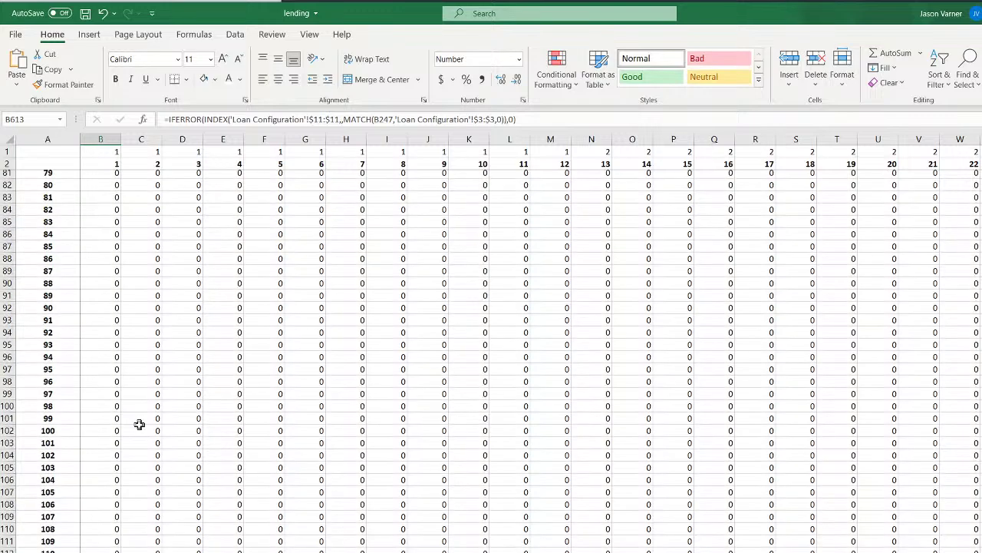
{"action": "scroll", "coordinate": [139, 425], "scroll_direction": "down", "scroll_amount": 1}
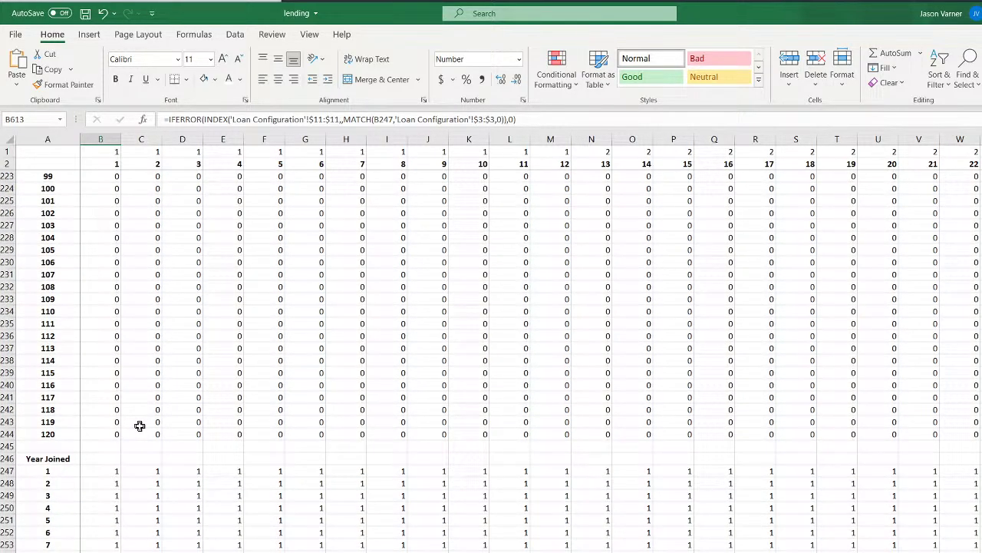
{"action": "scroll", "coordinate": [140, 426], "scroll_direction": "down", "scroll_amount": 6}
{"action": "scroll", "coordinate": [140, 427], "scroll_direction": "up", "scroll_amount": 20}
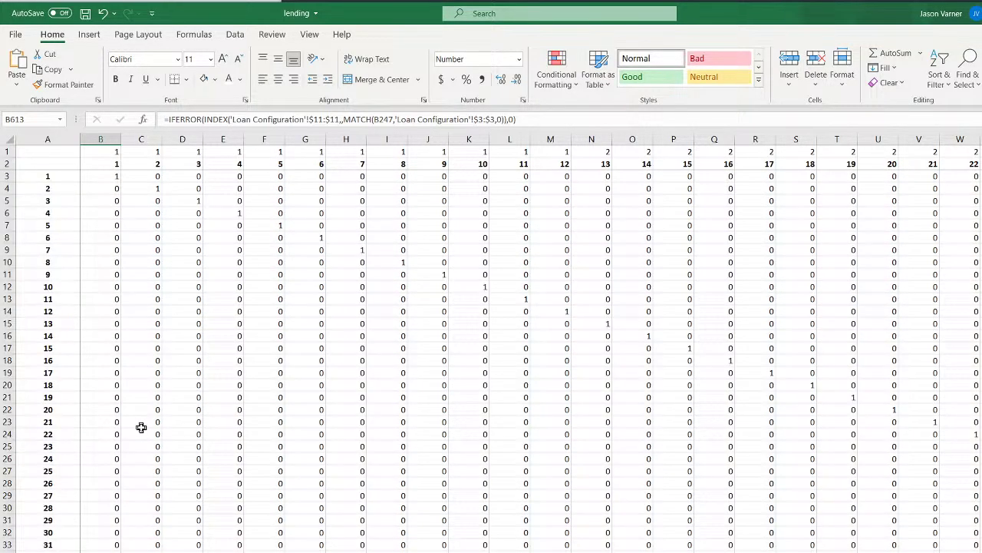
{"action": "scroll", "coordinate": [141, 428], "scroll_direction": "down", "scroll_amount": 20}
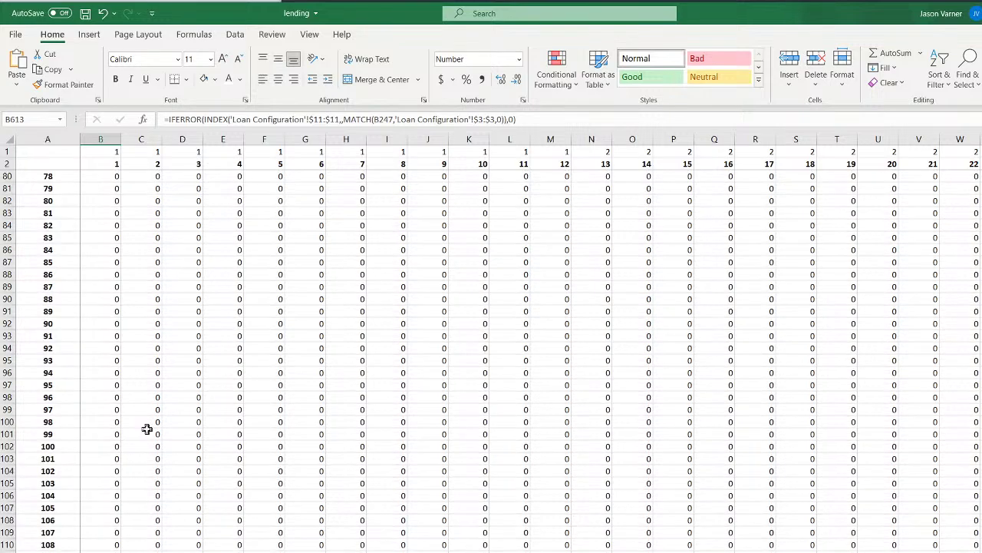
{"action": "scroll", "coordinate": [152, 429], "scroll_direction": "down", "scroll_amount": 20}
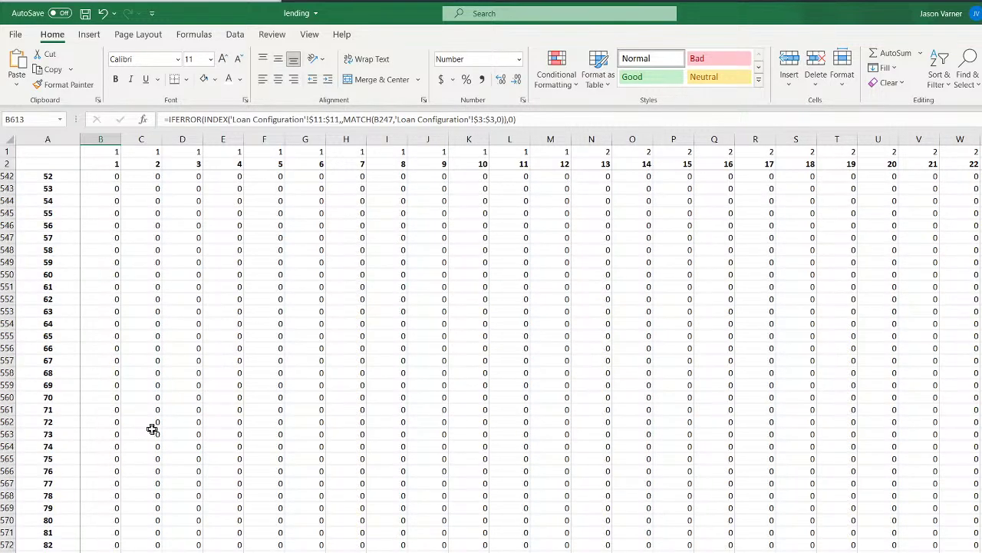
{"action": "scroll", "coordinate": [155, 428], "scroll_direction": "down", "scroll_amount": 20}
{"action": "scroll", "coordinate": [156, 427], "scroll_direction": "up", "scroll_amount": 20}
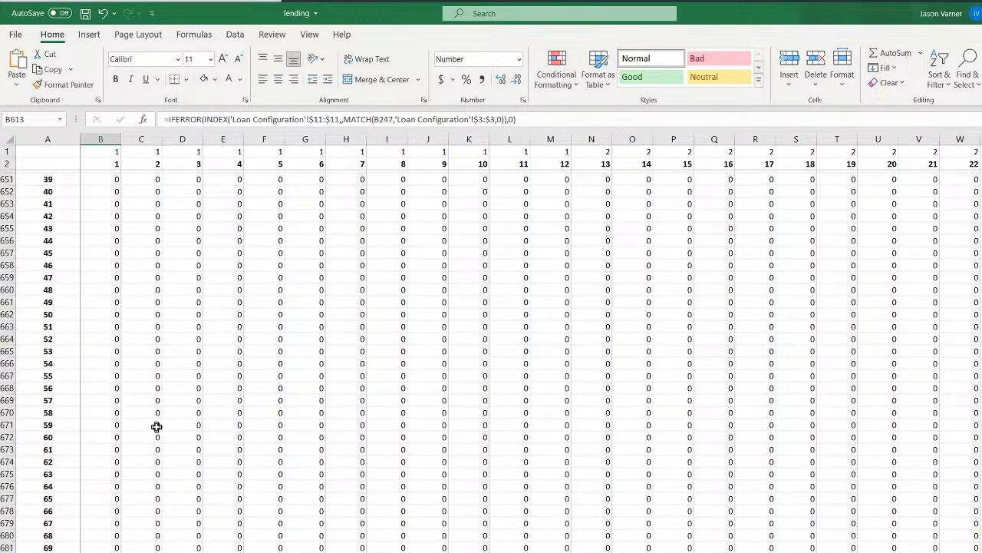
{"action": "scroll", "coordinate": [157, 427], "scroll_direction": "down", "scroll_amount": 4}
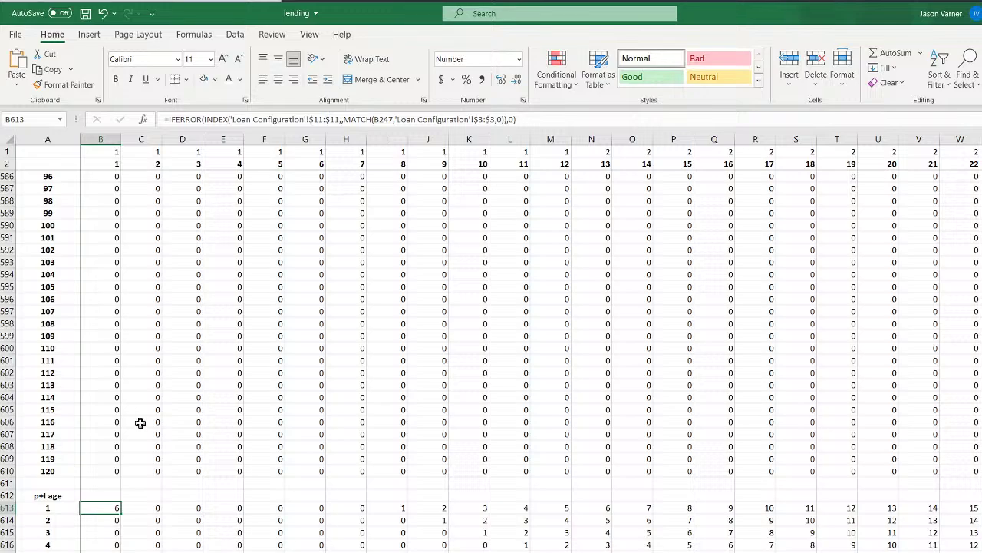
Replace the p+I age formula in B613 with =IF(B3>0,1,0), referencing the first cell of the cohort grid
{"action": "type", "text": "=if("}
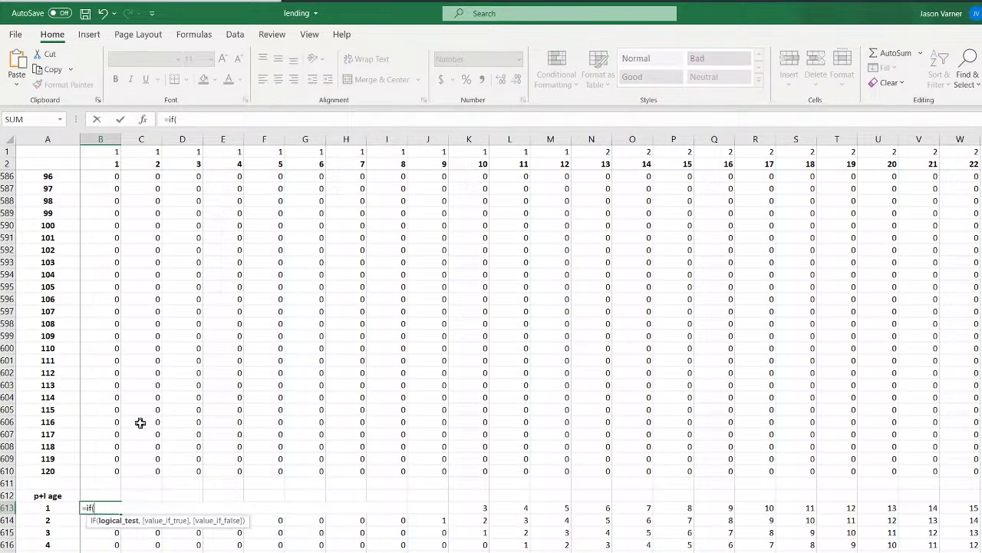
{"action": "scroll", "coordinate": [192, 363], "scroll_direction": "up", "scroll_amount": 20}
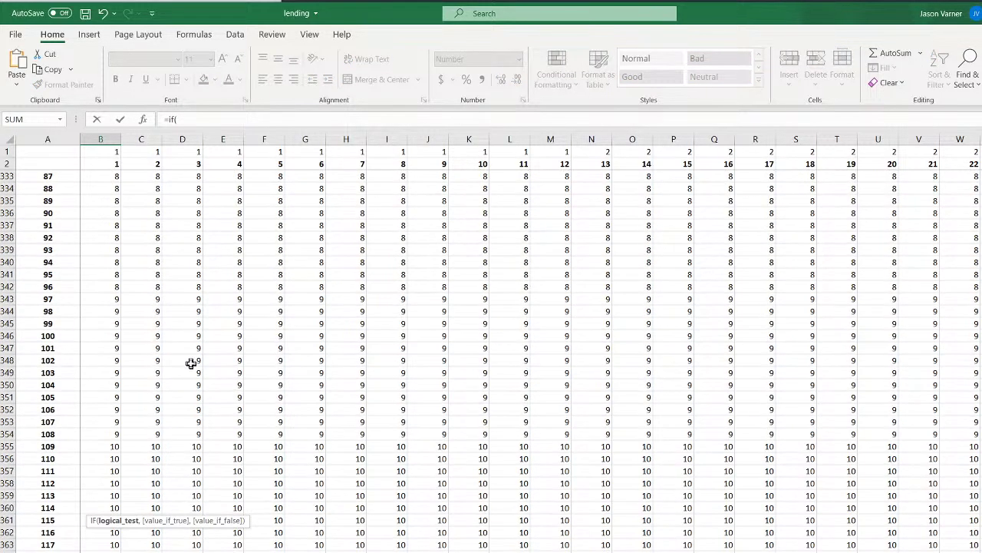
{"action": "scroll", "coordinate": [191, 363], "scroll_direction": "up", "scroll_amount": 20}
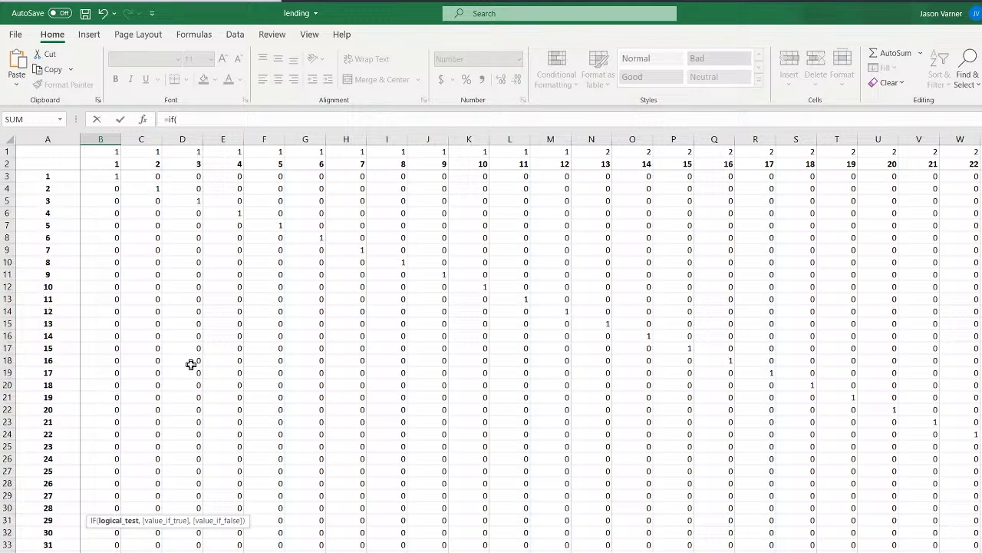
{"action": "left_click", "coordinate": [98, 177]}
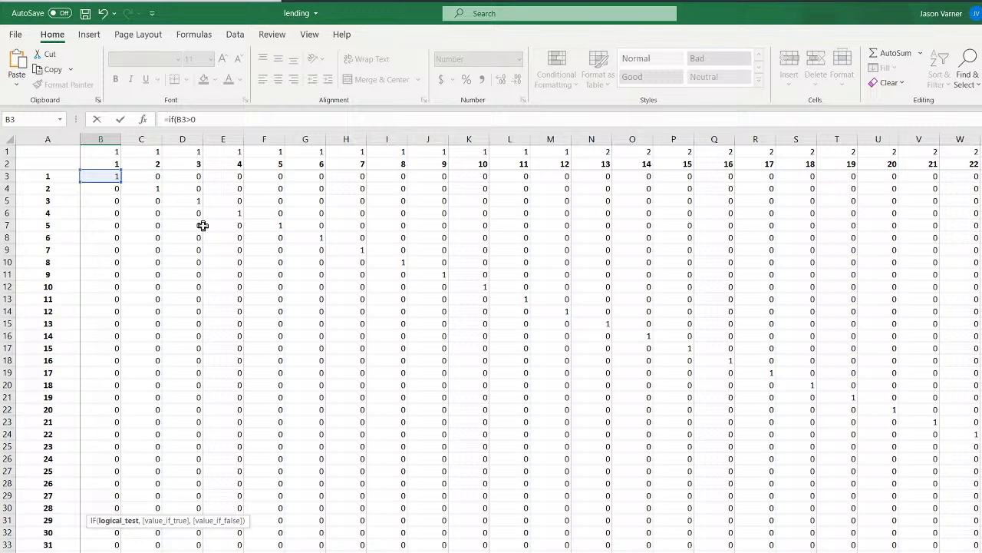
{"action": "type", "text": ",1,0"}
{"action": "key", "text": "Return"}
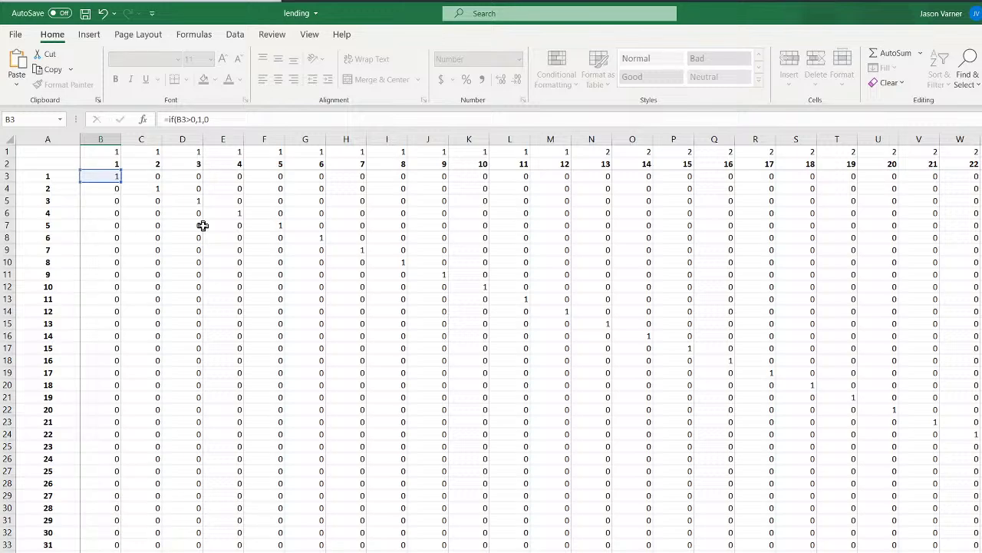
Fill the B613 formula =IF(B3>0,1,0) down the p+I age block in column B
{"action": "scroll", "coordinate": [200, 225], "scroll_direction": "down", "scroll_amount": 4}
{"action": "left_click", "coordinate": [103, 509]}
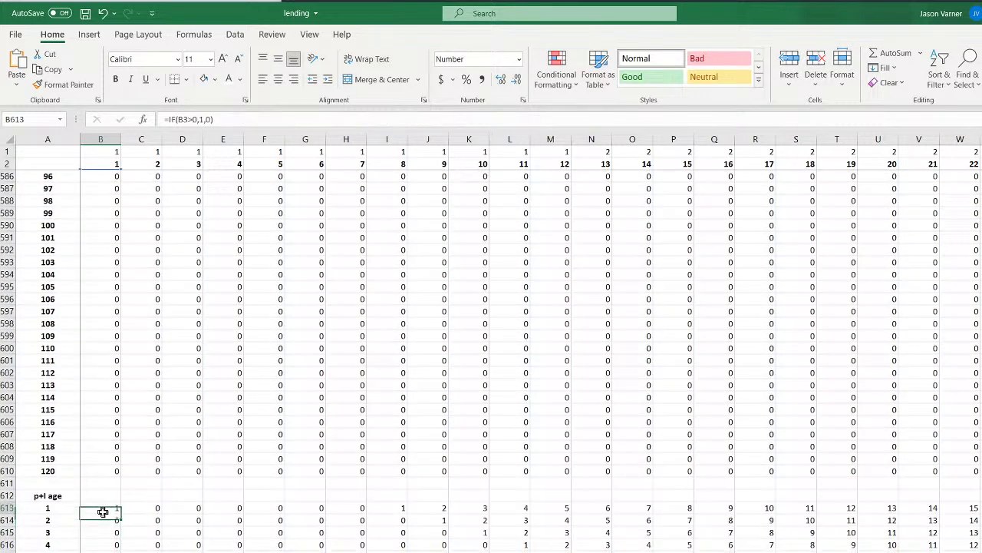
{"action": "left_click_drag", "start_coordinate": [120, 513], "coordinate": [203, 536]}
{"action": "scroll", "coordinate": [203, 536], "scroll_direction": "up", "scroll_amount": 15}
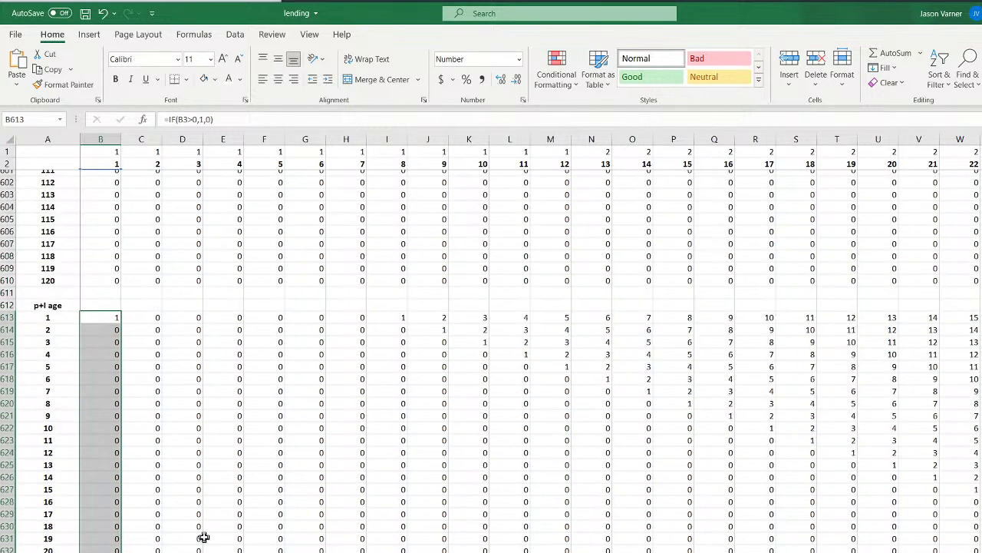
{"action": "left_click", "coordinate": [111, 374]}
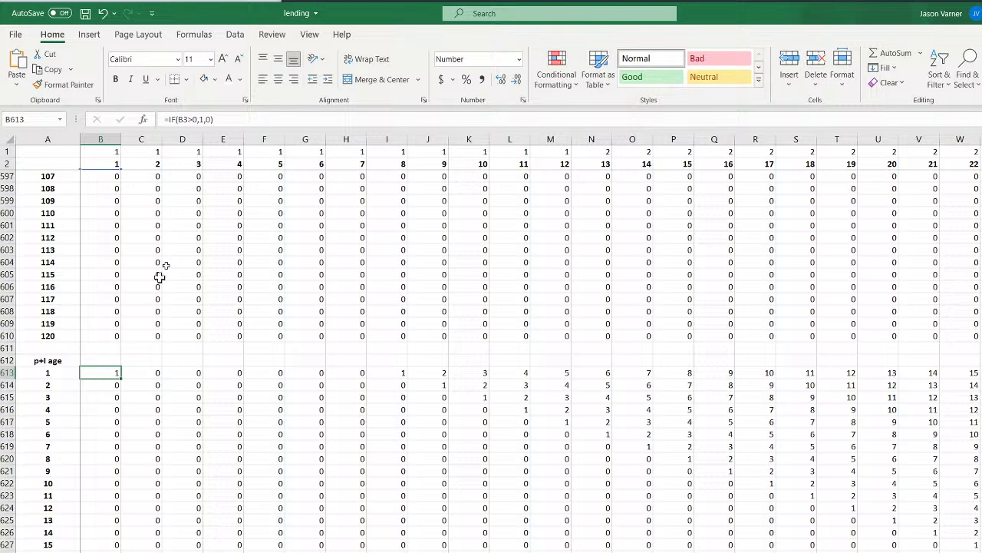
Subtract 1 from the result in B613, giving =IF(B3>0,1,0)-1, and fill it down column B of the p+I age block
{"action": "left_click", "coordinate": [225, 119]}
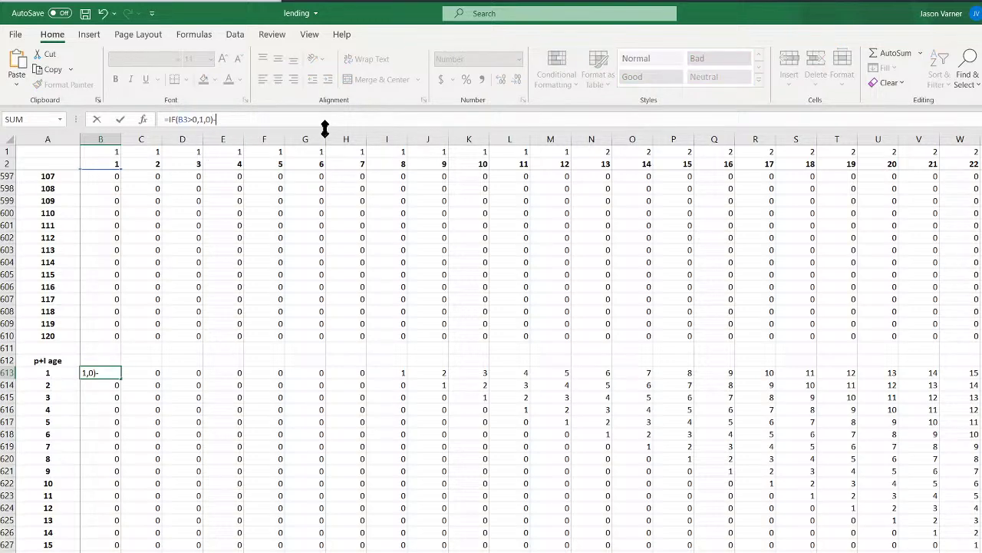
{"action": "key", "text": "Return"}
{"action": "left_click", "coordinate": [114, 372]}
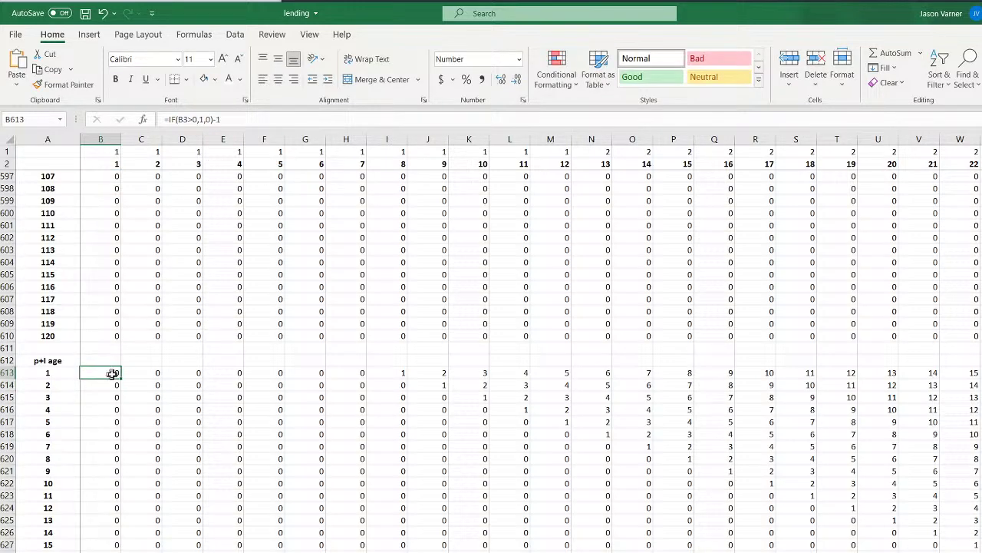
{"action": "left_click", "coordinate": [125, 373]}
{"action": "left_click", "coordinate": [115, 373]}
{"action": "double_click", "coordinate": [120, 379]}
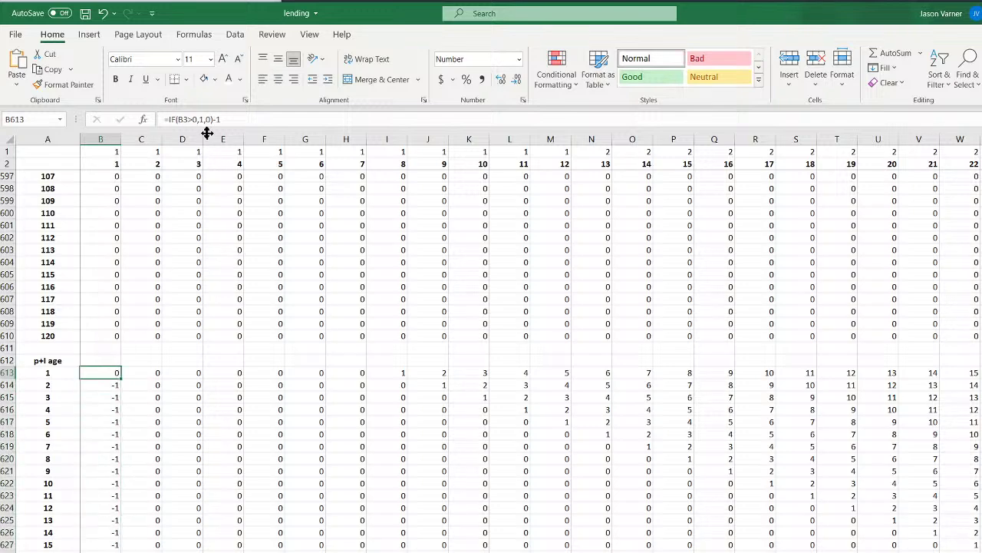
Wrap the B613 formula in MAX with a zero floor: =MAX(IF(B3>0,1,0)-1,0)
{"action": "left_click", "coordinate": [165, 119]}
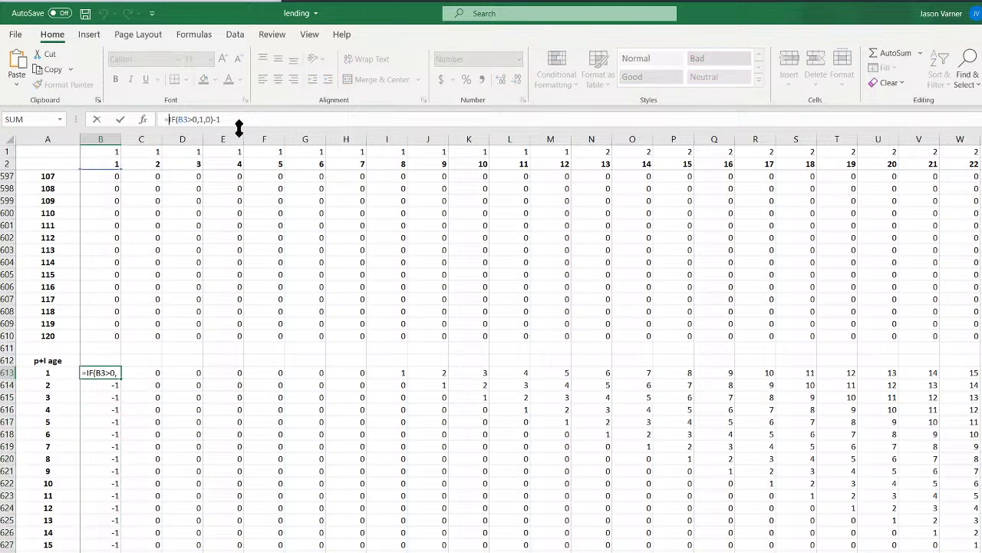
{"action": "type", "text": "max("}
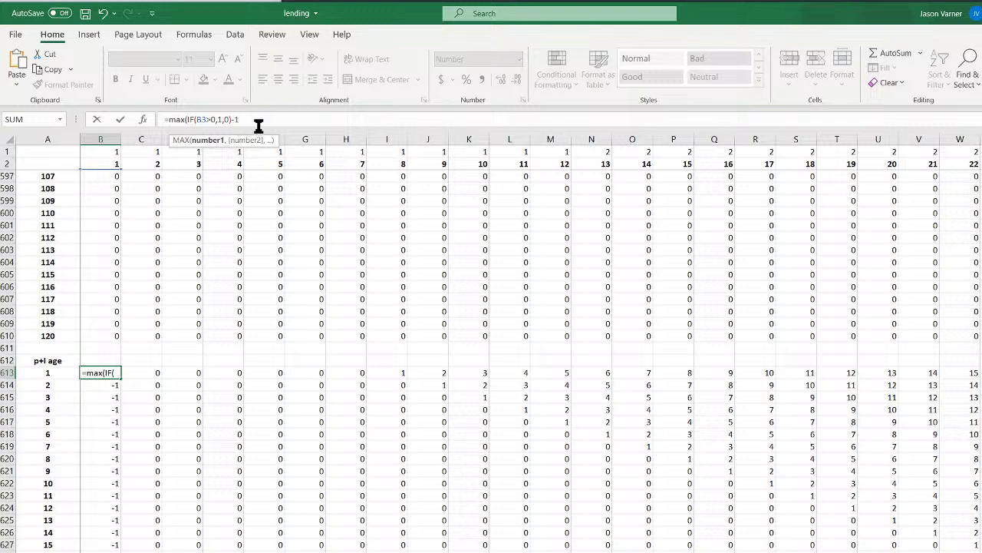
{"action": "left_click", "coordinate": [263, 119]}
{"action": "type", "text": ",0"}
{"action": "key", "text": "Return"}
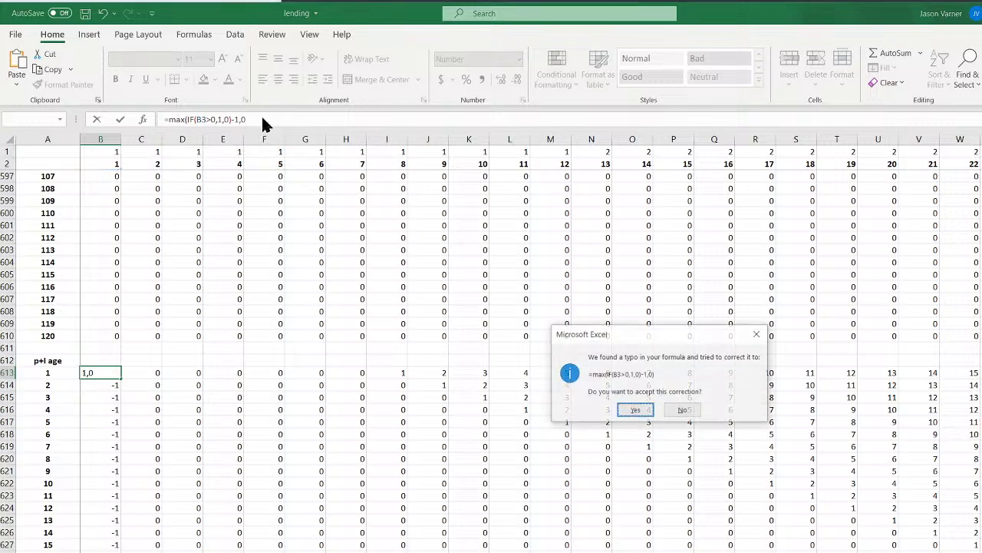
{"action": "left_click", "coordinate": [636, 411]}
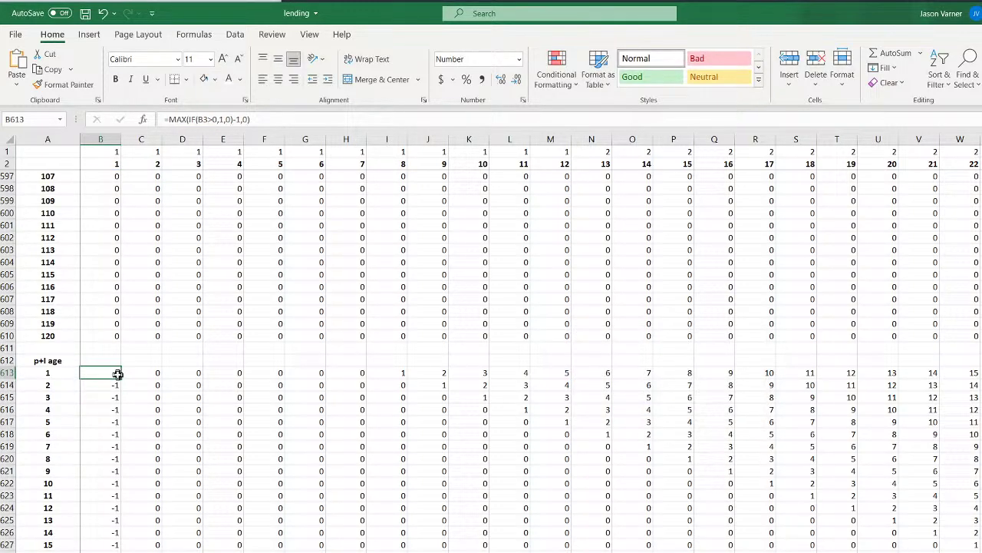
Fill the MAX formula down column B, extend it to C613, and check the reference there
{"action": "double_click", "coordinate": [121, 379]}
{"action": "left_click", "coordinate": [118, 376]}
{"action": "left_click_drag", "start_coordinate": [121, 378], "coordinate": [145, 373]}
{"action": "double_click", "coordinate": [145, 373]}
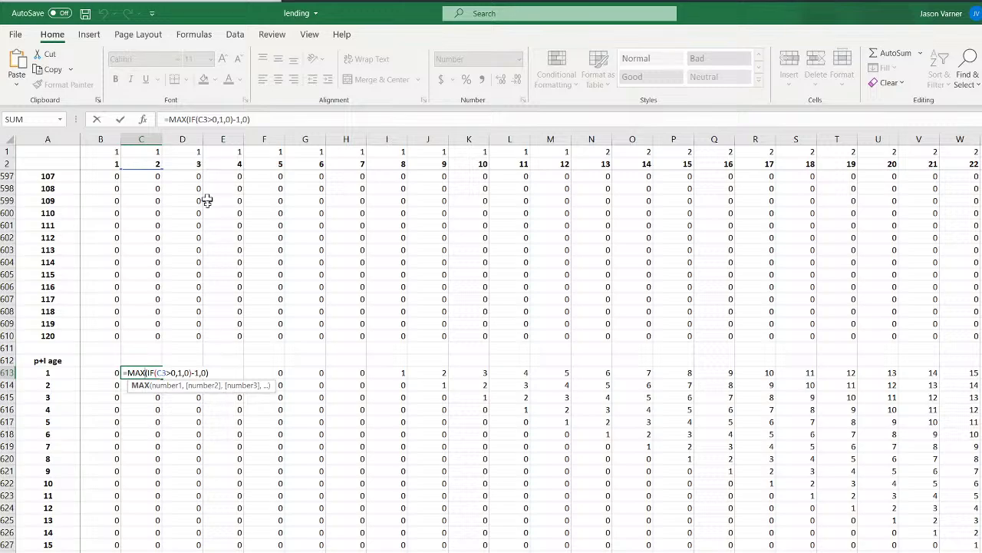
{"action": "key", "text": "Return"}
Examine the formulas along the diagonal of the cohort grid, from B3 to E6
{"action": "scroll", "coordinate": [204, 329], "scroll_direction": "up", "scroll_amount": 20}
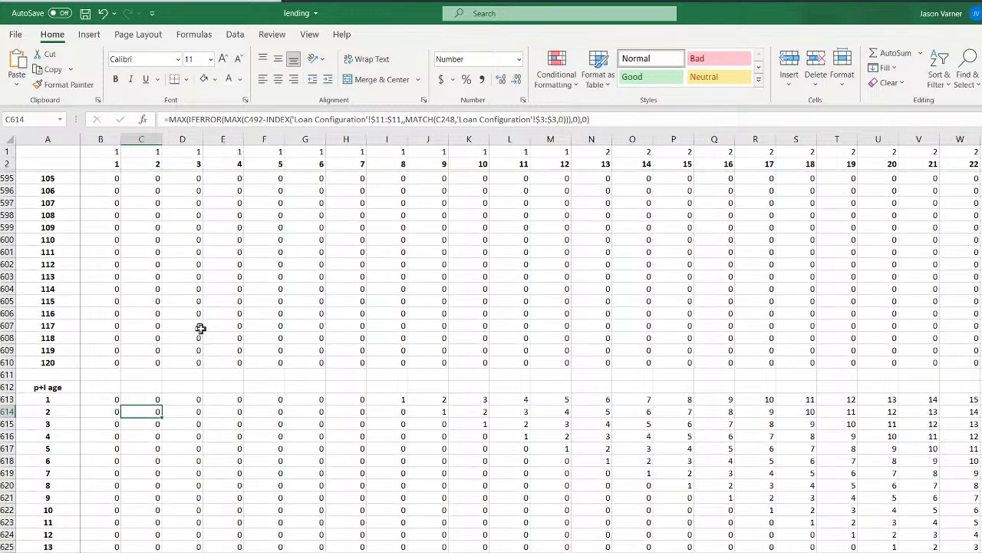
{"action": "scroll", "coordinate": [204, 329], "scroll_direction": "up", "scroll_amount": 20}
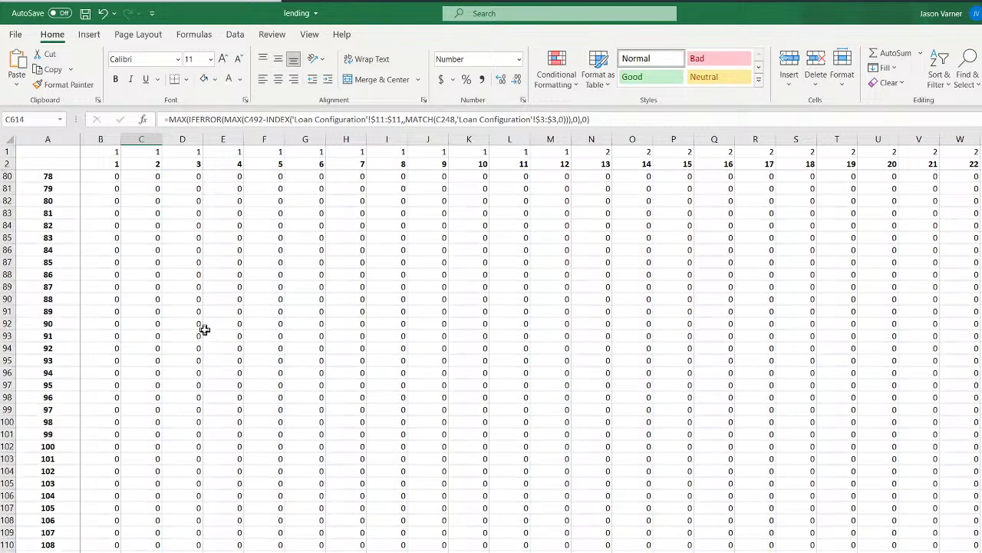
{"action": "scroll", "coordinate": [204, 329], "scroll_direction": "down", "scroll_amount": 20}
{"action": "scroll", "coordinate": [205, 328], "scroll_direction": "up", "scroll_amount": 20}
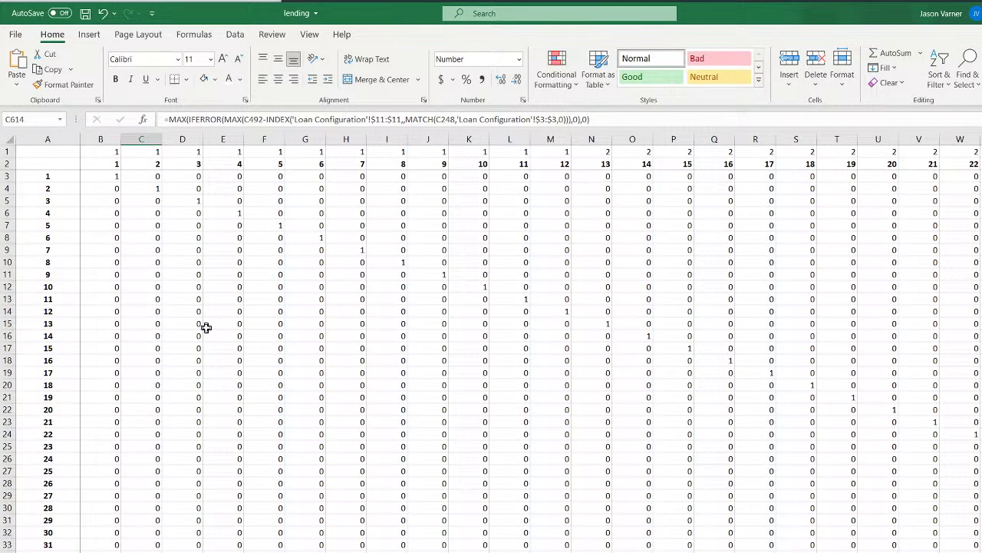
{"action": "left_click", "coordinate": [115, 175]}
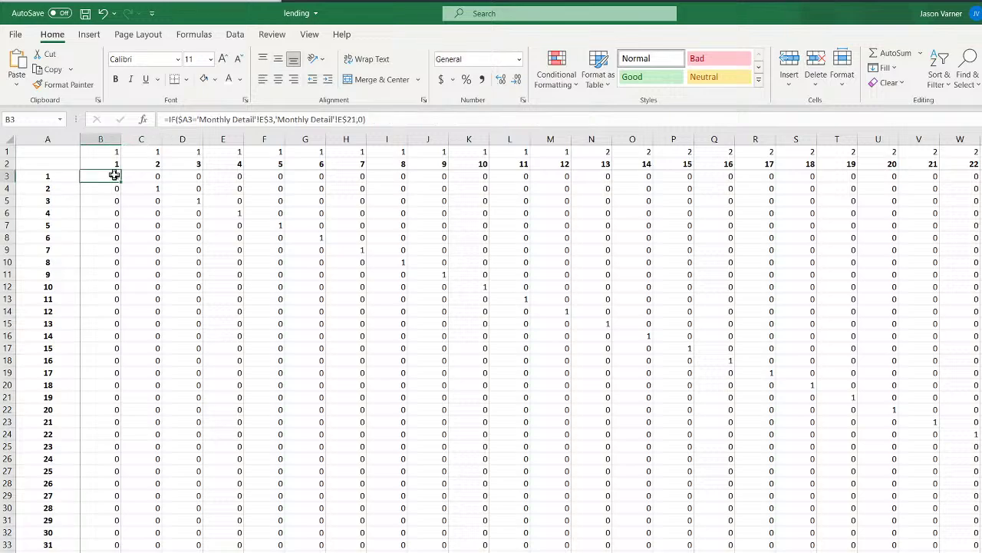
{"action": "left_click", "coordinate": [147, 189]}
{"action": "left_click", "coordinate": [192, 201]}
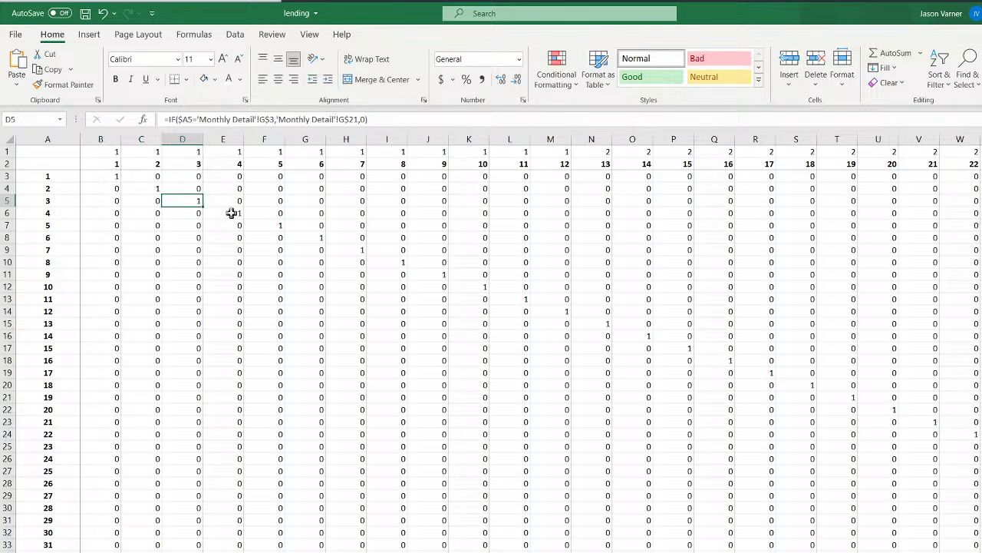
{"action": "left_click", "coordinate": [231, 214]}
{"action": "left_click", "coordinate": [108, 176]}
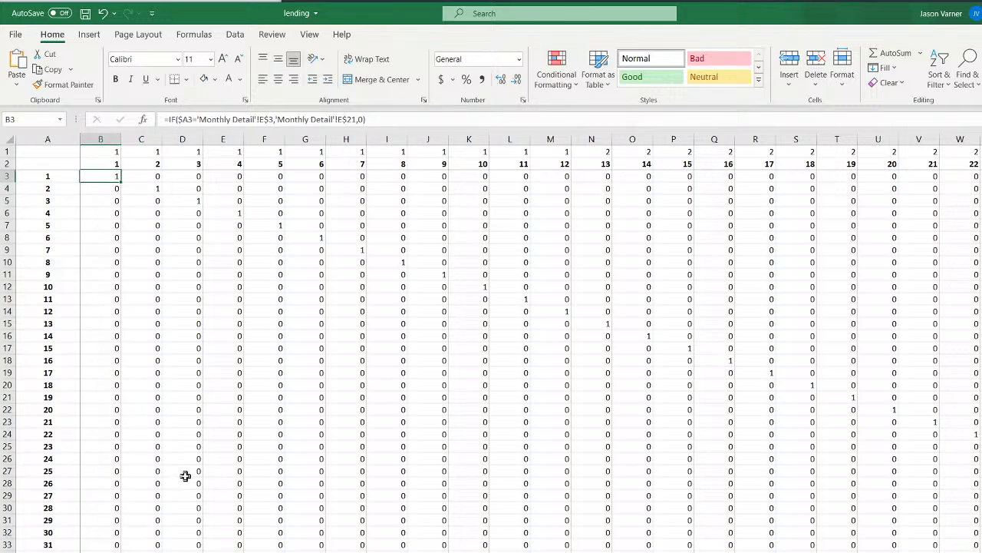
Inspect how the Age of Cohort block starts in B491, C491 and B493
{"action": "scroll", "coordinate": [185, 476], "scroll_direction": "down", "scroll_amount": 20}
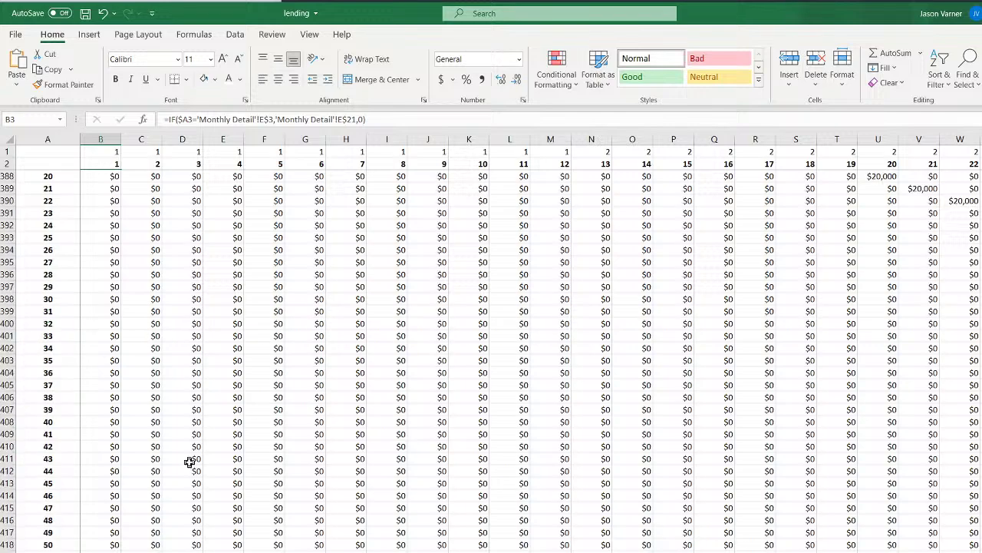
{"action": "scroll", "coordinate": [189, 461], "scroll_direction": "down", "scroll_amount": 20}
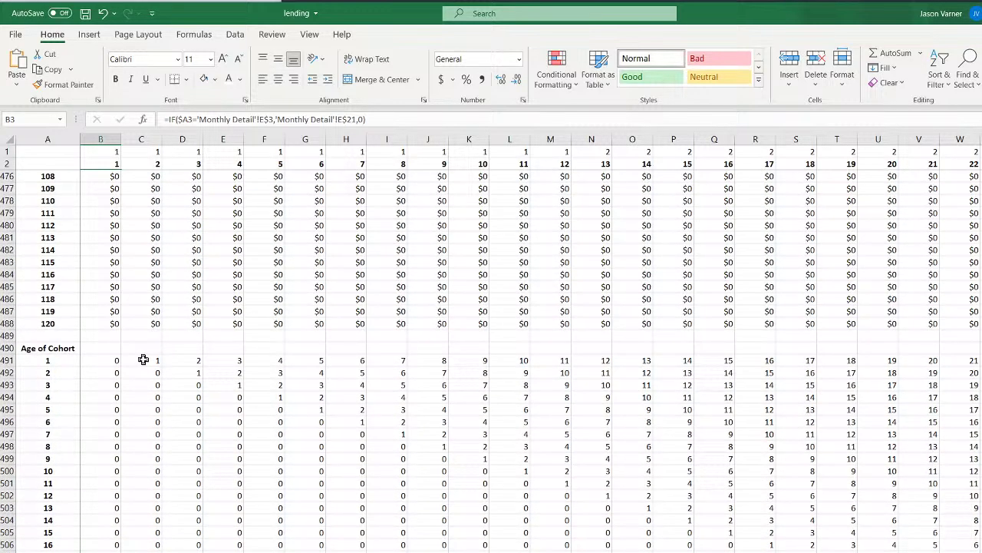
{"action": "left_click", "coordinate": [143, 359]}
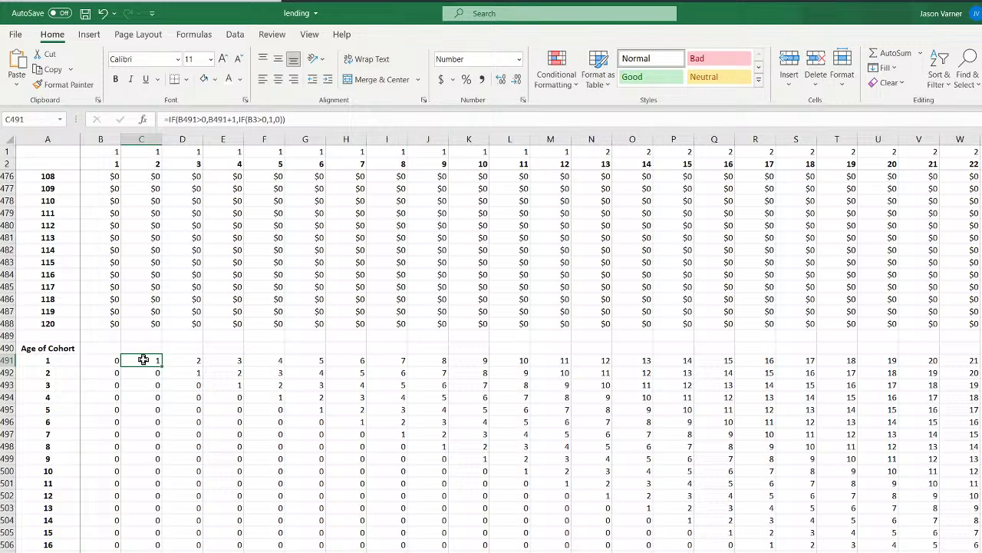
{"action": "left_click", "coordinate": [106, 359]}
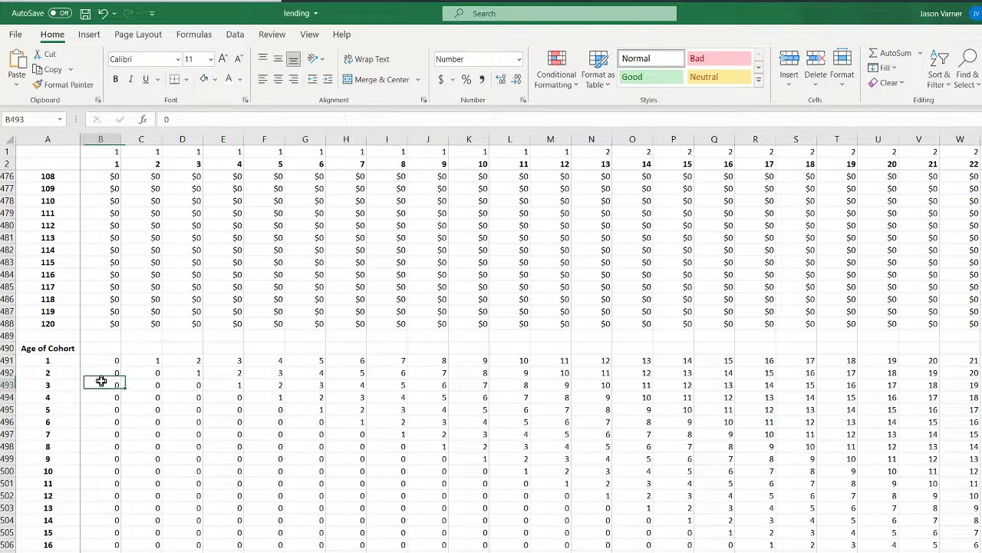
{"action": "left_click", "coordinate": [102, 382]}
Trace the cohort grid into the two Year Joined blocks and review their formulas
{"action": "scroll", "coordinate": [178, 382], "scroll_direction": "up", "scroll_amount": 20}
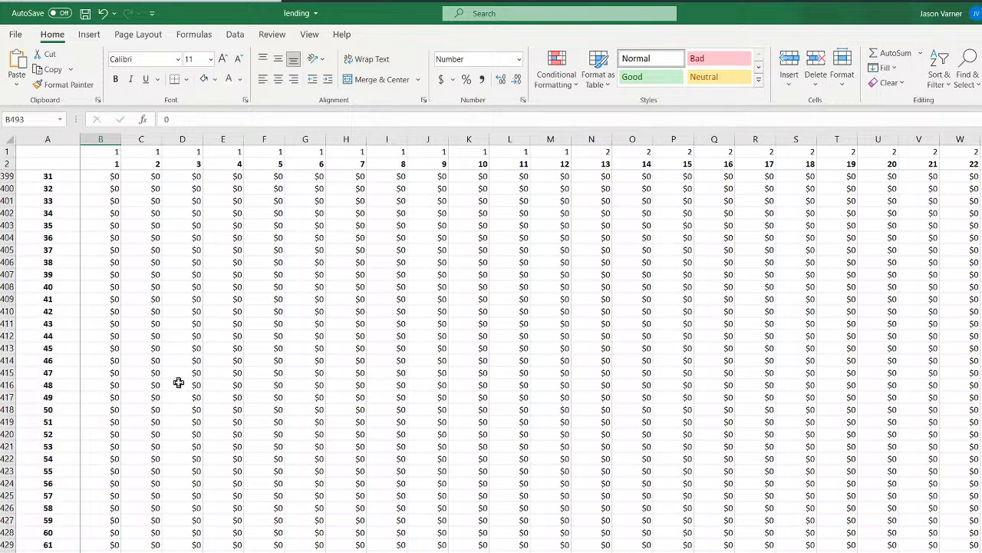
{"action": "scroll", "coordinate": [178, 382], "scroll_direction": "up", "scroll_amount": 20}
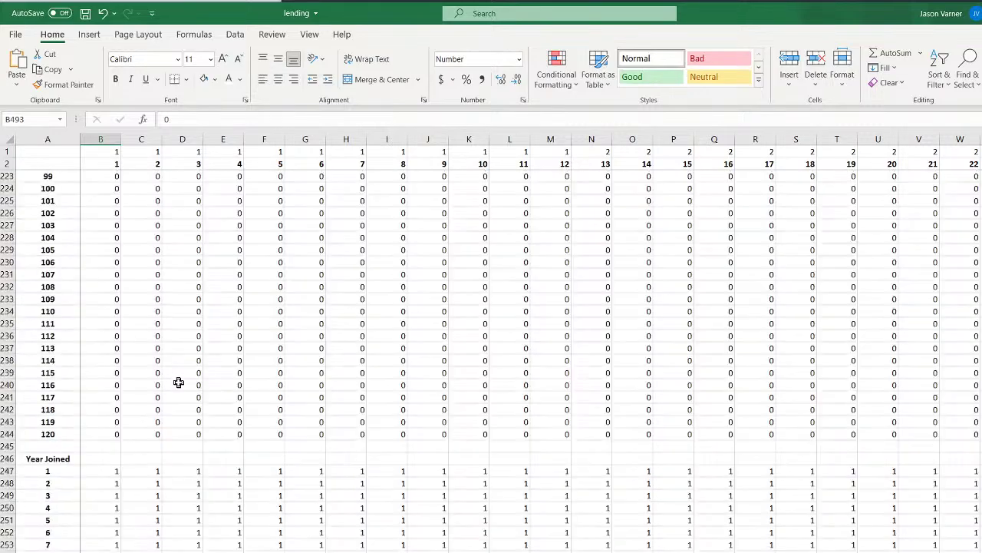
{"action": "scroll", "coordinate": [178, 383], "scroll_direction": "up", "scroll_amount": 20}
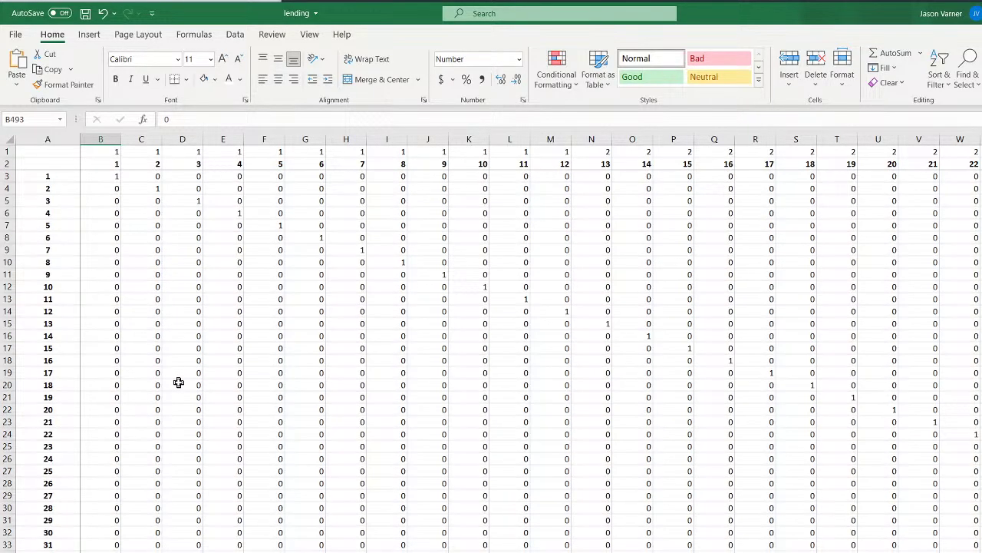
{"action": "scroll", "coordinate": [178, 382], "scroll_direction": "down", "scroll_amount": 20}
{"action": "left_click", "coordinate": [187, 246]}
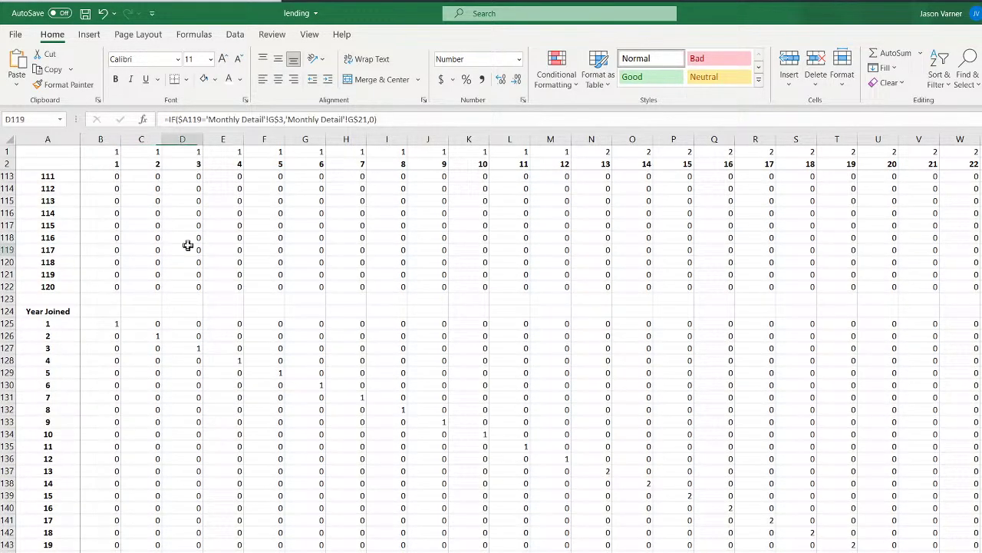
{"action": "left_click", "coordinate": [158, 374]}
{"action": "scroll", "coordinate": [162, 407], "scroll_direction": "down", "scroll_amount": 20}
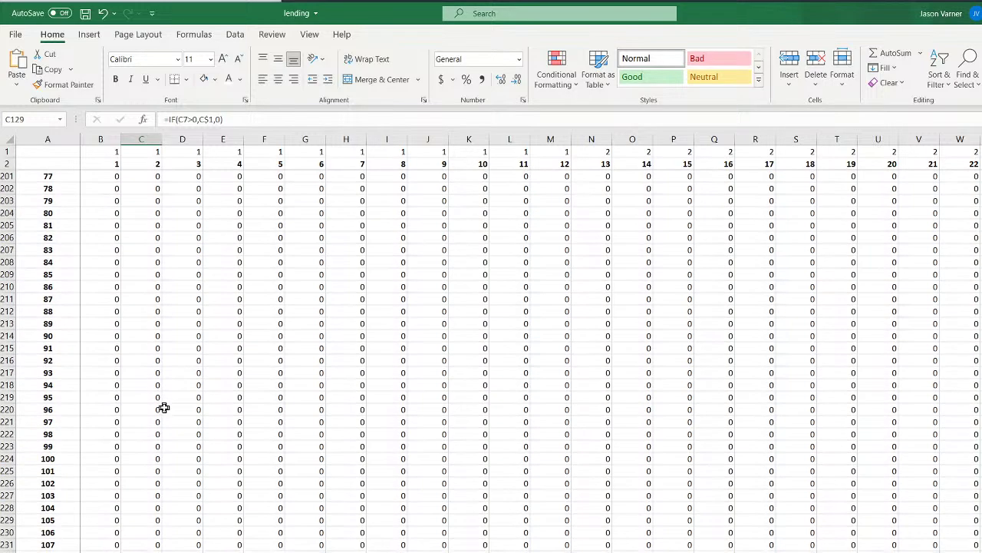
{"action": "scroll", "coordinate": [163, 408], "scroll_direction": "down", "scroll_amount": 20}
{"action": "scroll", "coordinate": [166, 391], "scroll_direction": "up", "scroll_amount": 6}
{"action": "left_click", "coordinate": [176, 335]}
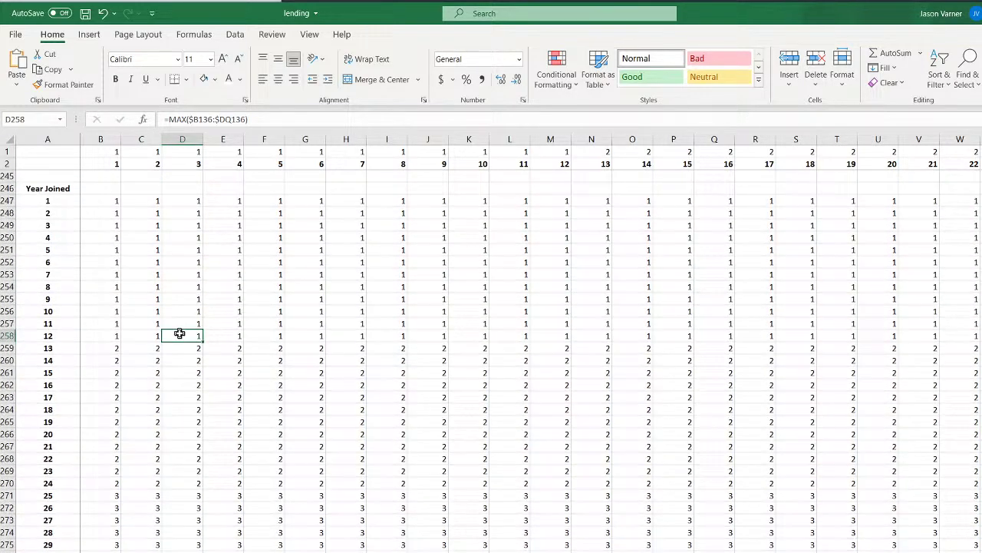
{"action": "left_click", "coordinate": [250, 394]}
{"action": "scroll", "coordinate": [210, 419], "scroll_direction": "up", "scroll_amount": 1}
Review the Borrowed block's formulas and return to the first Age of Cohort cell, B491
{"action": "scroll", "coordinate": [210, 419], "scroll_direction": "down", "scroll_amount": 20}
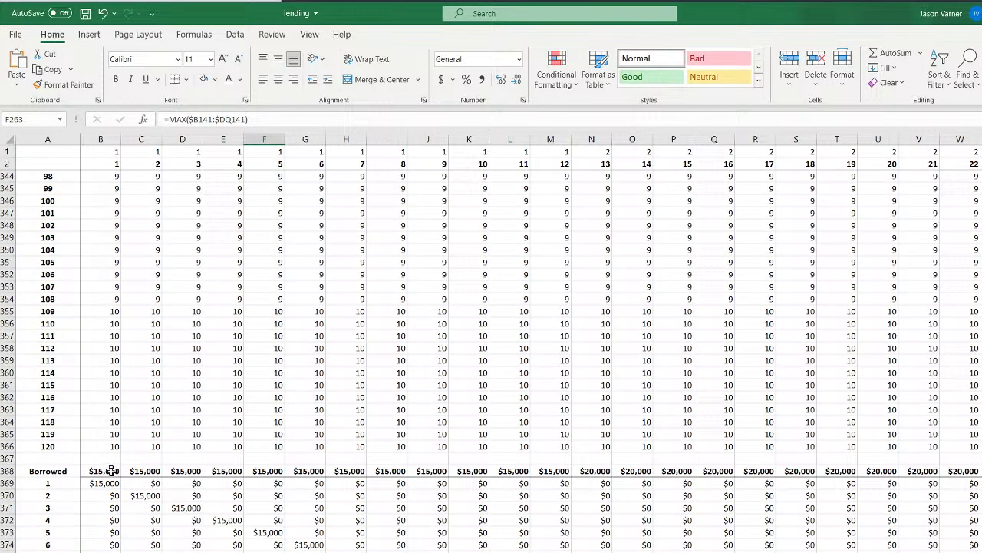
{"action": "left_click", "coordinate": [111, 483]}
{"action": "left_click", "coordinate": [208, 519]}
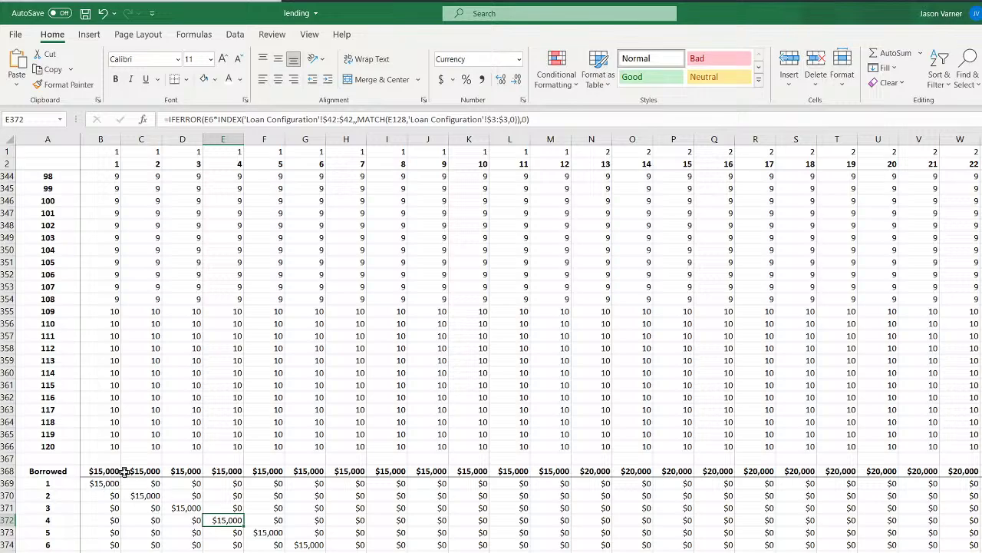
{"action": "scroll", "coordinate": [131, 464], "scroll_direction": "down", "scroll_amount": 20}
{"action": "left_click", "coordinate": [107, 498]}
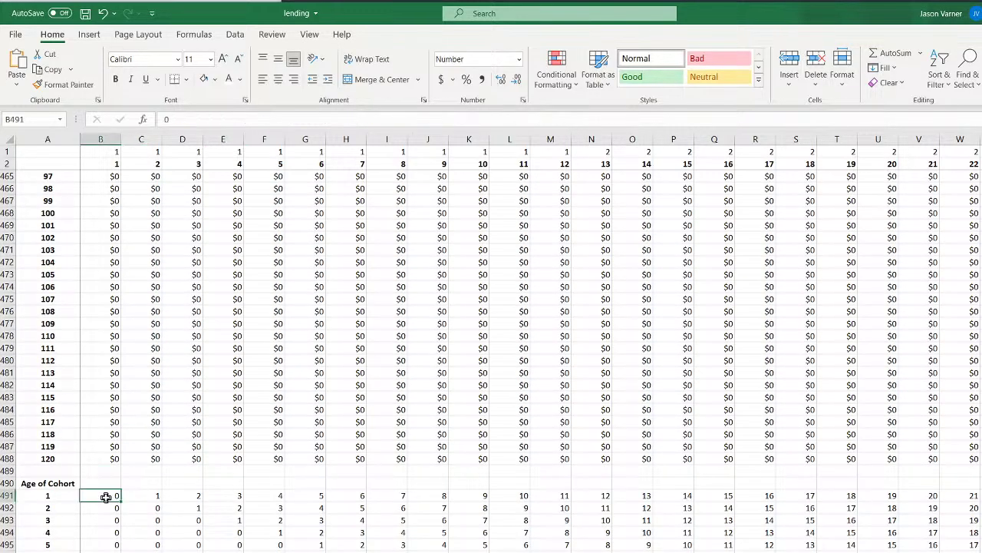
Review the Age of Cohort formulas in cells such as C492, G493, O495 and C491, and compare them with the p+I age block
{"action": "left_click", "coordinate": [151, 507]}
{"action": "scroll", "coordinate": [151, 508], "scroll_direction": "down", "scroll_amount": 4}
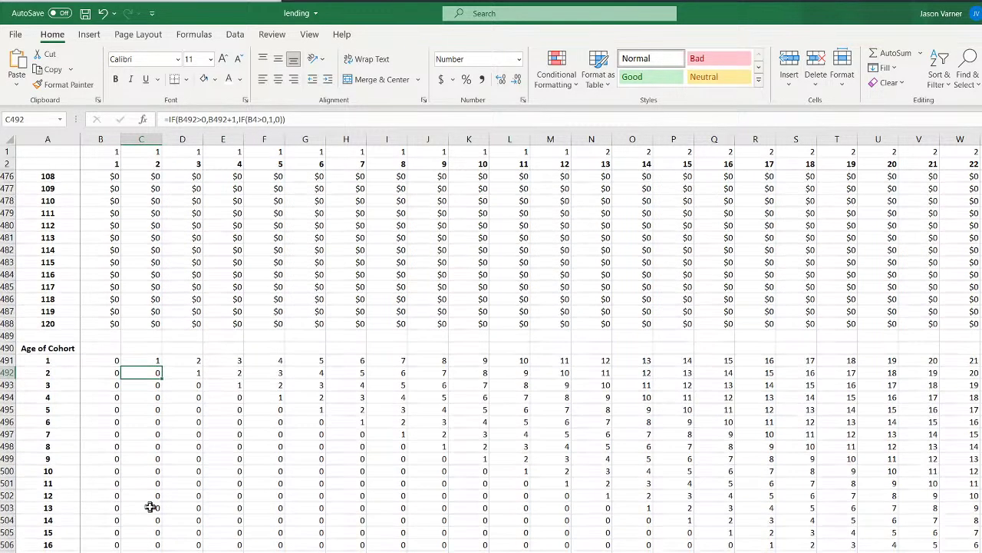
{"action": "left_click", "coordinate": [107, 360]}
{"action": "left_click", "coordinate": [292, 386]}
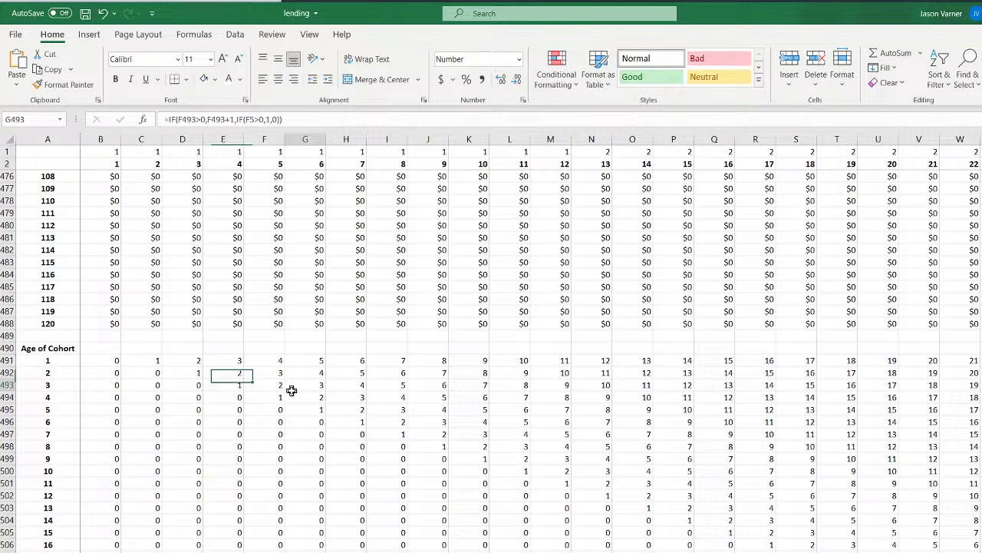
{"action": "left_click", "coordinate": [480, 480]}
{"action": "left_click", "coordinate": [631, 407]}
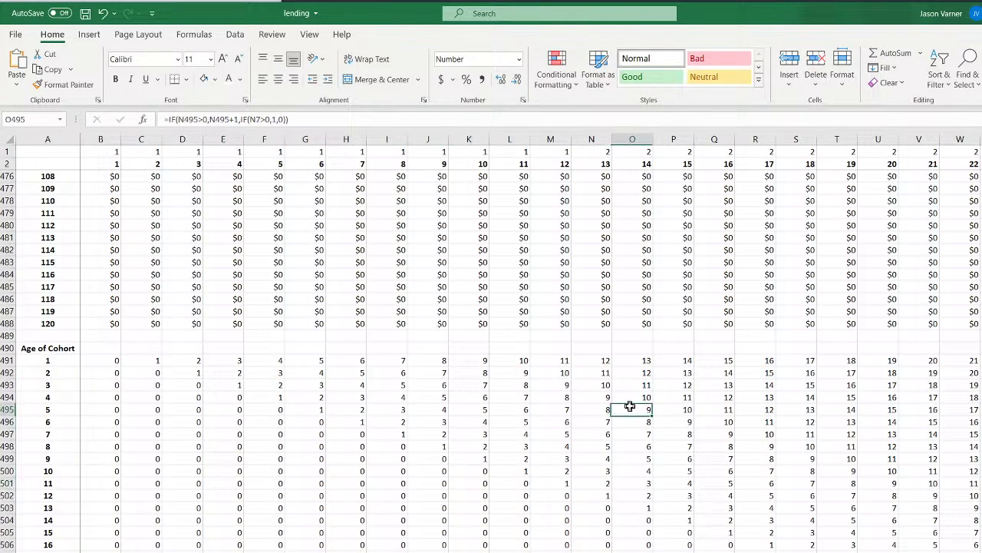
{"action": "left_click", "coordinate": [551, 374]}
{"action": "left_click", "coordinate": [106, 373]}
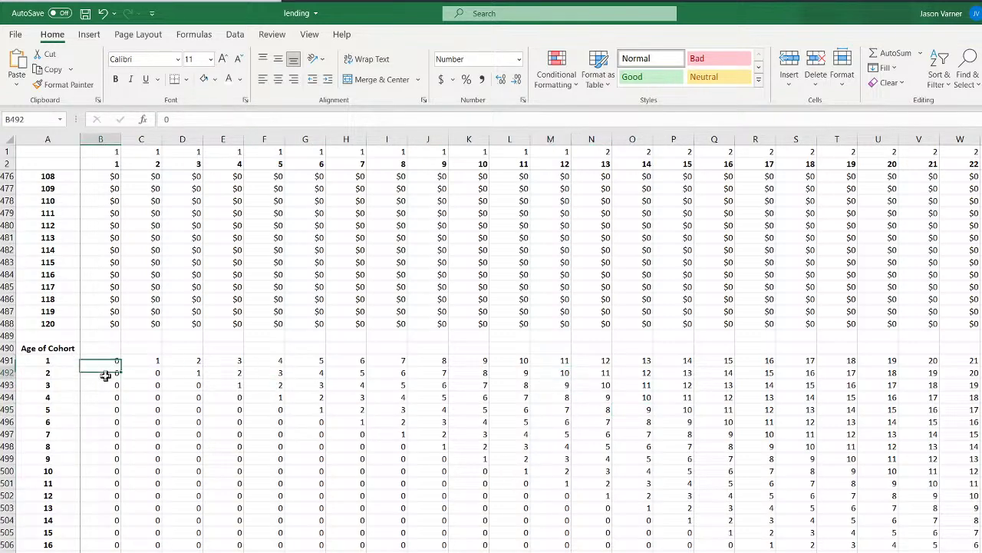
{"action": "left_click", "coordinate": [92, 420]}
{"action": "left_click", "coordinate": [147, 360]}
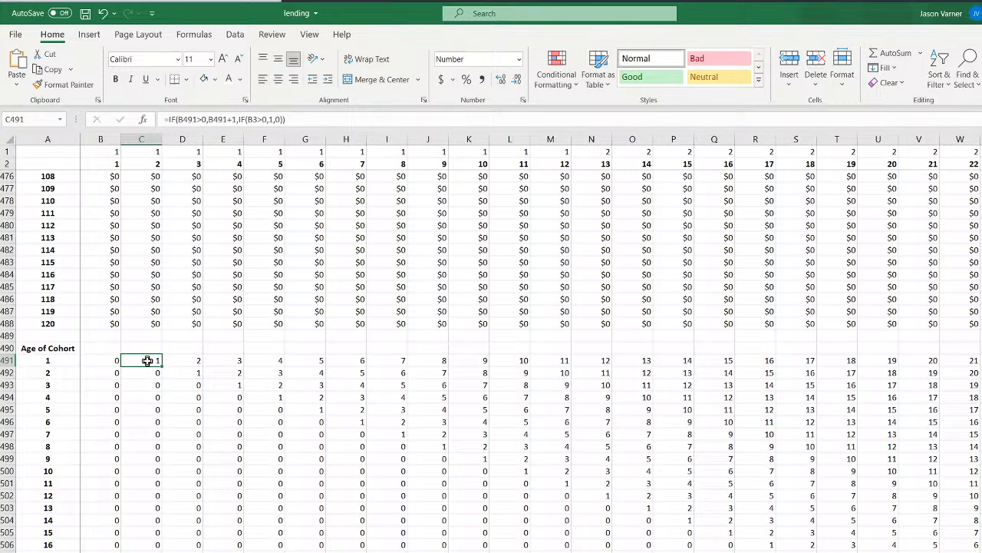
{"action": "scroll", "coordinate": [182, 526], "scroll_direction": "down", "scroll_amount": 20}
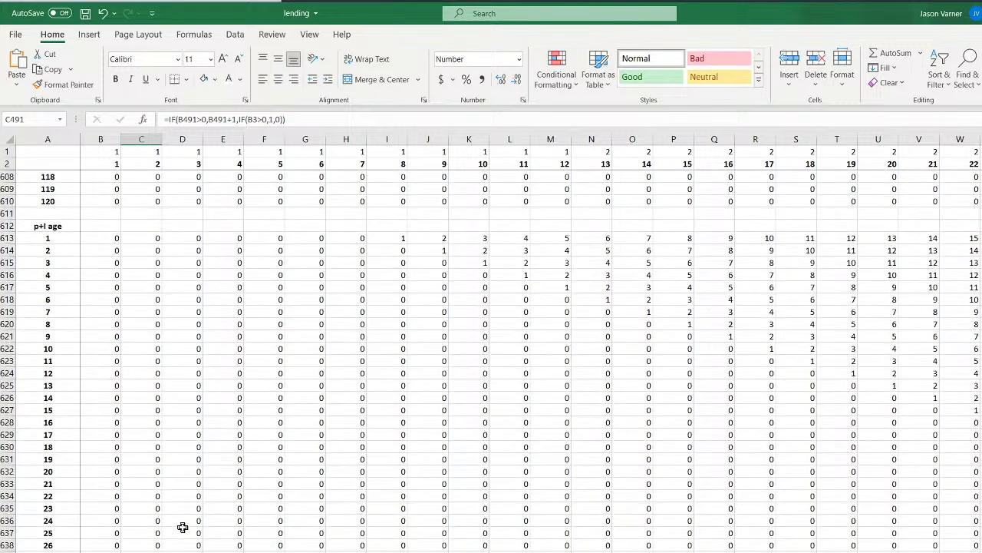
{"action": "scroll", "coordinate": [182, 526], "scroll_direction": "up", "scroll_amount": 20}
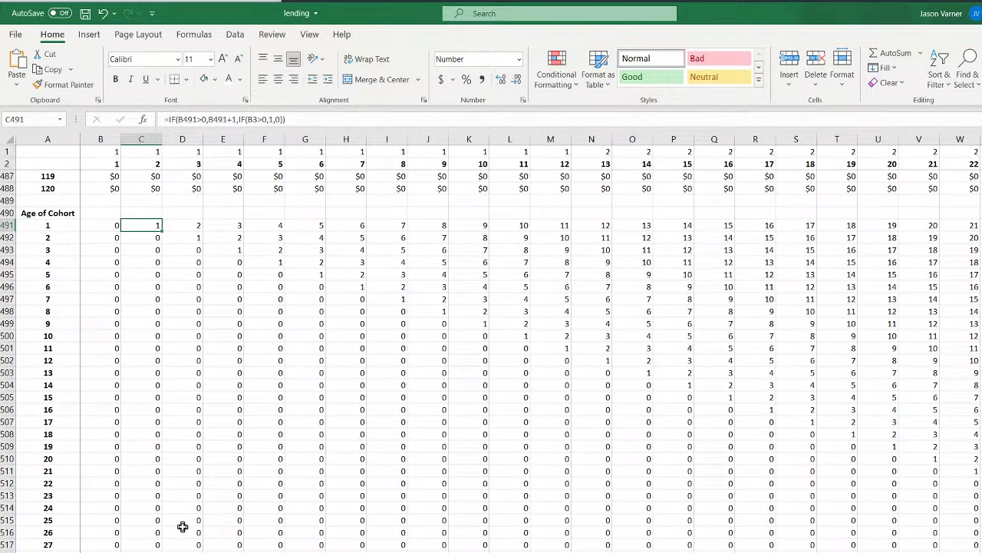
Compare B491 with C491 and trace the C491 Age of Cohort formula to its reference B3 in the cohort grid
{"action": "left_click", "coordinate": [108, 227]}
{"action": "left_click", "coordinate": [133, 221]}
{"action": "left_click", "coordinate": [115, 227]}
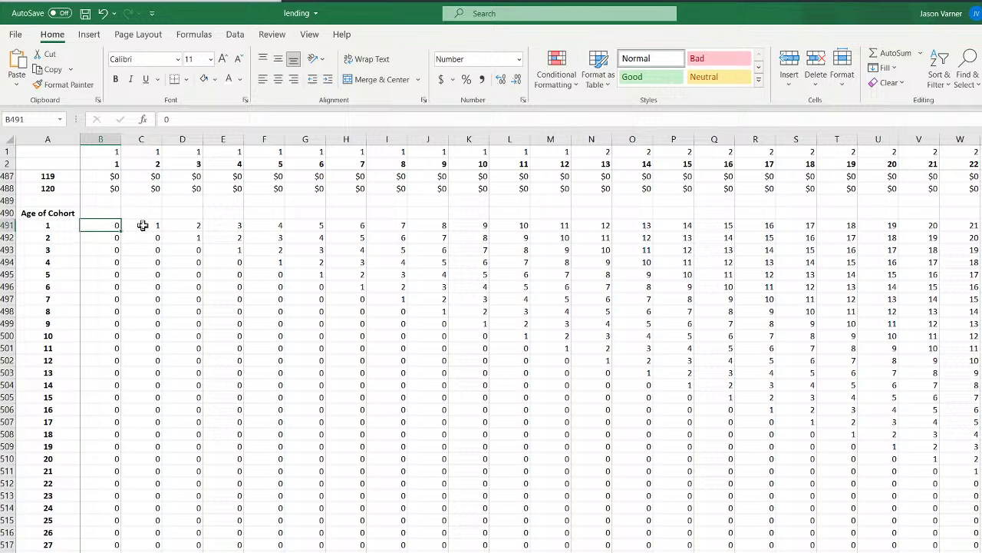
{"action": "left_click", "coordinate": [143, 224]}
{"action": "double_click", "coordinate": [147, 226]}
{"action": "scroll", "coordinate": [164, 427], "scroll_direction": "up", "scroll_amount": 20}
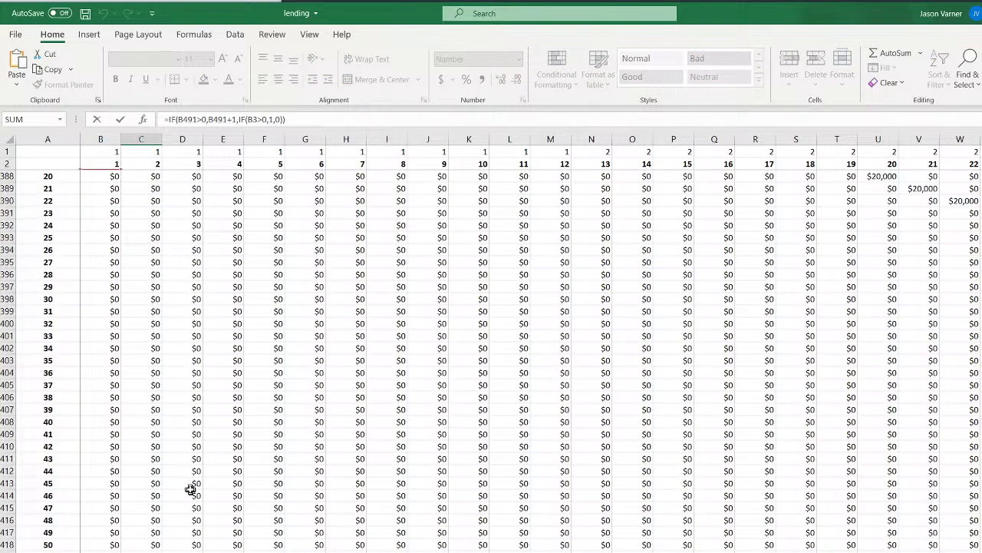
{"action": "scroll", "coordinate": [191, 490], "scroll_direction": "up", "scroll_amount": 20}
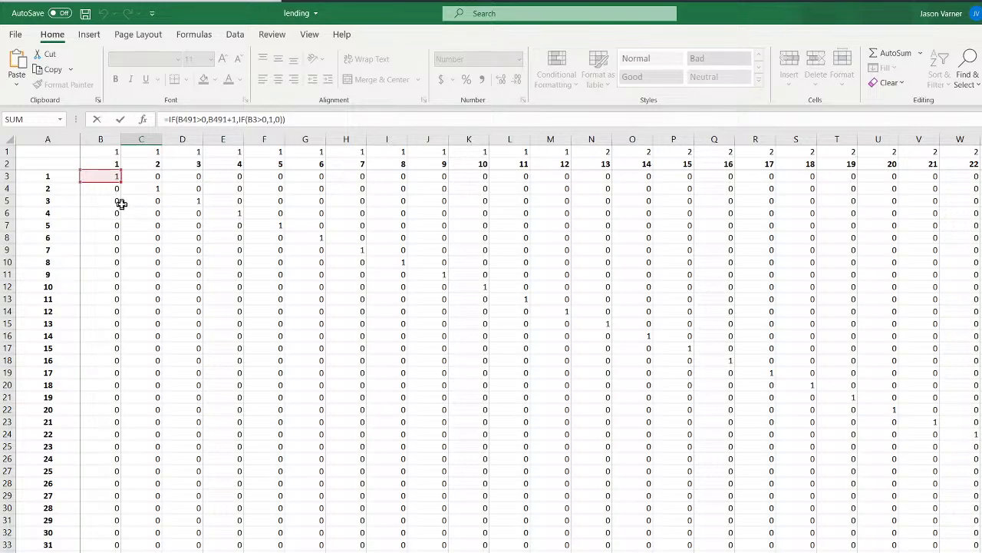
{"action": "key", "text": "Return"}
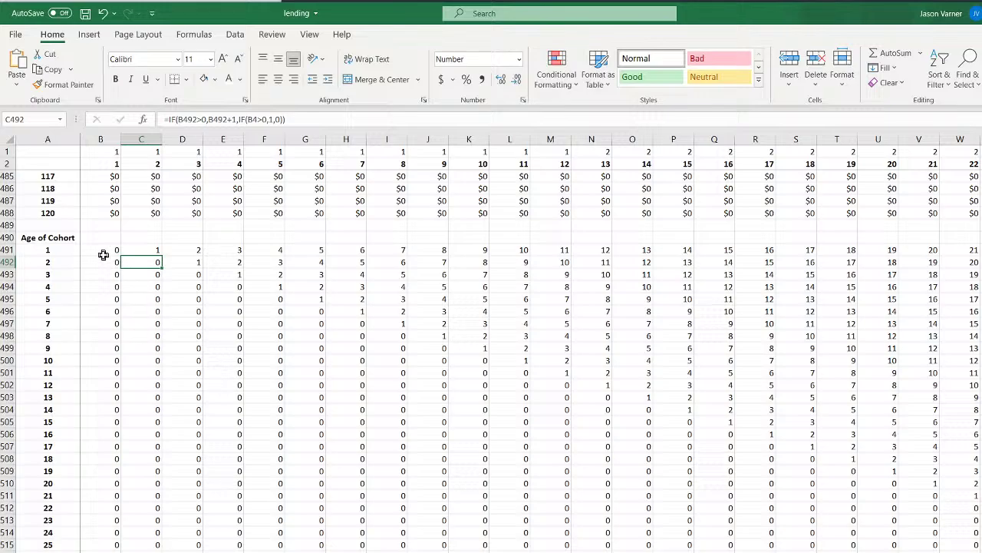
Check how the Age of Cohort formulas carry across the first nine cohorts, from C491 to L499
{"action": "left_click", "coordinate": [138, 250]}
{"action": "left_click", "coordinate": [186, 252]}
{"action": "left_click", "coordinate": [195, 261]}
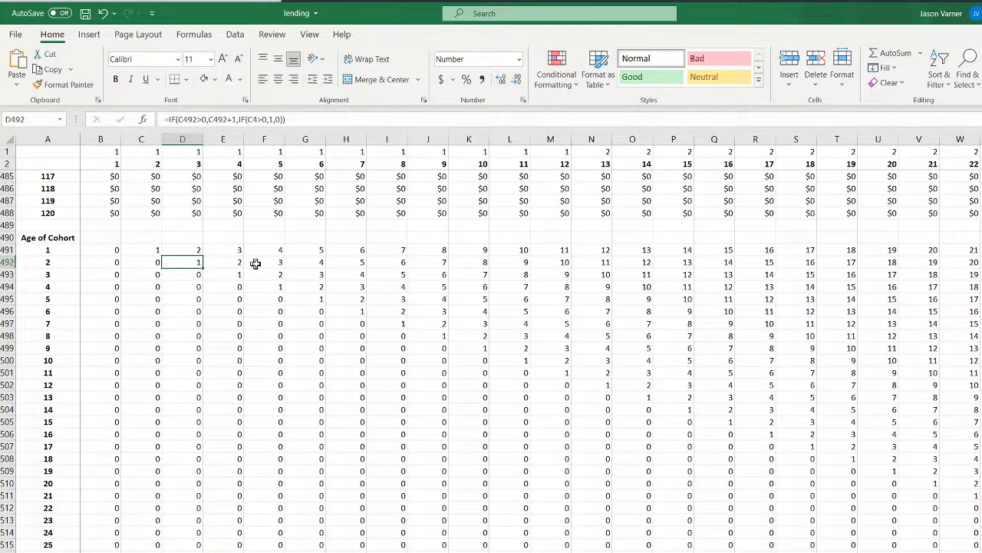
{"action": "left_click", "coordinate": [256, 263]}
{"action": "left_click", "coordinate": [388, 287]}
{"action": "left_click", "coordinate": [514, 347]}
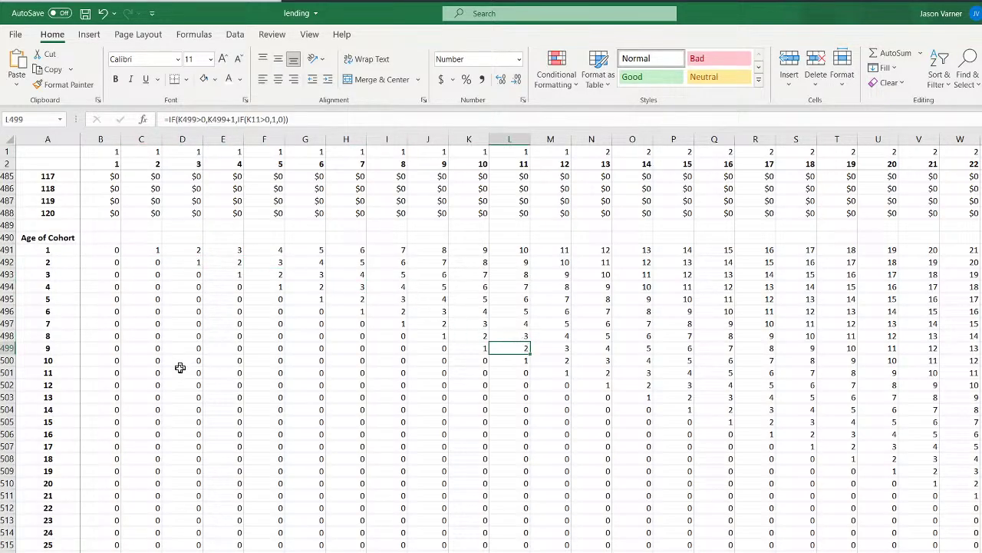
Review the p+I age formulas and clear the entire p+I age block, rows 612 to 732
{"action": "scroll", "coordinate": [180, 367], "scroll_direction": "down", "scroll_amount": 20}
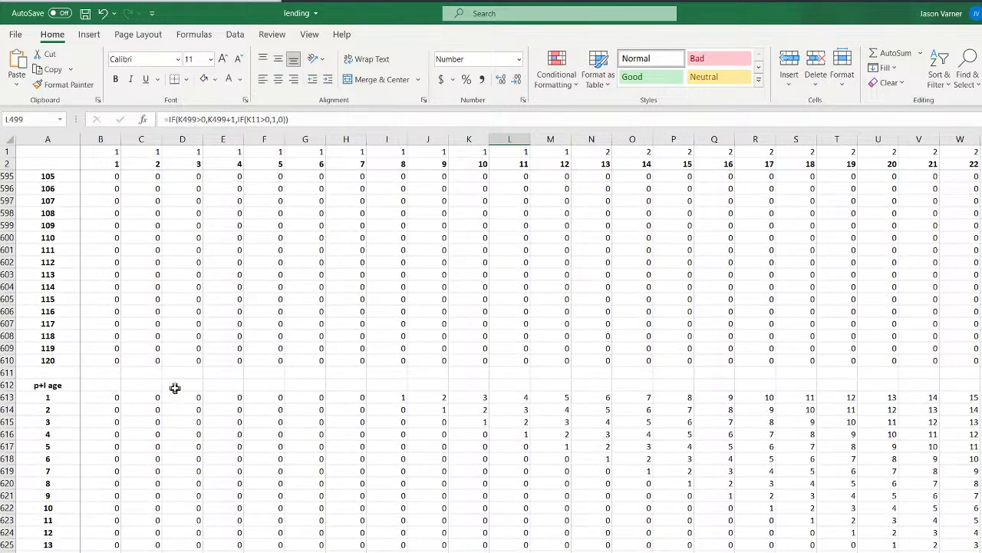
{"action": "left_click", "coordinate": [107, 397]}
{"action": "left_click", "coordinate": [142, 419]}
{"action": "left_click", "coordinate": [230, 447]}
{"action": "left_click", "coordinate": [263, 447]}
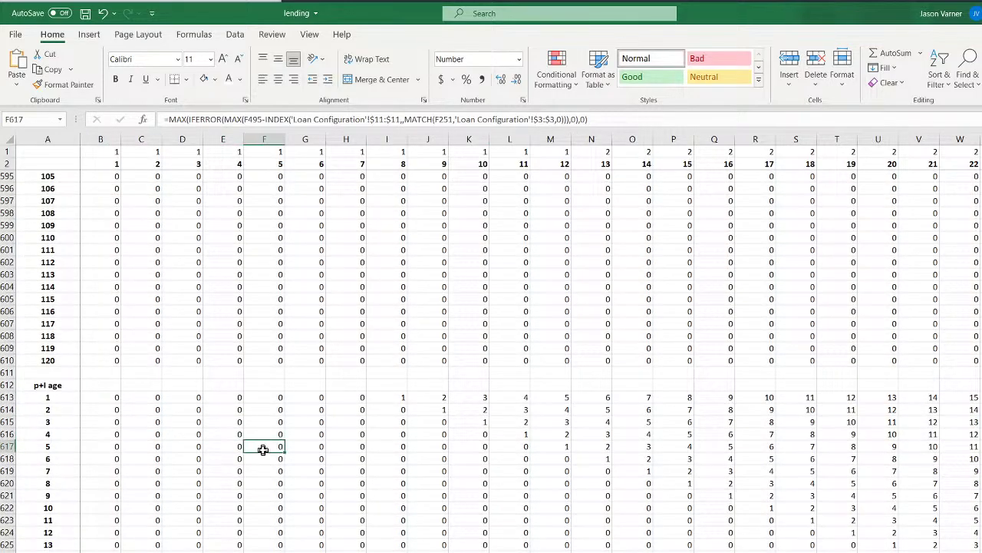
{"action": "left_click_drag", "start_coordinate": [7, 386], "coordinate": [9, 551]}
{"action": "left_click", "coordinate": [892, 83]}
{"action": "left_click", "coordinate": [891, 114]}
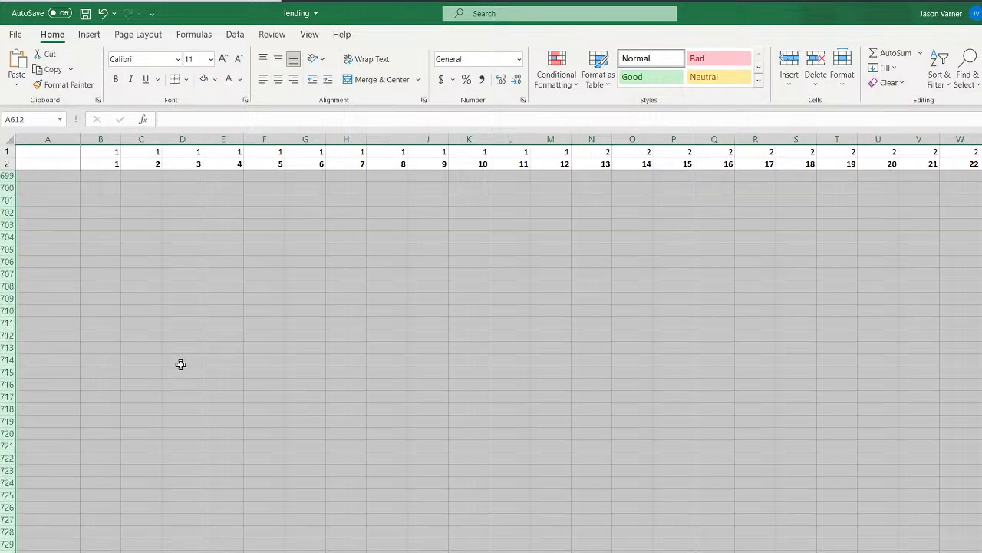
{"action": "scroll", "coordinate": [179, 364], "scroll_direction": "down", "scroll_amount": 7}
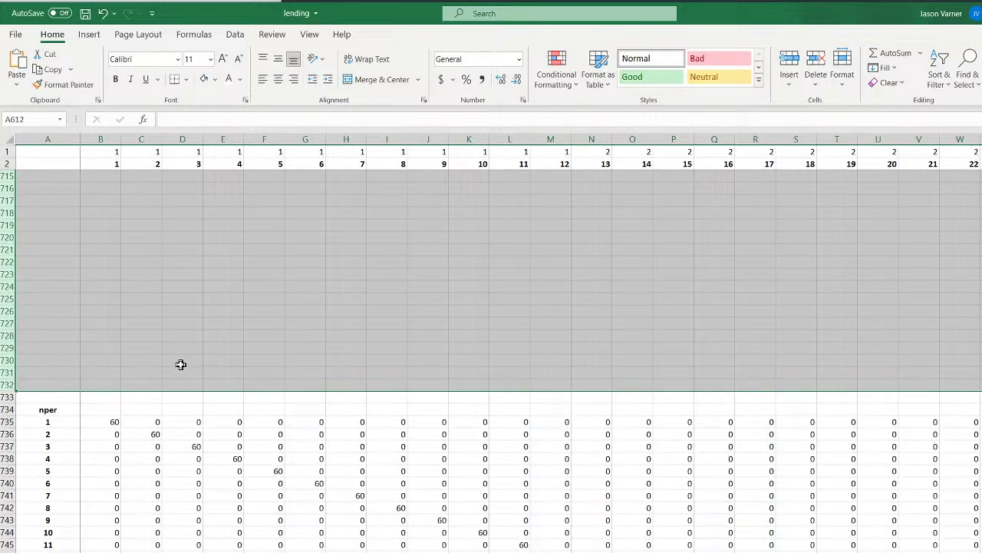
Trace the references of the first nper formula, B735, to the Year Joined block and the cohort grid
{"action": "left_click", "coordinate": [108, 423]}
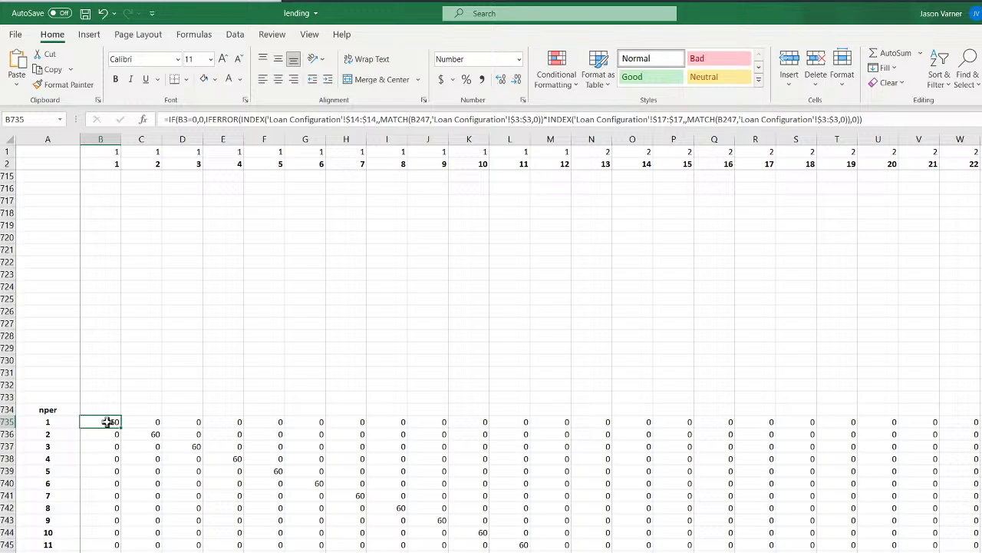
{"action": "double_click", "coordinate": [108, 421]}
{"action": "scroll", "coordinate": [175, 353], "scroll_direction": "up", "scroll_amount": 20}
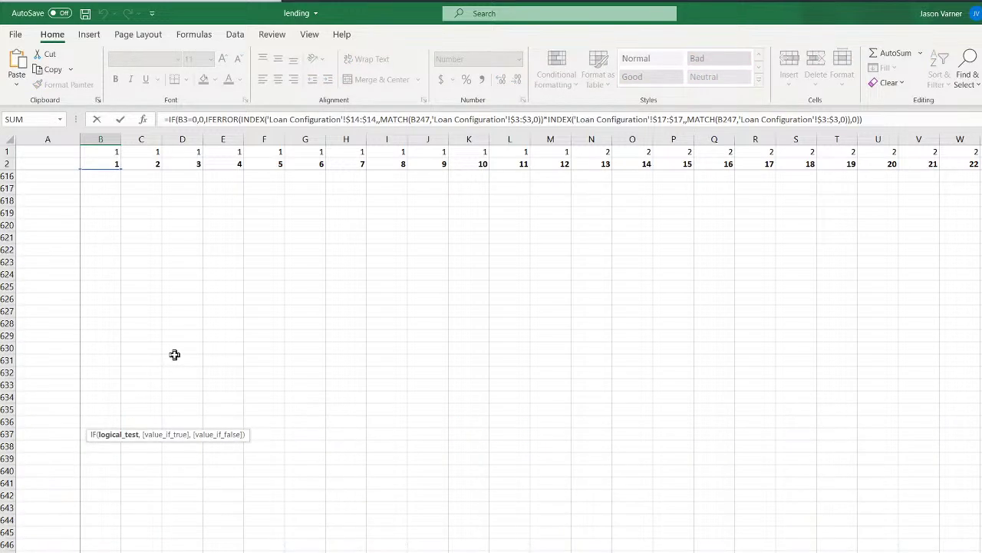
{"action": "scroll", "coordinate": [175, 354], "scroll_direction": "up", "scroll_amount": 20}
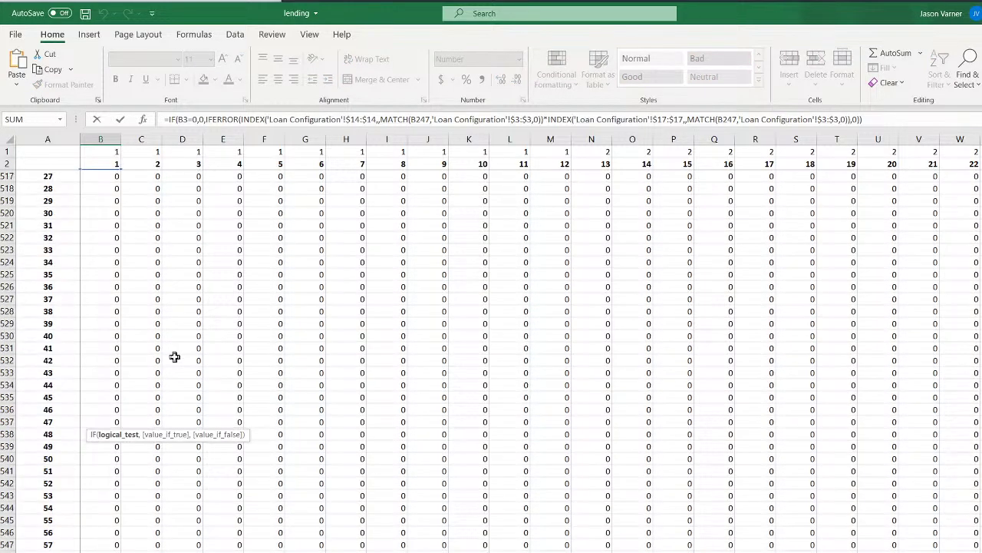
{"action": "scroll", "coordinate": [175, 357], "scroll_direction": "up", "scroll_amount": 20}
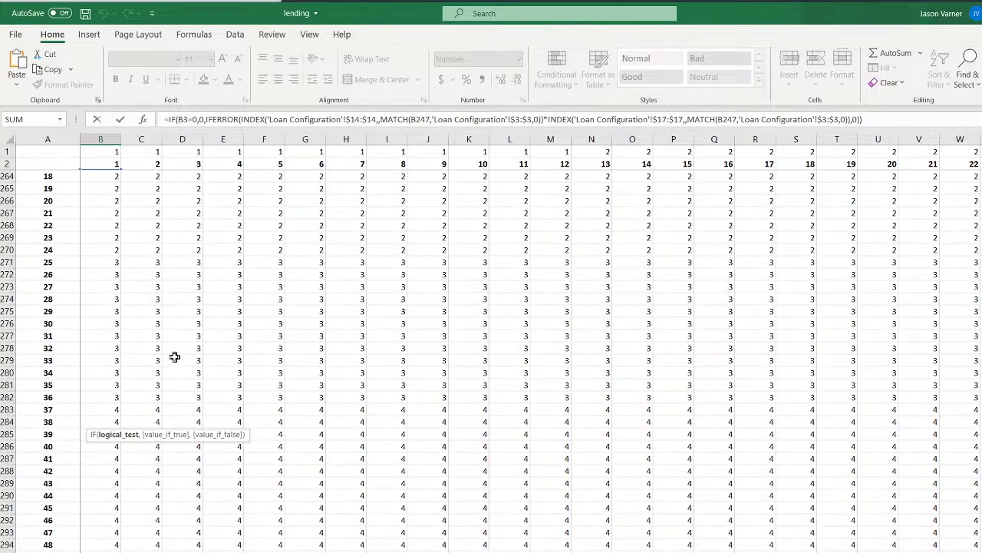
{"action": "scroll", "coordinate": [175, 360], "scroll_direction": "down", "scroll_amount": 20}
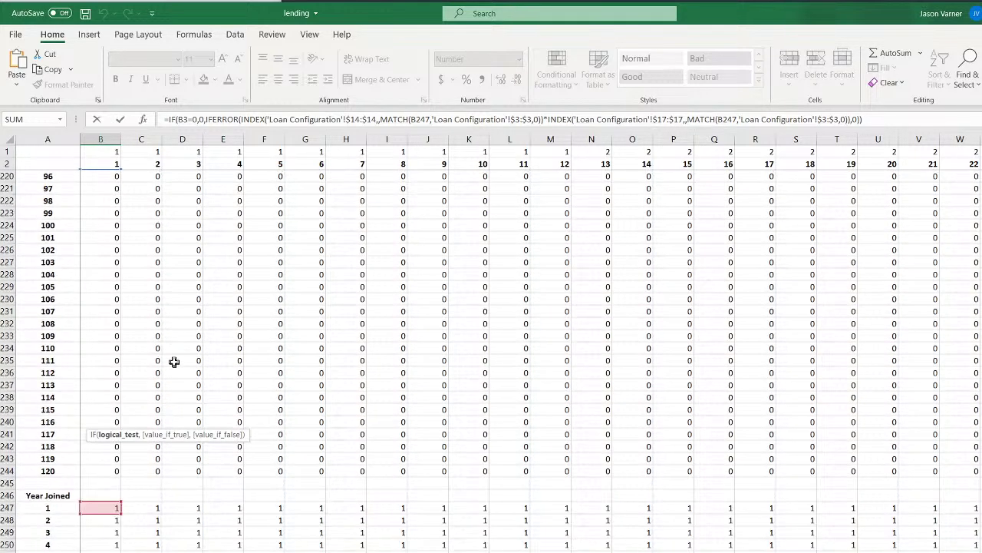
{"action": "scroll", "coordinate": [174, 361], "scroll_direction": "up", "scroll_amount": 20}
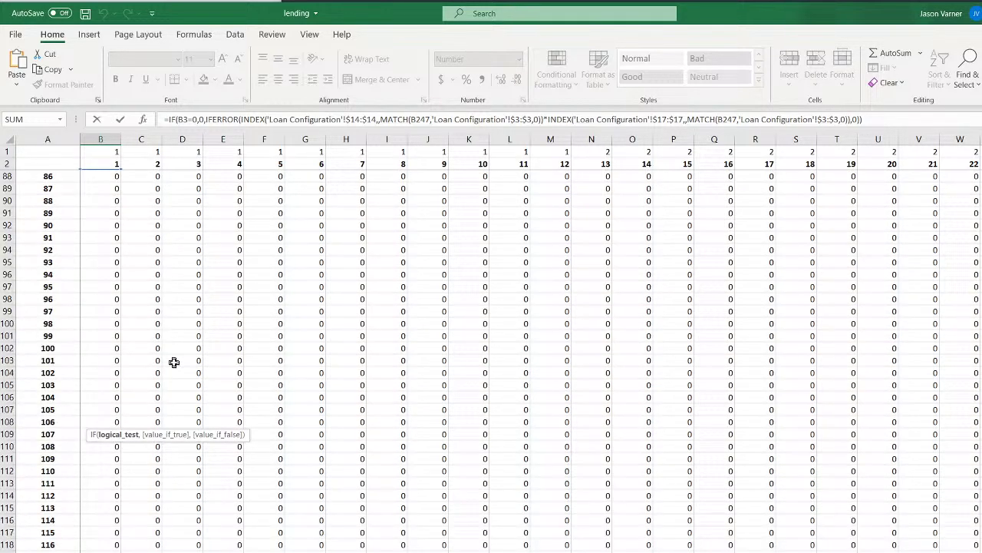
{"action": "scroll", "coordinate": [174, 361], "scroll_direction": "up", "scroll_amount": 20}
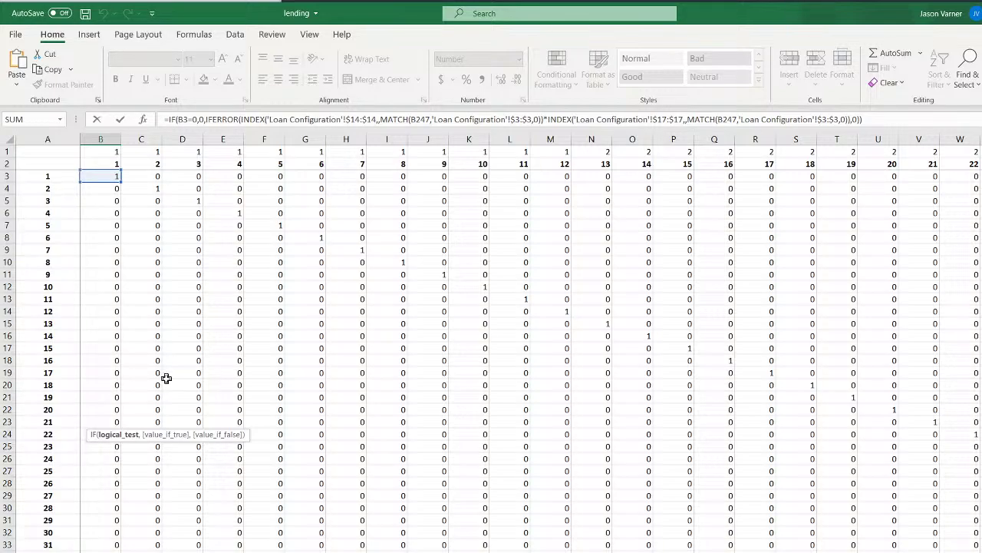
{"action": "key", "text": "Return"}
{"action": "scroll", "coordinate": [115, 383], "scroll_direction": "down", "scroll_amount": 7}
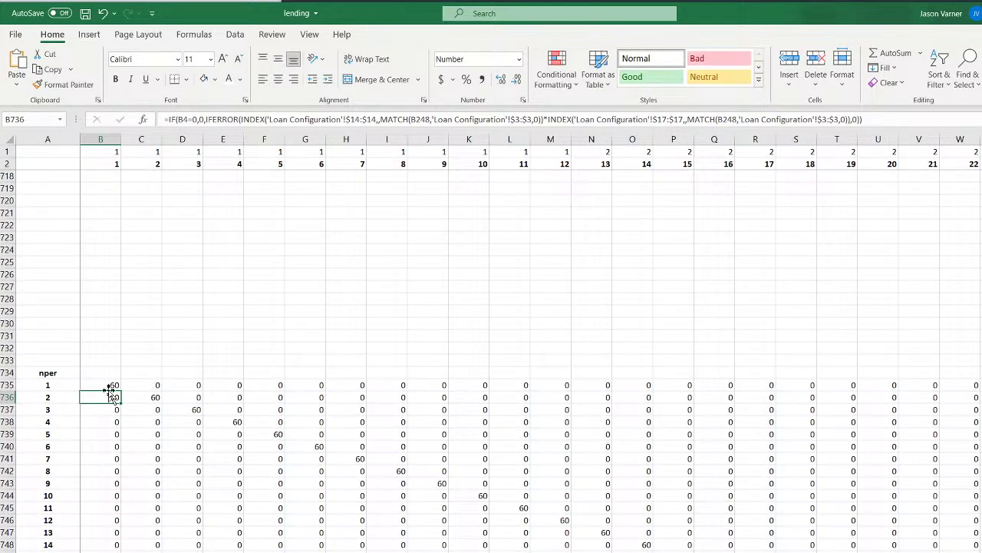
Look up the p+I term rows of Loan Type 1 and Loan Type 3 on the Loan Configuration sheet
{"action": "left_click", "coordinate": [109, 385]}
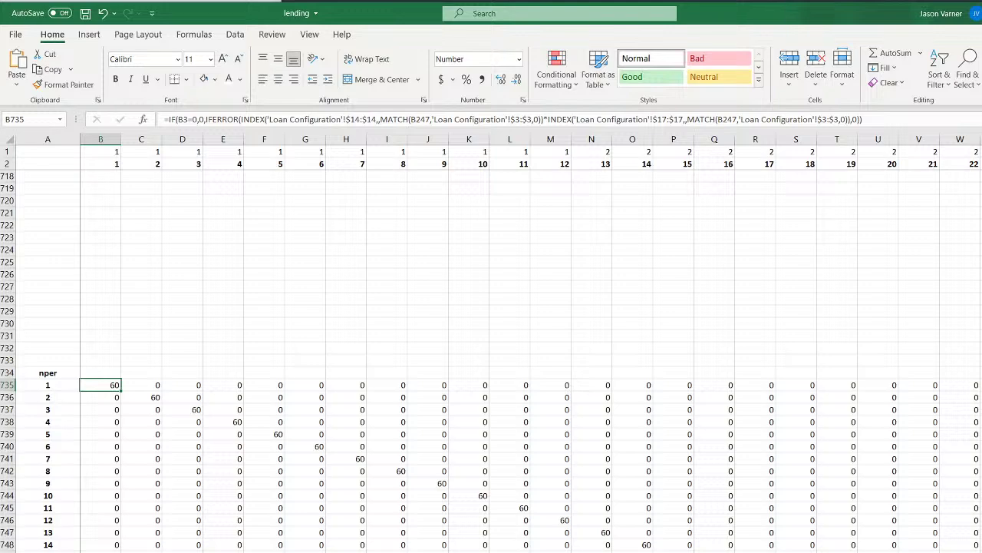
{"action": "key", "text": "ctrl+Page_Up"}
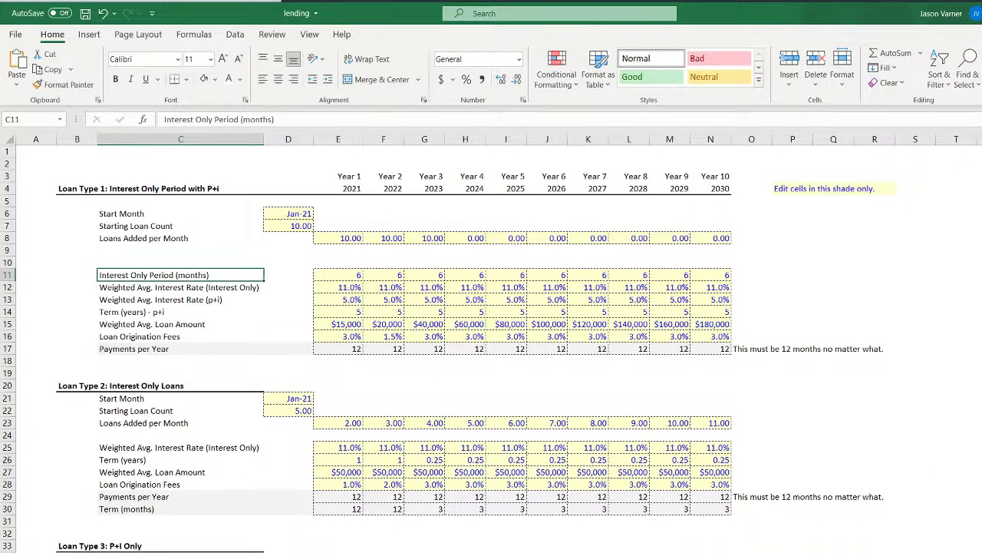
{"action": "left_click", "coordinate": [142, 315]}
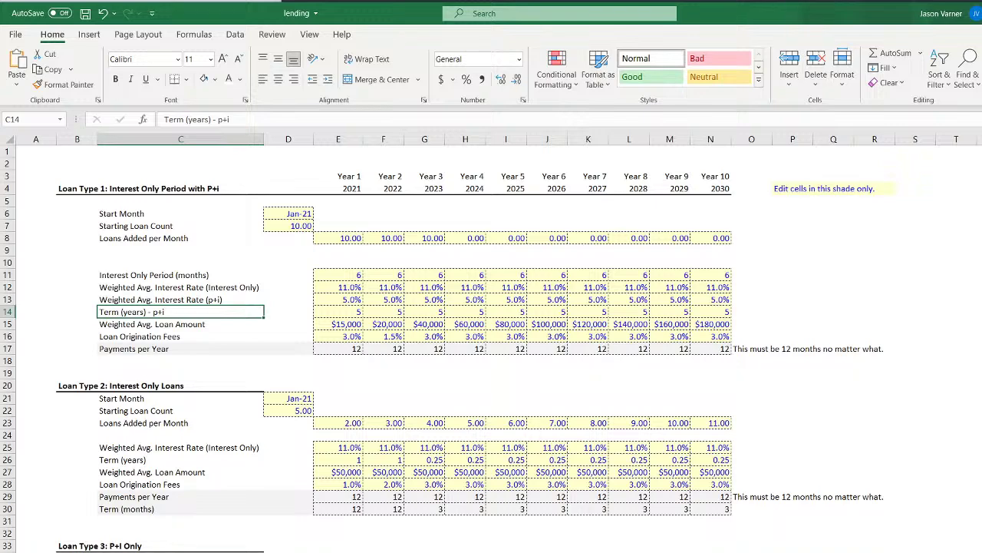
{"action": "left_click", "coordinate": [153, 552]}
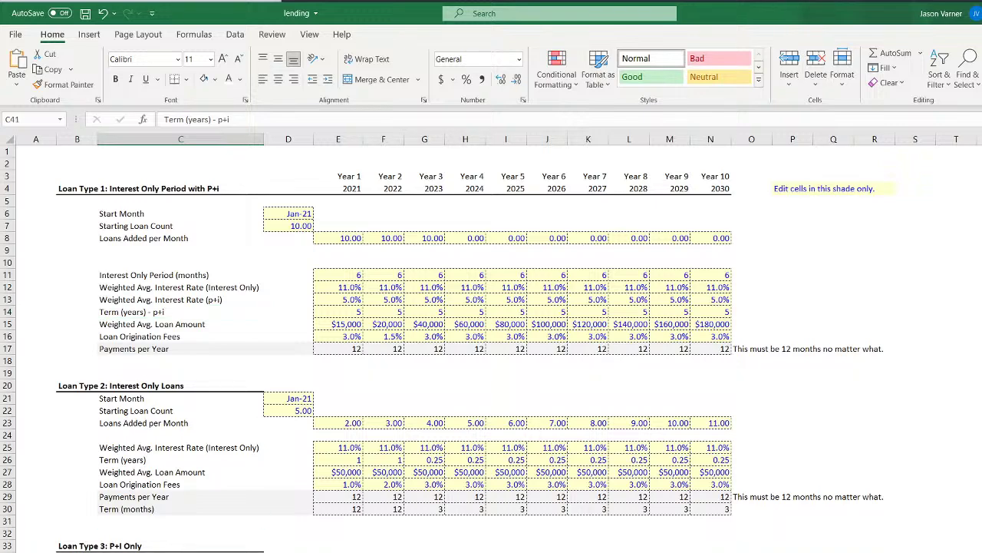
Return to the Loan Type 3 schedule and check formulas in the Age of Cohort and Borrowed blocks, at E577 and E426
{"action": "key", "text": "ctrl+Page_Down"}
{"action": "scroll", "coordinate": [204, 356], "scroll_direction": "up", "scroll_amount": 20}
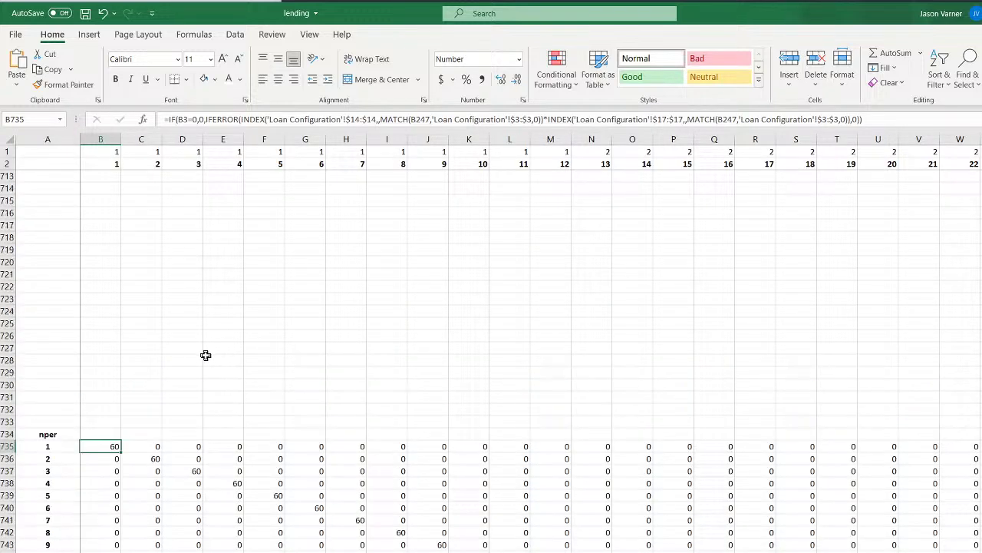
{"action": "left_click", "coordinate": [212, 340]}
{"action": "scroll", "coordinate": [211, 340], "scroll_direction": "up", "scroll_amount": 20}
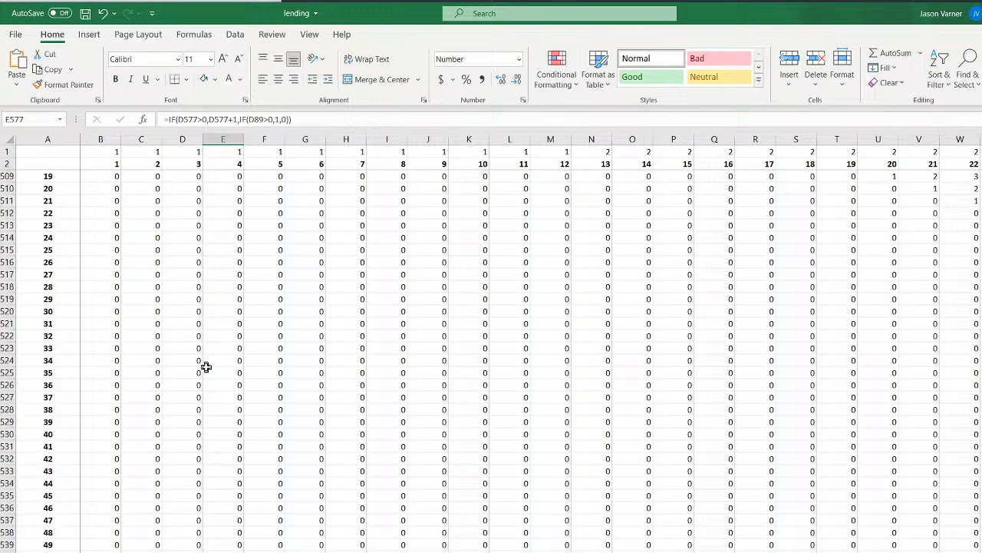
{"action": "left_click", "coordinate": [209, 372]}
{"action": "scroll", "coordinate": [202, 461], "scroll_direction": "down", "scroll_amount": 20}
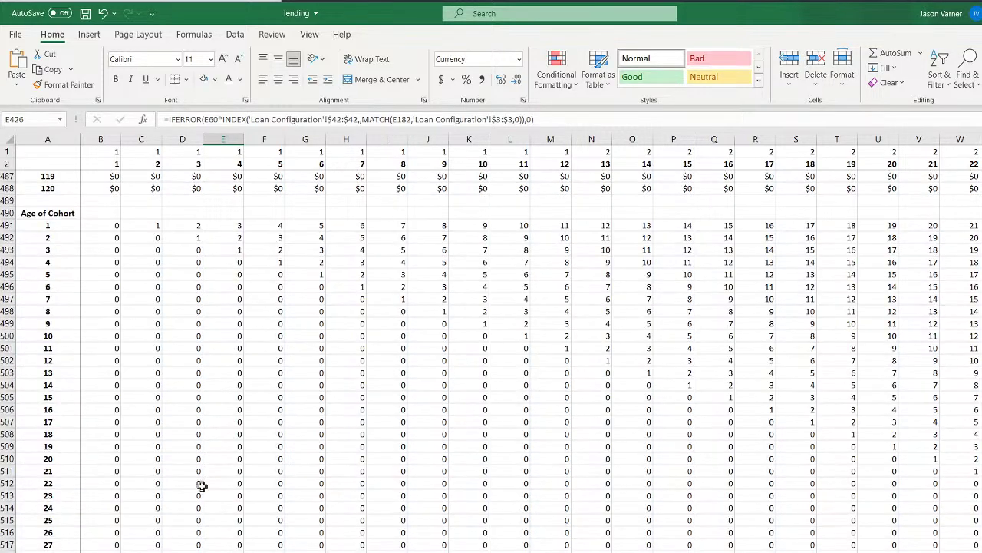
{"action": "scroll", "coordinate": [203, 489], "scroll_direction": "down", "scroll_amount": 7}
In the first nper formula, B735, repoint the first INDEX from Loan Configuration row 14 to $41:$41
{"action": "left_click", "coordinate": [110, 520]}
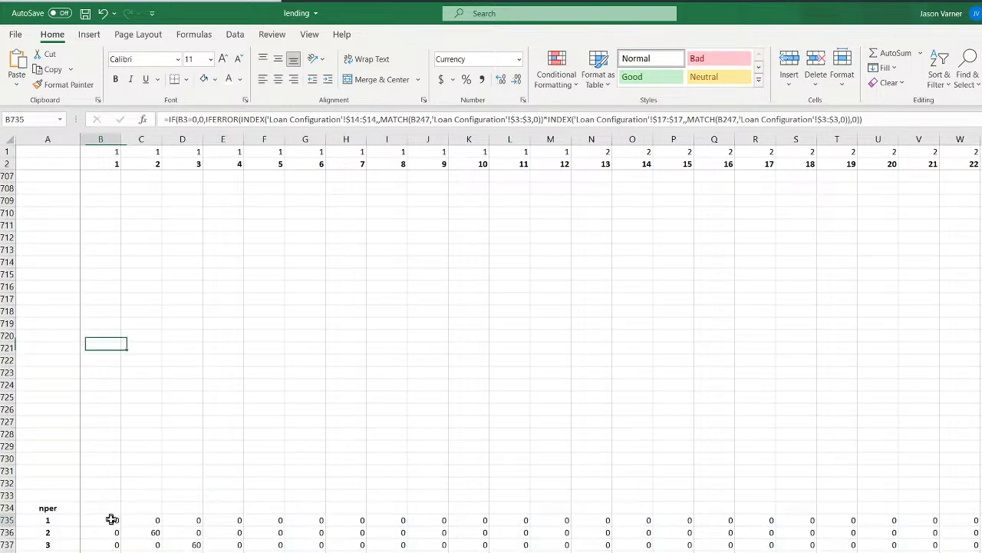
{"action": "left_click", "coordinate": [358, 121]}
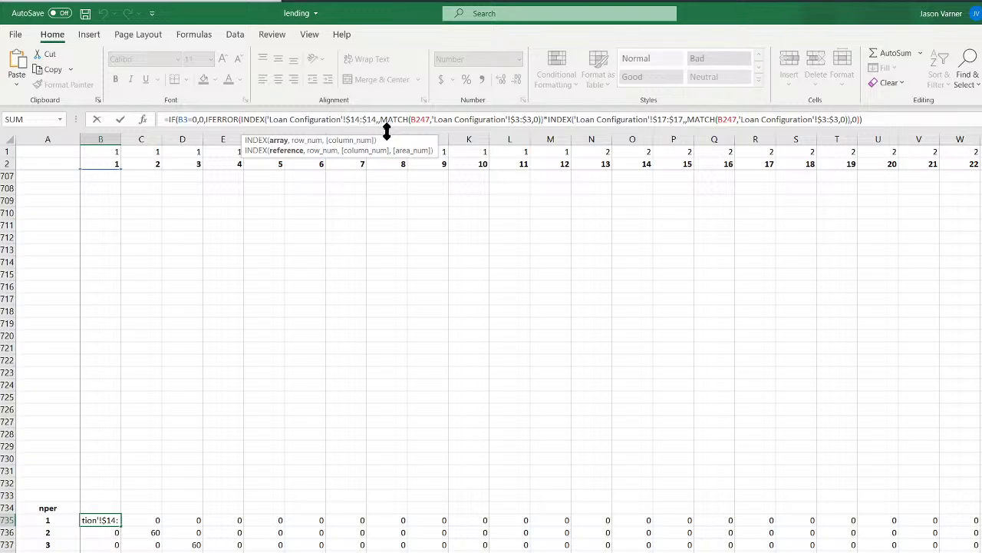
{"action": "key", "text": "BackSpace"}
{"action": "key", "text": "BackSpace"}
{"action": "type", "text": "41"}
{"action": "key", "text": "BackSpace"}
{"action": "key", "text": "BackSpace"}
{"action": "type", "text": "41"}
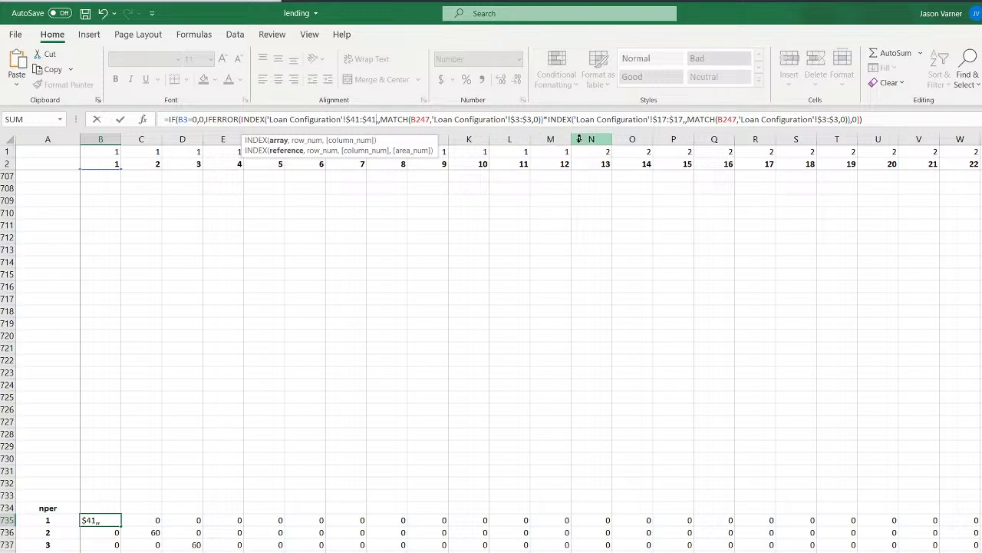
{"action": "key", "text": "Return"}
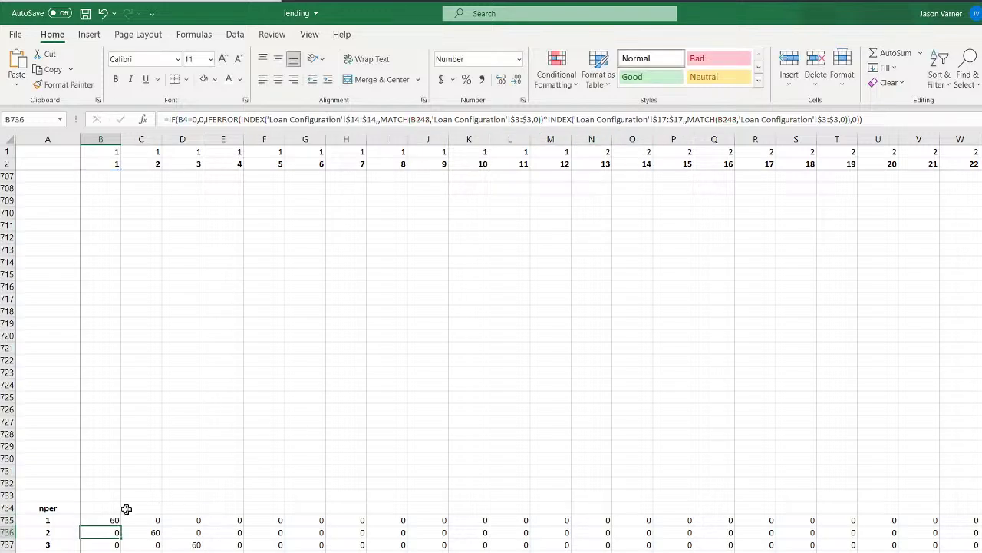
Look up the Payments per Year rows of Loan Type 1 and Loan Type 3 on the Loan Configuration sheet
{"action": "left_click", "coordinate": [102, 520]}
{"action": "key", "text": "ctrl+Page_Up"}
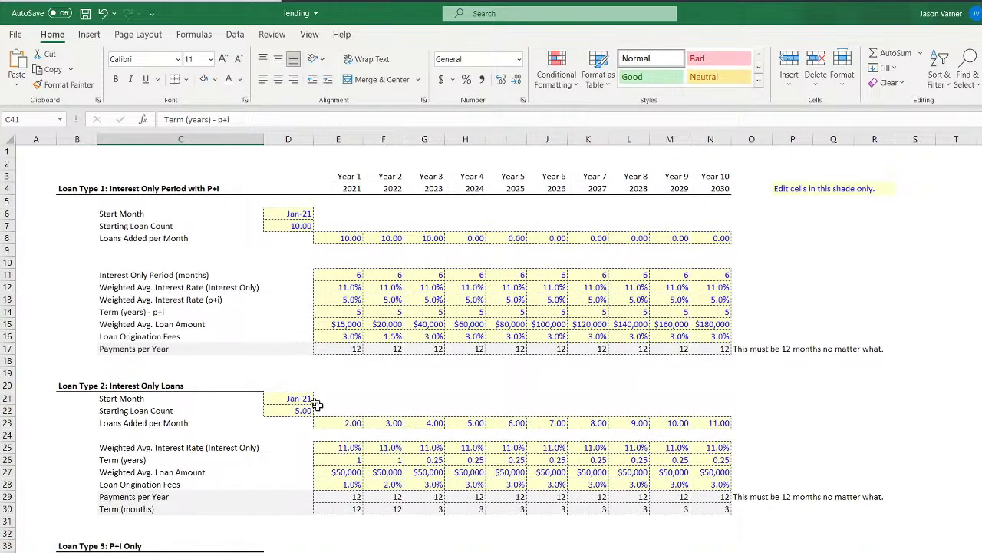
{"action": "left_click", "coordinate": [117, 350]}
{"action": "scroll", "coordinate": [127, 506], "scroll_direction": "down", "scroll_amount": 7}
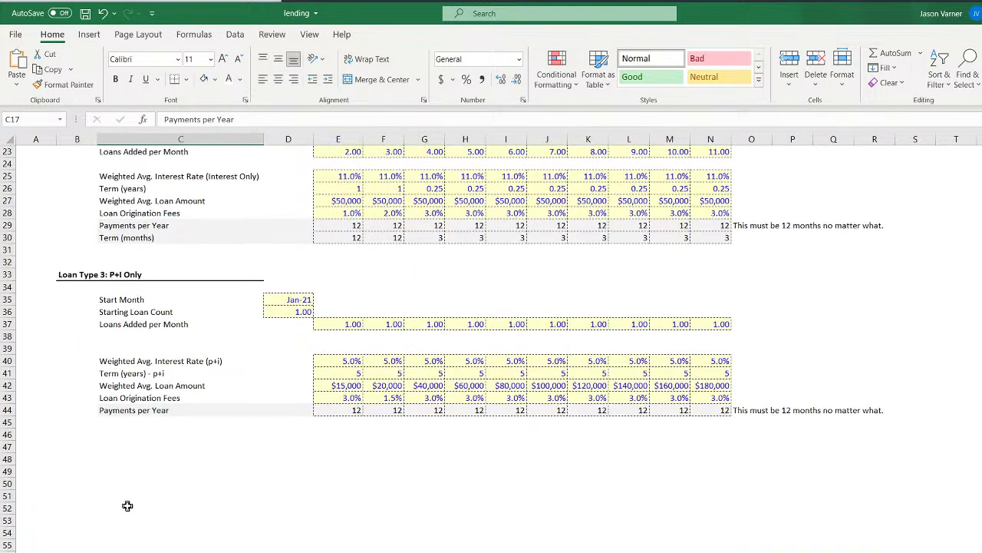
{"action": "scroll", "coordinate": [127, 506], "scroll_direction": "up", "scroll_amount": 4}
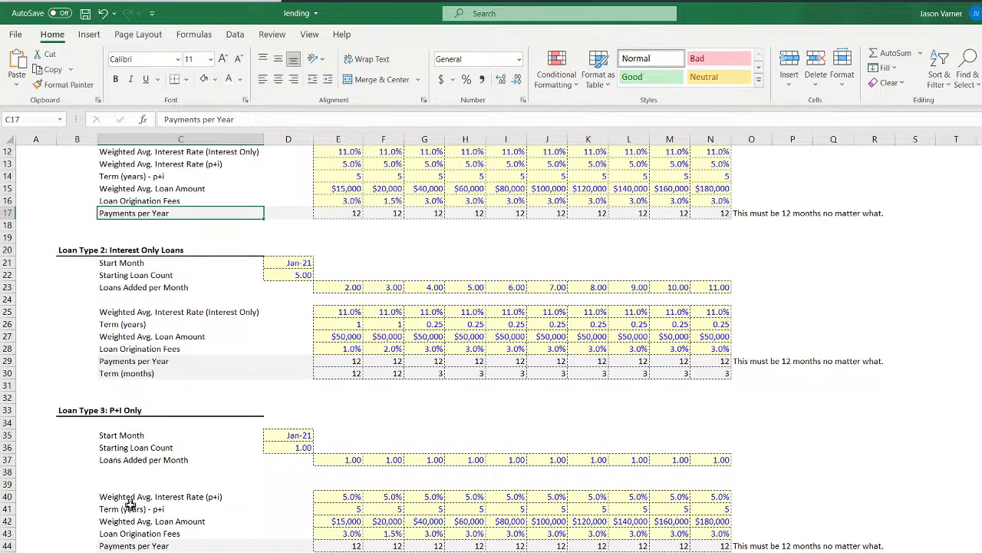
{"action": "left_click", "coordinate": [136, 545]}
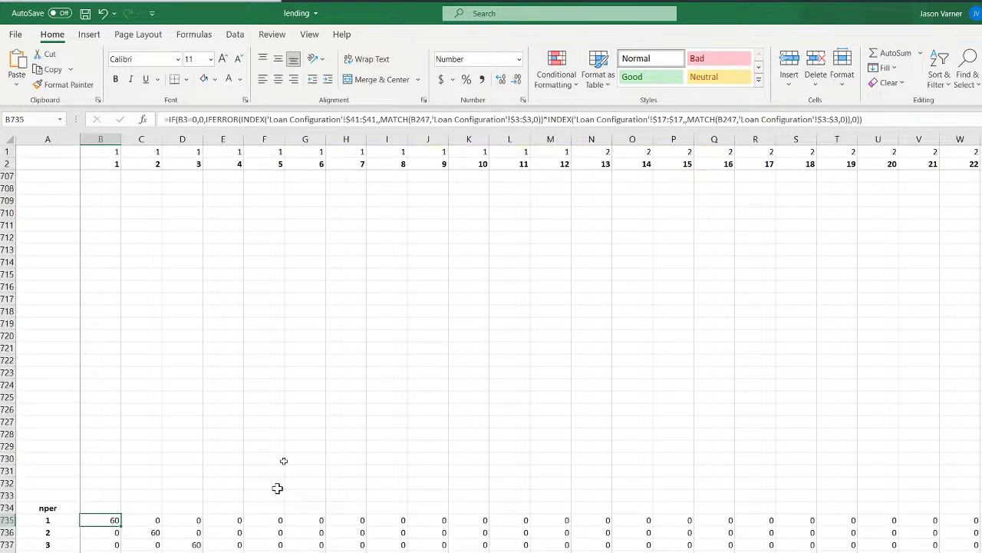
In B735, repoint the second INDEX from Loan Configuration row 17 to $44:$44 and commit the formula
{"action": "left_click", "coordinate": [665, 121]}
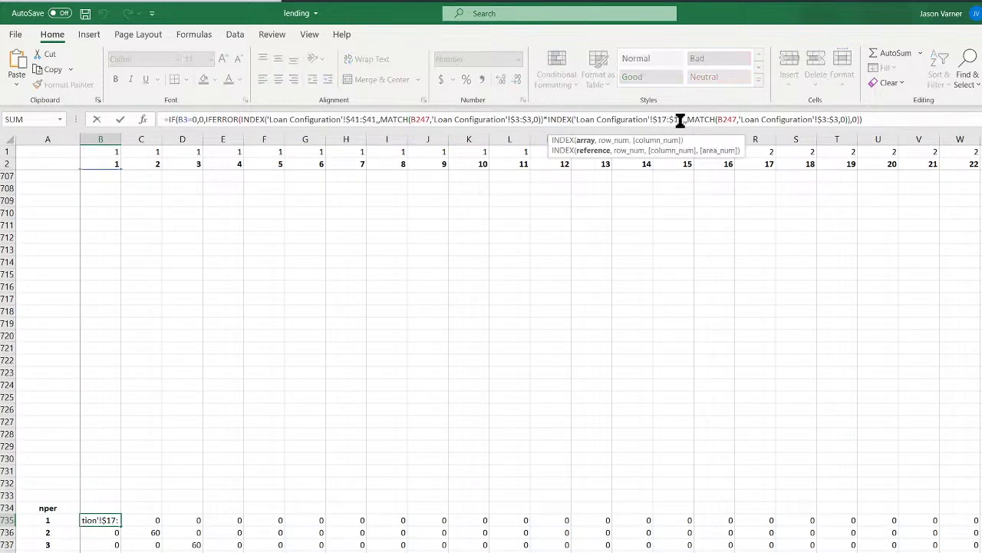
{"action": "key", "text": "Delete"}
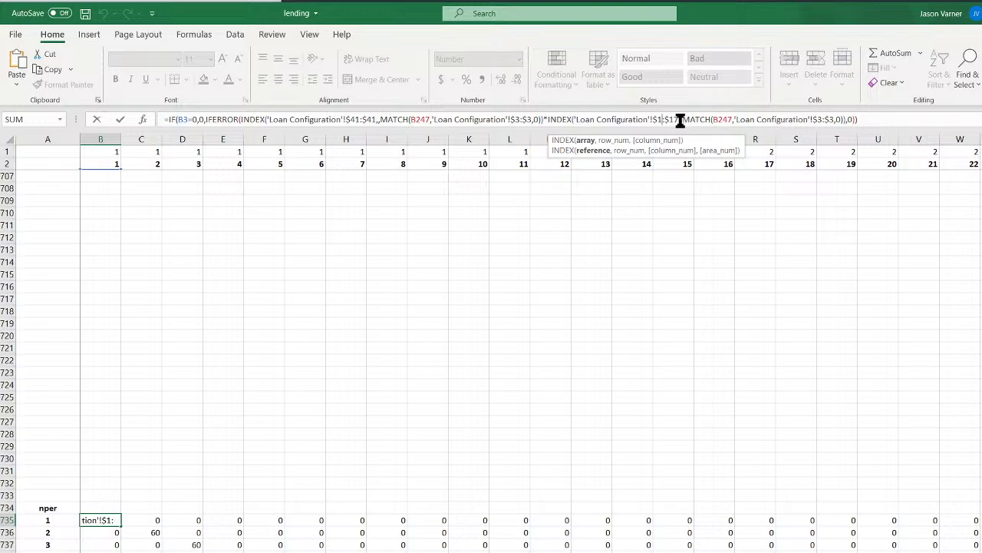
{"action": "key", "text": "BackSpace"}
{"action": "type", "text": "44"}
{"action": "key", "text": "Right"}
{"action": "key", "text": "Right"}
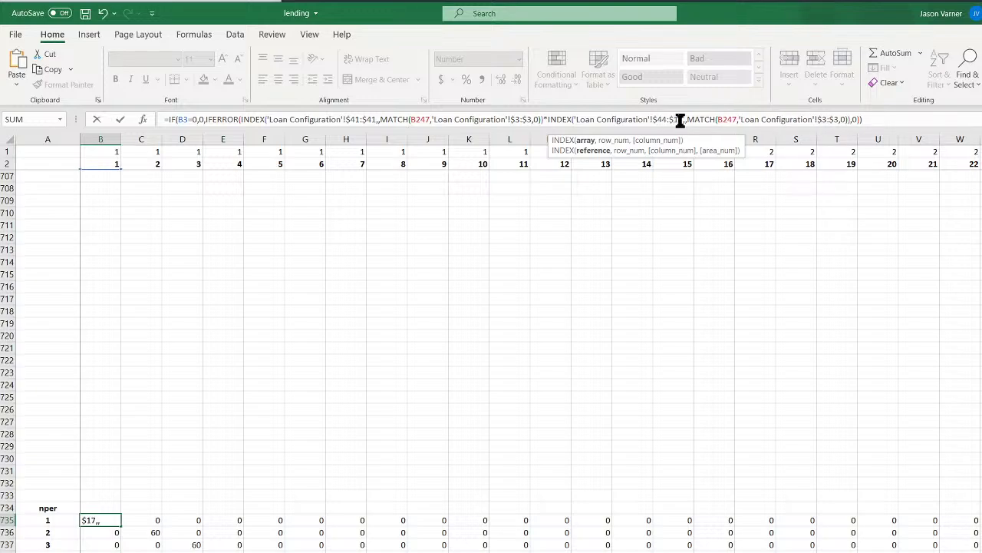
{"action": "key", "text": "Delete"}
{"action": "key", "text": "Delete"}
{"action": "type", "text": "44"}
{"action": "scroll", "coordinate": [237, 432], "scroll_direction": "up", "scroll_amount": 20}
{"action": "scroll", "coordinate": [237, 434], "scroll_direction": "up", "scroll_amount": 20}
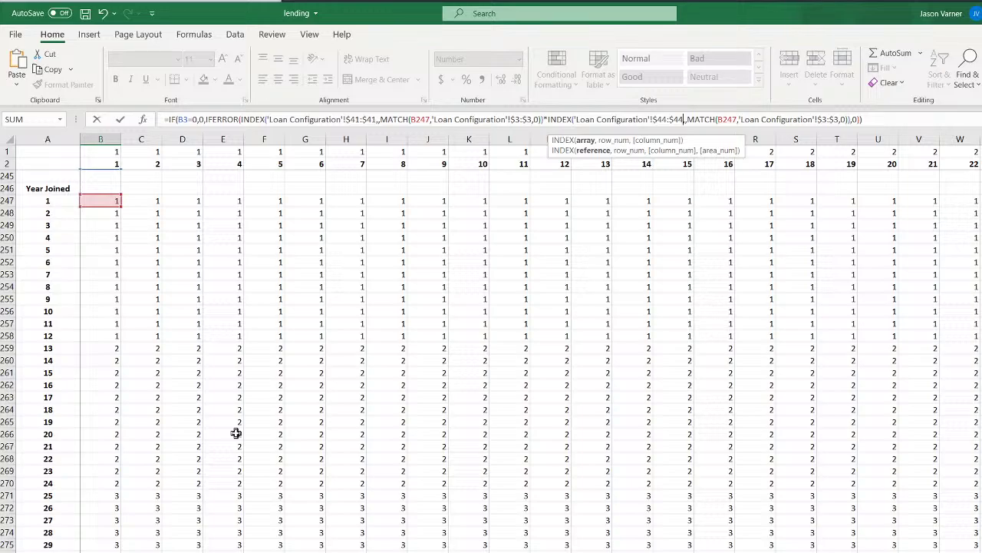
{"action": "key", "text": "Escape"}
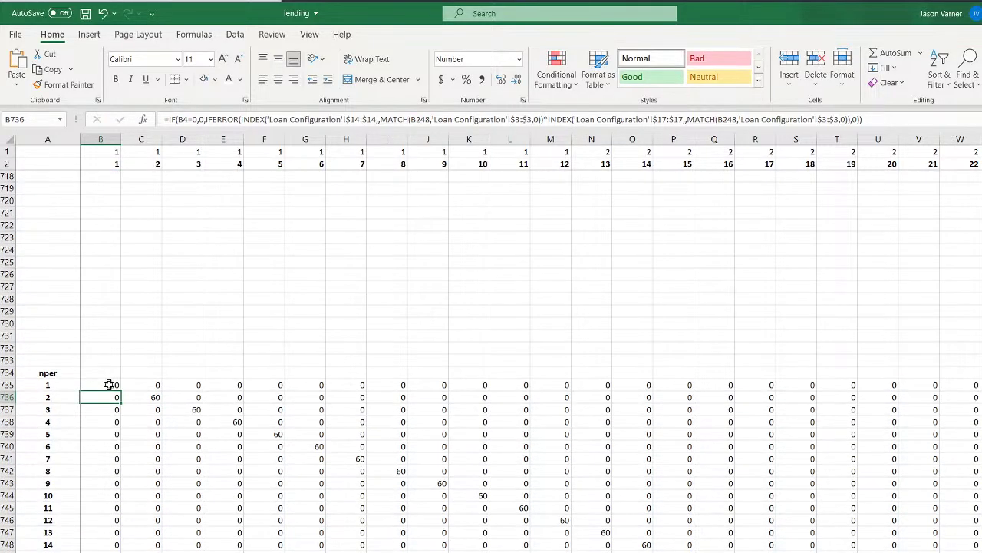
Fill the updated B735 formula across and down the entire nper block
{"action": "left_click_drag", "start_coordinate": [117, 393], "coordinate": [975, 387]}
{"action": "scroll", "coordinate": [531, 343], "scroll_direction": "right", "scroll_amount": 2}
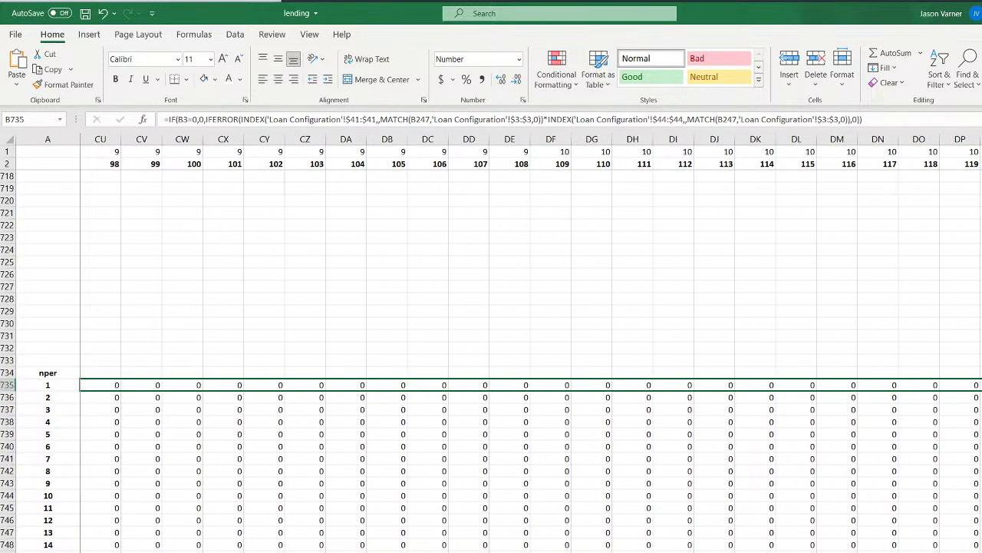
{"action": "key", "text": "ctrl+shift+Right"}
{"action": "key", "text": "ctrl+shift+Down"}
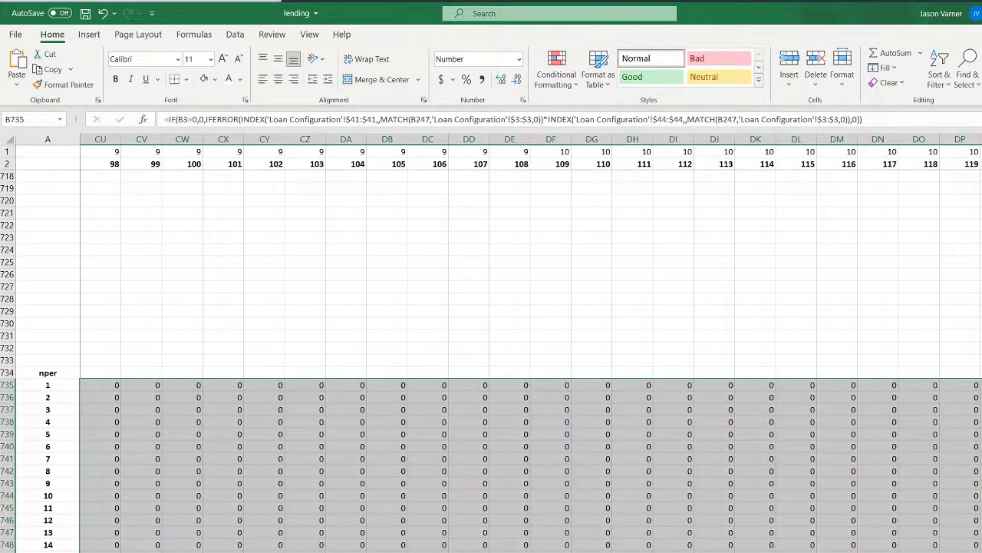
{"action": "key", "text": "ctrl+BackSpace"}
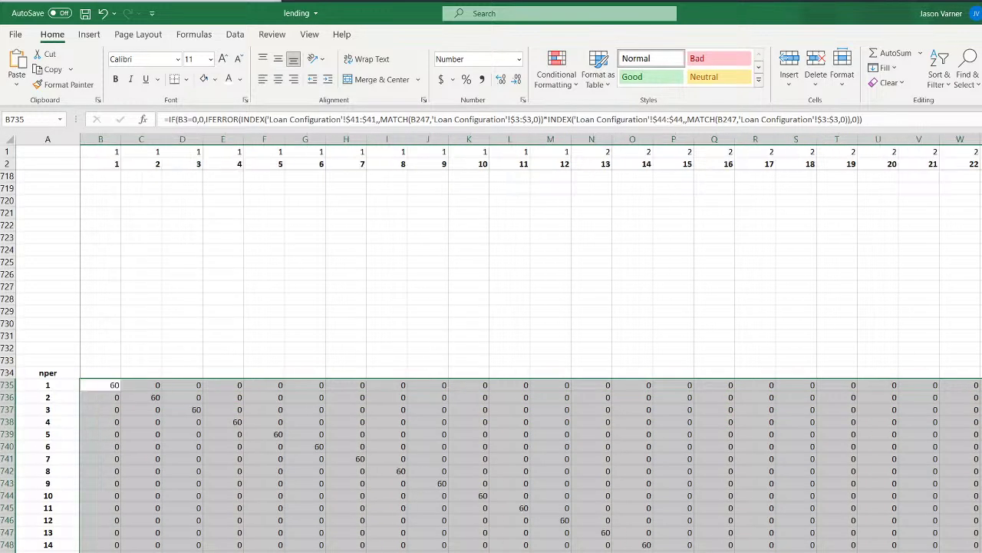
{"action": "left_click", "coordinate": [109, 387]}
{"action": "left_click", "coordinate": [148, 410]}
On Loan Configuration, set Loan Type 3's p+i term to 3 years for every year, with 4 years in Year 2
{"action": "key", "text": "ctrl+Page_Up"}
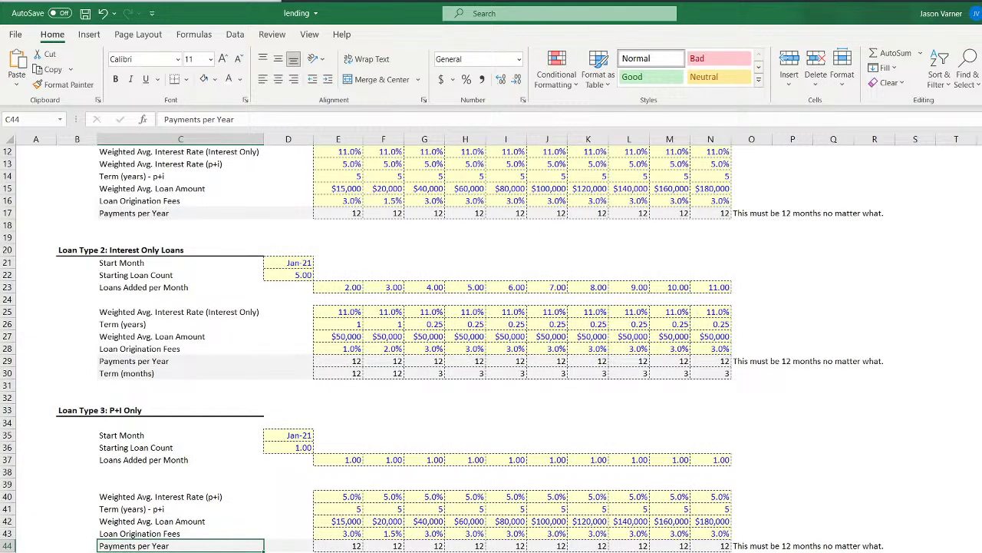
{"action": "left_click", "coordinate": [344, 546]}
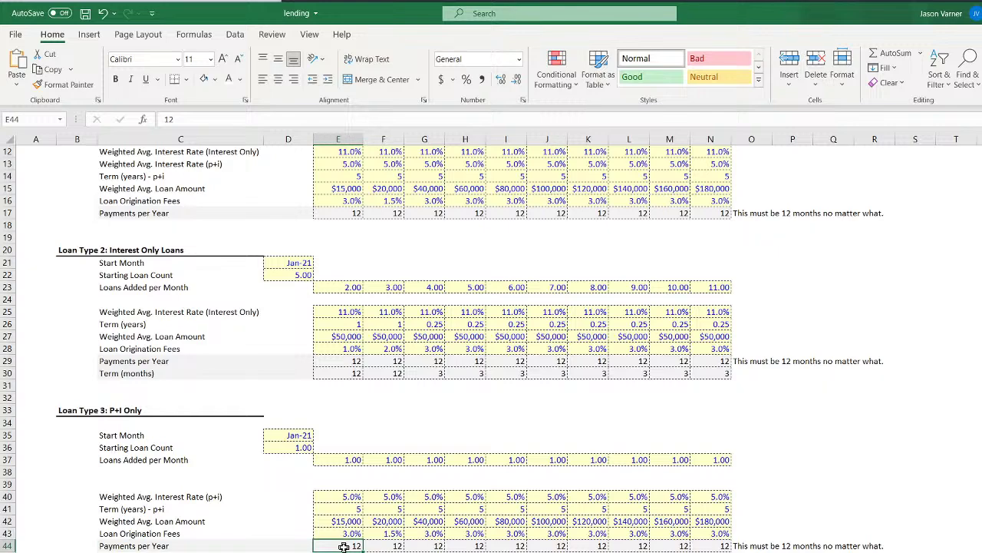
{"action": "left_click", "coordinate": [343, 510]}
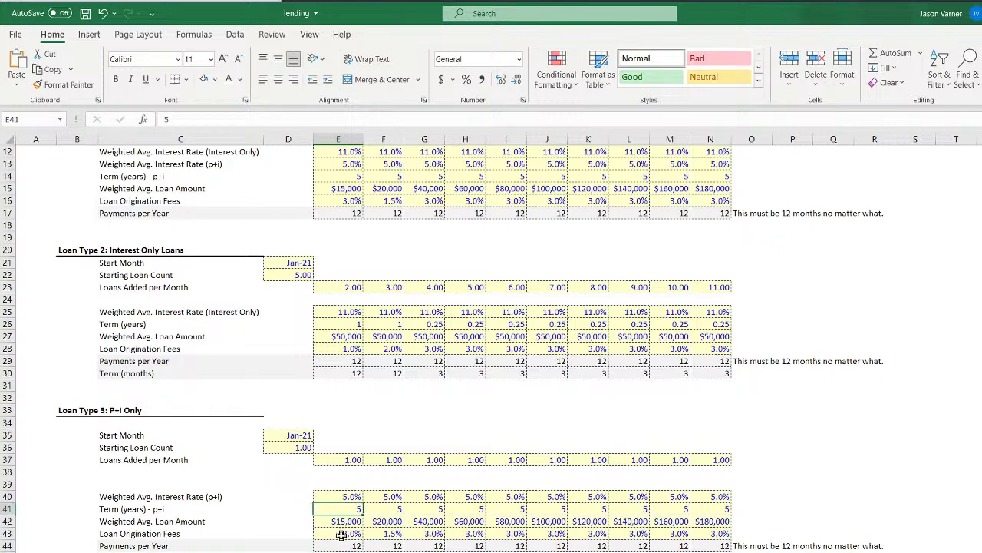
{"action": "left_click", "coordinate": [343, 545]}
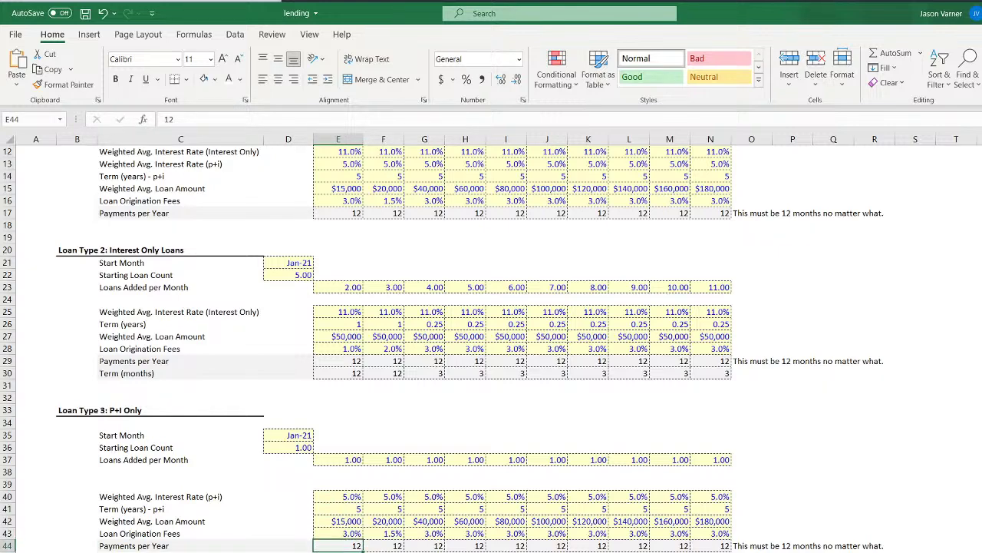
{"action": "left_click", "coordinate": [340, 509]}
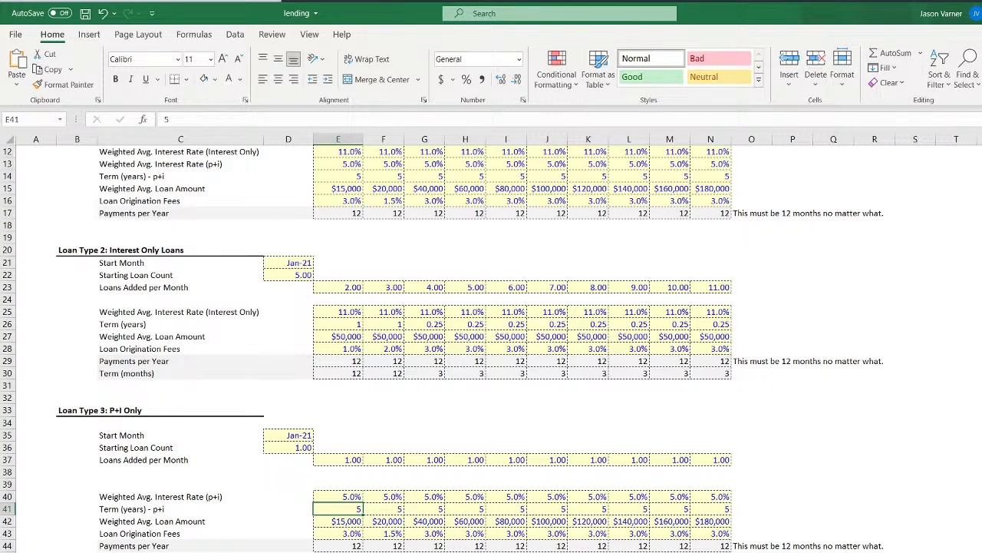
{"action": "scroll", "coordinate": [442, 349], "scroll_direction": "up", "scroll_amount": 4}
{"action": "scroll", "coordinate": [442, 348], "scroll_direction": "down", "scroll_amount": 4}
{"action": "type", "text": "3"}
{"action": "key", "text": "Return"}
{"action": "left_click_drag", "start_coordinate": [356, 510], "coordinate": [719, 517]}
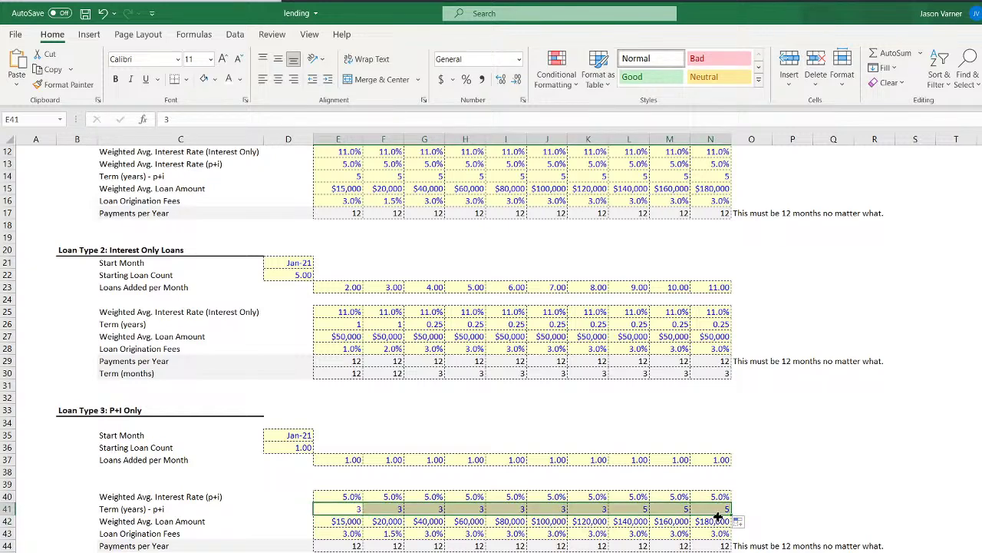
{"action": "left_click", "coordinate": [390, 519]}
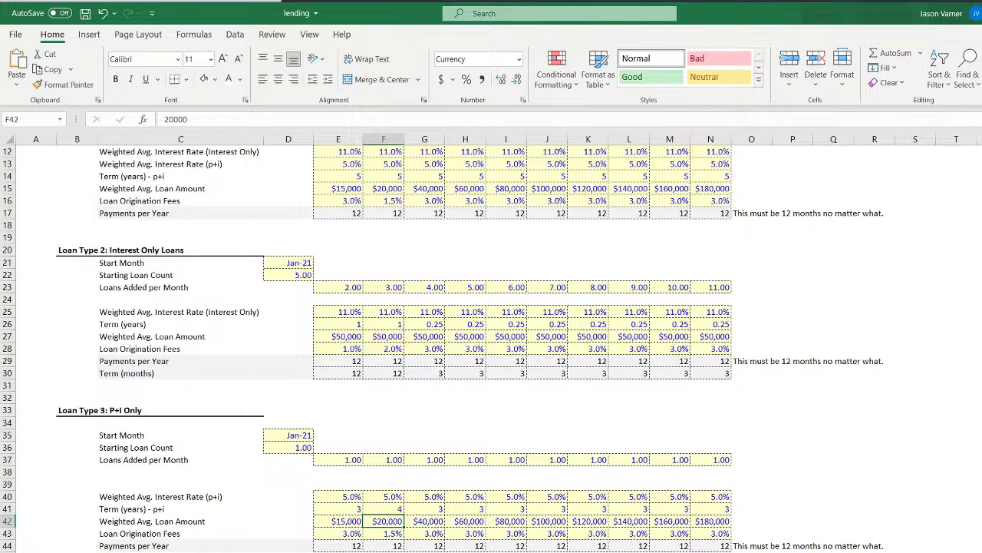
Check the nper values on the Loan Type 3 schedule against the new terms, and review the blocks above up to the cohort grid
{"action": "key", "text": "ctrl+Page_Down"}
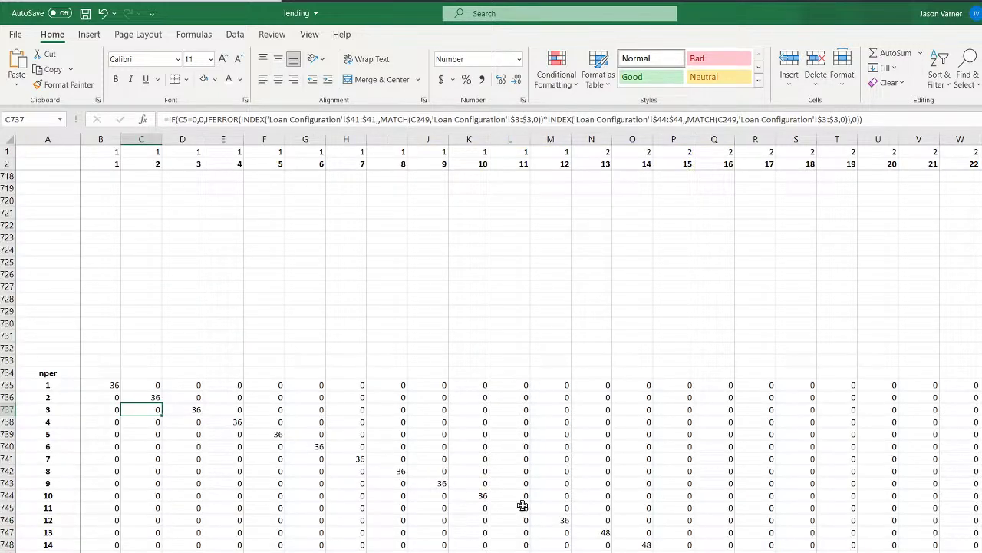
{"action": "left_click", "coordinate": [602, 531]}
{"action": "left_click", "coordinate": [661, 551]}
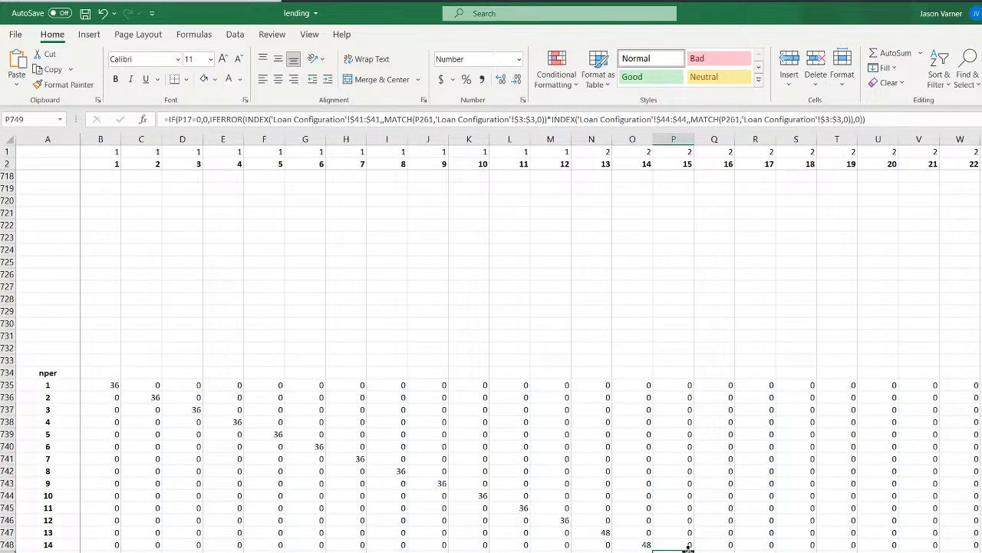
{"action": "scroll", "coordinate": [193, 512], "scroll_direction": "down", "scroll_amount": 20}
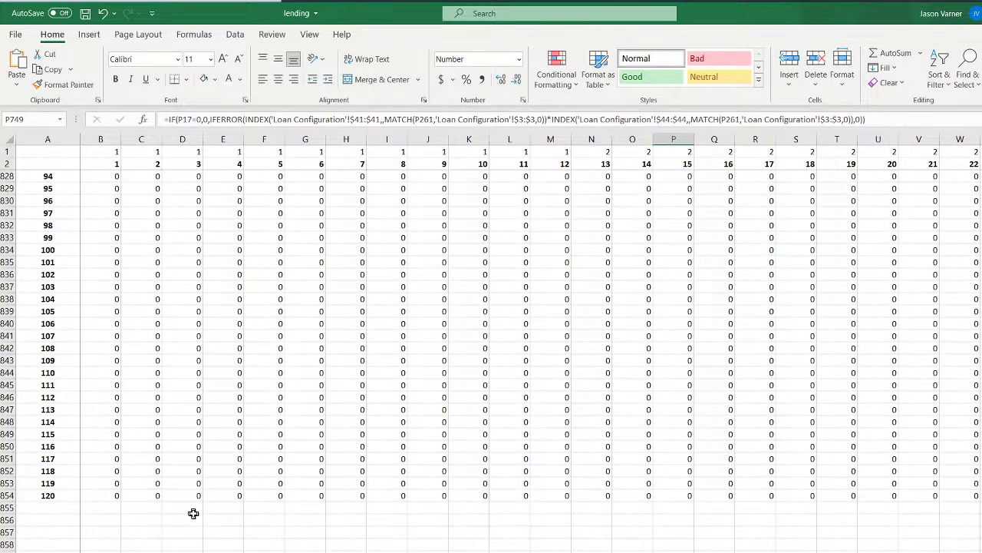
{"action": "scroll", "coordinate": [192, 513], "scroll_direction": "up", "scroll_amount": 20}
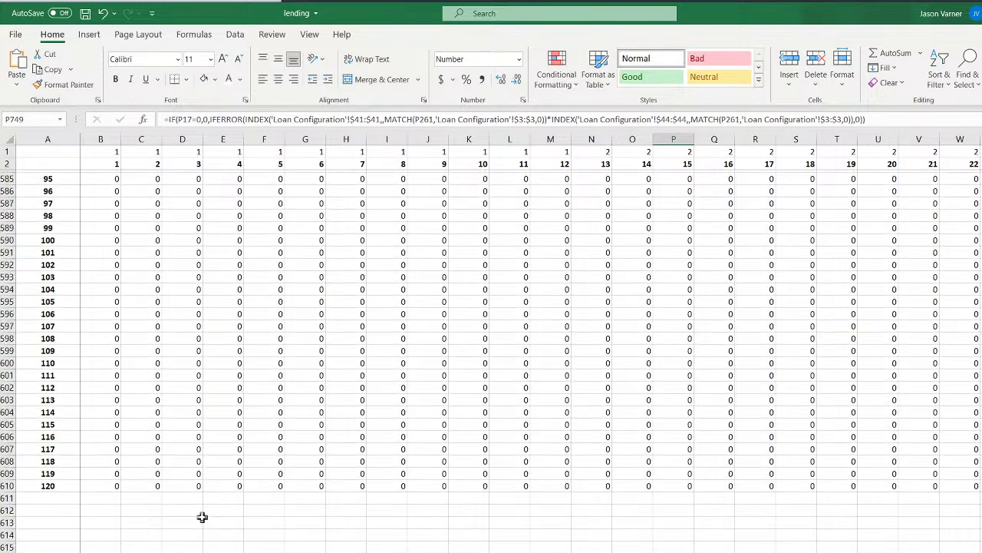
{"action": "scroll", "coordinate": [201, 516], "scroll_direction": "up", "scroll_amount": 20}
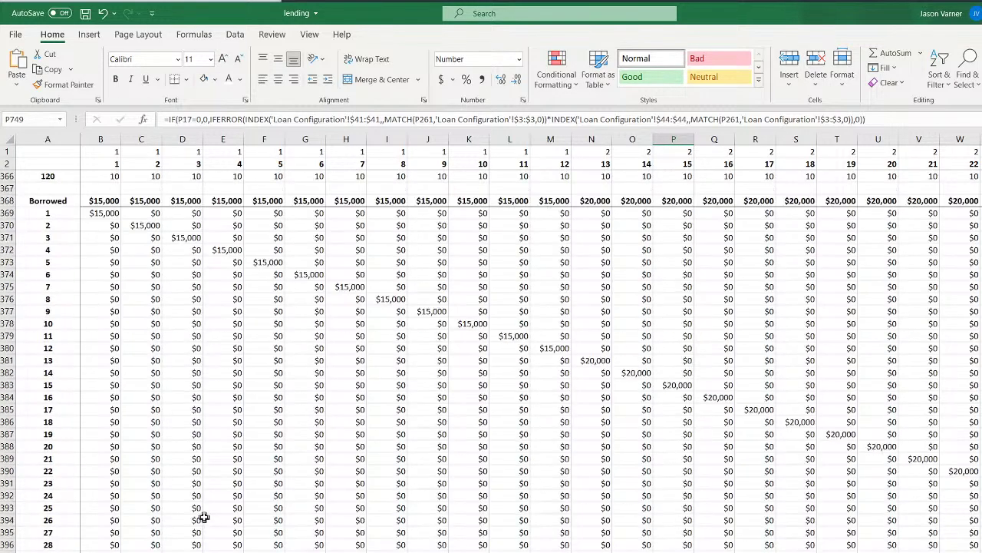
{"action": "scroll", "coordinate": [206, 517], "scroll_direction": "up", "scroll_amount": 20}
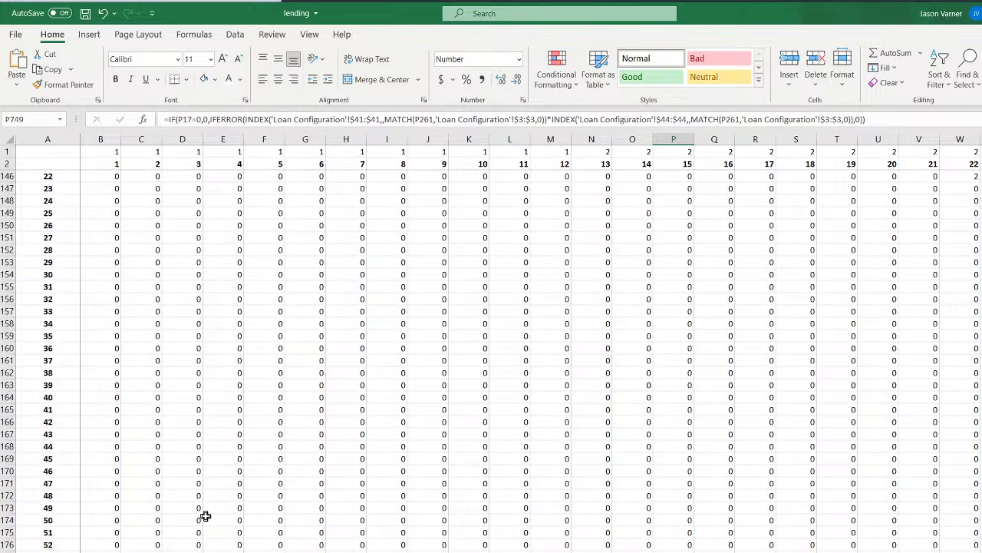
{"action": "scroll", "coordinate": [206, 517], "scroll_direction": "up", "scroll_amount": 8}
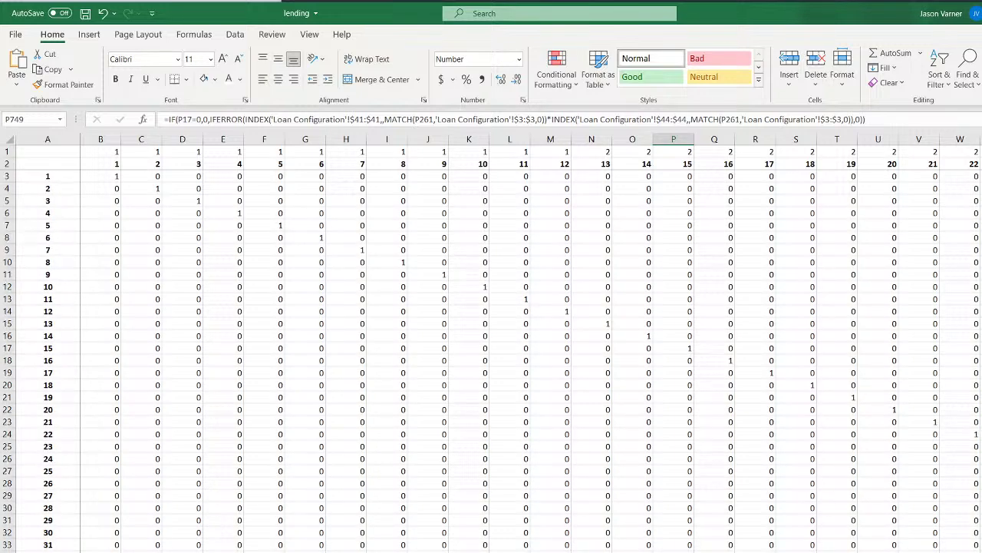
Inspect the Principal Pay formula in B4 and look up the p+i interest rate row it references on the Loan Configuration sheet
{"action": "left_click", "coordinate": [307, 551]}
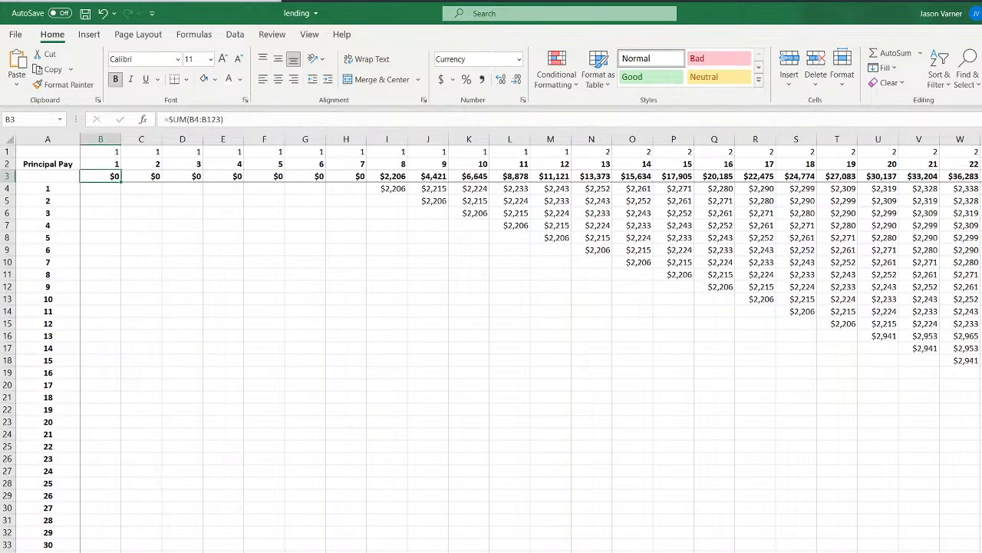
{"action": "left_click", "coordinate": [100, 187]}
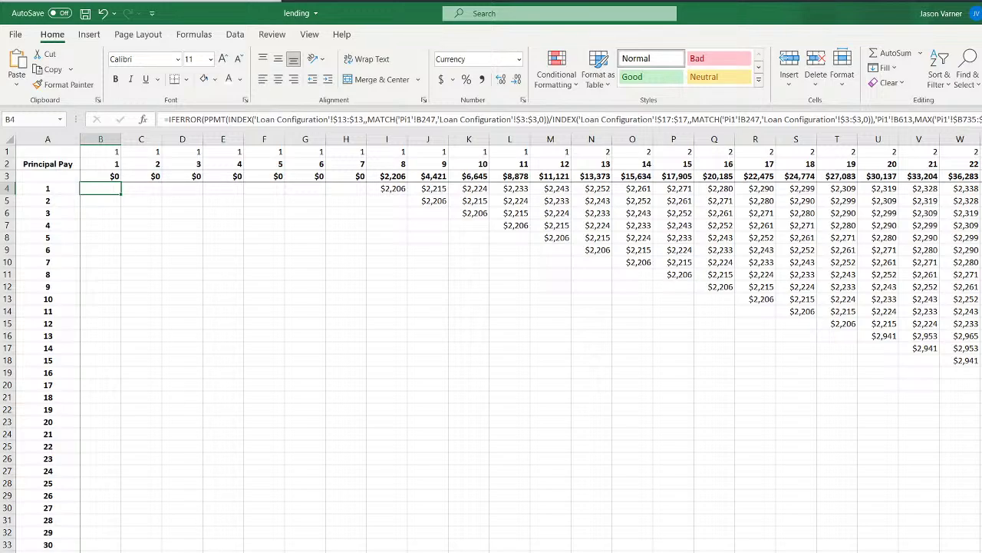
{"action": "key", "text": "ctrl+Page_Up"}
{"action": "scroll", "coordinate": [143, 360], "scroll_direction": "up", "scroll_amount": 4}
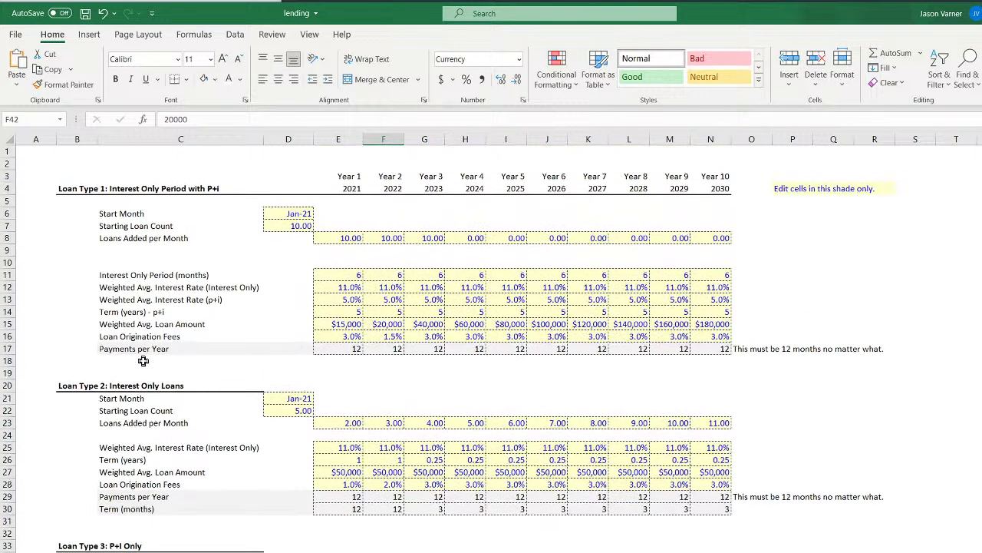
{"action": "left_click", "coordinate": [119, 300]}
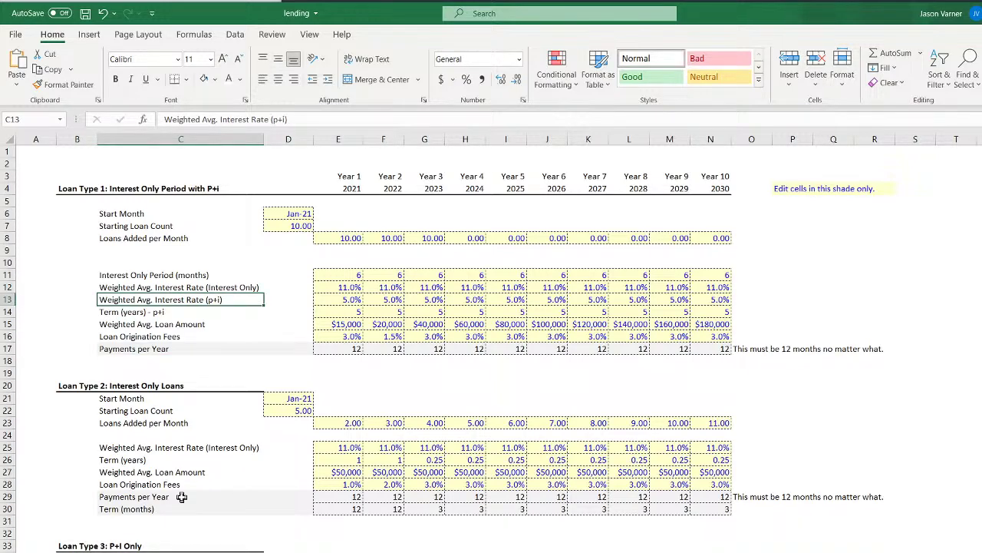
{"action": "scroll", "coordinate": [182, 496], "scroll_direction": "down", "scroll_amount": 4}
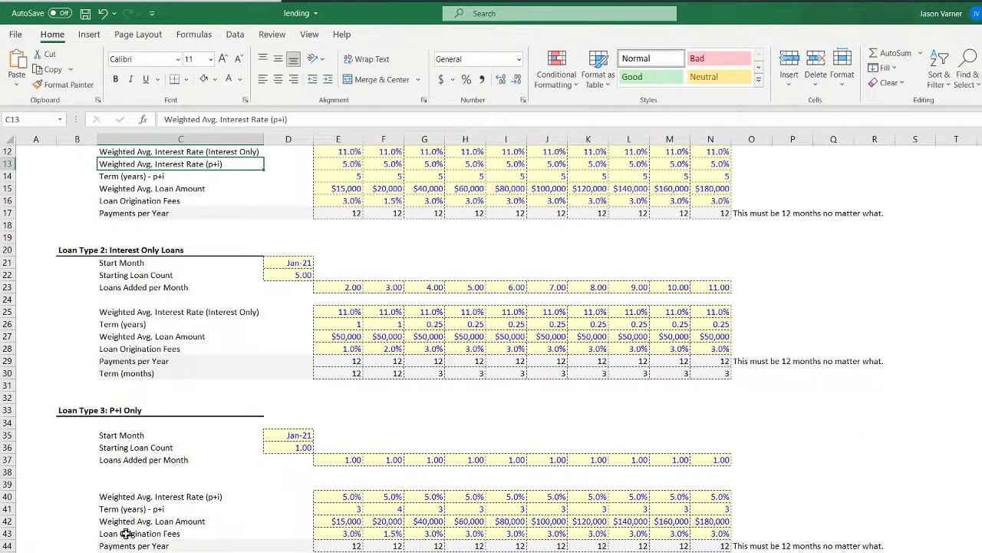
Change the interest rate reference in the Principal Pay formula in B4 to Loan Type 3's p+i rate row, 'Loan Configuration'!$40:$40
{"action": "left_click", "coordinate": [129, 496]}
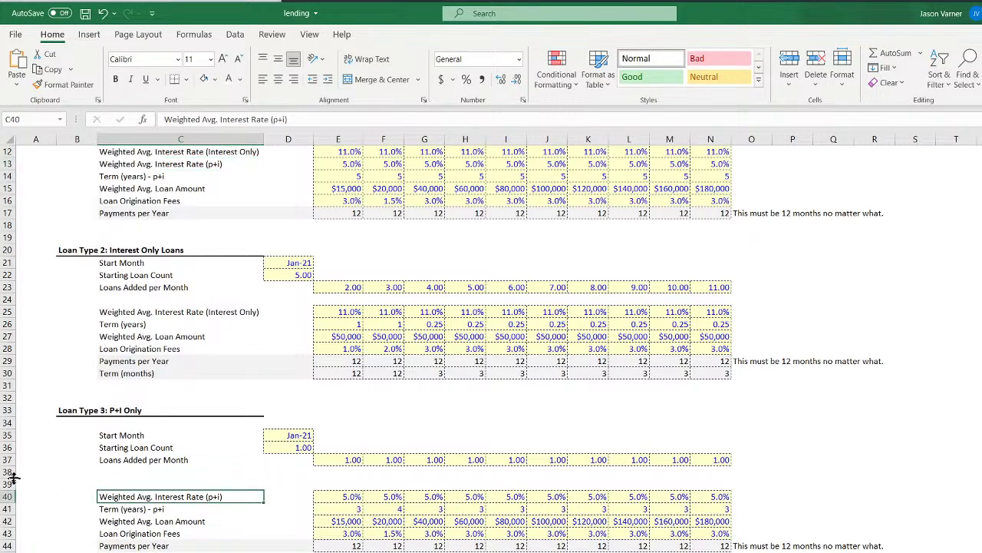
{"action": "scroll", "coordinate": [104, 476], "scroll_direction": "up", "scroll_amount": 4}
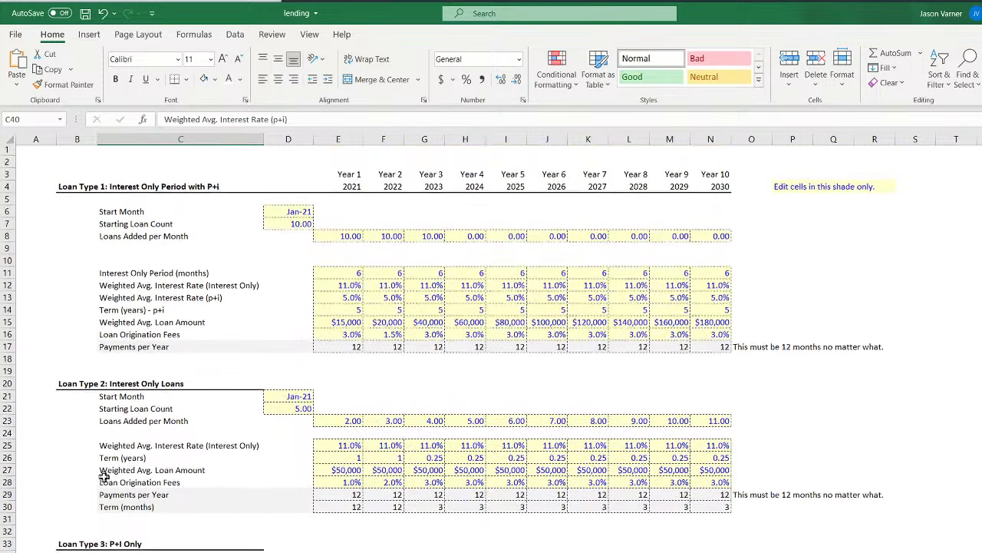
{"action": "scroll", "coordinate": [103, 476], "scroll_direction": "down", "scroll_amount": 4}
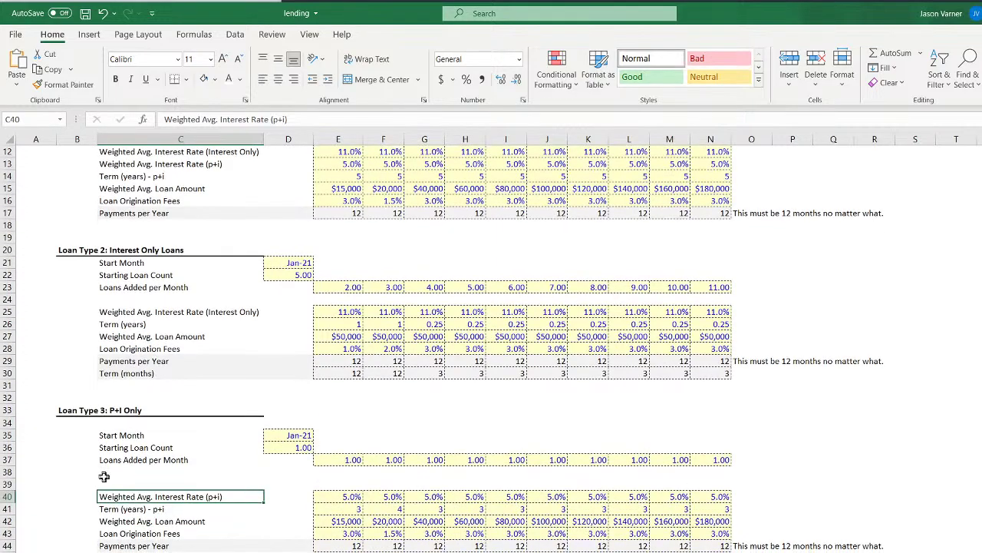
{"action": "left_click", "coordinate": [292, 551]}
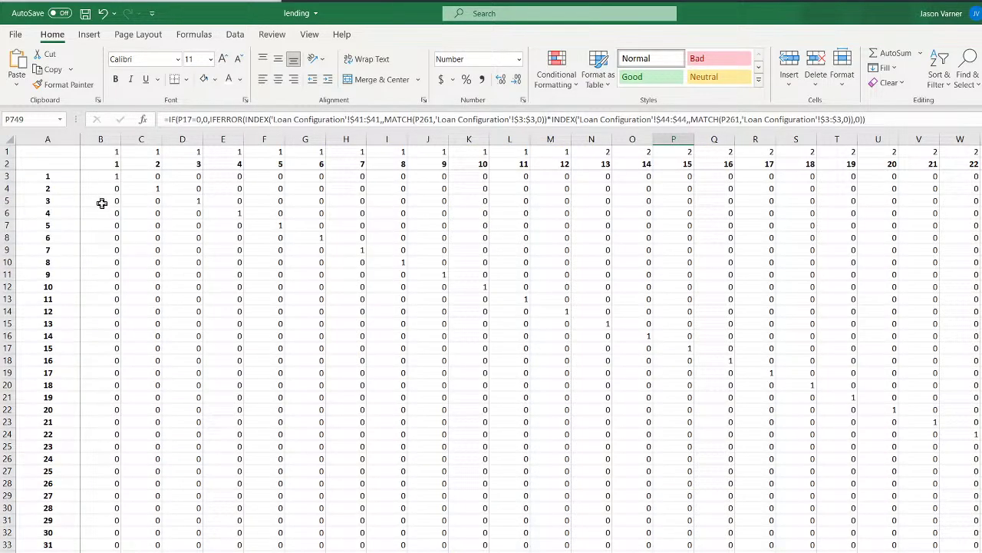
{"action": "left_click", "coordinate": [307, 551]}
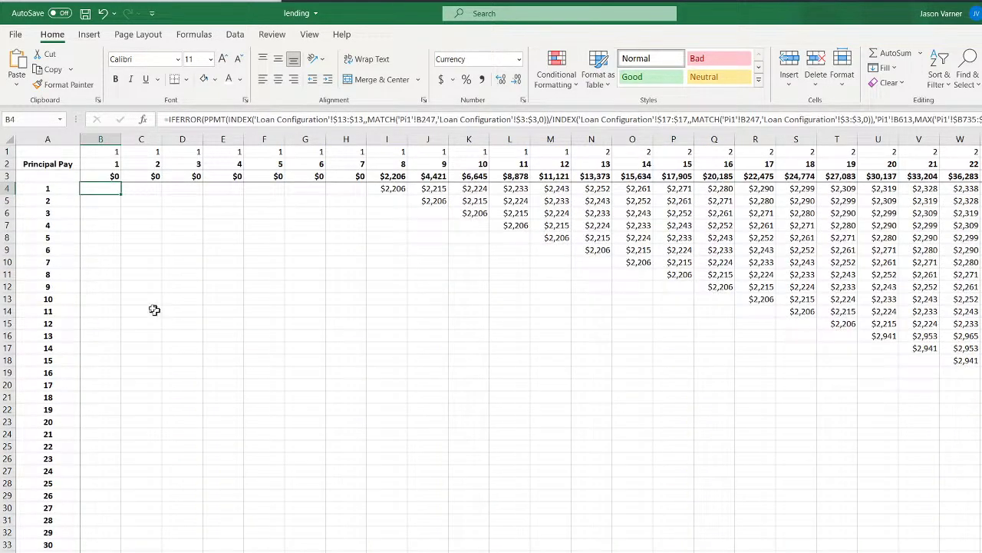
{"action": "double_click", "coordinate": [98, 186]}
{"action": "left_click", "coordinate": [259, 188]}
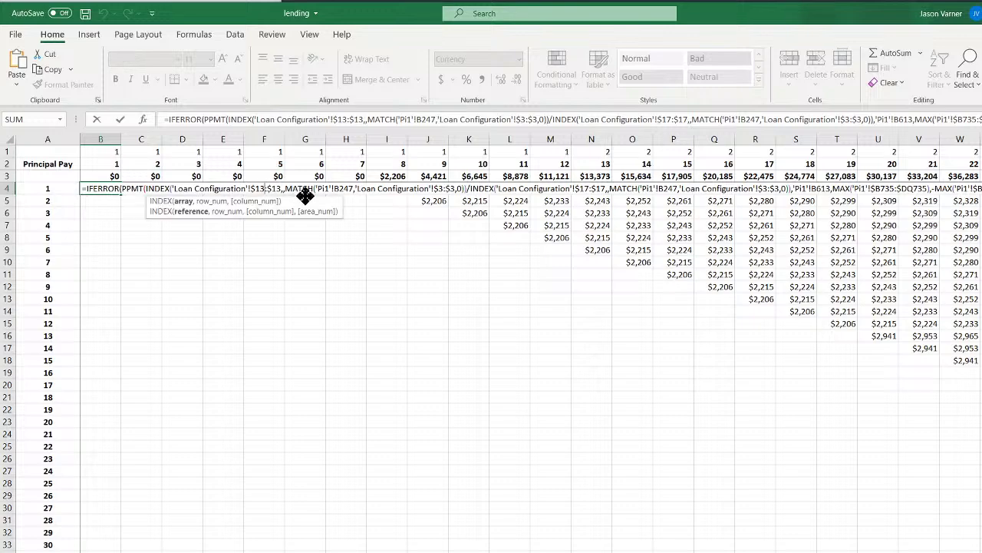
{"action": "key", "text": "BackSpace"}
{"action": "key", "text": "BackSpace"}
{"action": "type", "text": "40"}
{"action": "key", "text": "Return"}
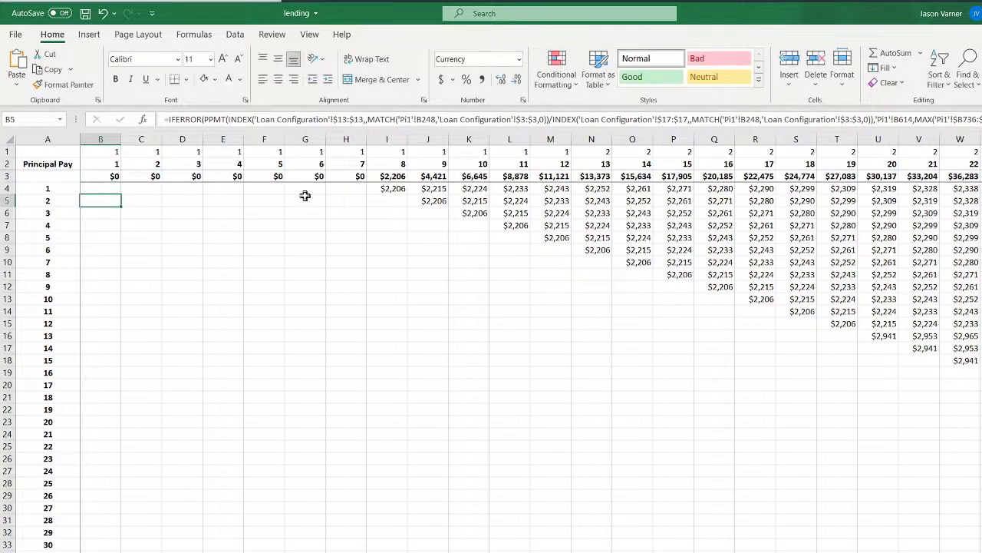
Show the full B4 formula and look up Loan Type 3's Payments per Year row on the Loan Configuration sheet
{"action": "left_click", "coordinate": [112, 186]}
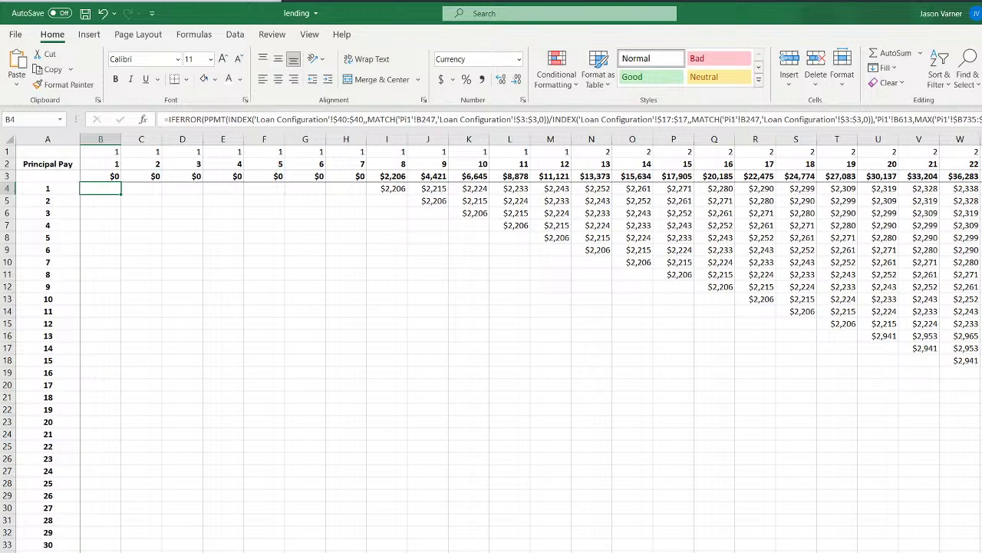
{"action": "left_click", "coordinate": [981, 119]}
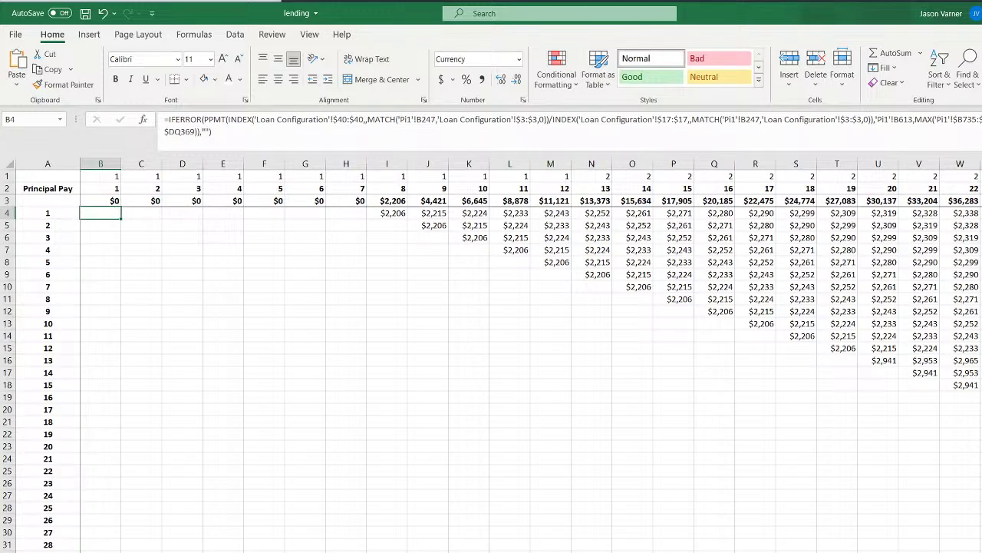
{"action": "left_click", "coordinate": [165, 551]}
{"action": "scroll", "coordinate": [164, 438], "scroll_direction": "up", "scroll_amount": 4}
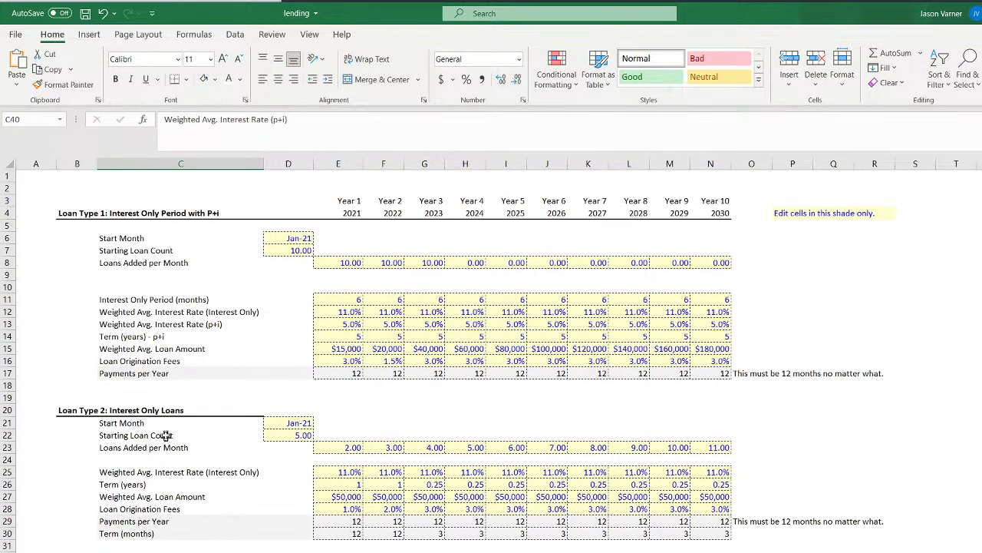
{"action": "left_click", "coordinate": [122, 377]}
{"action": "scroll", "coordinate": [154, 461], "scroll_direction": "down", "scroll_amount": 7}
{"action": "left_click", "coordinate": [128, 432]}
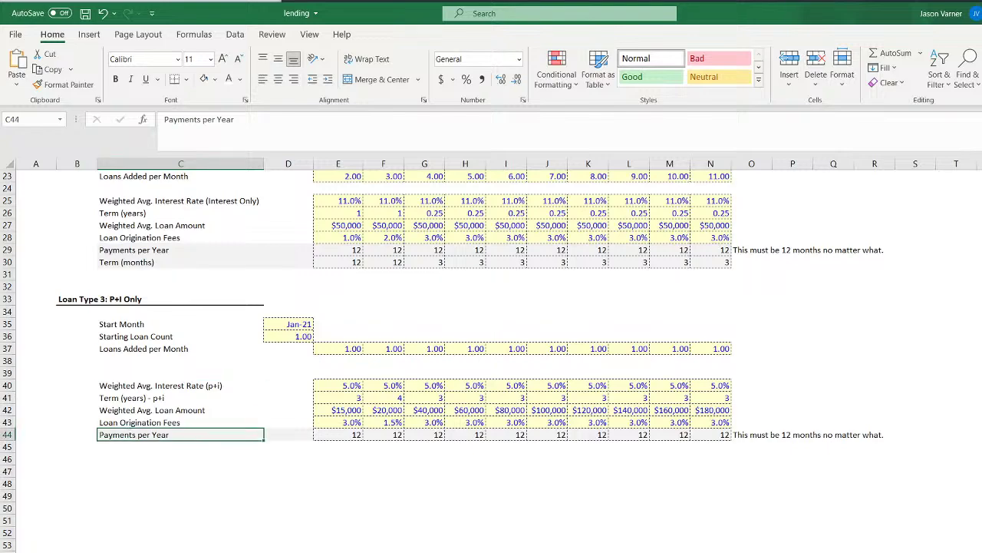
{"action": "left_click", "coordinate": [218, 551]}
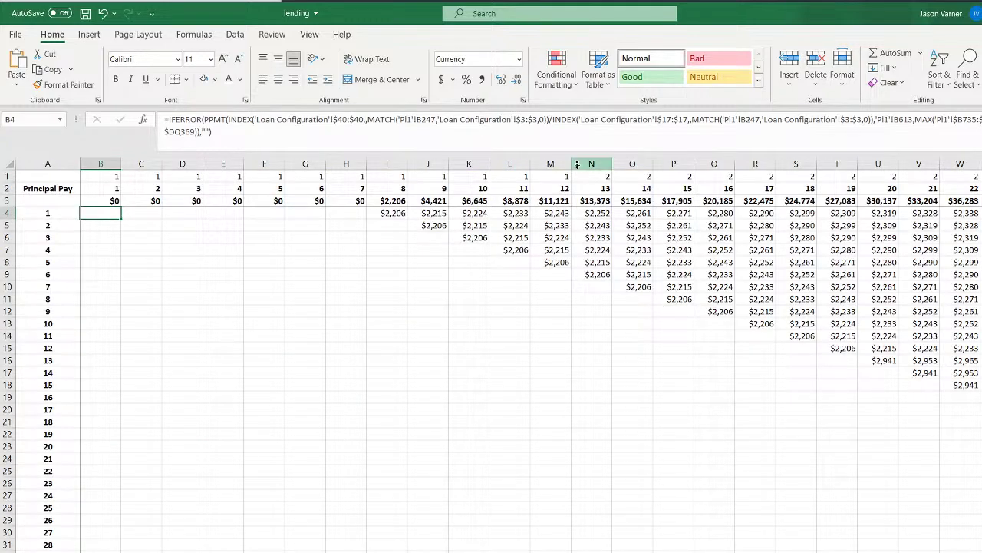
Change the payments-per-year reference in the B4 formula to 'Loan Configuration'!$44:$44
{"action": "left_click", "coordinate": [672, 119]}
{"action": "key", "text": "BackSpace"}
{"action": "key", "text": "BackSpace"}
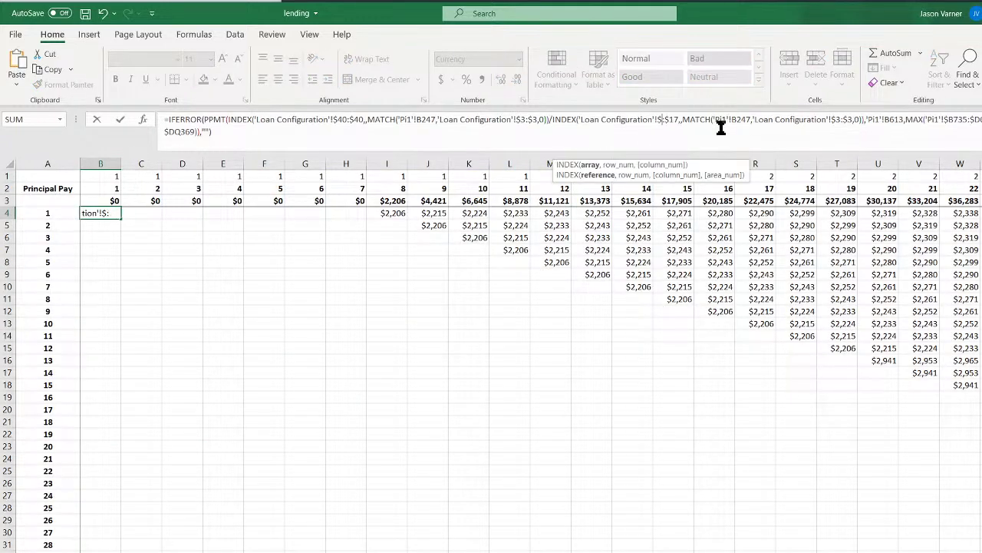
{"action": "type", "text": "44"}
{"action": "key", "text": "Right"}
{"action": "key", "text": "BackSpace"}
{"action": "key", "text": "BackSpace"}
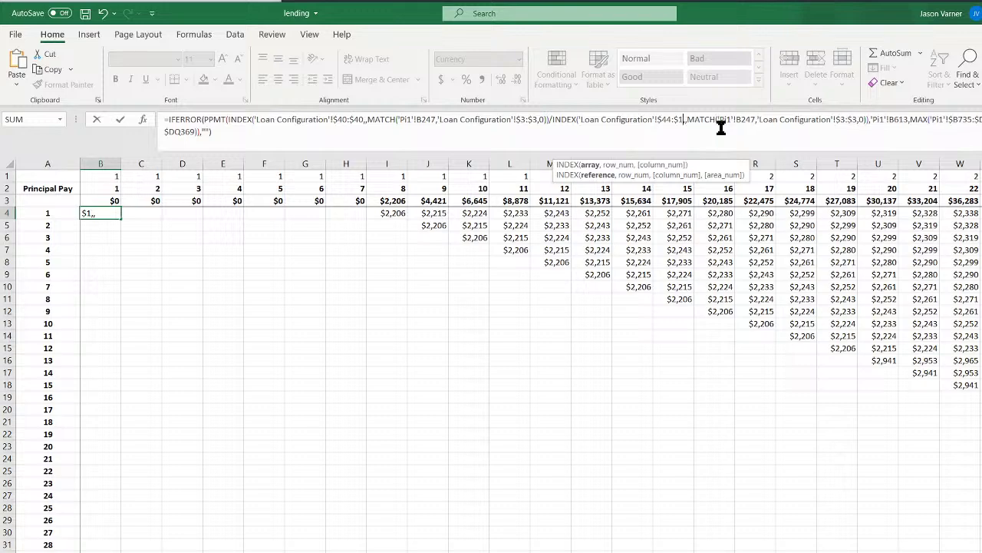
{"action": "type", "text": "44"}
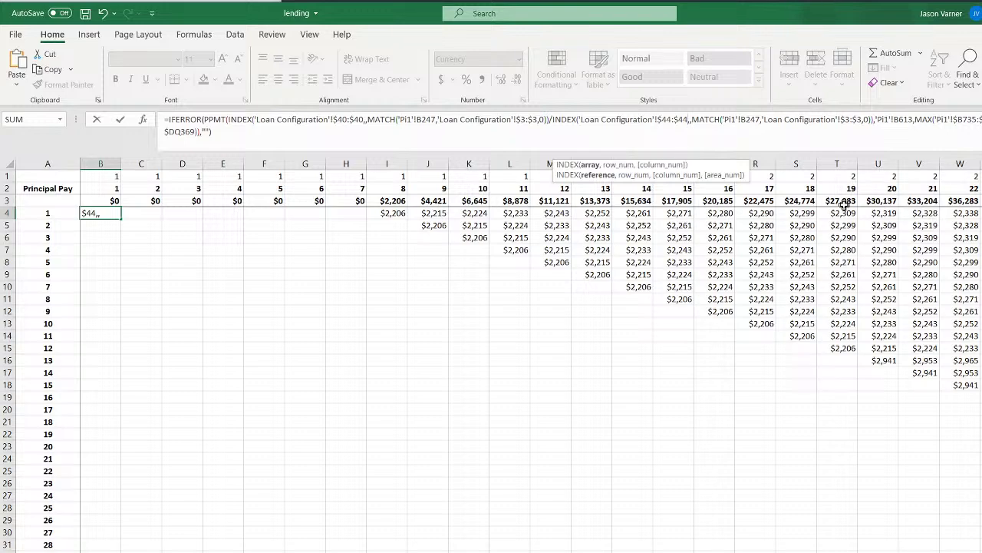
Point the nper and loan amount MAX references in the B4 formula to the PP1 sheet
{"action": "left_click", "coordinate": [949, 119]}
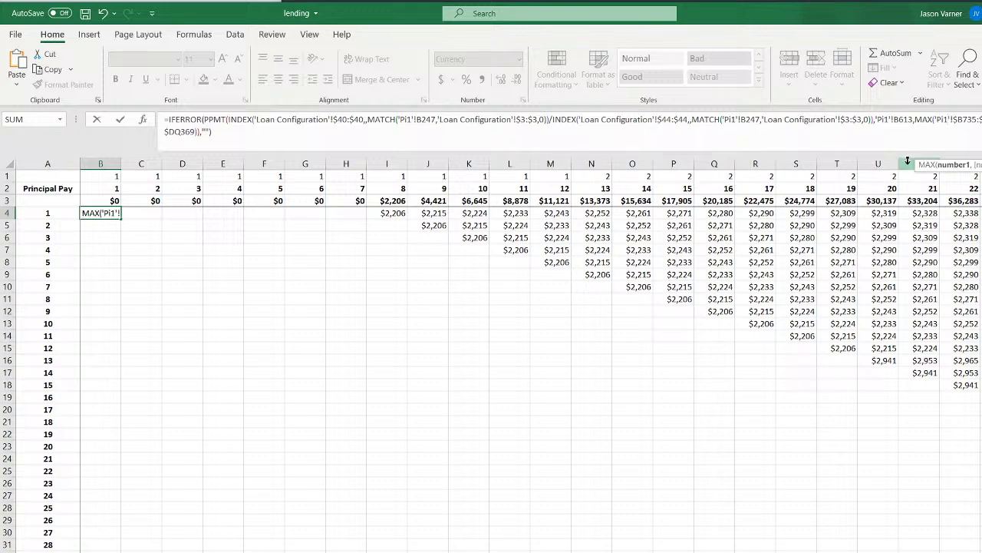
{"action": "key", "text": "BackSpace"}
{"action": "key", "text": "BackSpace"}
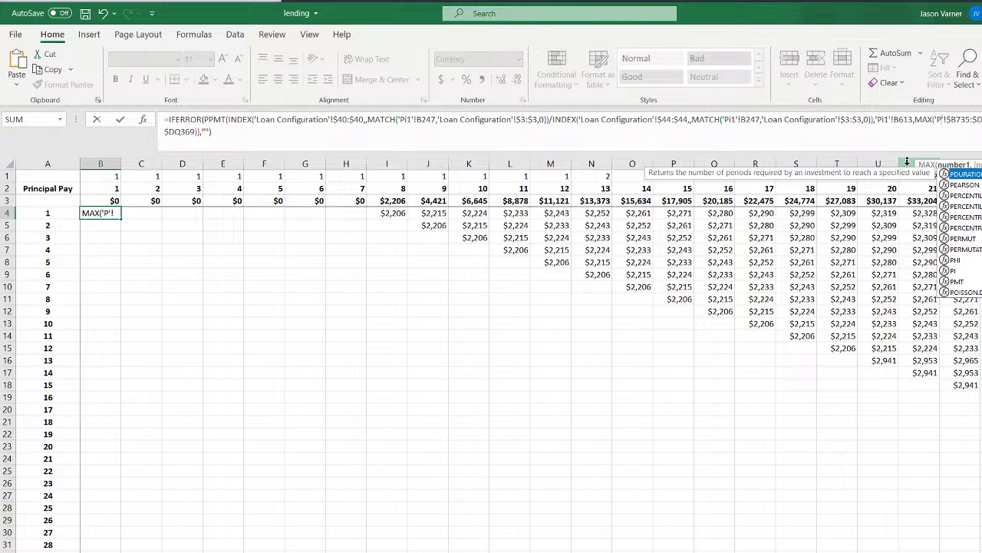
{"action": "type", "text": "P1"}
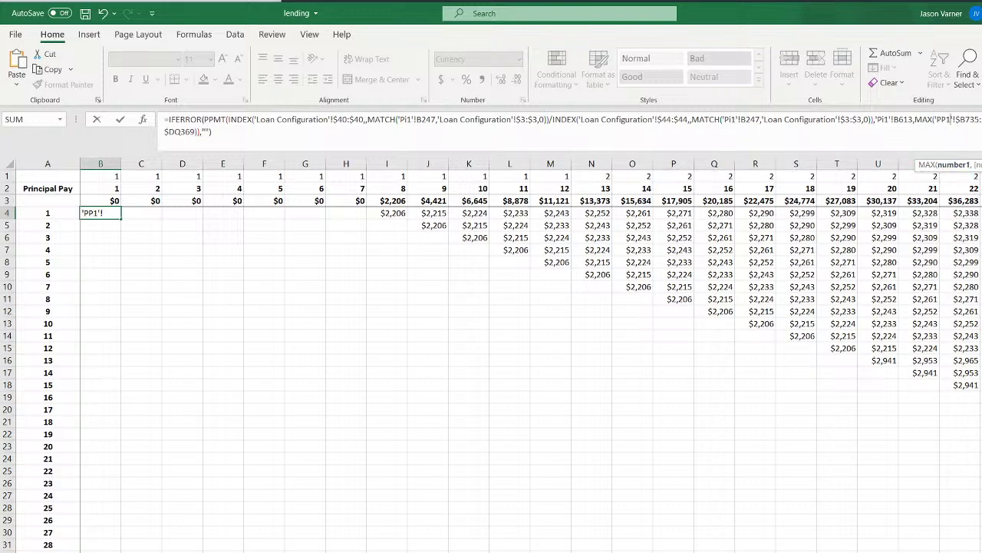
{"action": "left_click", "coordinate": [981, 120]}
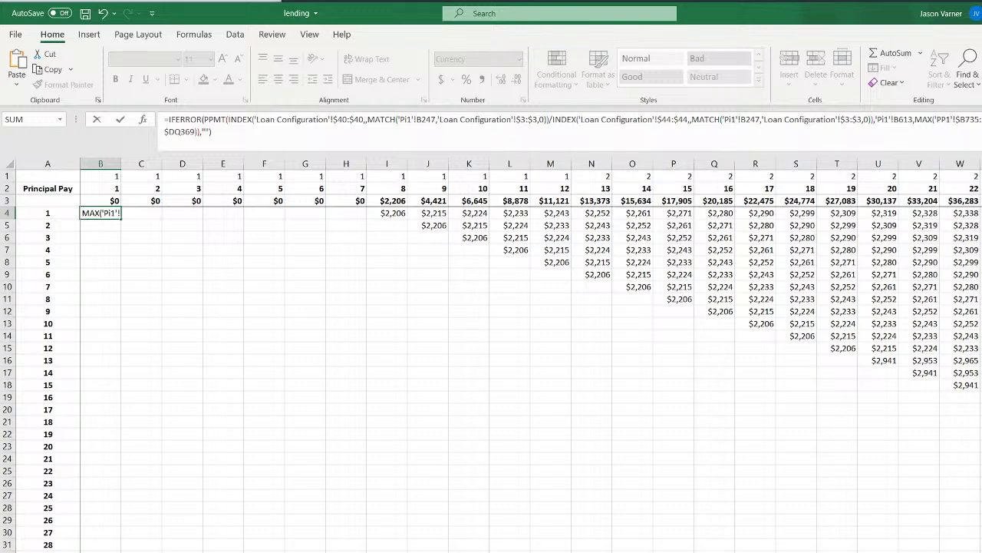
{"action": "key", "text": "BackSpace"}
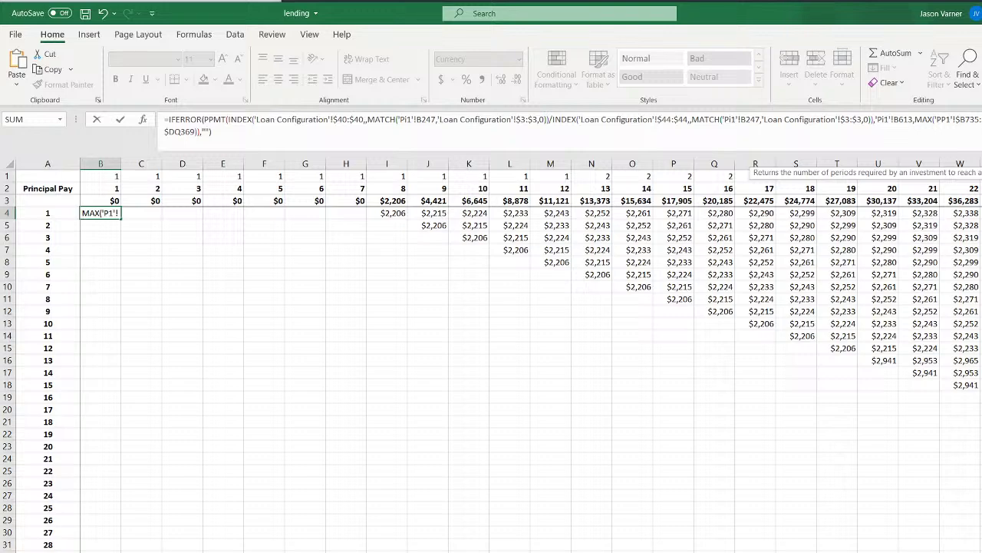
{"action": "type", "text": "P"}
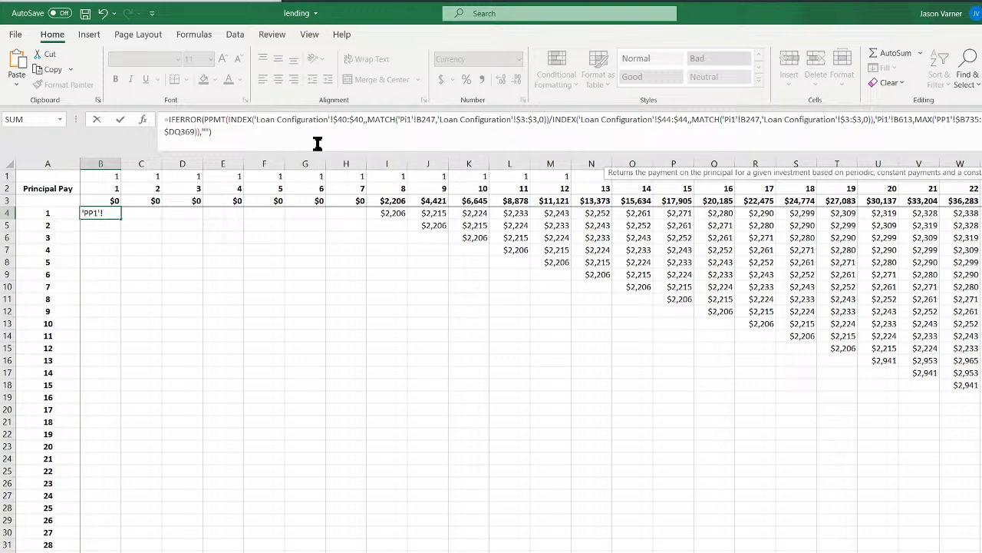
Point both MATCH lookups and the B613 period reference in B4 to the PP1 sheet, and fill the formula through O19
{"action": "left_click", "coordinate": [408, 119]}
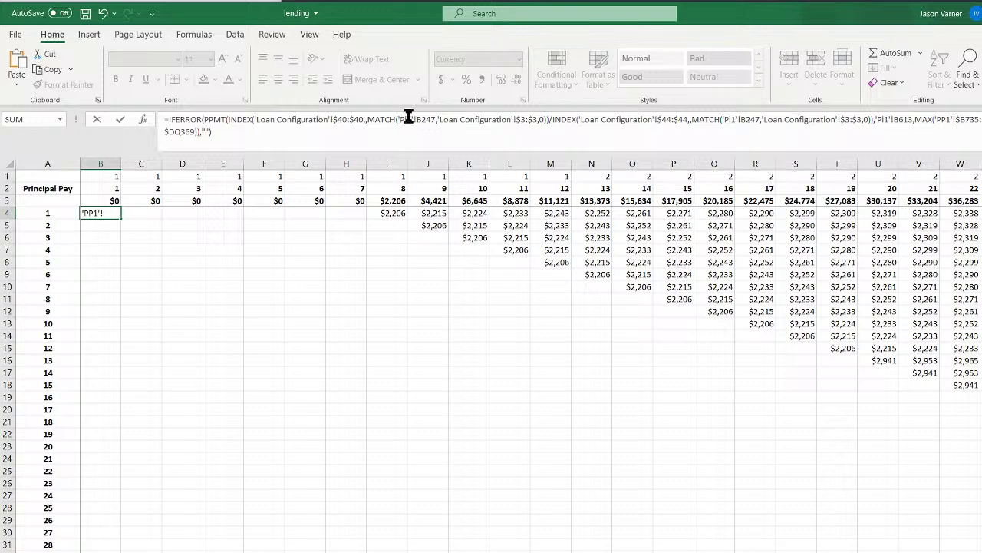
{"action": "key", "text": "BackSpace"}
{"action": "type", "text": "P"}
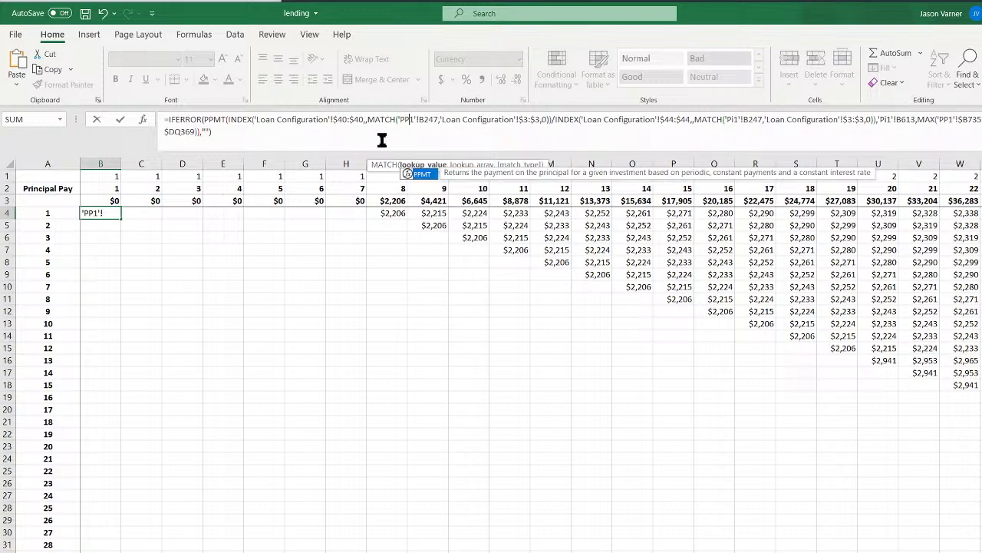
{"action": "left_click", "coordinate": [734, 119]}
{"action": "key", "text": "BackSpace"}
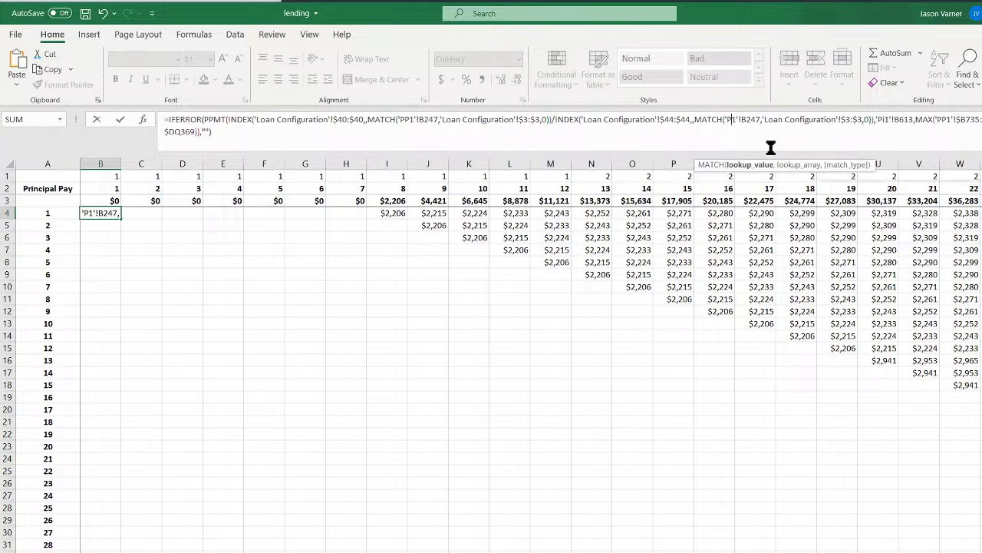
{"action": "type", "text": "P"}
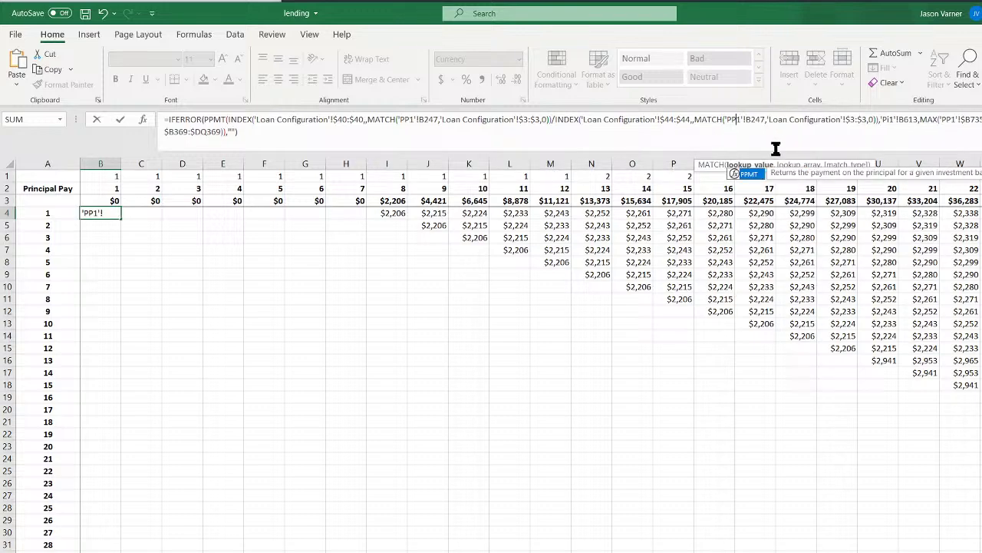
{"action": "left_click", "coordinate": [895, 119]}
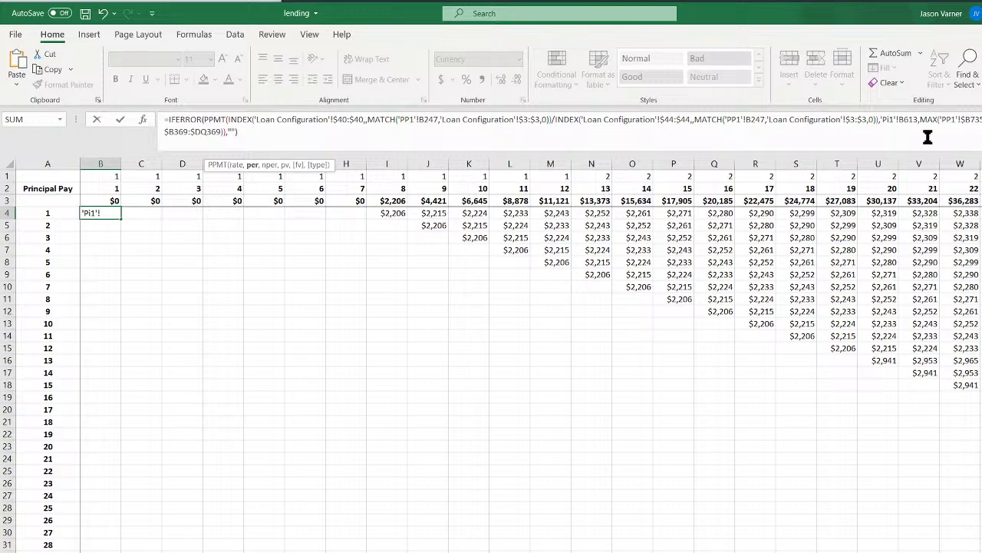
{"action": "key", "text": "BackSpace"}
{"action": "type", "text": "P"}
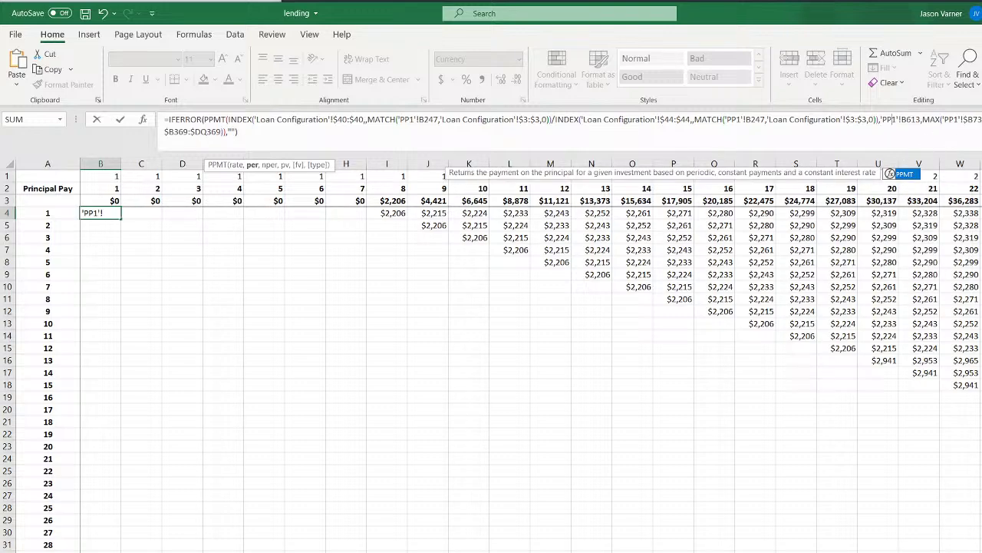
{"action": "key", "text": "Return"}
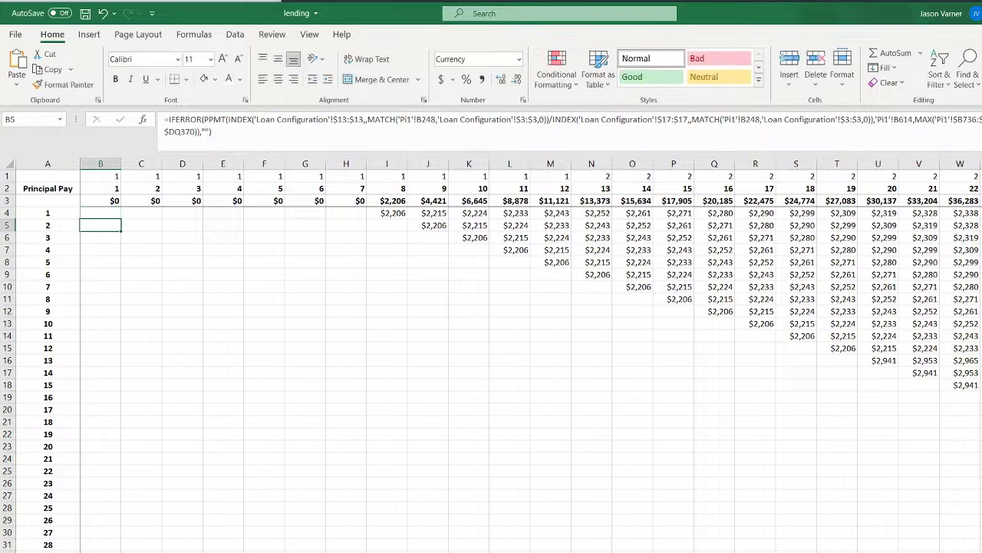
{"action": "left_click_drag", "start_coordinate": [111, 215], "coordinate": [653, 400]}
{"action": "left_click", "coordinate": [106, 211]}
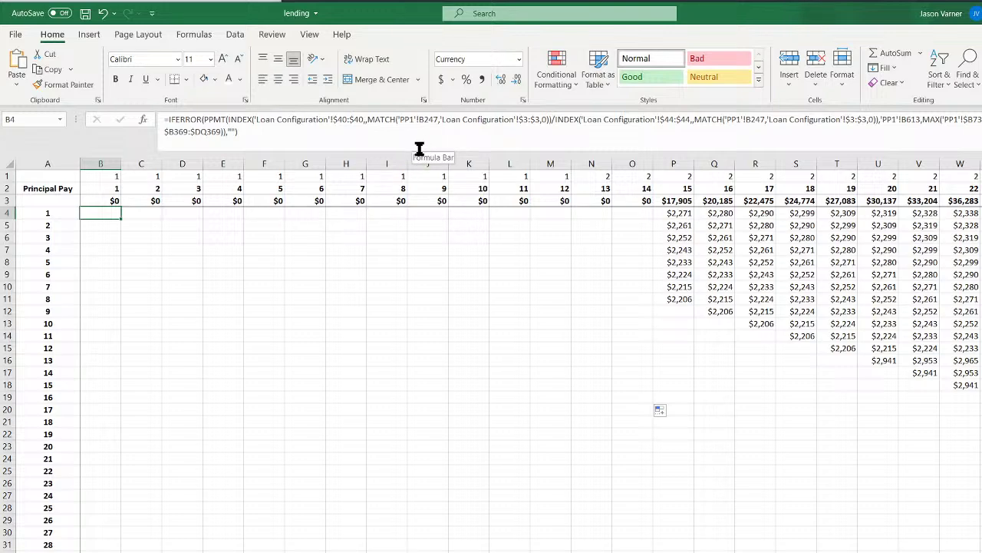
Check the year joined, loan amount, period and nper blocks on the Loan Type 3 schedule against the rows the B4 formula references
{"action": "key", "text": "ctrl+Page_Down"}
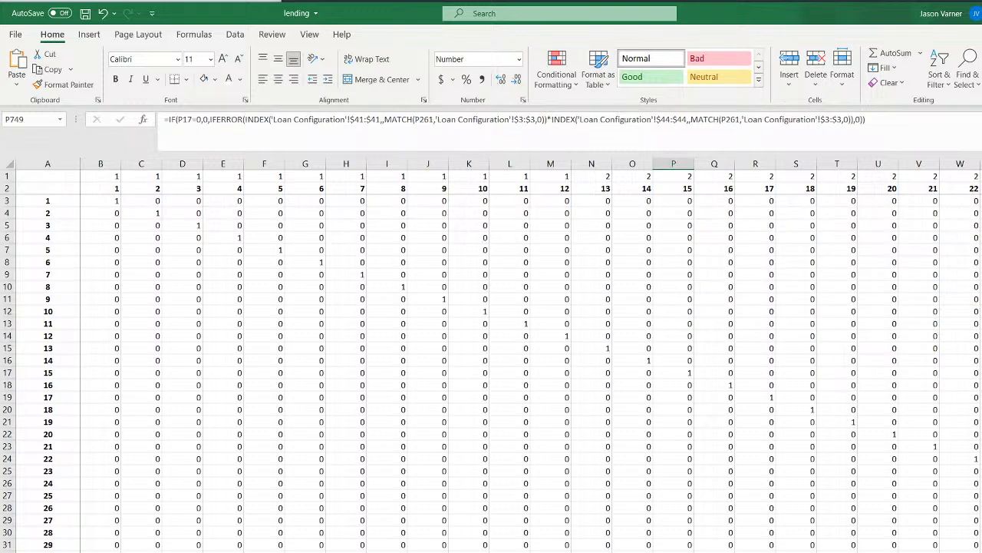
{"action": "scroll", "coordinate": [139, 508], "scroll_direction": "down", "scroll_amount": 20}
{"action": "scroll", "coordinate": [139, 508], "scroll_direction": "down", "scroll_amount": 20}
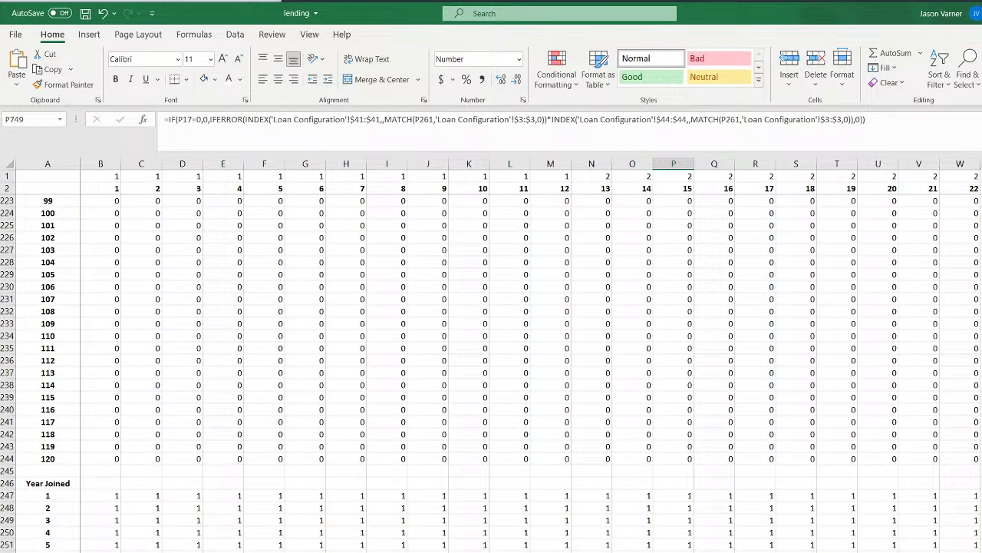
{"action": "key", "text": "ctrl+Page_Up"}
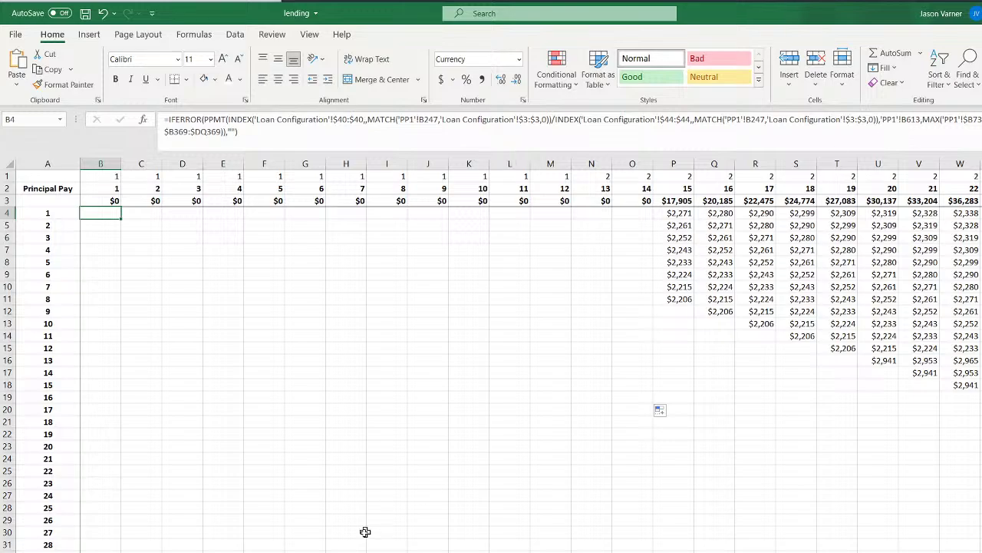
{"action": "key", "text": "ctrl+Page_Up"}
{"action": "scroll", "coordinate": [491, 369], "scroll_direction": "down", "scroll_amount": 20}
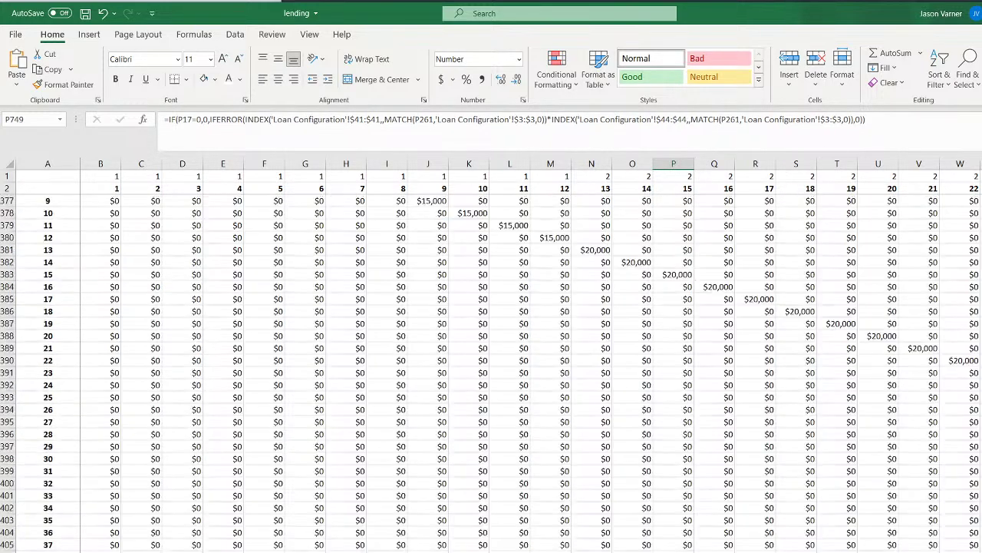
{"action": "scroll", "coordinate": [491, 369], "scroll_direction": "down", "scroll_amount": 20}
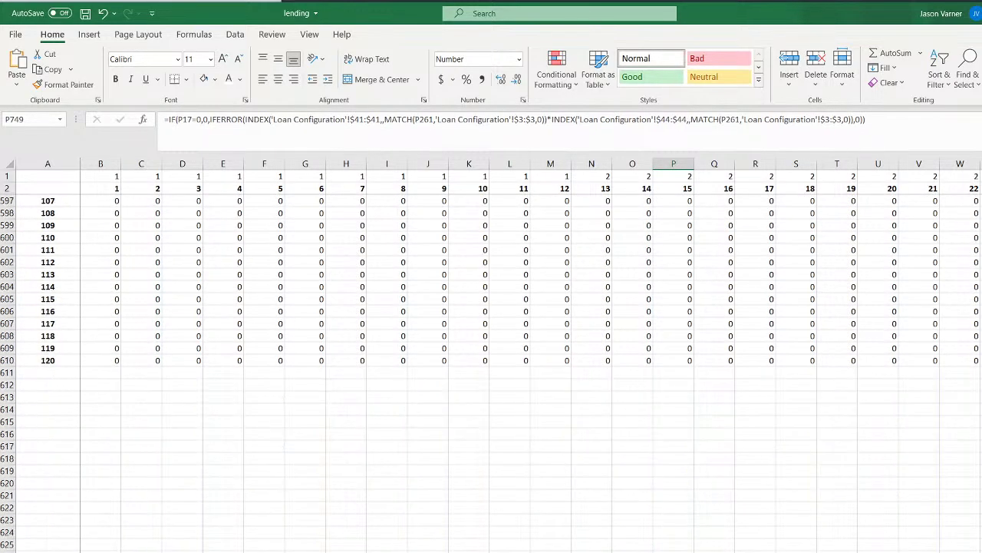
{"action": "scroll", "coordinate": [492, 369], "scroll_direction": "down", "scroll_amount": 20}
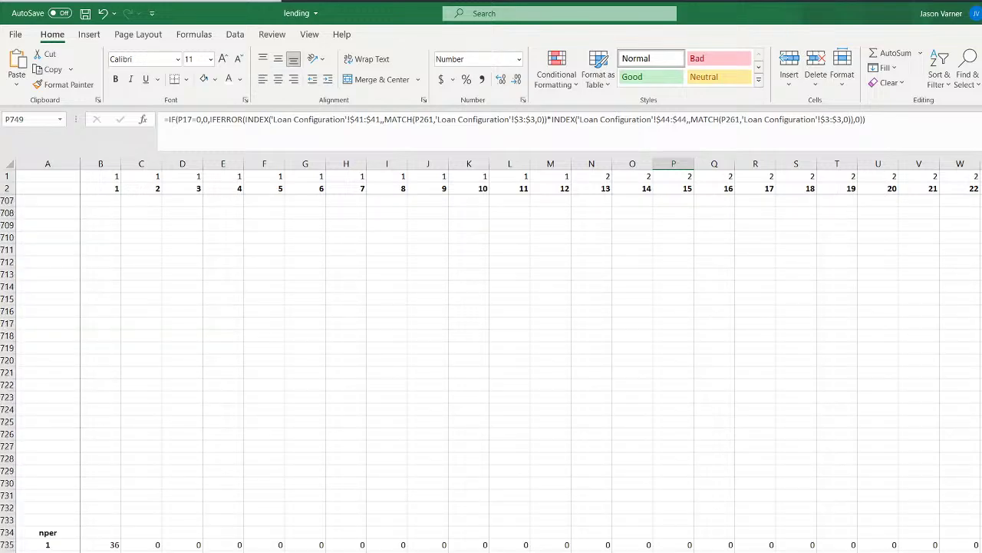
Find the first cell of the Age of Cohort block on the PP1 schedule, to use as the period reference
{"action": "scroll", "coordinate": [492, 369], "scroll_direction": "up", "scroll_amount": 20}
{"action": "scroll", "coordinate": [138, 440], "scroll_direction": "up", "scroll_amount": 12}
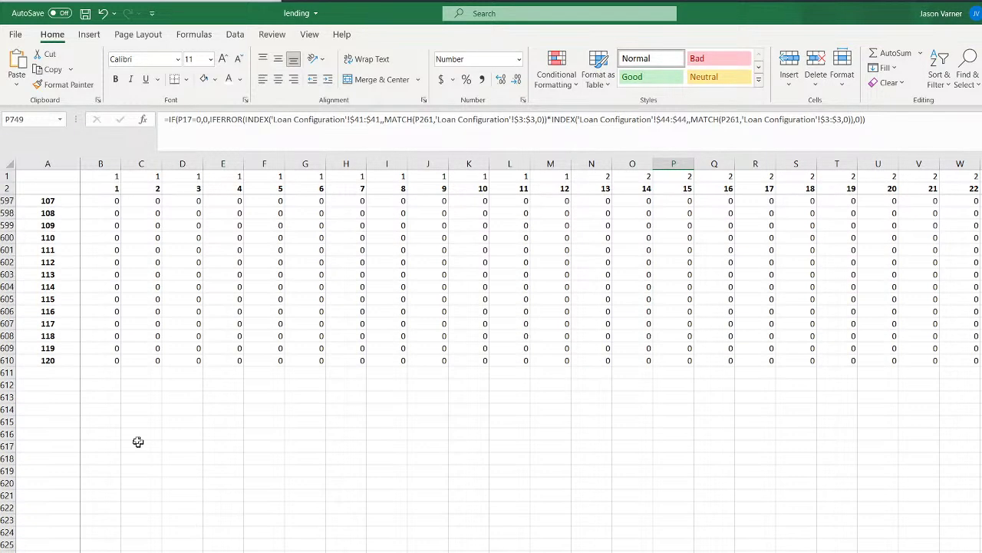
{"action": "left_click", "coordinate": [109, 386]}
{"action": "left_click", "coordinate": [115, 398]}
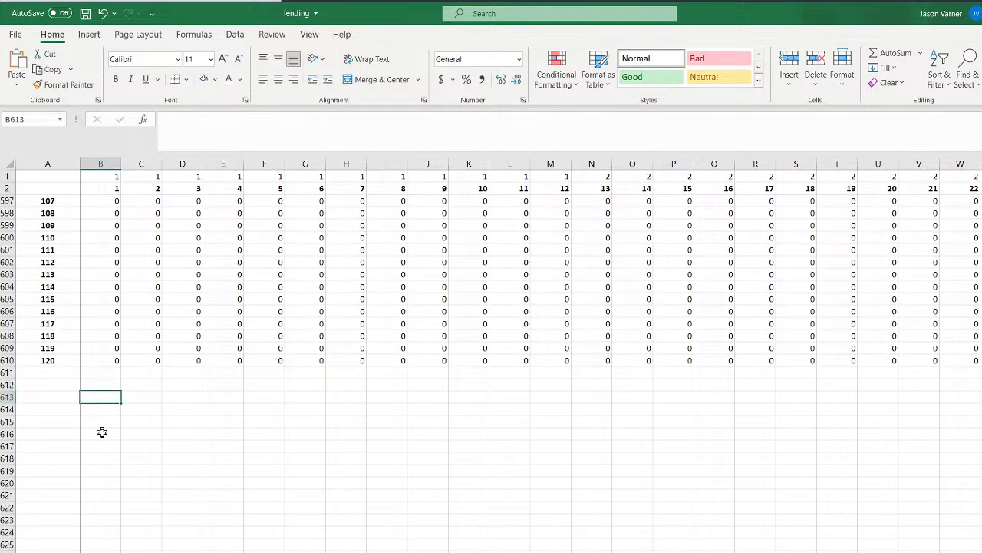
{"action": "scroll", "coordinate": [143, 482], "scroll_direction": "up", "scroll_amount": 9}
{"action": "scroll", "coordinate": [143, 482], "scroll_direction": "up", "scroll_amount": 20}
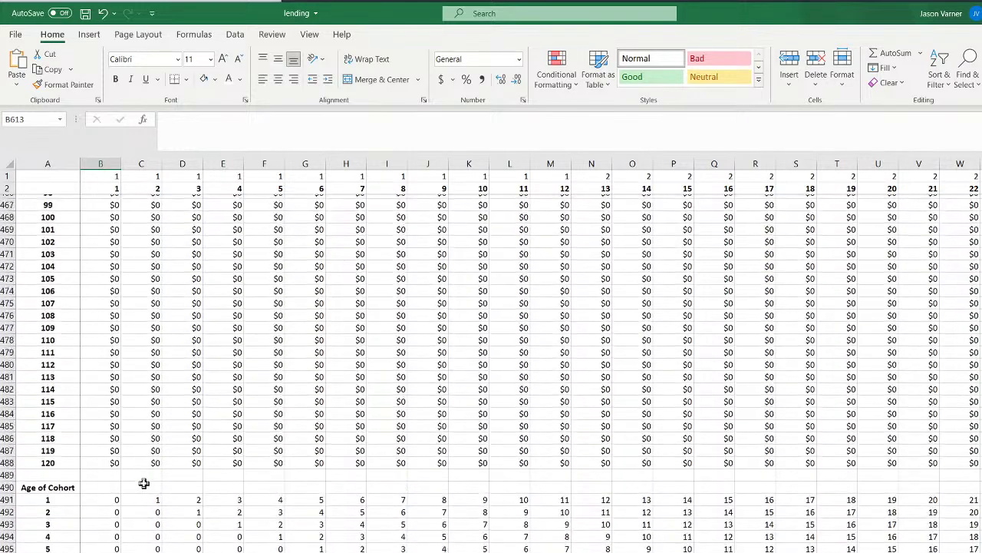
{"action": "left_click", "coordinate": [99, 521]}
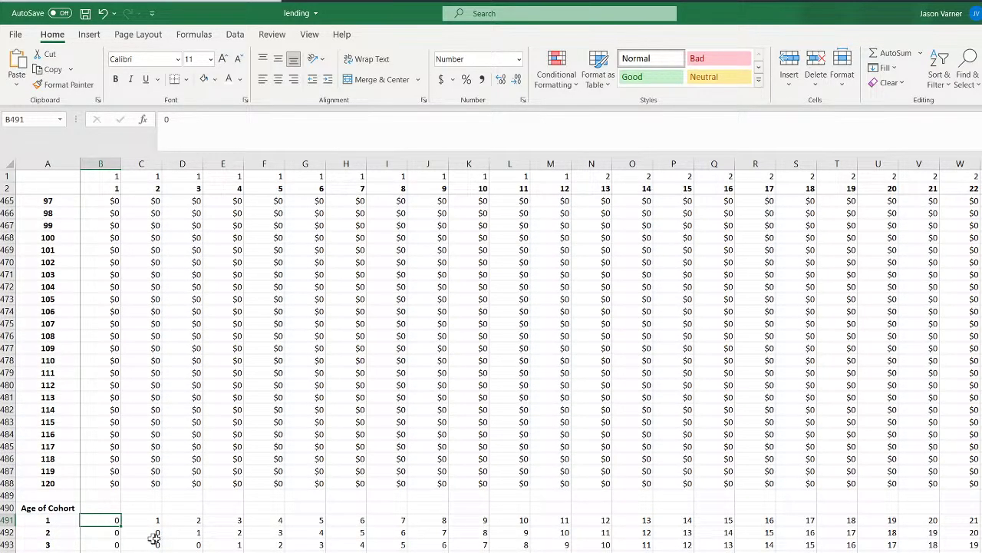
{"action": "left_click", "coordinate": [530, 552]}
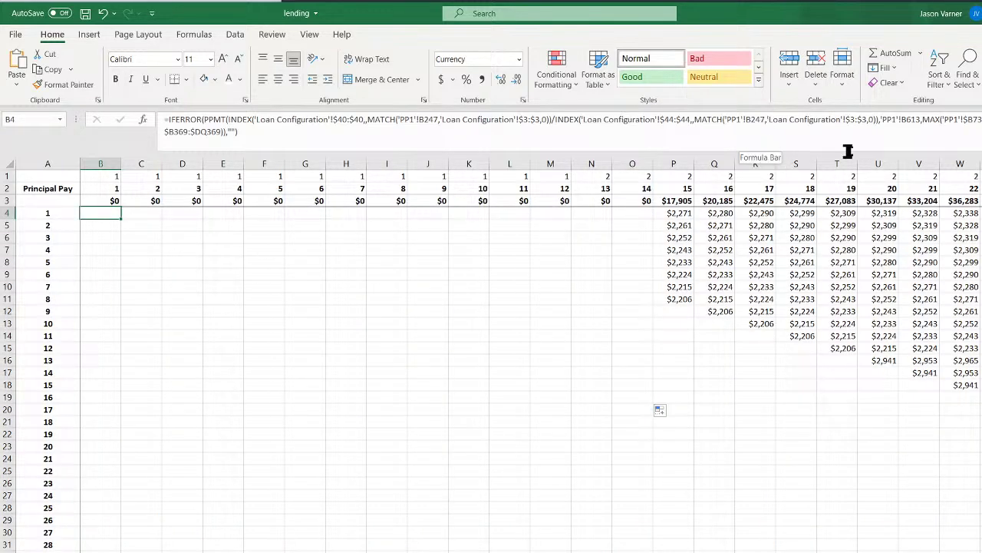
Change the period reference in the B4 Principal Pay formula to 'PP1'!B491 and fill the formula across row 4 through N4
{"action": "left_click", "coordinate": [919, 119]}
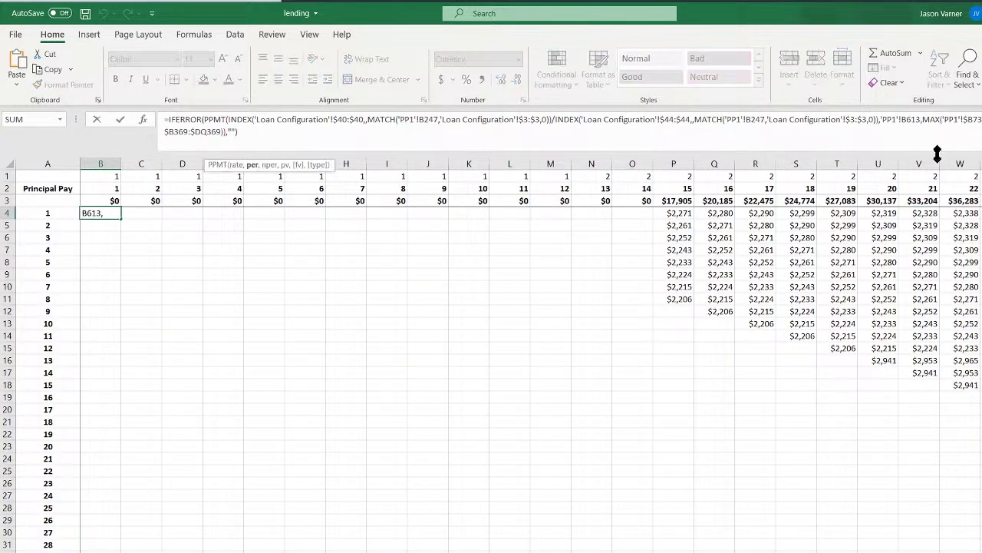
{"action": "key", "text": "BackSpace"}
{"action": "key", "text": "BackSpace"}
{"action": "key", "text": "BackSpace"}
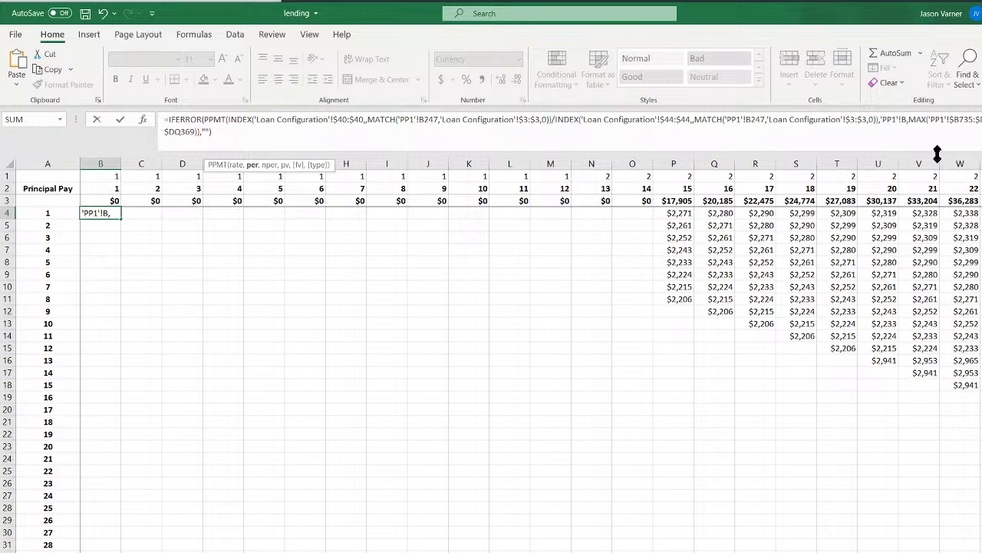
{"action": "type", "text": "491"}
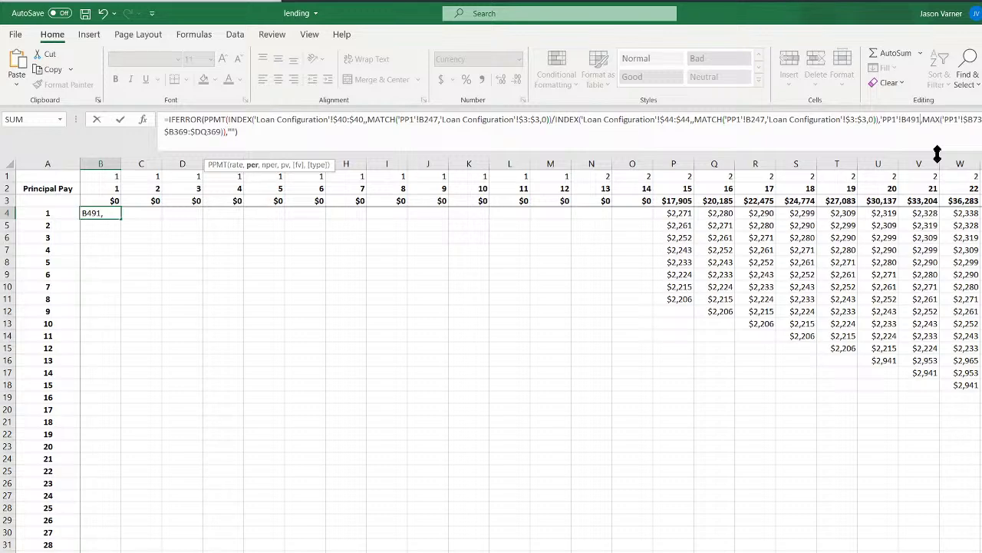
{"action": "key", "text": "Return"}
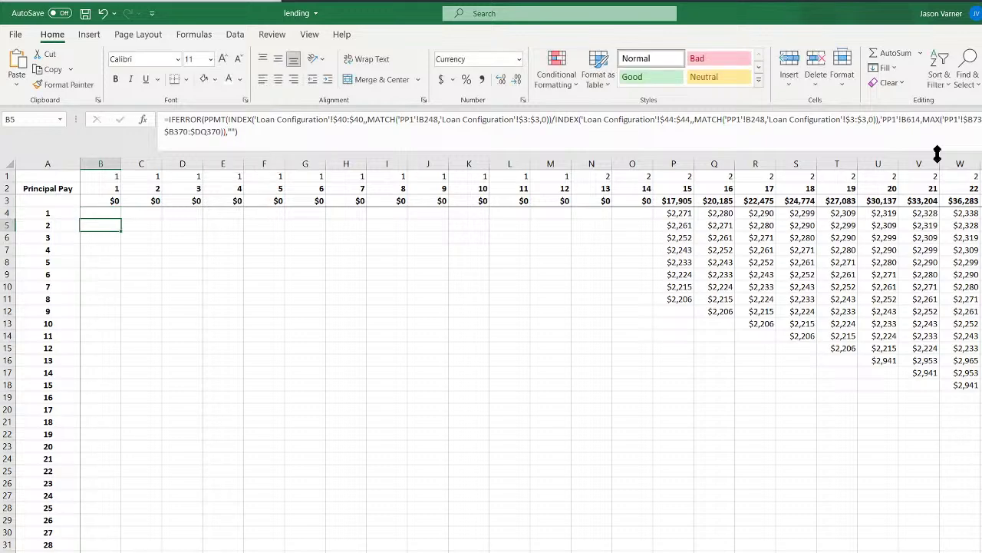
{"action": "left_click", "coordinate": [116, 215]}
{"action": "left_click_drag", "start_coordinate": [117, 220], "coordinate": [603, 222]}
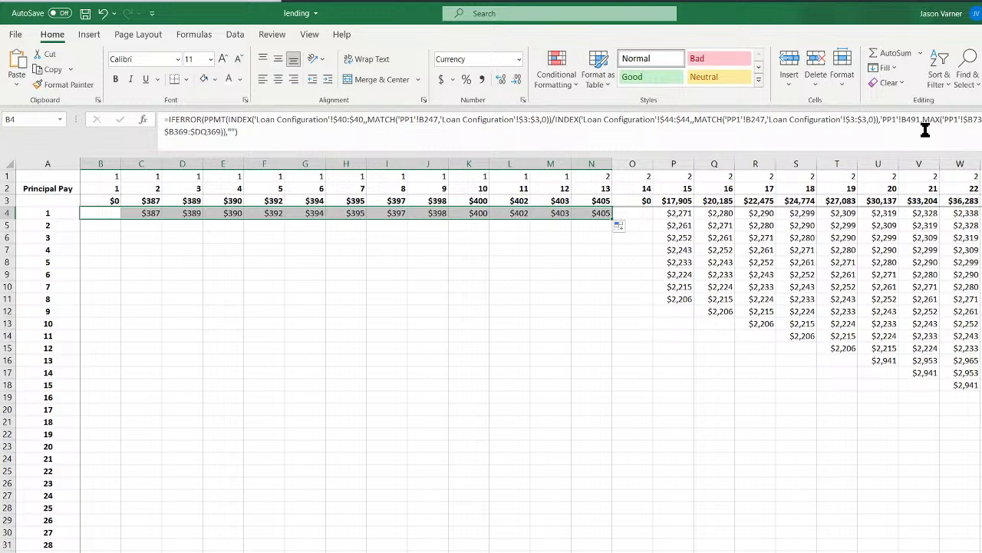
Check the nper, Borrowed and Age of Cohort blocks on the PP1 schedule against the references in the B4 formula
{"action": "left_click", "coordinate": [105, 215]}
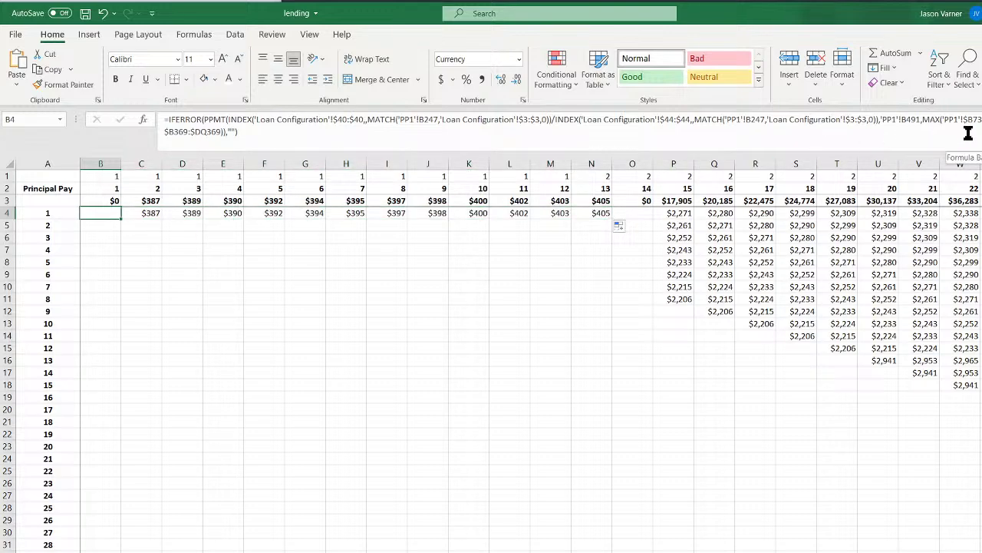
{"action": "key", "text": "ctrl+Down"}
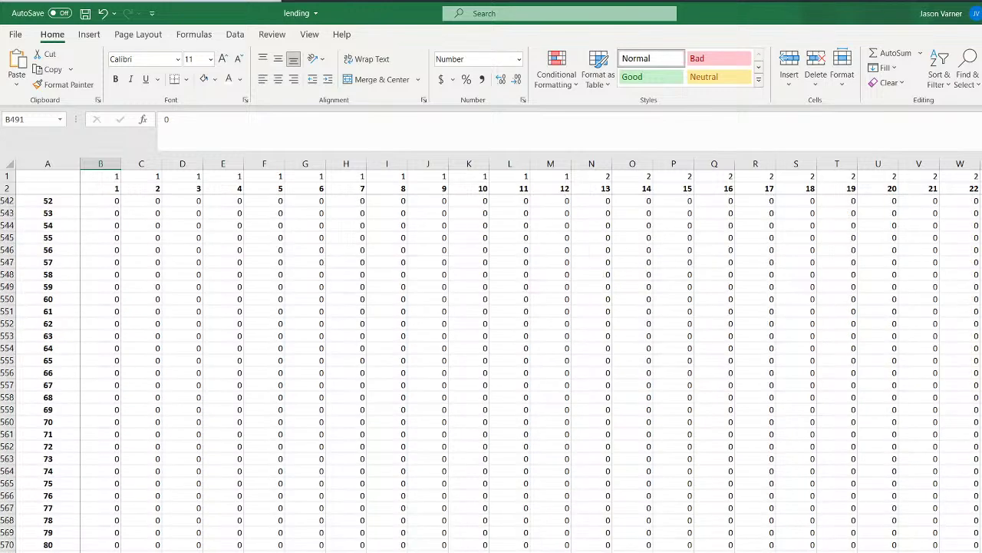
{"action": "scroll", "coordinate": [115, 486], "scroll_direction": "down", "scroll_amount": 20}
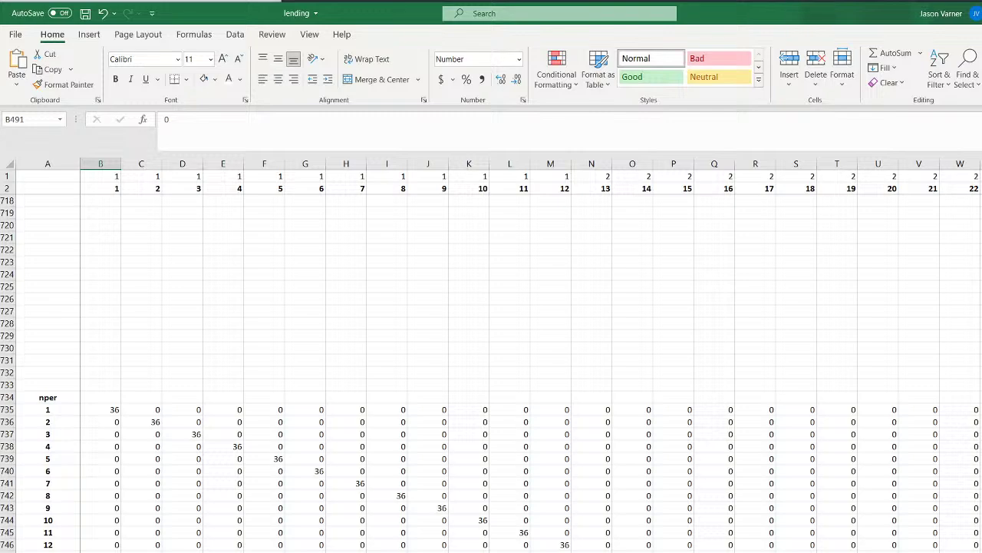
{"action": "key", "text": "ctrl+Page_Down"}
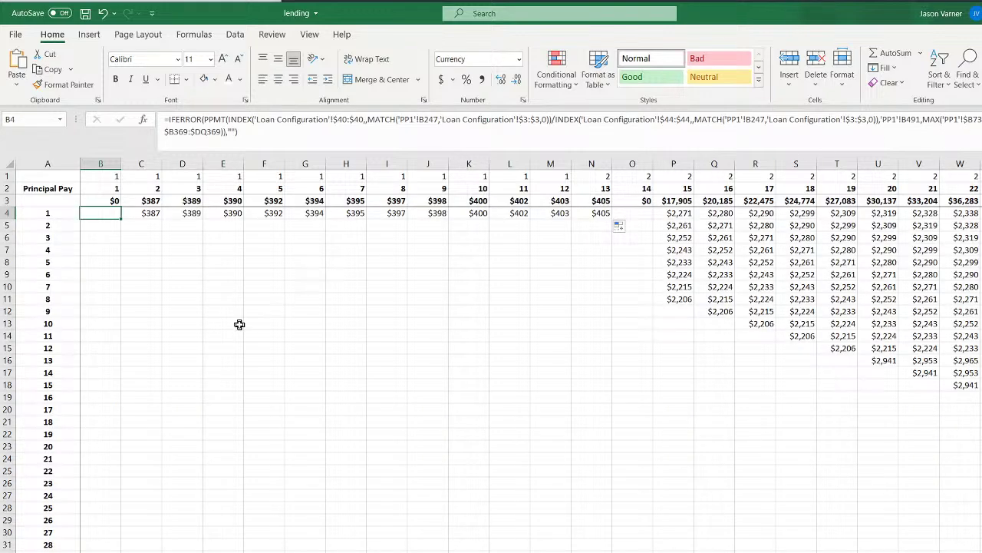
{"action": "key", "text": "ctrl+bracketleft"}
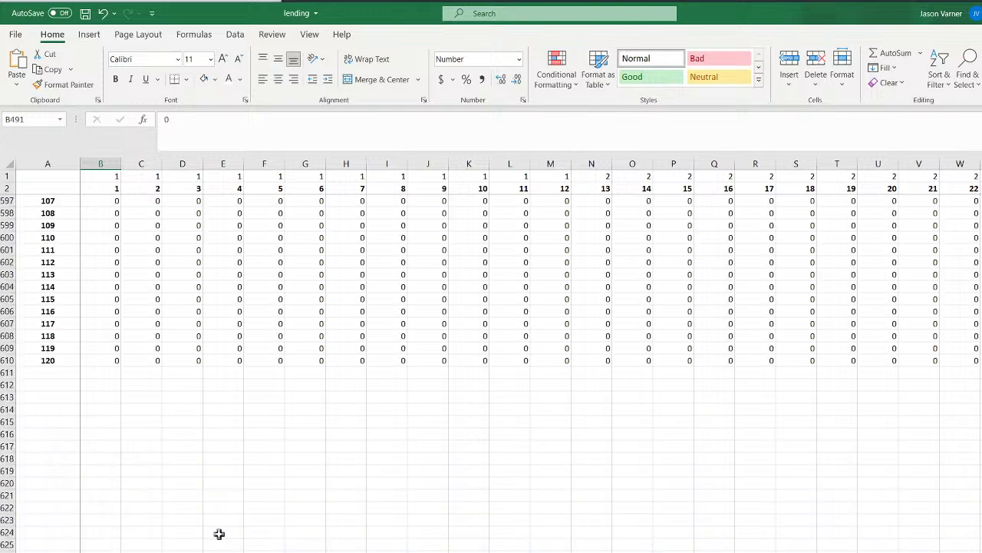
{"action": "scroll", "coordinate": [219, 534], "scroll_direction": "up", "scroll_amount": 20}
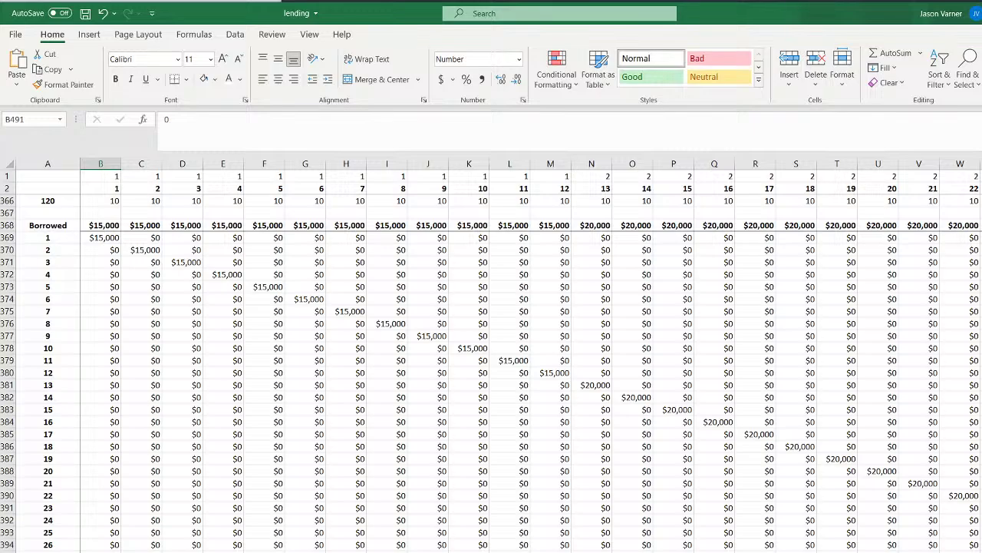
{"action": "scroll", "coordinate": [491, 346], "scroll_direction": "down", "scroll_amount": 20}
{"action": "left_click", "coordinate": [153, 552]}
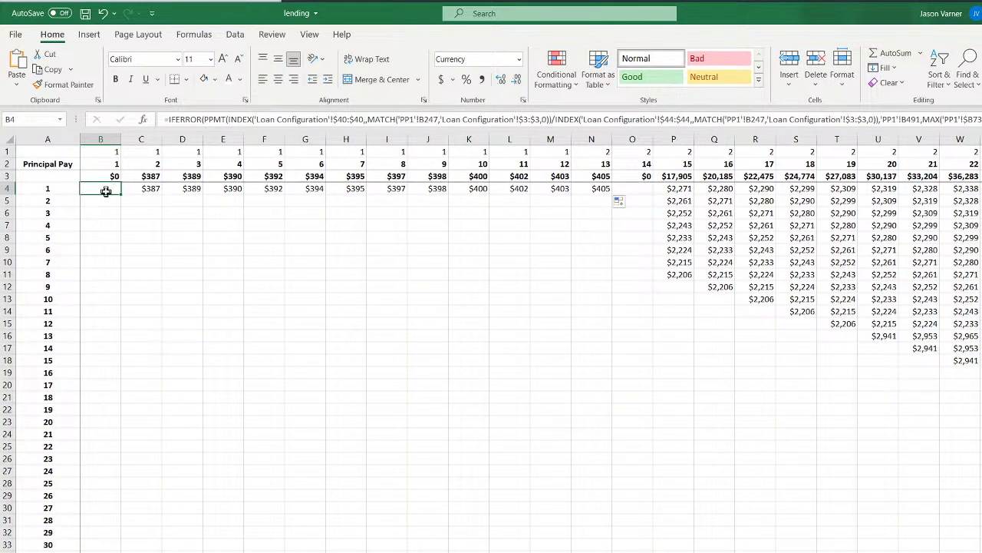
Fill the B4 formula across all month columns and down through every cohort row of the Principal Pay block
{"action": "key", "text": "ctrl+shift+Right"}
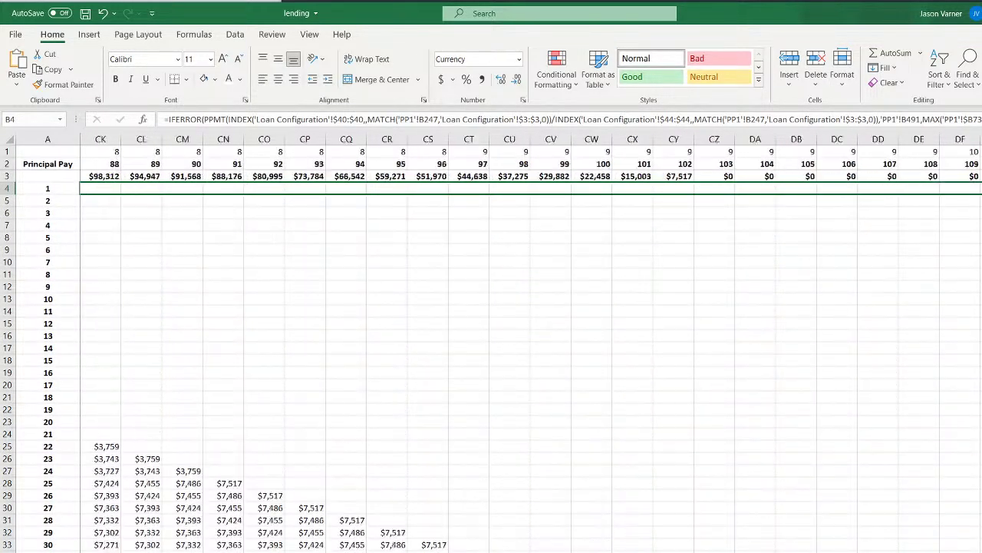
{"action": "left_click_drag", "start_coordinate": [981, 189], "coordinate": [981, 552]}
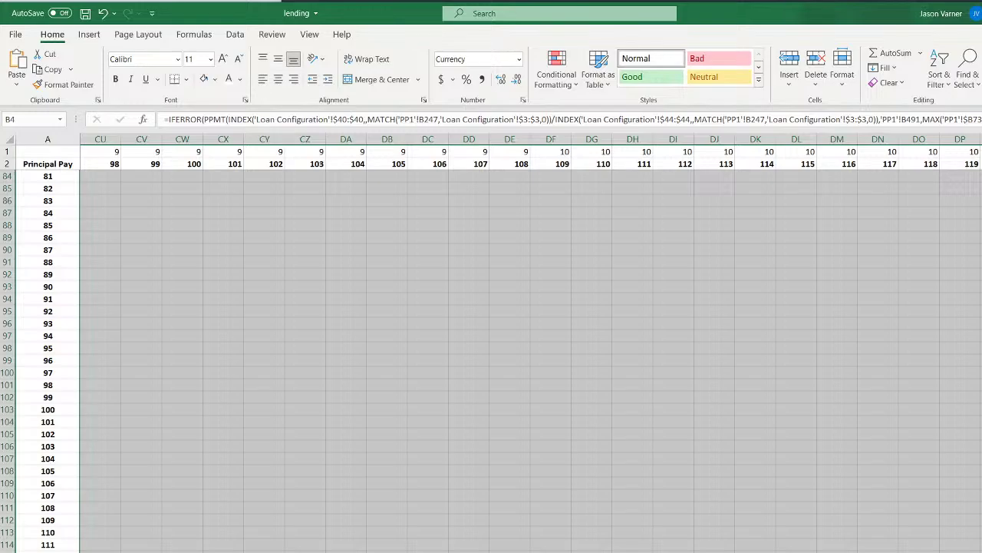
{"action": "scroll", "coordinate": [531, 361], "scroll_direction": "left", "scroll_amount": 2}
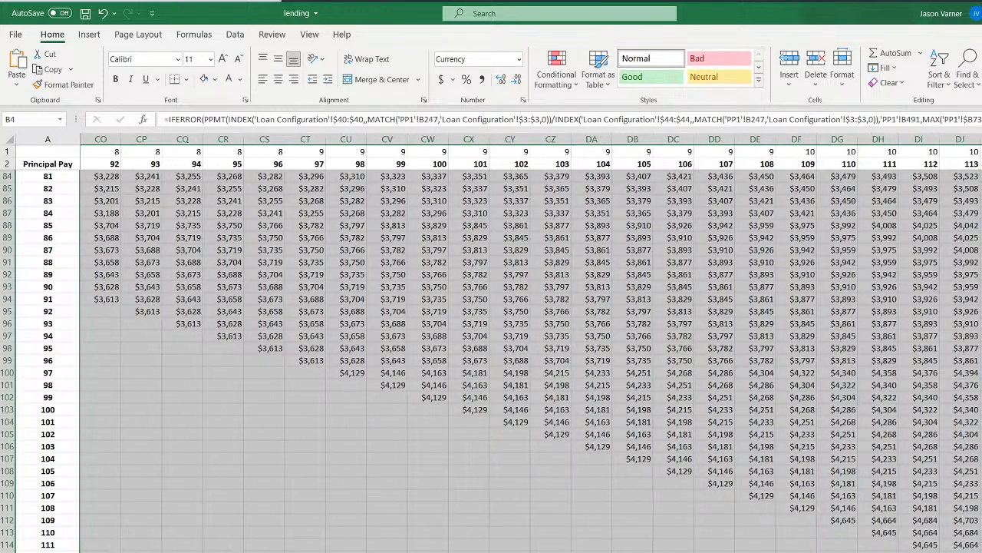
{"action": "scroll", "coordinate": [531, 361], "scroll_direction": "up", "scroll_amount": 10}
{"action": "scroll", "coordinate": [531, 361], "scroll_direction": "down", "scroll_amount": 4}
{"action": "scroll", "coordinate": [531, 343], "scroll_direction": "left", "scroll_amount": 3}
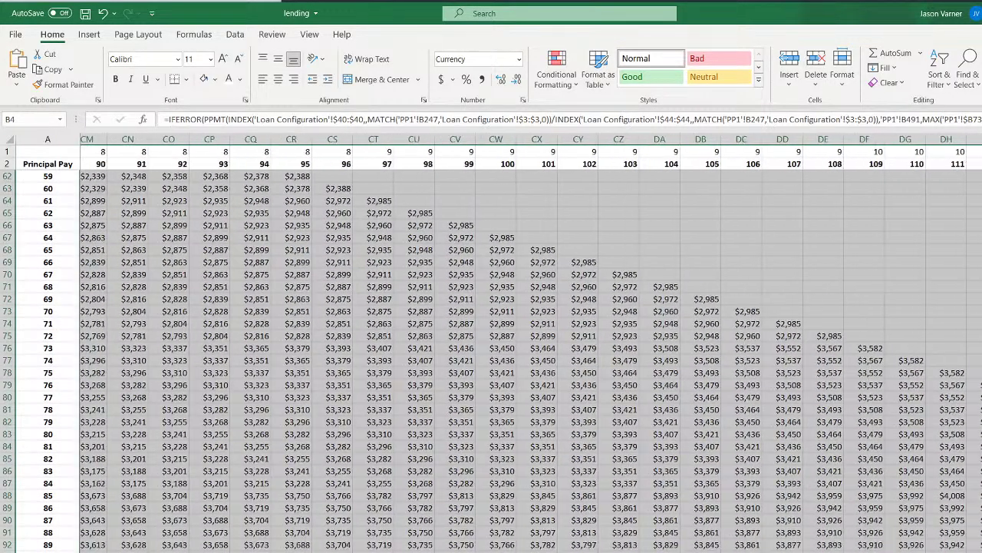
Set the Loan Type 3 p+i term to 3 years for every year by filling E41 across through N41
{"action": "key", "text": "ctrl+Page_Up"}
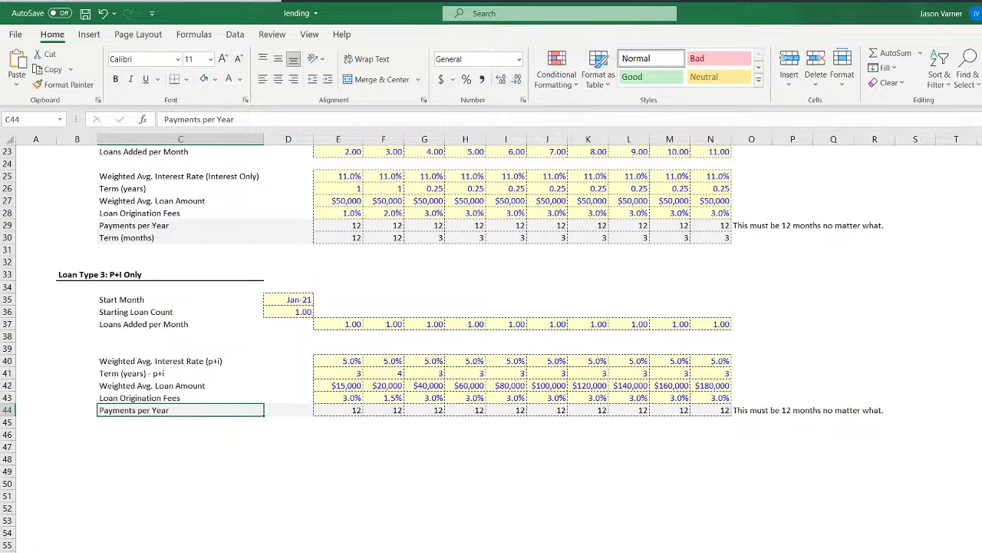
{"action": "left_click", "coordinate": [360, 374]}
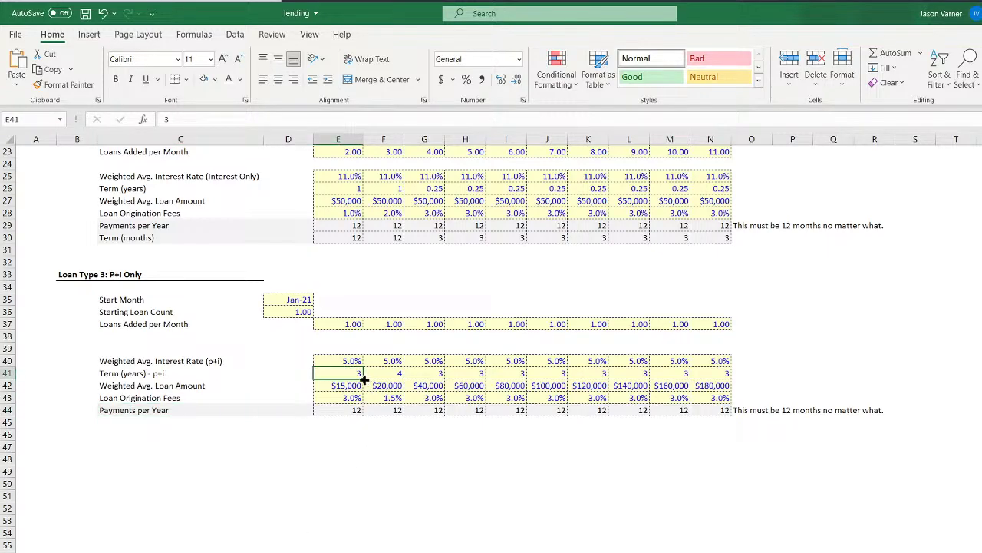
{"action": "left_click_drag", "start_coordinate": [364, 380], "coordinate": [715, 395]}
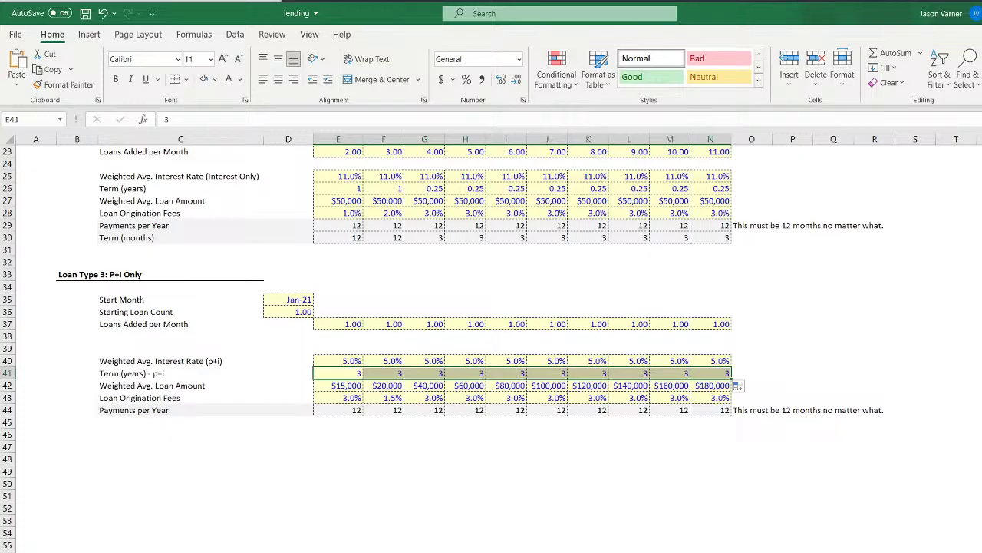
Review the span of principal payments for cohorts 70 and 1 in the Principal Pay block, and save the workbook
{"action": "key", "text": "ctrl+Page_Down"}
{"action": "left_click_drag", "start_coordinate": [844, 311], "coordinate": [220, 310]}
{"action": "scroll", "coordinate": [415, 532], "scroll_direction": "left", "scroll_amount": 20}
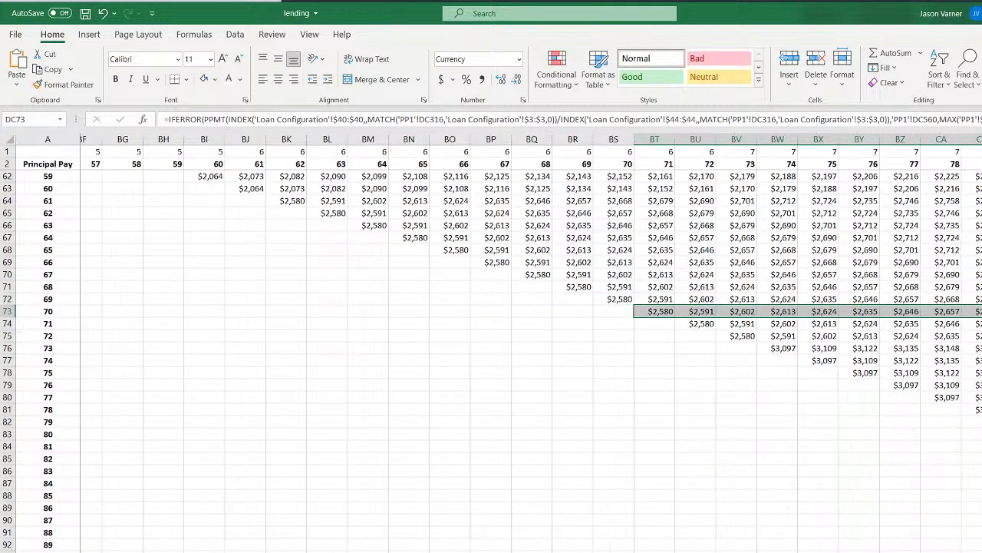
{"action": "scroll", "coordinate": [414, 532], "scroll_direction": "up", "scroll_amount": 20}
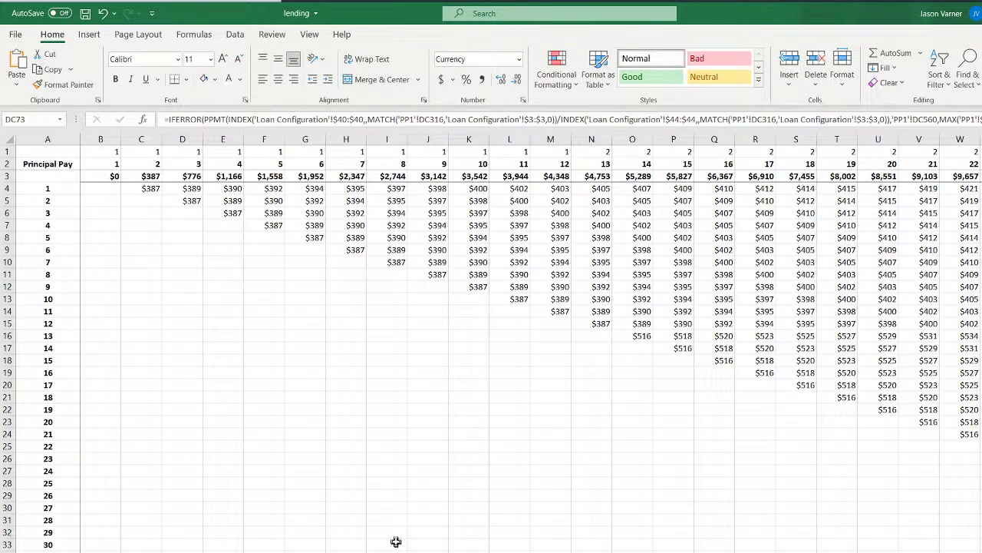
{"action": "left_click", "coordinate": [146, 188]}
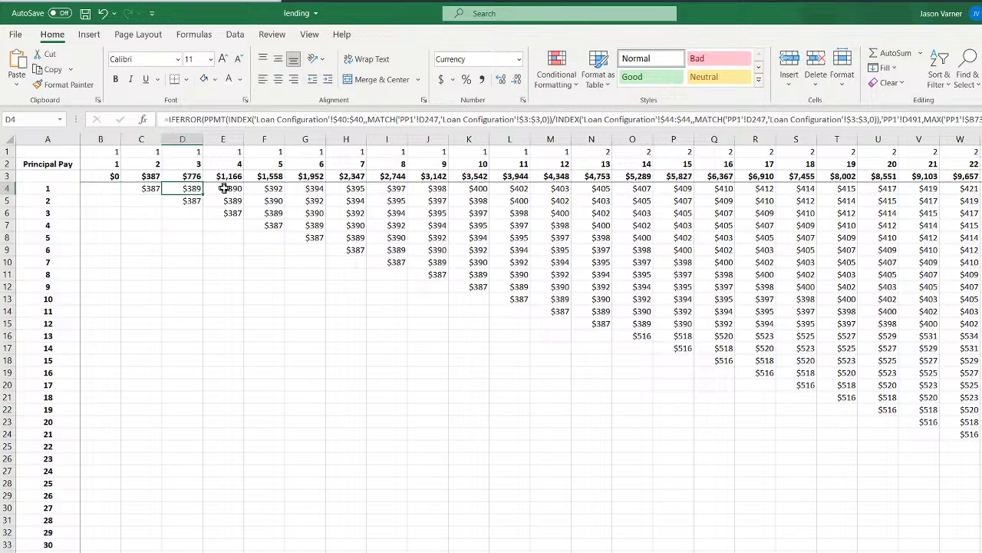
{"action": "left_click_drag", "start_coordinate": [149, 188], "coordinate": [744, 193]}
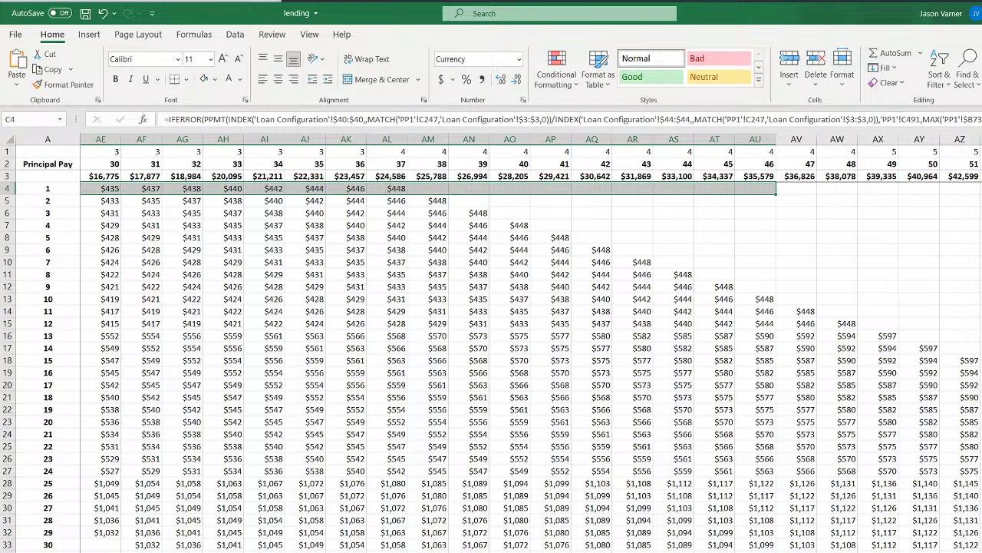
{"action": "key", "text": "ctrl+BackSpace"}
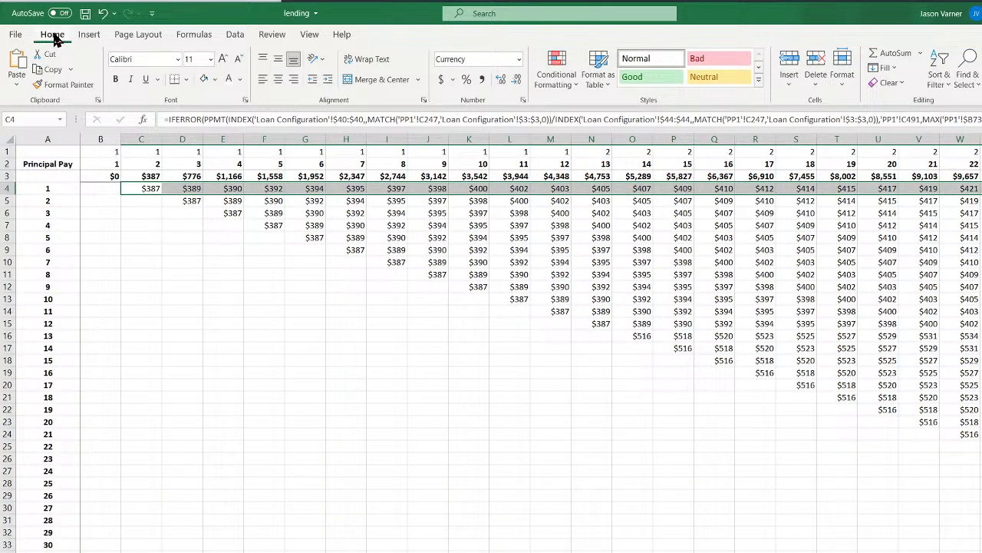
{"action": "left_click", "coordinate": [84, 13]}
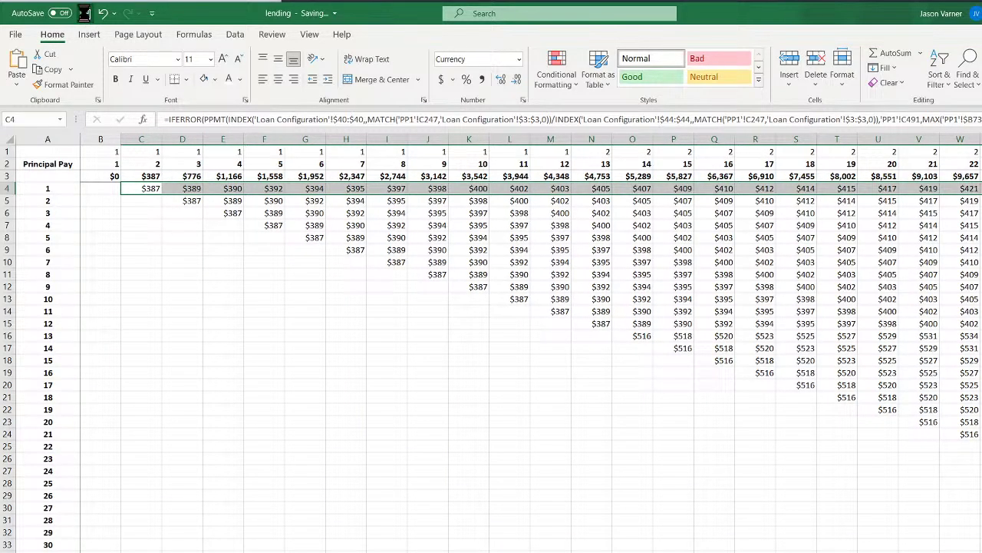
Examine the Principal Pay formulas and the copied Interest formulas in B126 and D126 for their configuration and schedule references
{"action": "left_click", "coordinate": [230, 189]}
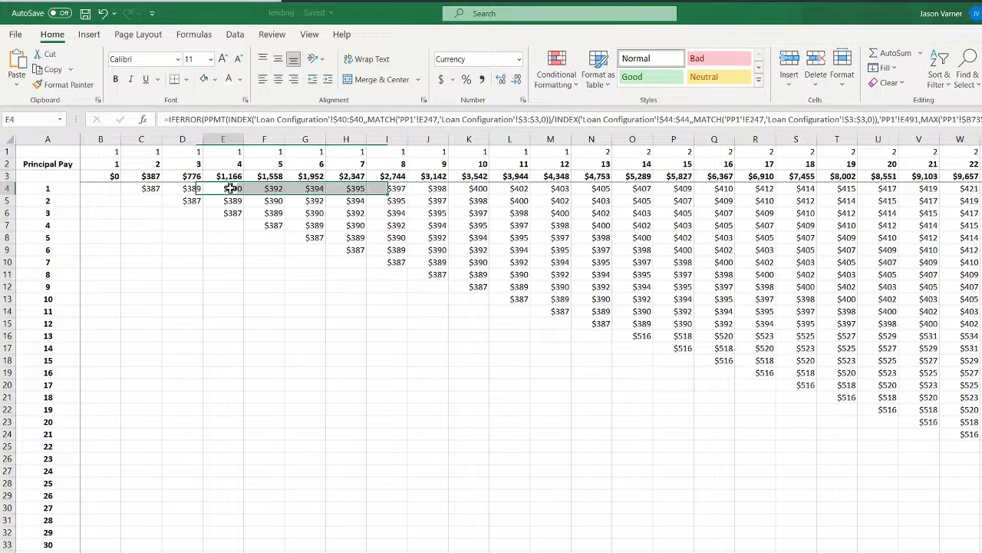
{"action": "left_click", "coordinate": [276, 201]}
{"action": "left_click", "coordinate": [333, 227]}
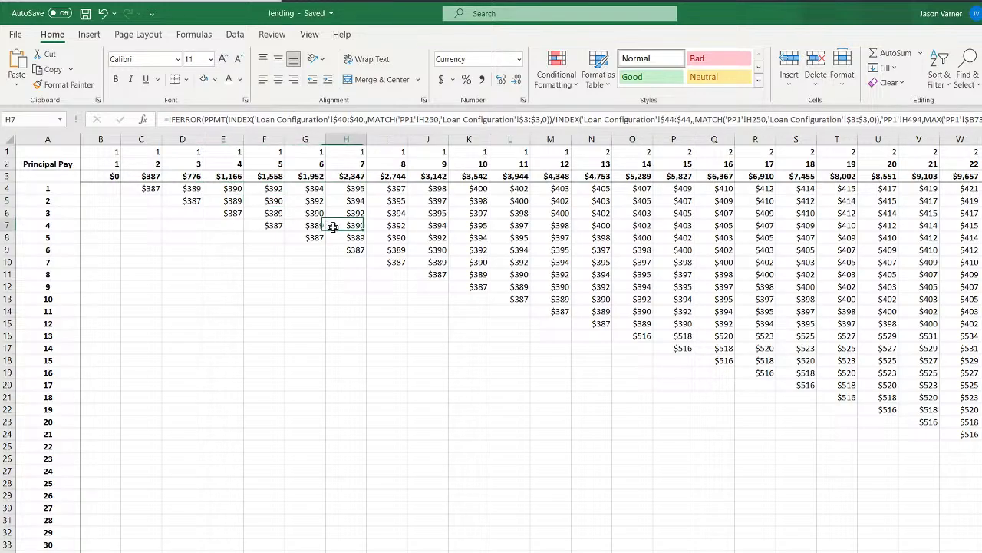
{"action": "left_click", "coordinate": [410, 260]}
{"action": "scroll", "coordinate": [224, 381], "scroll_direction": "down", "scroll_amount": 20}
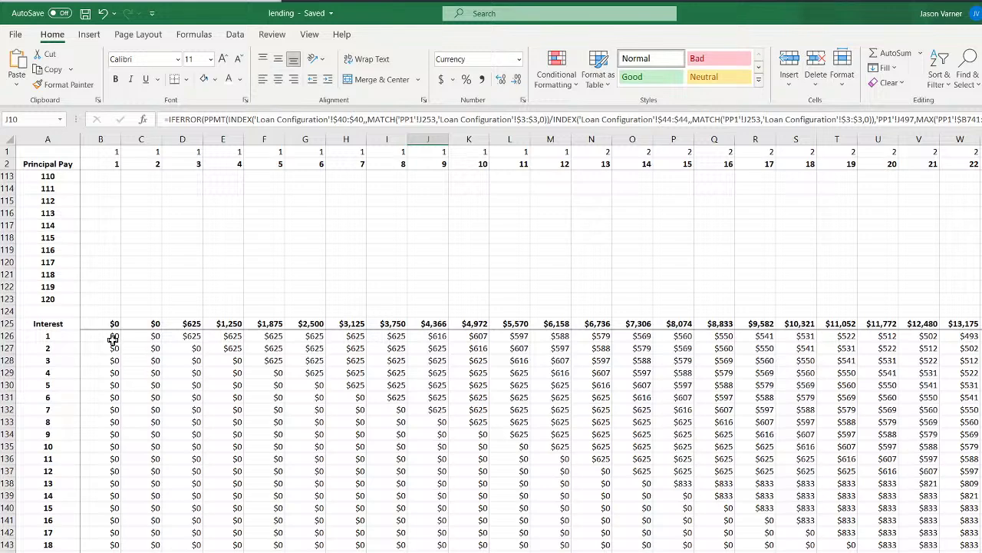
{"action": "left_click", "coordinate": [112, 339]}
{"action": "left_click", "coordinate": [182, 338]}
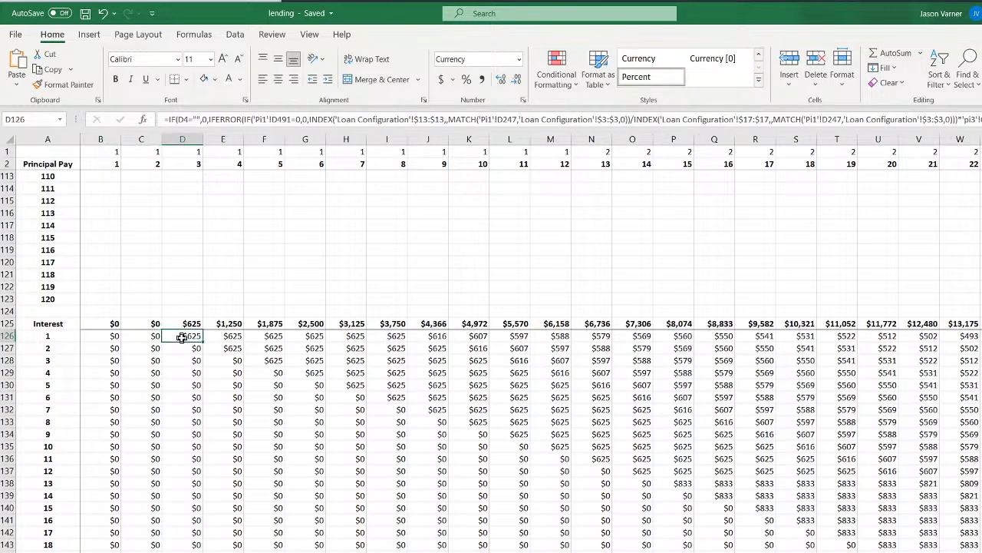
{"action": "left_click", "coordinate": [99, 336]}
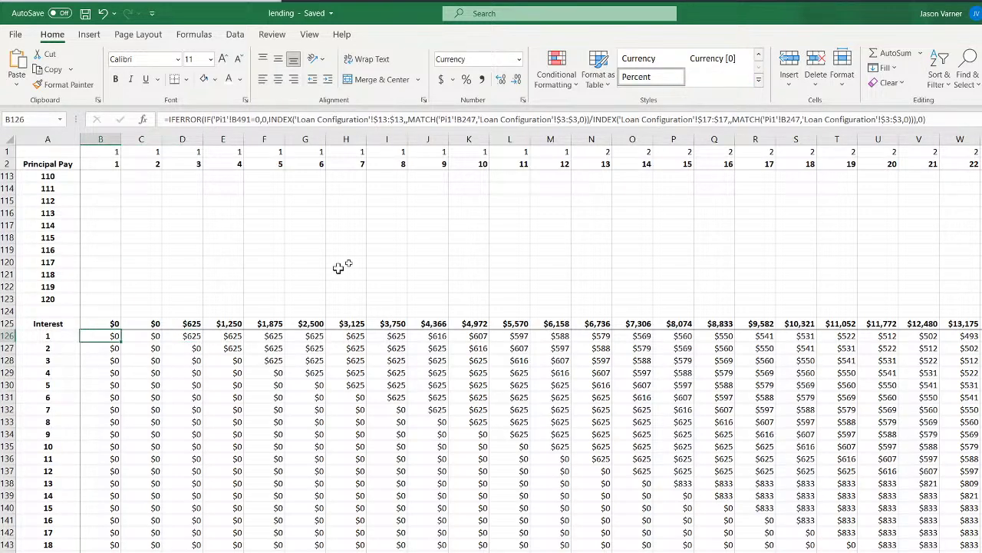
Check the Loan Type 1 rows on the Loan Configuration sheet, especially Weighted Avg. Interest Rate (p+i) in row 13, against the B126 Interest formula
{"action": "key", "text": "ctrl+Page_Up"}
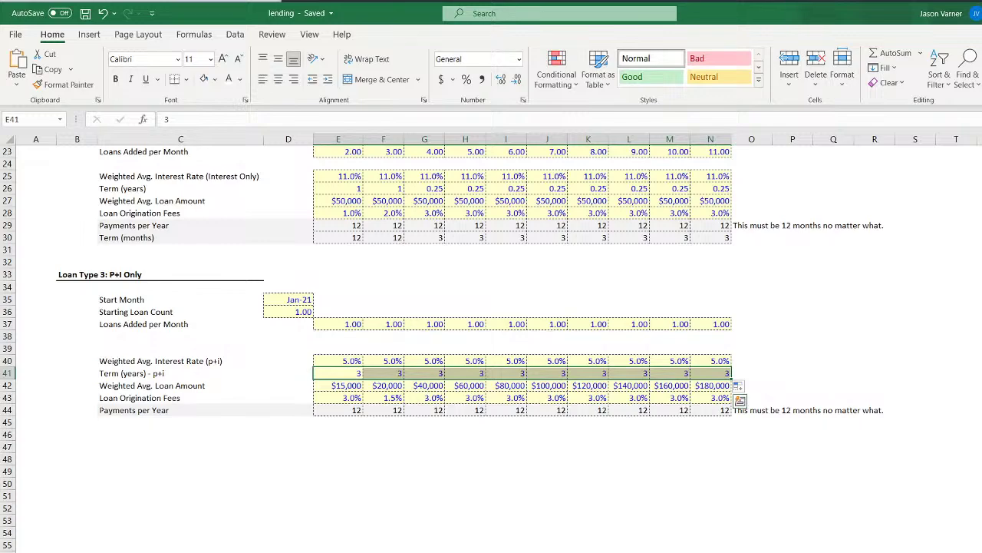
{"action": "scroll", "coordinate": [491, 345], "scroll_direction": "up", "scroll_amount": 10}
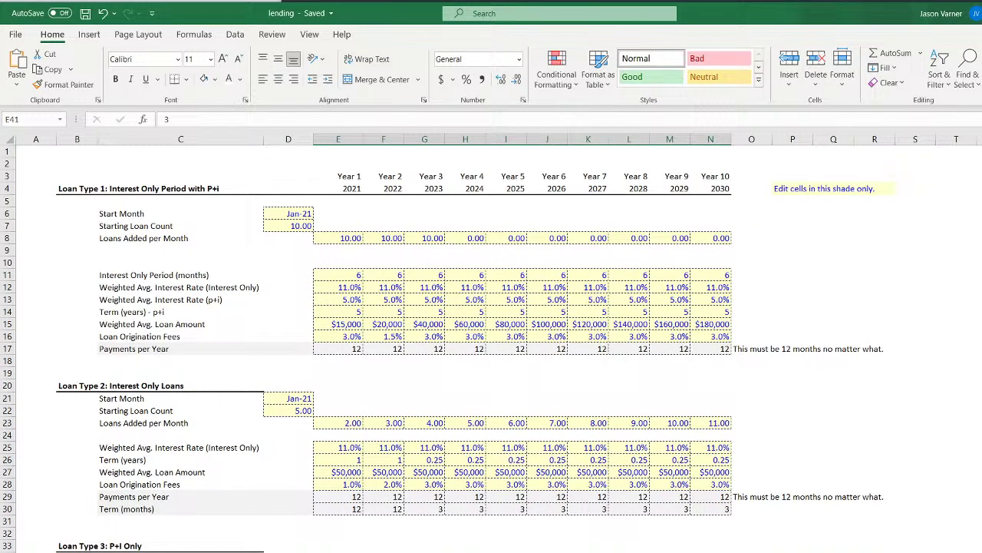
{"action": "key", "text": "ctrl+Page_Down"}
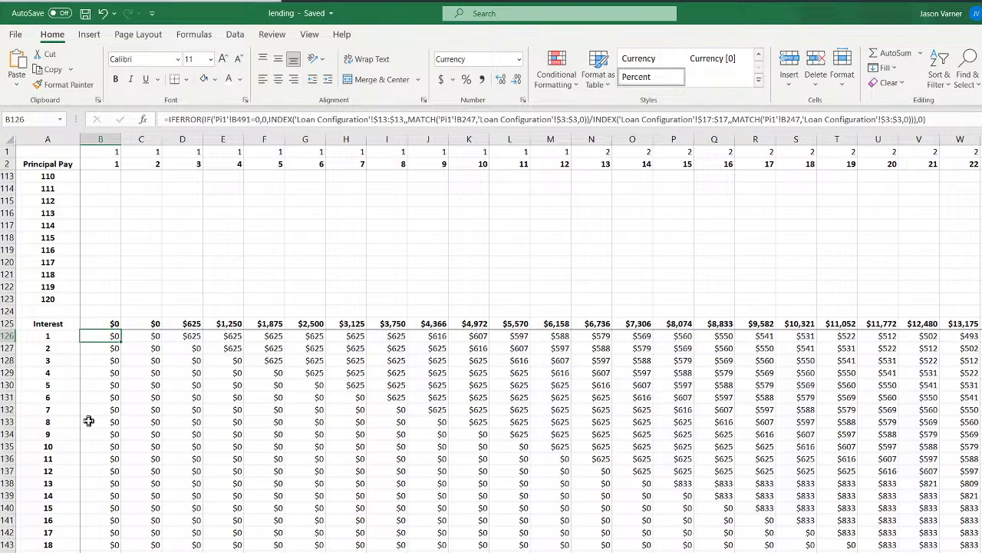
{"action": "key", "text": "ctrl+Page_Up"}
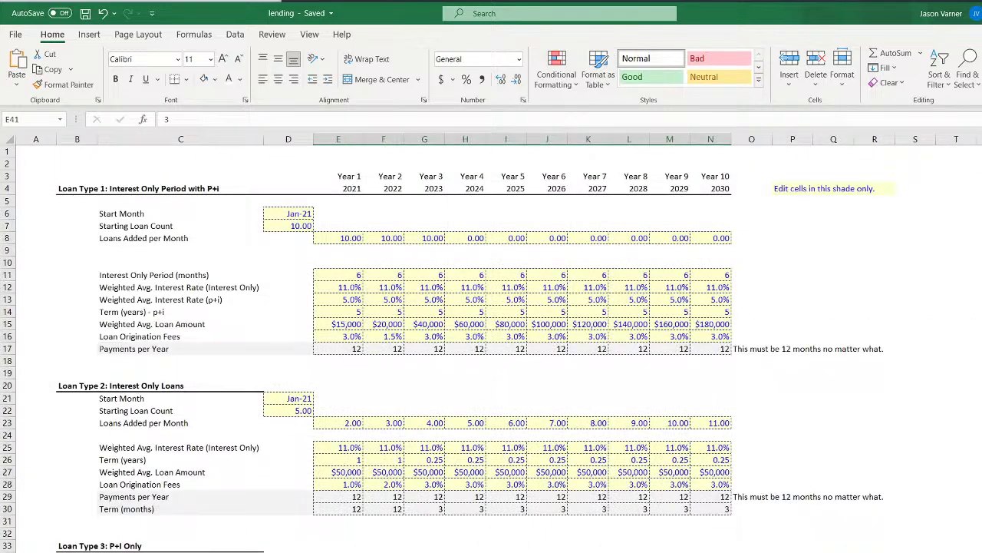
{"action": "left_click", "coordinate": [134, 300]}
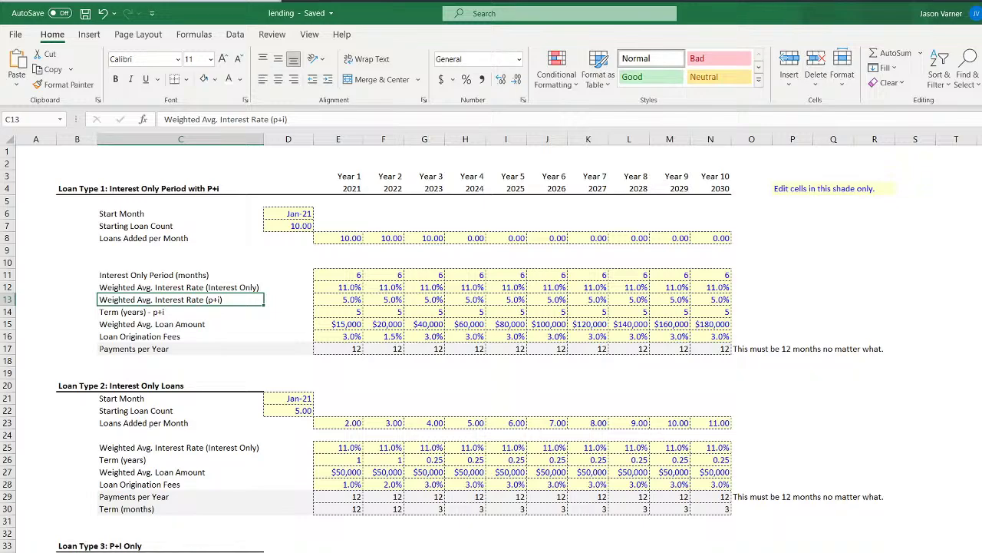
Compare the original and Loan Type 3 Principal Pay blocks, inspecting the Loan Type 3 formulas in B4, C4 and Interest cell B126
{"action": "key", "text": "ctrl+Page_Down"}
{"action": "key", "text": "ctrl+Home"}
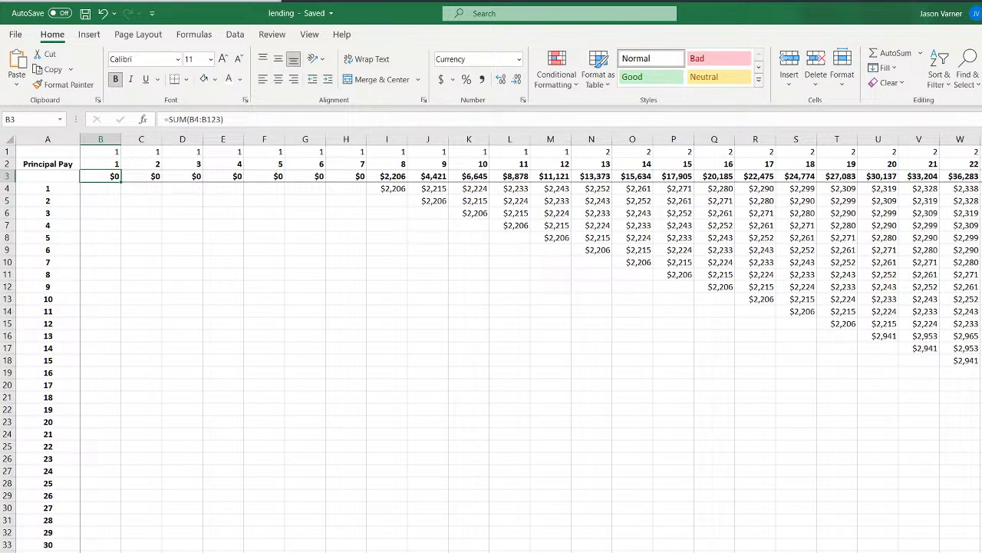
{"action": "key", "text": "ctrl+Page_Up"}
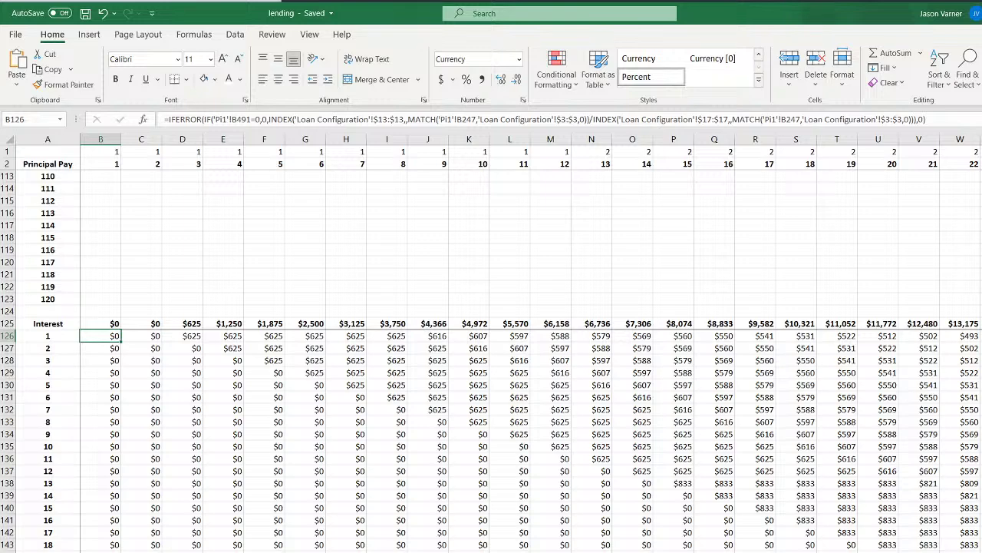
{"action": "scroll", "coordinate": [153, 522], "scroll_direction": "up", "scroll_amount": 20}
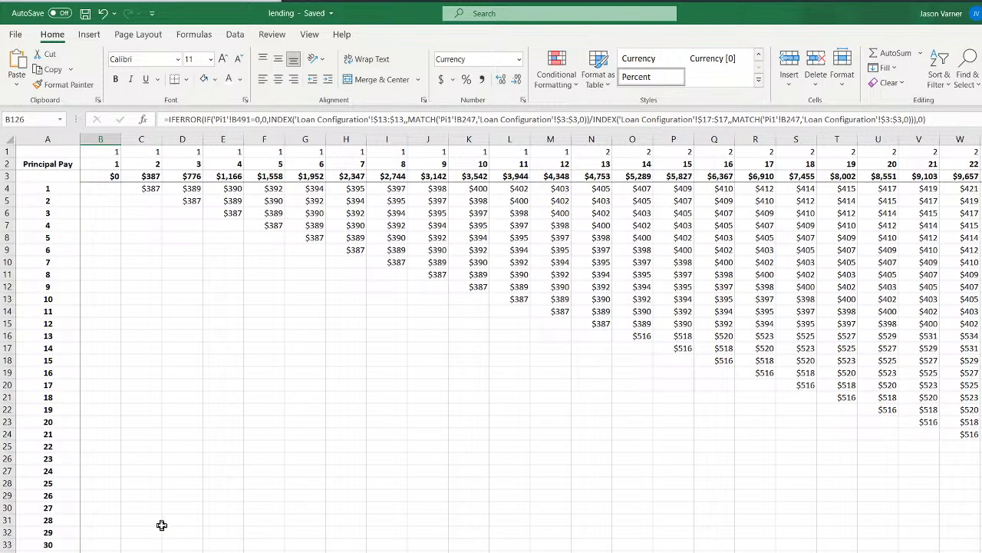
{"action": "left_click", "coordinate": [139, 190]}
{"action": "left_click", "coordinate": [117, 192]}
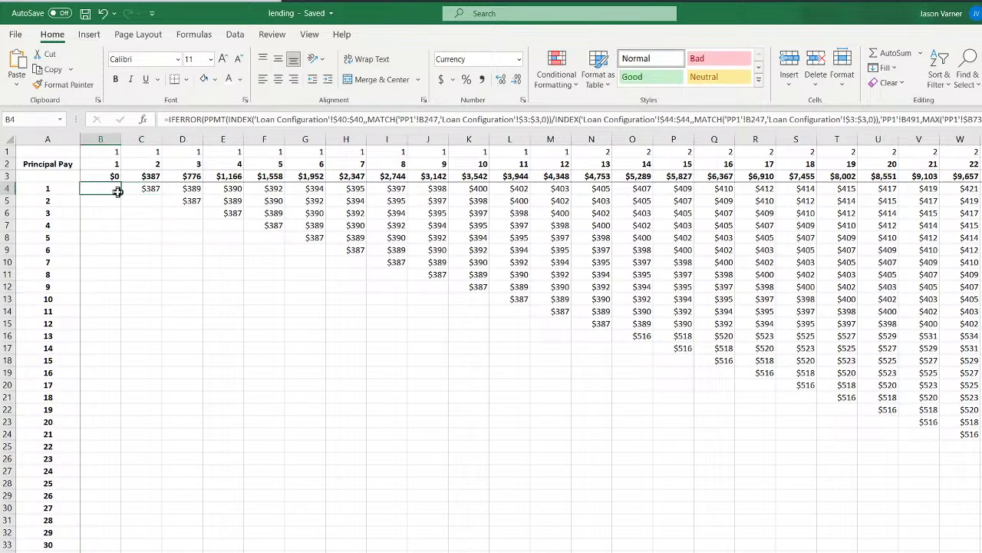
{"action": "left_click", "coordinate": [159, 191]}
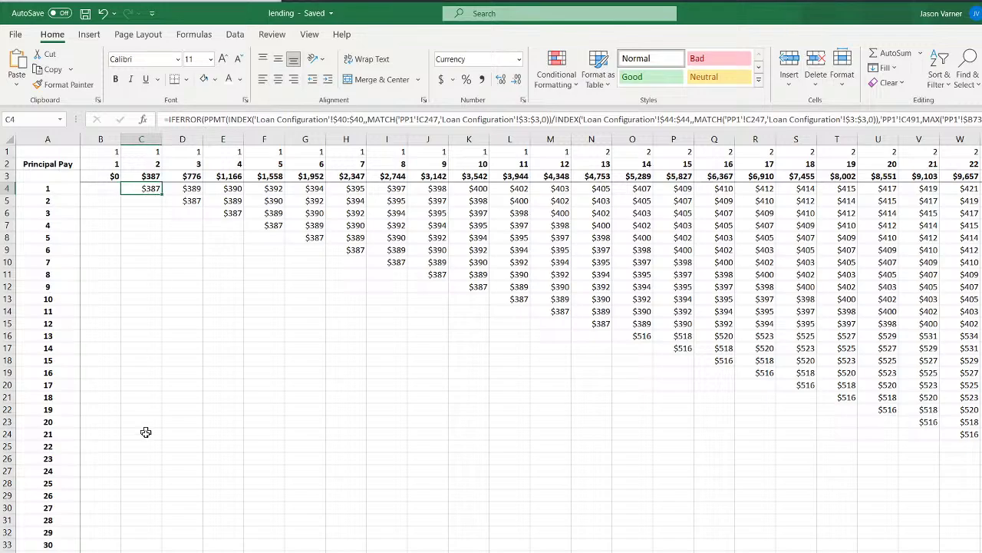
{"action": "scroll", "coordinate": [145, 432], "scroll_direction": "down", "scroll_amount": 20}
{"action": "scroll", "coordinate": [148, 462], "scroll_direction": "down", "scroll_amount": 4}
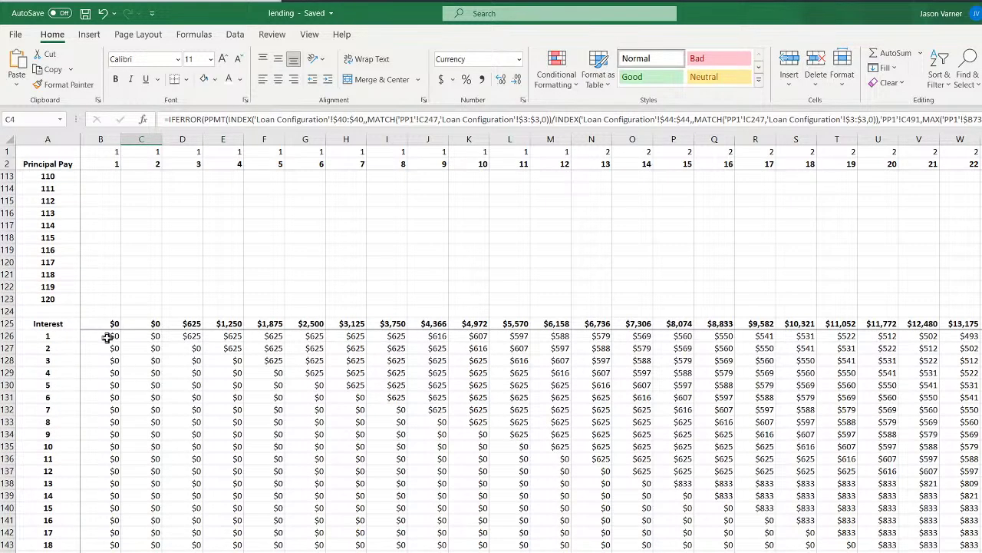
{"action": "left_click", "coordinate": [107, 336]}
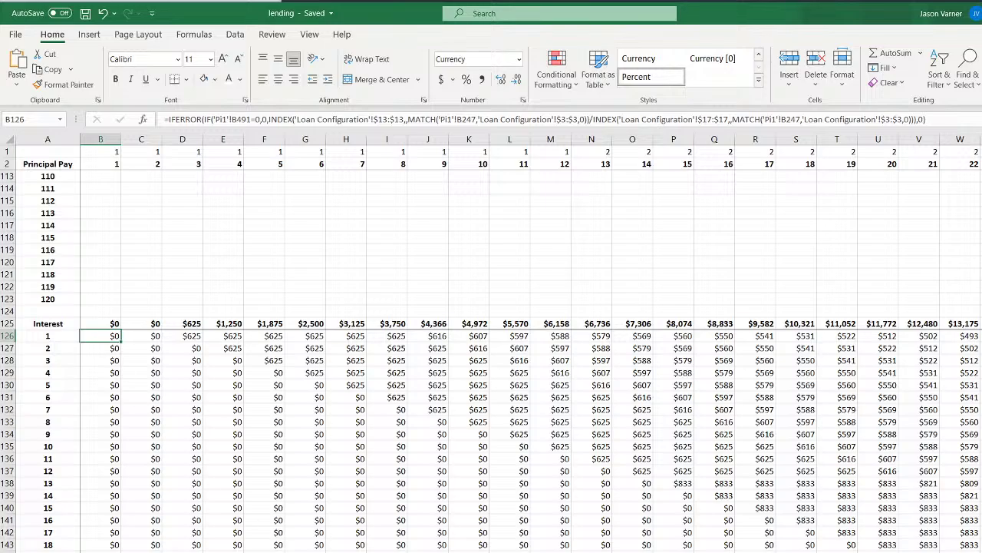
Examine the Interest block on the original Loan Type 1 payment sheet, including the cohort 1 formula in H126
{"action": "key", "text": "ctrl+z"}
{"action": "scroll", "coordinate": [153, 548], "scroll_direction": "down", "scroll_amount": 20}
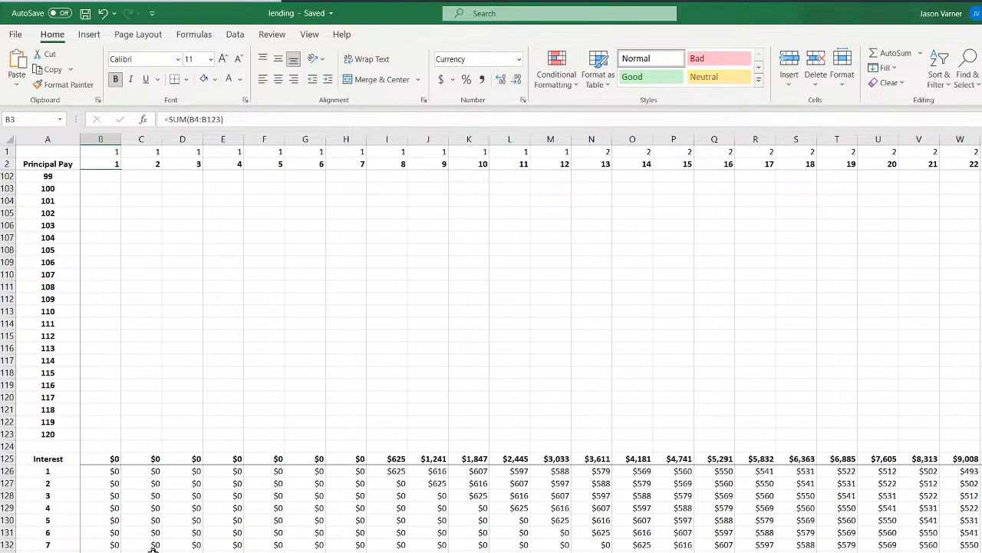
{"action": "scroll", "coordinate": [154, 548], "scroll_direction": "down", "scroll_amount": 20}
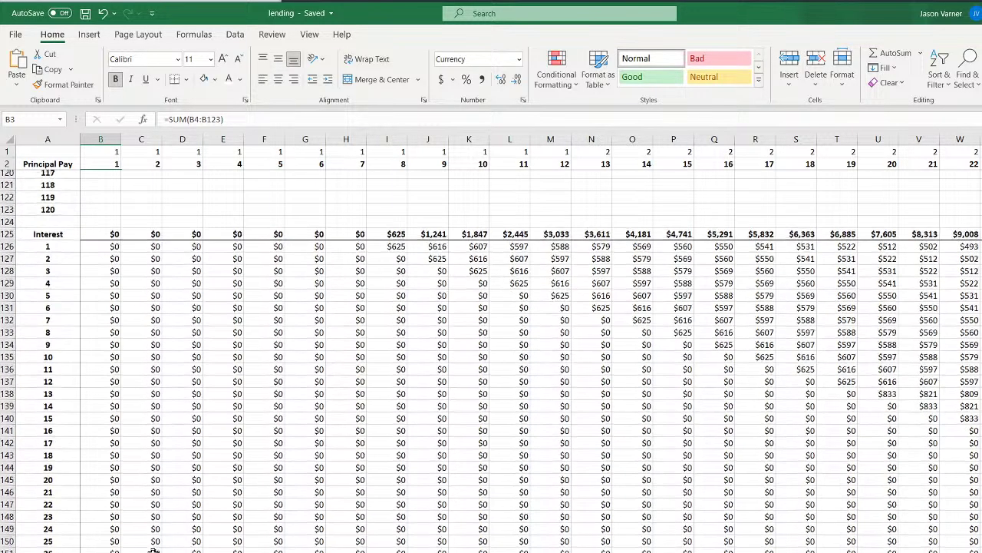
{"action": "scroll", "coordinate": [154, 548], "scroll_direction": "up", "scroll_amount": 18}
{"action": "scroll", "coordinate": [153, 548], "scroll_direction": "up", "scroll_amount": 15}
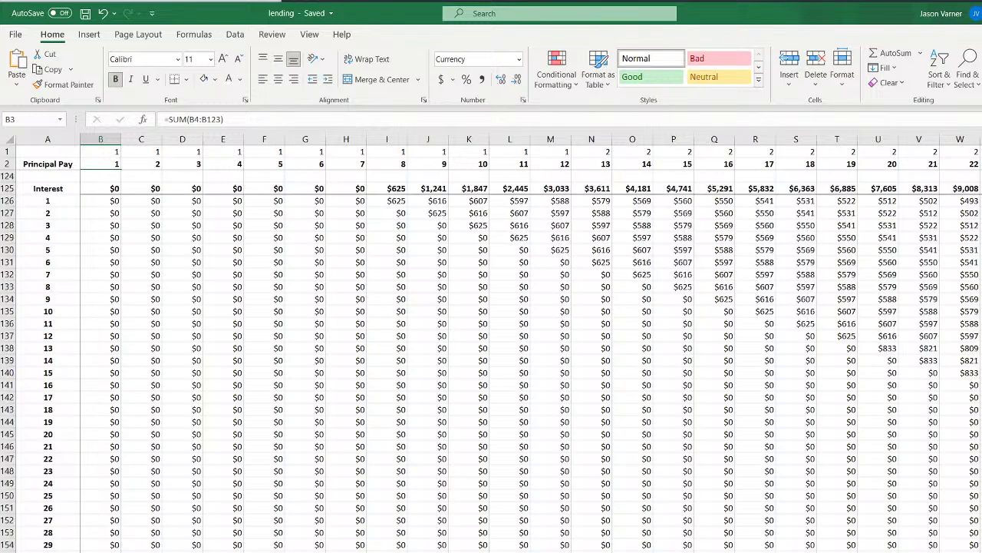
{"action": "scroll", "coordinate": [176, 485], "scroll_direction": "up", "scroll_amount": 20}
{"action": "scroll", "coordinate": [180, 511], "scroll_direction": "down", "scroll_amount": 20}
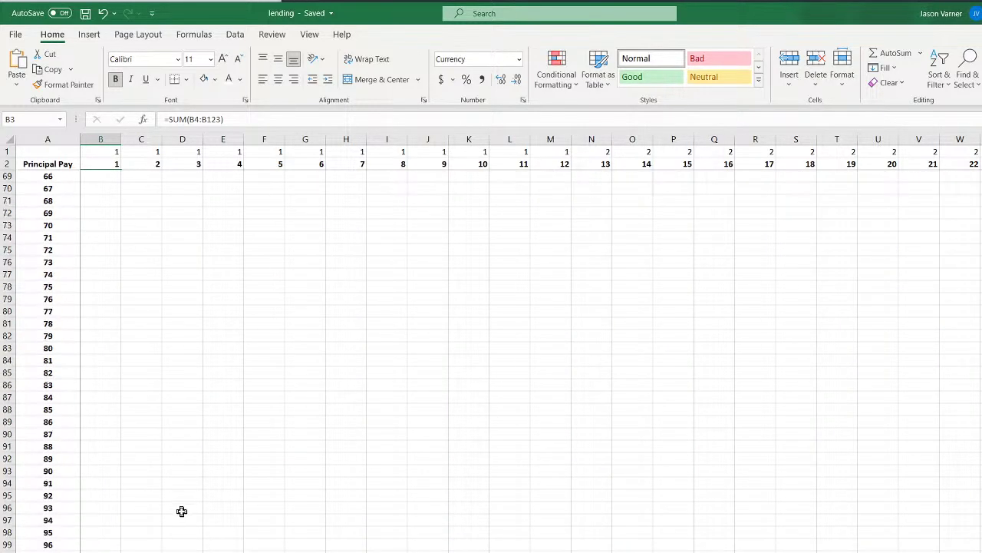
{"action": "scroll", "coordinate": [181, 513], "scroll_direction": "up", "scroll_amount": 4}
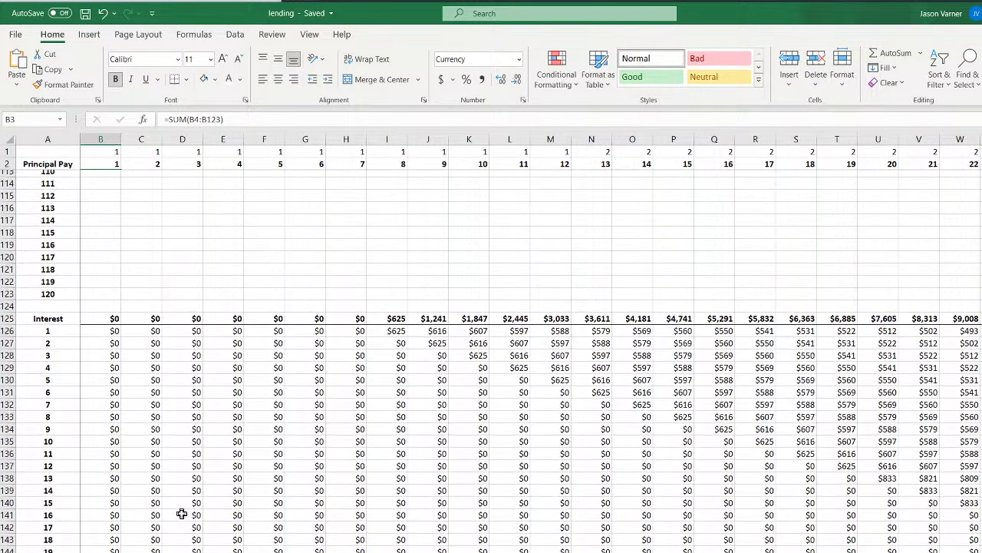
{"action": "left_click", "coordinate": [357, 336]}
{"action": "key", "text": "Right"}
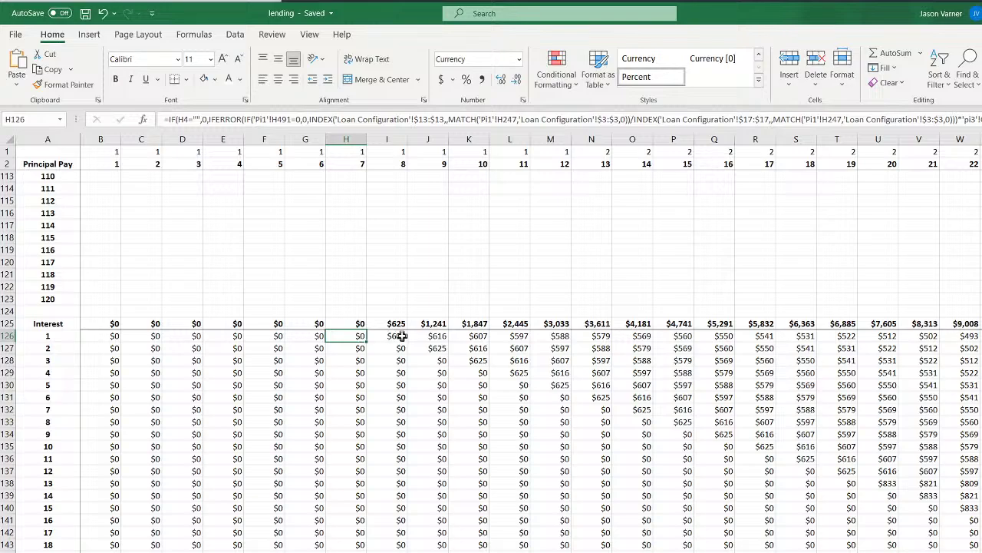
Examine the month-end balance and interest-only payment schedules, then the Interest block across the months on the Principal Pay sheet
{"action": "left_click", "coordinate": [261, 552]}
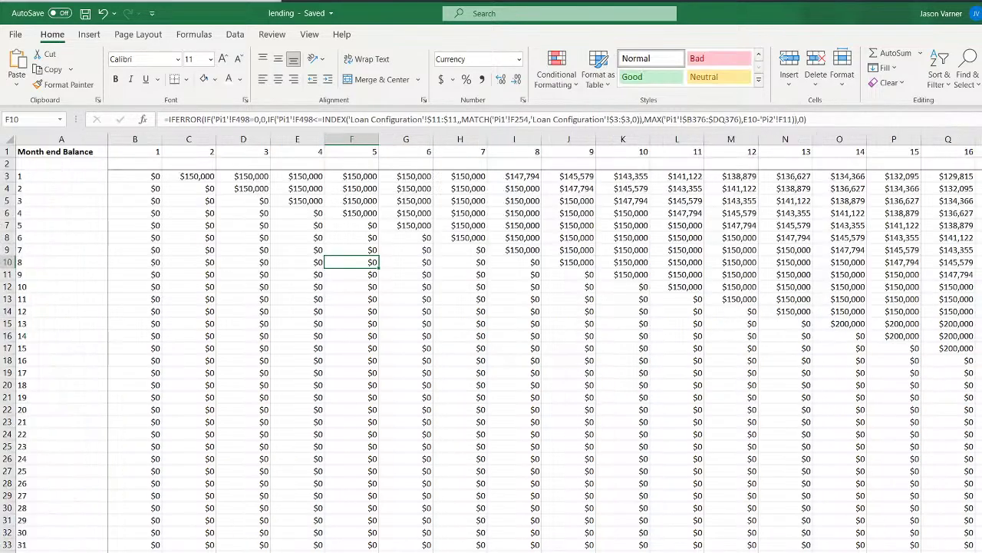
{"action": "scroll", "coordinate": [261, 550], "scroll_direction": "down", "scroll_amount": 20}
{"action": "scroll", "coordinate": [261, 550], "scroll_direction": "down", "scroll_amount": 15}
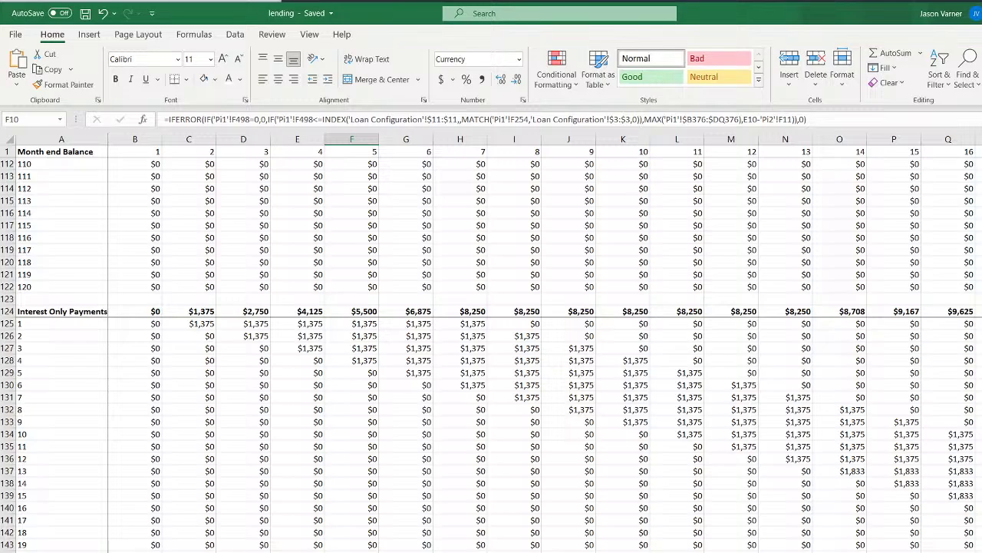
{"action": "left_click", "coordinate": [247, 550]}
{"action": "scroll", "coordinate": [247, 539], "scroll_direction": "down", "scroll_amount": 20}
{"action": "scroll", "coordinate": [247, 538], "scroll_direction": "up", "scroll_amount": 18}
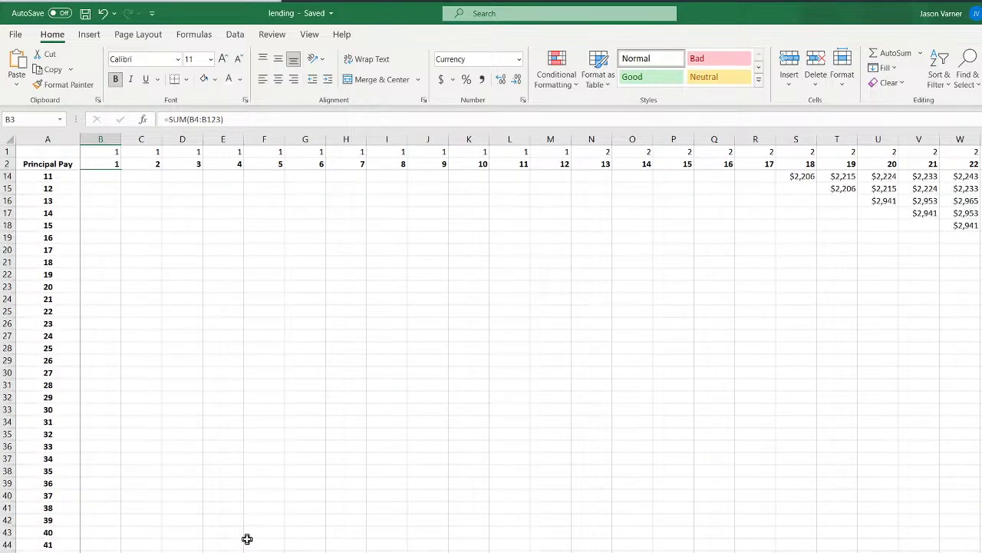
{"action": "scroll", "coordinate": [247, 539], "scroll_direction": "up", "scroll_amount": 4}
{"action": "scroll", "coordinate": [247, 539], "scroll_direction": "down", "scroll_amount": 20}
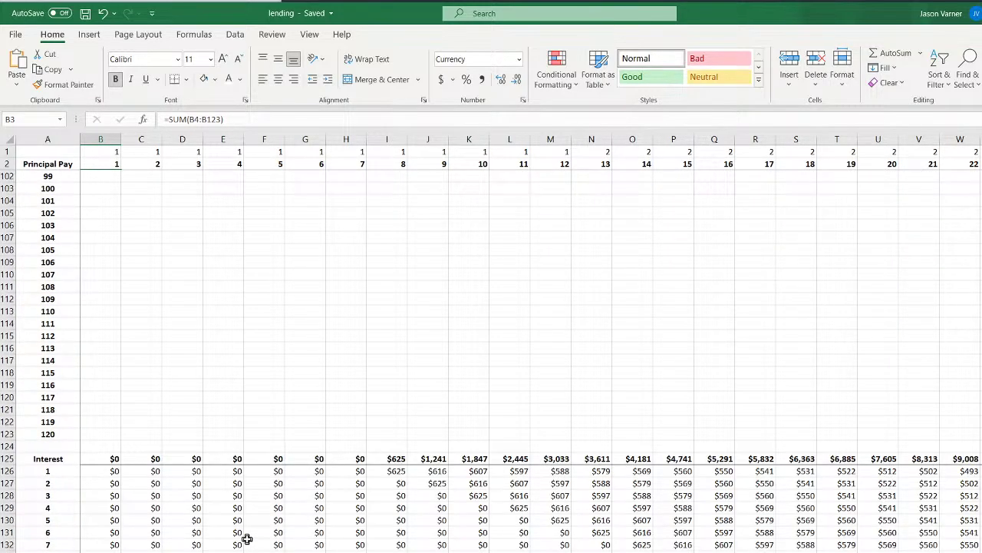
{"action": "scroll", "coordinate": [247, 539], "scroll_direction": "right", "scroll_amount": 10}
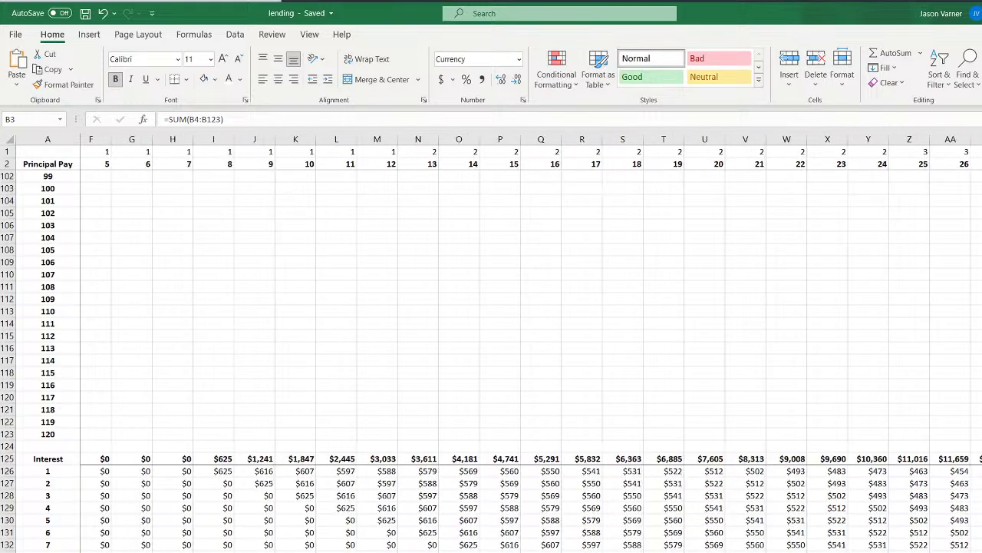
{"action": "scroll", "coordinate": [247, 539], "scroll_direction": "right", "scroll_amount": 10}
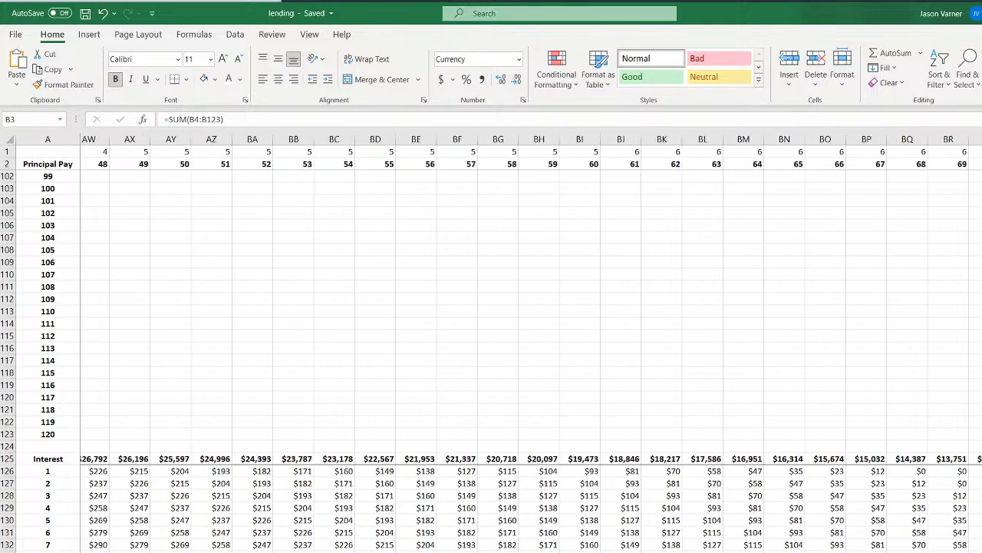
{"action": "scroll", "coordinate": [247, 539], "scroll_direction": "left", "scroll_amount": 4}
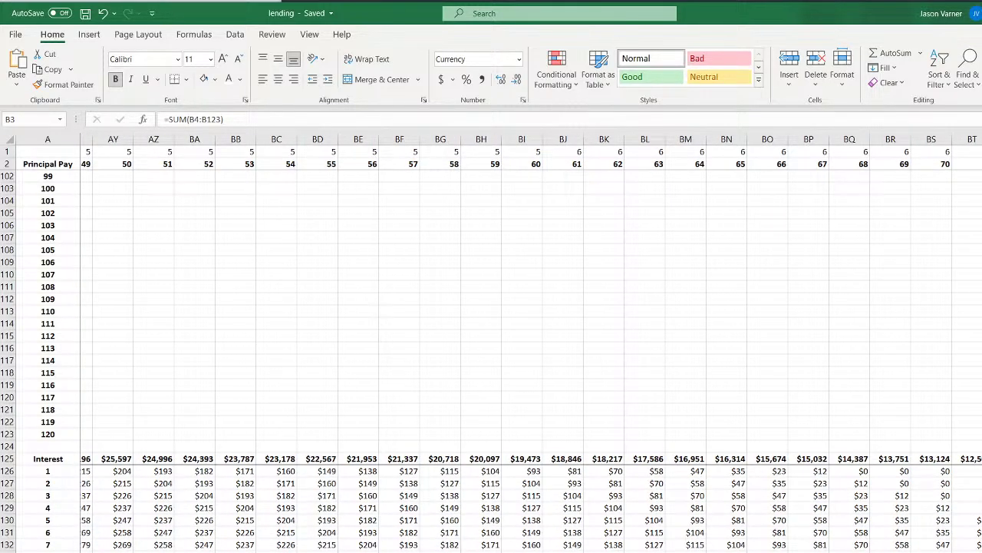
Review the first cohort's interest payments from month 8 onward, including cells I126 and J126, against the Interest Only Payments schedule
{"action": "left_click_drag", "start_coordinate": [802, 470], "coordinate": [403, 470]}
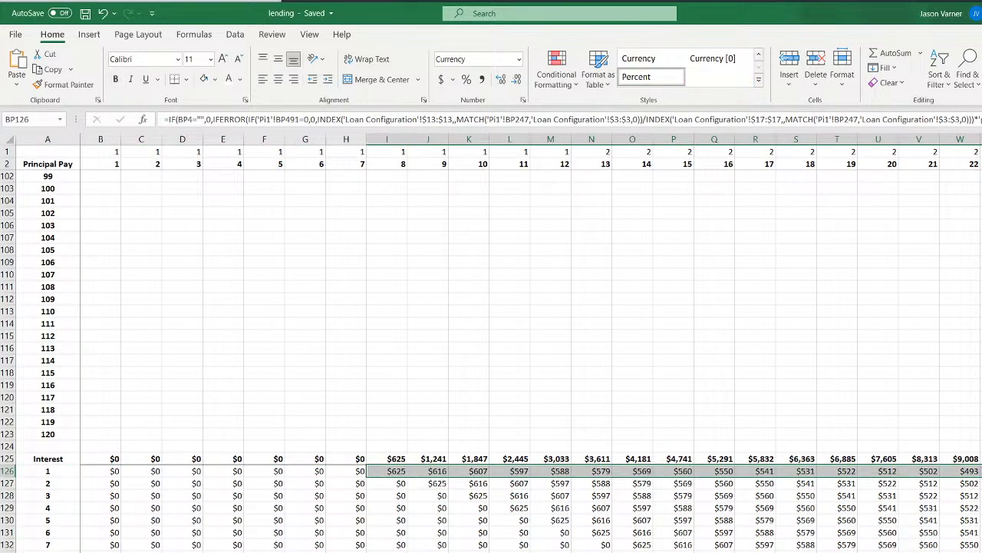
{"action": "left_click", "coordinate": [106, 474]}
{"action": "left_click", "coordinate": [175, 505]}
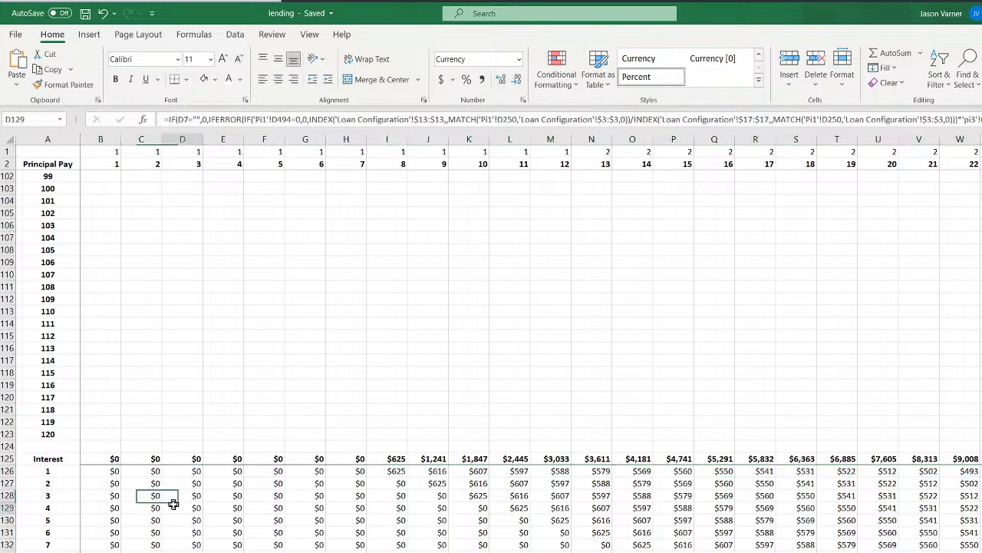
{"action": "left_click", "coordinate": [386, 552]}
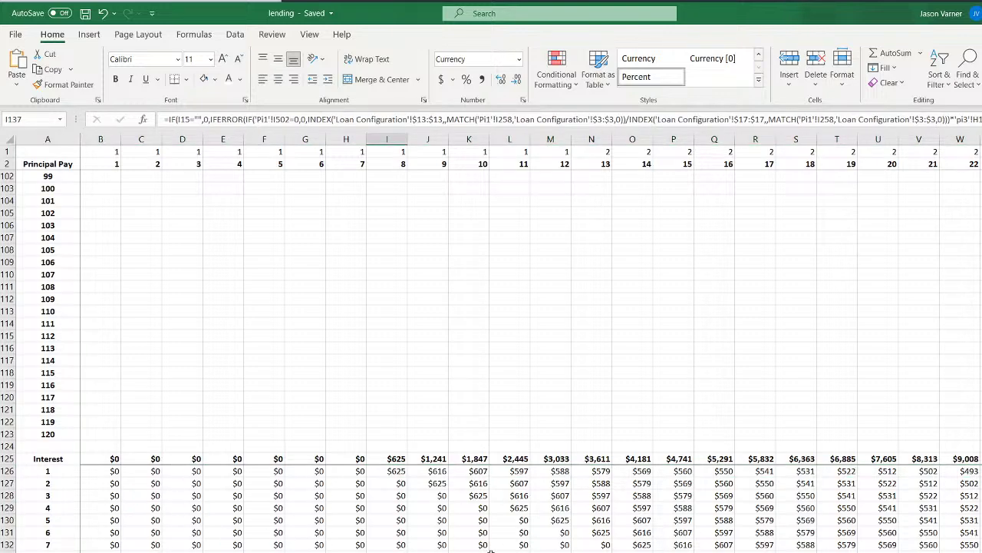
{"action": "left_click", "coordinate": [421, 498]}
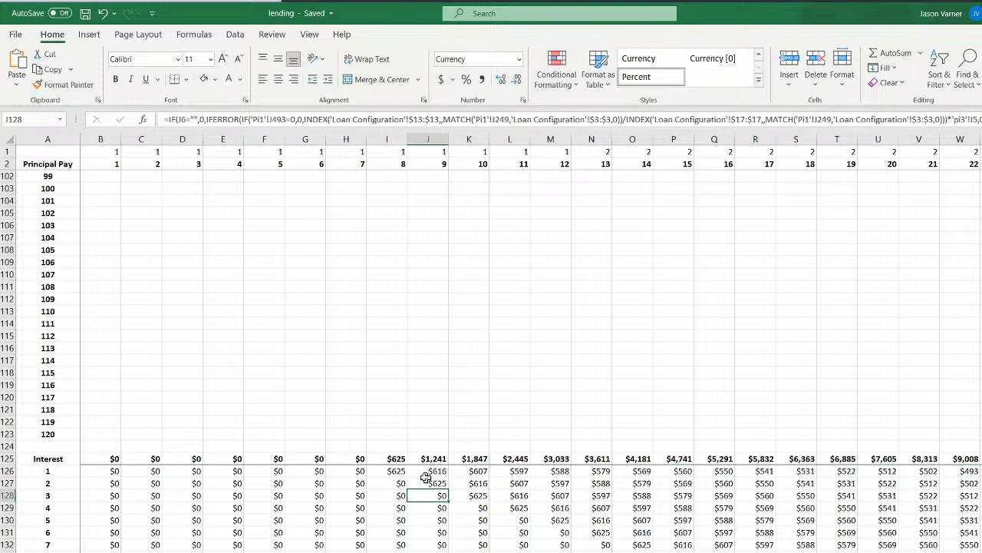
{"action": "left_click", "coordinate": [394, 472]}
{"action": "left_click", "coordinate": [440, 472]}
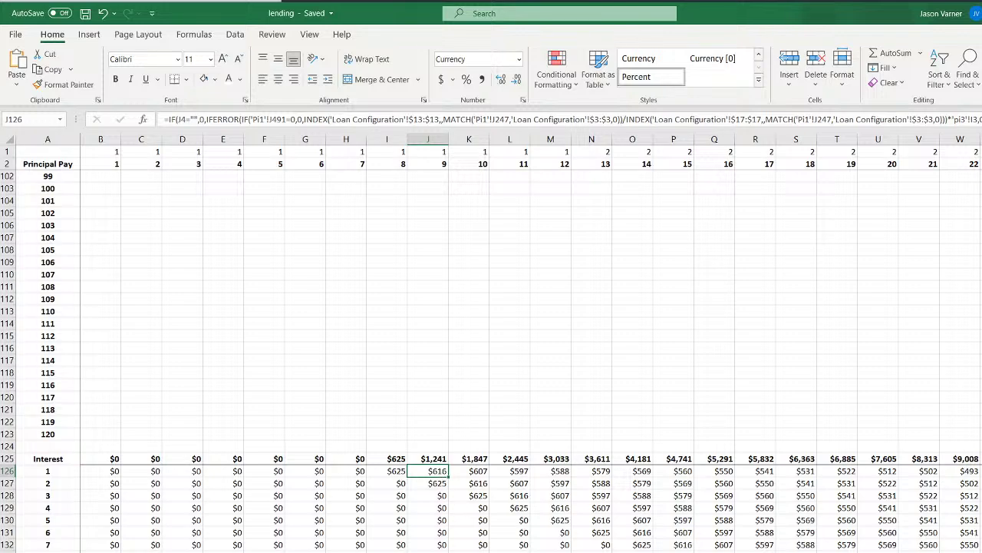
{"action": "left_click", "coordinate": [299, 552]}
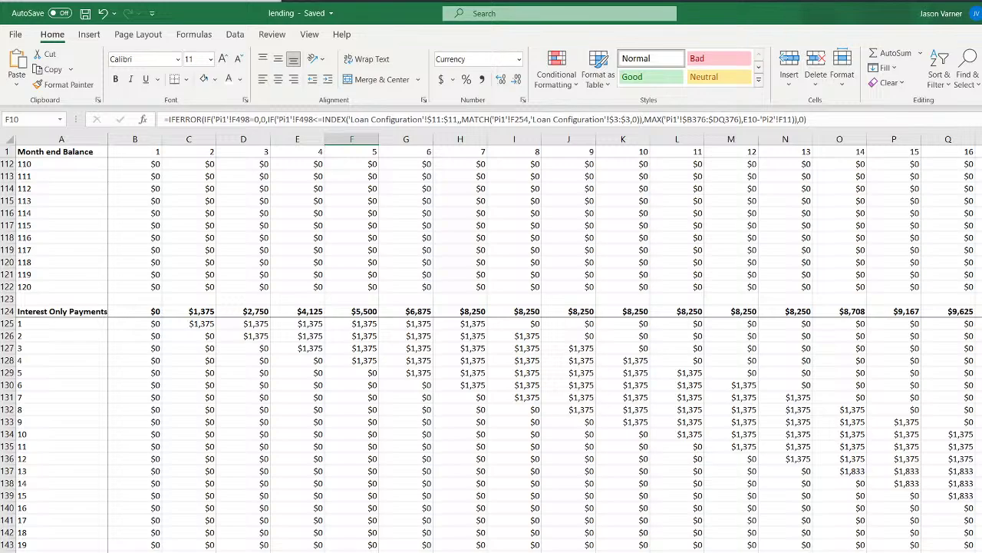
{"action": "key", "text": "ctrl+Page_Up"}
{"action": "scroll", "coordinate": [492, 346], "scroll_direction": "up", "scroll_amount": 20}
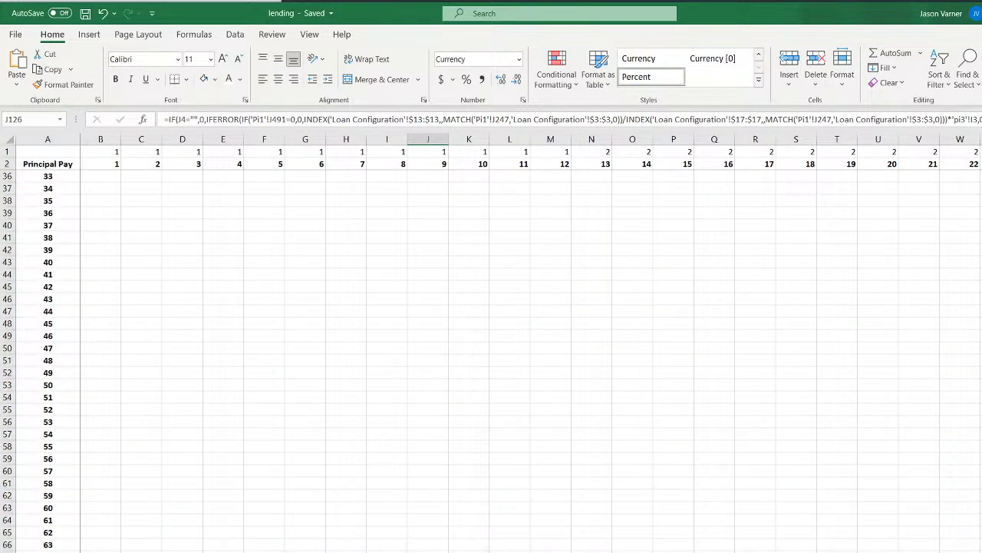
{"action": "scroll", "coordinate": [492, 346], "scroll_direction": "down", "scroll_amount": 20}
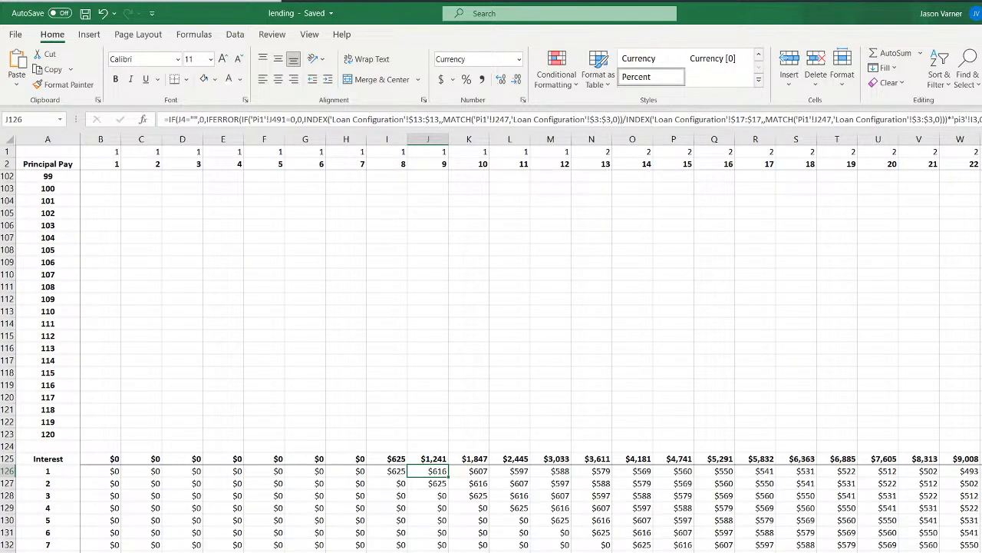
Examine the PP1 sheet's cohort tables and Age of Cohort rows, plus the principal payment formulas and Interest block for the P+I loans
{"action": "left_click", "coordinate": [59, 461]}
{"action": "scroll", "coordinate": [67, 495], "scroll_direction": "down", "scroll_amount": 18}
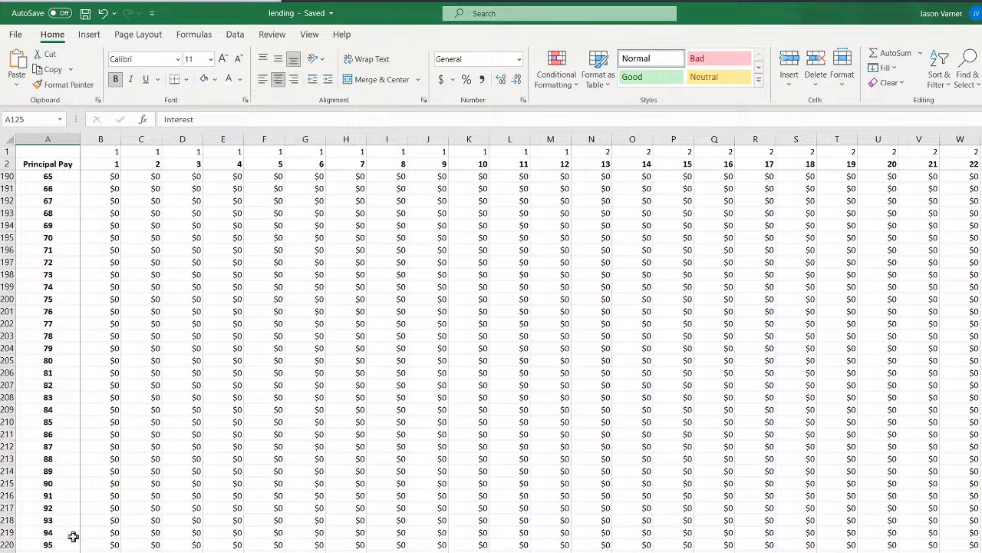
{"action": "scroll", "coordinate": [74, 538], "scroll_direction": "up", "scroll_amount": 20}
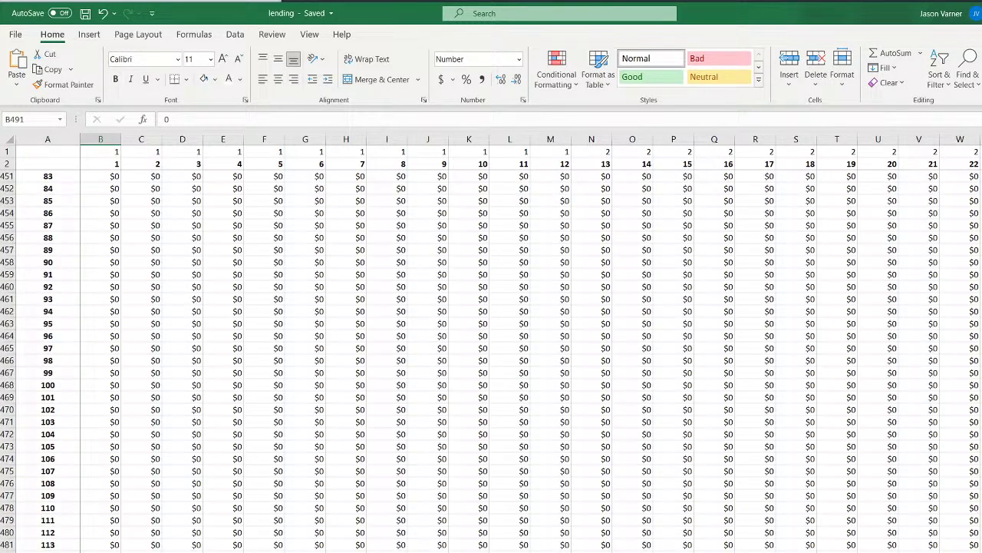
{"action": "scroll", "coordinate": [491, 353], "scroll_direction": "up", "scroll_amount": 20}
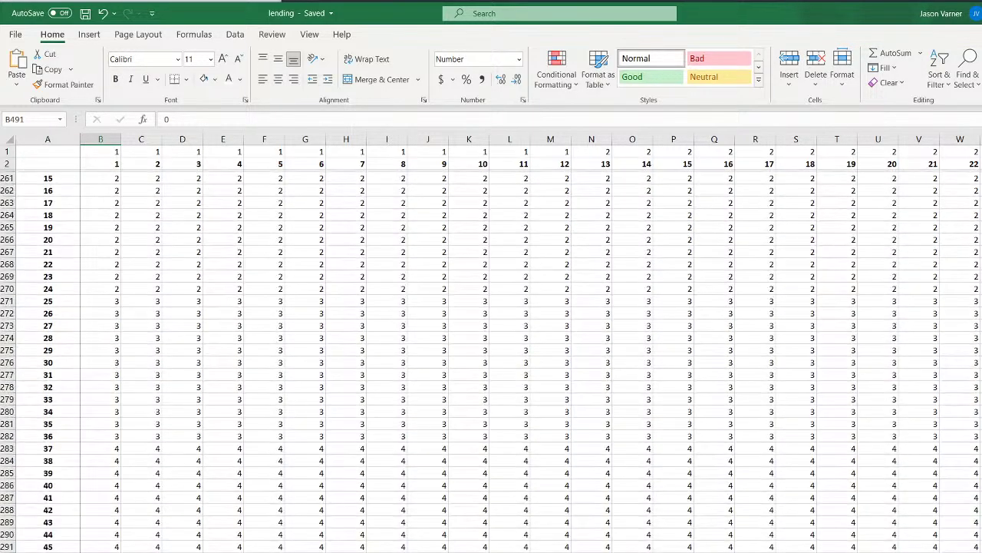
{"action": "scroll", "coordinate": [491, 353], "scroll_direction": "down", "scroll_amount": 20}
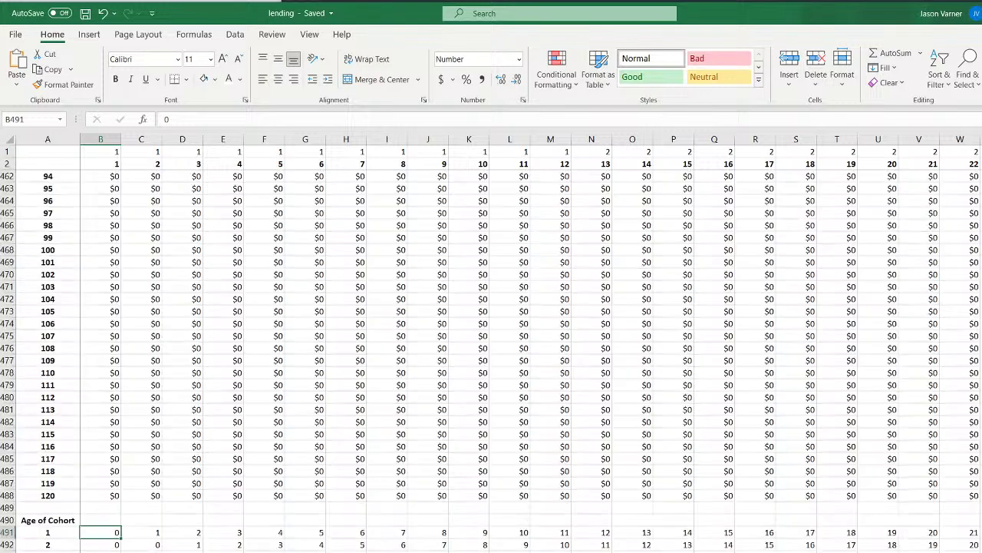
{"action": "scroll", "coordinate": [208, 498], "scroll_direction": "up", "scroll_amount": 7}
{"action": "left_click", "coordinate": [212, 406]}
{"action": "scroll", "coordinate": [199, 541], "scroll_direction": "down", "scroll_amount": 18}
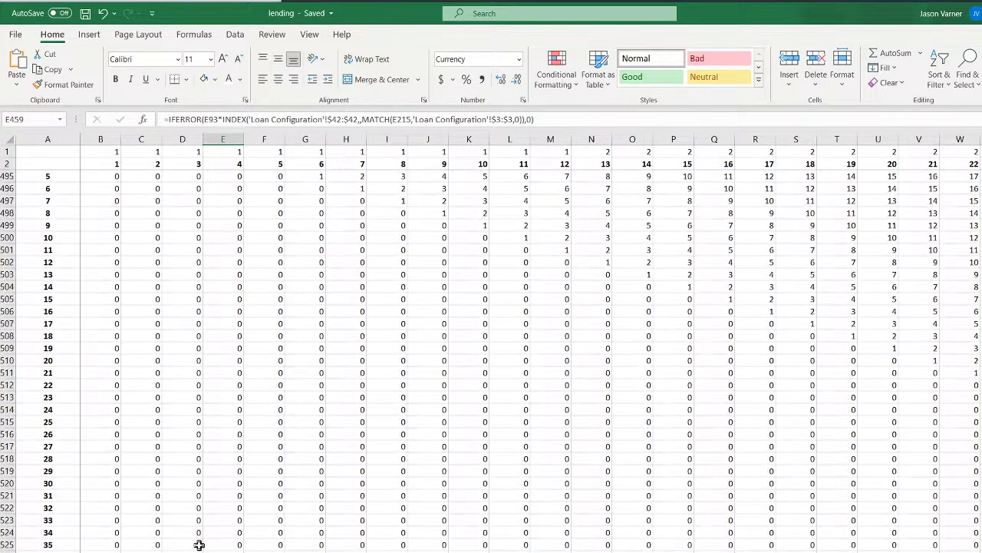
{"action": "left_click", "coordinate": [199, 545]}
{"action": "key", "text": "ctrl+Page_Down"}
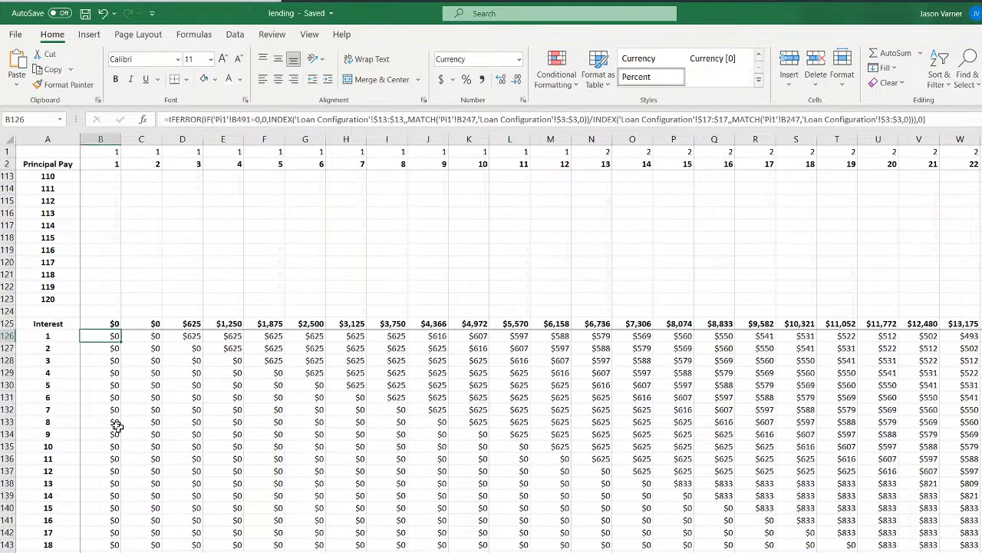
{"action": "scroll", "coordinate": [119, 426], "scroll_direction": "up", "scroll_amount": 20}
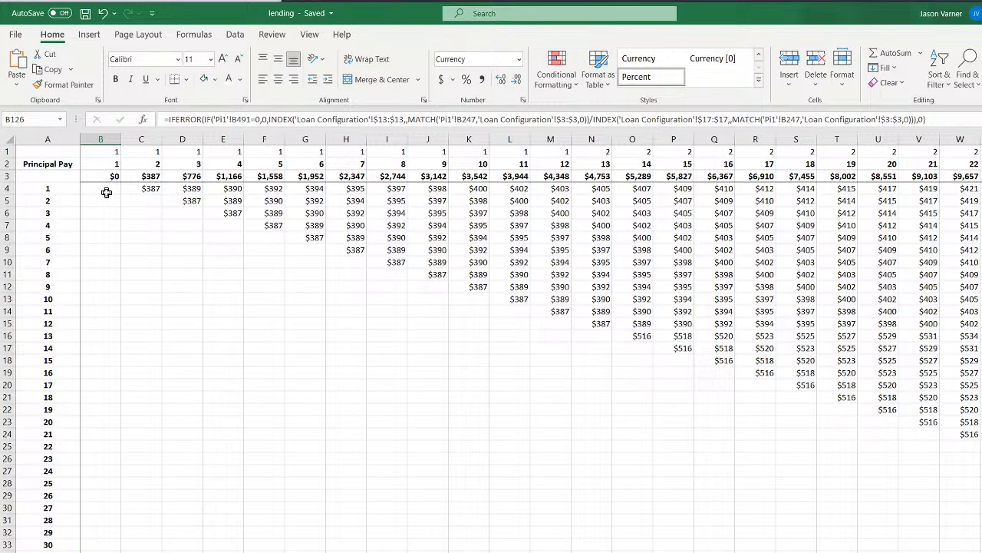
{"action": "left_click", "coordinate": [106, 190]}
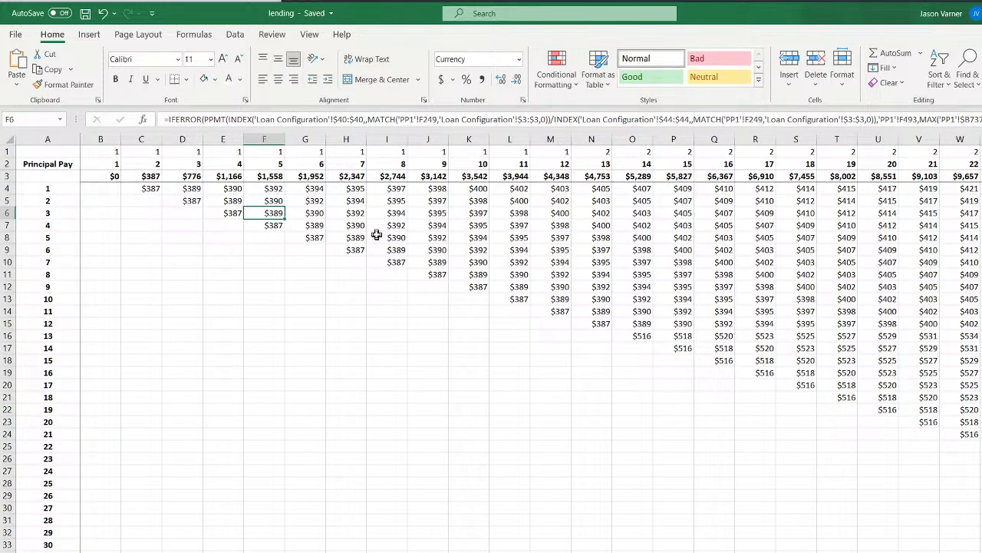
{"action": "scroll", "coordinate": [207, 535], "scroll_direction": "down", "scroll_amount": 20}
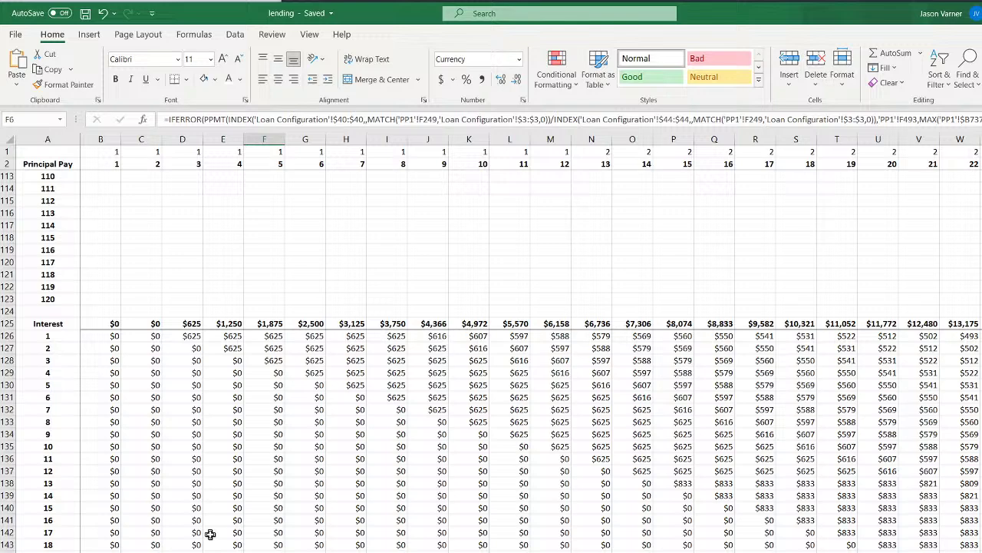
Replace the three Pi1 sheet references with PP1 in the formula of Interest cell B126
{"action": "left_click", "coordinate": [109, 339]}
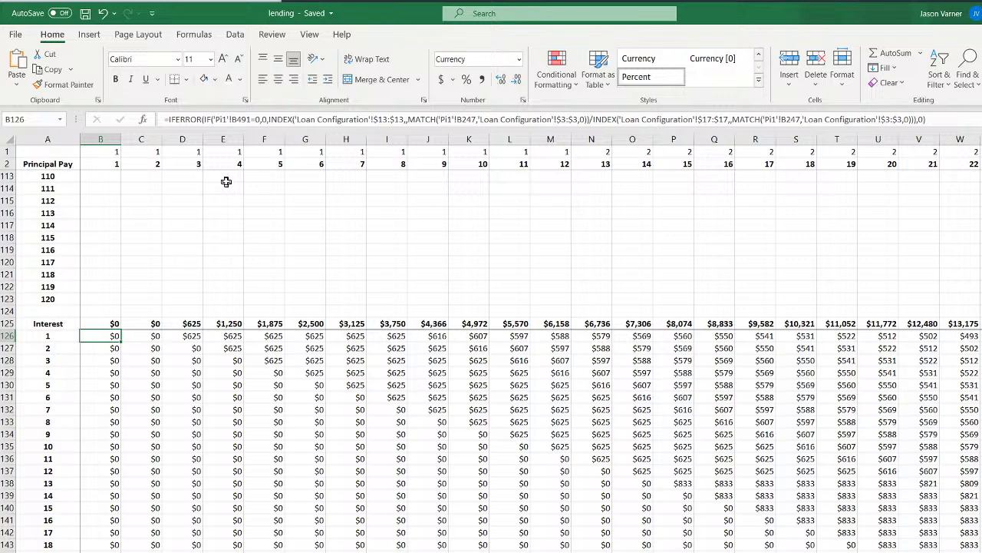
{"action": "left_click", "coordinate": [223, 119]}
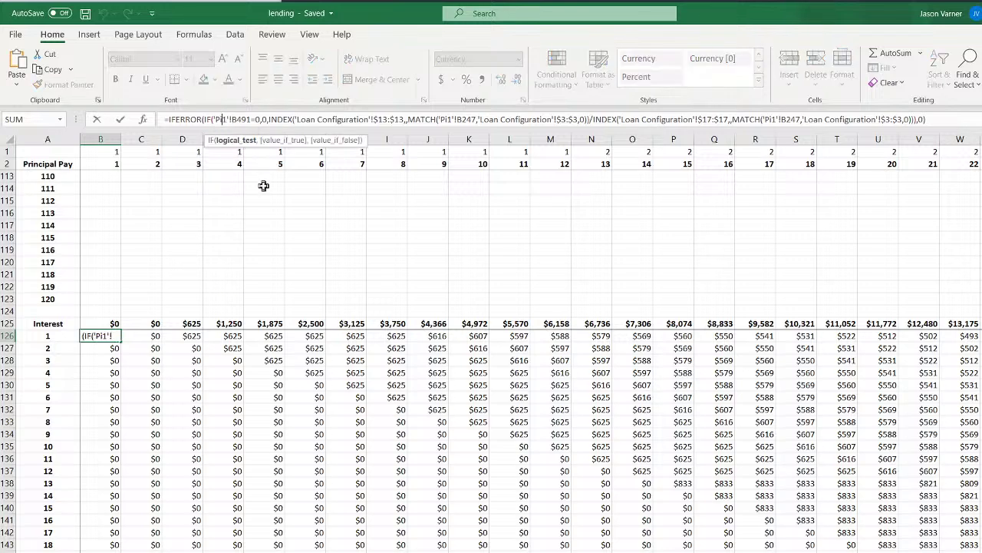
{"action": "key", "text": "BackSpace"}
{"action": "type", "text": "P"}
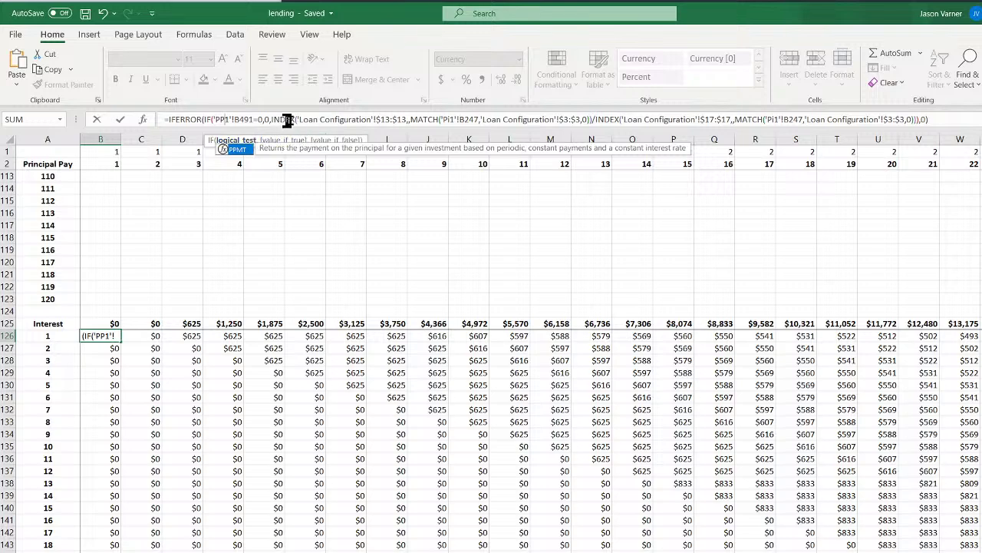
{"action": "left_click", "coordinate": [451, 120]}
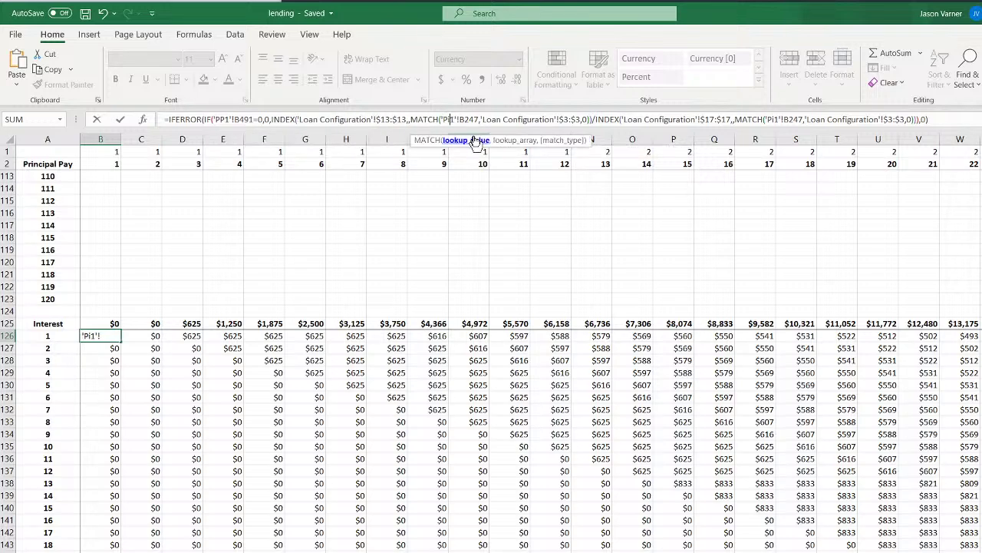
{"action": "key", "text": "BackSpace"}
{"action": "type", "text": "P"}
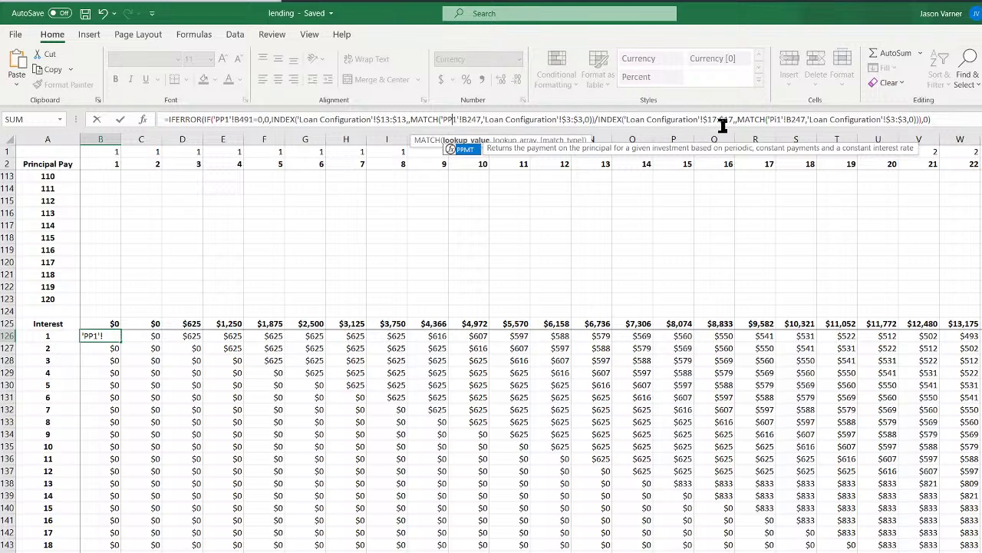
{"action": "left_click", "coordinate": [776, 120]}
{"action": "key", "text": "BackSpace"}
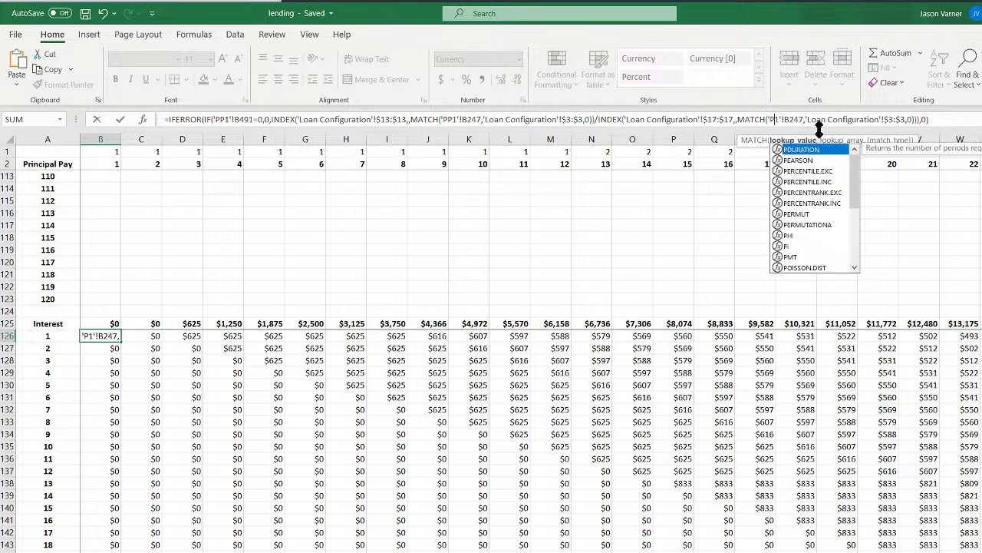
{"action": "type", "text": "P"}
{"action": "key", "text": "Return"}
{"action": "key", "text": "Up"}
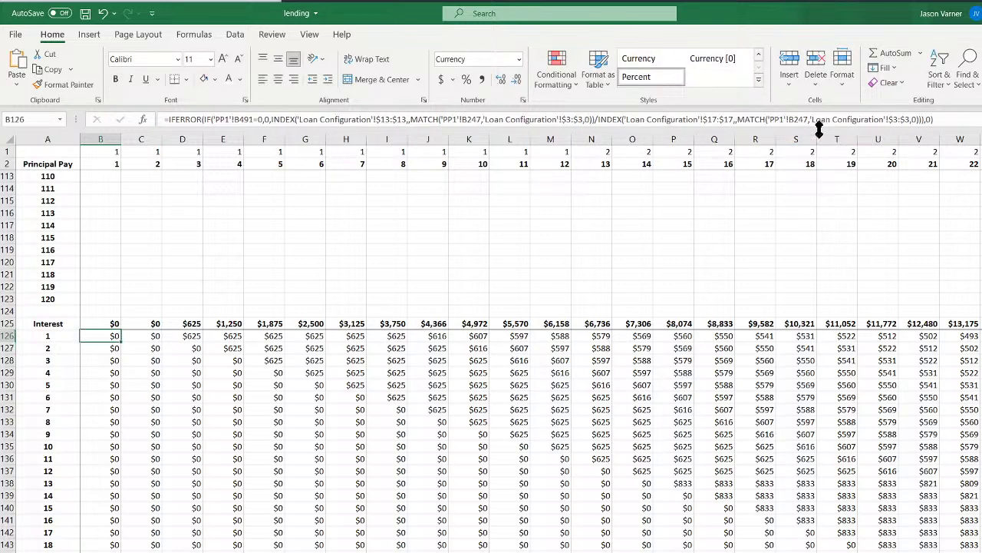
Change the interest rate row reference in the Interest cell B126 formula to Loan Configuration row $40:$40, the P+I Only rate
{"action": "key", "text": "ctrl+Page_Up"}
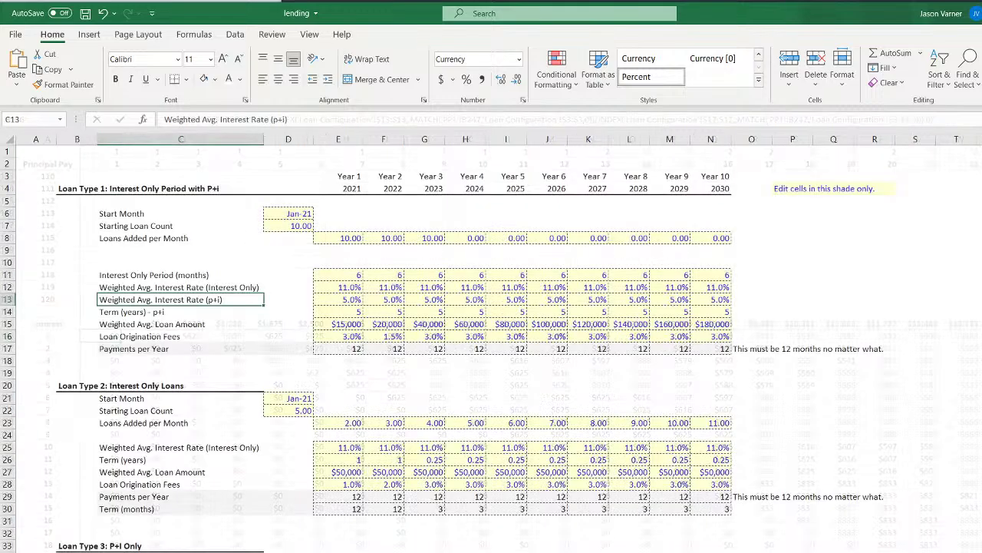
{"action": "scroll", "coordinate": [140, 528], "scroll_direction": "down", "scroll_amount": 4}
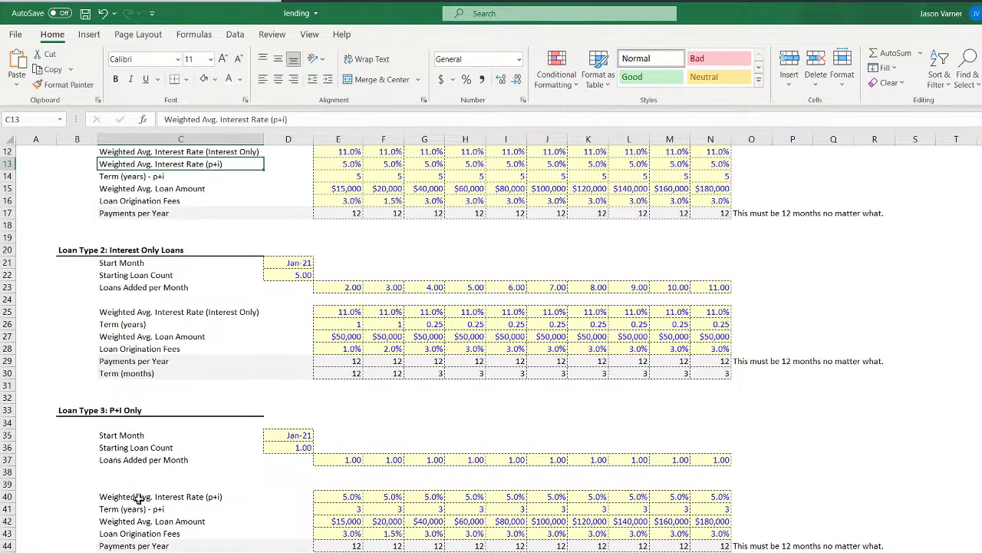
{"action": "key", "text": "ctrl+Page_Down"}
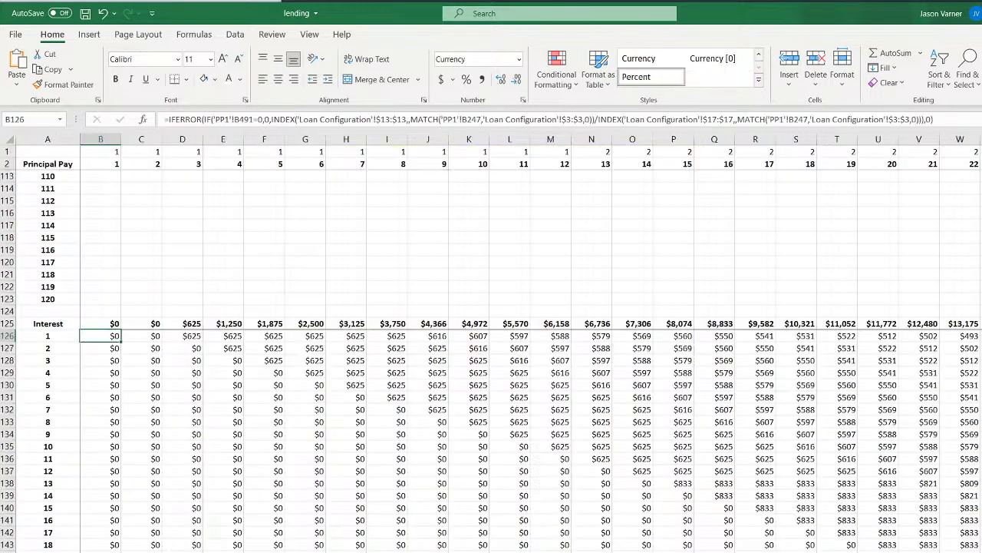
{"action": "double_click", "coordinate": [391, 119]}
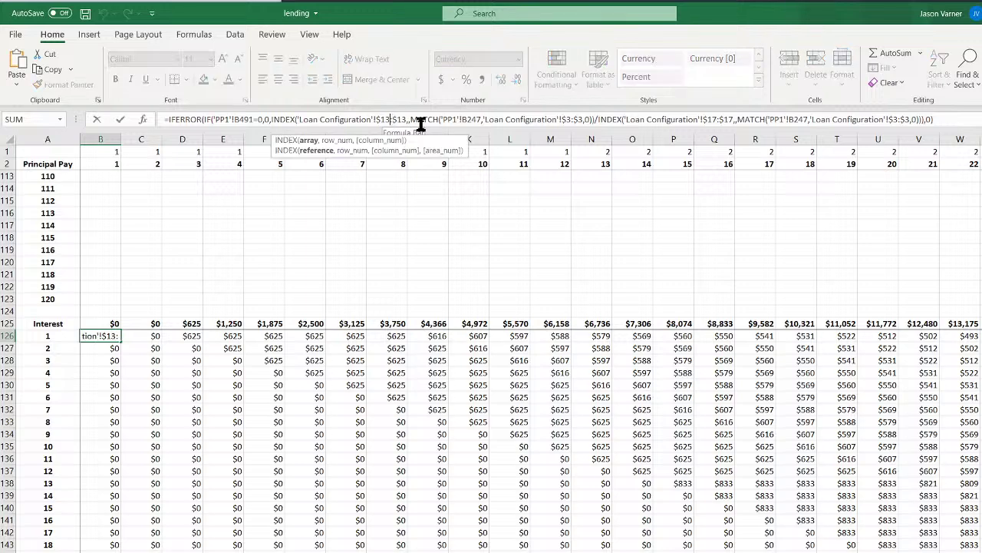
{"action": "type", "text": "40"}
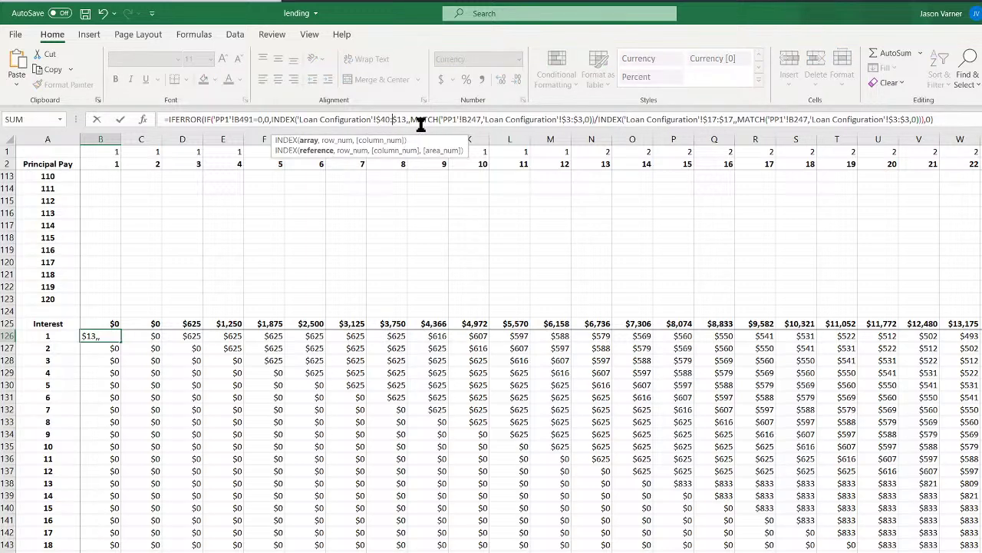
{"action": "key", "text": "BackSpace"}
{"action": "key", "text": "BackSpace"}
{"action": "type", "text": "40"}
{"action": "key", "text": "Return"}
Change the payments-per-year reference in the Interest cell B126 formula to Loan Configuration row $44:$44
{"action": "left_click", "coordinate": [112, 333]}
{"action": "left_click", "coordinate": [105, 551]}
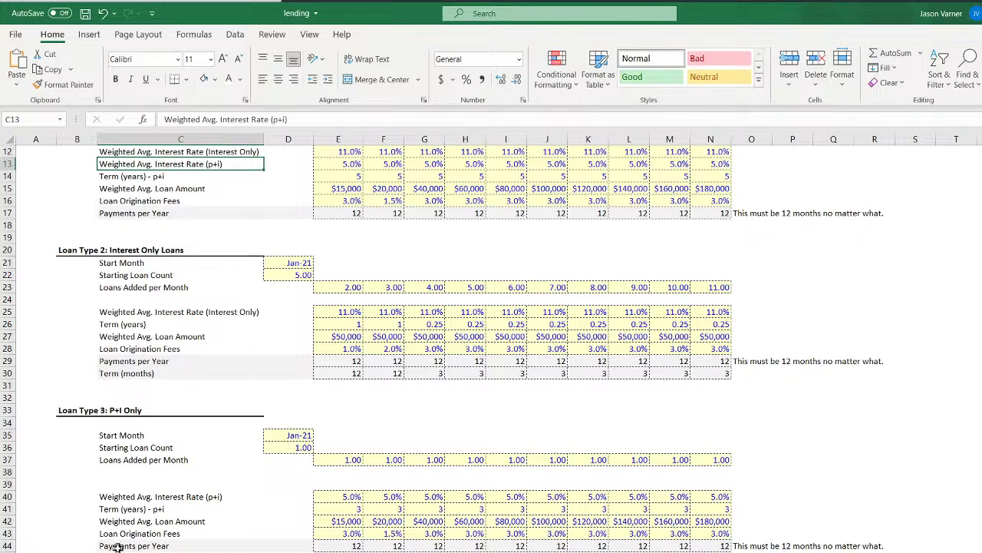
{"action": "left_click", "coordinate": [184, 551]}
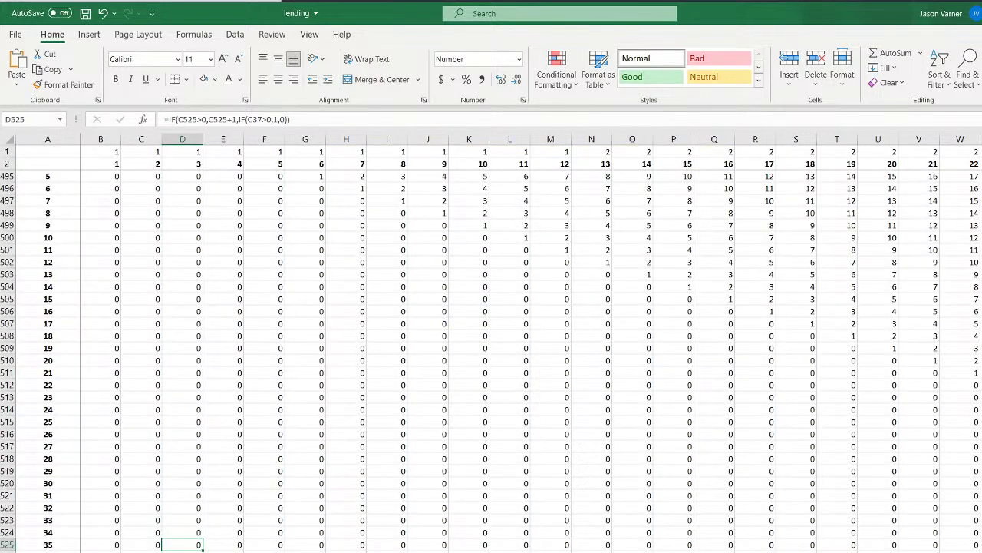
{"action": "left_click", "coordinate": [192, 551]}
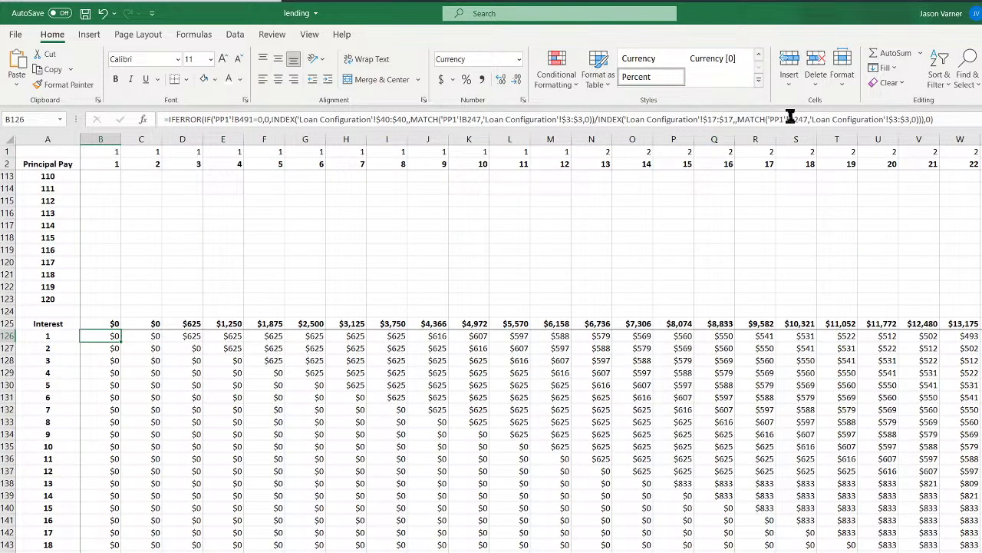
{"action": "left_click", "coordinate": [720, 119]}
{"action": "key", "text": "BackSpace"}
{"action": "key", "text": "BackSpace"}
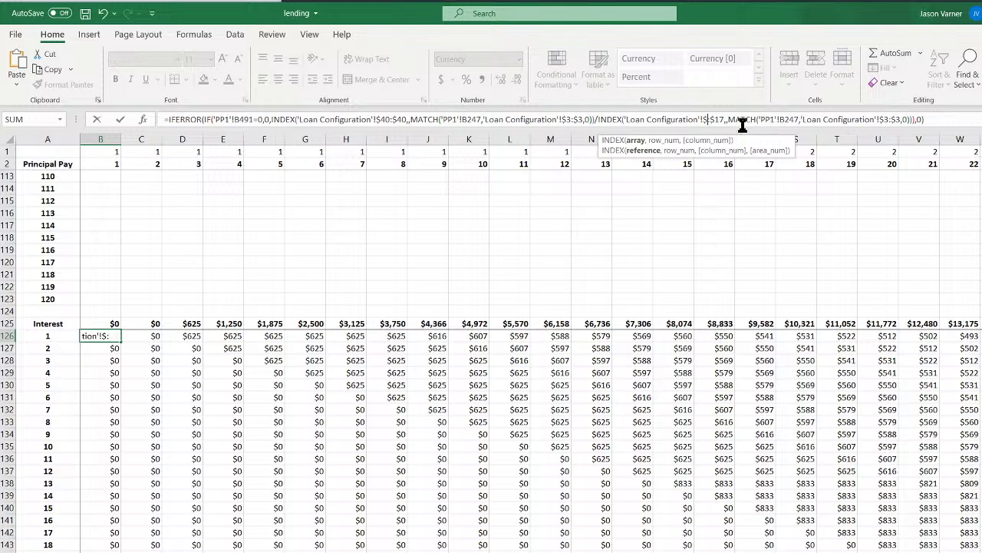
{"action": "type", "text": "44"}
{"action": "key", "text": "Right"}
{"action": "key", "text": "Right"}
{"action": "key", "text": "Right"}
{"action": "key", "text": "Right"}
{"action": "key", "text": "BackSpace"}
{"action": "key", "text": "BackSpace"}
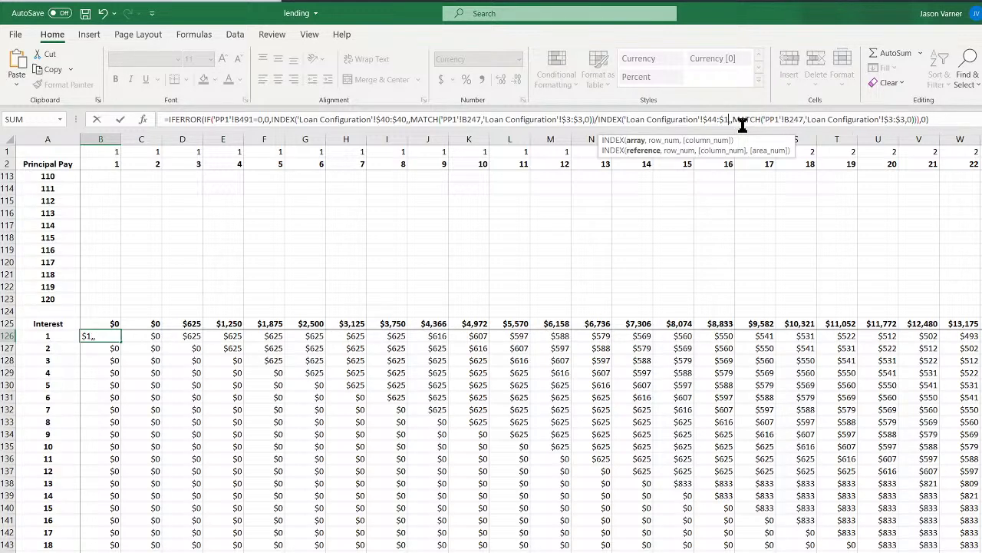
{"action": "type", "text": "44"}
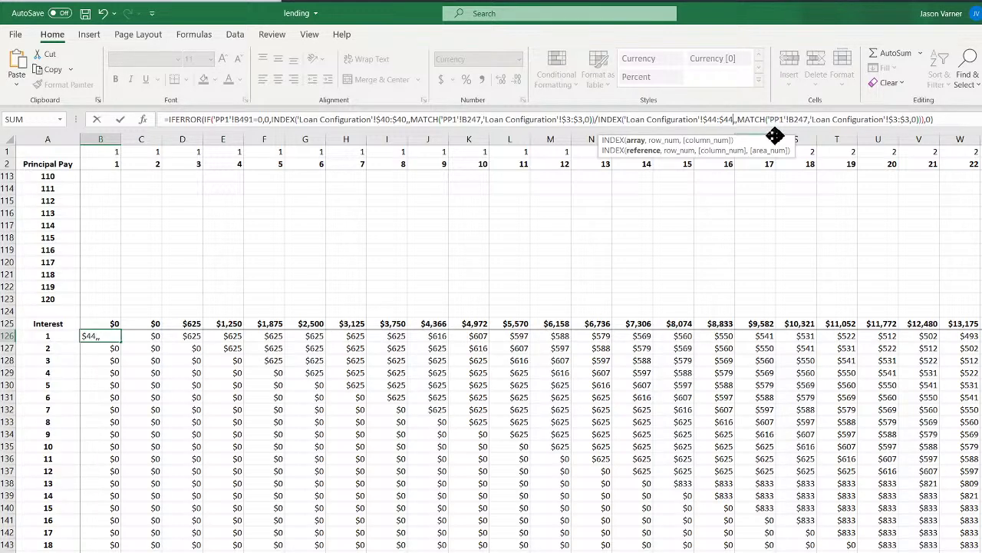
{"action": "key", "text": "Return"}
Fill the updated B126 interest formula across the first cohort's row through U126
{"action": "left_click", "coordinate": [105, 336]}
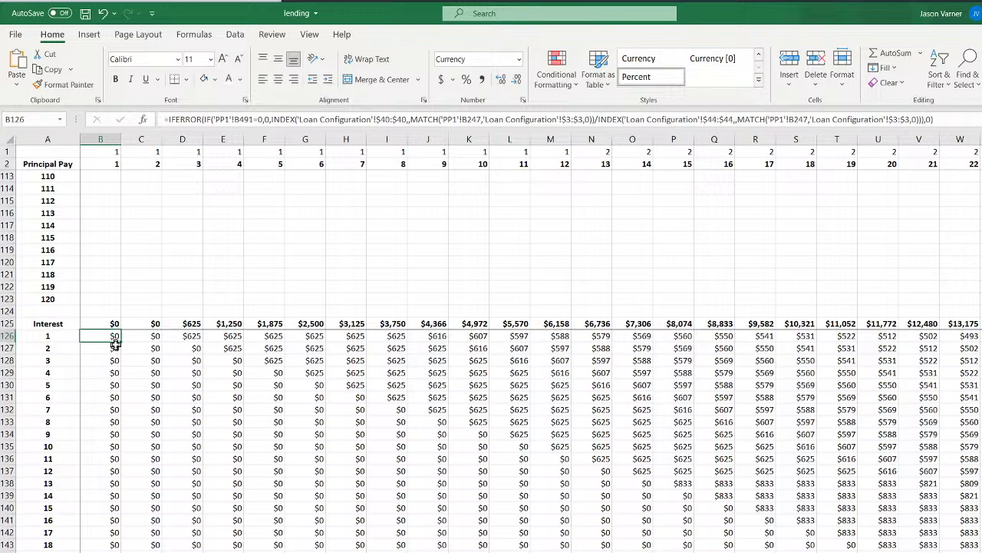
{"action": "left_click_drag", "start_coordinate": [120, 342], "coordinate": [528, 339]}
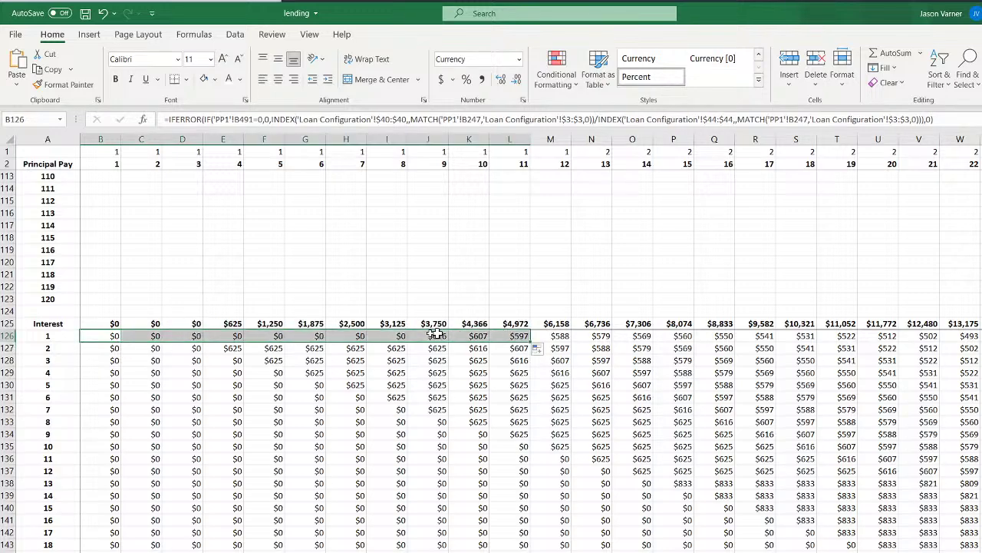
{"action": "left_click", "coordinate": [105, 335]}
{"action": "left_click_drag", "start_coordinate": [129, 343], "coordinate": [897, 338]}
{"action": "left_click", "coordinate": [115, 335]}
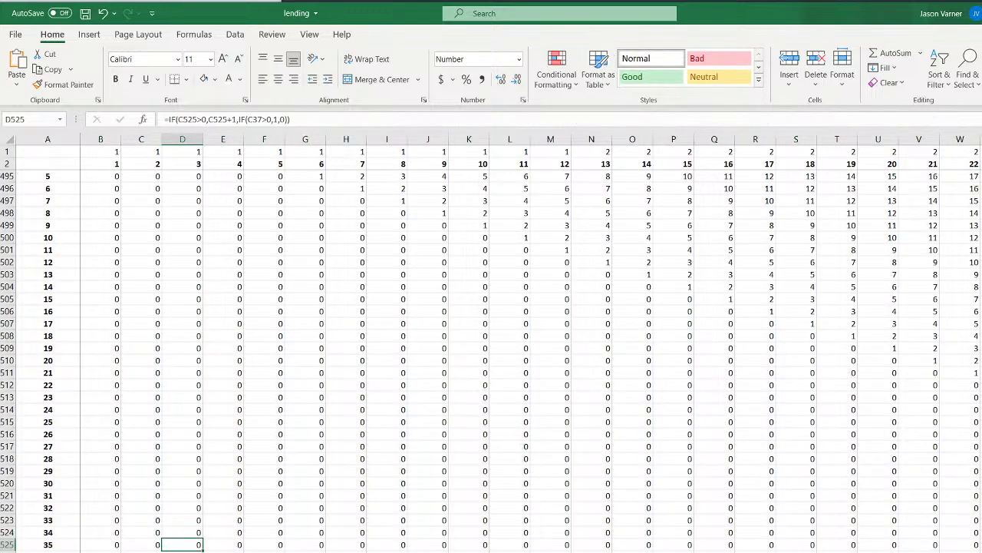
Check the Age of Cohort rows on the PP1 sheet and fill the B126 interest formula across and down through T141
{"action": "scroll", "coordinate": [491, 361], "scroll_direction": "up", "scroll_amount": 20}
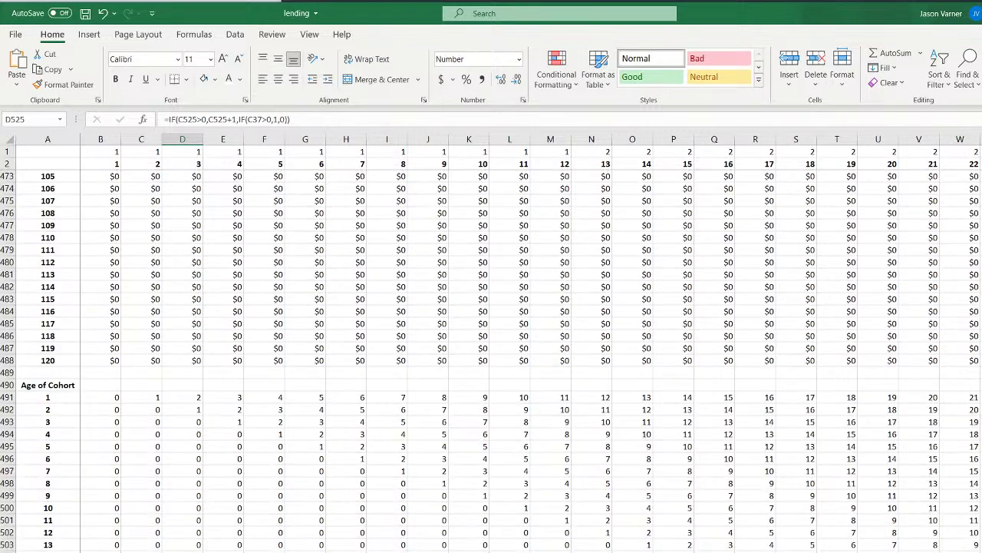
{"action": "scroll", "coordinate": [492, 361], "scroll_direction": "down", "scroll_amount": 18}
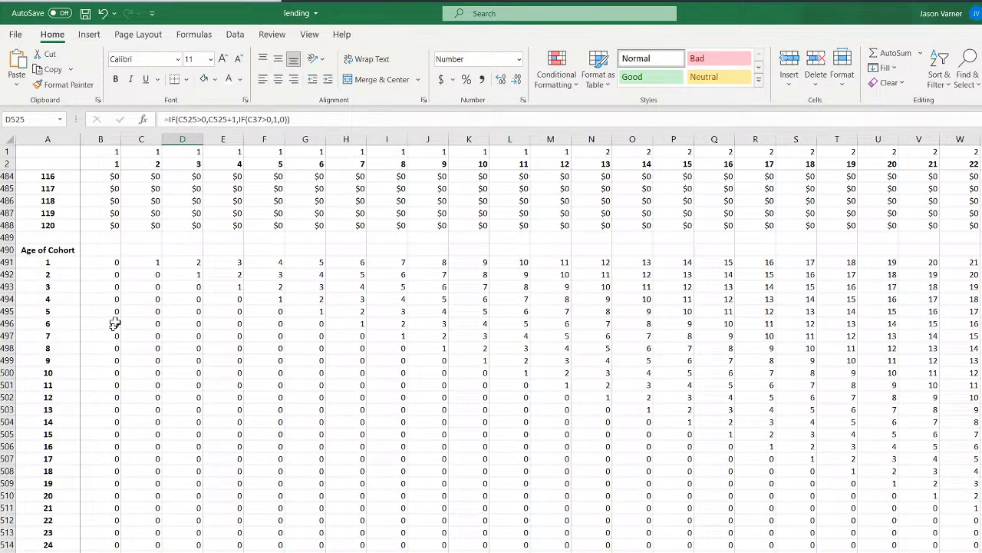
{"action": "scroll", "coordinate": [143, 485], "scroll_direction": "down", "scroll_amount": 20}
{"action": "scroll", "coordinate": [143, 546], "scroll_direction": "up", "scroll_amount": 2}
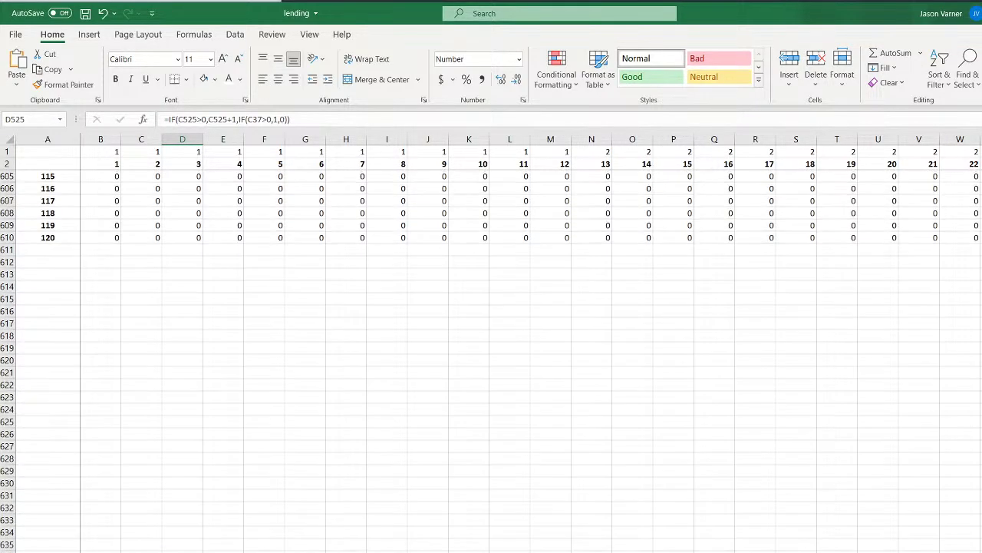
{"action": "key", "text": "ctrl+Page_Down"}
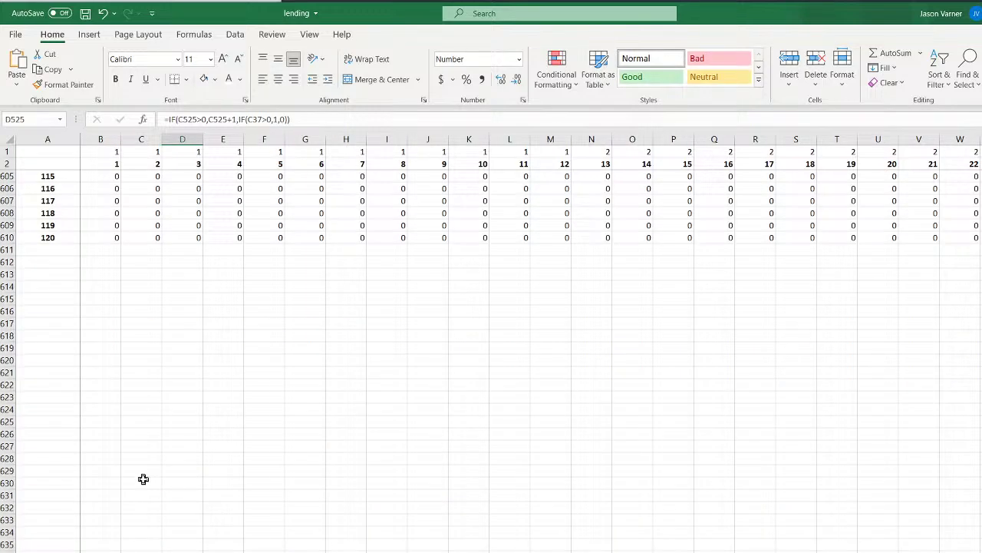
{"action": "scroll", "coordinate": [143, 478], "scroll_direction": "down", "scroll_amount": 20}
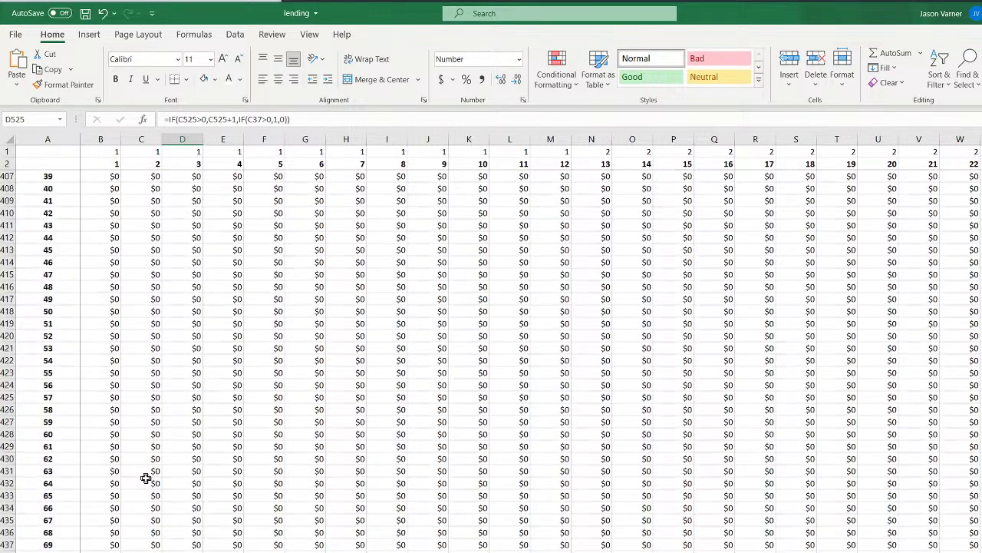
{"action": "scroll", "coordinate": [146, 478], "scroll_direction": "up", "scroll_amount": 20}
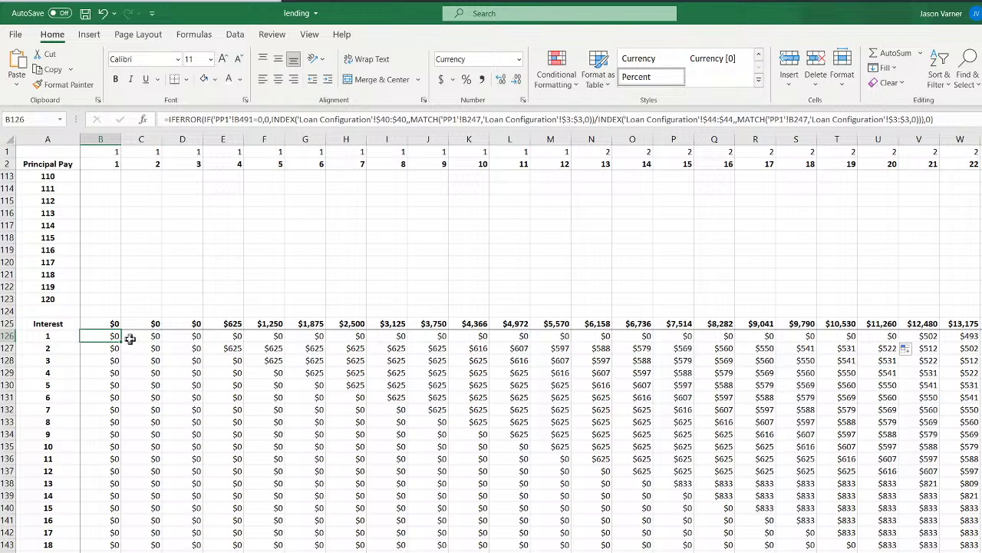
{"action": "left_click_drag", "start_coordinate": [123, 343], "coordinate": [857, 525]}
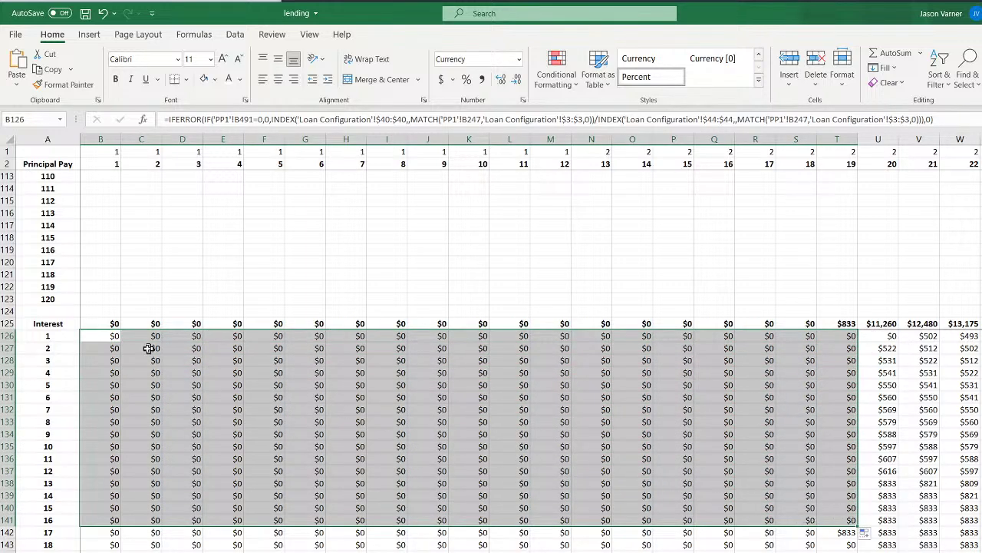
{"action": "left_click", "coordinate": [102, 338]}
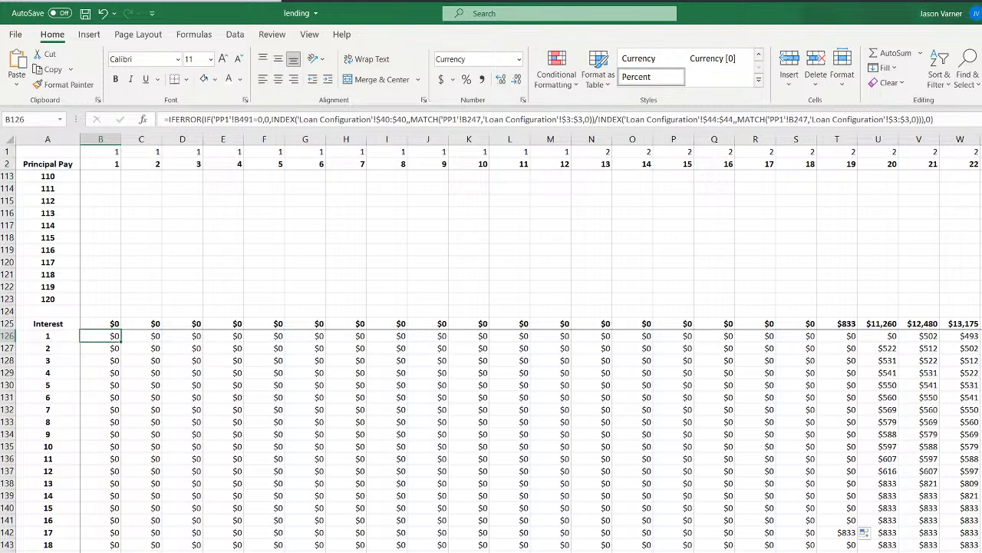
Examine the first cohort's Age of Cohort formulas in B491, C491 and D491 on the PP1 sheet
{"action": "left_click", "coordinate": [179, 551]}
{"action": "scroll", "coordinate": [154, 531], "scroll_direction": "down", "scroll_amount": 20}
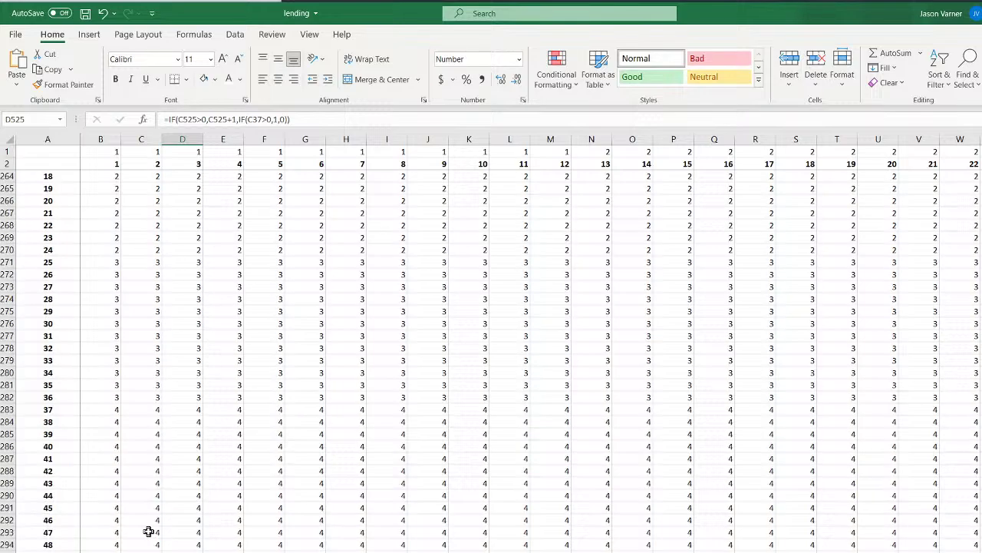
{"action": "scroll", "coordinate": [148, 531], "scroll_direction": "down", "scroll_amount": 20}
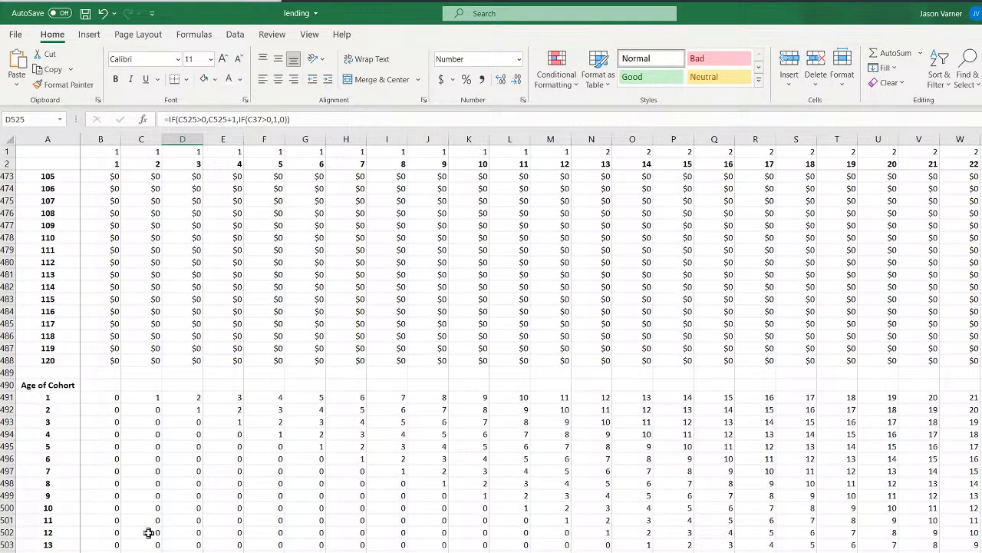
{"action": "left_click", "coordinate": [109, 397]}
{"action": "left_click", "coordinate": [149, 396]}
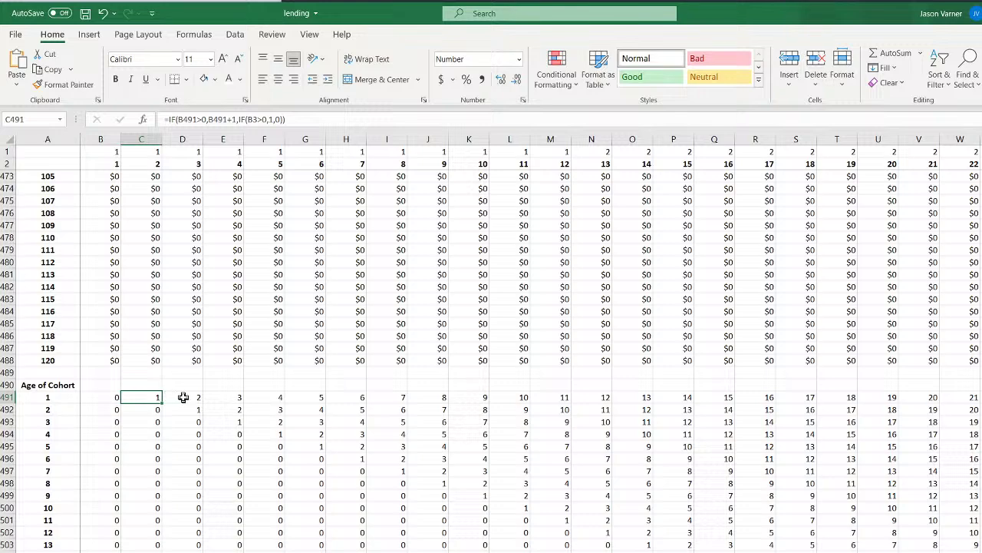
{"action": "left_click", "coordinate": [183, 397]}
{"action": "left_click", "coordinate": [108, 397]}
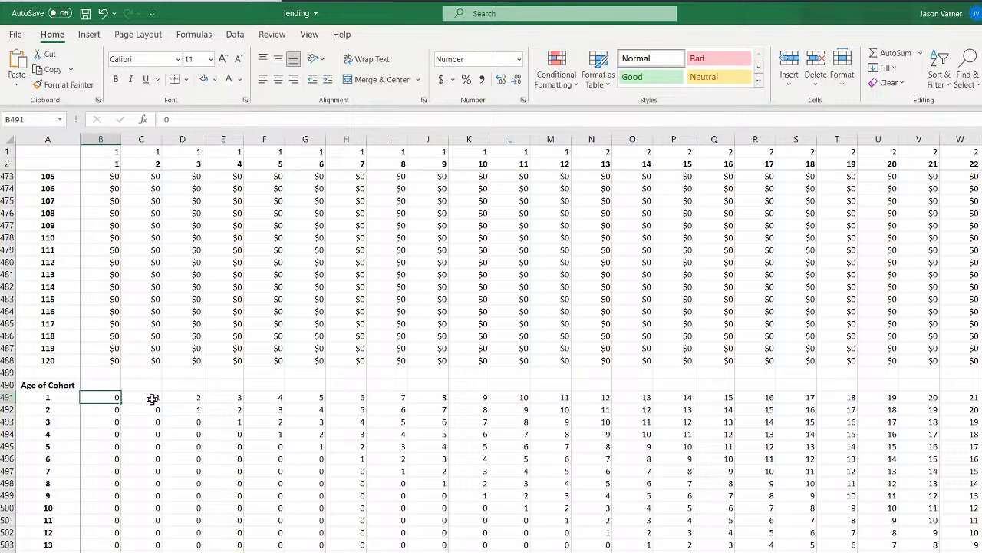
{"action": "left_click", "coordinate": [149, 397]}
{"action": "left_click", "coordinate": [185, 396]}
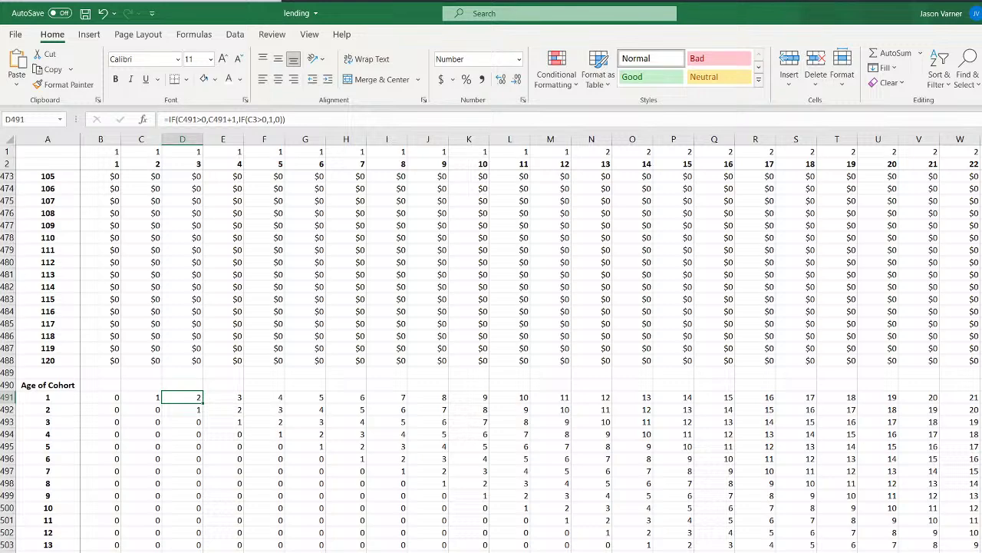
Compare the formulas in Interest cells B126 and I126 on the original sheet that references Pi1
{"action": "left_click", "coordinate": [206, 551]}
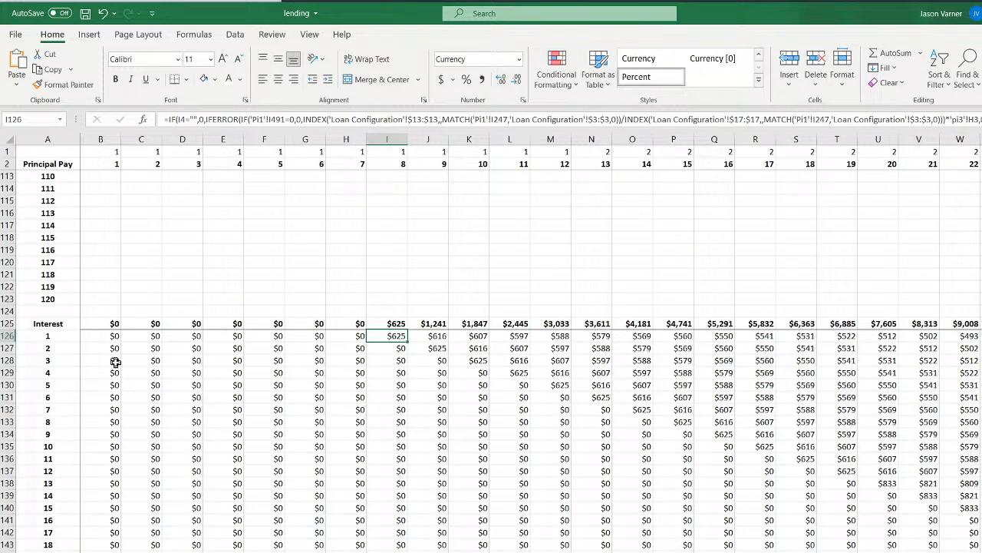
{"action": "left_click", "coordinate": [101, 335]}
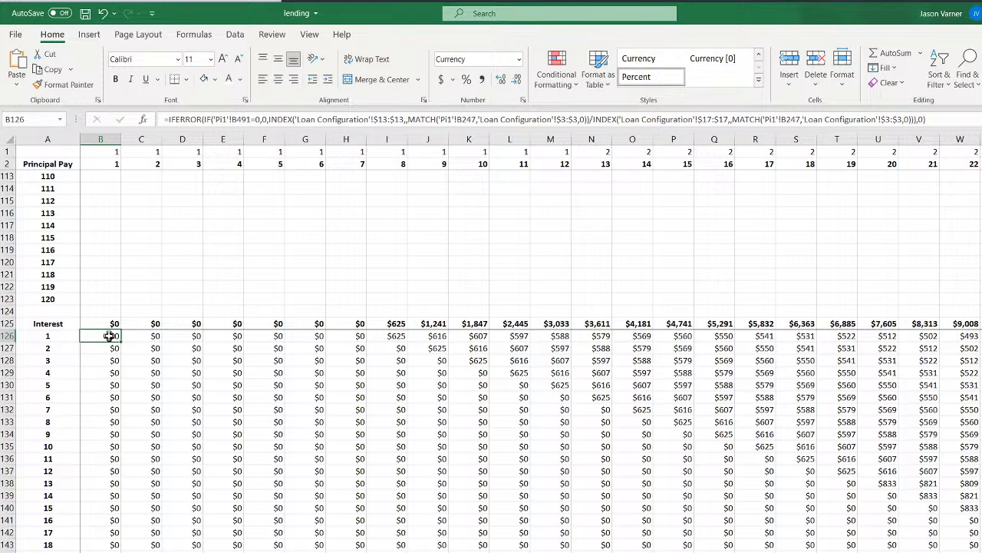
{"action": "left_click", "coordinate": [389, 336]}
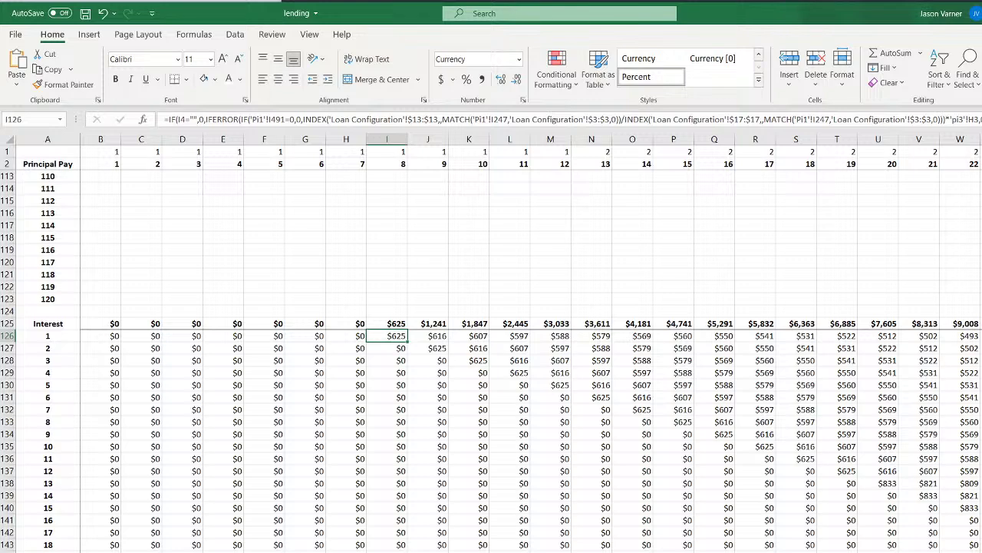
Inspect the C126 interest formula for the P+I Only loans and the PP1 Age of Cohort row it references
{"action": "key", "text": "ctrl+z"}
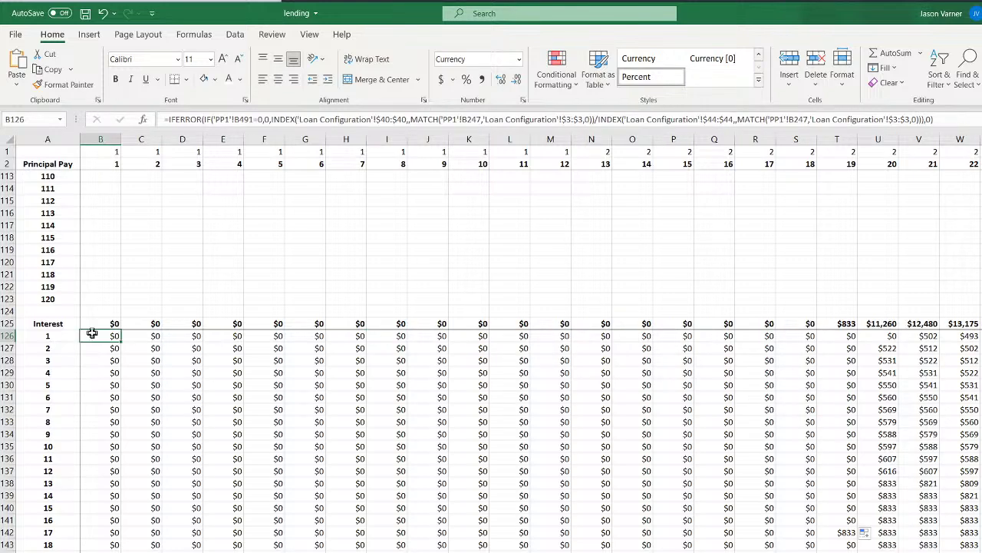
{"action": "left_click", "coordinate": [154, 335]}
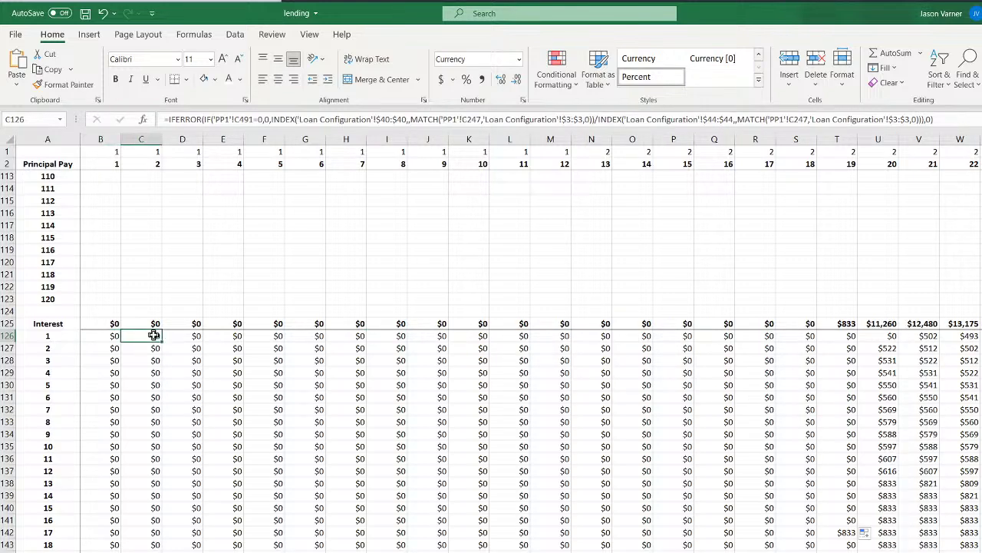
{"action": "double_click", "coordinate": [154, 335]}
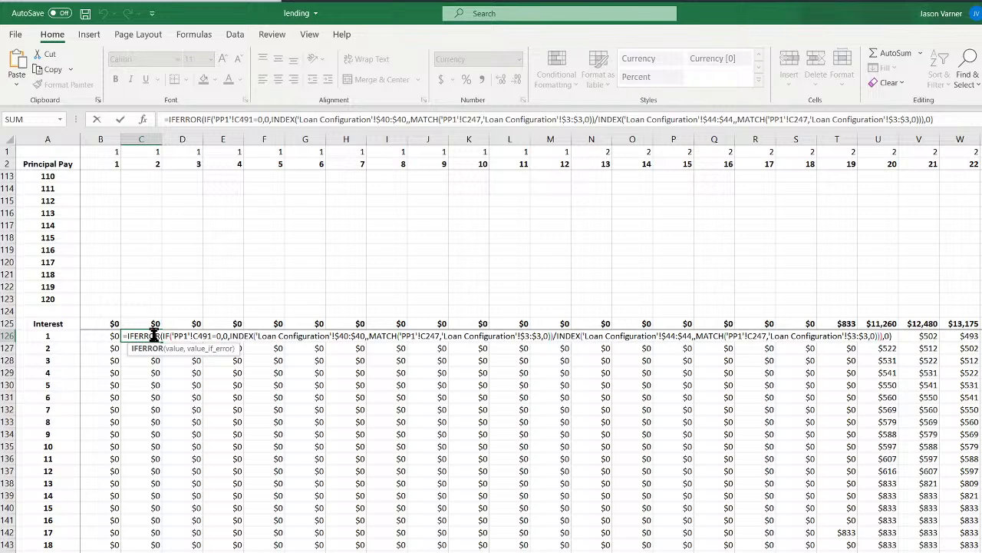
{"action": "key", "text": "Escape"}
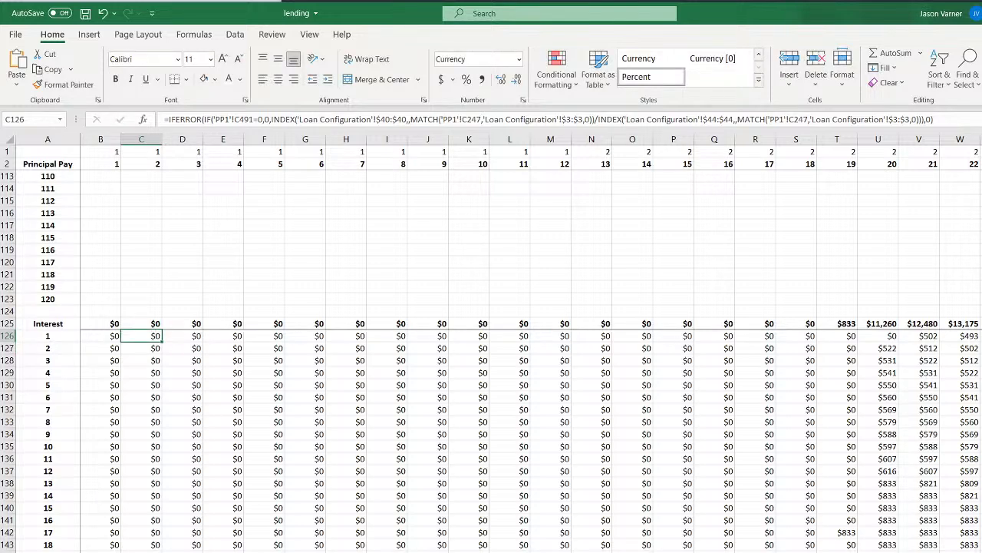
{"action": "key", "text": "ctrl+bracketleft"}
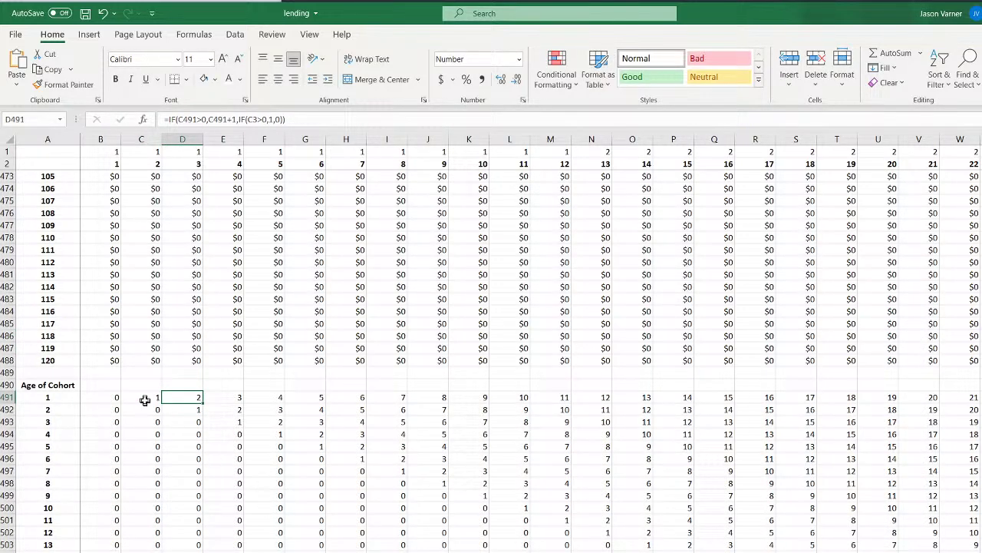
Examine the Interest formulas in I126, J126 and L127 on the Pi1-based sheet and trace I126 to Principal Pay cell I4
{"action": "key", "text": "F5"}
{"action": "key", "text": "Return"}
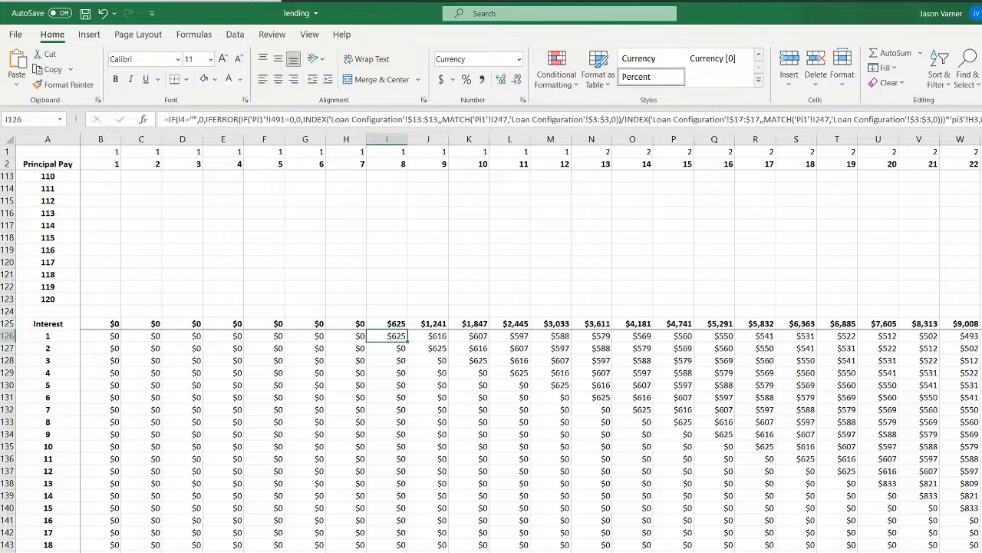
{"action": "left_click", "coordinate": [436, 336]}
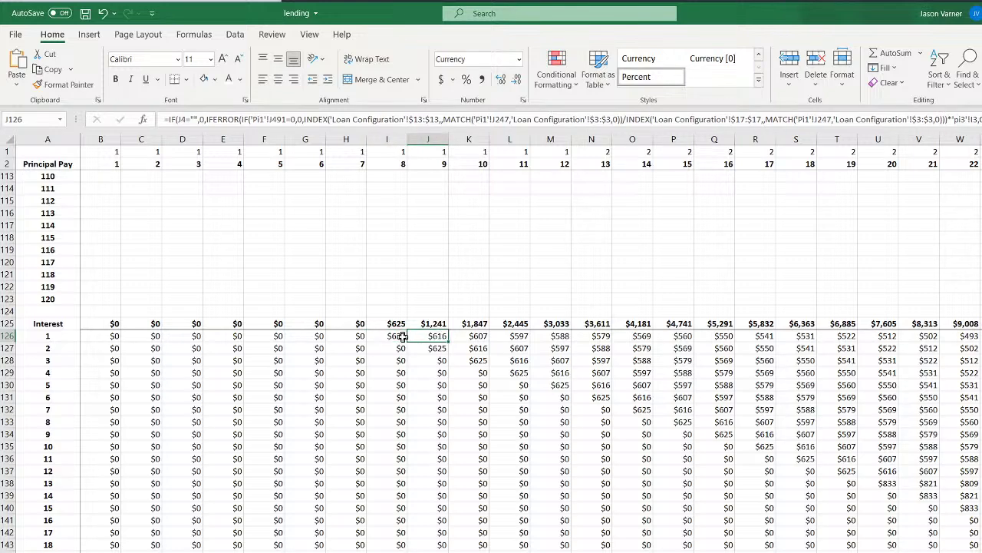
{"action": "left_click", "coordinate": [522, 345]}
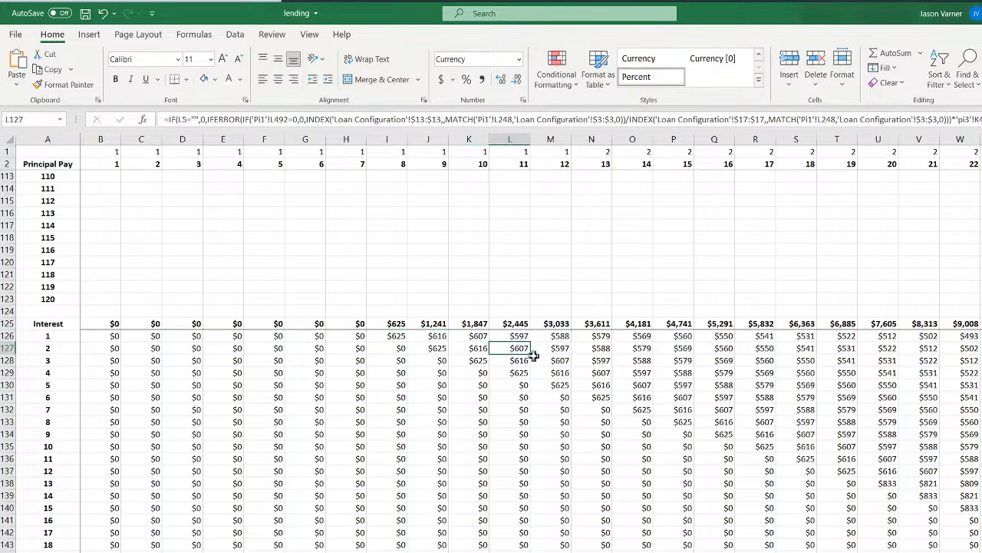
{"action": "double_click", "coordinate": [391, 337]}
{"action": "scroll", "coordinate": [276, 414], "scroll_direction": "up", "scroll_amount": 20}
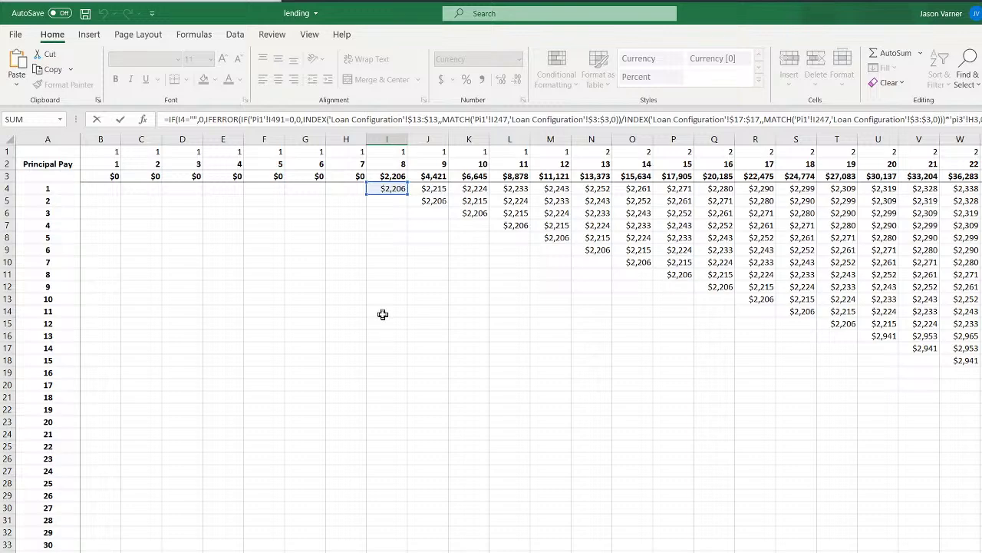
{"action": "double_click", "coordinate": [393, 201]}
{"action": "key", "text": "Return"}
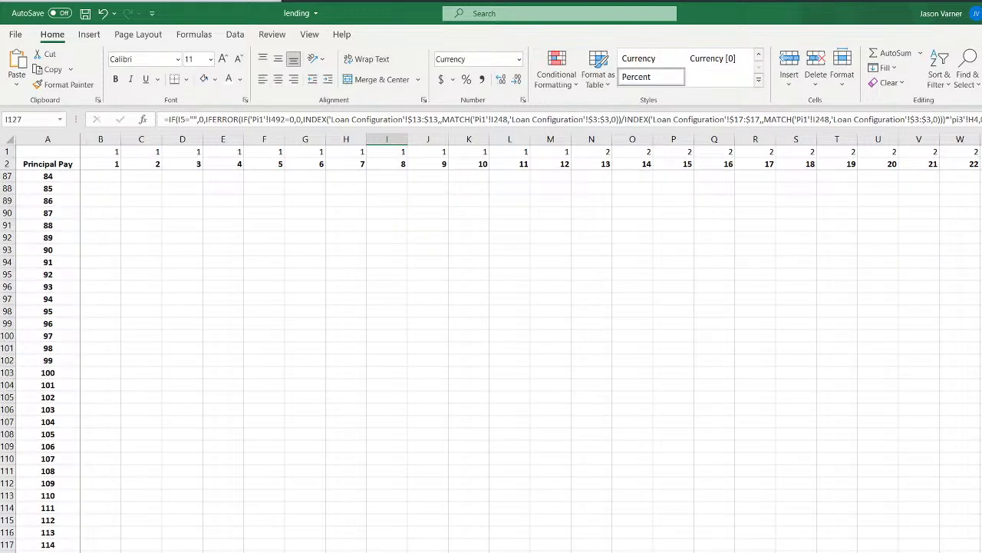
Compare the C126 interest formula on the PP1-based sheet with its counterpart on the Pi1-based sheet
{"action": "scroll", "coordinate": [126, 333], "scroll_direction": "down", "scroll_amount": 9}
{"action": "left_click", "coordinate": [126, 333]}
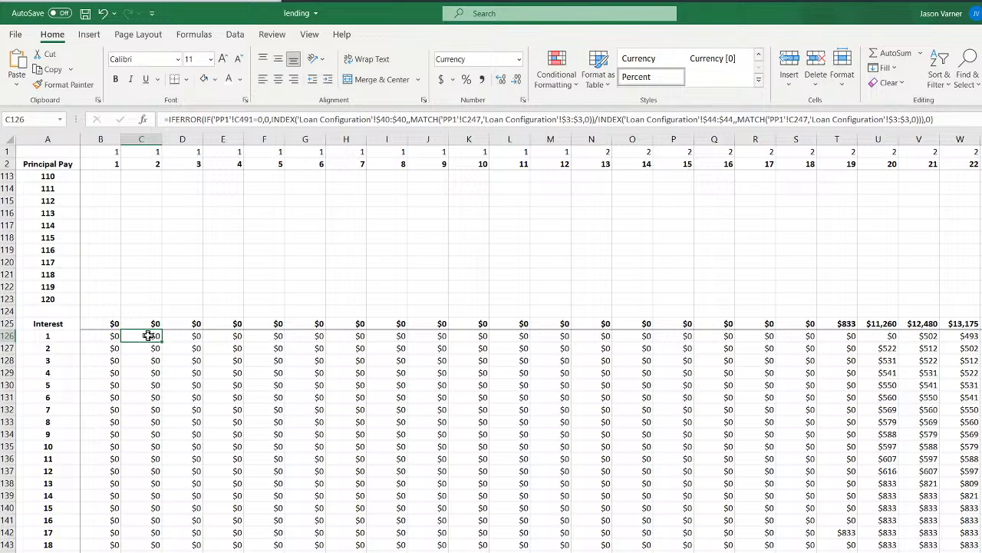
{"action": "scroll", "coordinate": [148, 336], "scroll_direction": "up", "scroll_amount": 20}
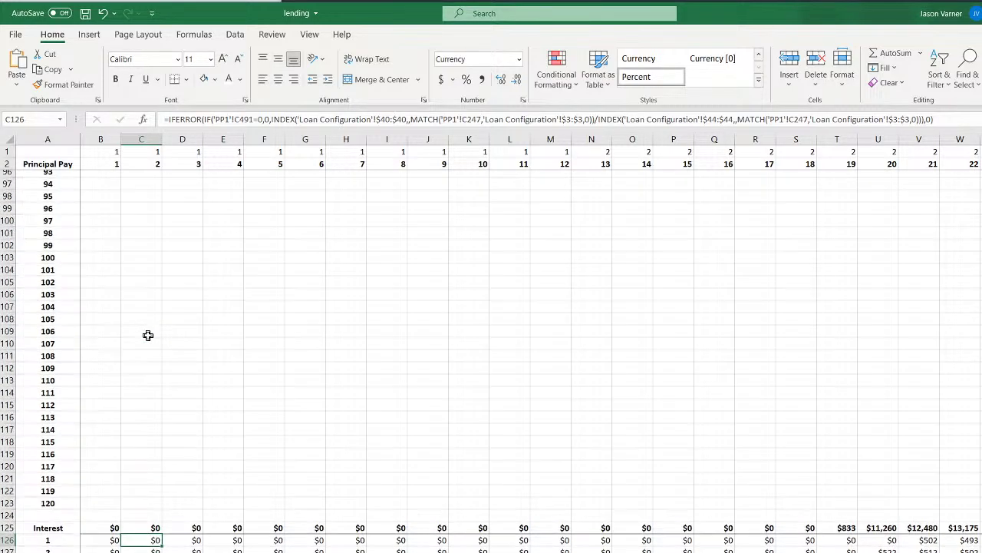
{"action": "scroll", "coordinate": [167, 420], "scroll_direction": "down", "scroll_amount": 20}
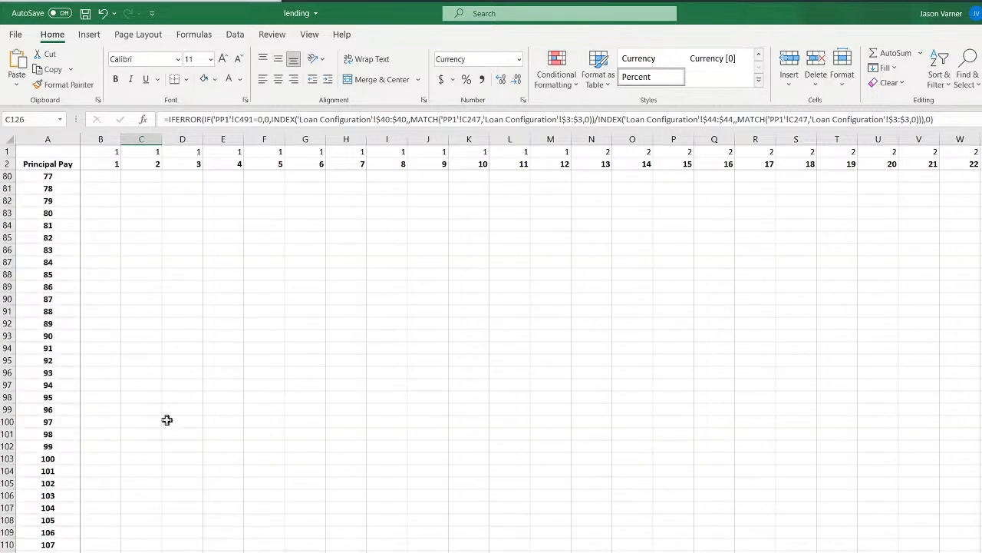
{"action": "double_click", "coordinate": [148, 335]}
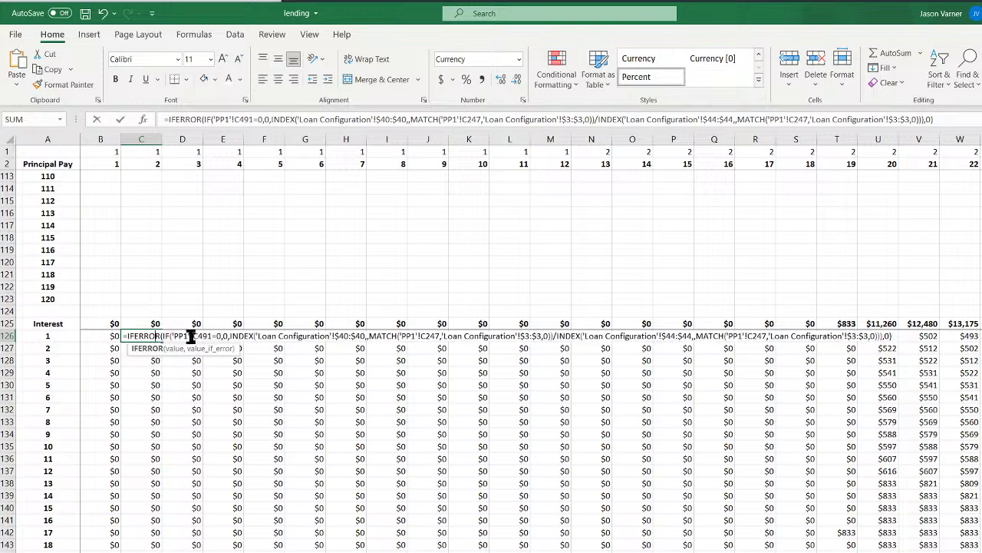
{"action": "scroll", "coordinate": [287, 450], "scroll_direction": "up", "scroll_amount": 20}
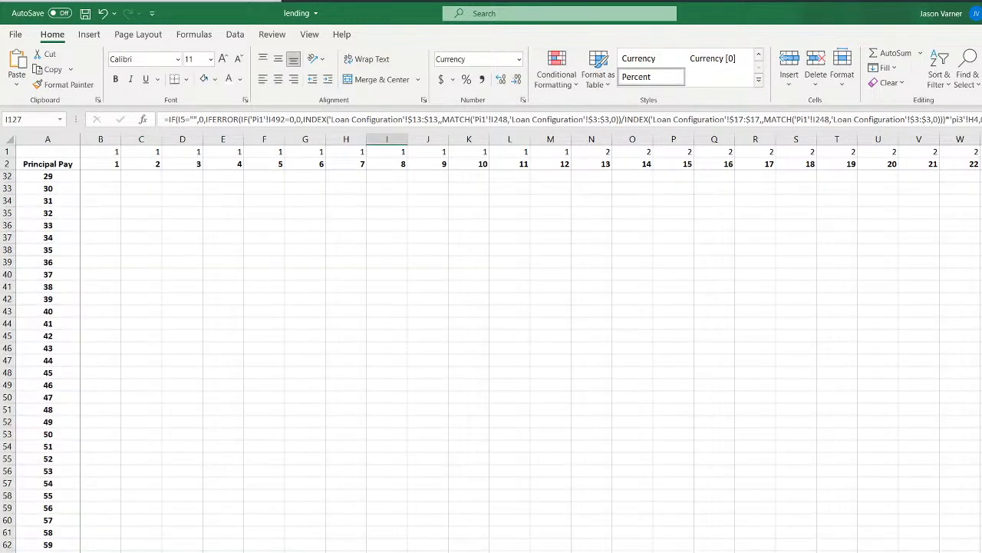
{"action": "scroll", "coordinate": [491, 345], "scroll_direction": "down", "scroll_amount": 11}
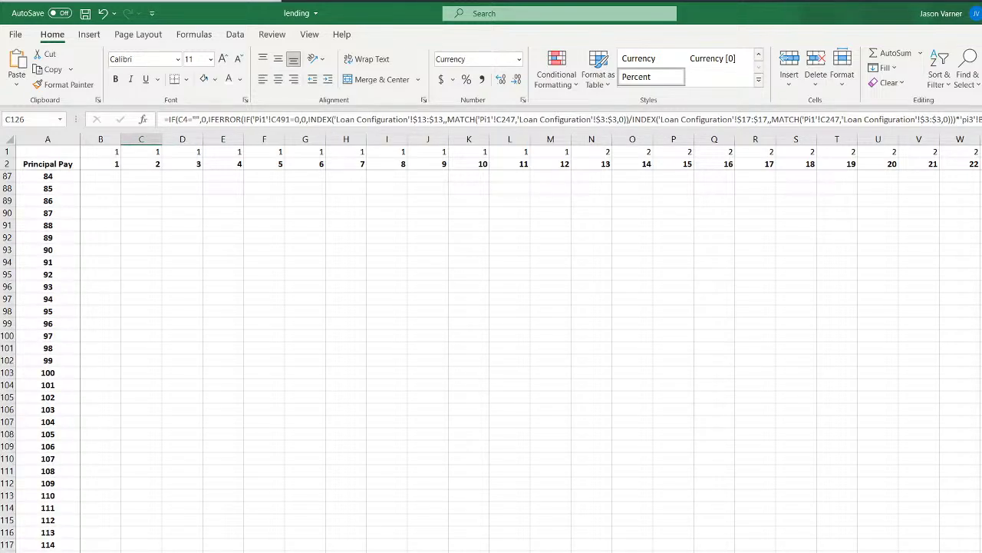
{"action": "key", "text": "Down"}
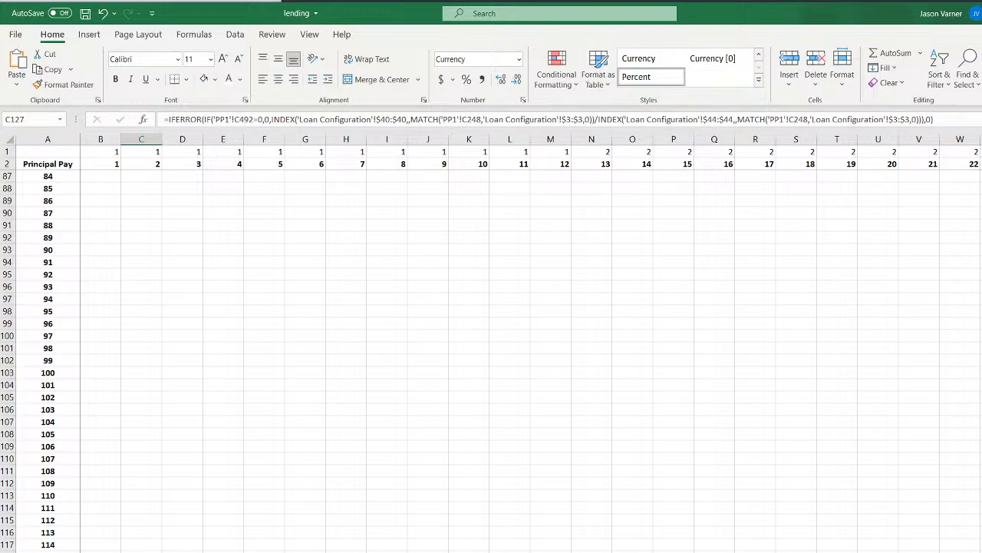
Review the B126 interest formula on the PP1-based sheet alongside the Principal Pay rows at its start
{"action": "scroll", "coordinate": [93, 520], "scroll_direction": "down", "scroll_amount": 3}
{"action": "left_click", "coordinate": [89, 520]}
{"action": "scroll", "coordinate": [94, 520], "scroll_direction": "up", "scroll_amount": 3}
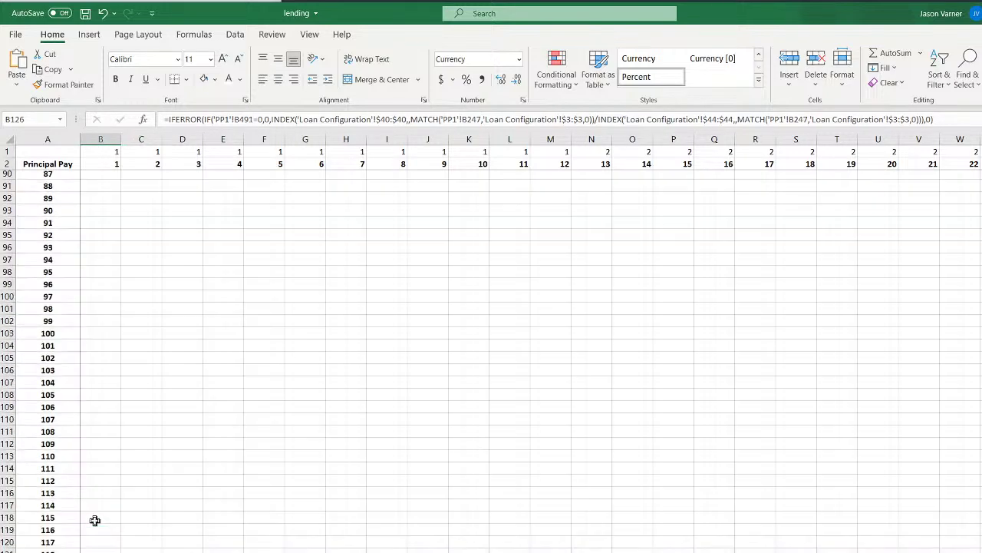
{"action": "scroll", "coordinate": [94, 520], "scroll_direction": "up", "scroll_amount": 20}
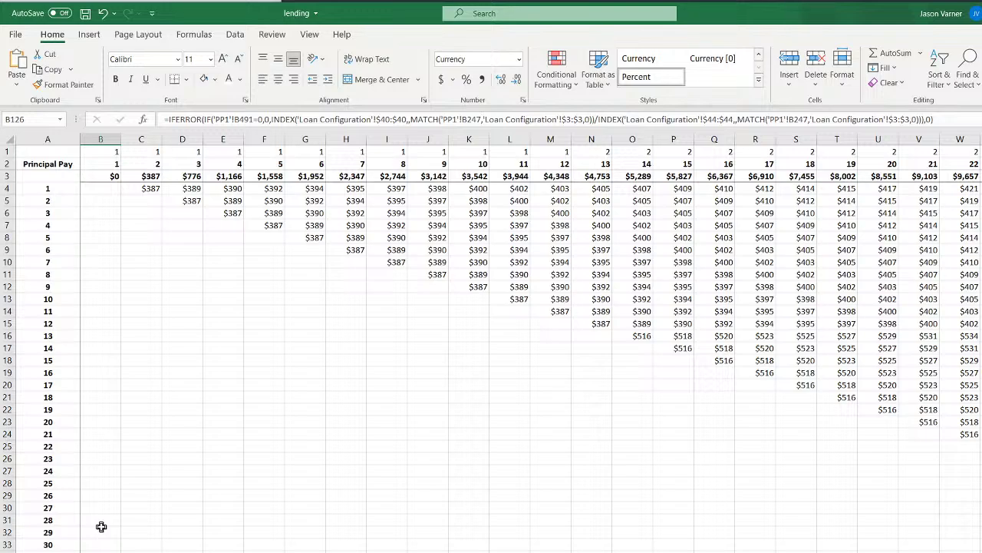
{"action": "scroll", "coordinate": [101, 526], "scroll_direction": "down", "scroll_amount": 20}
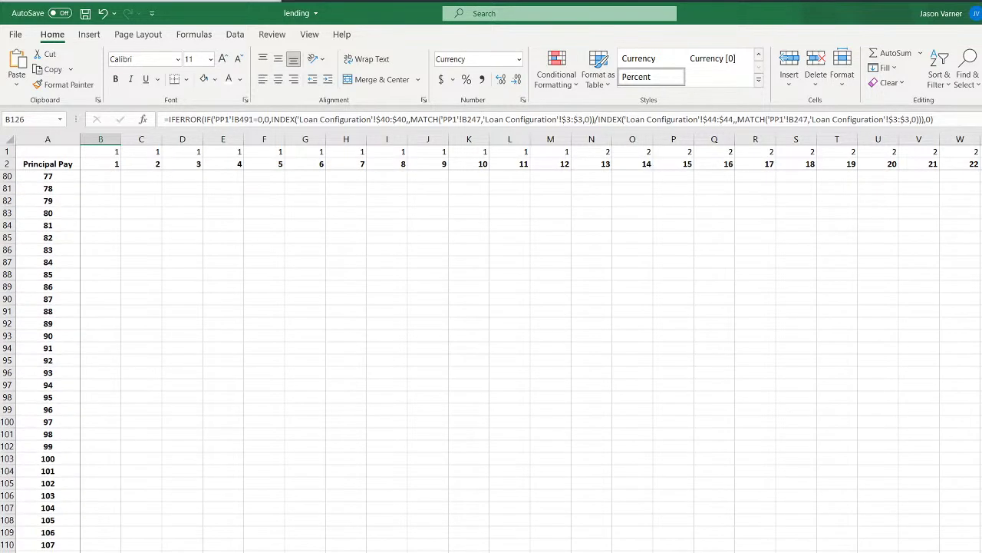
{"action": "scroll", "coordinate": [101, 527], "scroll_direction": "down", "scroll_amount": 7}
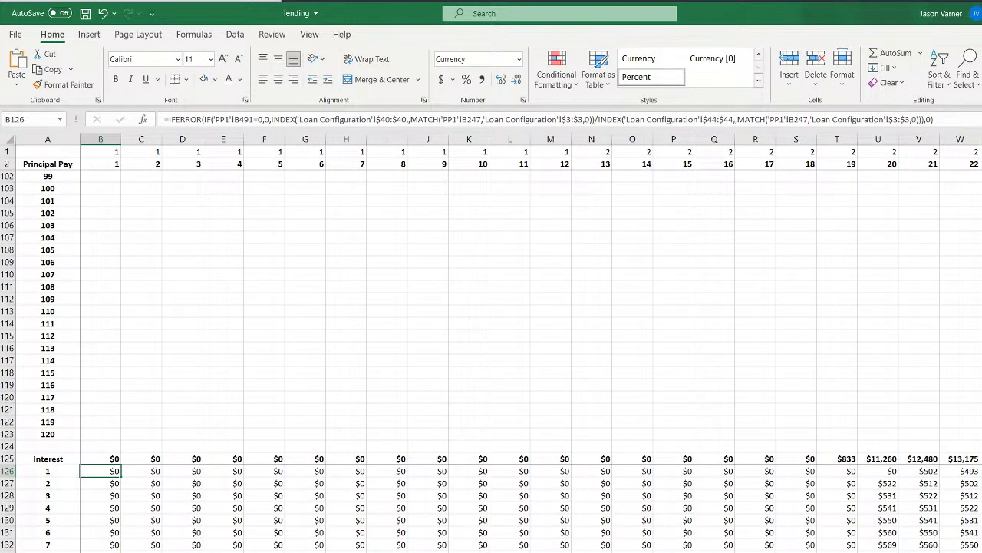
Check cells C126 and B126 on the Pi1-based sheet and glance at the Month end Balance sheet's Interest Only Payments
{"action": "key", "text": "Right"}
{"action": "scroll", "coordinate": [491, 346], "scroll_direction": "up", "scroll_amount": 5}
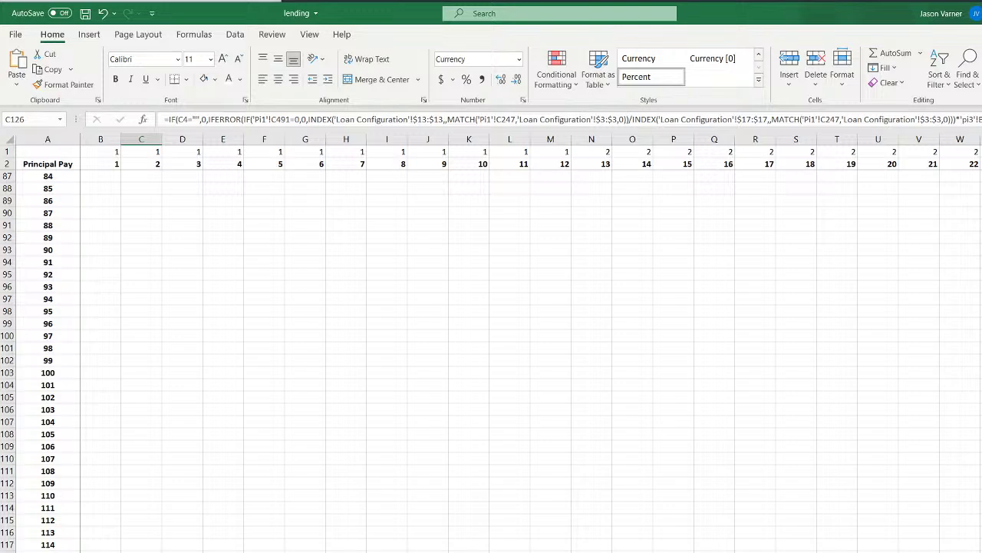
{"action": "key", "text": "Left"}
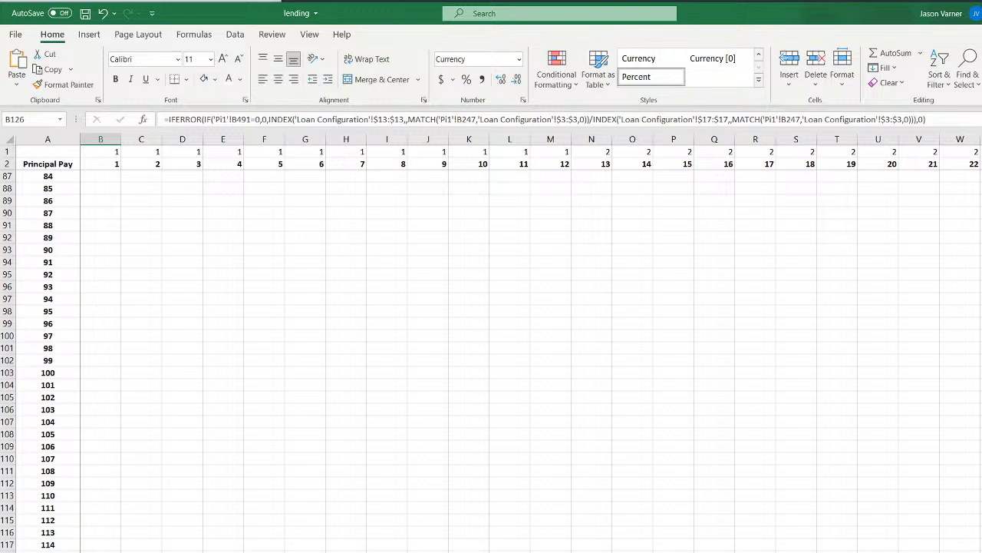
{"action": "key", "text": "ctrl+Page_Up"}
{"action": "key", "text": "ctrl+Page_Up"}
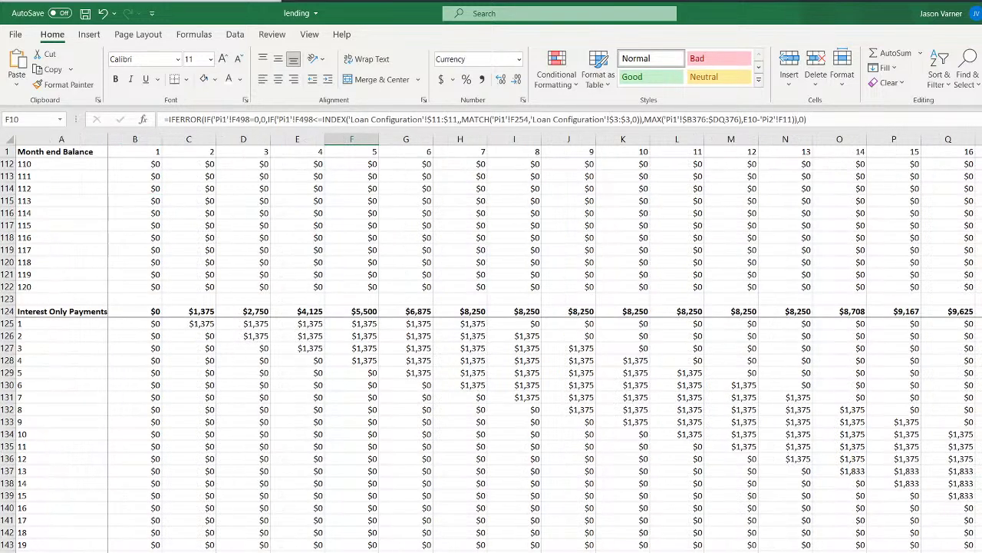
{"action": "key", "text": "ctrl+Page_Down"}
{"action": "key", "text": "ctrl+Page_Down"}
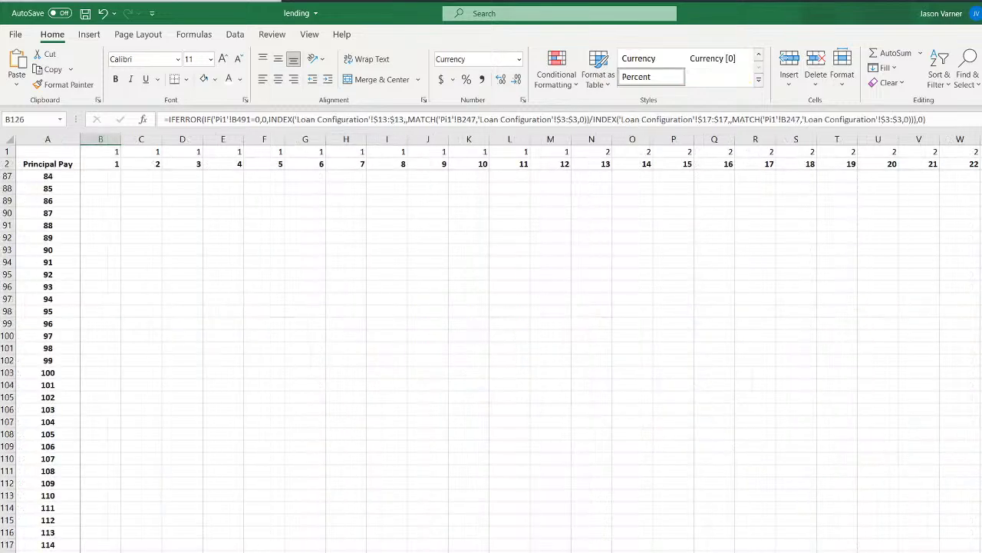
Compare the differing formulas in Interest cells B126 and C126 on the Pi1-based sheet
{"action": "scroll", "coordinate": [158, 360], "scroll_direction": "down", "scroll_amount": 20}
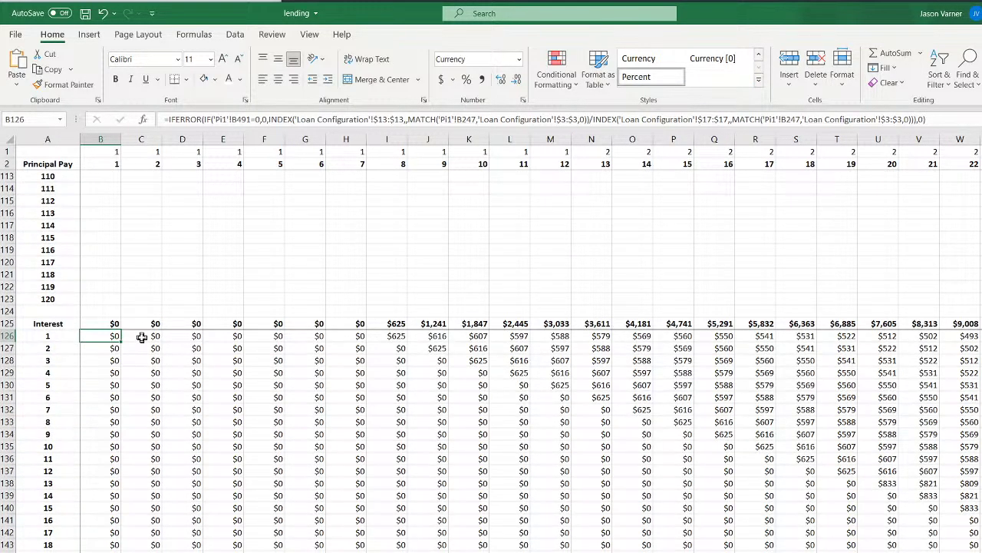
{"action": "left_click", "coordinate": [141, 336]}
{"action": "left_click", "coordinate": [105, 338]}
{"action": "left_click", "coordinate": [143, 338]}
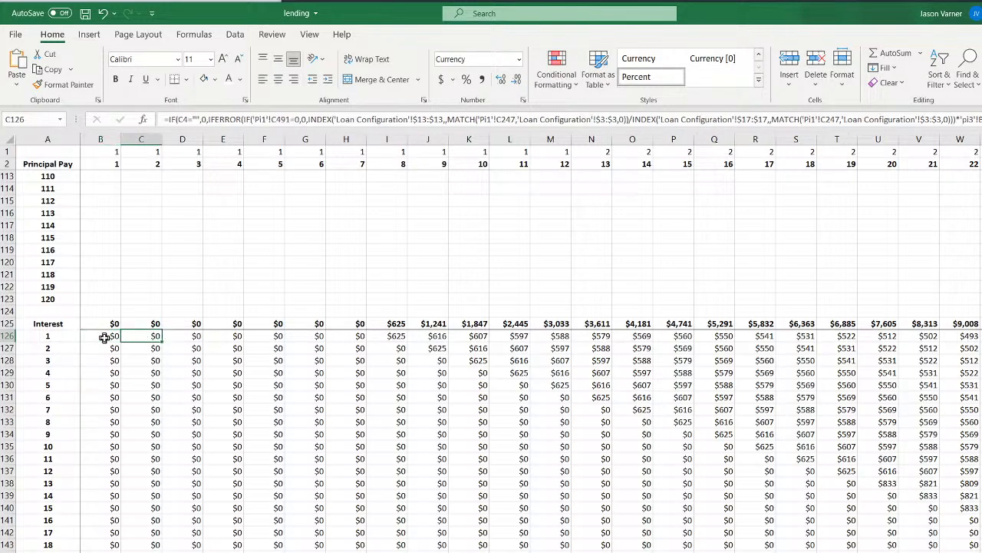
{"action": "left_click", "coordinate": [105, 337]}
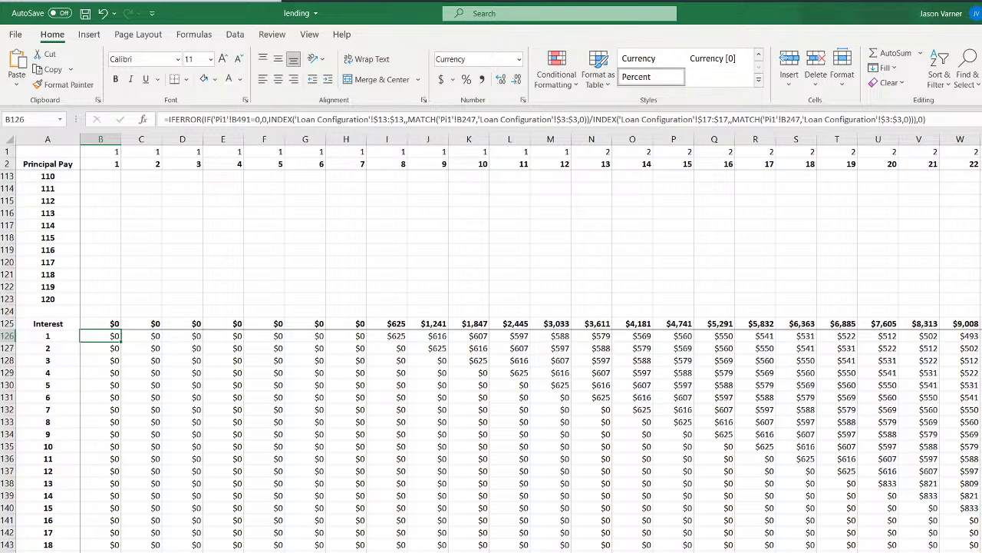
{"action": "key", "text": "ctrl+Page_Down"}
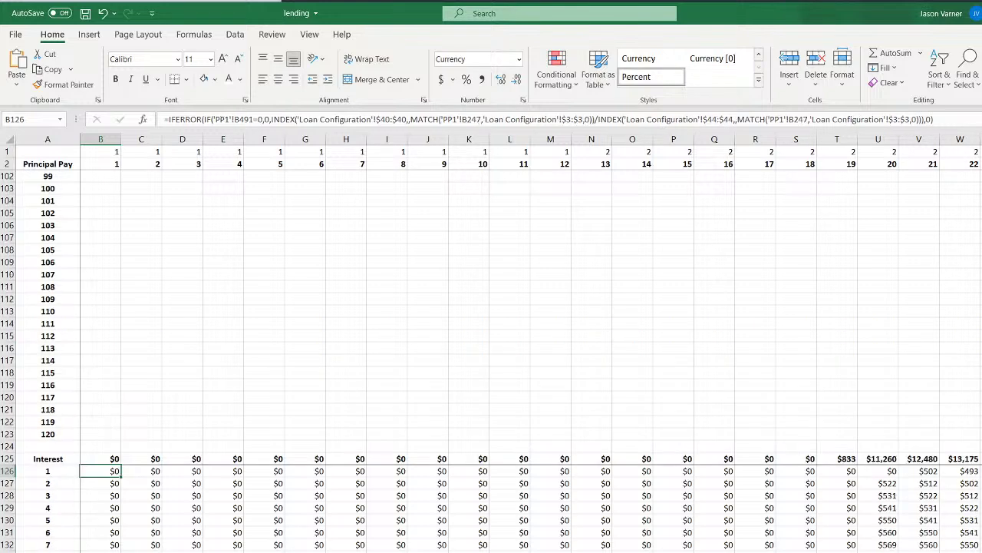
Undo the recent Interest formula fills and edits on the PP1-based sheet, back through the B126 change to Loan Configuration row 44
{"action": "left_click", "coordinate": [150, 474]}
{"action": "left_click", "coordinate": [102, 13]}
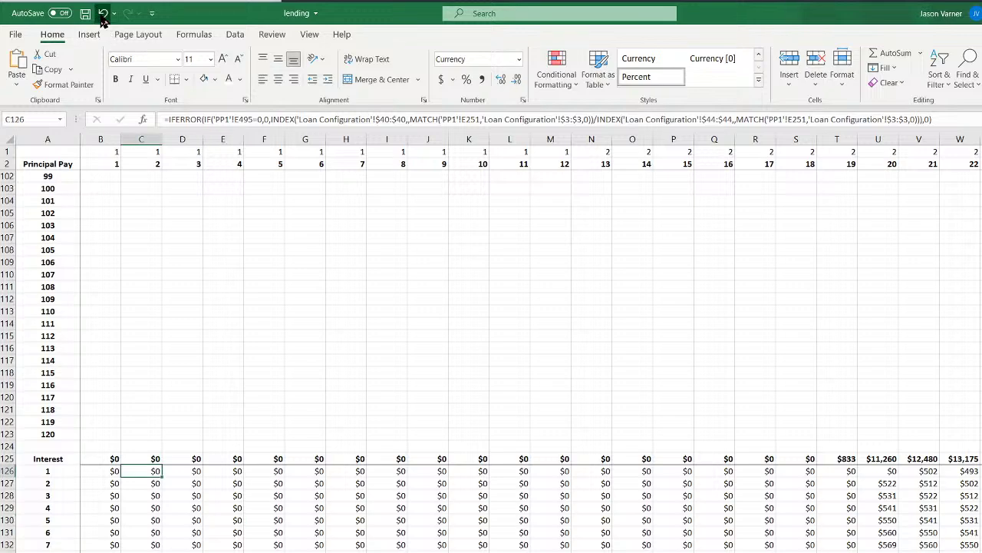
{"action": "left_click", "coordinate": [102, 13]}
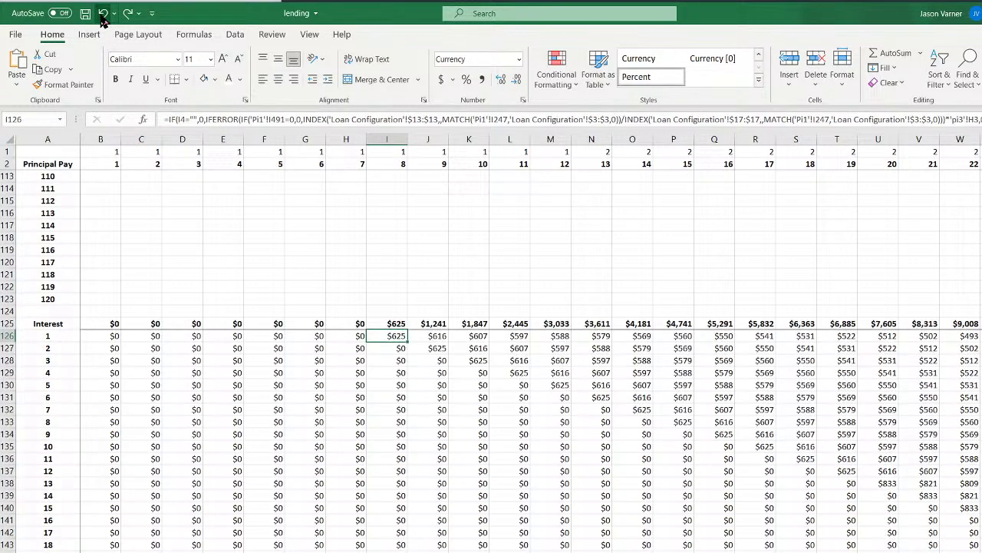
{"action": "left_click", "coordinate": [102, 13]}
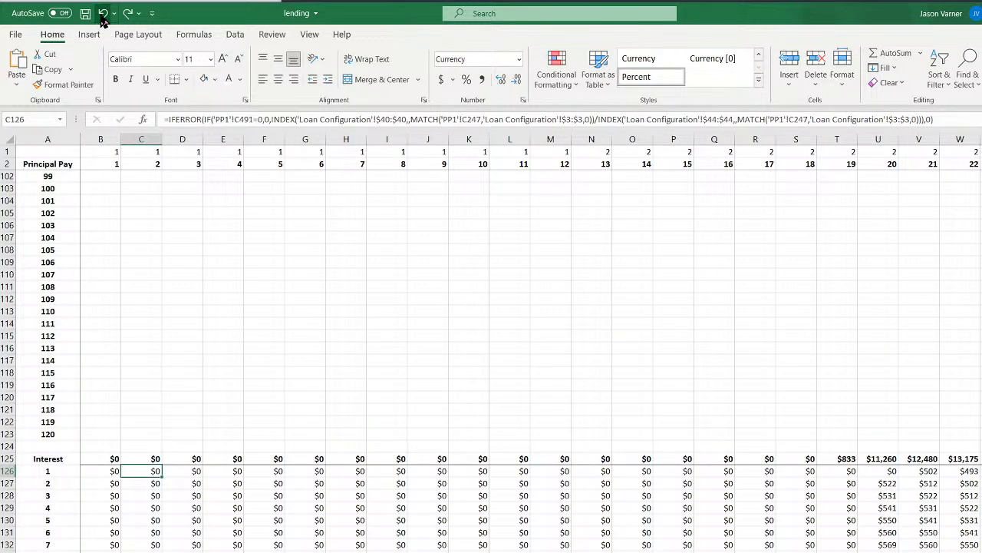
{"action": "left_click", "coordinate": [103, 16]}
{"action": "left_click", "coordinate": [103, 16]}
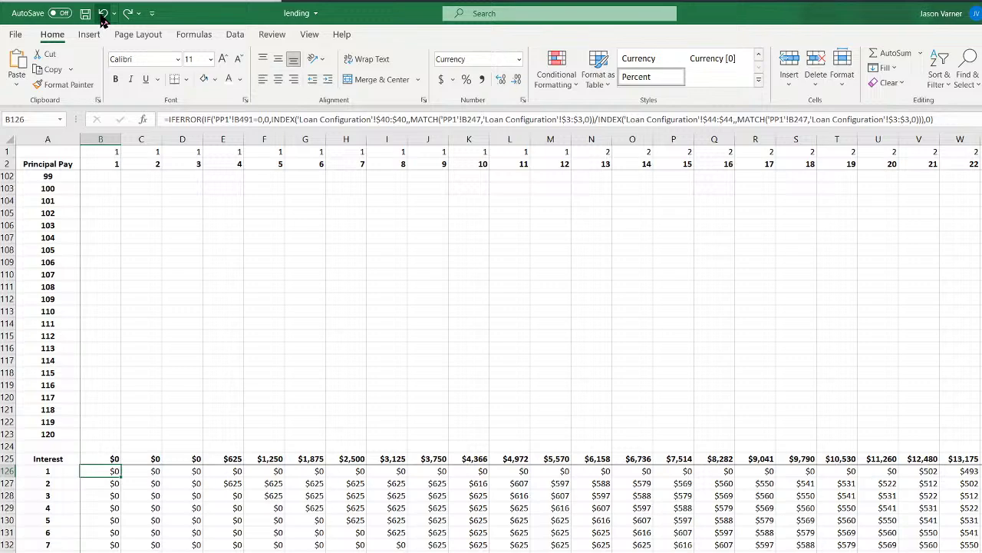
{"action": "left_click", "coordinate": [143, 471]}
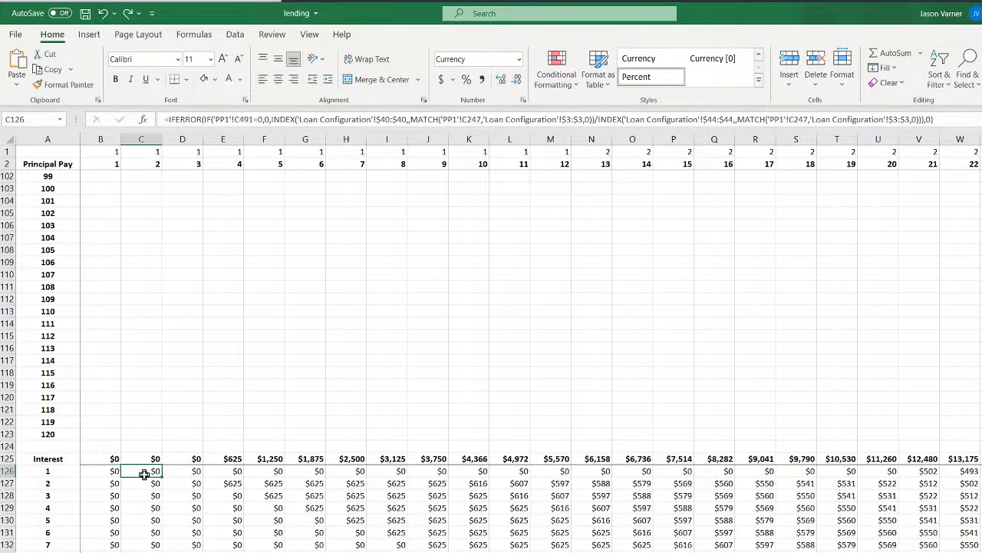
{"action": "left_click", "coordinate": [102, 13]}
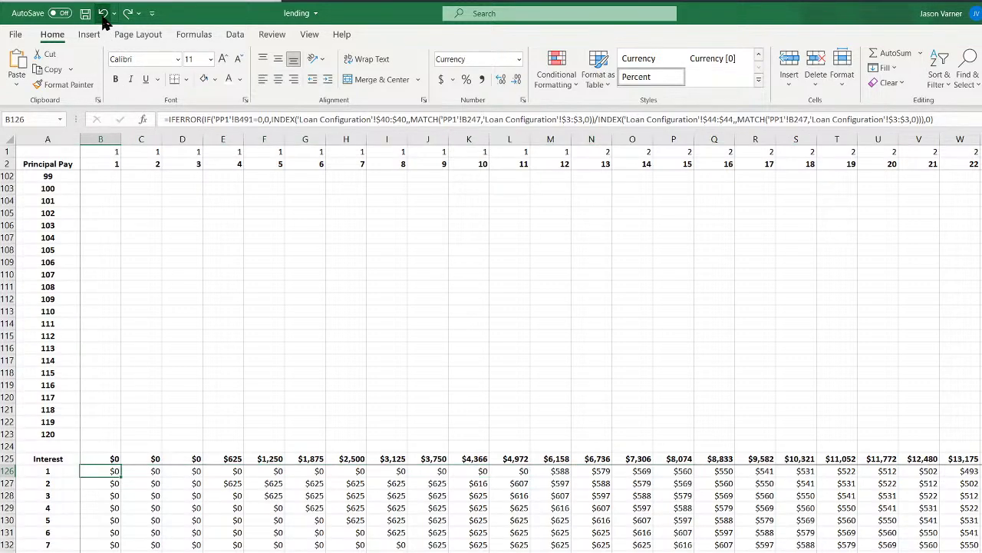
{"action": "left_click", "coordinate": [141, 472]}
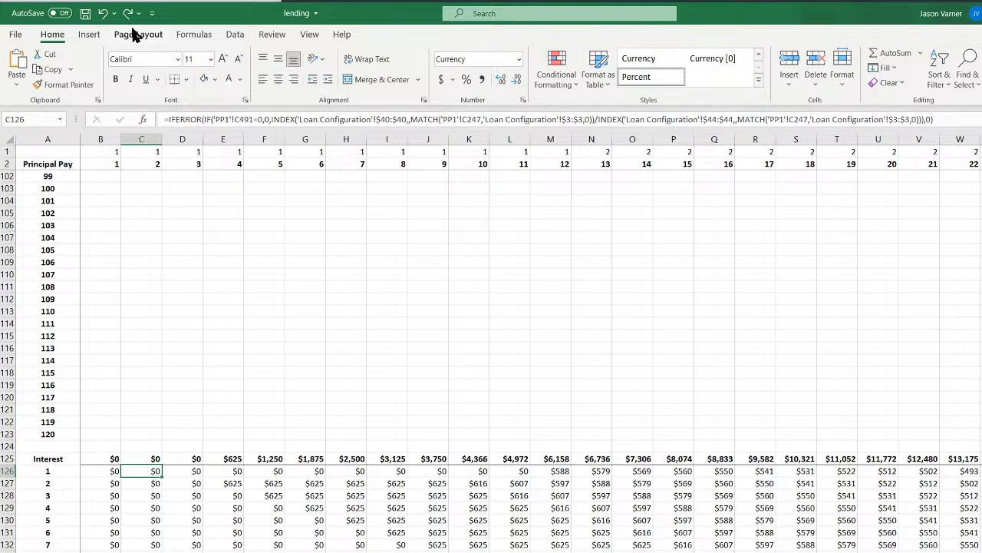
{"action": "left_click", "coordinate": [102, 13]}
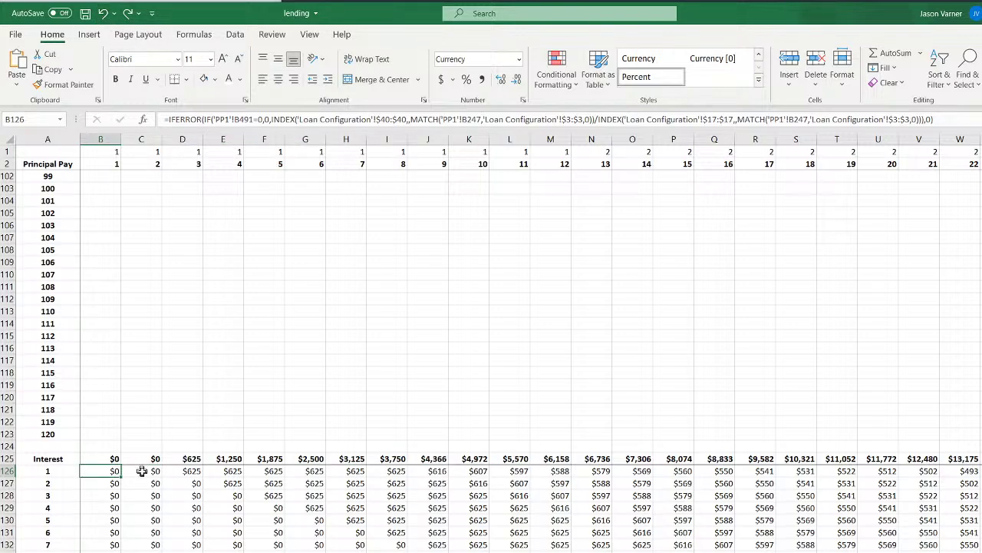
Redo the B126 edit that references Loan Configuration row 44 and inspect the restored formula in C126
{"action": "left_click", "coordinate": [101, 474]}
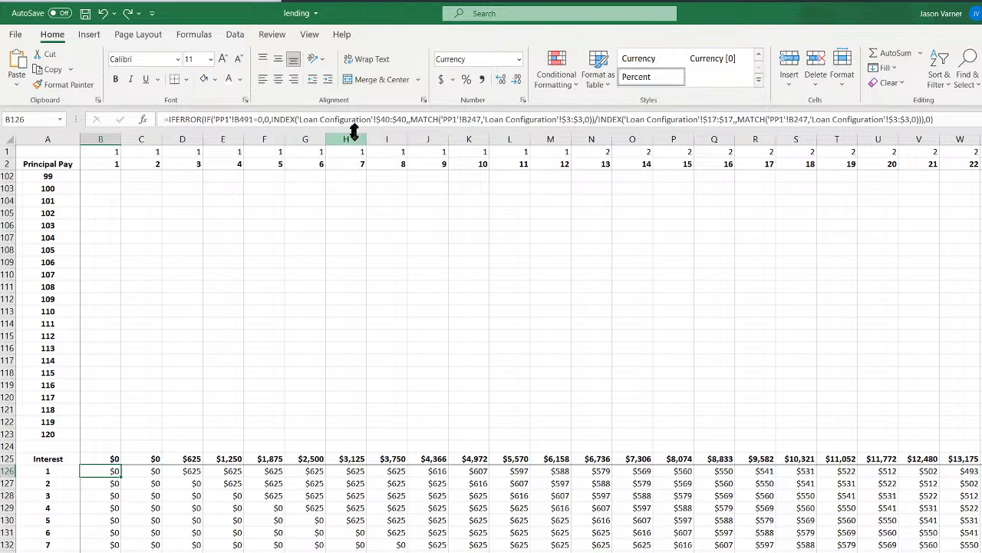
{"action": "left_click", "coordinate": [129, 13]}
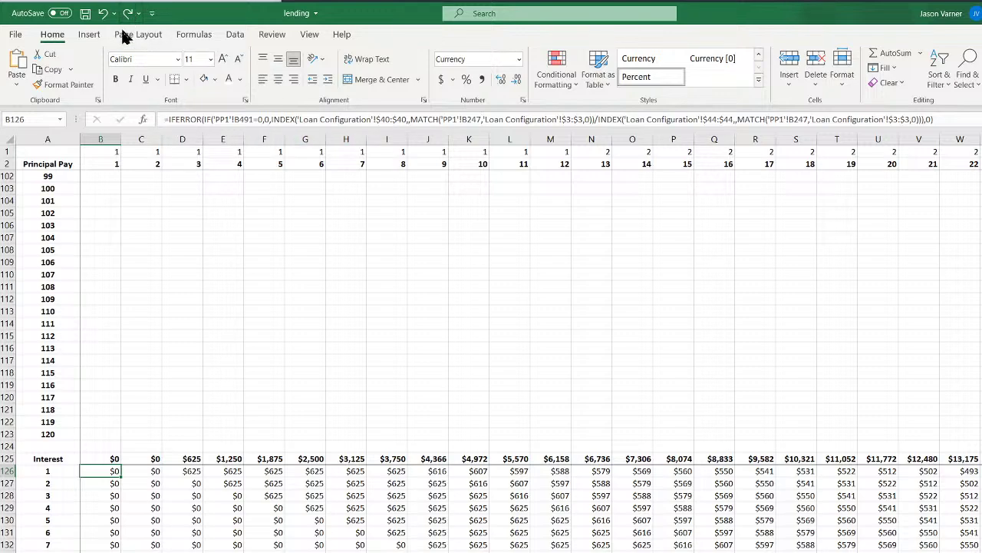
{"action": "left_click", "coordinate": [143, 471]}
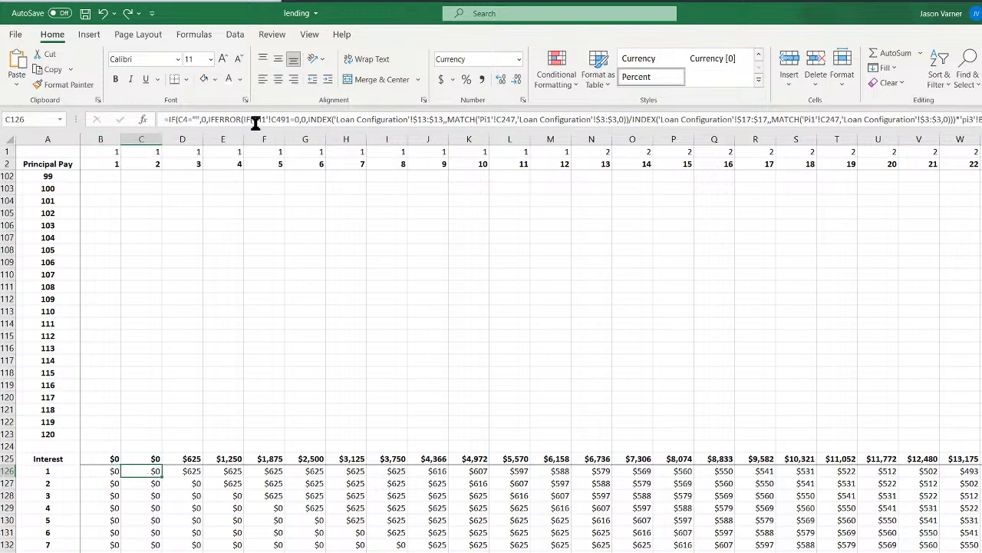
Change the first Pi1 reference in the C126 Interest formula to PP1, so its test reads 'PP1'!C491=0
{"action": "left_click", "coordinate": [279, 120]}
{"action": "key", "text": "BackSpace"}
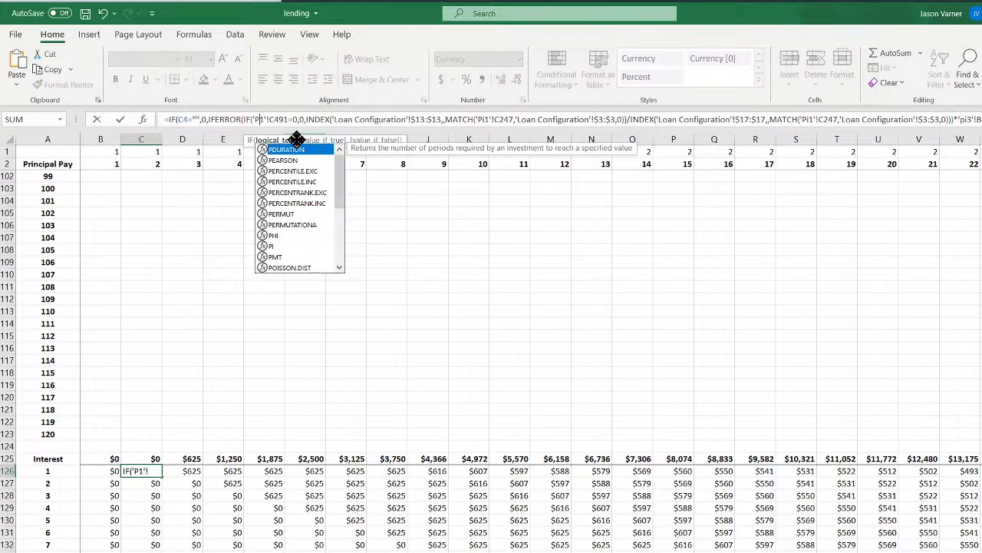
{"action": "type", "text": "P"}
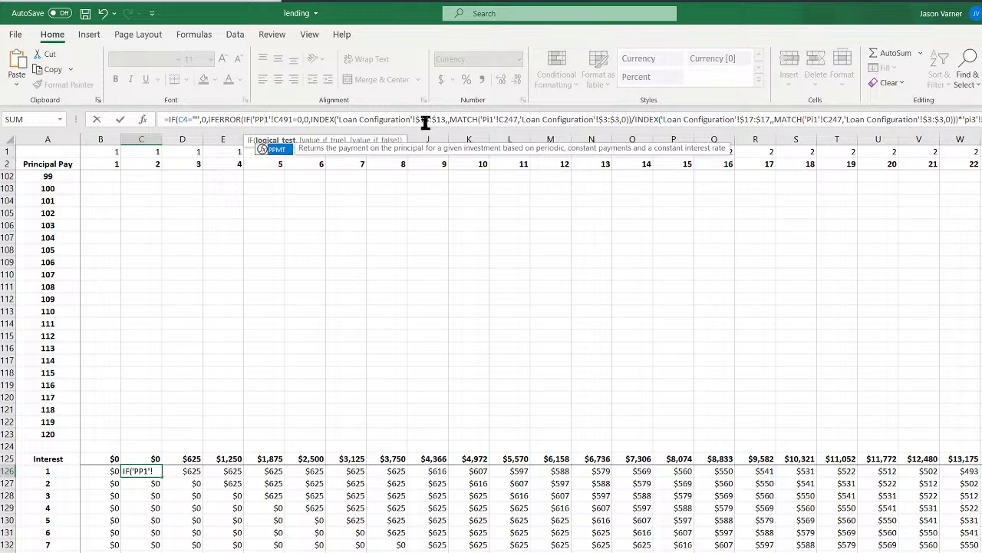
{"action": "key", "text": "Escape"}
{"action": "left_click", "coordinate": [108, 470]}
{"action": "left_click", "coordinate": [142, 470]}
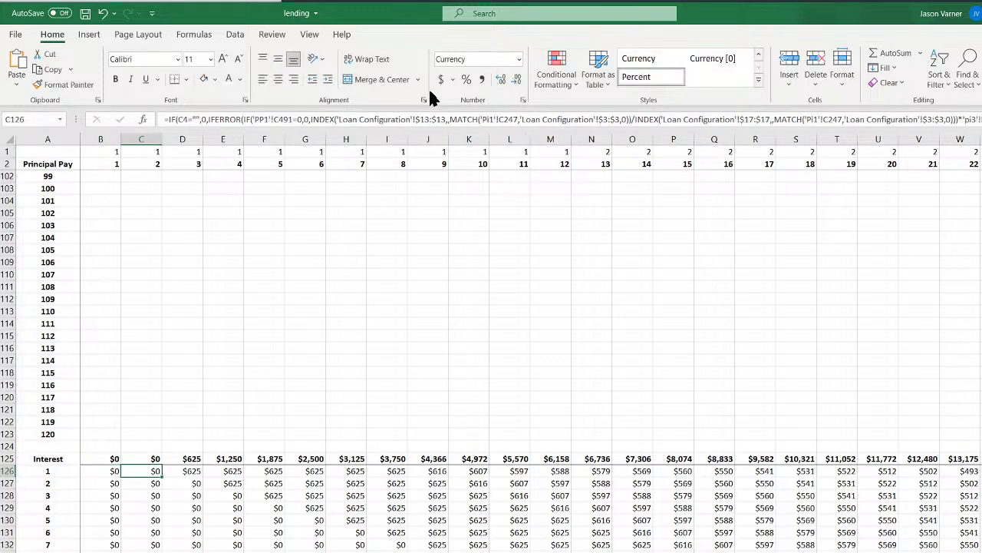
Point the interest rate lookup in C126 to Loan Configuration $40:$40
{"action": "left_click", "coordinate": [431, 119]}
{"action": "key", "text": "BackSpace"}
{"action": "key", "text": "BackSpace"}
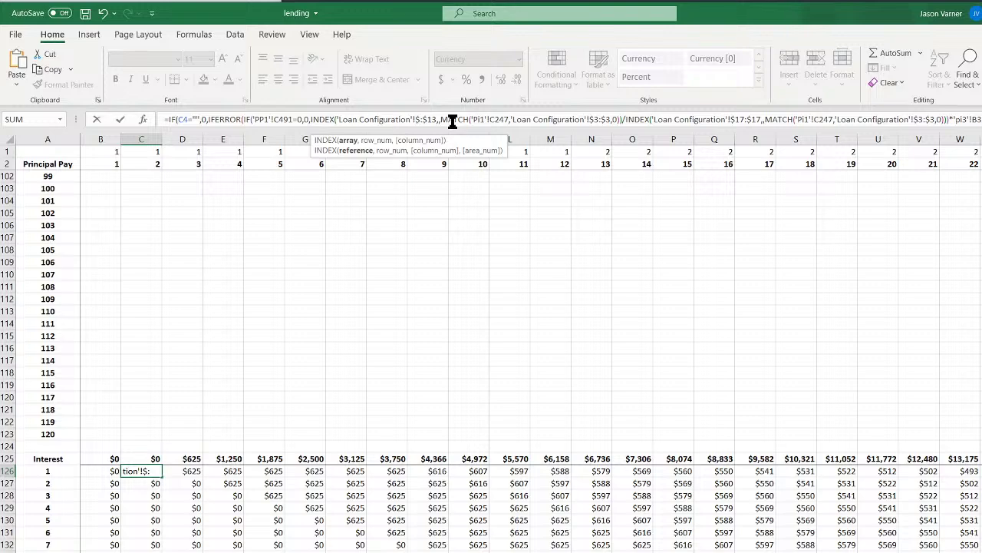
{"action": "type", "text": "40"}
{"action": "left_click", "coordinate": [453, 123]}
{"action": "key", "text": "BackSpace"}
{"action": "key", "text": "BackSpace"}
{"action": "type", "text": "40"}
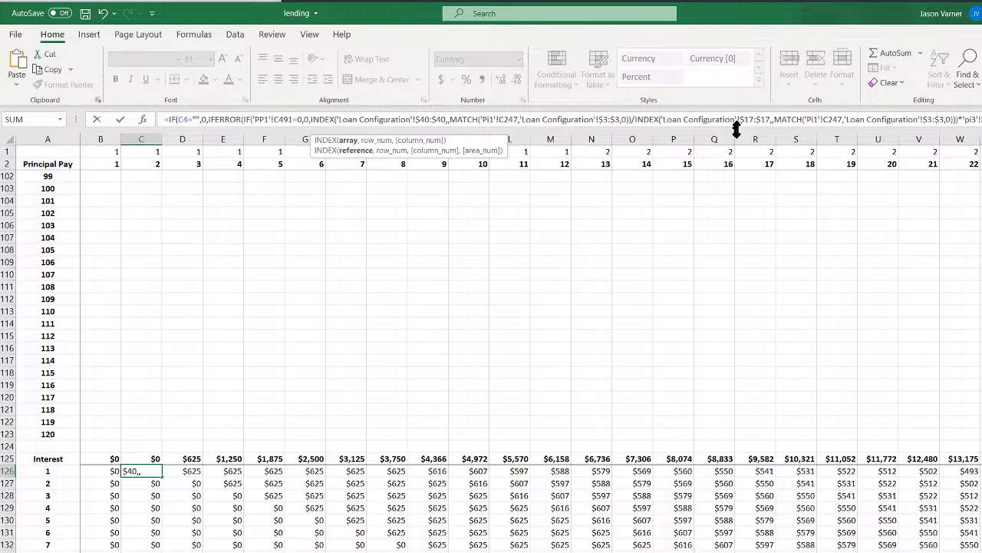
{"action": "key", "text": "Return"}
{"action": "left_click", "coordinate": [106, 476]}
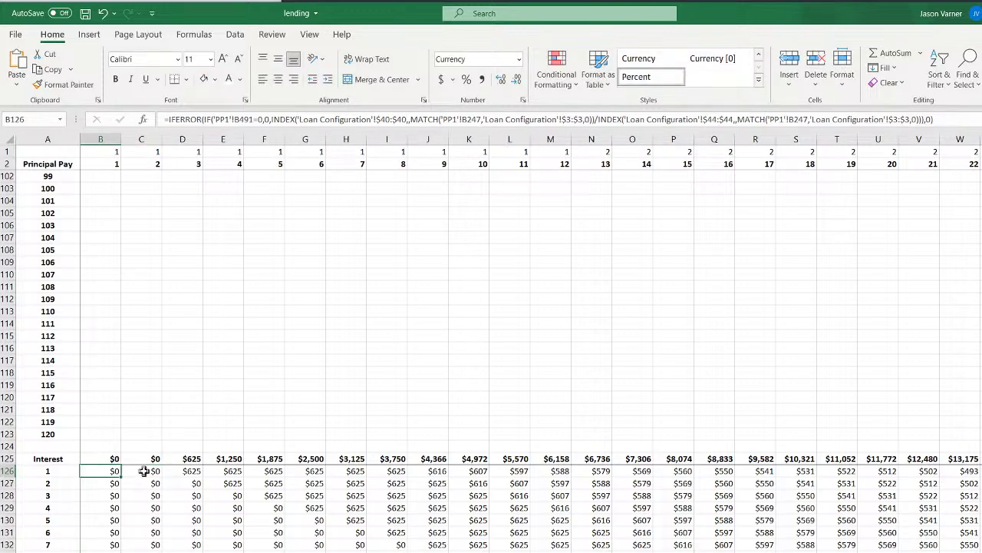
Point the payments-per-year divisor in C126 to Loan Configuration $44:$44
{"action": "left_click", "coordinate": [144, 471]}
{"action": "left_click", "coordinate": [754, 119]}
{"action": "key", "text": "BackSpace"}
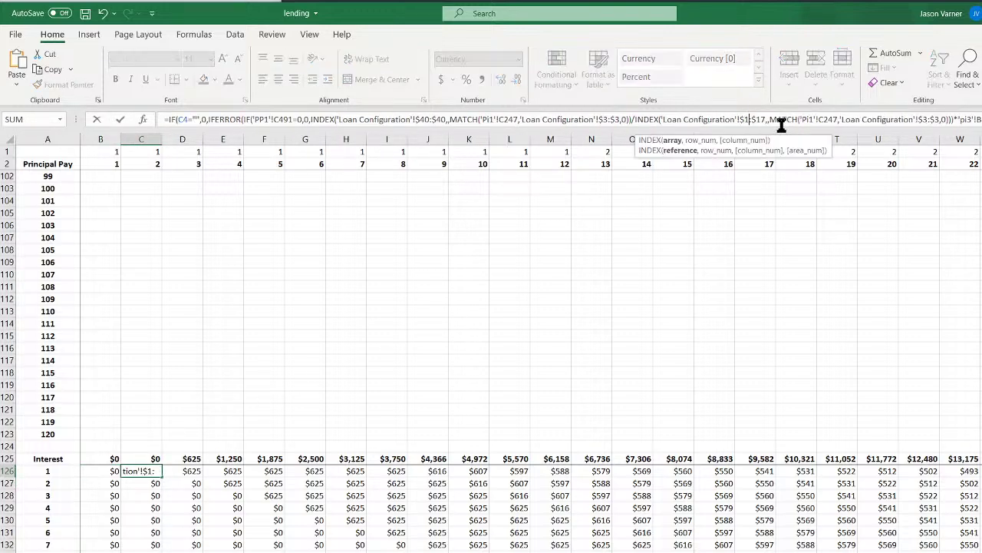
{"action": "key", "text": "BackSpace"}
{"action": "key", "text": "BackSpace"}
{"action": "type", "text": "44:"}
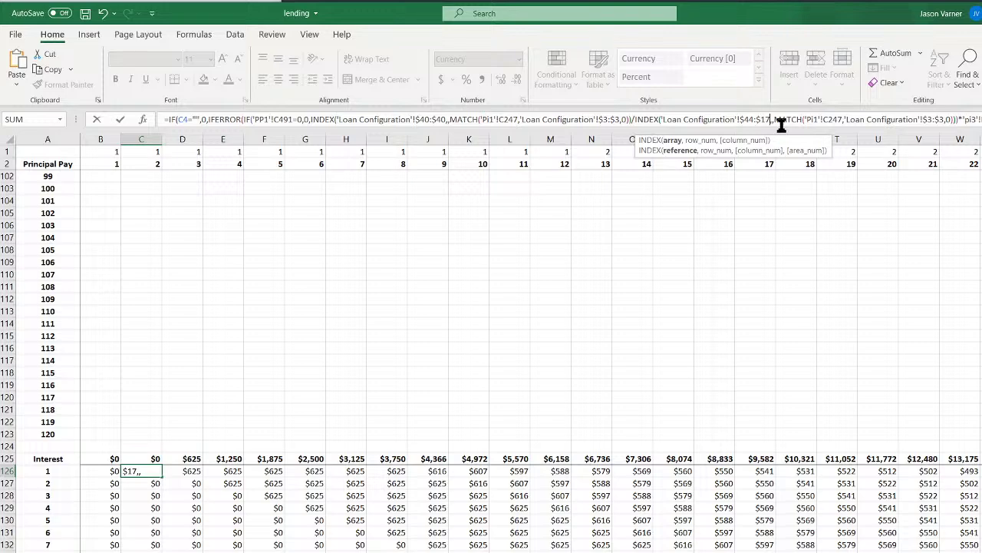
{"action": "key", "text": "BackSpace"}
{"action": "key", "text": "BackSpace"}
{"action": "type", "text": "44"}
Change the pi3 balance reference in C126 to pp3 and both MATCH lookups from Pi1 to Pp1
{"action": "left_click", "coordinate": [973, 119]}
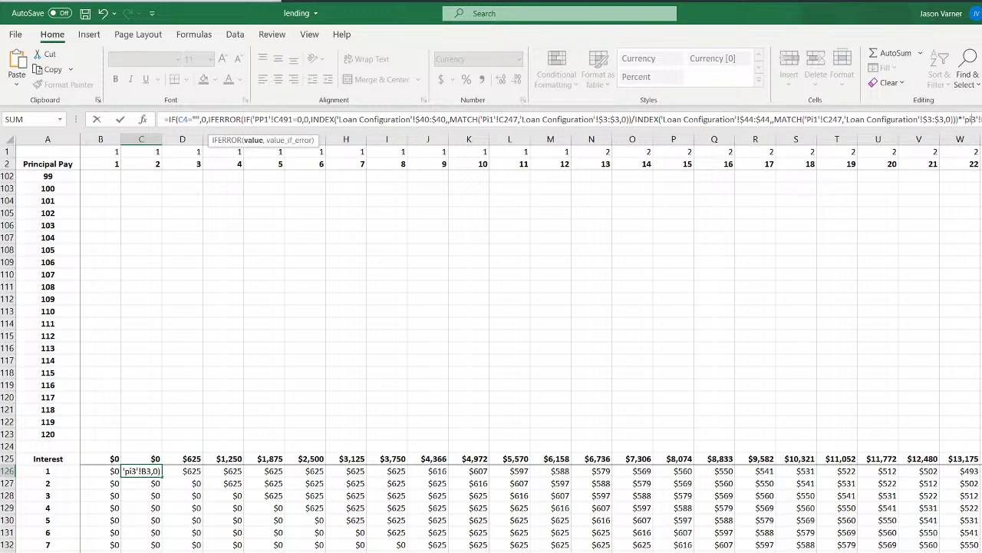
{"action": "key", "text": "BackSpace"}
{"action": "type", "text": "p"}
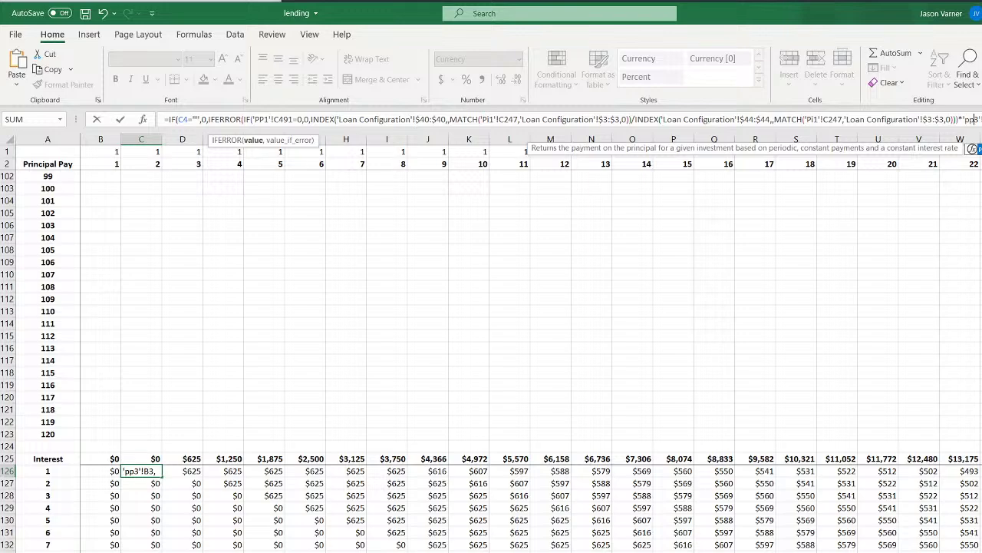
{"action": "left_click", "coordinate": [814, 120]}
{"action": "key", "text": "BackSpace"}
{"action": "type", "text": "p"}
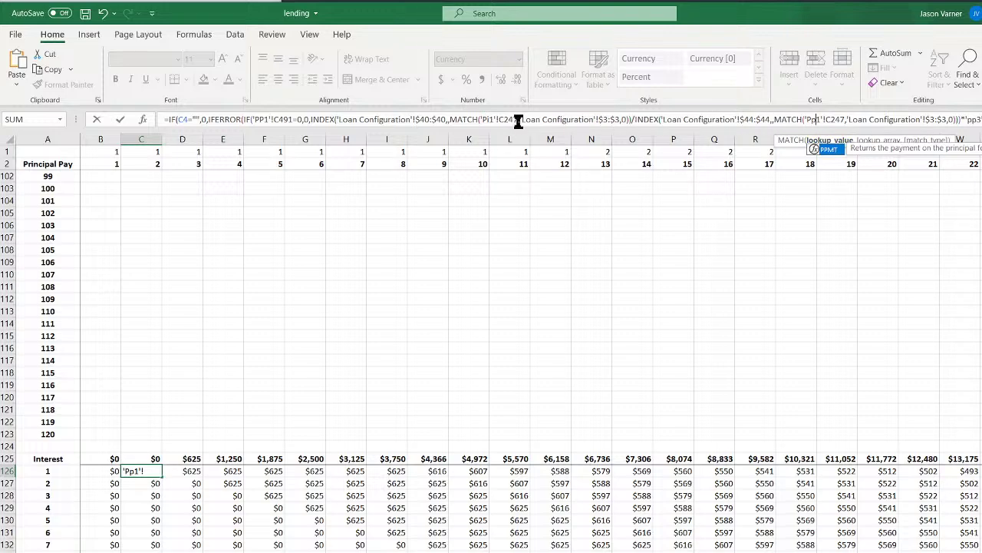
{"action": "left_click", "coordinate": [494, 120]}
{"action": "key", "text": "BackSpace"}
{"action": "type", "text": "i"}
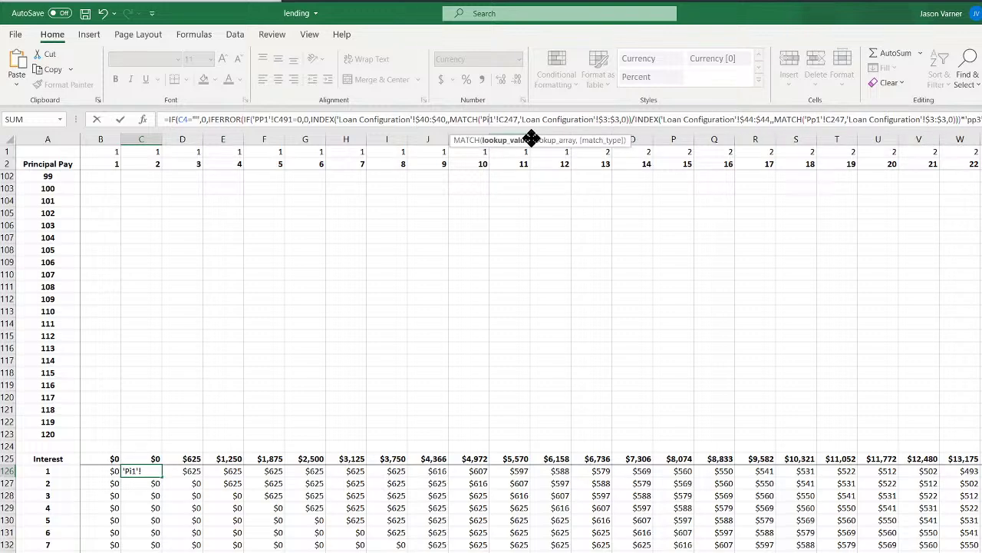
{"action": "key", "text": "BackSpace"}
{"action": "type", "text": "p"}
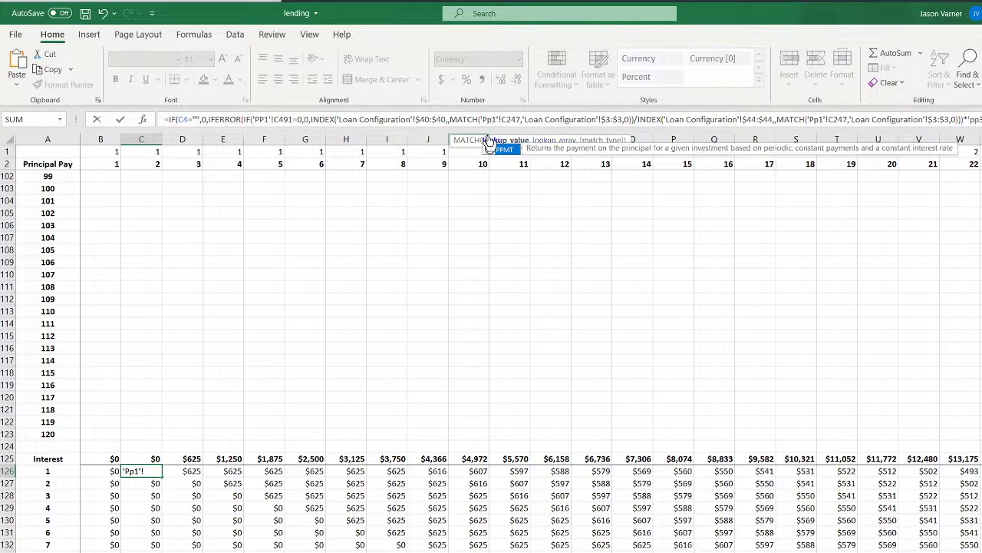
{"action": "key", "text": "Escape"}
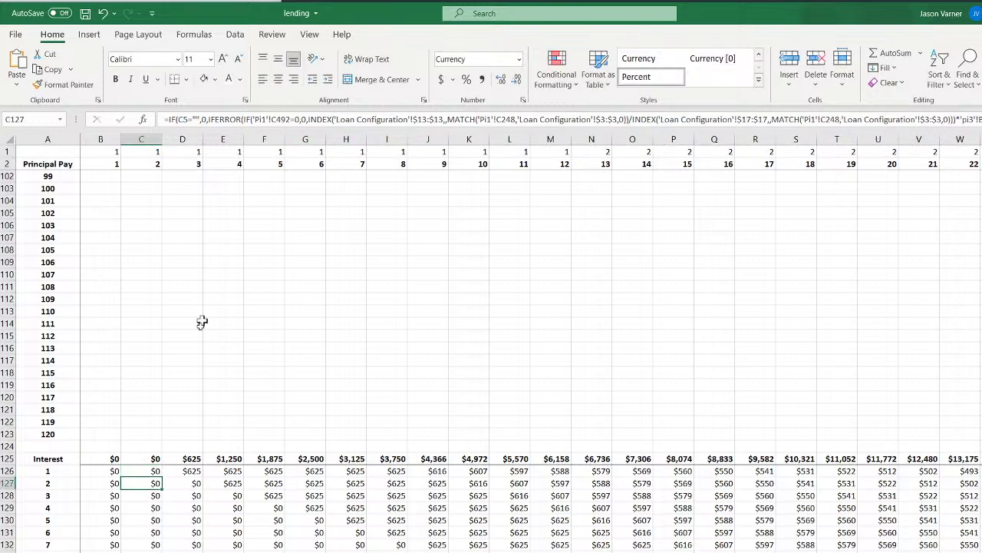
Fill the C126 Interest formula across to column N and down the cohort rows, and inspect the copy in J126
{"action": "left_click_drag", "start_coordinate": [160, 477], "coordinate": [611, 476]}
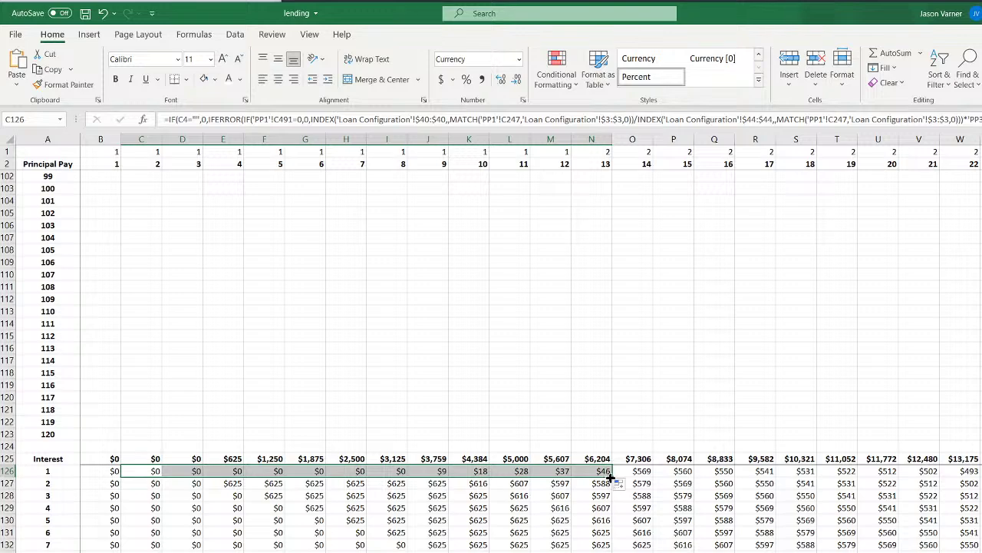
{"action": "left_click_drag", "start_coordinate": [614, 478], "coordinate": [610, 546]}
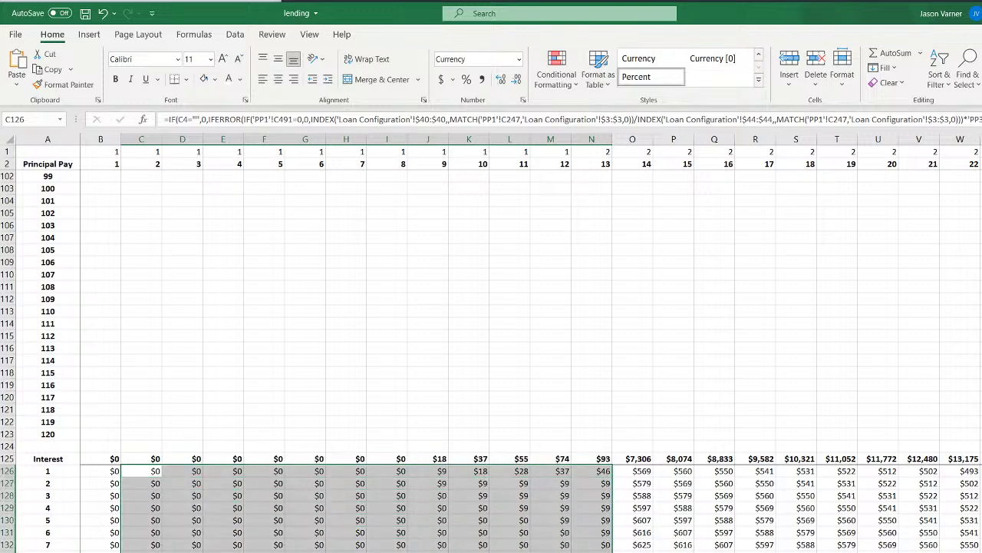
{"action": "double_click", "coordinate": [428, 477]}
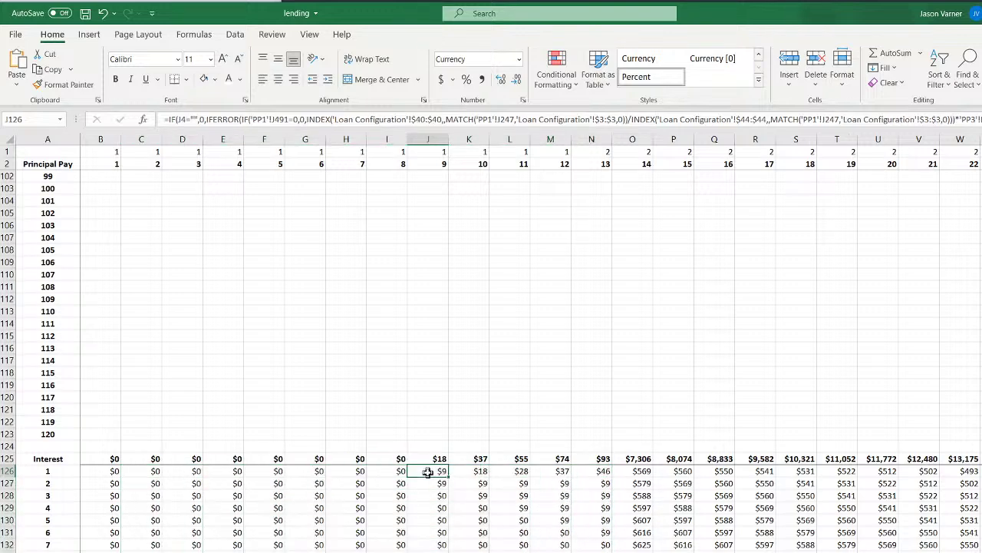
{"action": "scroll", "coordinate": [362, 377], "scroll_direction": "up", "scroll_amount": 20}
{"action": "key", "text": "Escape"}
{"action": "scroll", "coordinate": [362, 377], "scroll_direction": "down", "scroll_amount": 20}
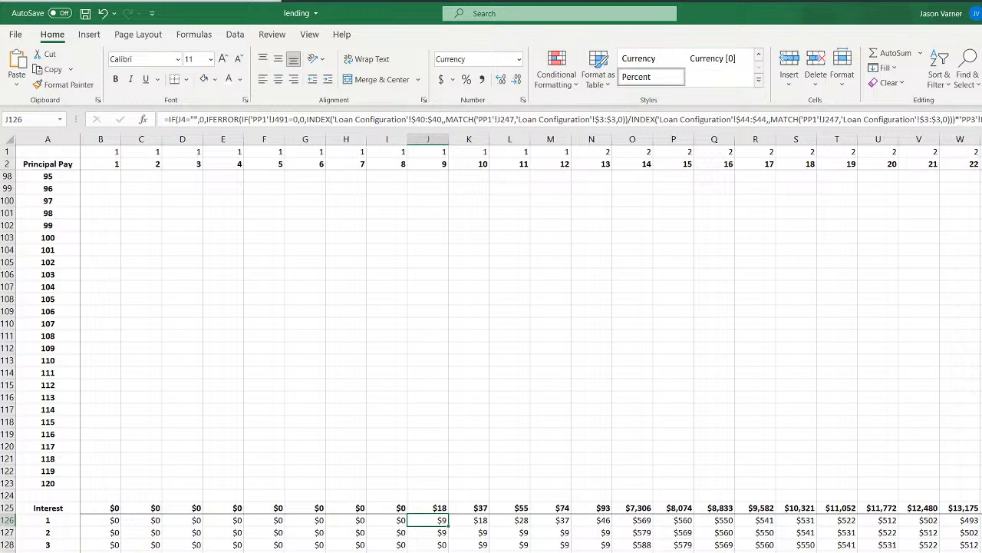
Check the Age of Cohort section starting at row 491 and the Interest formula in C126
{"action": "left_click", "coordinate": [192, 552]}
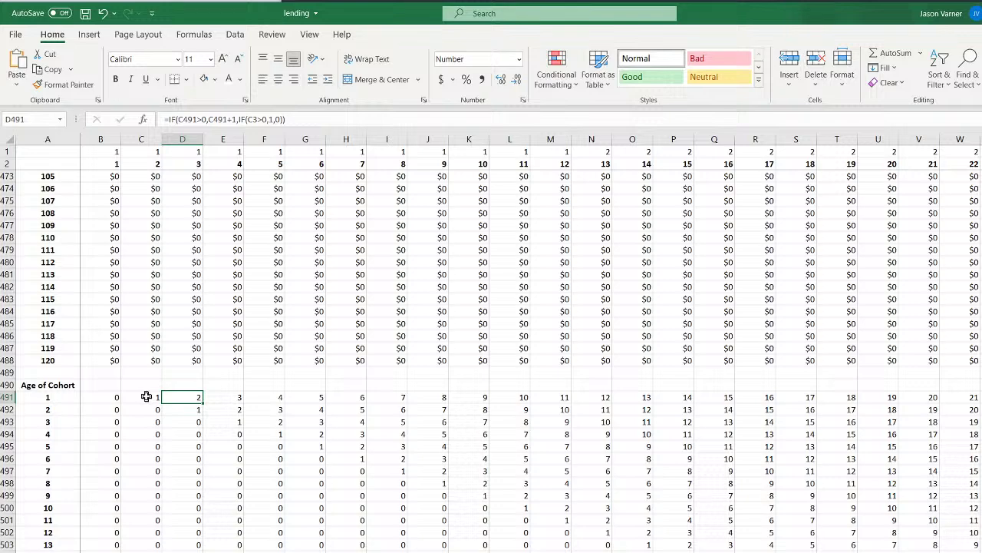
{"action": "key", "text": "ctrl+Page_Up"}
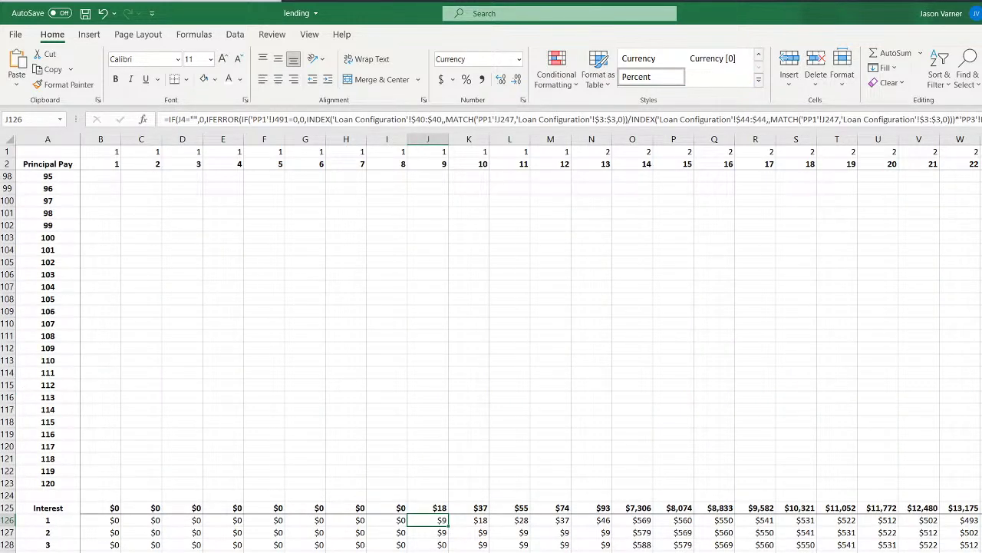
{"action": "left_click", "coordinate": [153, 522]}
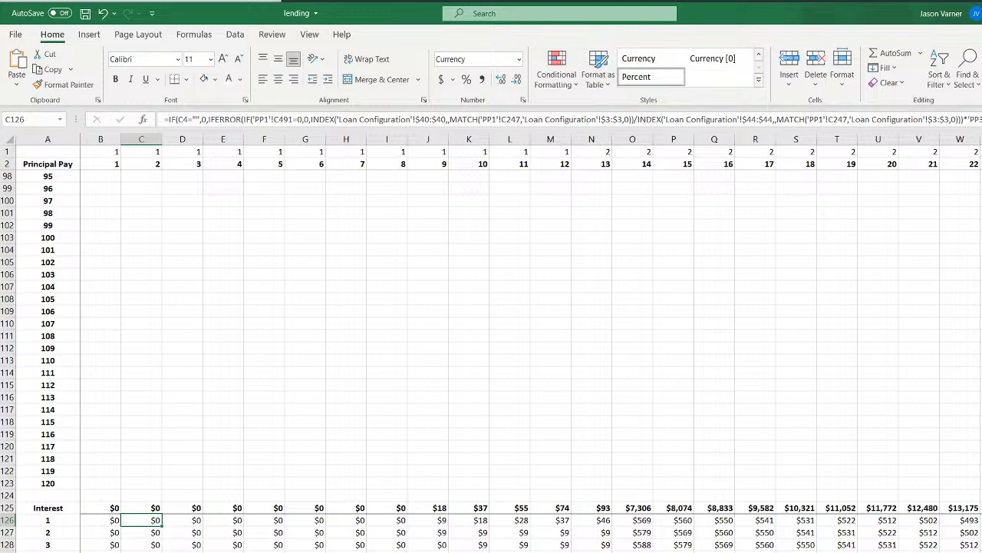
Examine the full PPMT formula in B4 of the Pi1-based Principal Pay sheet against the Loan Configuration rate rows
{"action": "key", "text": "ctrl+Page_Down"}
{"action": "scroll", "coordinate": [312, 529], "scroll_direction": "up", "scroll_amount": 4}
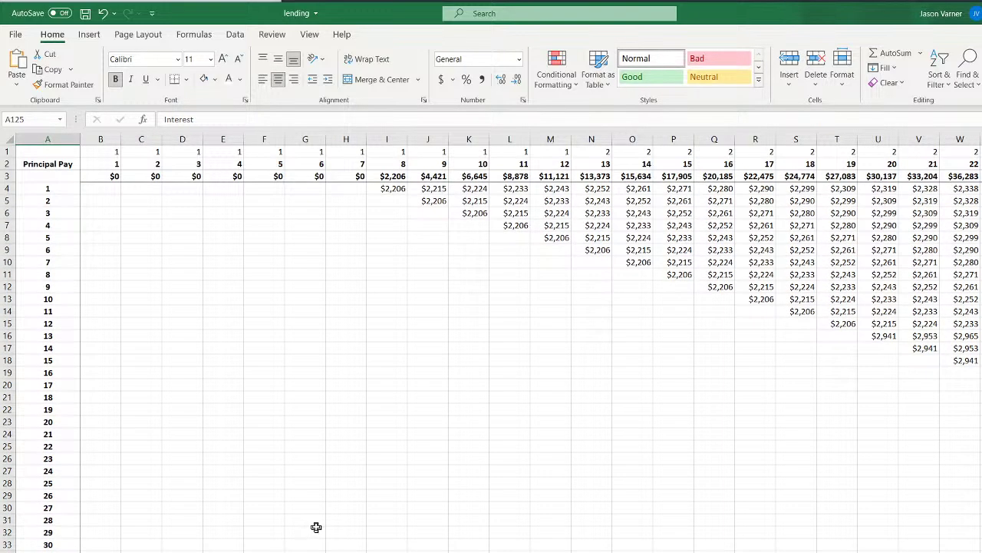
{"action": "mouse_move", "coordinate": [96, 188]}
{"action": "left_mouse_down"}
{"action": "mouse_move", "coordinate": [59, 187]}
{"action": "mouse_move", "coordinate": [93, 187]}
{"action": "left_mouse_up"}
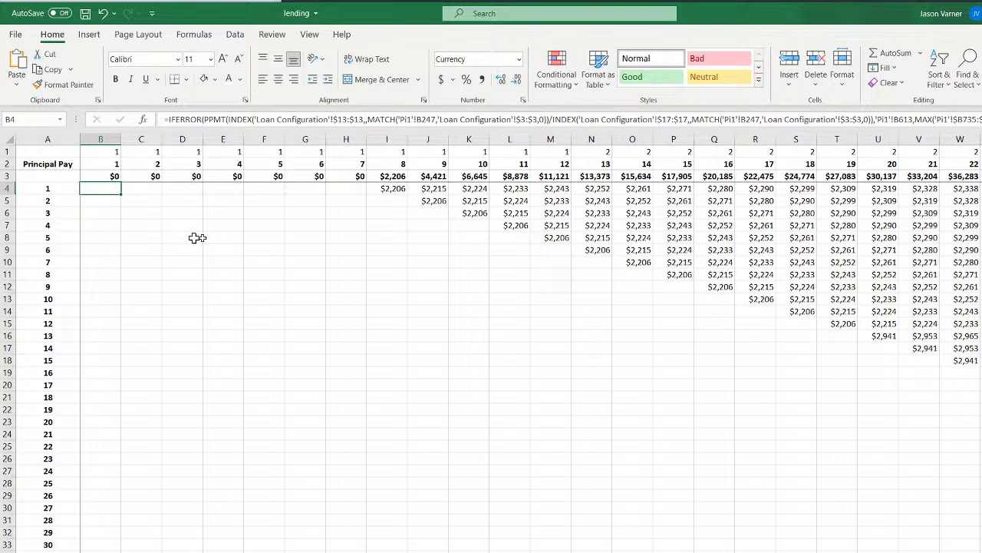
{"action": "left_click", "coordinate": [981, 120]}
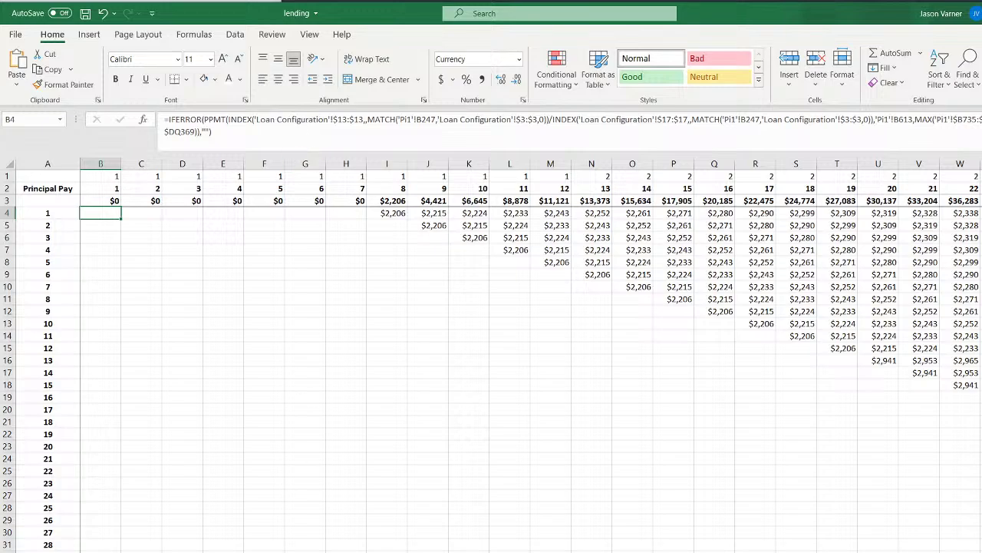
{"action": "key", "text": "ctrl+Page_Up"}
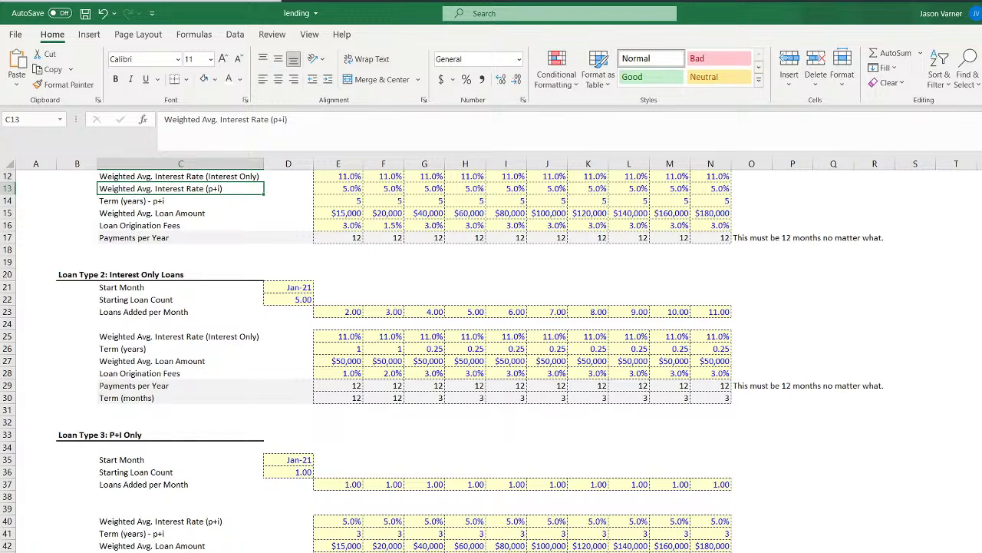
{"action": "key", "text": "ctrl+Page_Down"}
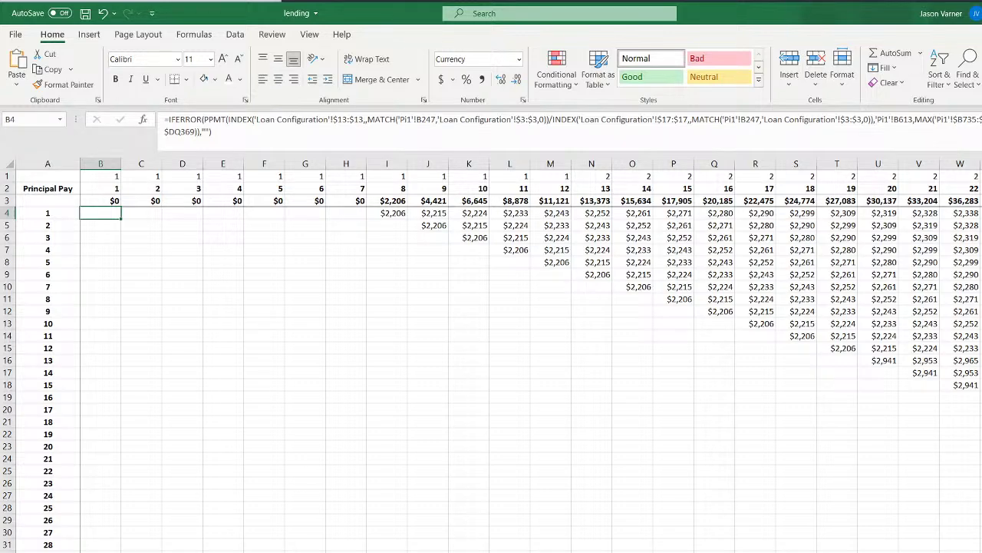
Compare the principal payment cells on the PP1-based sheet with E4 and G7 on the Pi1-based sheet
{"action": "key", "text": "ctrl+Page_Down"}
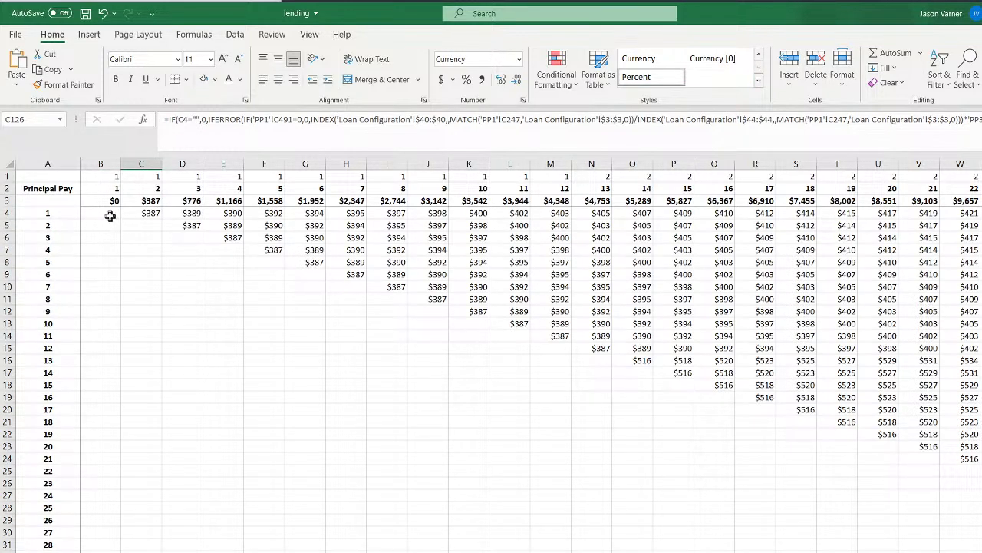
{"action": "left_click", "coordinate": [140, 212]}
{"action": "key", "text": "ctrl+Page_Down"}
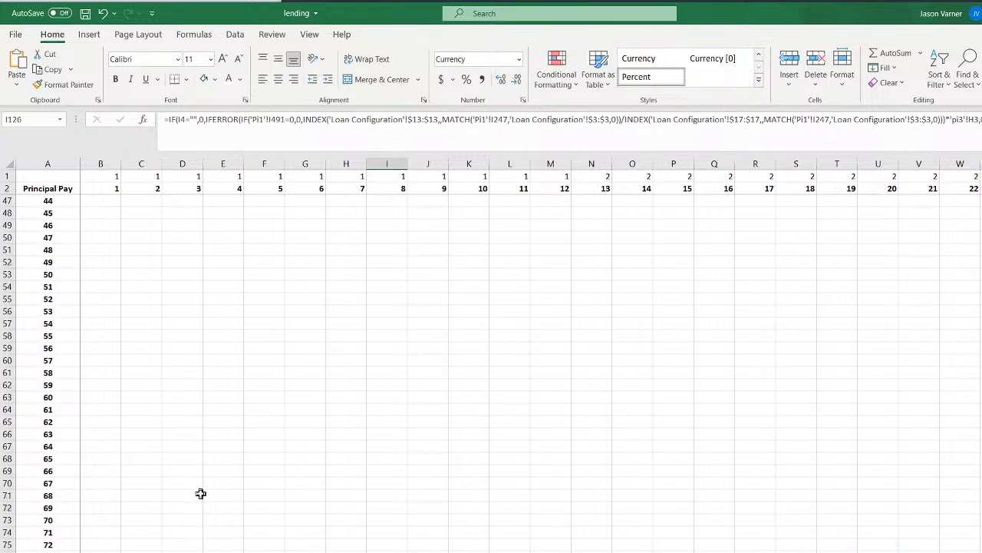
{"action": "left_click", "coordinate": [158, 215]}
{"action": "left_click", "coordinate": [209, 217]}
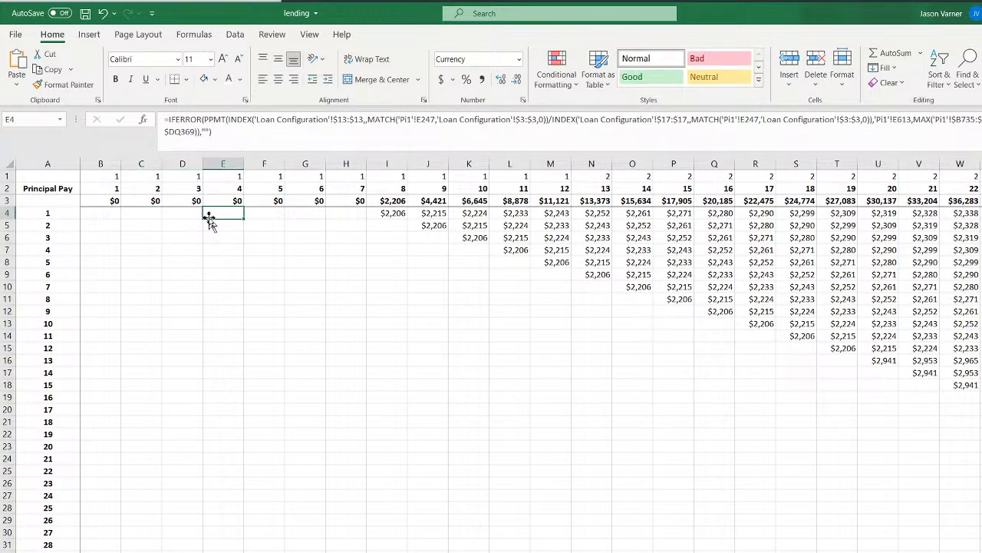
{"action": "left_click", "coordinate": [304, 248]}
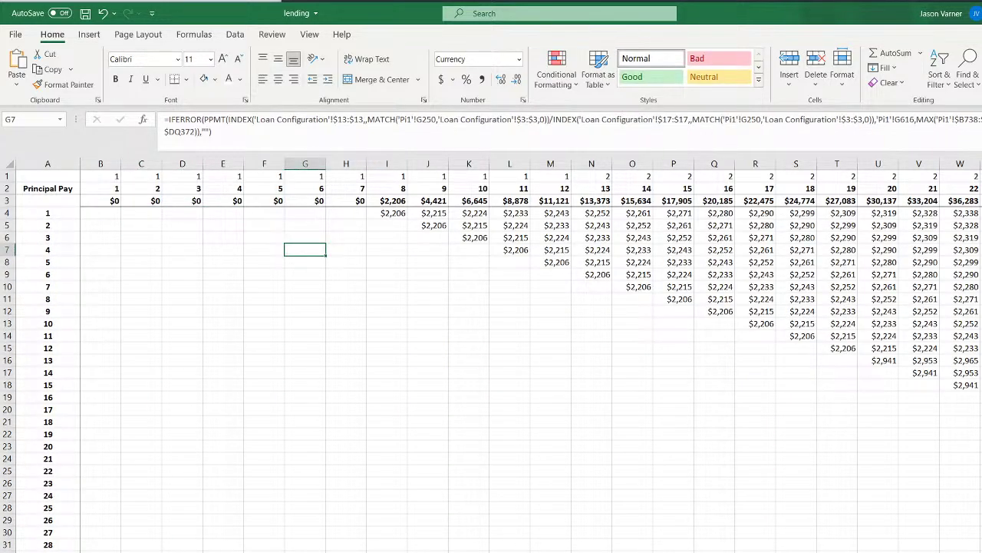
Inspect the Month end Balance formula in C3 on the Pi1-based sheet
{"action": "key", "text": "ctrl+Page_Down"}
{"action": "scroll", "coordinate": [156, 488], "scroll_direction": "up", "scroll_amount": 20}
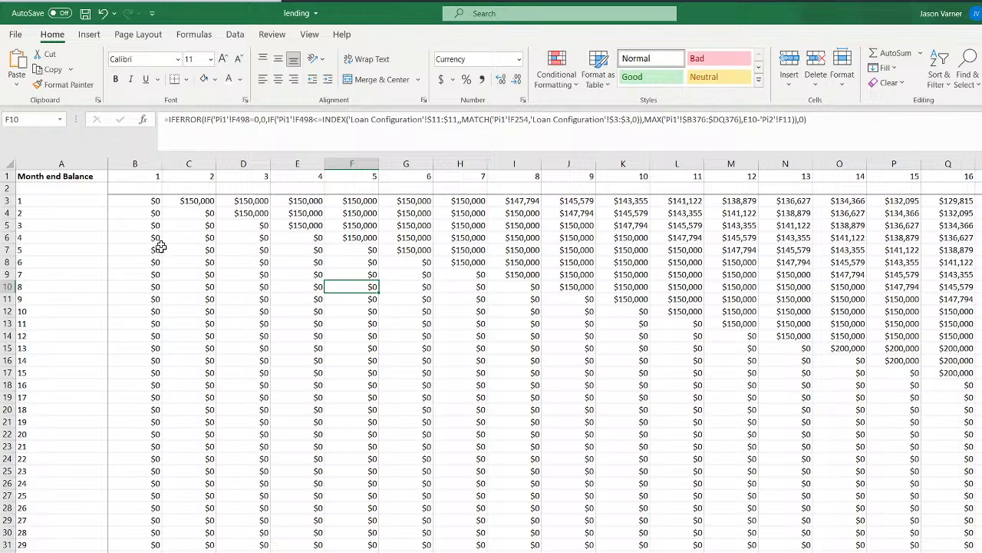
{"action": "left_click", "coordinate": [187, 199]}
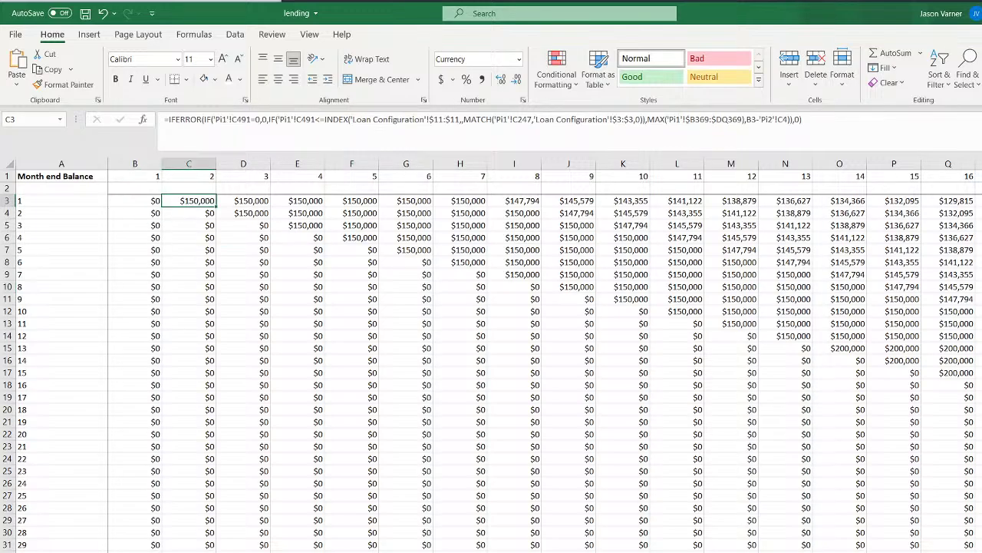
Delete the duplicate Pi1-based Principal Pay sheet that has B4 selected and confirm the deletion
{"action": "key", "text": "ctrl+Page_Up"}
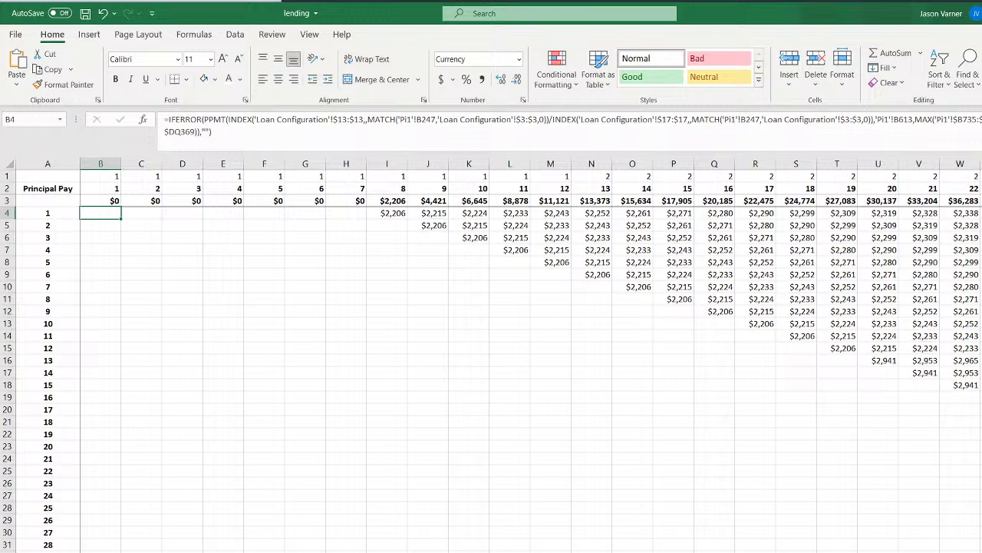
{"action": "key", "text": "ctrl+Page_Up"}
{"action": "key", "text": "ctrl+Page_Down"}
{"action": "right_click", "coordinate": [424, 552]}
{"action": "left_click", "coordinate": [459, 529]}
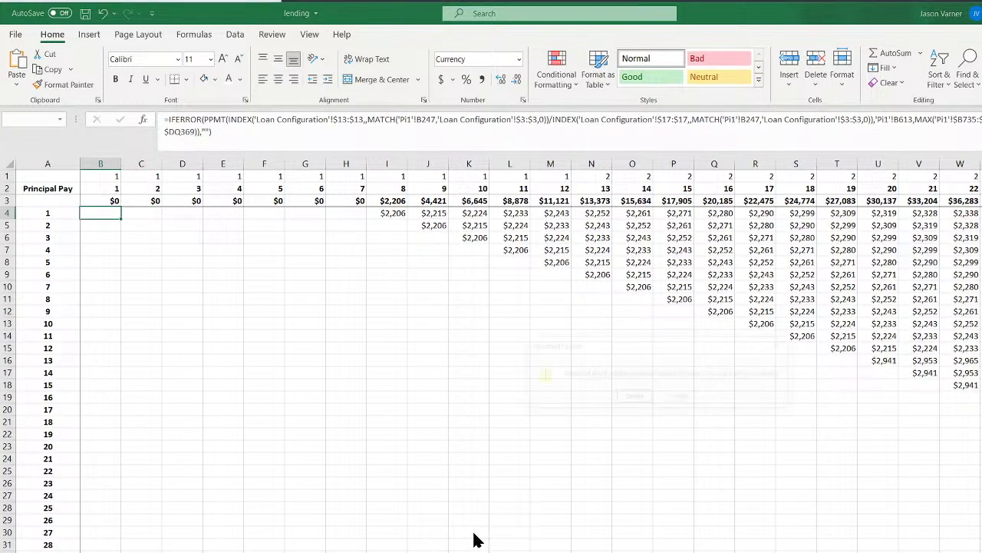
{"action": "left_click", "coordinate": [633, 400]}
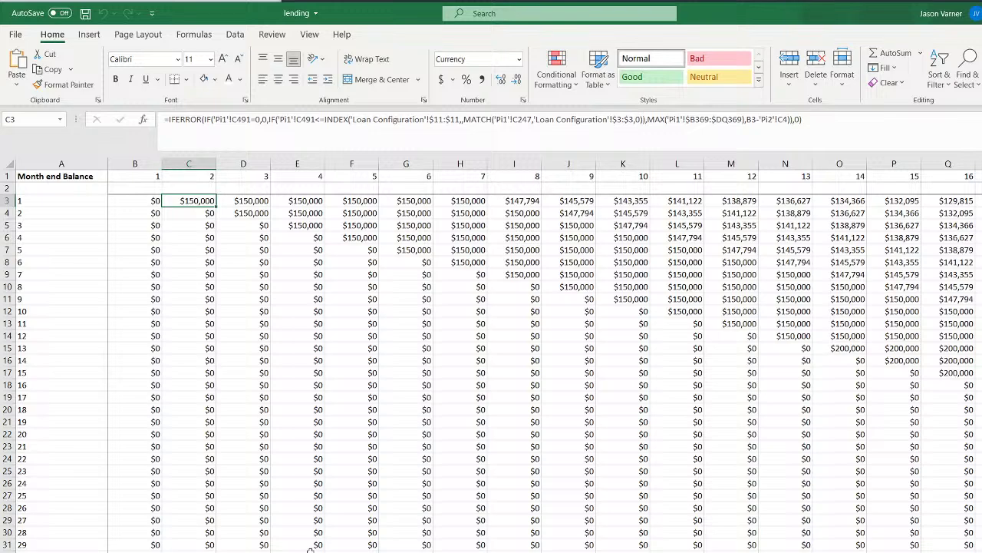
Save the workbook and create a copy of the Month end Balance sheet
{"action": "left_click", "coordinate": [85, 14]}
{"action": "right_click", "coordinate": [318, 552]}
{"action": "left_click", "coordinate": [359, 551]}
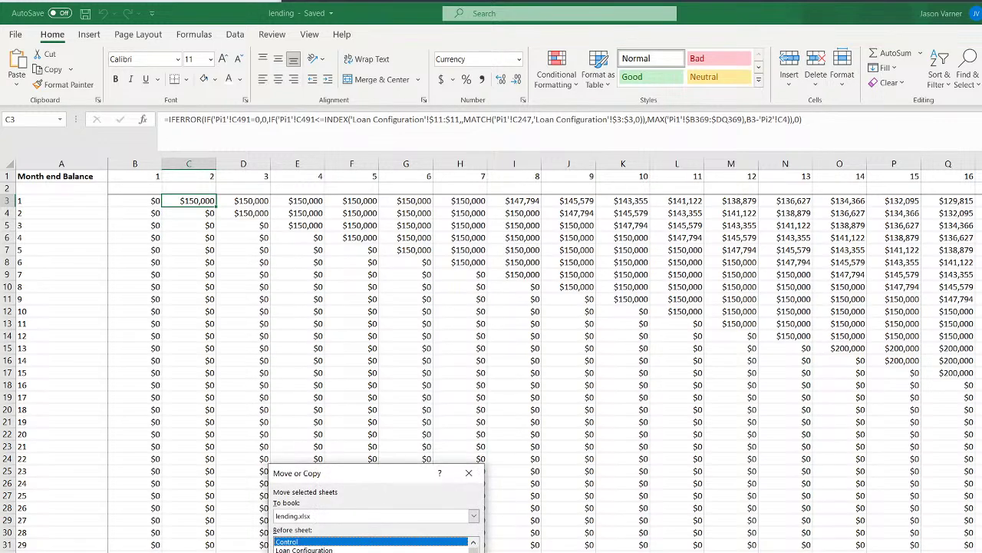
{"action": "left_click", "coordinate": [345, 551]}
{"action": "left_click", "coordinate": [390, 551]}
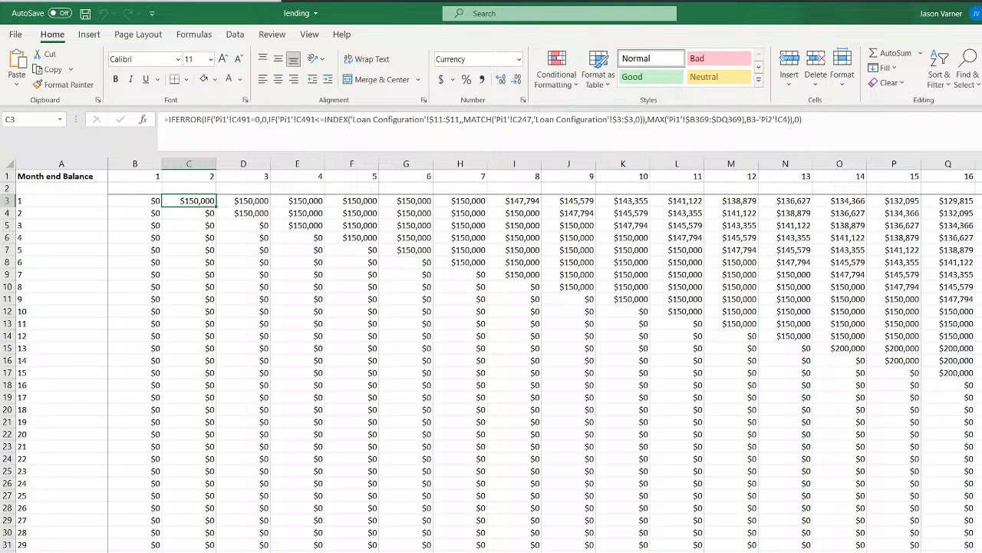
Rename the copied Month end Balance sheet
{"action": "right_click", "coordinate": [433, 552]}
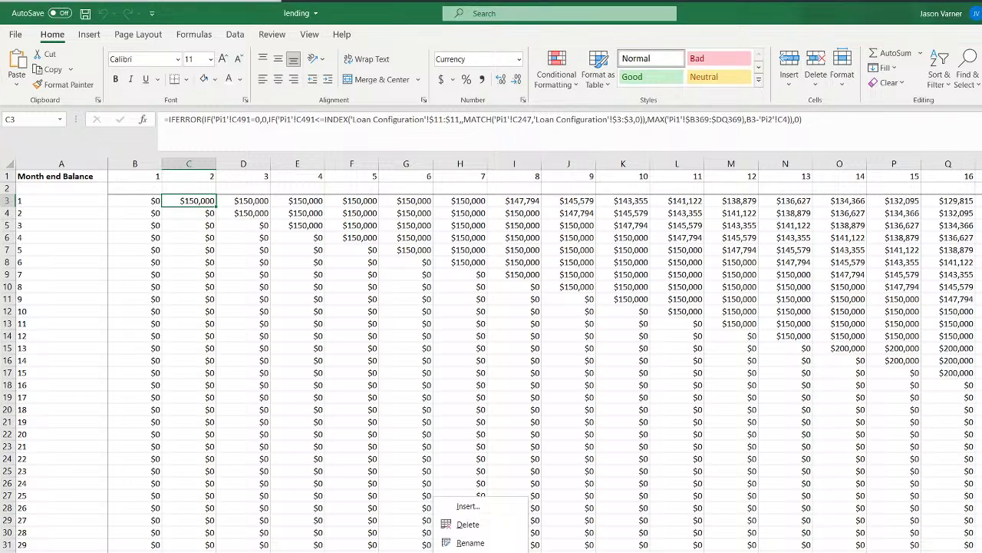
{"action": "left_click", "coordinate": [465, 542]}
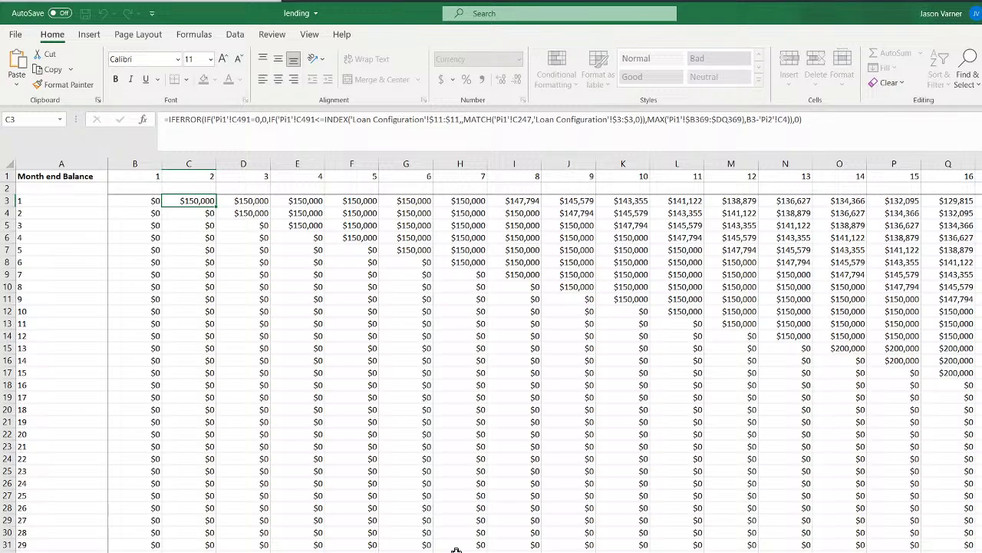
{"action": "key", "text": "Return"}
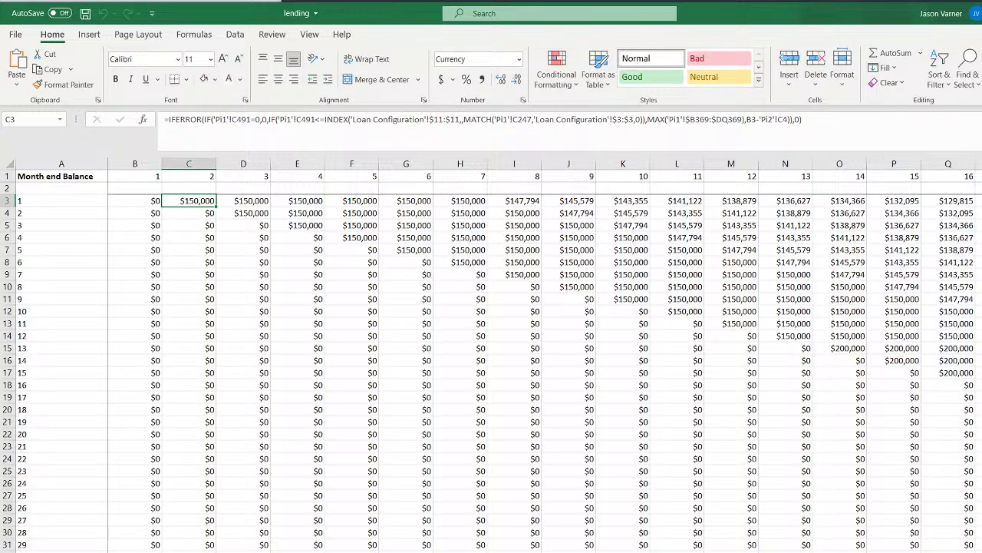
Review the PP1-based Principal Pay formulas in cells such as G9 and K15, and the Interest formula in B126
{"action": "left_click", "coordinate": [204, 552]}
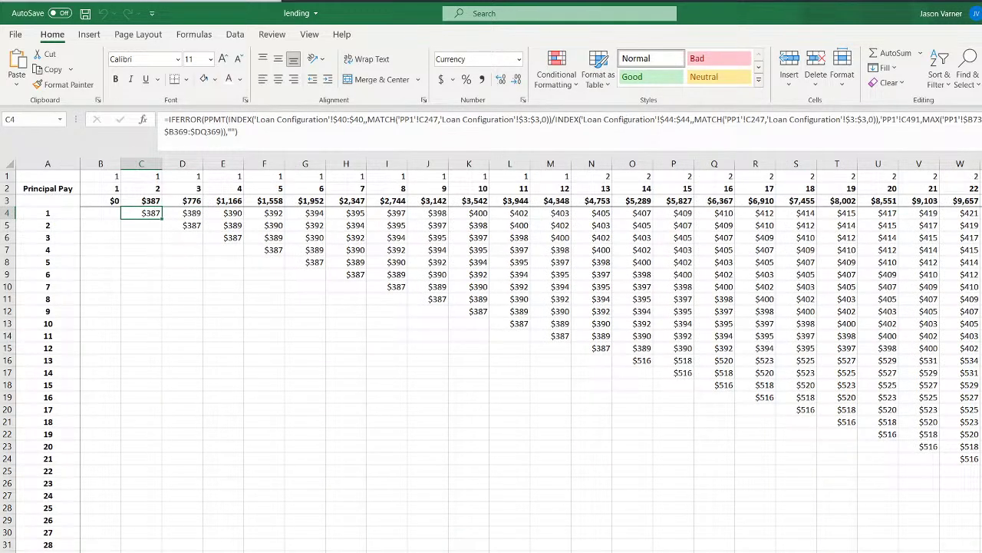
{"action": "left_click", "coordinate": [101, 219]}
{"action": "left_click", "coordinate": [312, 274]}
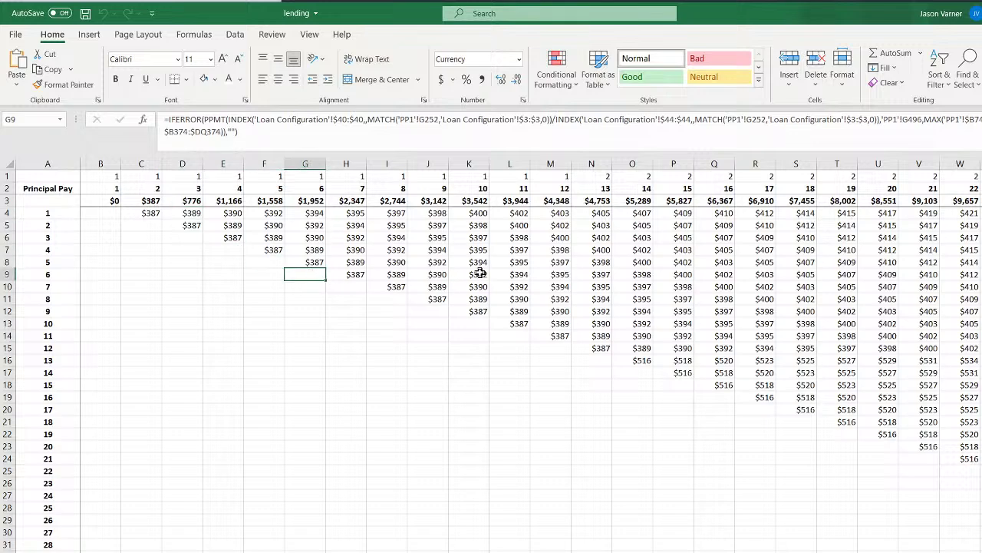
{"action": "left_click", "coordinate": [480, 273]}
{"action": "left_click", "coordinate": [487, 354]}
{"action": "scroll", "coordinate": [314, 499], "scroll_direction": "down", "scroll_amount": 20}
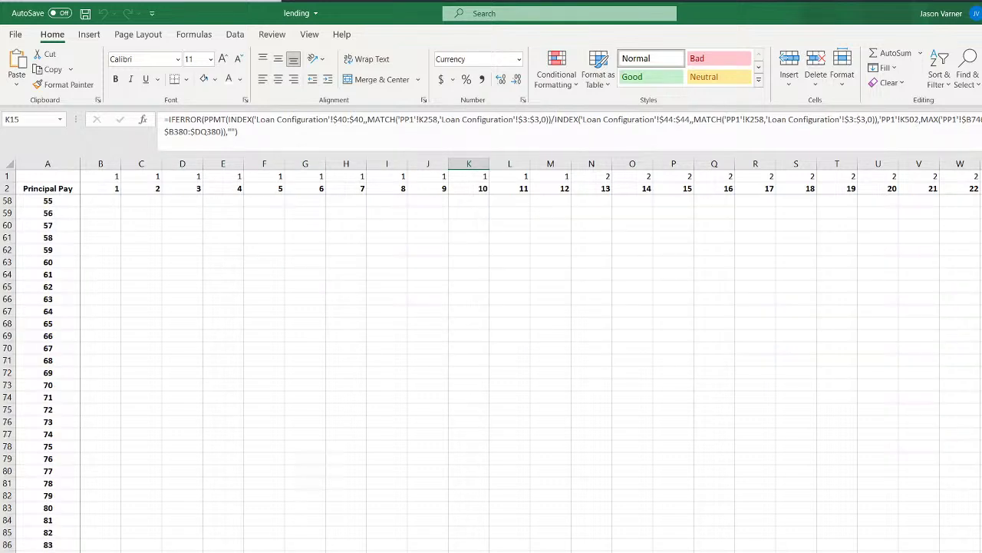
{"action": "left_click", "coordinate": [208, 548]}
{"action": "left_click", "coordinate": [103, 494]}
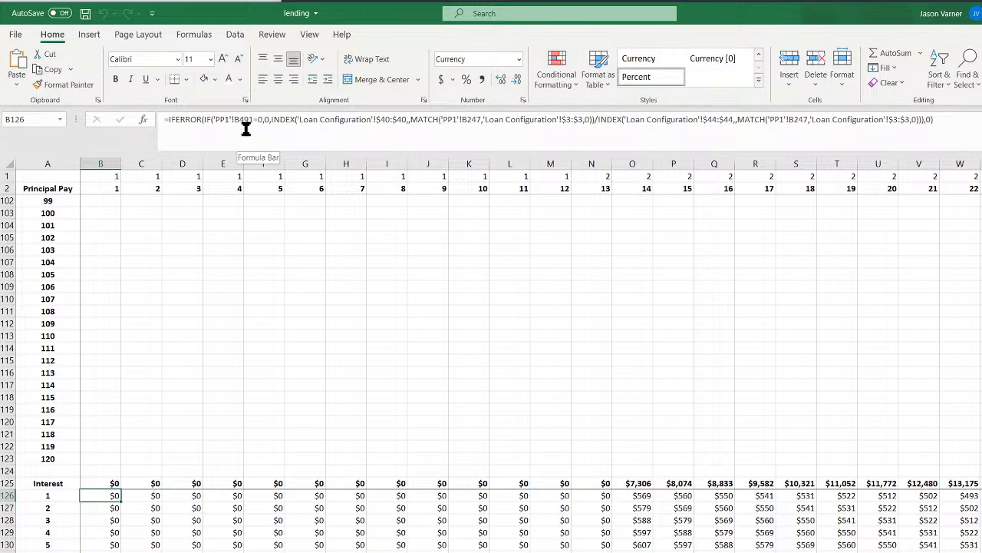
Replace the Pi1 references with PP1 in both IF conditions of B3 on the Month end Balance sheet
{"action": "key", "text": "ctrl+Page_Down"}
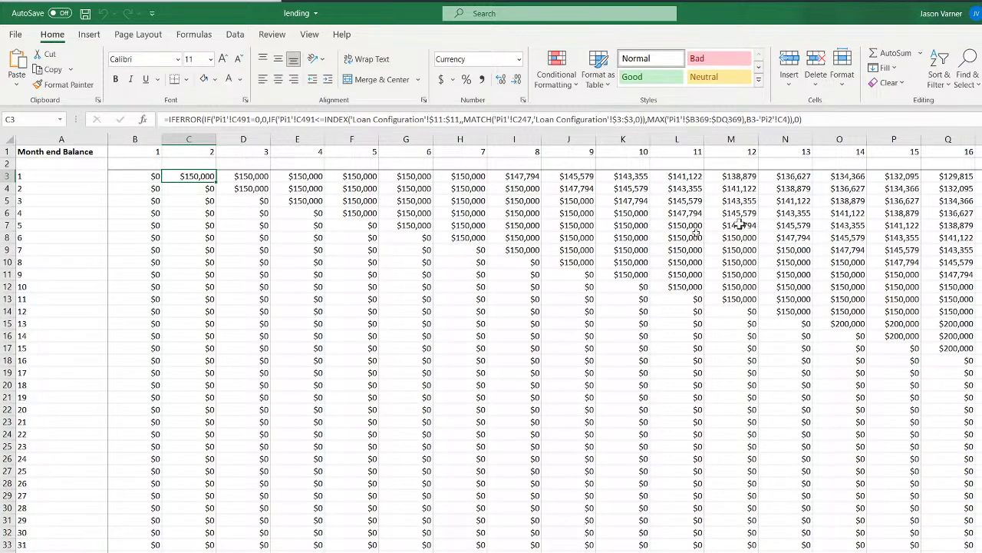
{"action": "left_click", "coordinate": [142, 176]}
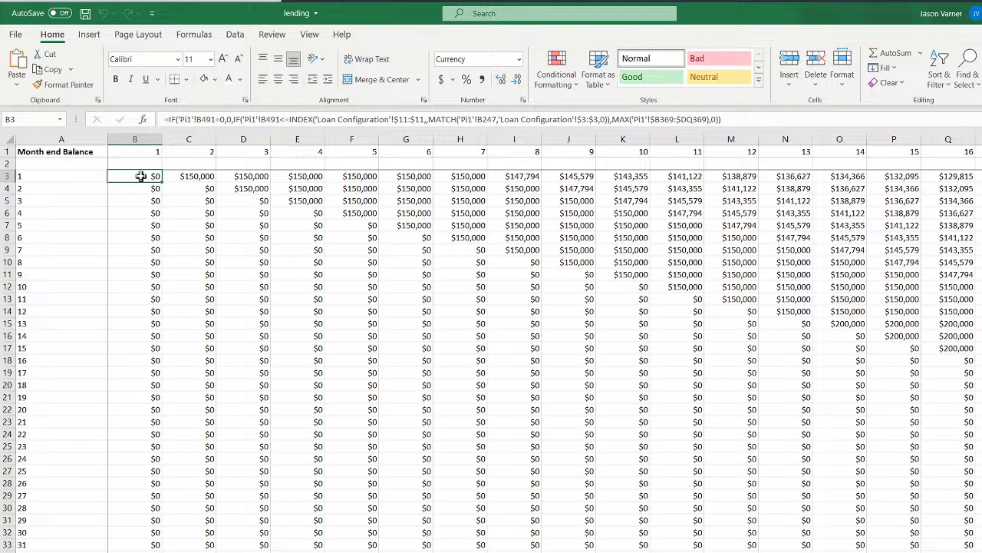
{"action": "left_click", "coordinate": [191, 120]}
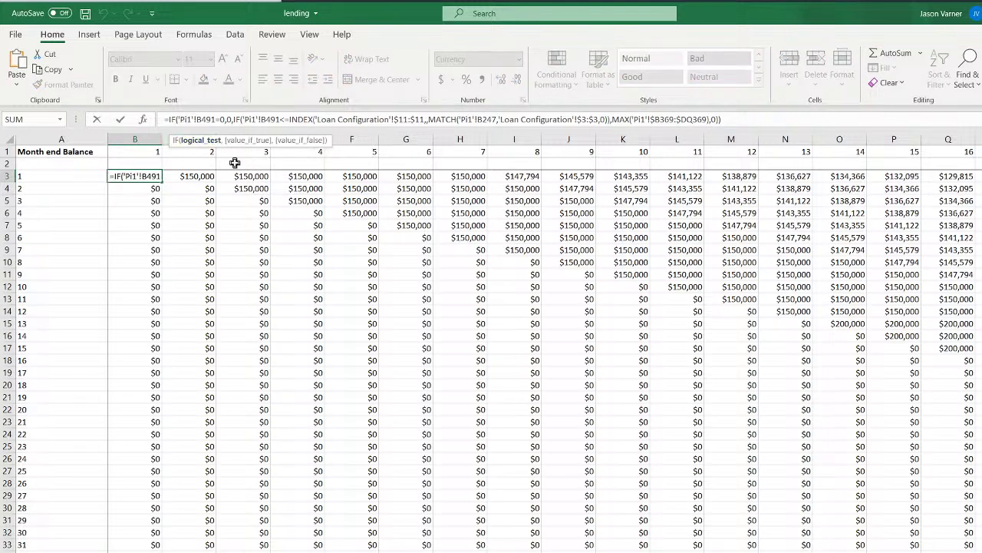
{"action": "key", "text": "BackSpace"}
{"action": "type", "text": "p"}
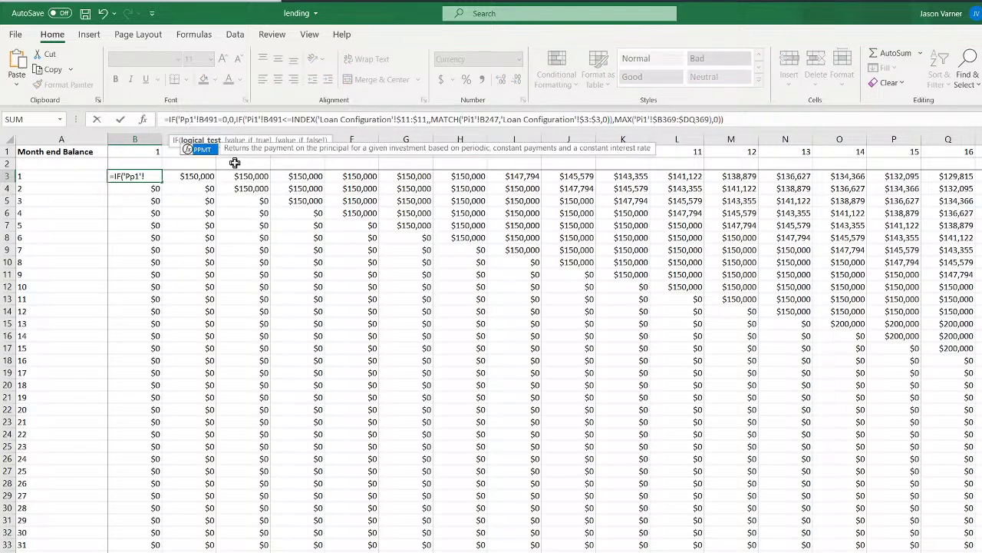
{"action": "left_click", "coordinate": [256, 119]}
{"action": "key", "text": "BackSpace"}
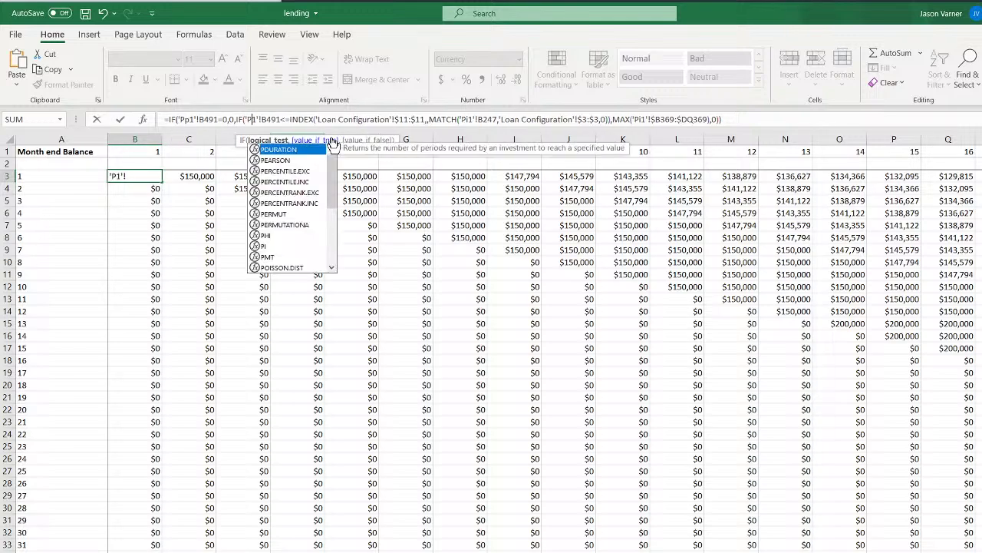
{"action": "type", "text": "p"}
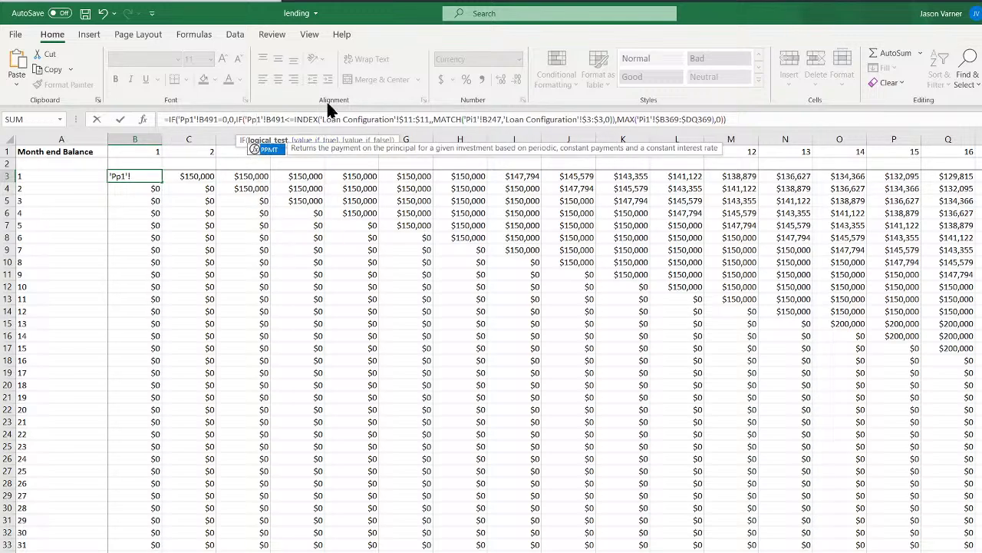
{"action": "key", "text": "ctrl+Return"}
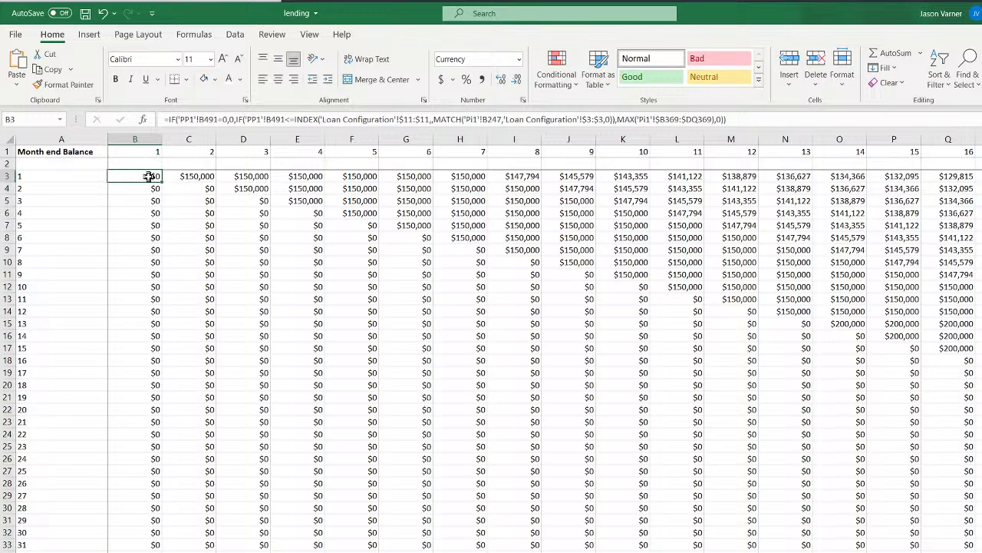
Check the Loan Configuration inputs and replace B3's INDEX/MATCH interest-only period lookup with 0
{"action": "scroll", "coordinate": [122, 278], "scroll_direction": "up", "scroll_amount": 2}
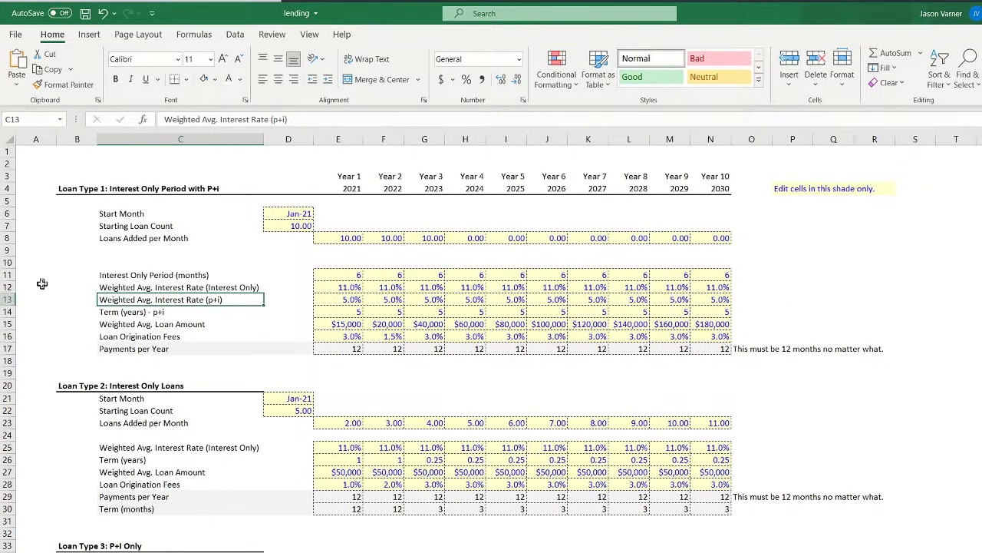
{"action": "scroll", "coordinate": [136, 405], "scroll_direction": "down", "scroll_amount": 4}
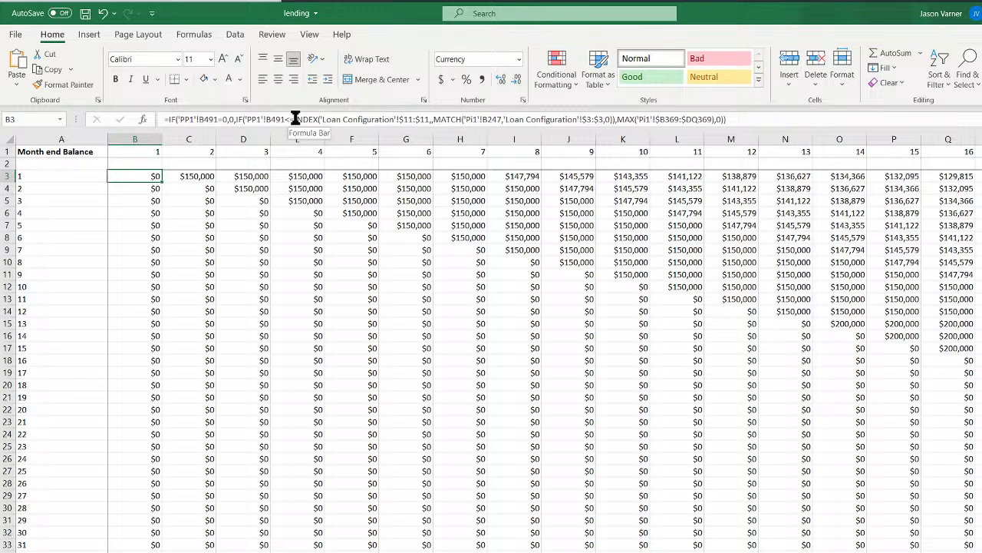
{"action": "double_click", "coordinate": [315, 119]}
{"action": "left_click_drag", "start_coordinate": [315, 119], "coordinate": [615, 131]}
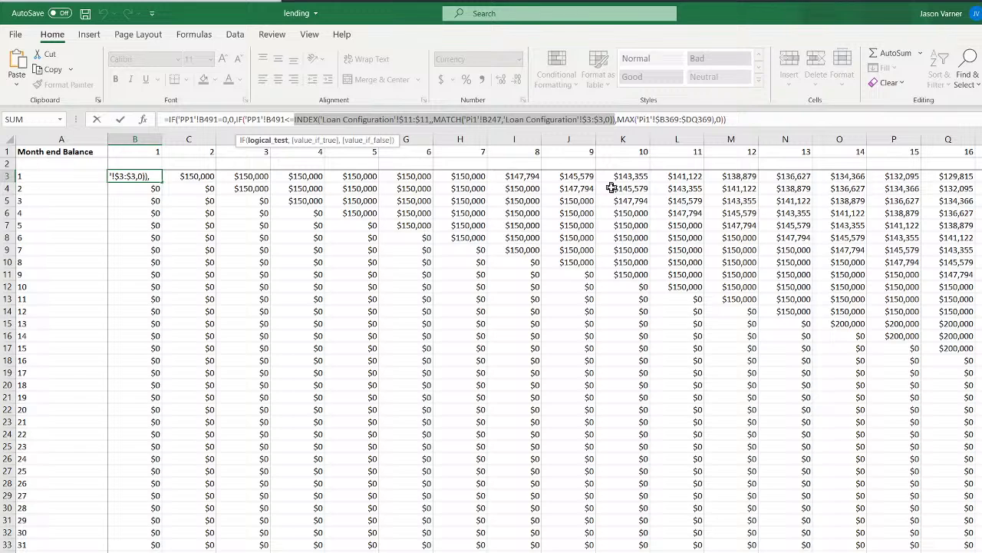
{"action": "type", "text": "0,0,IF('PP1'!B491<=0"}
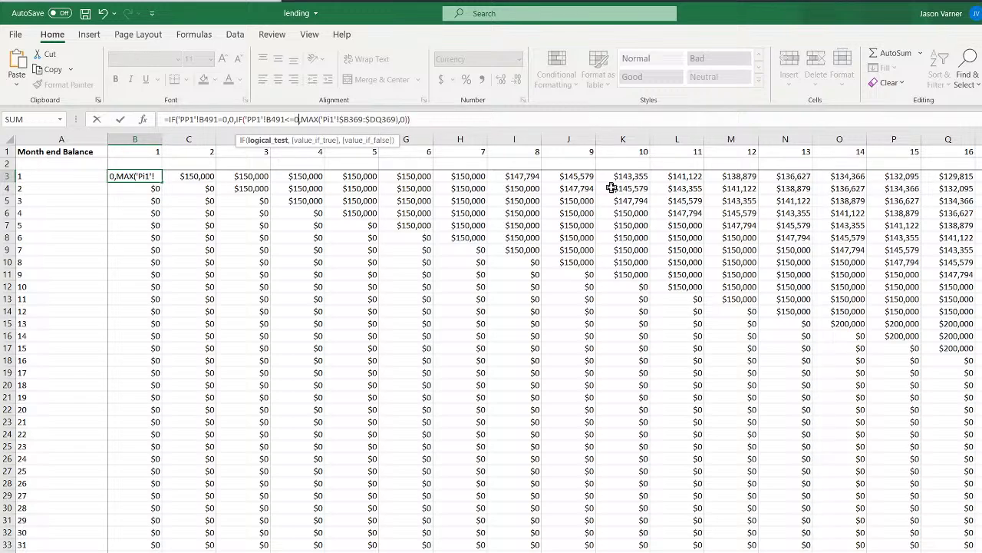
{"action": "key", "text": "Return"}
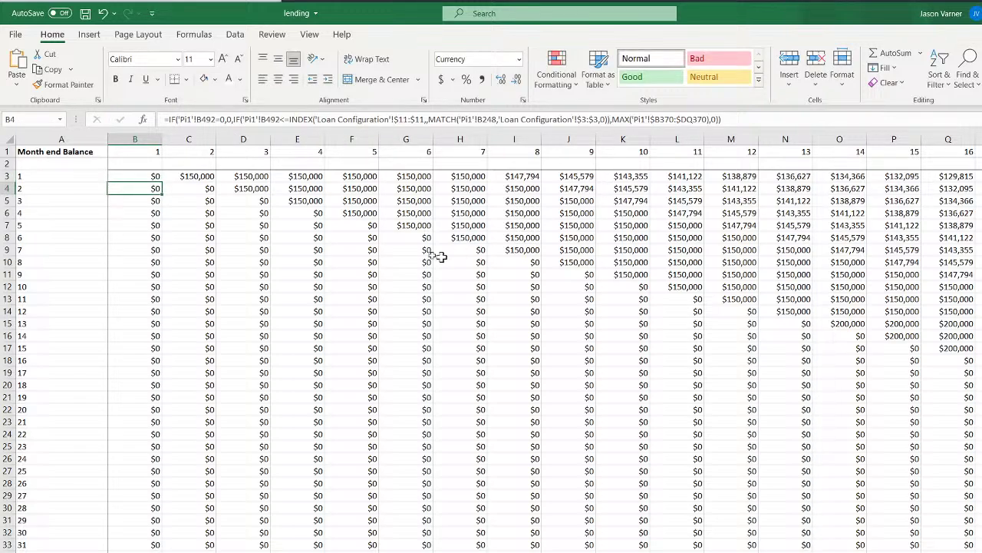
Fill the simplified B3 balance formula across to F3
{"action": "left_click", "coordinate": [153, 178]}
{"action": "left_click_drag", "start_coordinate": [160, 182], "coordinate": [400, 183]}
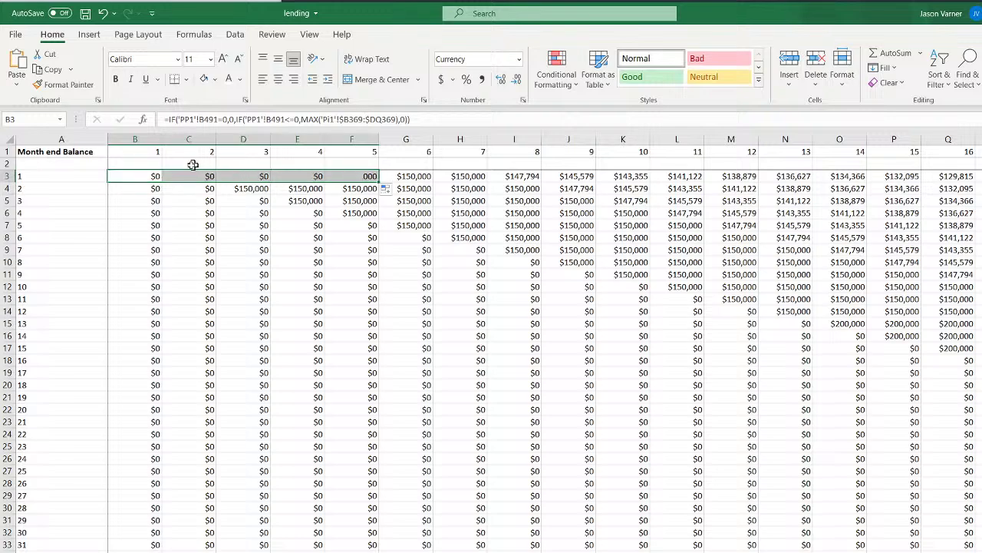
{"action": "left_click", "coordinate": [142, 179]}
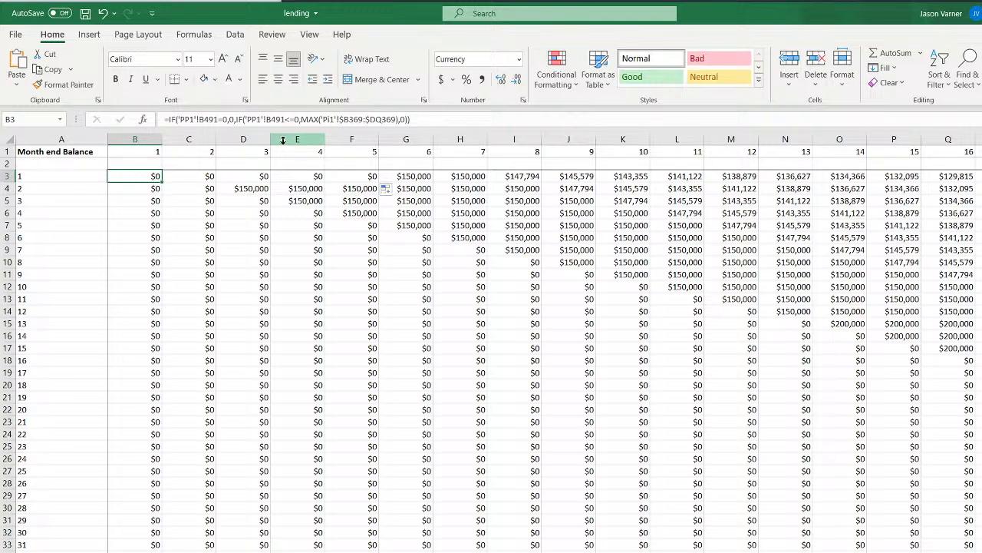
Compare the Month end Balance formulas in G5, E4 and D5 with the edited formula in B3
{"action": "left_click", "coordinate": [413, 200]}
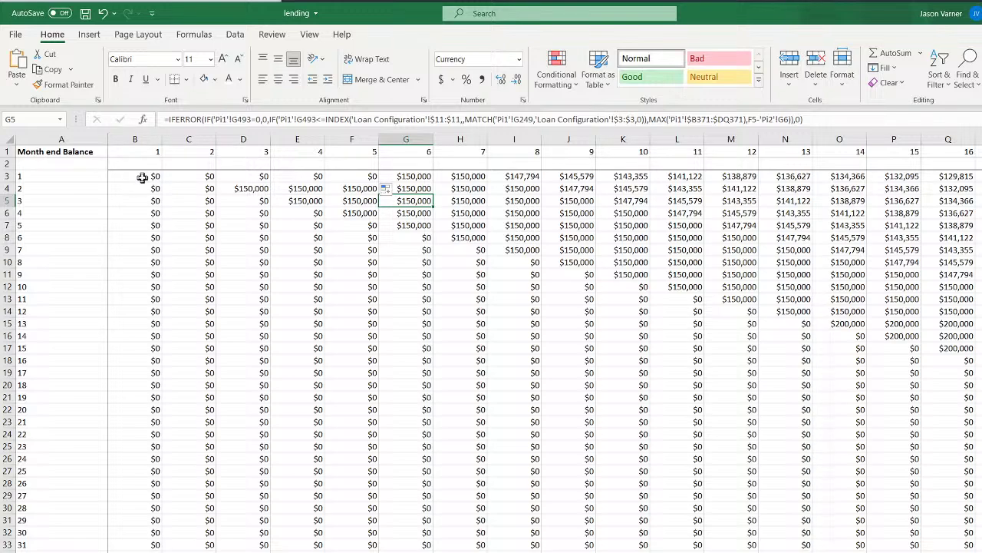
{"action": "double_click", "coordinate": [297, 189]}
{"action": "key", "text": "Escape"}
{"action": "left_click", "coordinate": [143, 175]}
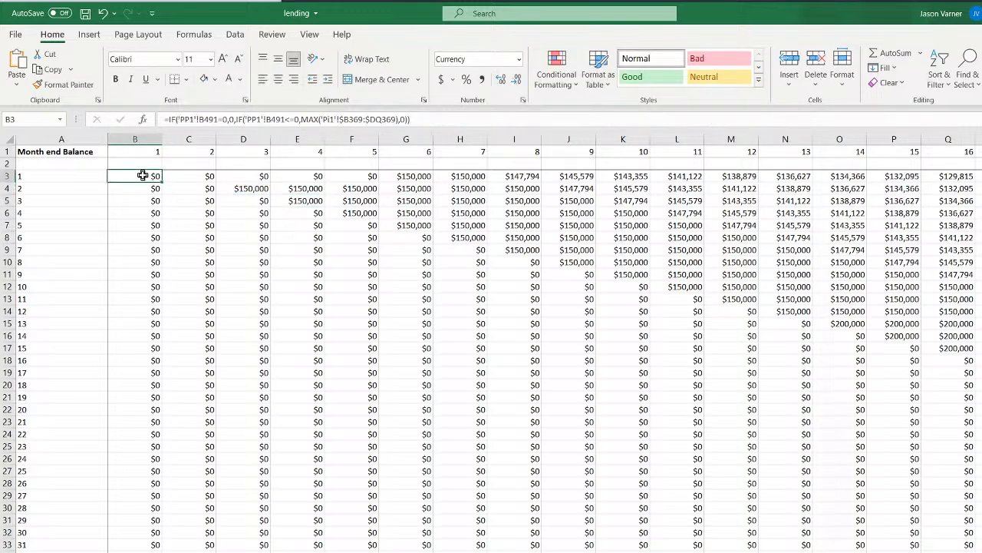
{"action": "left_click", "coordinate": [206, 178]}
{"action": "left_click", "coordinate": [230, 198]}
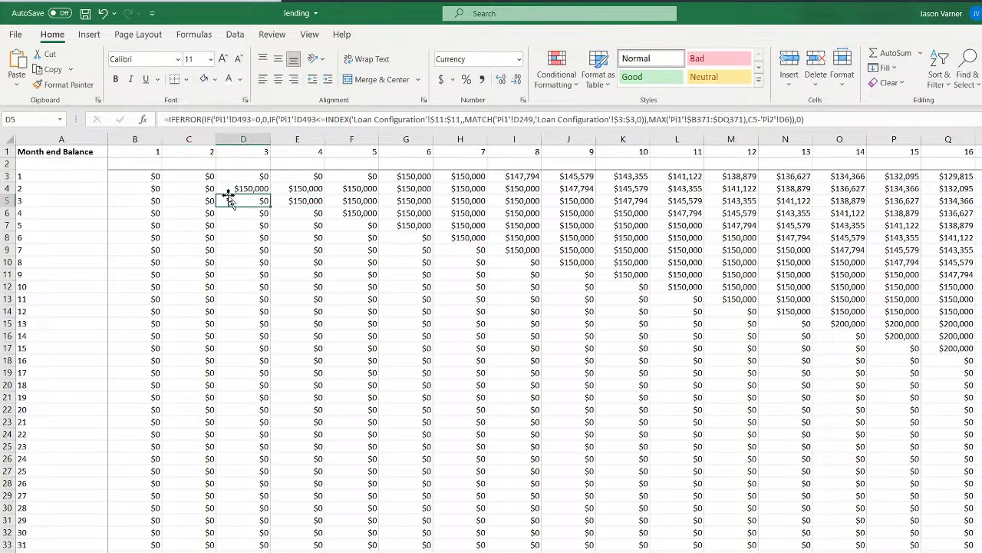
Fill the original IFERROR balance formula back over B3:D3 and check the formulas in B3 and its neighbouring cells
{"action": "left_click_drag", "start_coordinate": [272, 206], "coordinate": [134, 184]}
{"action": "left_click", "coordinate": [153, 189]}
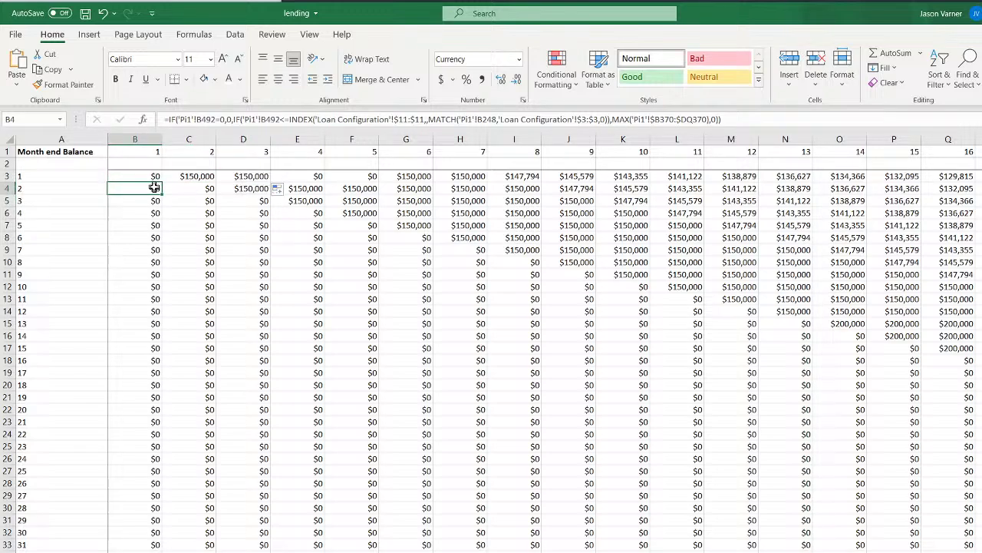
{"action": "left_click", "coordinate": [198, 189]}
{"action": "left_click", "coordinate": [196, 177]}
{"action": "left_click", "coordinate": [146, 176]}
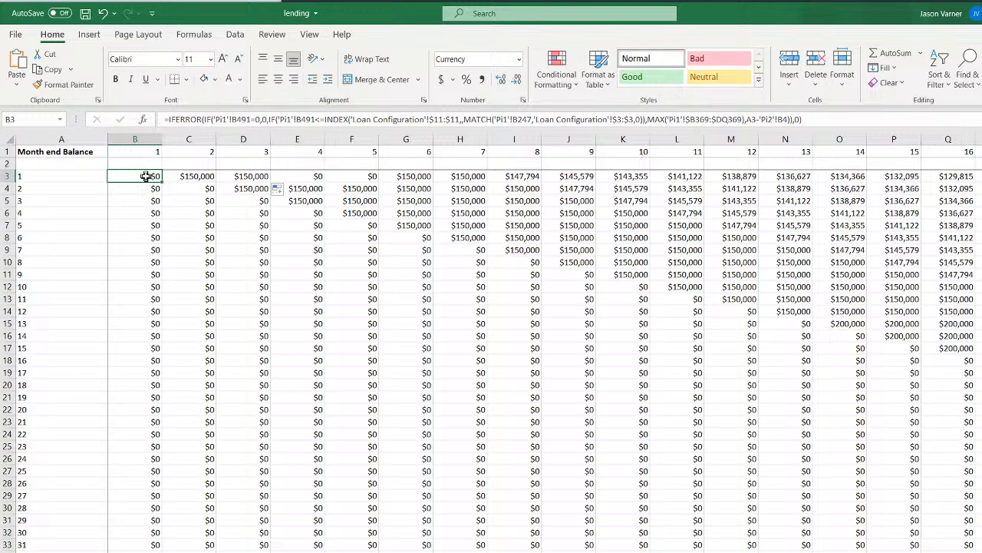
Change both IF conditions in B3's IFERROR balance formula to reference 'PP1'!B491
{"action": "left_click", "coordinate": [218, 119]}
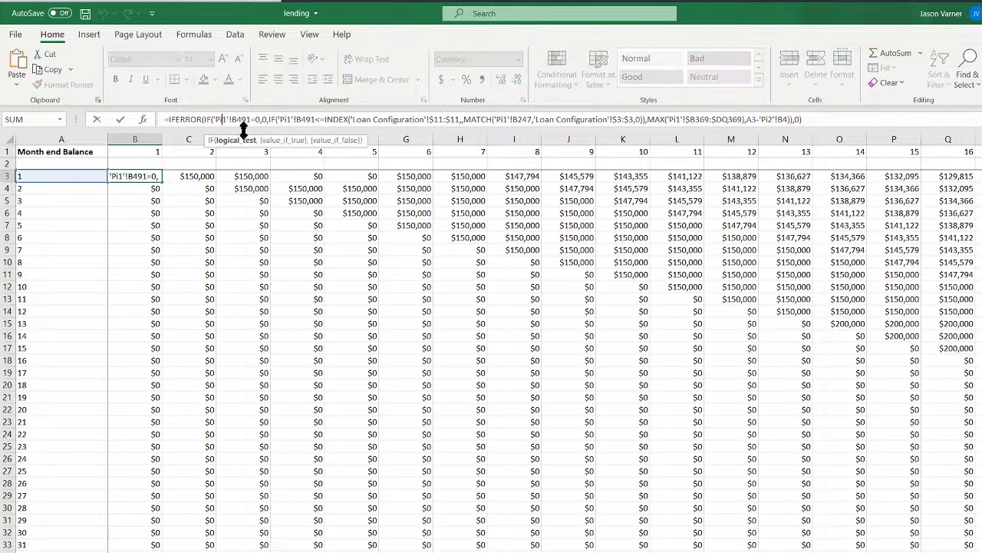
{"action": "key", "text": "BackSpace"}
{"action": "type", "text": "p"}
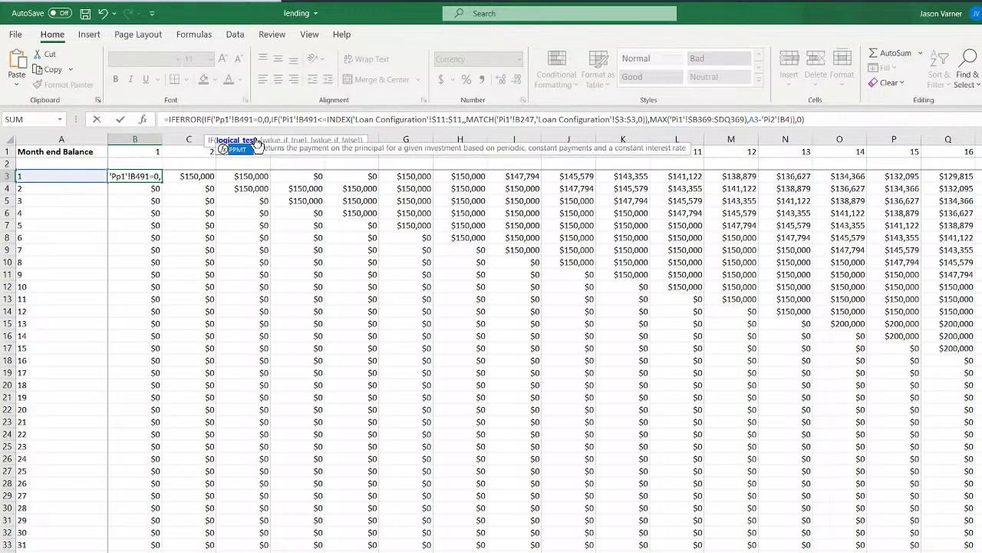
{"action": "left_click", "coordinate": [287, 120]}
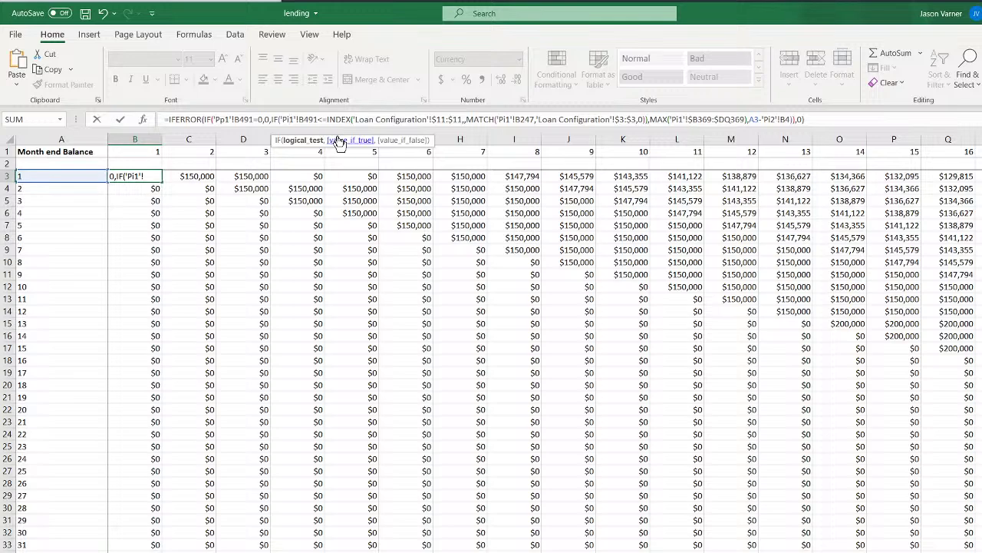
{"action": "key", "text": "BackSpace"}
{"action": "type", "text": "p"}
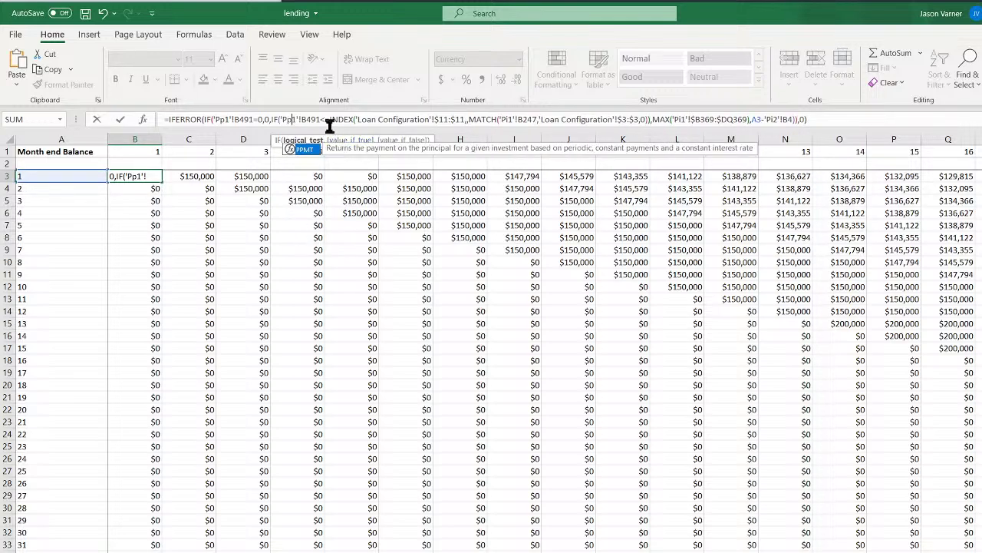
Point the MAX range in B3's balance formula to 'PP1'!$B369:$DQ369 and the subtracted cell to 'PP2'!B4
{"action": "left_click", "coordinate": [682, 119]}
{"action": "key", "text": "BackSpace"}
{"action": "type", "text": "p"}
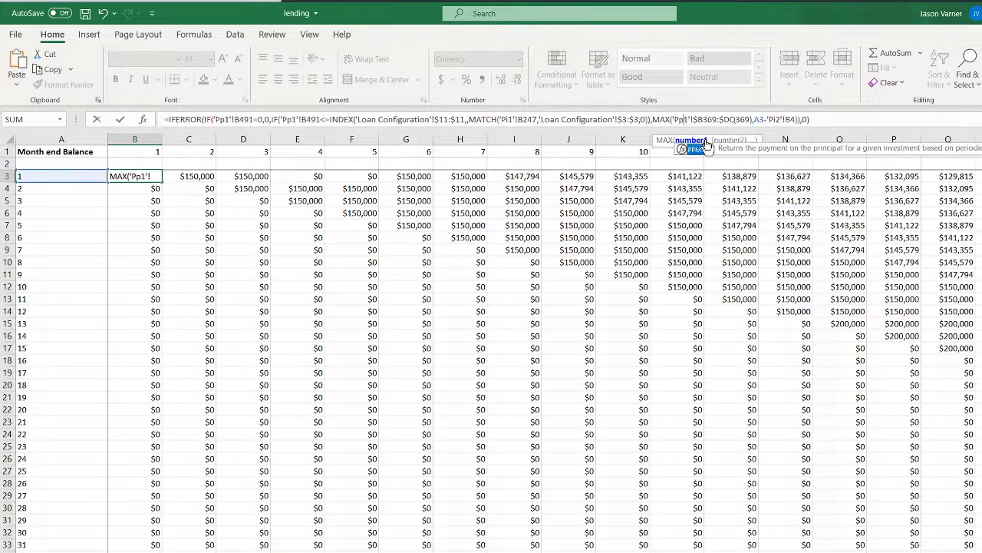
{"action": "key", "text": "Right"}
{"action": "key", "text": "Right"}
{"action": "key", "text": "Right"}
{"action": "key", "text": "Right"}
{"action": "key", "text": "Right"}
{"action": "key", "text": "Right"}
{"action": "key", "text": "Right"}
{"action": "key", "text": "Right"}
{"action": "key", "text": "Right"}
{"action": "key", "text": "Right"}
{"action": "key", "text": "Right"}
{"action": "key", "text": "Right"}
{"action": "key", "text": "Right"}
{"action": "key", "text": "Right"}
{"action": "key", "text": "Right"}
{"action": "key", "text": "Right"}
{"action": "key", "text": "Right"}
{"action": "key", "text": "Right"}
{"action": "key", "text": "Right"}
{"action": "key", "text": "Right"}
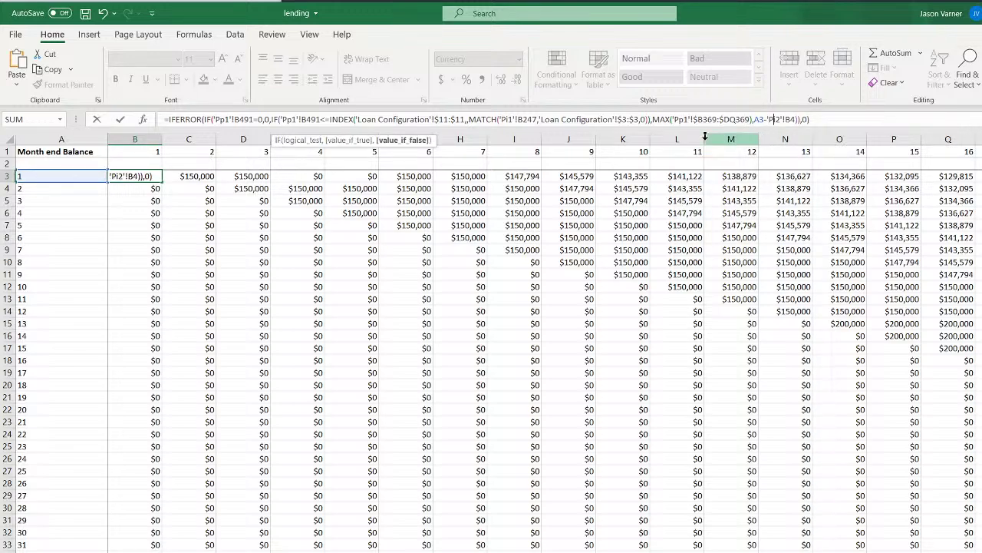
{"action": "key", "text": "BackSpace"}
{"action": "type", "text": "p"}
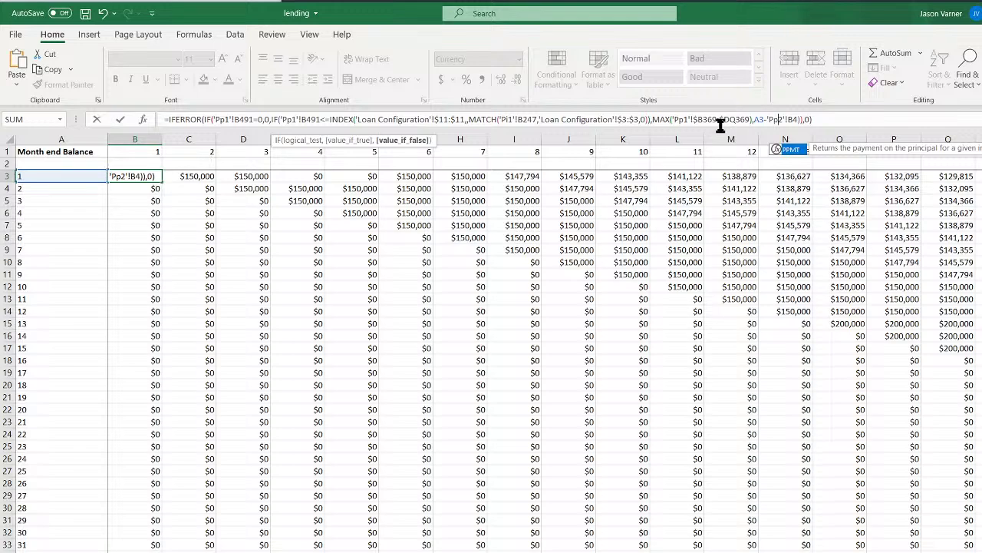
{"action": "key", "text": "Return"}
Fill B3's balance formula across and down through J15 and check the formula copied into C3
{"action": "left_click", "coordinate": [146, 178]}
{"action": "left_click_drag", "start_coordinate": [160, 182], "coordinate": [622, 328]}
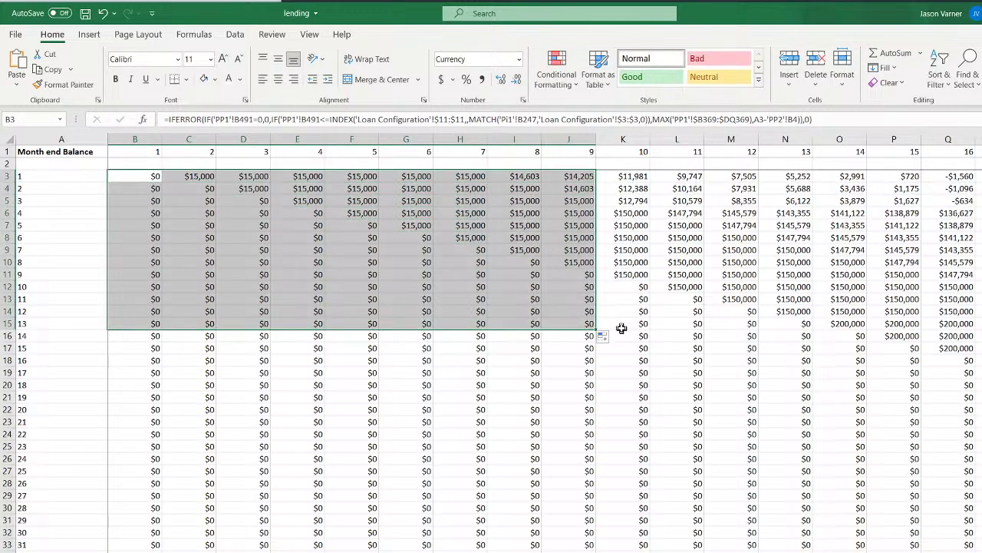
{"action": "left_click", "coordinate": [149, 178]}
{"action": "left_click", "coordinate": [189, 177]}
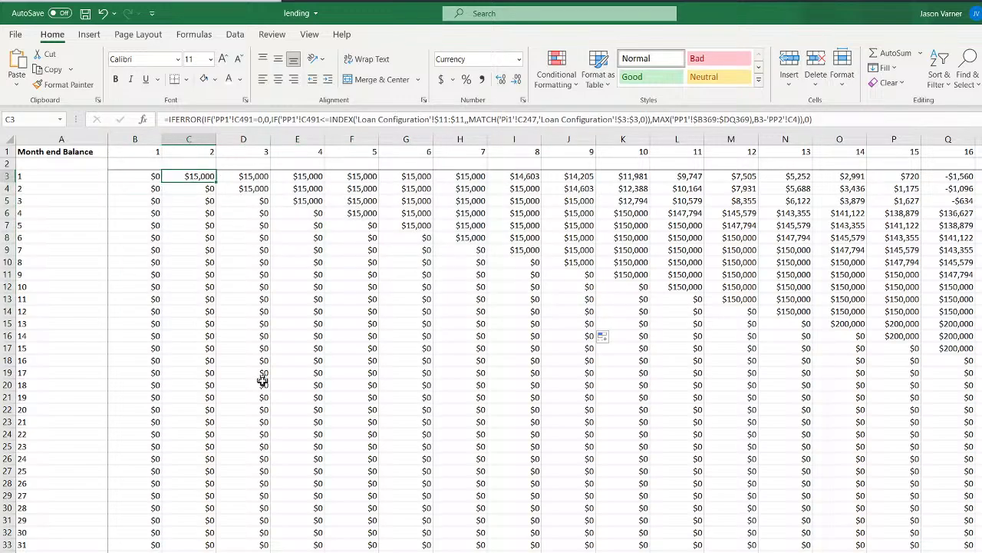
Examine the Interest Only Period row and P+I Only inputs on Loan Configuration against the balance formula's INDEX reference
{"action": "left_click", "coordinate": [276, 551]}
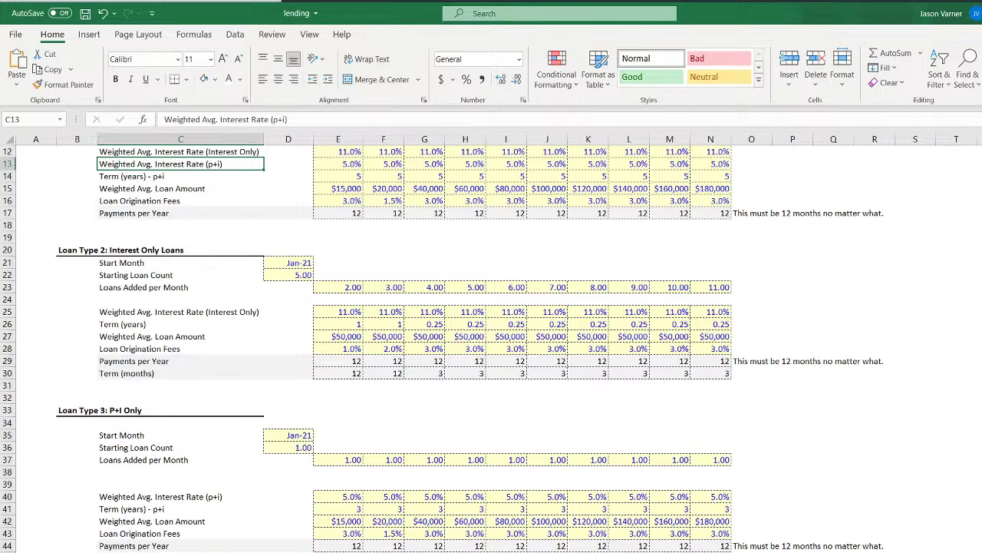
{"action": "left_click", "coordinate": [230, 551]}
{"action": "left_click", "coordinate": [150, 174]}
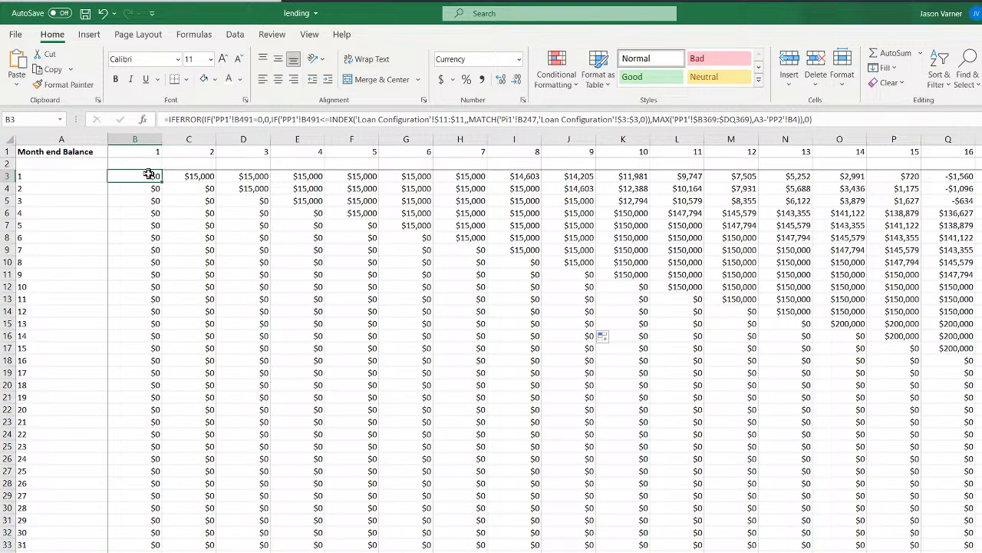
{"action": "left_click", "coordinate": [135, 551]}
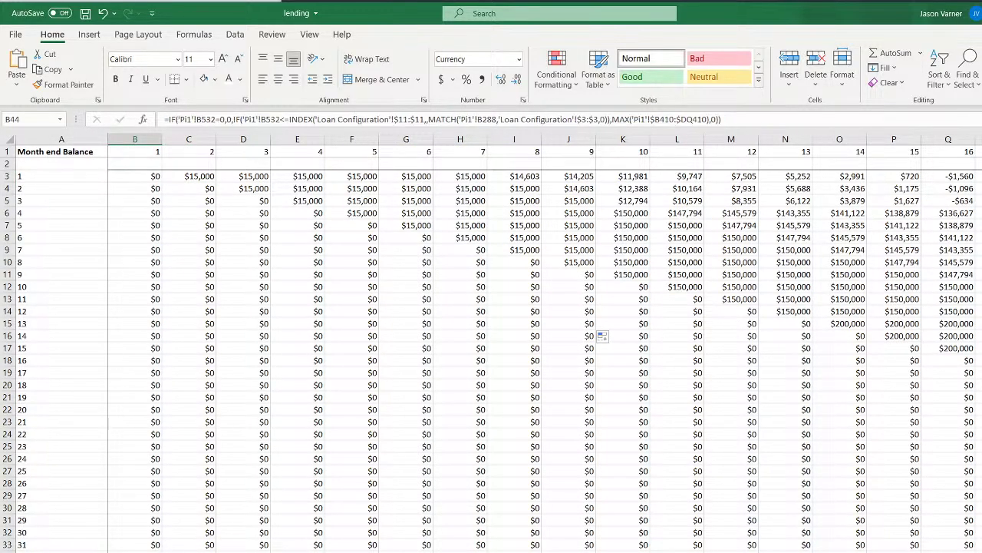
{"action": "left_click", "coordinate": [277, 551]}
{"action": "scroll", "coordinate": [307, 243], "scroll_direction": "up", "scroll_amount": 4}
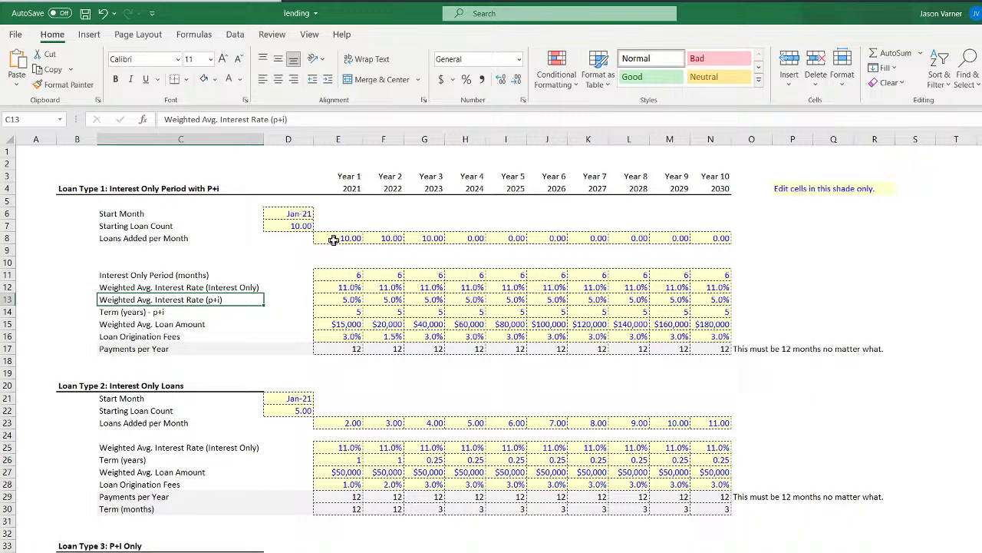
{"action": "left_click", "coordinate": [132, 276]}
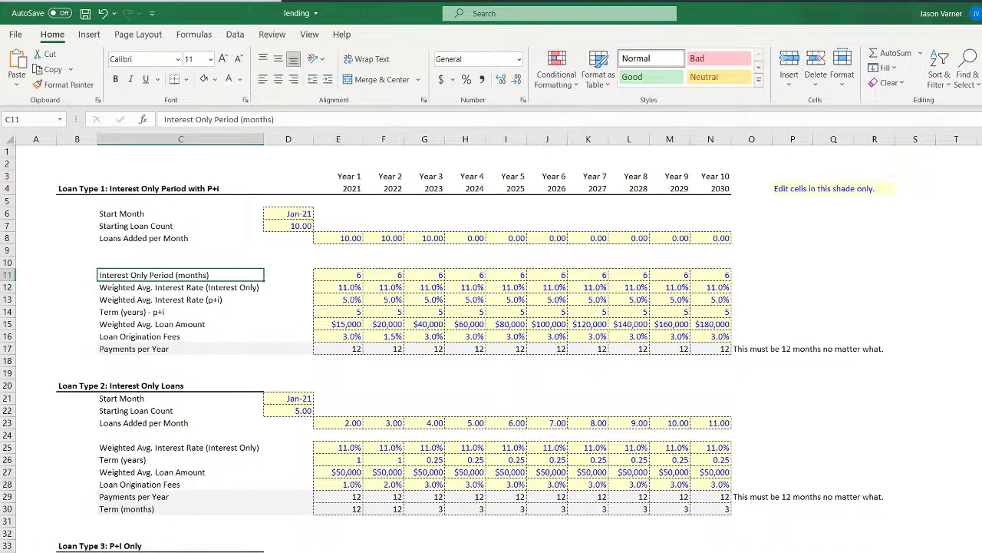
{"action": "left_click", "coordinate": [353, 551]}
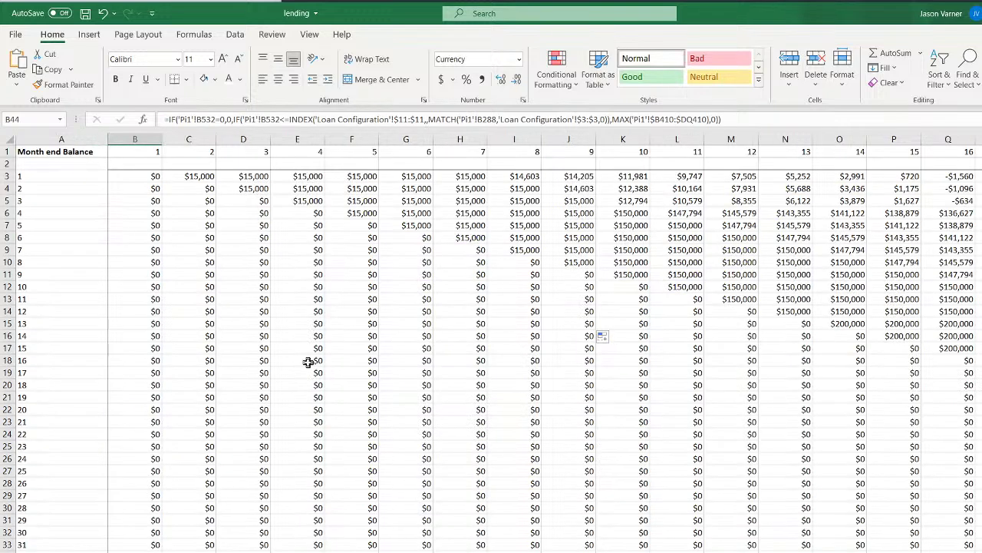
Change the INDEX row in B3's balance formula to 'Loan Configuration'!$39:$39
{"action": "left_click", "coordinate": [144, 178]}
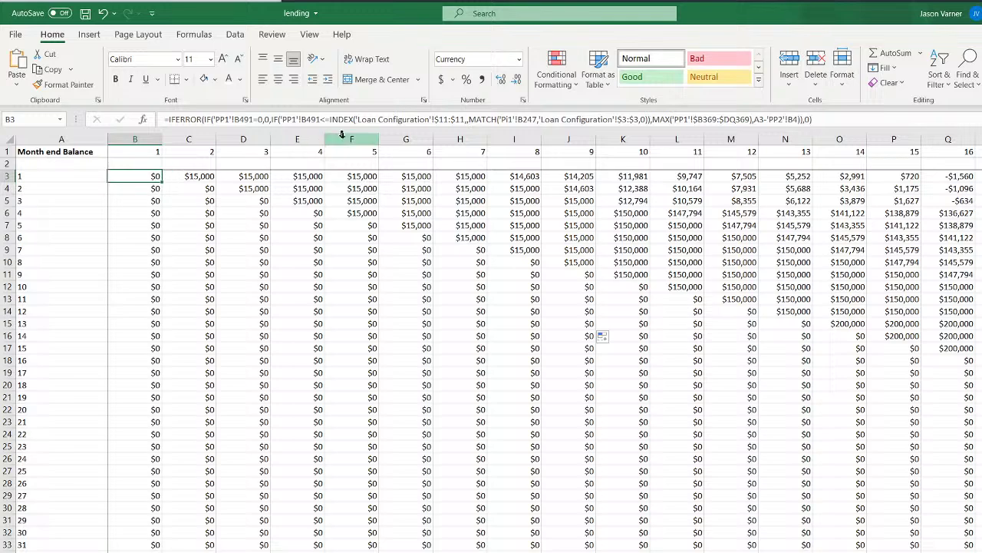
{"action": "left_click", "coordinate": [466, 119]}
{"action": "key", "text": "Left"}
{"action": "key", "text": "Left"}
{"action": "key", "text": "Left"}
{"action": "key", "text": "Left"}
{"action": "key", "text": "Left"}
{"action": "key", "text": "BackSpace"}
{"action": "key", "text": "BackSpace"}
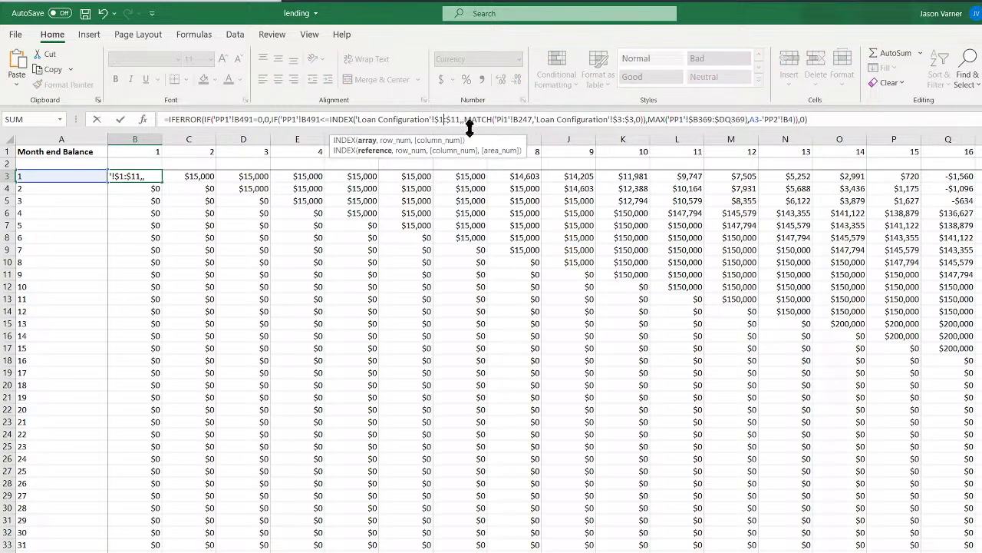
{"action": "type", "text": "39"}
{"action": "key", "text": "BackSpace"}
{"action": "key", "text": "BackSpace"}
{"action": "type", "text": "39"}
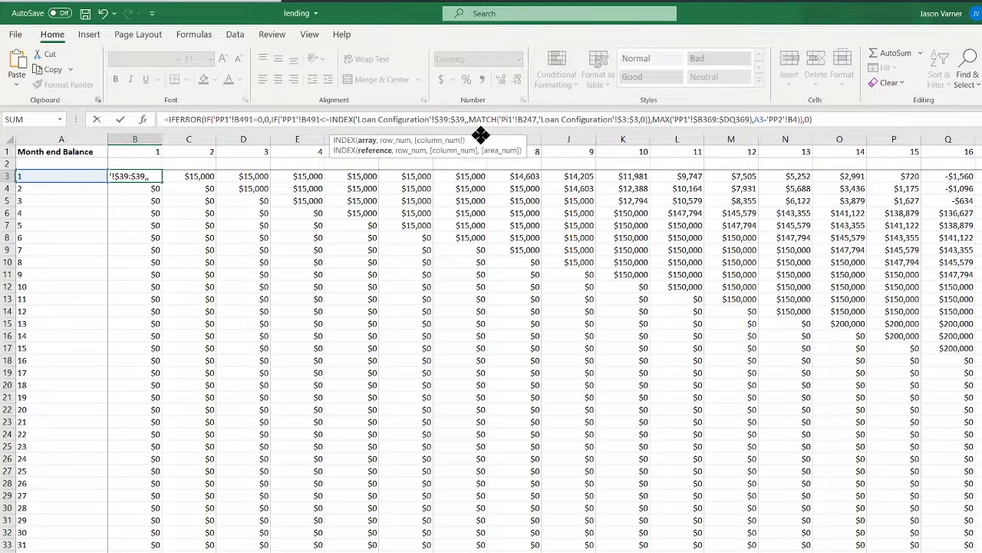
Change the MATCH lookup in B3's formula to 'PP1'!B247 and fill the formula across to G3
{"action": "left_click", "coordinate": [508, 122]}
{"action": "key", "text": "BackSpace"}
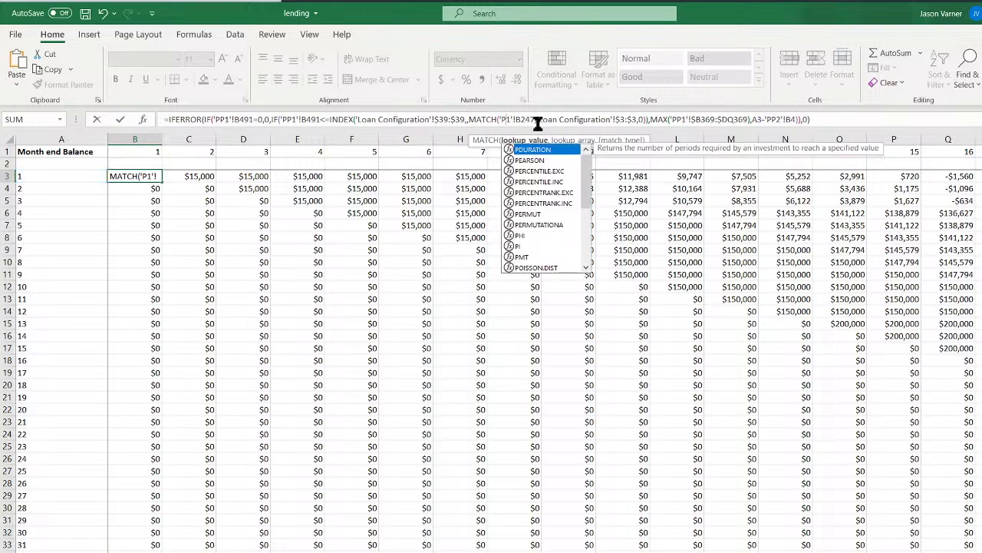
{"action": "type", "text": "p"}
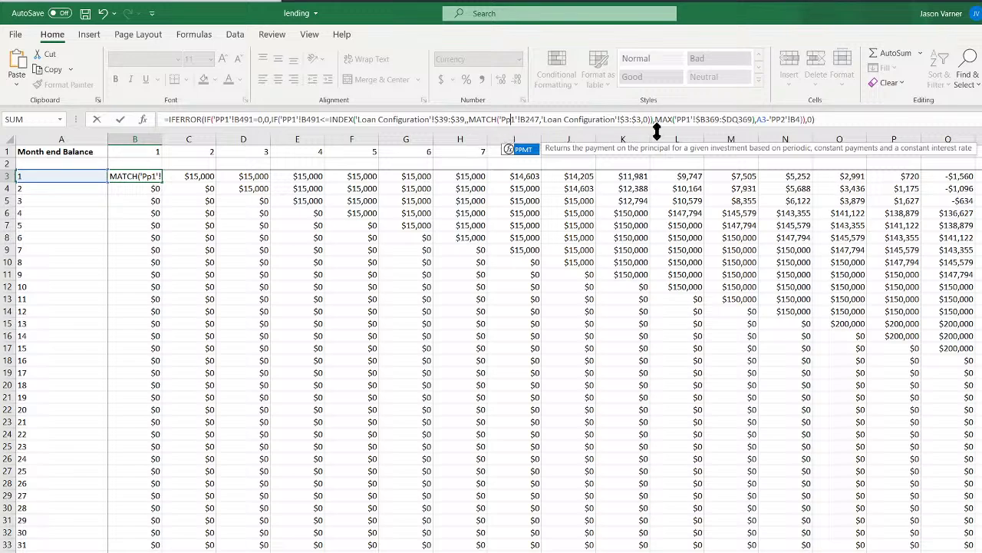
{"action": "key", "text": "ctrl+Return"}
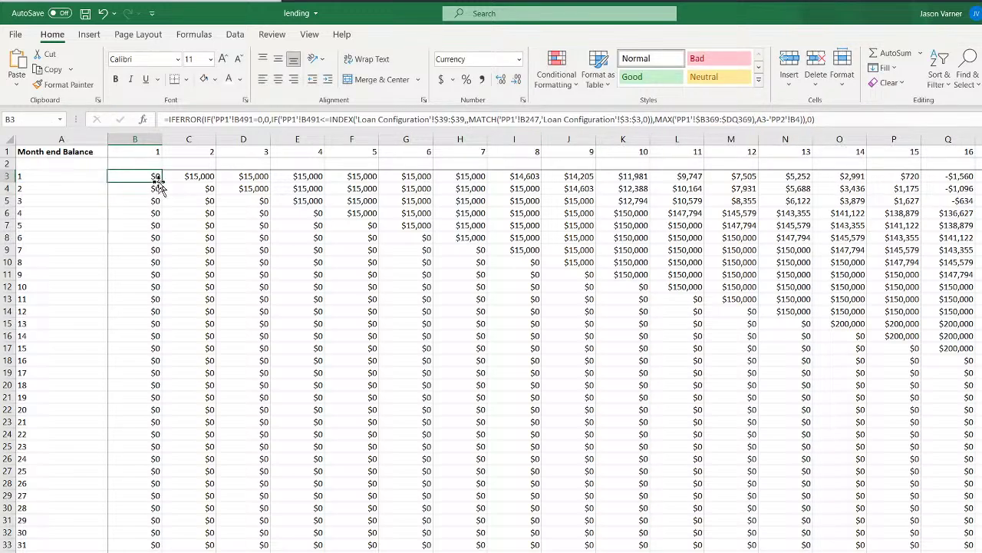
{"action": "left_click_drag", "start_coordinate": [161, 182], "coordinate": [439, 183]}
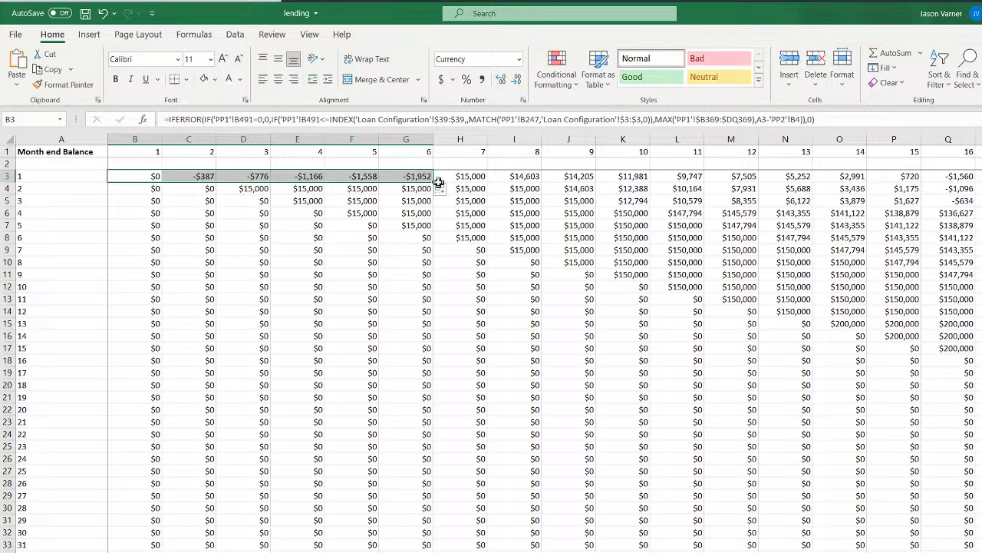
Try to simplify C3's balance formula by removing the inner IF and its INDEX/MATCH condition and ending it with ),0)
{"action": "left_click", "coordinate": [199, 178]}
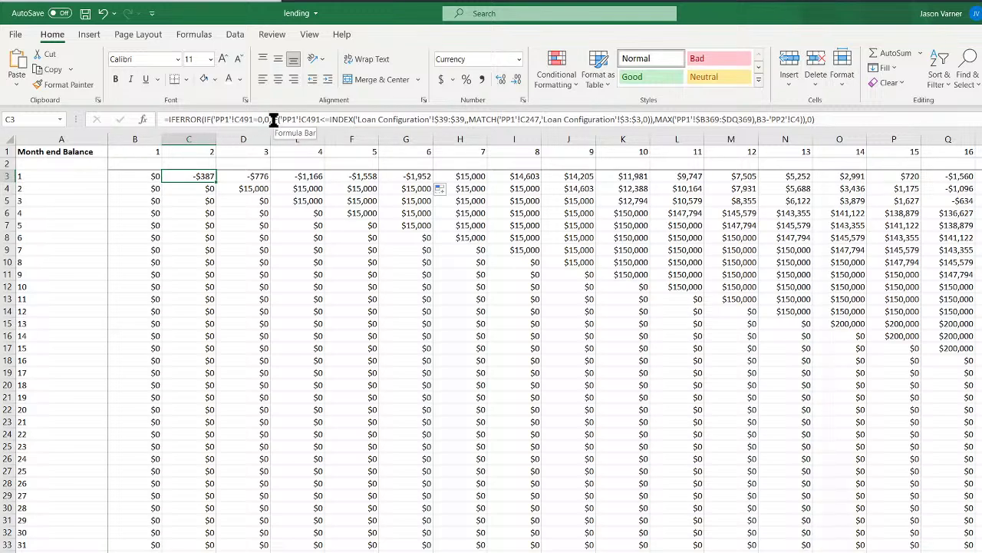
{"action": "left_click_drag", "start_coordinate": [272, 120], "coordinate": [652, 126]}
{"action": "key", "text": "Delete"}
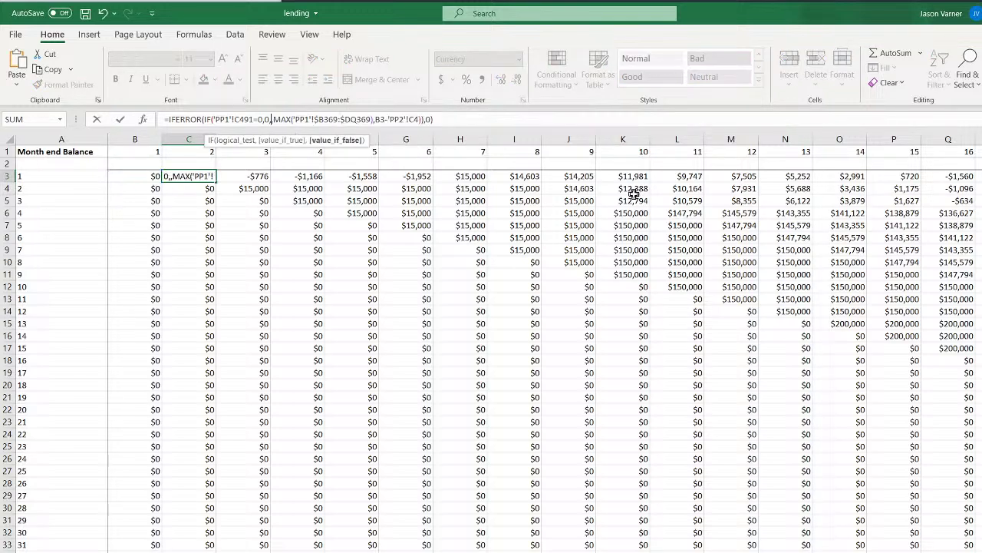
{"action": "key", "text": "BackSpace"}
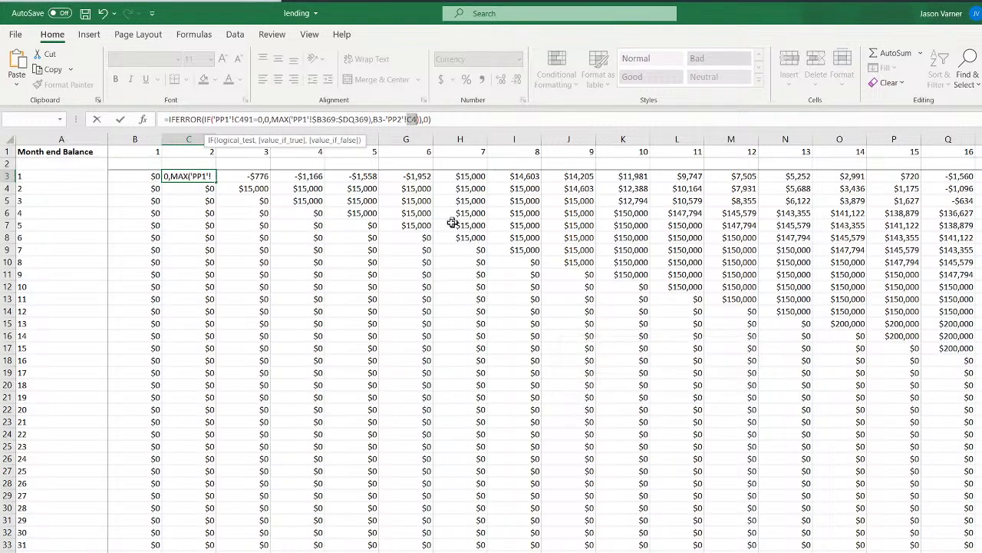
{"action": "left_click", "coordinate": [462, 120]}
{"action": "key", "text": "BackSpace"}
{"action": "key", "text": "BackSpace"}
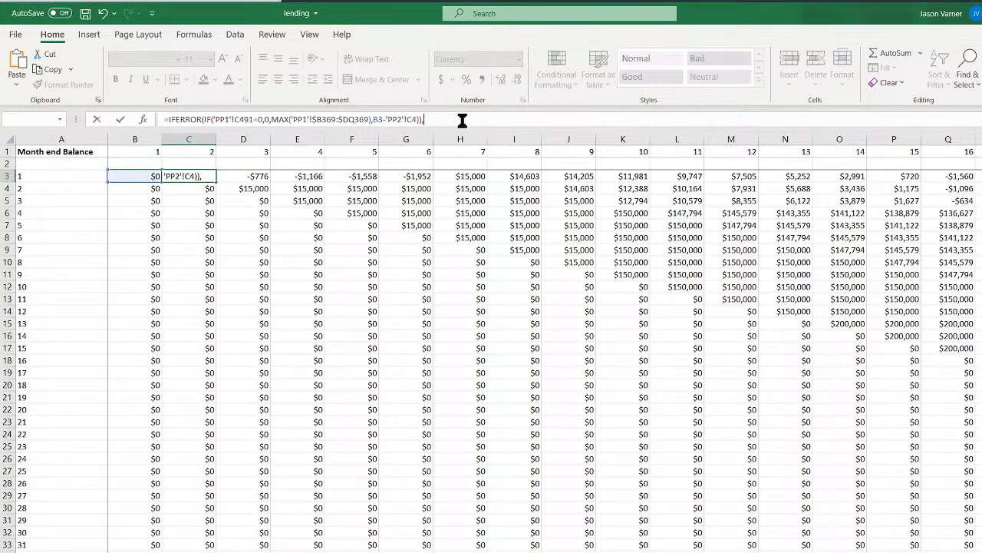
{"action": "key", "text": "Return"}
{"action": "key", "text": "Return"}
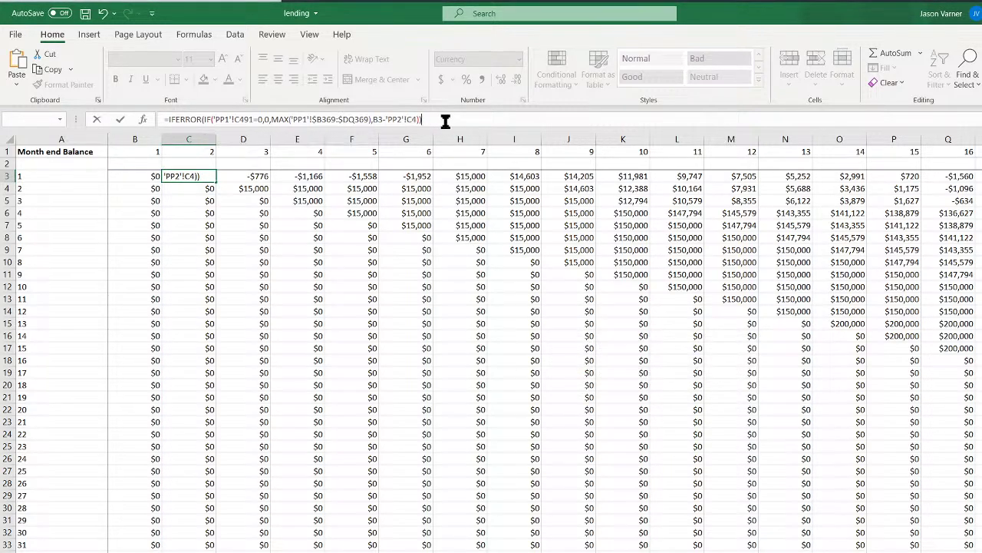
{"action": "key", "text": "BackSpace"}
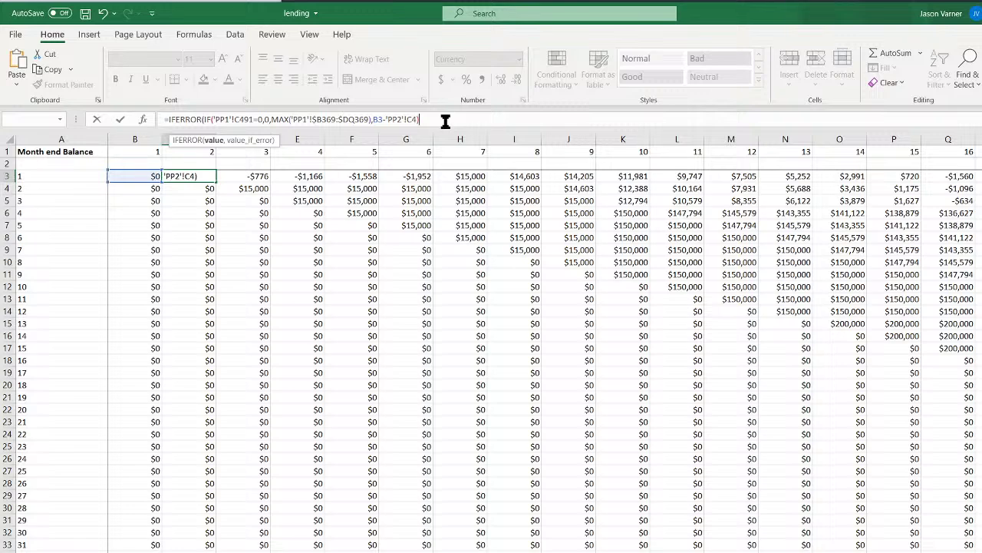
{"action": "type", "text": ",0)"}
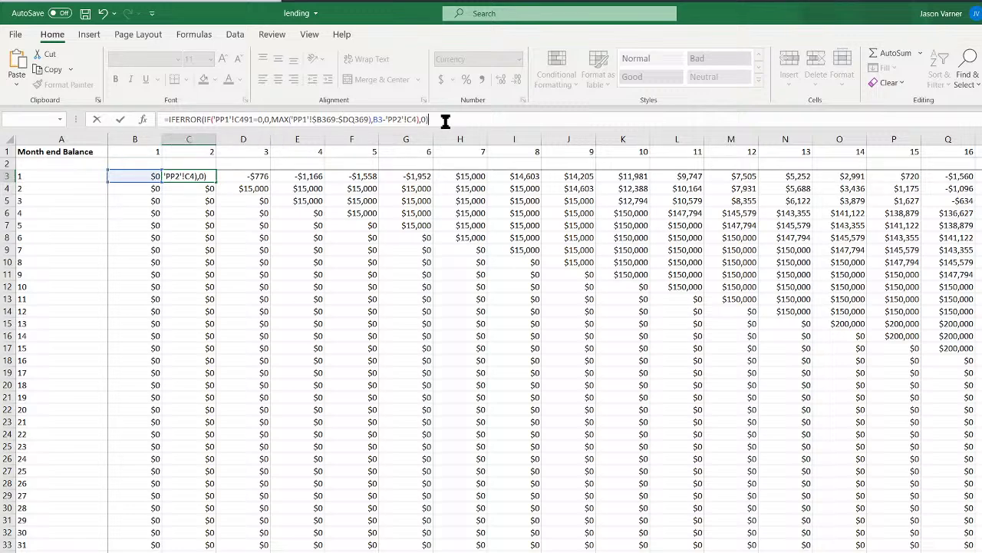
{"action": "key", "text": "Return"}
{"action": "key", "text": "Return"}
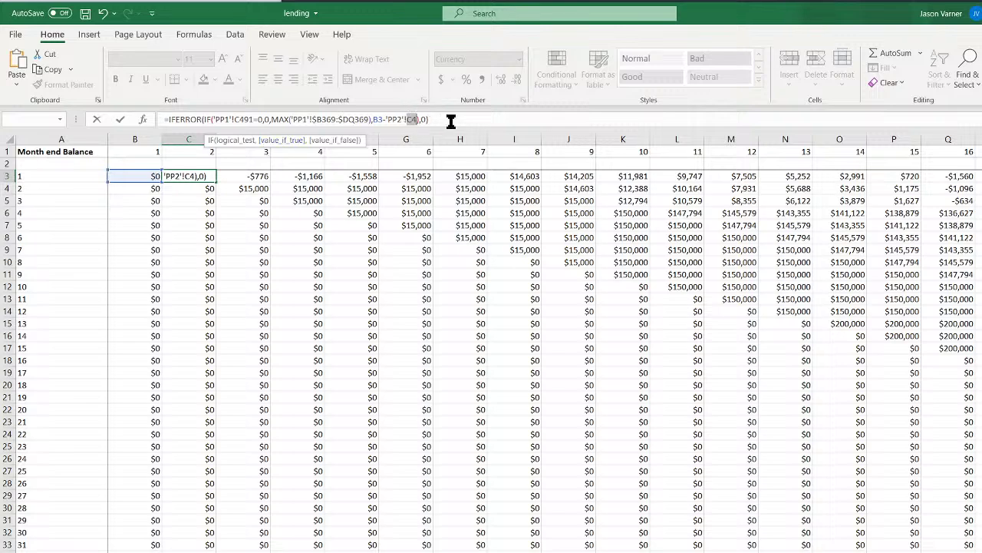
Clear the entire balance formula from C3
{"action": "left_click_drag", "start_coordinate": [449, 121], "coordinate": [79, 120]}
{"action": "type", "text": "=IFERROR(IF('PP1'!C491=0,0,IF('PP1'!C491<=INDEX('Loan Configuration'!$11:$11,,MATCH('PP1'!C247,'Loan Configuration'!$3:$3,0)),MAX('PP1'!$B369:$DQ369),B3-'PP2'!C4)),0)"}
{"action": "key", "text": "Return"}
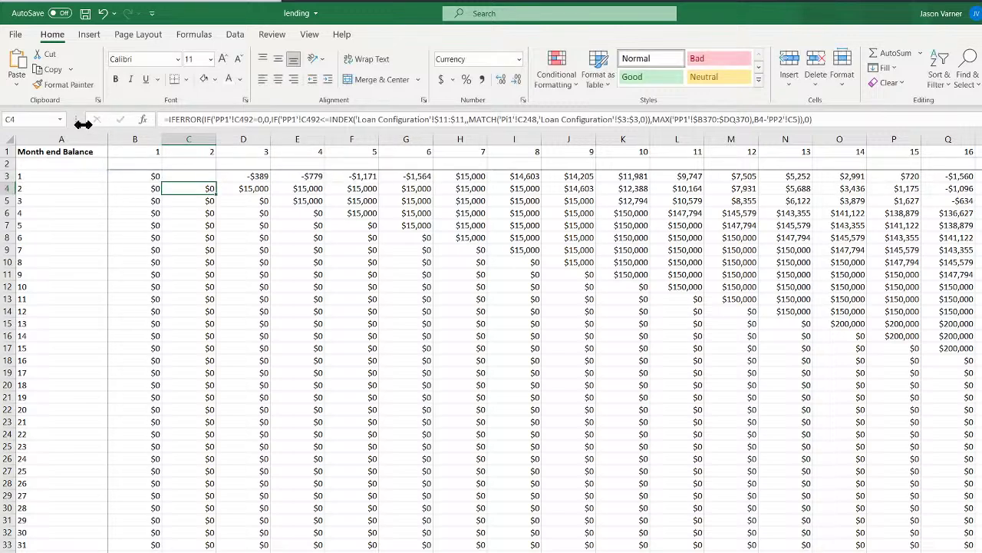
Try to remove the inner IF and its INDEX/MATCH condition from D3's balance formula
{"action": "left_click", "coordinate": [248, 189]}
{"action": "left_click", "coordinate": [251, 177]}
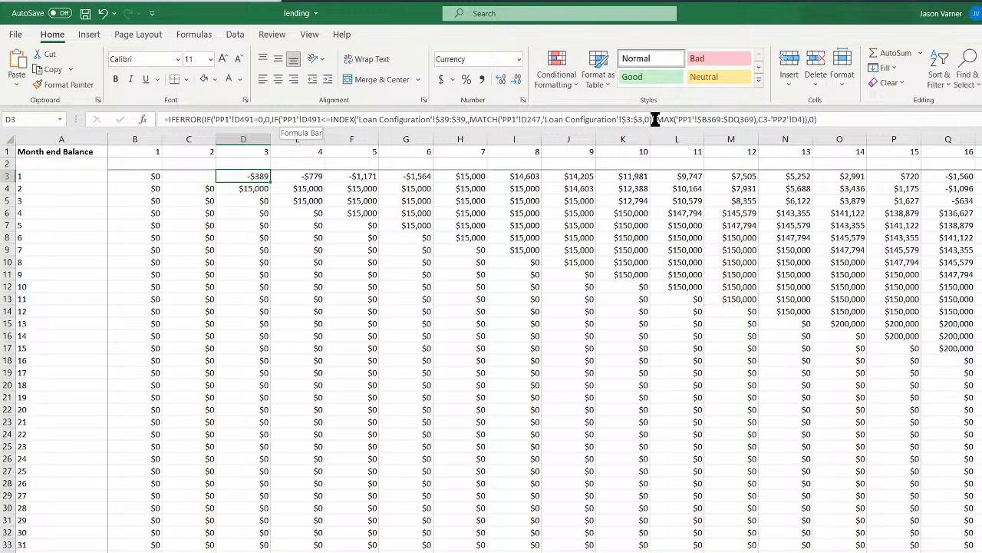
{"action": "left_click_drag", "start_coordinate": [654, 119], "coordinate": [281, 119]}
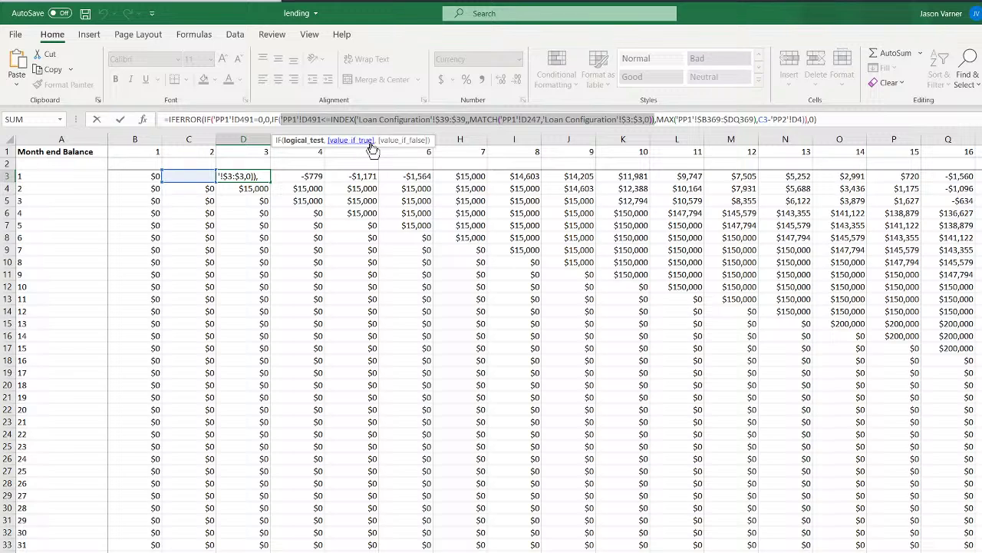
{"action": "key", "text": "BackSpace"}
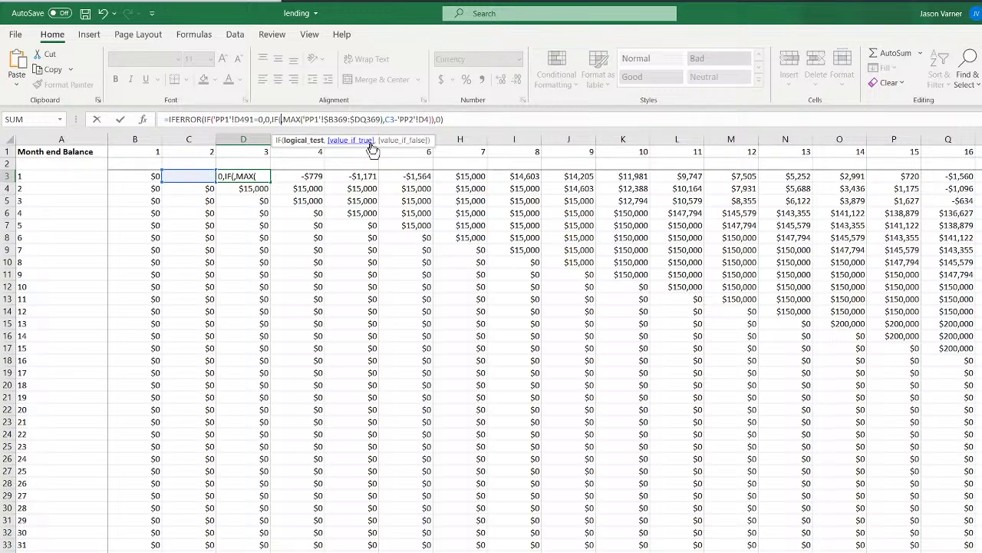
{"action": "key", "text": "BackSpace"}
{"action": "key", "text": "BackSpace"}
{"action": "key", "text": "BackSpace"}
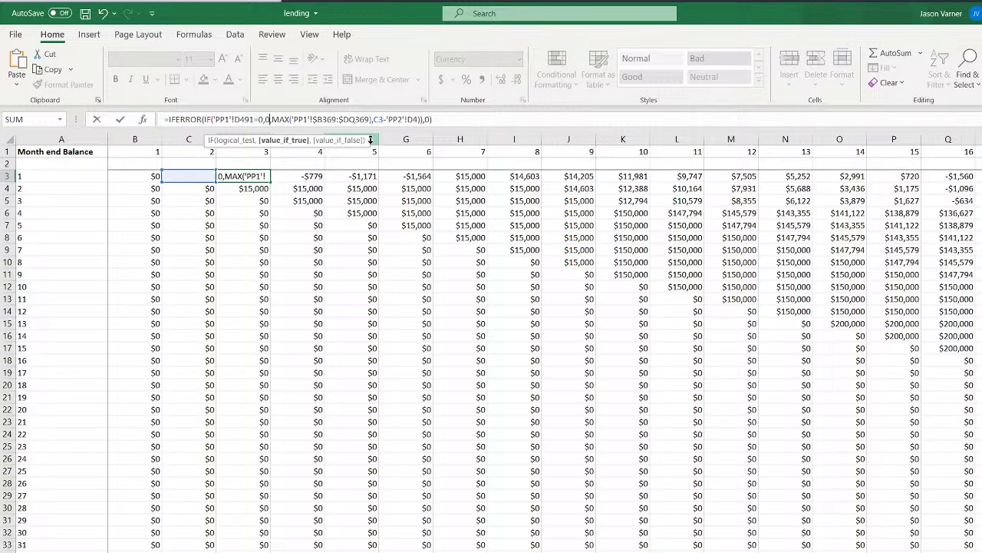
{"action": "left_click", "coordinate": [371, 119]}
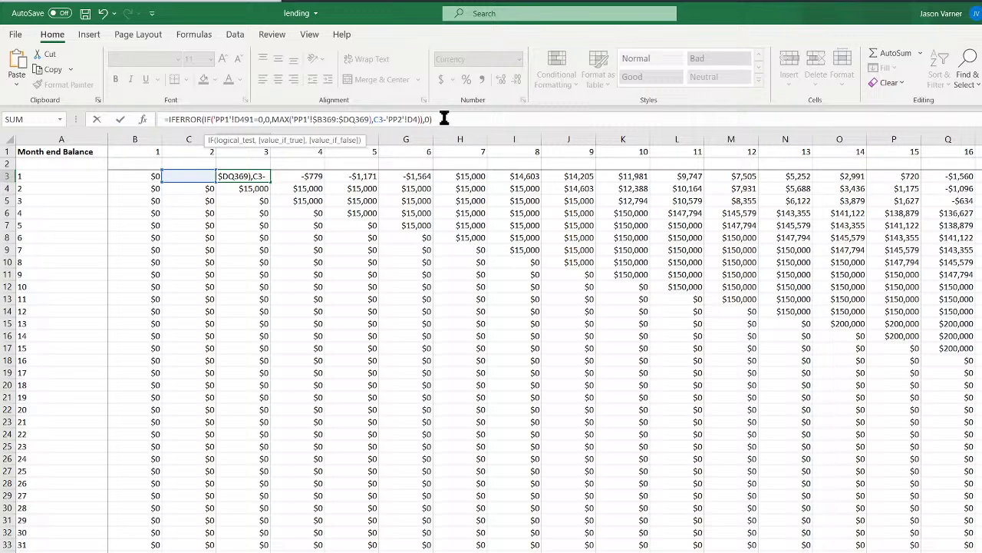
Cut the entire edited formula out of D3 and leave the cell empty
{"action": "left_click_drag", "start_coordinate": [444, 118], "coordinate": [82, 130]}
{"action": "key", "text": "ctrl+x"}
{"action": "key", "text": "Return"}
{"action": "key", "text": "Up"}
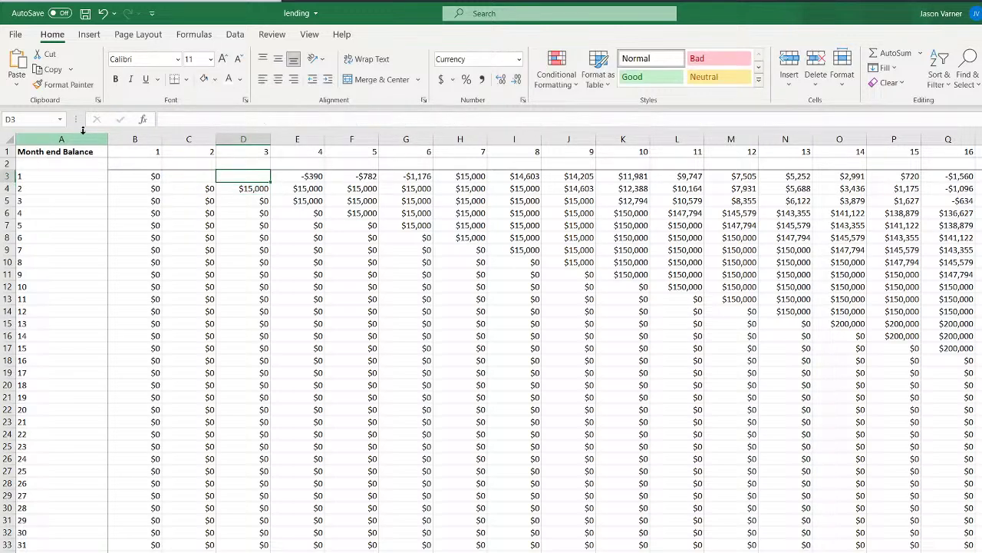
Check the balance formulas in row 3 from B3 through E3
{"action": "key", "text": "Left"}
{"action": "key", "text": "Left"}
{"action": "key", "text": "Left"}
{"action": "key", "text": "Right"}
{"action": "key", "text": "Right"}
{"action": "key", "text": "Right"}
{"action": "key", "text": "Left"}
{"action": "key", "text": "Left"}
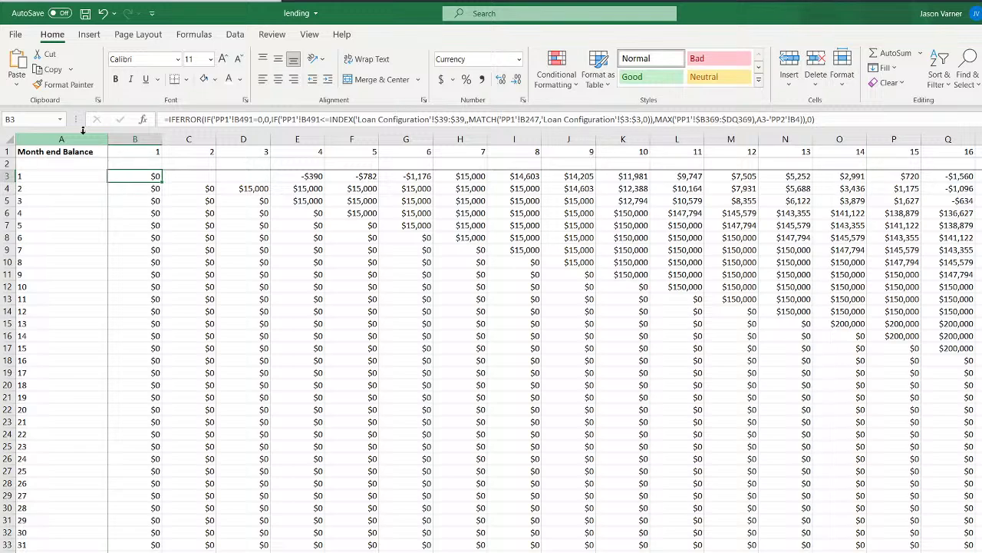
{"action": "key", "text": "Right"}
{"action": "key", "text": "Right"}
{"action": "key", "text": "Right"}
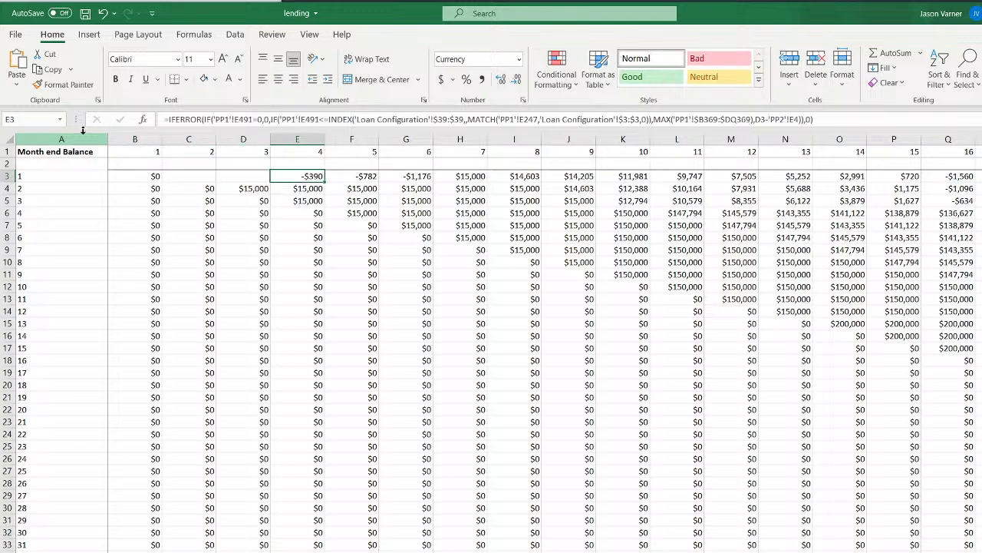
Fill E3's month-end balance formula back across row 3 to B3
{"action": "key", "text": "Down"}
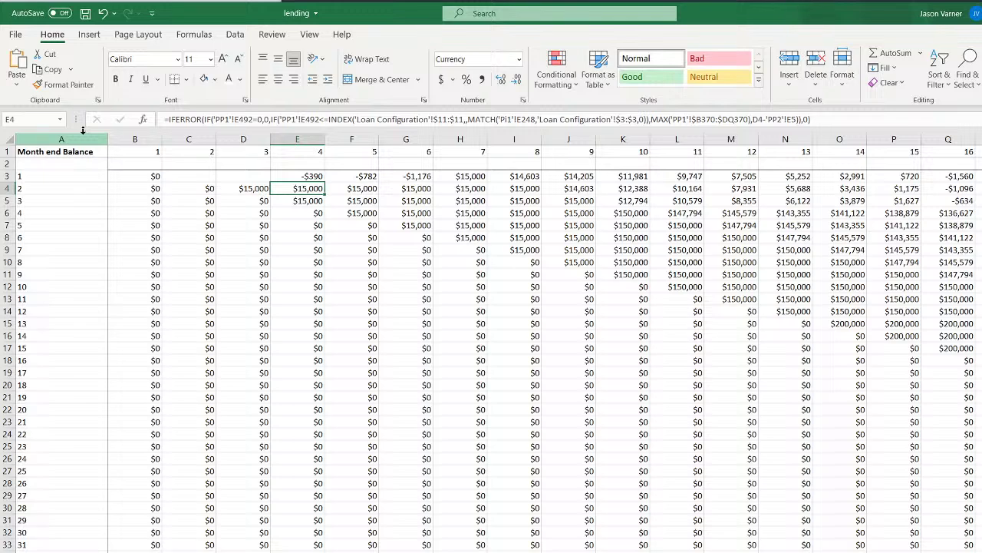
{"action": "key", "text": "Up"}
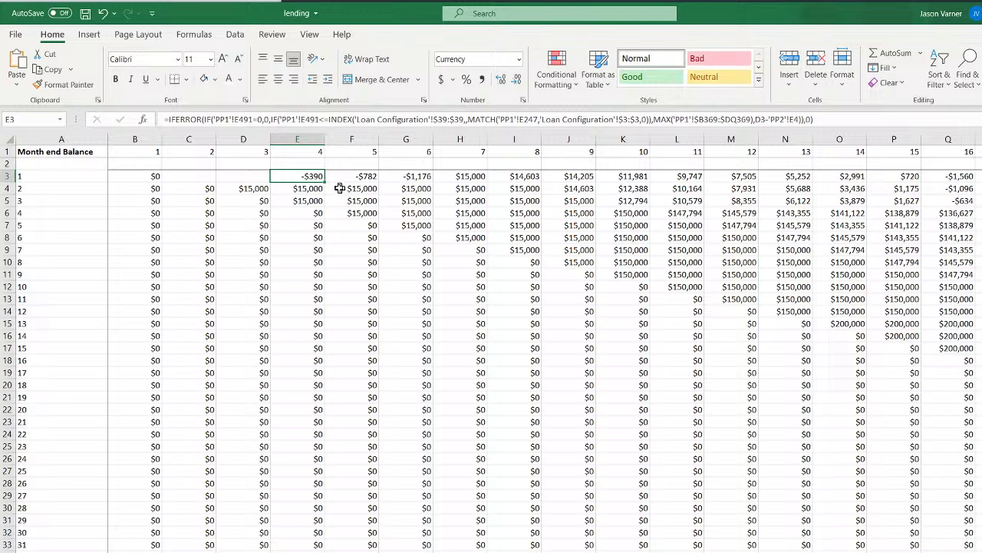
{"action": "left_click_drag", "start_coordinate": [326, 180], "coordinate": [123, 177]}
{"action": "left_click", "coordinate": [144, 177]}
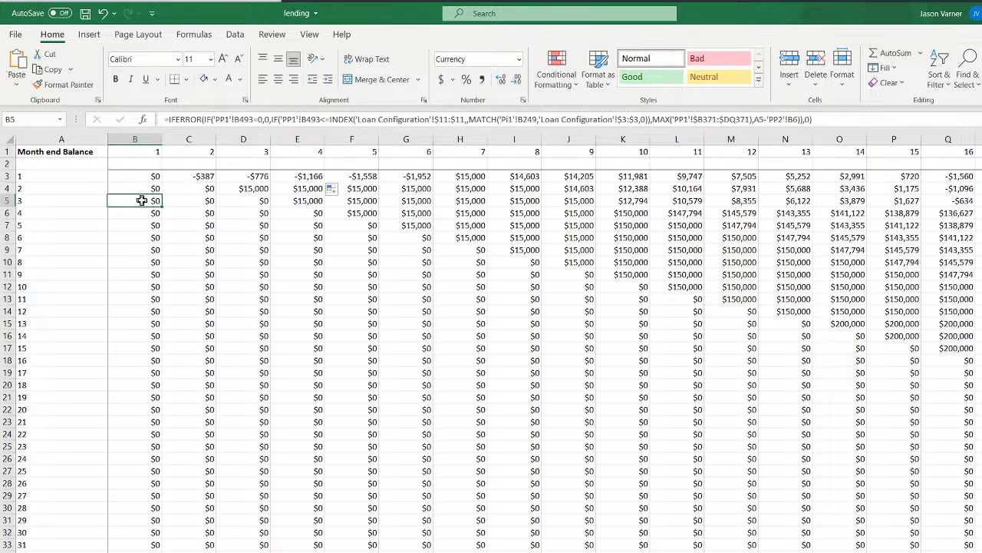
{"action": "left_click", "coordinate": [188, 176]}
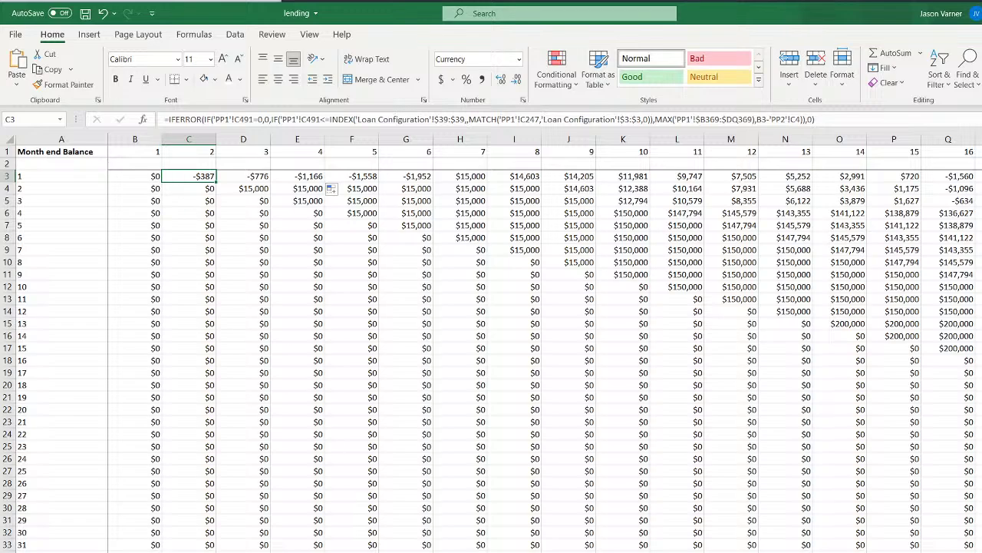
Check the first loan row's principal payment formulas in C4 and D4 on the PP2 sheet
{"action": "key", "text": "ctrl+Page_Down"}
{"action": "scroll", "coordinate": [259, 470], "scroll_direction": "up", "scroll_amount": 11}
{"action": "scroll", "coordinate": [259, 469], "scroll_direction": "down", "scroll_amount": 19}
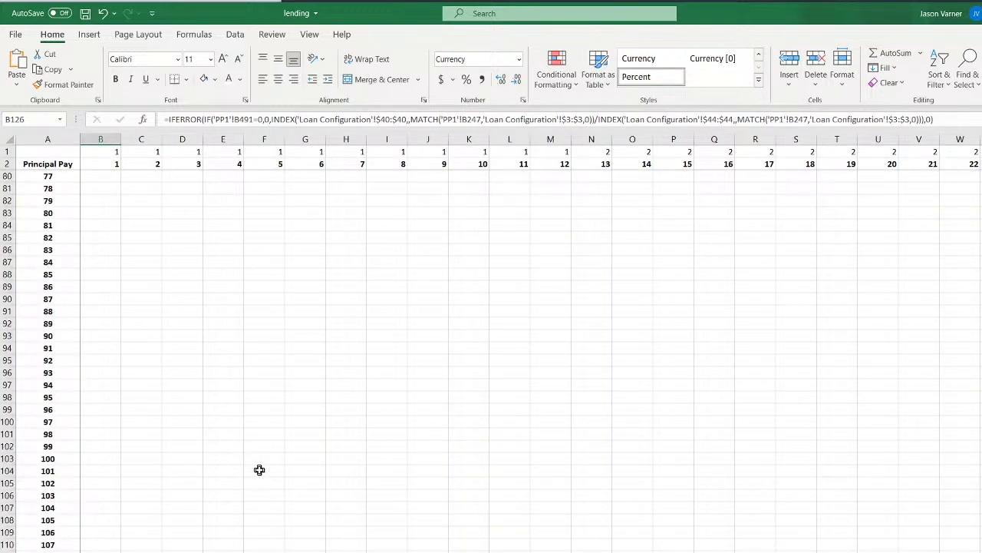
{"action": "scroll", "coordinate": [259, 470], "scroll_direction": "up", "scroll_amount": 20}
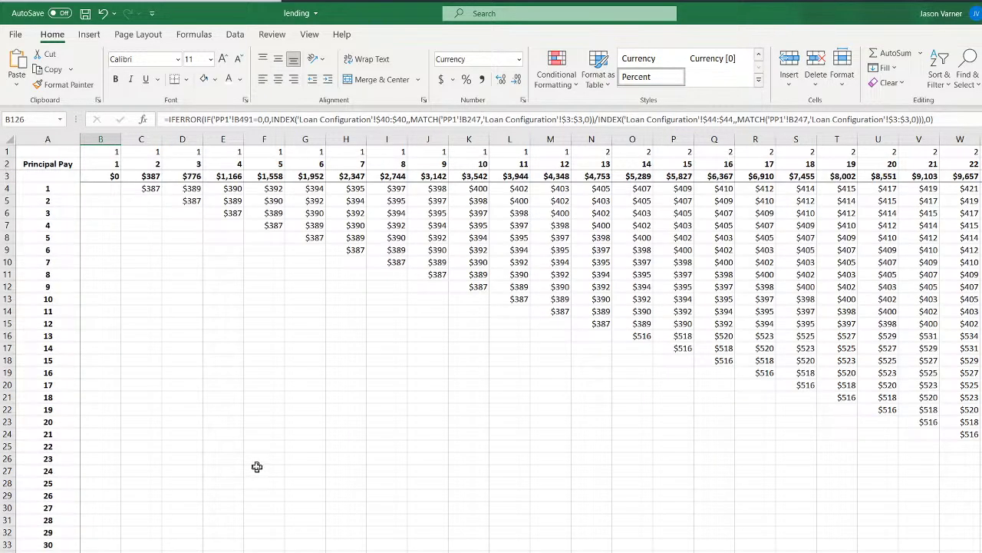
{"action": "left_click", "coordinate": [148, 190]}
{"action": "left_click", "coordinate": [189, 189]}
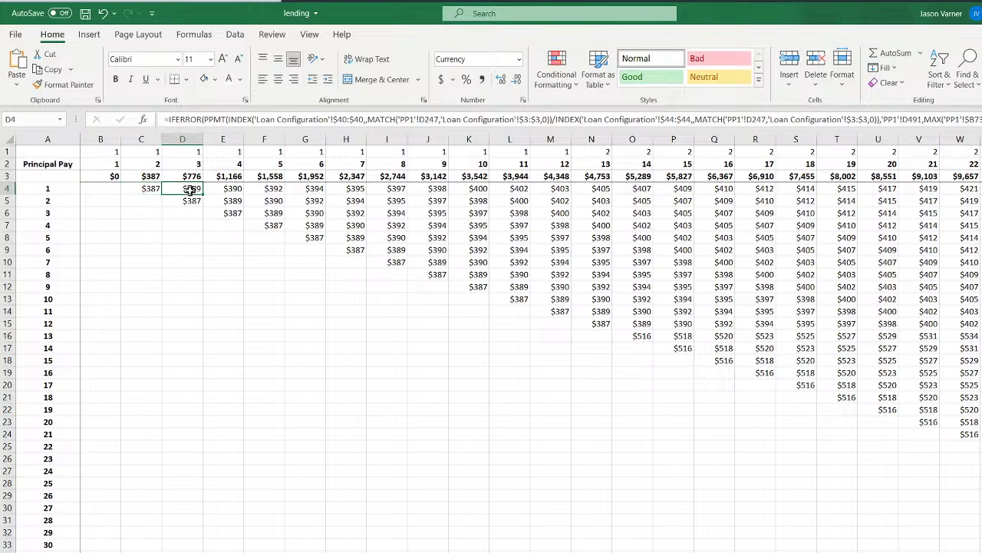
{"action": "key", "text": "ctrl+Page_Down"}
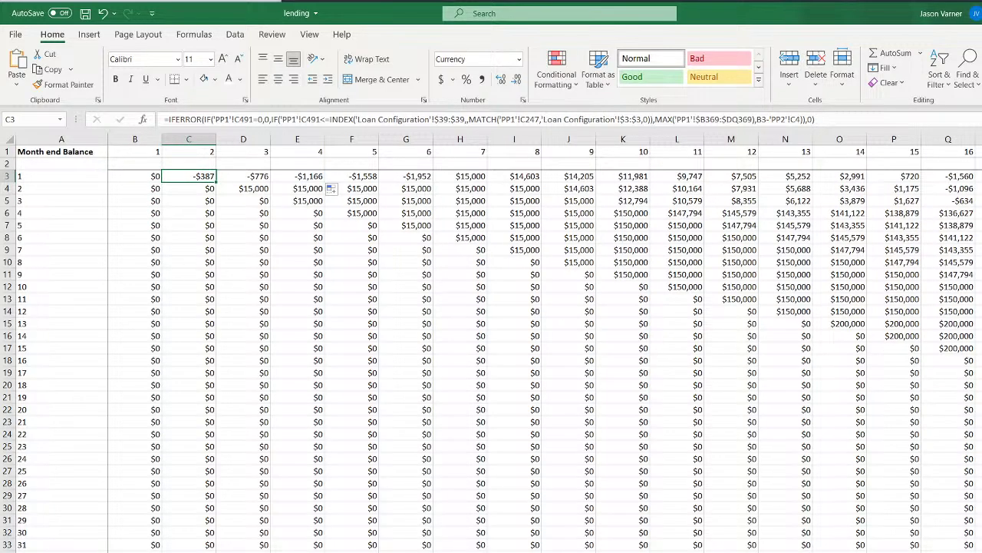
Check E3's balance formula and leave it as it is
{"action": "left_click", "coordinate": [260, 178]}
{"action": "double_click", "coordinate": [307, 178]}
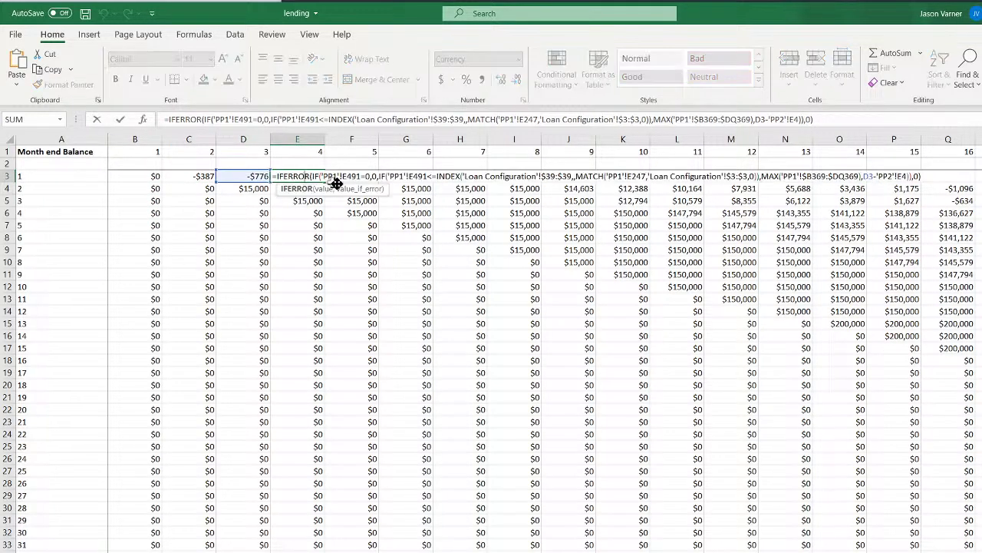
{"action": "key", "text": "Return"}
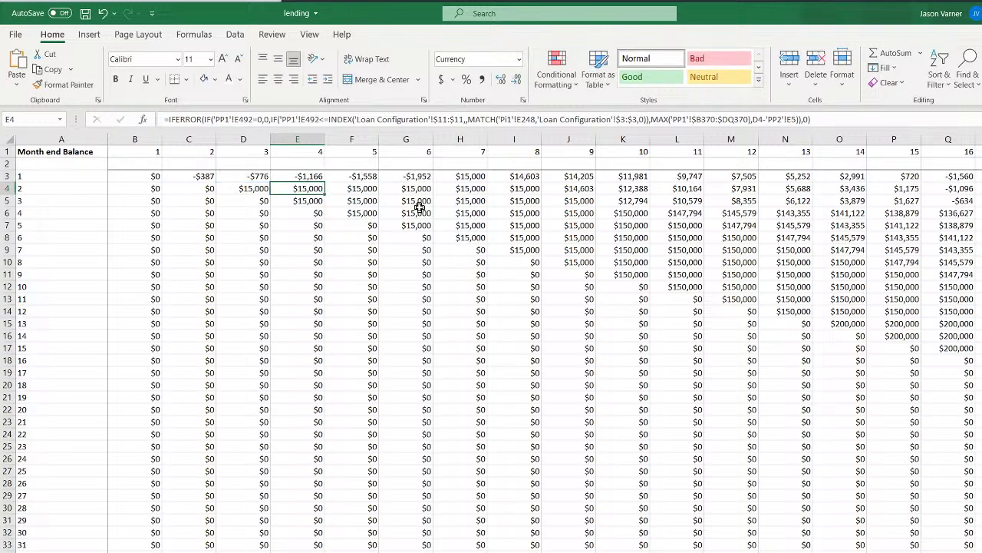
Add a MAX term over PP1's Borrowed row, B369:DQ369, after the nested IFs in C3's balance formula
{"action": "left_click", "coordinate": [189, 175]}
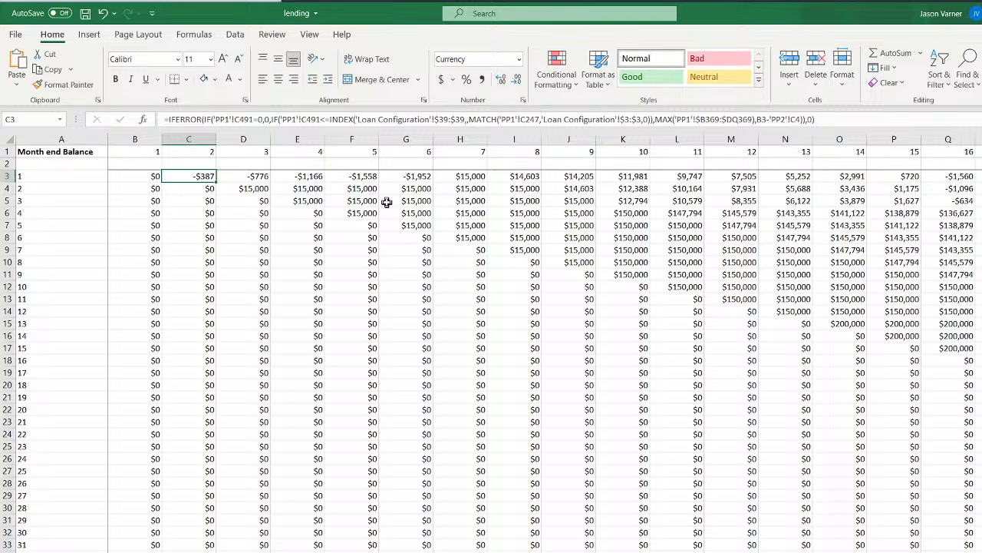
{"action": "left_click", "coordinate": [805, 118]}
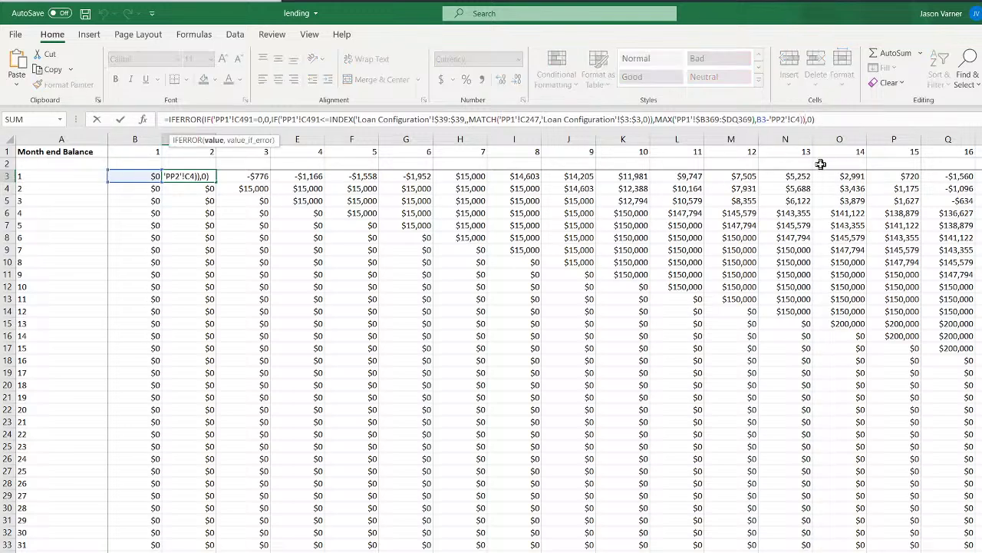
{"action": "type", "text": "+max("}
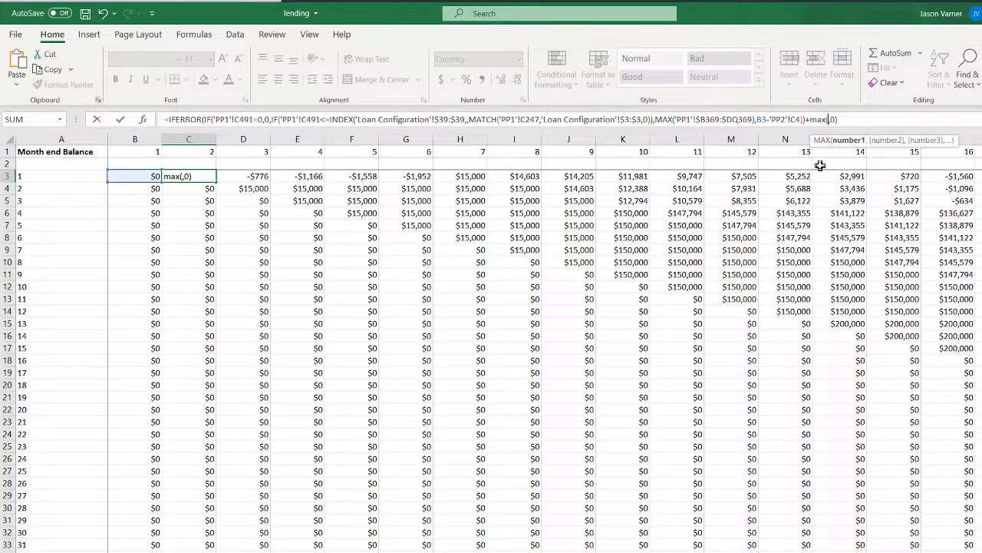
{"action": "left_click", "coordinate": [295, 551]}
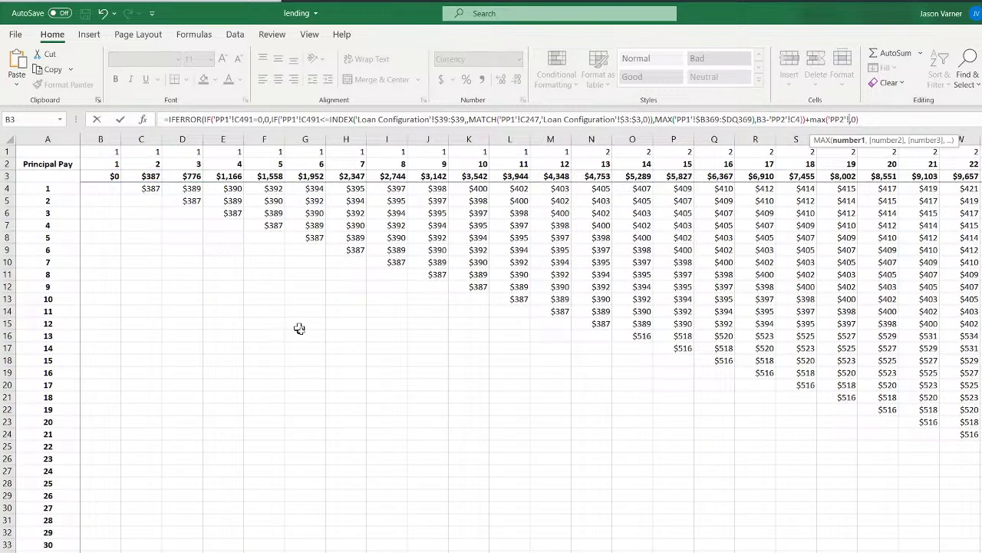
{"action": "left_click", "coordinate": [264, 551]}
{"action": "scroll", "coordinate": [263, 495], "scroll_direction": "up", "scroll_amount": 20}
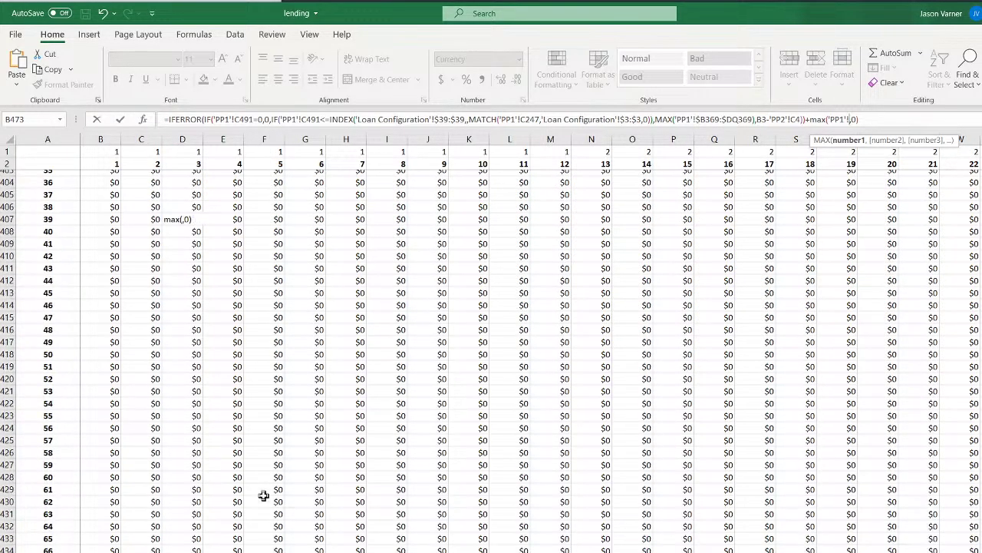
{"action": "scroll", "coordinate": [263, 495], "scroll_direction": "down", "scroll_amount": 18}
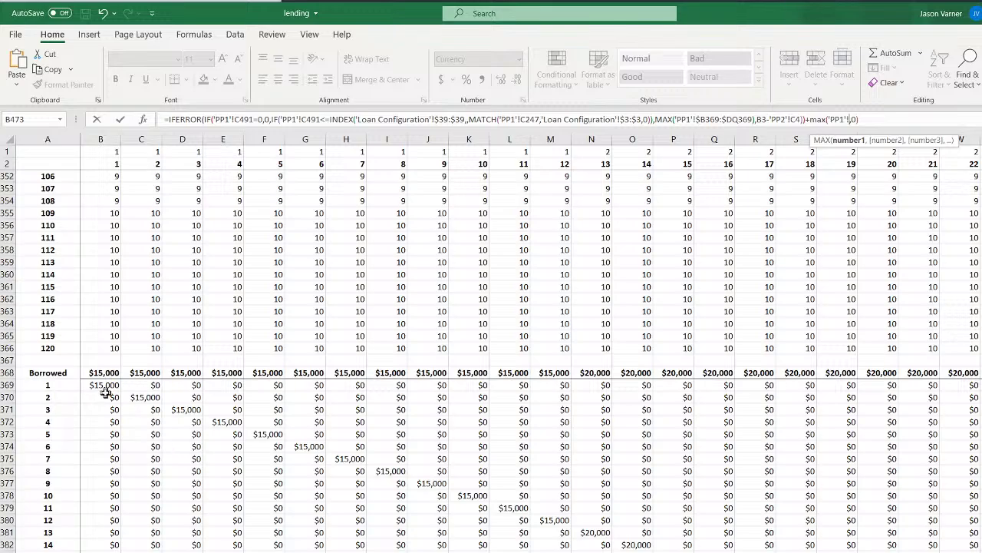
{"action": "left_click_drag", "start_coordinate": [98, 385], "coordinate": [980, 386]}
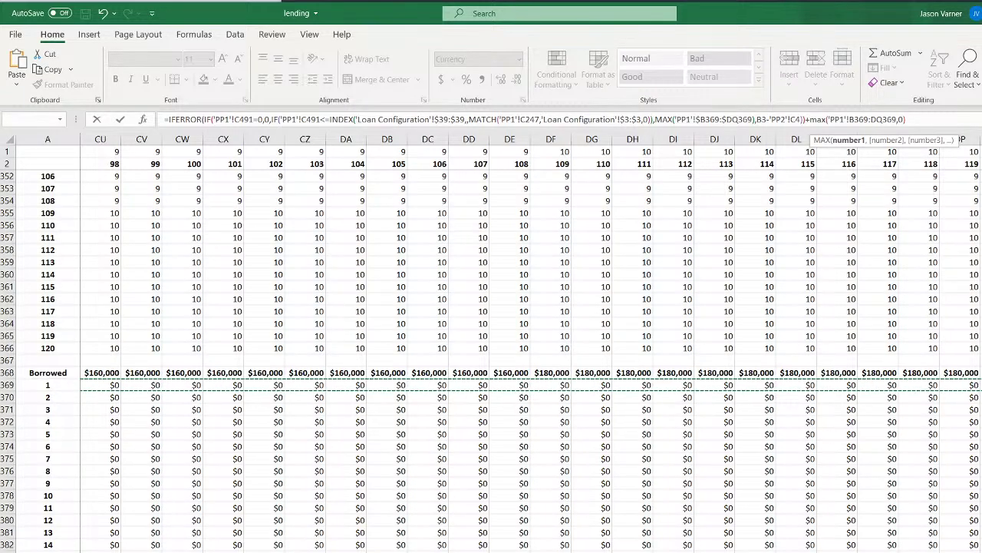
Anchor the columns of the added MAX range in C3 as $B369:$DQ369
{"action": "left_click", "coordinate": [872, 119]}
{"action": "type", "text": "$"}
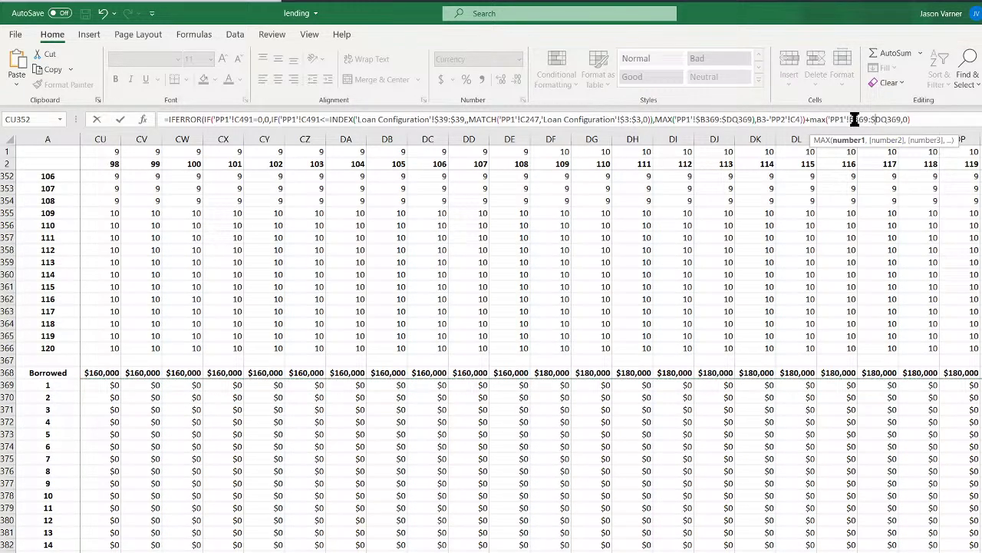
{"action": "left_click", "coordinate": [852, 119]}
{"action": "type", "text": "$"}
{"action": "key", "text": "Return"}
{"action": "key", "text": "Return"}
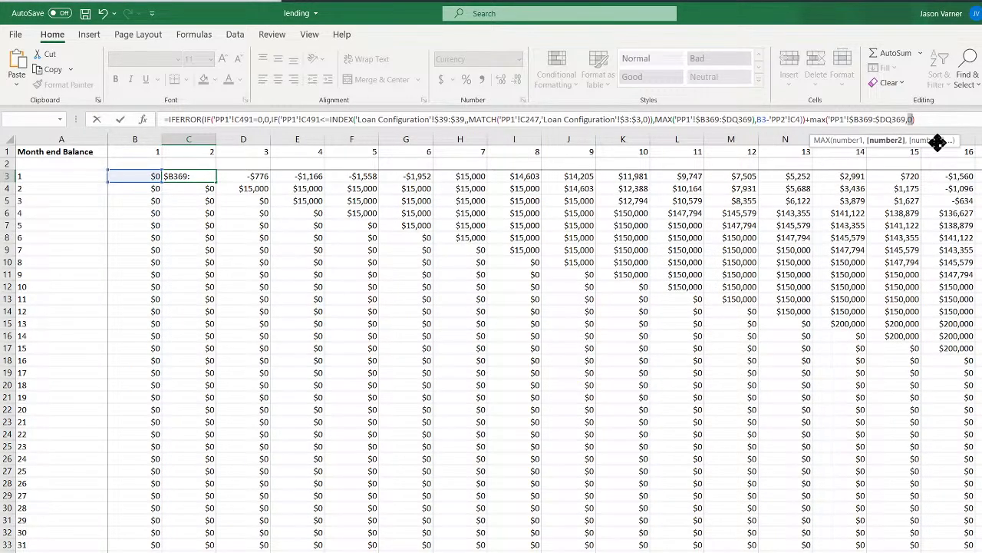
Correct the end of C3's formula so MAX closes before the IFERROR fallback of 0, and enter it
{"action": "left_click", "coordinate": [928, 119]}
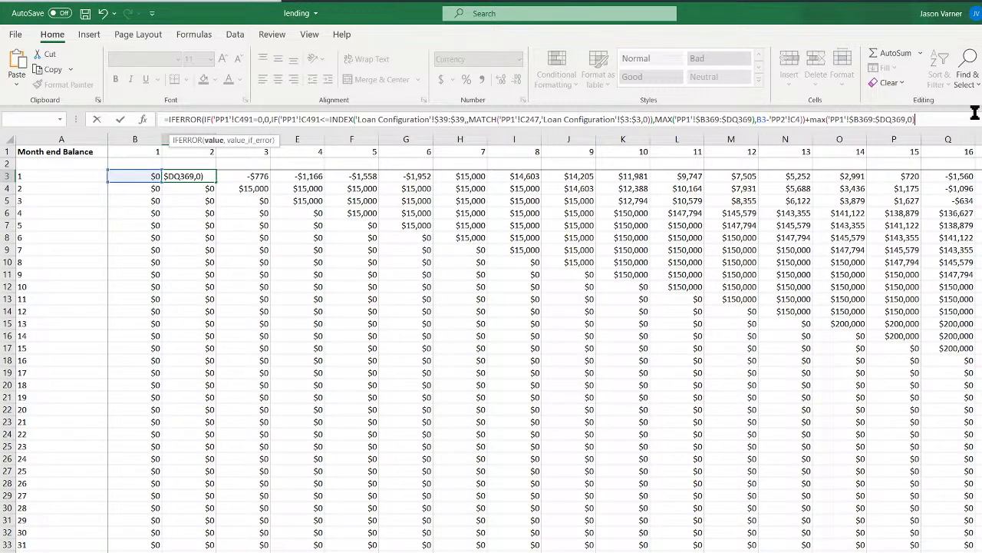
{"action": "key", "text": "BackSpace"}
{"action": "key", "text": "BackSpace"}
{"action": "key", "text": "BackSpace"}
{"action": "type", "text": "),0"}
{"action": "key", "text": "Return"}
{"action": "key", "text": "Return"}
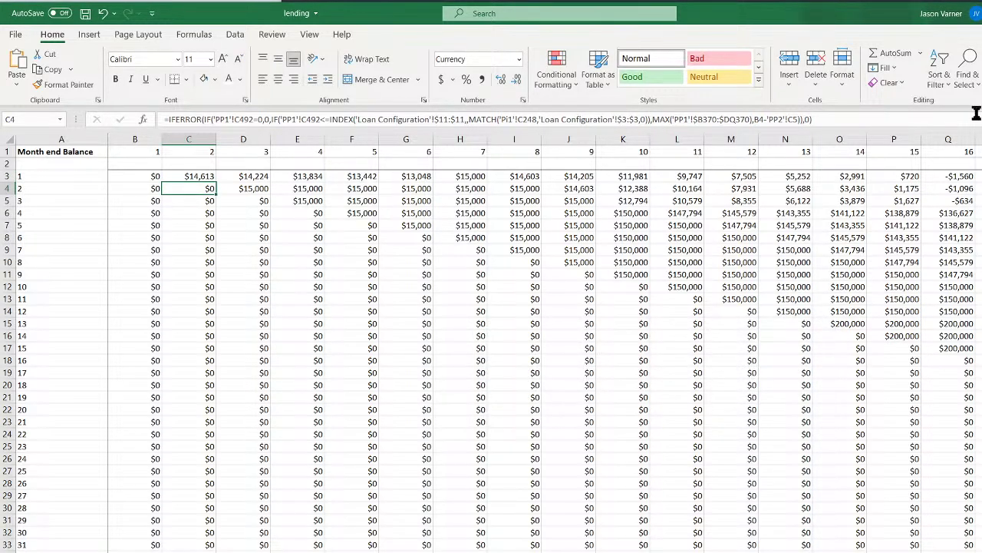
Fill C3's balance formula back to B3, and fill it from there across to DQ3 and down through all month rows
{"action": "left_click", "coordinate": [194, 176]}
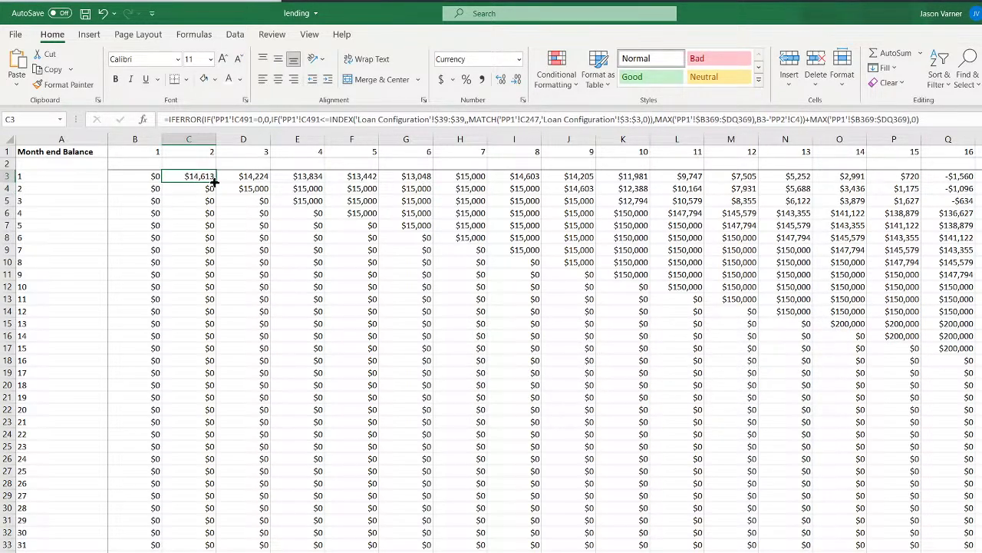
{"action": "left_click_drag", "start_coordinate": [208, 183], "coordinate": [123, 183]}
{"action": "left_click", "coordinate": [144, 178]}
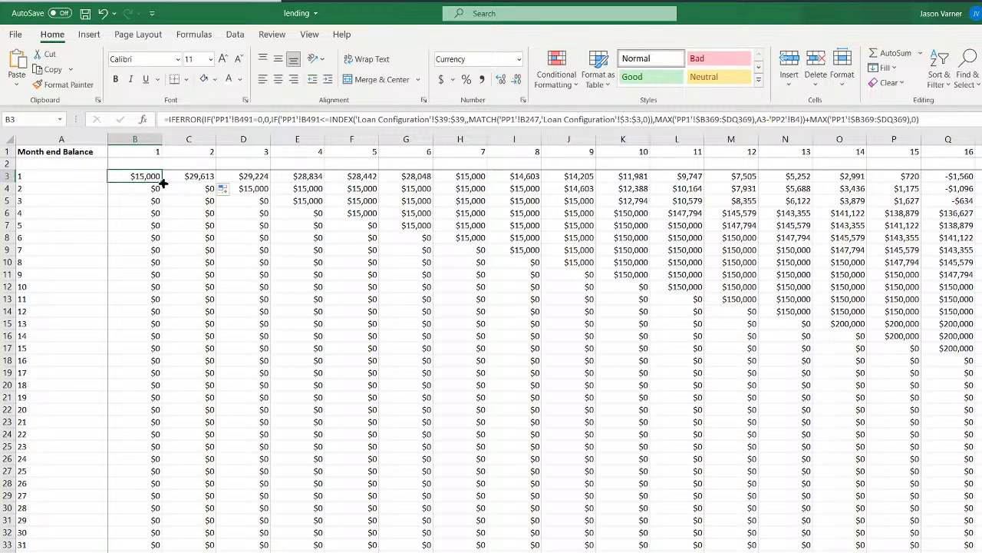
{"action": "left_click_drag", "start_coordinate": [163, 183], "coordinate": [973, 185]}
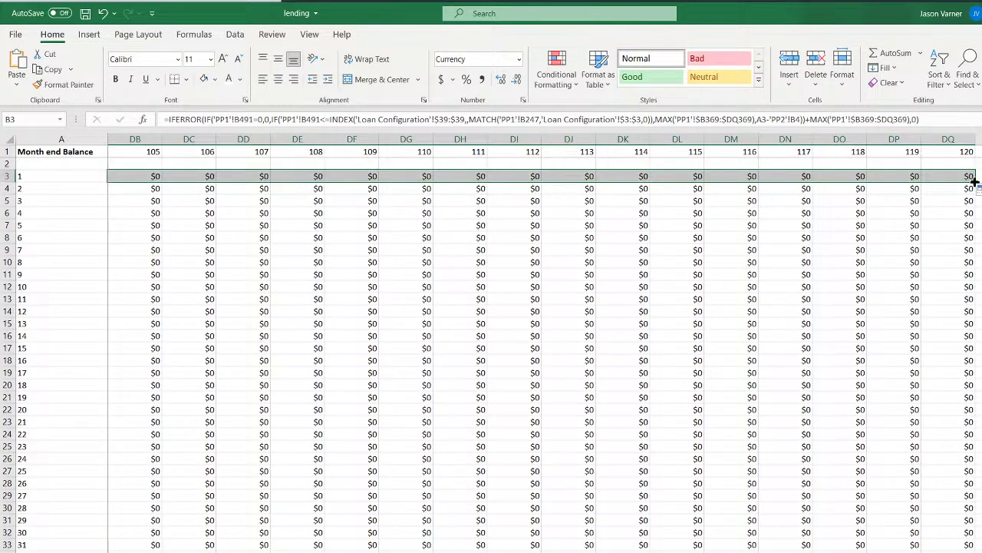
{"action": "double_click", "coordinate": [973, 181]}
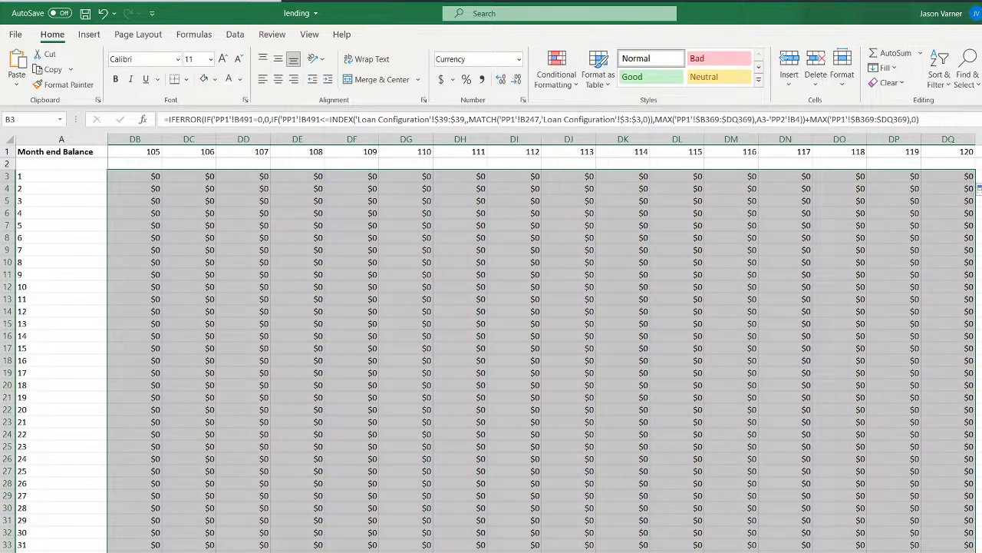
{"action": "key", "text": "ctrl+BackSpace"}
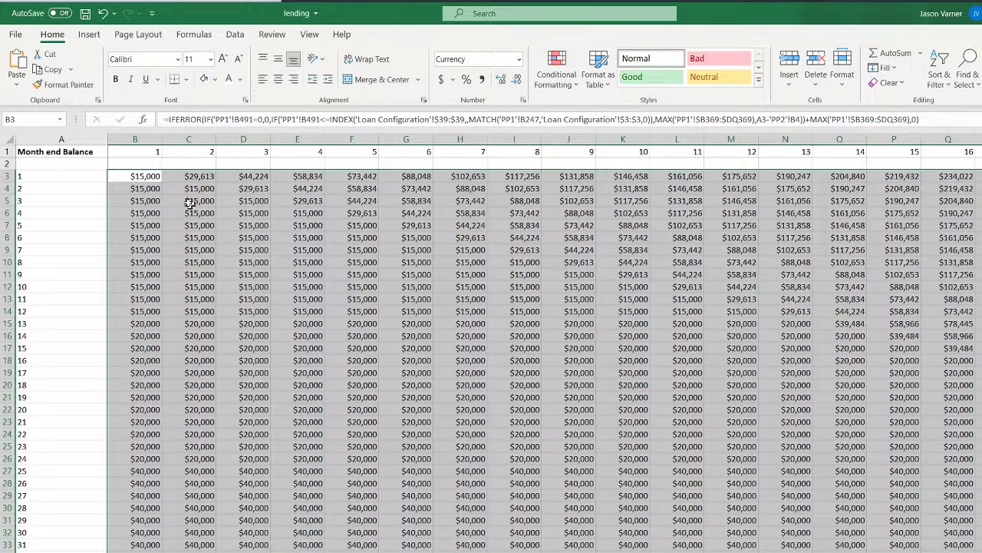
Compare the balance formulas in B3 and C3, and clear B3
{"action": "left_click", "coordinate": [148, 177]}
{"action": "left_click", "coordinate": [199, 178]}
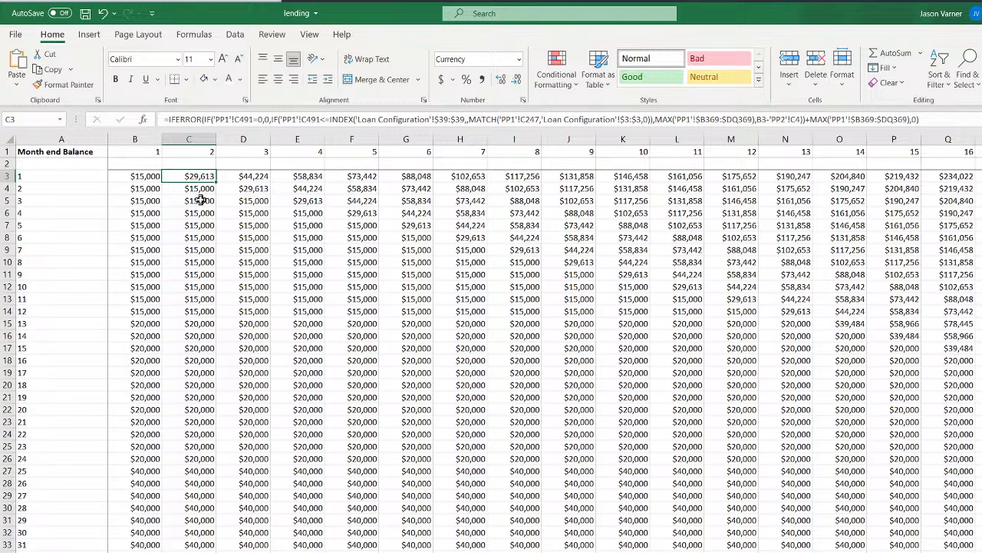
{"action": "left_click", "coordinate": [135, 178]}
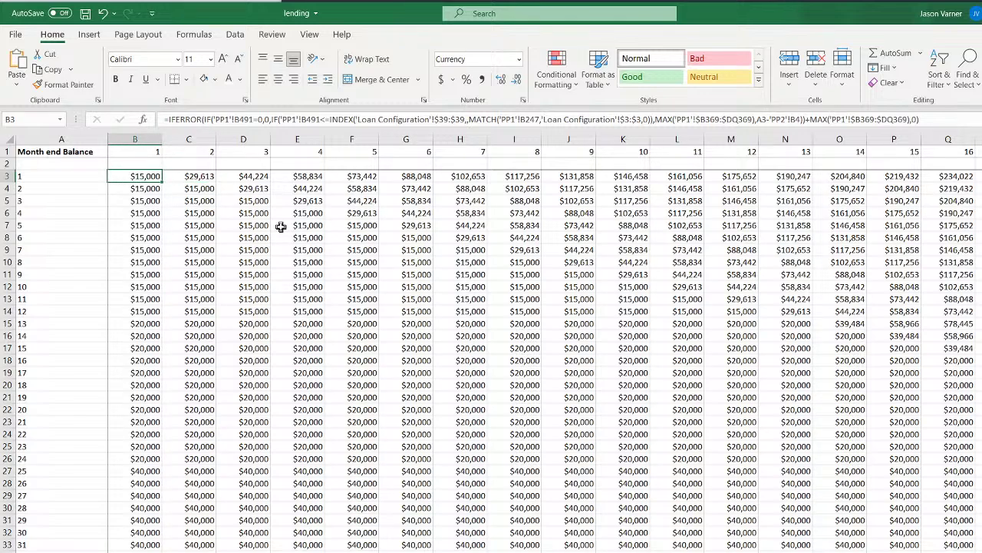
{"action": "key", "text": "Delete"}
{"action": "type", "text": "="}
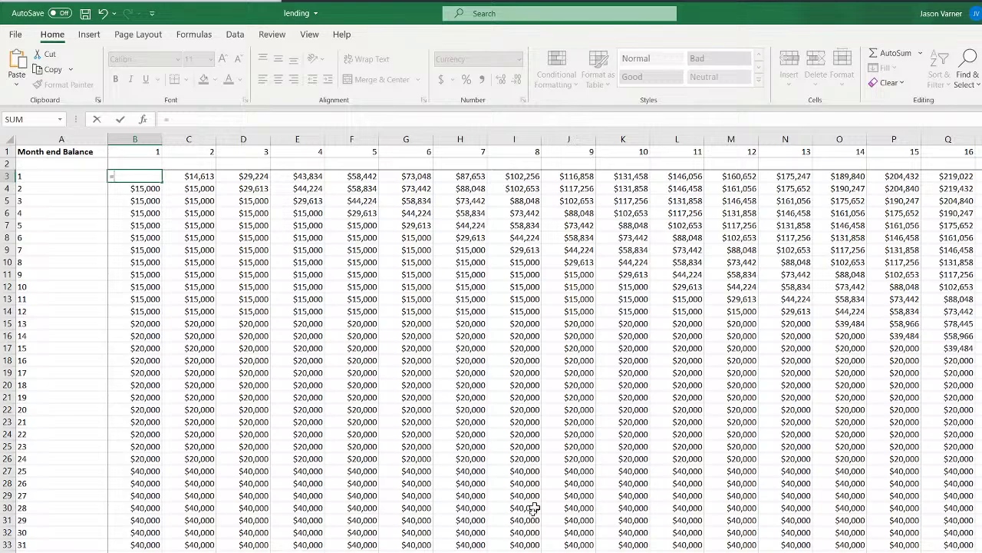
{"action": "left_click", "coordinate": [535, 551]}
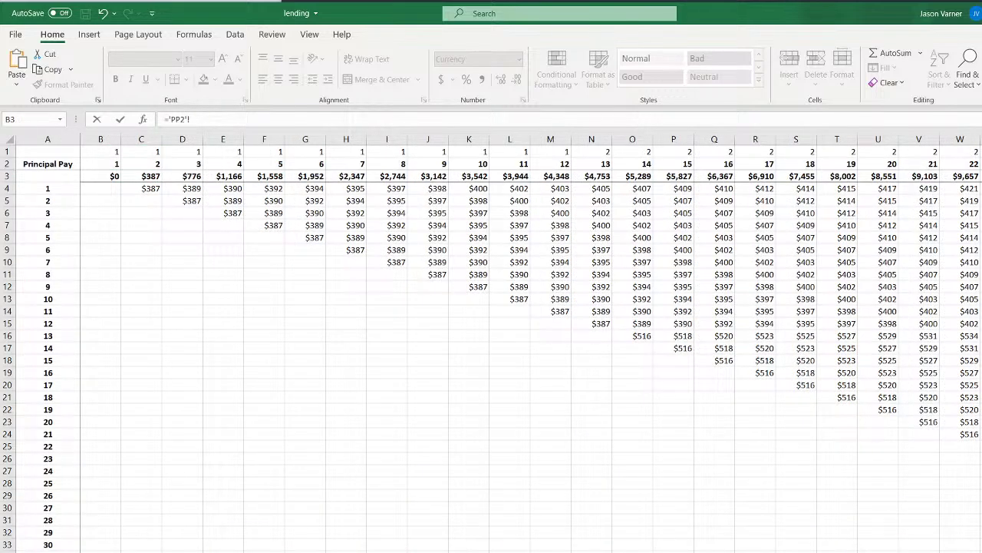
{"action": "left_click_drag", "start_coordinate": [249, 120], "coordinate": [114, 105]}
{"action": "type", "text": "=if("}
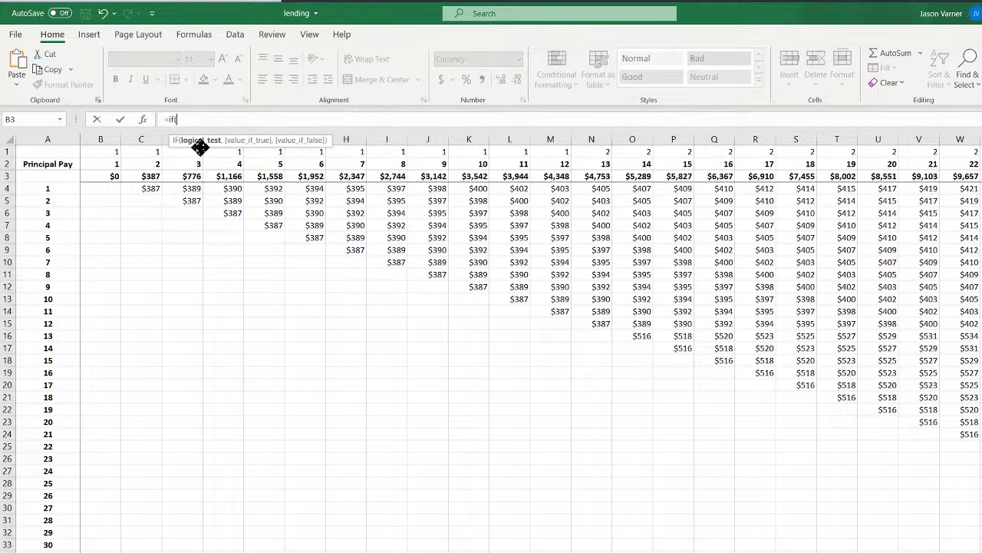
{"action": "left_click_drag", "start_coordinate": [204, 120], "coordinate": [119, 108]}
{"action": "key", "text": "BackSpace"}
{"action": "key", "text": "Escape"}
{"action": "key", "text": "Return"}
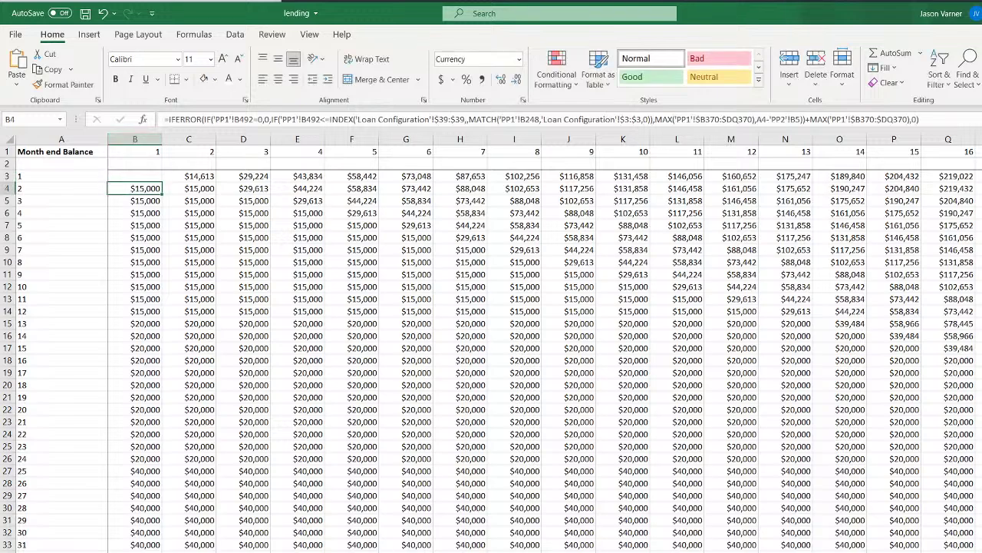
Check the balance formulas in B3 and C3 on the month-end balance sheet that references Pi1
{"action": "left_click", "coordinate": [292, 551]}
{"action": "left_click", "coordinate": [123, 175]}
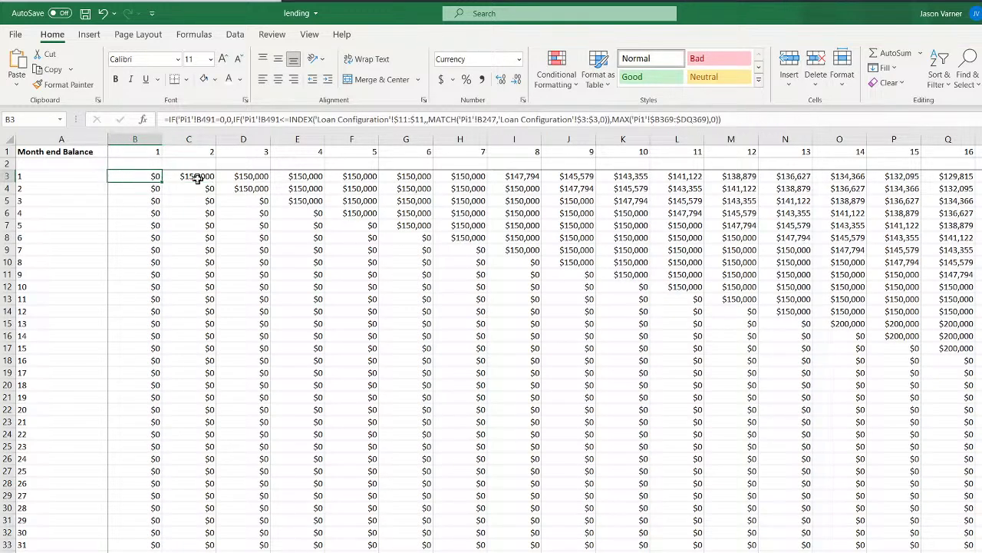
{"action": "left_click", "coordinate": [195, 178]}
{"action": "left_click", "coordinate": [141, 178]}
{"action": "left_click", "coordinate": [198, 178]}
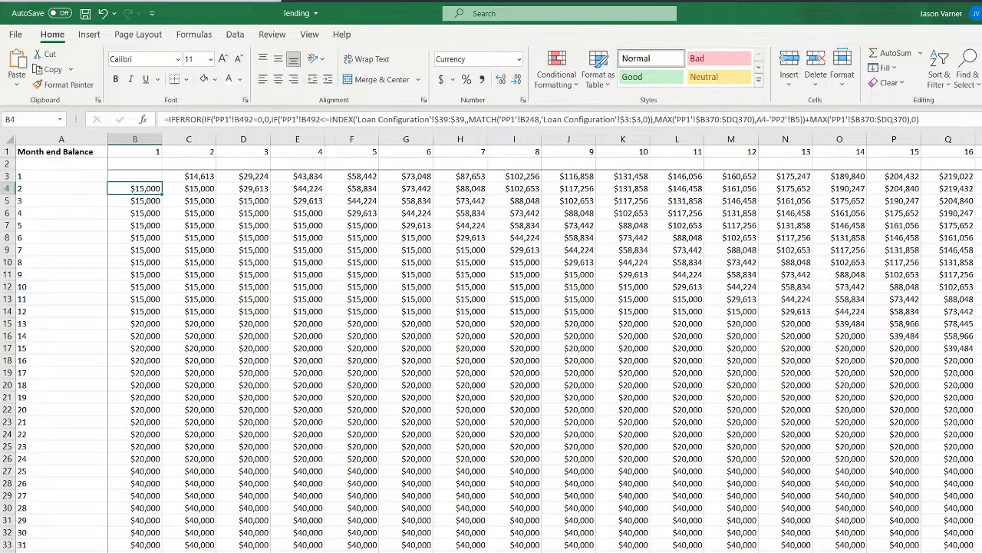
Draft B3's balance formula as if('PP2'!B4=0,0,max( and enter it as plain text without the leading equals sign
{"action": "left_click", "coordinate": [146, 175]}
{"action": "type", "text": "="}
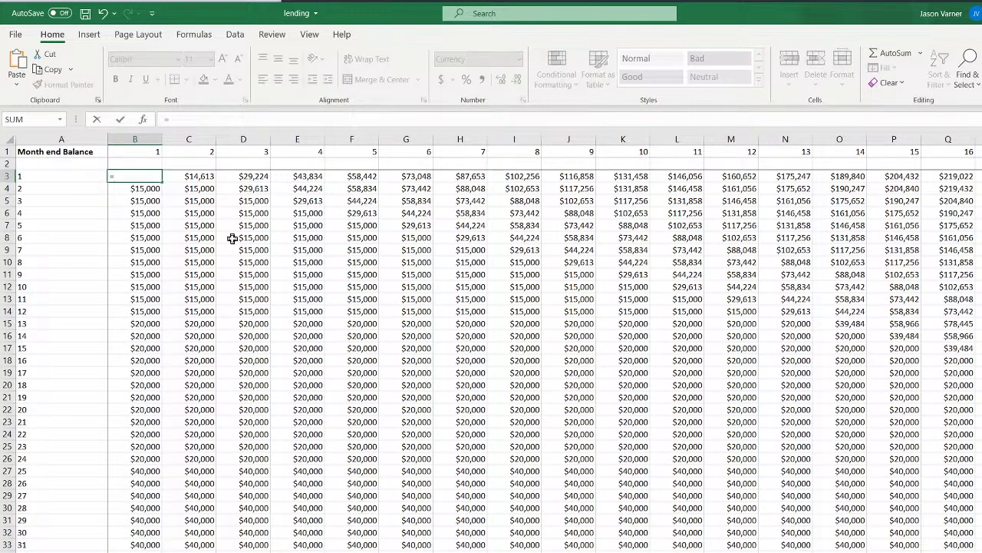
{"action": "type", "text": "if("}
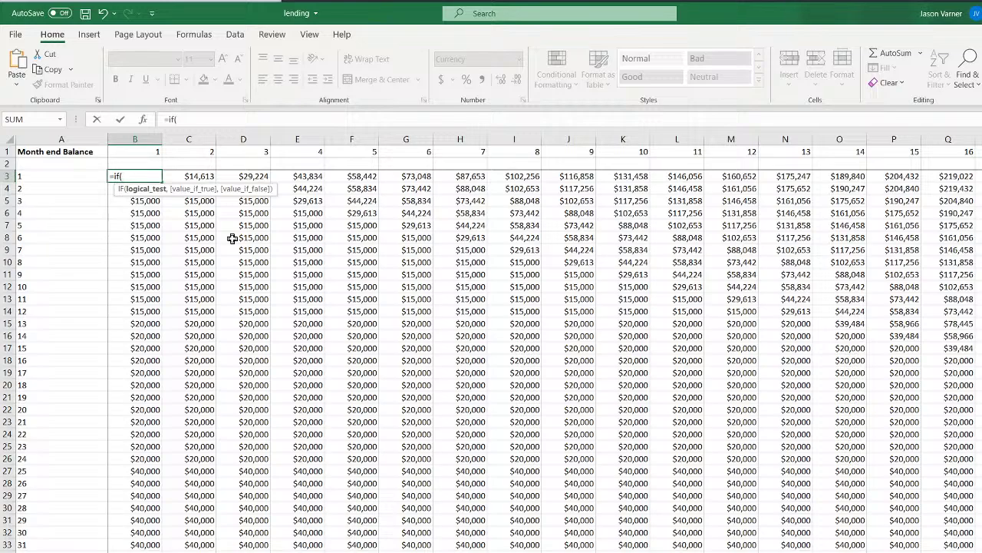
{"action": "left_click", "coordinate": [228, 551]}
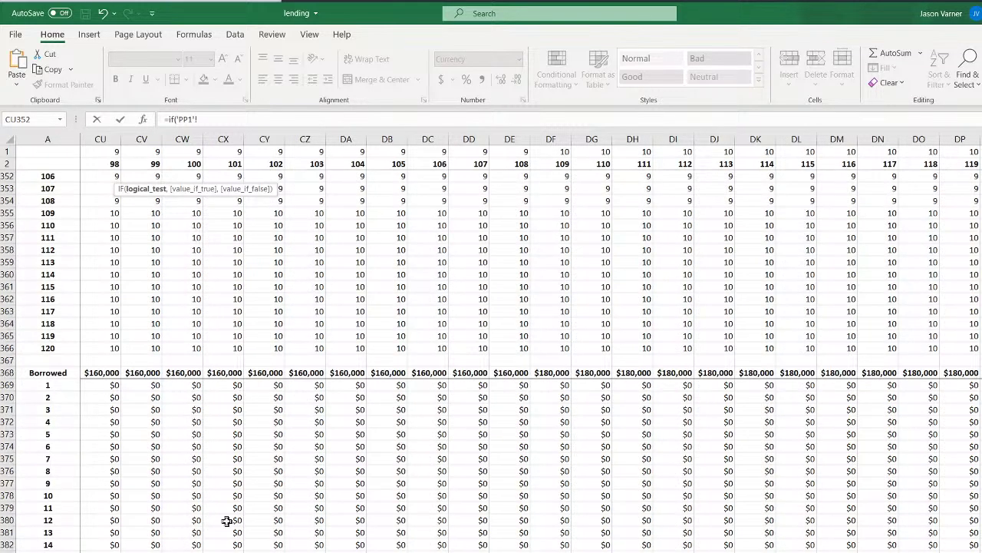
{"action": "scroll", "coordinate": [228, 524], "scroll_direction": "up", "scroll_amount": 20}
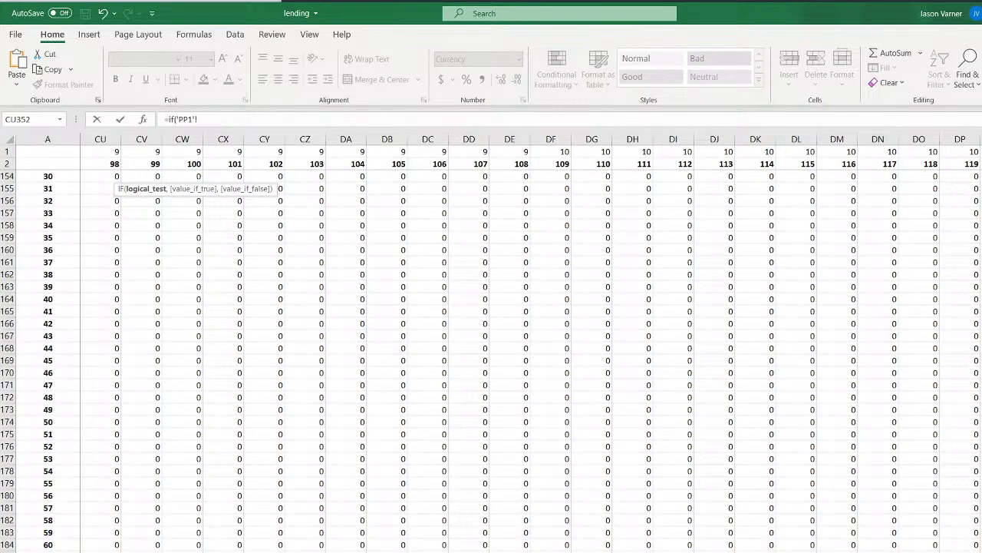
{"action": "left_click", "coordinate": [291, 546]}
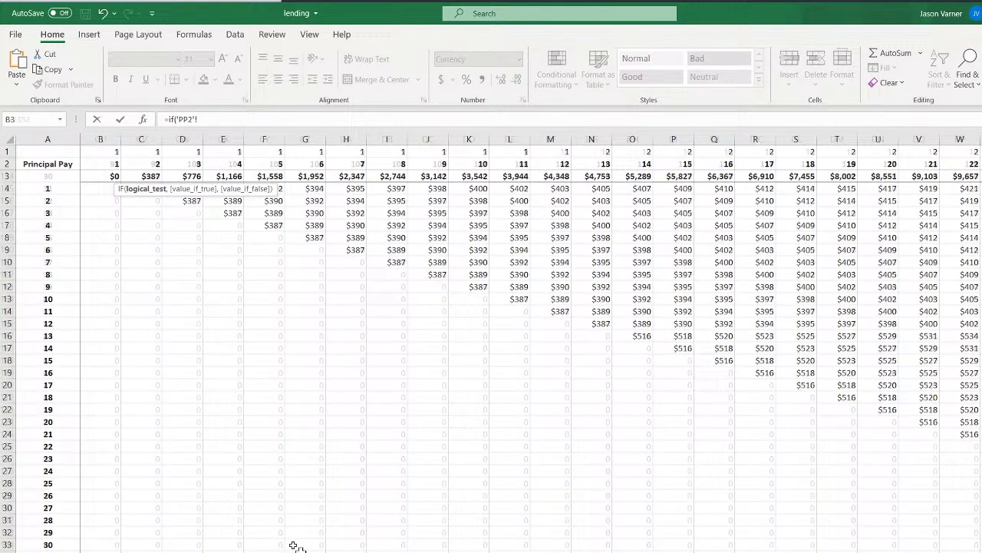
{"action": "left_click", "coordinate": [96, 188]}
{"action": "type", "text": "=0"}
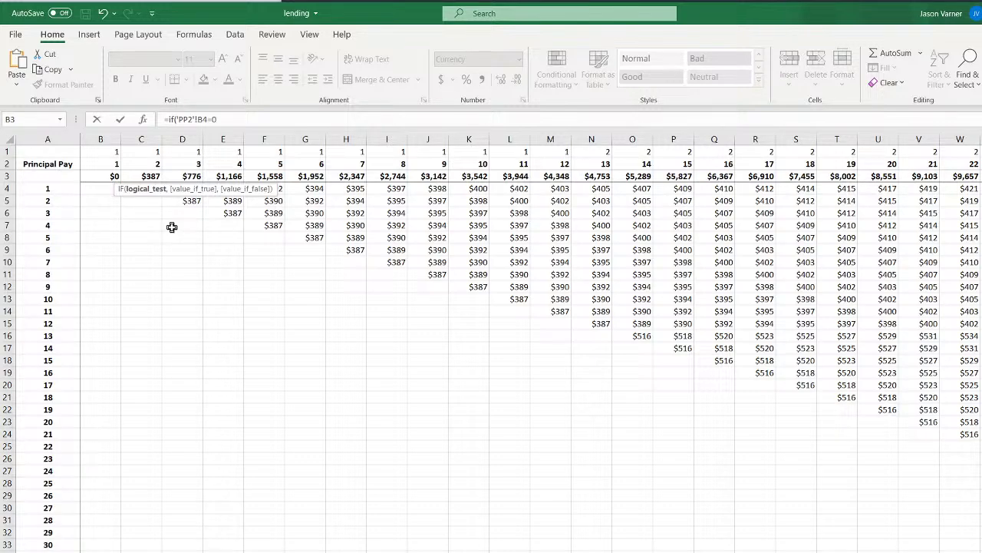
{"action": "type", "text": ",0,"}
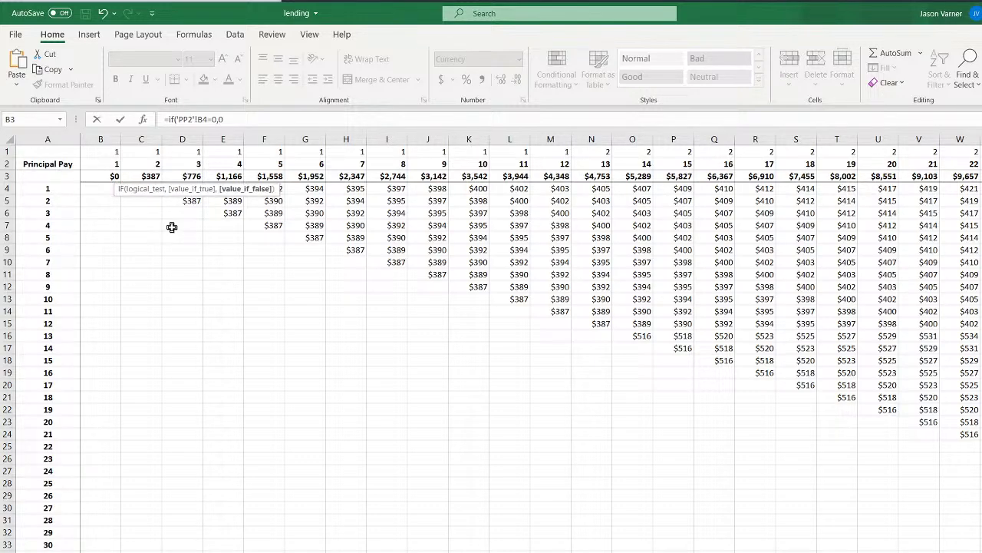
{"action": "type", "text": "max("}
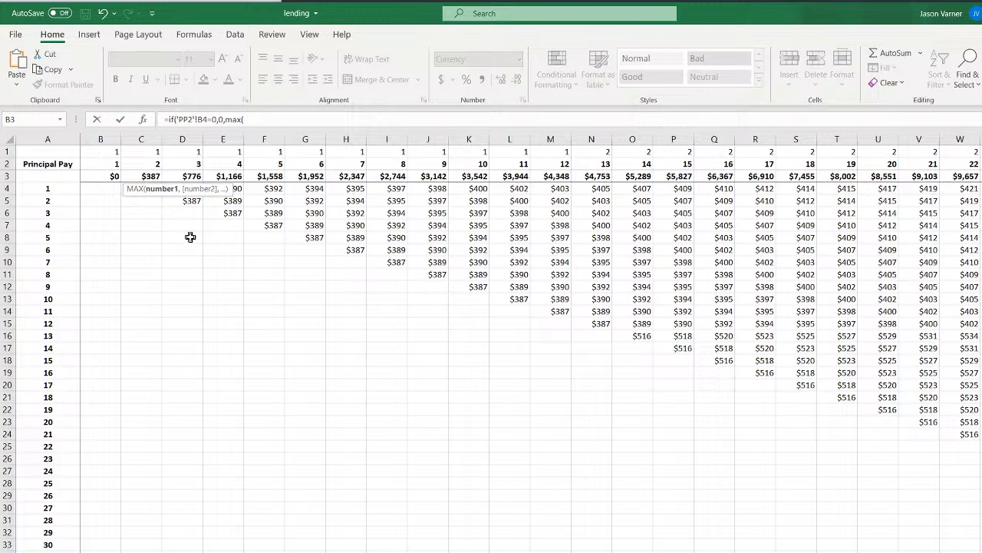
{"action": "left_click", "coordinate": [163, 120]}
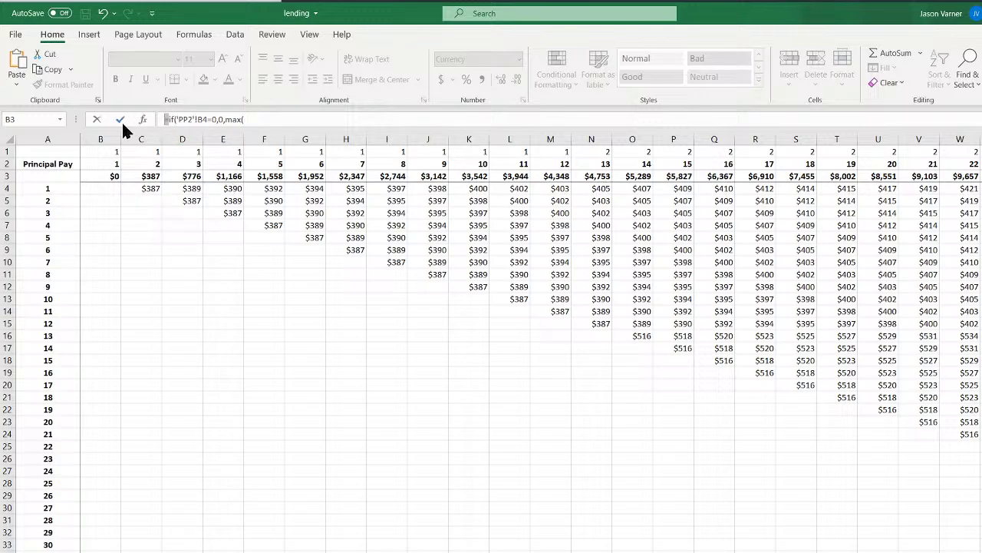
{"action": "key", "text": "Return"}
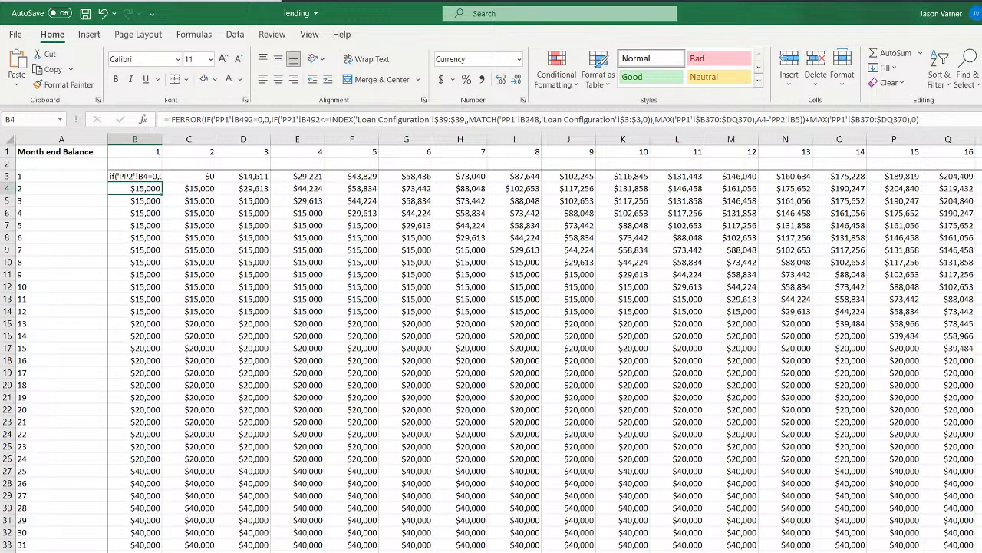
Check the month-end balance formulas in B3, C3, D3 and I3 on the sheet that references Pi1
{"action": "key", "text": "ctrl+Page_Up"}
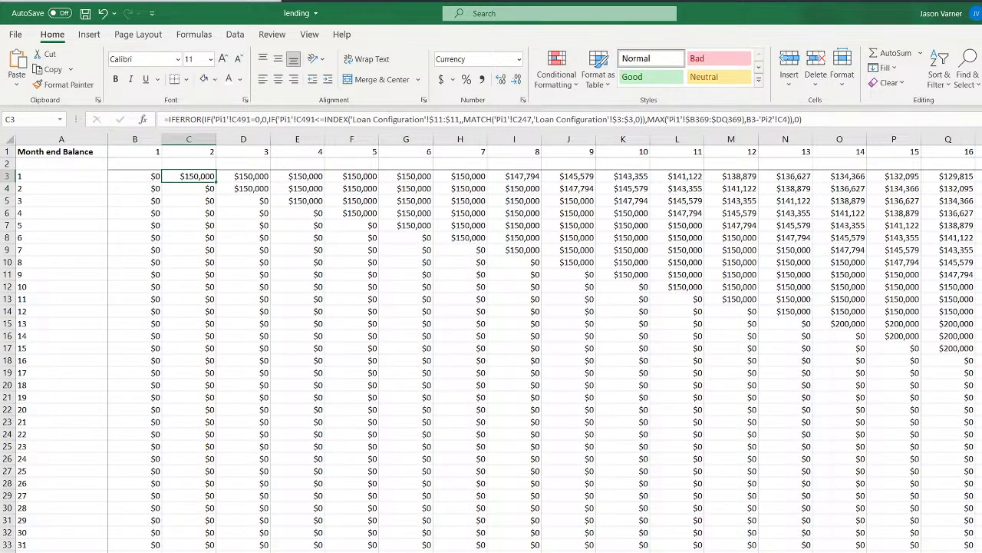
{"action": "left_click", "coordinate": [145, 177]}
{"action": "left_click", "coordinate": [193, 175]}
{"action": "left_click", "coordinate": [245, 176]}
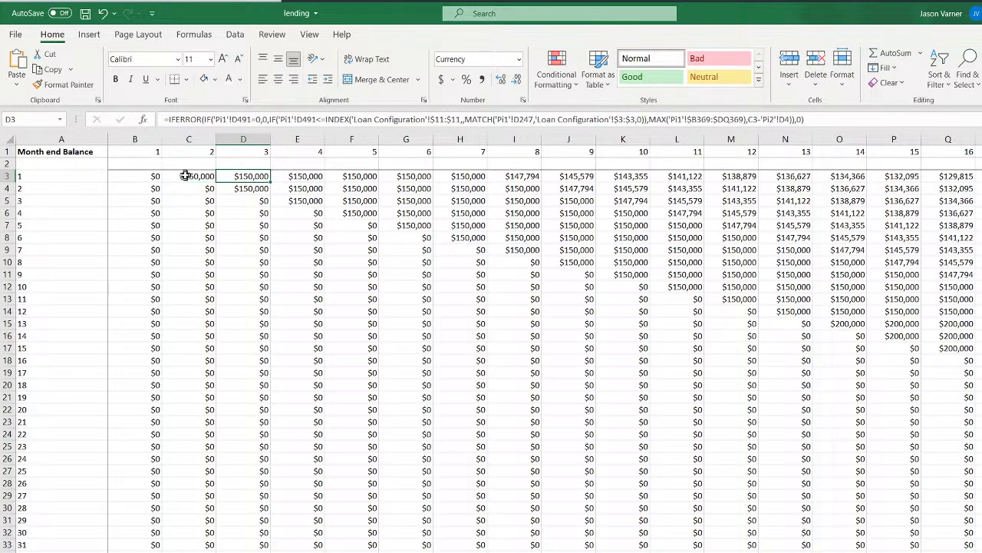
{"action": "left_click", "coordinate": [183, 176]}
{"action": "left_click", "coordinate": [244, 176]}
{"action": "left_click", "coordinate": [514, 176]}
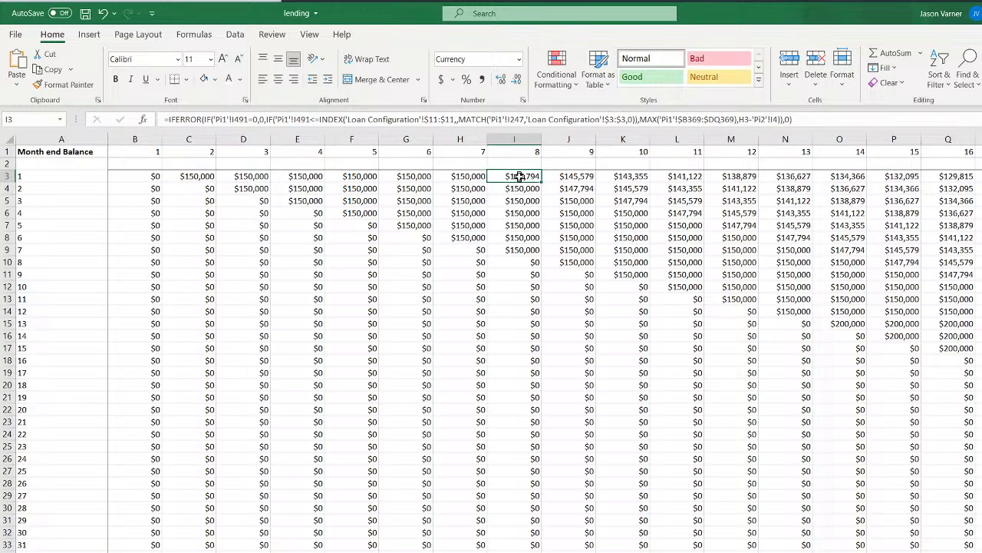
Follow the month 1 balance formulas from C3 across to I3 and back, through the interest-only period
{"action": "left_click", "coordinate": [204, 175]}
{"action": "key", "text": "Right"}
{"action": "key", "text": "Right"}
{"action": "key", "text": "Right"}
{"action": "key", "text": "Right"}
{"action": "key", "text": "Right"}
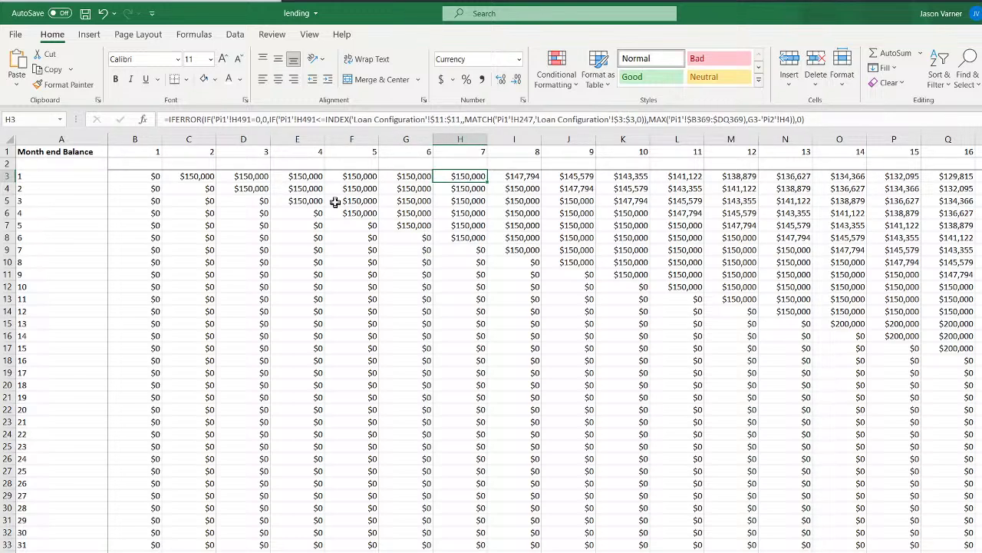
{"action": "key", "text": "Right"}
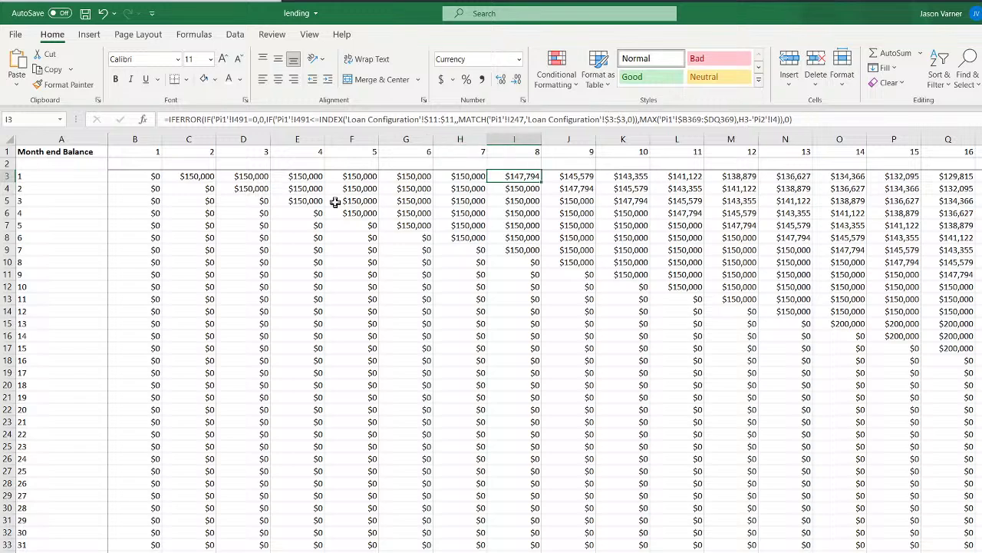
{"action": "key", "text": "Left"}
{"action": "key", "text": "Left"}
{"action": "key", "text": "Left"}
{"action": "key", "text": "Left"}
{"action": "key", "text": "Left"}
{"action": "key", "text": "Left"}
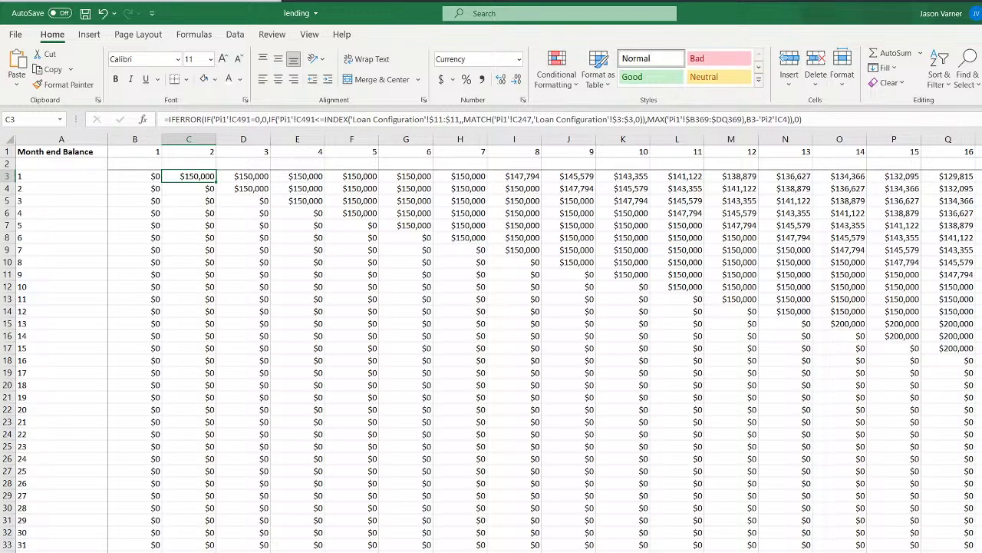
Examine the Pi2 interest formula in I126 against the month-end balance formulas in C3 and H3
{"action": "key", "text": "ctrl+Page_Down"}
{"action": "scroll", "coordinate": [381, 419], "scroll_direction": "down", "scroll_amount": 20}
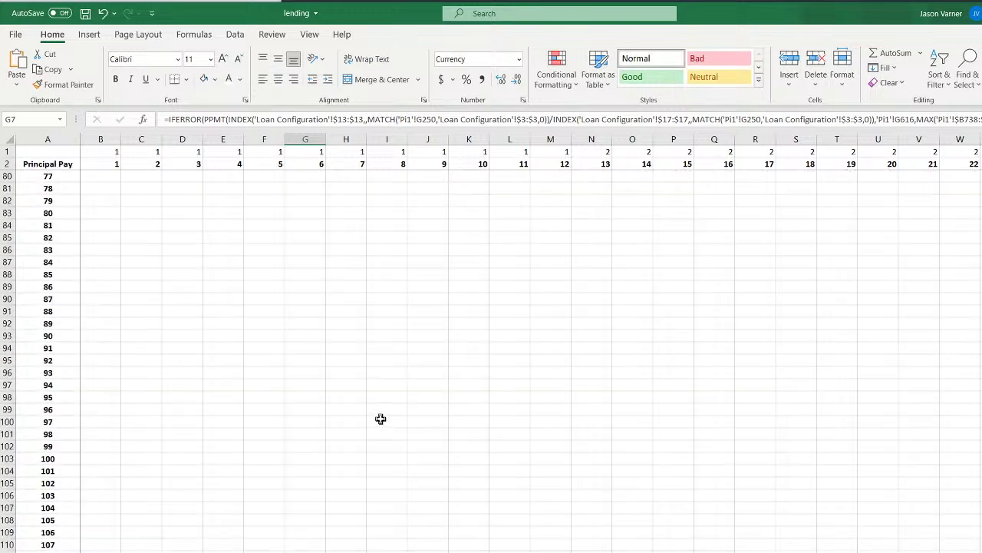
{"action": "scroll", "coordinate": [380, 419], "scroll_direction": "down", "scroll_amount": 11}
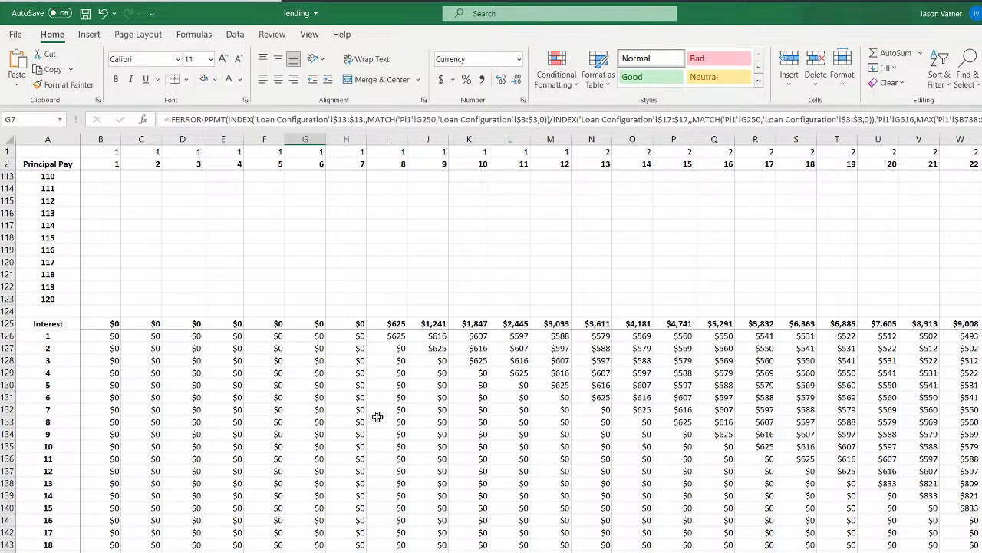
{"action": "left_click", "coordinate": [392, 336]}
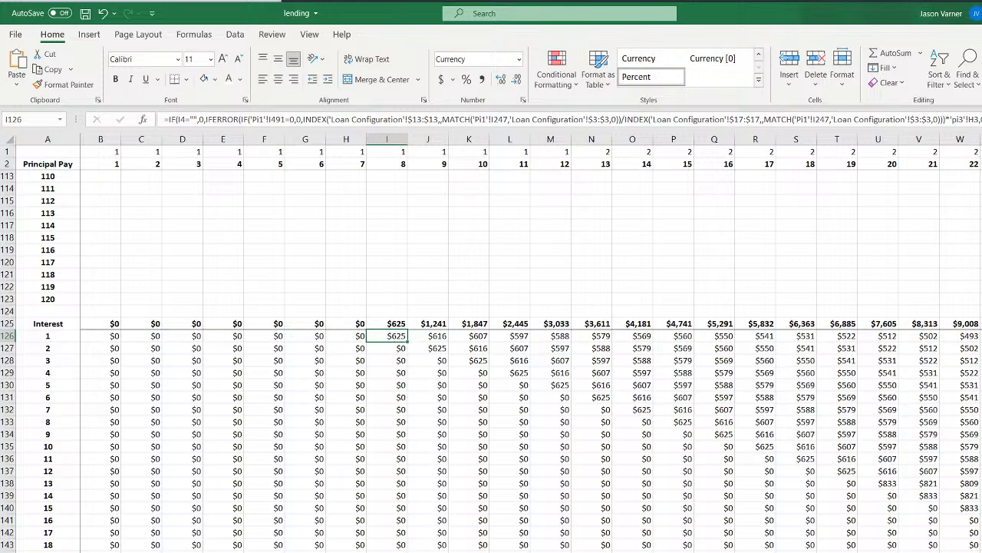
{"action": "left_click", "coordinate": [201, 552]}
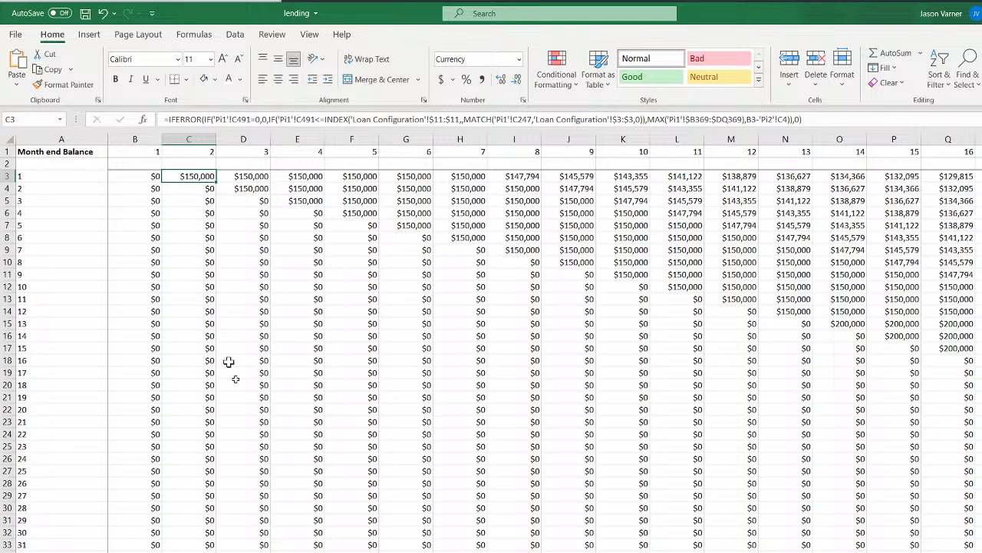
{"action": "left_click", "coordinate": [257, 552]}
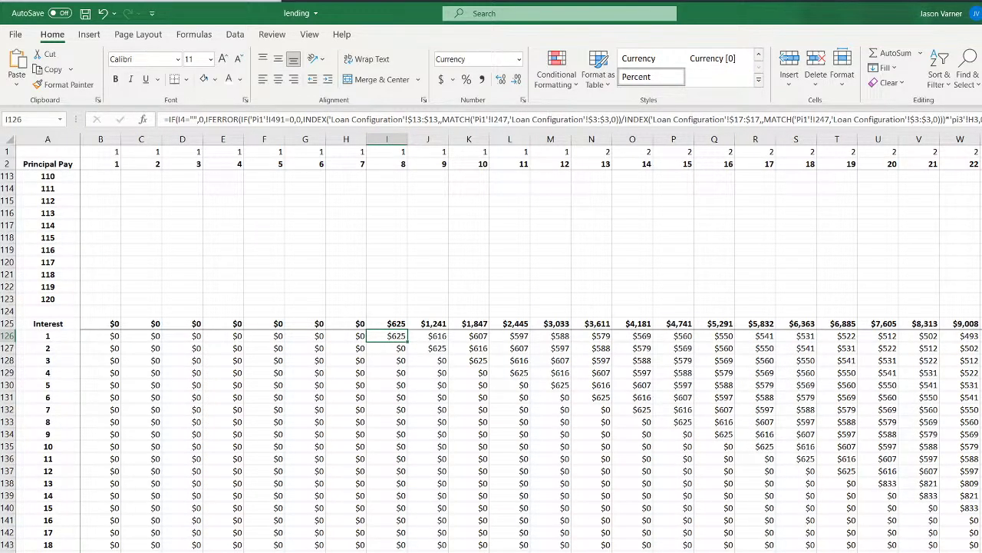
{"action": "left_click", "coordinate": [202, 552]}
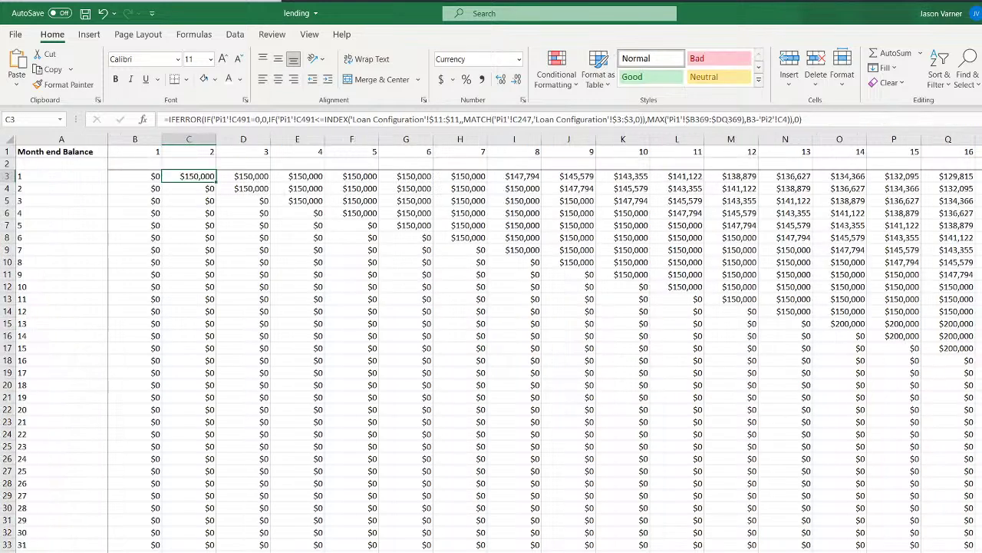
{"action": "left_click", "coordinate": [467, 178]}
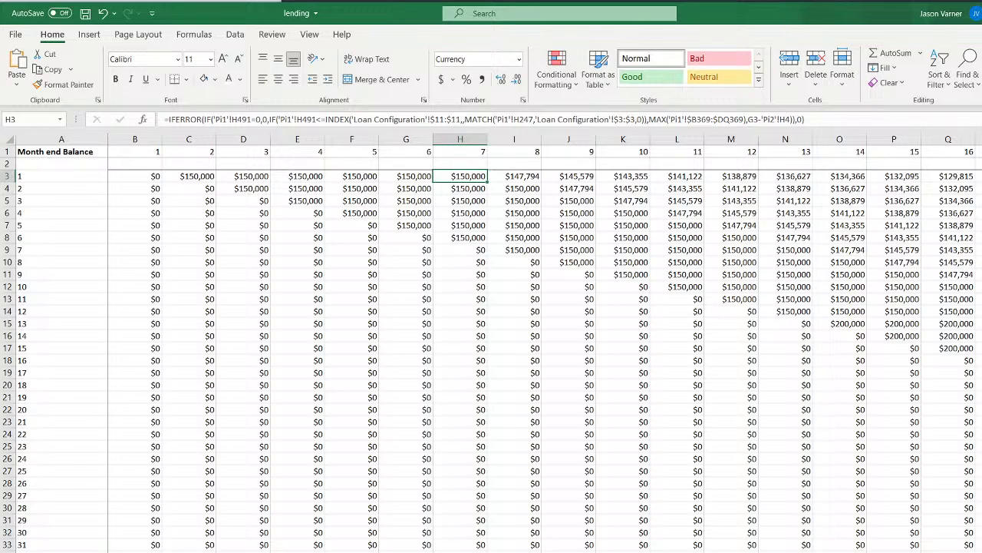
Try a Year 1 interest-only period of 0 months for Loan Type 1 and check the month-end balances
{"action": "key", "text": "ctrl+Page_Up"}
{"action": "left_click", "coordinate": [347, 278]}
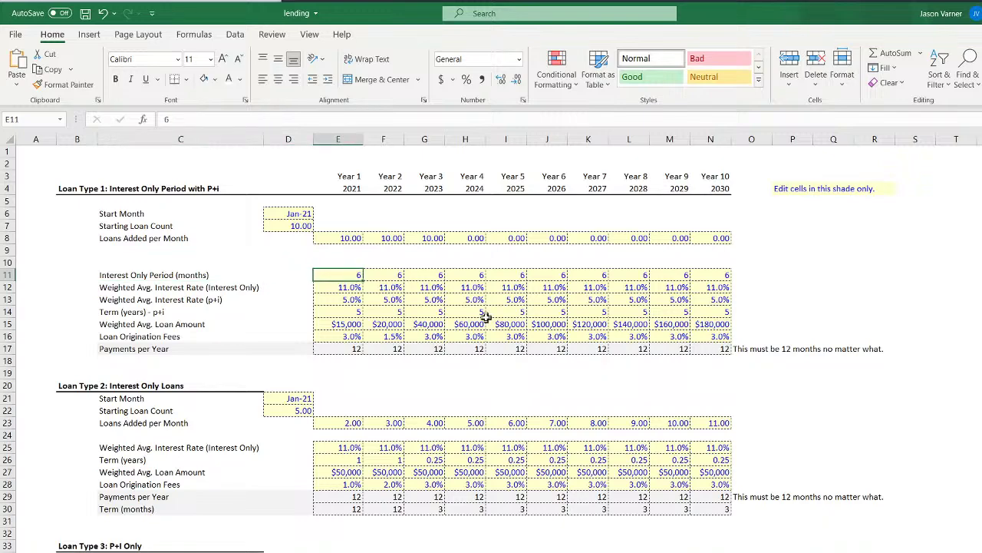
{"action": "type", "text": "0"}
{"action": "key", "text": "Return"}
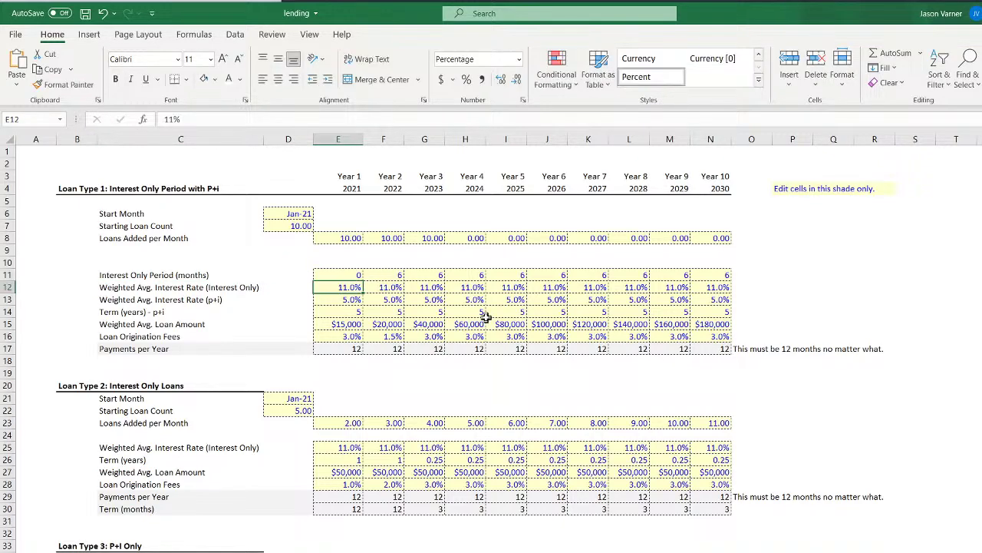
{"action": "key", "text": "ctrl+Page_Down"}
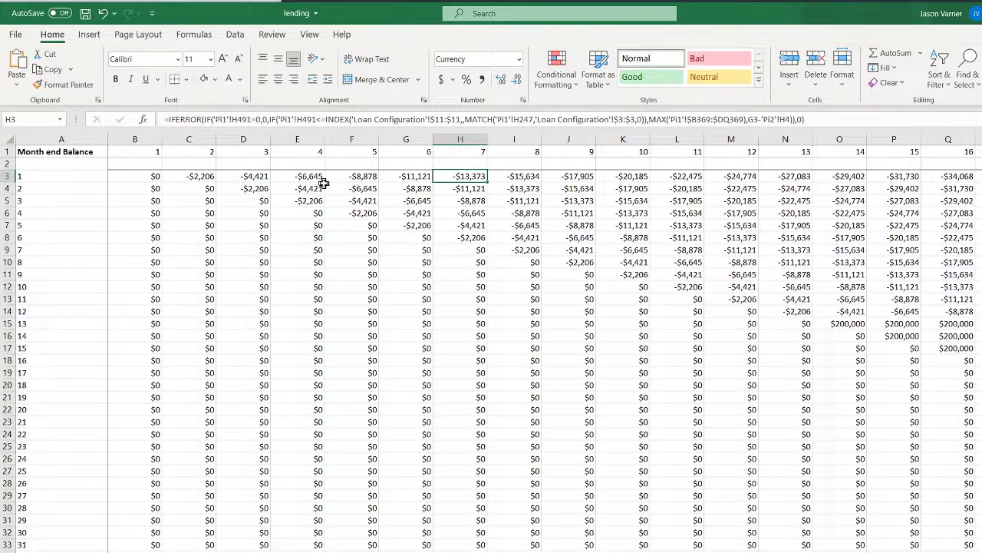
Set Loan Type 1's Year 1 interest-only period to 1 month and review the month-end balances
{"action": "key", "text": "ctrl+Page_Up"}
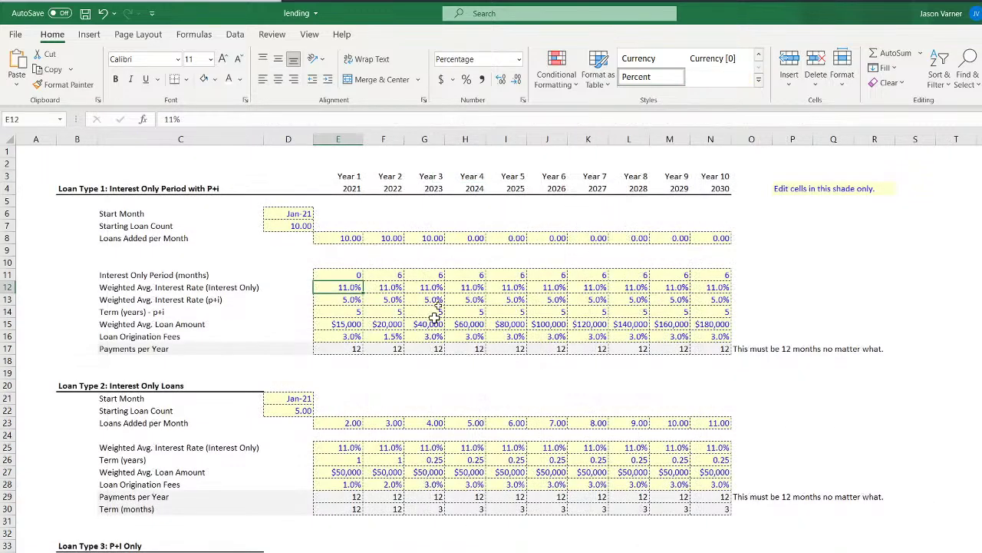
{"action": "left_click", "coordinate": [349, 275]}
{"action": "type", "text": "1"}
{"action": "key", "text": "Return"}
{"action": "key", "text": "ctrl+Page_Down"}
{"action": "key", "text": "ctrl+Page_Down"}
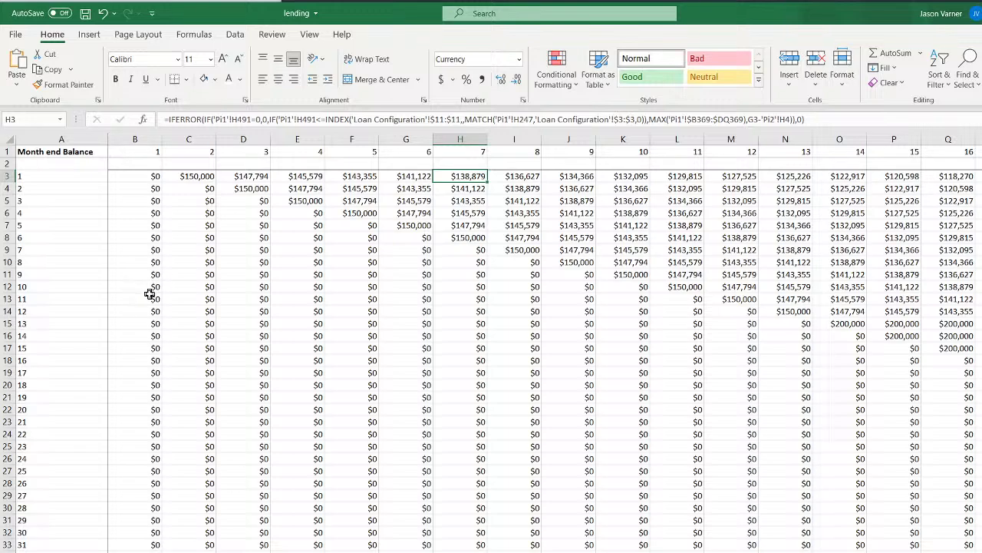
Check the balance formulas in C3 and B3 and the month 1 interest formula in D126 of the Pi2 sheet
{"action": "left_click", "coordinate": [183, 177]}
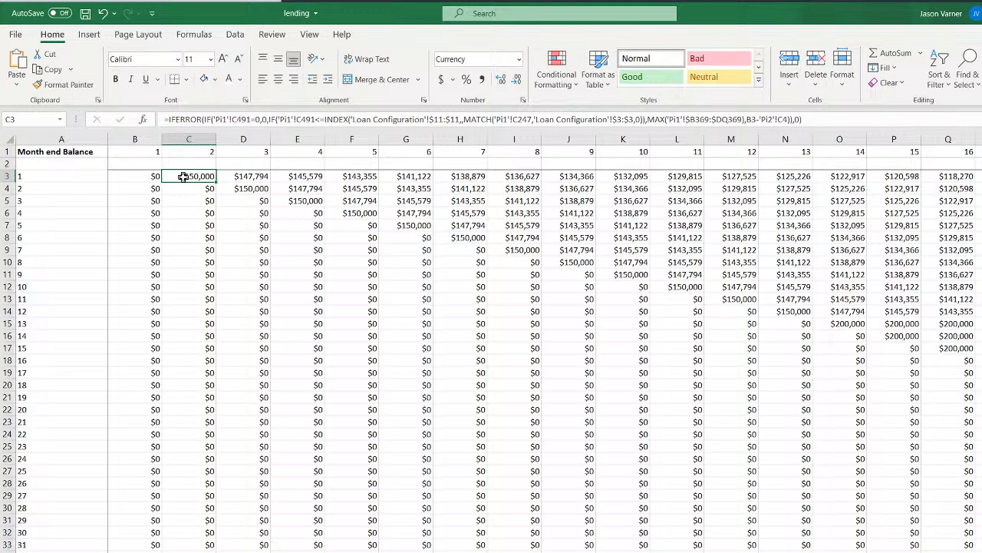
{"action": "left_click", "coordinate": [139, 179]}
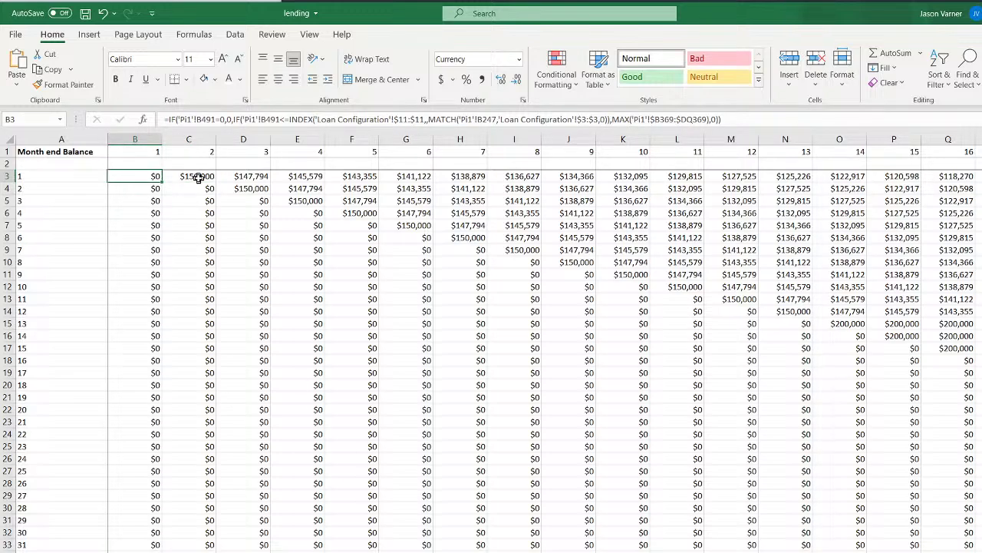
{"action": "left_click_drag", "start_coordinate": [198, 178], "coordinate": [198, 188]}
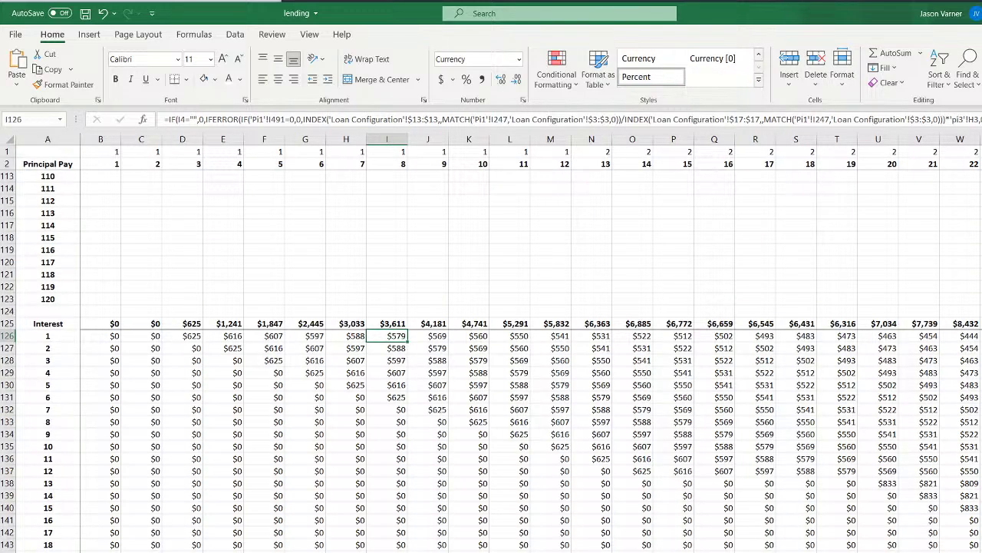
{"action": "left_click", "coordinate": [192, 336]}
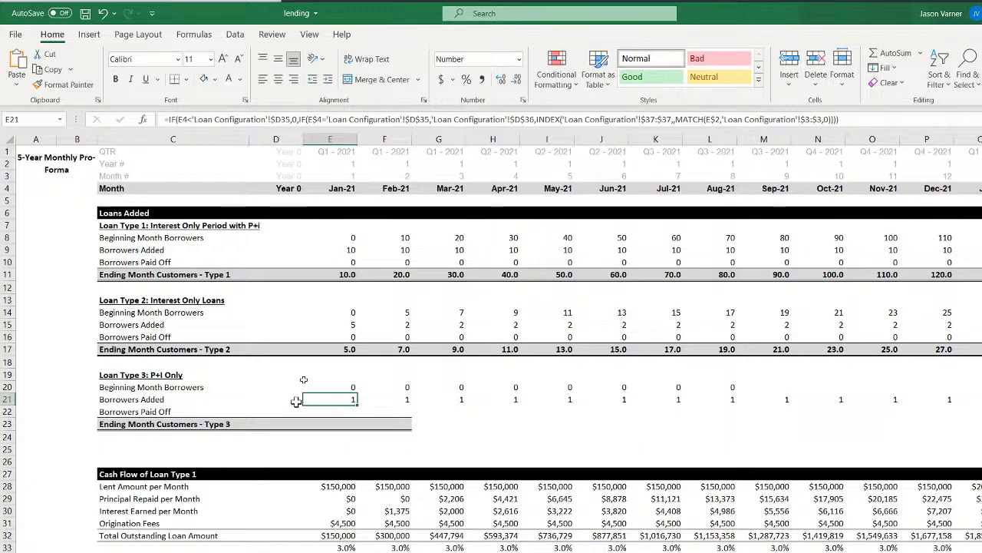
Check Loan Type 1's Jan-21 Borrowers Added in the monthly pro forma and the interest-only payment formula in C125
{"action": "left_click", "coordinate": [343, 250]}
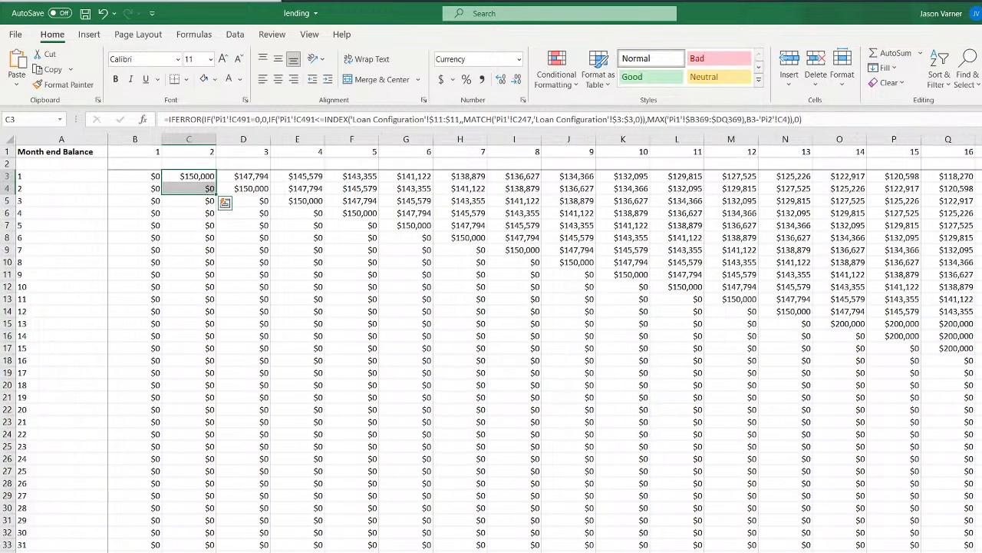
{"action": "scroll", "coordinate": [159, 499], "scroll_direction": "down", "scroll_amount": 20}
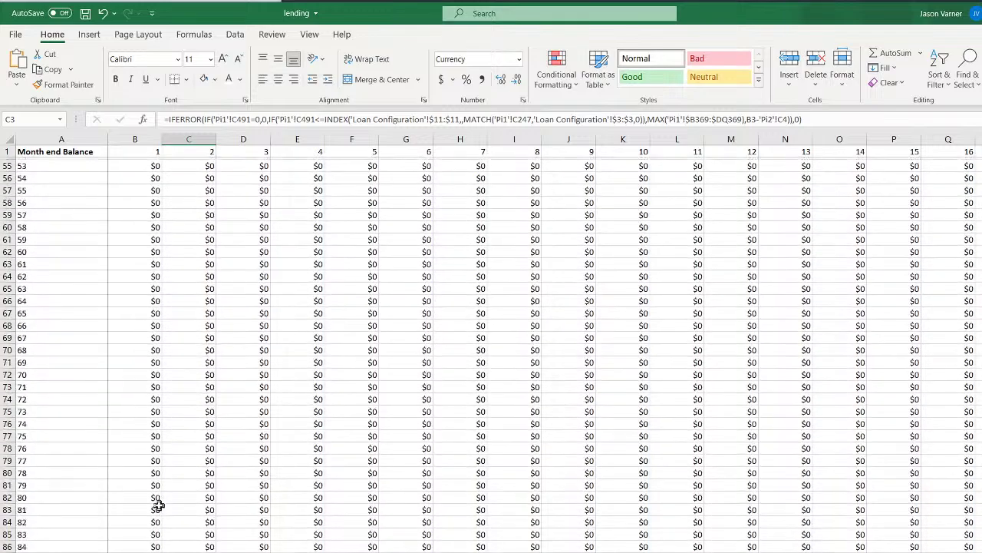
{"action": "scroll", "coordinate": [172, 507], "scroll_direction": "down", "scroll_amount": 4}
{"action": "left_click", "coordinate": [196, 459]}
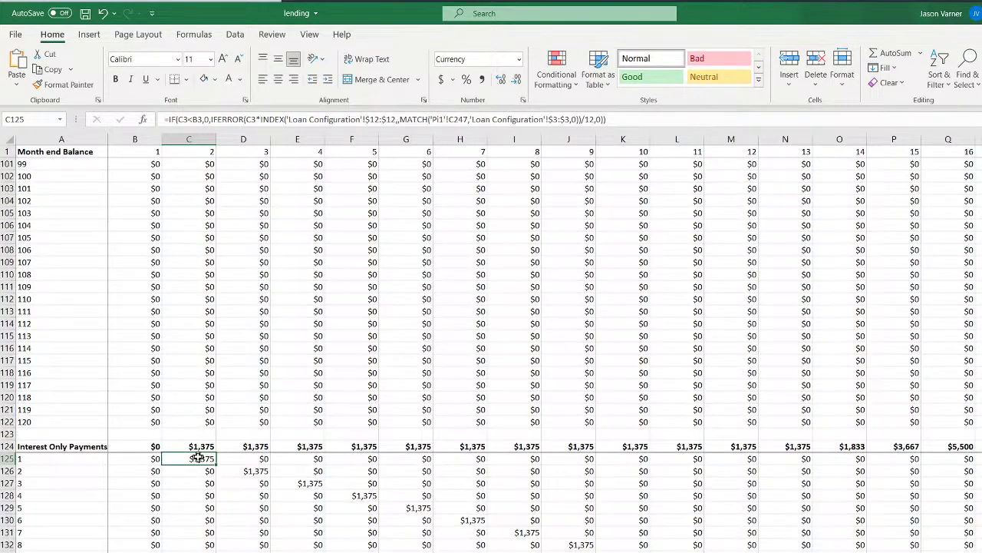
Check Loan Type 1's interest-only payment formula in D125 against the month-end balance in C3
{"action": "left_click", "coordinate": [246, 458]}
{"action": "scroll", "coordinate": [243, 508], "scroll_direction": "up", "scroll_amount": 20}
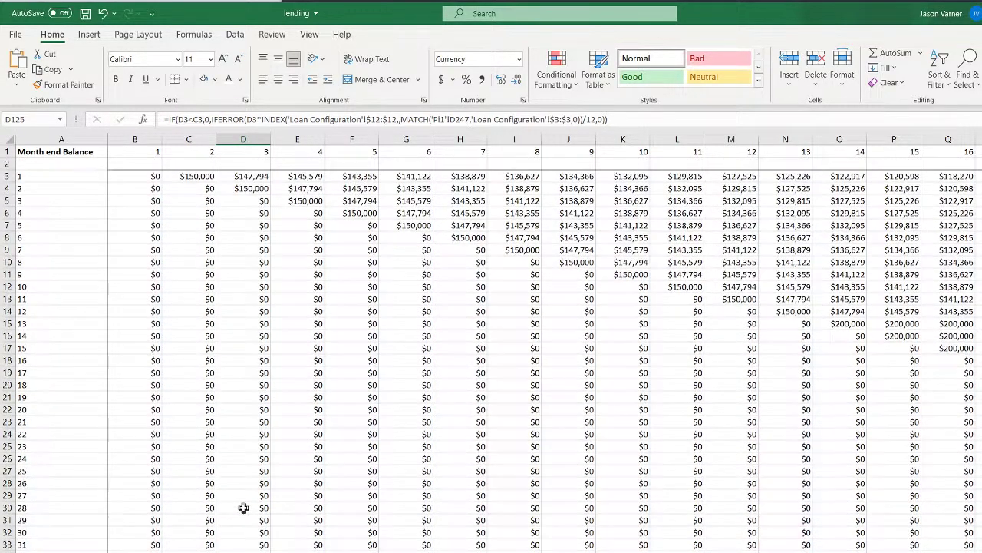
{"action": "left_click", "coordinate": [185, 178]}
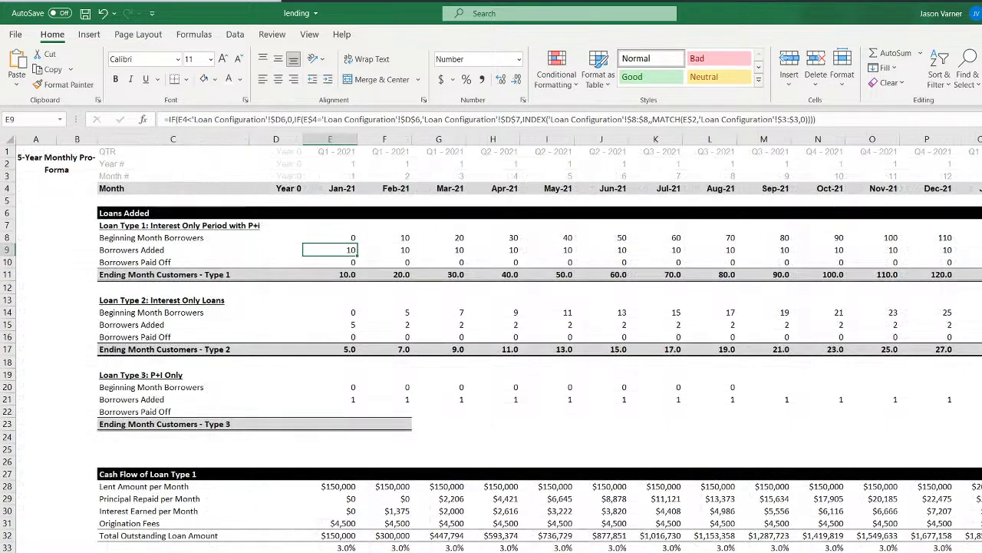
Compare Loan Type 1's interest-only period inputs with the Loan Type 3 section in the loan configuration
{"action": "key", "text": "ctrl+Page_Up"}
{"action": "key", "text": "ctrl+Page_Up"}
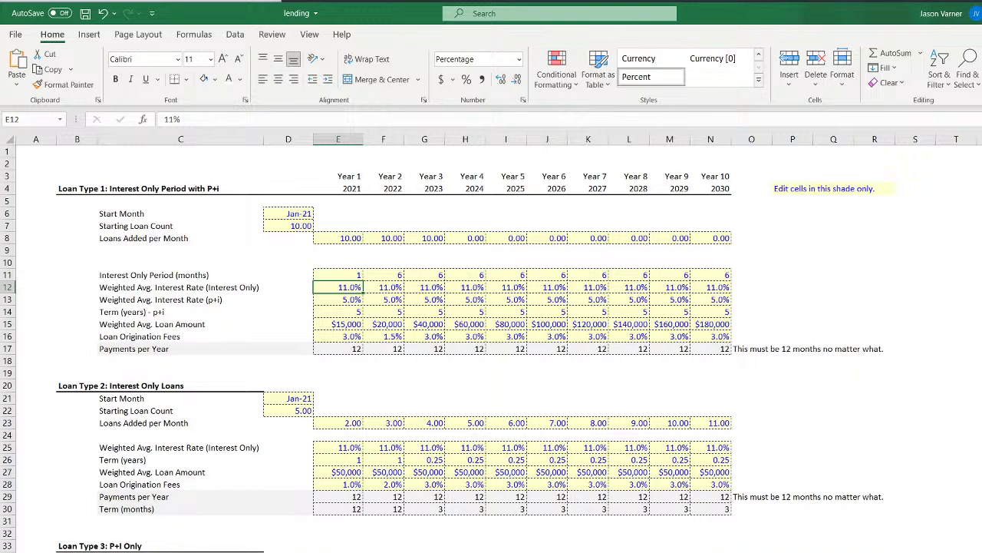
{"action": "left_click_drag", "start_coordinate": [161, 276], "coordinate": [696, 276]}
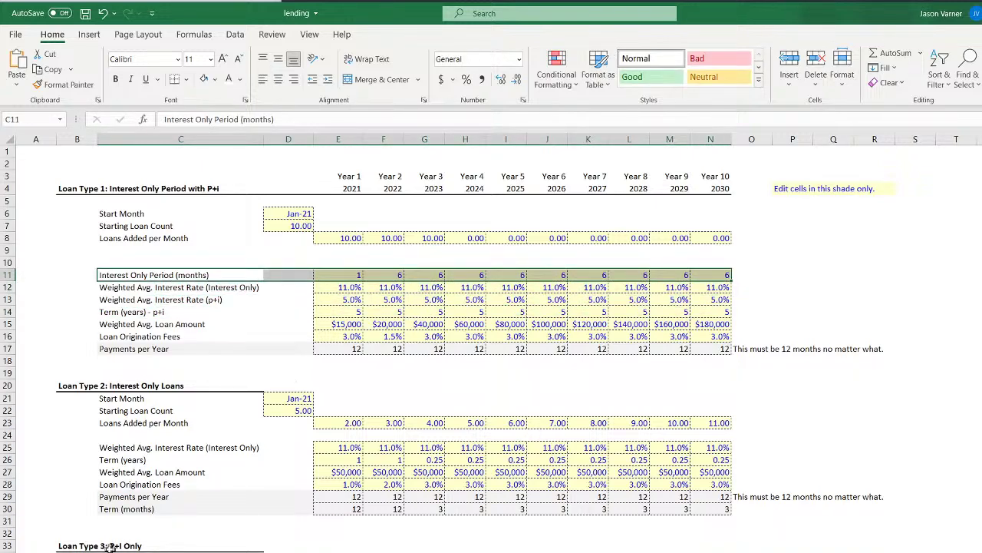
{"action": "left_click_drag", "start_coordinate": [110, 547], "coordinate": [516, 547]}
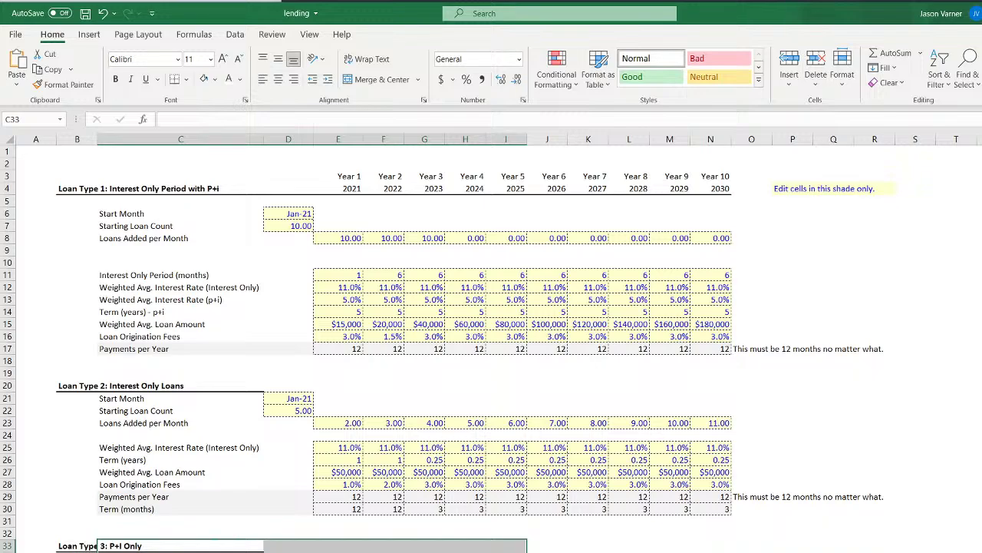
Set B3 of the P+I Only month-end balance sheet to 0 and fill it down the month 1 column
{"action": "key", "text": "ctrl+Page_Down"}
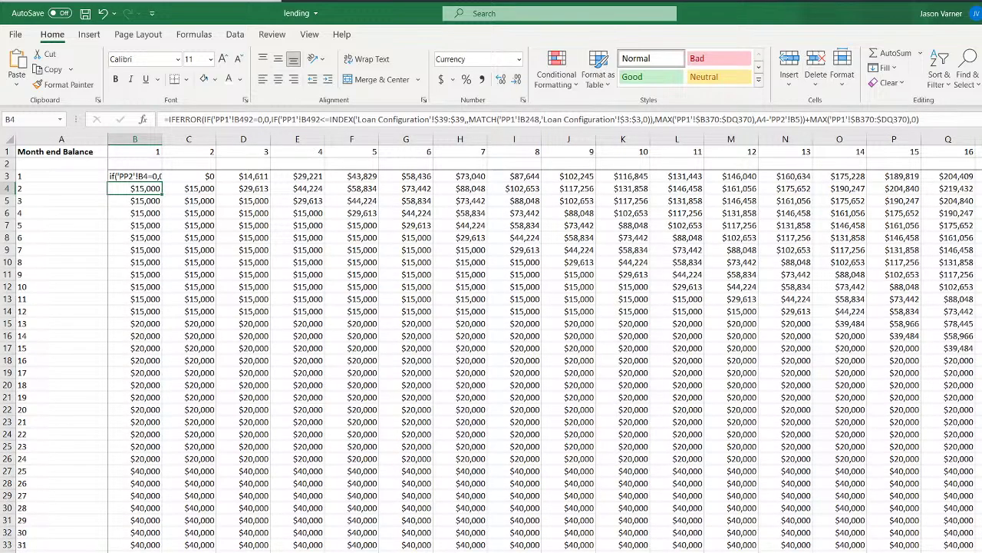
{"action": "left_click", "coordinate": [132, 176]}
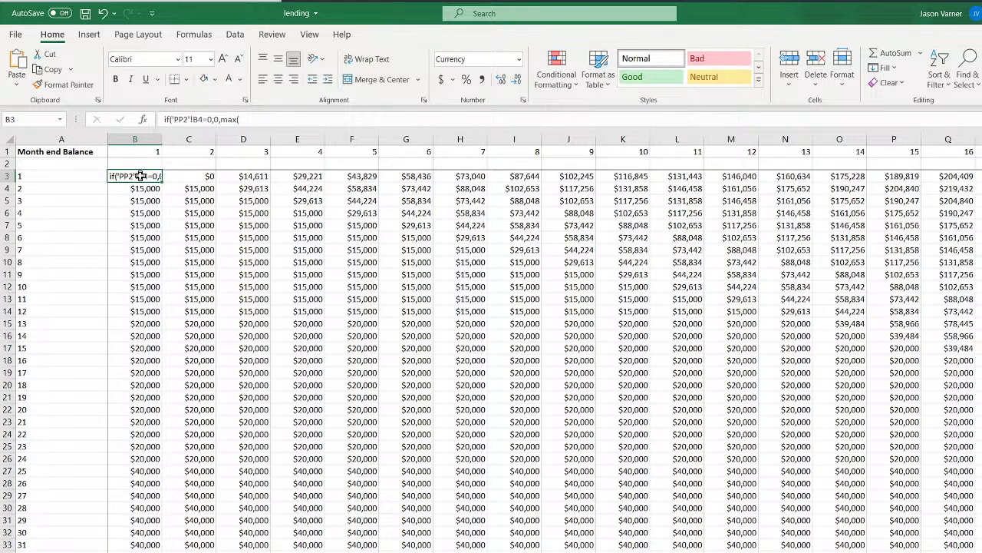
{"action": "key", "text": "Delete"}
{"action": "type", "text": "="}
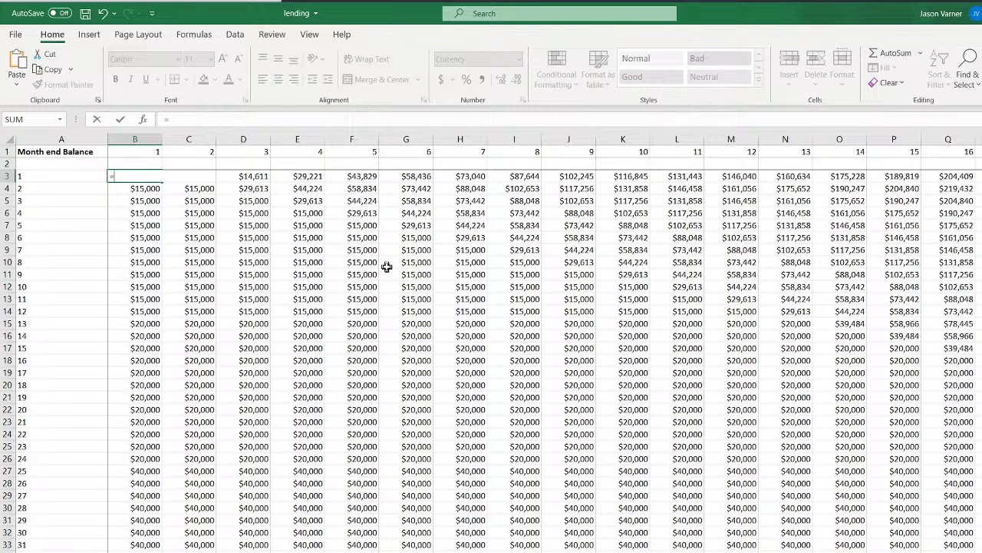
{"action": "type", "text": "0"}
{"action": "key", "text": "Return"}
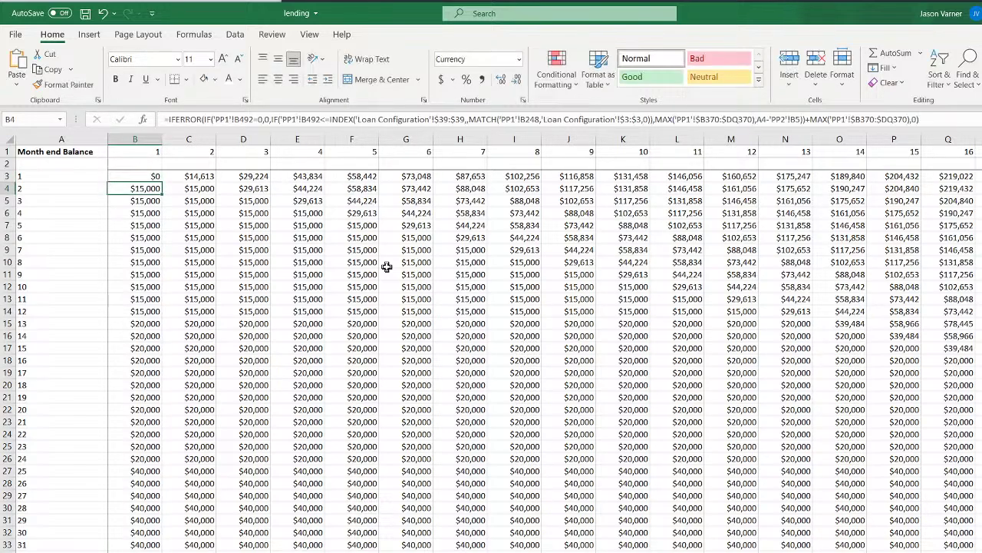
{"action": "left_click", "coordinate": [143, 176]}
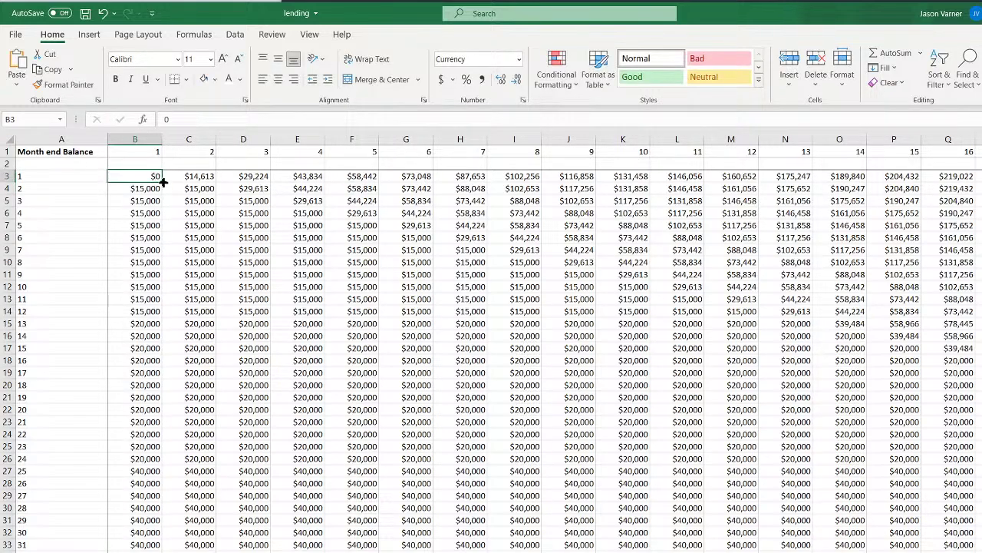
{"action": "double_click", "coordinate": [162, 181]}
{"action": "left_click", "coordinate": [198, 176]}
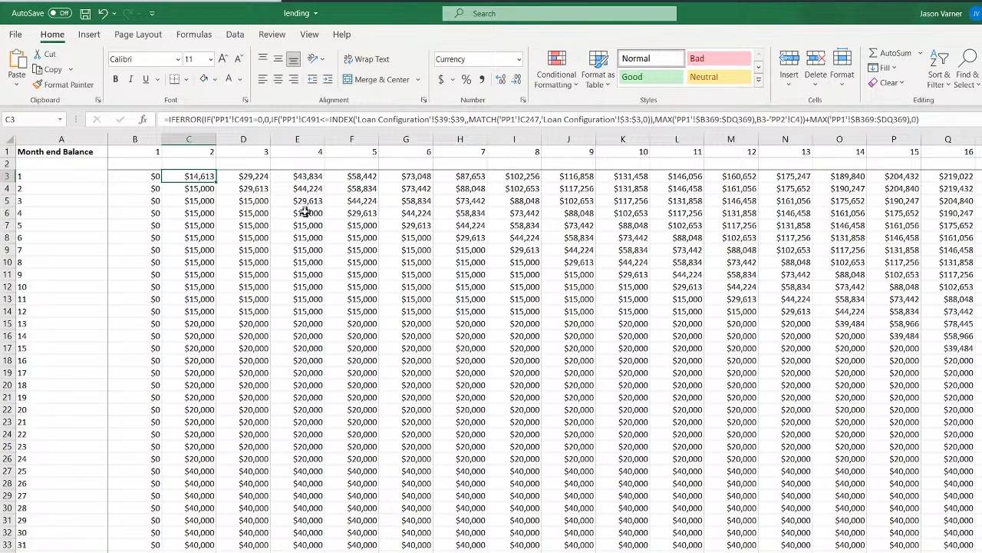
{"action": "type", "text": "=if("}
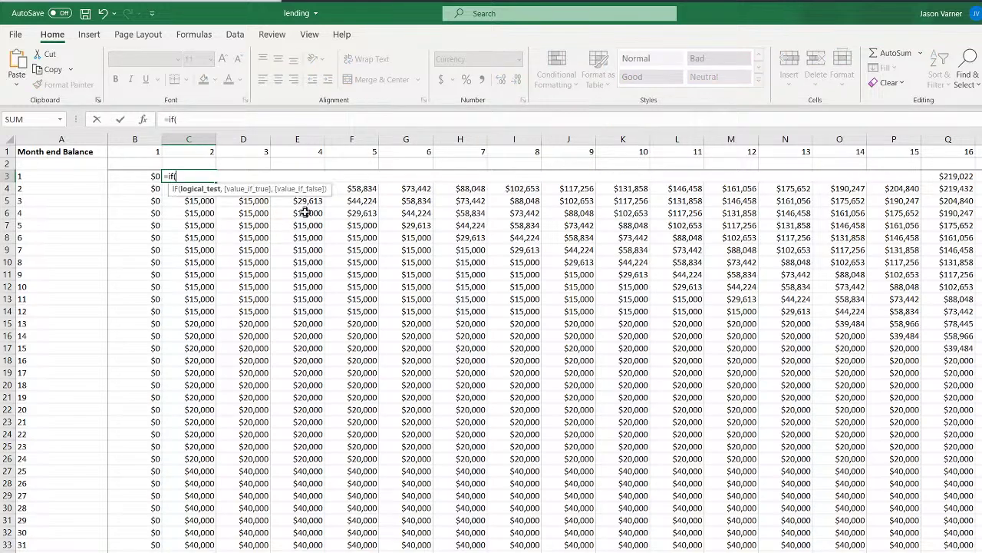
{"action": "left_click", "coordinate": [330, 551]}
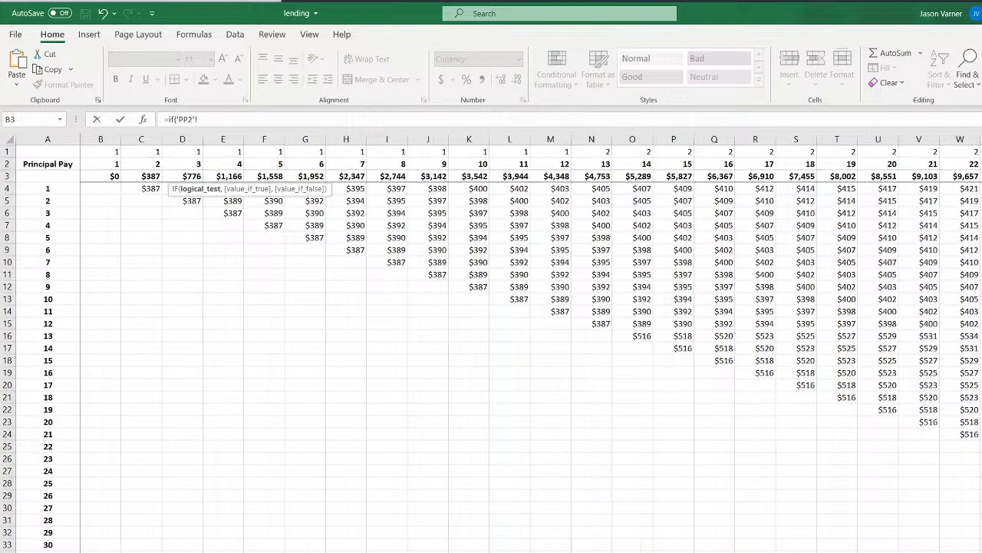
{"action": "left_click", "coordinate": [100, 189]}
{"action": "left_click_drag", "start_coordinate": [264, 119], "coordinate": [123, 123]}
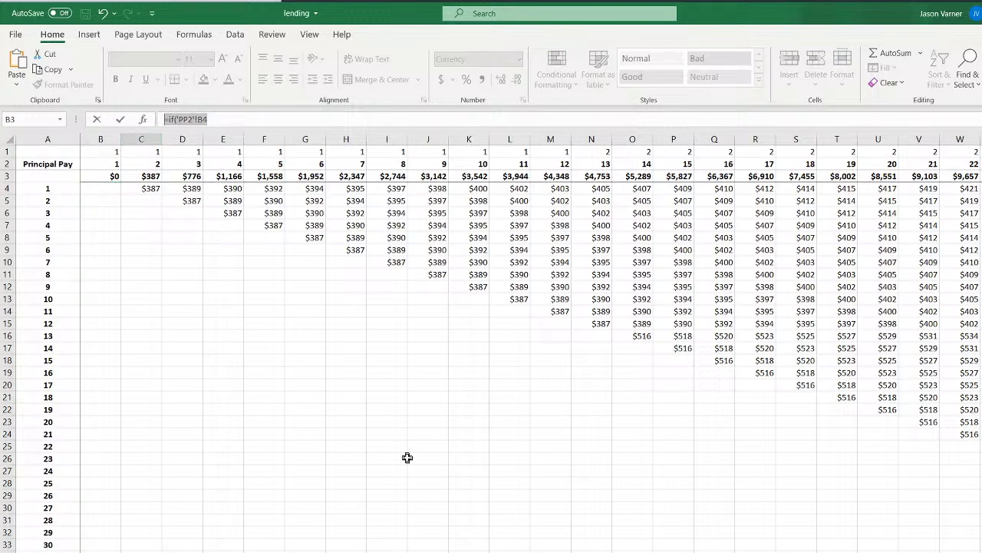
{"action": "key", "text": "Escape"}
{"action": "left_click", "coordinate": [426, 551]}
{"action": "left_click", "coordinate": [195, 178]}
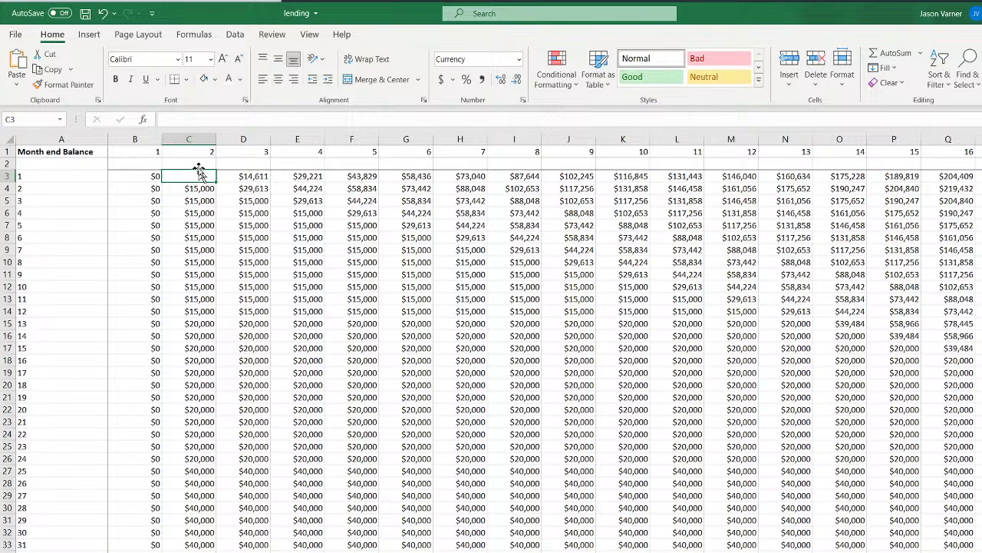
Compare the month-end balance formulas in C3 and D3 of Loan Type 1's balance sheet
{"action": "left_click", "coordinate": [138, 176]}
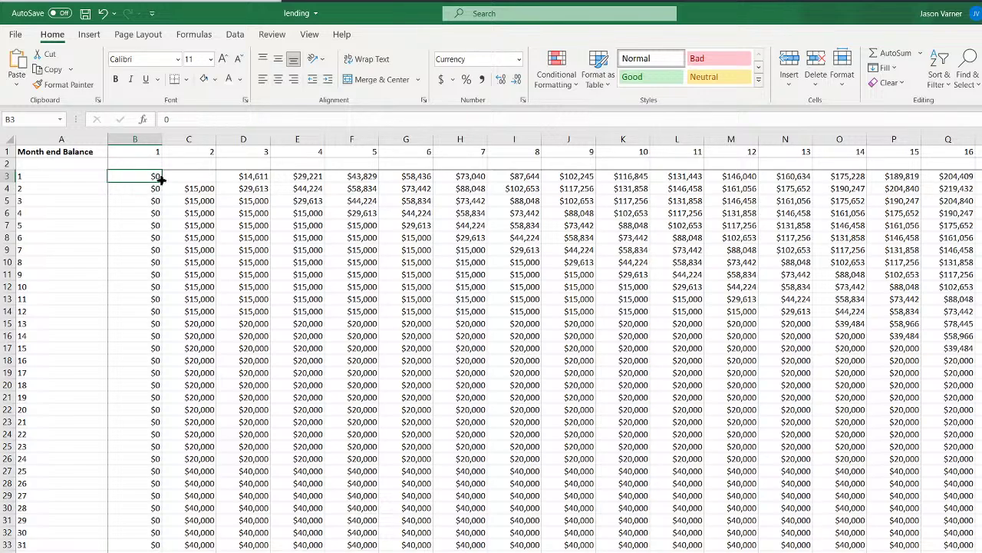
{"action": "left_click", "coordinate": [205, 176]}
{"action": "key", "text": "ctrl+v"}
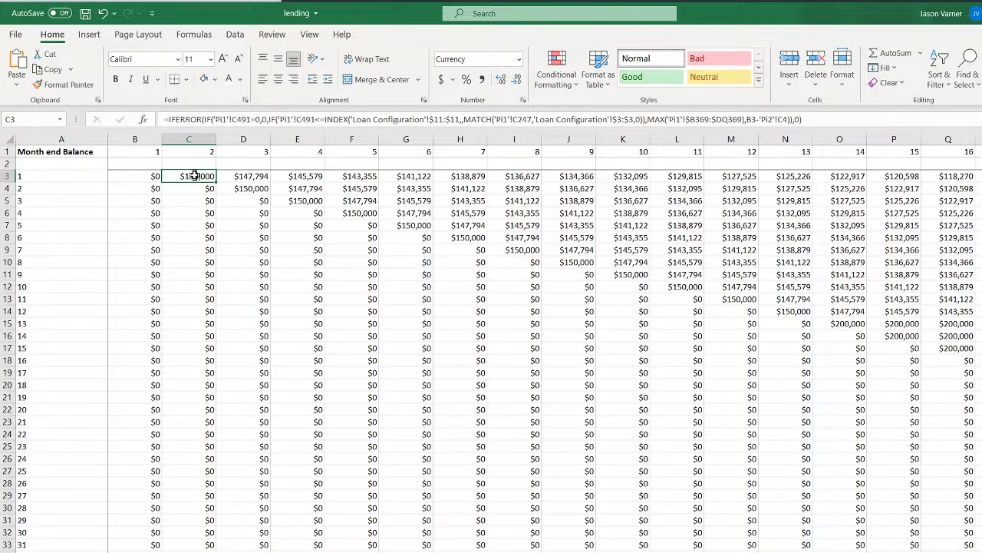
{"action": "left_click", "coordinate": [251, 175]}
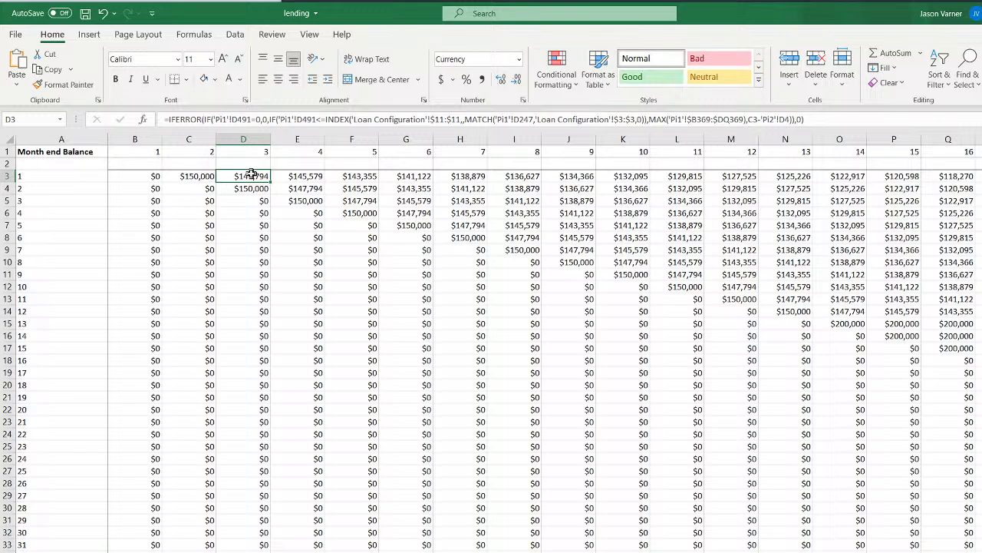
{"action": "left_click", "coordinate": [198, 177]}
{"action": "left_click", "coordinate": [250, 177]}
{"action": "left_click", "coordinate": [188, 177]}
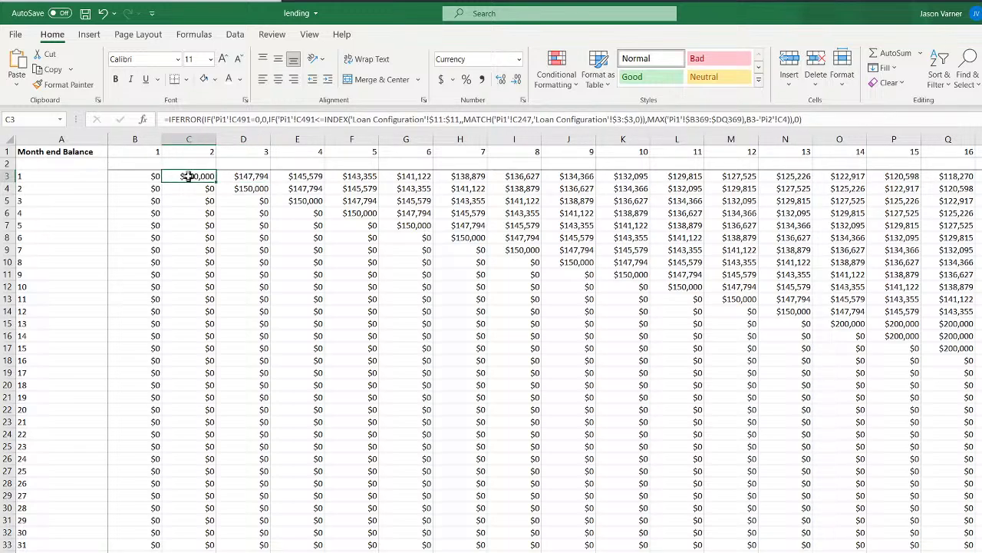
{"action": "left_click", "coordinate": [260, 177]}
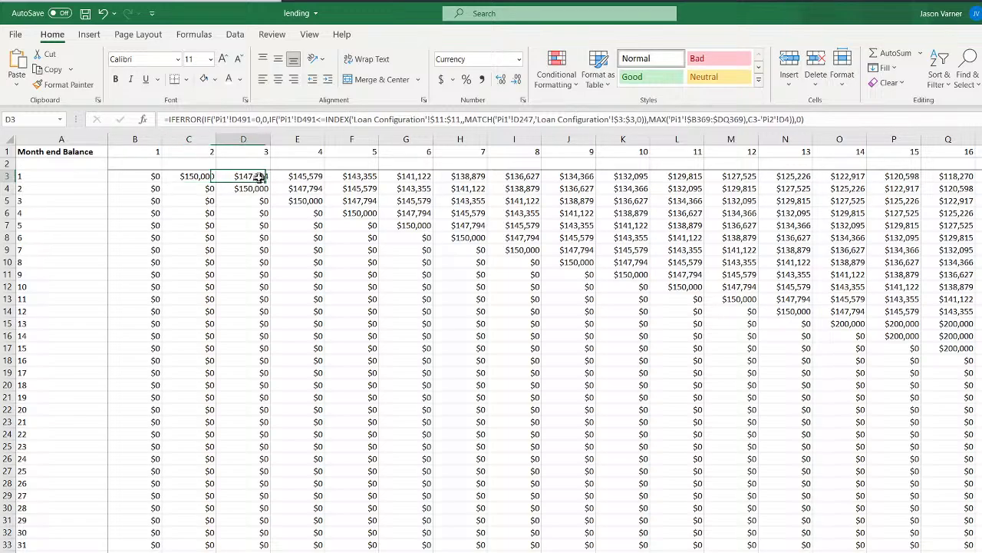
Set Loan Type 1's Year 1 interest-only period to 3 months and review the month-end balances in C3 through F3
{"action": "key", "text": "ctrl+Page_Up"}
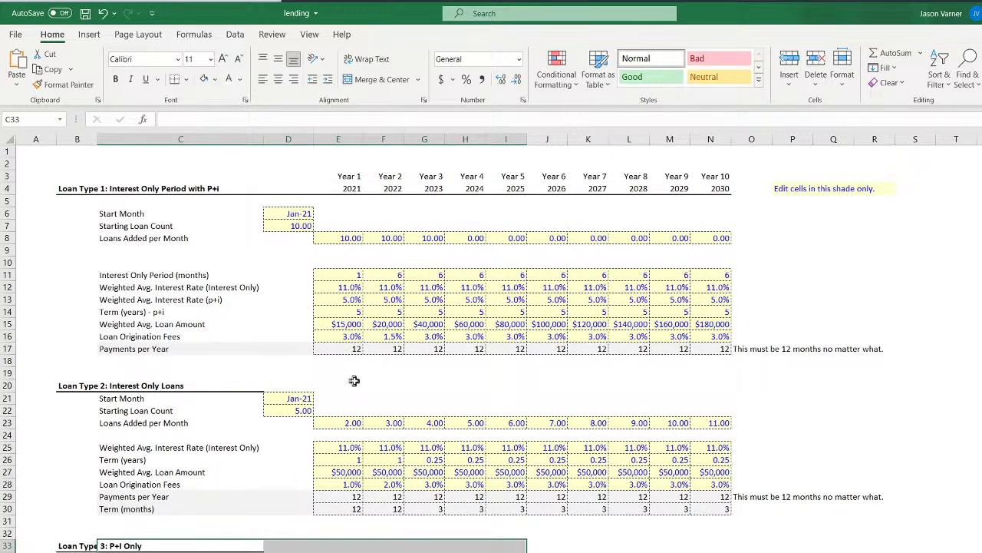
{"action": "left_click", "coordinate": [347, 275]}
{"action": "type", "text": "3"}
{"action": "key", "text": "Return"}
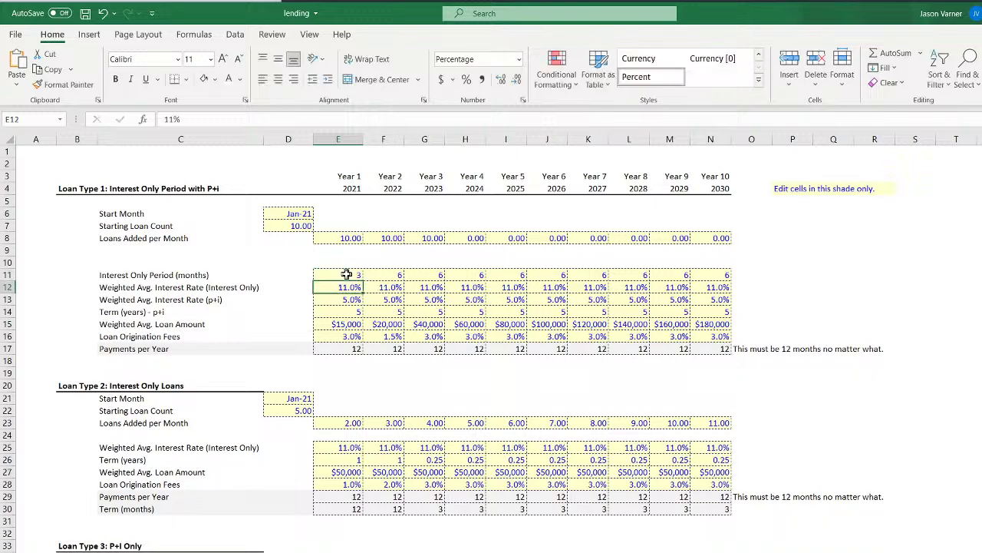
{"action": "key", "text": "ctrl+Page_Down"}
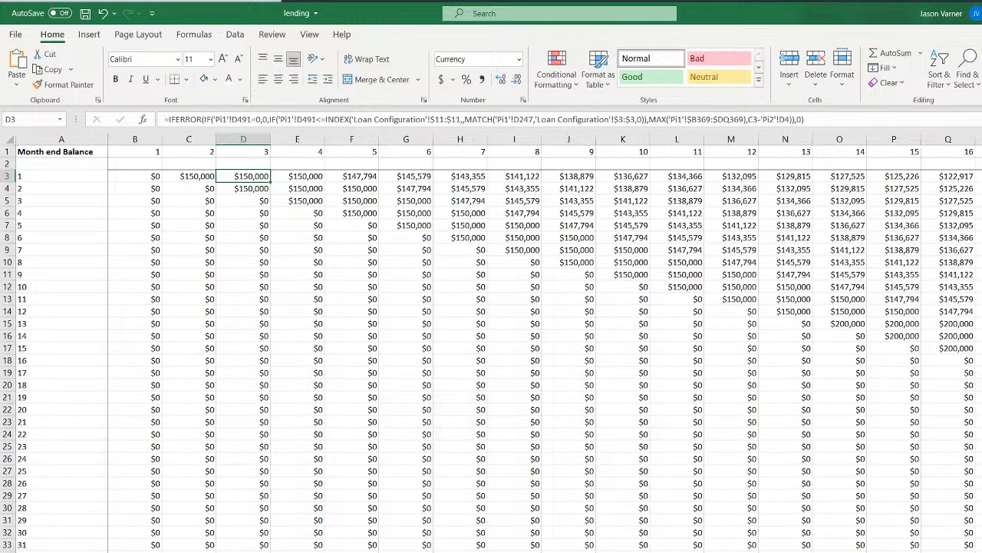
{"action": "left_click", "coordinate": [198, 177]}
{"action": "left_click_drag", "start_coordinate": [198, 177], "coordinate": [314, 177]}
{"action": "left_click", "coordinate": [359, 177]}
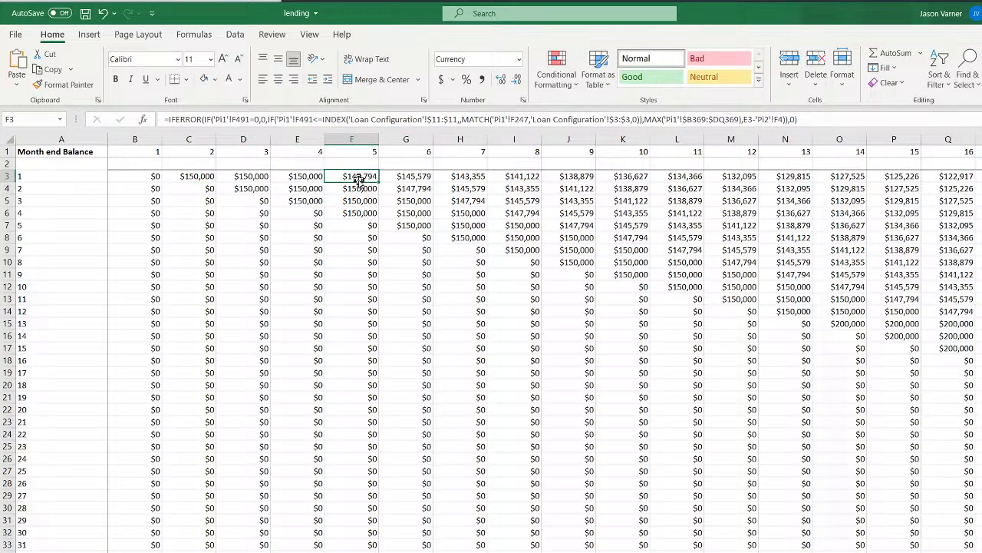
Check Loan Type 1's interest-only payments and trace the Pi2 interest formula in F126 back to the month-end balance in E3
{"action": "scroll", "coordinate": [373, 478], "scroll_direction": "down", "scroll_amount": 20}
{"action": "scroll", "coordinate": [373, 477], "scroll_direction": "down", "scroll_amount": 15}
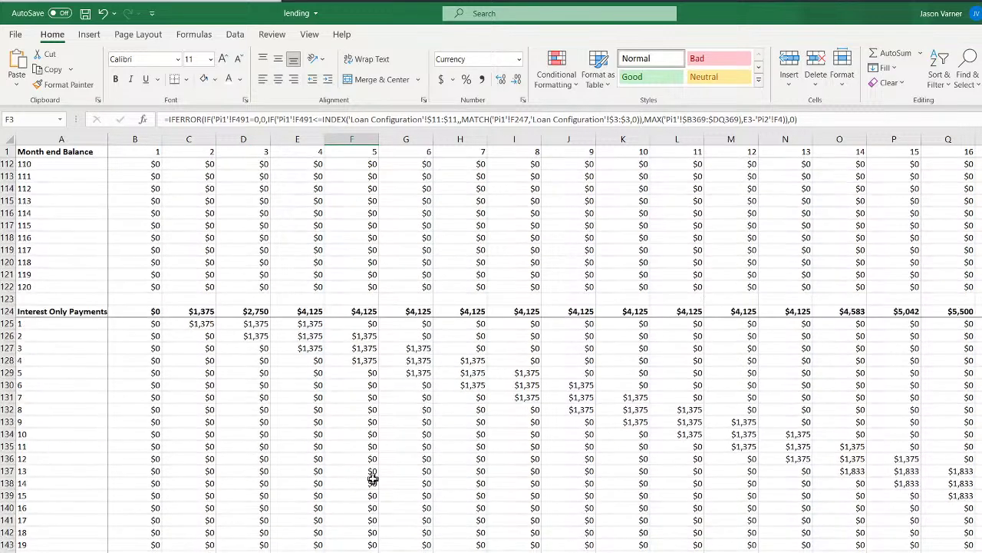
{"action": "key", "text": "ctrl+Page_Down"}
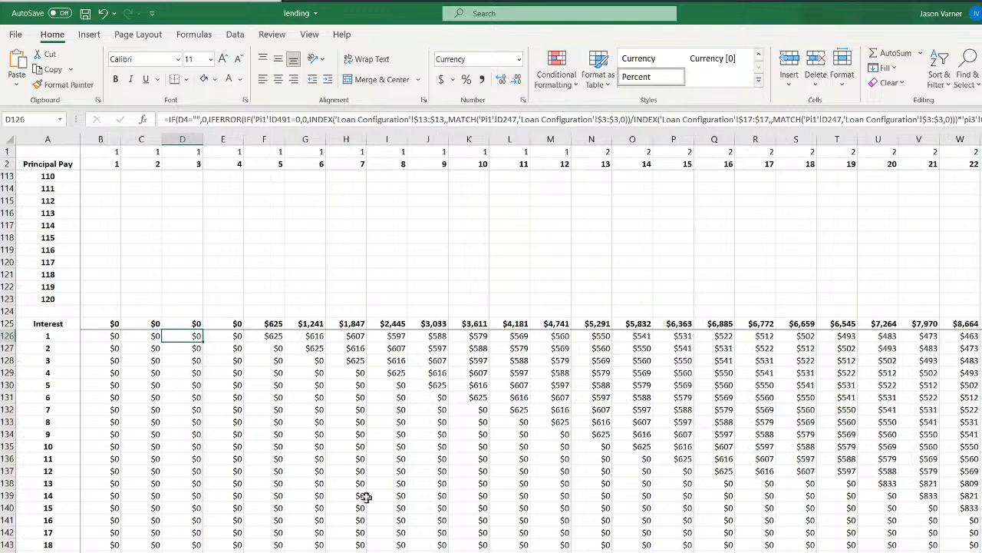
{"action": "left_click", "coordinate": [267, 336]}
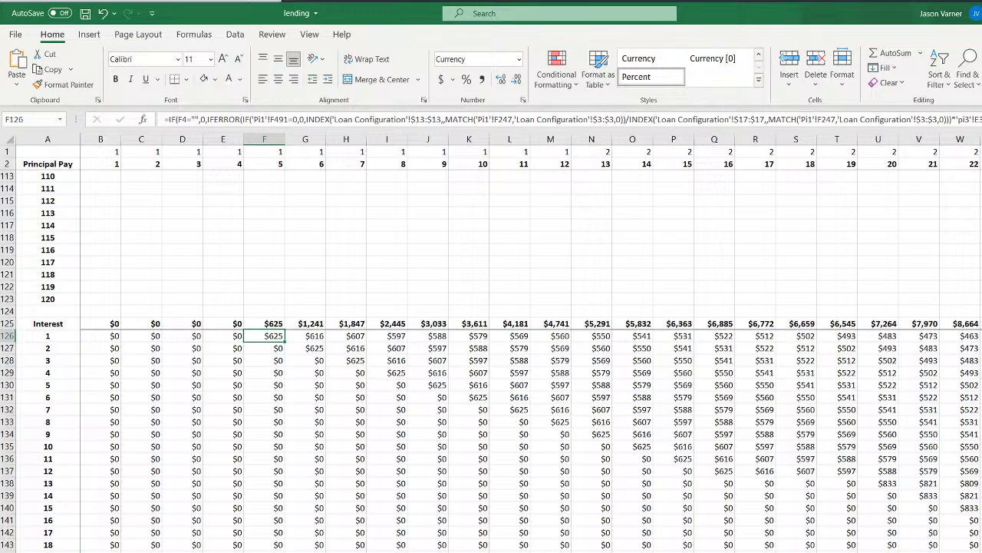
{"action": "key", "text": "ctrl+Page_Down"}
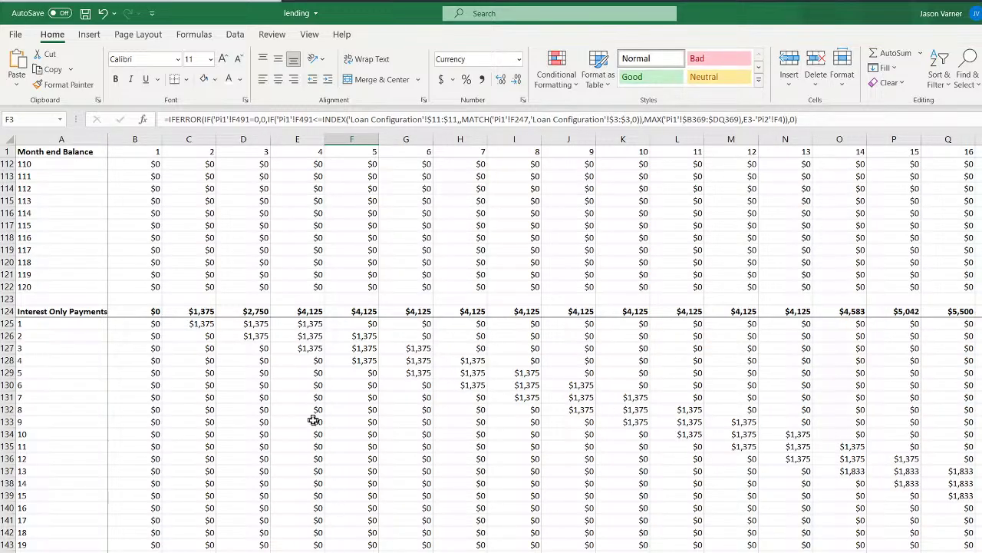
{"action": "scroll", "coordinate": [309, 458], "scroll_direction": "up", "scroll_amount": 20}
{"action": "left_click", "coordinate": [301, 176]}
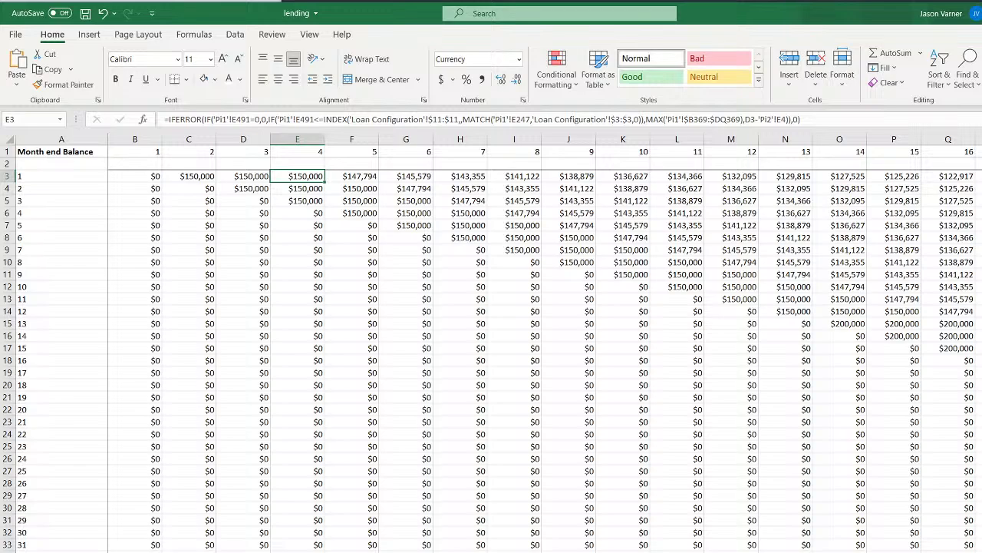
Examine cells B3, C3 and D3 of the P+I Only month-end balance sheet to plan the replacement balance formula
{"action": "key", "text": "ctrl+Page_Down"}
{"action": "key", "text": "ctrl+Page_Down"}
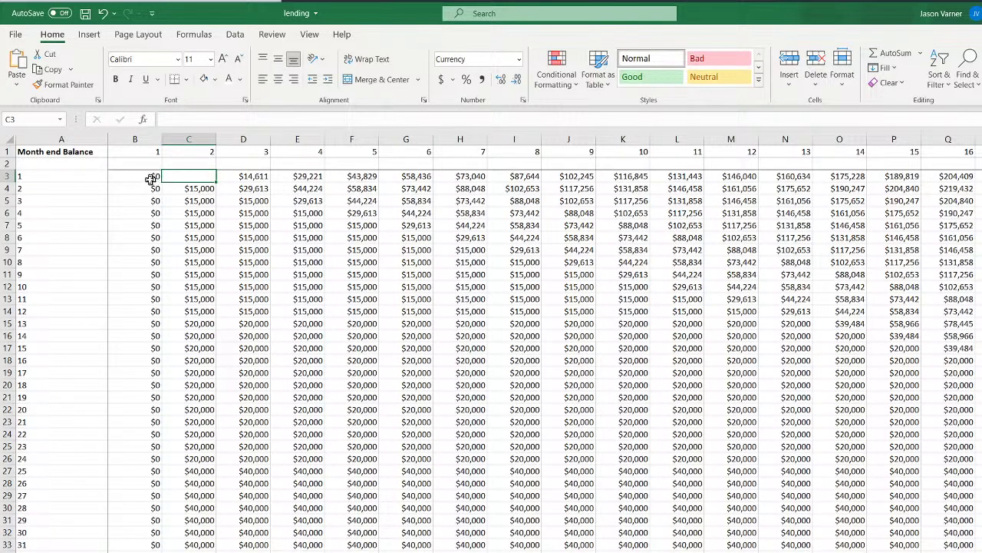
{"action": "left_click", "coordinate": [151, 179]}
{"action": "left_click", "coordinate": [195, 178]}
{"action": "left_click", "coordinate": [242, 177]}
{"action": "left_click", "coordinate": [201, 177]}
{"action": "left_click", "coordinate": [152, 175]}
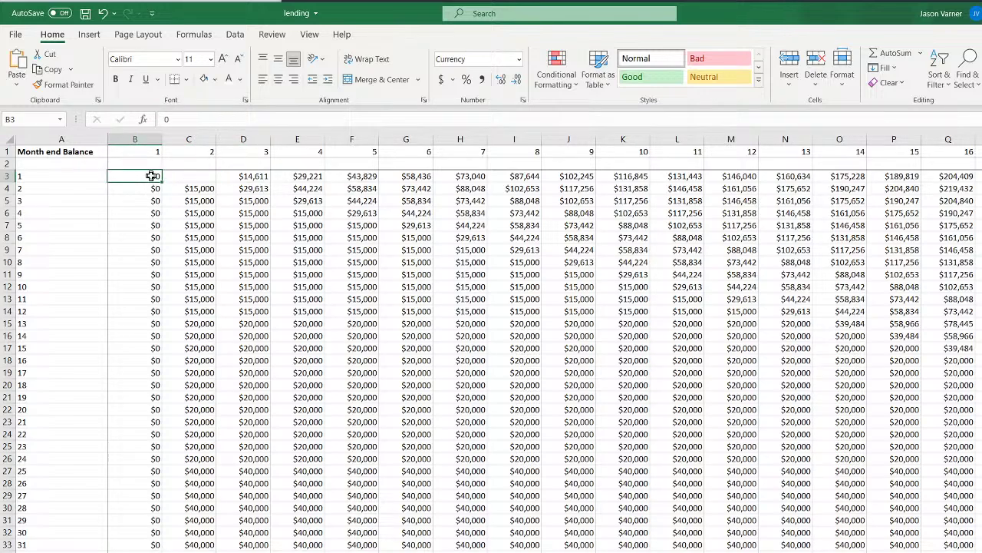
{"action": "left_click", "coordinate": [201, 178]}
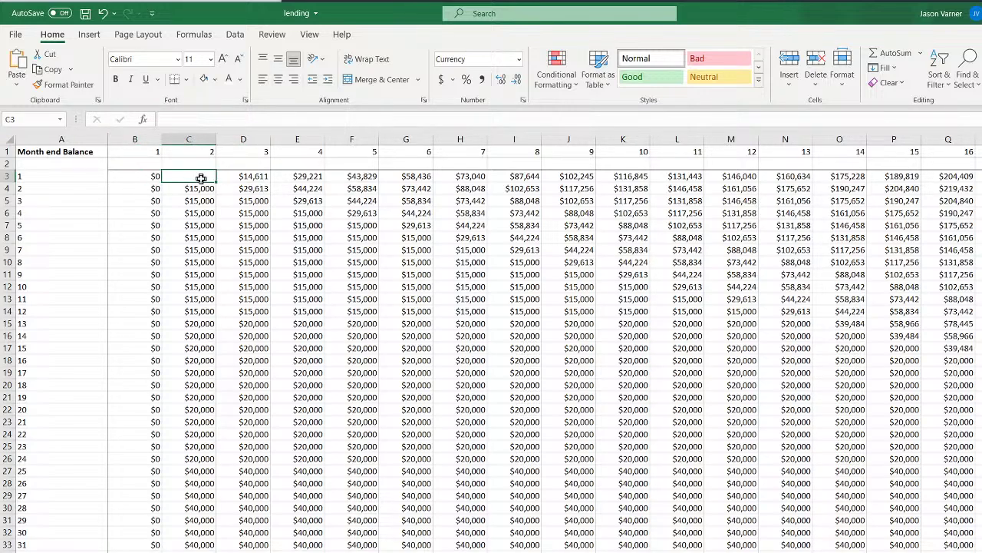
{"action": "left_click", "coordinate": [140, 177]}
{"action": "left_click", "coordinate": [193, 177]}
{"action": "left_click", "coordinate": [244, 177]}
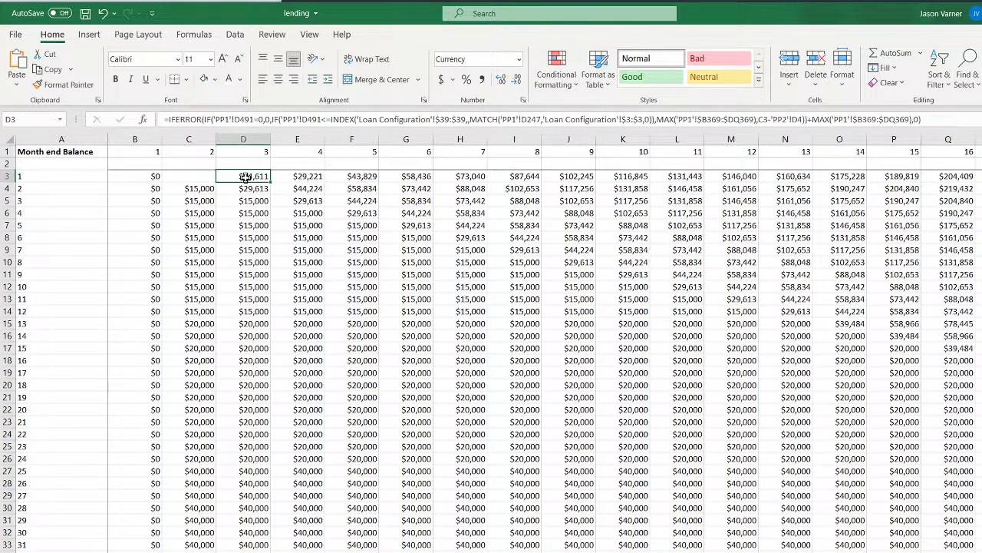
{"action": "left_click", "coordinate": [153, 177]}
{"action": "type", "text": "=if("}
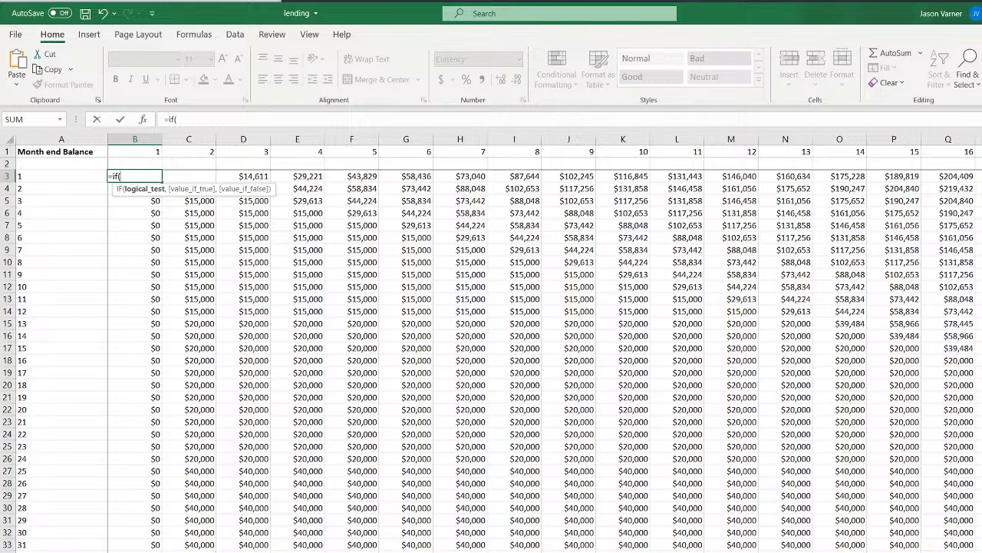
{"action": "left_click", "coordinate": [246, 551]}
{"action": "scroll", "coordinate": [245, 542], "scroll_direction": "up", "scroll_amount": 20}
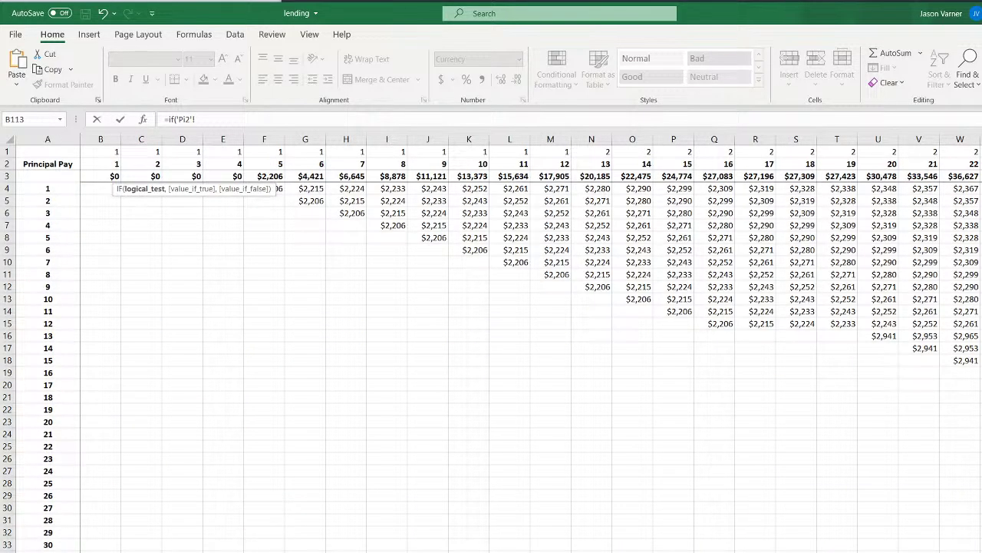
{"action": "left_click", "coordinate": [240, 541]}
{"action": "scroll", "coordinate": [217, 522], "scroll_direction": "up", "scroll_amount": 12}
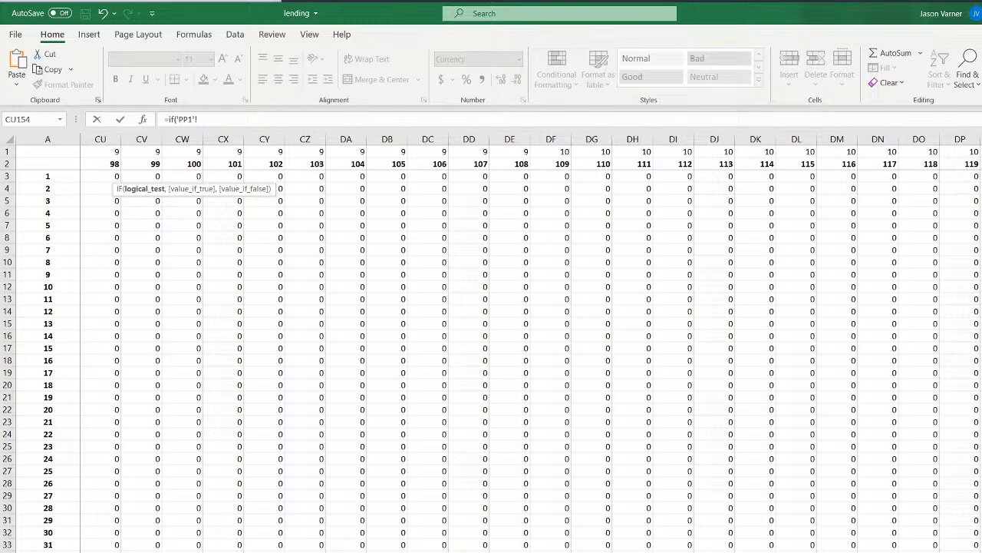
{"action": "scroll", "coordinate": [492, 307], "scroll_direction": "left", "scroll_amount": 20}
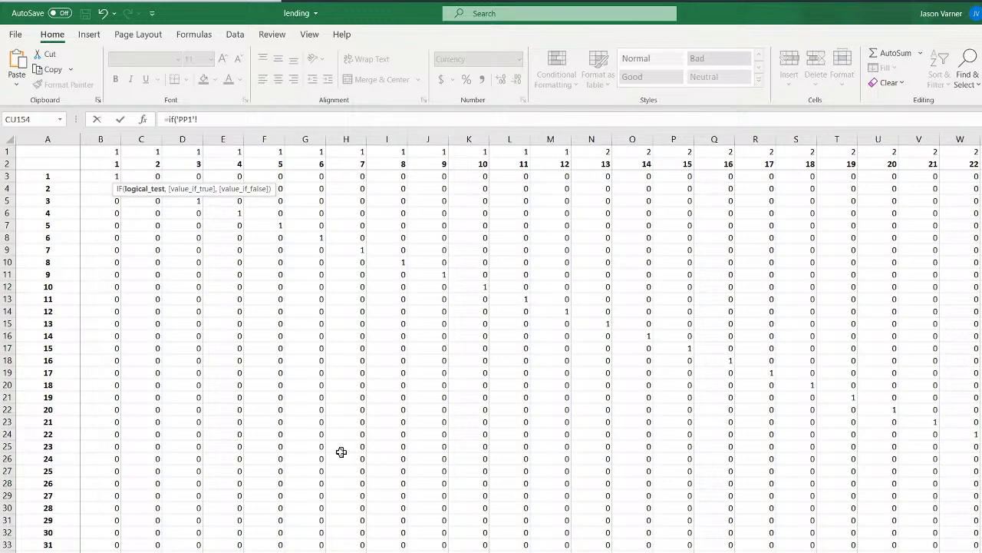
{"action": "left_click", "coordinate": [91, 178]}
{"action": "type", "text": ">"}
{"action": "key", "text": "Escape"}
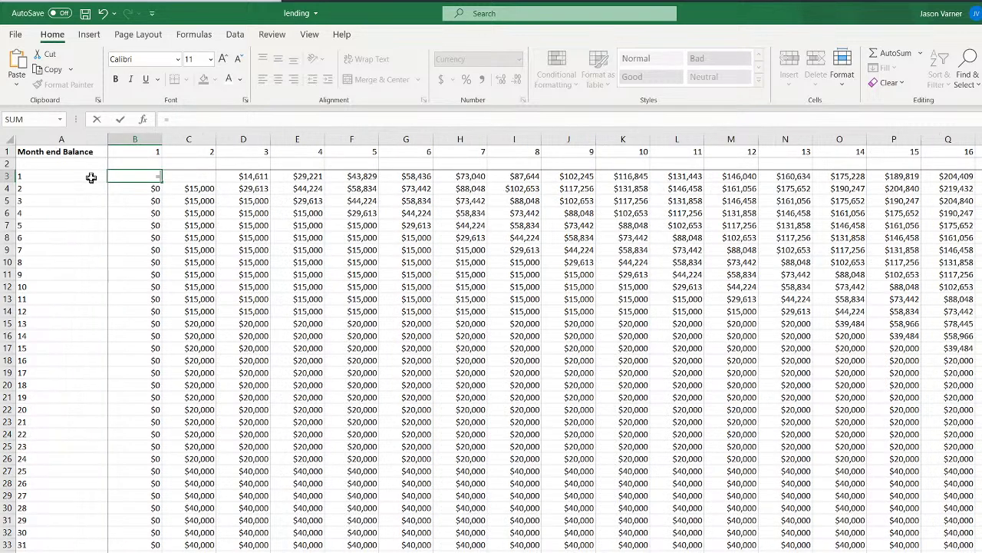
{"action": "type", "text": "=if("}
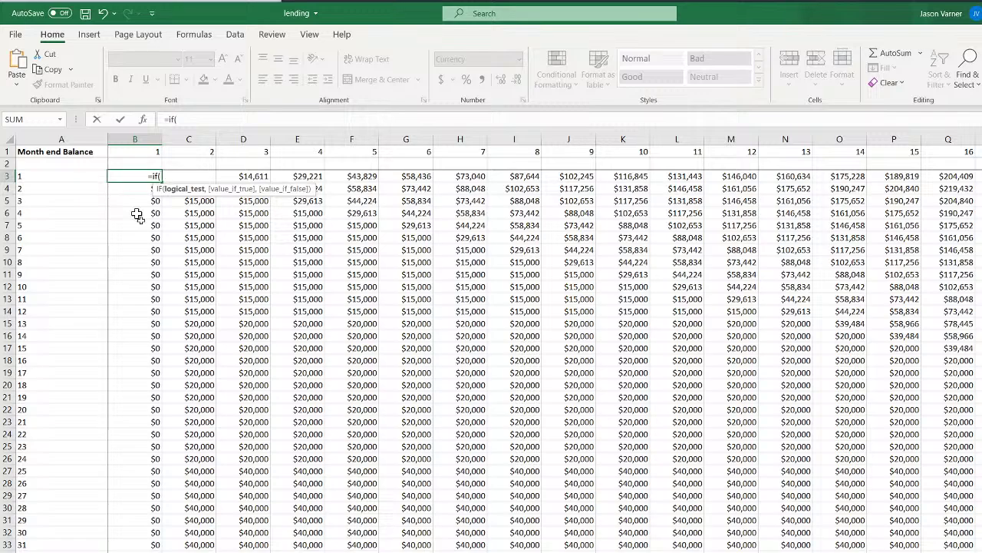
{"action": "key", "text": "ctrl+Page_Down"}
{"action": "scroll", "coordinate": [185, 499], "scroll_direction": "down", "scroll_amount": 20}
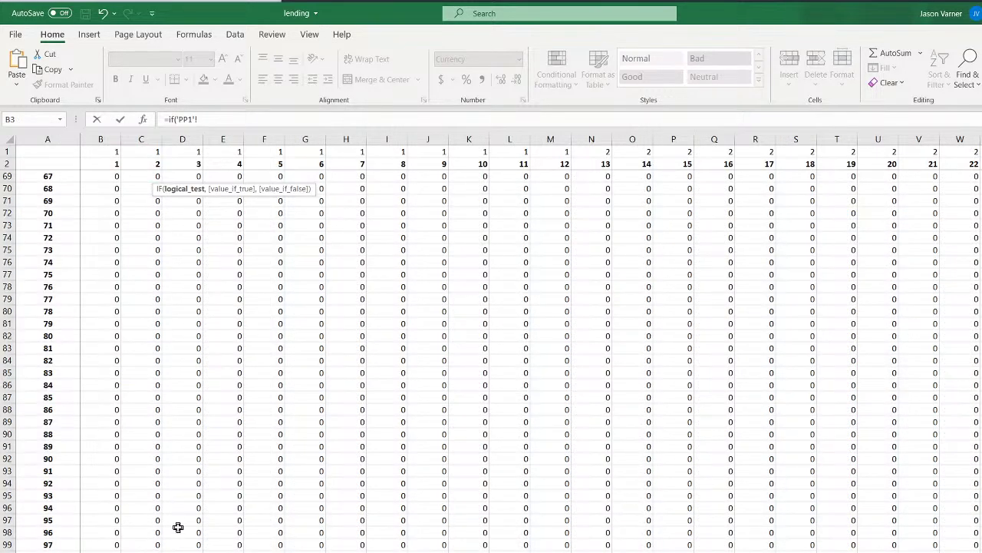
{"action": "scroll", "coordinate": [178, 531], "scroll_direction": "down", "scroll_amount": 20}
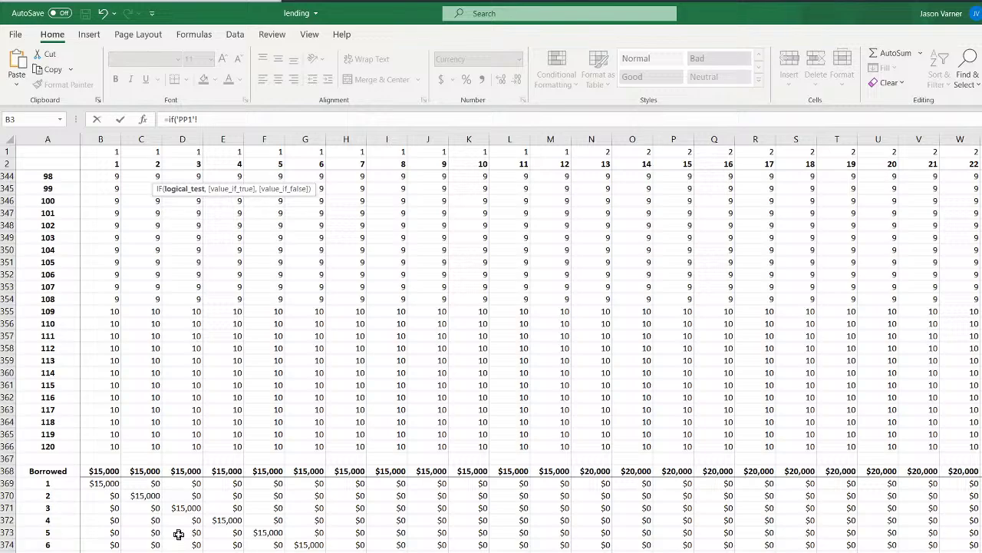
{"action": "scroll", "coordinate": [178, 534], "scroll_direction": "down", "scroll_amount": 20}
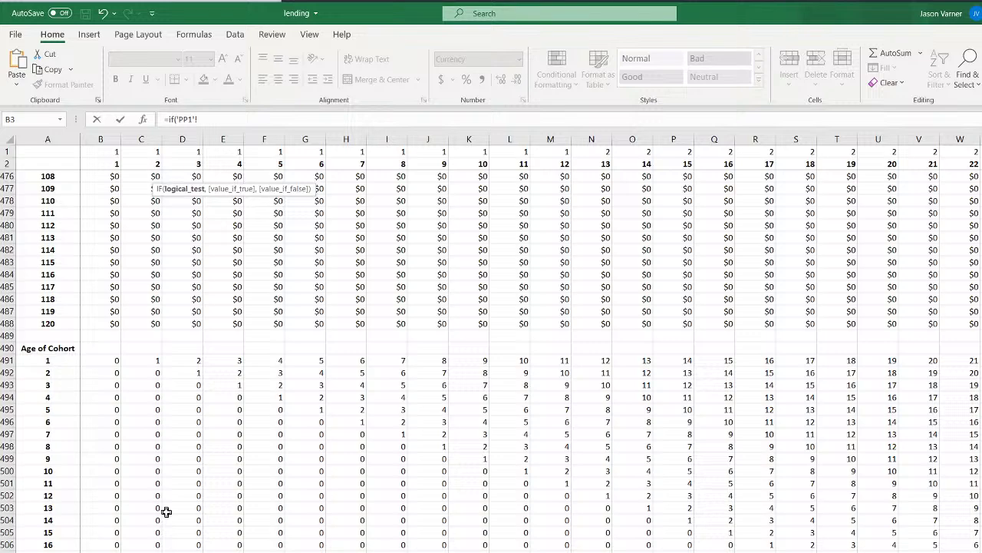
{"action": "left_click", "coordinate": [146, 359]}
{"action": "type", "text": ">"}
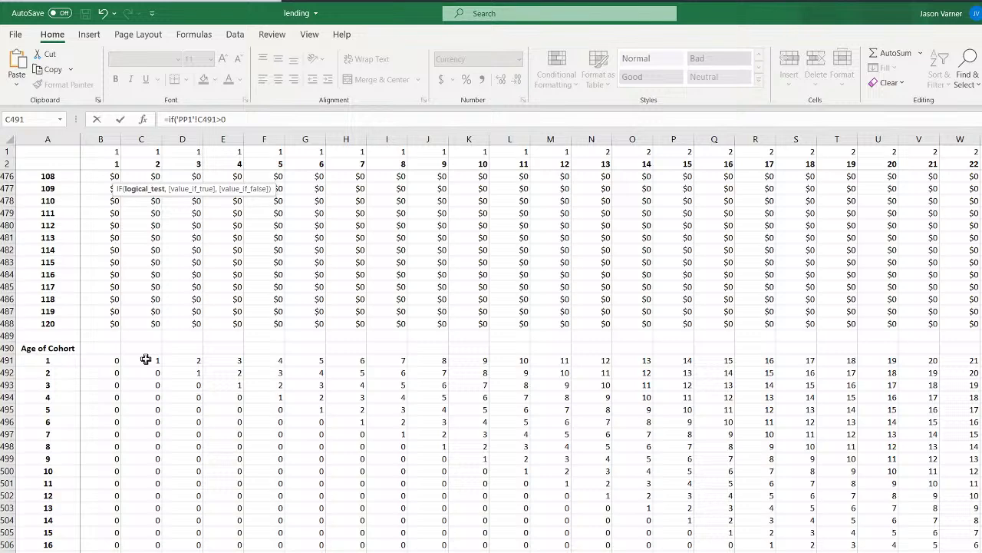
{"action": "type", "text": "0,max("}
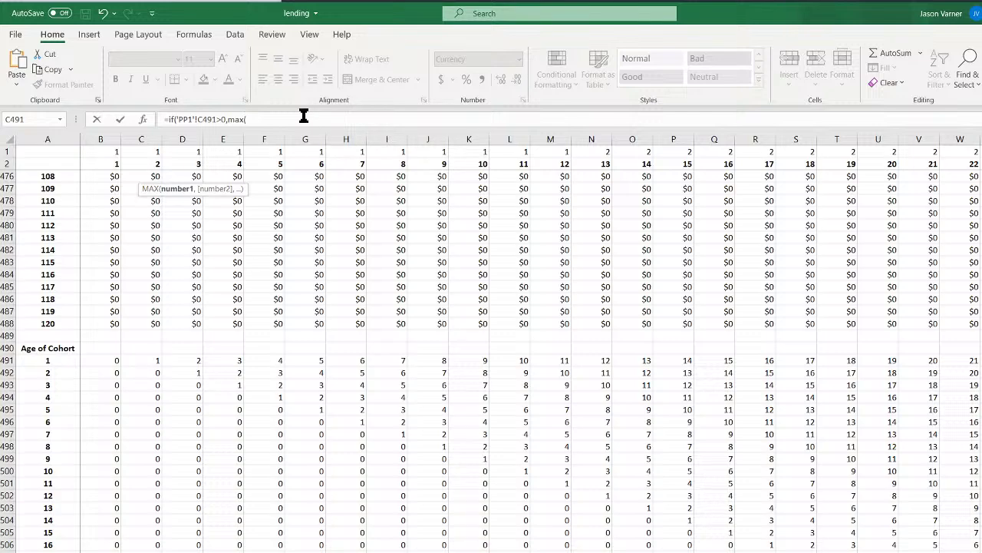
{"action": "left_click_drag", "start_coordinate": [304, 115], "coordinate": [113, 104]}
{"action": "key", "text": "Escape"}
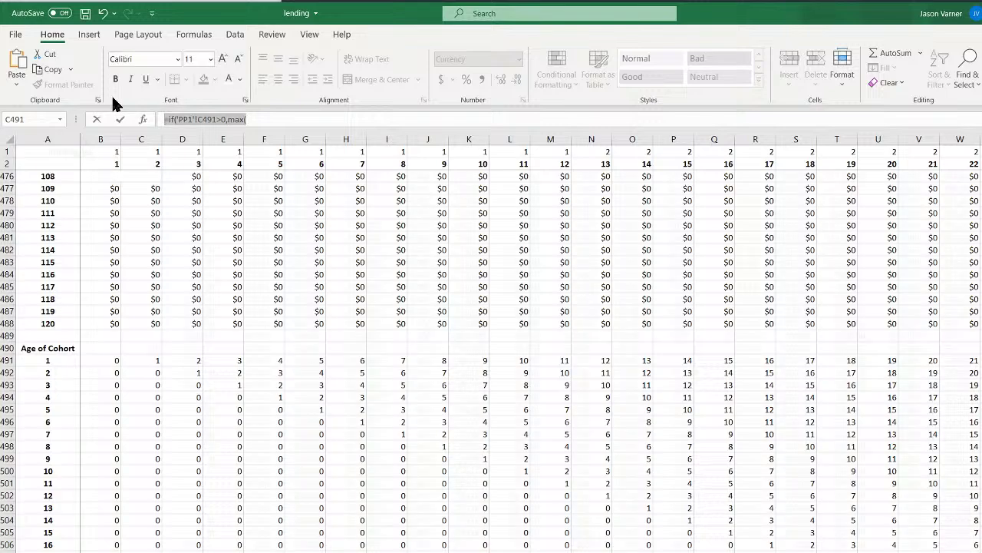
{"action": "key", "text": "ctrl+Page_Up"}
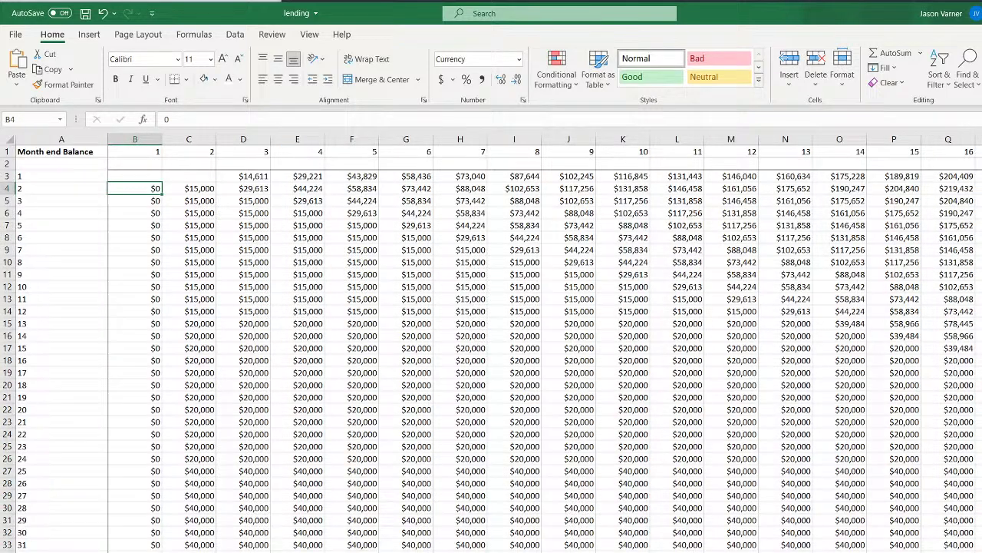
Examine the PP2 interest rows, the PP1 cohort ages and the borrowed-amount formula in PP1 cell B369
{"action": "left_click", "coordinate": [136, 176]}
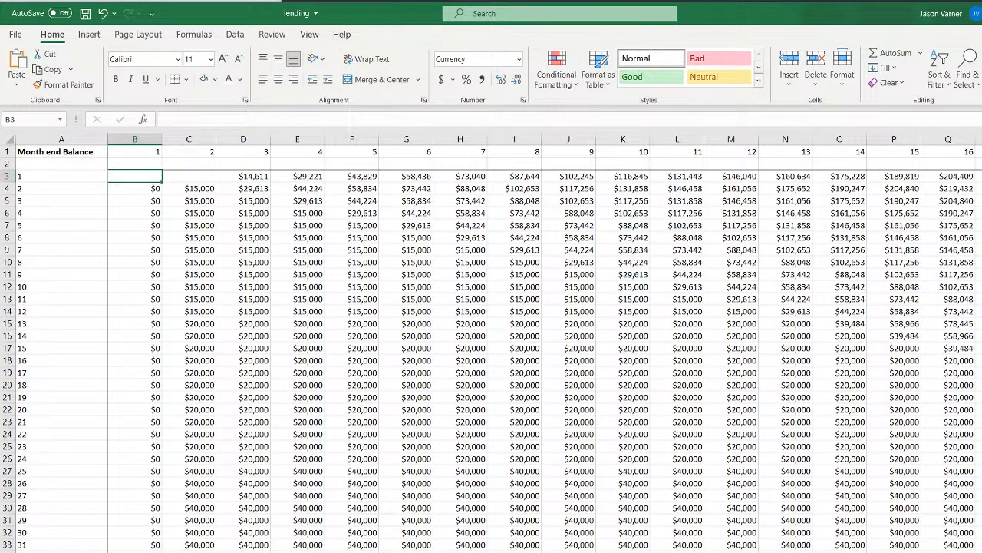
{"action": "key", "text": "ctrl+Page_Up"}
{"action": "scroll", "coordinate": [491, 360], "scroll_direction": "down", "scroll_amount": 20}
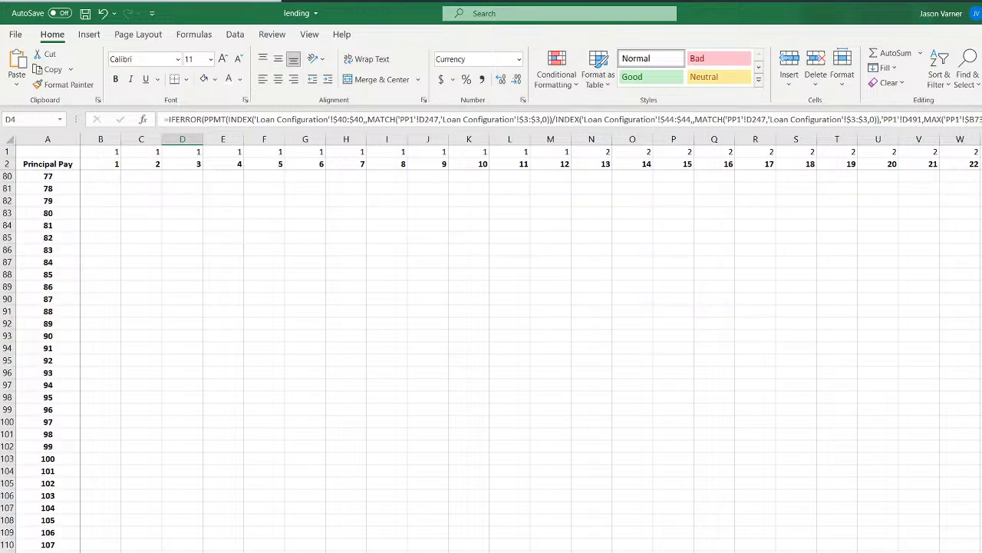
{"action": "scroll", "coordinate": [492, 361], "scroll_direction": "down", "scroll_amount": 4}
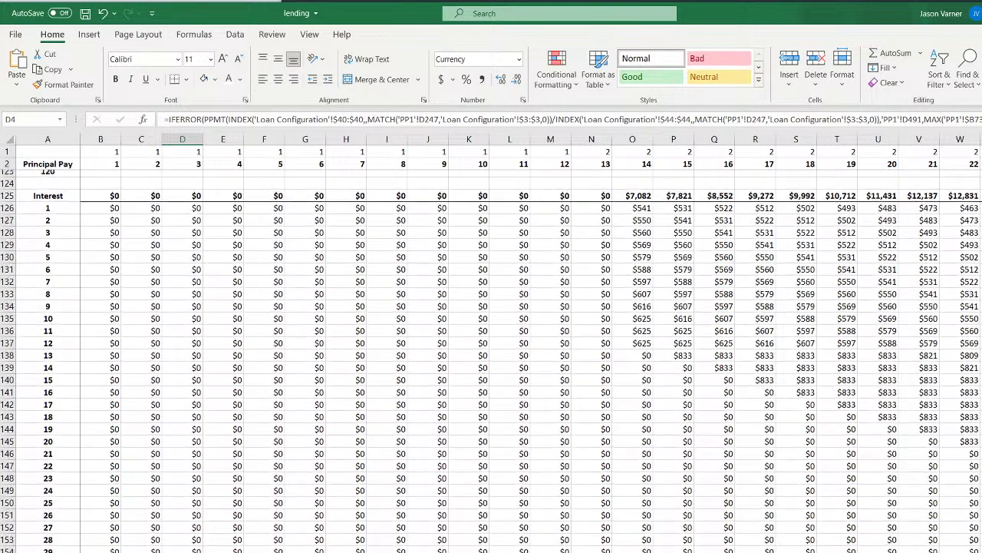
{"action": "key", "text": "ctrl+Page_Up"}
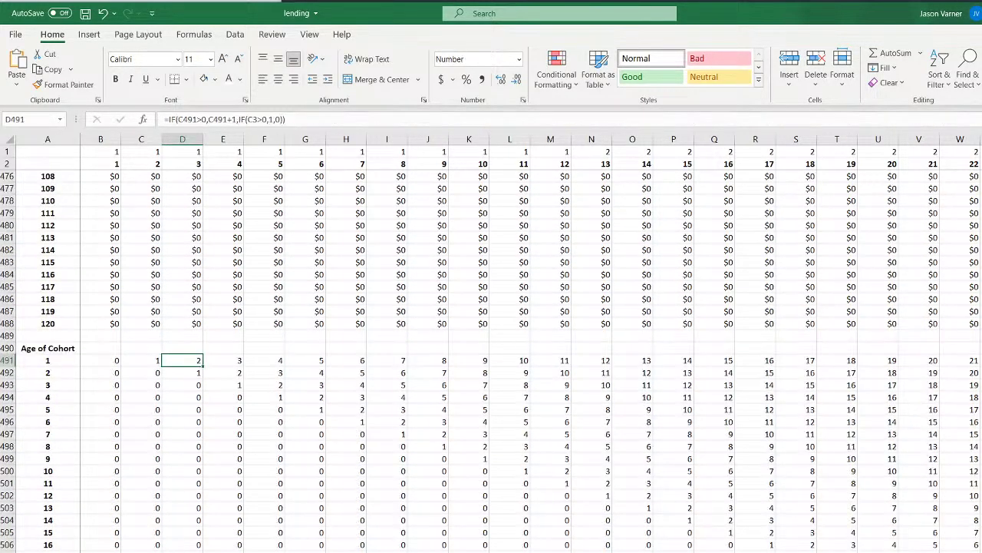
{"action": "scroll", "coordinate": [491, 346], "scroll_direction": "up", "scroll_amount": 20}
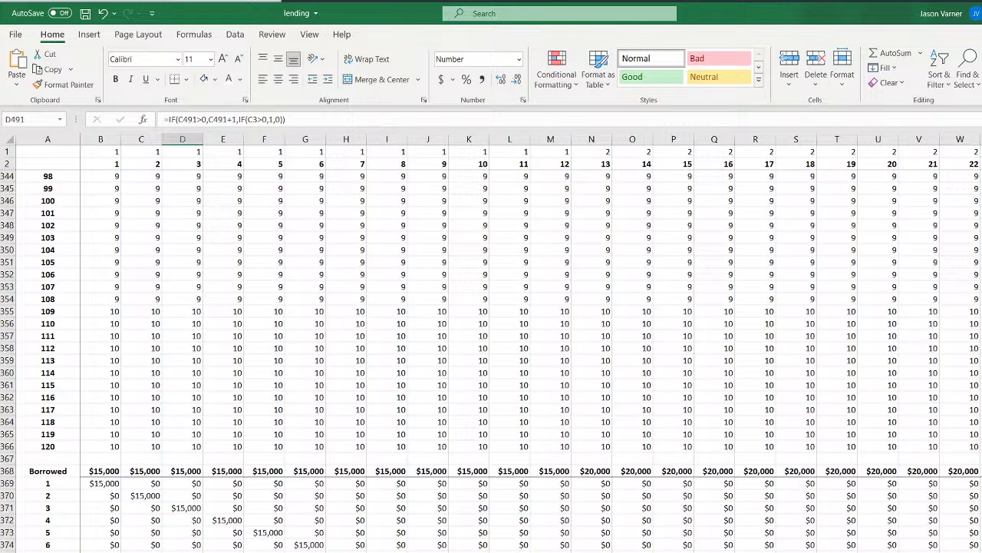
{"action": "left_click", "coordinate": [103, 485]}
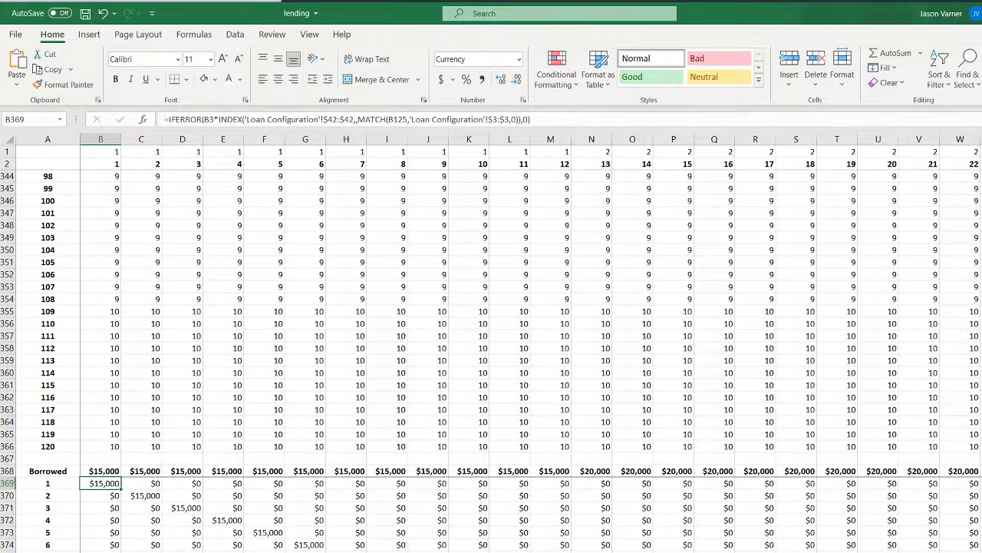
{"action": "key", "text": "ctrl+Page_Up"}
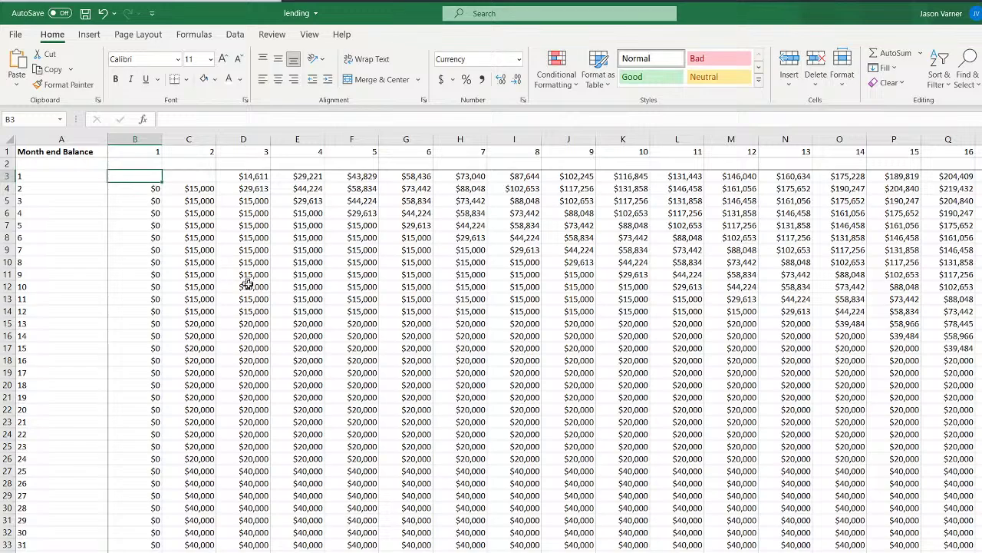
Enter ='PP1'!B369-'PP2'!B4 in B3 of the P+I Only month-end balance sheet
{"action": "type", "text": "="}
{"action": "key", "text": "ctrl+Page_Down"}
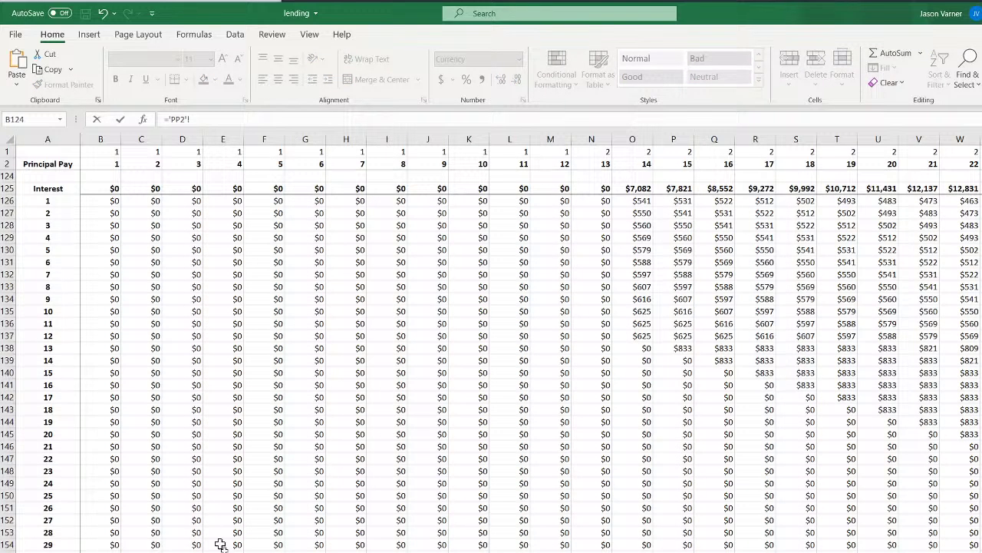
{"action": "key", "text": "ctrl+Page_Up"}
{"action": "left_click", "coordinate": [113, 477]}
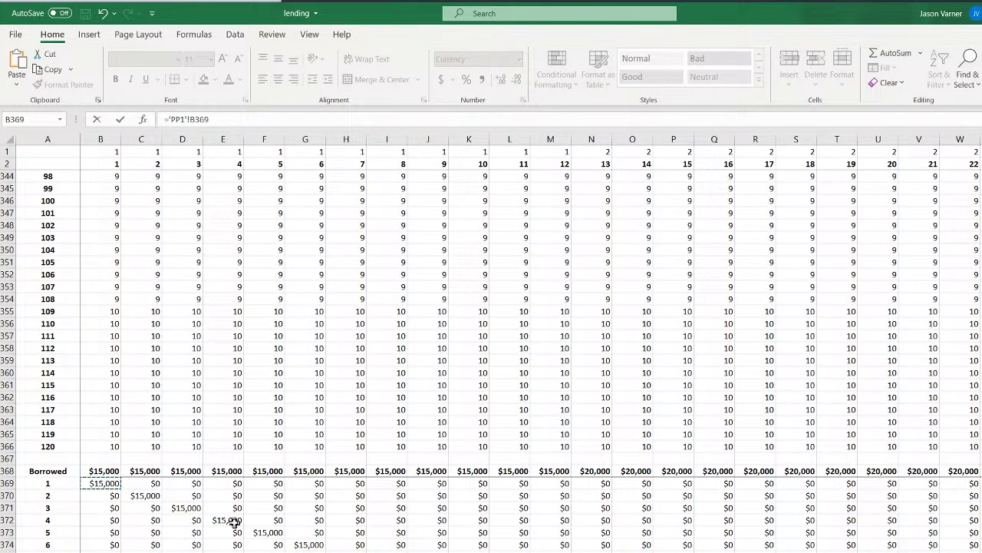
{"action": "type", "text": "-"}
{"action": "left_click", "coordinate": [210, 551]}
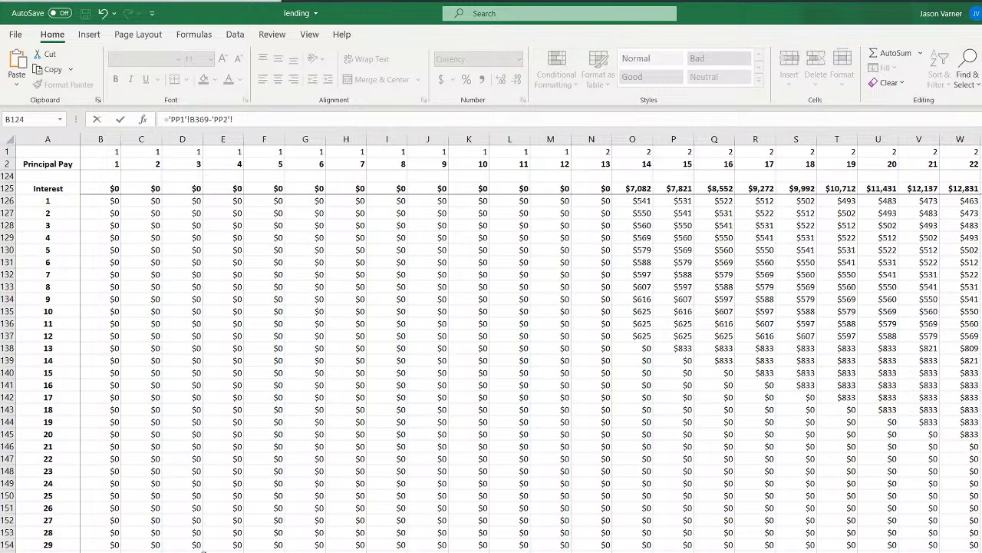
{"action": "left_click", "coordinate": [105, 188]}
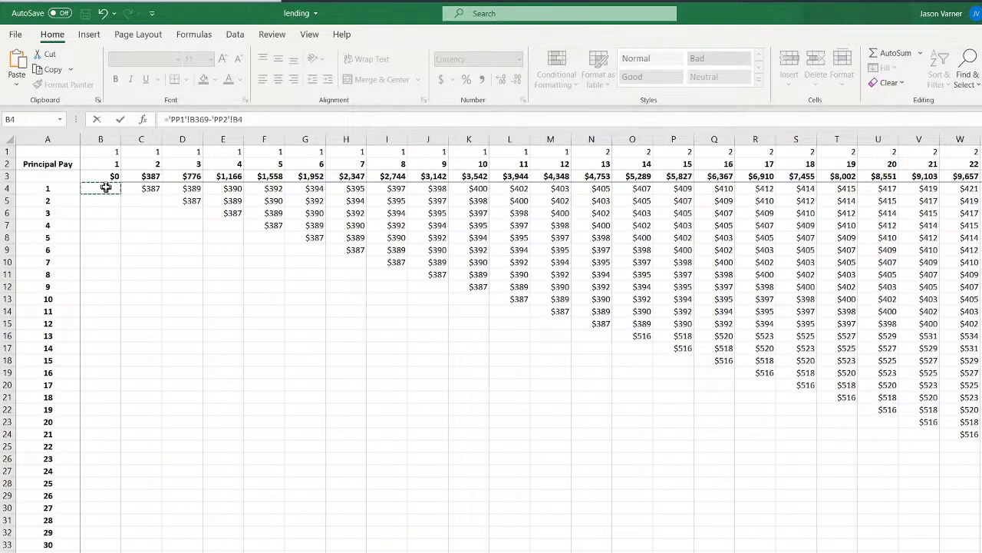
{"action": "key", "text": "Return"}
{"action": "left_click", "coordinate": [143, 178]}
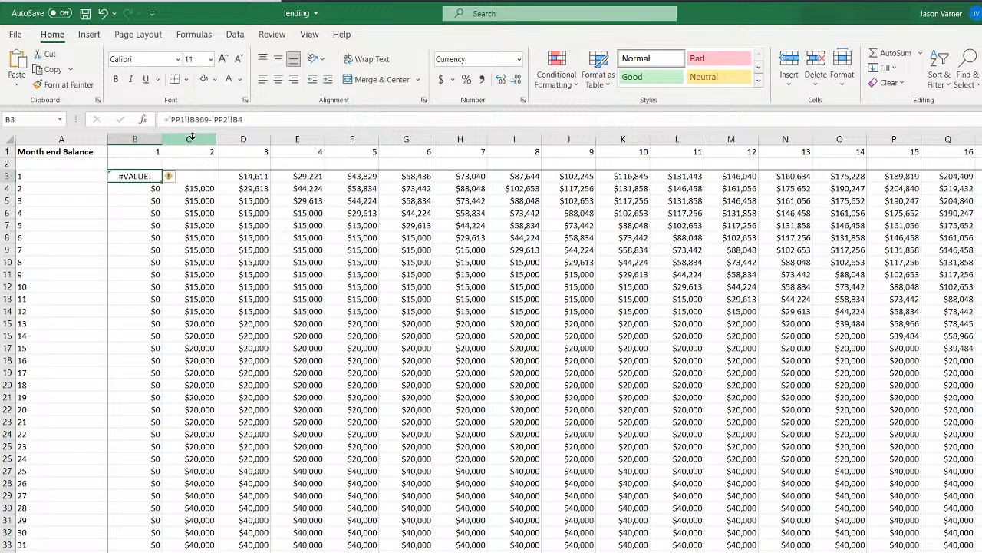
{"action": "left_click", "coordinate": [170, 119]}
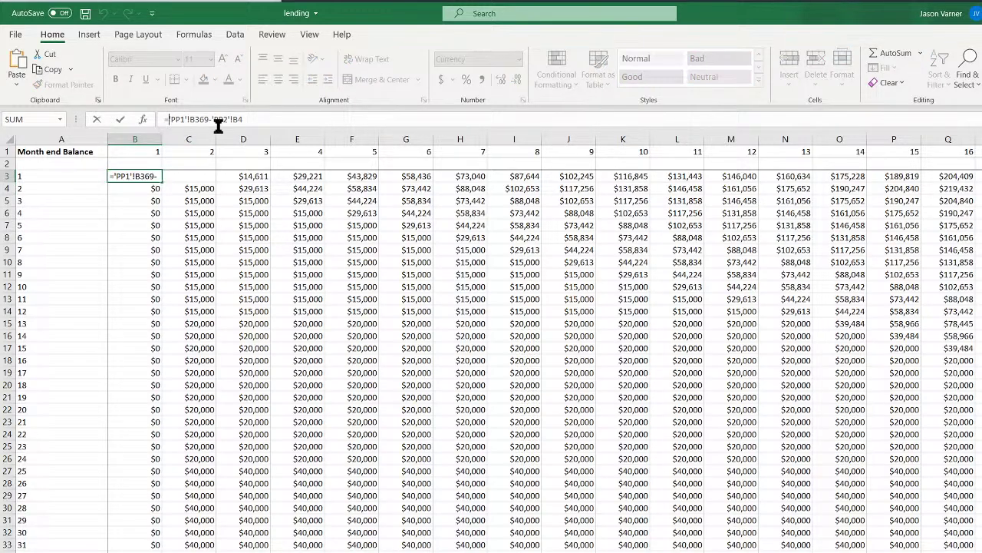
{"action": "type", "text": "iferror("}
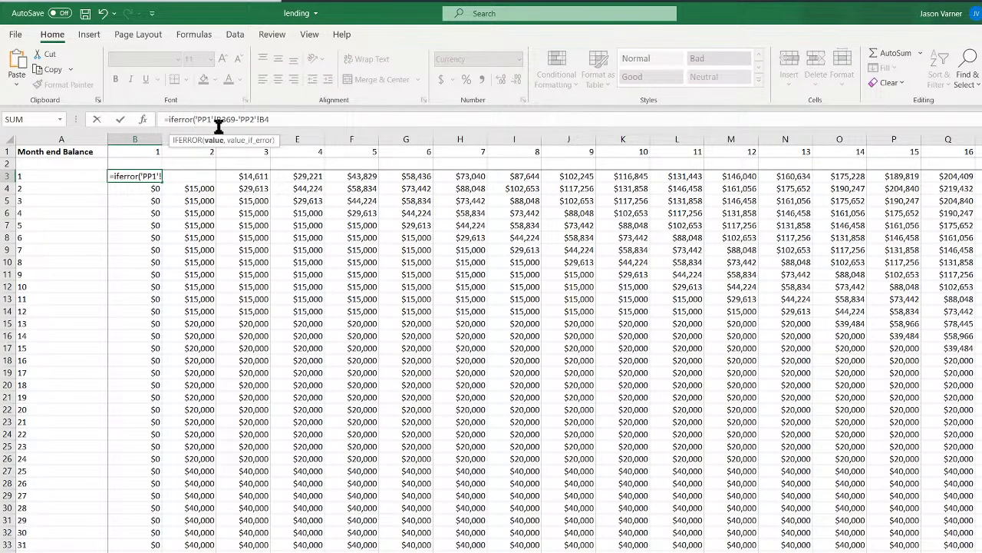
{"action": "key", "text": "BackSpace"}
{"action": "key", "text": "BackSpace"}
{"action": "key", "text": "BackSpace"}
{"action": "key", "text": "BackSpace"}
{"action": "key", "text": "BackSpace"}
{"action": "key", "text": "BackSpace"}
{"action": "key", "text": "BackSpace"}
{"action": "key", "text": "BackSpace"}
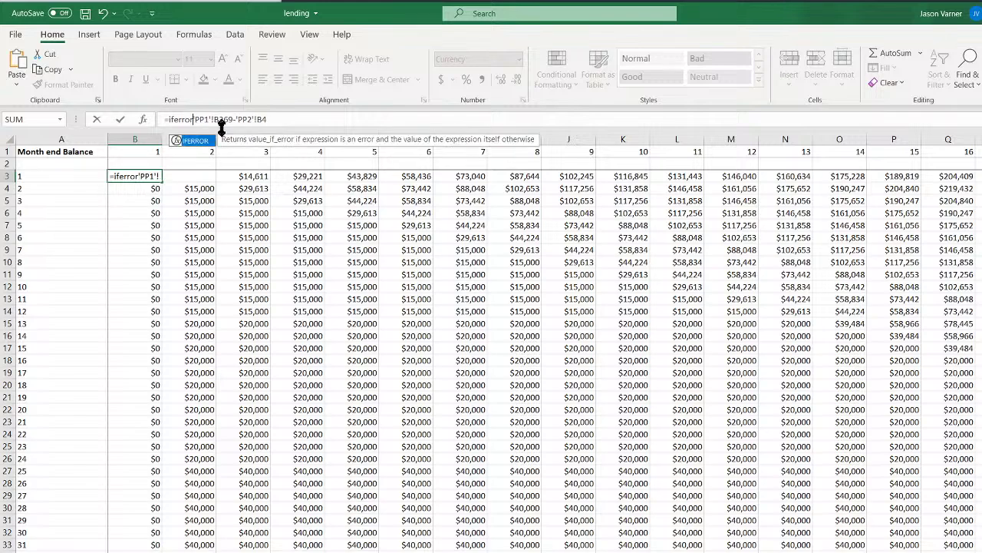
{"action": "key", "text": "Escape"}
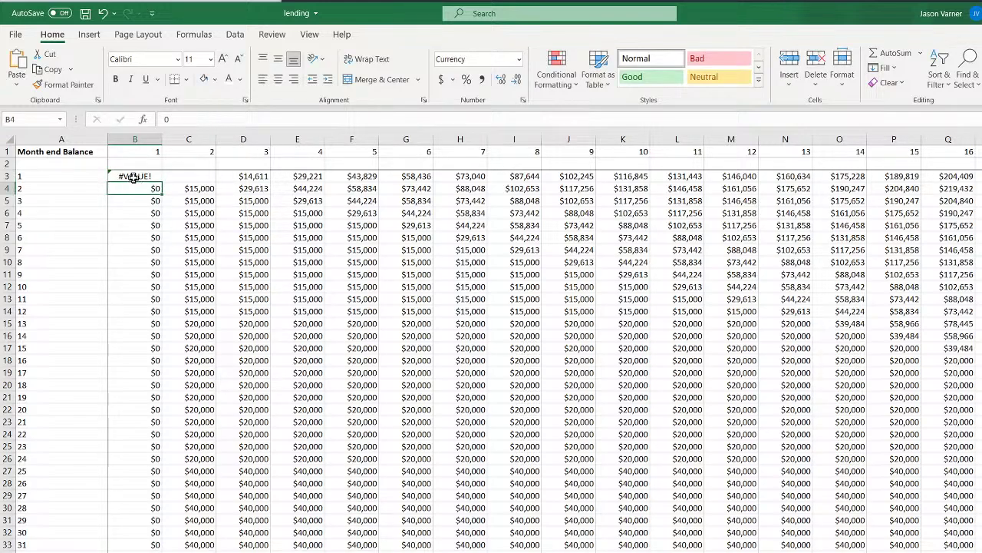
Change the IFERROR fallback of the principal payment formula in PP2 cell B4 from empty text to 0
{"action": "key", "text": "ctrl+Page_Up"}
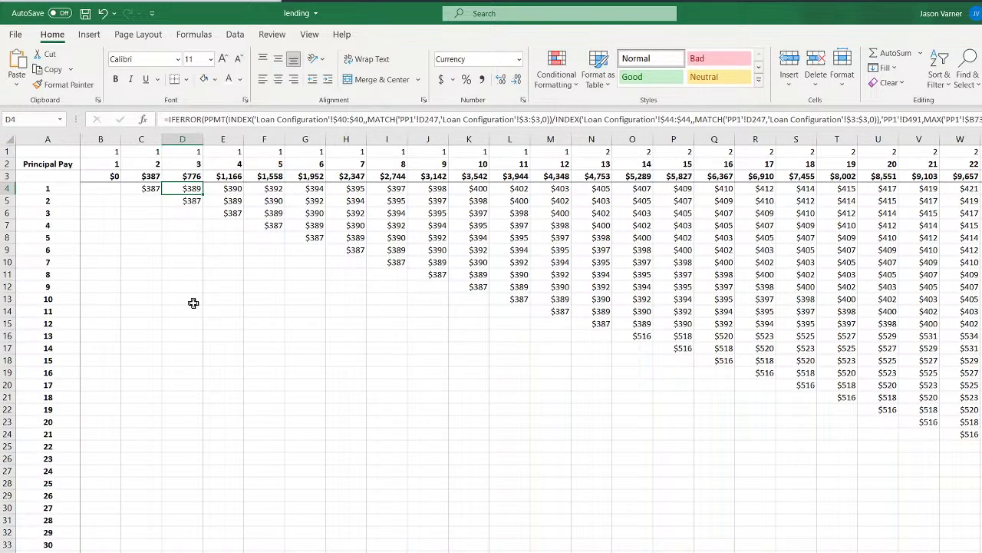
{"action": "left_click", "coordinate": [103, 185]}
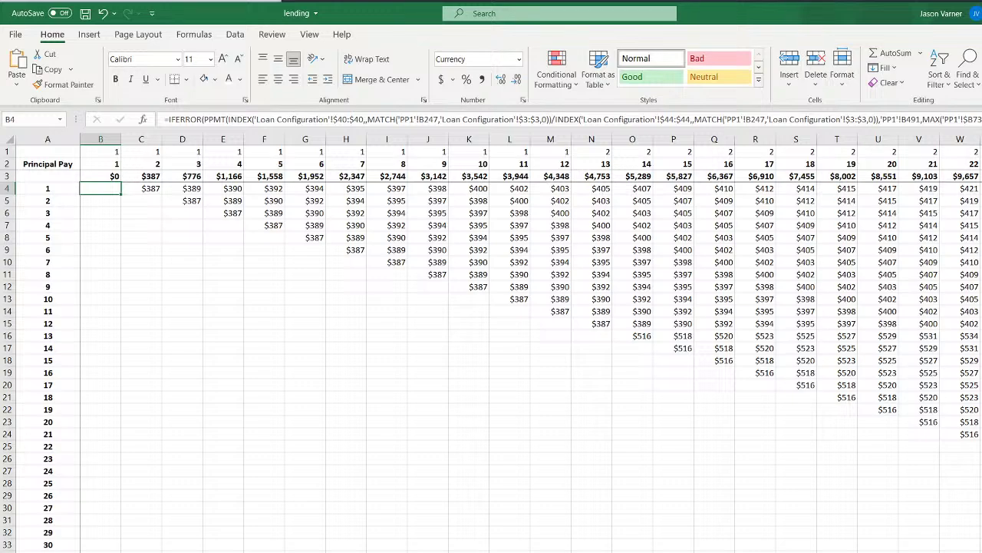
{"action": "key", "text": "ctrl+shift+u"}
{"action": "left_click", "coordinate": [263, 131]}
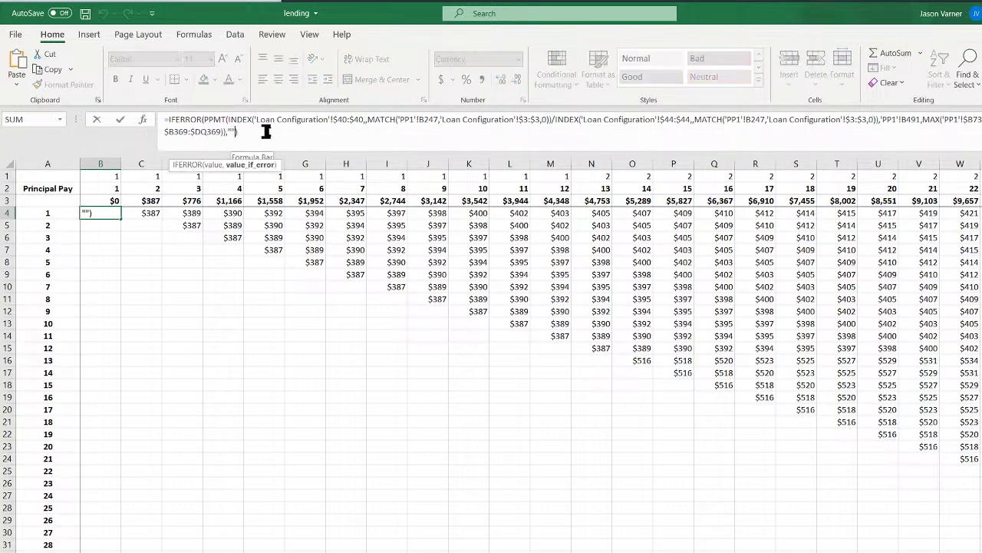
{"action": "key", "text": "BackSpace"}
{"action": "type", "text": "0"}
{"action": "key", "text": "ctrl+Return"}
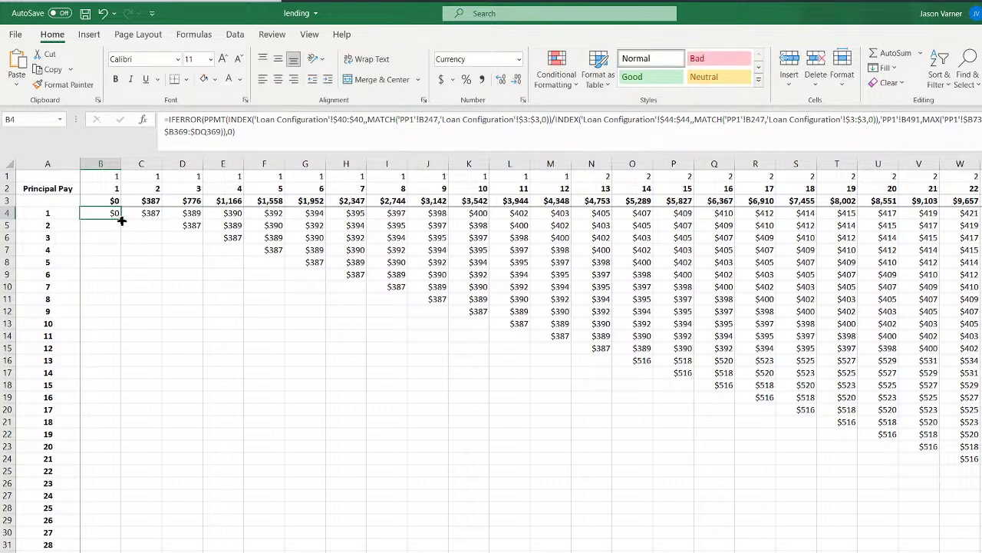
Fill the updated principal payment formula from B4 across B4:J17 and check the formulas in B4 and C7
{"action": "left_click_drag", "start_coordinate": [122, 221], "coordinate": [442, 377]}
{"action": "left_click", "coordinate": [116, 216]}
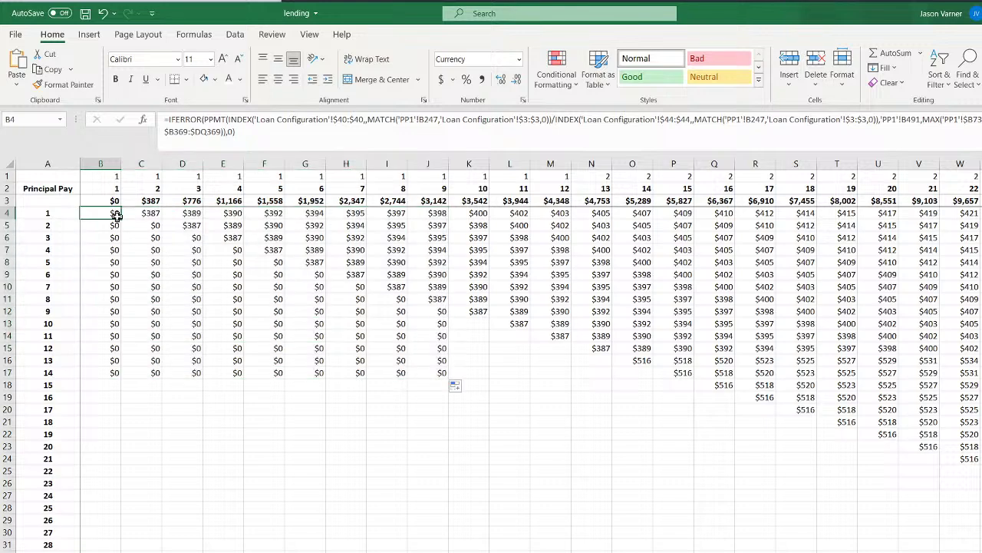
{"action": "left_click", "coordinate": [495, 244]}
{"action": "left_click", "coordinate": [129, 249]}
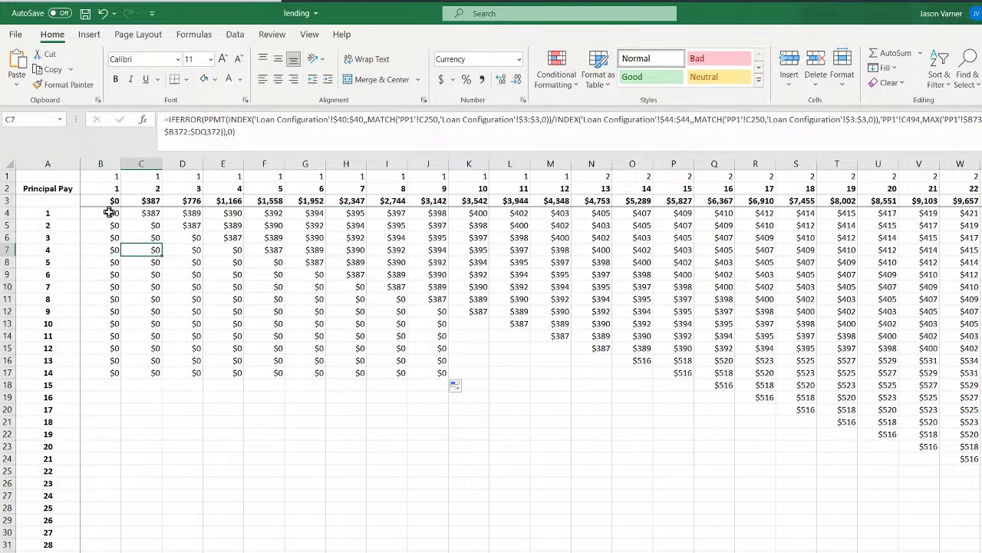
Fill the PP2 principal payment formula in B4 across every month column and down through cohort 120
{"action": "left_click", "coordinate": [110, 213]}
{"action": "key", "text": "ctrl+shift+Right"}
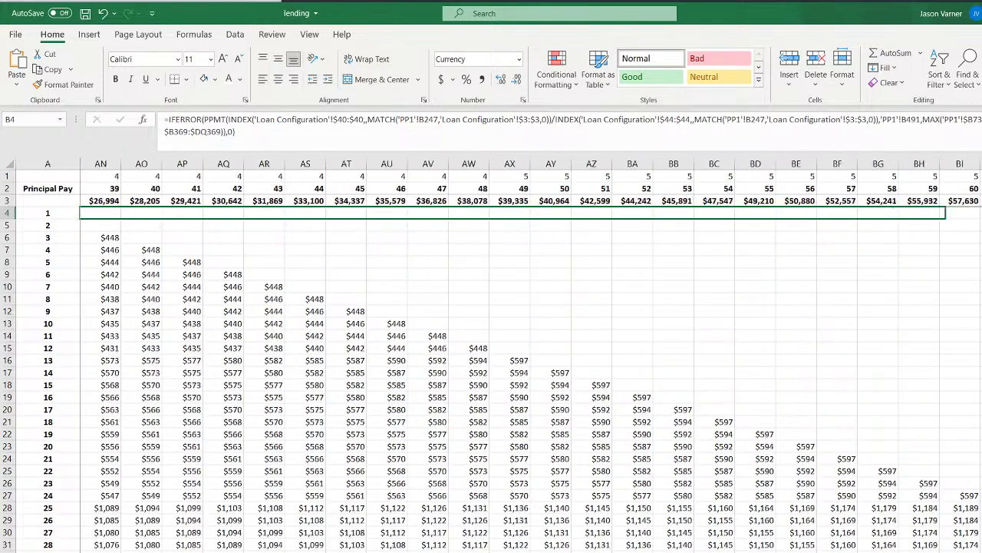
{"action": "left_click_drag", "start_coordinate": [946, 213], "coordinate": [981, 213]}
{"action": "key", "text": "ctrl+shift+Down"}
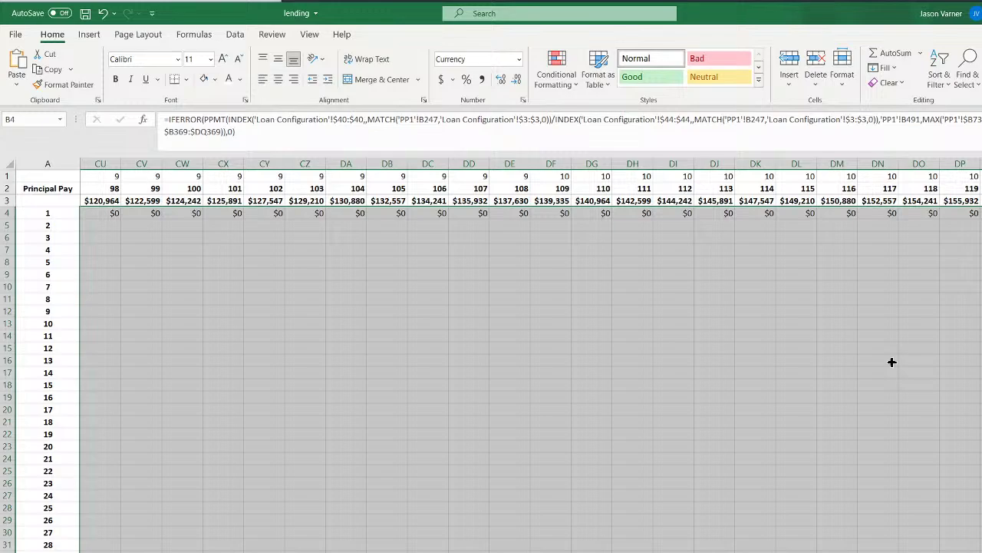
{"action": "key", "text": "ctrl+d"}
{"action": "scroll", "coordinate": [892, 361], "scroll_direction": "down", "scroll_amount": 20}
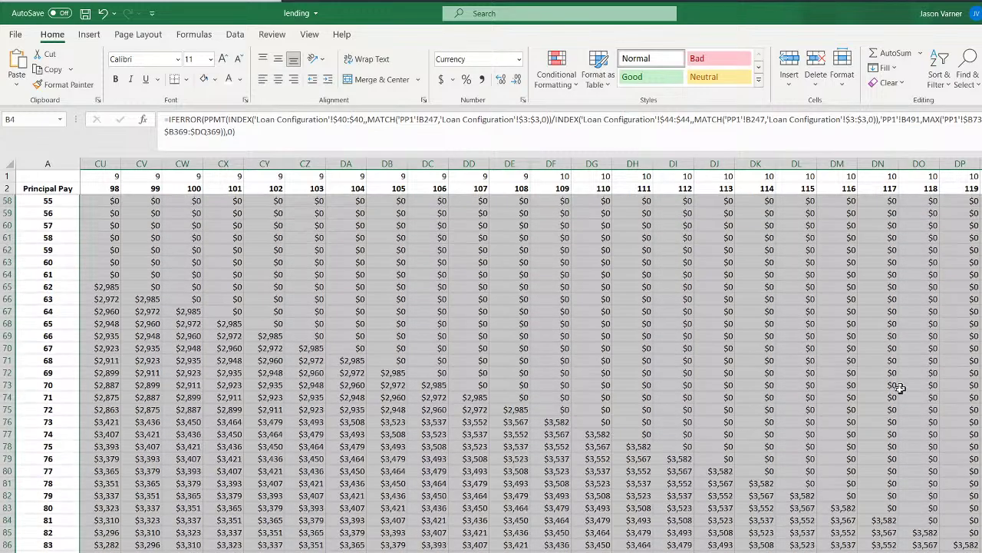
{"action": "key", "text": "ctrl+BackSpace"}
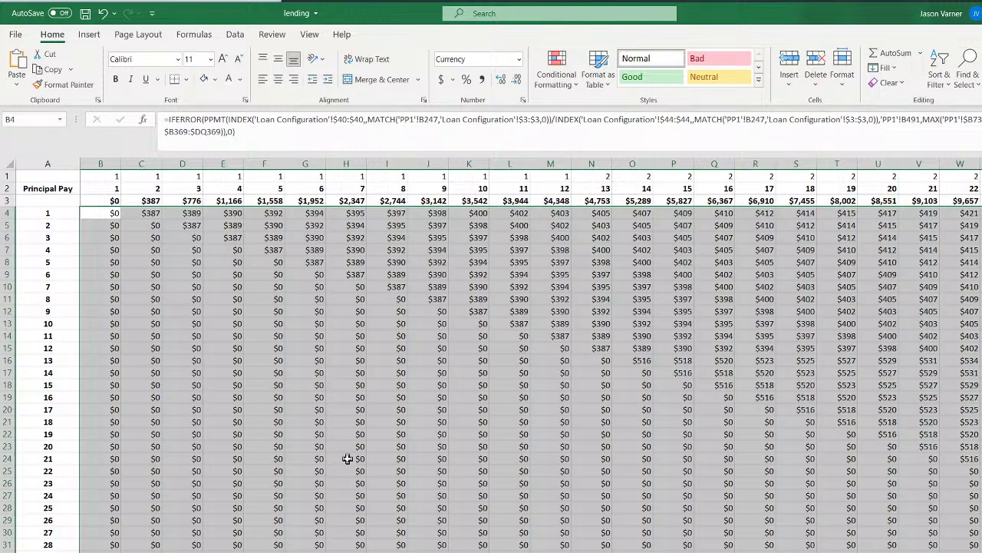
Fill the P+I Only month-end balance formula from B3 across to H3 and check the formulas in B3 and C3
{"action": "key", "text": "ctrl+Page_Down"}
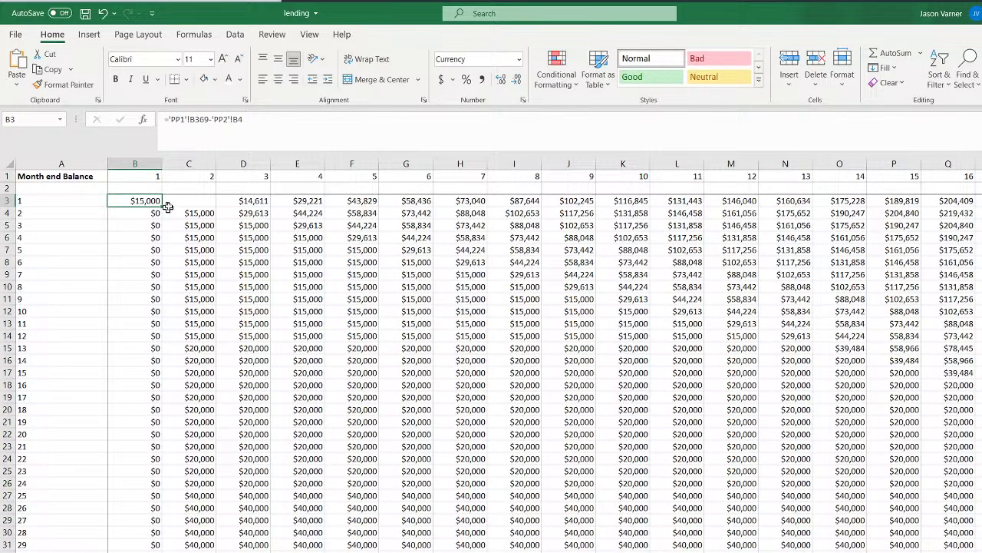
{"action": "key", "text": "ctrl+shift+u"}
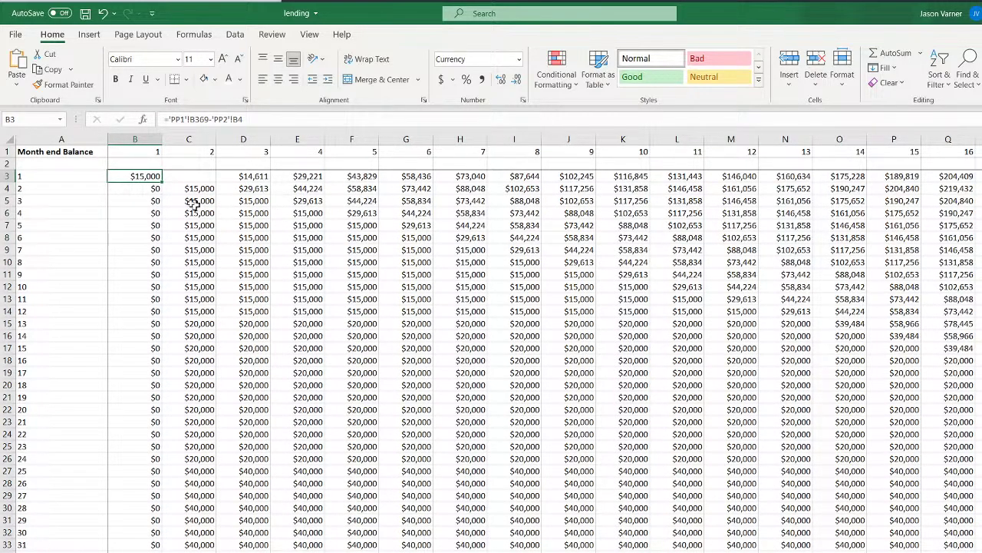
{"action": "left_click_drag", "start_coordinate": [160, 181], "coordinate": [470, 185]}
{"action": "left_click", "coordinate": [140, 176]}
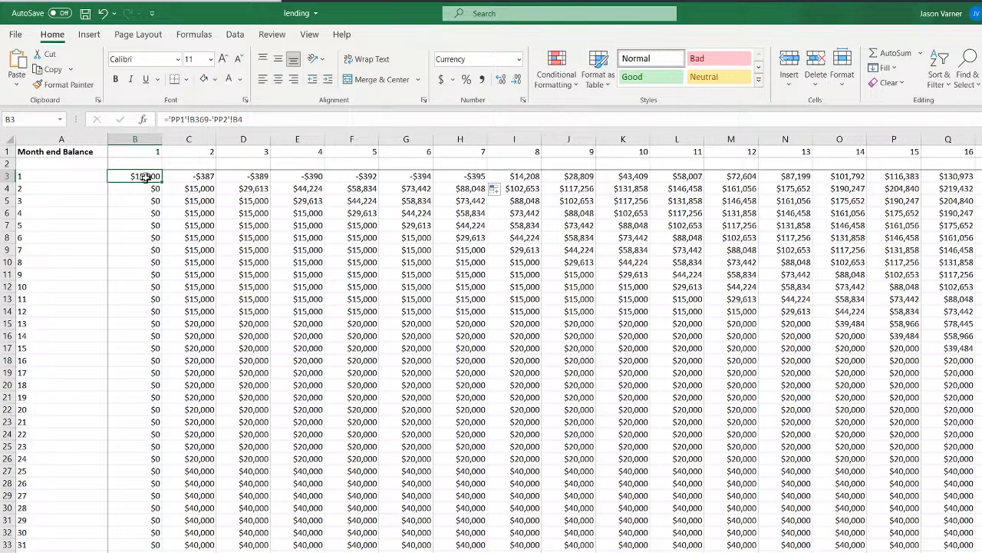
{"action": "double_click", "coordinate": [199, 176]}
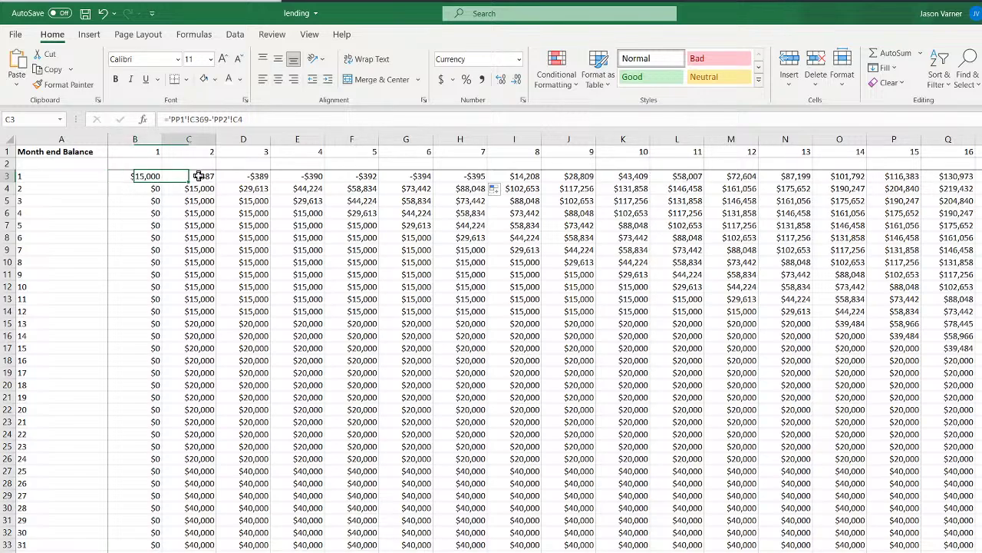
{"action": "left_click", "coordinate": [139, 176]}
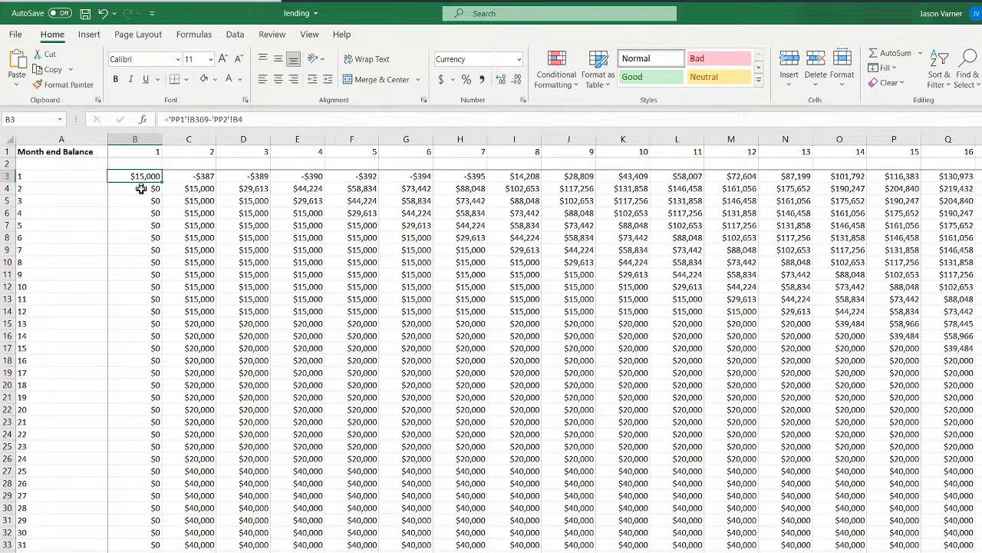
Add the prior month's balance to C3 so its formula reads ='PP1'!C369-'PP2'!C4+B3
{"action": "double_click", "coordinate": [189, 176]}
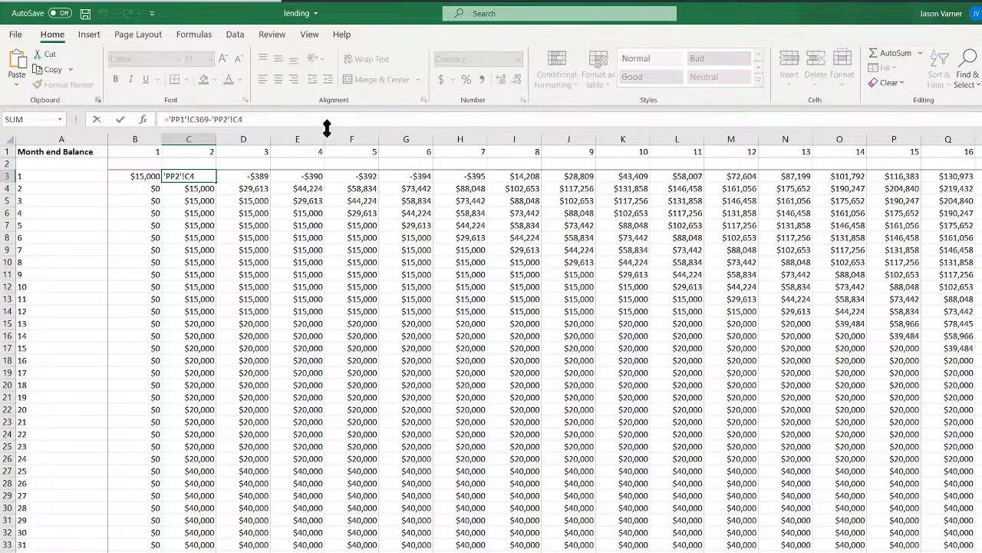
{"action": "type", "text": "+"}
{"action": "left_click", "coordinate": [144, 178]}
{"action": "key", "text": "Return"}
{"action": "left_click", "coordinate": [194, 178]}
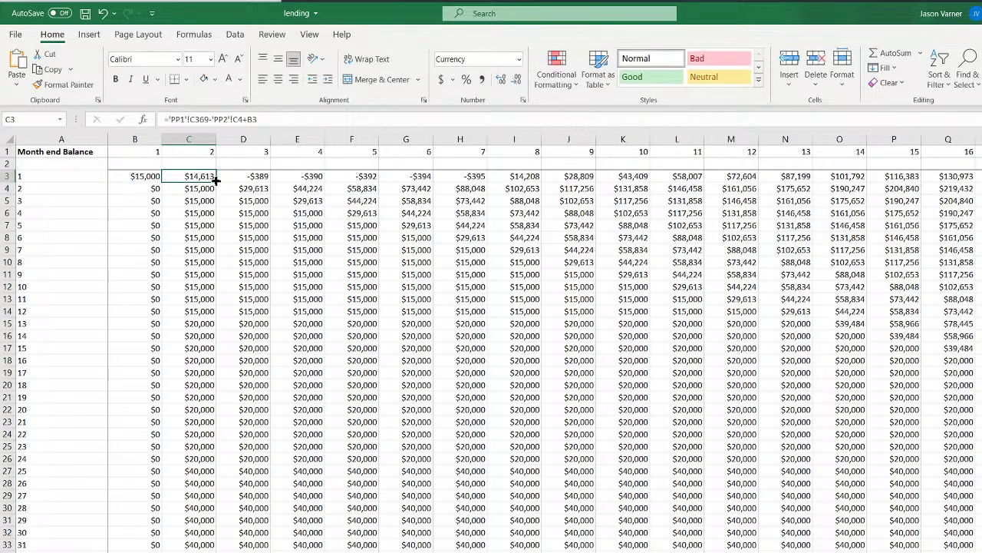
Fill the C3 formula across the remaining months and down every cohort row of the month-end balance table, and save the workbook
{"action": "left_click_drag", "start_coordinate": [214, 182], "coordinate": [389, 280]}
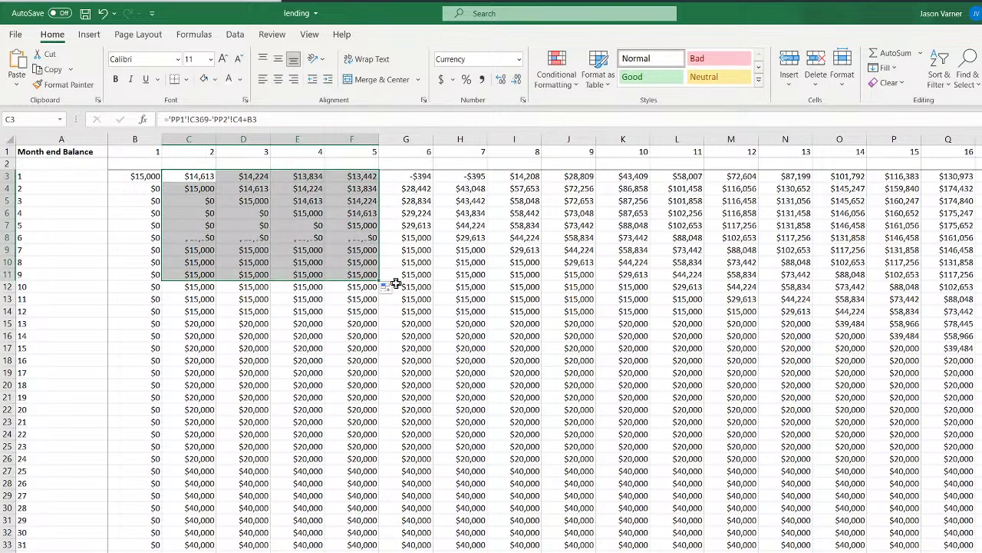
{"action": "left_click", "coordinate": [143, 178]}
{"action": "left_click", "coordinate": [198, 178]}
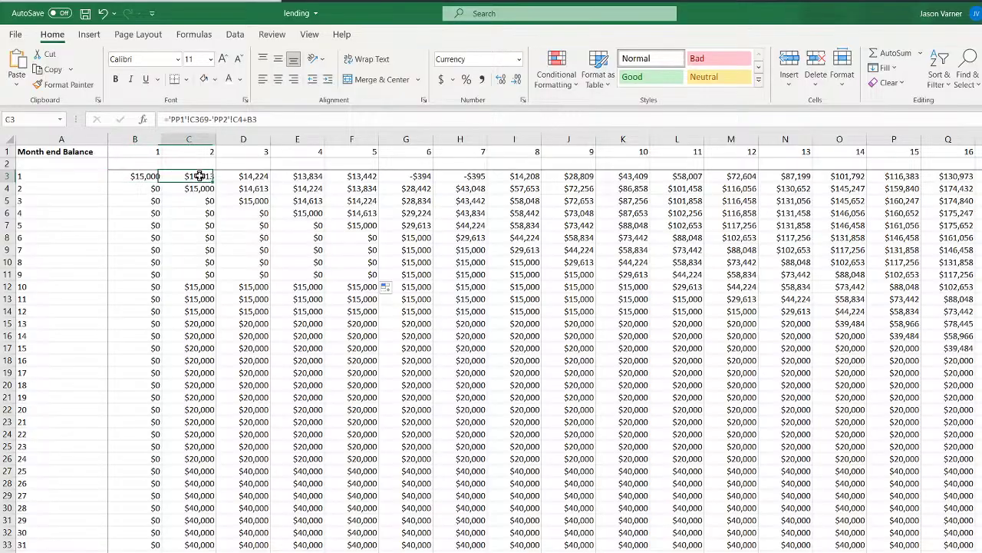
{"action": "left_click_drag", "start_coordinate": [216, 182], "coordinate": [981, 183]}
{"action": "key", "text": "ctrl+shift+Down"}
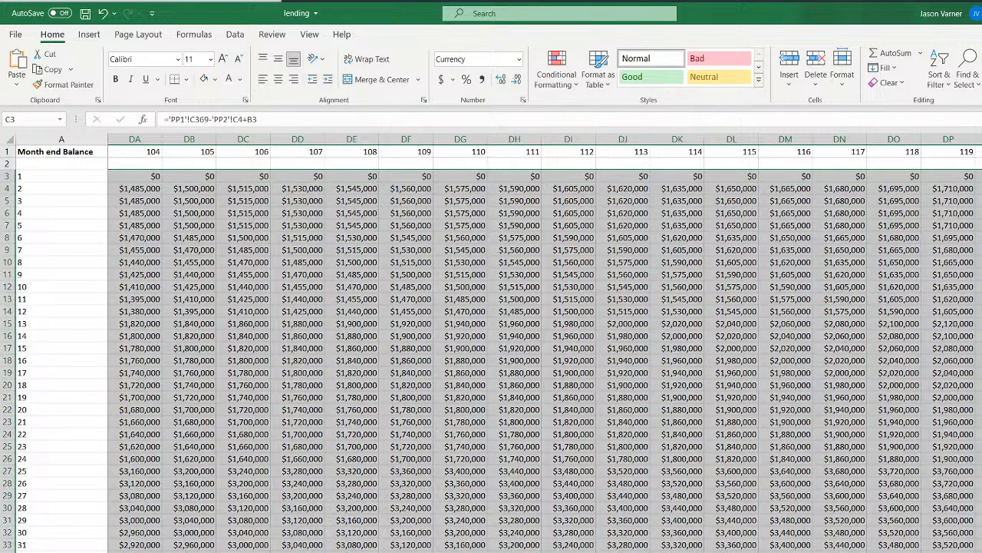
{"action": "key", "text": "ctrl+d"}
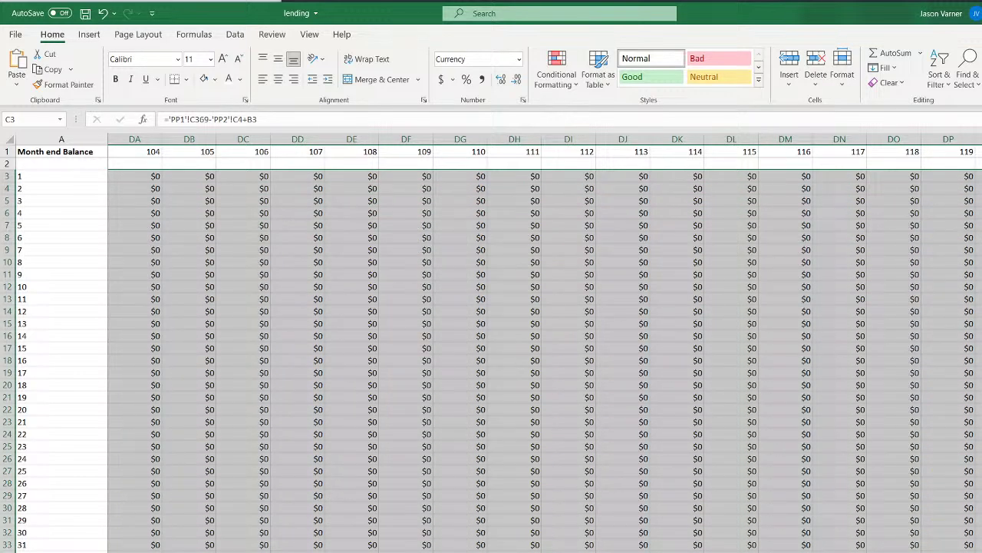
{"action": "scroll", "coordinate": [538, 345], "scroll_direction": "left", "scroll_amount": 20}
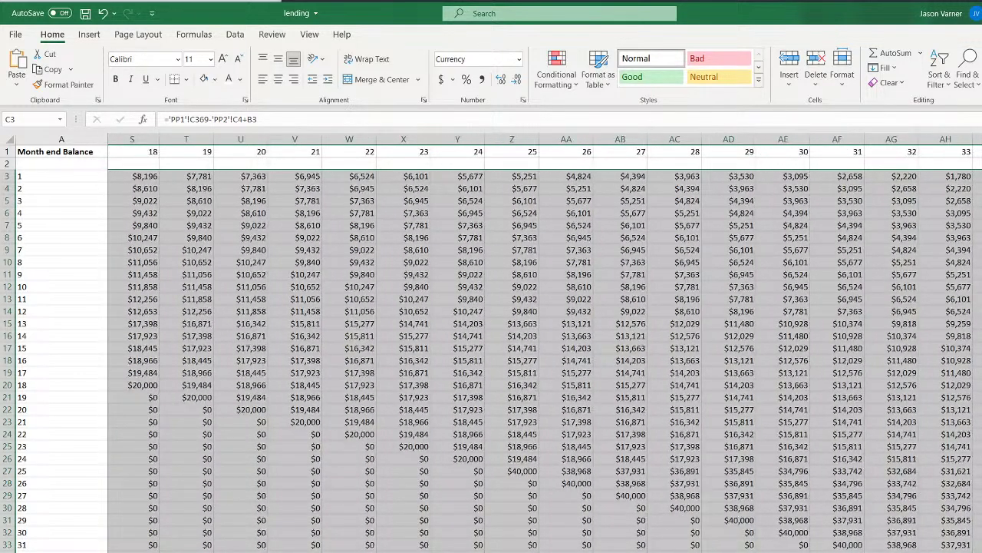
{"action": "scroll", "coordinate": [537, 345], "scroll_direction": "left", "scroll_amount": 6}
{"action": "left_click", "coordinate": [470, 274]}
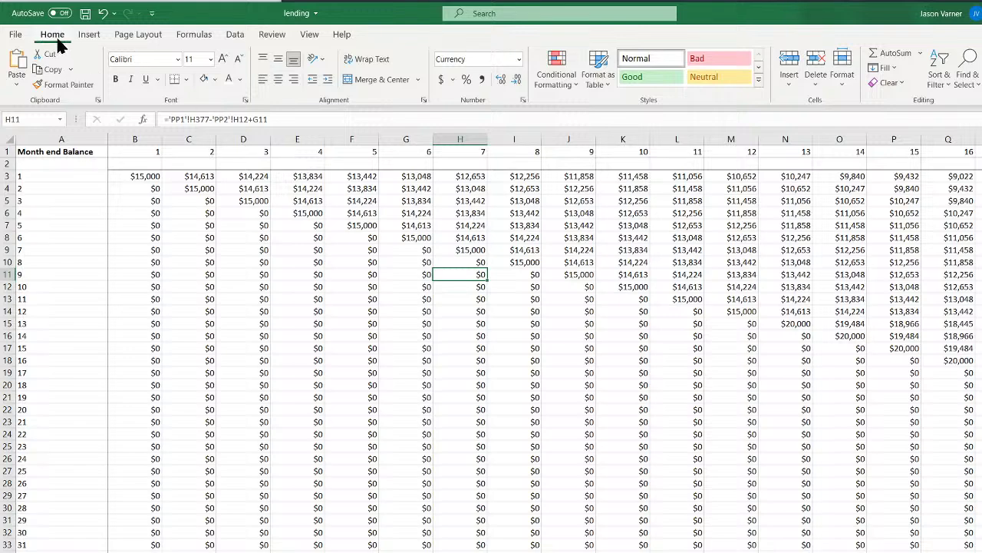
{"action": "left_click", "coordinate": [85, 13]}
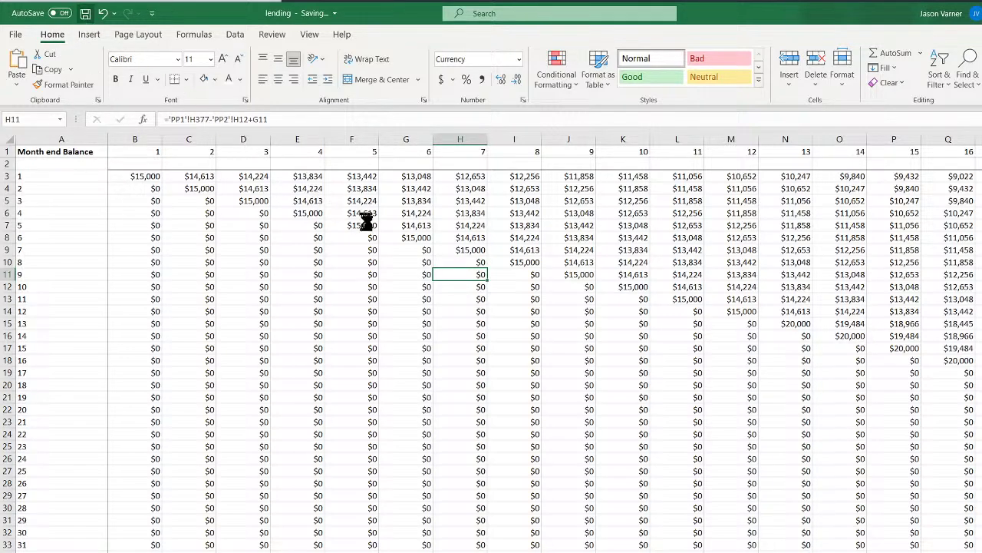
Examine the first cohort's month-end balance formulas from B3 through E3 and the paydown at month 37 in AL3
{"action": "left_click", "coordinate": [145, 177]}
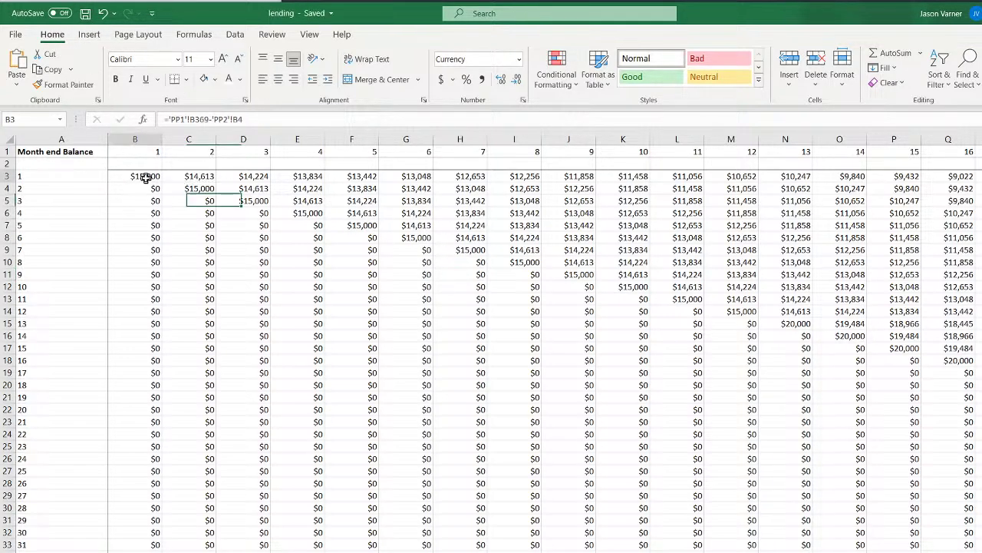
{"action": "left_click", "coordinate": [183, 177]}
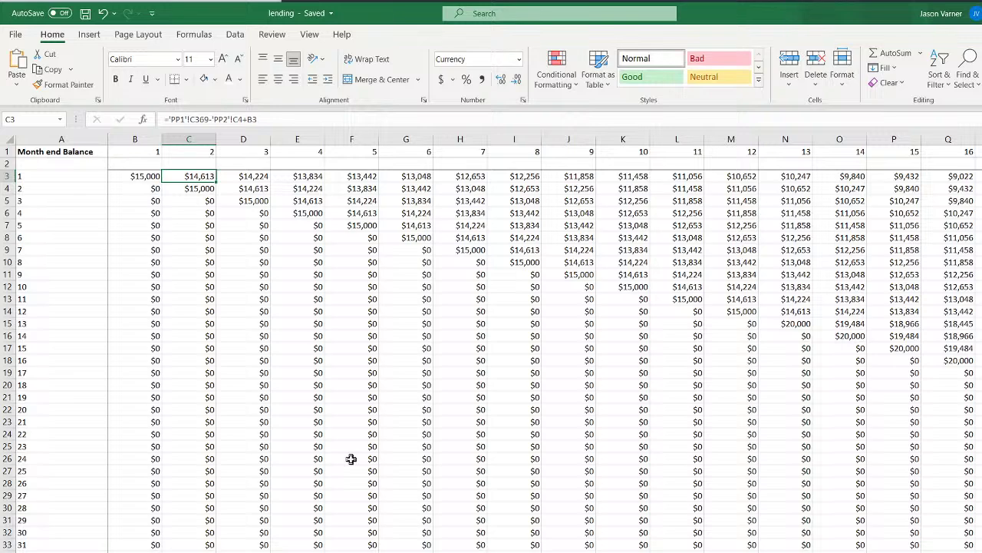
{"action": "left_click", "coordinate": [147, 176]}
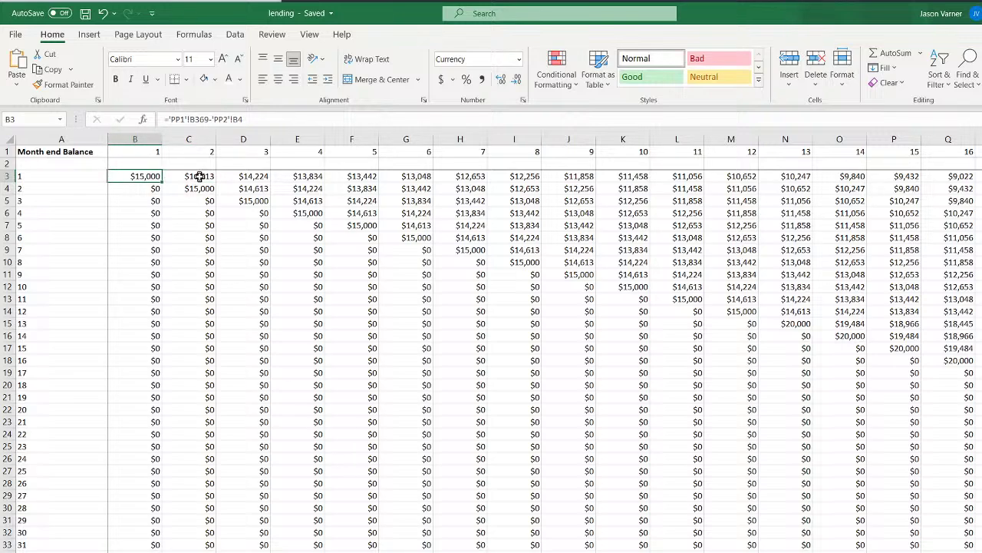
{"action": "left_click", "coordinate": [196, 178]}
{"action": "left_click", "coordinate": [246, 176]}
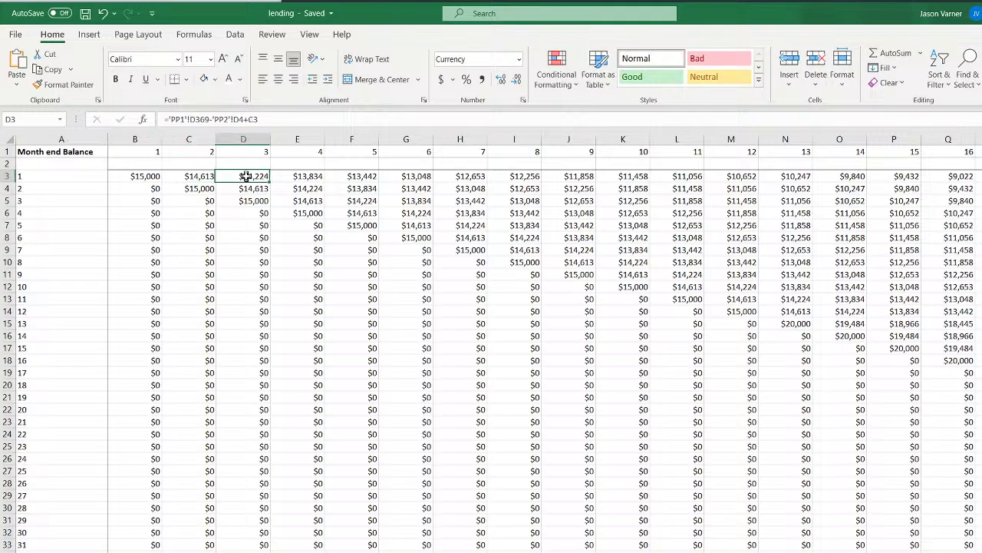
{"action": "left_click", "coordinate": [300, 176]}
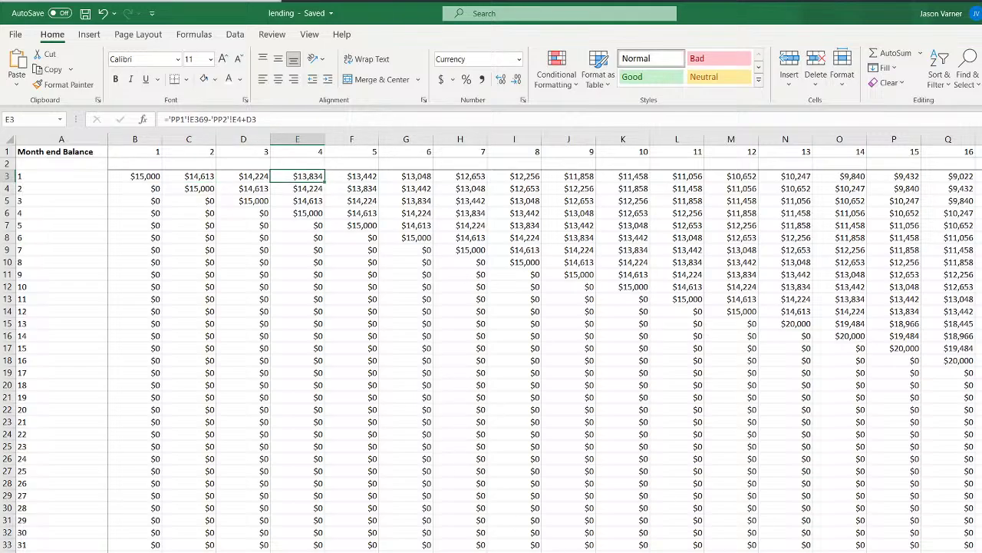
{"action": "scroll", "coordinate": [545, 342], "scroll_direction": "right", "scroll_amount": 10}
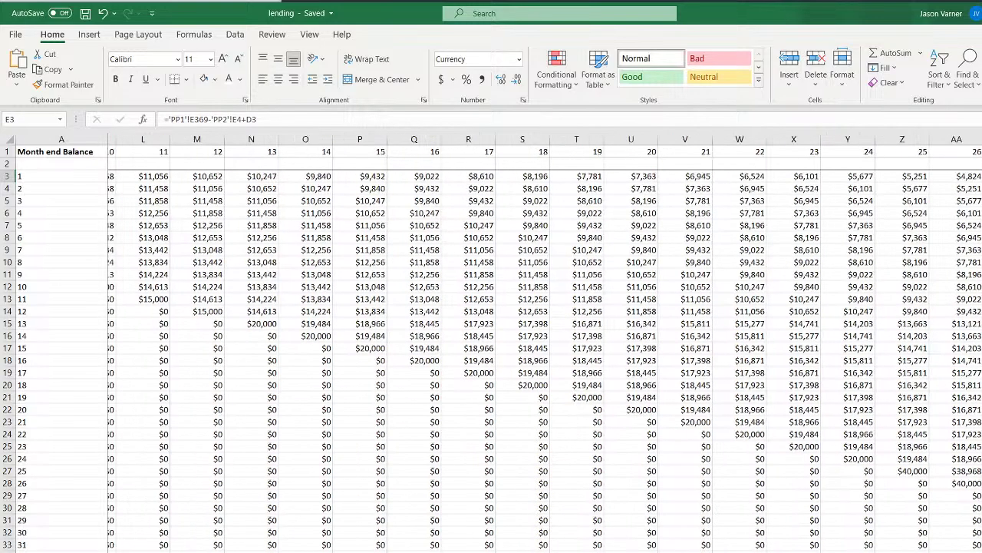
{"action": "scroll", "coordinate": [544, 344], "scroll_direction": "right", "scroll_amount": 4}
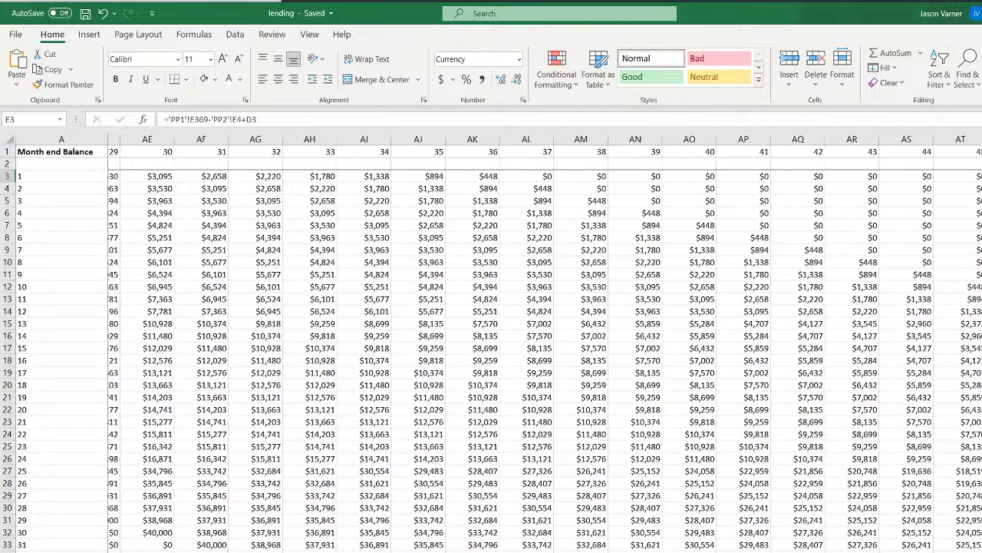
{"action": "left_click", "coordinate": [518, 175]}
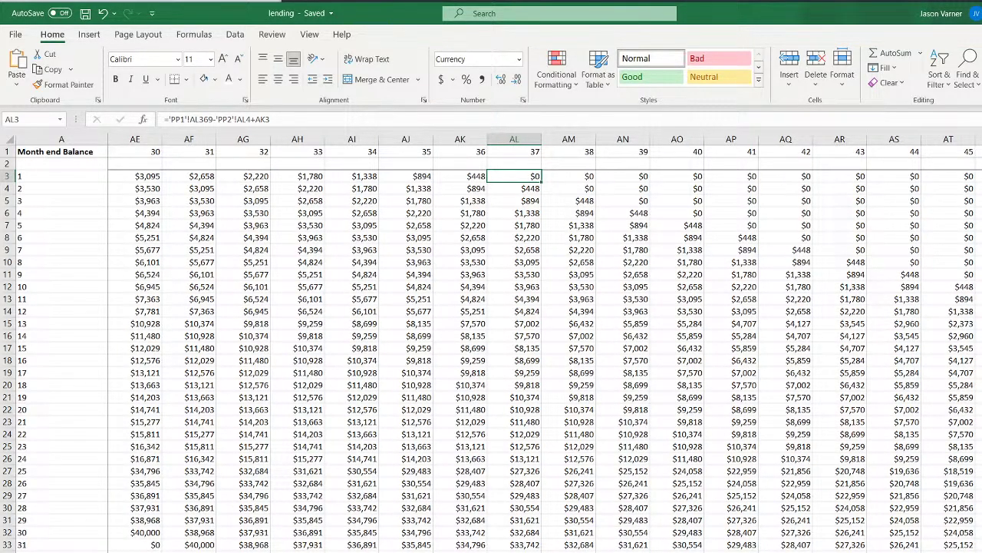
{"action": "scroll", "coordinate": [133, 191], "scroll_direction": "left", "scroll_amount": 10}
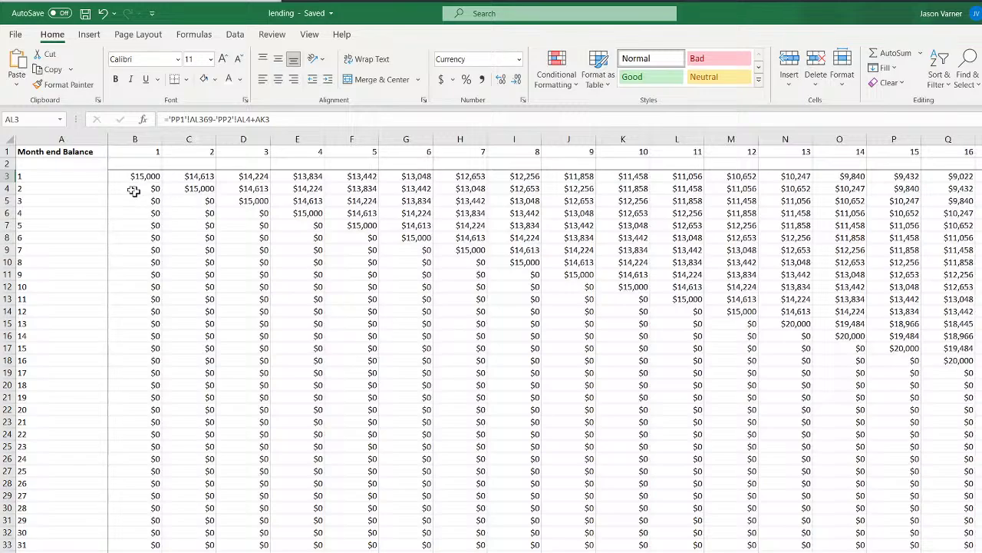
Clear the whole Interest Only Payments block in rows 124 to 244 of the month-end balance sheet
{"action": "scroll", "coordinate": [340, 495], "scroll_direction": "down", "scroll_amount": 20}
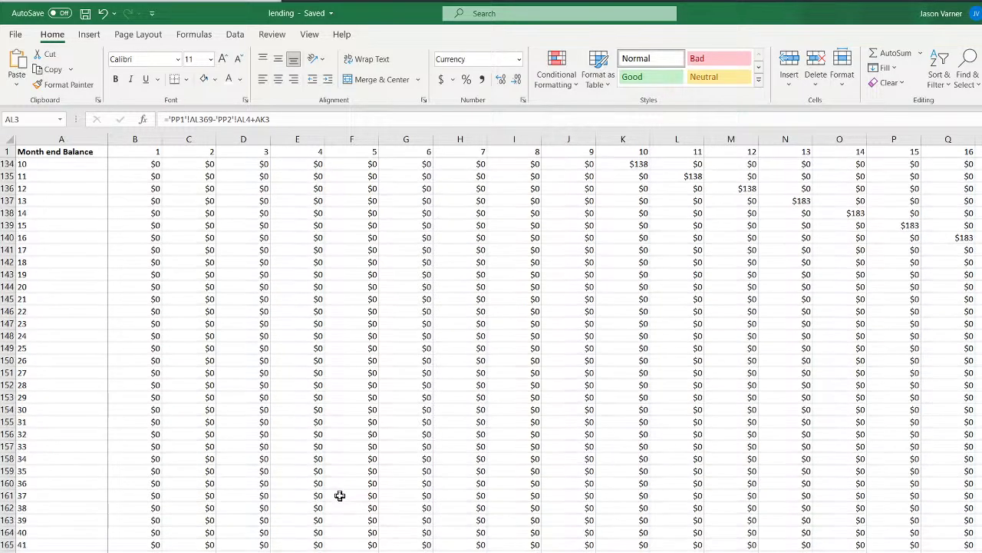
{"action": "scroll", "coordinate": [340, 495], "scroll_direction": "up", "scroll_amount": 4}
{"action": "scroll", "coordinate": [340, 495], "scroll_direction": "up", "scroll_amount": 3}
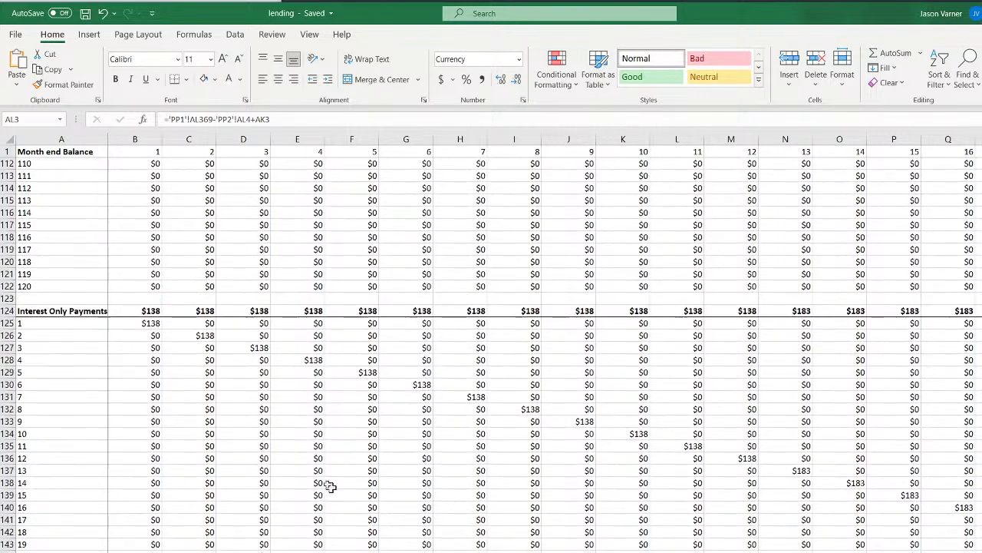
{"action": "left_click_drag", "start_coordinate": [7, 299], "coordinate": [8, 552]}
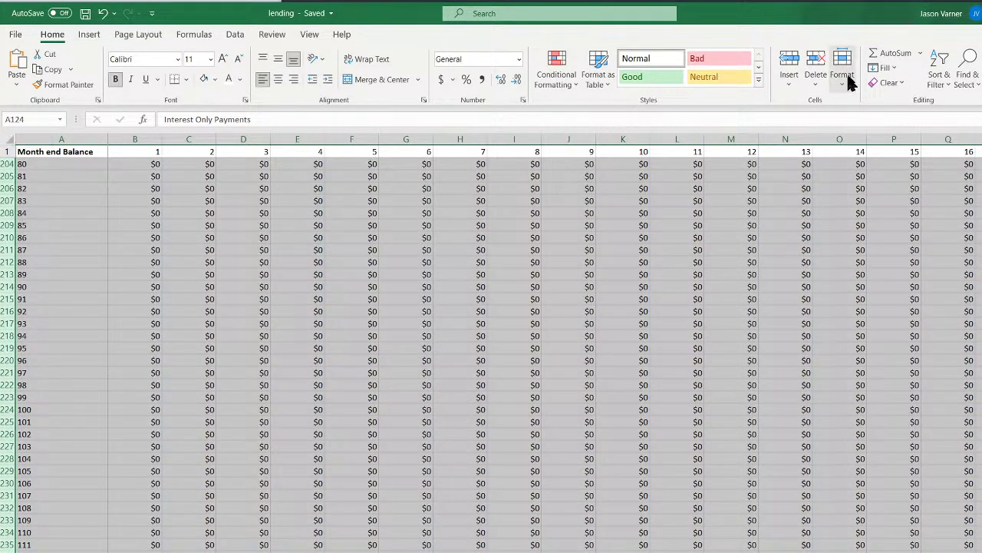
{"action": "left_click", "coordinate": [888, 82]}
{"action": "left_click", "coordinate": [892, 97]}
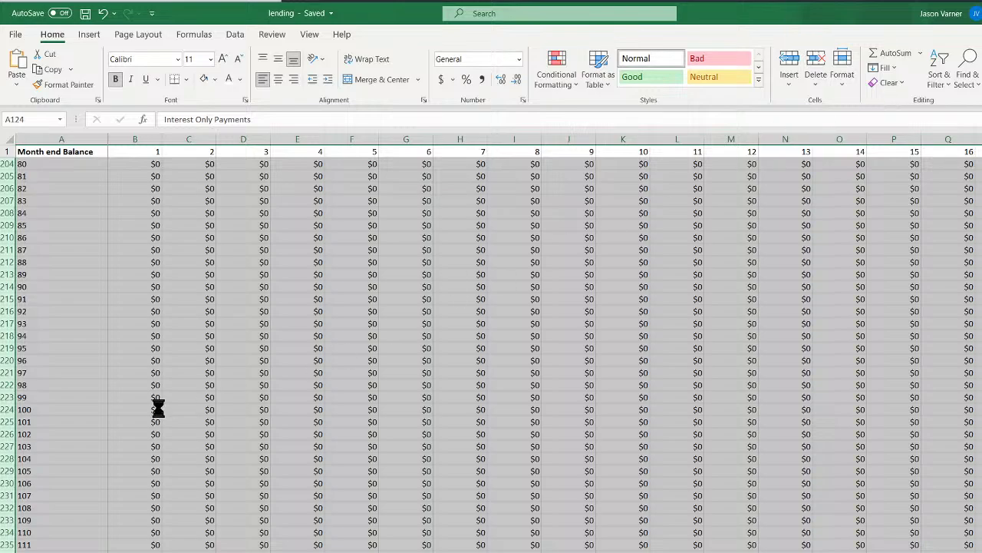
{"action": "scroll", "coordinate": [143, 412], "scroll_direction": "down", "scroll_amount": 11}
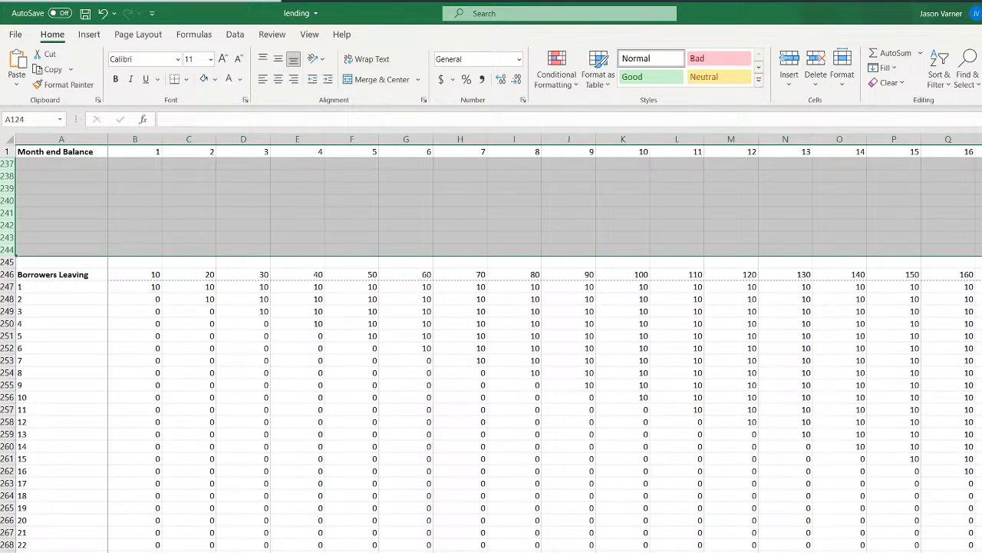
Check the interest formula in cell B126 of the PP2 Interest table
{"action": "key", "text": "ctrl+Page_Down"}
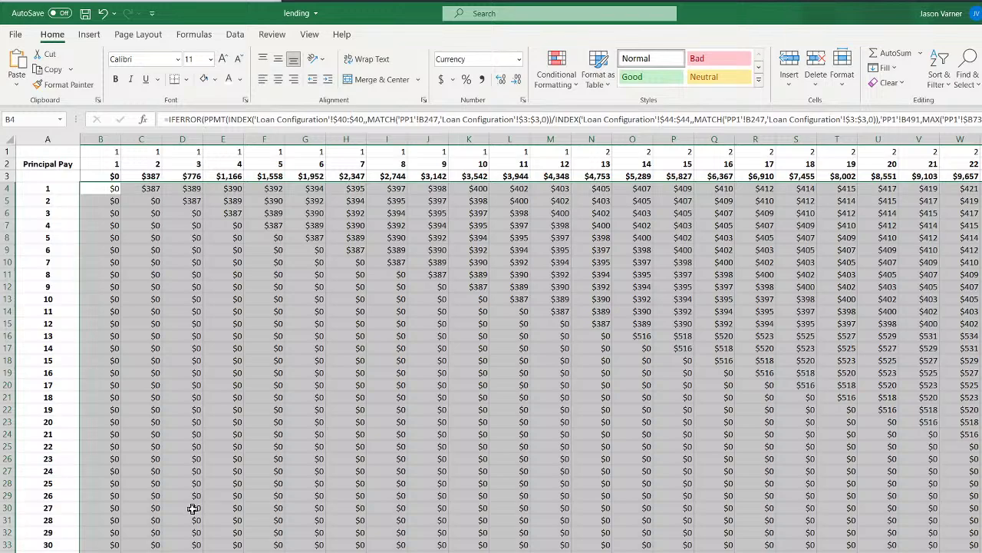
{"action": "left_click", "coordinate": [262, 287]}
{"action": "scroll", "coordinate": [185, 527], "scroll_direction": "down", "scroll_amount": 20}
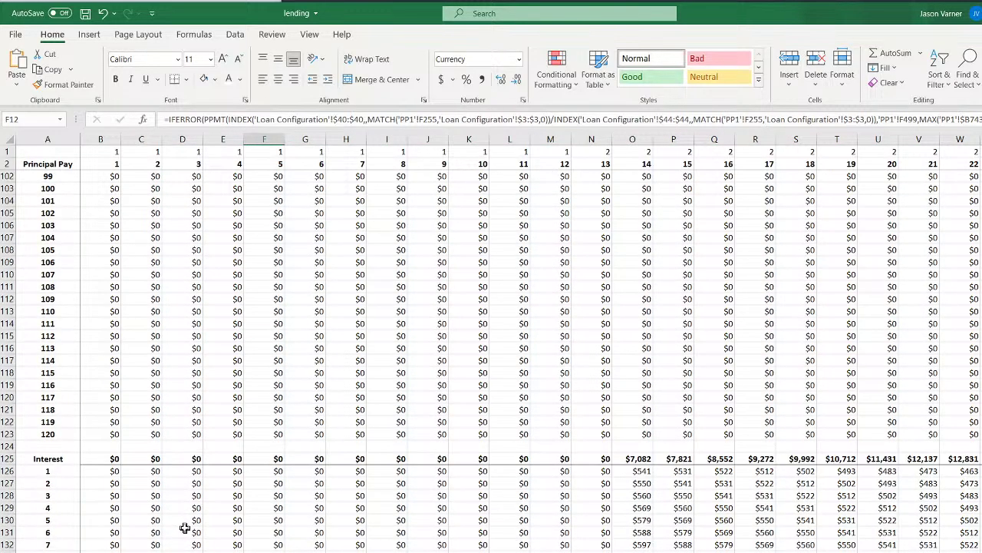
{"action": "left_click", "coordinate": [99, 471]}
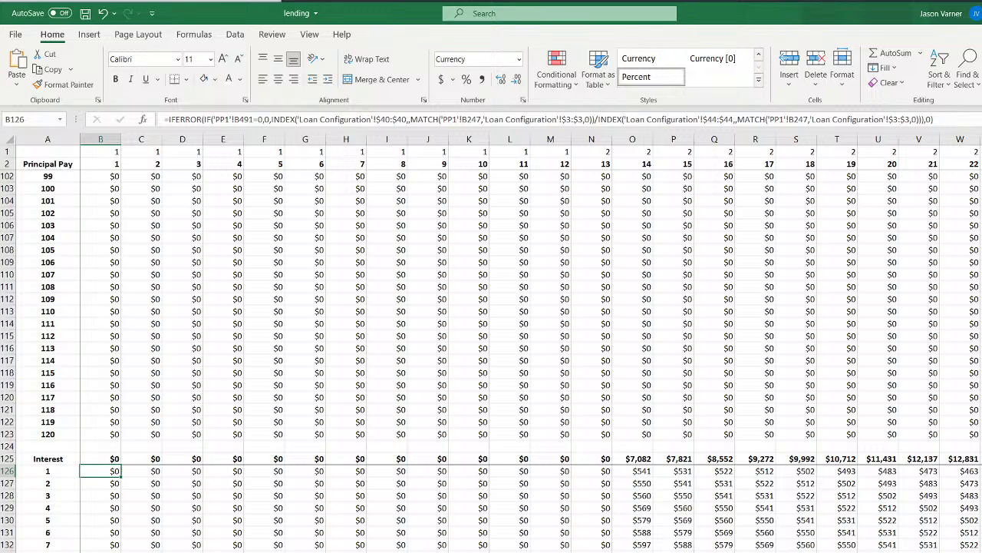
Examine the interest formulas in cells B126, C126 and F126 of the matching payment sheet that references Pi1
{"action": "left_click", "coordinate": [201, 549]}
{"action": "scroll", "coordinate": [165, 465], "scroll_direction": "down", "scroll_amount": 20}
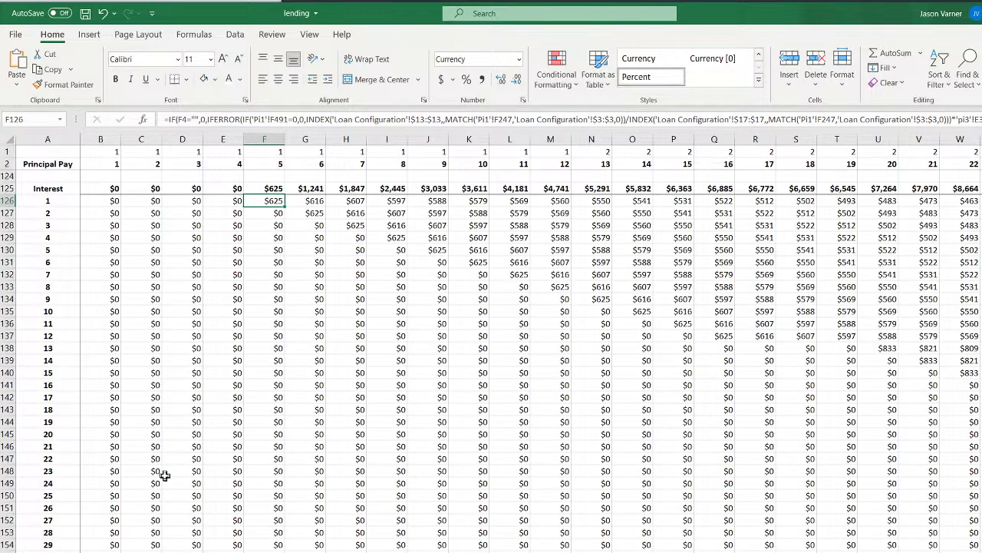
{"action": "scroll", "coordinate": [162, 474], "scroll_direction": "up", "scroll_amount": 4}
{"action": "left_click", "coordinate": [105, 336]}
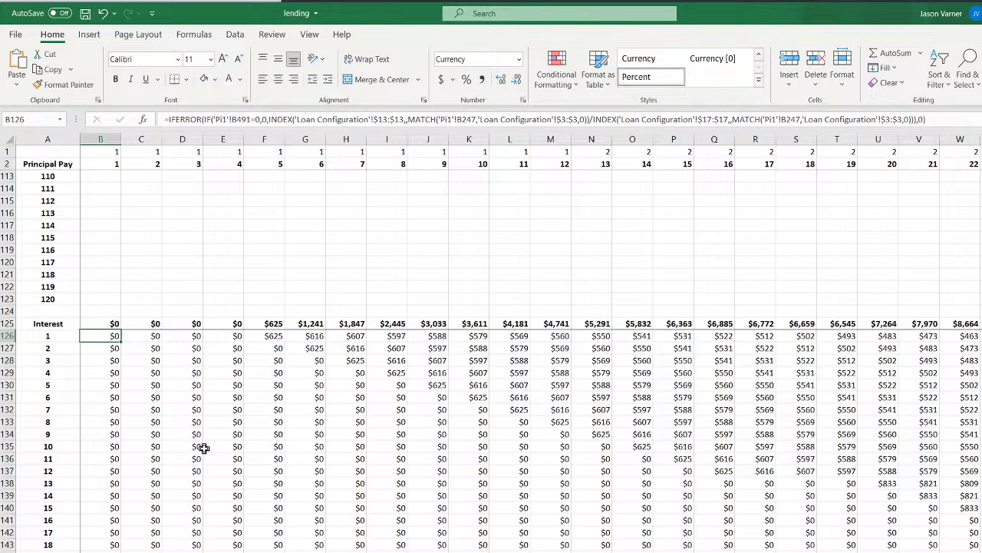
{"action": "left_click", "coordinate": [266, 335]}
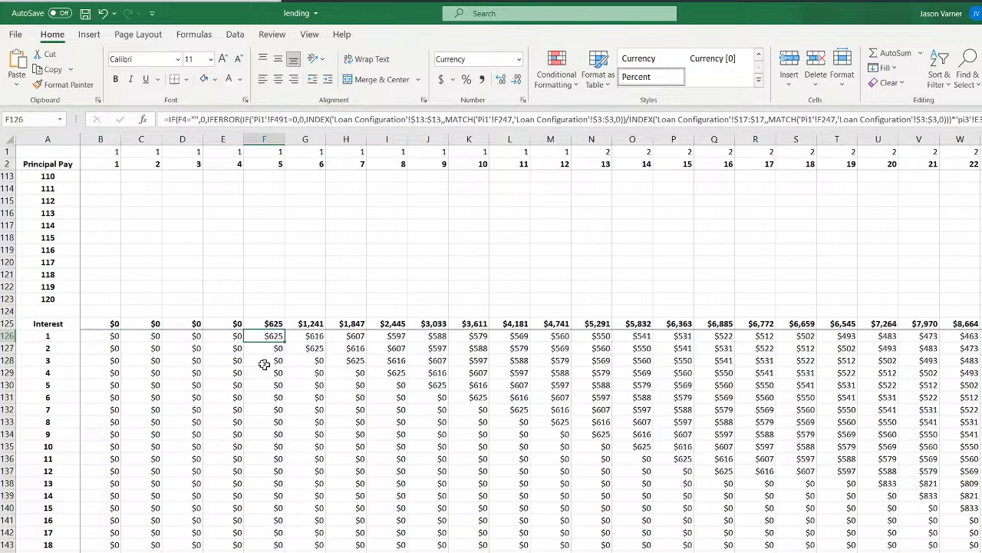
{"action": "left_click", "coordinate": [111, 338]}
{"action": "left_click", "coordinate": [134, 336]}
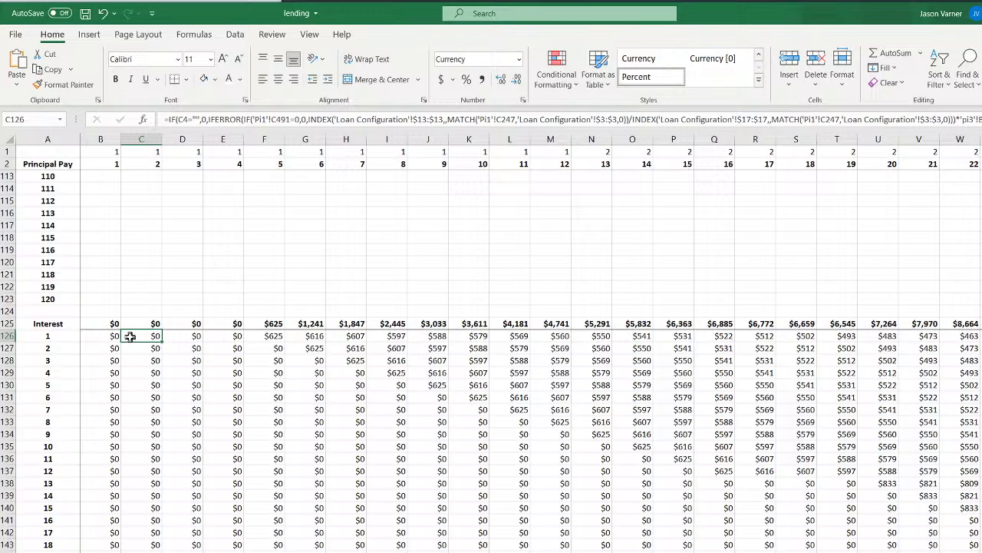
{"action": "left_click", "coordinate": [105, 336]}
{"action": "left_click", "coordinate": [134, 336]}
Remove the broken #REF!B3 reference after the multiplication sign in the PP2 Interest formula in C126
{"action": "key", "text": "ctrl+Page_Down"}
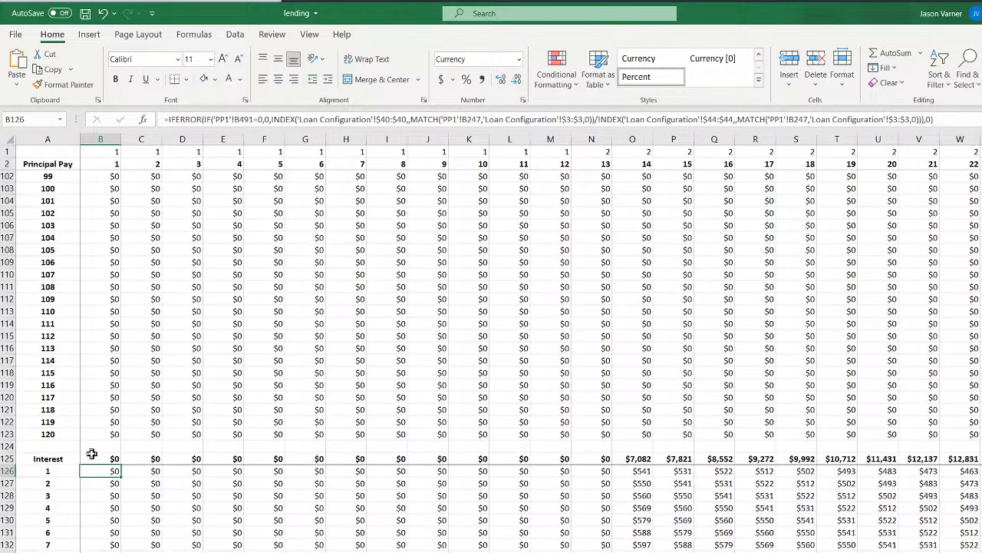
{"action": "scroll", "coordinate": [92, 454], "scroll_direction": "down", "scroll_amount": 4}
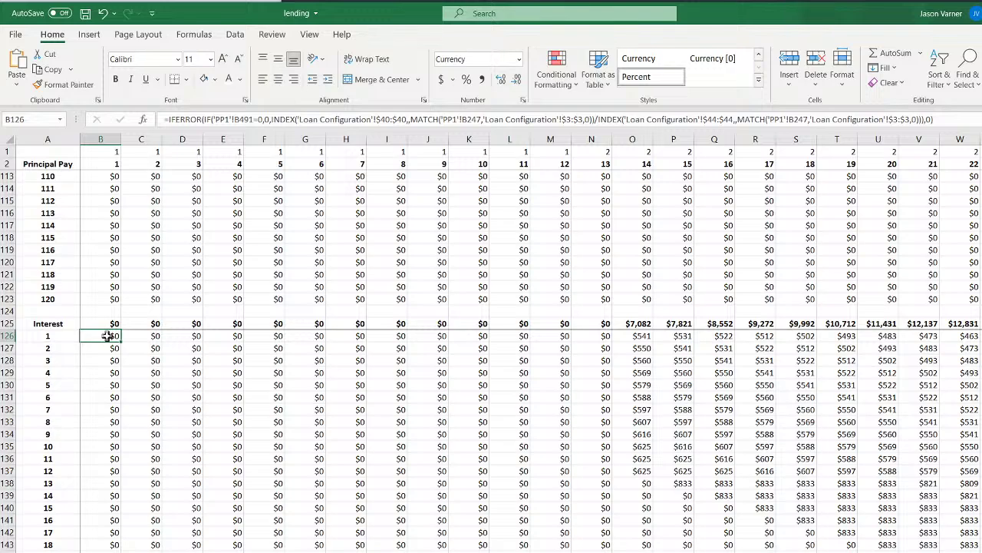
{"action": "left_click", "coordinate": [144, 337]}
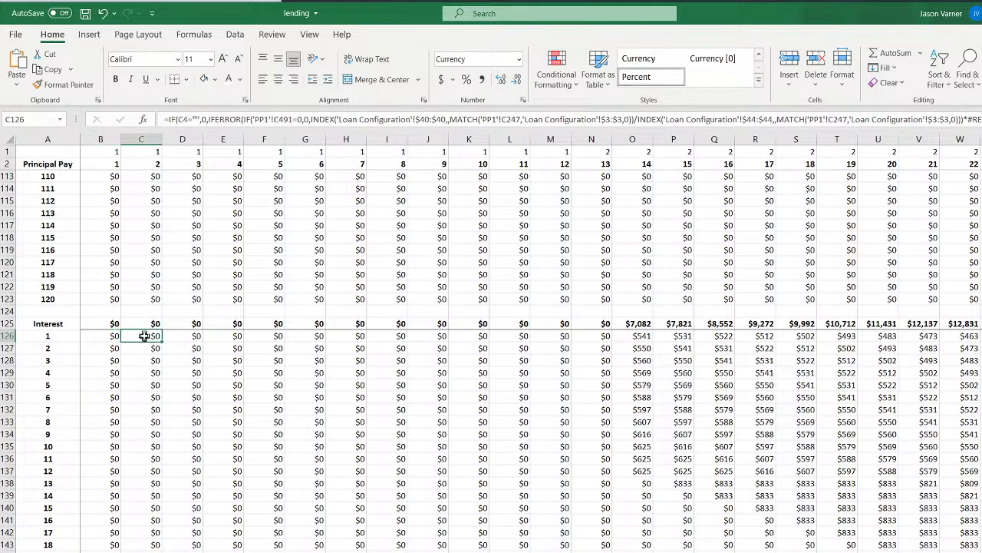
{"action": "left_click", "coordinate": [972, 120]}
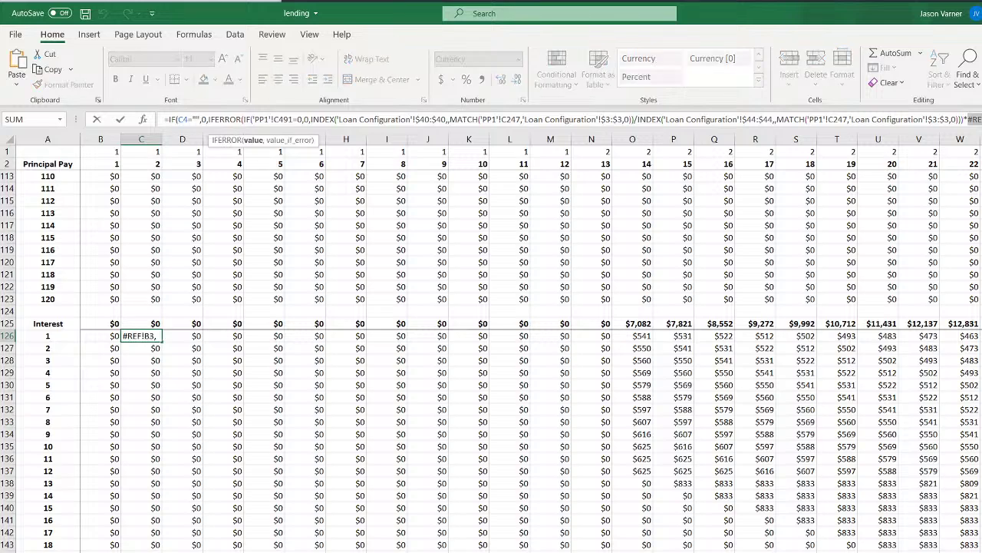
{"action": "key", "text": "BackSpace"}
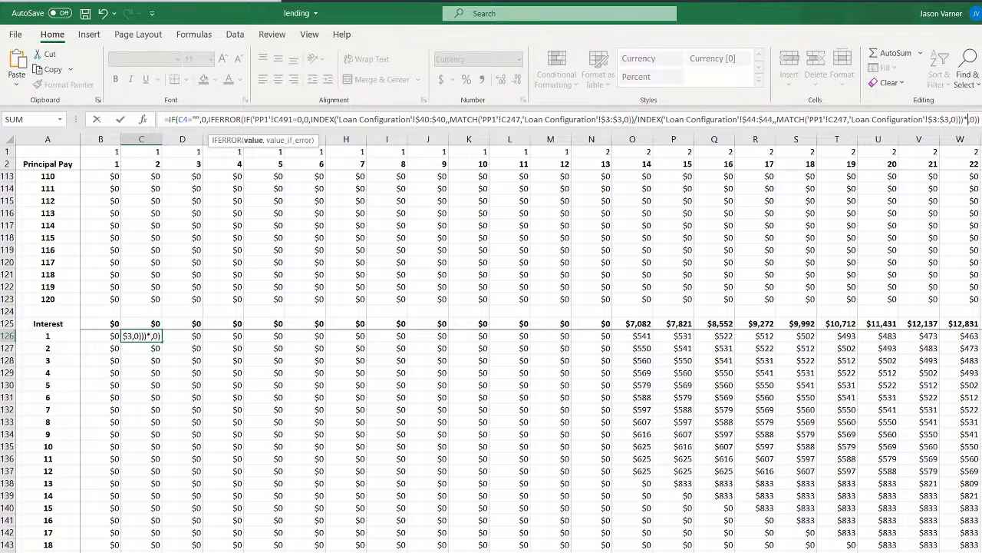
Complete the interest formula in C126 by multiplying the monthly rate by cell B3 on the Month end Balance sheet
{"action": "key", "text": "ctrl+Page_Down"}
{"action": "scroll", "coordinate": [162, 368], "scroll_direction": "up", "scroll_amount": 20}
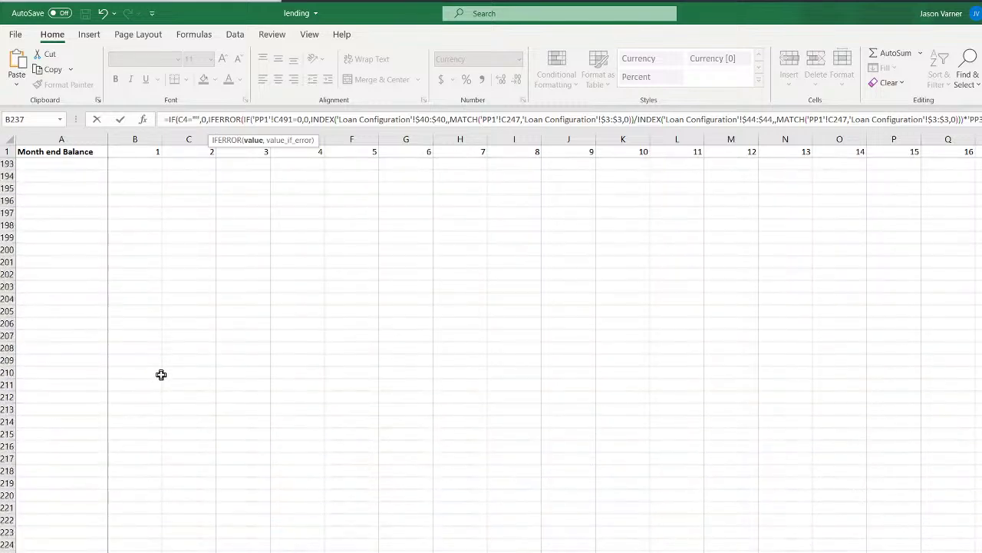
{"action": "scroll", "coordinate": [164, 379], "scroll_direction": "up", "scroll_amount": 20}
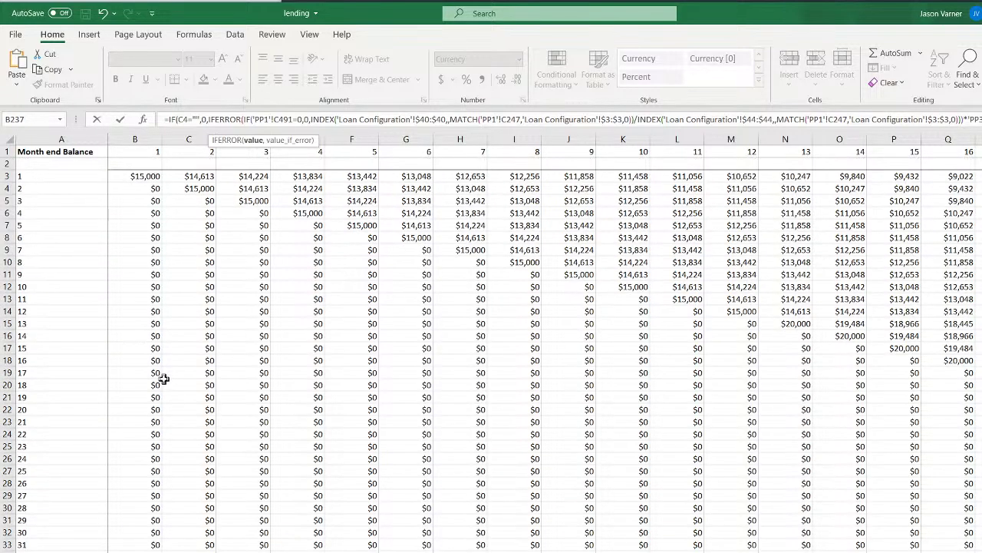
{"action": "left_click", "coordinate": [137, 176]}
{"action": "key", "text": "Return"}
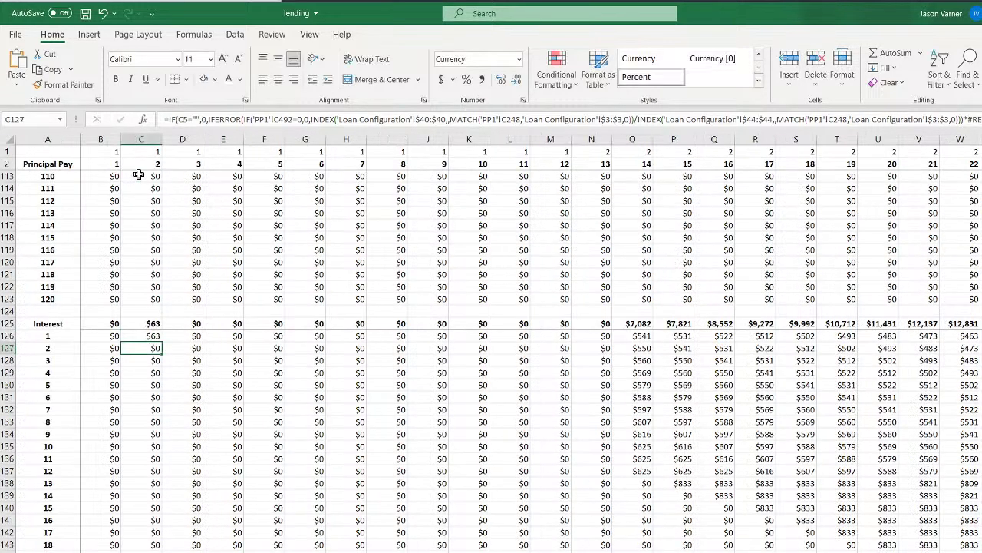
Fill the interest formula from C126 across to month 120 in column DQ and down all the loan rows
{"action": "left_click", "coordinate": [144, 337]}
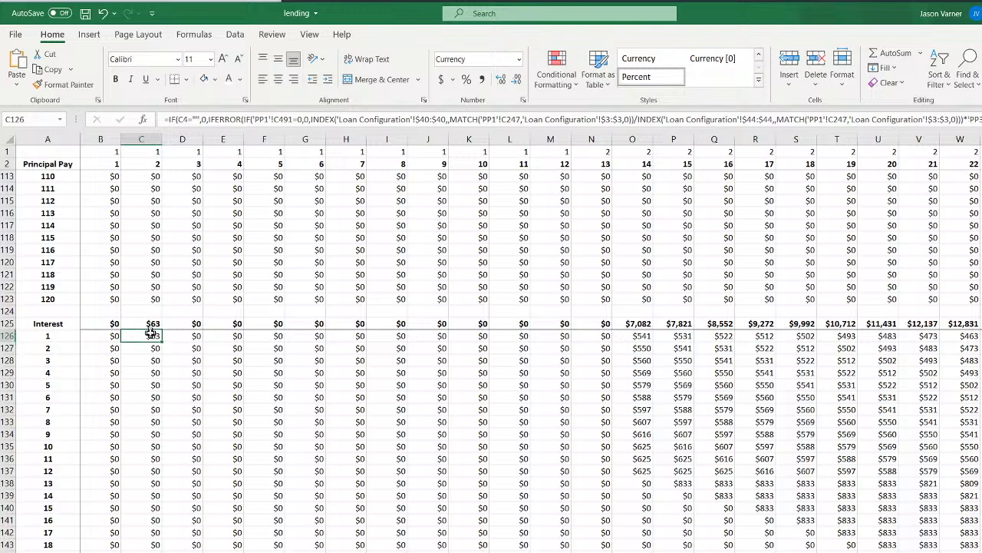
{"action": "left_click_drag", "start_coordinate": [159, 343], "coordinate": [228, 346]}
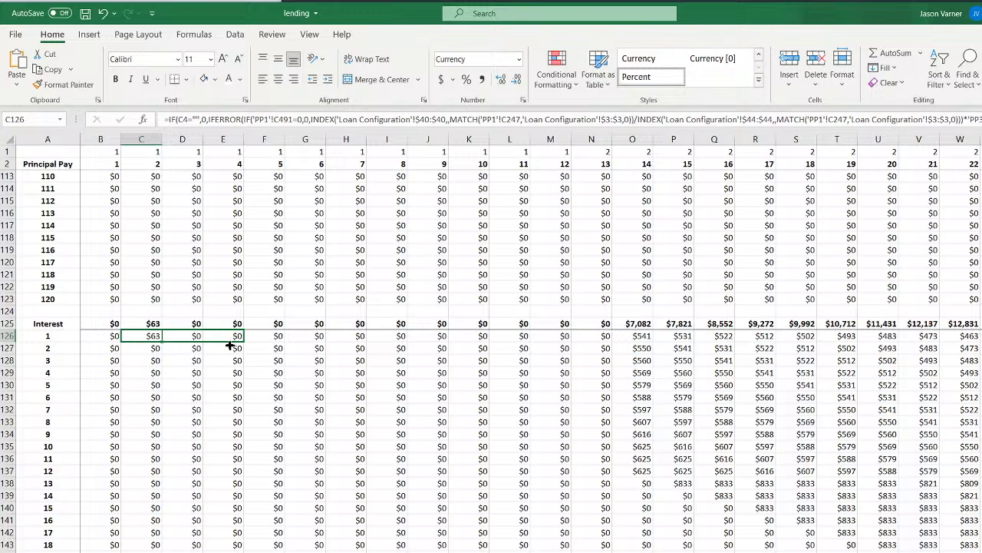
{"action": "left_click_drag", "start_coordinate": [229, 346], "coordinate": [229, 346]}
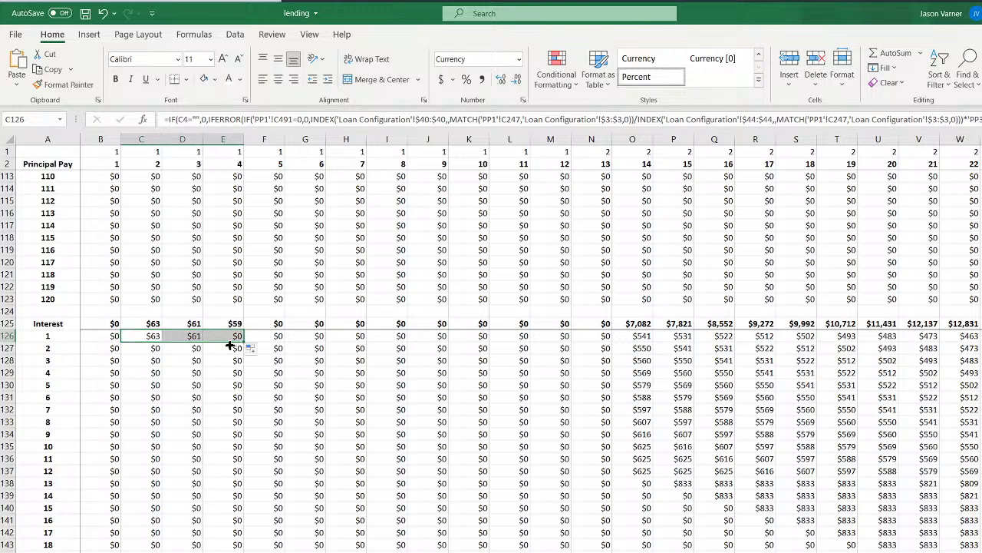
{"action": "left_click", "coordinate": [153, 339]}
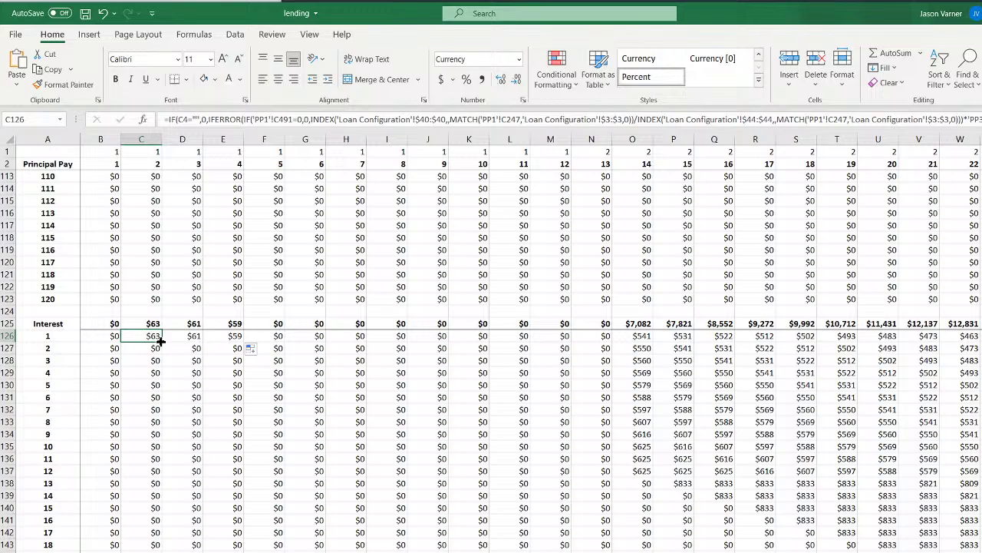
{"action": "left_click_drag", "start_coordinate": [161, 342], "coordinate": [975, 342]}
{"action": "double_click", "coordinate": [979, 341]}
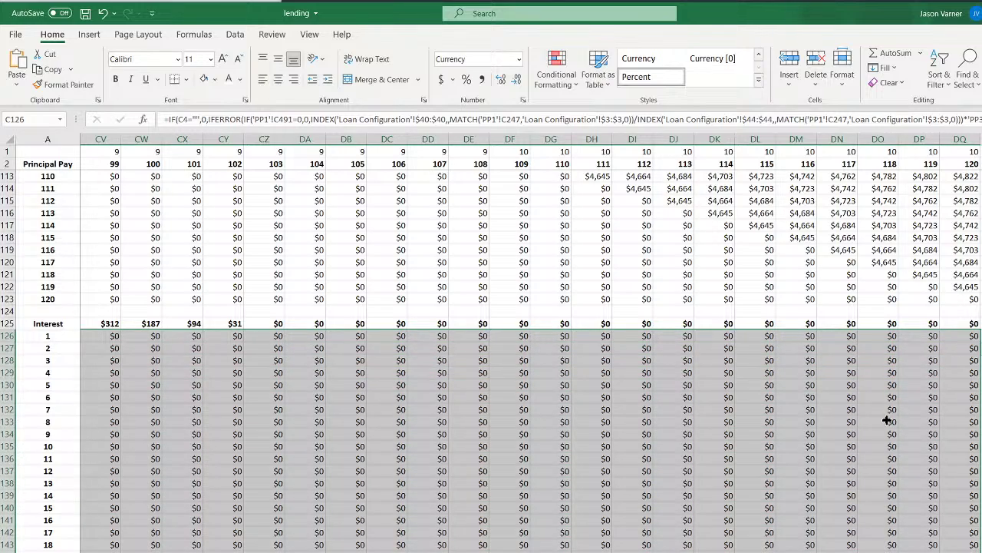
Examine the filled interest values down to the last loan rows and back to the first months
{"action": "scroll", "coordinate": [888, 420], "scroll_direction": "down", "scroll_amount": 15}
{"action": "scroll", "coordinate": [888, 420], "scroll_direction": "up", "scroll_amount": 15}
{"action": "scroll", "coordinate": [888, 419], "scroll_direction": "down", "scroll_amount": 11}
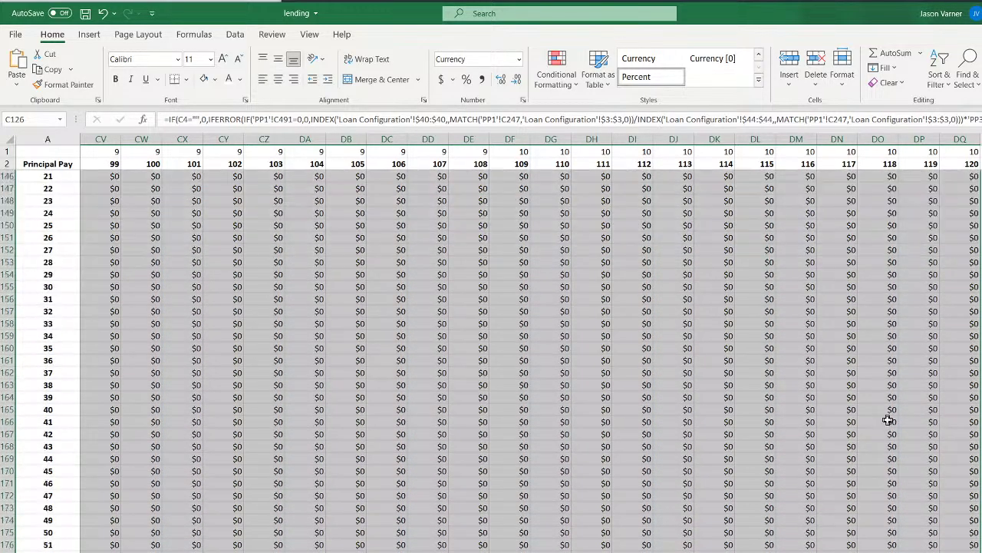
{"action": "scroll", "coordinate": [888, 420], "scroll_direction": "down", "scroll_amount": 20}
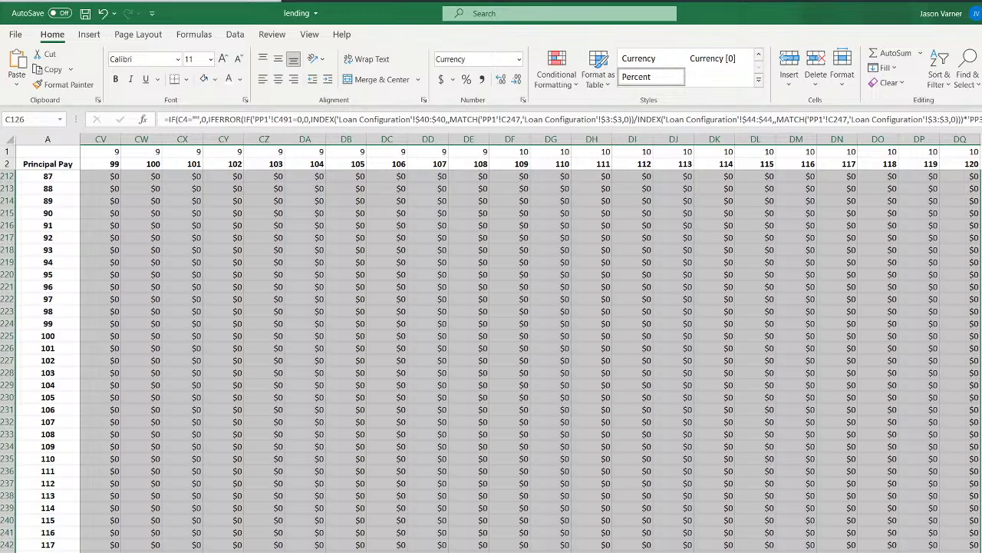
{"action": "scroll", "coordinate": [902, 539], "scroll_direction": "up", "scroll_amount": 15}
{"action": "scroll", "coordinate": [902, 539], "scroll_direction": "left", "scroll_amount": 3}
{"action": "scroll", "coordinate": [902, 539], "scroll_direction": "right", "scroll_amount": 3}
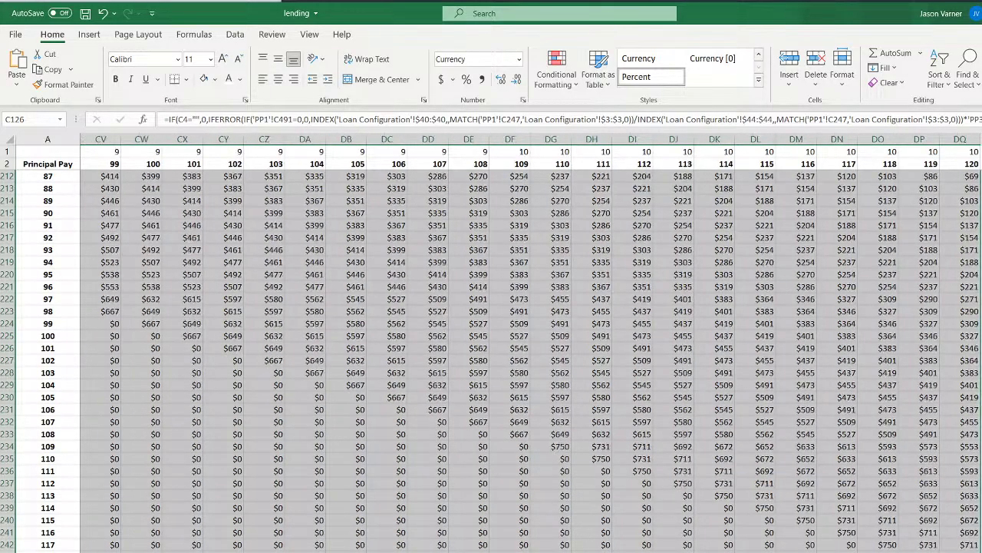
{"action": "scroll", "coordinate": [902, 539], "scroll_direction": "up", "scroll_amount": 18}
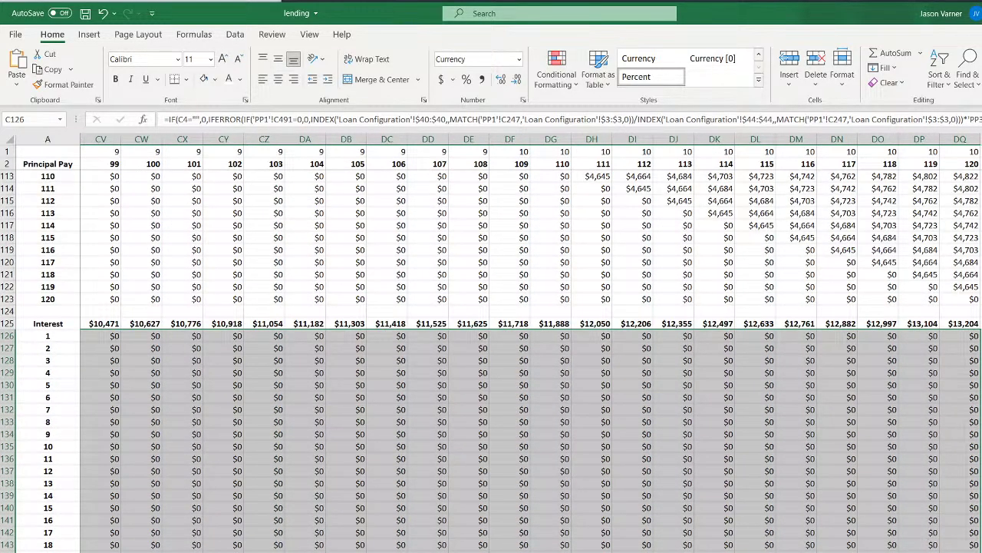
{"action": "scroll", "coordinate": [902, 539], "scroll_direction": "left", "scroll_amount": 20}
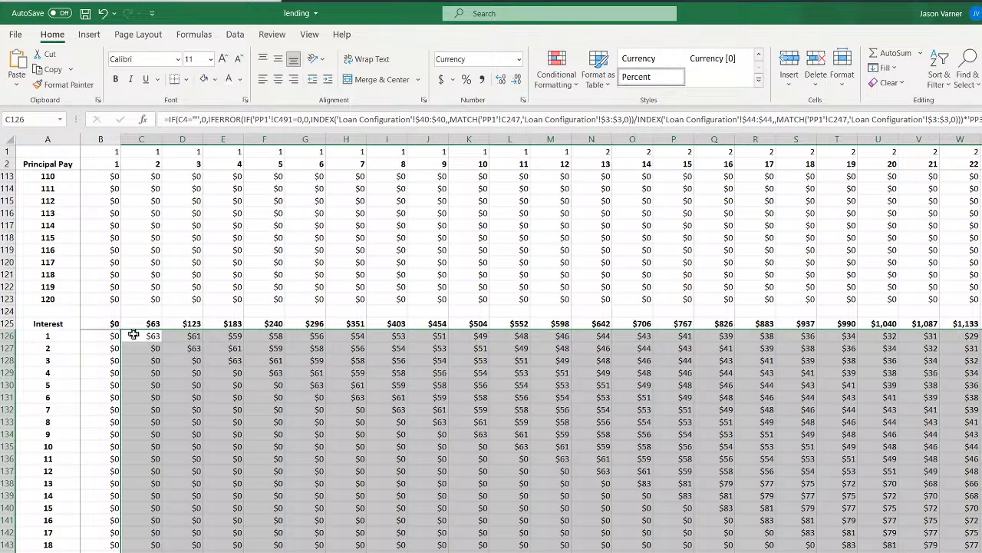
Compare the first loan's interest in C126 with its principal payment in C4
{"action": "left_click", "coordinate": [146, 338]}
{"action": "scroll", "coordinate": [188, 377], "scroll_direction": "up", "scroll_amount": 20}
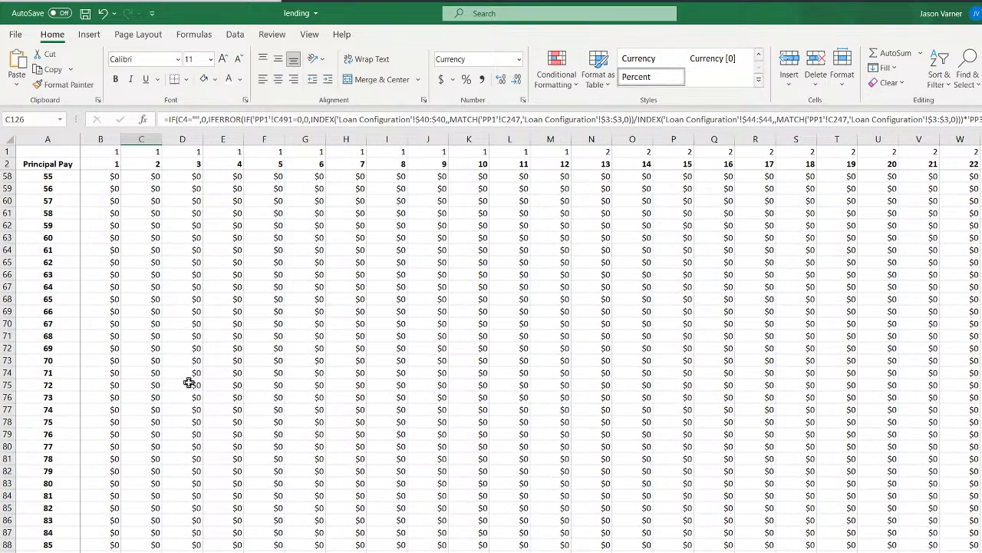
{"action": "left_click", "coordinate": [146, 190]}
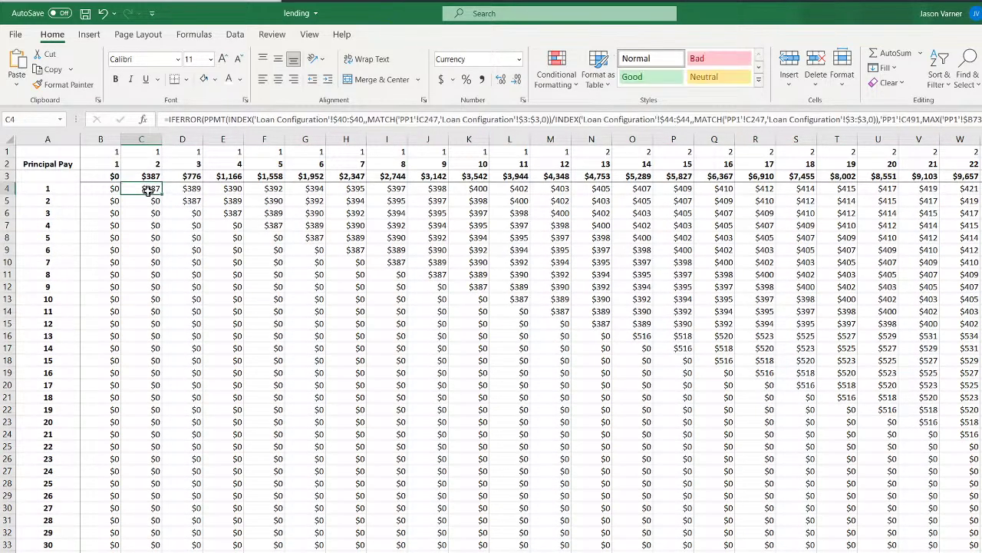
{"action": "scroll", "coordinate": [269, 451], "scroll_direction": "down", "scroll_amount": 20}
{"action": "scroll", "coordinate": [269, 451], "scroll_direction": "down", "scroll_amount": 11}
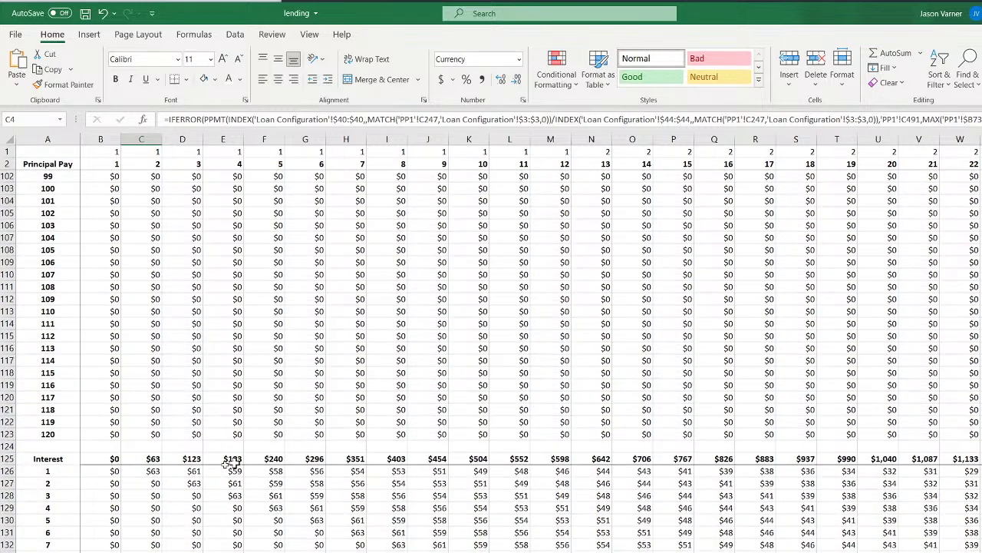
{"action": "left_click", "coordinate": [143, 471]}
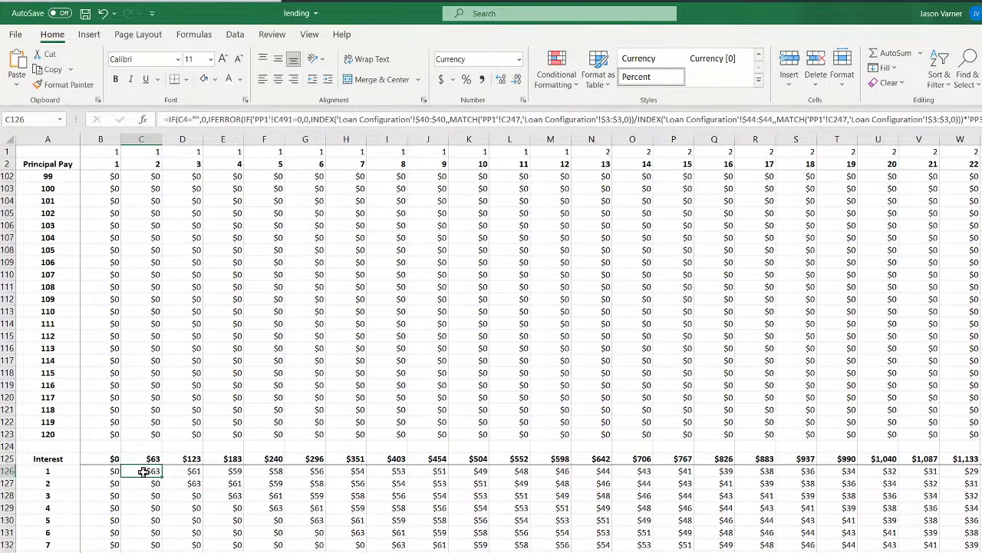
{"action": "scroll", "coordinate": [145, 471], "scroll_direction": "up", "scroll_amount": 20}
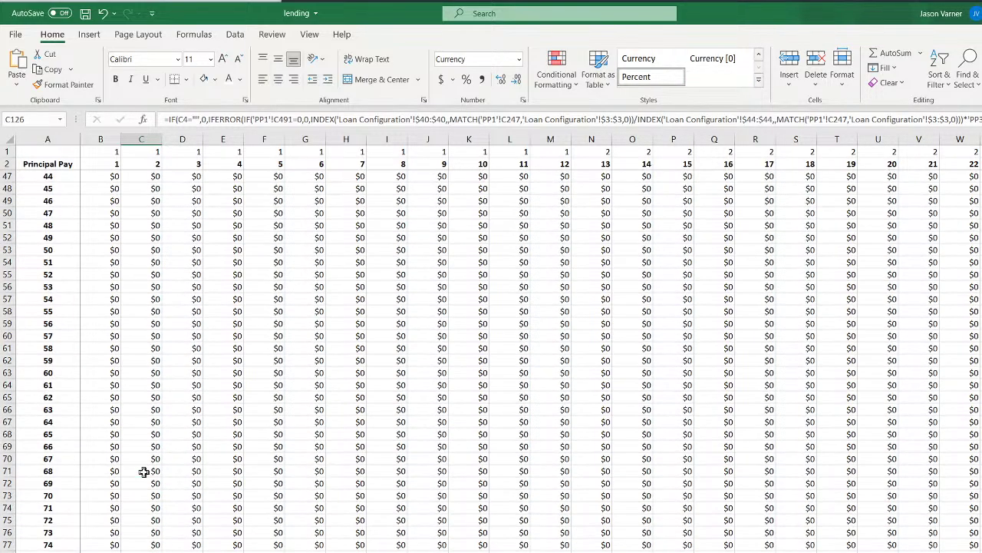
{"action": "left_click", "coordinate": [148, 188]}
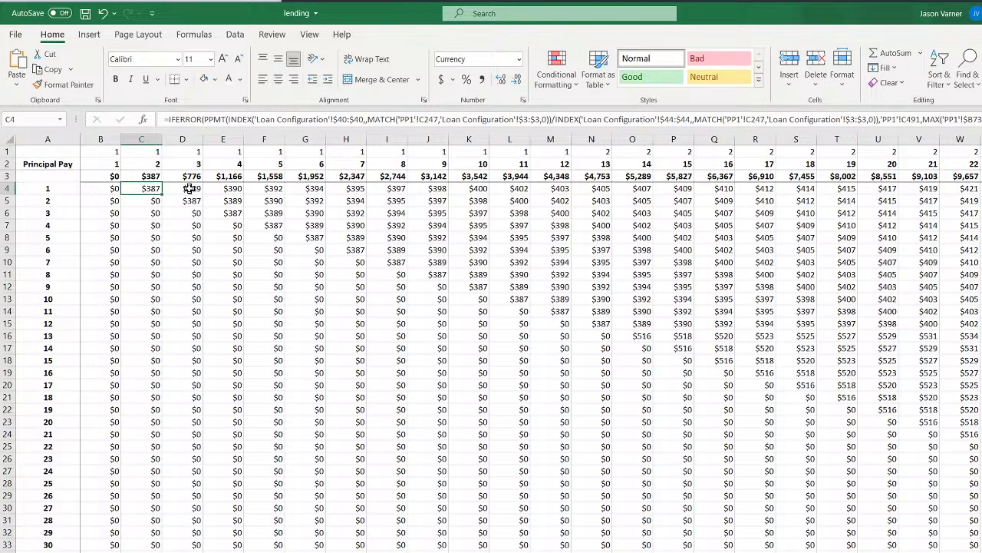
Go to the Loan Configuration sheet and check the Year 1 loan amount and term of Loan Type 3
{"action": "left_click", "coordinate": [201, 551]}
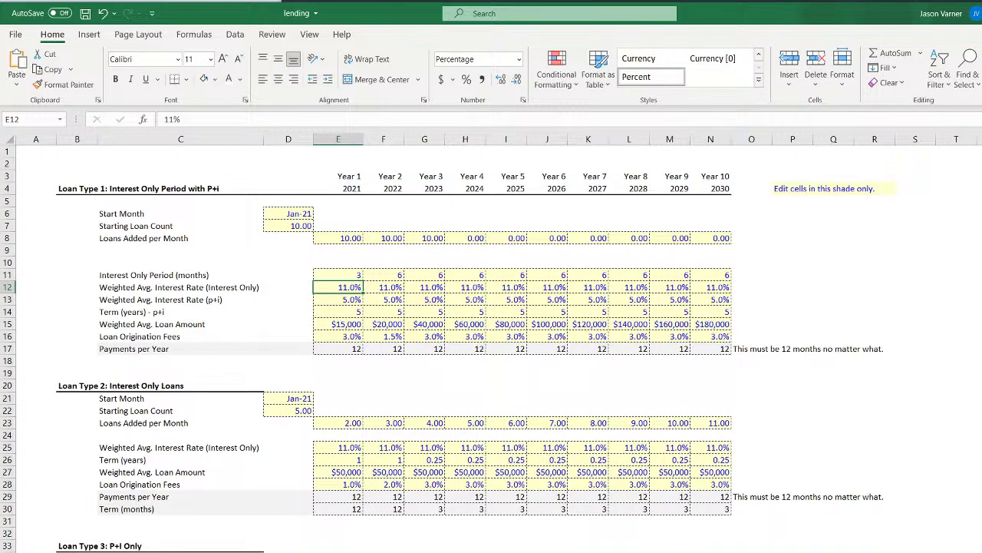
{"action": "scroll", "coordinate": [492, 346], "scroll_direction": "down", "scroll_amount": 7}
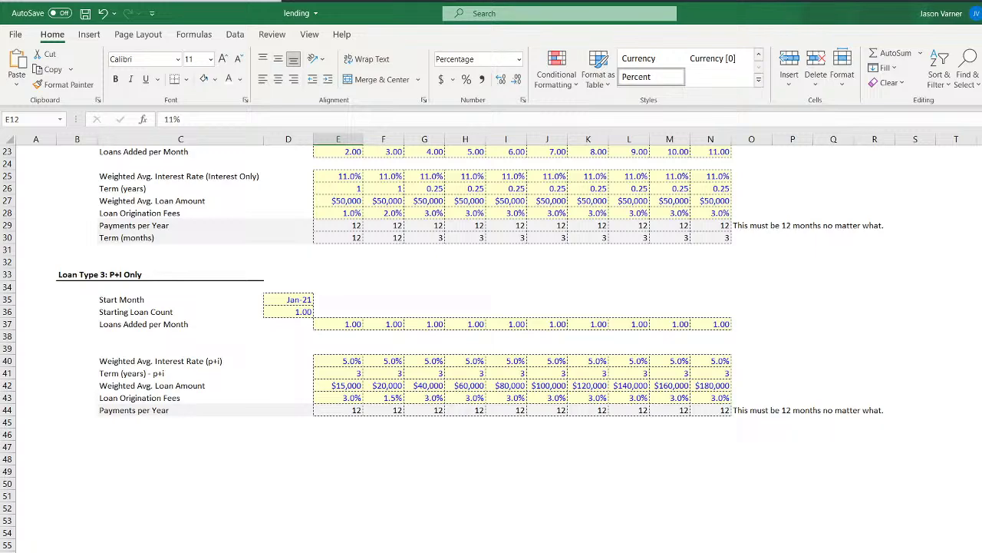
{"action": "left_click", "coordinate": [340, 385]}
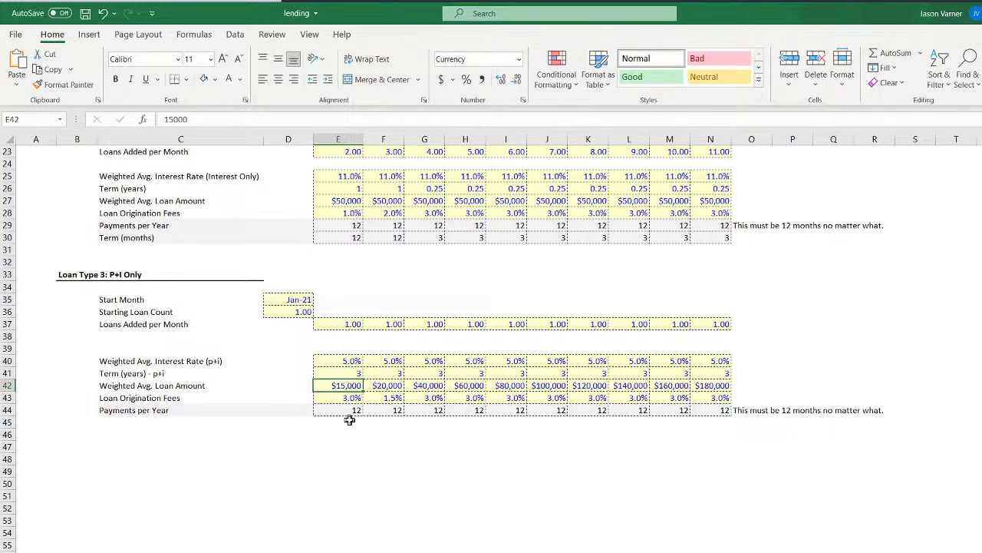
{"action": "left_click", "coordinate": [346, 372]}
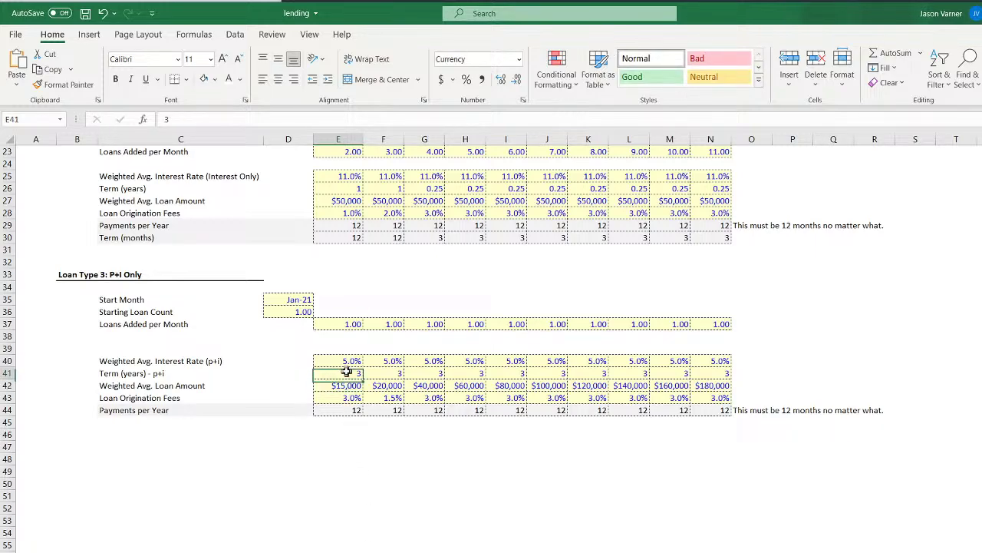
In E46, divide the Year 1 Loan Origination Fees of Loan Type 3 (E43) by 12
{"action": "left_click", "coordinate": [344, 434]}
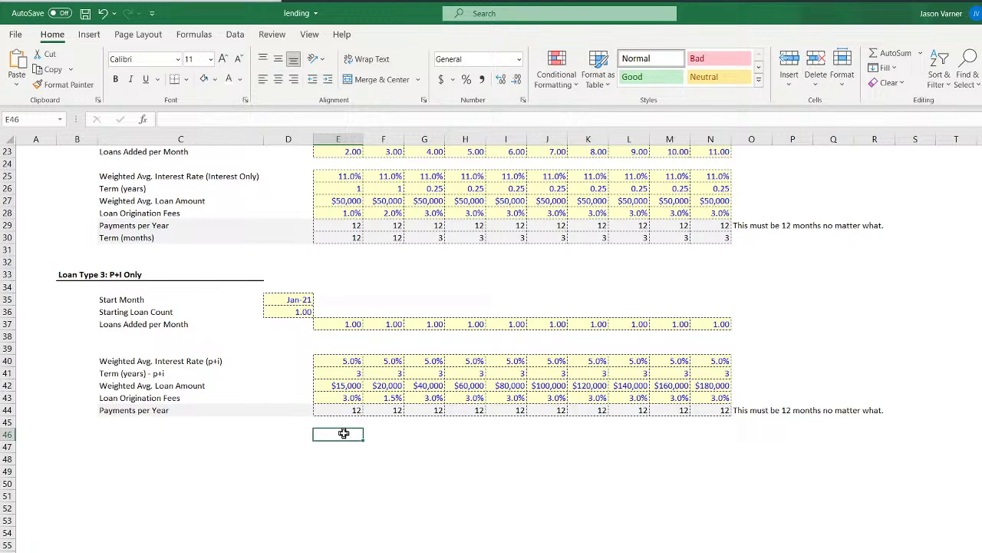
{"action": "type", "text": "="}
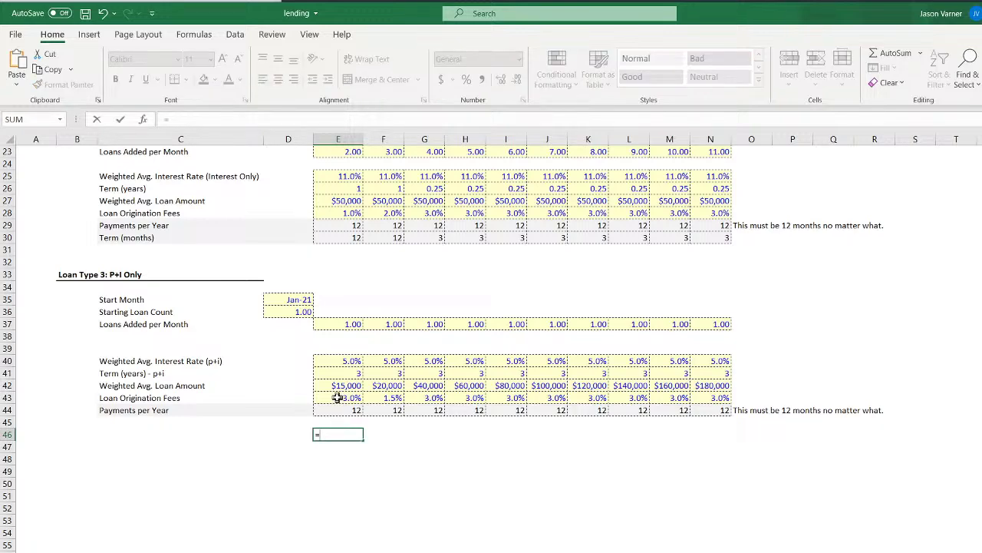
{"action": "left_click", "coordinate": [337, 398]}
{"action": "type", "text": "/12"}
{"action": "key", "text": "Return"}
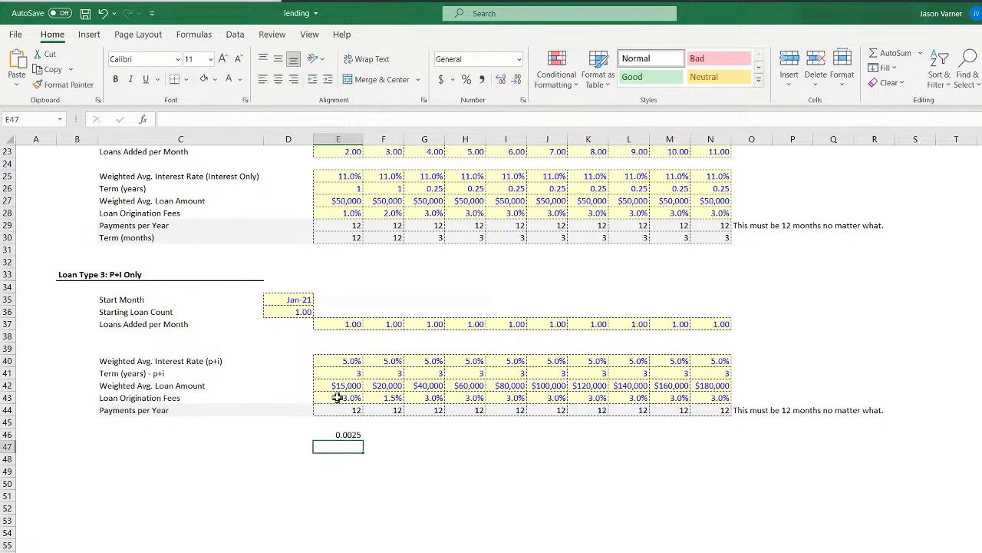
In E47, multiply the rate in E46 by the Year 1 Weighted Avg. Loan Amount in E42
{"action": "type", "text": "="}
{"action": "left_click", "coordinate": [338, 435]}
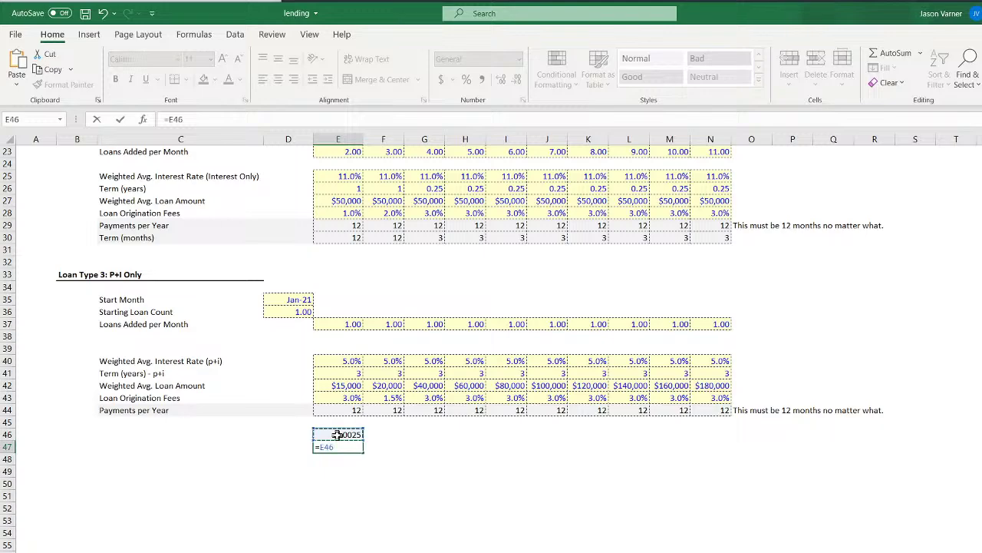
{"action": "type", "text": "*"}
{"action": "left_click", "coordinate": [336, 384]}
{"action": "key", "text": "Return"}
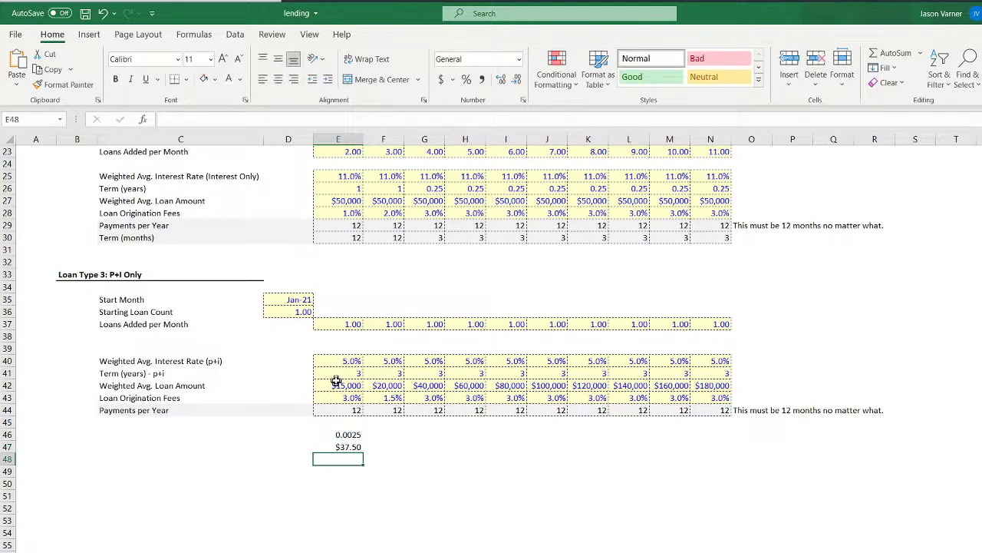
Clear the scratch calculations in E46 and E47
{"action": "left_click", "coordinate": [351, 422]}
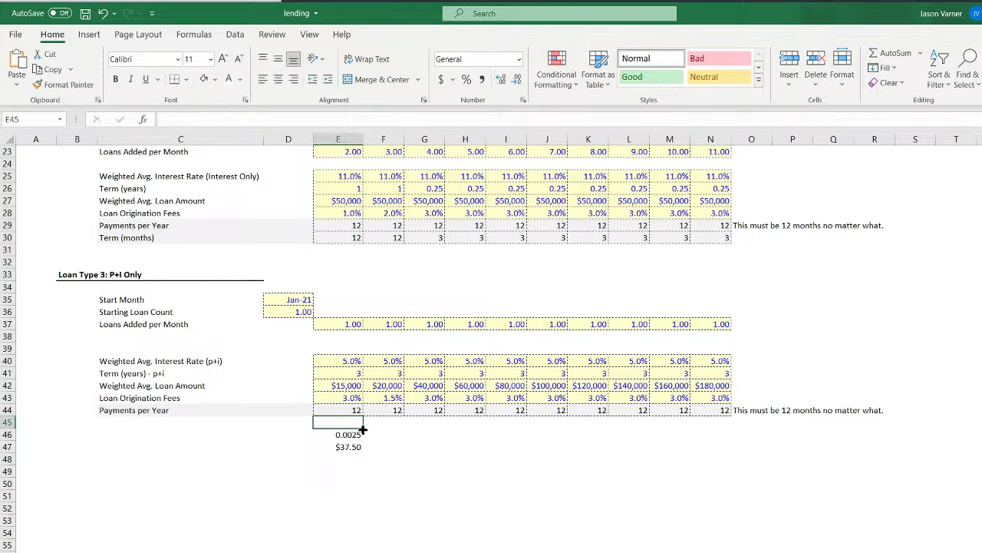
{"action": "left_click_drag", "start_coordinate": [363, 430], "coordinate": [359, 449]}
{"action": "key", "text": "Delete"}
{"action": "left_click", "coordinate": [461, 470]}
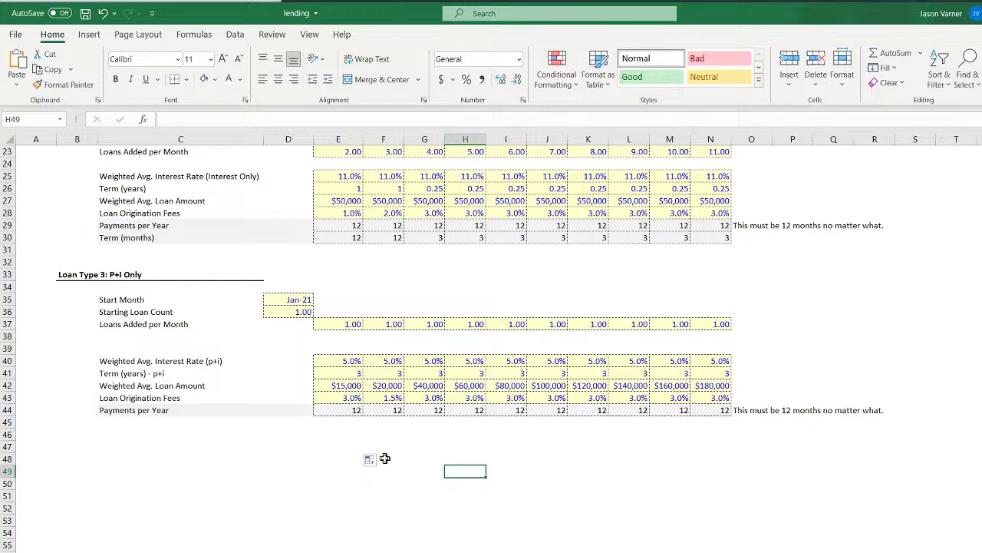
Set the Year 1 term of Loan Type 3 to 30 years and check the principal and interest schedules
{"action": "left_click", "coordinate": [350, 373]}
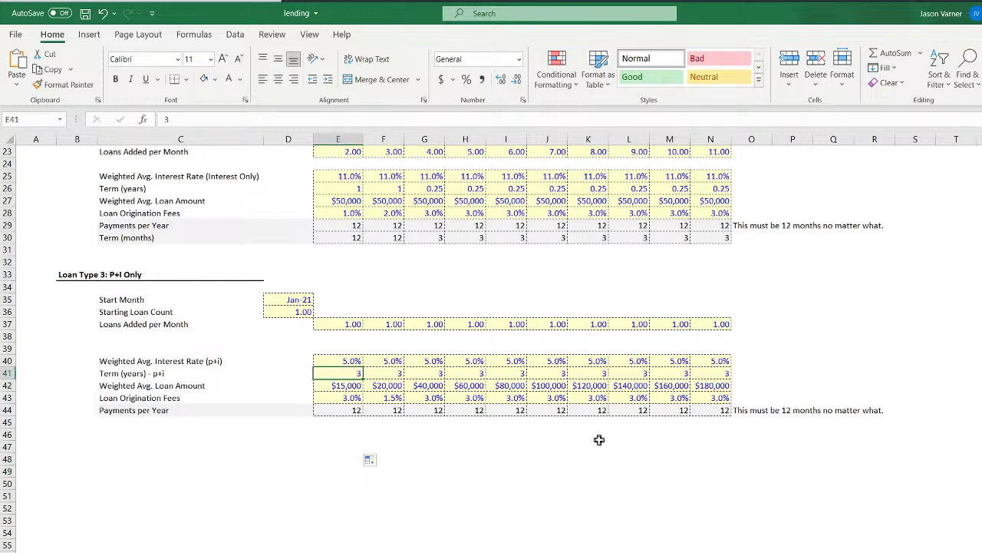
{"action": "type", "text": "30"}
{"action": "key", "text": "Return"}
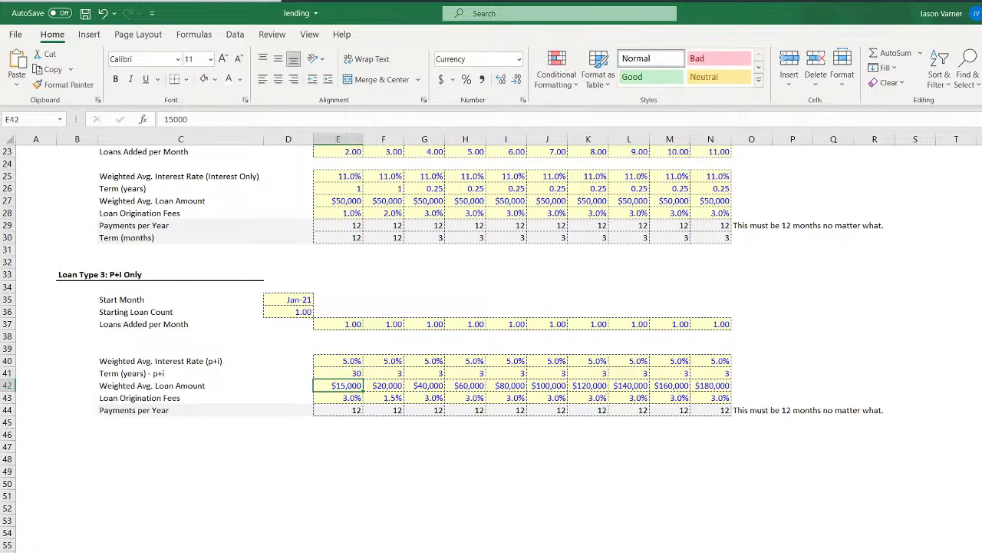
{"action": "key", "text": "ctrl+Page_Down"}
{"action": "scroll", "coordinate": [294, 509], "scroll_direction": "down", "scroll_amount": 20}
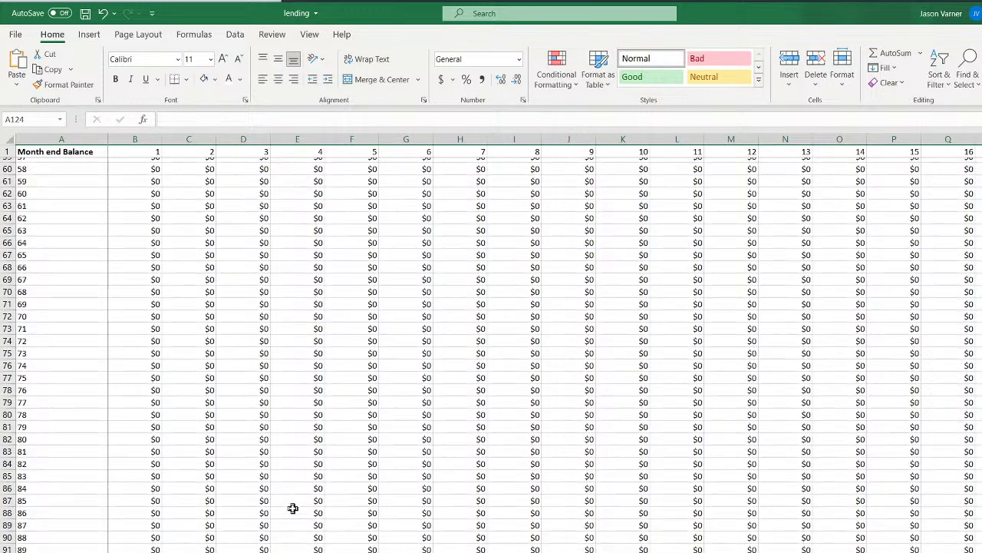
{"action": "key", "text": "ctrl+Page_Down"}
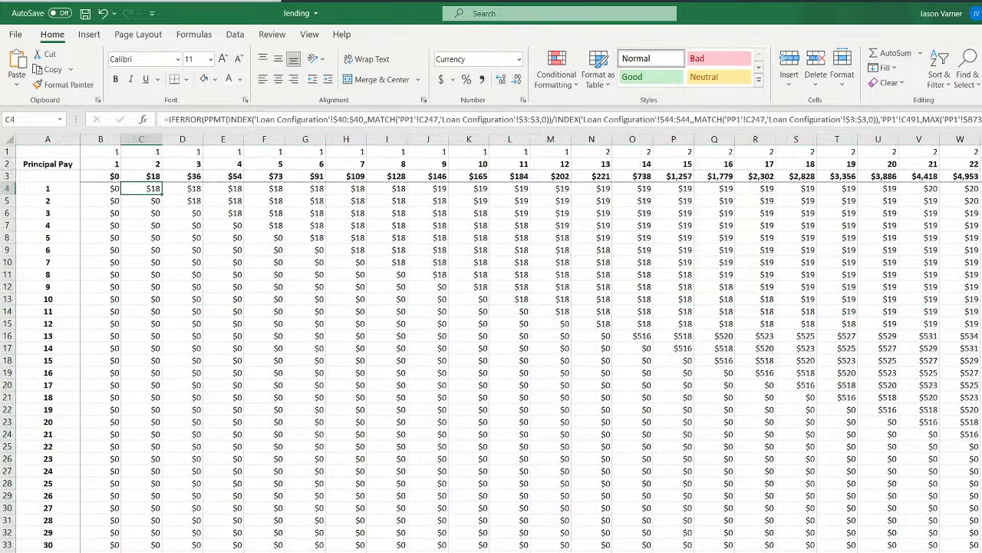
{"action": "scroll", "coordinate": [294, 508], "scroll_direction": "down", "scroll_amount": 20}
{"action": "scroll", "coordinate": [233, 503], "scroll_direction": "up", "scroll_amount": 4}
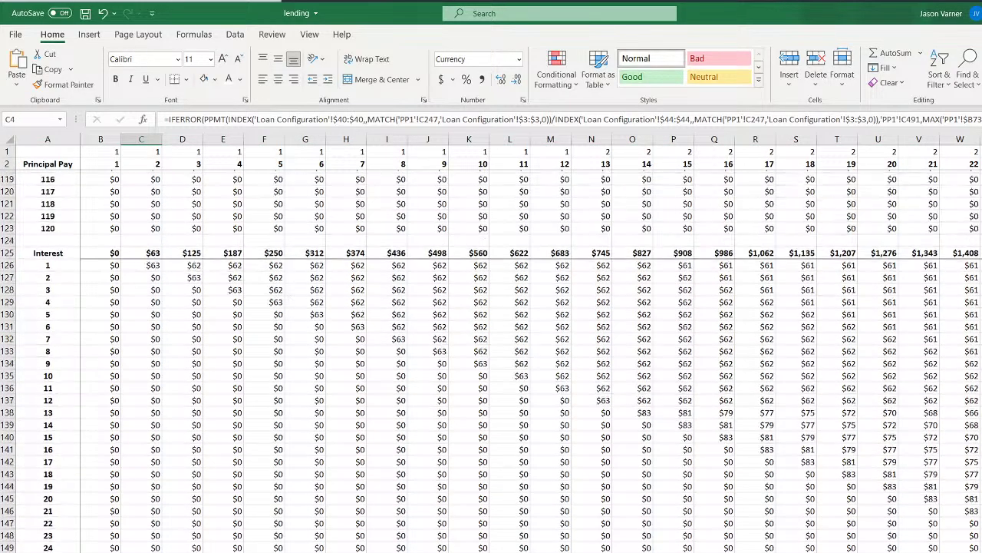
Set the Year 1 Term (years) - p+i of Loan Type 3 to 9 in the loan configuration
{"action": "left_click", "coordinate": [152, 335]}
{"action": "scroll", "coordinate": [237, 465], "scroll_direction": "up", "scroll_amount": 20}
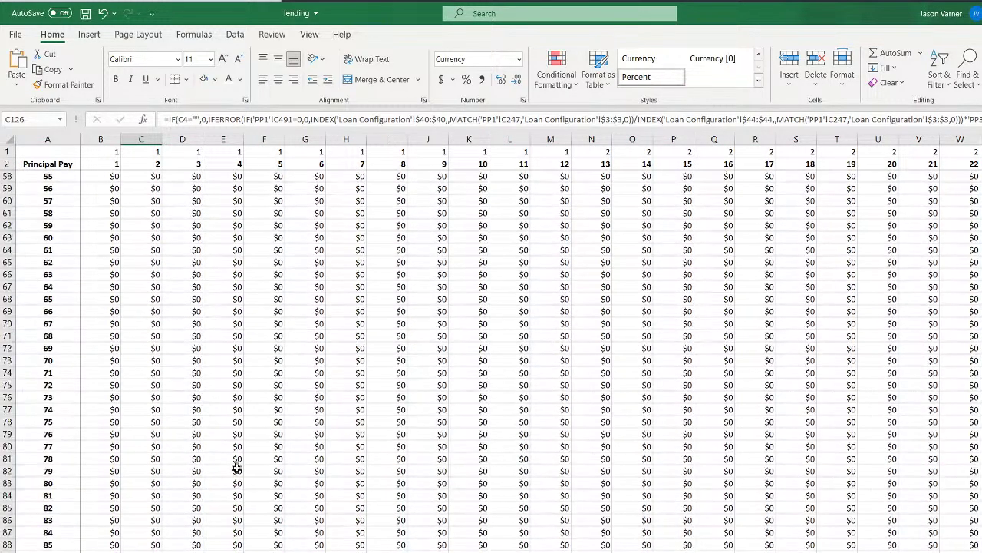
{"action": "left_click", "coordinate": [148, 189]}
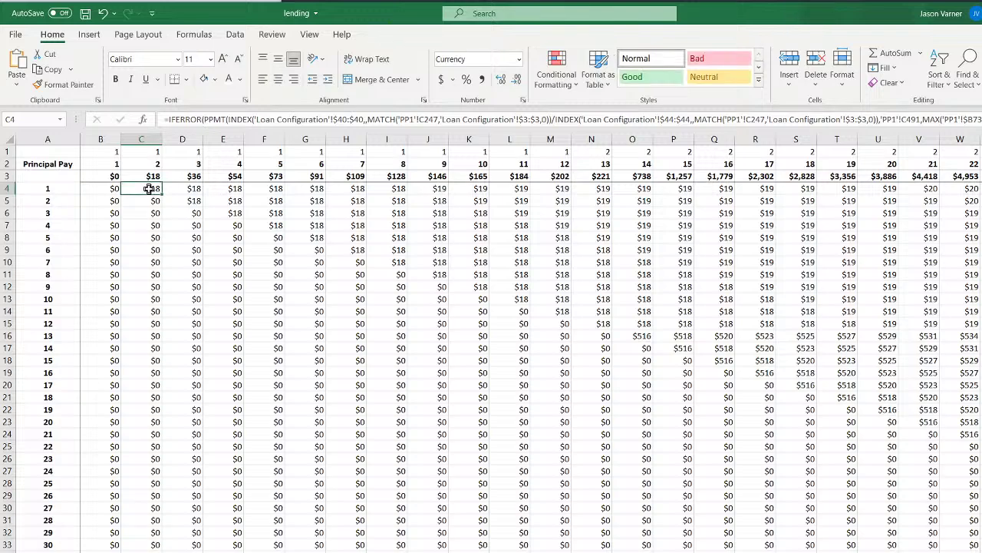
{"action": "key", "text": "ctrl+Page_Up"}
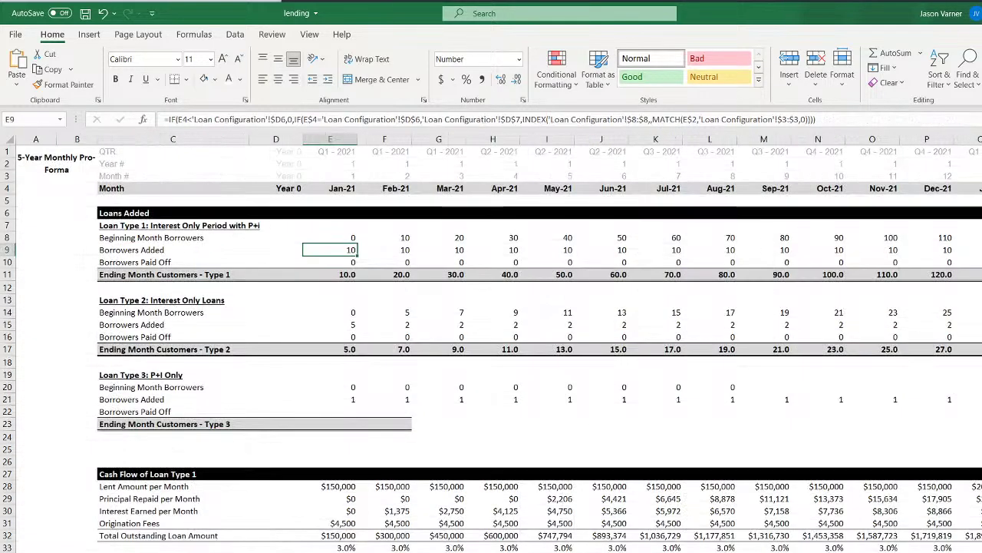
{"action": "key", "text": "ctrl+Page_Up"}
{"action": "left_click", "coordinate": [352, 374]}
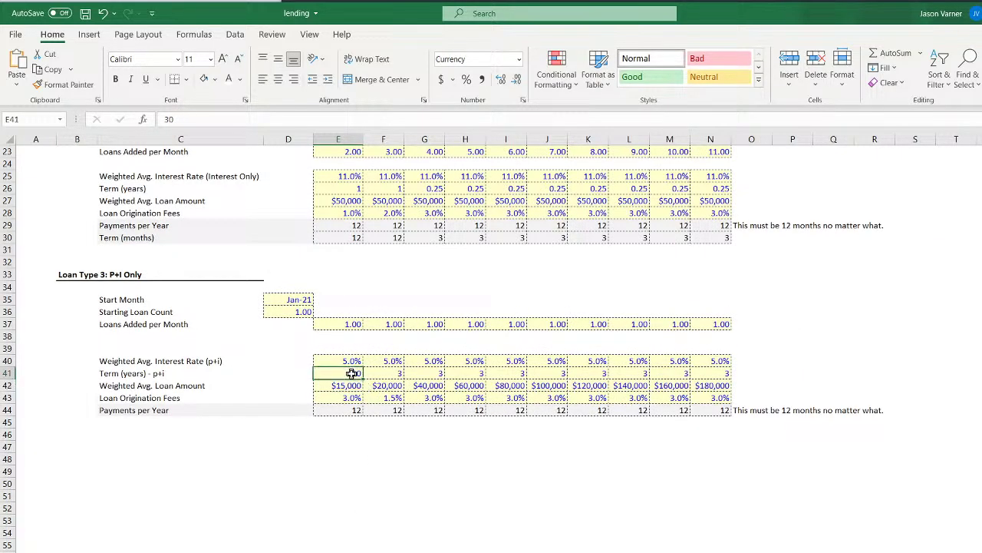
{"action": "type", "text": "9"}
{"action": "key", "text": "Return"}
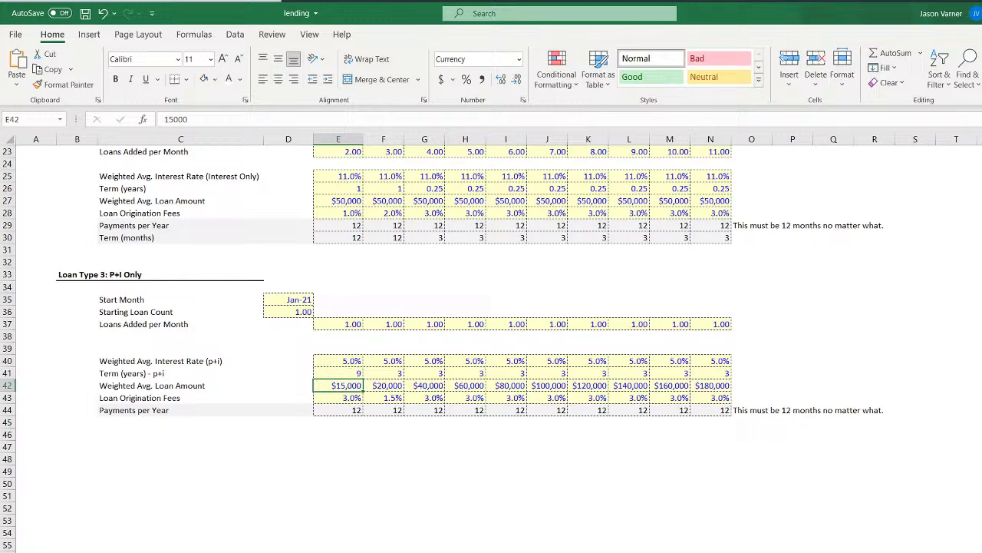
Check the month 1 row of the principal and interest schedules through to the end of the term, and save the workbook
{"action": "key", "text": "ctrl+Page_Down"}
{"action": "key", "text": "ctrl+Page_Down"}
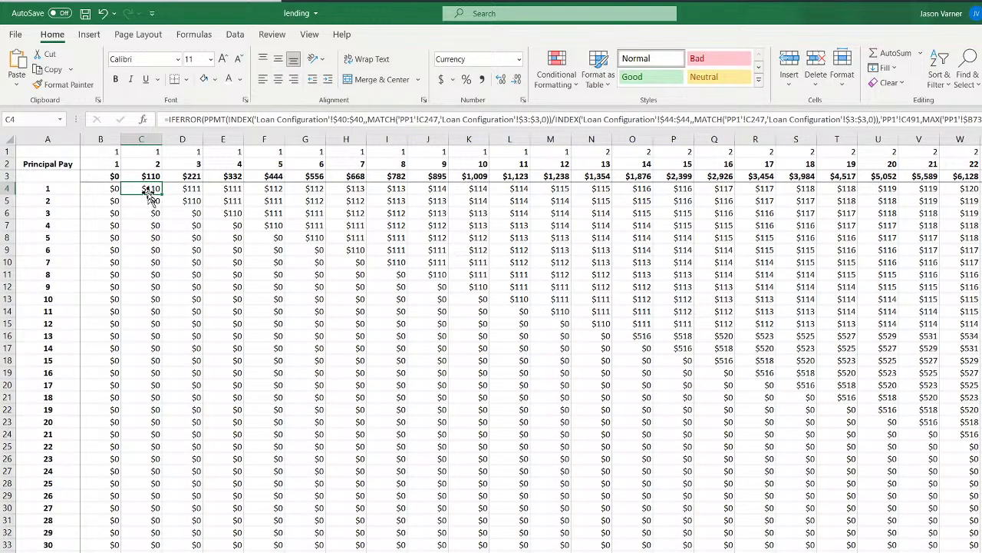
{"action": "left_click_drag", "start_coordinate": [150, 189], "coordinate": [978, 191]}
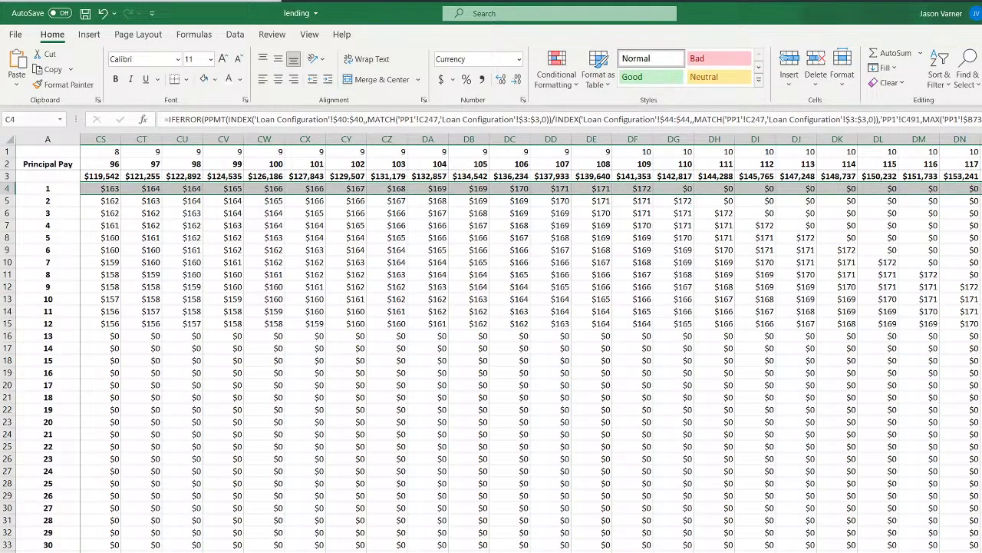
{"action": "scroll", "coordinate": [531, 345], "scroll_direction": "left", "scroll_amount": 20}
{"action": "scroll", "coordinate": [215, 416], "scroll_direction": "down", "scroll_amount": 20}
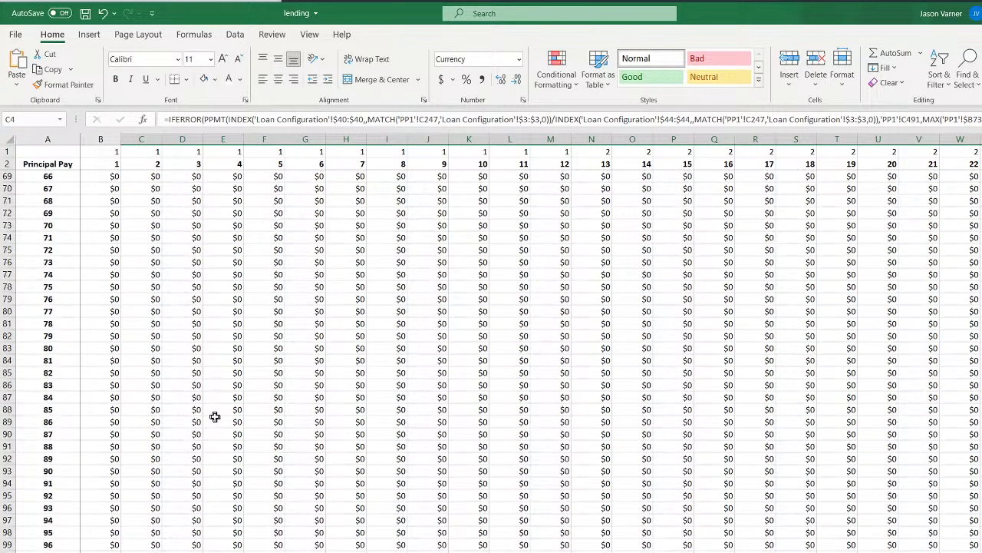
{"action": "scroll", "coordinate": [215, 417], "scroll_direction": "down", "scroll_amount": 11}
{"action": "left_click_drag", "start_coordinate": [151, 470], "coordinate": [981, 470]}
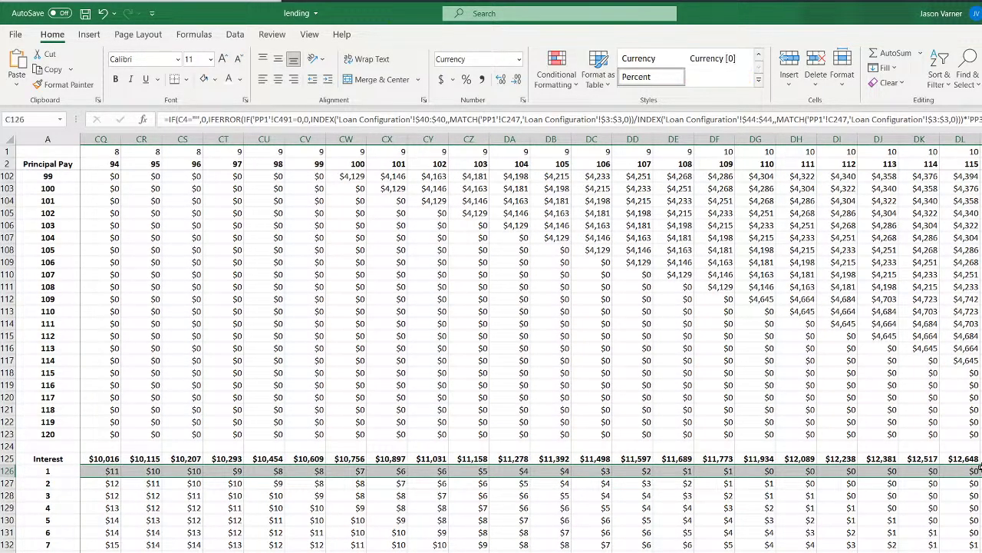
{"action": "key", "text": "ctrl+BackSpace"}
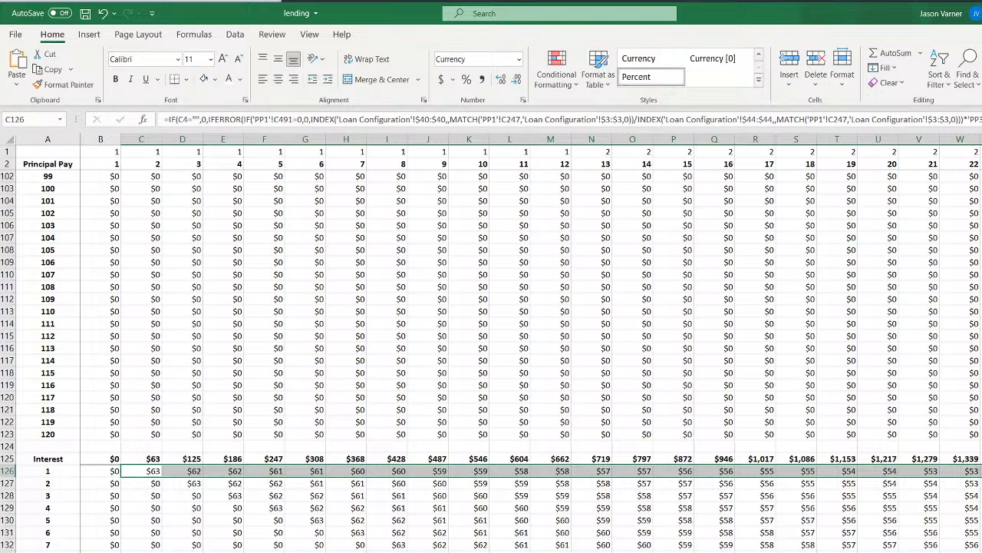
{"action": "left_click", "coordinate": [185, 470]}
{"action": "left_click", "coordinate": [228, 474]}
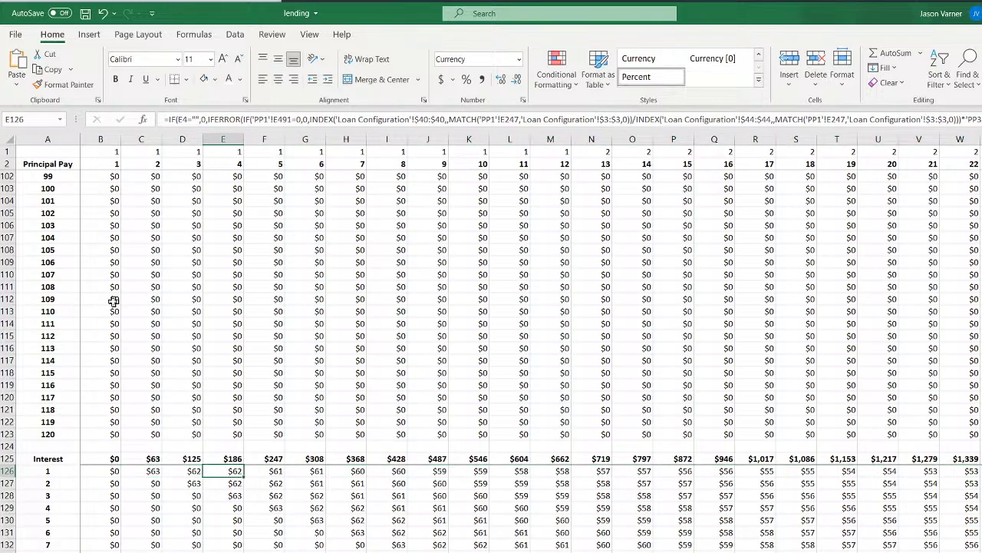
{"action": "scroll", "coordinate": [114, 301], "scroll_direction": "up", "scroll_amount": 20}
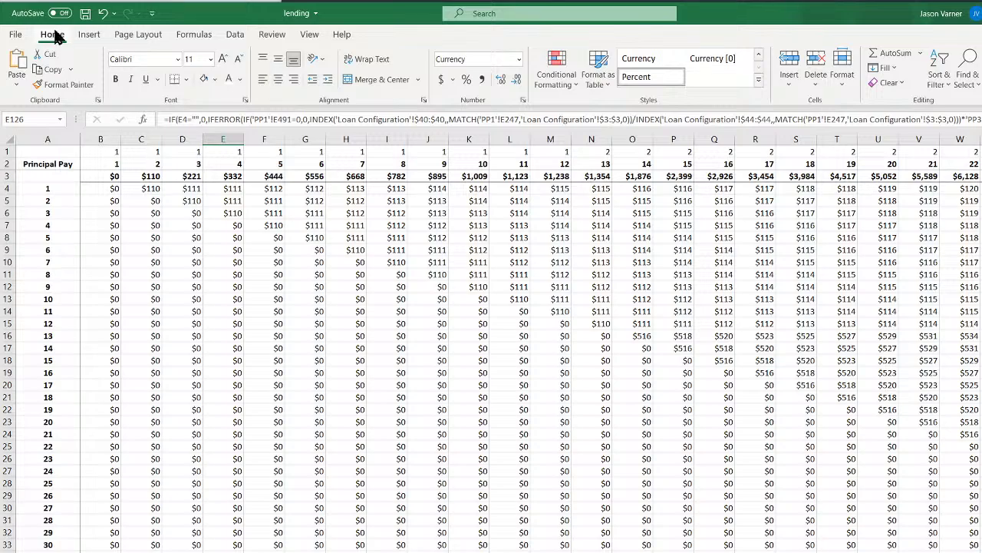
{"action": "left_click", "coordinate": [85, 14]}
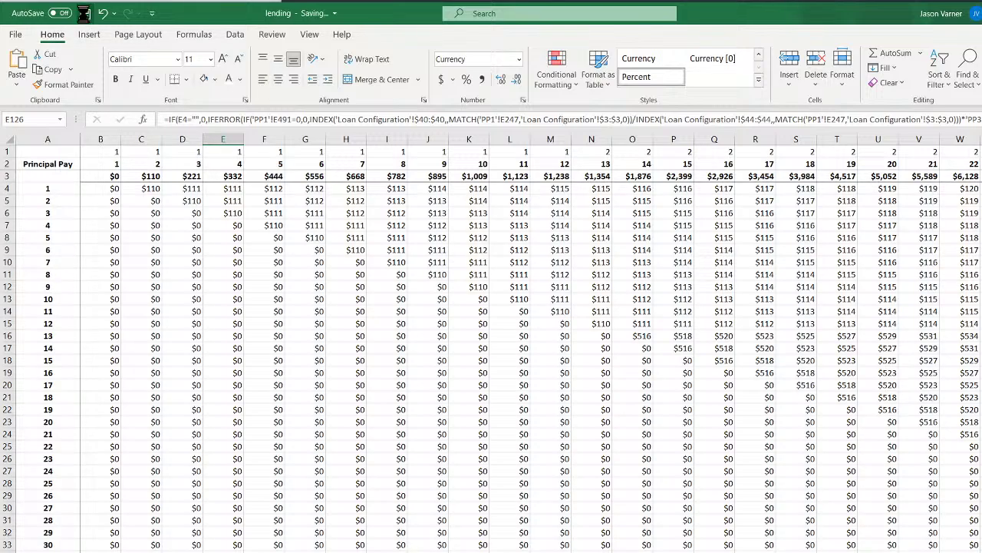
Review the principal and interest schedules, and inspect the first Borrowers Leaving formula (B247) on the following Month end Balance sheet
{"action": "left_click", "coordinate": [153, 187]}
{"action": "scroll", "coordinate": [197, 522], "scroll_direction": "down", "scroll_amount": 20}
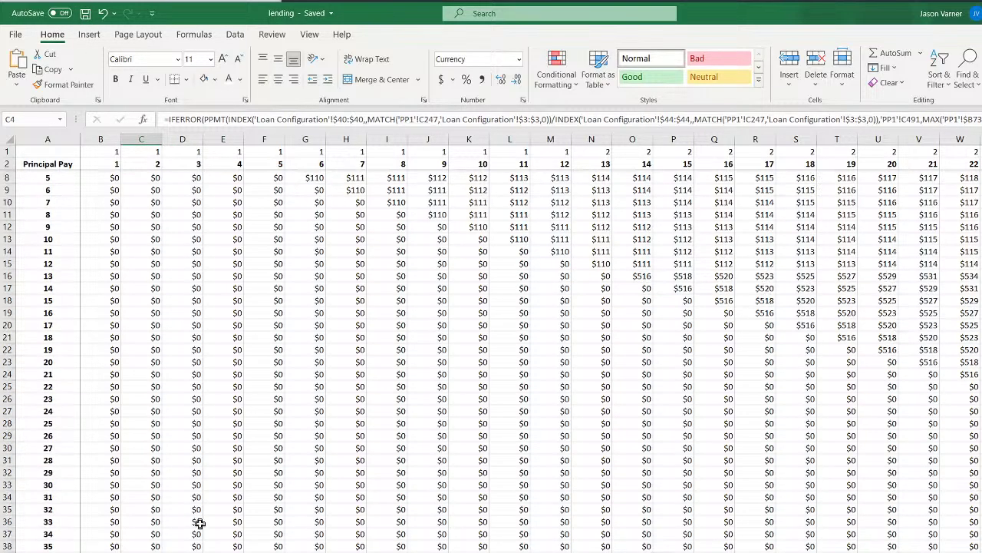
{"action": "scroll", "coordinate": [199, 522], "scroll_direction": "down", "scroll_amount": 20}
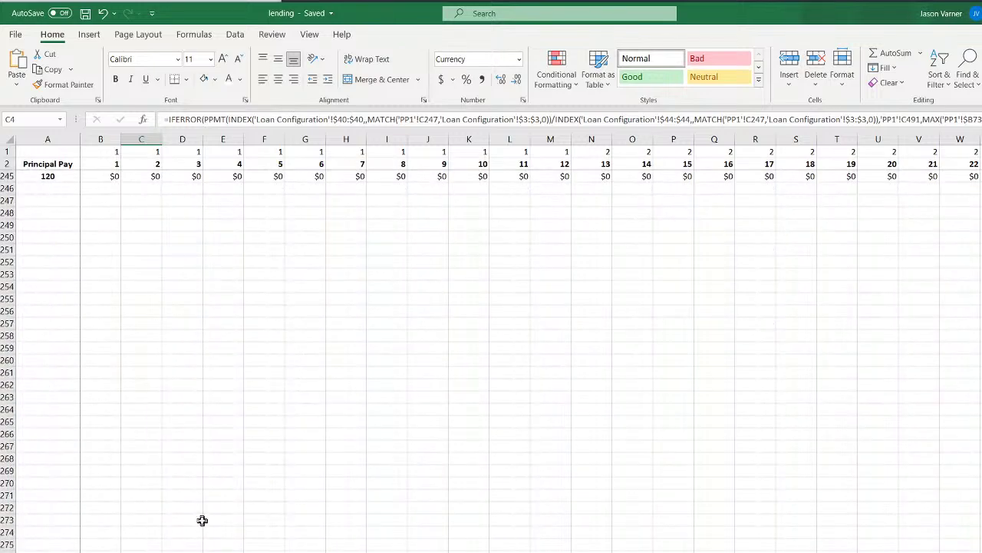
{"action": "scroll", "coordinate": [201, 520], "scroll_direction": "up", "scroll_amount": 20}
{"action": "scroll", "coordinate": [206, 519], "scroll_direction": "up", "scroll_amount": 20}
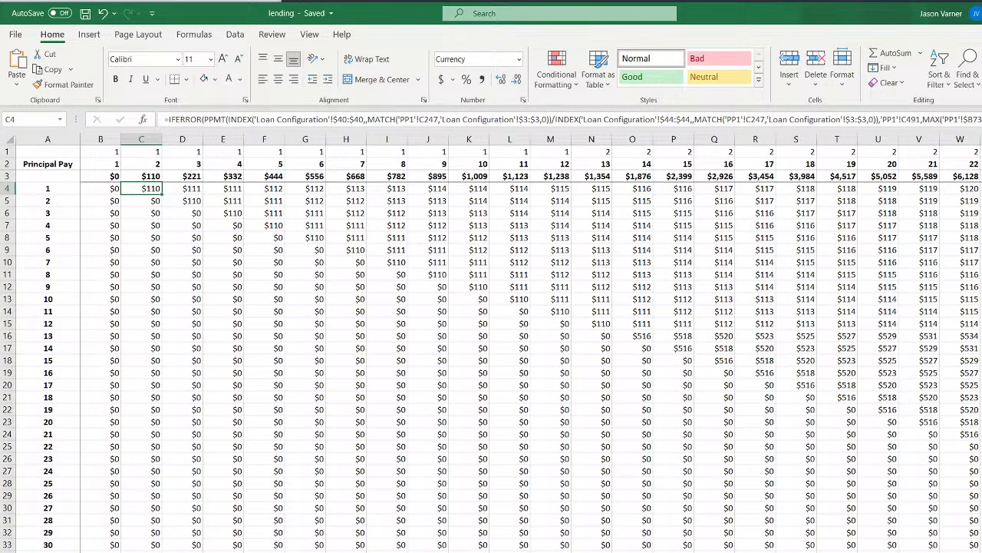
{"action": "scroll", "coordinate": [491, 361], "scroll_direction": "down", "scroll_amount": 20}
{"action": "key", "text": "ctrl+Page_Down"}
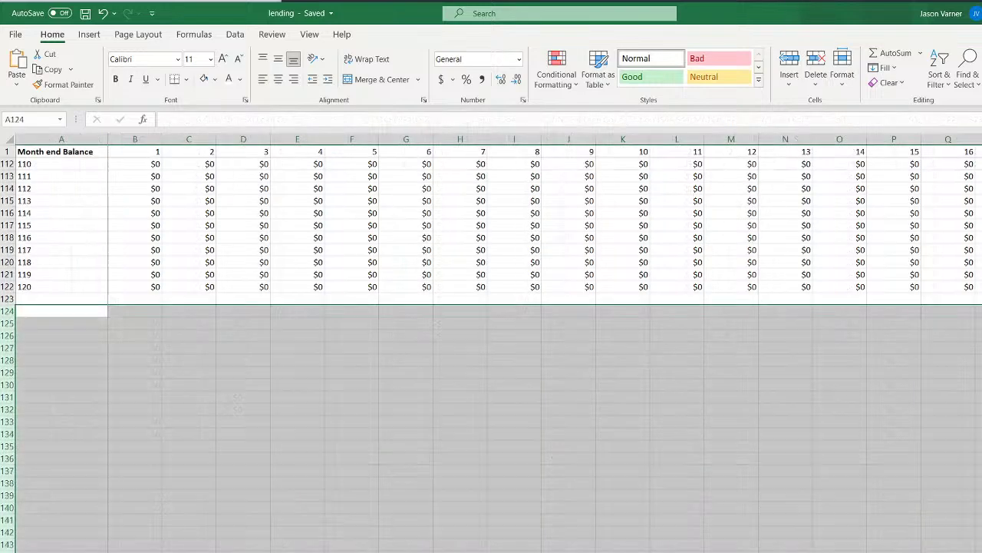
{"action": "scroll", "coordinate": [158, 502], "scroll_direction": "down", "scroll_amount": 20}
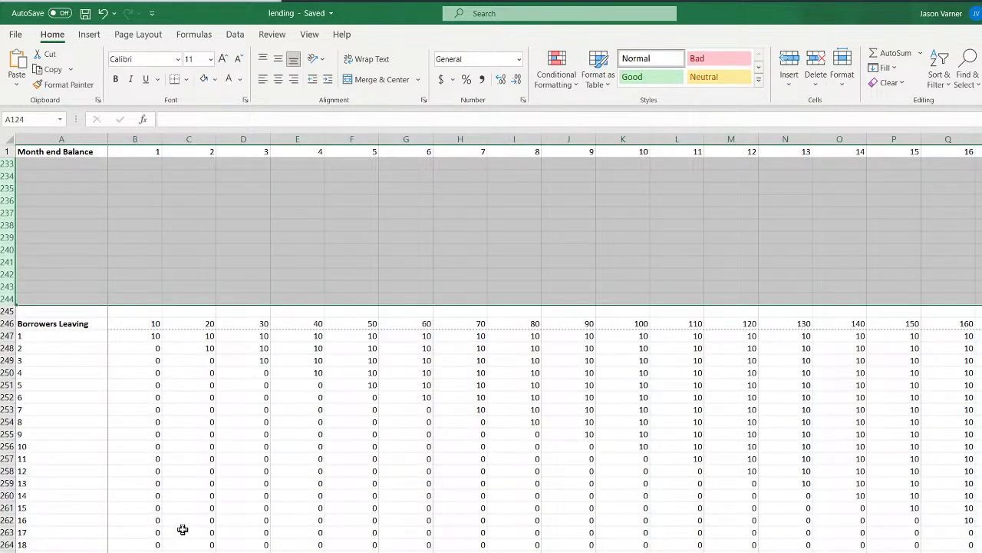
{"action": "left_click", "coordinate": [142, 338]}
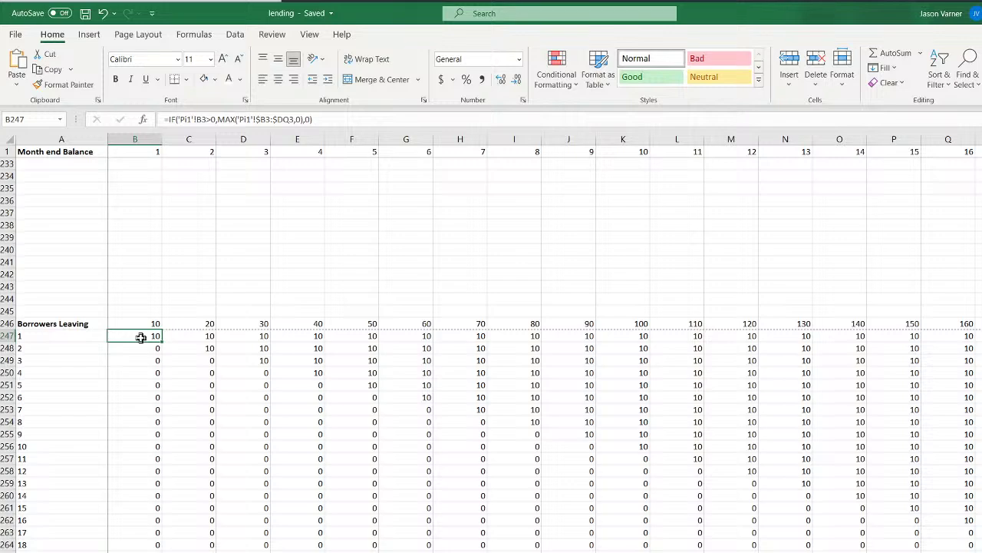
{"action": "left_click_drag", "start_coordinate": [141, 338], "coordinate": [4, 328]}
{"action": "left_click", "coordinate": [144, 336]}
{"action": "double_click", "coordinate": [144, 336]}
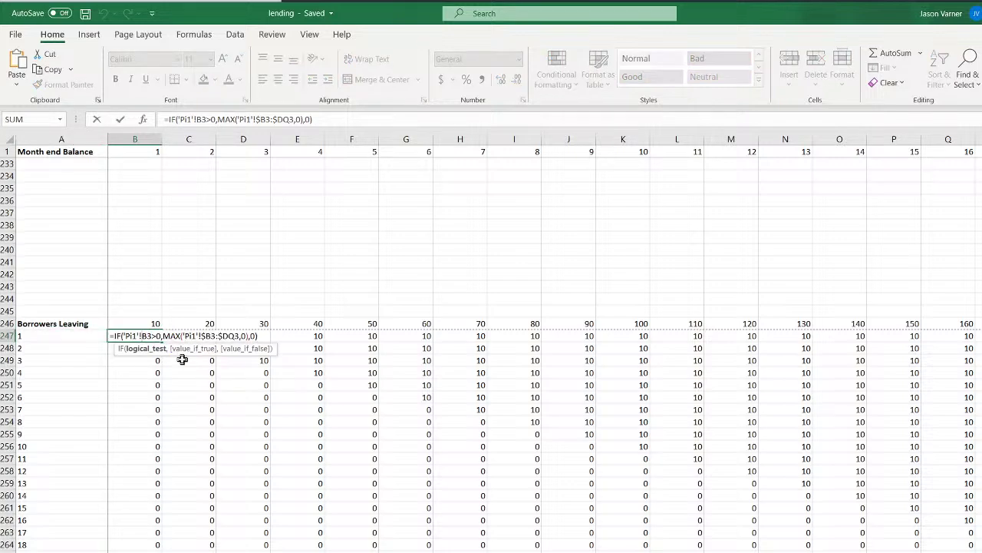
{"action": "key", "text": "Return"}
{"action": "key", "text": "Up"}
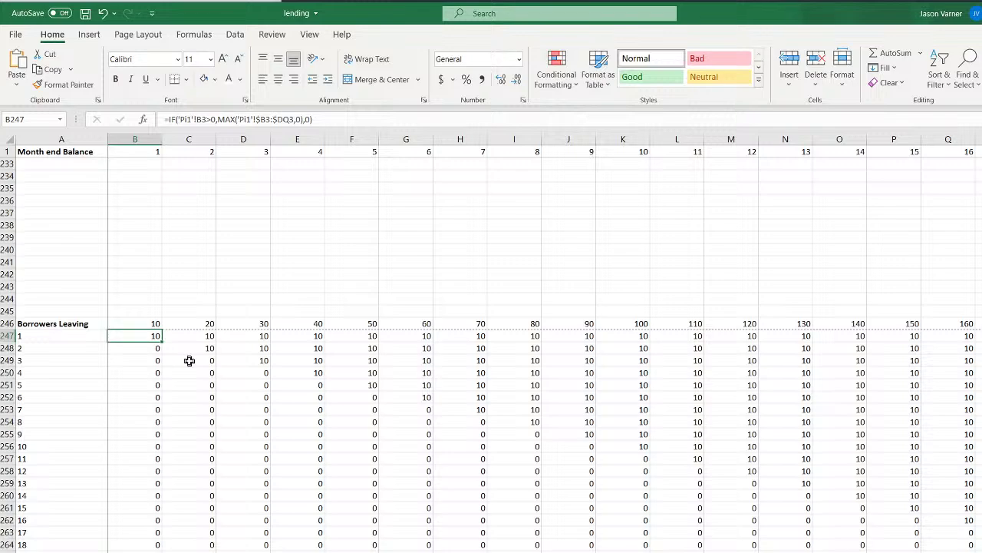
Edit the Borrowers Leaving formula in B247 so that both of its sheet references point to PP1
{"action": "left_click", "coordinate": [191, 123]}
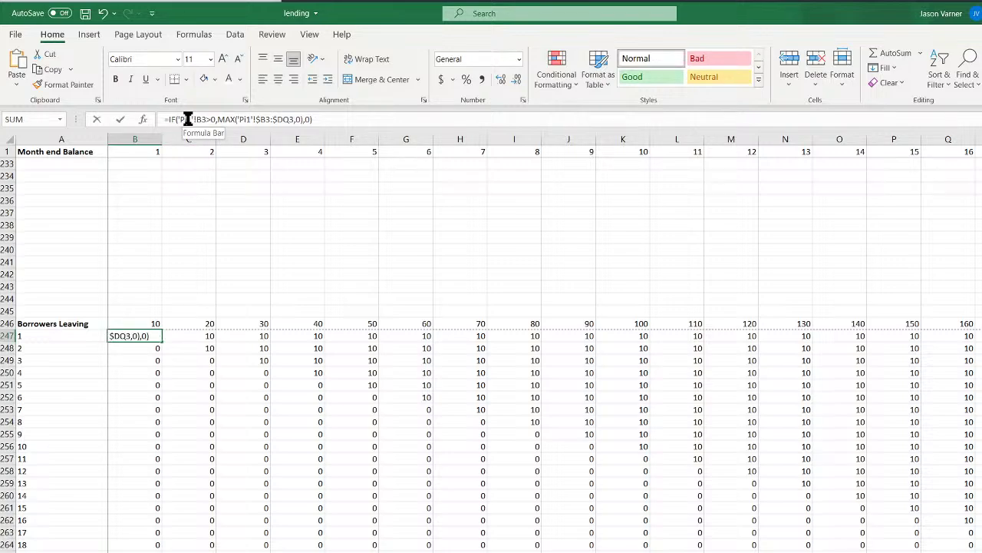
{"action": "key", "text": "BackSpace"}
{"action": "type", "text": "p"}
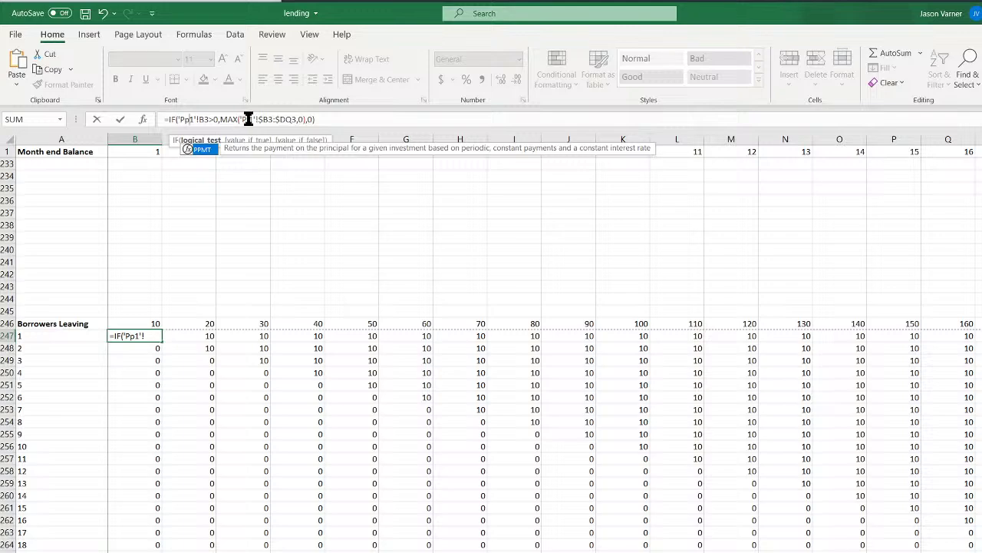
{"action": "left_click", "coordinate": [254, 119]}
{"action": "key", "text": "BackSpace"}
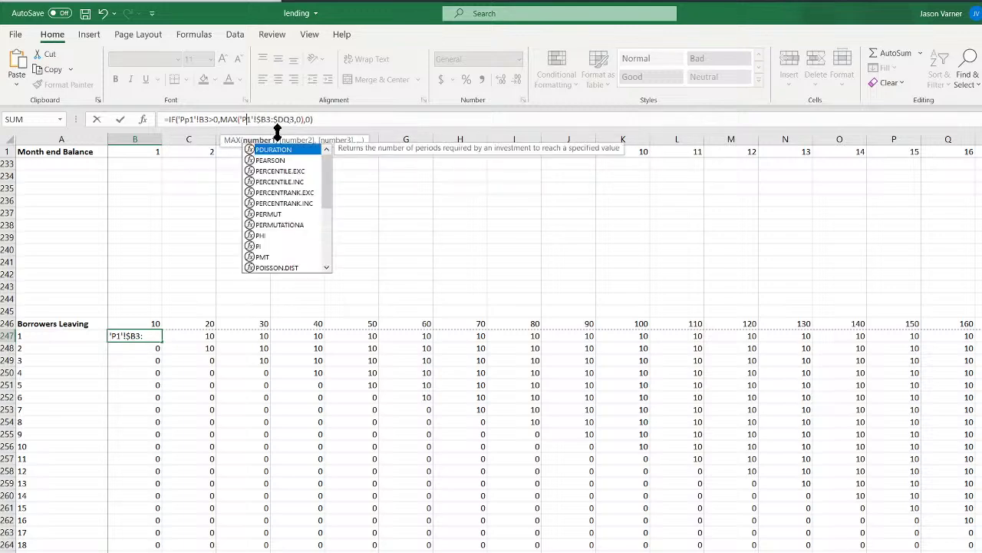
{"action": "type", "text": "p"}
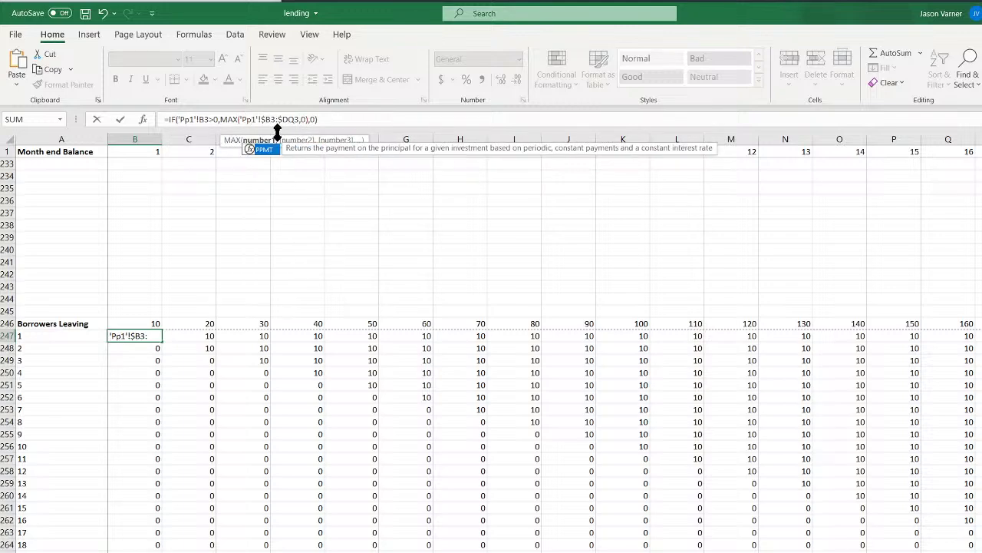
{"action": "key", "text": "Return"}
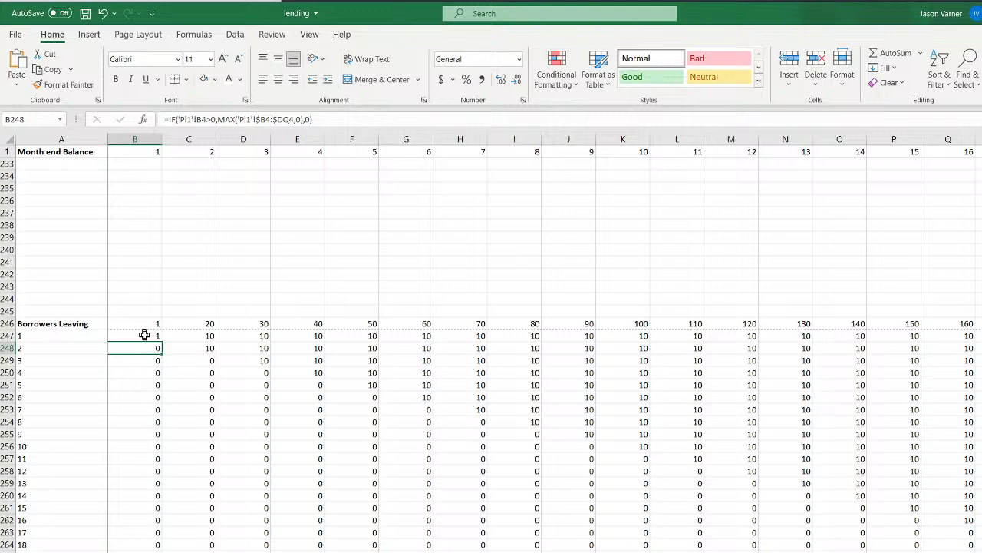
Fill the B247 formula down column B of the Borrowers Leaving section
{"action": "left_click", "coordinate": [153, 338]}
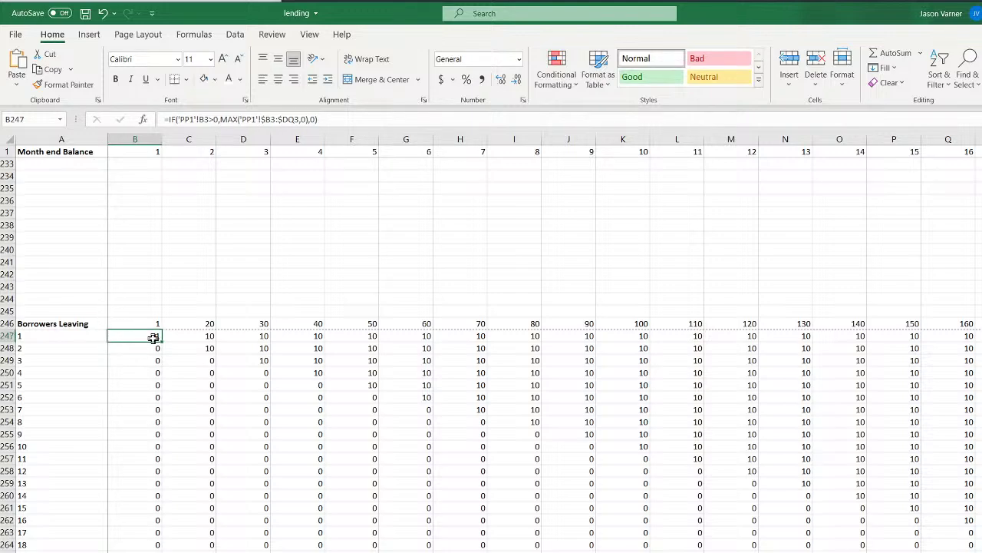
{"action": "left_click", "coordinate": [186, 337]}
{"action": "left_click", "coordinate": [156, 338]}
{"action": "double_click", "coordinate": [161, 338]}
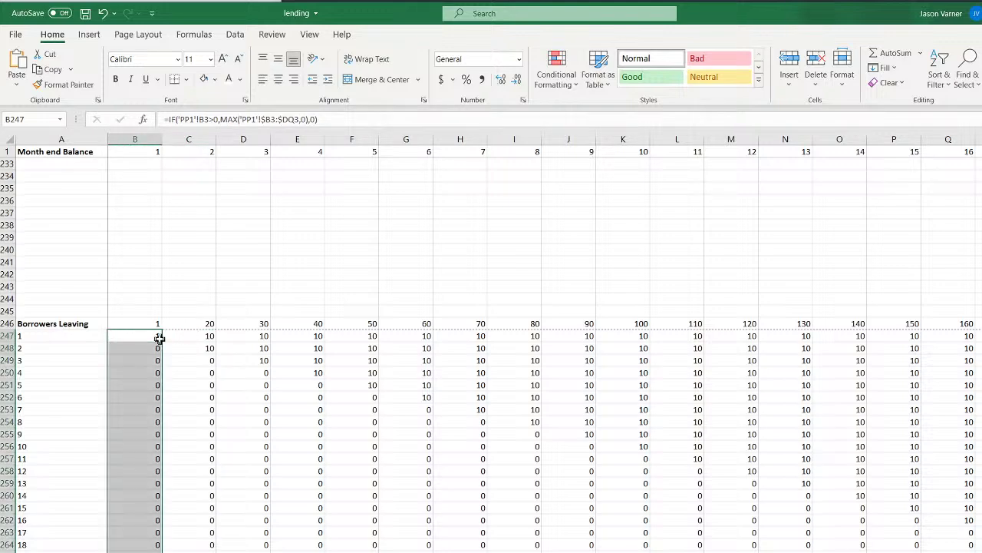
{"action": "left_click", "coordinate": [158, 337]}
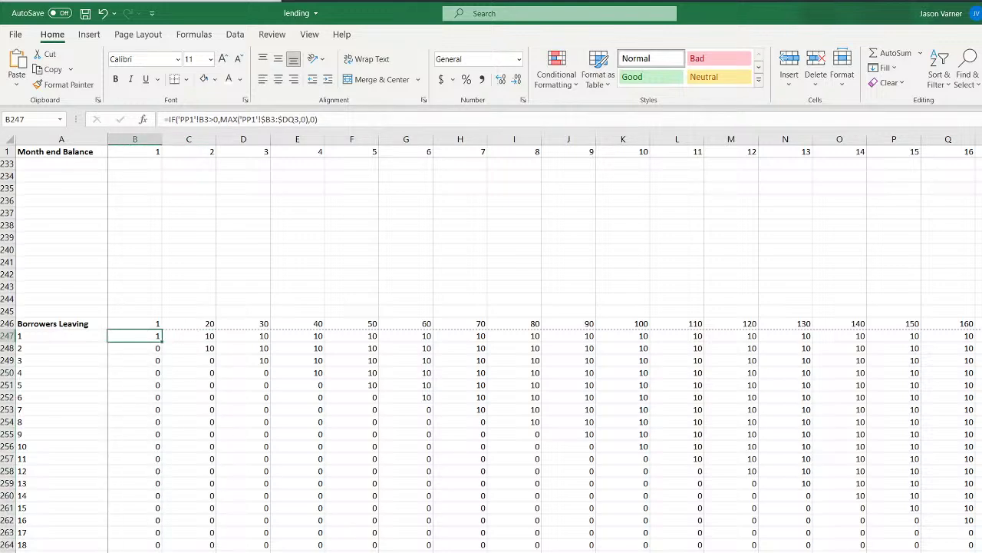
Inspect the B3 formula on the PP1 borrower schedule and the Borrowers Leaving formula in B247 of the Loan Type 1 month-end balance sheet
{"action": "key", "text": "ctrl+Page_Down"}
{"action": "scroll", "coordinate": [147, 513], "scroll_direction": "up", "scroll_amount": 20}
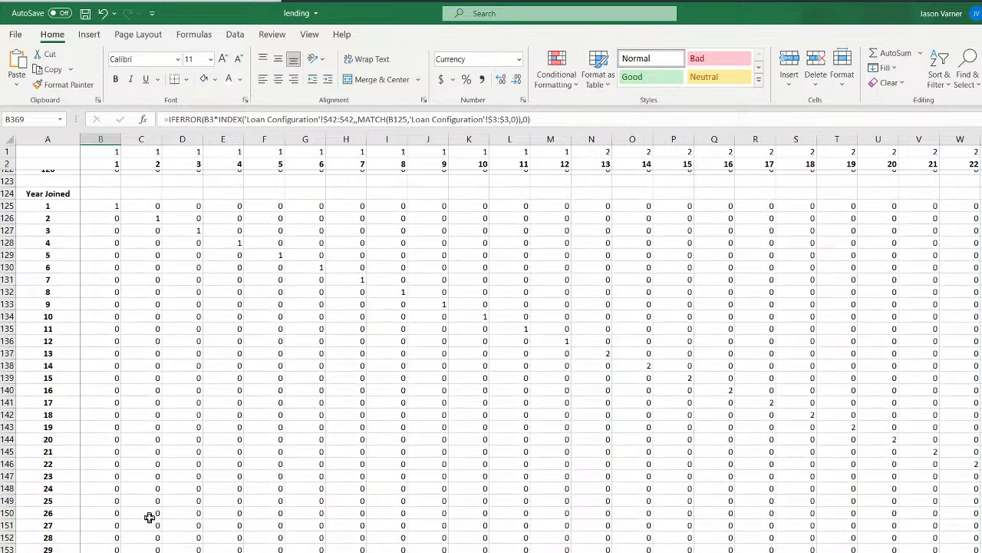
{"action": "scroll", "coordinate": [149, 517], "scroll_direction": "up", "scroll_amount": 20}
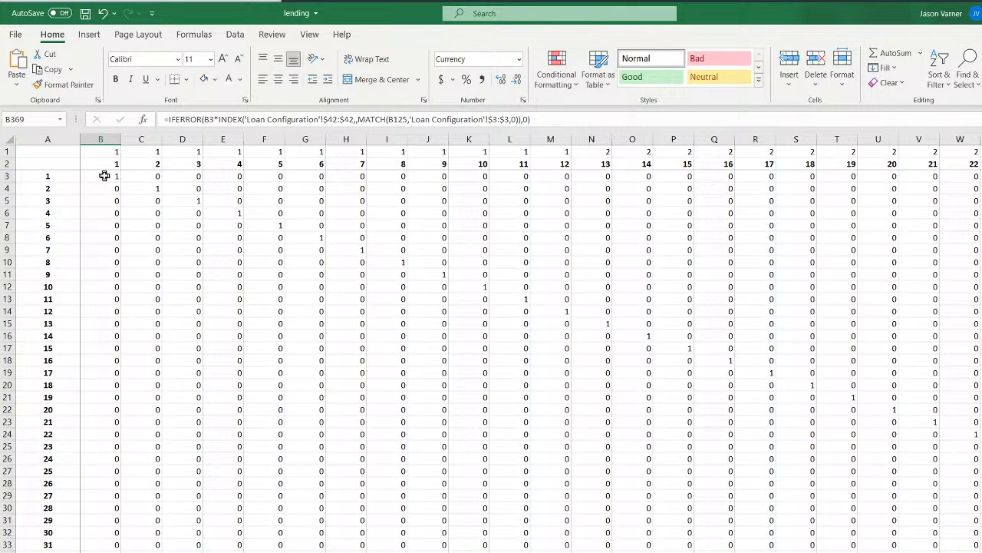
{"action": "left_click", "coordinate": [105, 176]}
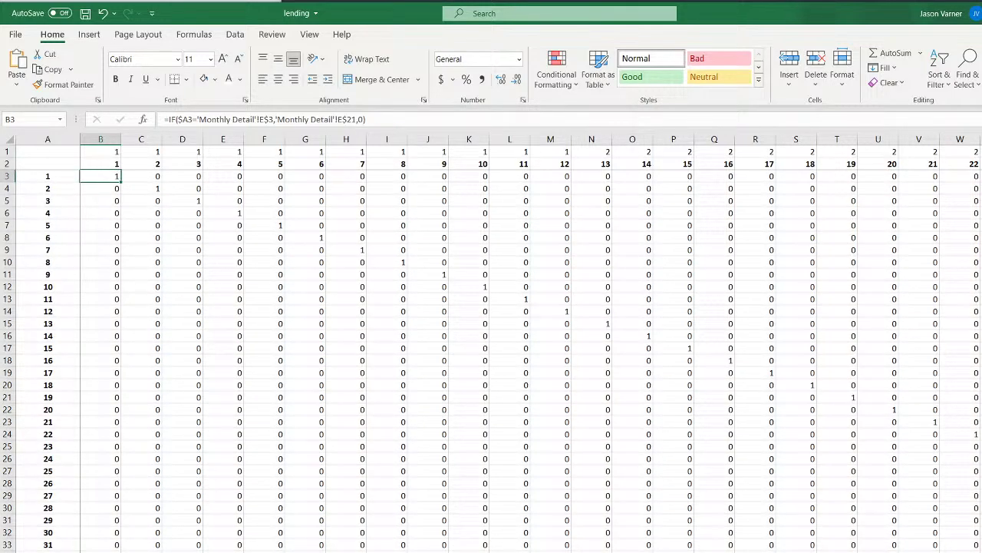
{"action": "key", "text": "ctrl+Page_Down"}
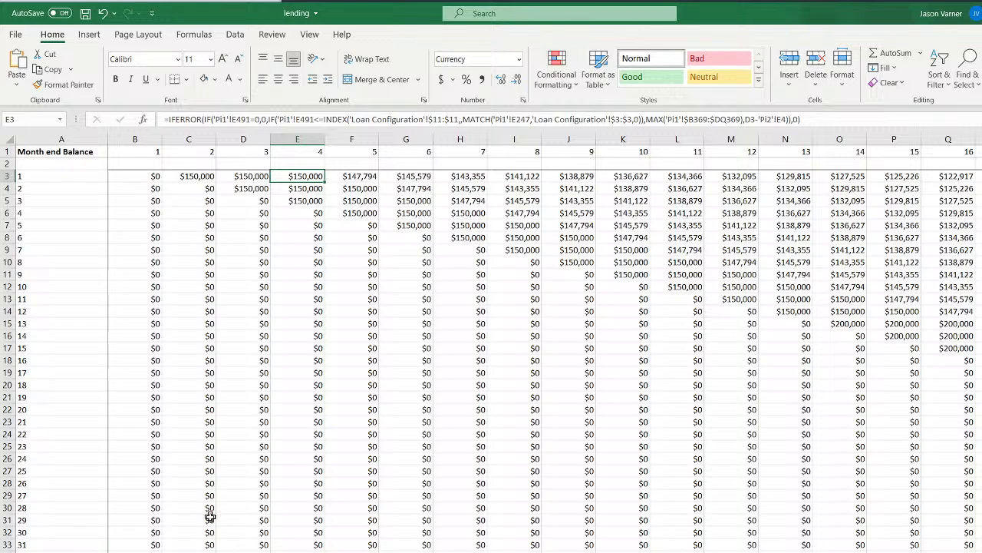
{"action": "scroll", "coordinate": [491, 345], "scroll_direction": "down", "scroll_amount": 20}
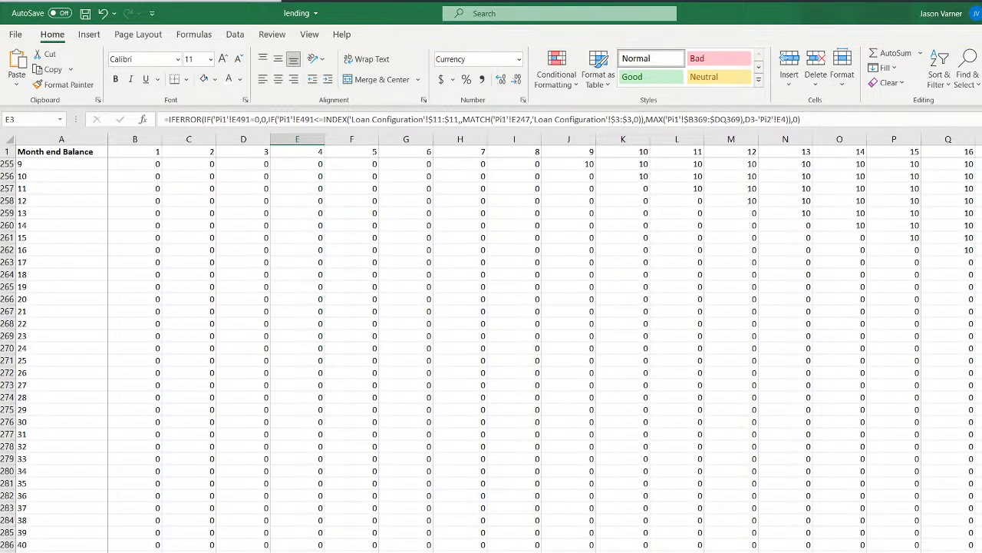
{"action": "scroll", "coordinate": [491, 345], "scroll_direction": "up", "scroll_amount": 12}
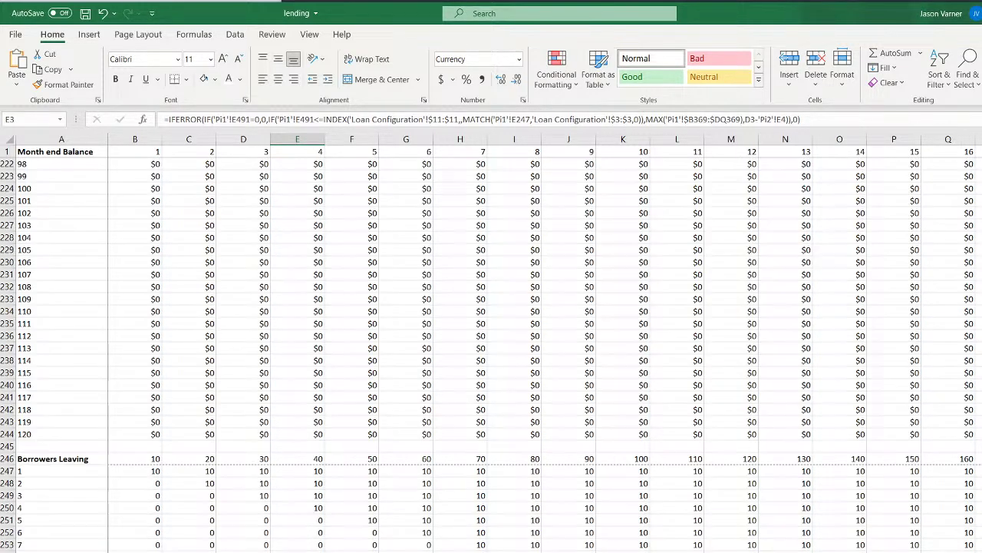
{"action": "left_click", "coordinate": [149, 471]}
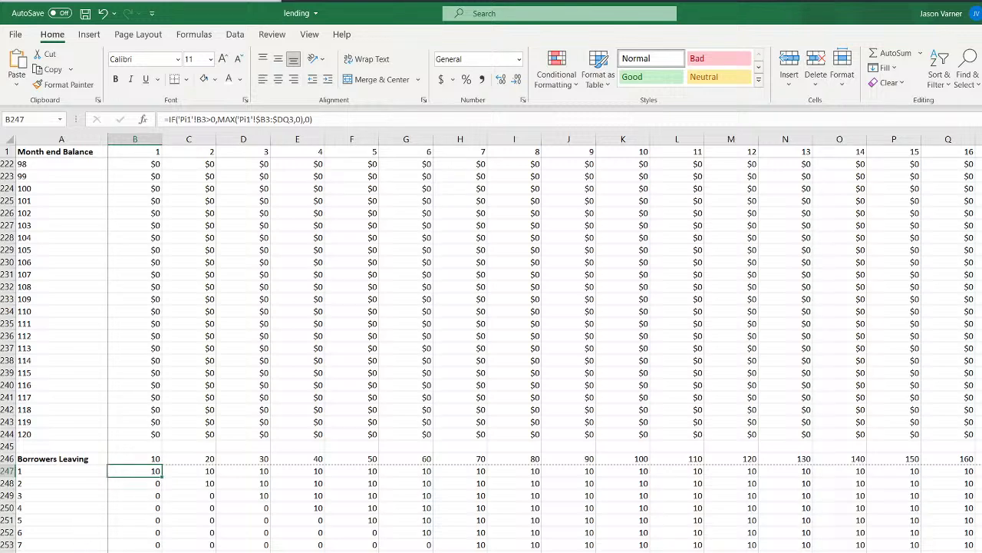
Check the Loan Type 1 Borrowers Paid Off formula in E10 of the monthly pro-forma, and review the pi3 borrower rows
{"action": "left_click", "coordinate": [296, 551]}
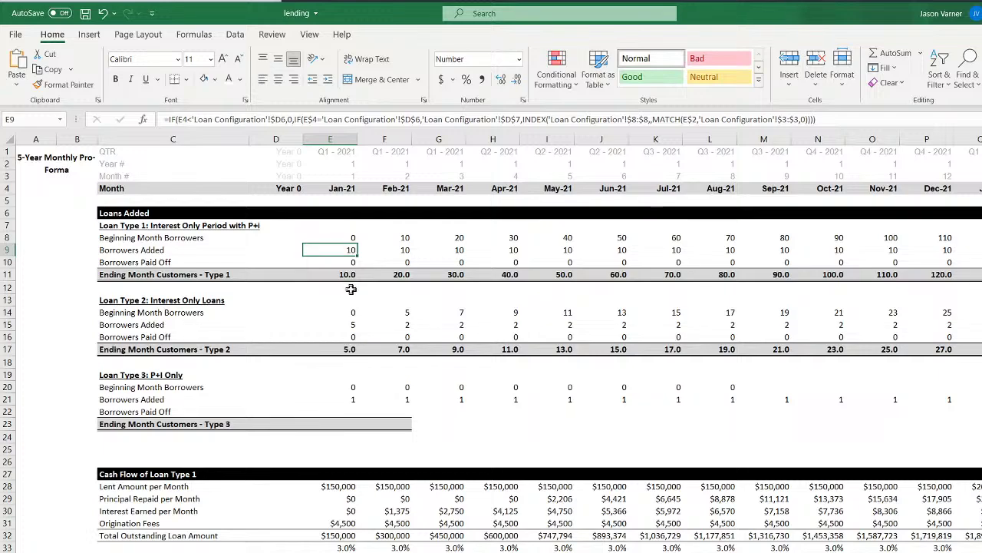
{"action": "left_click", "coordinate": [345, 262]}
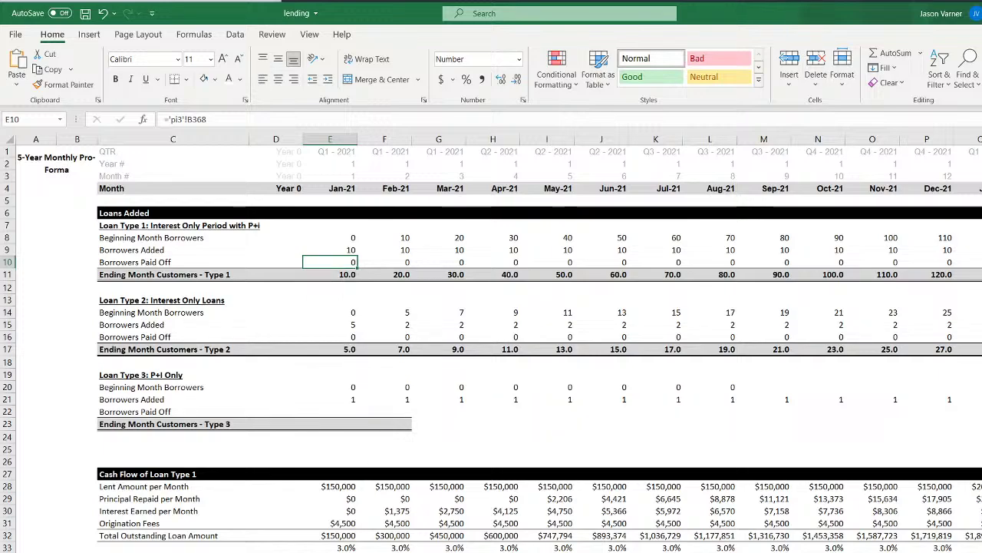
{"action": "key", "text": "ctrl+Page_Down"}
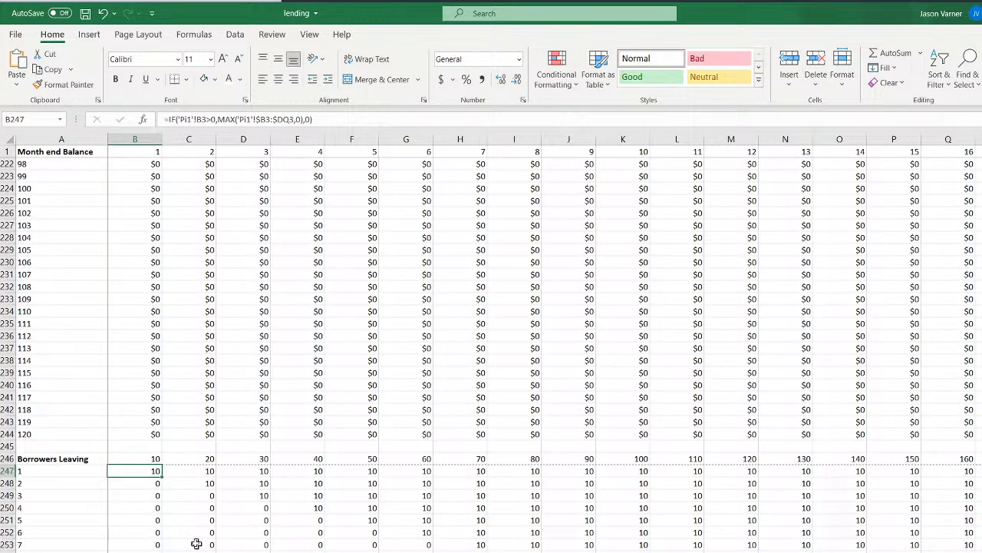
{"action": "scroll", "coordinate": [187, 527], "scroll_direction": "down", "scroll_amount": 20}
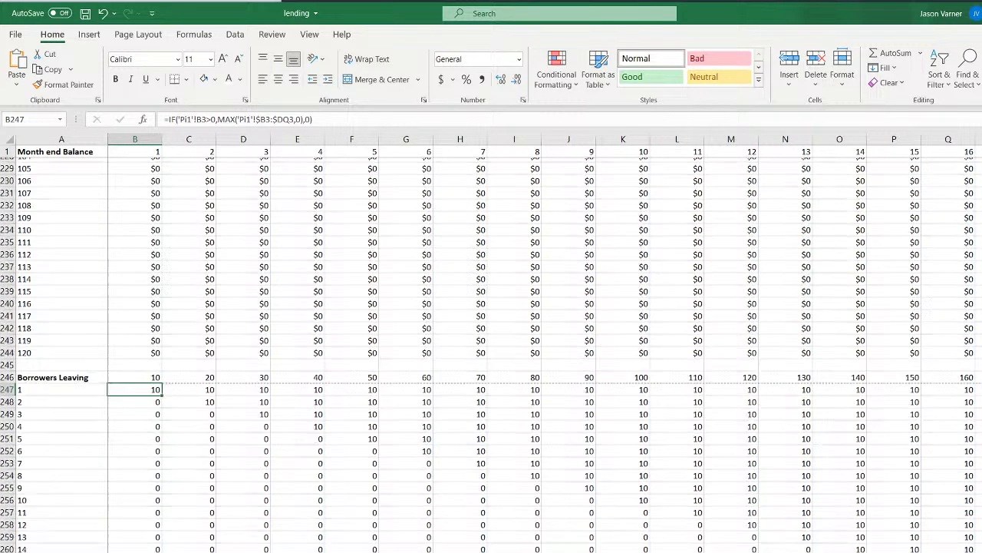
{"action": "scroll", "coordinate": [491, 346], "scroll_direction": "up", "scroll_amount": 20}
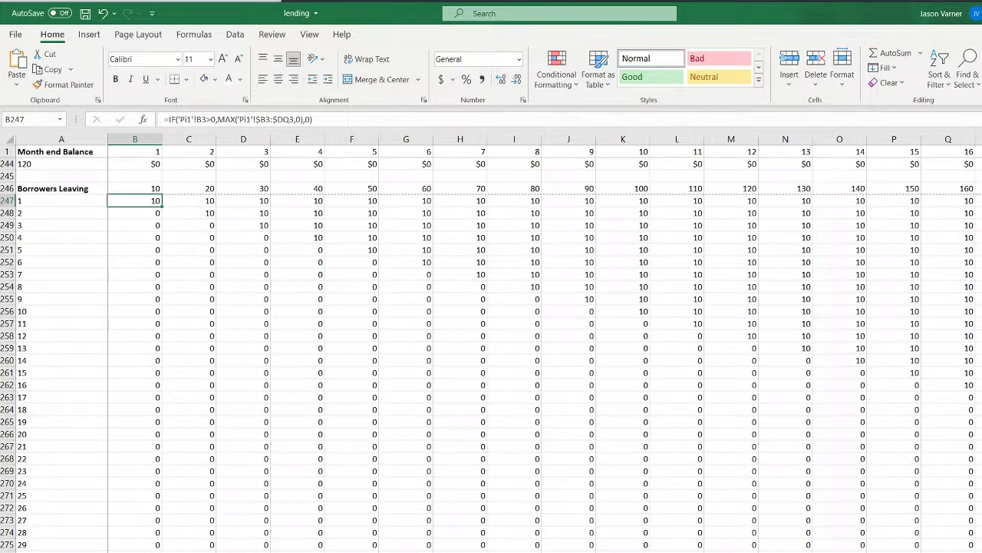
Rename the first Borrowers Leaving heading in A246 of the pi3 sheet as Existing Borrowers
{"action": "scroll", "coordinate": [491, 345], "scroll_direction": "up", "scroll_amount": 4}
{"action": "left_click", "coordinate": [75, 322]}
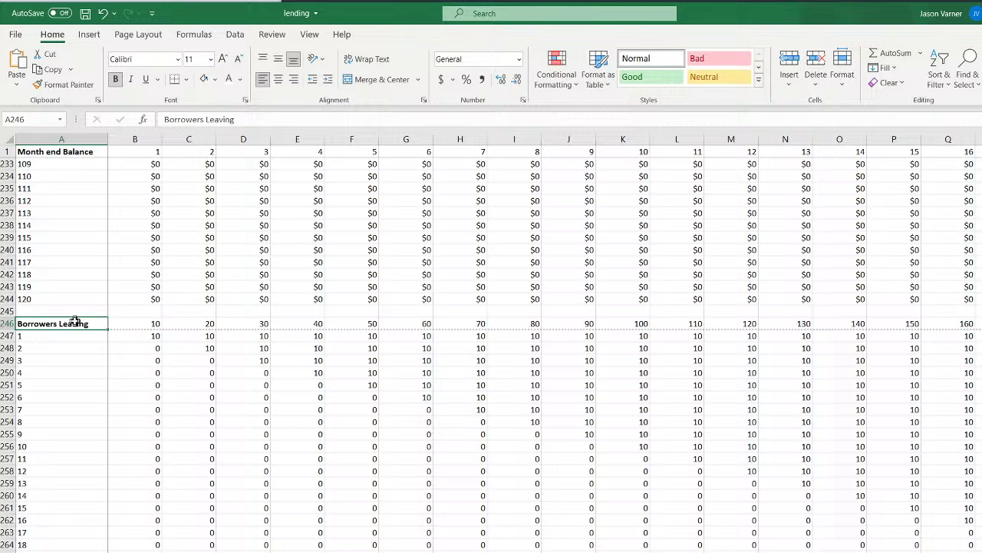
{"action": "type", "text": "E"}
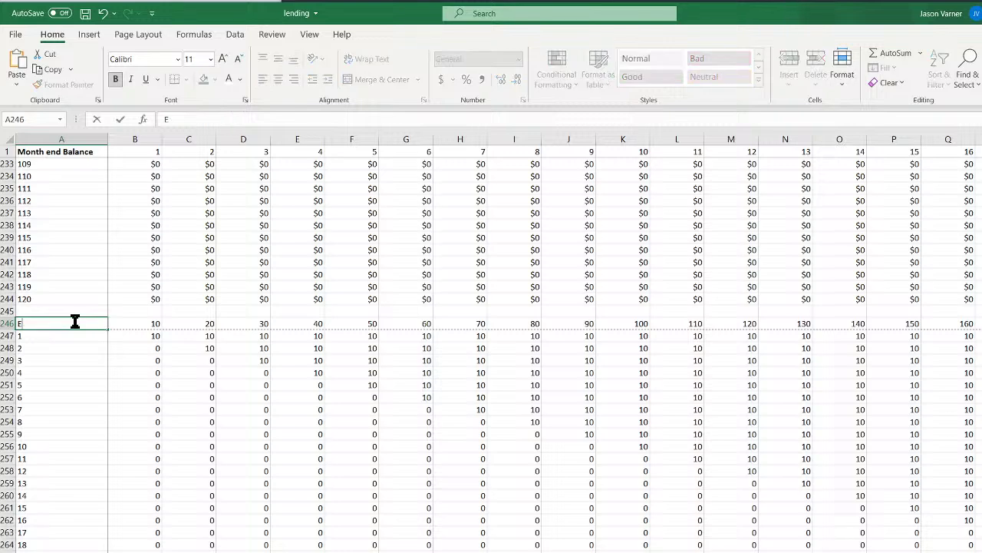
{"action": "type", "text": "xisting Borrowers"}
{"action": "key", "text": "Return"}
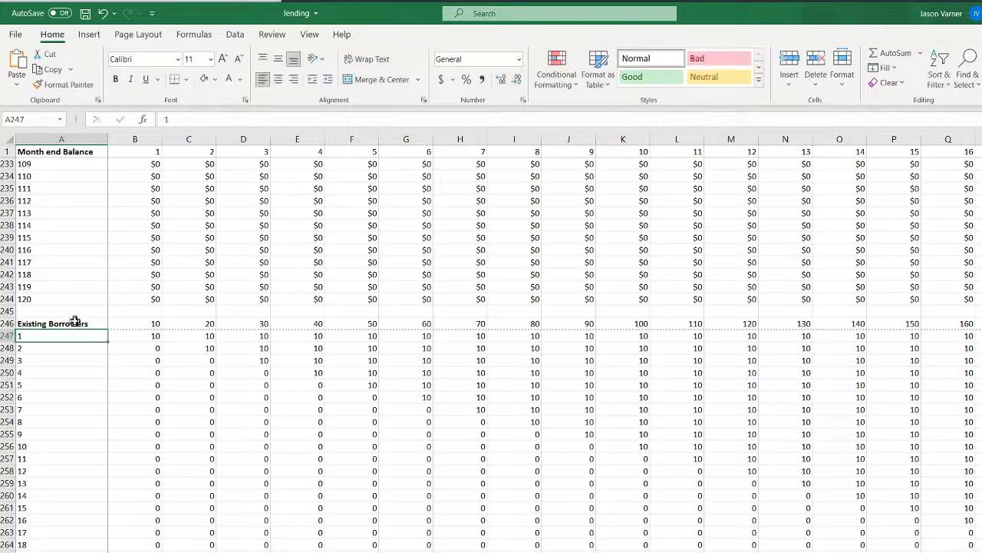
Copy the Existing Borrowers heading from pi3 into A246 of the Loan Type 3 month-end balance sheet
{"action": "right_click", "coordinate": [75, 321]}
{"action": "left_click", "coordinate": [103, 347]}
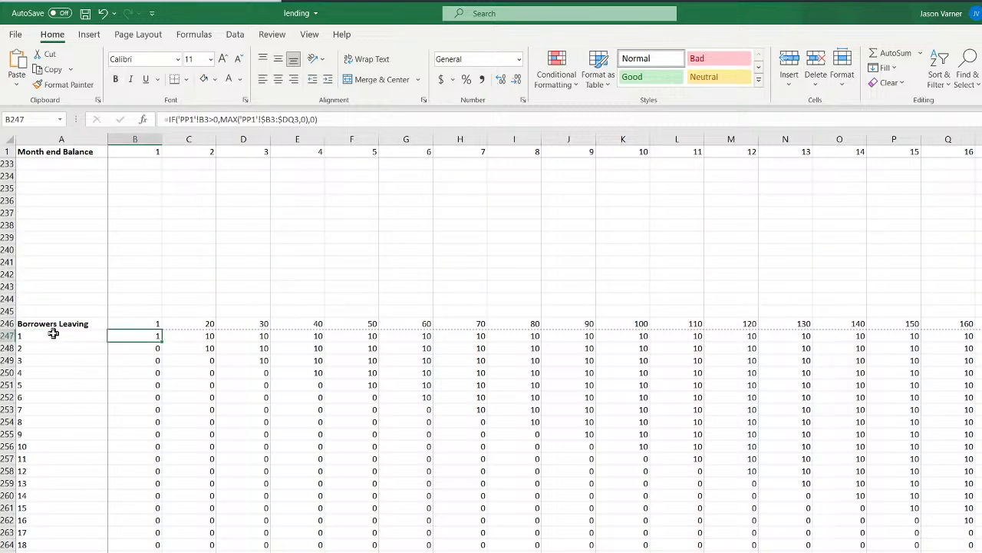
{"action": "right_click", "coordinate": [53, 328]}
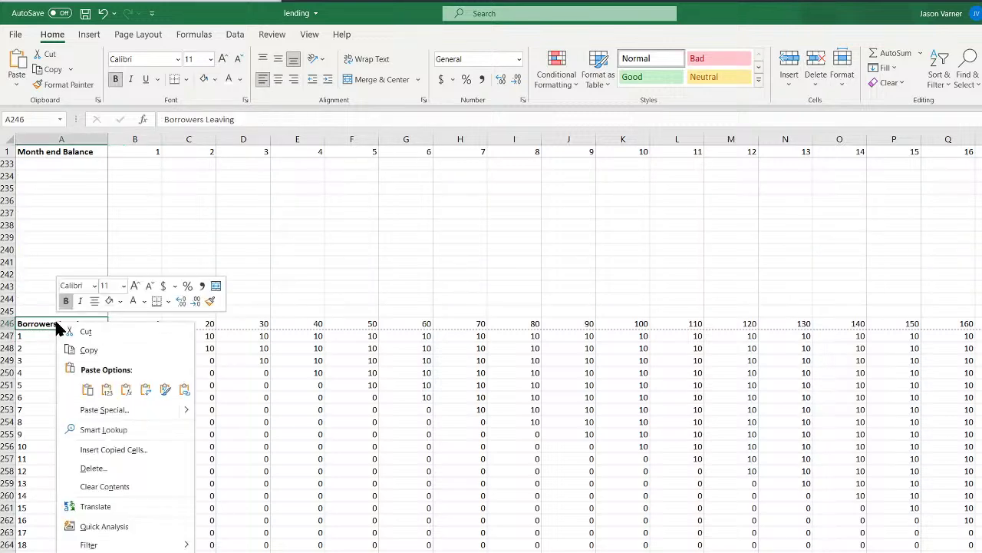
{"action": "left_click", "coordinate": [88, 390]}
Inspect the sheet references in the Existing Borrowers formulas of column B and the neighbouring month columns
{"action": "left_click", "coordinate": [318, 347]}
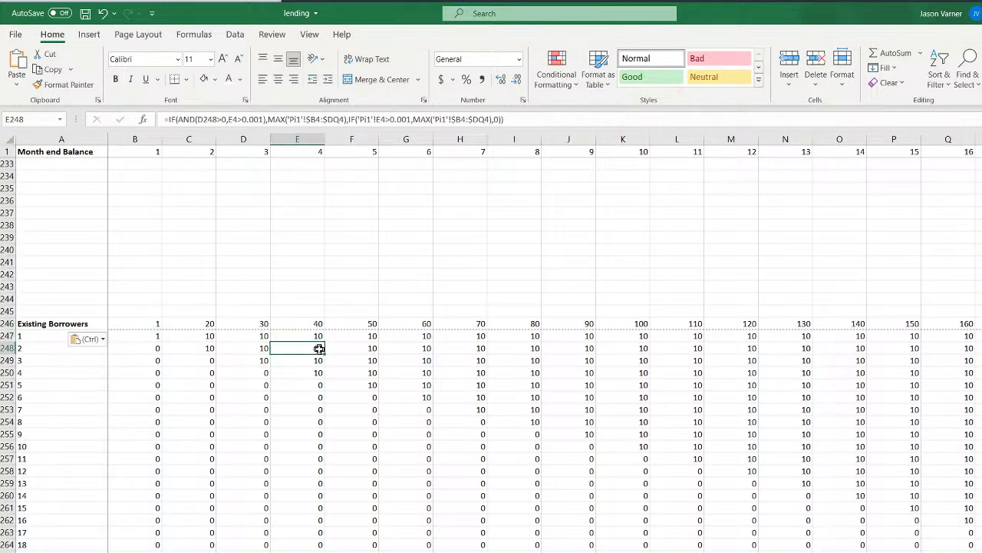
{"action": "left_click", "coordinate": [153, 337]}
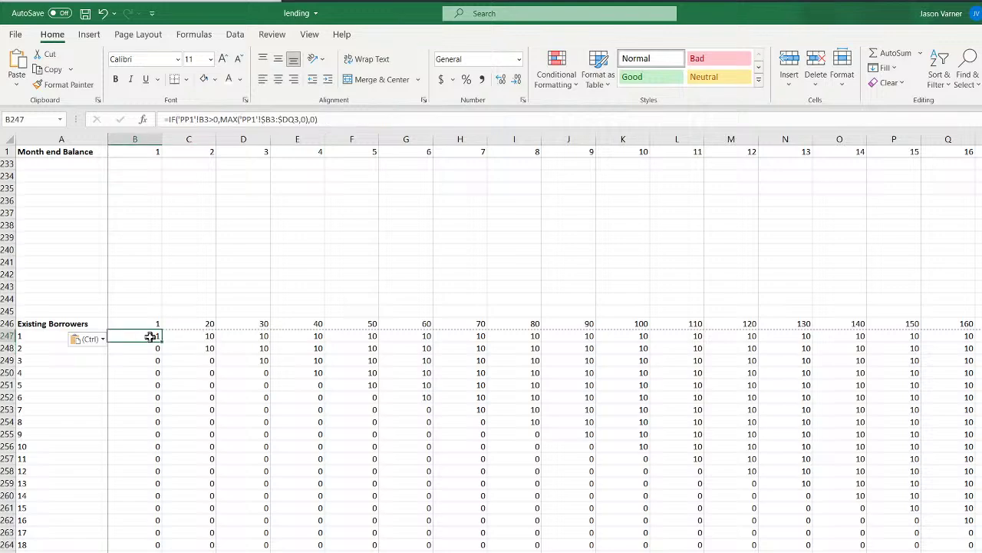
{"action": "left_click", "coordinate": [209, 338]}
{"action": "left_click", "coordinate": [141, 371]}
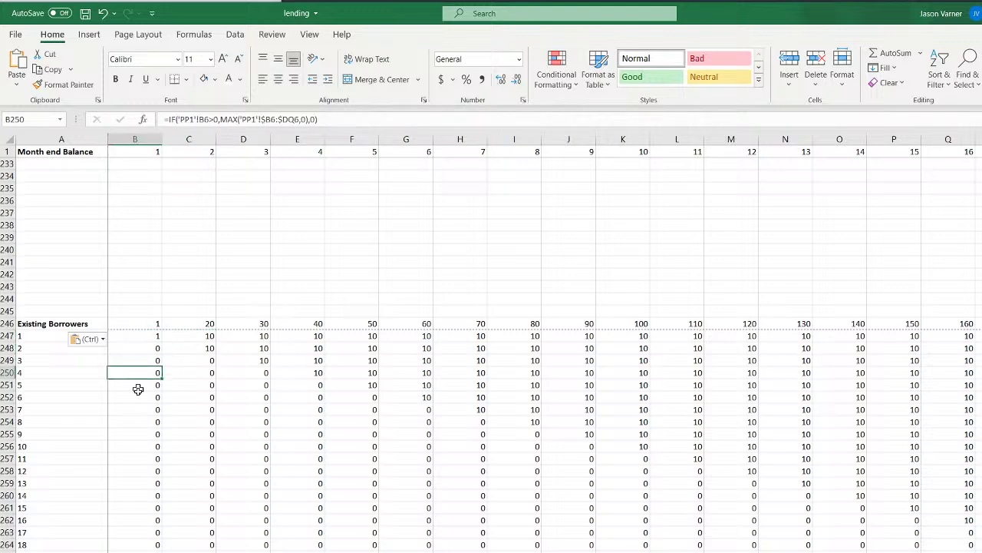
{"action": "left_click", "coordinate": [132, 449]}
{"action": "left_click", "coordinate": [134, 532]}
{"action": "left_click", "coordinate": [145, 335]}
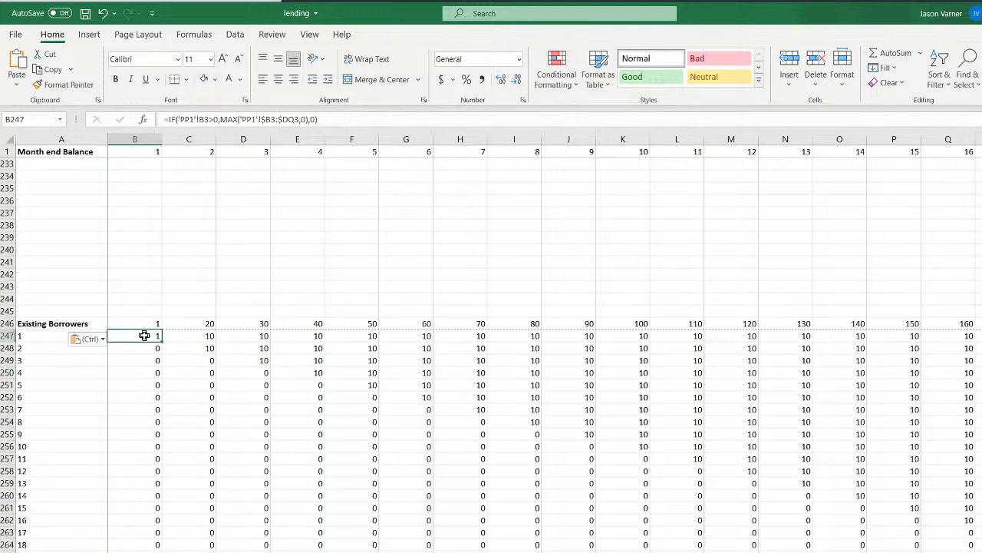
Edit the Existing Borrowers formula in C247 so that all three of its Pi1 references point to PP1
{"action": "scroll", "coordinate": [143, 340], "scroll_direction": "up", "scroll_amount": 4}
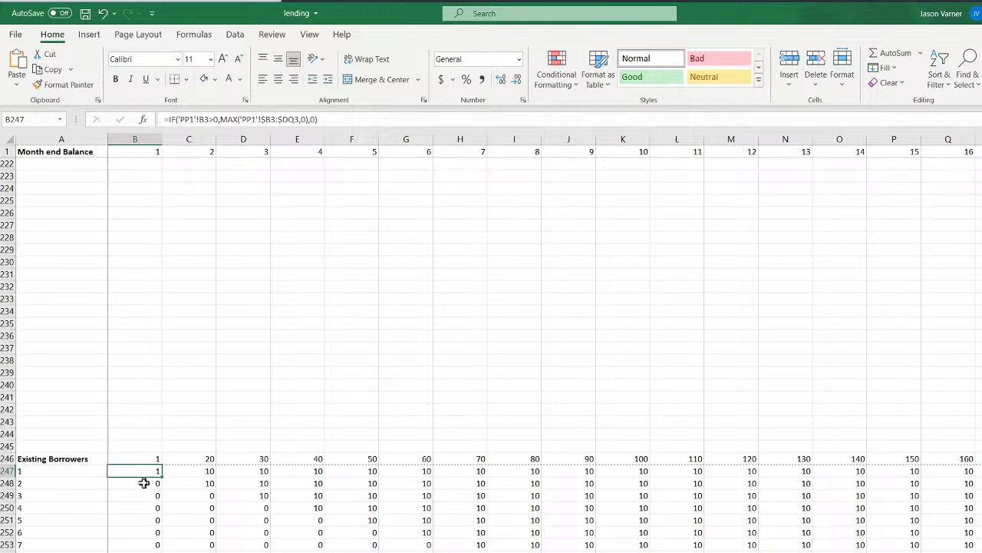
{"action": "left_click", "coordinate": [197, 471]}
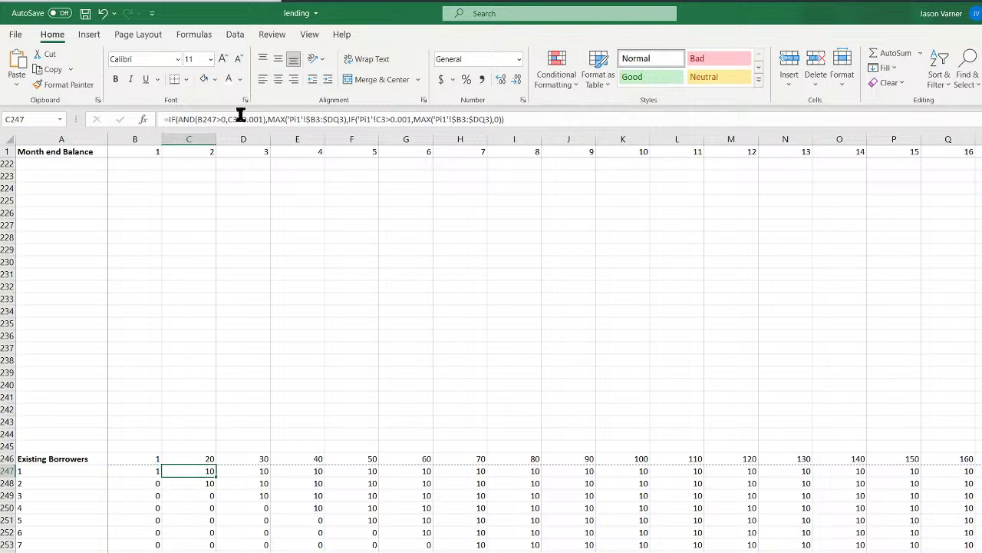
{"action": "left_click", "coordinate": [296, 120]}
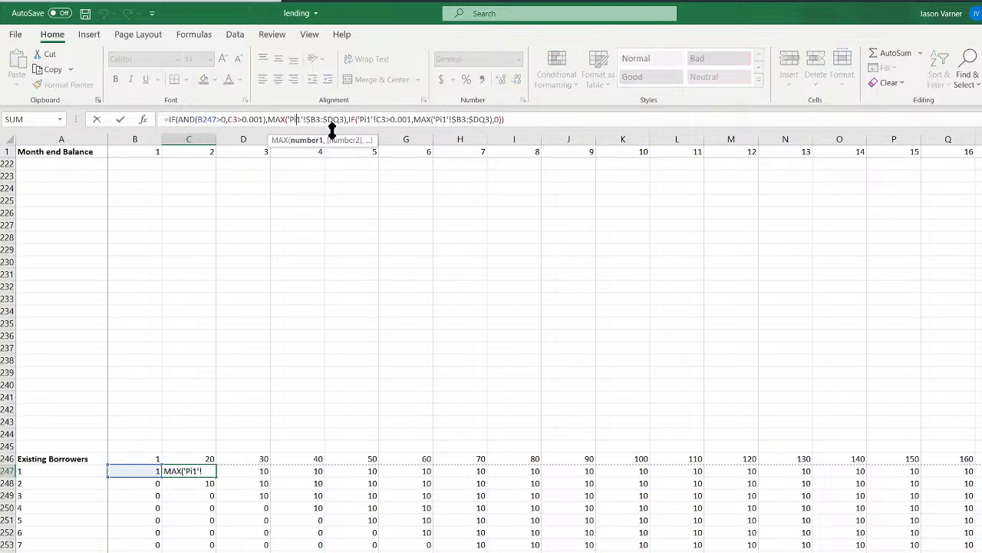
{"action": "type", "text": "p"}
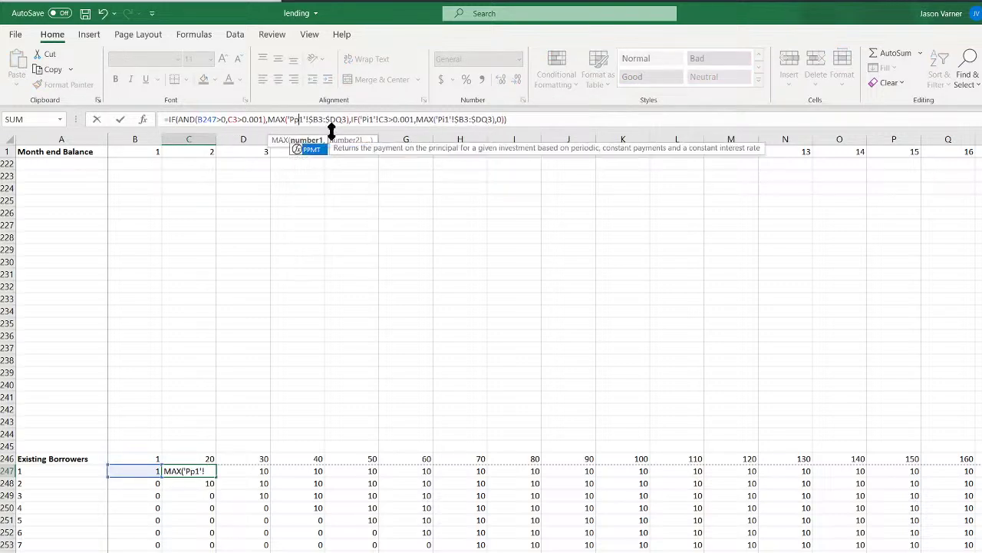
{"action": "left_click", "coordinate": [374, 120]}
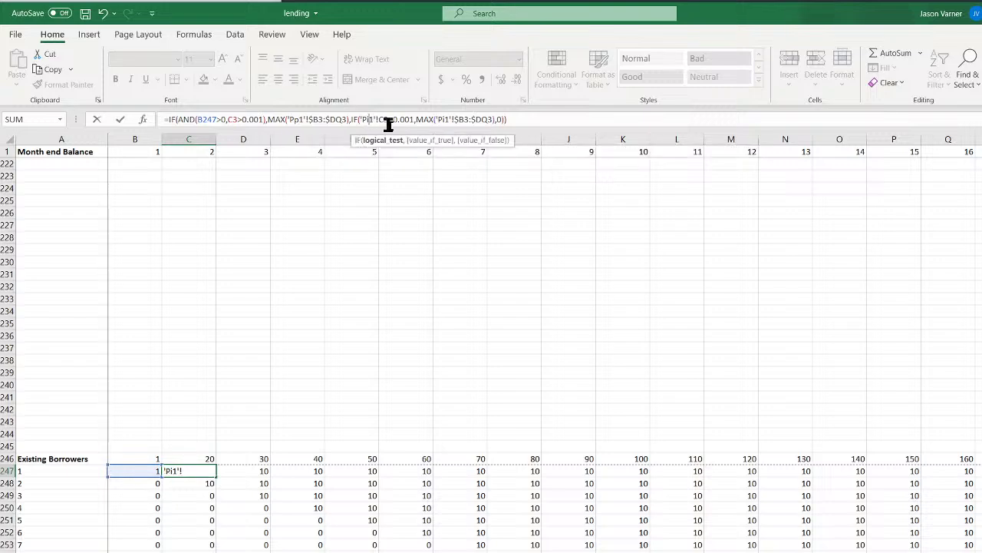
{"action": "key", "text": "Delete"}
{"action": "type", "text": "p"}
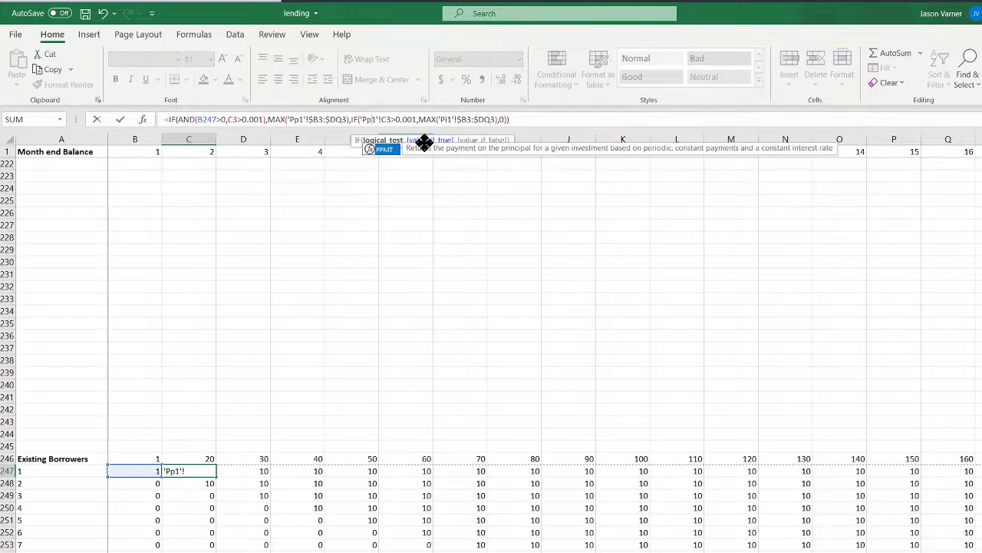
{"action": "left_click", "coordinate": [448, 119]}
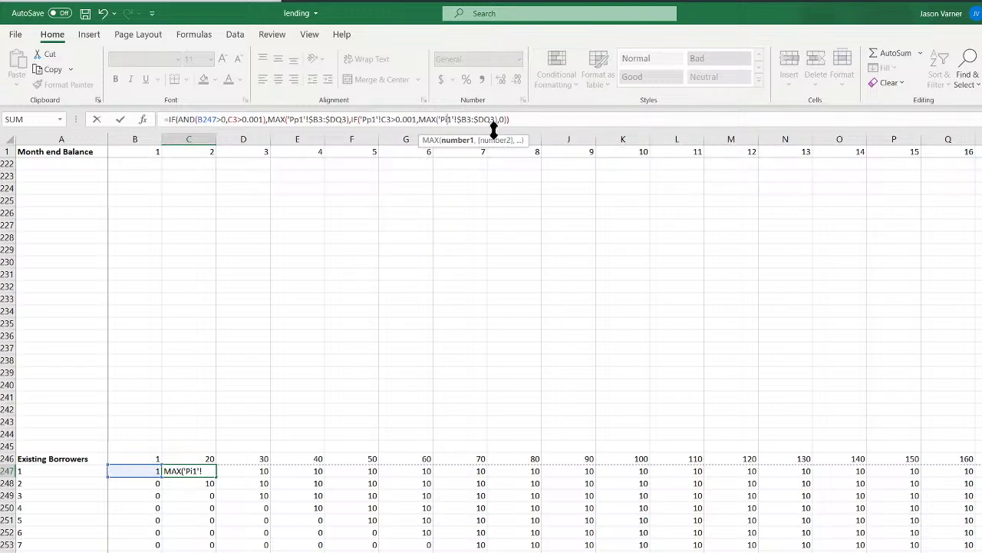
{"action": "key", "text": "BackSpace"}
{"action": "type", "text": "p"}
{"action": "key", "text": "Return"}
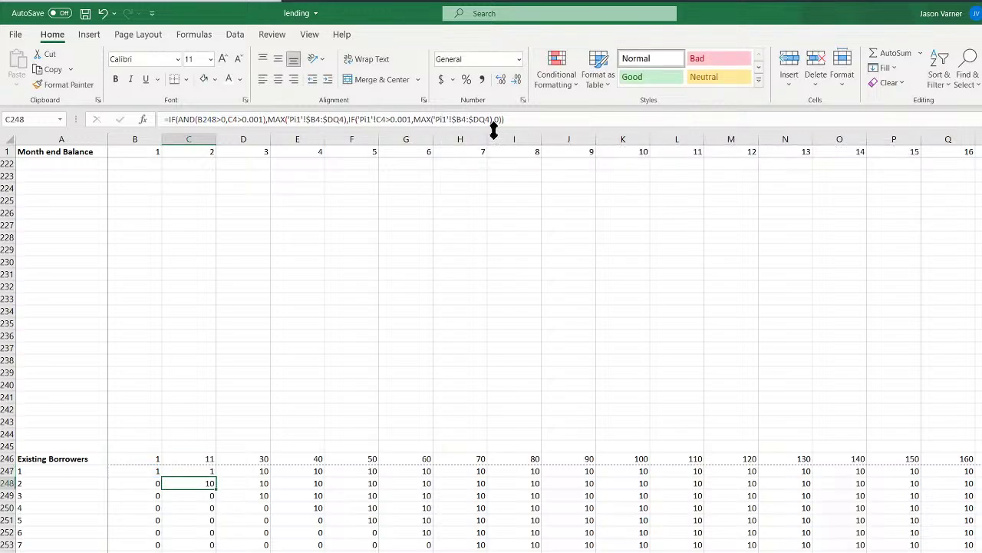
Fill the C247 formula across the remaining month columns and down all rows of the Existing Borrowers section
{"action": "left_click", "coordinate": [212, 471]}
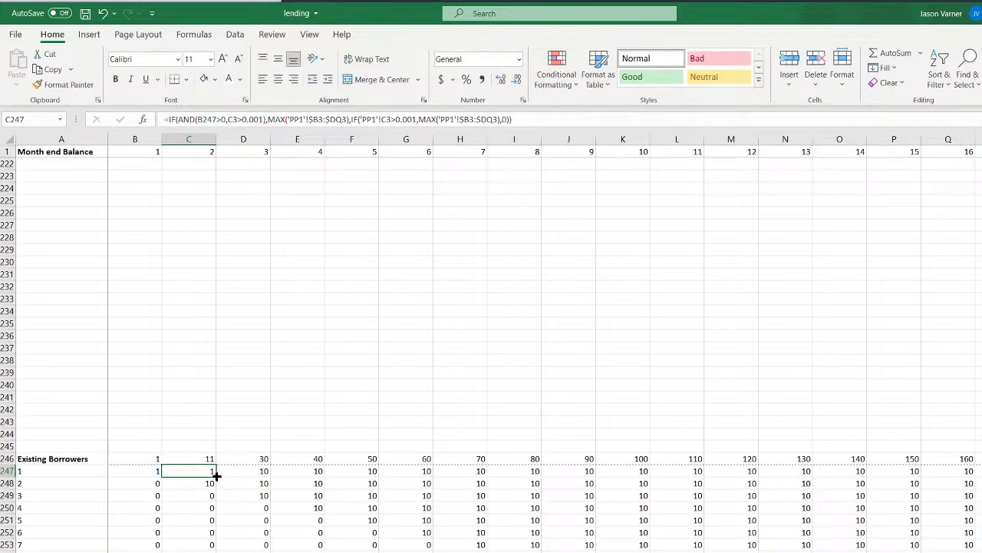
{"action": "left_click_drag", "start_coordinate": [222, 477], "coordinate": [979, 476]}
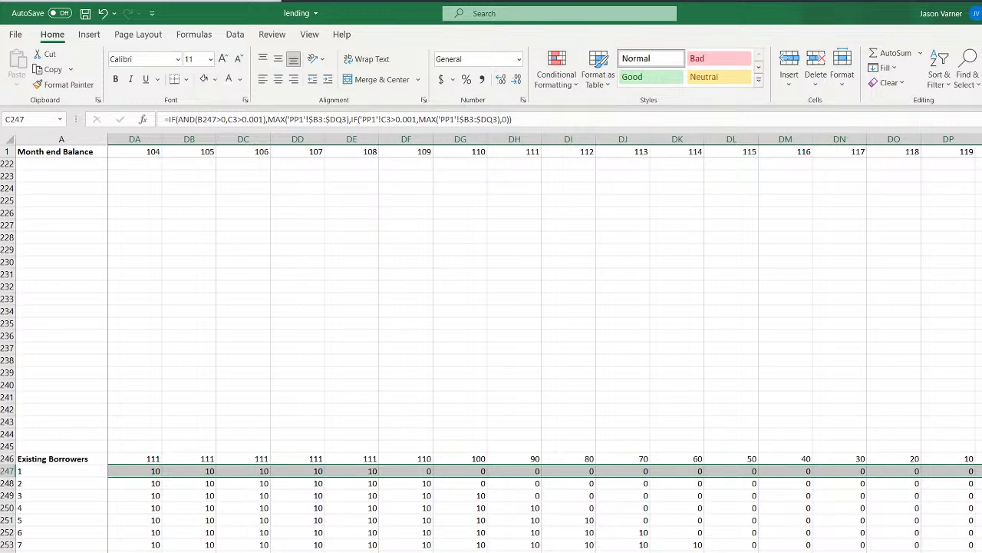
{"action": "key", "text": "ctrl+shift+Down"}
{"action": "key", "text": "ctrl+d"}
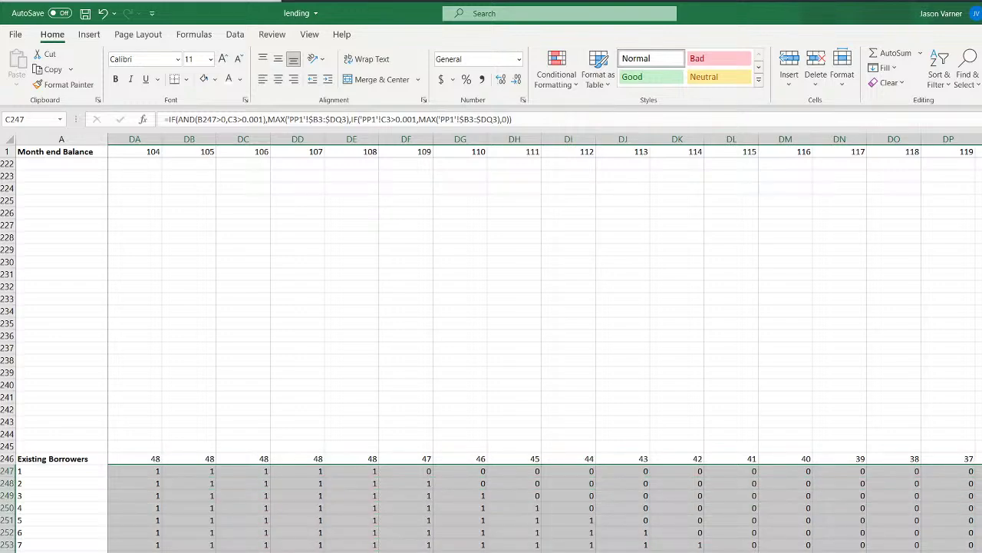
{"action": "scroll", "coordinate": [546, 343], "scroll_direction": "left", "scroll_amount": 15}
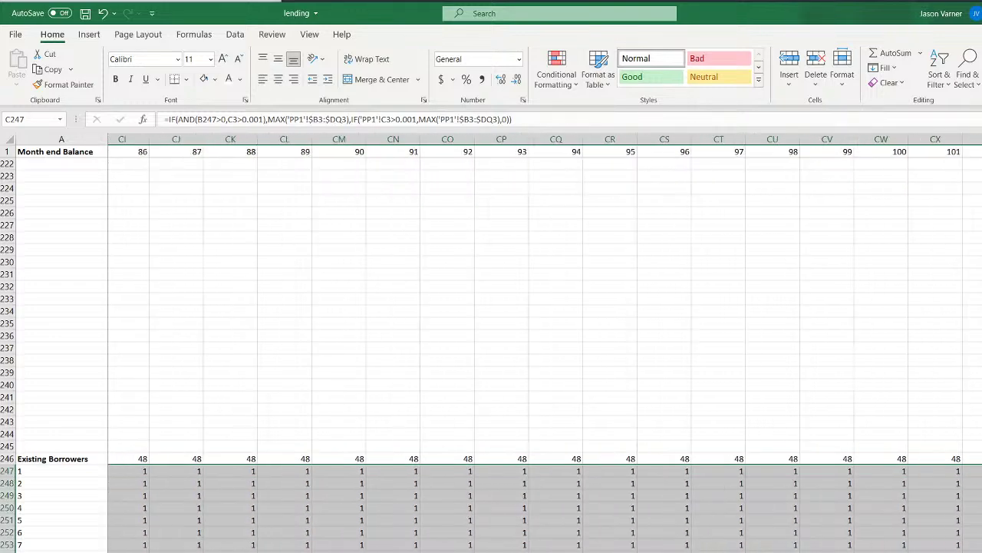
{"action": "scroll", "coordinate": [546, 343], "scroll_direction": "left", "scroll_amount": 15}
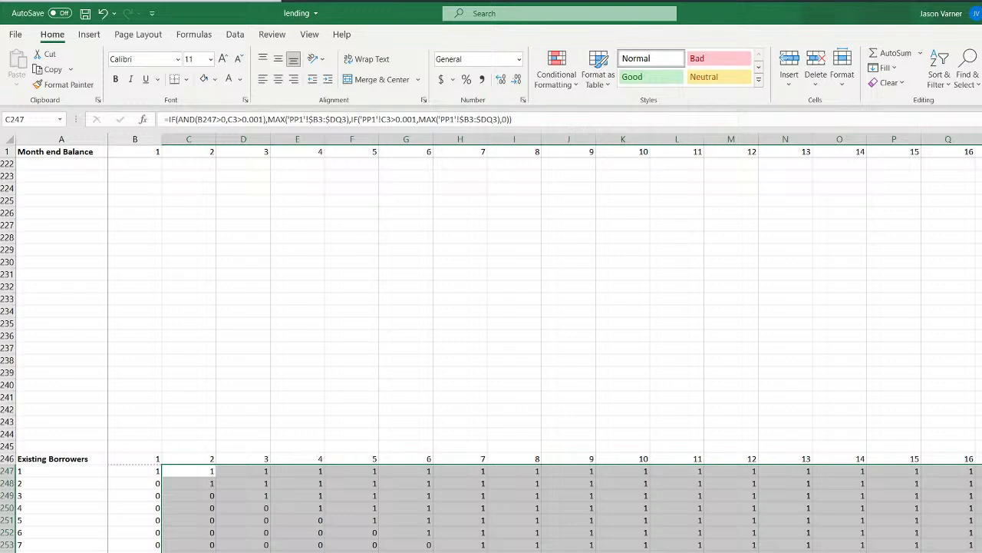
{"action": "left_click", "coordinate": [406, 551]}
{"action": "scroll", "coordinate": [492, 345], "scroll_direction": "down", "scroll_amount": 20}
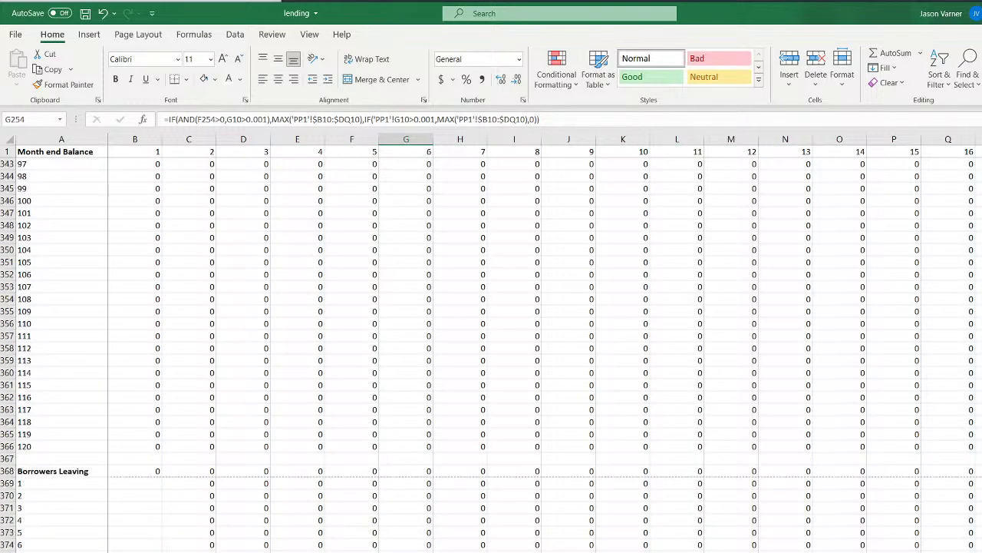
Inspect the Borrowers Leaving formulas in columns C and E and the section's totals up to month 49
{"action": "left_click", "coordinate": [172, 483]}
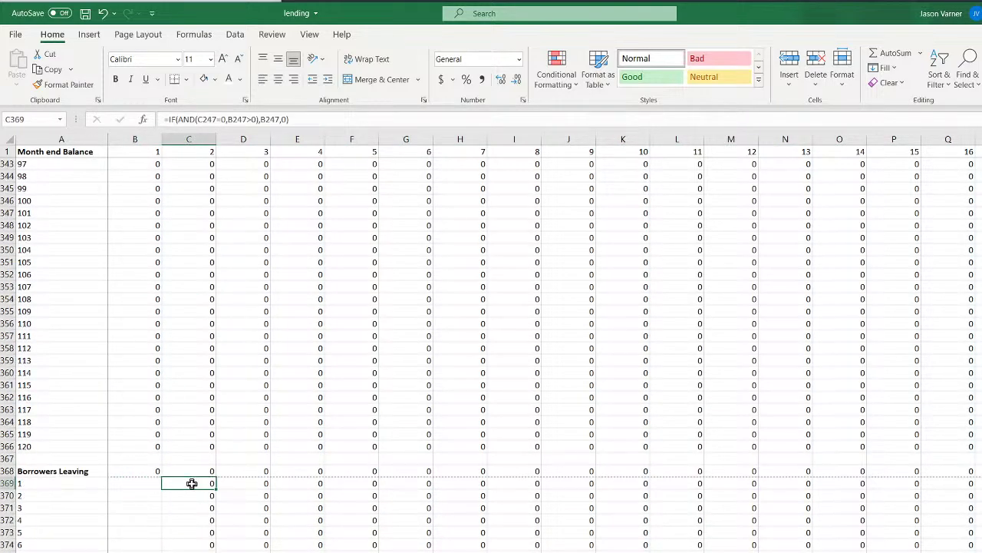
{"action": "left_click", "coordinate": [278, 501]}
{"action": "left_click", "coordinate": [278, 510]}
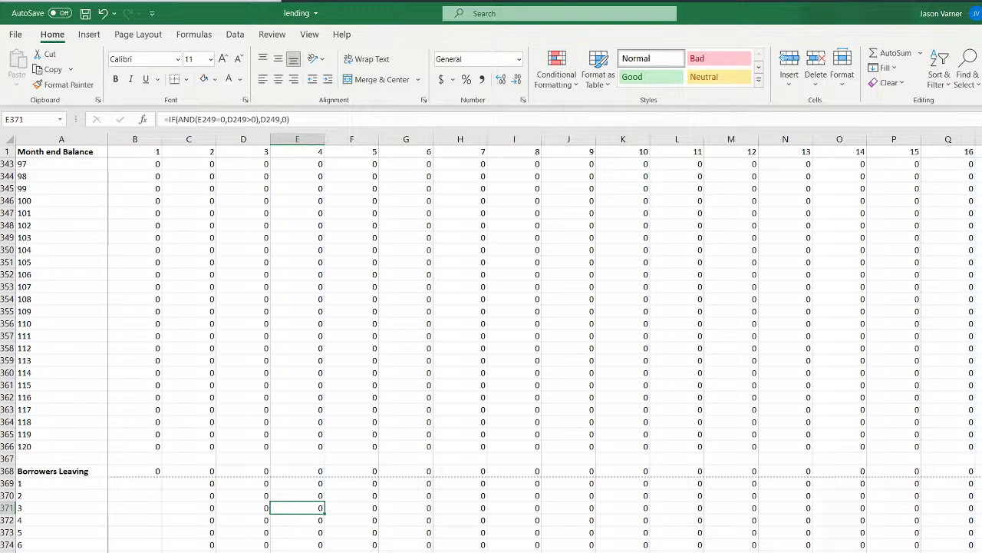
{"action": "scroll", "coordinate": [546, 342], "scroll_direction": "right", "scroll_amount": 15}
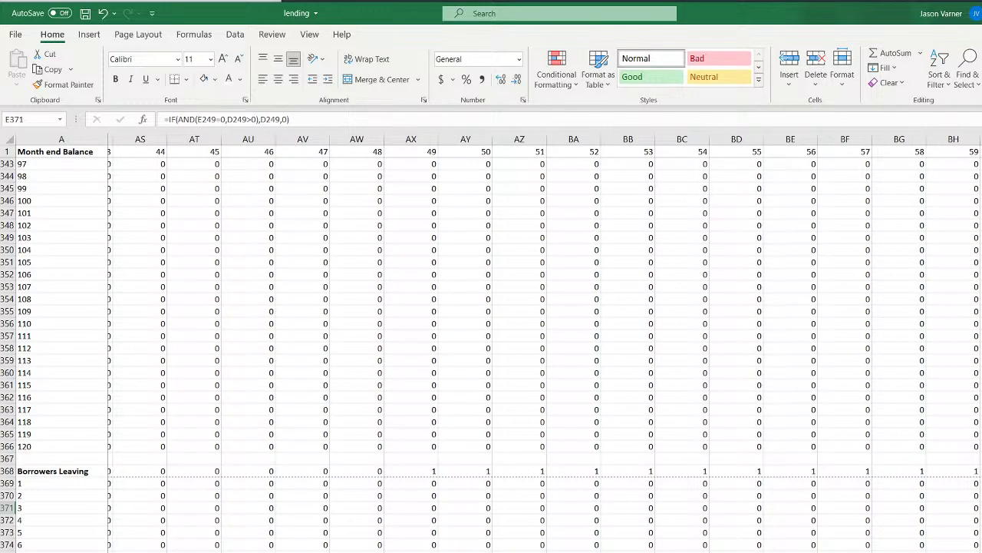
{"action": "left_click", "coordinate": [417, 472]}
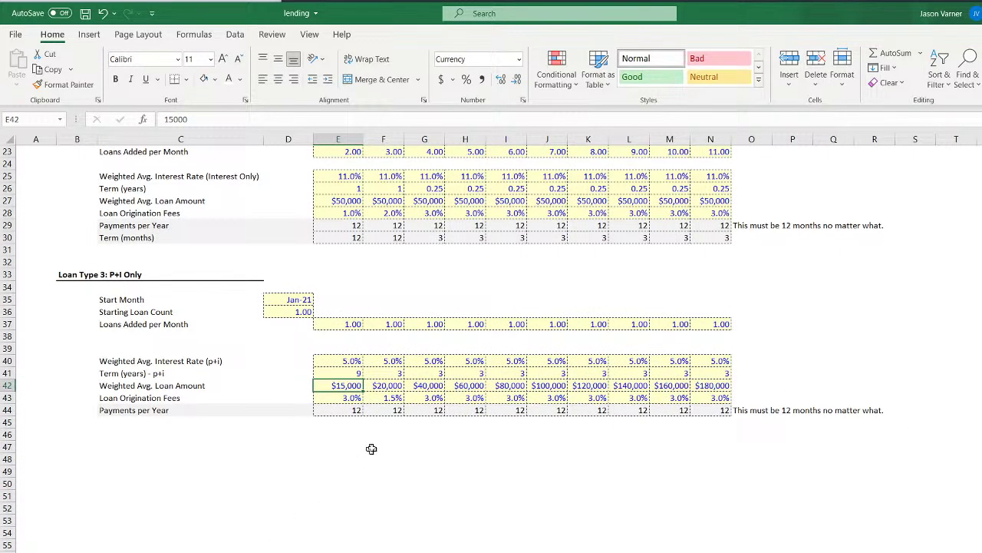
Set the first-year p+i term of Loan Type 3 in the loan configuration to 3 years
{"action": "left_click", "coordinate": [343, 374]}
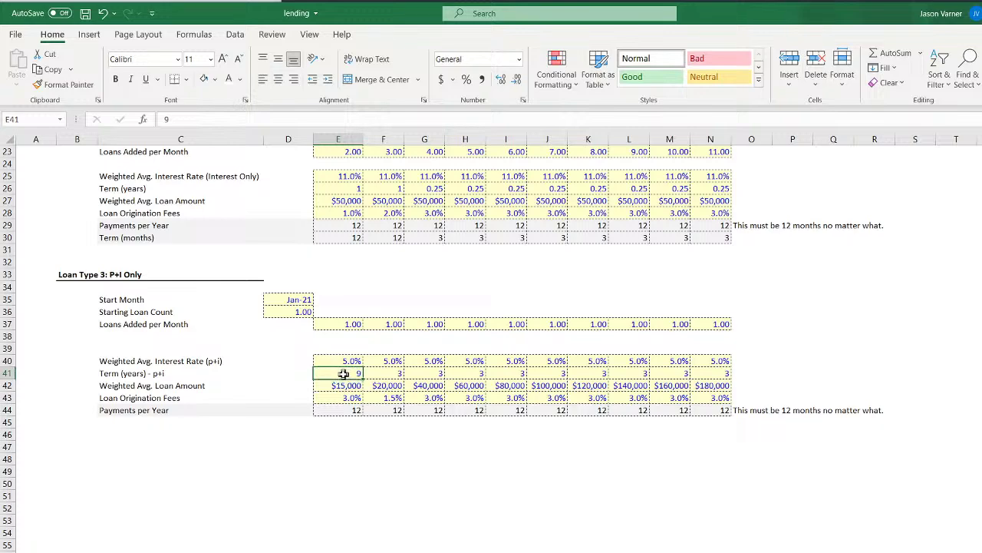
{"action": "left_click", "coordinate": [345, 412]}
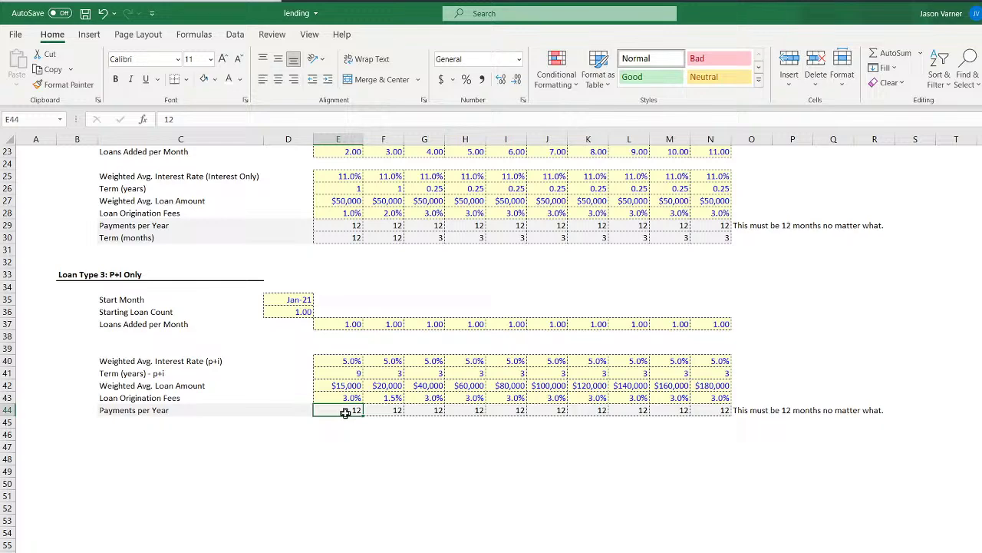
{"action": "left_click_drag", "start_coordinate": [395, 373], "coordinate": [510, 373]}
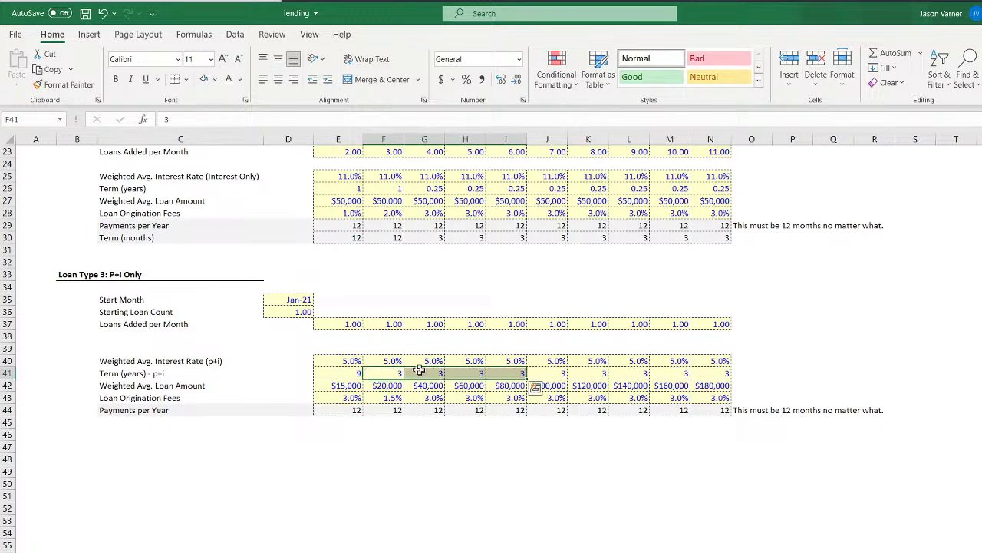
{"action": "left_click", "coordinate": [333, 372]}
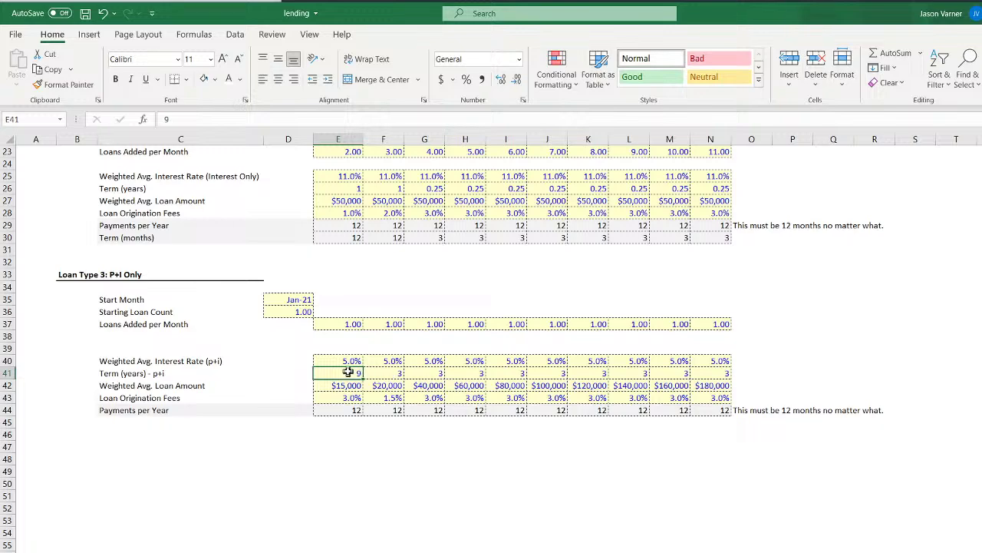
{"action": "type", "text": "3"}
{"action": "key", "text": "Return"}
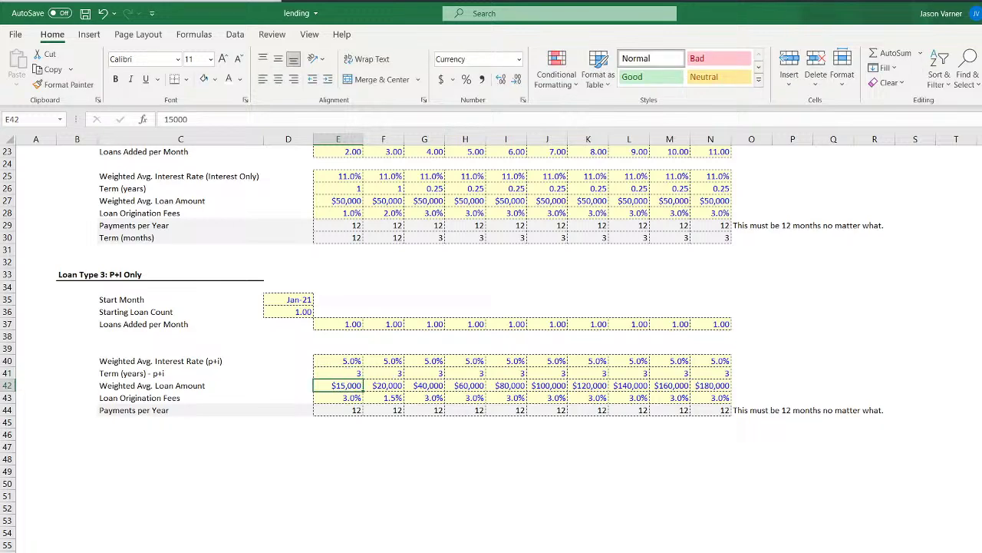
Check on the PP3 sheet in which month the first borrower now leaves, using the Borrowers Leaving totals
{"action": "key", "text": "ctrl+Page_Down"}
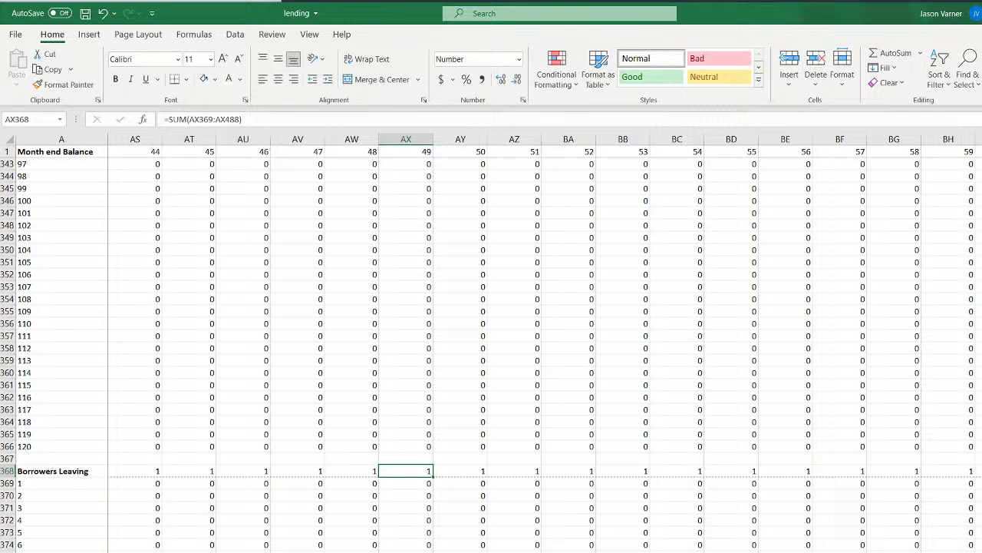
{"action": "scroll", "coordinate": [685, 494], "scroll_direction": "left", "scroll_amount": 6}
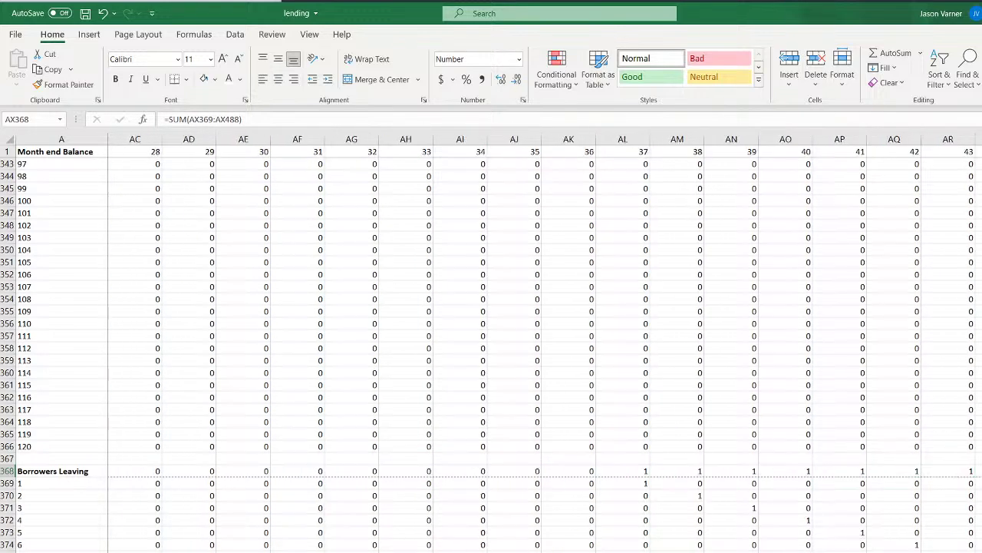
{"action": "left_click", "coordinate": [690, 470]}
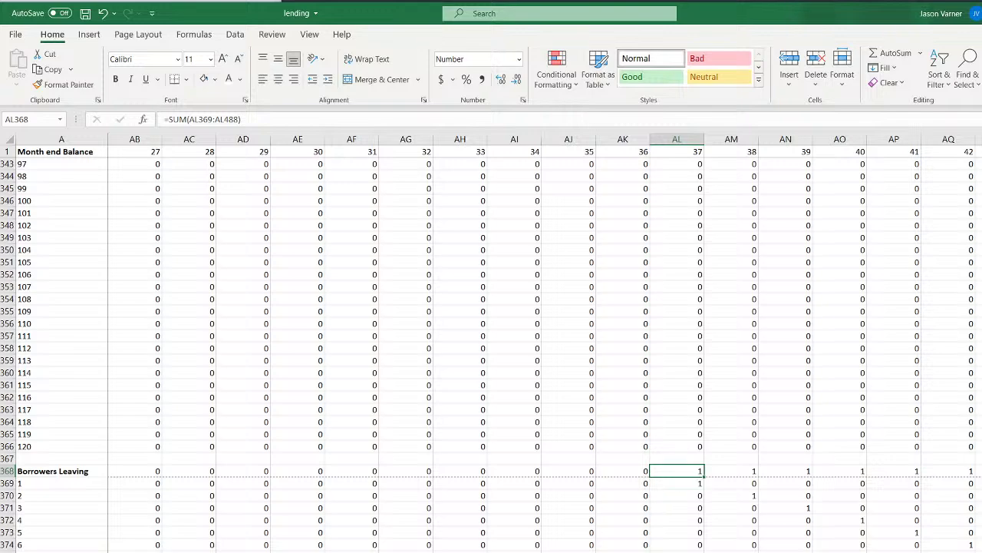
Link the Jan-21 Type 3 Borrowers Paid Off cell to AB368 of PP3 and fill the formula across through Sep-21
{"action": "key", "text": "ctrl+Page_Up"}
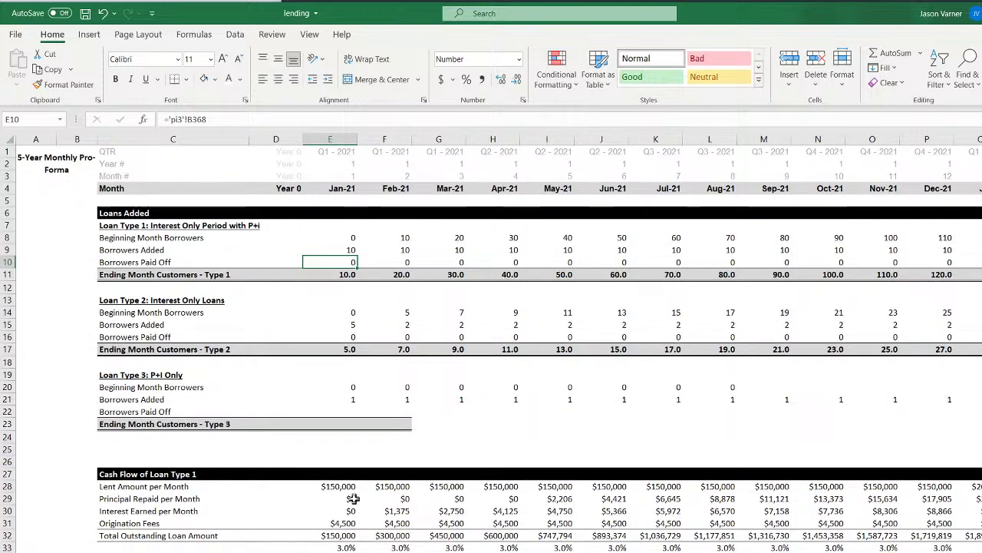
{"action": "left_click", "coordinate": [351, 400]}
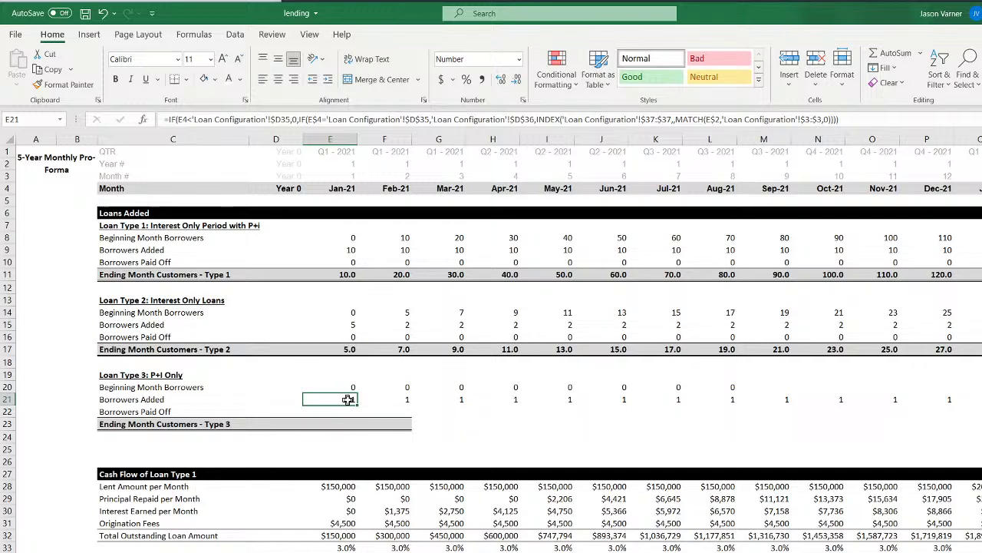
{"action": "left_click", "coordinate": [347, 412]}
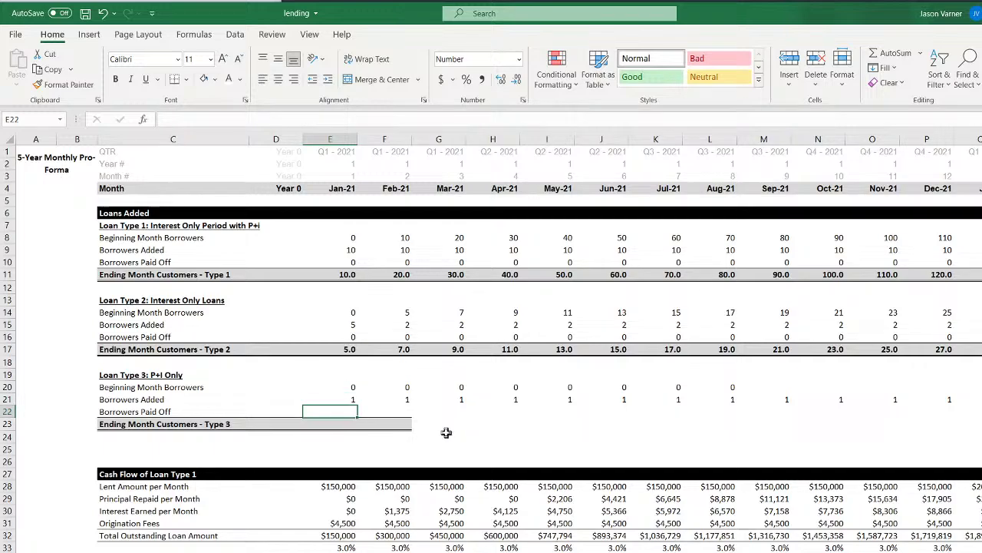
{"action": "type", "text": "="}
{"action": "key", "text": "ctrl+Page_Down"}
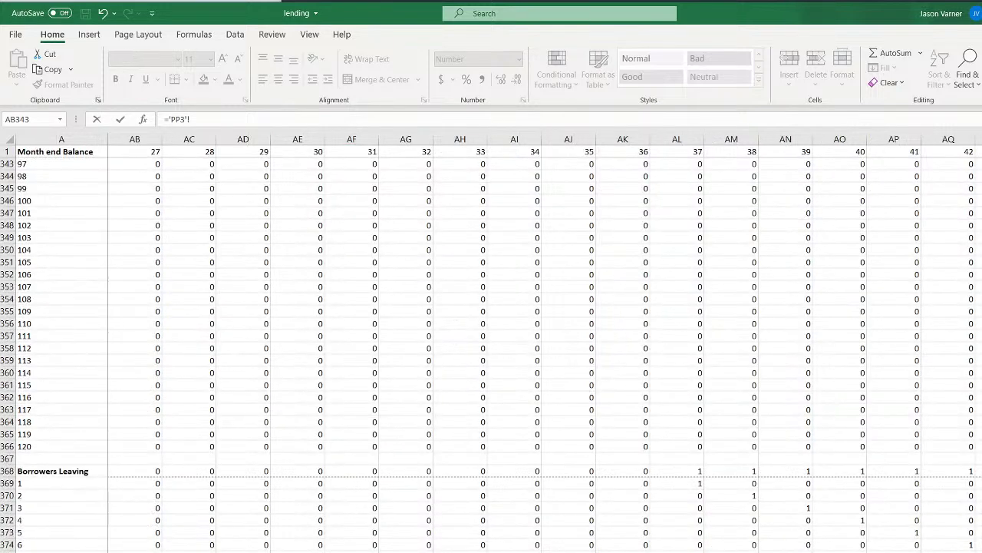
{"action": "left_click", "coordinate": [153, 474]}
{"action": "key", "text": "Return"}
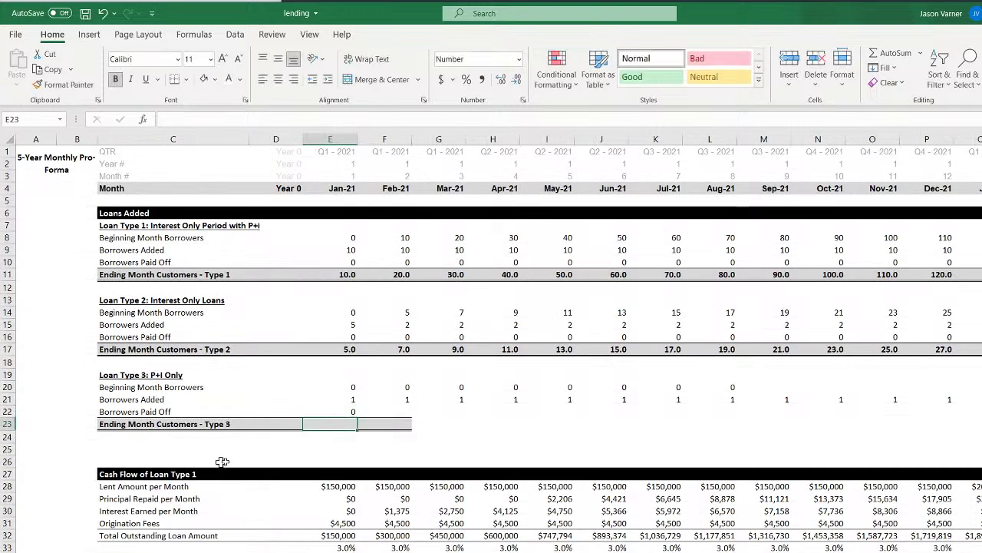
{"action": "left_click", "coordinate": [356, 415]}
{"action": "left_click_drag", "start_coordinate": [357, 419], "coordinate": [763, 415]}
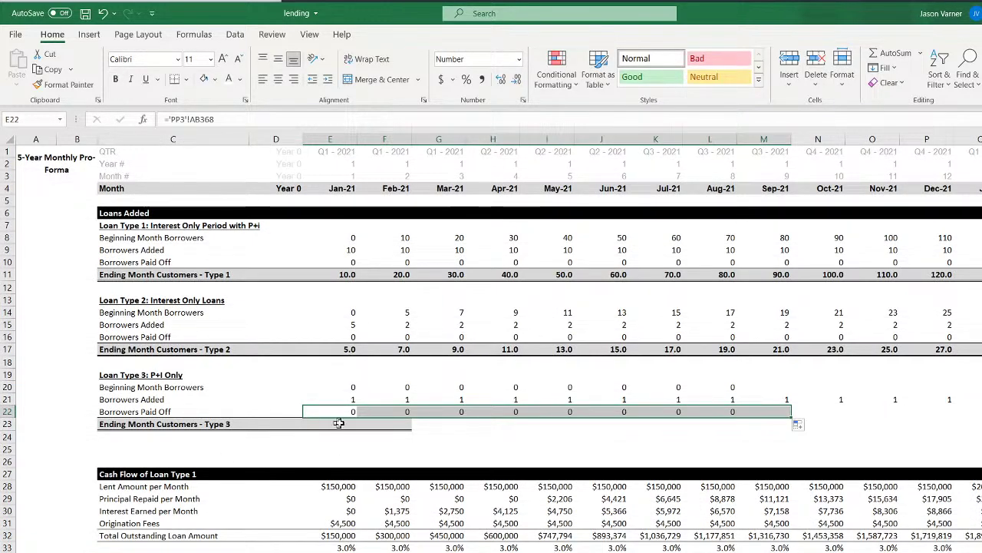
Copy the Type 2 ending customers formula from E17 into E23 and fill the Type 3 block, rows 20 to 23, across the month columns
{"action": "left_click", "coordinate": [347, 424]}
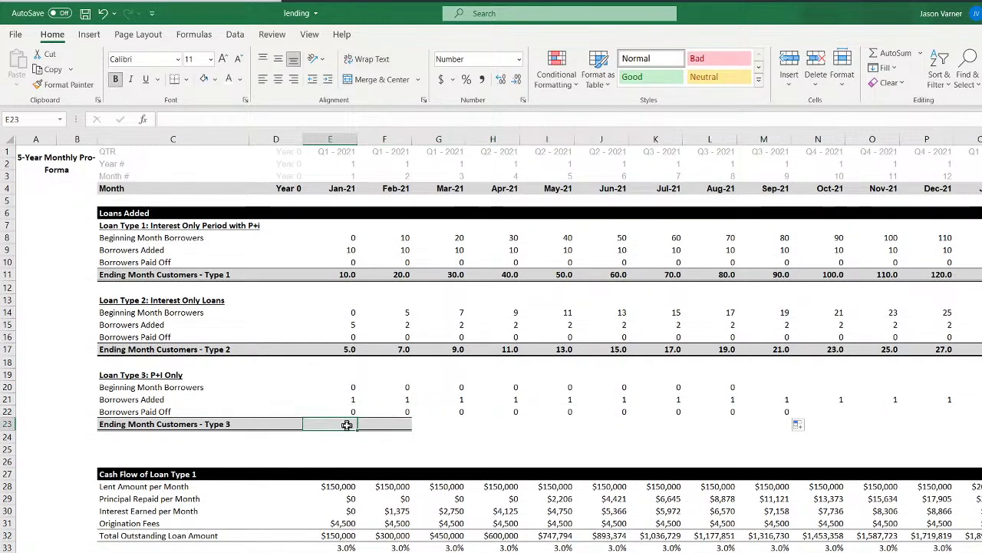
{"action": "left_click", "coordinate": [351, 351]}
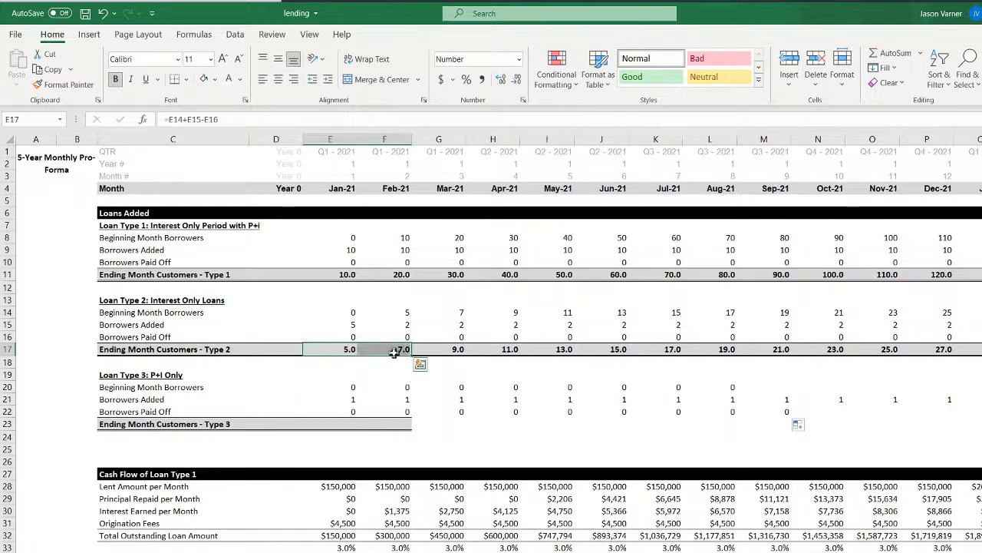
{"action": "right_click", "coordinate": [344, 351]}
{"action": "left_click", "coordinate": [414, 373]}
{"action": "right_click", "coordinate": [353, 424]}
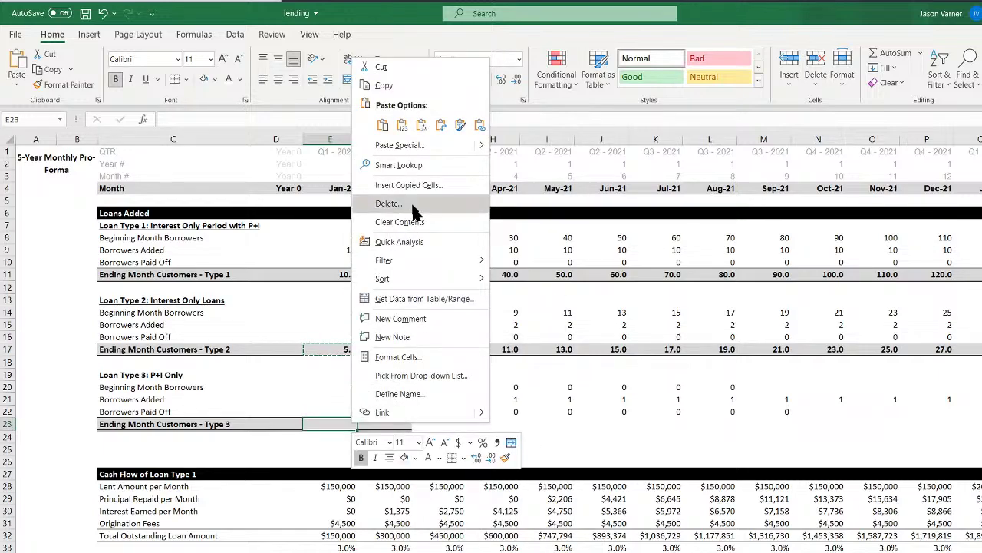
{"action": "left_click", "coordinate": [383, 126]}
{"action": "left_click_drag", "start_coordinate": [401, 387], "coordinate": [979, 418]}
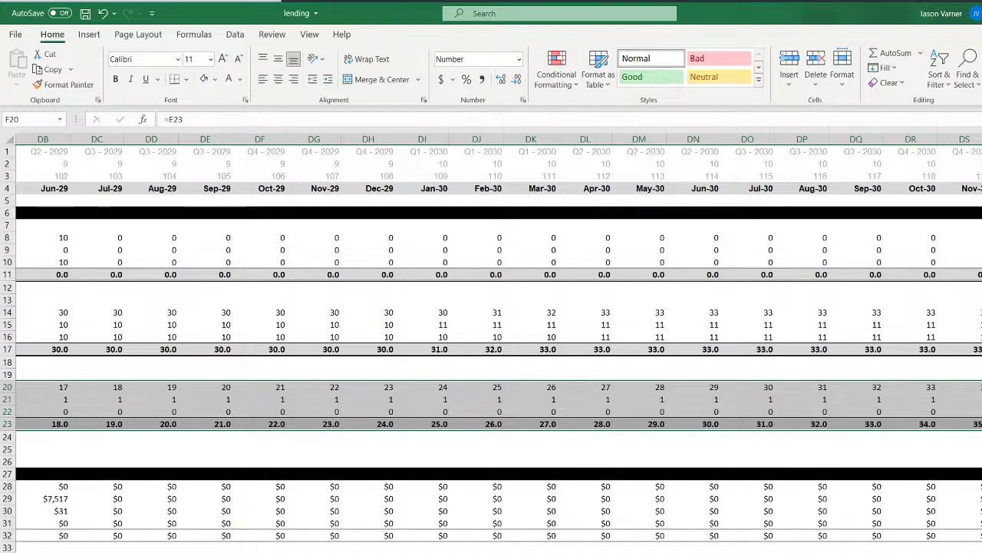
Review the Type 3 borrower counts in the 2027 to 2030 months against the loan terms in the configuration
{"action": "scroll", "coordinate": [499, 338], "scroll_direction": "left", "scroll_amount": 6}
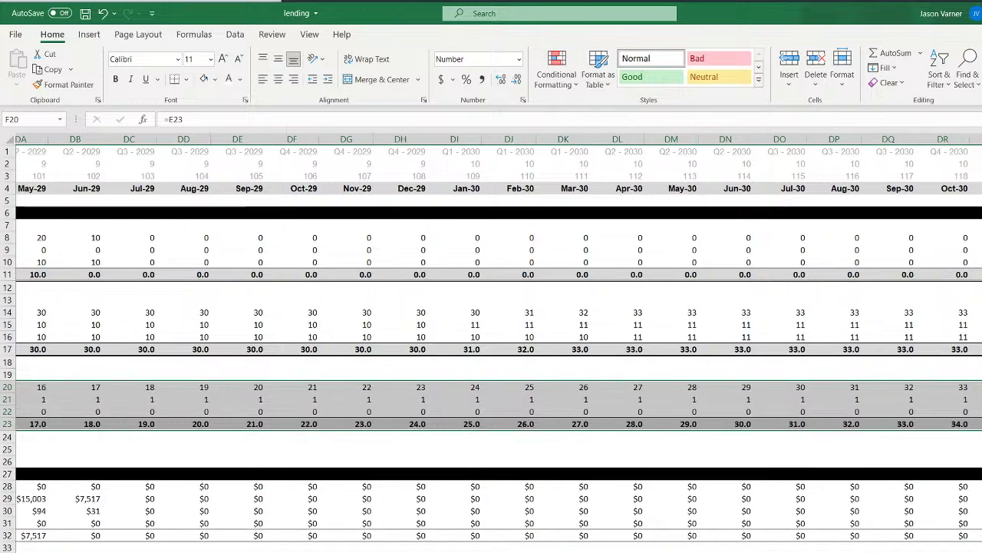
{"action": "scroll", "coordinate": [499, 337], "scroll_direction": "left", "scroll_amount": 3}
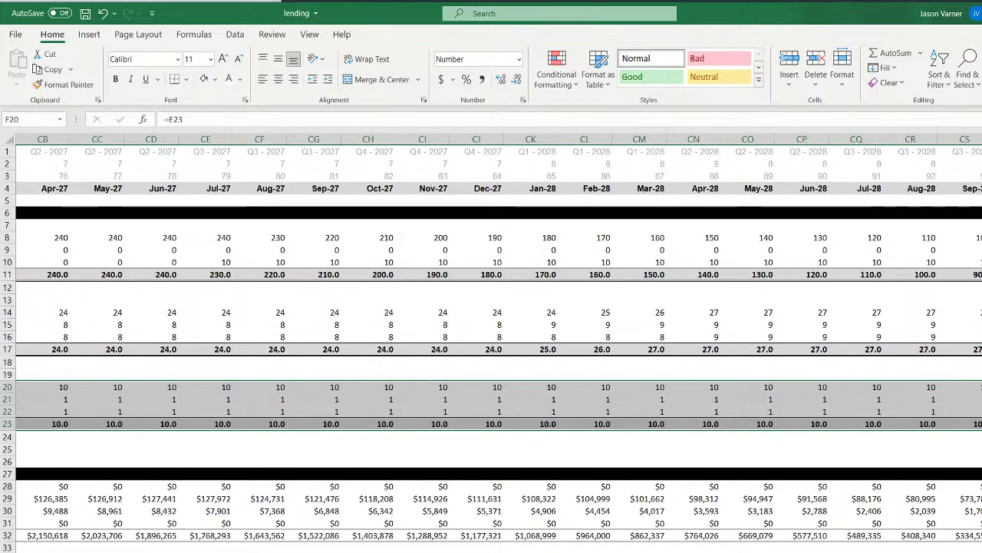
{"action": "key", "text": "ctrl+Page_Up"}
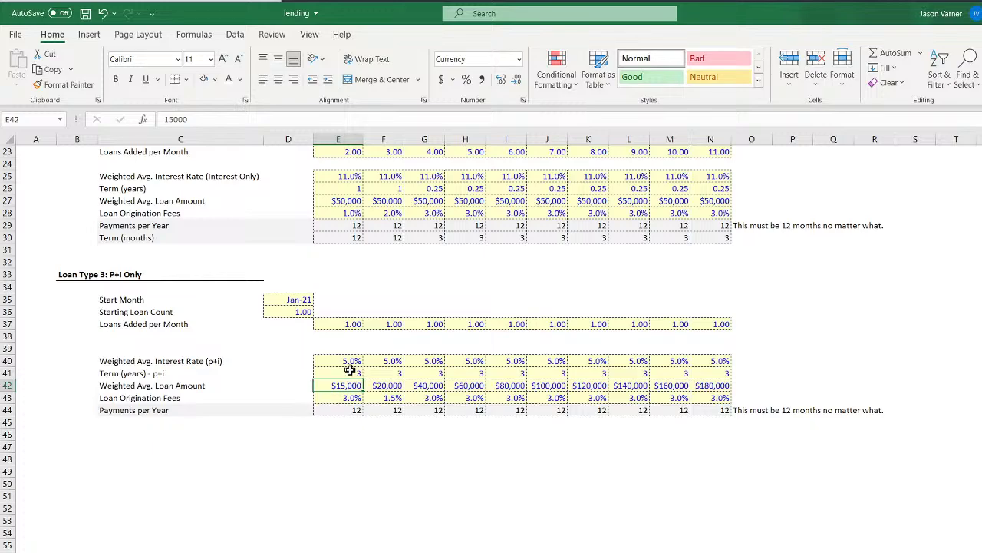
{"action": "key", "text": "ctrl+Page_Down"}
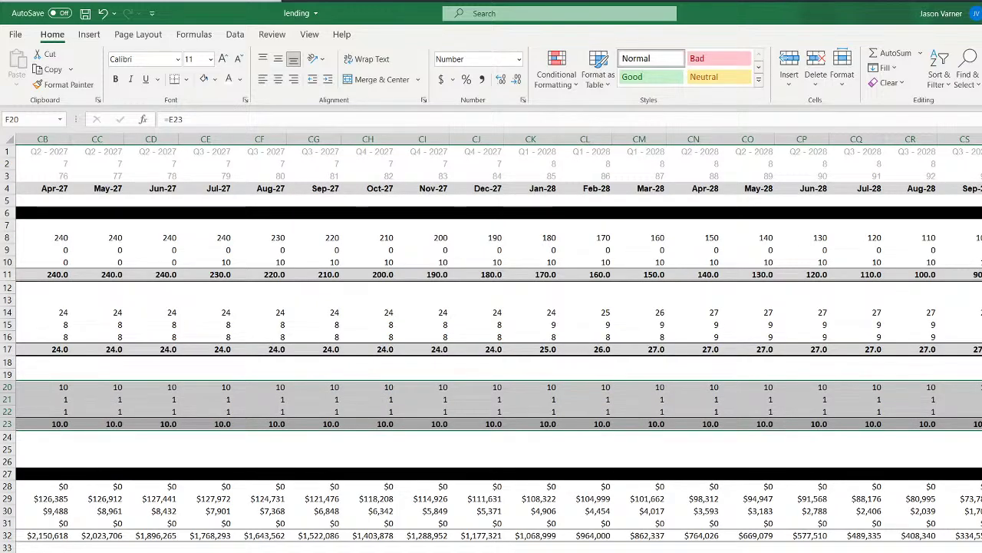
{"action": "scroll", "coordinate": [492, 338], "scroll_direction": "right", "scroll_amount": 10}
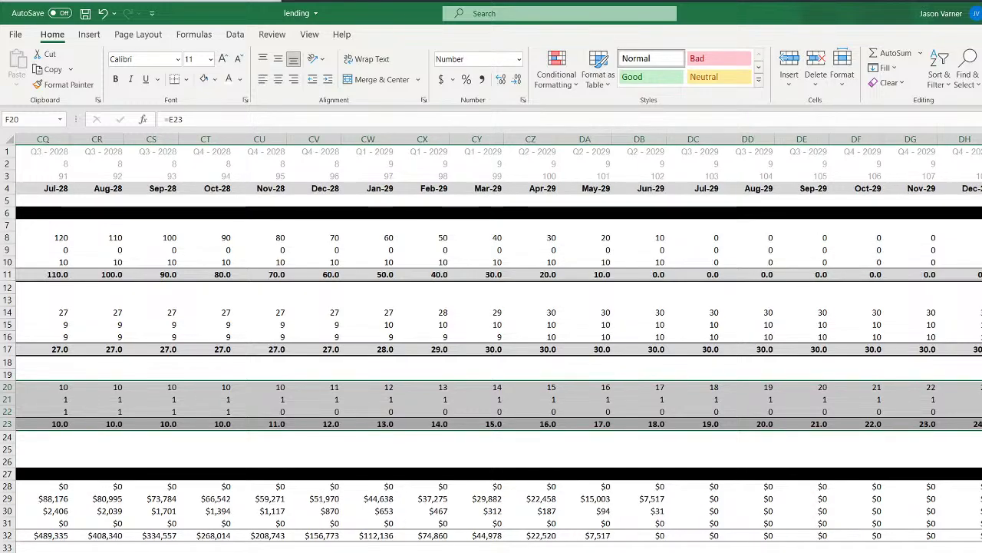
{"action": "scroll", "coordinate": [811, 408], "scroll_direction": "left", "scroll_amount": 7}
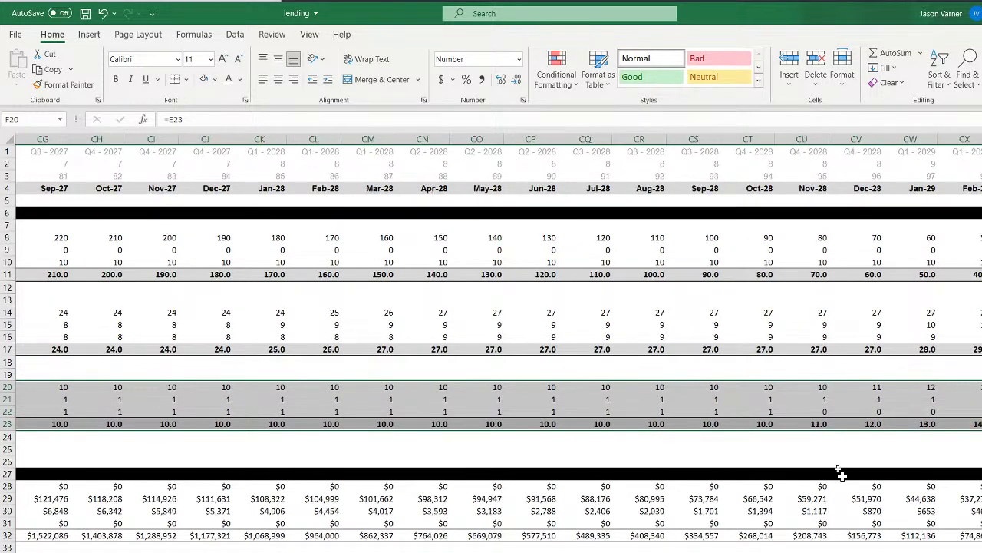
Trace the PP3 references of the Type 3 Borrowers Paid Off row from Nov-28 back to Nov-25
{"action": "left_click", "coordinate": [811, 408]}
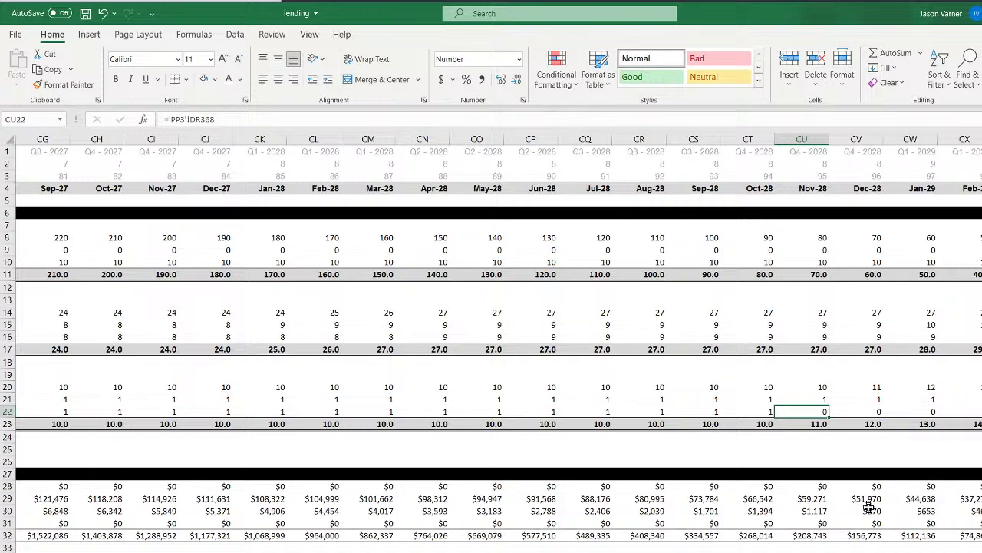
{"action": "key", "text": "Right"}
{"action": "key", "text": "Left"}
{"action": "key", "text": "Left"}
{"action": "key", "text": "Left"}
{"action": "key", "text": "Left"}
{"action": "key", "text": "Left"}
{"action": "key", "text": "Left"}
{"action": "key", "text": "Left"}
{"action": "key", "text": "Left"}
{"action": "key", "text": "Left"}
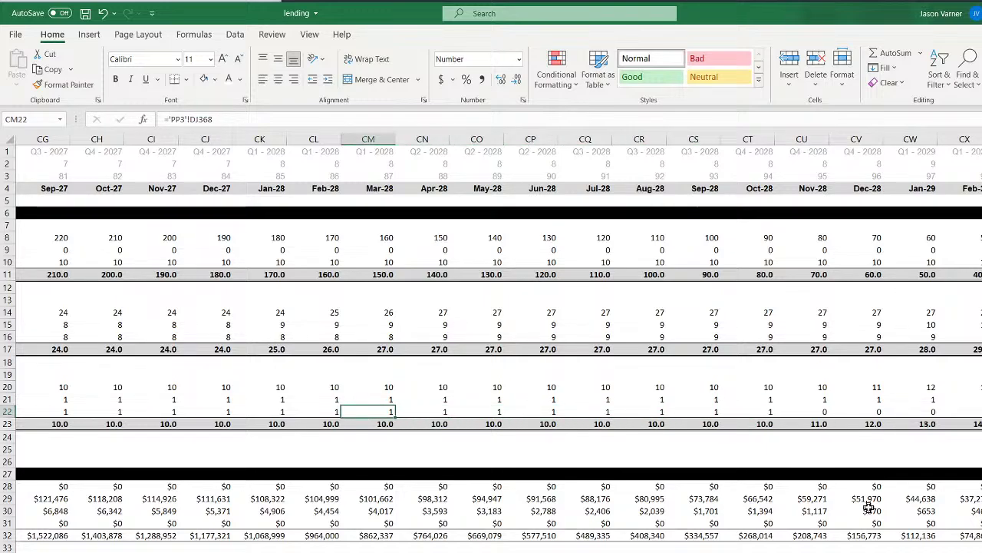
{"action": "key", "text": "Left"}
{"action": "key", "text": "Left"}
{"action": "key", "text": "Left"}
{"action": "key", "text": "Left"}
{"action": "key", "text": "Left"}
{"action": "key", "text": "Left"}
{"action": "key", "text": "Left"}
{"action": "key", "text": "Left"}
{"action": "key", "text": "Left"}
{"action": "key", "text": "Left"}
{"action": "key", "text": "Left"}
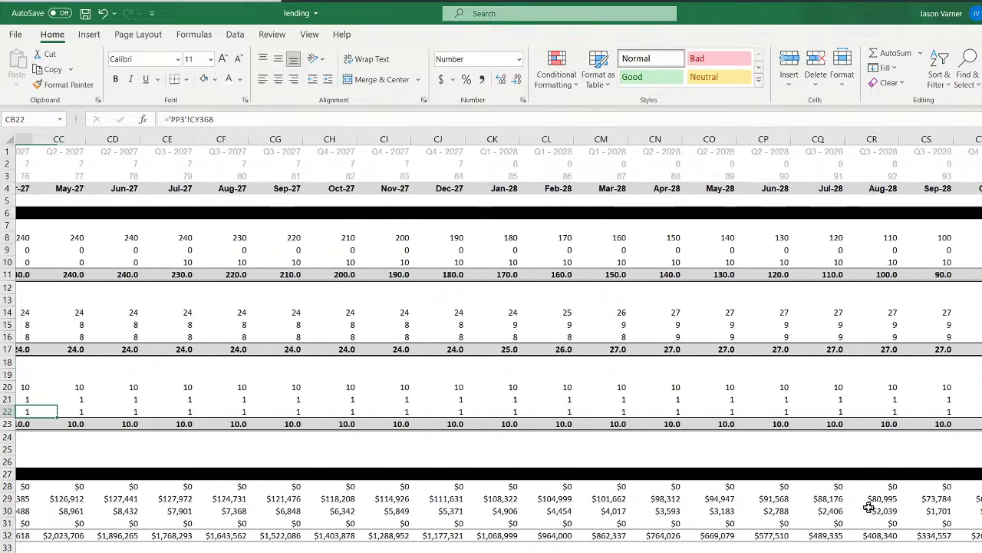
{"action": "key", "text": "Left"}
{"action": "key", "text": "Left"}
{"action": "key", "text": "Left"}
{"action": "key", "text": "Left"}
{"action": "key", "text": "Left"}
{"action": "key", "text": "Left"}
{"action": "key", "text": "Left"}
{"action": "key", "text": "Left"}
{"action": "key", "text": "Left"}
{"action": "key", "text": "Left"}
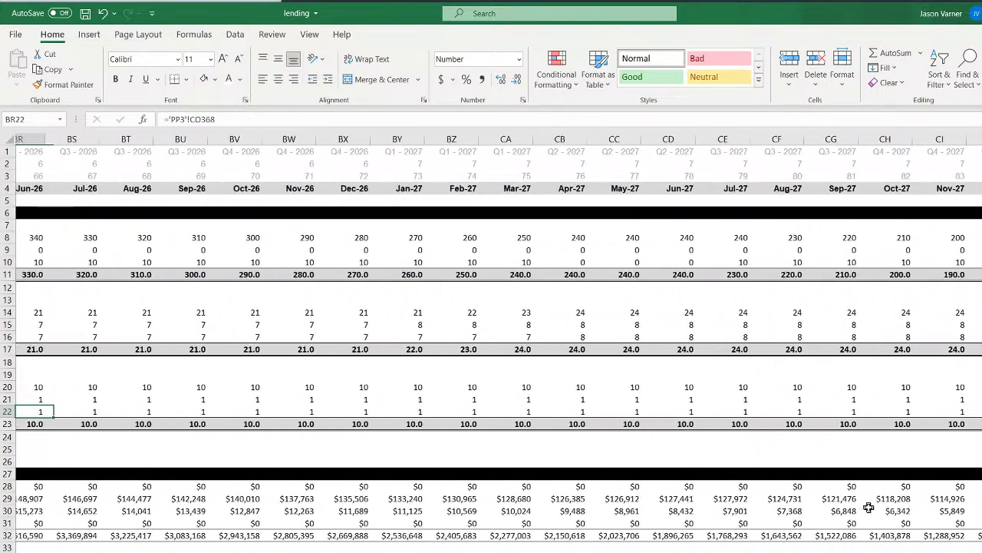
{"action": "key", "text": "Left"}
{"action": "key", "text": "Left"}
{"action": "key", "text": "Left"}
{"action": "key", "text": "Left"}
{"action": "key", "text": "Left"}
{"action": "key", "text": "Left"}
{"action": "key", "text": "Left"}
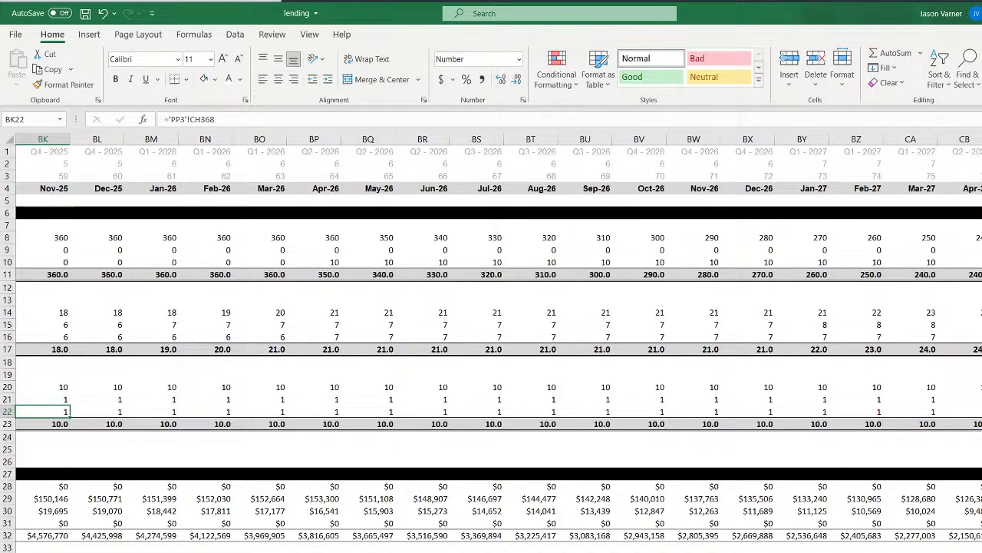
Examine the Borrowers Leaving totals on PP3 through the last months to compare them with the pro forma
{"action": "key", "text": "ctrl+Page_Down"}
{"action": "scroll", "coordinate": [546, 343], "scroll_direction": "right", "scroll_amount": 20}
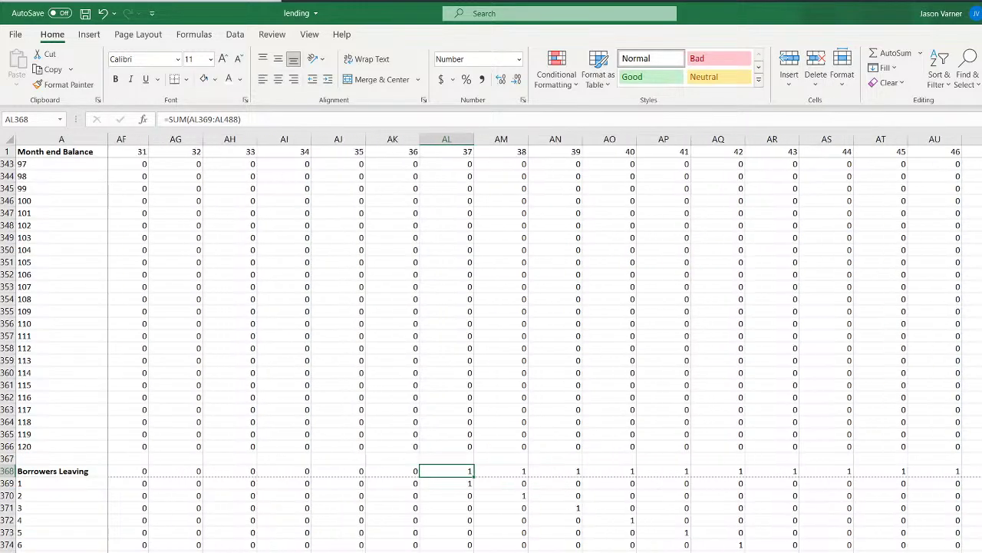
{"action": "scroll", "coordinate": [547, 343], "scroll_direction": "right", "scroll_amount": 6}
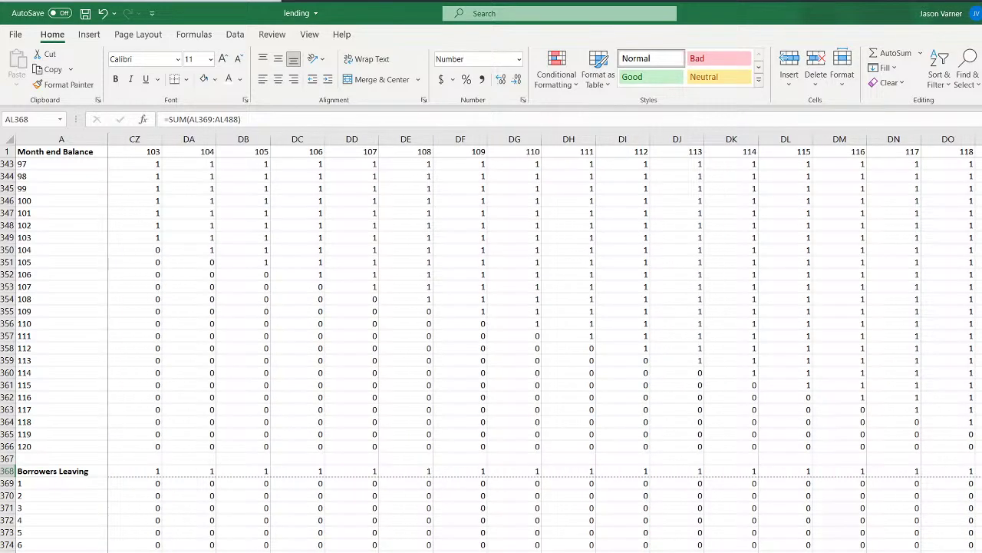
Relink the last month's Type 3 Borrowers Paid Off cell, DT22, to the Borrowers Leaving total in DQ368 on PP3
{"action": "scroll", "coordinate": [547, 343], "scroll_direction": "left", "scroll_amount": 20}
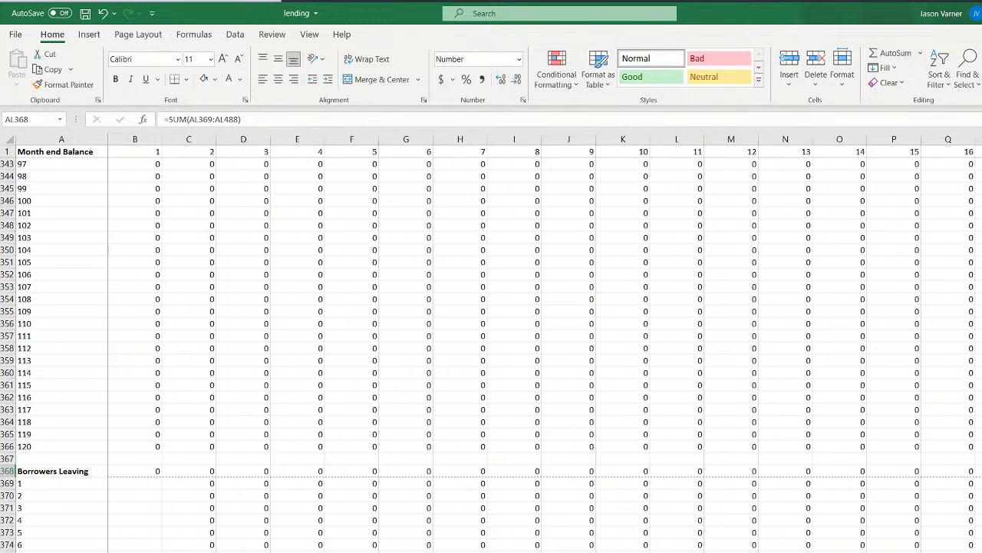
{"action": "scroll", "coordinate": [546, 343], "scroll_direction": "right", "scroll_amount": 20}
{"action": "scroll", "coordinate": [547, 342], "scroll_direction": "left", "scroll_amount": 16}
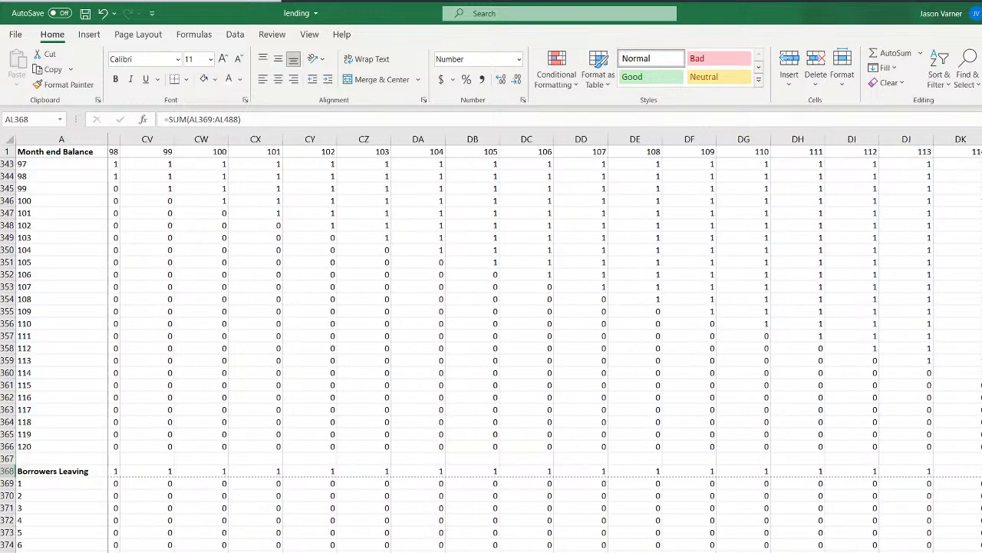
{"action": "scroll", "coordinate": [547, 342], "scroll_direction": "left", "scroll_amount": 8}
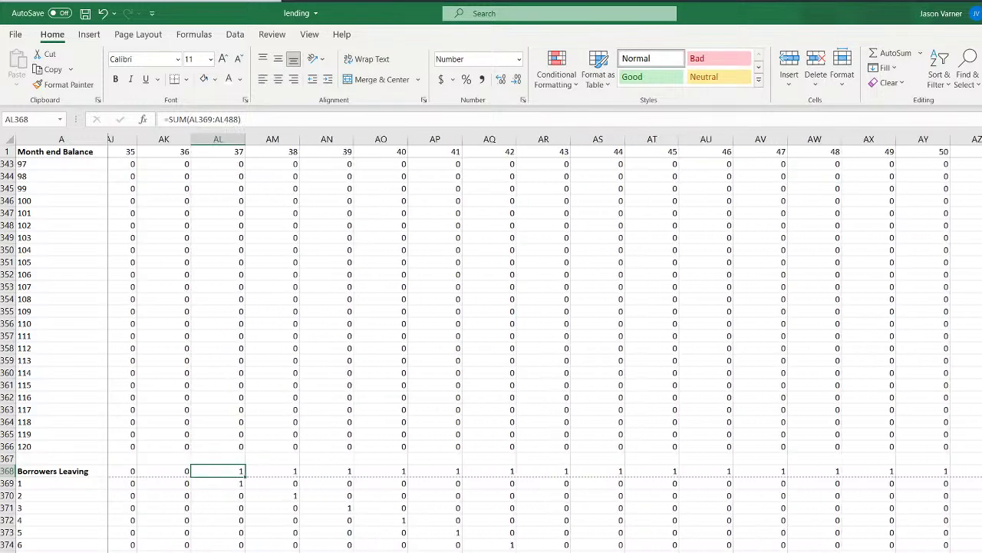
{"action": "key", "text": "ctrl+Page_Up"}
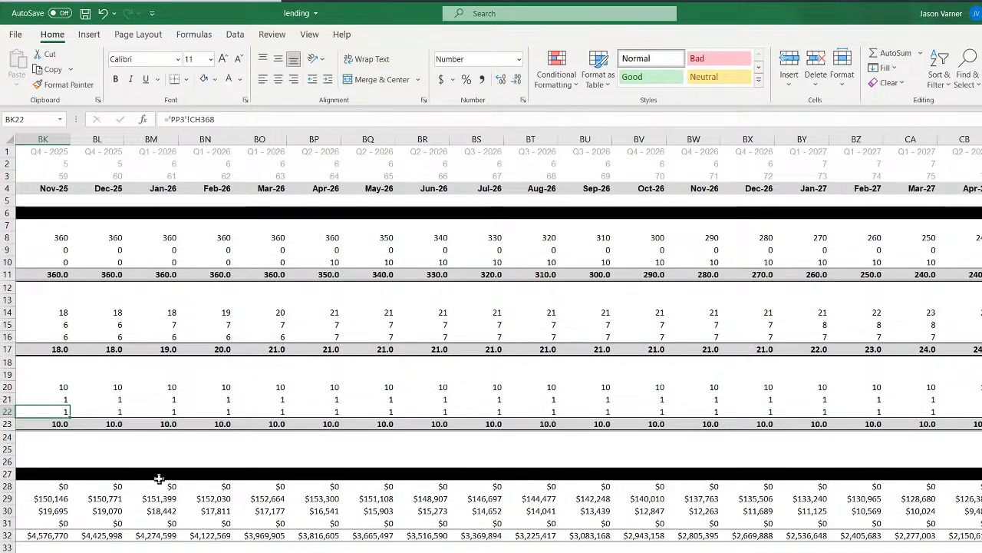
{"action": "scroll", "coordinate": [499, 337], "scroll_direction": "right", "scroll_amount": 14}
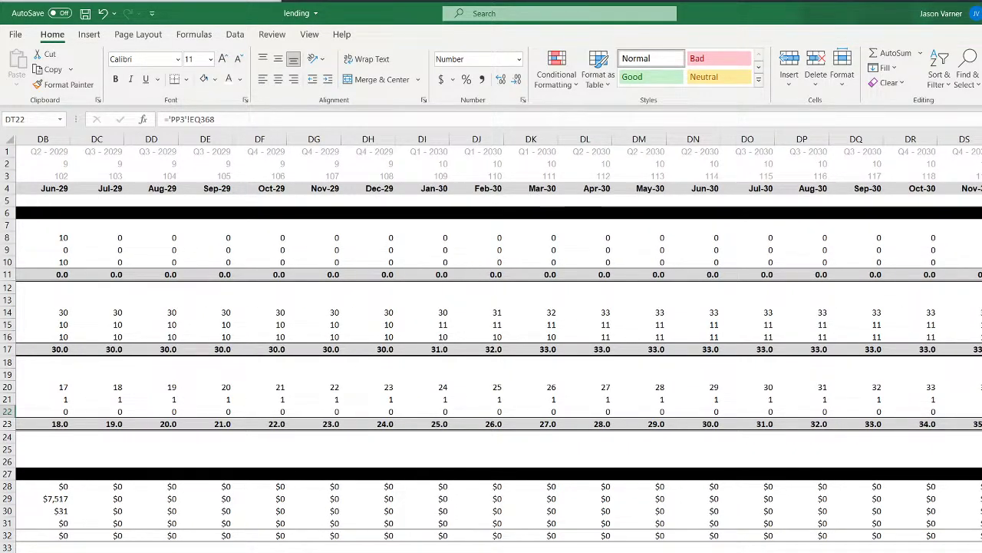
{"action": "type", "text": "="}
{"action": "key", "text": "ctrl+Page_Down"}
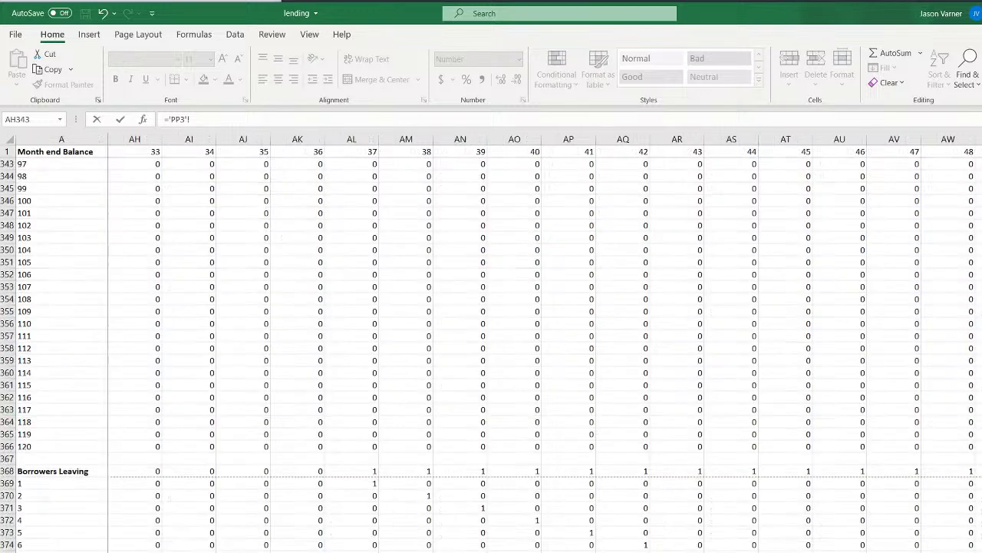
{"action": "scroll", "coordinate": [545, 342], "scroll_direction": "right", "scroll_amount": 20}
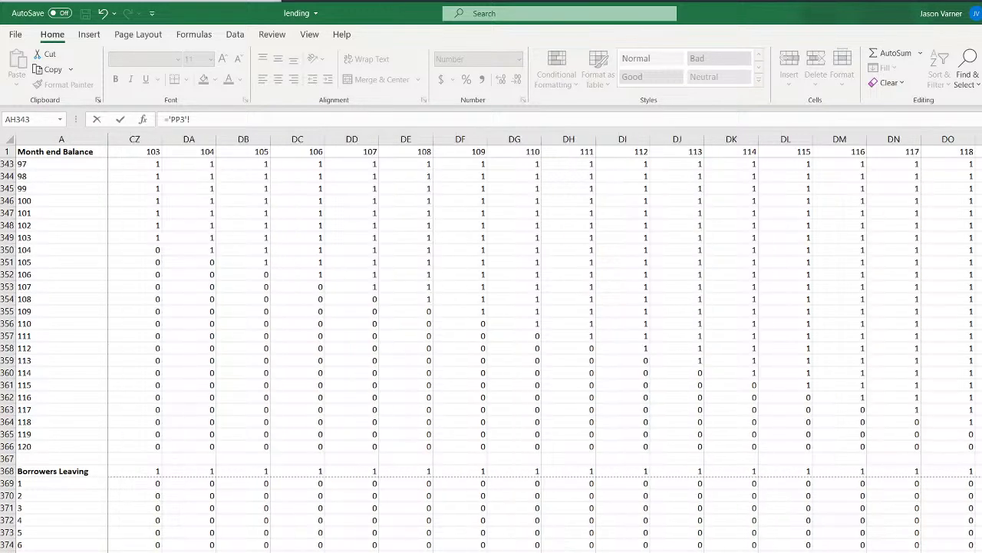
{"action": "scroll", "coordinate": [546, 343], "scroll_direction": "right", "scroll_amount": 1}
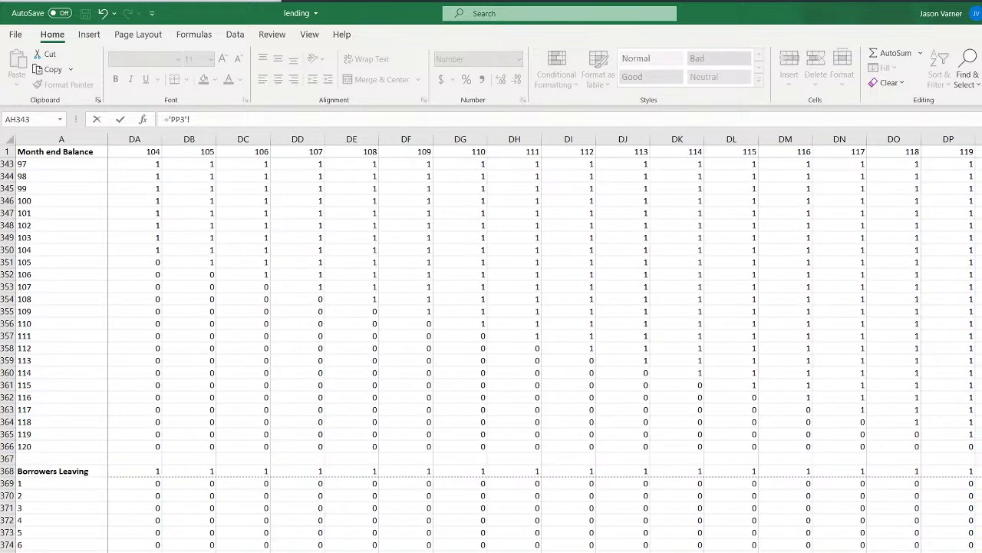
{"action": "left_click", "coordinate": [977, 470]}
{"action": "key", "text": "Return"}
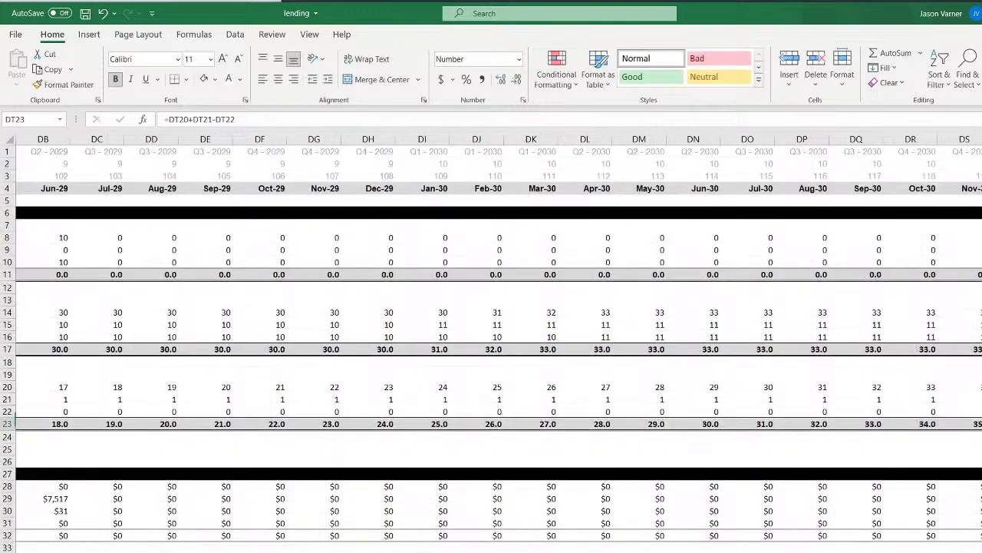
Fill the PP3 Borrowers Leaving reference from DT22 back across row 22 to the Jan-21 column, E22
{"action": "key", "text": "Up"}
{"action": "key", "text": "shift+Left"}
{"action": "key", "text": "shift+Left"}
{"action": "key", "text": "shift+Left"}
{"action": "key", "text": "shift+Left"}
{"action": "key", "text": "shift+Left"}
{"action": "key", "text": "shift+Left"}
{"action": "key", "text": "shift+Left"}
{"action": "key", "text": "shift+Left"}
{"action": "key", "text": "shift+Left"}
{"action": "key", "text": "shift+Left"}
{"action": "key", "text": "shift+Left"}
{"action": "key", "text": "shift+Left"}
{"action": "key", "text": "shift+Left"}
{"action": "key", "text": "shift+Left"}
{"action": "key", "text": "shift+Left"}
{"action": "key", "text": "shift+Left"}
{"action": "key", "text": "shift+Left"}
{"action": "key", "text": "shift+Left"}
{"action": "key", "text": "shift+Left"}
{"action": "key", "text": "shift+Left"}
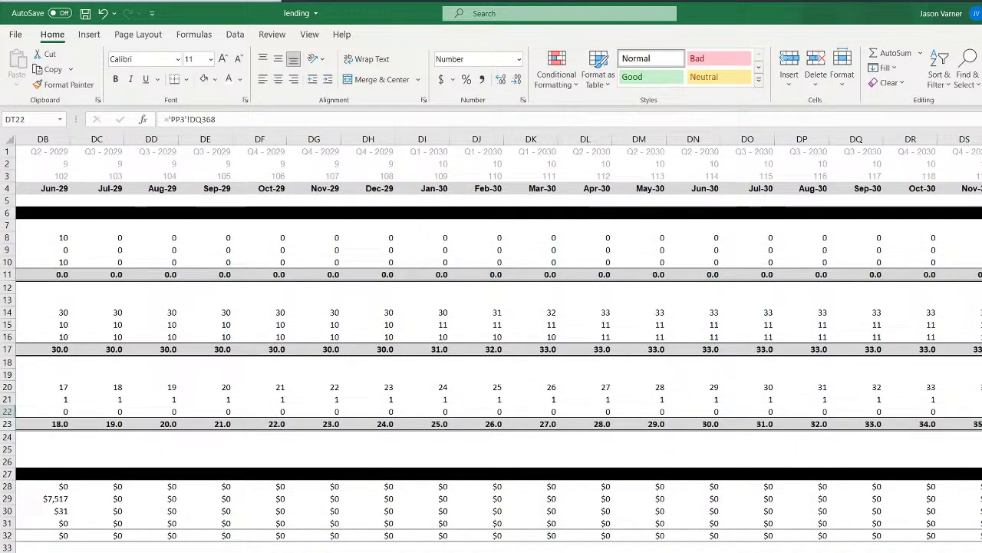
{"action": "key", "text": "shift+Left"}
{"action": "key", "text": "shift+Left"}
{"action": "key", "text": "shift+Left"}
{"action": "key", "text": "shift+Left"}
{"action": "key", "text": "shift+Left"}
{"action": "key", "text": "shift+Left"}
{"action": "key", "text": "shift+Left"}
{"action": "key", "text": "shift+Left"}
{"action": "key", "text": "shift+Left"}
{"action": "key", "text": "shift+Left"}
{"action": "key", "text": "shift+Left"}
{"action": "key", "text": "shift+Left"}
{"action": "key", "text": "shift+Left"}
{"action": "key", "text": "shift+Left"}
{"action": "key", "text": "shift+Left"}
{"action": "key", "text": "shift+Left"}
{"action": "key", "text": "shift+Left"}
{"action": "key", "text": "shift+Left"}
{"action": "key", "text": "shift+Left"}
{"action": "key", "text": "shift+Left"}
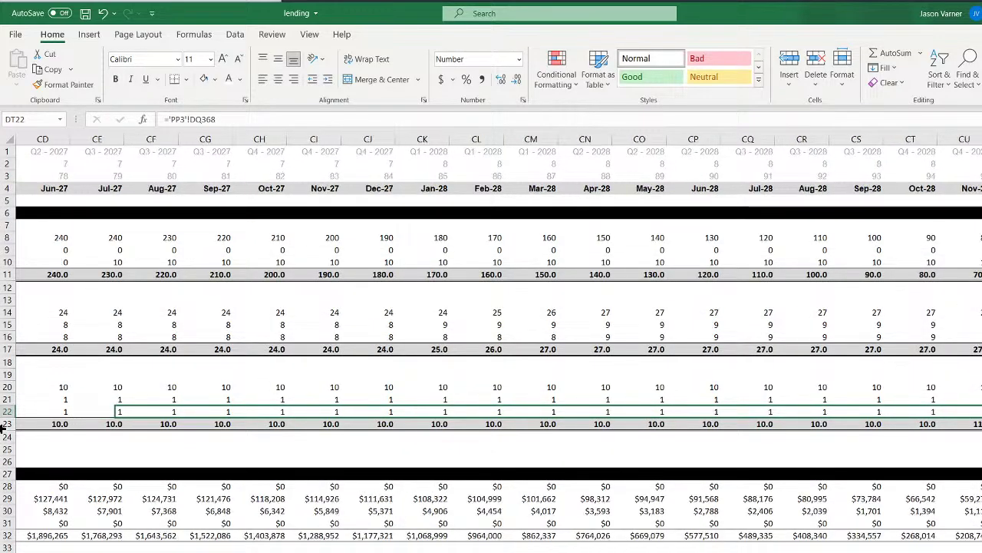
{"action": "key", "text": "shift+Left"}
{"action": "key", "text": "shift+Left"}
{"action": "key", "text": "shift+Left"}
{"action": "key", "text": "shift+Left"}
{"action": "key", "text": "shift+Left"}
{"action": "key", "text": "shift+Left"}
{"action": "key", "text": "shift+Left"}
{"action": "key", "text": "shift+Left"}
{"action": "key", "text": "shift+Left"}
{"action": "key", "text": "shift+Left"}
{"action": "key", "text": "shift+Left"}
{"action": "key", "text": "shift+Left"}
{"action": "key", "text": "shift+Left"}
{"action": "key", "text": "shift+Left"}
{"action": "key", "text": "shift+Left"}
{"action": "key", "text": "shift+Left"}
{"action": "key", "text": "shift+Left"}
{"action": "key", "text": "shift+Left"}
{"action": "key", "text": "shift+Left"}
{"action": "key", "text": "shift+Left"}
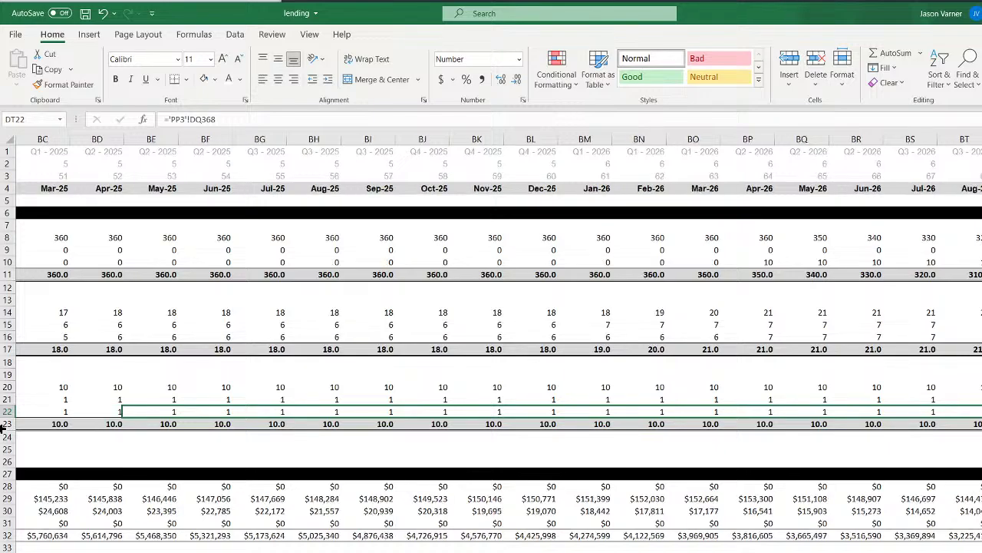
{"action": "key", "text": "shift+Left"}
{"action": "key", "text": "shift+Left"}
{"action": "key", "text": "shift+Left"}
{"action": "key", "text": "shift+Left"}
{"action": "key", "text": "shift+Left"}
{"action": "key", "text": "shift+Left"}
{"action": "key", "text": "shift+Left"}
{"action": "key", "text": "shift+Left"}
{"action": "key", "text": "shift+Left"}
{"action": "key", "text": "shift+Left"}
{"action": "key", "text": "shift+Left"}
{"action": "key", "text": "shift+Left"}
{"action": "key", "text": "shift+Left"}
{"action": "key", "text": "shift+Left"}
{"action": "key", "text": "shift+Left"}
{"action": "key", "text": "shift+Left"}
{"action": "key", "text": "shift+Left"}
{"action": "key", "text": "shift+Left"}
{"action": "key", "text": "shift+Left"}
{"action": "key", "text": "shift+Left"}
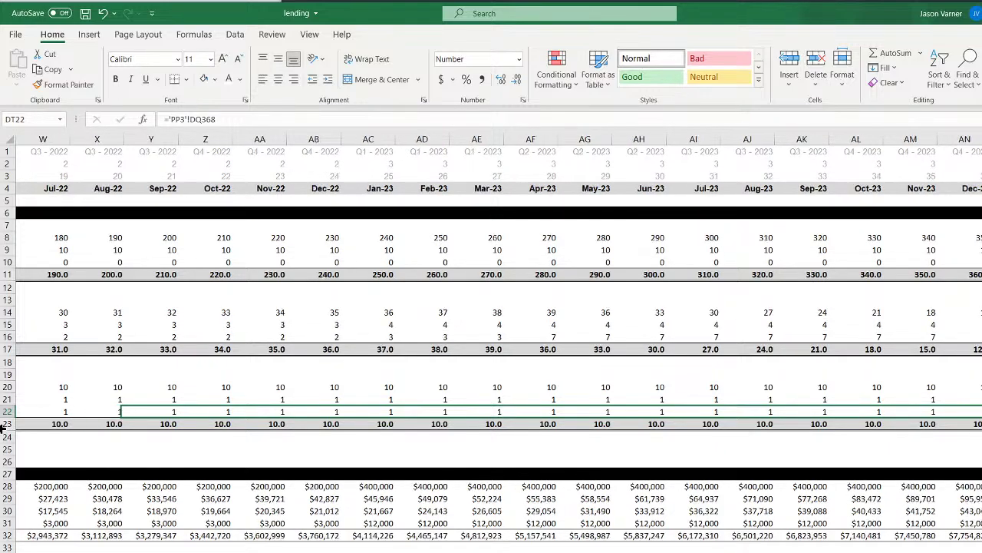
{"action": "key", "text": "shift+Left"}
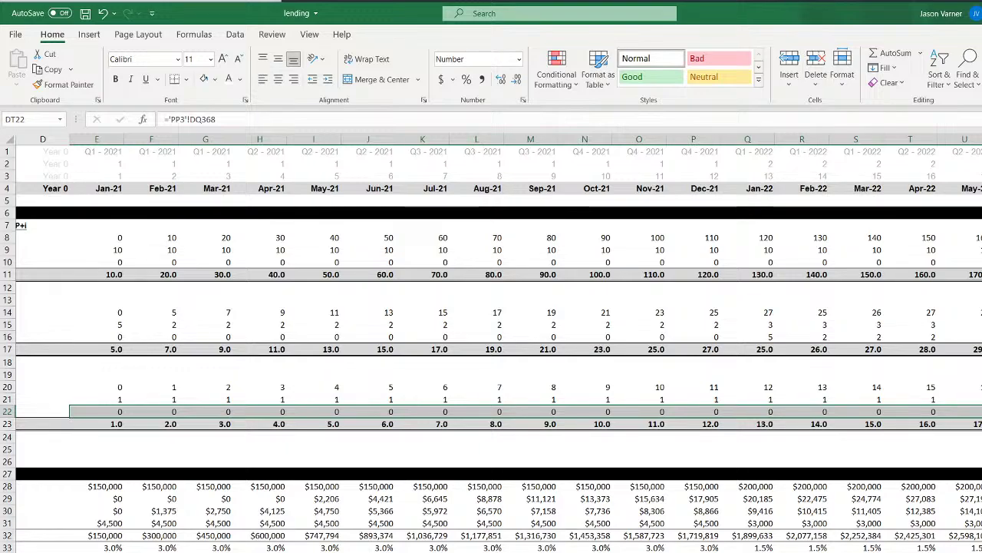
Review the Type 3 Borrowers Paid Off row across the months and the Jan-21 formulas of the three borrower blocks
{"action": "scroll", "coordinate": [544, 504], "scroll_direction": "left", "scroll_amount": 3}
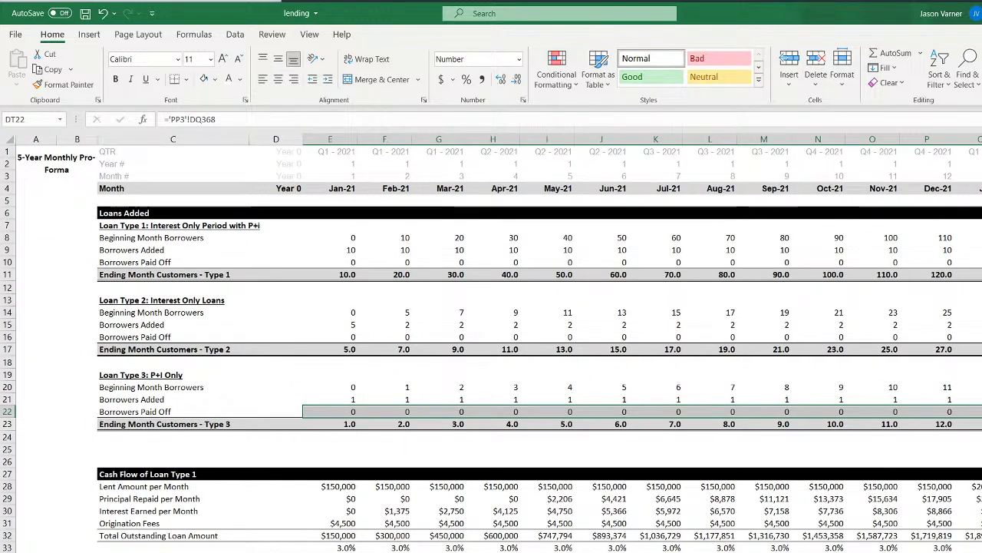
{"action": "scroll", "coordinate": [499, 343], "scroll_direction": "right", "scroll_amount": 10}
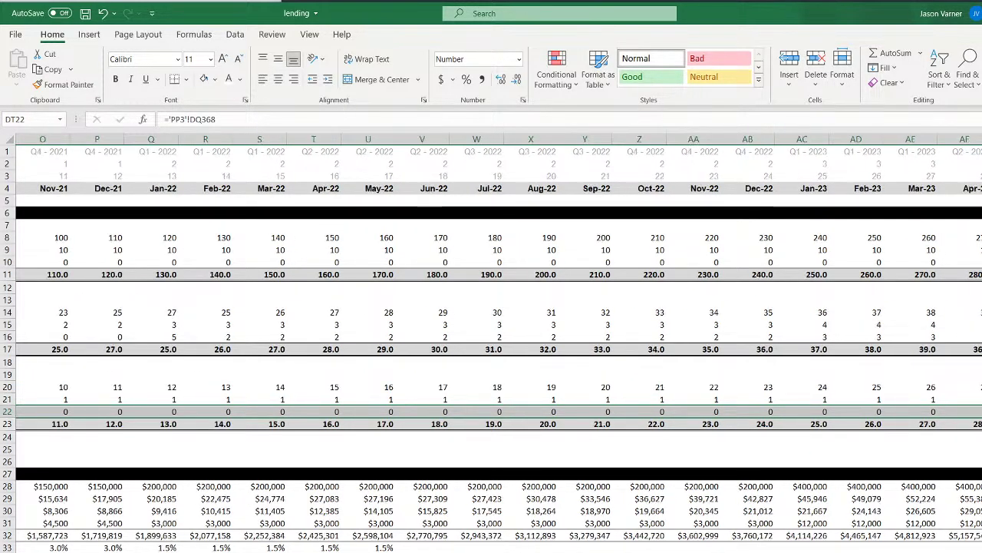
{"action": "scroll", "coordinate": [767, 417], "scroll_direction": "right", "scroll_amount": 3}
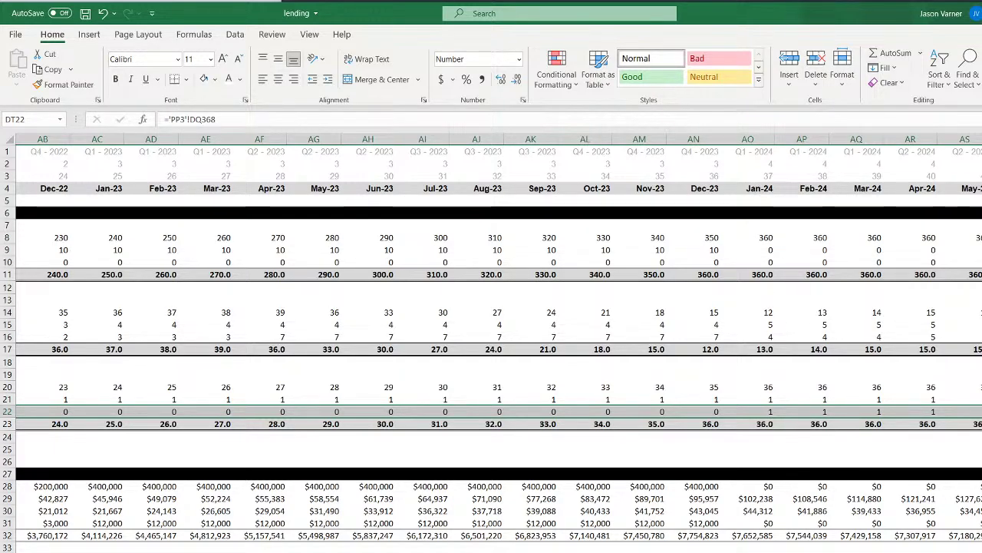
{"action": "key", "text": "Return"}
{"action": "left_click", "coordinate": [340, 408]}
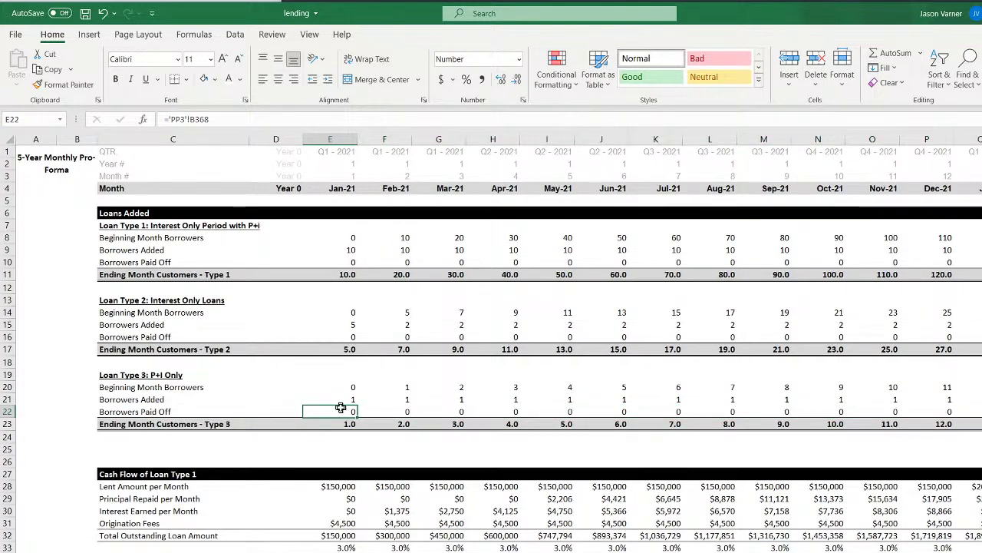
{"action": "key", "text": "Up"}
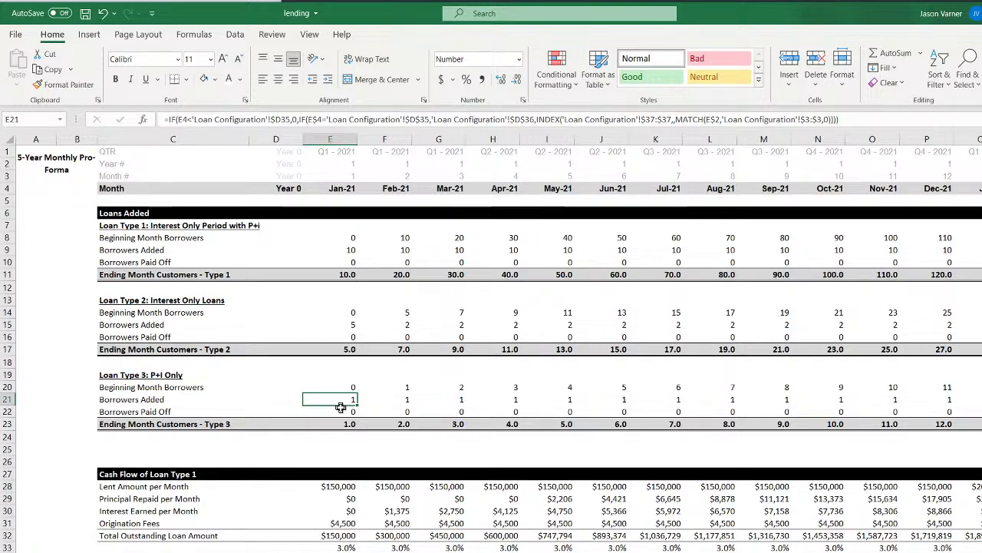
{"action": "key", "text": "Up"}
{"action": "key", "text": "Up"}
{"action": "key", "text": "Up"}
{"action": "key", "text": "Up"}
{"action": "key", "text": "Up"}
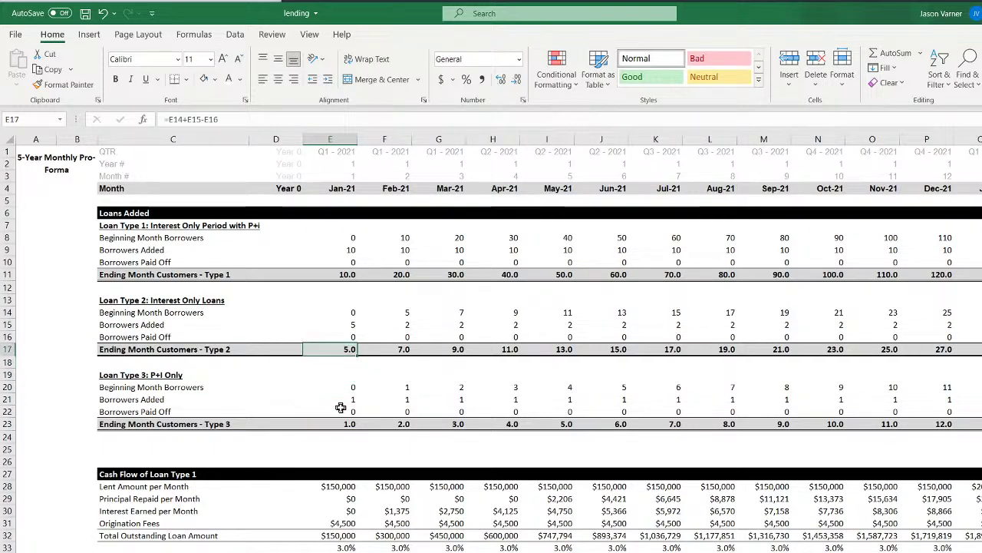
{"action": "key", "text": "Up"}
{"action": "key", "text": "Up"}
{"action": "key", "text": "Up"}
{"action": "key", "text": "Up"}
{"action": "key", "text": "Up"}
{"action": "key", "text": "Up"}
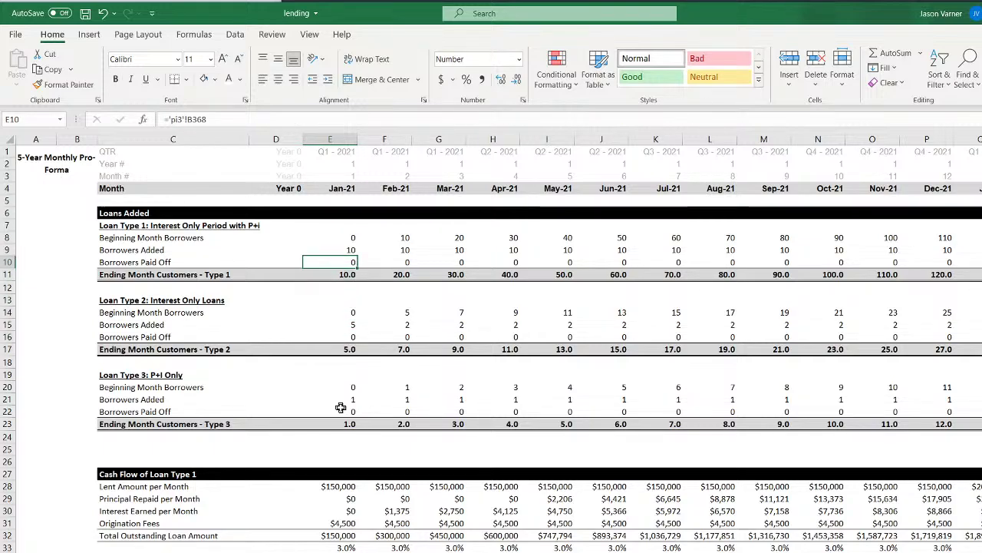
Examine the Jan-21 formulas in the Loan Type 1 cash flow block and down to the Type 2 origination fees
{"action": "left_click", "coordinate": [338, 487]}
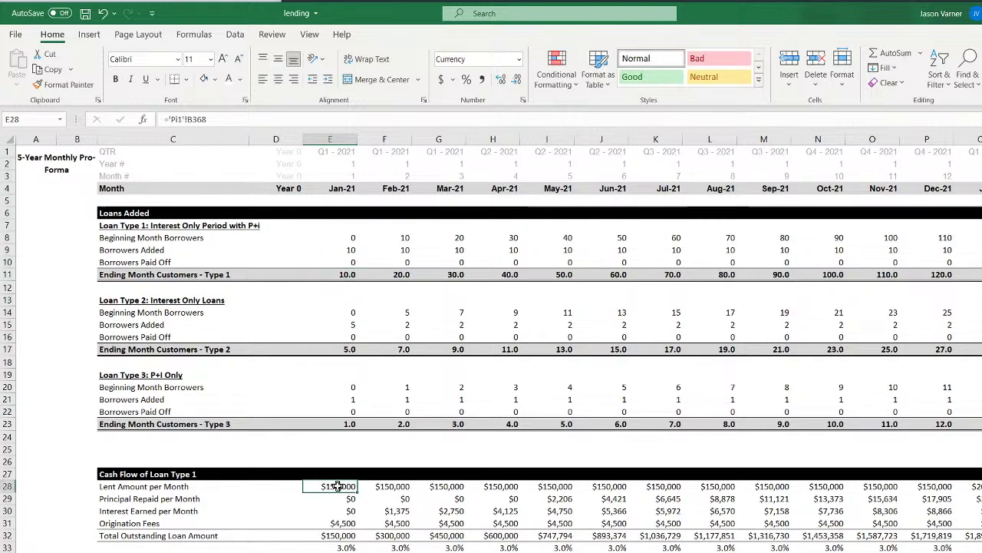
{"action": "key", "text": "Down"}
{"action": "key", "text": "Down"}
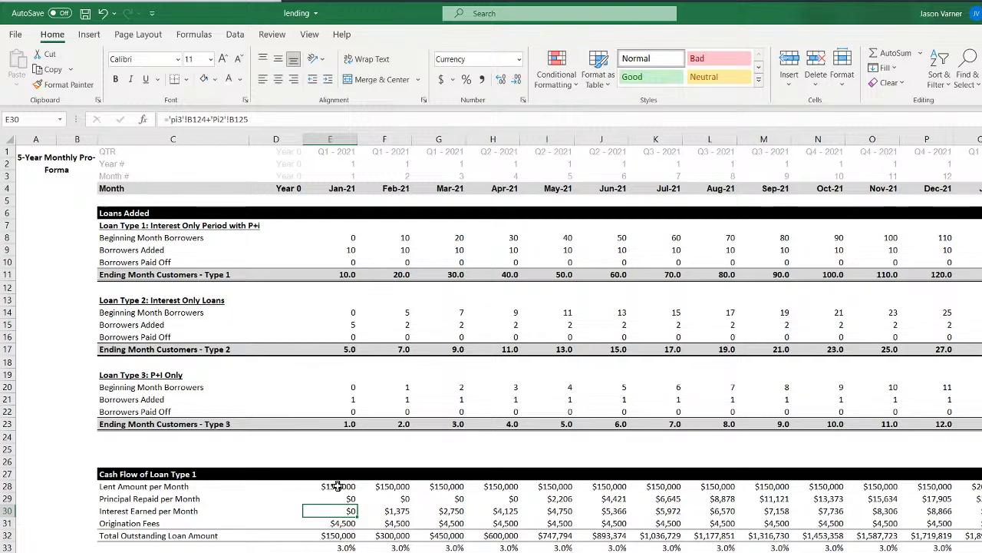
{"action": "key", "text": "Down"}
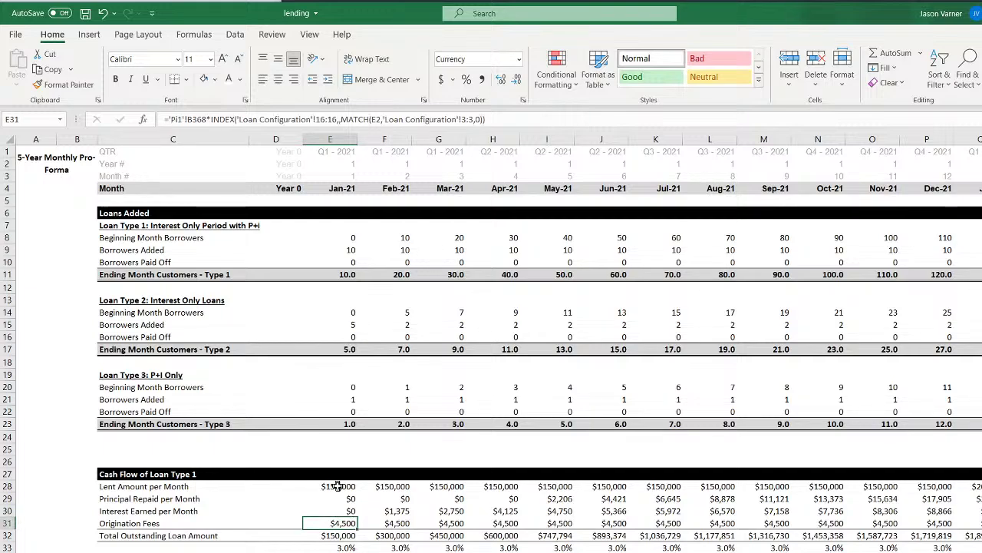
{"action": "key", "text": "Down"}
{"action": "key", "text": "Down"}
{"action": "key", "text": "Down"}
{"action": "key", "text": "Down"}
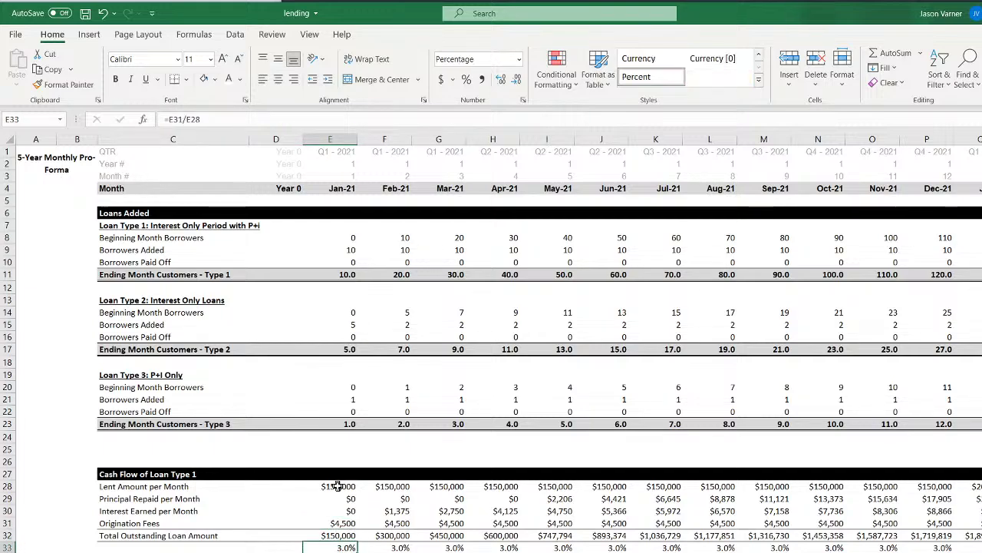
{"action": "key", "text": "Down"}
{"action": "key", "text": "Down"}
{"action": "key", "text": "Down"}
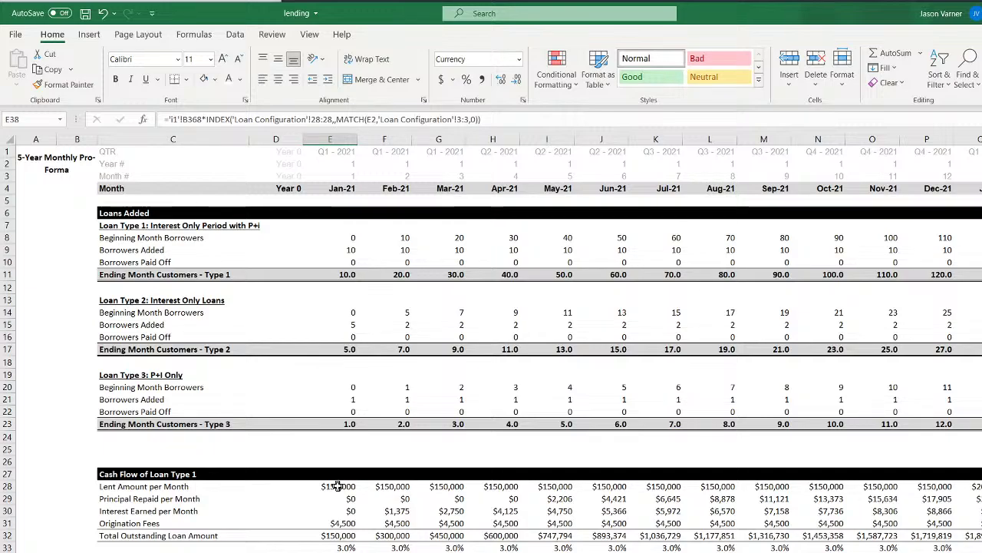
Copy the Cash Flow of Loan Type 2 block, C34 to E39, and paste it starting at C41
{"action": "scroll", "coordinate": [318, 532], "scroll_direction": "down", "scroll_amount": 4}
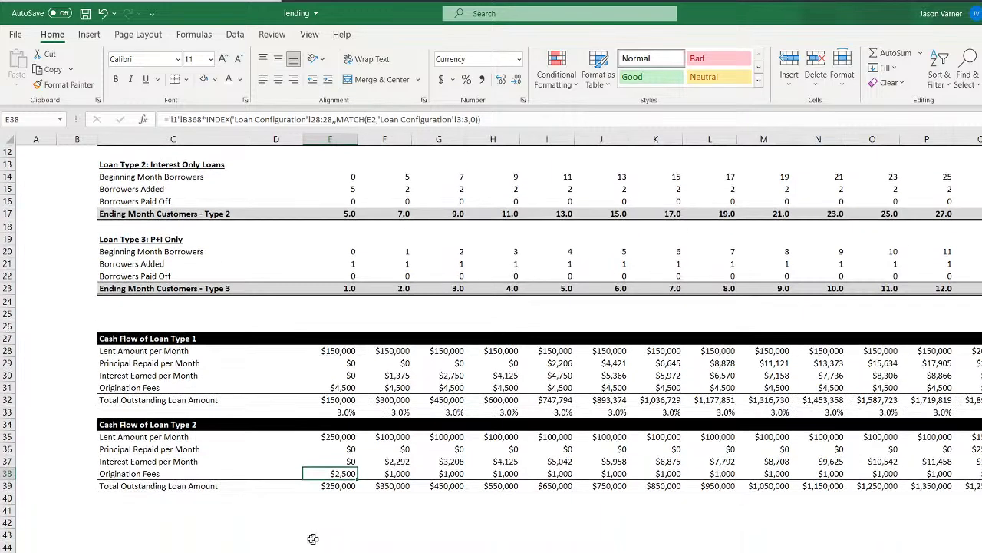
{"action": "left_click", "coordinate": [122, 424]}
{"action": "left_click_drag", "start_coordinate": [122, 424], "coordinate": [345, 485]}
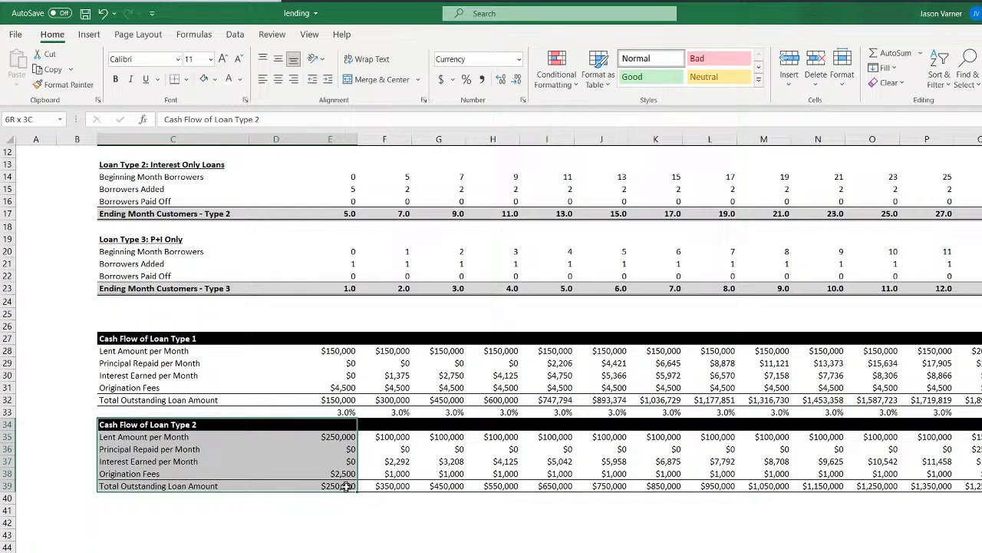
{"action": "right_click", "coordinate": [340, 425]}
{"action": "left_click", "coordinate": [372, 69]}
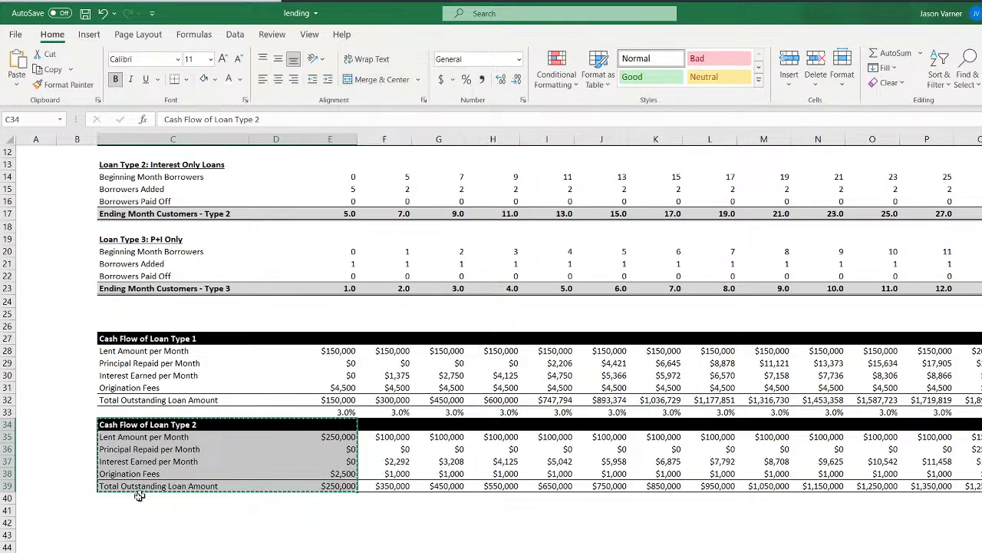
{"action": "left_click", "coordinate": [122, 510]}
{"action": "right_click", "coordinate": [119, 514]}
{"action": "left_click", "coordinate": [149, 212]}
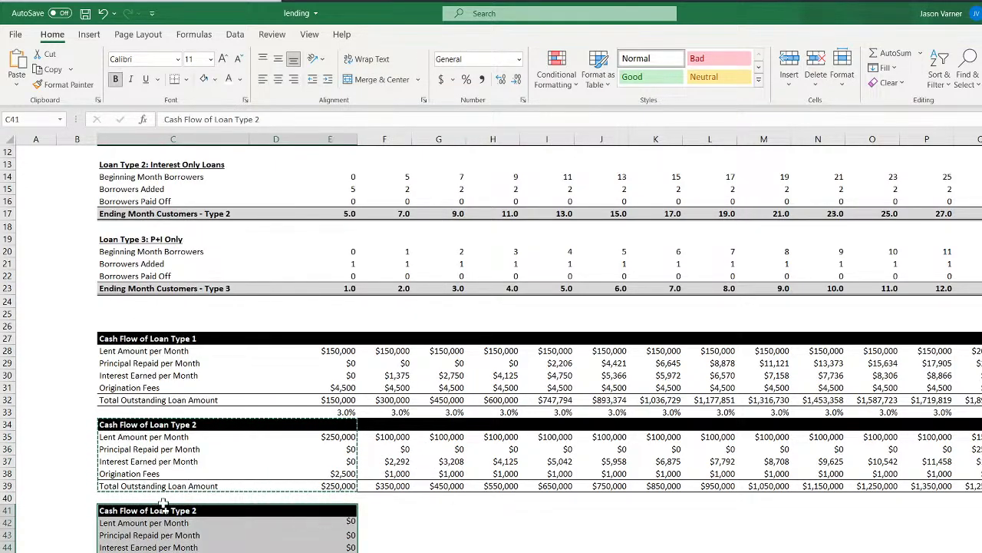
Rename the pasted block's heading in C41 to "Cash Flow of Loan Type 3"
{"action": "double_click", "coordinate": [218, 511]}
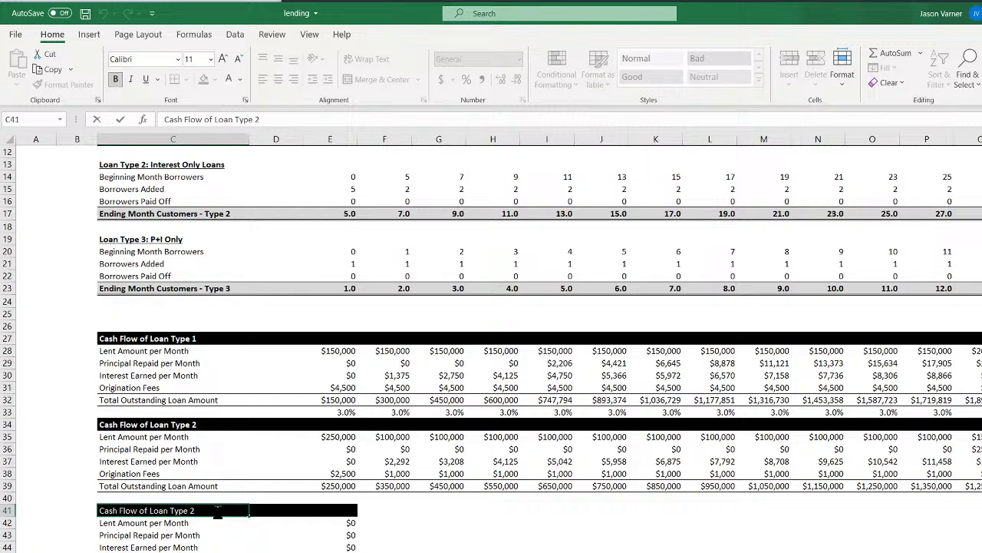
{"action": "key", "text": "BackSpace"}
{"action": "type", "text": "3"}
{"action": "key", "text": "Return"}
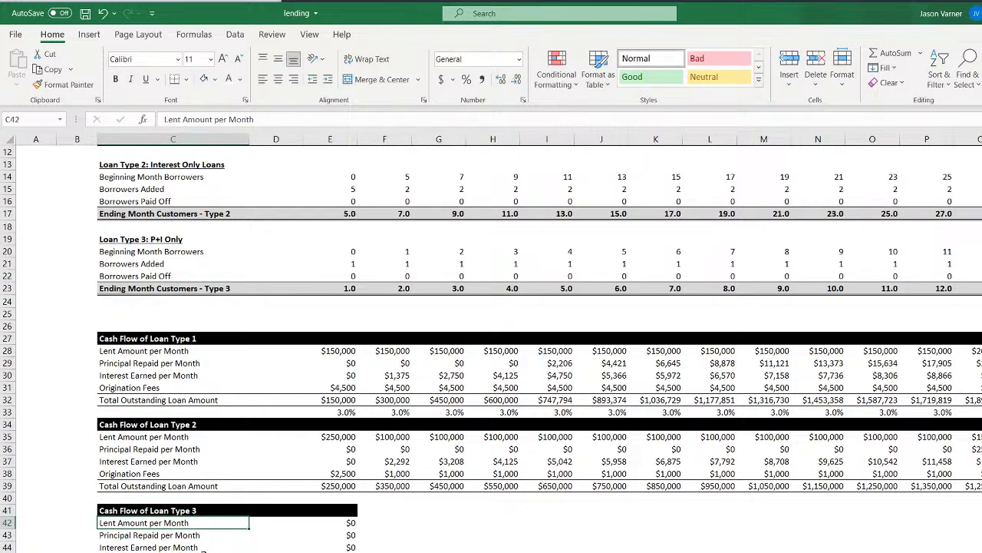
Link the Type 3 Lent Amount per Month in E42 to cell B368 of the PP1 sheet
{"action": "left_click", "coordinate": [343, 522]}
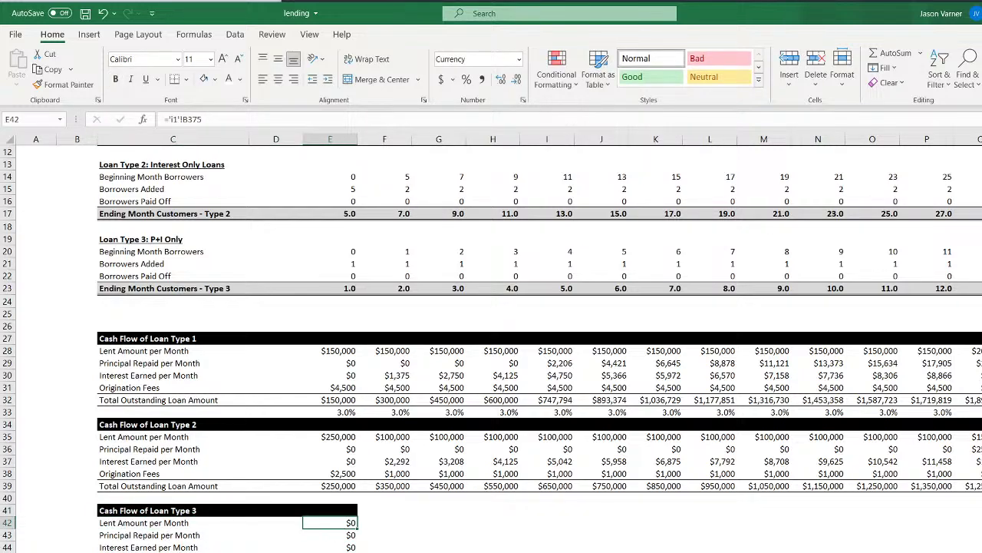
{"action": "type", "text": "="}
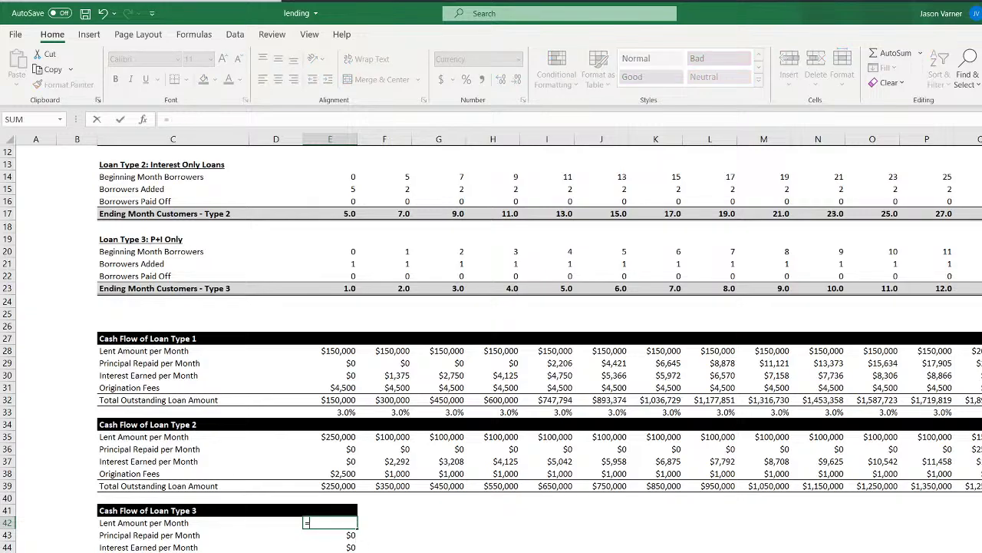
{"action": "key", "text": "ctrl+Page_Down"}
{"action": "scroll", "coordinate": [491, 346], "scroll_direction": "up", "scroll_amount": 20}
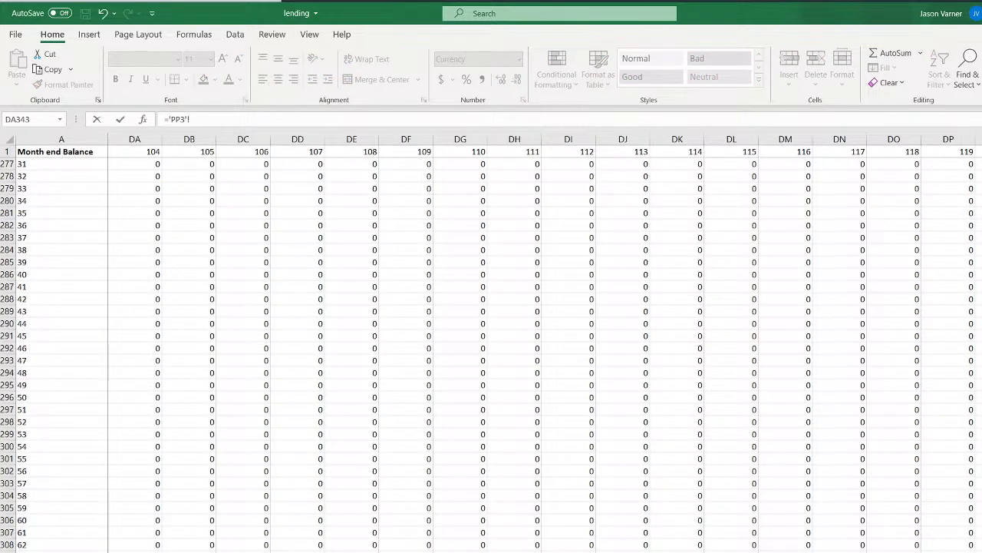
{"action": "key", "text": "ctrl+Page_Up"}
{"action": "key", "text": "ctrl+Page_Up"}
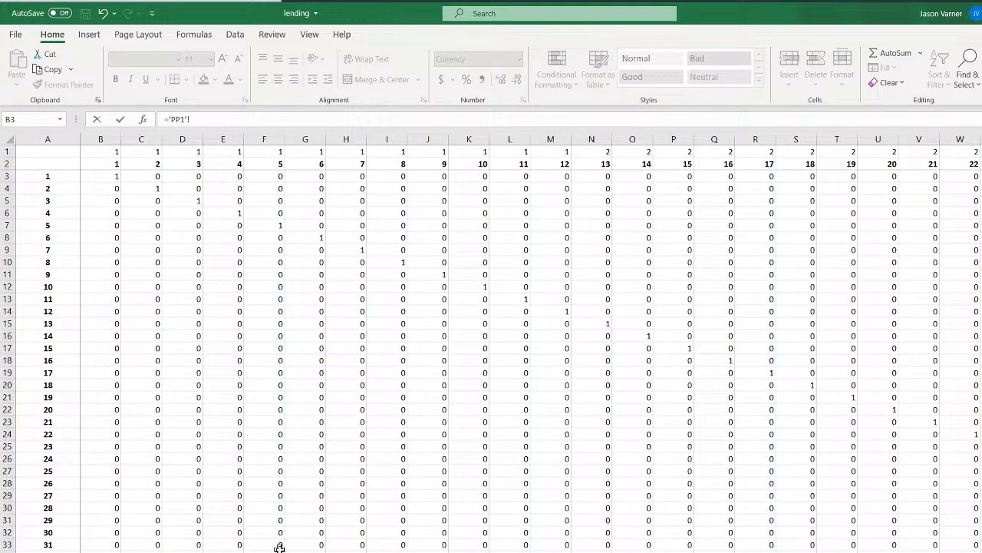
{"action": "scroll", "coordinate": [281, 547], "scroll_direction": "down", "scroll_amount": 20}
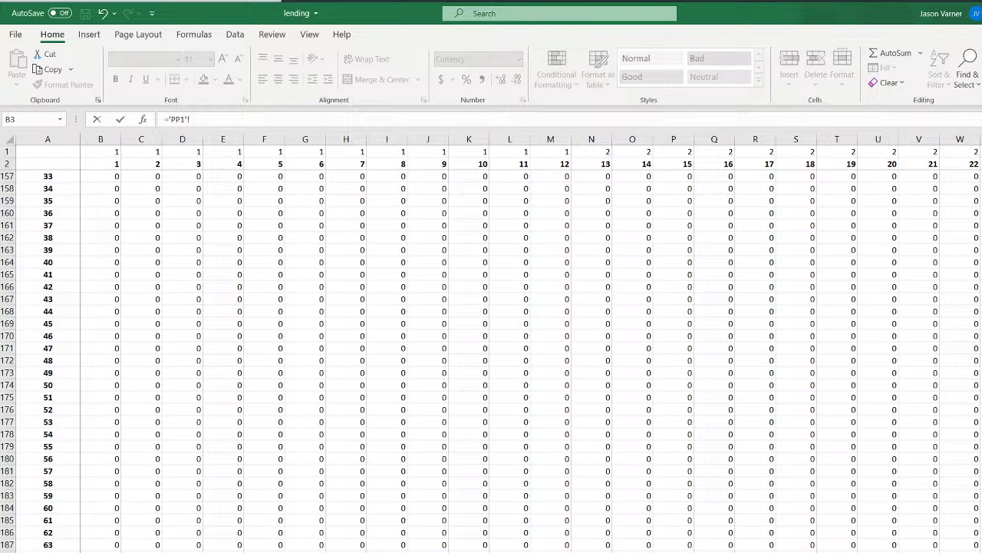
{"action": "scroll", "coordinate": [221, 520], "scroll_direction": "down", "scroll_amount": 20}
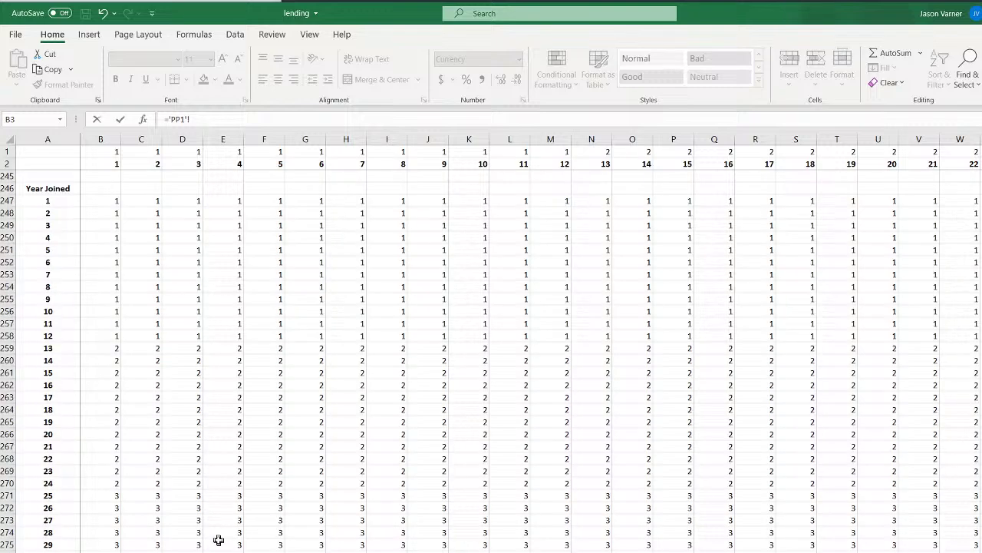
{"action": "scroll", "coordinate": [219, 541], "scroll_direction": "down", "scroll_amount": 20}
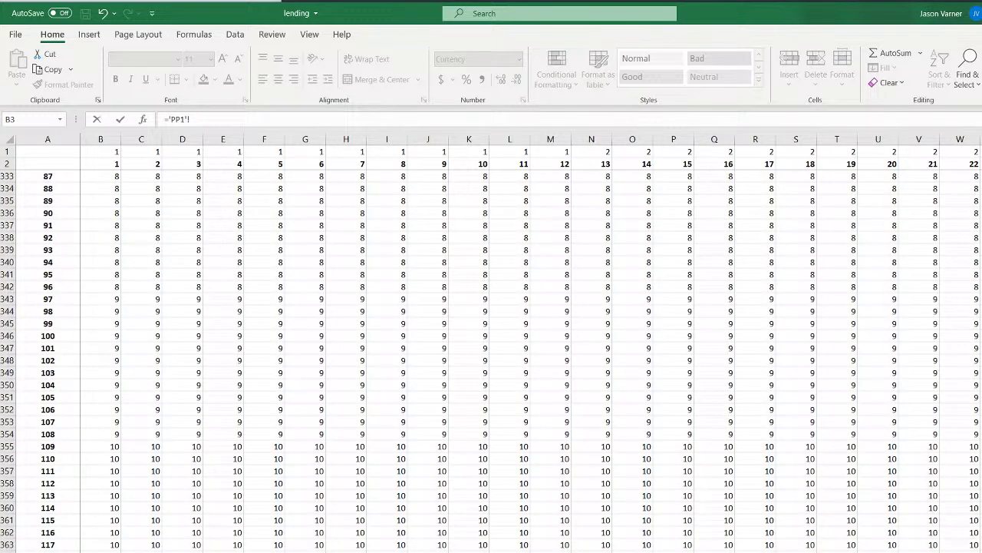
{"action": "key", "text": "Return"}
{"action": "left_click", "coordinate": [350, 522]}
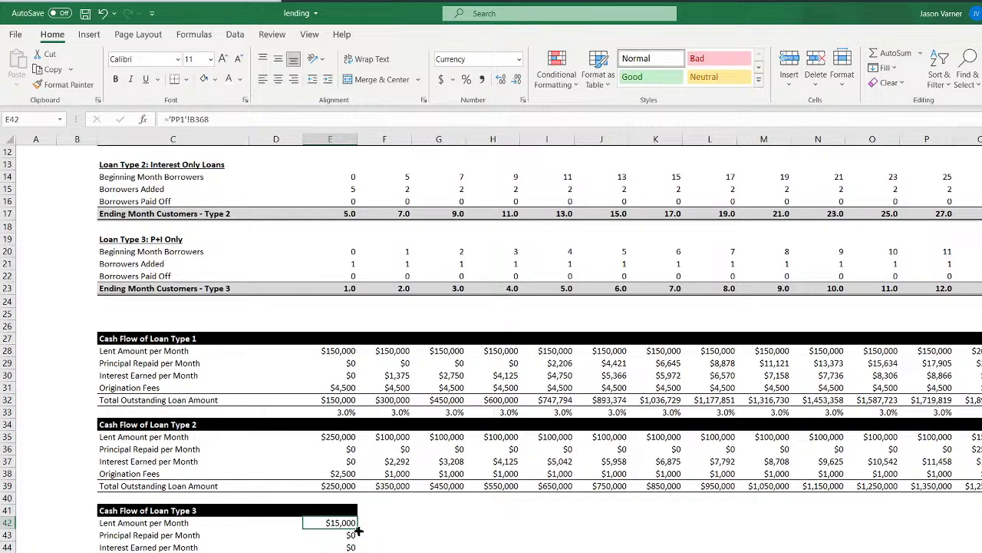
Fill the Type 3 lent amount formula and the black Cash Flow of Loan Type 3 heading band across the monthly columns
{"action": "left_click_drag", "start_coordinate": [357, 529], "coordinate": [971, 525]}
{"action": "left_click", "coordinate": [357, 513]}
{"action": "left_click_drag", "start_coordinate": [357, 513], "coordinate": [971, 513]}
Link the Type 3 Principal Repaid per Month in E43 to cell B3 of PP2 and fill it across the months
{"action": "left_click", "coordinate": [345, 535]}
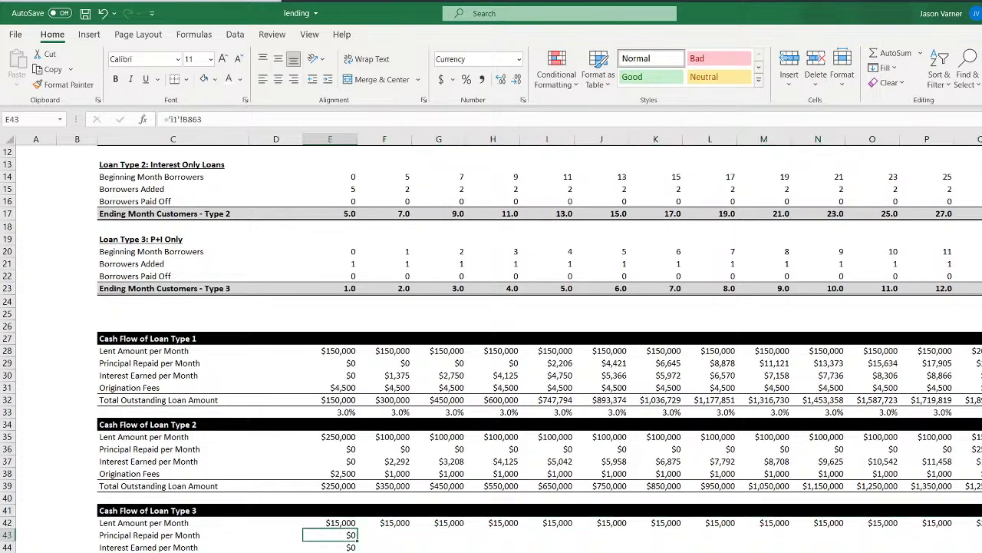
{"action": "type", "text": "="}
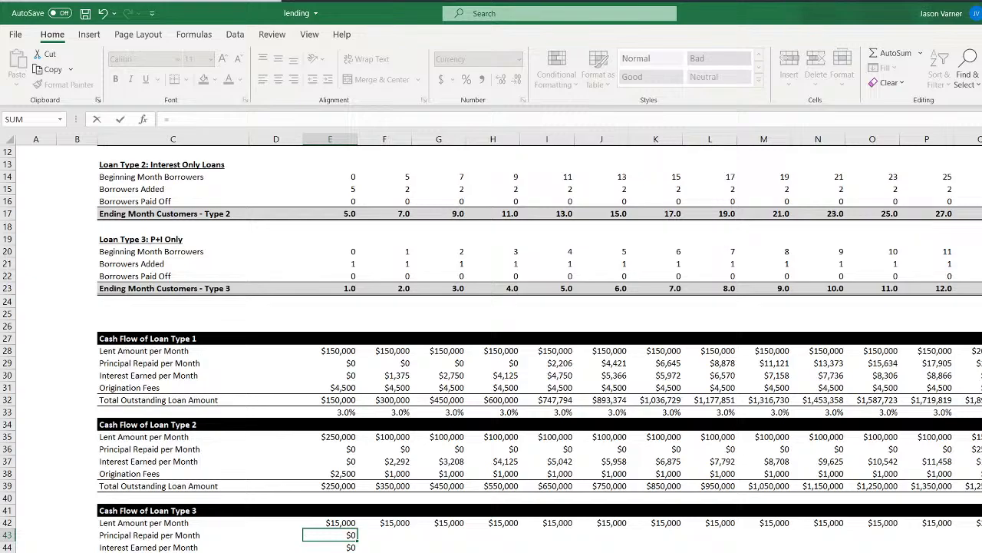
{"action": "key", "text": "ctrl+Page_Down"}
{"action": "scroll", "coordinate": [491, 360], "scroll_direction": "down", "scroll_amount": 20}
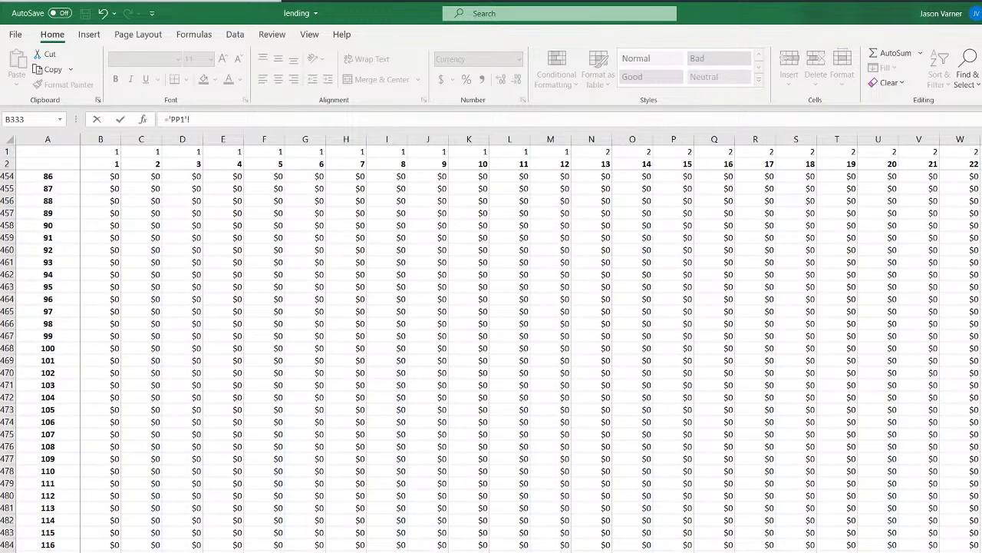
{"action": "scroll", "coordinate": [491, 360], "scroll_direction": "down", "scroll_amount": 20}
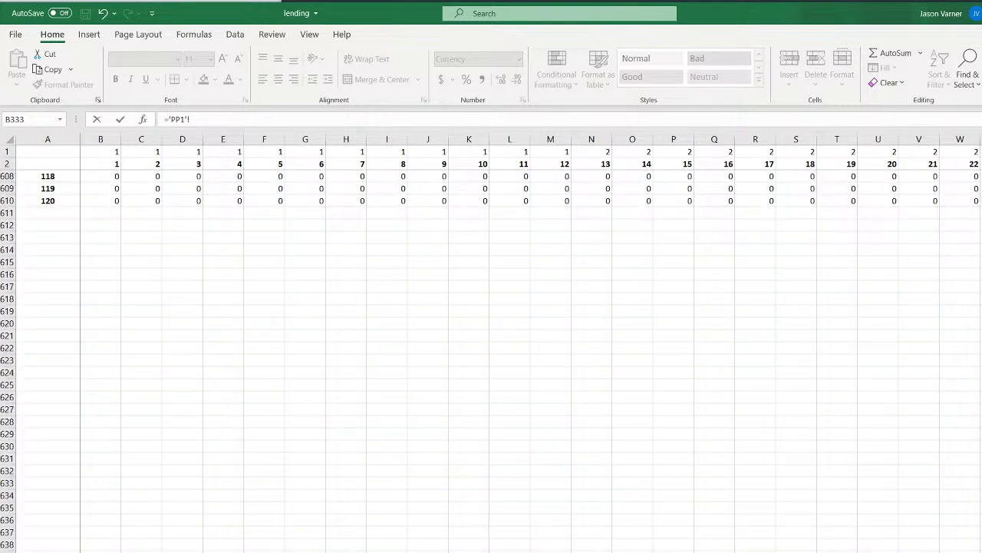
{"action": "key", "text": "ctrl+Page_Down"}
{"action": "scroll", "coordinate": [223, 532], "scroll_direction": "up", "scroll_amount": 20}
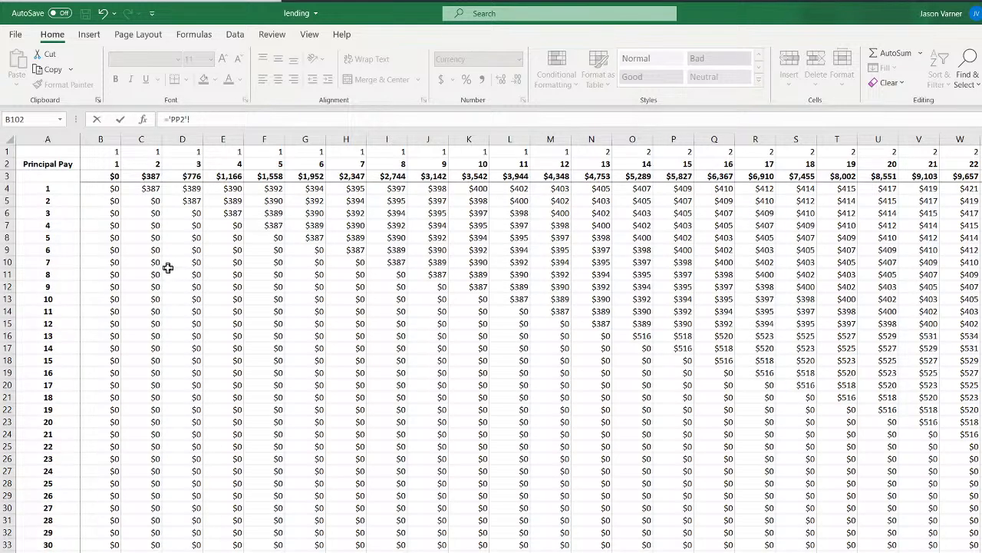
{"action": "left_click", "coordinate": [104, 177]}
{"action": "key", "text": "Return"}
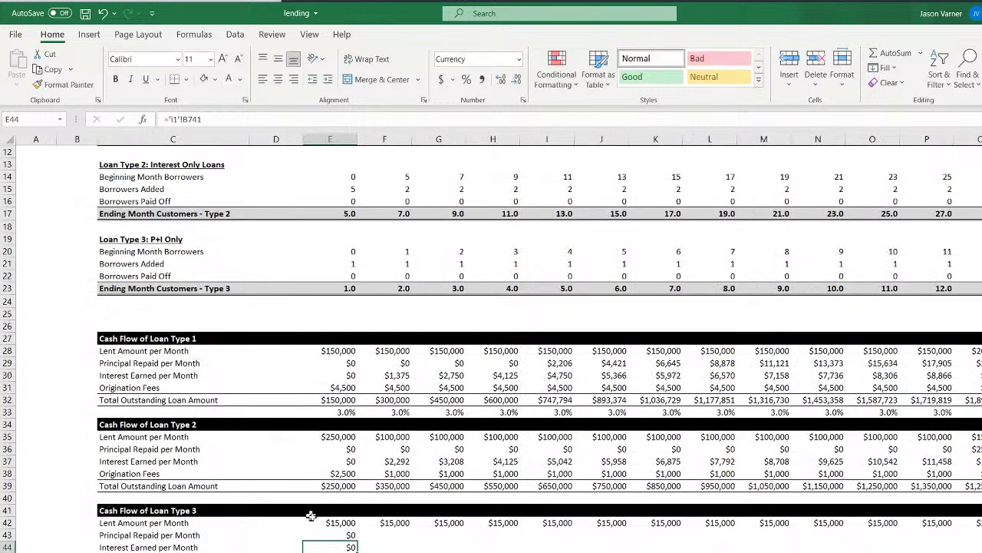
{"action": "left_click", "coordinate": [332, 534]}
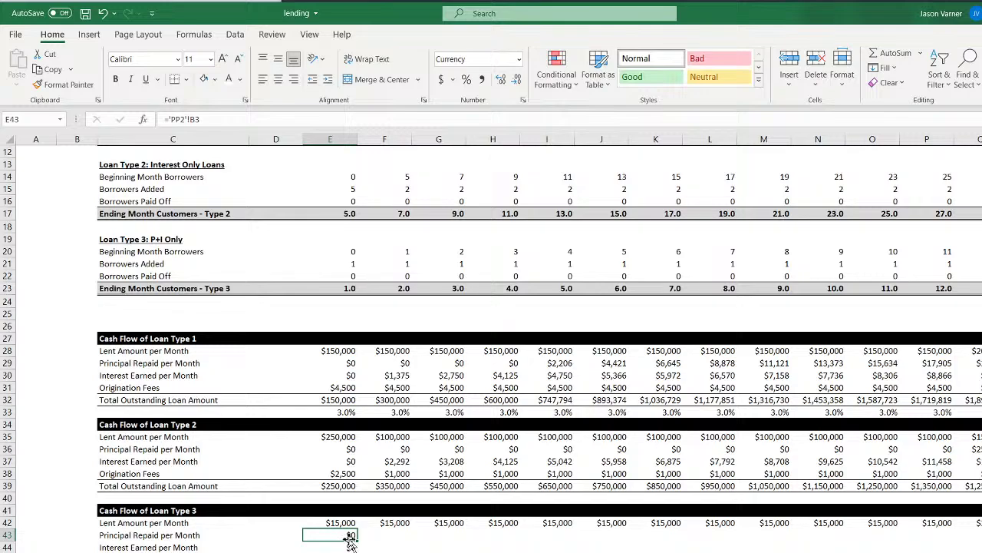
{"action": "left_click_drag", "start_coordinate": [355, 540], "coordinate": [971, 537]}
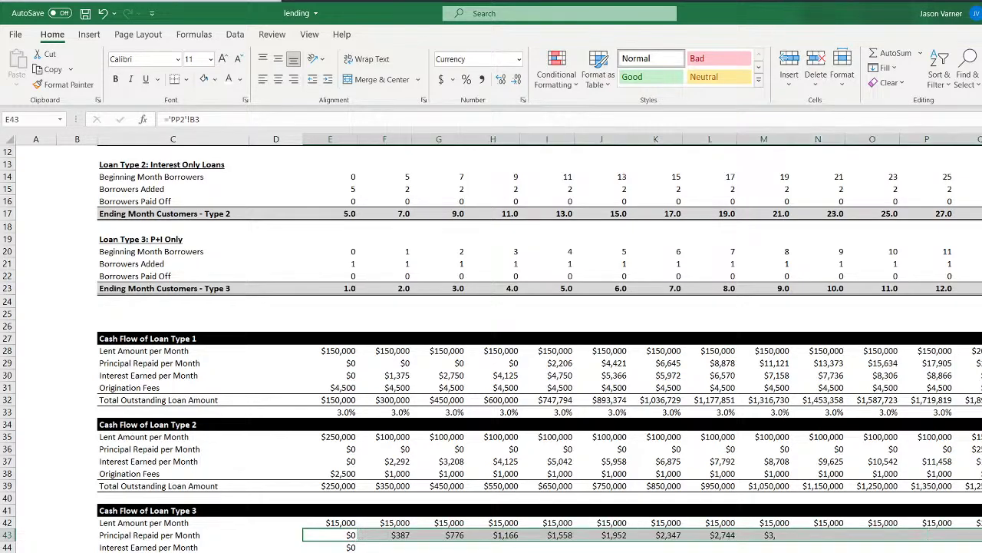
Link the Type 3 Interest Earned per Month in E44 to cell B125 of PP2 and fill it across the months
{"action": "left_click", "coordinate": [341, 547]}
{"action": "type", "text": "="}
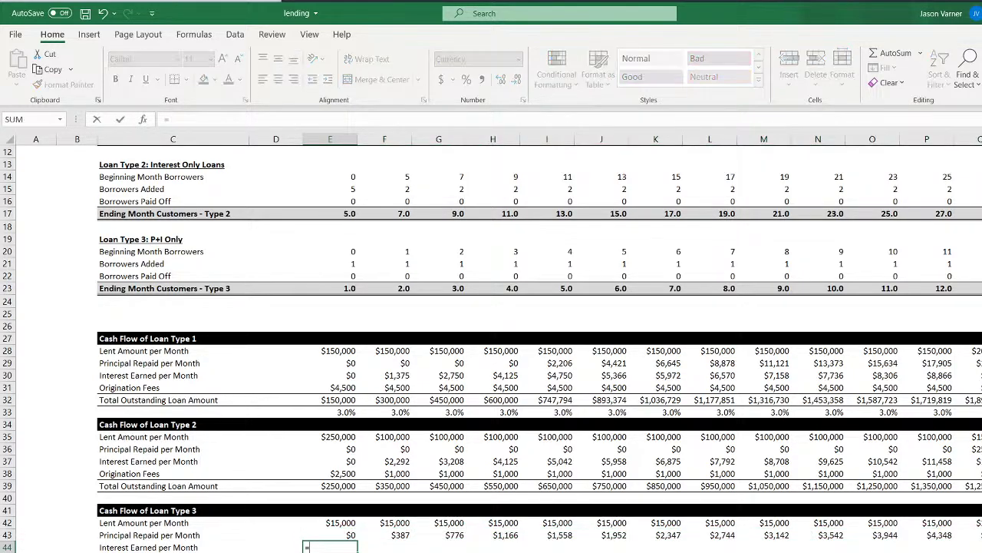
{"action": "key", "text": "ctrl+Page_Down"}
{"action": "scroll", "coordinate": [491, 353], "scroll_direction": "up", "scroll_amount": 7}
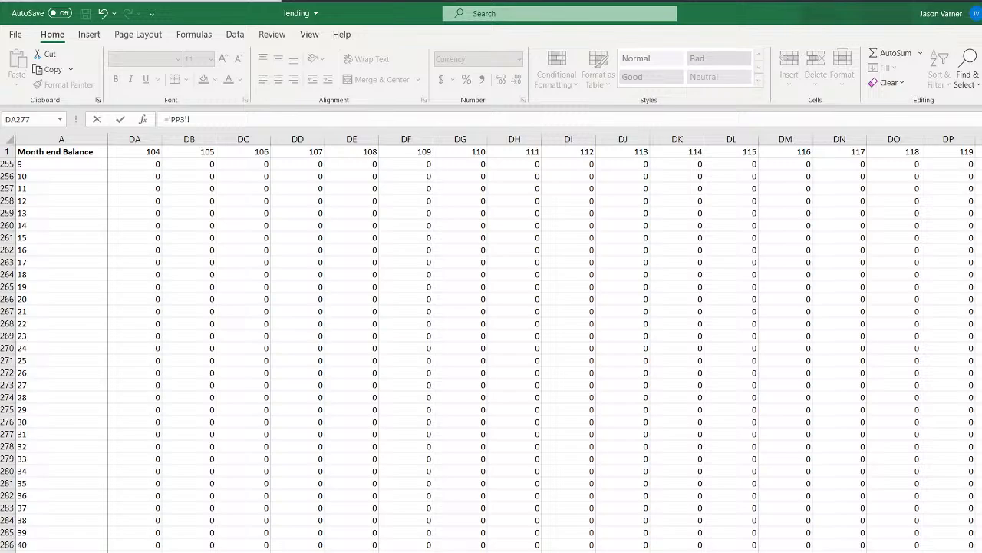
{"action": "key", "text": "ctrl+Page_Up"}
{"action": "scroll", "coordinate": [189, 518], "scroll_direction": "down", "scroll_amount": 20}
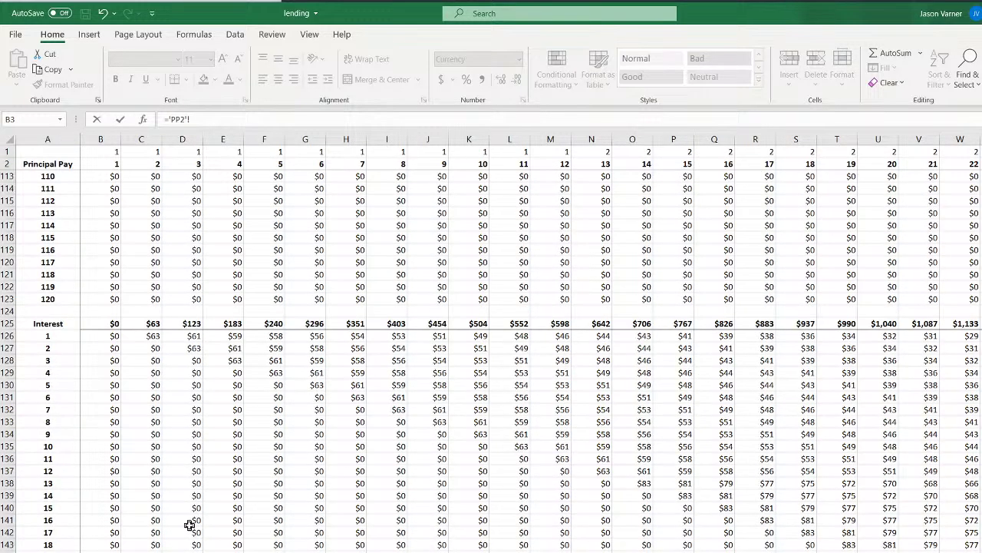
{"action": "left_click", "coordinate": [107, 324]}
{"action": "key", "text": "Return"}
{"action": "key", "text": "Up"}
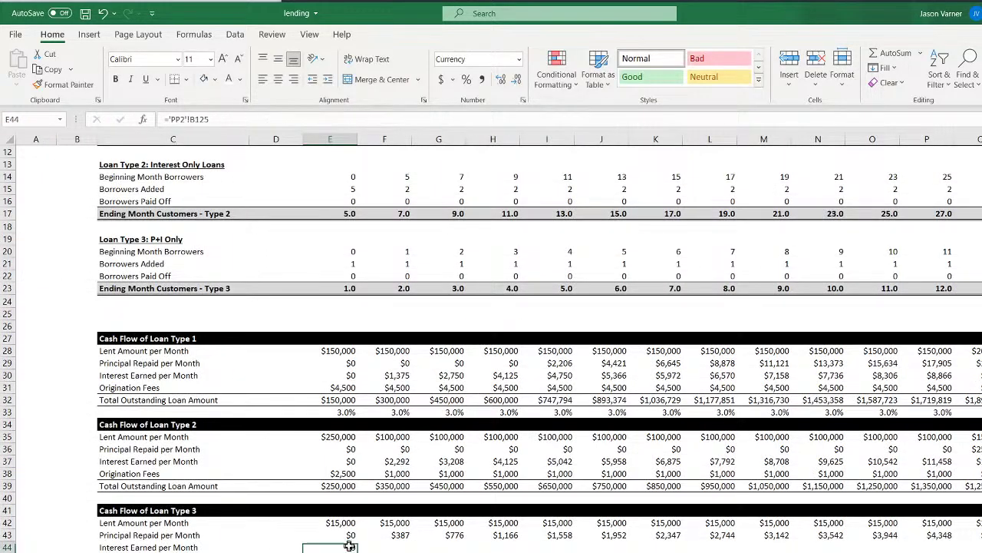
{"action": "key", "text": "ctrl+shift+Right"}
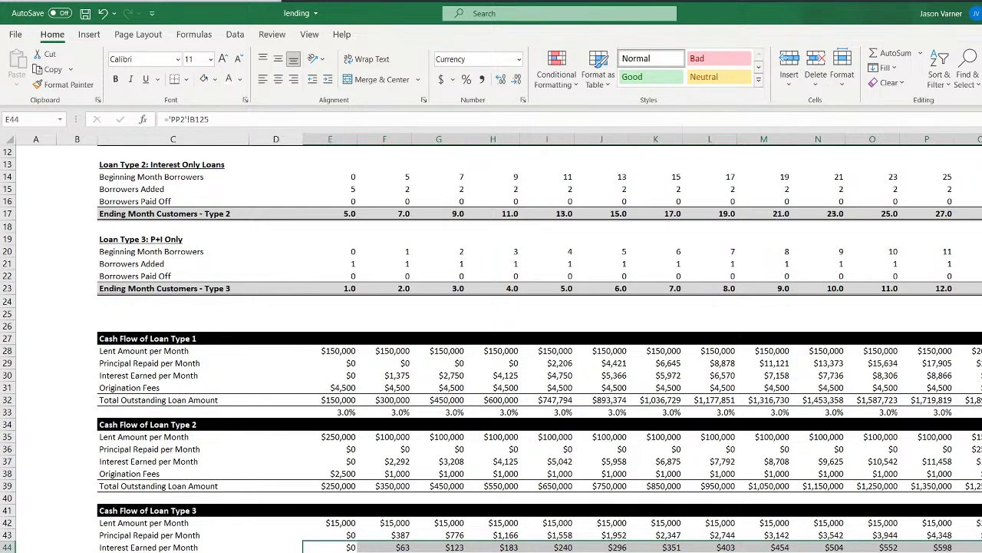
Copy the Type 2 Origination Fees formula text from E38 and replace the formula in E45 with it
{"action": "key", "text": "Down"}
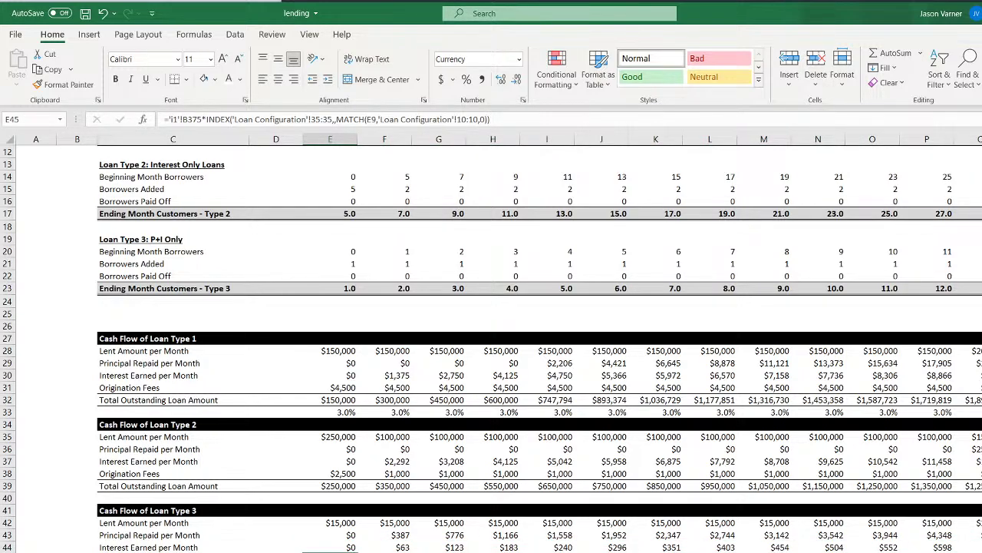
{"action": "left_click", "coordinate": [340, 471]}
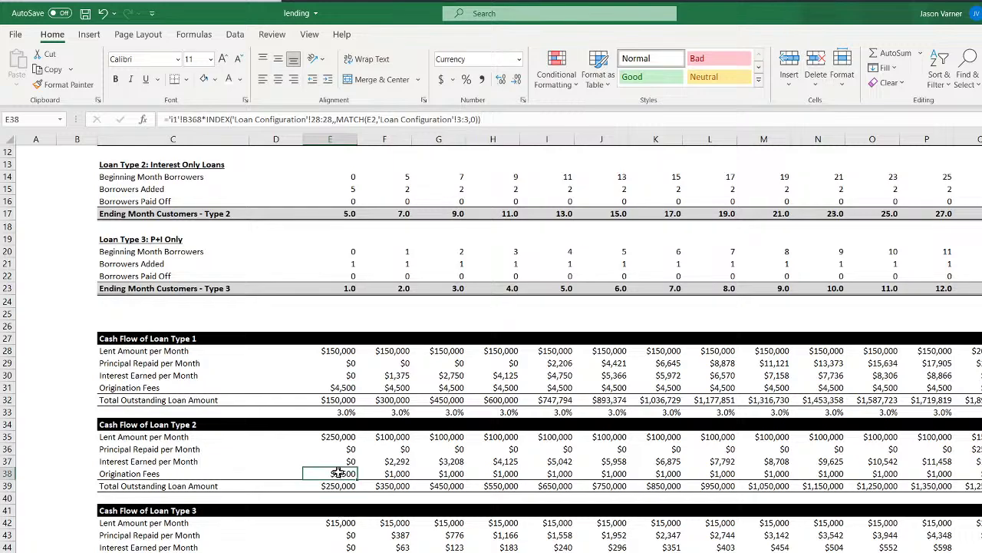
{"action": "left_click_drag", "start_coordinate": [480, 119], "coordinate": [195, 119]}
{"action": "right_click", "coordinate": [195, 118]}
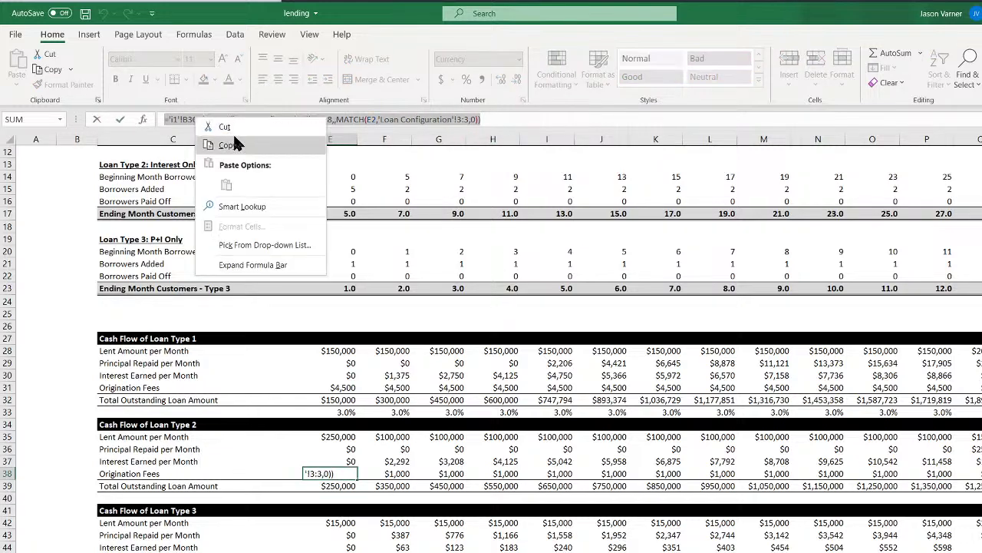
{"action": "left_click", "coordinate": [235, 144]}
{"action": "key", "text": "Return"}
{"action": "left_click", "coordinate": [330, 551]}
{"action": "left_click_drag", "start_coordinate": [490, 119], "coordinate": [197, 117]}
{"action": "right_click", "coordinate": [197, 118]}
{"action": "left_click", "coordinate": [226, 185]}
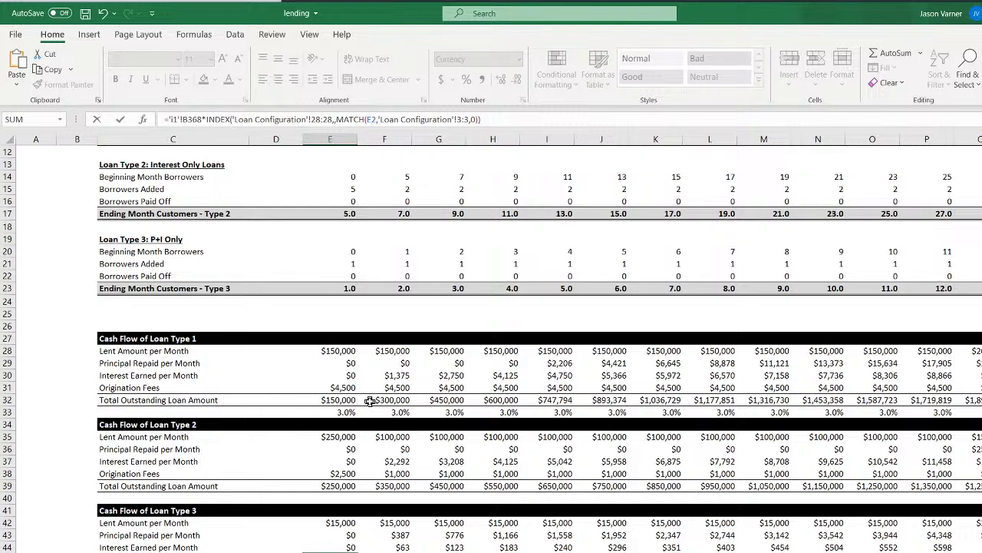
{"action": "key", "text": "Return"}
Change the sheet reference in the E45 origination fees formula to PP1, keeping cell B368
{"action": "double_click", "coordinate": [346, 552]}
{"action": "left_click", "coordinate": [178, 119]}
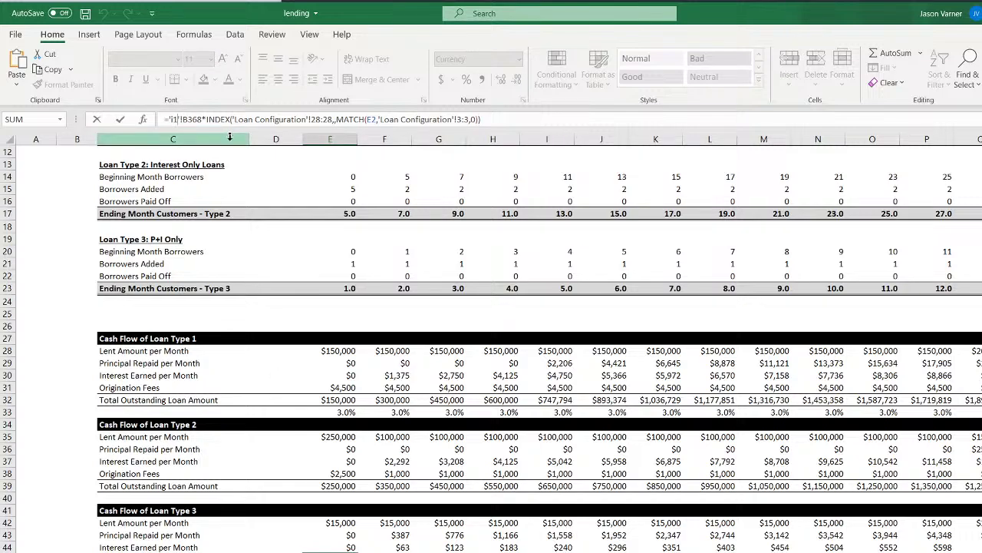
{"action": "key", "text": "BackSpace"}
{"action": "key", "text": "BackSpace"}
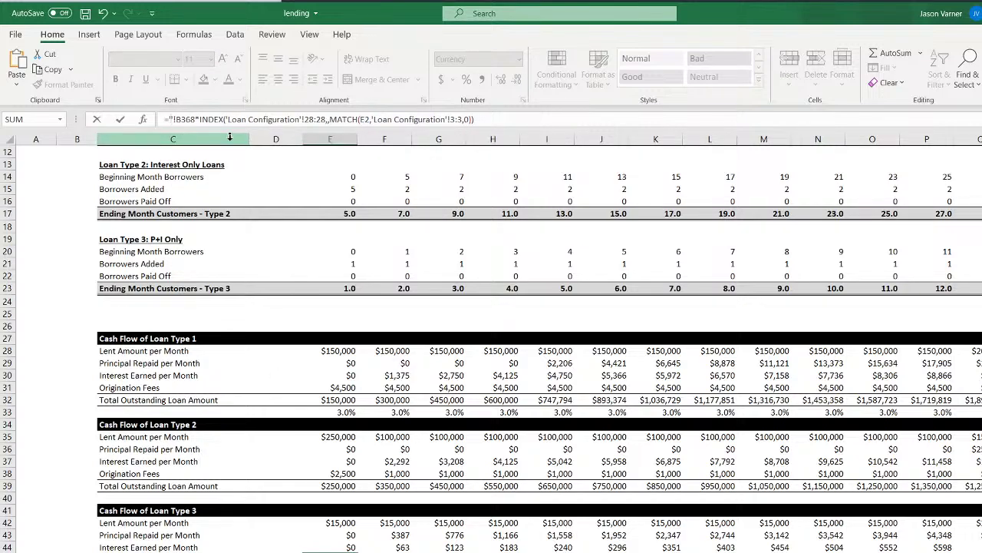
{"action": "type", "text": "pp1"}
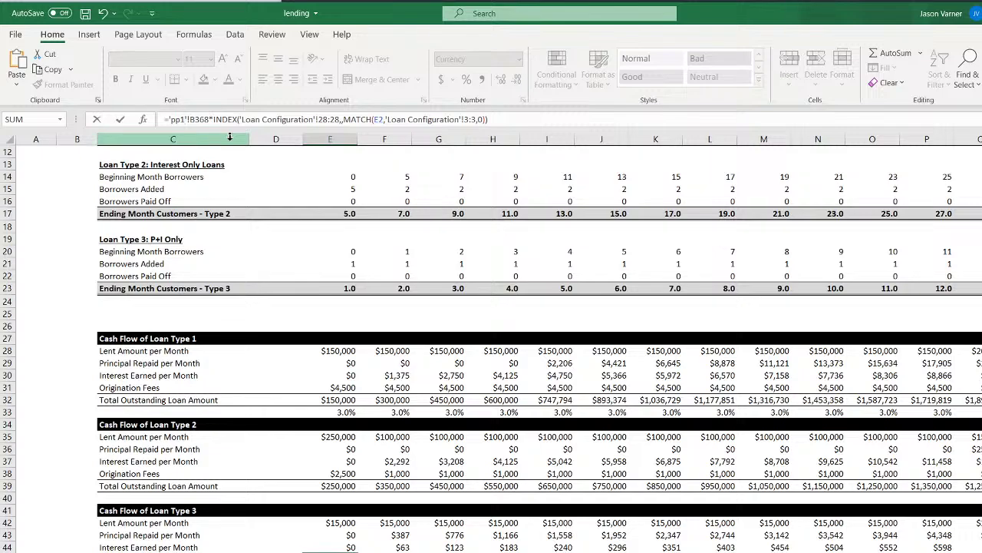
{"action": "key", "text": "BackSpace"}
{"action": "type", "text": "3"}
{"action": "key", "text": "BackSpace"}
{"action": "type", "text": "1"}
{"action": "key", "text": "Return"}
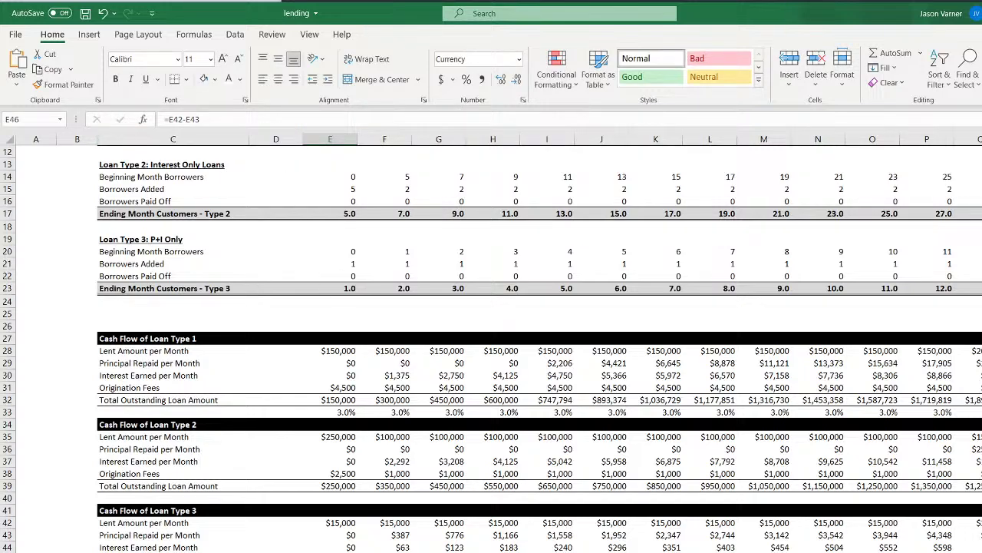
Change the INDEX row range in the E45 formula to 43:43, the Type 3 Loan Origination Fees row on Loan Configuration
{"action": "key", "text": "Up"}
{"action": "key", "text": "ctrl+bracketleft"}
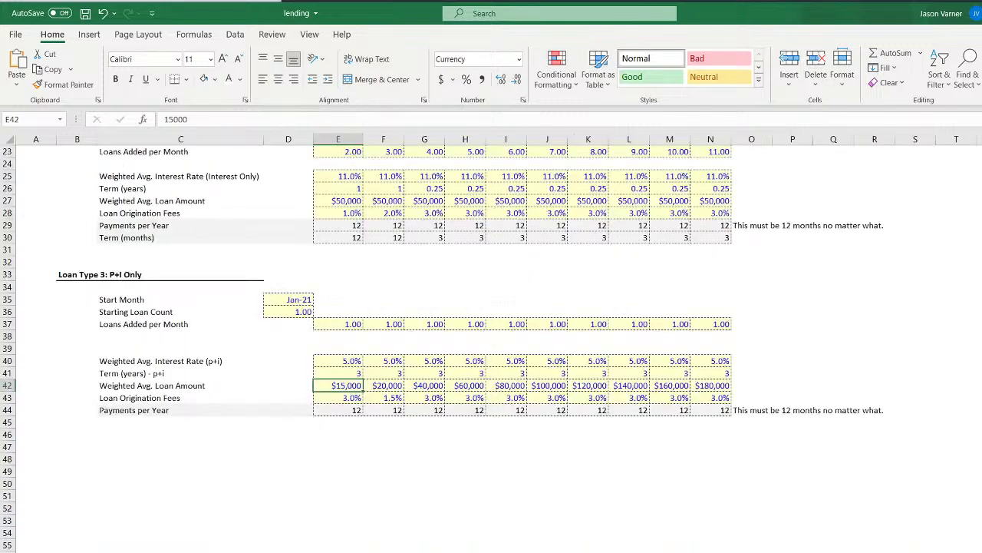
{"action": "left_click", "coordinate": [122, 215]}
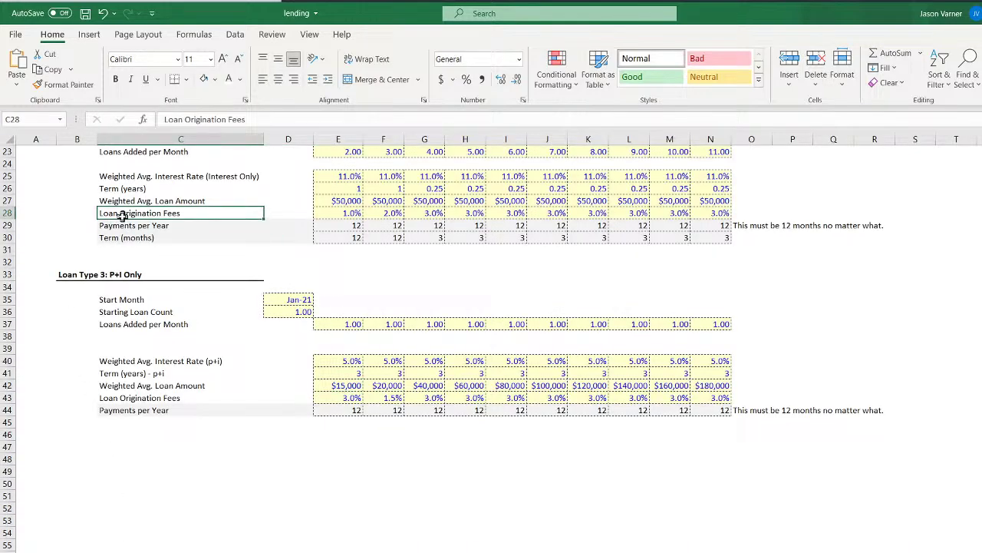
{"action": "left_click", "coordinate": [122, 399]}
{"action": "key", "text": "ctrl+Page_Down"}
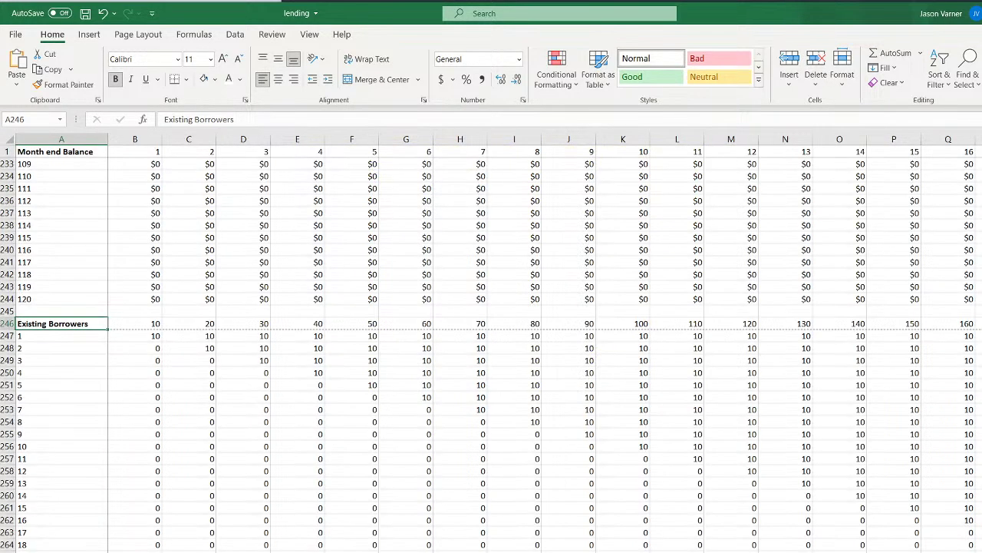
{"action": "key", "text": "ctrl+Page_Down"}
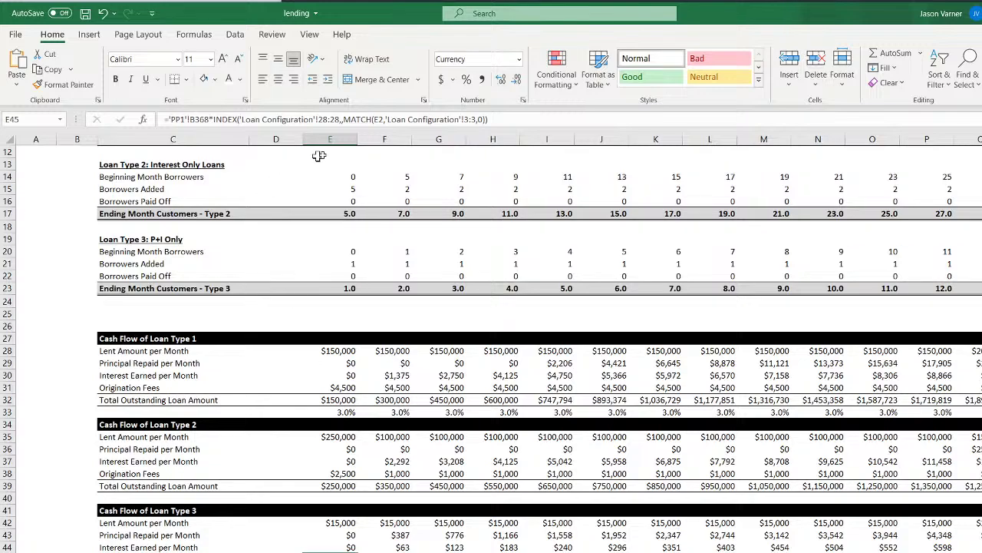
{"action": "left_click", "coordinate": [330, 119]}
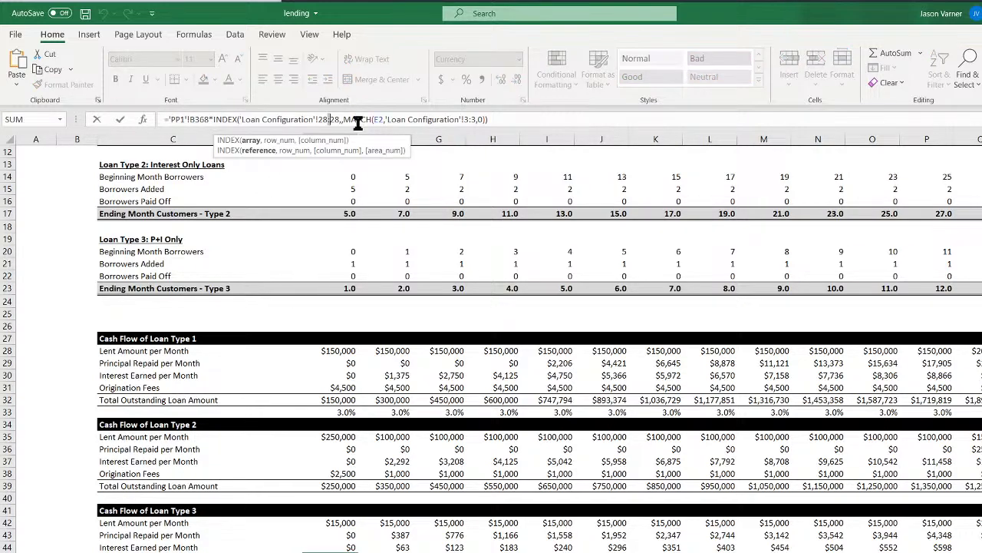
{"action": "key", "text": "BackSpace"}
{"action": "key", "text": "BackSpace"}
{"action": "type", "text": "43"}
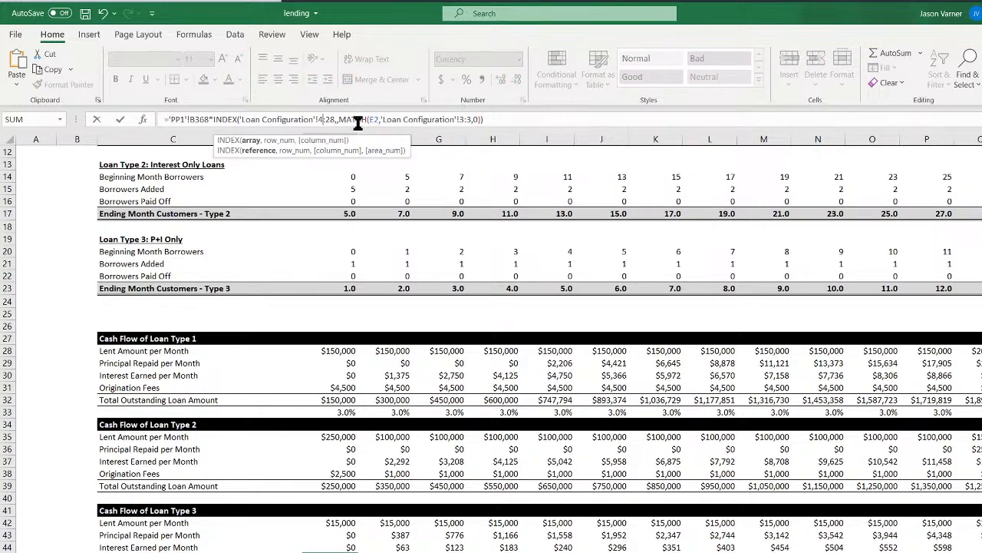
{"action": "key", "text": "BackSpace"}
{"action": "key", "text": "BackSpace"}
{"action": "type", "text": "43"}
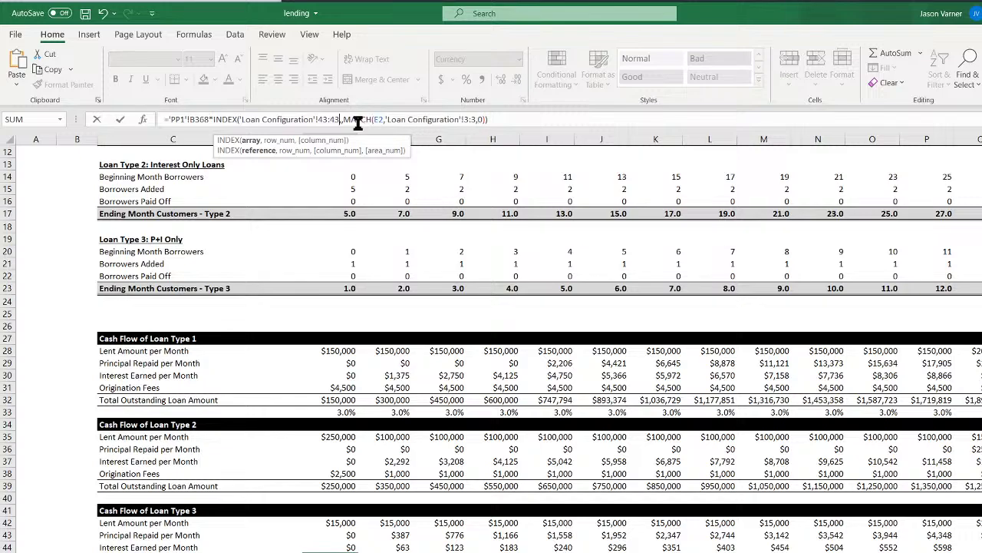
{"action": "key", "text": "Return"}
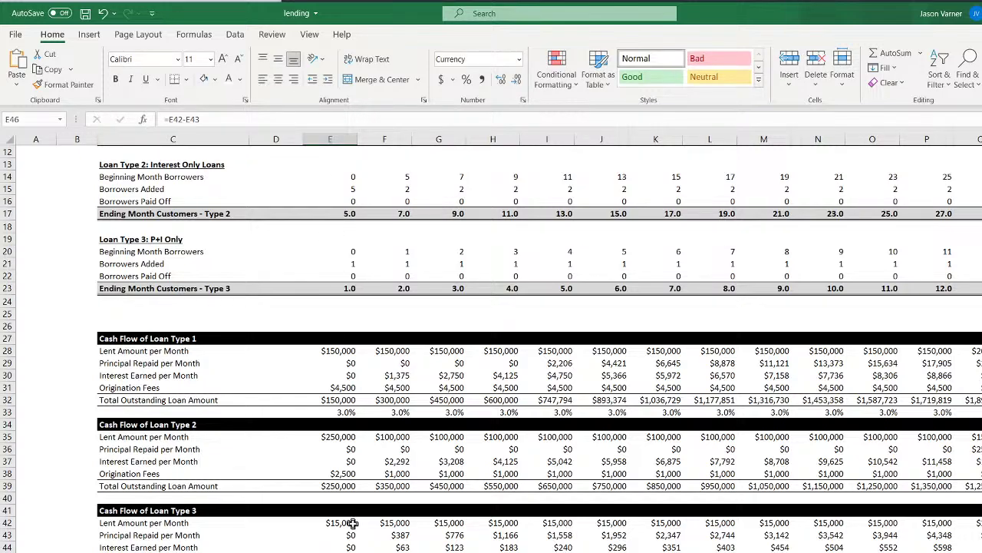
{"action": "key", "text": "Up"}
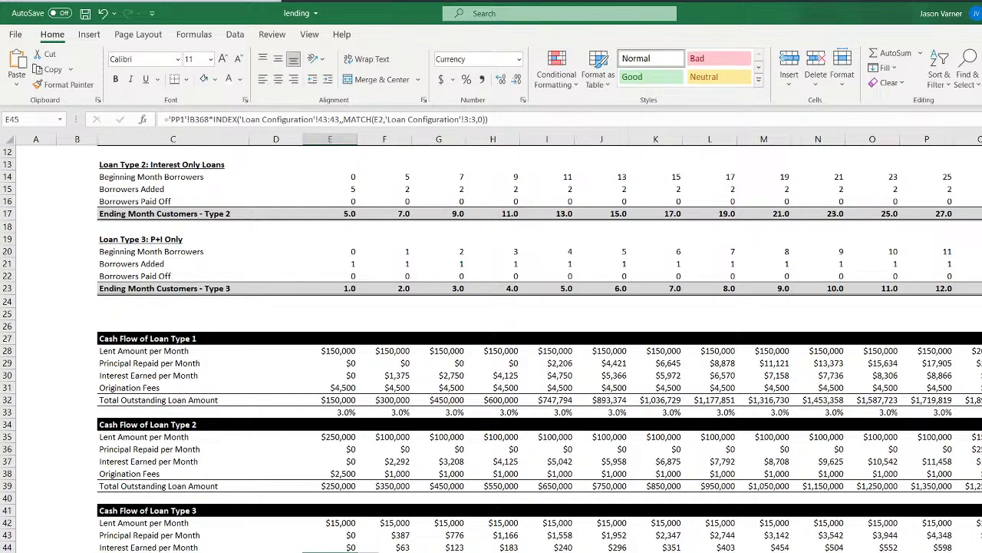
{"action": "key", "text": "Down"}
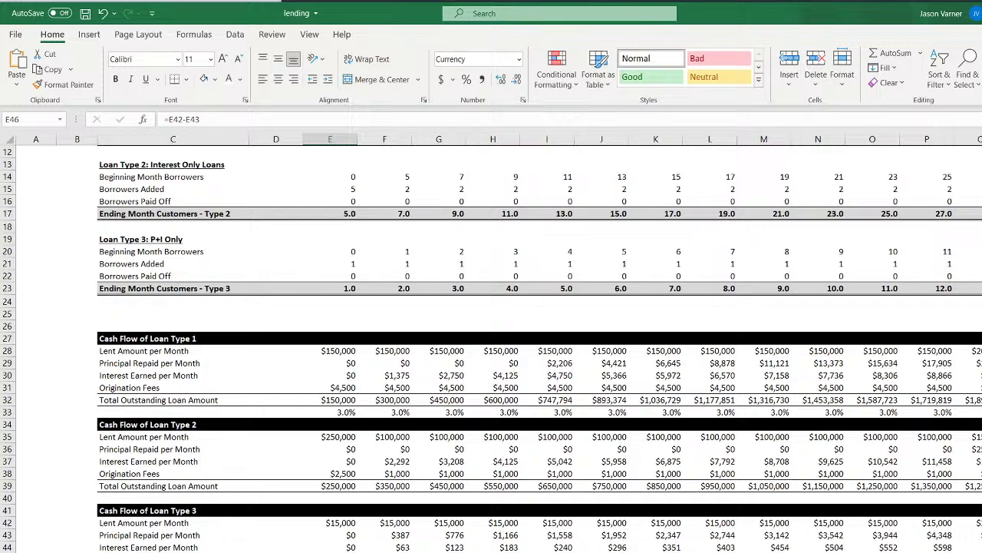
Copy the Type 1 Total Outstanding Loan Amount formula from F32 into F46 and fill it across the months
{"action": "left_click", "coordinate": [396, 400]}
{"action": "right_click", "coordinate": [398, 401]}
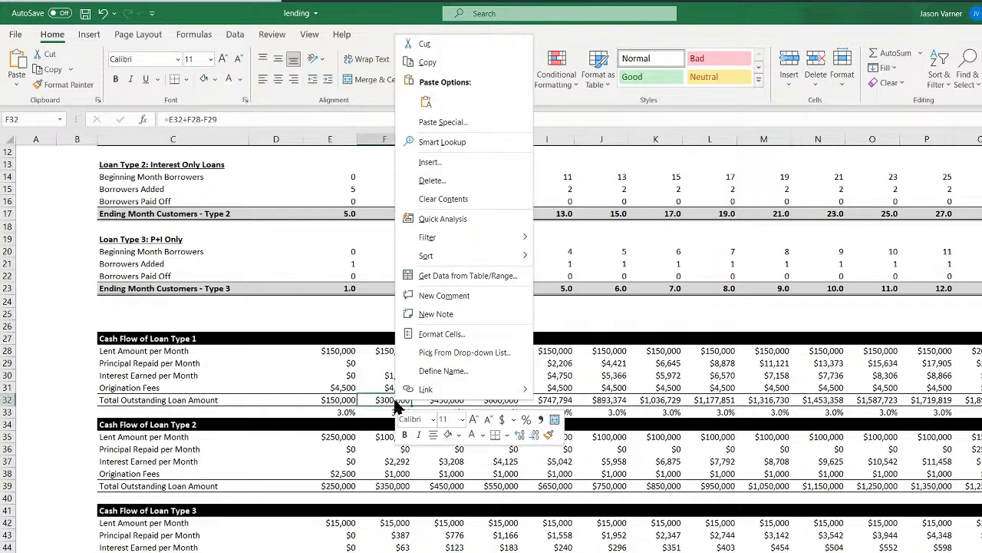
{"action": "left_click", "coordinate": [430, 66]}
{"action": "right_click", "coordinate": [386, 552]}
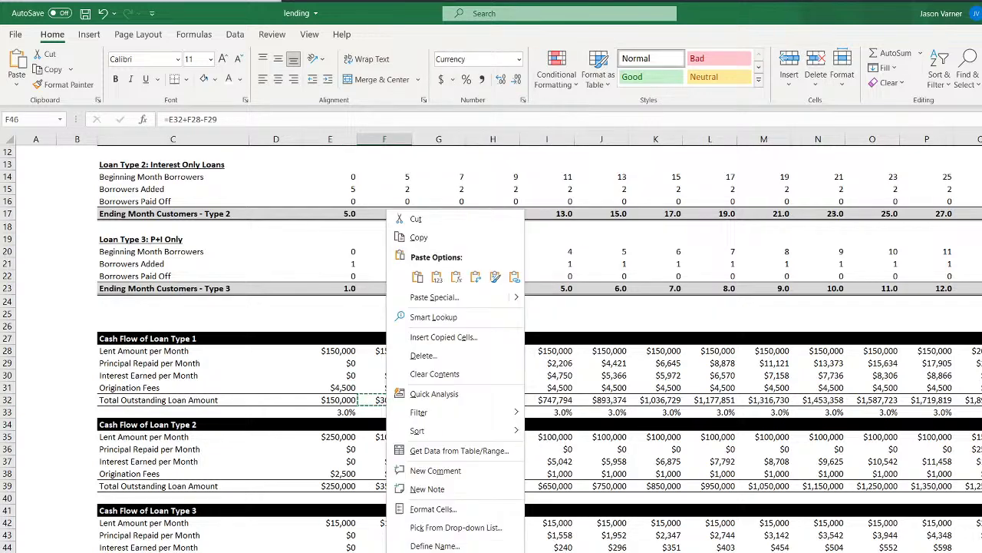
{"action": "left_click", "coordinate": [421, 277]}
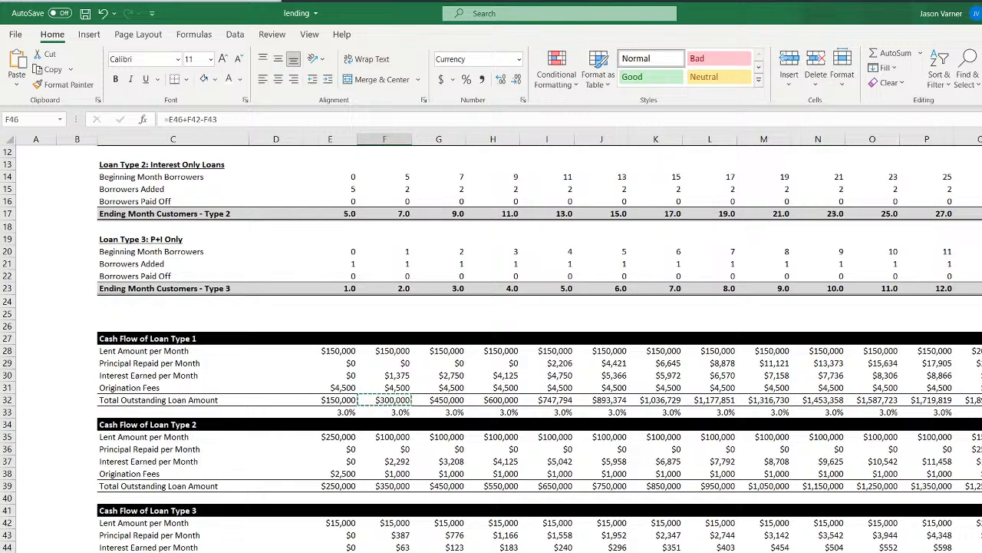
{"action": "left_click_drag", "start_coordinate": [412, 552], "coordinate": [832, 551]}
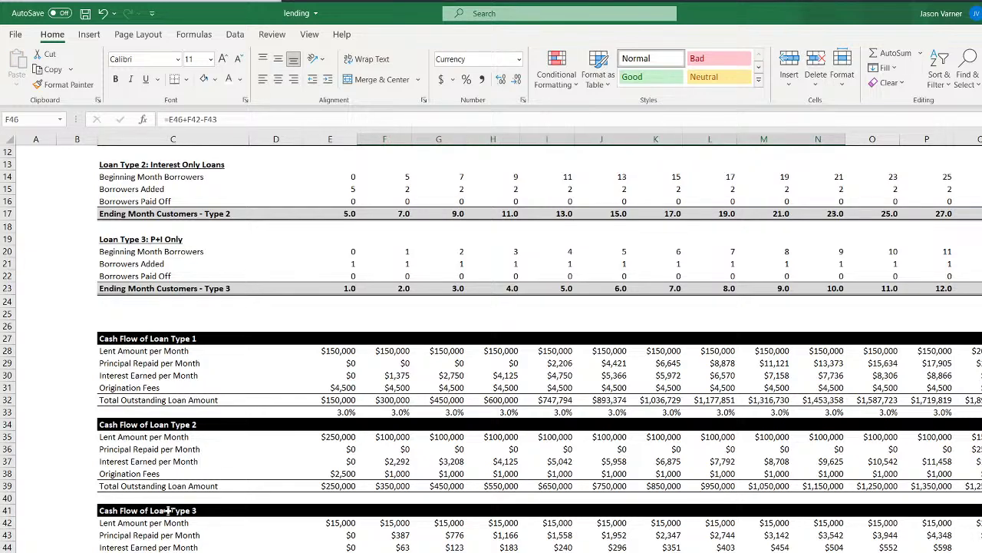
Move the Total Outstanding Loan Amount row above the Origination Fees row in the Loan Type 3 and Loan Type 2 blocks
{"action": "left_click", "coordinate": [8, 552]}
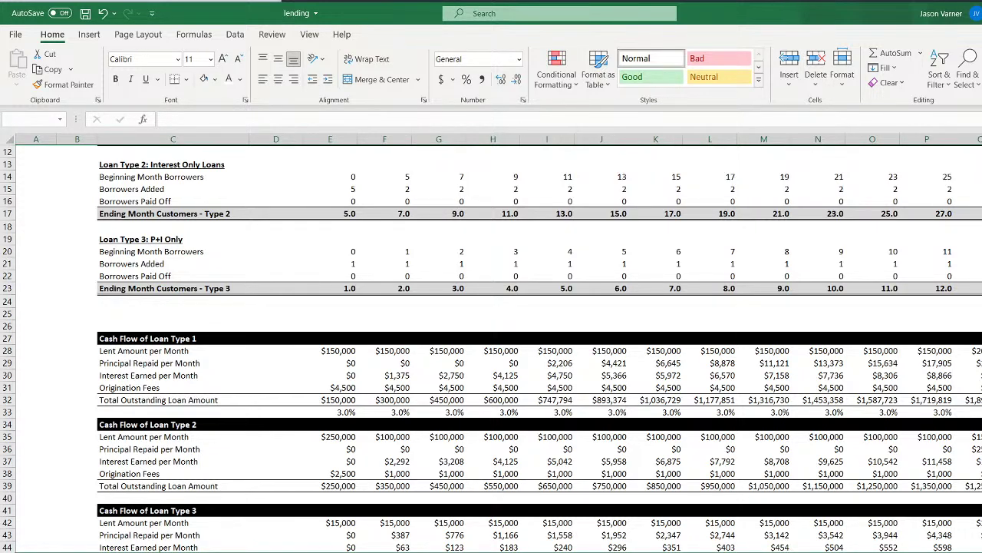
{"action": "left_click", "coordinate": [8, 552]}
{"action": "left_click", "coordinate": [7, 473]}
{"action": "left_click_drag", "start_coordinate": [17, 481], "coordinate": [42, 470]}
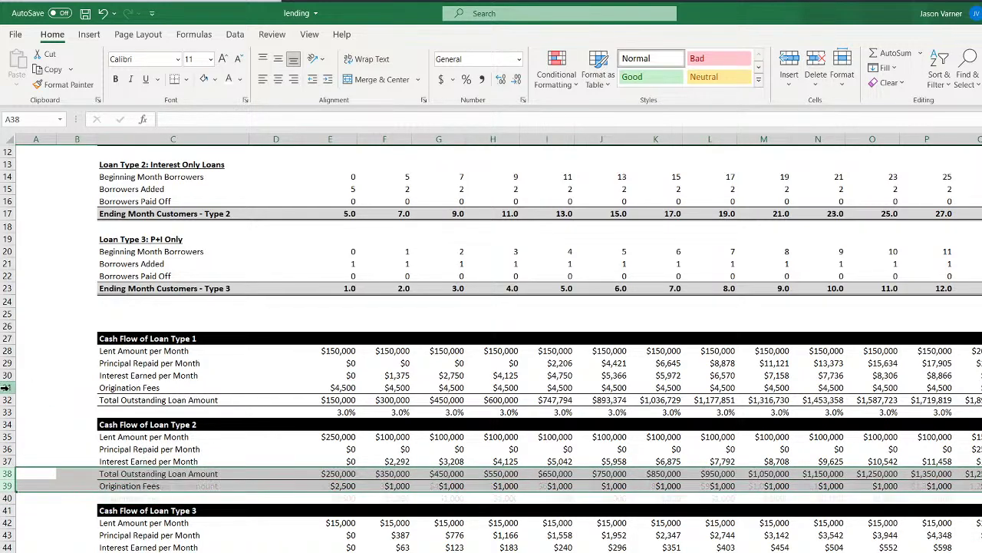
{"action": "left_click", "coordinate": [7, 387]}
{"action": "left_click_drag", "start_coordinate": [37, 394], "coordinate": [37, 405]}
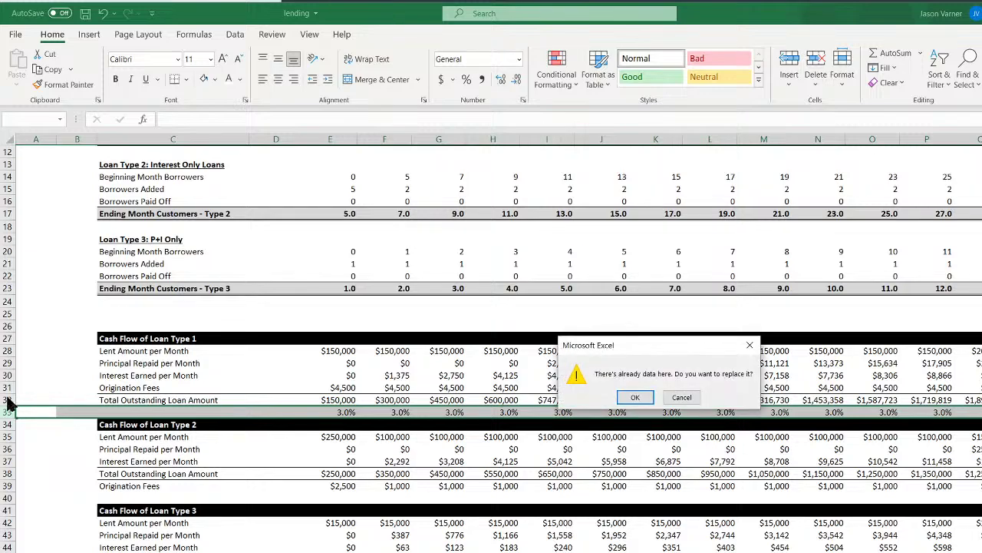
{"action": "left_click", "coordinate": [680, 401]}
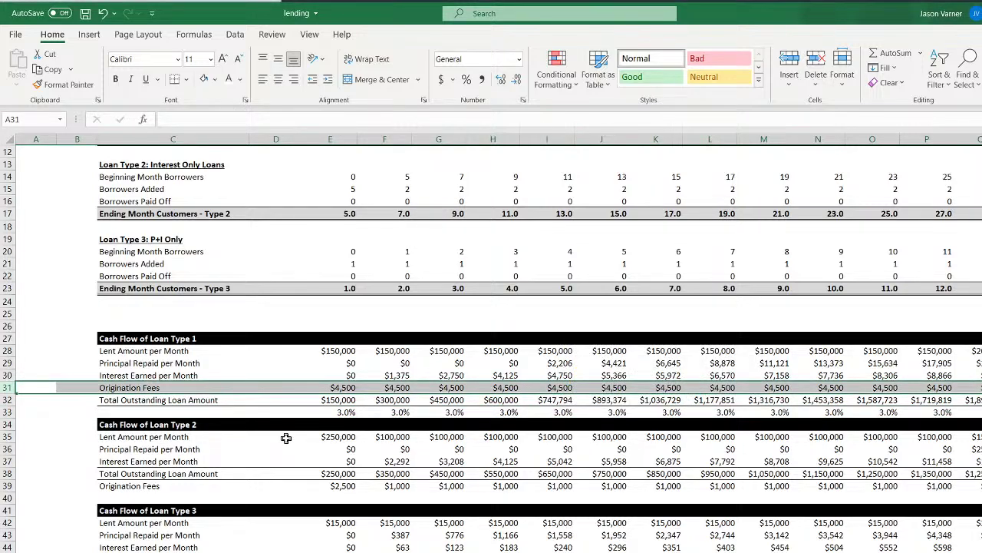
Clear the leftover percentages in row 33 beneath the Loan Type 1 block
{"action": "left_click", "coordinate": [8, 412]}
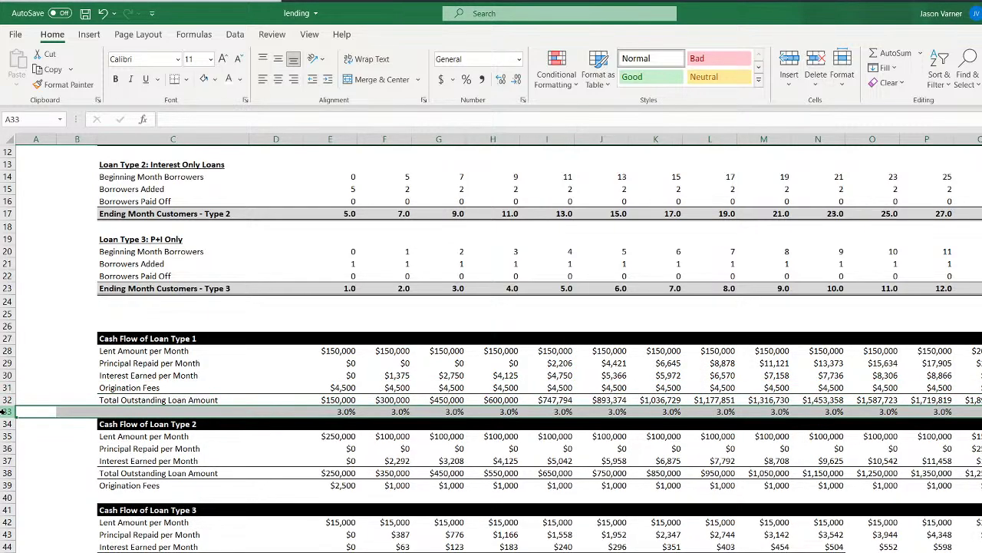
{"action": "right_click", "coordinate": [8, 412]}
{"action": "left_click", "coordinate": [60, 535]}
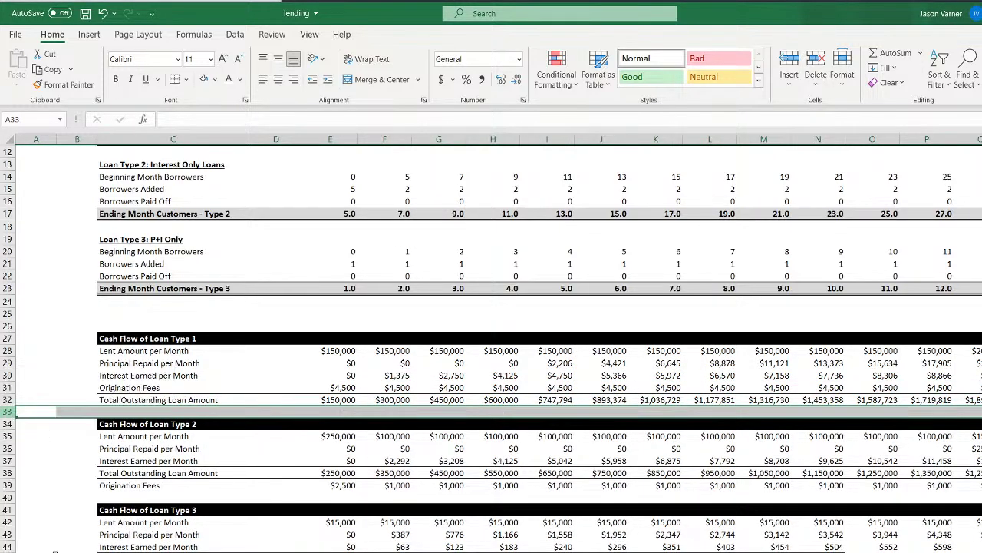
Swap the Loan Type 1 Origination Fees and Total Outstanding Loan Amount rows, and save the workbook
{"action": "left_click", "coordinate": [8, 388]}
{"action": "mouse_move", "coordinate": [27, 396]}
{"action": "left_mouse_down"}
{"action": "mouse_move", "coordinate": [26, 418]}
{"action": "mouse_move", "coordinate": [12, 407]}
{"action": "mouse_move", "coordinate": [31, 398]}
{"action": "mouse_move", "coordinate": [34, 351]}
{"action": "mouse_move", "coordinate": [39, 400]}
{"action": "left_mouse_up"}
{"action": "left_click", "coordinate": [45, 475]}
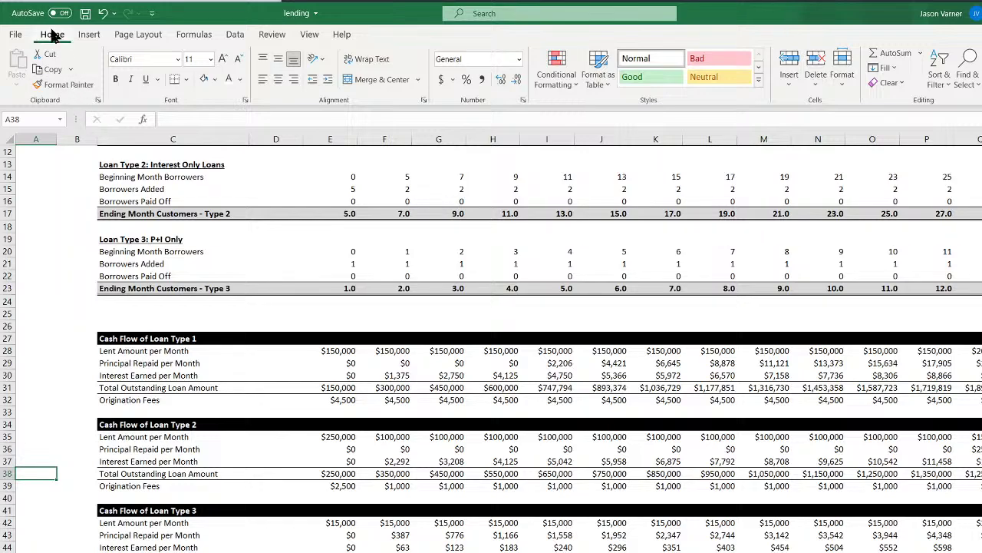
{"action": "left_click", "coordinate": [86, 13]}
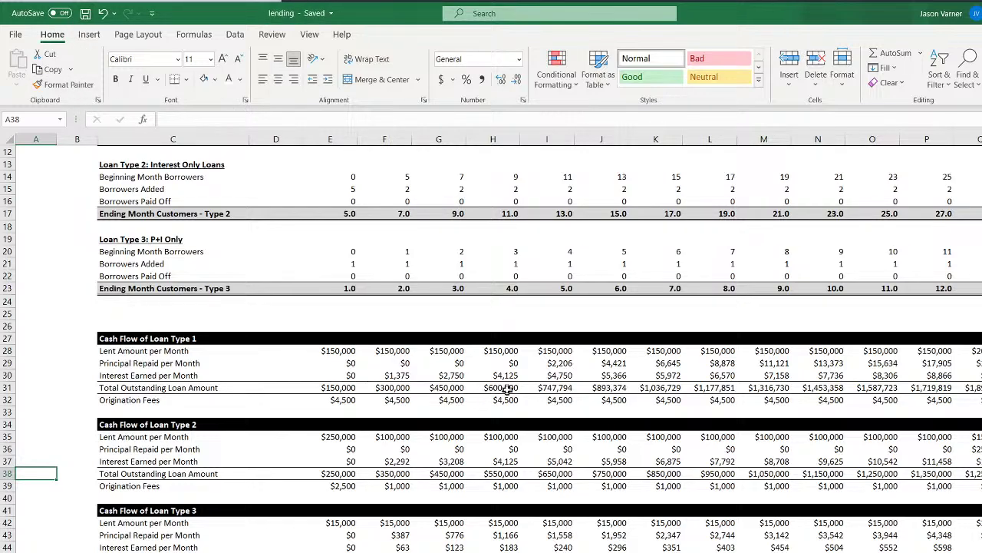
Compare the Type 1 lent amounts and first principal repayment with the Interest Only Period on Loan Configuration
{"action": "left_click_drag", "start_coordinate": [340, 351], "coordinate": [557, 351]}
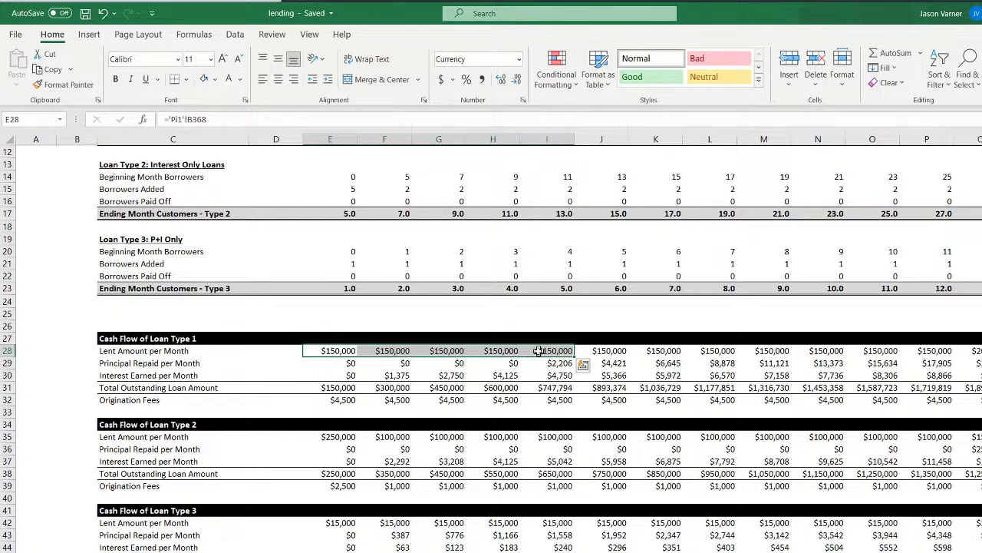
{"action": "key", "text": "ctrl+Page_Up"}
{"action": "scroll", "coordinate": [491, 346], "scroll_direction": "up", "scroll_amount": 1}
{"action": "scroll", "coordinate": [351, 311], "scroll_direction": "up", "scroll_amount": 6}
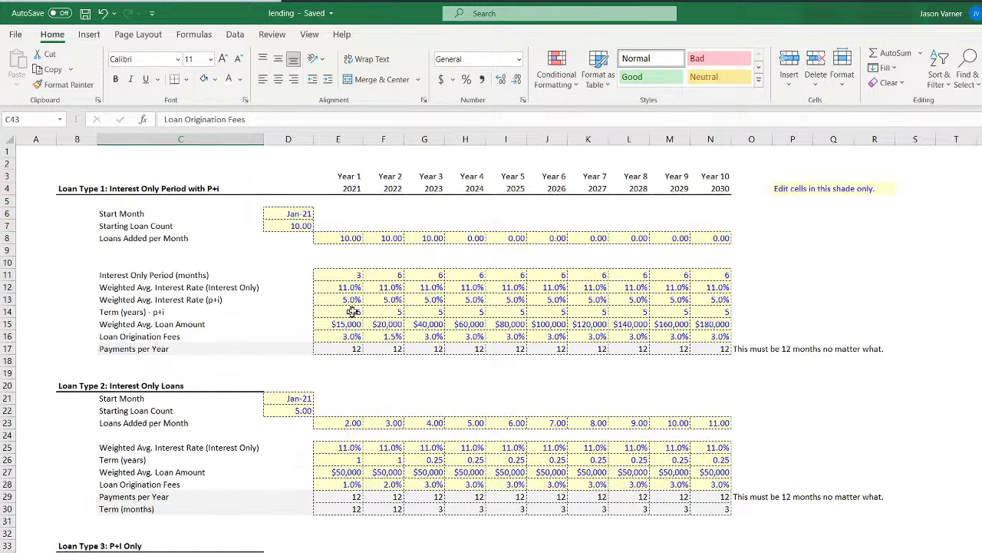
{"action": "left_click", "coordinate": [342, 275]}
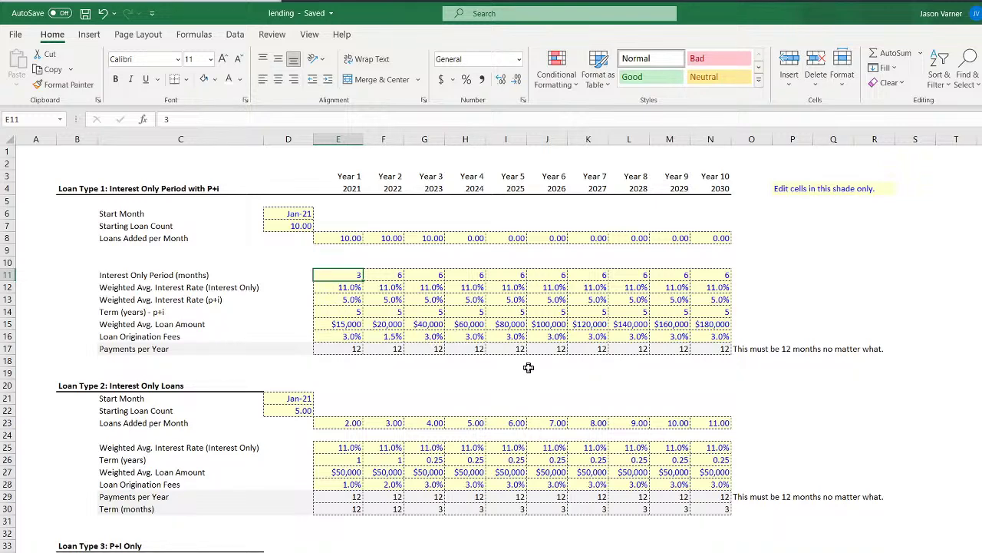
{"action": "key", "text": "ctrl+Page_Down"}
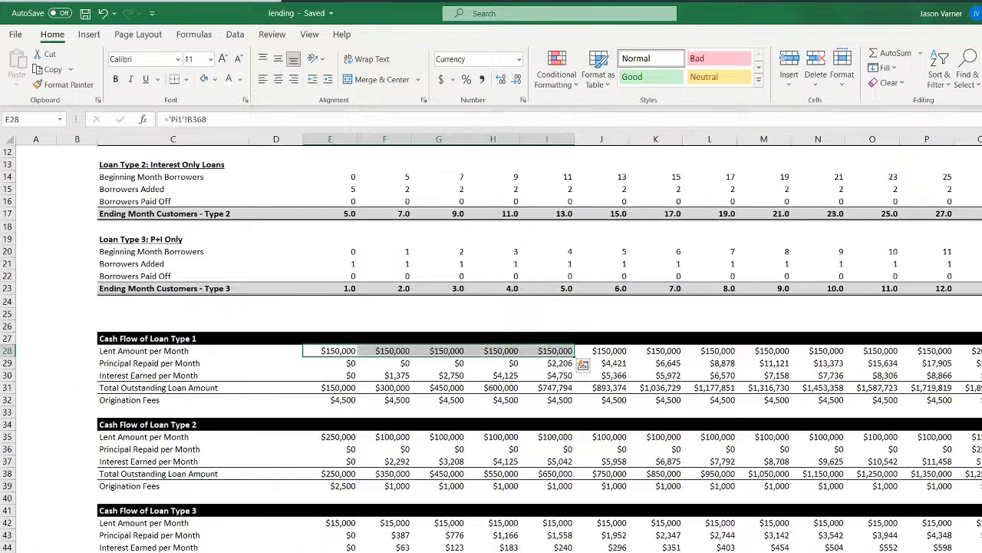
{"action": "left_click", "coordinate": [560, 363]}
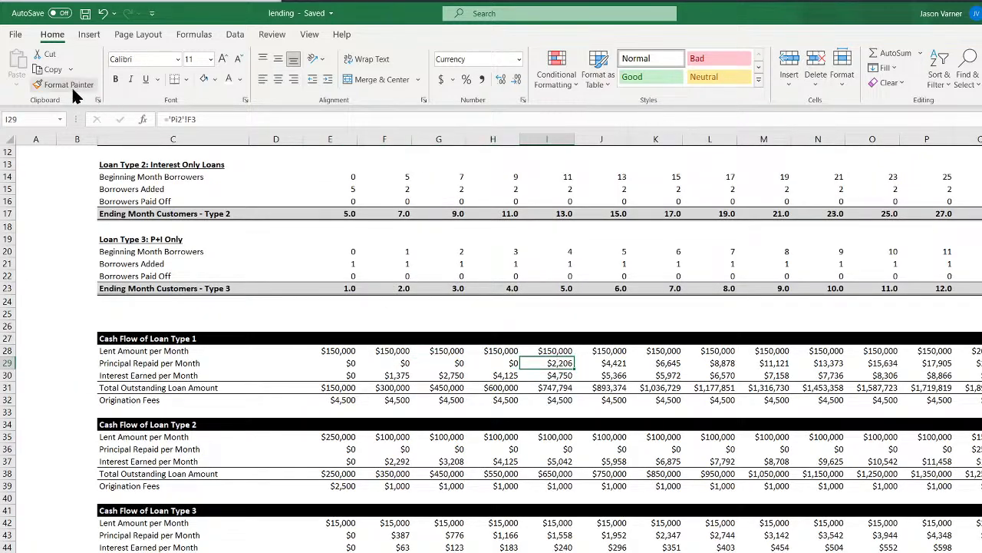
Review the Loan Type 3 monthly formulas for lent amount, principal repaid, interest earned and total outstanding loan amount
{"action": "left_click", "coordinate": [341, 524]}
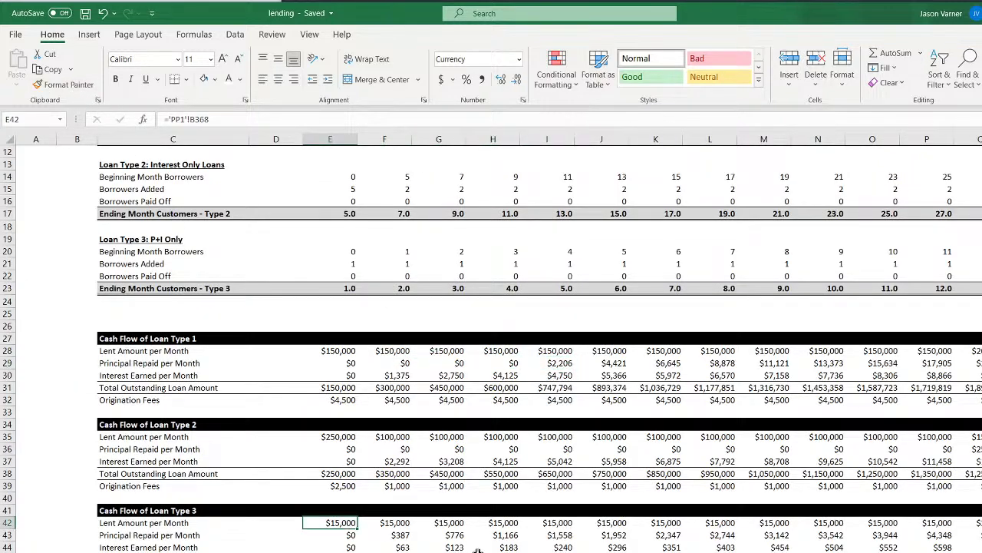
{"action": "key", "text": "Right"}
{"action": "key", "text": "Right"}
{"action": "key", "text": "Right"}
{"action": "key", "text": "Left"}
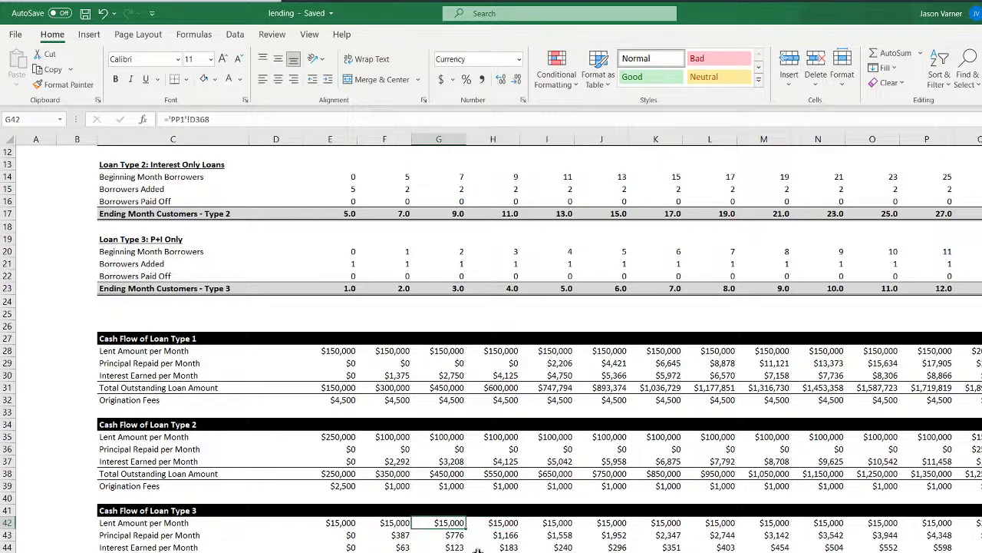
{"action": "key", "text": "Left"}
{"action": "key", "text": "Down"}
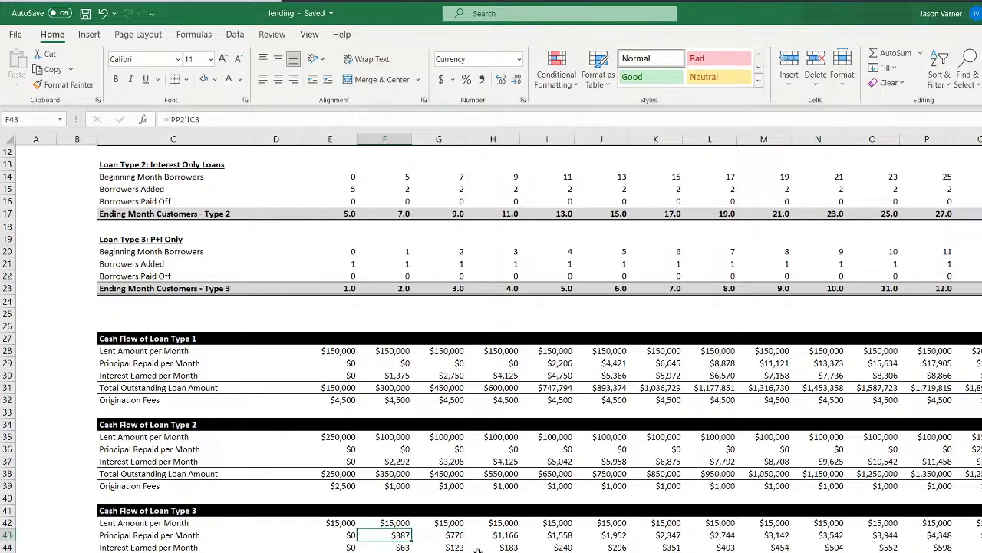
{"action": "key", "text": "Right"}
{"action": "key", "text": "Right"}
{"action": "key", "text": "Right"}
{"action": "key", "text": "Down"}
{"action": "key", "text": "Down"}
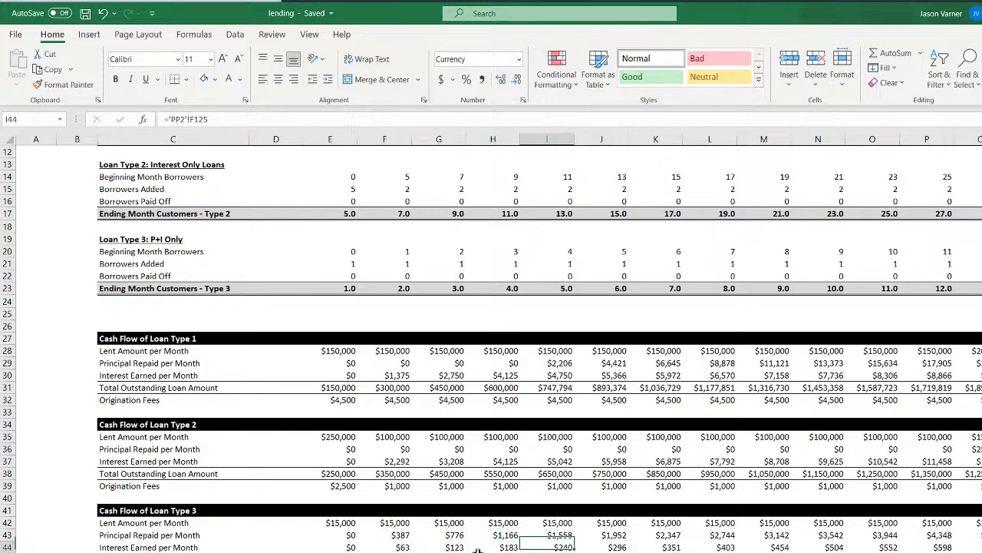
{"action": "key", "text": "Left"}
{"action": "key", "text": "Left"}
{"action": "key", "text": "Left"}
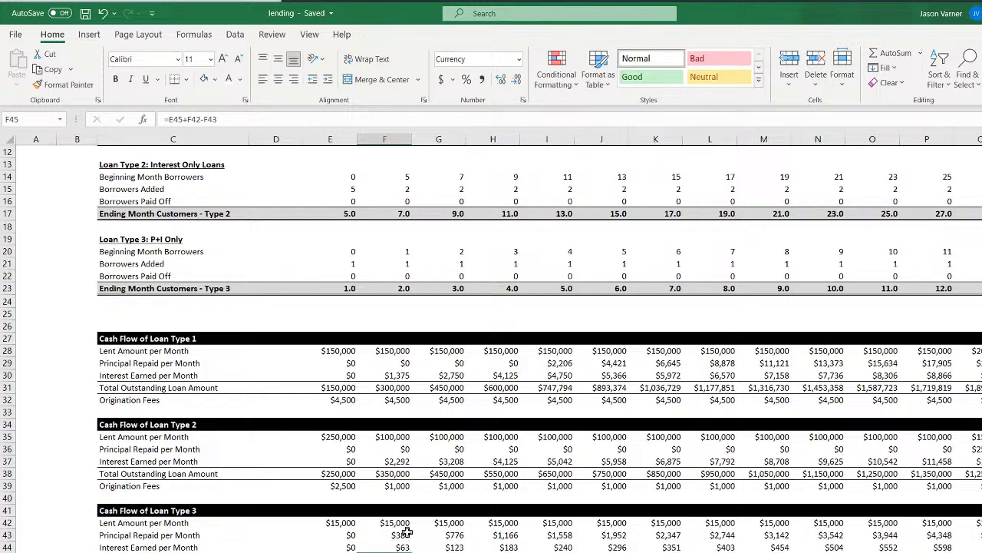
{"action": "left_click", "coordinate": [7, 552]}
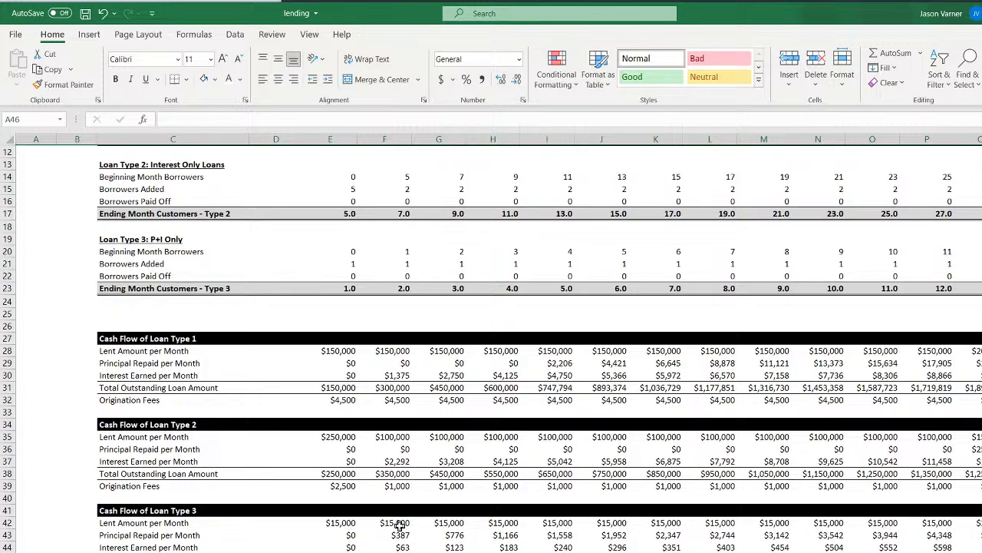
{"action": "left_click_drag", "start_coordinate": [395, 525], "coordinate": [929, 552]}
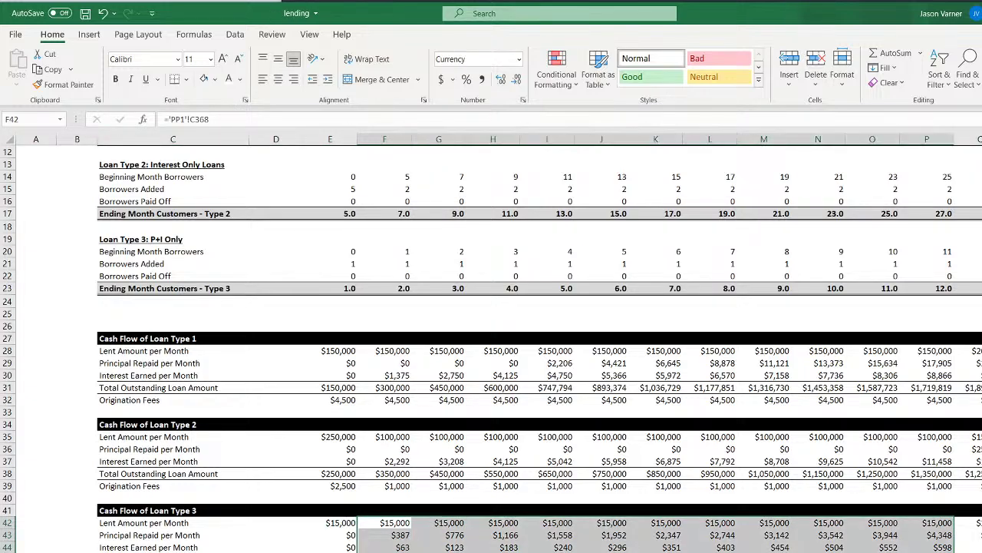
{"action": "double_click", "coordinate": [391, 552]}
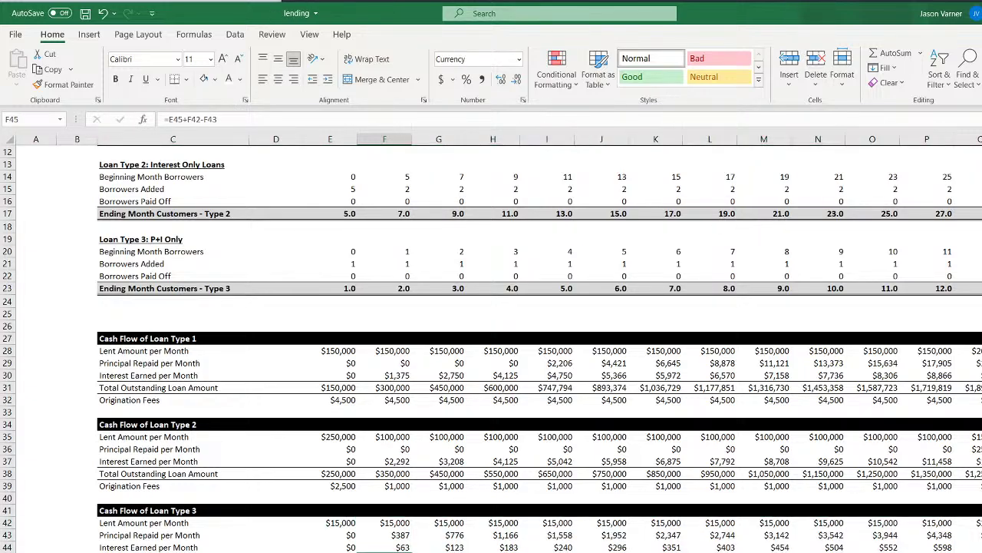
Check the Loan Type 3 origination fee and interest formulas, and scan all three loan types' cash flows across the later months
{"action": "key", "text": "Return"}
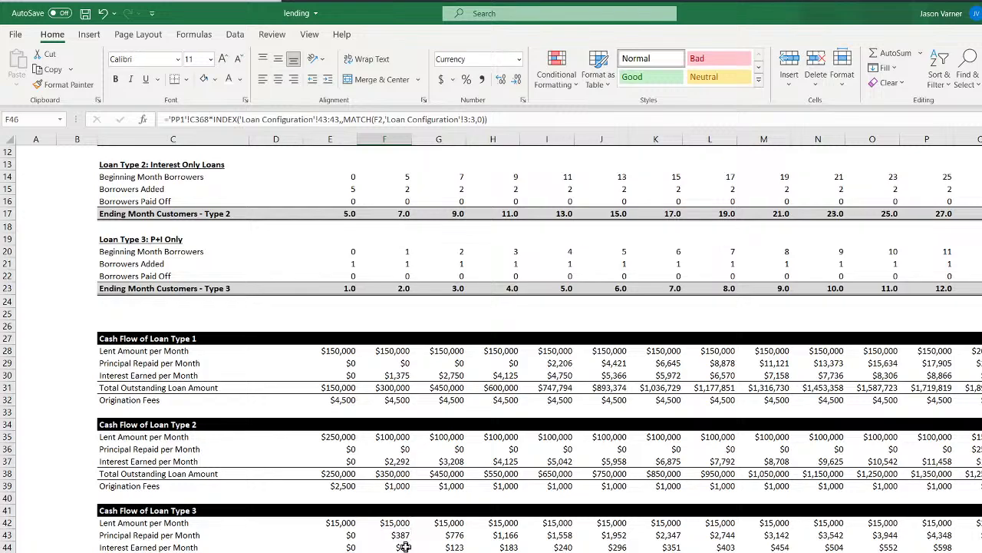
{"action": "left_click", "coordinate": [405, 546]}
{"action": "left_click", "coordinate": [453, 547]}
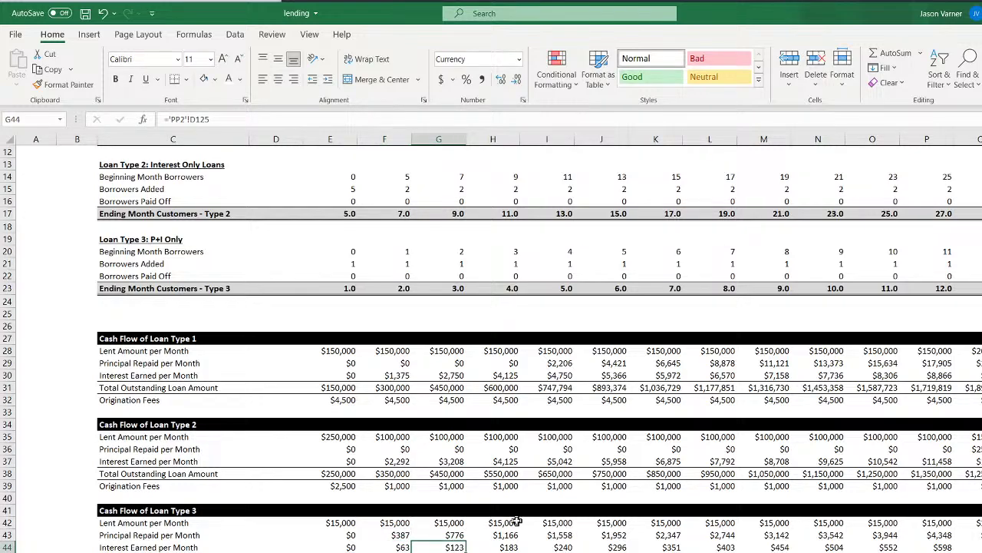
{"action": "left_click_drag", "start_coordinate": [505, 521], "coordinate": [506, 547]}
{"action": "left_click_drag", "start_coordinate": [496, 511], "coordinate": [980, 547]}
{"action": "left_click", "coordinate": [911, 552]}
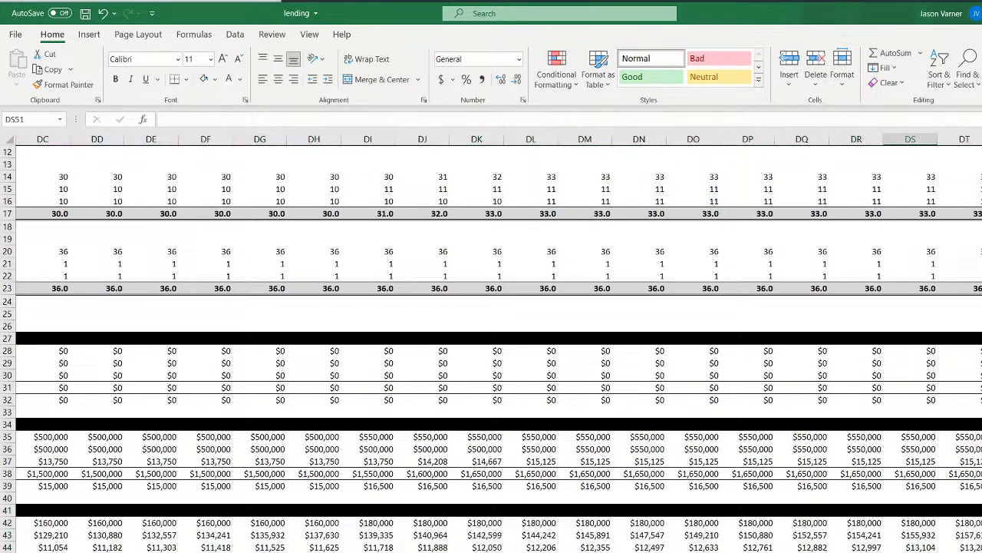
{"action": "scroll", "coordinate": [499, 342], "scroll_direction": "left", "scroll_amount": 5}
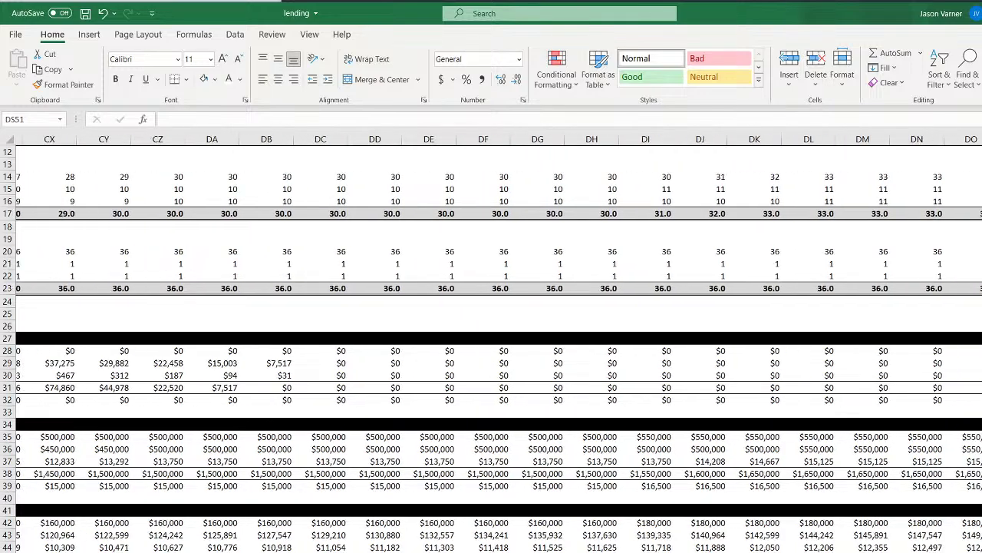
{"action": "scroll", "coordinate": [499, 343], "scroll_direction": "left", "scroll_amount": 20}
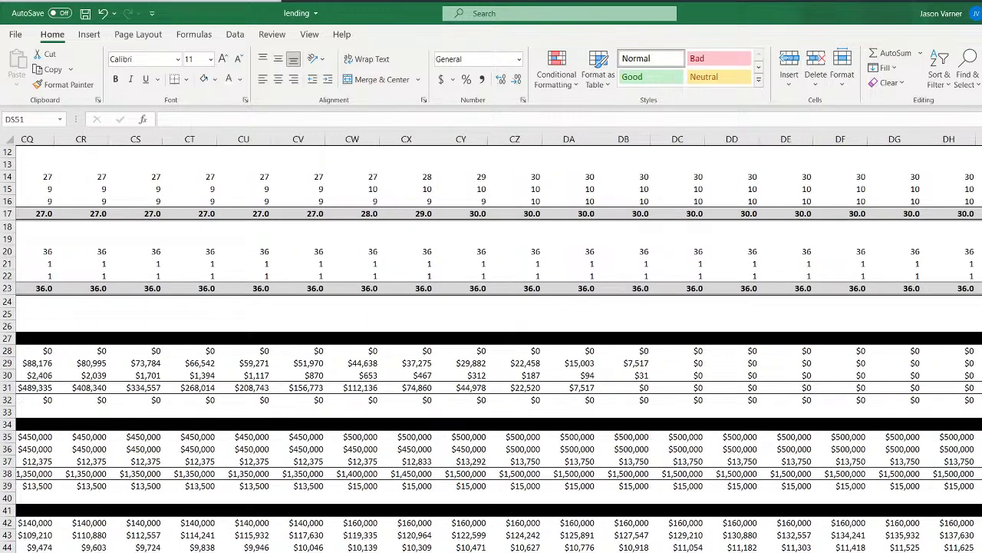
{"action": "scroll", "coordinate": [499, 342], "scroll_direction": "right", "scroll_amount": 20}
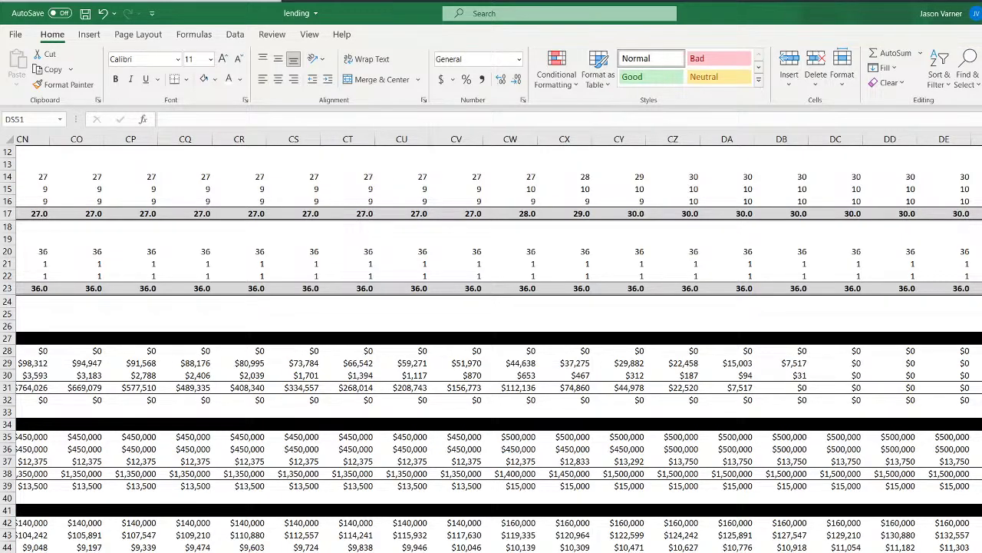
{"action": "scroll", "coordinate": [499, 342], "scroll_direction": "left", "scroll_amount": 20}
{"action": "scroll", "coordinate": [489, 452], "scroll_direction": "up", "scroll_amount": 4}
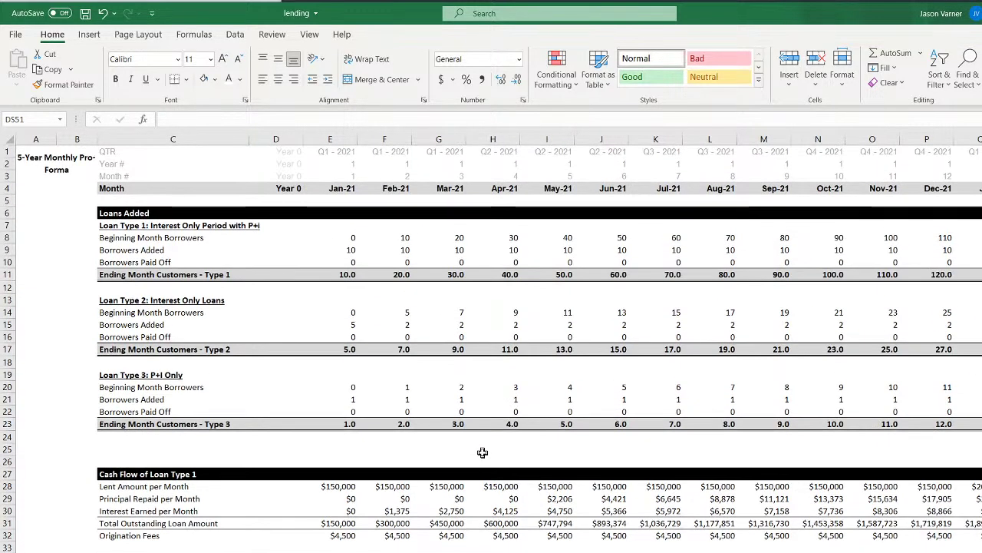
Freeze the month header rows 1–4 and label columns A–D of the monthly pro forma at cell E5
{"action": "left_click", "coordinate": [326, 201]}
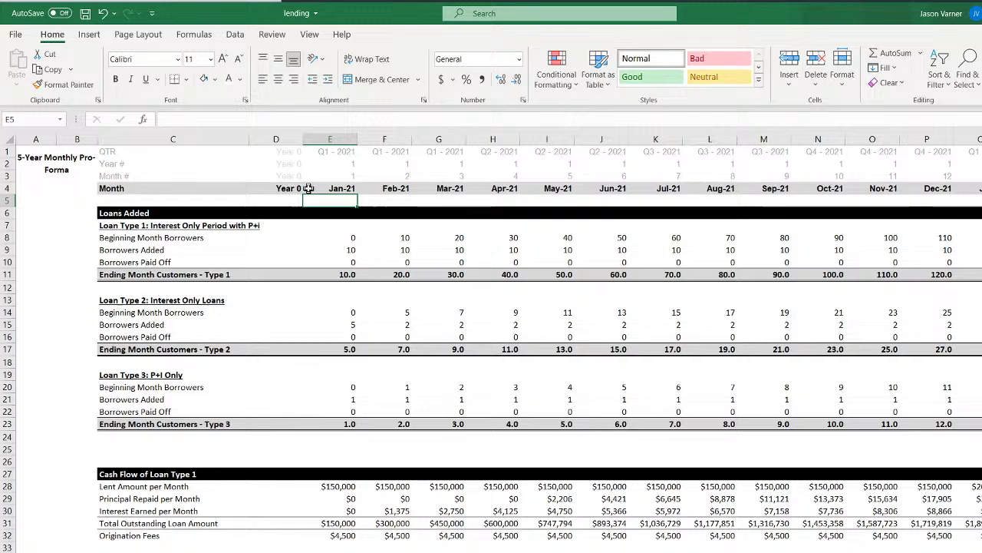
{"action": "left_click", "coordinate": [310, 34]}
{"action": "left_click", "coordinate": [585, 73]}
{"action": "left_click", "coordinate": [638, 113]}
{"action": "left_click", "coordinate": [537, 313]}
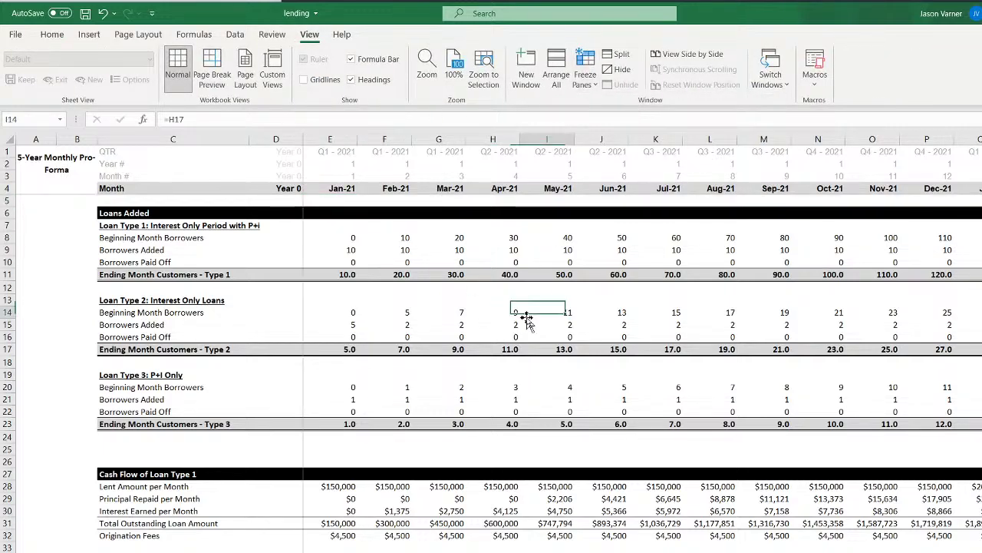
{"action": "scroll", "coordinate": [670, 371], "scroll_direction": "down", "scroll_amount": 10}
{"action": "scroll", "coordinate": [669, 371], "scroll_direction": "up", "scroll_amount": 7}
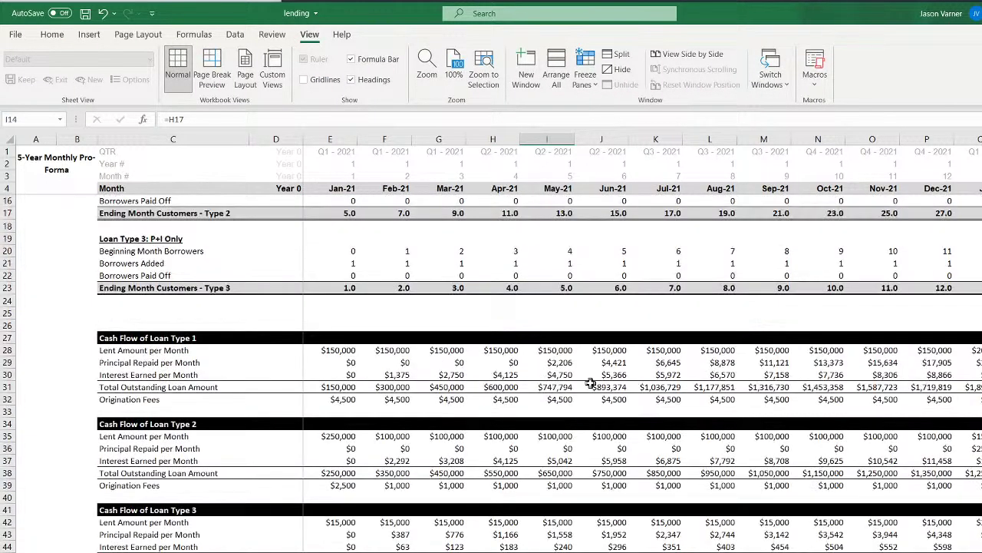
On Loan Configuration, fill the Loan Type 1 Loans Added per Month with 10 from Year 3 through Year 10, and save the workbook
{"action": "left_click", "coordinate": [338, 551]}
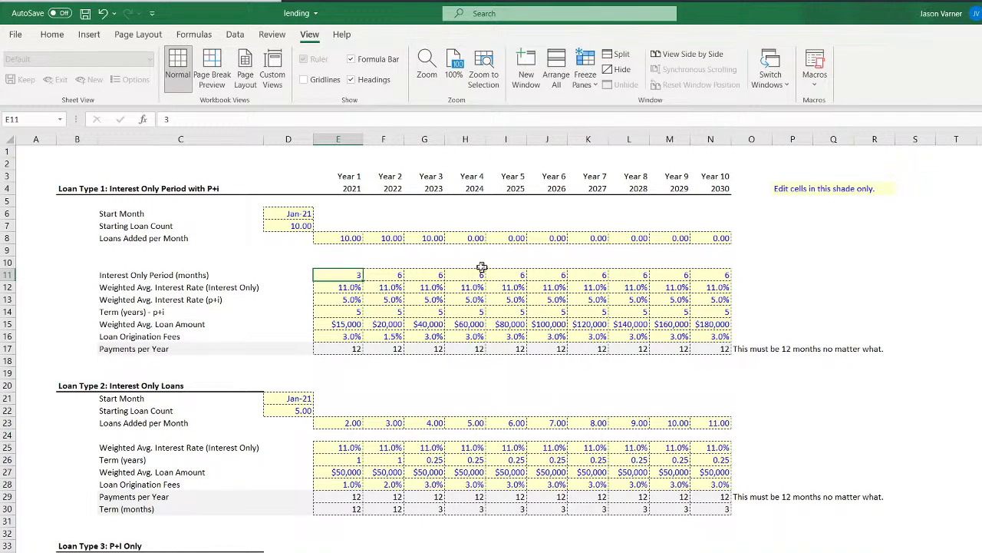
{"action": "left_click", "coordinate": [430, 242]}
{"action": "left_click_drag", "start_coordinate": [444, 243], "coordinate": [729, 246]}
{"action": "left_click", "coordinate": [53, 34]}
{"action": "left_click", "coordinate": [84, 13]}
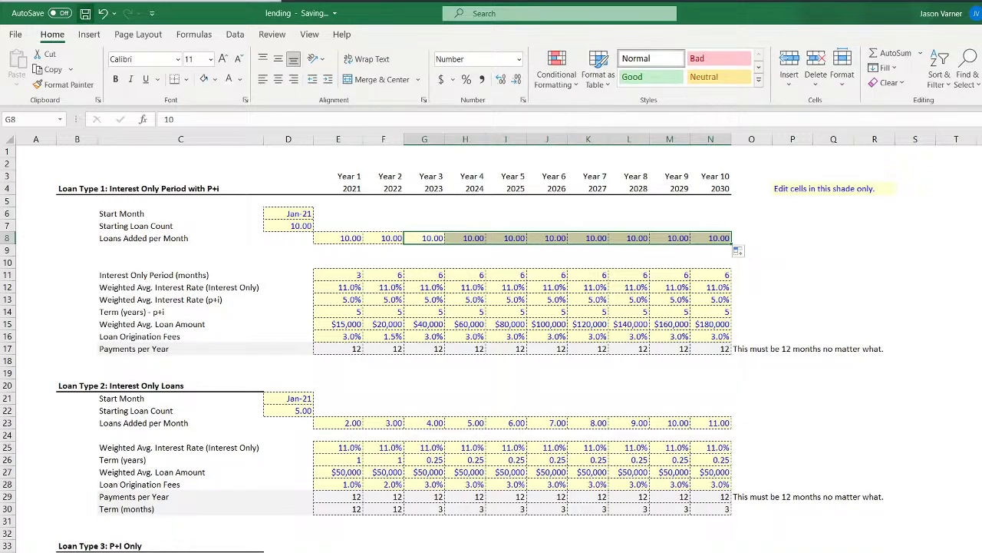
Review the monthly cash flows of all three loan types through the end of 2030
{"action": "left_click", "coordinate": [504, 548]}
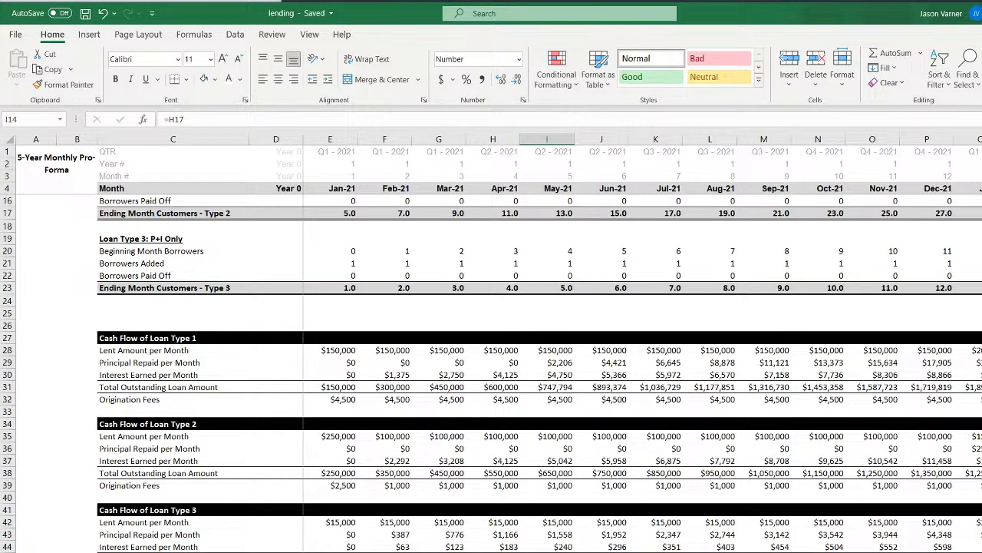
{"action": "scroll", "coordinate": [643, 341], "scroll_direction": "right", "scroll_amount": 15}
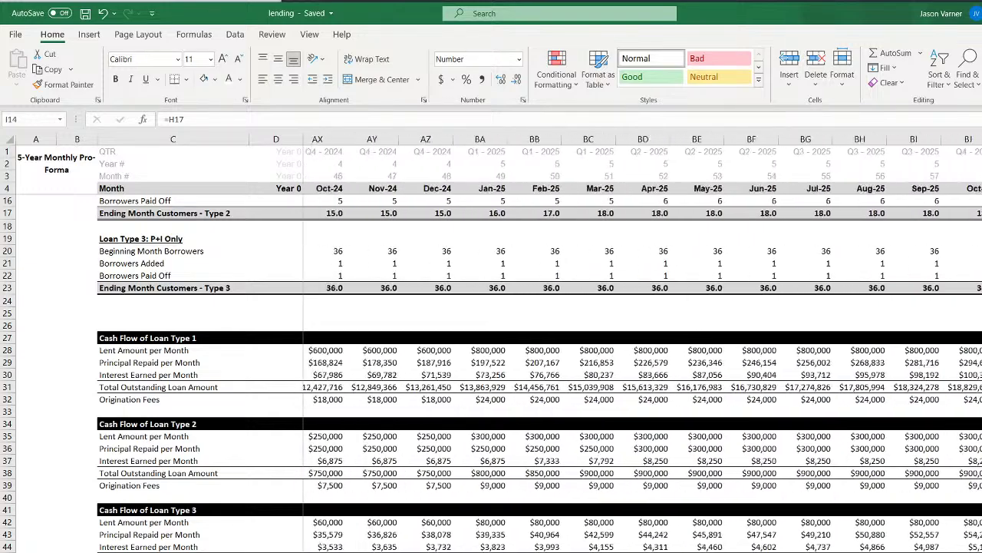
{"action": "scroll", "coordinate": [642, 341], "scroll_direction": "right", "scroll_amount": 20}
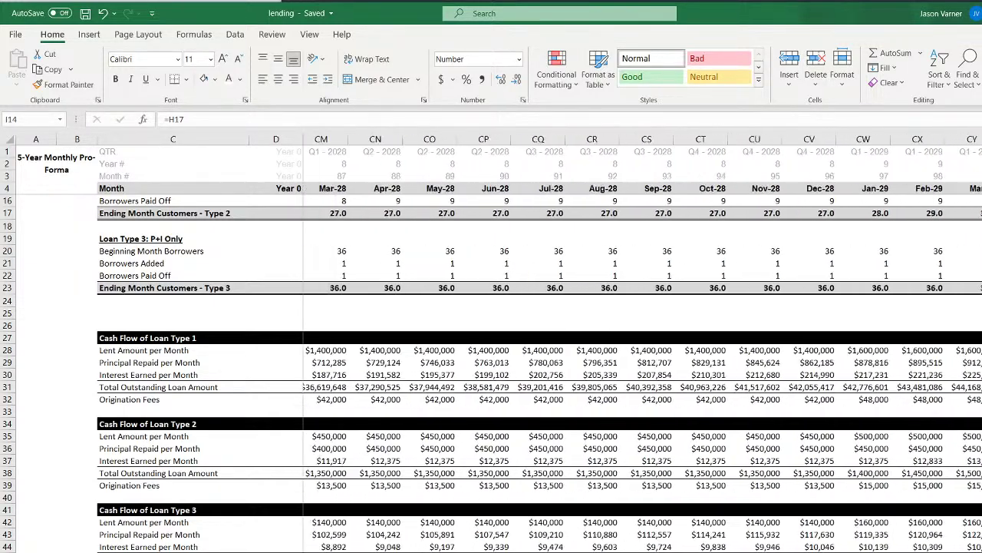
{"action": "scroll", "coordinate": [642, 341], "scroll_direction": "right", "scroll_amount": 10}
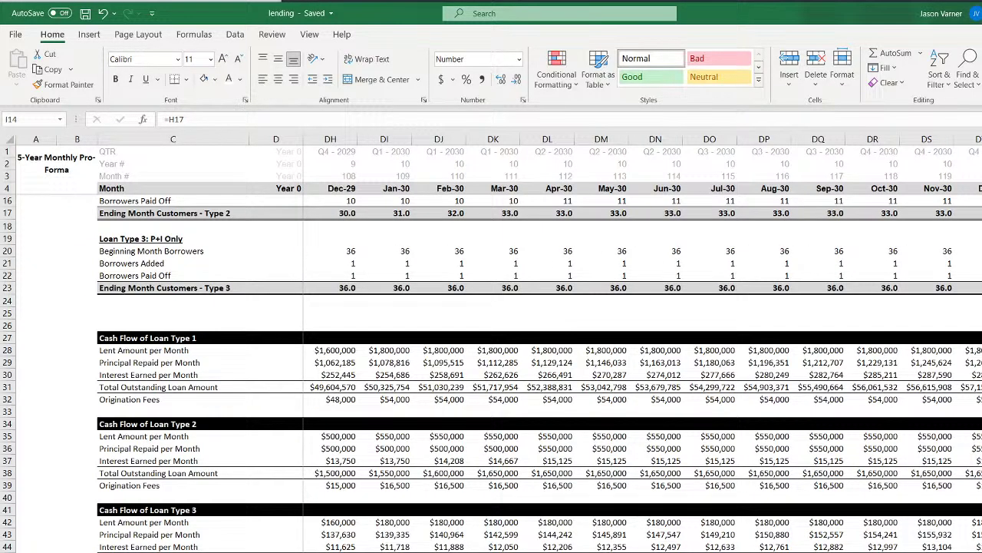
{"action": "key", "text": "ctrl+End"}
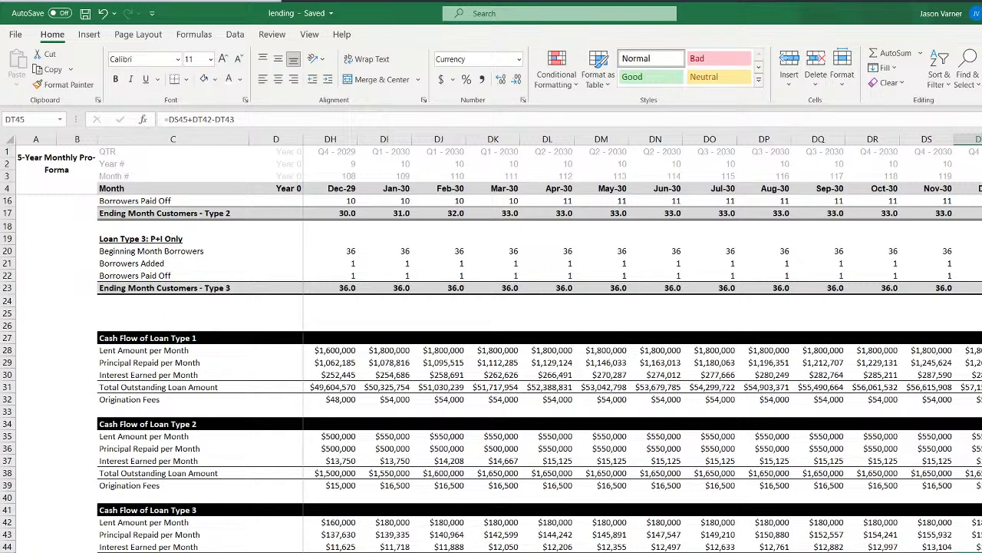
{"action": "left_click", "coordinate": [976, 535]}
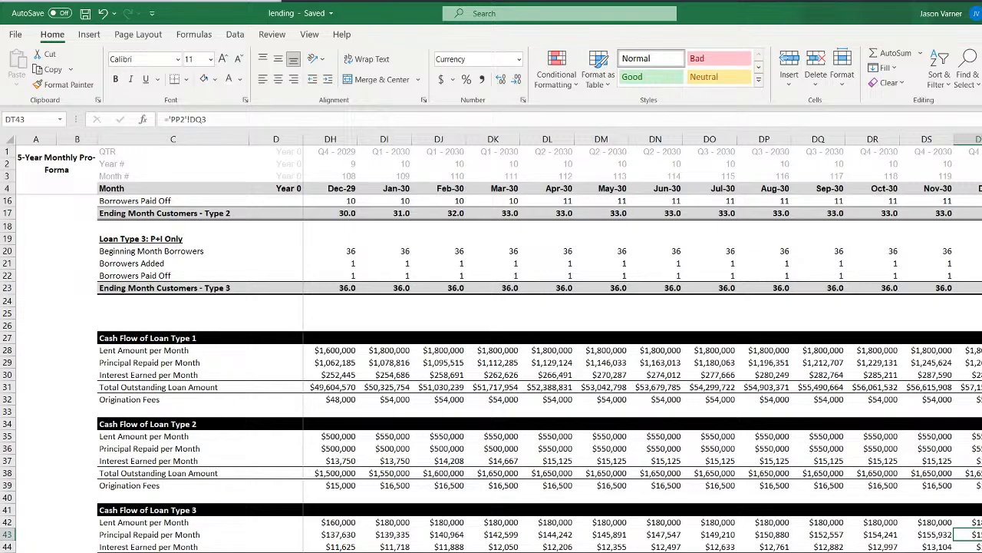
Examine the Loan Type 1 supporting schedules for borrowers added, year joined, principal and interest payments, and month end balance
{"action": "scroll", "coordinate": [643, 345], "scroll_direction": "left", "scroll_amount": 20}
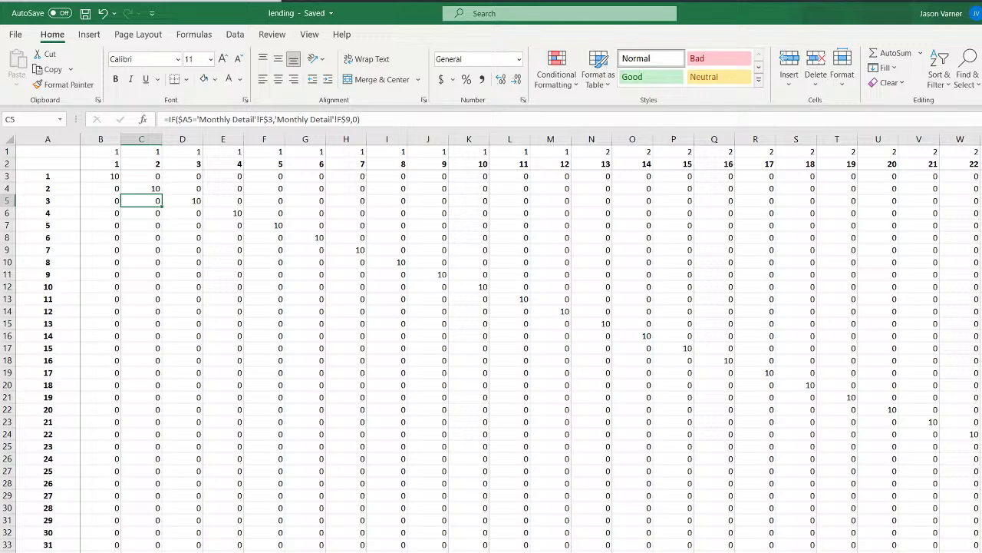
{"action": "left_click", "coordinate": [193, 376]}
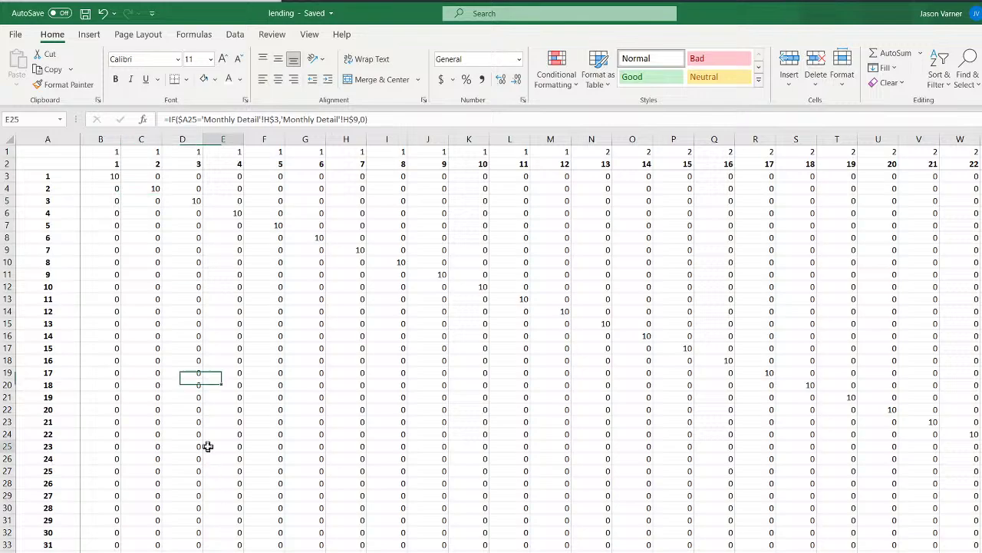
{"action": "left_click", "coordinate": [206, 447]}
{"action": "scroll", "coordinate": [169, 491], "scroll_direction": "down", "scroll_amount": 11}
{"action": "scroll", "coordinate": [173, 521], "scroll_direction": "down", "scroll_amount": 5}
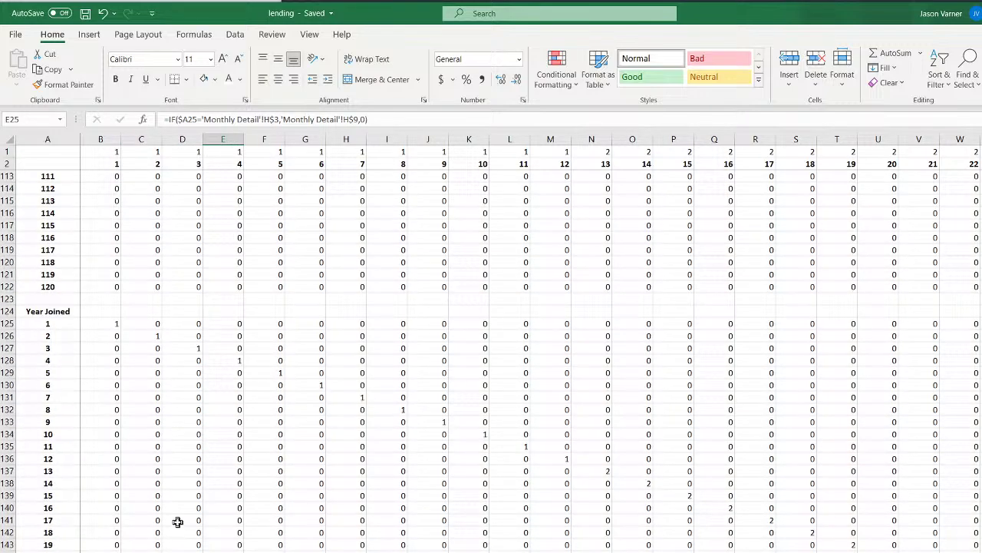
{"action": "left_click", "coordinate": [180, 518]}
{"action": "scroll", "coordinate": [222, 538], "scroll_direction": "down", "scroll_amount": 17}
{"action": "scroll", "coordinate": [232, 543], "scroll_direction": "down", "scroll_amount": 15}
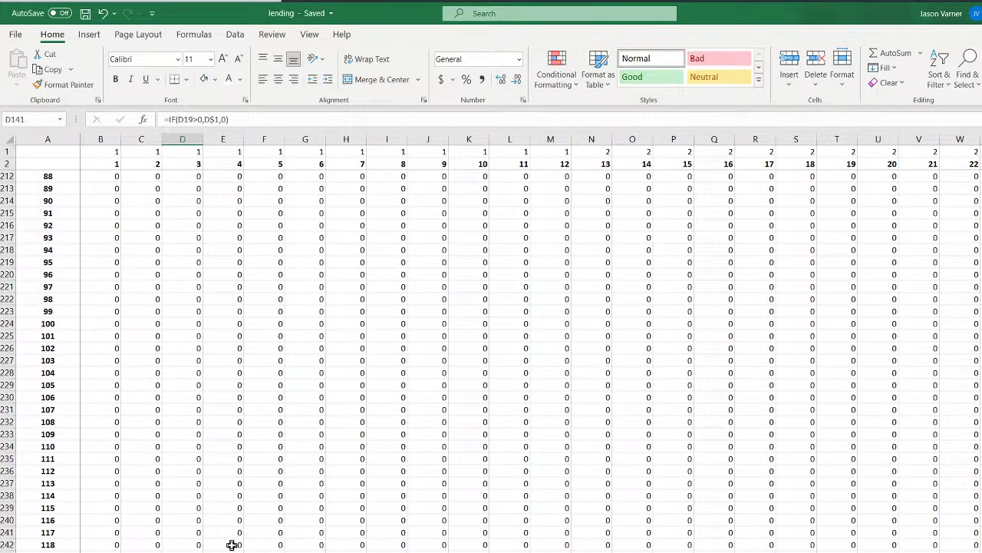
{"action": "key", "text": "ctrl+Page_Down"}
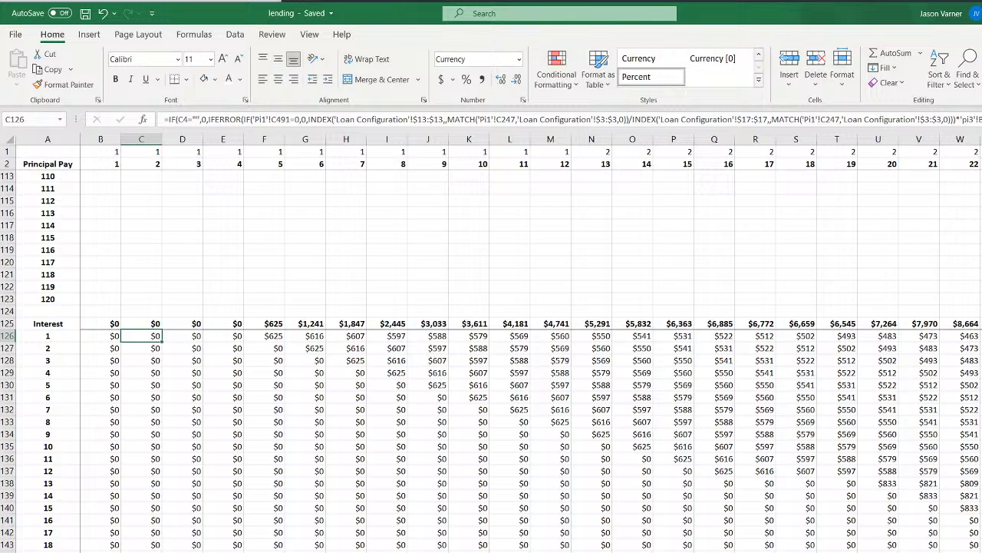
{"action": "key", "text": "ctrl+Page_Down"}
{"action": "scroll", "coordinate": [492, 354], "scroll_direction": "up", "scroll_amount": 20}
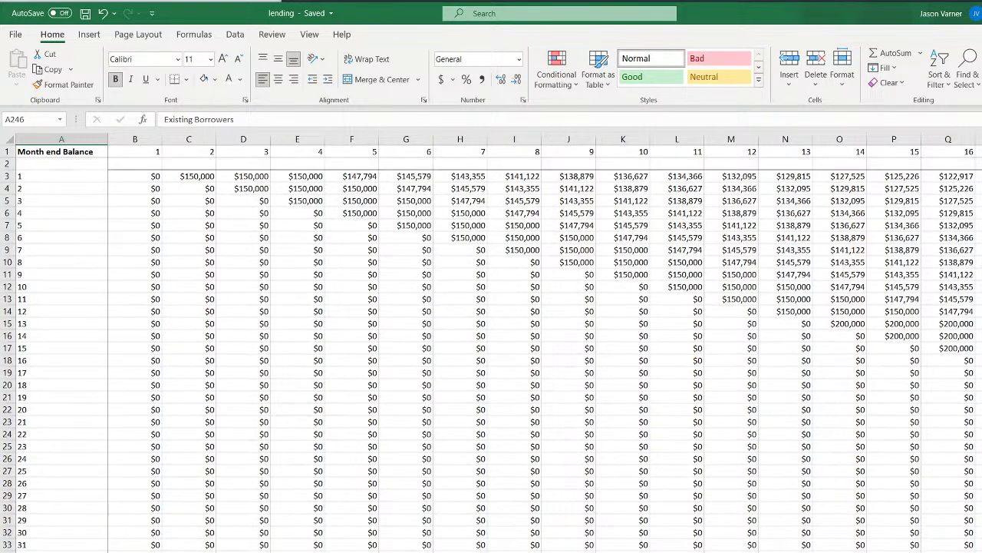
{"action": "key", "text": "ctrl+Page_Up"}
{"action": "scroll", "coordinate": [491, 353], "scroll_direction": "up", "scroll_amount": 20}
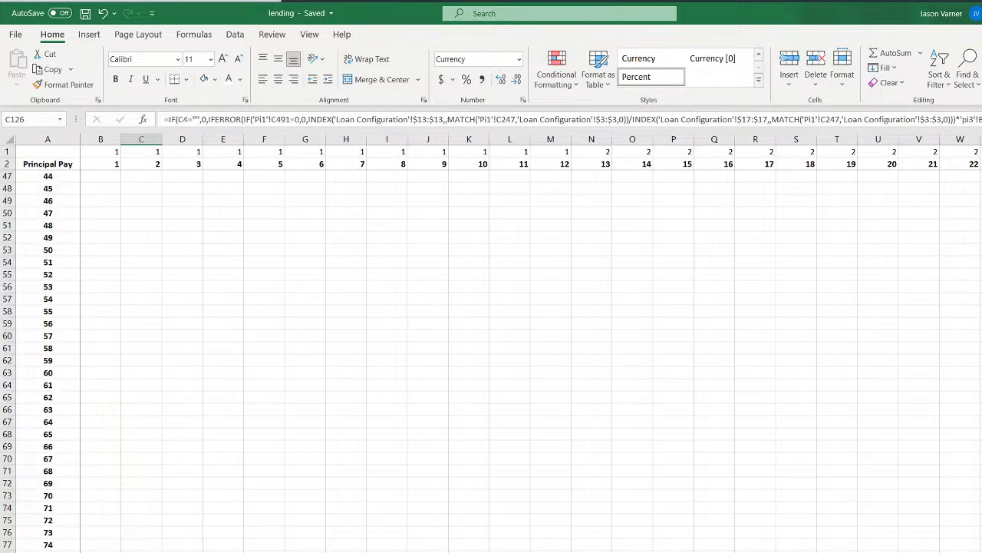
{"action": "key", "text": "ctrl+Page_Up"}
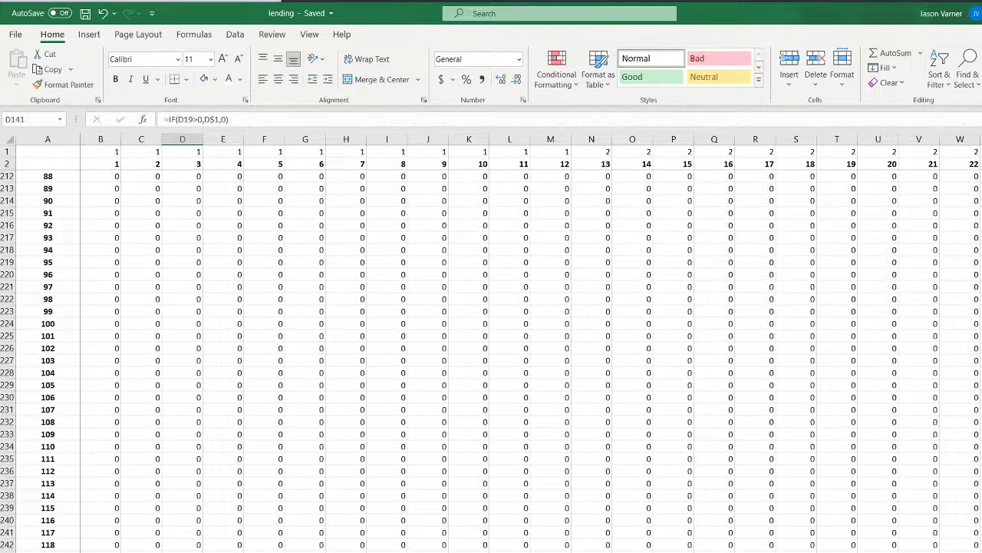
{"action": "scroll", "coordinate": [491, 353], "scroll_direction": "up", "scroll_amount": 20}
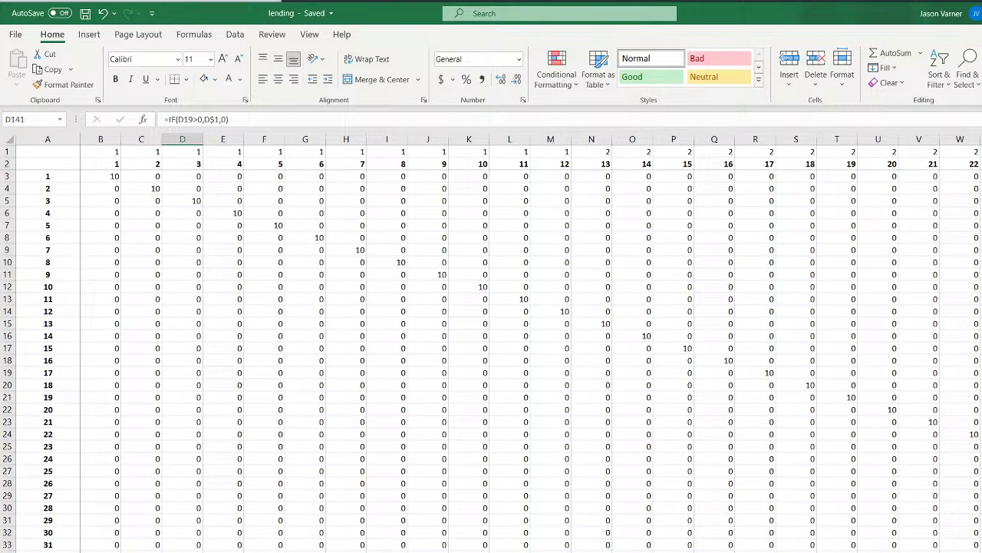
{"action": "key", "text": "ctrl+Page_Down"}
{"action": "key", "text": "ctrl+Page_Down"}
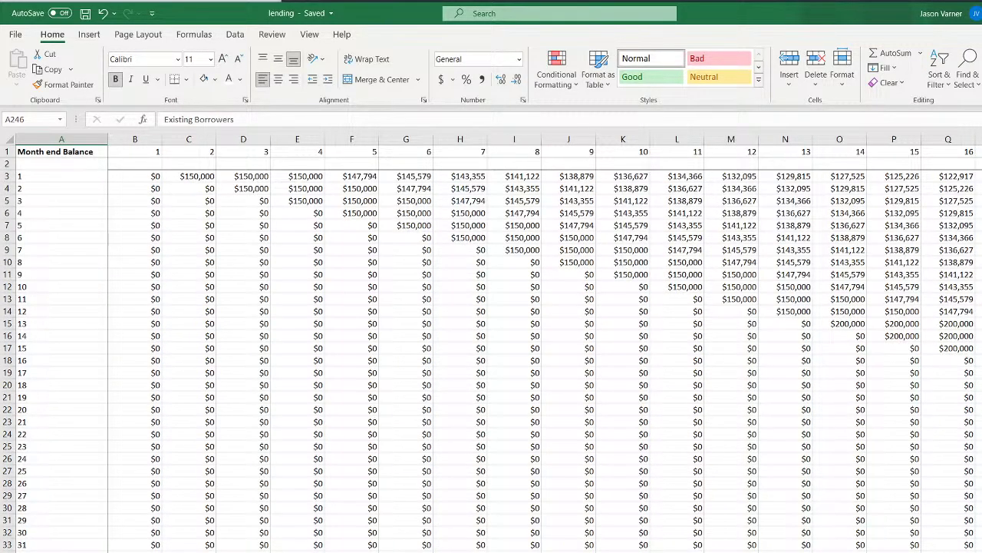
Examine the supporting schedules of borrowers added per month for Loan Type 2 and Loan Type 3
{"action": "key", "text": "ctrl+Page_Up"}
{"action": "scroll", "coordinate": [491, 353], "scroll_direction": "up", "scroll_amount": 20}
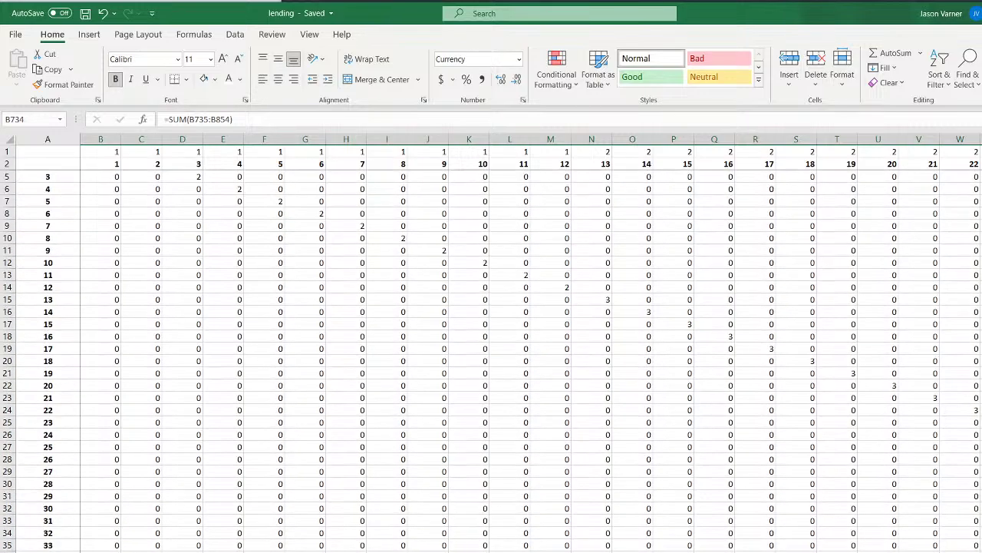
{"action": "scroll", "coordinate": [491, 353], "scroll_direction": "up", "scroll_amount": 1}
{"action": "key", "text": "ctrl+Page_Up"}
{"action": "key", "text": "ctrl+Page_Up"}
{"action": "key", "text": "ctrl+Page_Up"}
{"action": "key", "text": "ctrl+Page_Up"}
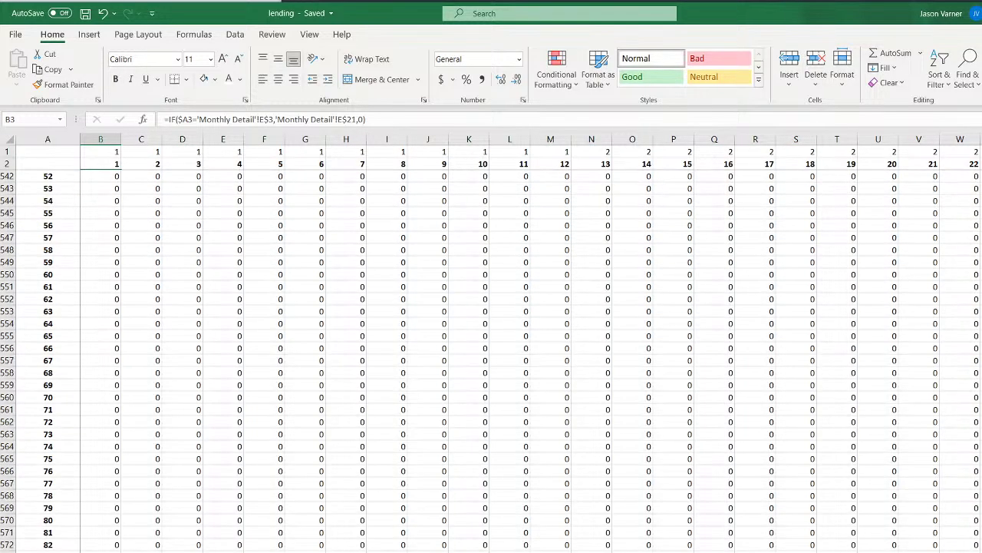
{"action": "key", "text": "ctrl+Page_Up"}
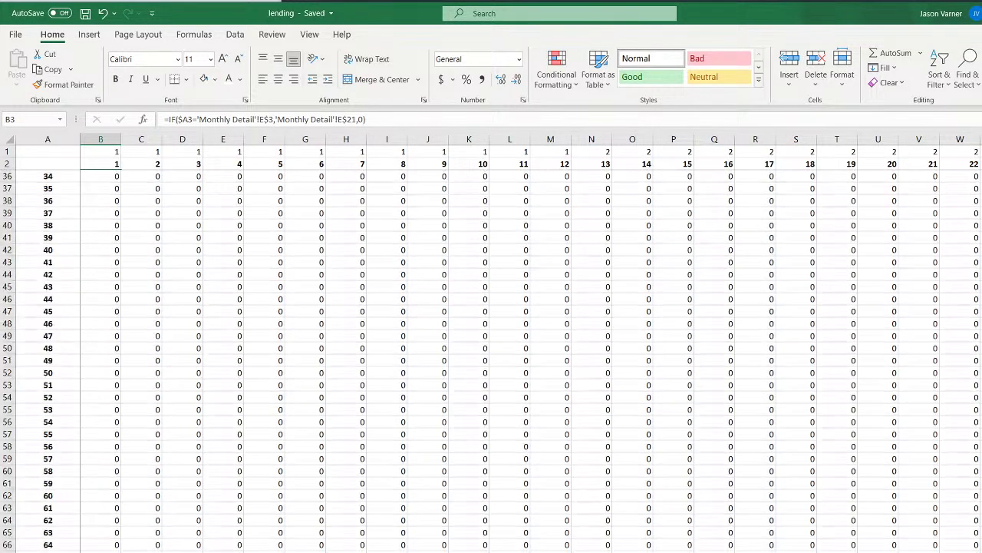
{"action": "scroll", "coordinate": [491, 353], "scroll_direction": "up", "scroll_amount": 11}
Inspect the Loan Type 3 principal and interest payment schedule and its month end balance schedule from the first month
{"action": "key", "text": "ctrl+Page_Up"}
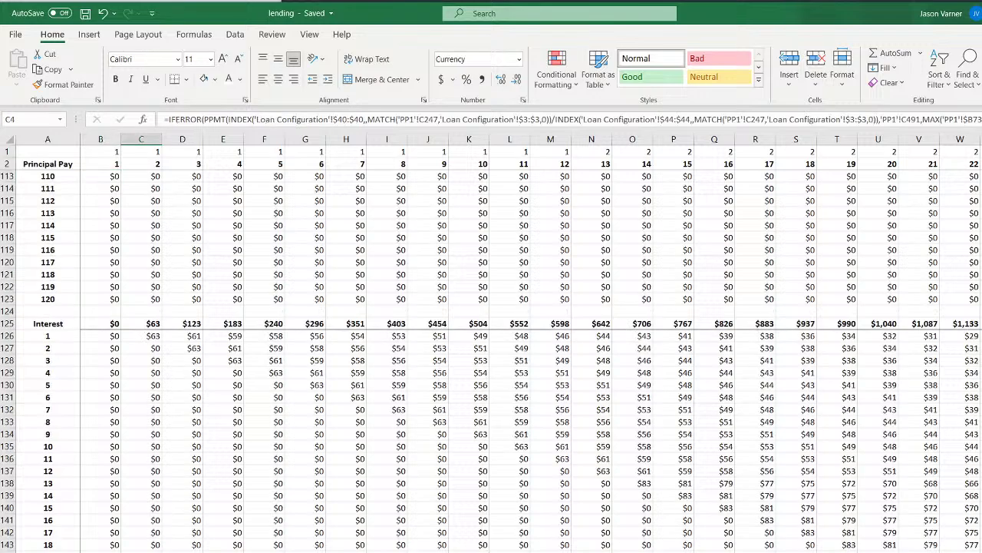
{"action": "scroll", "coordinate": [492, 353], "scroll_direction": "up", "scroll_amount": 20}
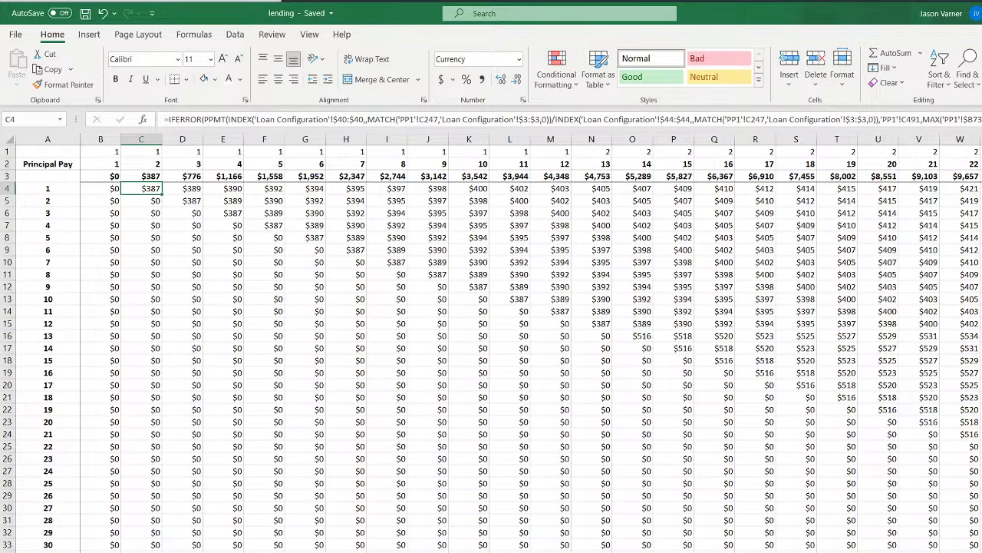
{"action": "key", "text": "ctrl+Page_Up"}
{"action": "scroll", "coordinate": [492, 354], "scroll_direction": "up", "scroll_amount": 20}
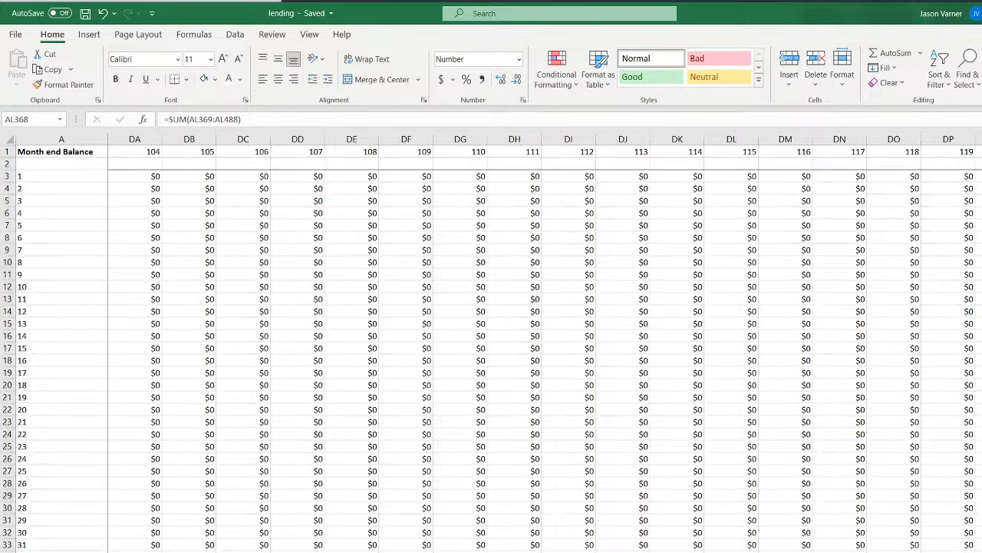
{"action": "scroll", "coordinate": [491, 353], "scroll_direction": "left", "scroll_amount": 20}
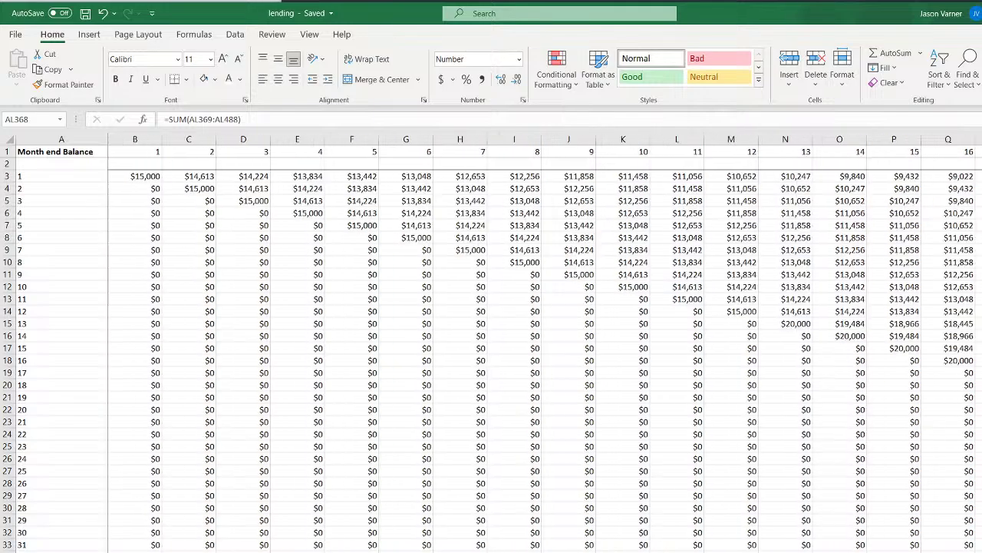
Compare the first five months of the Loan Type 3 month end balance schedule with the total outstanding loan amount row in the pro forma
{"action": "left_click", "coordinate": [203, 175]}
{"action": "left_click_drag", "start_coordinate": [204, 175], "coordinate": [198, 189]}
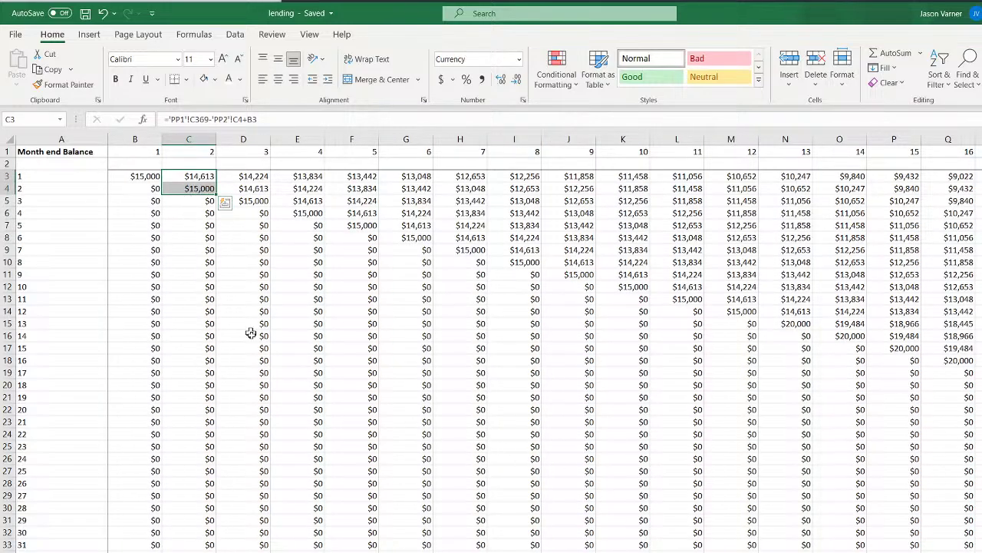
{"action": "key", "text": "ctrl+Page_Up"}
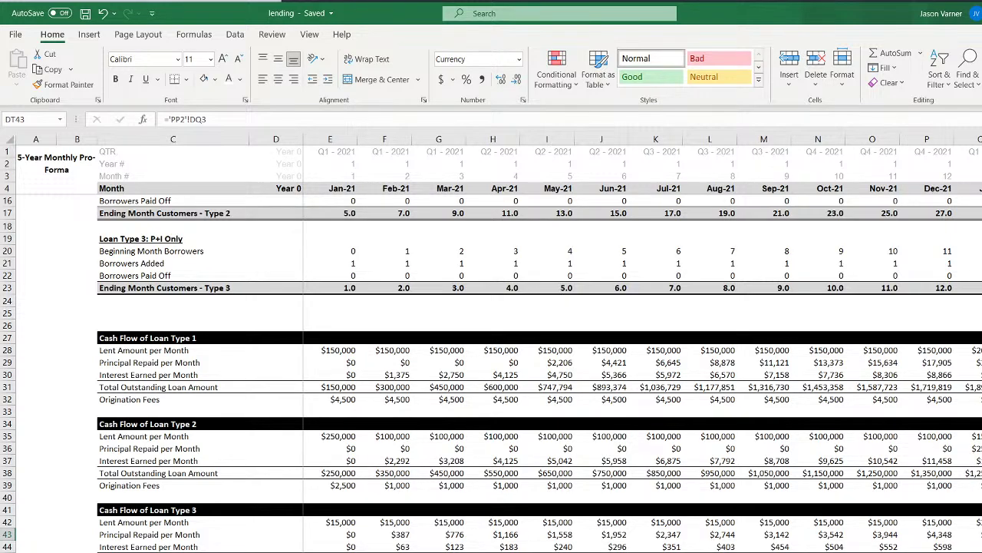
{"action": "left_click_drag", "start_coordinate": [330, 552], "coordinate": [549, 551]}
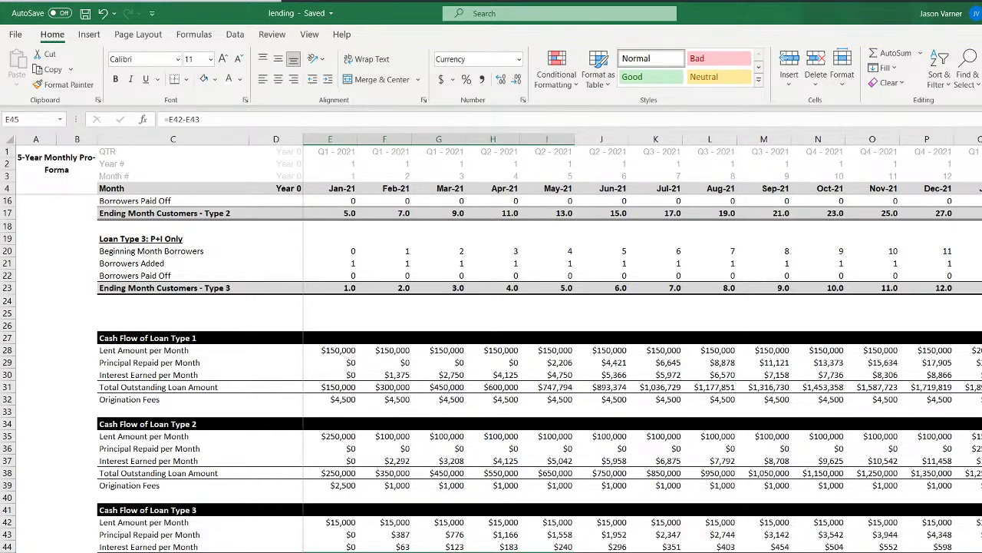
{"action": "key", "text": "ctrl+Page_Down"}
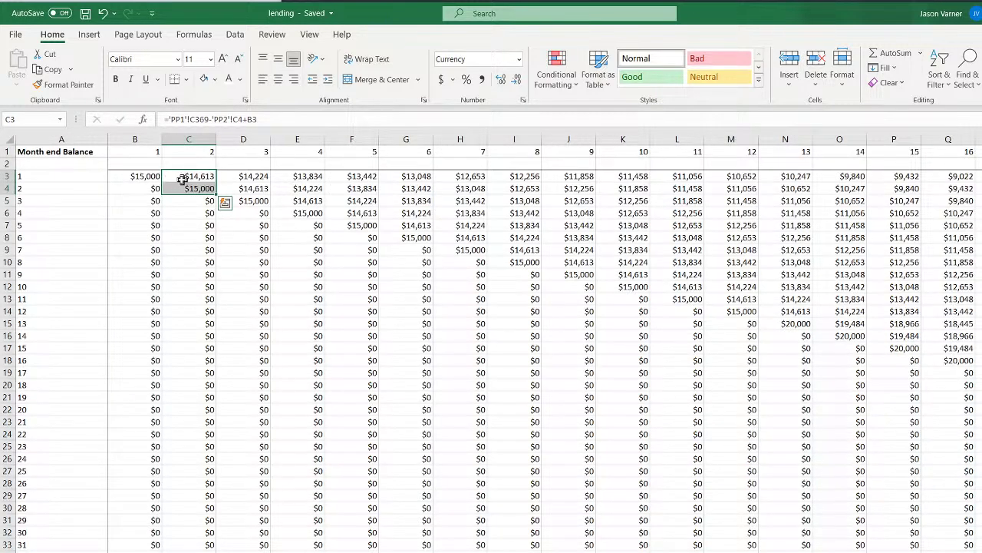
{"action": "left_click_drag", "start_coordinate": [143, 177], "coordinate": [356, 224]}
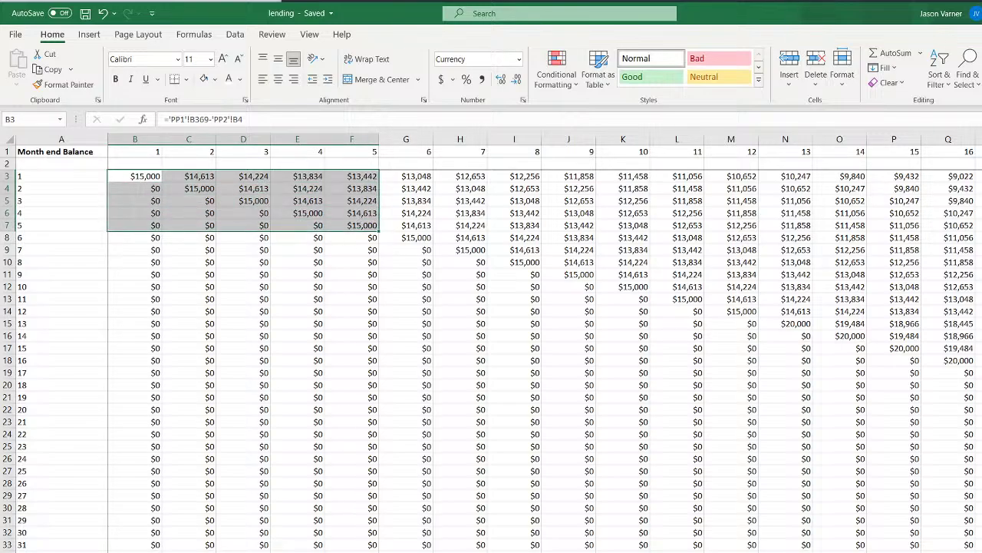
{"action": "key", "text": "ctrl+Page_Up"}
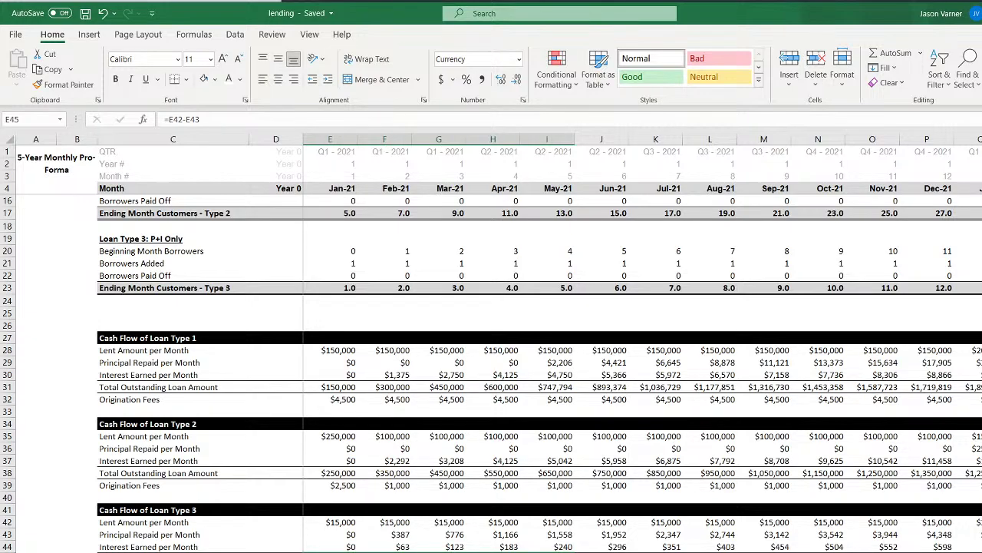
{"action": "key", "text": "ctrl+Page_Down"}
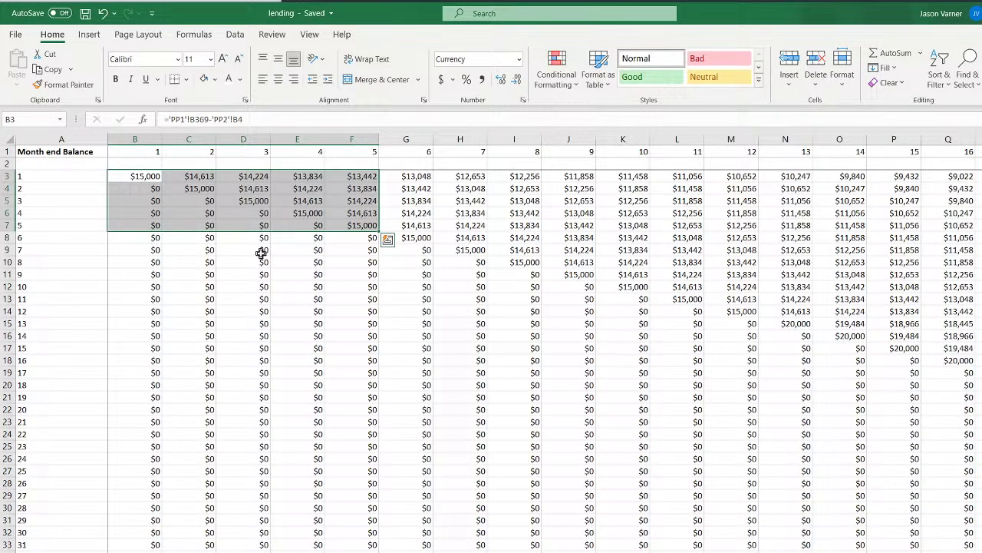
Compare the first fifteen months of the month end balance schedule with the Loan Type 3 total outstanding loan amounts
{"action": "left_click_drag", "start_coordinate": [137, 175], "coordinate": [898, 349]}
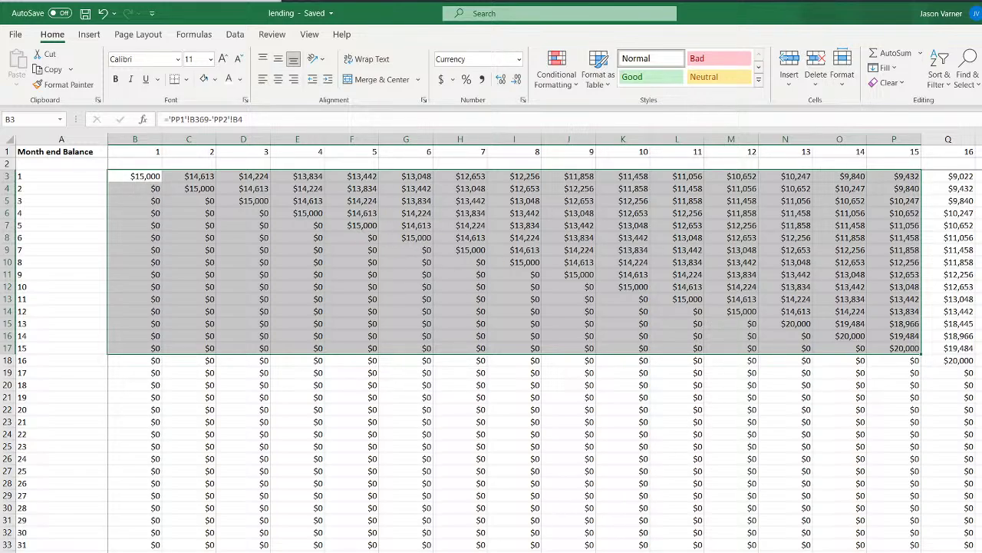
{"action": "key", "text": "ctrl+Page_Up"}
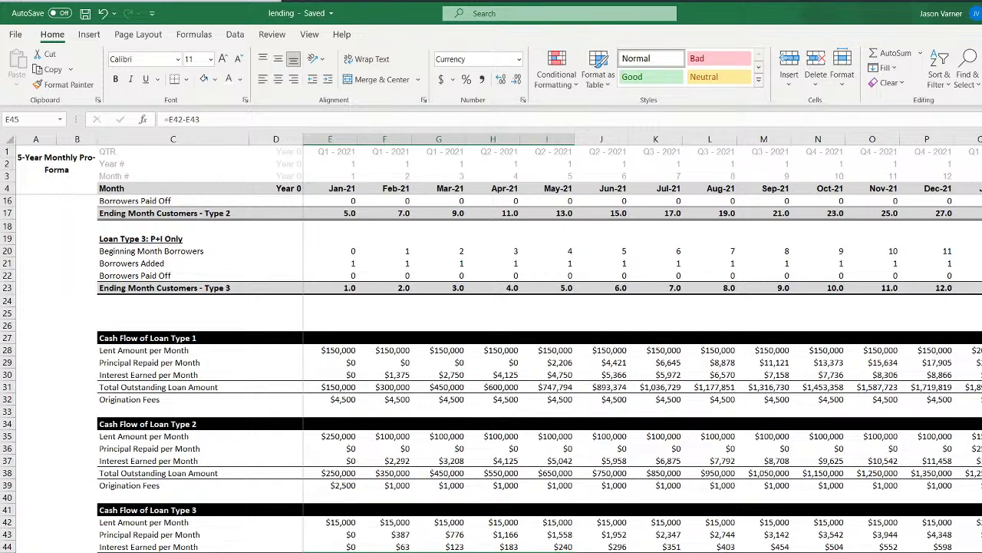
{"action": "left_click_drag", "start_coordinate": [330, 552], "coordinate": [765, 551]}
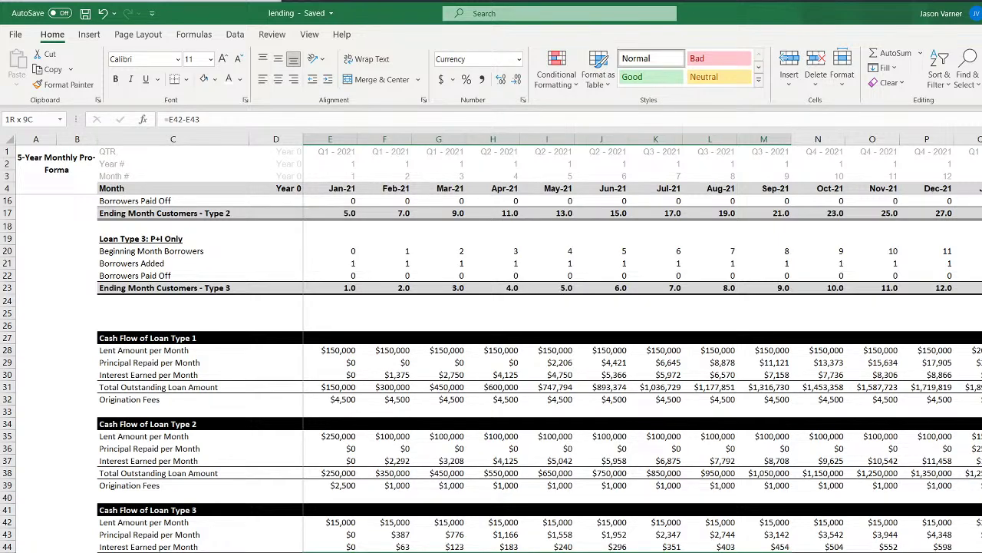
{"action": "left_click_drag", "start_coordinate": [764, 552], "coordinate": [976, 552]}
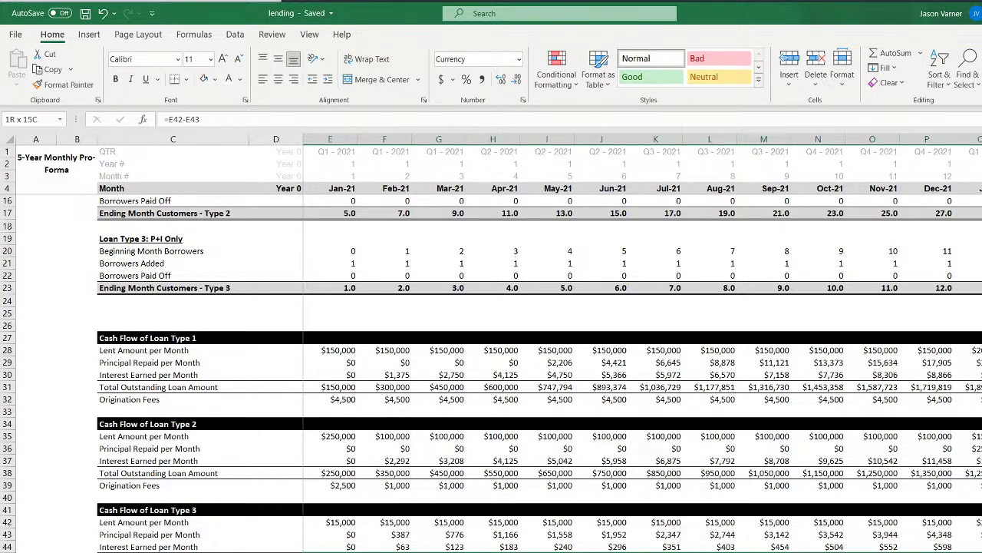
{"action": "left_click_drag", "start_coordinate": [976, 552], "coordinate": [976, 552]}
Check the formulas behind the first three months of the Loan Type 3 total outstanding loan amount, E45 to G45
{"action": "left_click", "coordinate": [330, 552]}
{"action": "double_click", "coordinate": [385, 552]}
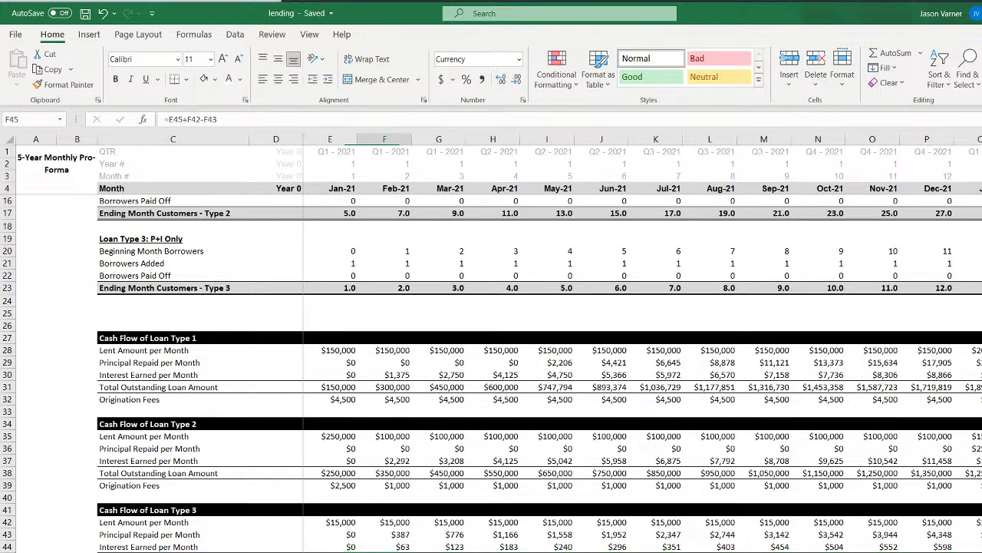
{"action": "key", "text": "Return"}
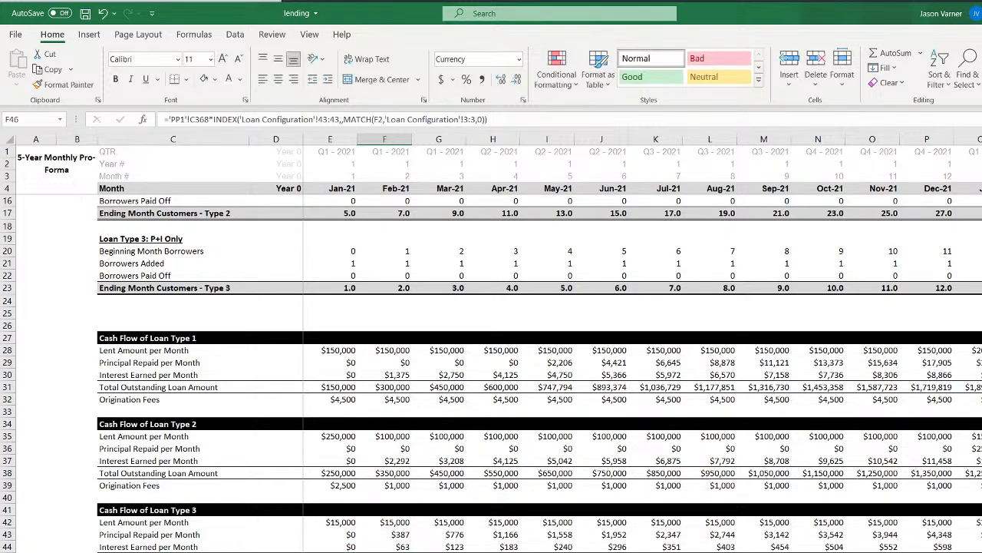
{"action": "double_click", "coordinate": [438, 552]}
{"action": "key", "text": "Return"}
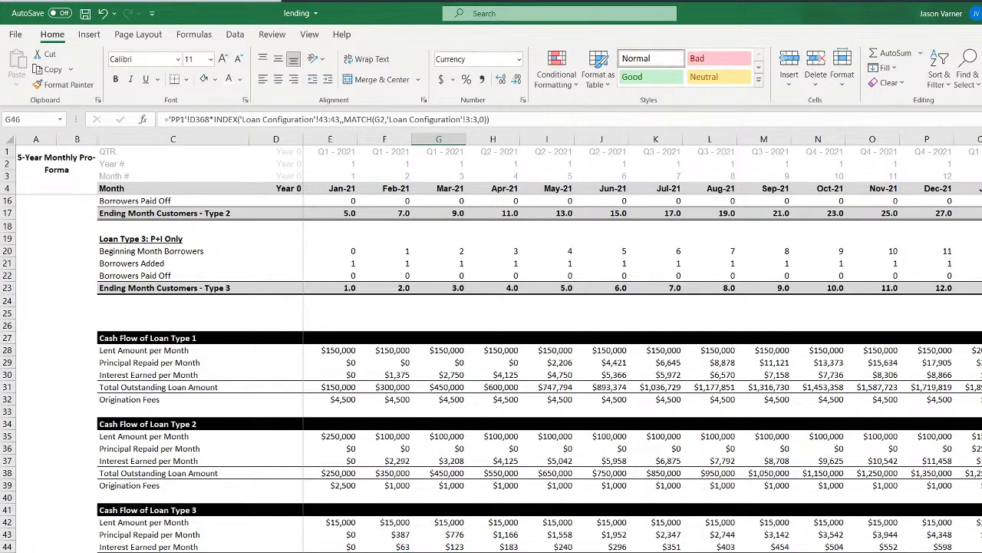
{"action": "key", "text": "ctrl+Page_Down"}
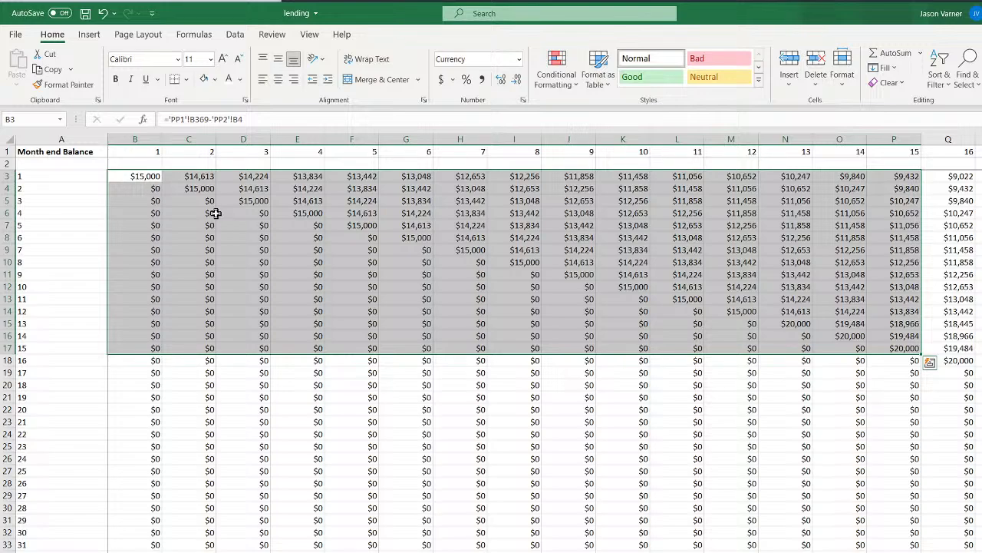
Total the first month of the month end balance schedule in B2 with =SUM(B3:B122)
{"action": "left_click", "coordinate": [150, 163]}
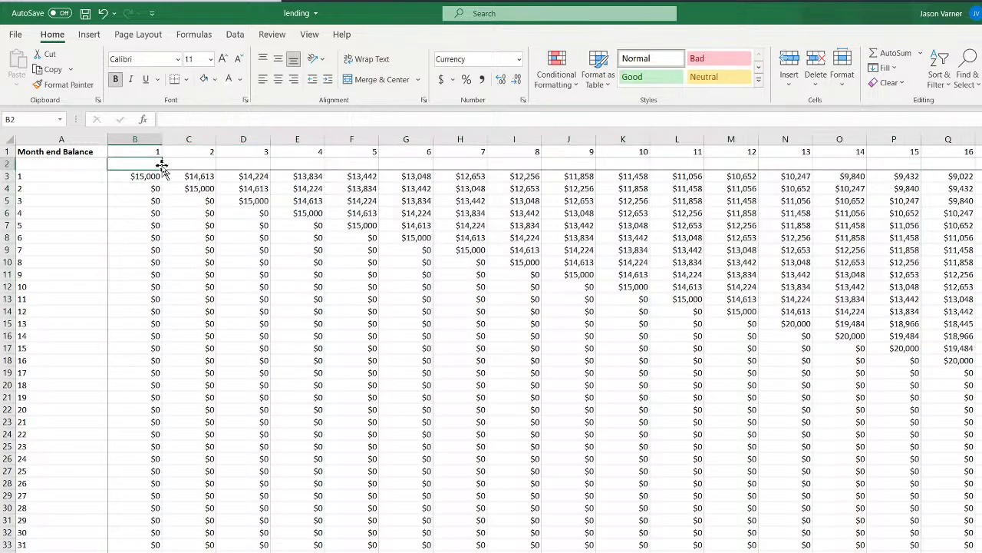
{"action": "left_click", "coordinate": [890, 52]}
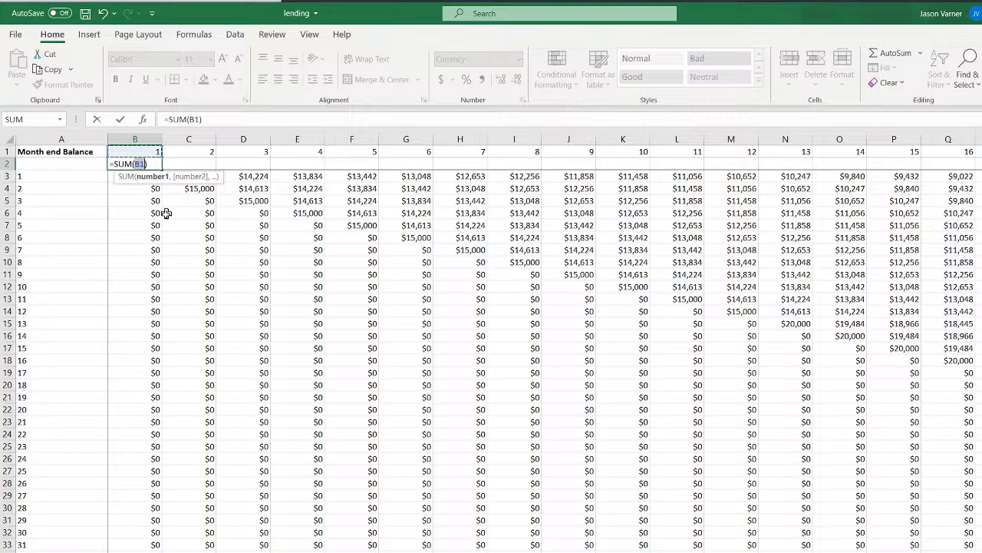
{"action": "left_click_drag", "start_coordinate": [148, 230], "coordinate": [146, 181]}
{"action": "left_click", "coordinate": [208, 120]}
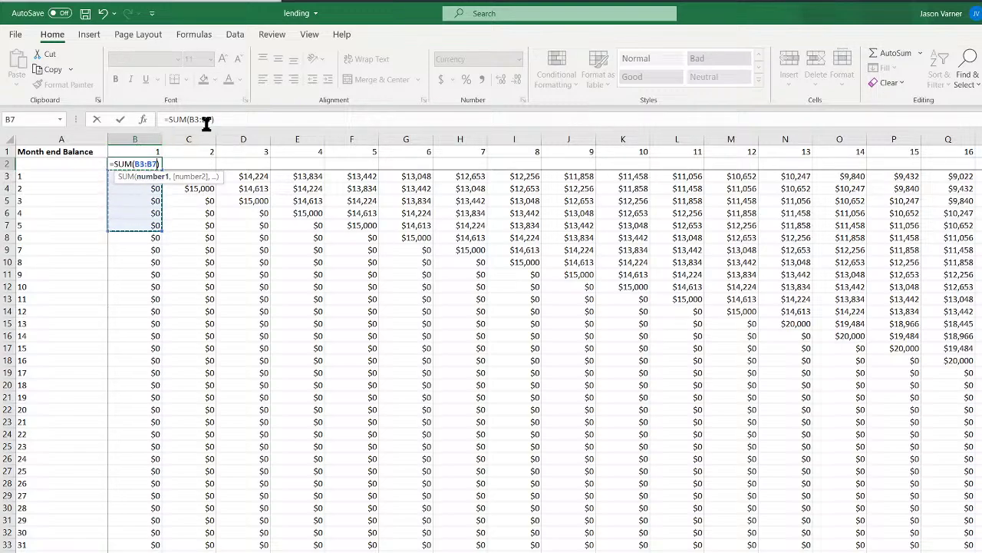
{"action": "key", "text": "BackSpace"}
{"action": "key", "text": "BackSpace"}
{"action": "key", "text": "BackSpace"}
{"action": "type", "text": "B"}
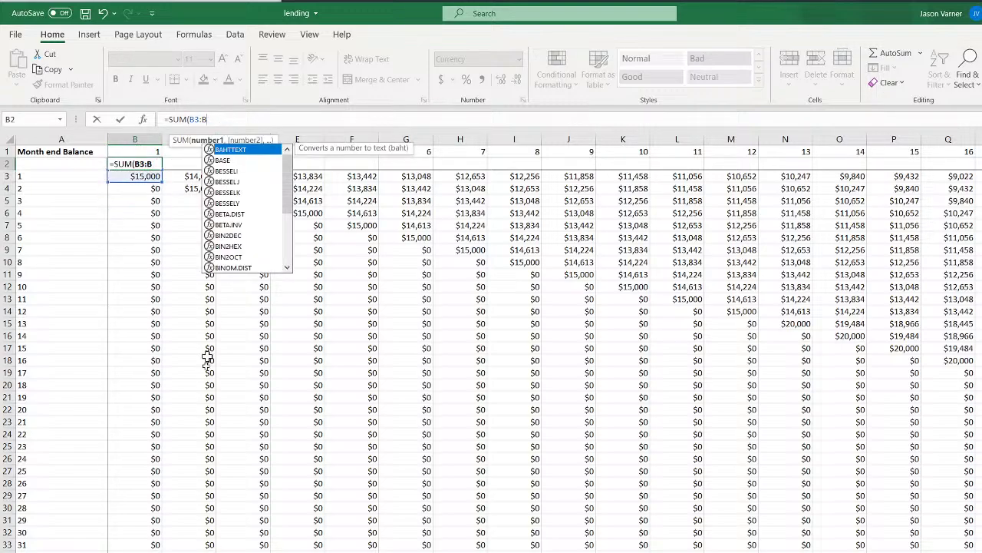
{"action": "scroll", "coordinate": [204, 412], "scroll_direction": "down", "scroll_amount": 20}
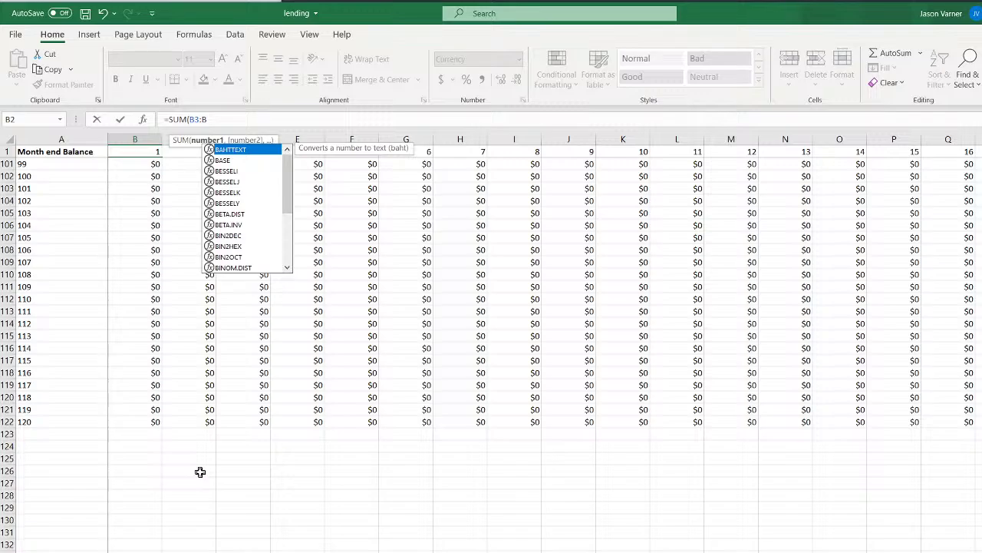
{"action": "type", "text": "122)"}
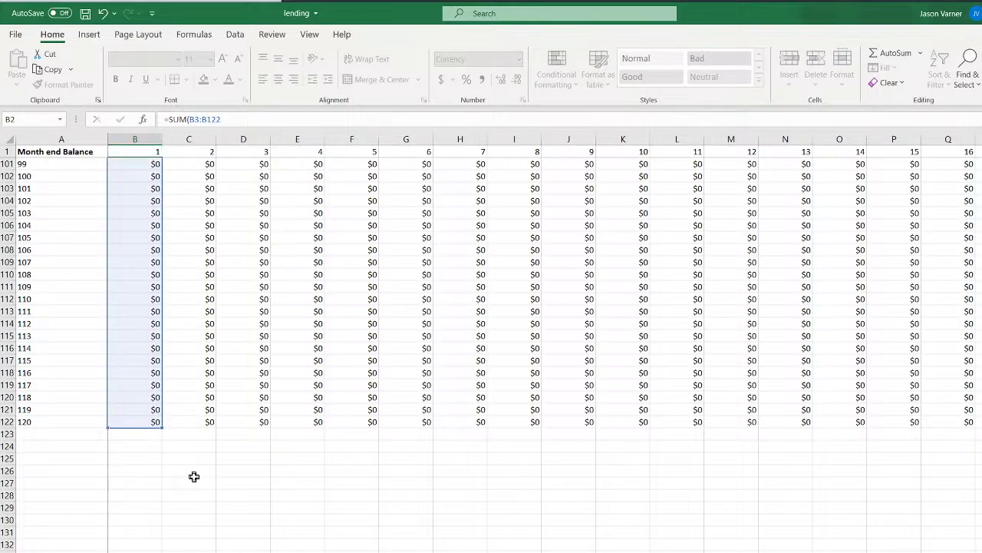
{"action": "key", "text": "Return"}
{"action": "scroll", "coordinate": [197, 478], "scroll_direction": "up", "scroll_amount": 1}
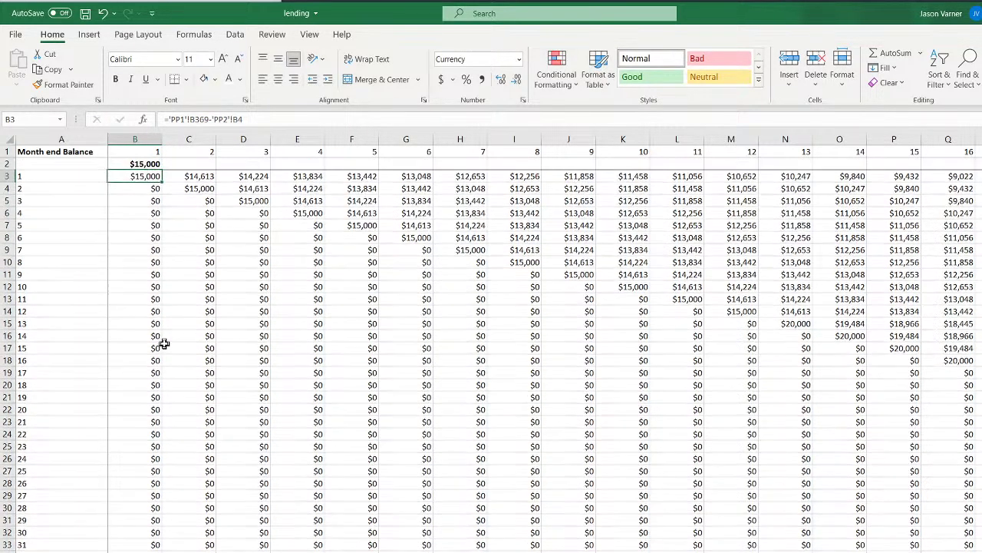
Fill the B2 total across row 2 for all months of the month end balance schedule and save the workbook
{"action": "left_click", "coordinate": [158, 164]}
{"action": "left_click_drag", "start_coordinate": [161, 170], "coordinate": [979, 169]}
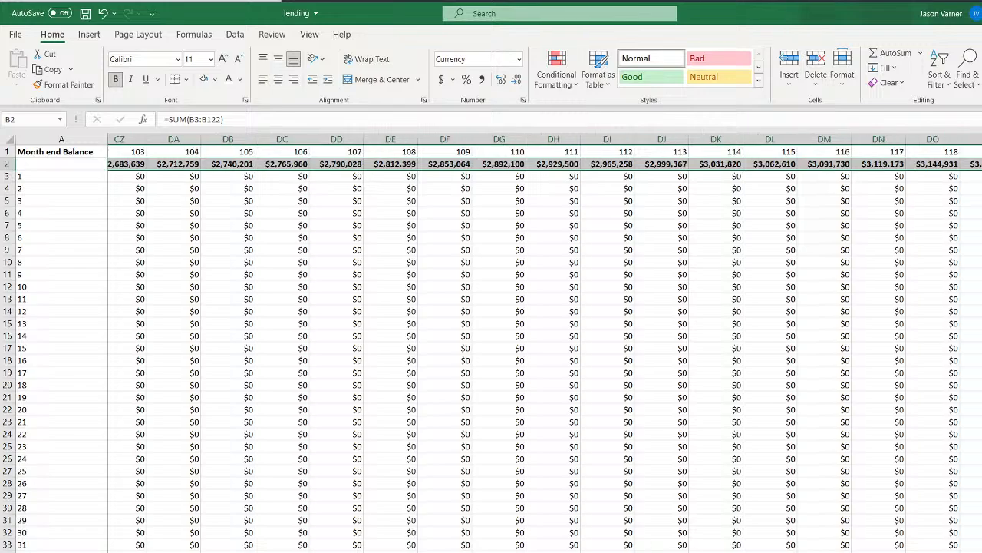
{"action": "key", "text": "ctrl+BackSpace"}
{"action": "left_click", "coordinate": [287, 284]}
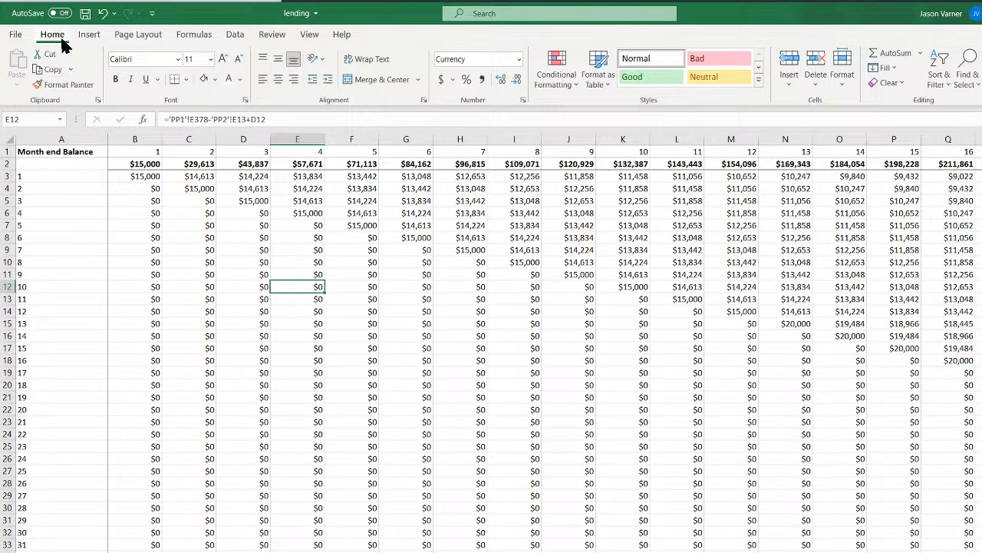
{"action": "left_click", "coordinate": [85, 13]}
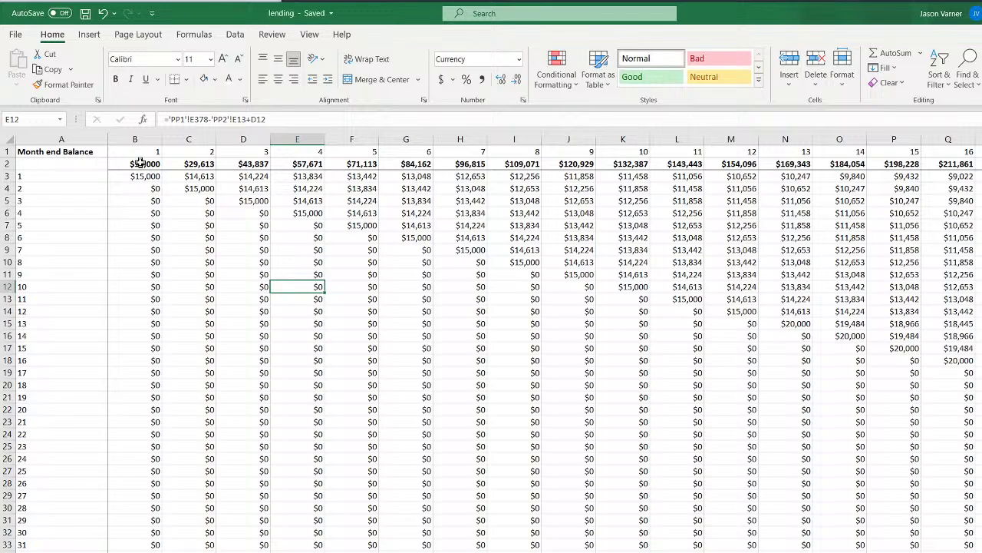
Link E48 of the monthly pro forma to the first month's balance total with ='PP3'!B2
{"action": "left_click", "coordinate": [140, 163]}
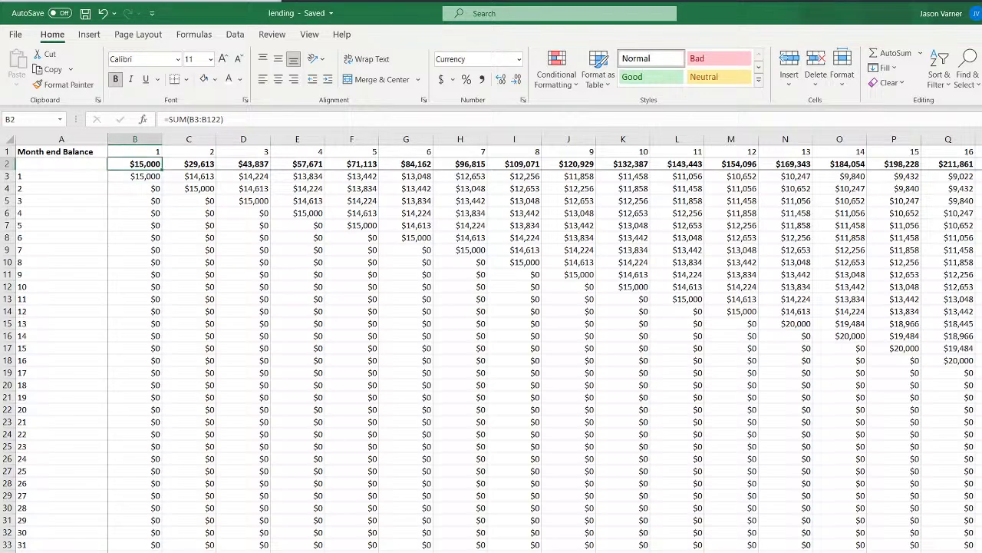
{"action": "key", "text": "ctrl+Page_Up"}
{"action": "key", "text": "Left"}
{"action": "key", "text": "Left"}
{"action": "type", "text": "="}
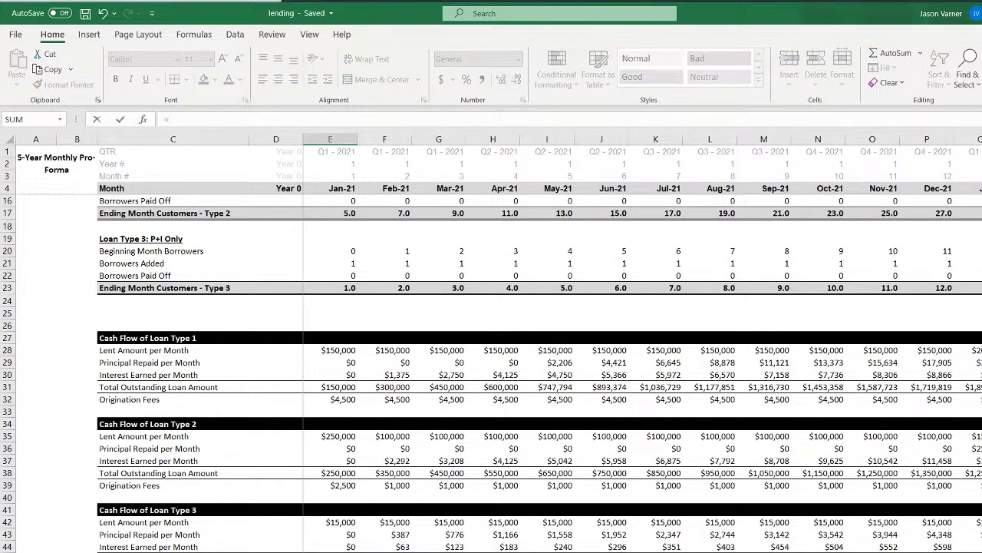
{"action": "key", "text": "ctrl+Page_Down"}
{"action": "left_click", "coordinate": [147, 164]}
{"action": "key", "text": "Return"}
{"action": "key", "text": "Up"}
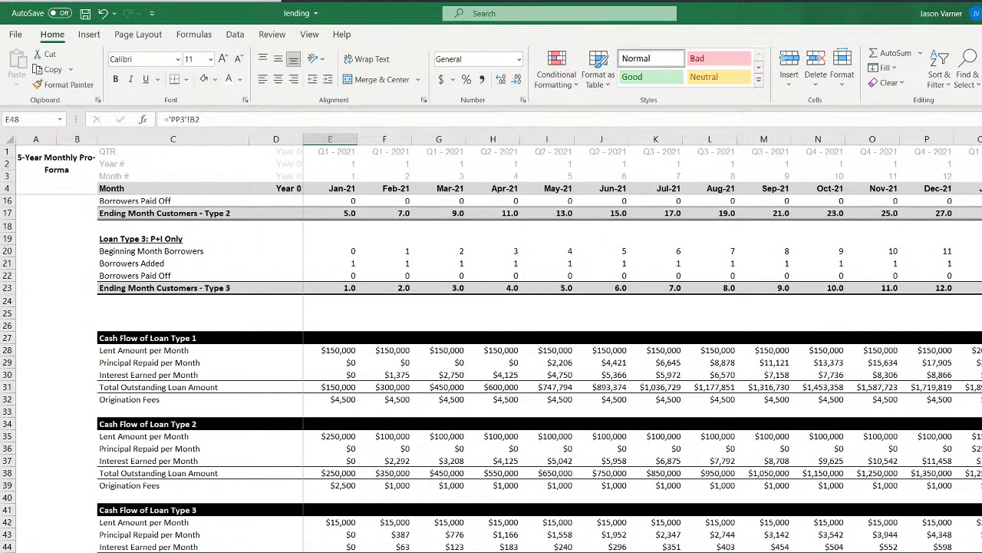
Extend the E48 link across the months and format the row as Accounting with $ and 0 decimal places
{"action": "key", "text": "ctrl+shift+Right"}
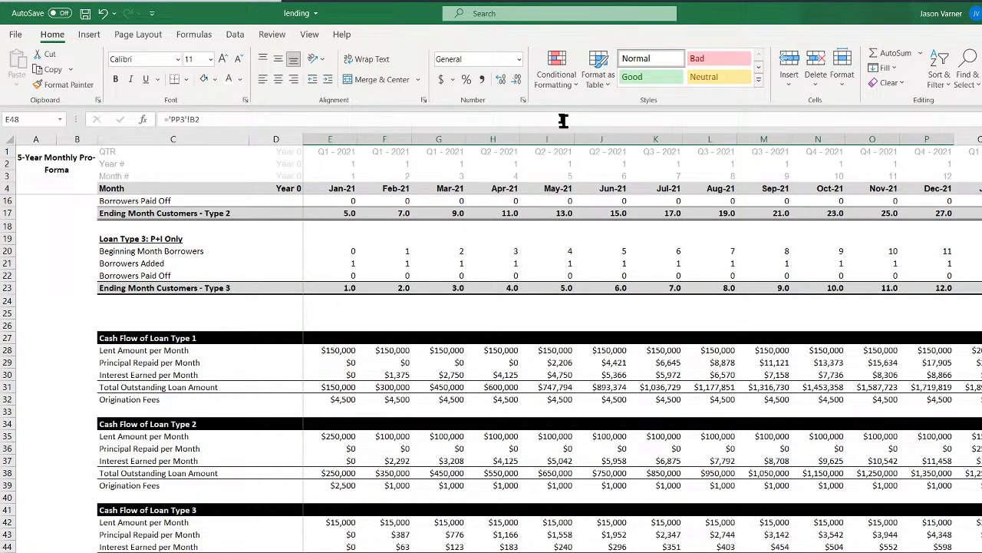
{"action": "left_click", "coordinate": [440, 79]}
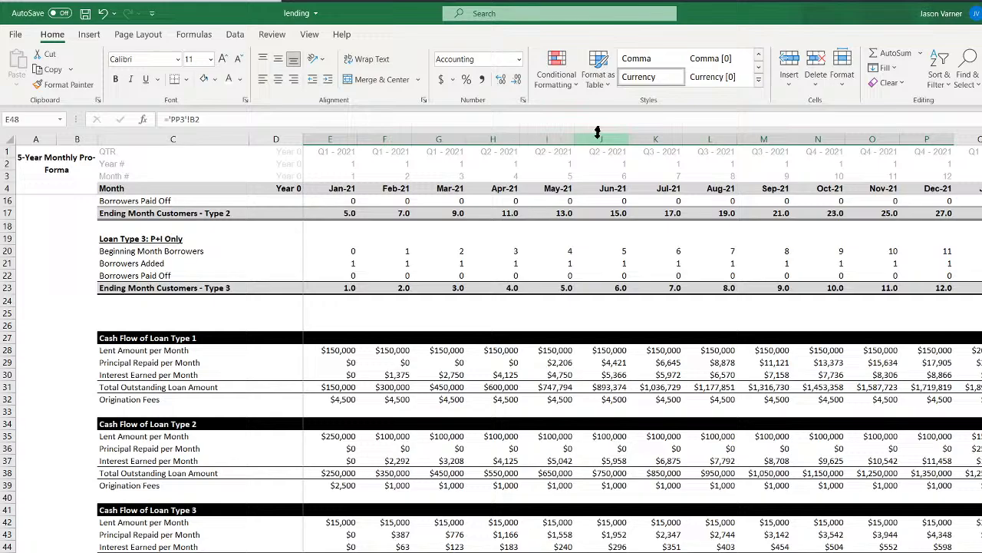
{"action": "left_click", "coordinate": [523, 100]}
{"action": "left_click", "coordinate": [637, 286]}
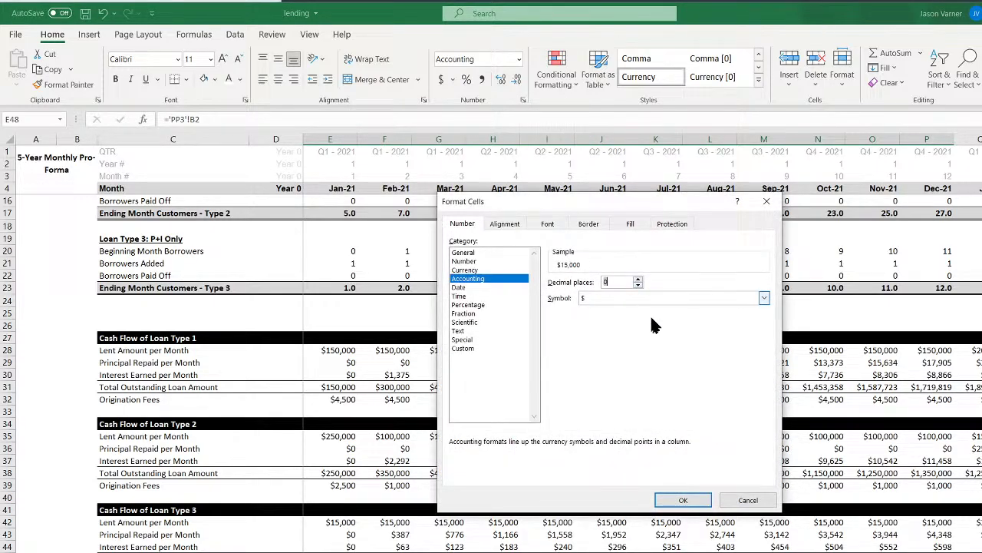
{"action": "left_click", "coordinate": [681, 500]}
Check the linked balances in row 48 against the Loan Type 3 outstanding amounts through late 2030 and remove that check row
{"action": "left_click", "coordinate": [926, 552]}
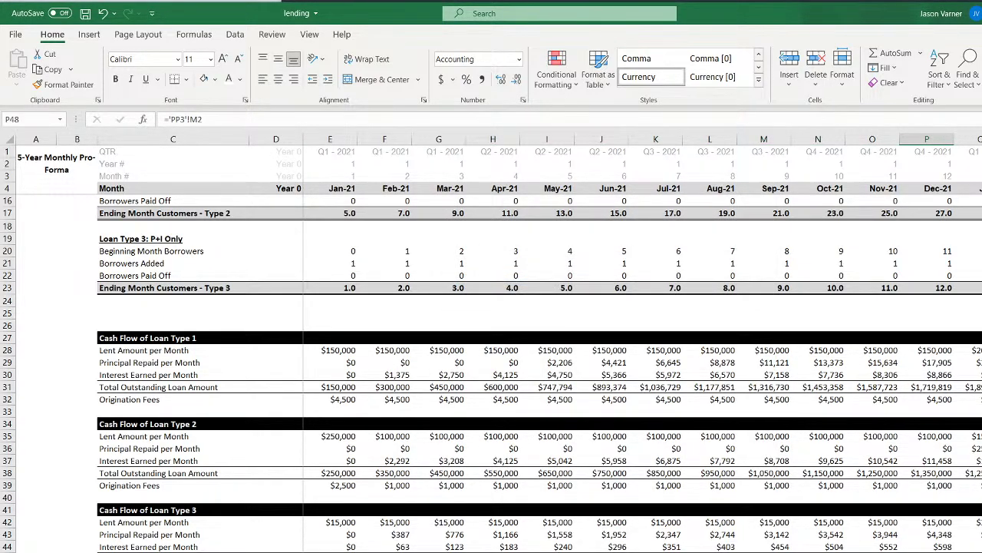
{"action": "scroll", "coordinate": [641, 341], "scroll_direction": "right", "scroll_amount": 20}
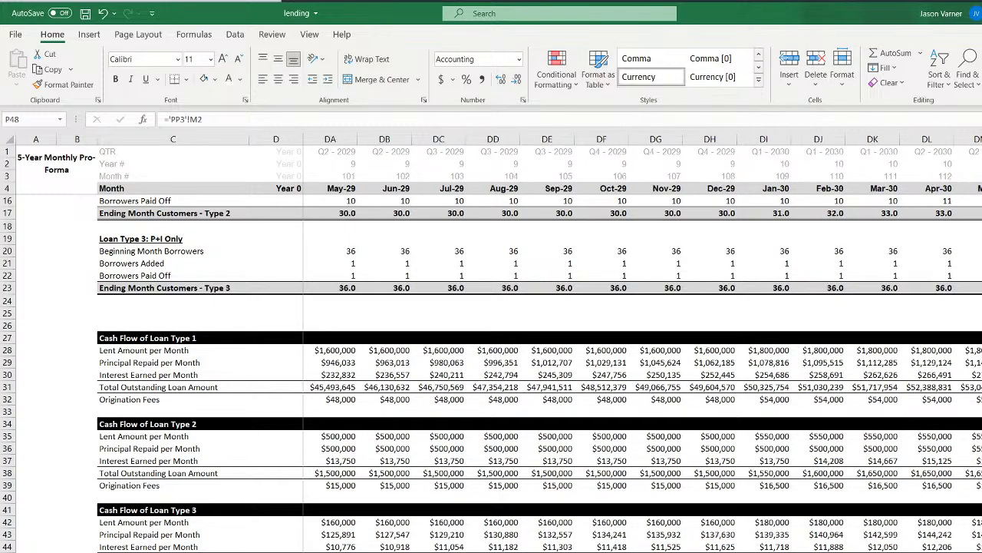
{"action": "scroll", "coordinate": [642, 342], "scroll_direction": "right", "scroll_amount": 3}
{"action": "key", "text": "ctrl+shift+Right"}
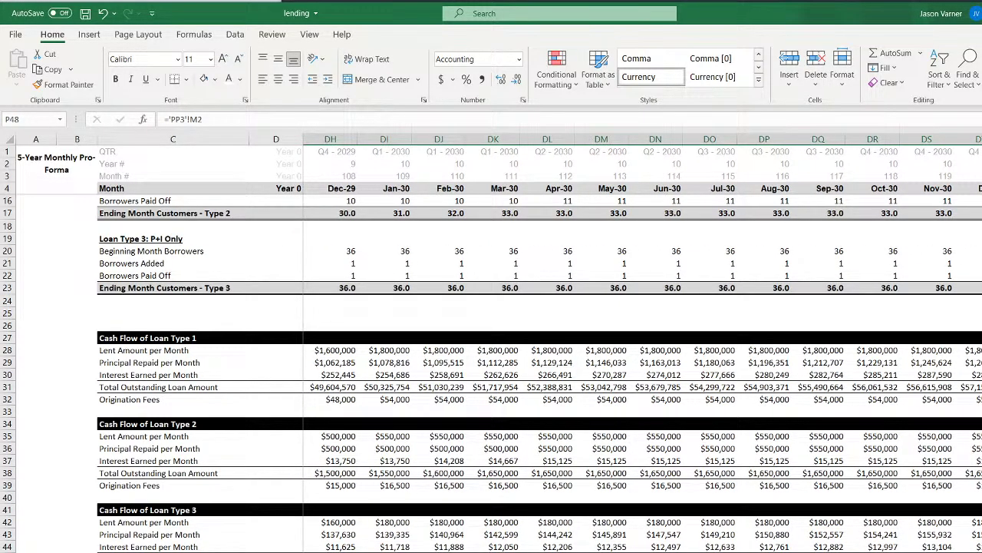
{"action": "right_click", "coordinate": [8, 551]}
{"action": "left_click", "coordinate": [77, 509]}
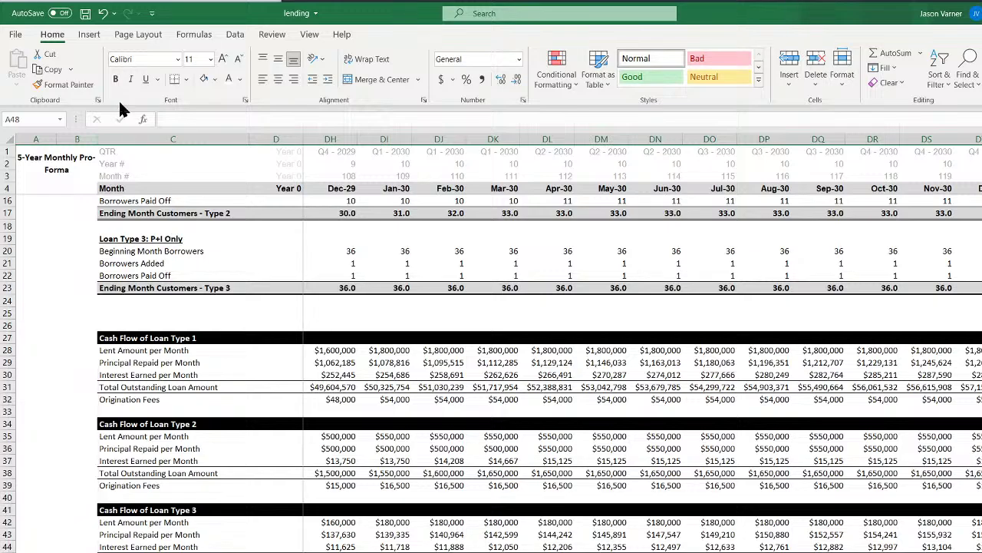
Save the workbook and inspect the Total Outstanding Loan Amount formulas of the three loan types for early 2021
{"action": "left_click", "coordinate": [84, 13]}
{"action": "left_click_drag", "start_coordinate": [944, 552], "coordinate": [599, 552]}
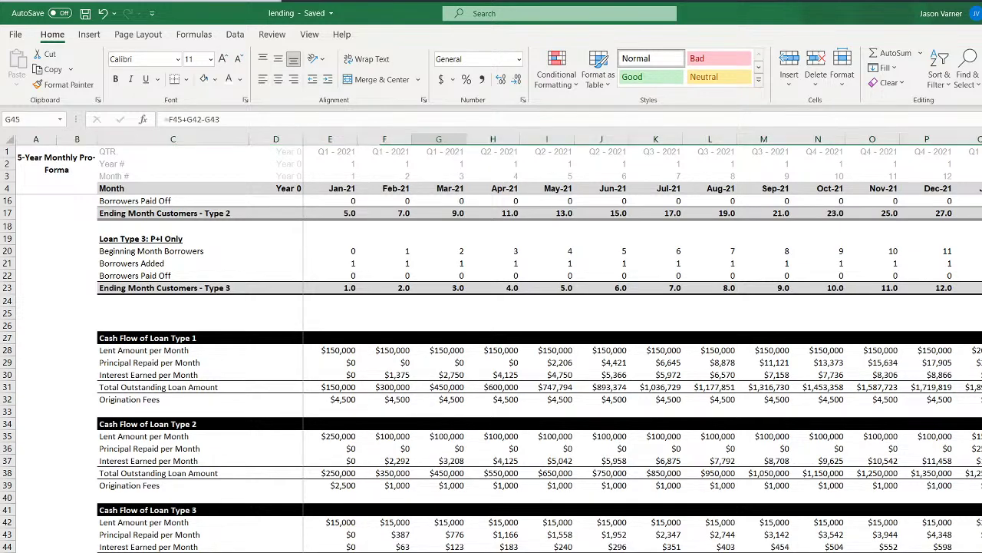
{"action": "left_click", "coordinate": [493, 552]}
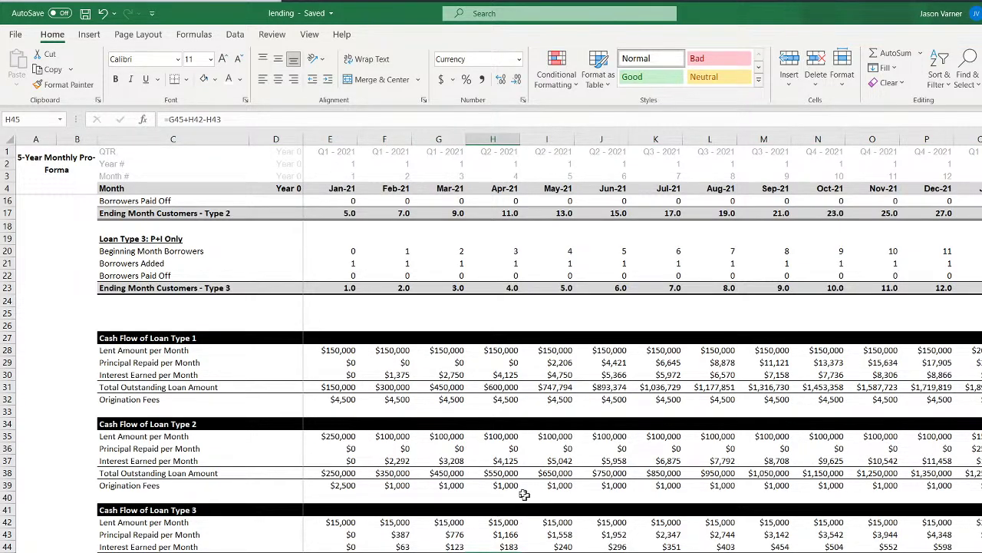
{"action": "left_click", "coordinate": [503, 475]}
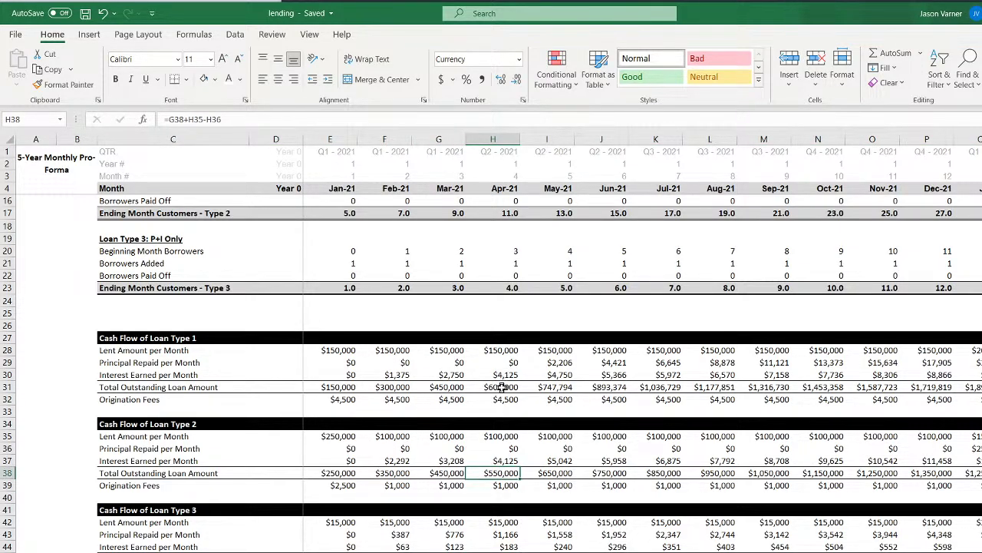
{"action": "left_click", "coordinate": [502, 388]}
{"action": "left_click", "coordinate": [547, 388]}
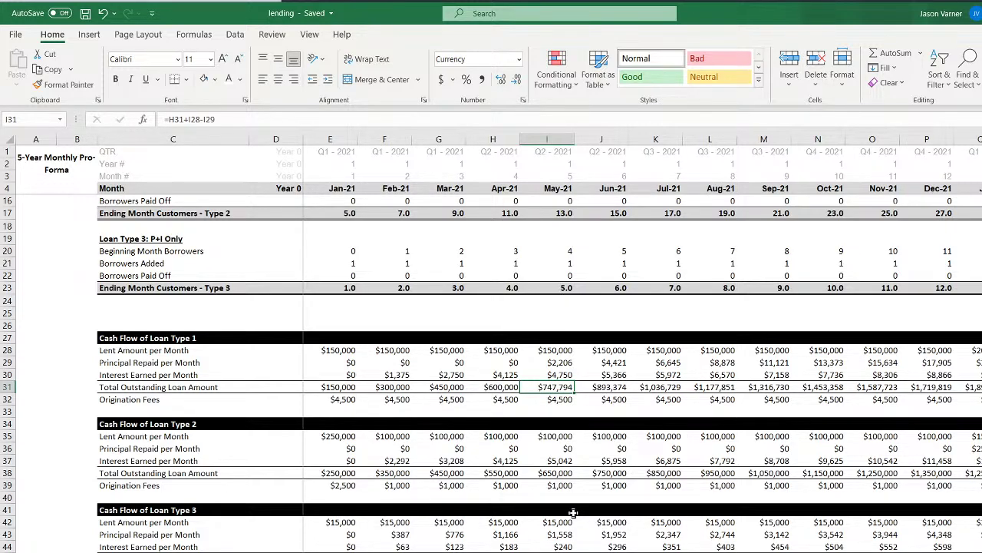
{"action": "left_click", "coordinate": [391, 474]}
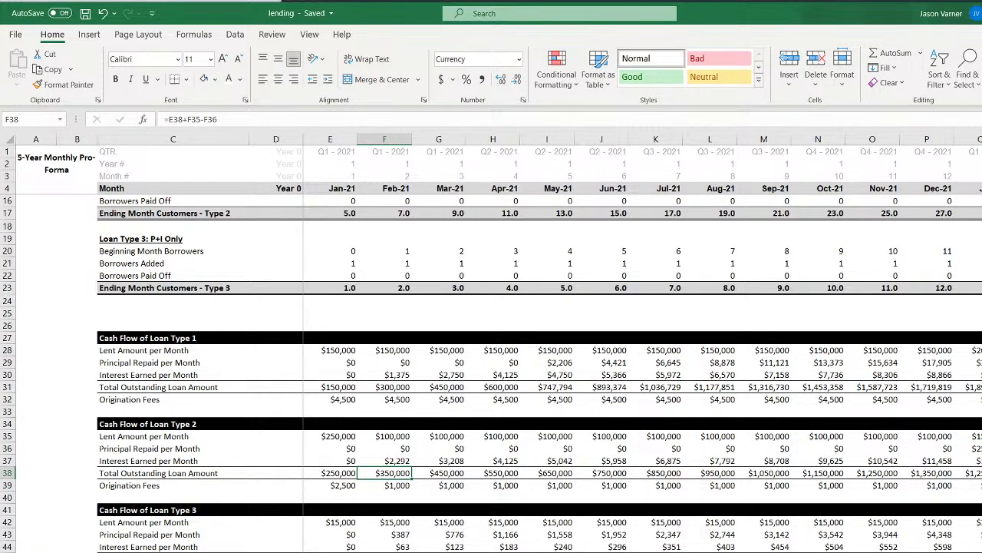
Total the first month's principal balances on the i1 sheet by entering =SUM(B613:B732) in B612
{"action": "key", "text": "ctrl+Page_Down"}
{"action": "scroll", "coordinate": [300, 514], "scroll_direction": "down", "scroll_amount": 20}
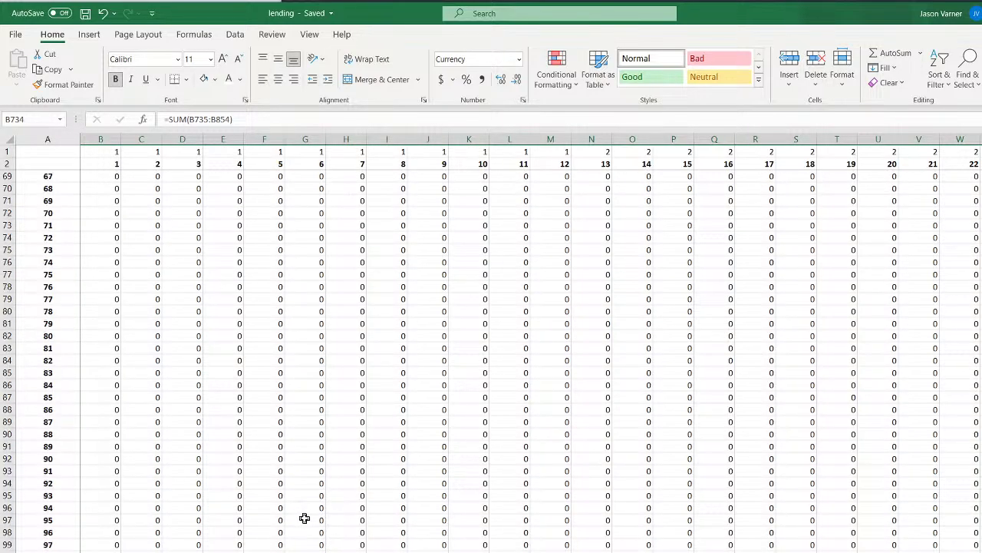
{"action": "scroll", "coordinate": [304, 520], "scroll_direction": "down", "scroll_amount": 20}
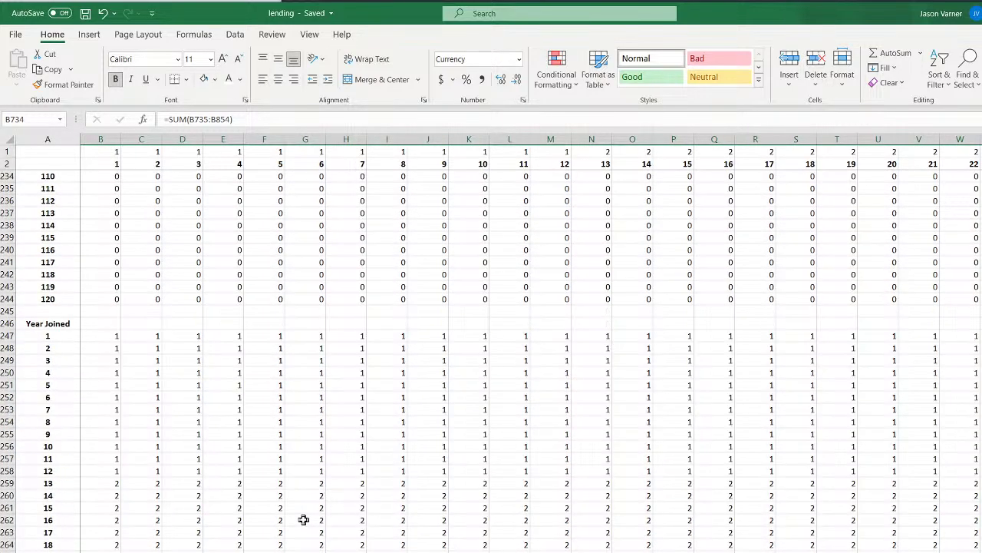
{"action": "scroll", "coordinate": [303, 520], "scroll_direction": "down", "scroll_amount": 18}
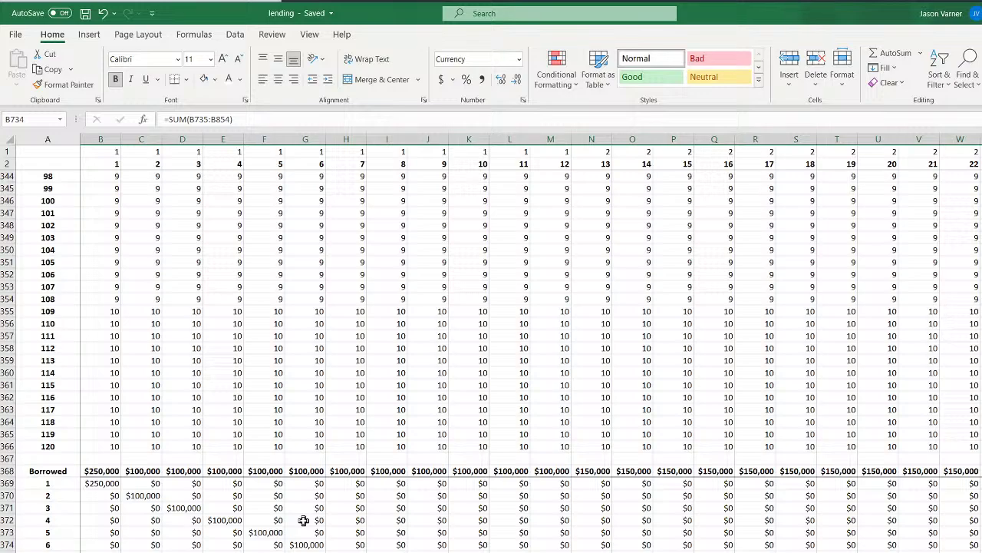
{"action": "scroll", "coordinate": [303, 520], "scroll_direction": "down", "scroll_amount": 20}
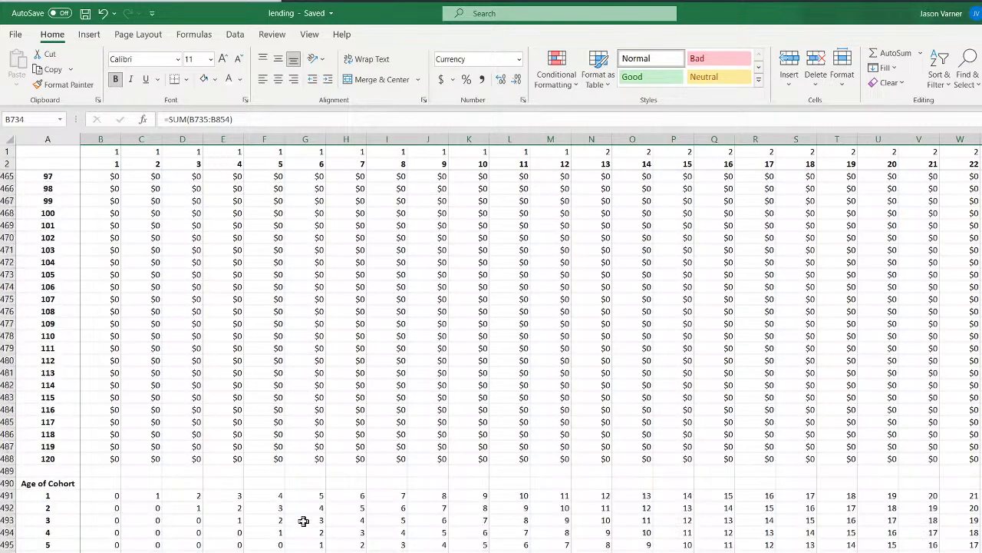
{"action": "scroll", "coordinate": [303, 522], "scroll_direction": "down", "scroll_amount": 20}
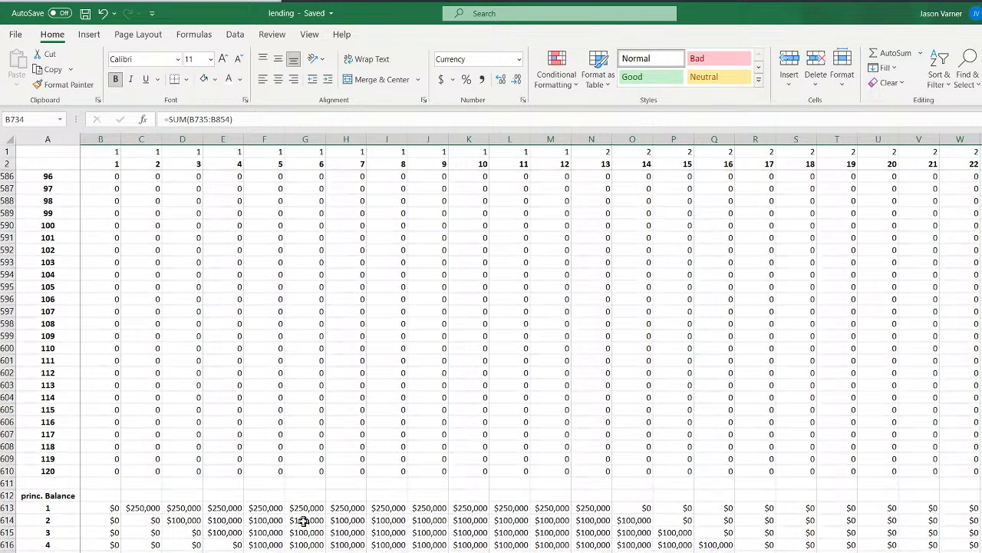
{"action": "scroll", "coordinate": [303, 520], "scroll_direction": "down", "scroll_amount": 4}
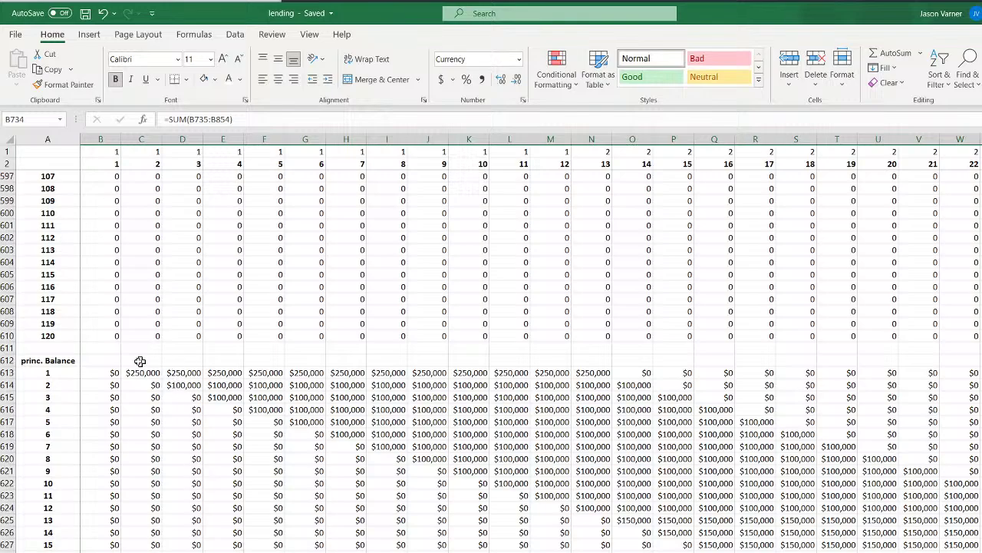
{"action": "left_click", "coordinate": [100, 360]}
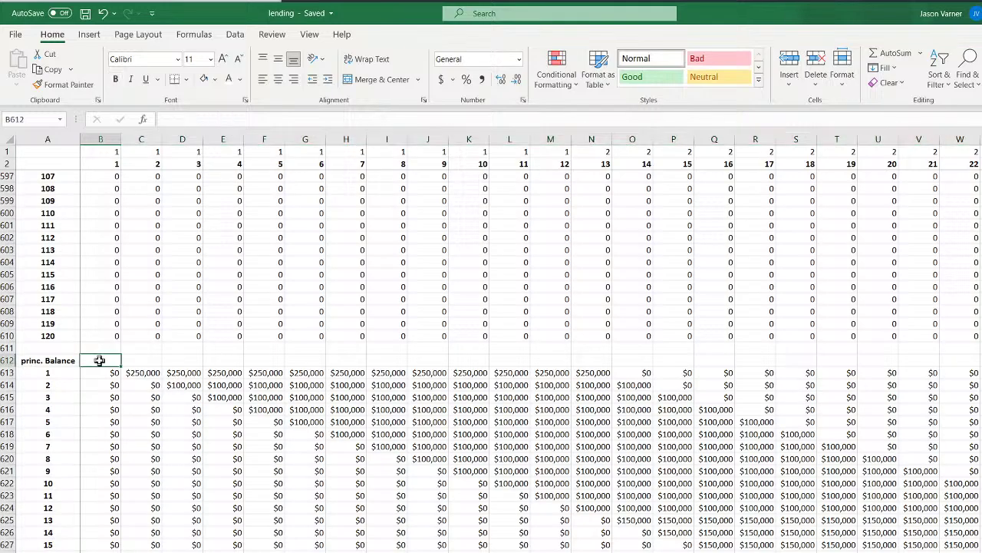
{"action": "left_click", "coordinate": [890, 53]}
{"action": "scroll", "coordinate": [75, 491], "scroll_direction": "down", "scroll_amount": 20}
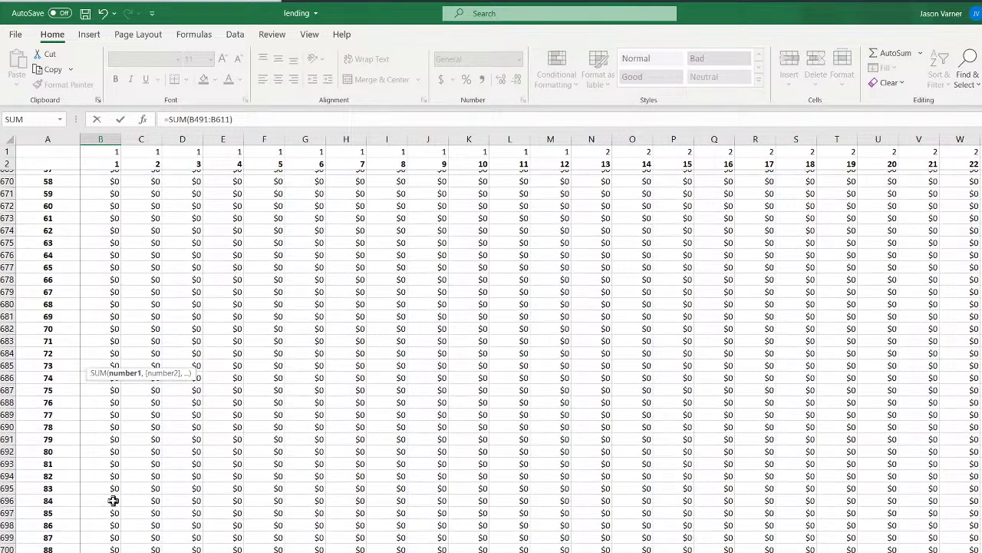
{"action": "scroll", "coordinate": [114, 484], "scroll_direction": "up", "scroll_amount": 4}
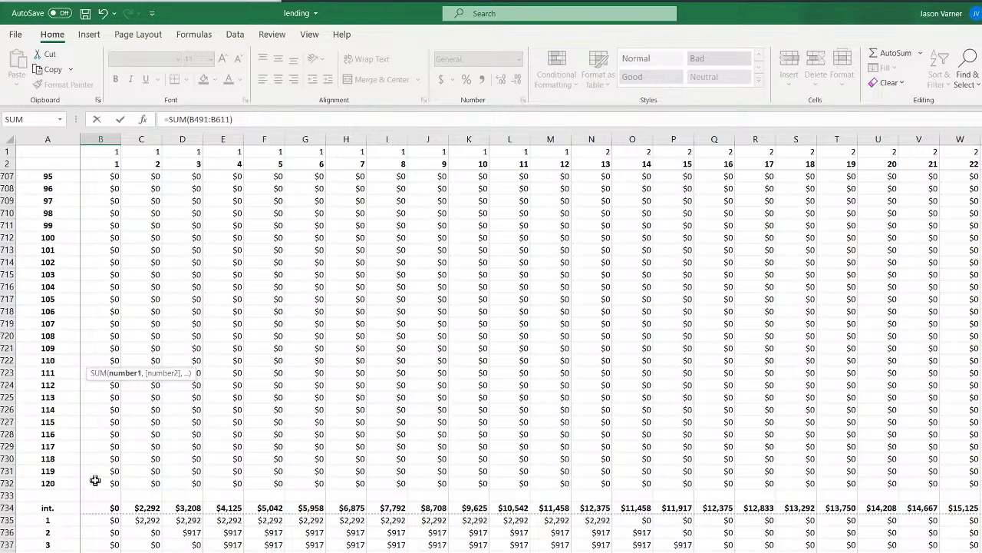
{"action": "left_click_drag", "start_coordinate": [94, 478], "coordinate": [110, 209]}
{"action": "key", "text": "Return"}
Fill the B612 principal balance total across row 612 for all months and review the monthly totals
{"action": "left_click", "coordinate": [110, 188]}
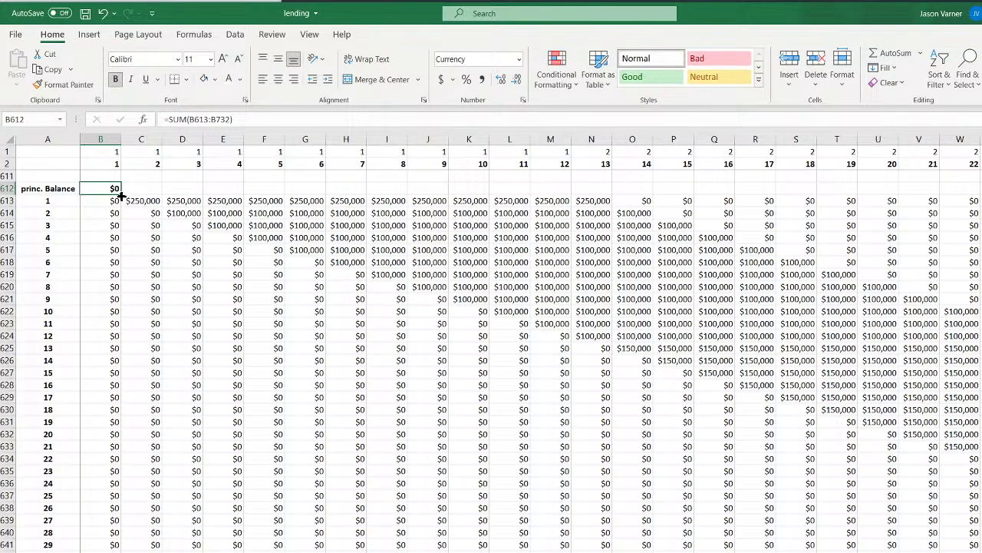
{"action": "left_click_drag", "start_coordinate": [120, 197], "coordinate": [979, 191]}
{"action": "scroll", "coordinate": [537, 369], "scroll_direction": "right", "scroll_amount": 8}
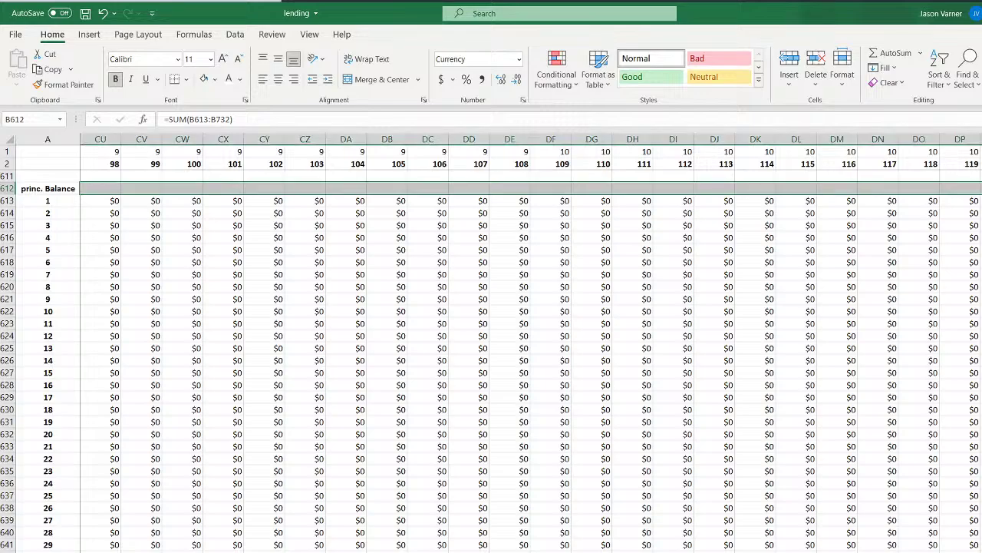
{"action": "scroll", "coordinate": [538, 368], "scroll_direction": "left", "scroll_amount": 17}
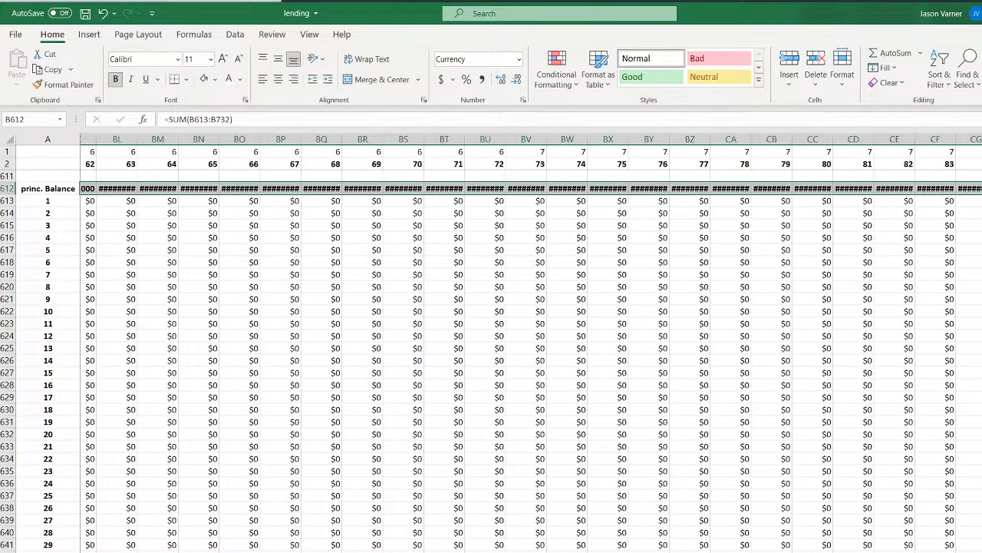
{"action": "scroll", "coordinate": [538, 368], "scroll_direction": "left", "scroll_amount": 4}
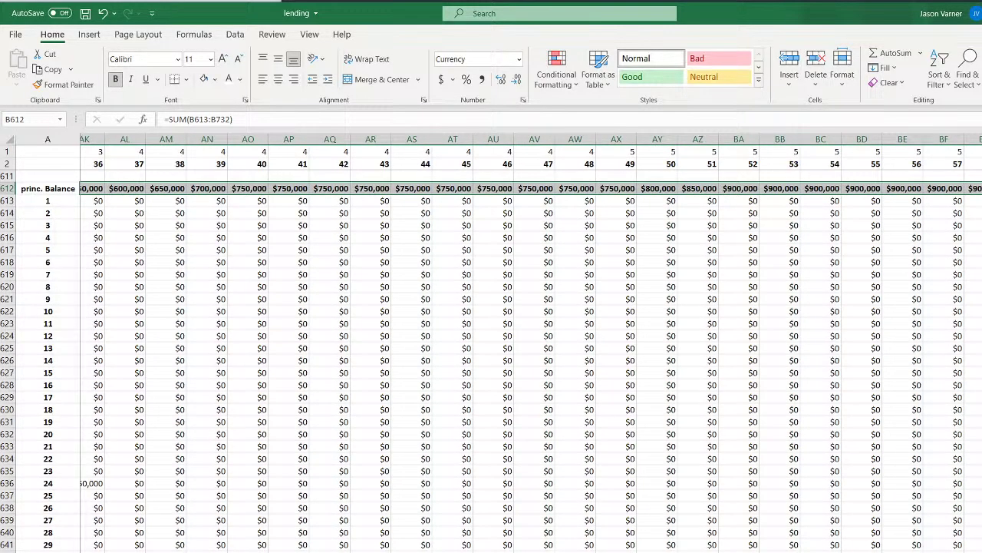
{"action": "scroll", "coordinate": [873, 541], "scroll_direction": "left", "scroll_amount": 4}
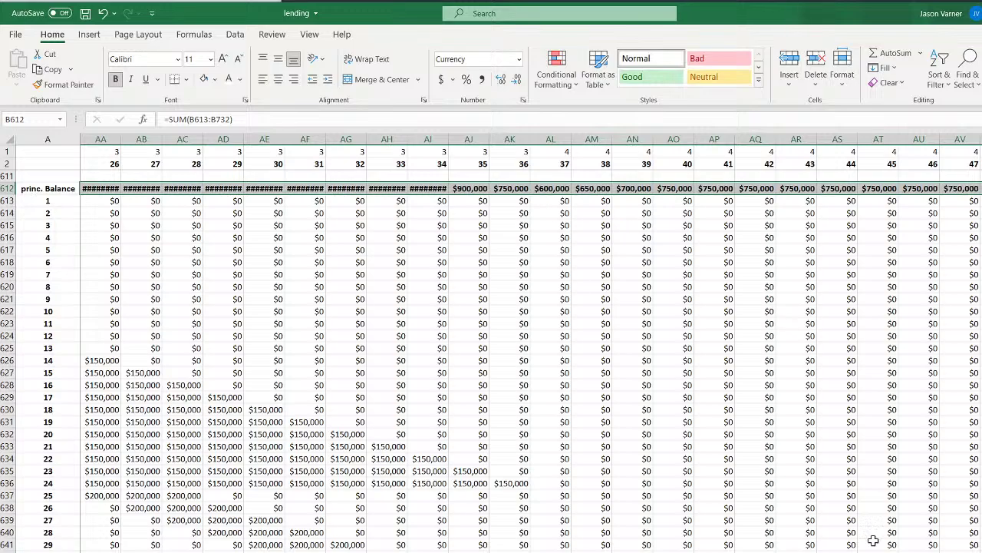
{"action": "scroll", "coordinate": [537, 369], "scroll_direction": "right", "scroll_amount": 20}
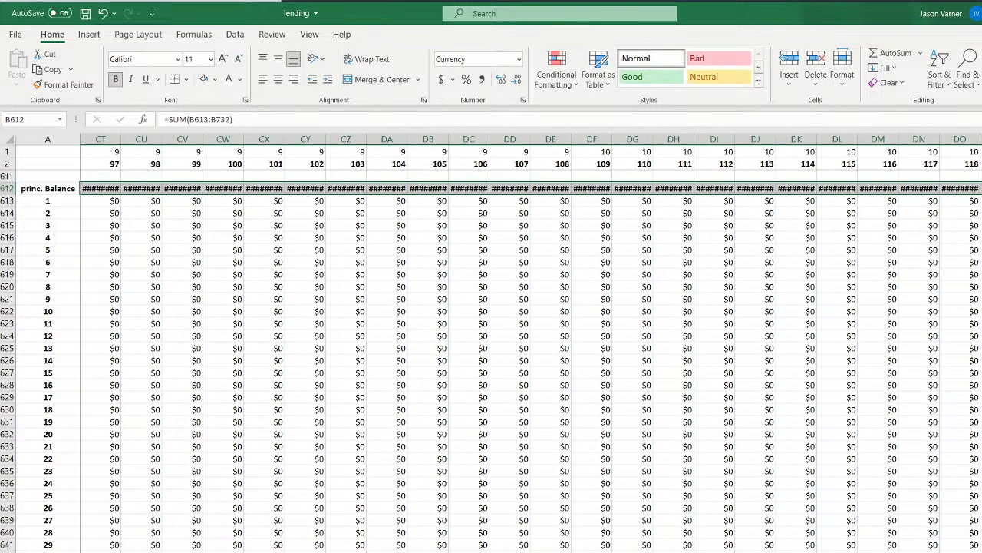
Set the column width of all month columns on the i1 sheet to 11
{"action": "left_click_drag", "start_coordinate": [981, 139], "coordinate": [107, 185]}
{"action": "right_click", "coordinate": [149, 133]}
{"action": "left_click", "coordinate": [214, 320]}
{"action": "type", "text": "11"}
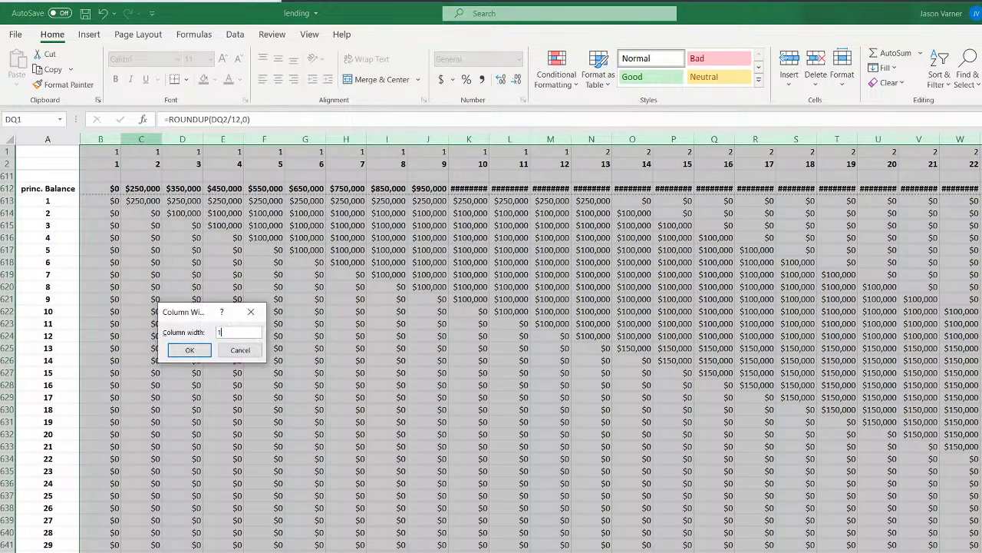
{"action": "key", "text": "Return"}
{"action": "left_click", "coordinate": [520, 370]}
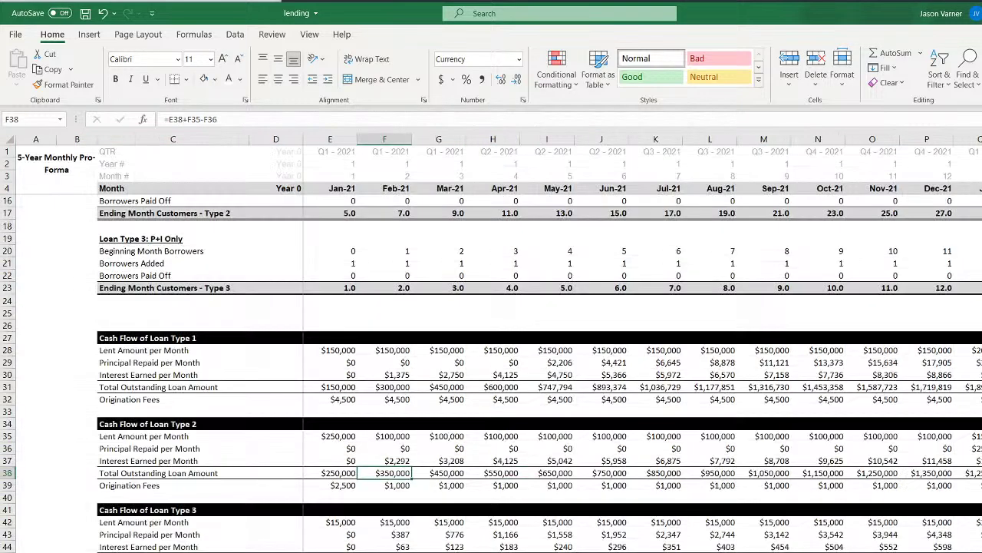
Link E51 of the monthly pro forma to the first month's principal balance total with ='i1'!B612
{"action": "left_click", "coordinate": [338, 552]}
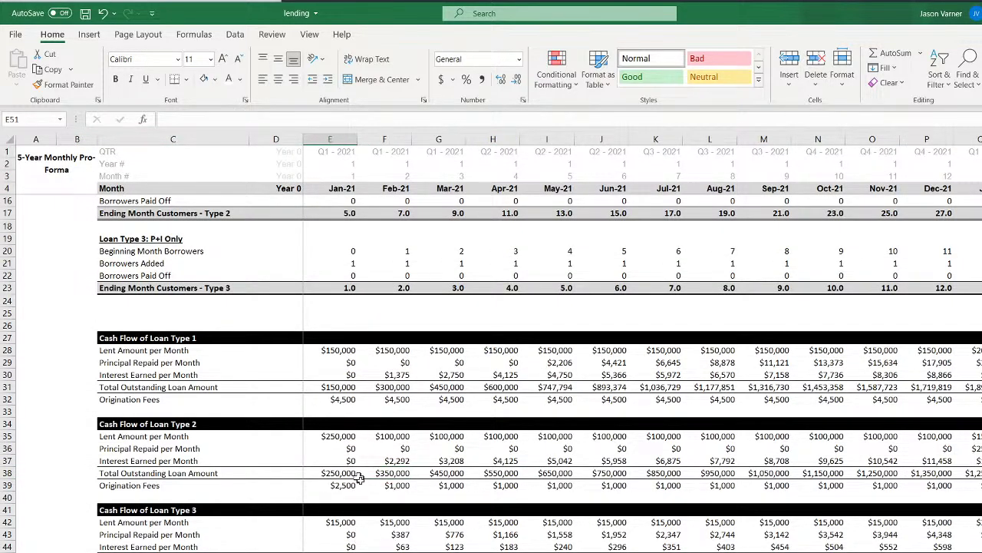
{"action": "type", "text": "="}
{"action": "key", "text": "ctrl+Page_Down"}
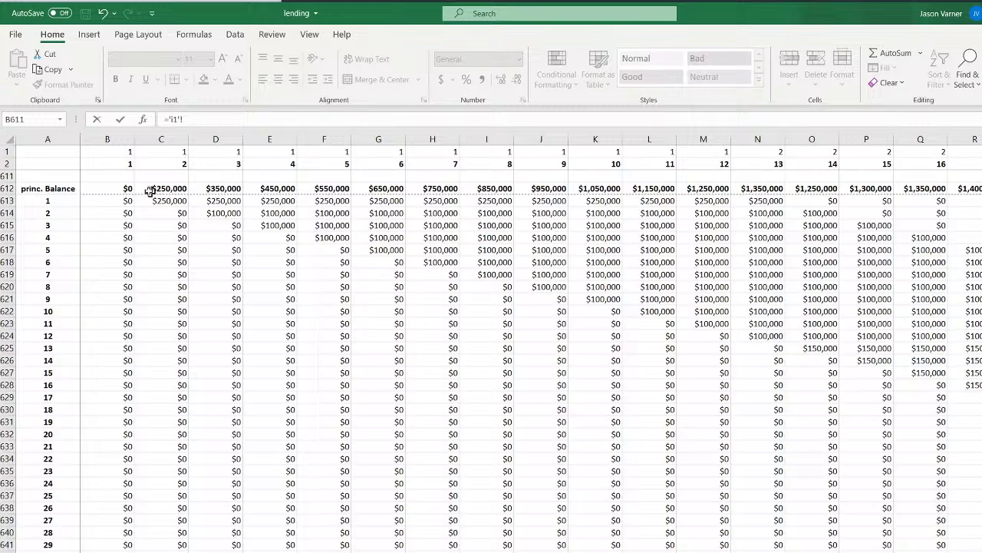
{"action": "left_click", "coordinate": [126, 188]}
{"action": "key", "text": "Return"}
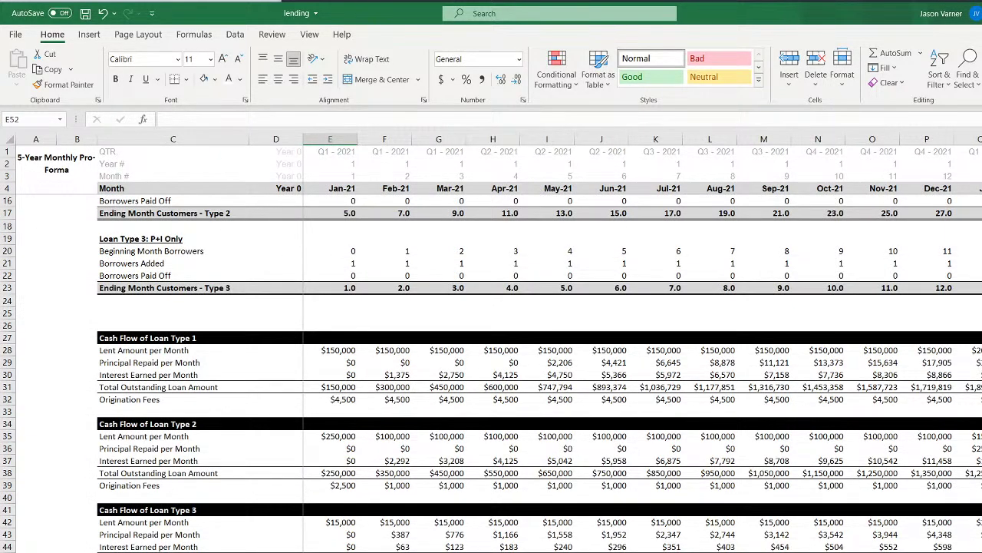
Extend the E51 link across row 51 to L51, covering January to August 2021
{"action": "key", "text": "Up"}
{"action": "key", "text": "shift+Right"}
{"action": "key", "text": "shift+Right"}
{"action": "key", "text": "shift+Right"}
{"action": "key", "text": "shift+Right"}
{"action": "key", "text": "shift+Right"}
{"action": "key", "text": "shift+Right"}
{"action": "key", "text": "shift+Right"}
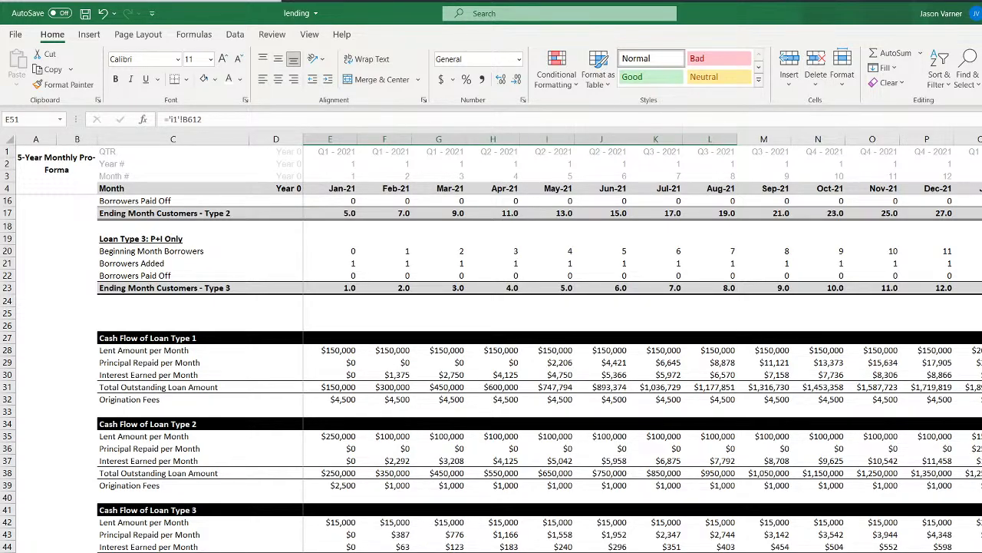
Extend the row 51 link from L51 through the last month in DT51
{"action": "key", "text": "ctrl+Right"}
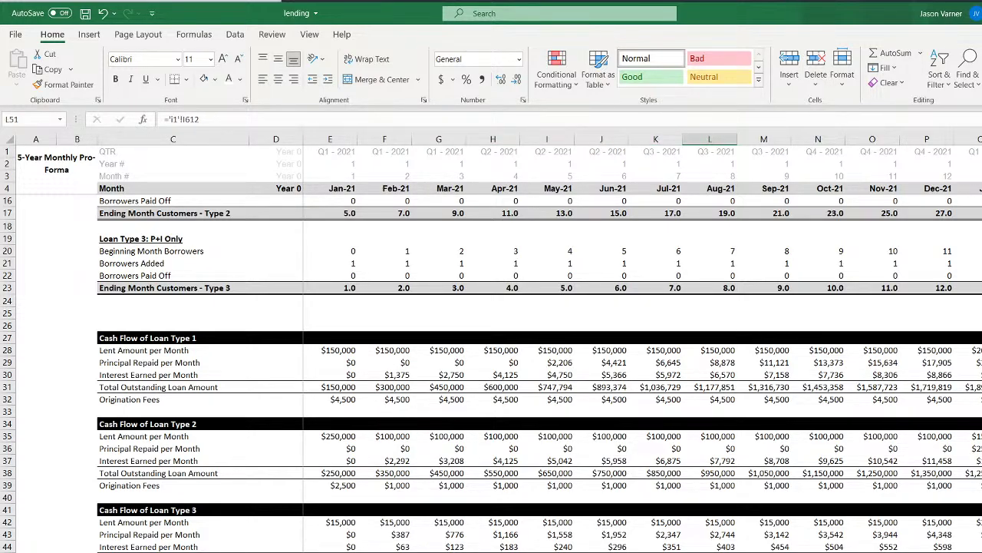
{"action": "scroll", "coordinate": [645, 345], "scroll_direction": "right", "scroll_amount": 20}
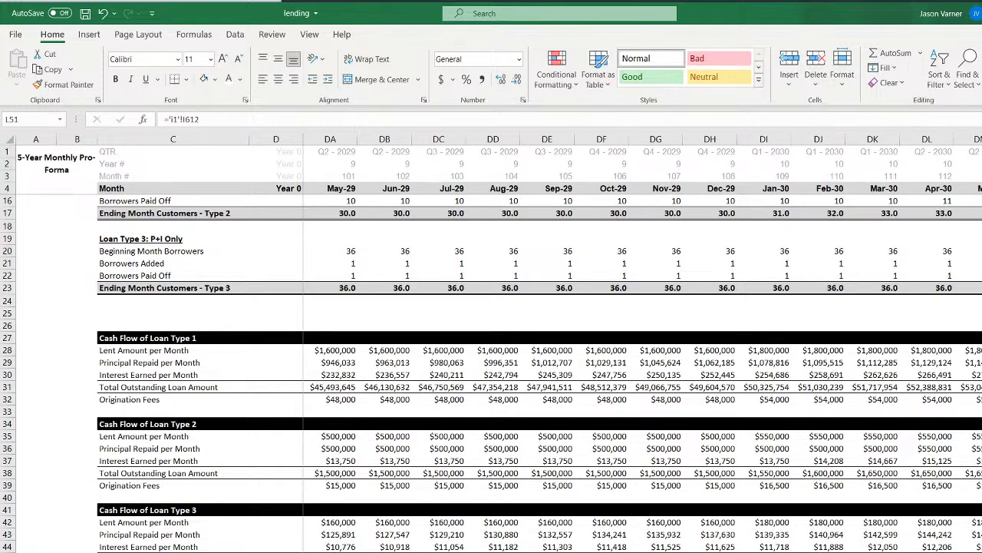
{"action": "scroll", "coordinate": [645, 345], "scroll_direction": "right", "scroll_amount": 7}
{"action": "key", "text": "ctrl+shift+Right"}
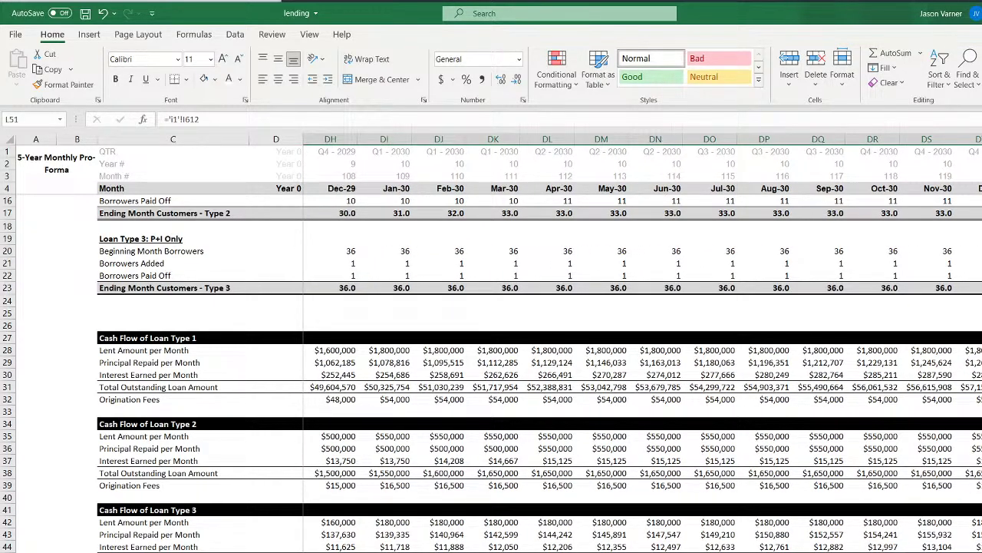
{"action": "key", "text": "ctrl+Right"}
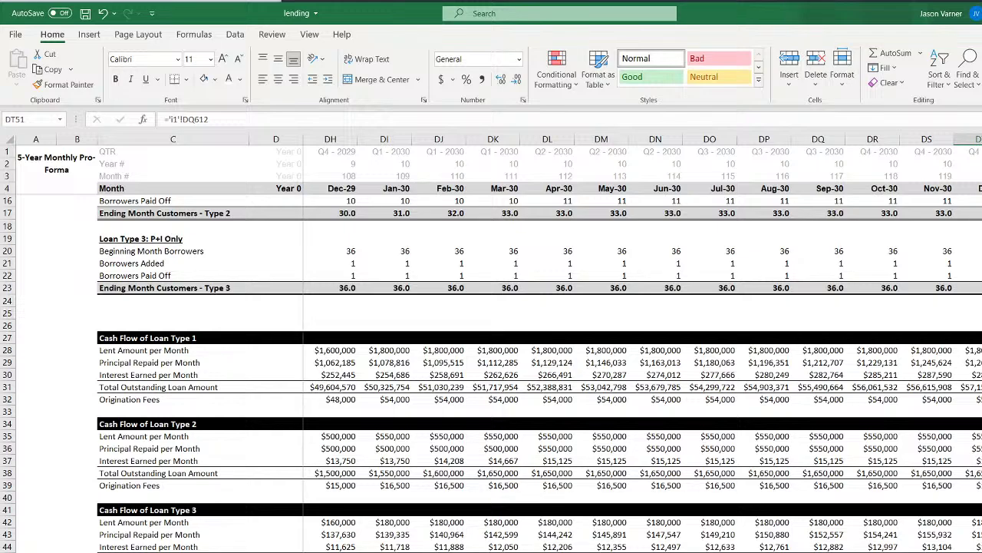
Compare the linked row 51 balances with the Loan Type 2 outstanding amounts in 2030 and clear the contents of row 51
{"action": "left_click", "coordinate": [934, 476]}
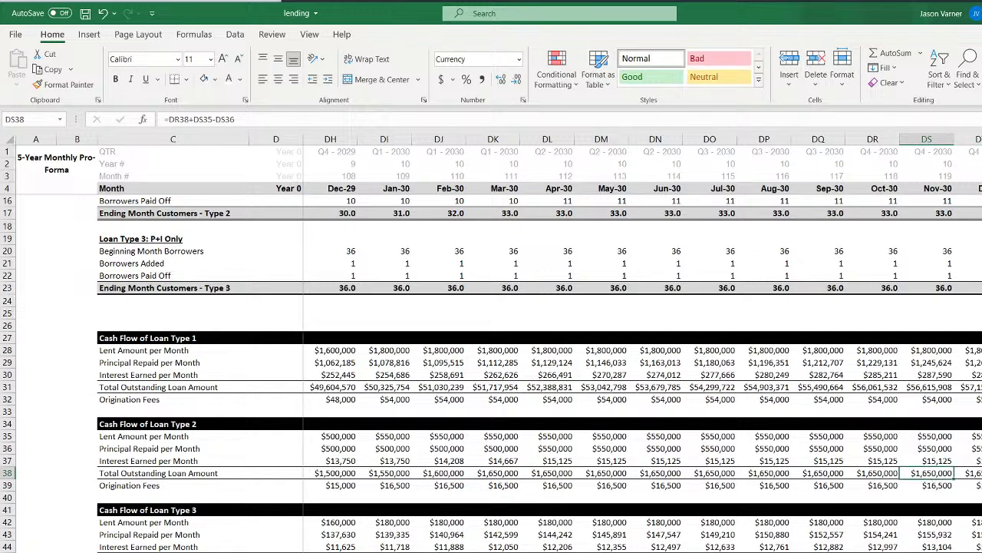
{"action": "left_click", "coordinate": [439, 552]}
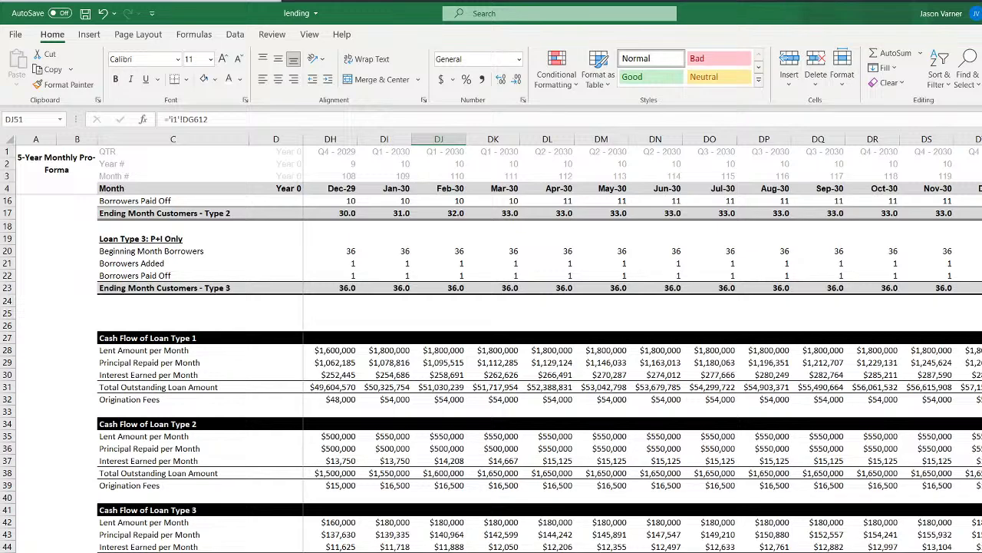
{"action": "right_click", "coordinate": [7, 552]}
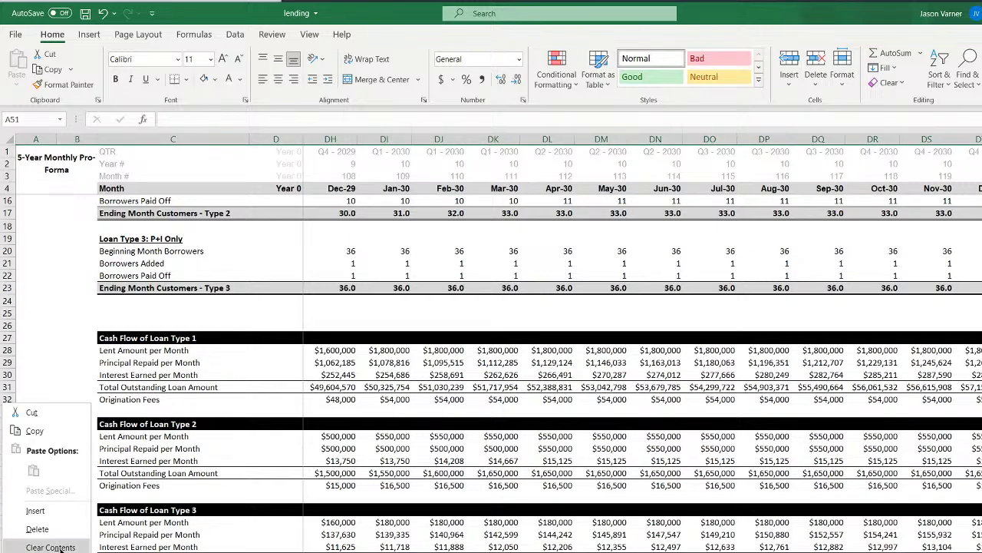
{"action": "left_click", "coordinate": [59, 544]}
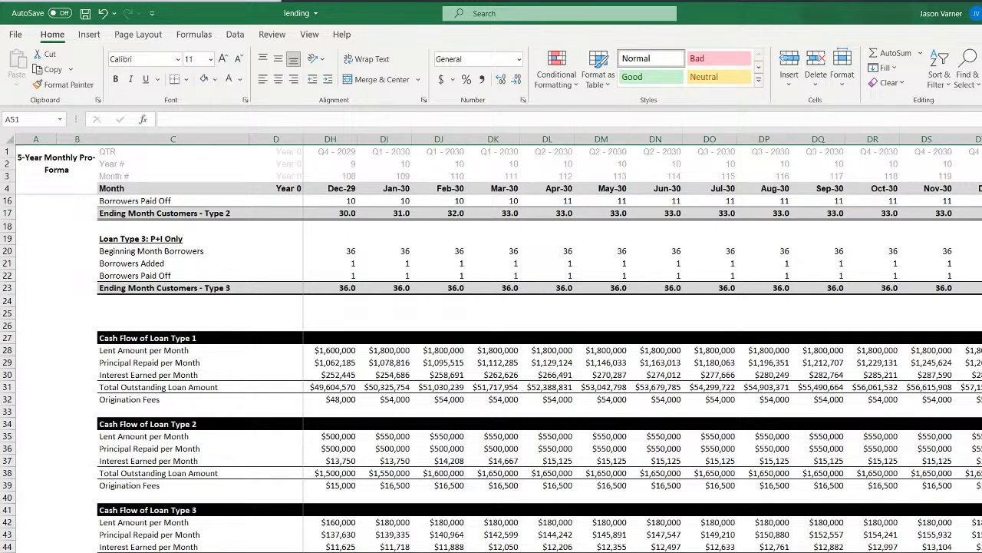
{"action": "key", "text": "Home"}
{"action": "left_click", "coordinate": [439, 552]}
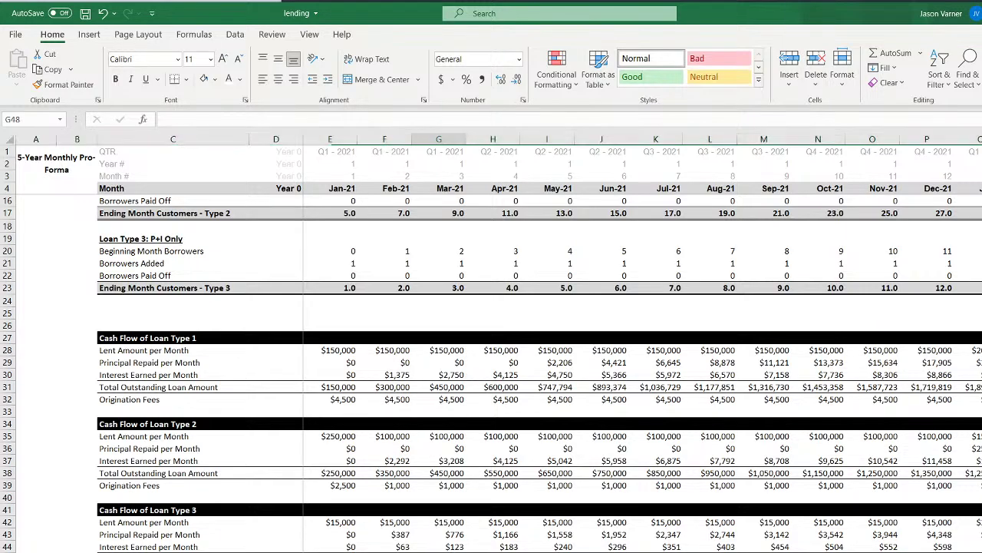
Save the workbook and review the January and February 2021 lent amount formulas in row 28 of Loan Type 1
{"action": "left_click", "coordinate": [85, 13]}
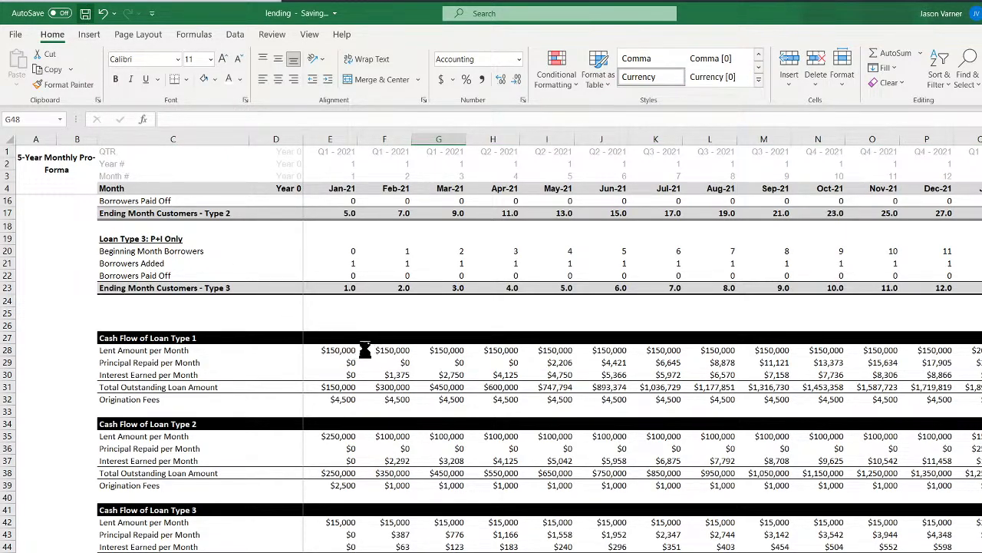
{"action": "left_click", "coordinate": [388, 351]}
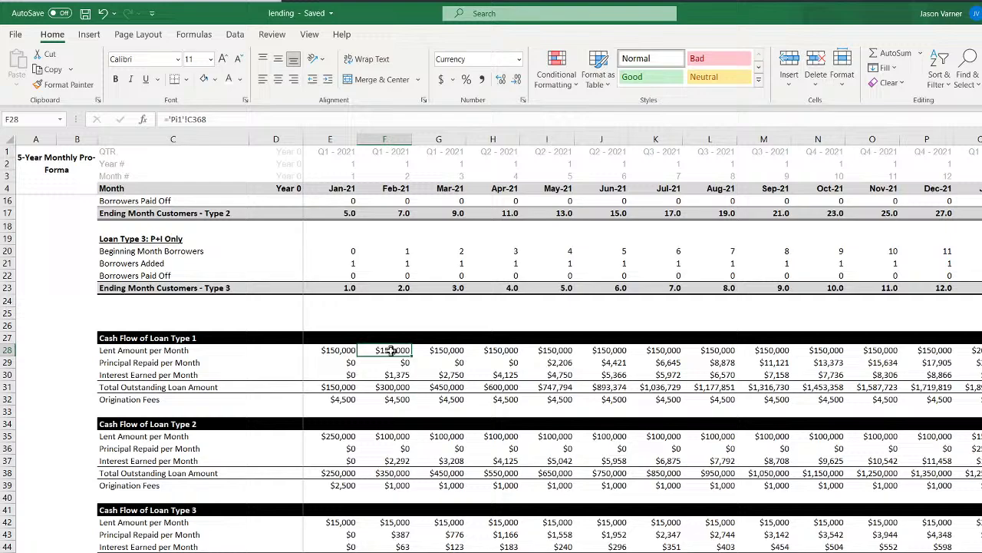
{"action": "left_click", "coordinate": [336, 350]}
{"action": "key", "text": "Left"}
{"action": "key", "text": "Right"}
{"action": "key", "text": "Right"}
{"action": "key", "text": "Right"}
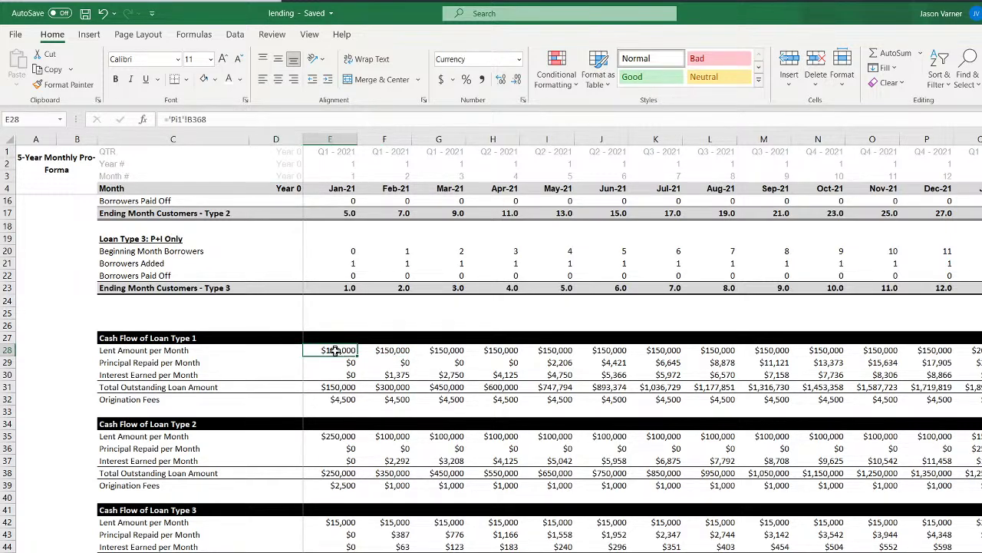
{"action": "left_click", "coordinate": [336, 350]}
{"action": "key", "text": "Down"}
{"action": "left_click", "coordinate": [335, 350]}
{"action": "key", "text": "Right"}
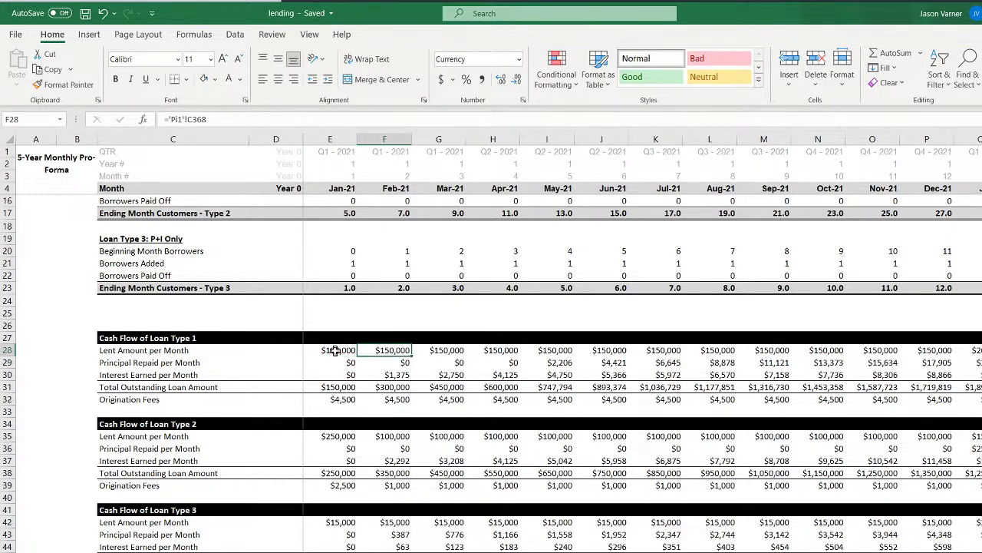
Examine the Loan Type 1 principal repaid and interest earned formulas from February through May 2021
{"action": "key", "text": "Down"}
{"action": "key", "text": "Down"}
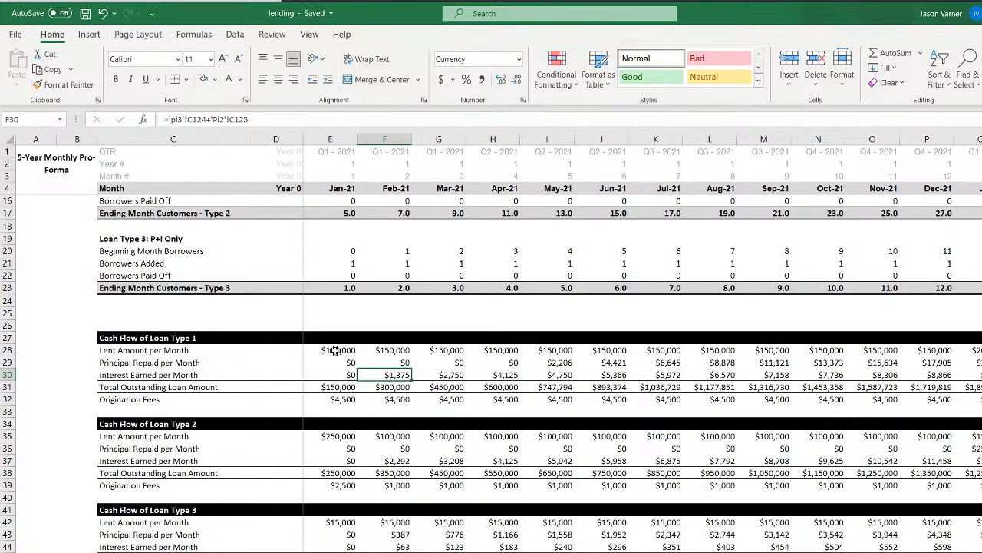
{"action": "key", "text": "Up"}
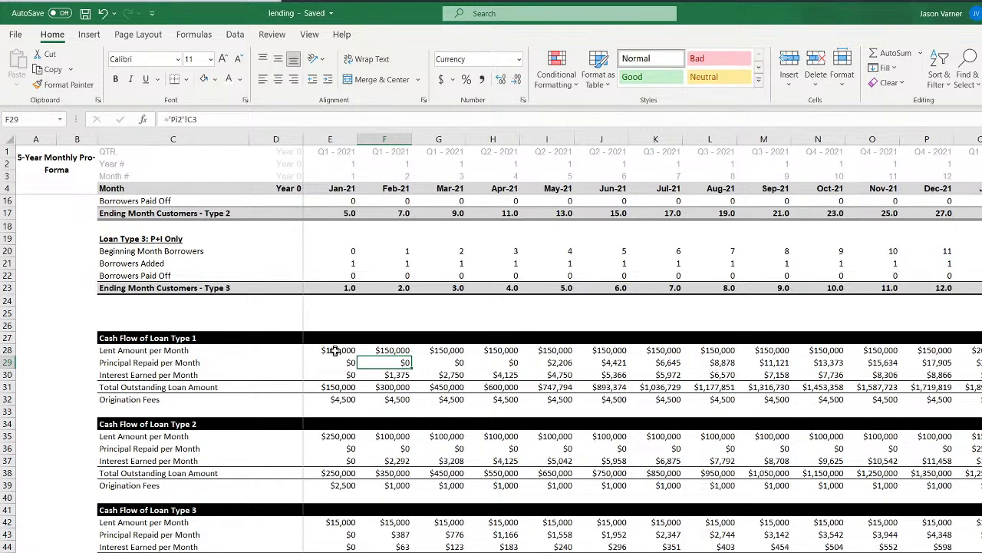
{"action": "key", "text": "Right"}
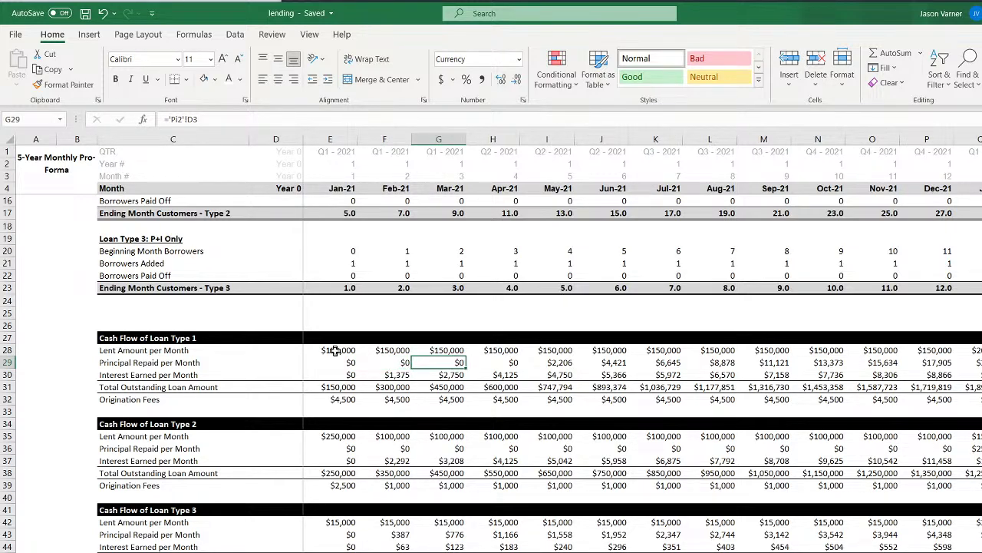
{"action": "key", "text": "Right"}
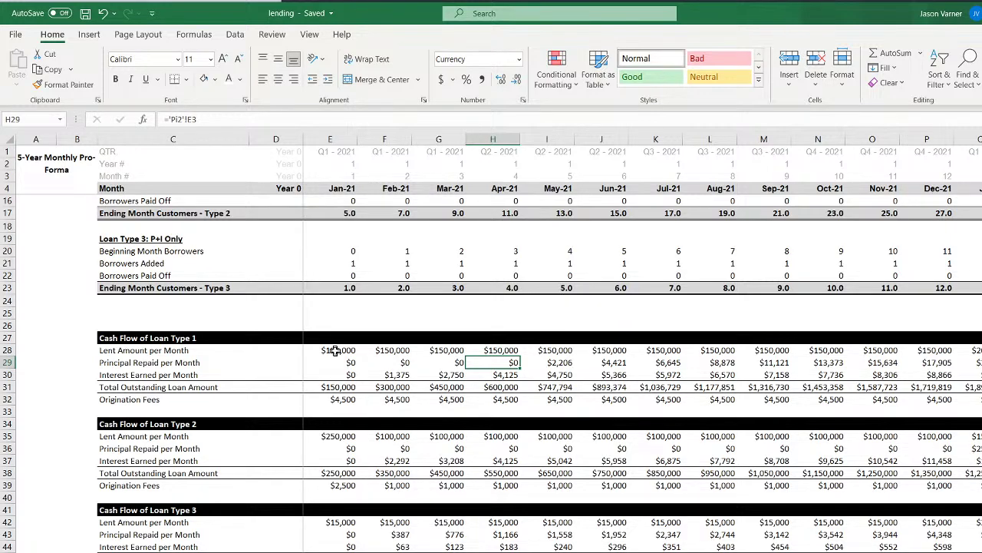
{"action": "key", "text": "Up"}
{"action": "key", "text": "Right"}
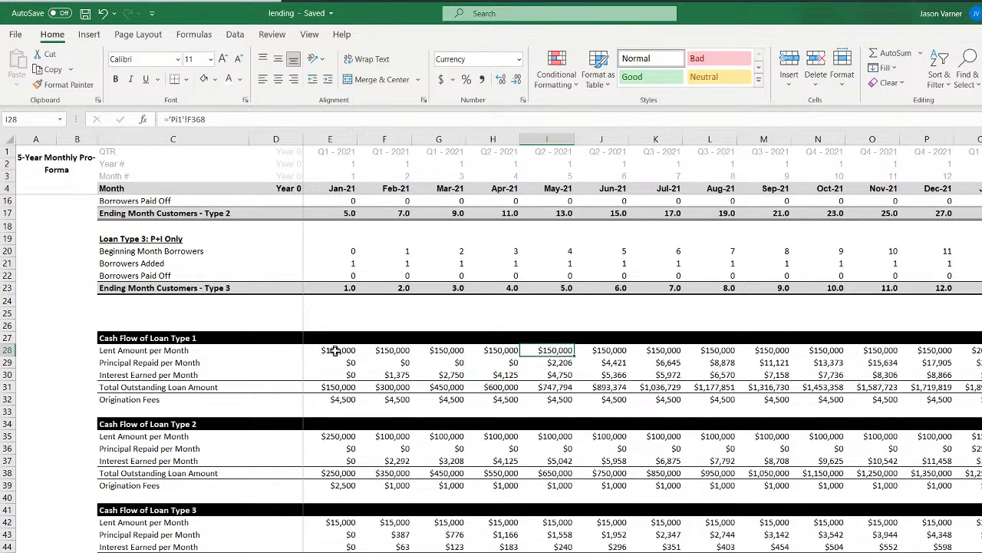
{"action": "key", "text": "Down"}
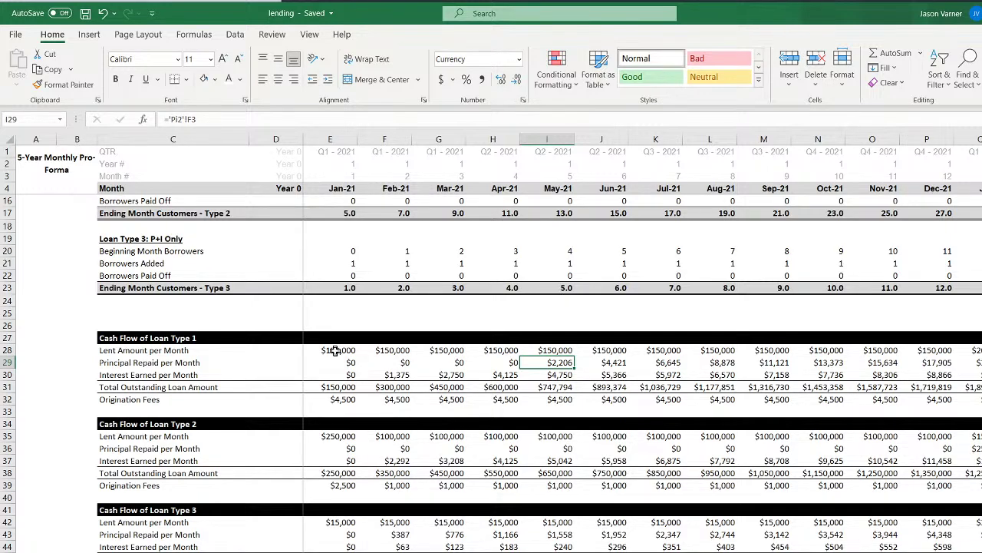
{"action": "key", "text": "Down"}
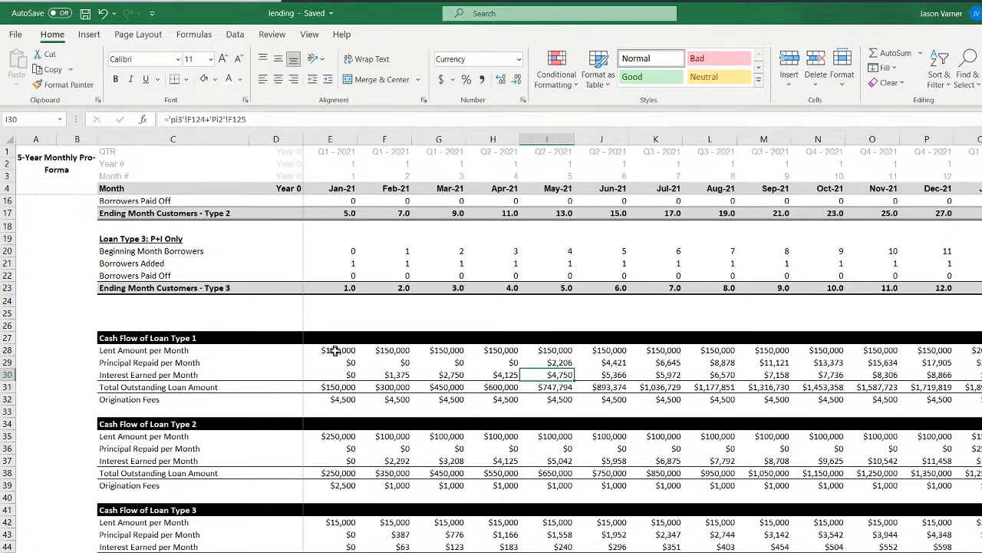
Examine the month 5 balances in F3:F6 of the month end balance schedule and return to the monthly pro forma
{"action": "left_click", "coordinate": [423, 551]}
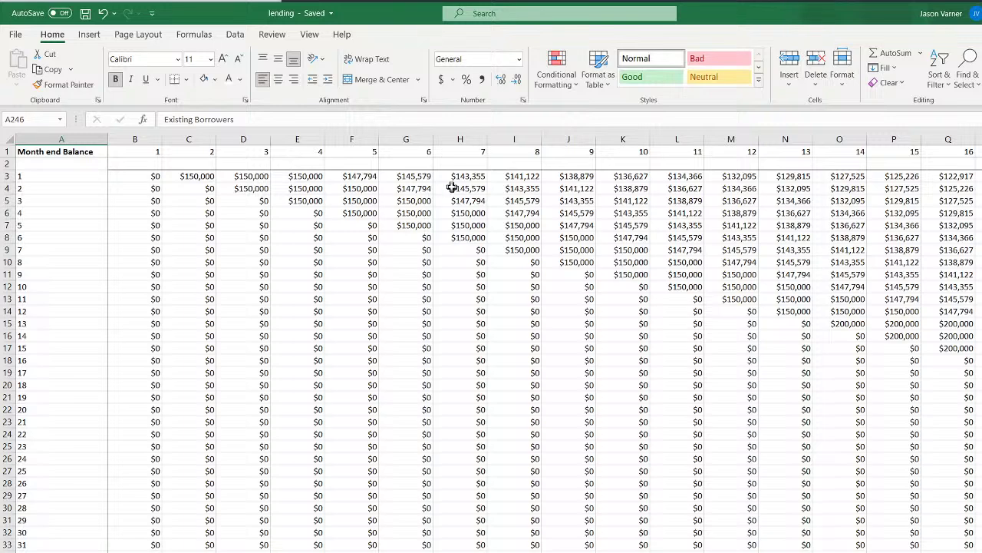
{"action": "left_click", "coordinate": [360, 179]}
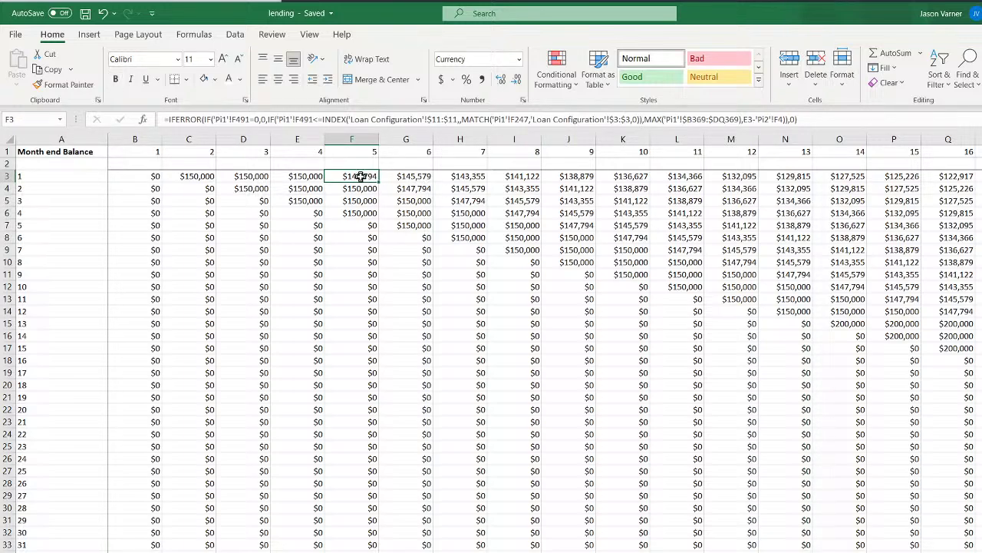
{"action": "left_click_drag", "start_coordinate": [360, 177], "coordinate": [362, 212]}
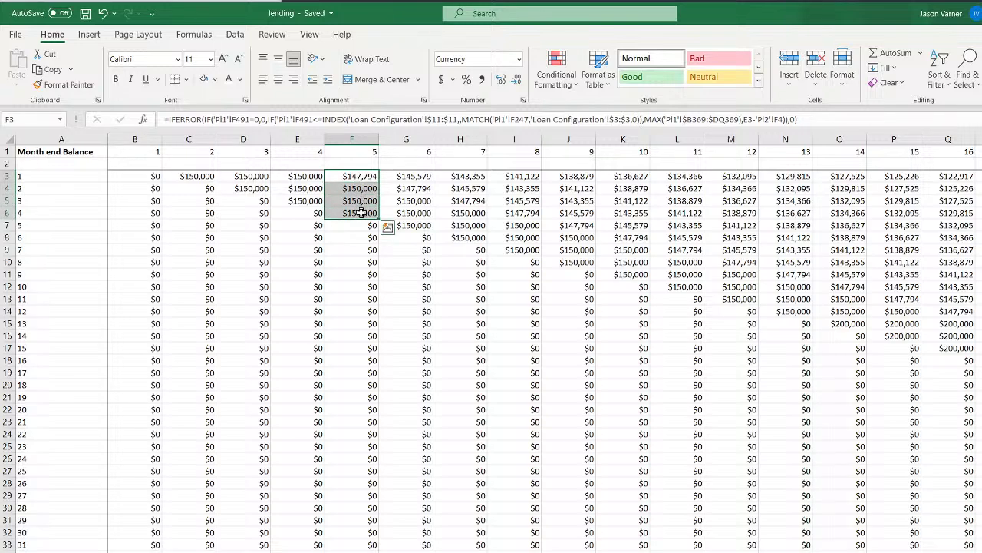
{"action": "left_click_drag", "start_coordinate": [361, 176], "coordinate": [363, 211]}
{"action": "key", "text": "ctrl+Page_Up"}
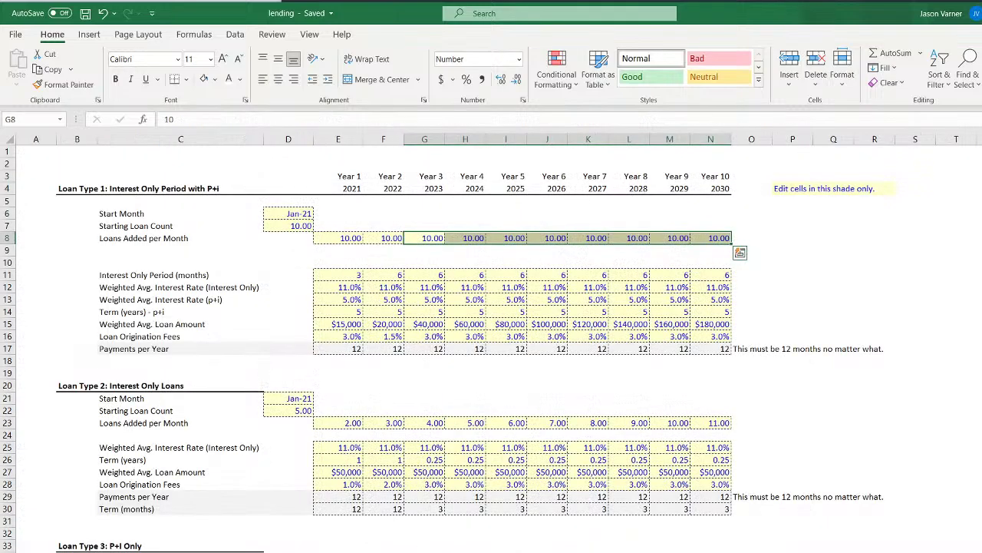
{"action": "key", "text": "ctrl+Page_Up"}
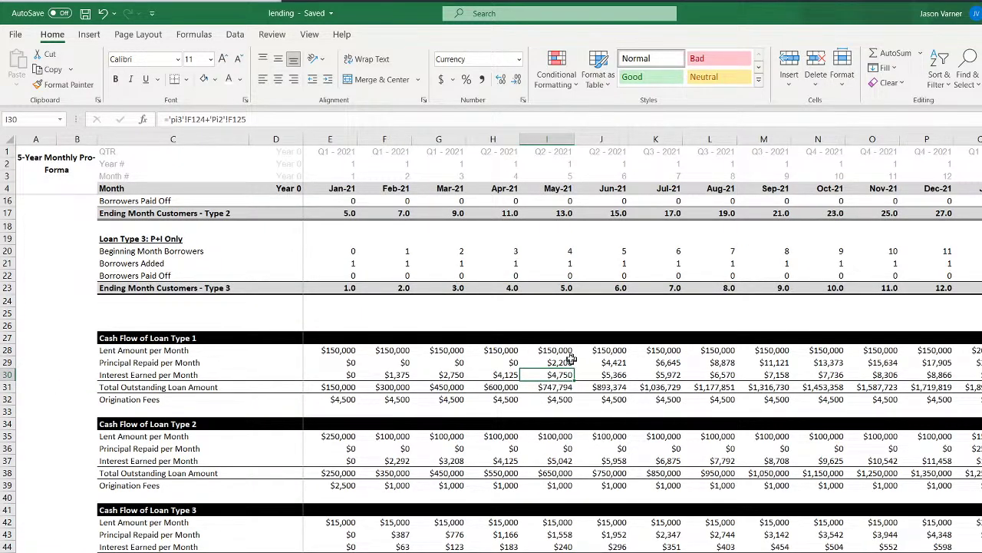
Inspect the May 2021 total outstanding loan amount formula of Loan Type 1 in I31
{"action": "left_click", "coordinate": [561, 389]}
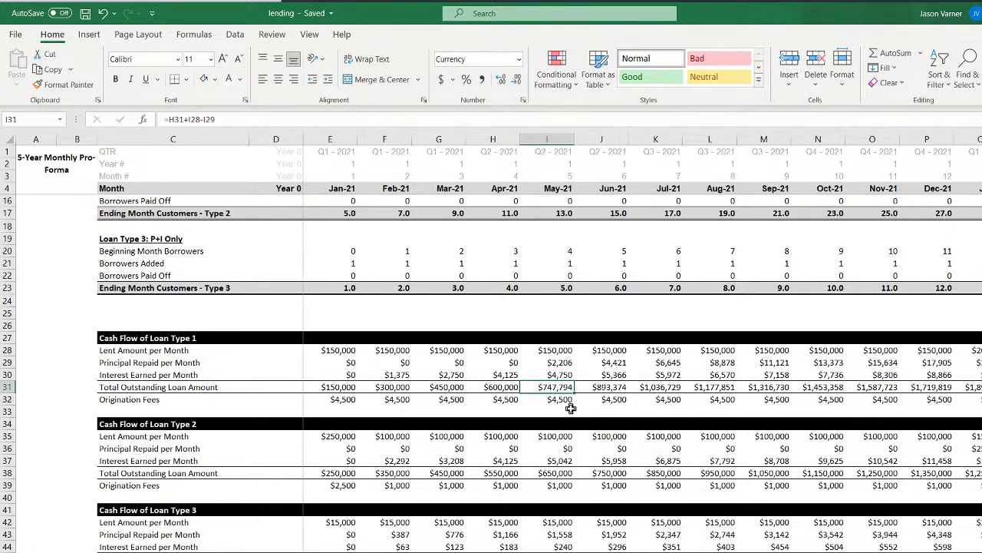
{"action": "double_click", "coordinate": [552, 389]}
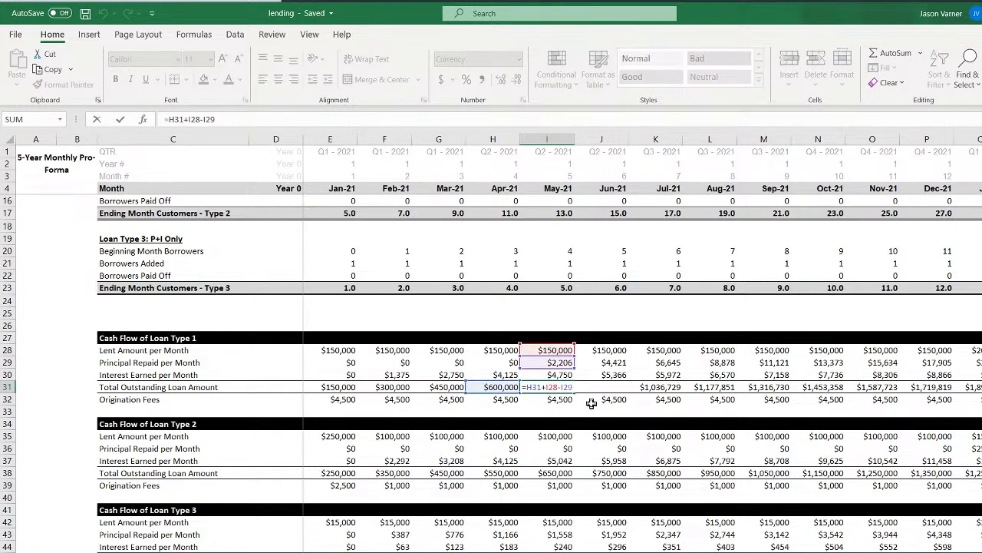
{"action": "key", "text": "Return"}
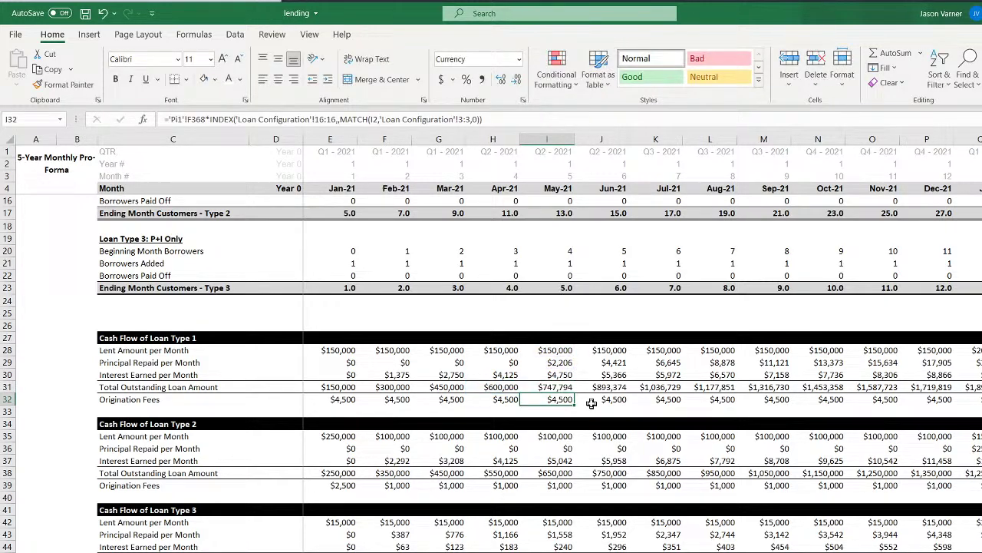
{"action": "left_click", "coordinate": [554, 388]}
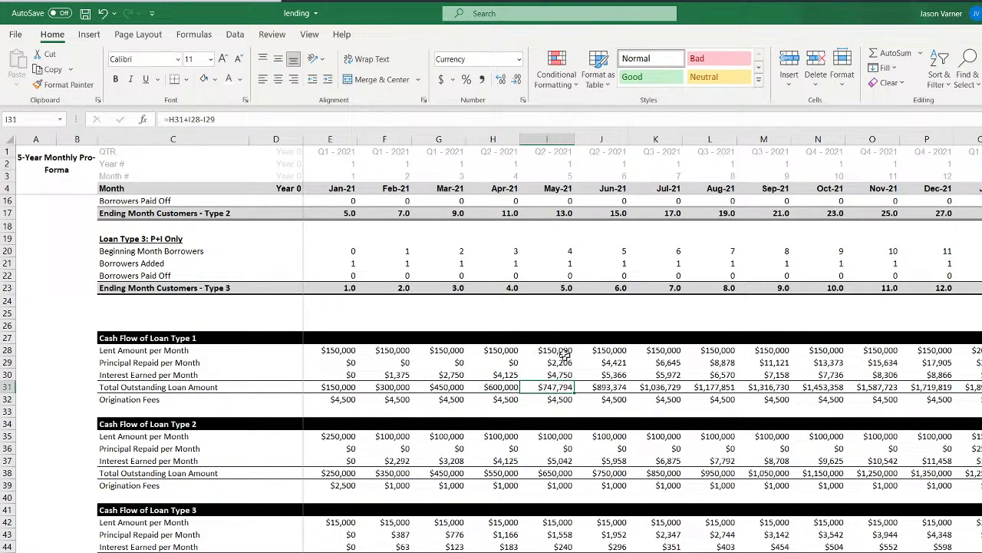
Enter a check in I33 that subtracts the month 5 schedule balances: =I31-'pi3'!F3-'pi3'!F4-'pi3'!F5-'pi3'!F6
{"action": "left_click", "coordinate": [560, 412]}
{"action": "type", "text": "="}
{"action": "left_click", "coordinate": [556, 387]}
{"action": "type", "text": "-"}
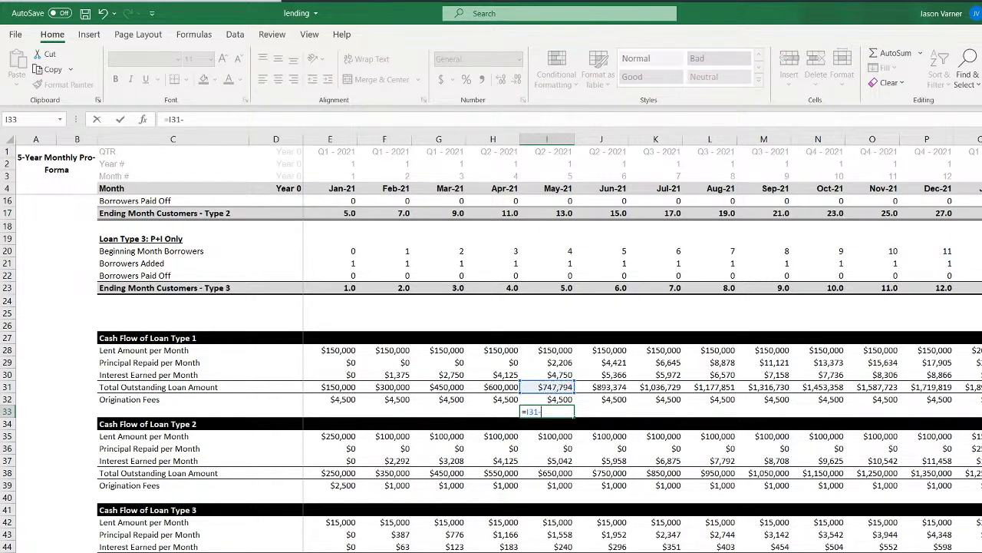
{"action": "key", "text": "ctrl+Page_Down"}
{"action": "left_click", "coordinate": [358, 176]}
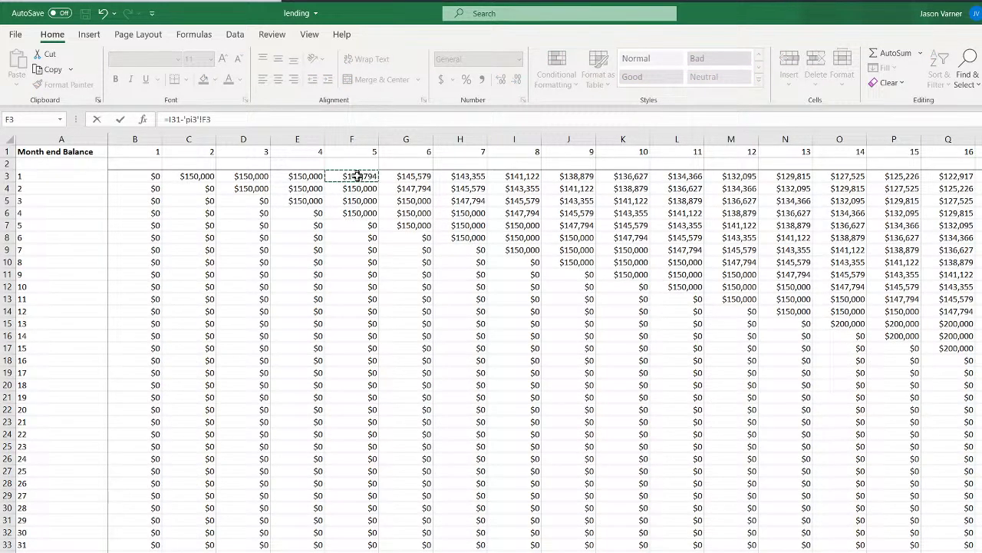
{"action": "type", "text": "-"}
{"action": "left_click", "coordinate": [358, 188]}
{"action": "type", "text": "-'pi3'!F4"}
{"action": "left_click", "coordinate": [358, 200]}
{"action": "type", "text": "-'pi3'!F5"}
{"action": "left_click", "coordinate": [360, 213]}
{"action": "type", "text": "+"}
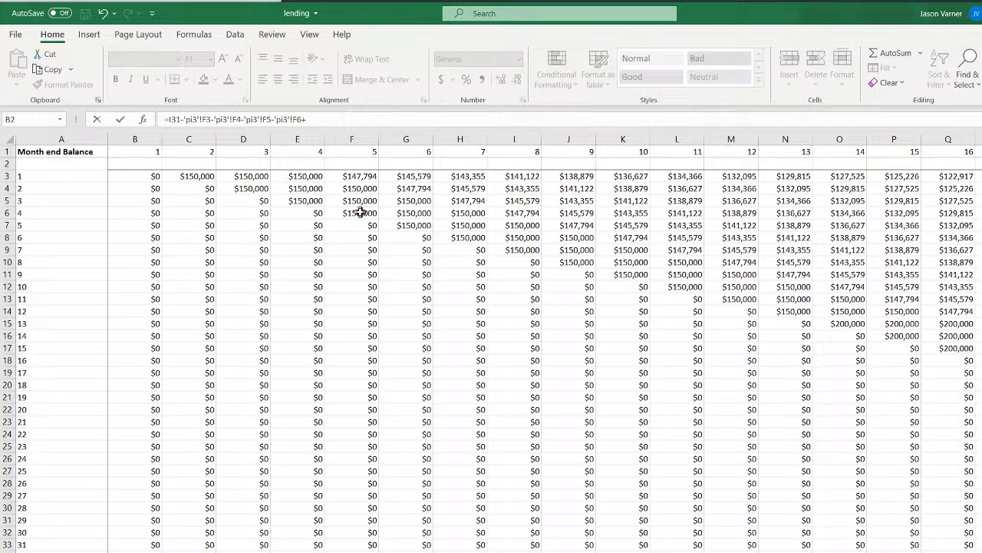
{"action": "key", "text": "BackSpace"}
{"action": "key", "text": "Return"}
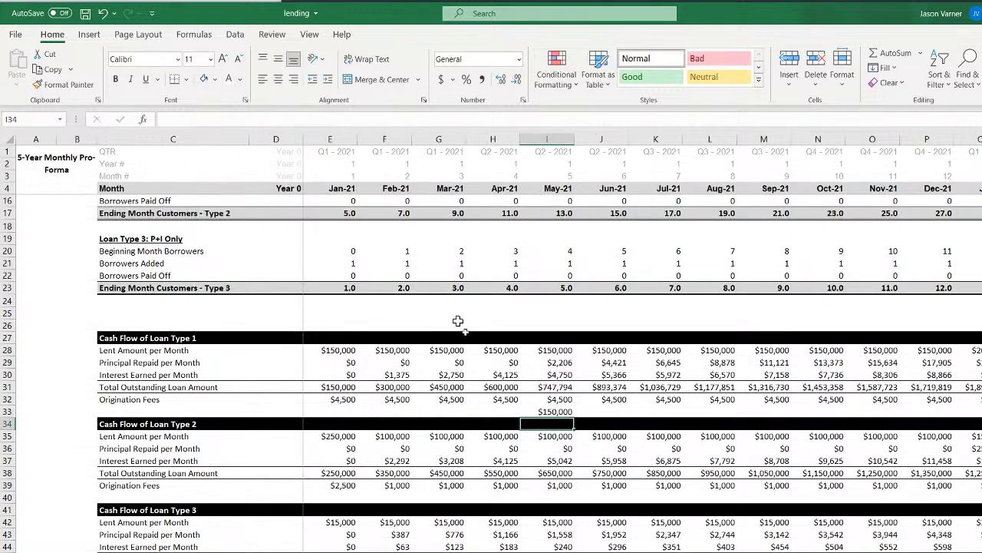
Review the check formula in I33 against the May 2021 figures and undo its entry
{"action": "left_click", "coordinate": [558, 412]}
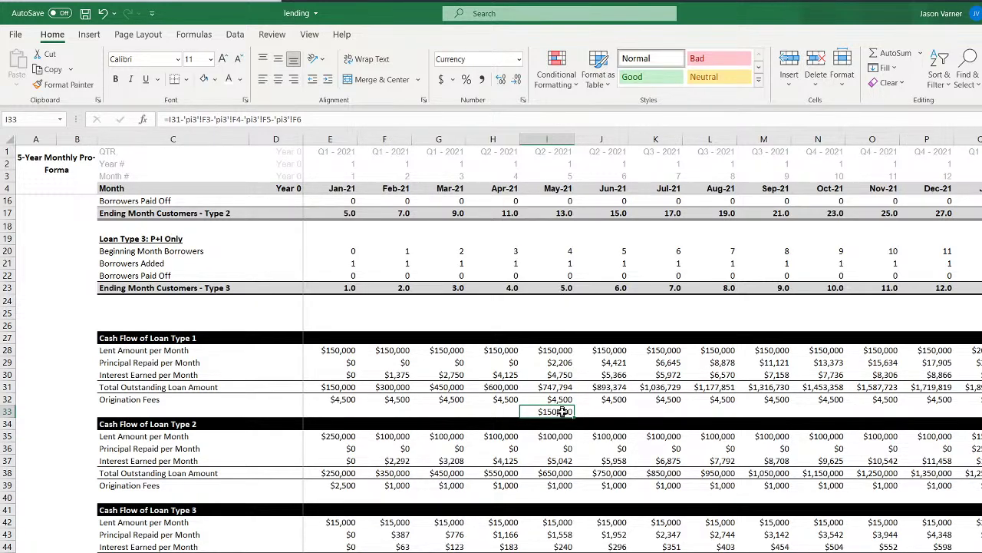
{"action": "left_click", "coordinate": [556, 474]}
{"action": "left_click", "coordinate": [565, 413]}
{"action": "key", "text": "ctrl+z"}
Recheck the January and February 2021 lent amounts of Loan Type 1 and save the workbook
{"action": "left_click", "coordinate": [337, 350]}
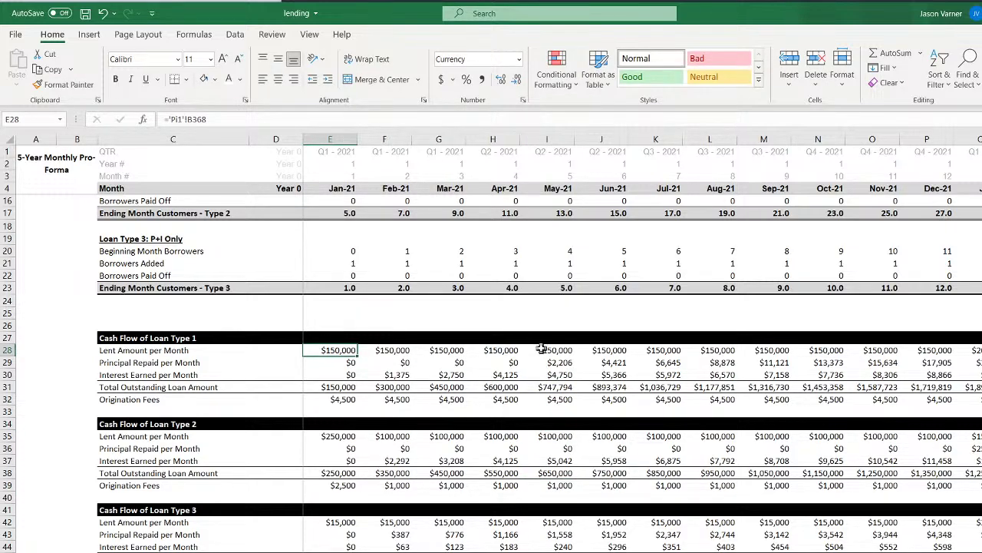
{"action": "left_click", "coordinate": [384, 351]}
{"action": "left_click", "coordinate": [343, 351]}
{"action": "left_click", "coordinate": [391, 351]}
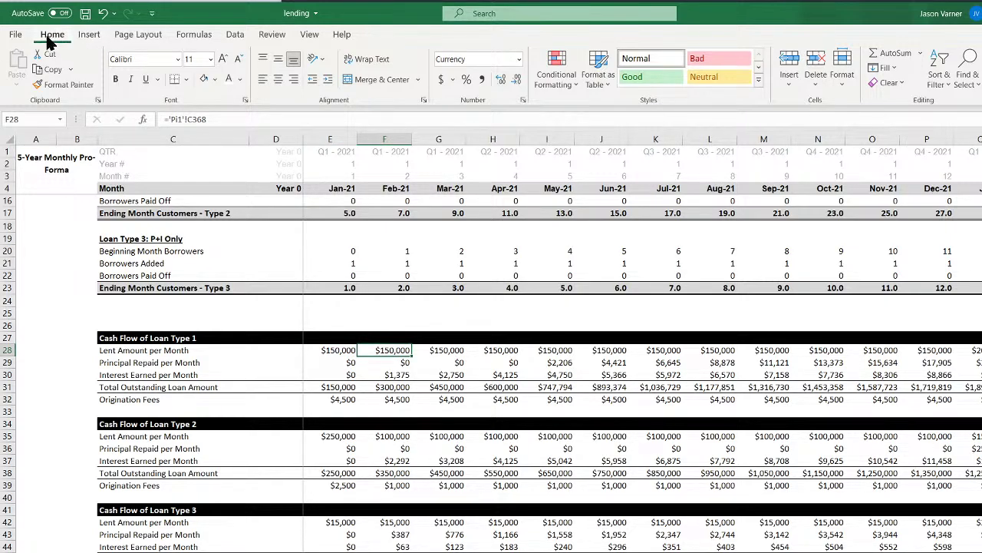
{"action": "left_click", "coordinate": [85, 16]}
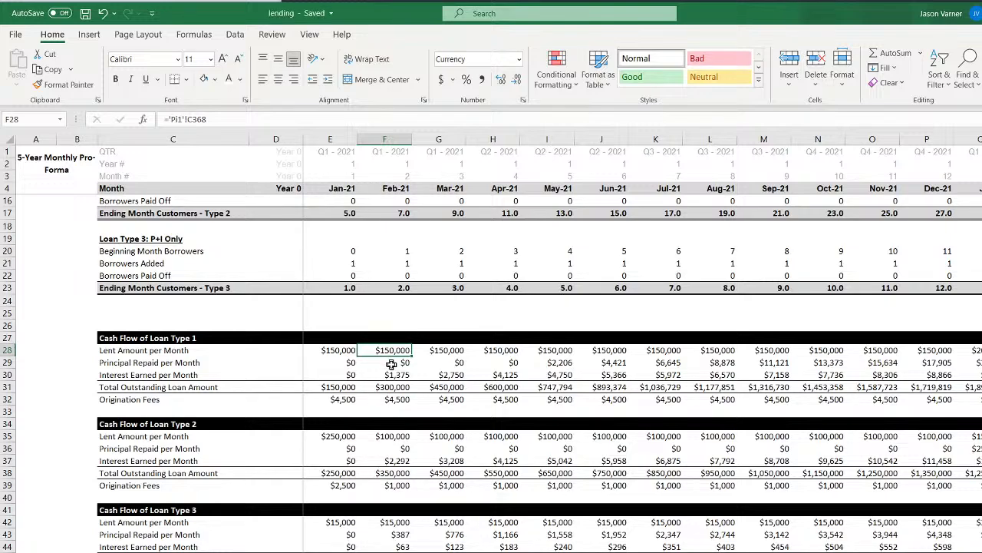
Check the early 2021 principal, outstanding amount and interest formulas of Loan Type 1, and save the workbook
{"action": "left_click", "coordinate": [393, 364]}
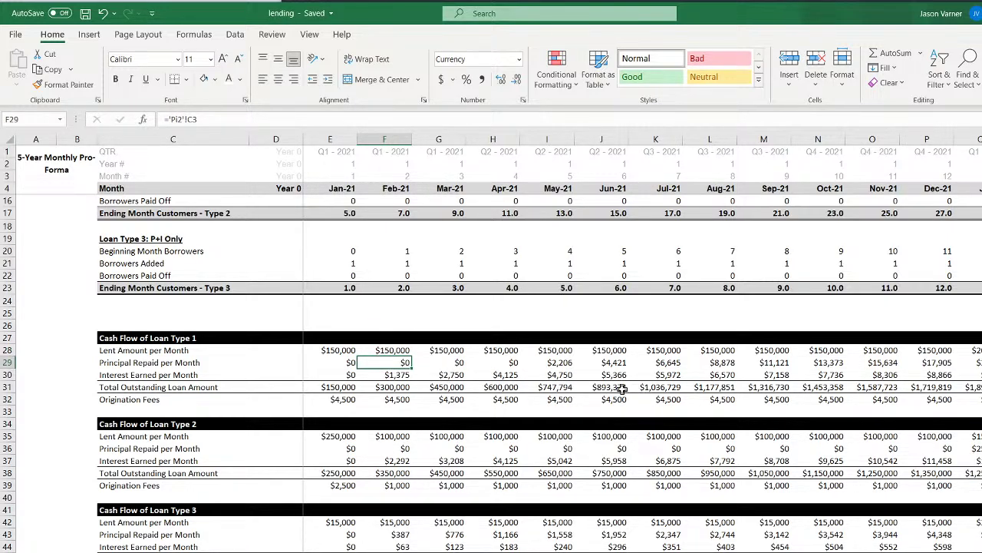
{"action": "left_click_drag", "start_coordinate": [618, 389], "coordinate": [720, 389]}
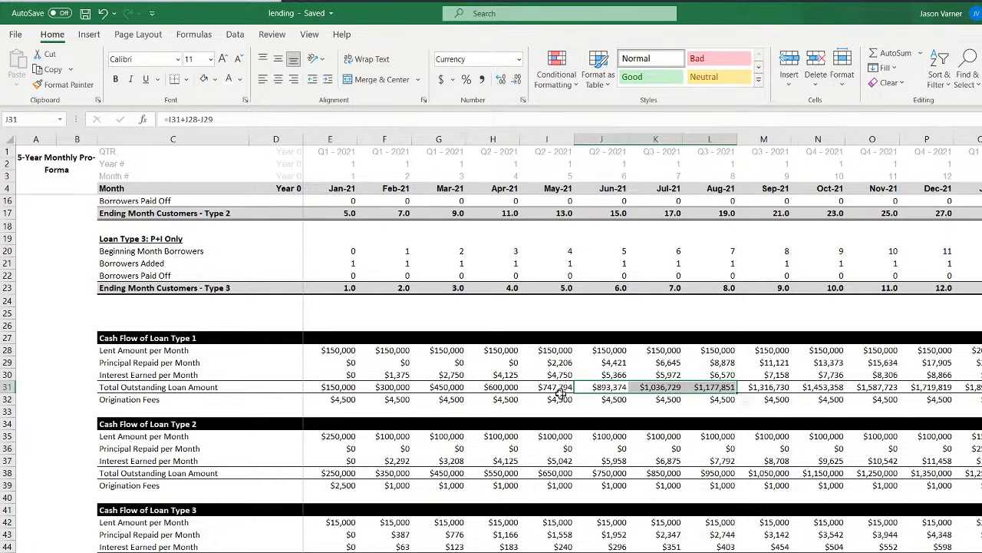
{"action": "left_click", "coordinate": [331, 388]}
{"action": "left_click", "coordinate": [393, 389]}
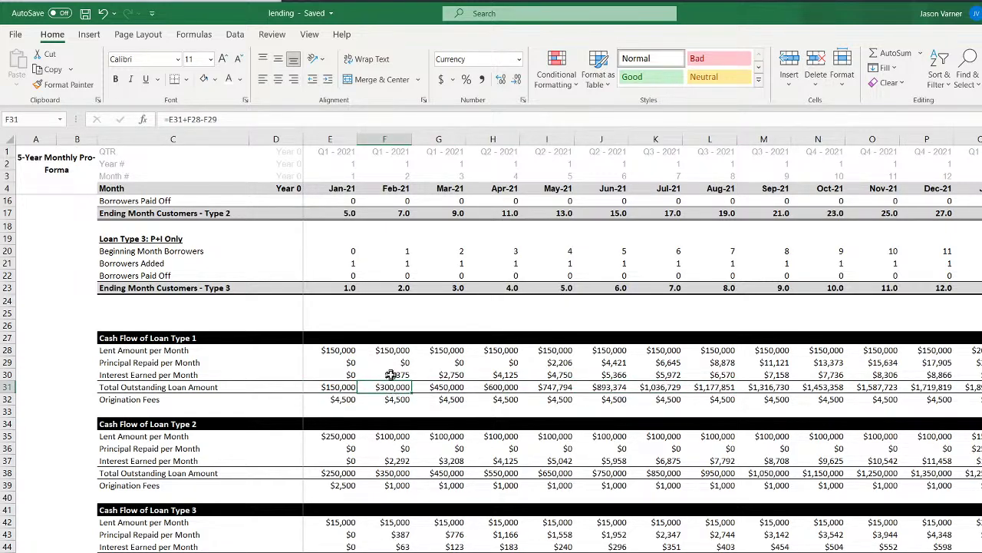
{"action": "left_click", "coordinate": [395, 363]}
{"action": "left_click", "coordinate": [396, 374]}
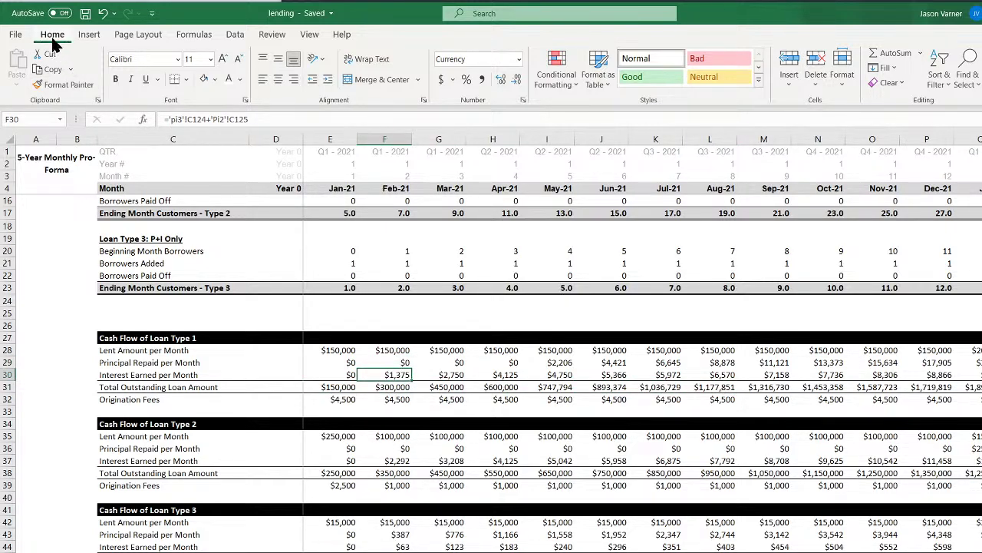
{"action": "left_click", "coordinate": [85, 13]}
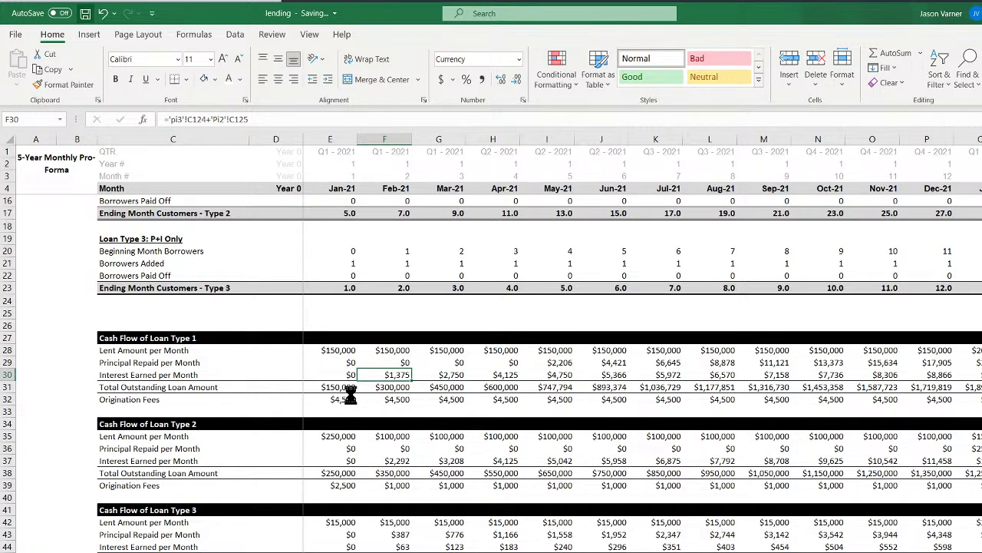
{"action": "scroll", "coordinate": [349, 393], "scroll_direction": "up", "scroll_amount": 4}
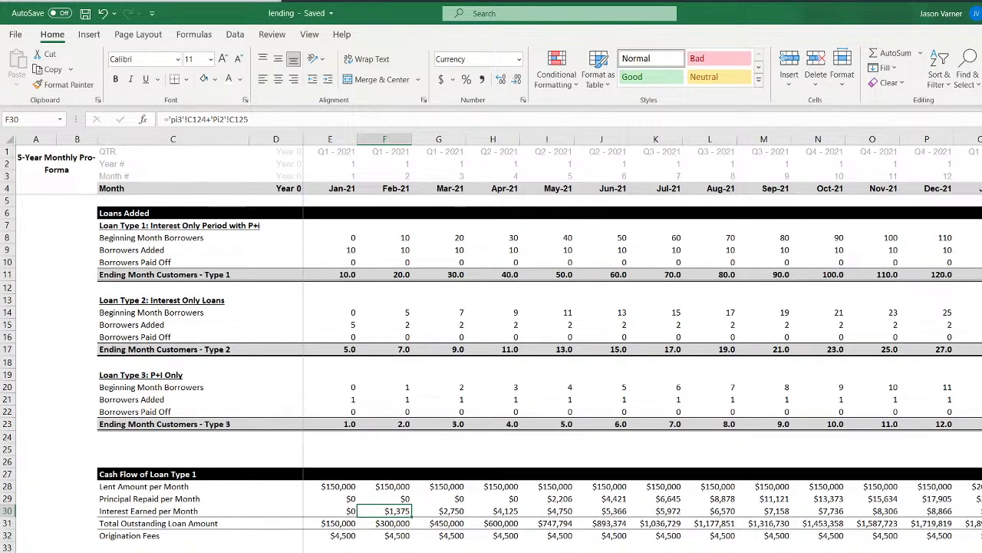
{"action": "scroll", "coordinate": [178, 224], "scroll_direction": "down", "scroll_amount": 3}
{"action": "scroll", "coordinate": [344, 399], "scroll_direction": "down", "scroll_amount": 4}
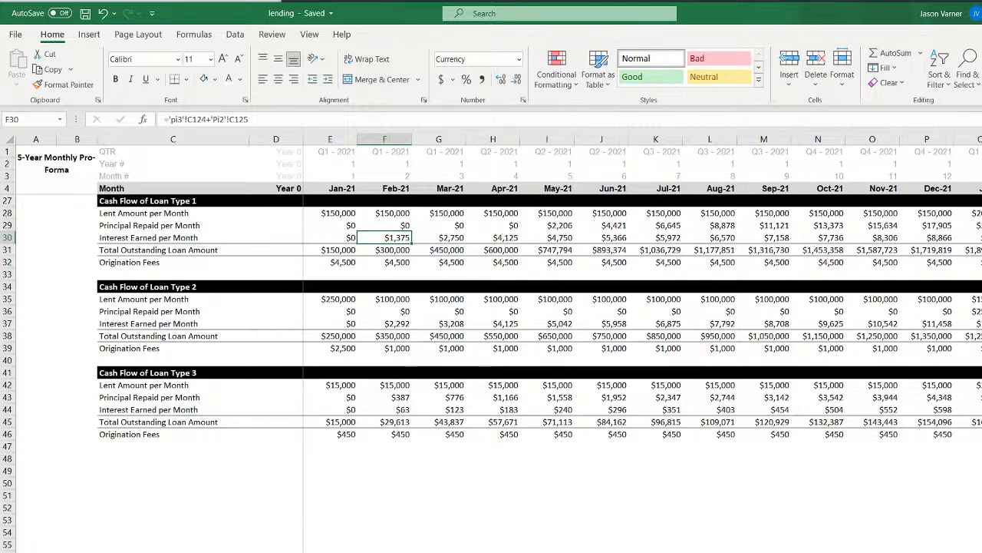
Open the loan assumptions sheet and look over the inputs of the three loan types
{"action": "left_click", "coordinate": [288, 550]}
{"action": "scroll", "coordinate": [288, 525], "scroll_direction": "down", "scroll_amount": 11}
{"action": "scroll", "coordinate": [283, 531], "scroll_direction": "up", "scroll_amount": 11}
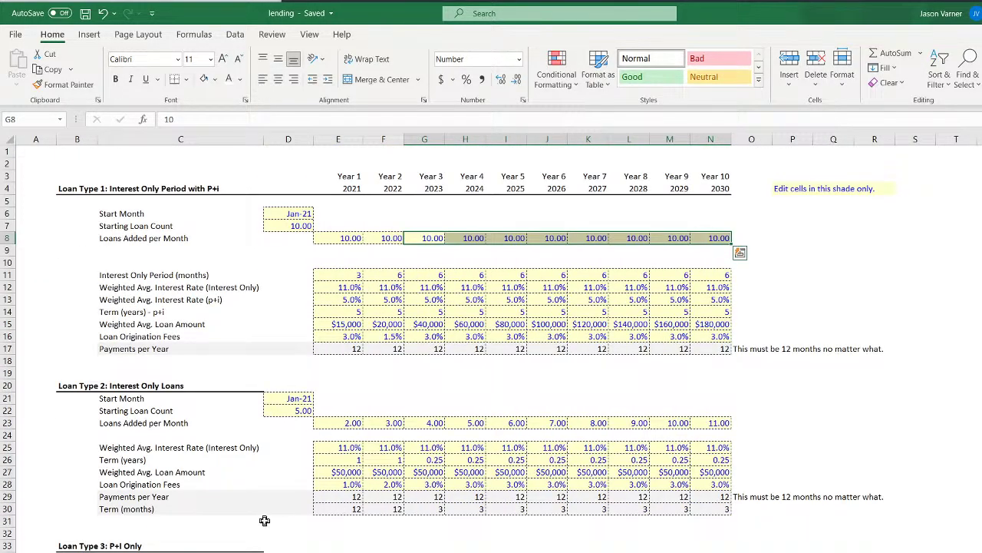
Freeze the rows above row 5 of the loan assumptions sheet and test it by scrolling
{"action": "left_click", "coordinate": [8, 201]}
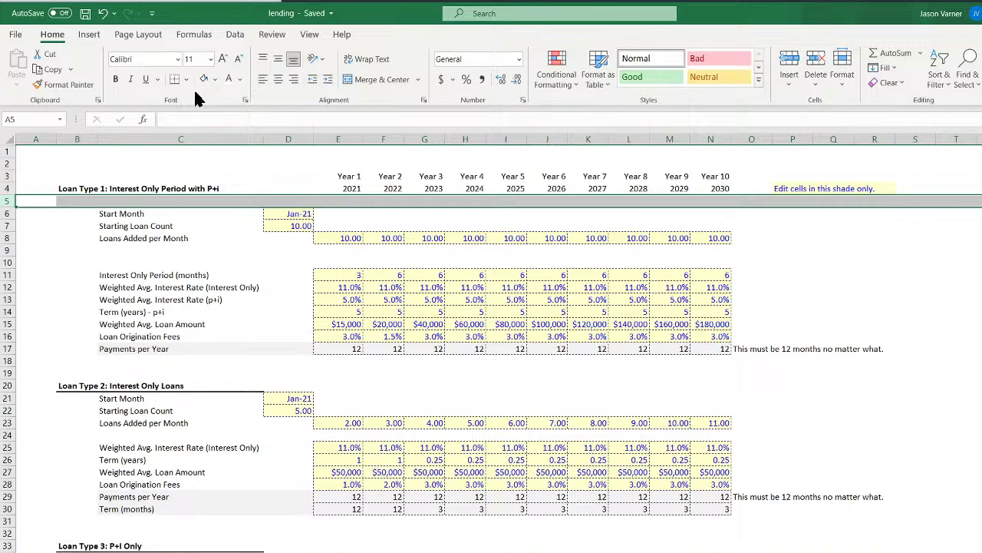
{"action": "left_click", "coordinate": [310, 34]}
{"action": "left_click", "coordinate": [585, 77]}
{"action": "left_click", "coordinate": [622, 165]}
{"action": "left_click", "coordinate": [777, 324]}
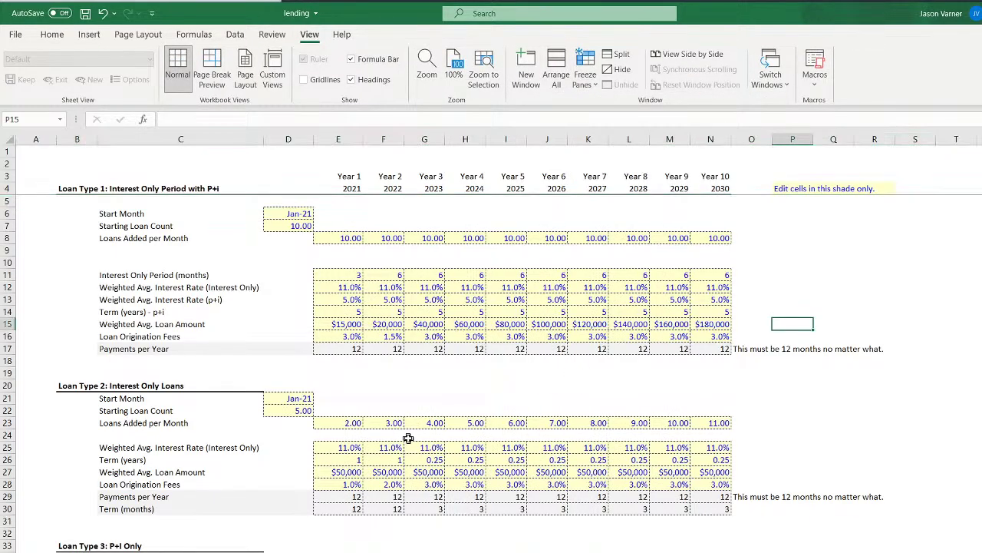
{"action": "scroll", "coordinate": [407, 438], "scroll_direction": "down", "scroll_amount": 4}
{"action": "scroll", "coordinate": [408, 438], "scroll_direction": "up", "scroll_amount": 4}
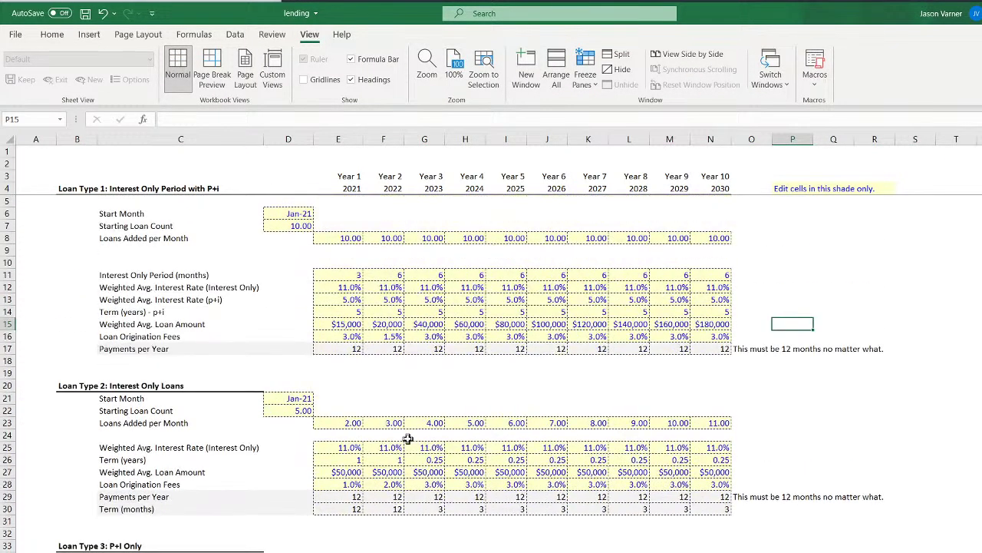
Replace the row-only freeze with frozen panes at E5, locking rows 1–4 and columns A–D, and save the workbook
{"action": "left_click", "coordinate": [336, 202]}
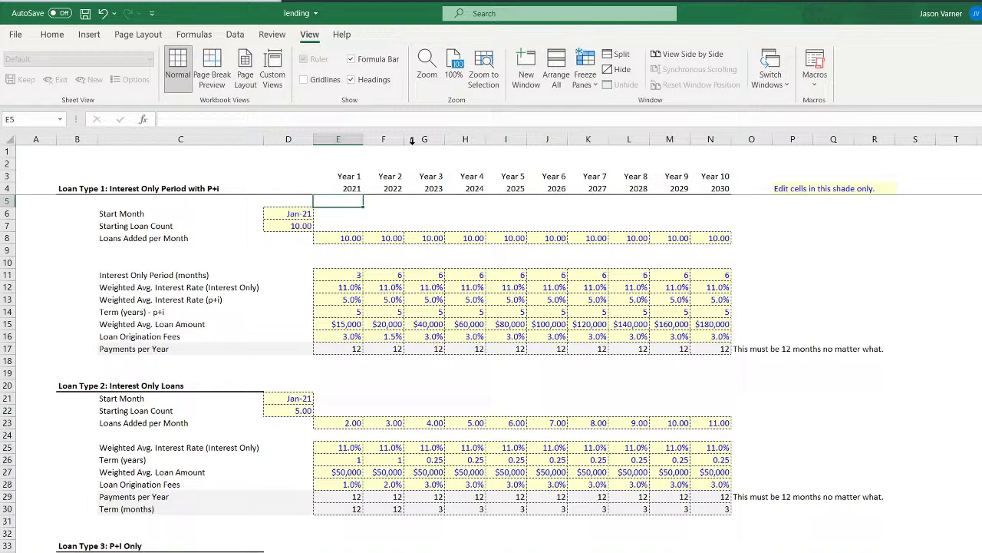
{"action": "left_click", "coordinate": [585, 77]}
{"action": "left_click", "coordinate": [625, 102]}
{"action": "left_click", "coordinate": [589, 82]}
{"action": "left_click", "coordinate": [600, 108]}
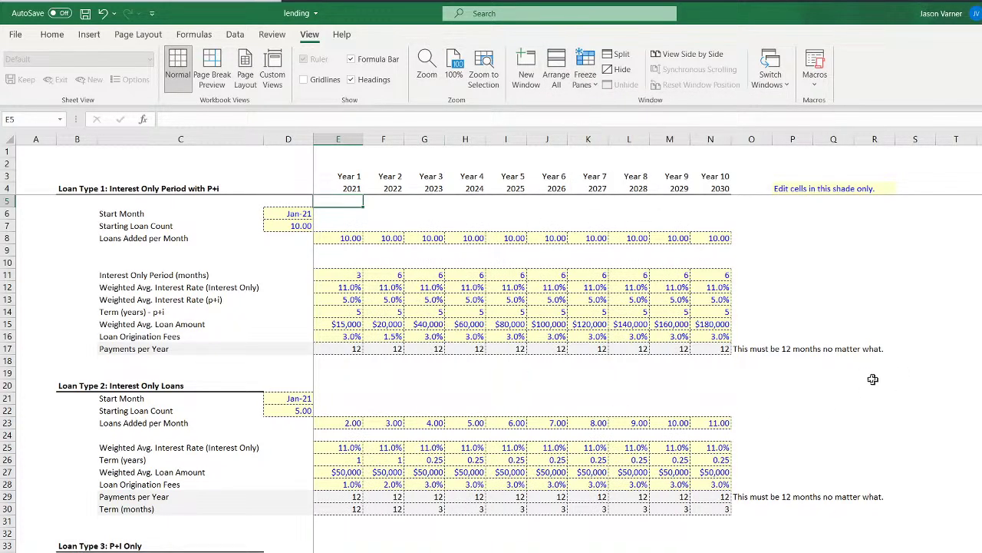
{"action": "left_click", "coordinate": [48, 33]}
{"action": "left_click", "coordinate": [86, 13]}
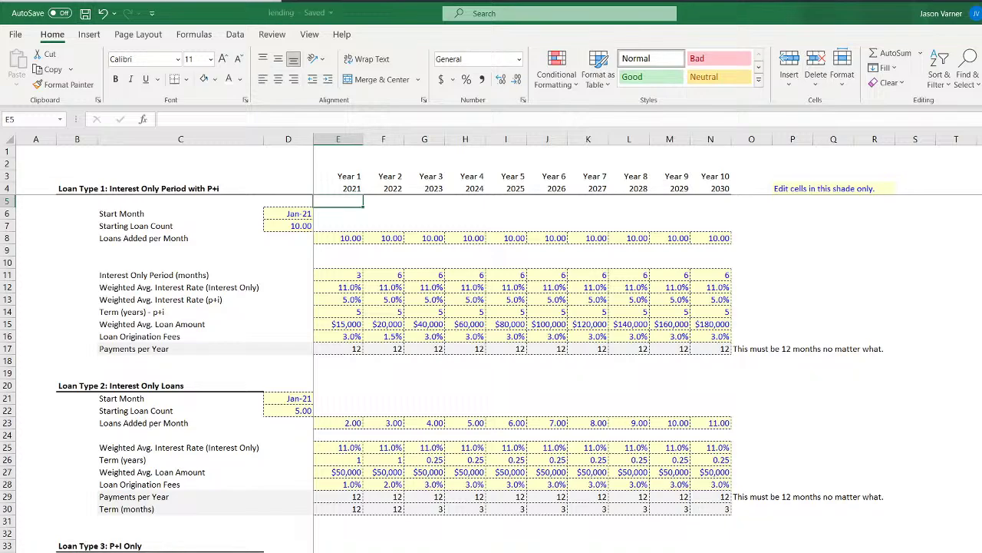
Return to the monthly pro forma, review the borrower counts alongside the loan cash flow sections, and save the workbook
{"action": "key", "text": "ctrl+Page_Down"}
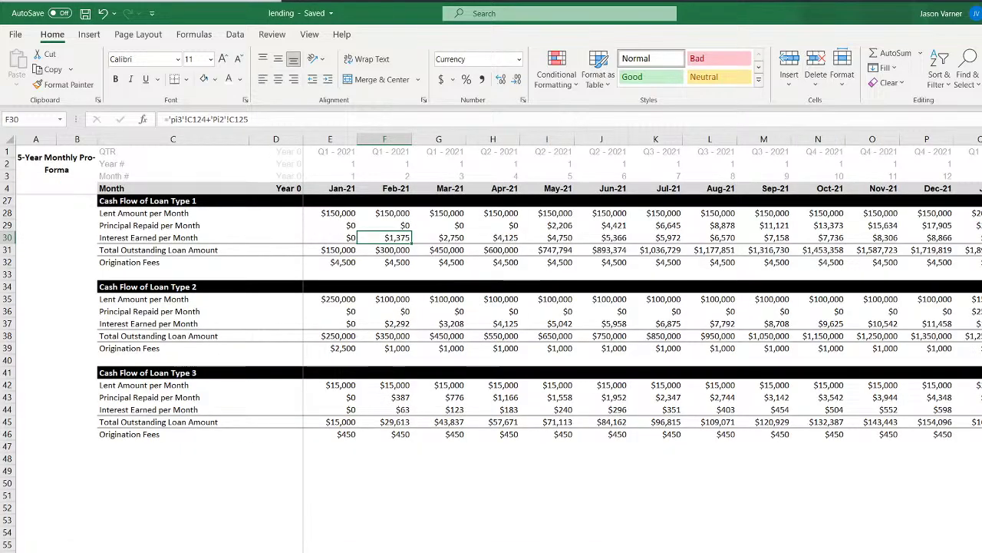
{"action": "scroll", "coordinate": [492, 369], "scroll_direction": "up", "scroll_amount": 8}
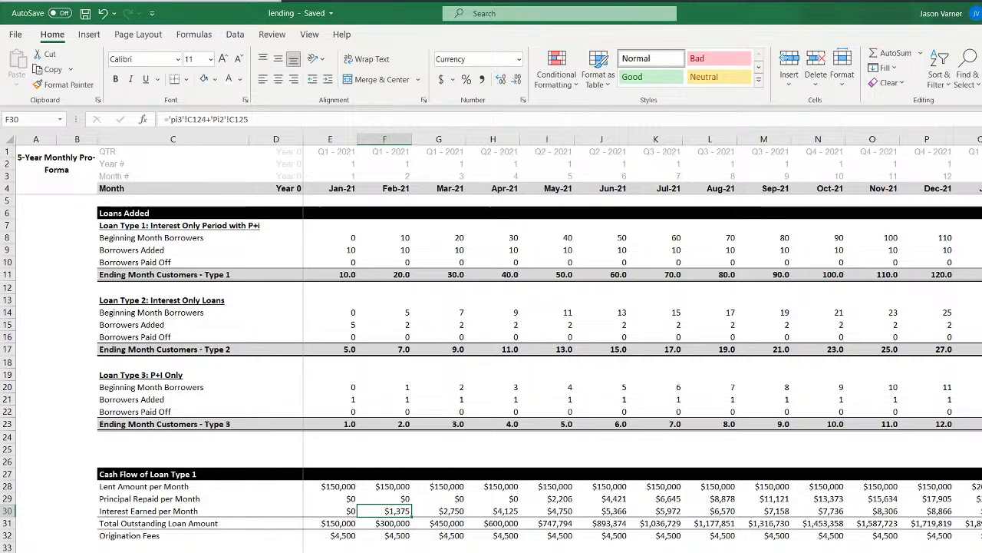
{"action": "scroll", "coordinate": [492, 368], "scroll_direction": "down", "scroll_amount": 4}
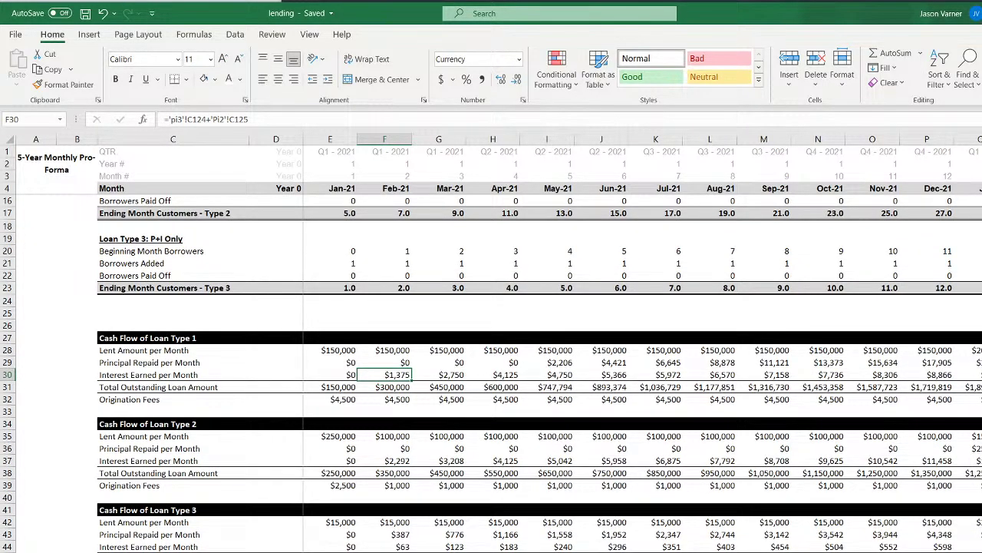
{"action": "scroll", "coordinate": [491, 369], "scroll_direction": "up", "scroll_amount": 4}
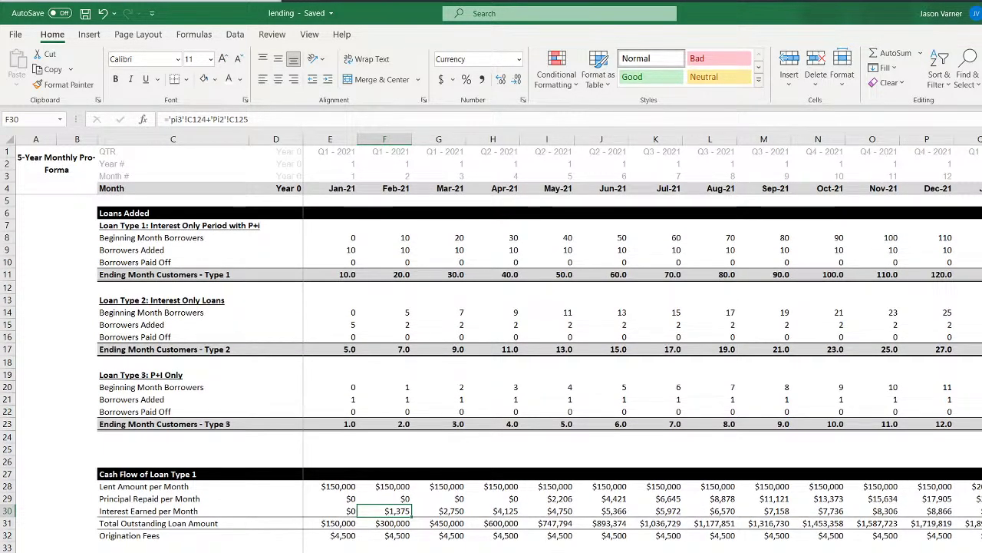
{"action": "scroll", "coordinate": [491, 345], "scroll_direction": "down", "scroll_amount": 7}
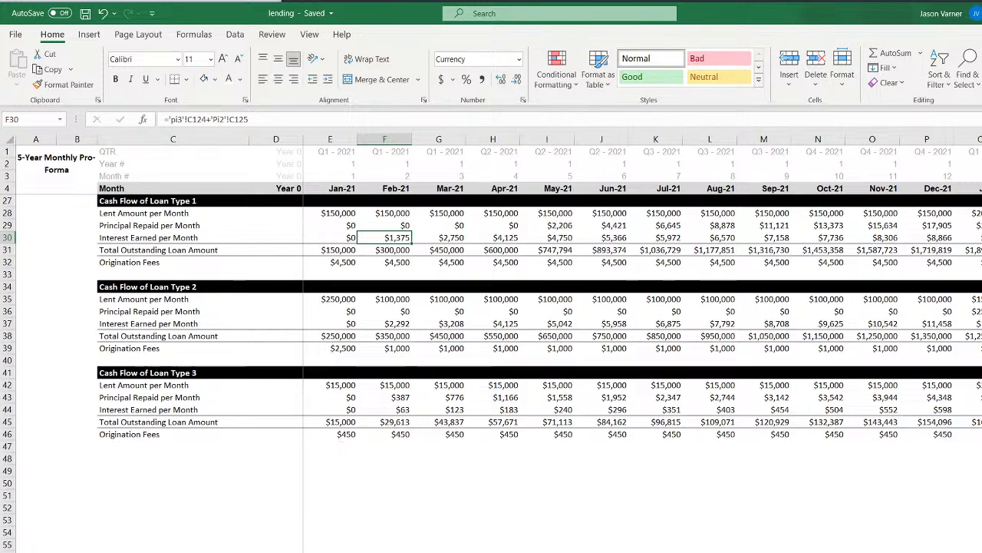
{"action": "left_click", "coordinate": [85, 13]}
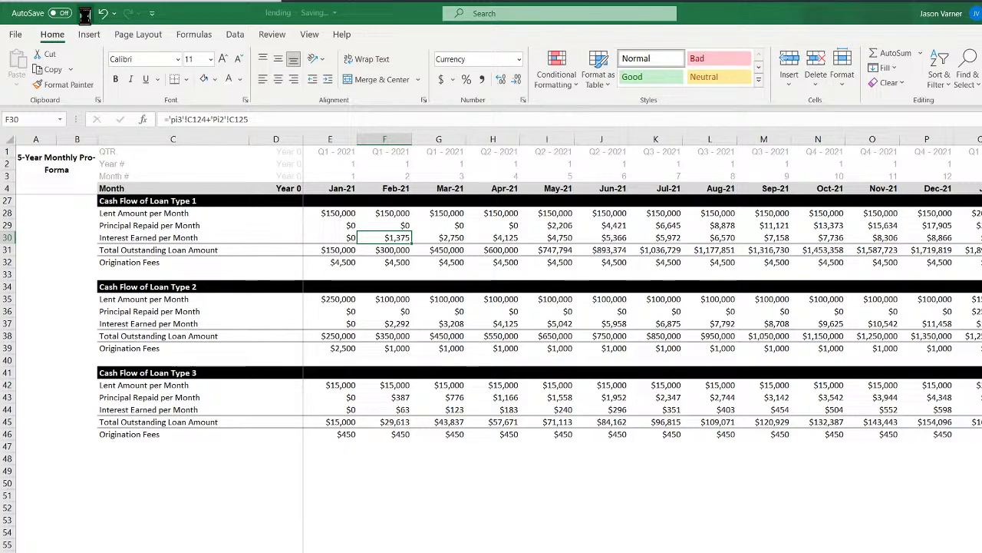
{"action": "left_click", "coordinate": [522, 469]}
{"action": "scroll", "coordinate": [351, 483], "scroll_direction": "up", "scroll_amount": 2}
{"action": "scroll", "coordinate": [351, 484], "scroll_direction": "up", "scroll_amount": 5}
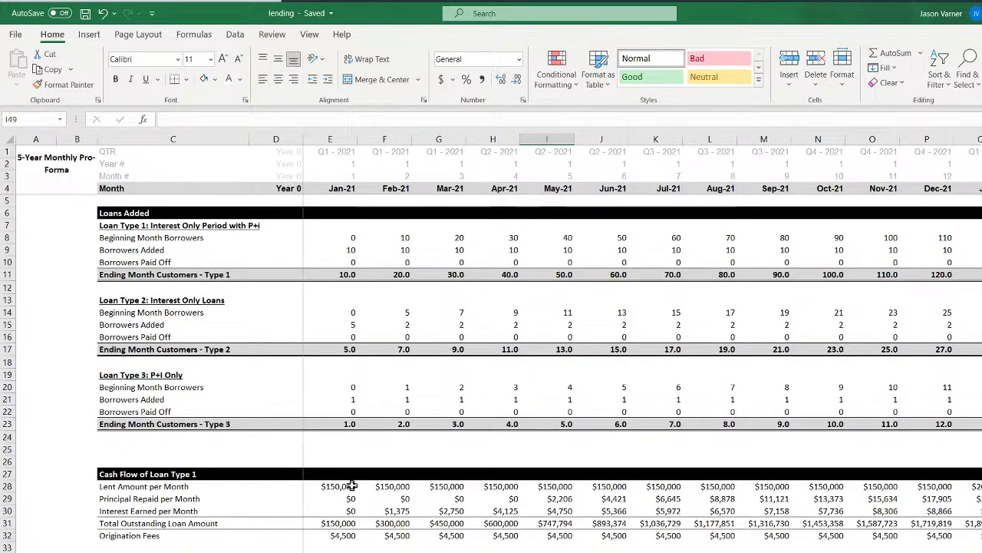
{"action": "scroll", "coordinate": [352, 485], "scroll_direction": "down", "scroll_amount": 2}
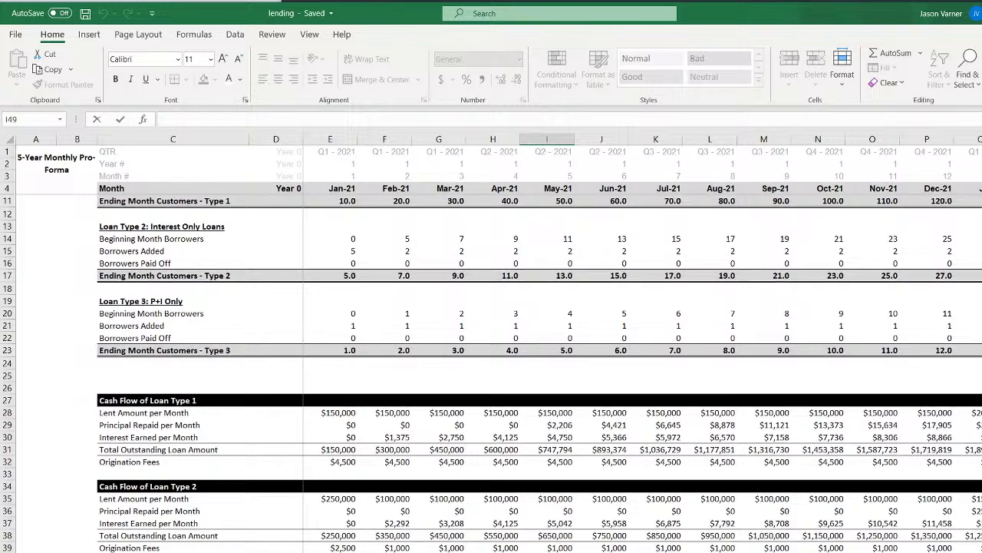